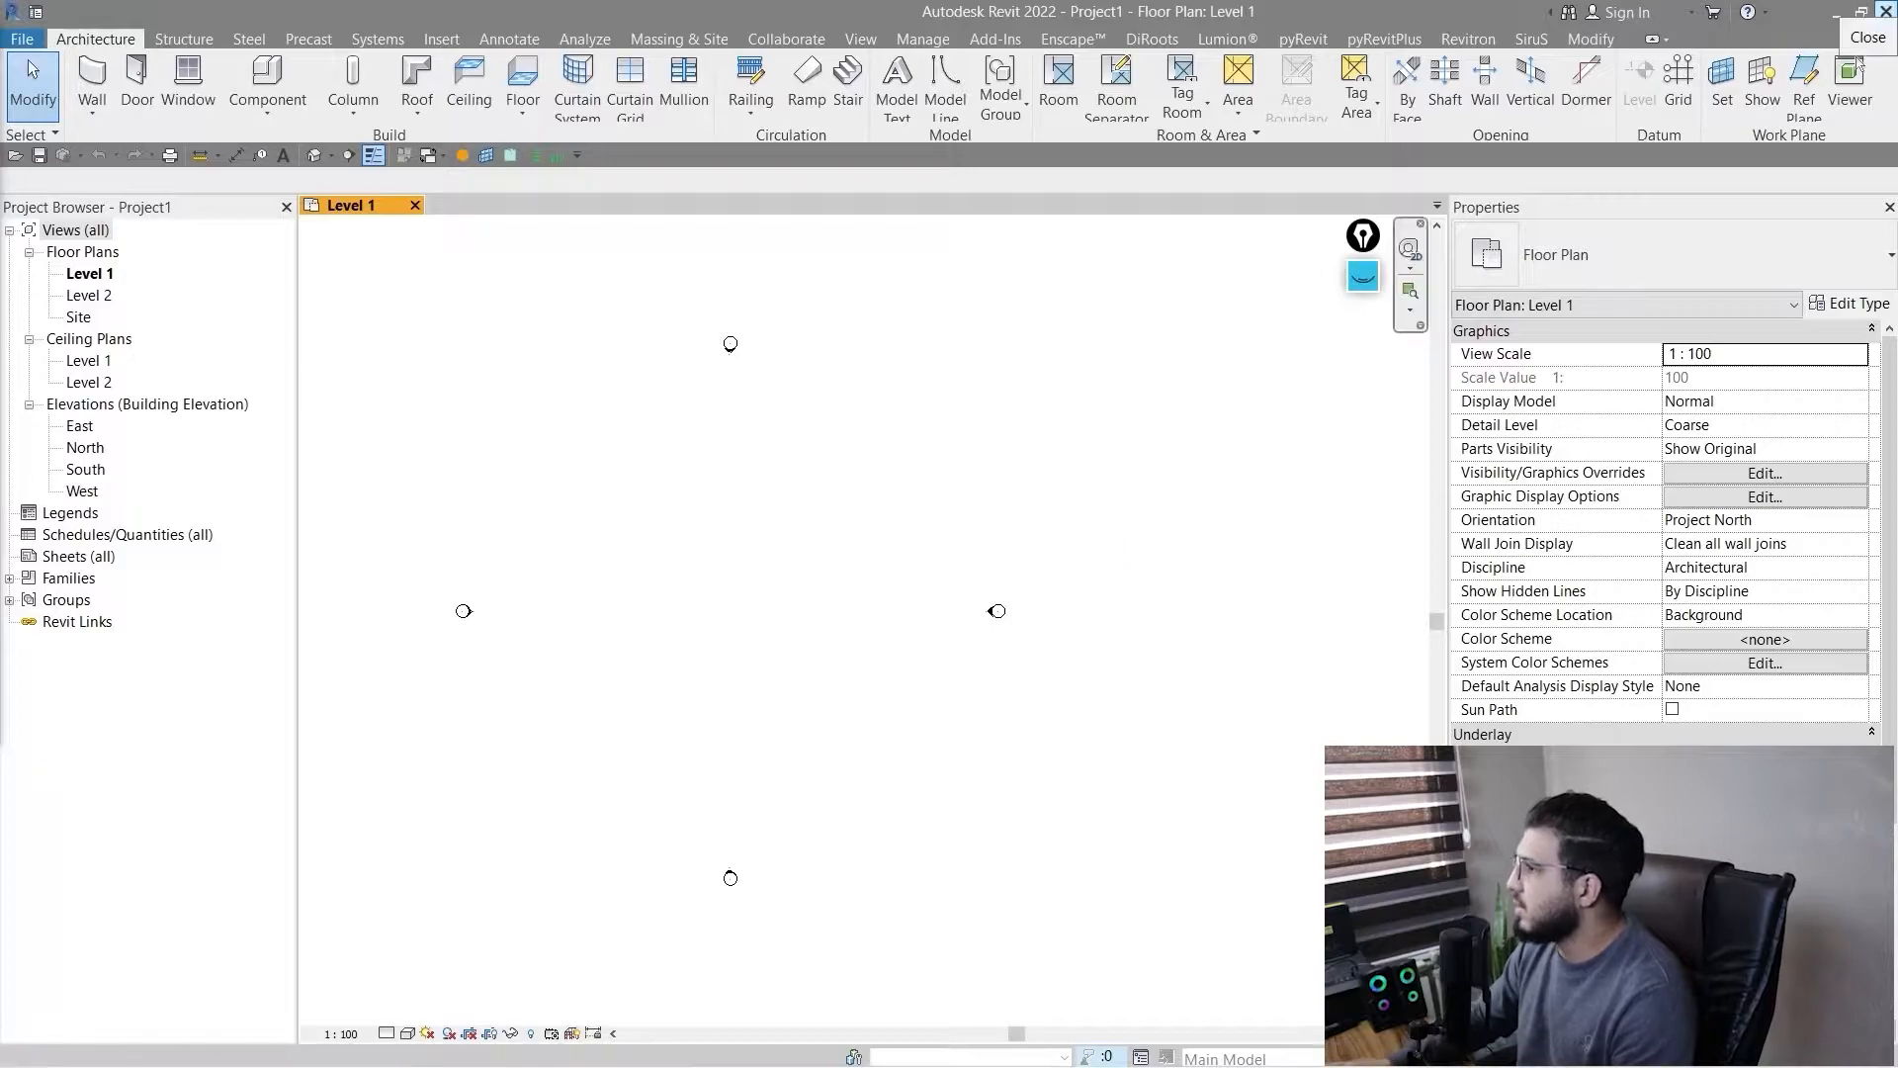
- Close the Project Browser and the Properties palette to enlarge the Level 1 drawing area
left_click(284, 207)
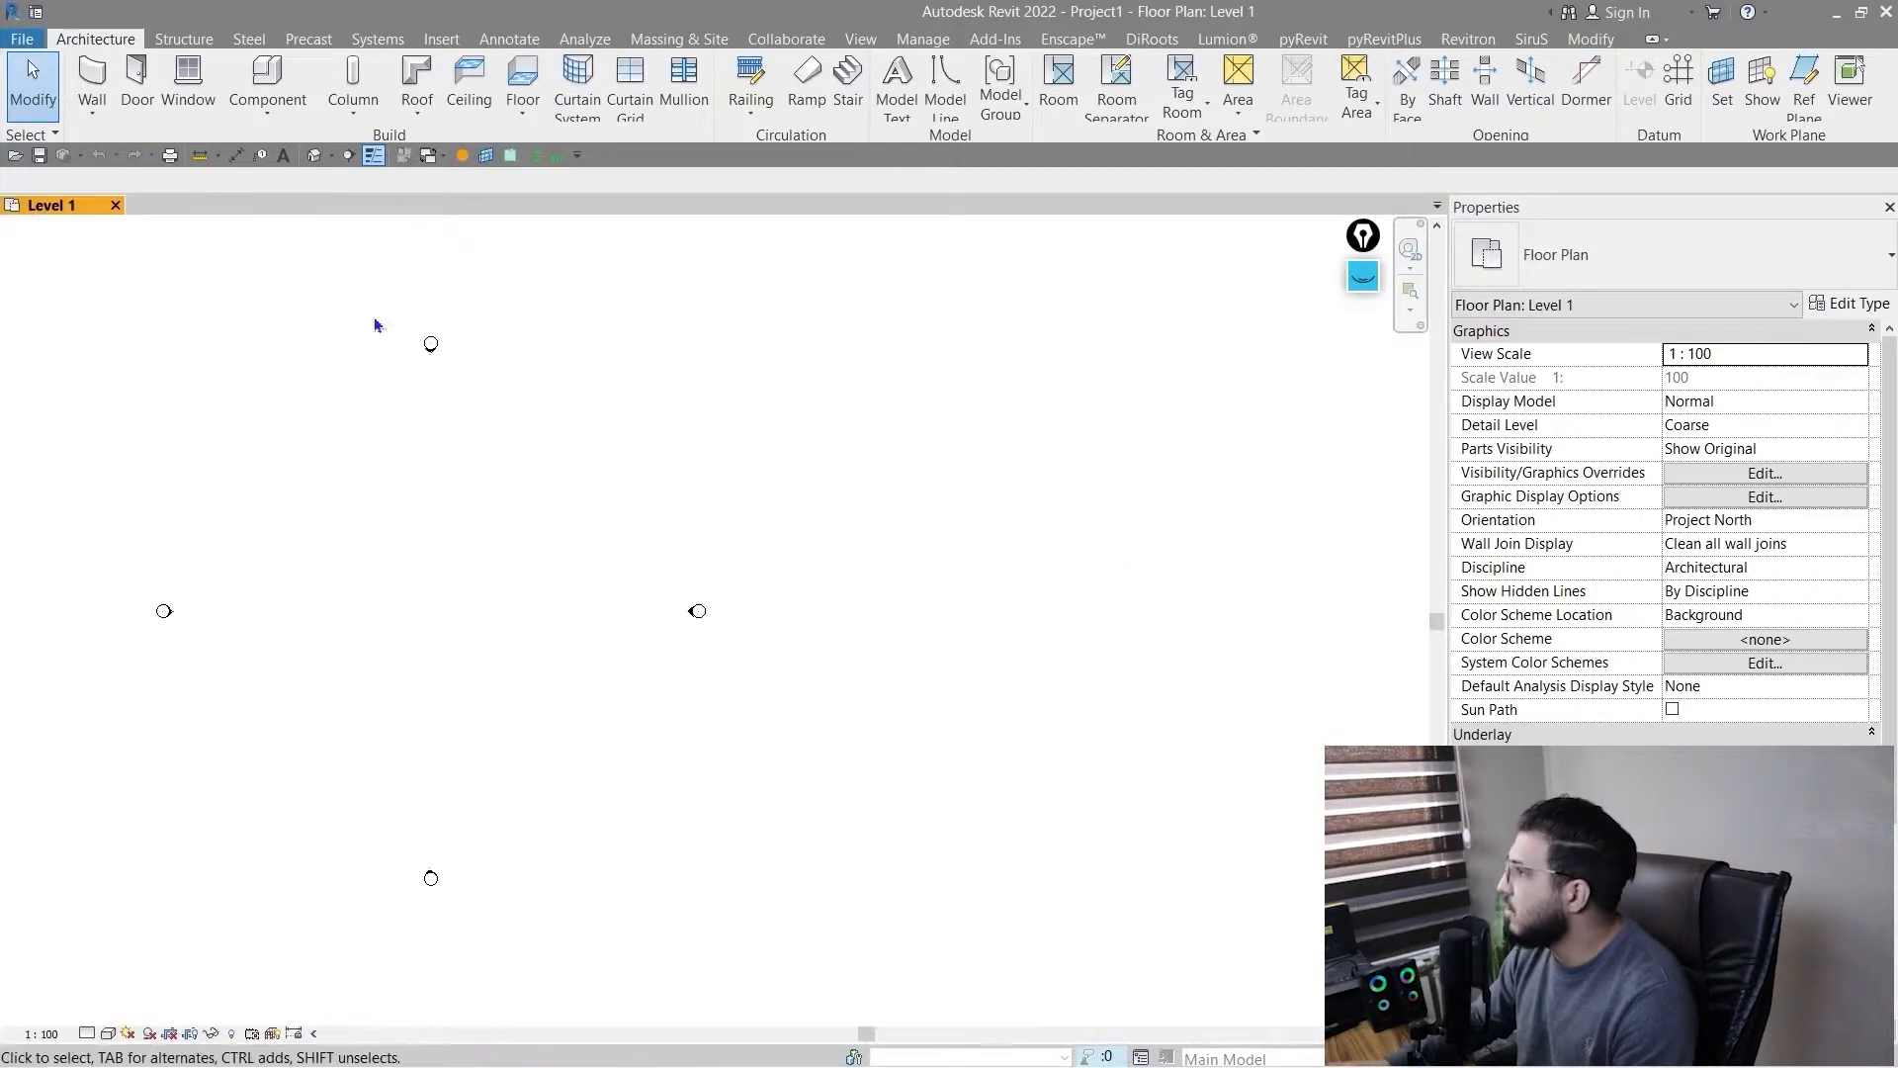
left_click(1888, 208)
middle_click_drag(394, 666, 657, 657)
scroll(388, 615, "up", 3)
scroll(543, 648, "down", 2)
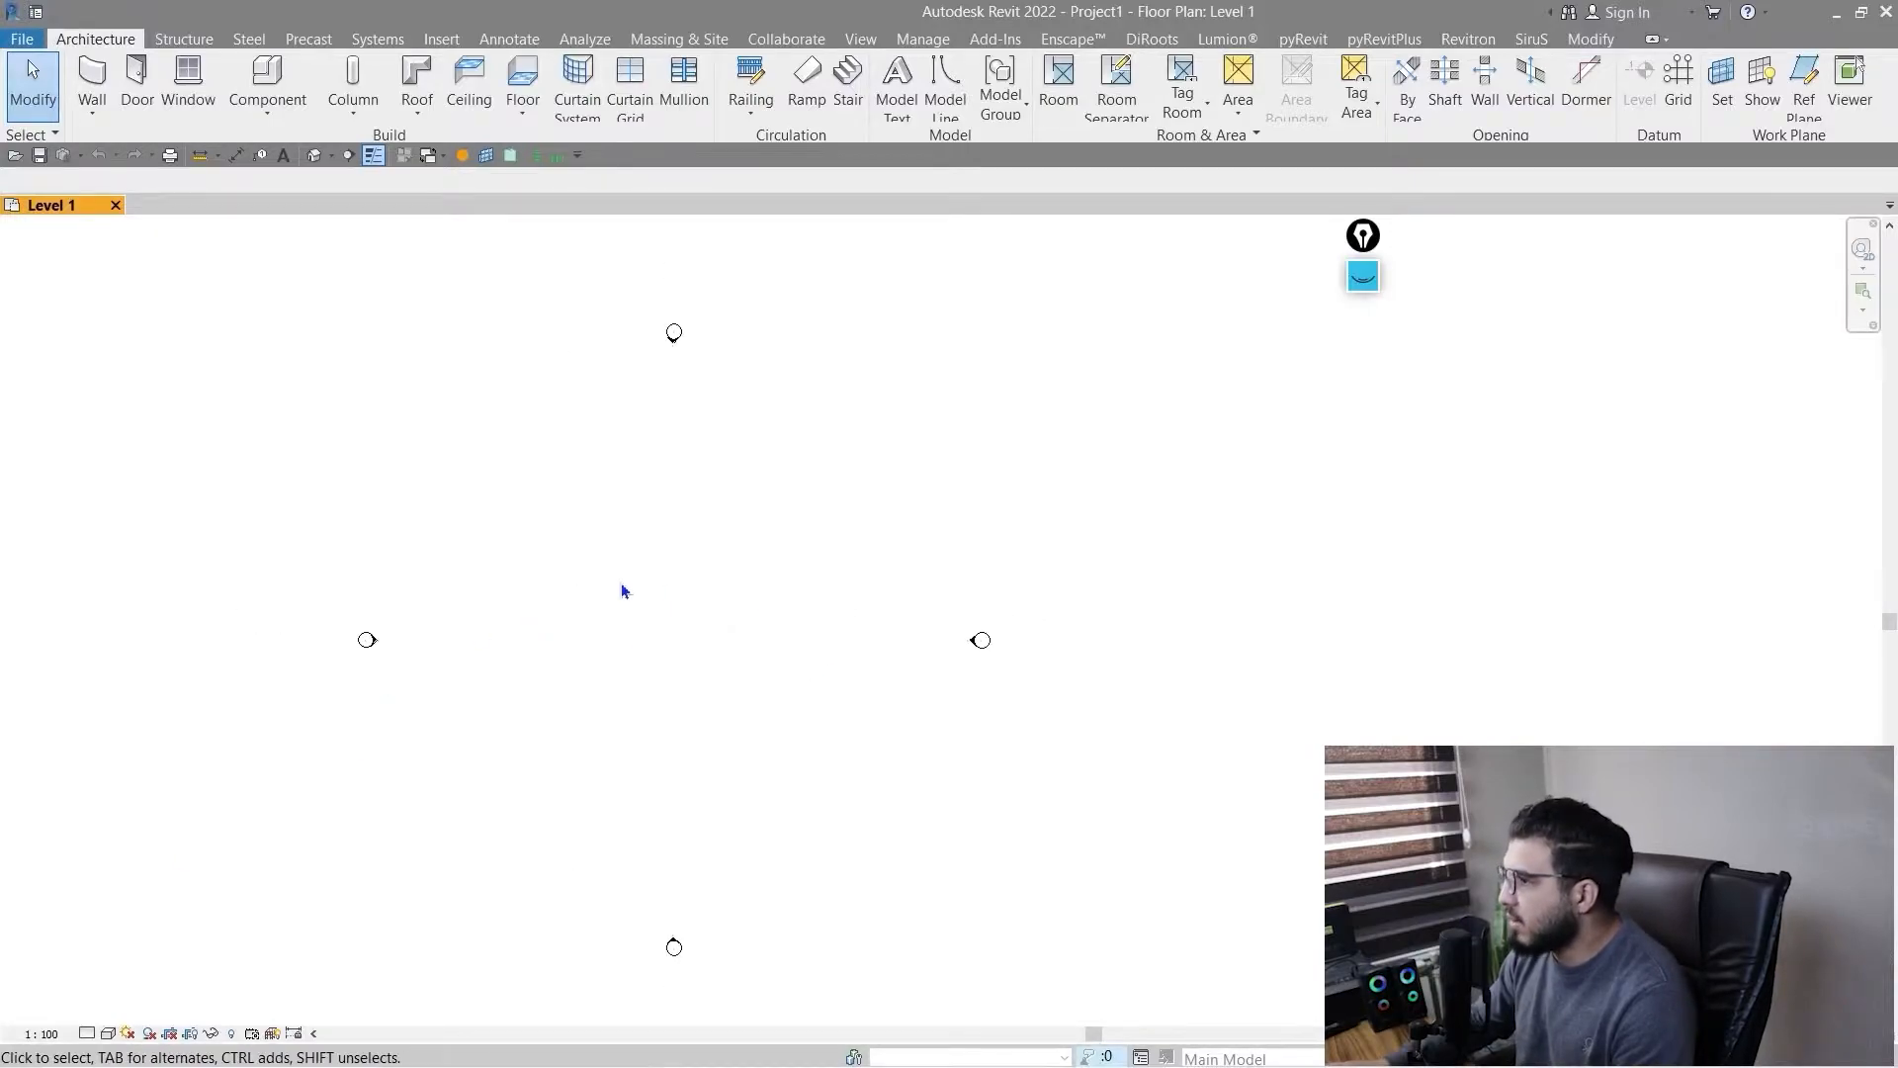
- Display the Project Browser and the Properties palette again
right_click(617, 561)
mouse_move(673, 799)
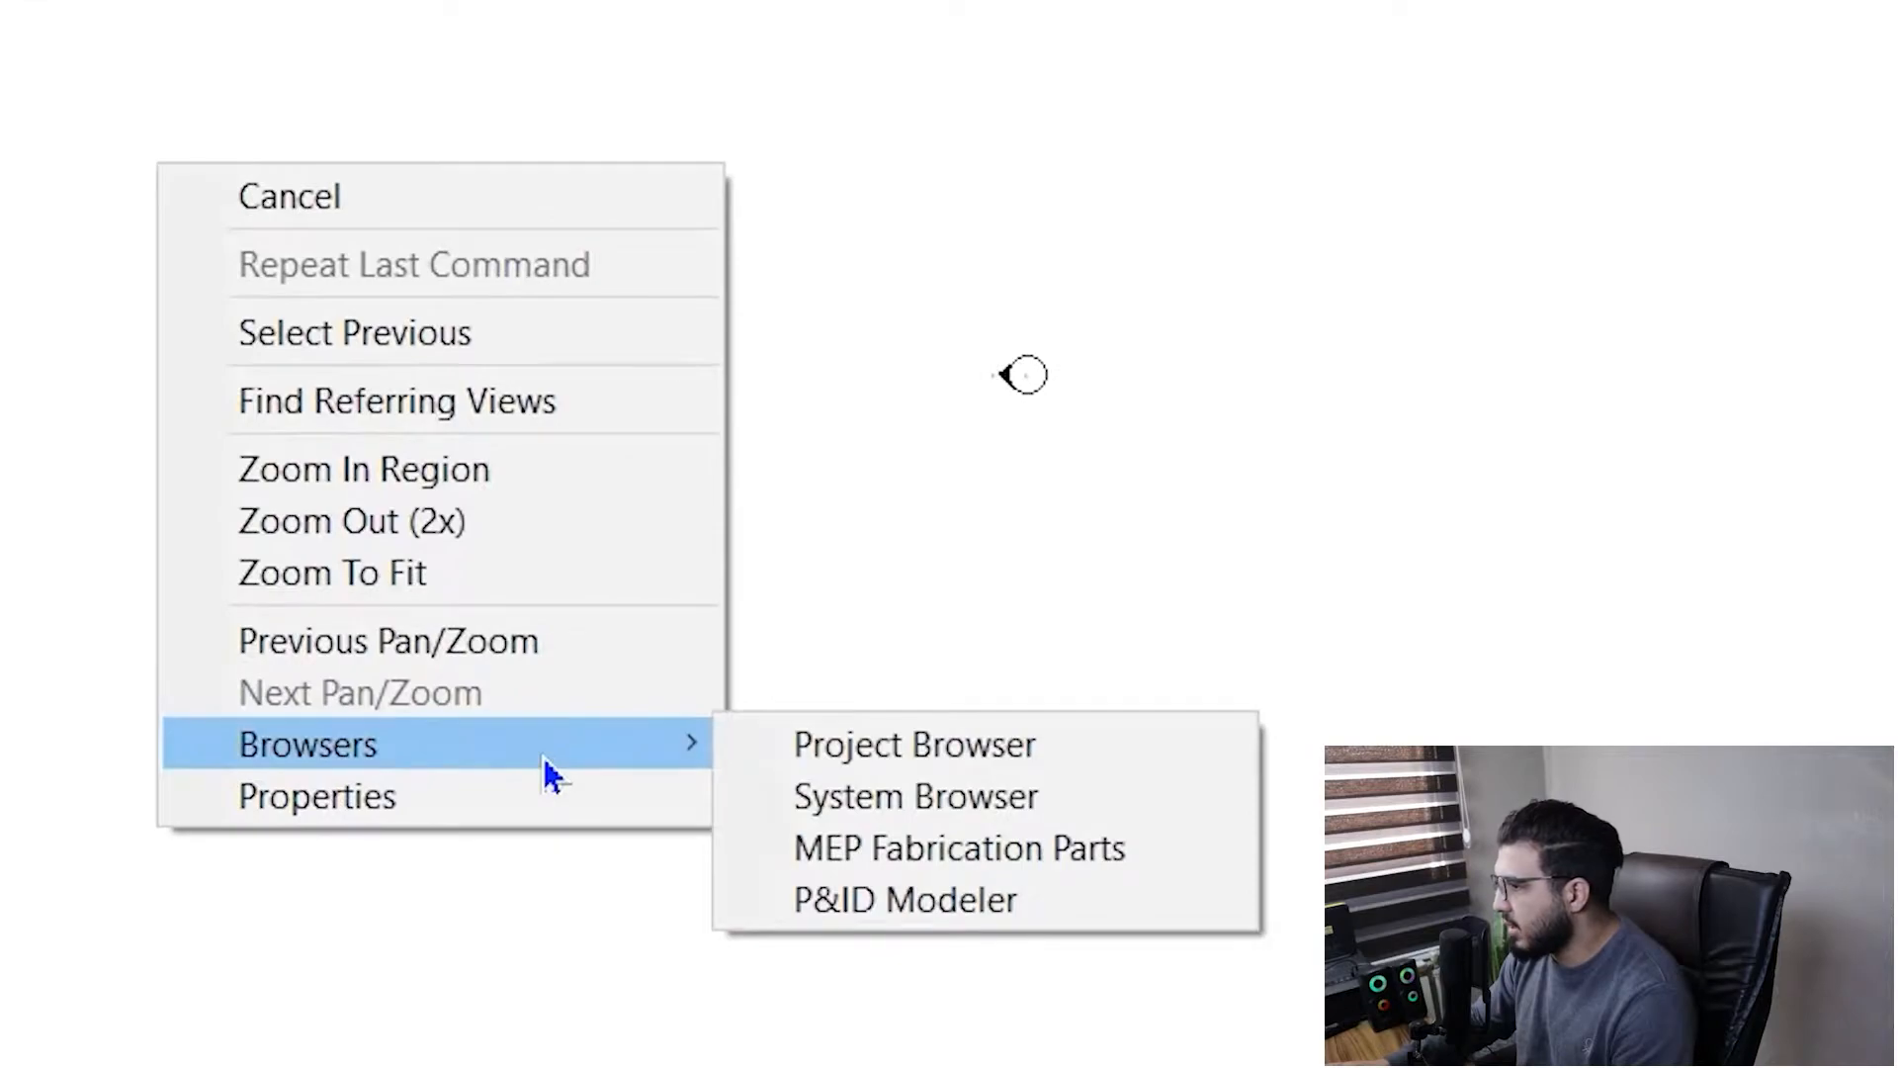
left_click(815, 762)
right_click(246, 210)
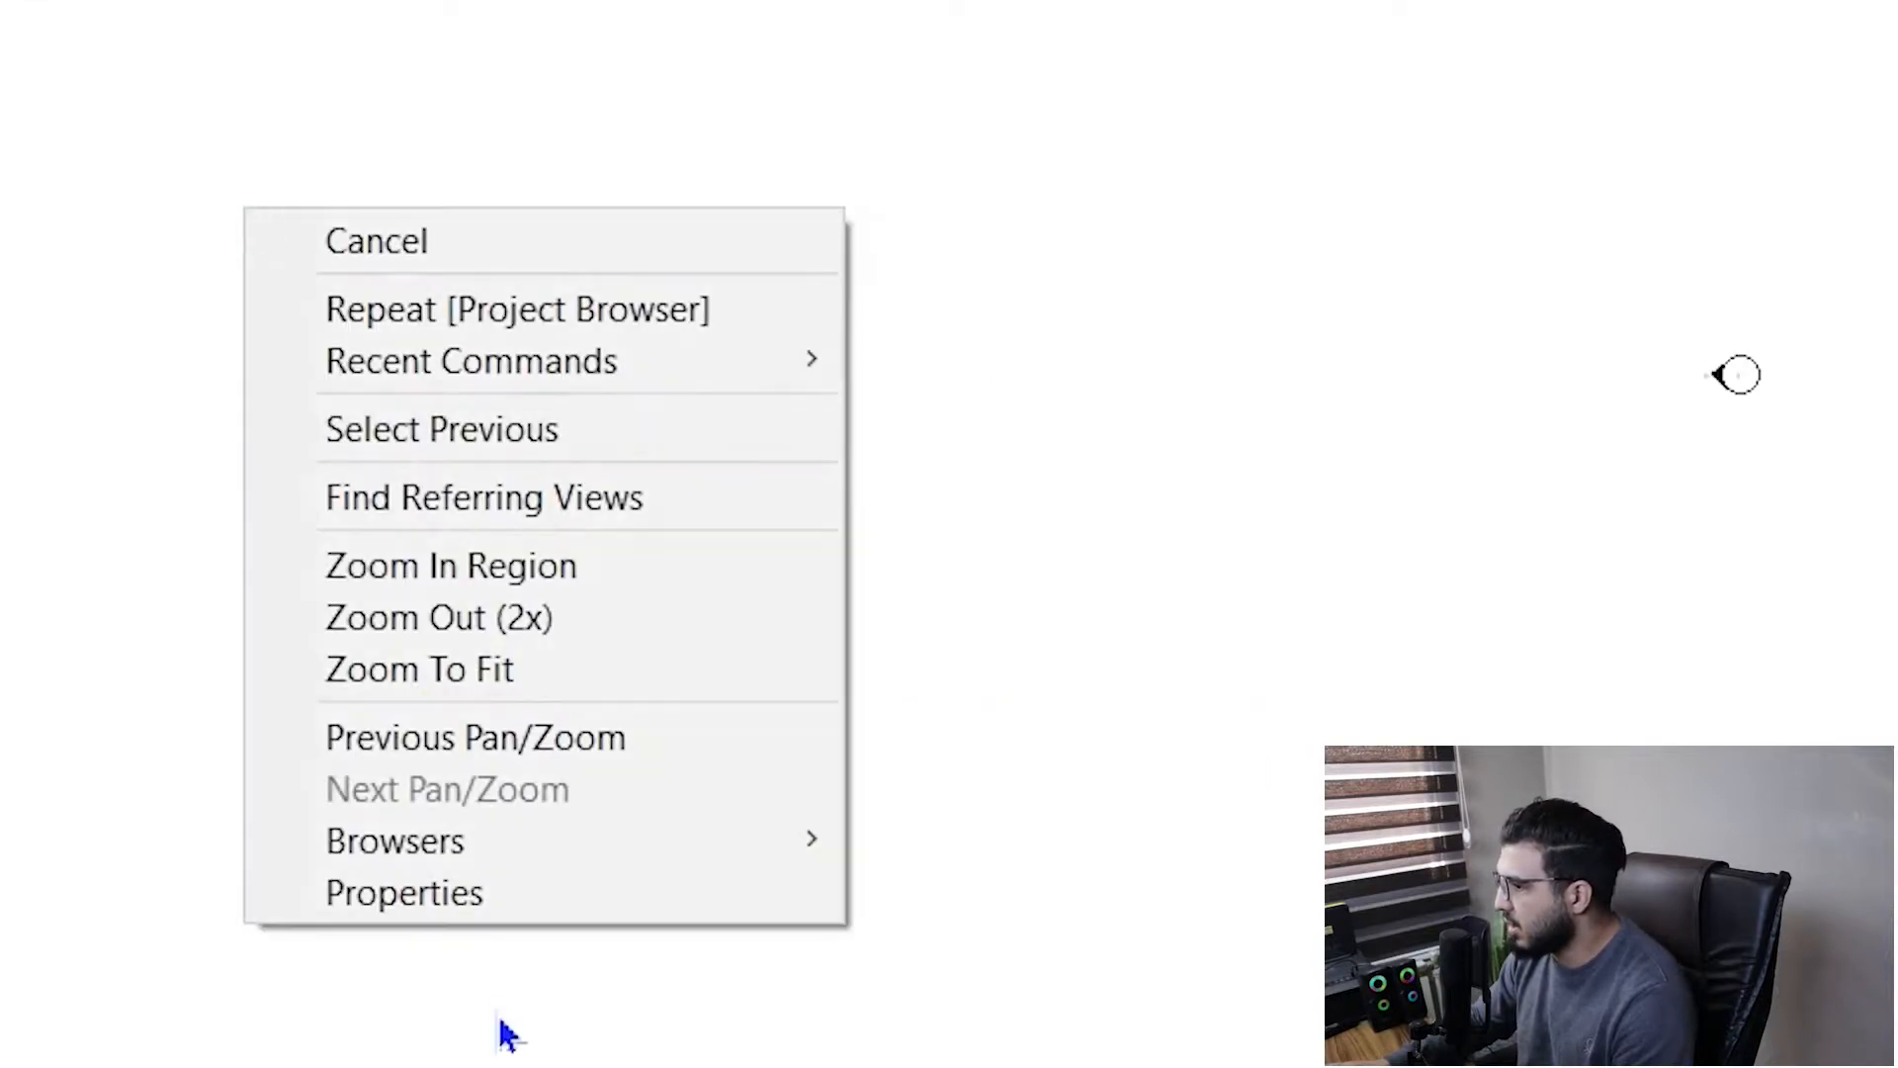
left_click(474, 896)
left_click(519, 888)
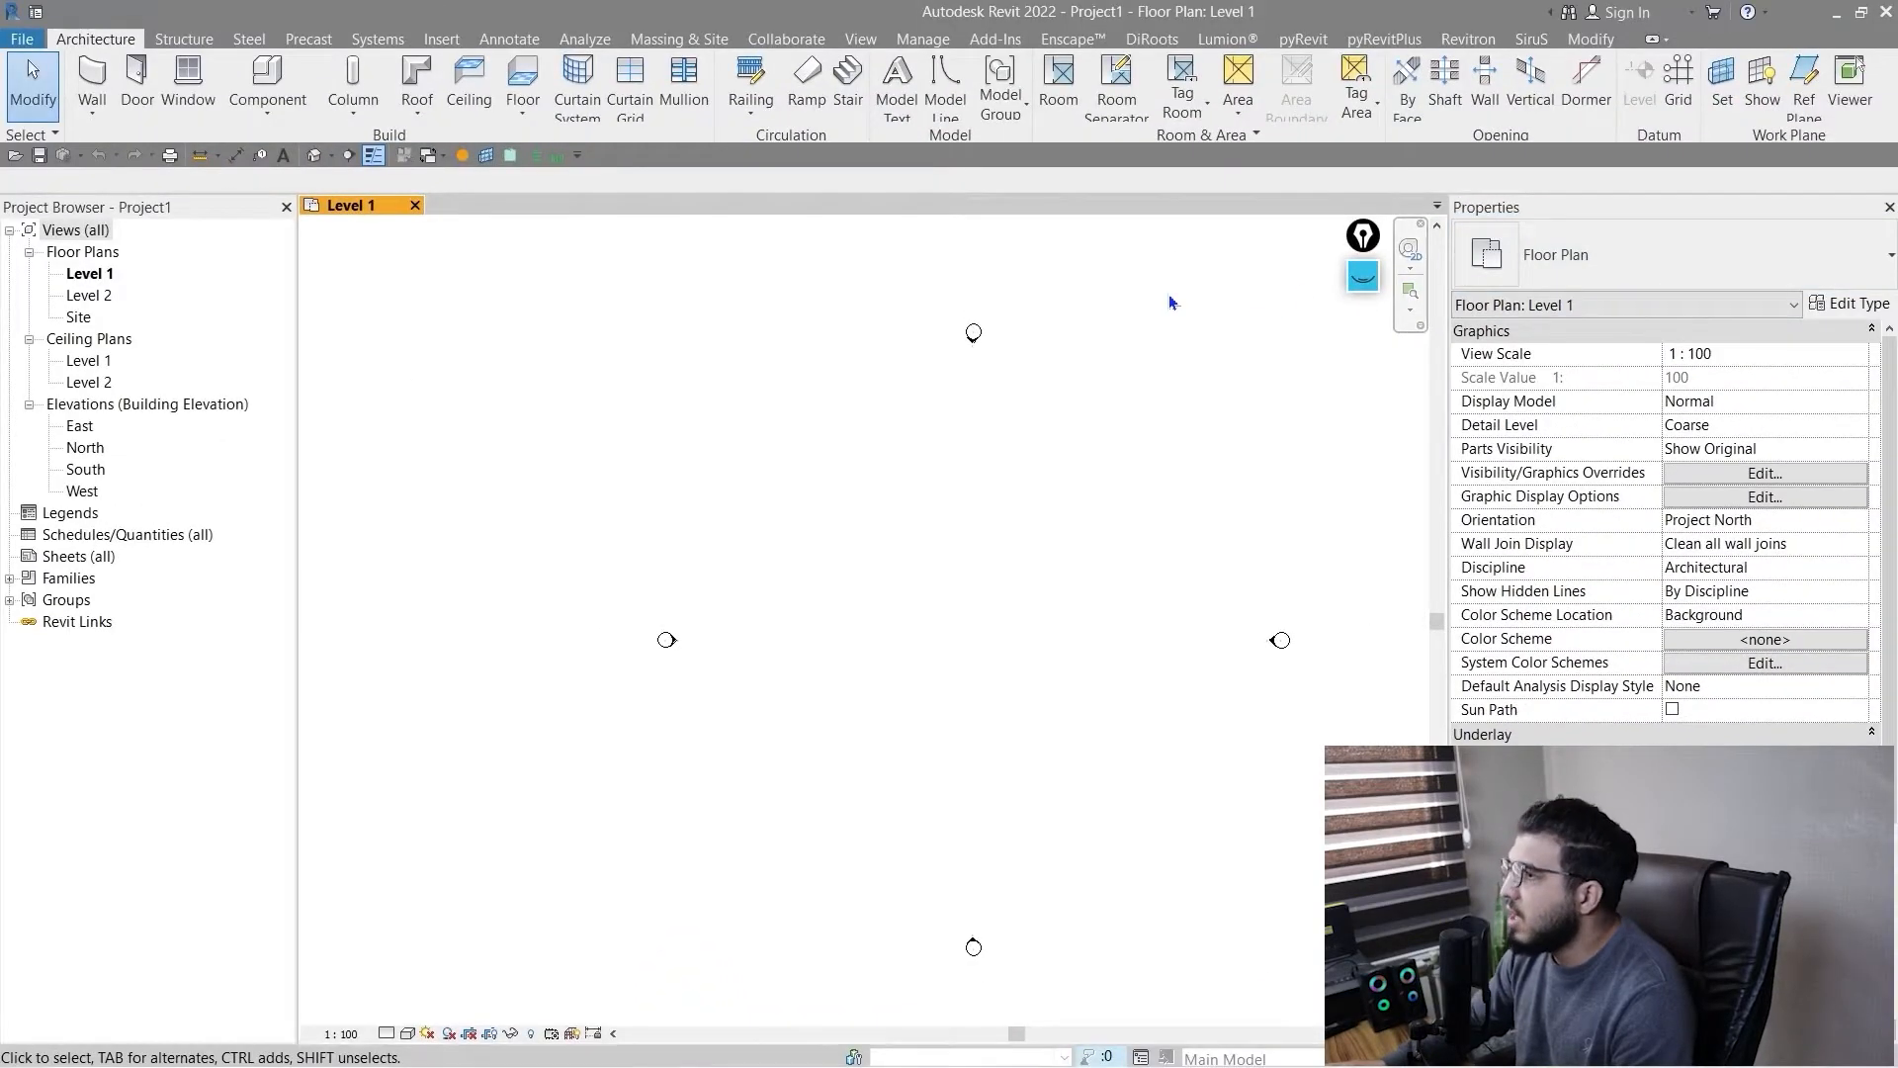
- Examine the User Interface options that control which palettes and bars are shown
left_click(861, 38)
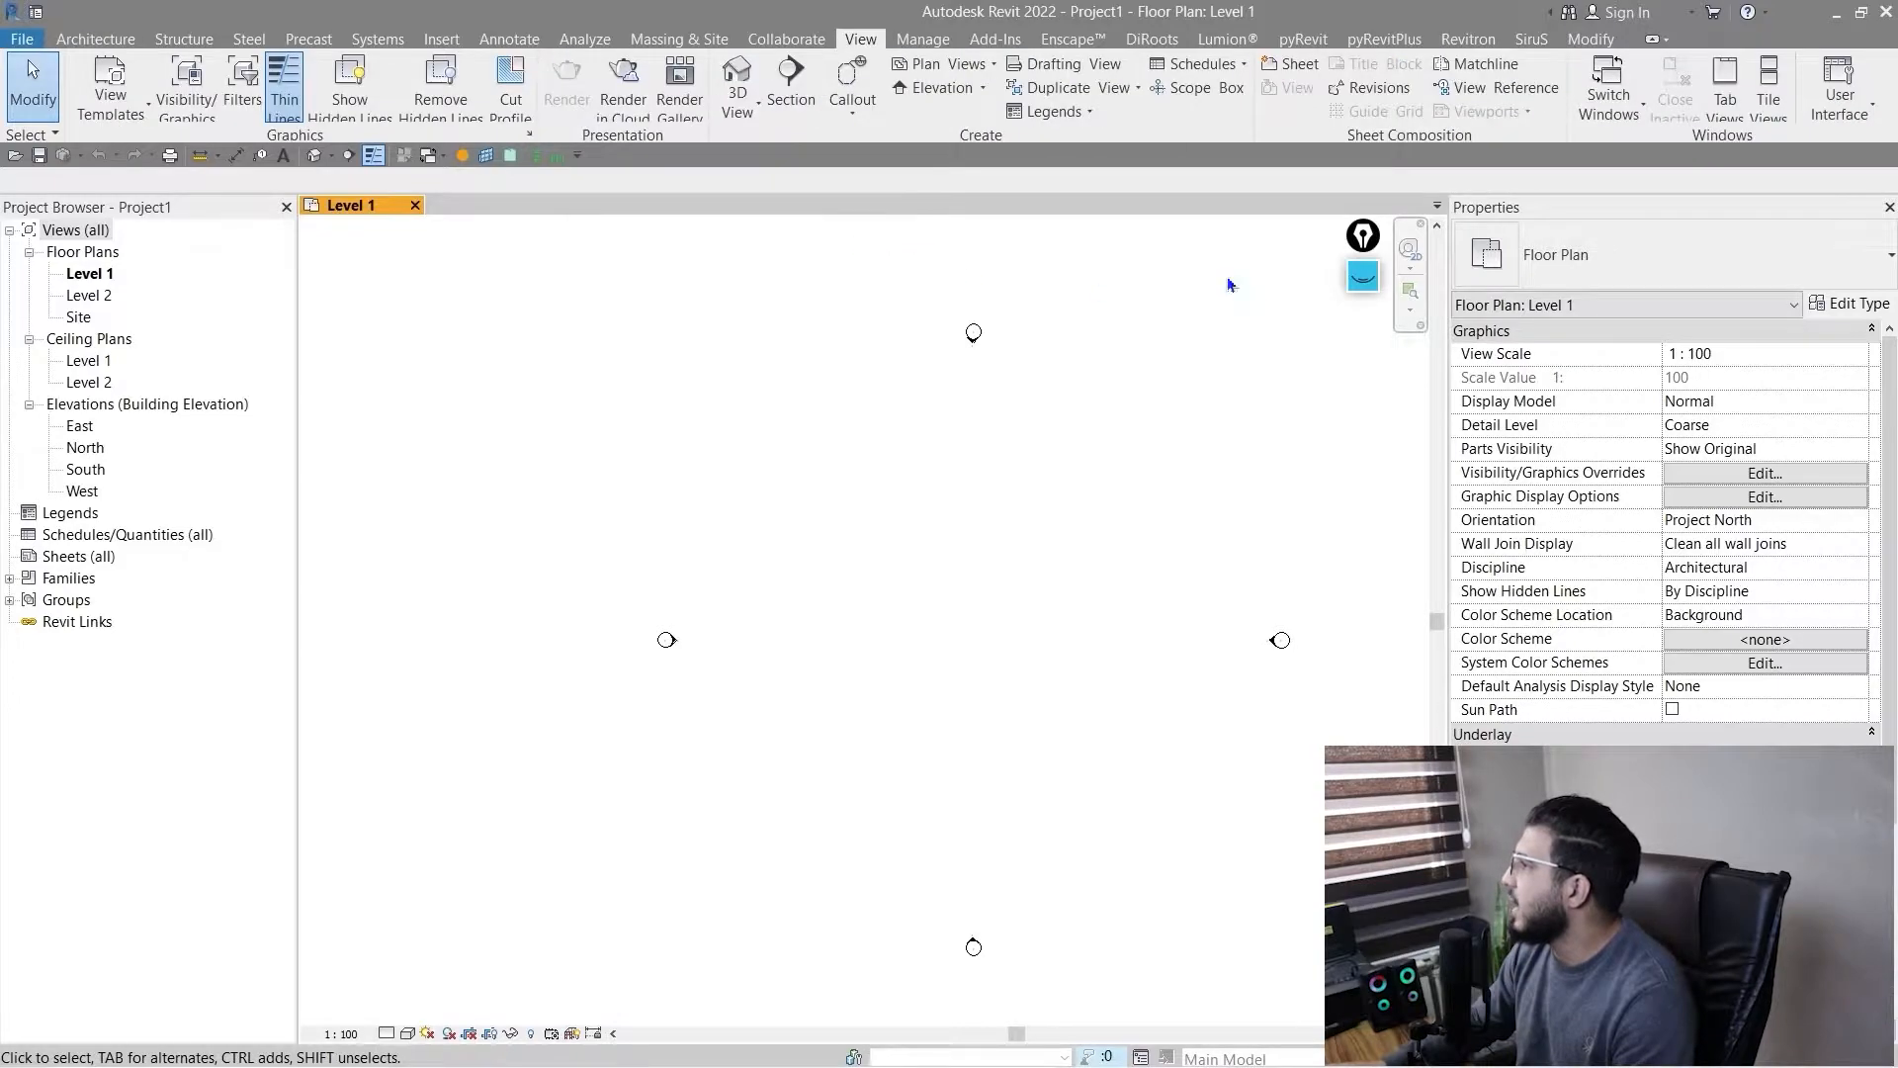
left_click(1835, 113)
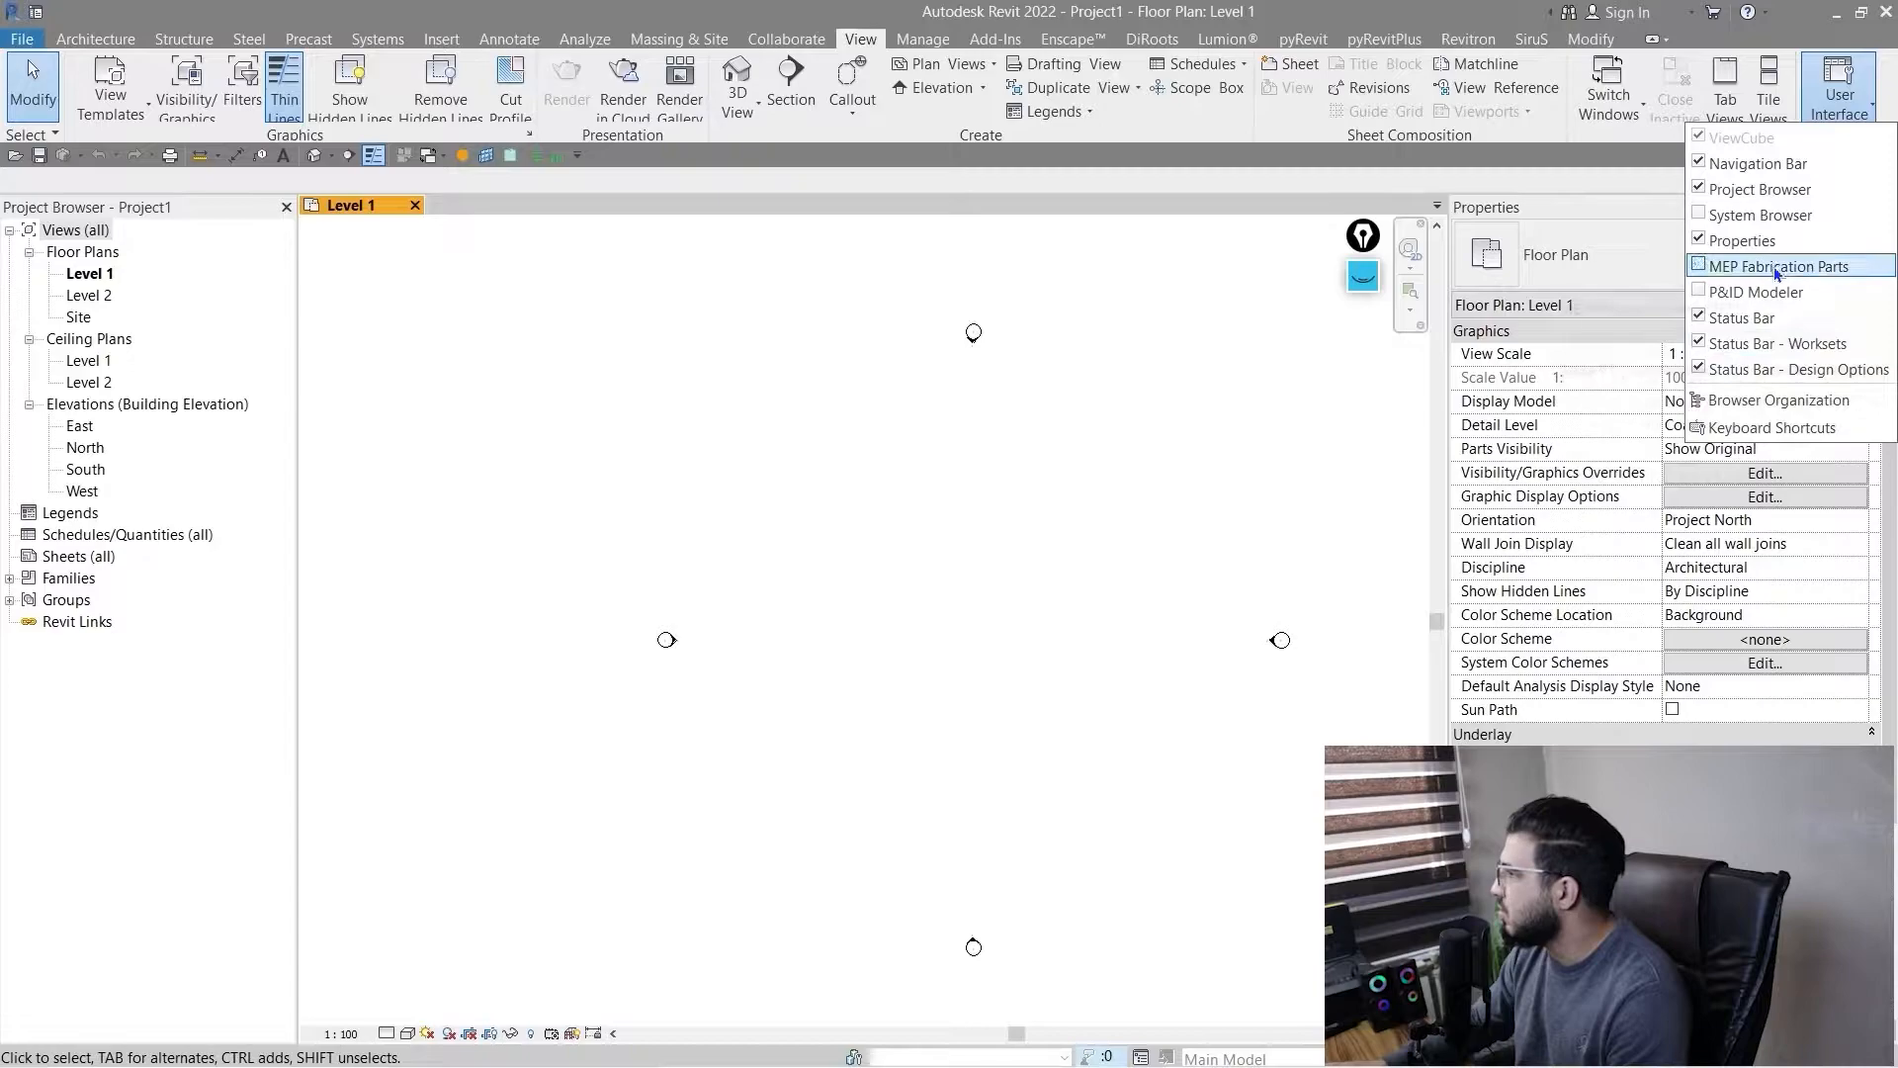
left_click(1038, 638)
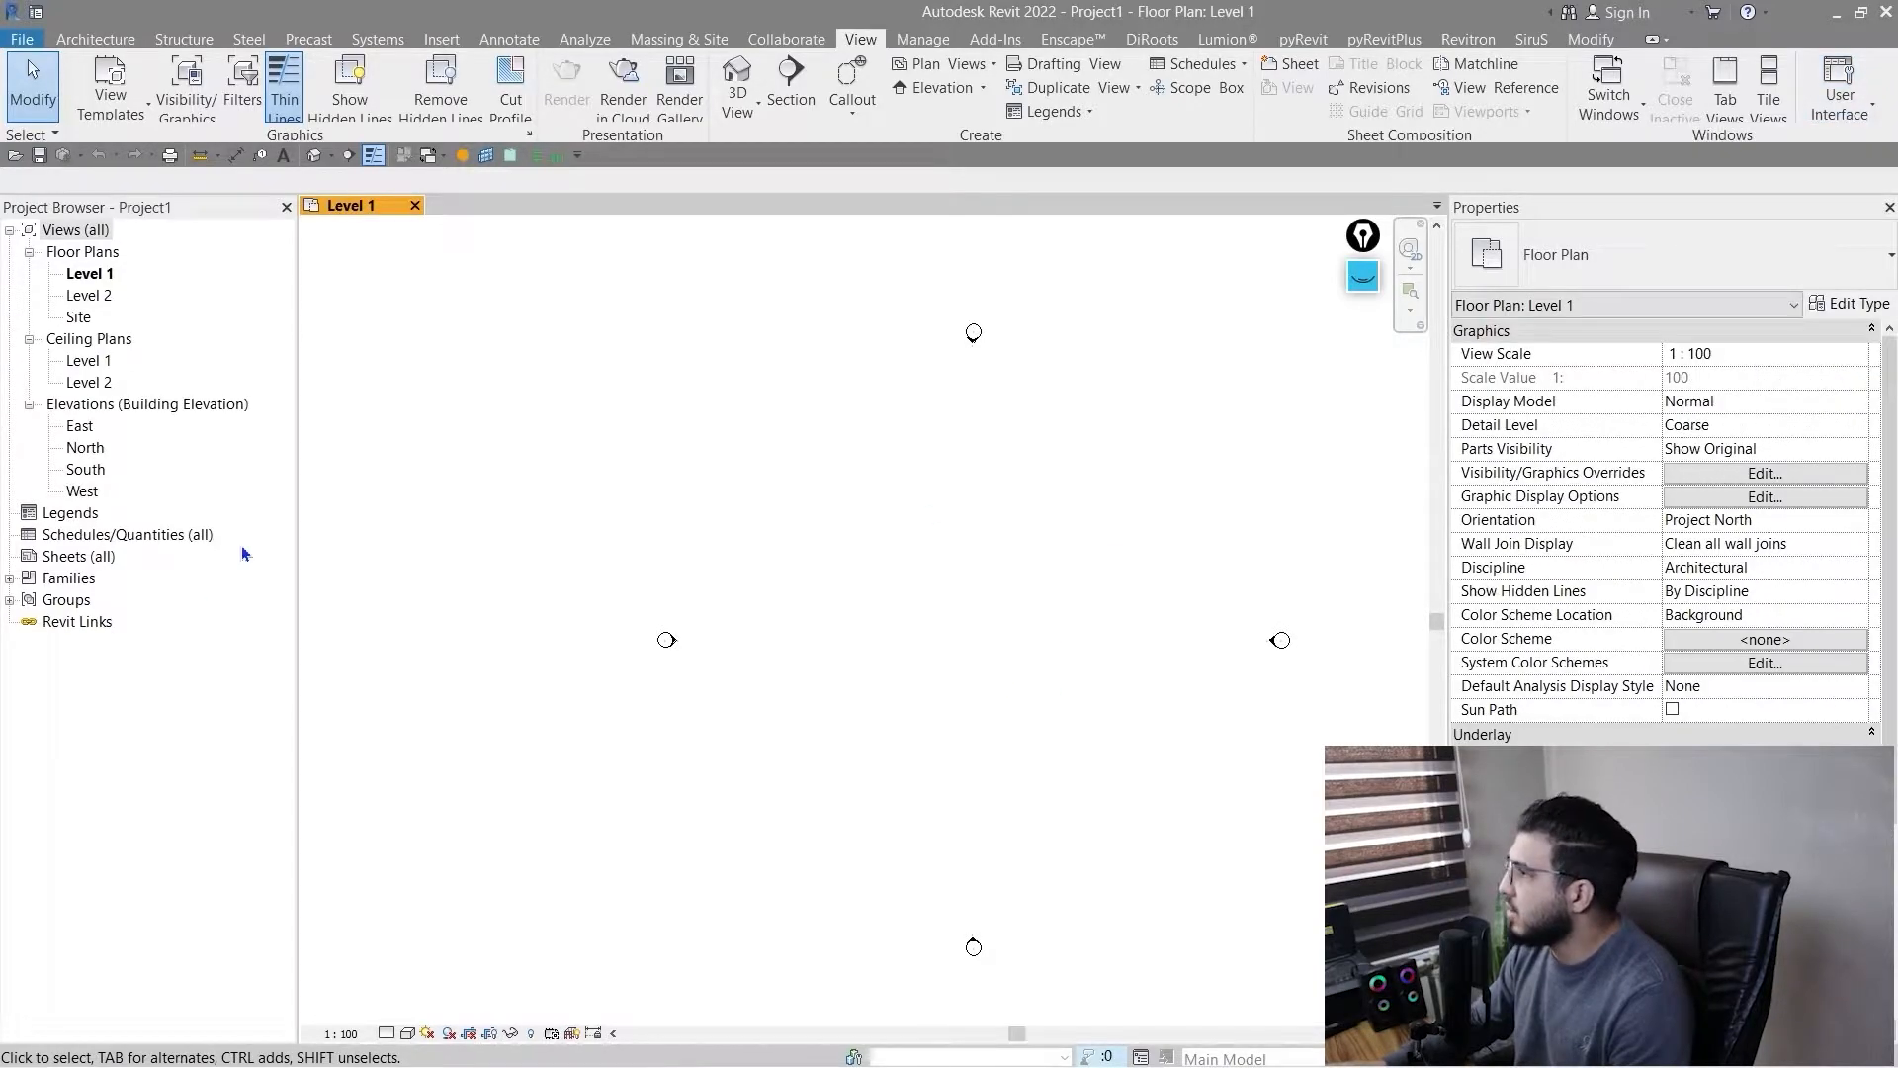
- Dock the Properties palette above the Project Browser and increase its height
left_click_drag(1578, 210, 105, 225)
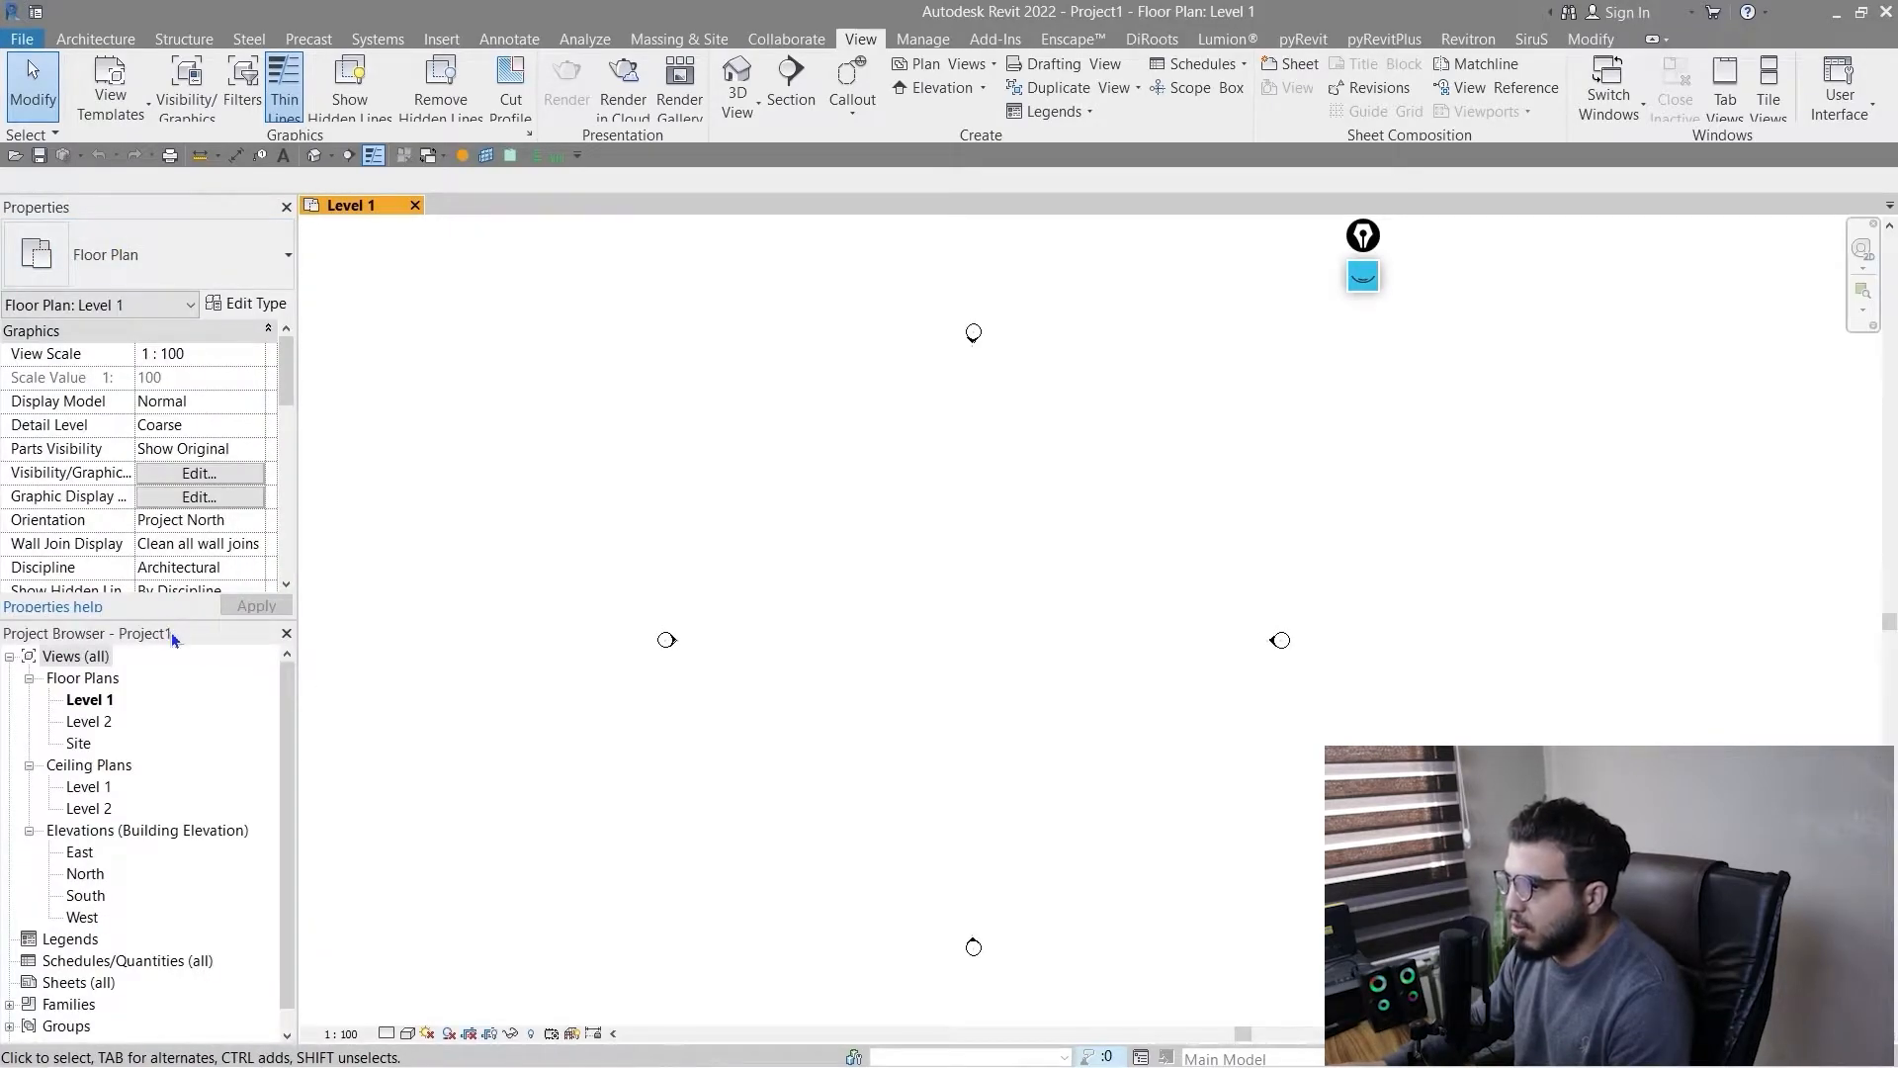
left_click_drag(165, 619, 161, 694)
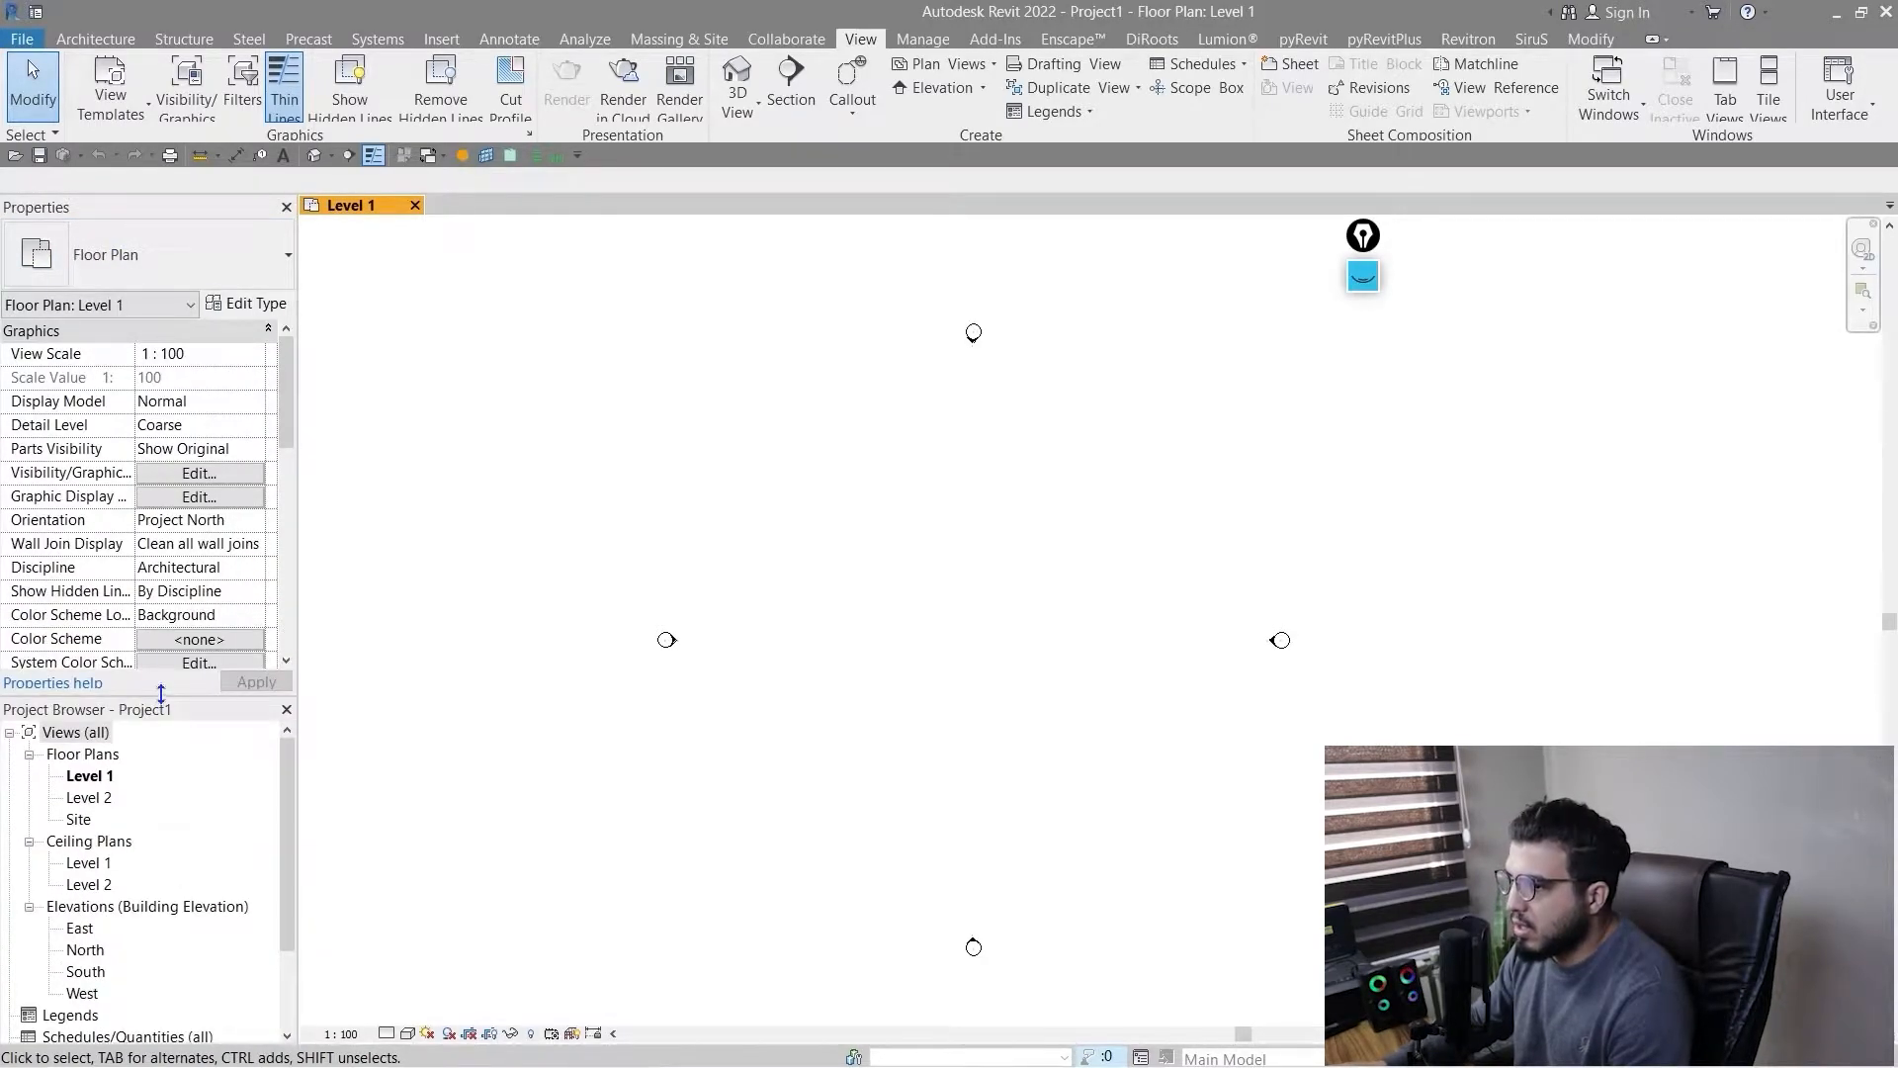
- Dock the Project Browser and Properties palette side by side at the right edge of the workspace and widen both to show their contents
left_click_drag(340, 222, 1607, 407)
left_click_drag(1400, 393, 1864, 396)
left_click_drag(1894, 186, 1896, 237)
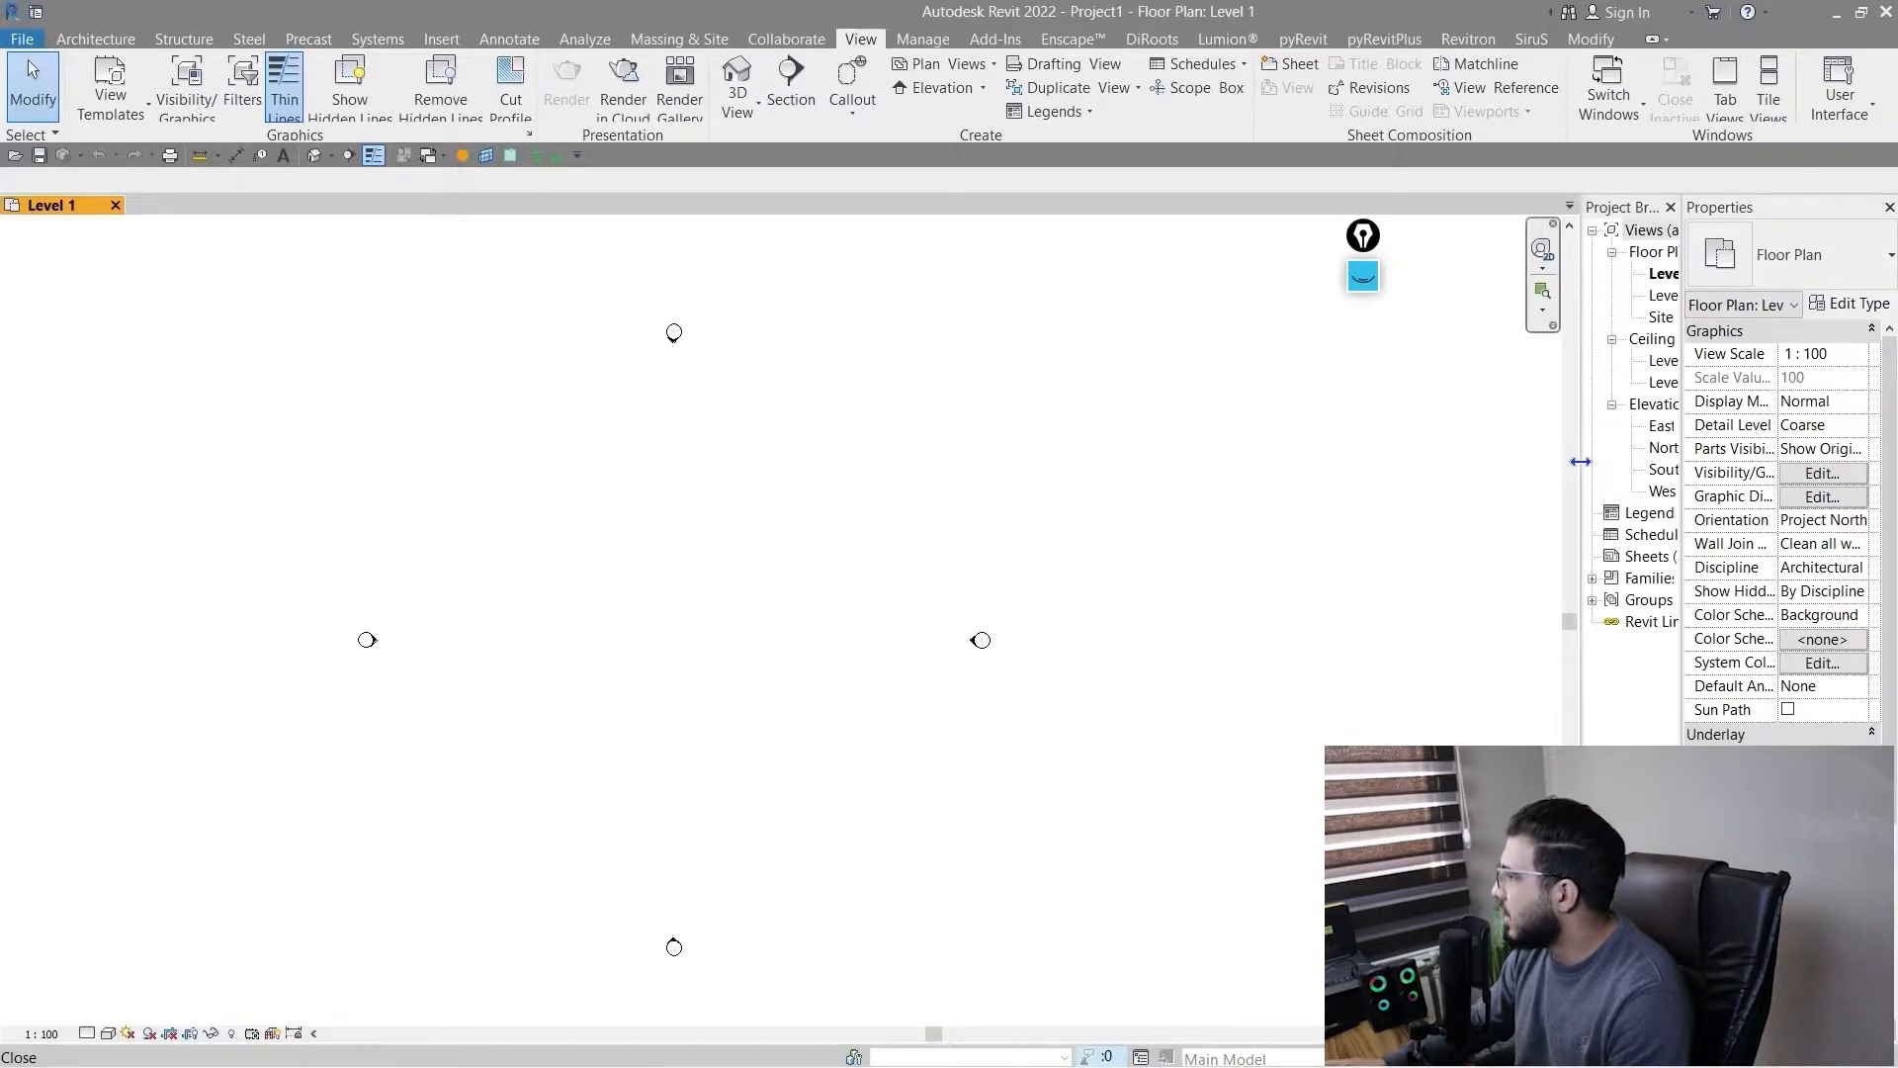
left_click_drag(1579, 463, 1455, 463)
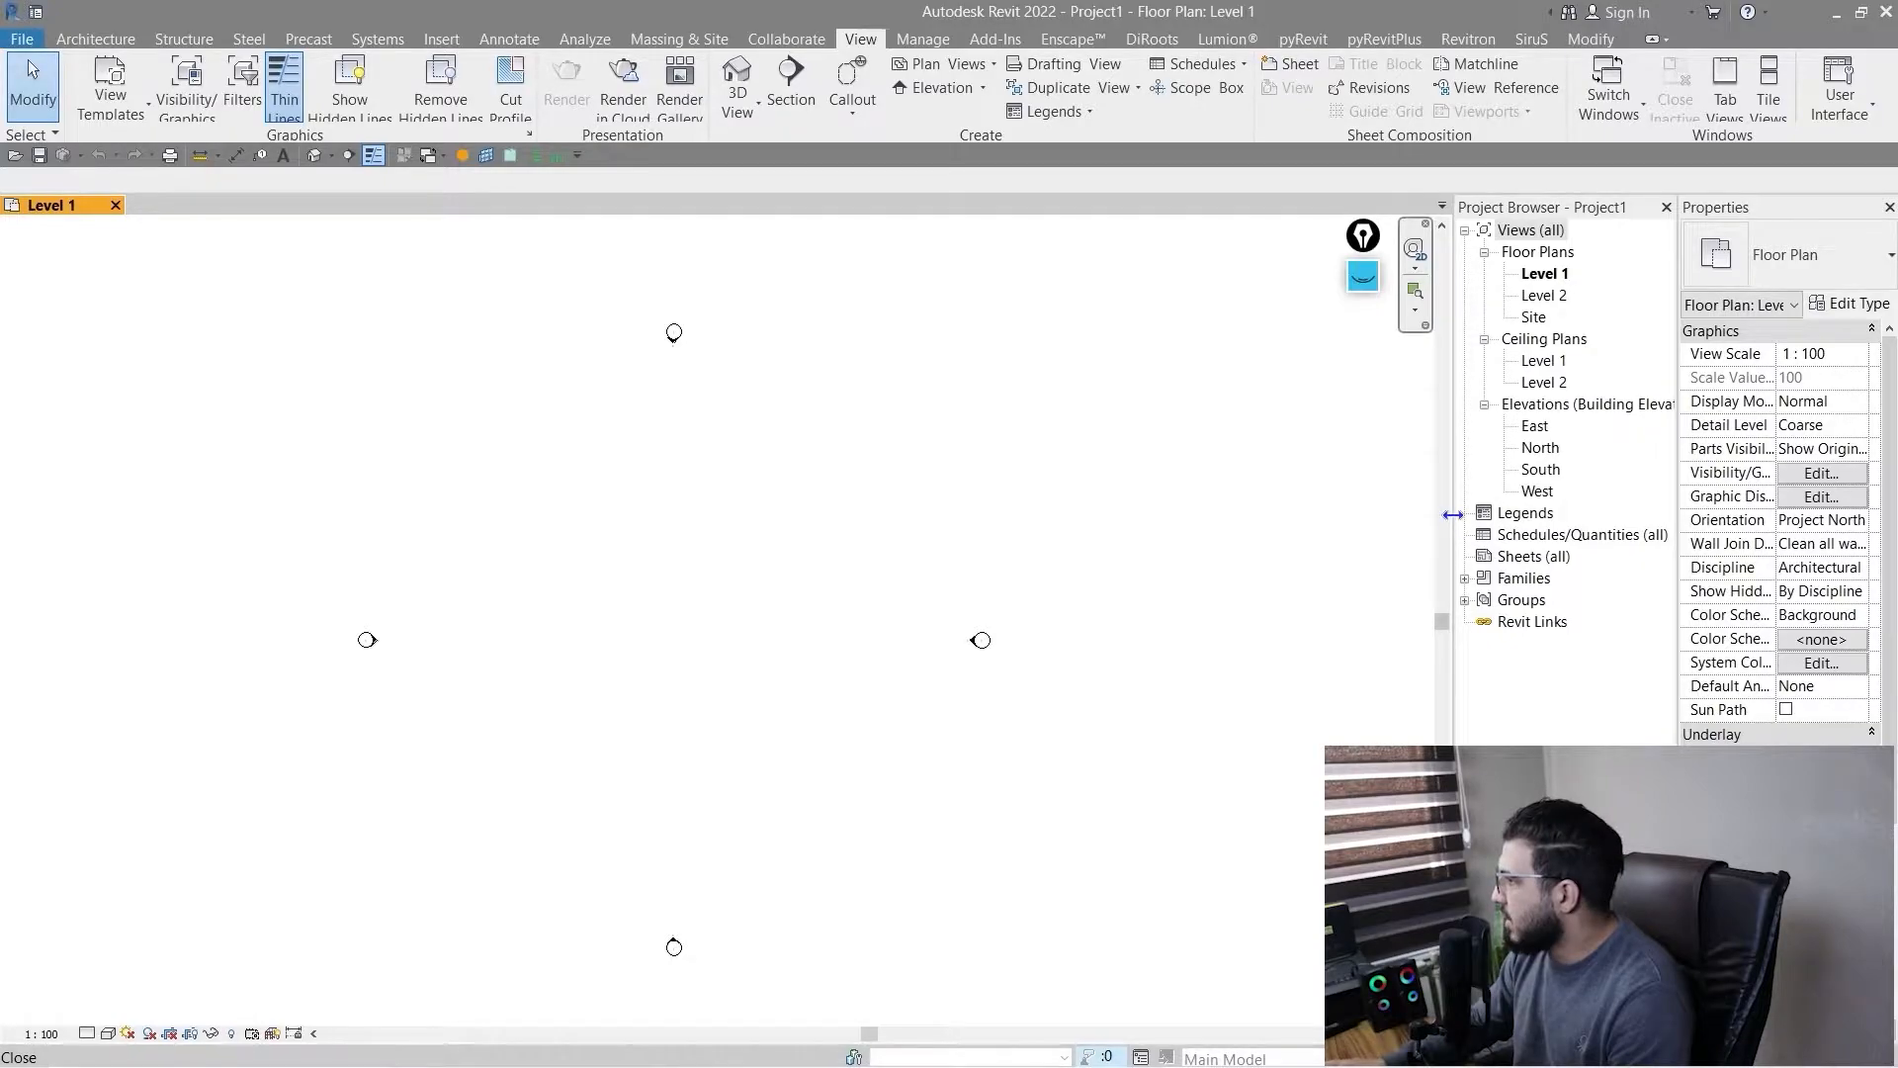
left_click_drag(1454, 522, 1372, 522)
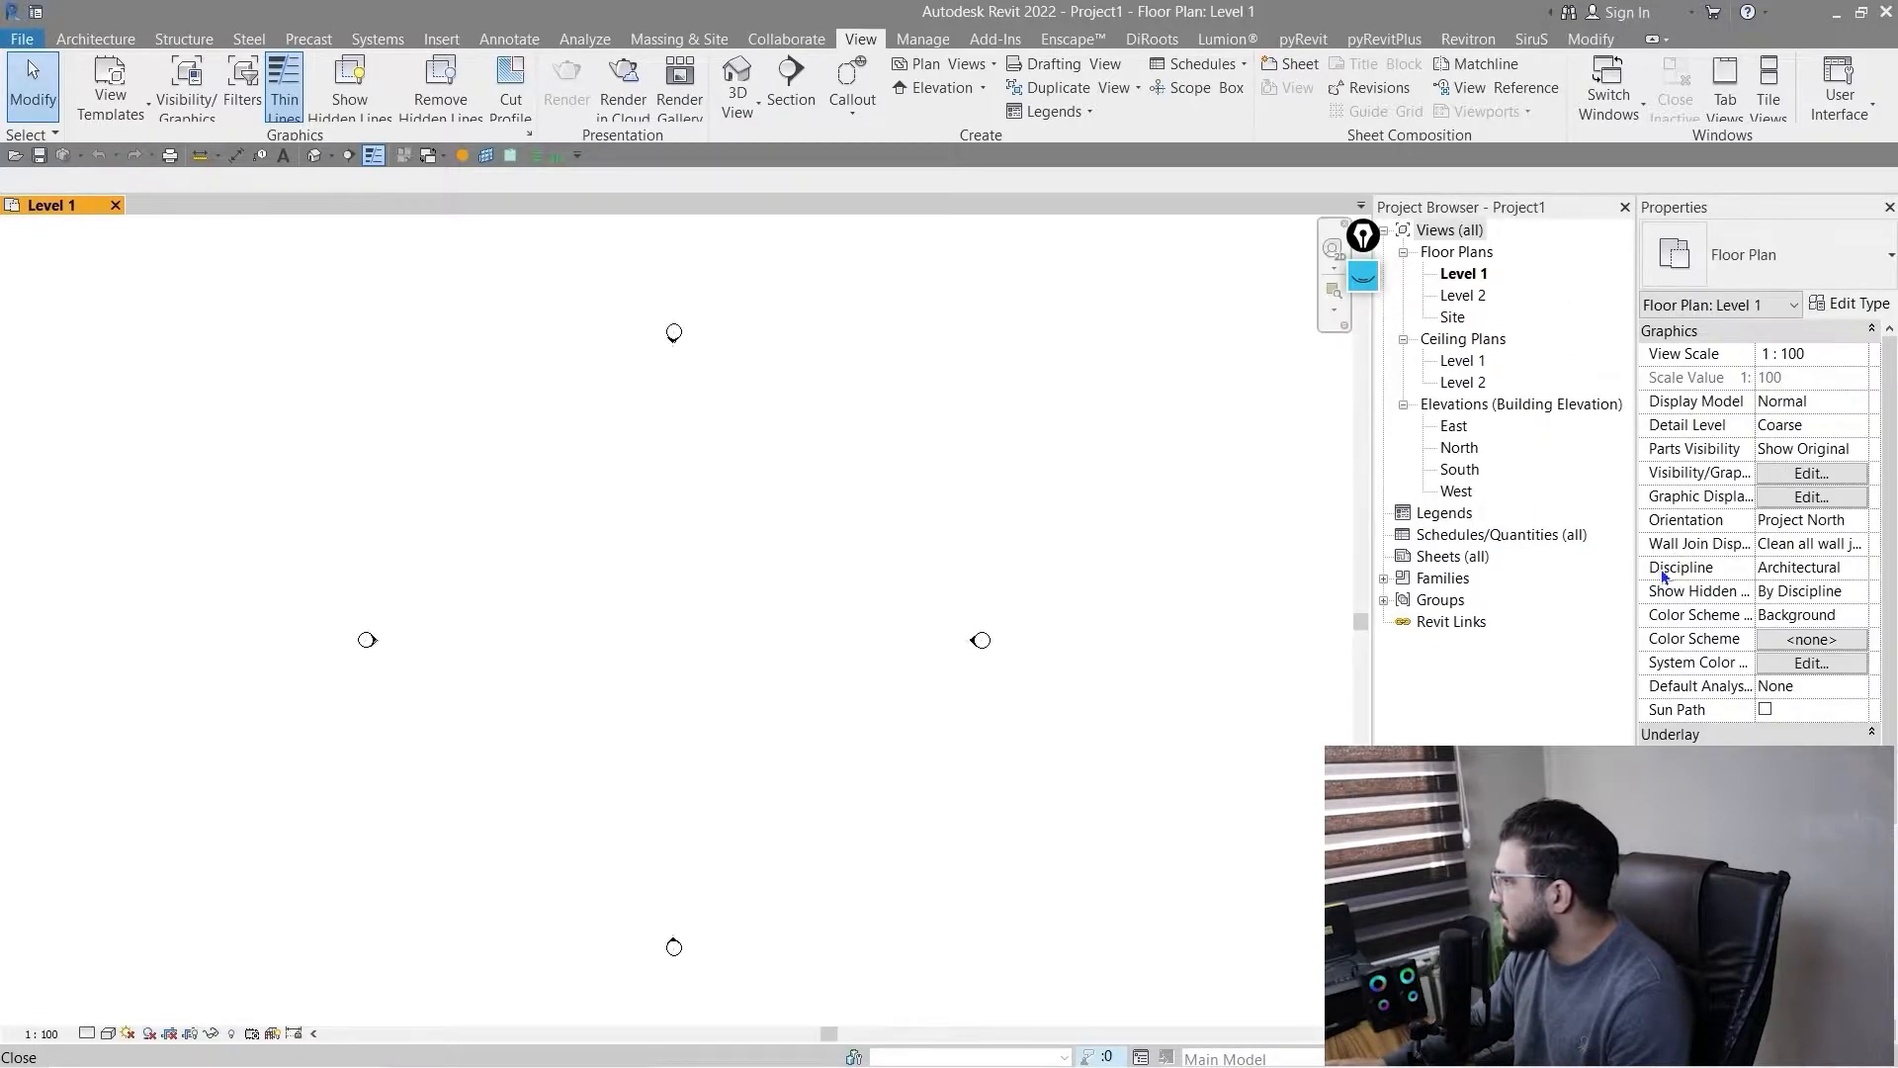
left_click_drag(1635, 582, 1607, 594)
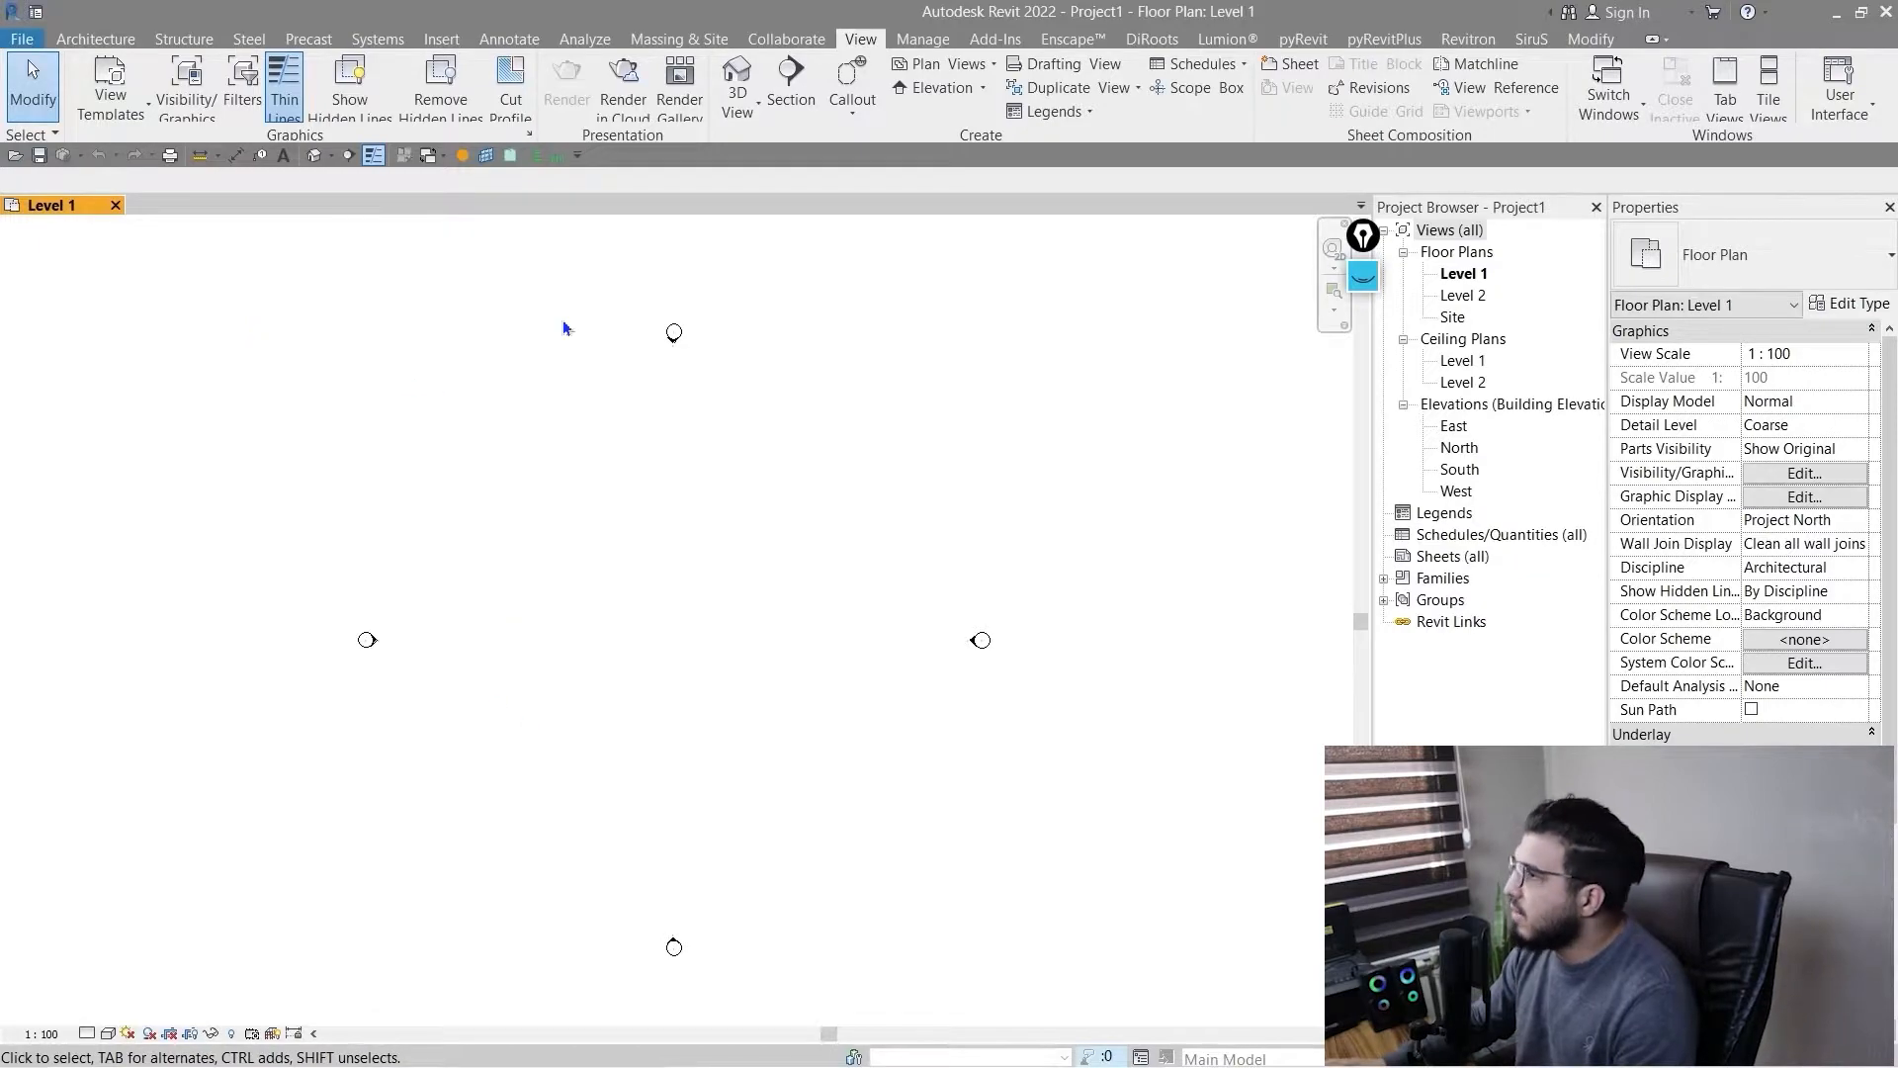
- Return to the Architecture tools and highlight part of the interface with an on-screen annotation rectangle
left_click(95, 38)
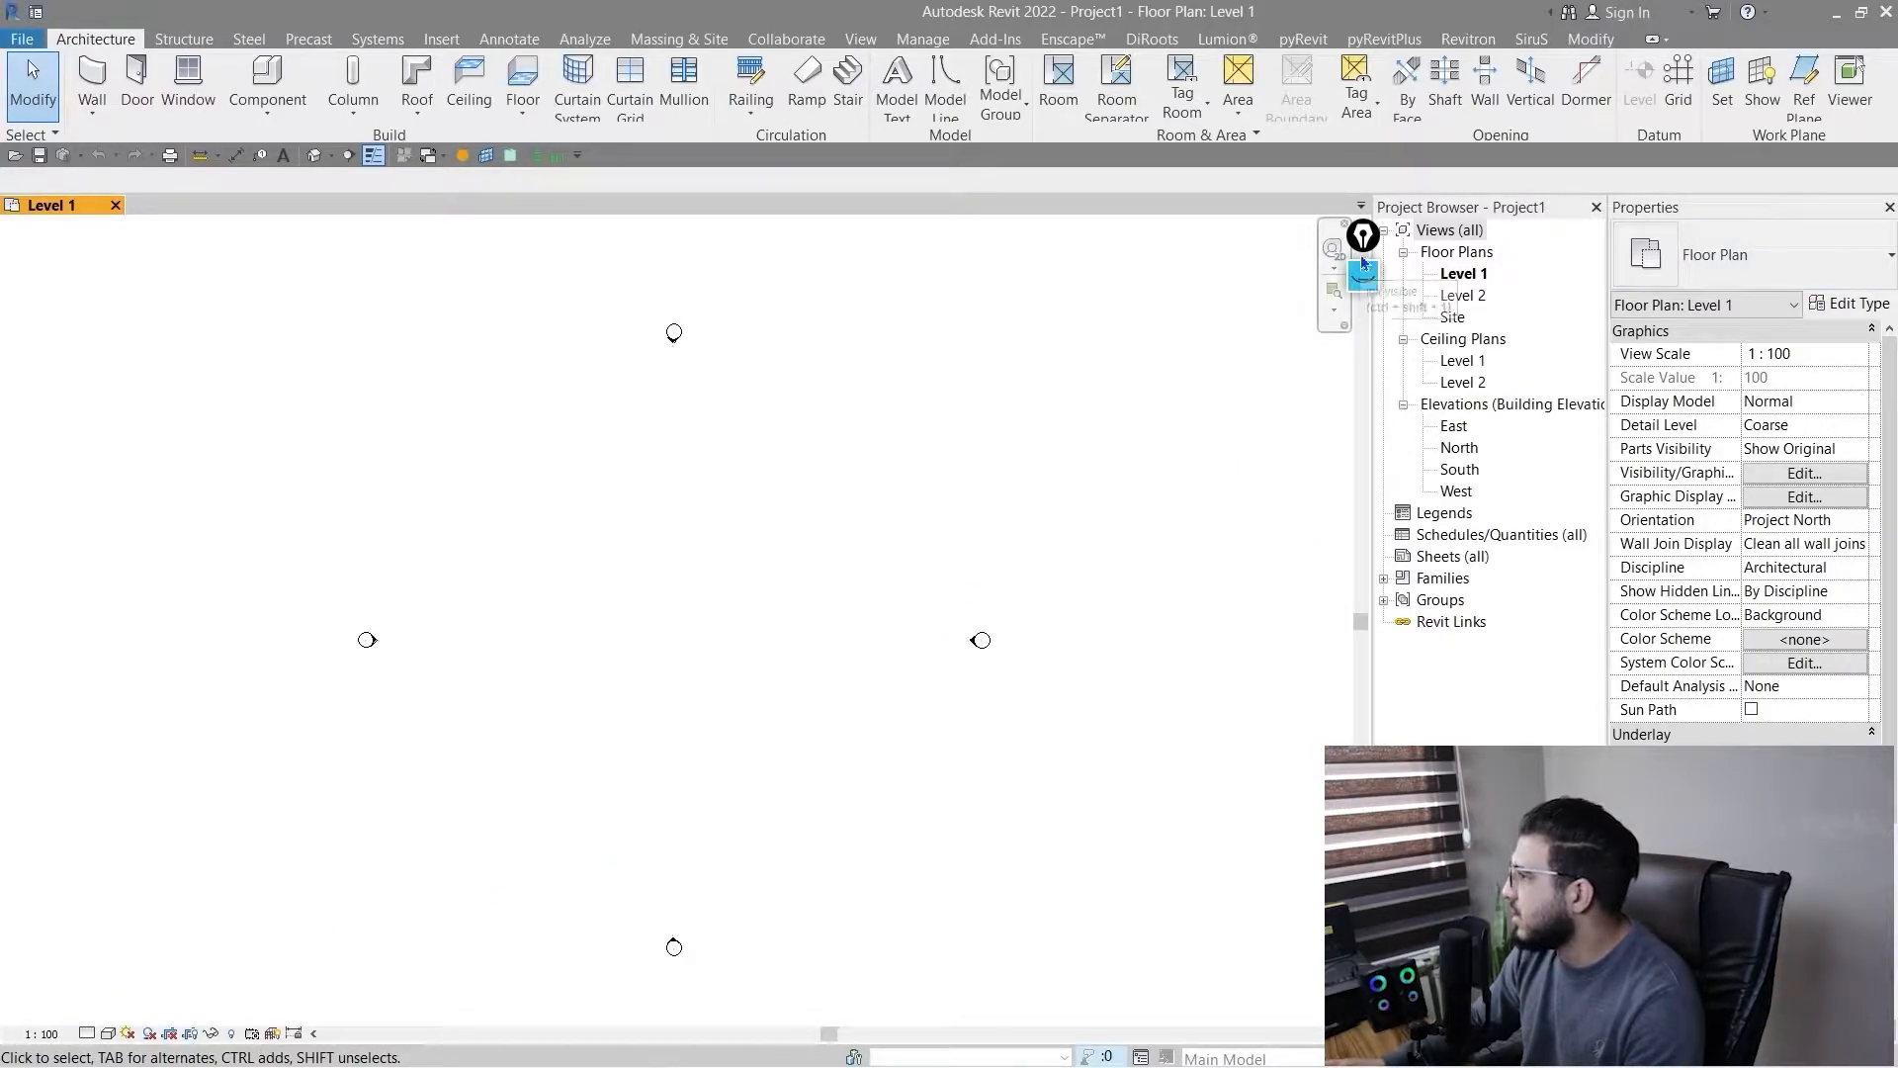
left_click_drag(1361, 240, 1279, 243)
left_click(1282, 283)
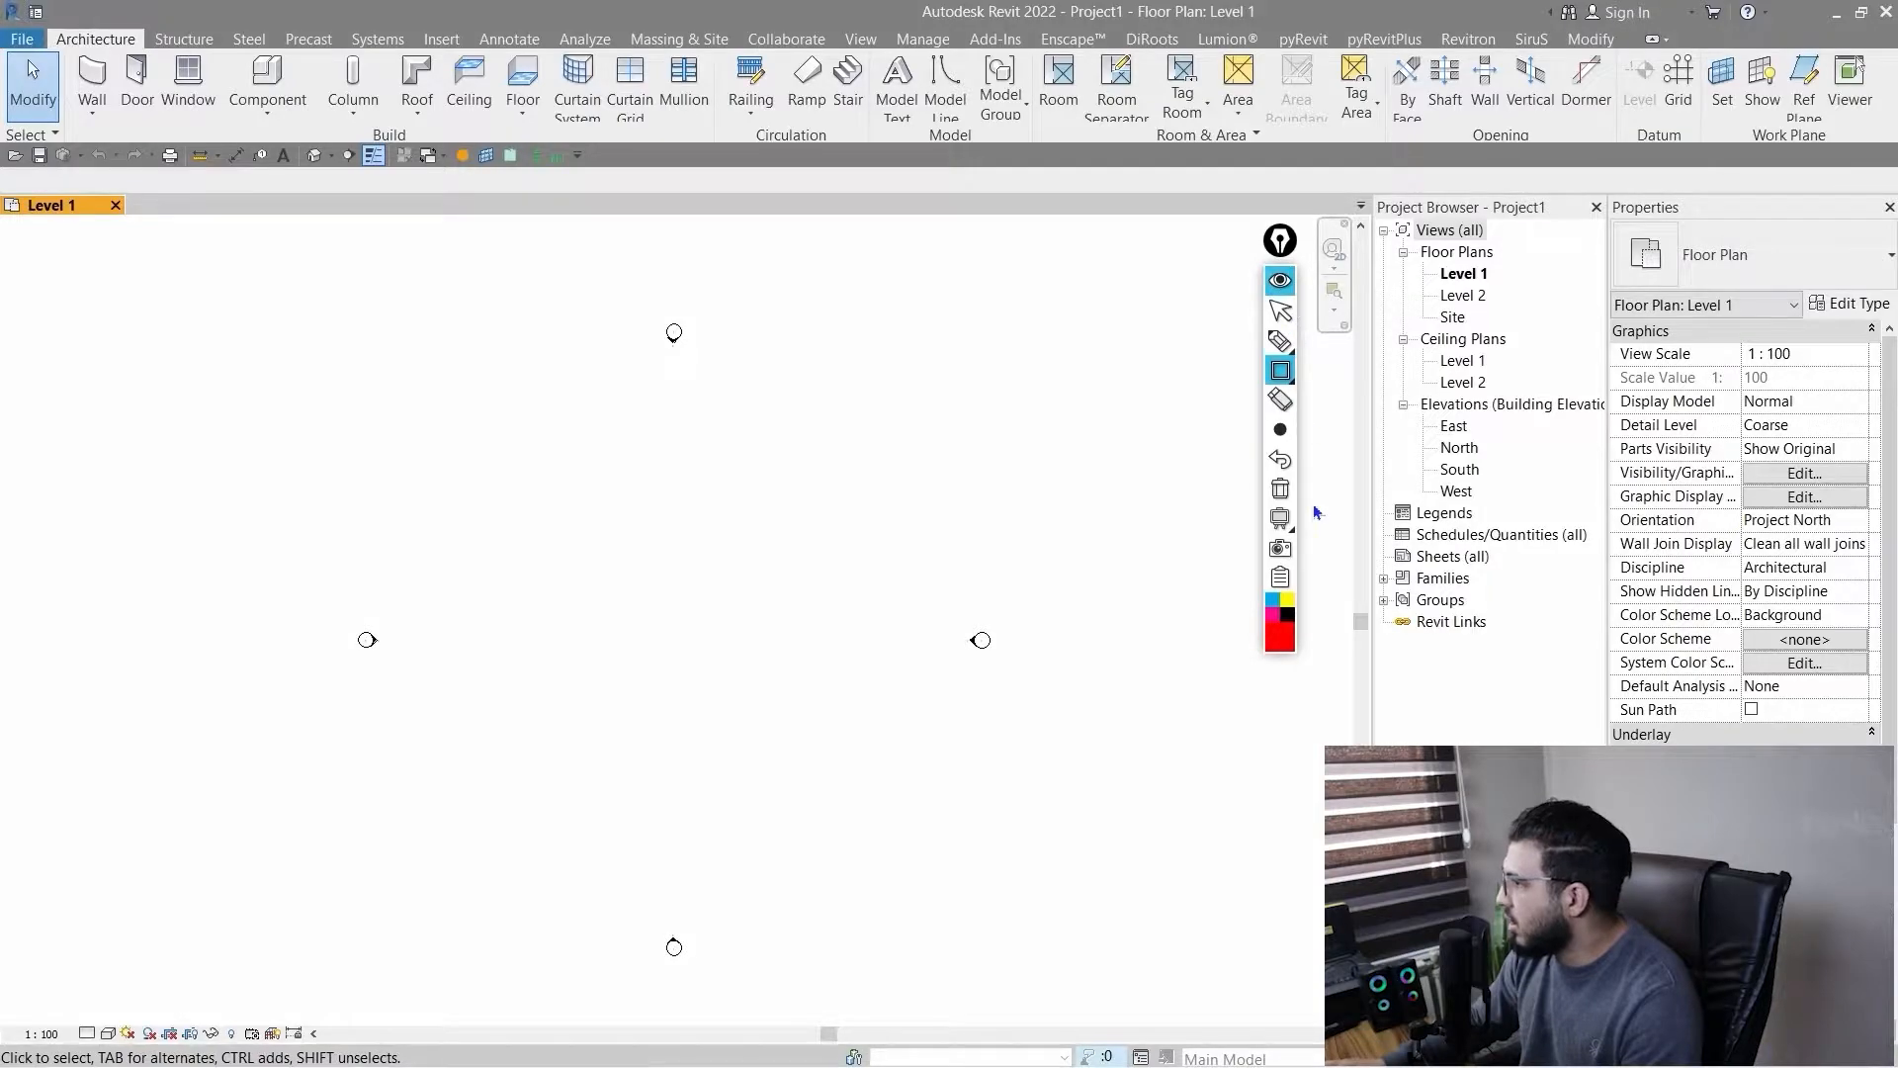
left_click(1280, 369)
left_click_drag(364, 994, 6, 1056)
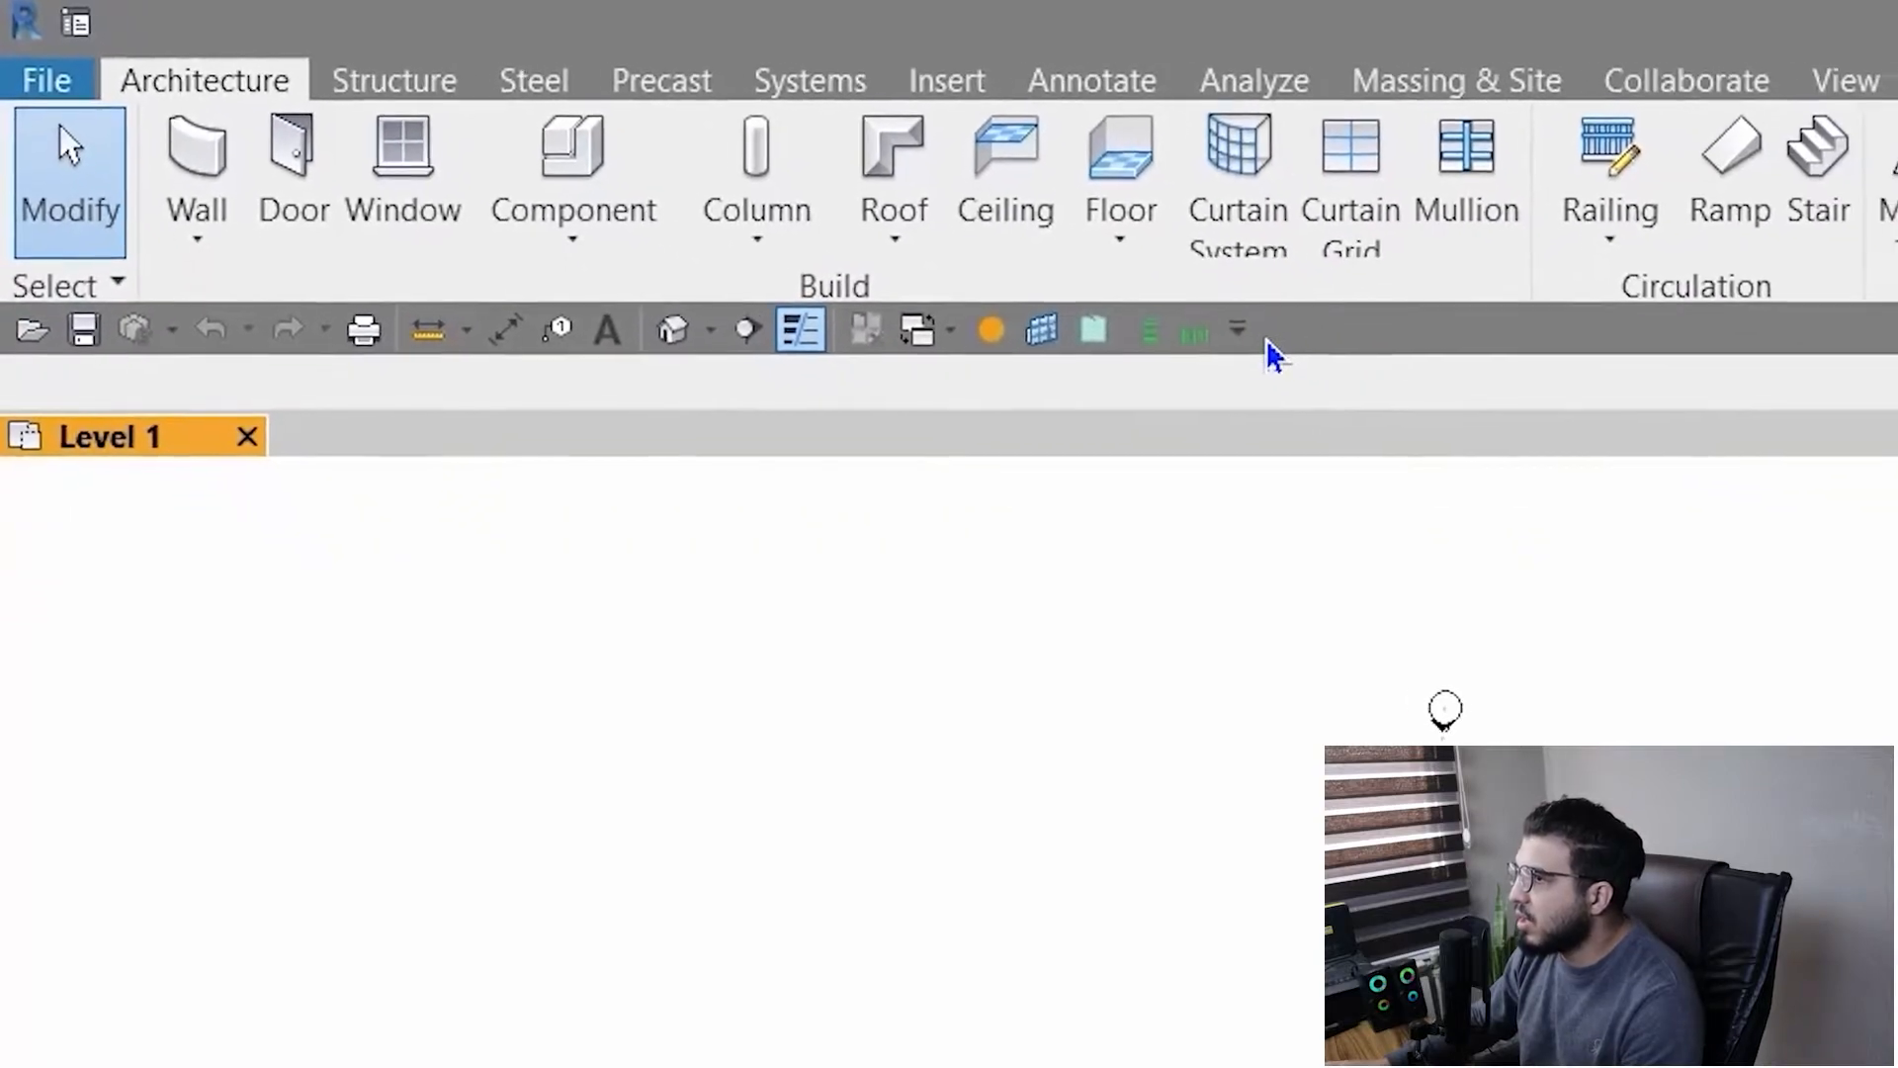
- Show the Quick Access Toolbar above the ribbon and return it below the ribbon
left_click(947, 252)
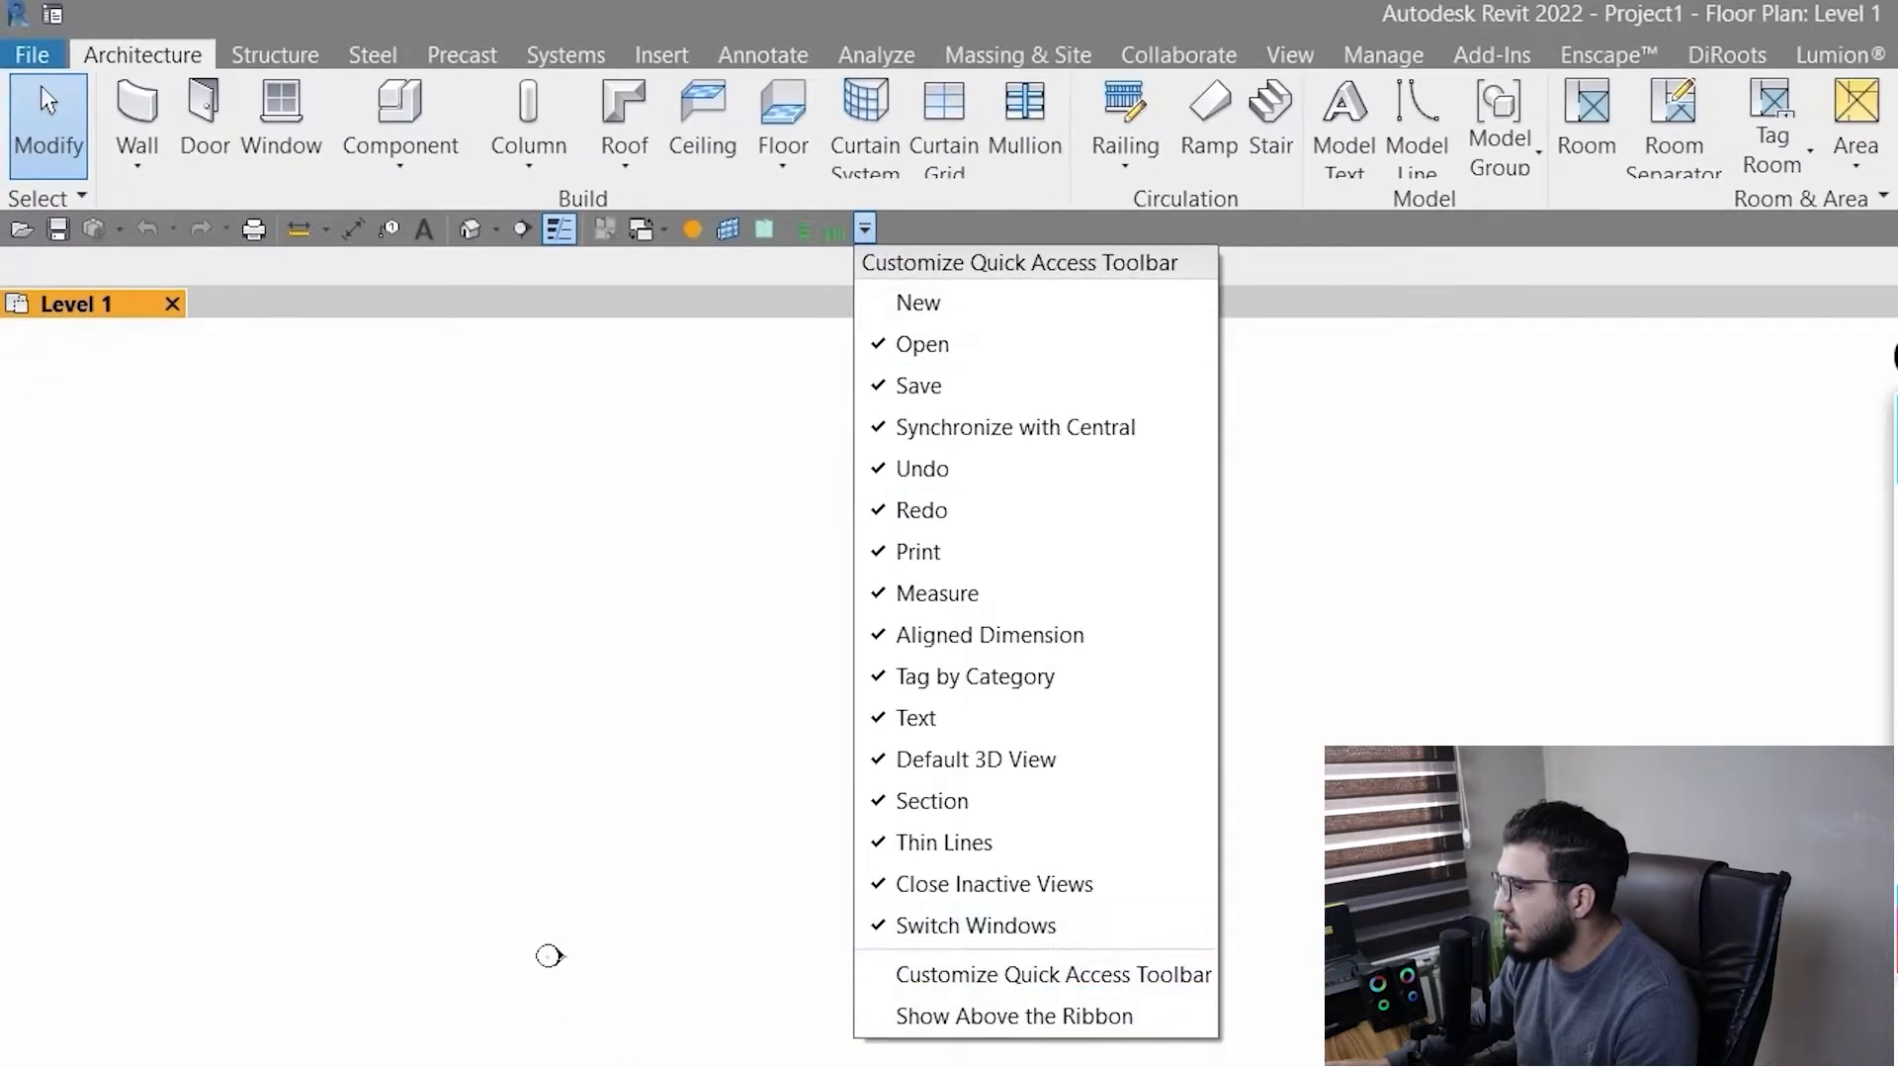
left_click(1100, 1066)
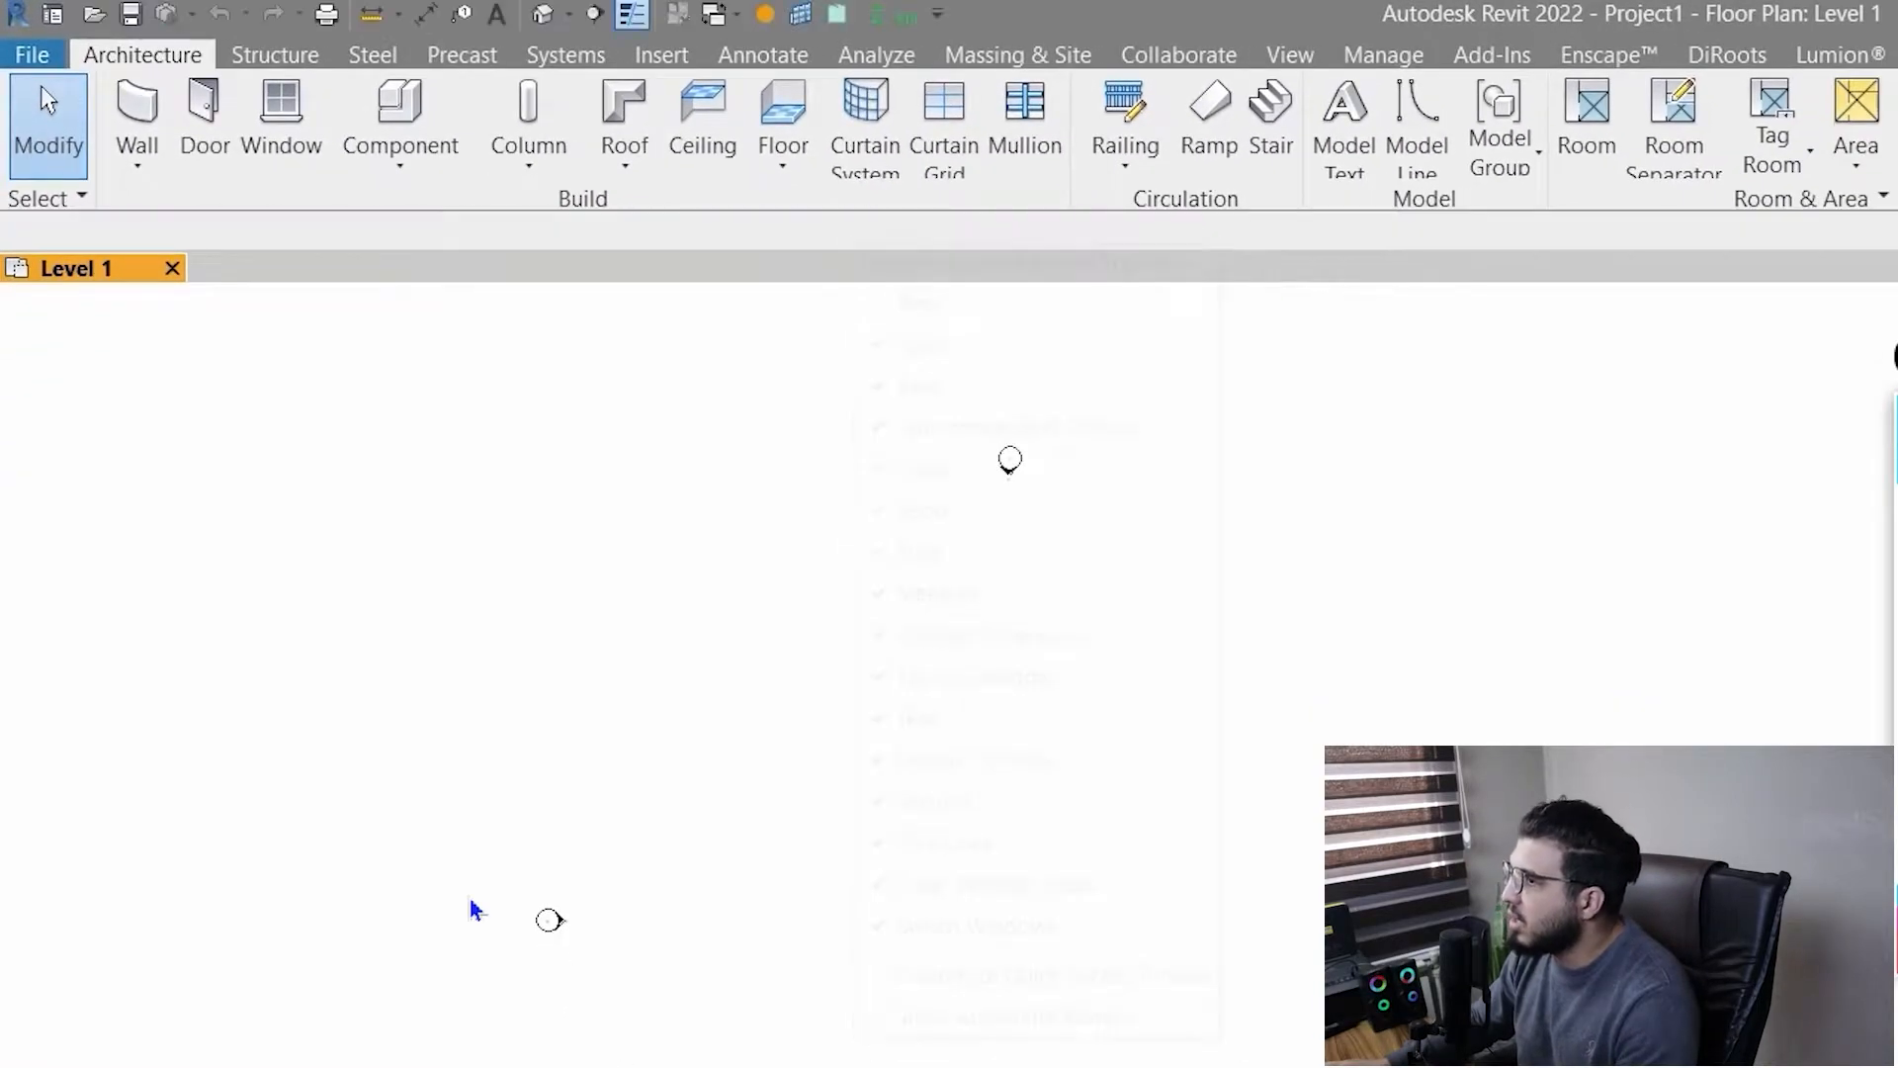
left_click(937, 16)
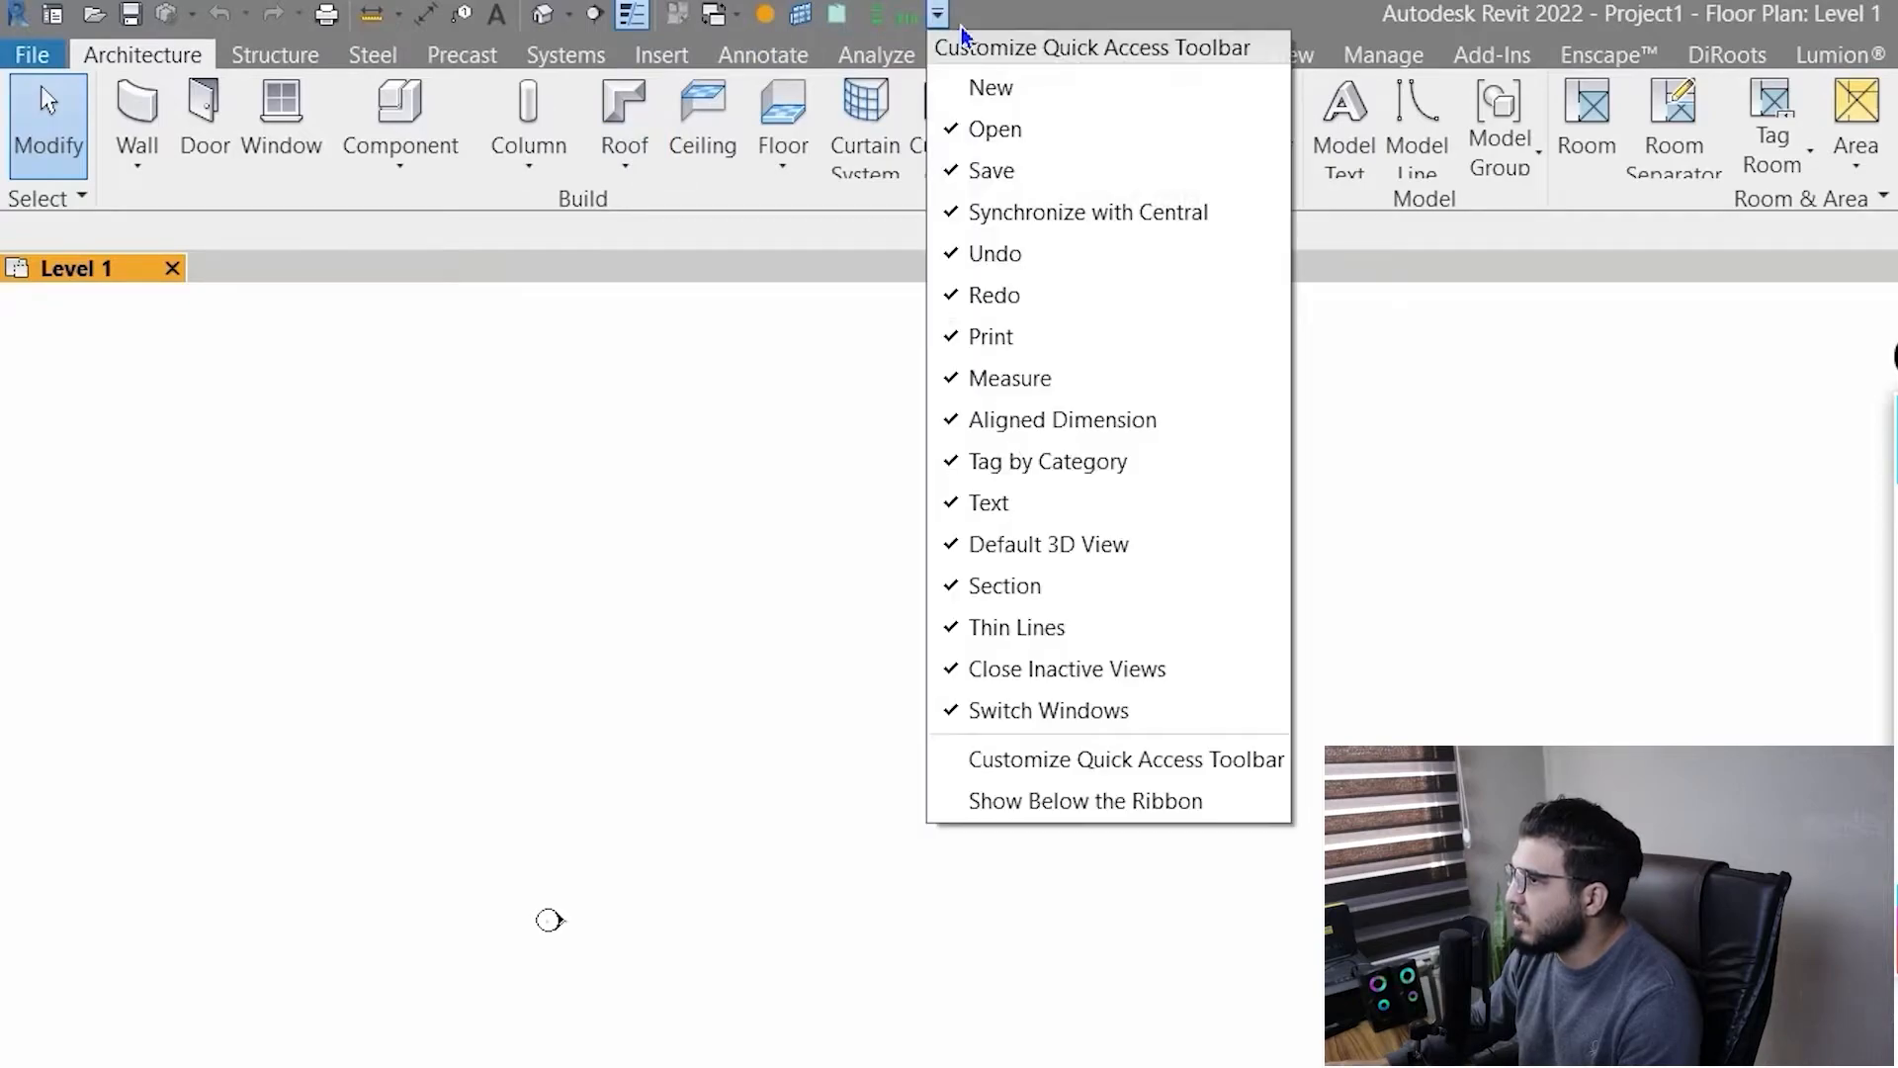
left_click(1147, 803)
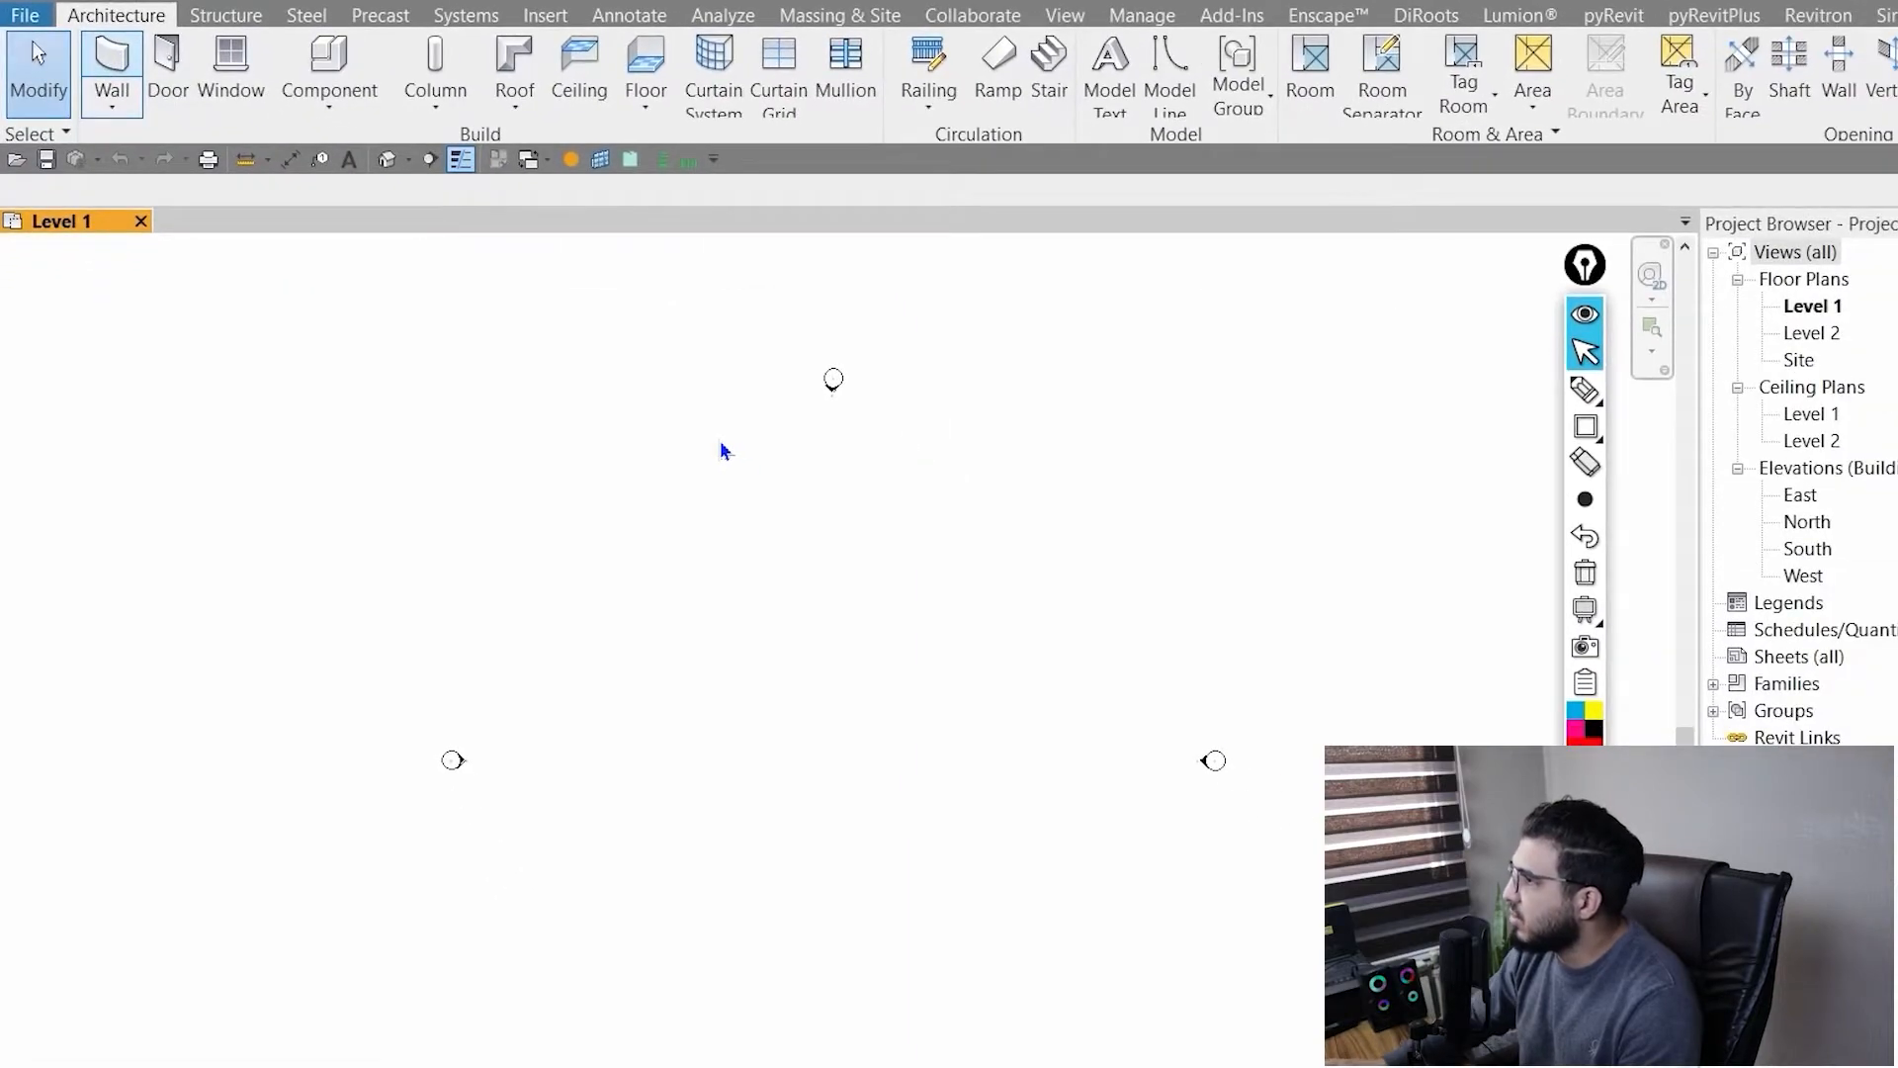
- Start the Wall tool to inspect its placement options, and cancel it
key("w")
key("a")
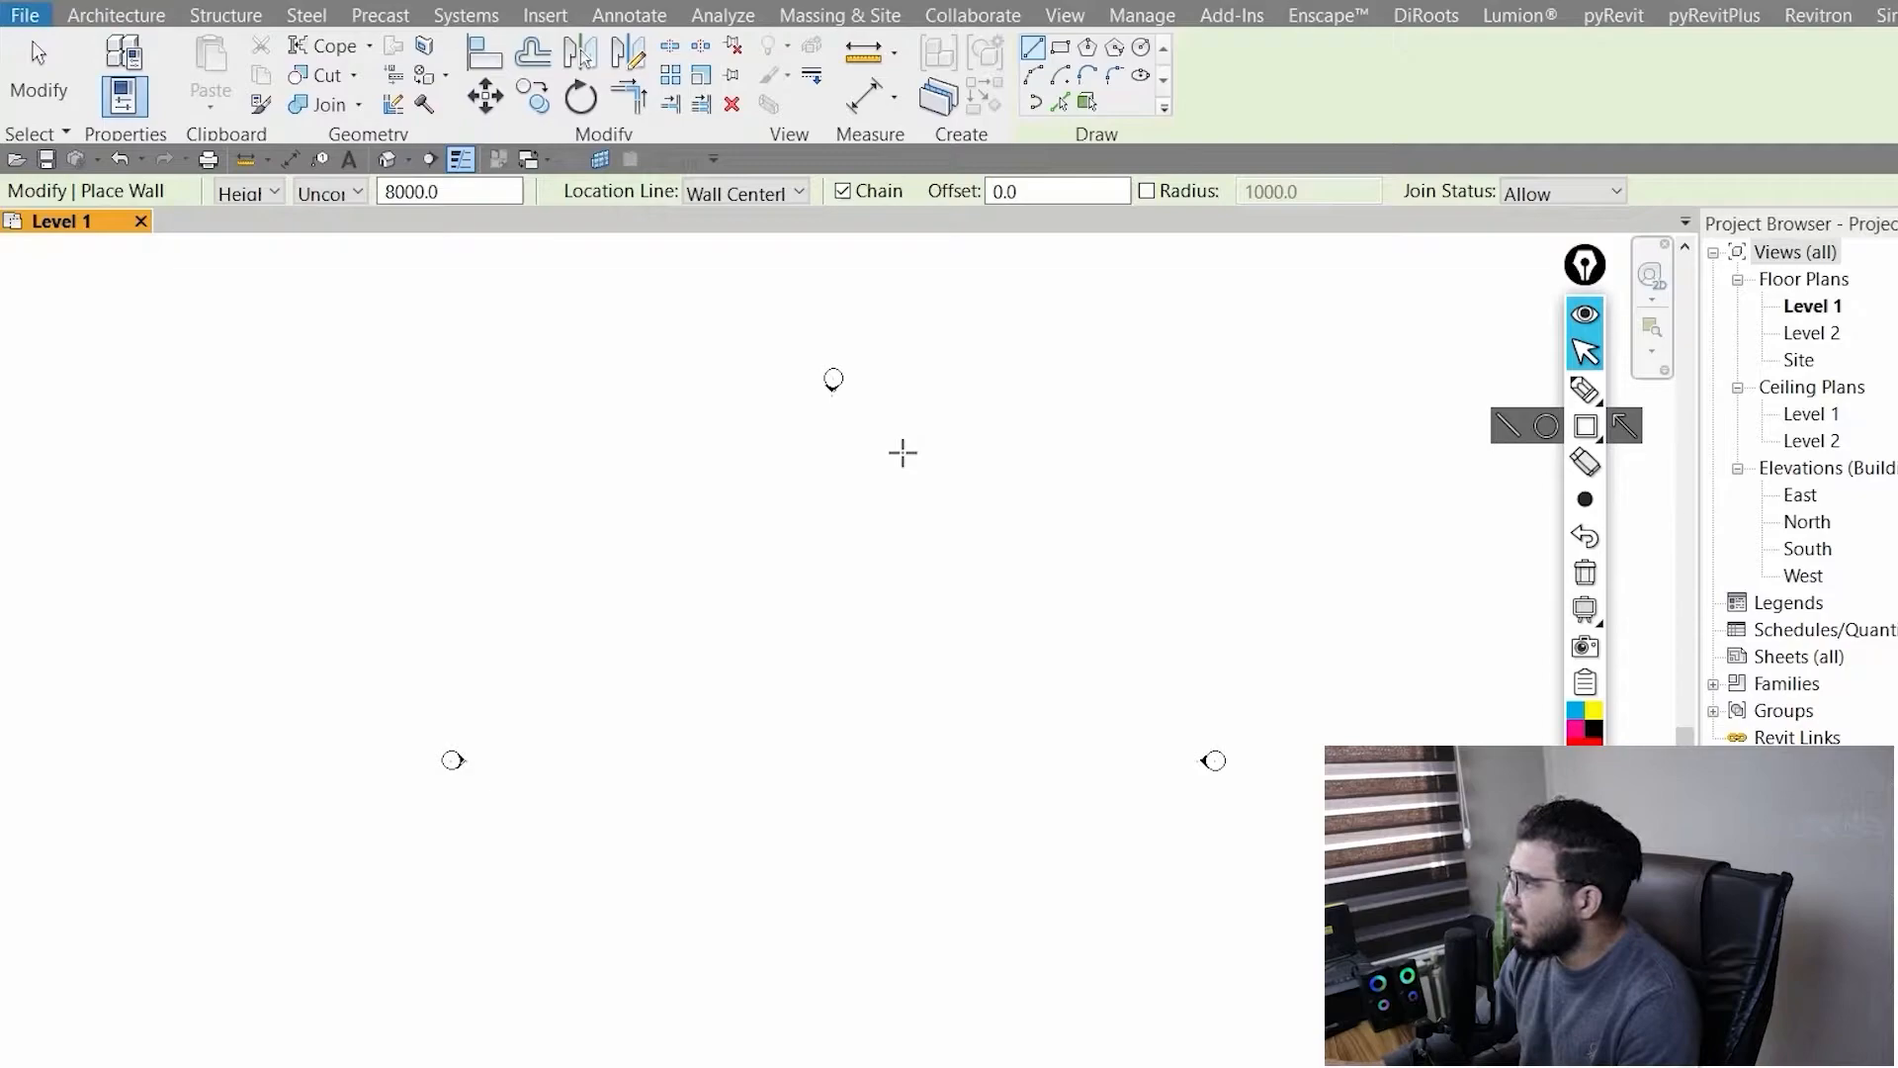
scroll(744, 575, "down", 1)
key("Escape")
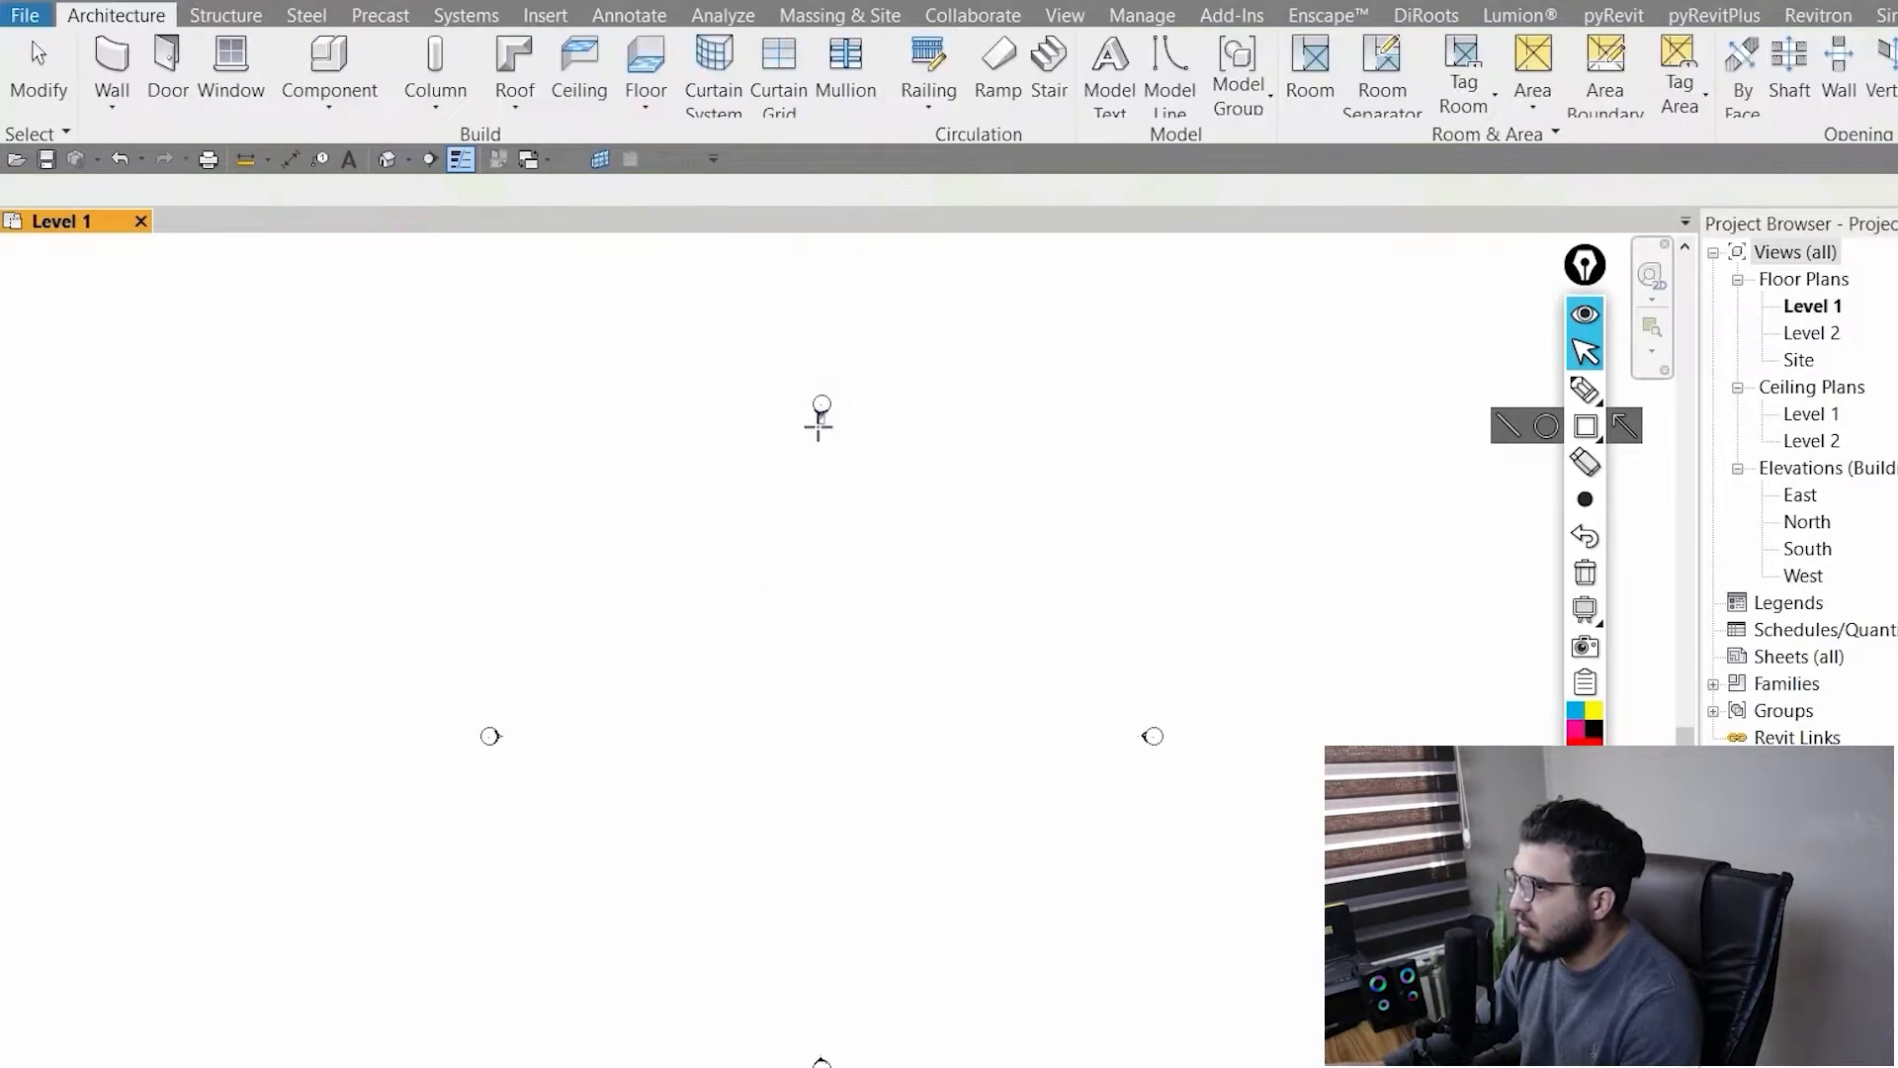
scroll(919, 712, "up", 3)
middle_click_drag(794, 700, 762, 732)
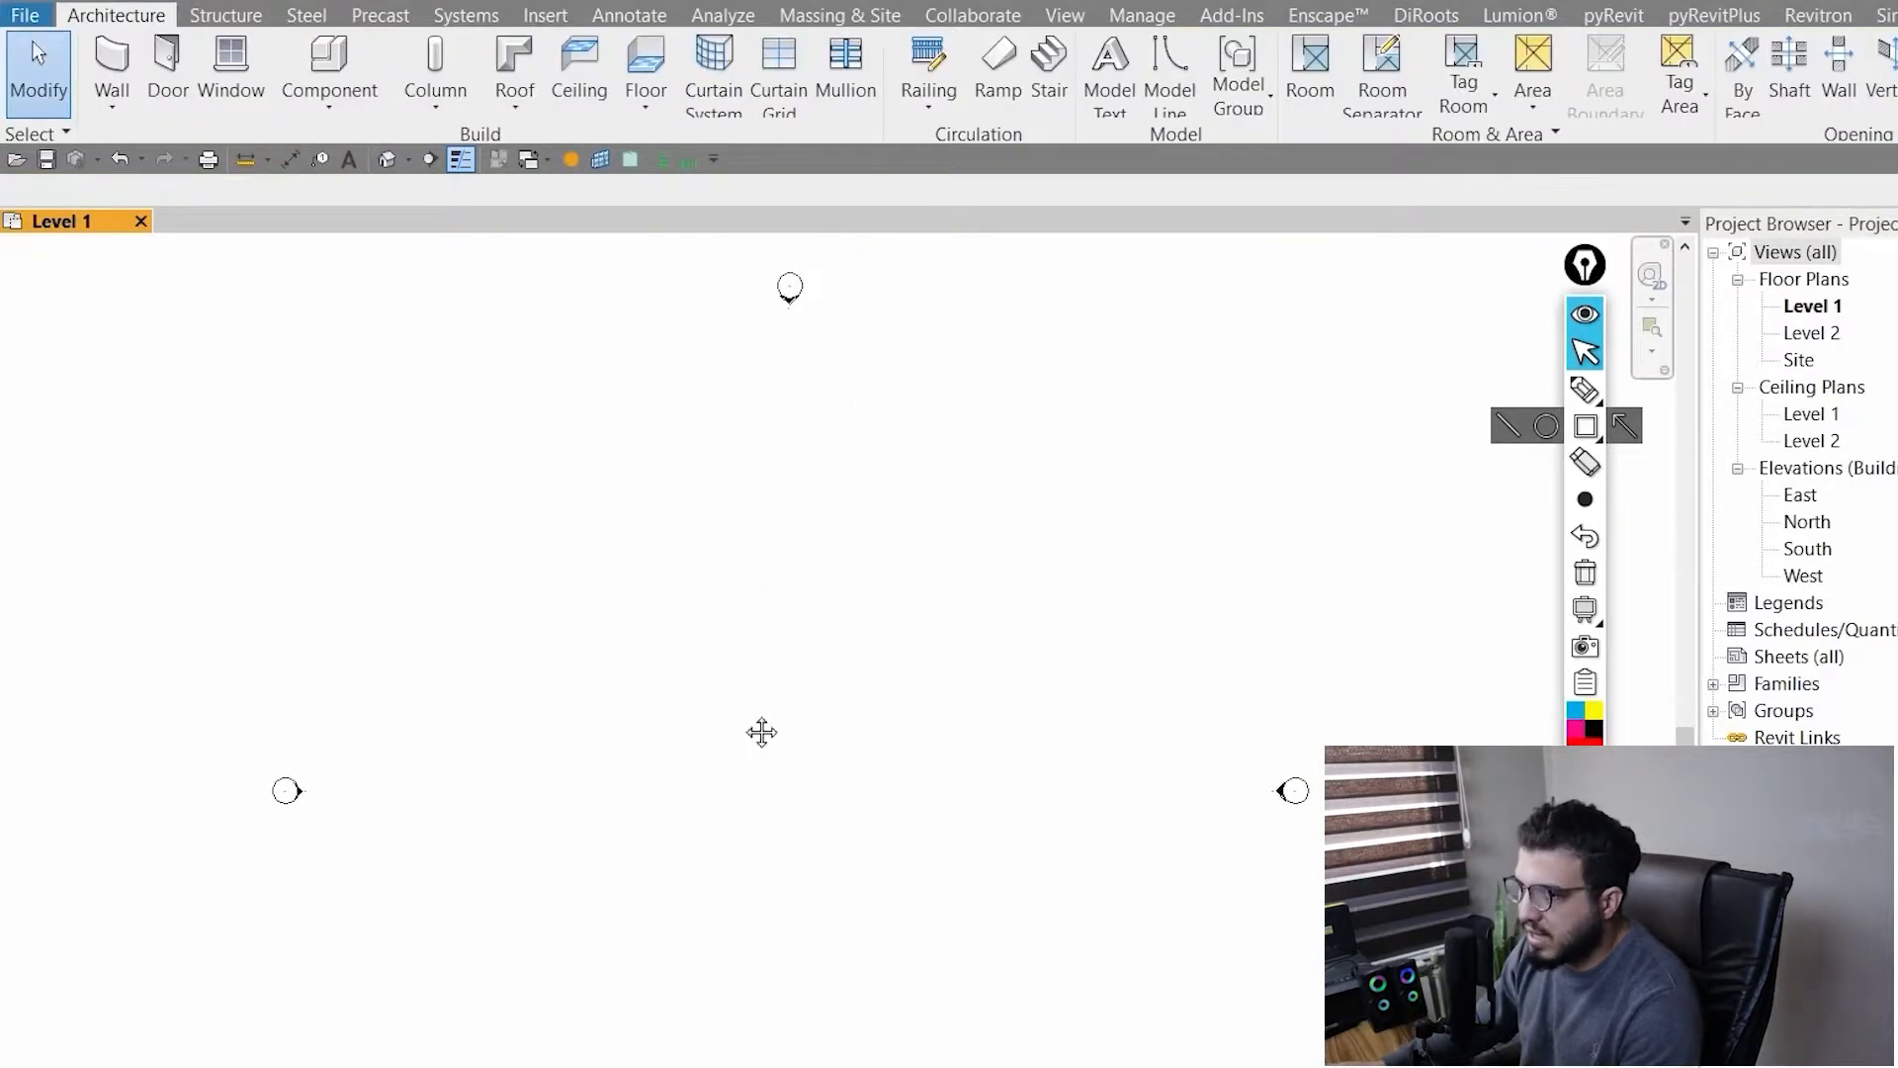
scroll(748, 724, "down", 2)
scroll(743, 719, "down", 2)
middle_click_drag(716, 865, 708, 755)
scroll(708, 755, "down", 2)
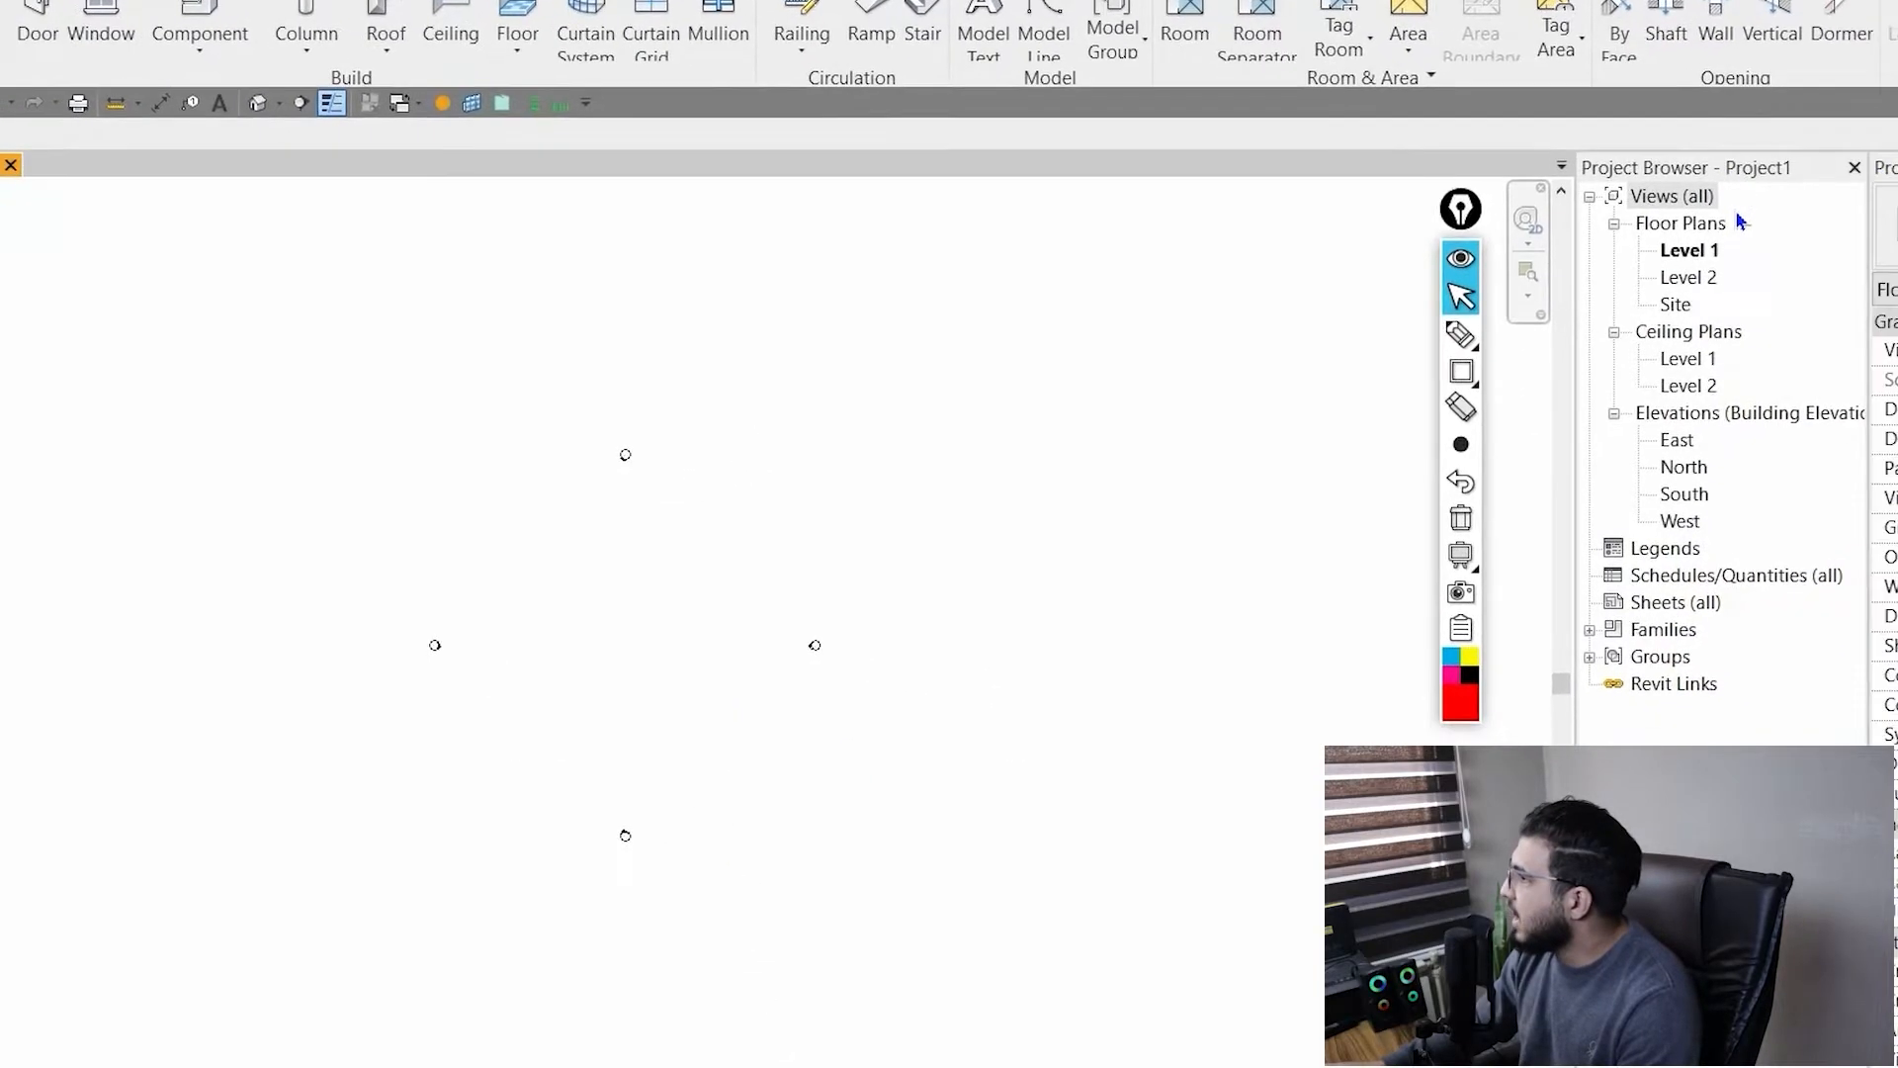
- Outline the Project Browser and Properties area with a red annotation rectangle and box both palette titles
mouse_move(1587, 431)
left_click(1186, 249)
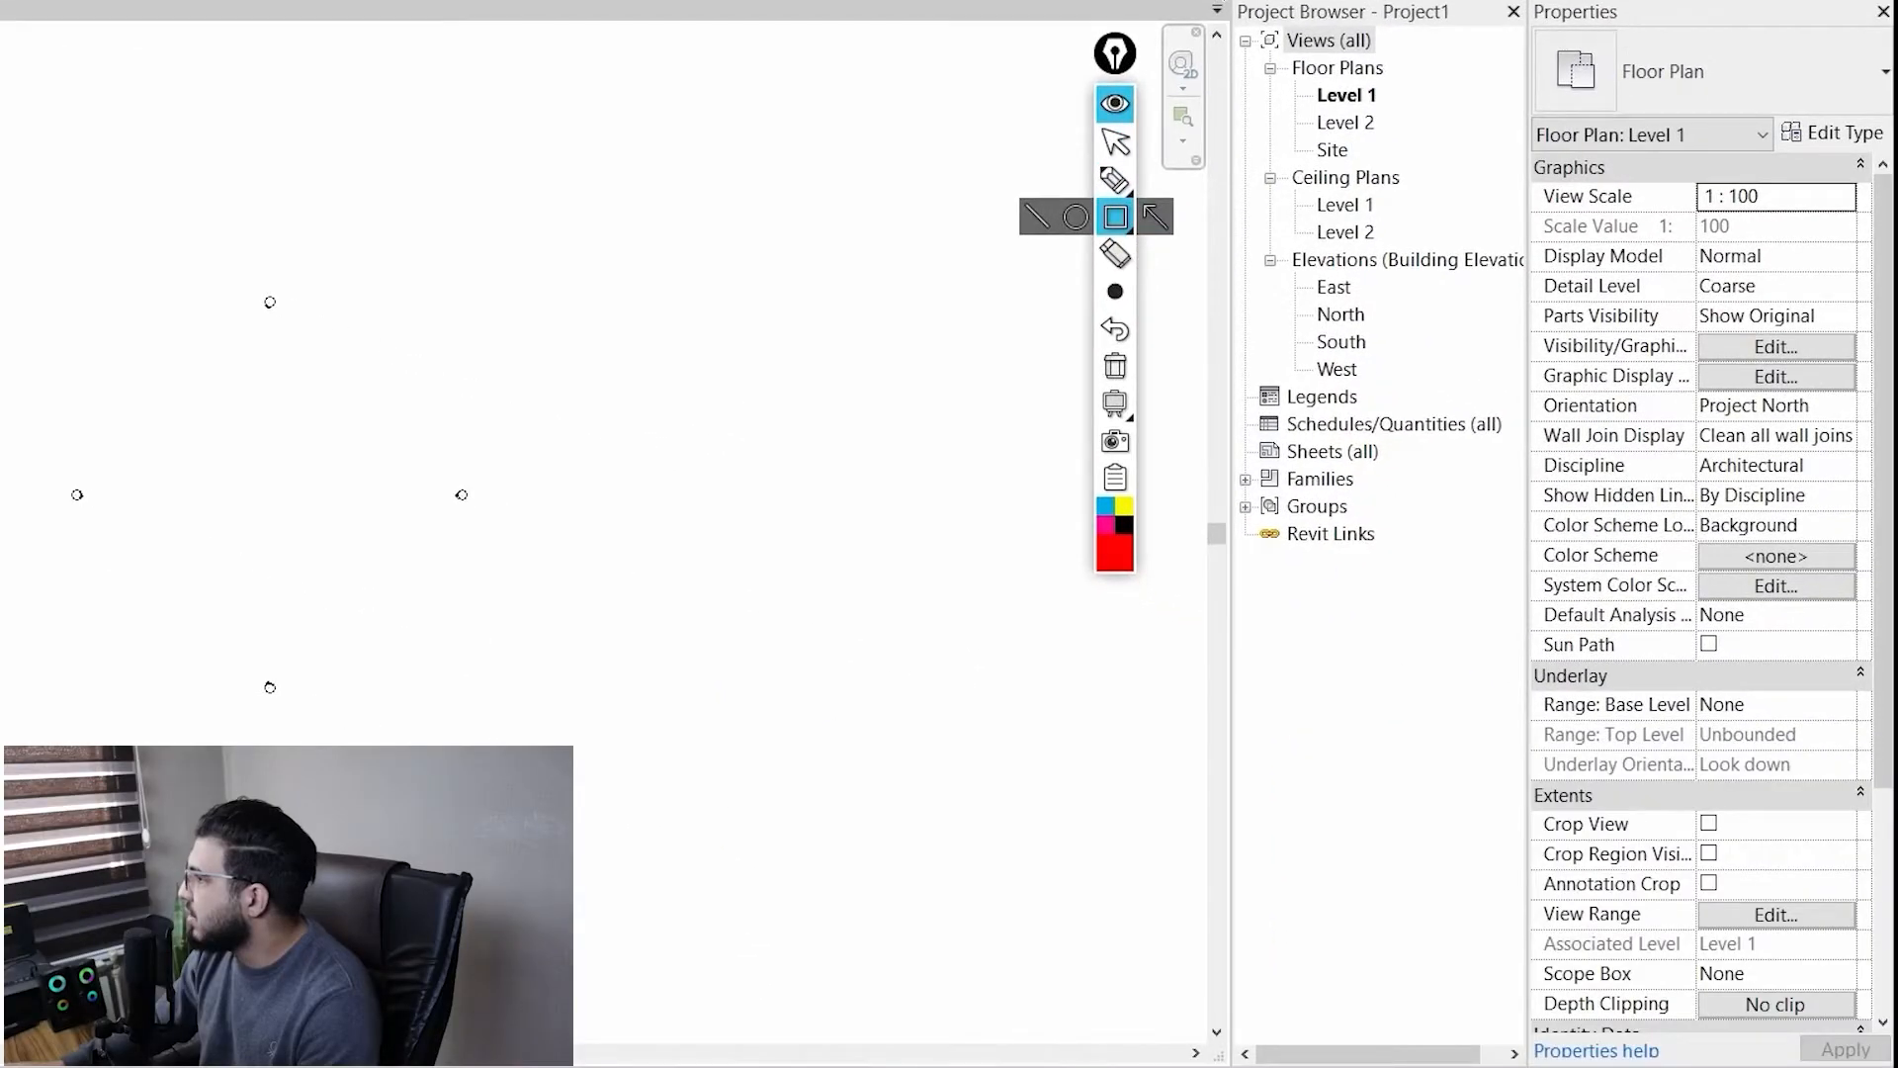
left_click_drag(1218, 2, 1277, 28)
mouse_move(1355, 113)
left_mouse_down()
mouse_move(1839, 826)
mouse_move(1890, 1063)
left_mouse_up()
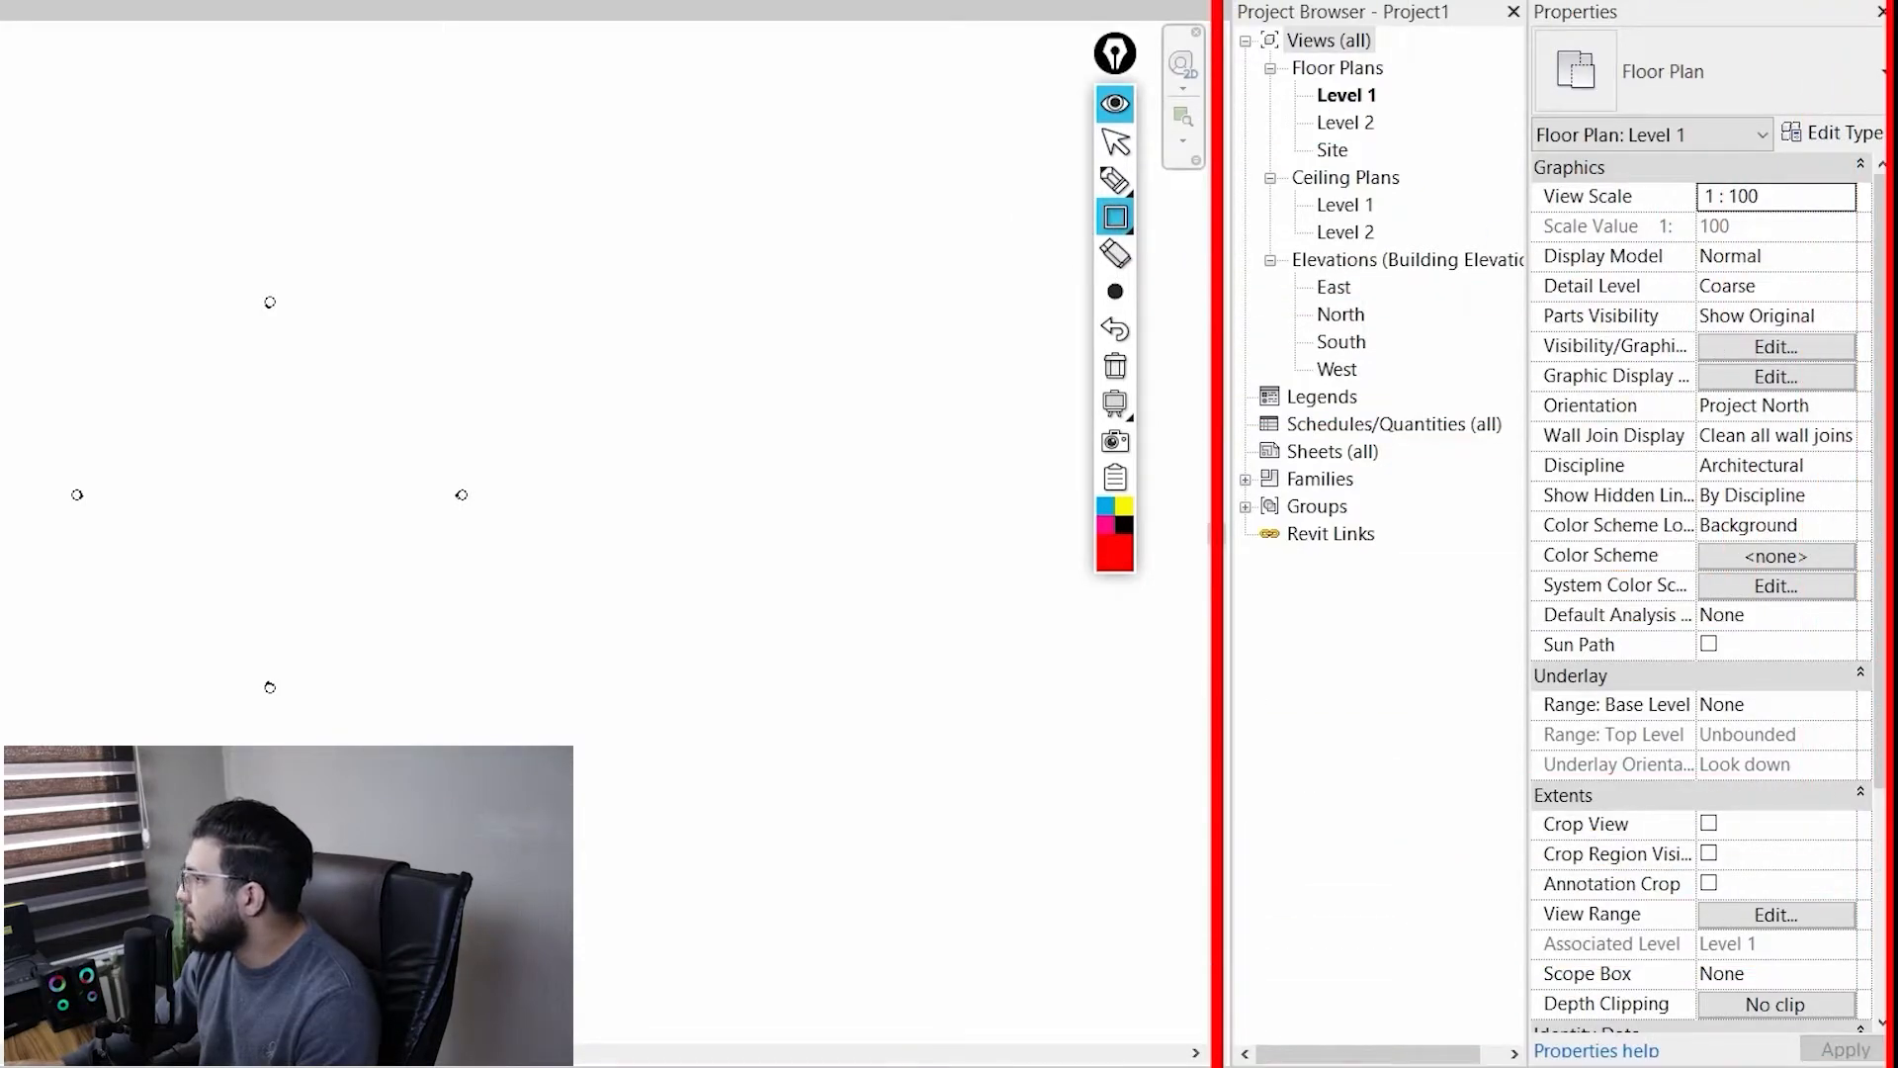
mouse_move(1665, 3)
left_mouse_down()
mouse_move(1563, 45)
mouse_move(1439, 9)
mouse_move(1221, 51)
left_mouse_up()
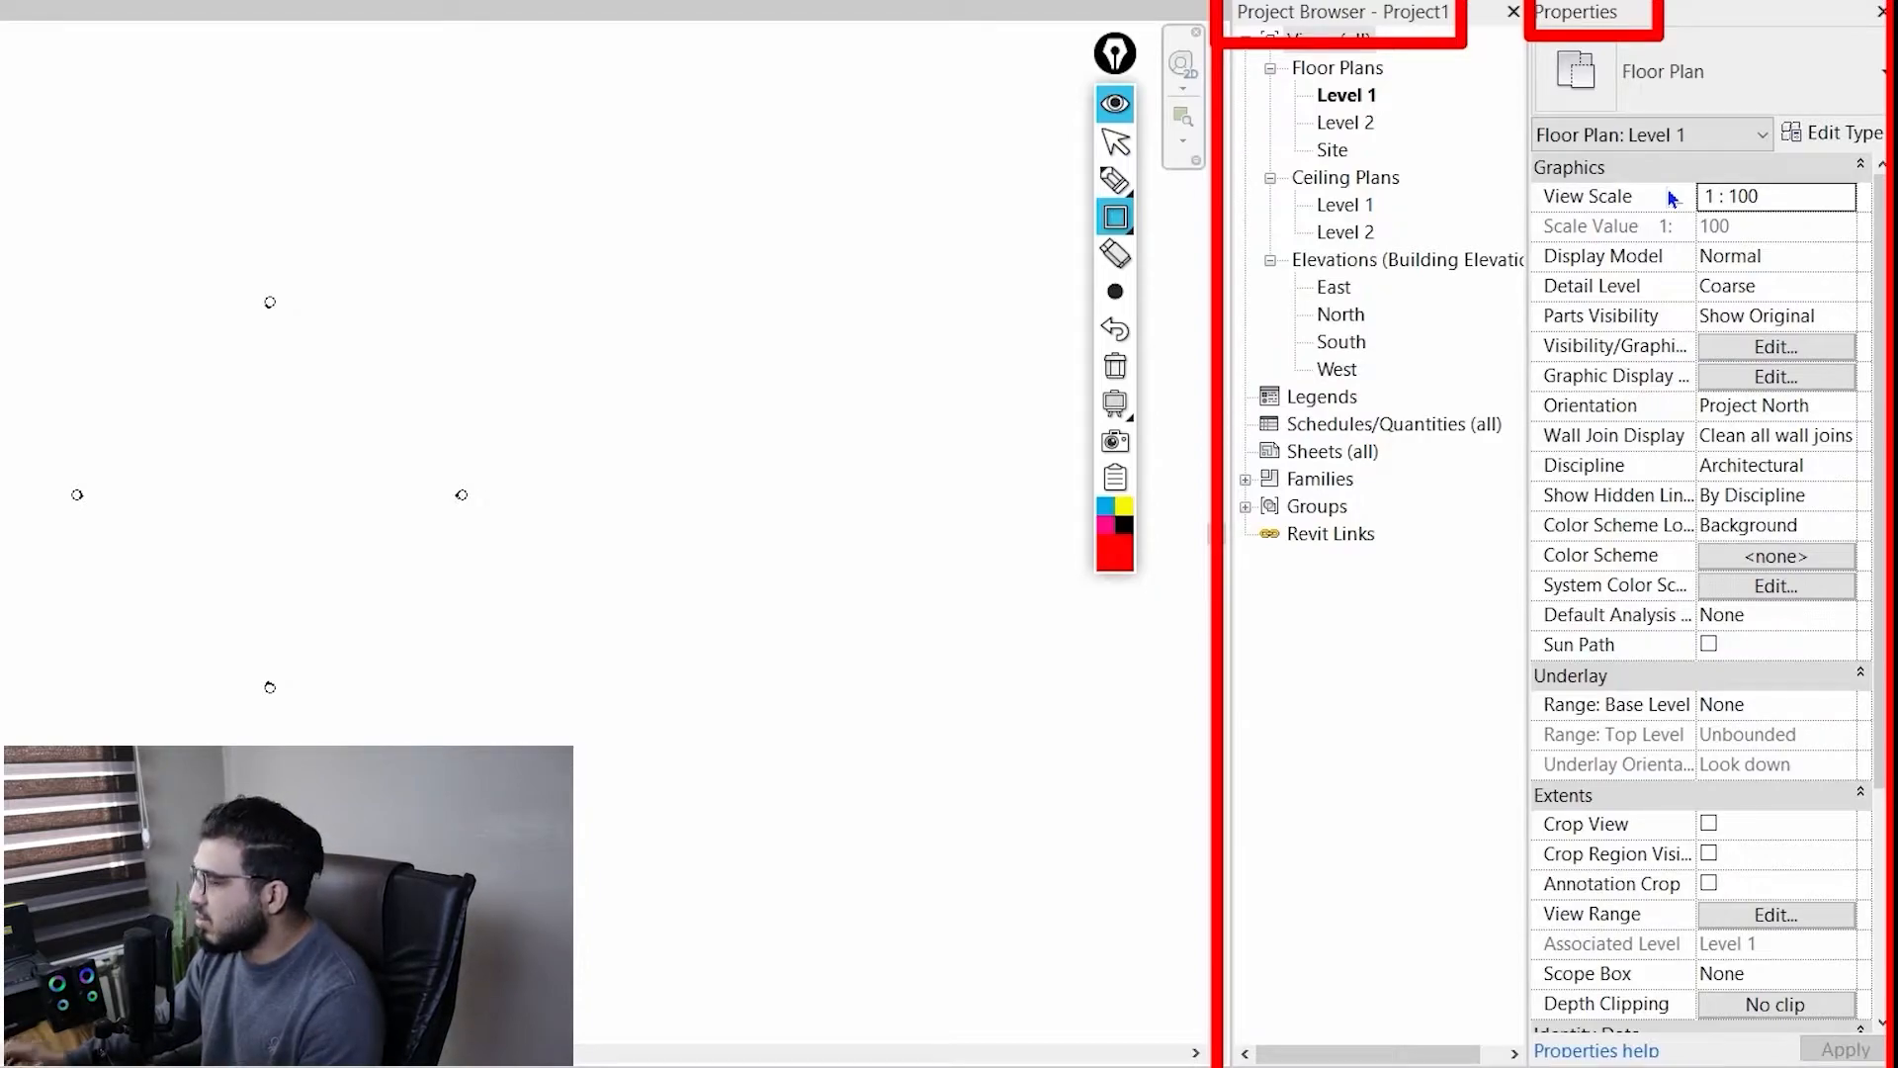
- Clear all on-screen annotations and collapse the annotation toolbar
left_click(1115, 143)
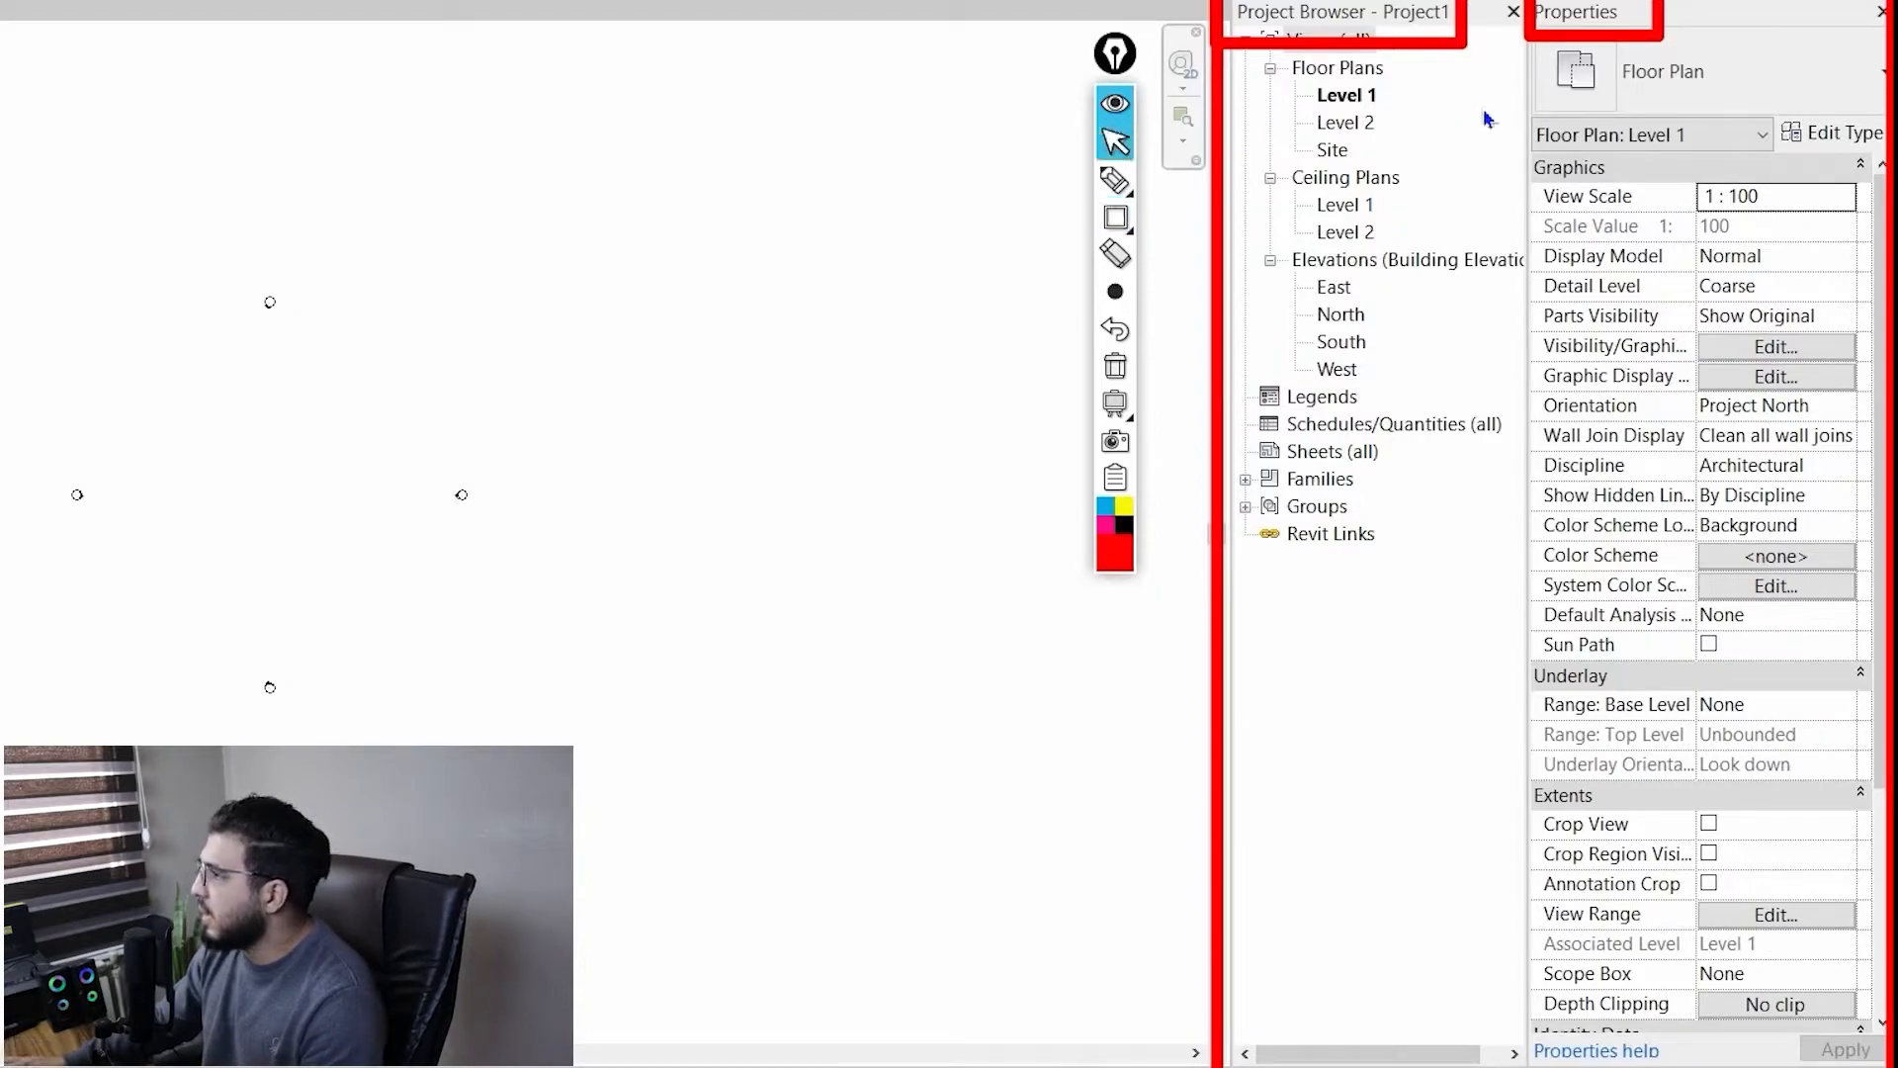
left_click(1116, 366)
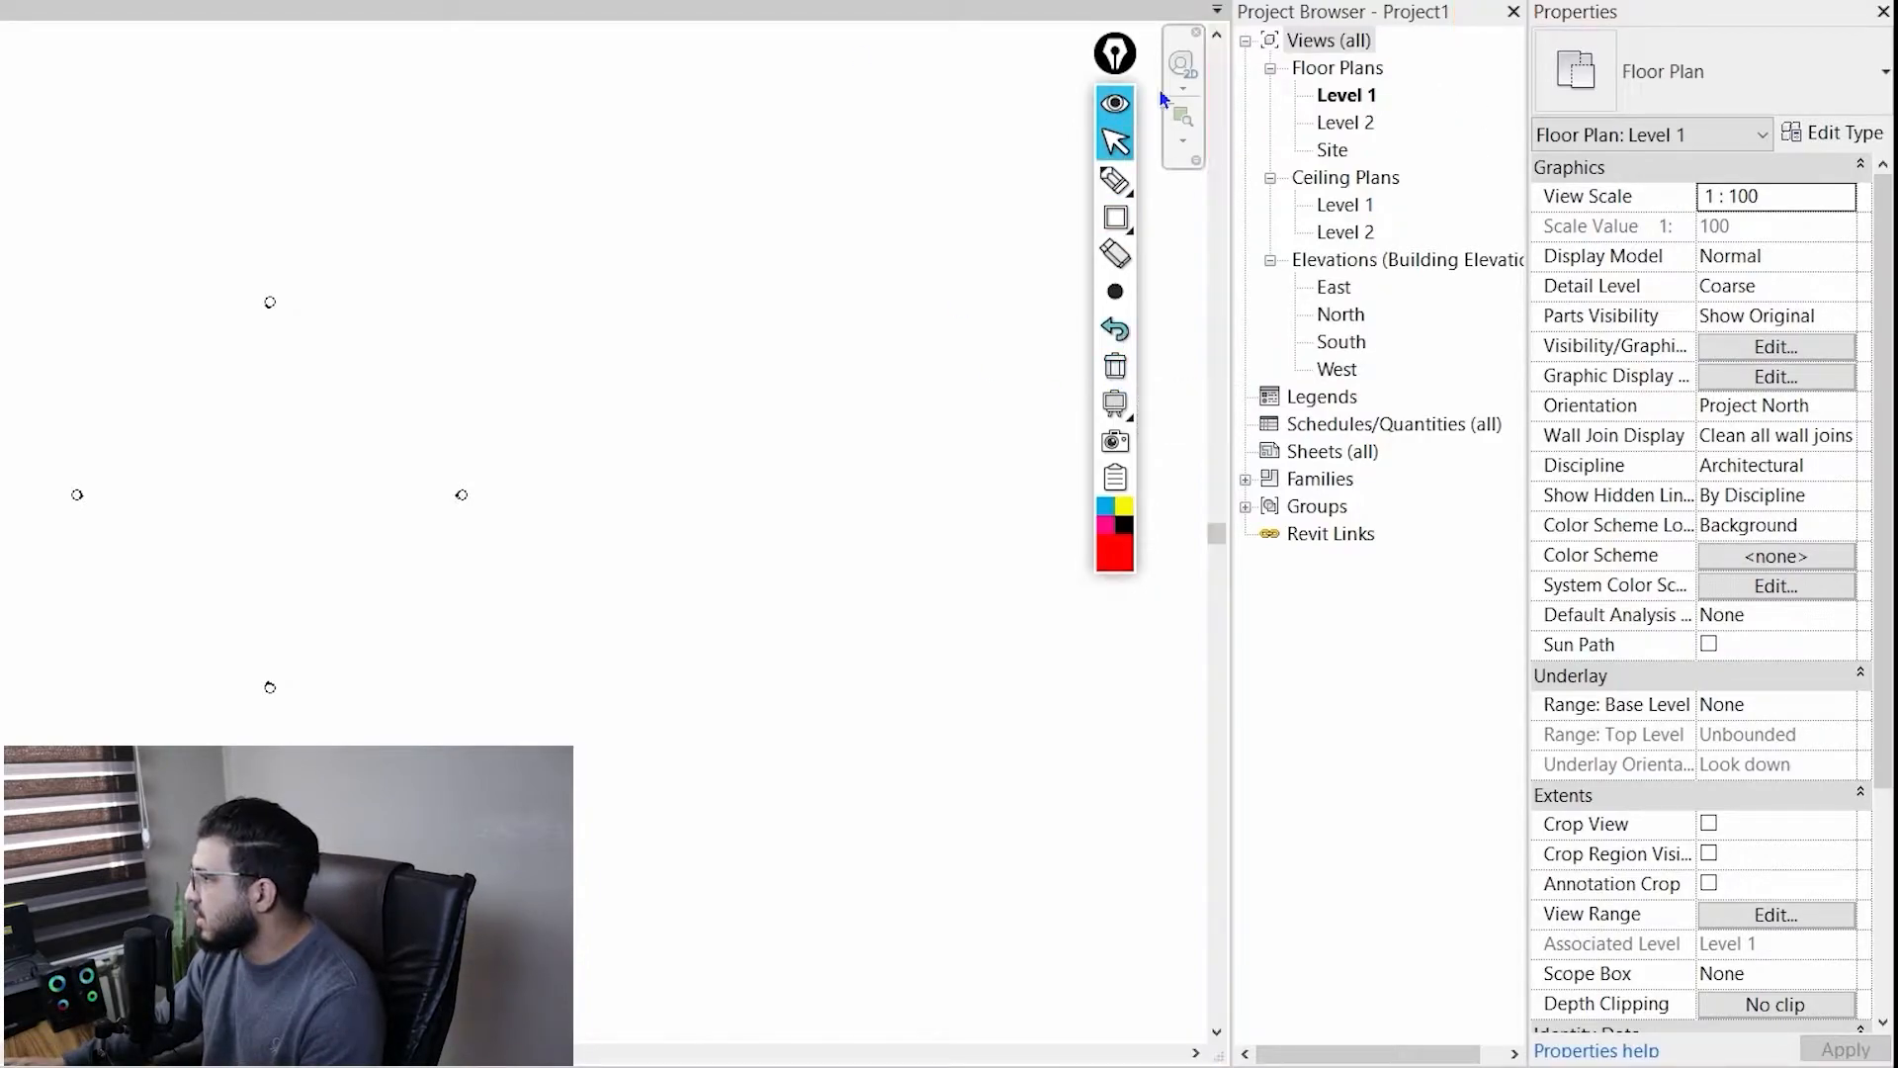
left_click(1115, 56)
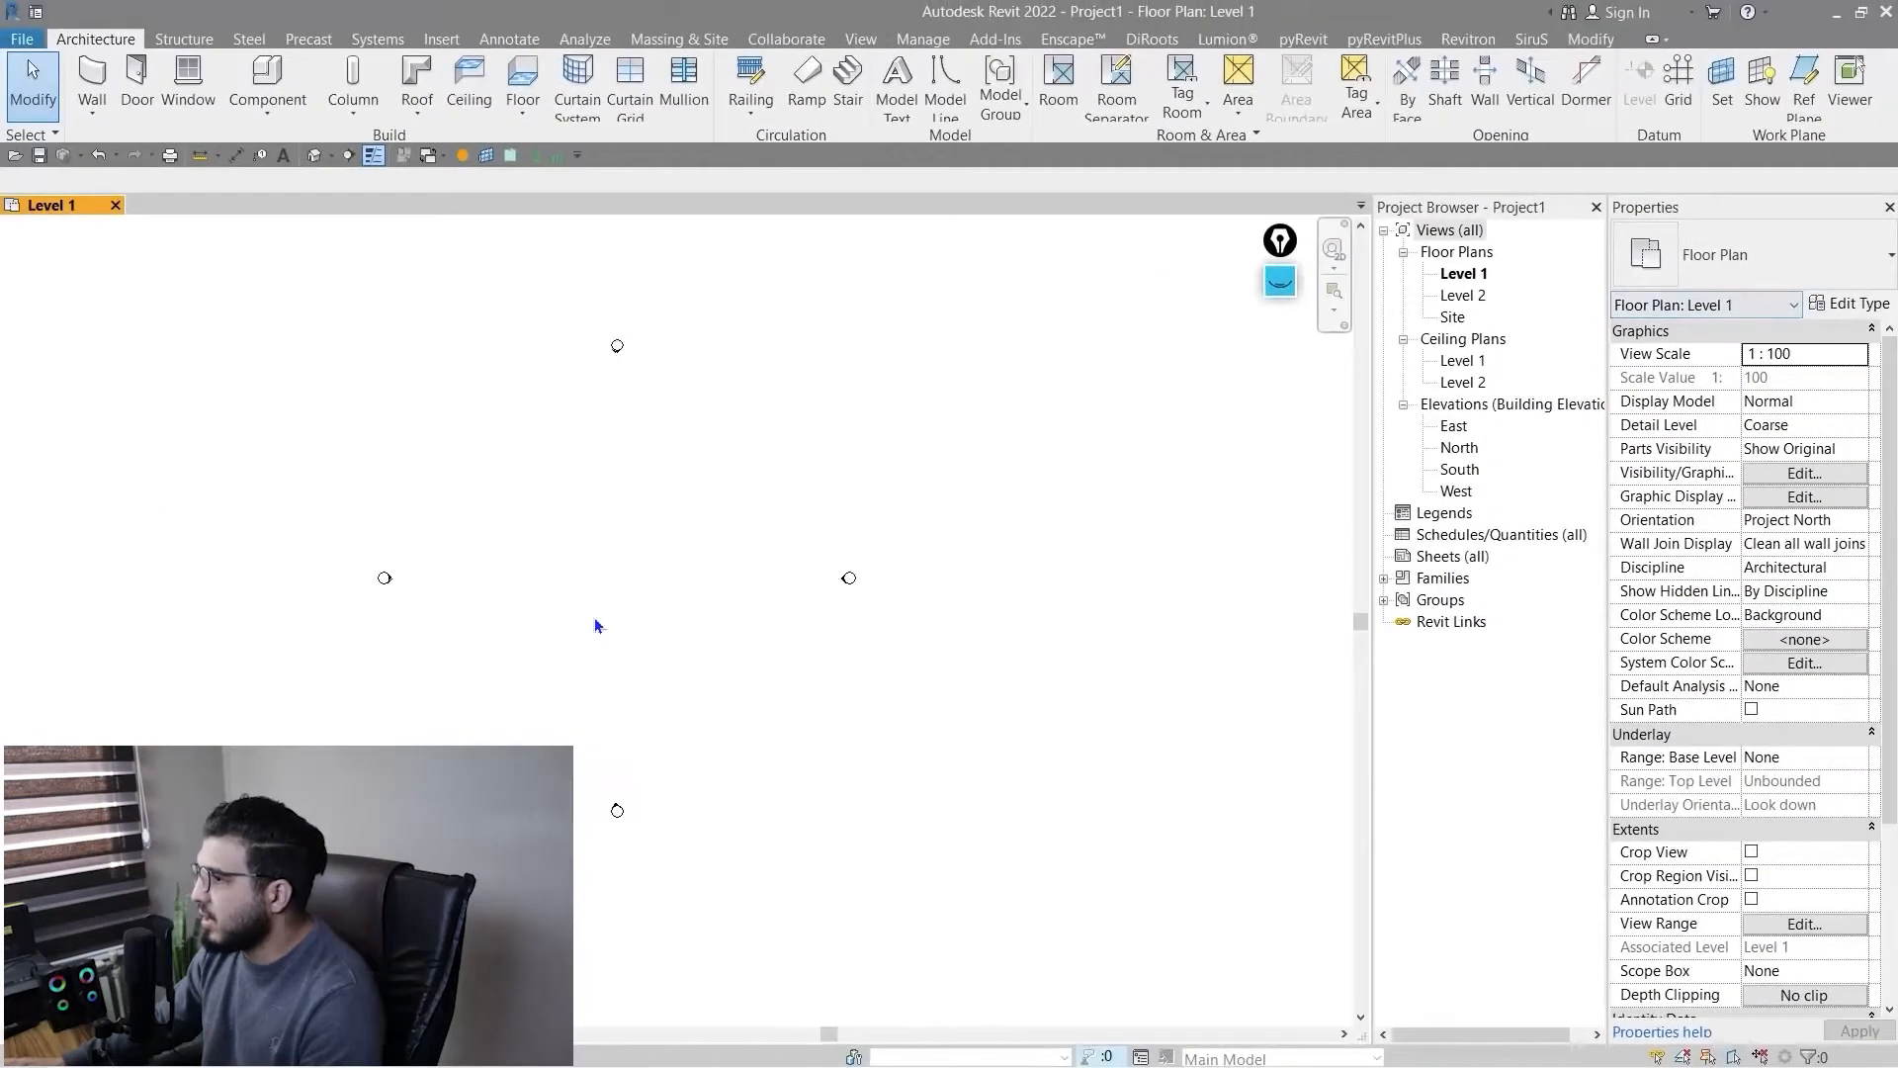
- Draw a horizontal Generic - 200mm wall about 13800 mm long between the elevation markers on Level 1
middle_click_drag(659, 602, 702, 626)
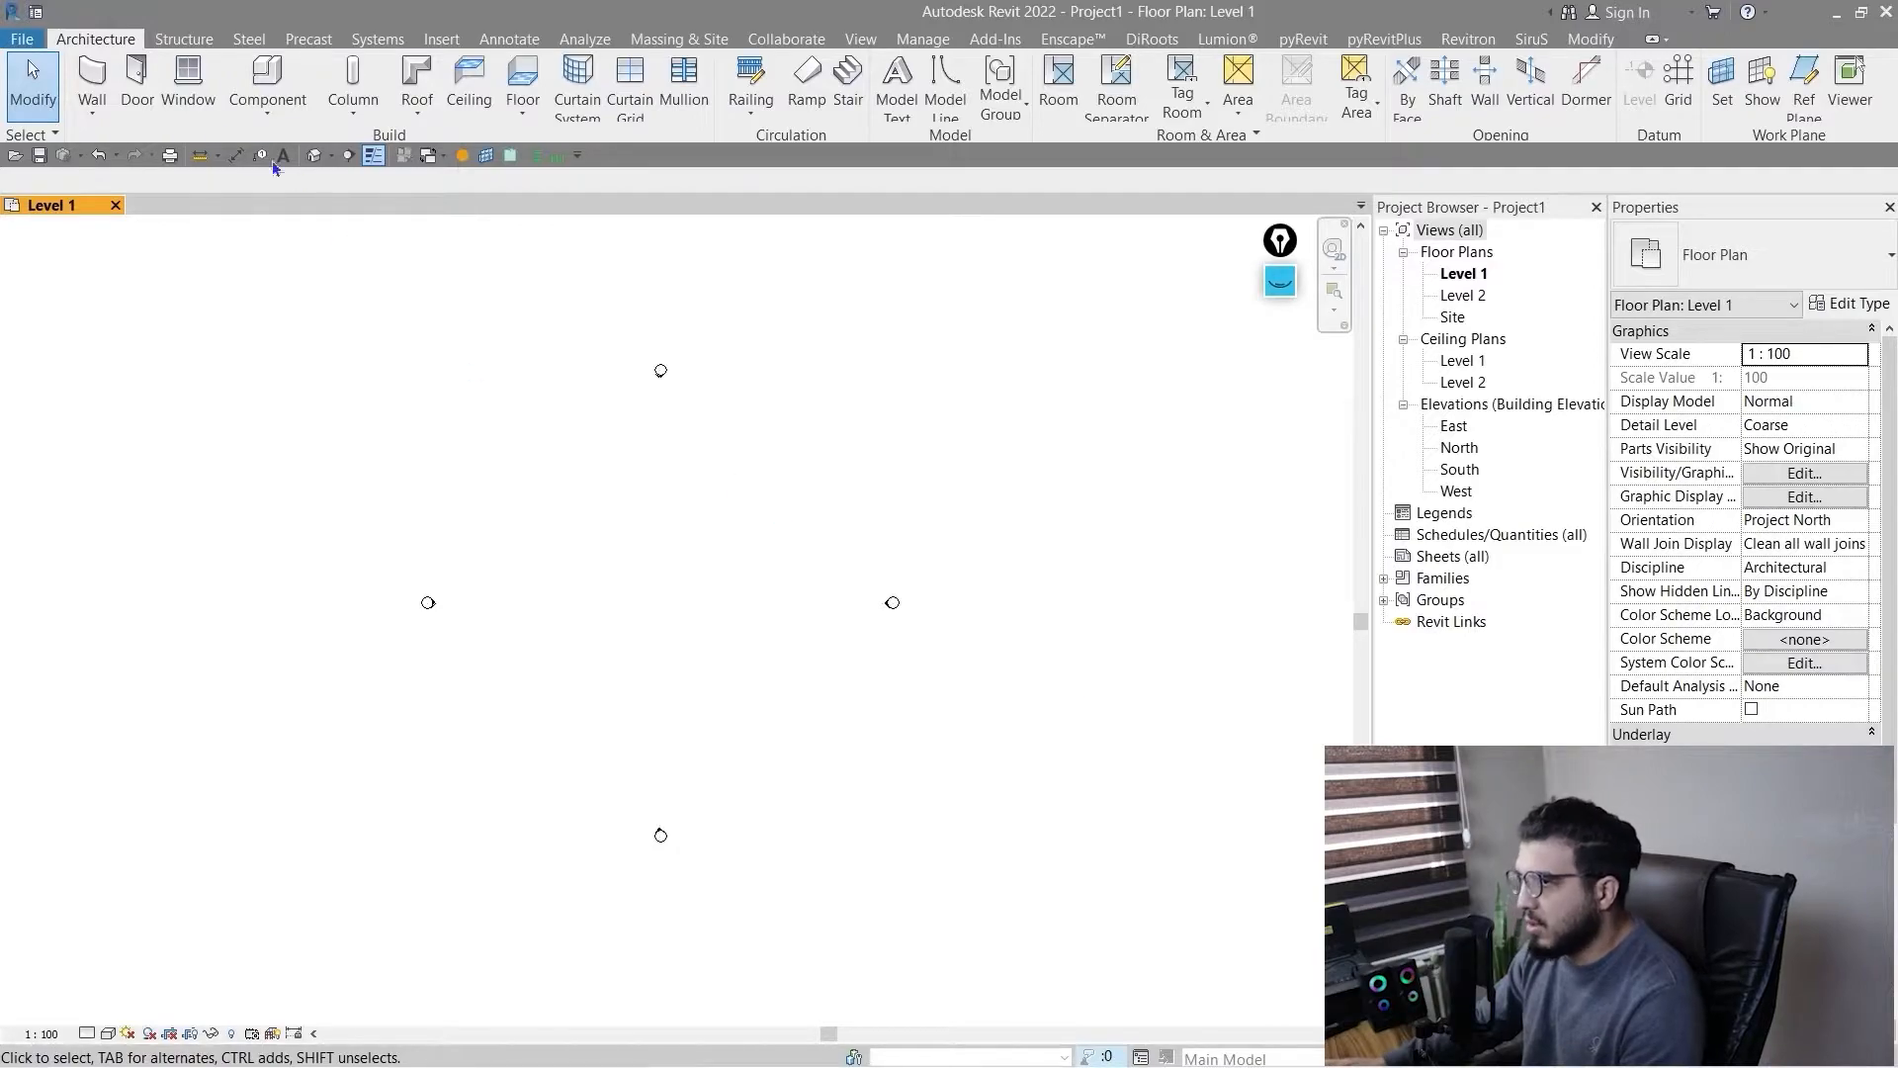
left_click(92, 79)
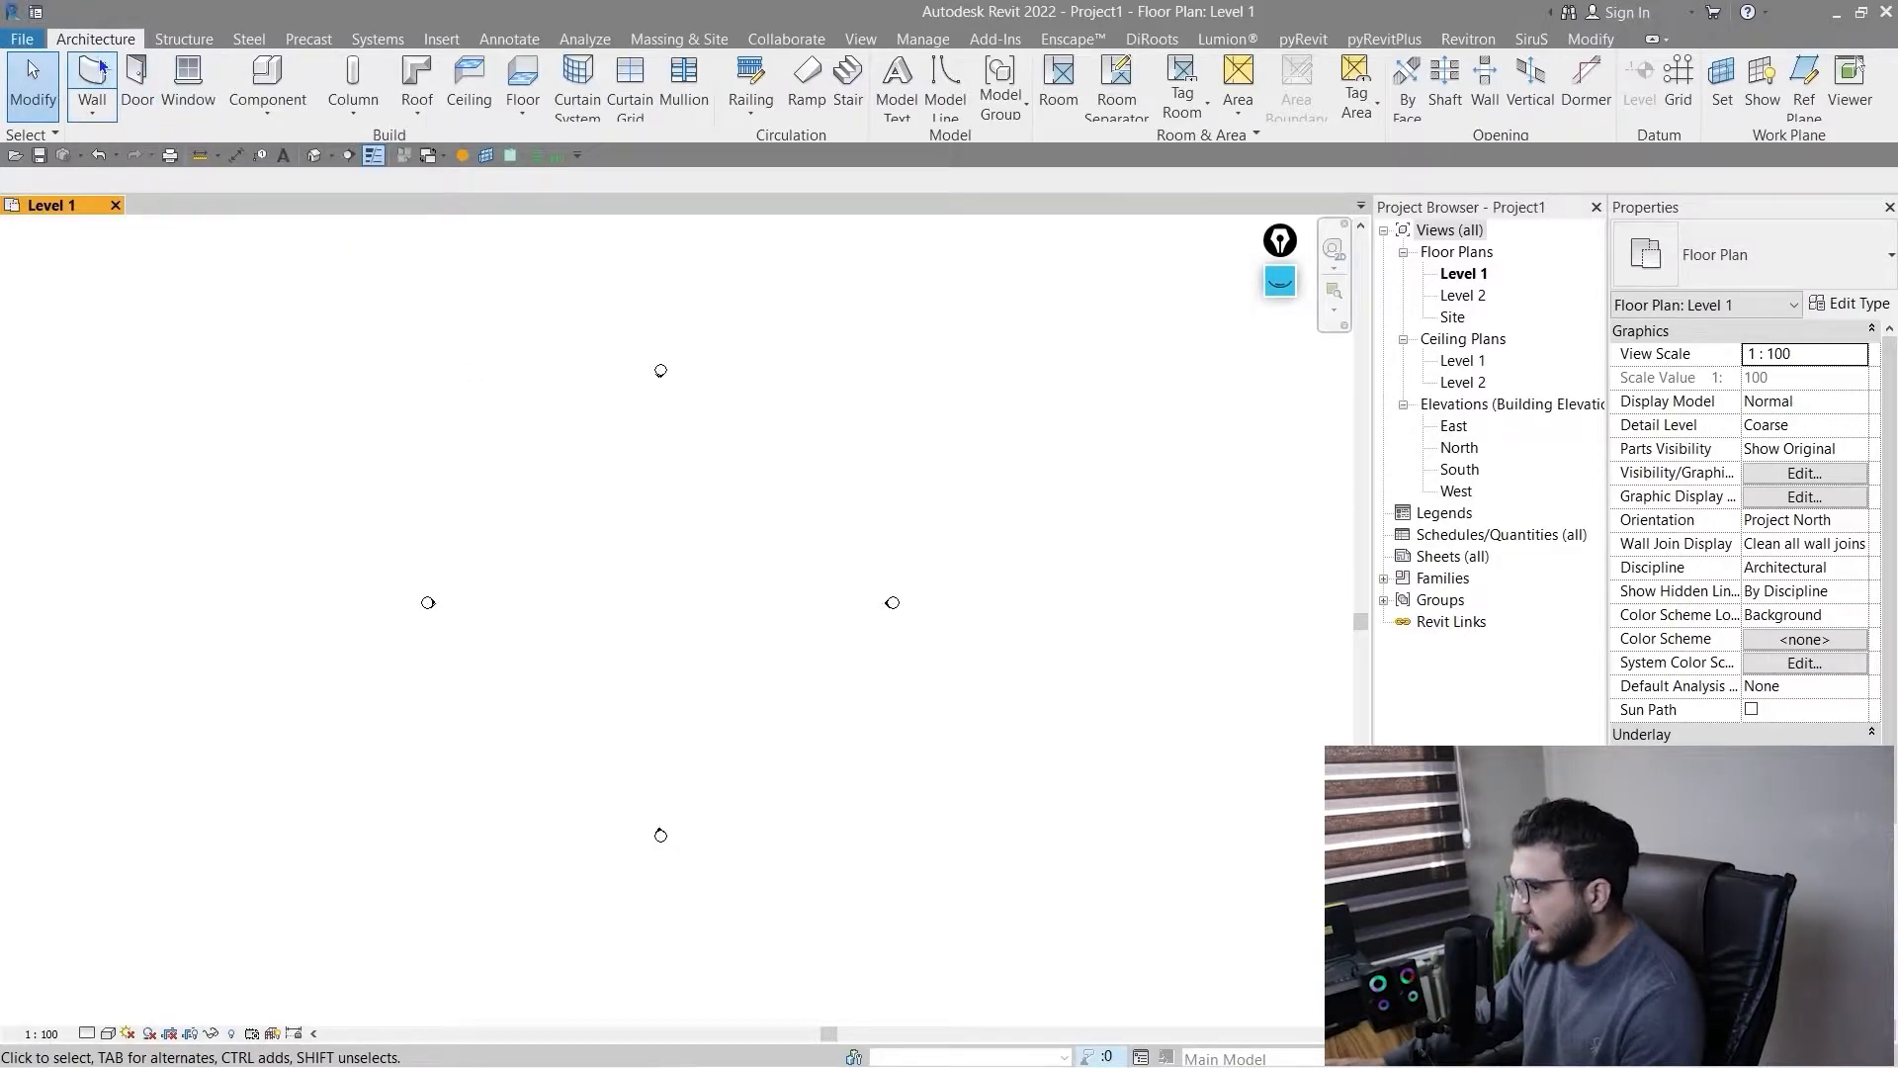
left_click(592, 581)
scroll(678, 587, "up", 5)
left_click(791, 568)
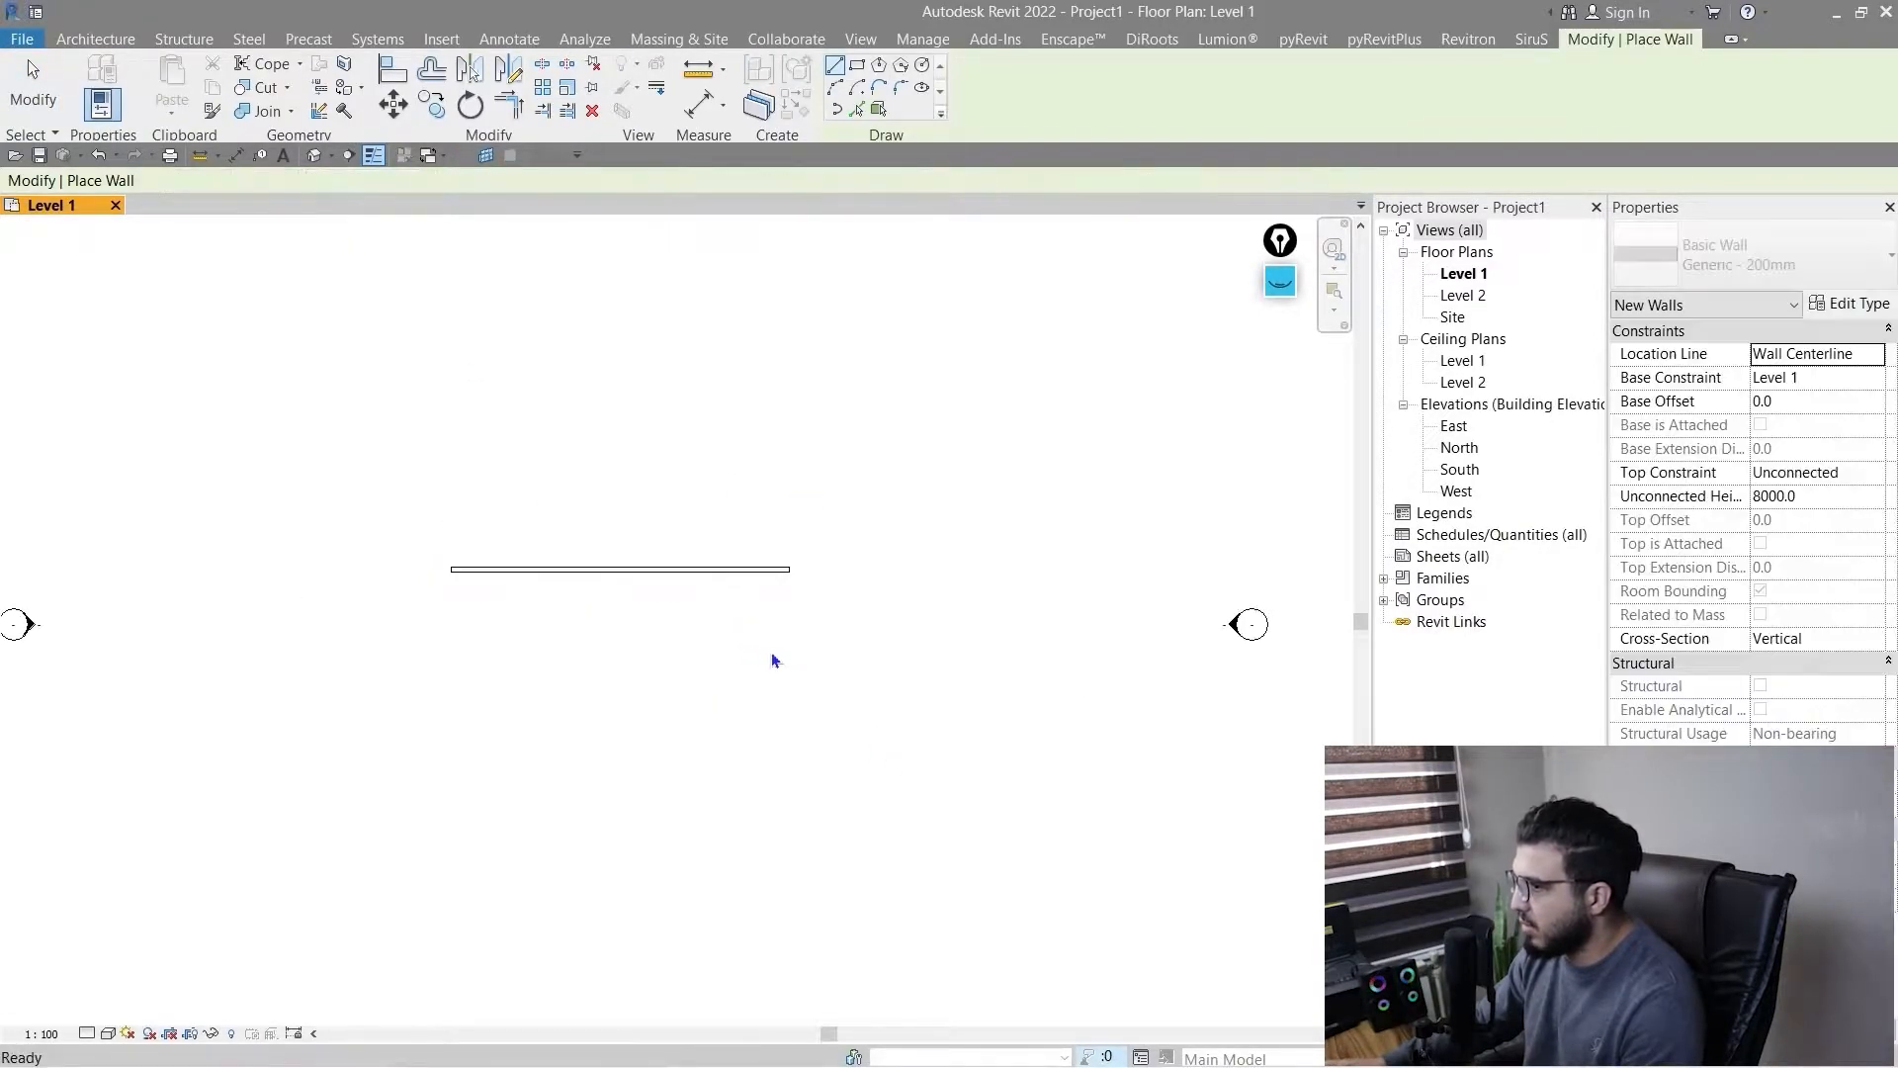
key("Escape")
key("Escape")
- Select the horizontal wall to inspect its properties and editing options
left_click(686, 567)
scroll(675, 581, "down", 3)
middle_click_drag(735, 714, 781, 704)
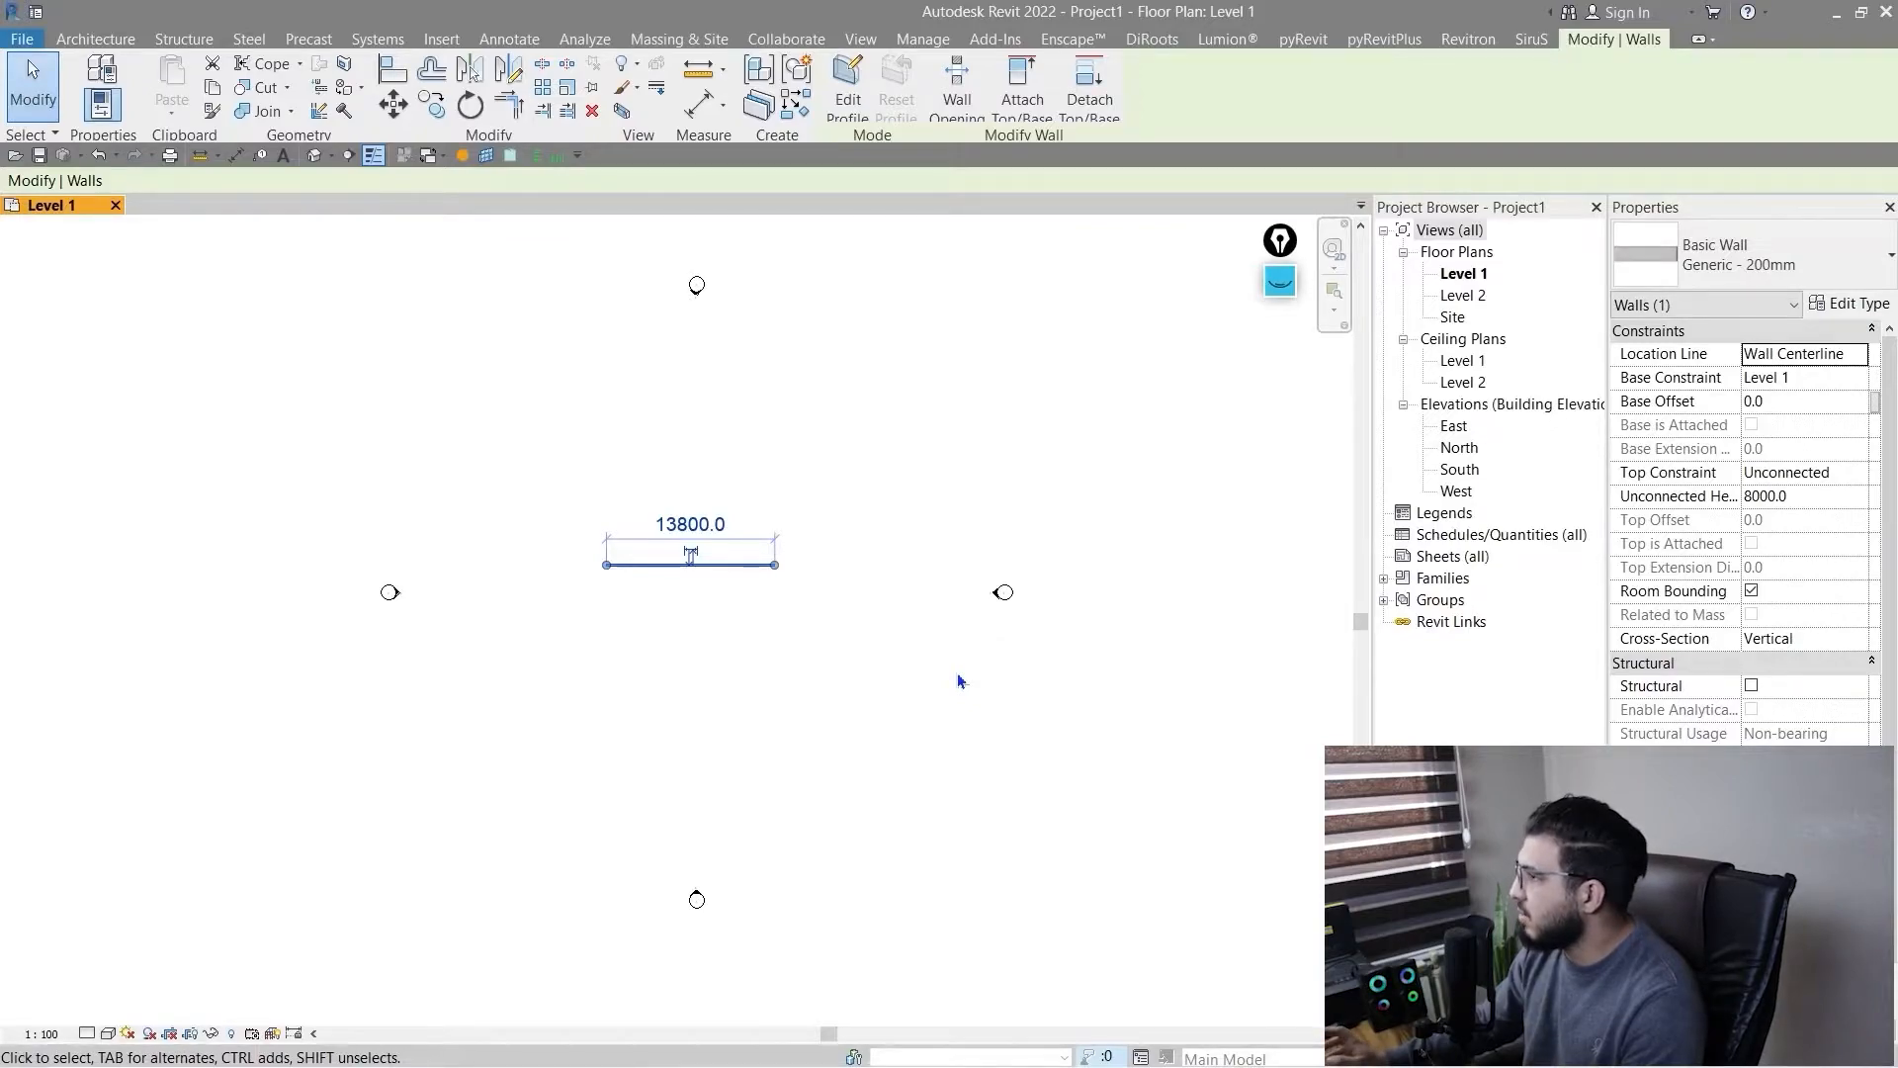
- Delete the horizontal wall between the elevation markers on Level 1
key("Escape")
left_click_drag(863, 540, 750, 580)
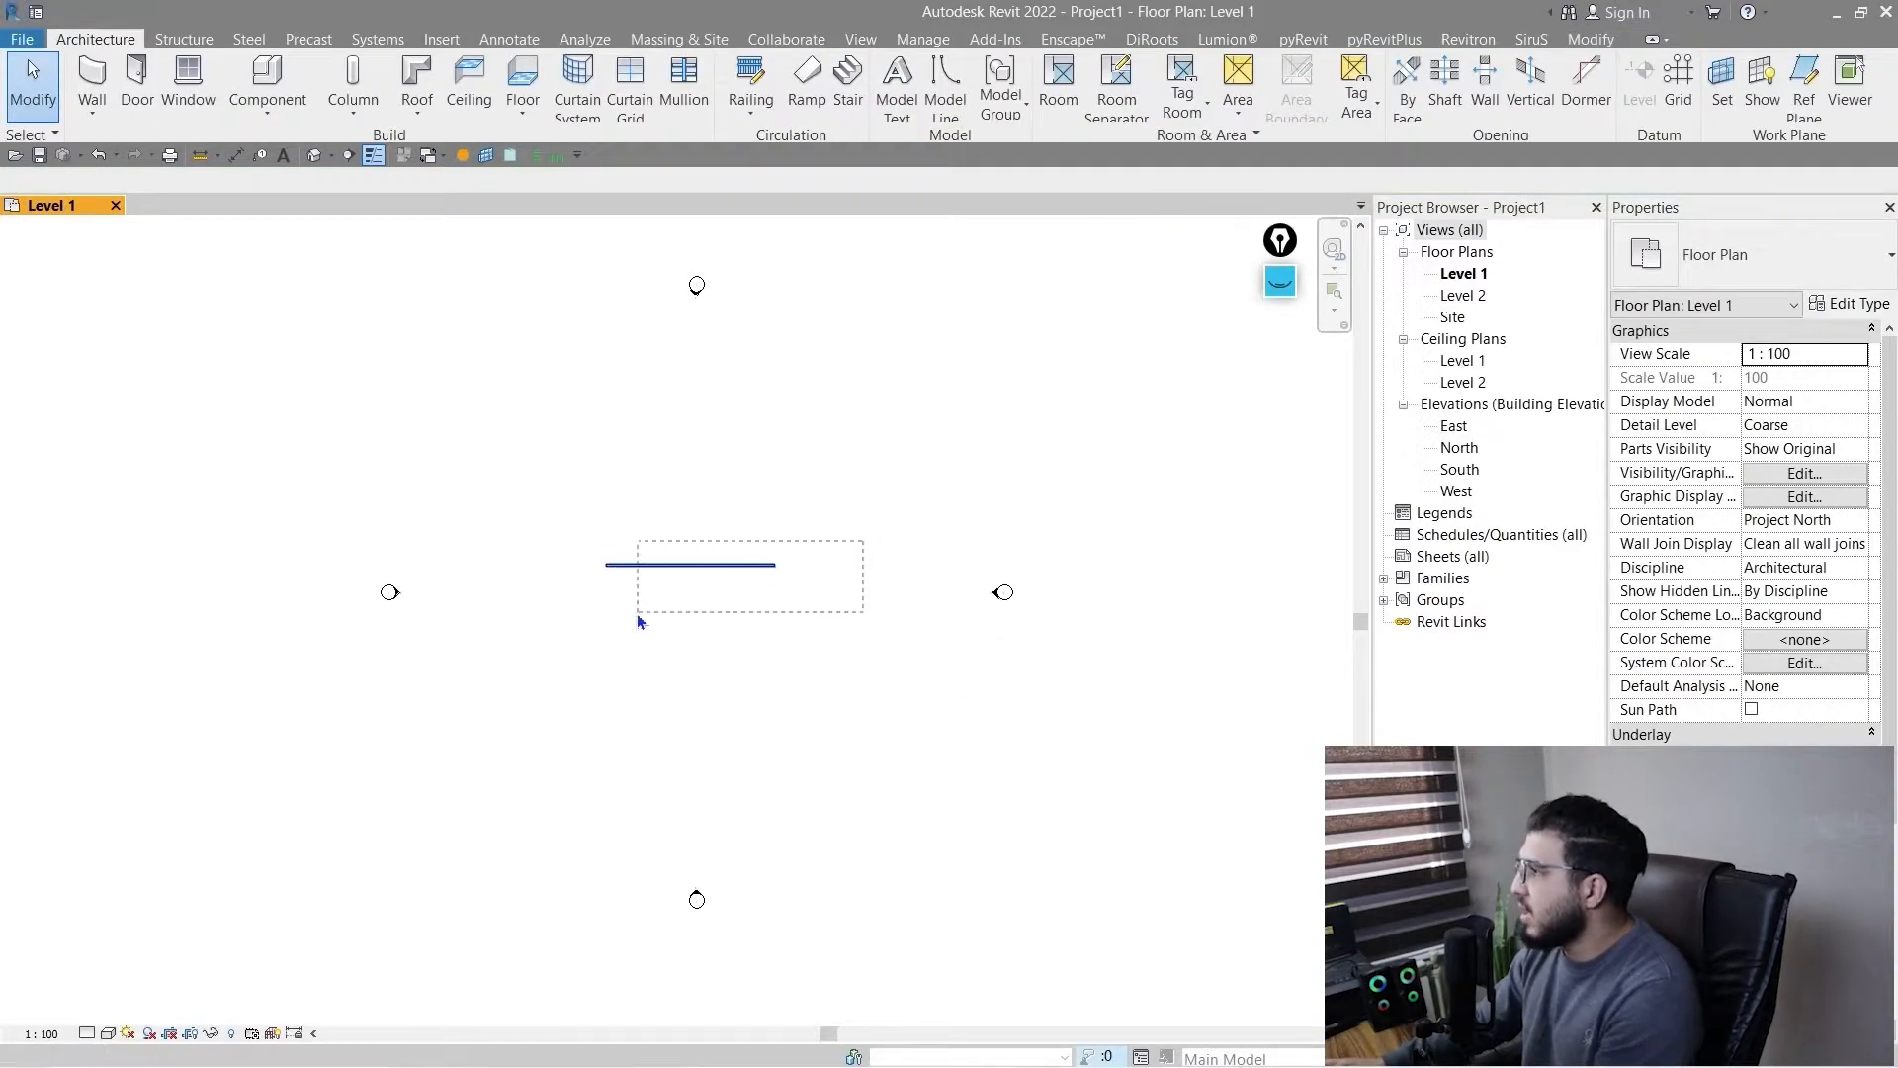
left_click_drag(637, 613, 607, 611)
key("Delete")
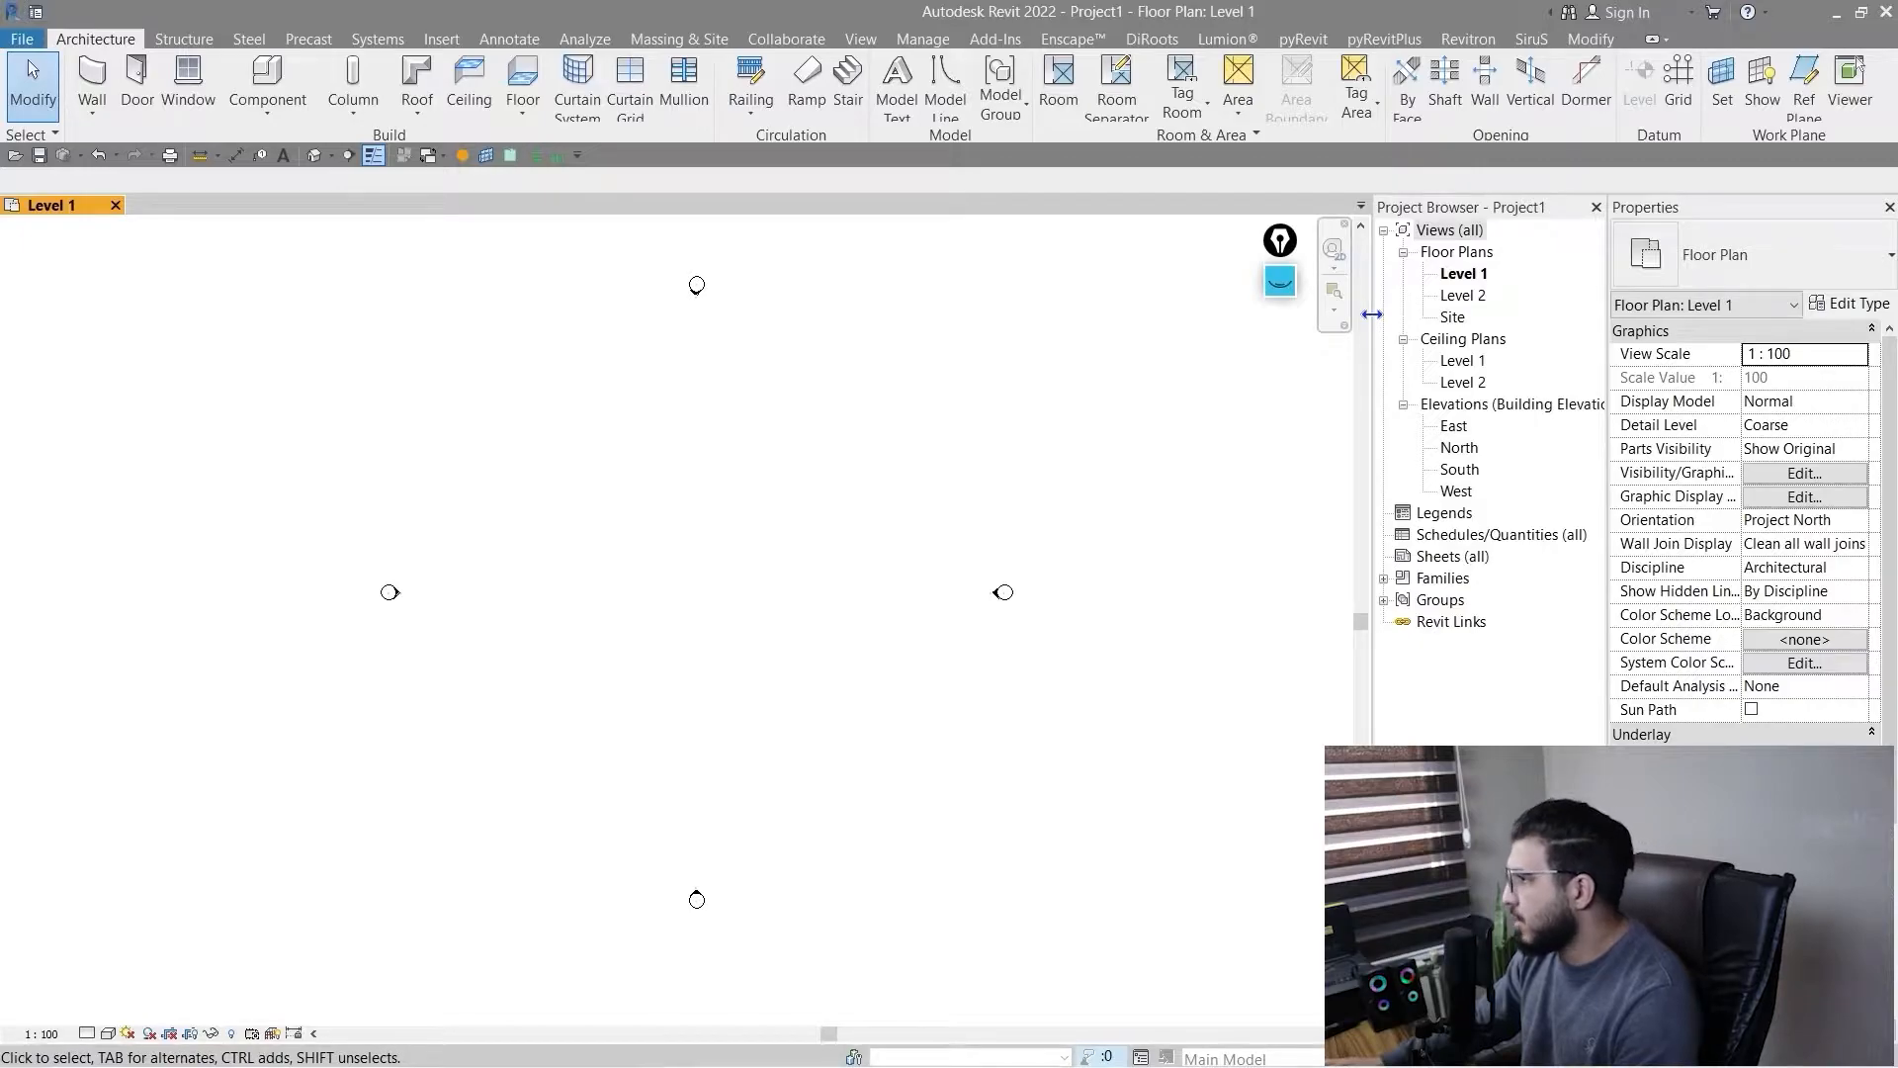
- Widen the Project Browser palette and open the Level 2 floor plan
left_click_drag(1372, 315, 1291, 384)
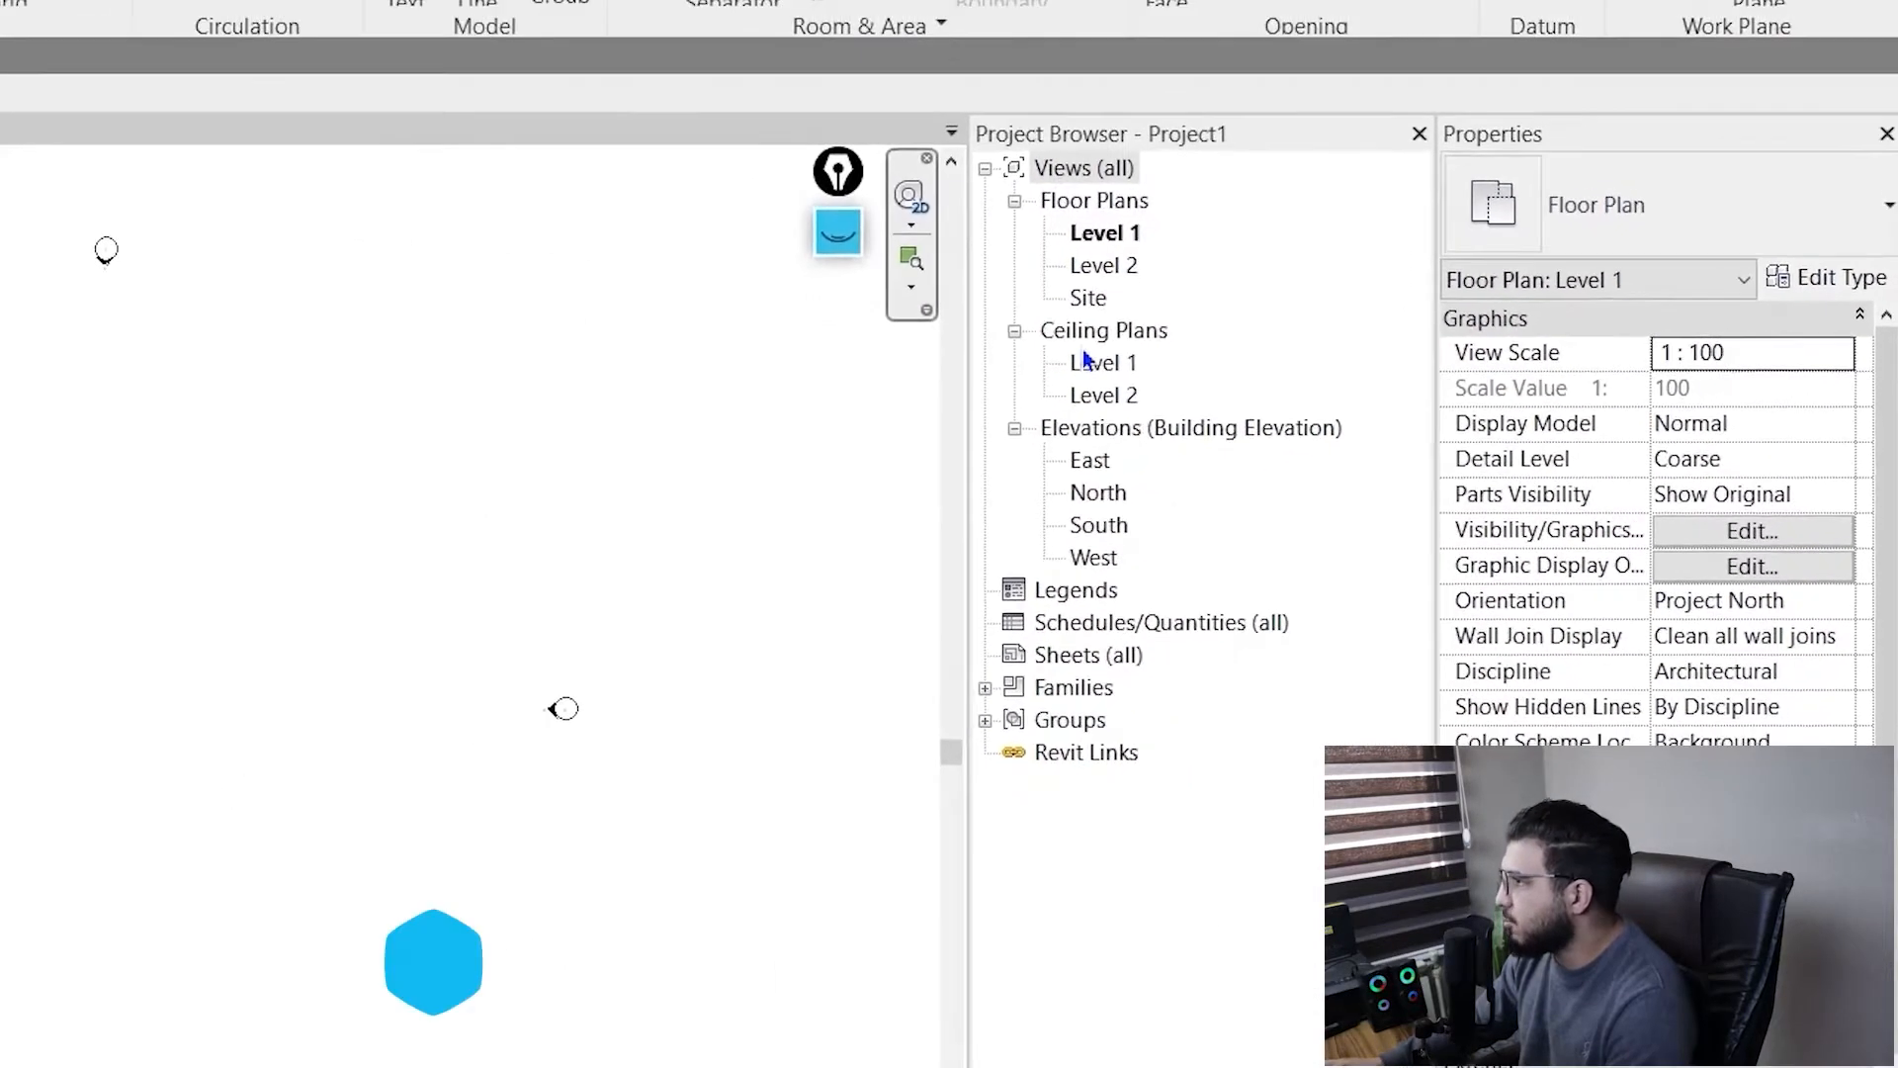
double_click(1240, 281)
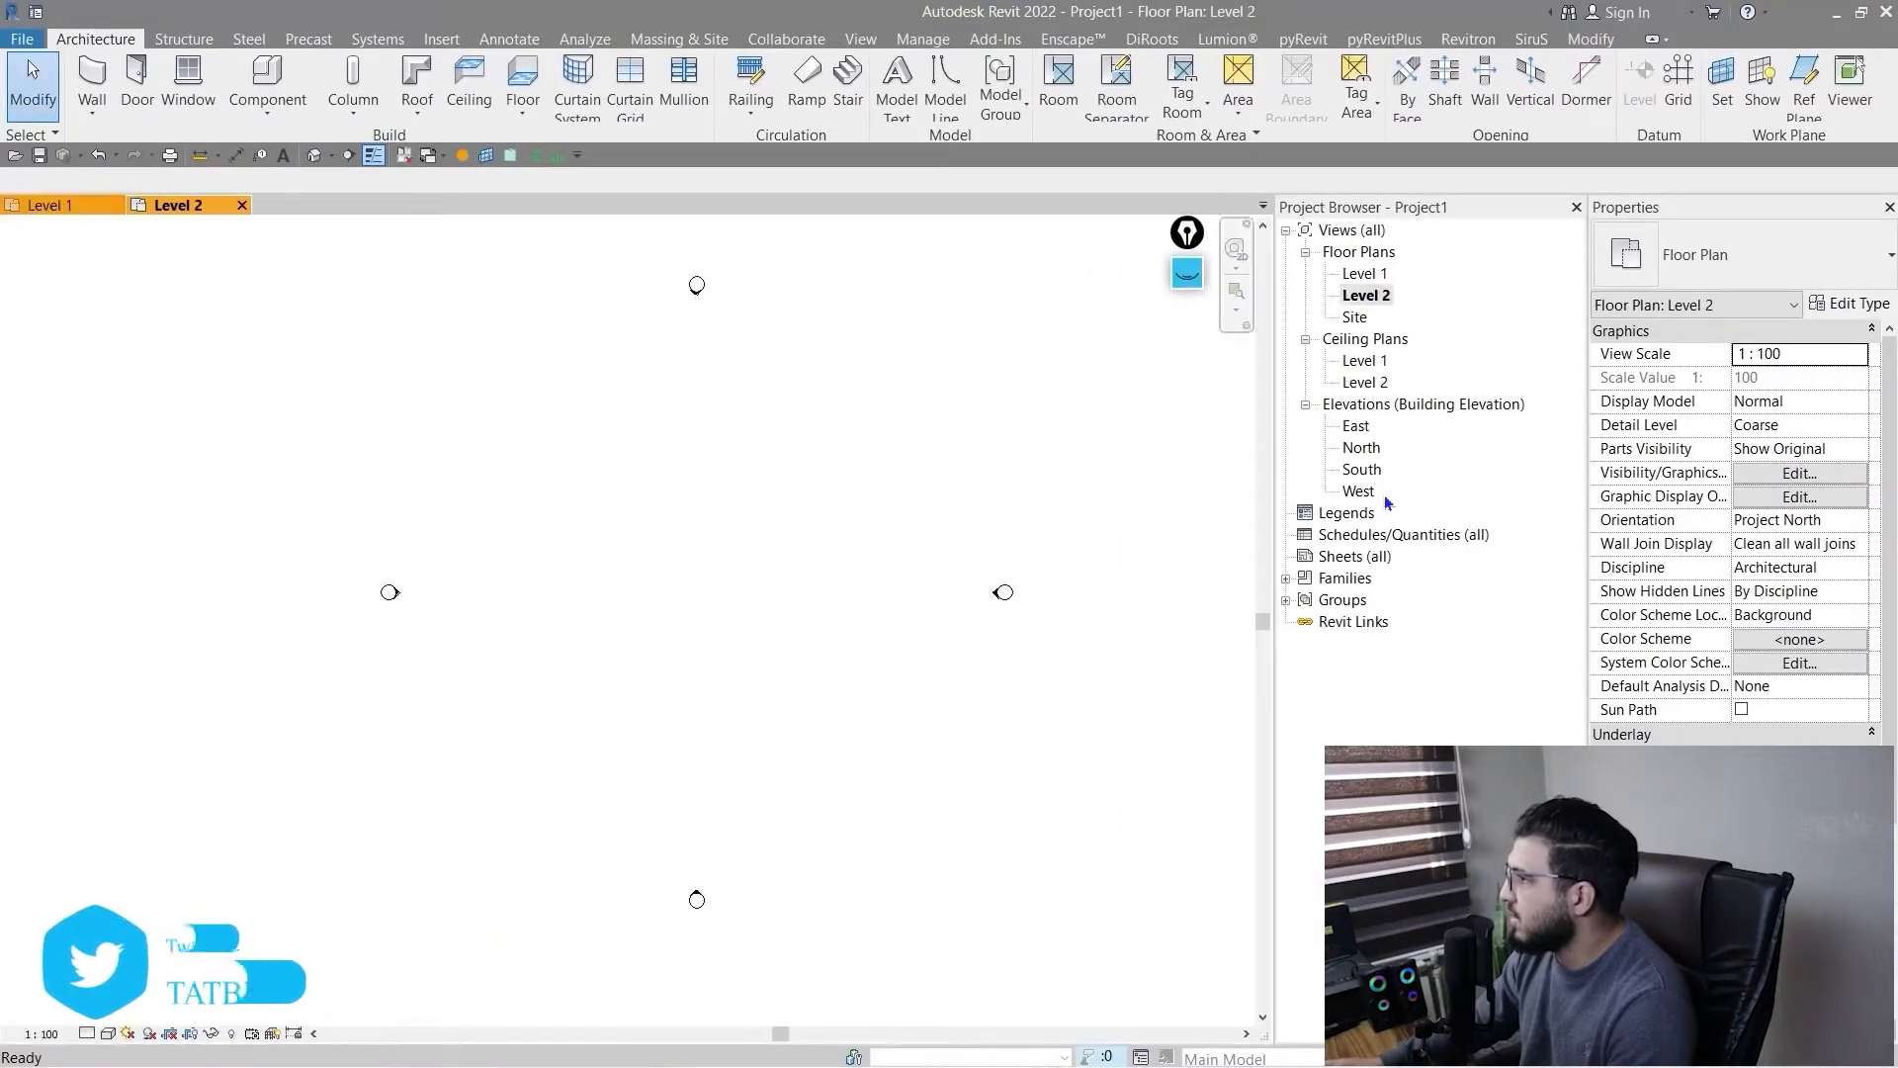
- Open the North elevation and inspect the Level 1 and Level 2 heads up close
double_click(1363, 450)
scroll(989, 545, "down", 3)
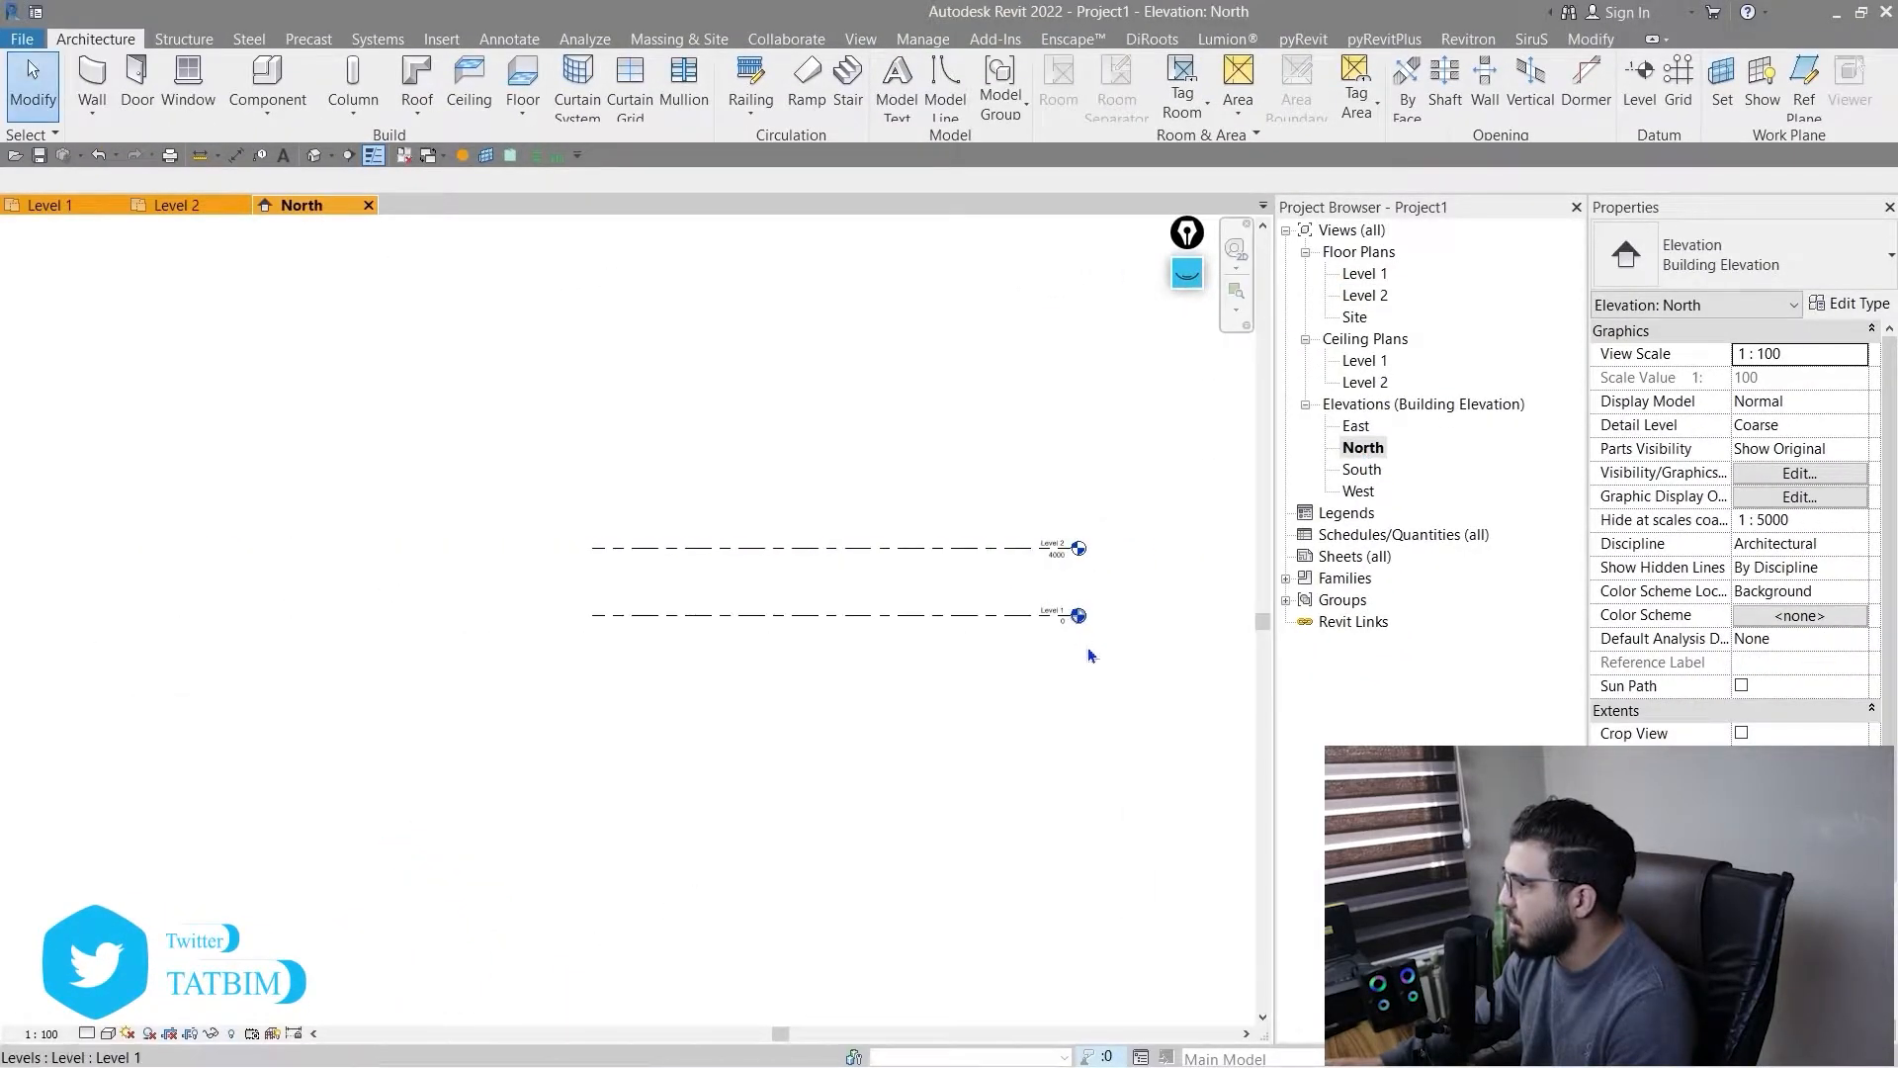
middle_click_drag(1087, 647, 928, 704)
scroll(920, 687, "up", 3)
scroll(969, 560, "down", 2)
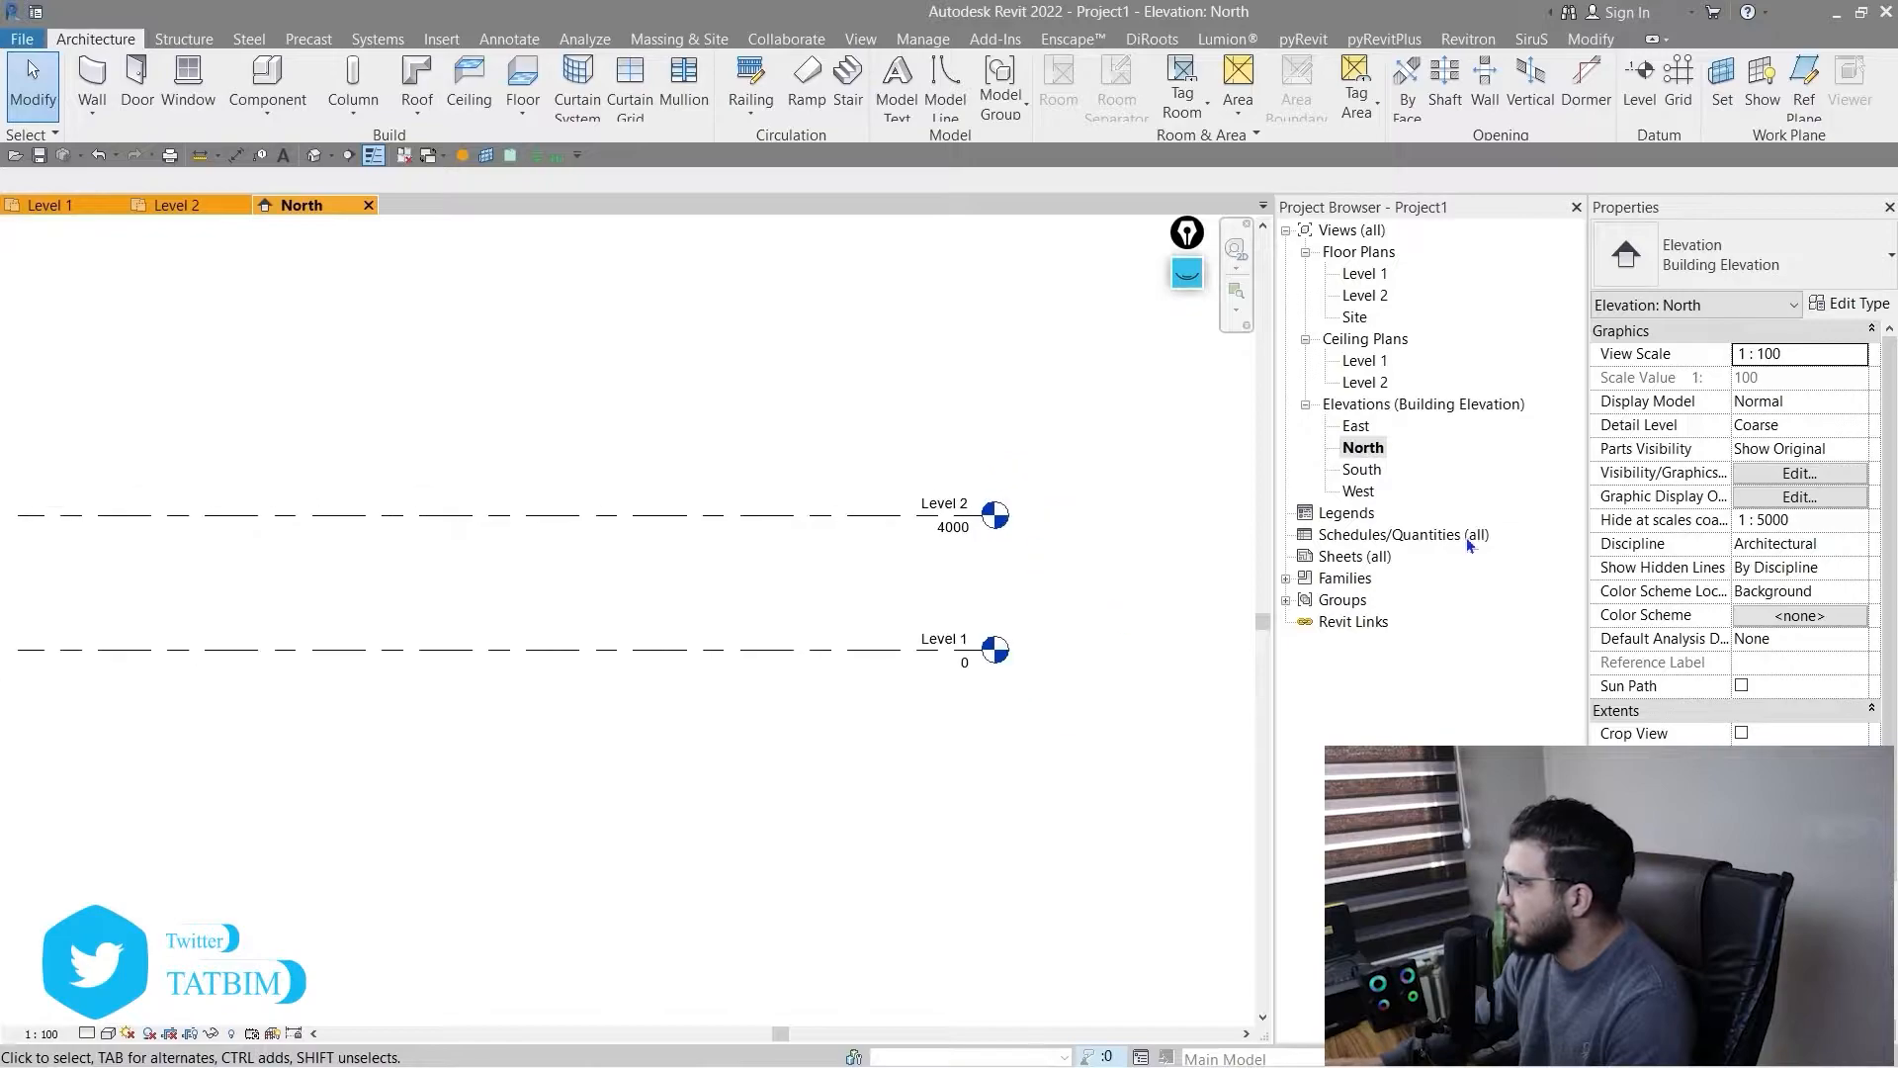
- Make the Level 2 floor plan active and tile all open views side by side
left_click(183, 206)
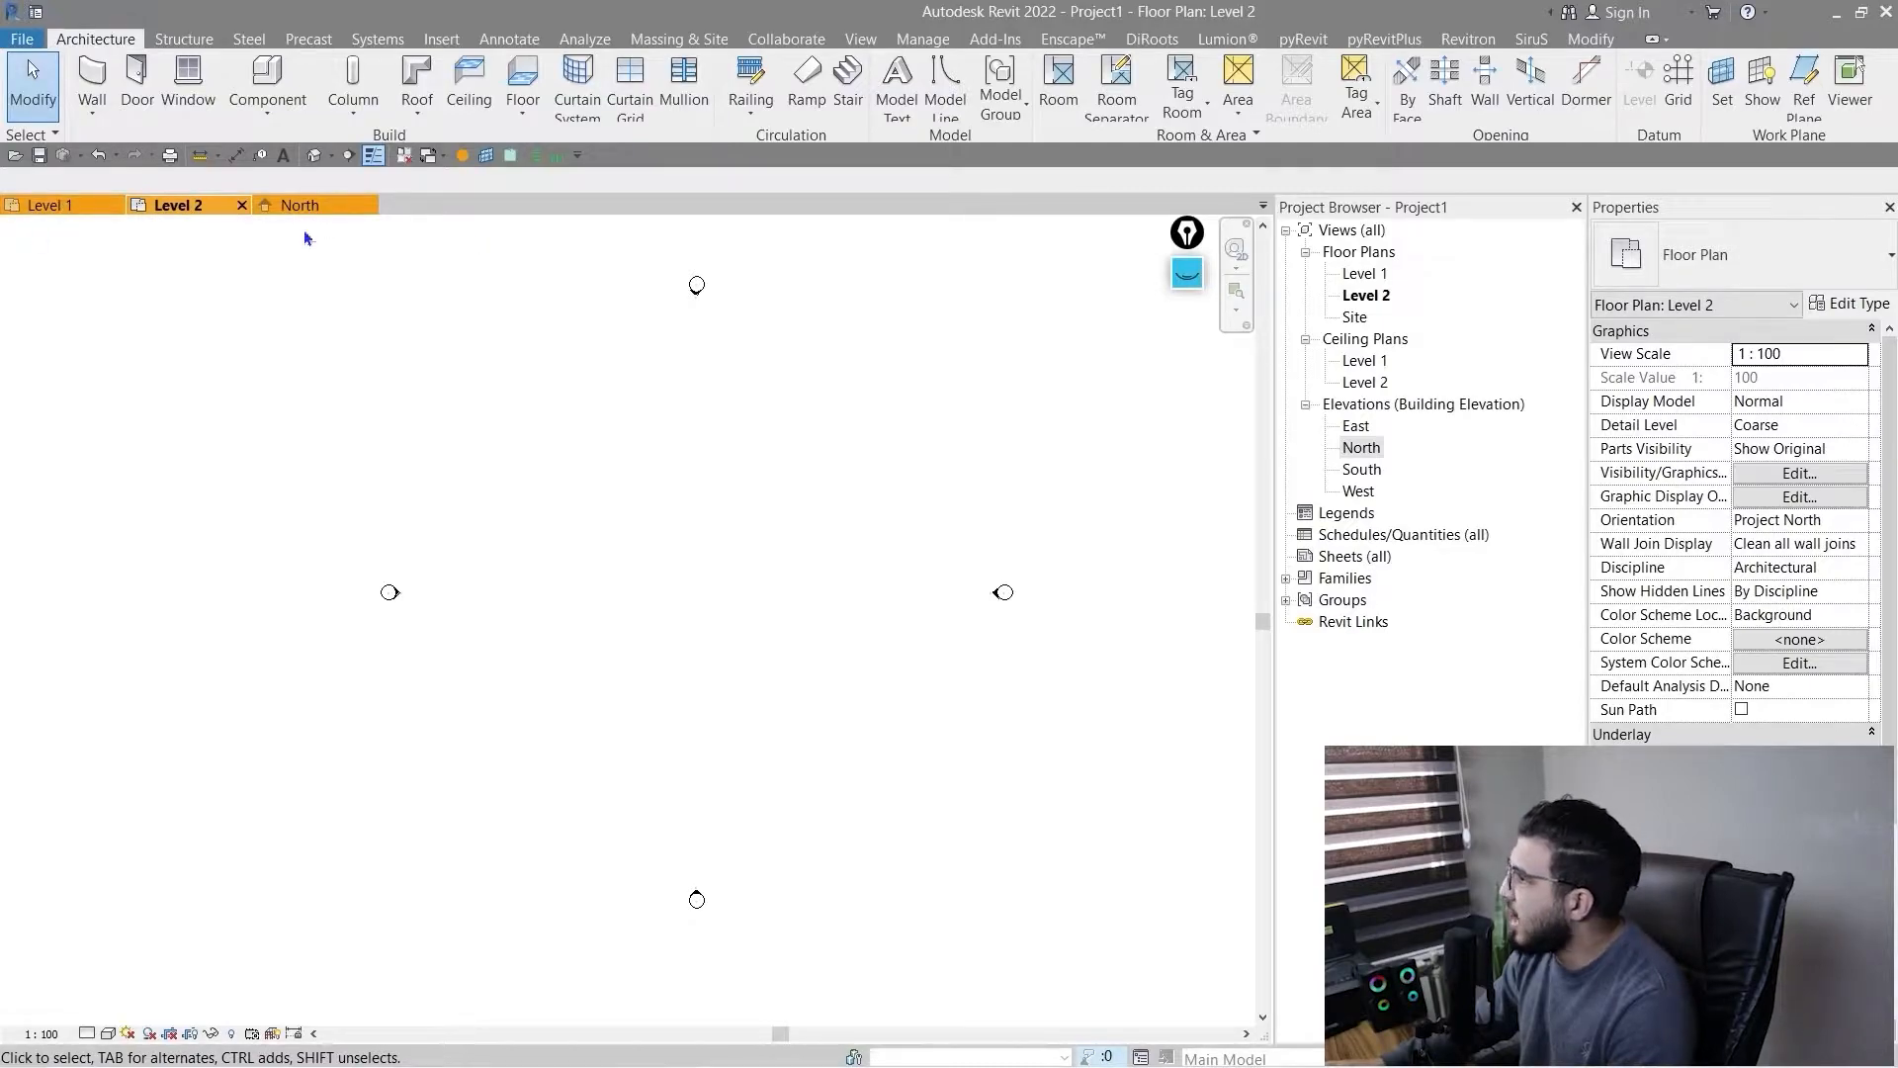
scroll(716, 497, "up", 1)
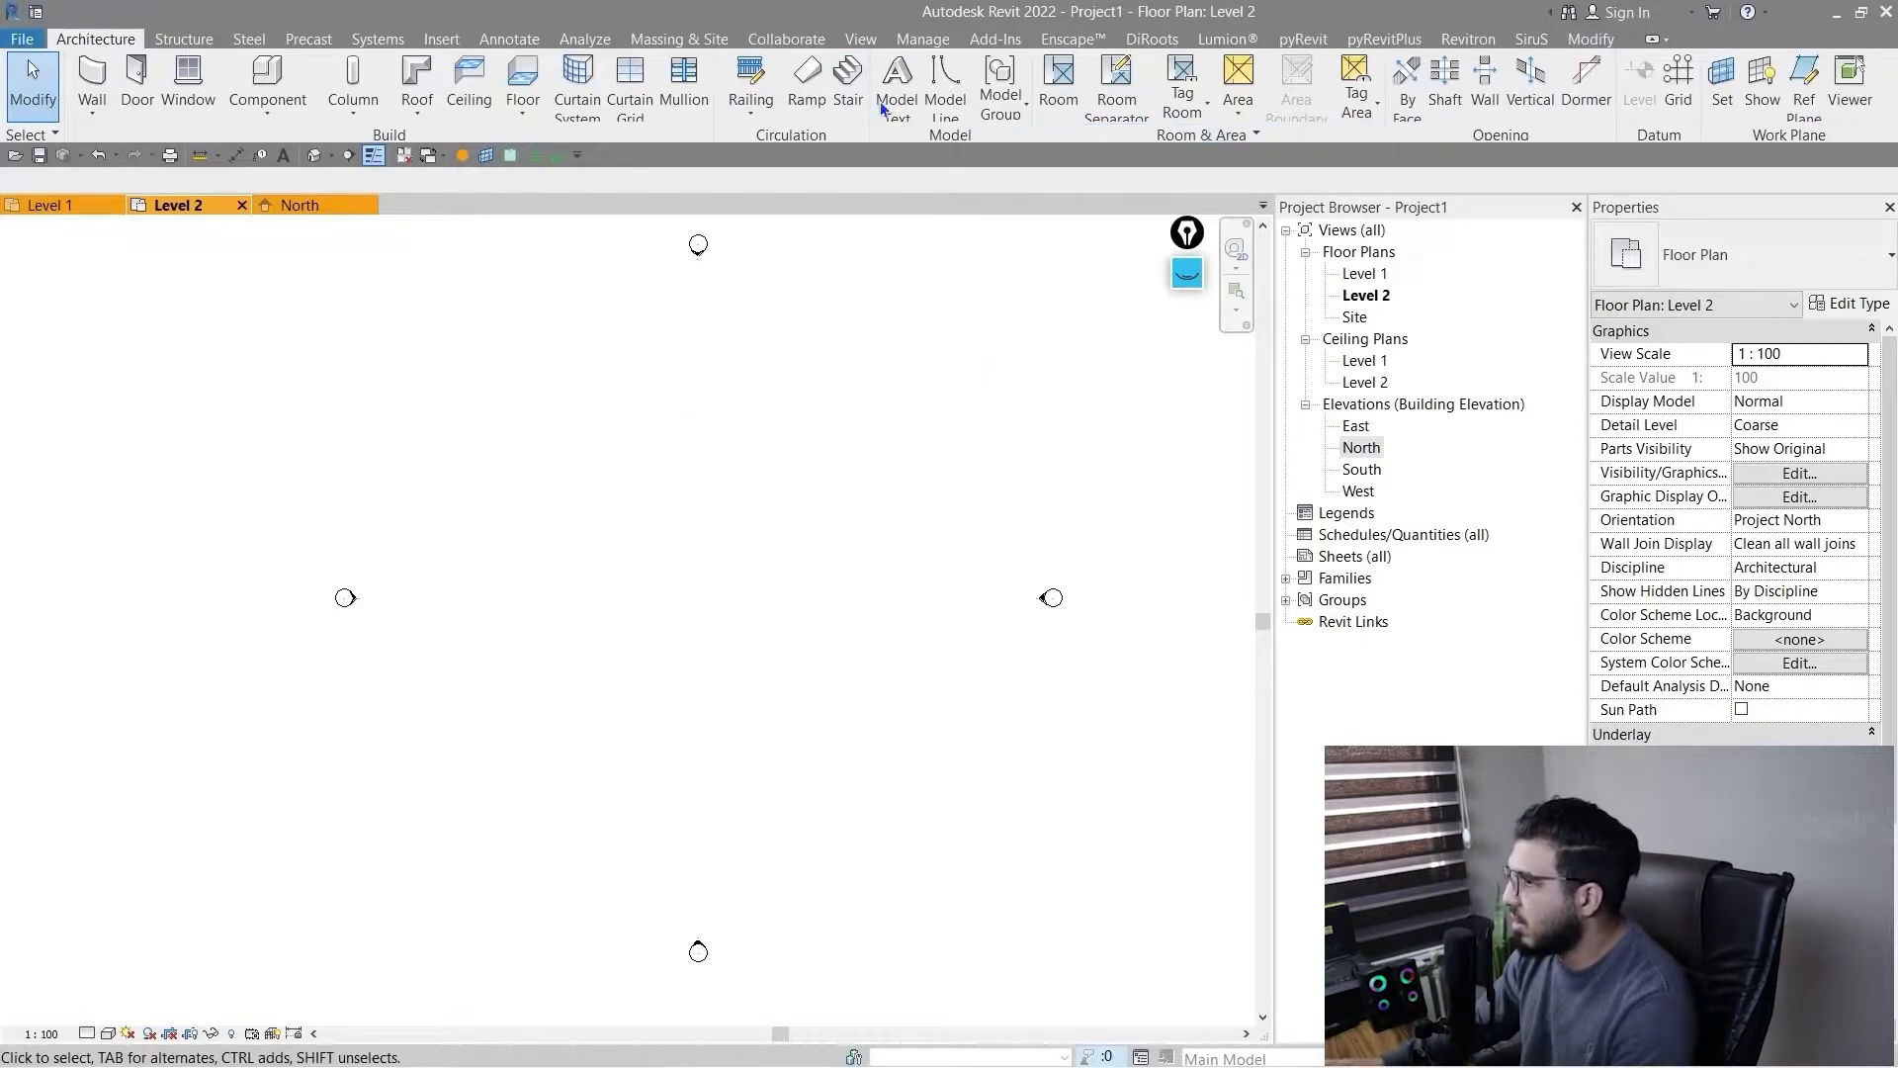
left_click(872, 38)
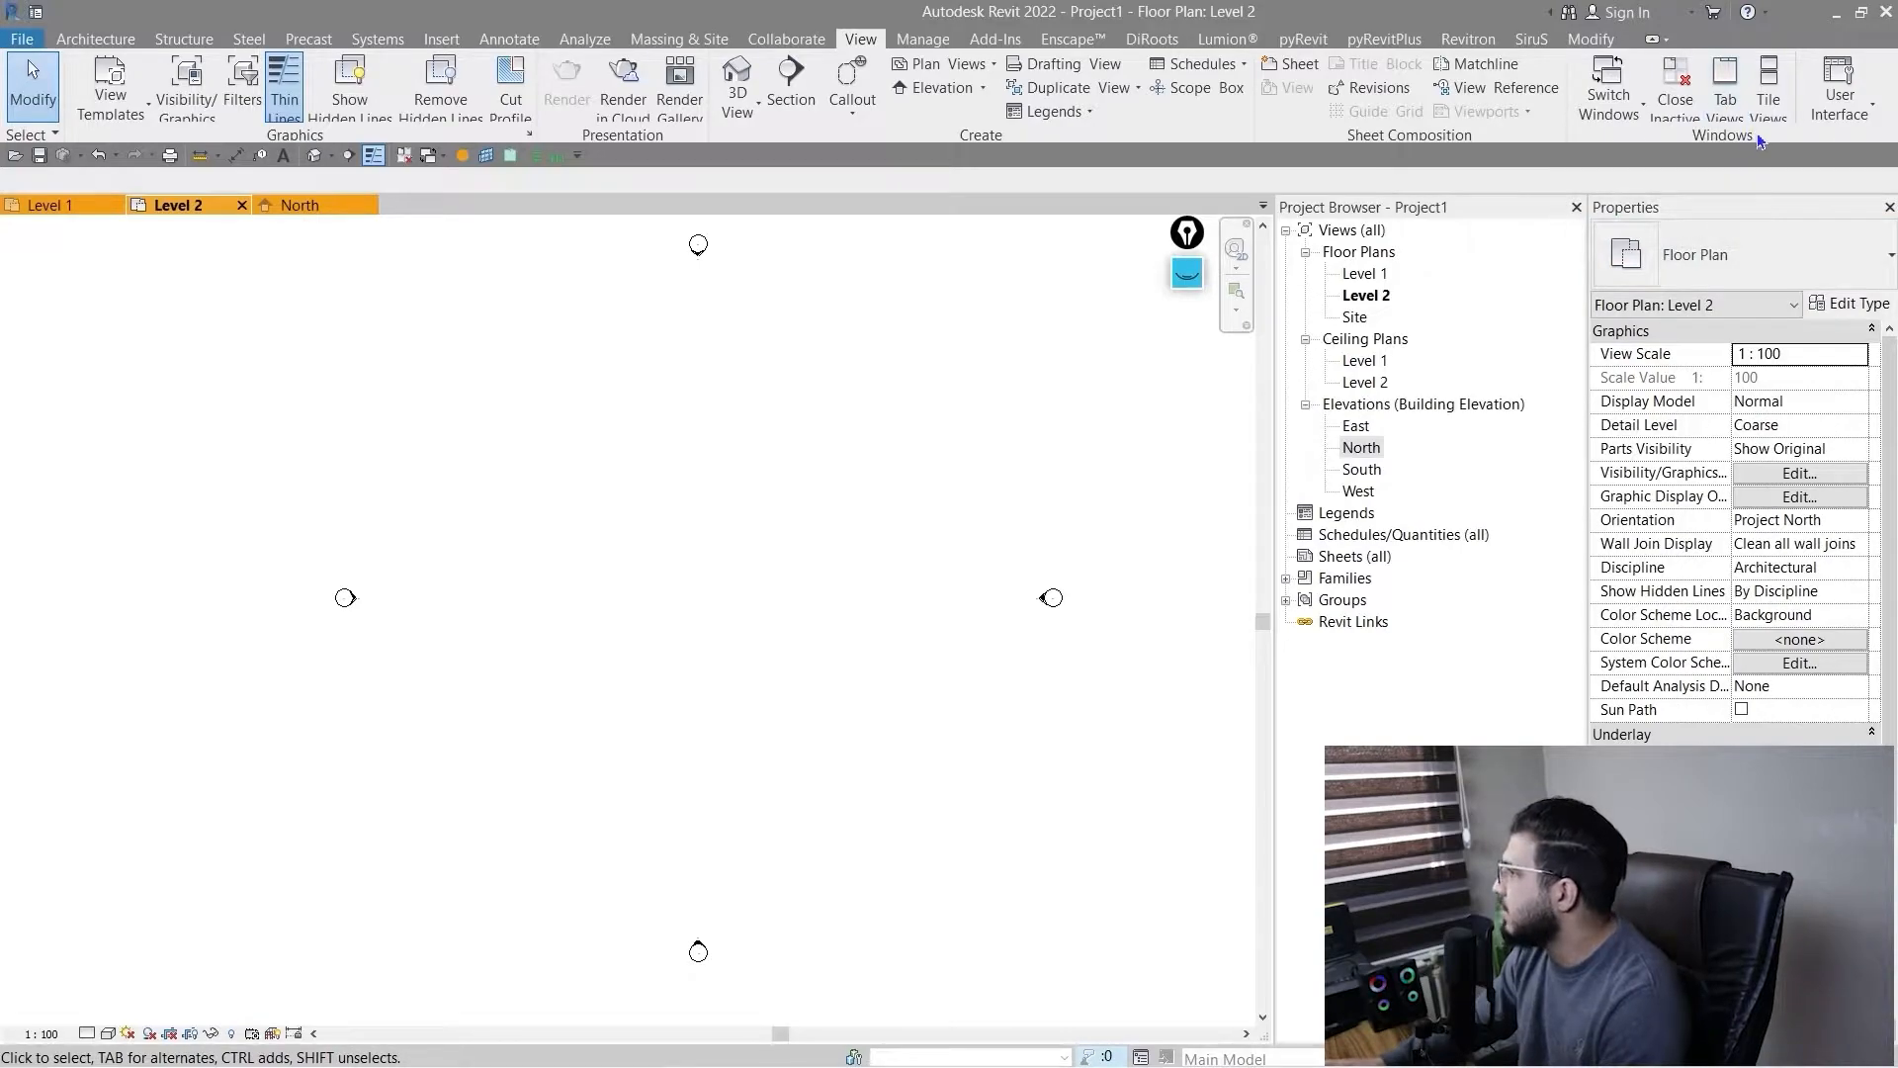
left_click(1768, 94)
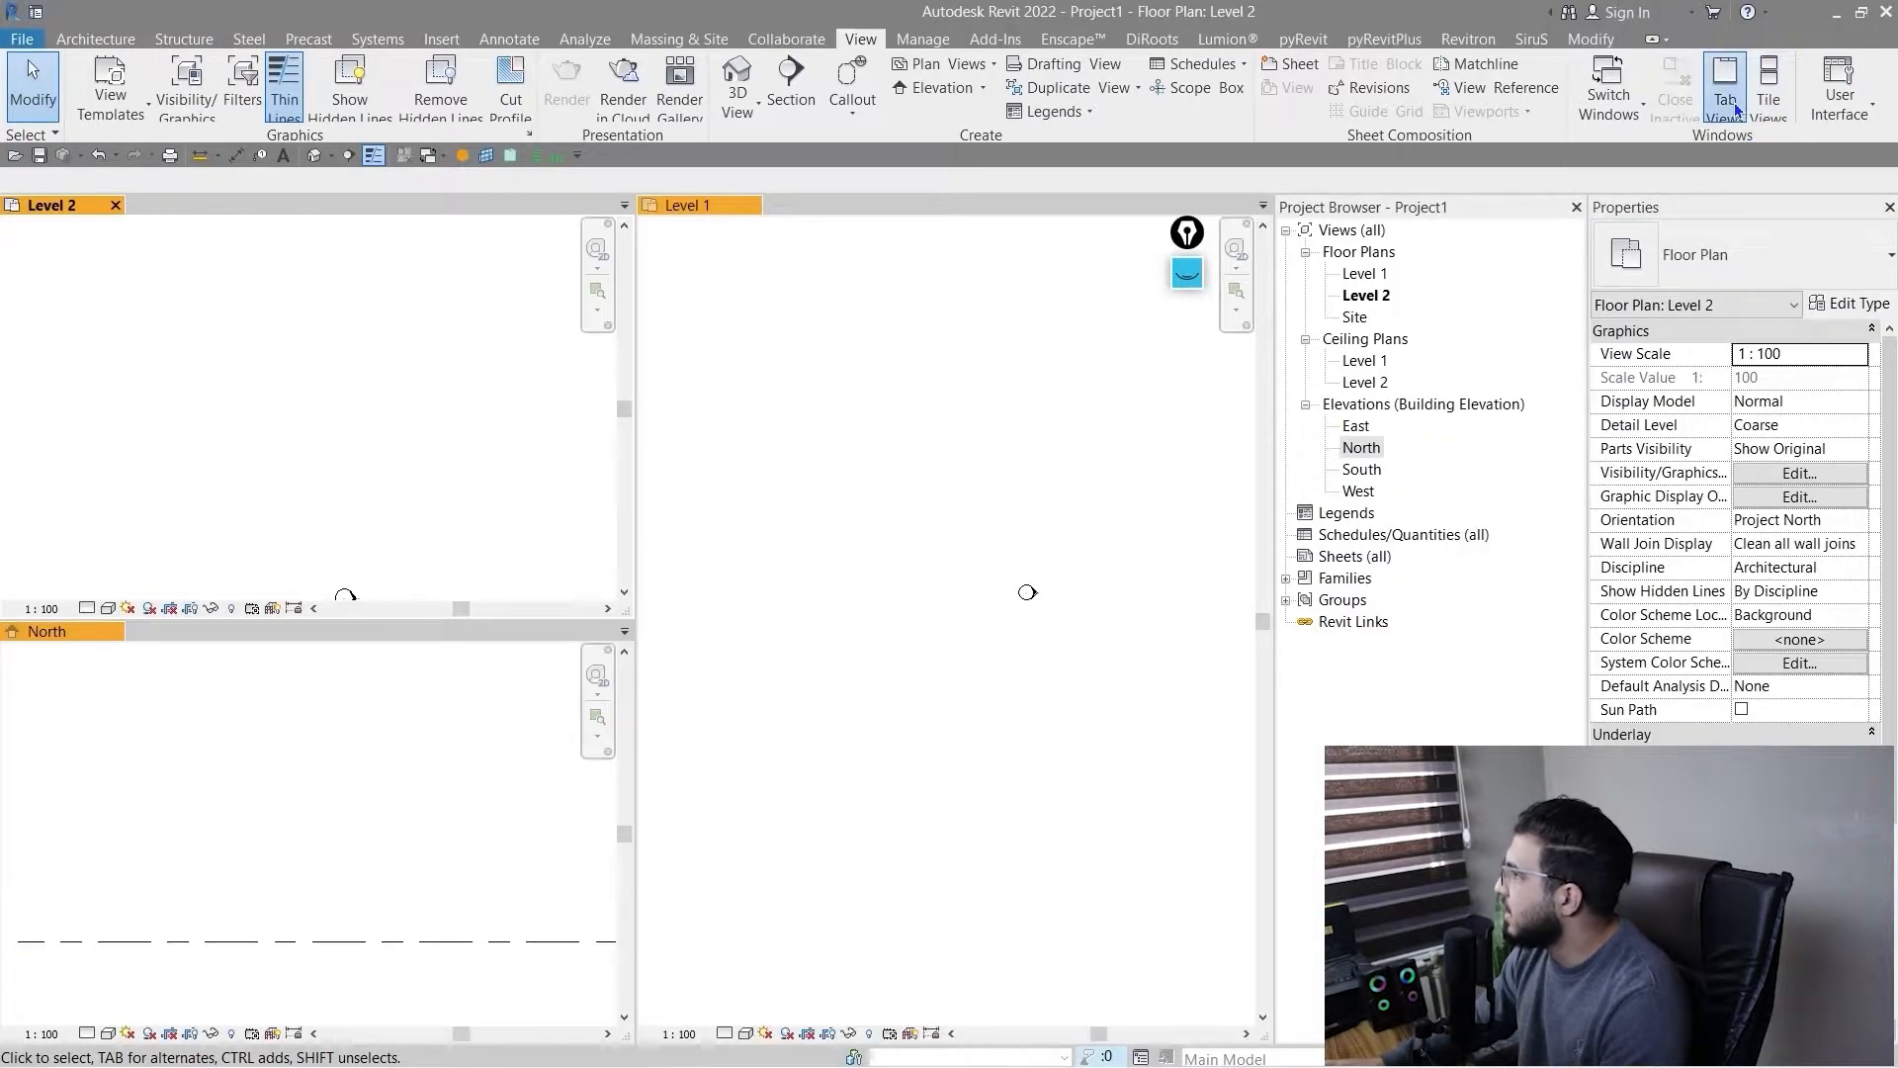
- Inspect the level heads in the tiled North elevation and make the Level 2 plan active again
left_click(395, 776)
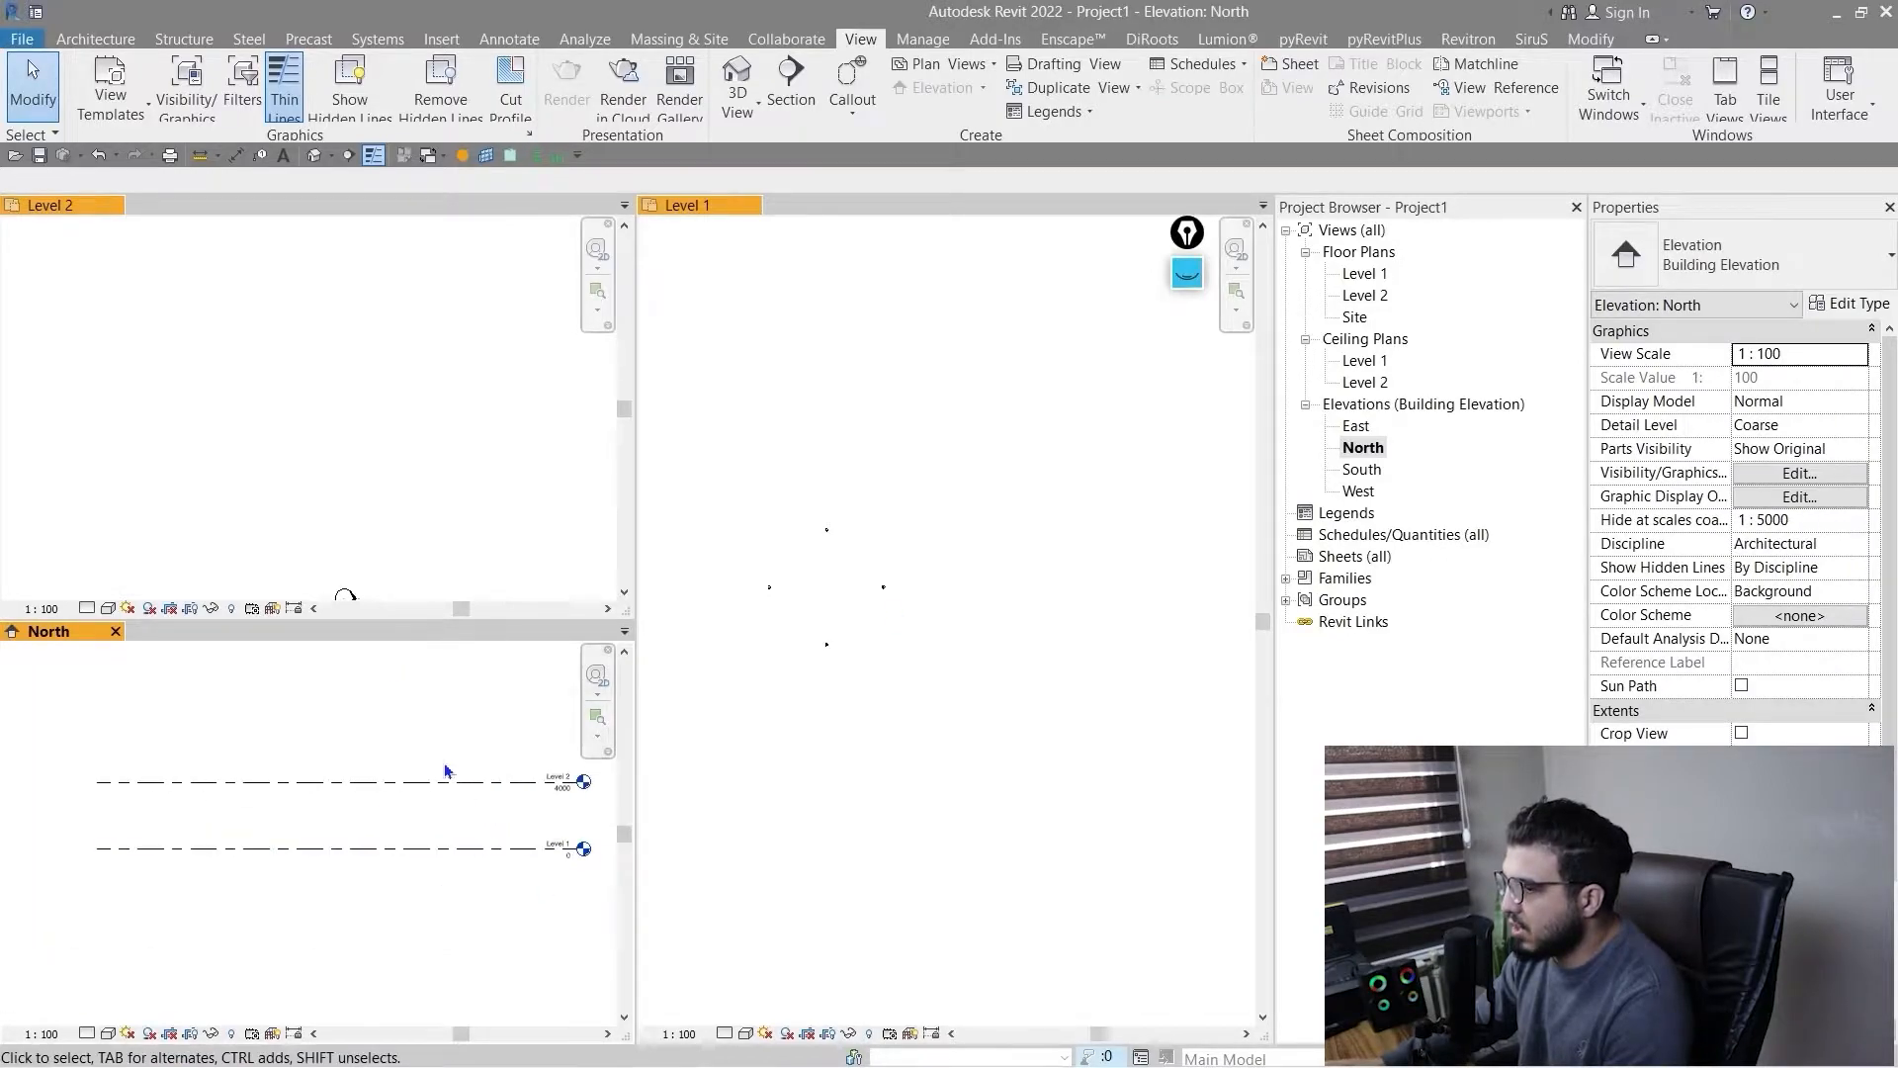
middle_click_drag(485, 812, 312, 834)
scroll(392, 796, "up", 2)
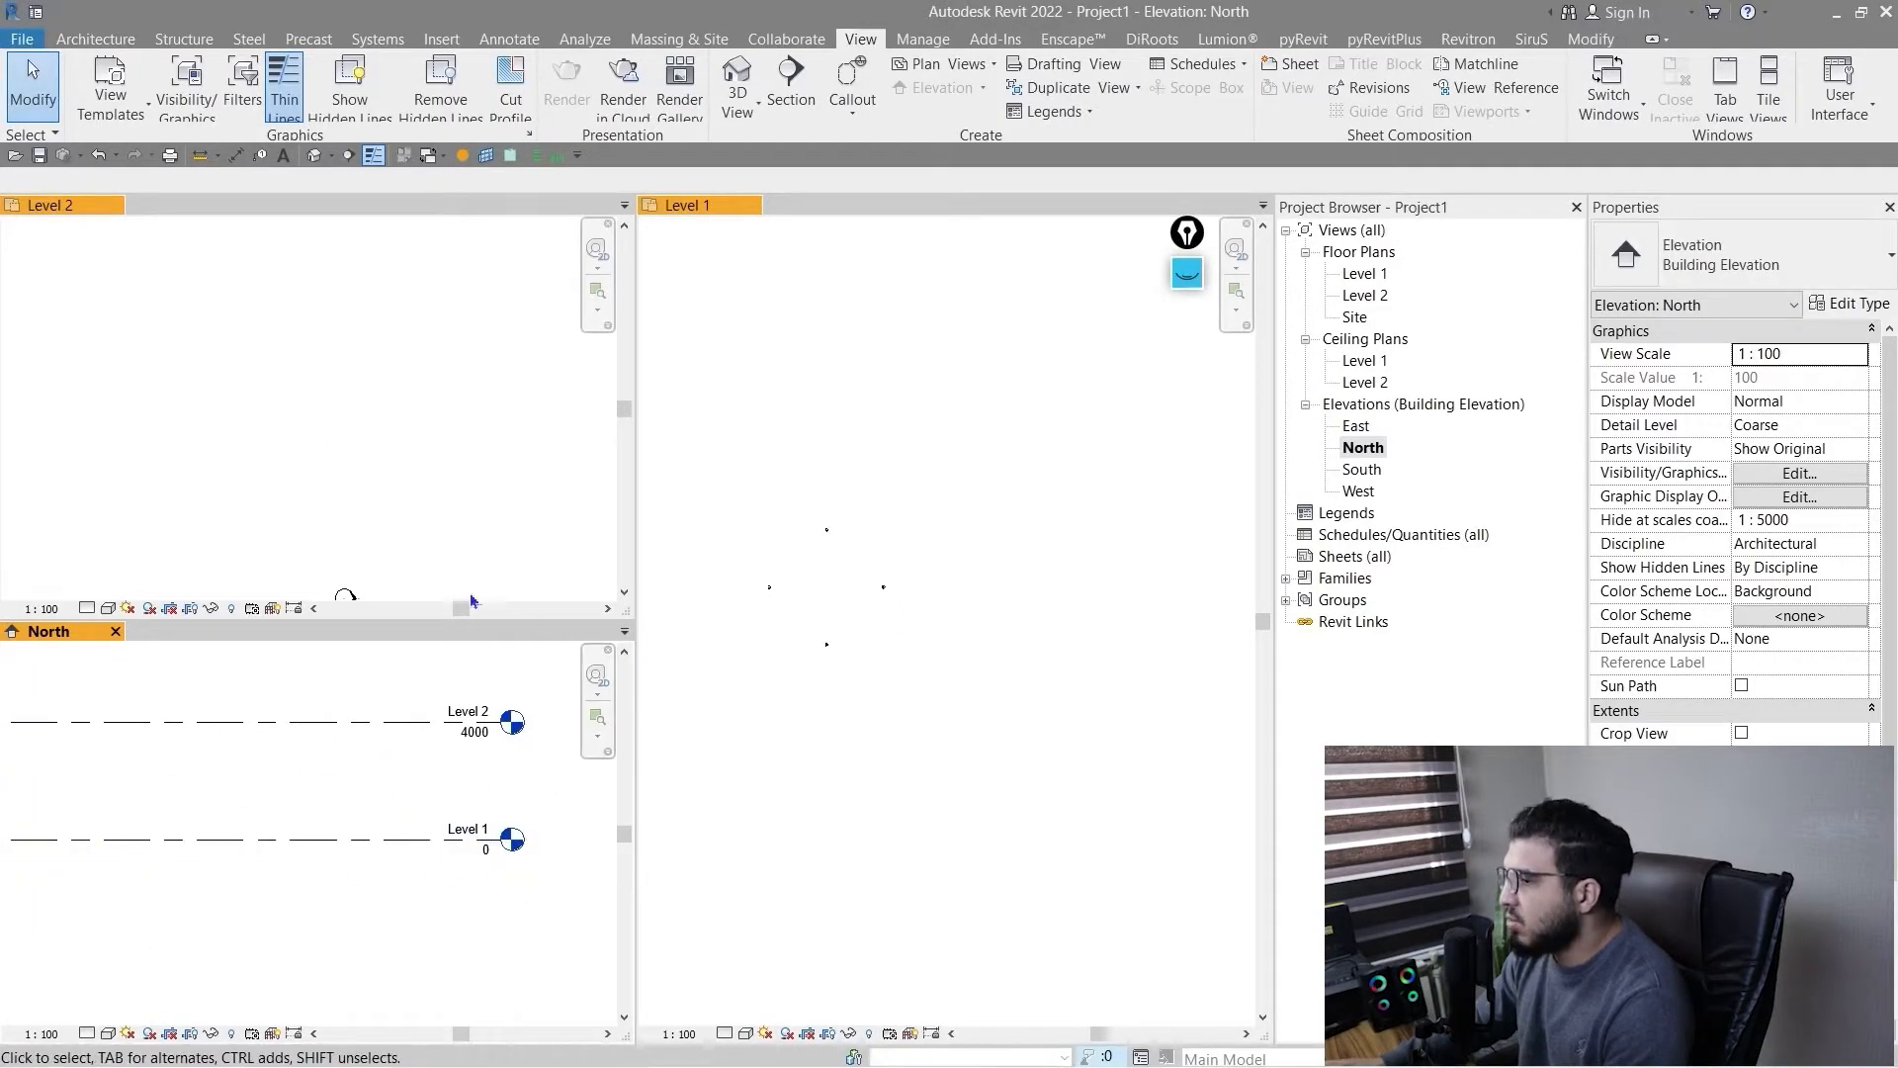
left_click(382, 427)
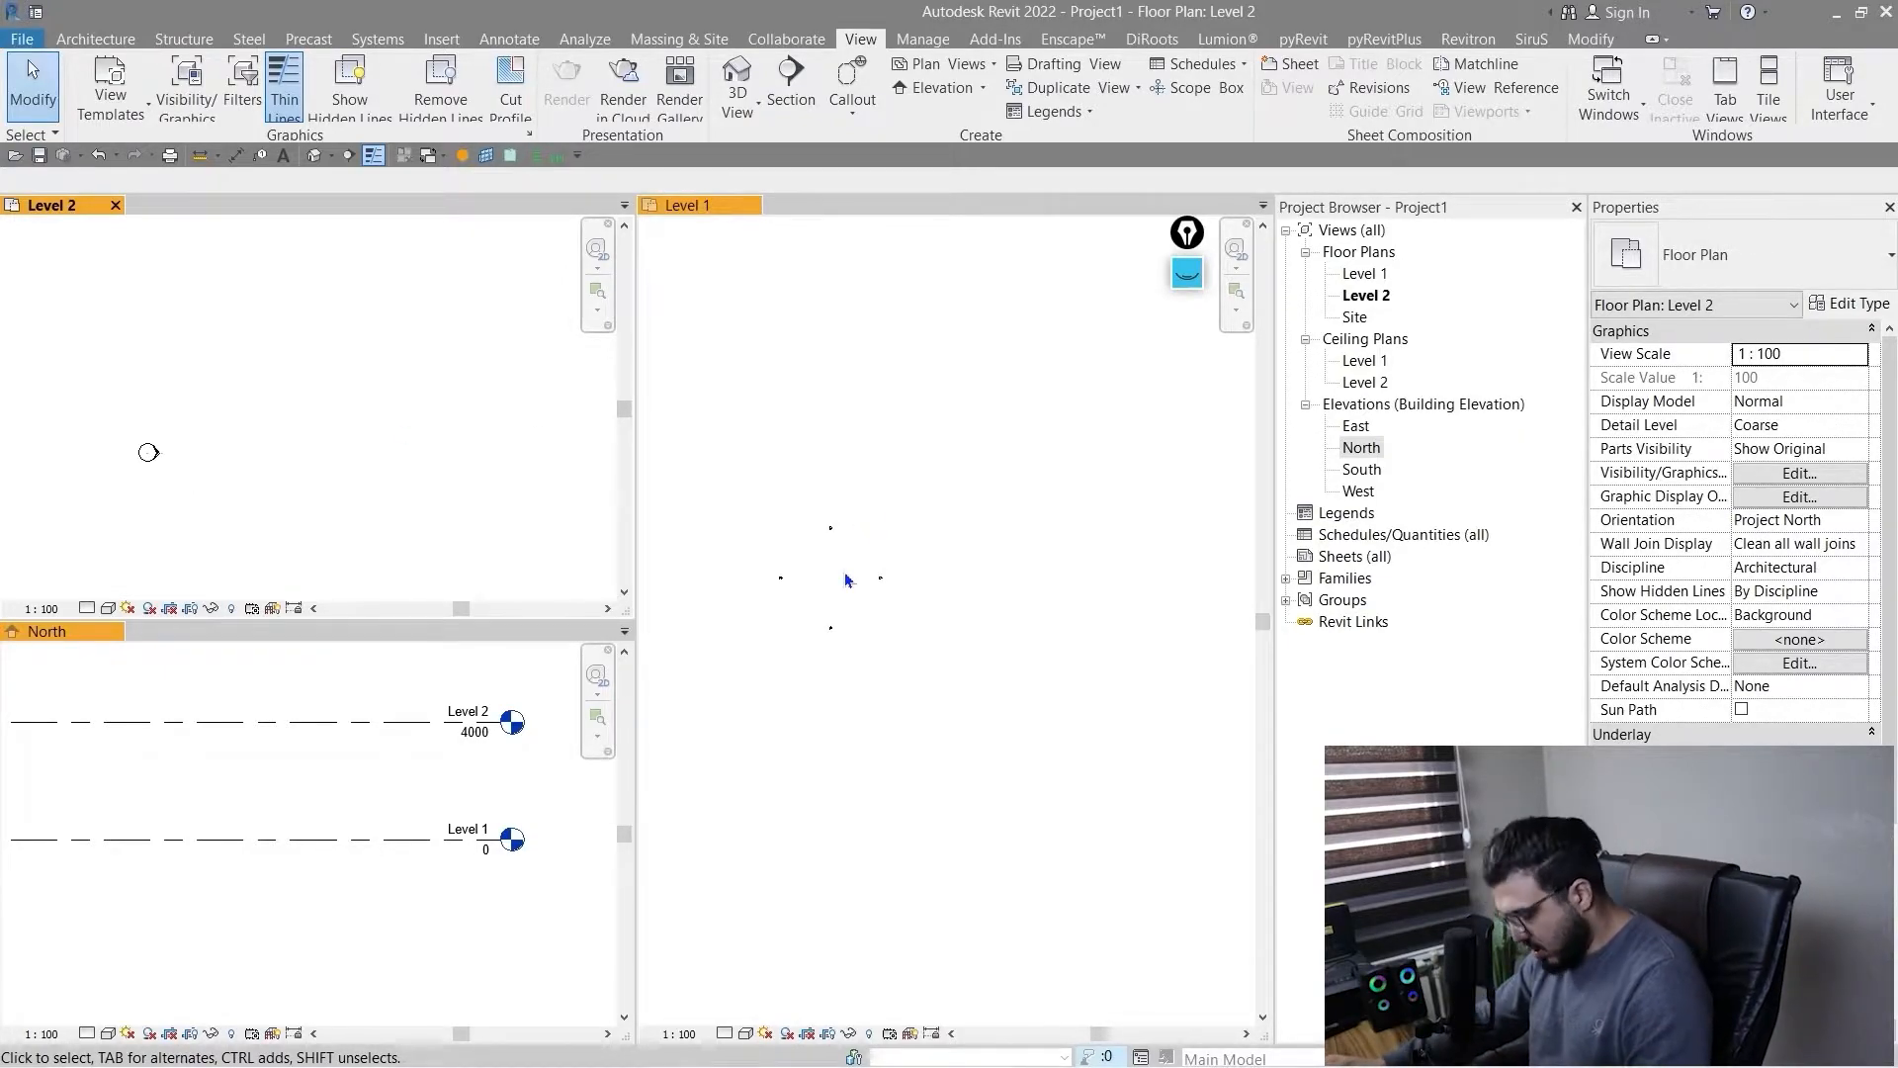
- Toggle the open views between tabbed and tiled layouts, ending with all views as tabs
key("t")
key("w")
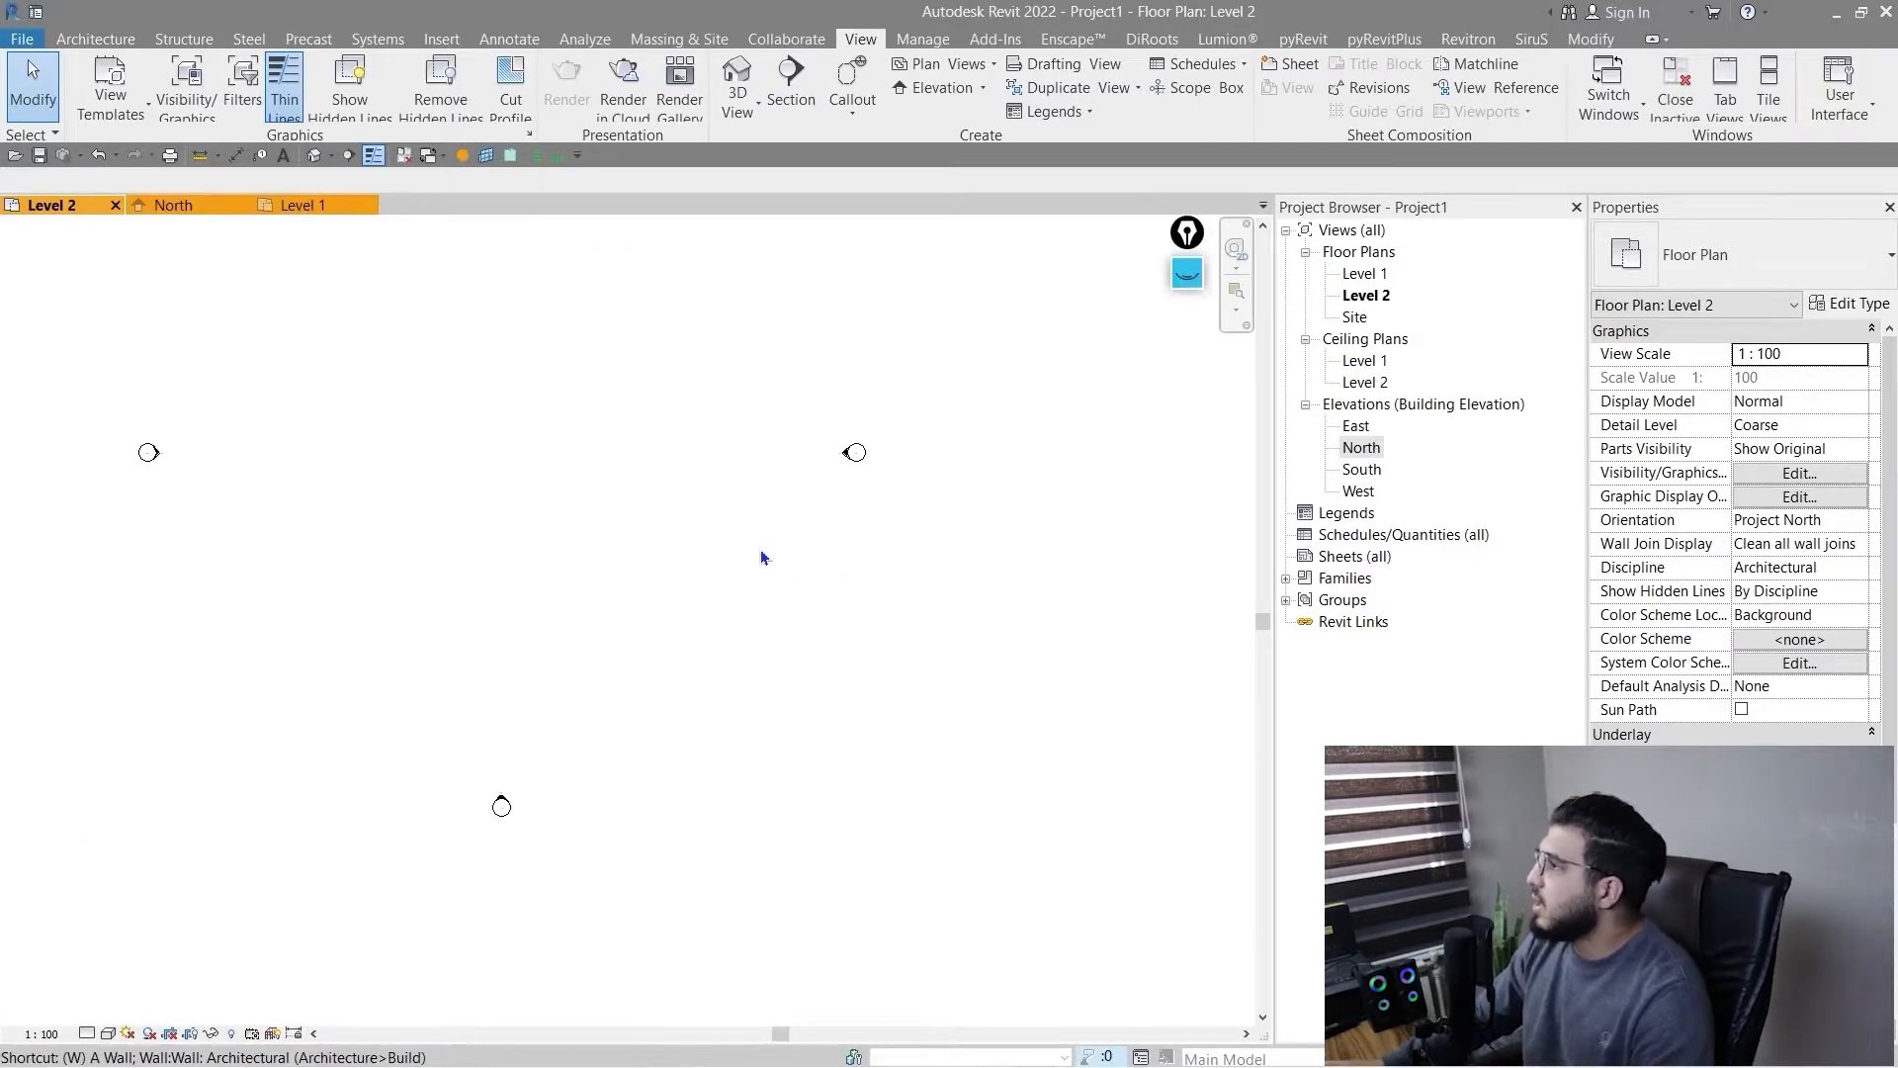
key("t")
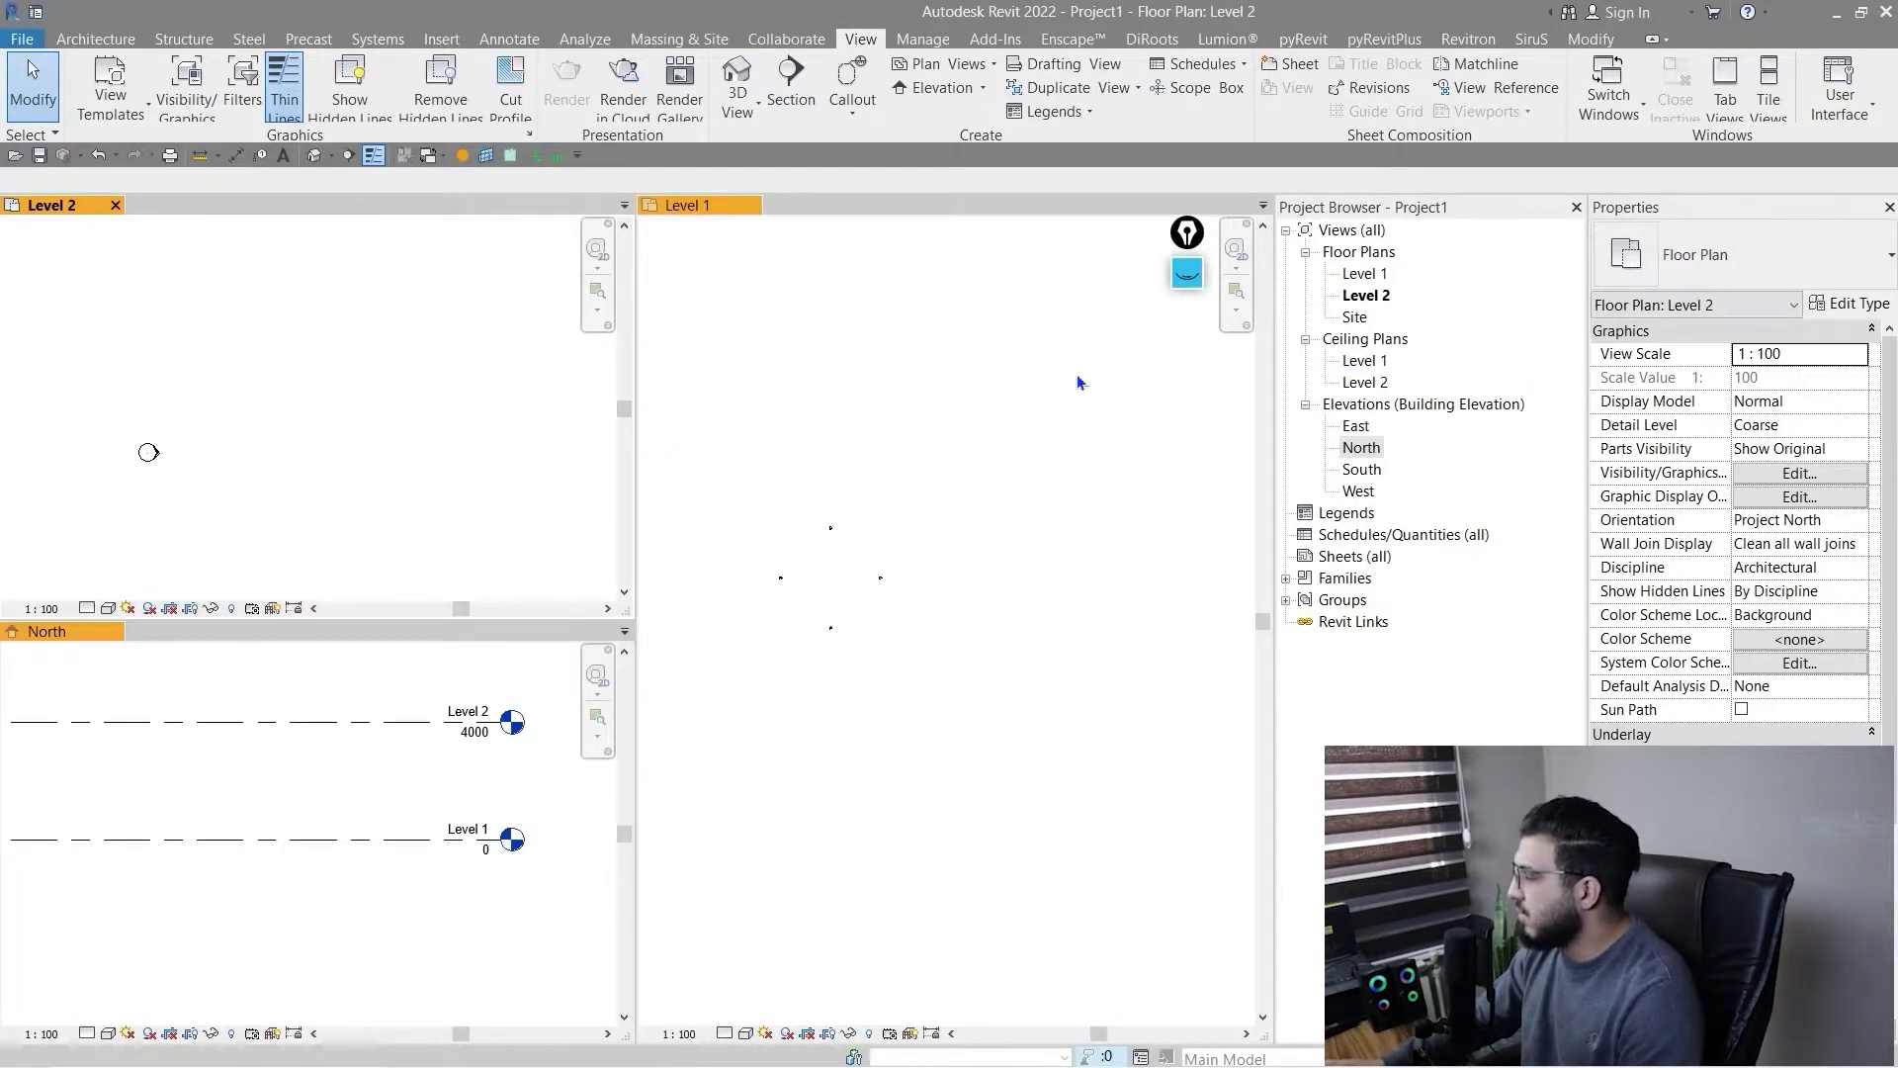
key("t")
key("w")
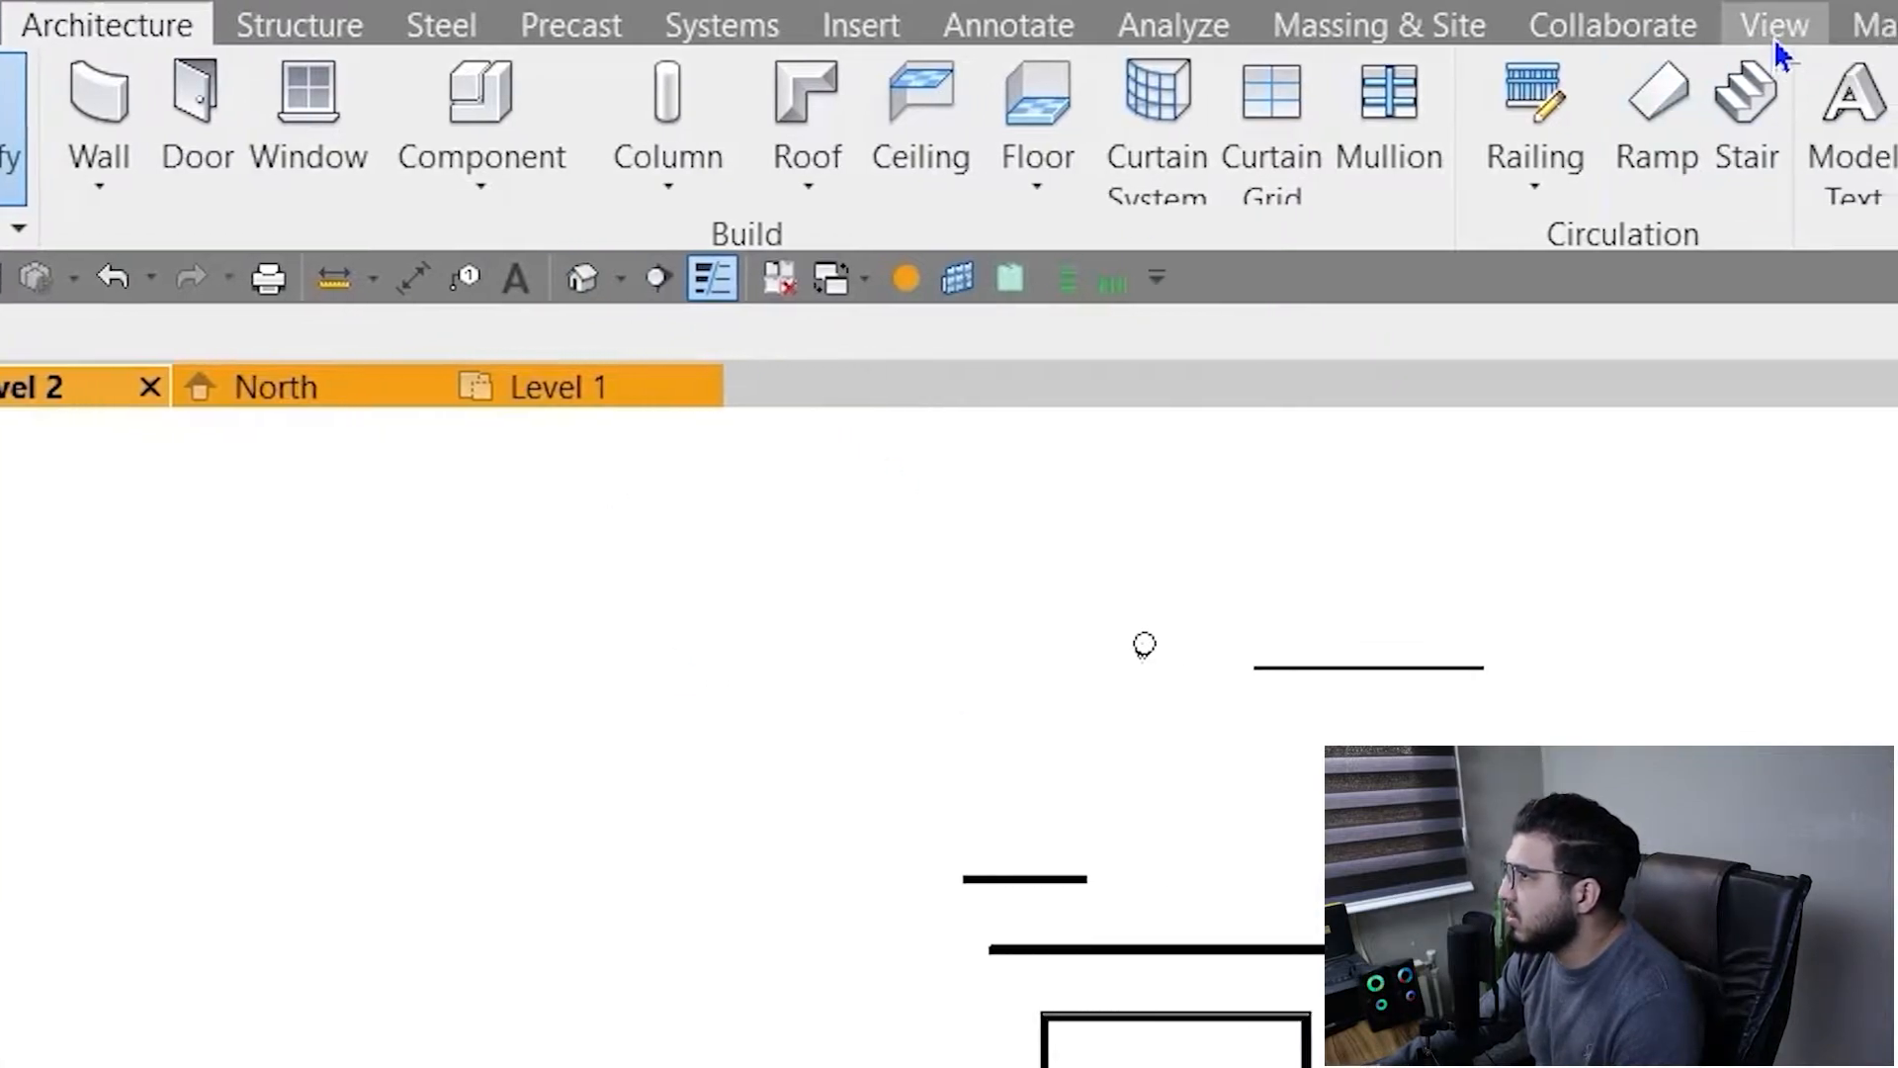
- Open the default 3D view and frame all the walls in it
left_click(1883, 39)
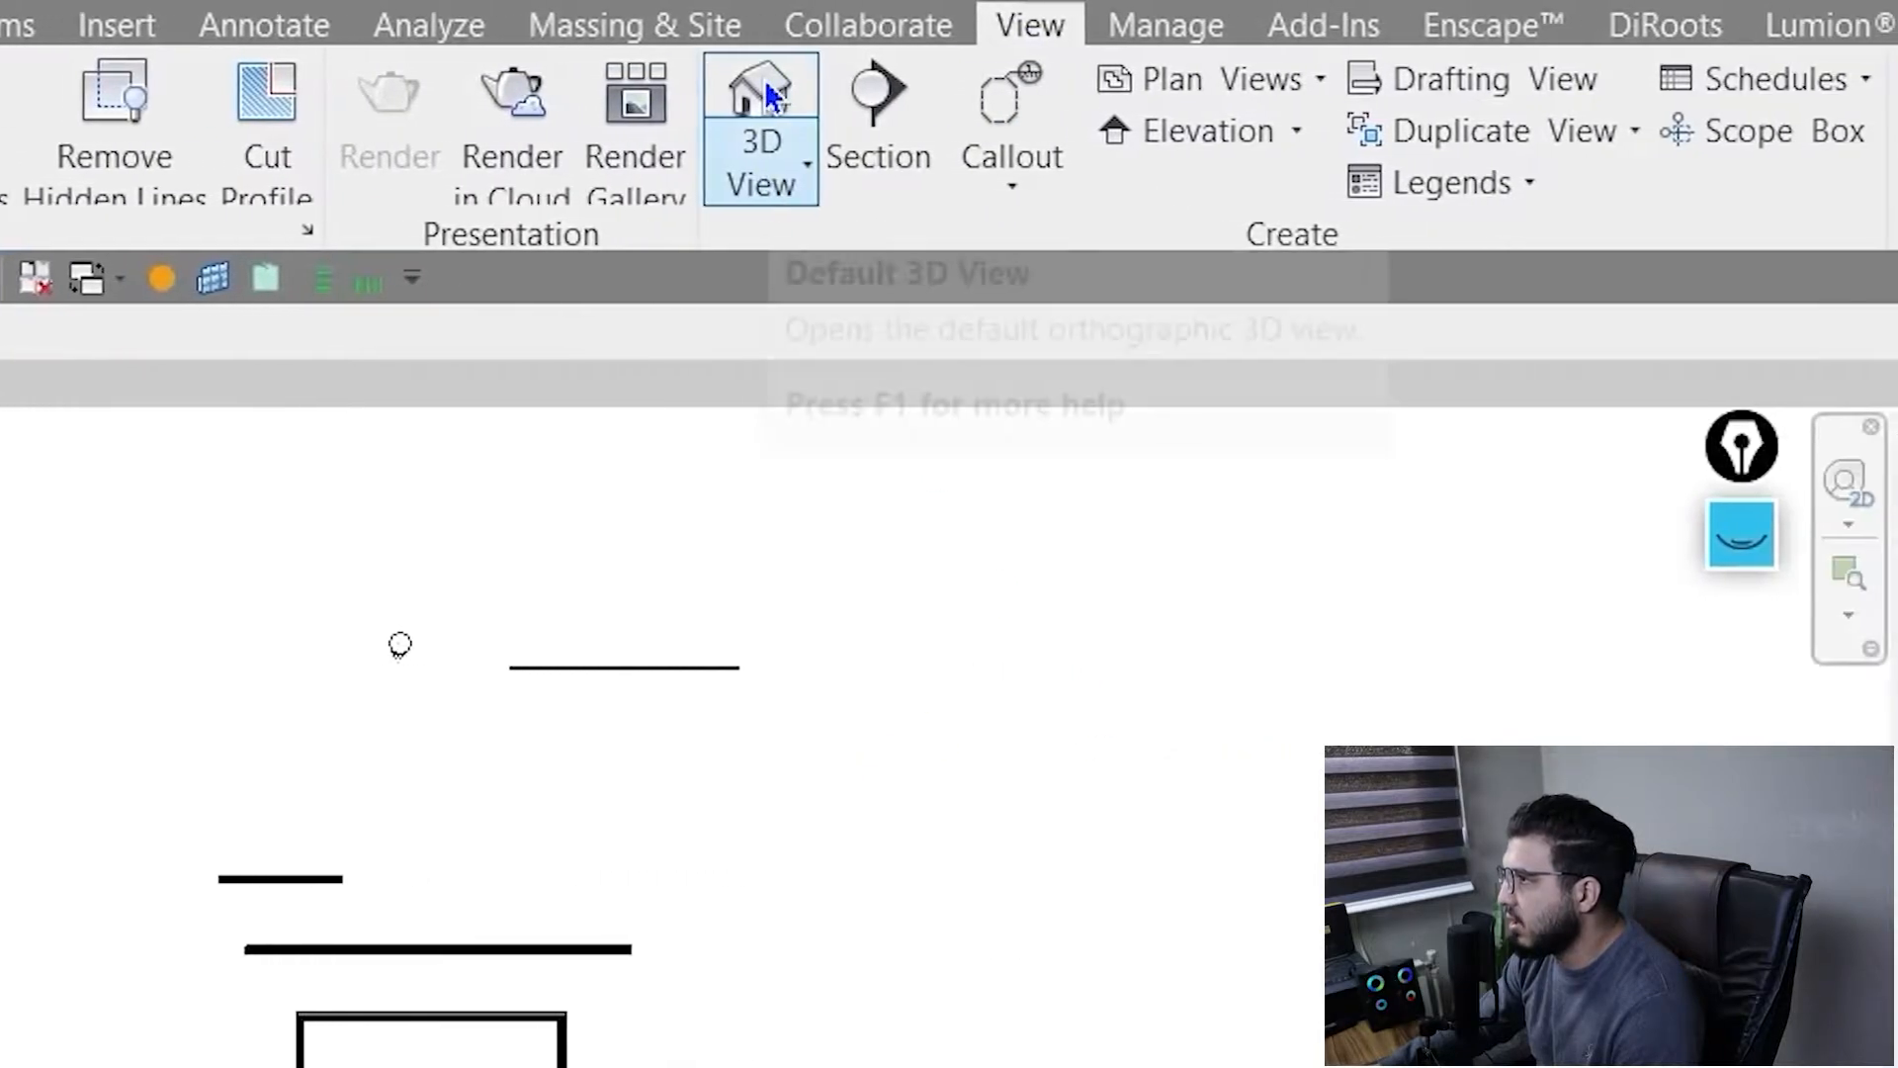
left_click(756, 96)
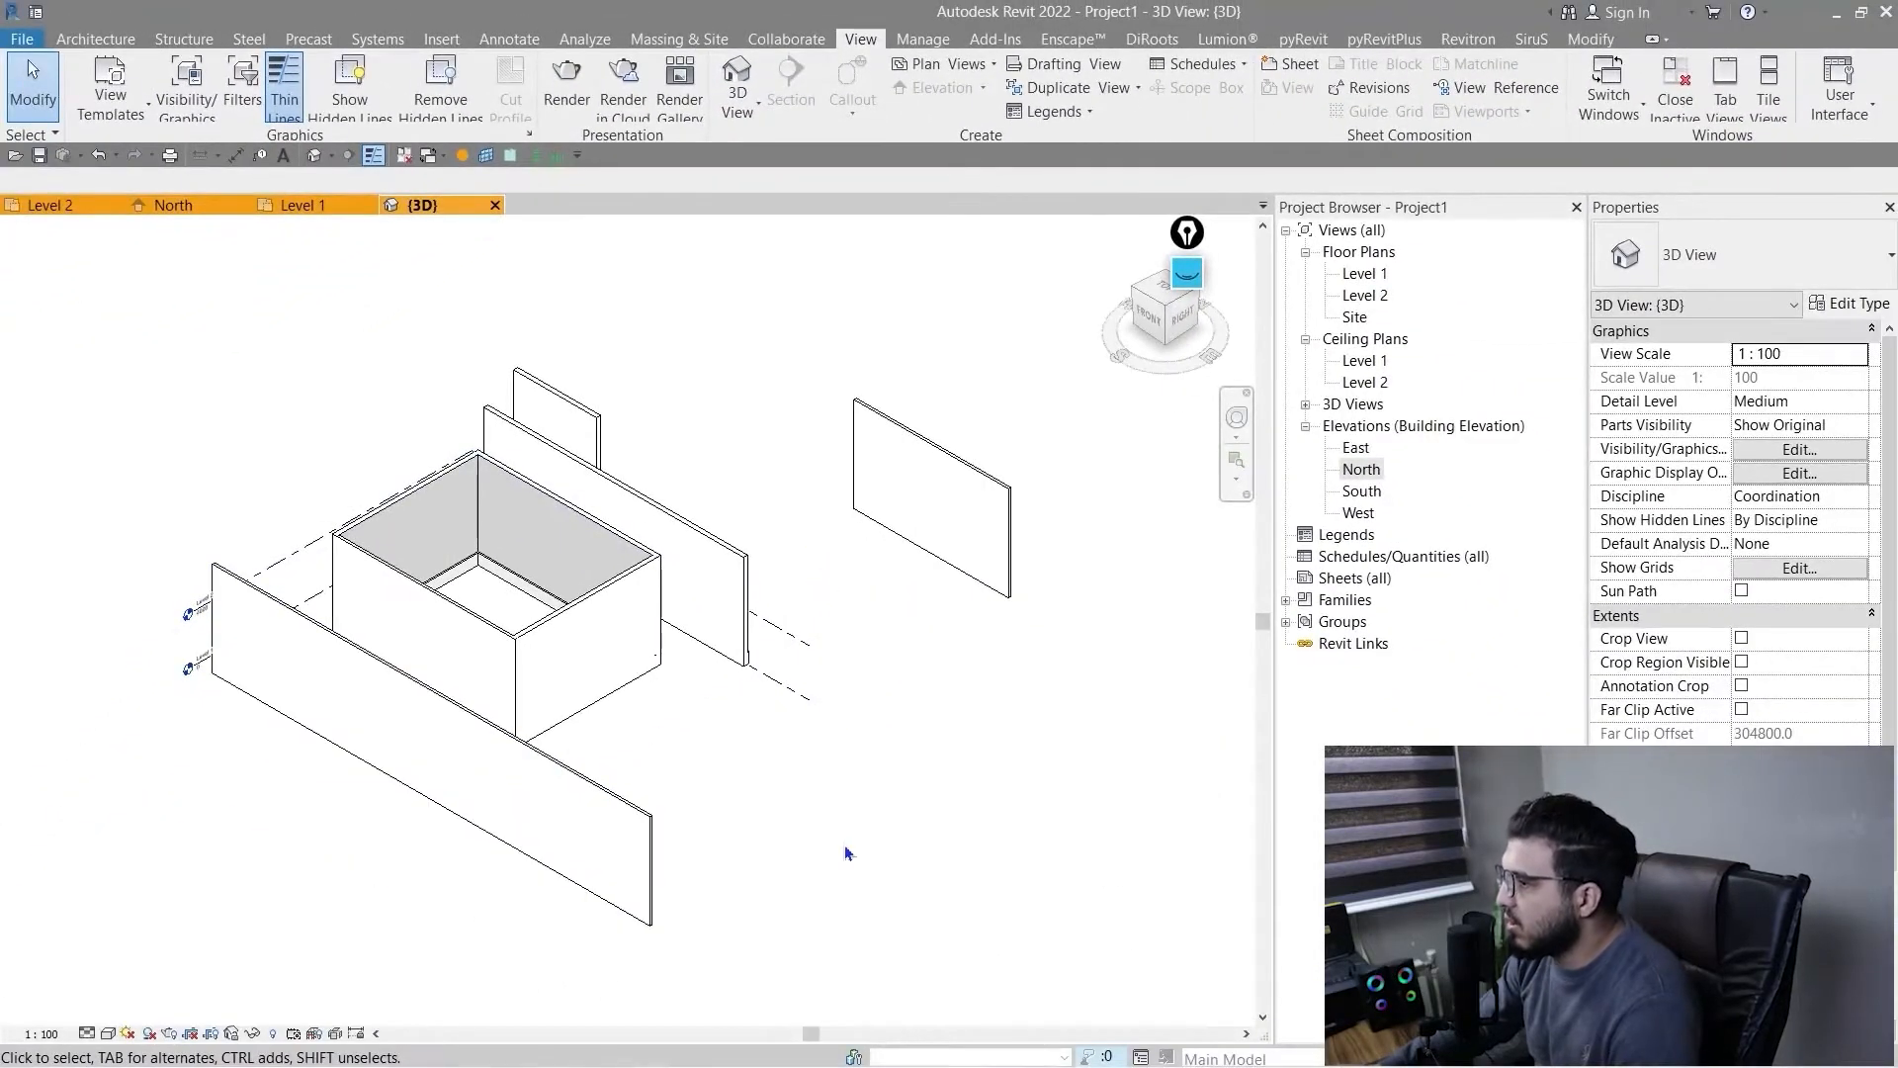
middle_click_drag(845, 844, 756, 788)
scroll(886, 770, "down", 2)
scroll(705, 636, "up", 3)
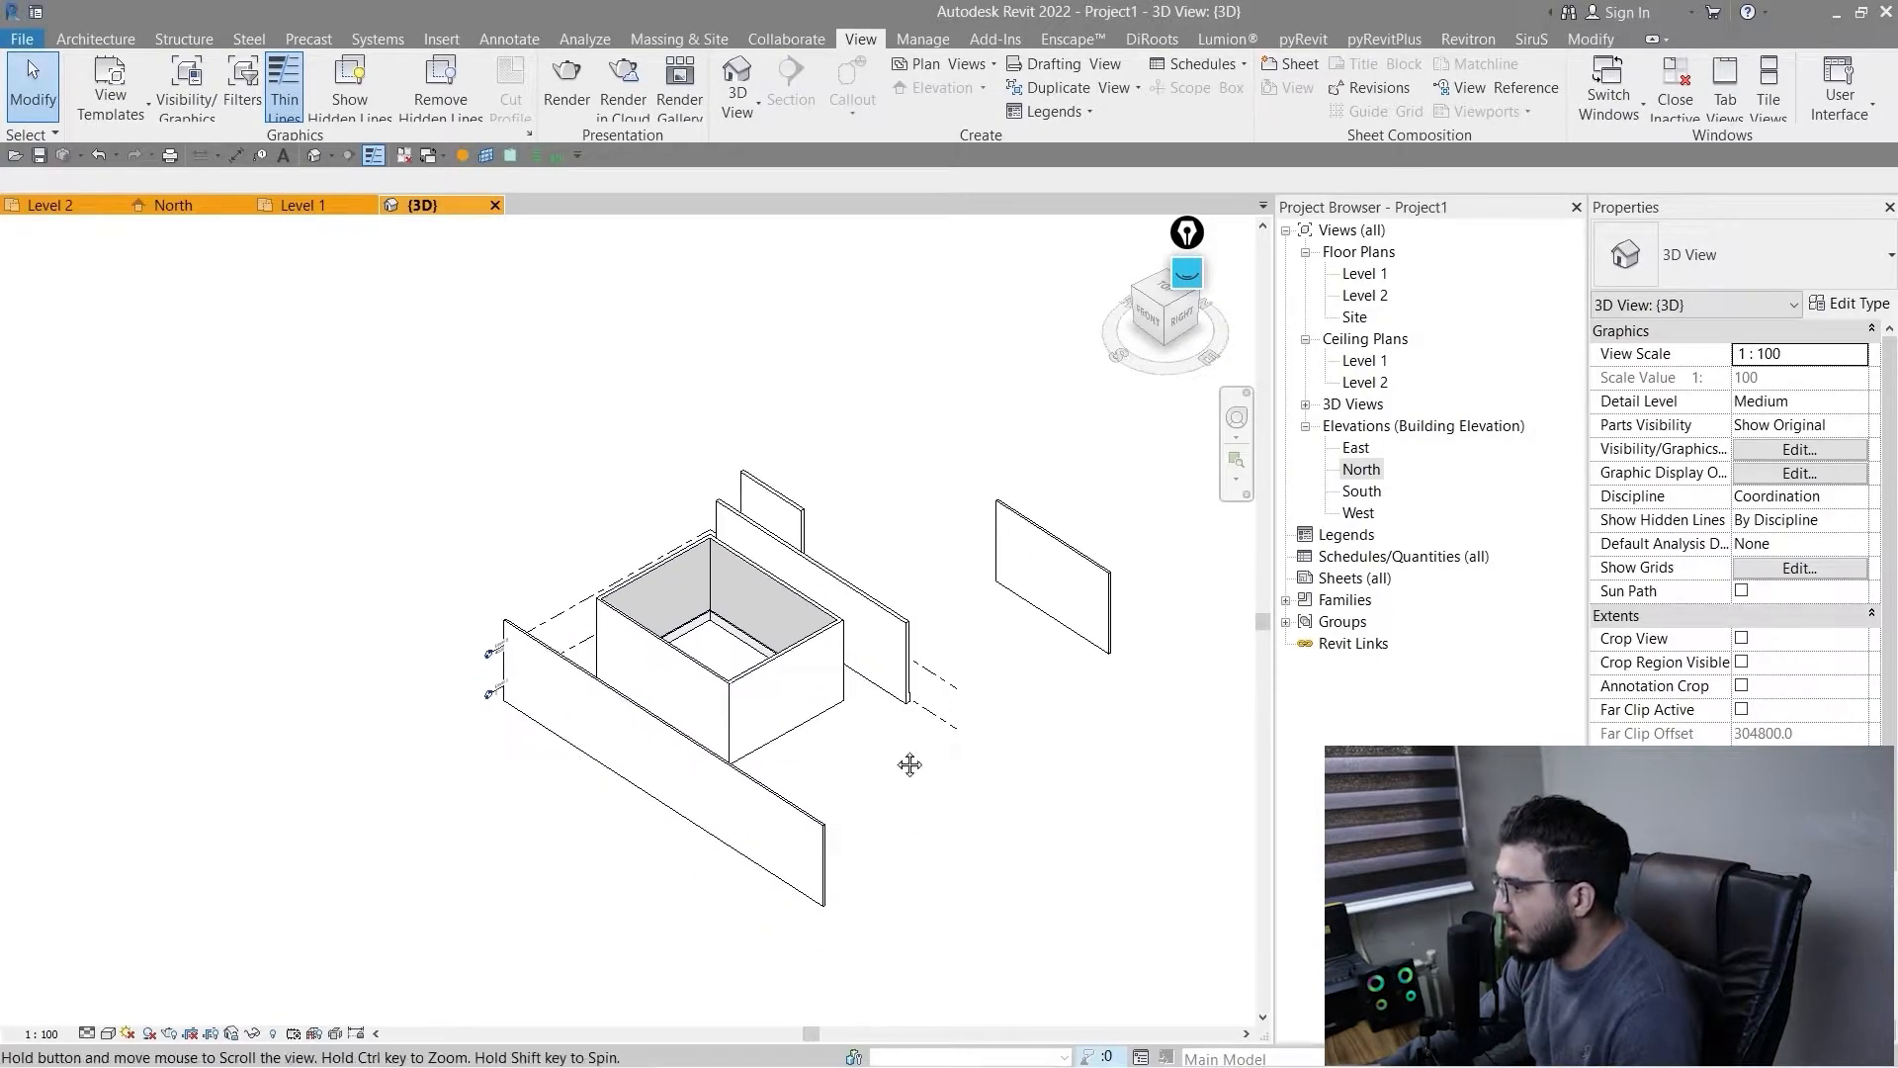
middle_click_drag(1008, 736, 864, 658)
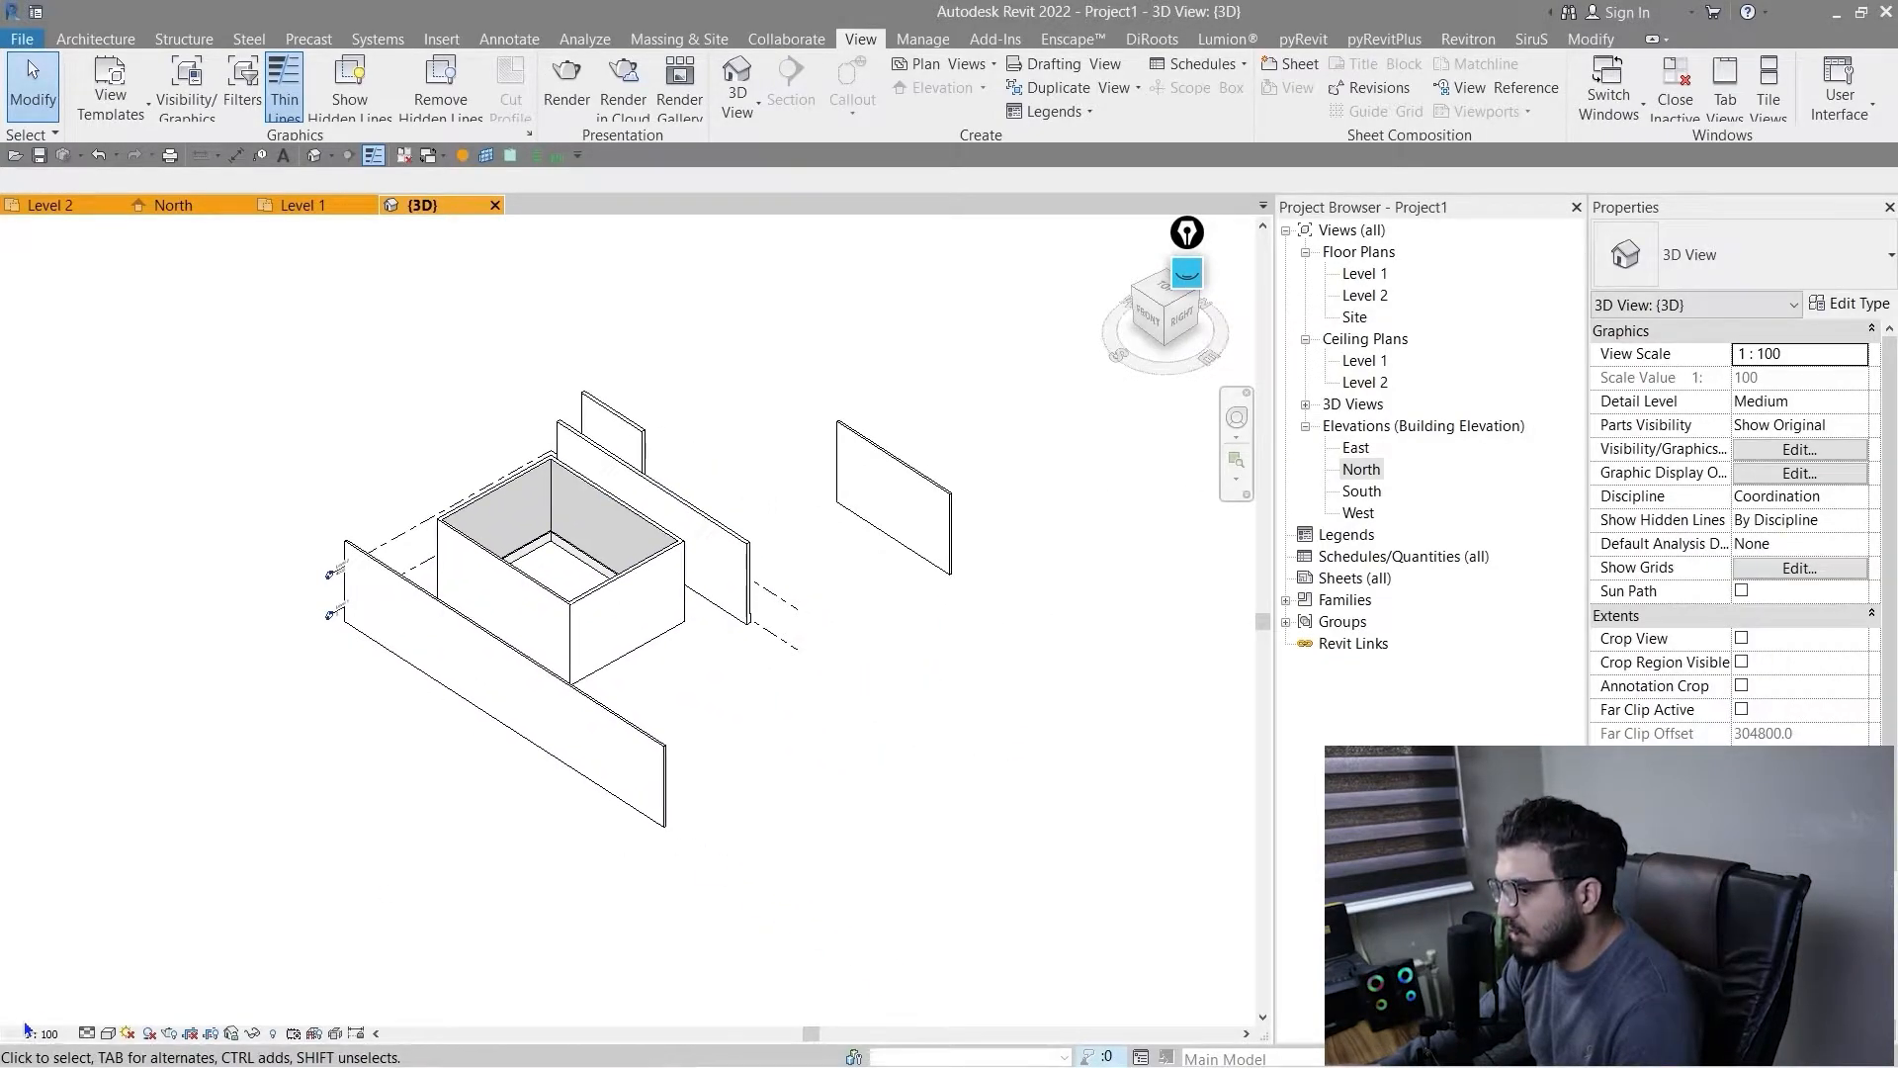
- Set the 3D view's visual style to Wireframe and inspect the wall edges up close
left_click(108, 1033)
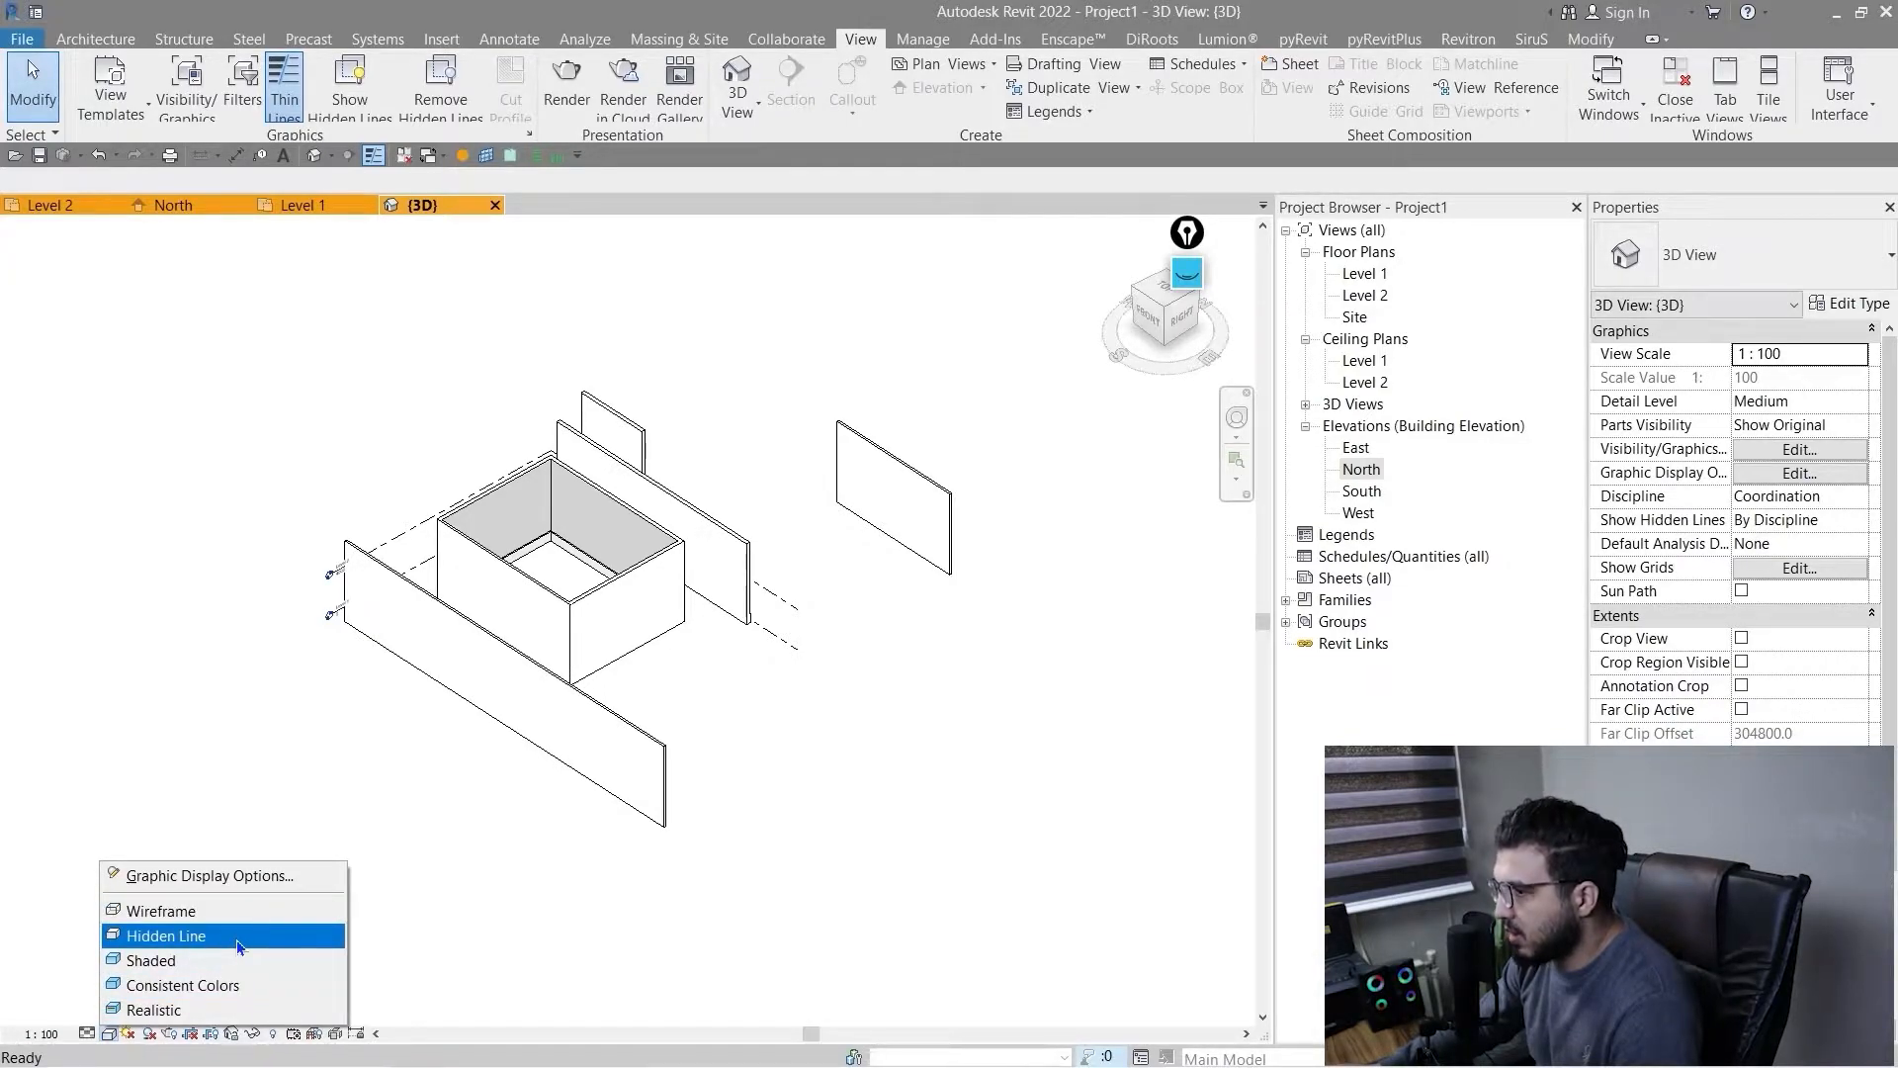
left_click(158, 910)
scroll(495, 680, "up", 5)
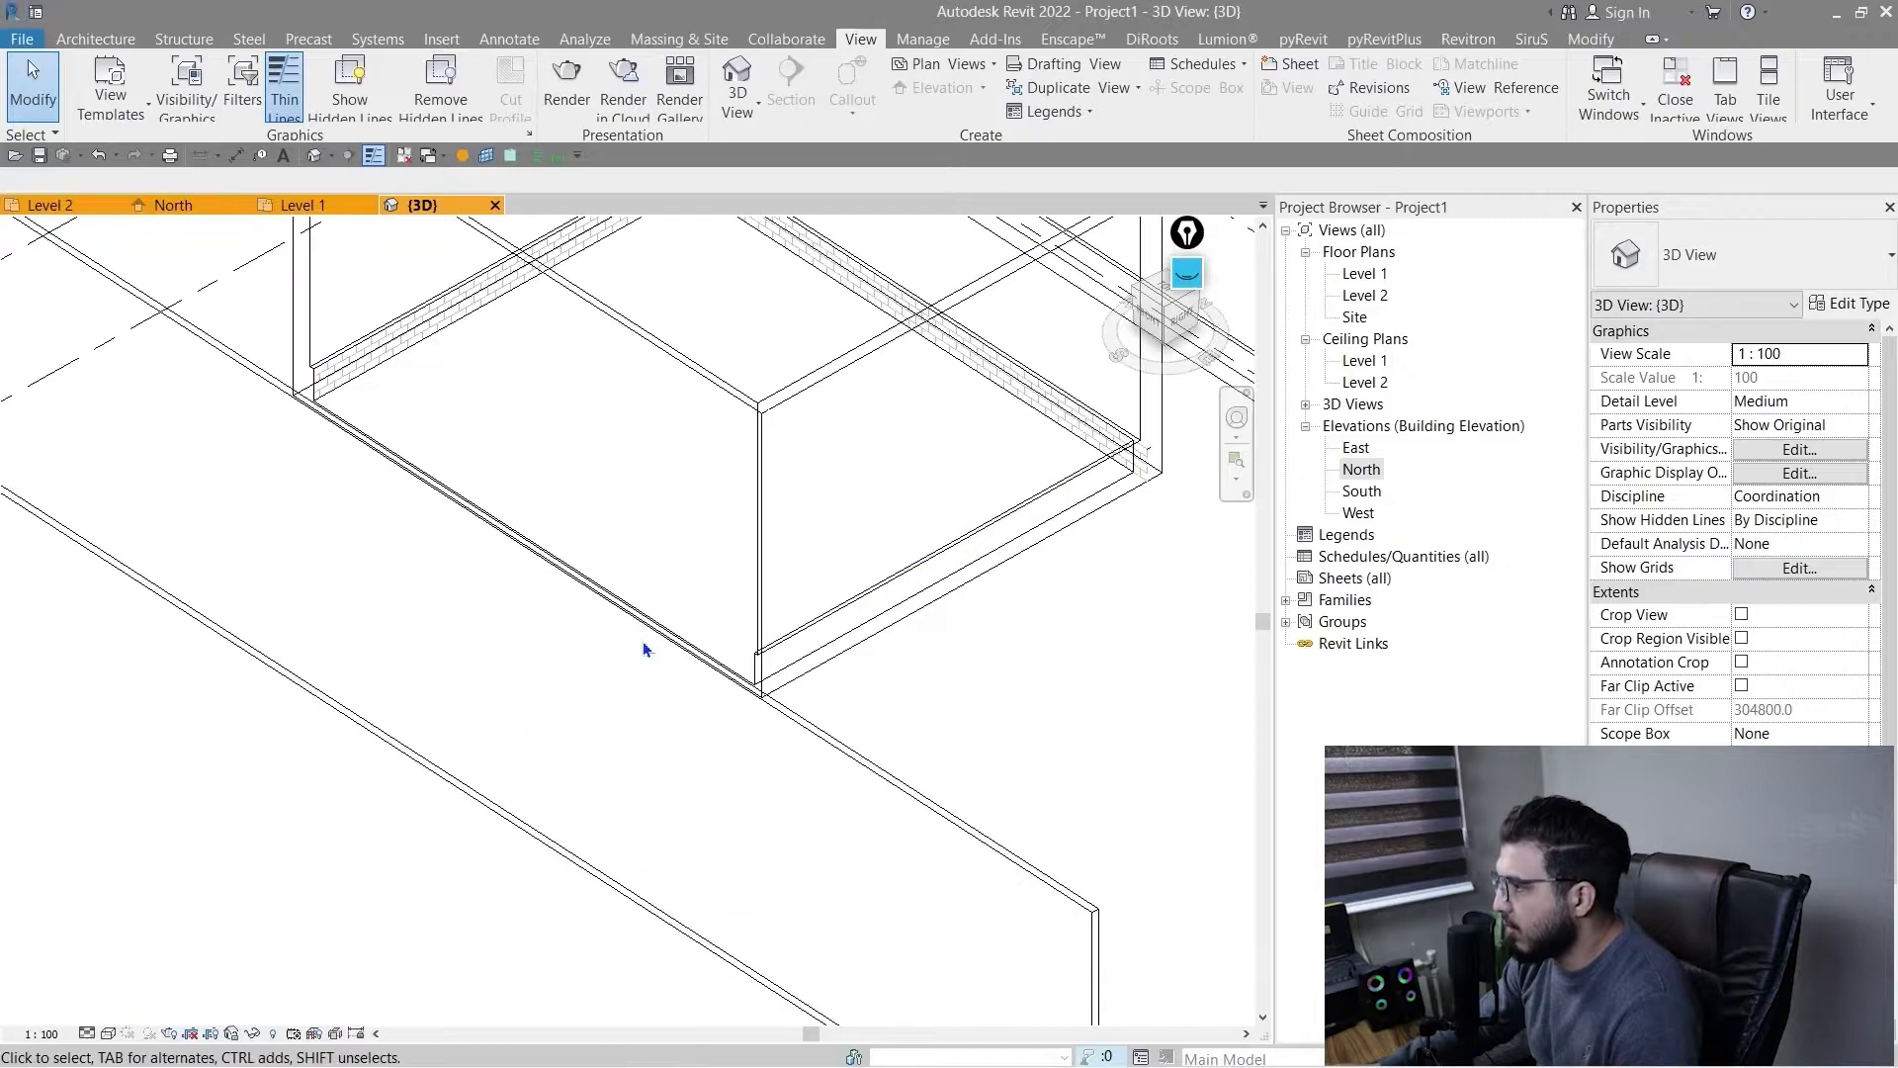
- Set the 3D view's visual style to Shaded
scroll(642, 649, "down", 5)
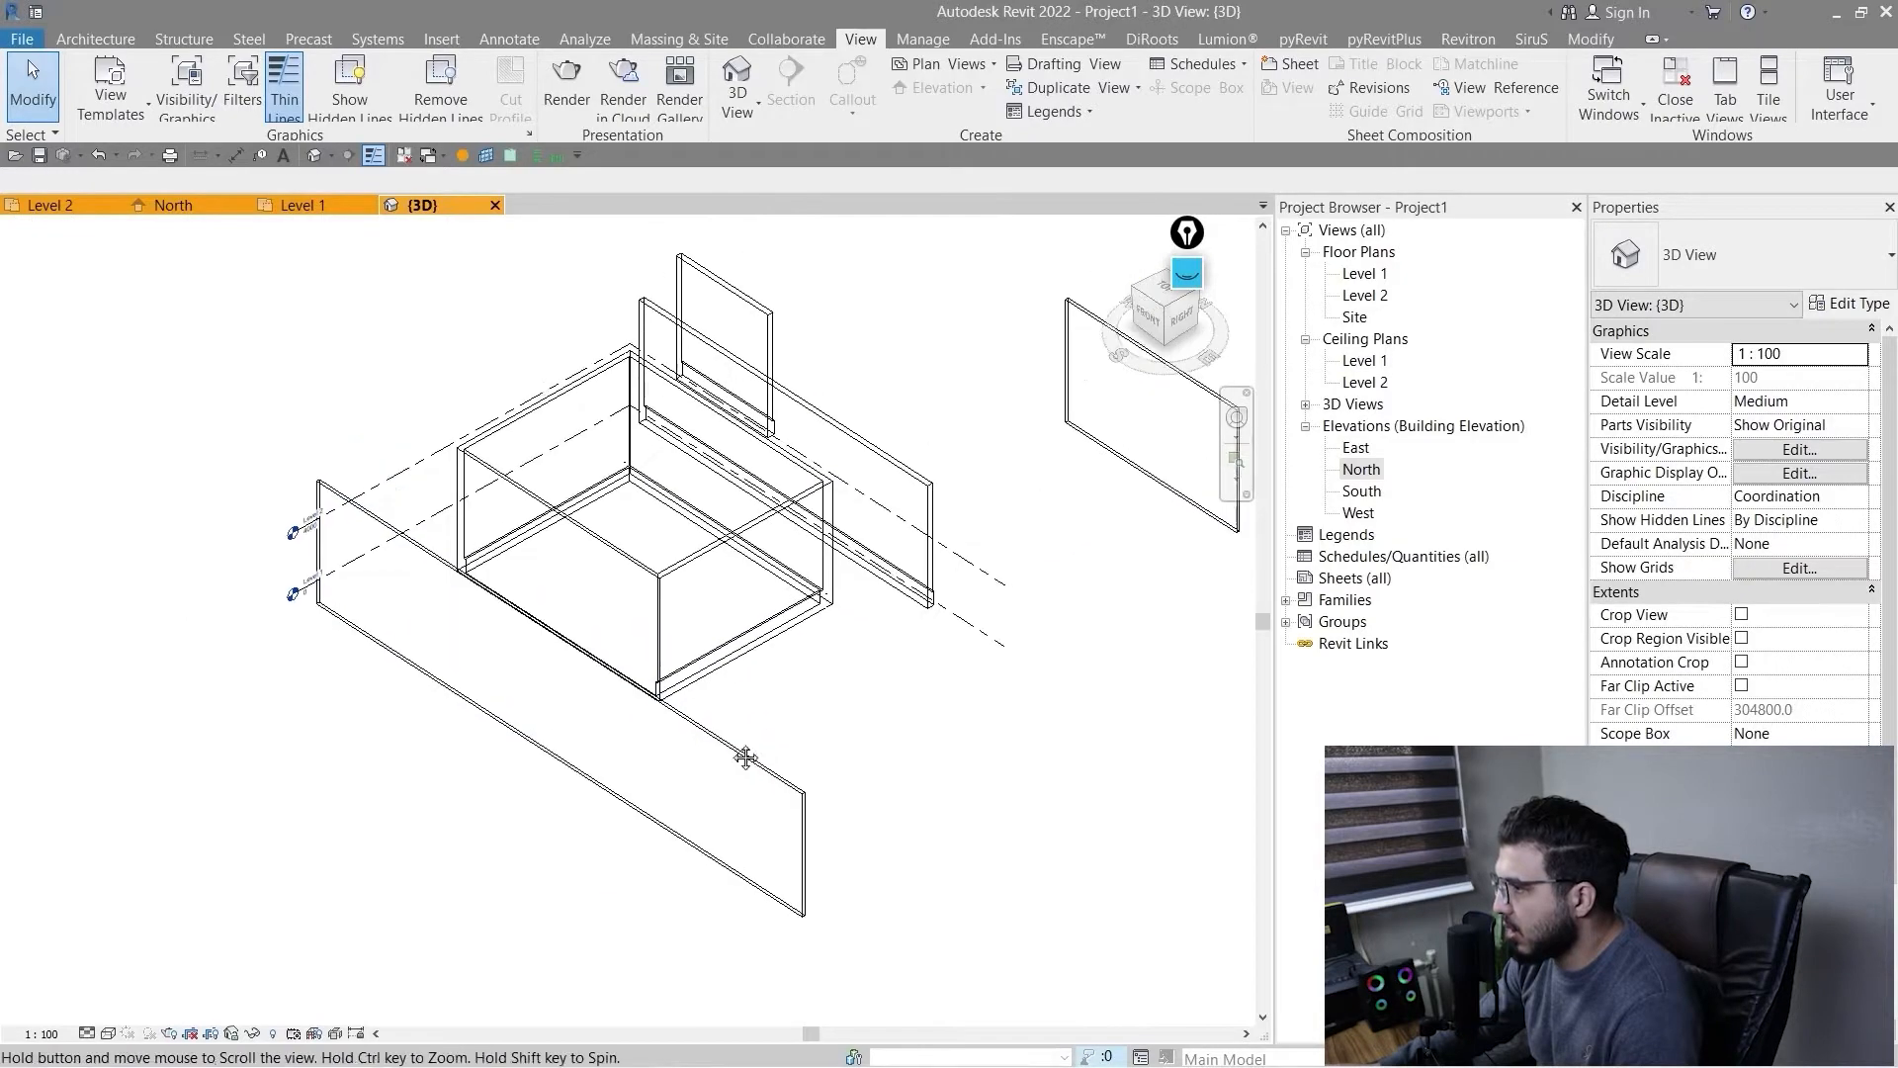
left_click(108, 1033)
left_click(148, 957)
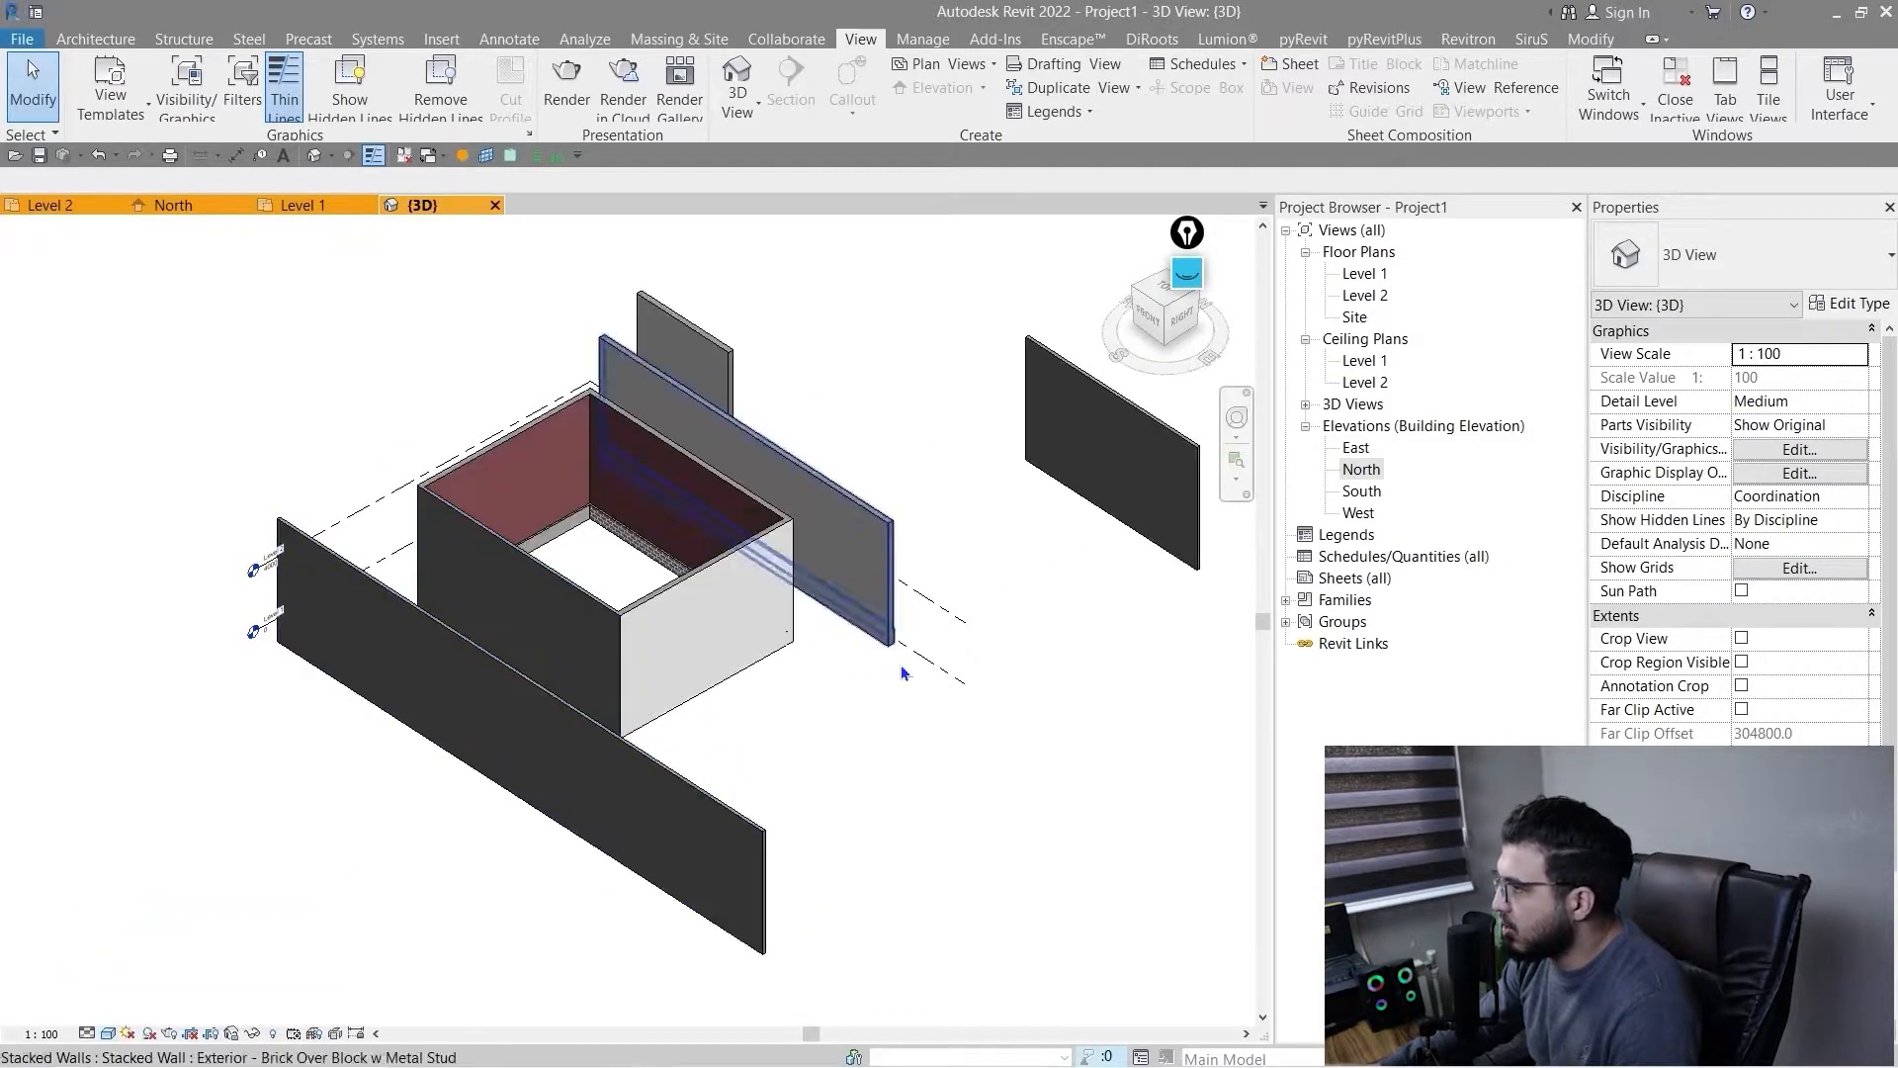
- Set the 3D view's visual style to Realistic and inspect the wall material textures
left_click(108, 1034)
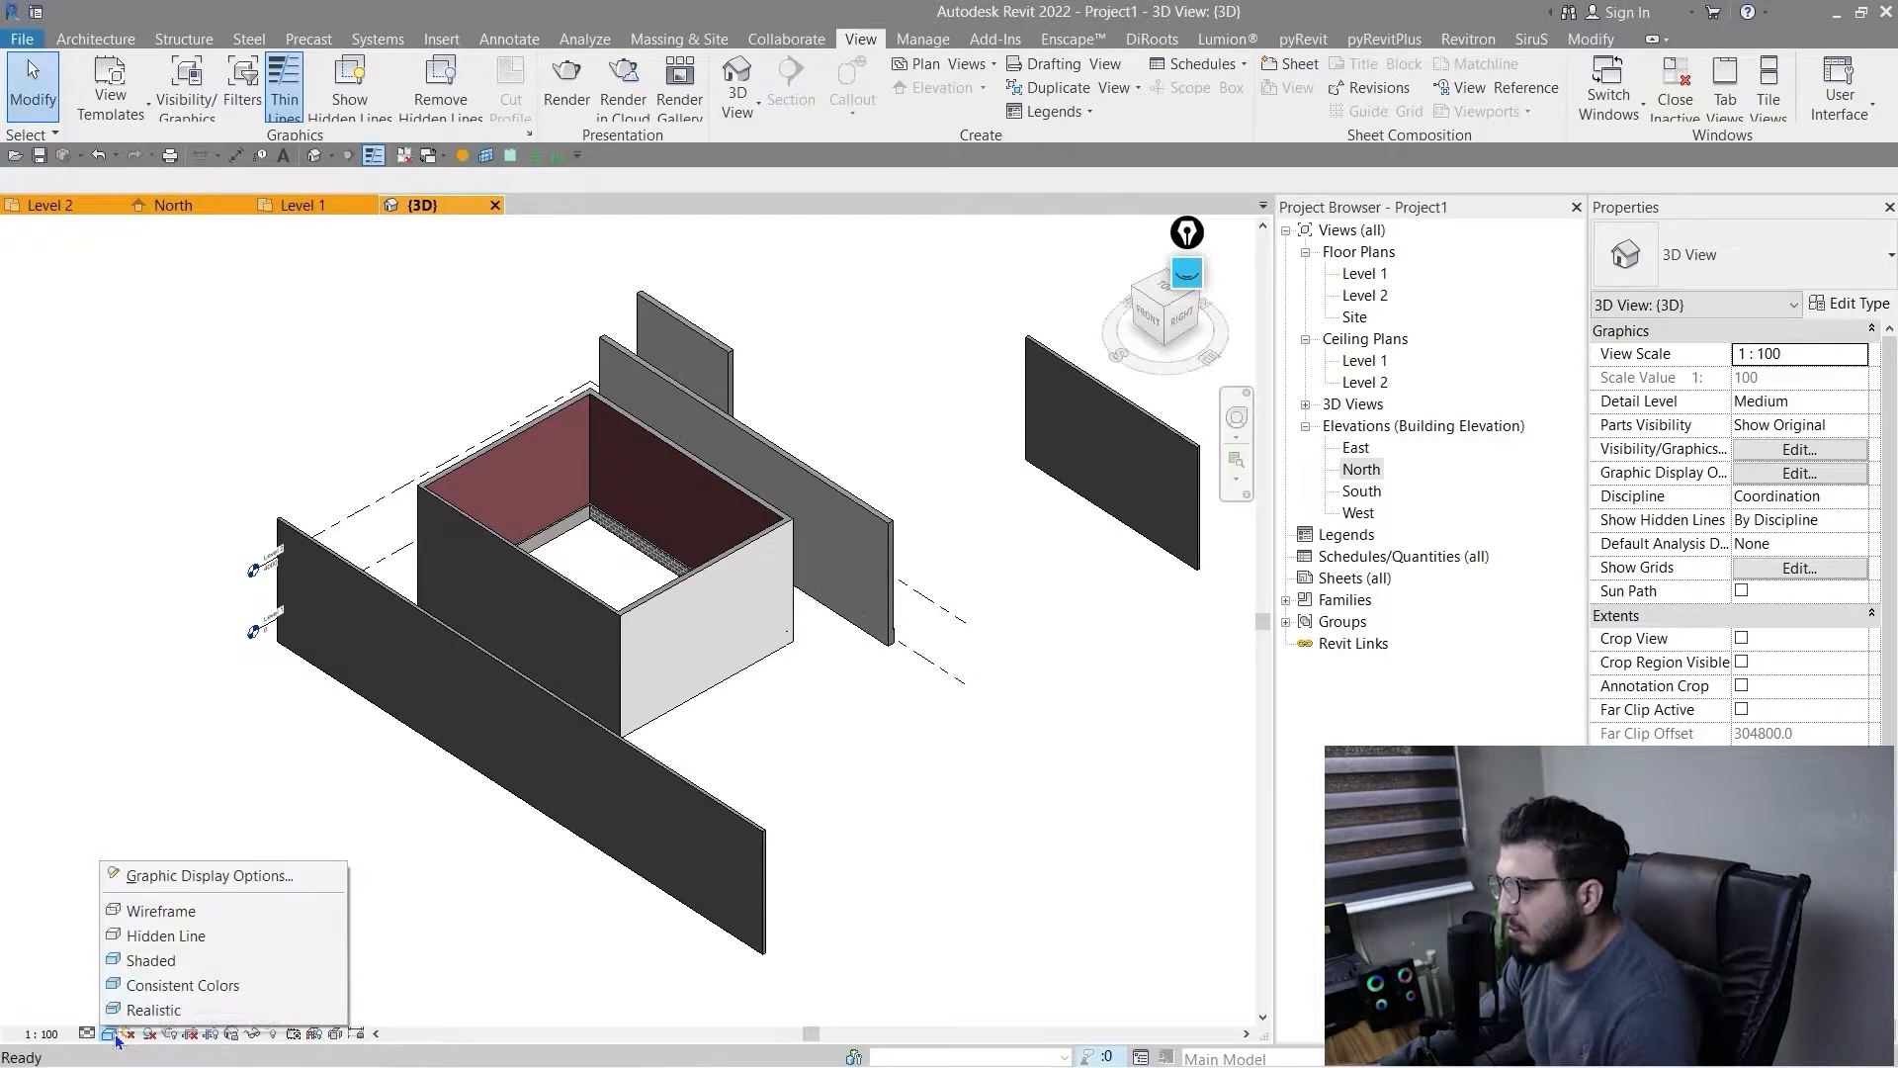
left_click(179, 1010)
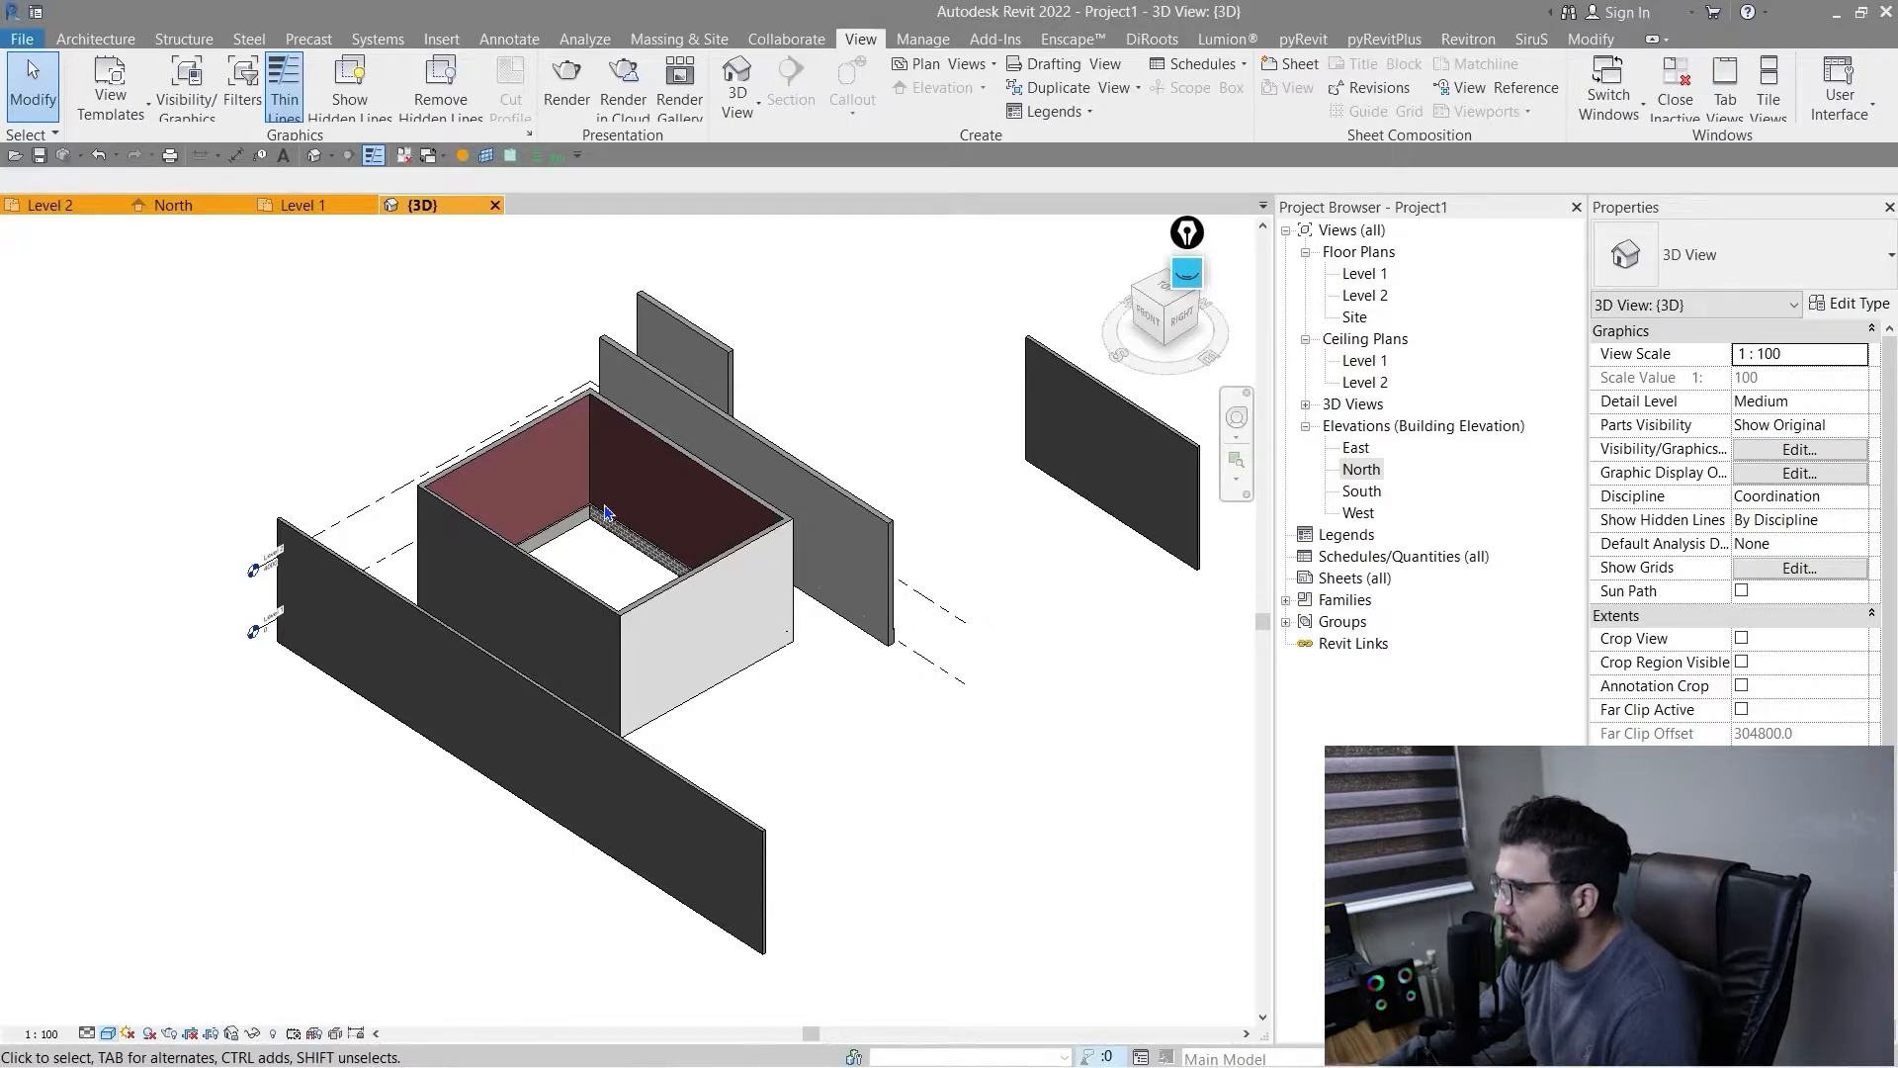
scroll(673, 535, "up", 5)
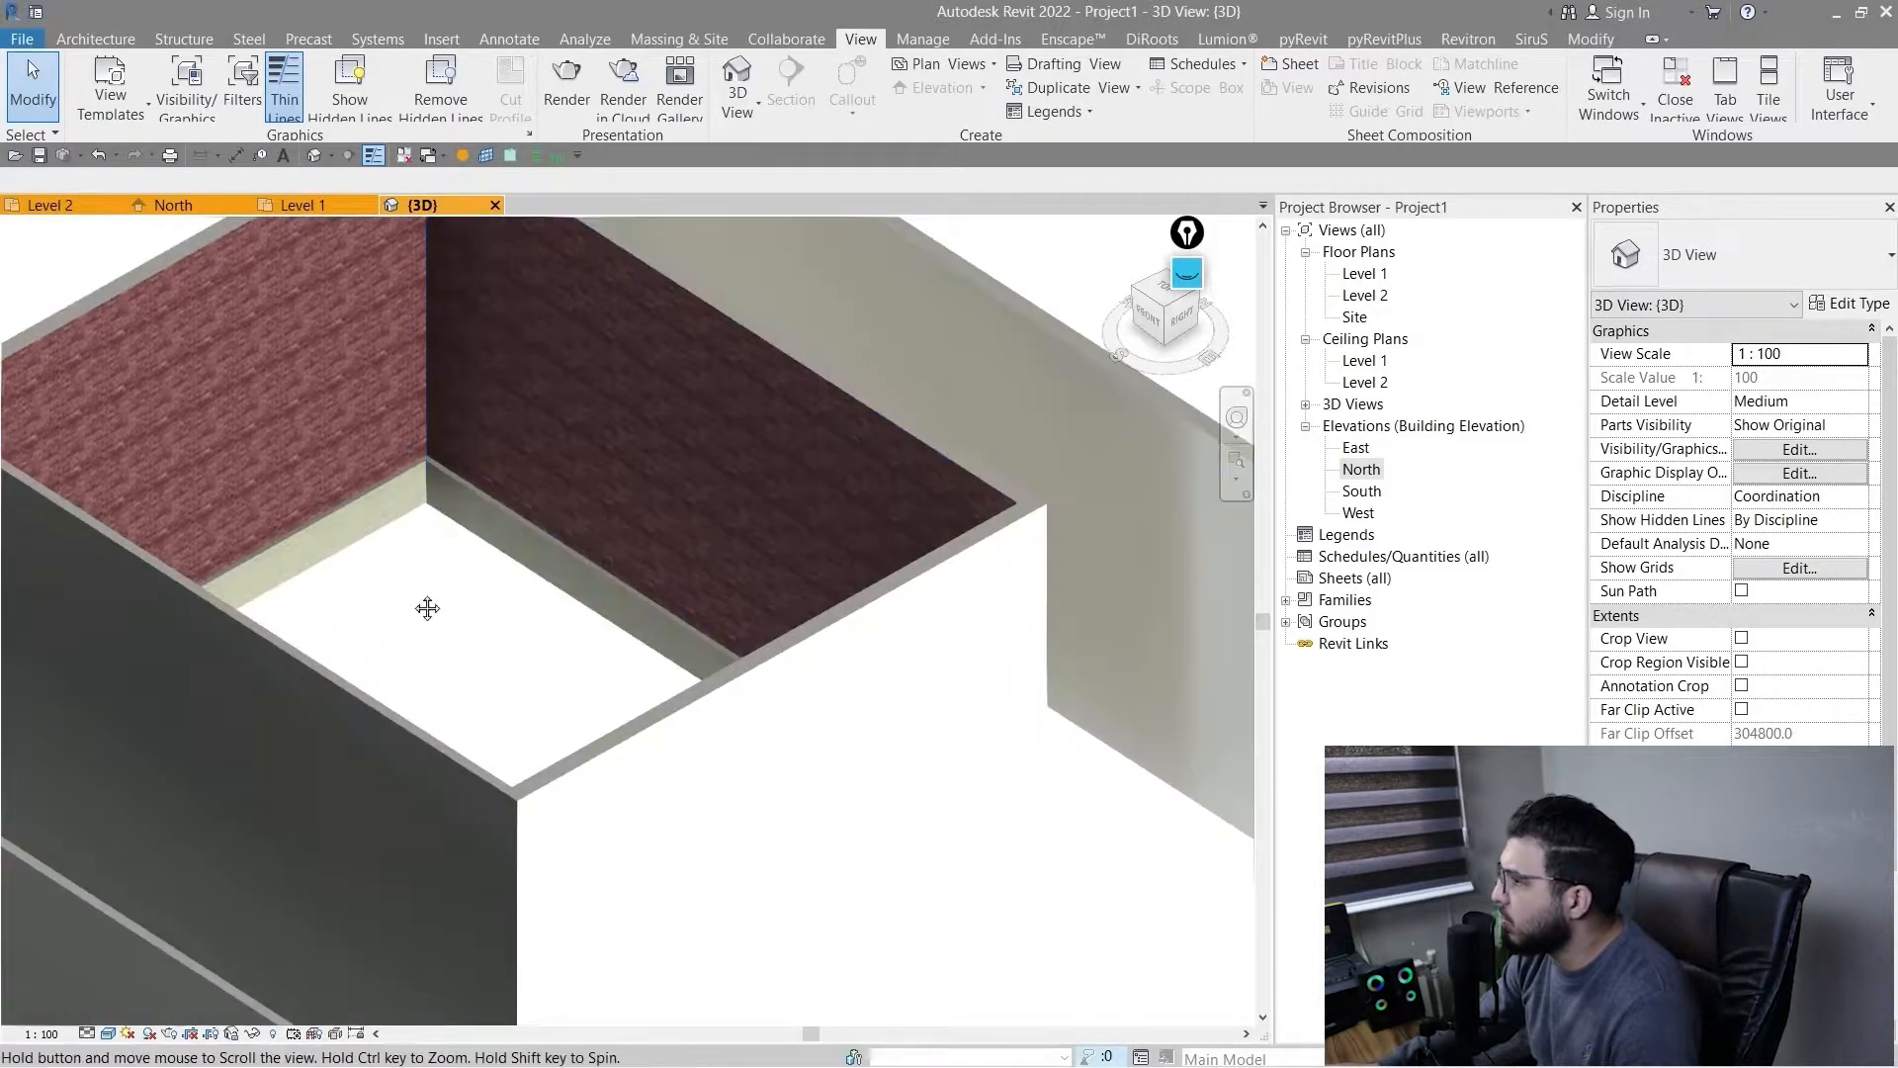
middle_click_drag(427, 608, 597, 846)
scroll(388, 485, "up", 5)
scroll(434, 551, "down", 9)
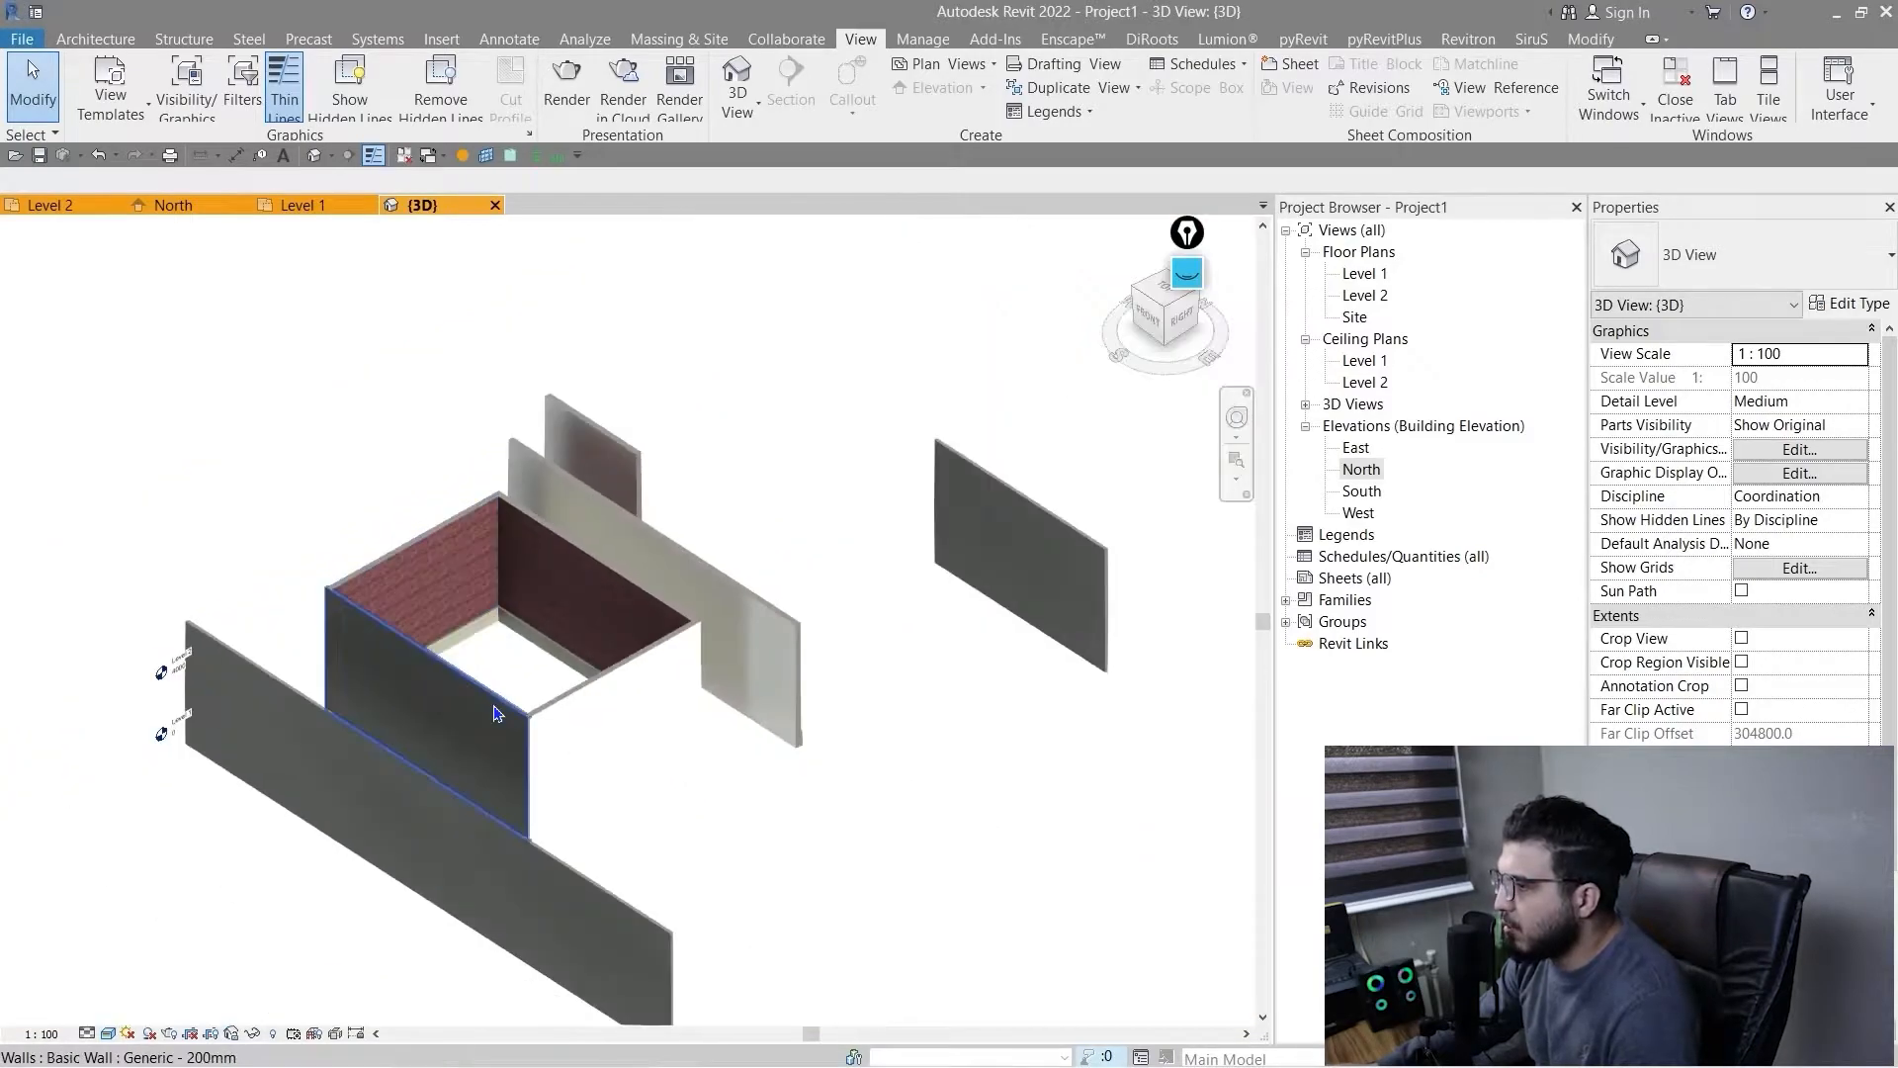
middle_click_drag(497, 714, 570, 531)
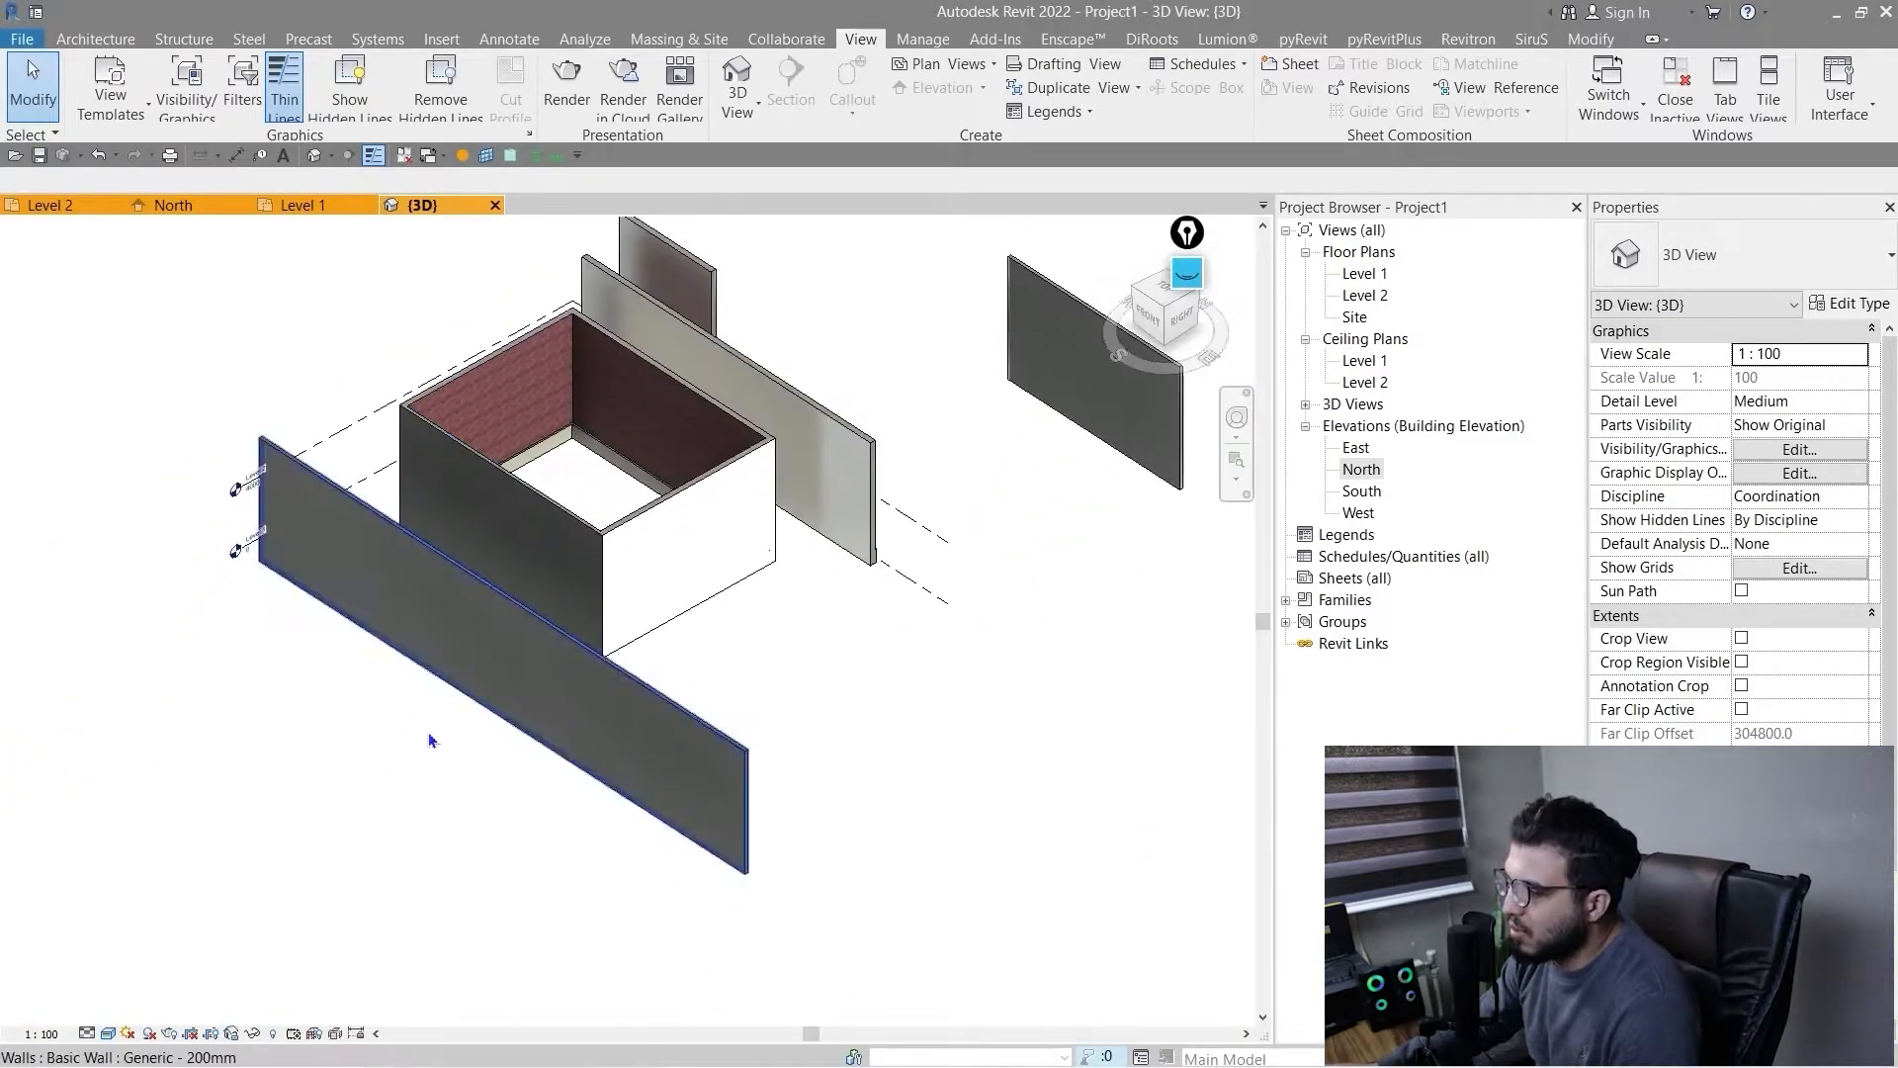
- Return the 3D view to the Shaded visual style and look over the walls
left_click(109, 1034)
left_click(200, 964)
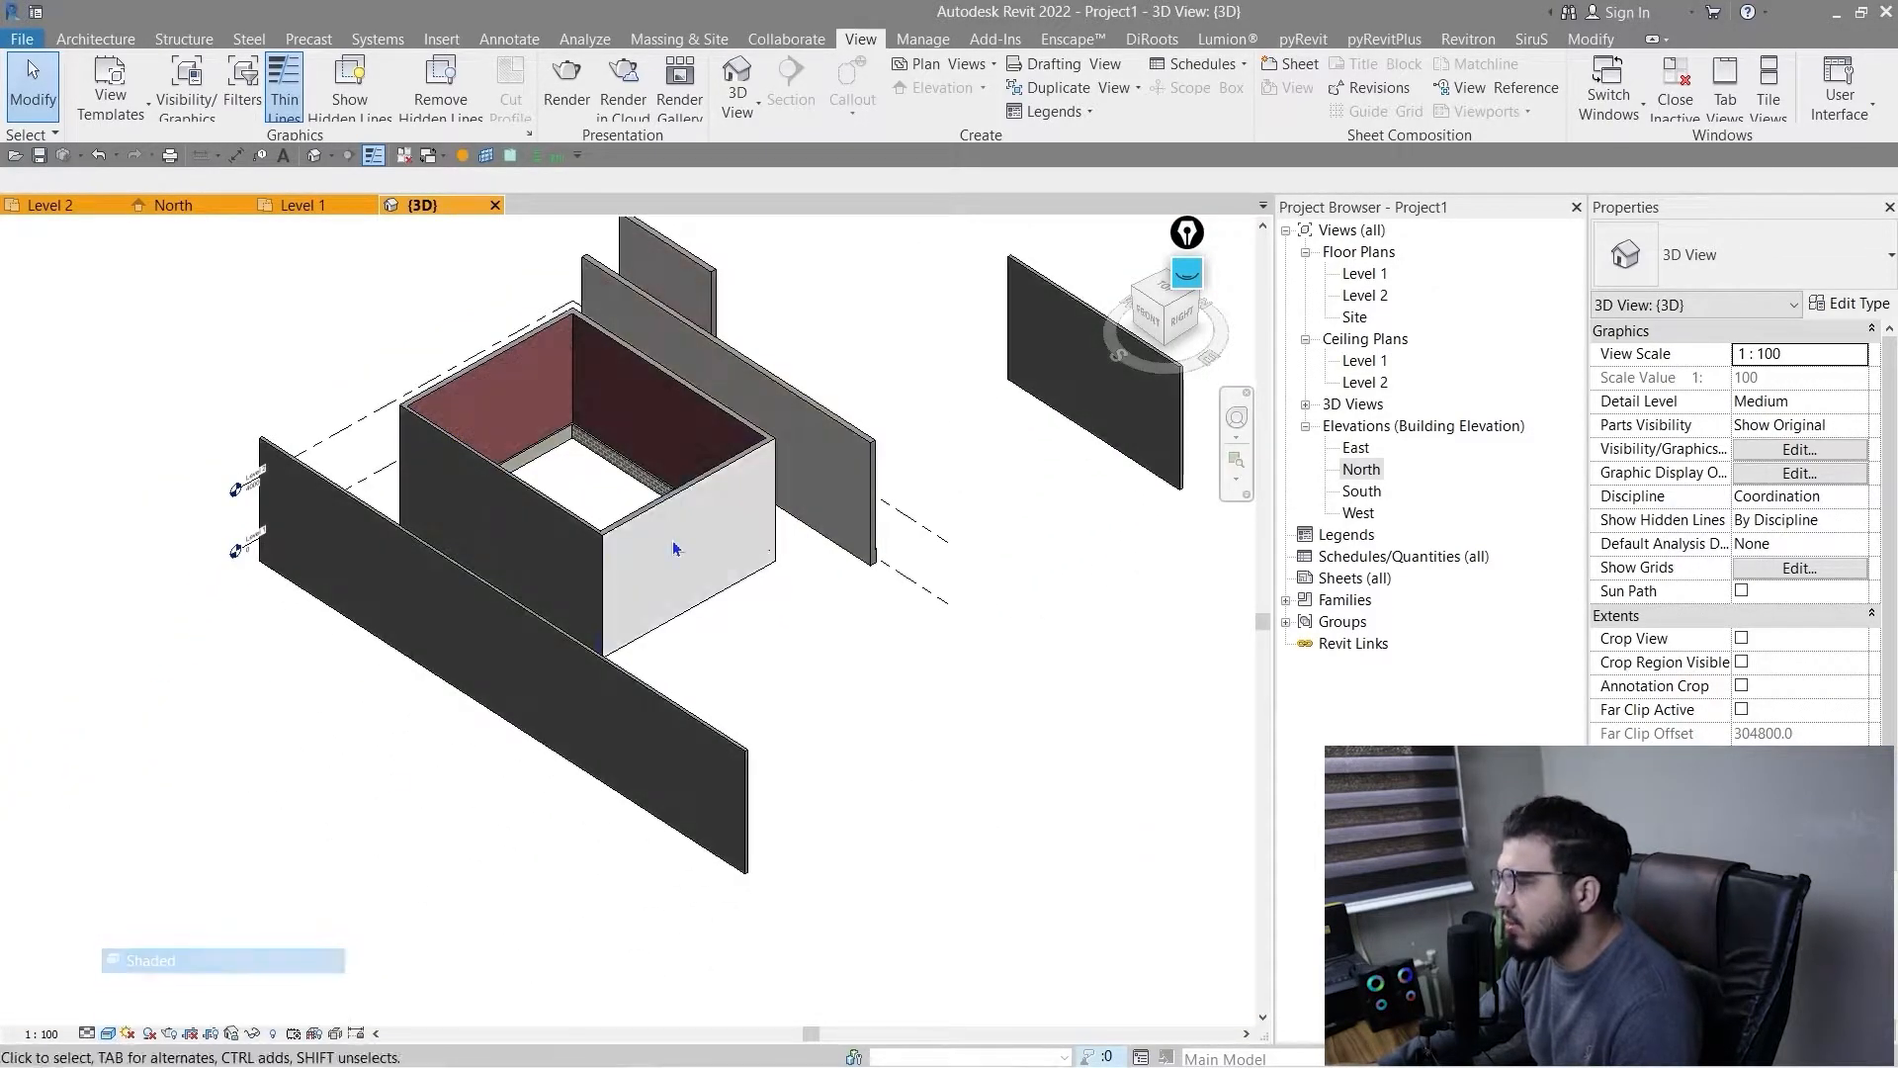
scroll(623, 489, "down", 3)
middle_click_drag(706, 555, 635, 613)
scroll(529, 435, "up", 4)
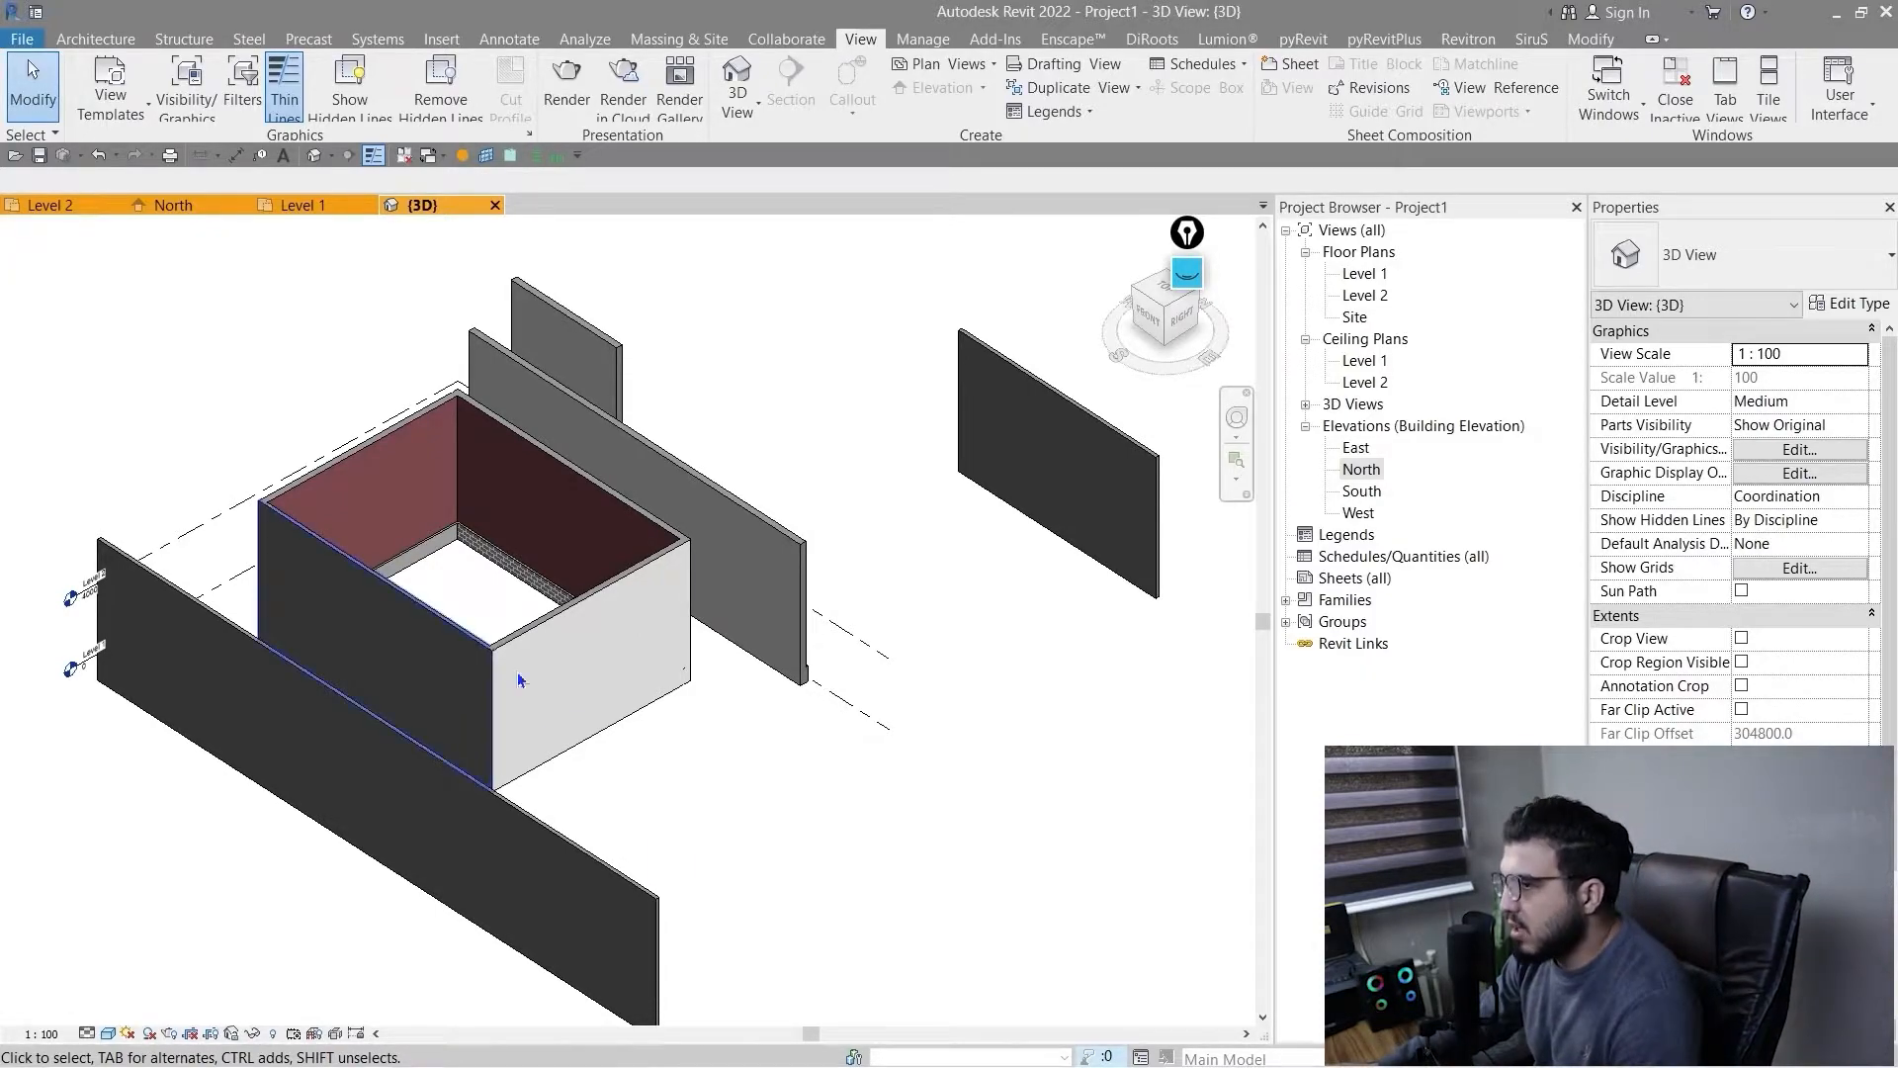
scroll(518, 680, "down", 4)
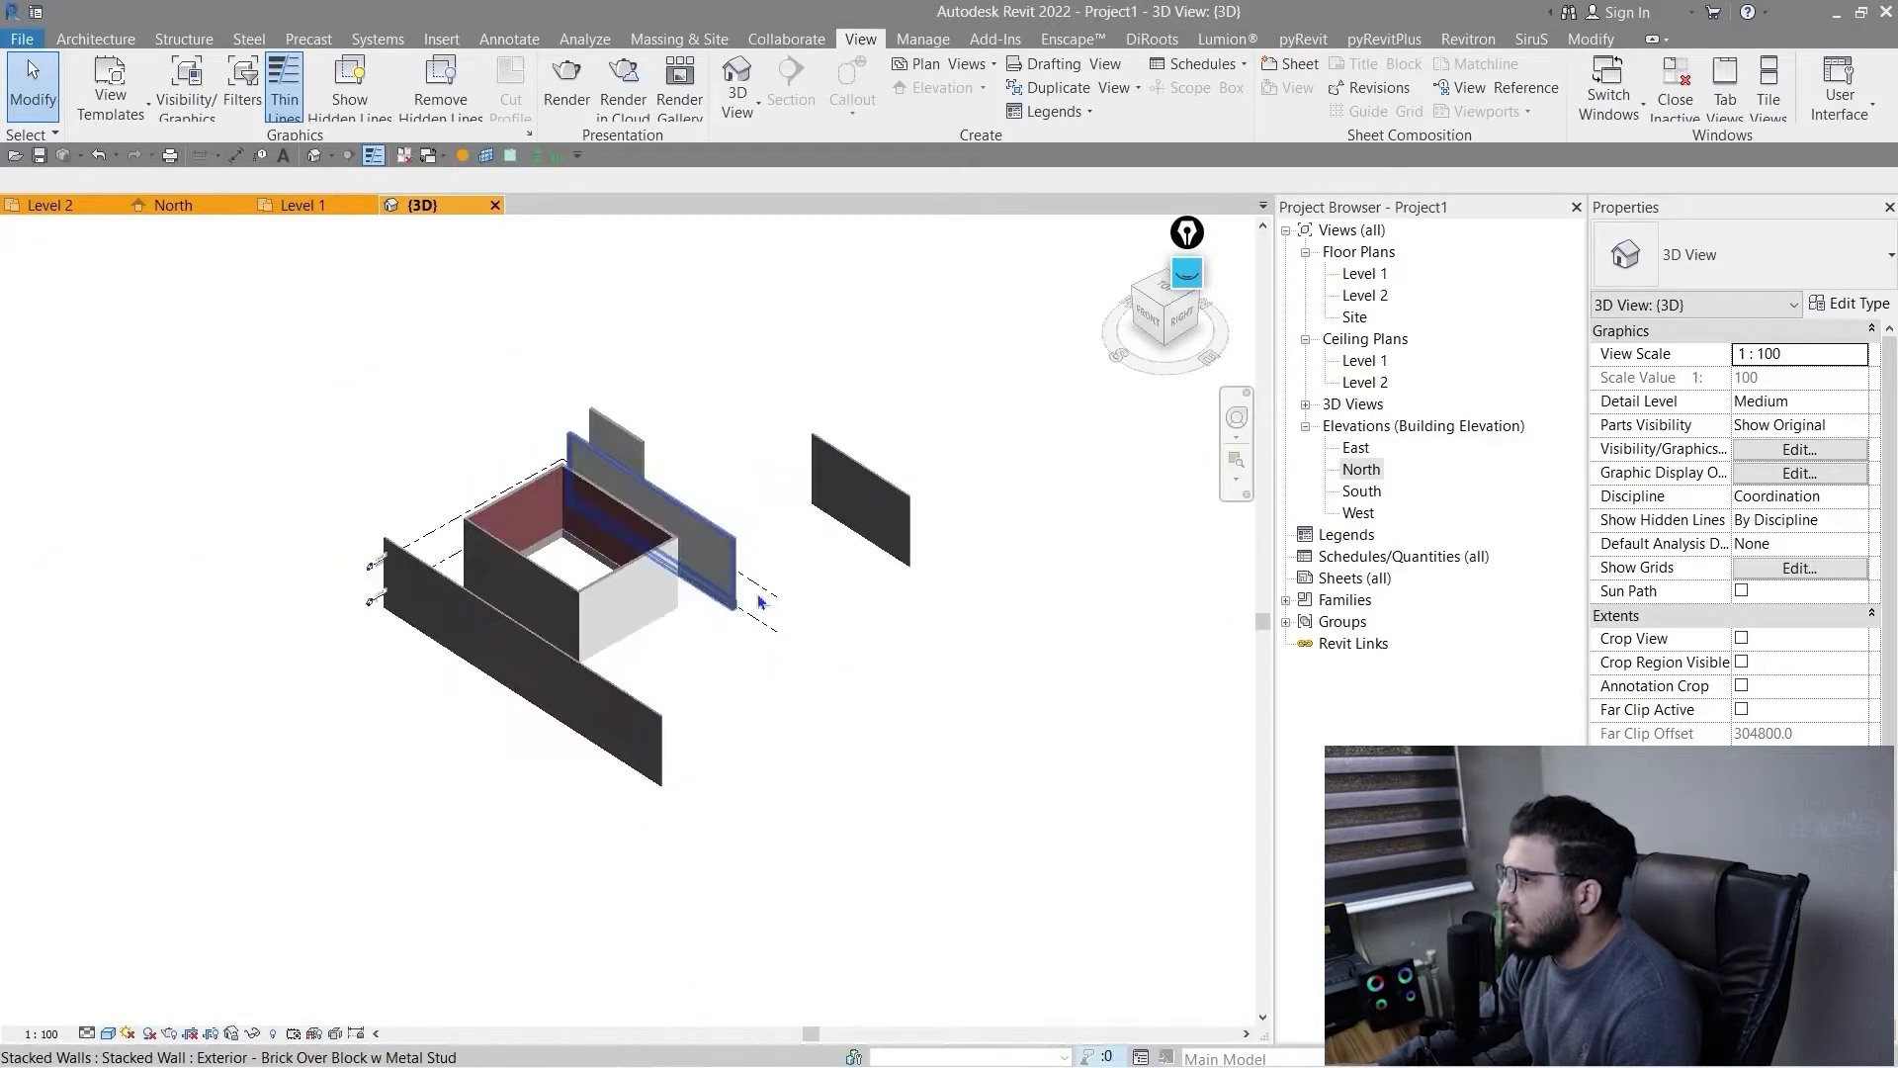
- Show the whole Level 1 floor plan fitted to the view, and switch to the Level 2 plan to compare
left_click(326, 204)
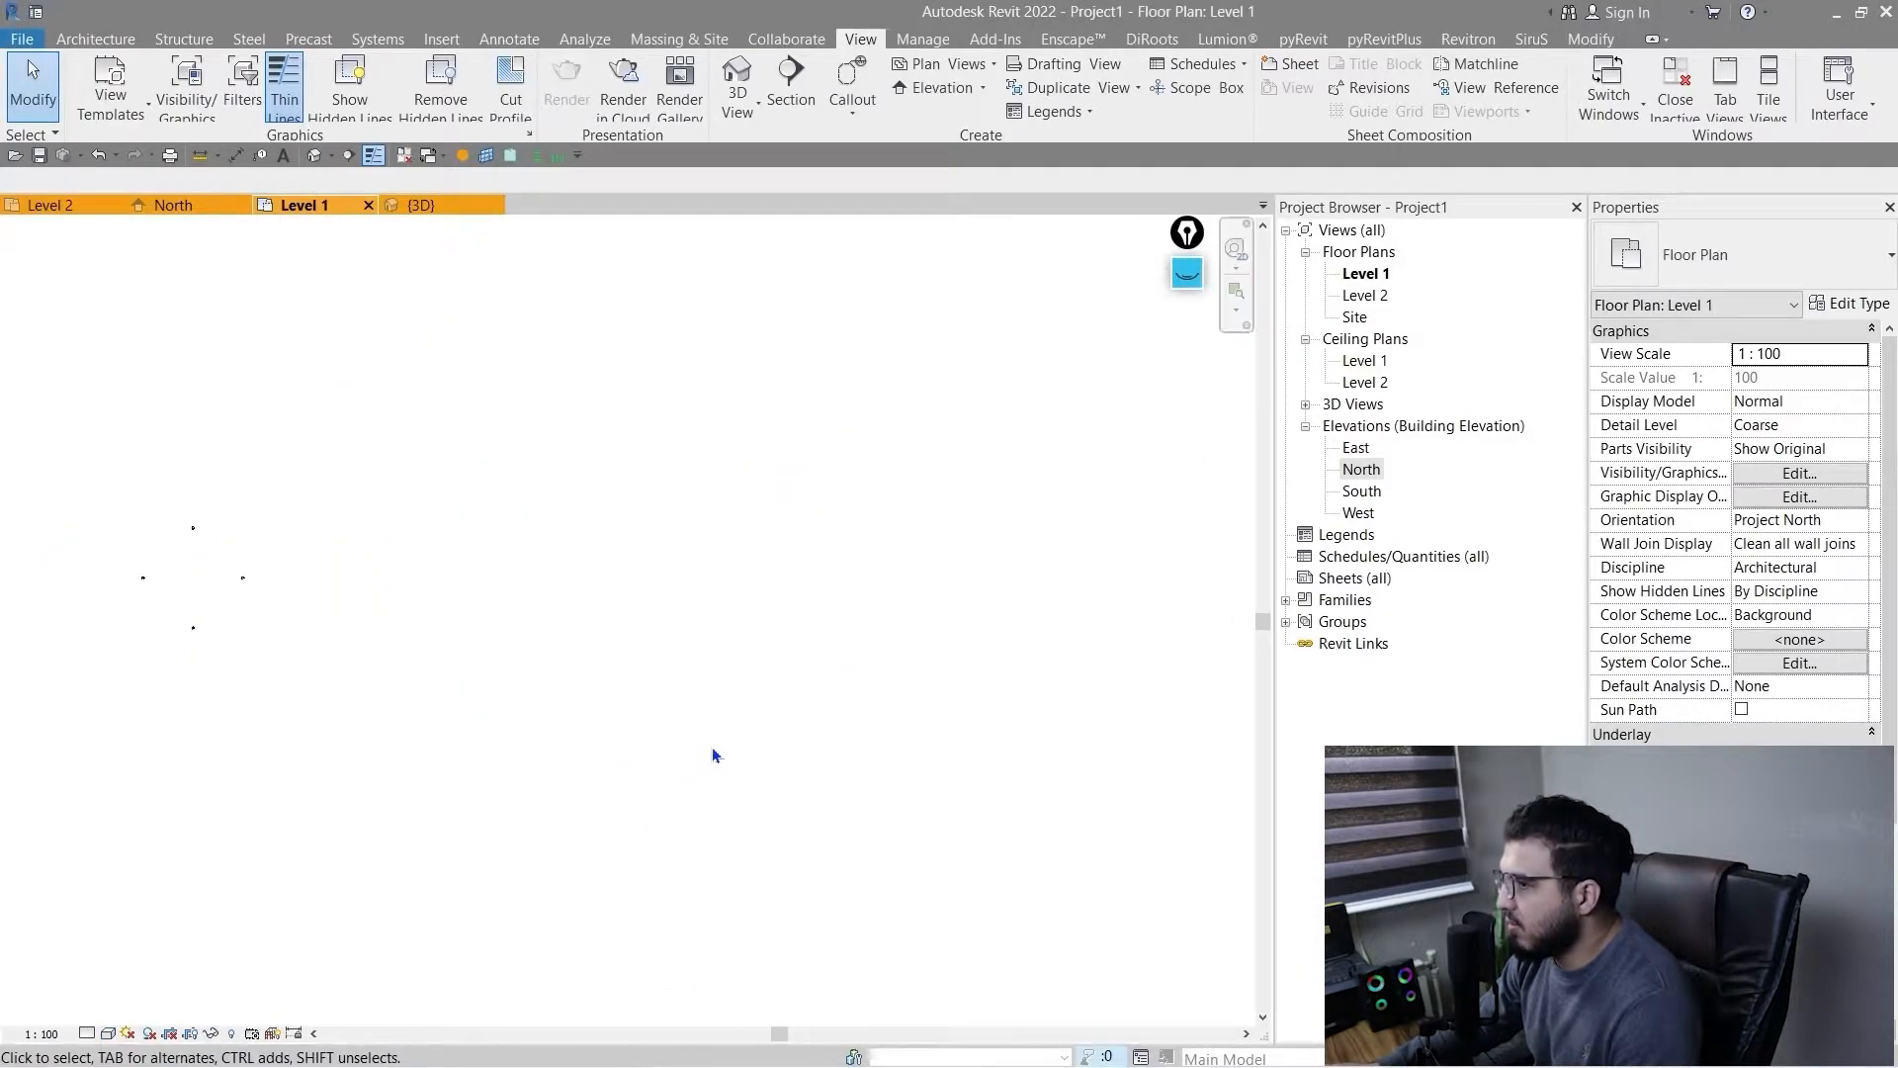
key("z")
key("f")
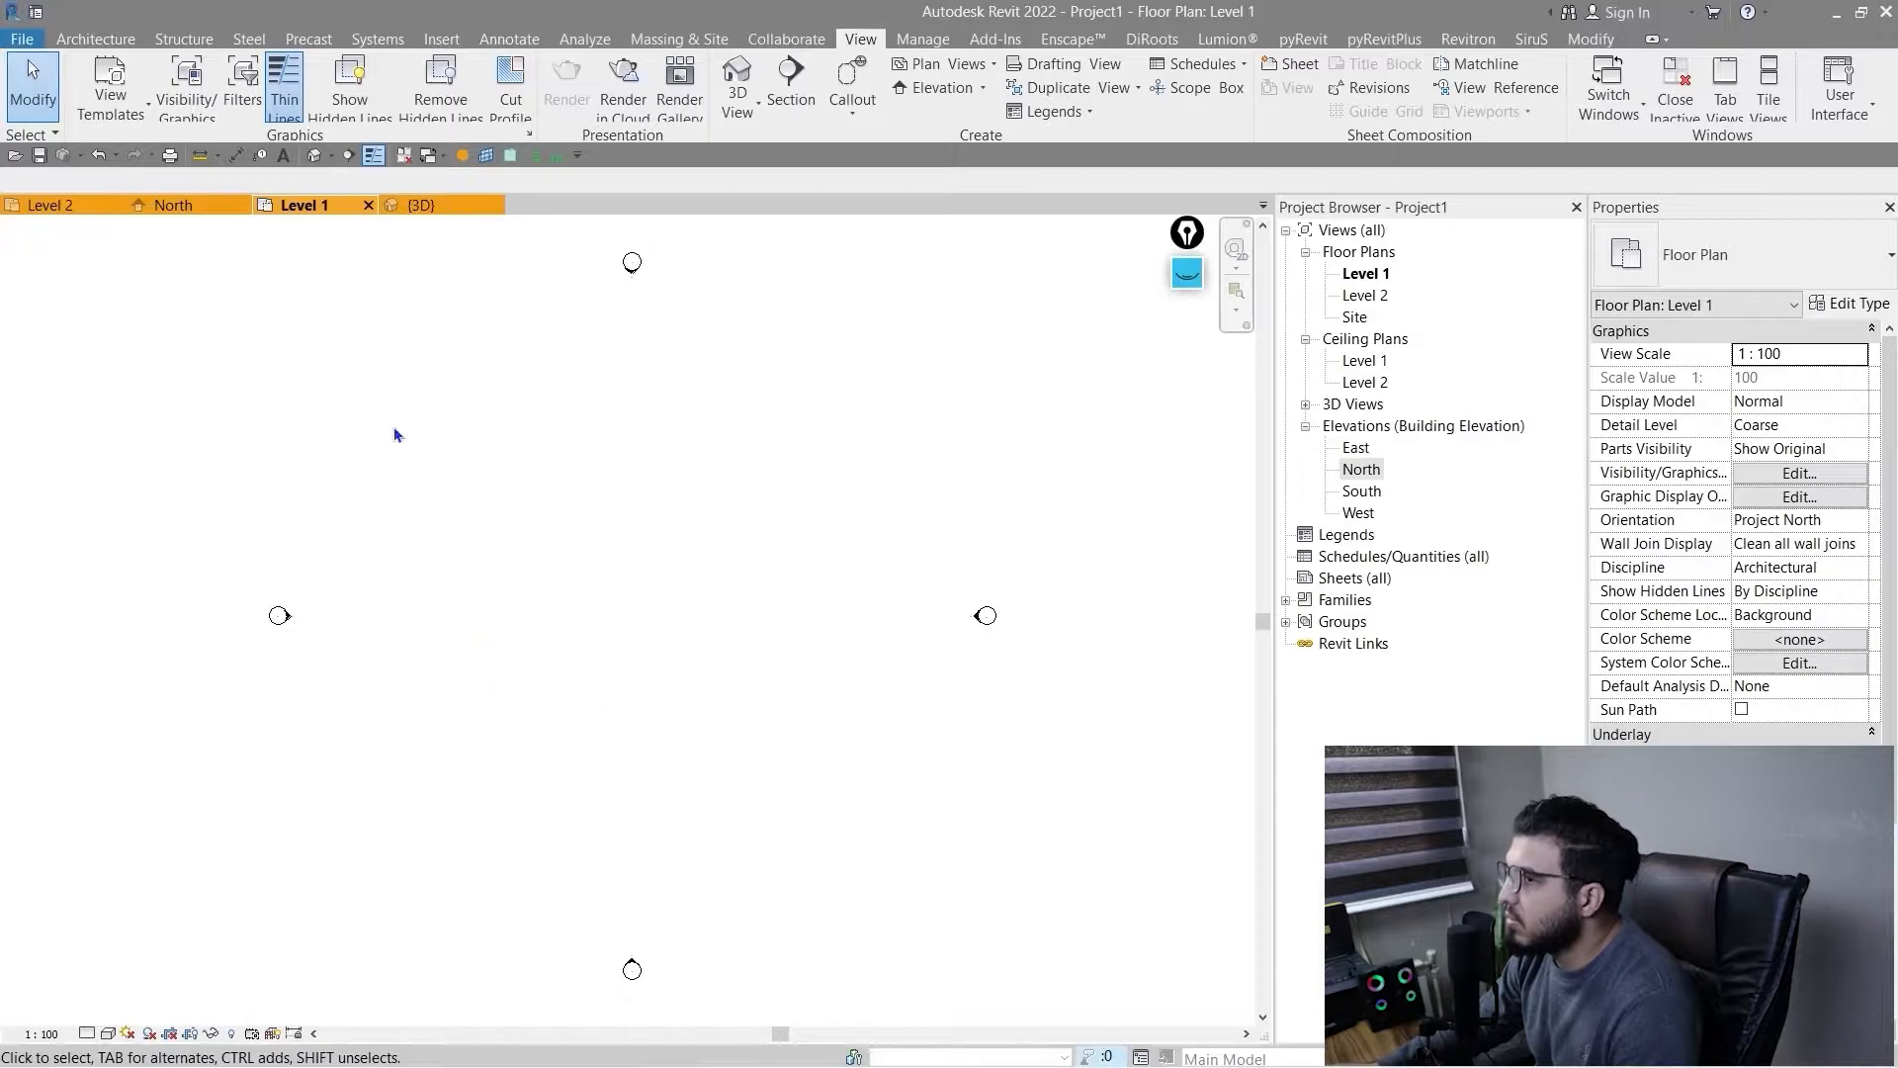
left_click(79, 208)
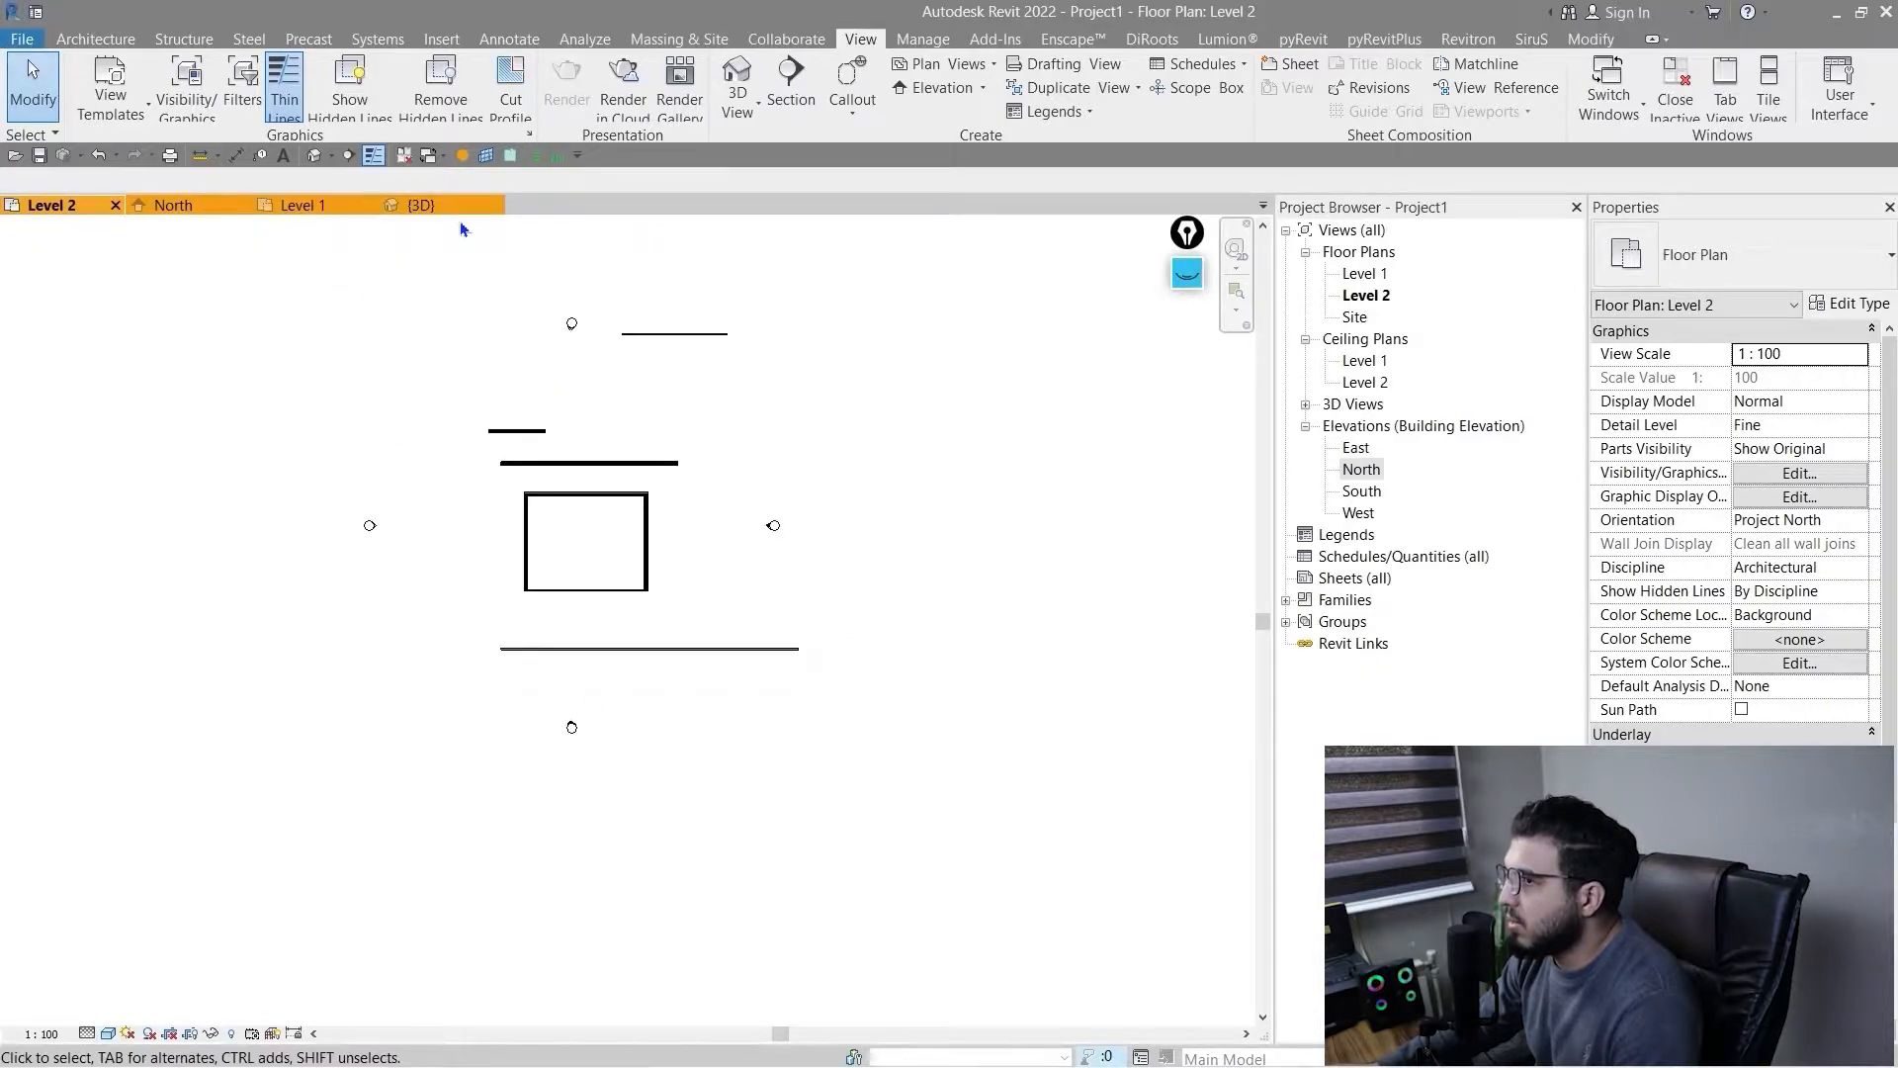
- Close the Level 1 plan view and look over the walls in the Level 2 plan
left_click(366, 204)
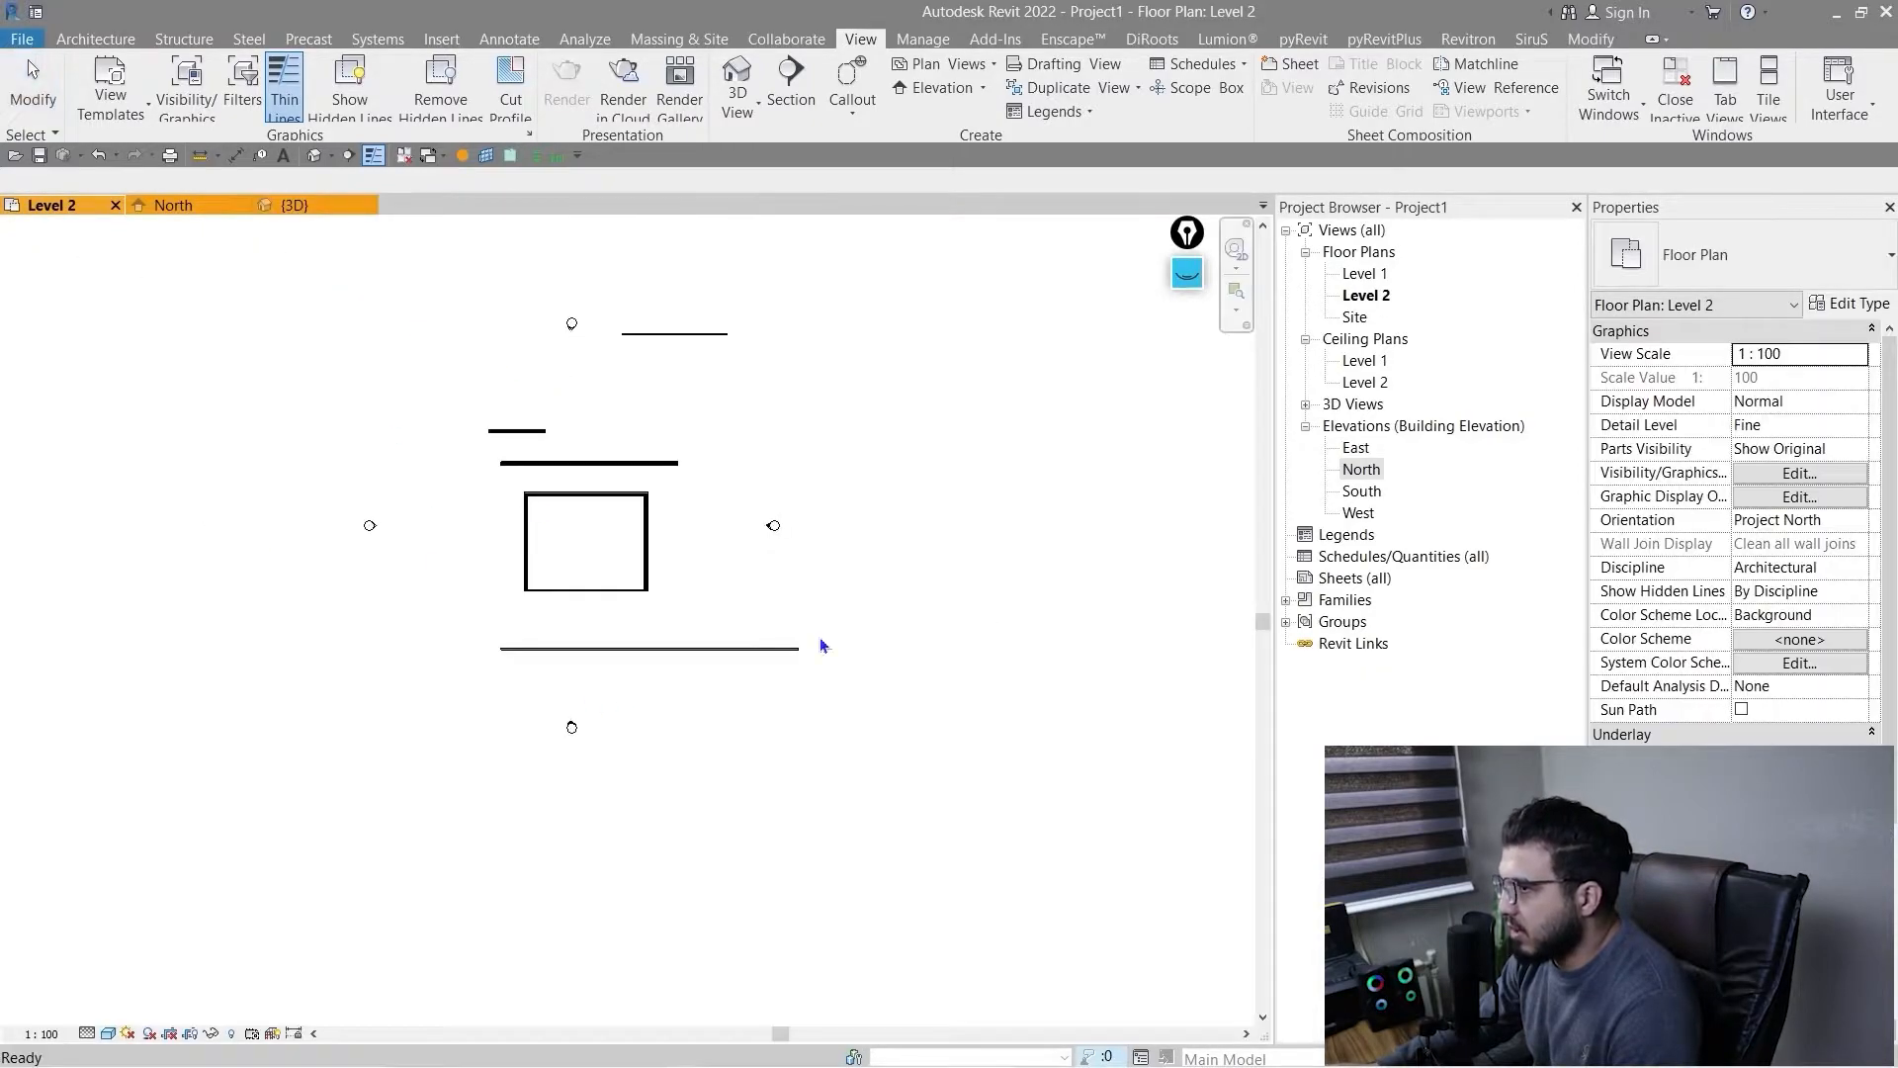
scroll(820, 647, "up", 4)
scroll(450, 550, "down", 3)
middle_click_drag(423, 531, 567, 660)
scroll(589, 314, "up", 4)
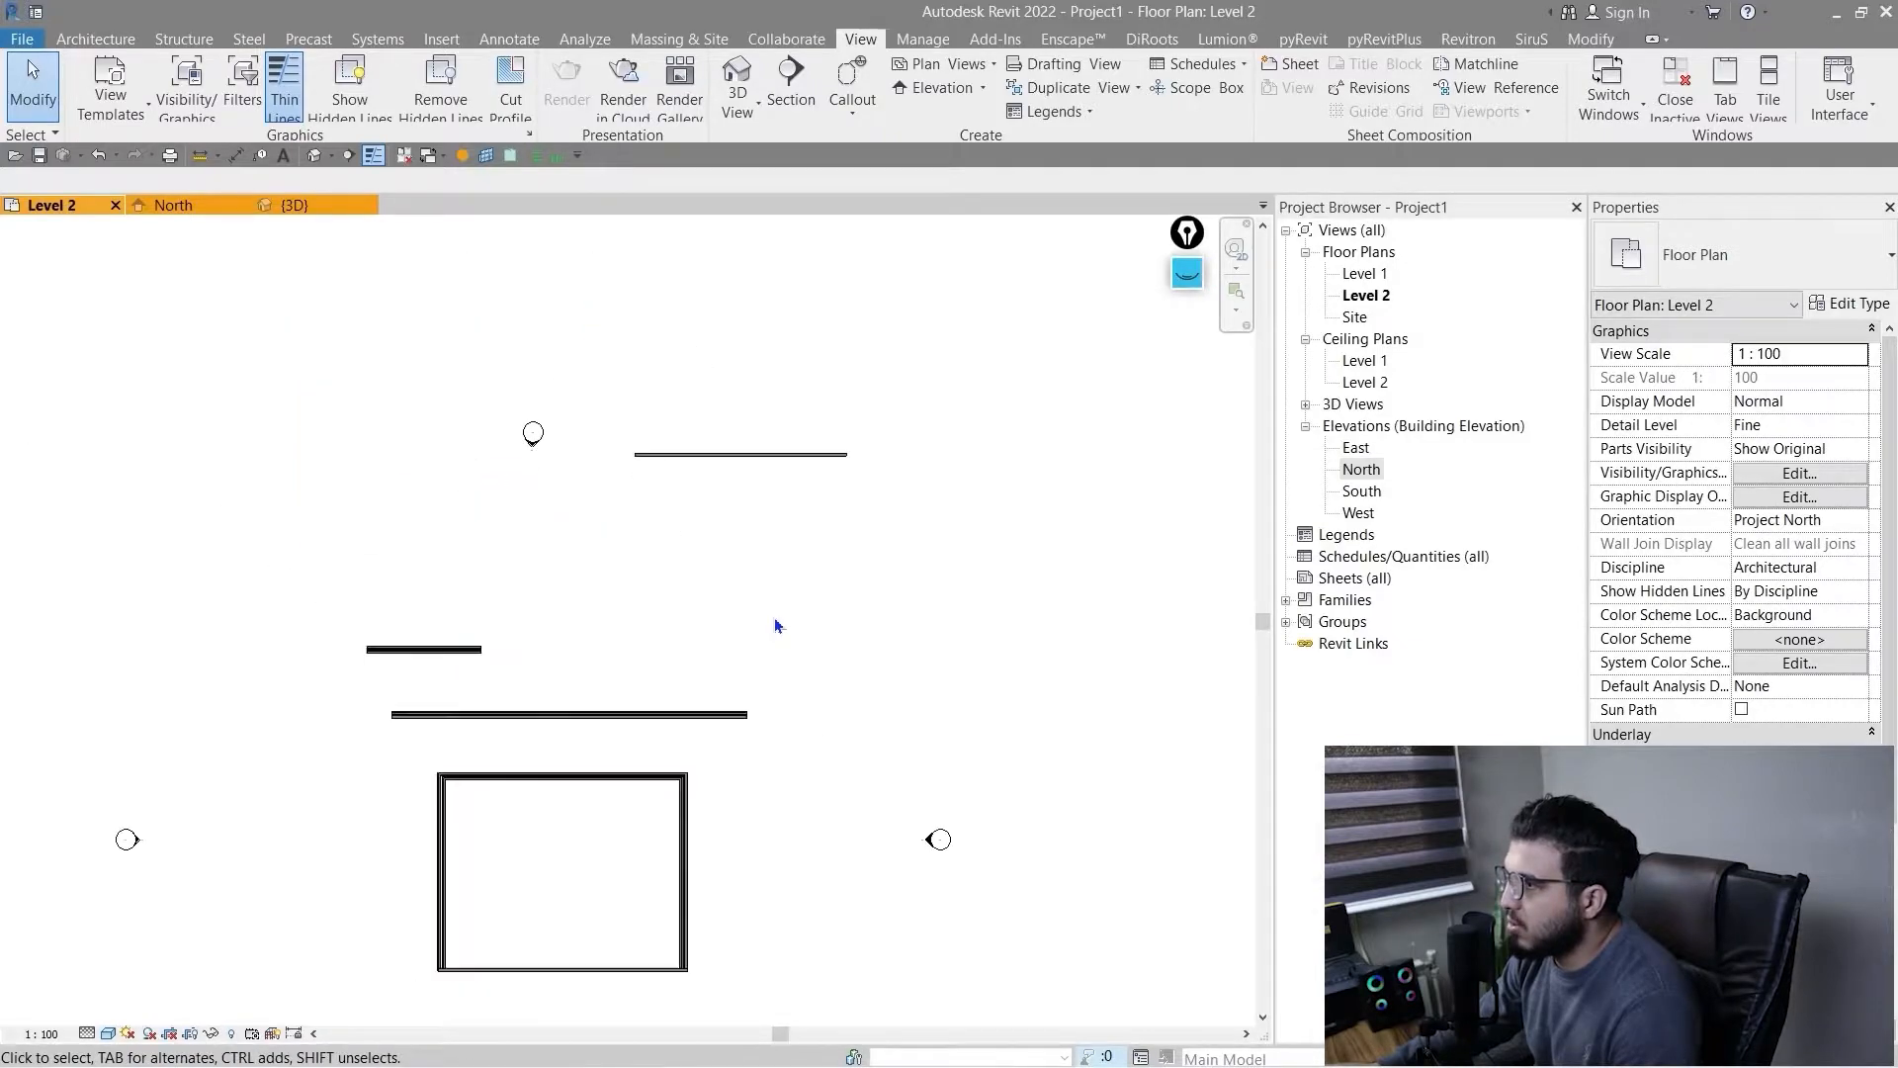
scroll(783, 489, "up", 6)
scroll(799, 529, "down", 7)
middle_click_drag(707, 614, 780, 468)
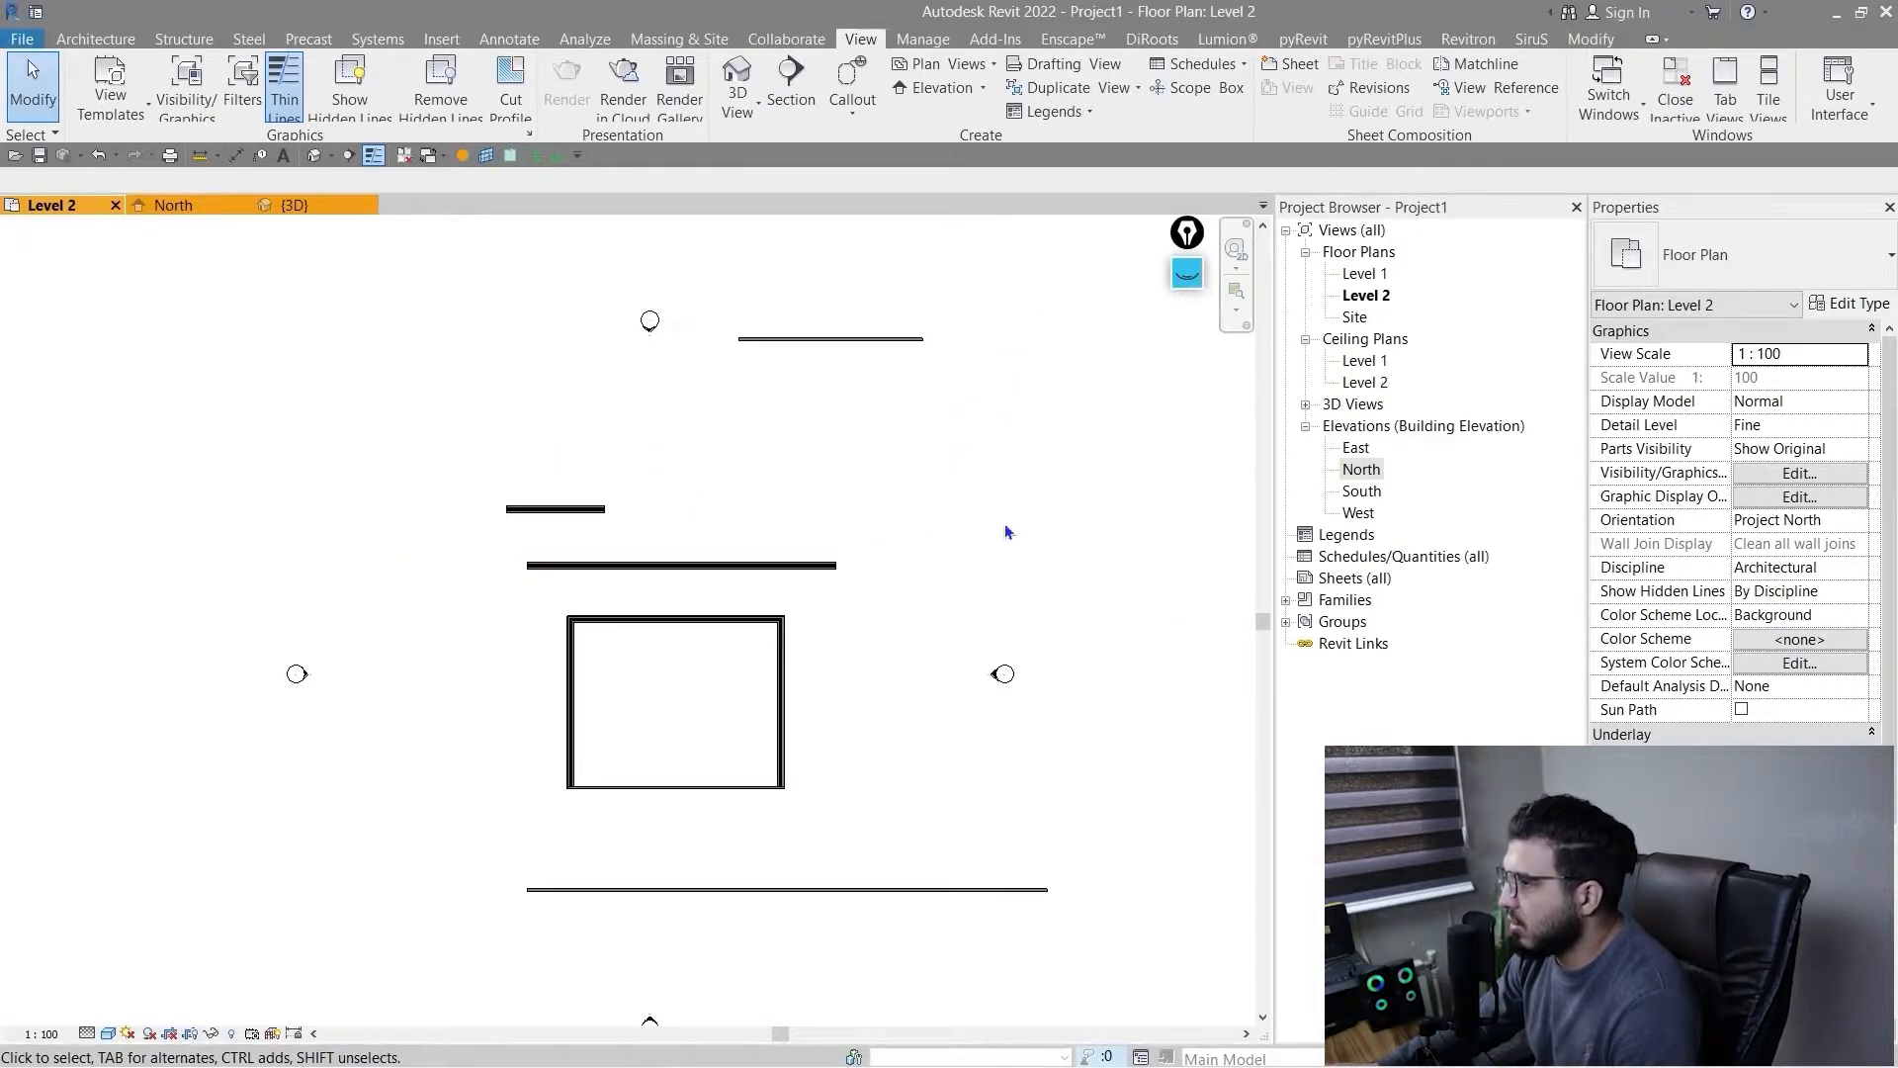
- Try window and crossing selection boxes in both directions in the empty areas of the Level 2 plan
left_click_drag(1086, 237, 1147, 336)
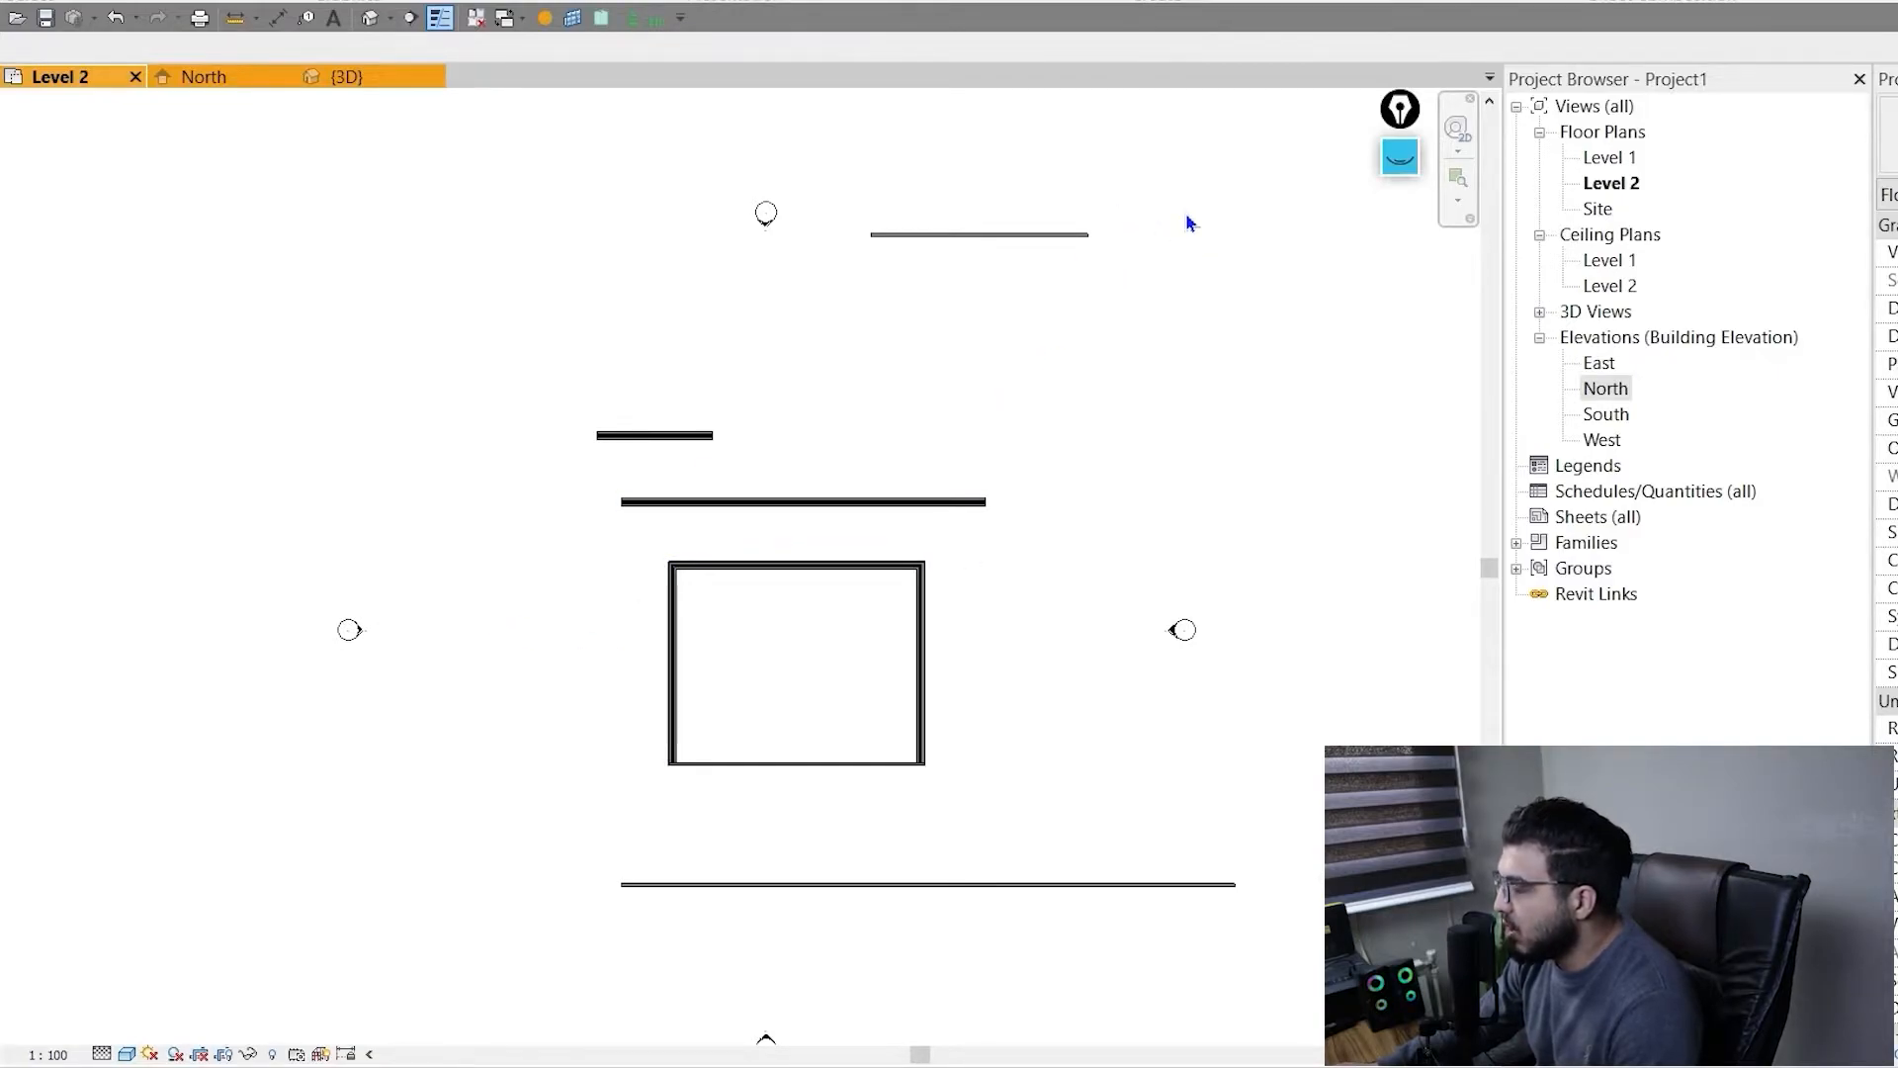
left_click_drag(1077, 453, 1140, 325)
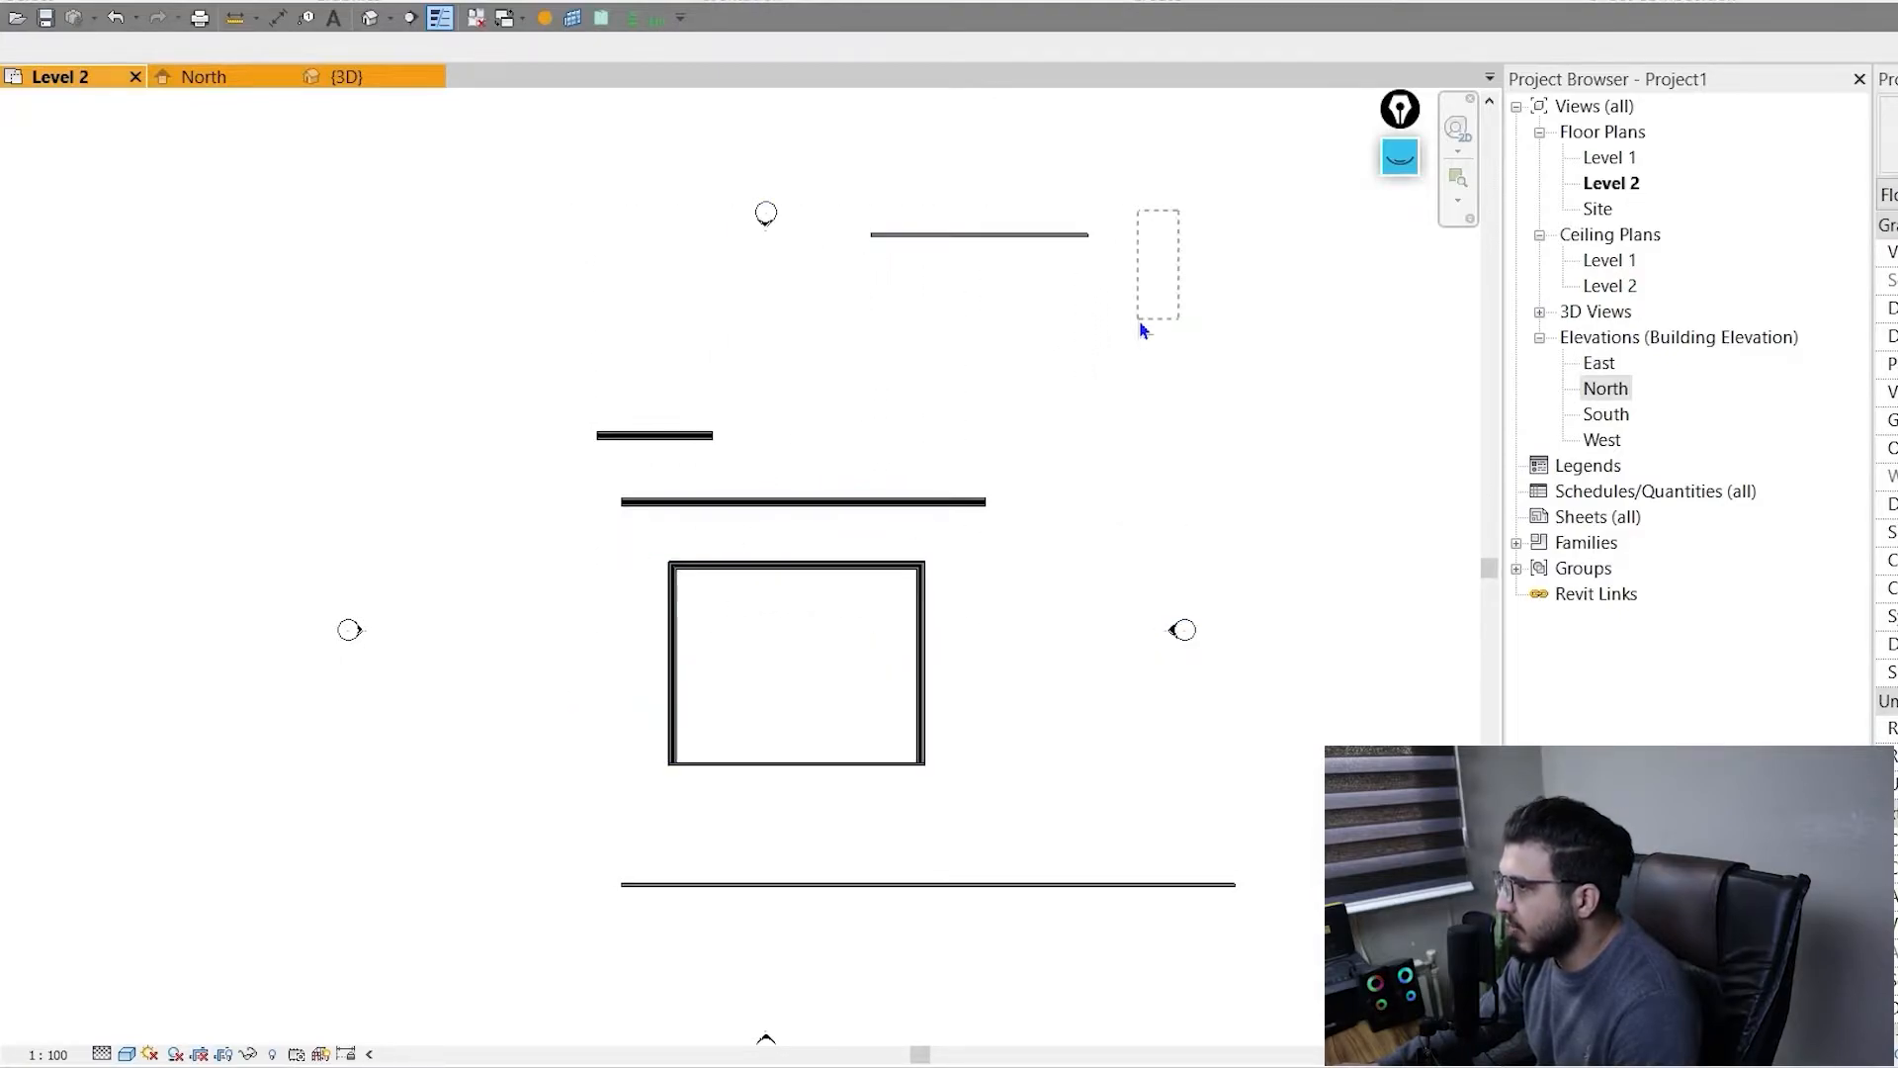
middle_click_drag(1021, 486, 1105, 403)
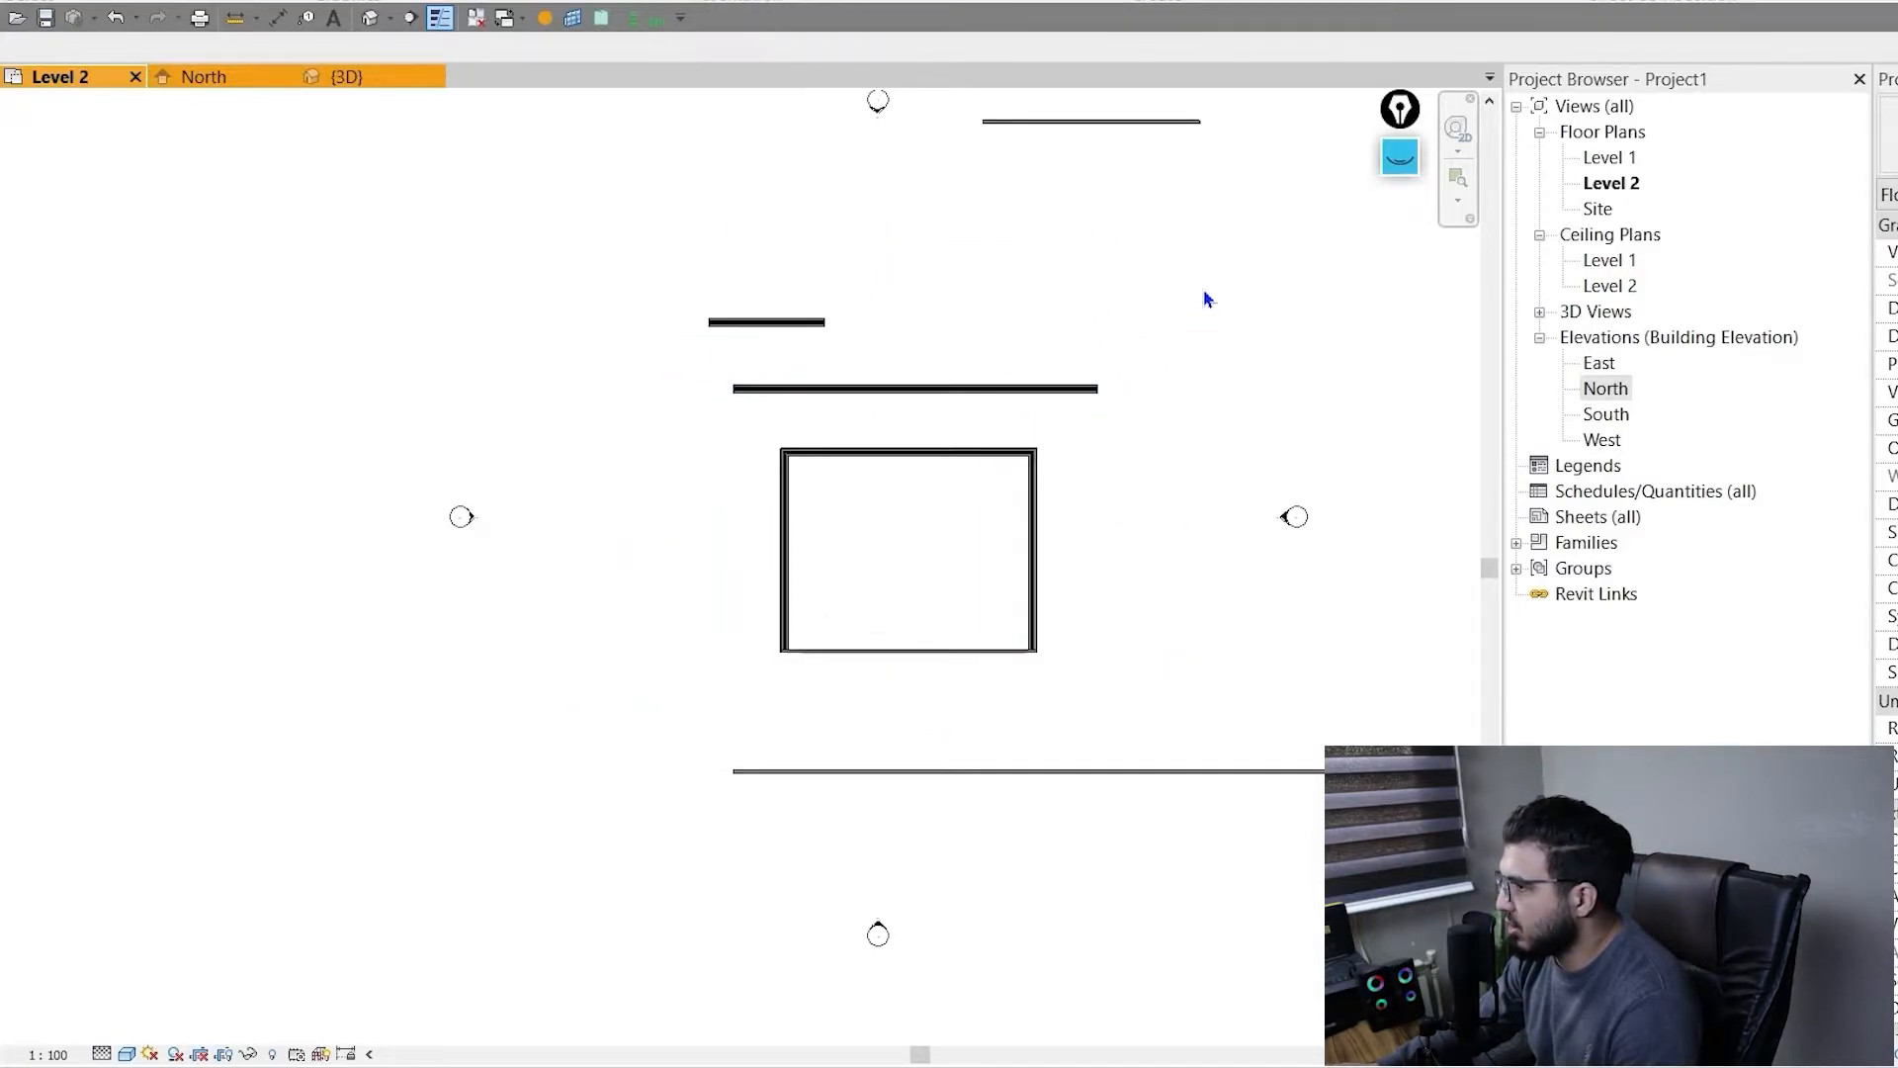
left_click_drag(912, 481, 1170, 237)
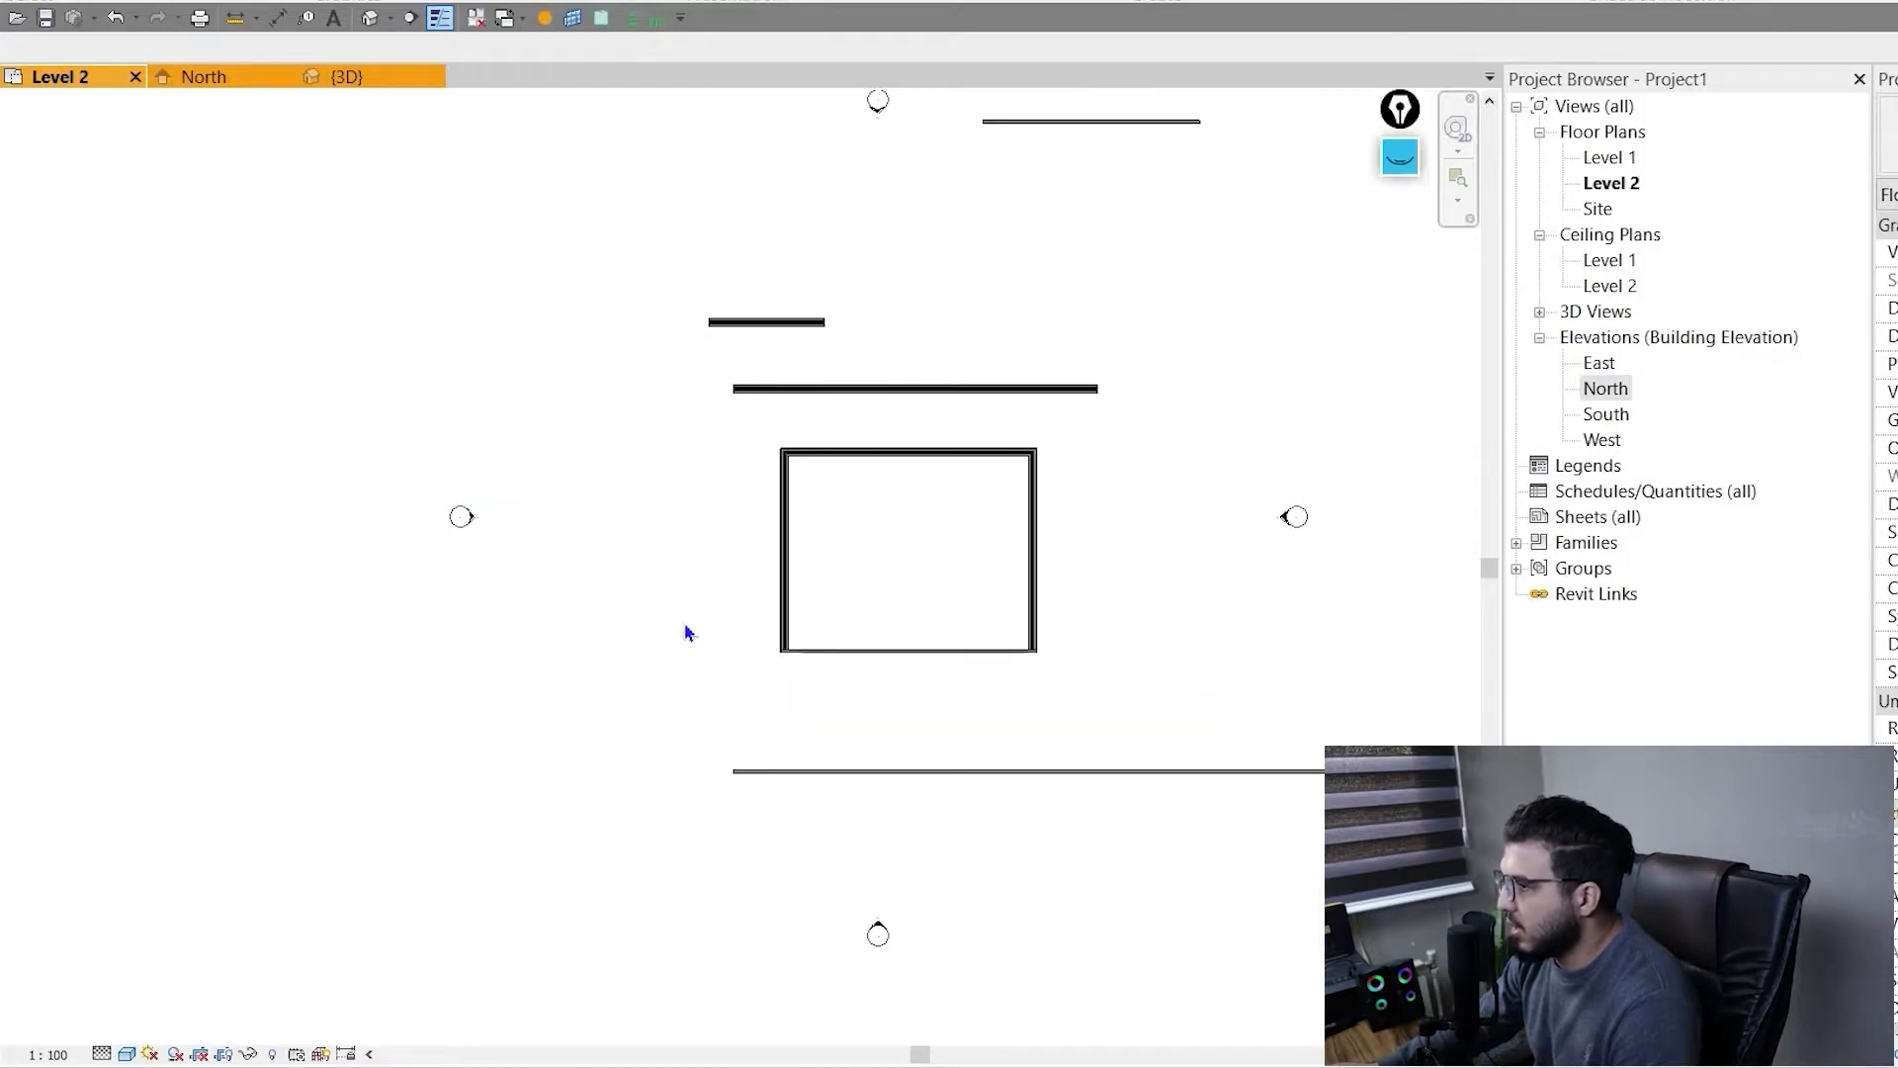
left_click_drag(476, 695, 621, 590)
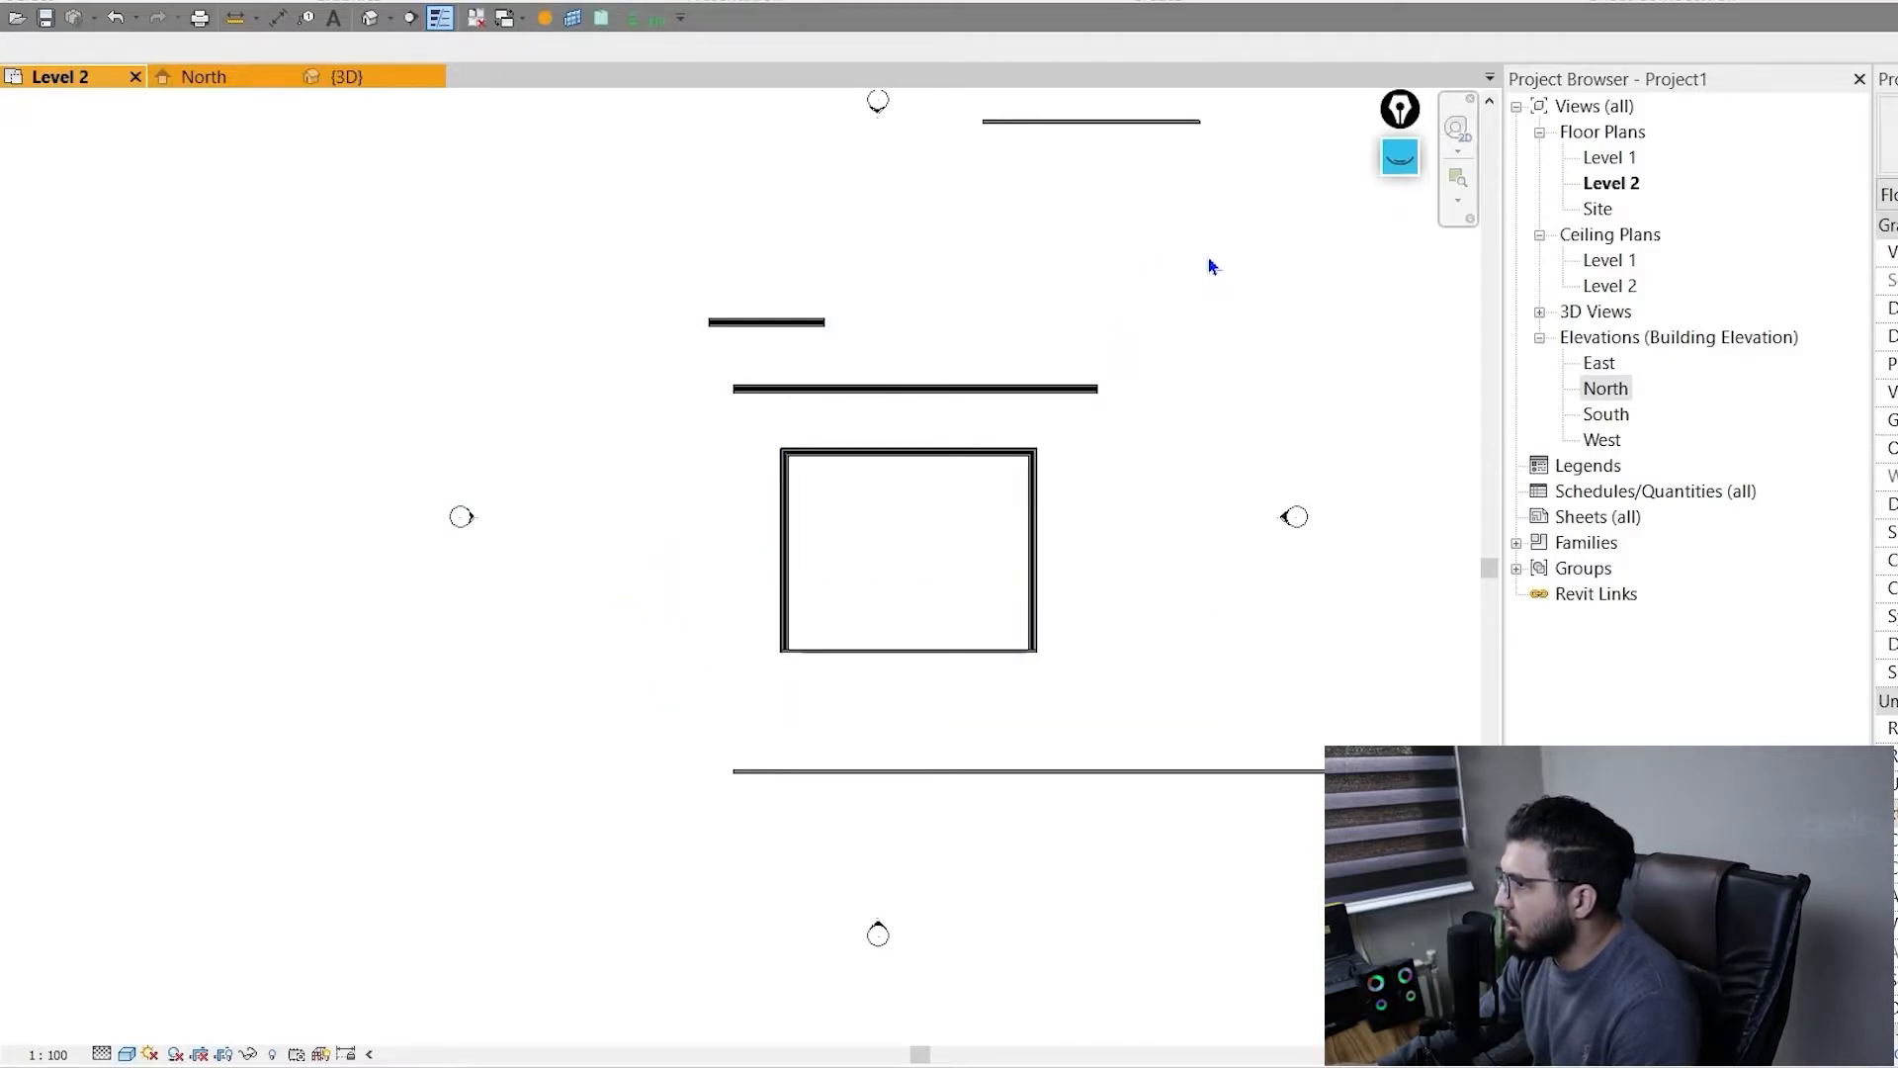
left_click_drag(1000, 393, 1098, 284)
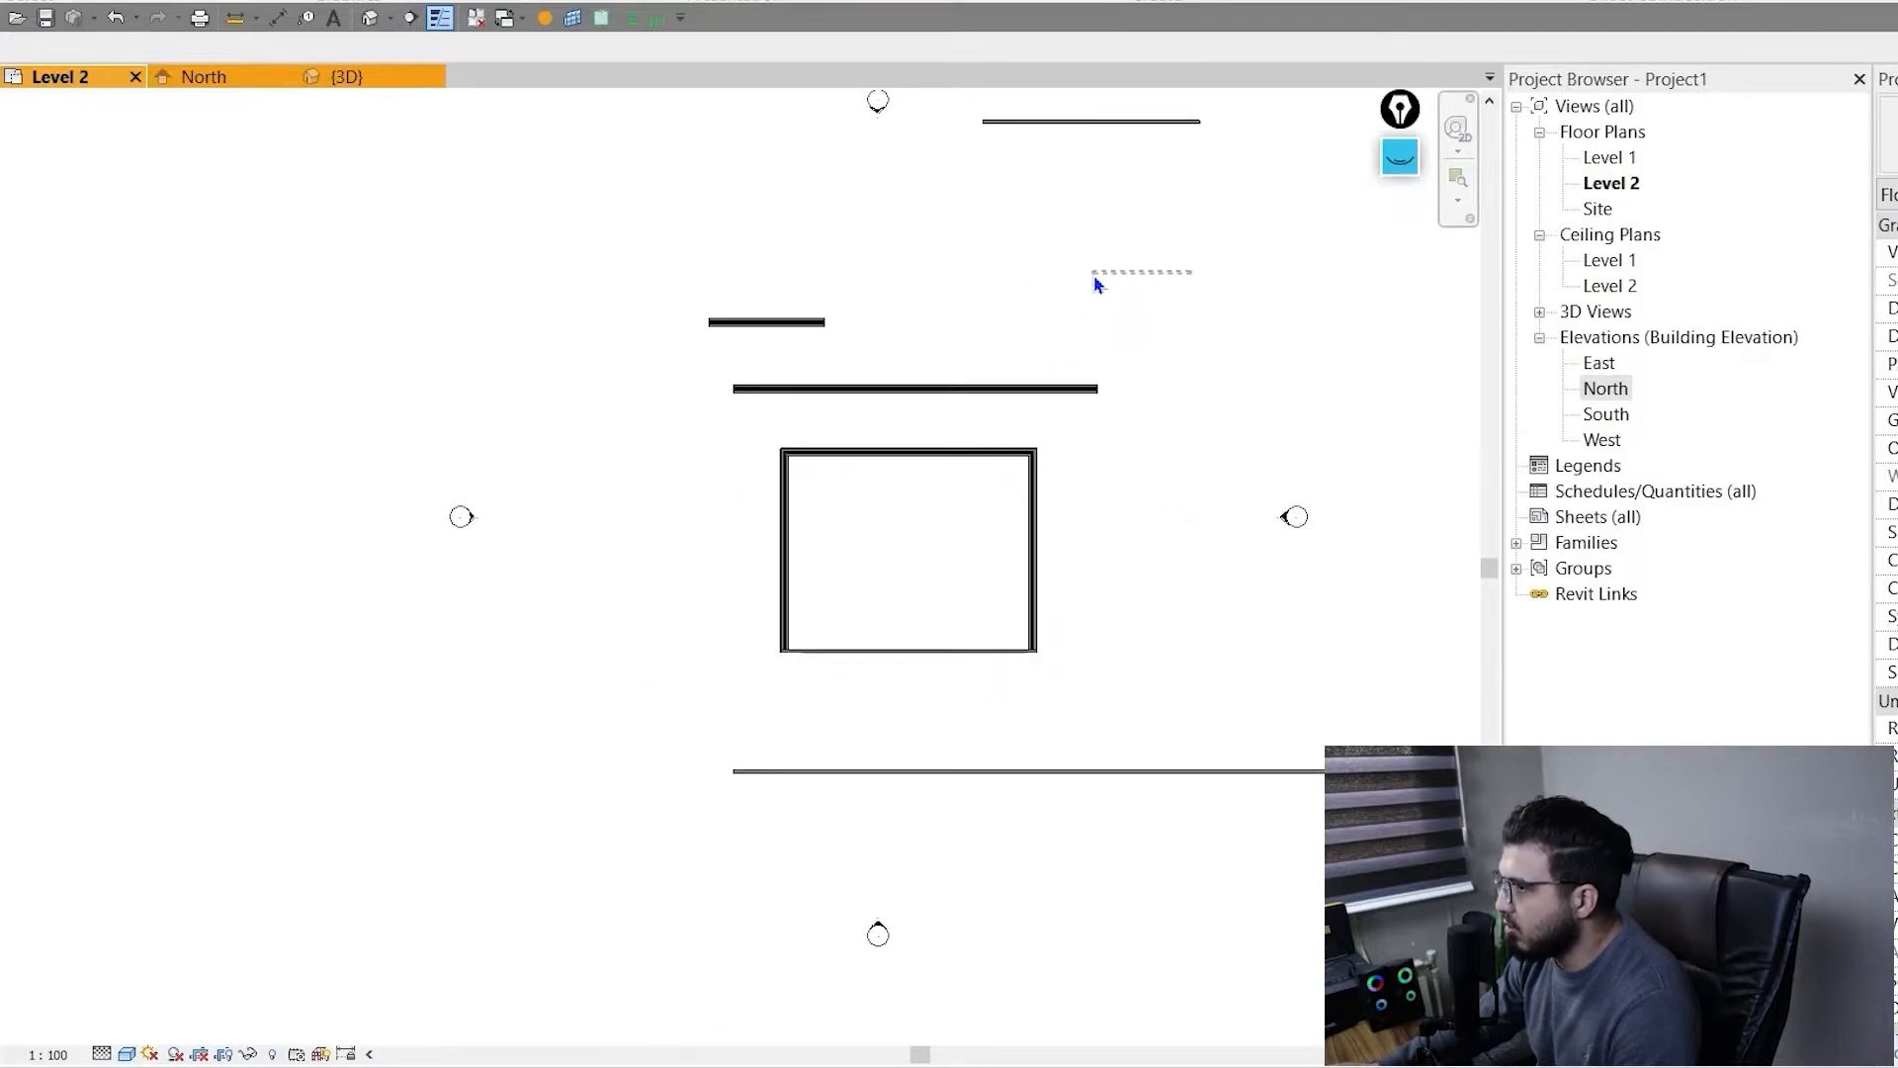
left_click_drag(854, 598, 424, 626)
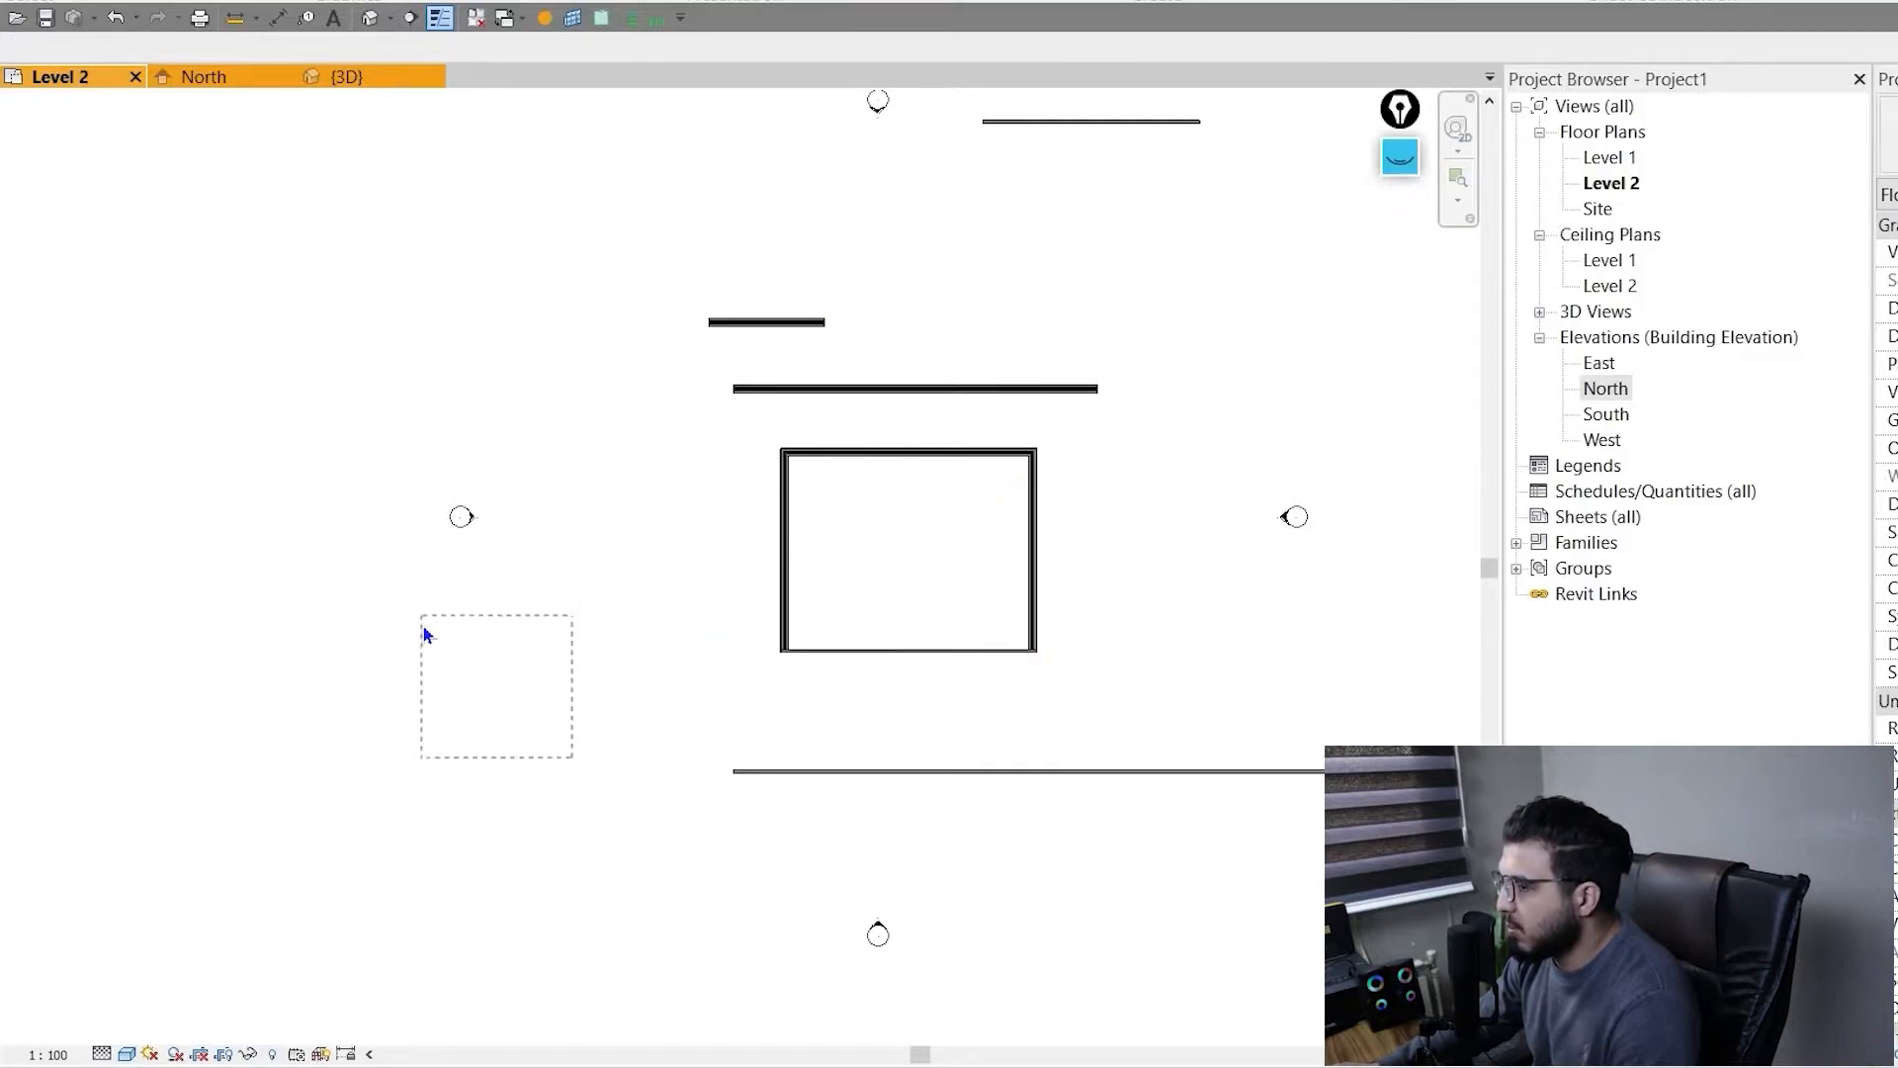
left_click_drag(576, 706, 805, 331)
- Examine the Level 2 walls up close and try further selection boxes beside the room and the long wall
scroll(929, 513, "up", 3)
scroll(787, 549, "up", 2)
scroll(821, 358, "down", 2)
scroll(911, 488, "down", 1)
scroll(922, 494, "down", 1)
middle_click_drag(992, 451, 957, 629)
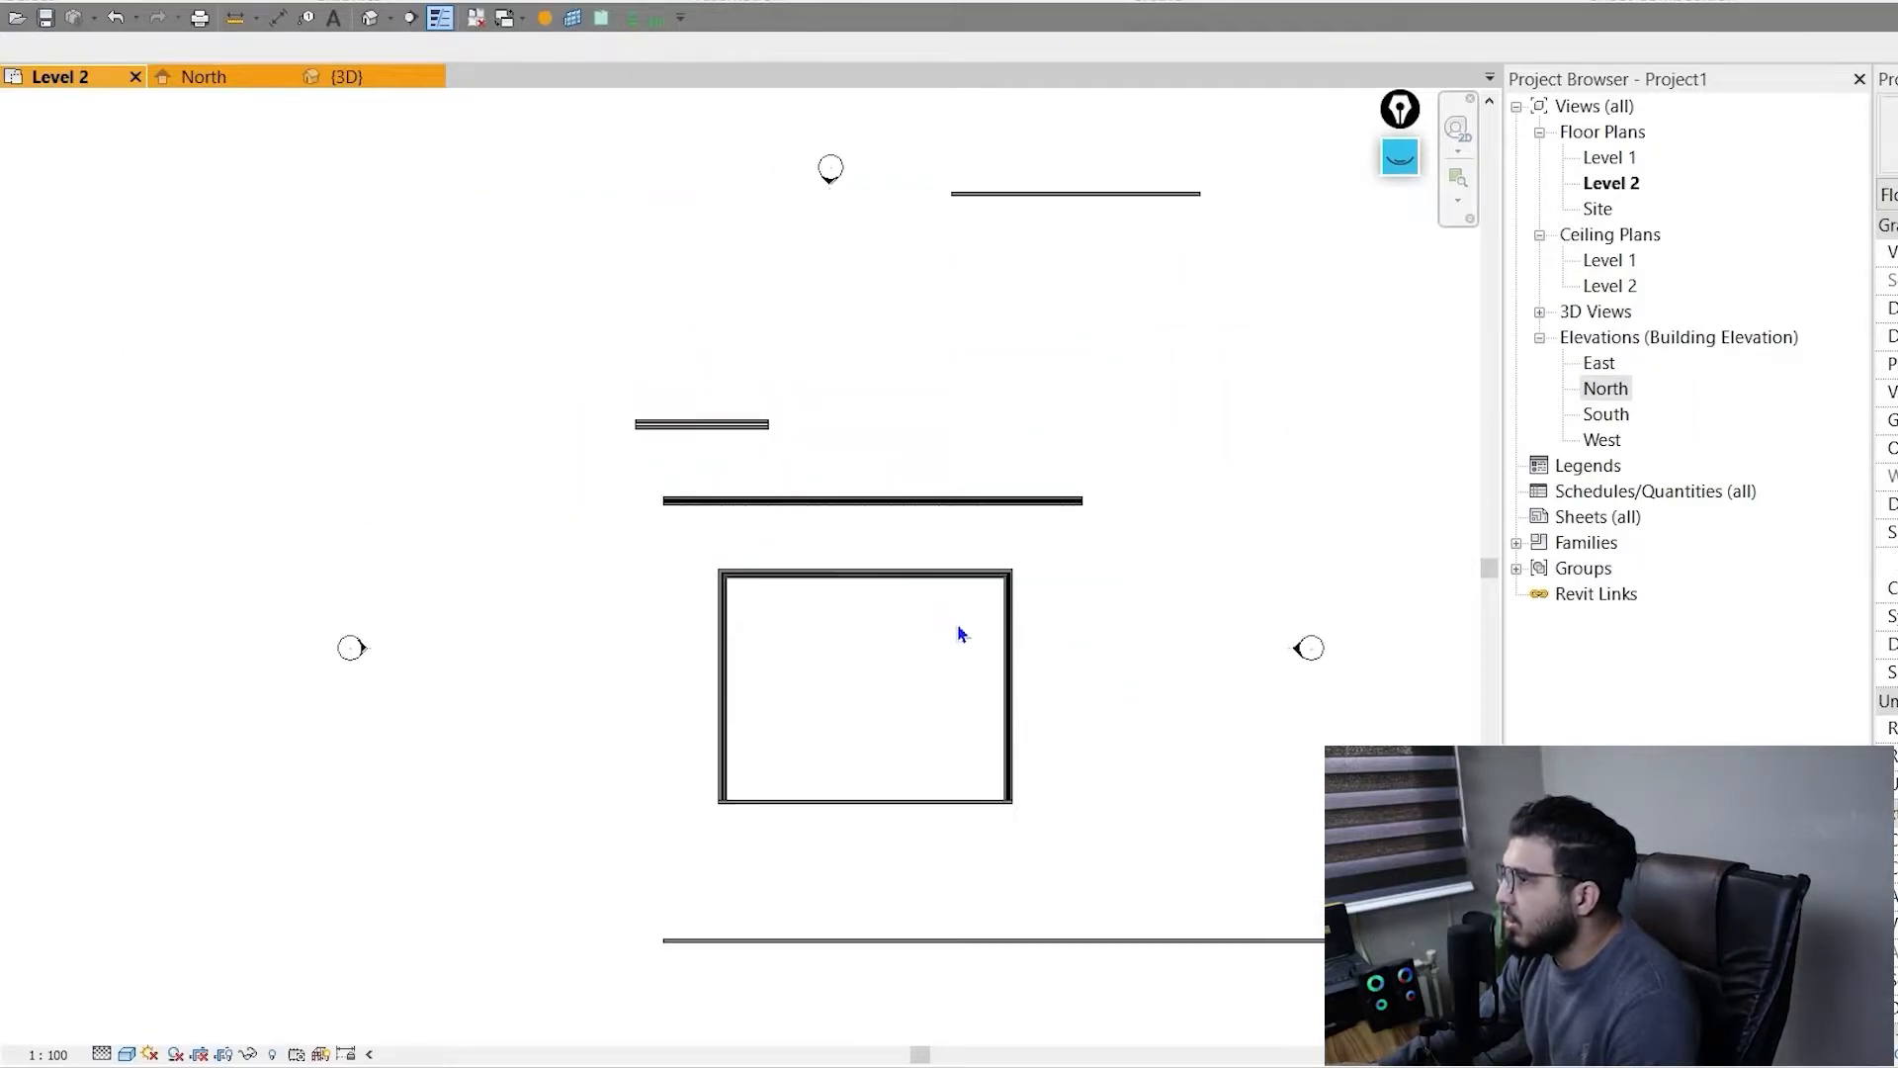
scroll(974, 615, "up", 3)
left_click_drag(1248, 403, 1112, 447)
left_click_drag(1082, 532, 1347, 581)
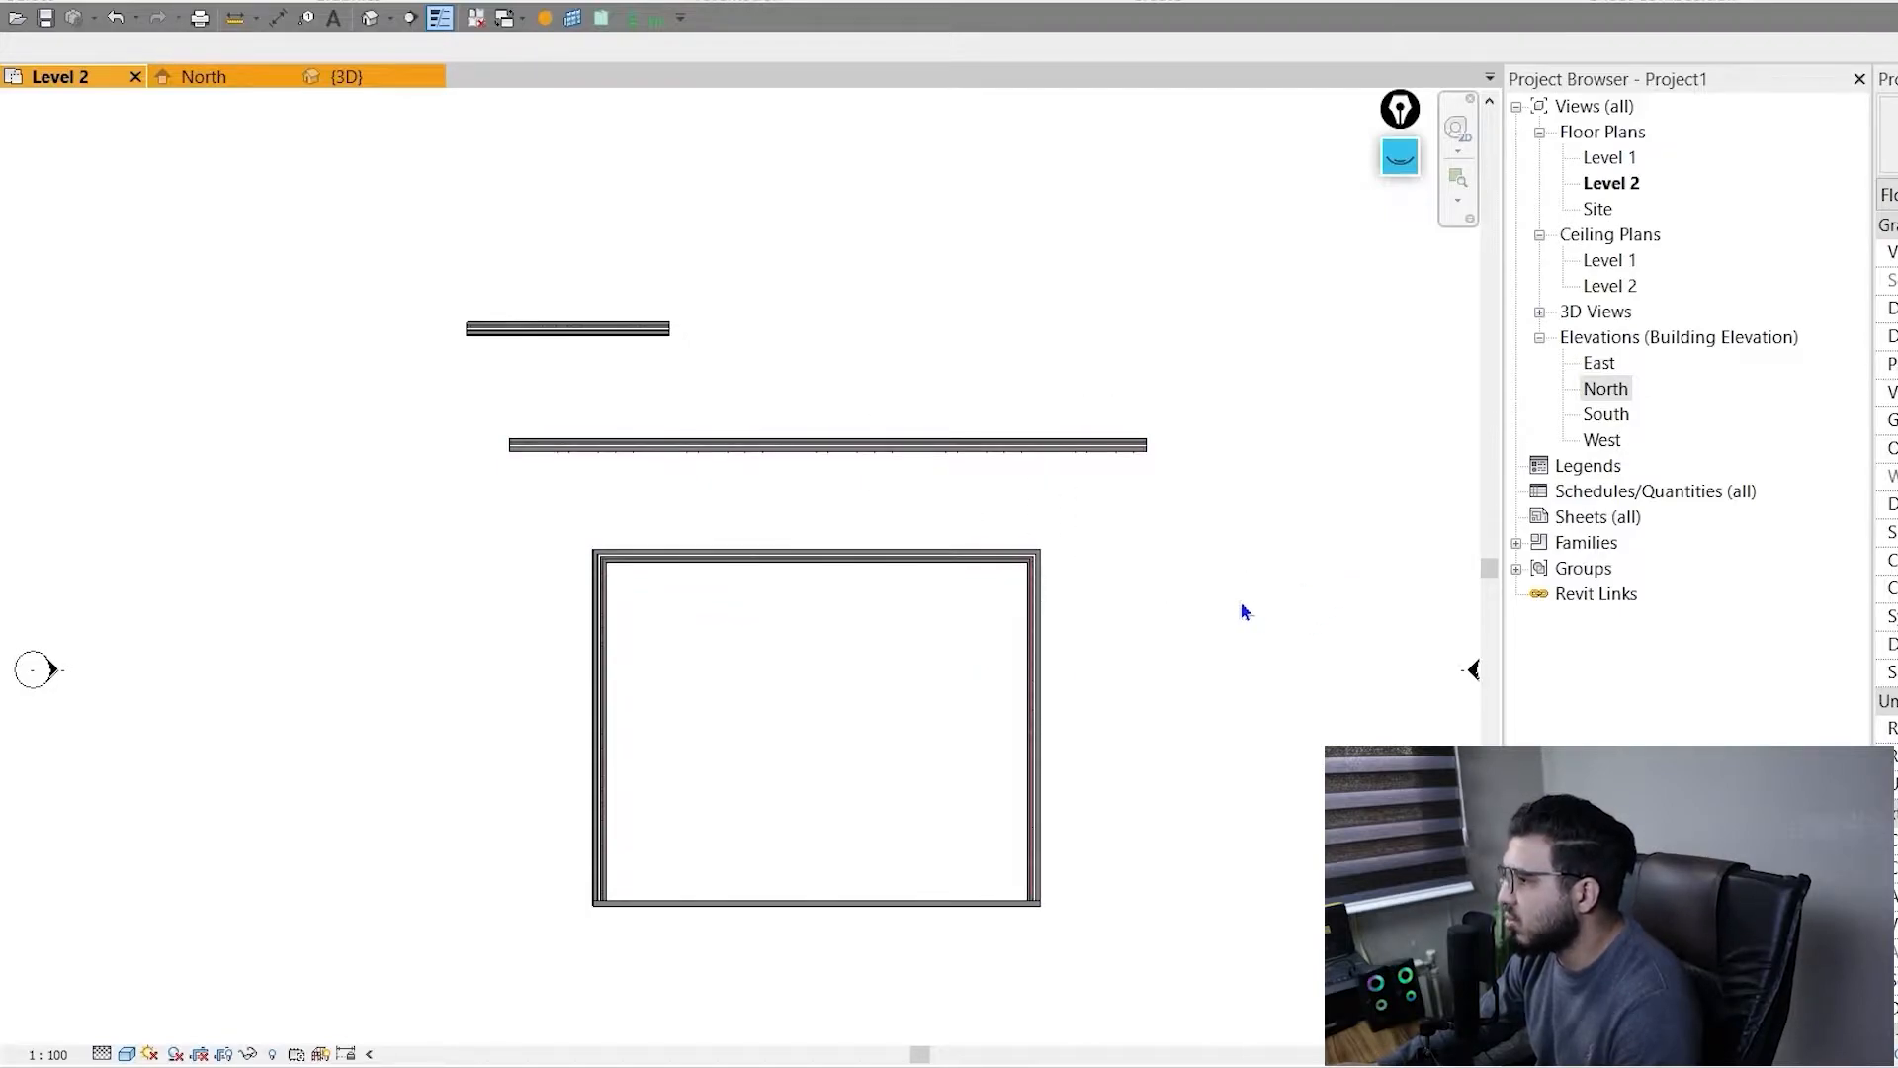
scroll(1226, 608, "down", 5)
middle_click_drag(1118, 742, 923, 771)
scroll(998, 554, "up", 3)
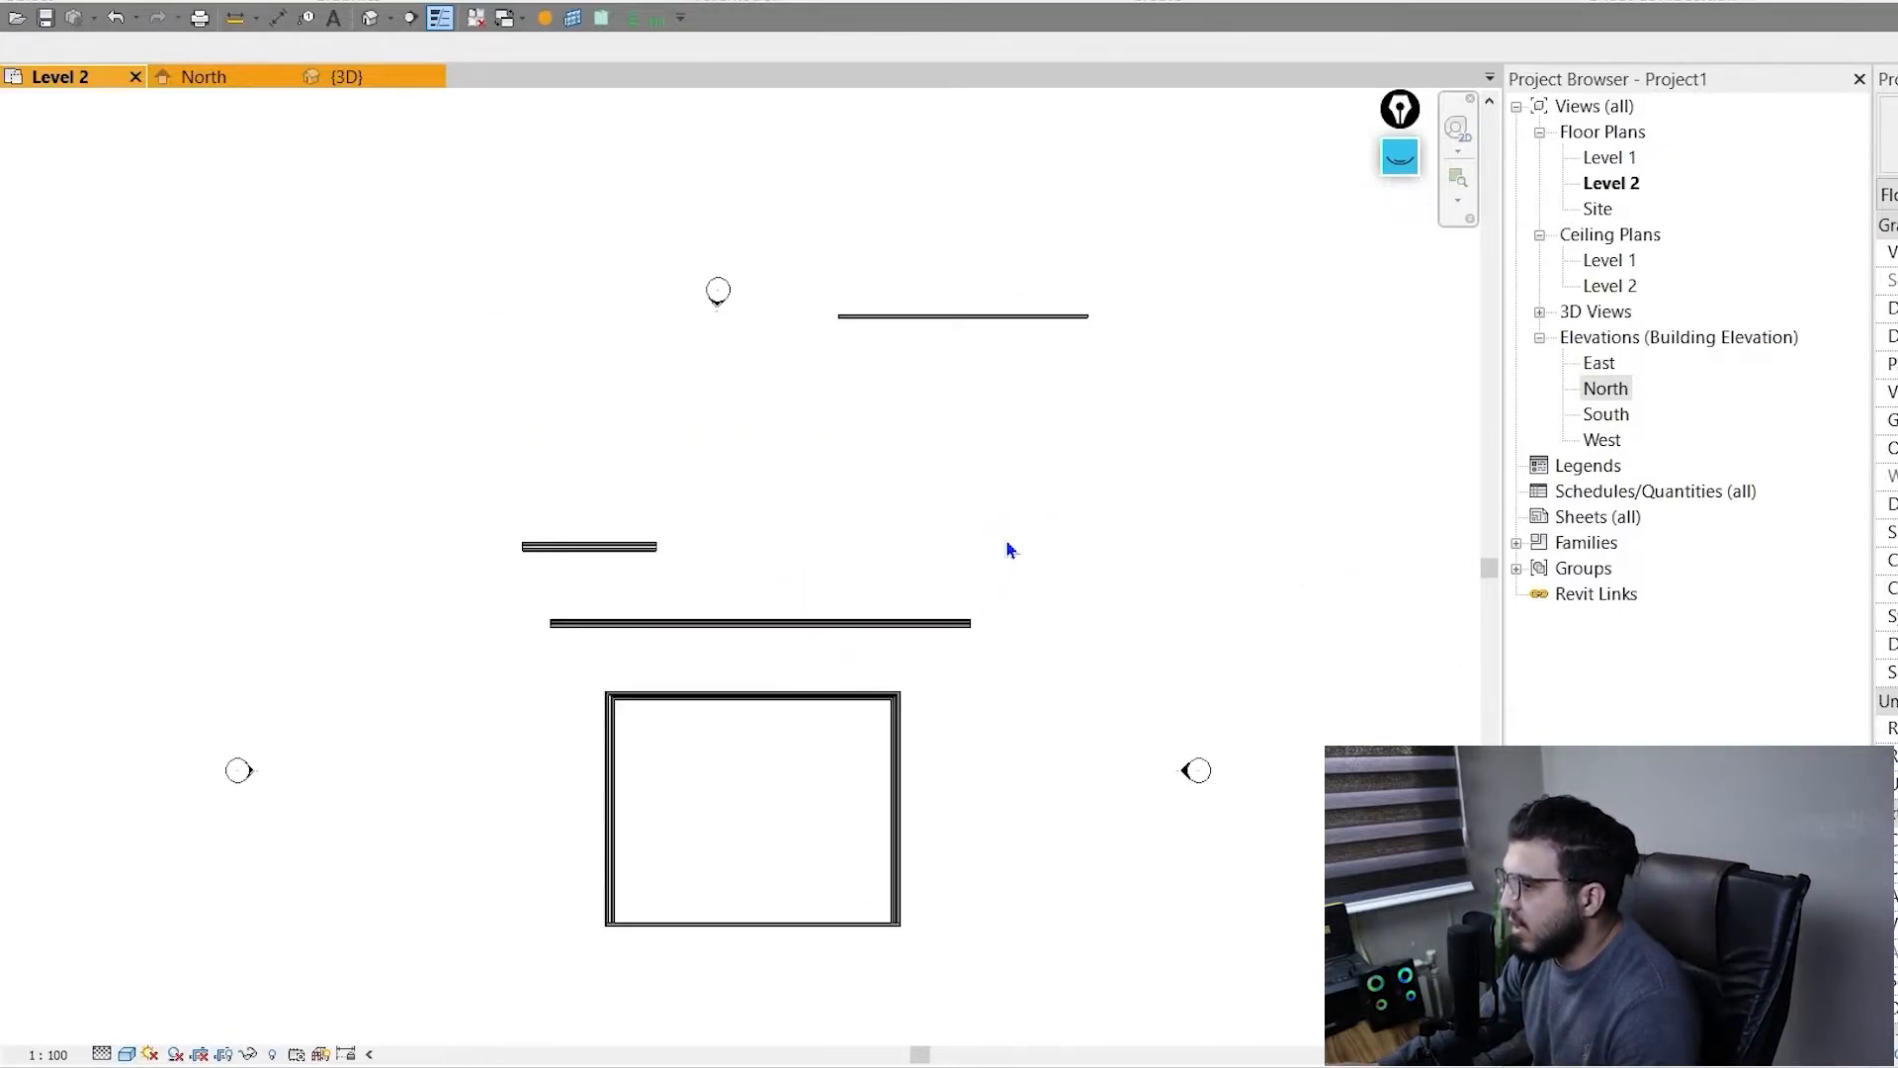
middle_click_drag(1038, 682, 1107, 528)
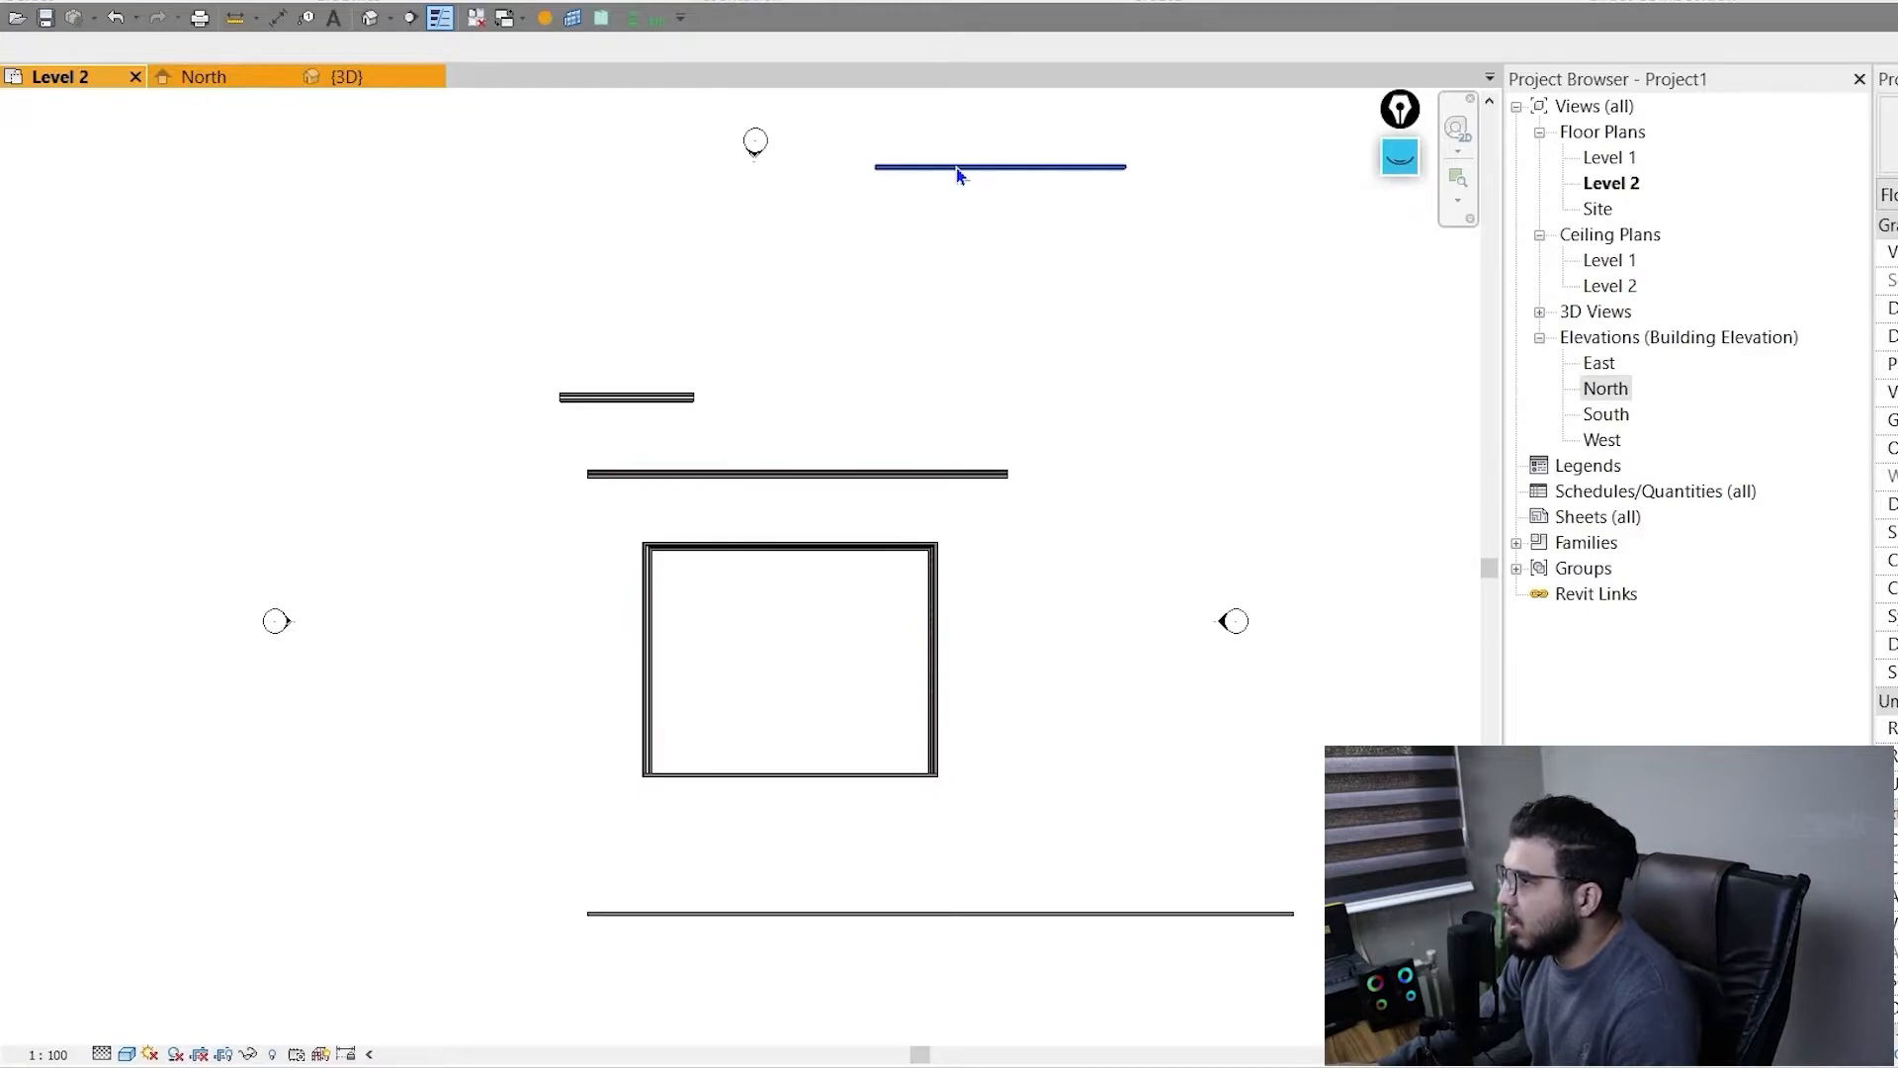
- Select the uppermost wall on its own, switch the selection to the room's upper wall, and clear the selection
left_click(959, 170)
middle_click_drag(922, 292, 920, 407)
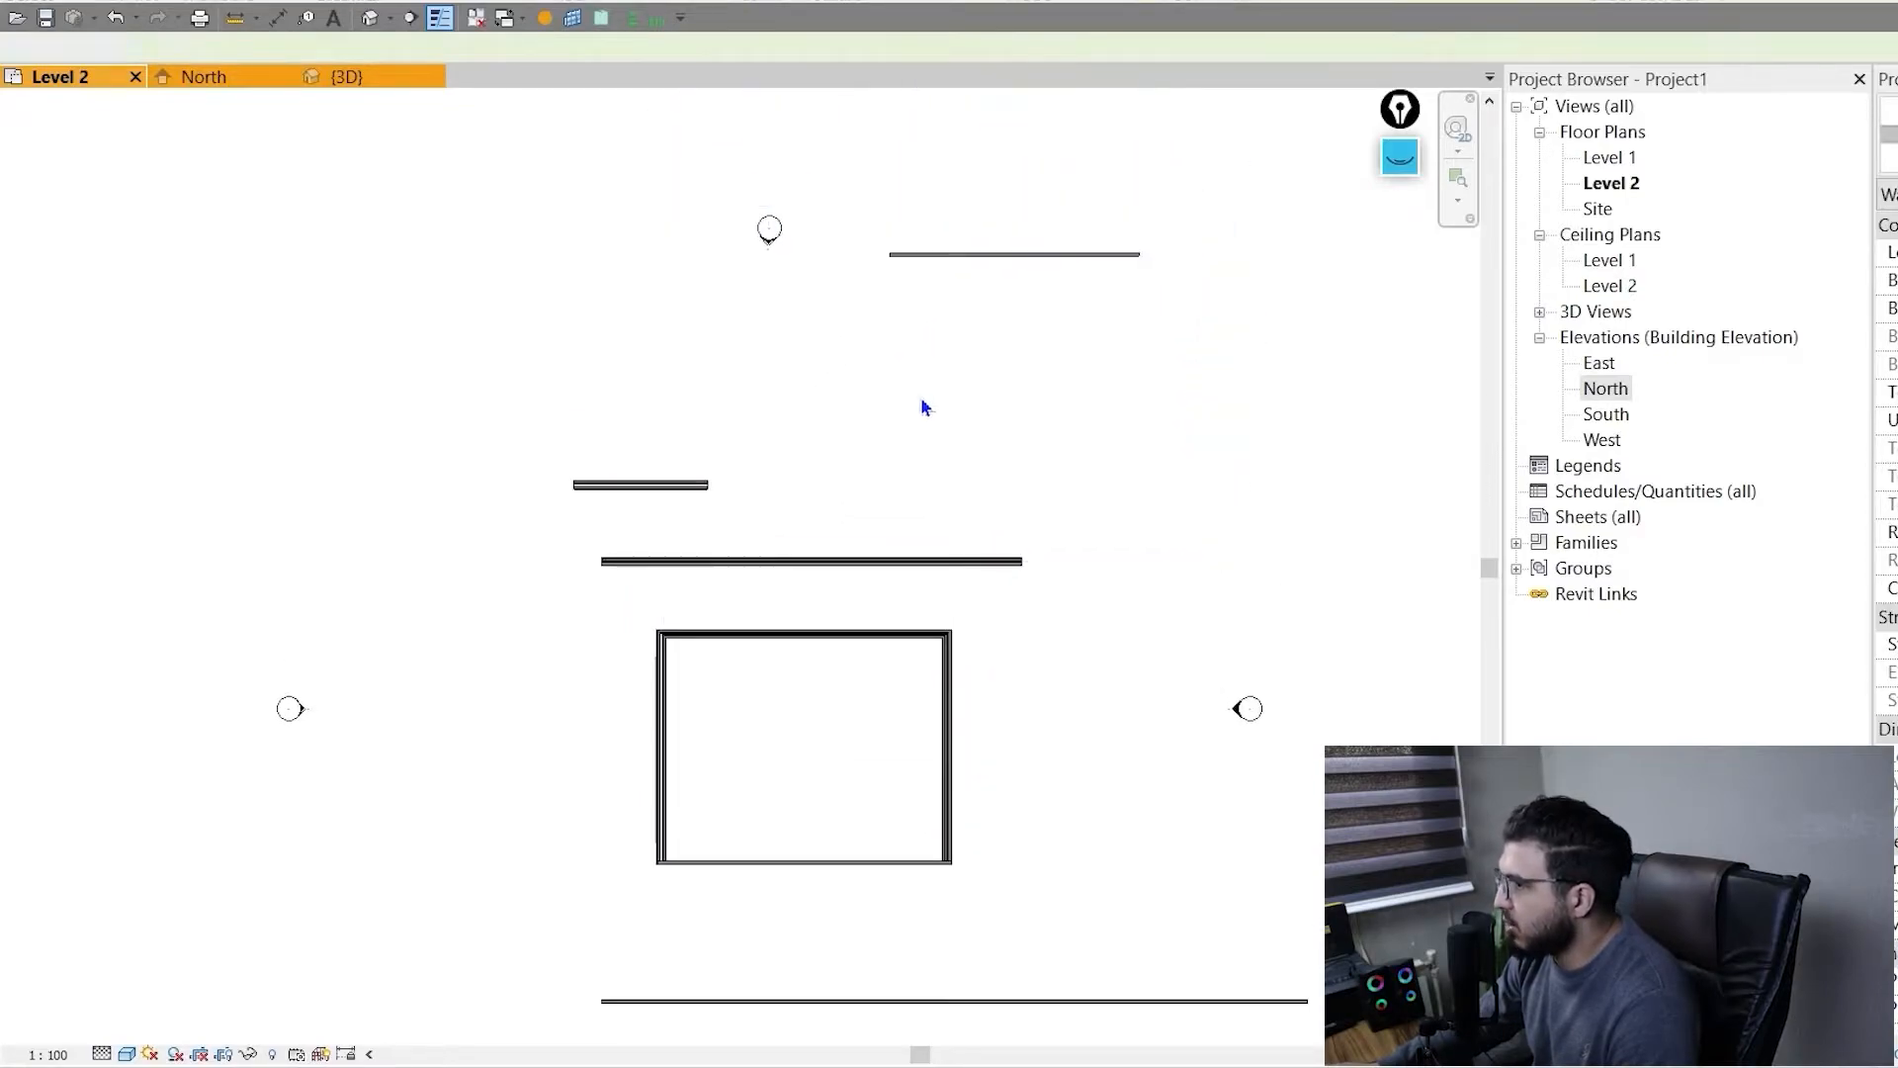
left_click(788, 638)
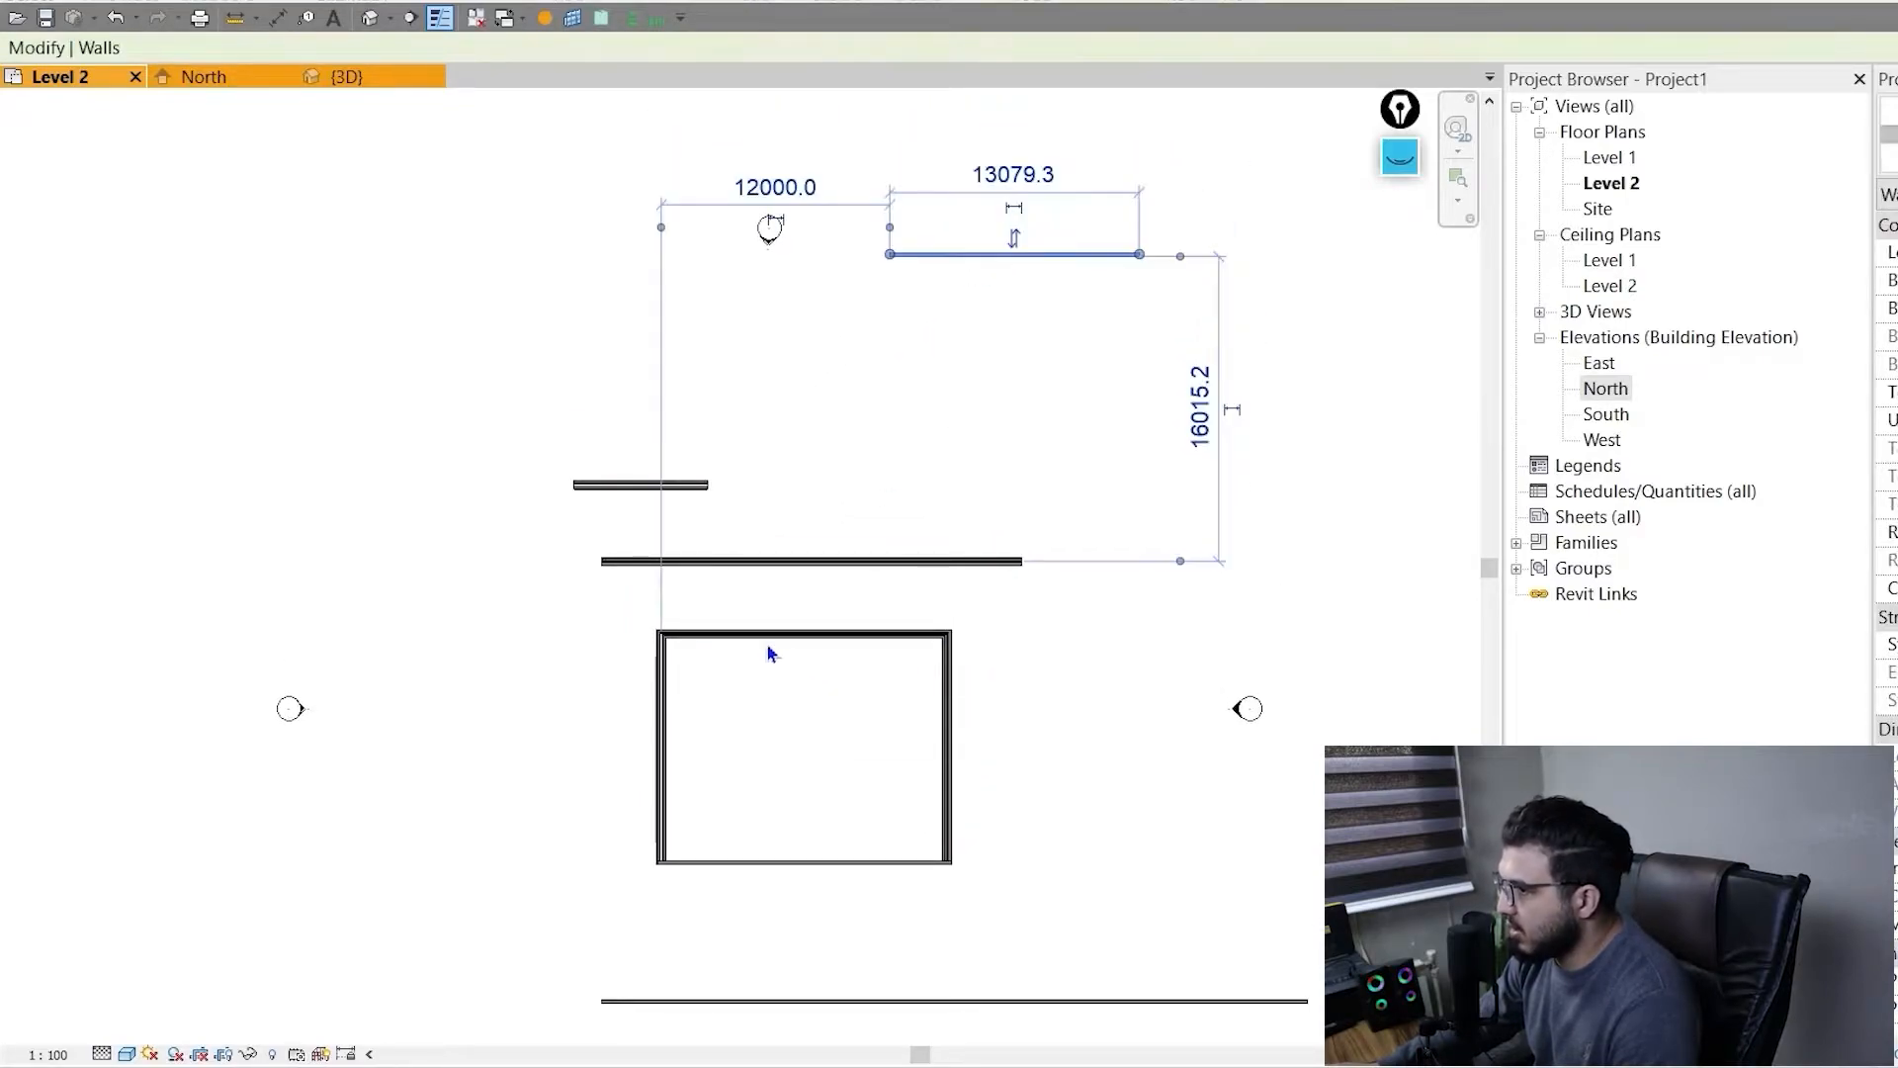
left_click(788, 709)
middle_click_drag(921, 698, 934, 751)
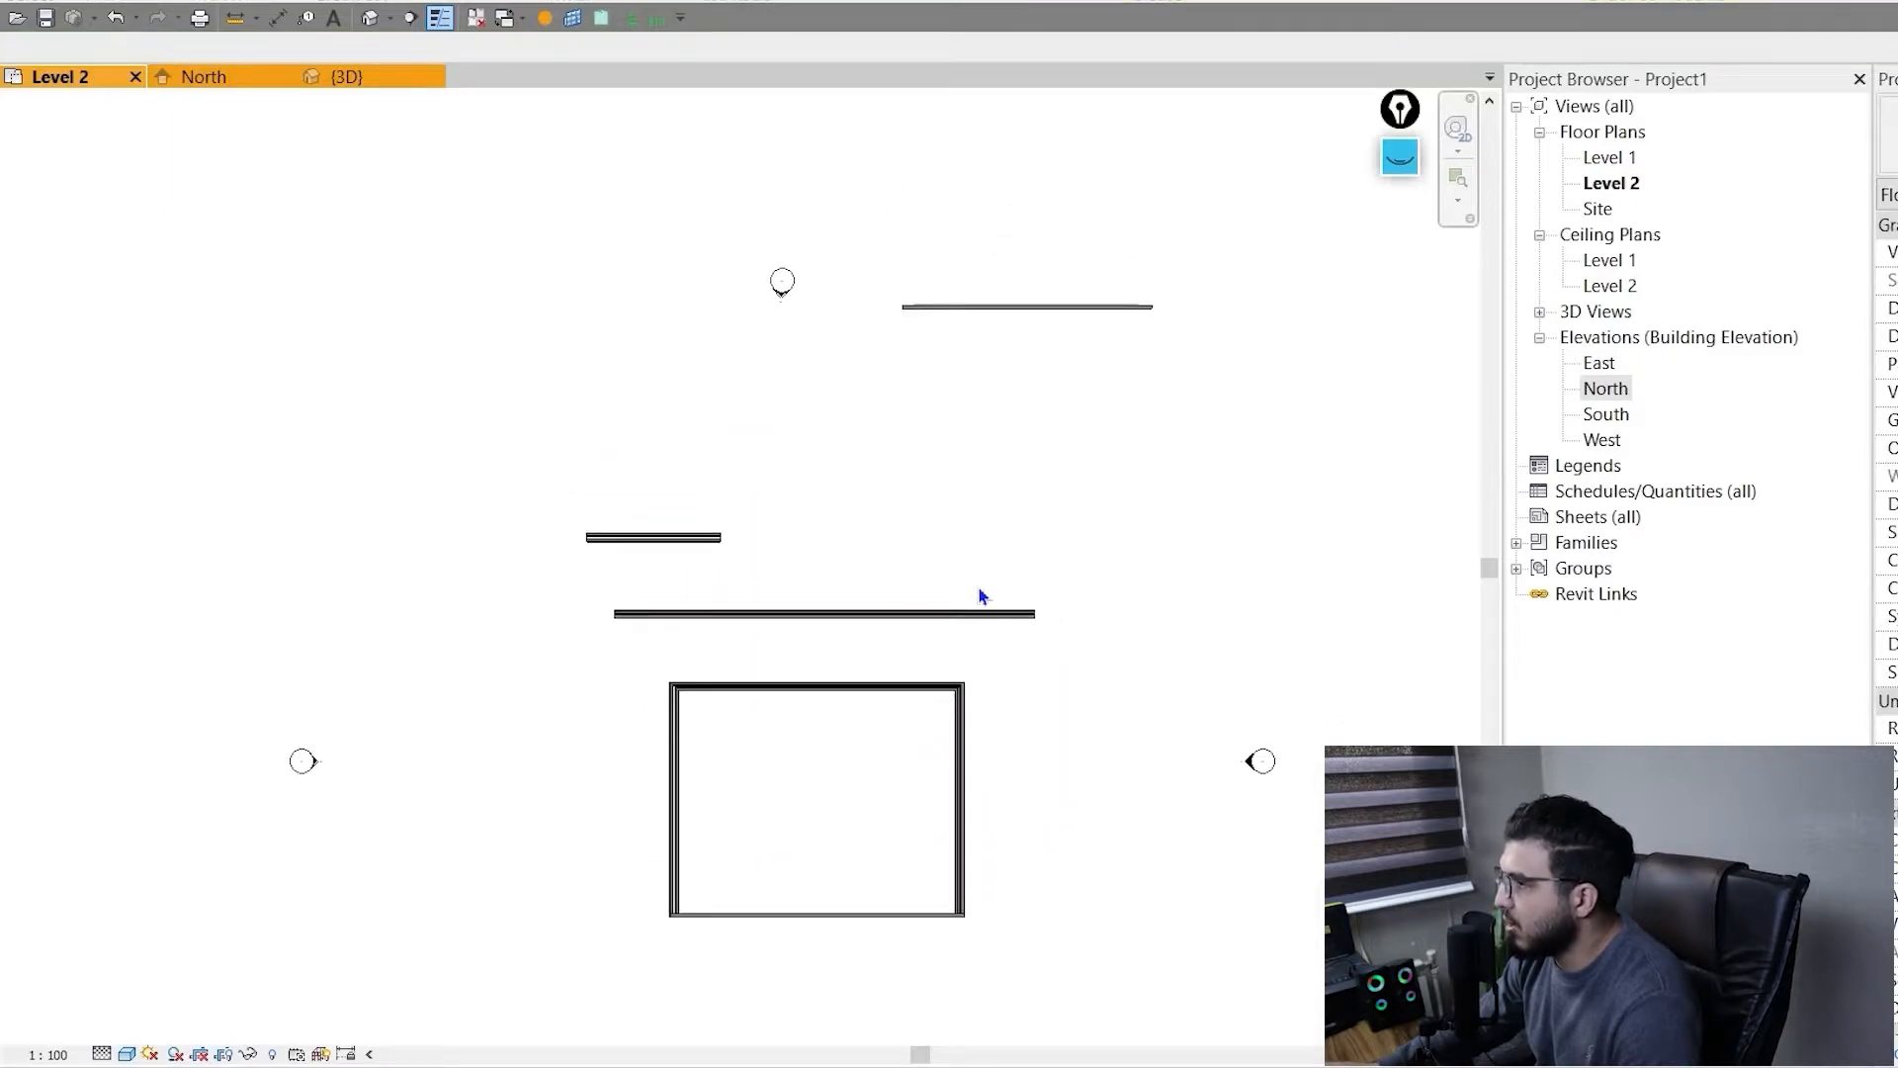
- Select the uppermost wall and add the room's upper wall and the short wall to the selection
left_click(1009, 322)
middle_click_drag(957, 542, 897, 559)
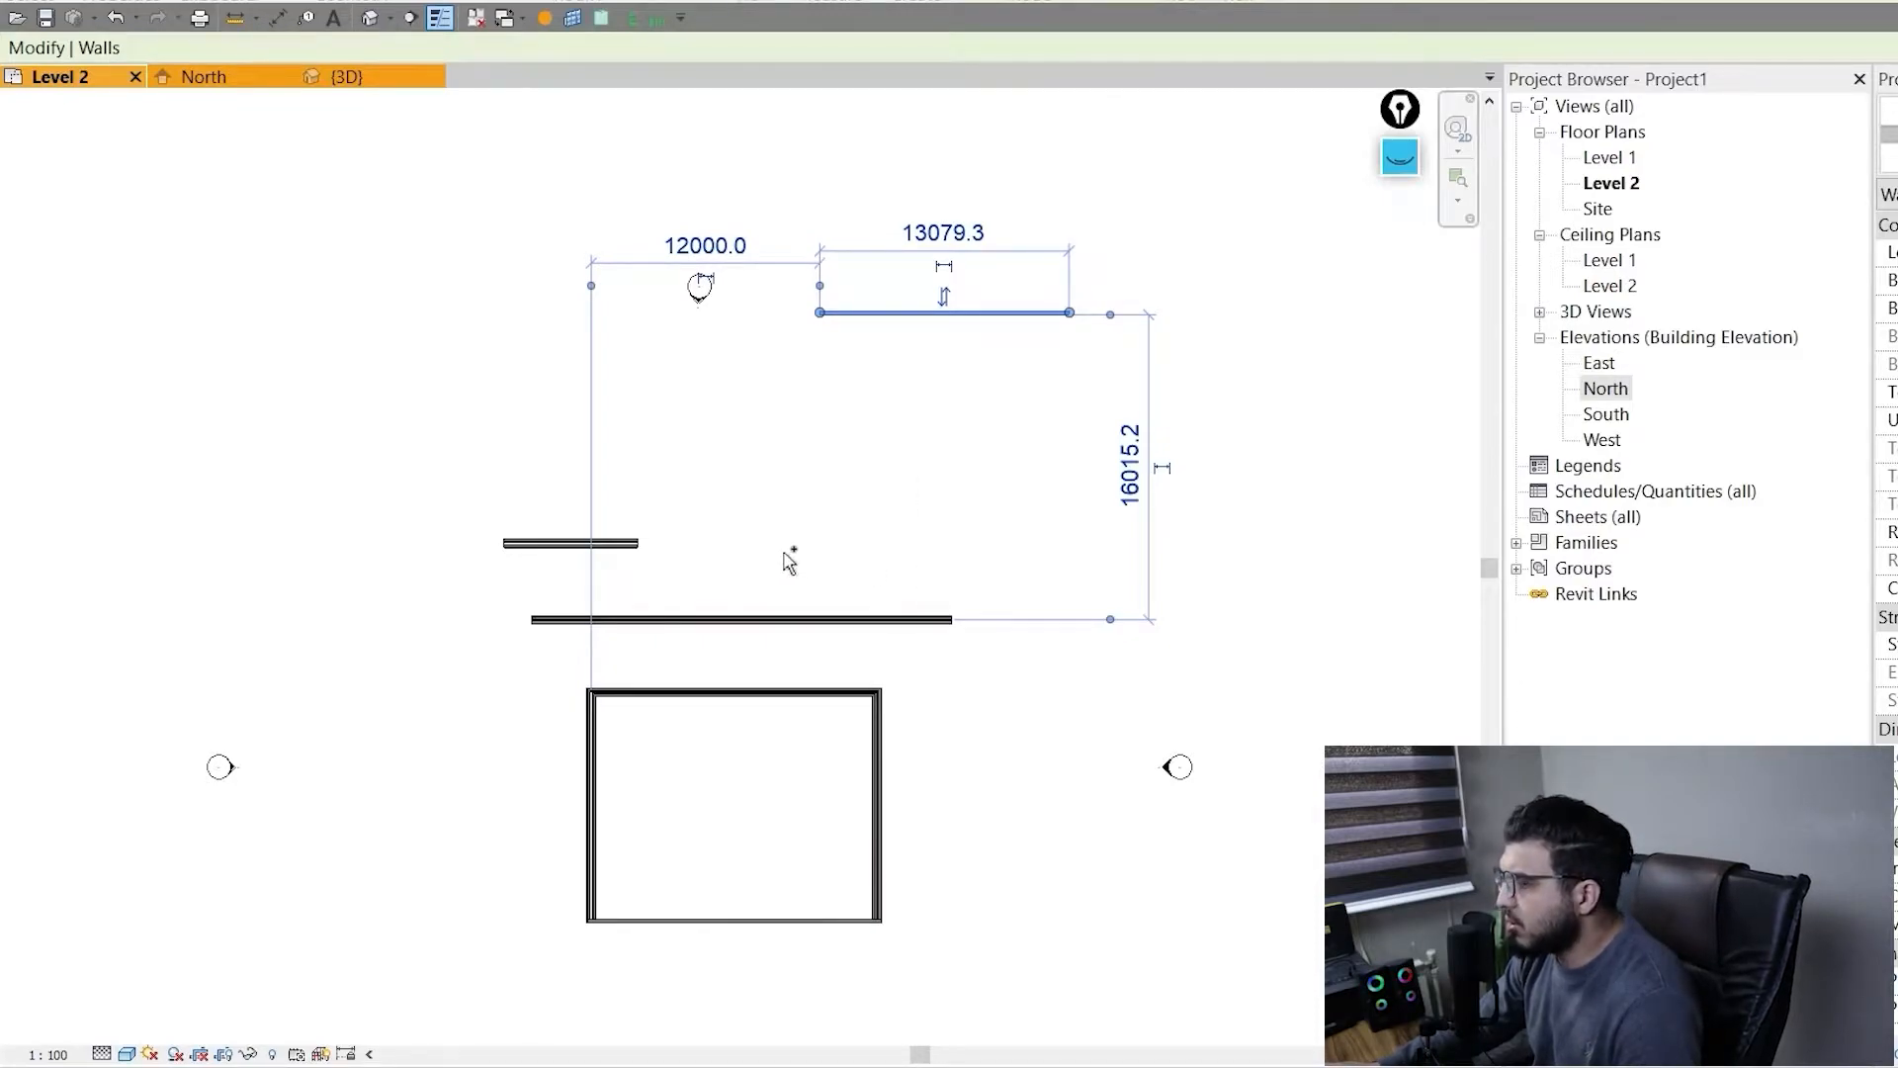
left_click(702, 700, "ctrl")
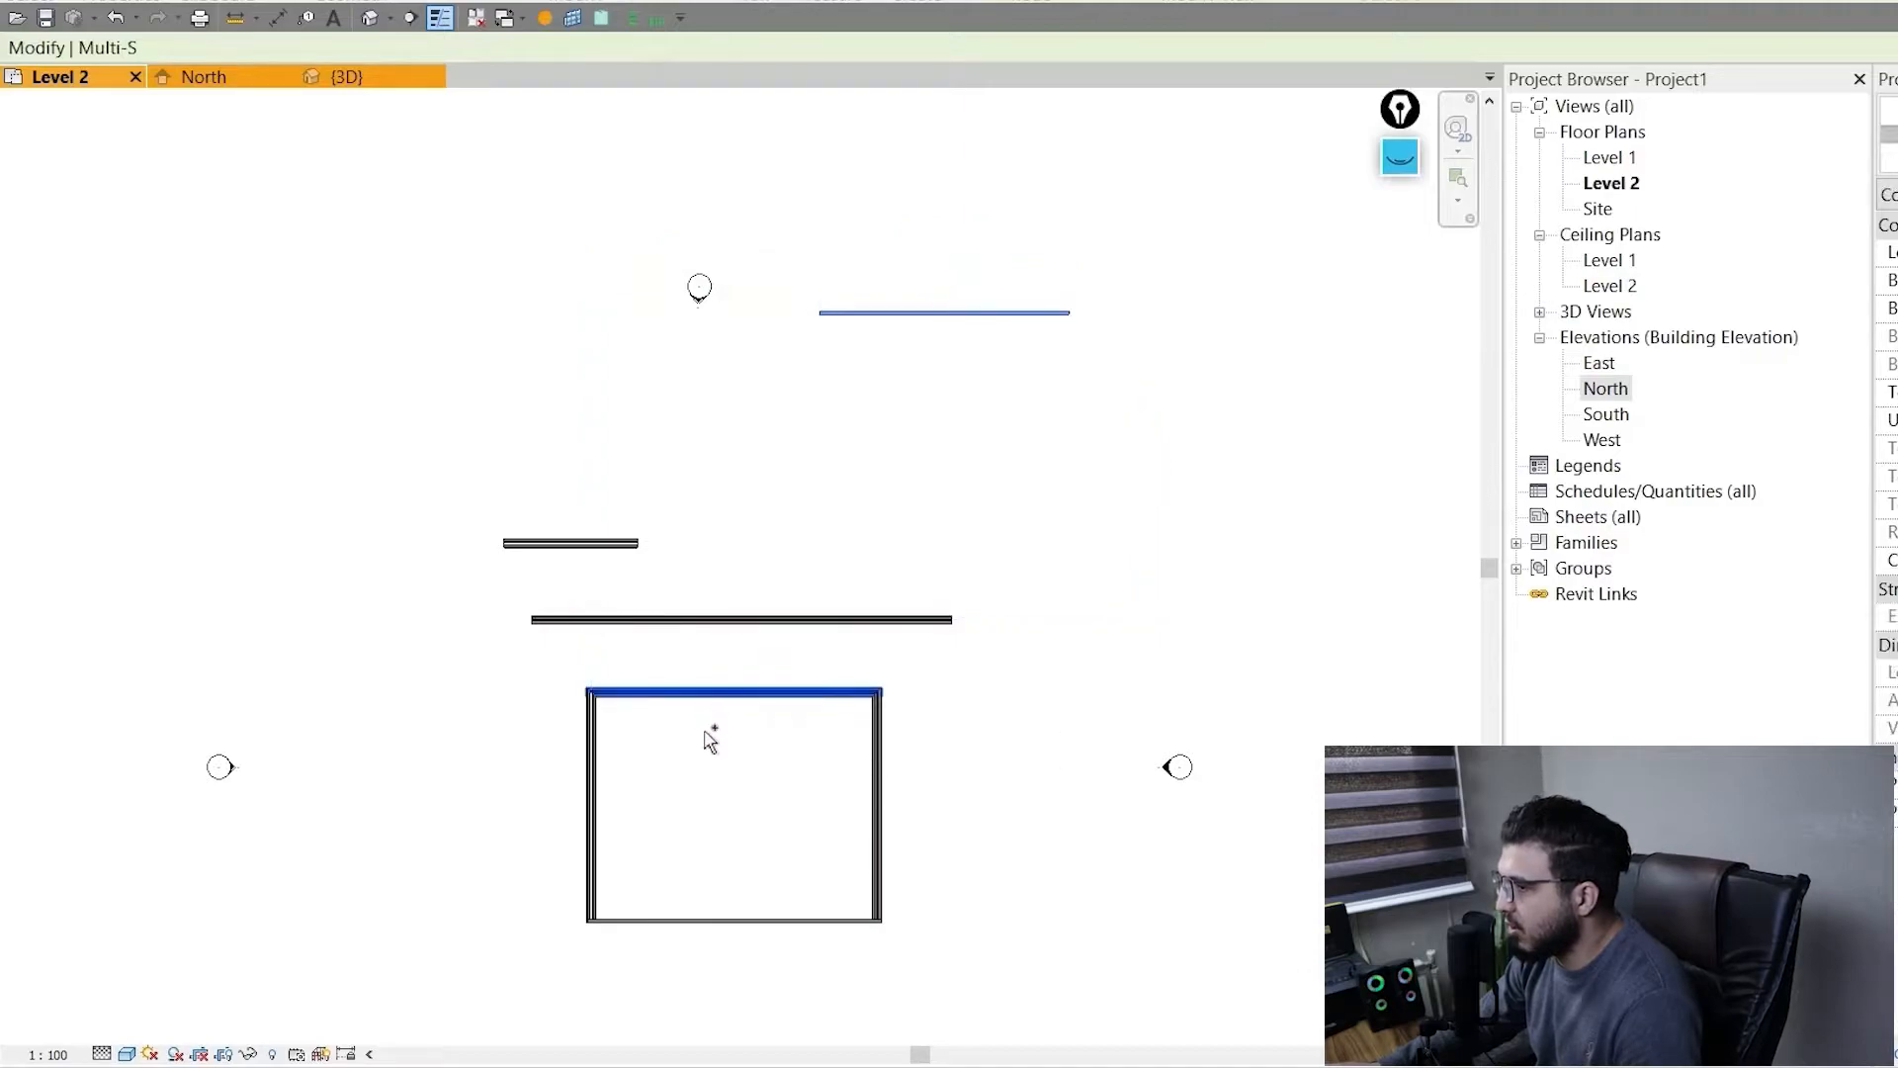
left_click(556, 542, "ctrl")
middle_click_drag(850, 572, 841, 423)
scroll(807, 434, "down", 1)
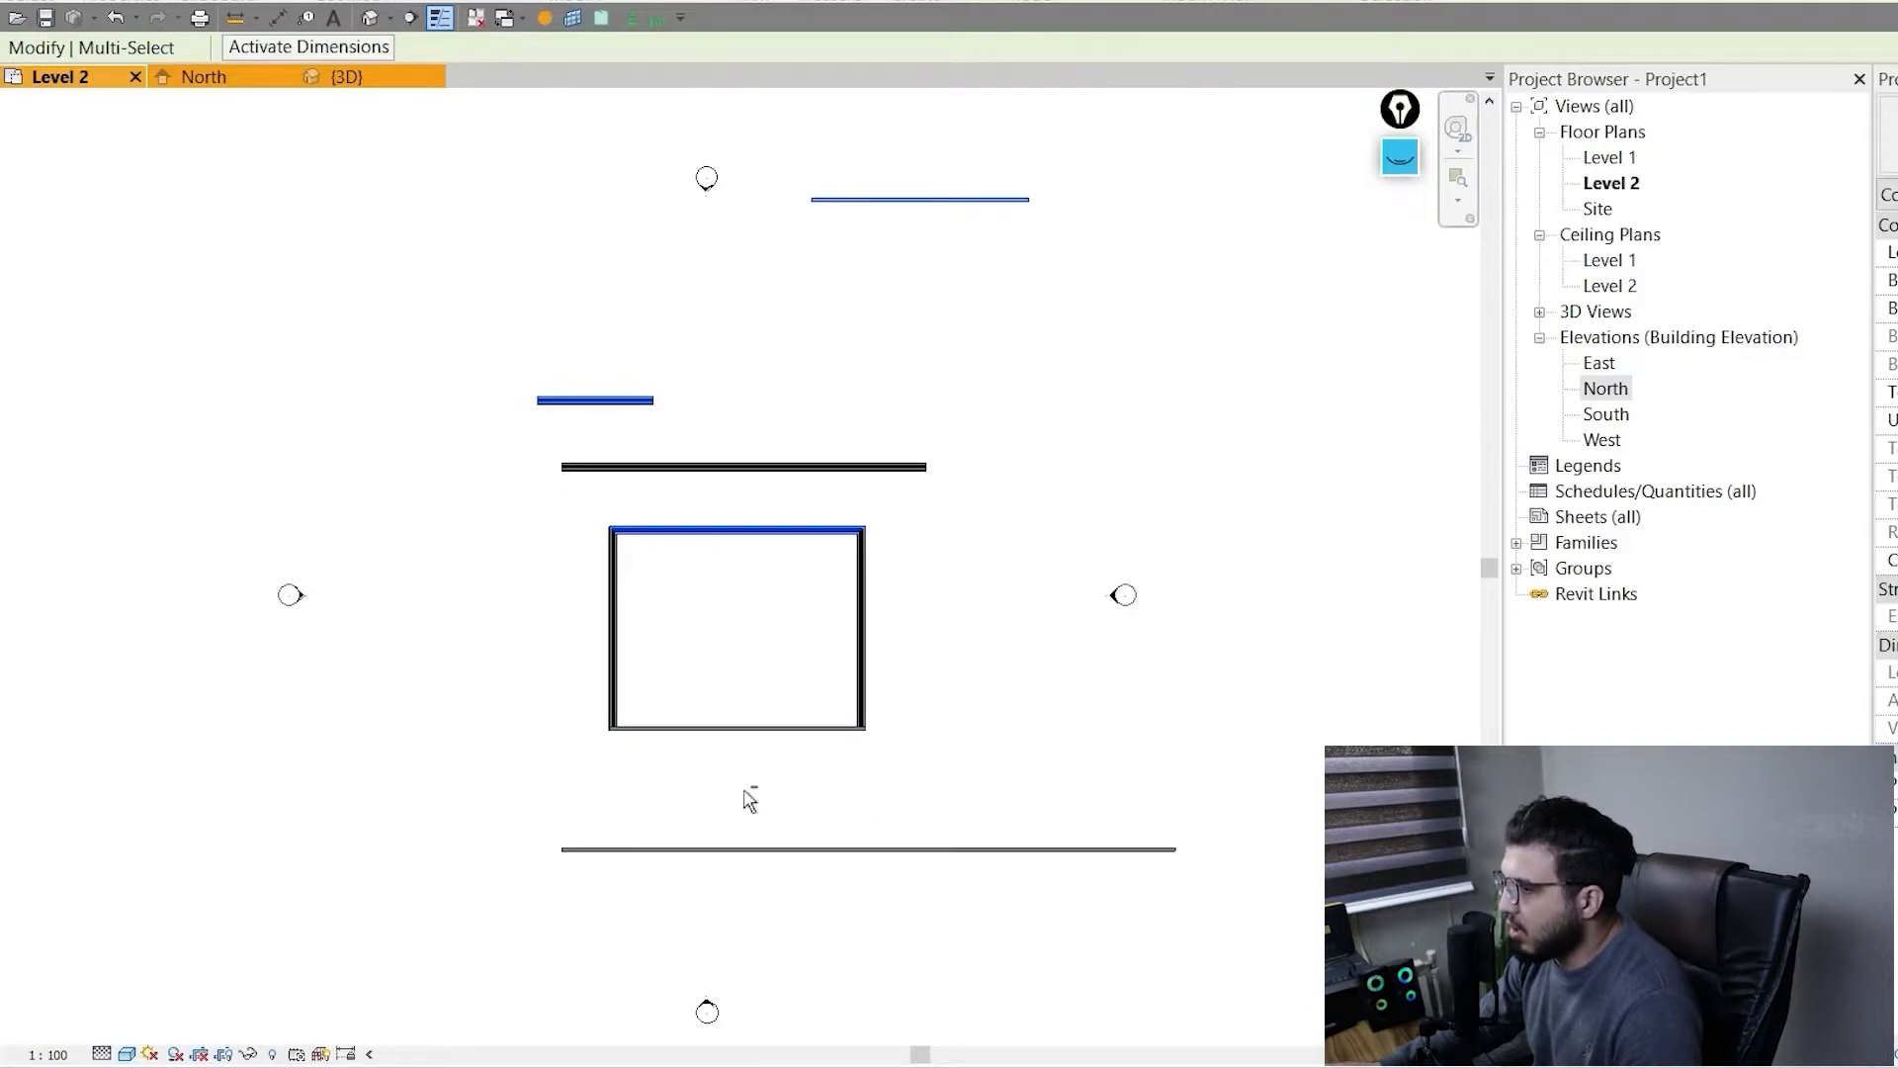
- Remove the room's walls from the multiple selection with a crossing box, and deselect the remaining walls
left_click_drag(971, 508, 694, 561)
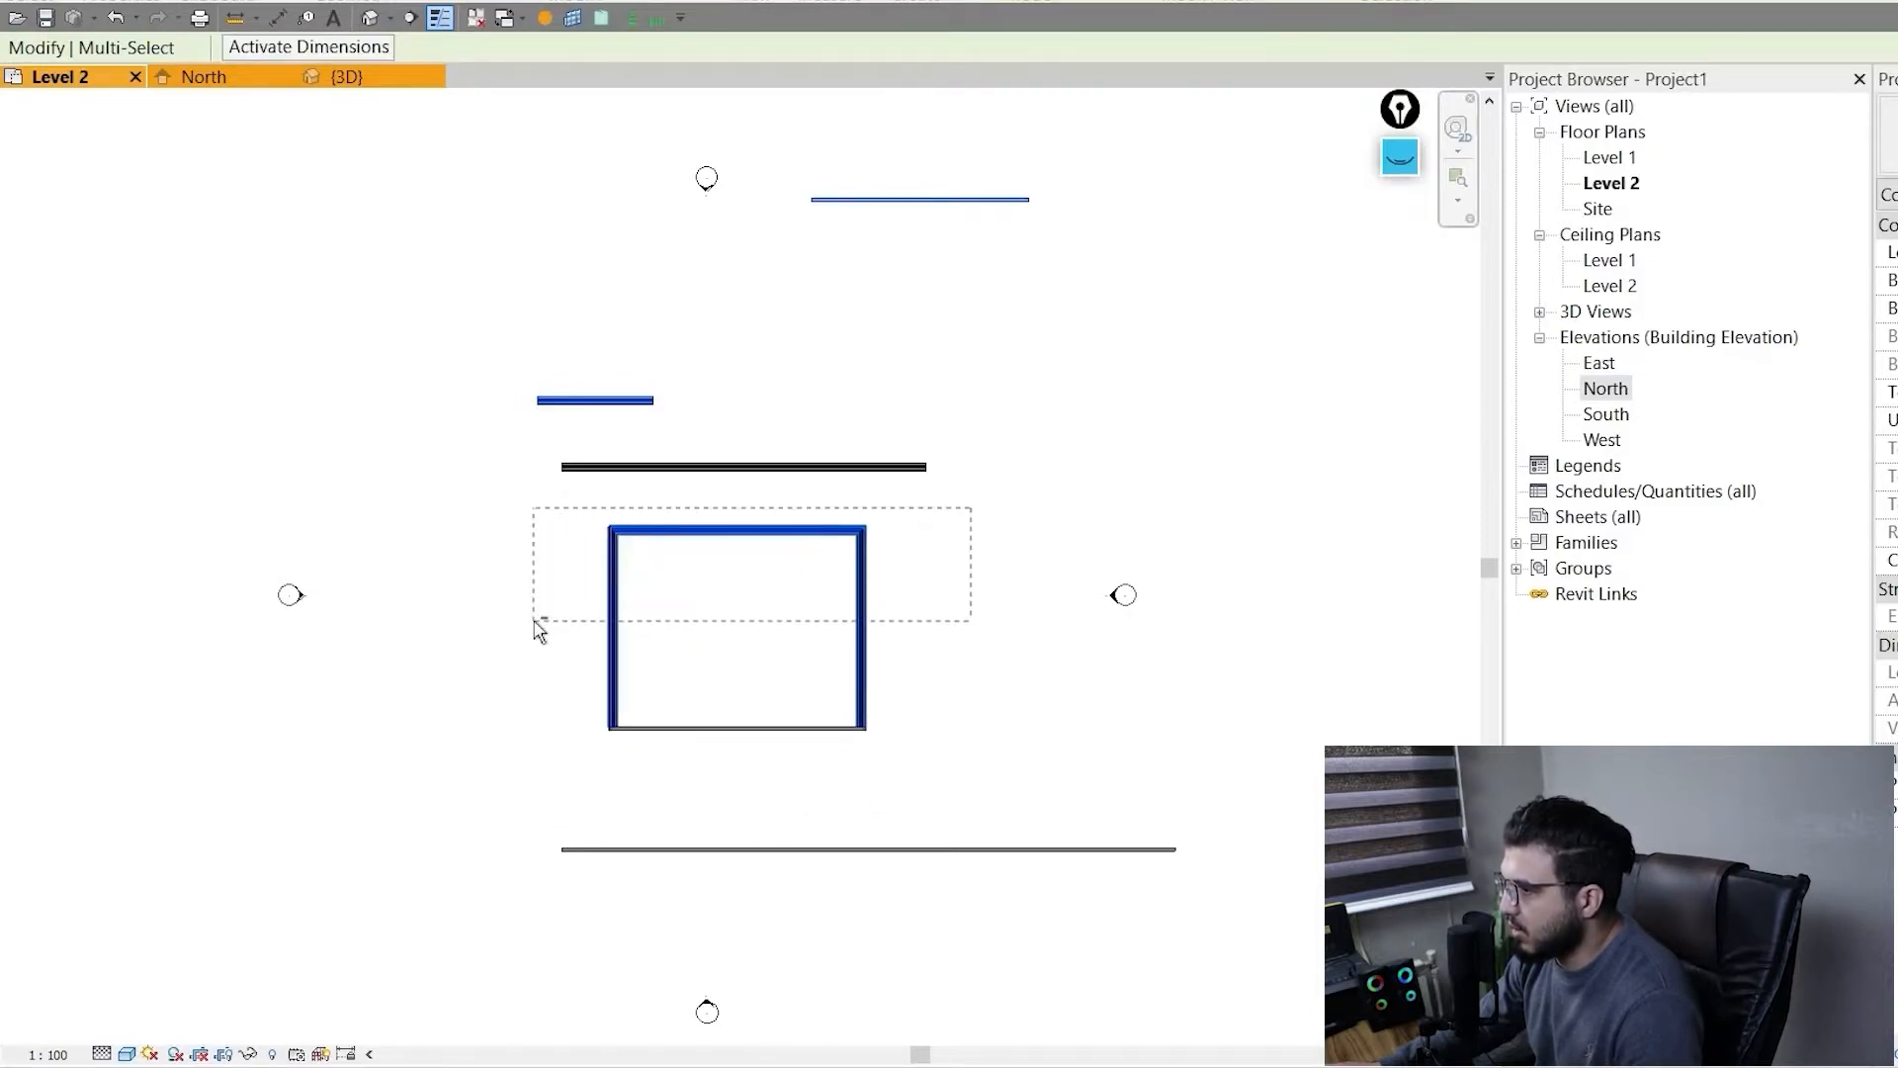
left_click_drag(539, 629, 541, 629, "shift")
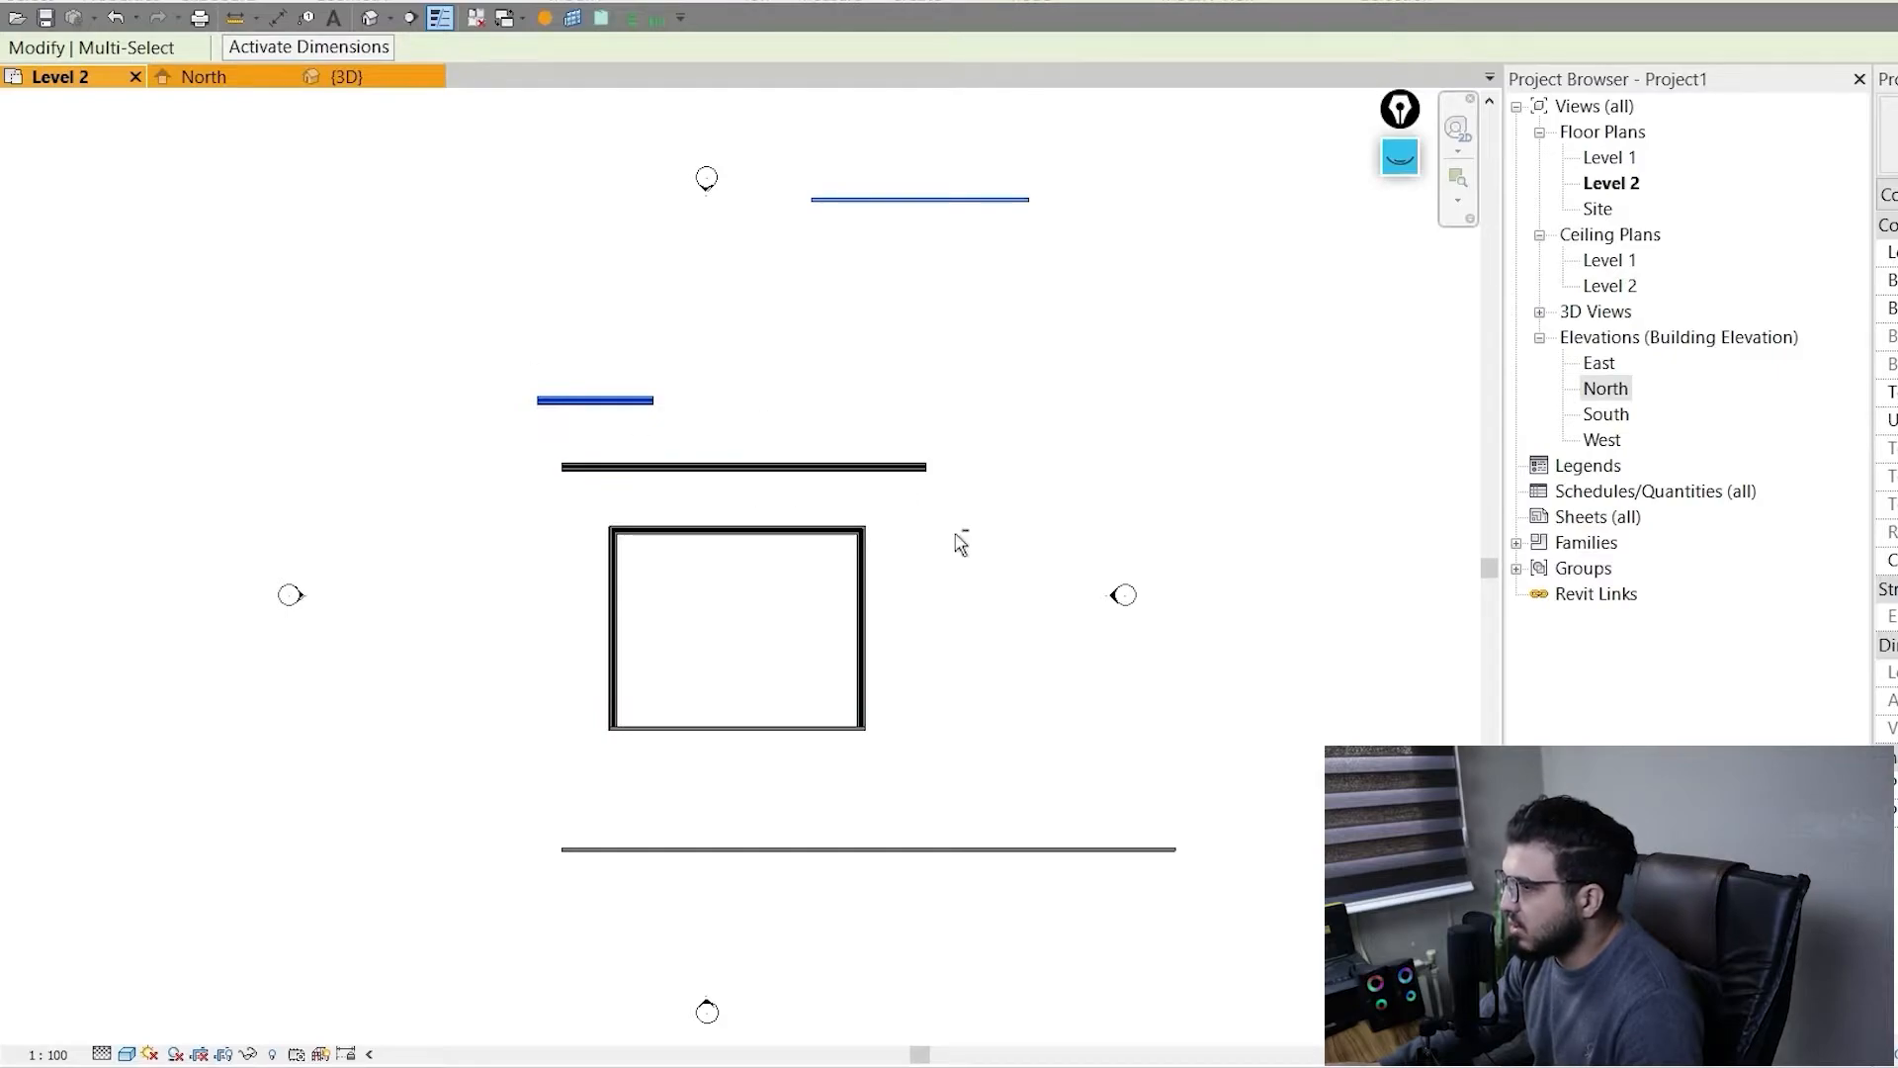
middle_click_drag(1002, 557, 957, 616)
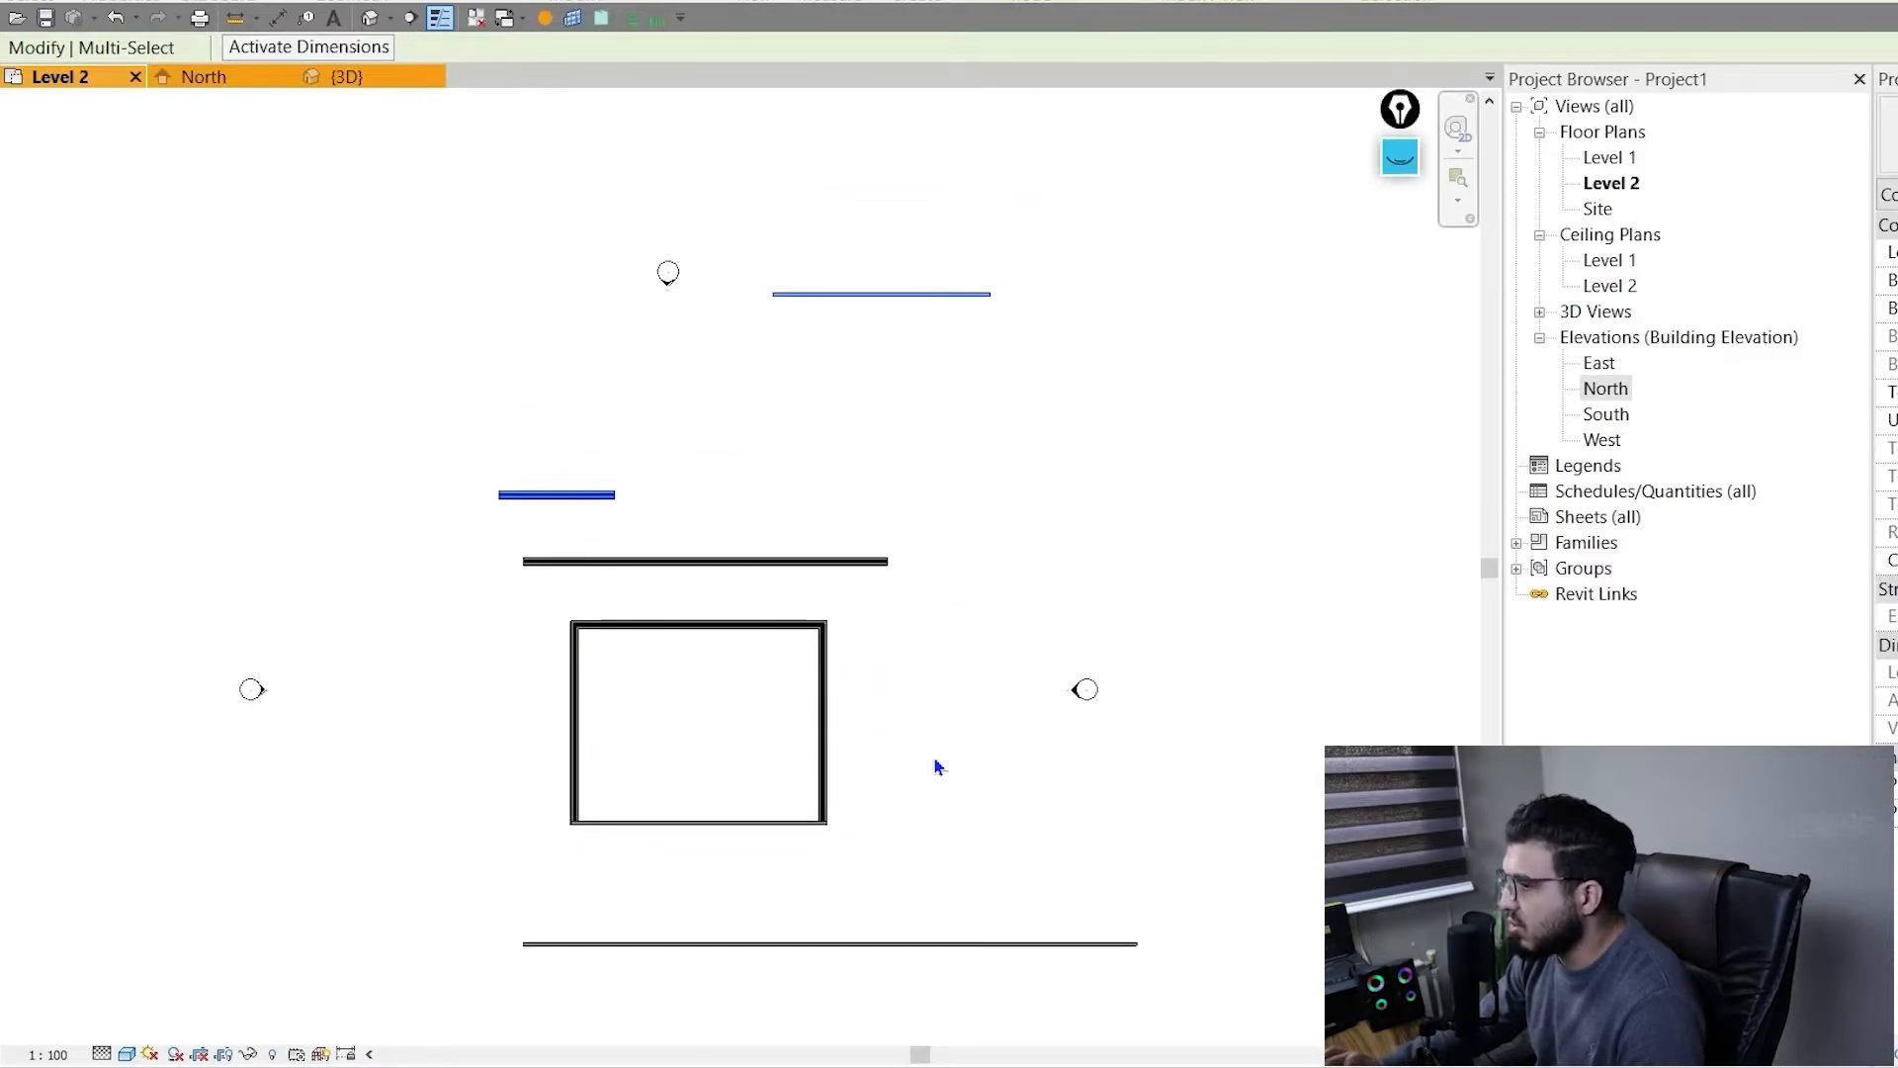
scroll(916, 768, "down", 3)
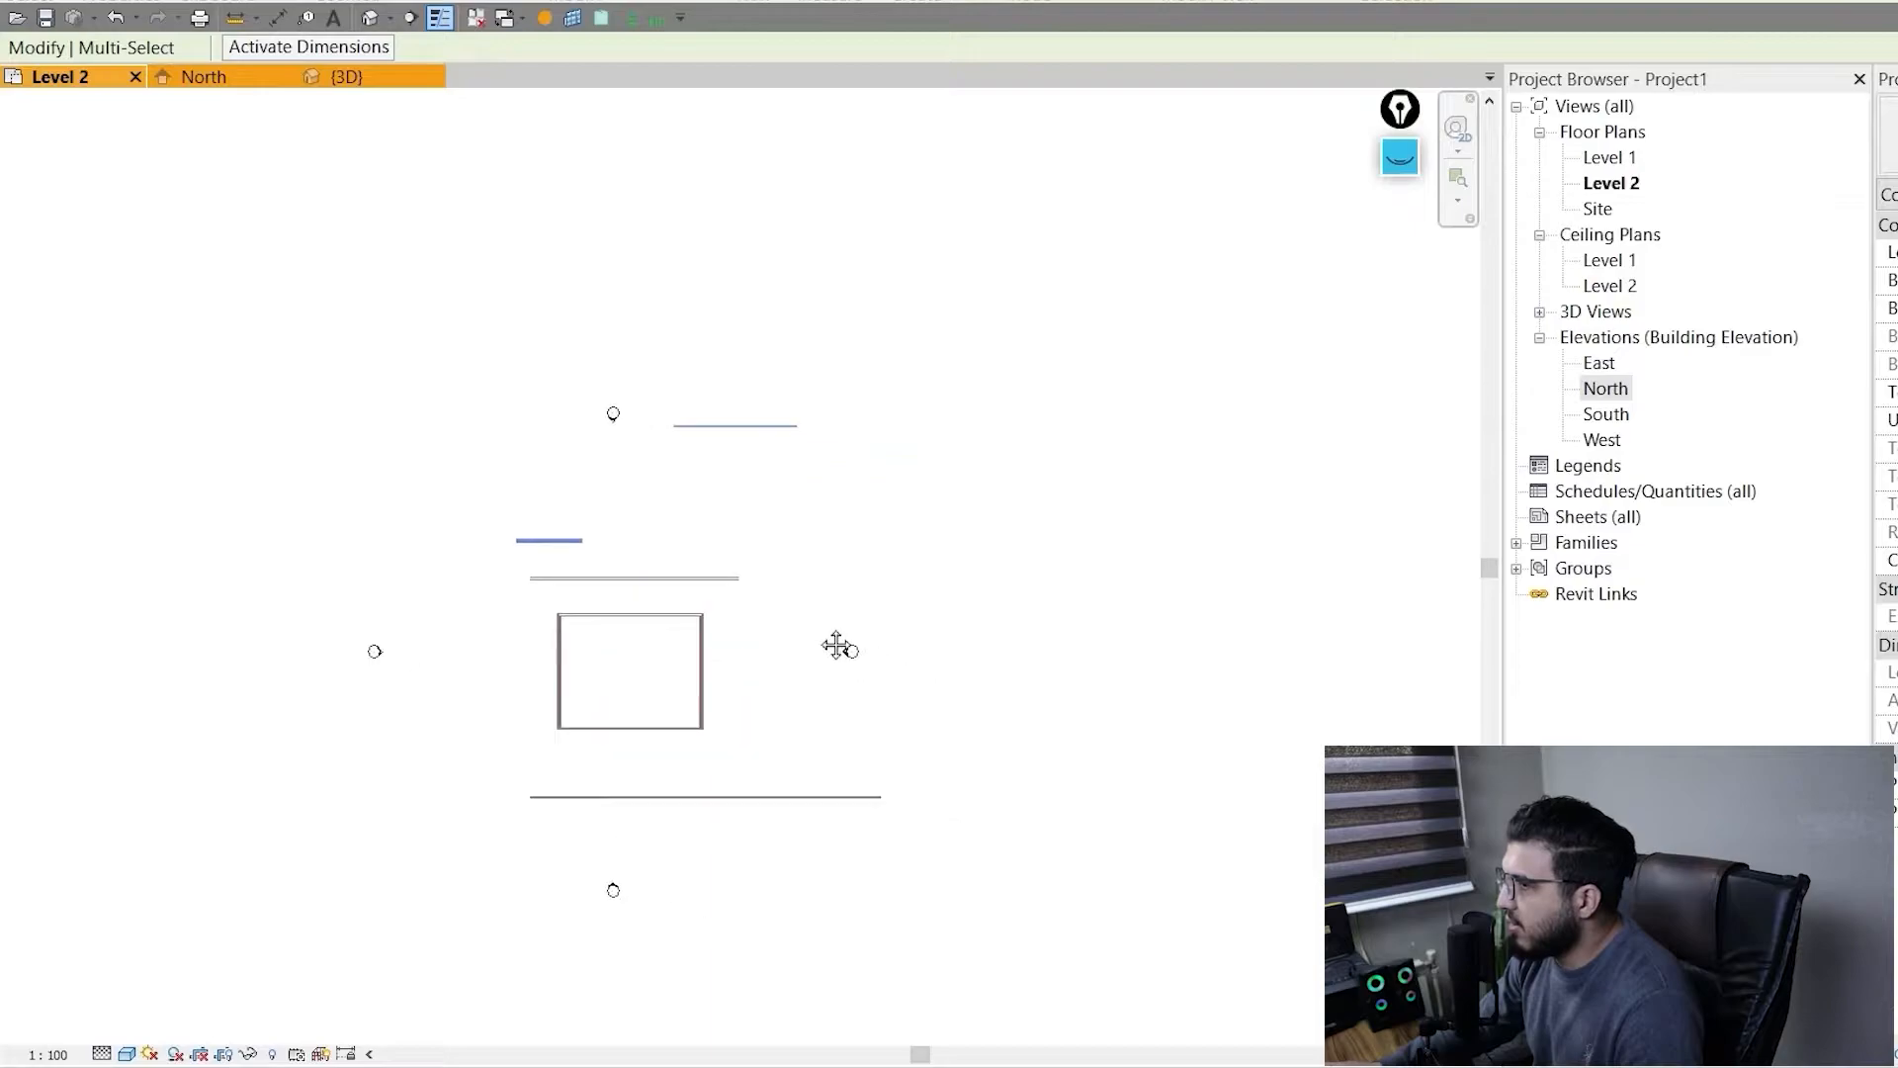
scroll(593, 586, "up", 1)
left_click(1060, 707)
middle_click_drag(1068, 718, 810, 745)
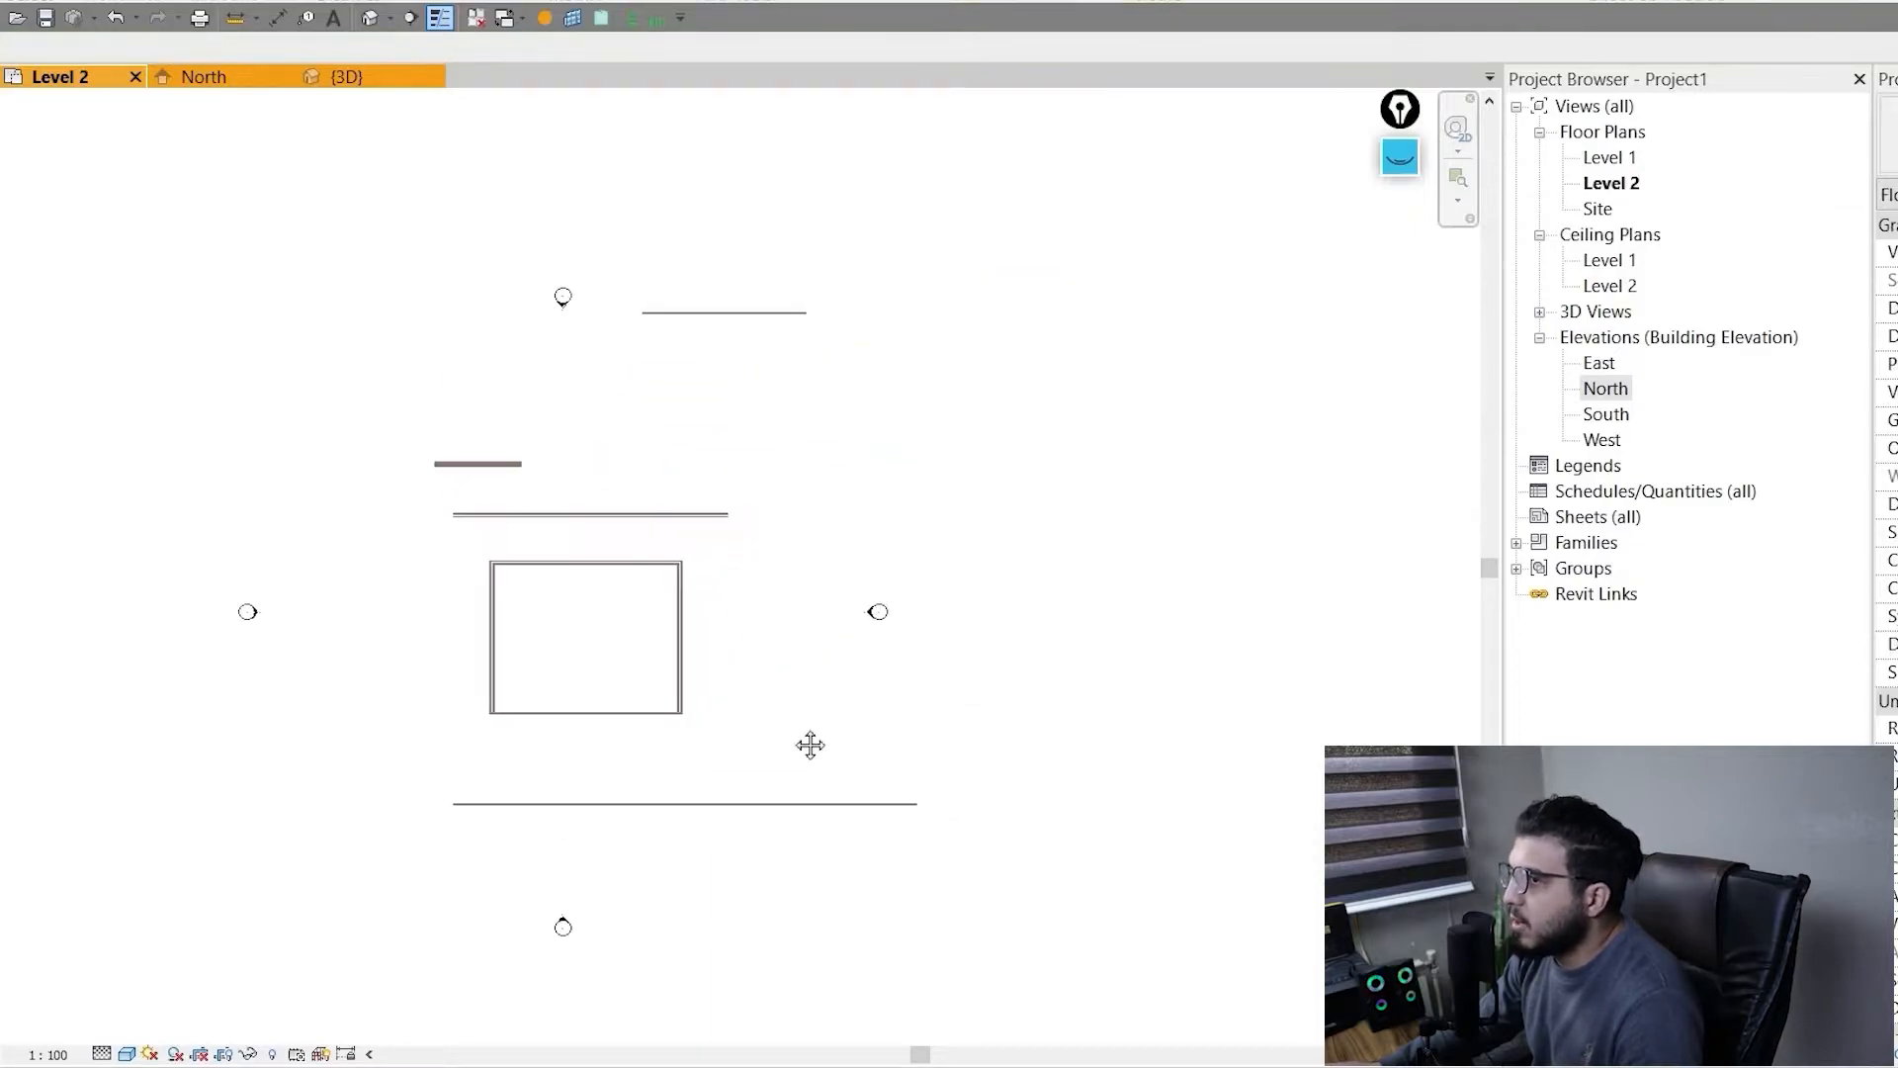
- Open the default 3D view and examine the room and freestanding walls at different zoom levels and positions
left_click(367, 22)
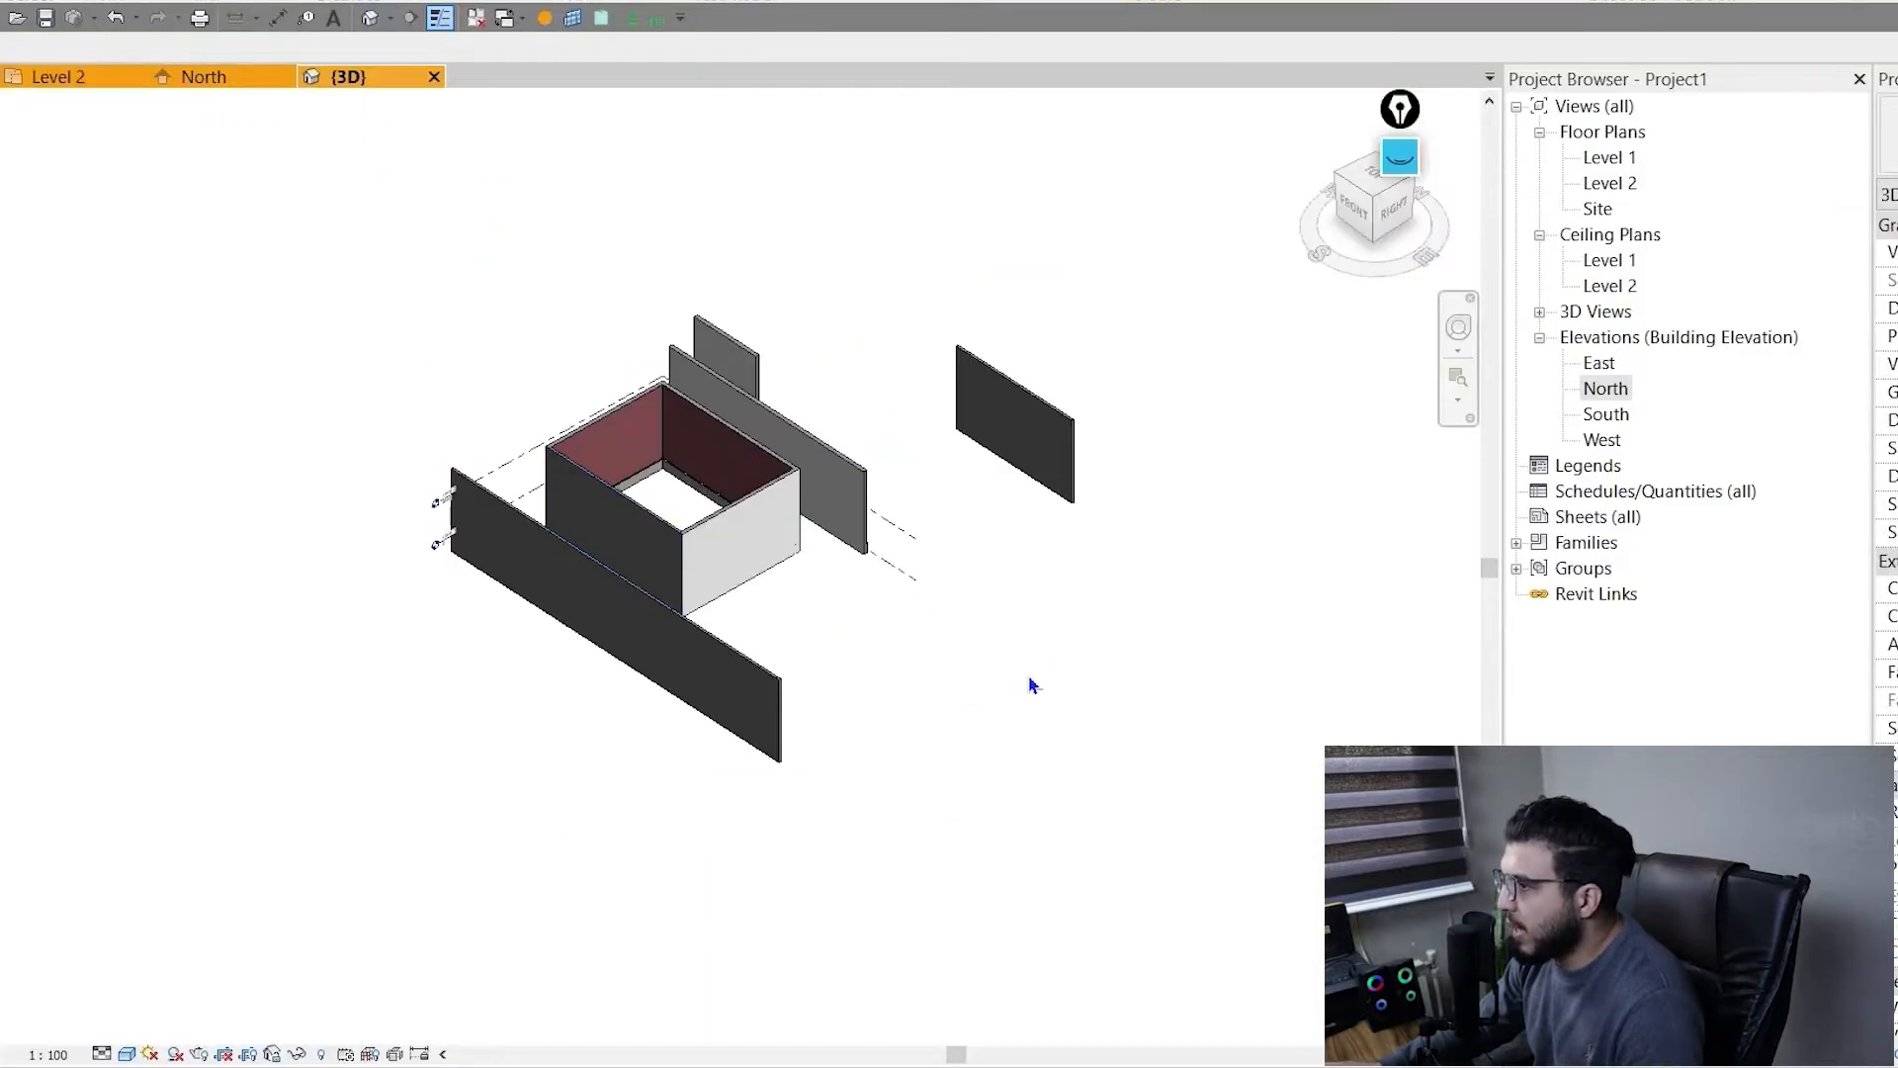
middle_click_drag(1026, 678, 1354, 775)
middle_click_drag(754, 712, 694, 680)
middle_click_drag(593, 681, 860, 712)
middle_click_drag(1222, 793, 855, 658)
middle_click_drag(1238, 664, 1083, 880)
scroll(818, 785, "up", 2)
scroll(1047, 733, "down", 2)
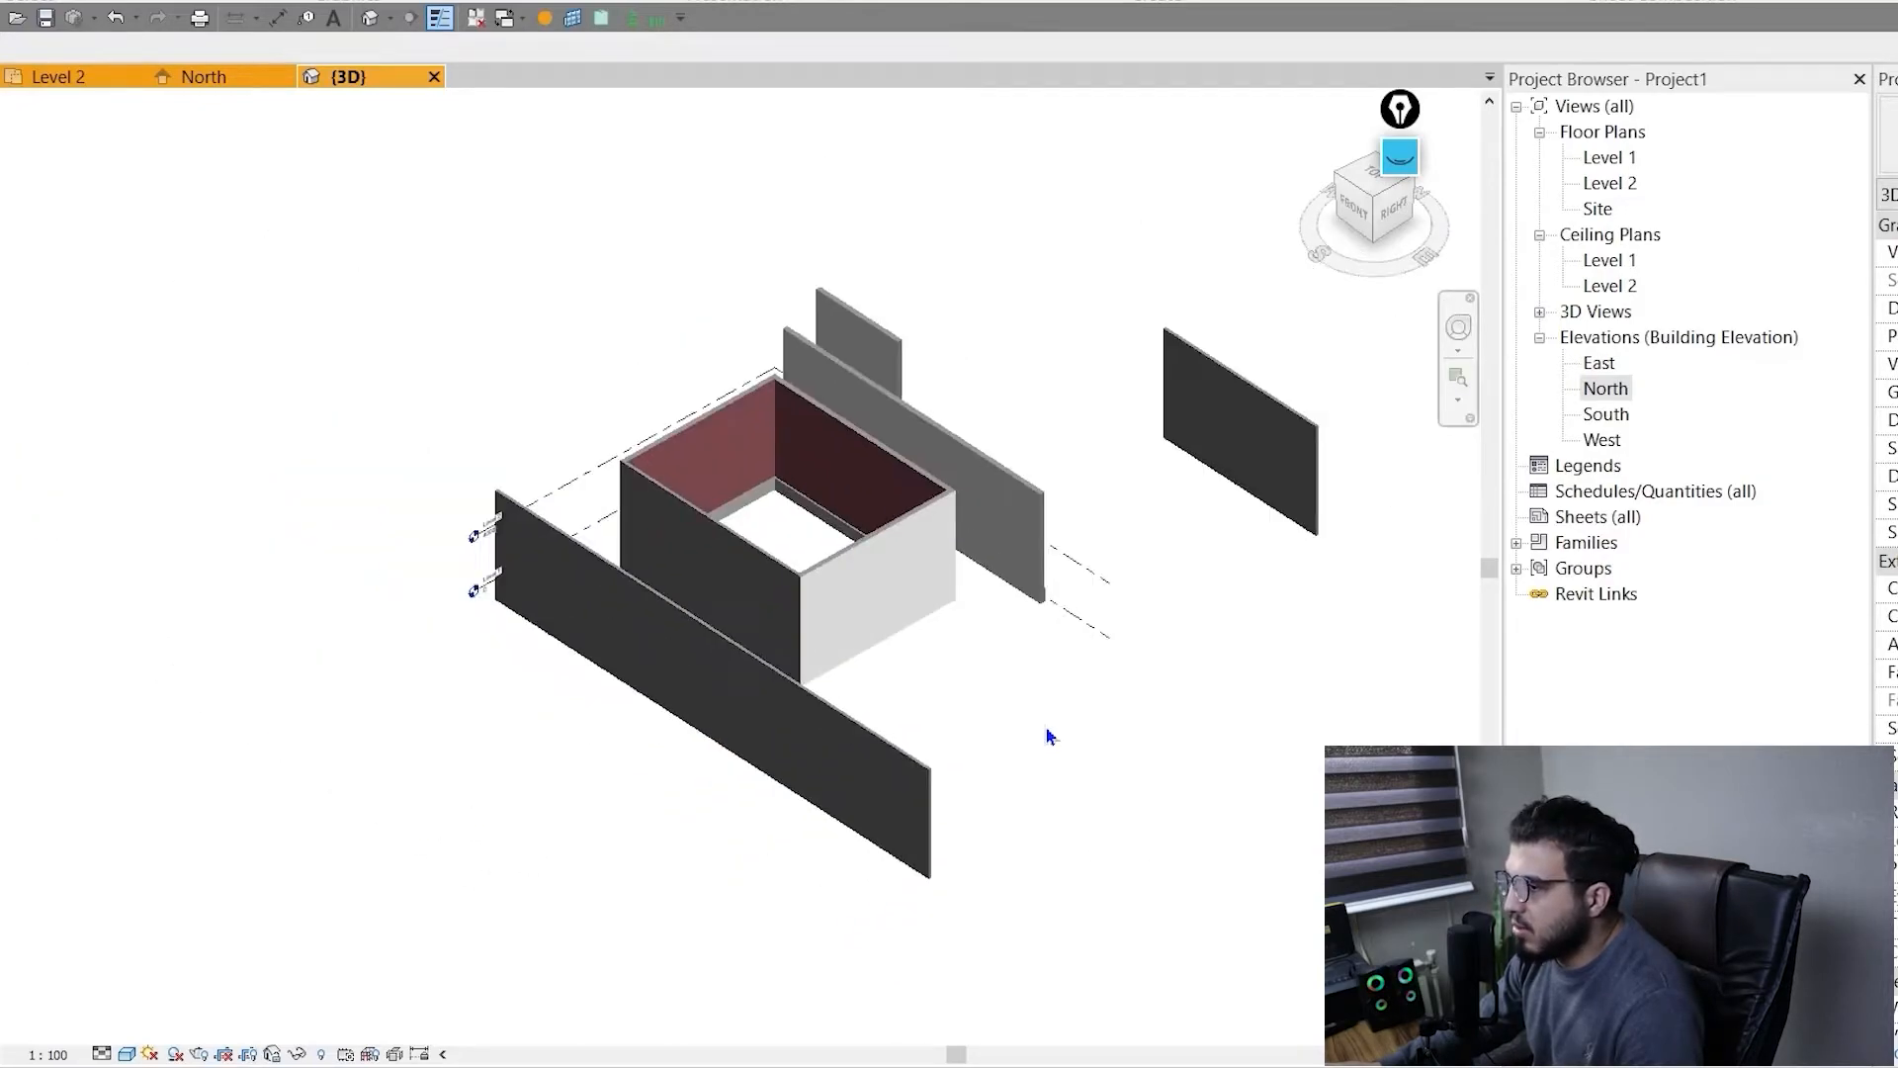
scroll(1047, 733, "up", 5)
scroll(1016, 756, "down", 6)
middle_click_drag(1132, 805, 988, 741)
scroll(737, 702, "up", 3)
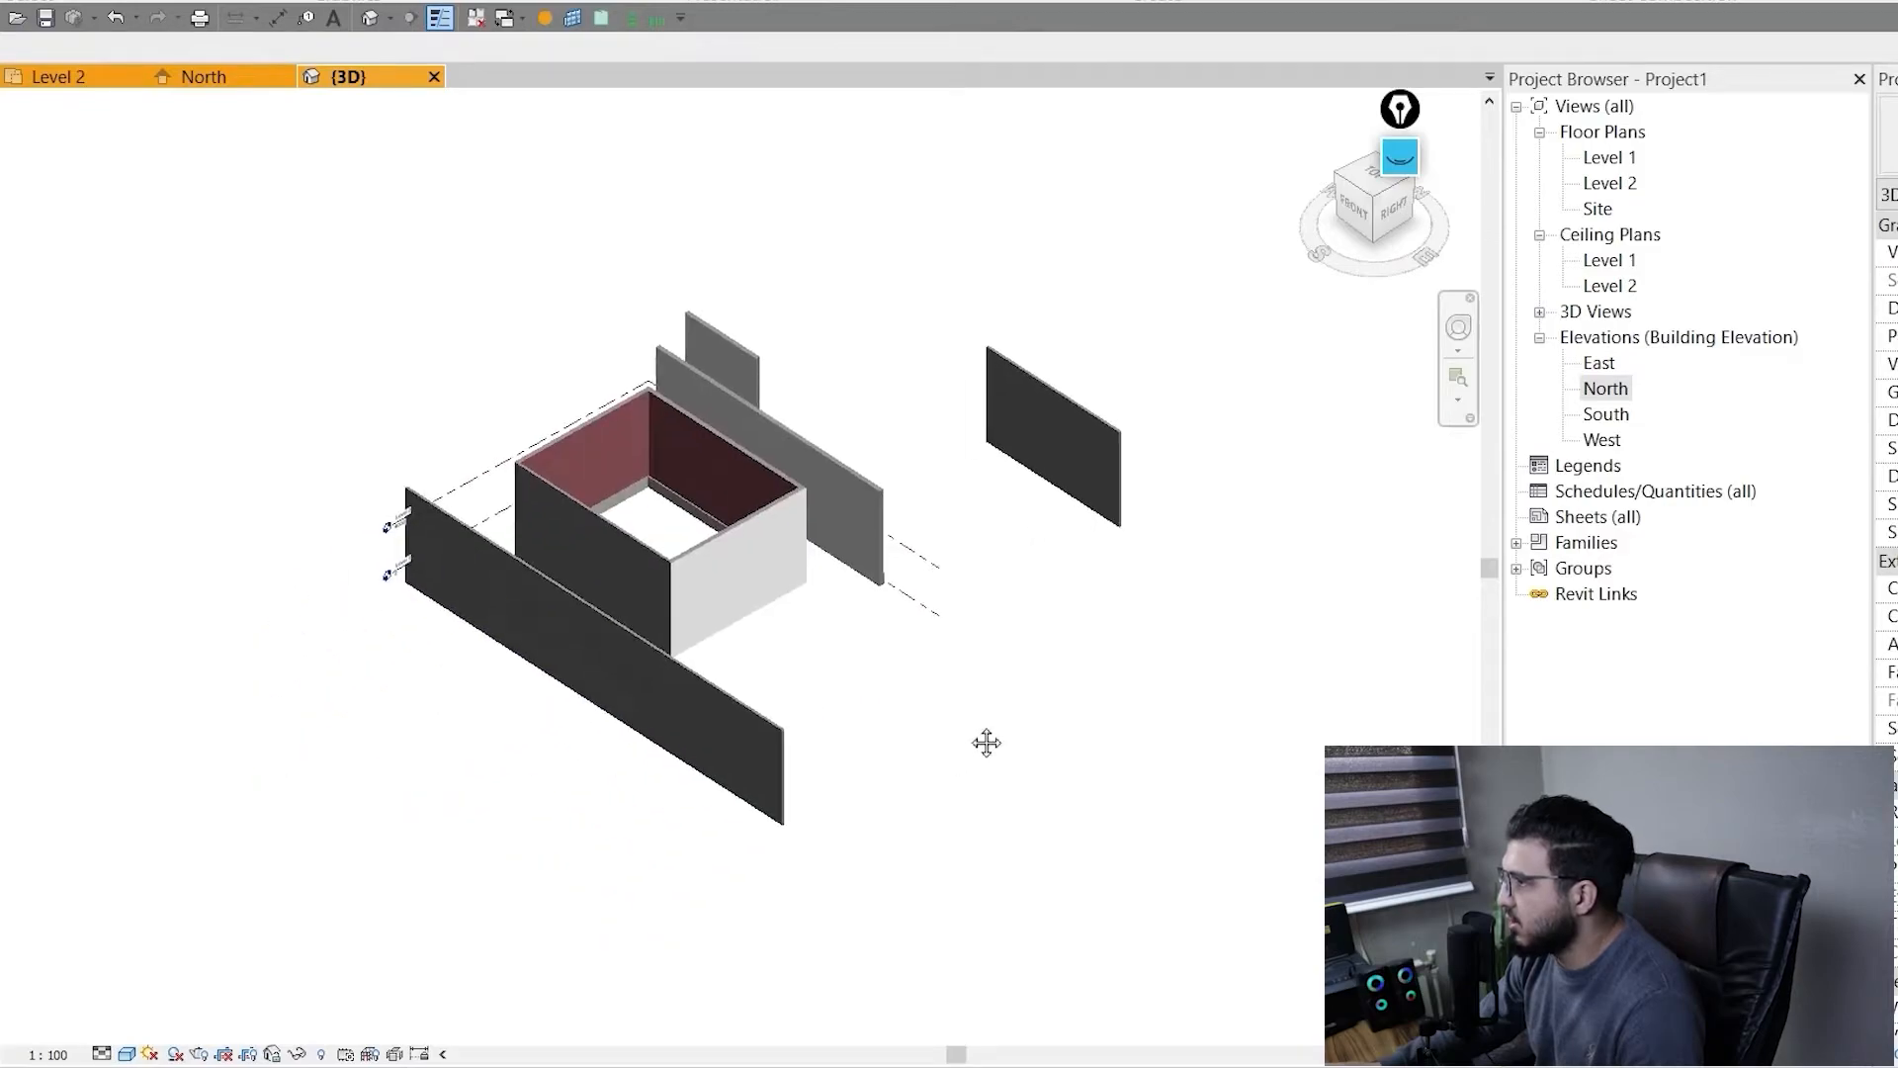
scroll(1072, 623, "down", 2)
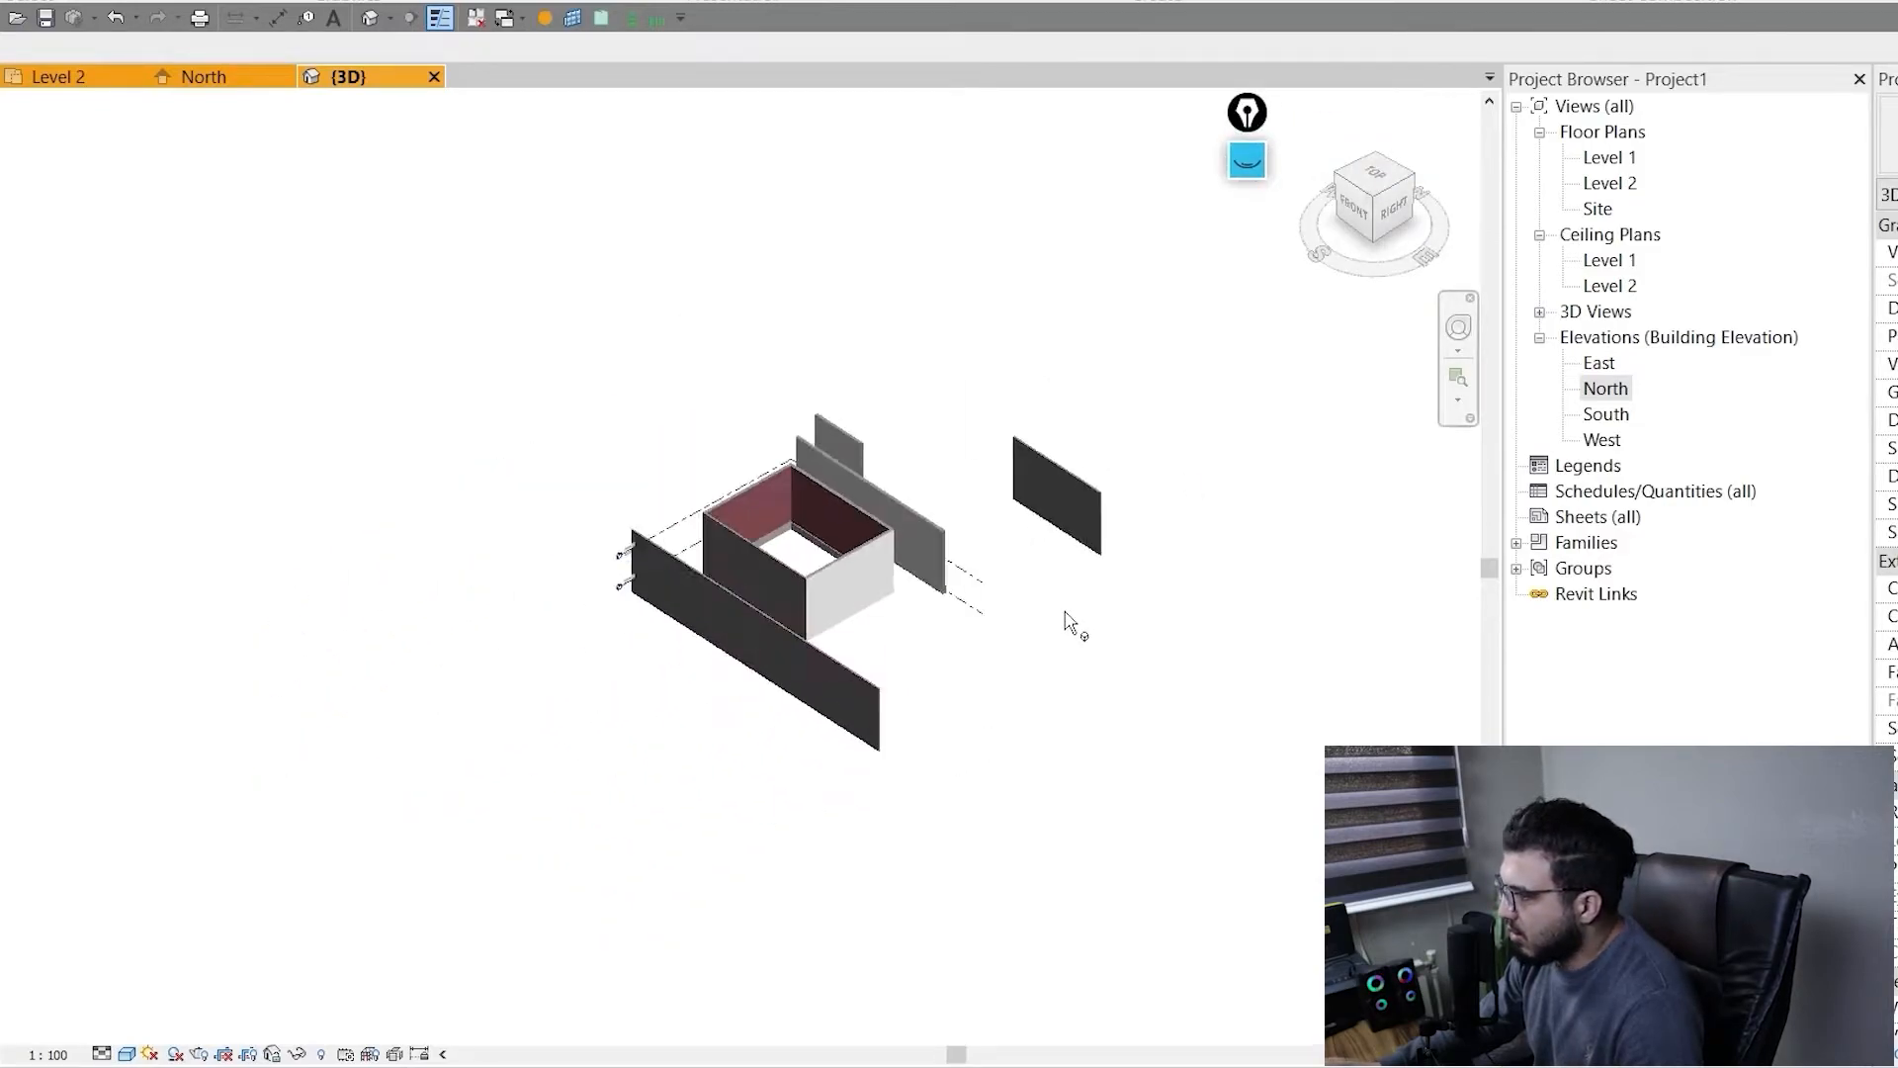
scroll(1065, 619, "up", 5)
scroll(1066, 623, "down", 4)
scroll(1048, 663, "up", 3)
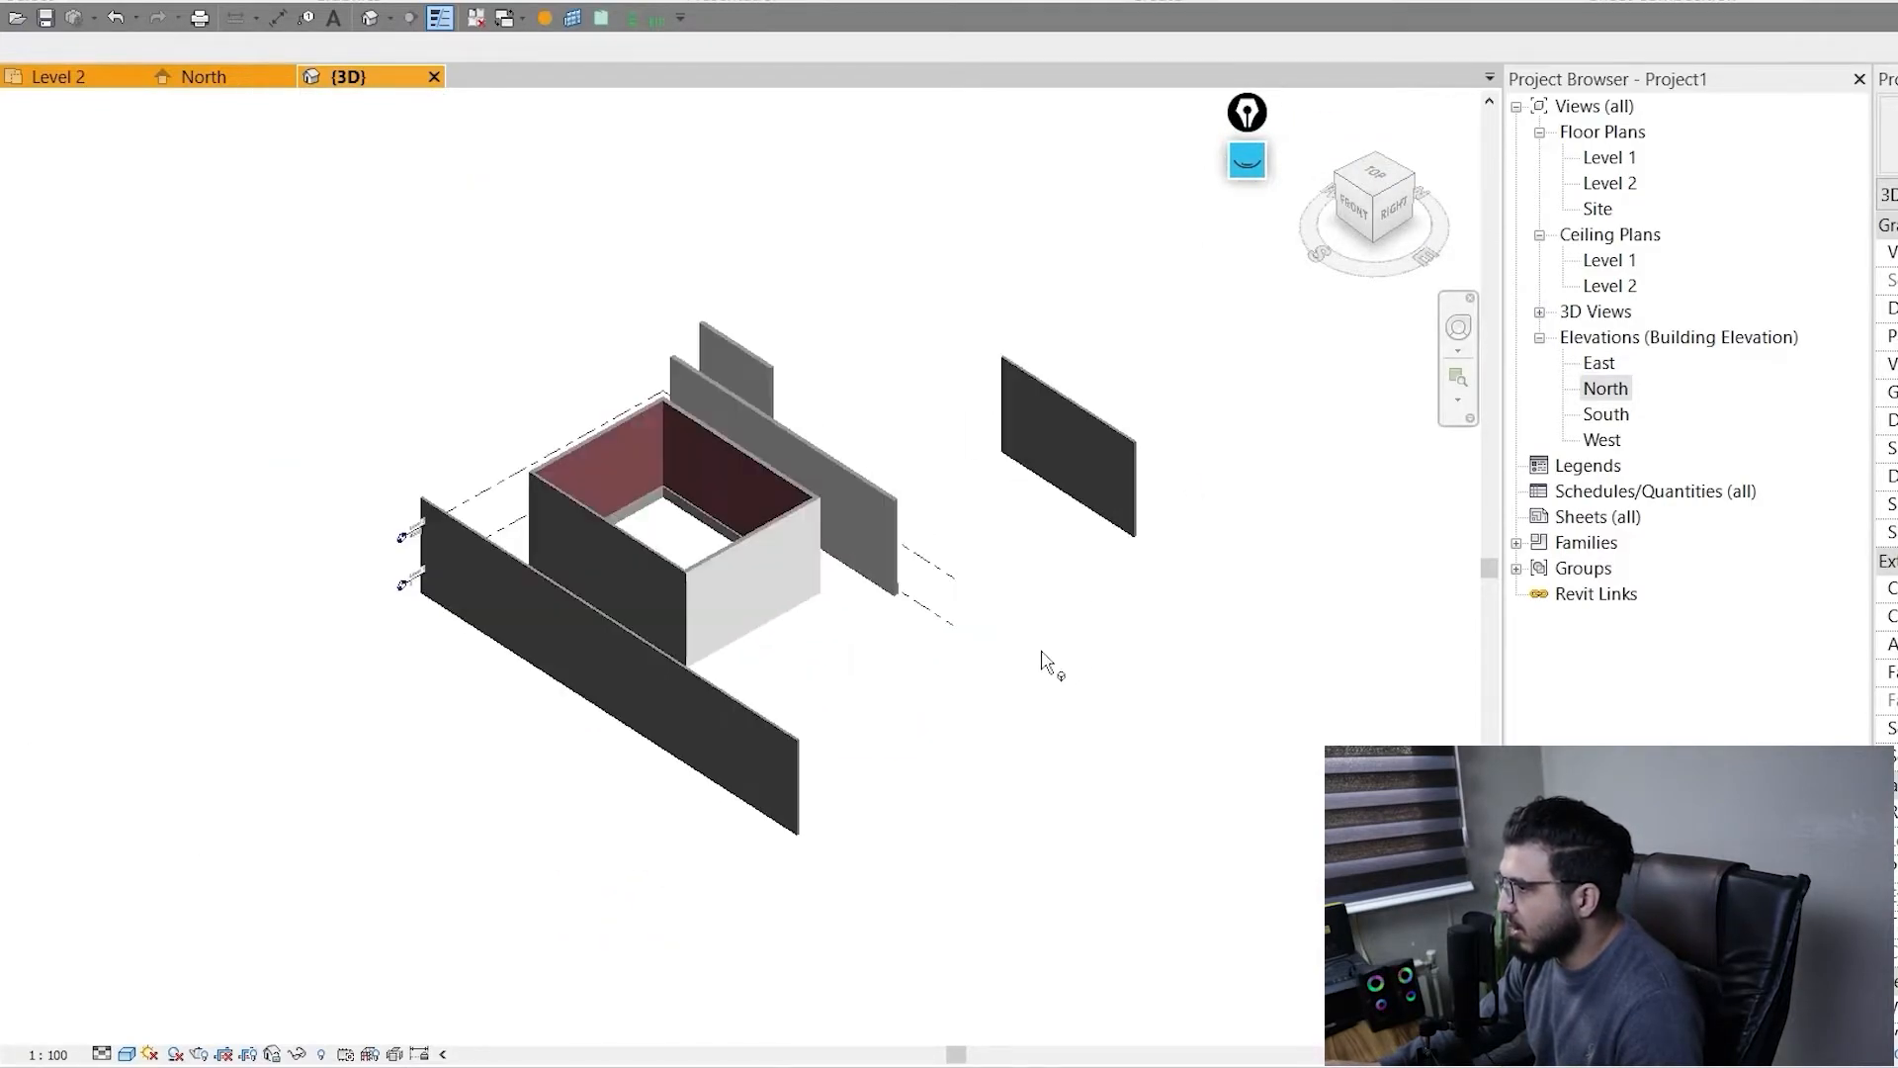
middle_click_drag(776, 698, 933, 758)
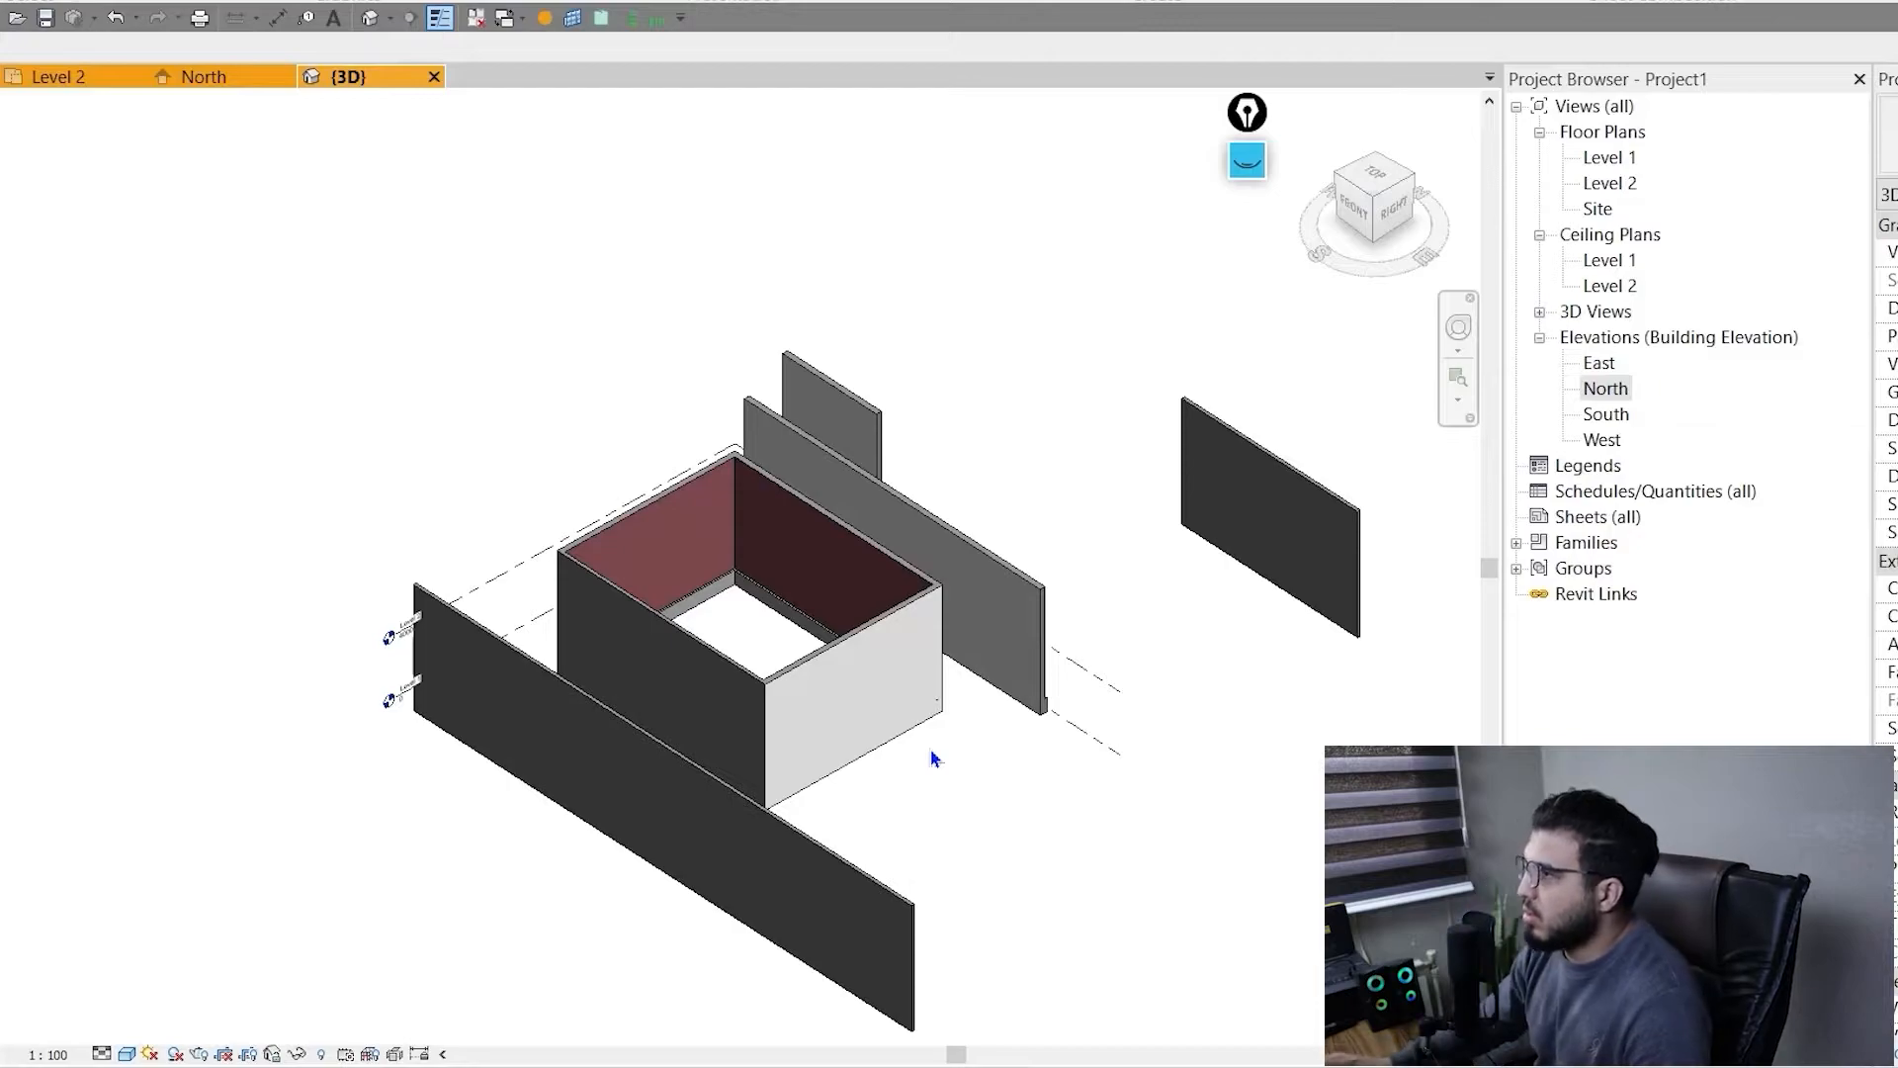
middle_click_drag(810, 788, 897, 744)
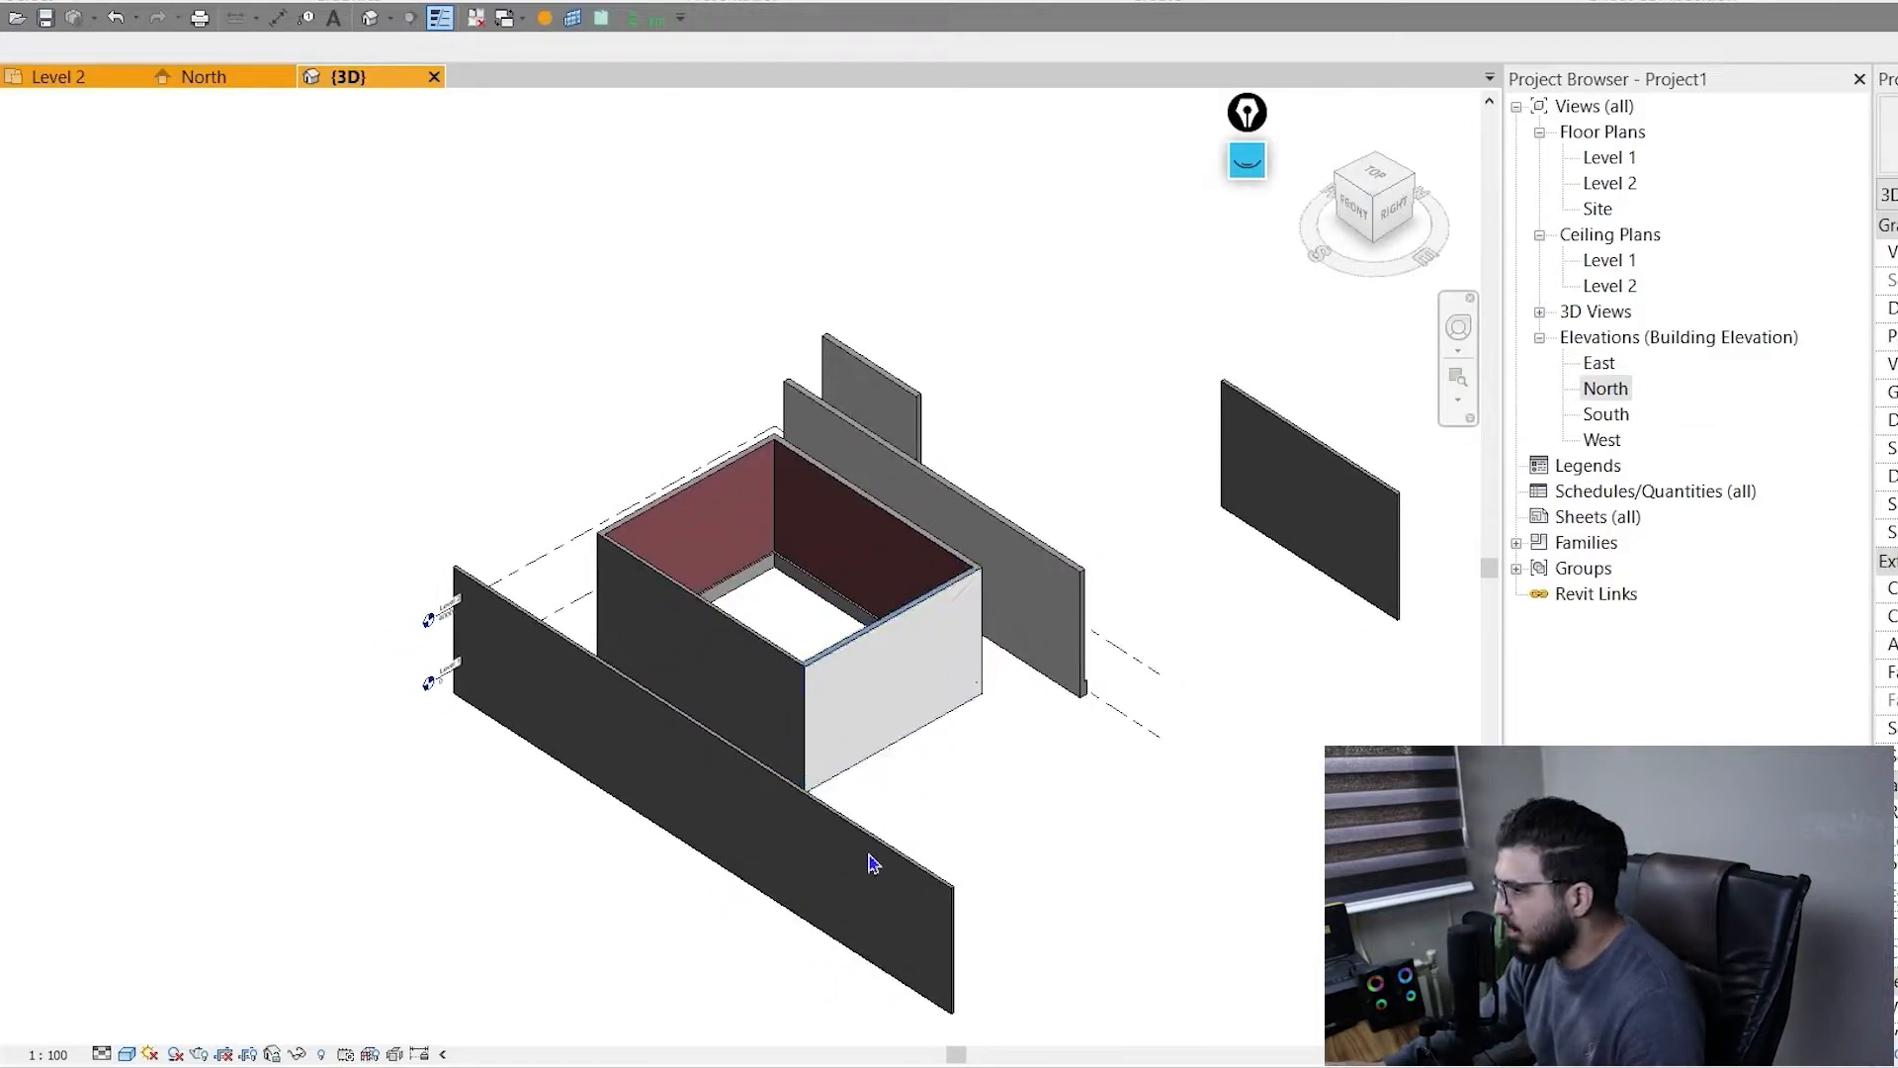
- Orbit the 3D model around to the walls' red faces and select the short stacked wall
middle_click_drag(928, 835, 674, 1050, "shift")
middle_click_drag(1222, 1015, 843, 780)
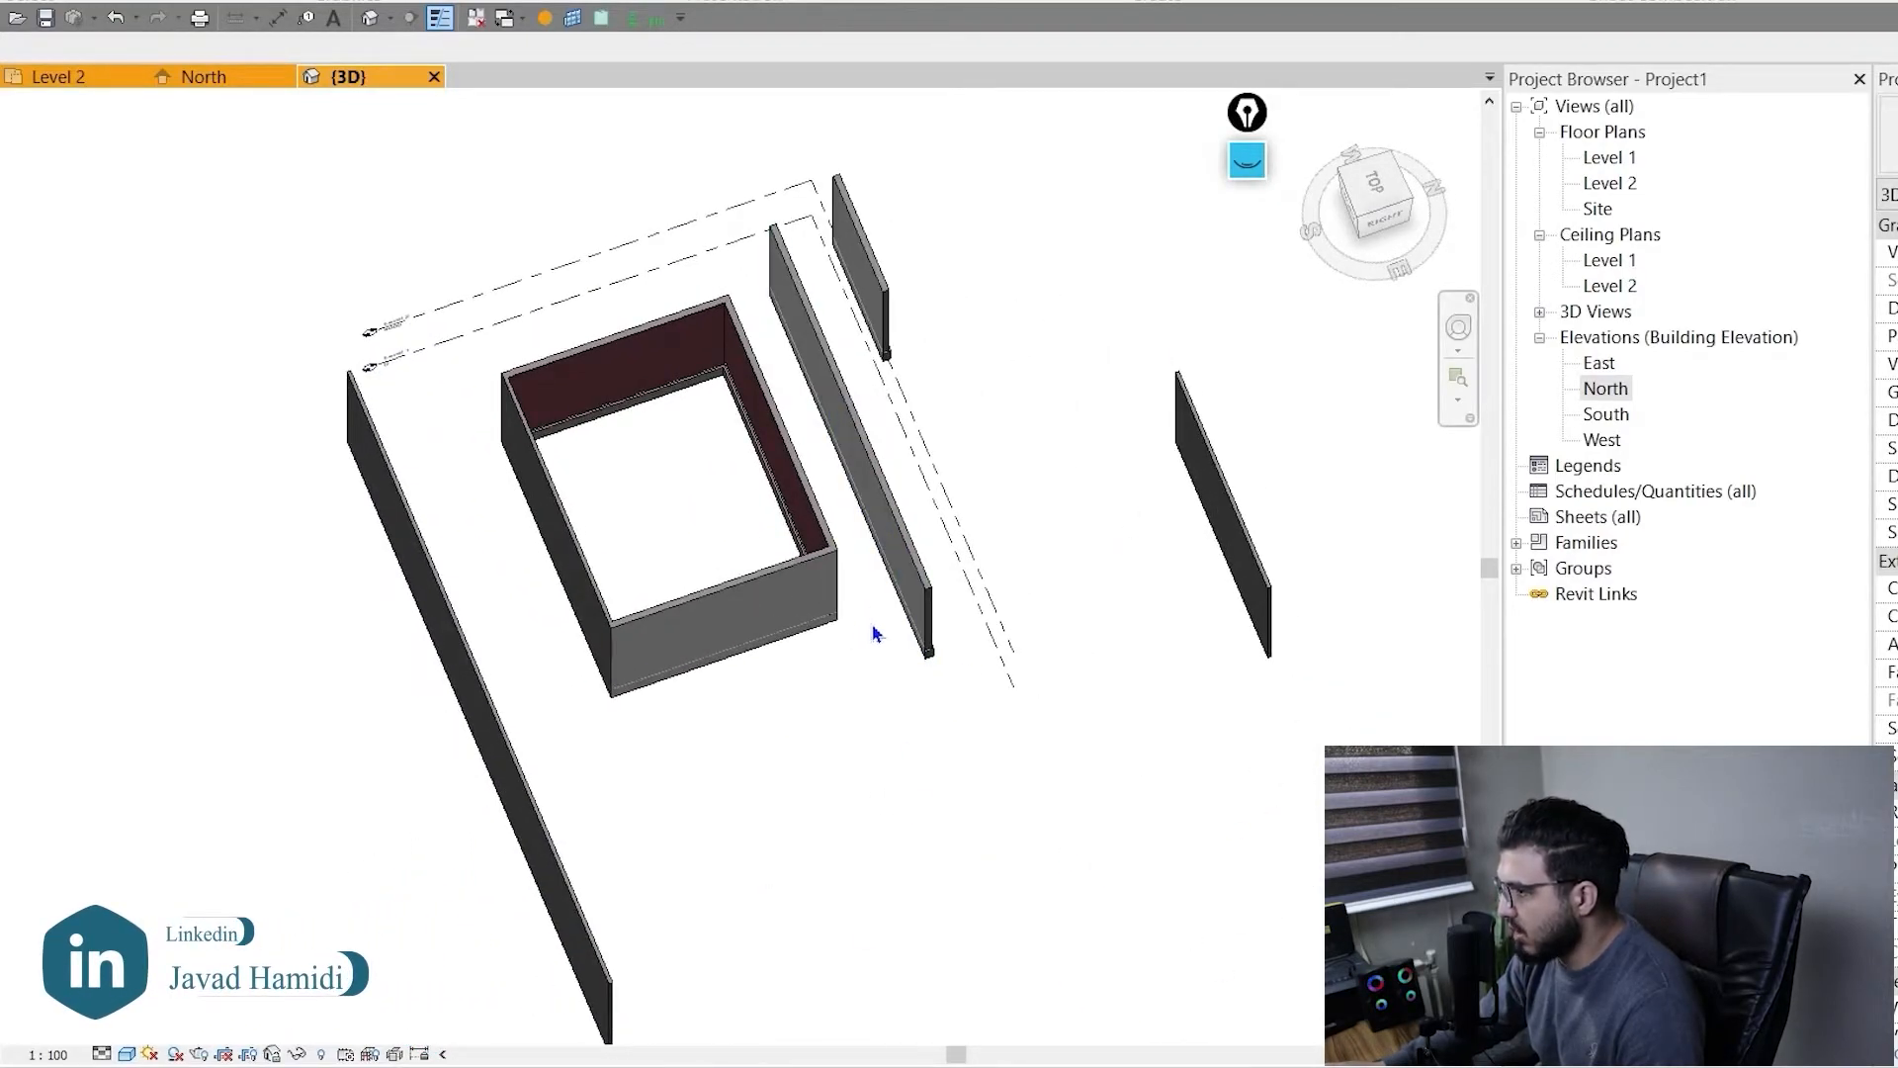
middle_click_drag(893, 650, 665, 573, "shift")
scroll(1048, 491, "up", 8)
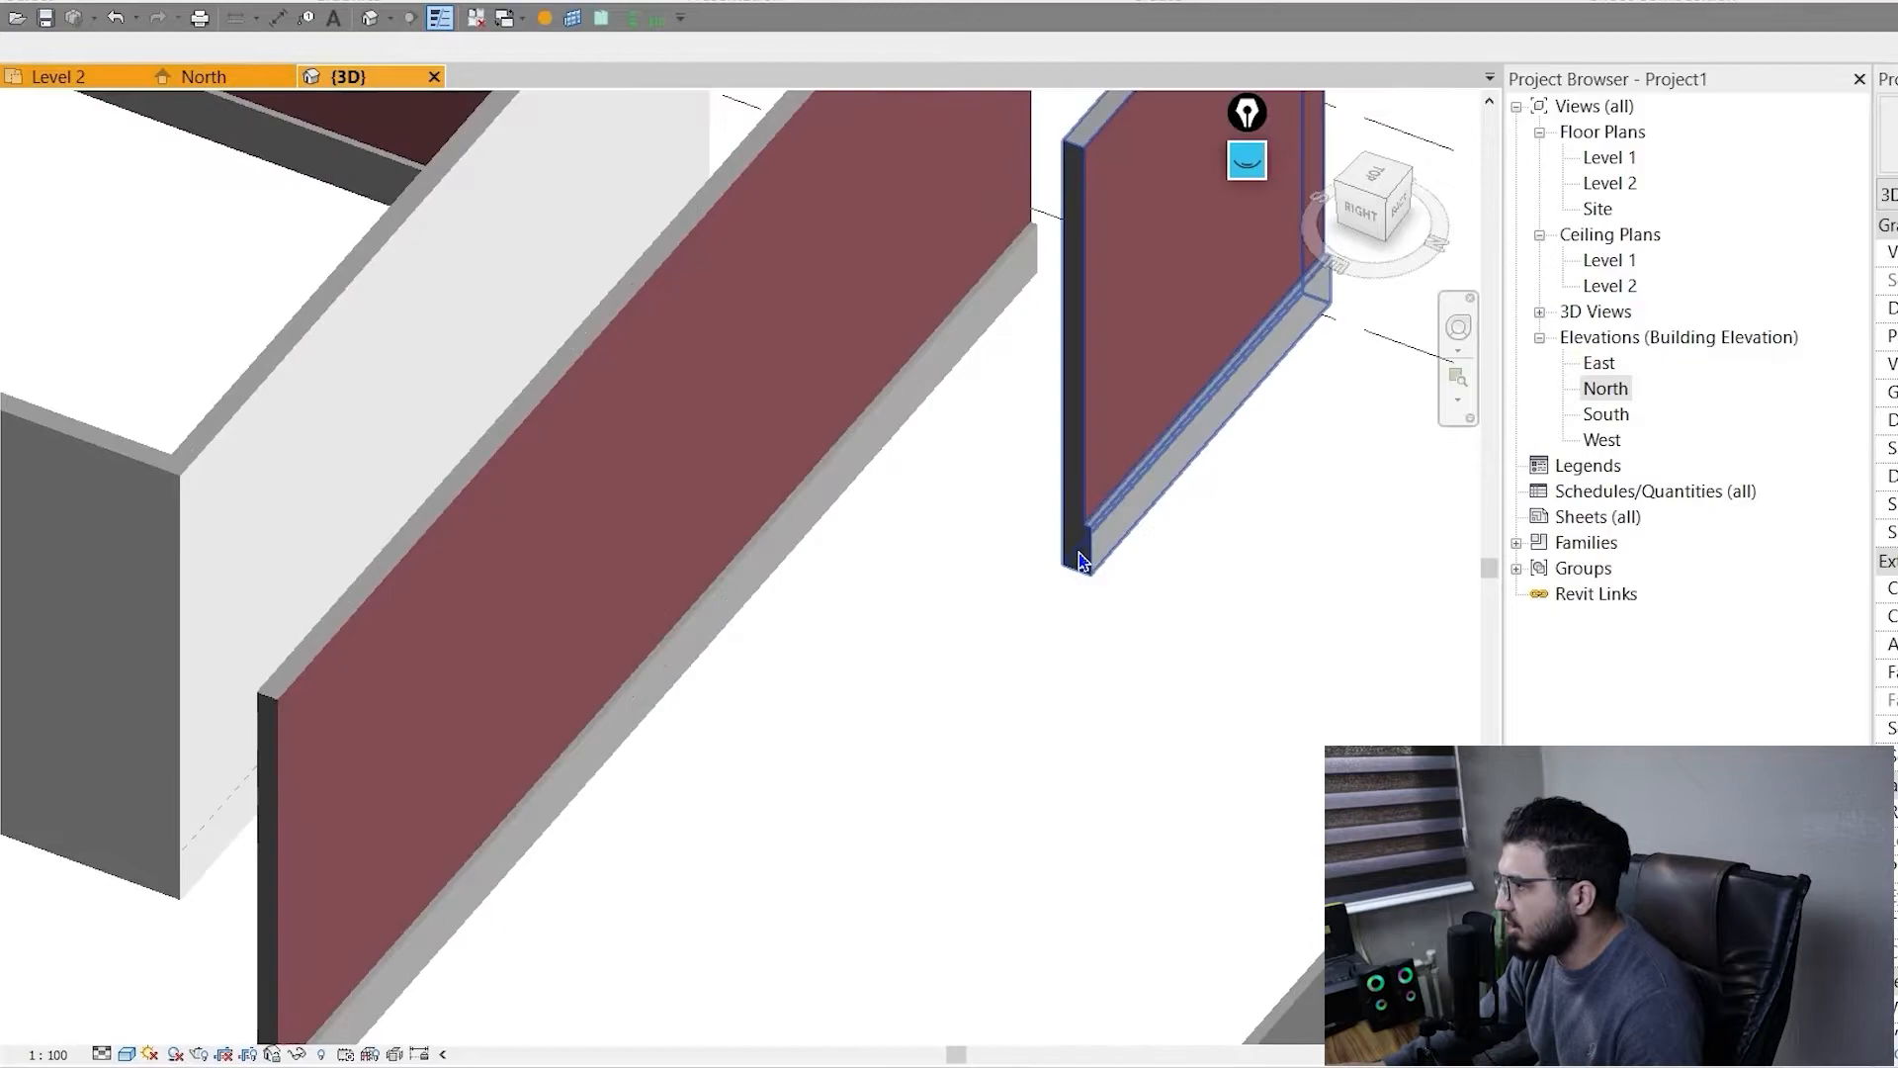
scroll(1076, 558, "down", 5)
scroll(1075, 554, "down", 3)
left_click(1073, 538)
scroll(1055, 573, "up", 6)
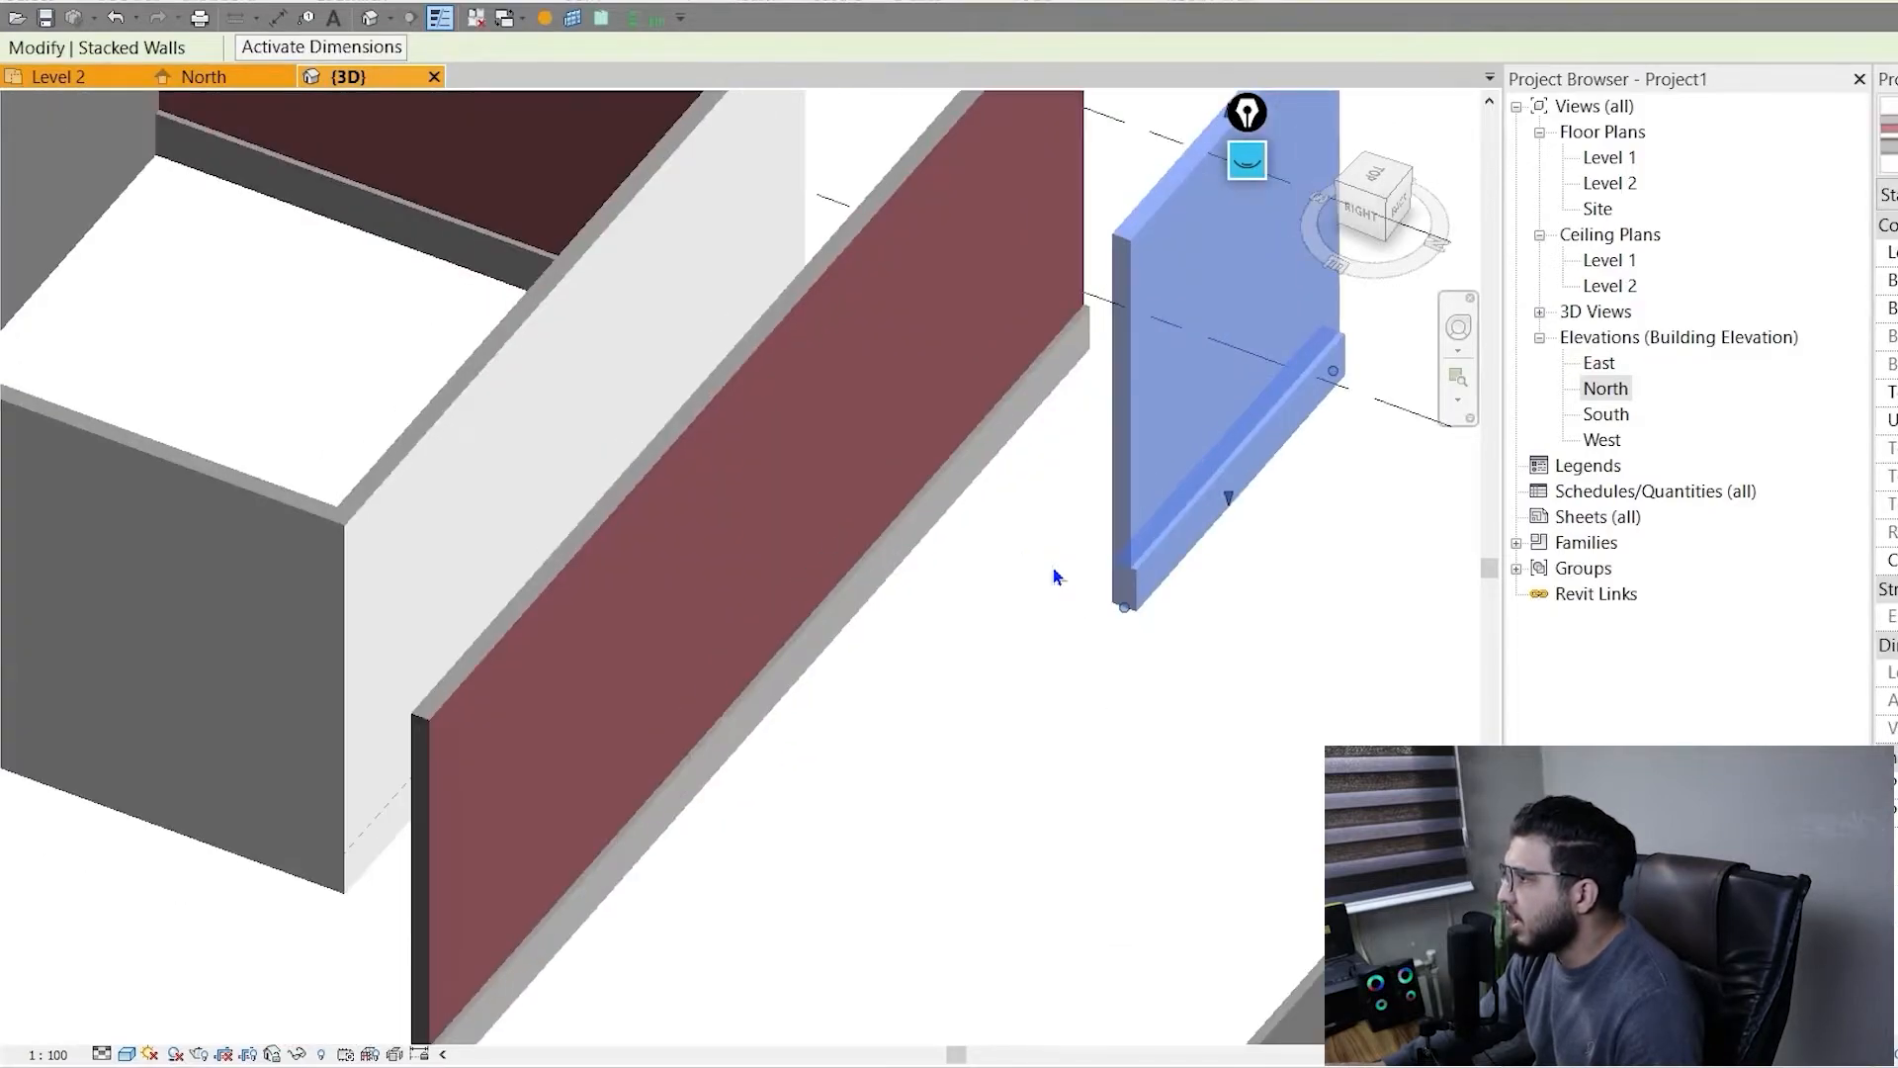
- Orbit the 3D model around the selected short stacked wall, deselect it, and examine the room and freestanding walls from different distances
scroll(937, 860, "down", 3)
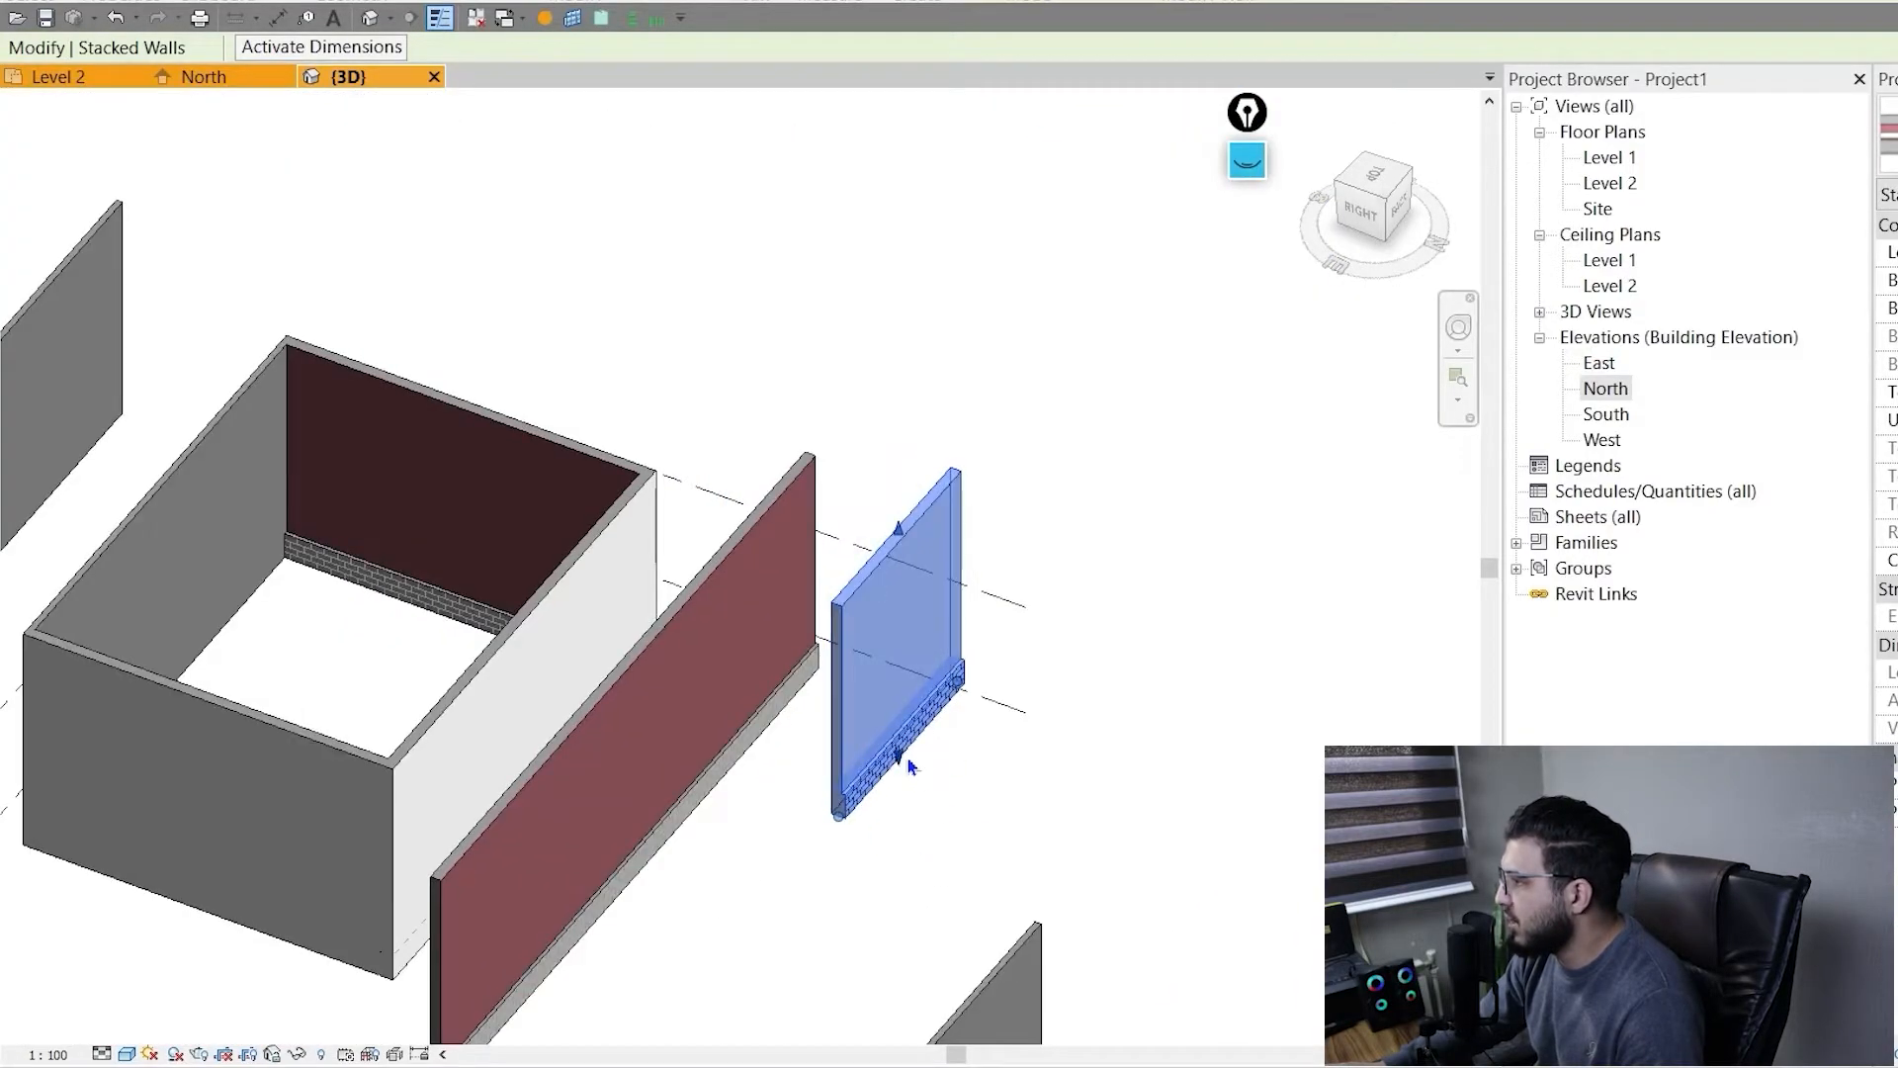
middle_click_drag(909, 767, 1083, 762, "shift")
left_click(1246, 691)
scroll(1246, 691, "down", 3)
middle_click_drag(936, 810, 1064, 755)
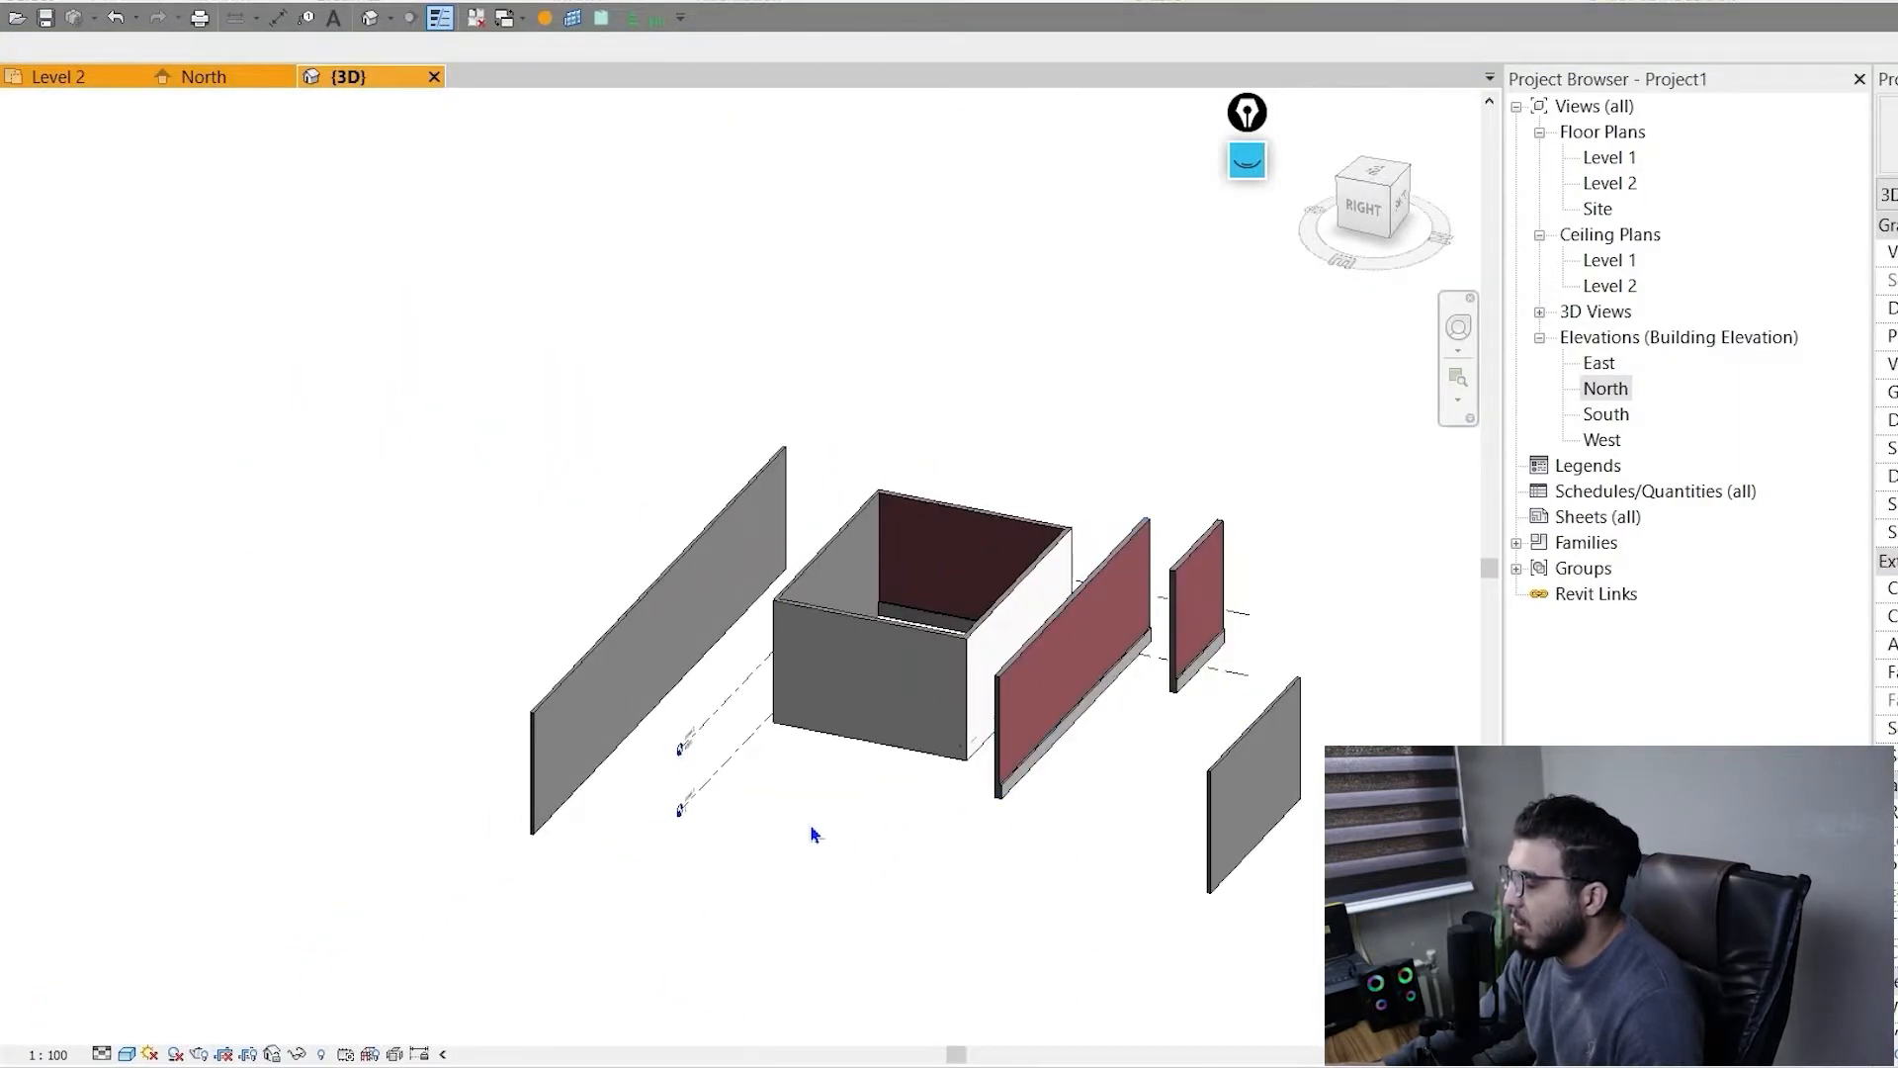
middle_click_drag(814, 836, 778, 808)
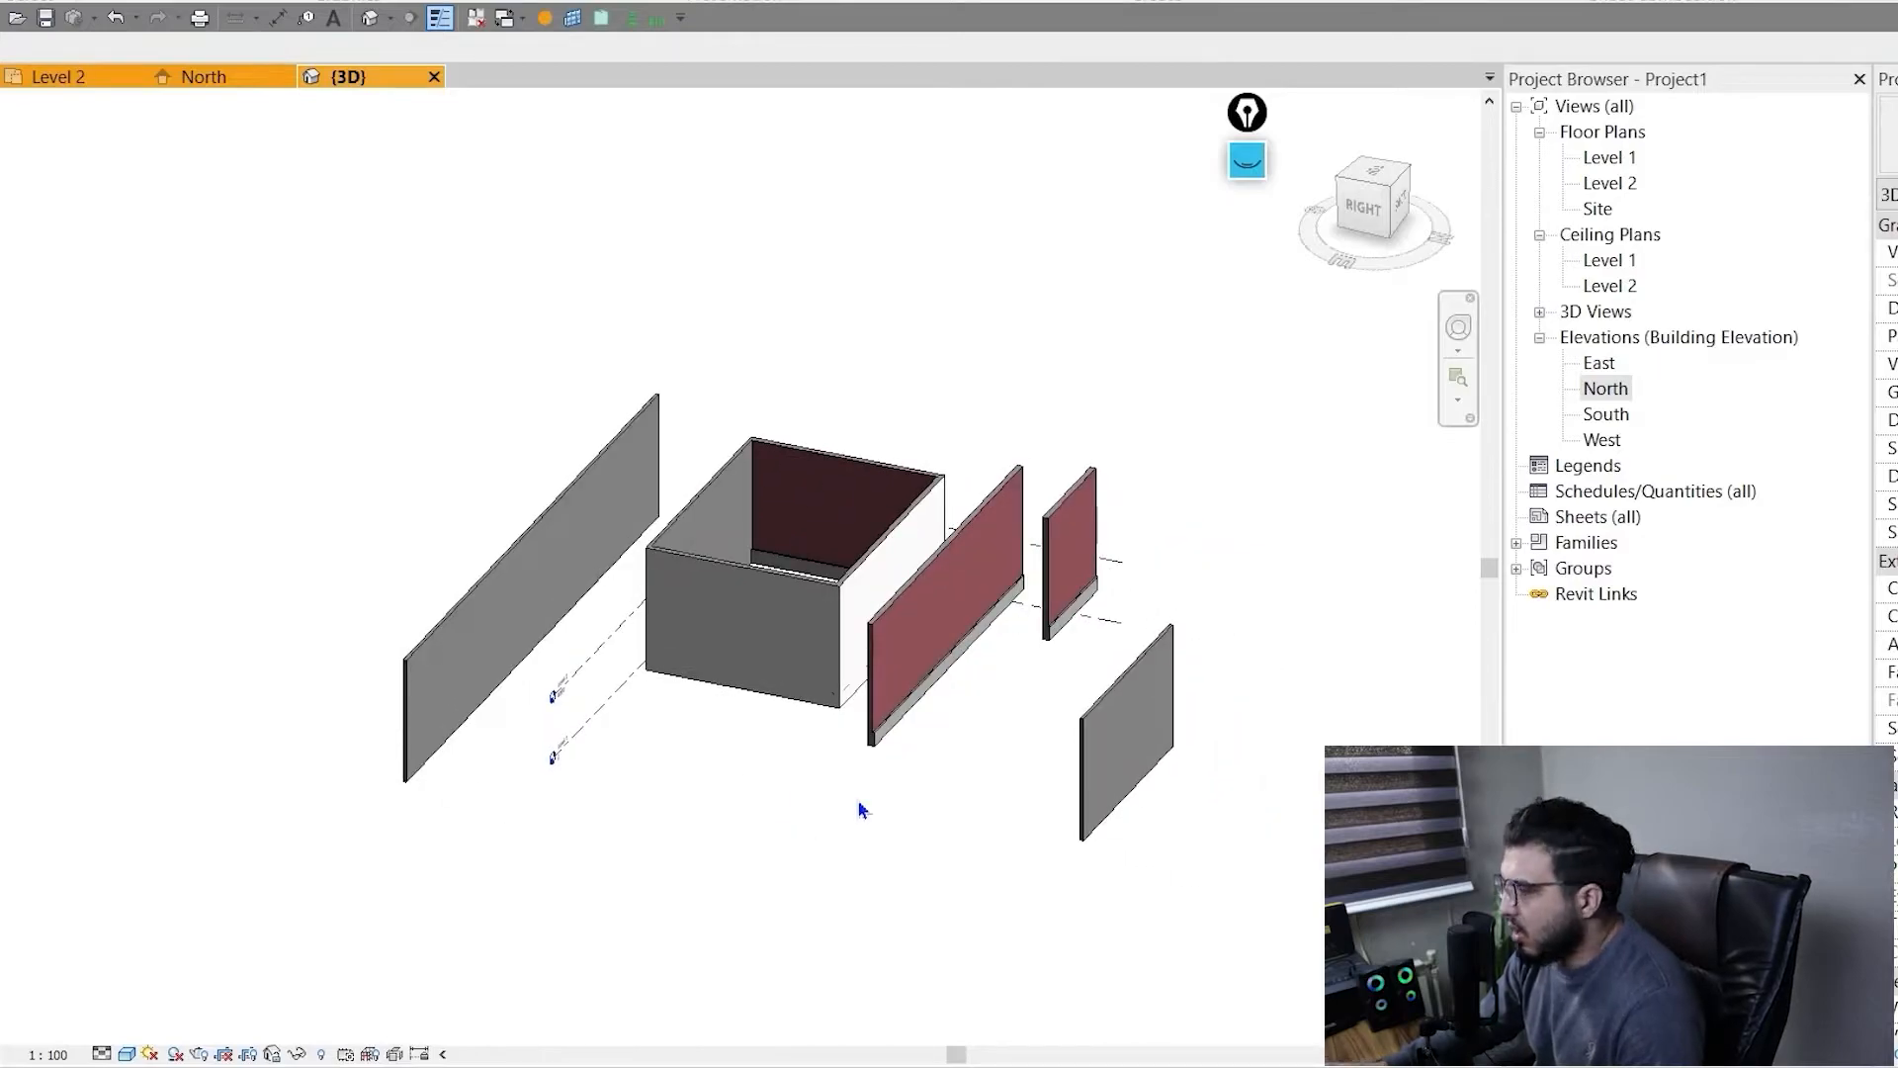
scroll(1099, 692, "up", 2)
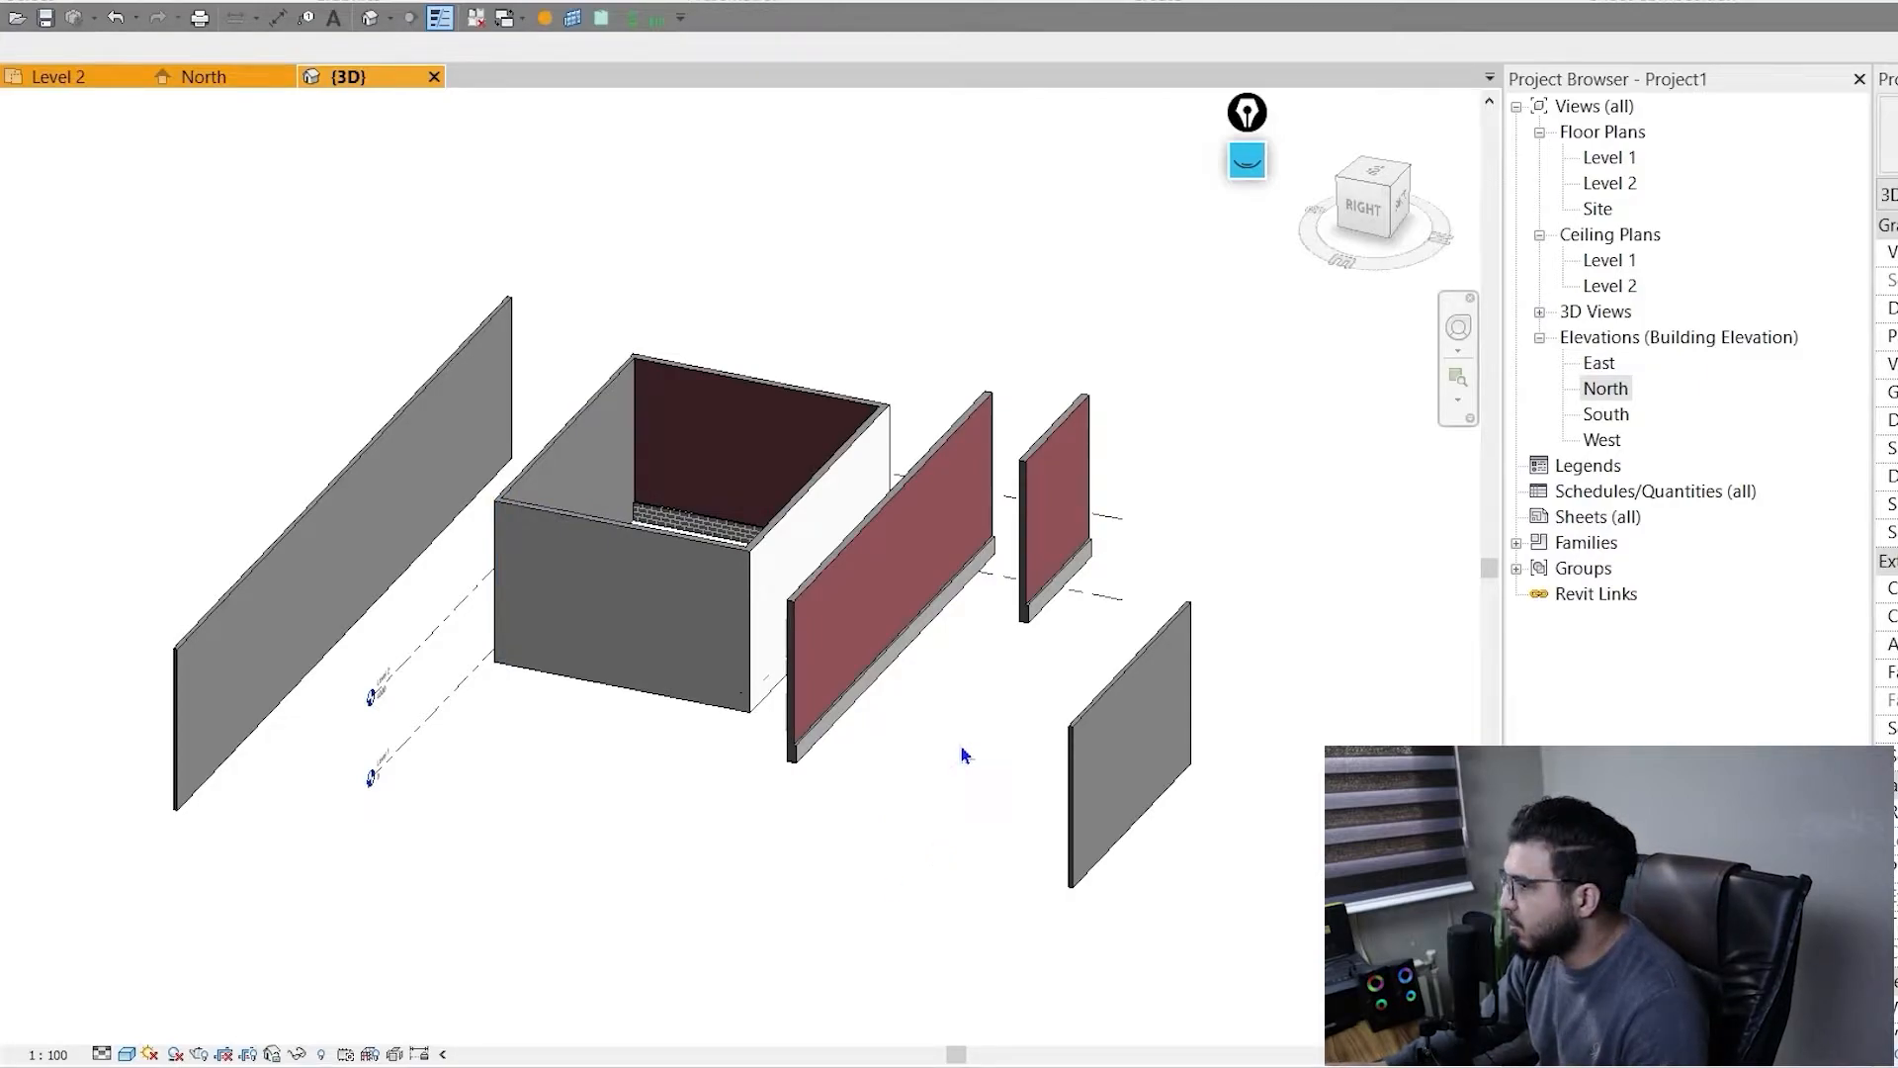
middle_click_drag(833, 749, 1011, 837)
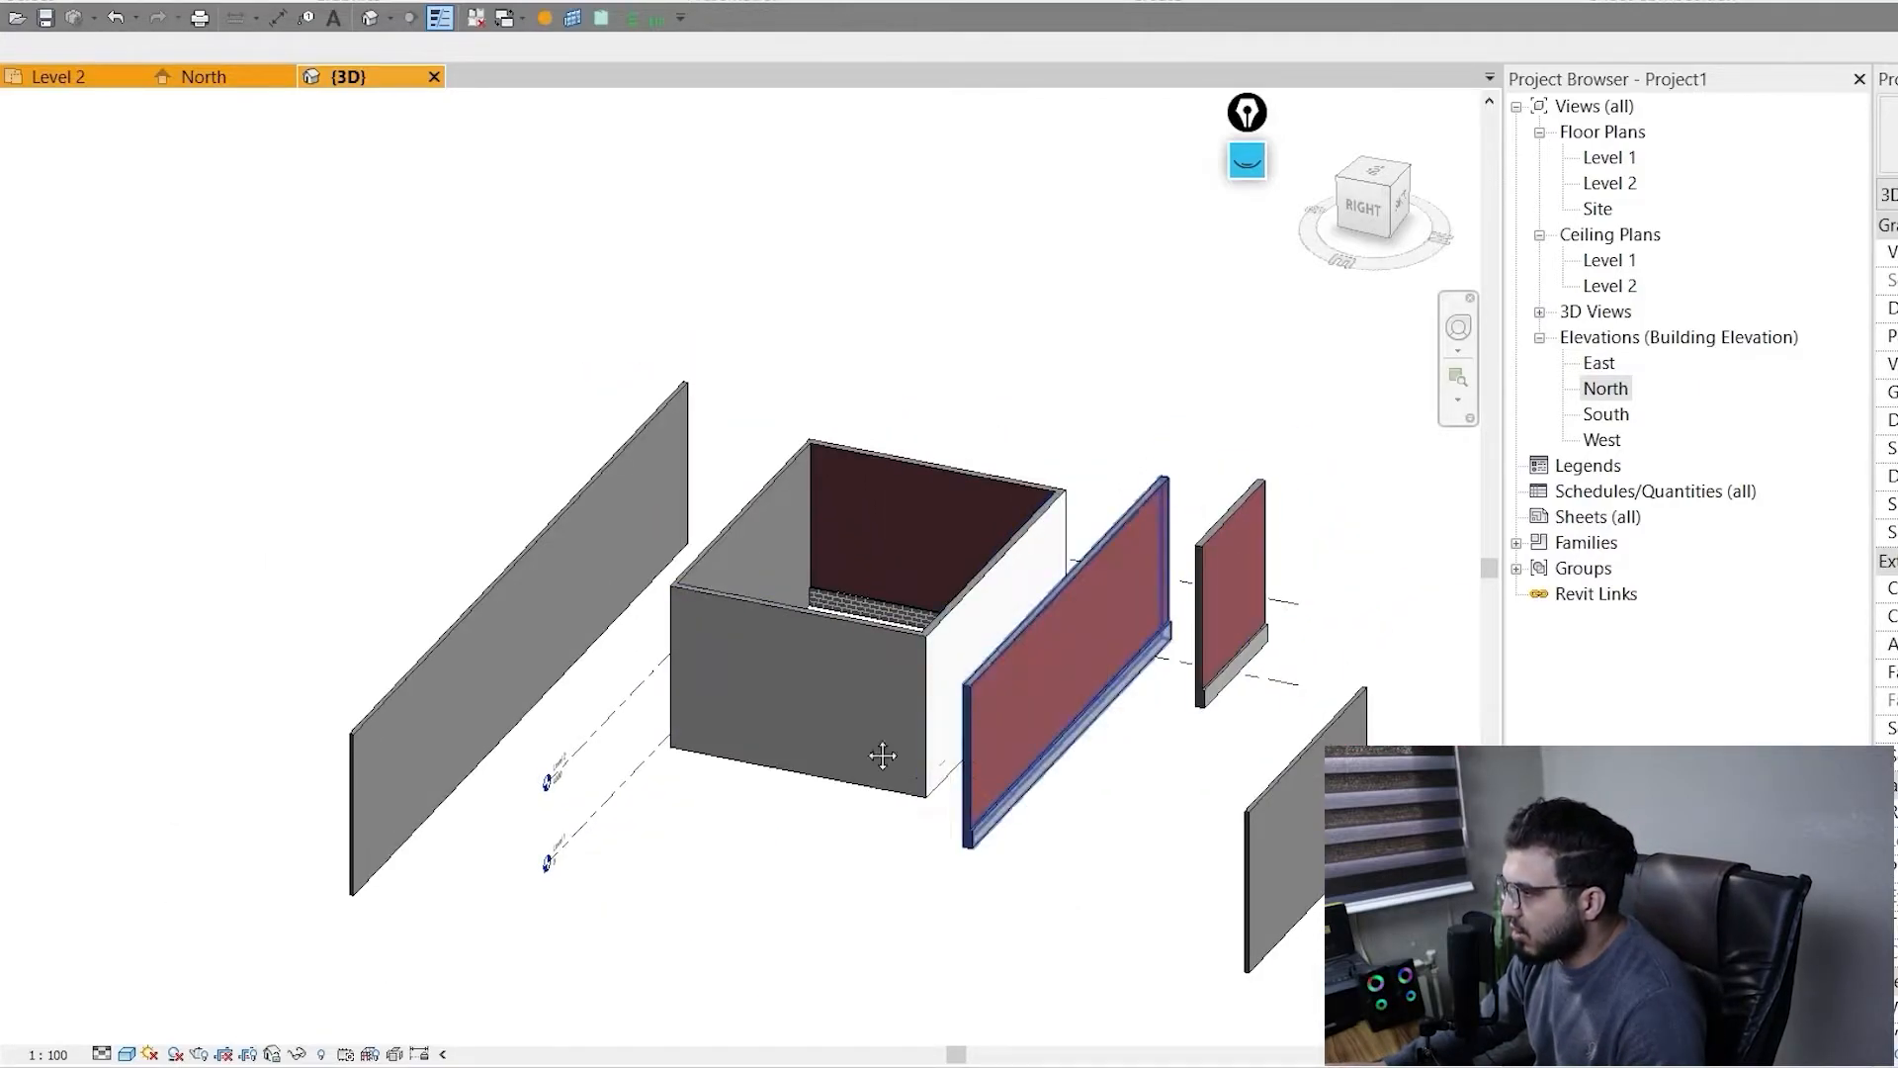
middle_click_drag(883, 756, 705, 657)
scroll(869, 726, "up", 3)
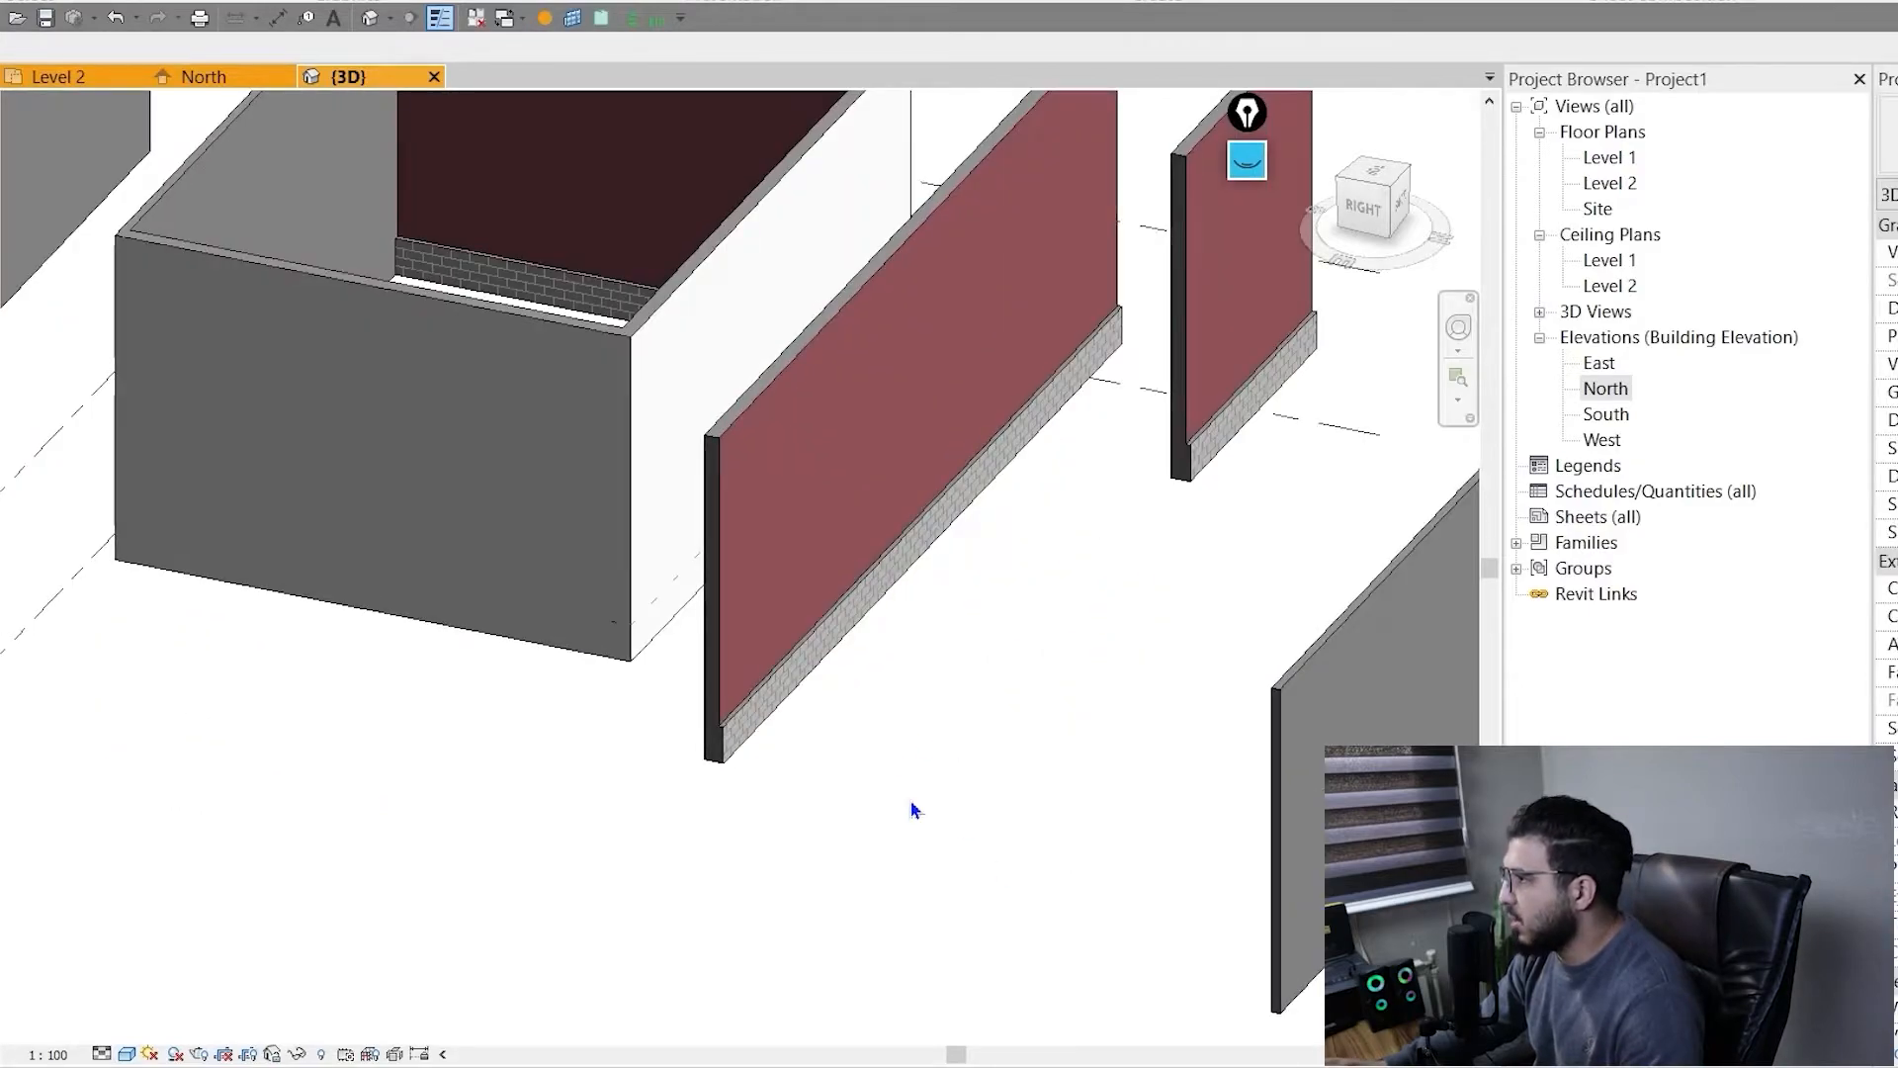
scroll(1065, 645, "down", 6)
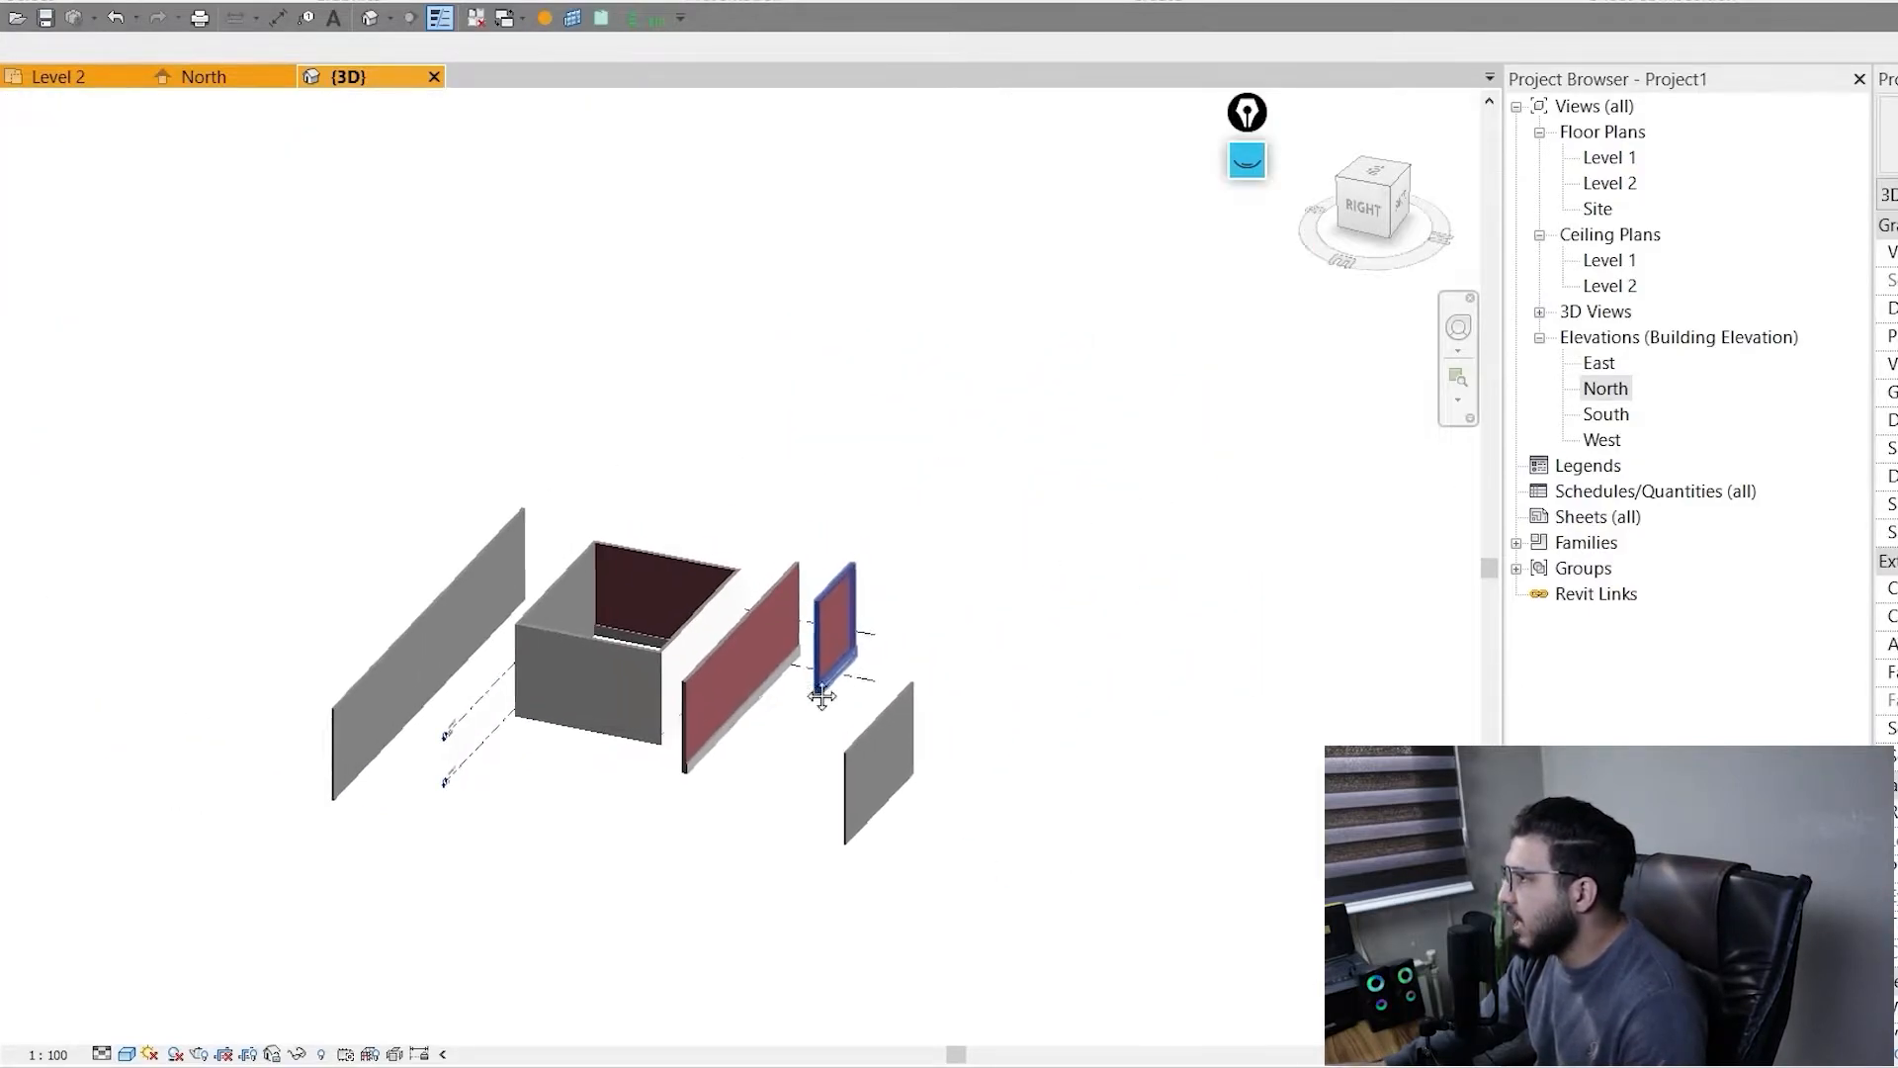
- Turn the 3D view to face the right side, orbit the model freely, and switch to the top-right-back corner view
left_click(1374, 222)
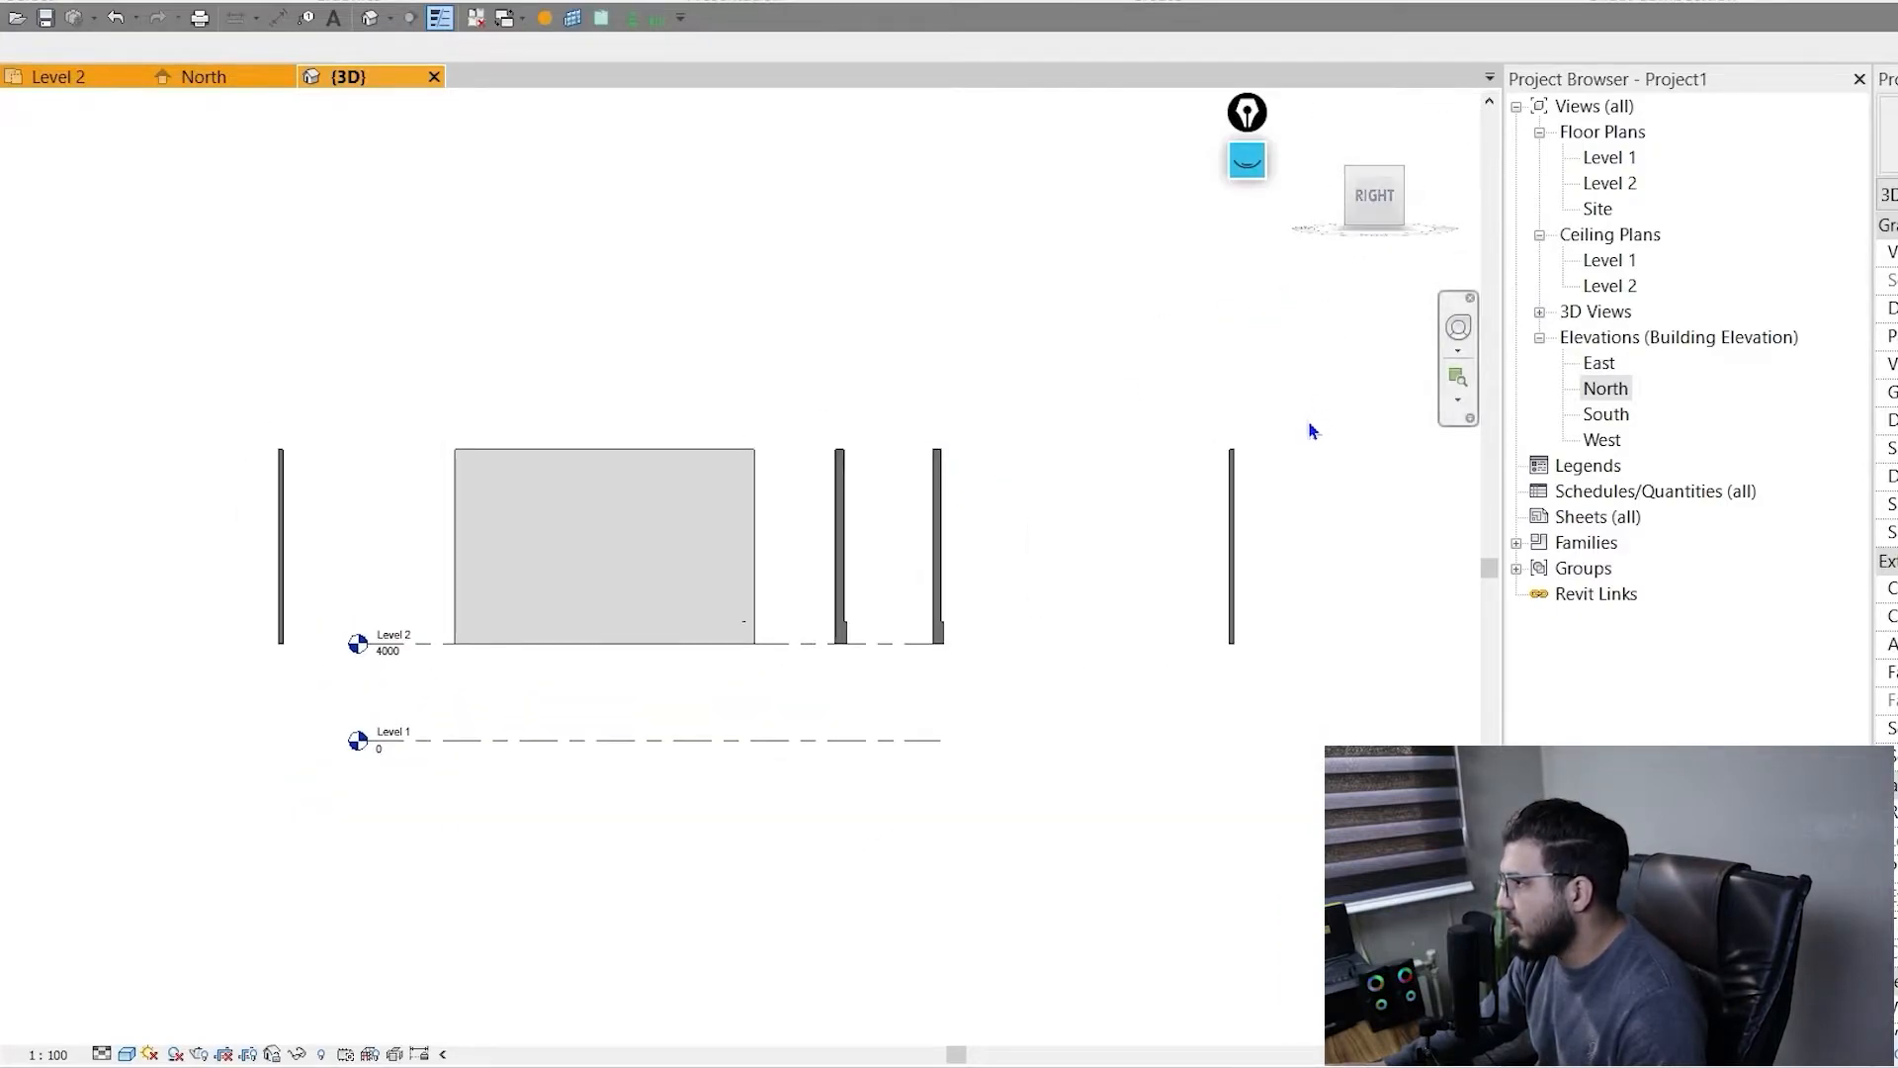
middle_click_drag(1309, 428, 908, 600, "shift")
left_click(1359, 185)
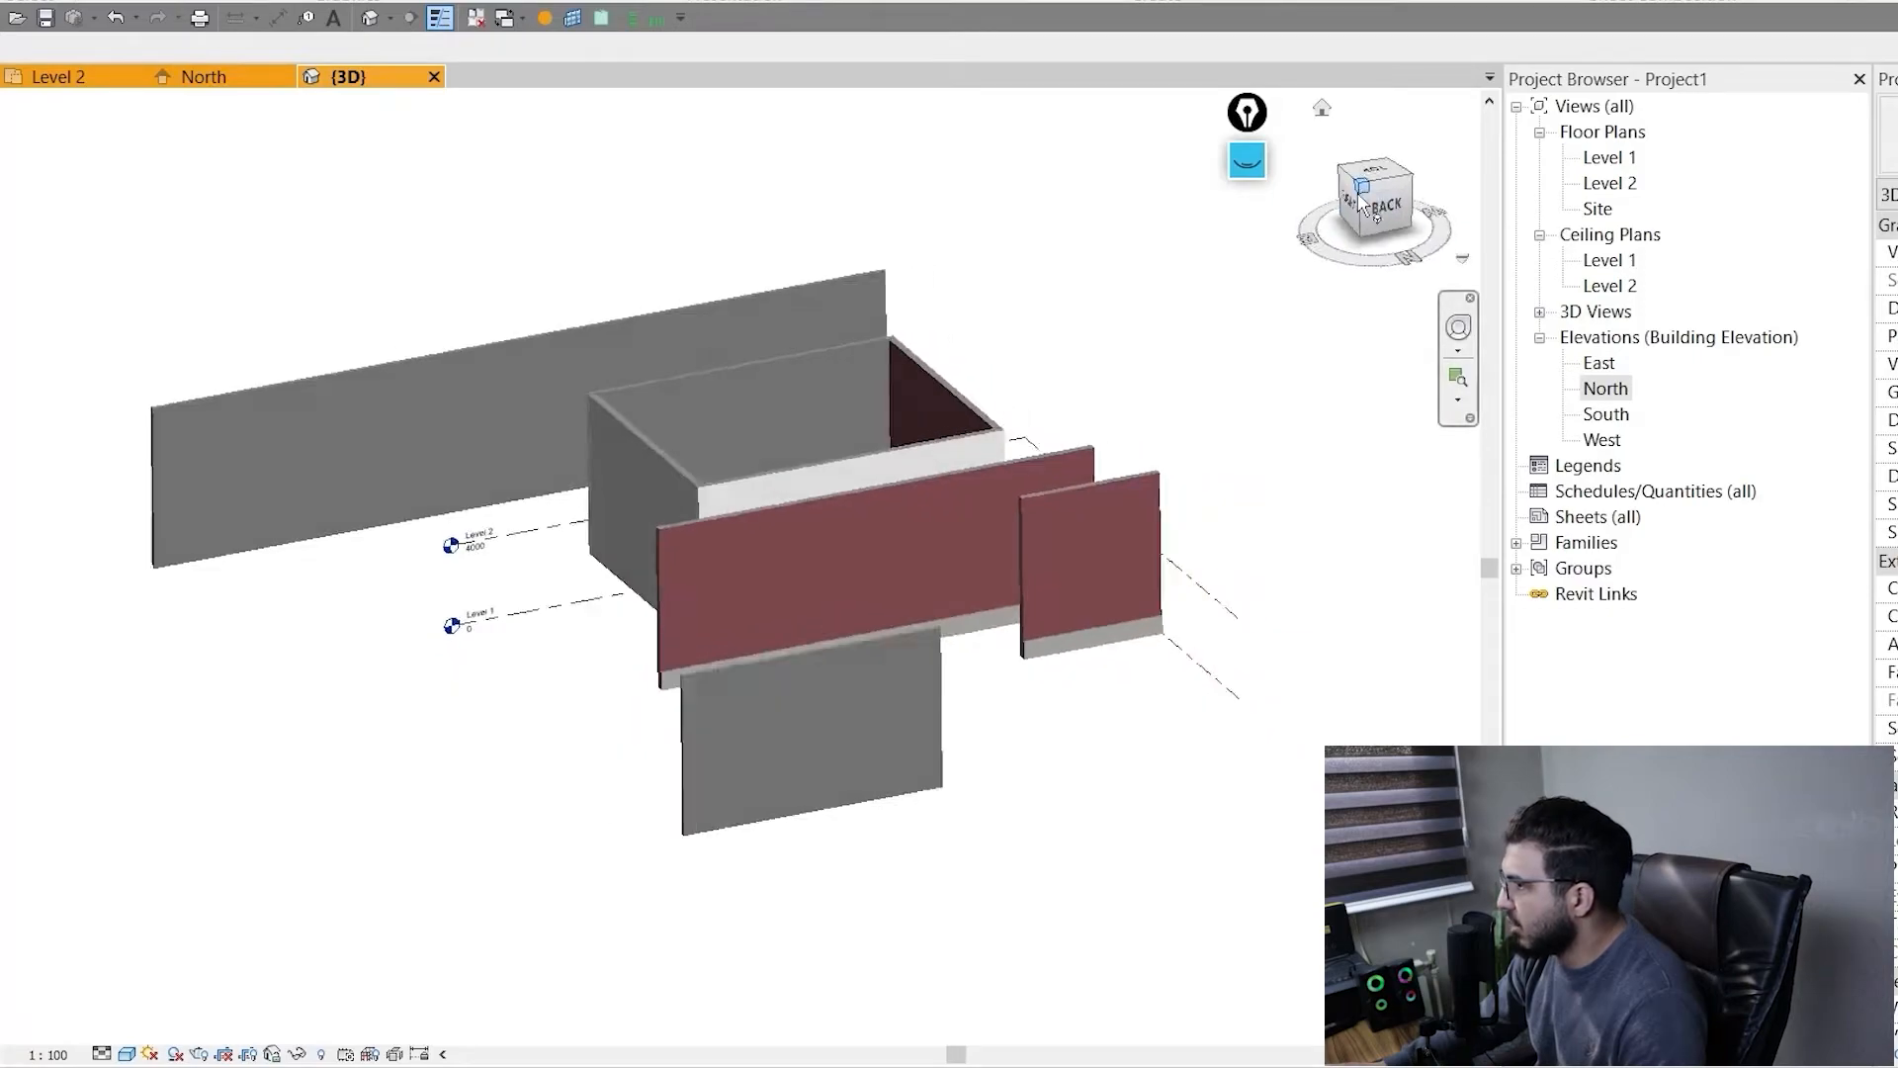
scroll(613, 534, "up", 3)
scroll(613, 534, "down", 3)
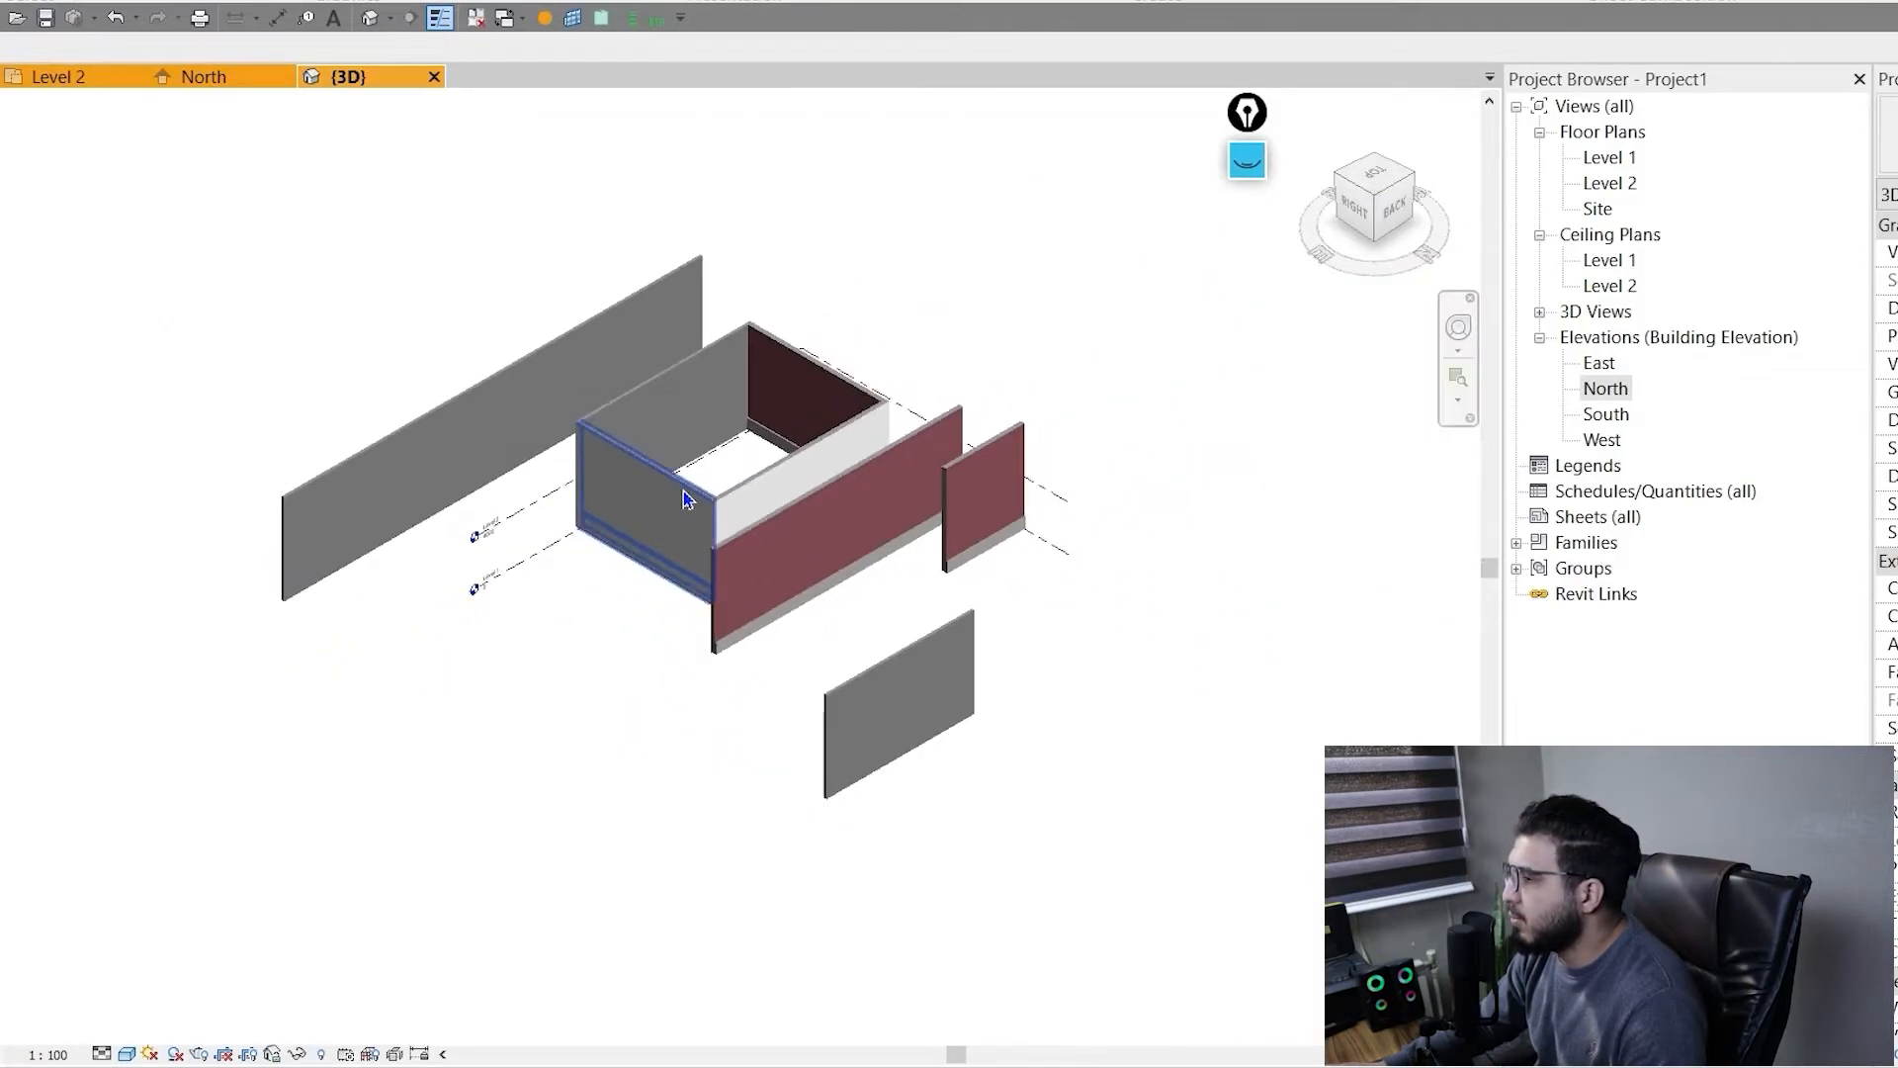
middle_click_drag(881, 487, 854, 631)
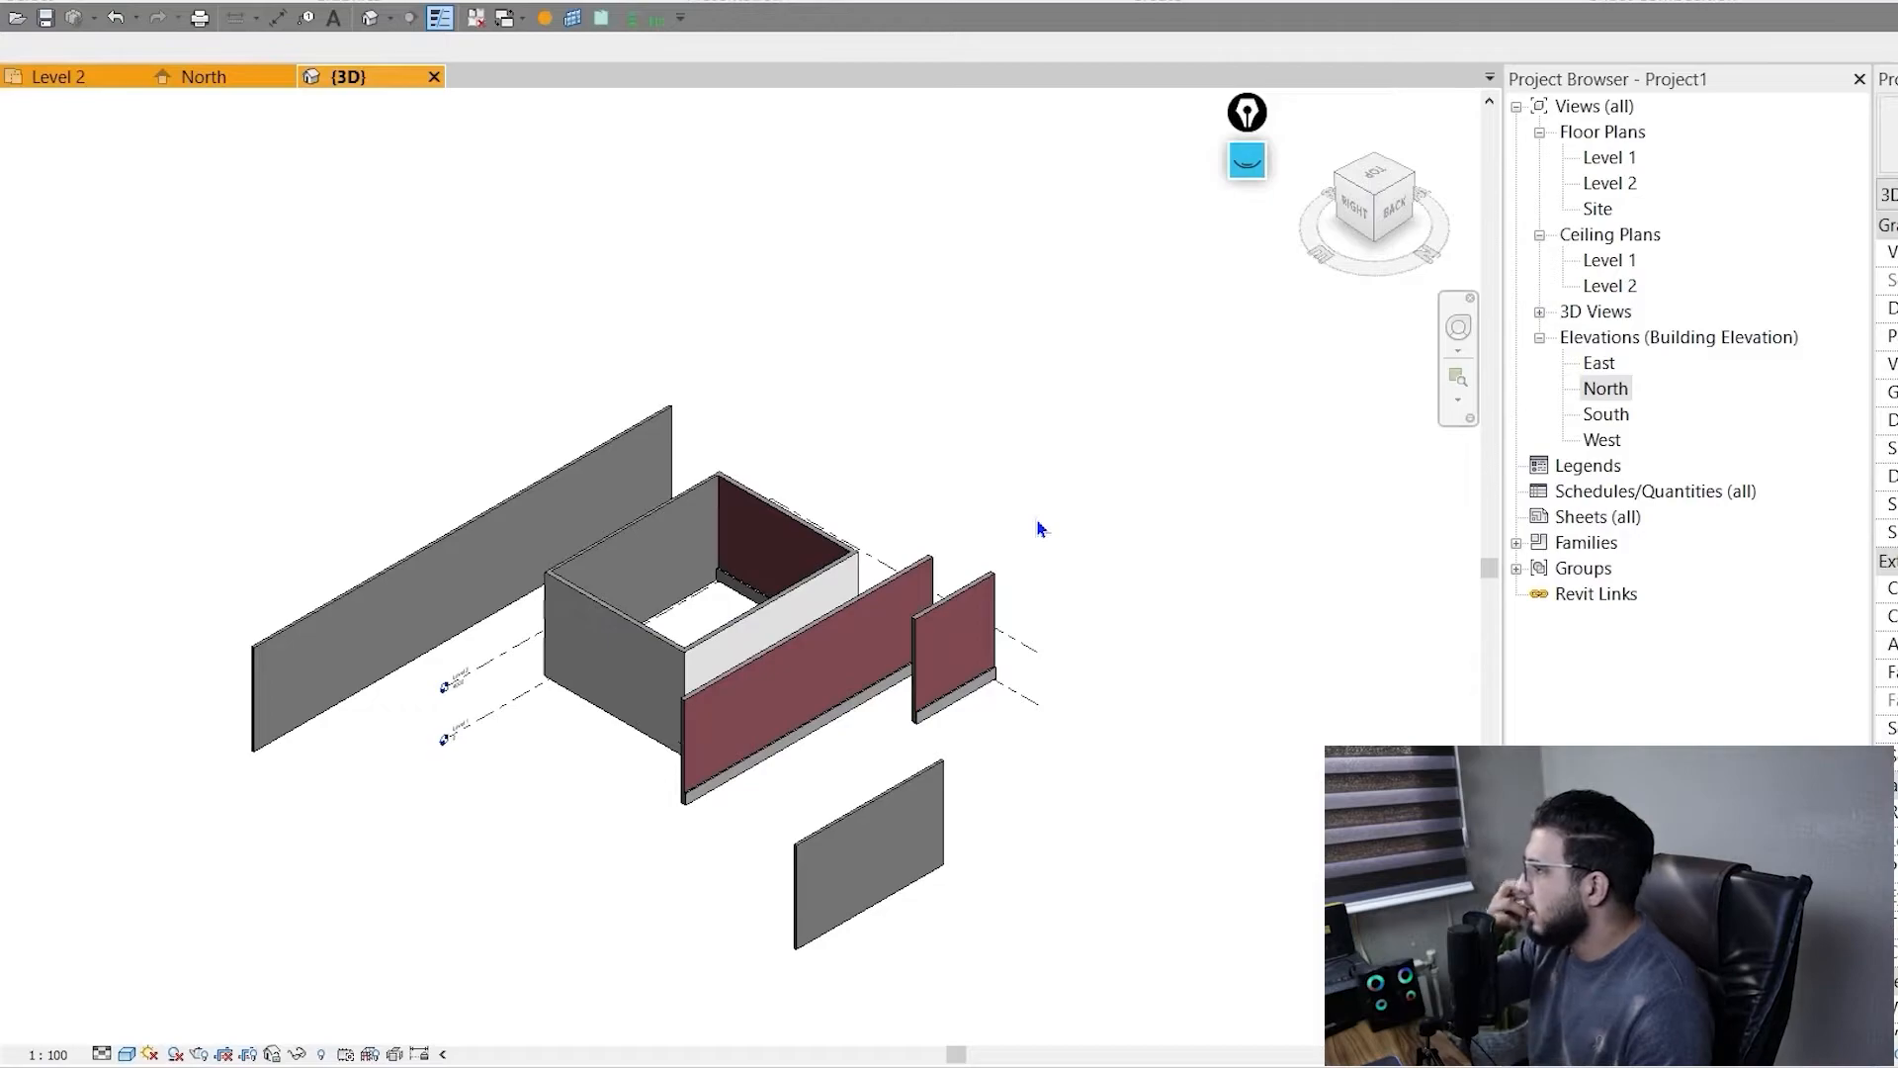
- Turn the 3D view to face the back, examine the Level 1 and Level 2 markers, and orbit to an angled view
left_click(1398, 224)
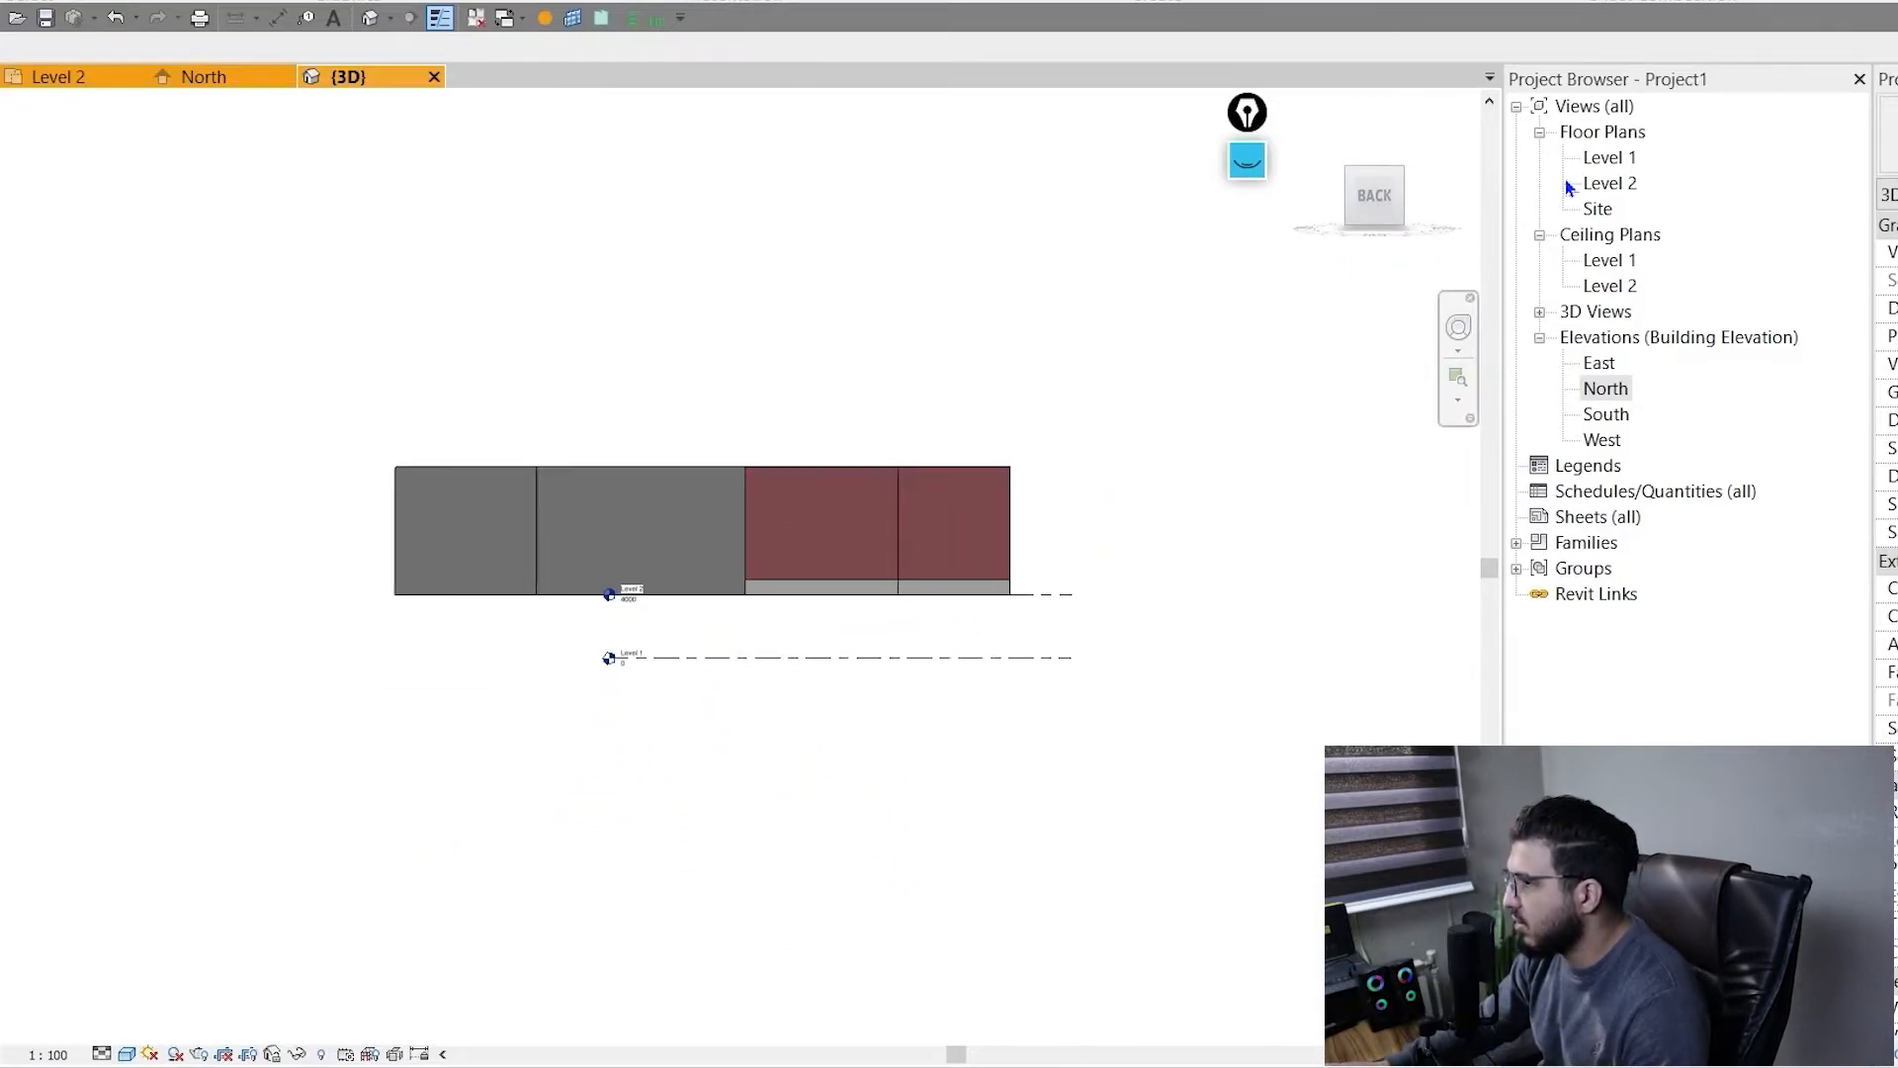
scroll(732, 554, "up", 4)
middle_click_drag(1064, 827, 542, 623)
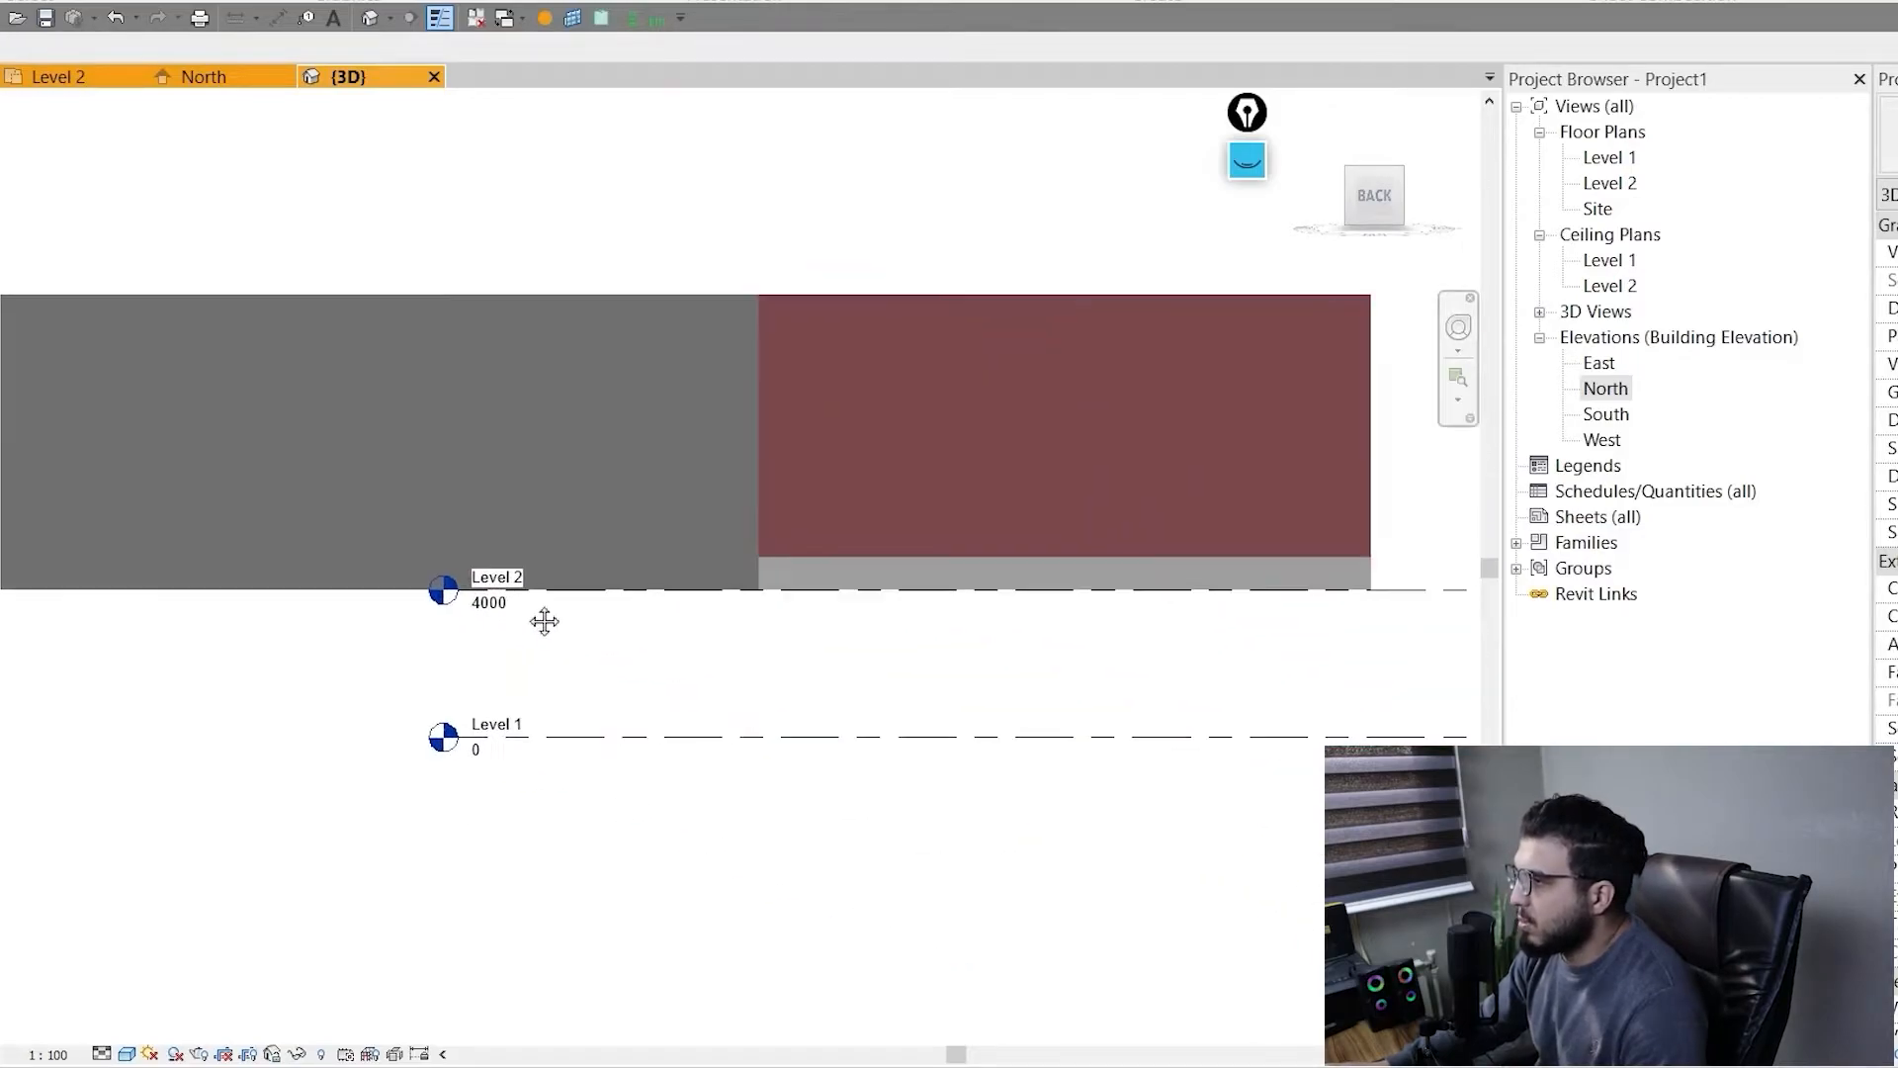
scroll(889, 699, "down", 2)
middle_click_drag(890, 699, 1157, 559, "shift")
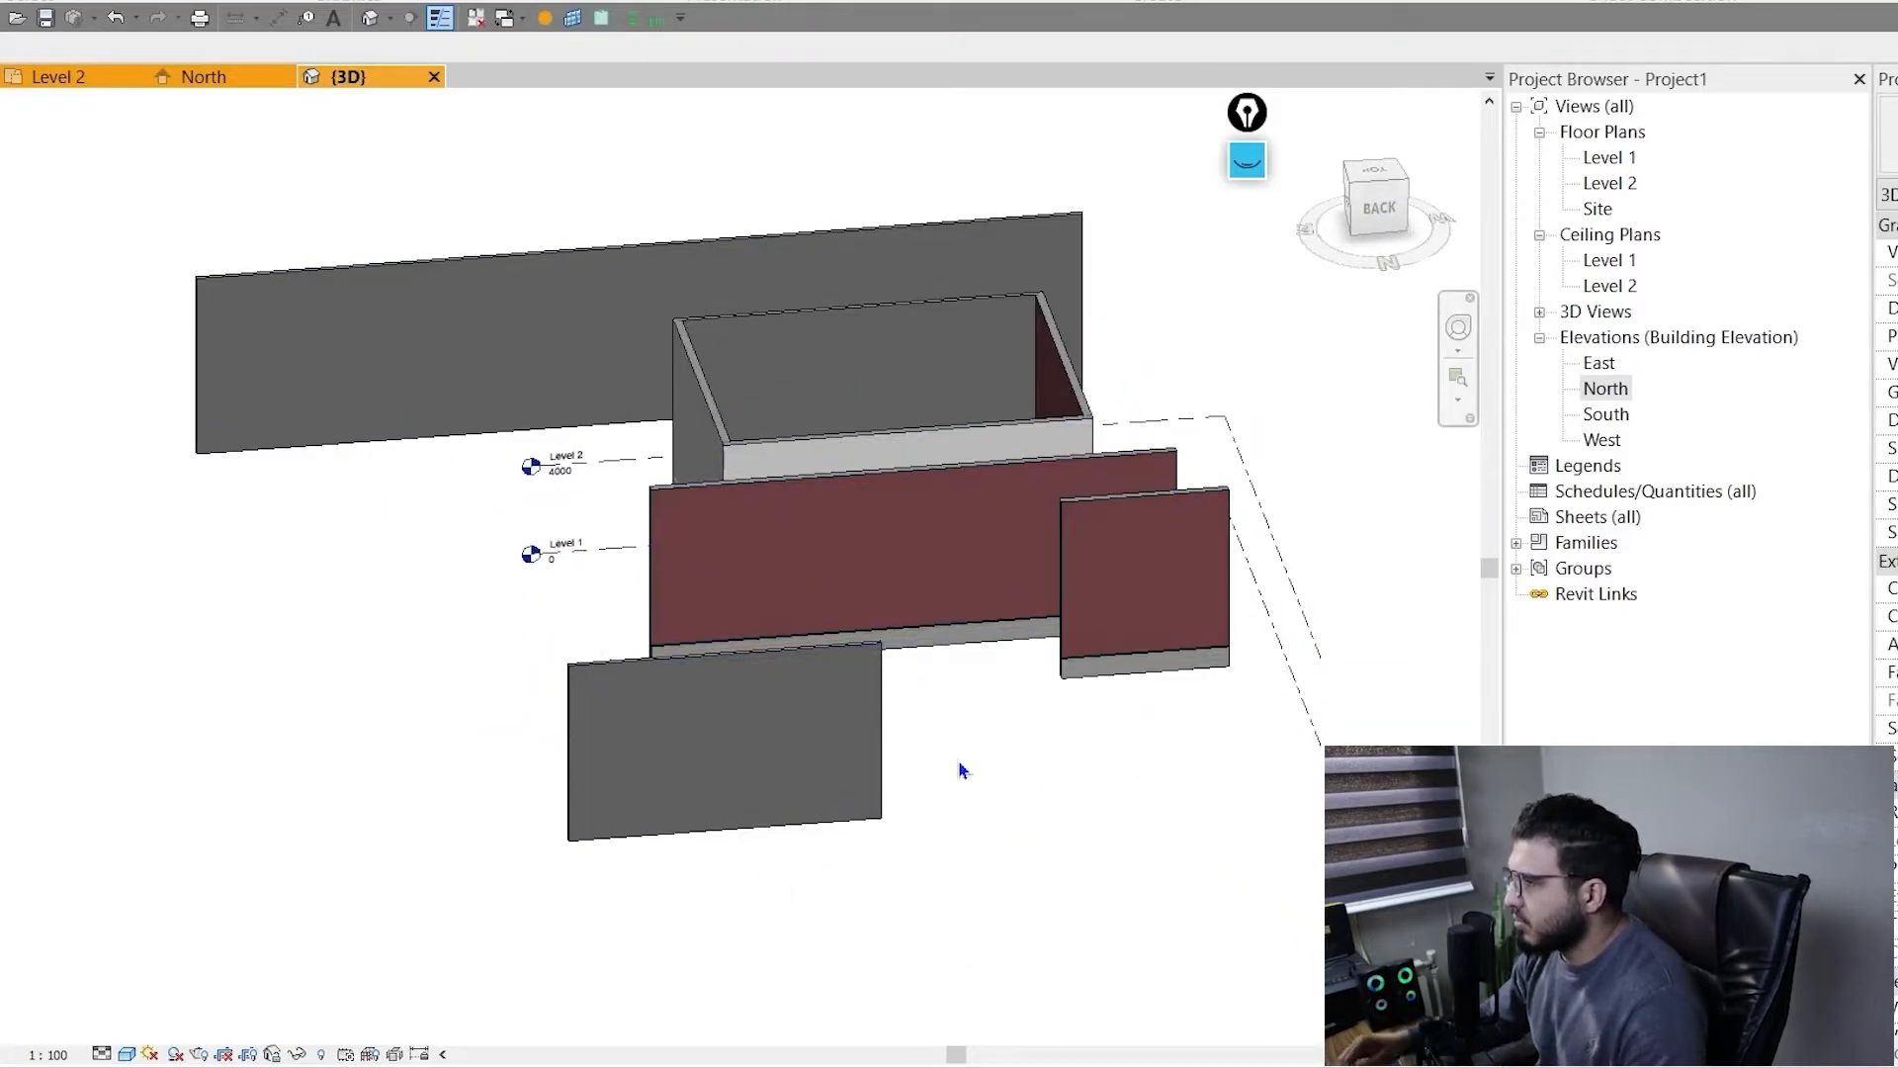
scroll(967, 452, "down", 3)
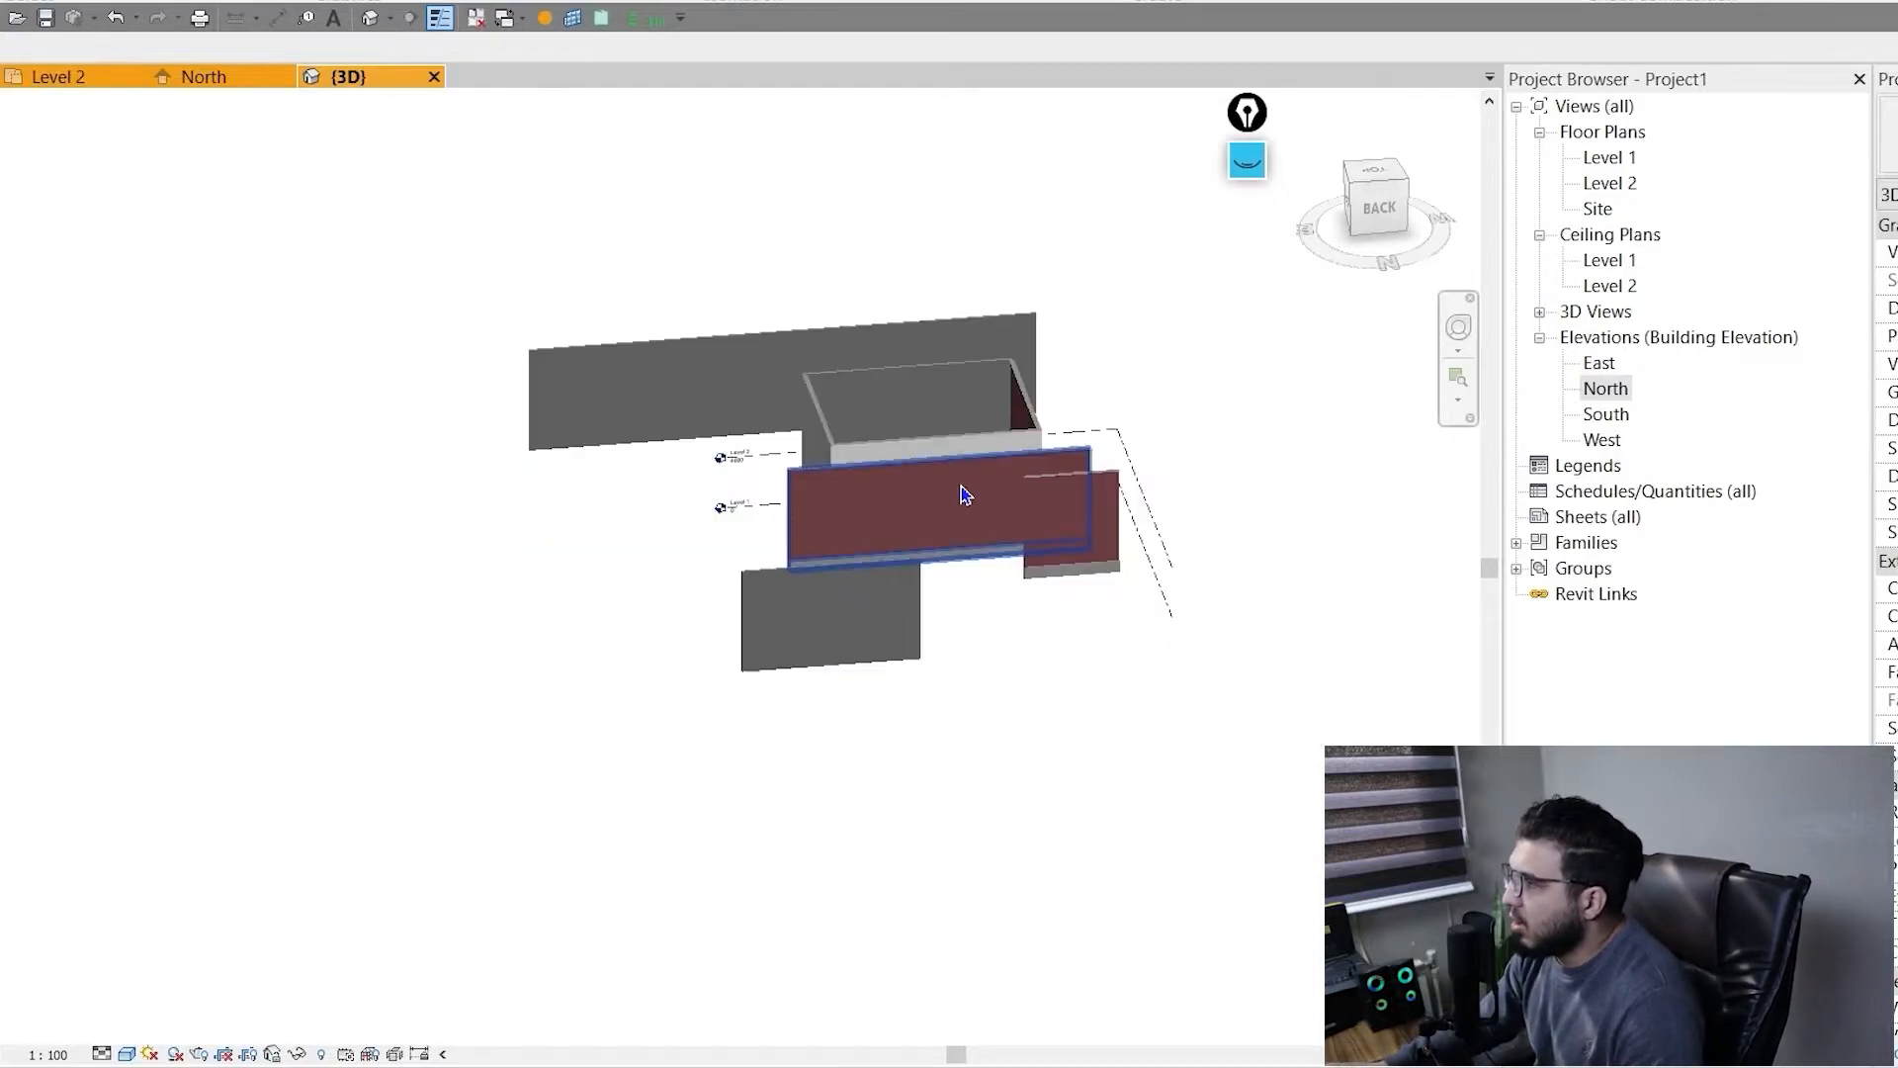
middle_click_drag(1121, 712, 916, 771)
scroll(584, 539, "up", 1)
scroll(805, 571, "up", 3)
scroll(1021, 791, "down", 2)
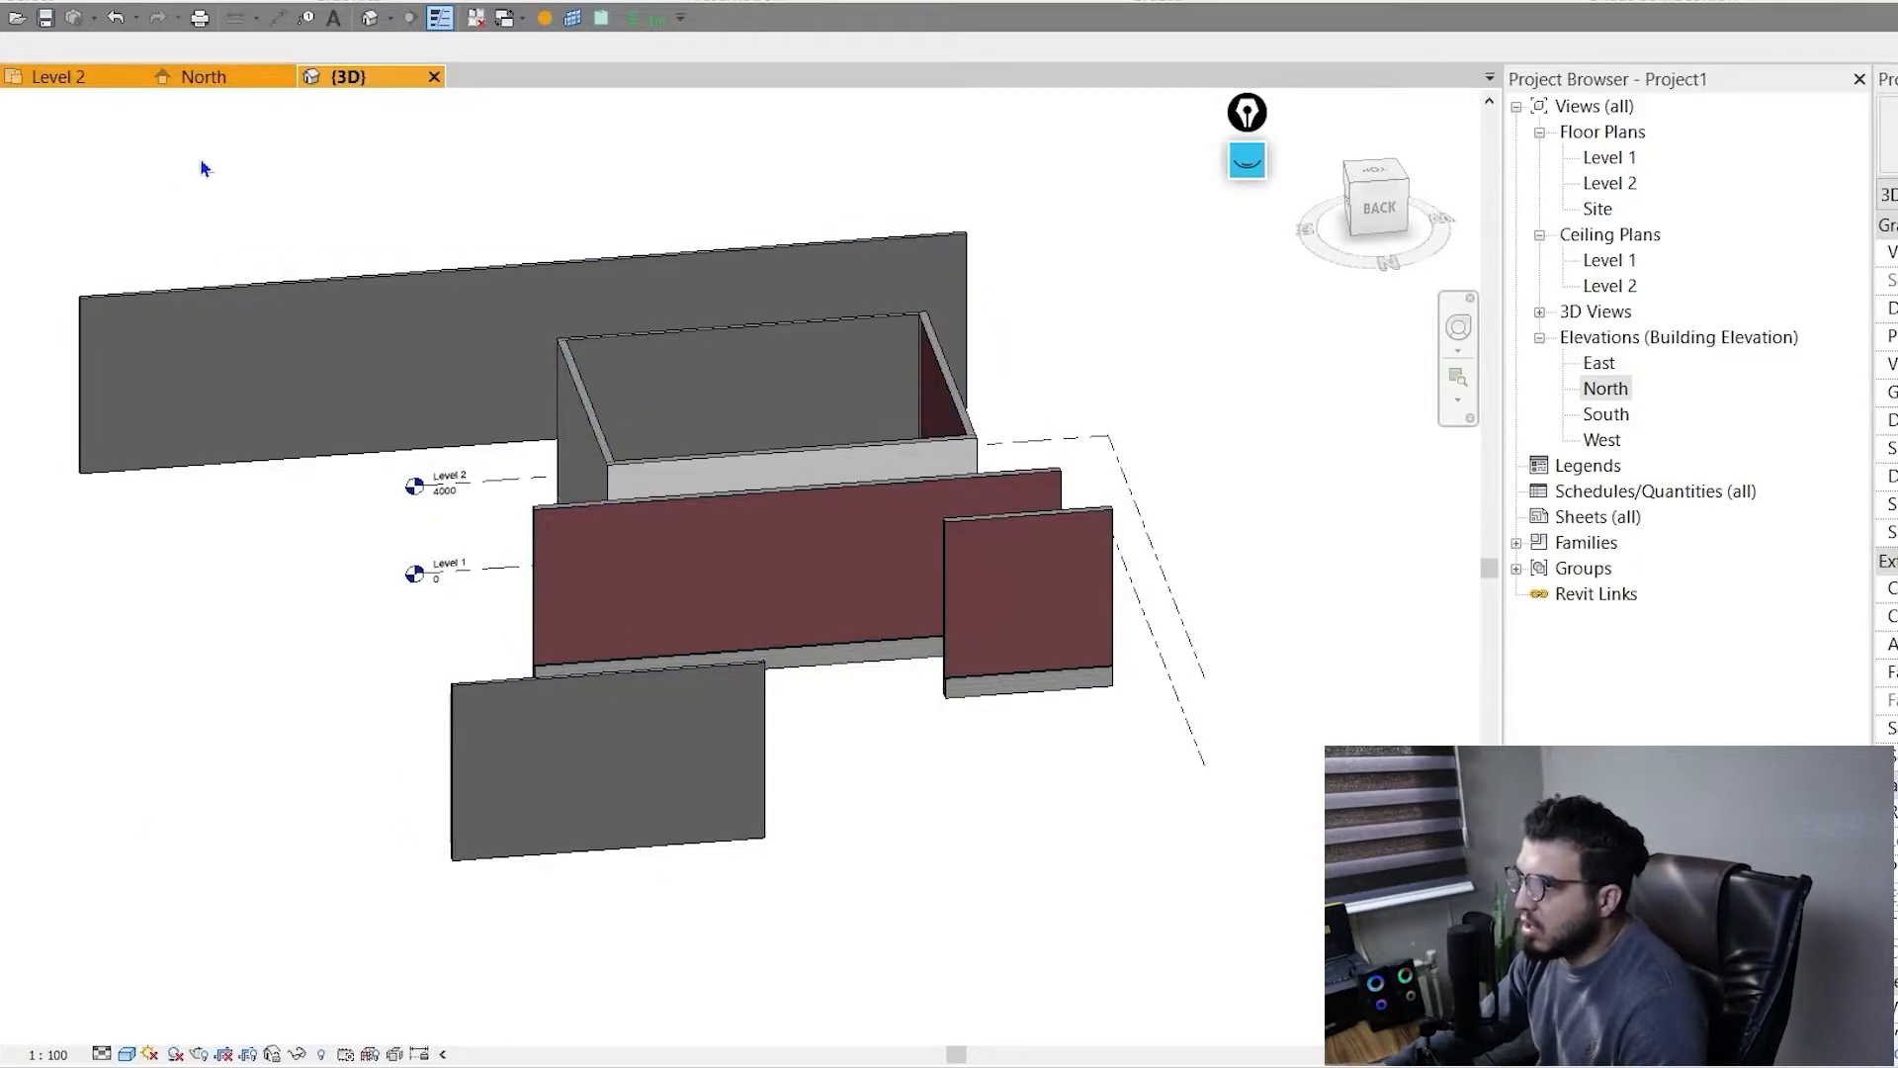
- Switch to the Level 2 floor plan and select the uppermost wall to show its temporary dimensions
left_click(51, 77)
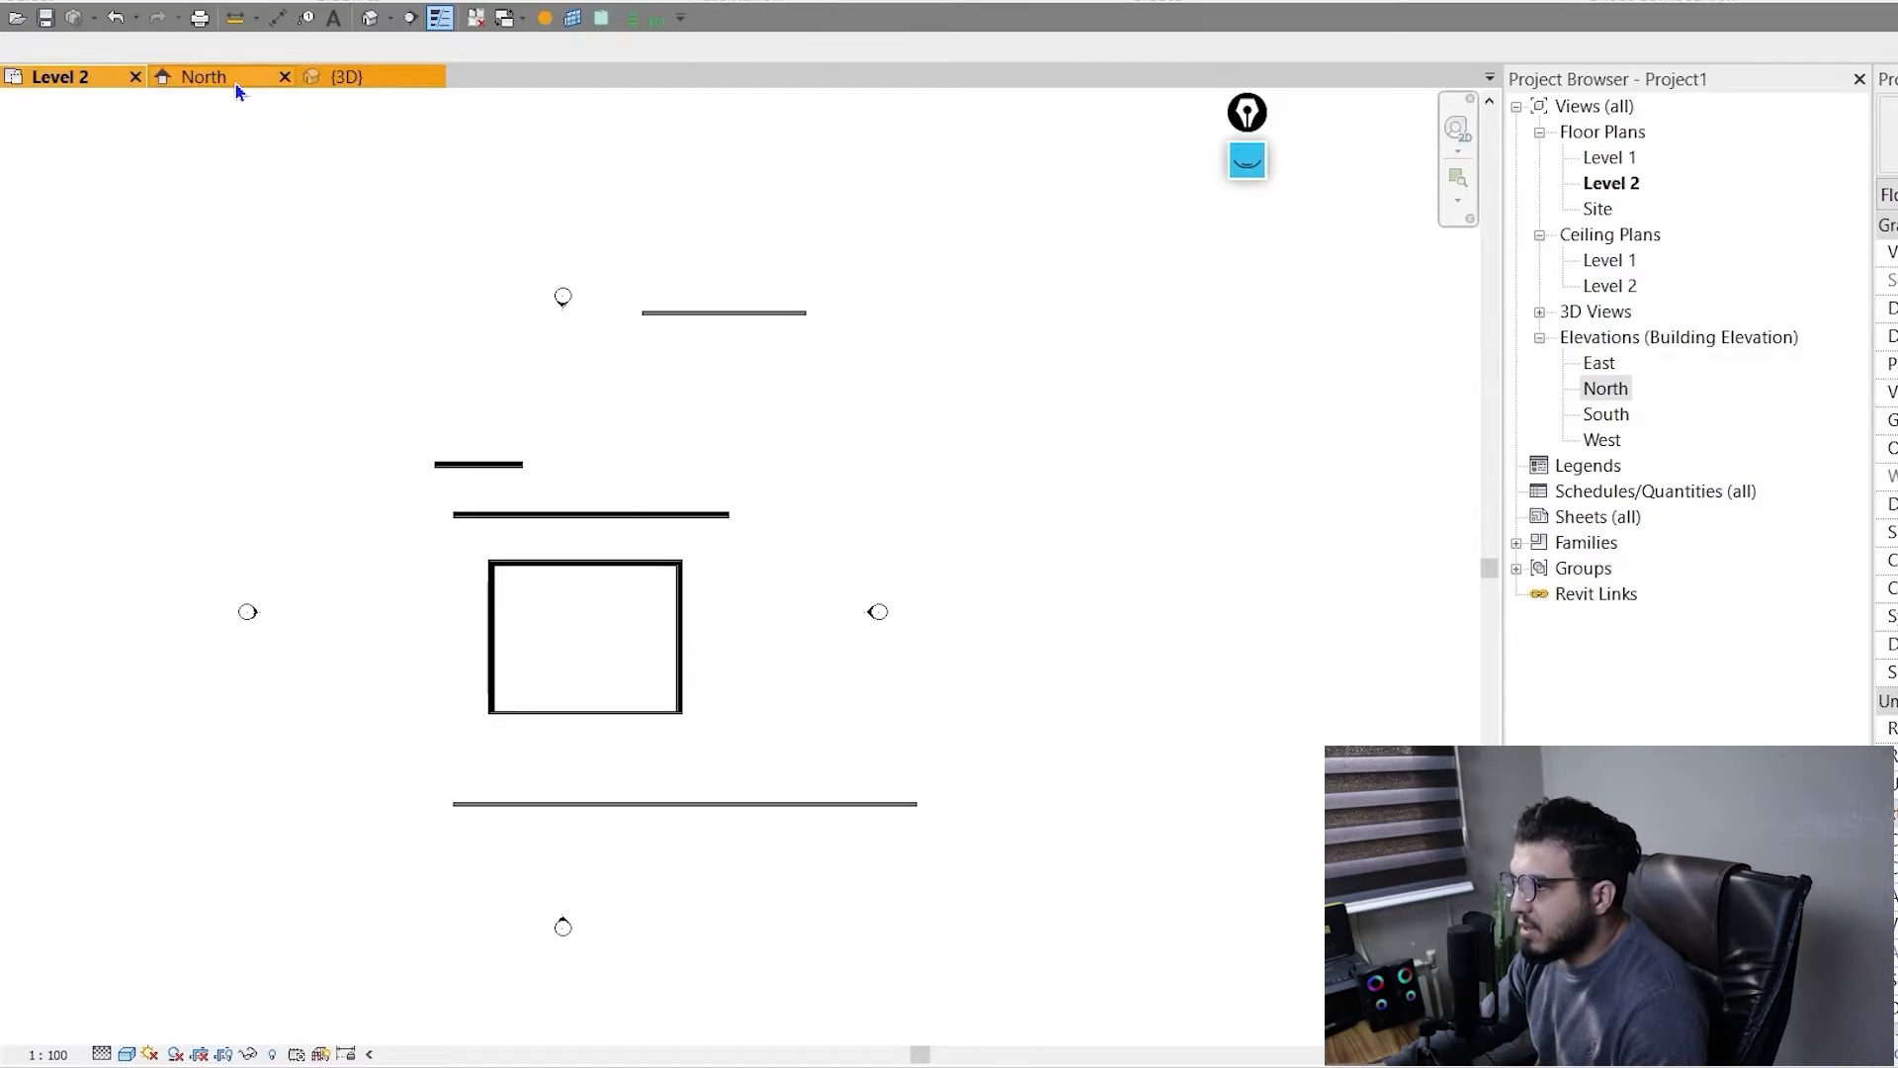
scroll(644, 646, "up", 3)
middle_click_drag(685, 385, 727, 647)
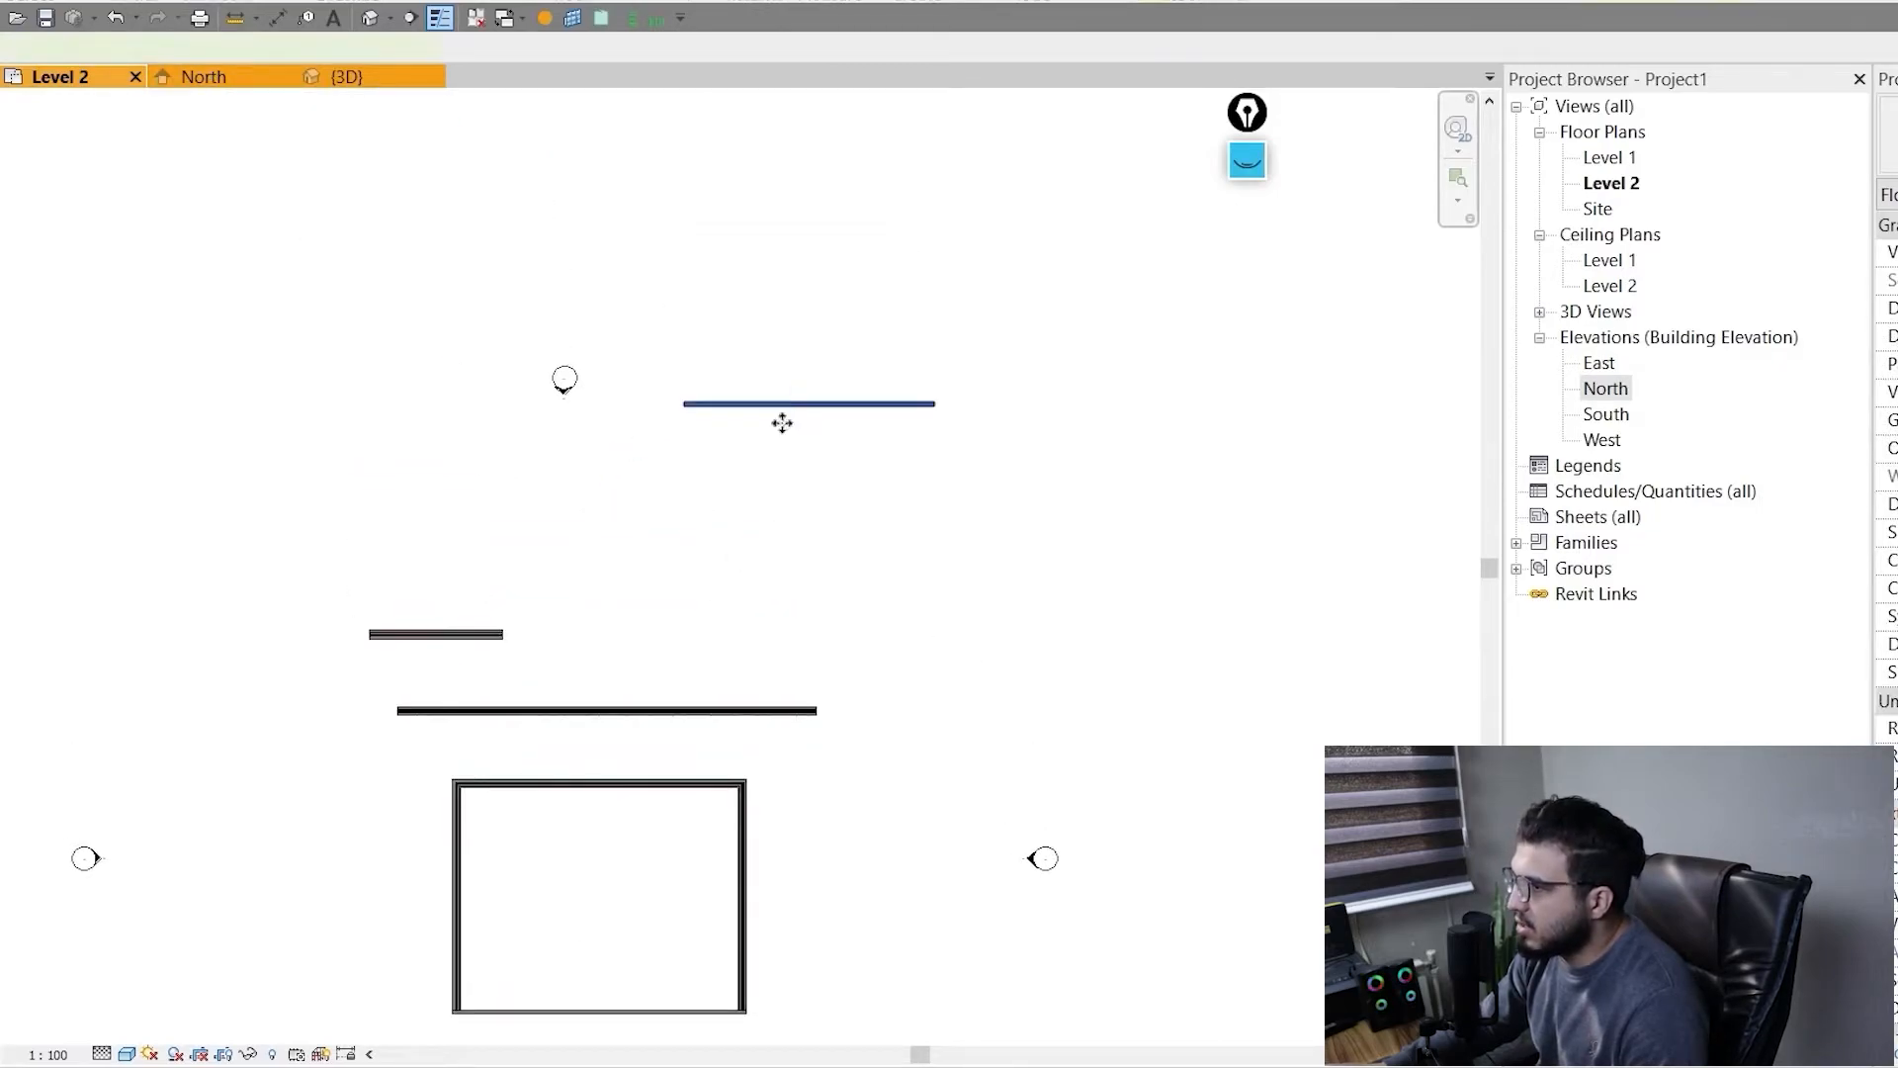
middle_click_drag(958, 709, 882, 746)
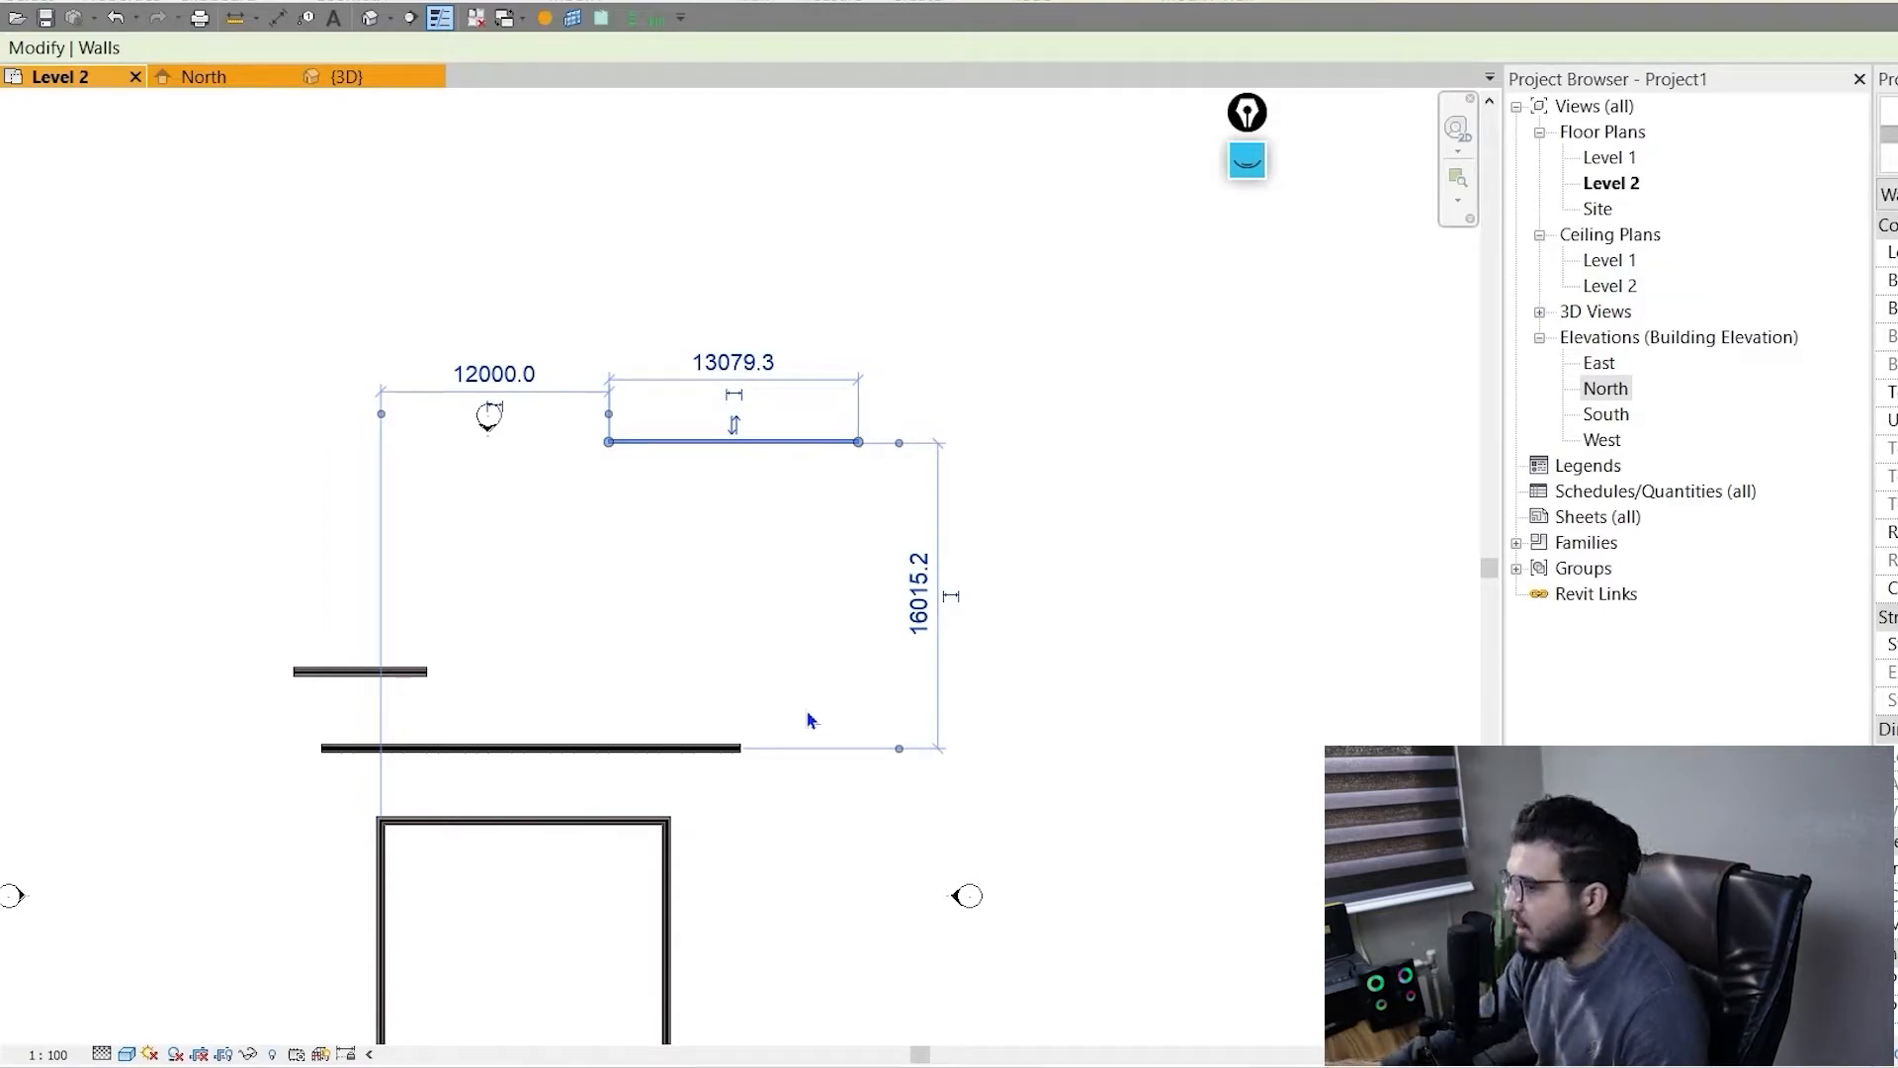
middle_click_drag(735, 667, 962, 602)
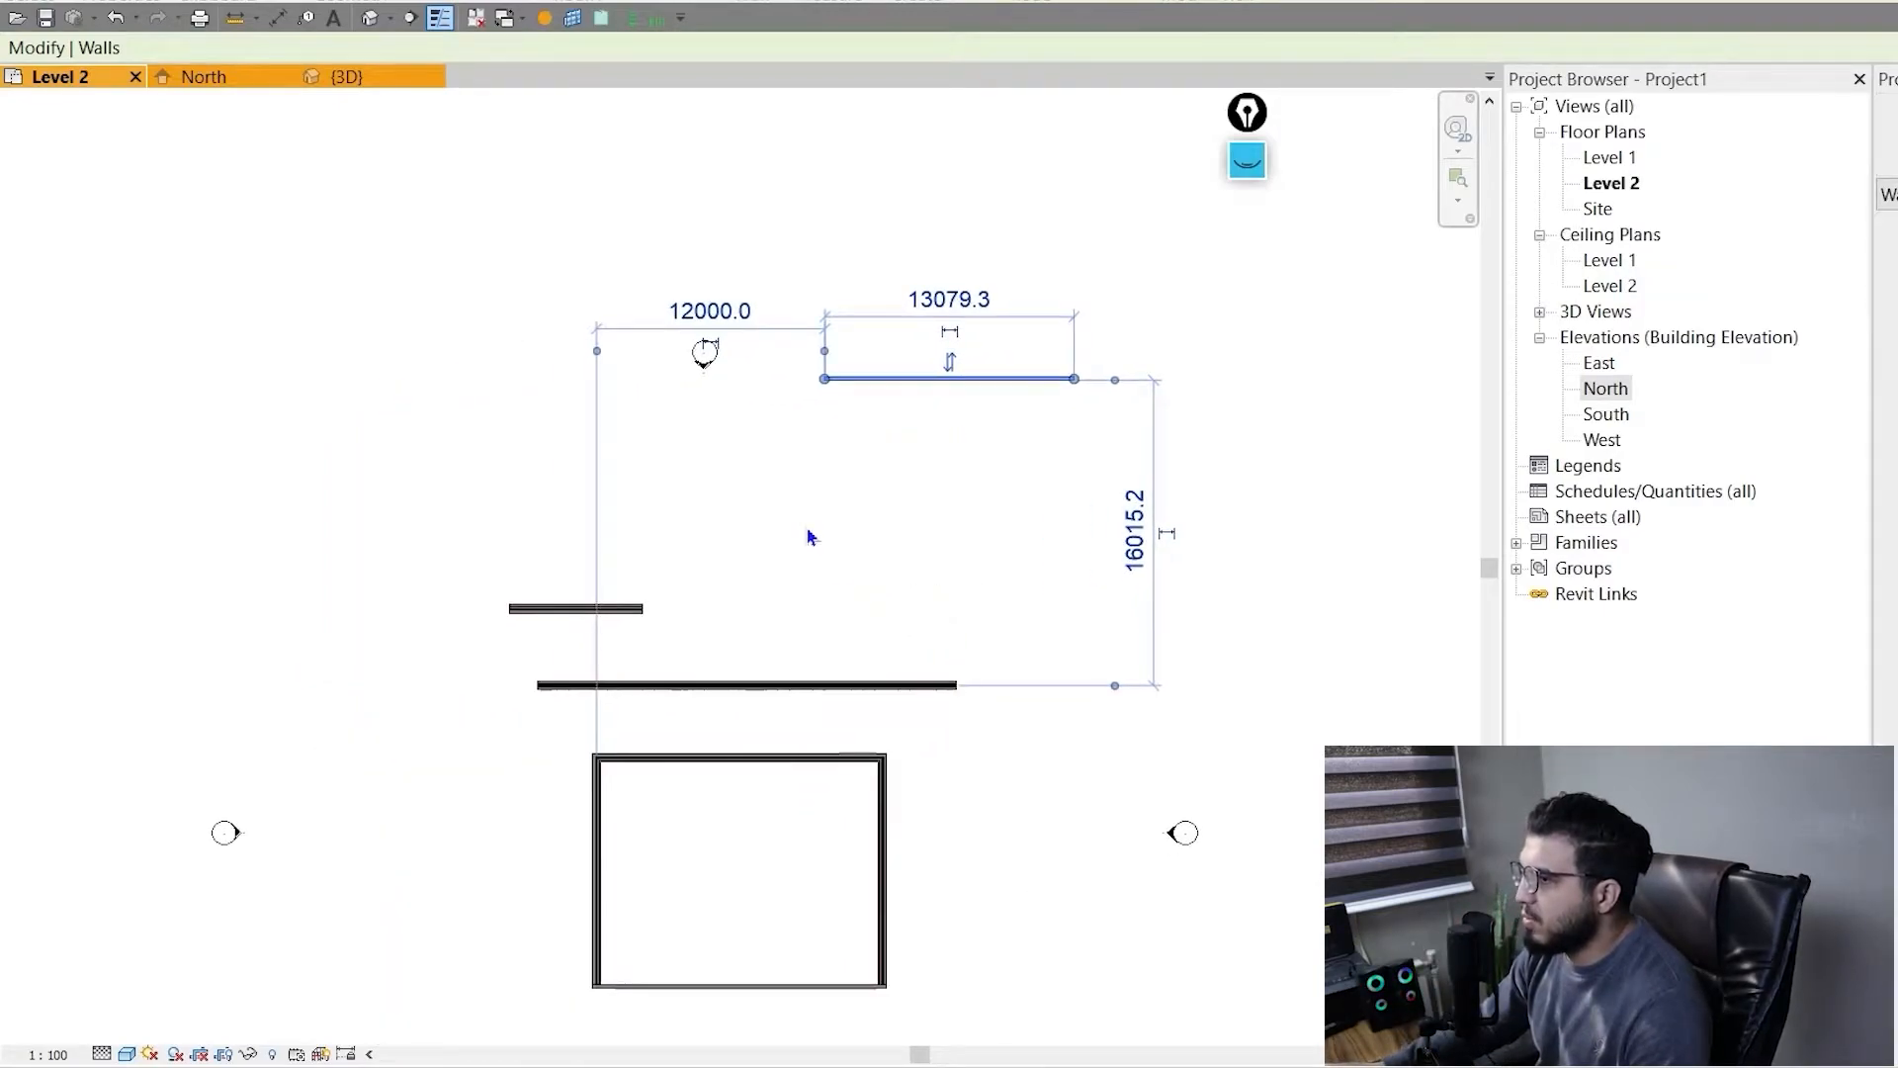
scroll(795, 524, "up", 1)
scroll(833, 551, "down", 1)
middle_click_drag(831, 551, 744, 527)
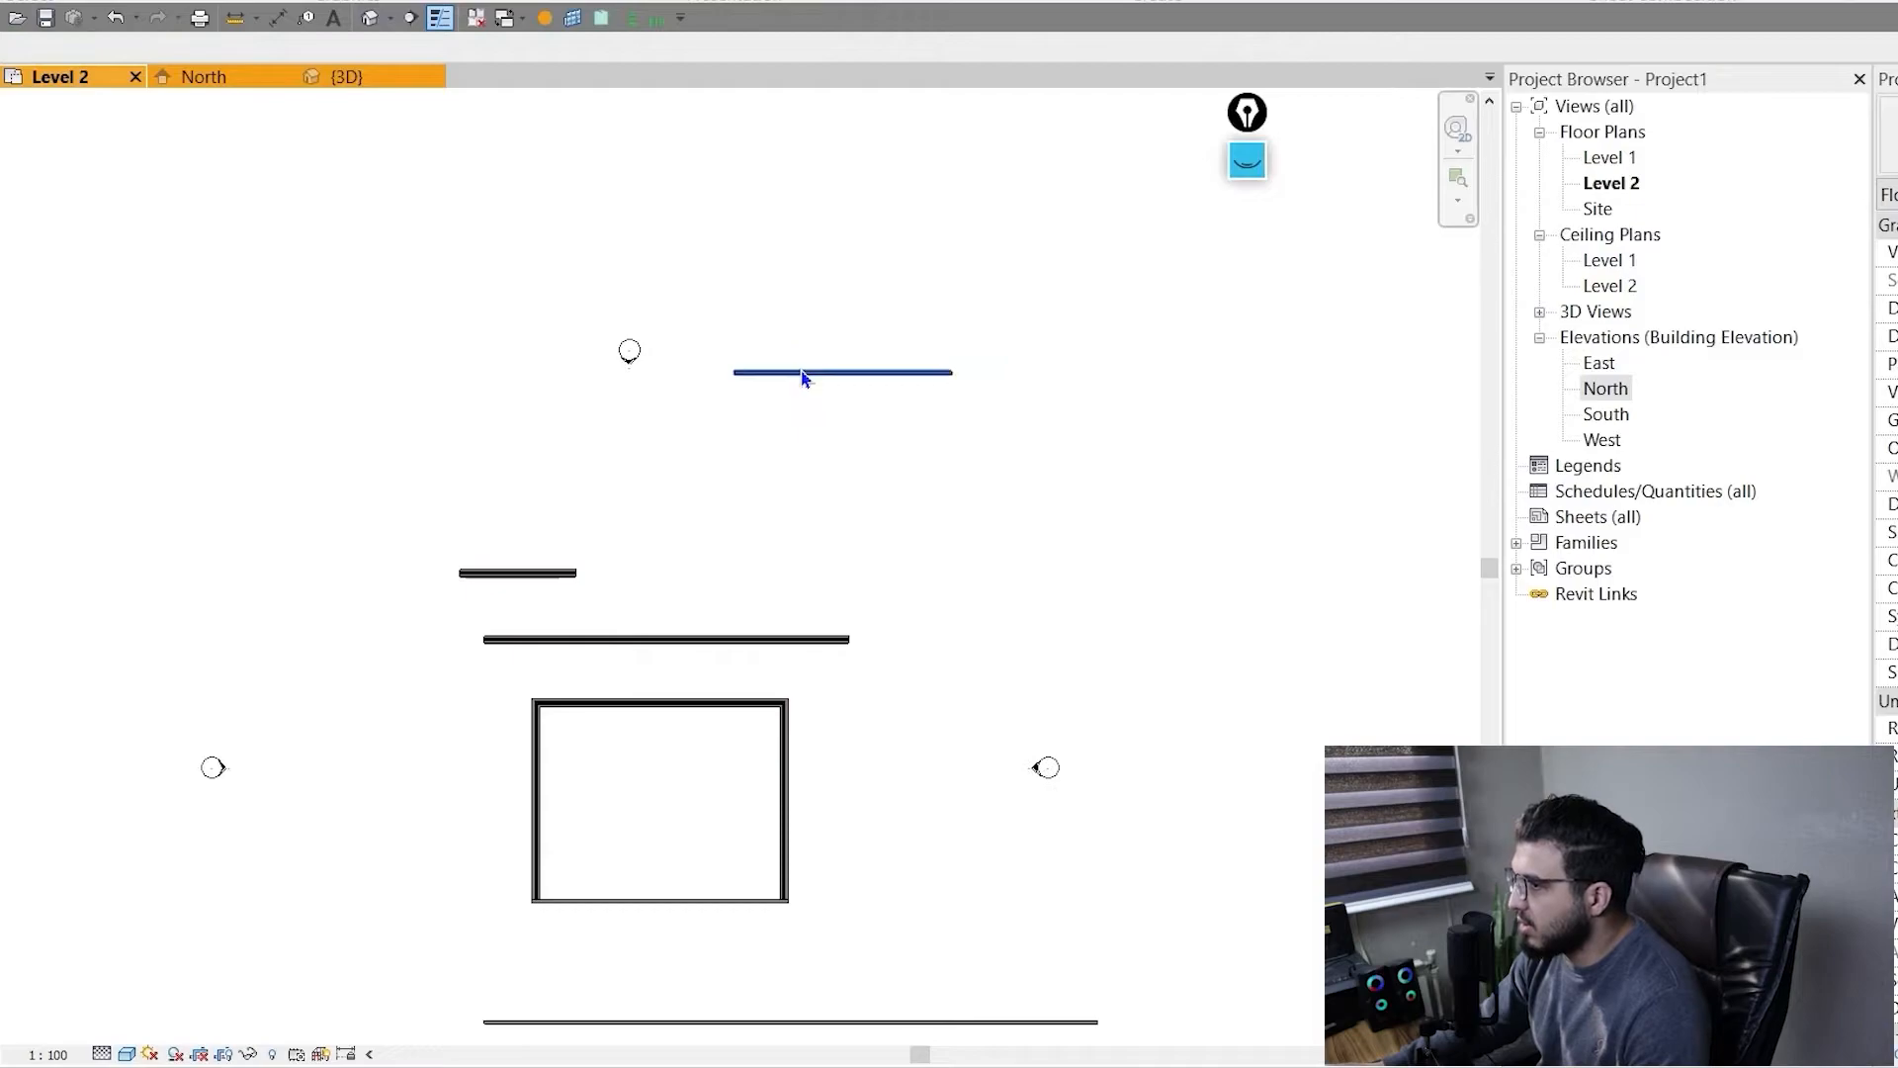
scroll(1023, 433, "up", 3)
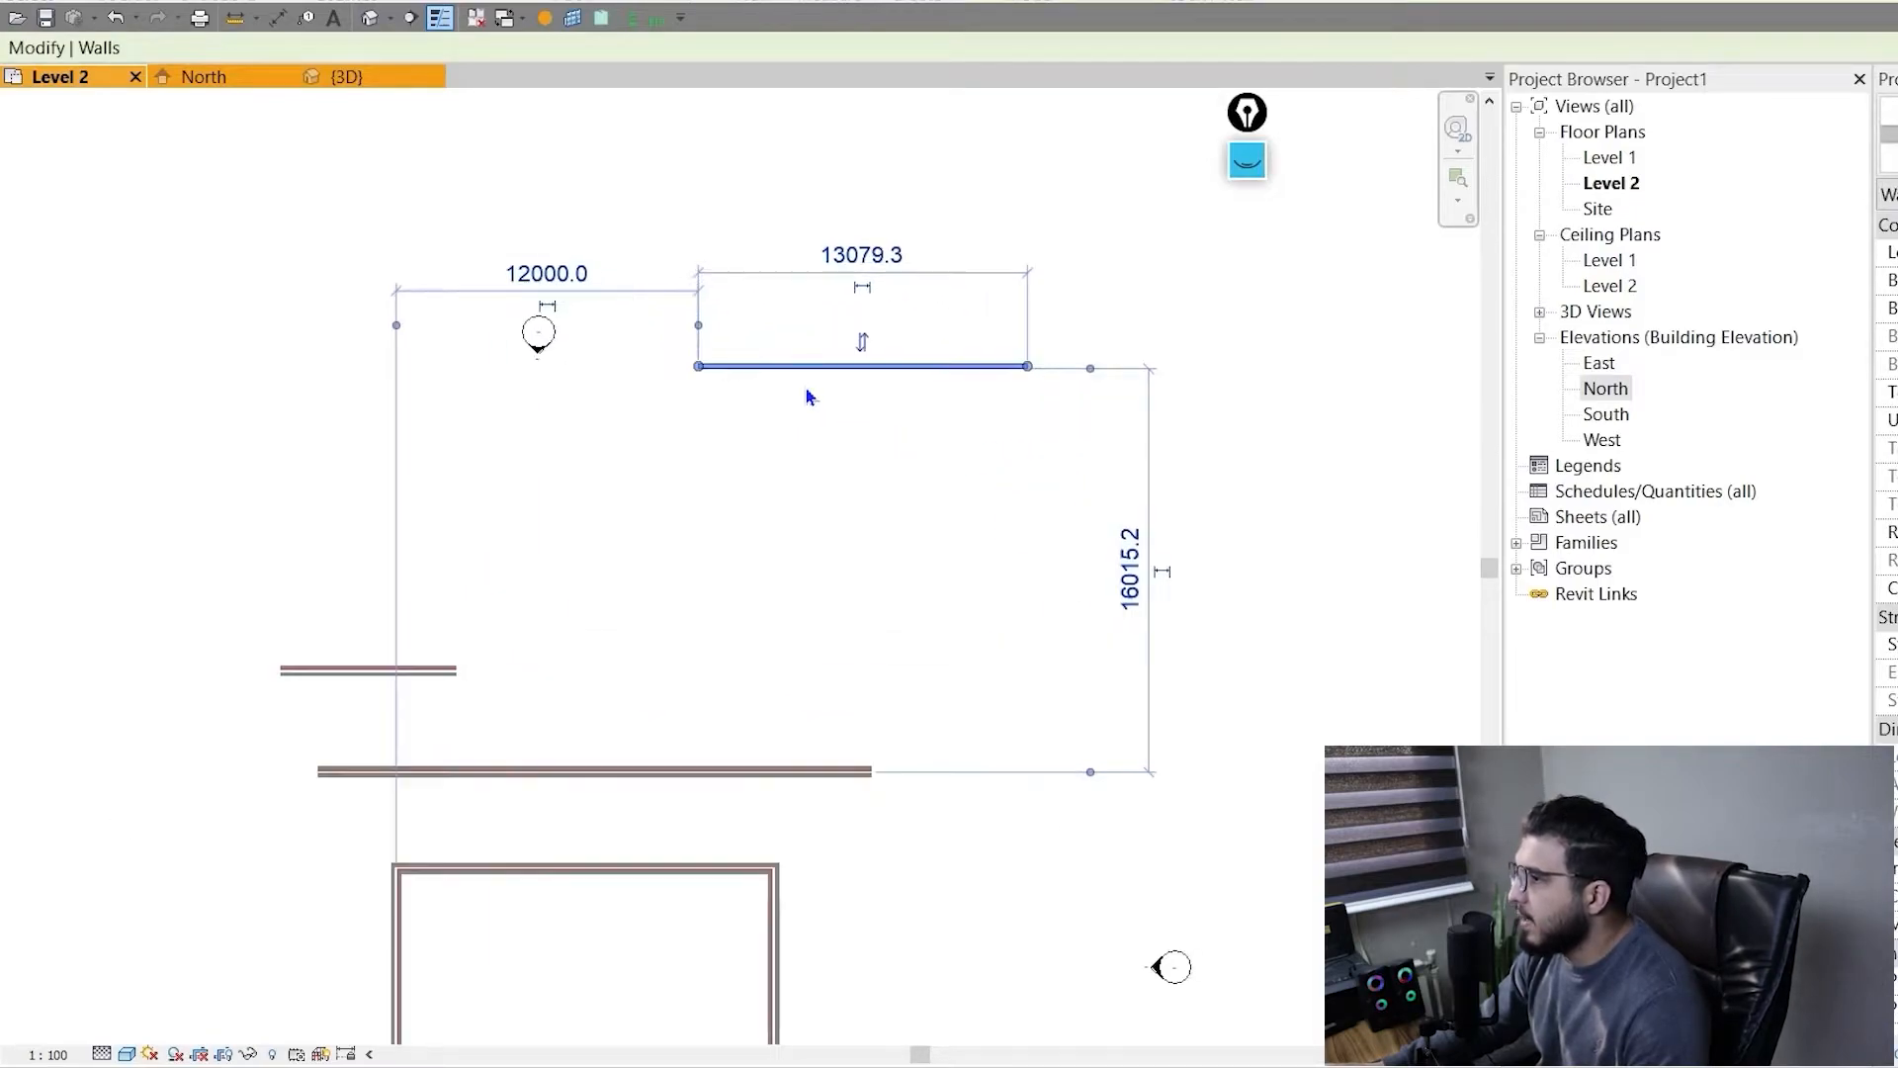
- Examine where the vertical temporary dimension meets the long stacked wall above the room
middle_click_drag(413, 584, 487, 675)
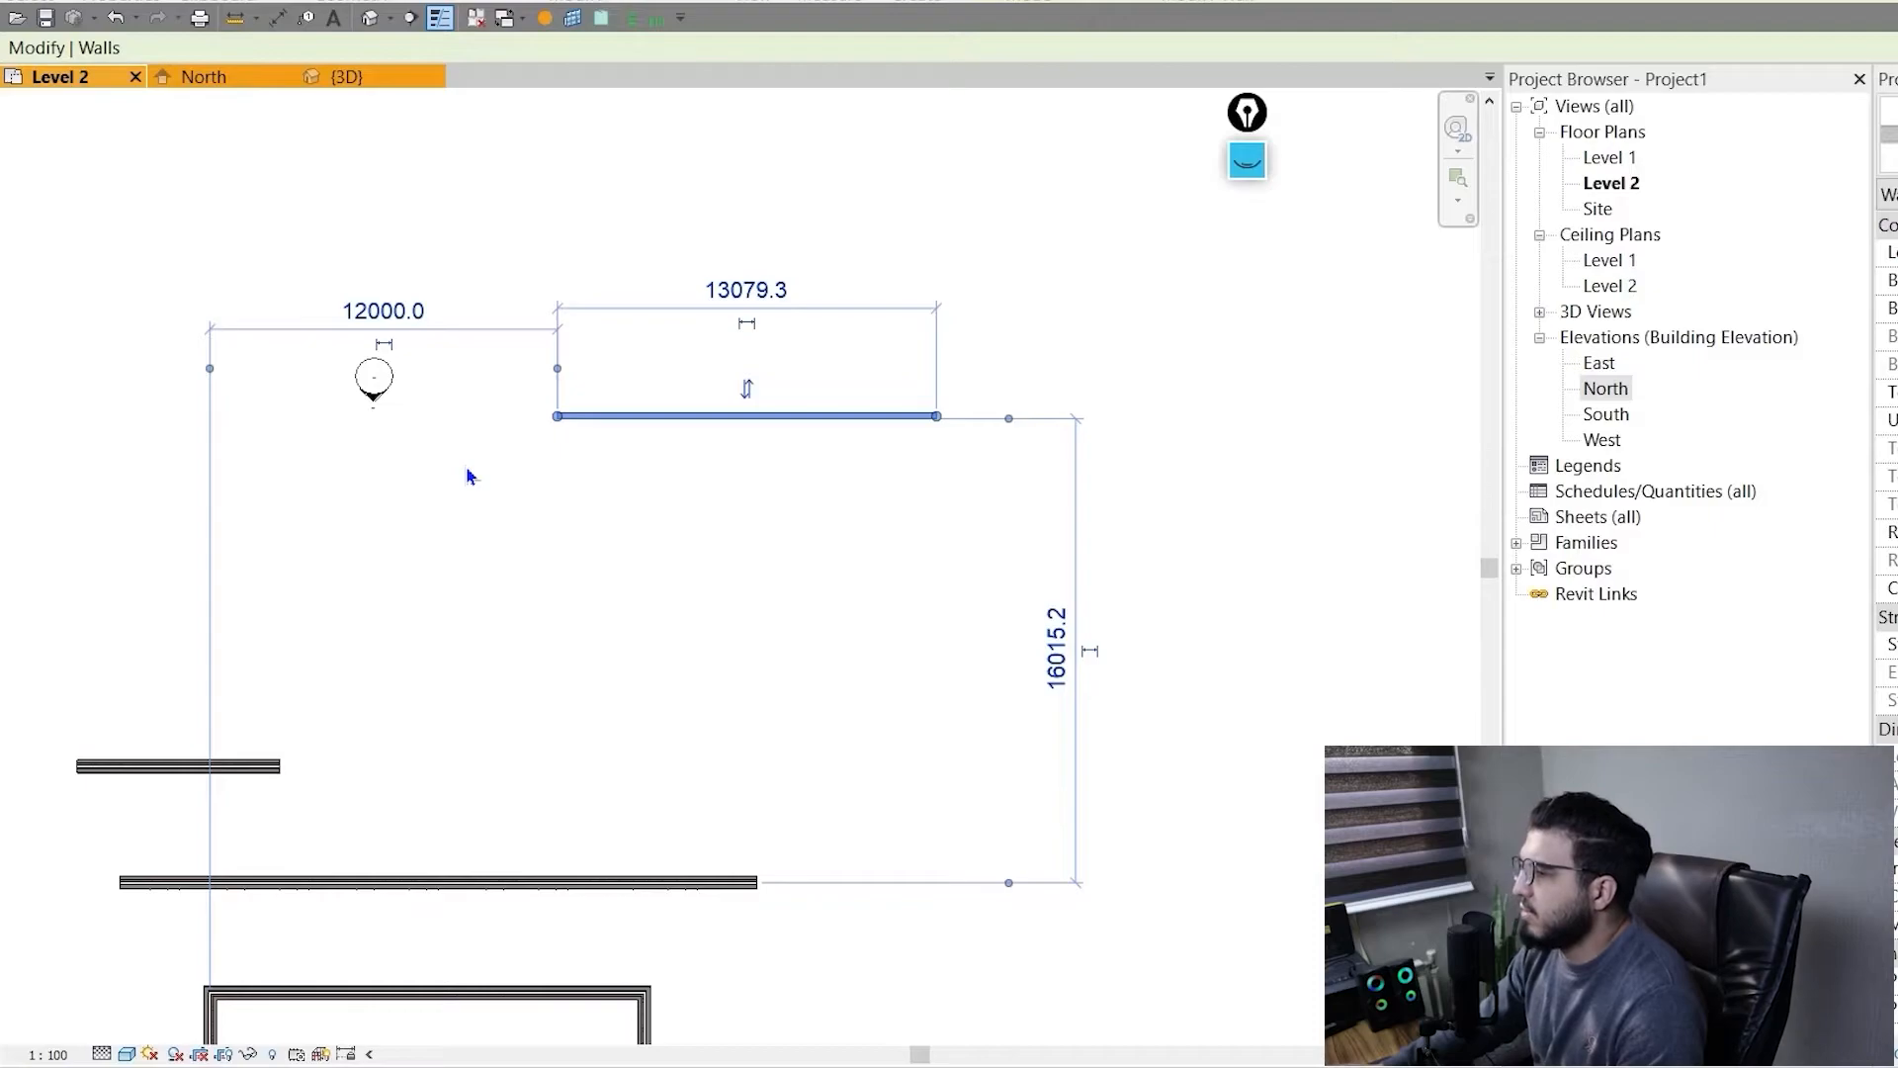
mouse_move(825, 706)
middle_mouse_down()
mouse_move(1051, 712)
mouse_move(1047, 788)
mouse_move(780, 563)
mouse_move(759, 575)
middle_mouse_up()
scroll(781, 806, "up", 6)
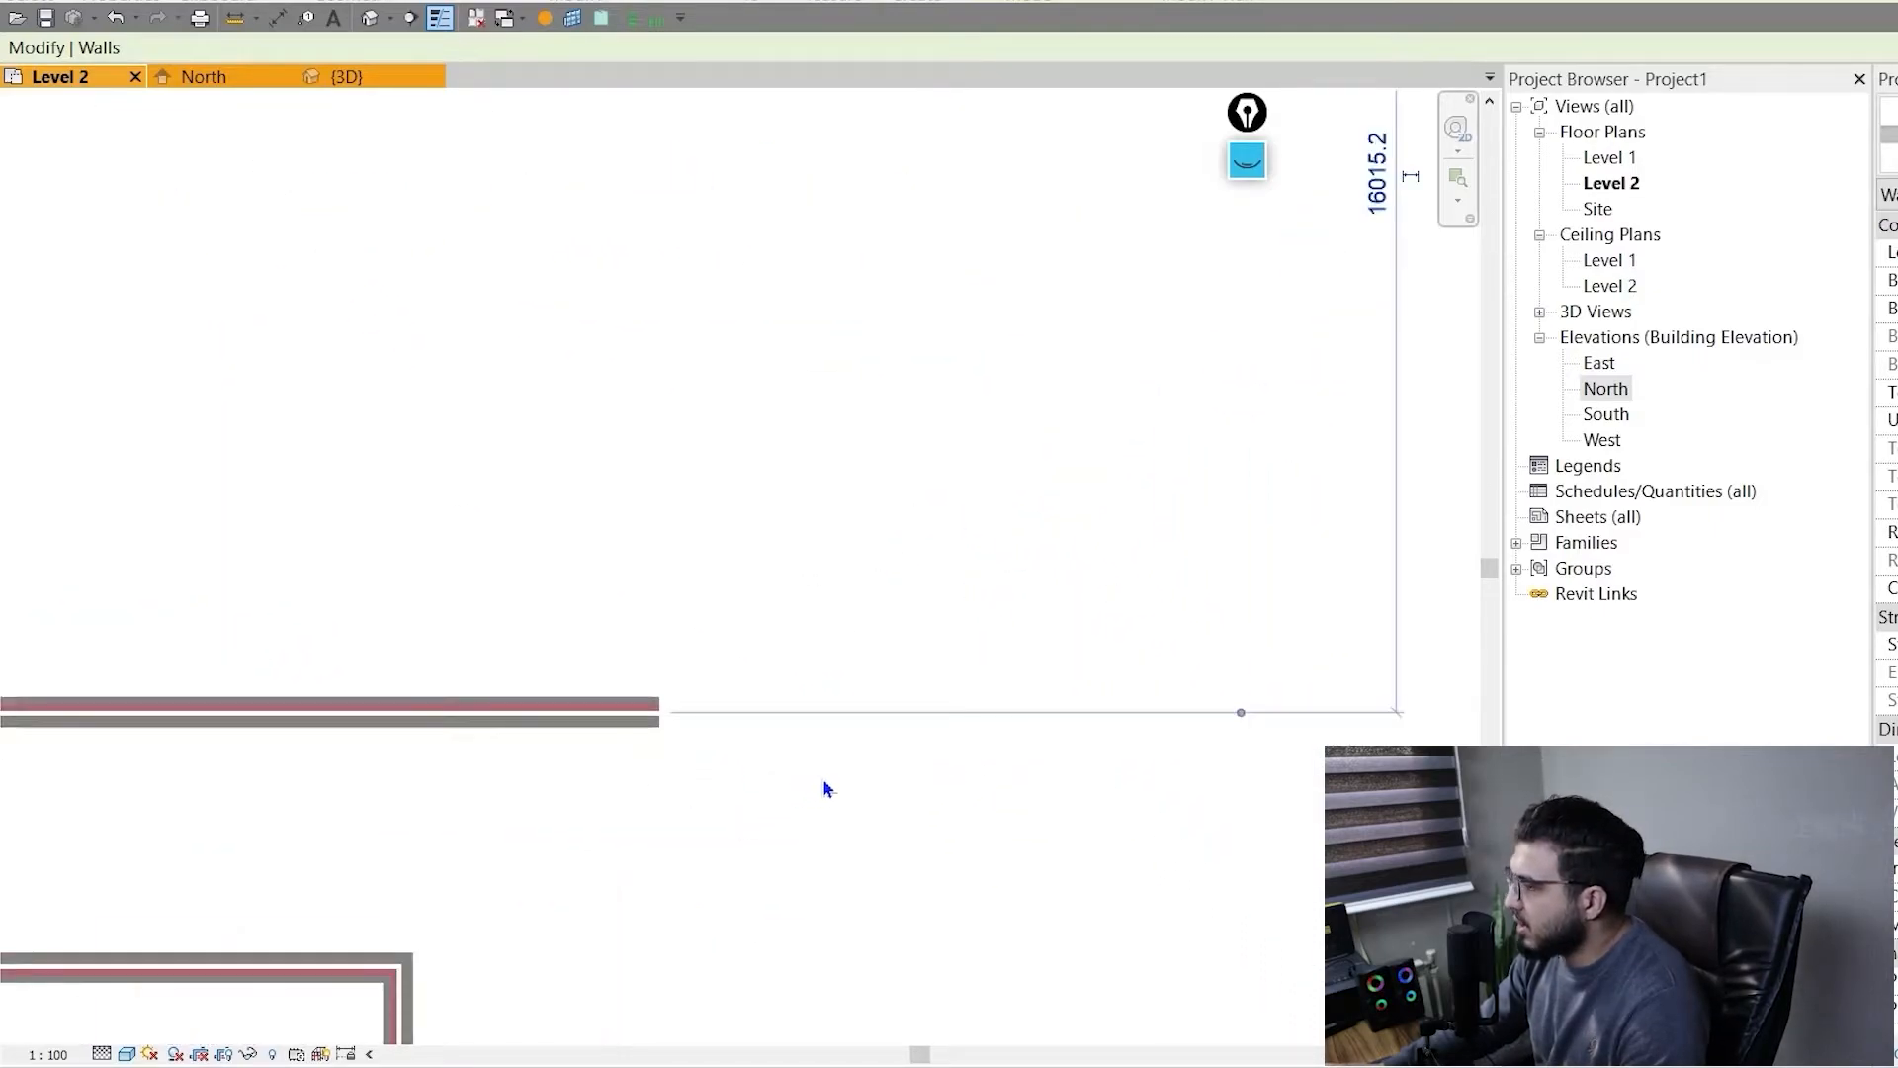
scroll(627, 805, "down", 1)
scroll(364, 737, "down", 8)
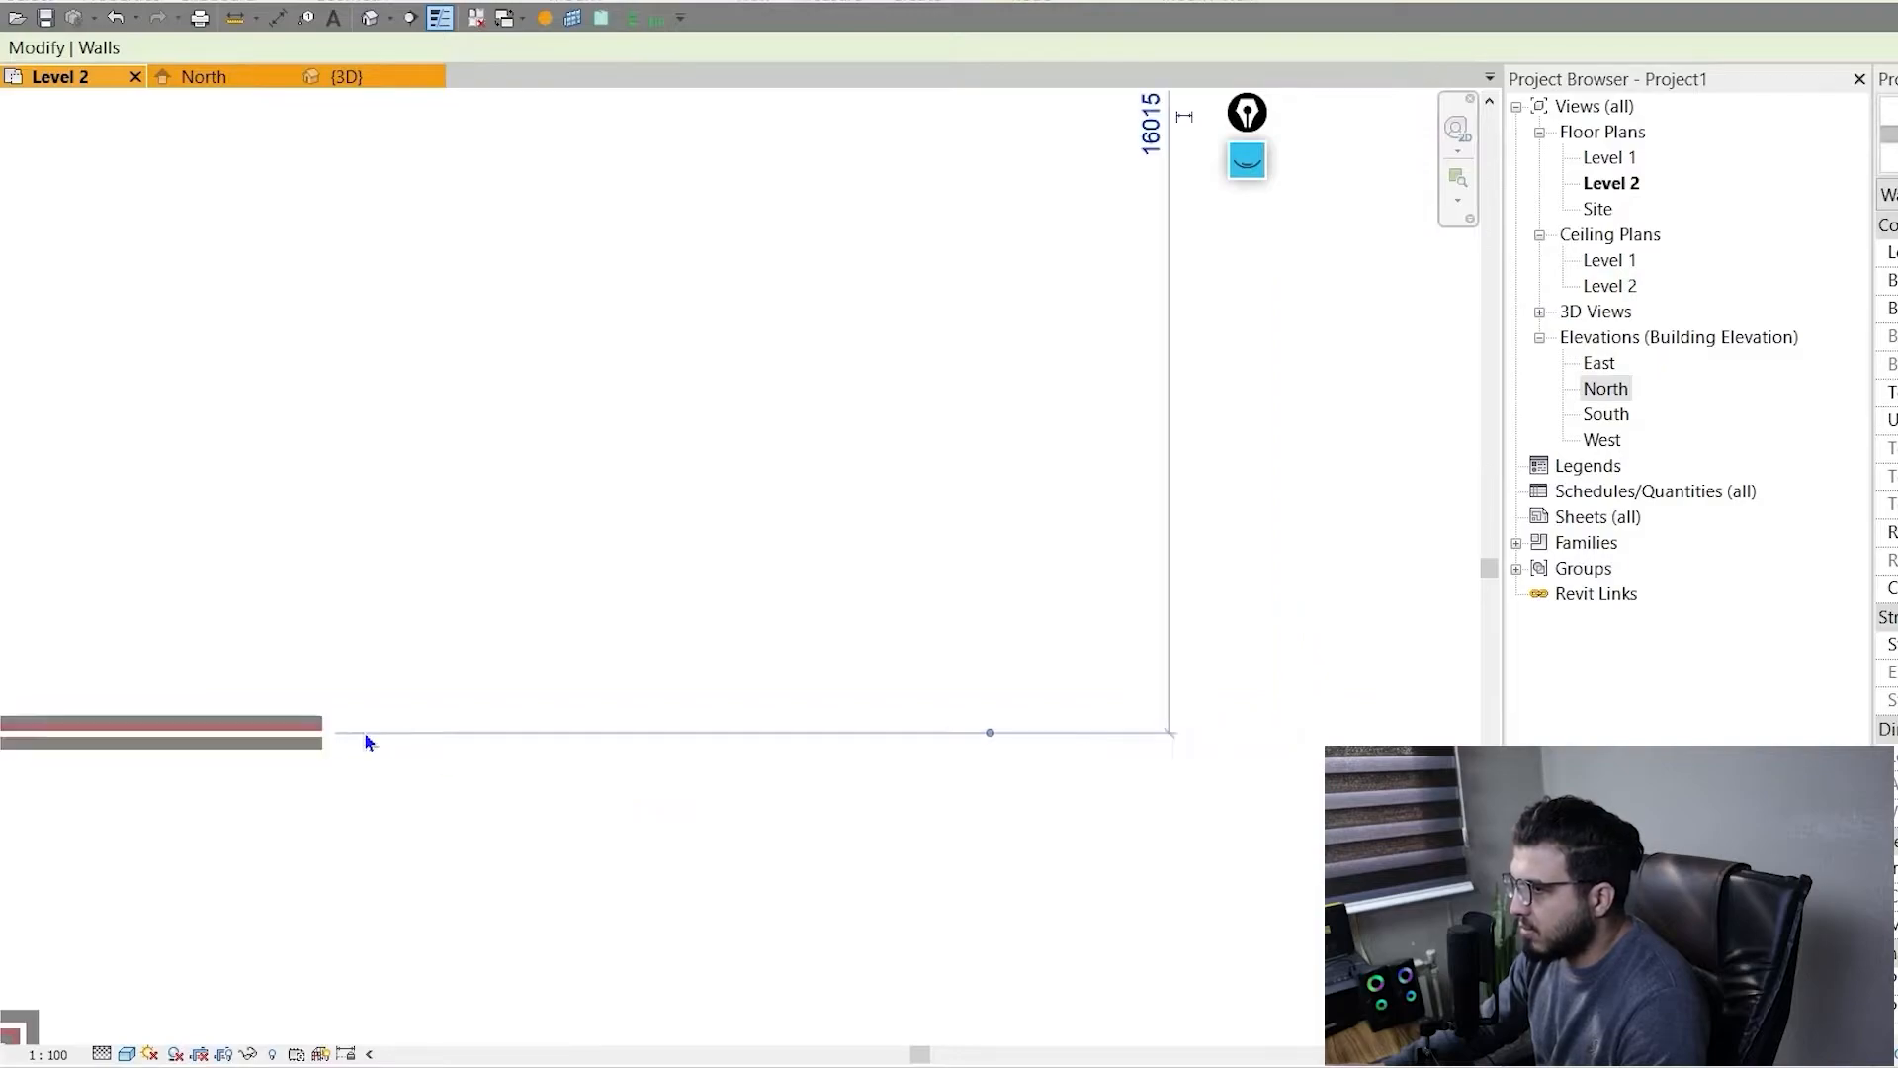
scroll(708, 606, "up", 4)
scroll(878, 623, "up", 4)
scroll(878, 623, "down", 6)
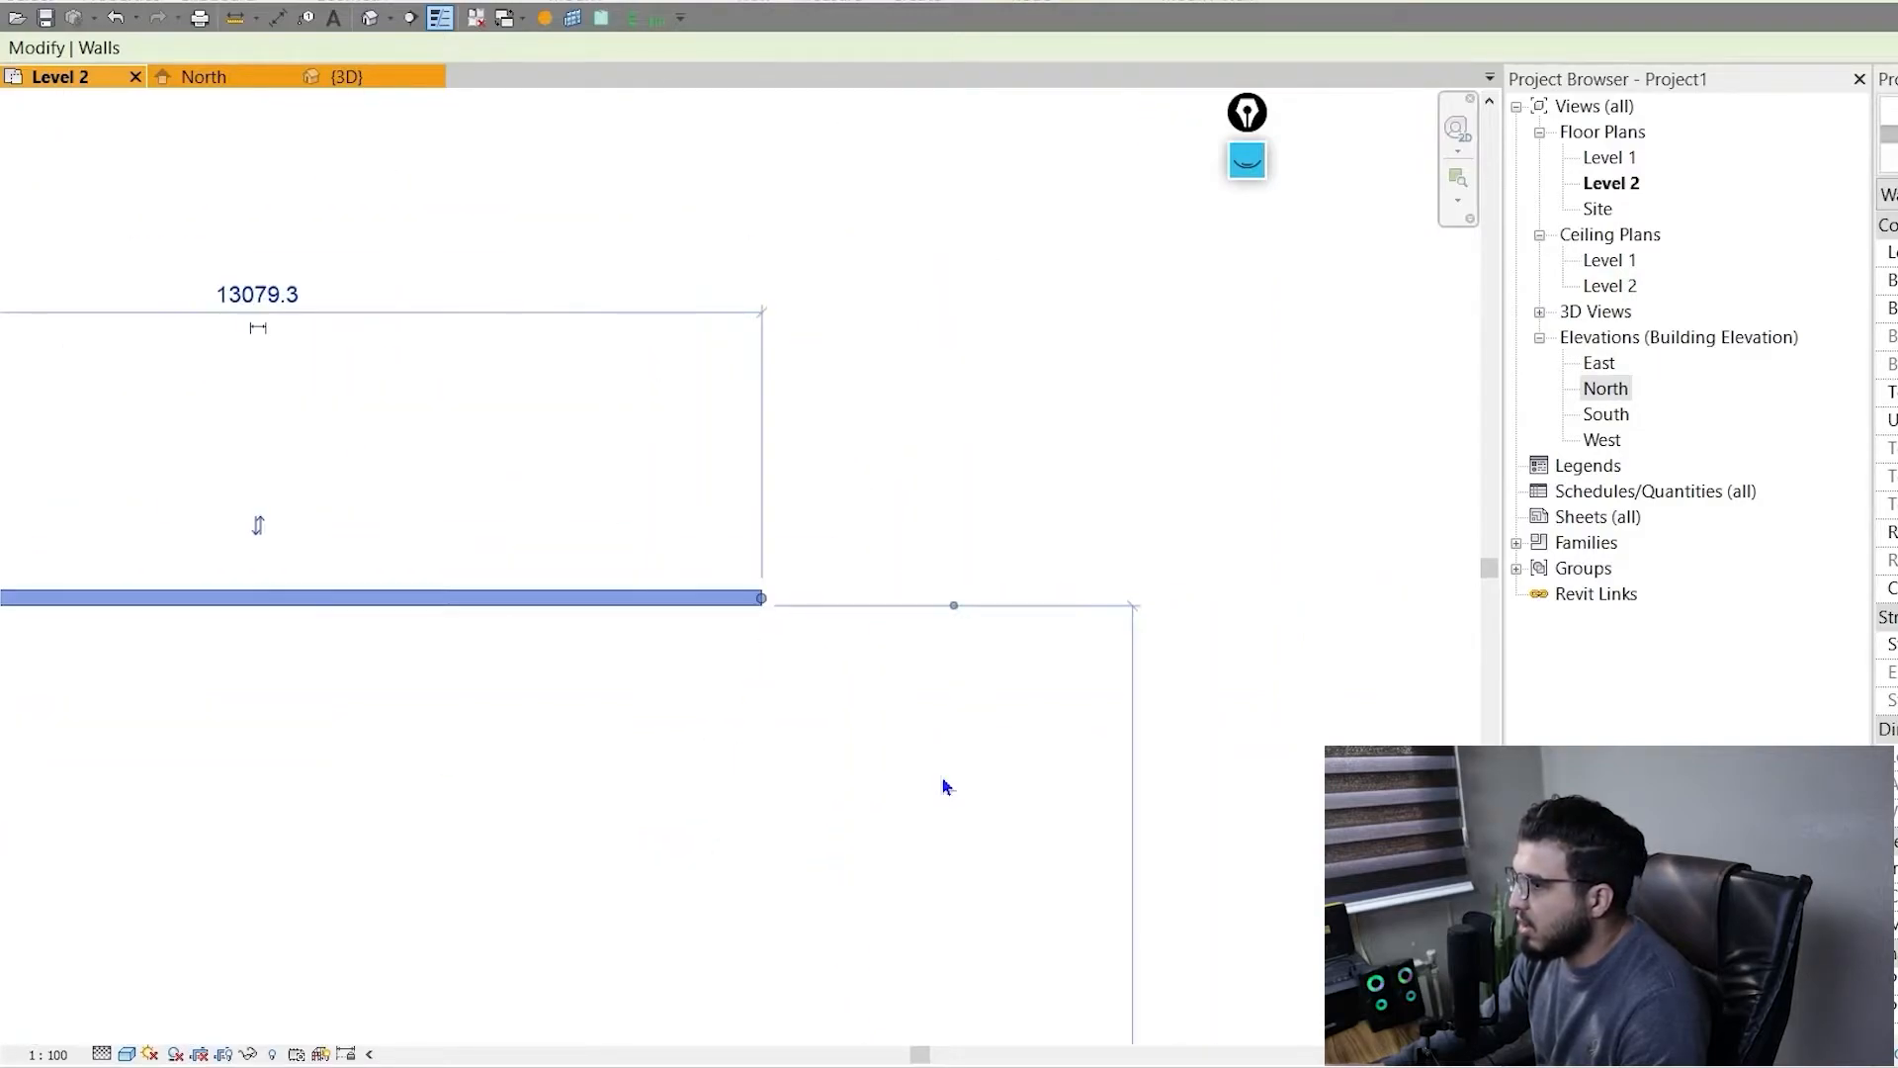
- Examine which face of the uppermost wall the vertical temporary dimension is measured from
middle_click_drag(719, 596, 665, 571)
scroll(663, 569, "up", 8)
scroll(830, 625, "down", 5)
scroll(792, 517, "down", 4)
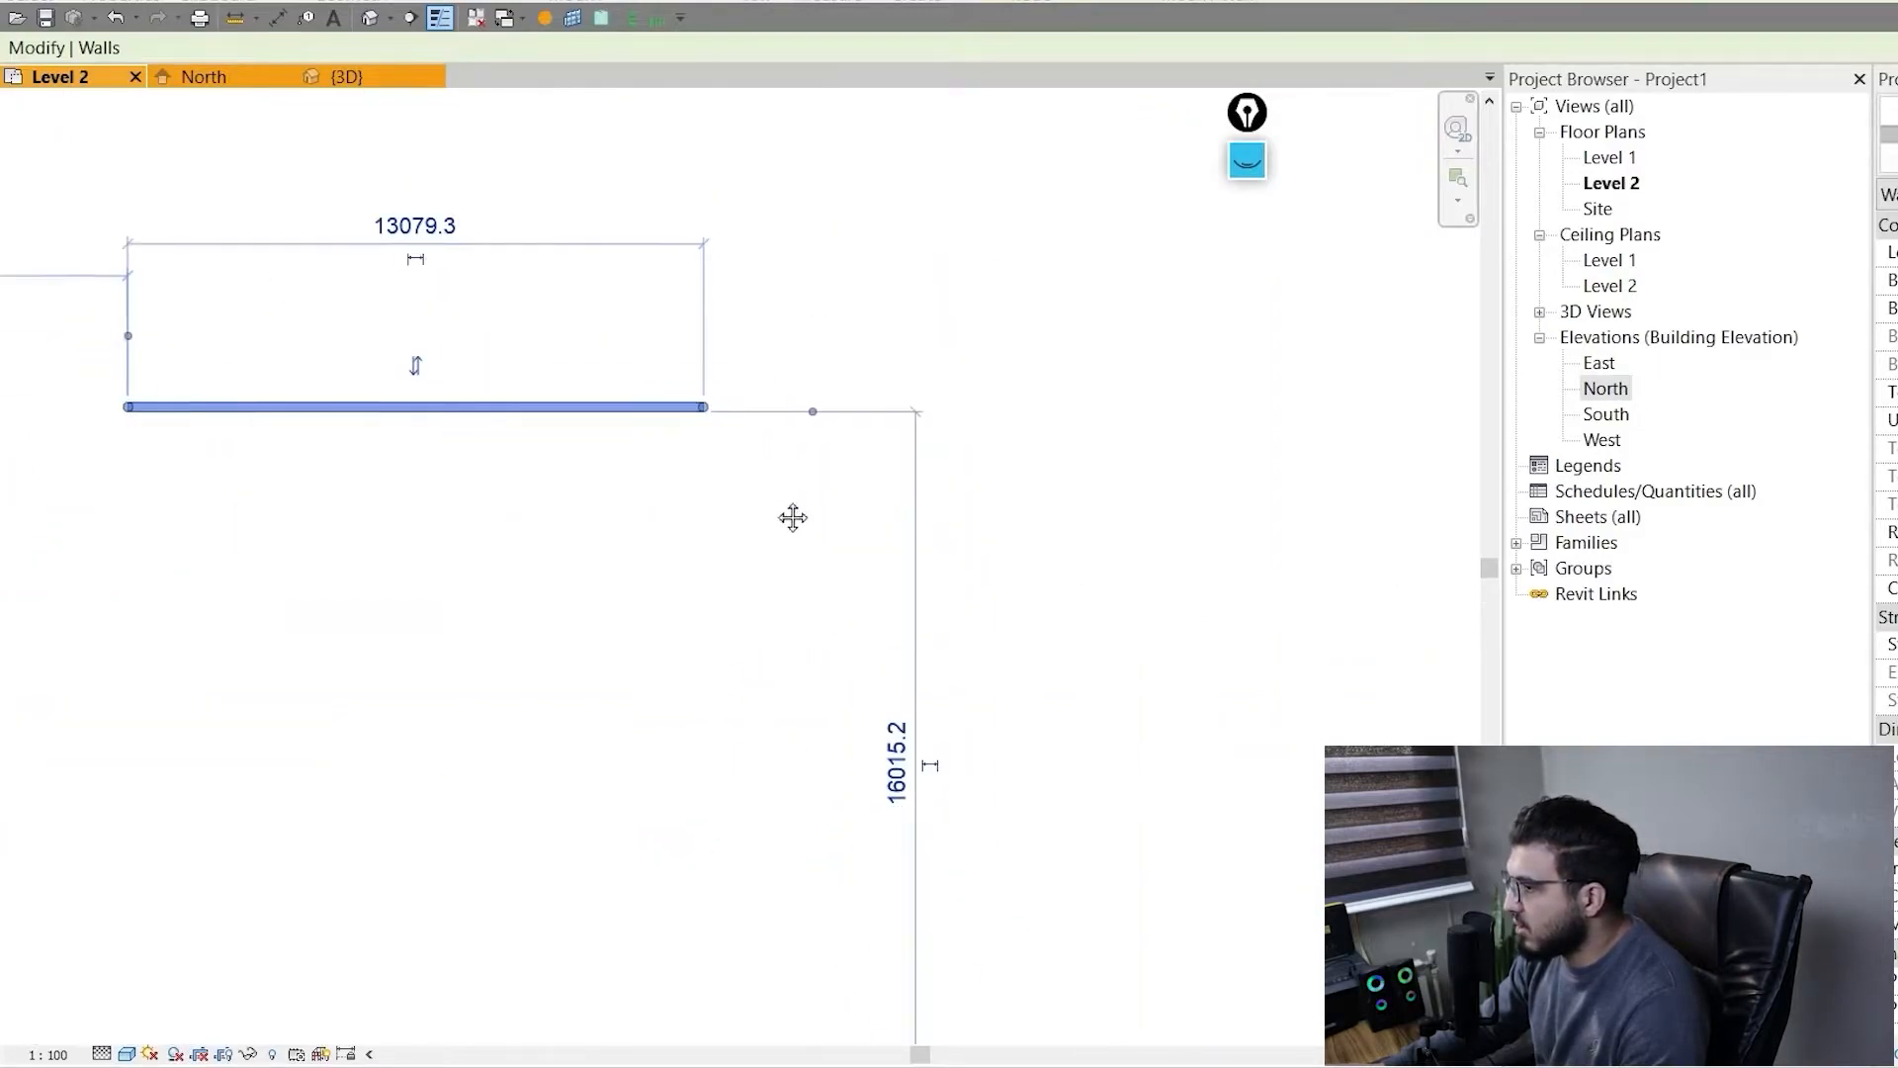
scroll(877, 741, "up", 5)
scroll(707, 517, "down", 5)
middle_click_drag(769, 334, 903, 675)
scroll(903, 664, "up", 3)
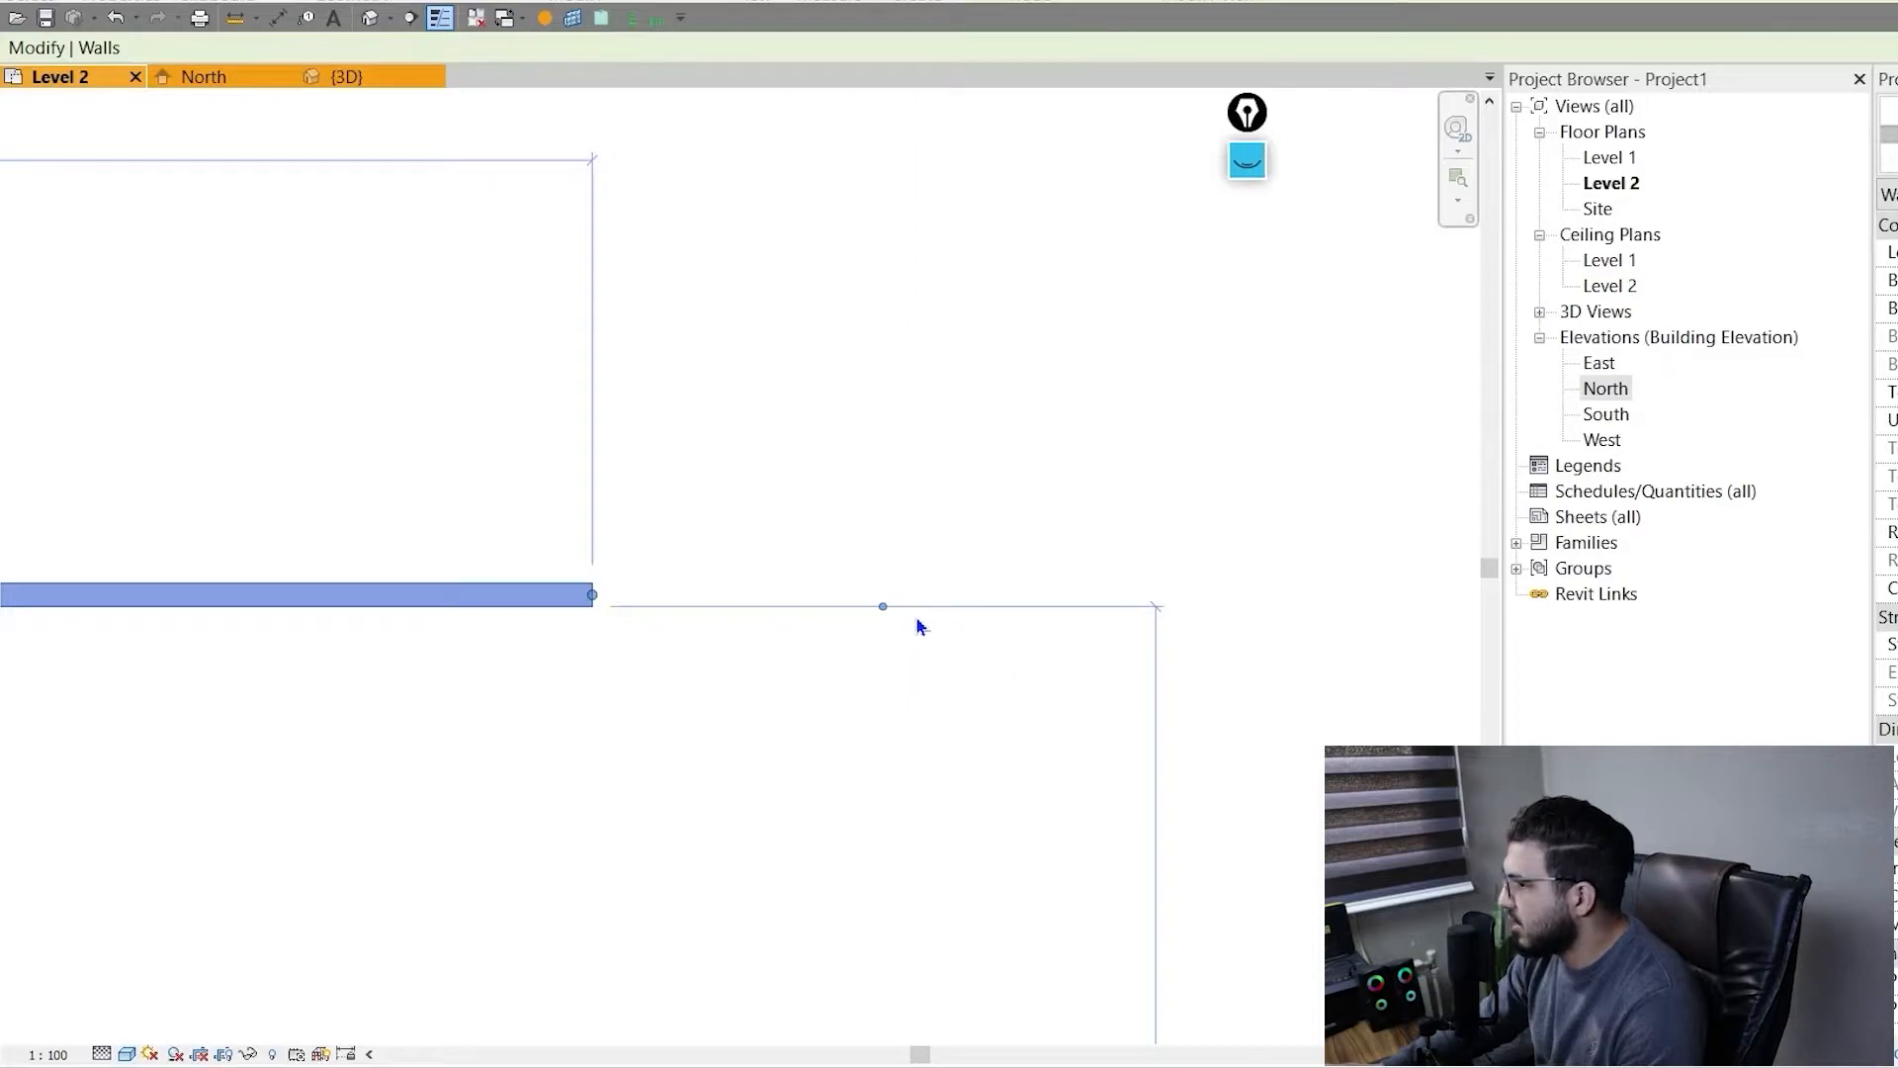
- Shift the vertical temporary dimension's witness line to the upper face of the uppermost wall
left_click_drag(881, 609, 553, 560)
scroll(556, 625, "up", 5)
scroll(814, 782, "down", 4)
scroll(817, 781, "down", 3)
middle_click_drag(839, 831, 462, 252)
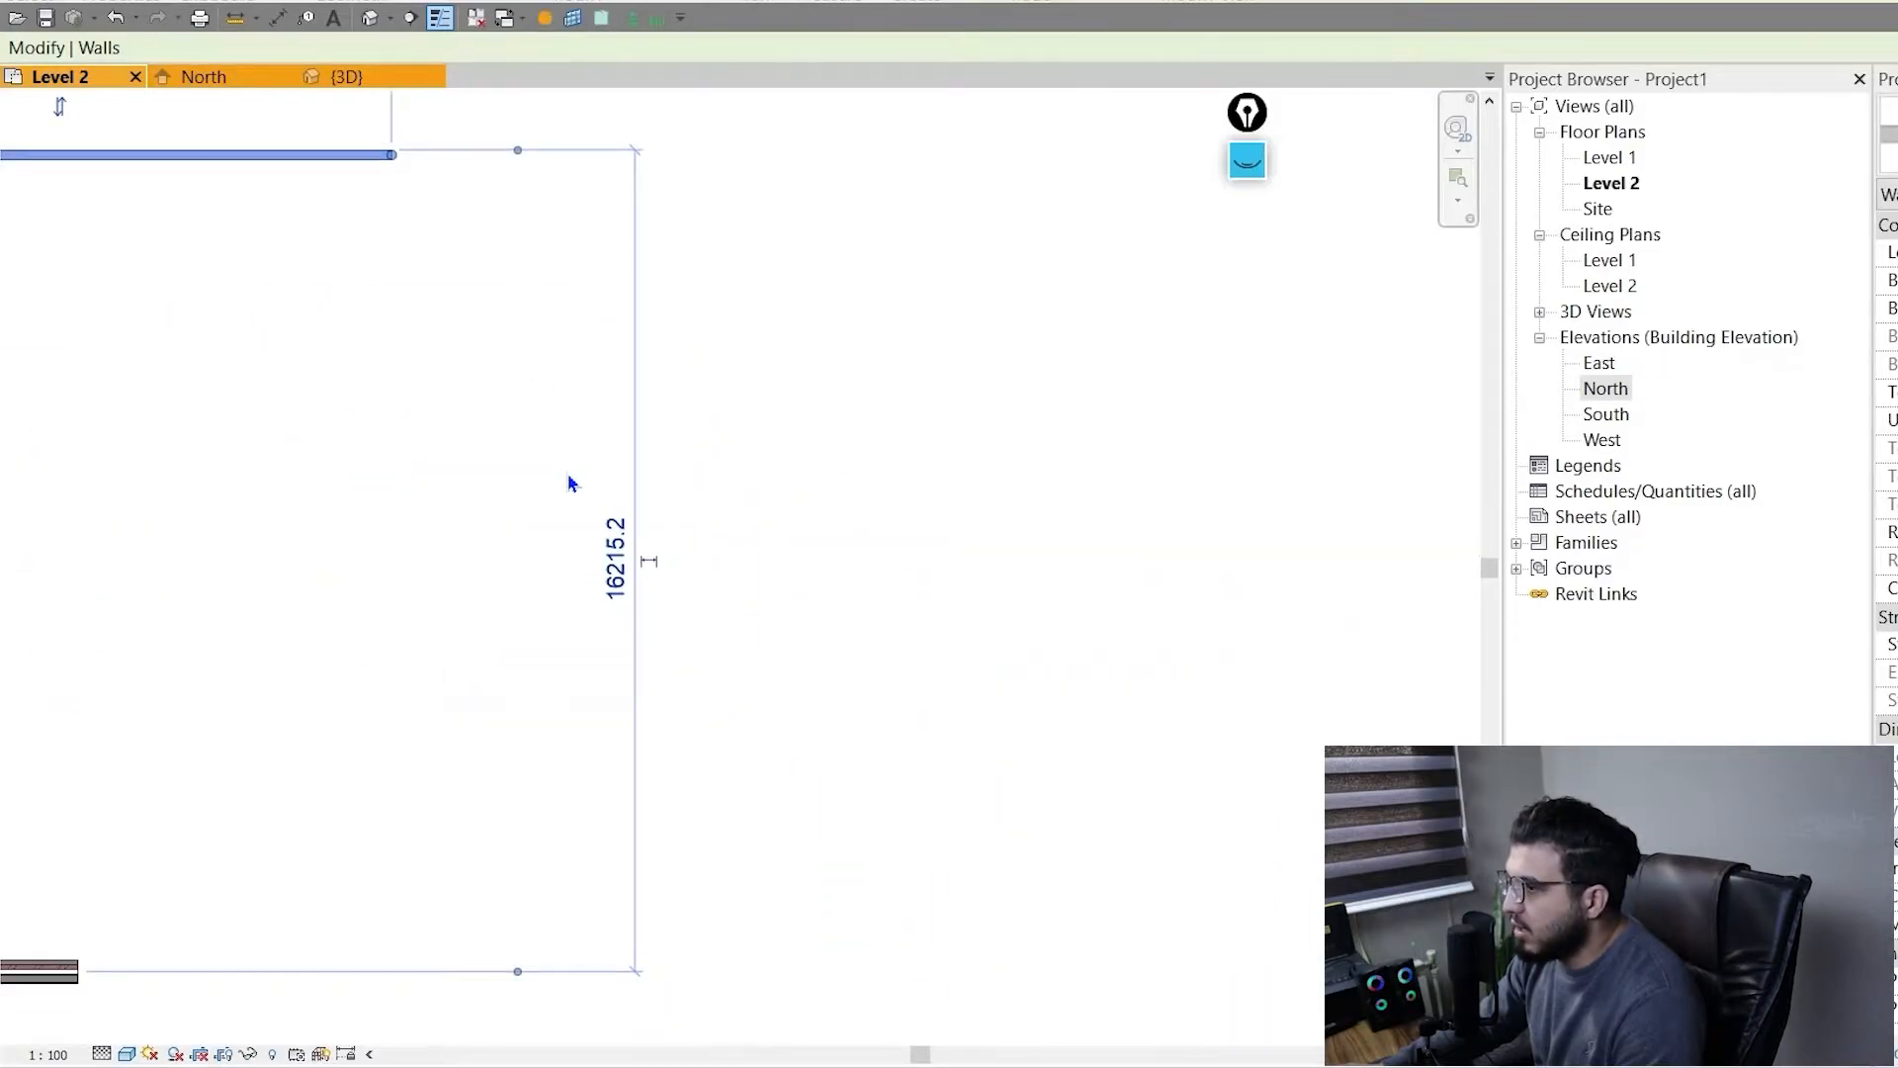
scroll(568, 476, "down", 2)
middle_click_drag(479, 540, 751, 571)
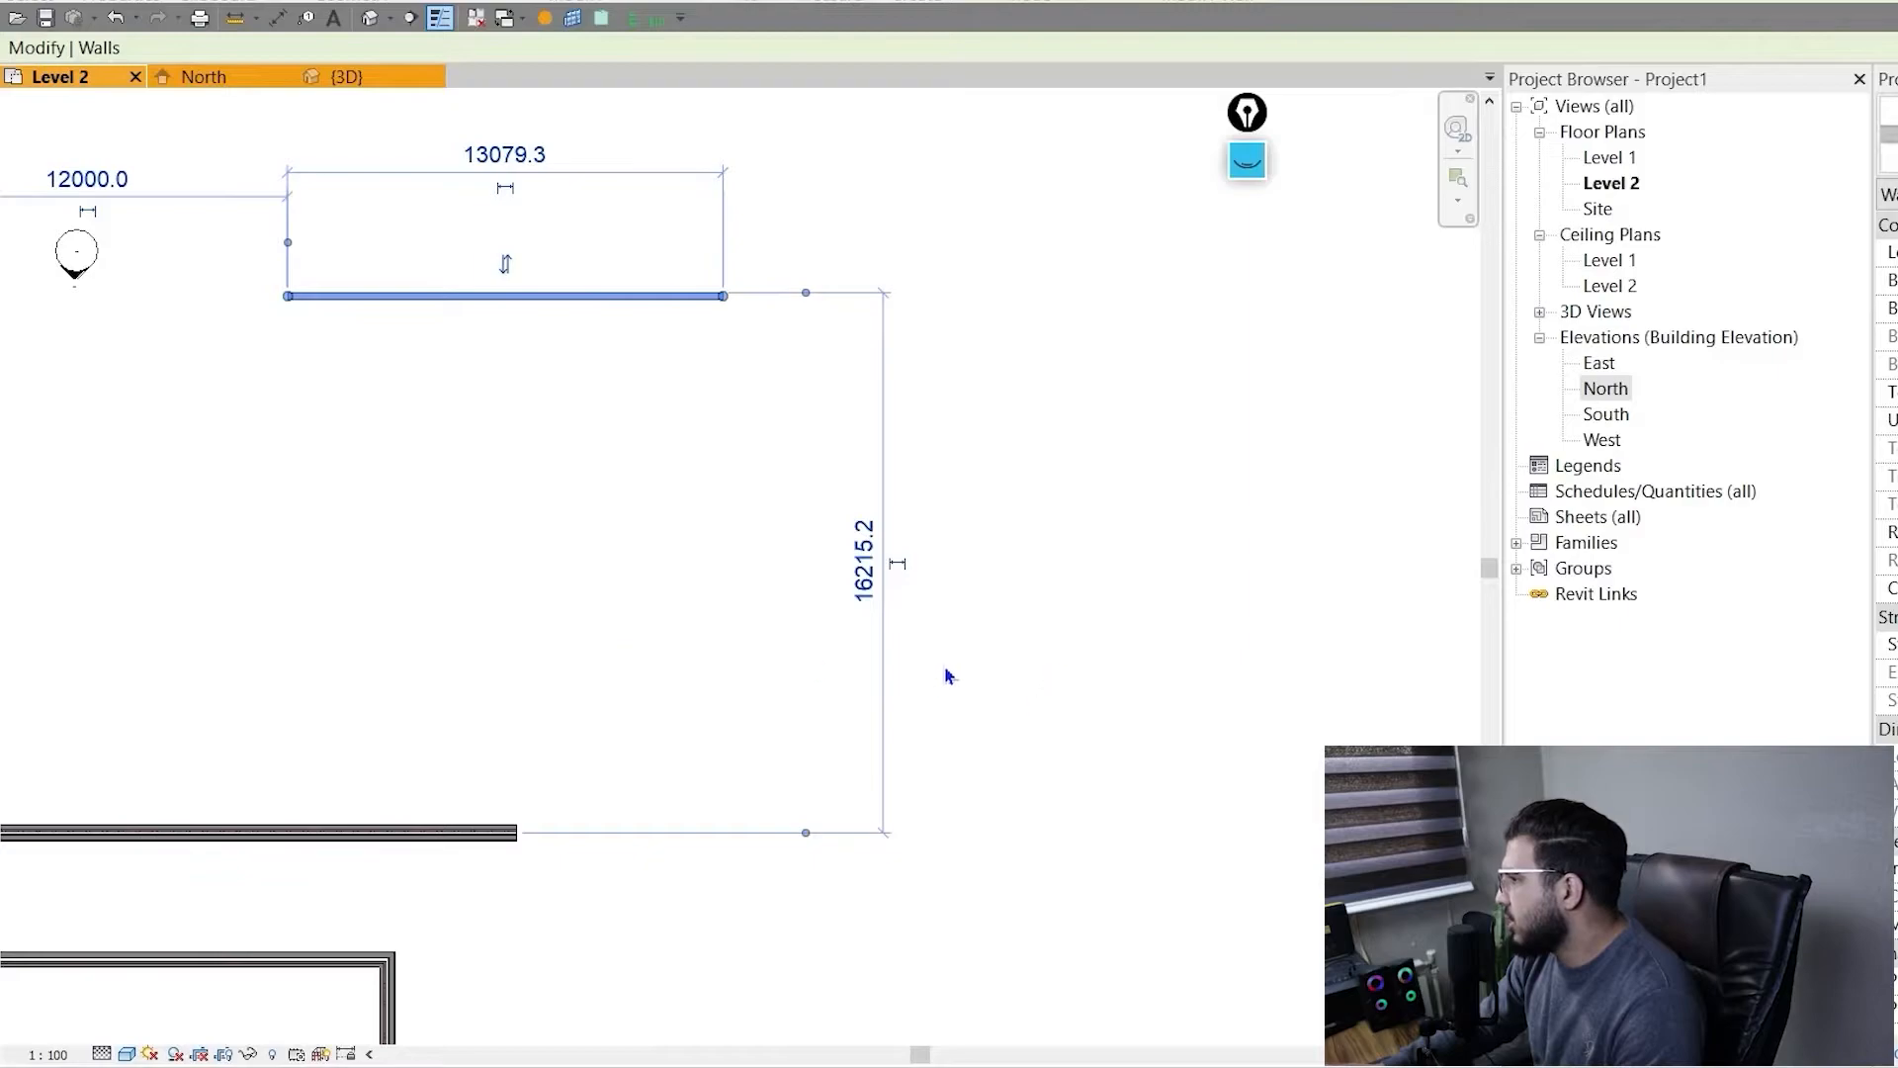
- Set the vertical distance between the uppermost wall and the long stacked wall to 5000, and deselect the wall
middle_click_drag(694, 660, 746, 688)
left_click(916, 589)
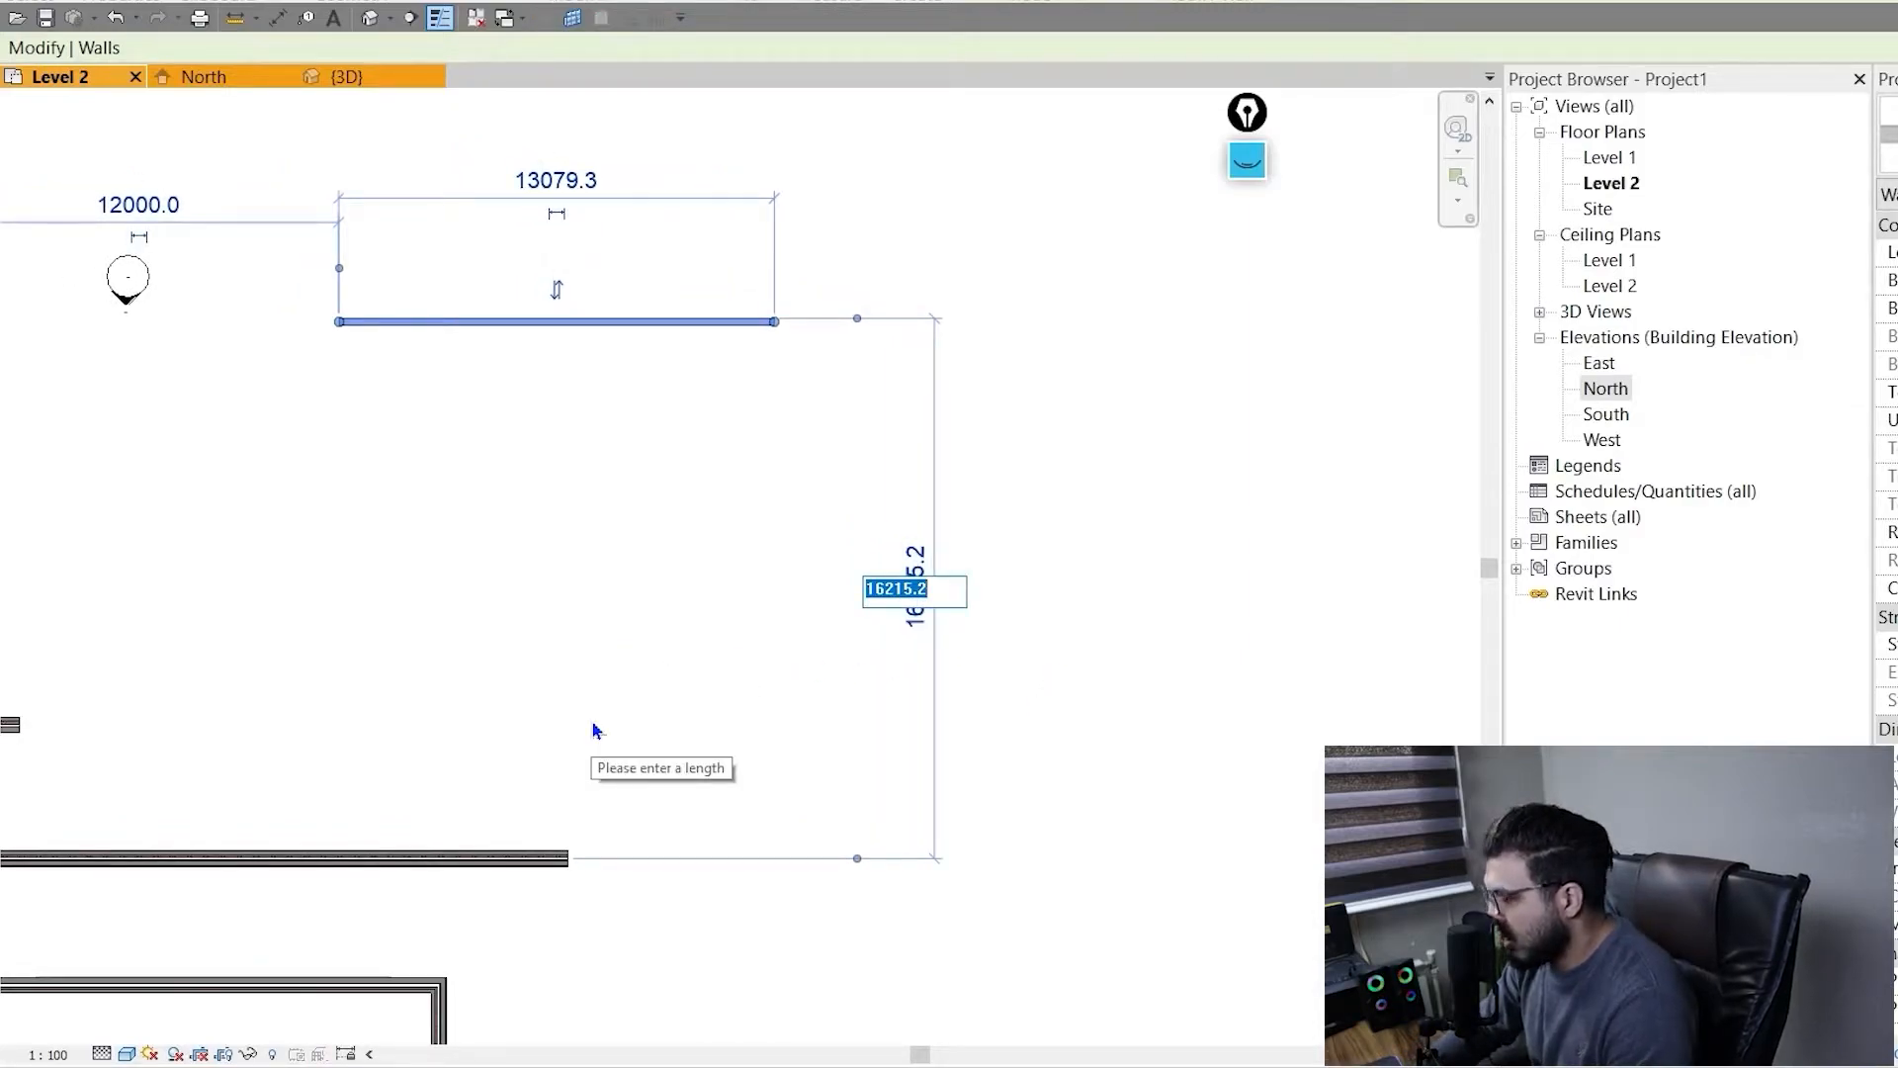
type("500")
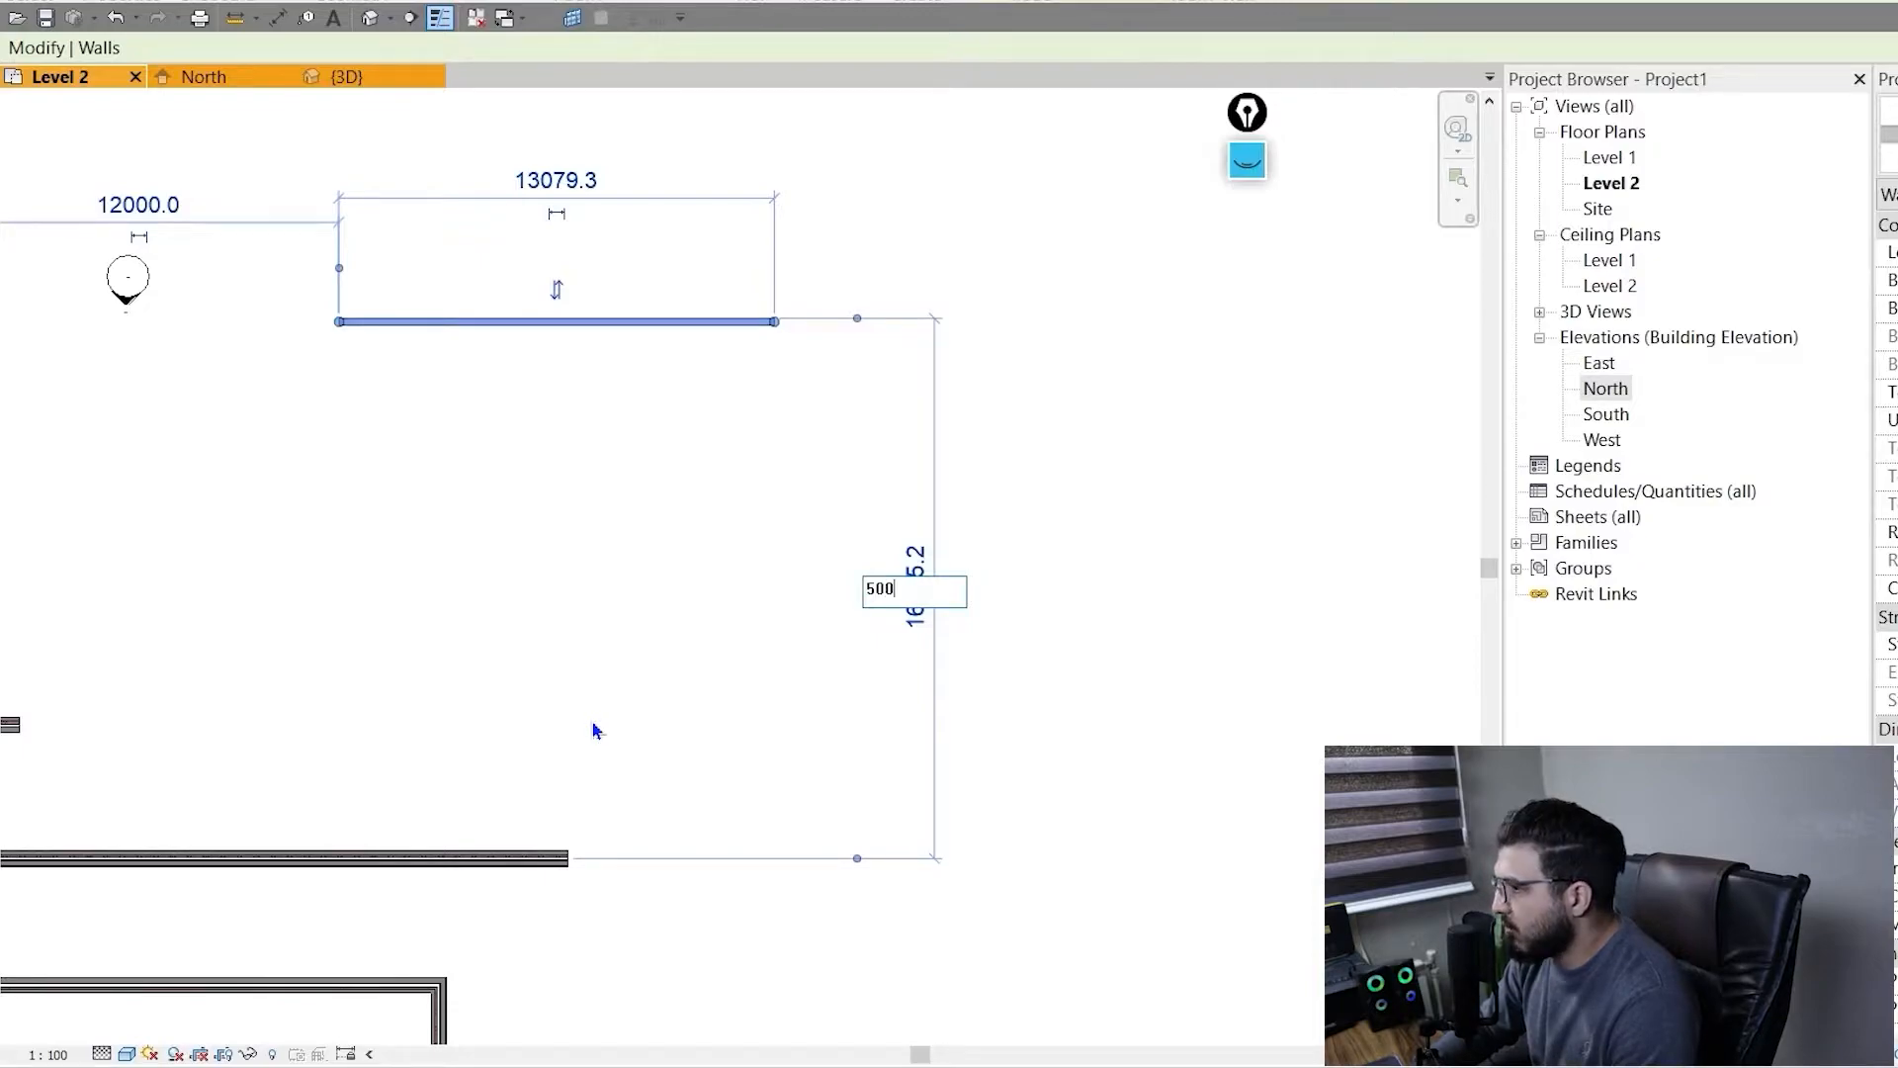
type("0")
key("Return")
left_click(764, 364)
- Examine the moved wall's position relative to the other walls in the whole Level 2 plan
scroll(668, 430, "down", 5)
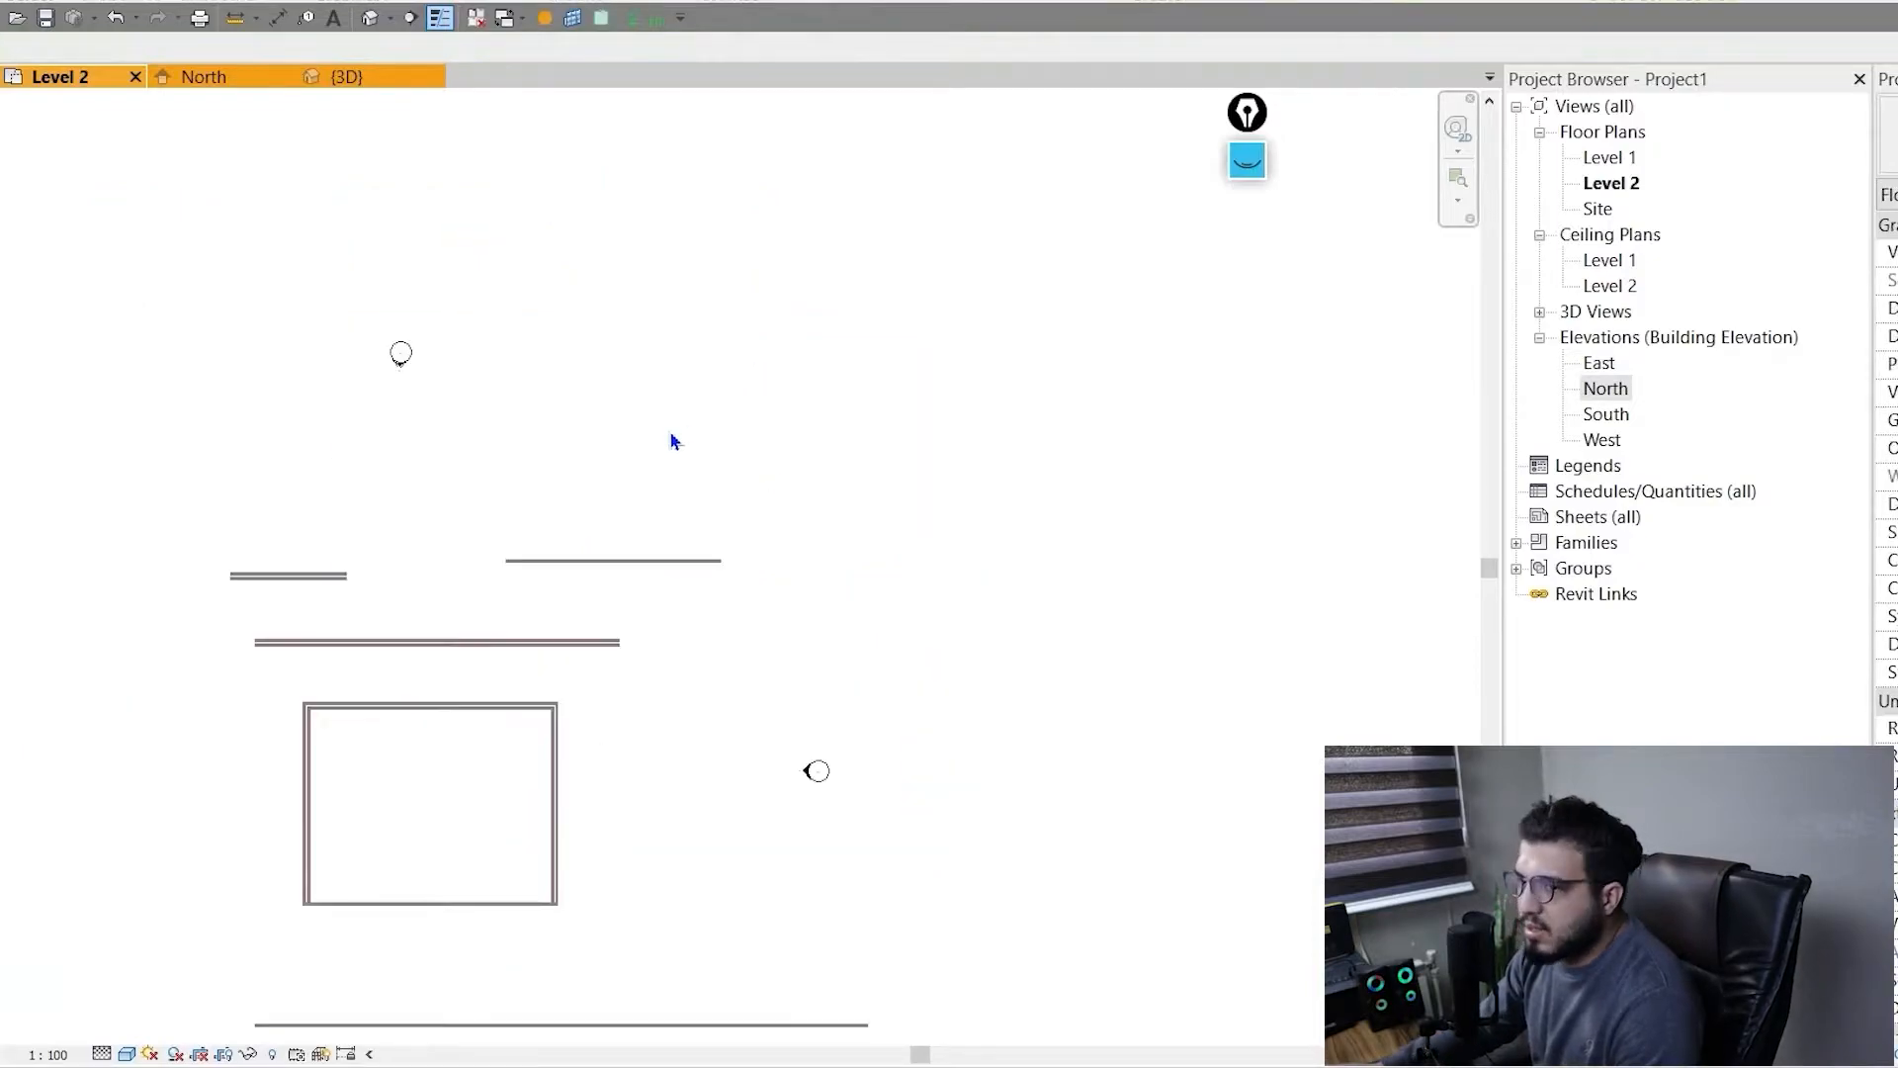
scroll(348, 674, "down", 1)
middle_click_drag(360, 683, 817, 703)
middle_click_drag(1255, 893, 953, 818)
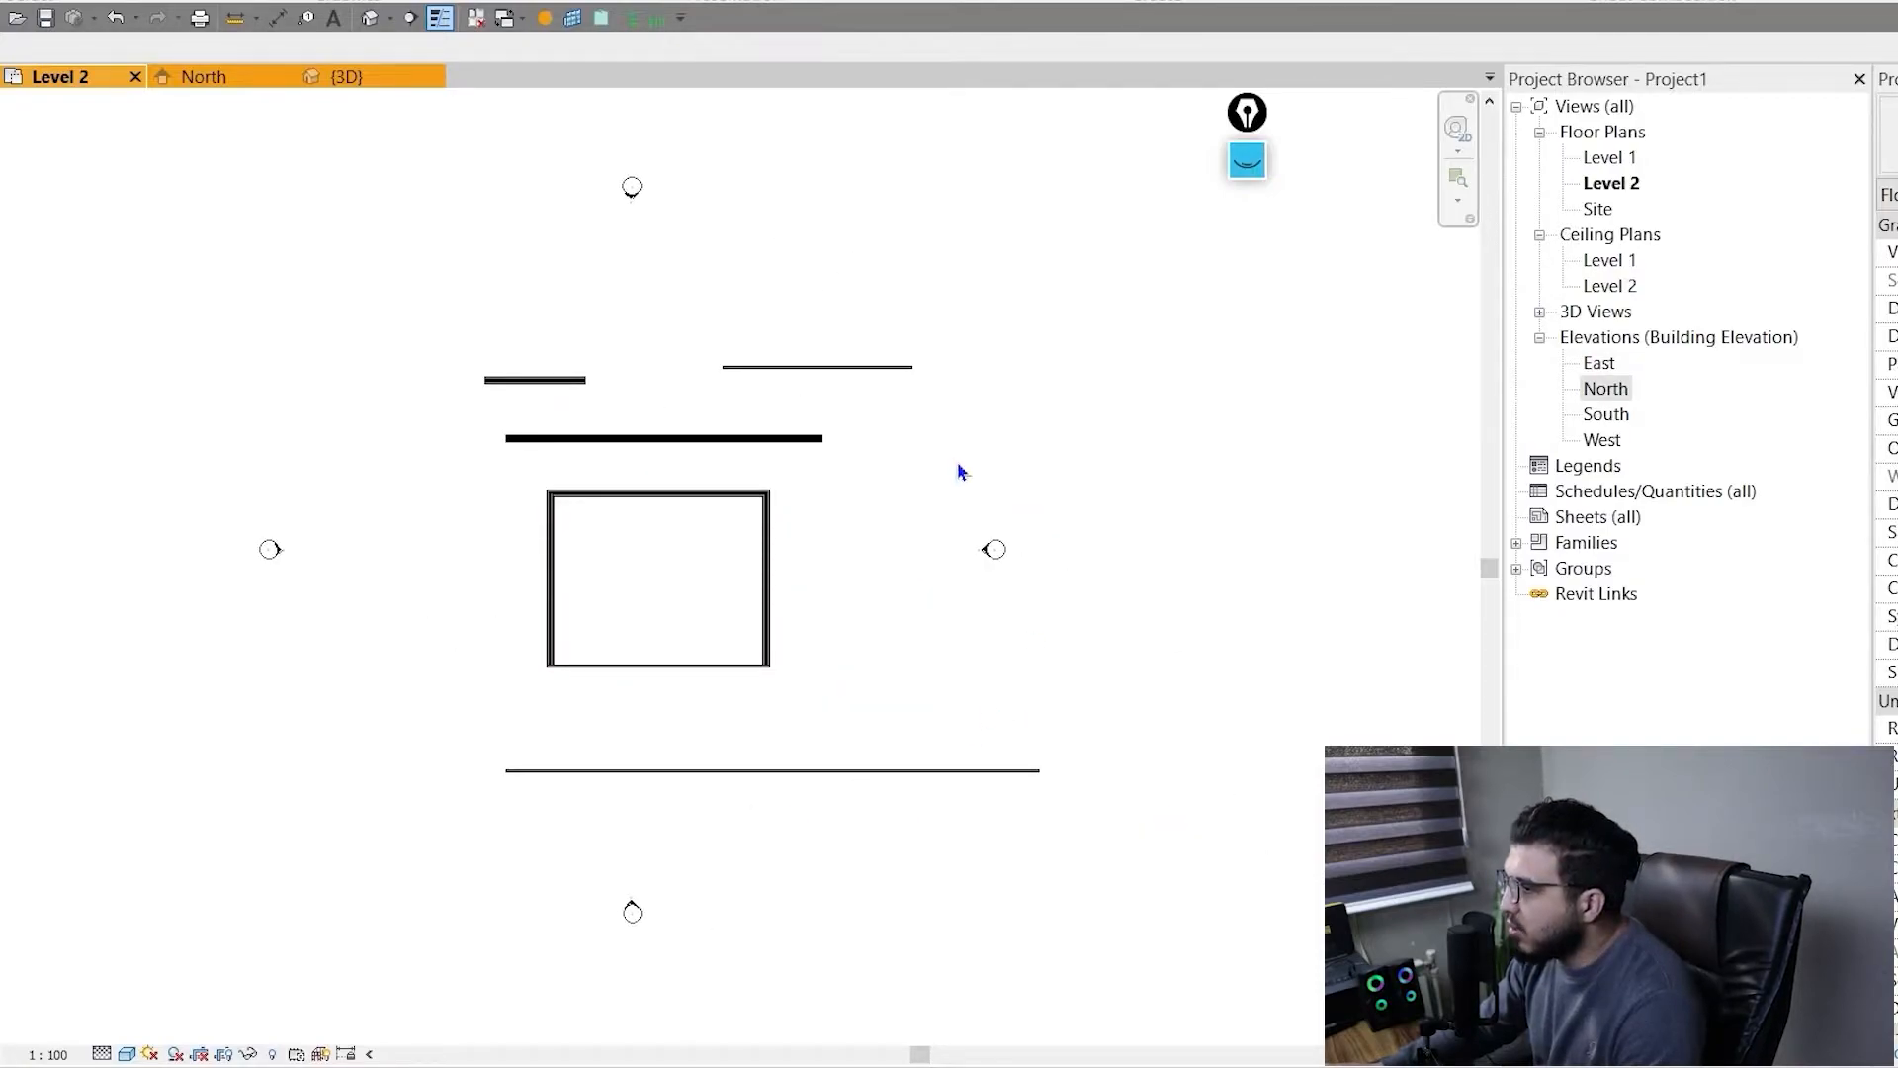
scroll(958, 465, "up", 4)
scroll(957, 468, "down", 5)
middle_click_drag(741, 560, 776, 599)
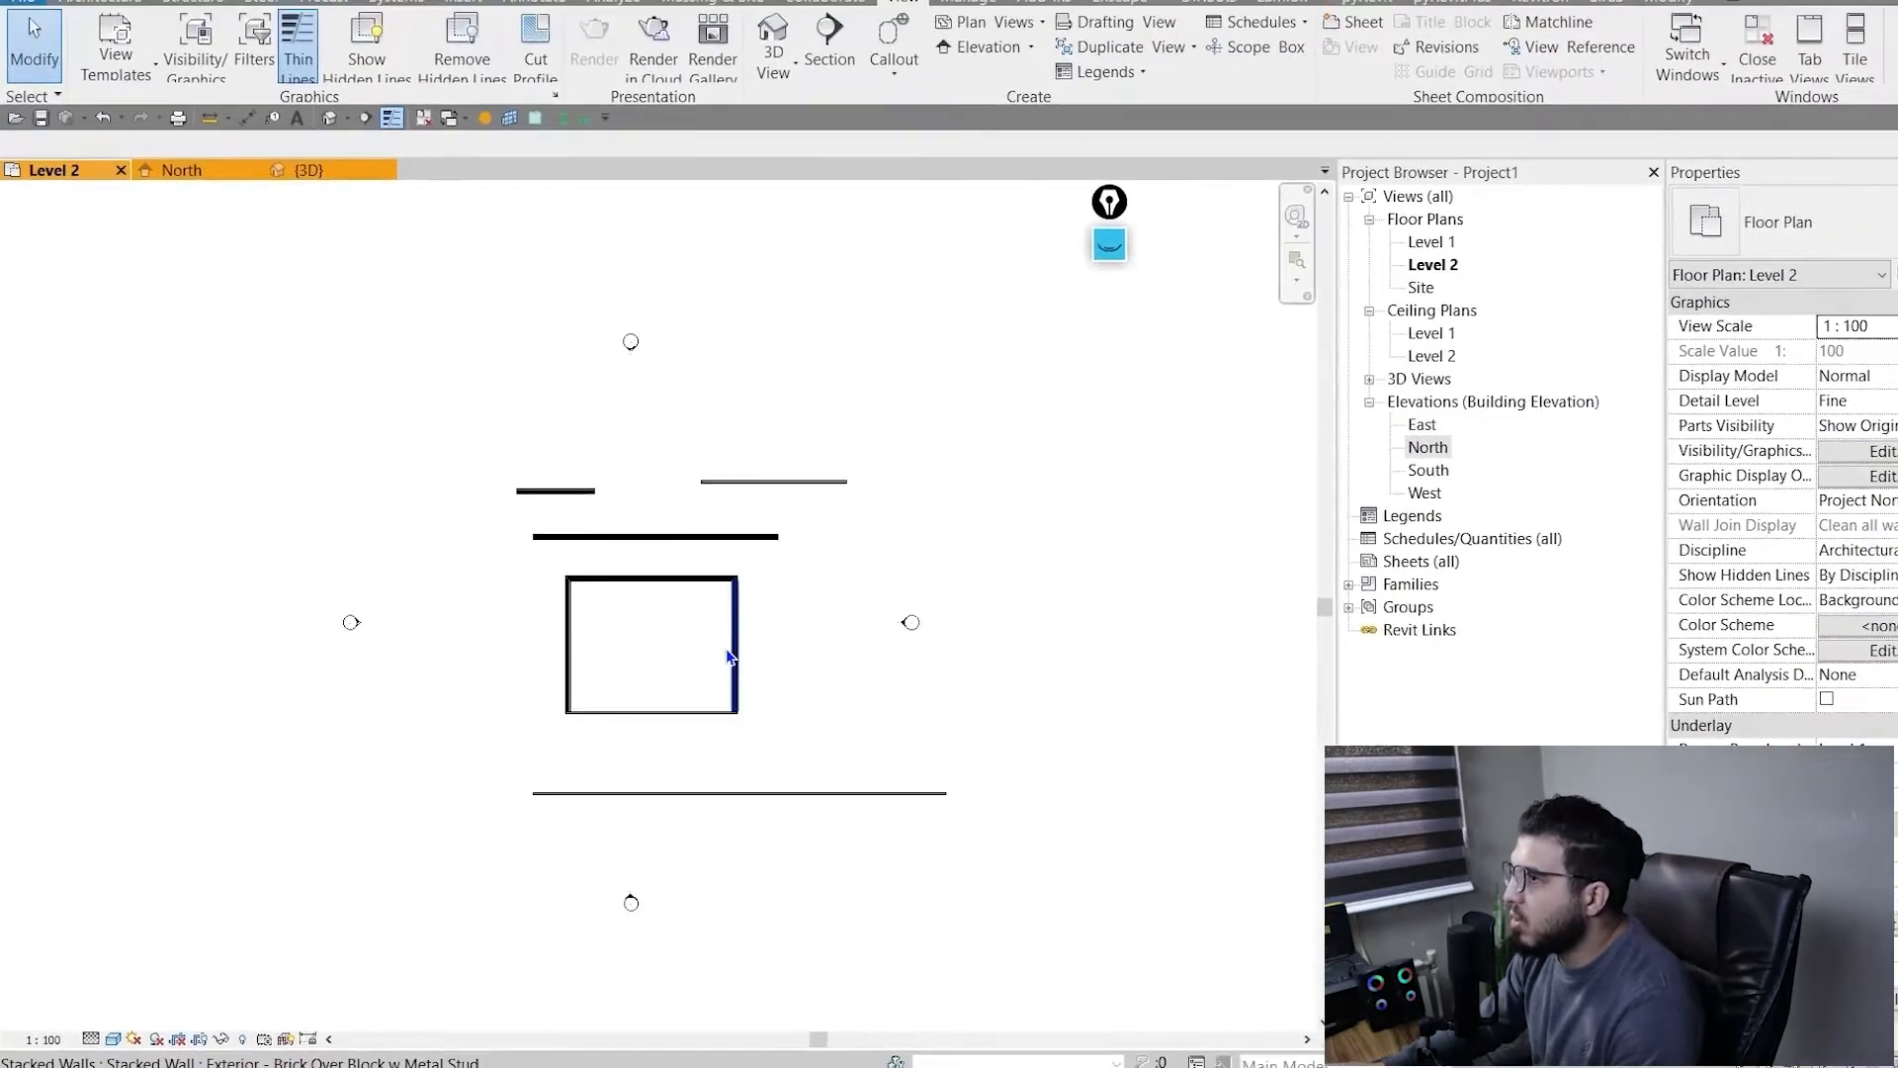
middle_click_drag(691, 591, 652, 595)
left_click(902, 44)
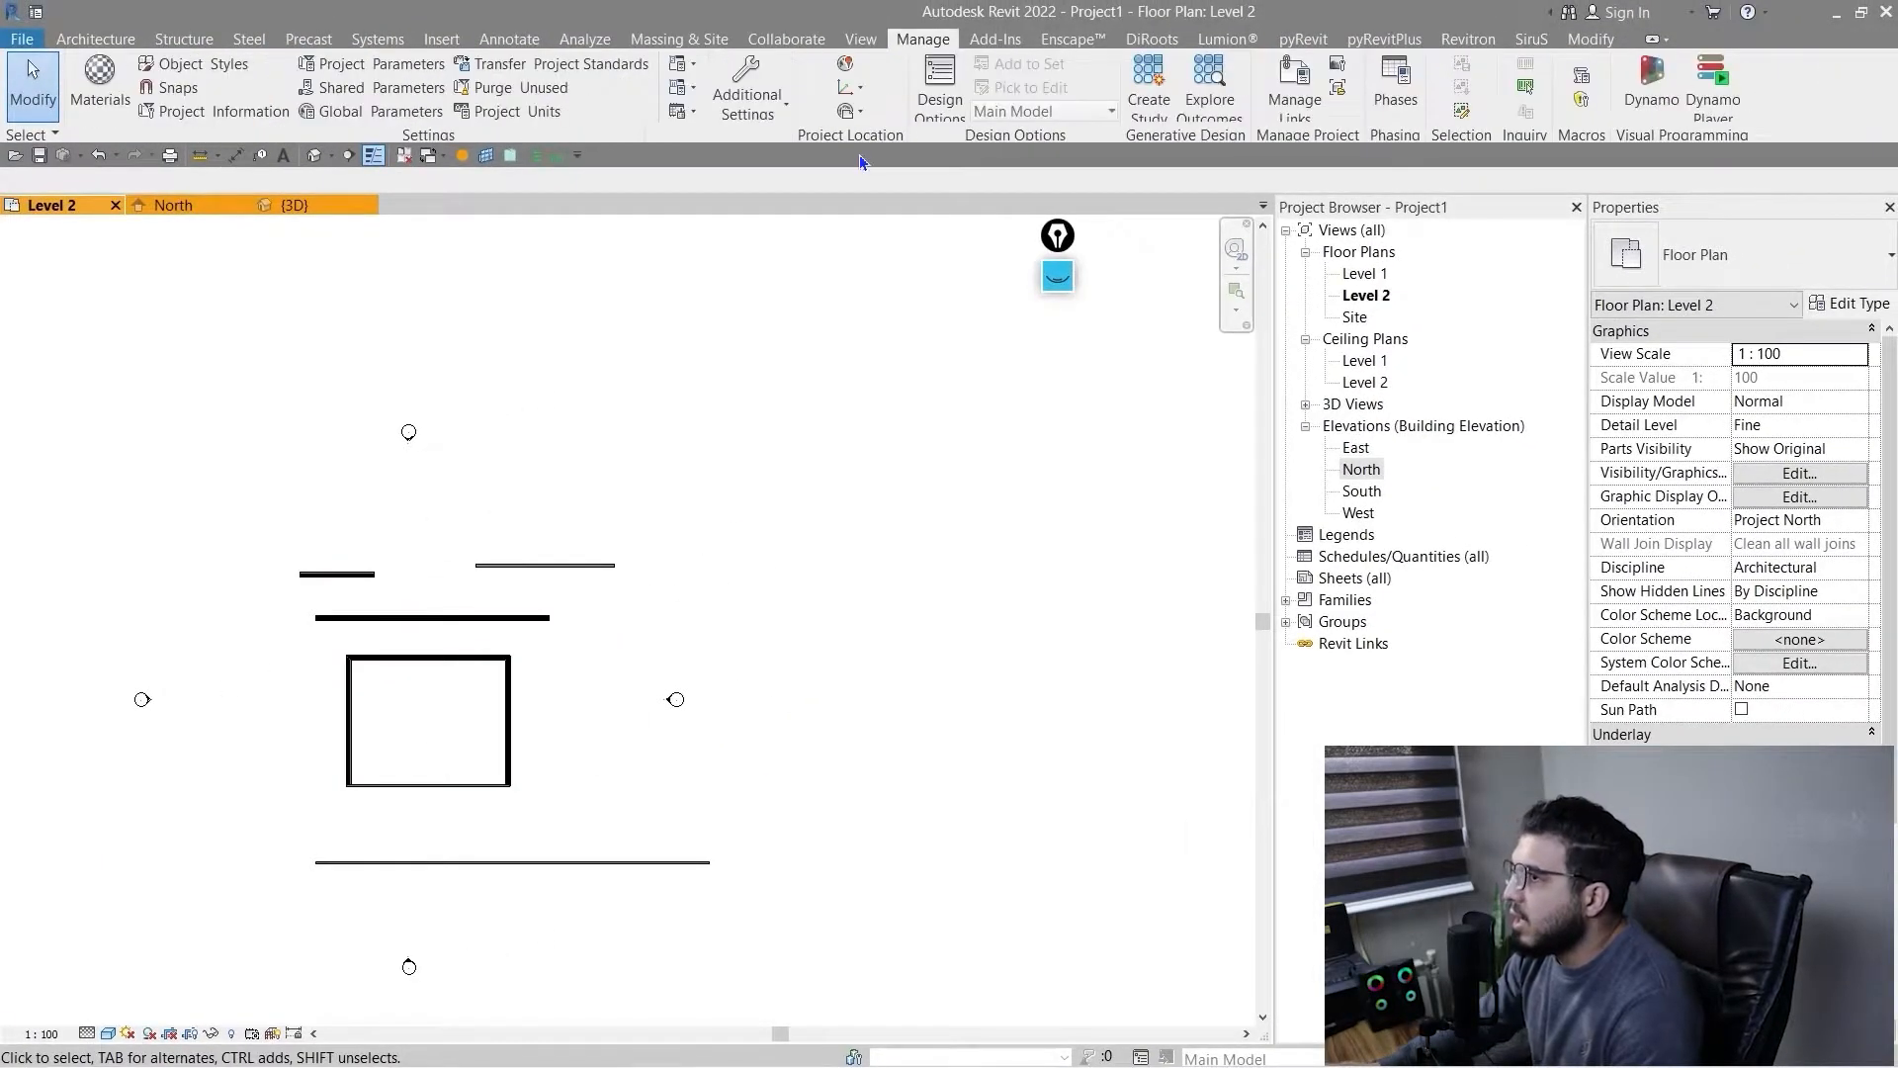
left_click(514, 111)
left_click(1084, 320)
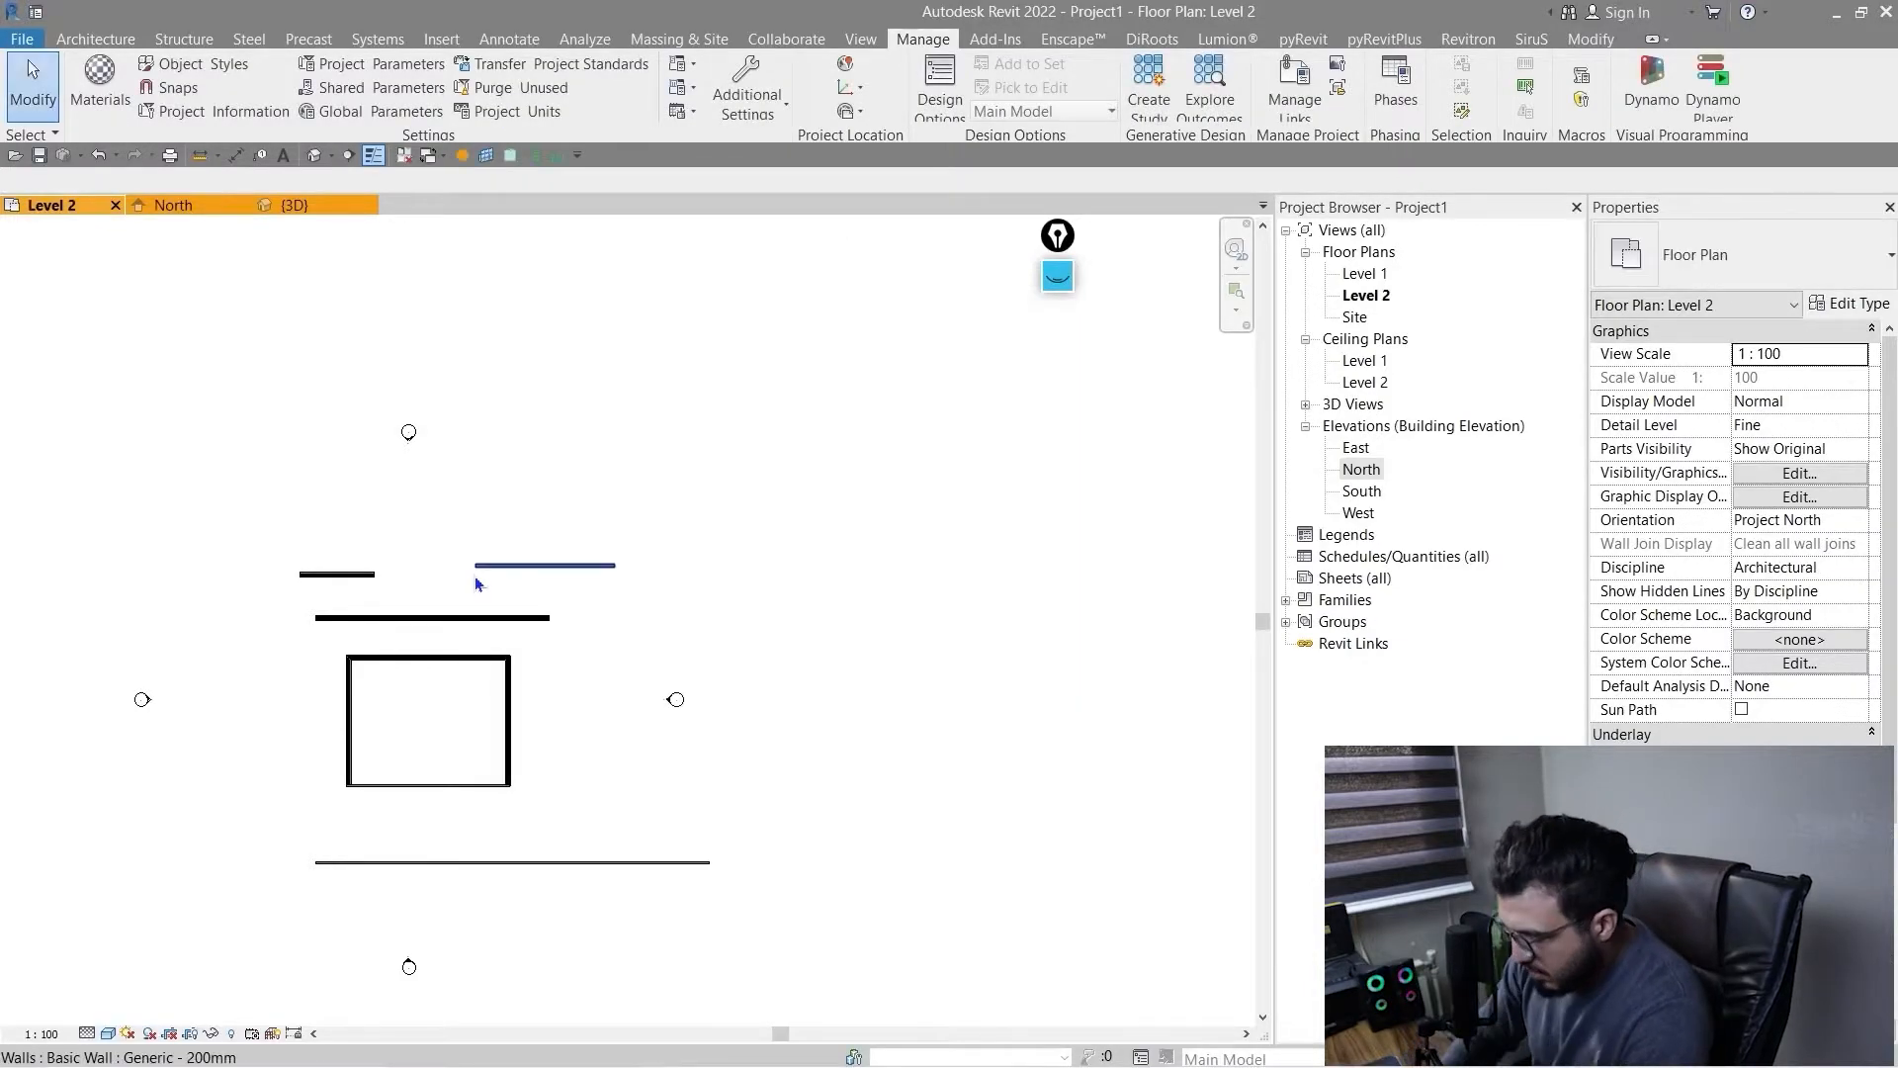
- Set the project's length units to Meters with rounding to 2 decimal places, and apply the project units
key("u")
key("n")
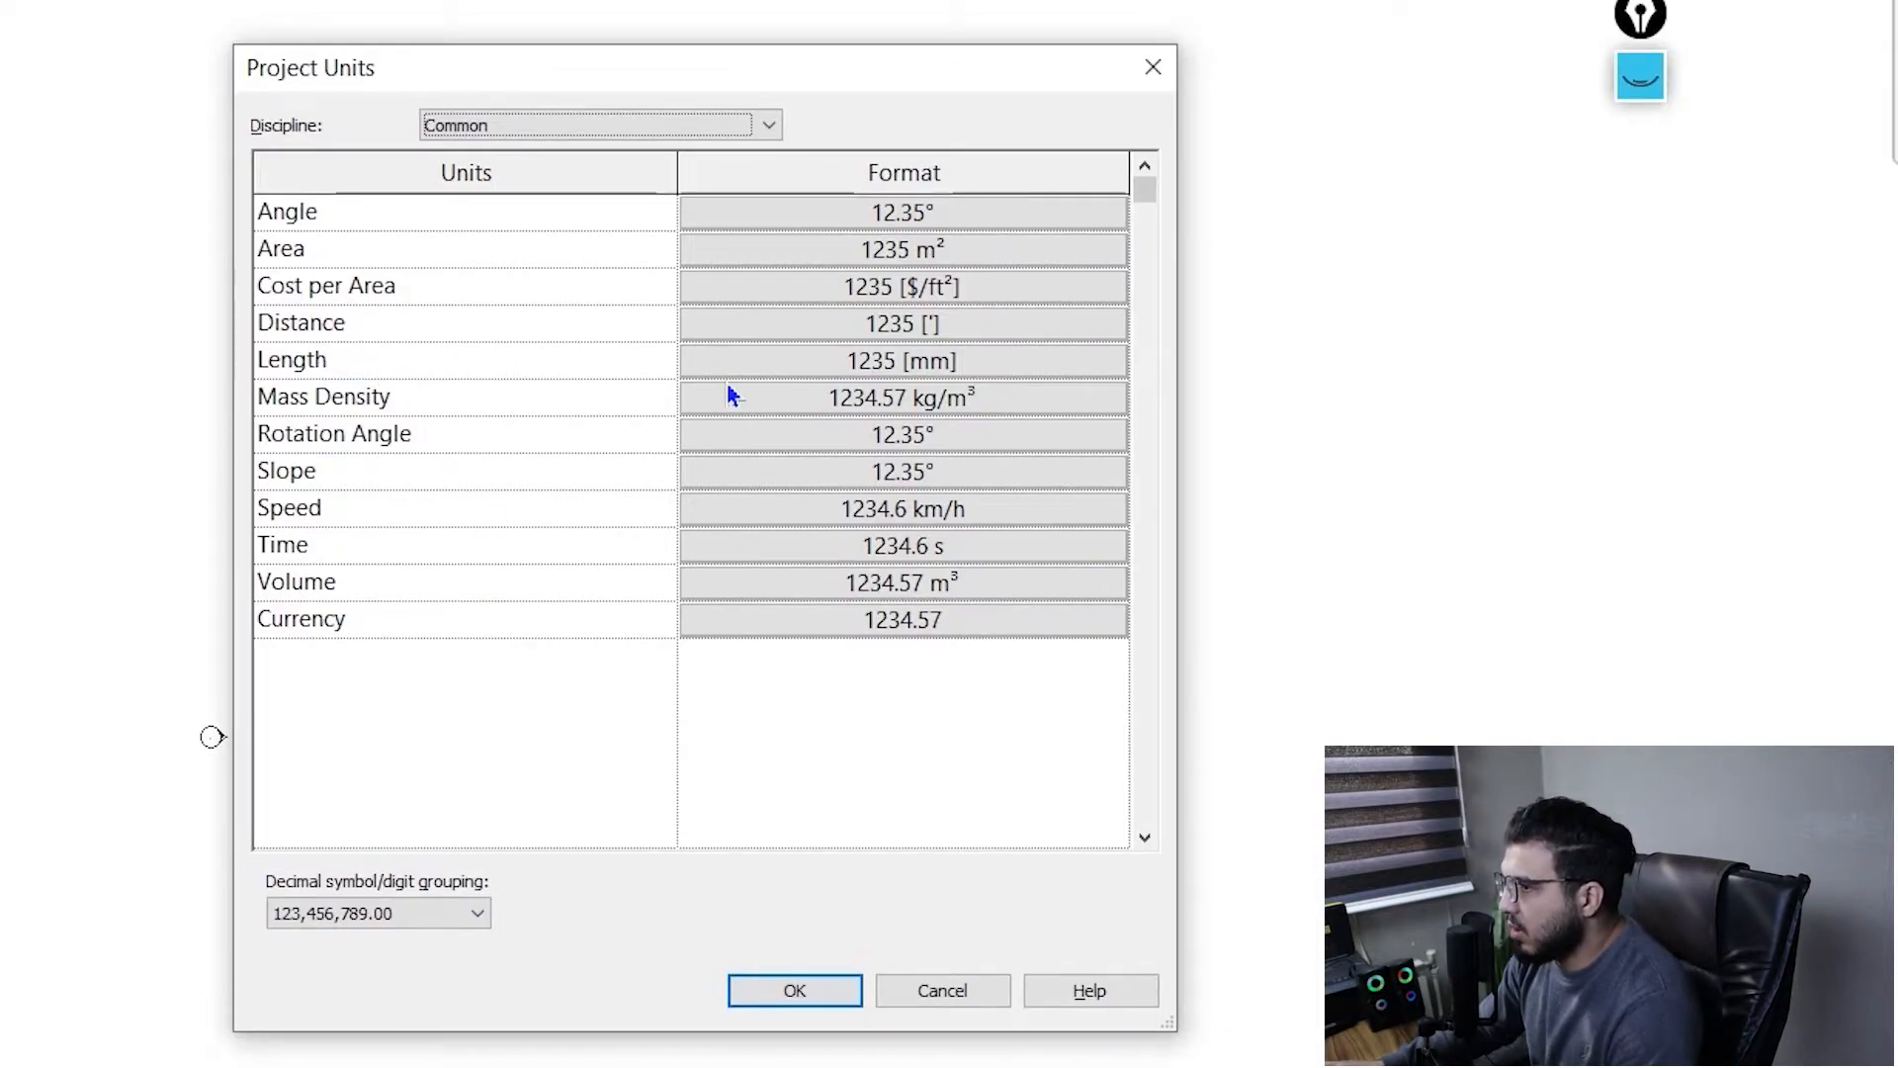
left_click(759, 361)
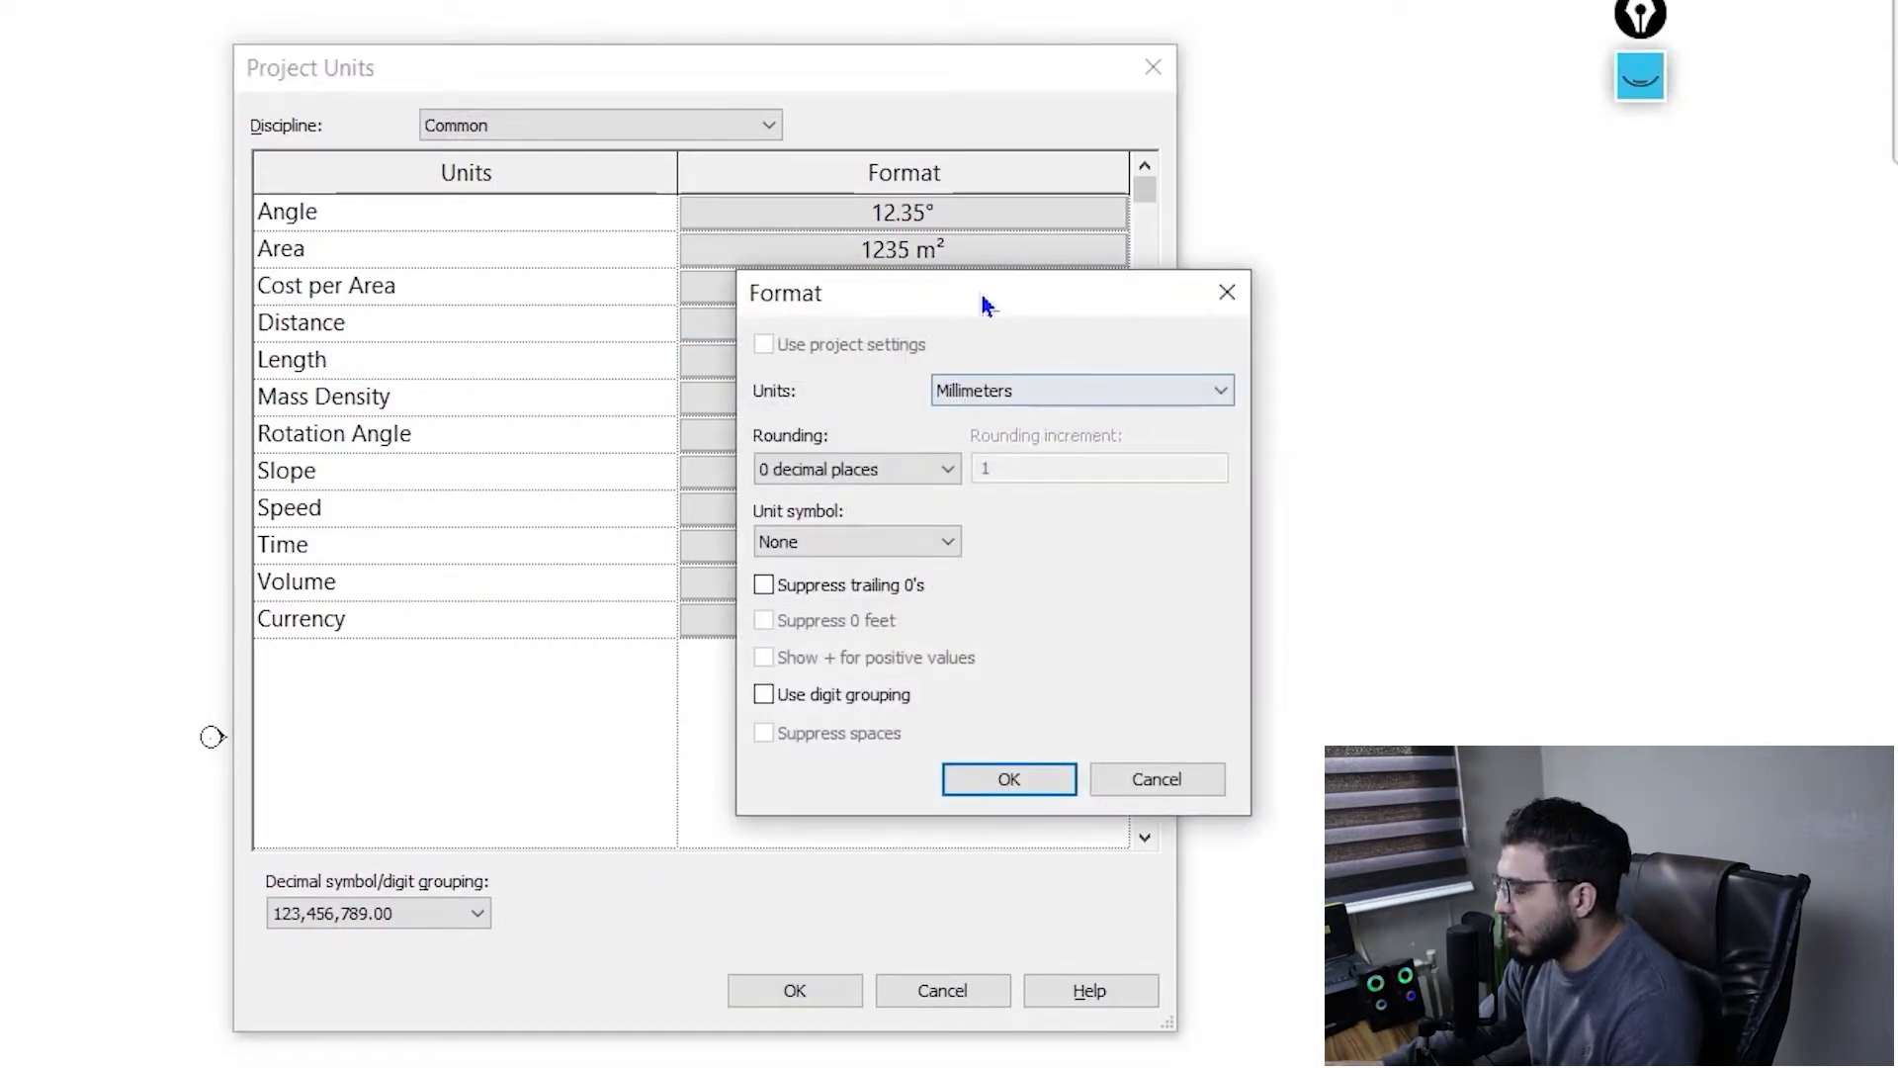
left_click_drag(985, 304, 838, 437)
left_click(928, 521)
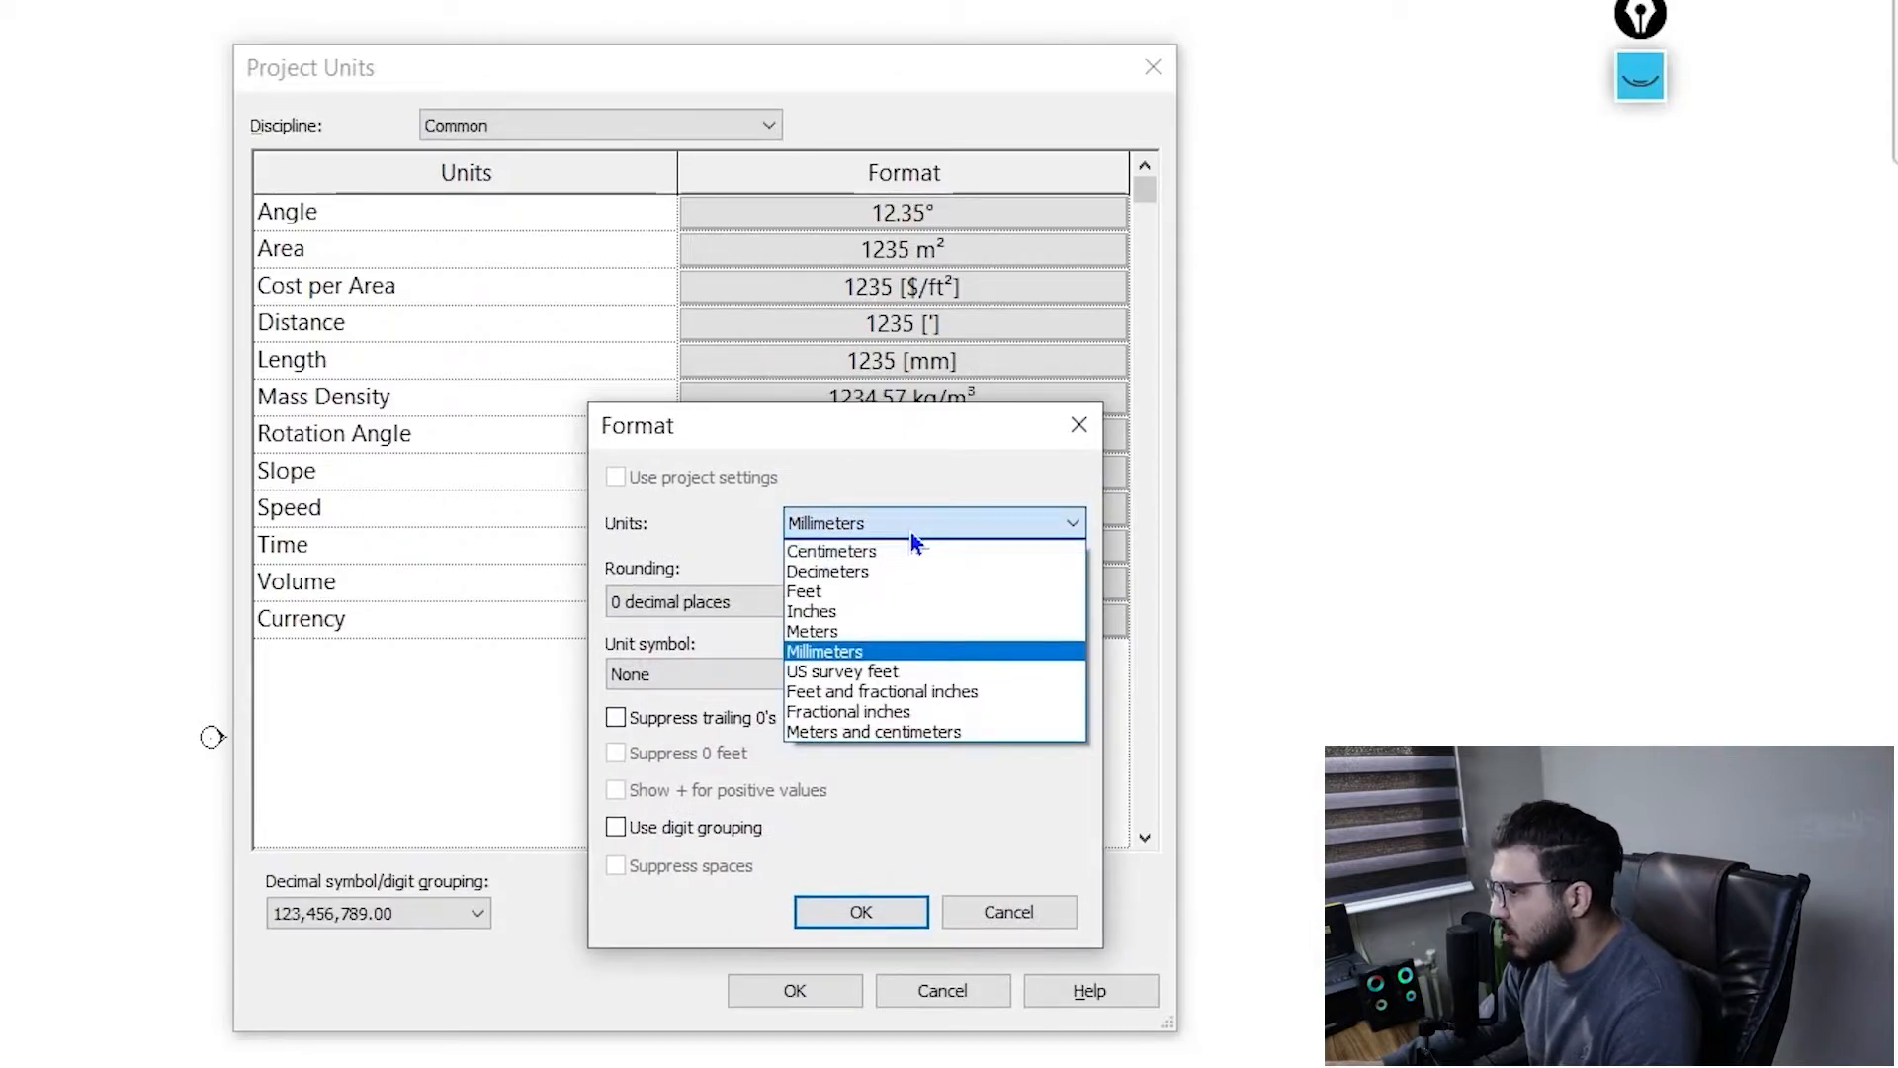
left_click(900, 632)
left_click(731, 601)
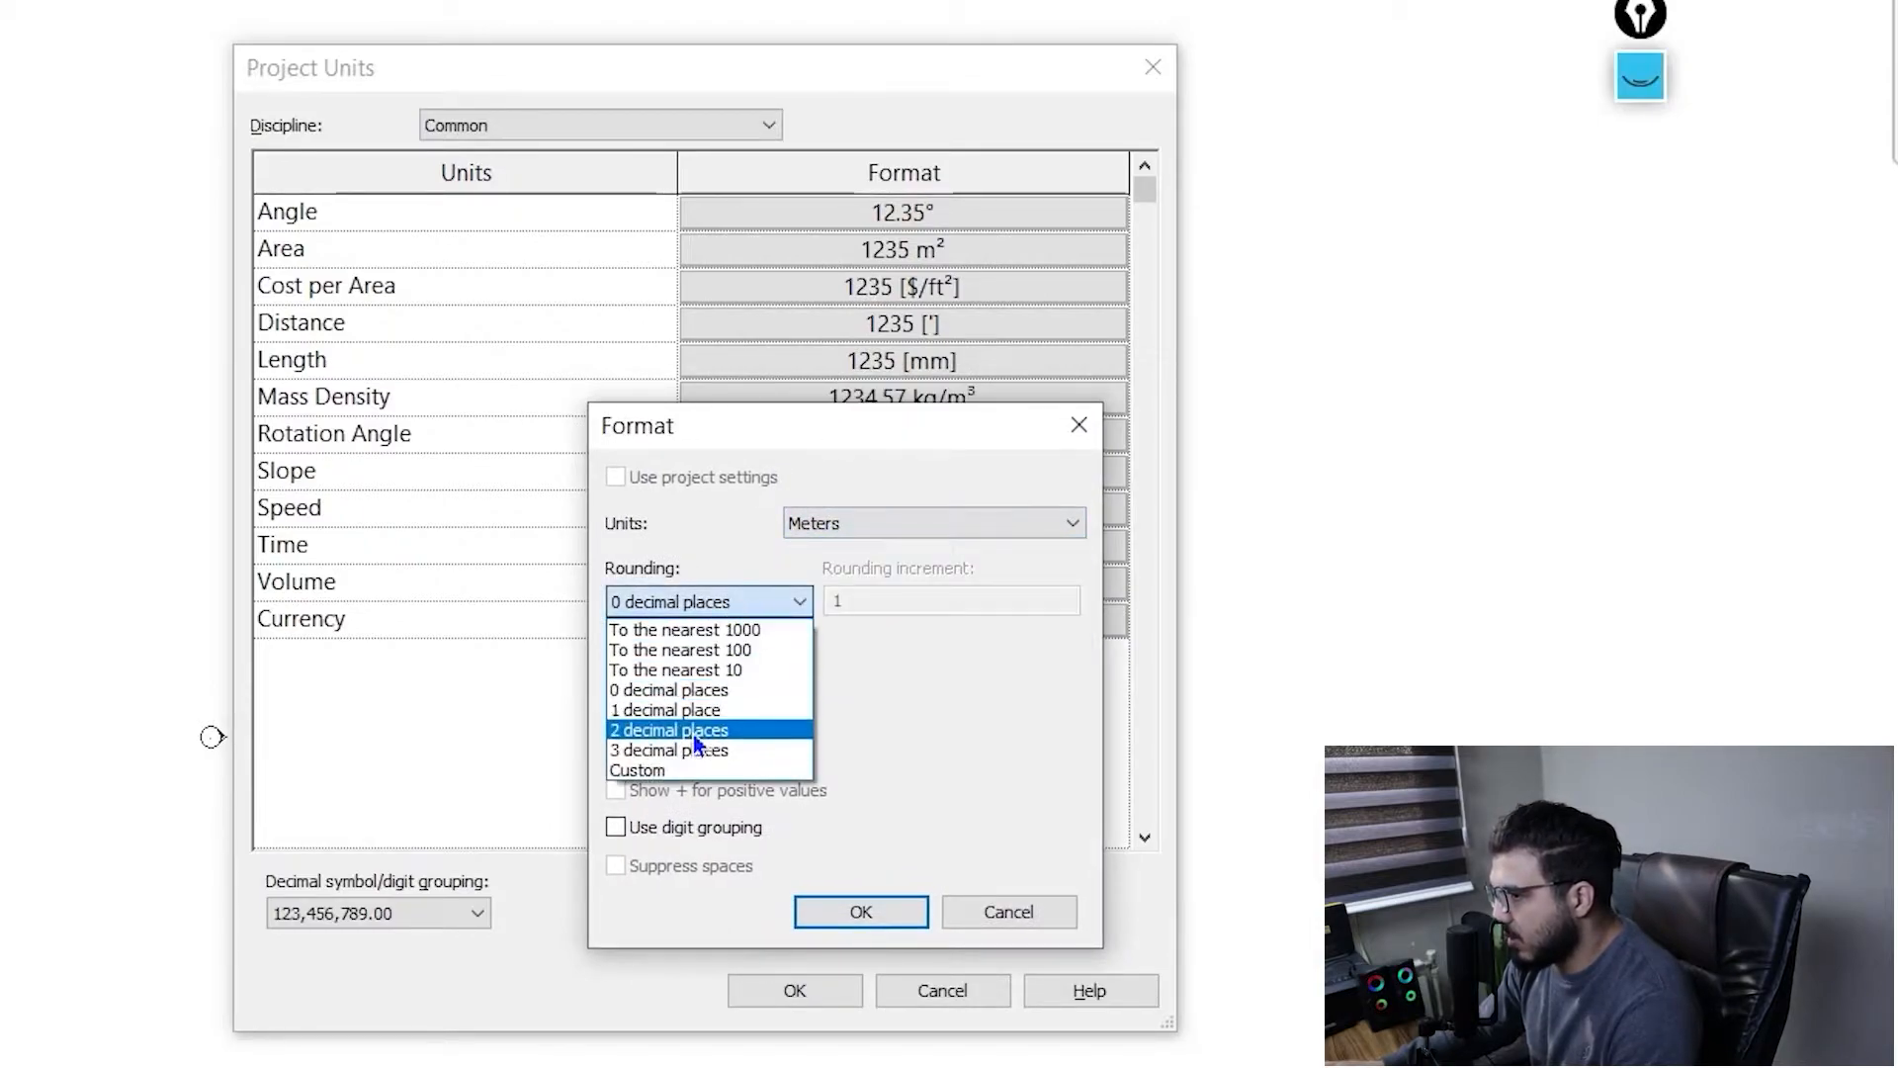
left_click(695, 732)
left_click(732, 675)
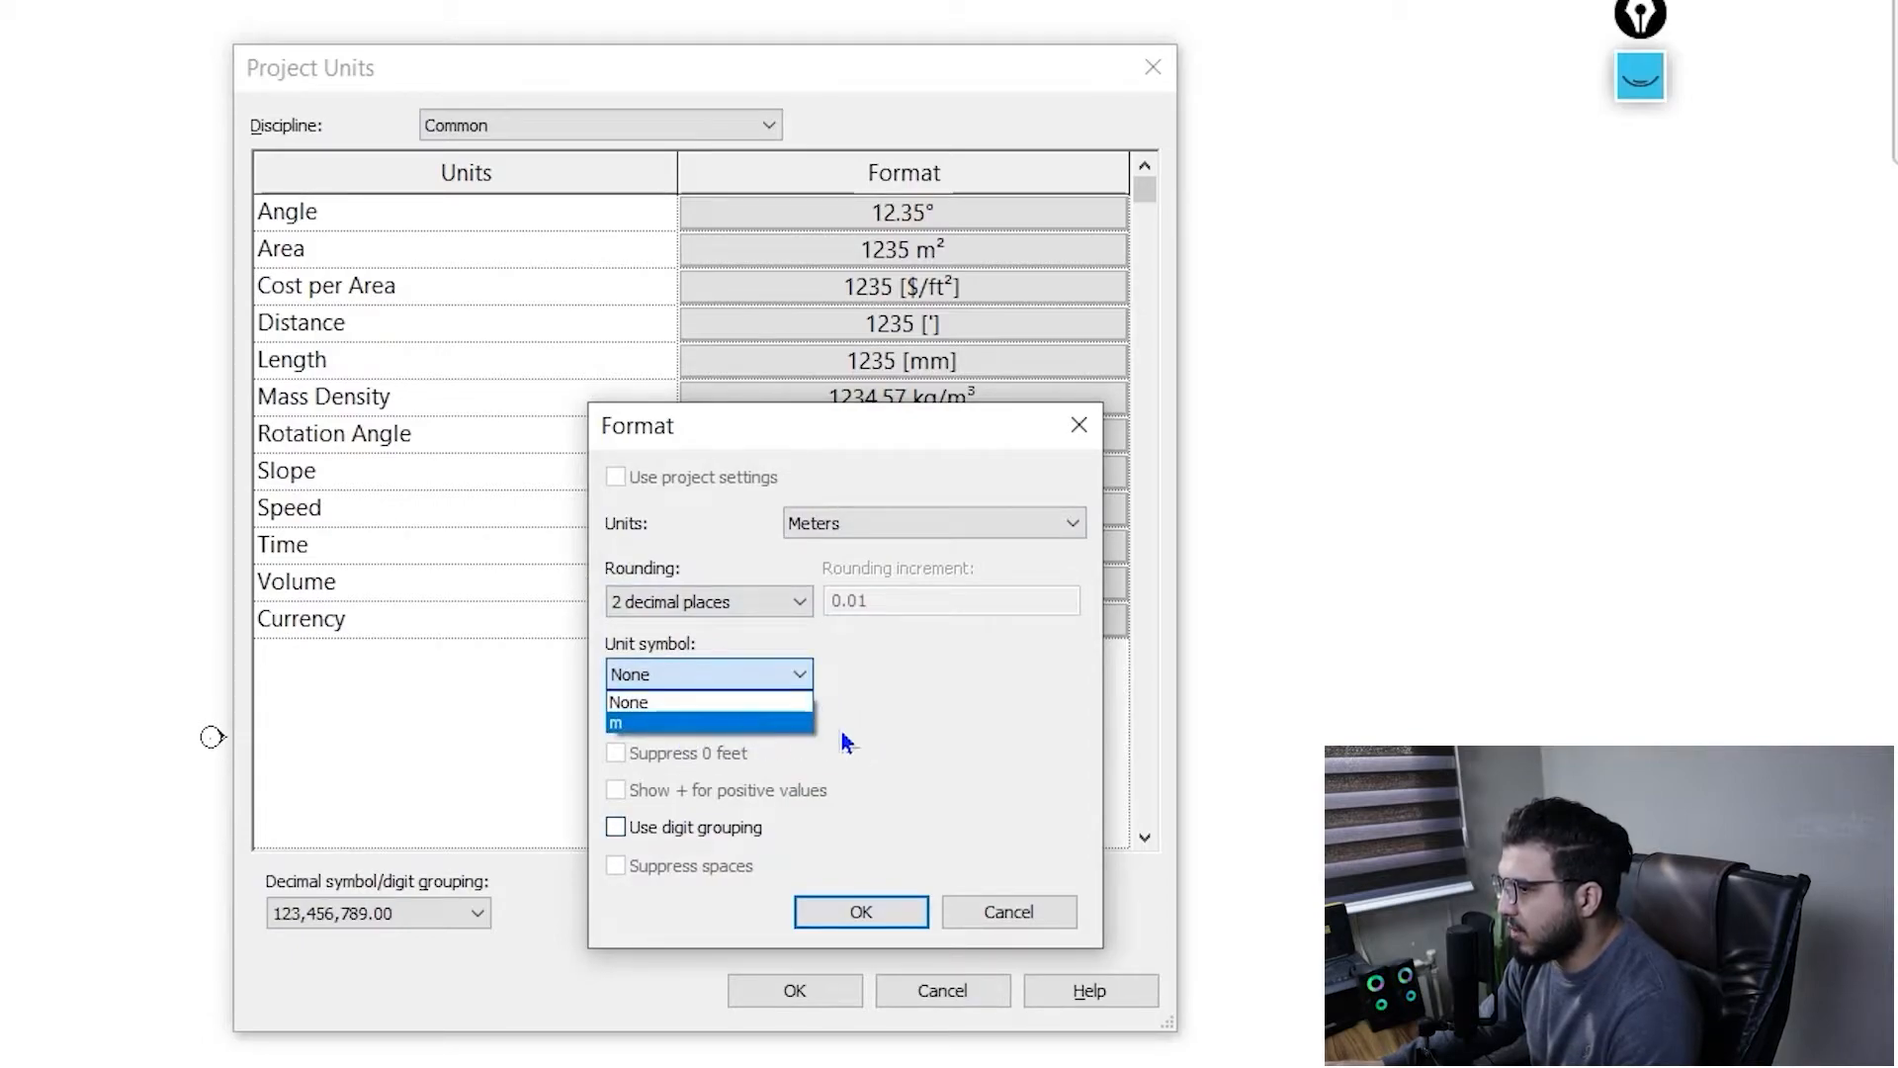
left_click(905, 716)
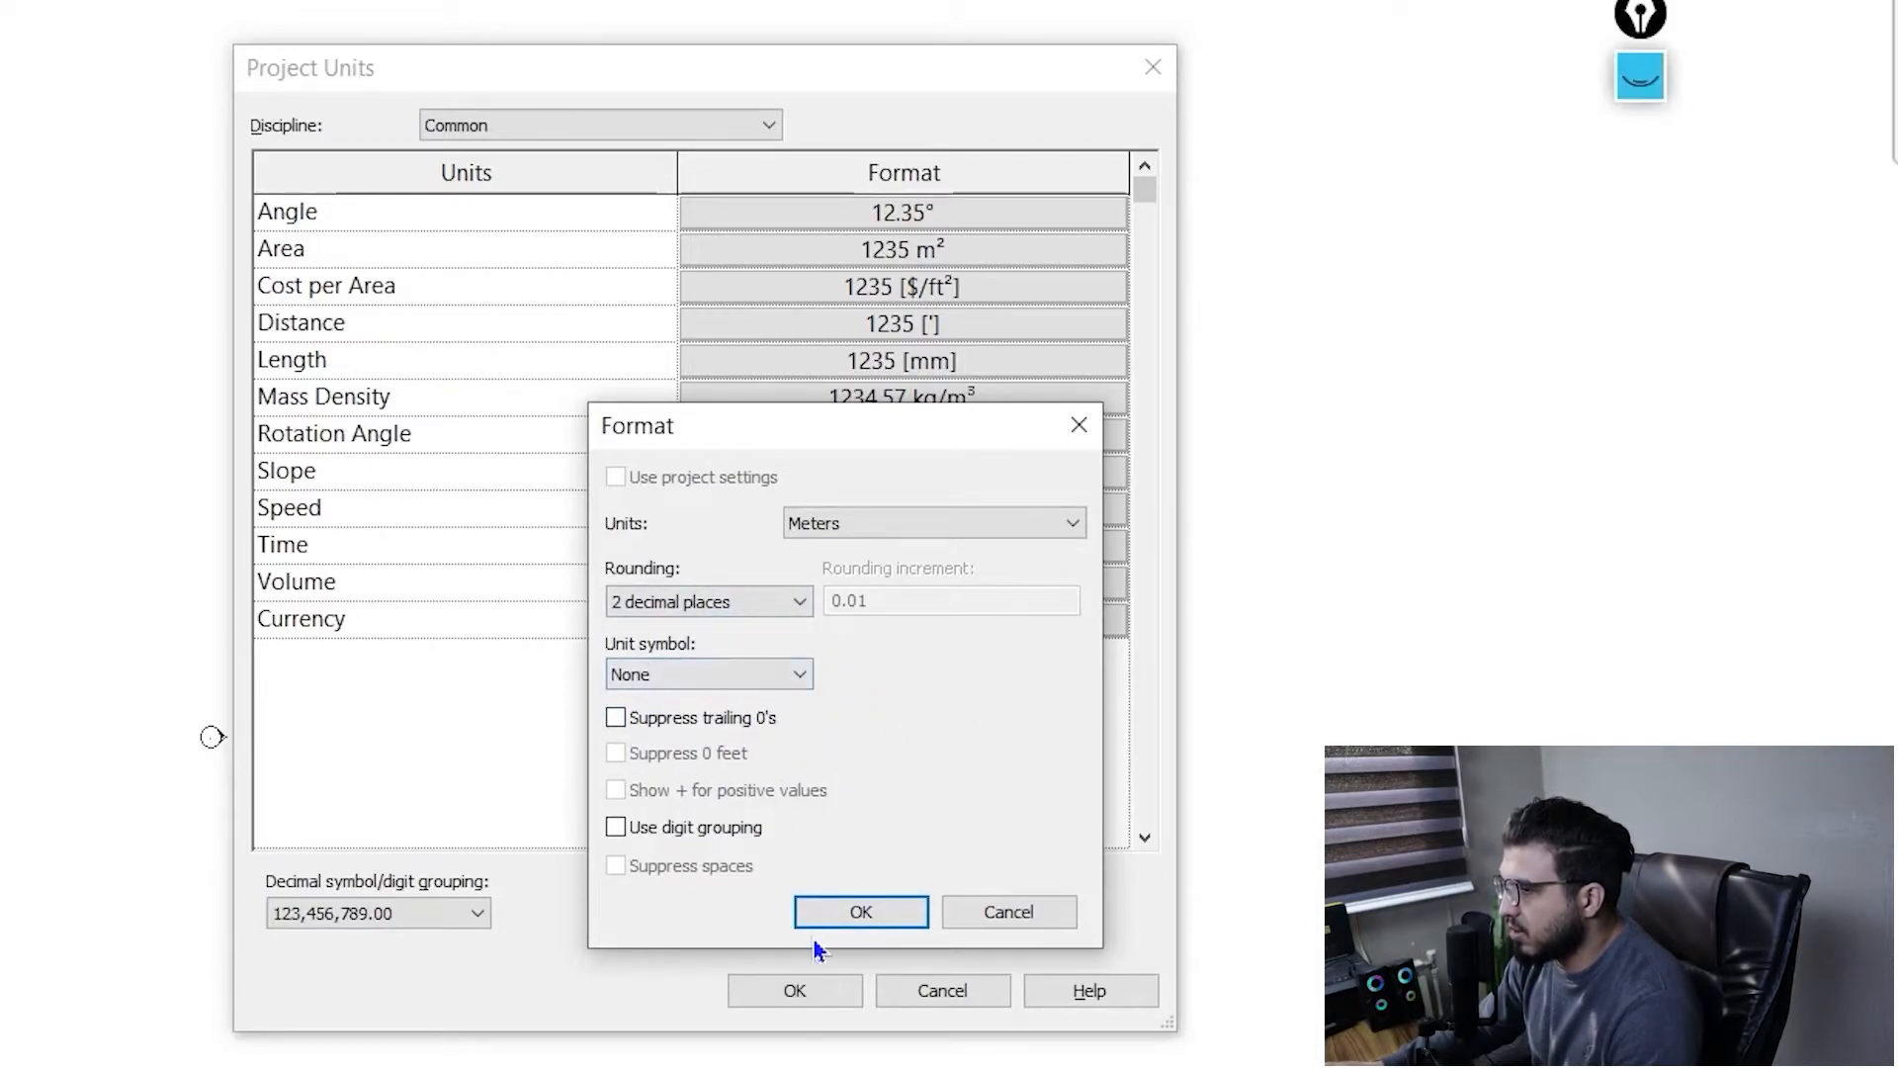
left_click(846, 917)
left_click(796, 992)
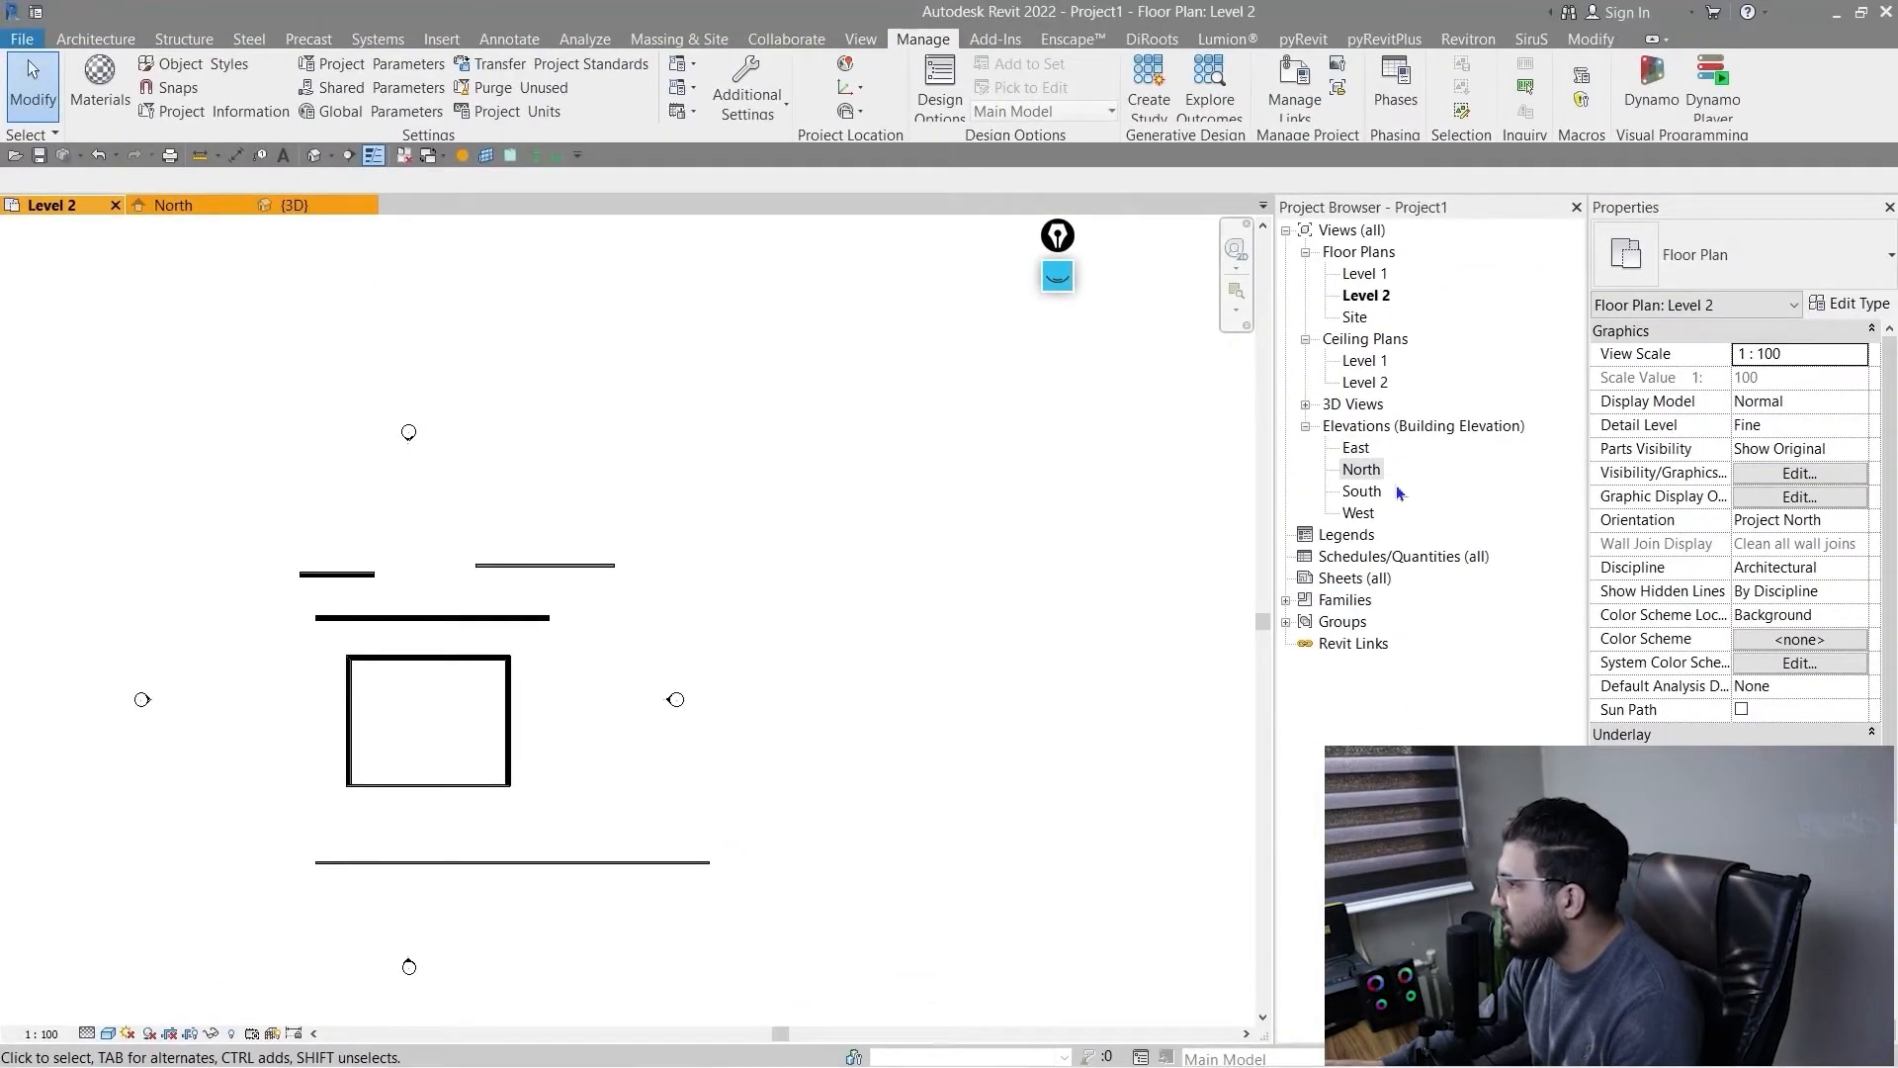
- Open the North elevation and check how the elevation values of Level 1 and Level 2 are displayed
double_click(1374, 473)
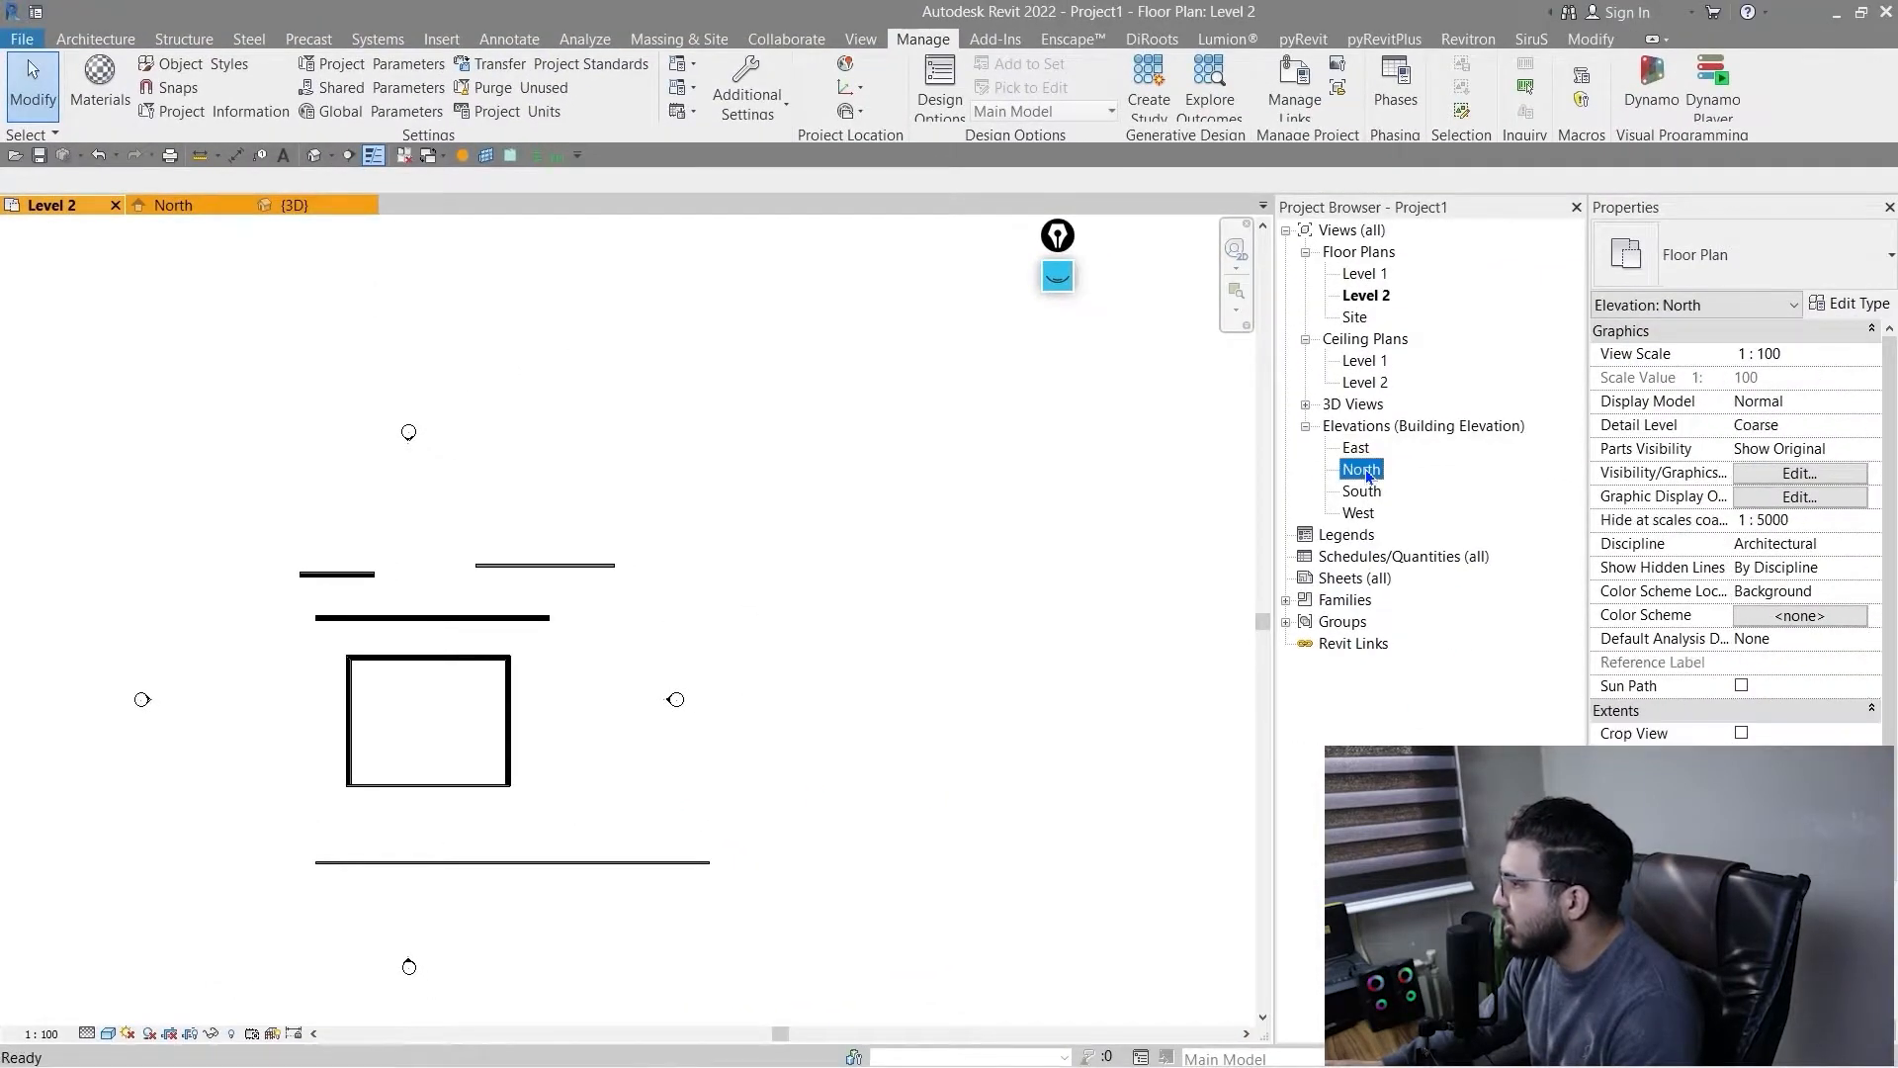
scroll(683, 850, "up", 6)
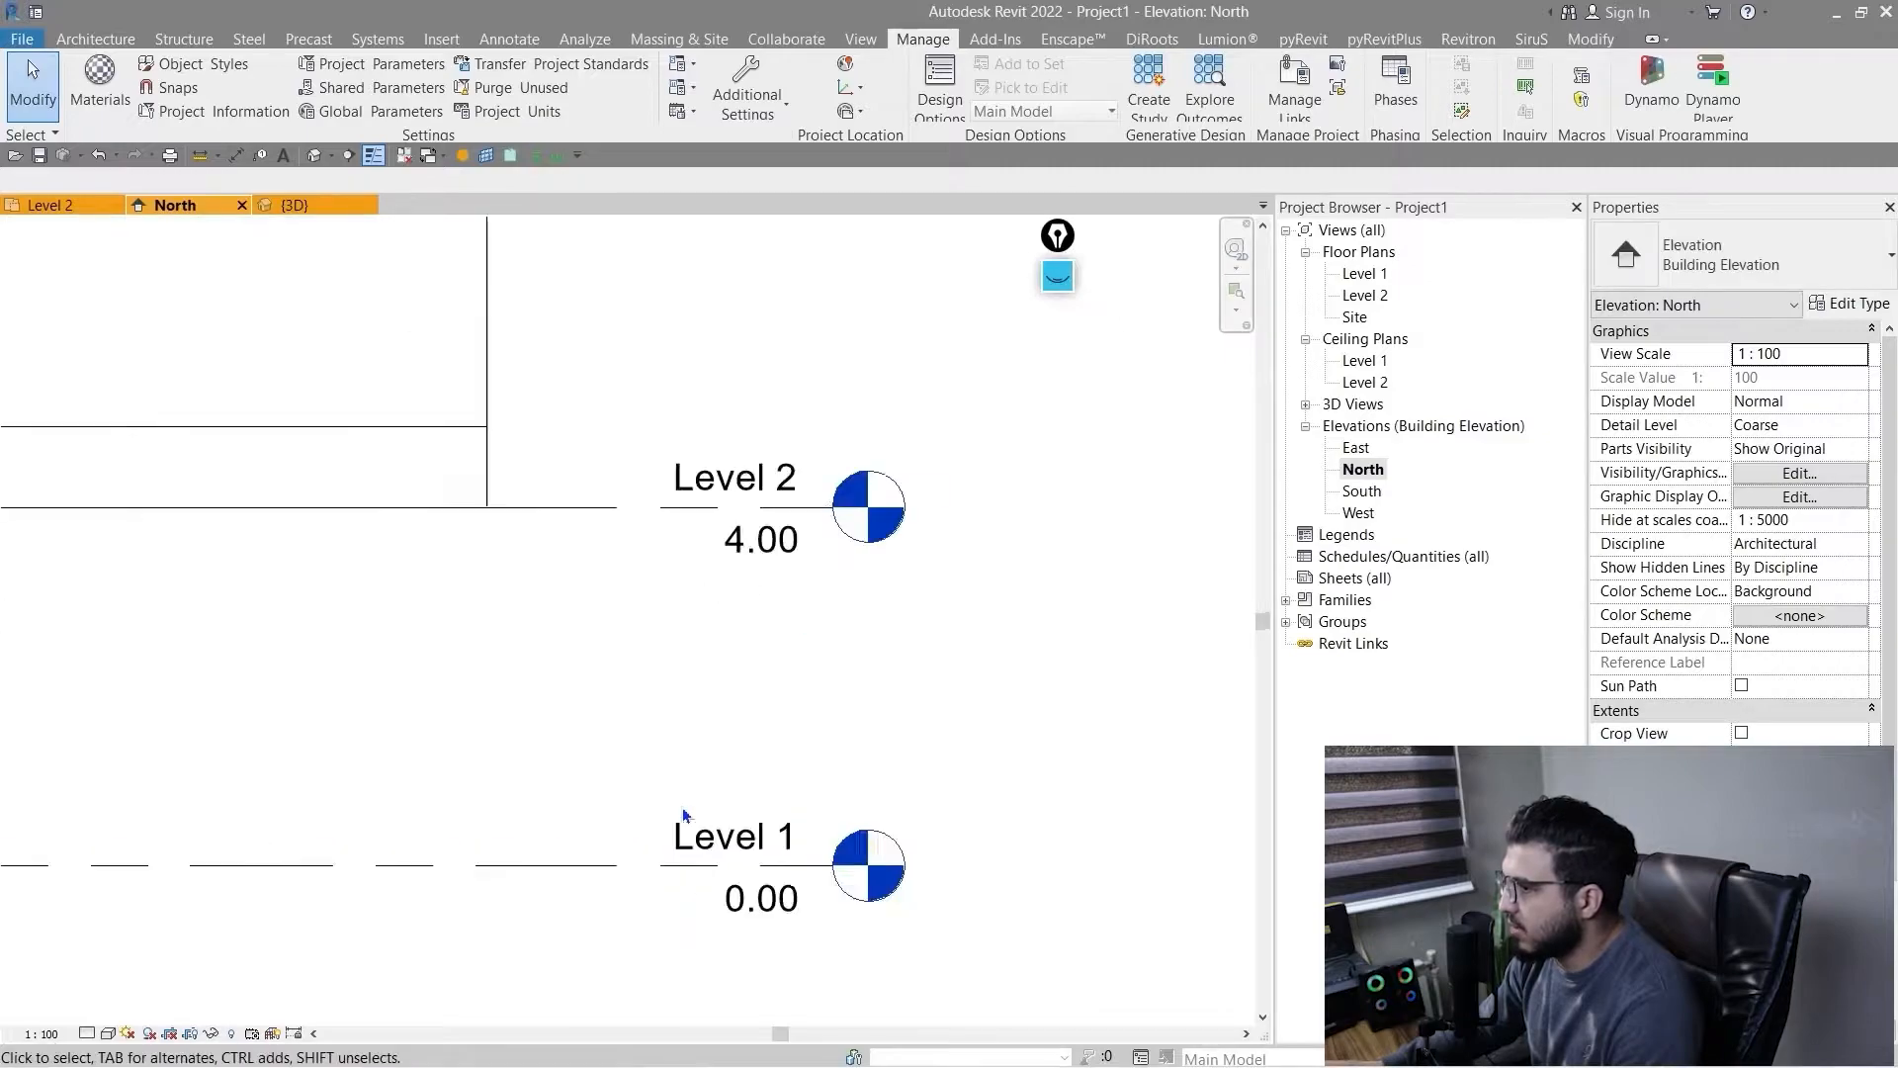
scroll(649, 637, "down", 4)
scroll(356, 569, "up", 2)
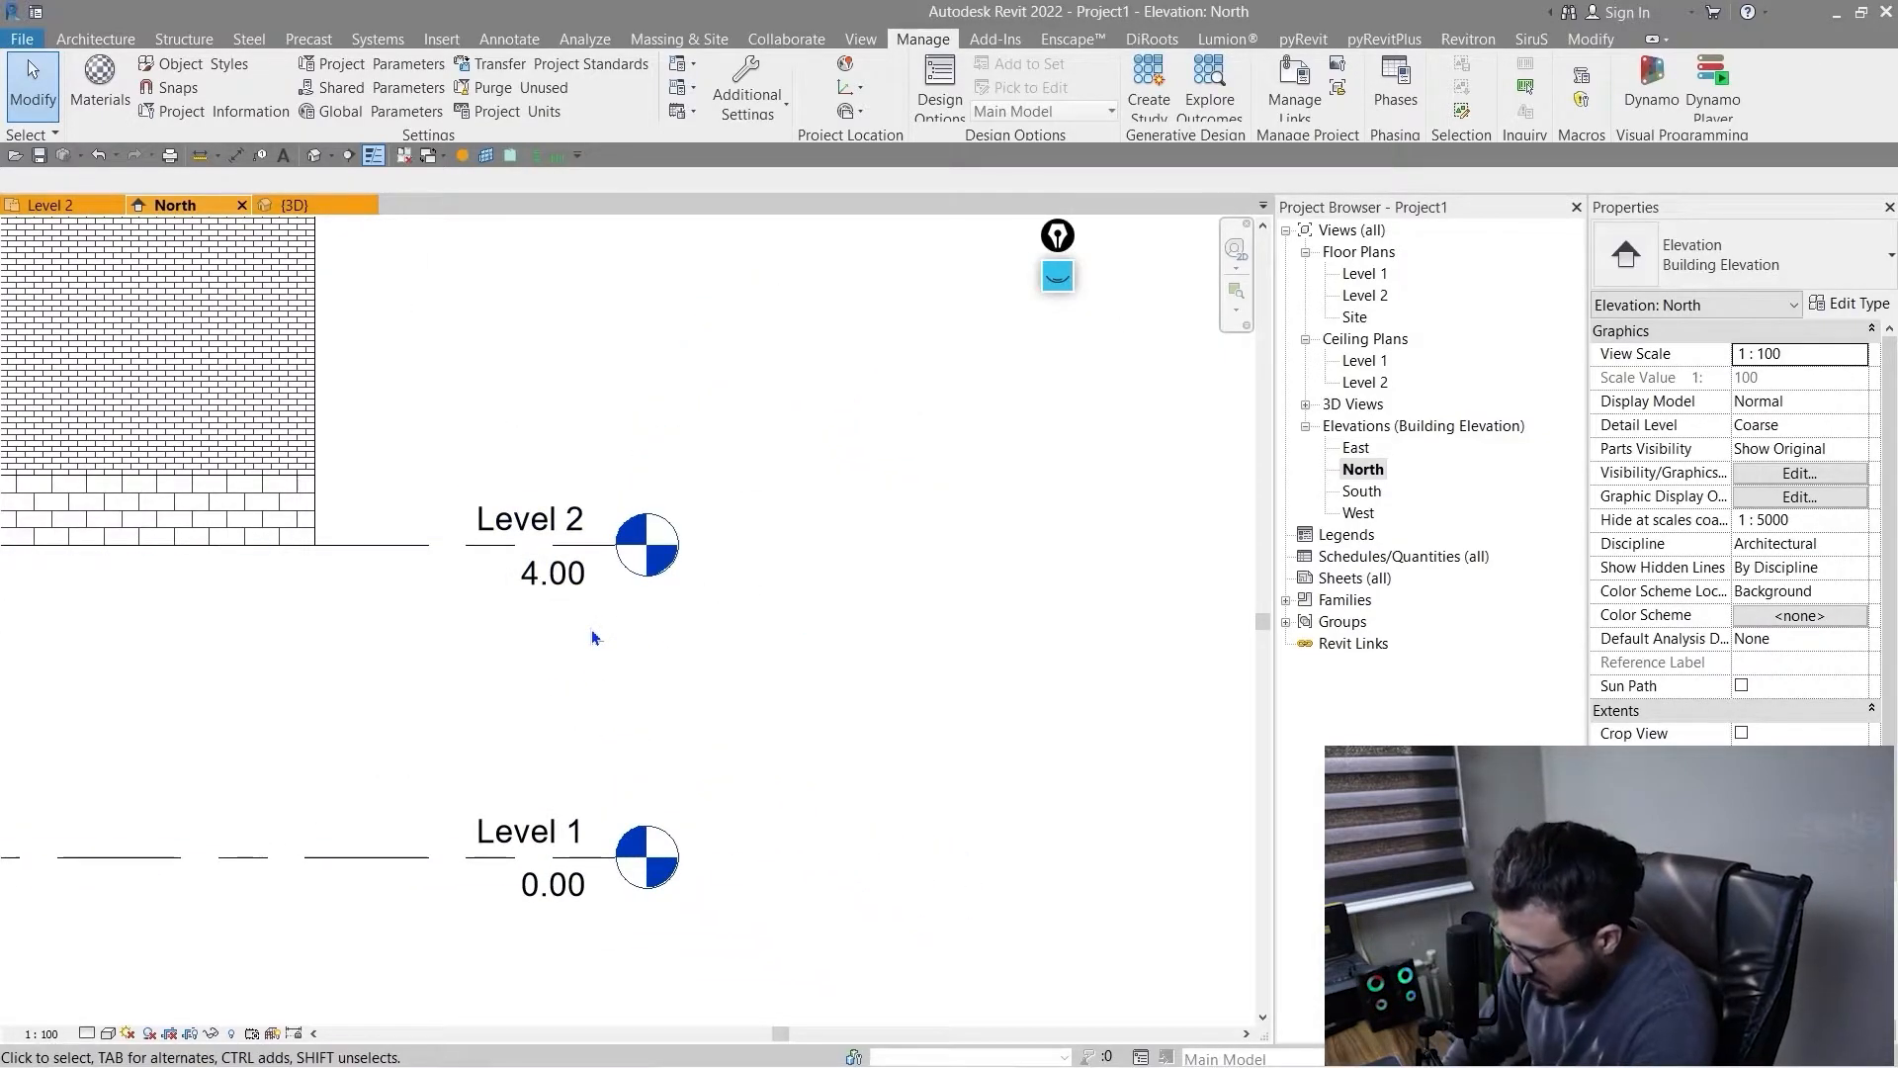
- Set the unit symbol of the project's length format to m and apply it to the level labels
key("u")
key("n")
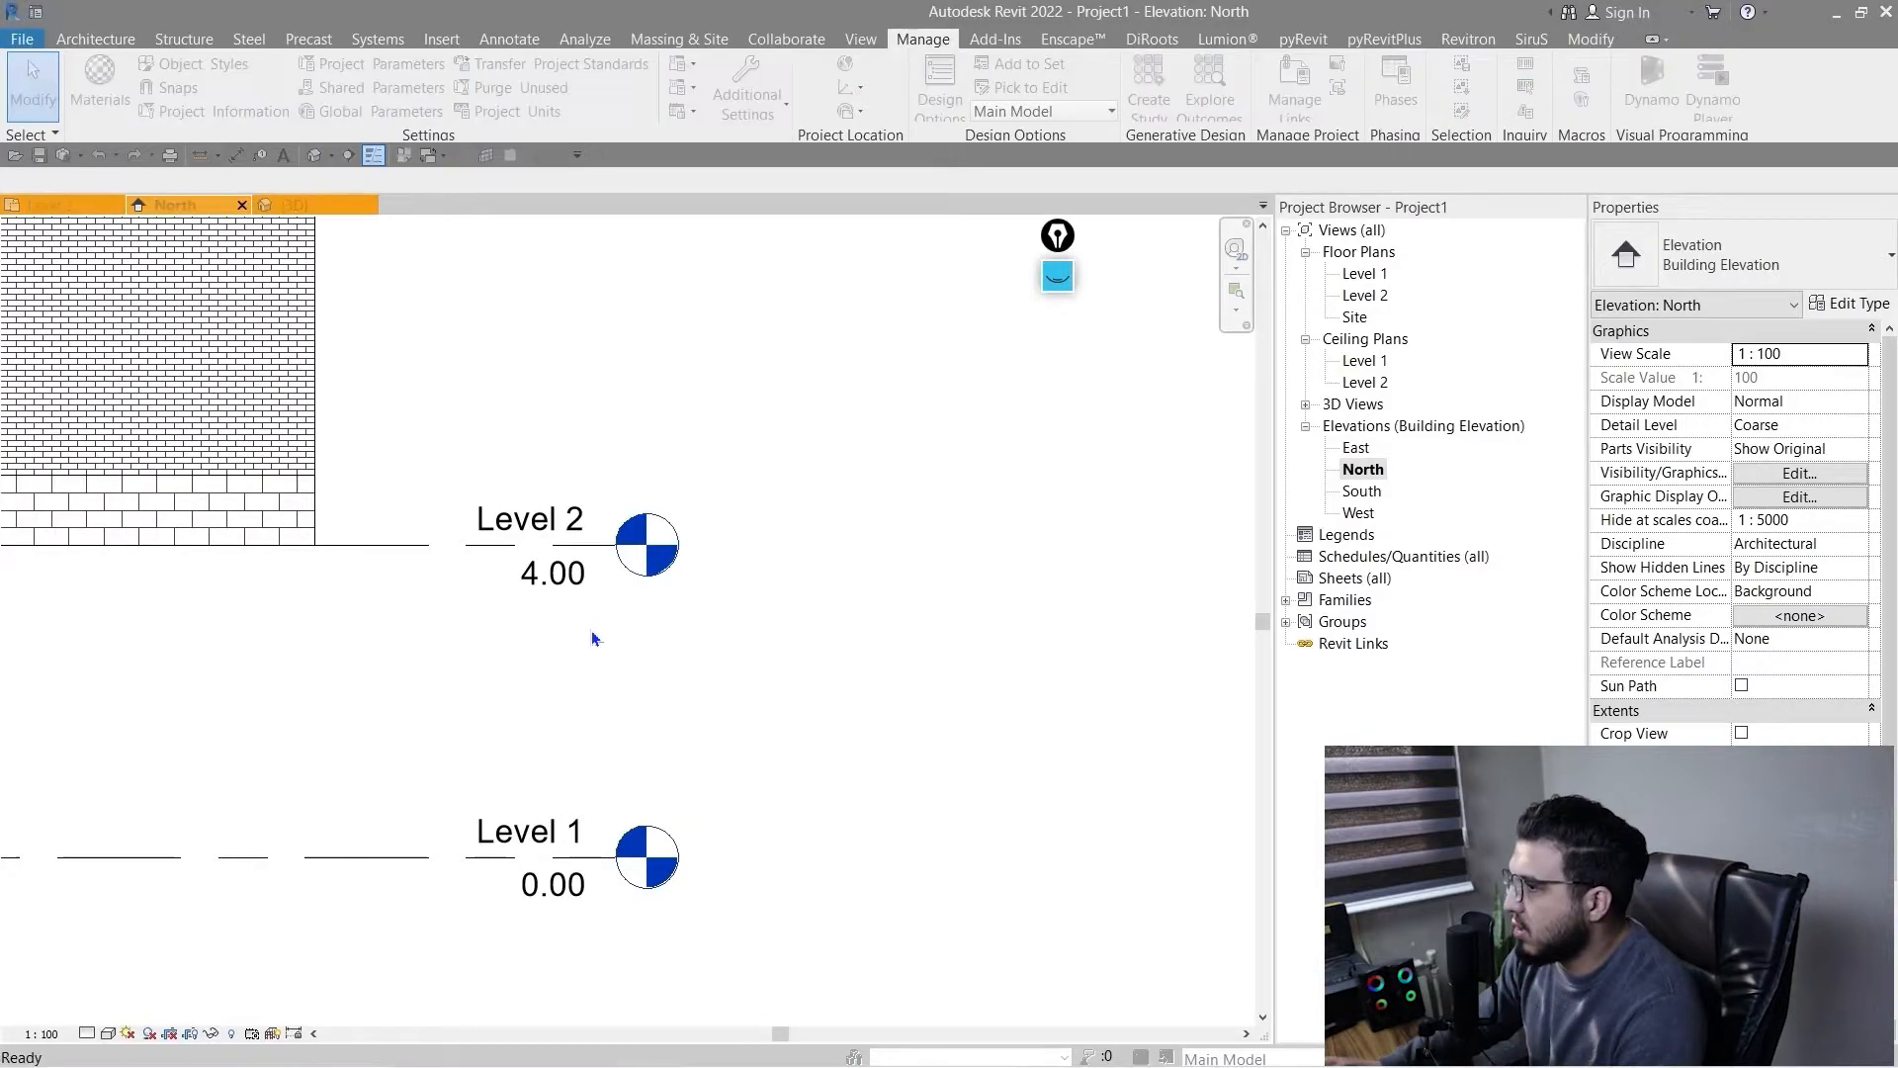
left_click_drag(478, 271, 1078, 321)
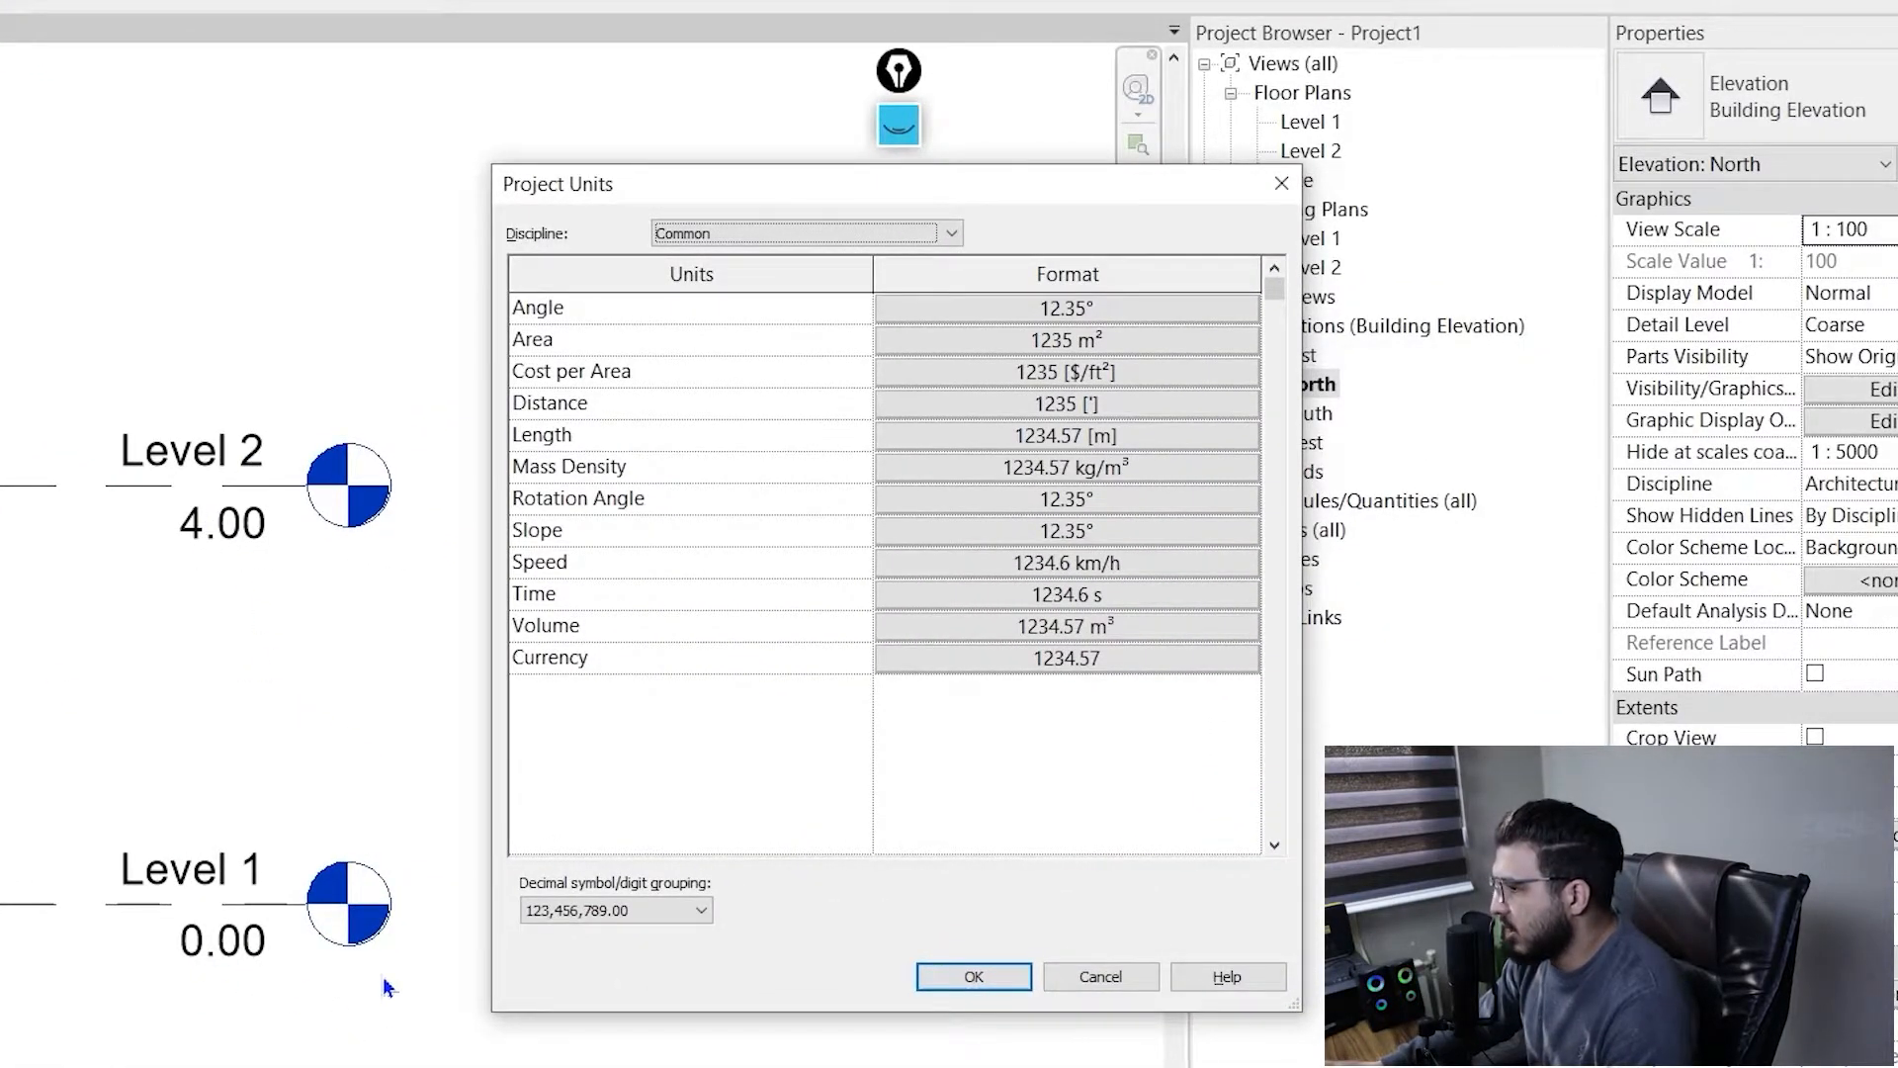
left_click(1050, 436)
left_click_drag(98, 435, 741, 482)
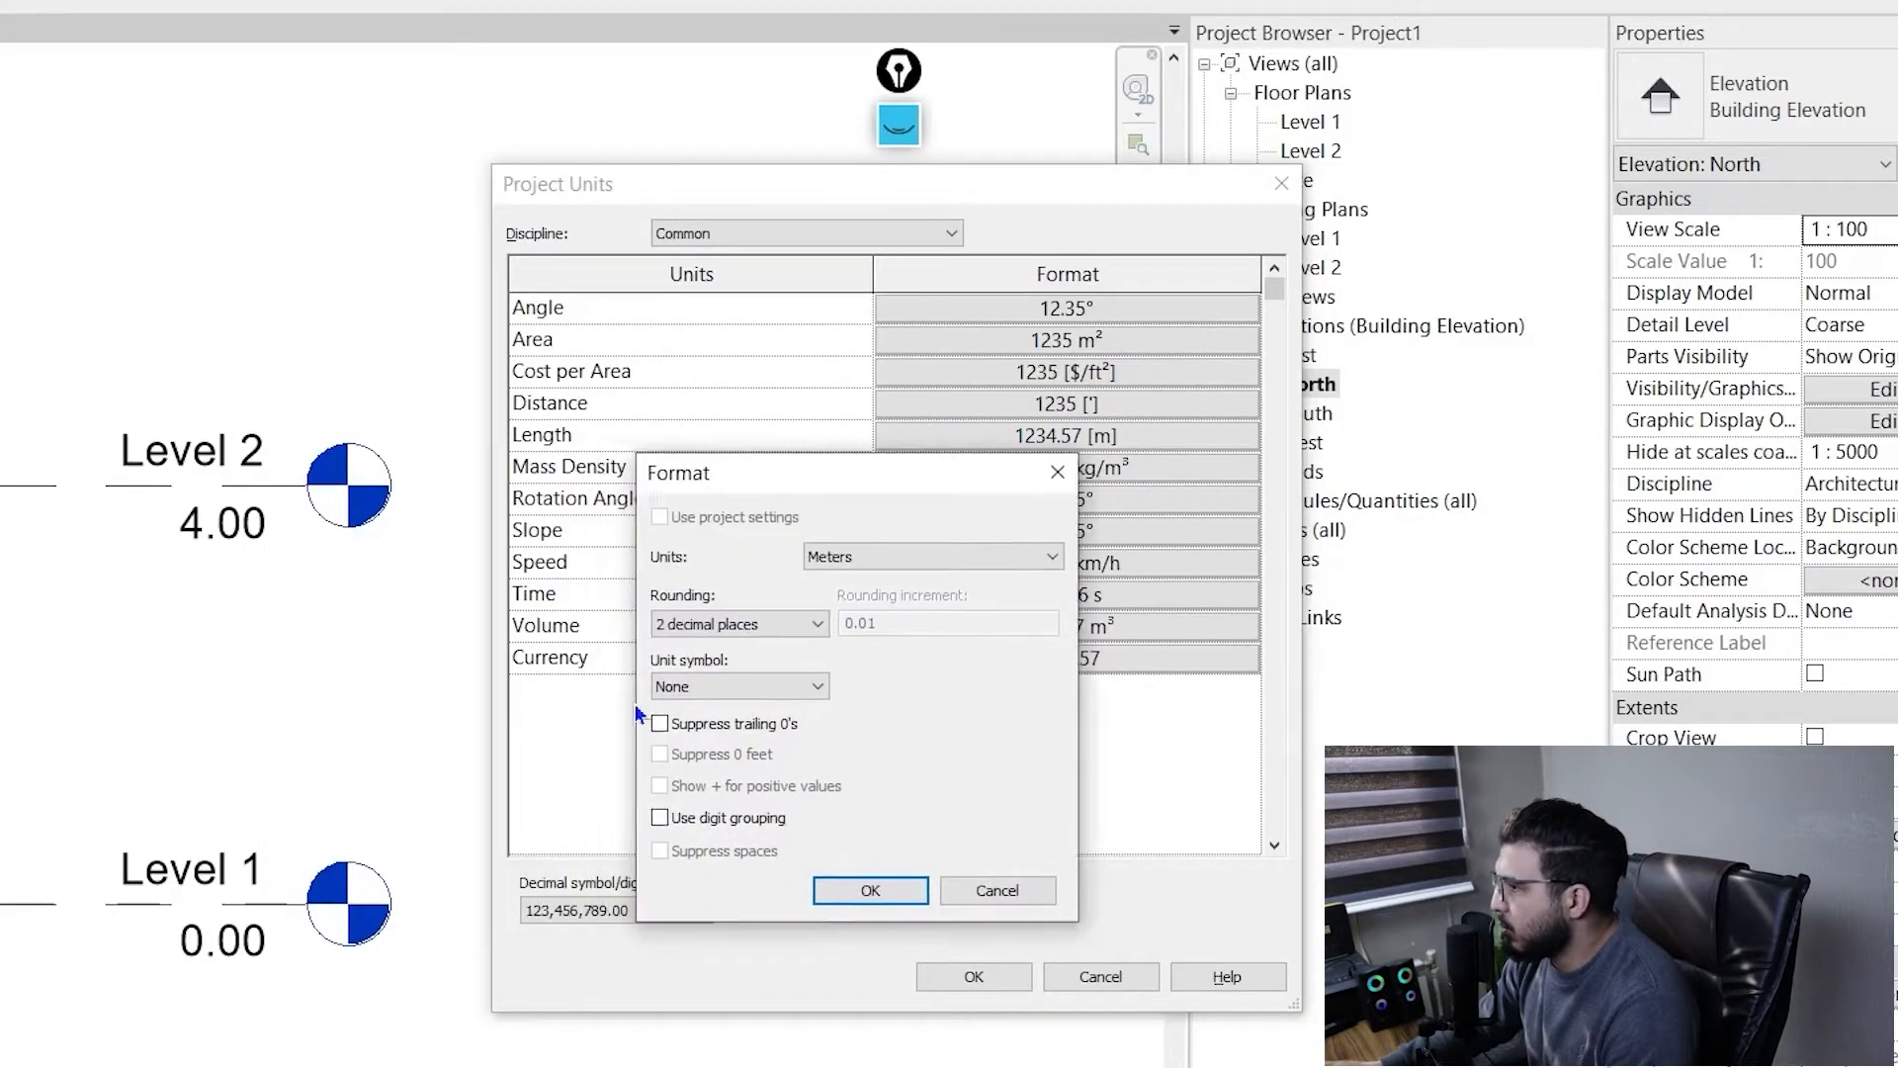
left_click(727, 687)
left_click(737, 732)
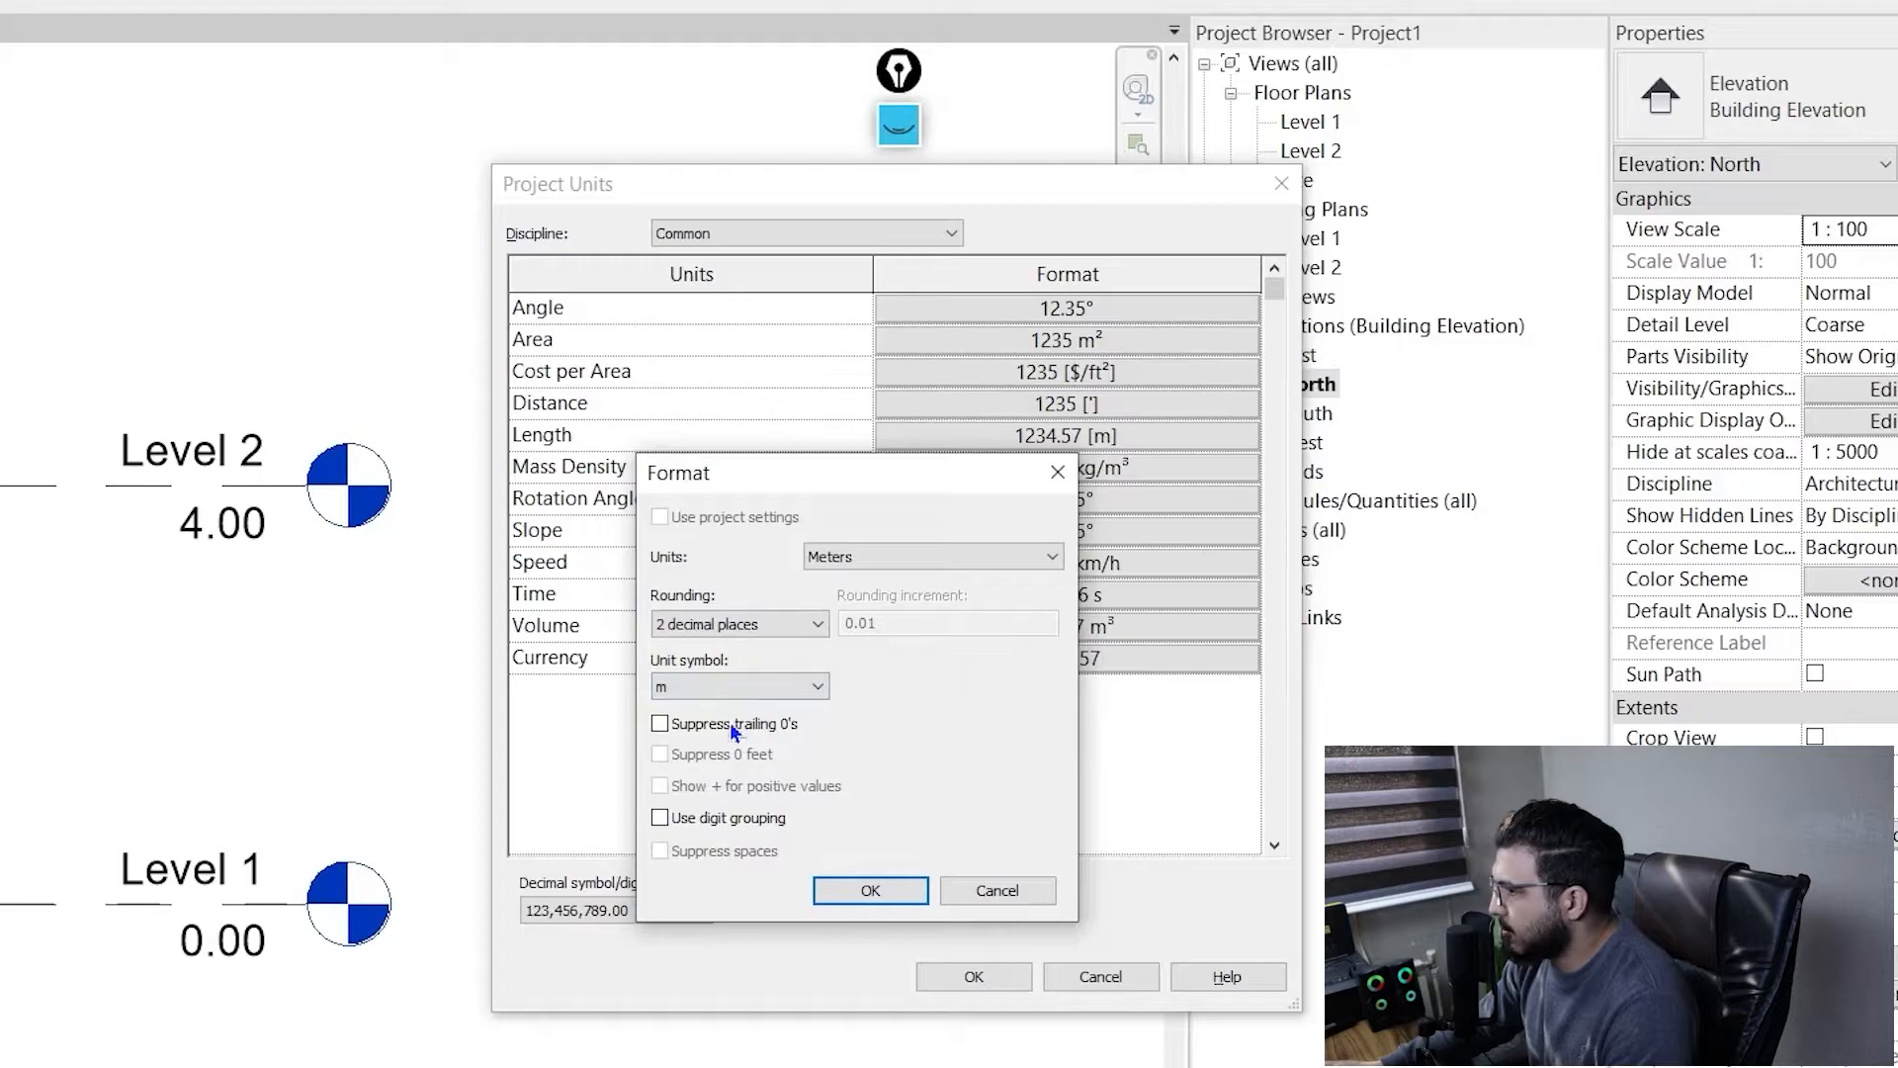
left_click(839, 895)
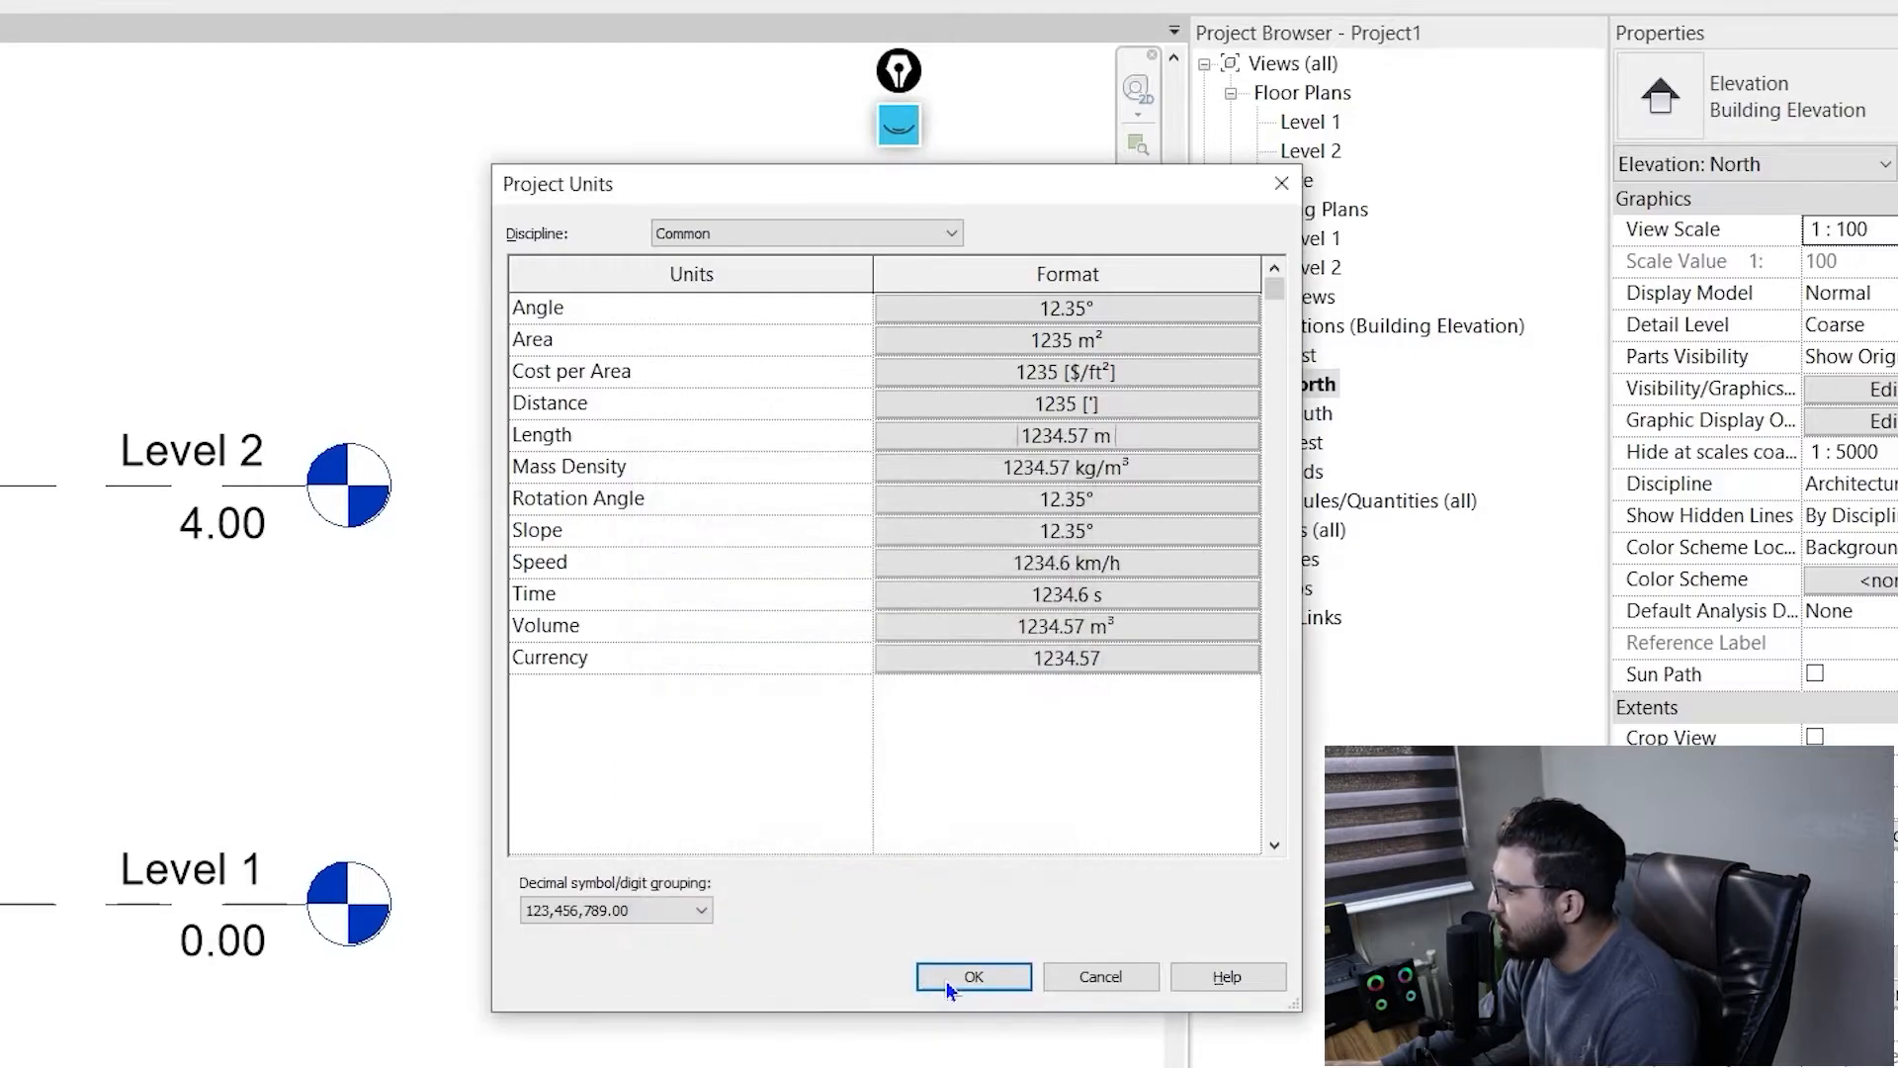
left_click(948, 979)
scroll(162, 548, "up", 3)
middle_click_drag(162, 548, 416, 568)
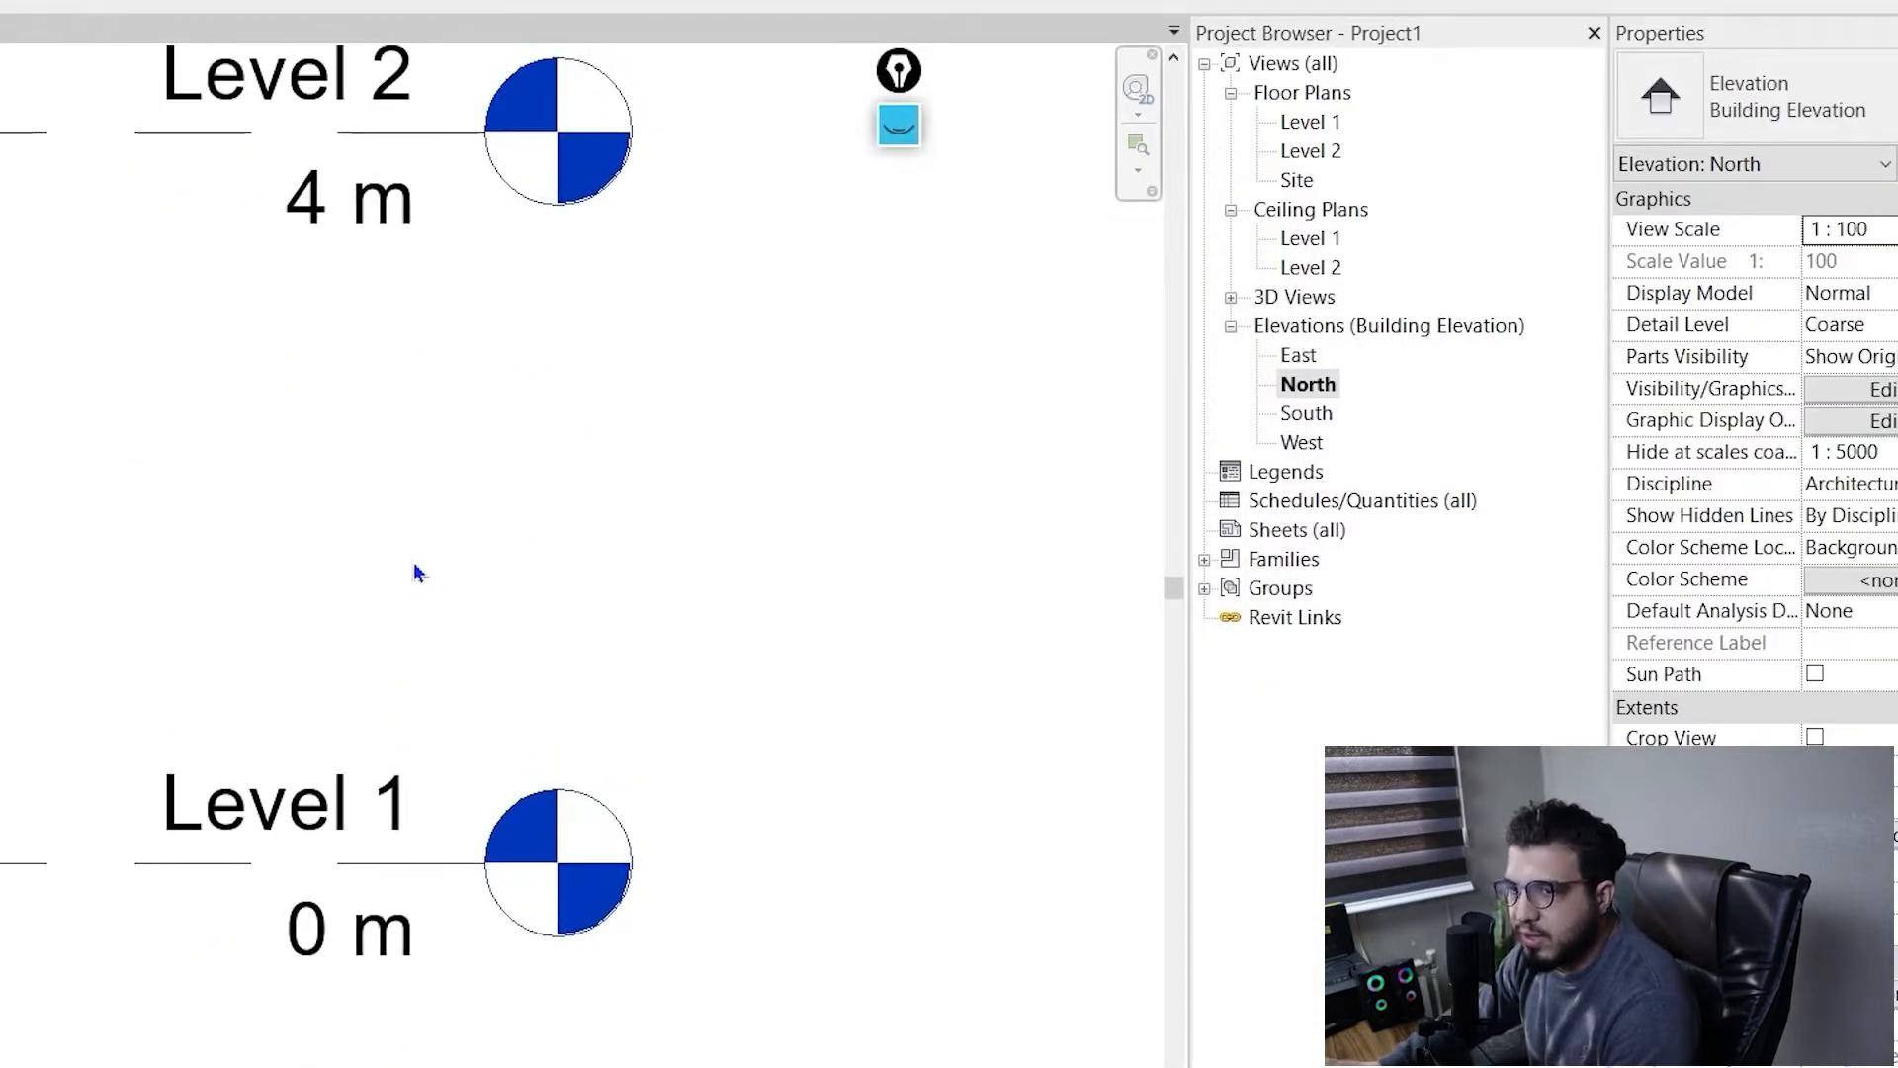
scroll(415, 570, "down", 6)
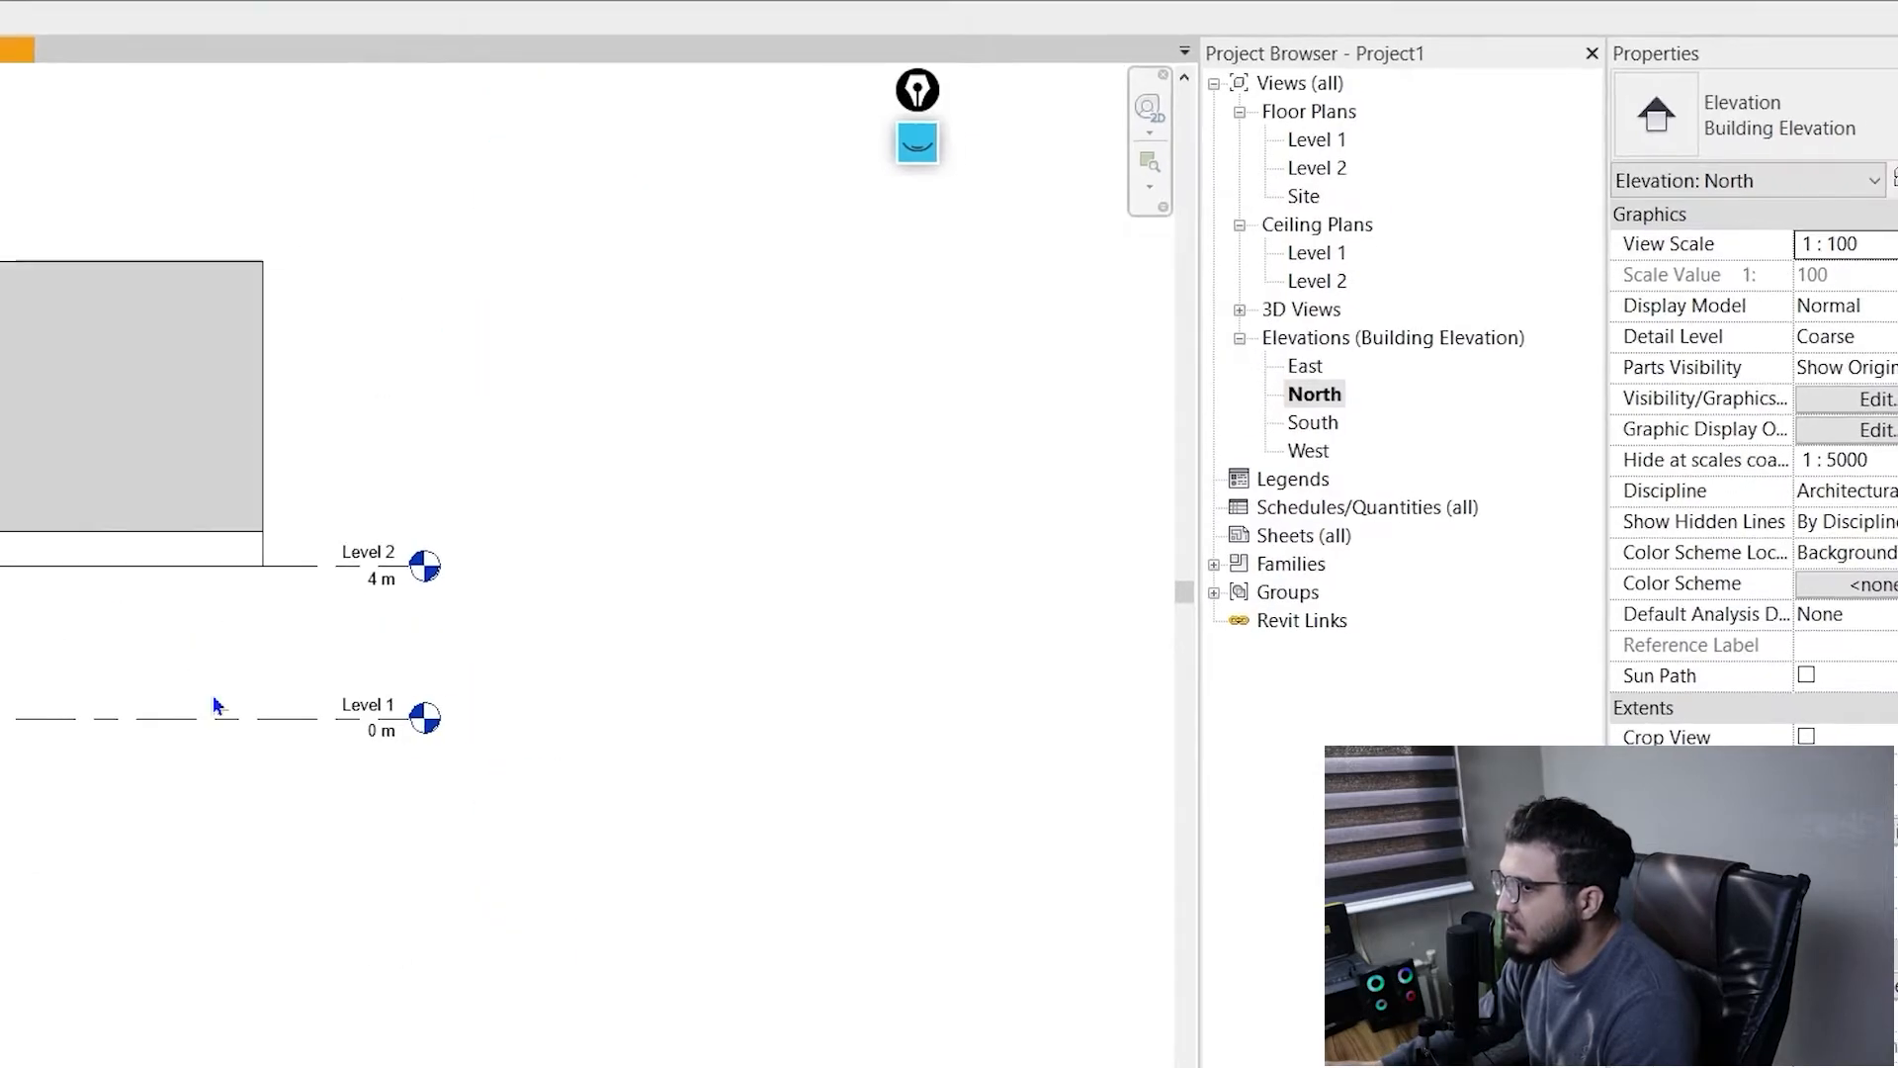
- Set the elevation of Level 2 to 4.2 m in the North elevation and deselect the level
scroll(557, 678, "up", 2)
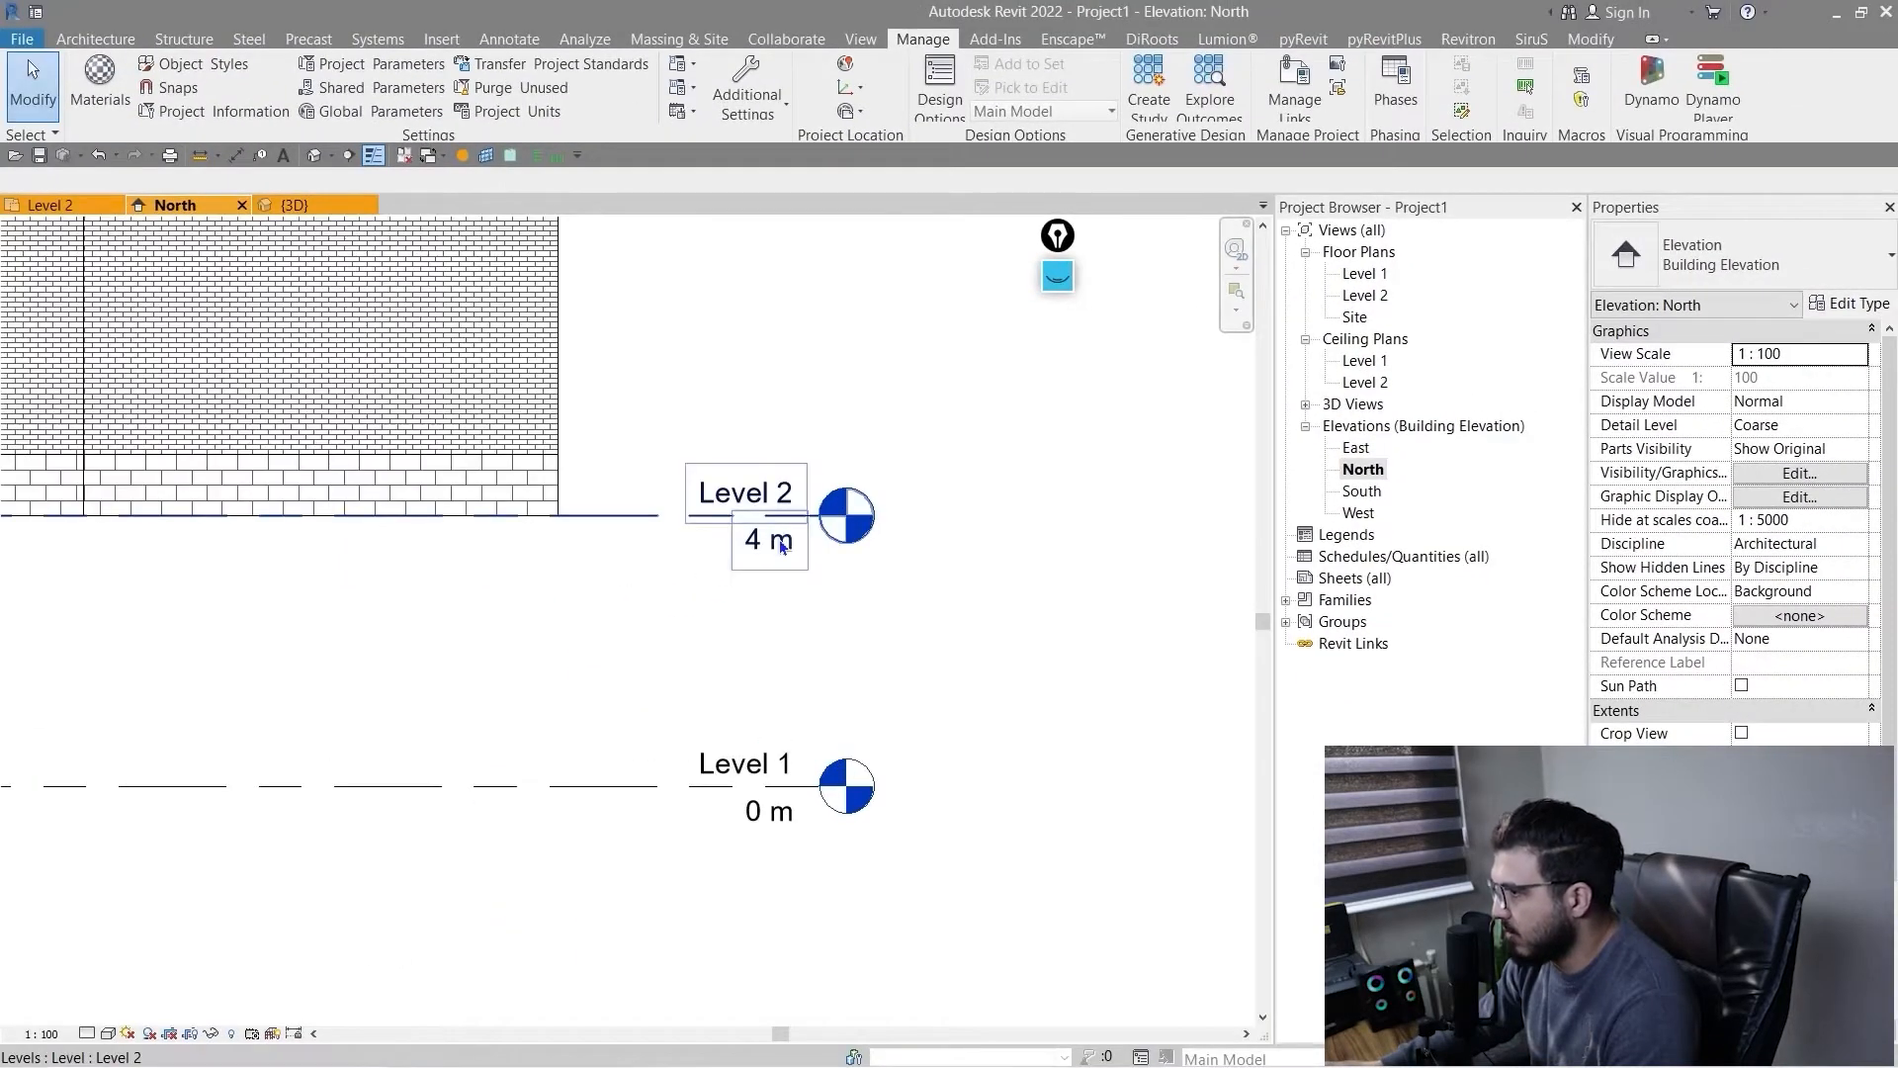
left_click(776, 542)
left_click(777, 542)
type("4.2")
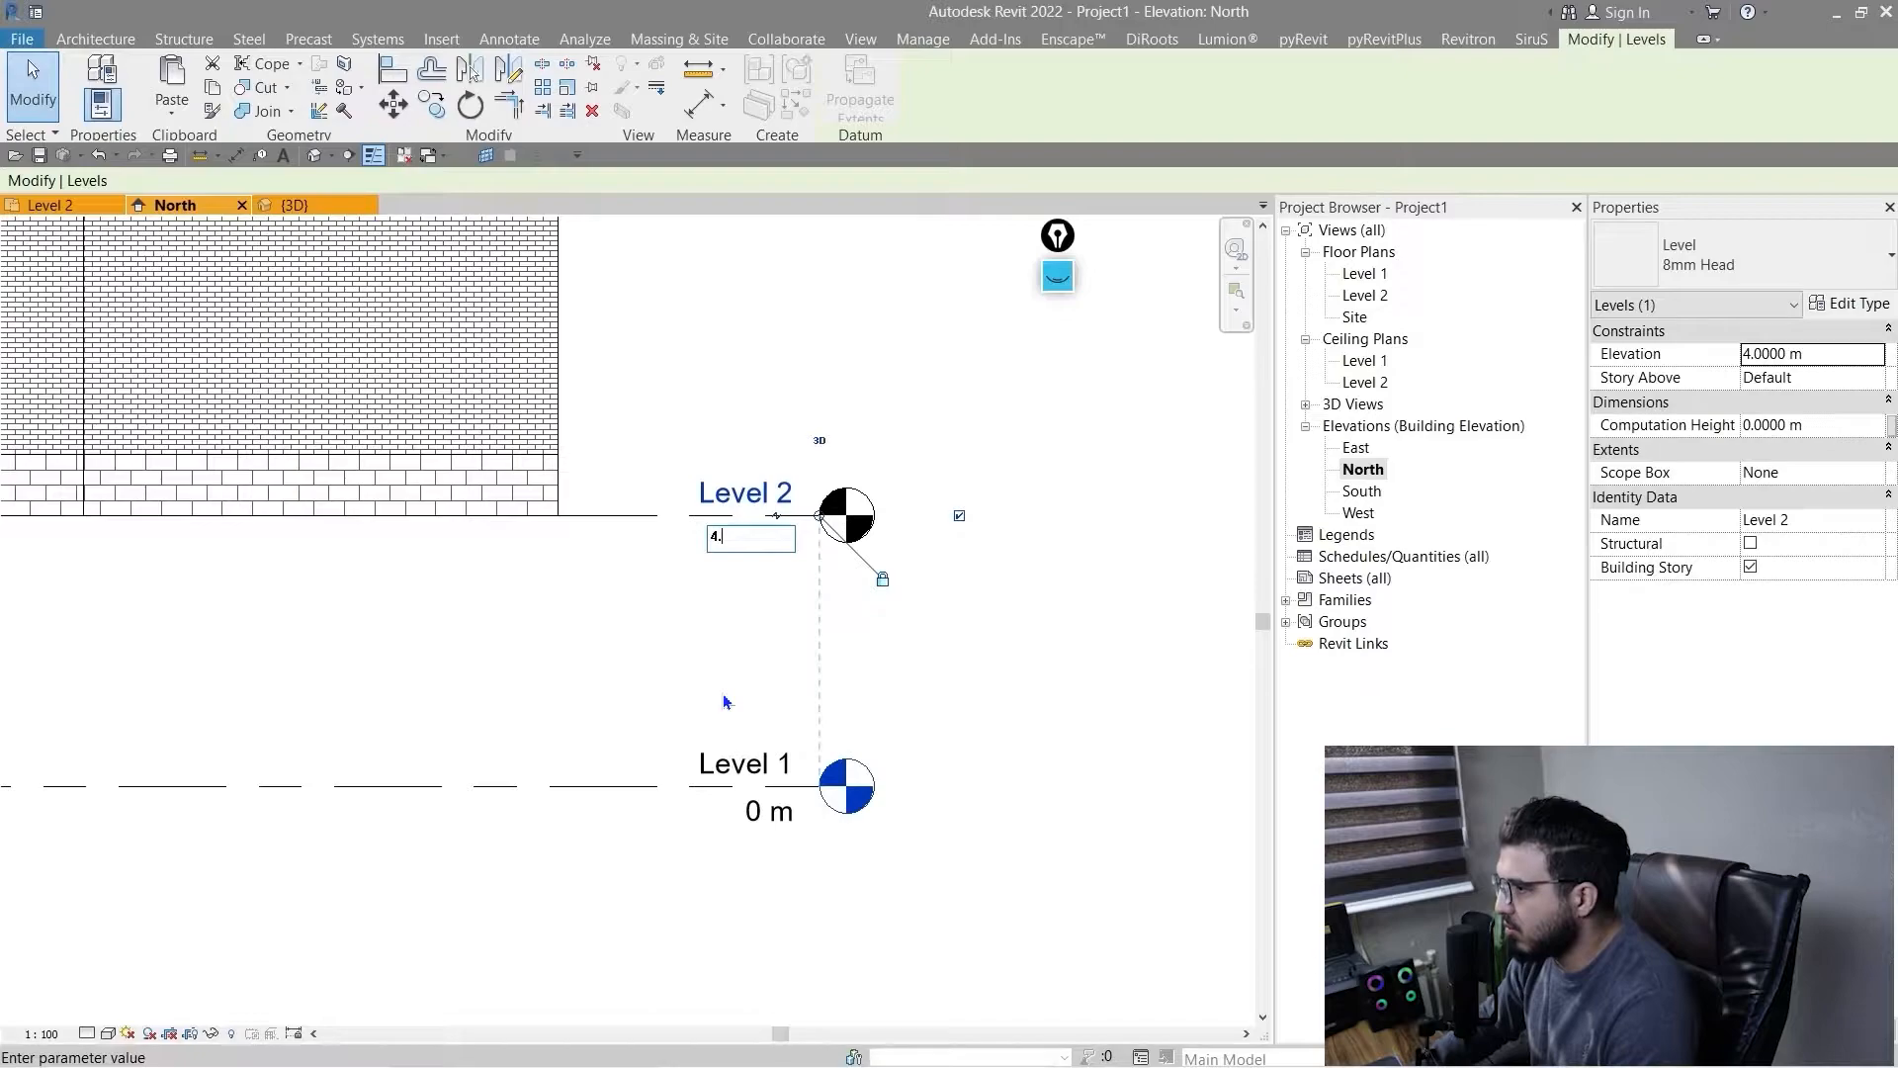
key("Return")
left_click(725, 702)
- Set the elevation of Level 2 to 4.25 m and deselect the level
scroll(768, 566, "up", 3)
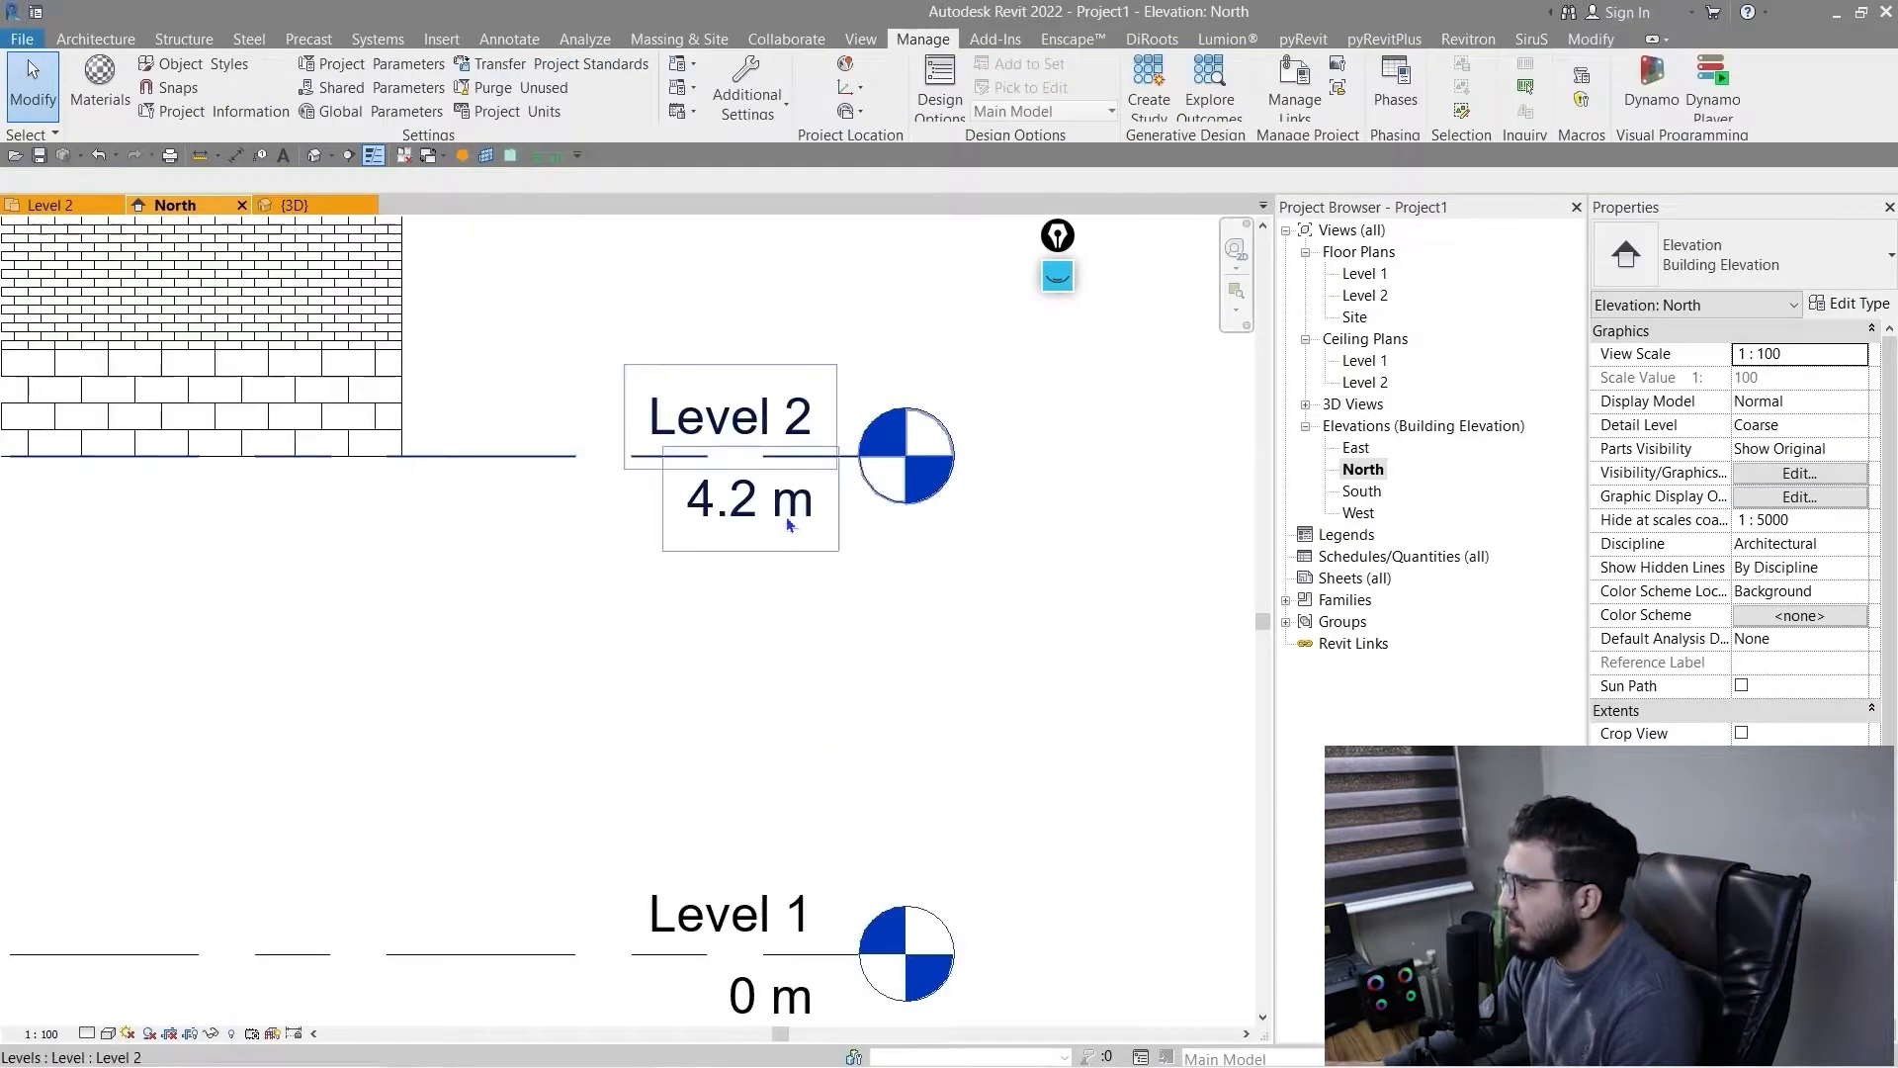
left_click(752, 499)
left_click(751, 500)
type("4.25")
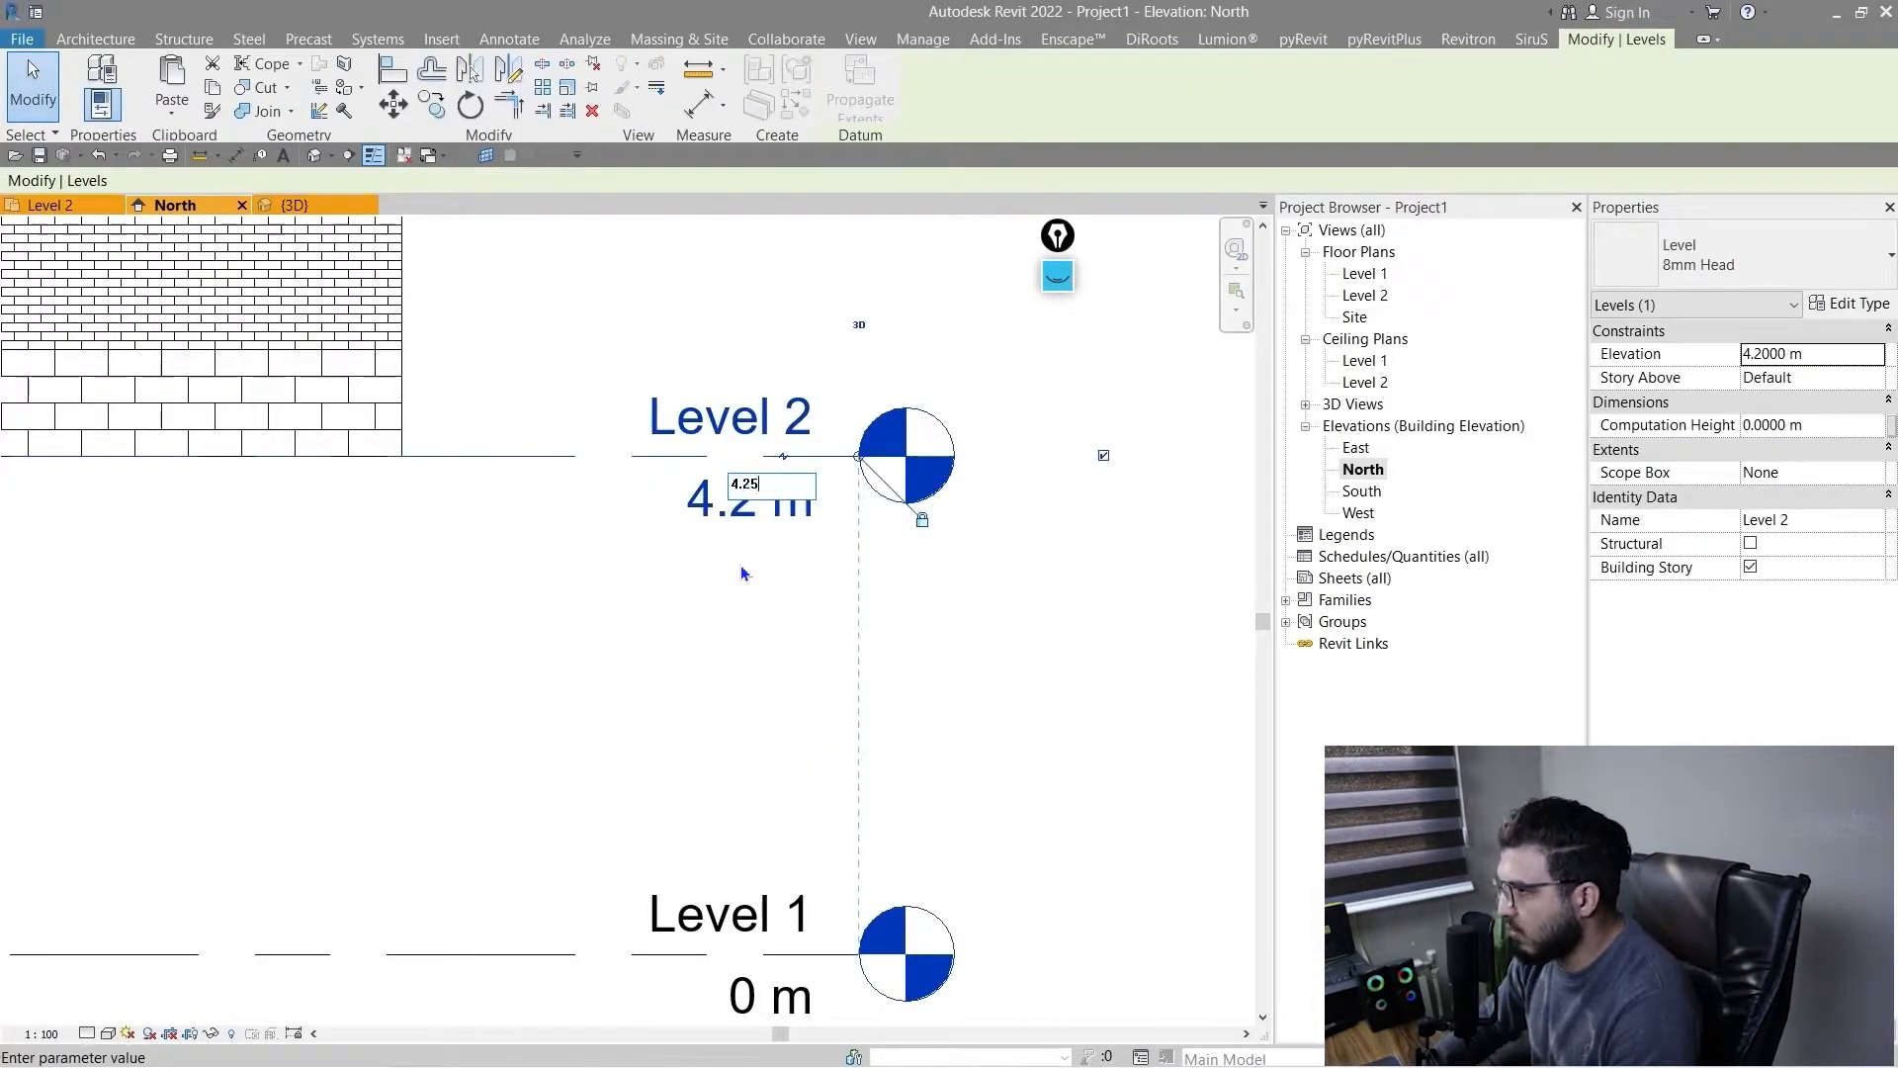
key("Return")
left_click(639, 618)
scroll(606, 775, "down", 4)
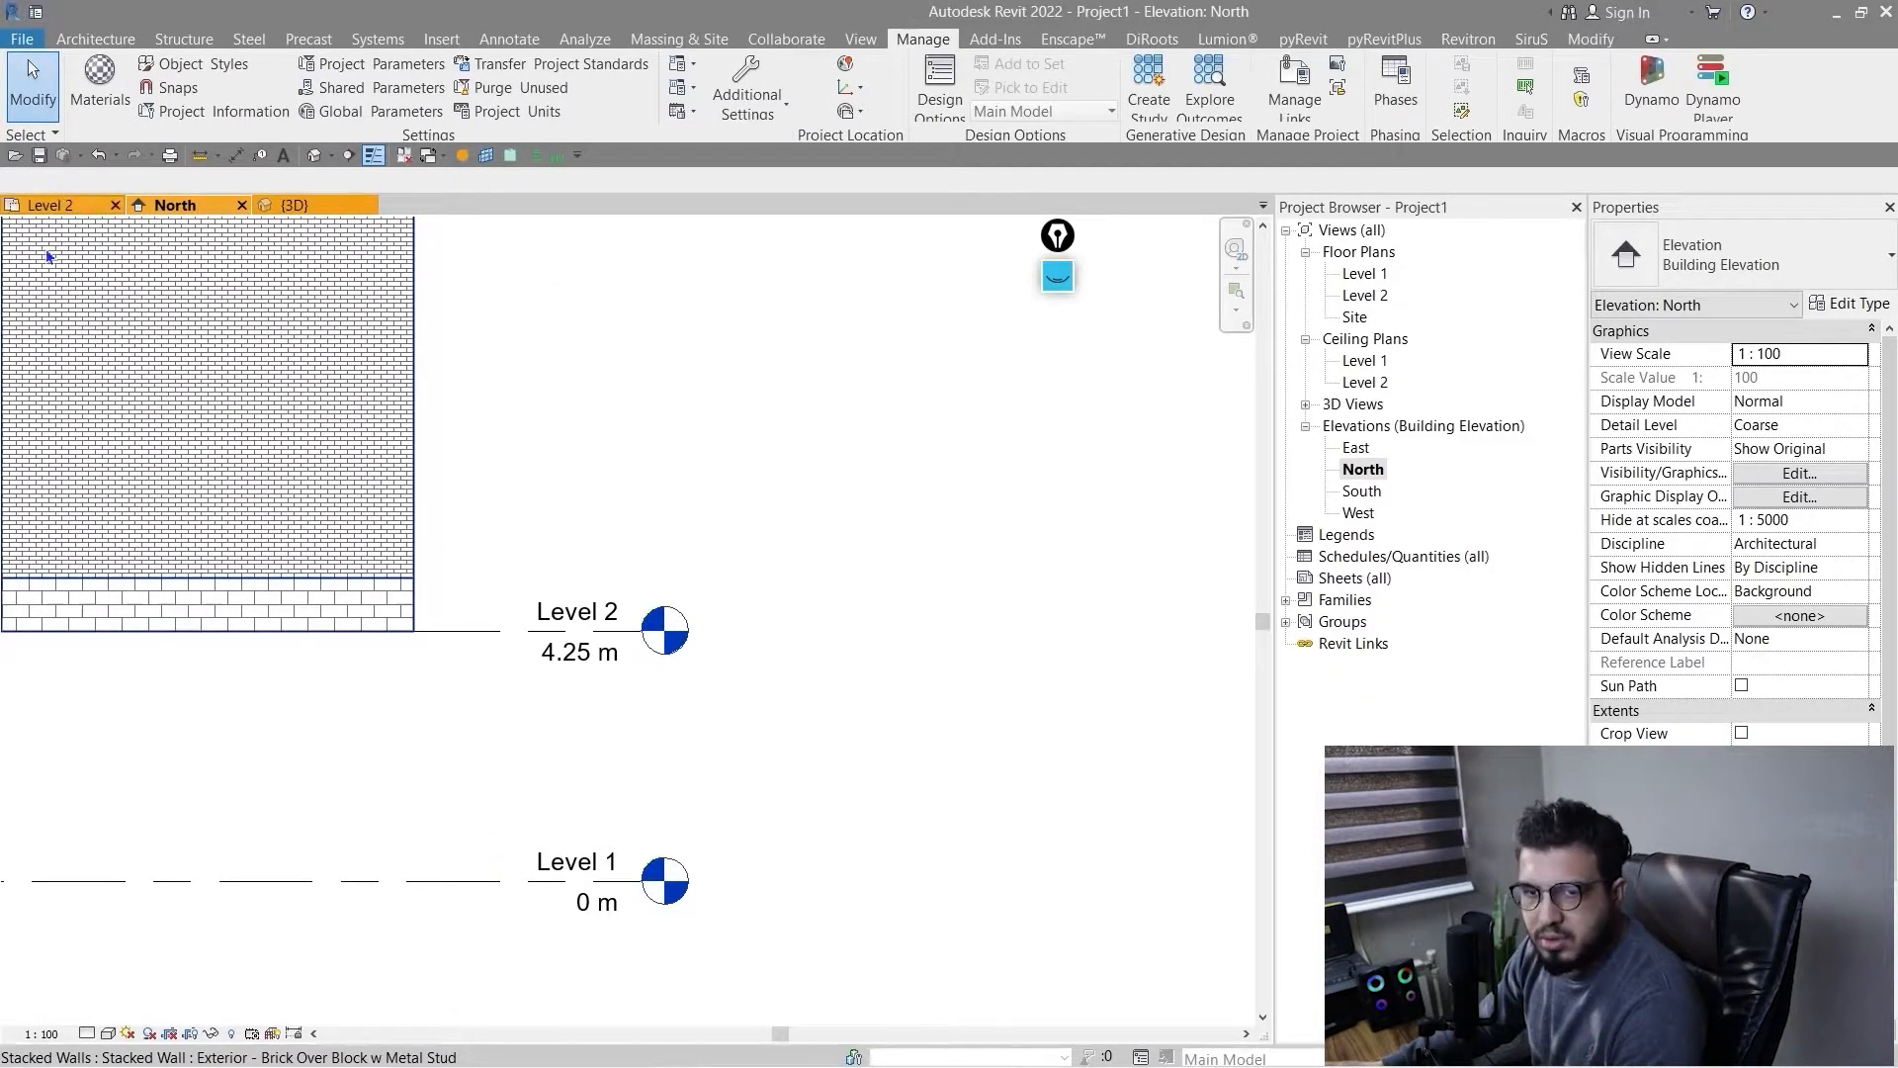
- Examine how the walls sit relative to Level 1 and Level 2 across the whole North elevation
scroll(449, 563, "down", 4)
middle_click_drag(454, 666, 694, 667)
scroll(692, 668, "down", 3)
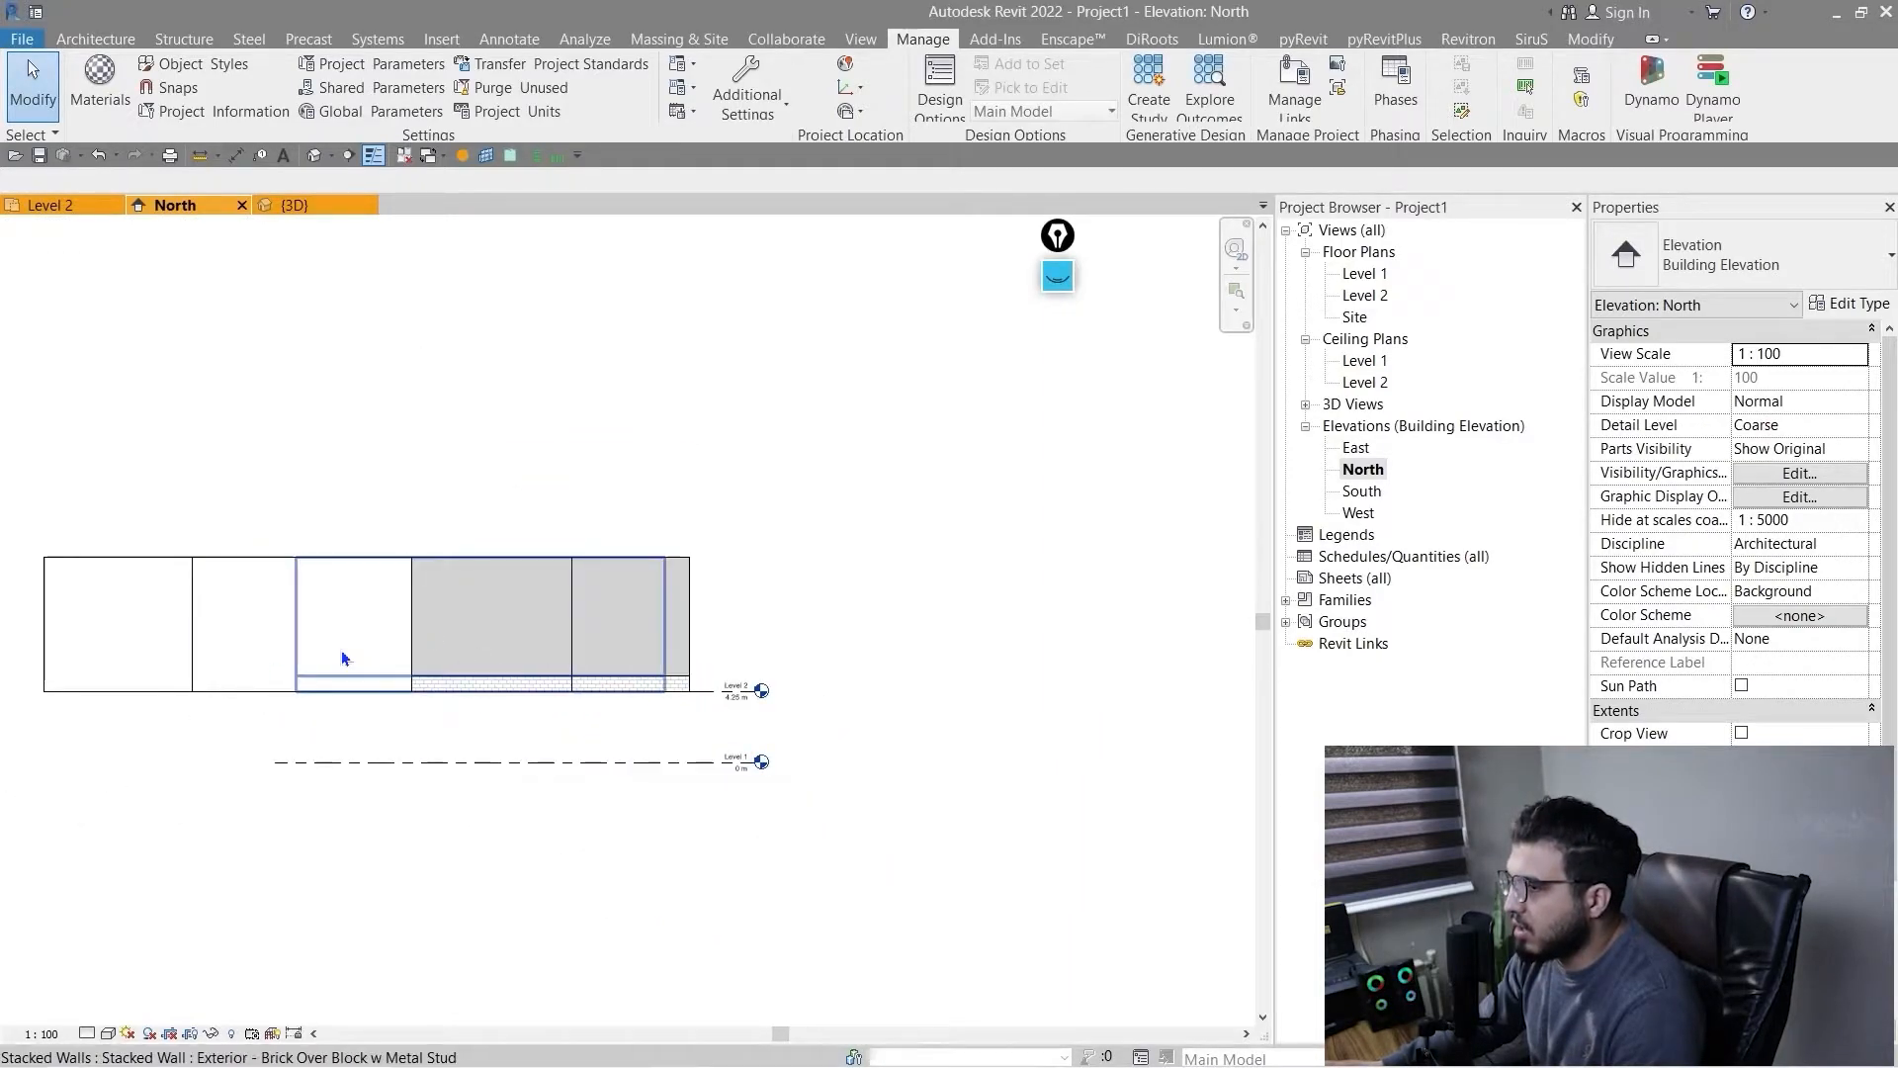
scroll(301, 653, "down", 1)
middle_click_drag(257, 677, 265, 623)
scroll(449, 673, "up", 4)
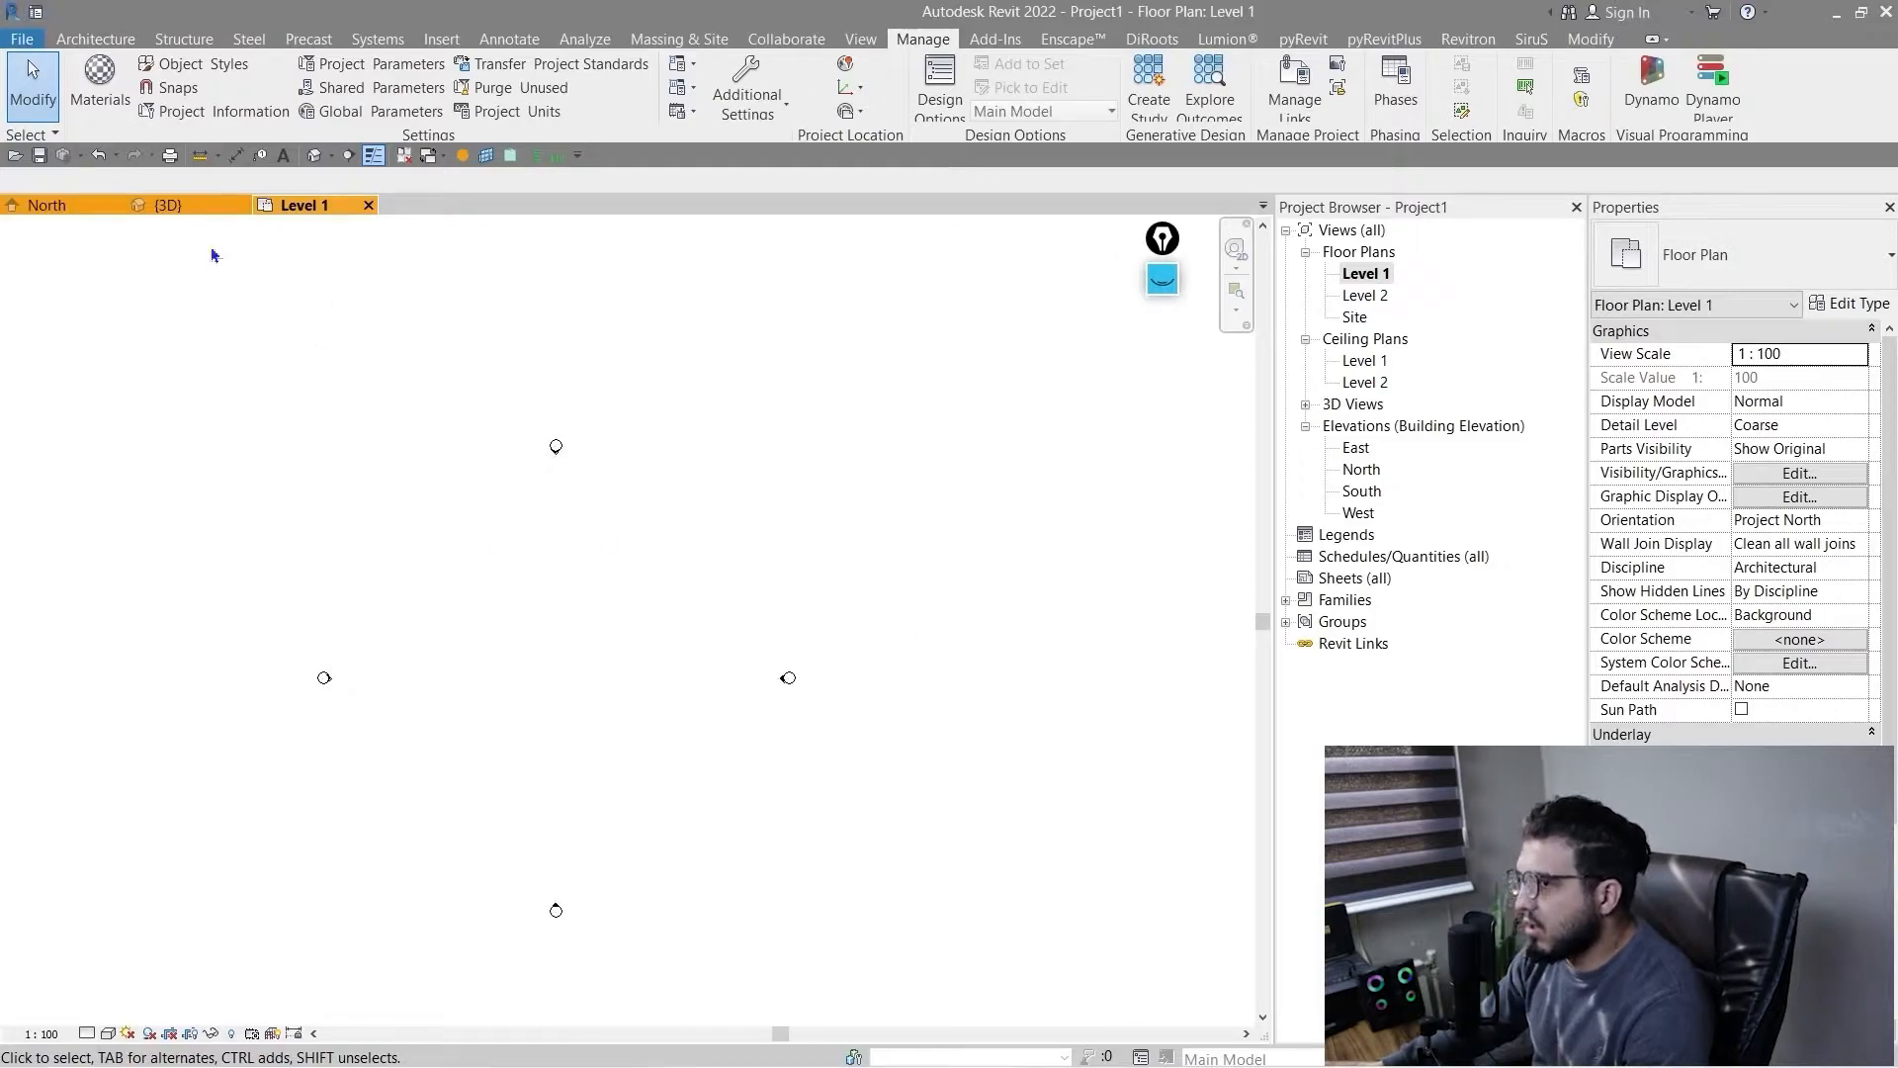
middle_click_drag(524, 668, 385, 692)
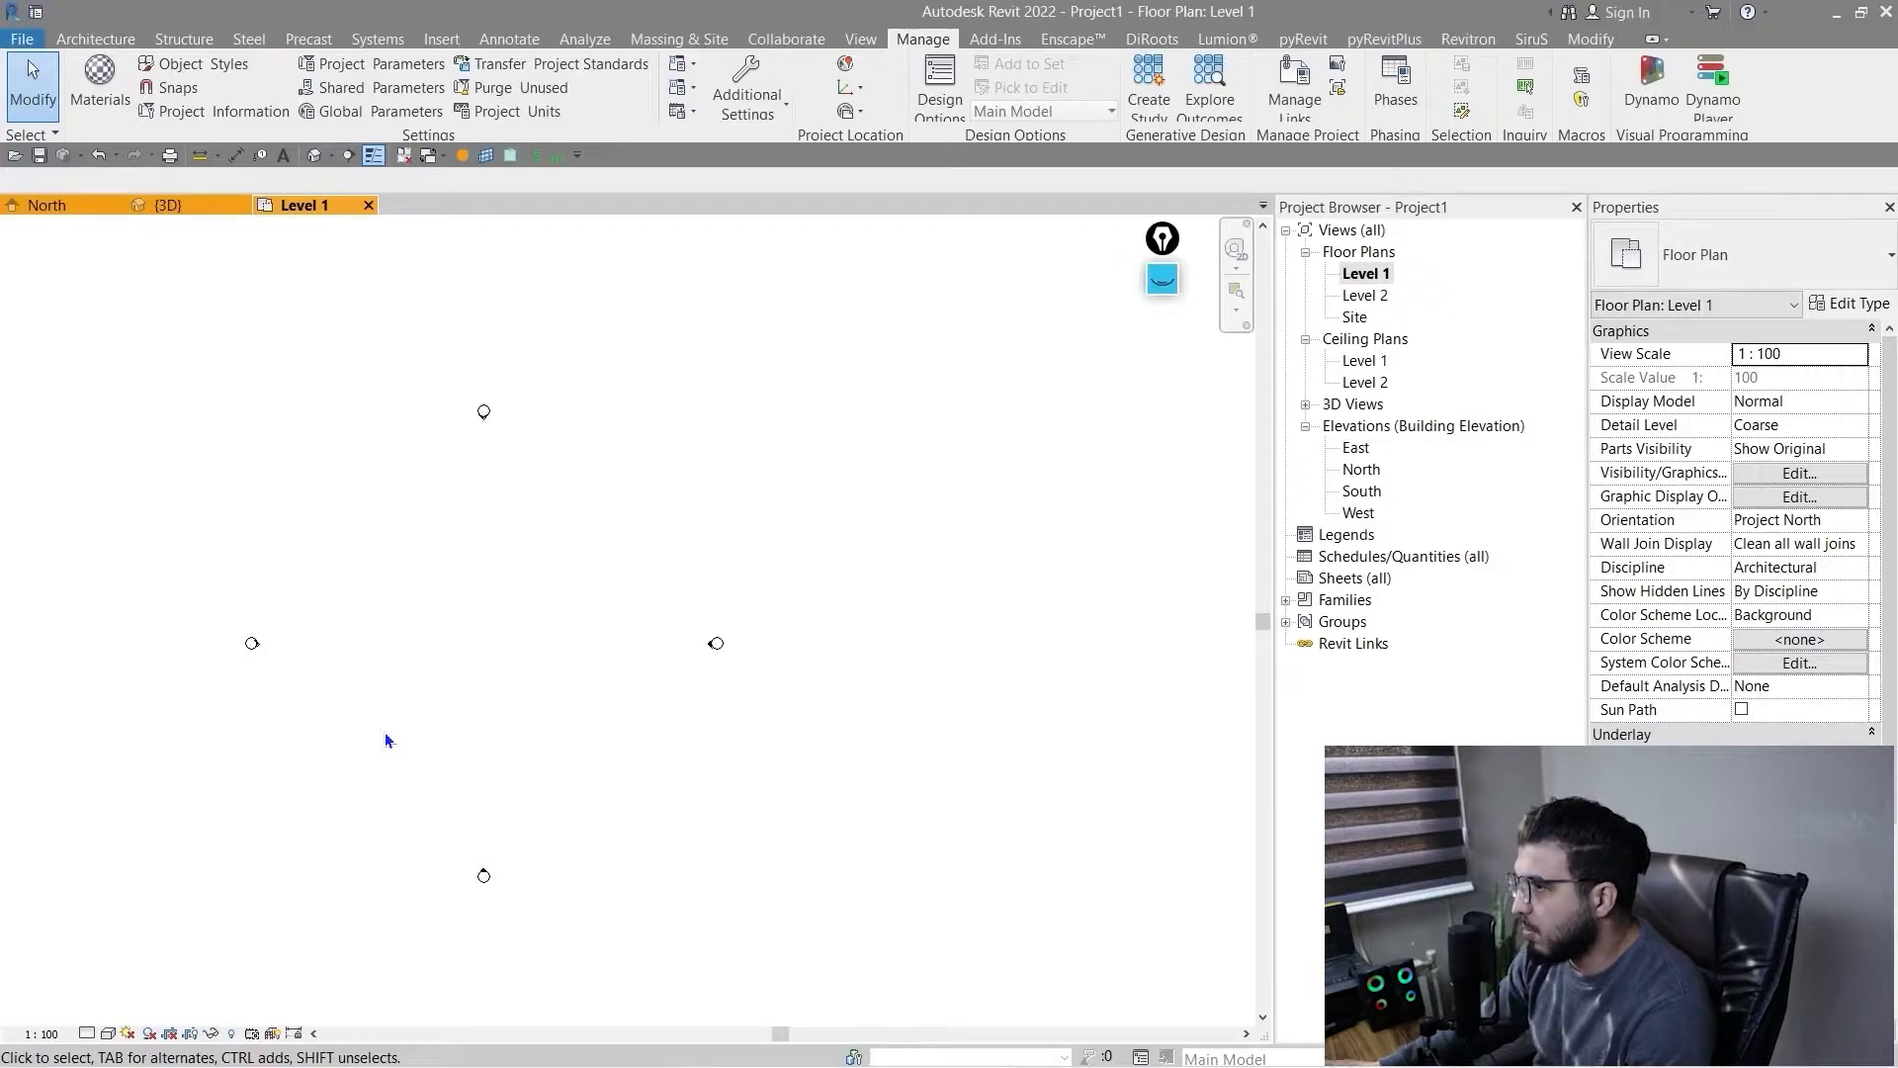
scroll(543, 669, "down", 1)
middle_click_drag(398, 605, 465, 584)
middle_click_drag(690, 649, 481, 632)
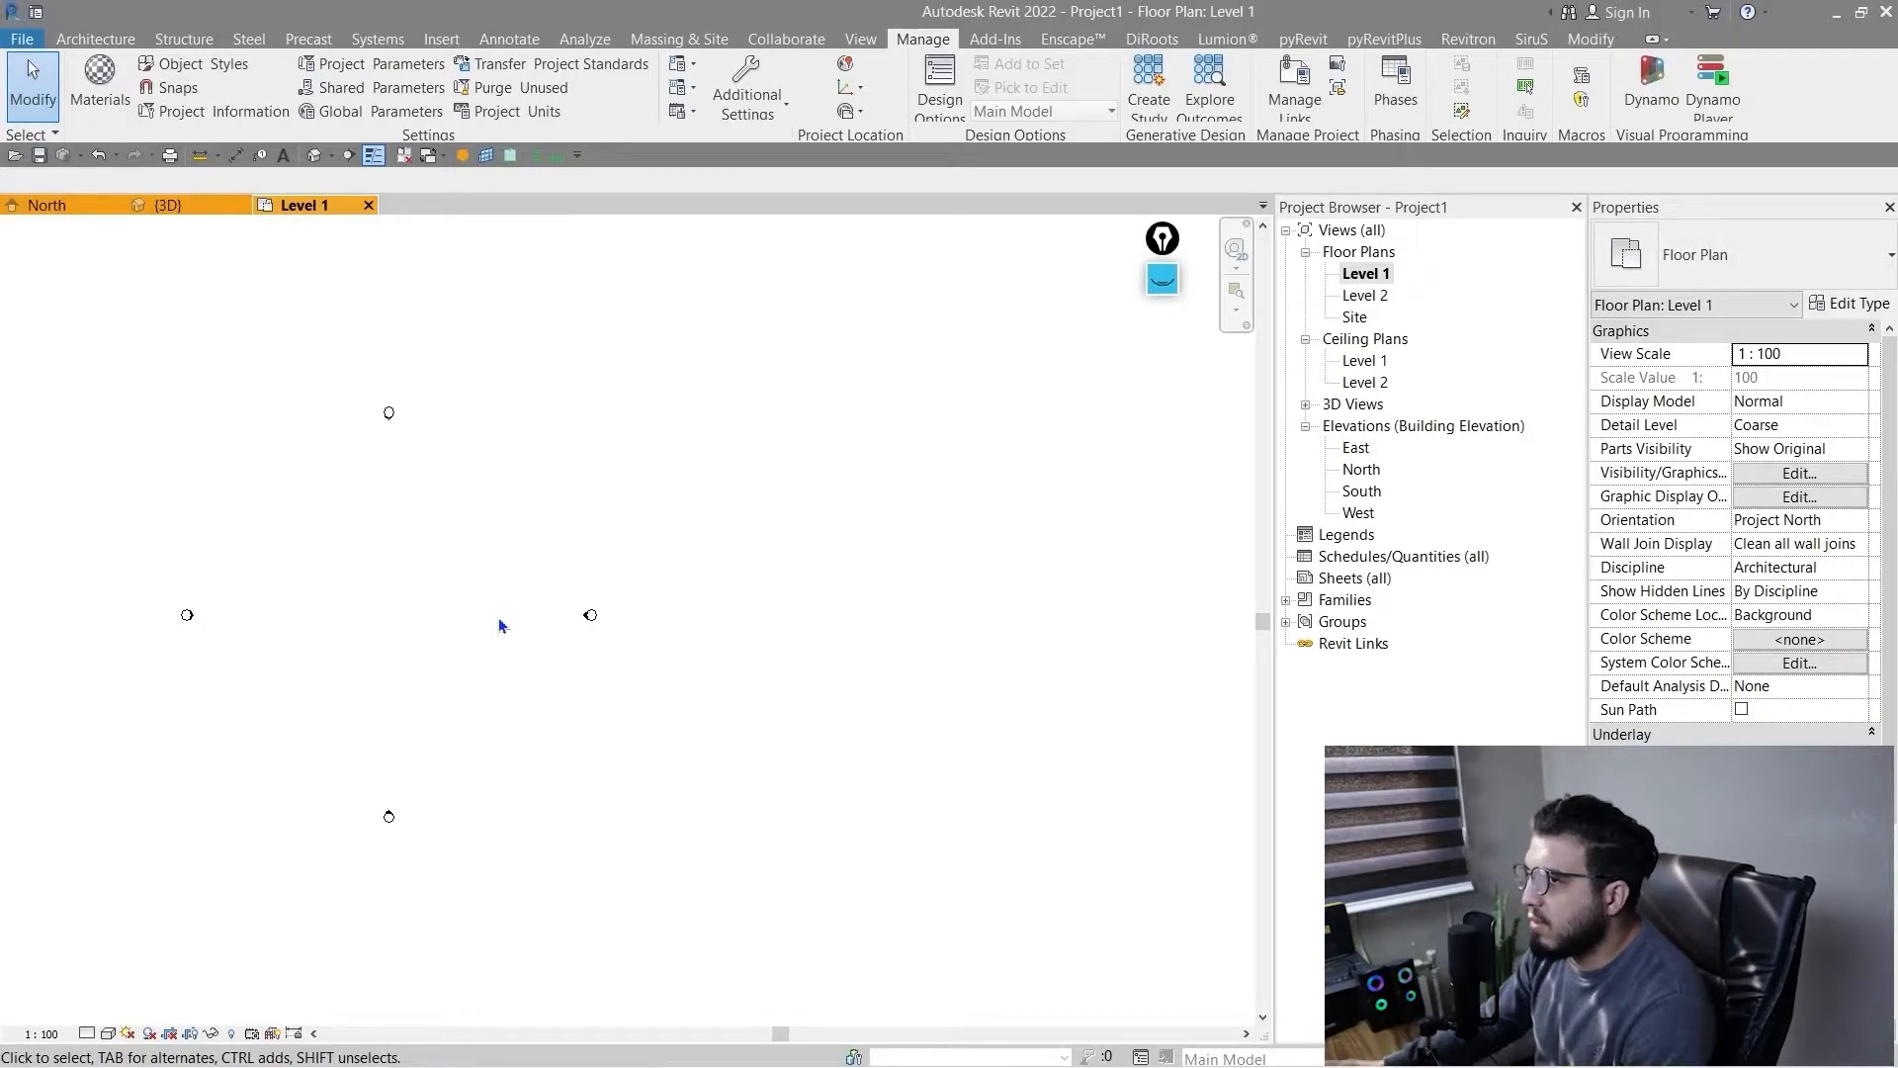
- Bring up the architectural tools, open the North elevation and examine the Level 1 and Level 2 lines
left_click(95, 39)
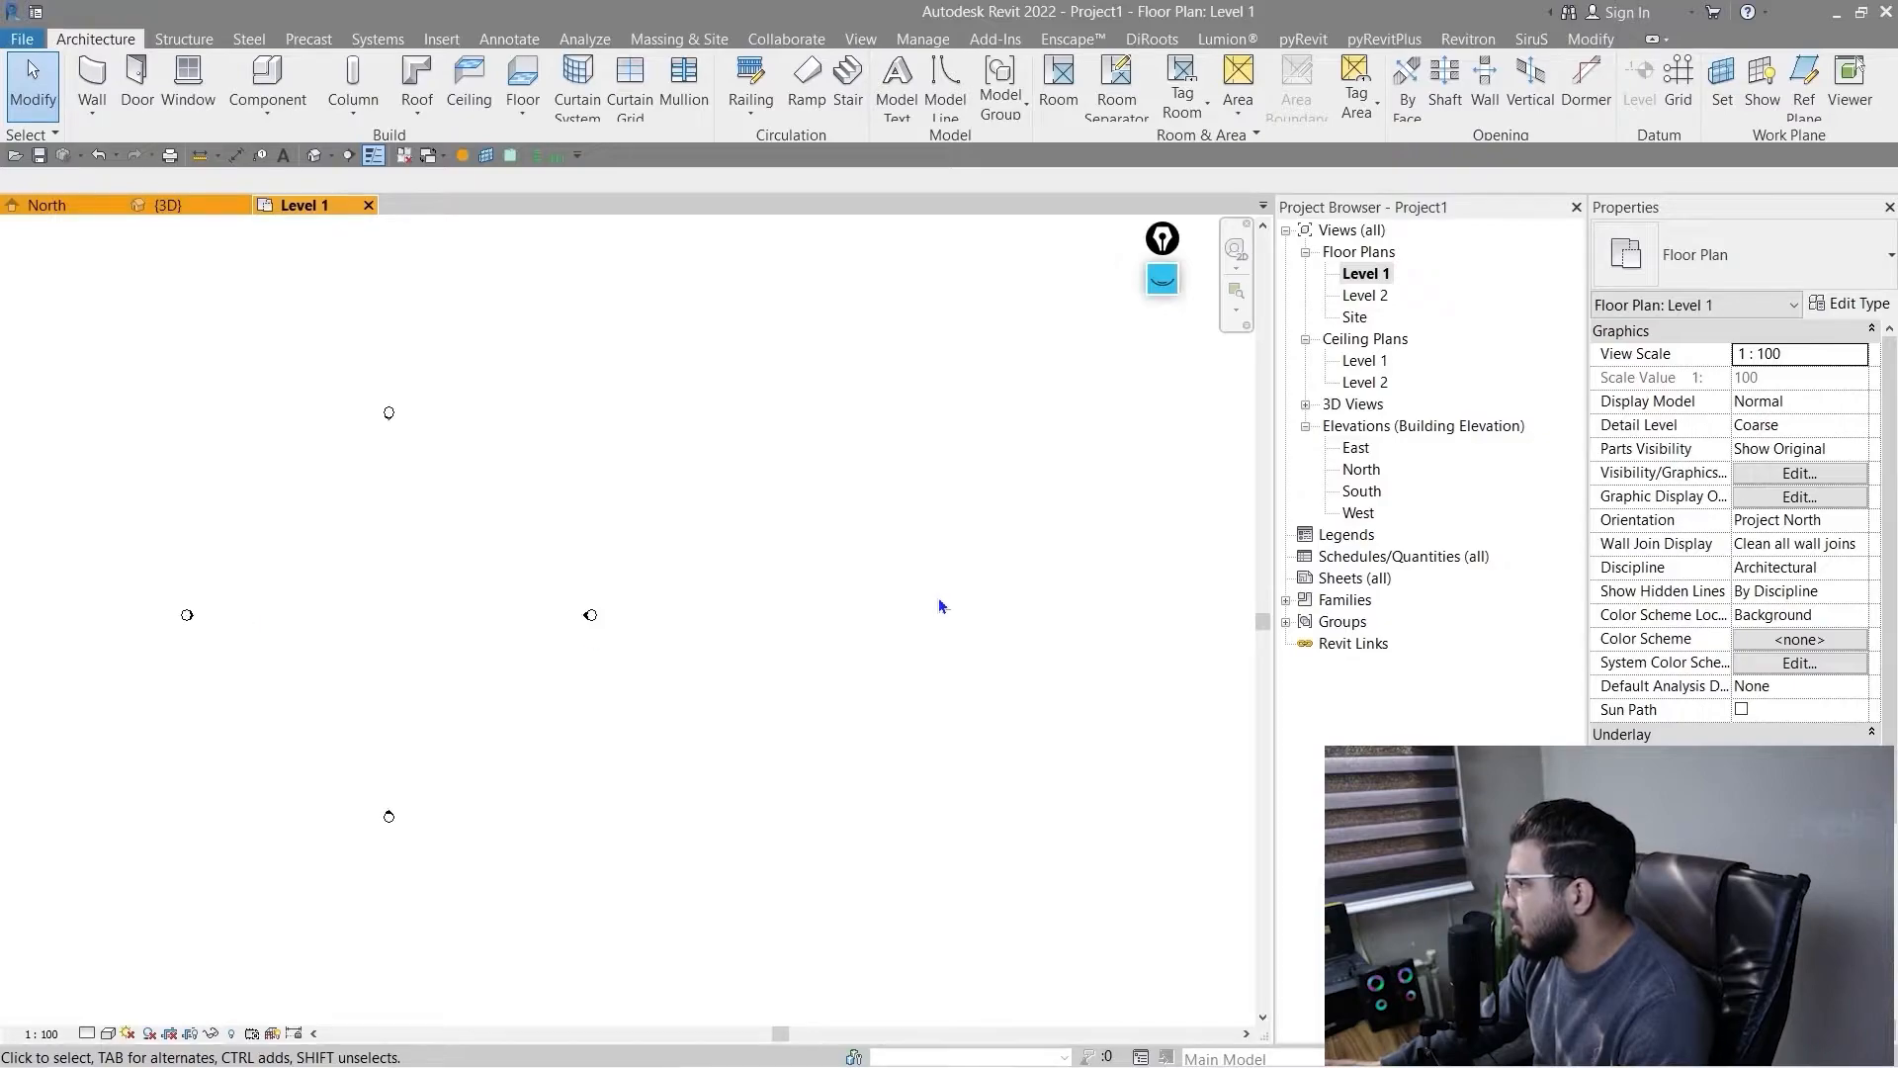
double_click(1363, 472)
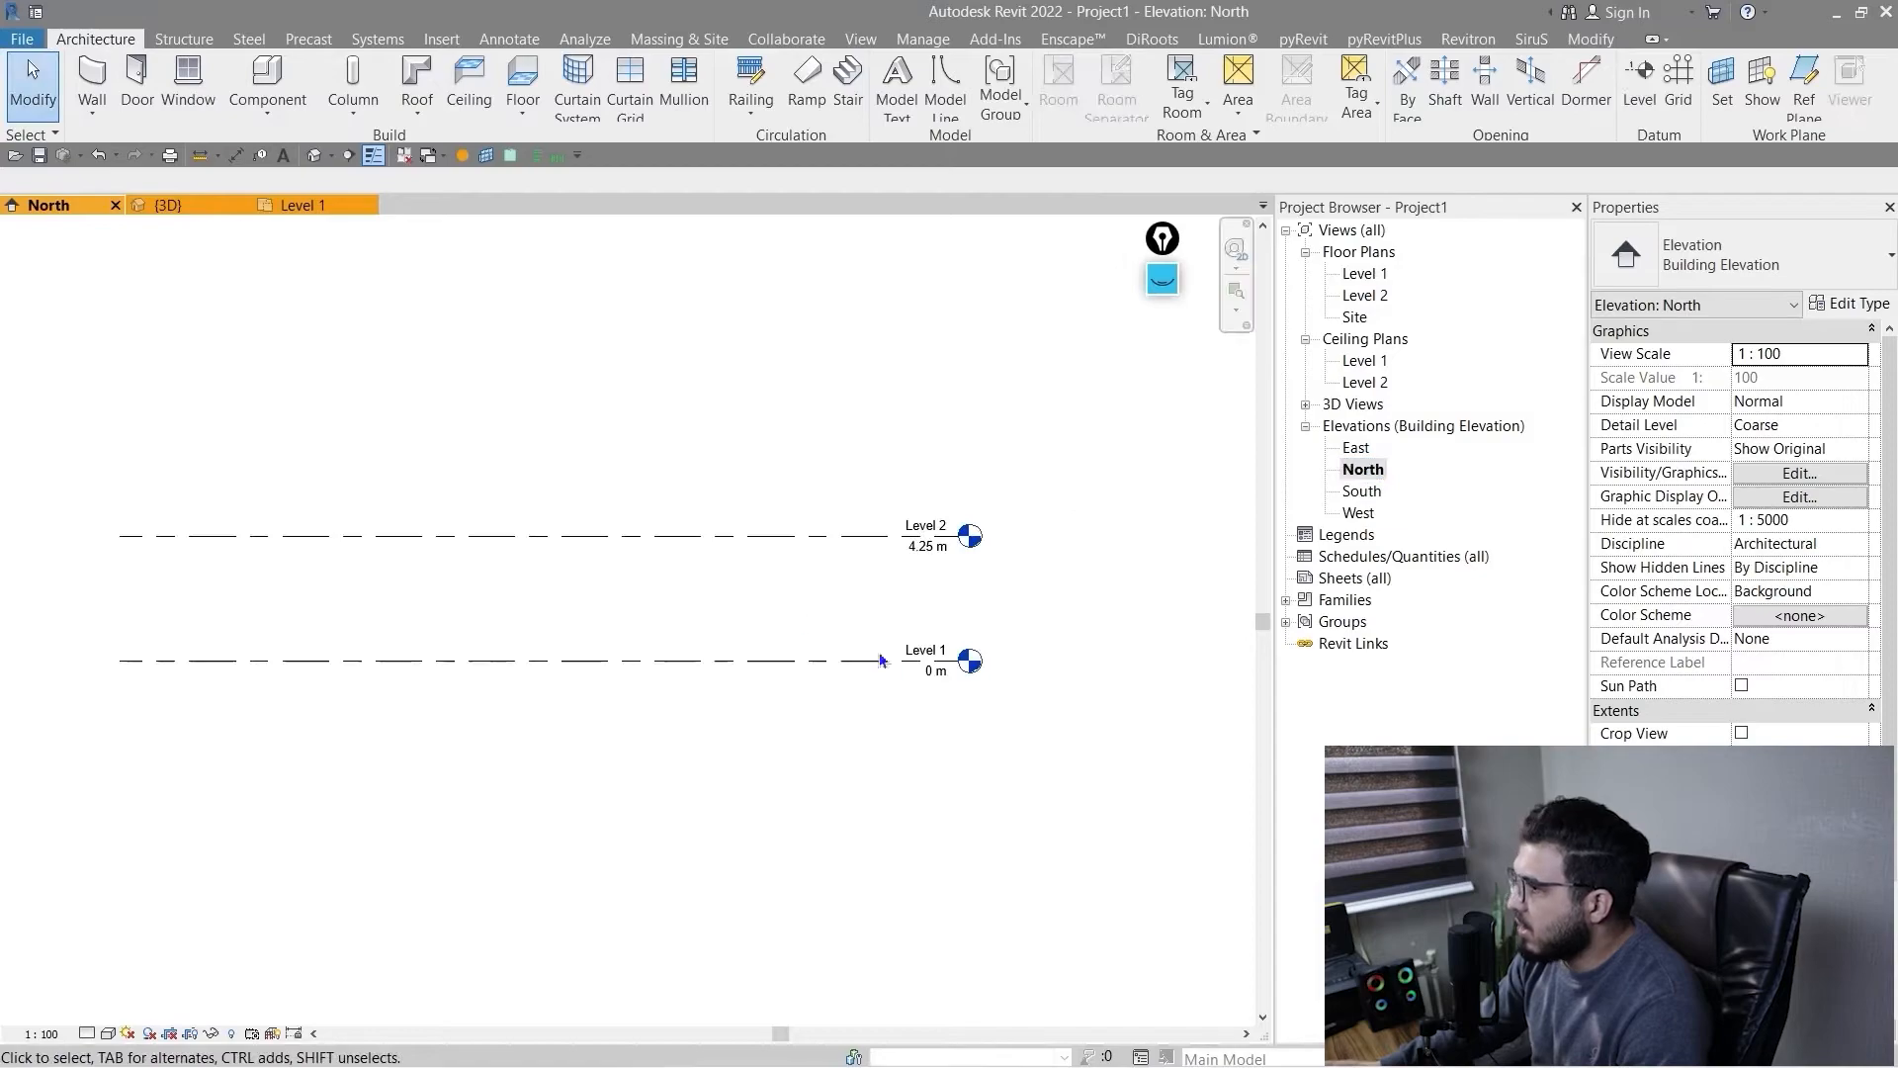
middle_click_drag(451, 571, 354, 627)
scroll(758, 687, "up", 3)
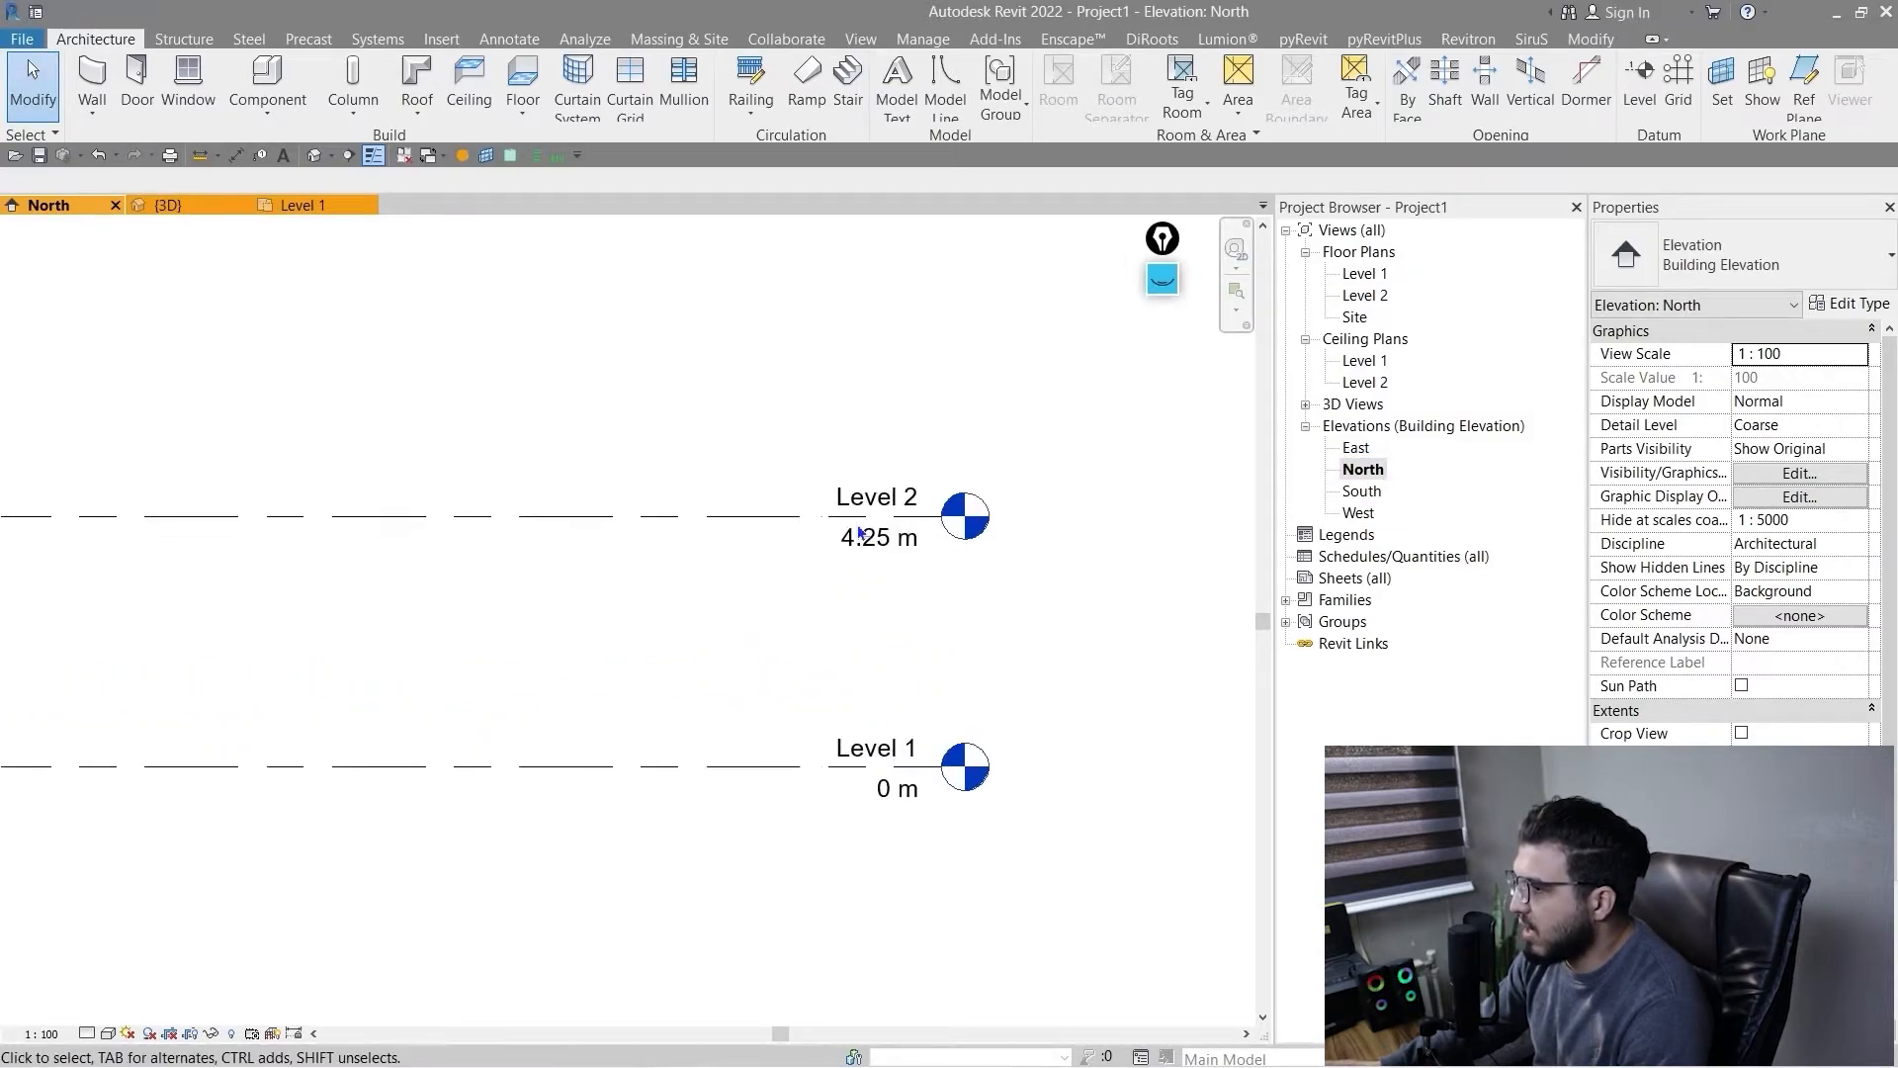
middle_click_drag(985, 654, 779, 696)
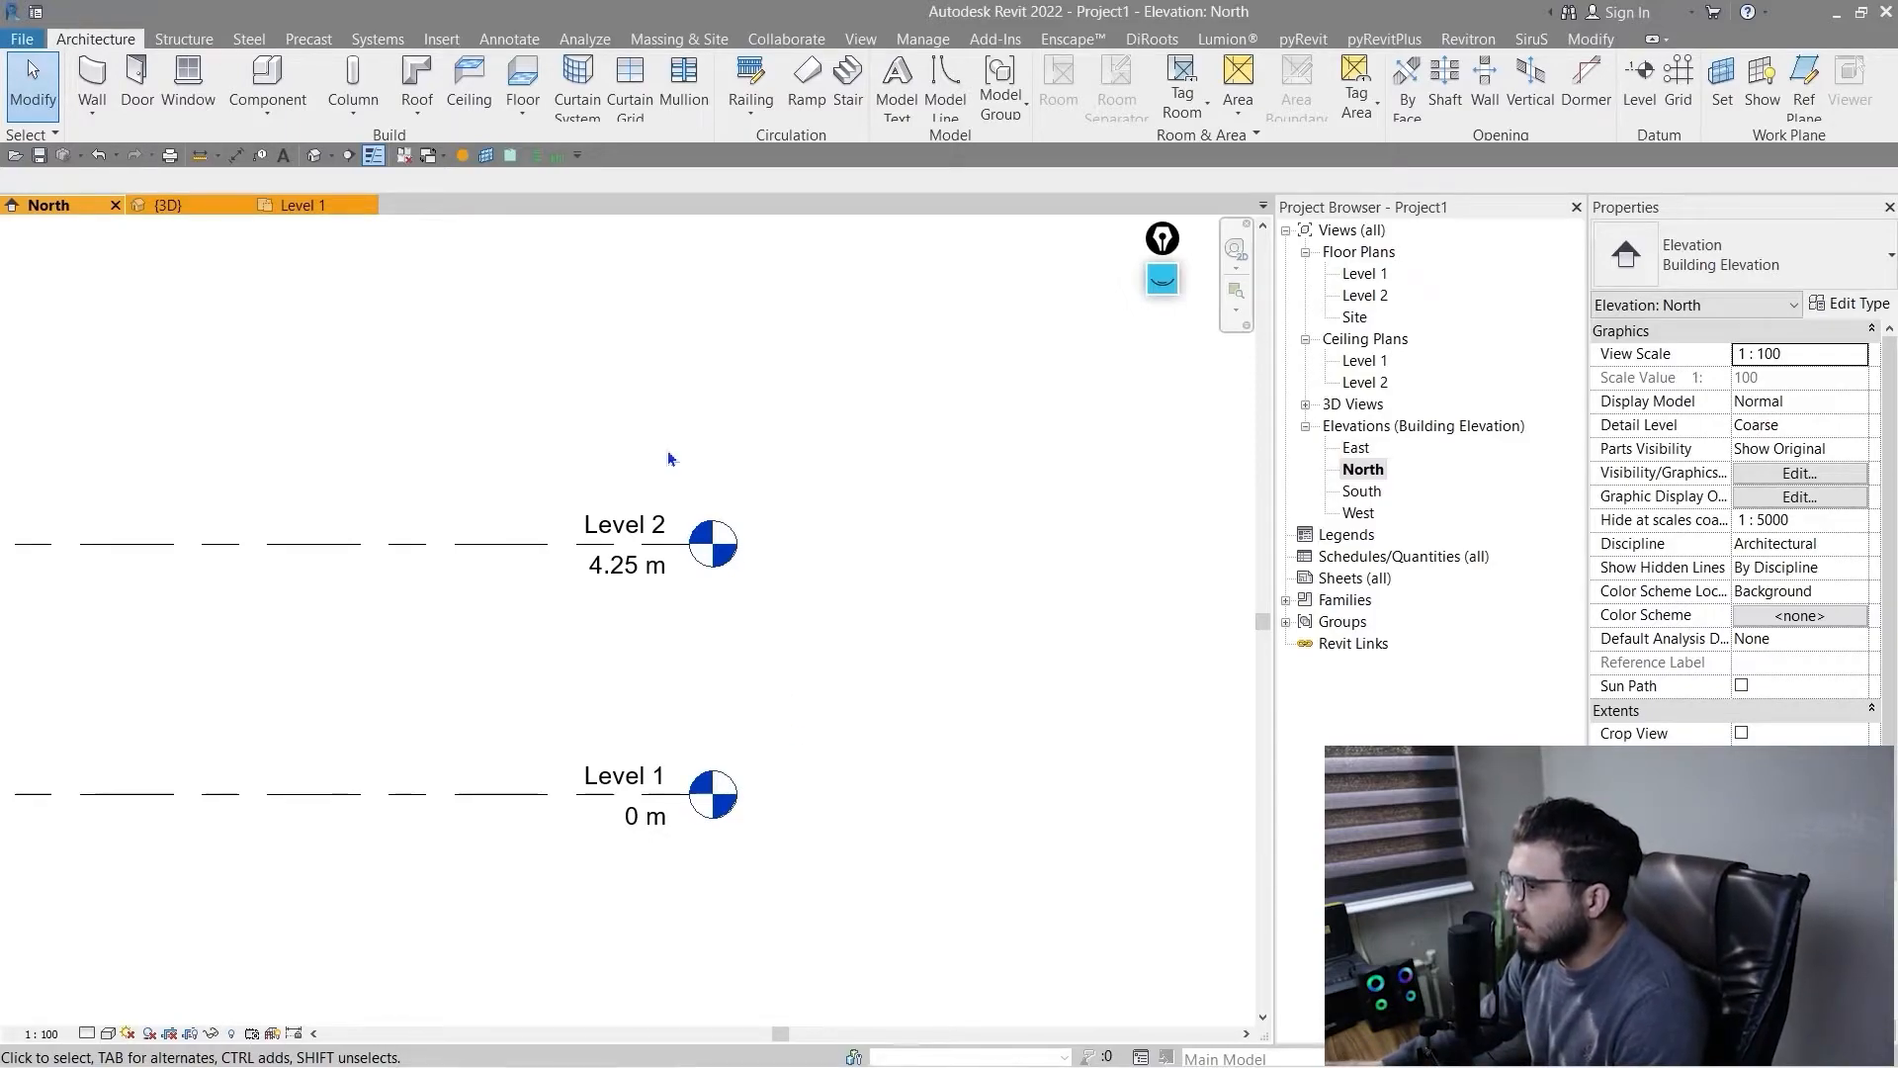
scroll(698, 583, "down", 1)
scroll(754, 750, "down", 1)
middle_click_drag(755, 751, 682, 638)
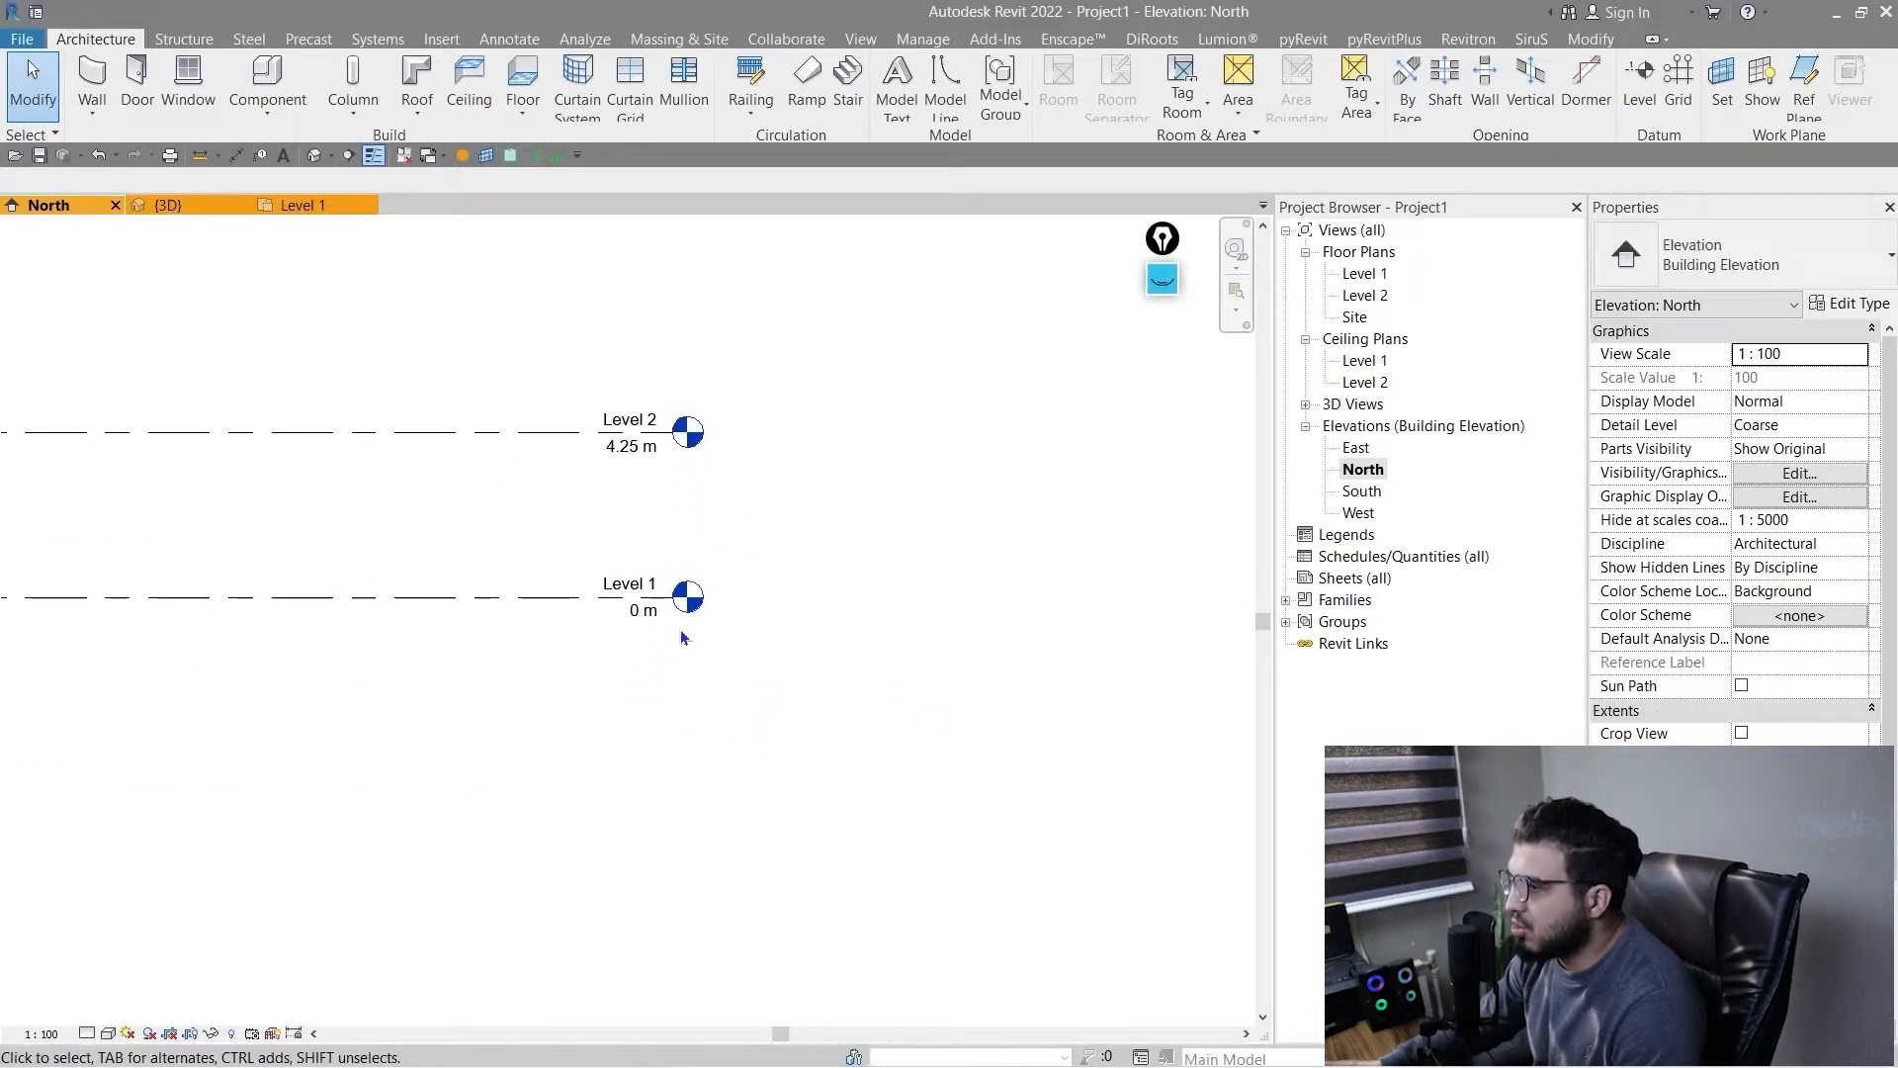
scroll(546, 652, "down", 2)
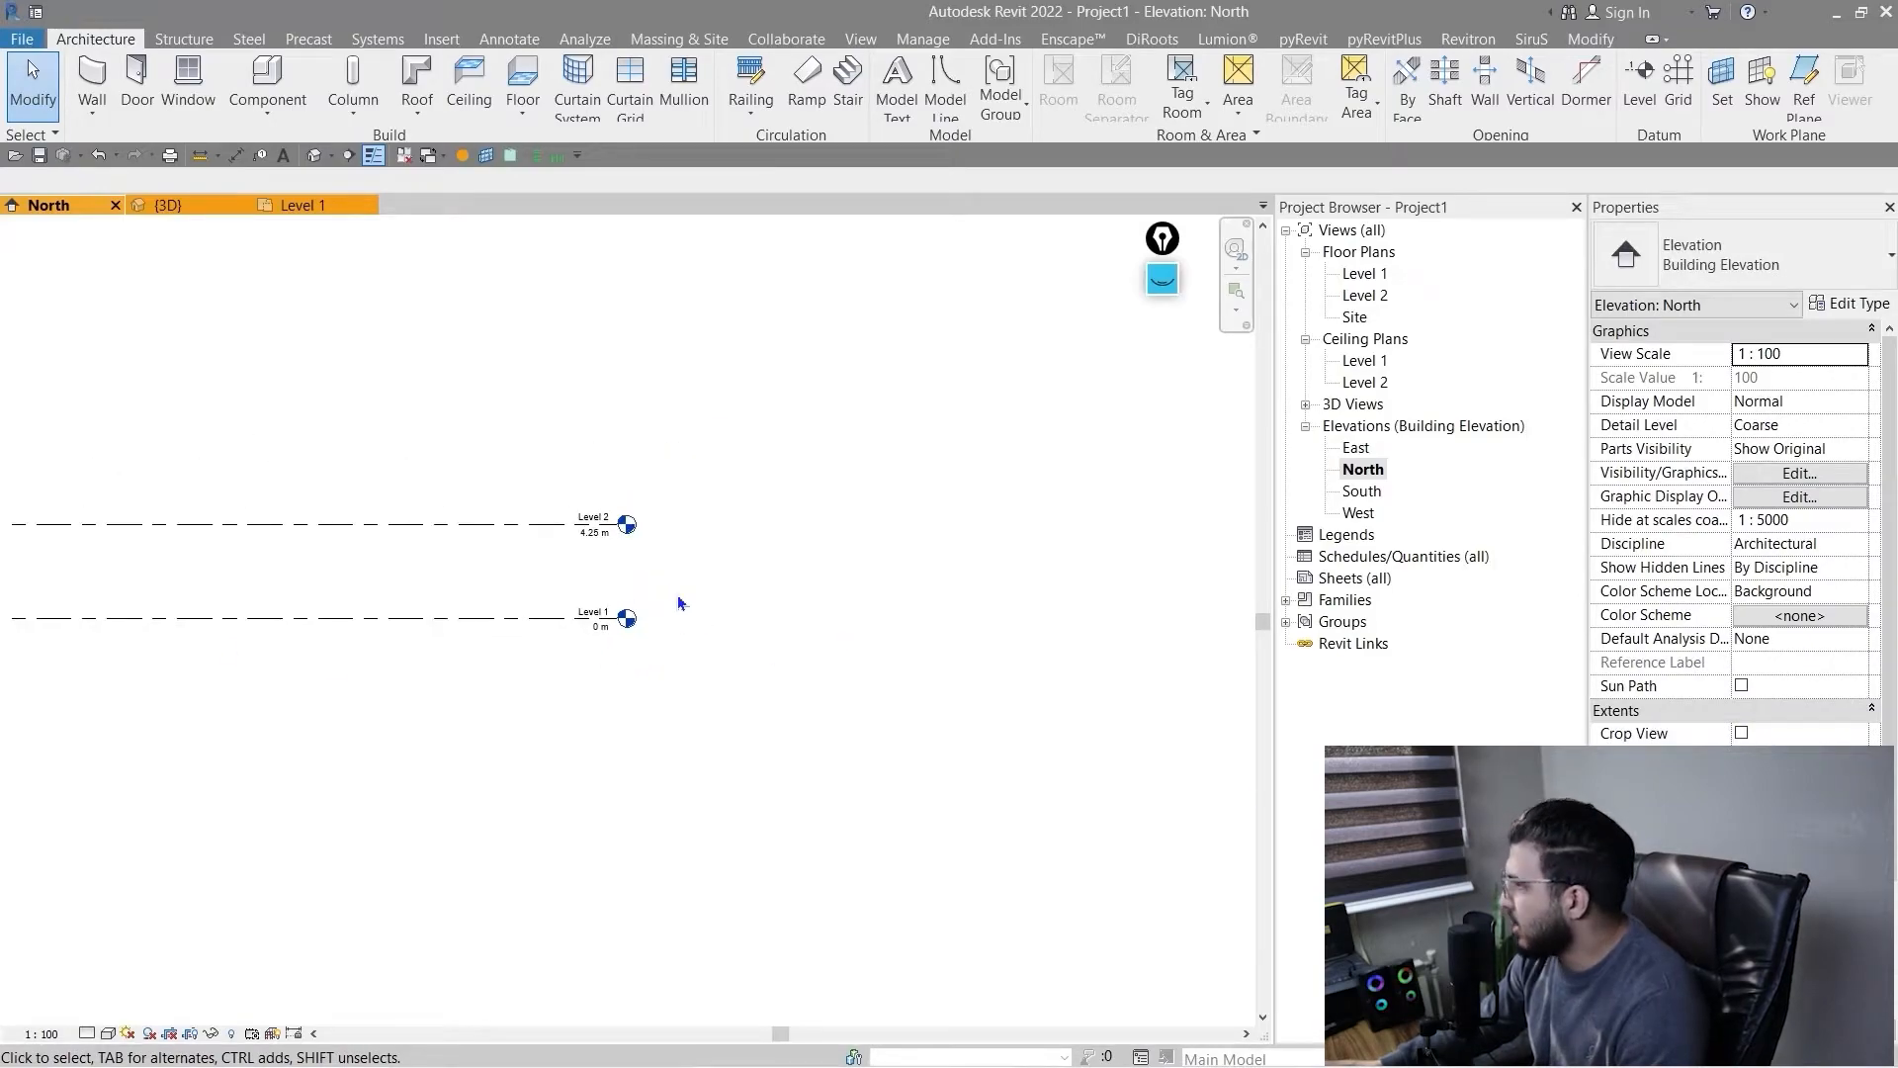
scroll(678, 595, "up", 1)
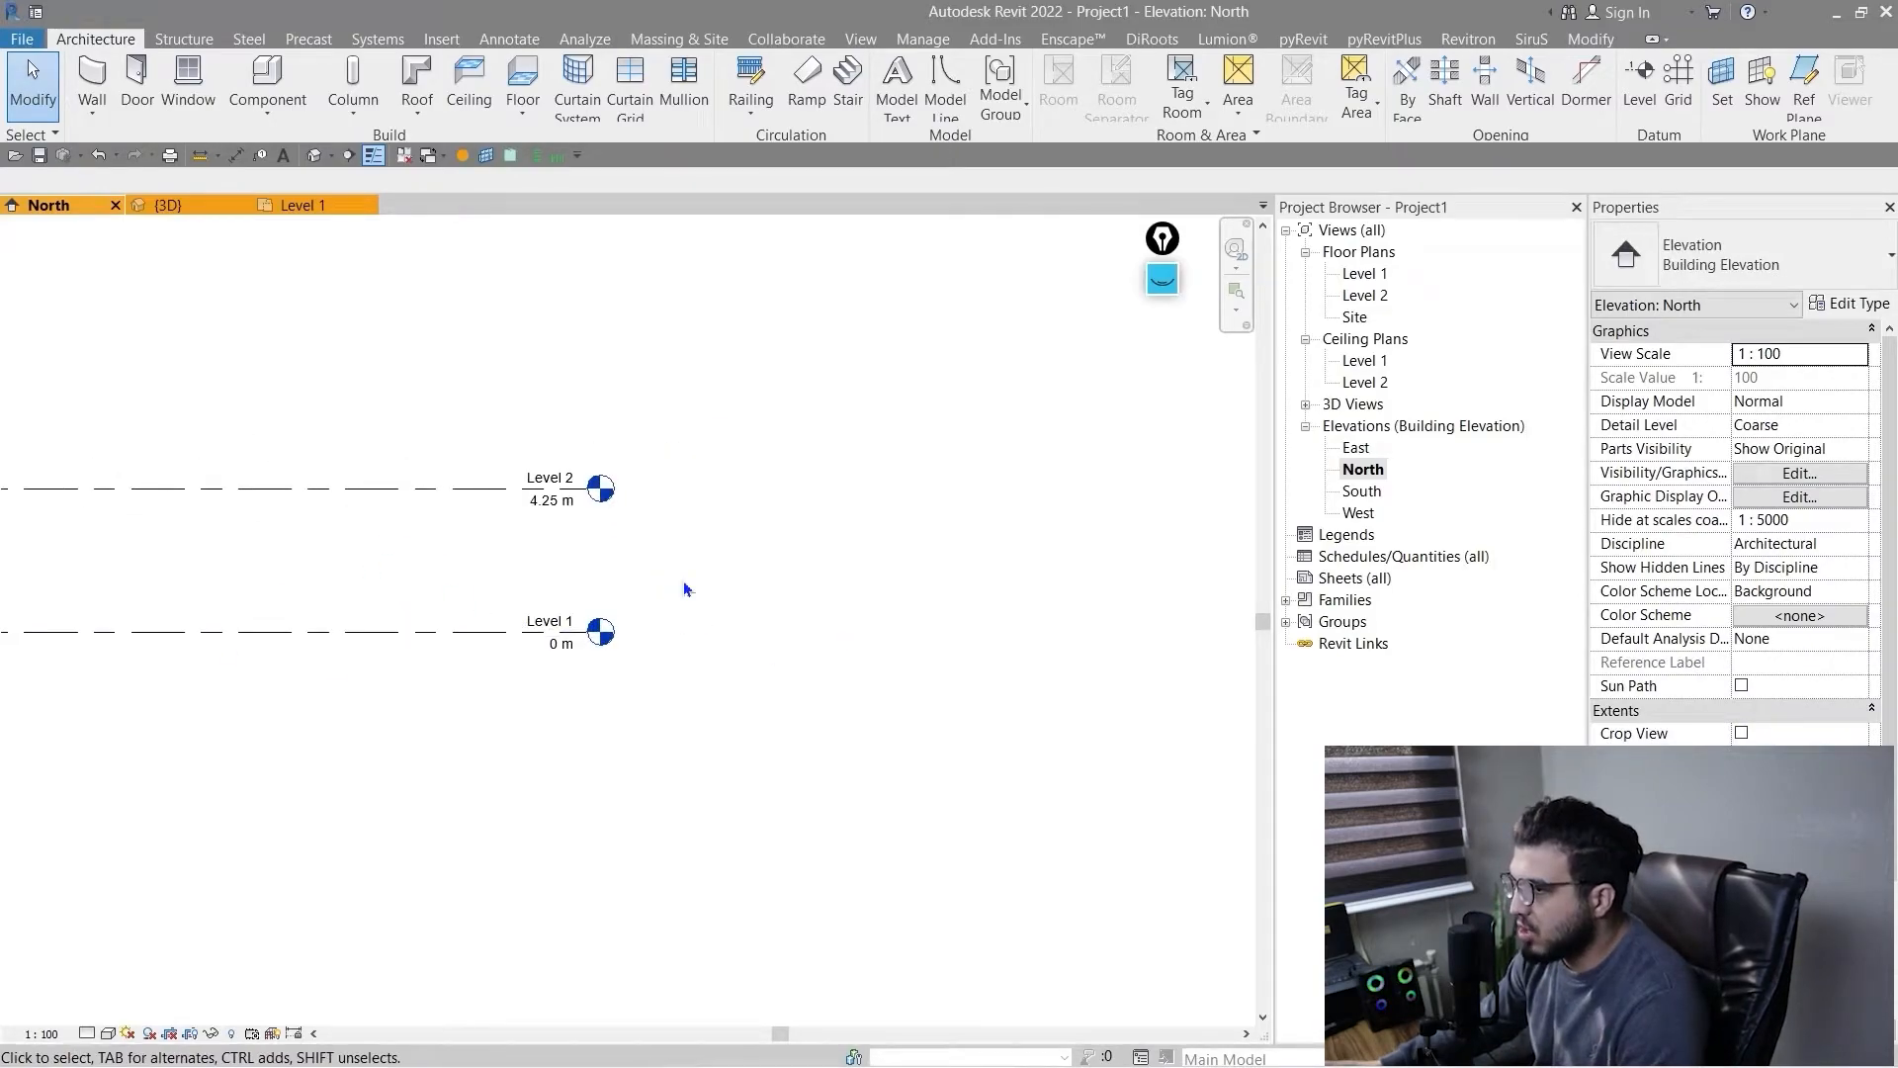
- Inspect the level heads of Level 1 and Level 2 up close in the North elevation
scroll(623, 563, "up", 1)
scroll(547, 532, "up", 3)
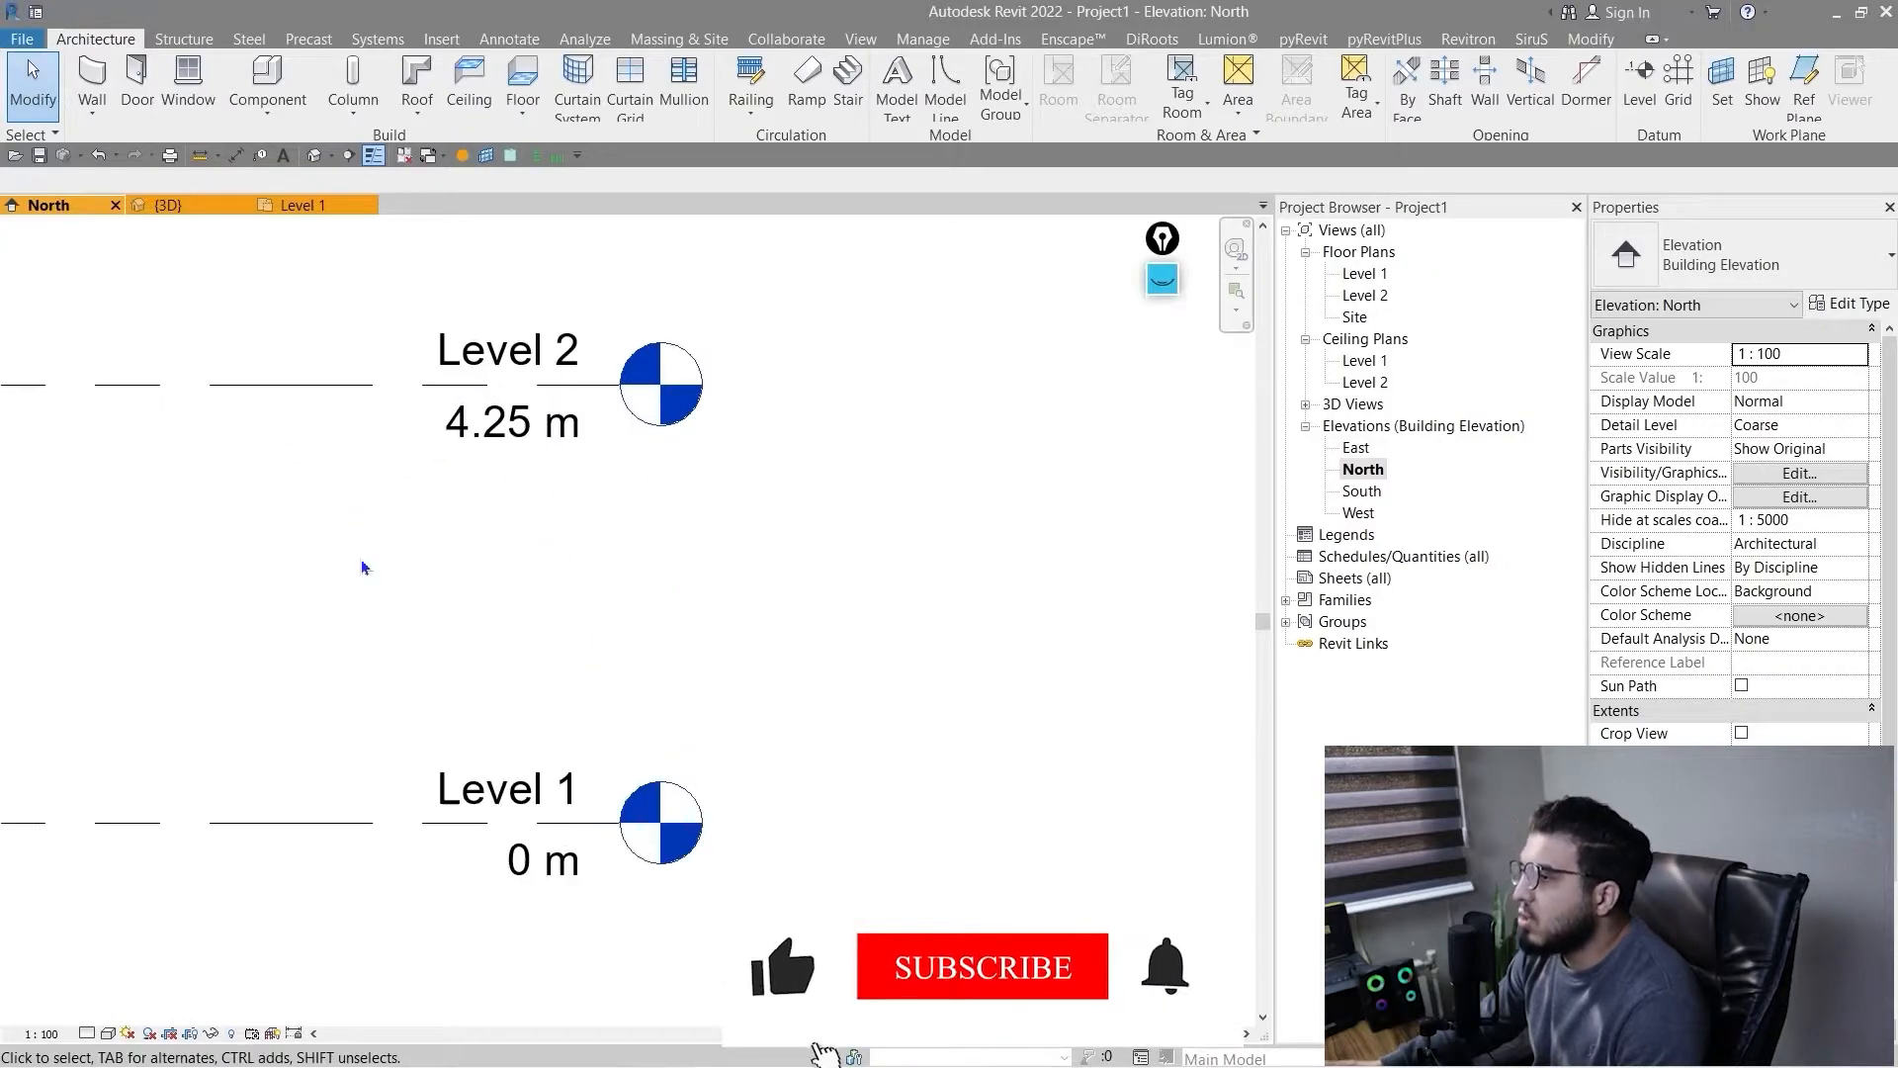
middle_click_drag(564, 605, 760, 641)
scroll(728, 497, "down", 2)
scroll(492, 556, "up", 2)
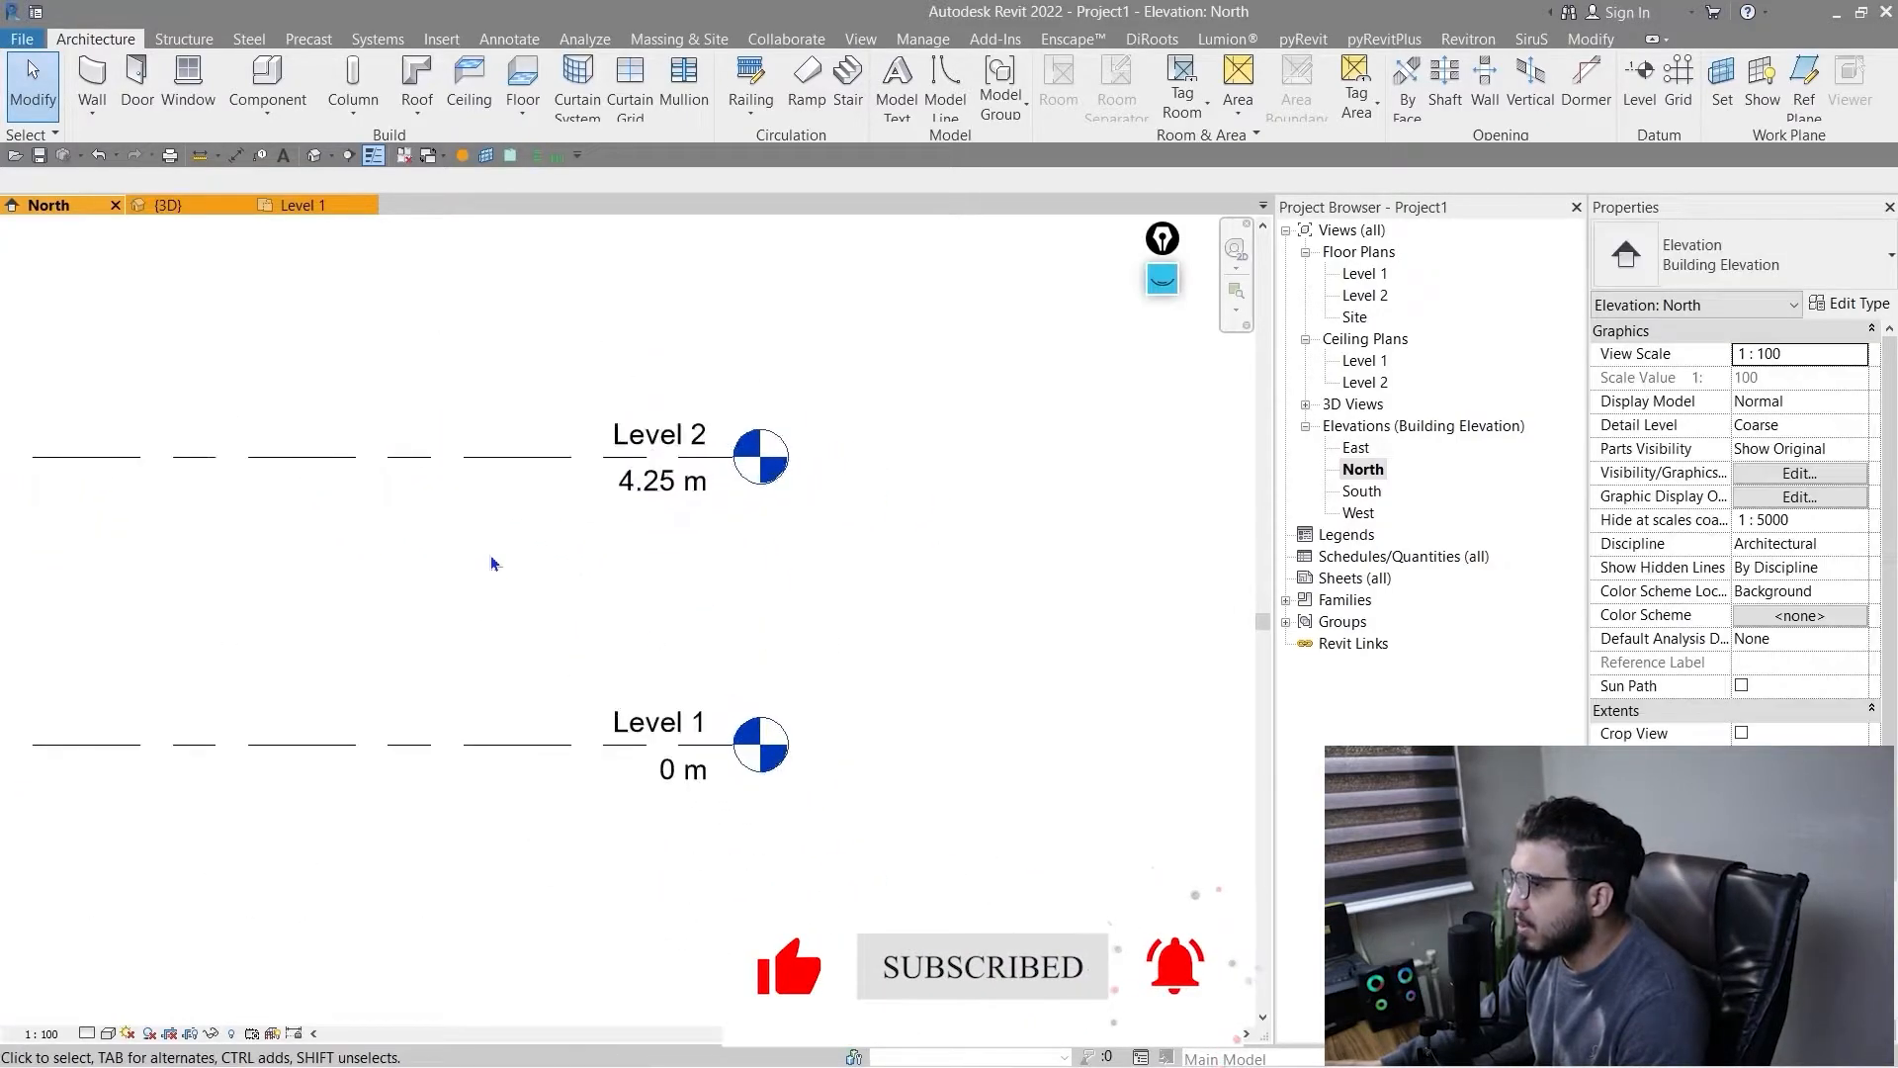
middle_click_drag(658, 571, 498, 460)
scroll(499, 463, "up", 1)
scroll(465, 593, "down", 3)
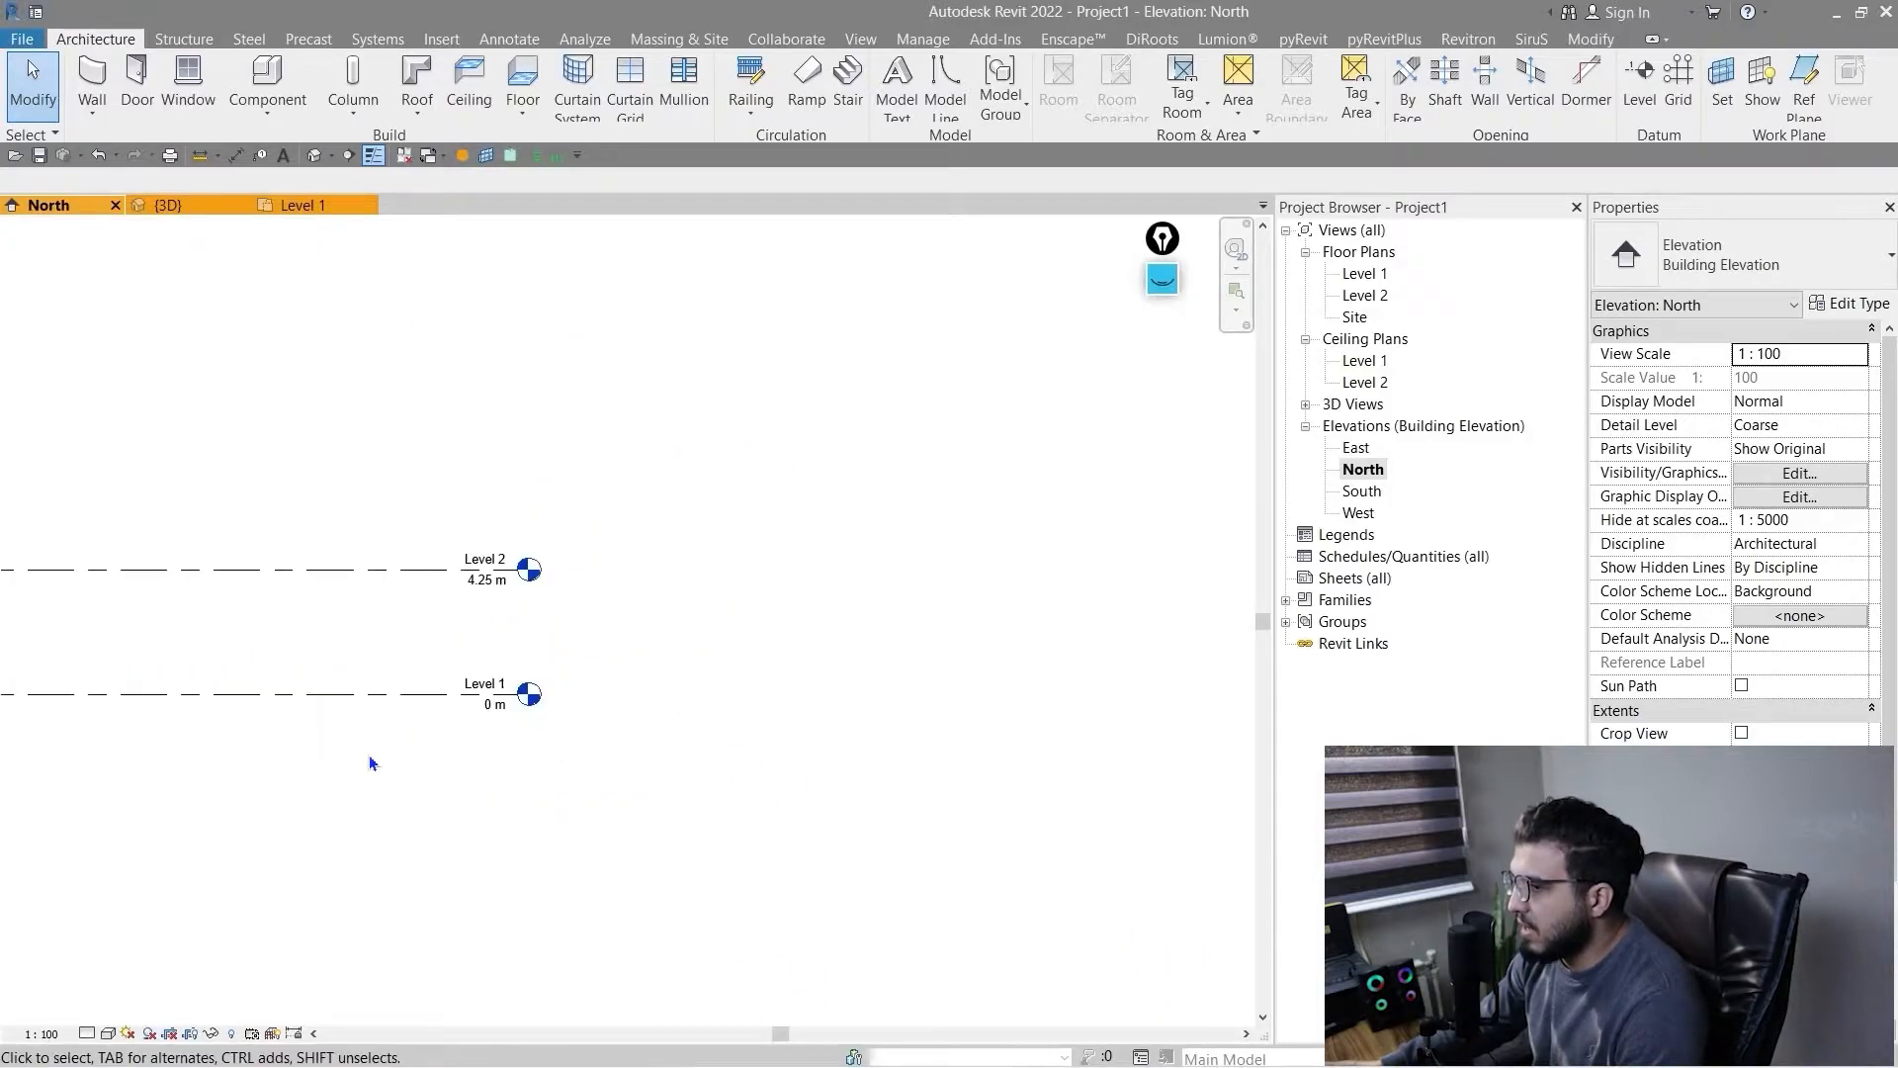
middle_click_drag(370, 755, 466, 720)
scroll(474, 740, "up", 2)
scroll(474, 739, "up", 1)
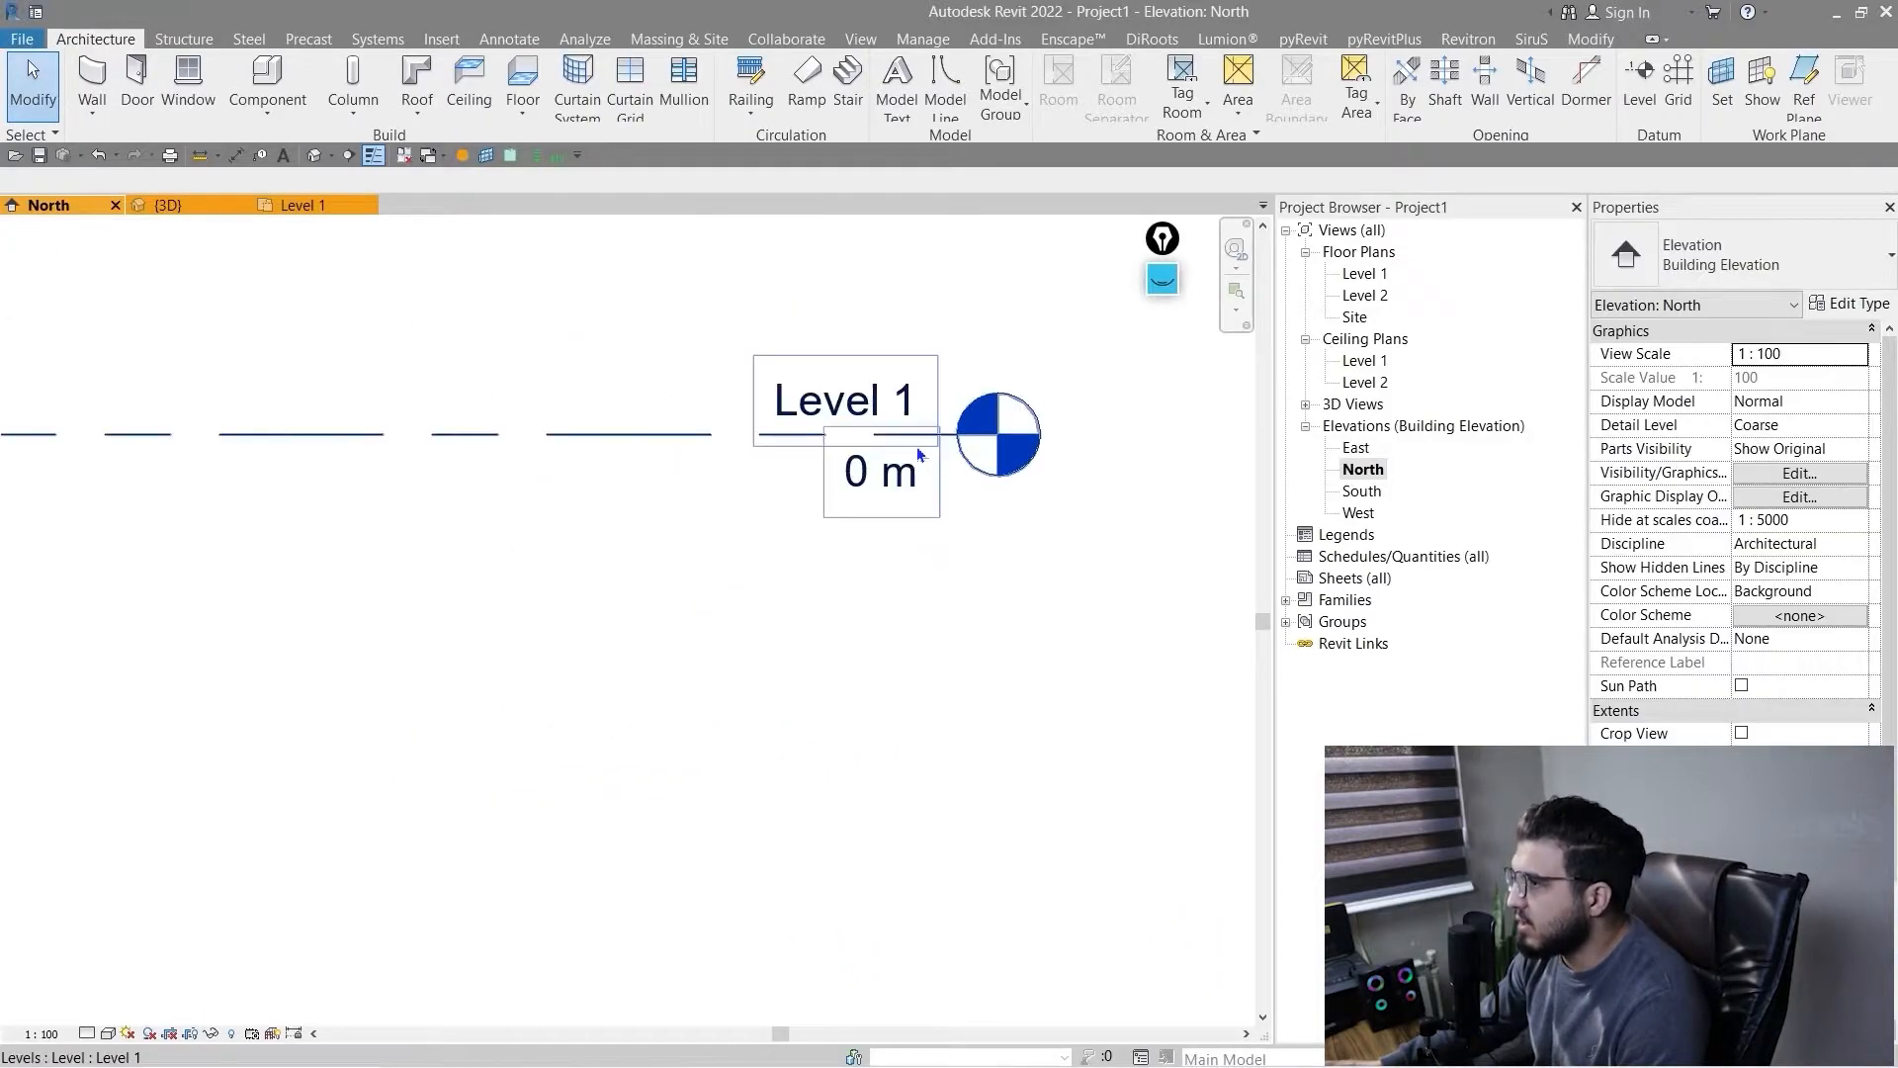
- Rename Level 1 as 01-Basement, rename its corresponding views to match, and deselect the level
double_click(850, 411)
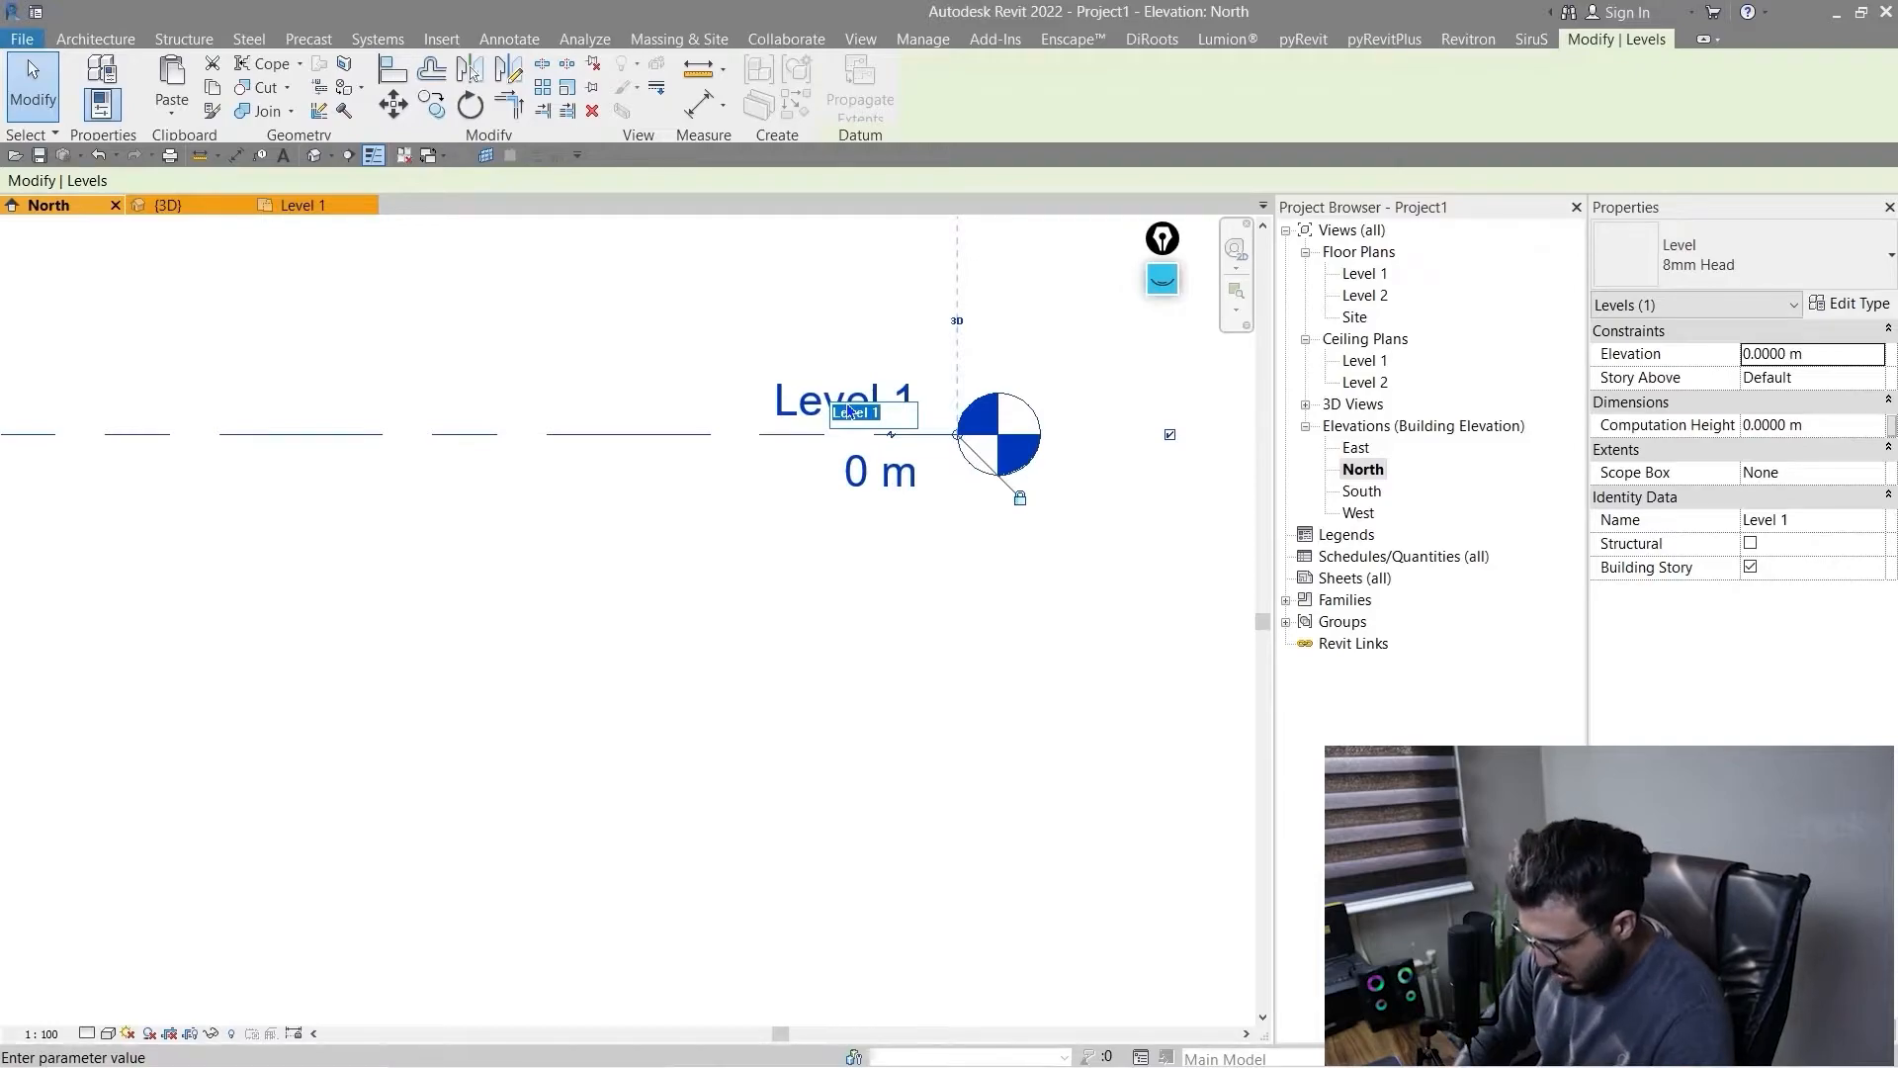
left_click(833, 600)
scroll(834, 599, "down", 1)
middle_click_drag(916, 591, 778, 721)
left_click(706, 567)
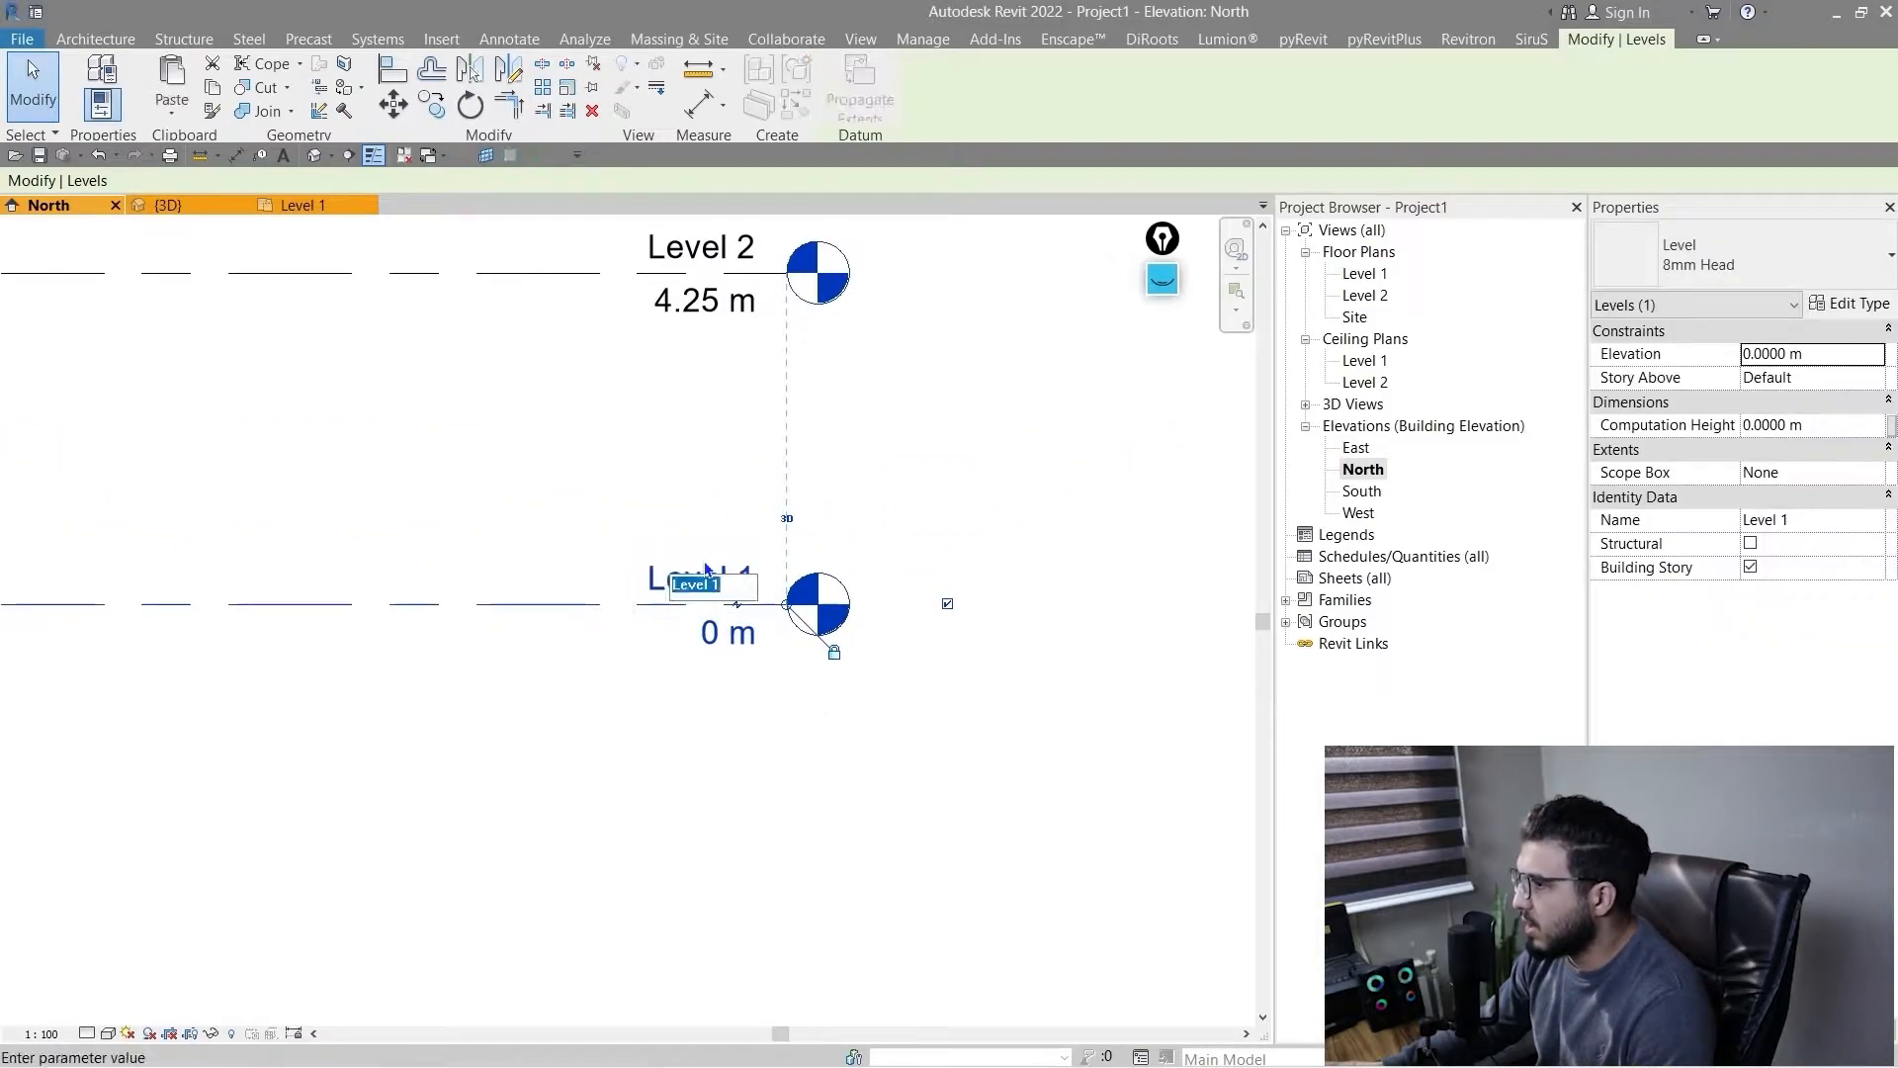
left_click(705, 564)
left_click(691, 568)
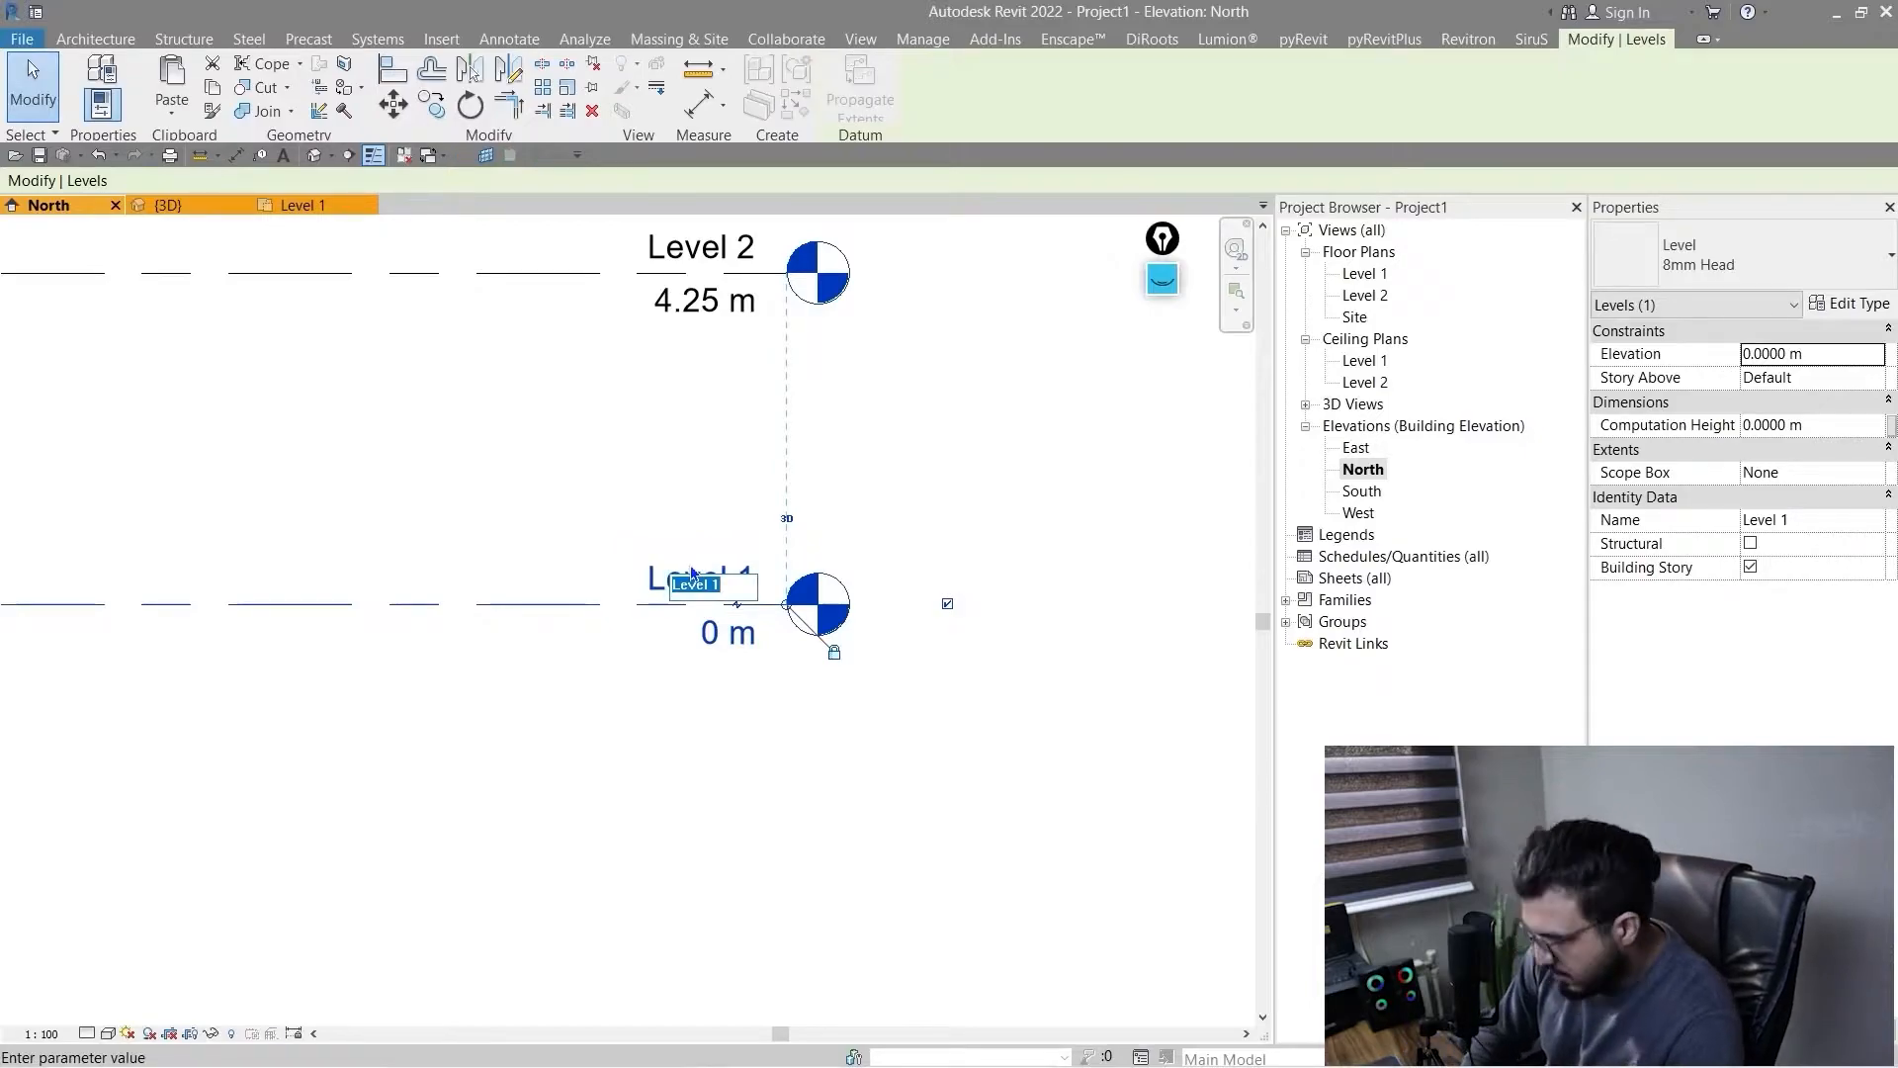
type("bB")
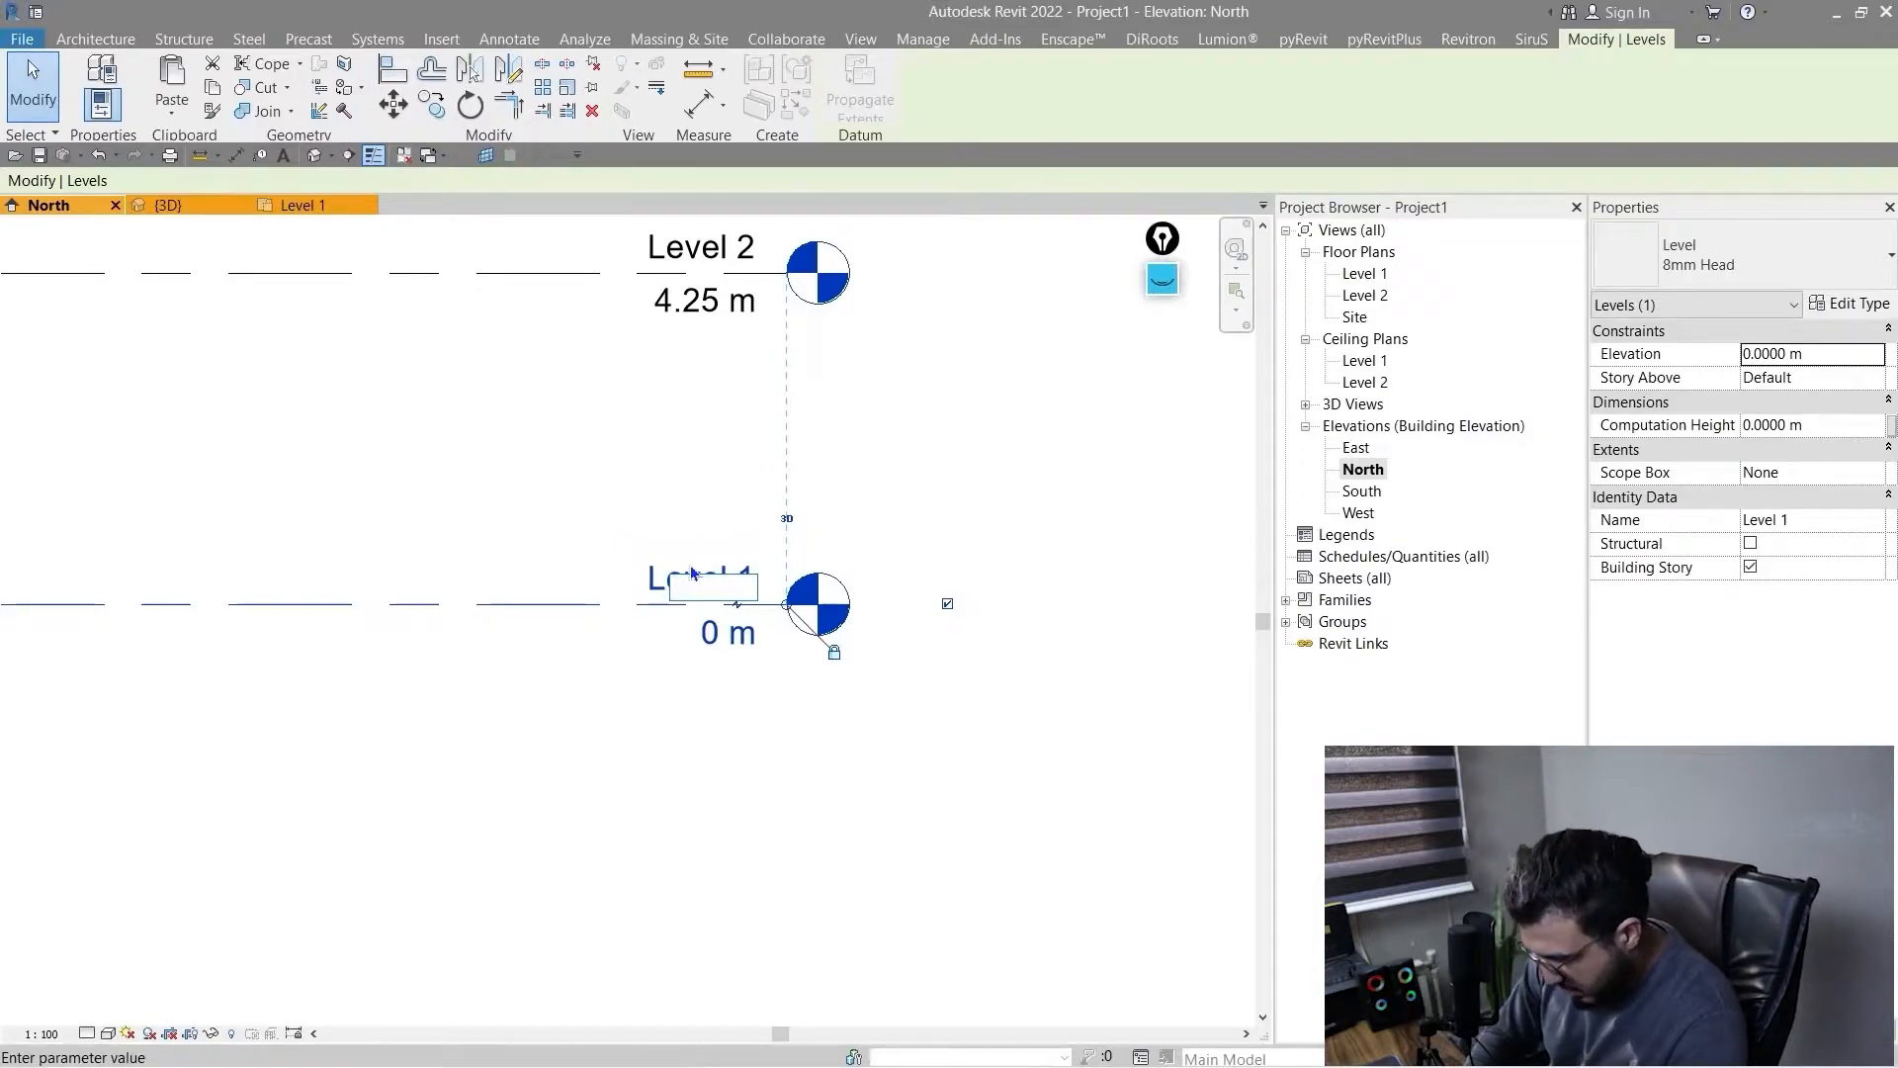
type("a")
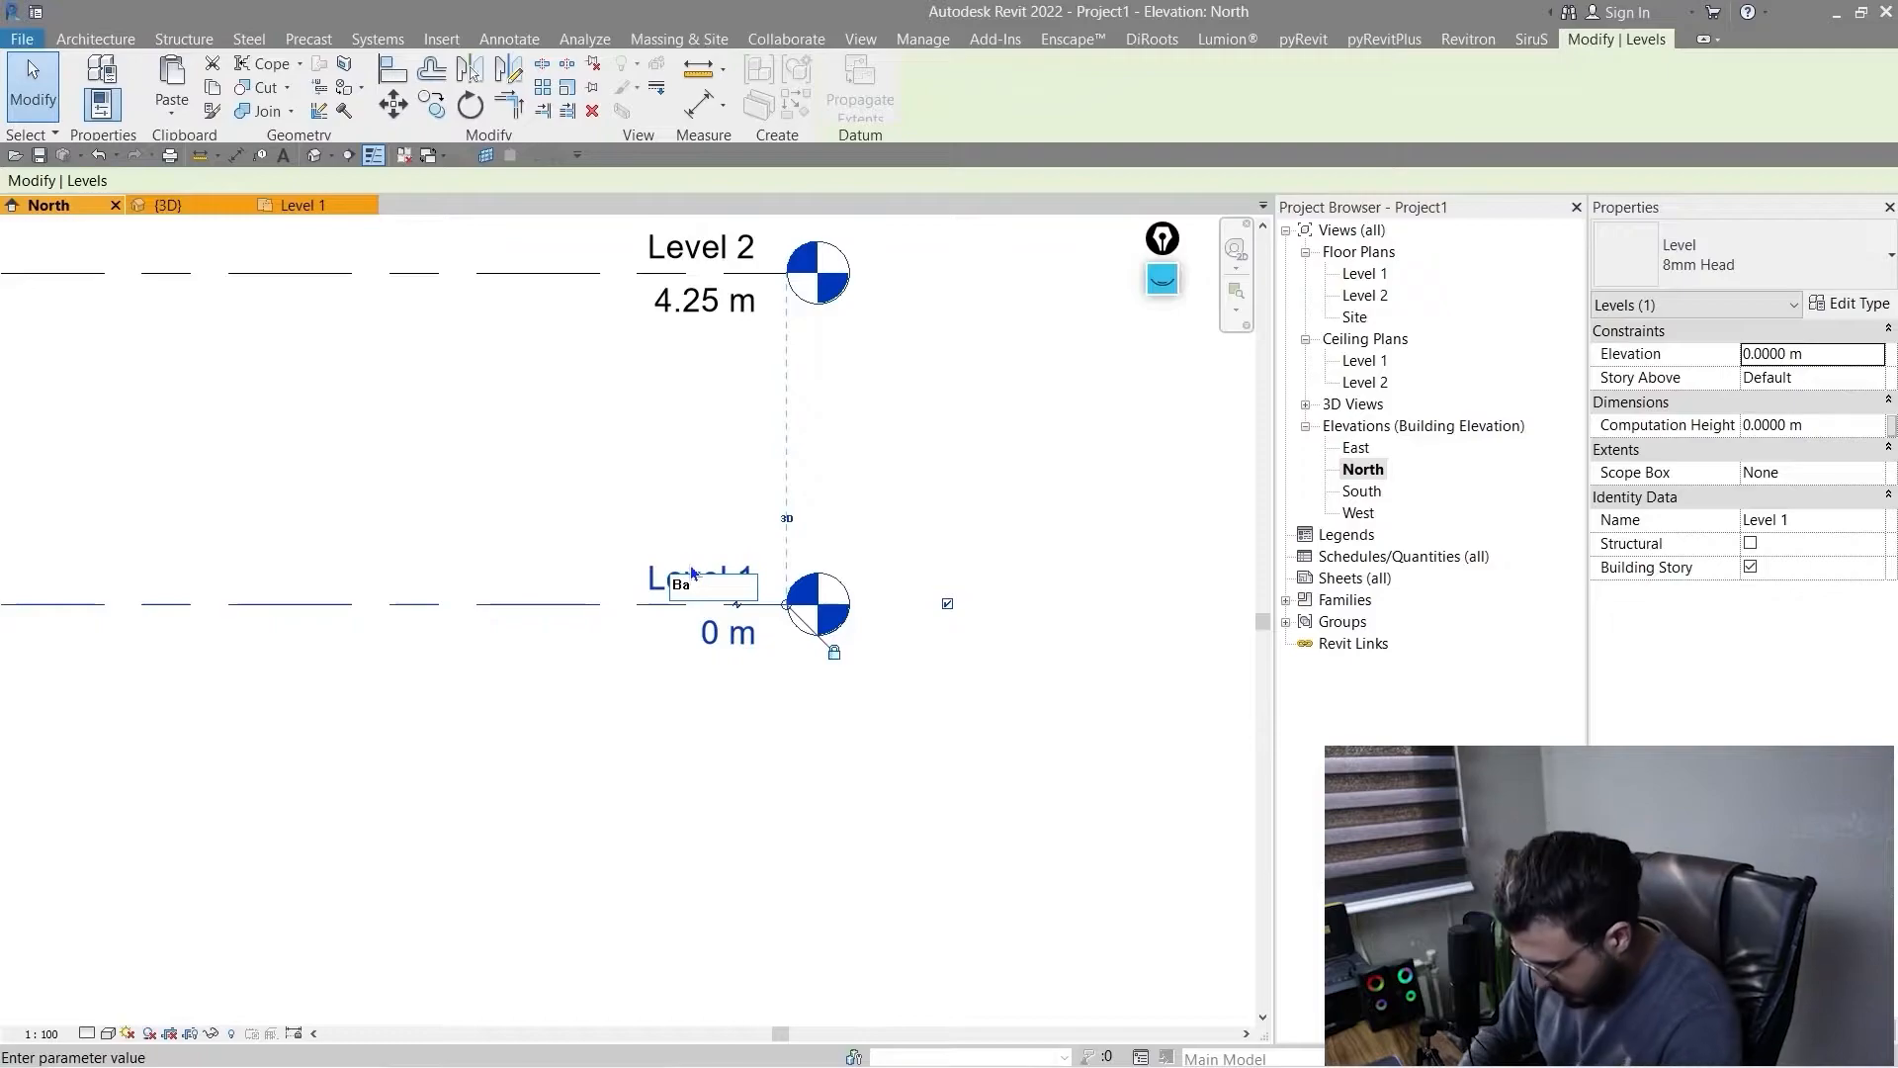
type("sement")
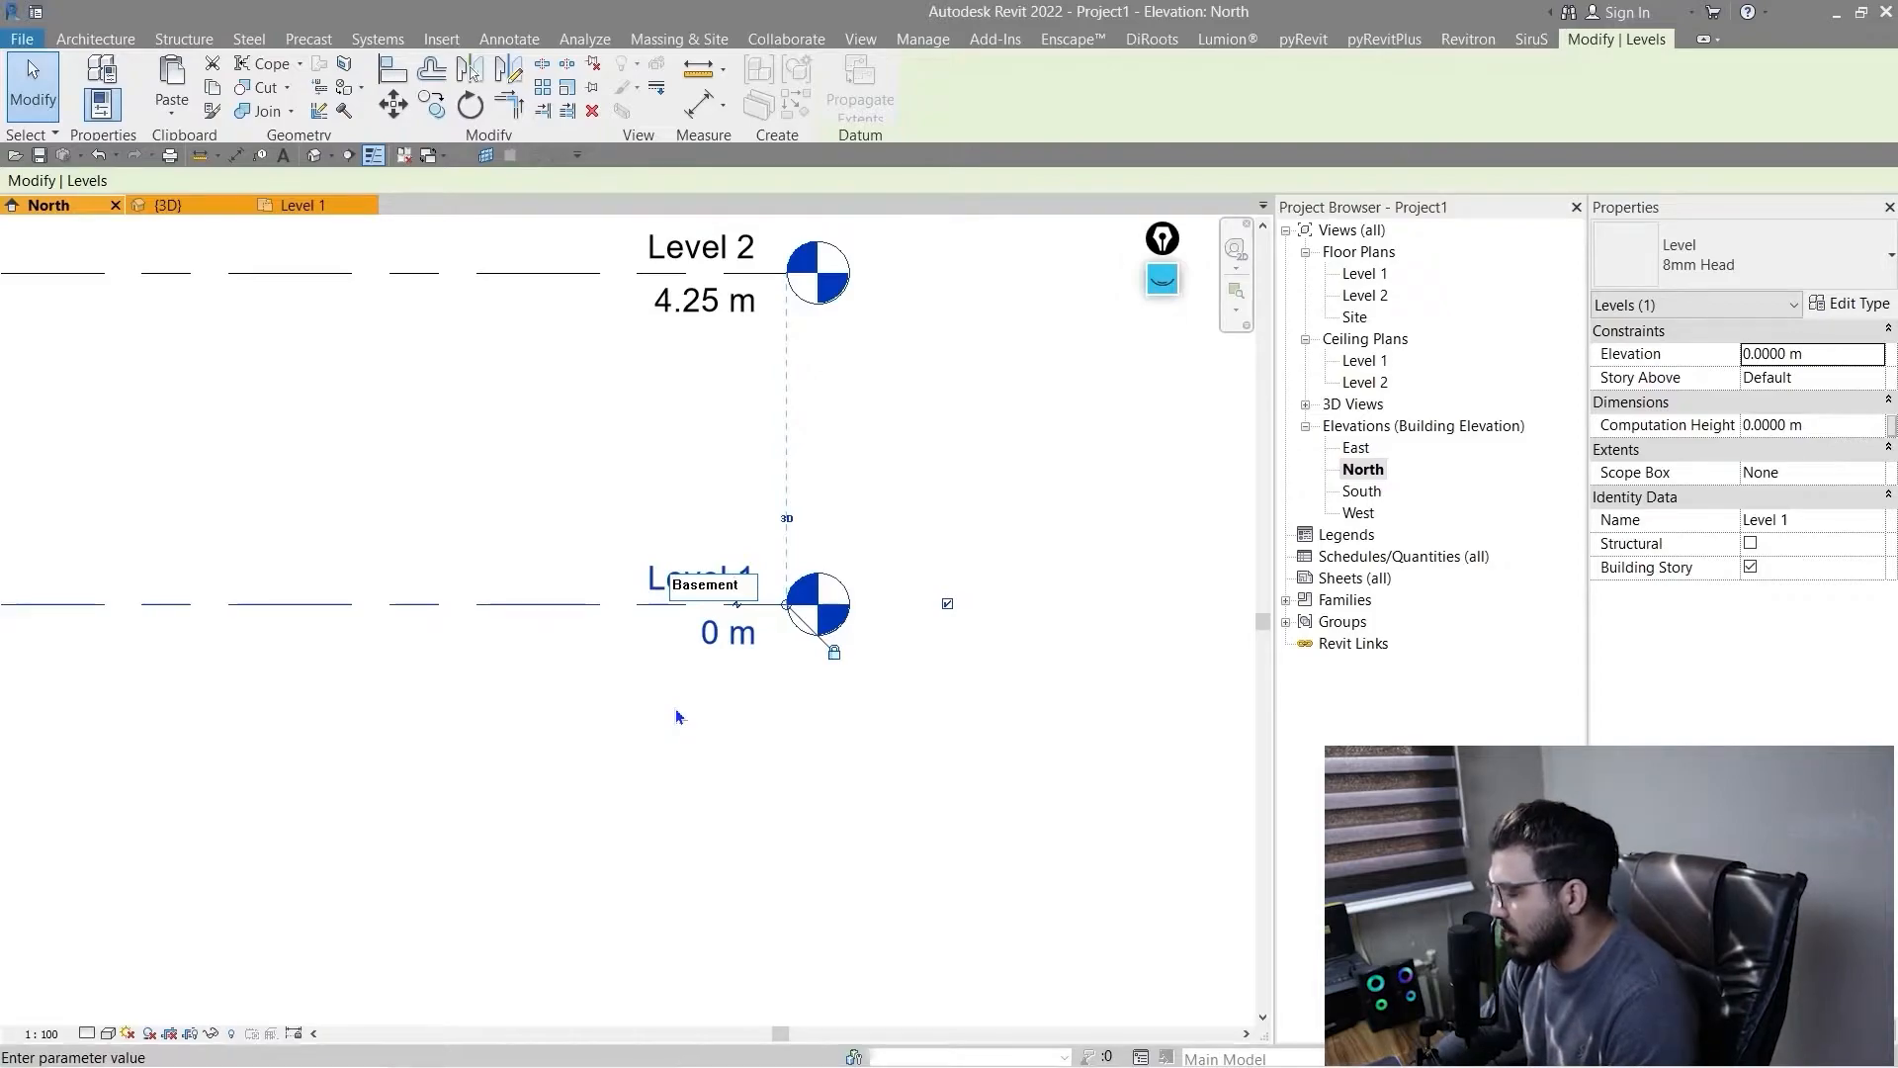
type("0")
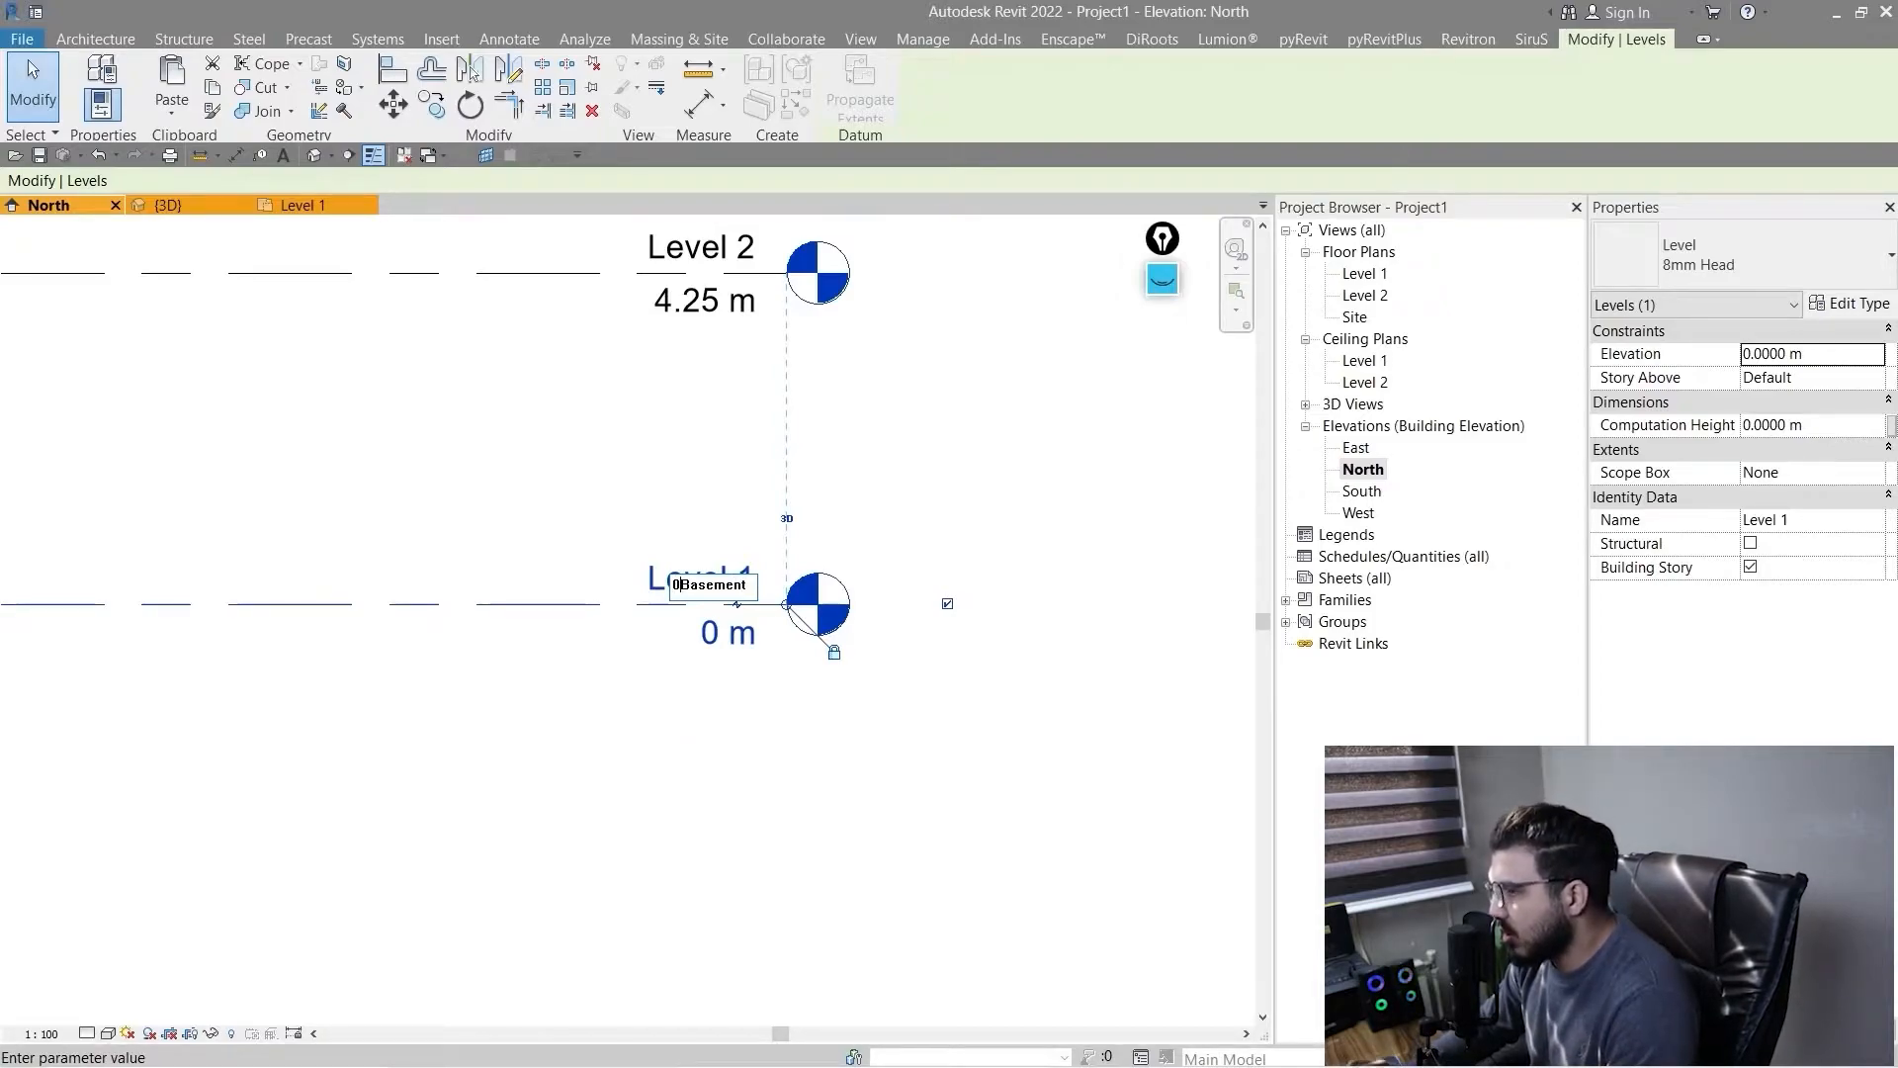
type("1")
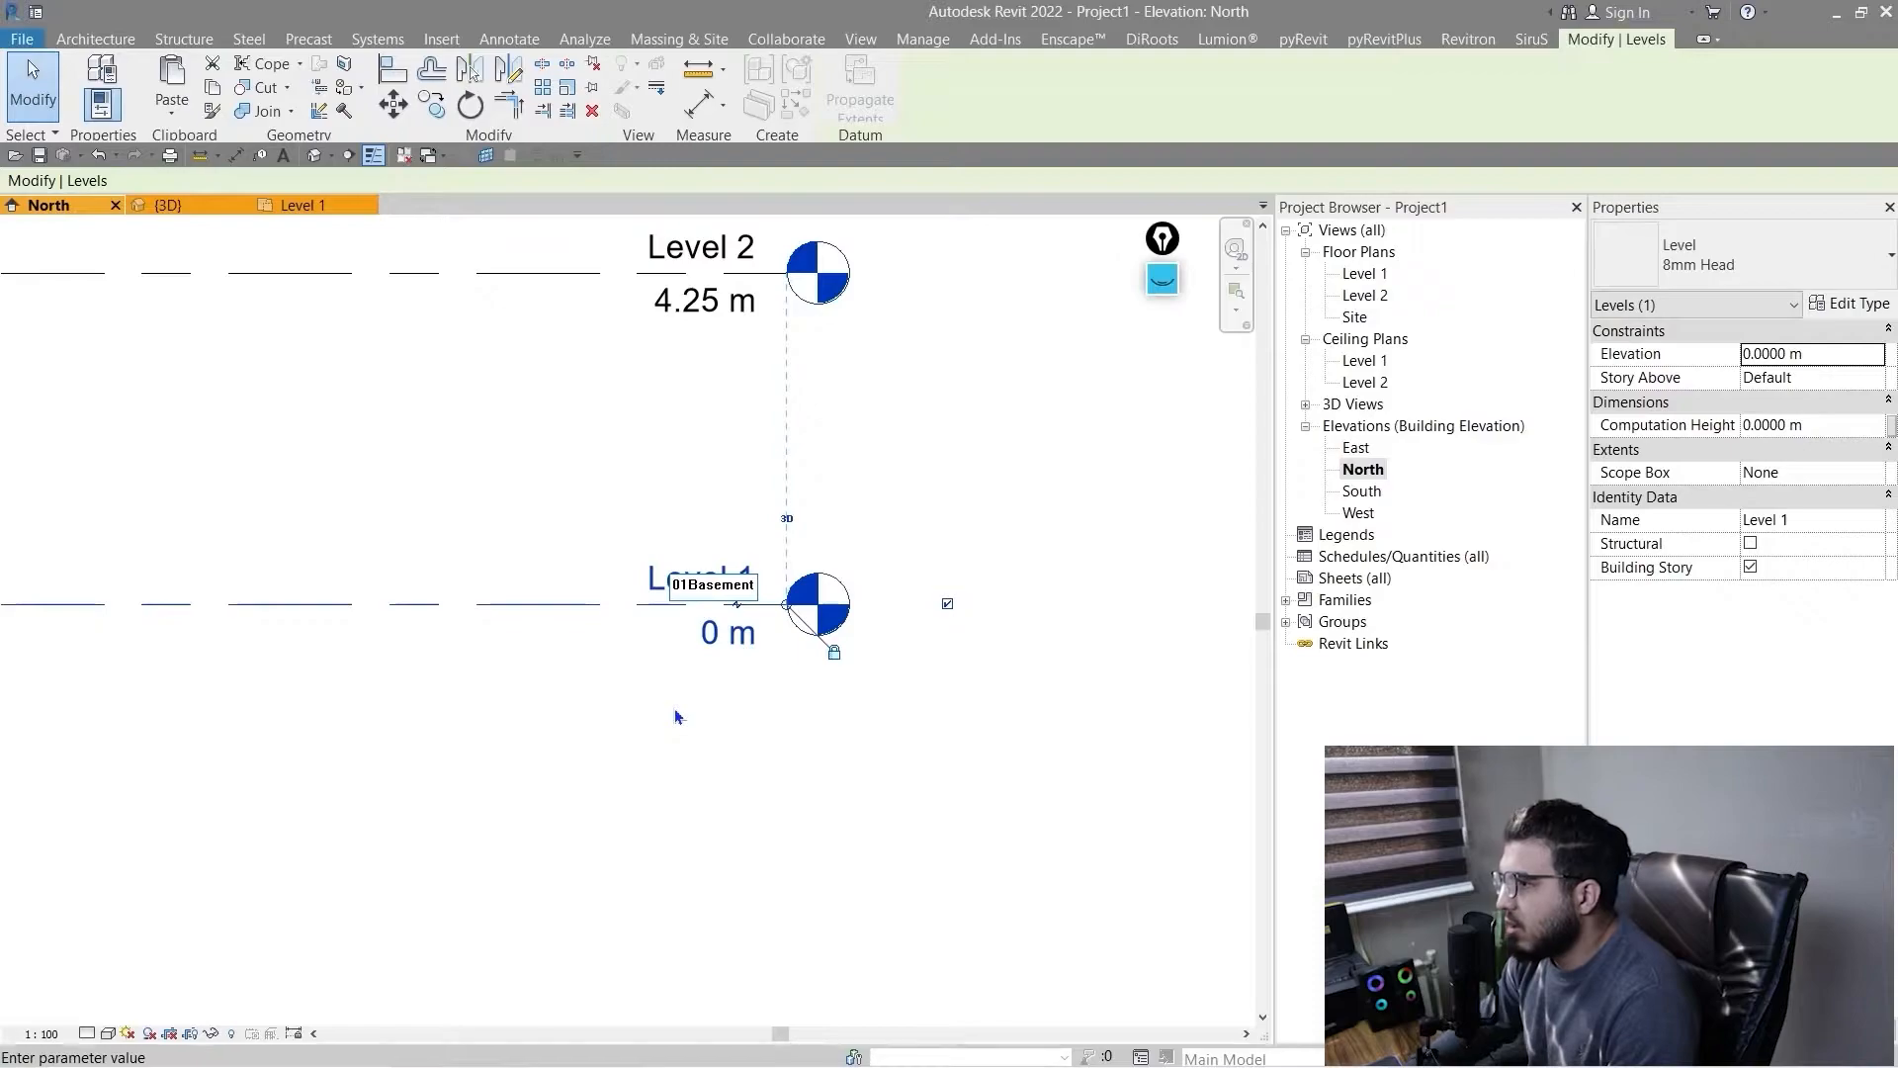
type(" -")
key("Return")
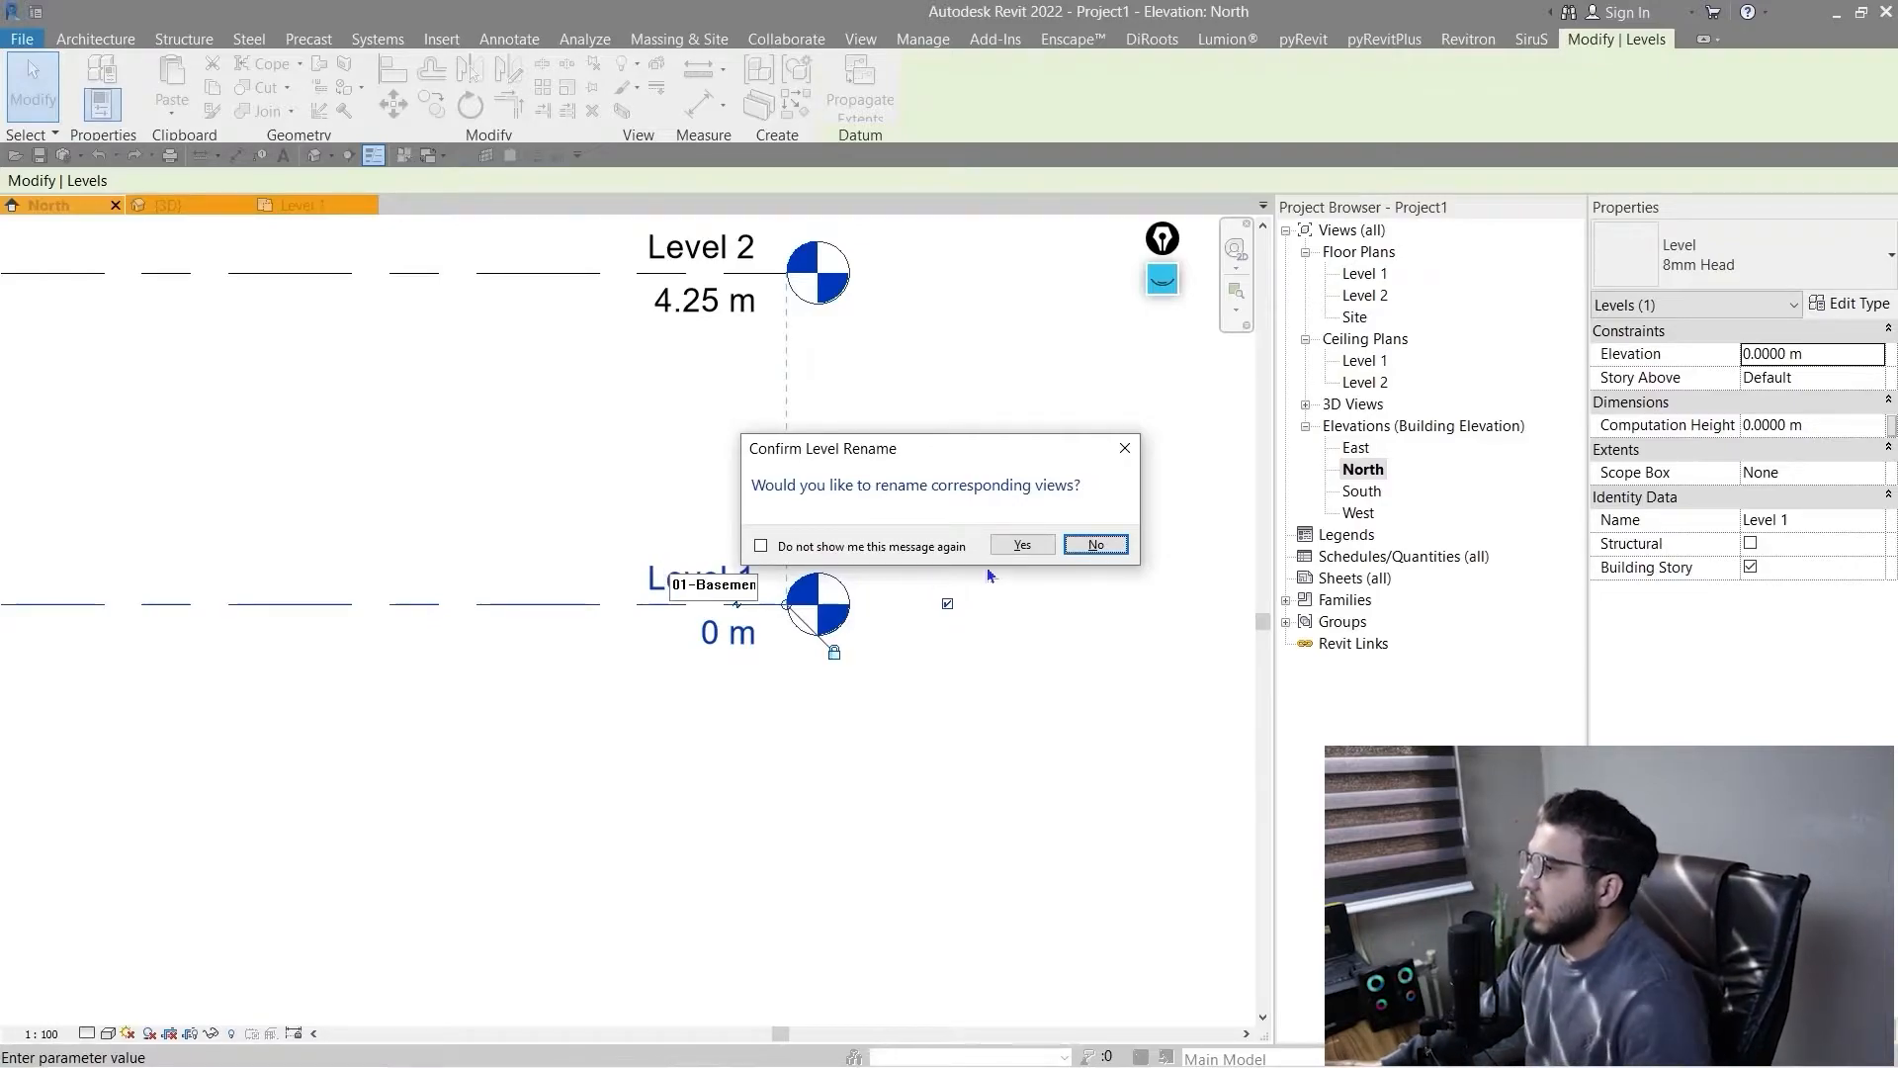
left_click(1022, 544)
left_click(752, 728)
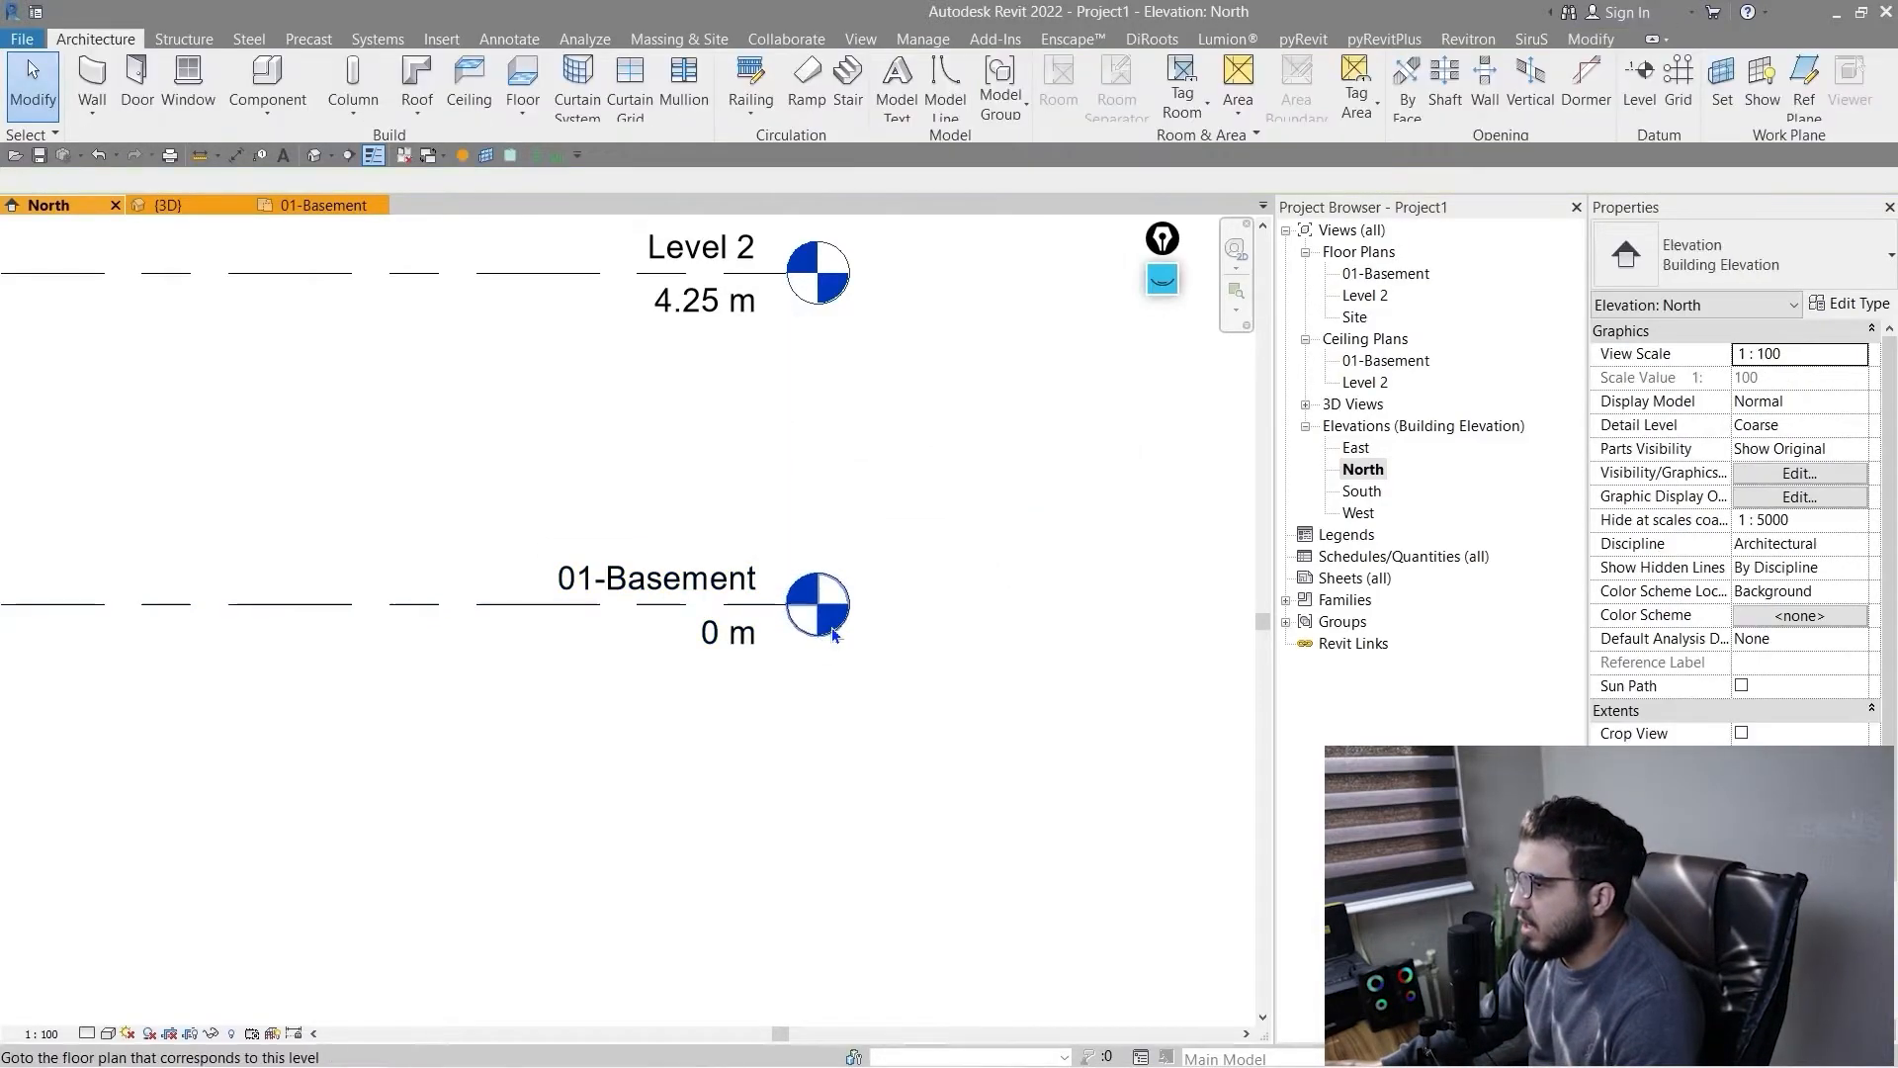
- Set the elevation of the 01-Basement level to -3.2 m and deselect it
scroll(682, 593, "up", 2)
left_click(680, 559)
left_click(657, 549)
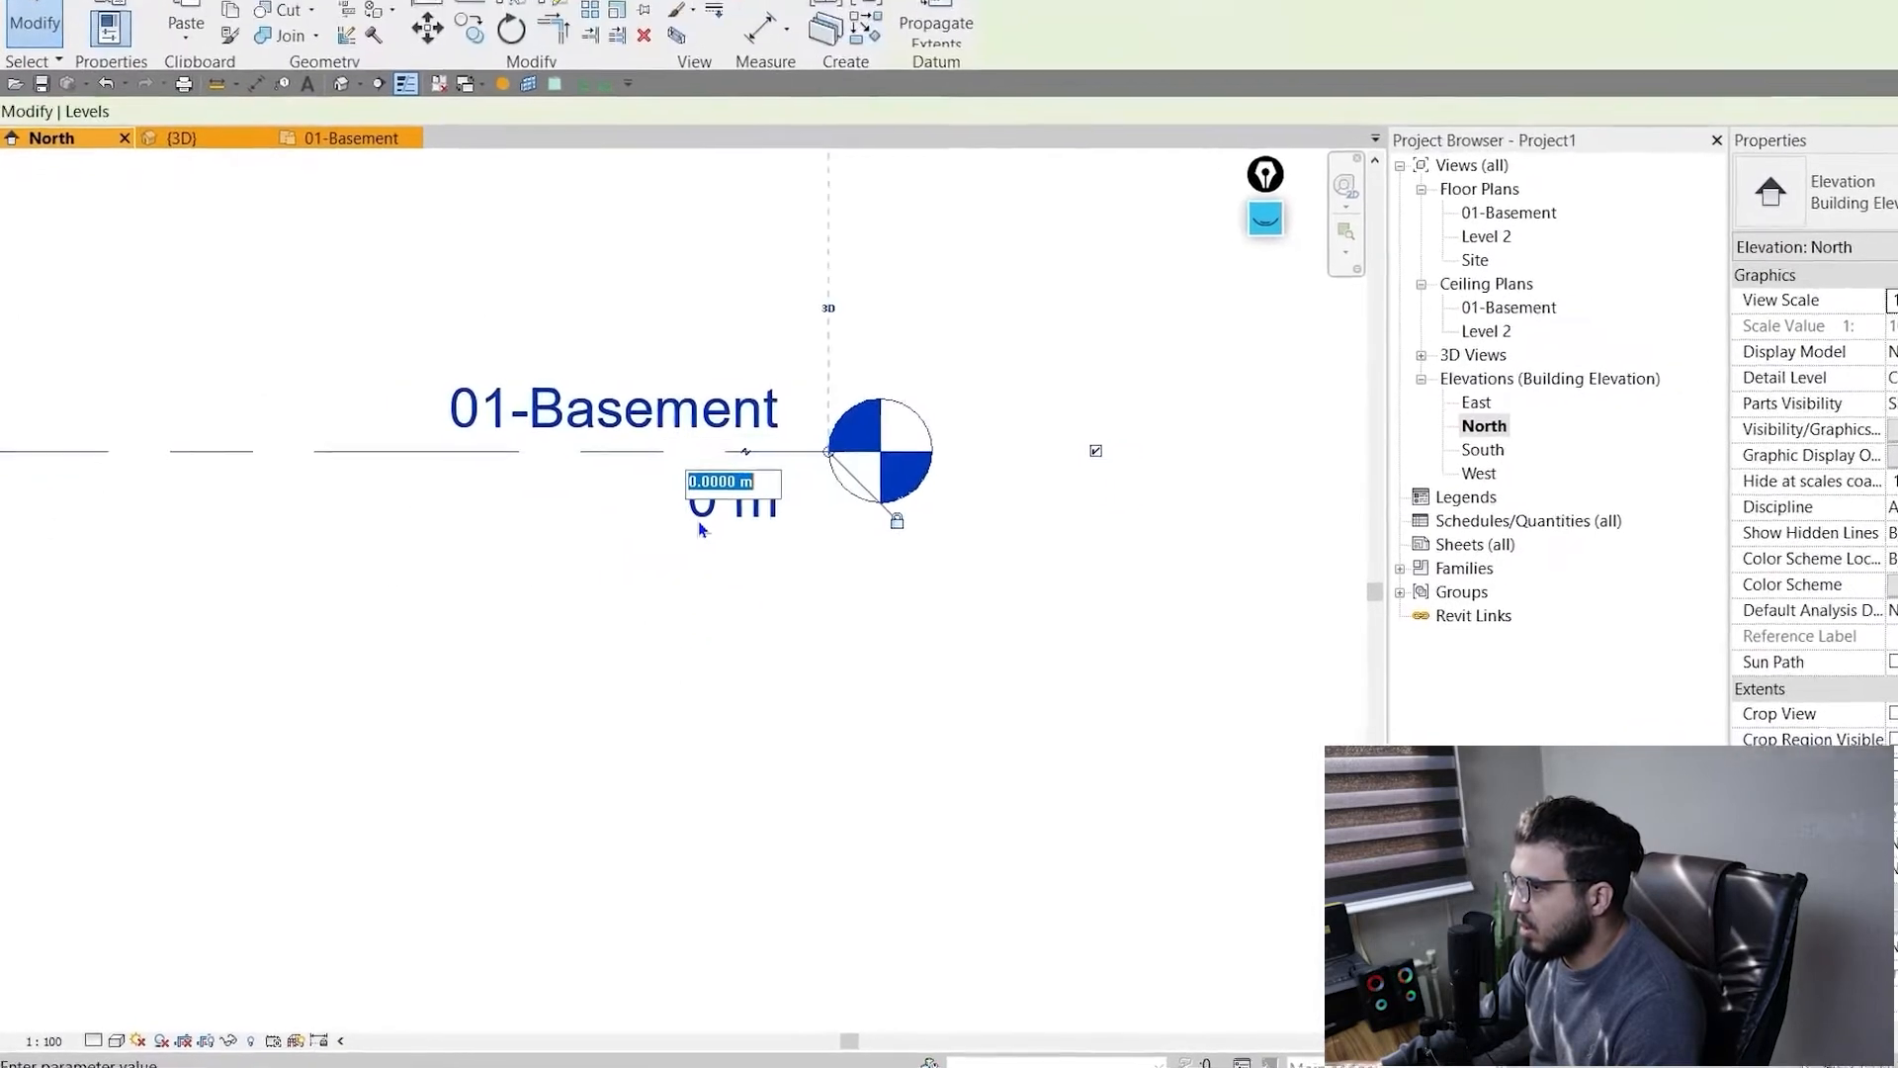
type("-")
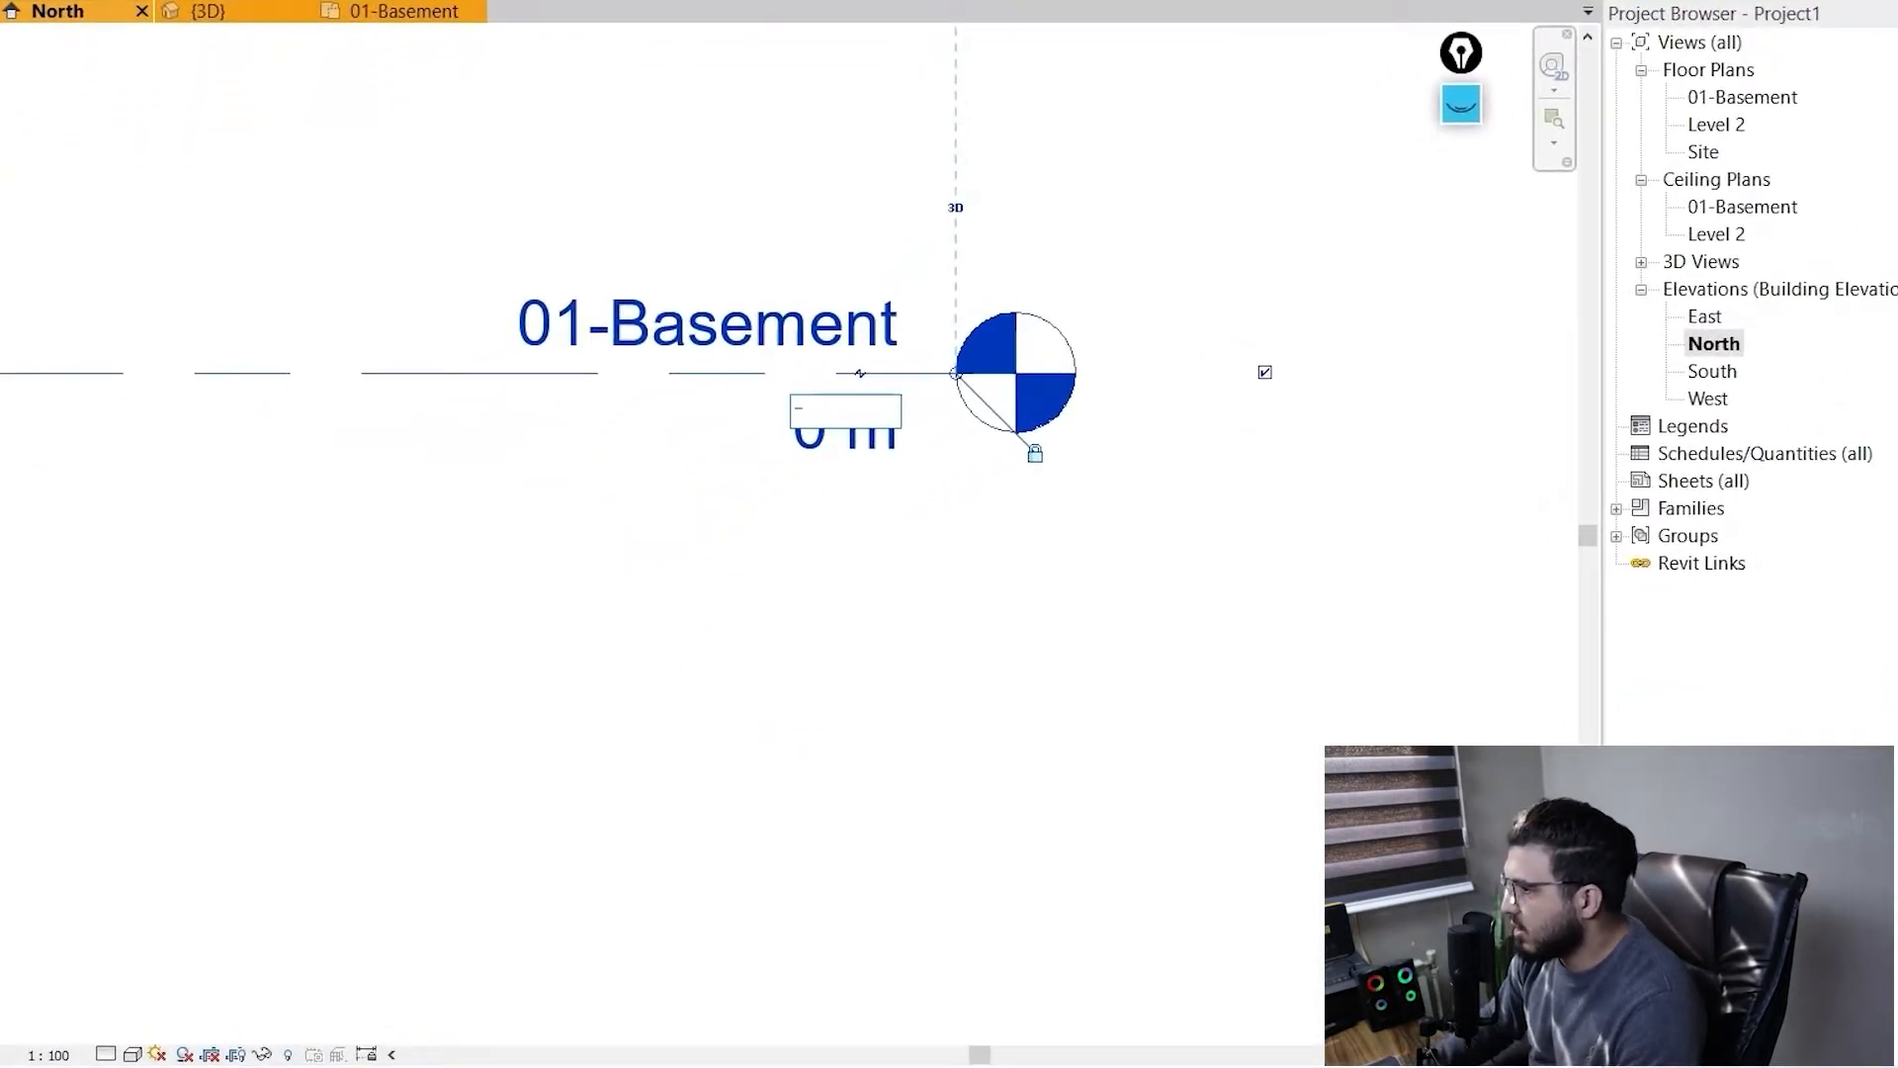
type("3.2")
key("Return")
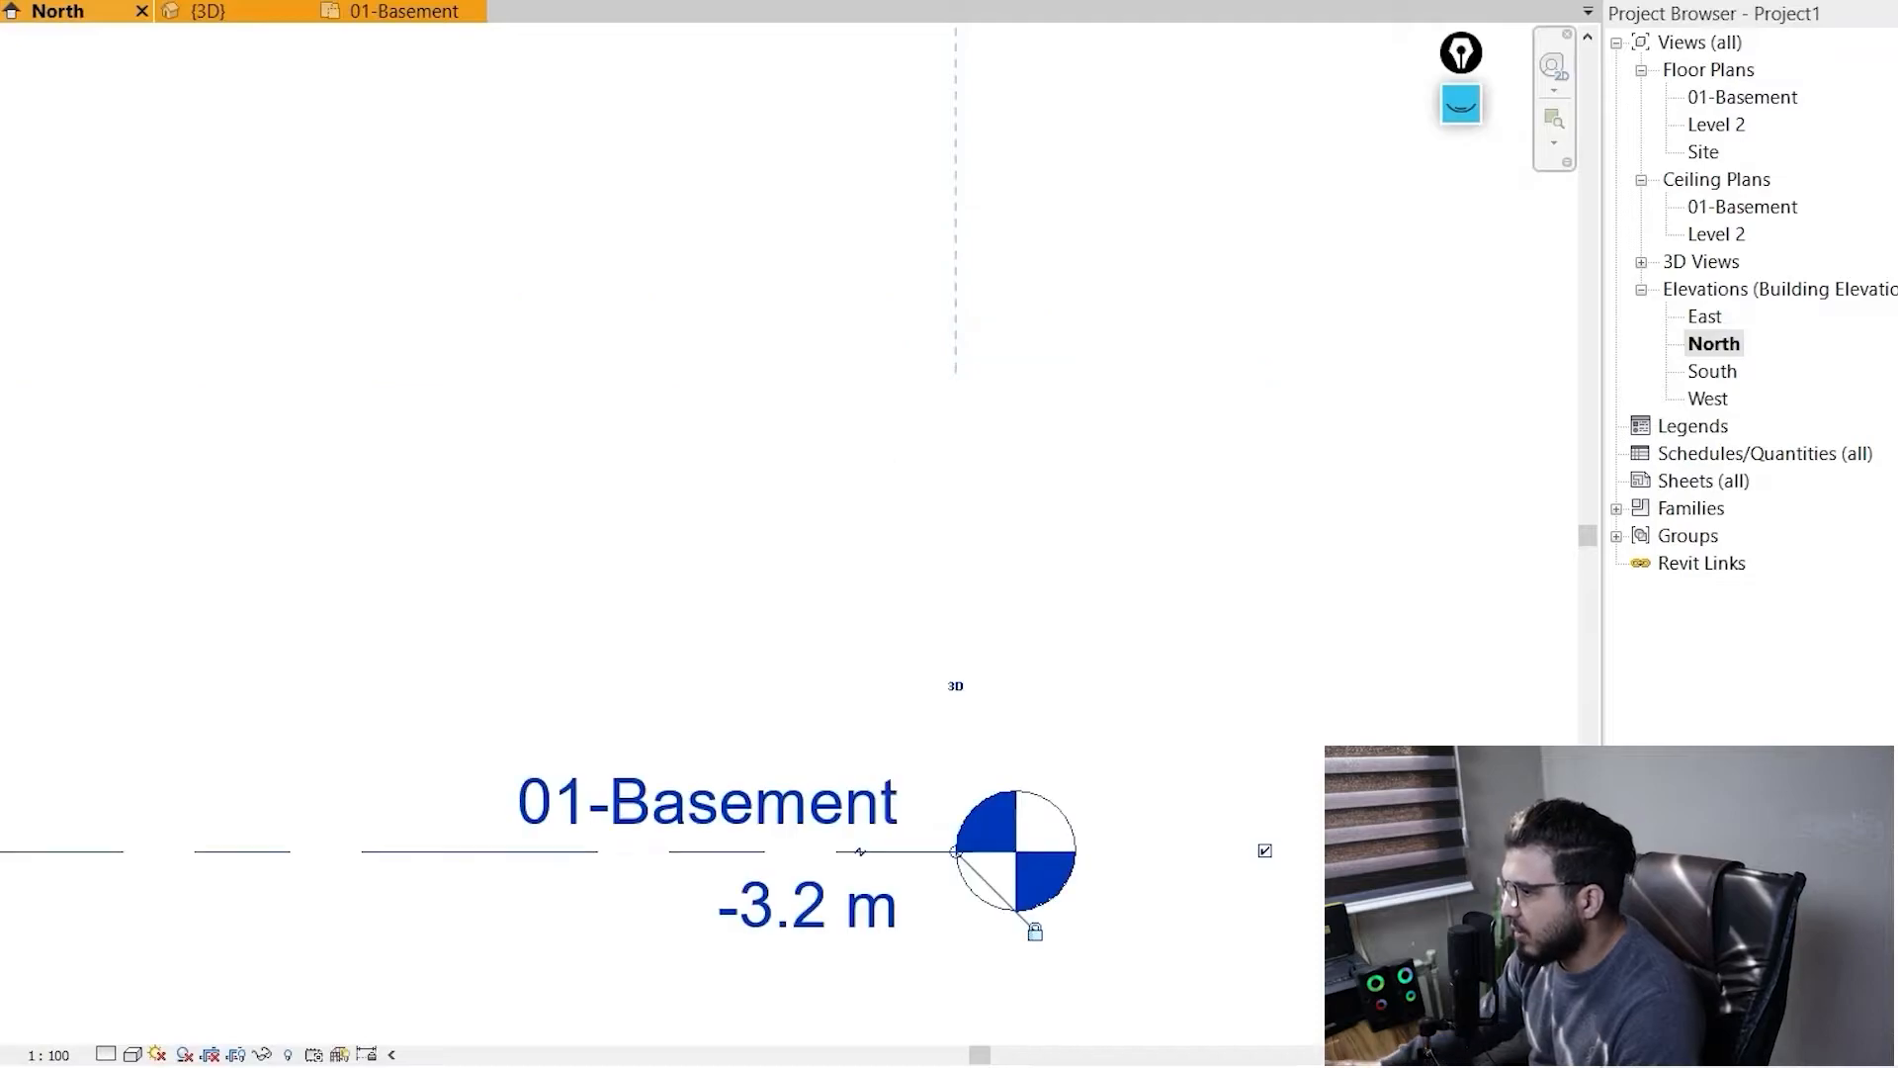
left_click(1092, 564)
- Rename Level 2 as Grounde Level and rename its corresponding views to match
scroll(1093, 562, "down", 8)
scroll(1049, 419, "up", 8)
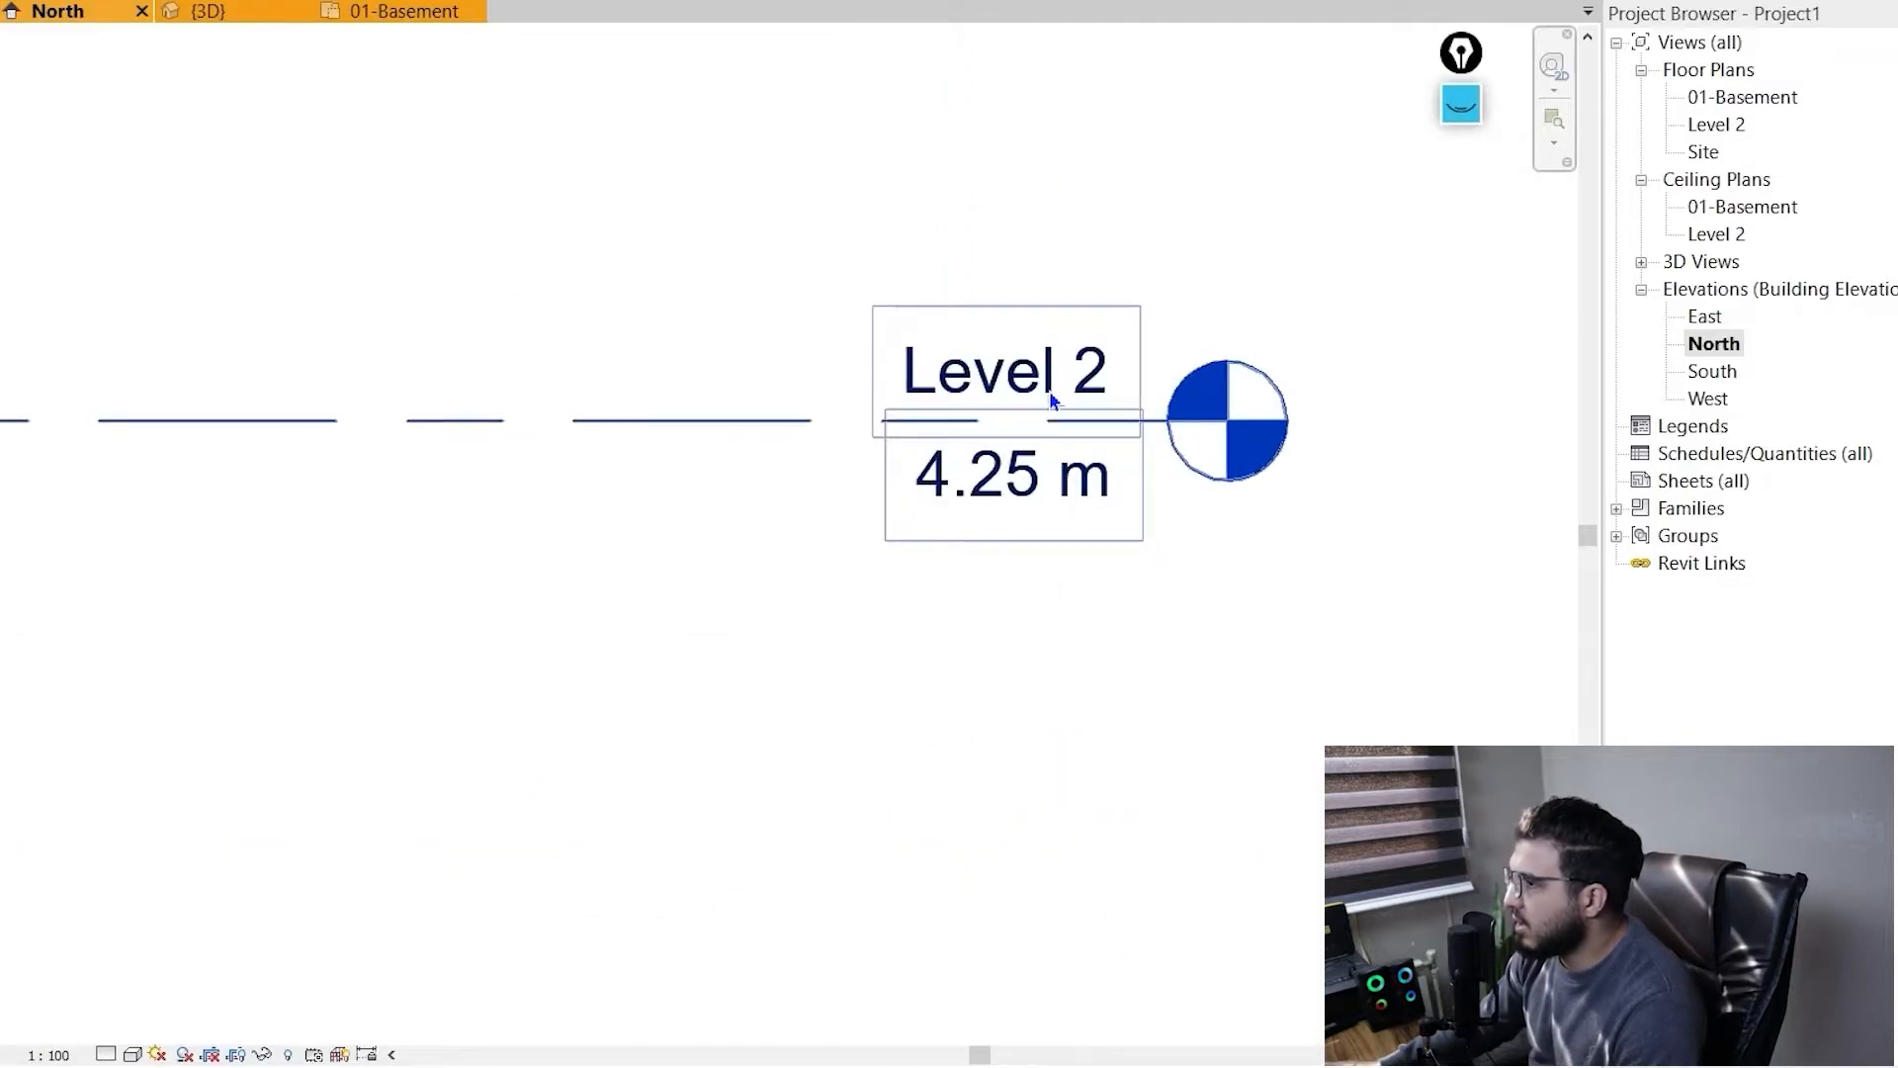
left_click(1048, 376)
left_click(1049, 381)
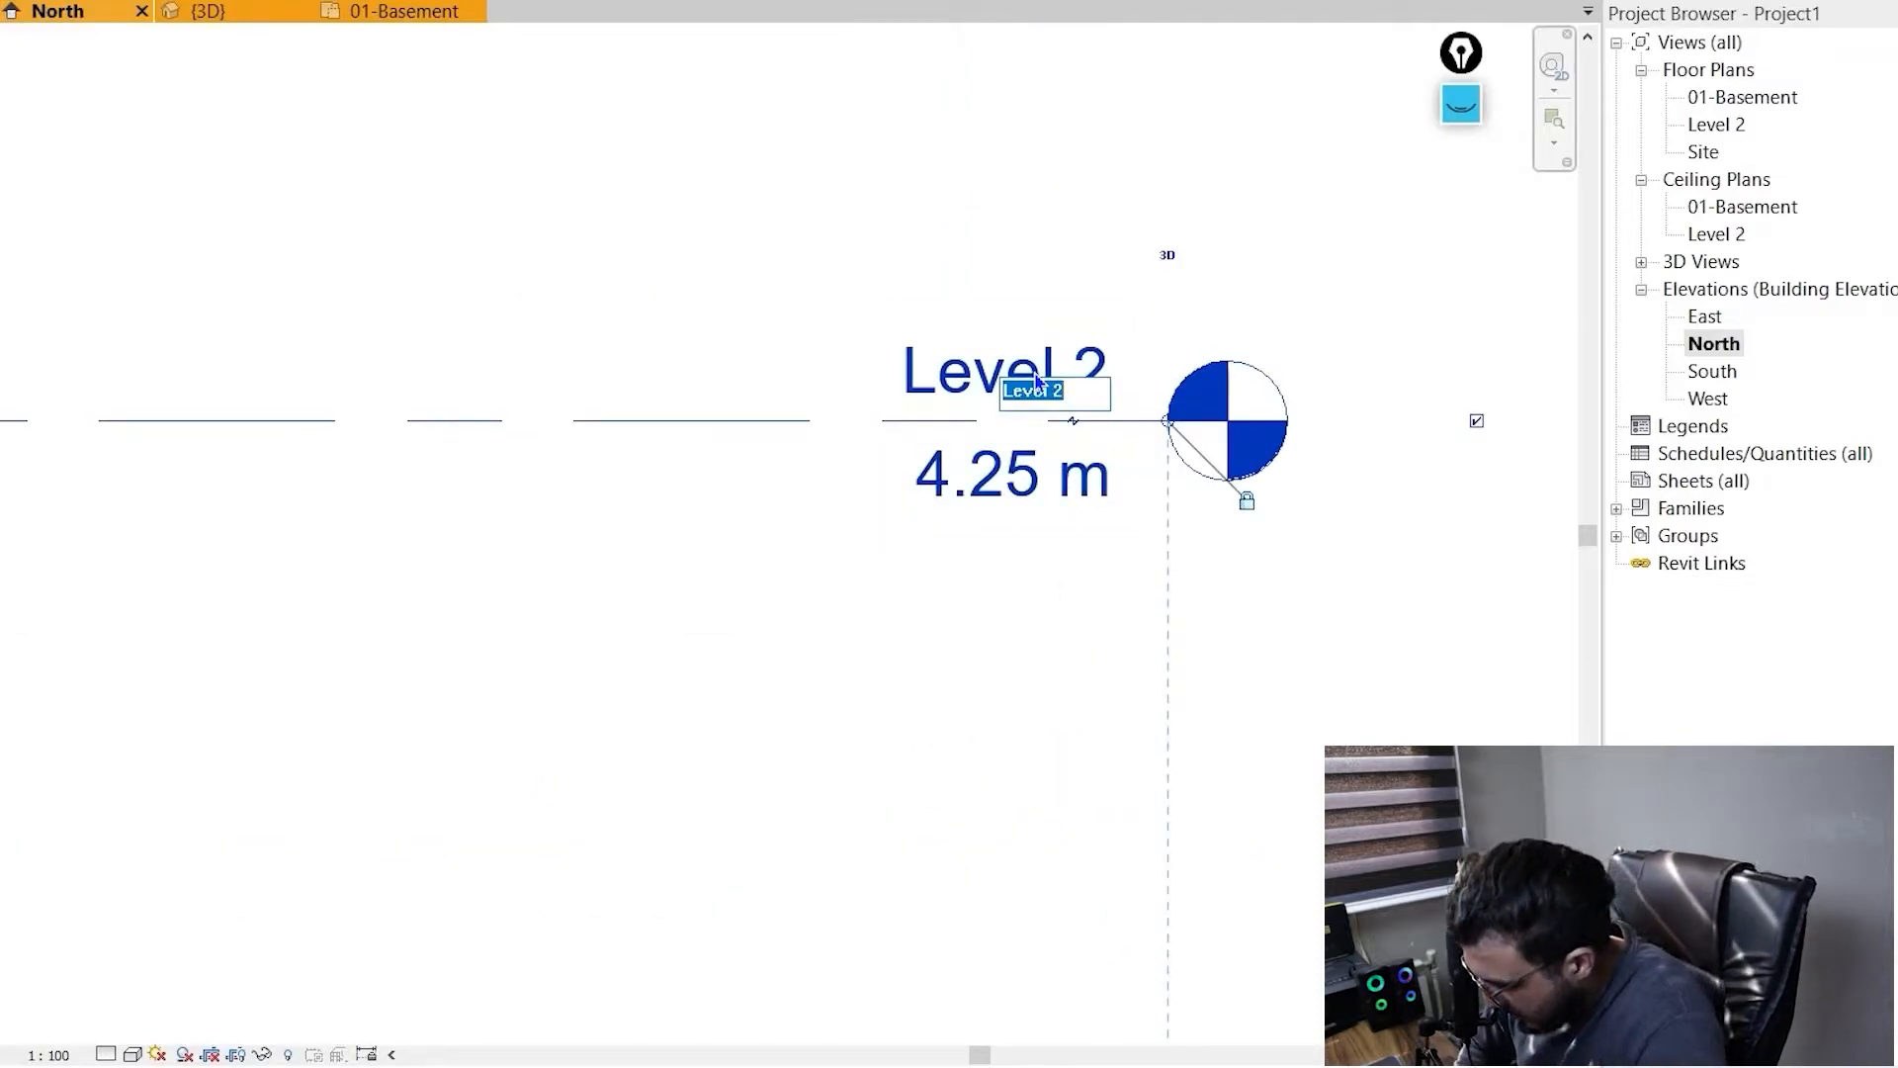
type("Grounde")
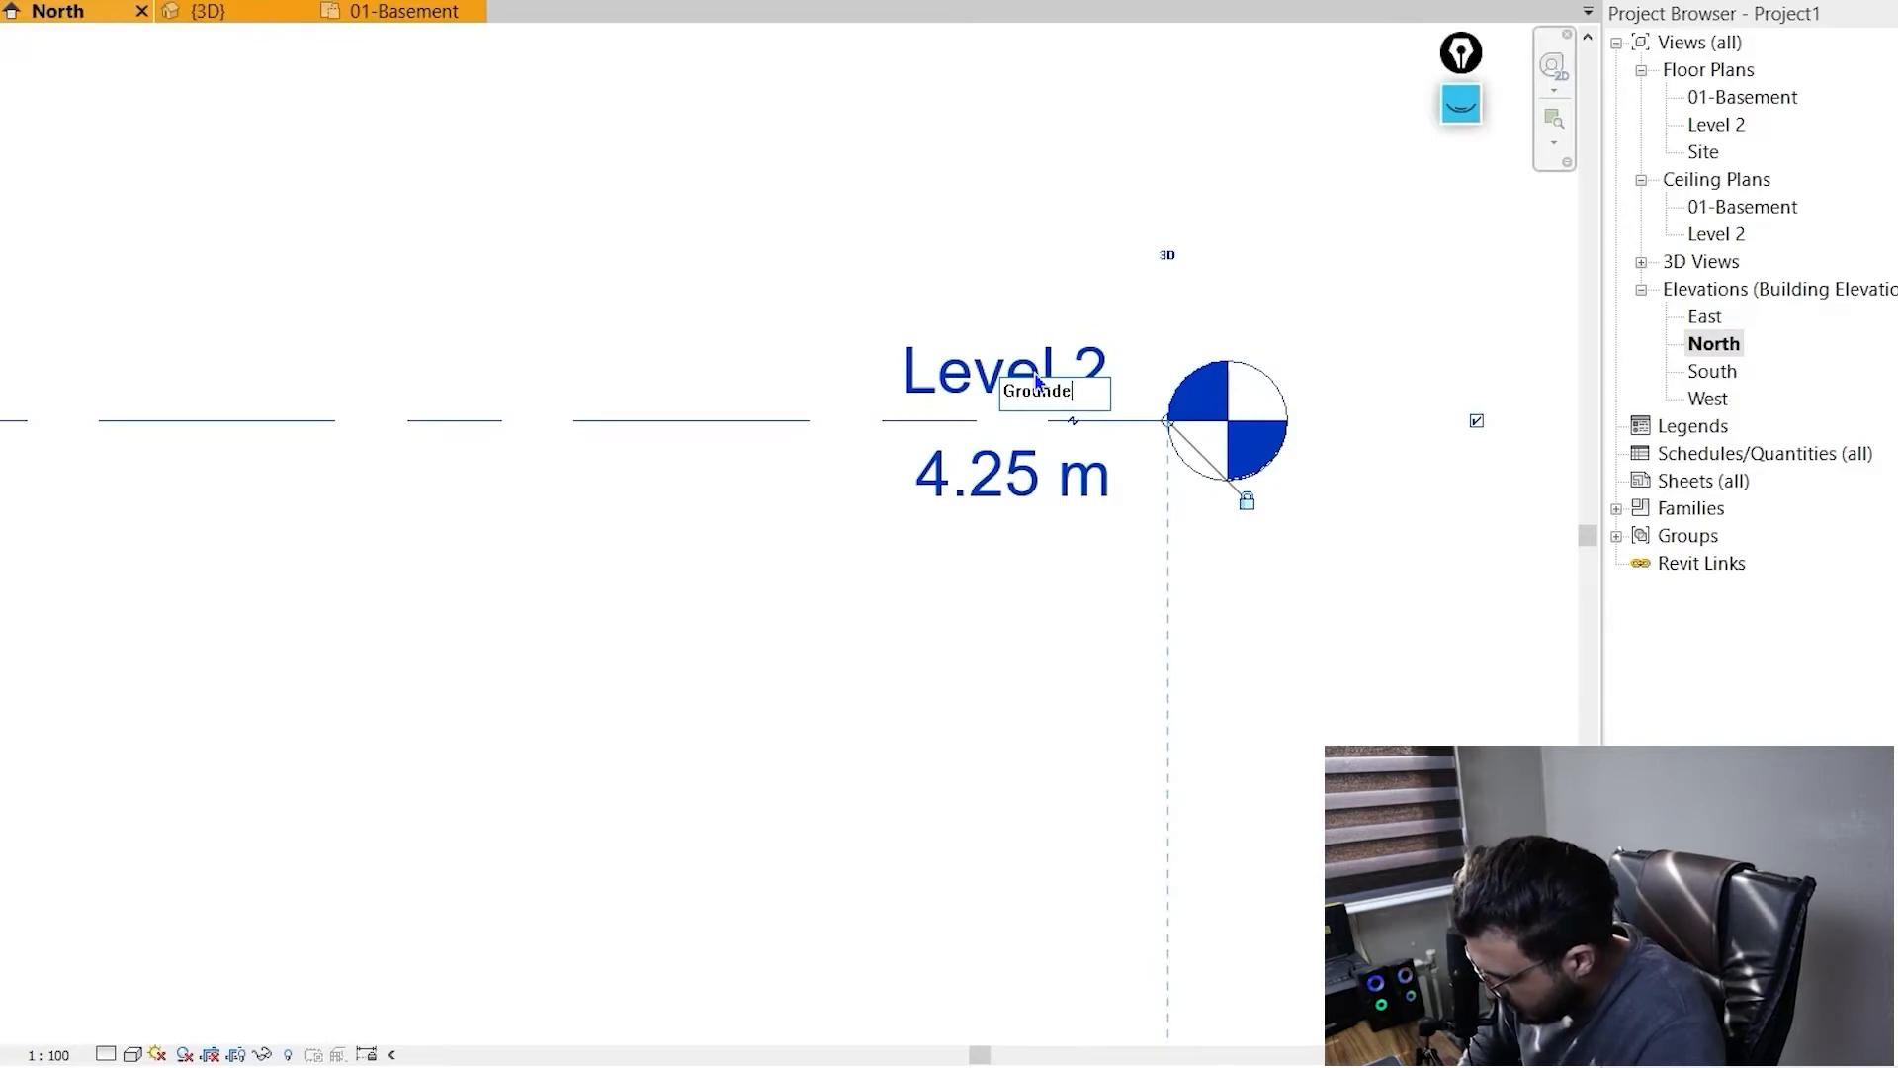
type(" Level")
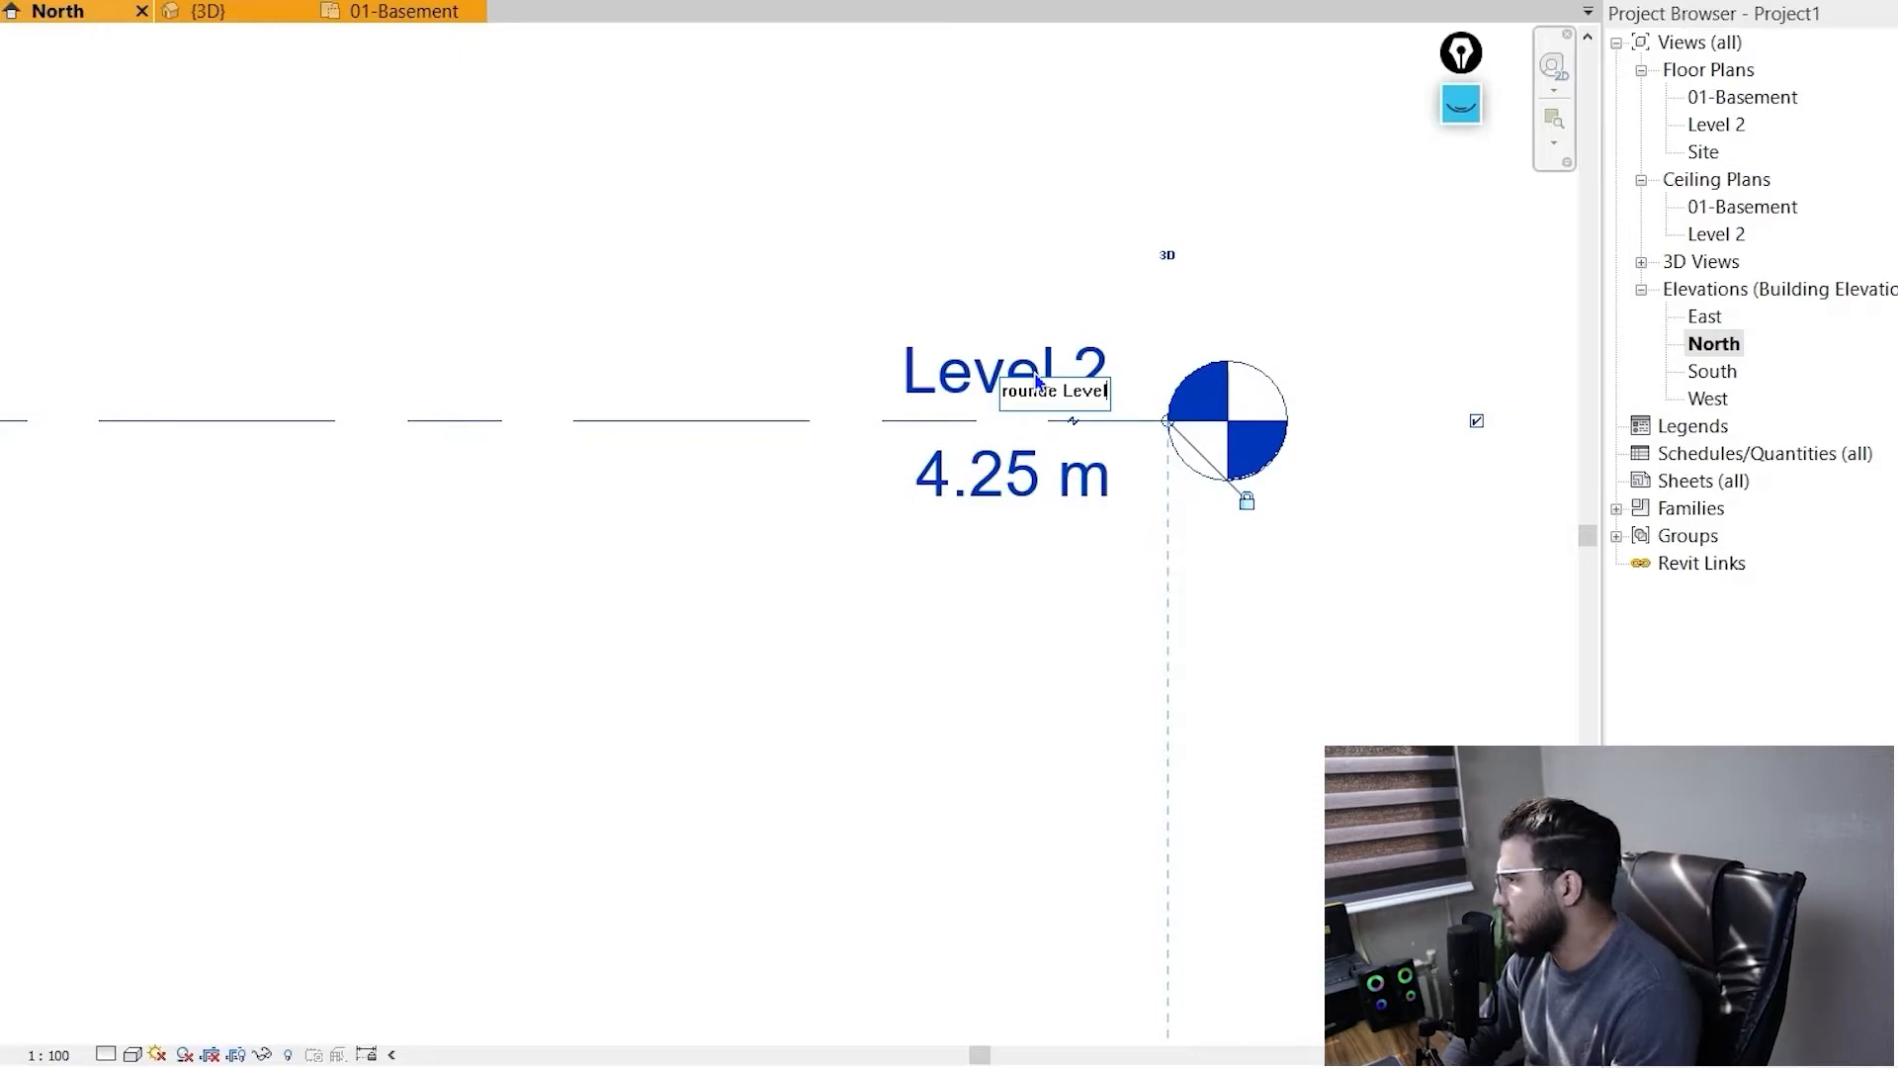
left_click(799, 449)
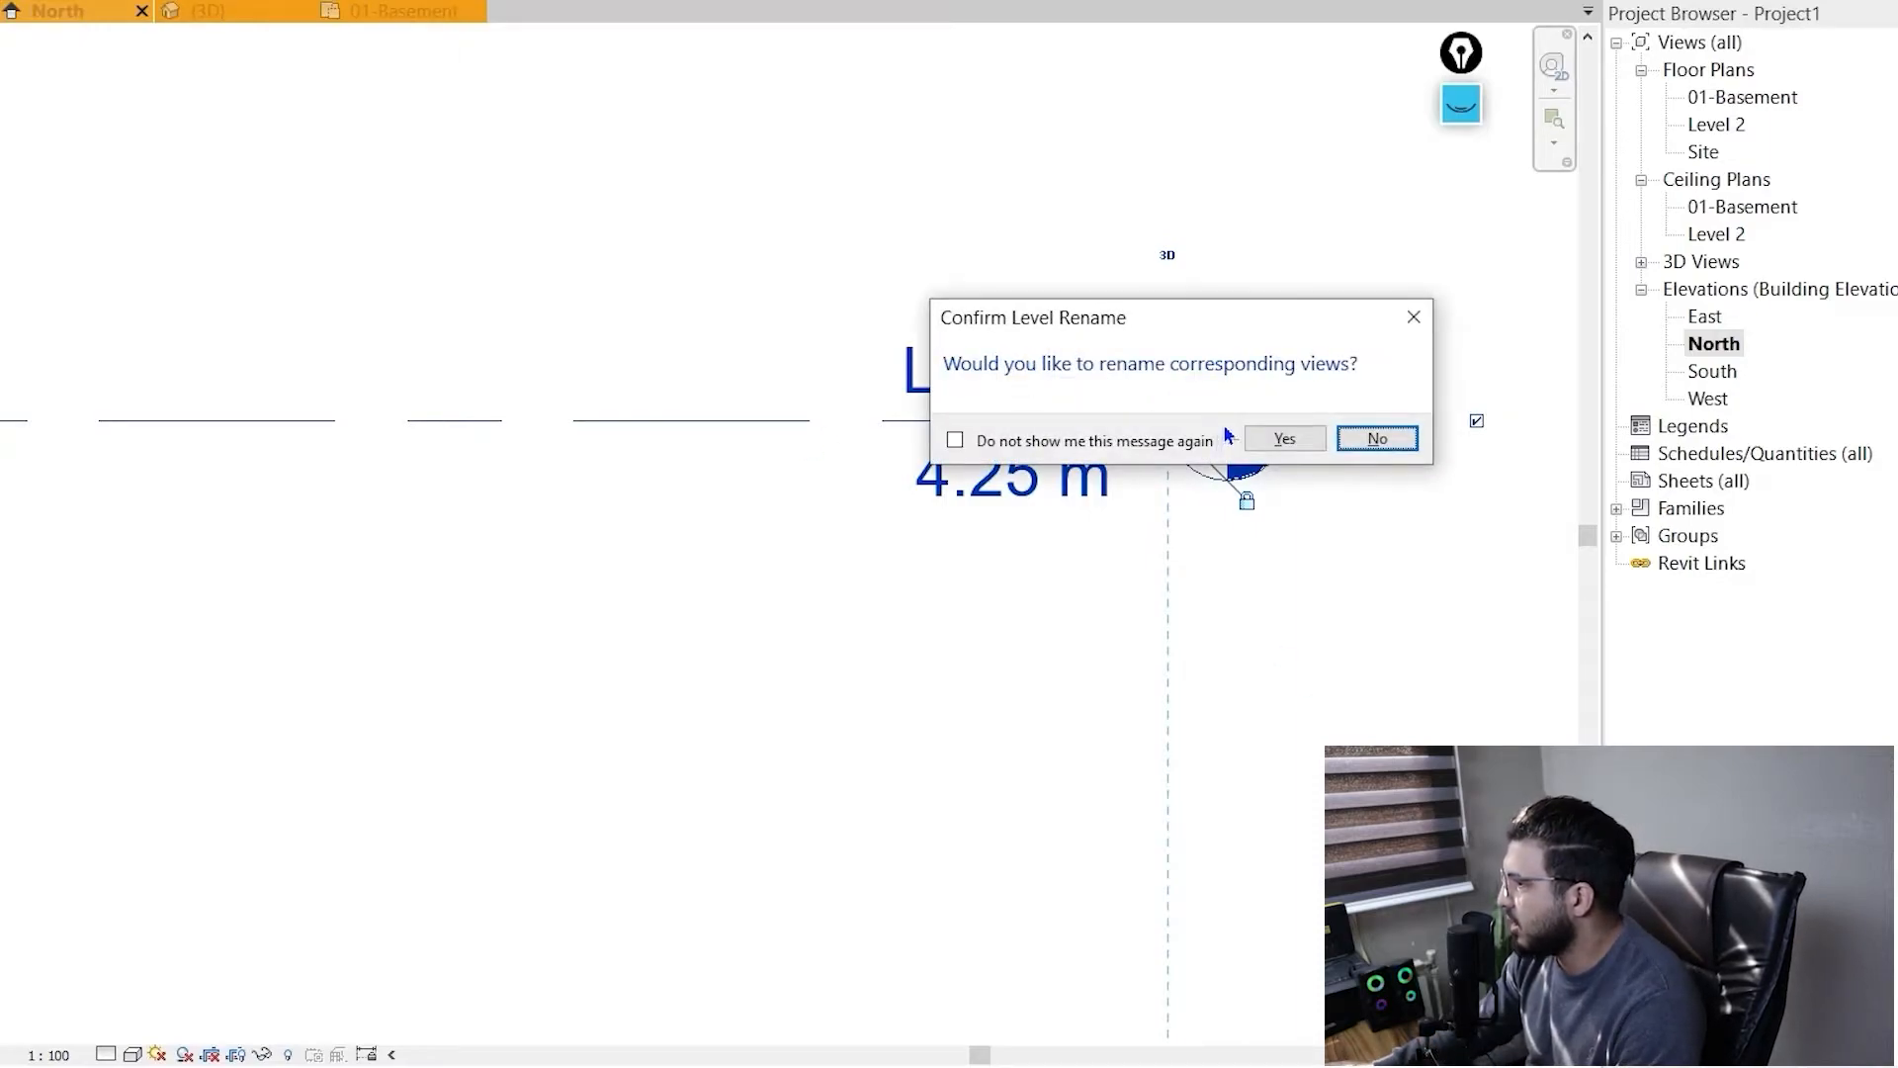
left_click(1274, 437)
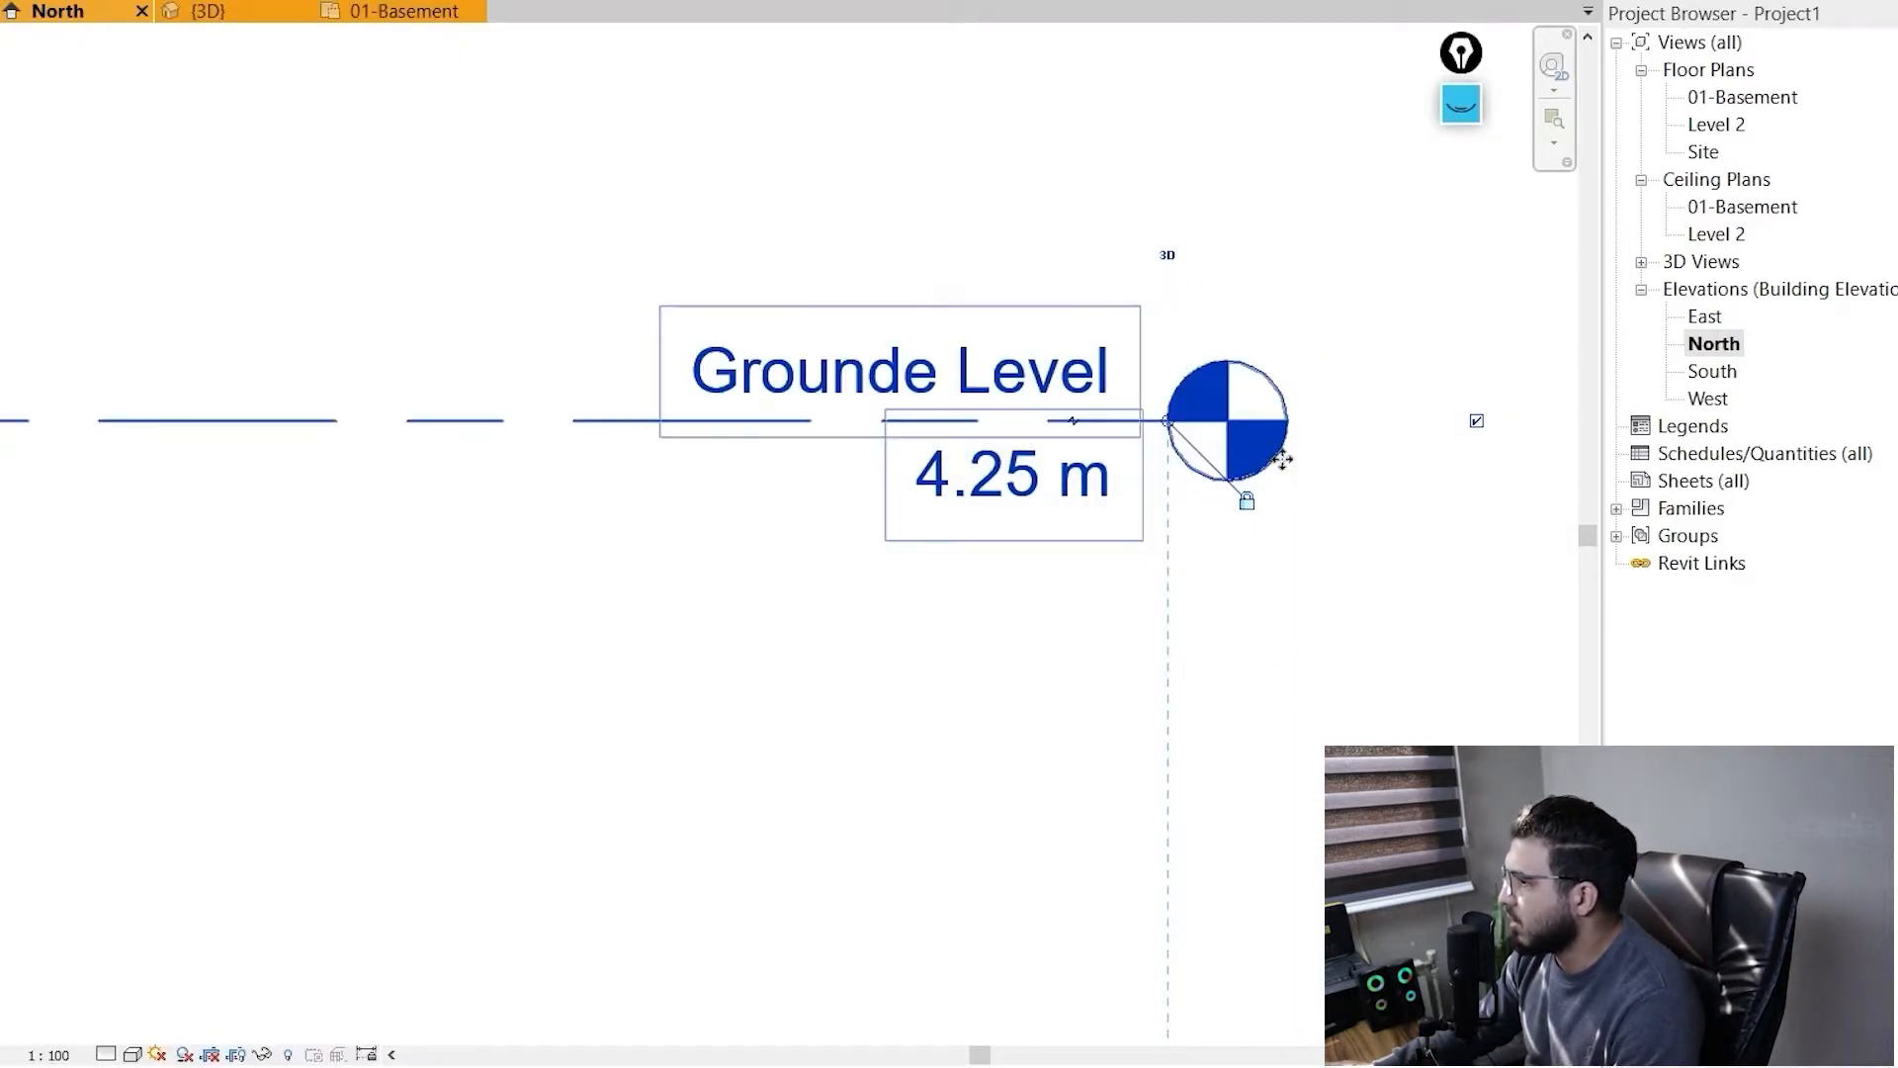
- Add the prefix 02- to the Grounde Level name and rename its corresponding views to match
scroll(1212, 542, "down", 2)
left_click(870, 381)
left_click(870, 381)
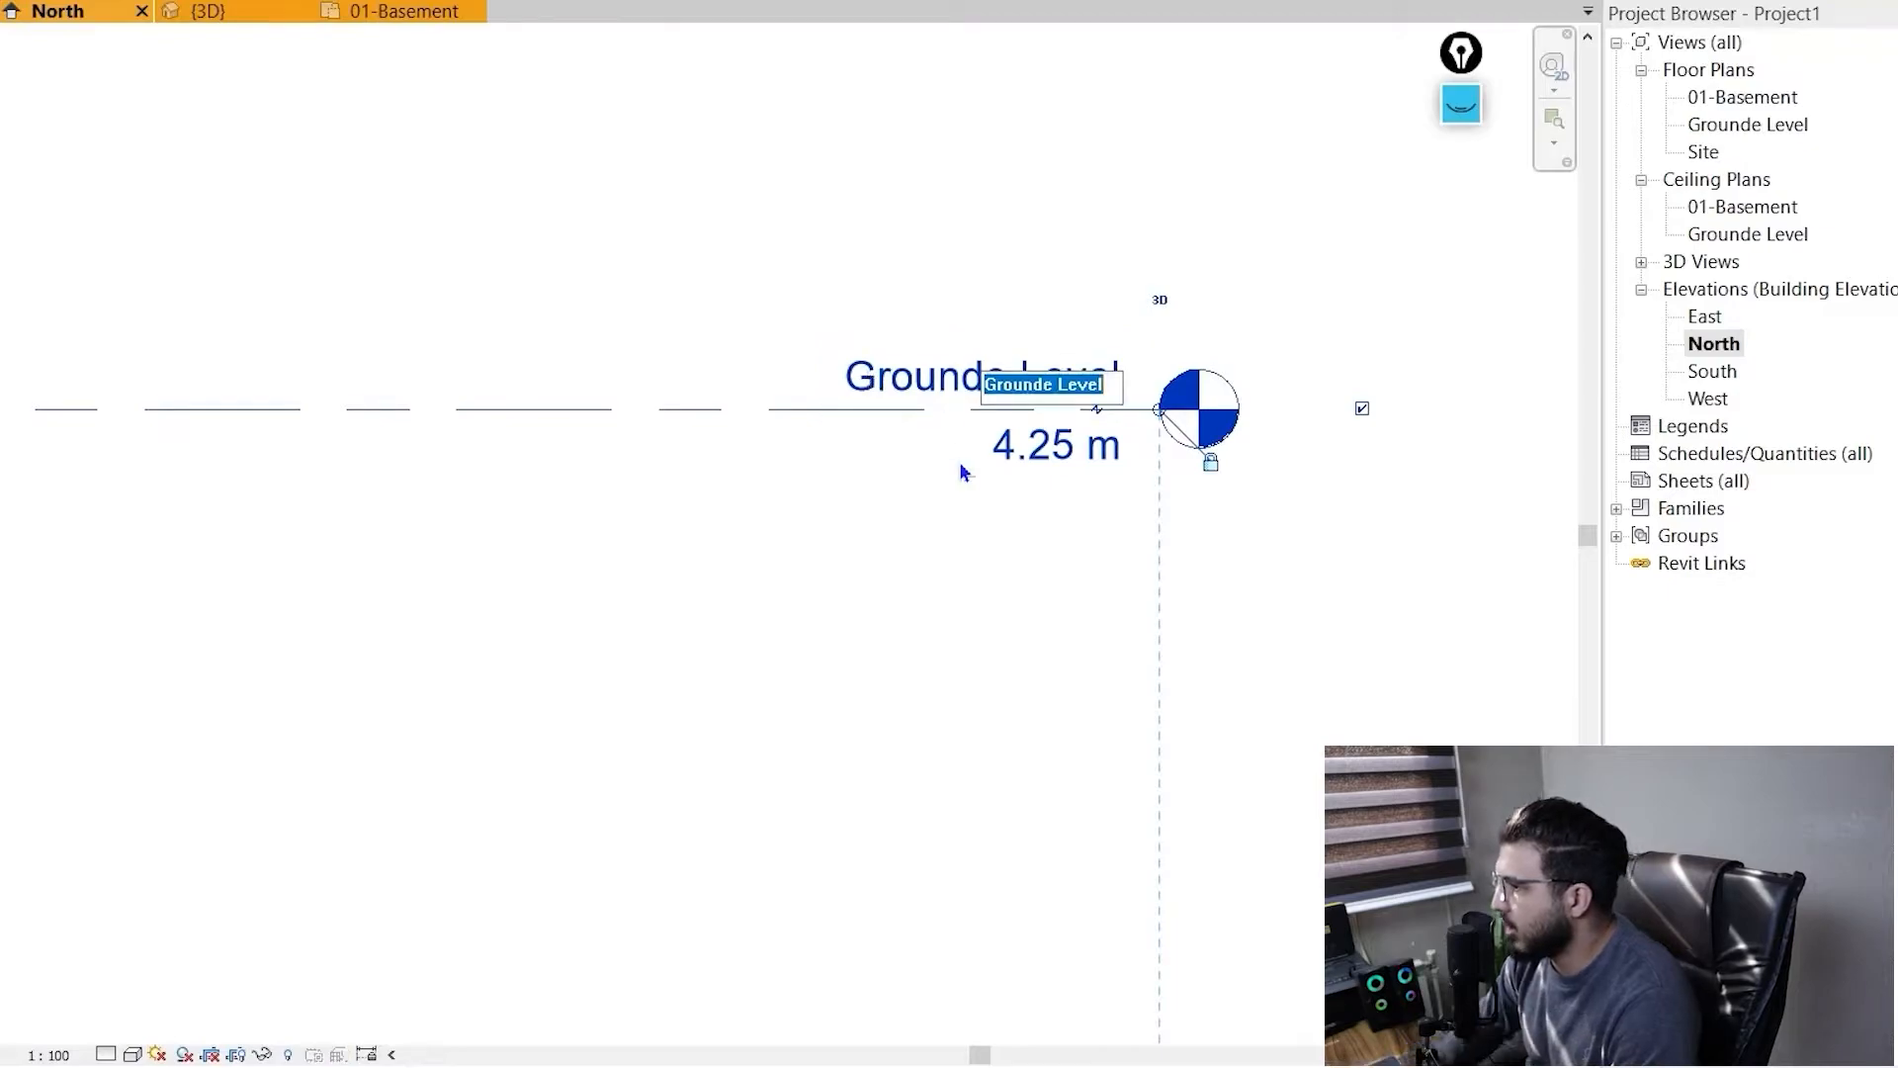
key("Left")
type("02-")
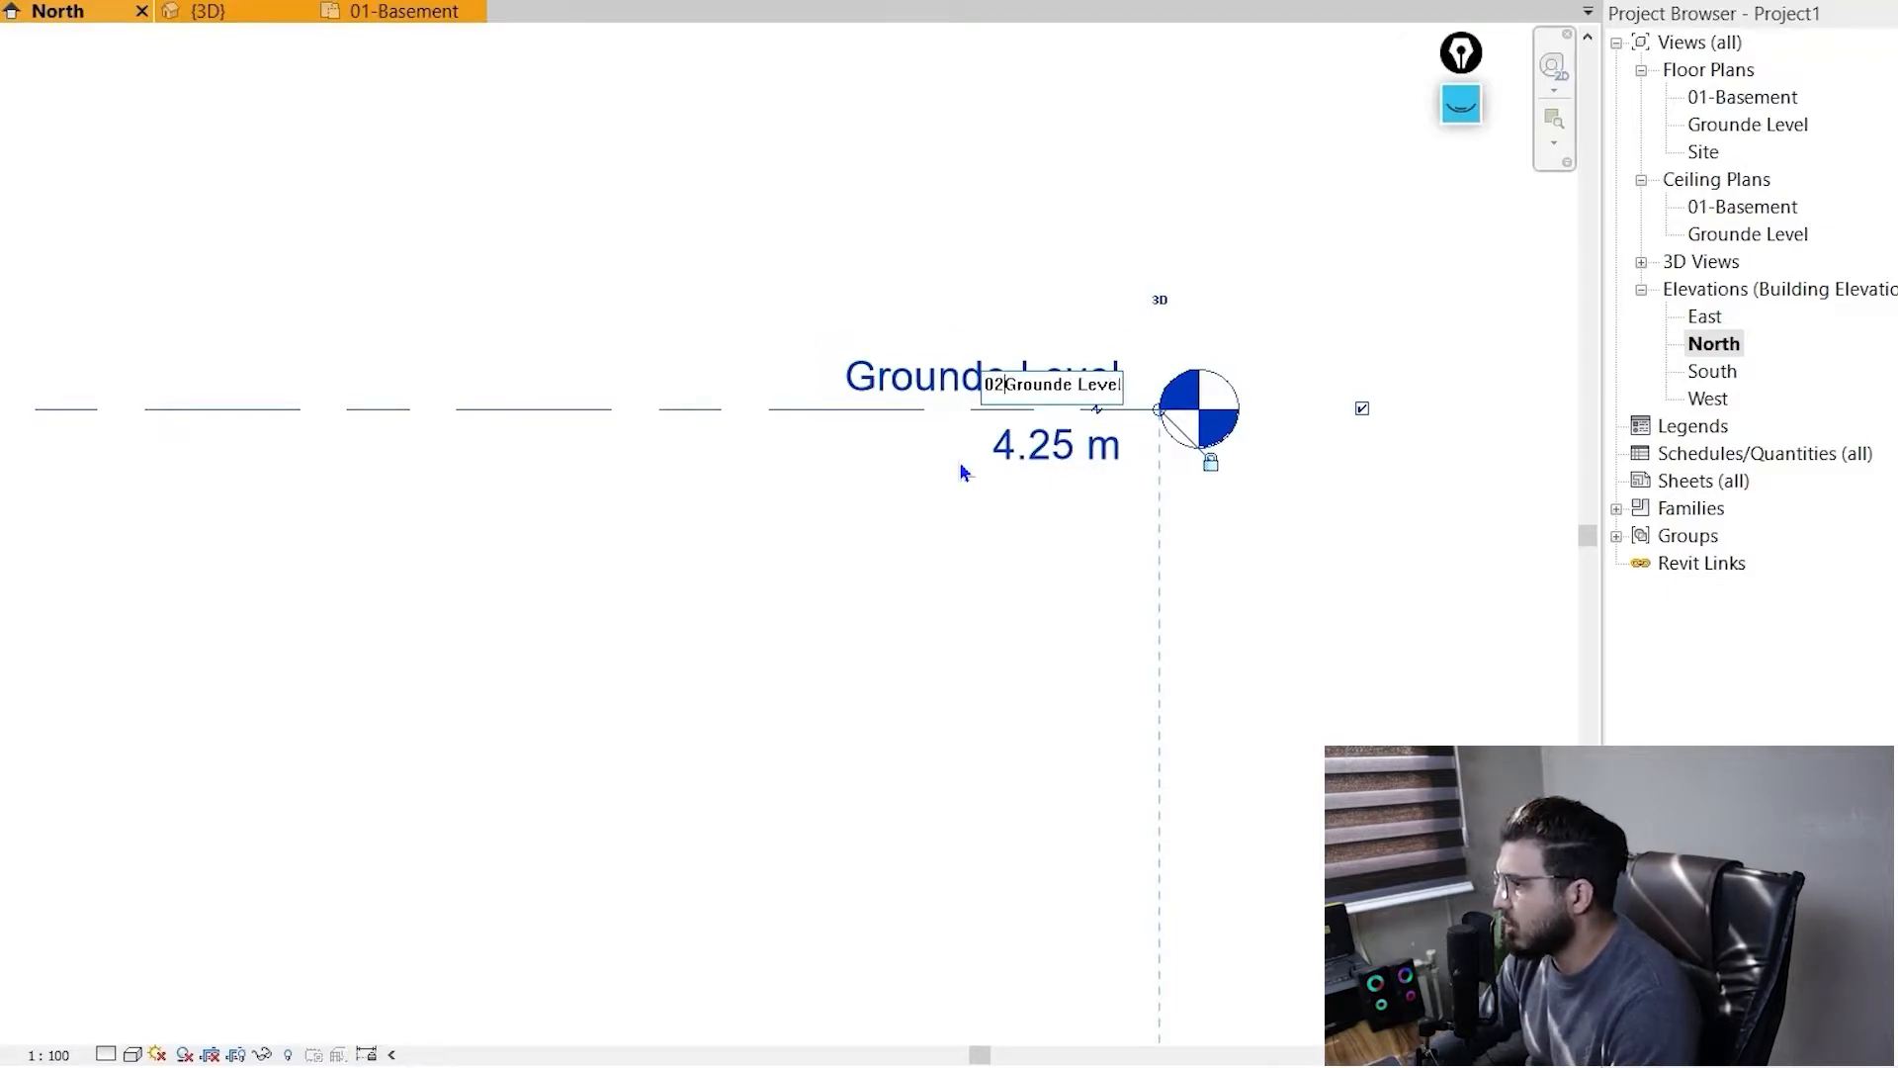
key("Return")
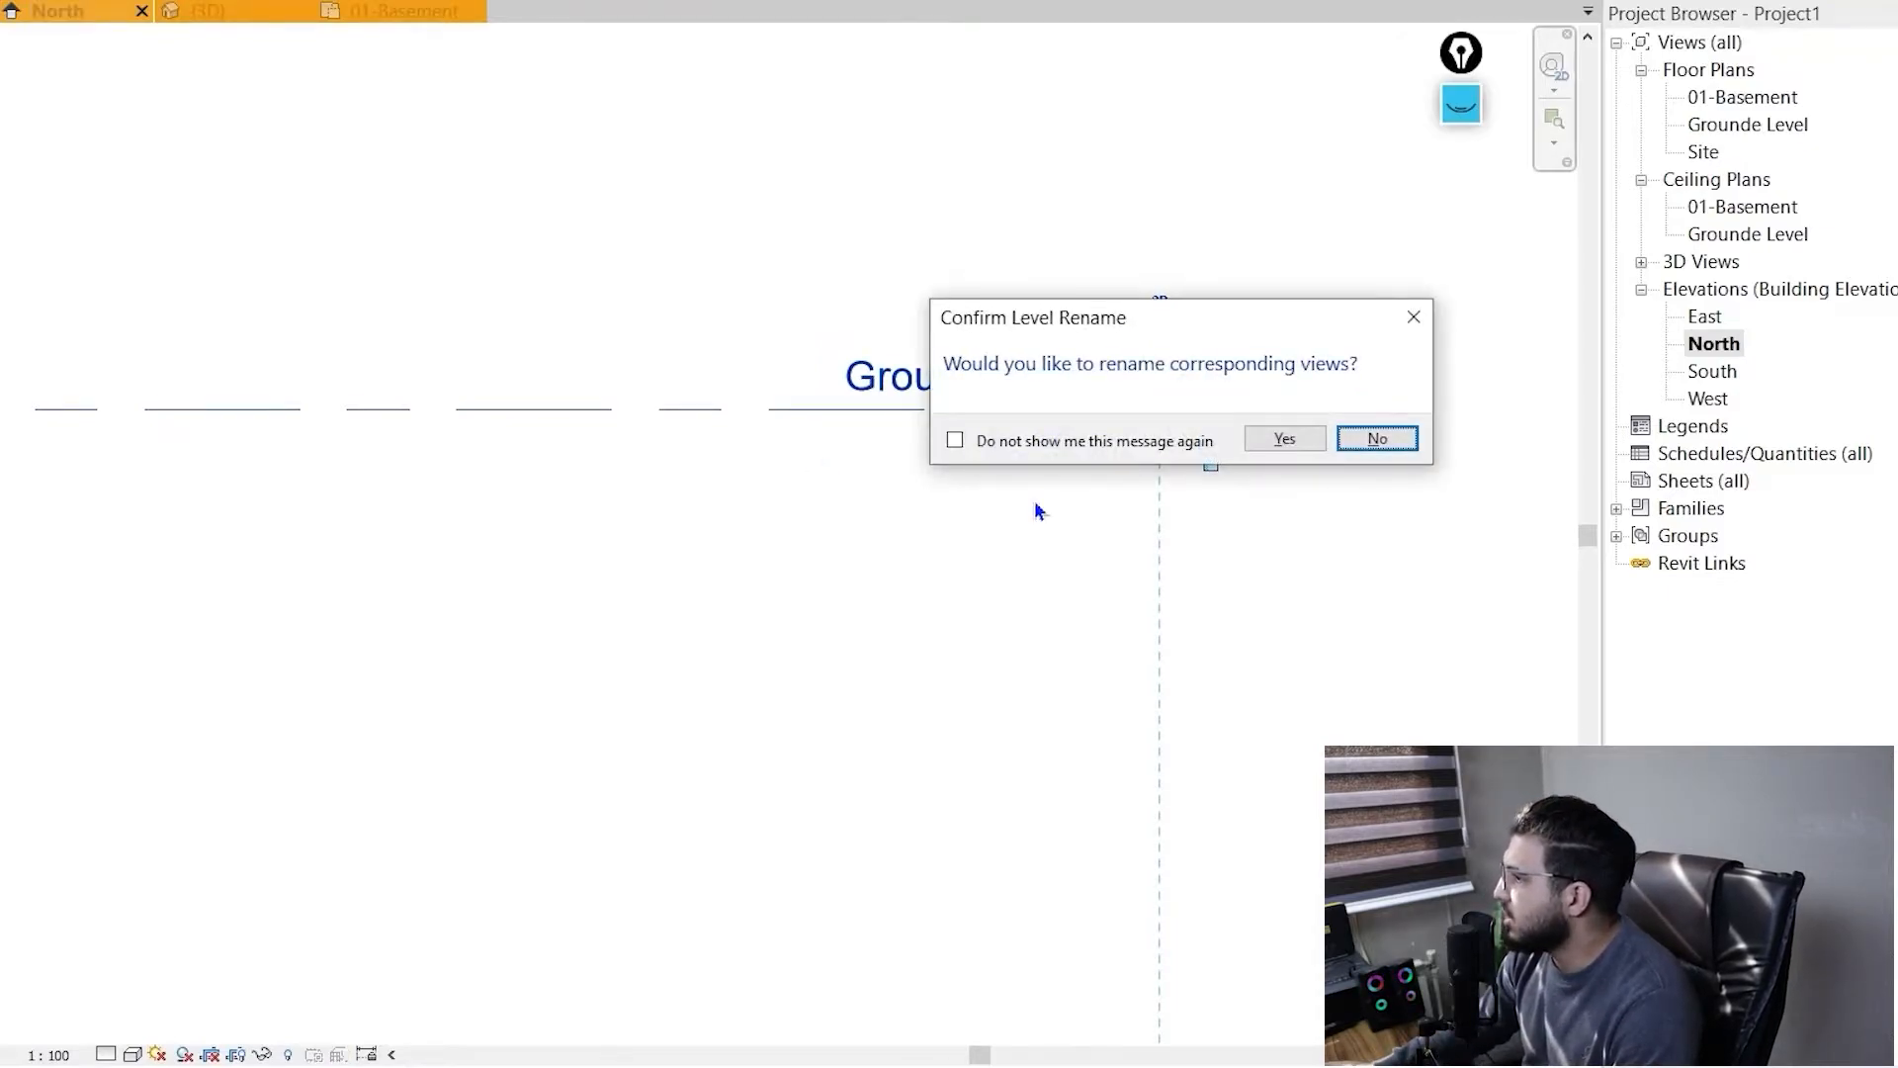
left_click(1250, 444)
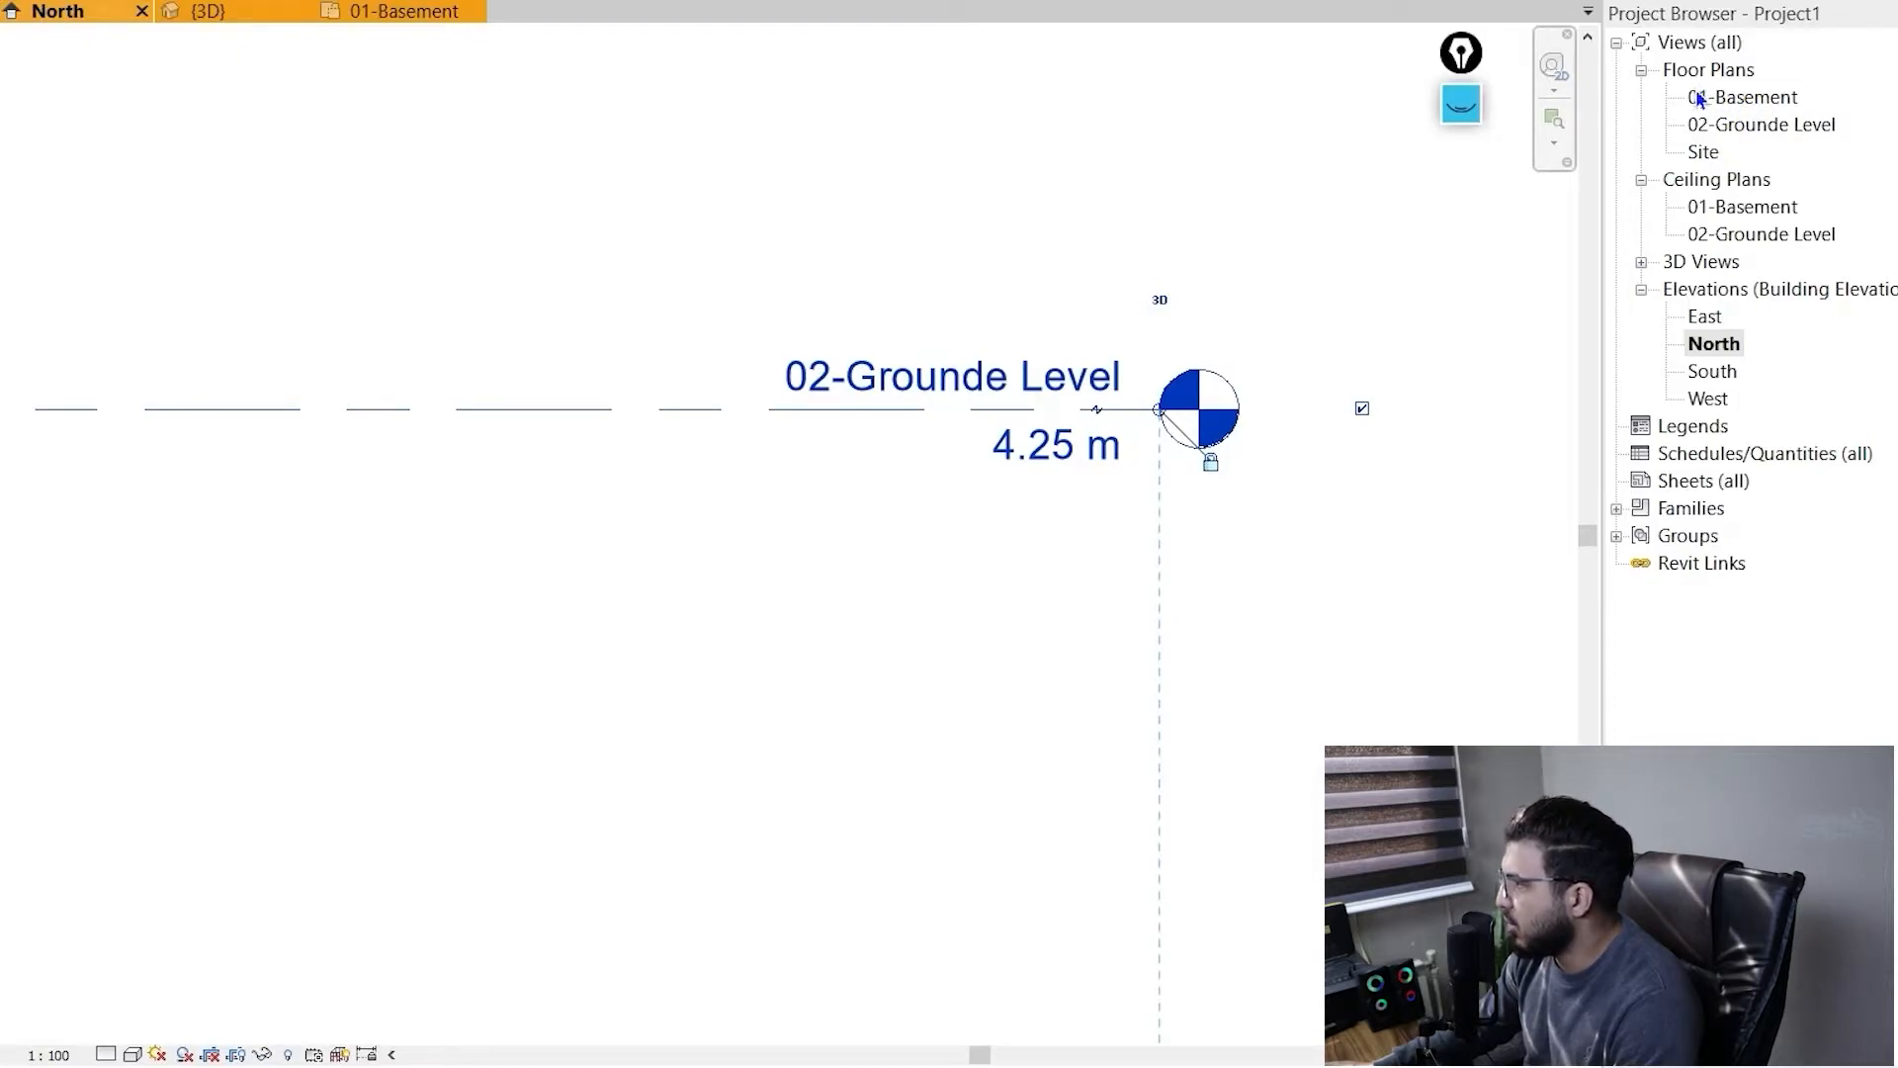
- Set the elevation of the 02-Grounde Level to 0 m and deselect it
scroll(1298, 629, "down", 3)
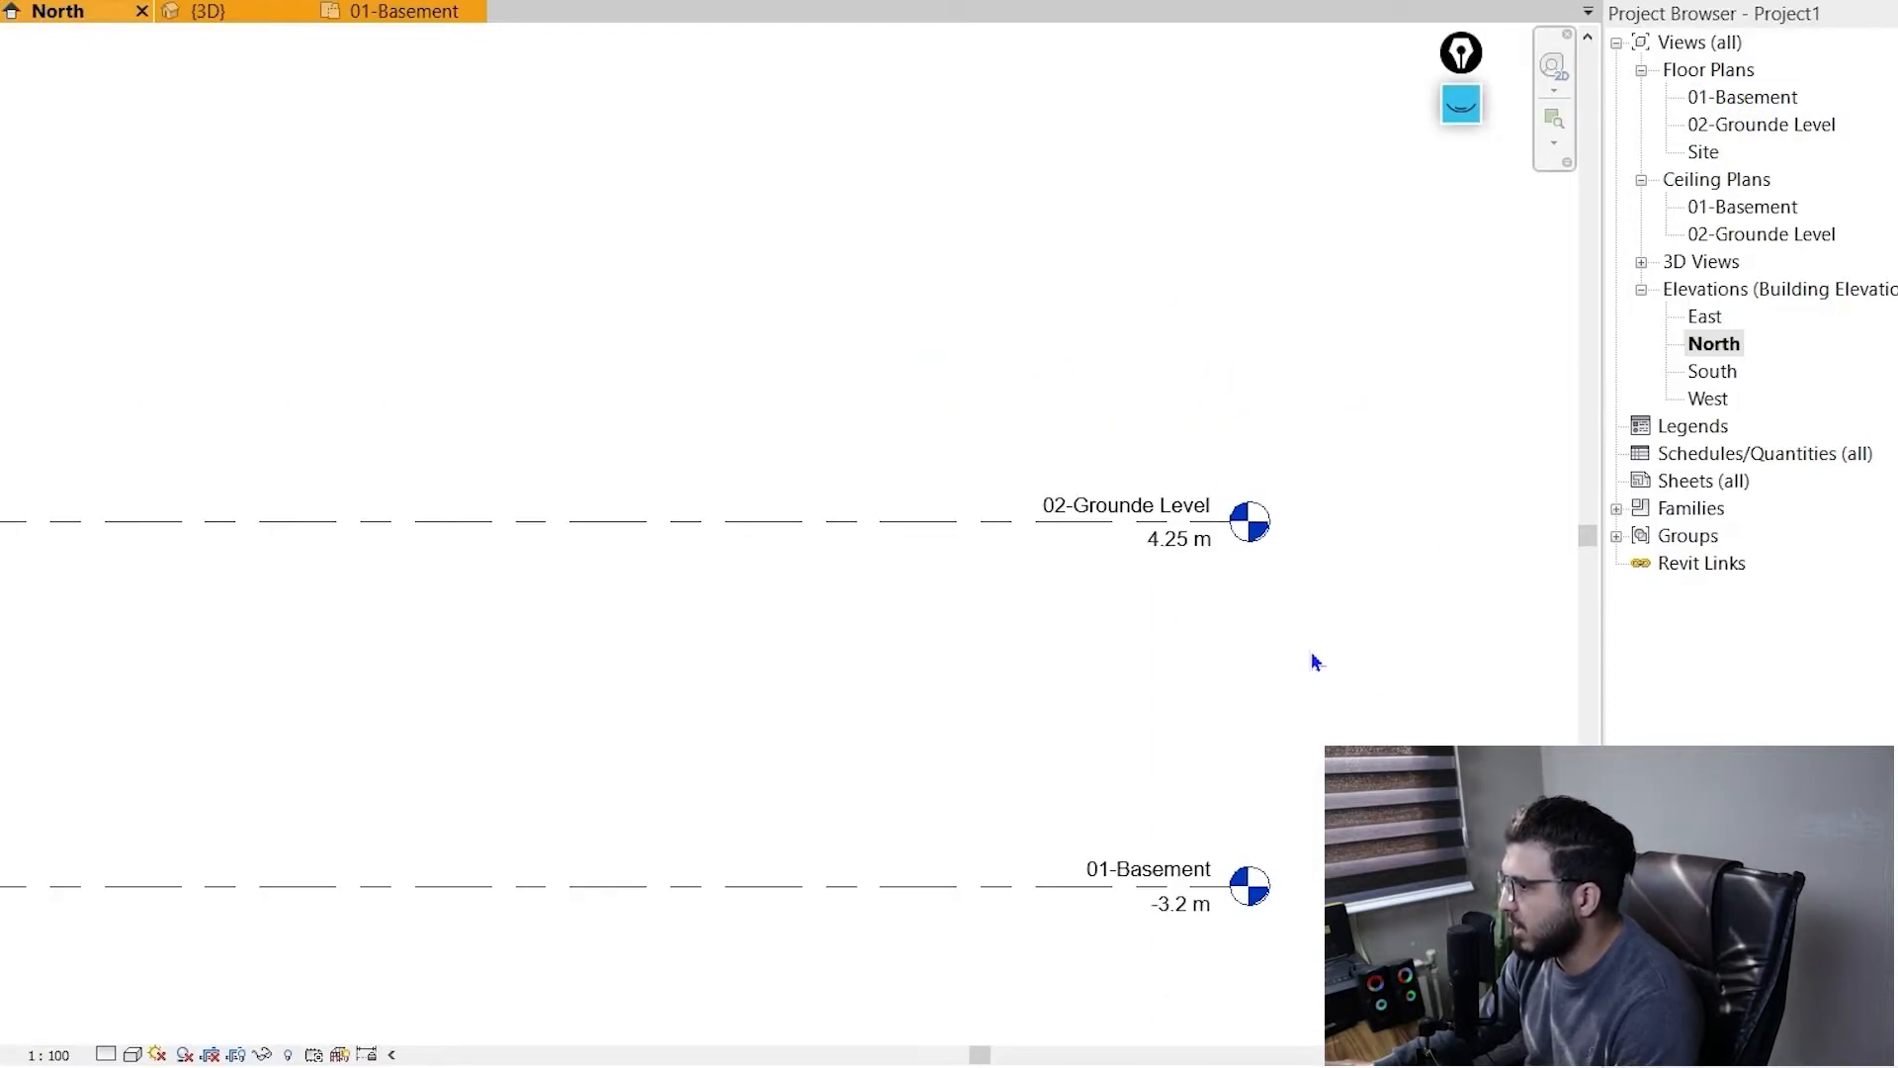
middle_click_drag(1314, 656, 1114, 623)
scroll(1115, 623, "up", 4)
double_click(878, 92)
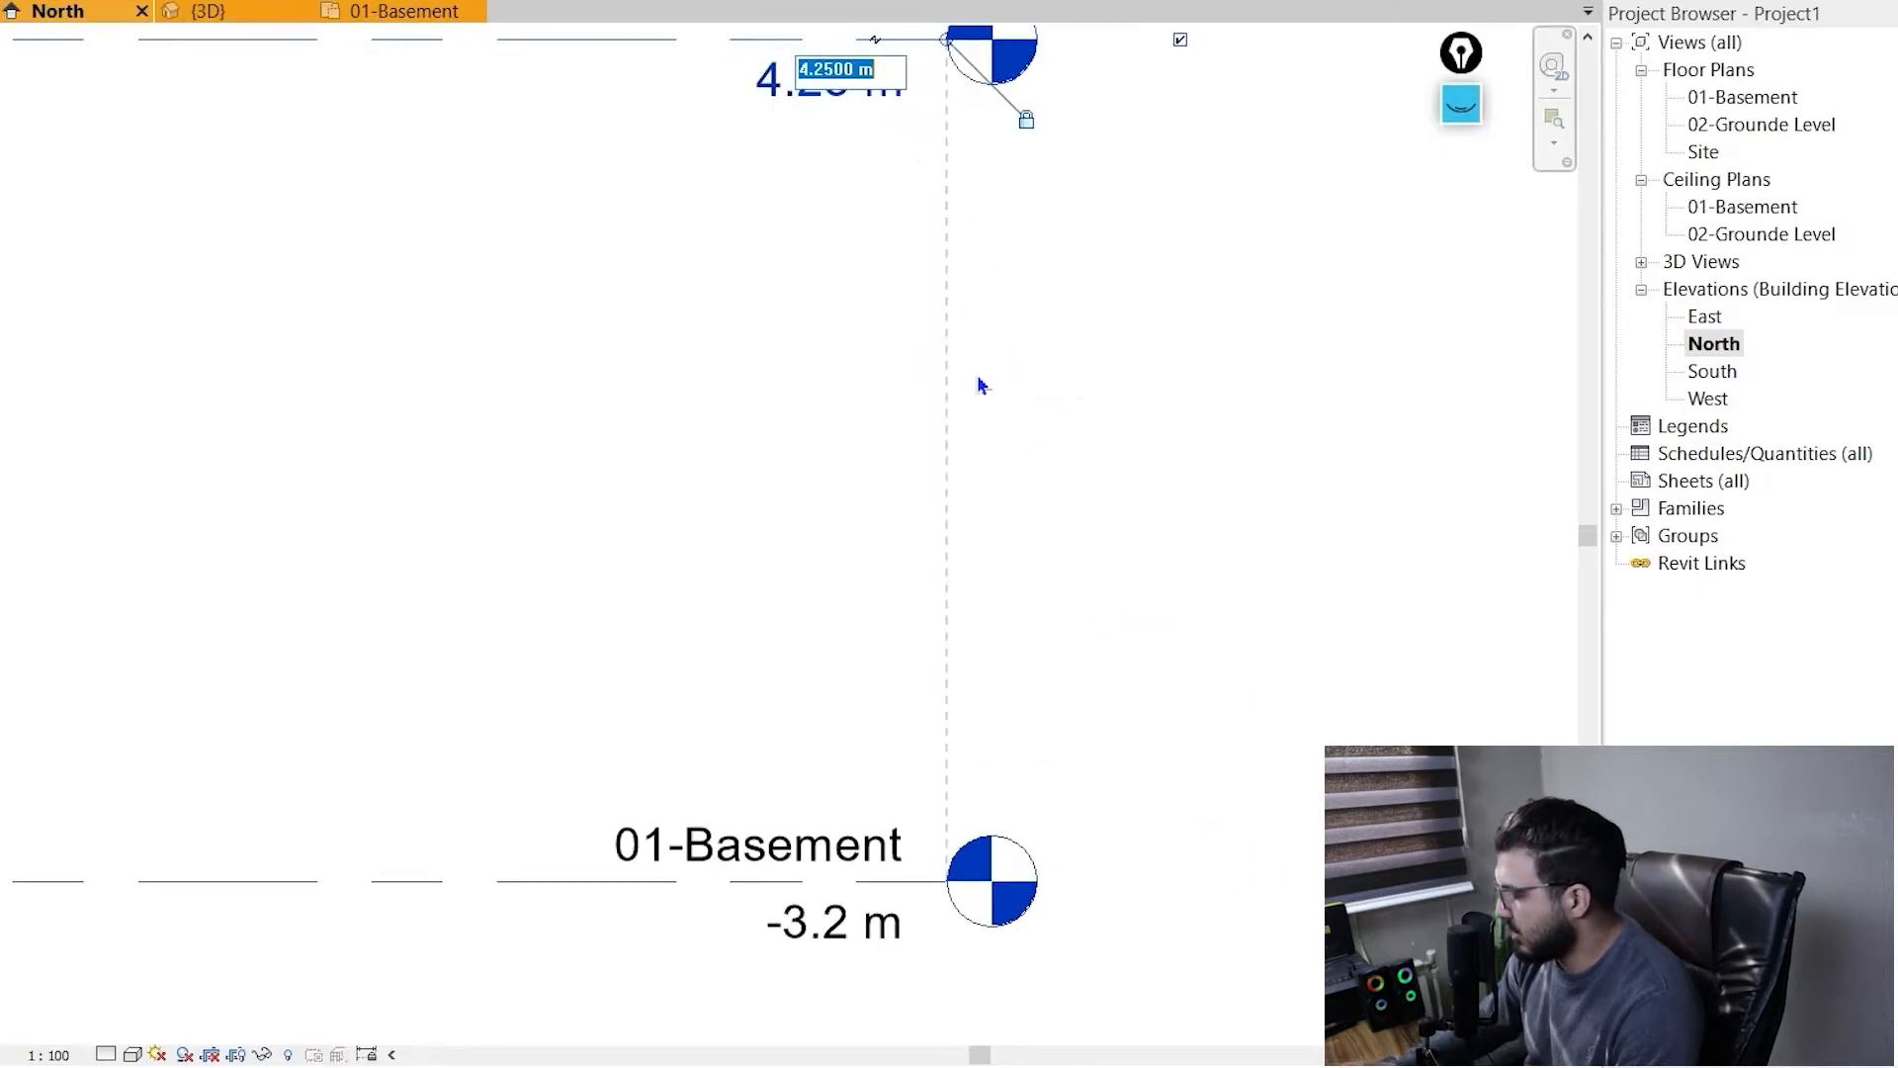
type("0")
key("Return")
scroll(1153, 339, "down", 1)
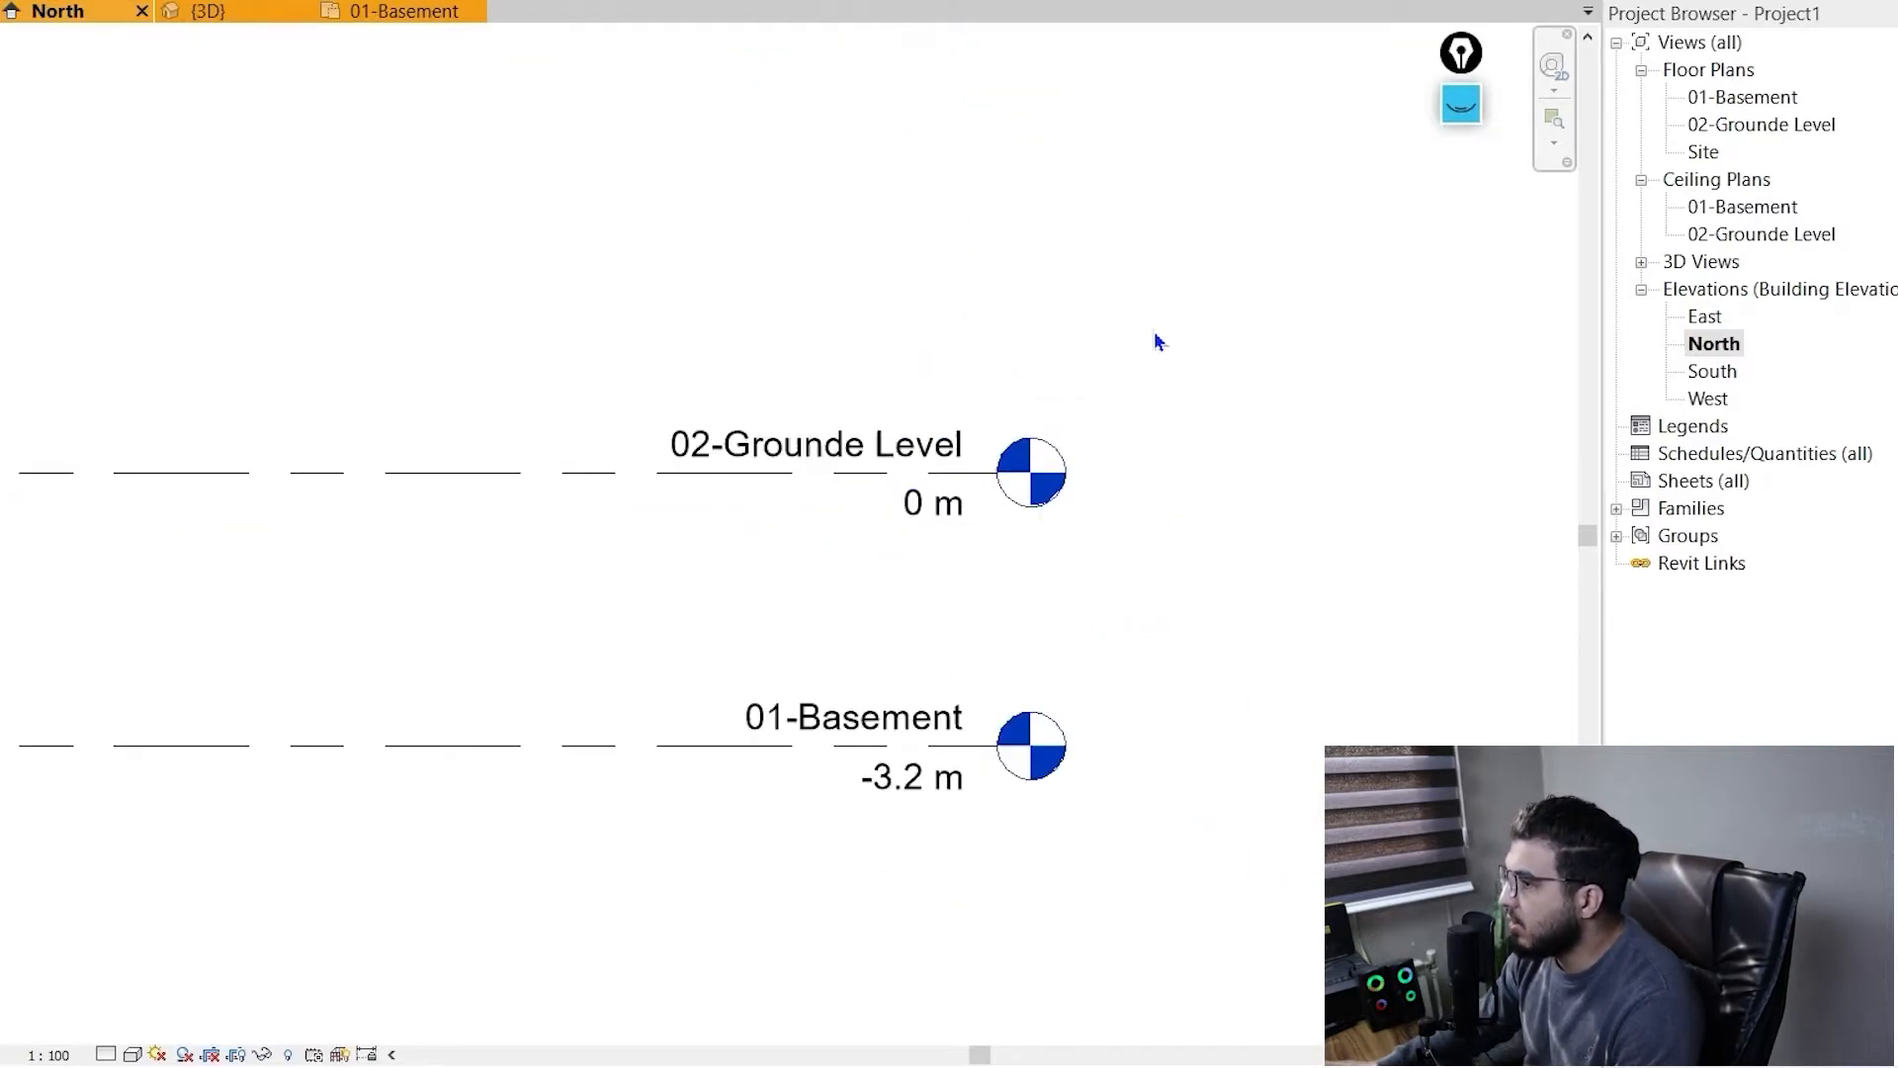
- Examine the arrangement of the 01-Basement and 02-Grounde Level lines across the North elevation
scroll(970, 643, "down", 2)
mouse_move(970, 644)
middle_mouse_down()
mouse_move(1038, 699)
mouse_move(964, 679)
middle_mouse_up()
scroll(1038, 699, "down", 3)
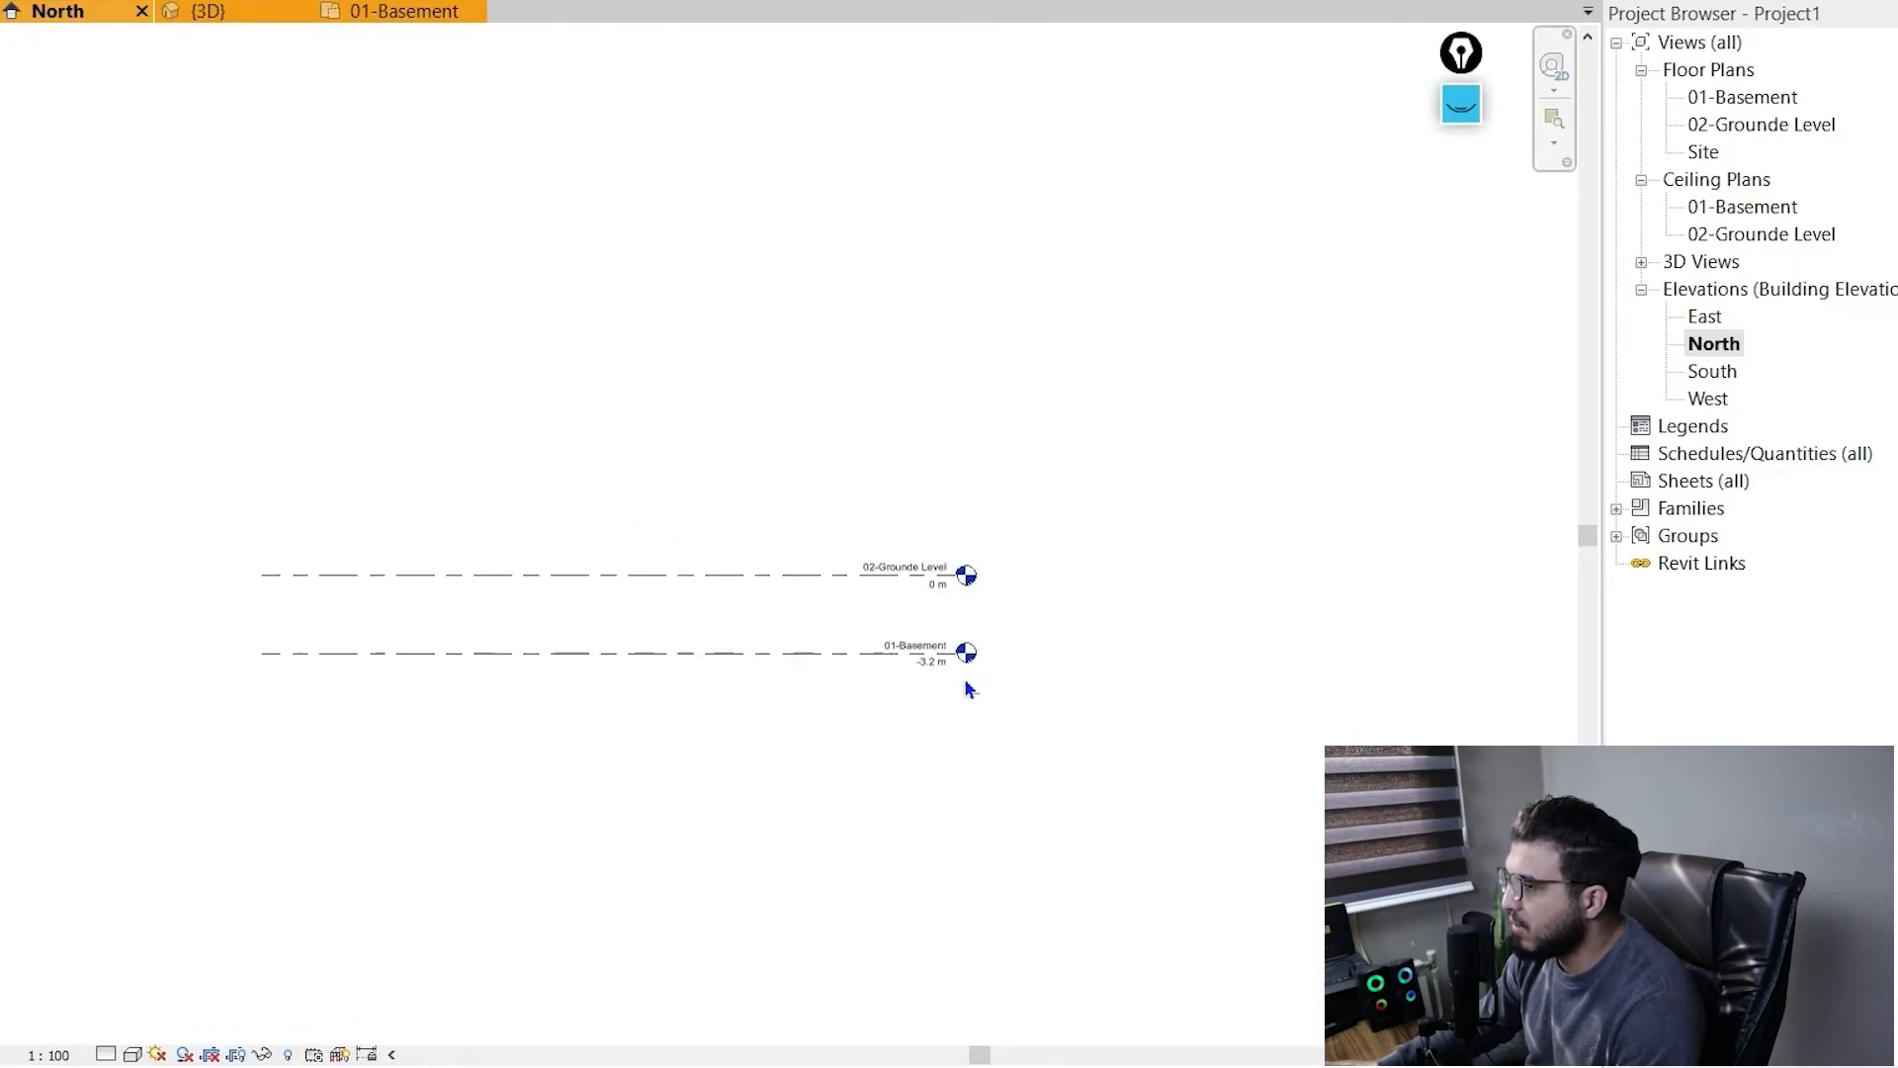
scroll(934, 677, "up", 5)
middle_click_drag(831, 390, 1394, 690)
middle_click_drag(1103, 684, 566, 488)
scroll(843, 636, "down", 2)
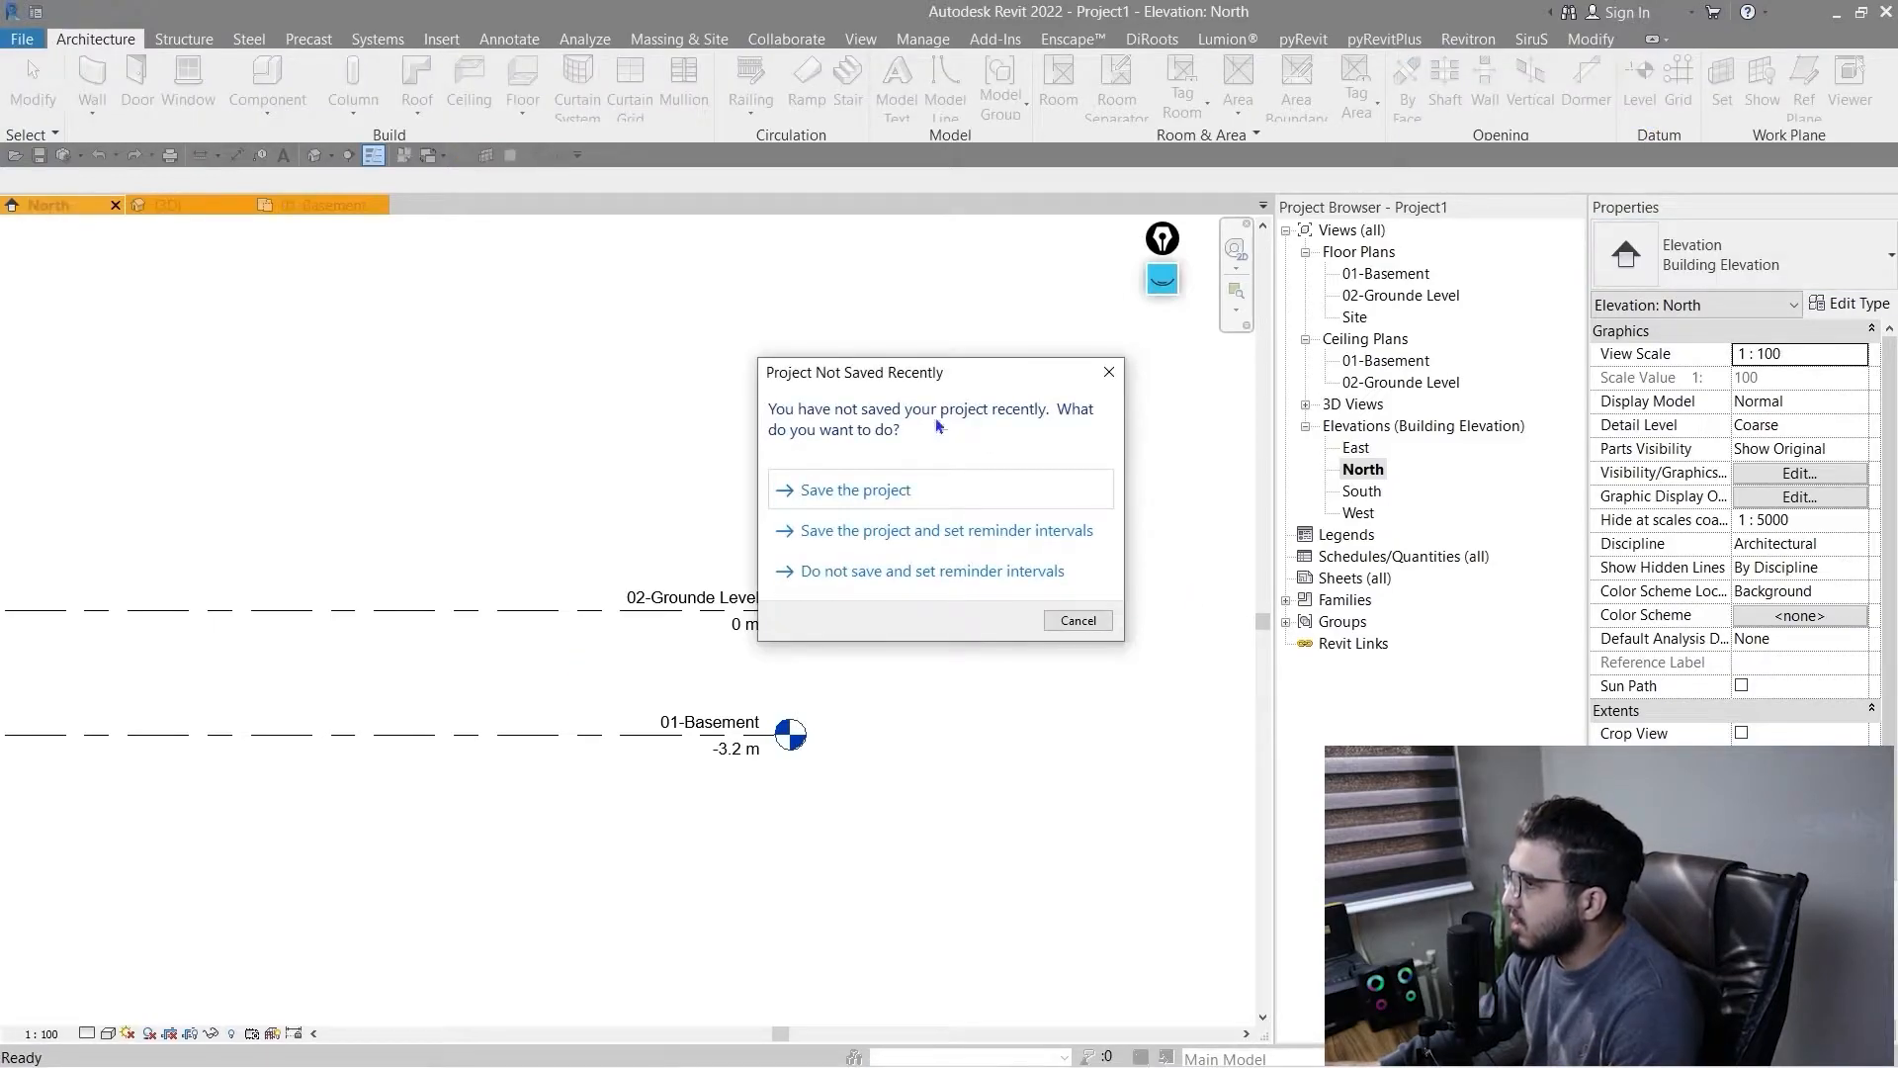
- Choose to save the project from the save reminder, with the Desktop as the location and Project1 as the file name
left_click_drag(915, 378, 546, 386)
left_click(499, 496)
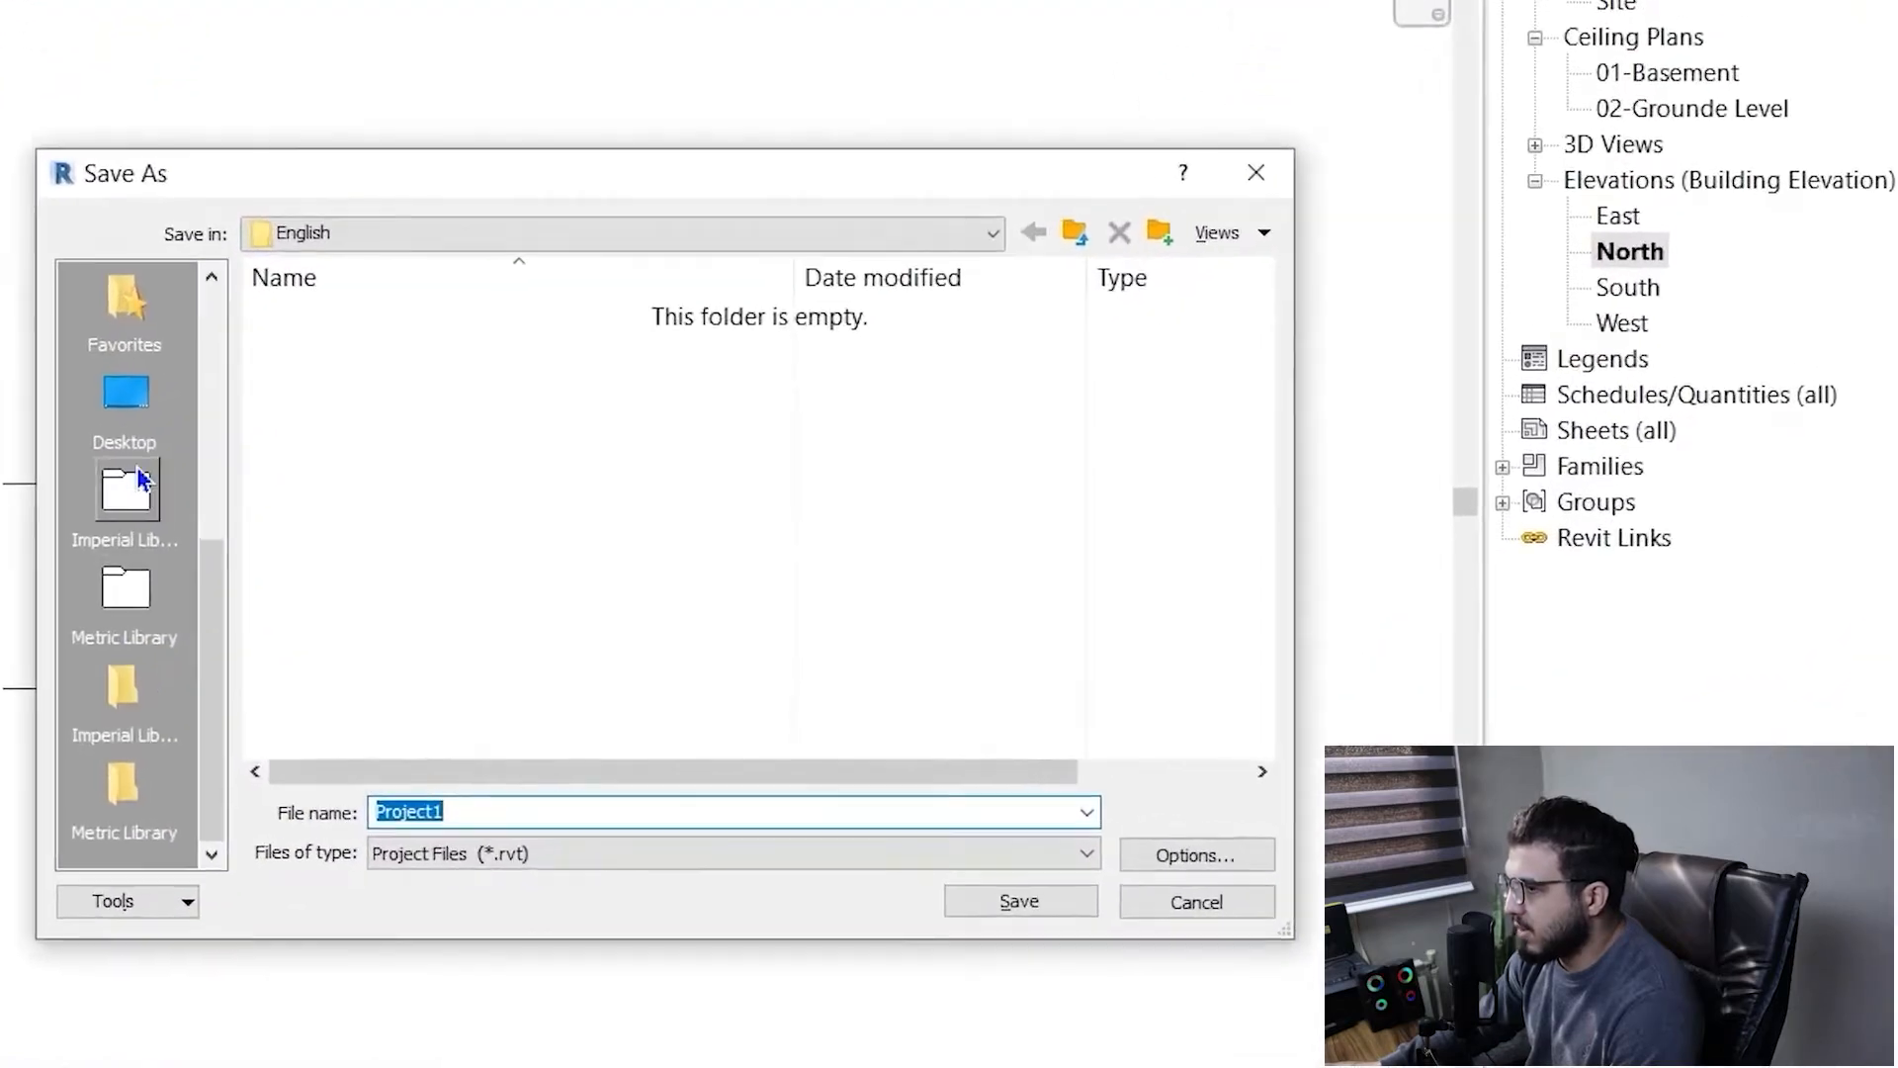
left_click(125, 395)
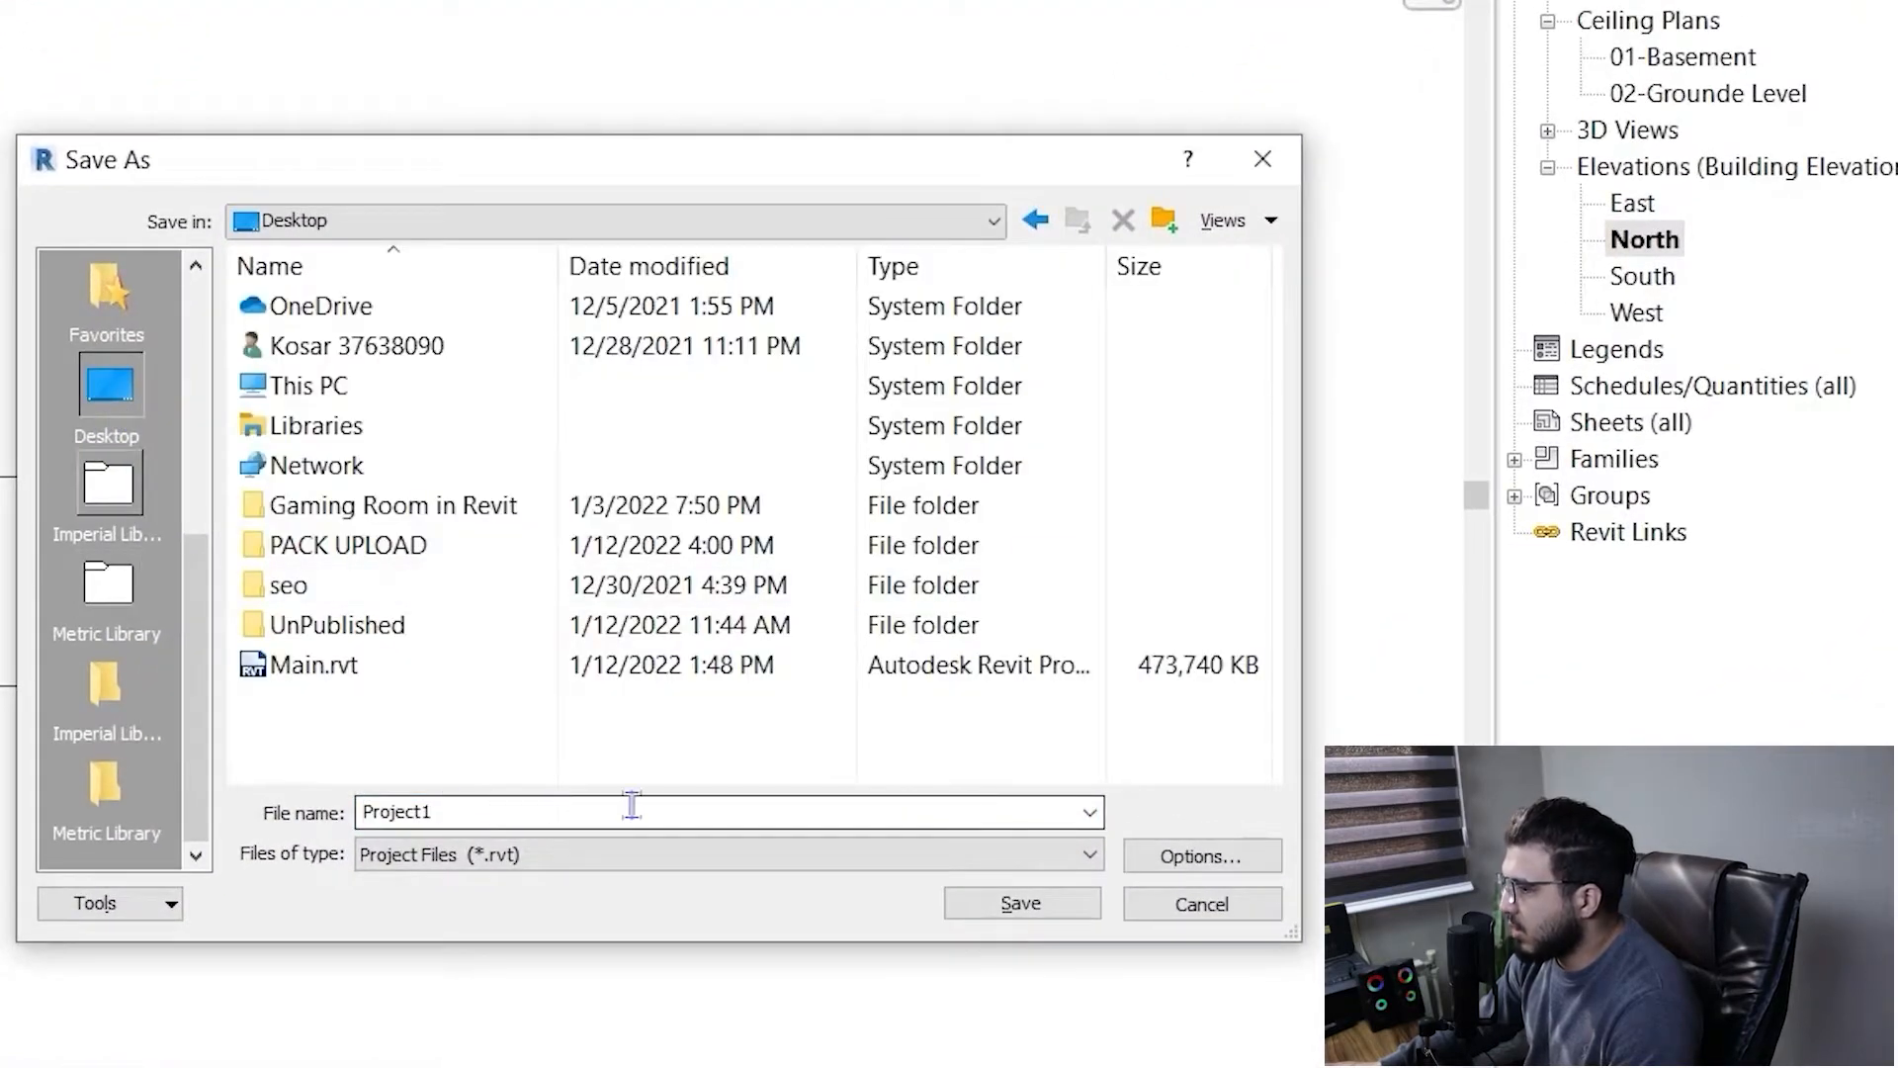
double_click(614, 816)
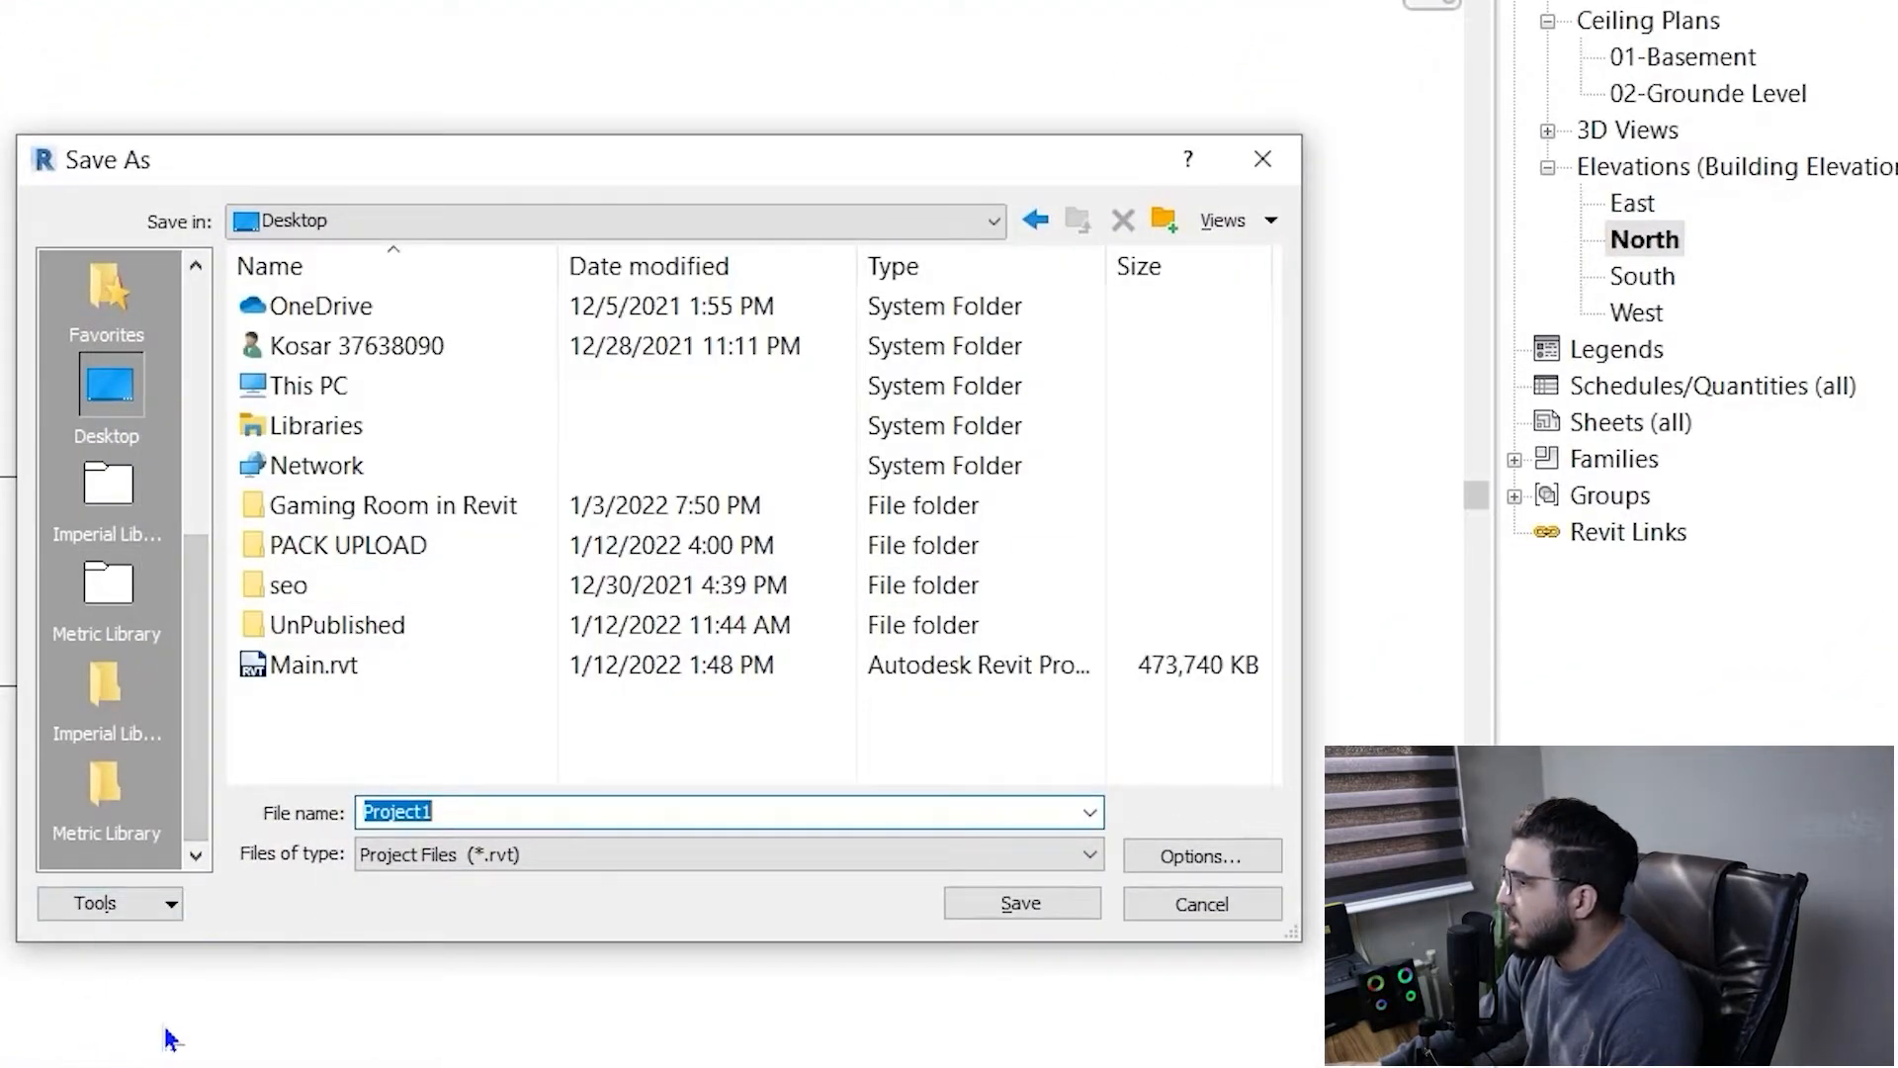
- Limit the file's maximum backups to 1 in the save options and save the project
left_click(1202, 853)
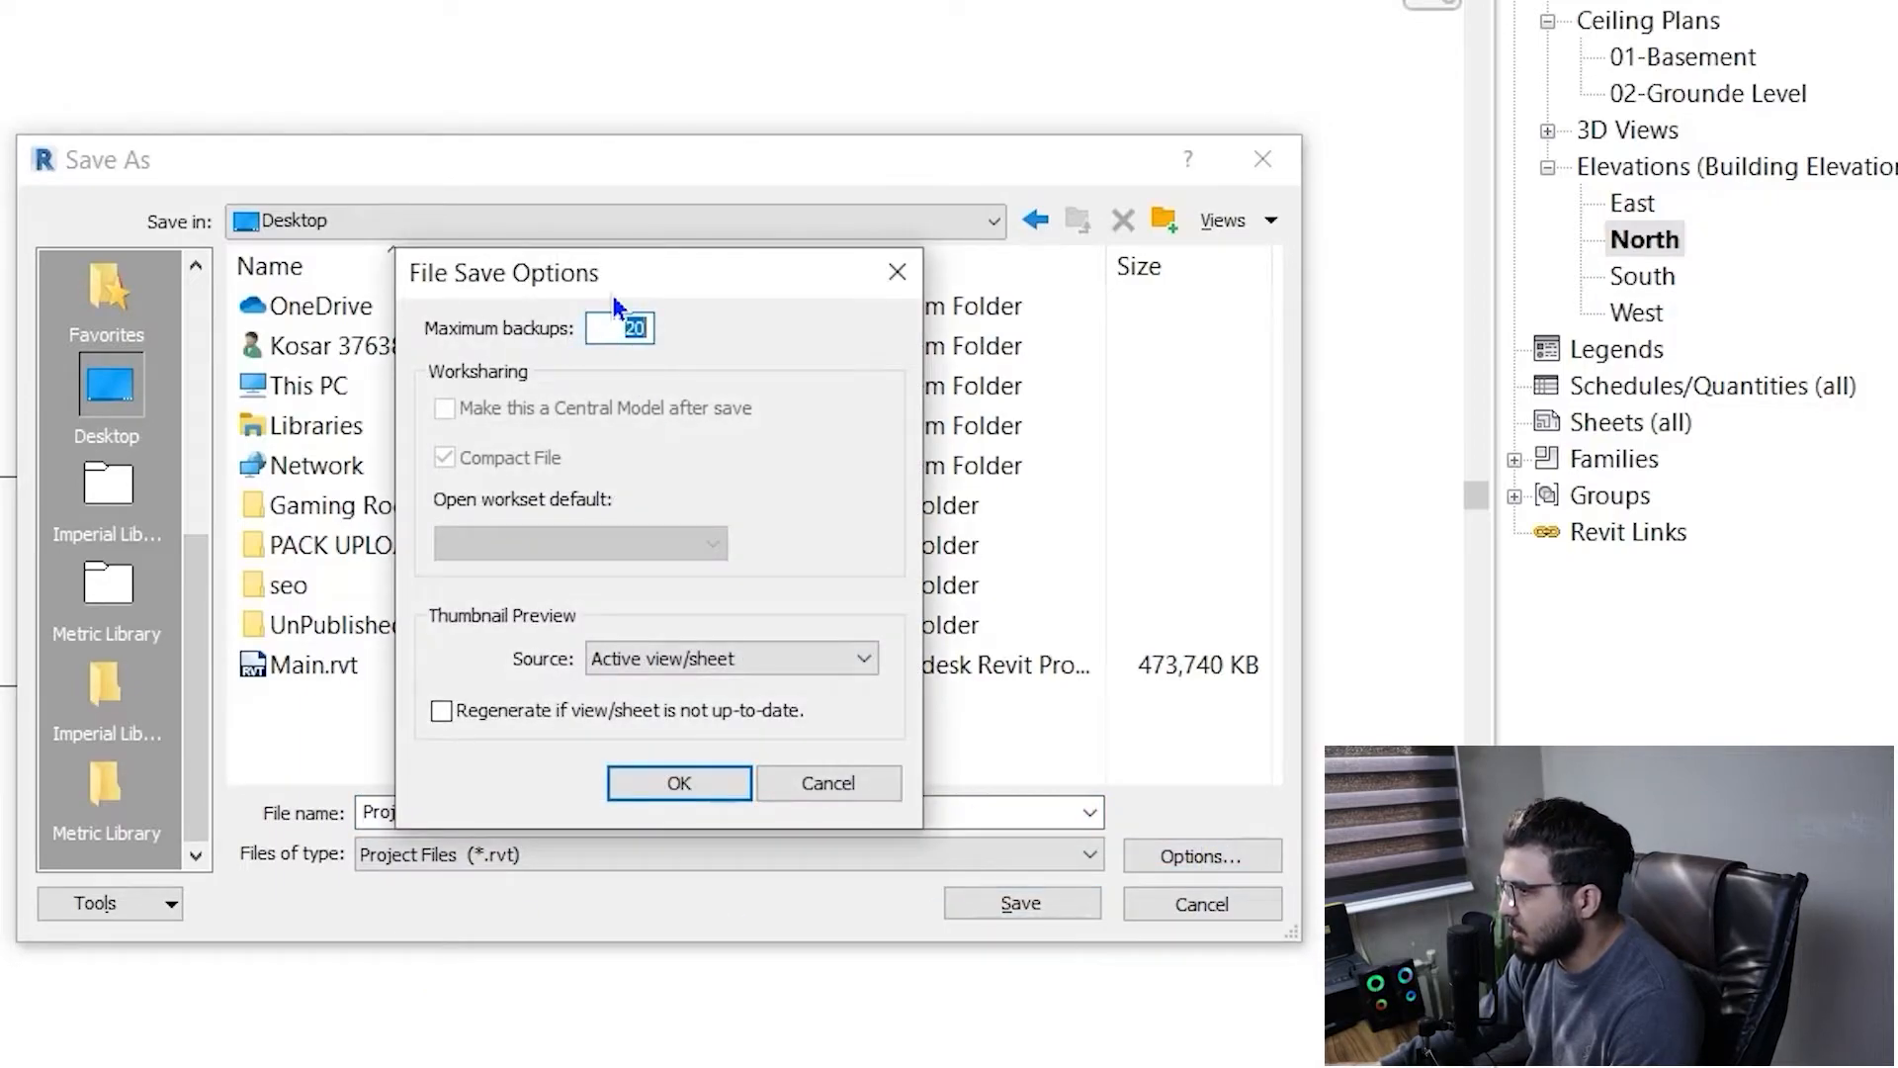
left_click_drag(613, 294, 1581, 229)
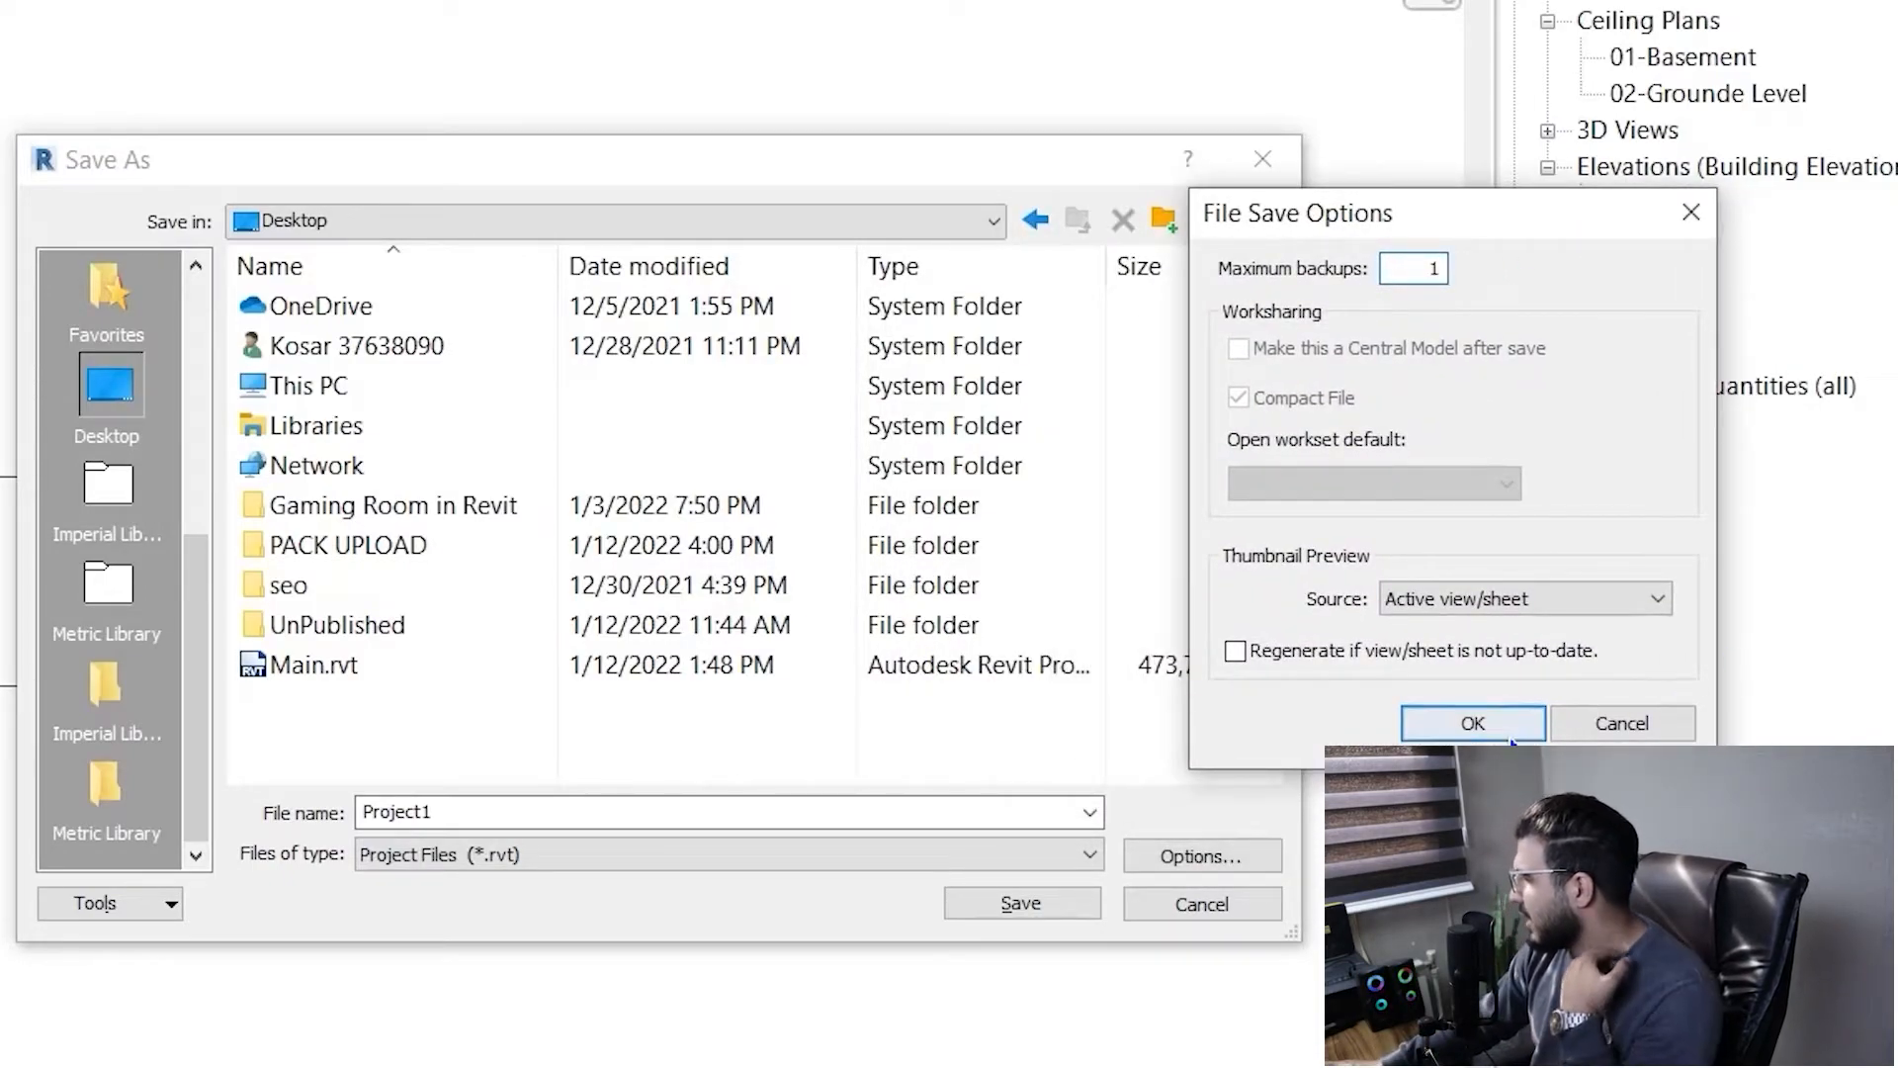
left_click_drag(1445, 207, 1640, 116)
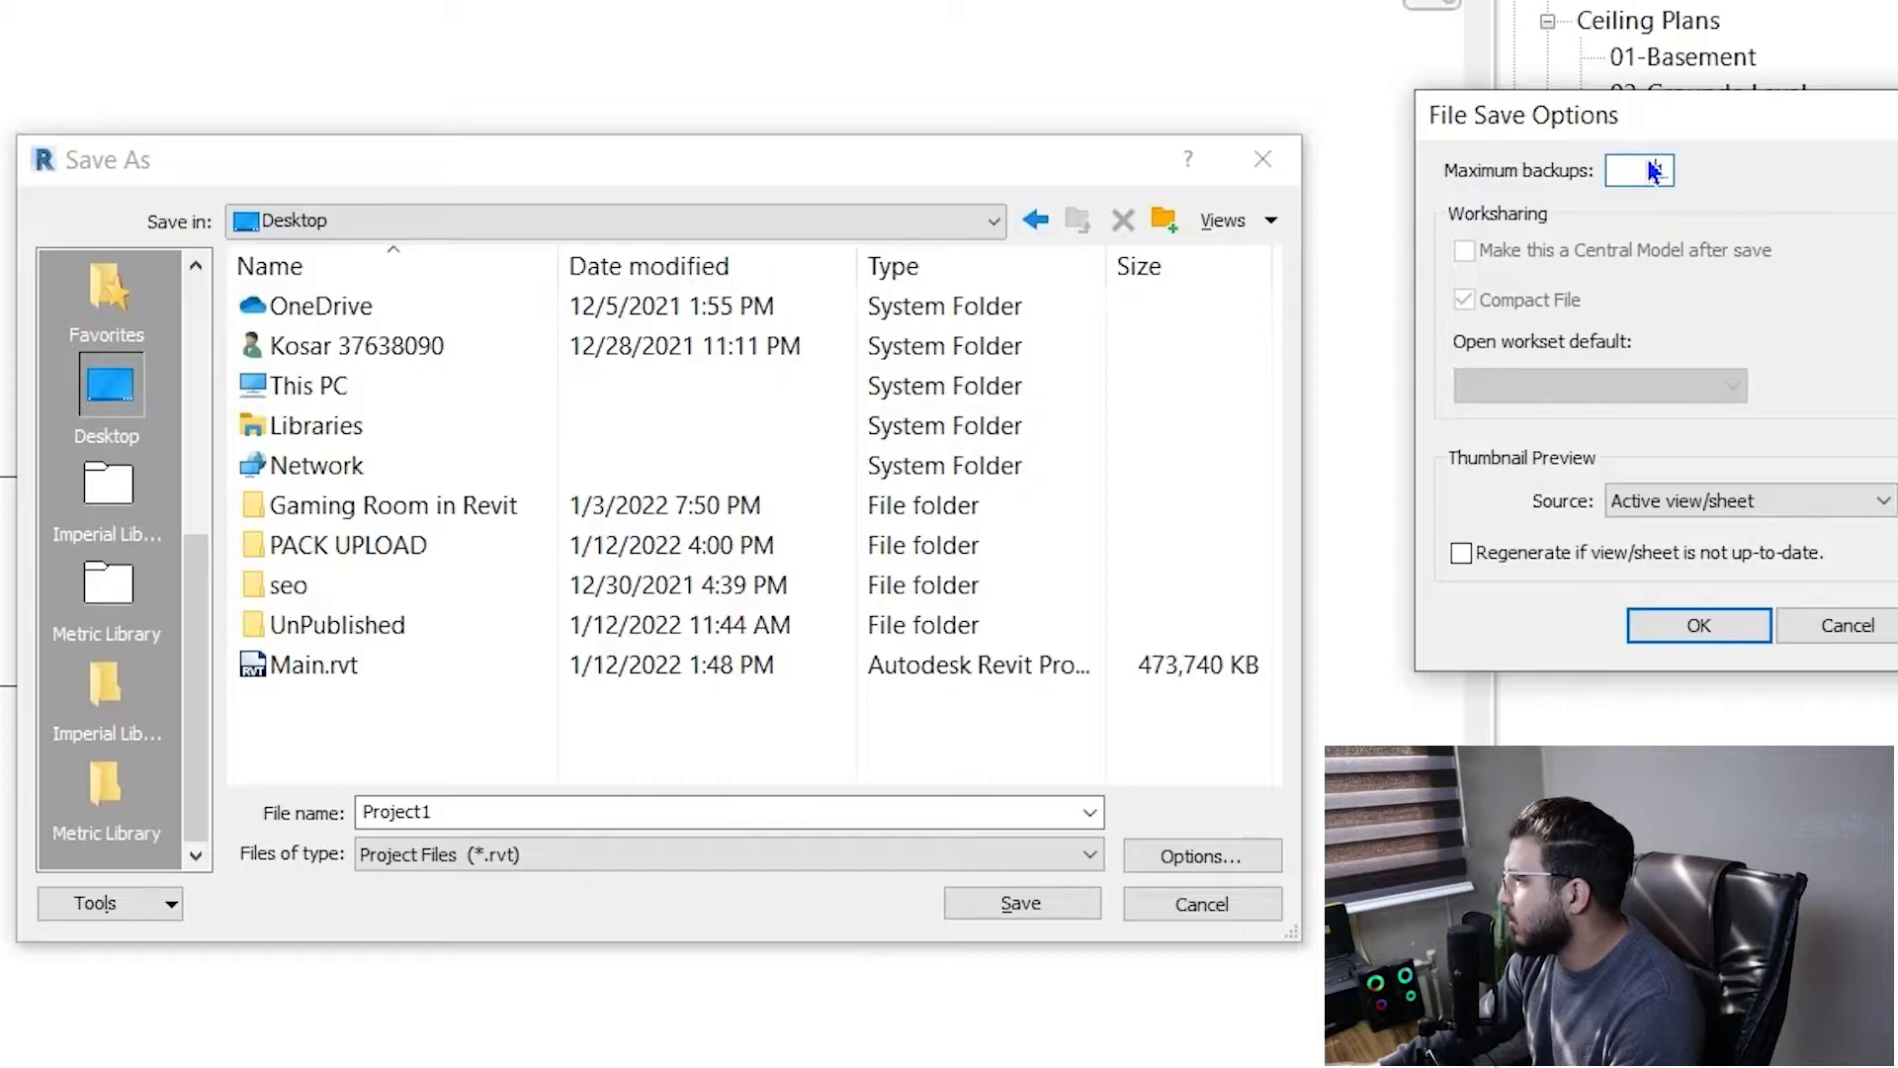
left_click(1657, 625)
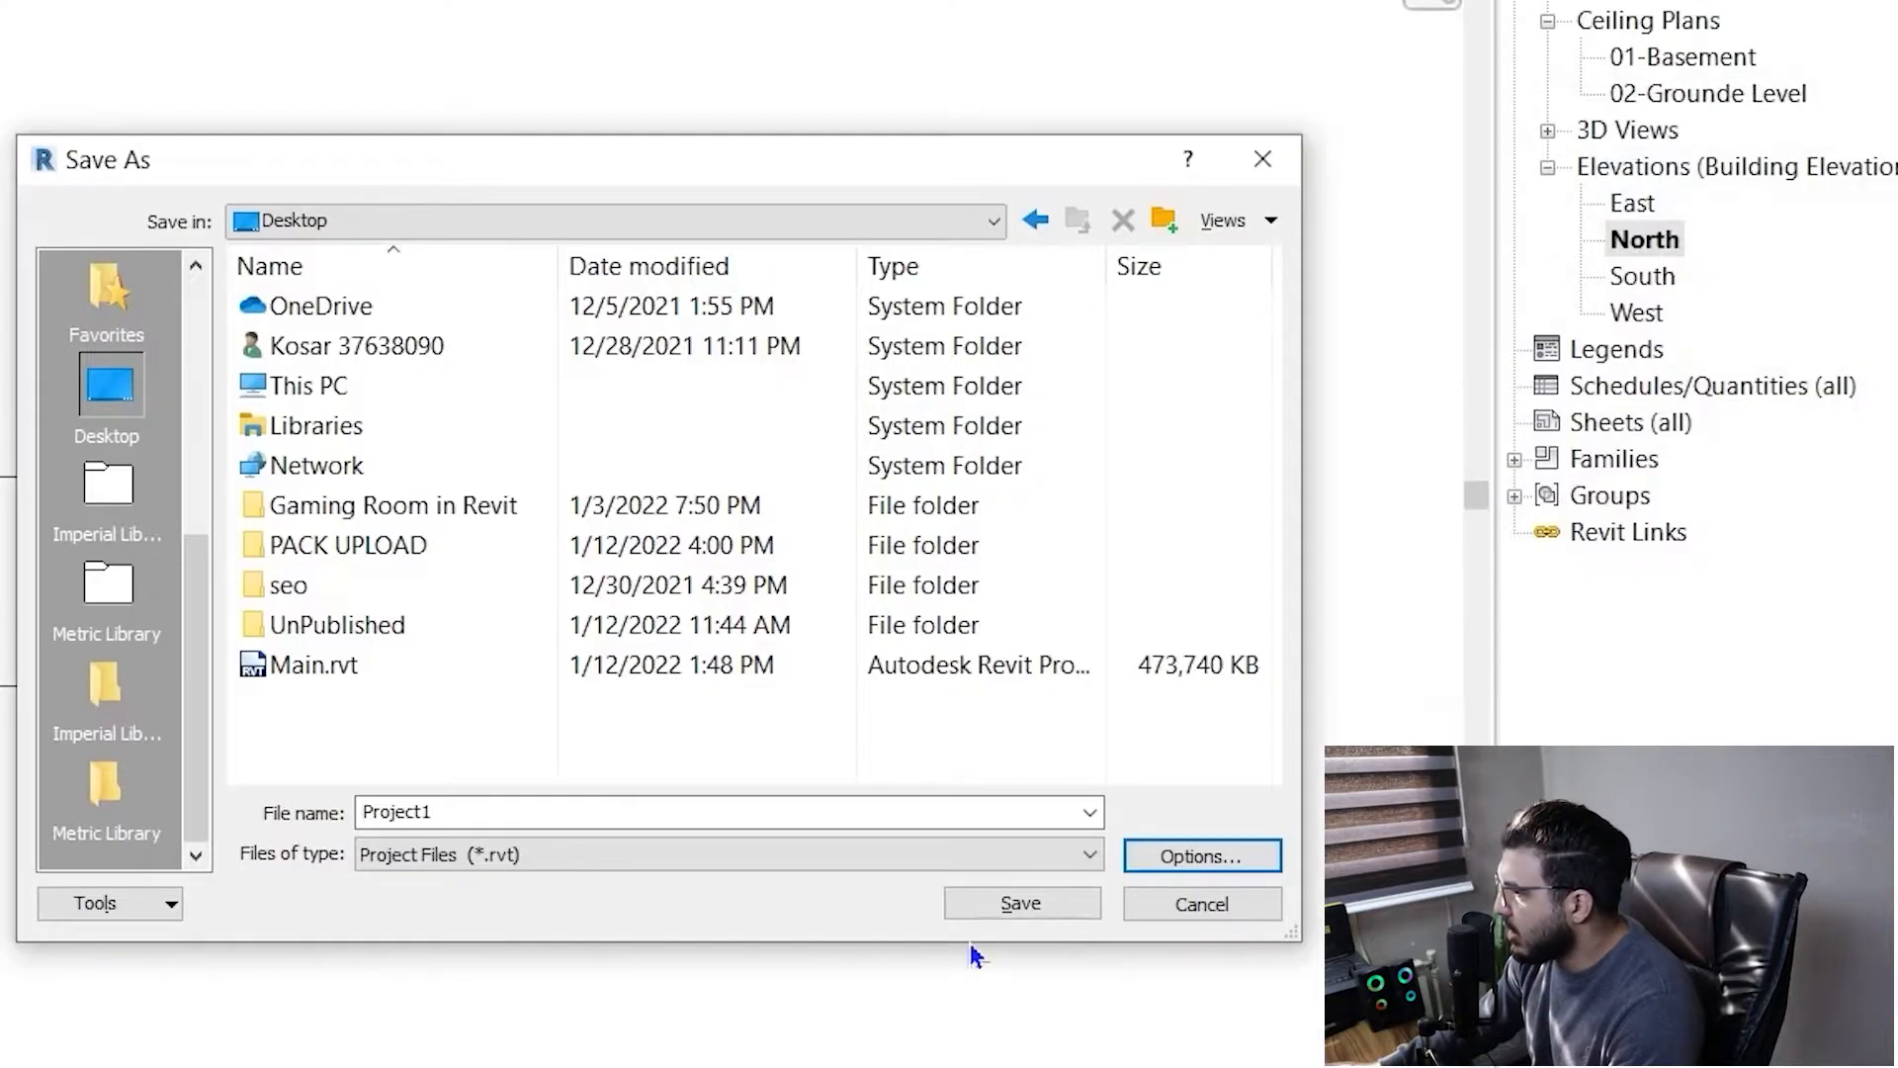
left_click(999, 904)
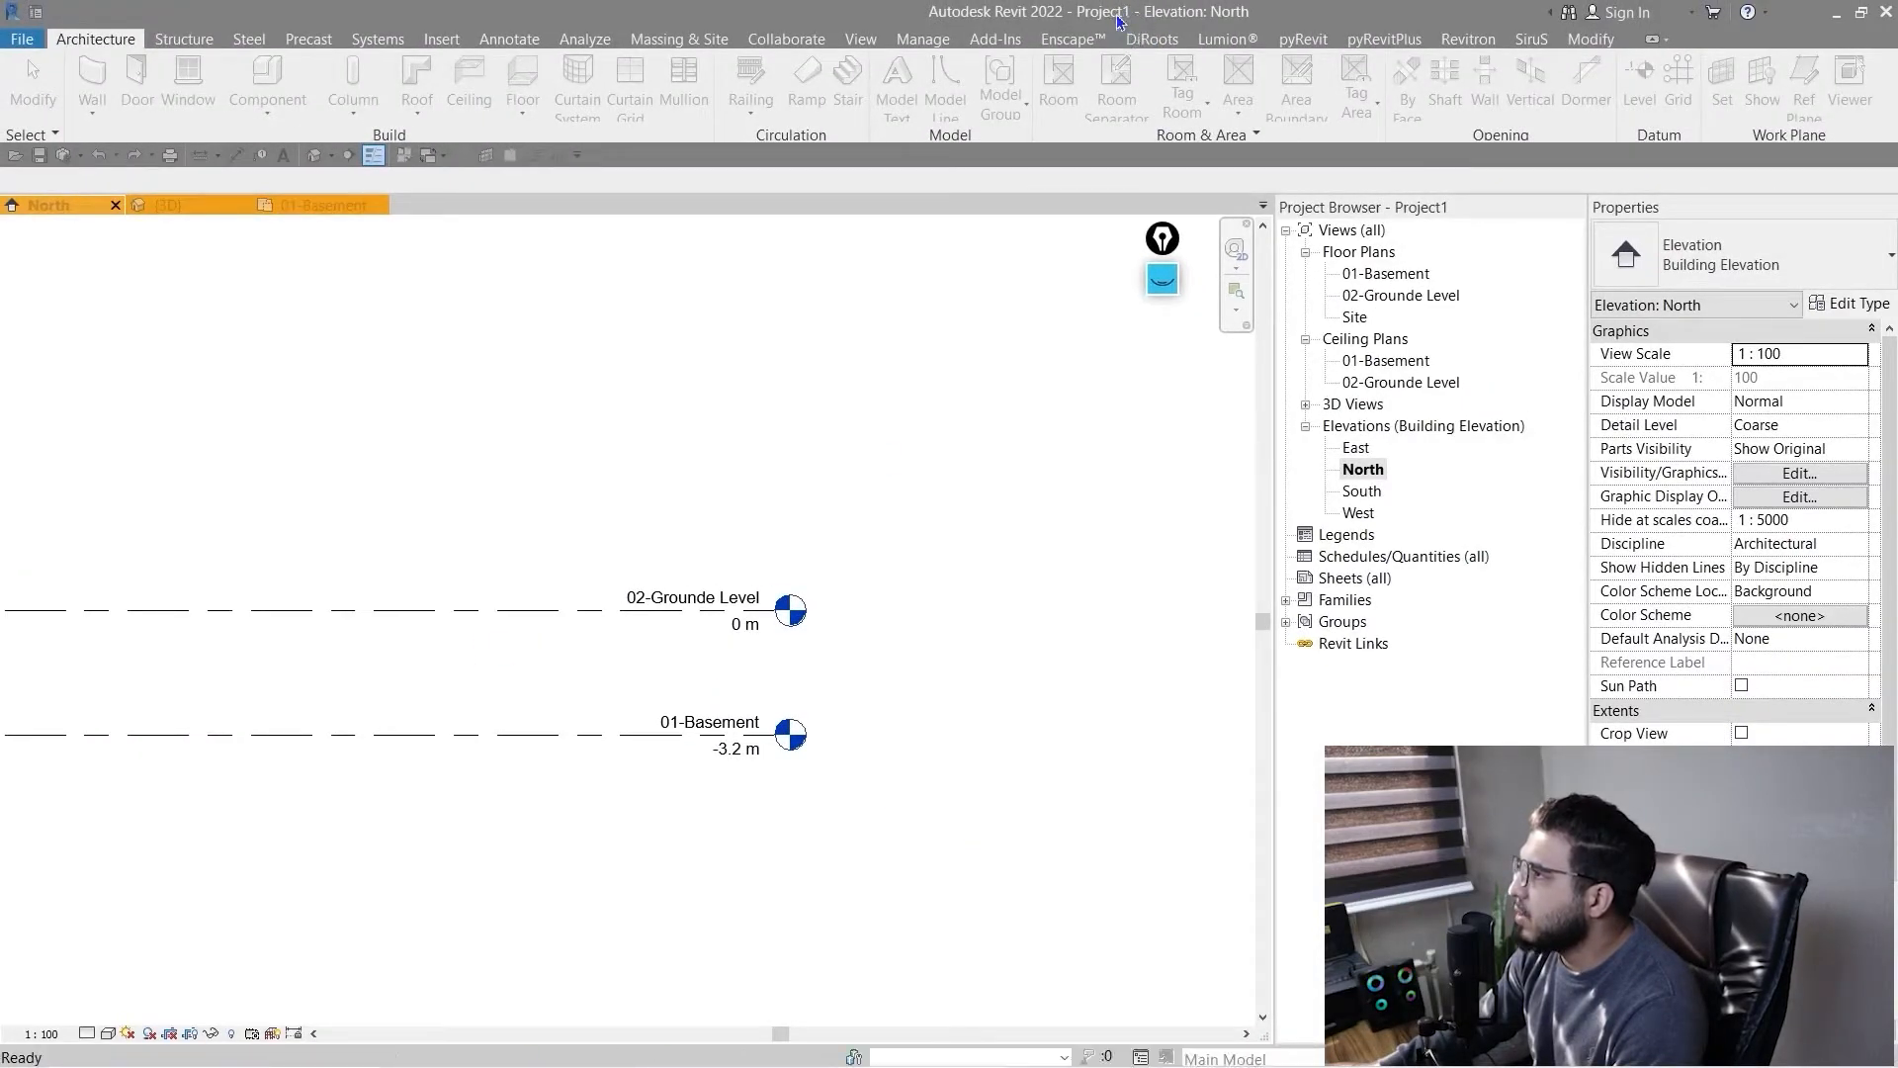
key("l")
key("l")
middle_click_drag(607, 442, 816, 437)
left_click(96, 40)
key("Escape")
key("Escape")
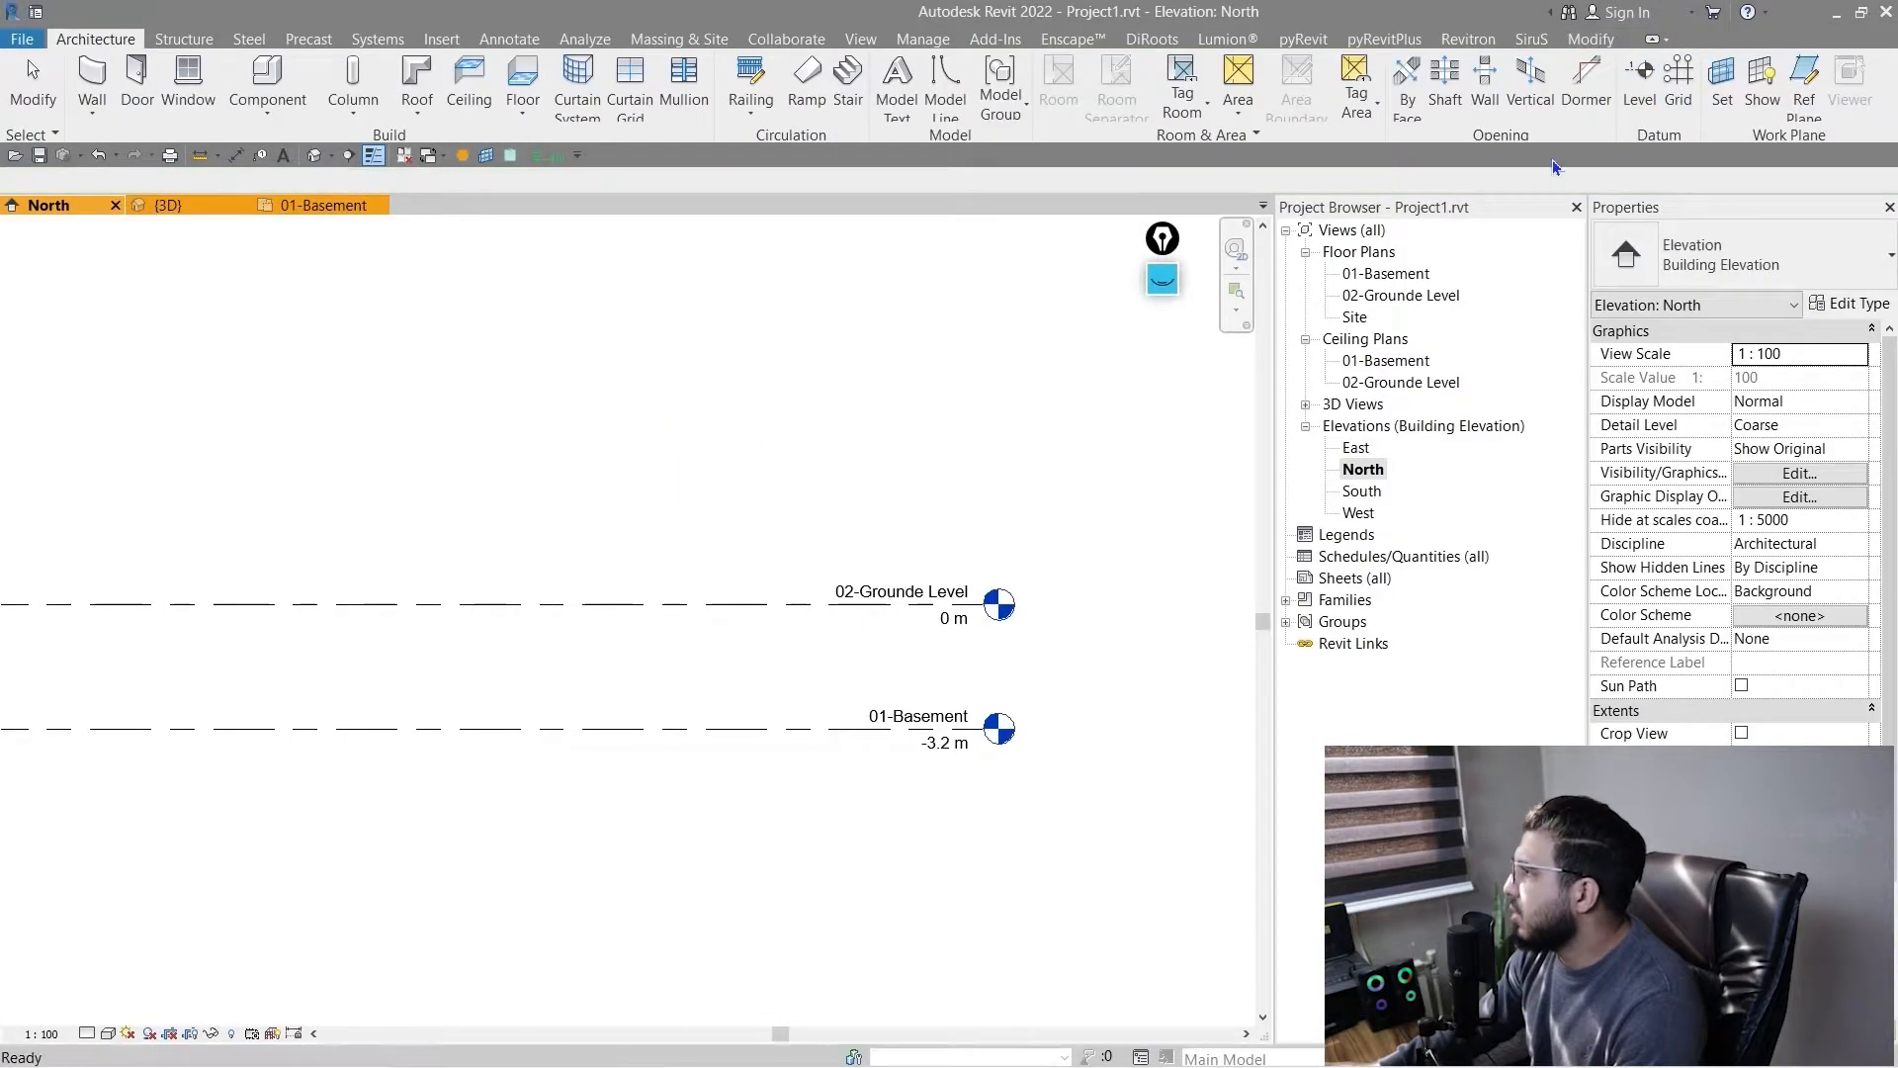
left_click(1649, 117)
middle_click_drag(899, 478, 815, 564)
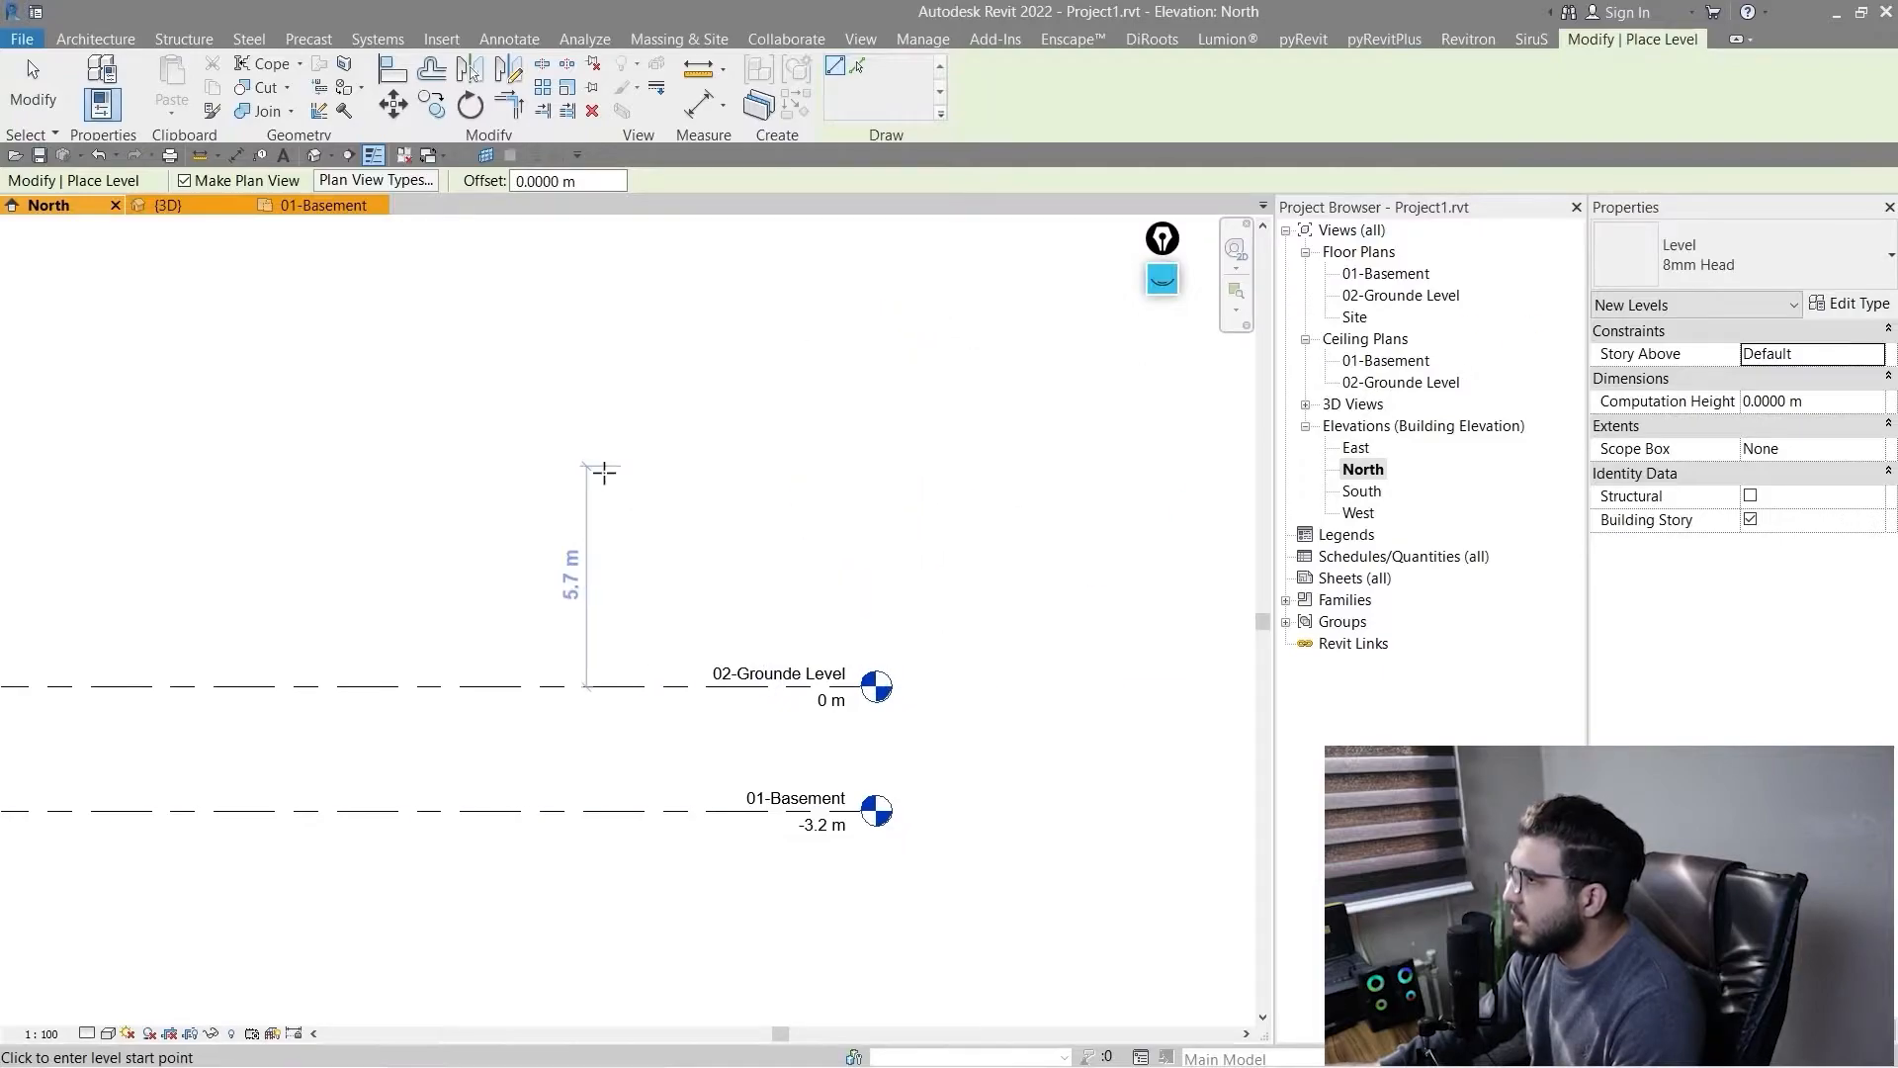
scroll(619, 471, "down", 1)
middle_click_drag(619, 519, 661, 510)
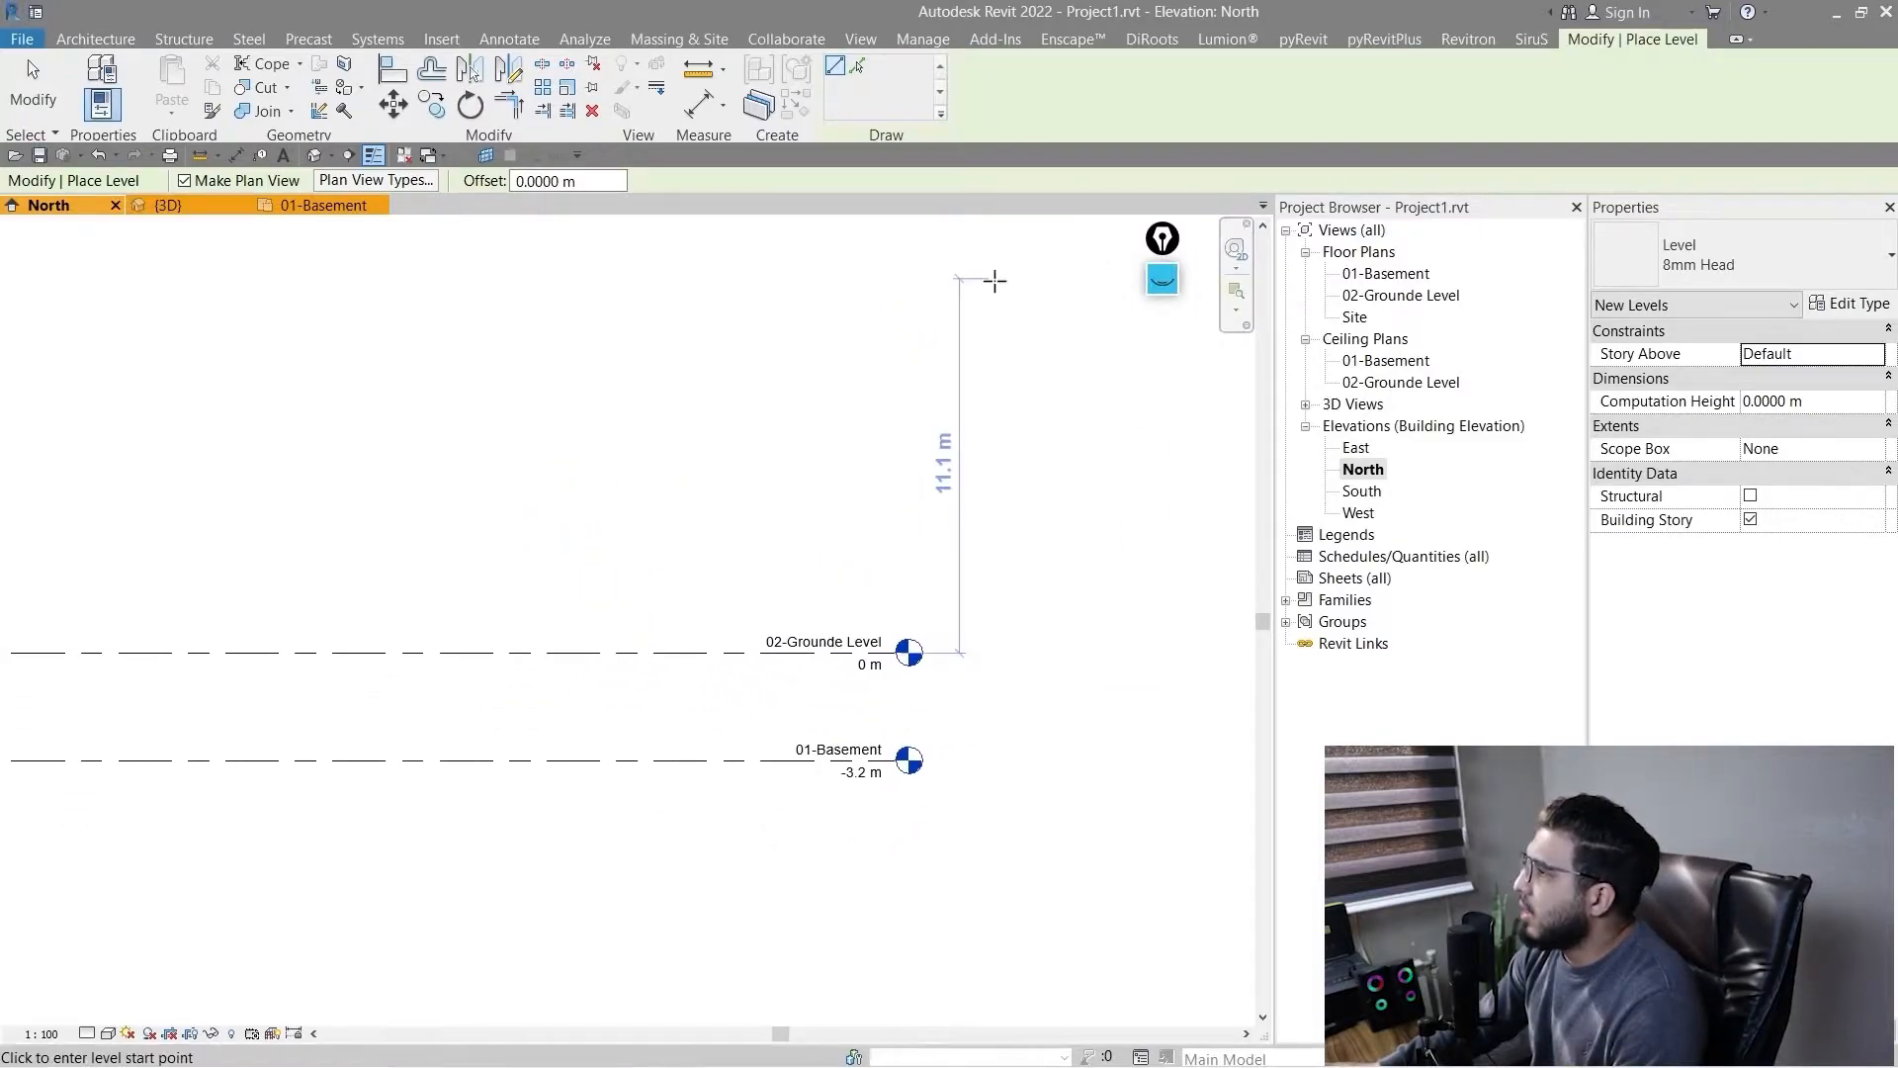
middle_click_drag(764, 450, 816, 474)
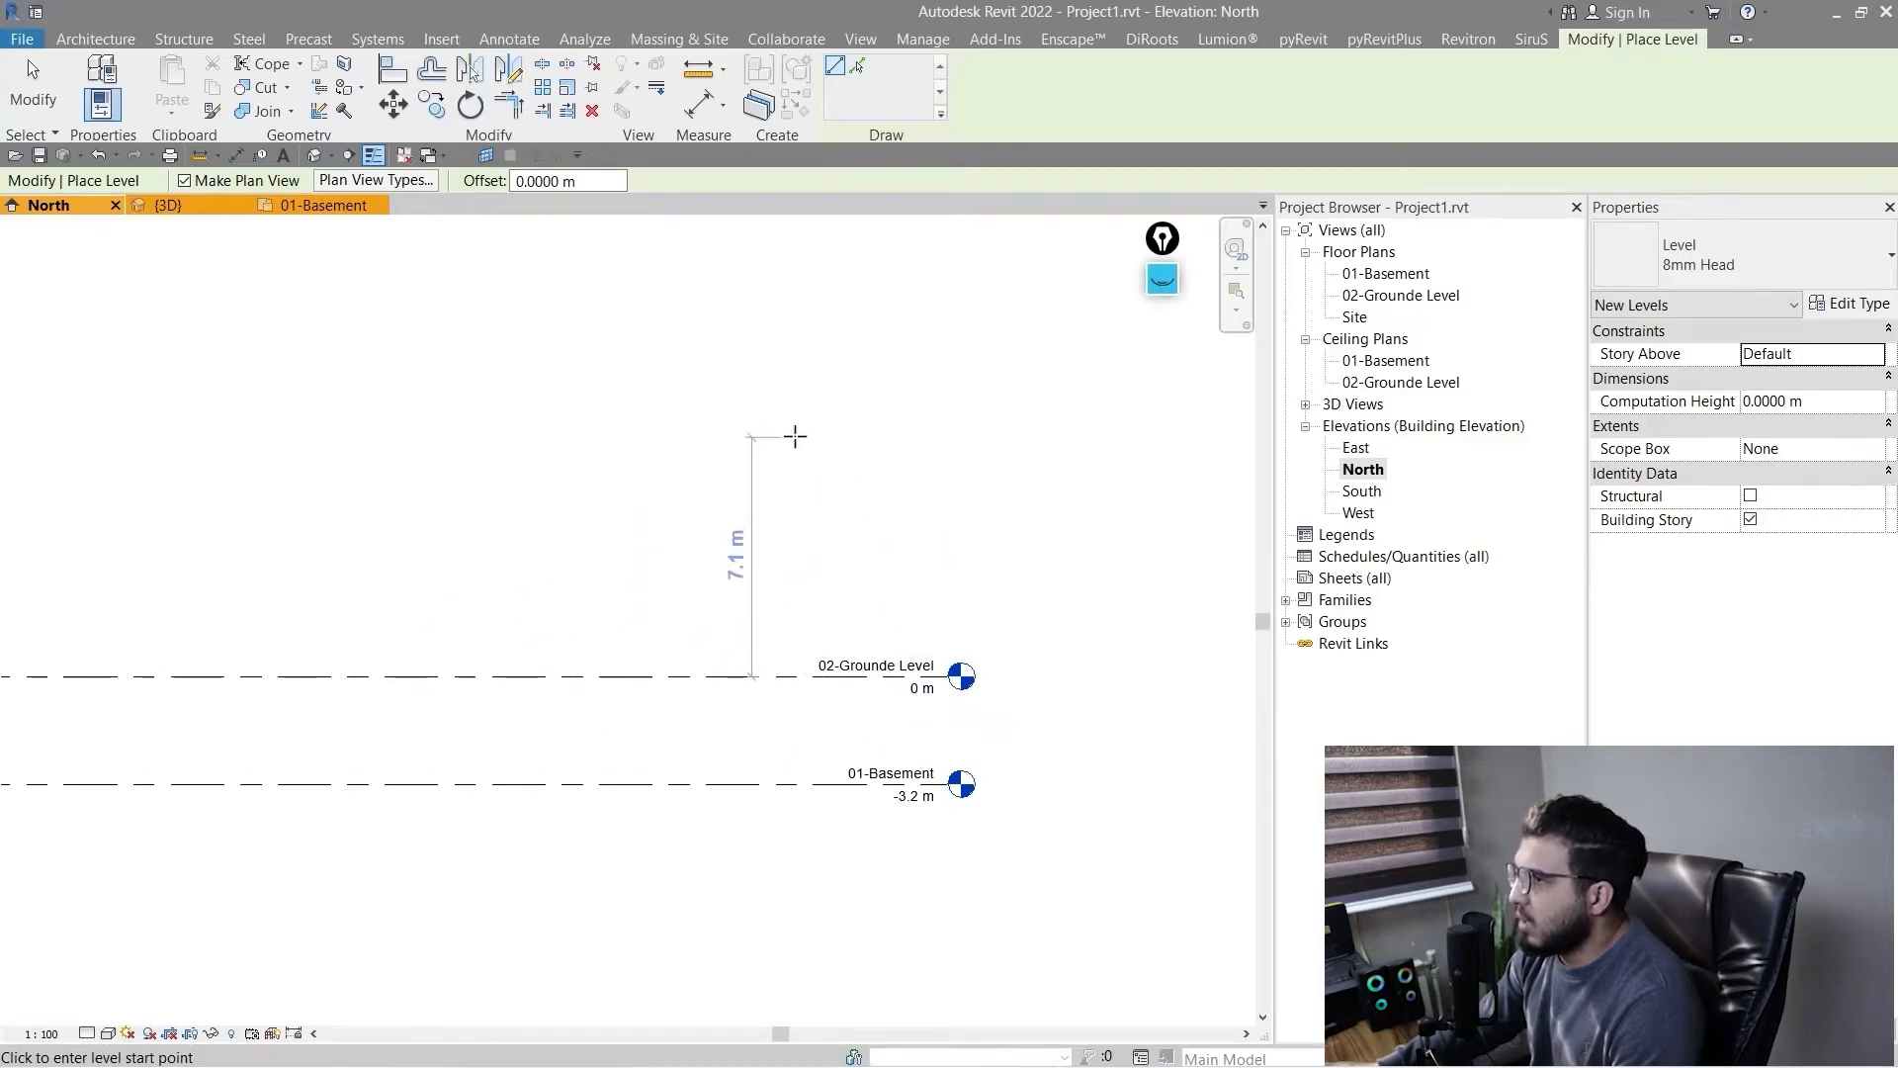
key("Escape")
key("Escape")
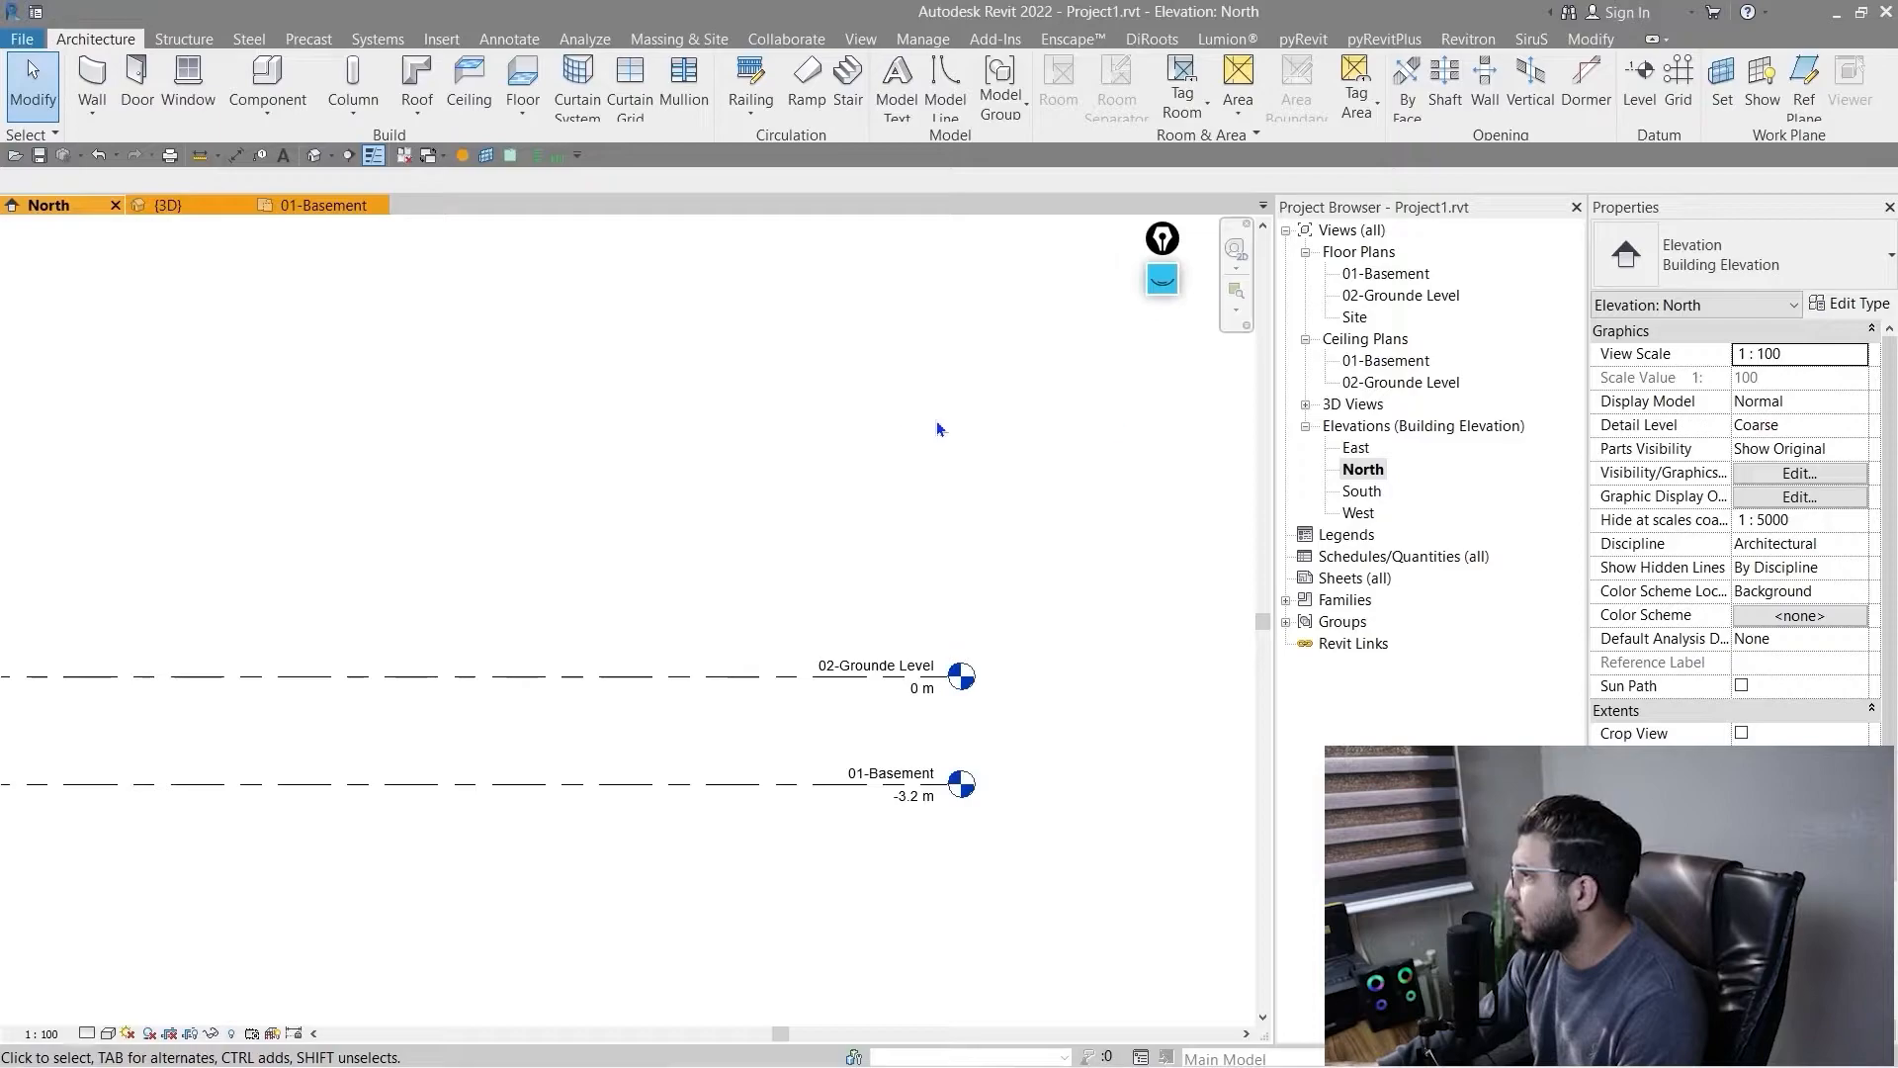
- Draw a level 3.2 m above the 02-Grounde Level, aligned with the start and end points of the existing levels
left_click(1653, 120)
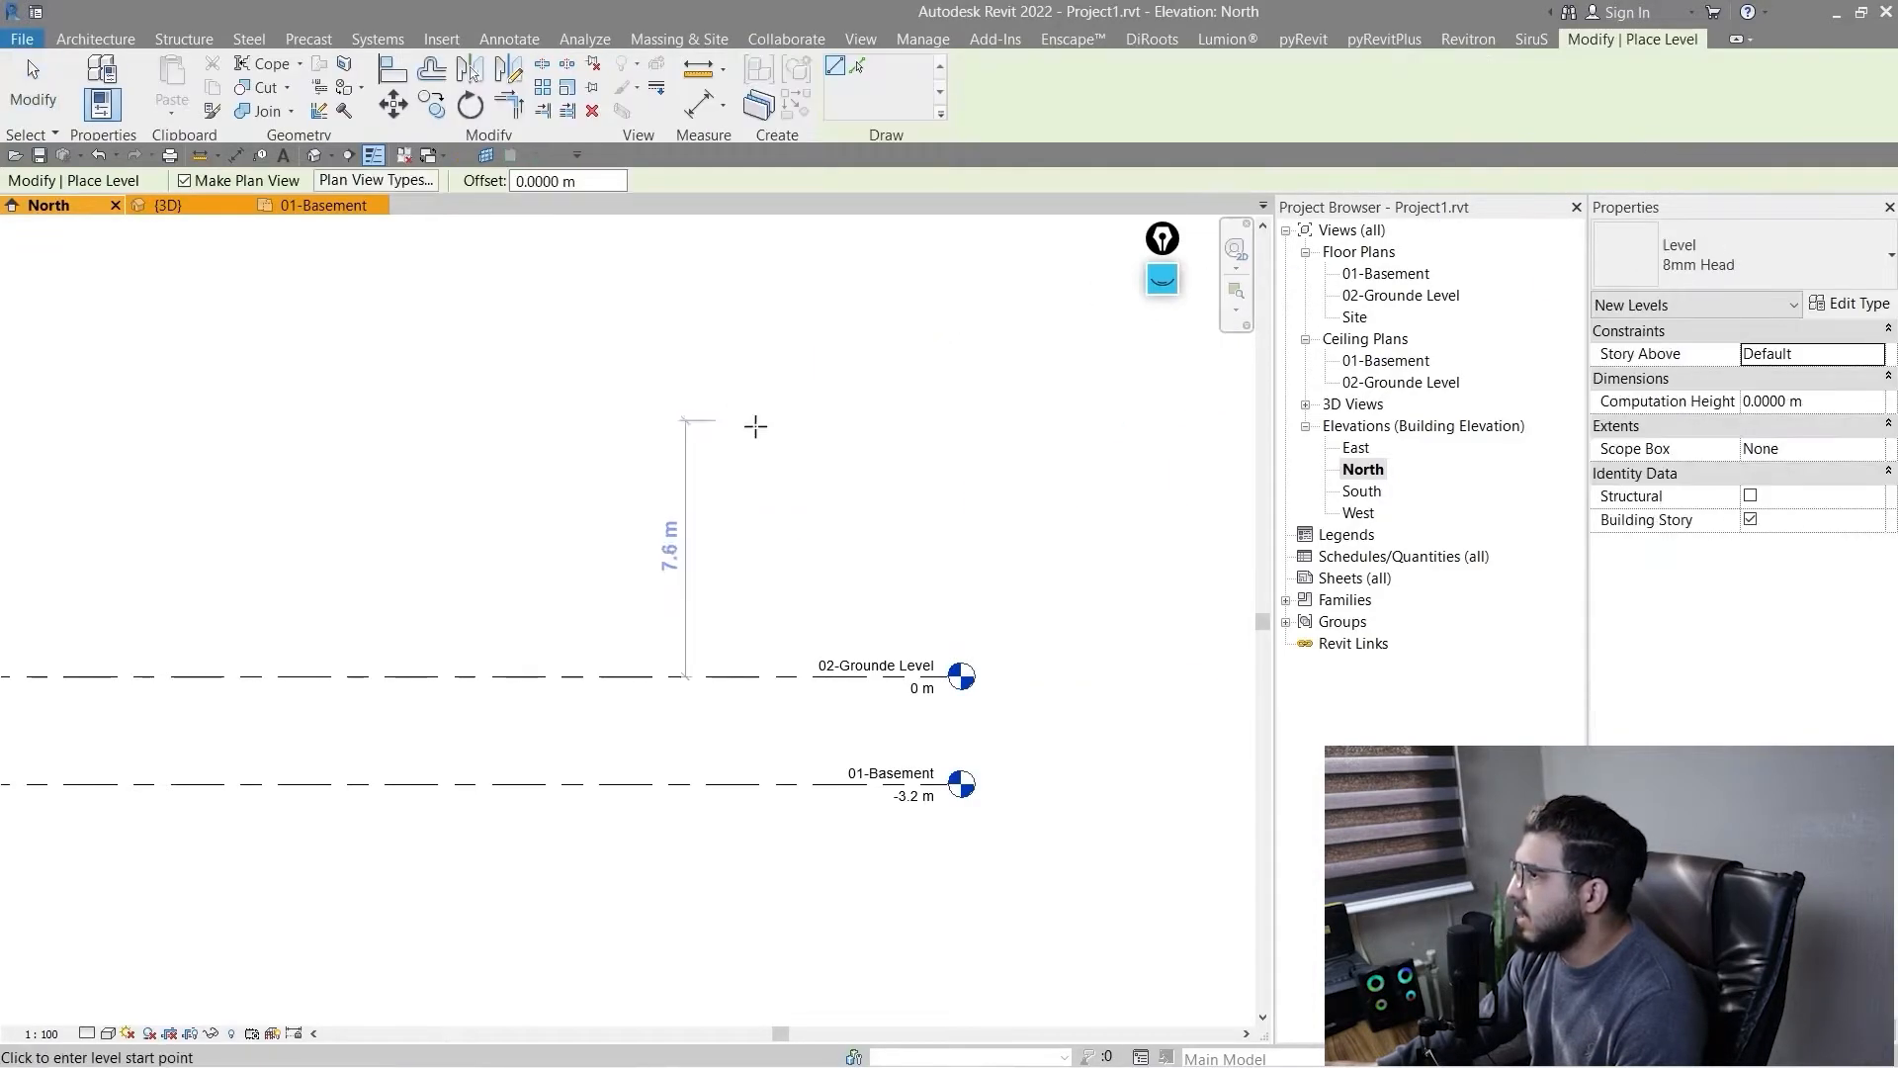
middle_click_drag(754, 424, 941, 374)
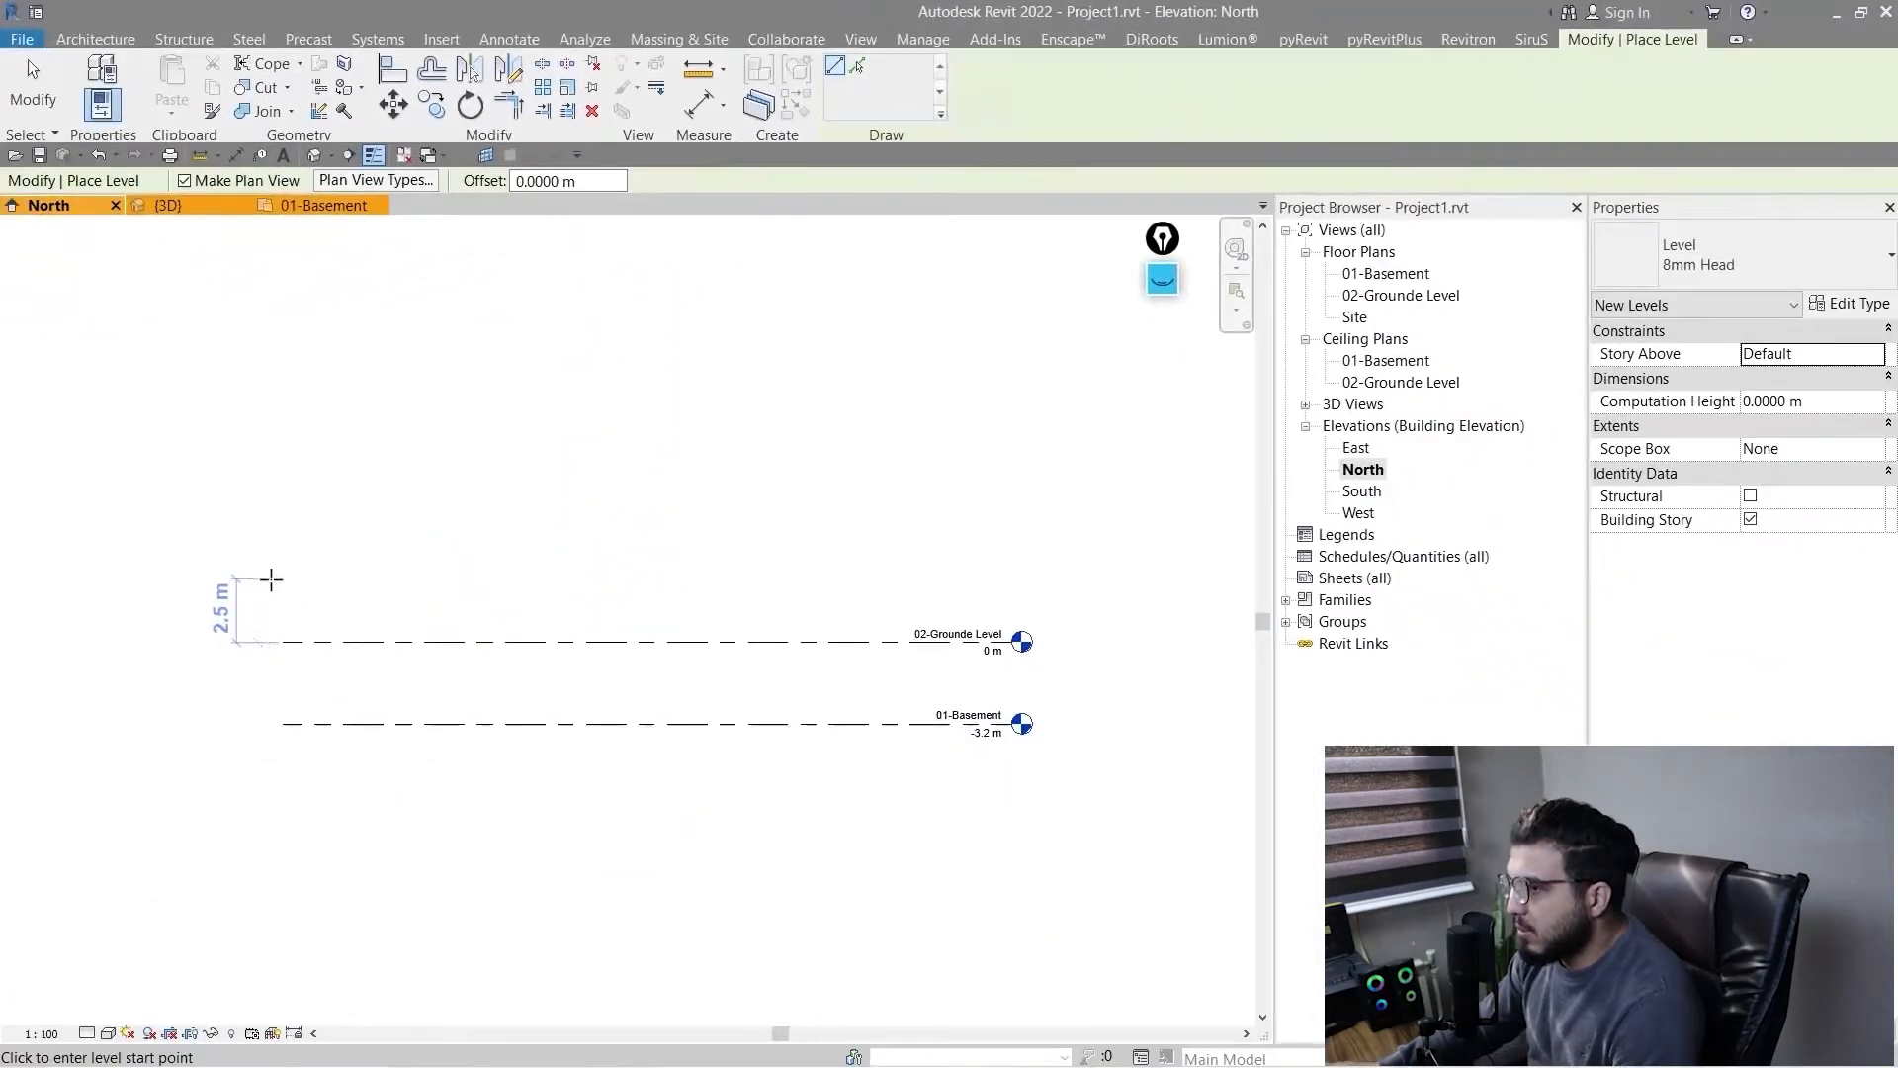
scroll(294, 585, "up", 2)
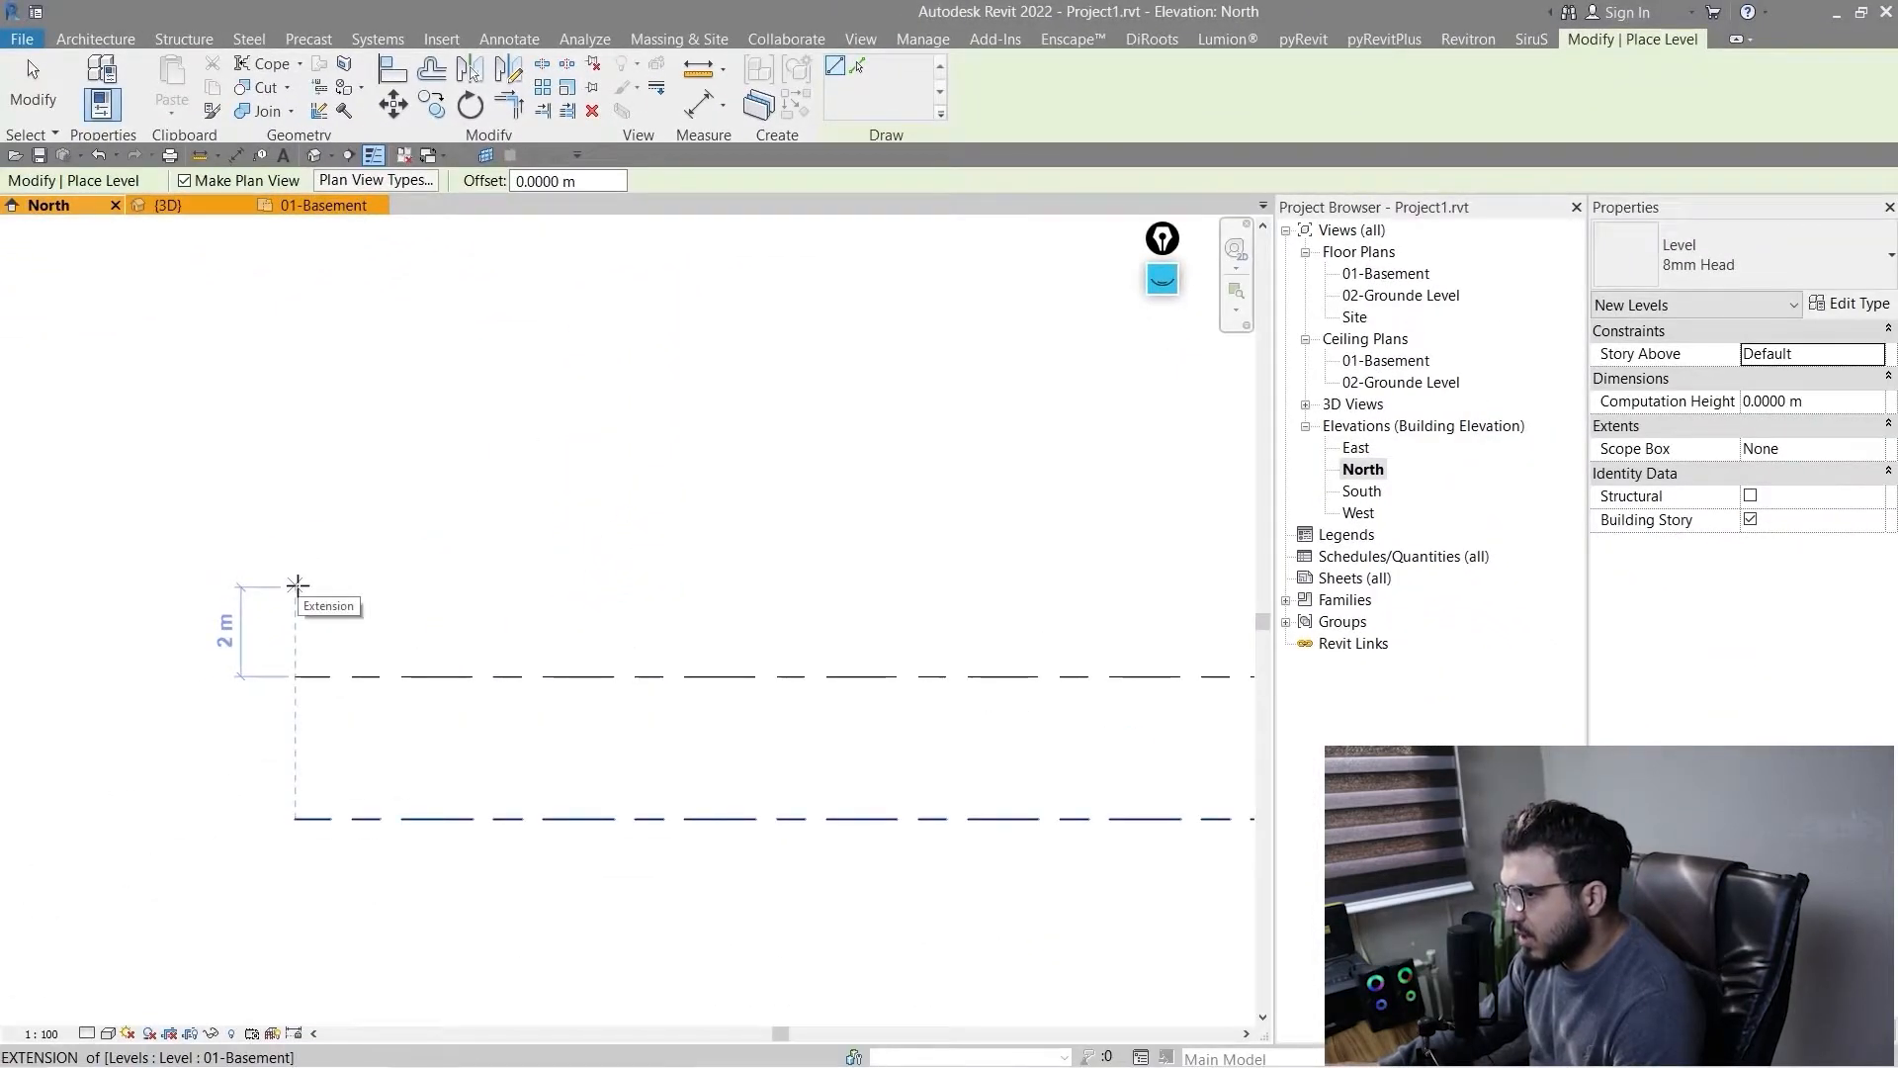
scroll(293, 583, "down", 1)
middle_click_drag(292, 585, 328, 679)
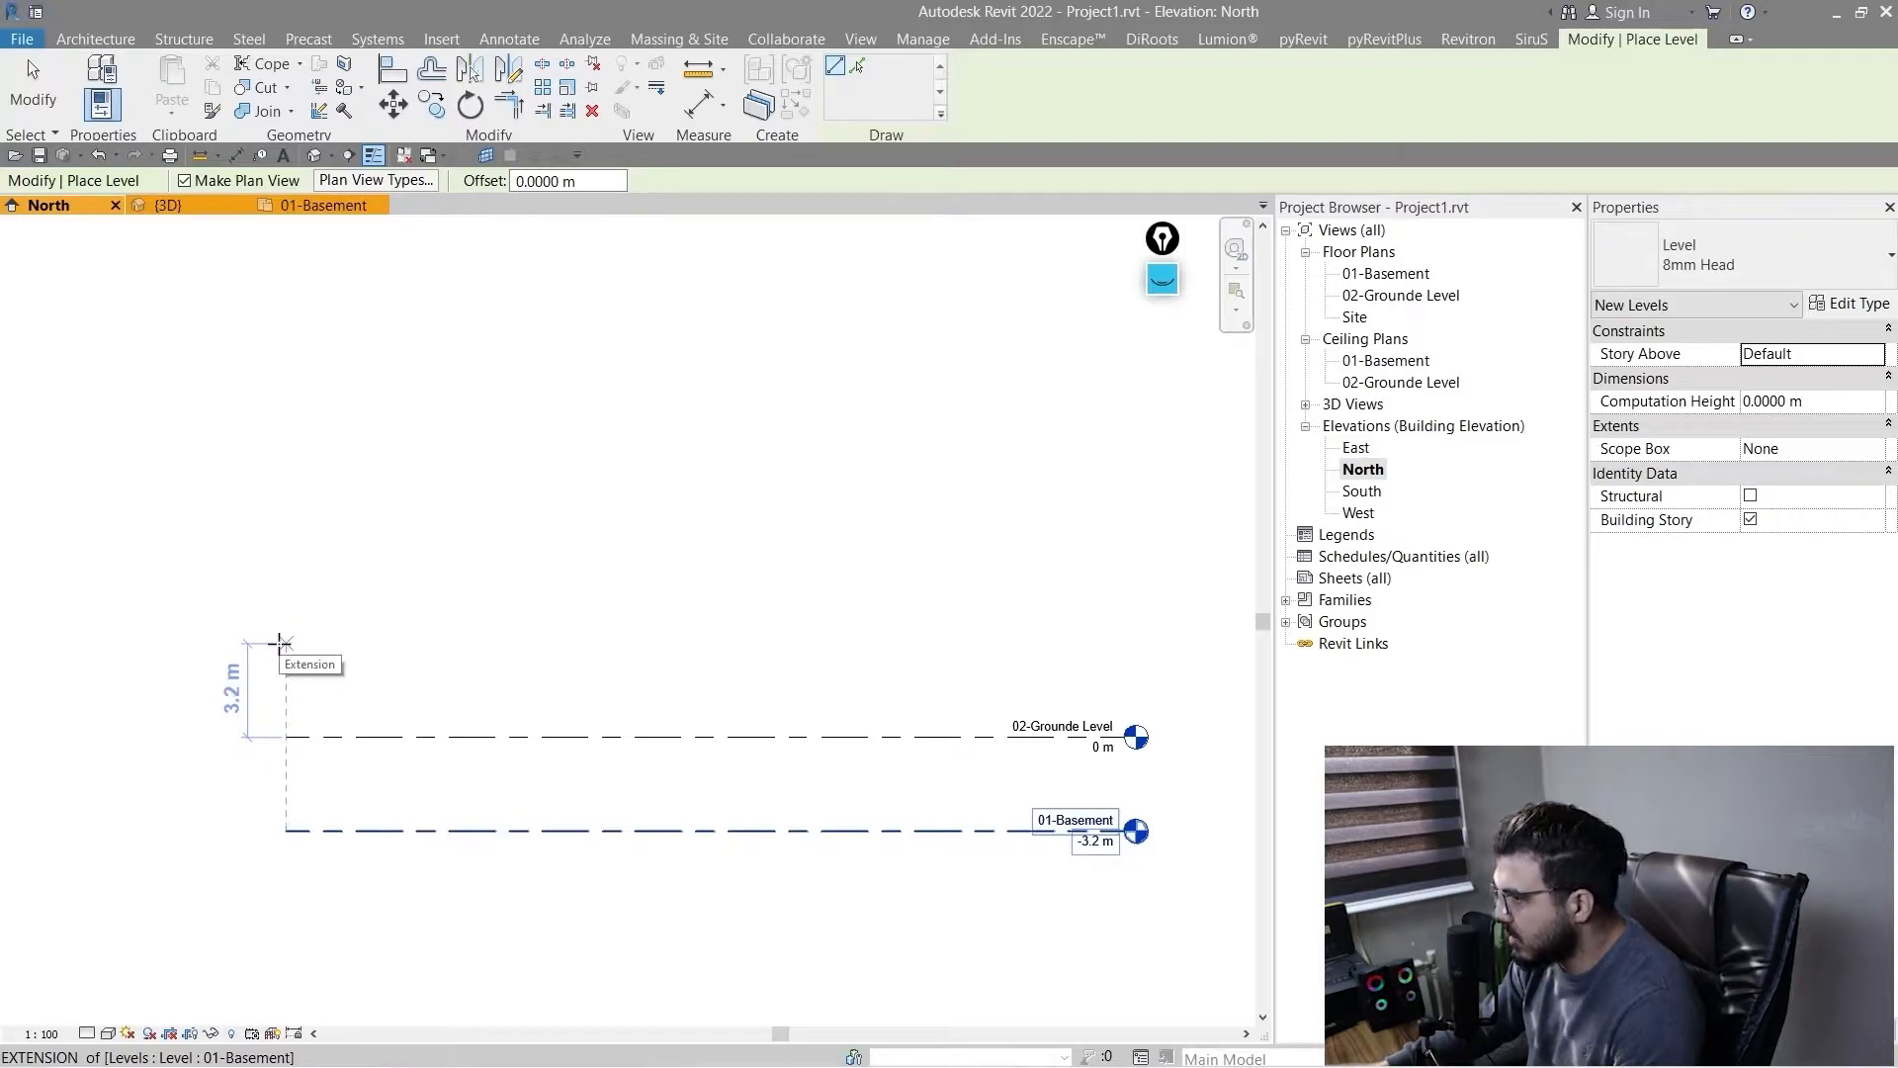
left_click(279, 643)
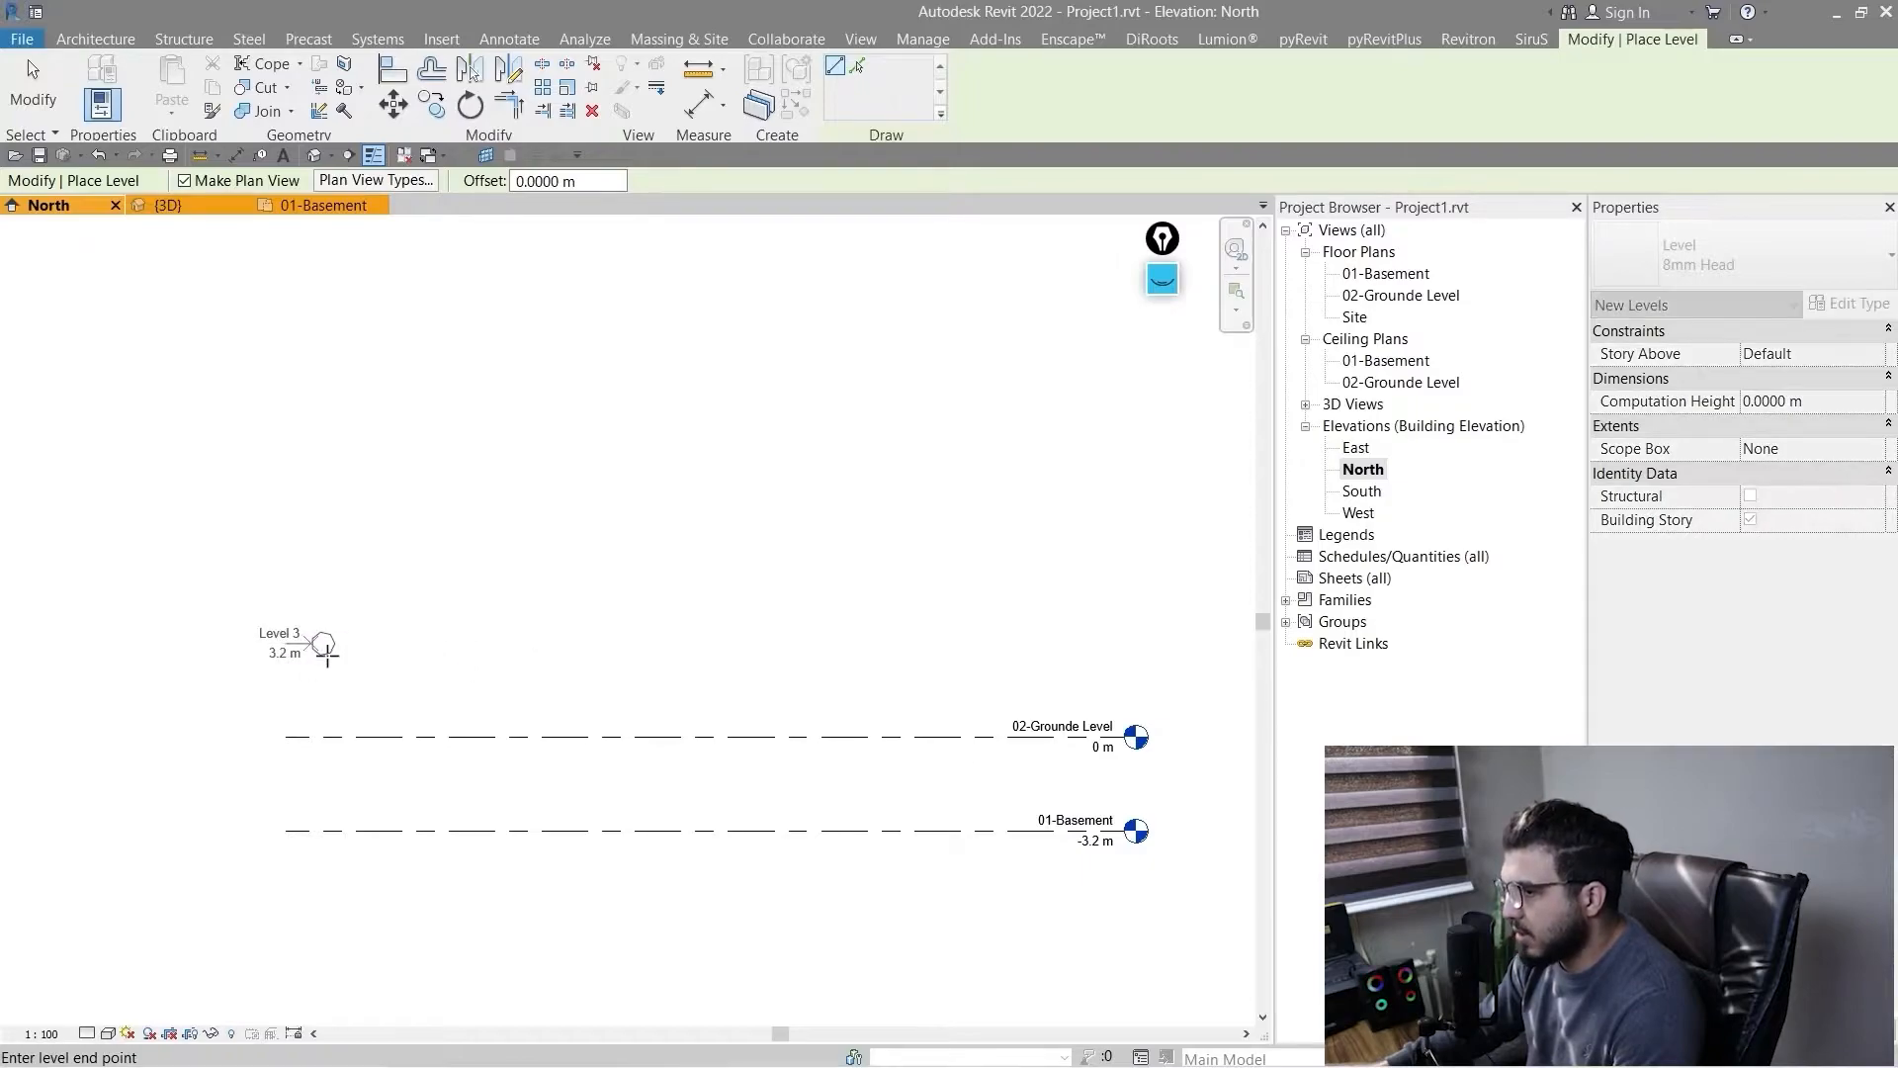
middle_click_drag(699, 683, 339, 691)
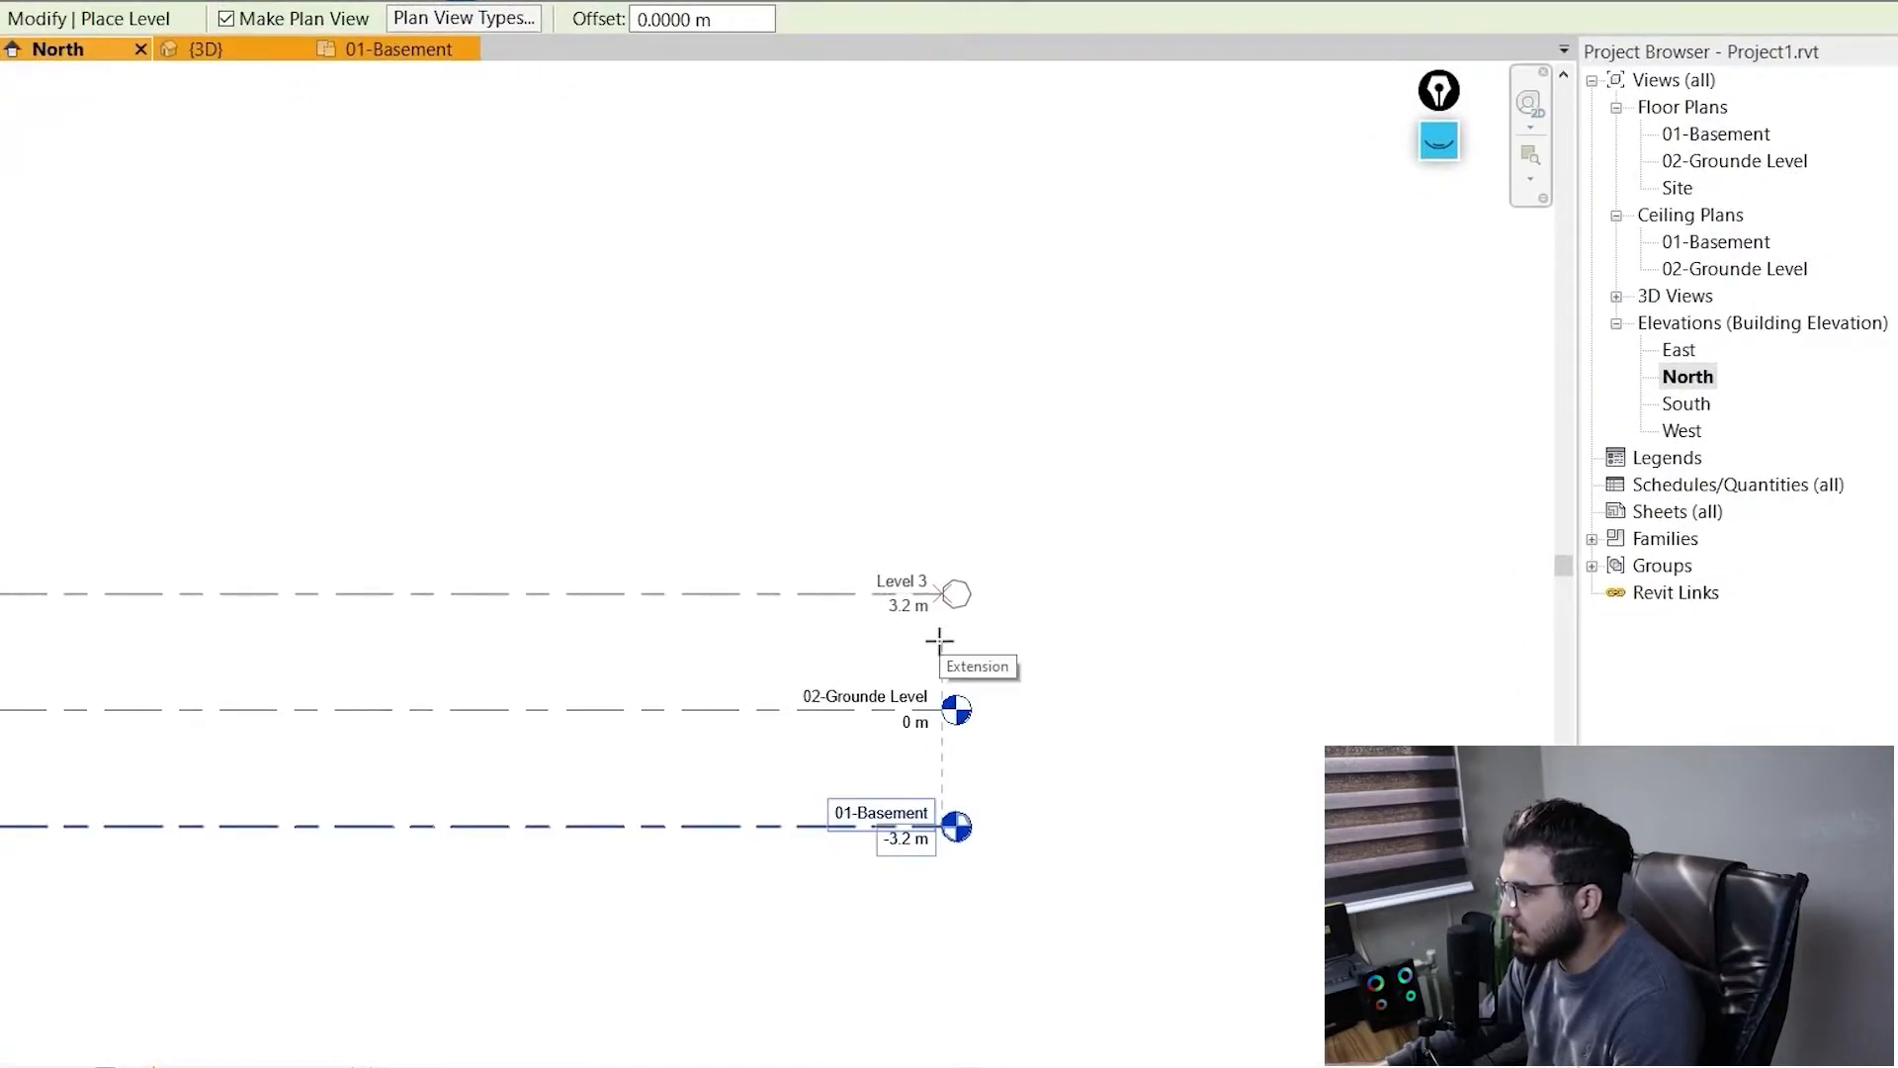
left_click(955, 644)
middle_click_drag(1019, 833, 964, 811)
key("Escape")
key("Escape")
- Rename Level 3 as 03-First Floor, rename its corresponding views to match, and deselect it
scroll(964, 811, "up", 5)
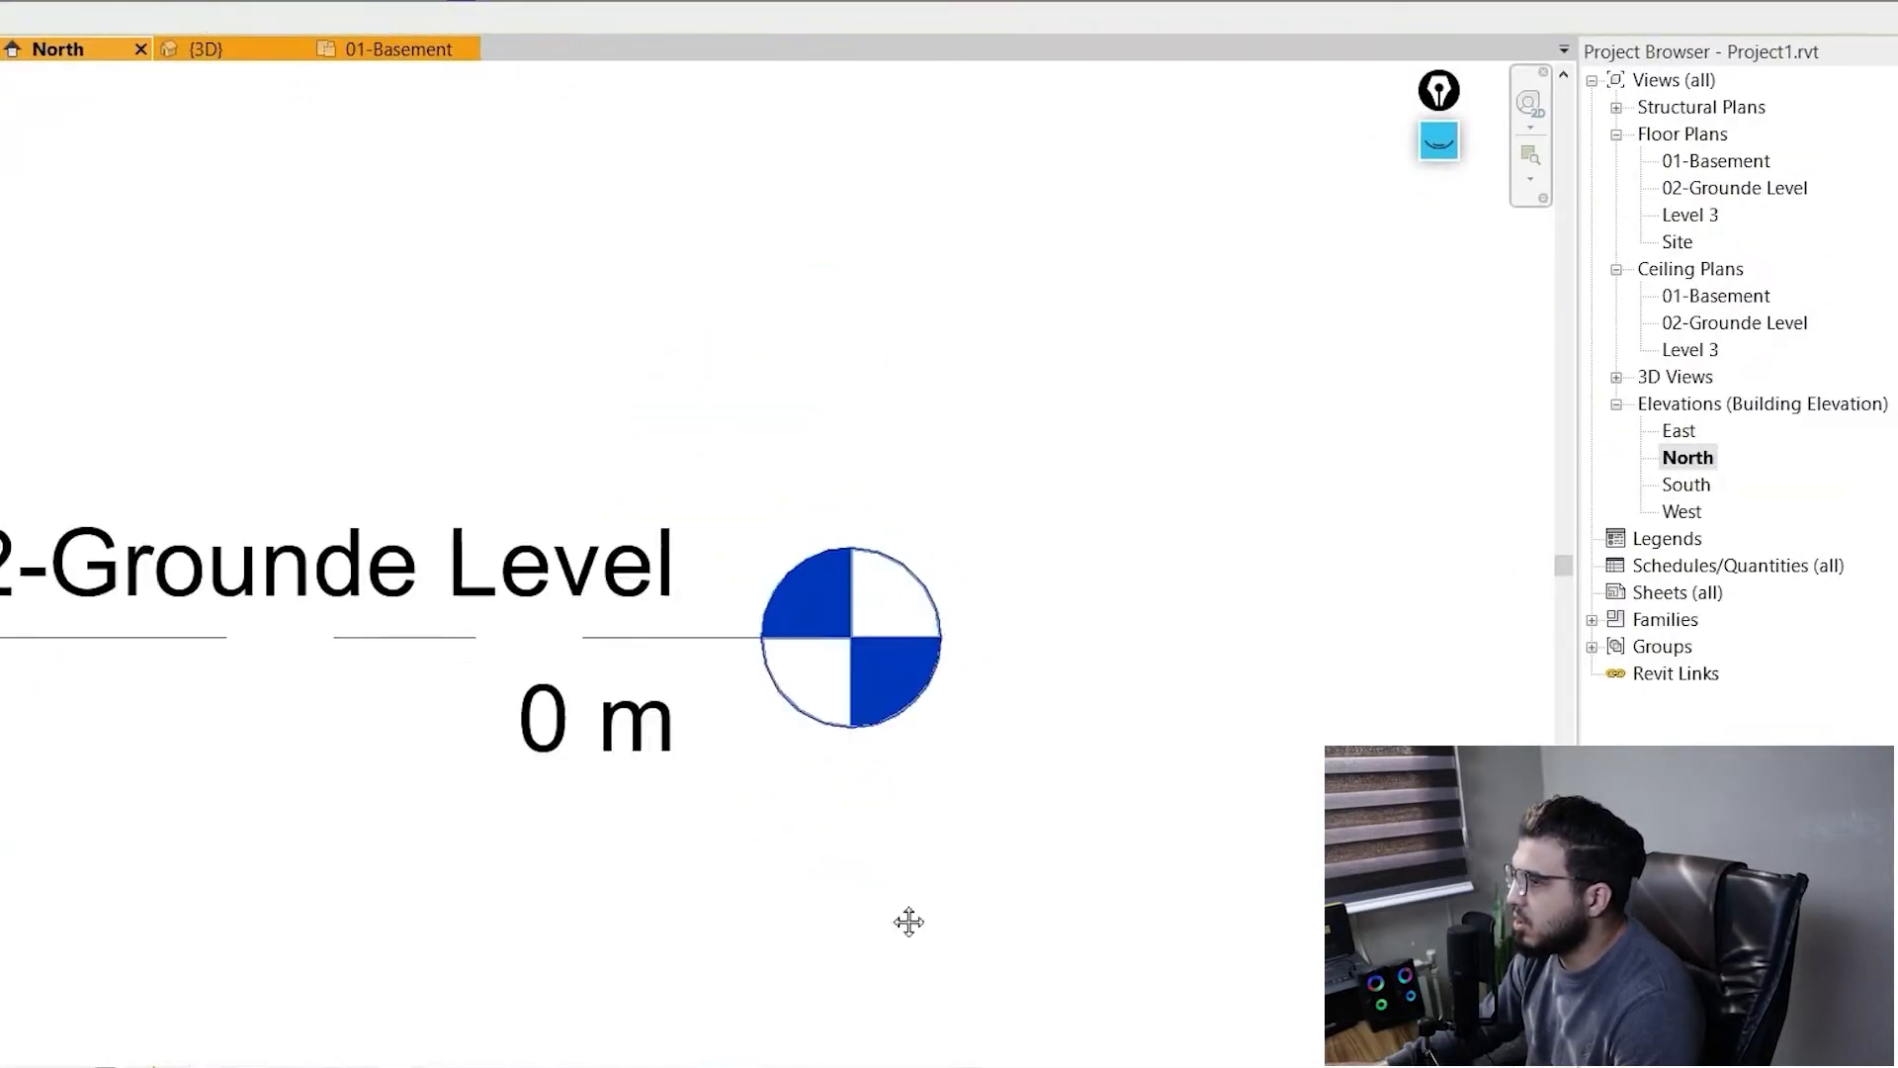
double_click(910, 502)
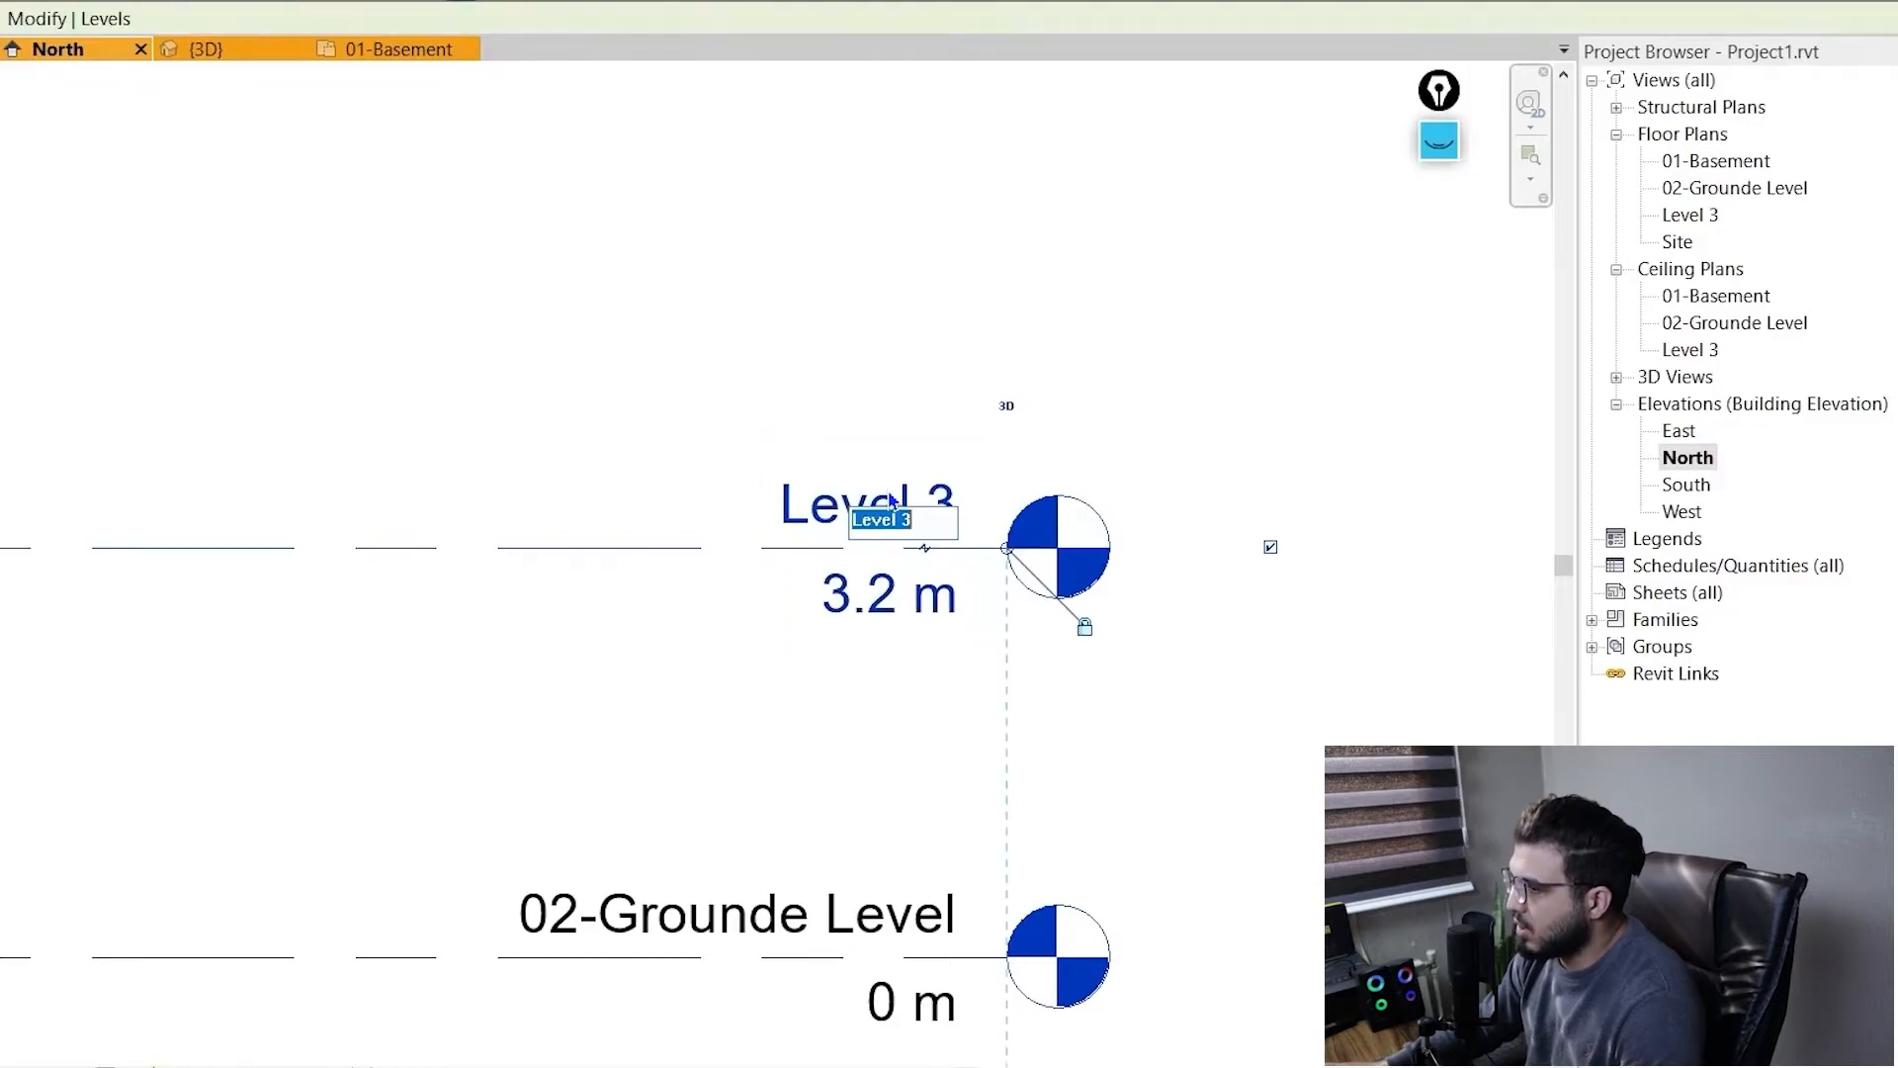
type("03")
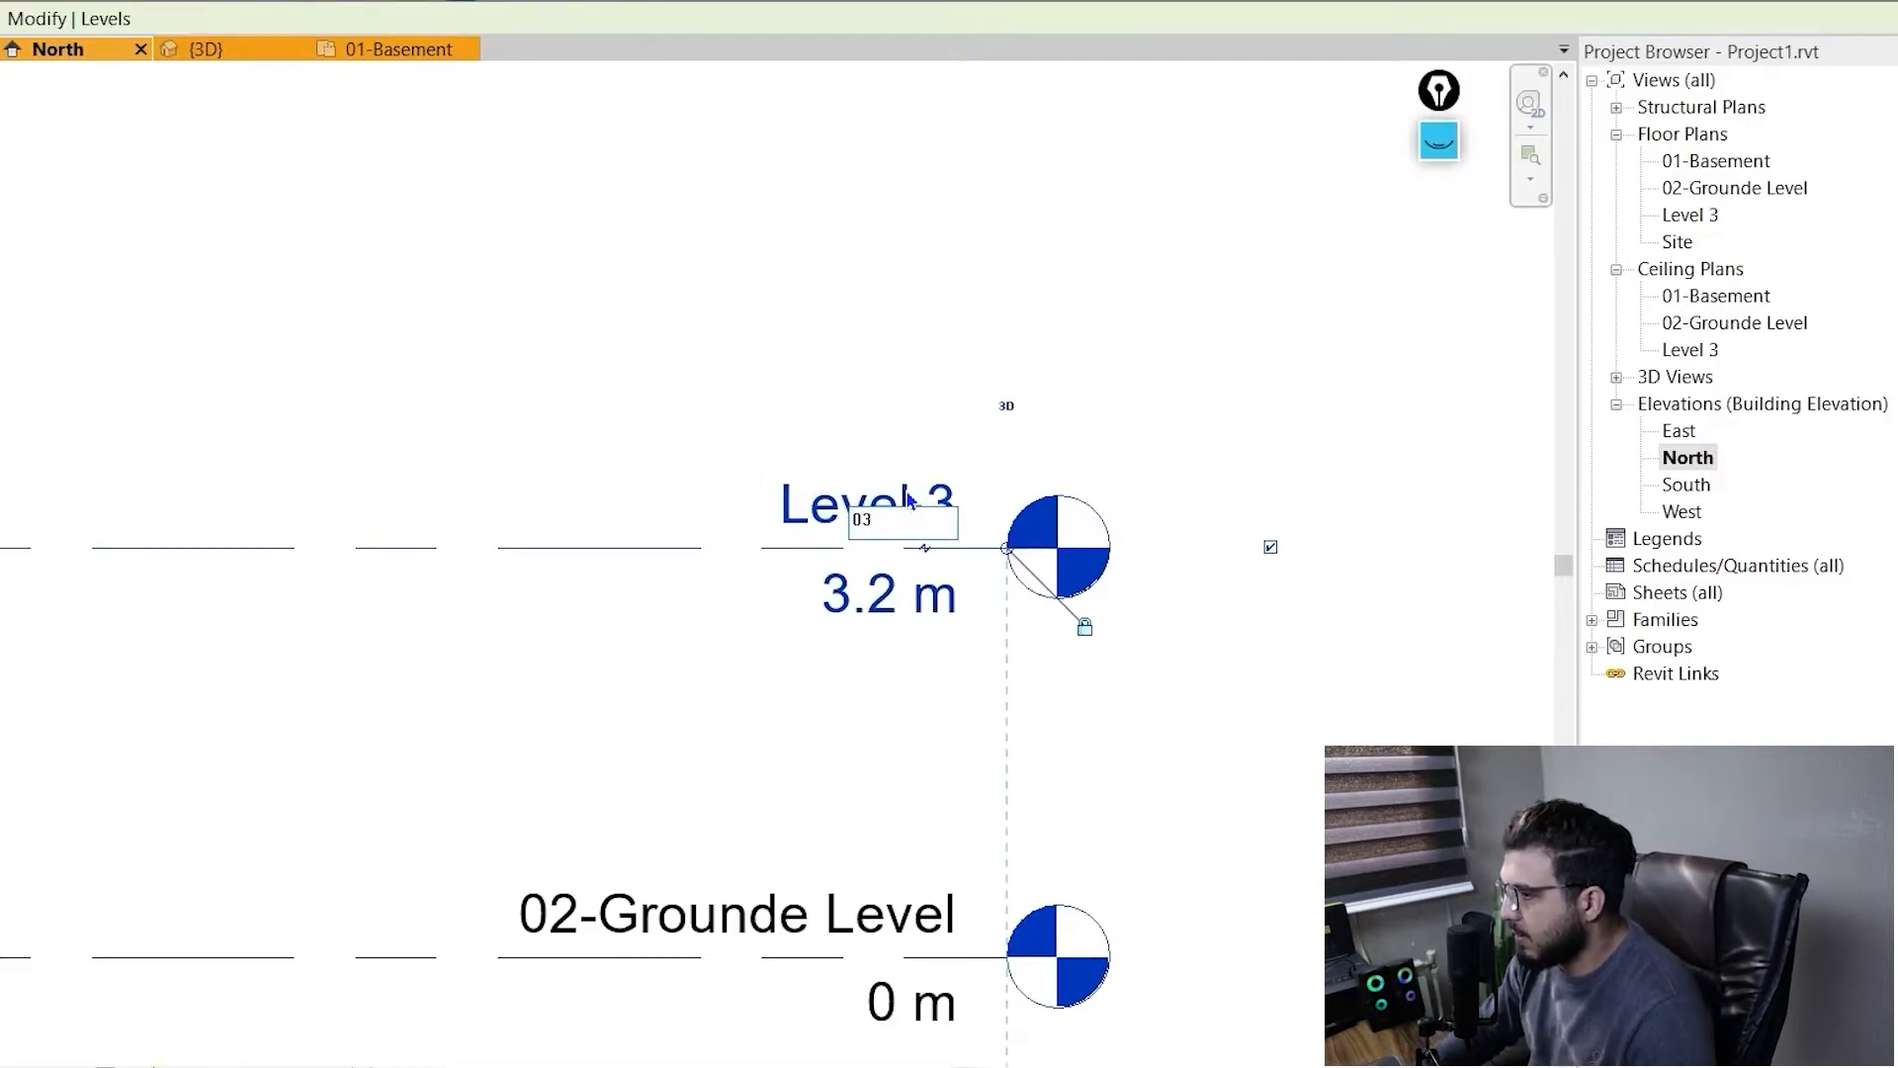
type("-")
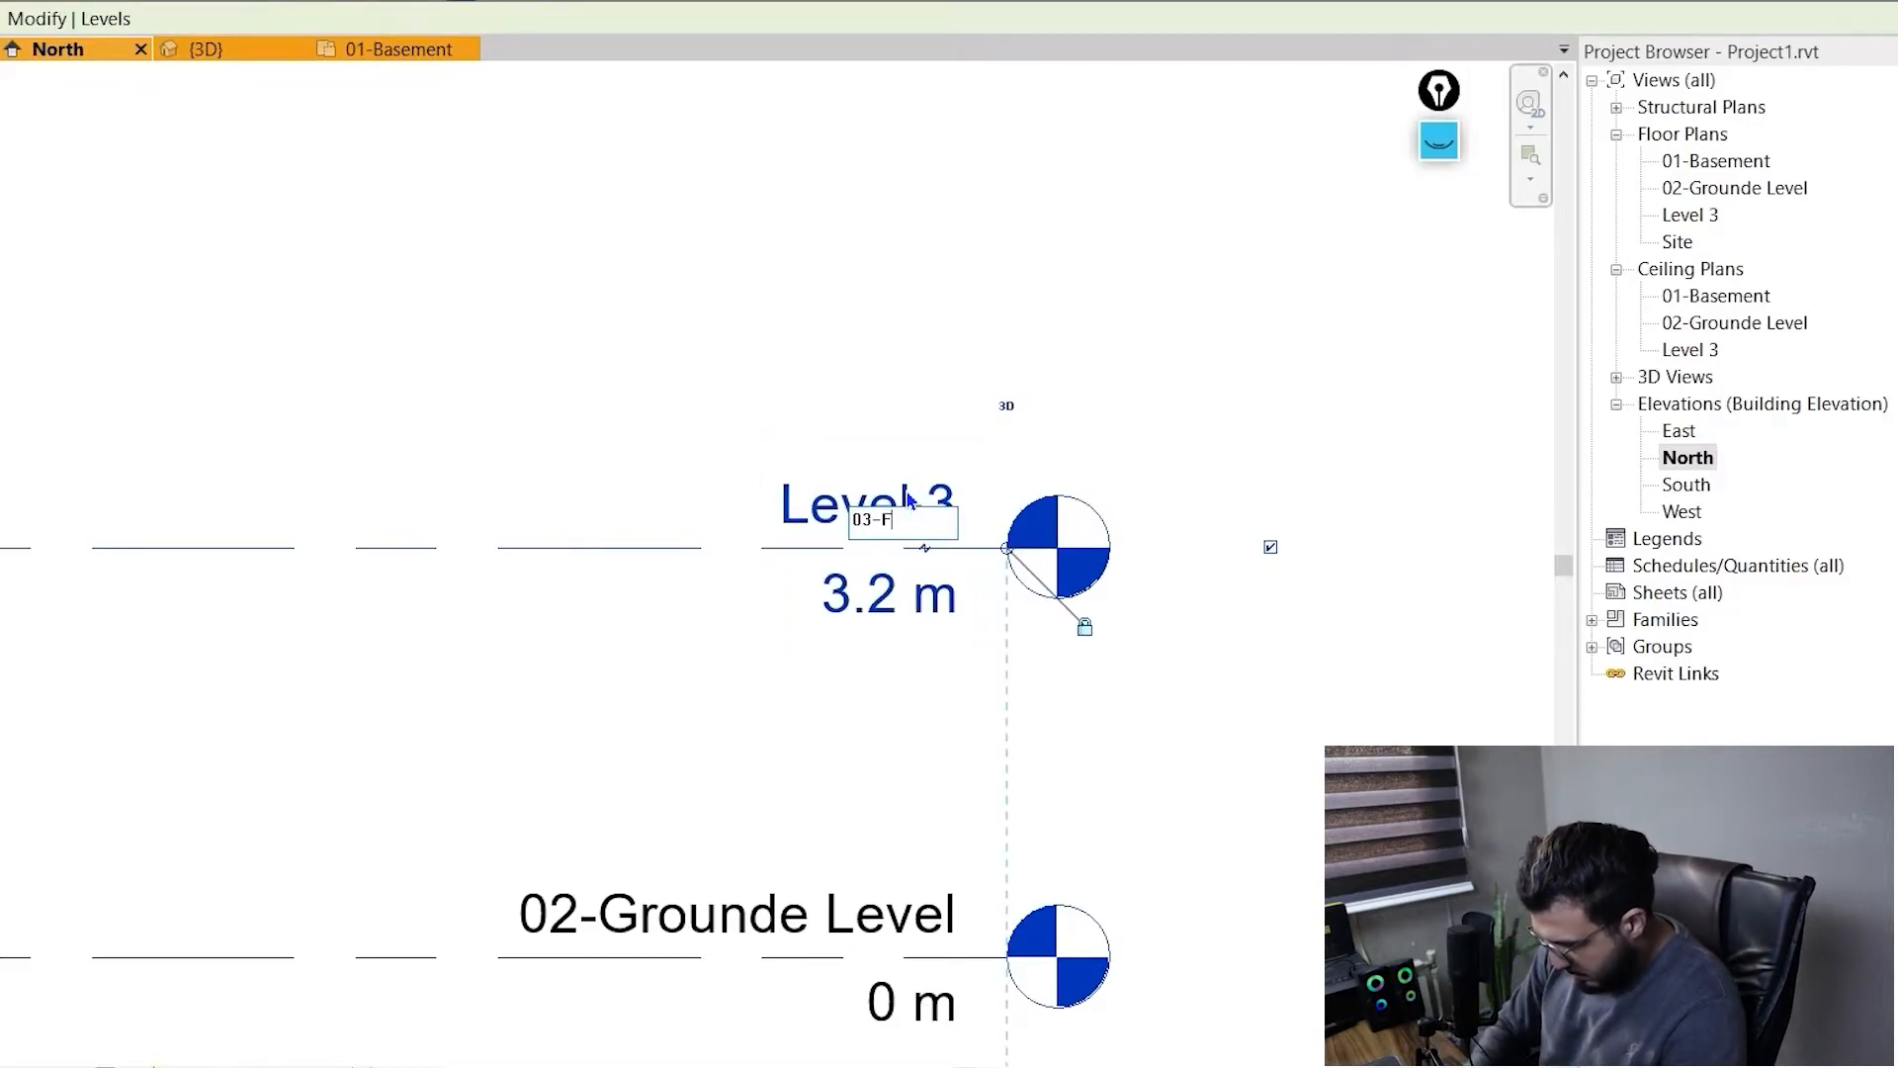
type("First Floor")
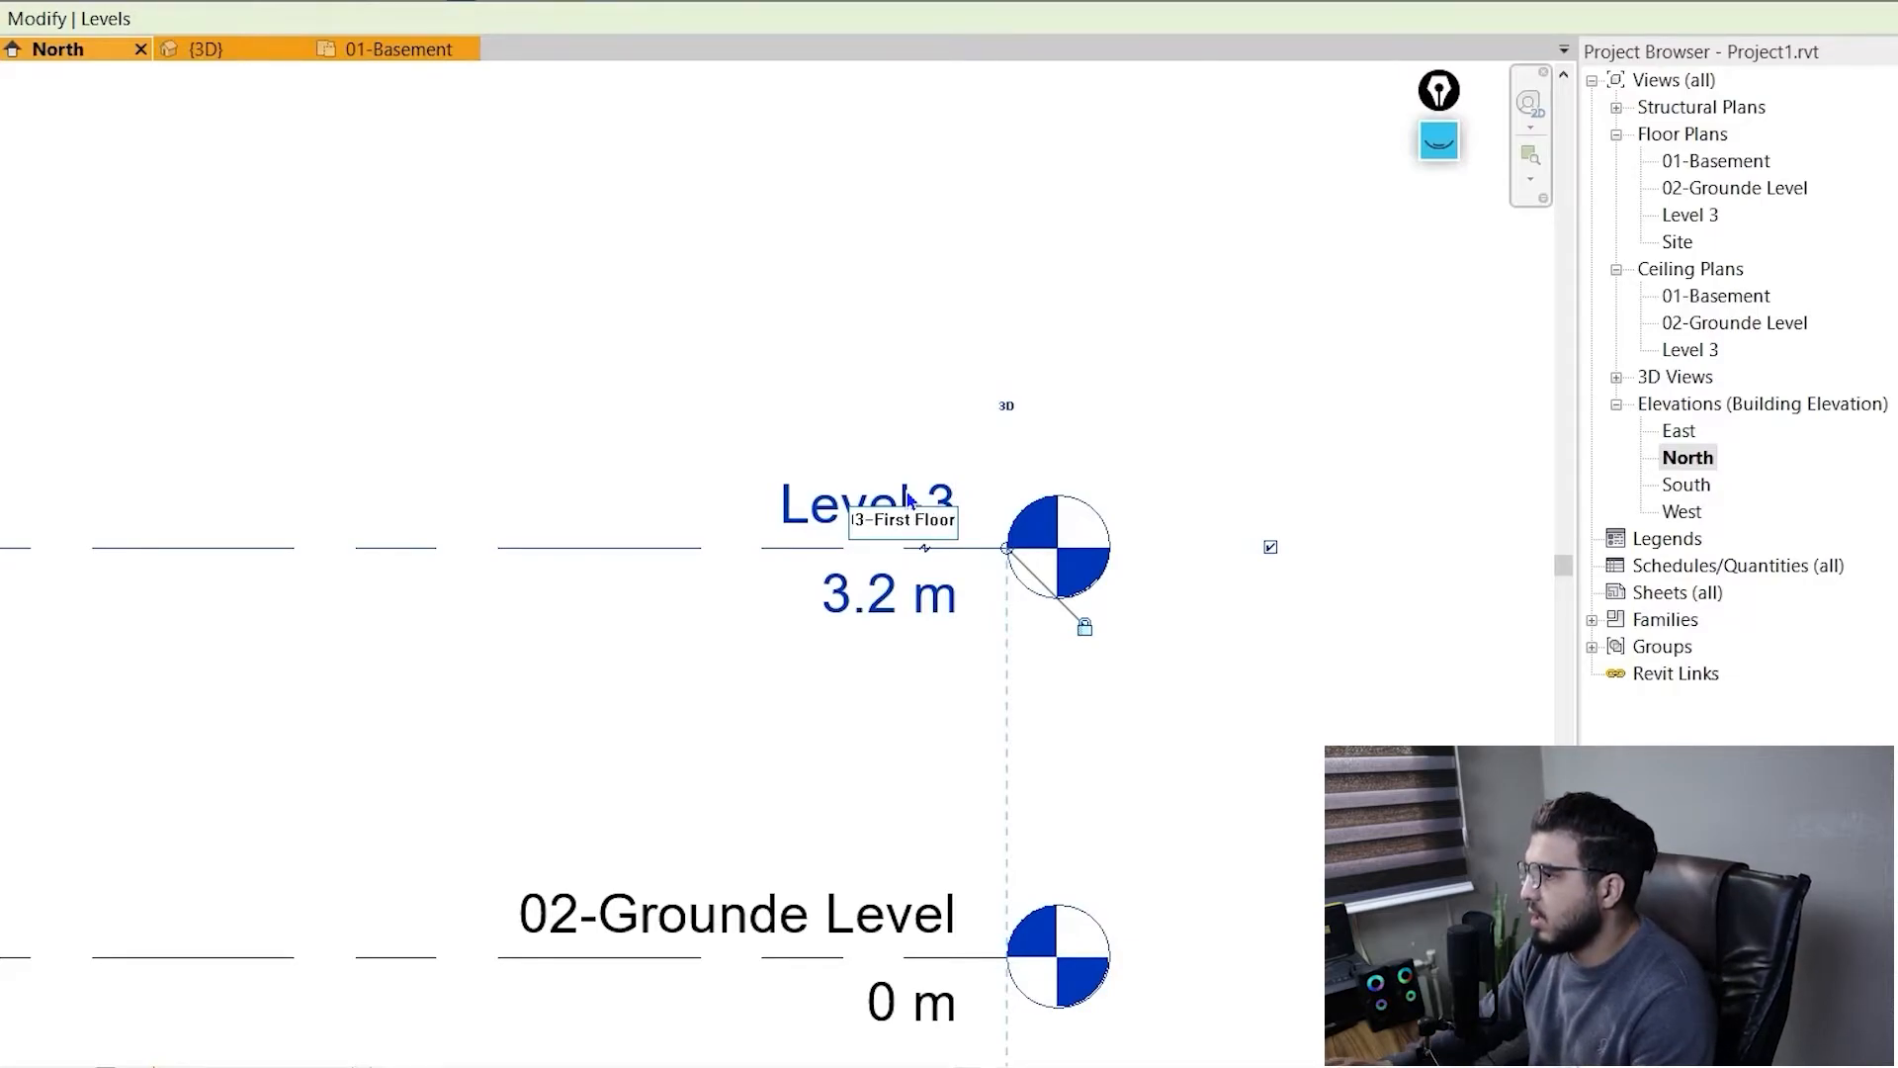
key("Return")
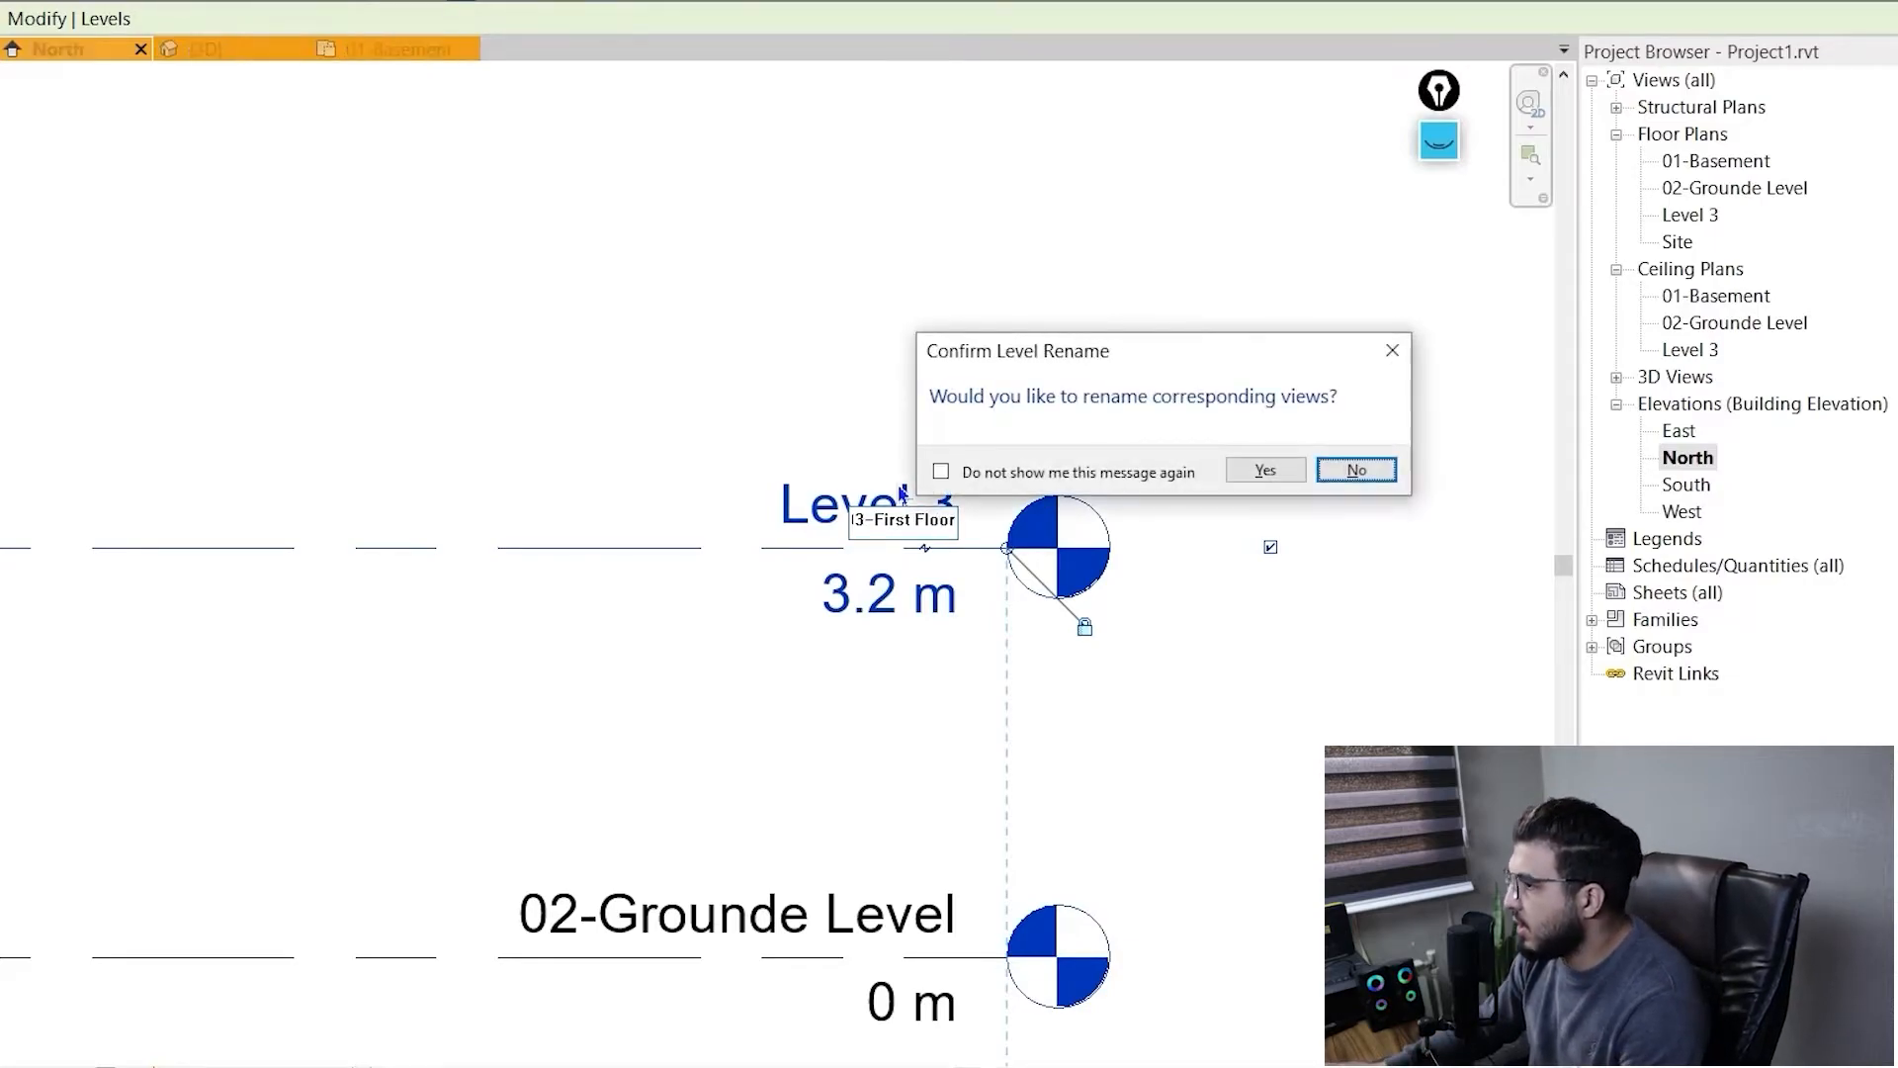
left_click(1266, 470)
left_click(1226, 648)
scroll(1226, 647, "down", 7)
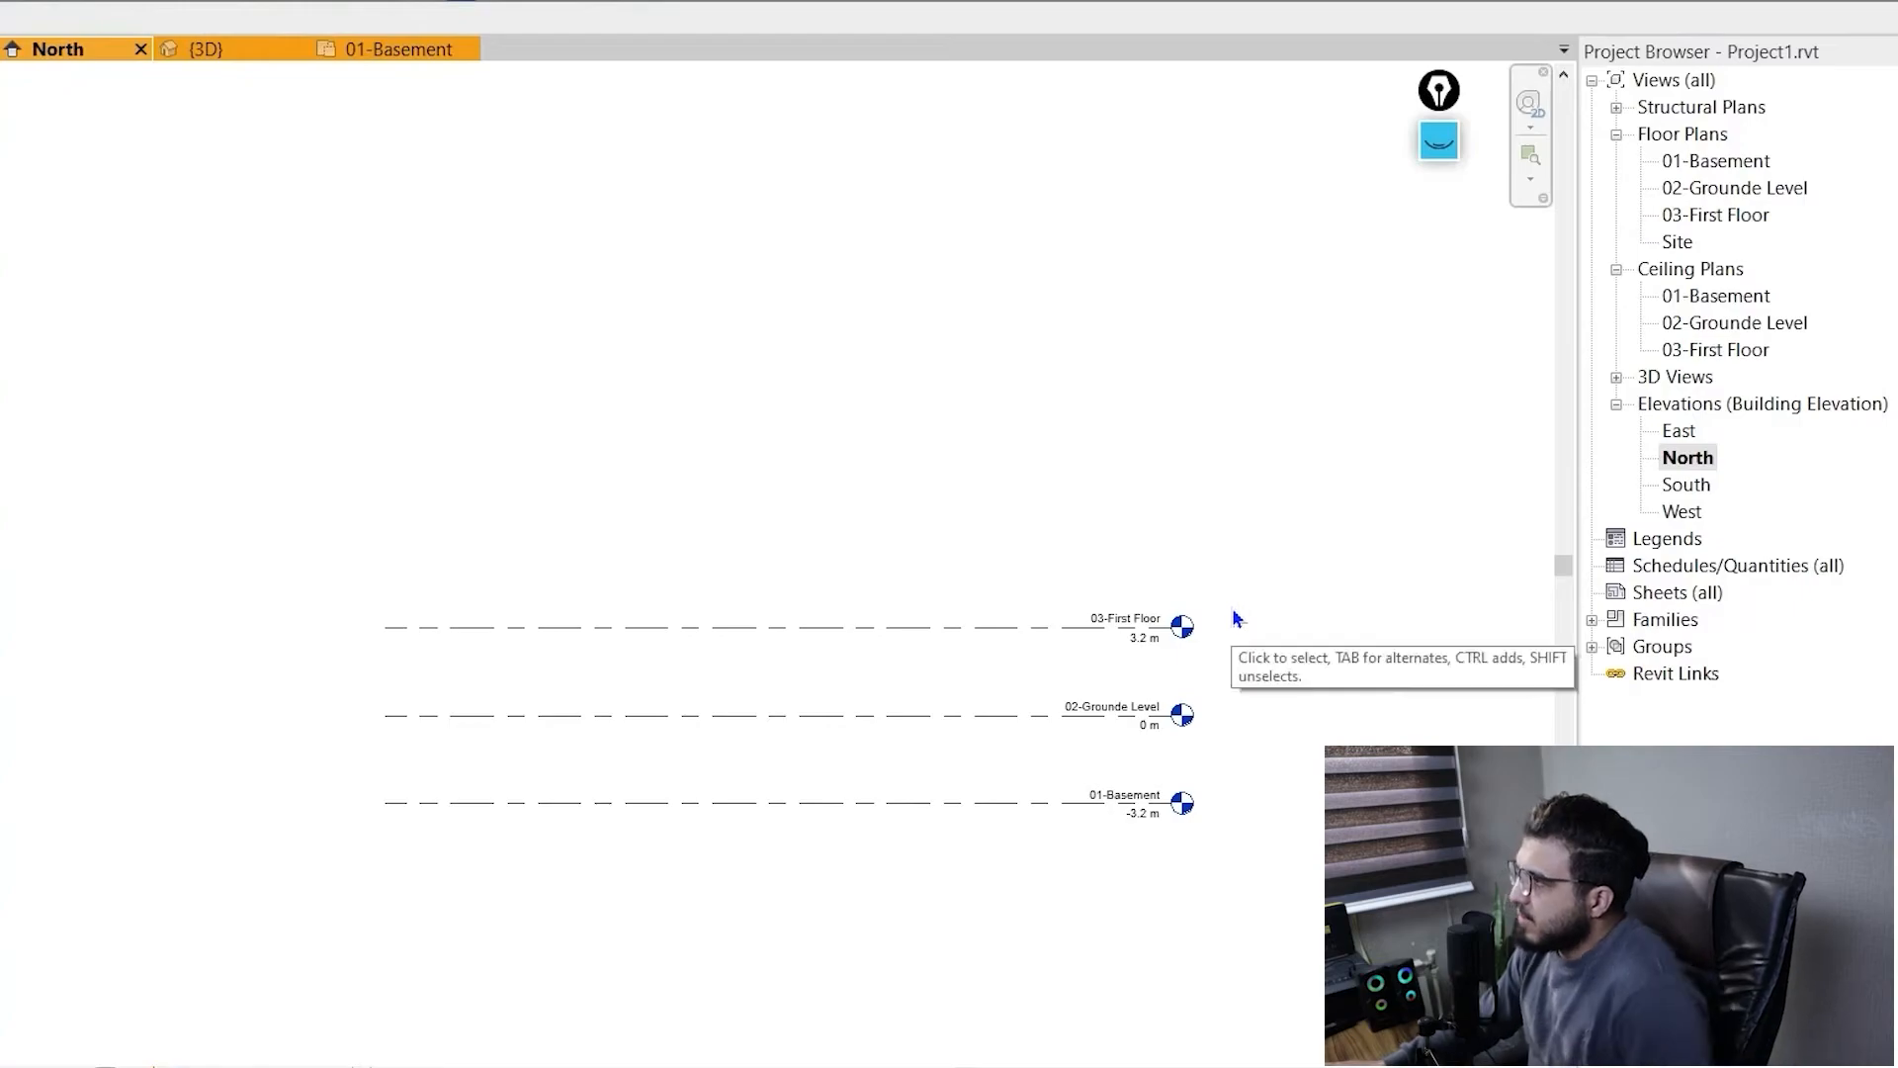
- Start creating a level from picked lines, with its plan view, and set the offset to 6.4 m
scroll(1234, 619, "up", 5)
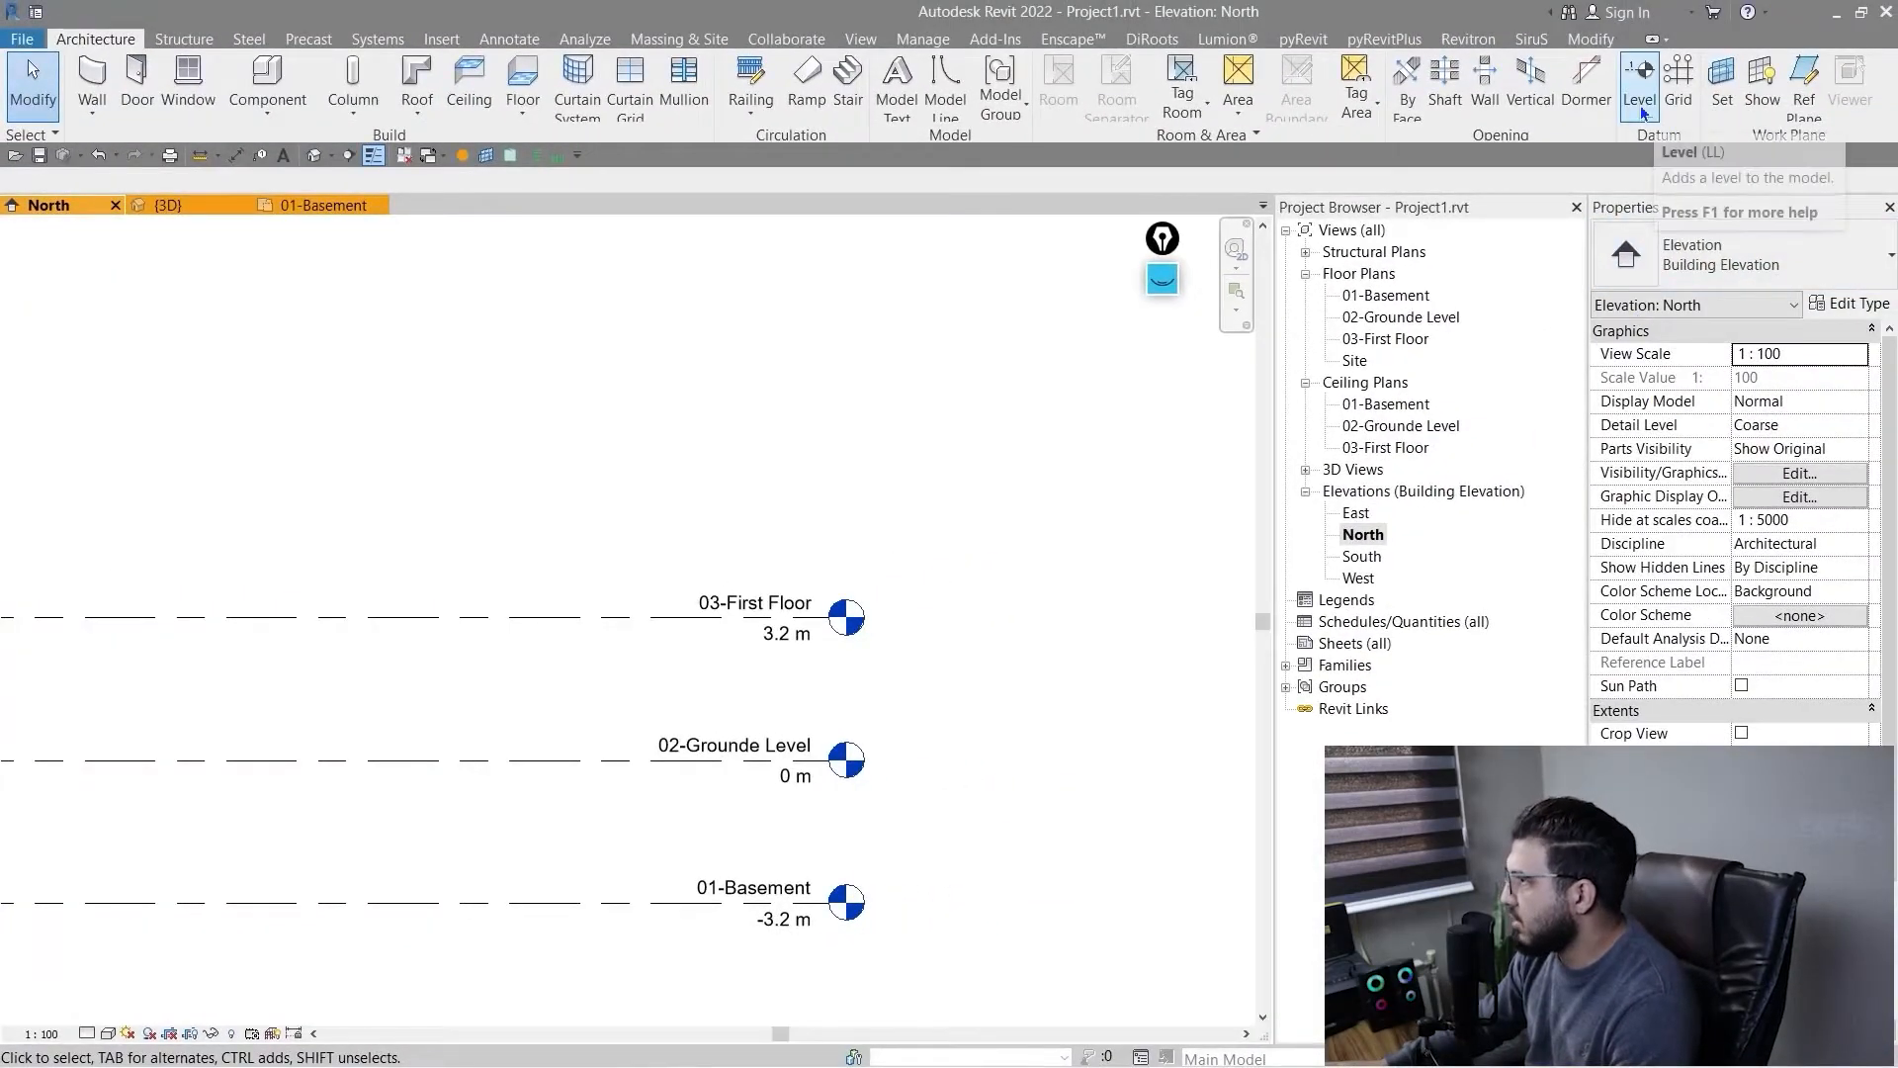
left_click(1641, 84)
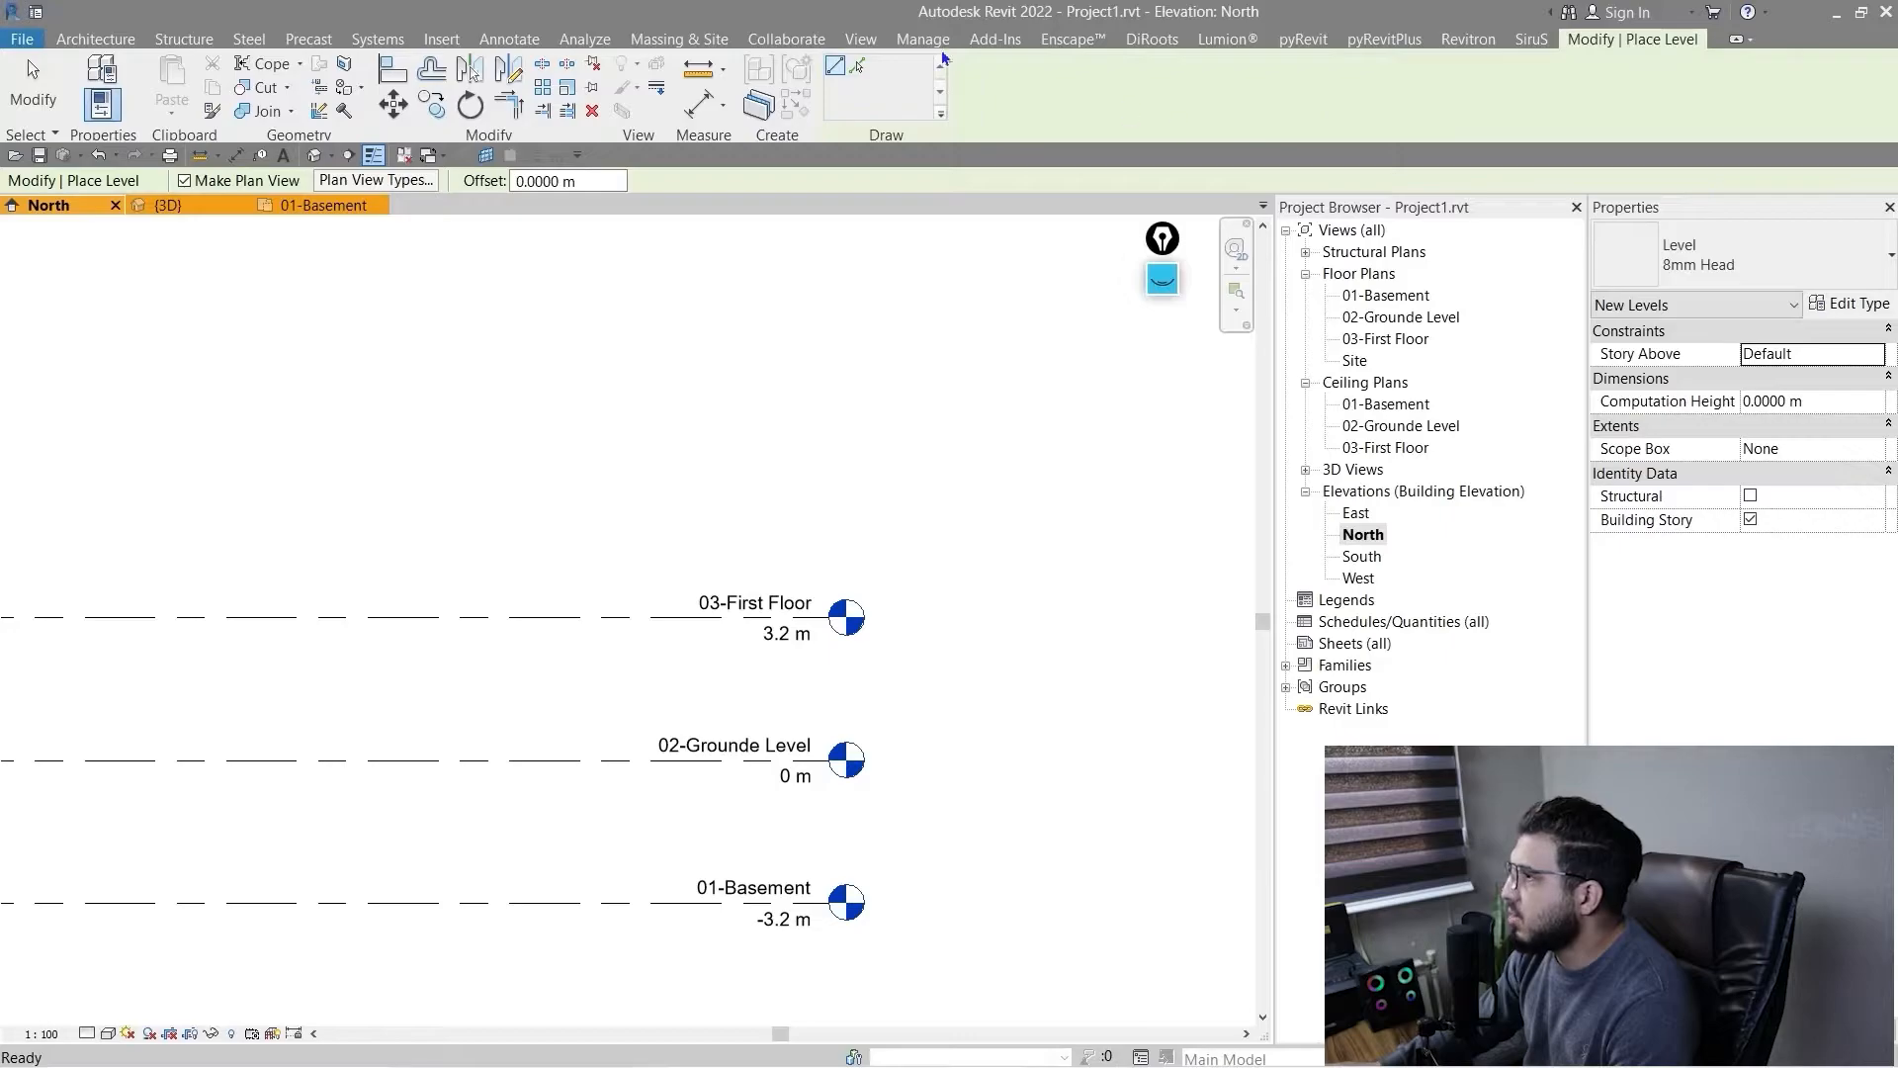
left_click(858, 67)
scroll(560, 486, "down", 1)
middle_click_drag(253, 475, 709, 539)
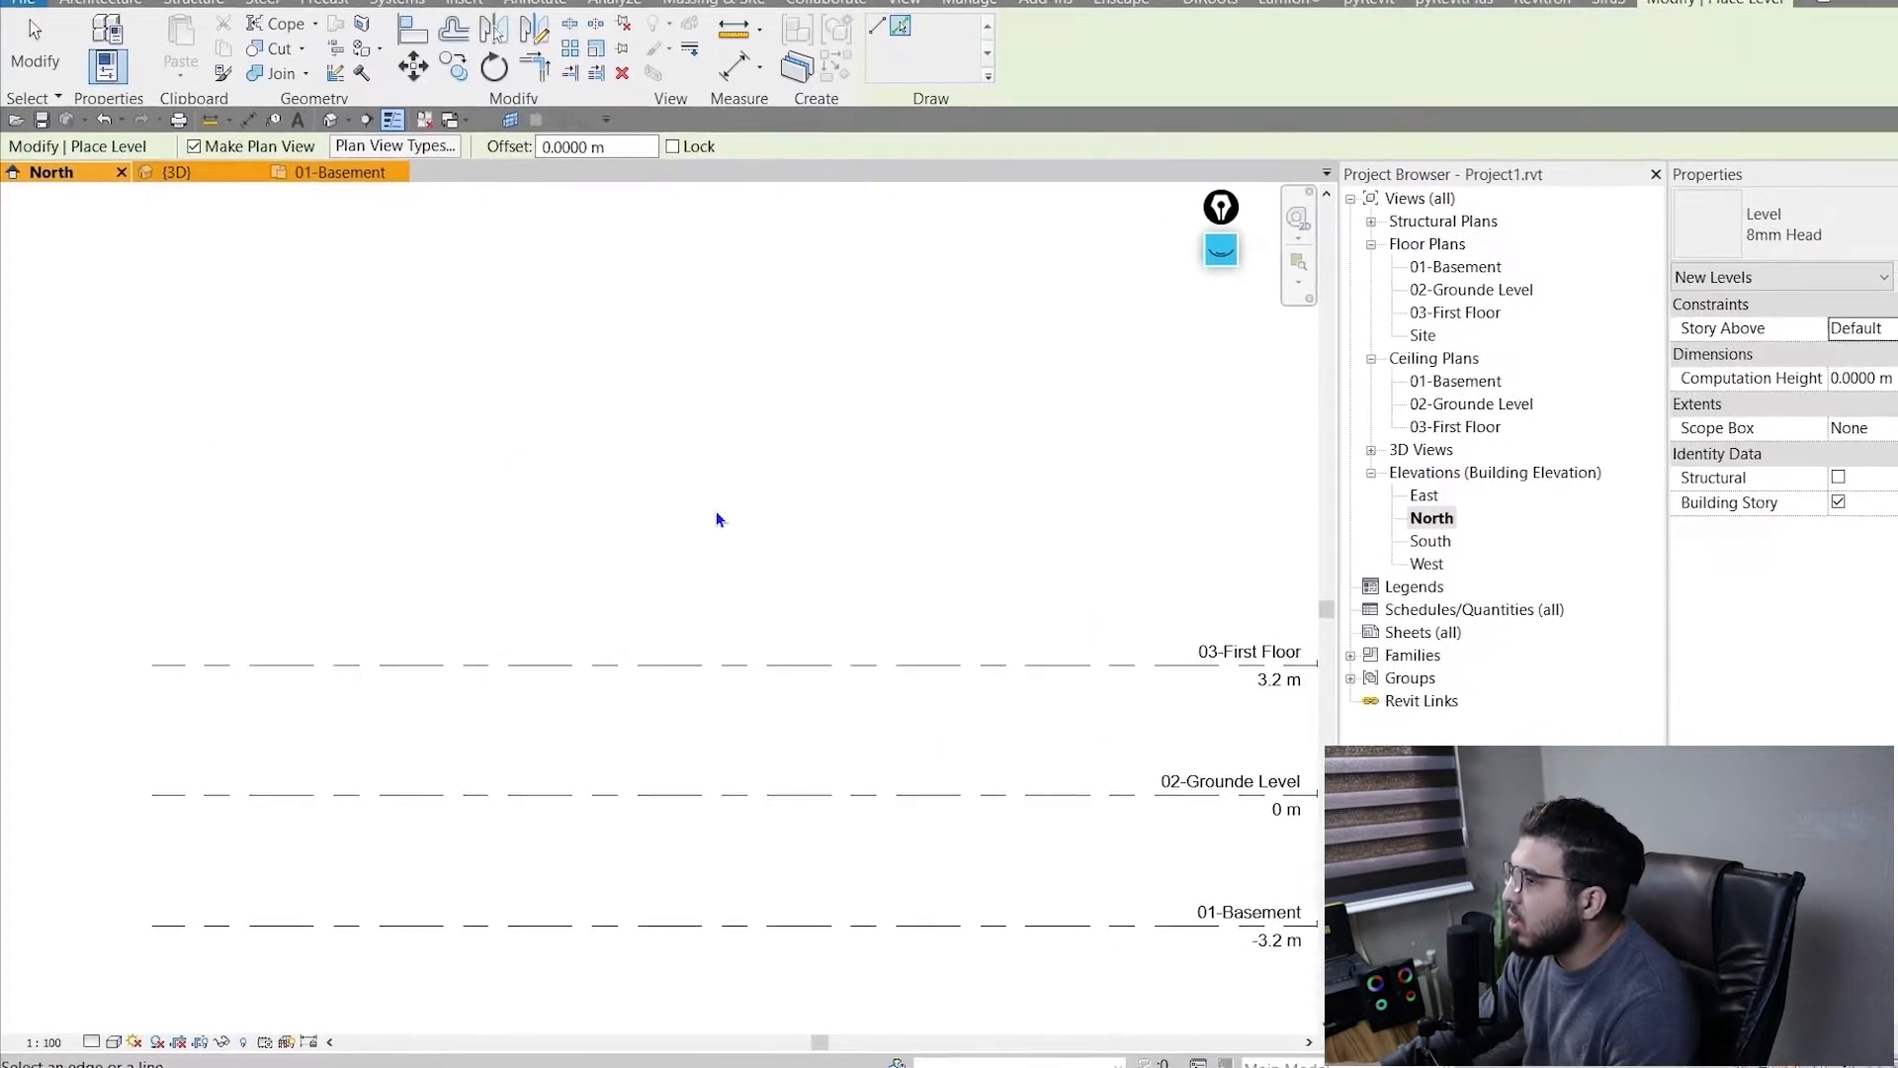
scroll(682, 534, "down", 2)
middle_click_drag(752, 634, 590, 643)
scroll(803, 753, "up", 2)
middle_click_drag(803, 754, 711, 792)
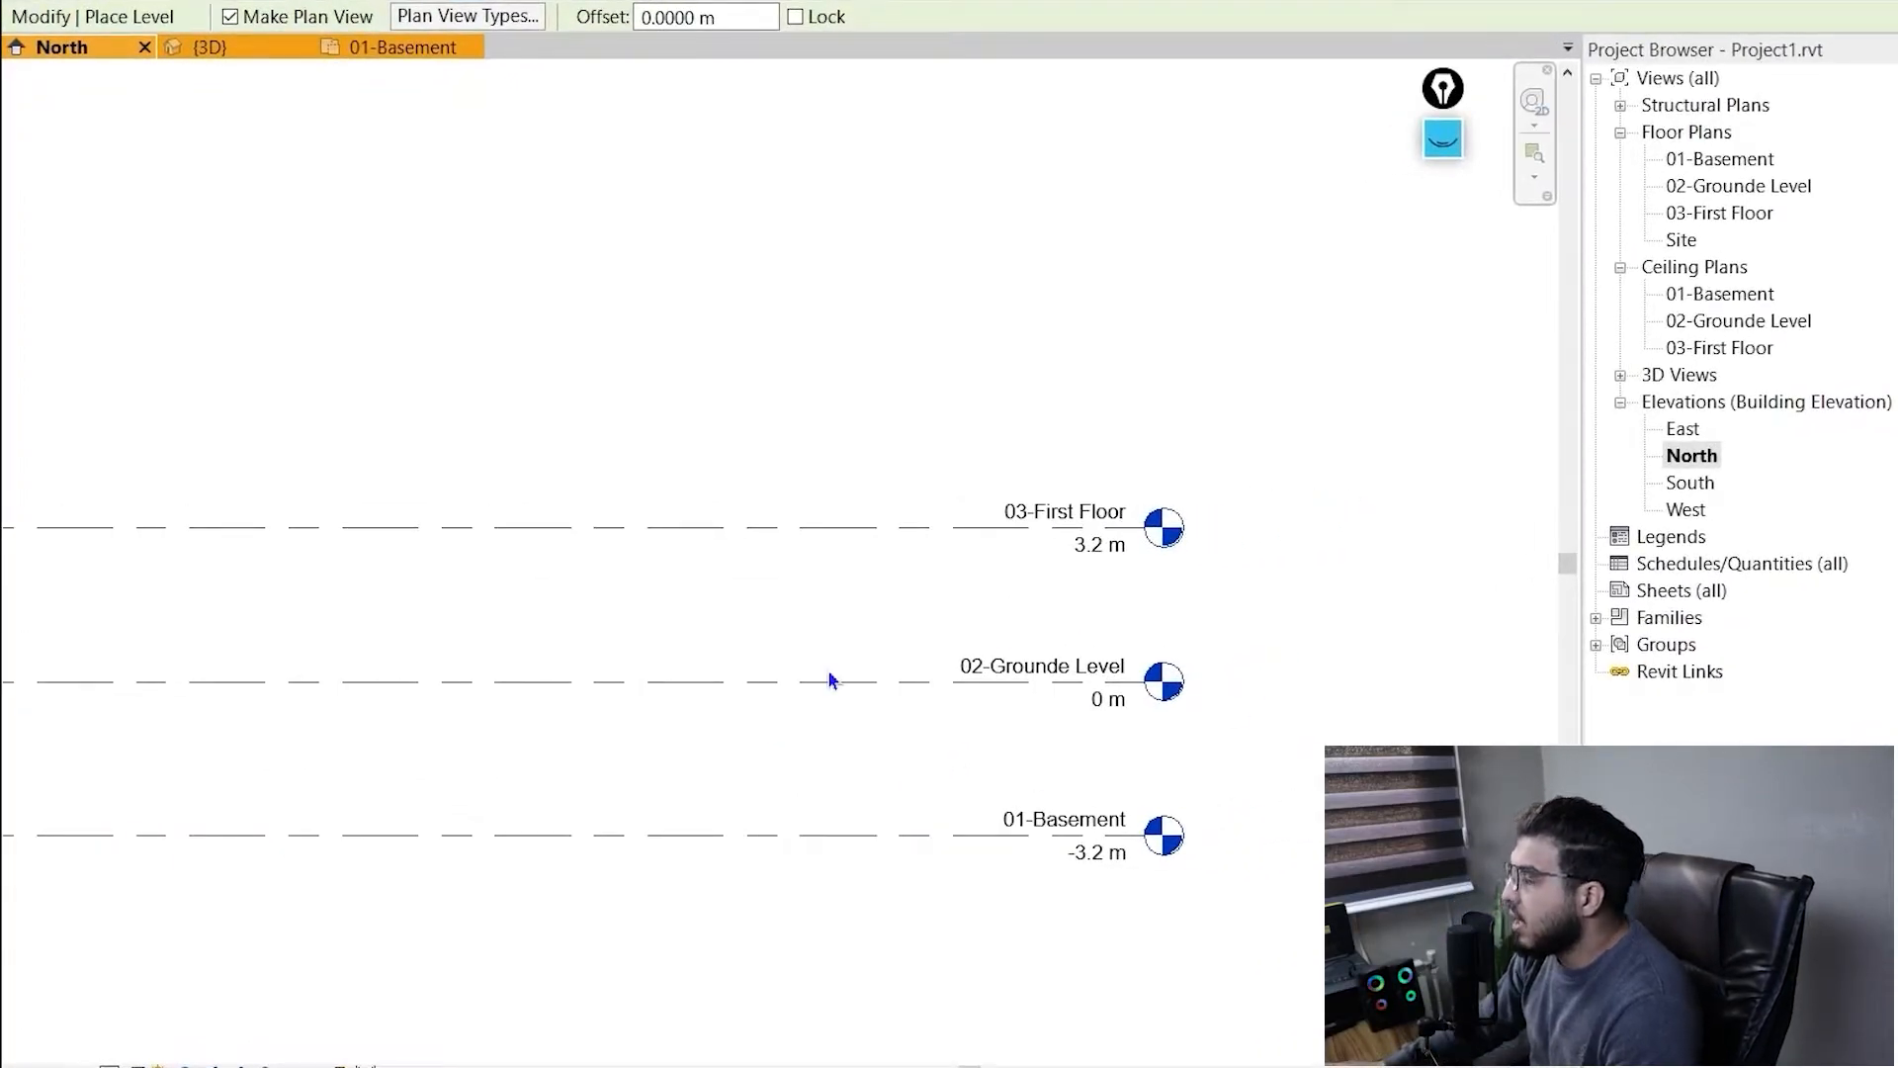
scroll(828, 675, "down", 2)
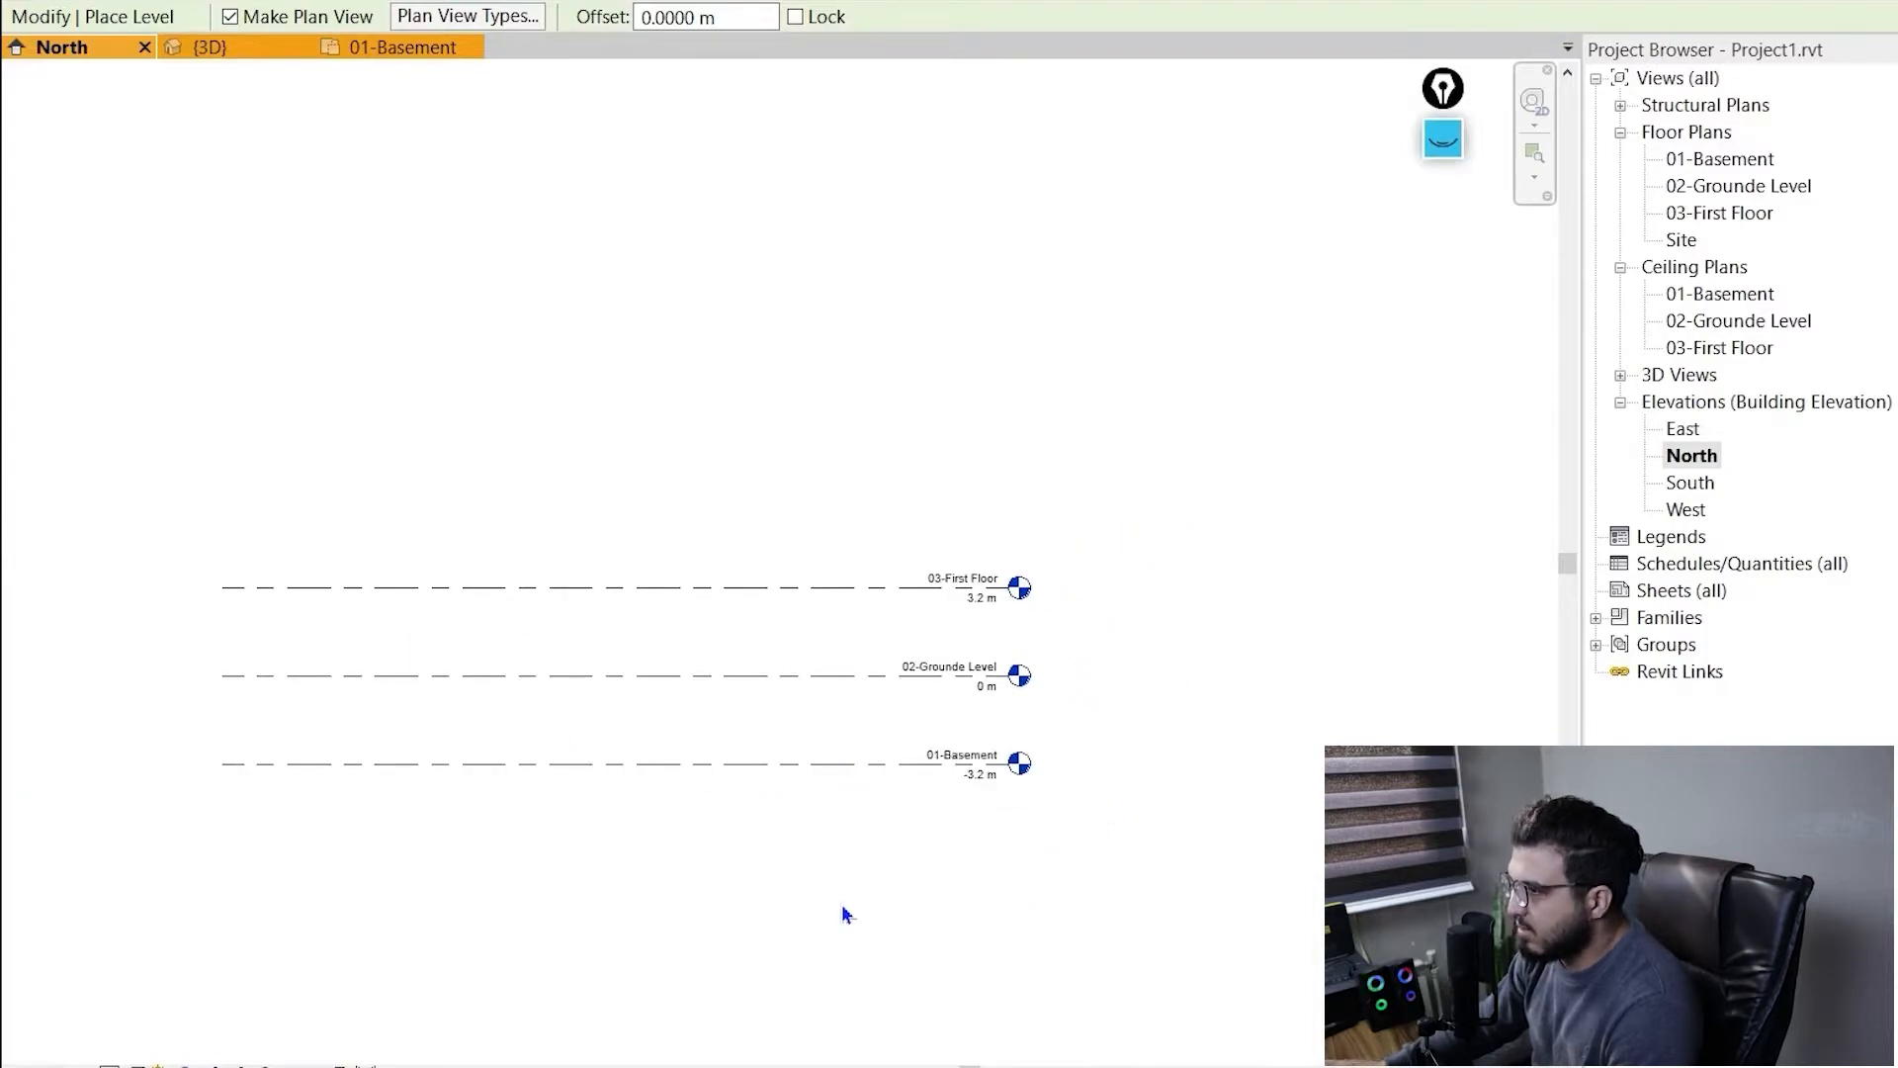
scroll(944, 687, "up", 4)
middle_click_drag(1275, 501, 1112, 655)
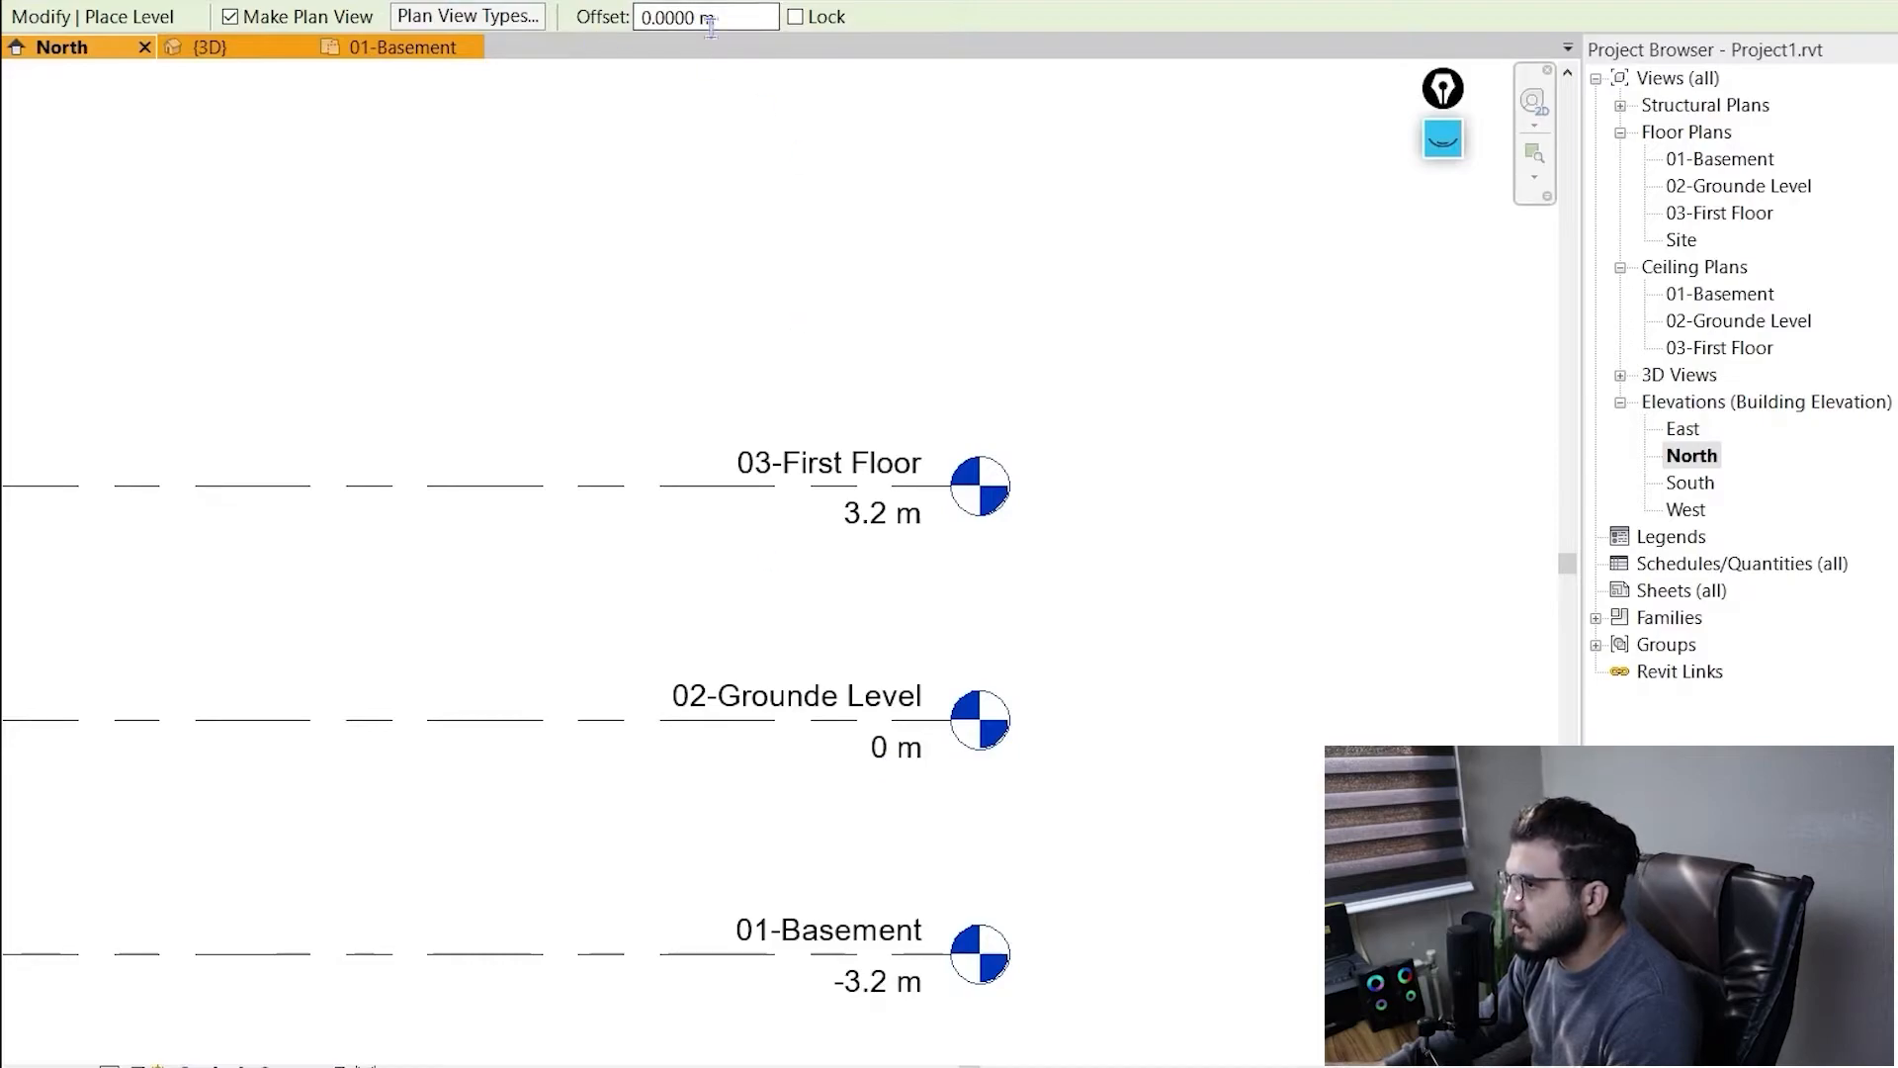
left_click(747, 22)
type("6")
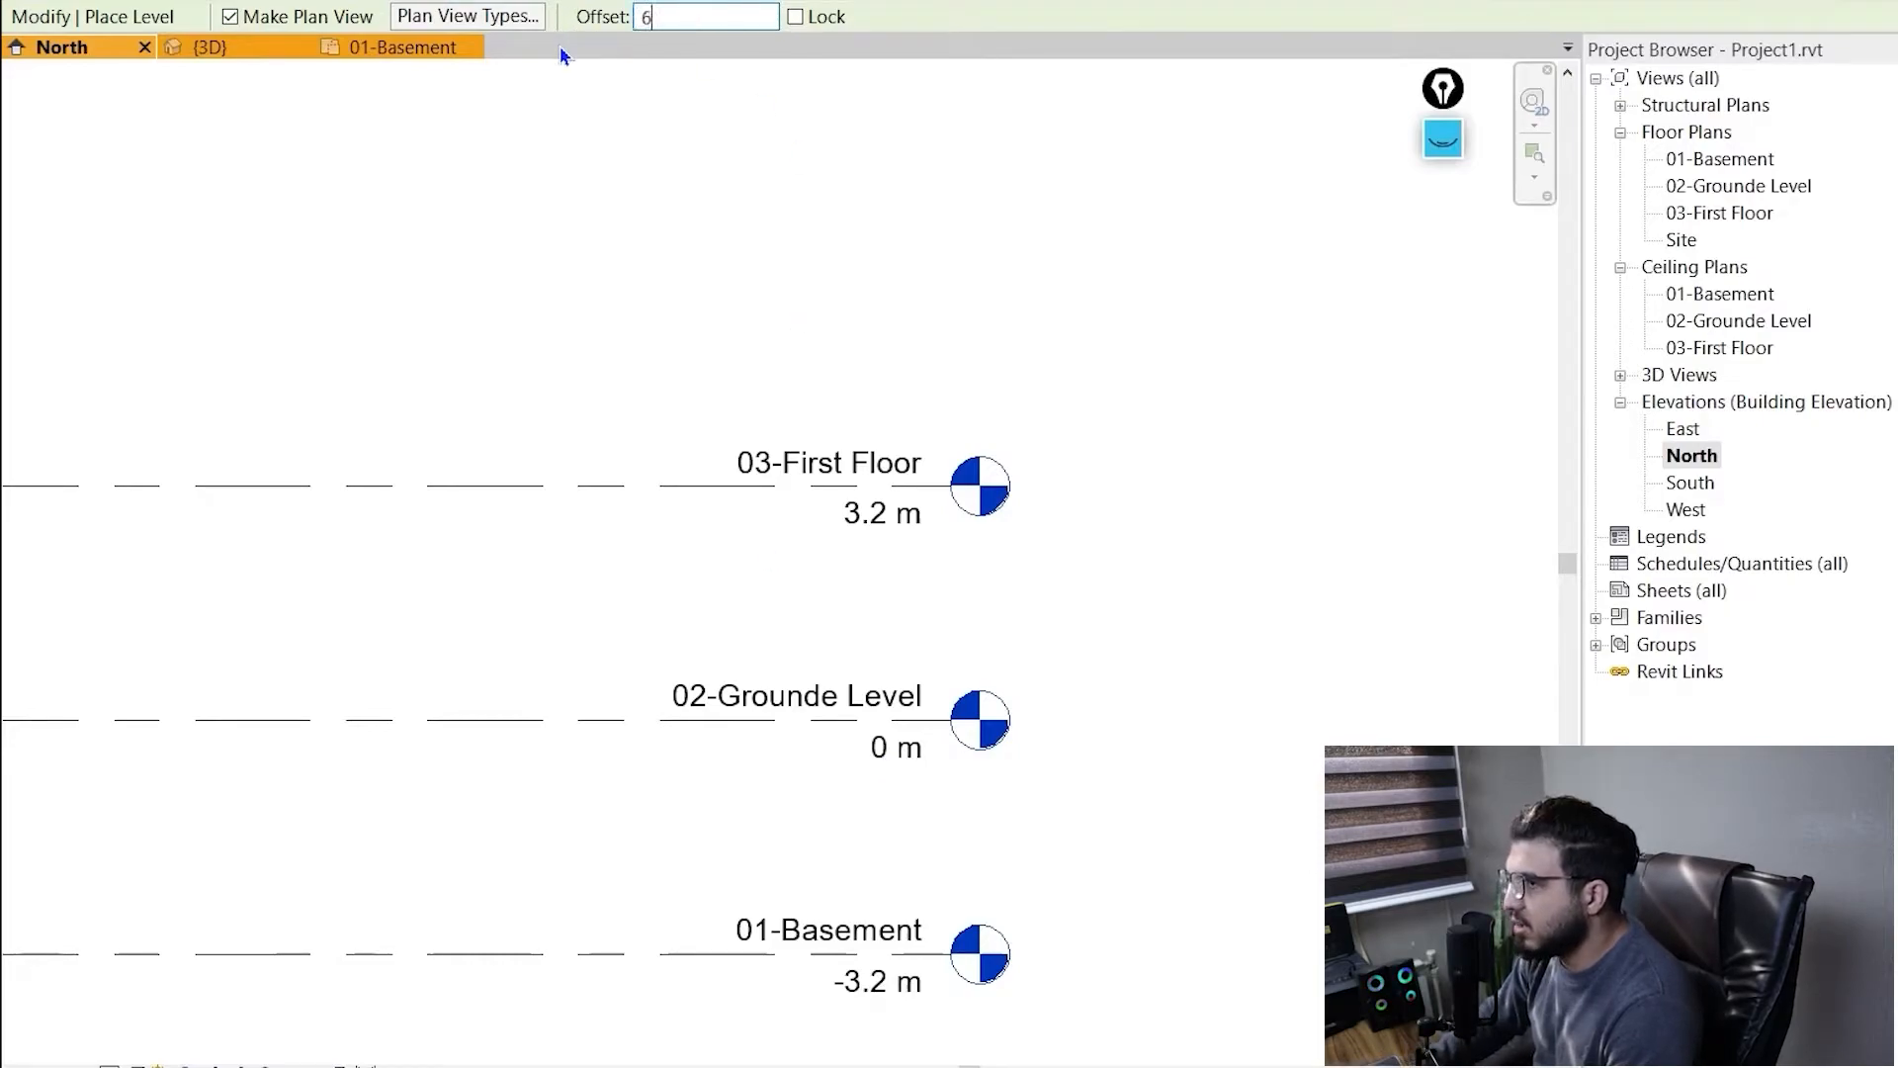
type(".4")
key("Return")
- Place a level 6.4 m above the 02-Grounde Level by offsetting upward from that level line
scroll(969, 334, "down", 4)
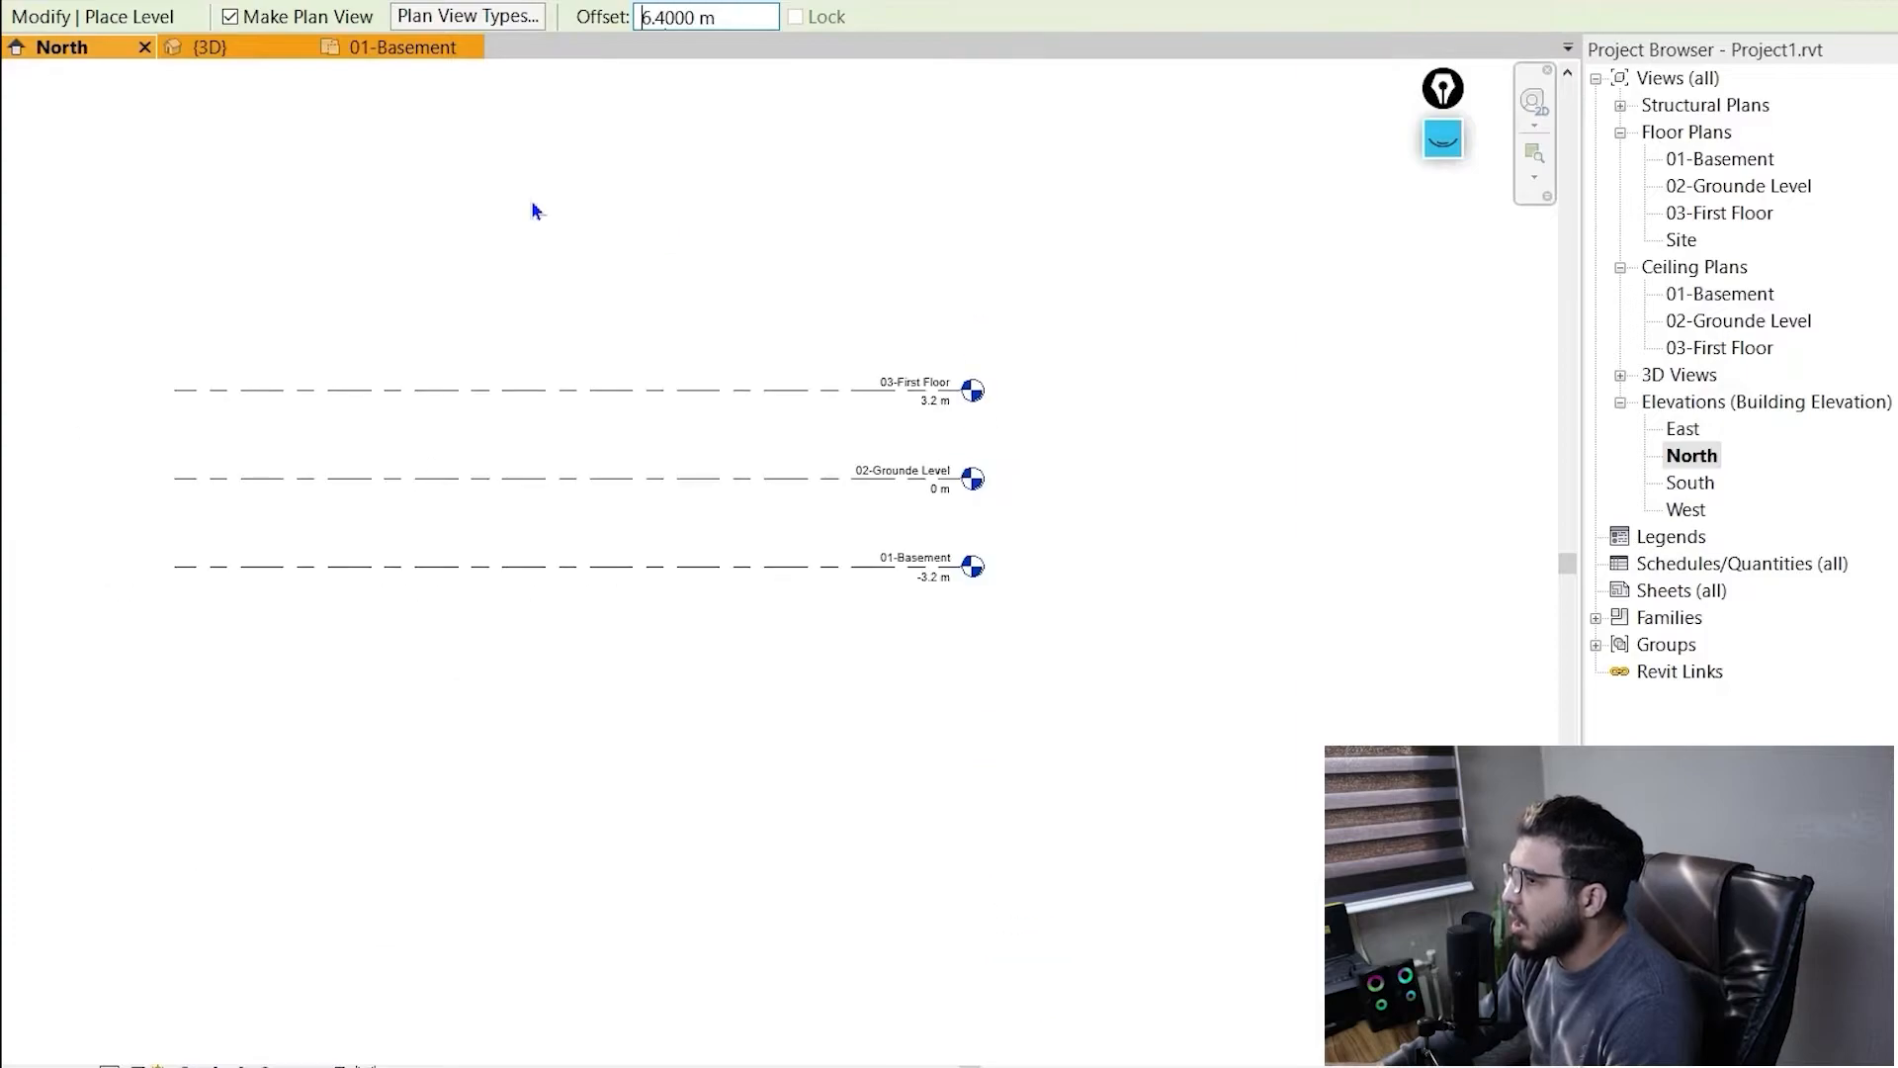
middle_click_drag(530, 204, 683, 548)
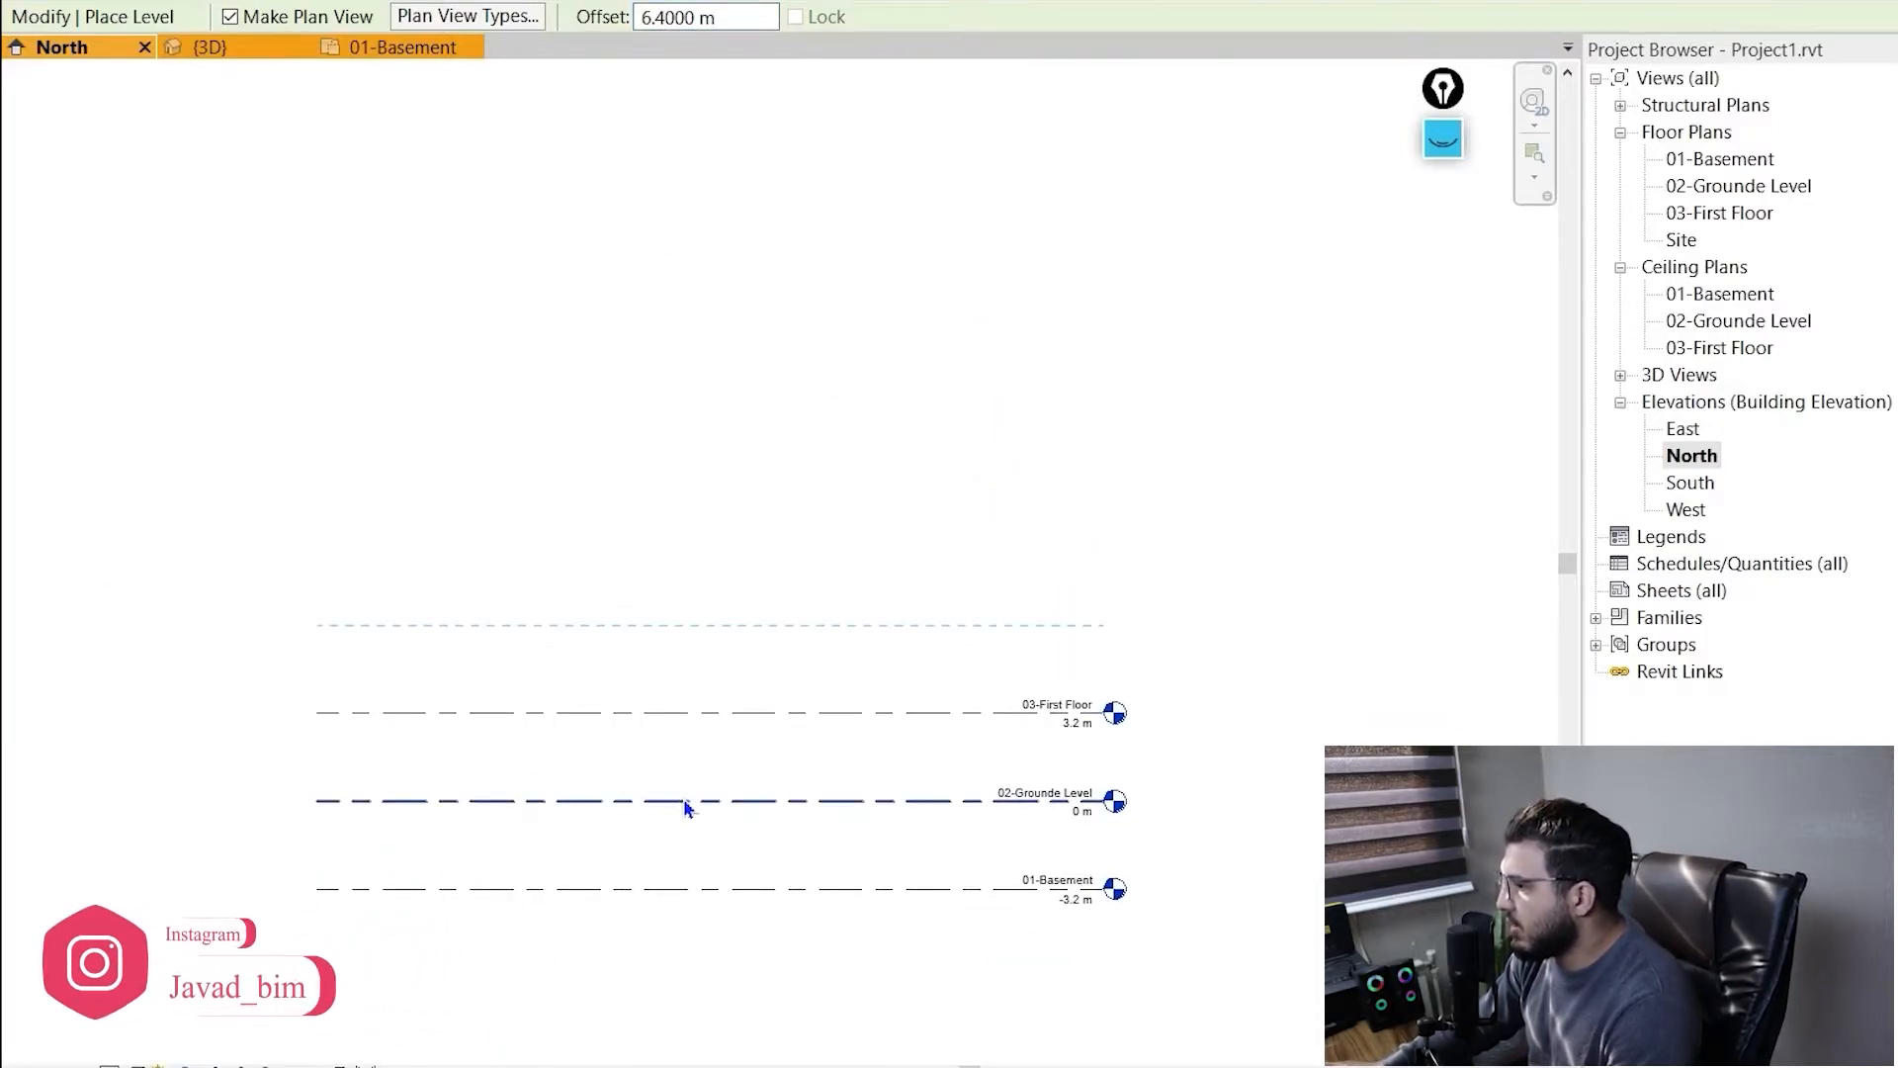
scroll(684, 798, "up", 5)
scroll(902, 848, "down", 3)
middle_click_drag(938, 888, 735, 896)
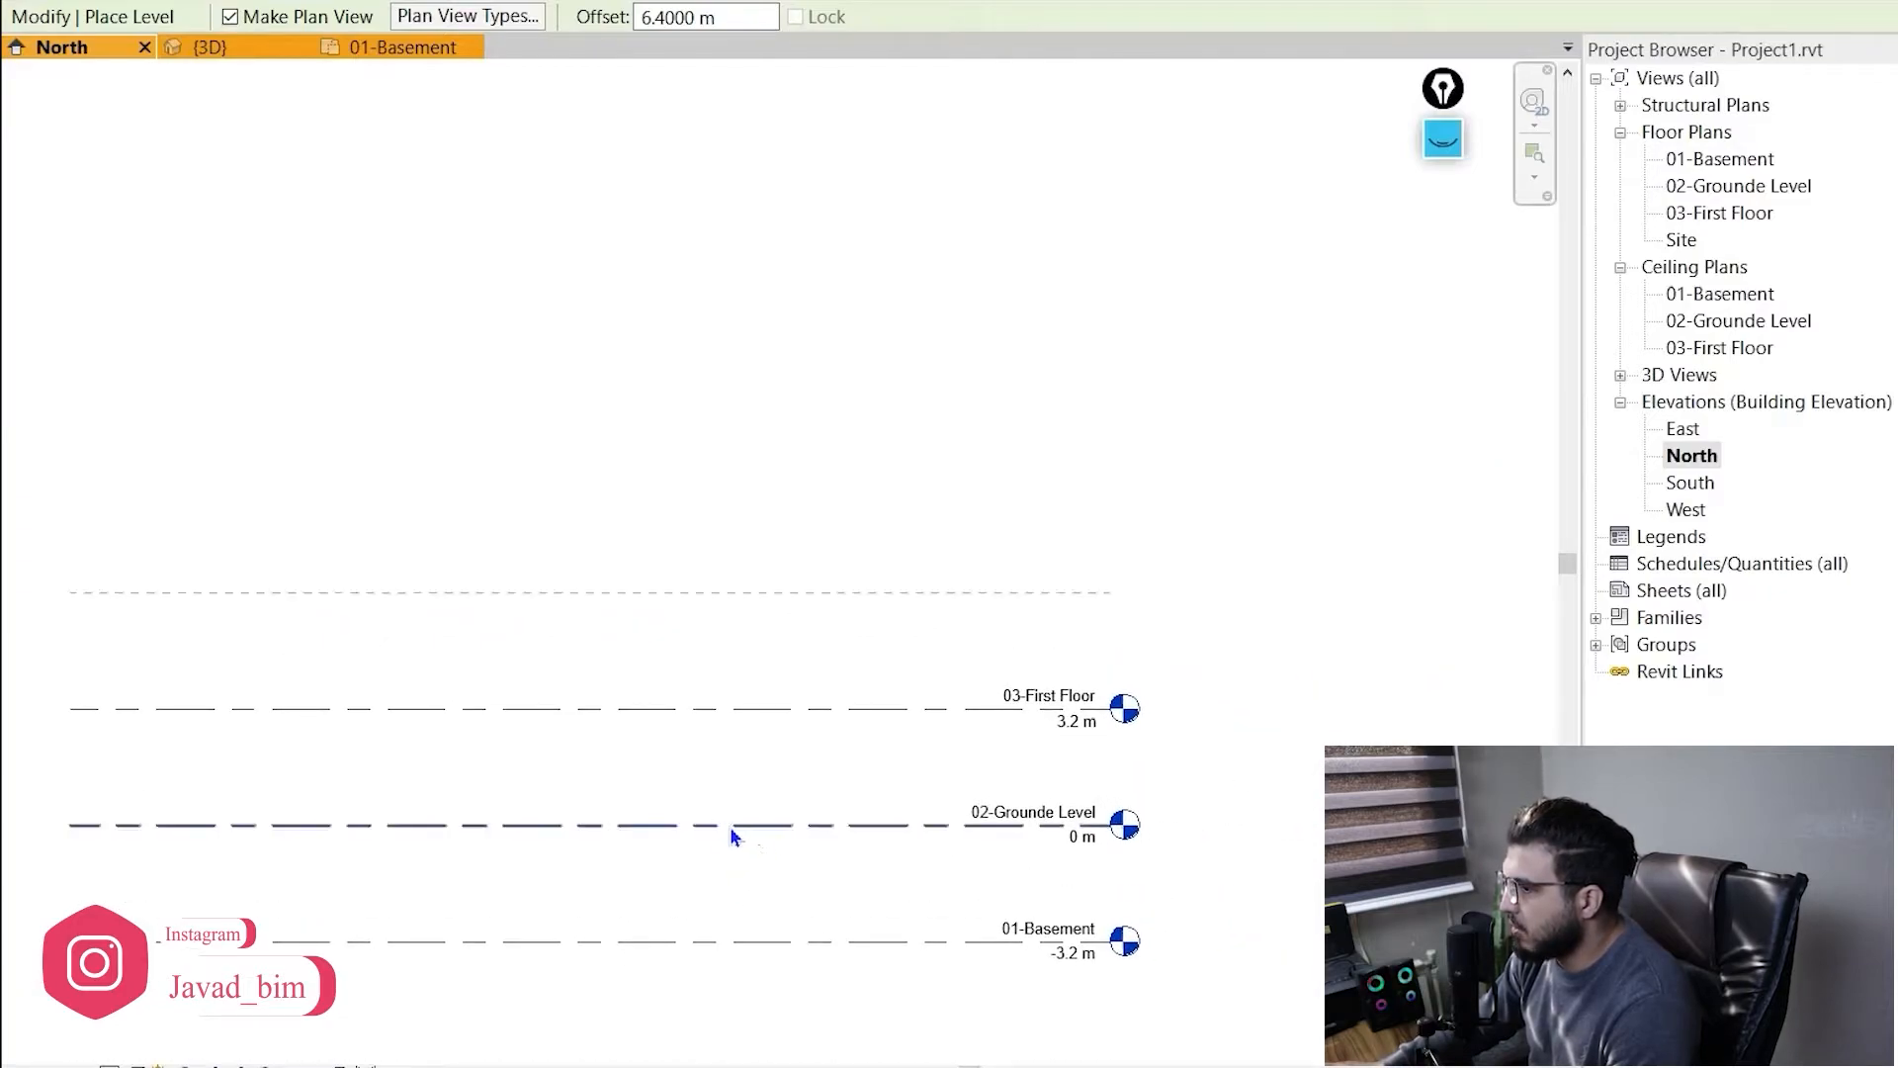
middle_click_drag(727, 836, 709, 510)
scroll(775, 751, "down", 1)
scroll(777, 747, "down", 1)
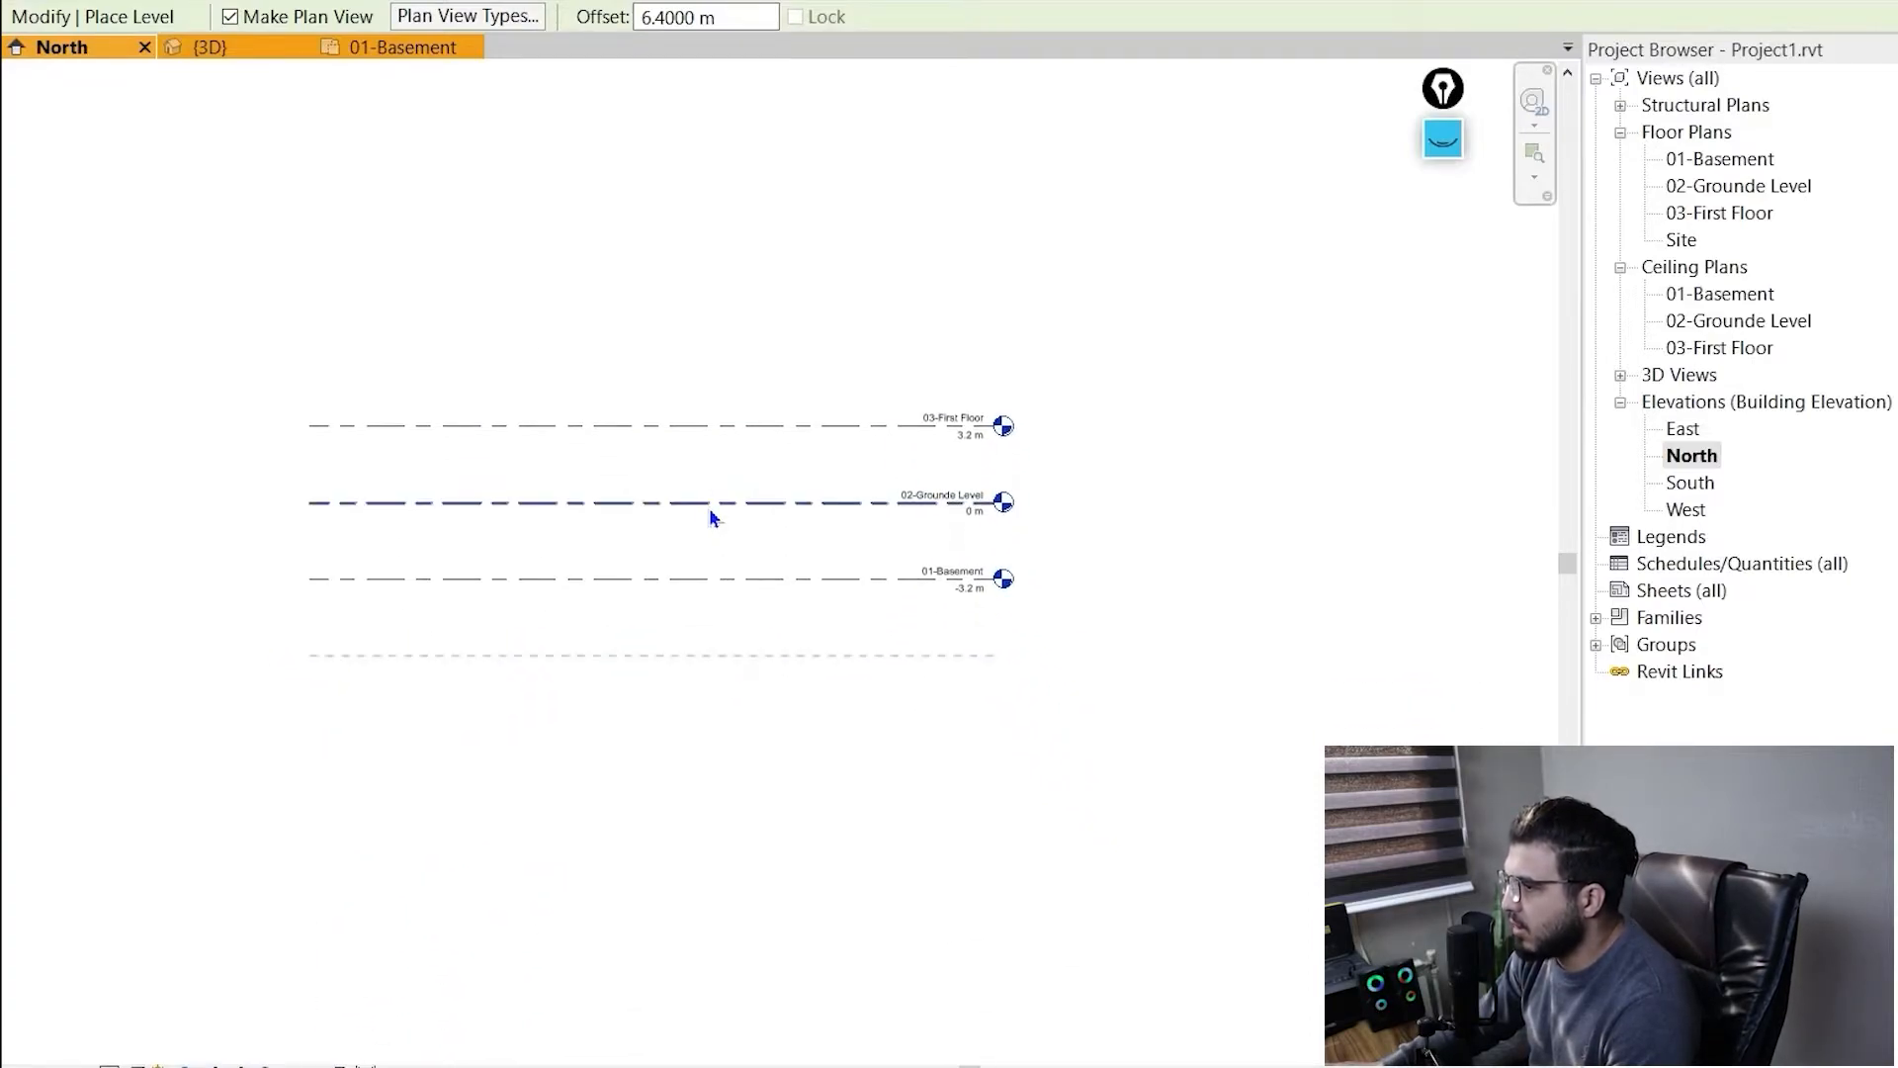
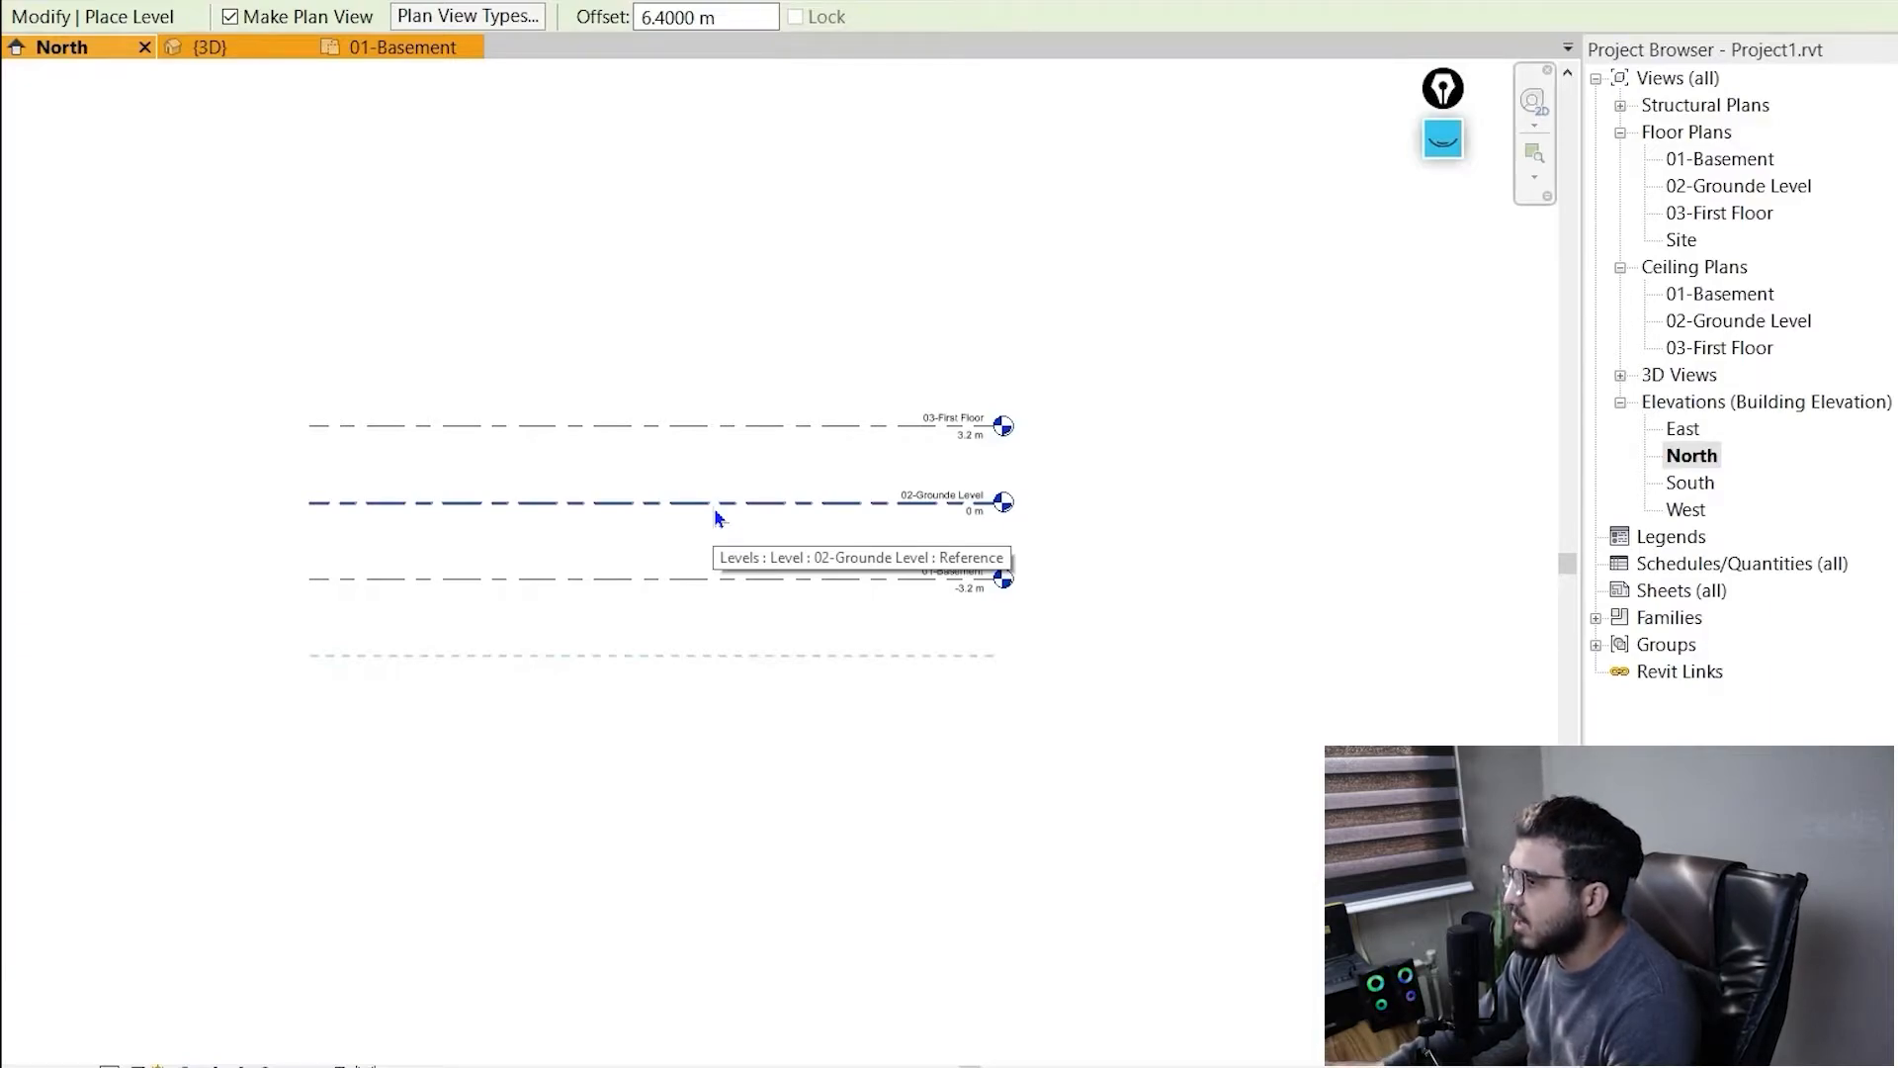
middle_click_drag(714, 507, 784, 869)
scroll(831, 772, "up", 2)
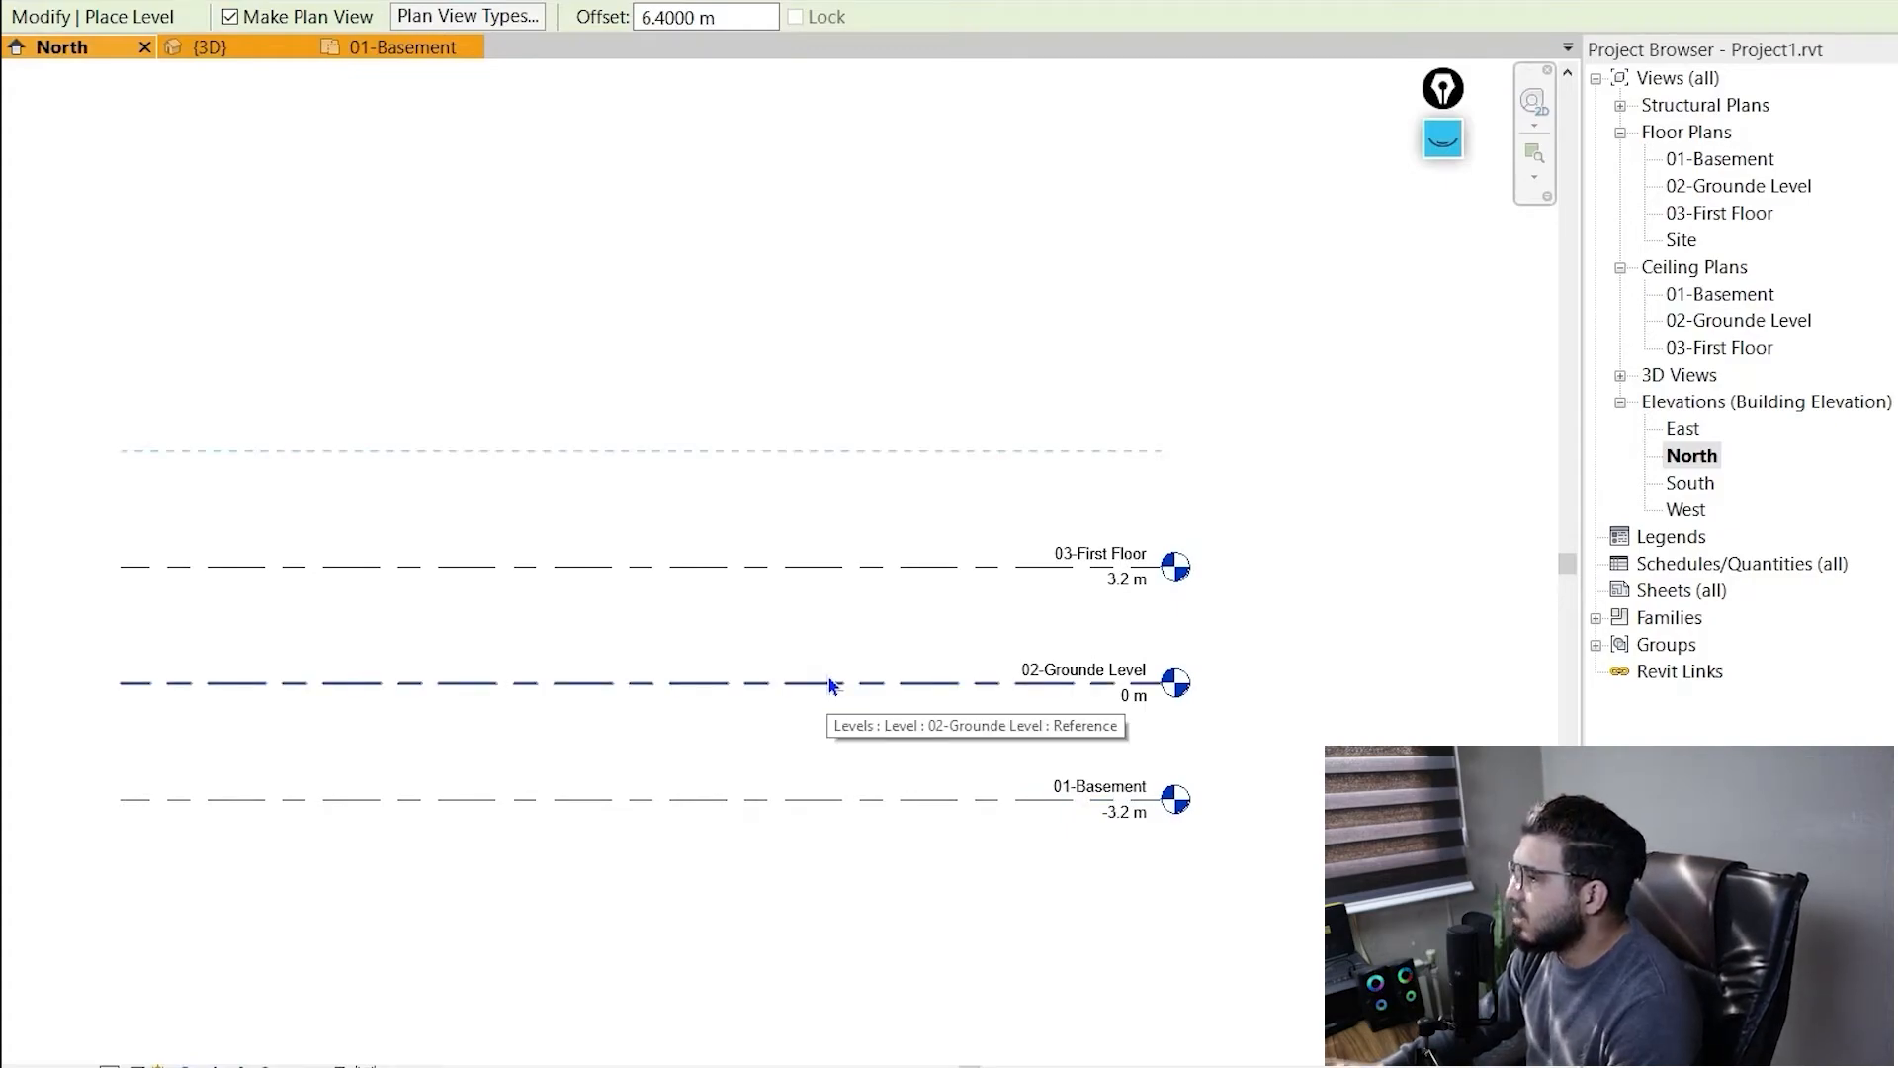
left_click(888, 682)
- Examine the new top level's name, elevation and end alignment against the levels below it
scroll(1186, 380, "up", 8)
scroll(1043, 601, "down", 9)
middle_click_drag(792, 423, 859, 487)
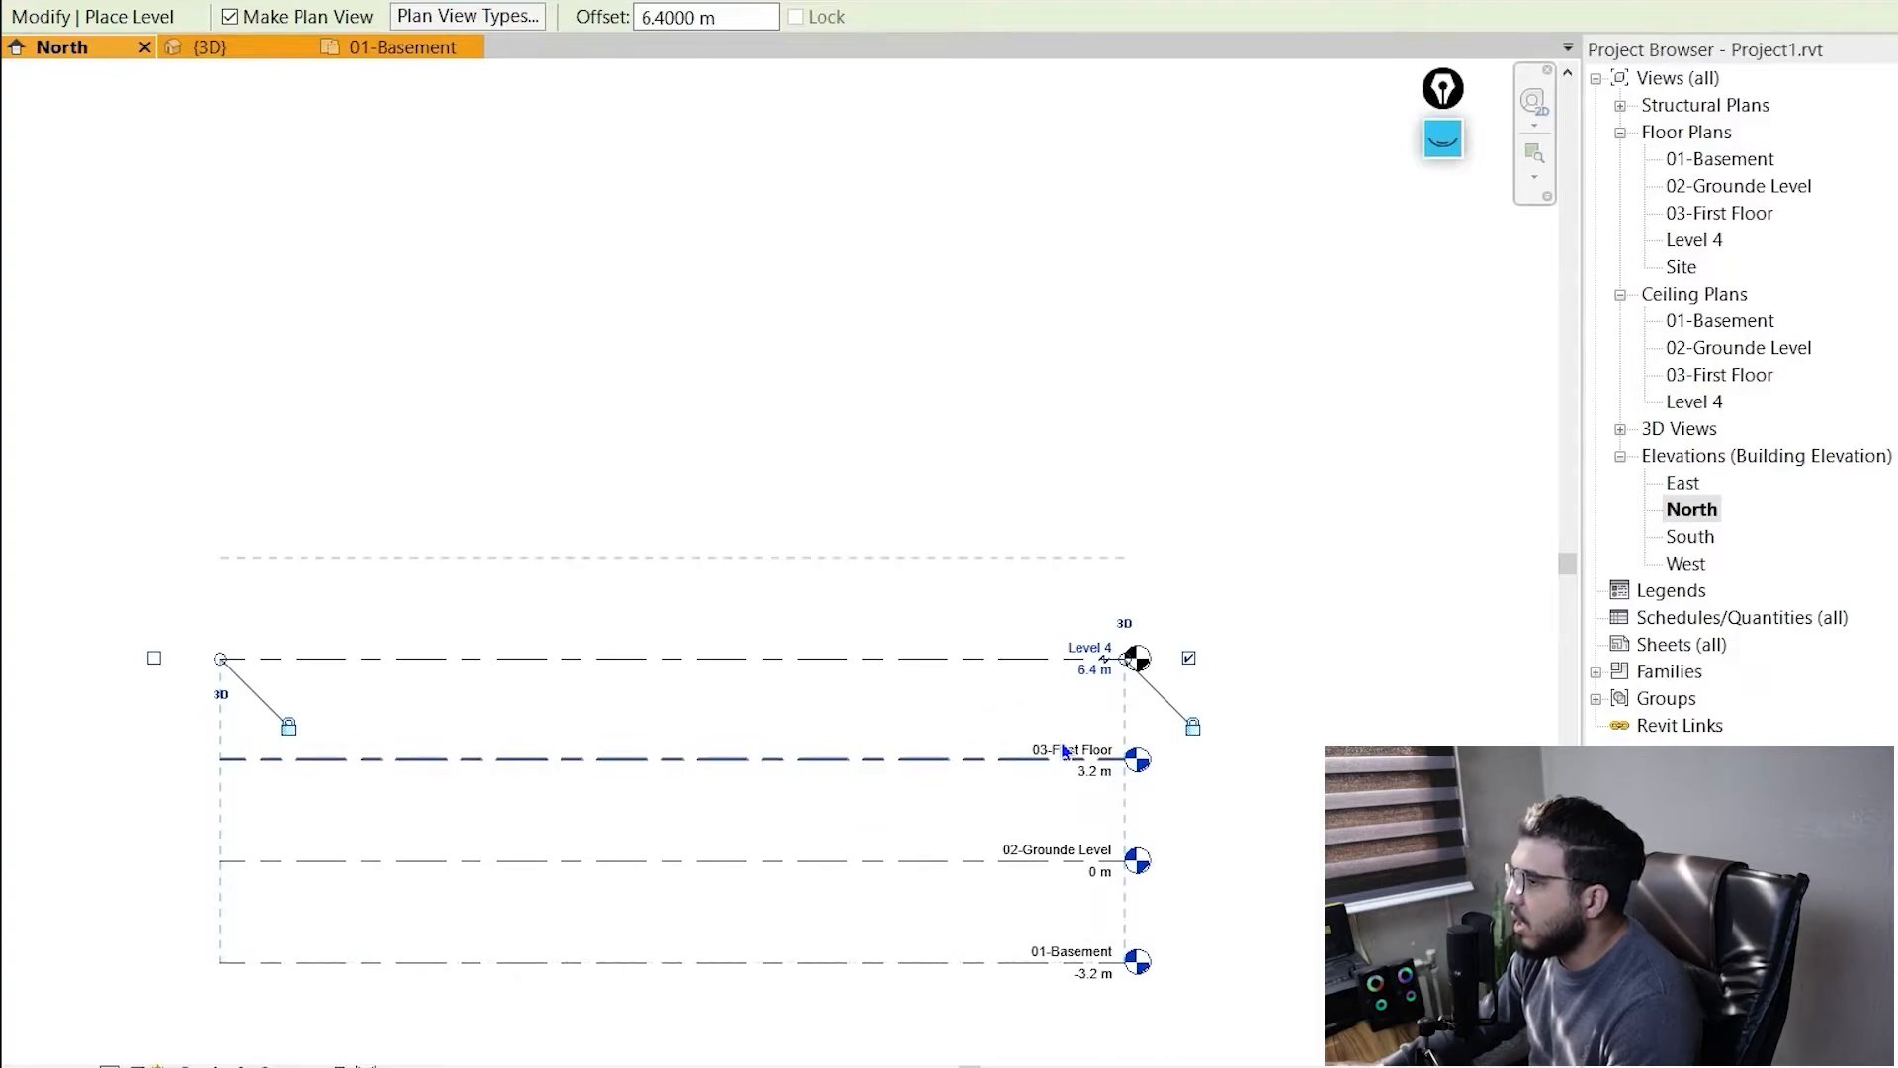
middle_click_drag(1036, 753, 698, 714)
scroll(644, 666, "up", 5)
scroll(856, 675, "down", 3)
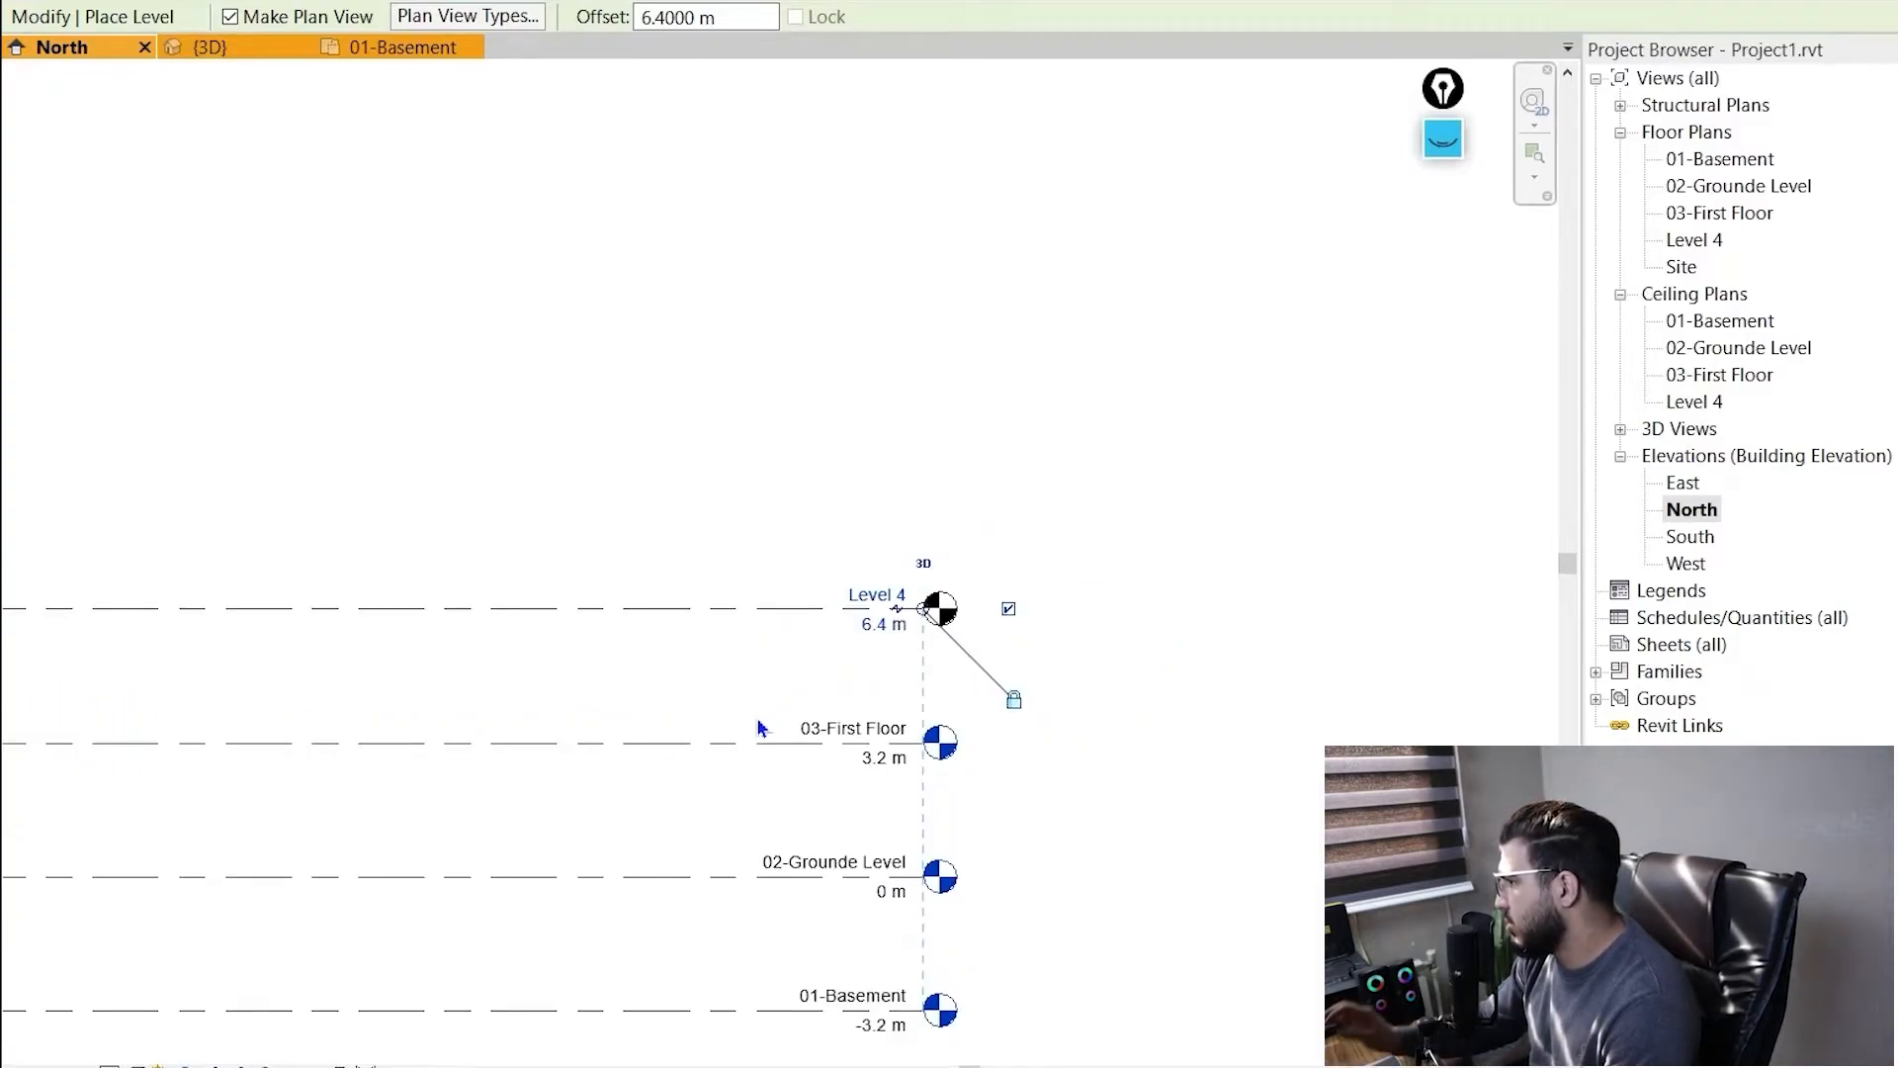
scroll(691, 602, "up", 3)
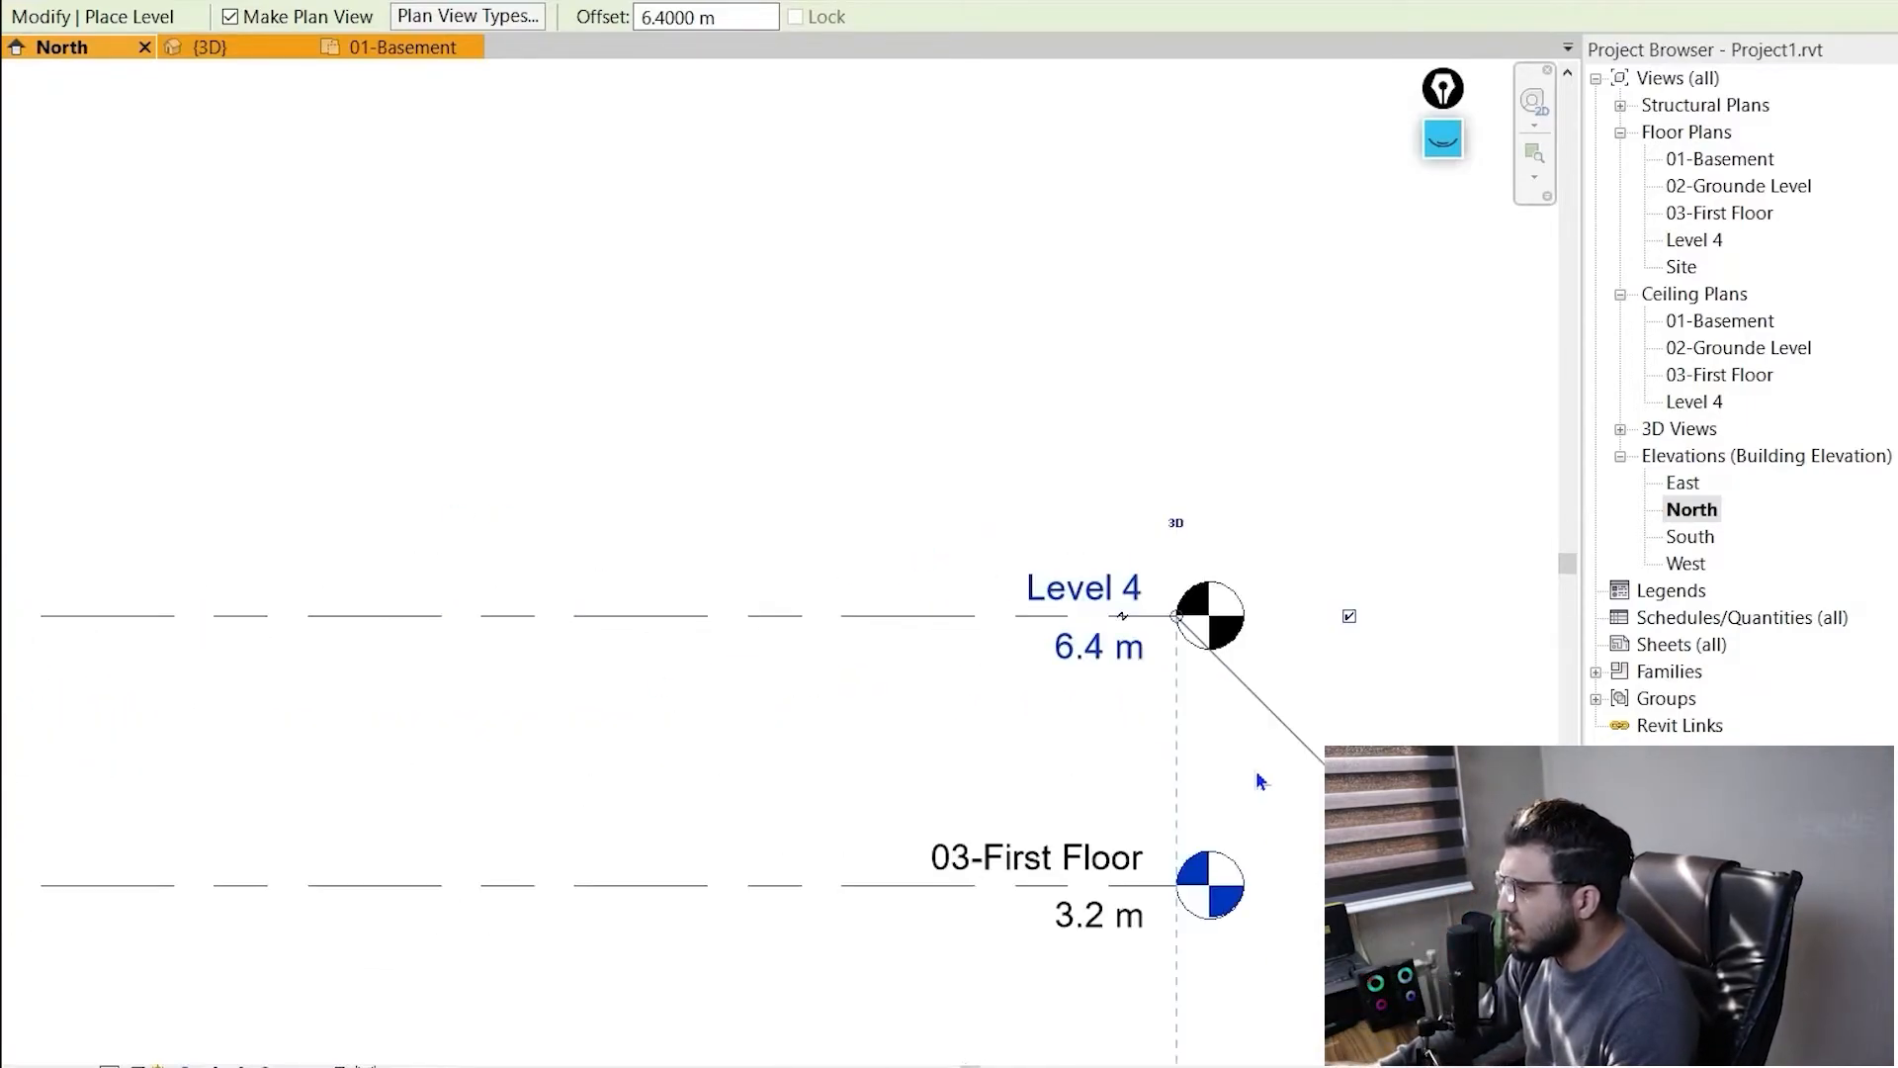
middle_click_drag(1259, 775, 1099, 913)
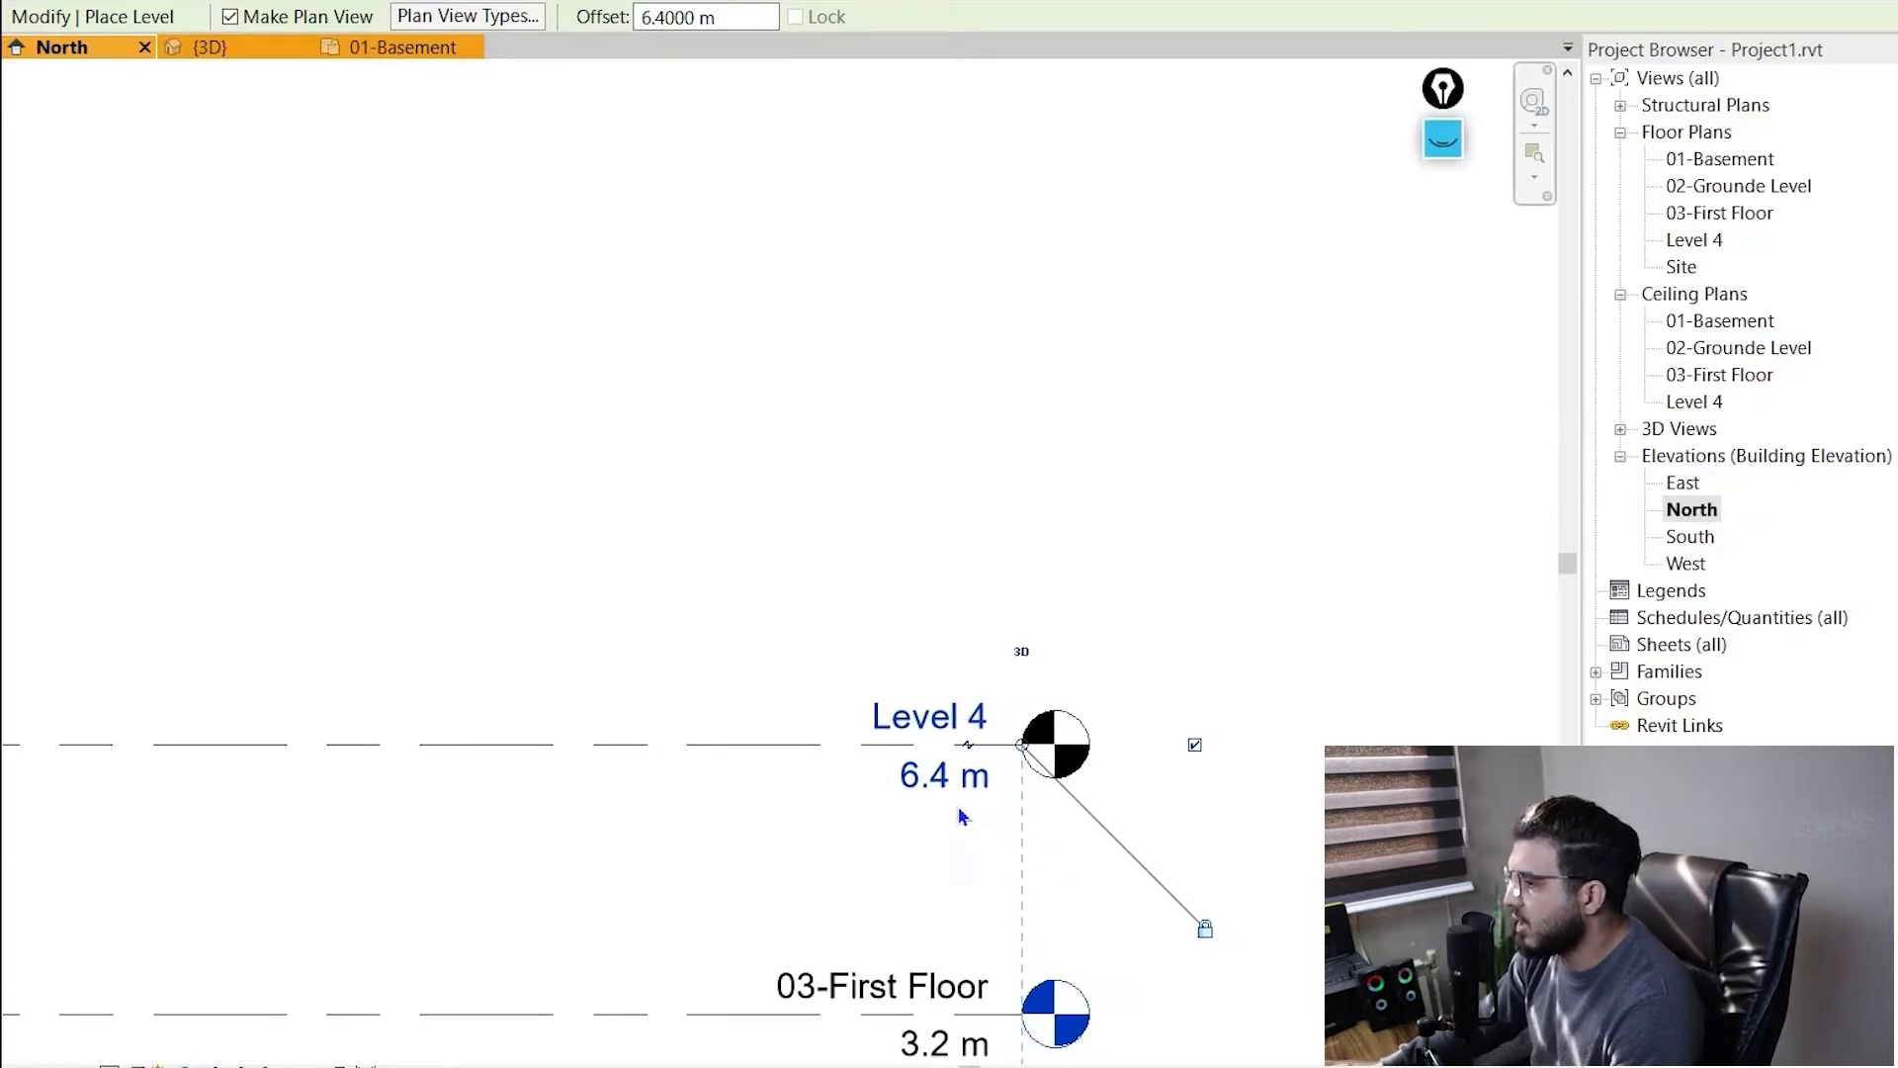
scroll(577, 662, "down", 3)
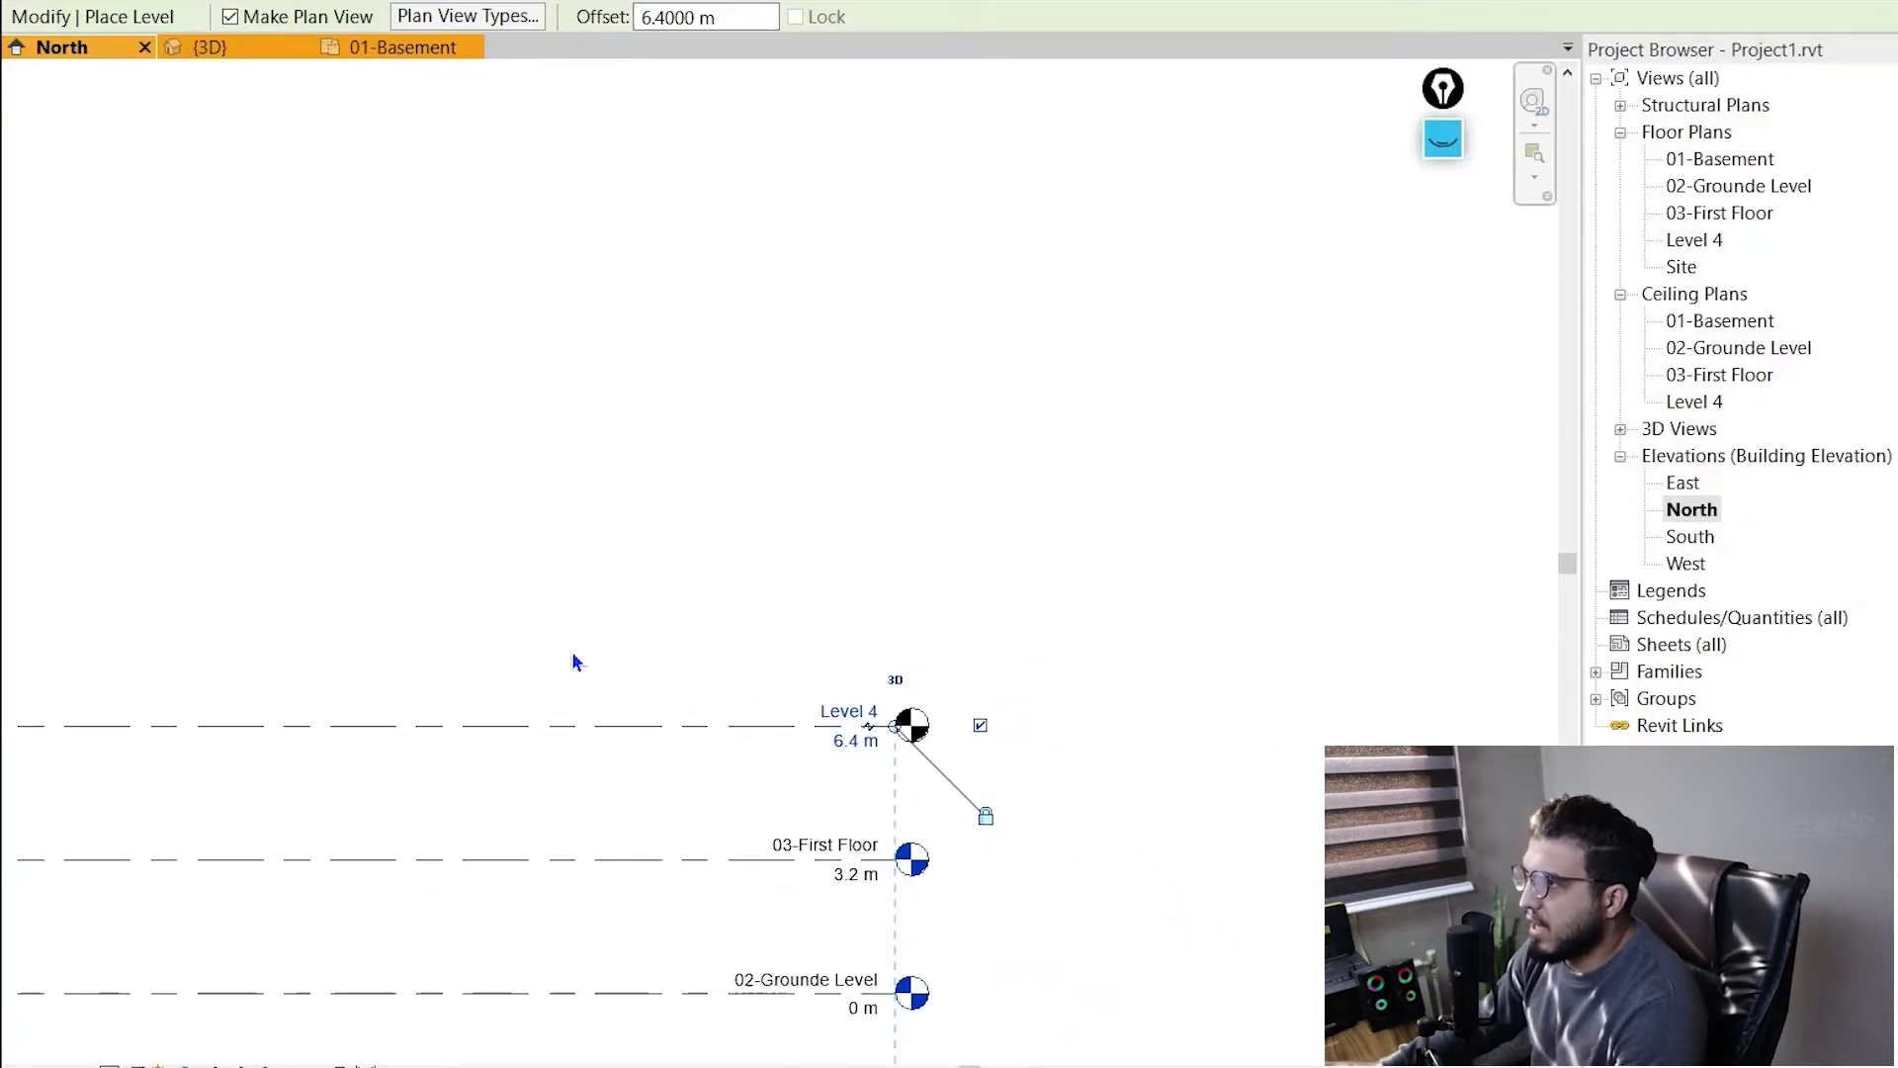
- Place another level 3 m above Level 4 by offsetting its line upward, and finish level placement
left_click_drag(752, 14, 623, 22)
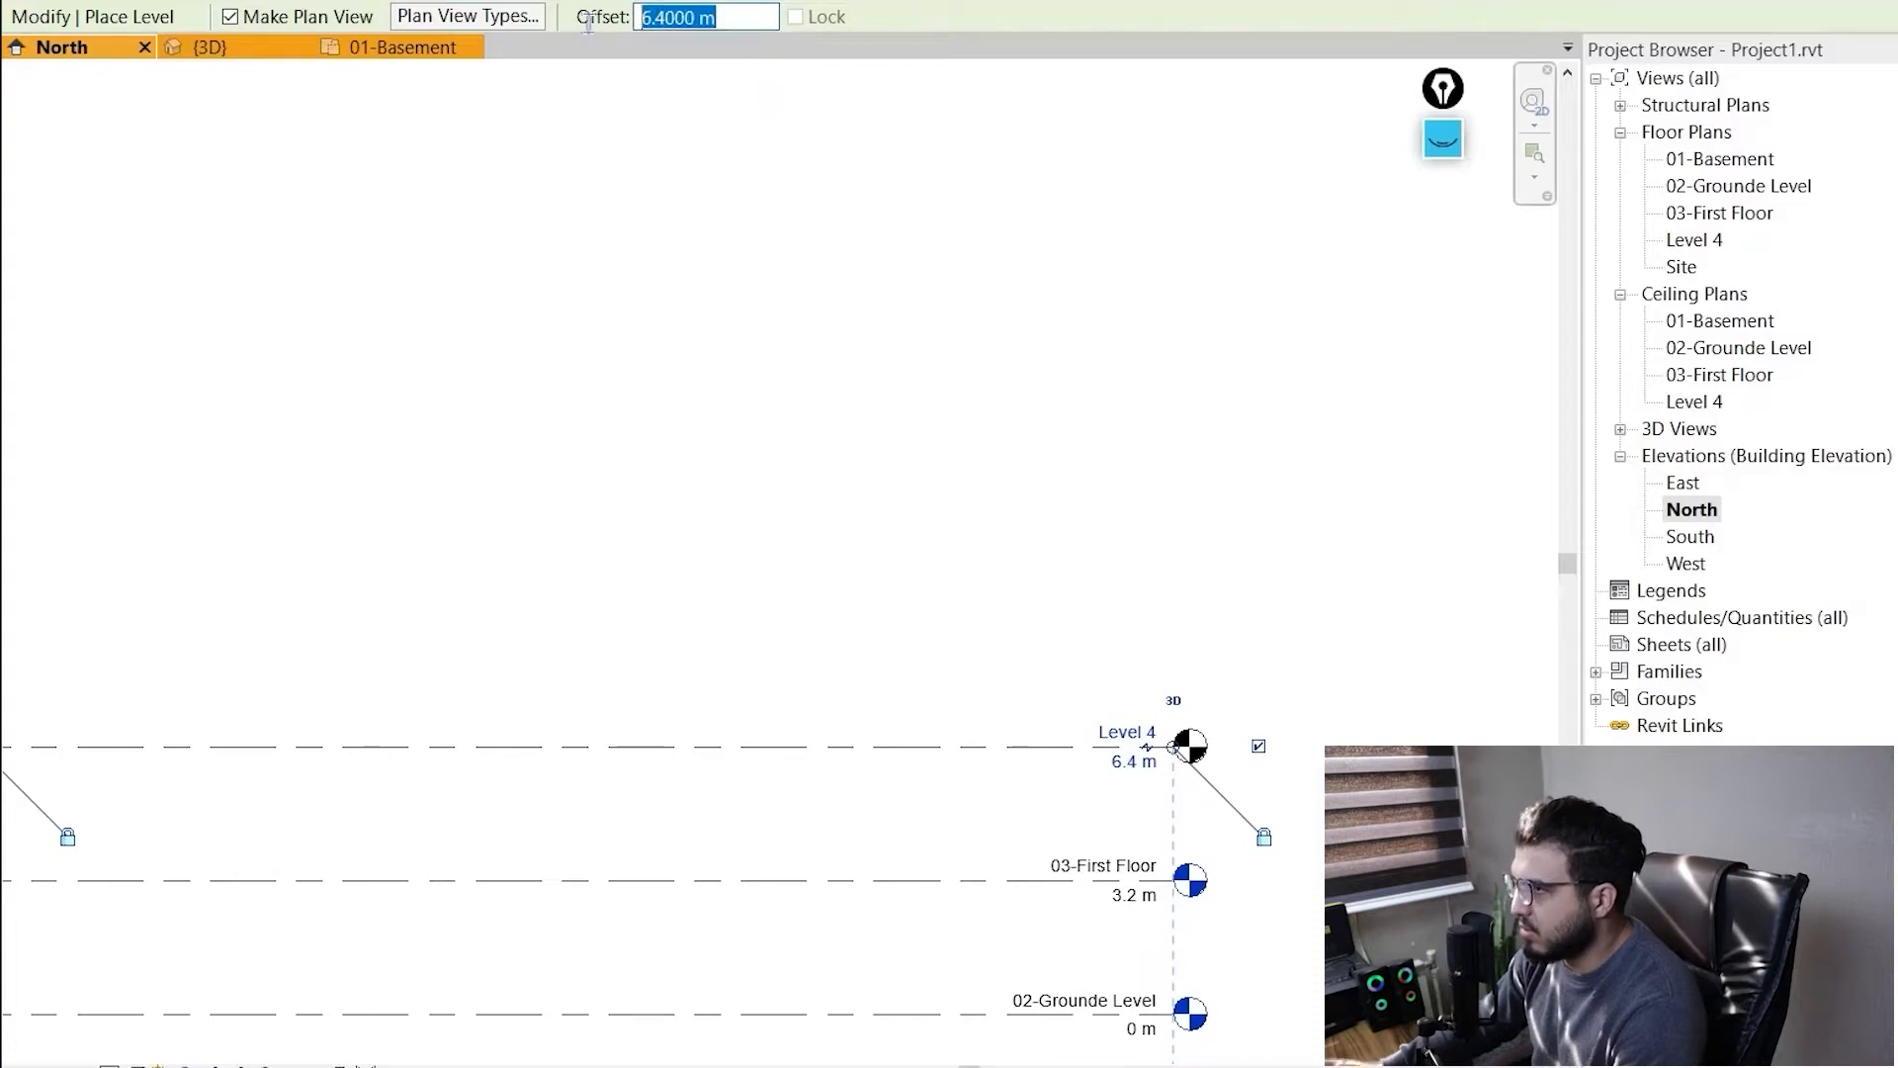
type("3")
scroll(953, 392, "down", 3)
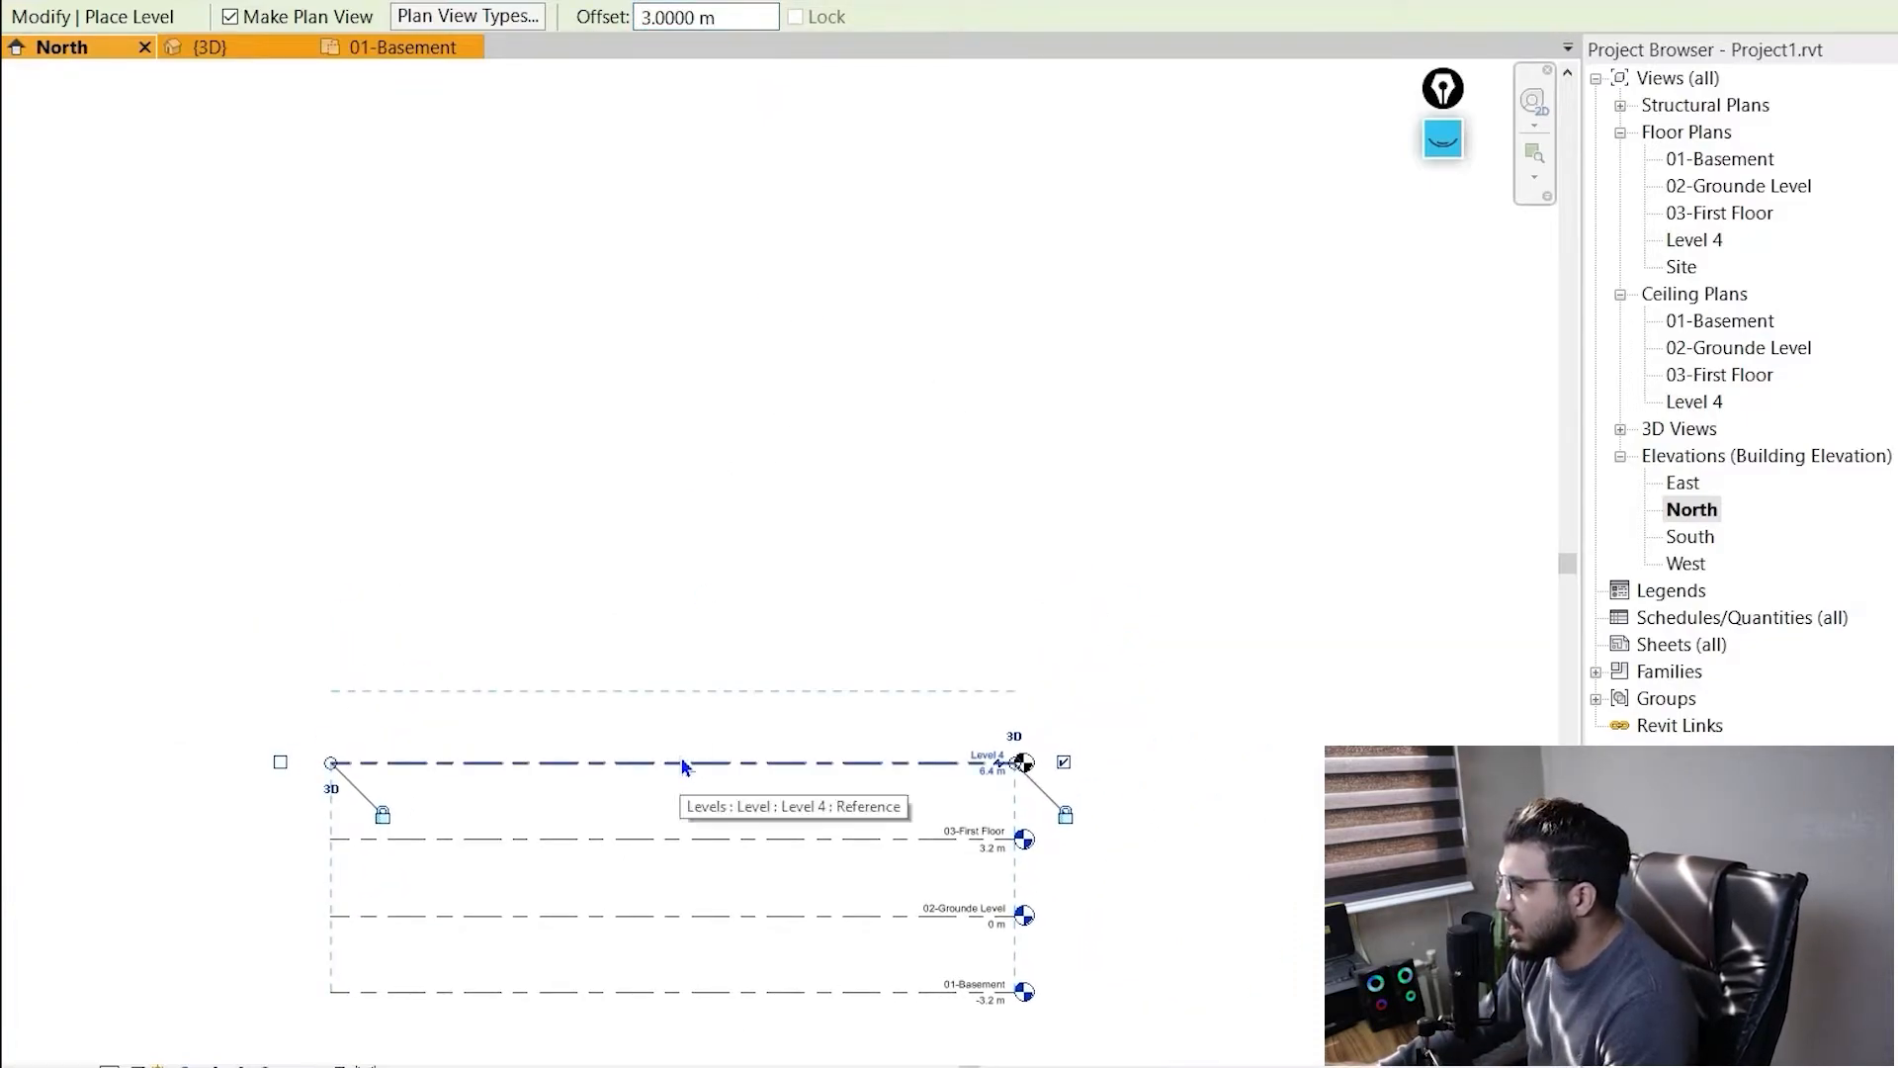
scroll(682, 761, "up", 2)
left_click(682, 767)
scroll(894, 724, "up", 3)
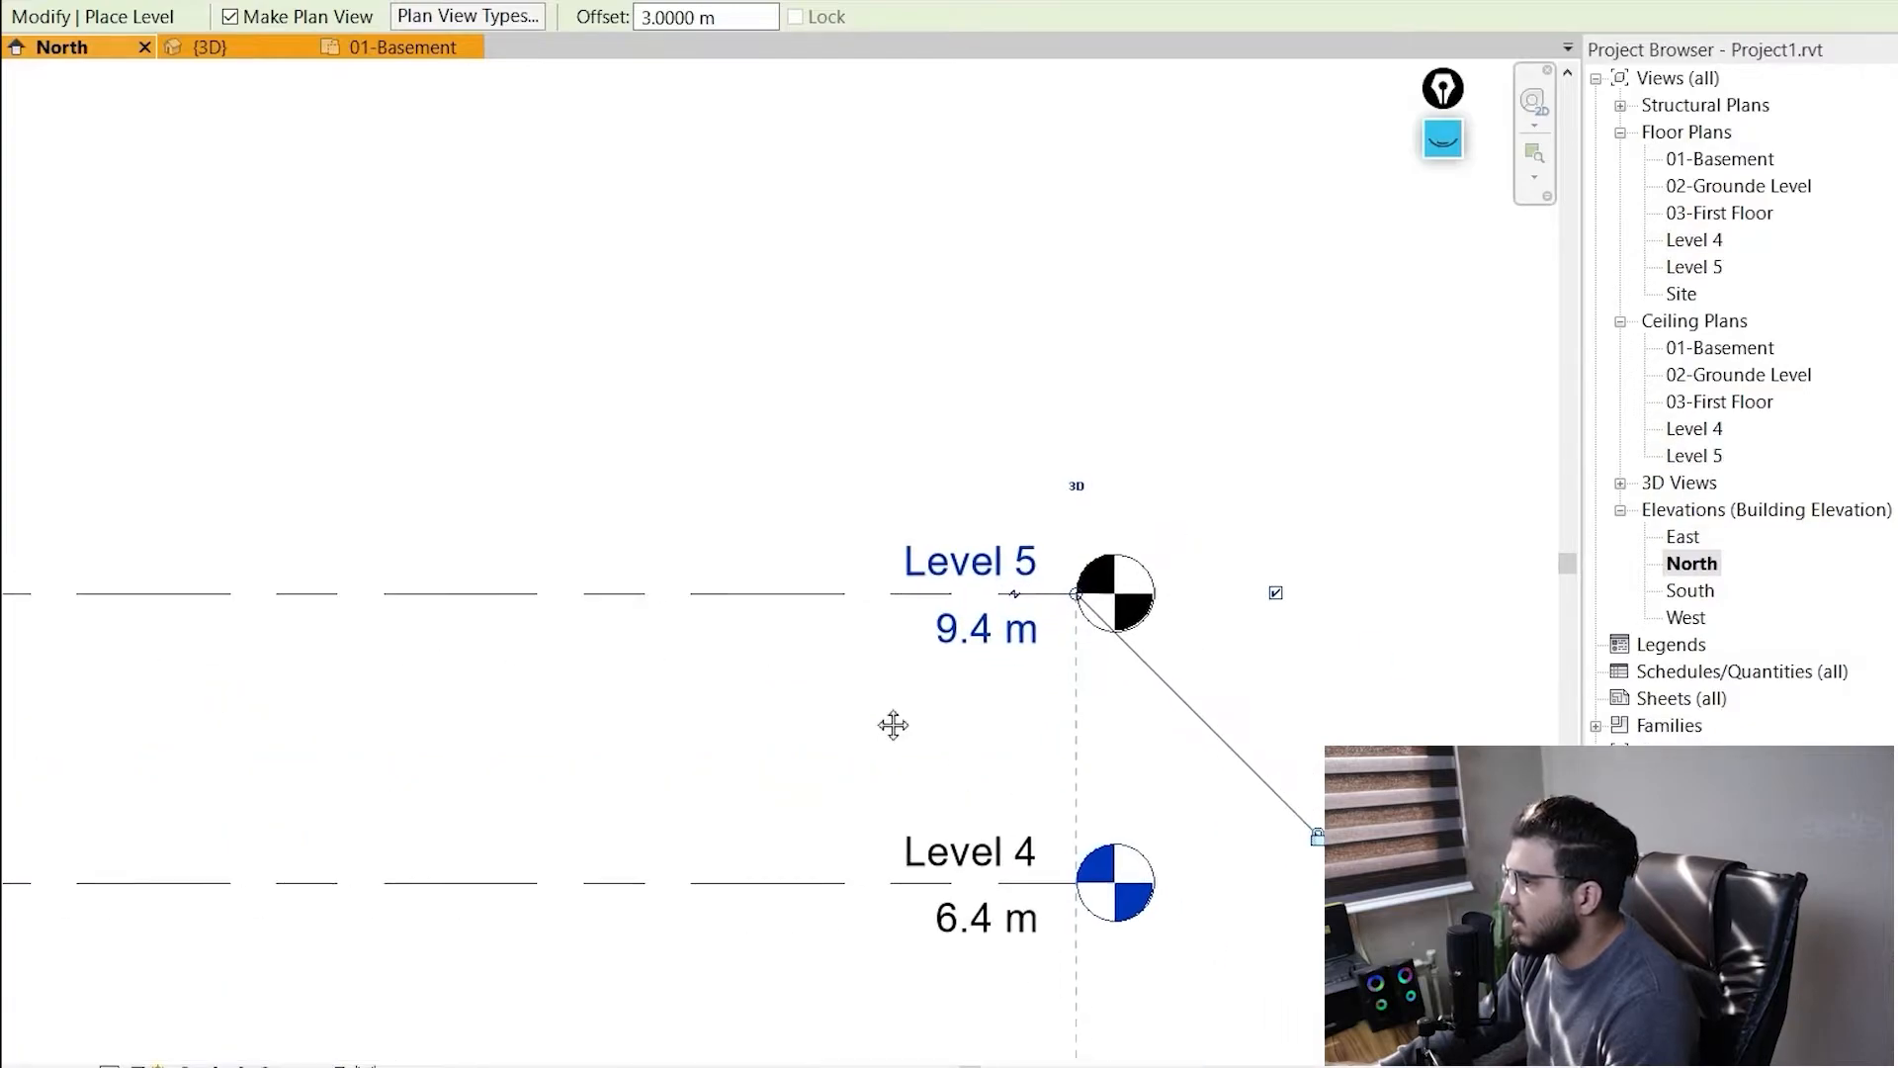
key("Escape")
key("Escape")
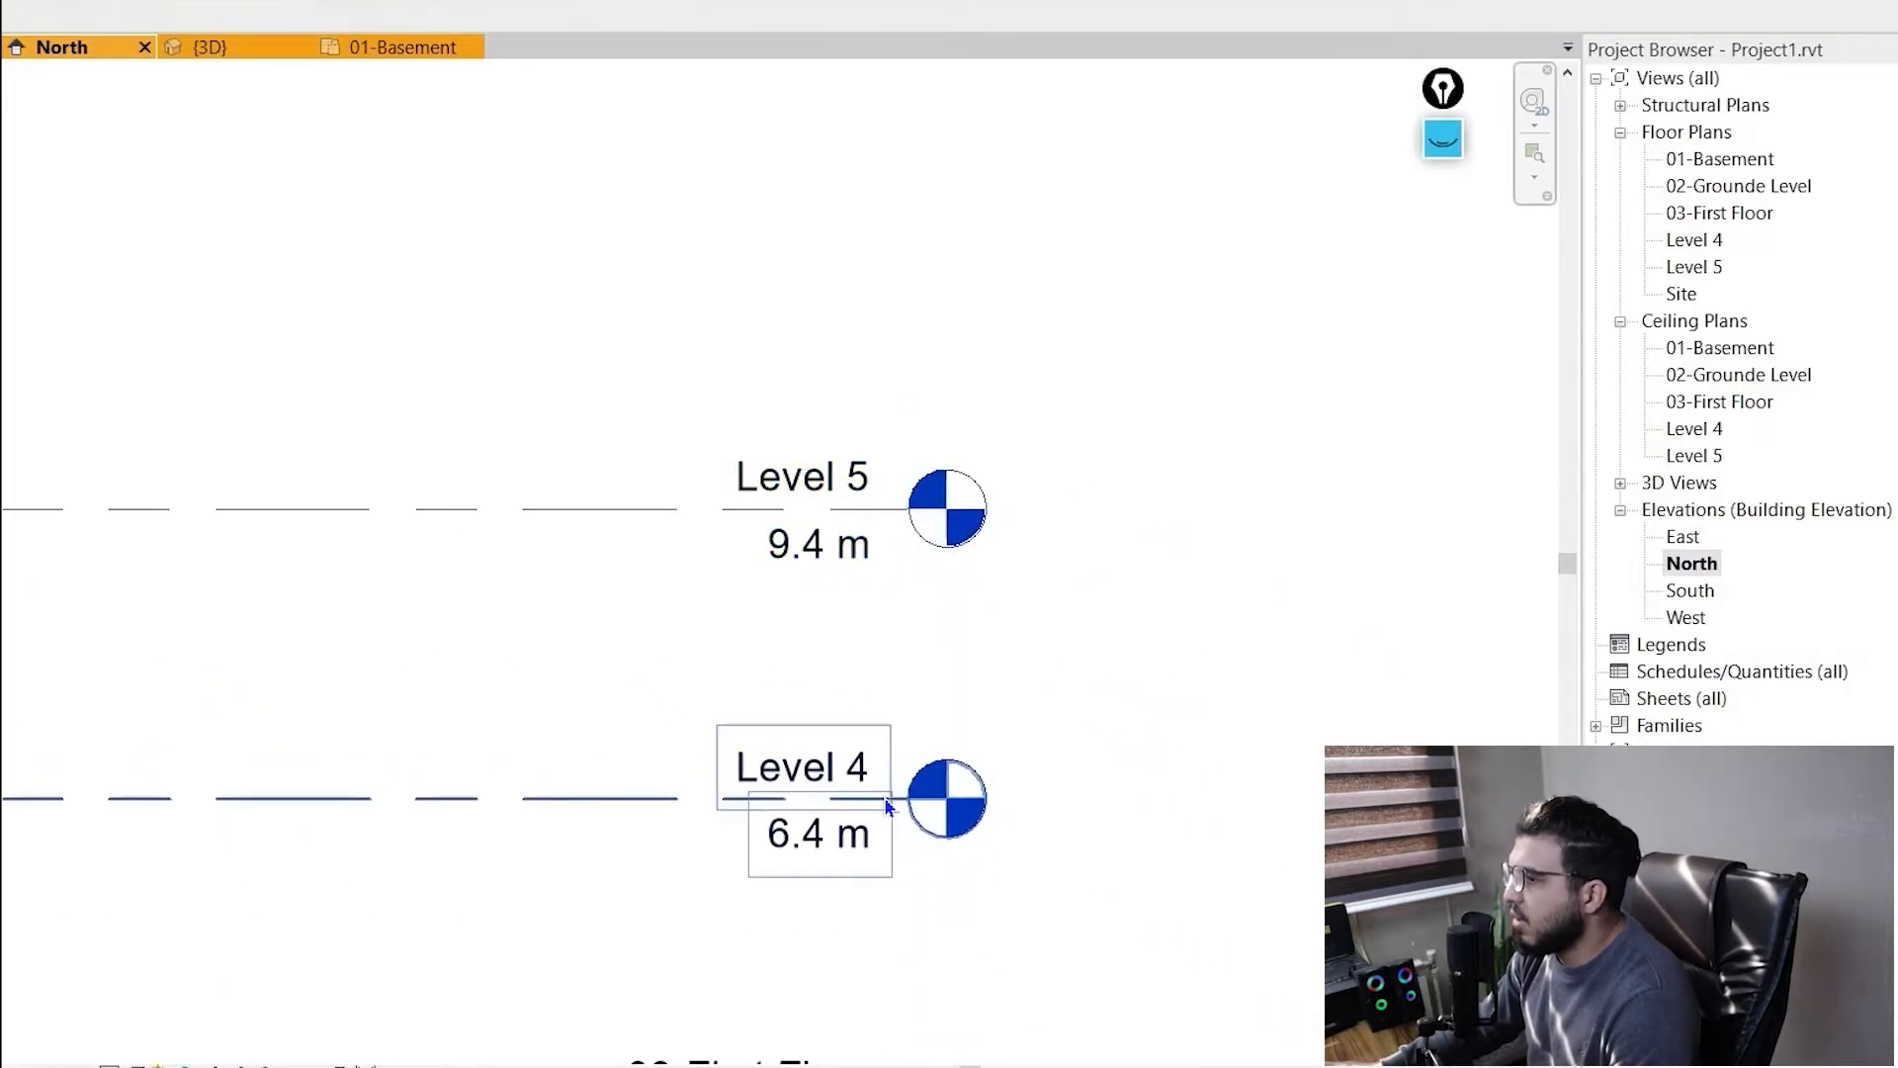
- Rename Level 4 as 04-Second Floor and rename its corresponding views to match
scroll(870, 751, "down", 3)
scroll(890, 593, "up", 4)
double_click(868, 356)
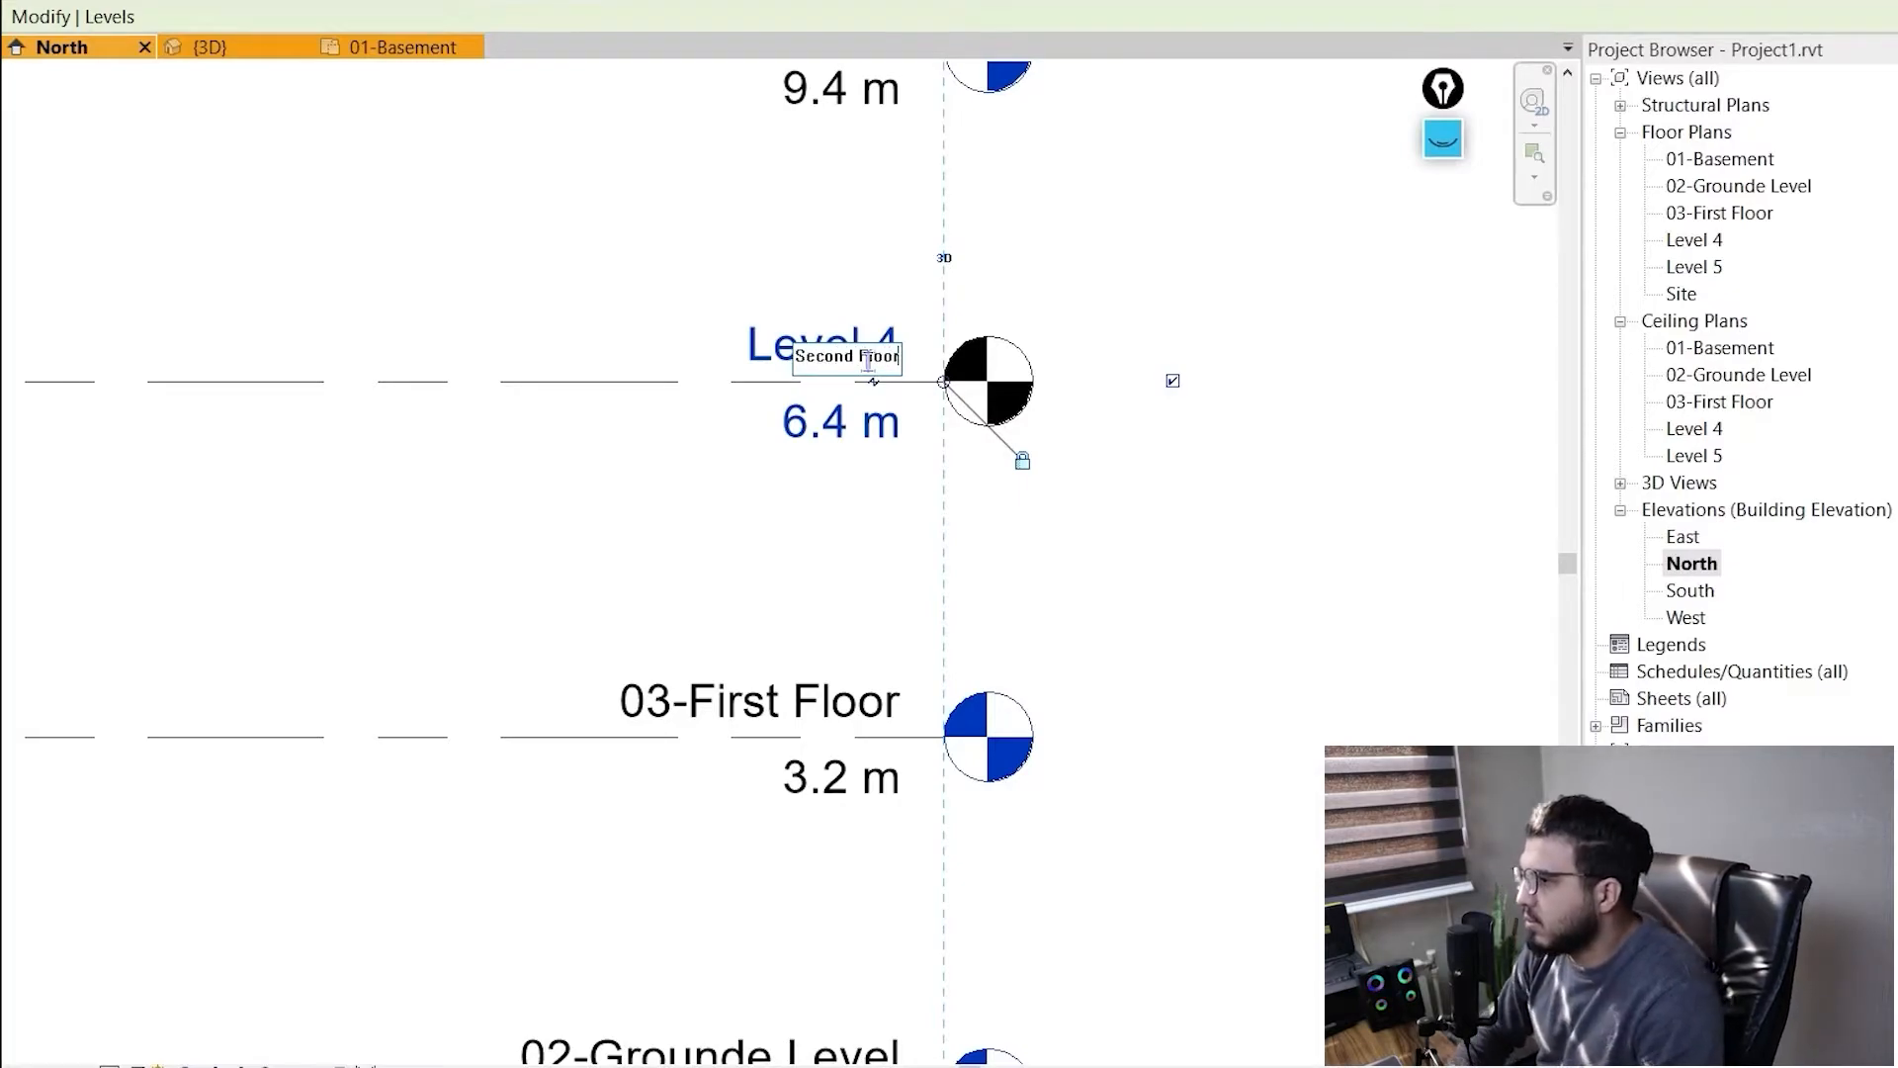
key("Return")
left_click(1269, 468)
scroll(1277, 509, "down", 2)
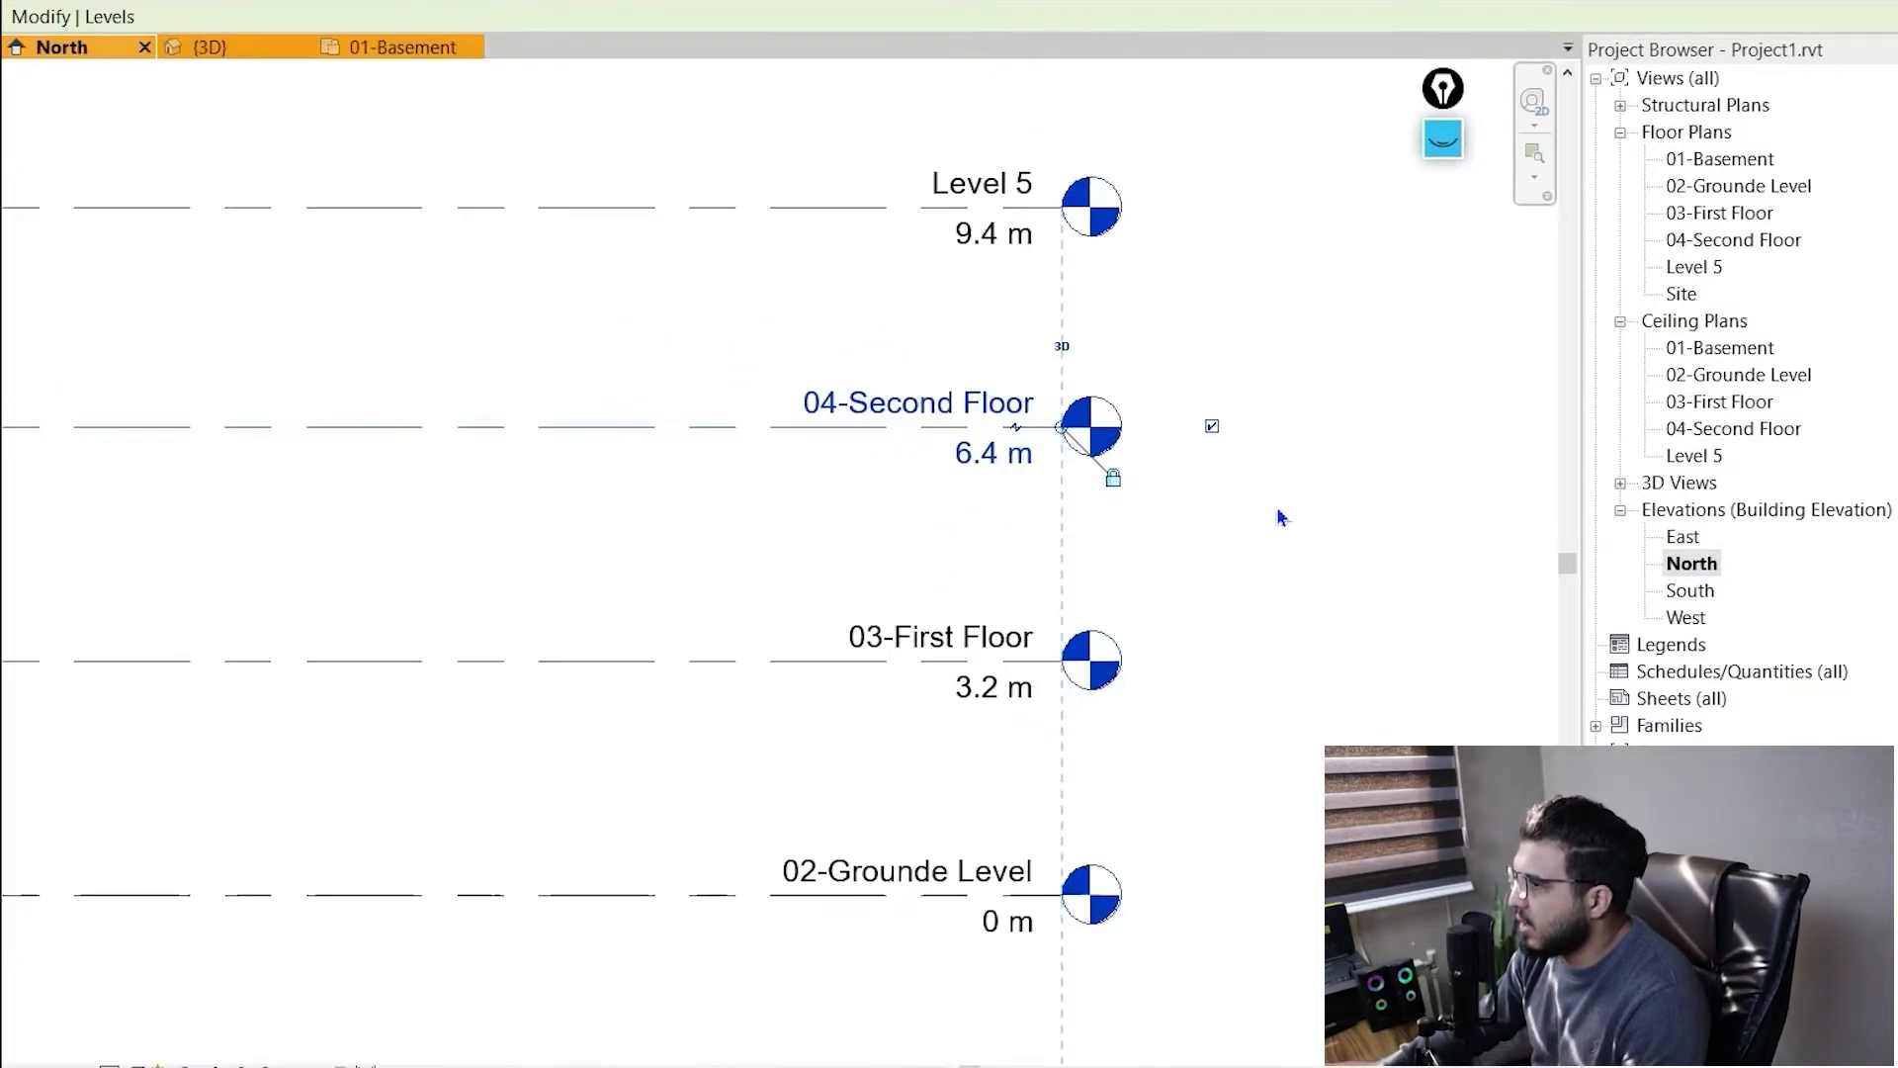
- Rename Level 5 as 05-Roof, rename its corresponding views to match, and deselect it
scroll(1121, 547, "down", 1)
scroll(817, 329, "up", 2)
double_click(816, 329)
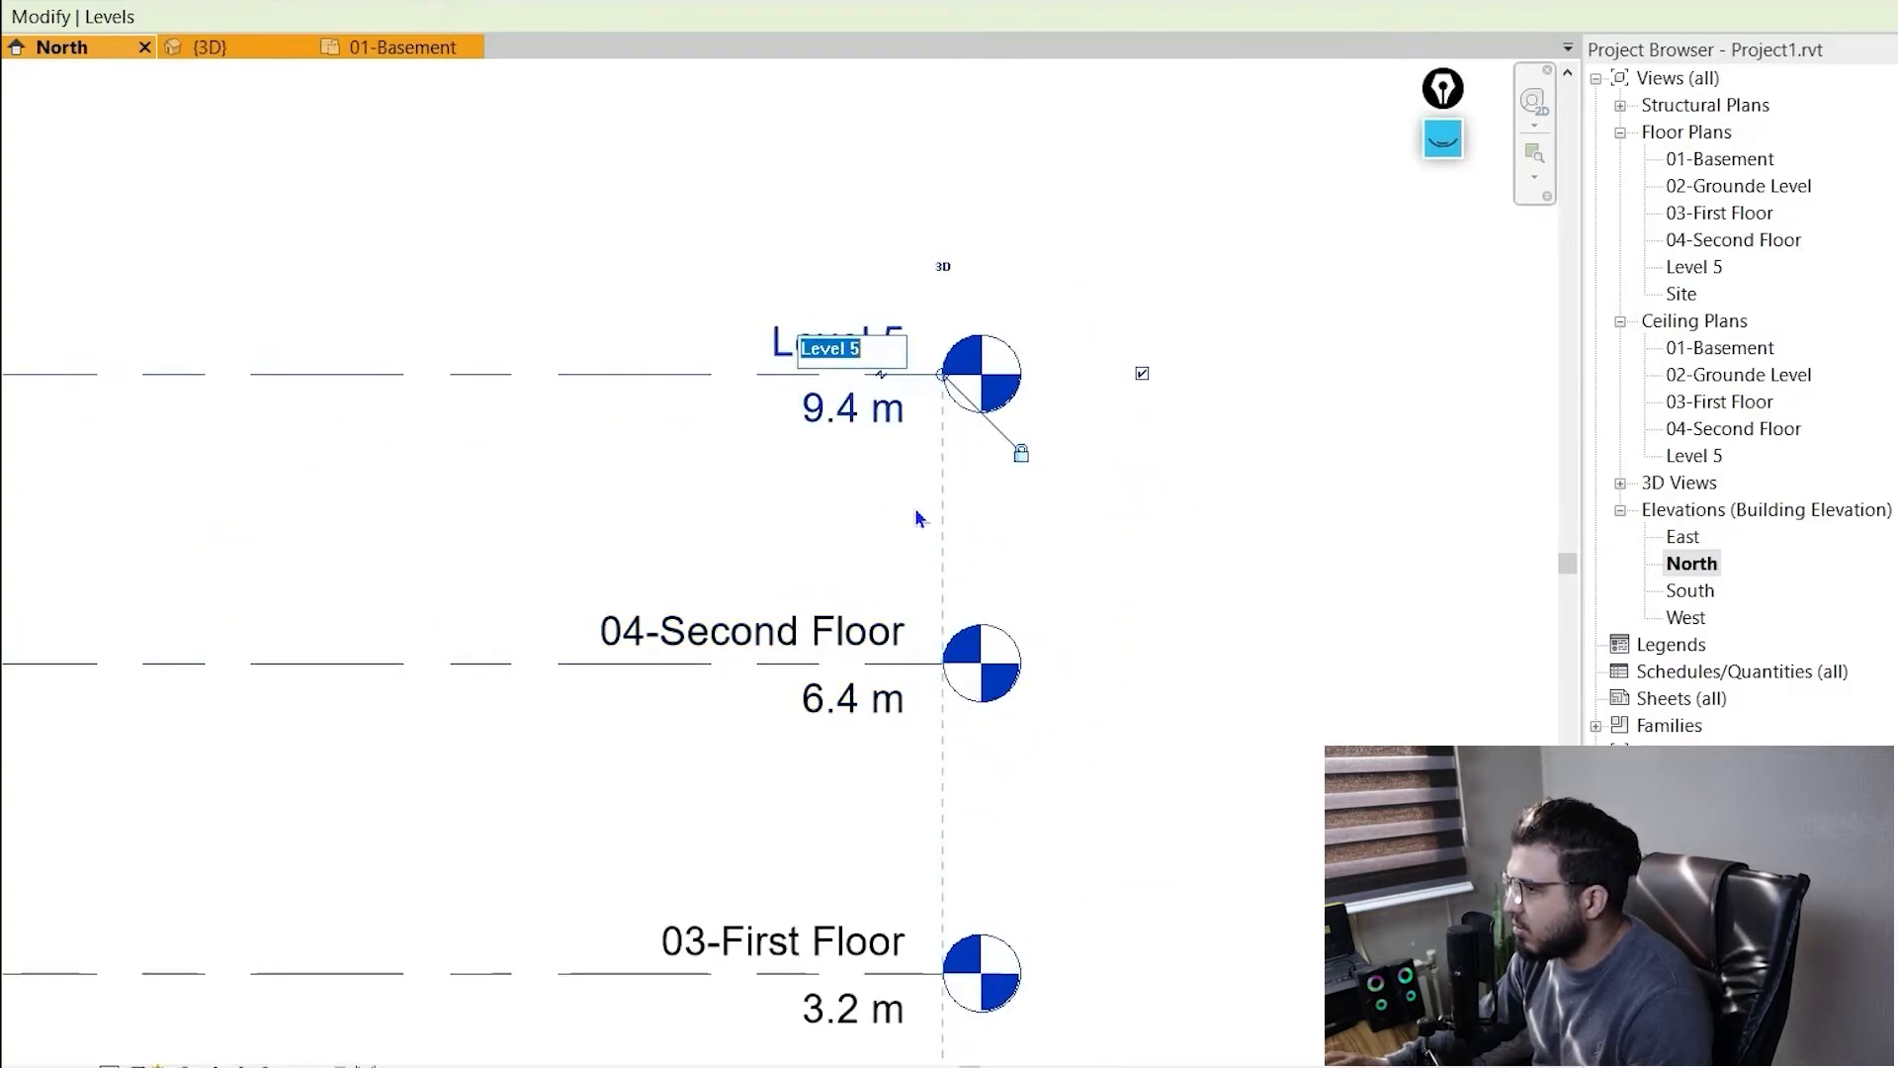
type("05-Roof")
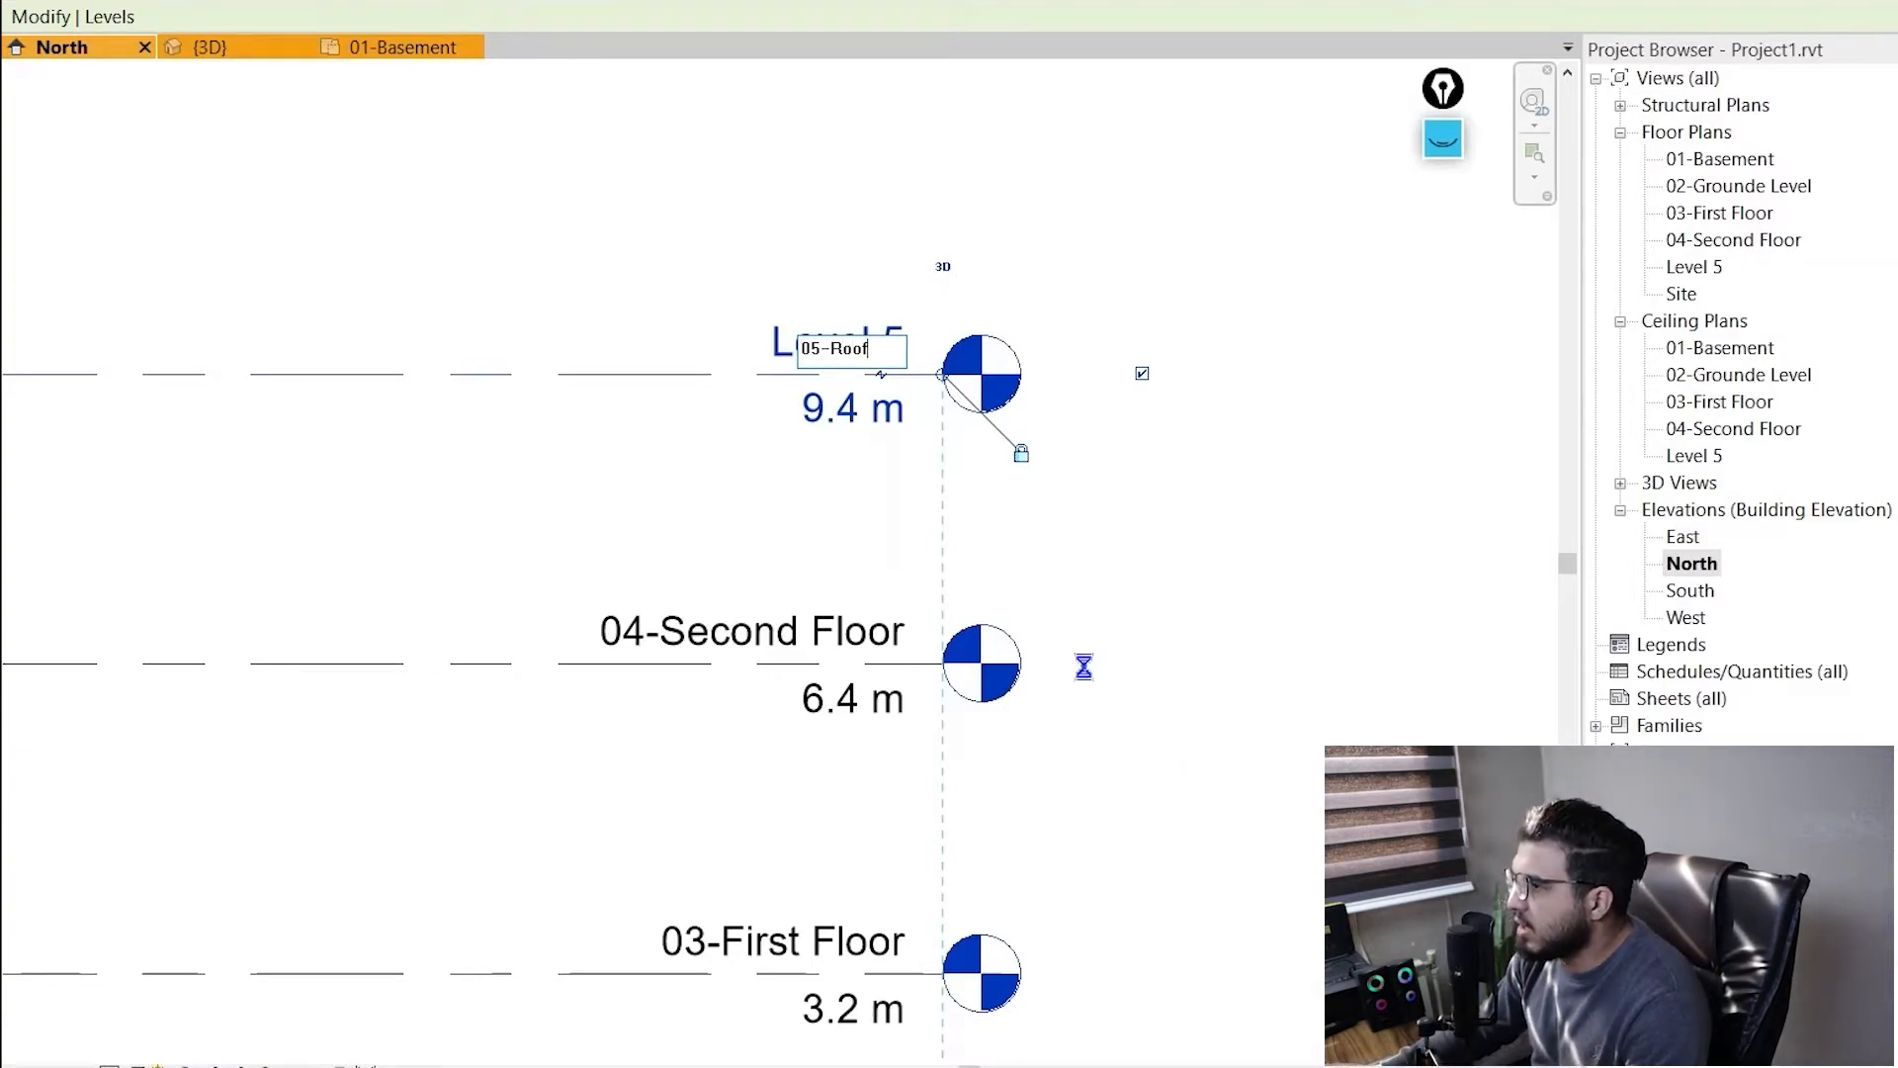
key("Return")
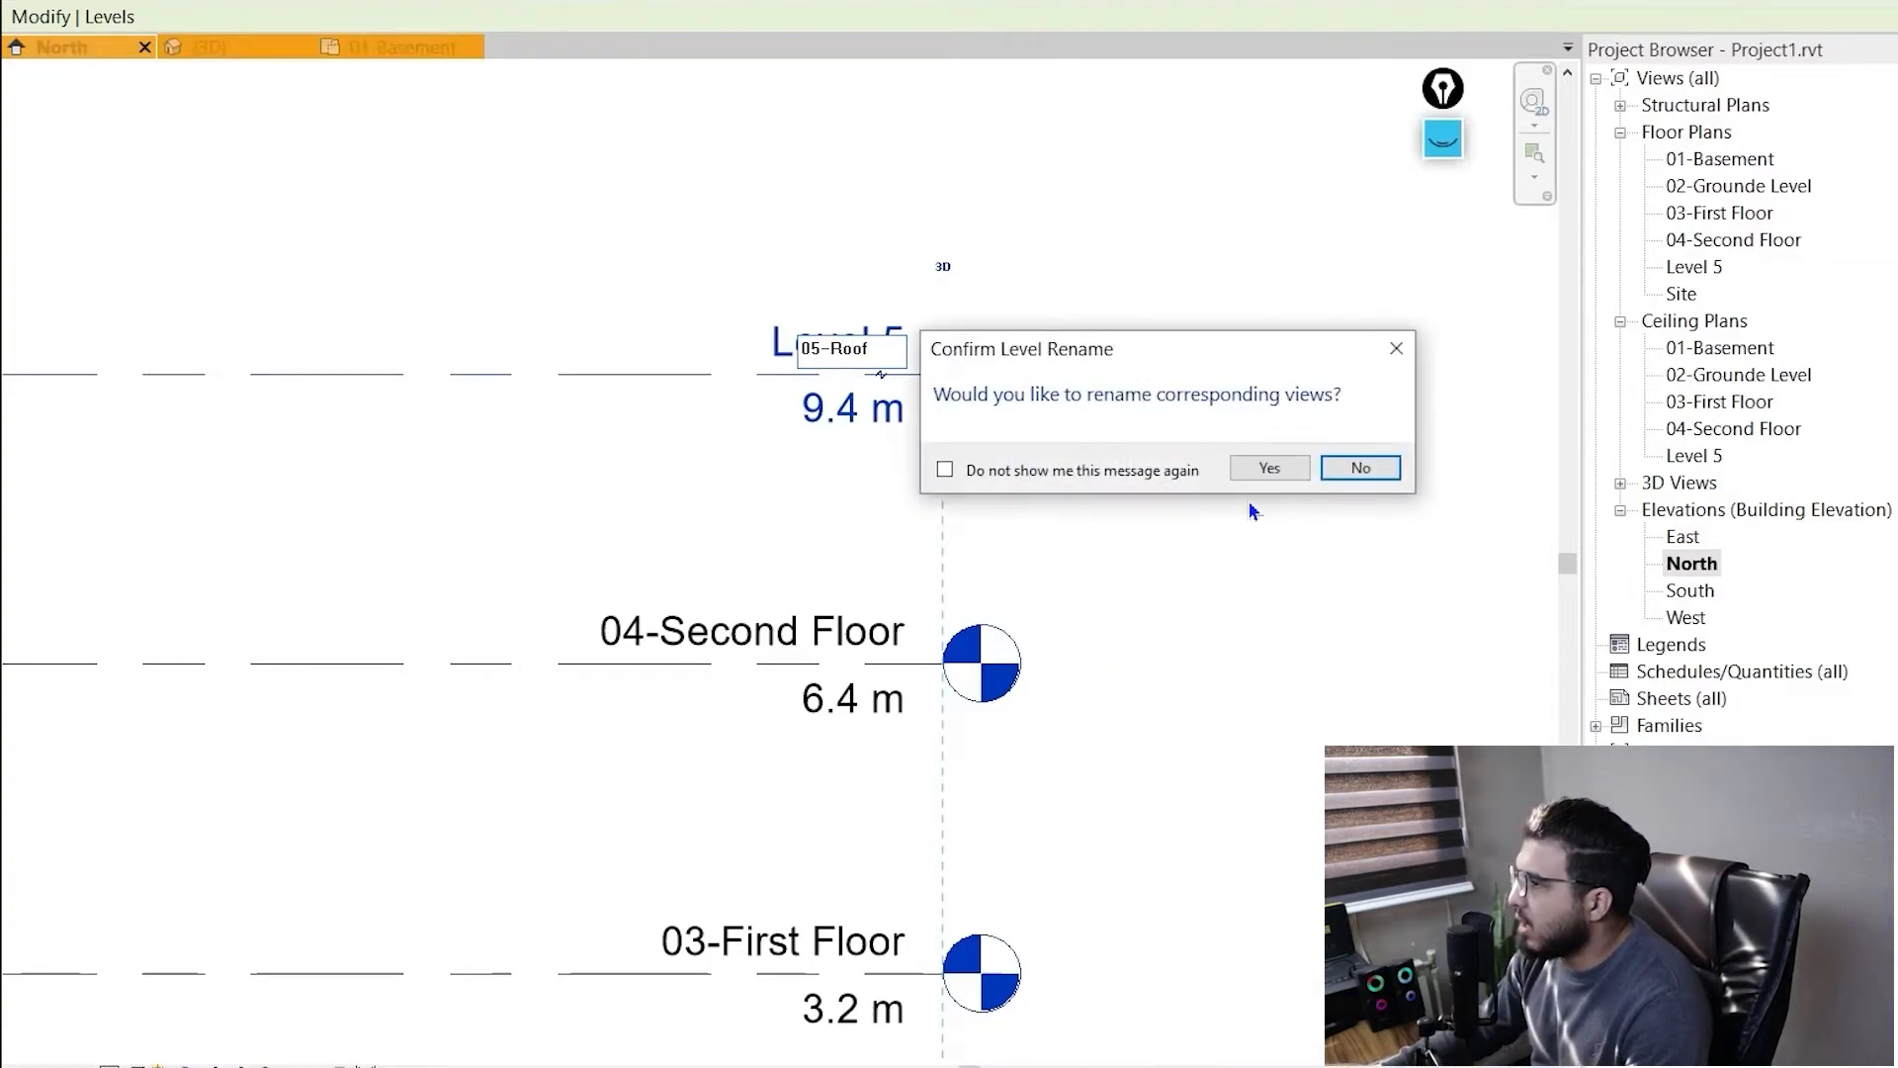
left_click(1261, 464)
scroll(1248, 456, "down", 2)
middle_click_drag(1231, 437, 975, 799)
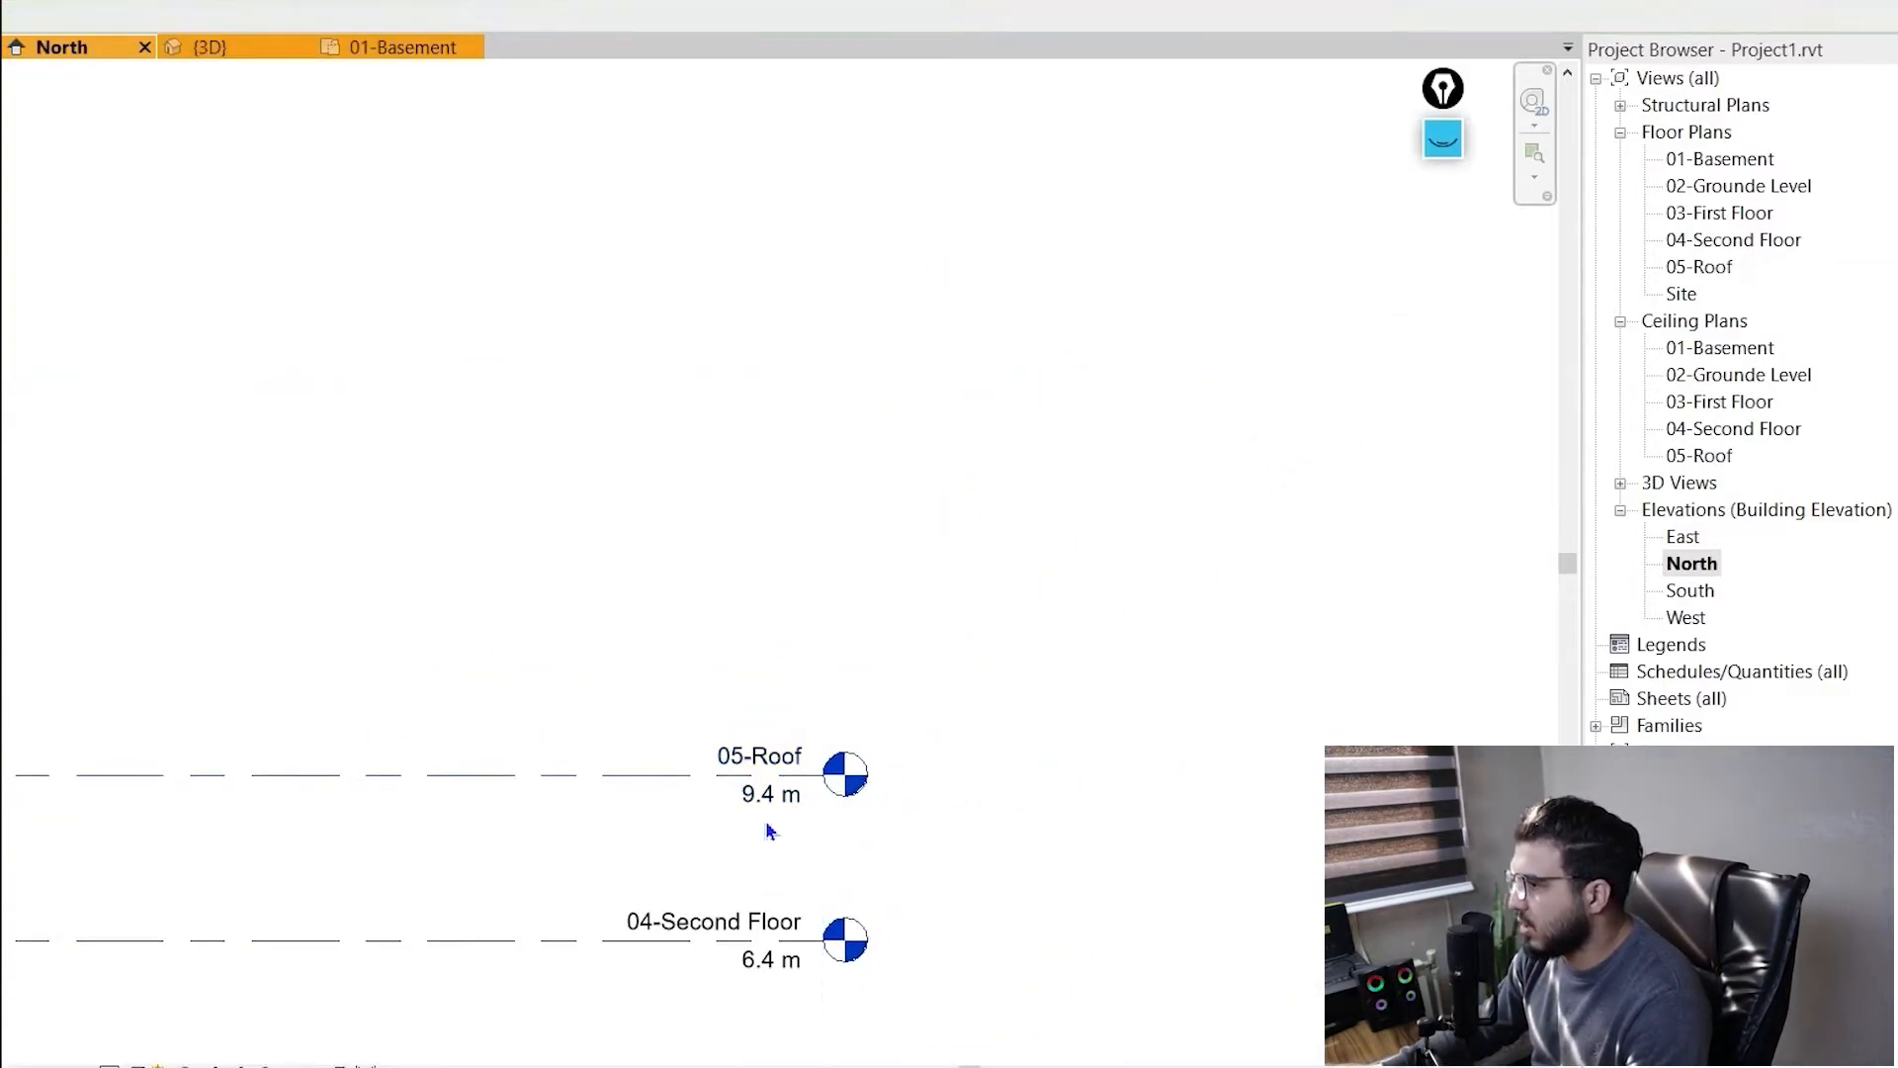
scroll(768, 825, "up", 1)
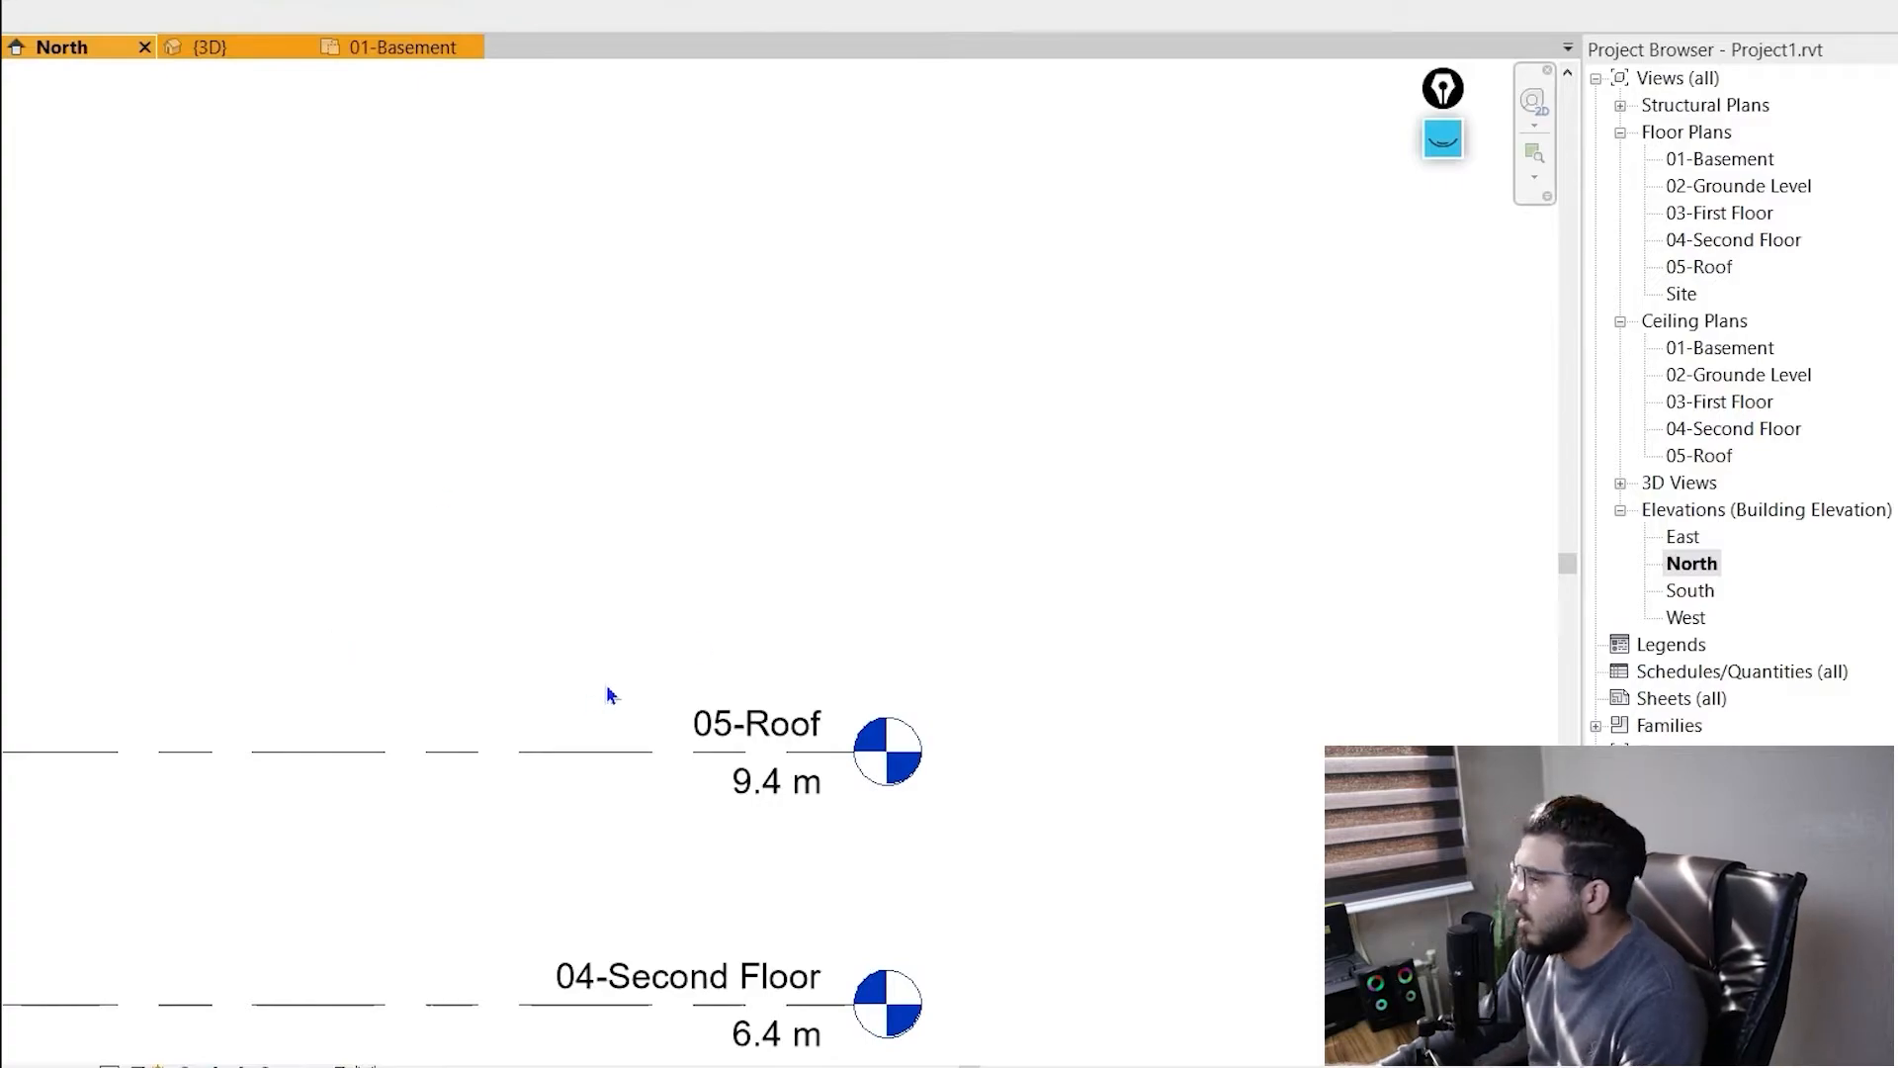
- Review the names, elevations and alignment of all levels from 01-Basement to 05-Roof in the North elevation
scroll(1040, 708, "down", 1)
middle_click_drag(1040, 707, 987, 178)
scroll(1016, 471, "down", 5)
middle_click_drag(858, 642, 880, 783)
scroll(965, 757, "up", 6)
scroll(336, 660, "down", 3)
middle_click_drag(334, 736, 716, 731)
left_click(967, 710)
scroll(950, 655, "up", 2)
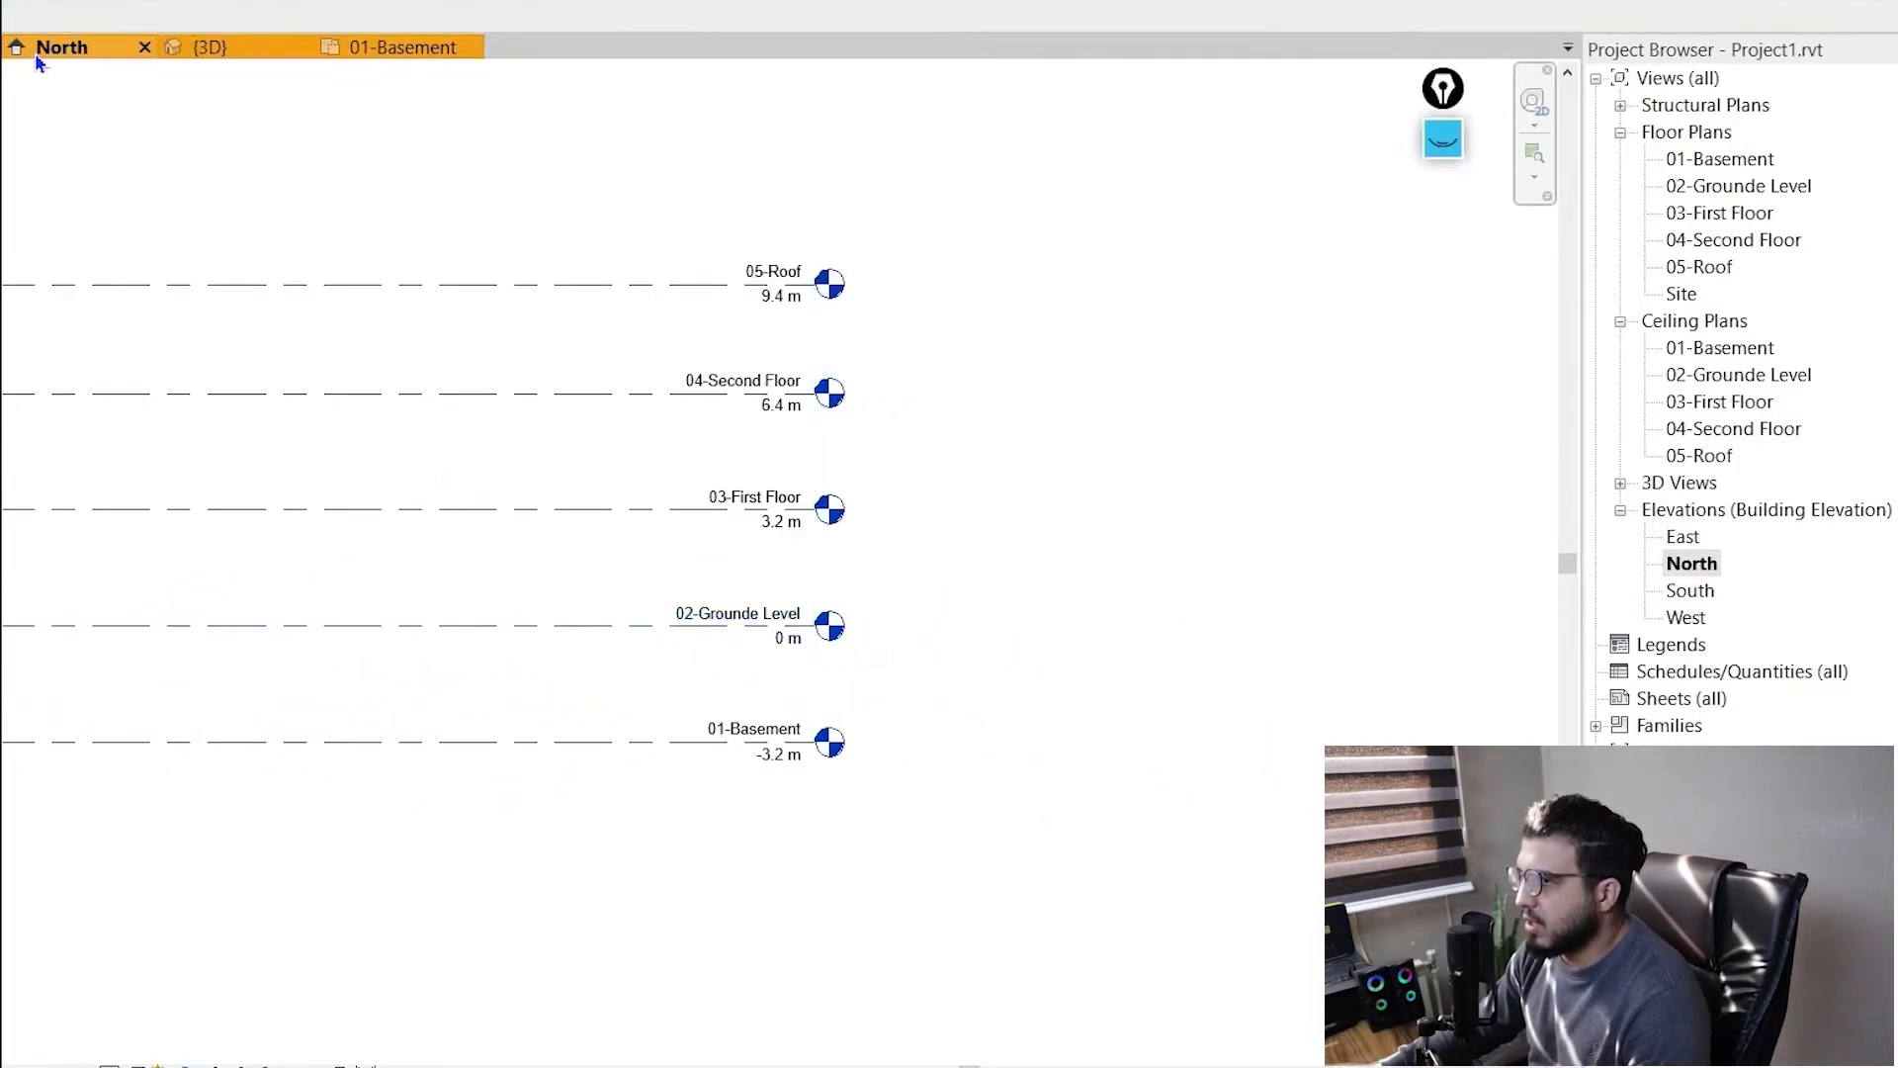
- In the 3D view, draw two connected Generic - 200mm walls from the 02-Grounde Level, forming a corner, with an unconnected height of 8 m
left_click(234, 47)
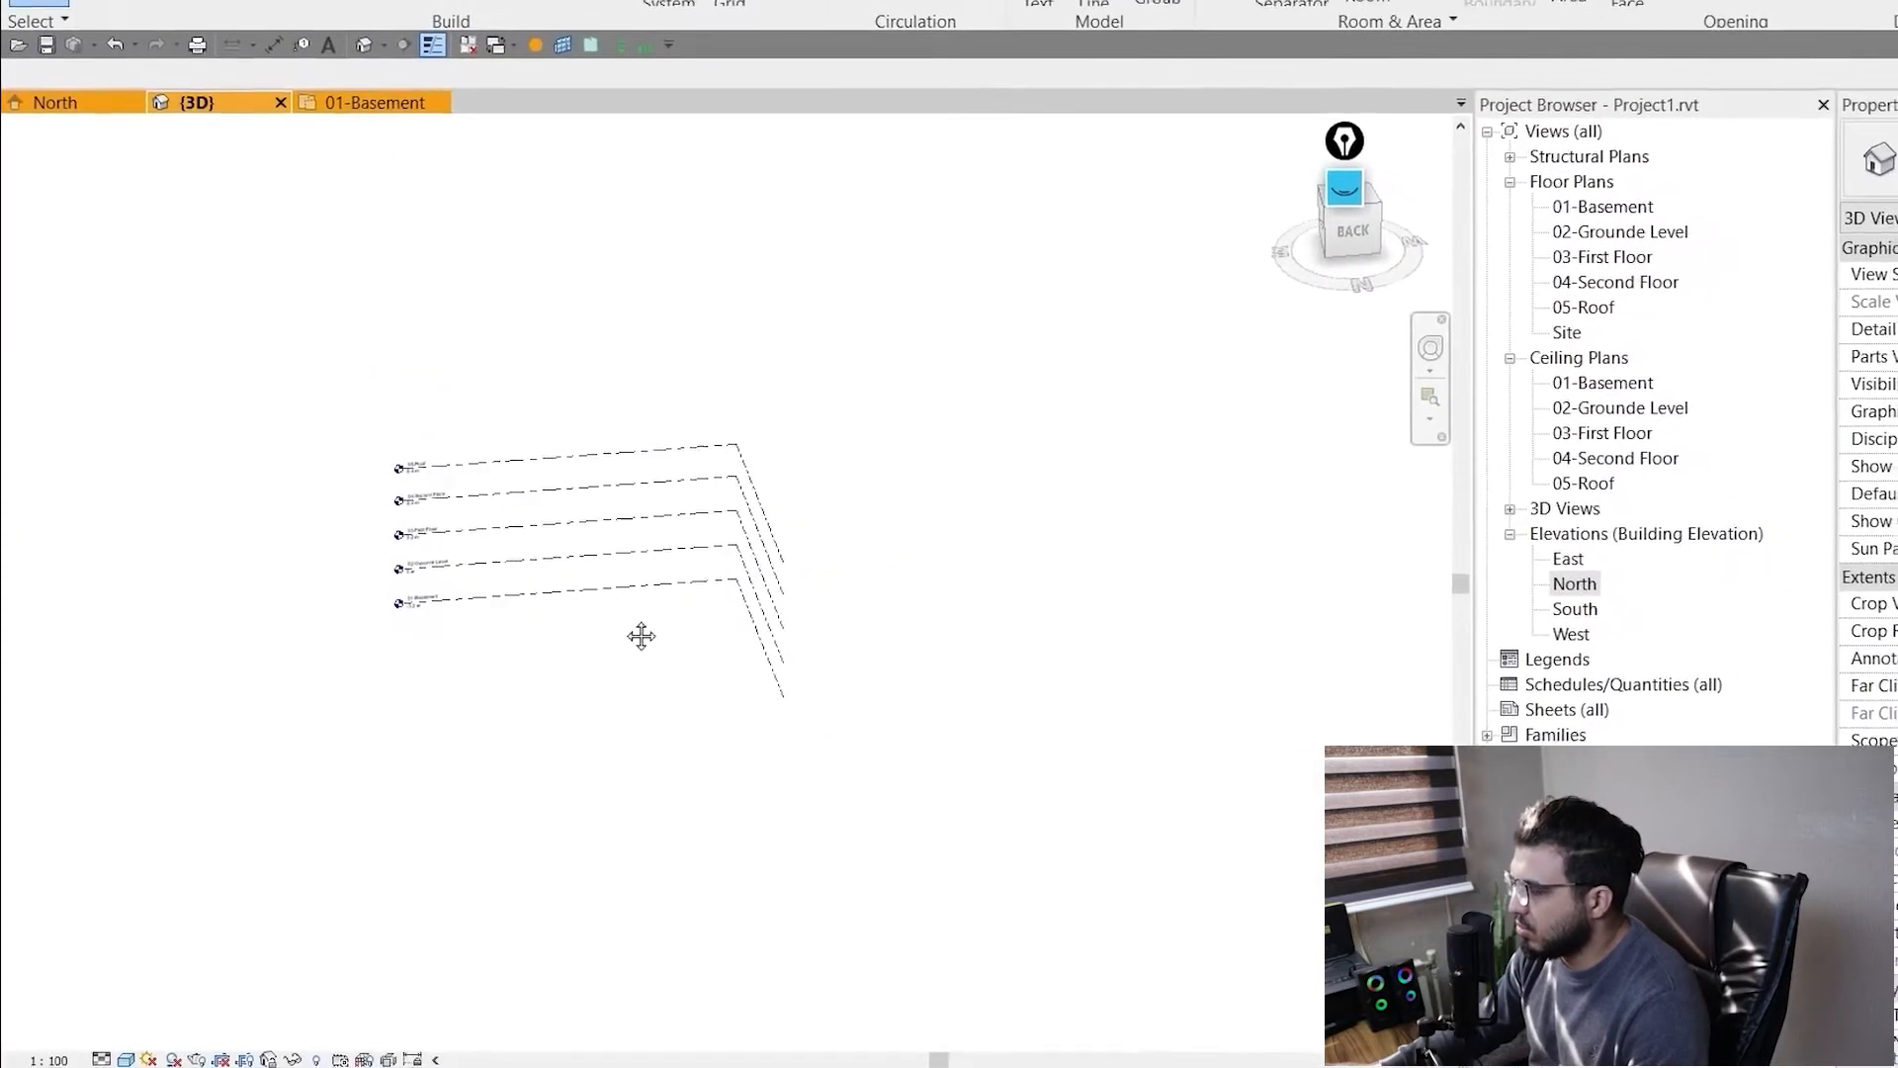
scroll(579, 636, "up", 4)
key("w")
key("a")
left_click(228, 673)
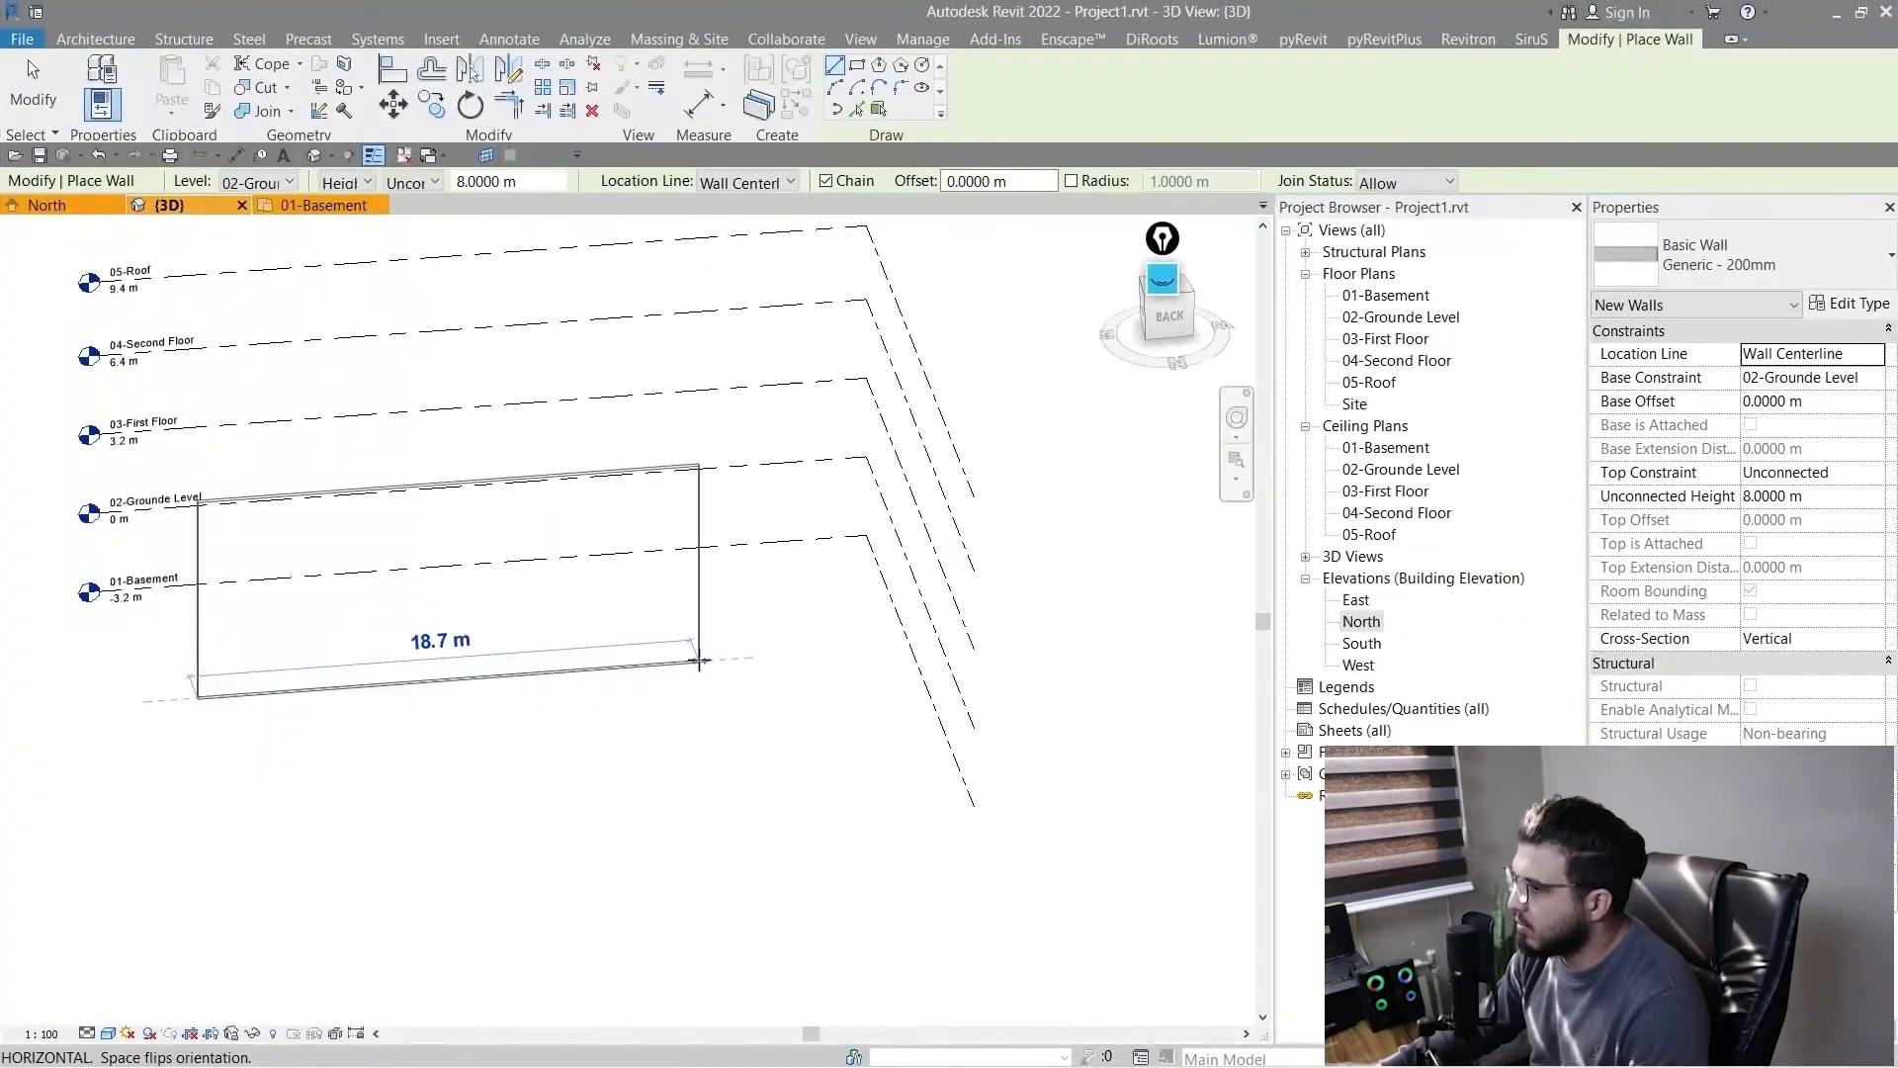
left_click(719, 660)
key("Escape")
key("Escape")
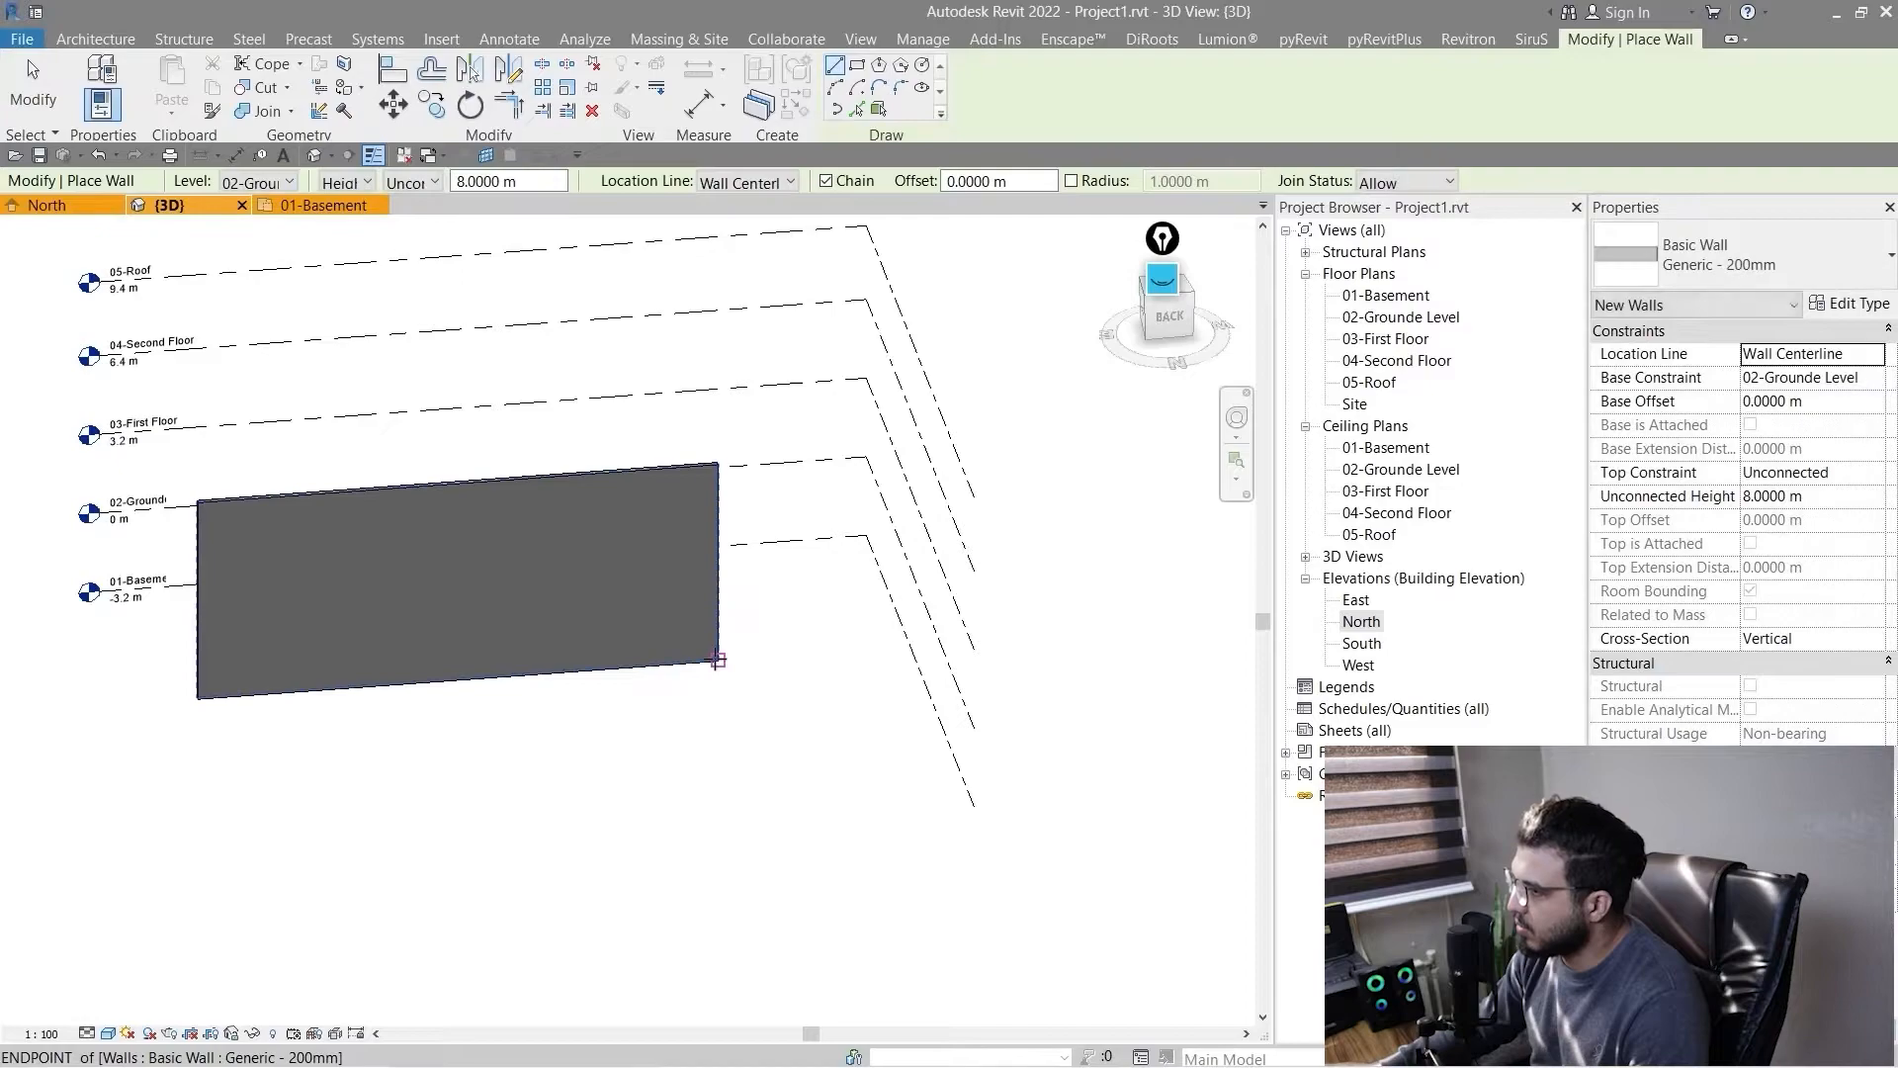
left_click(718, 661)
left_click(770, 791)
key("Escape")
key("Escape")
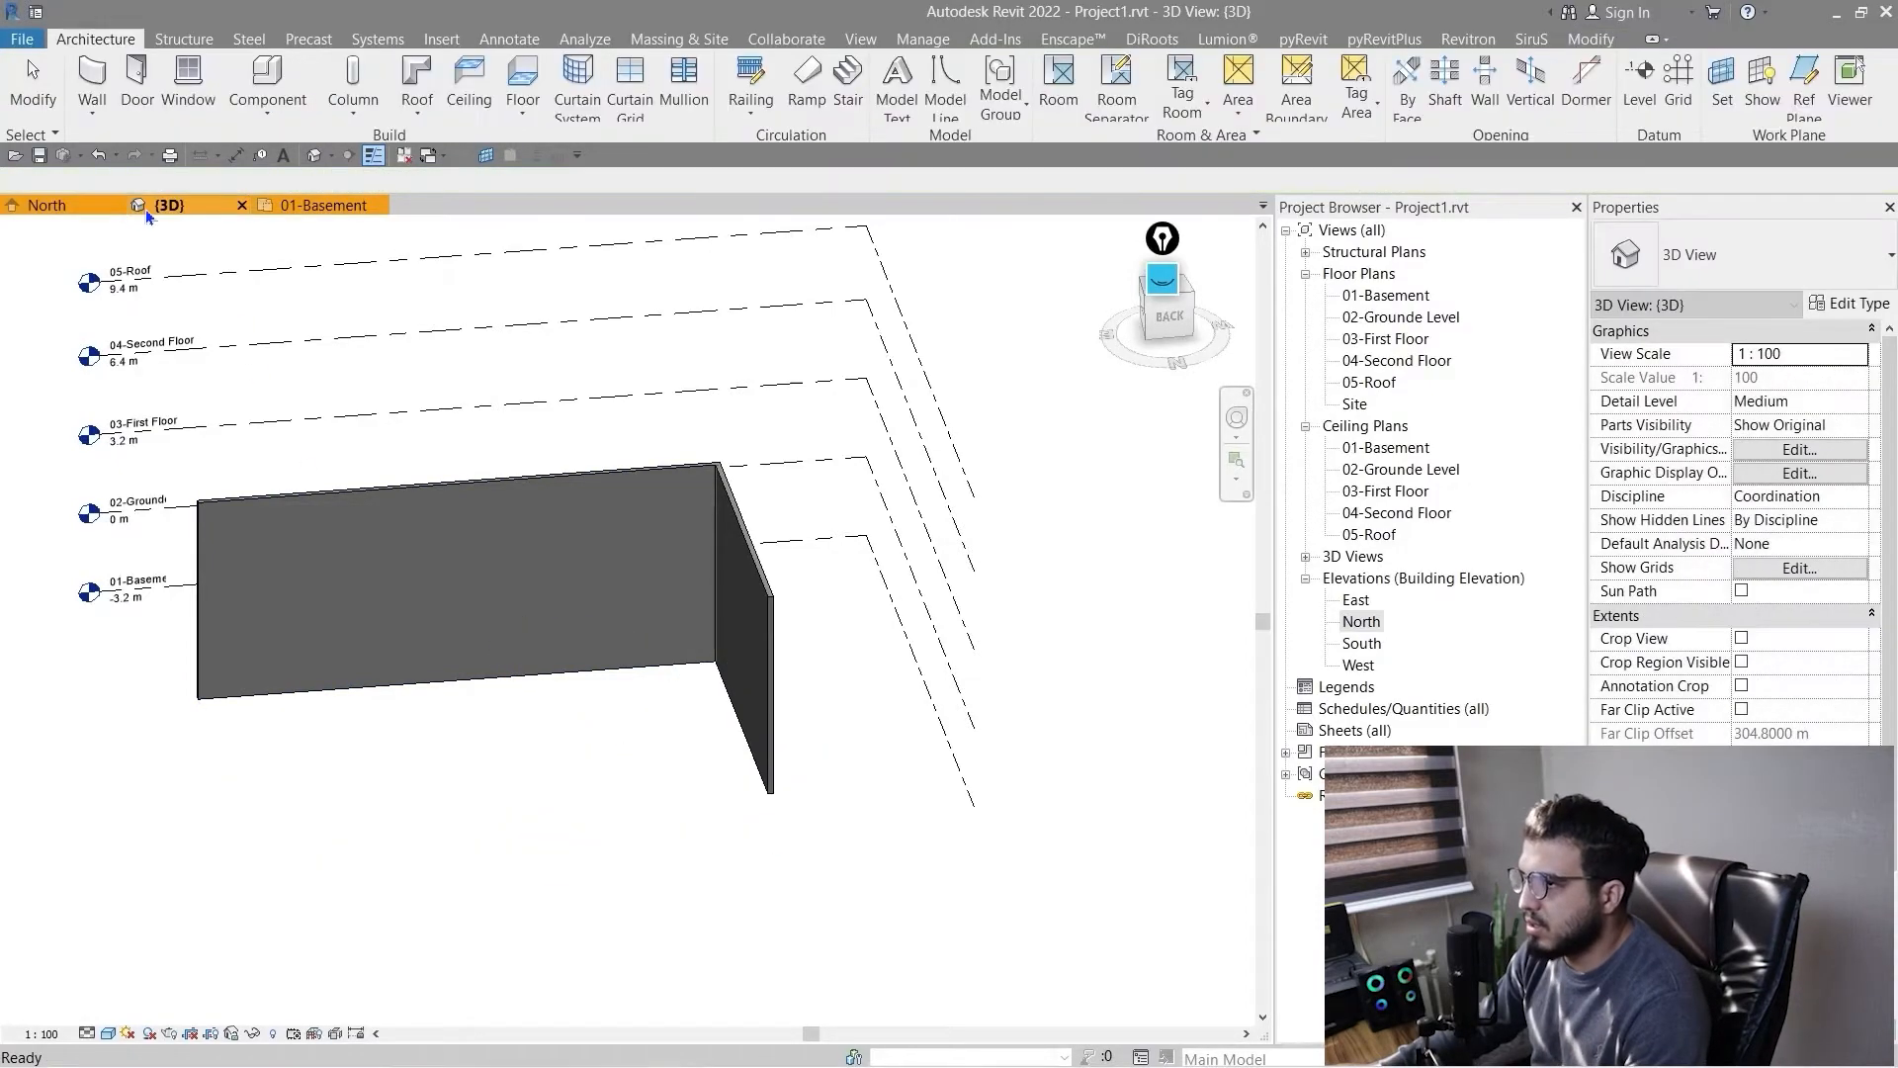
- Switch to the 01-Basement floor plan
left_click(324, 204)
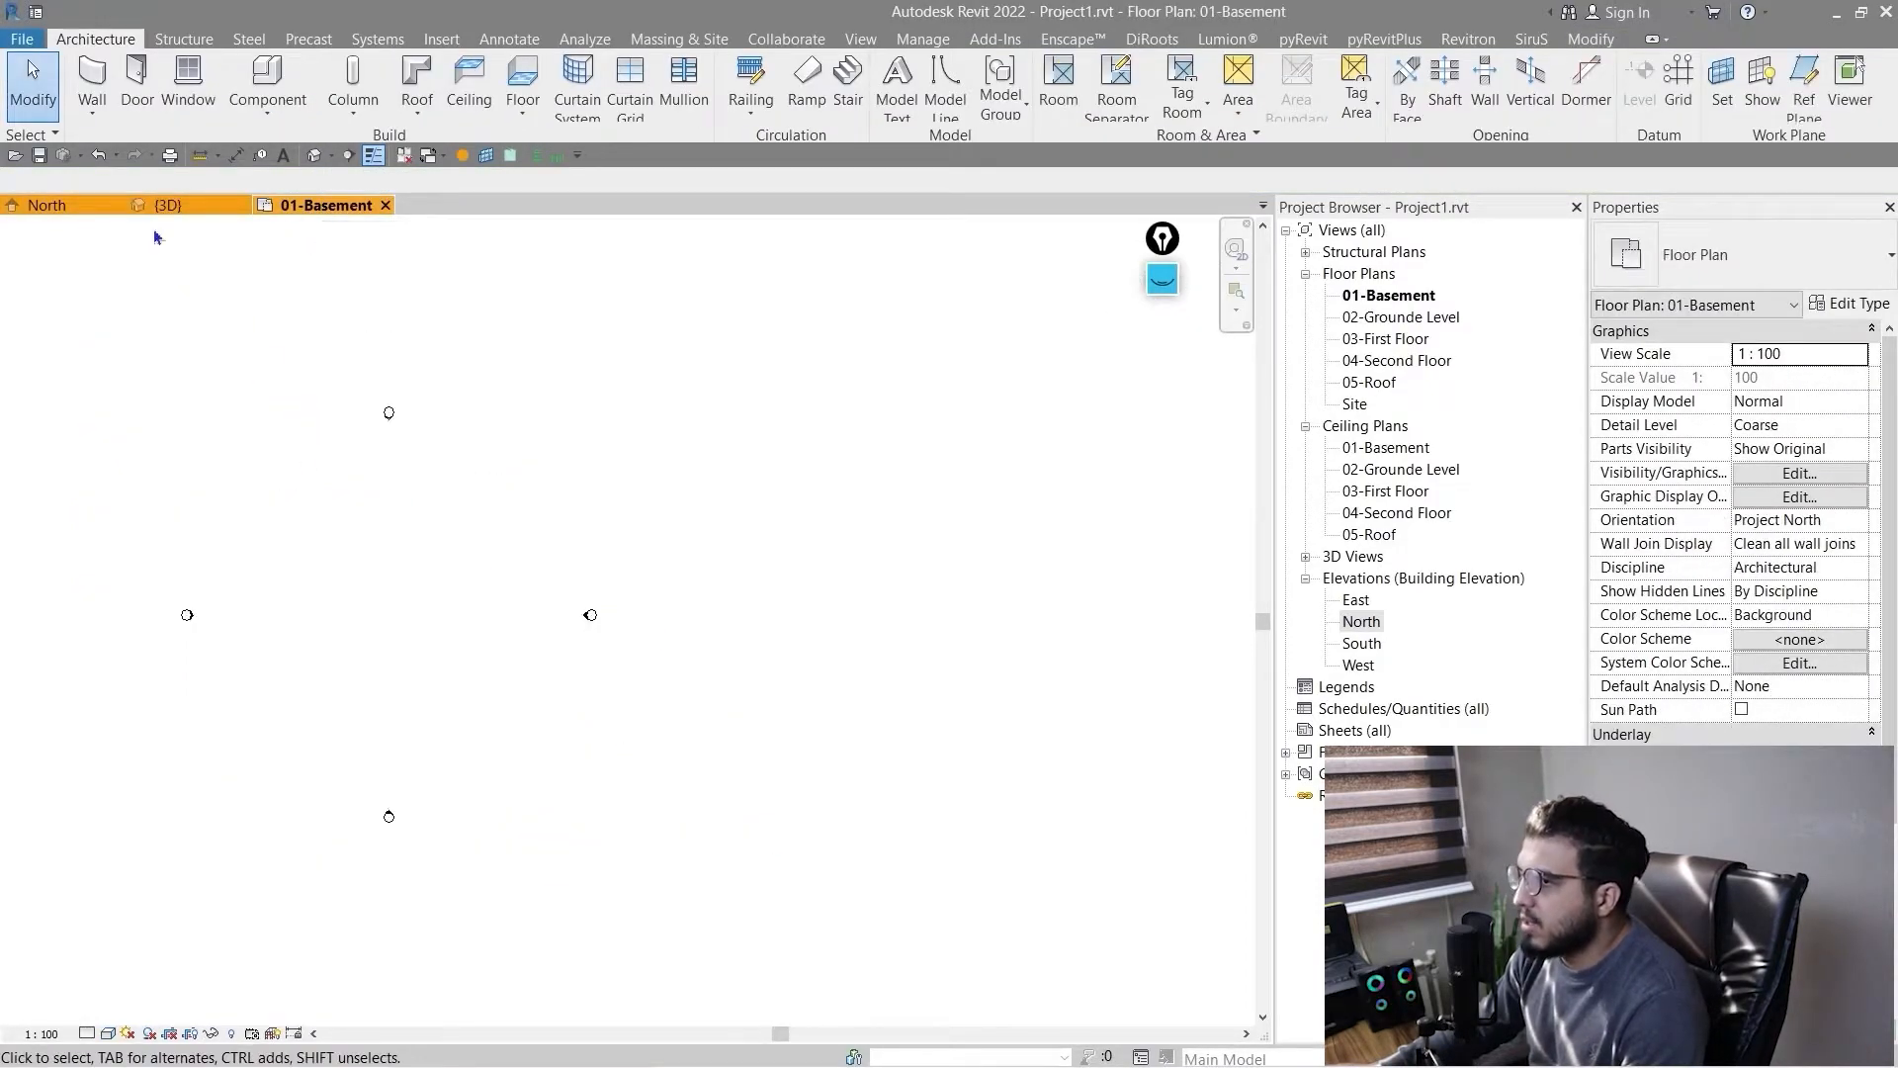
- In the North elevation, shorten the aligned levels at their head end, moving them closer to the wall via 04-Second Floor
left_click(89, 205)
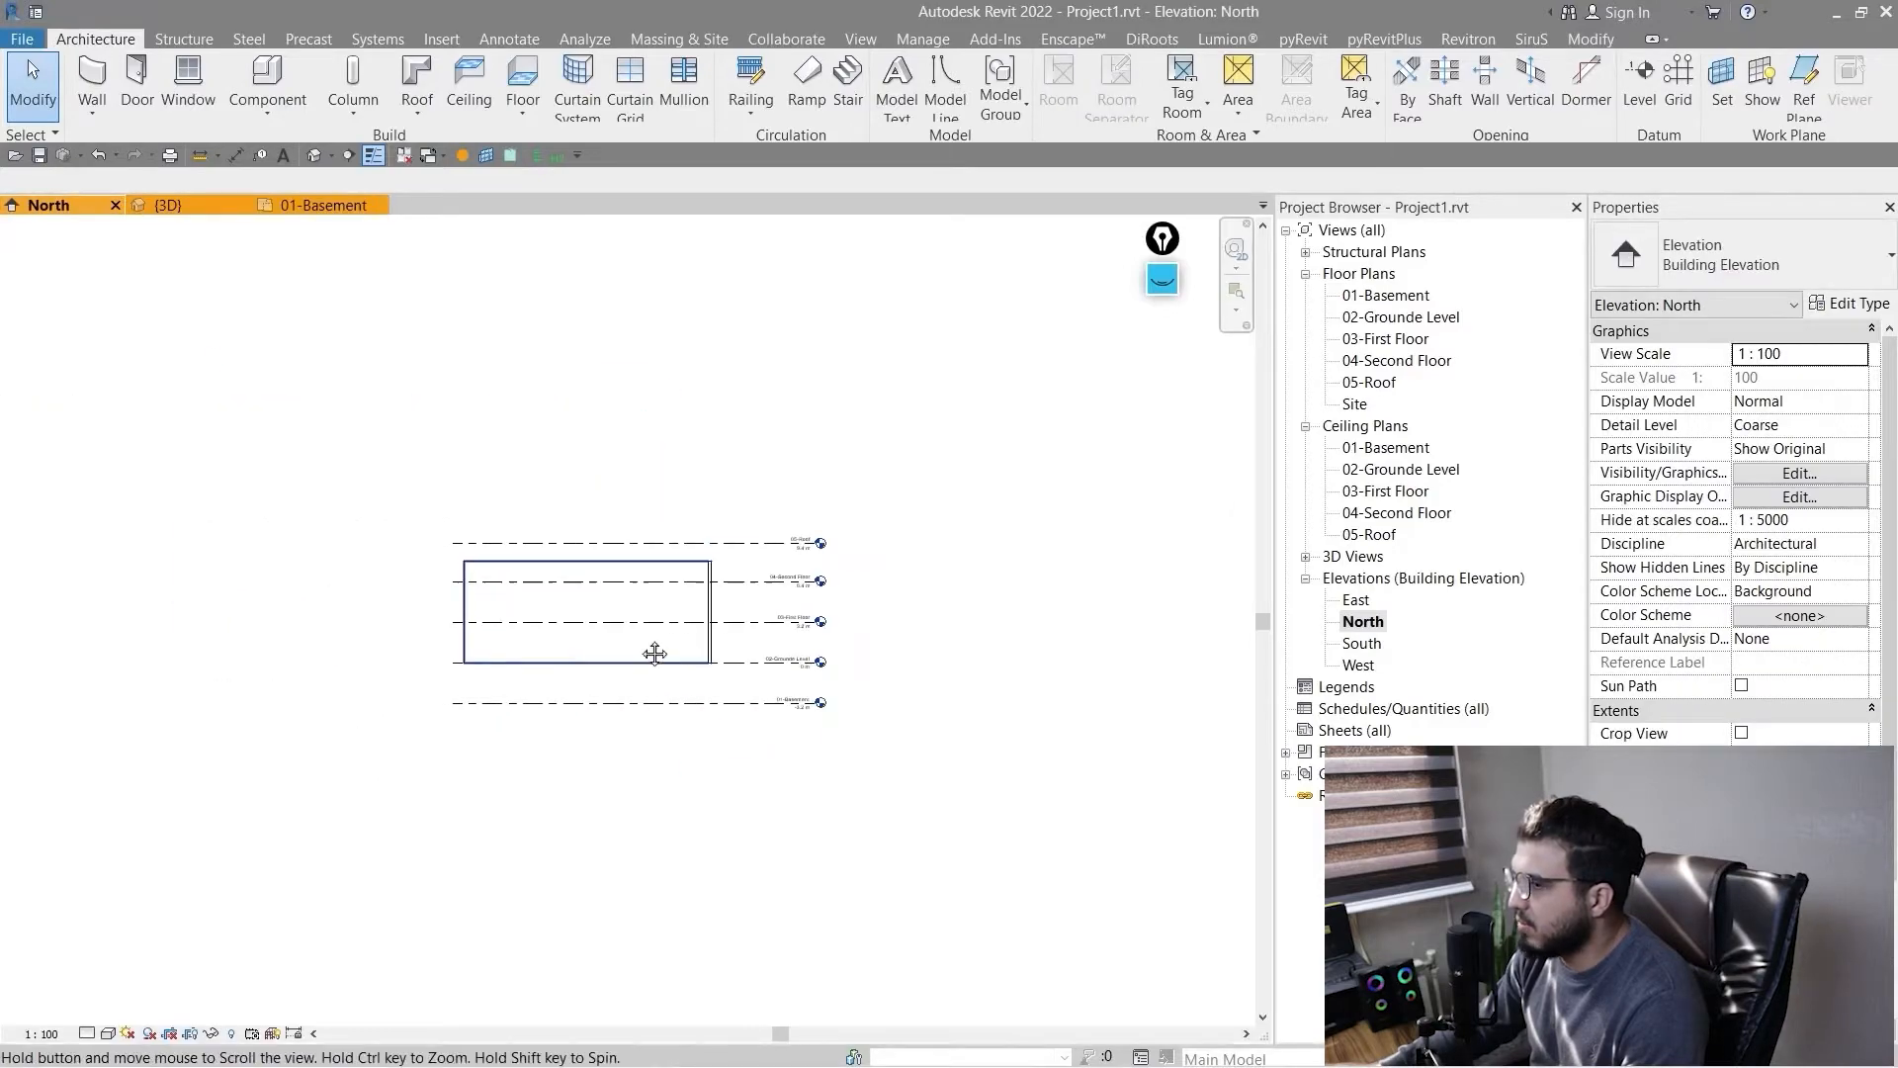
middle_click_drag(1074, 646, 1005, 695)
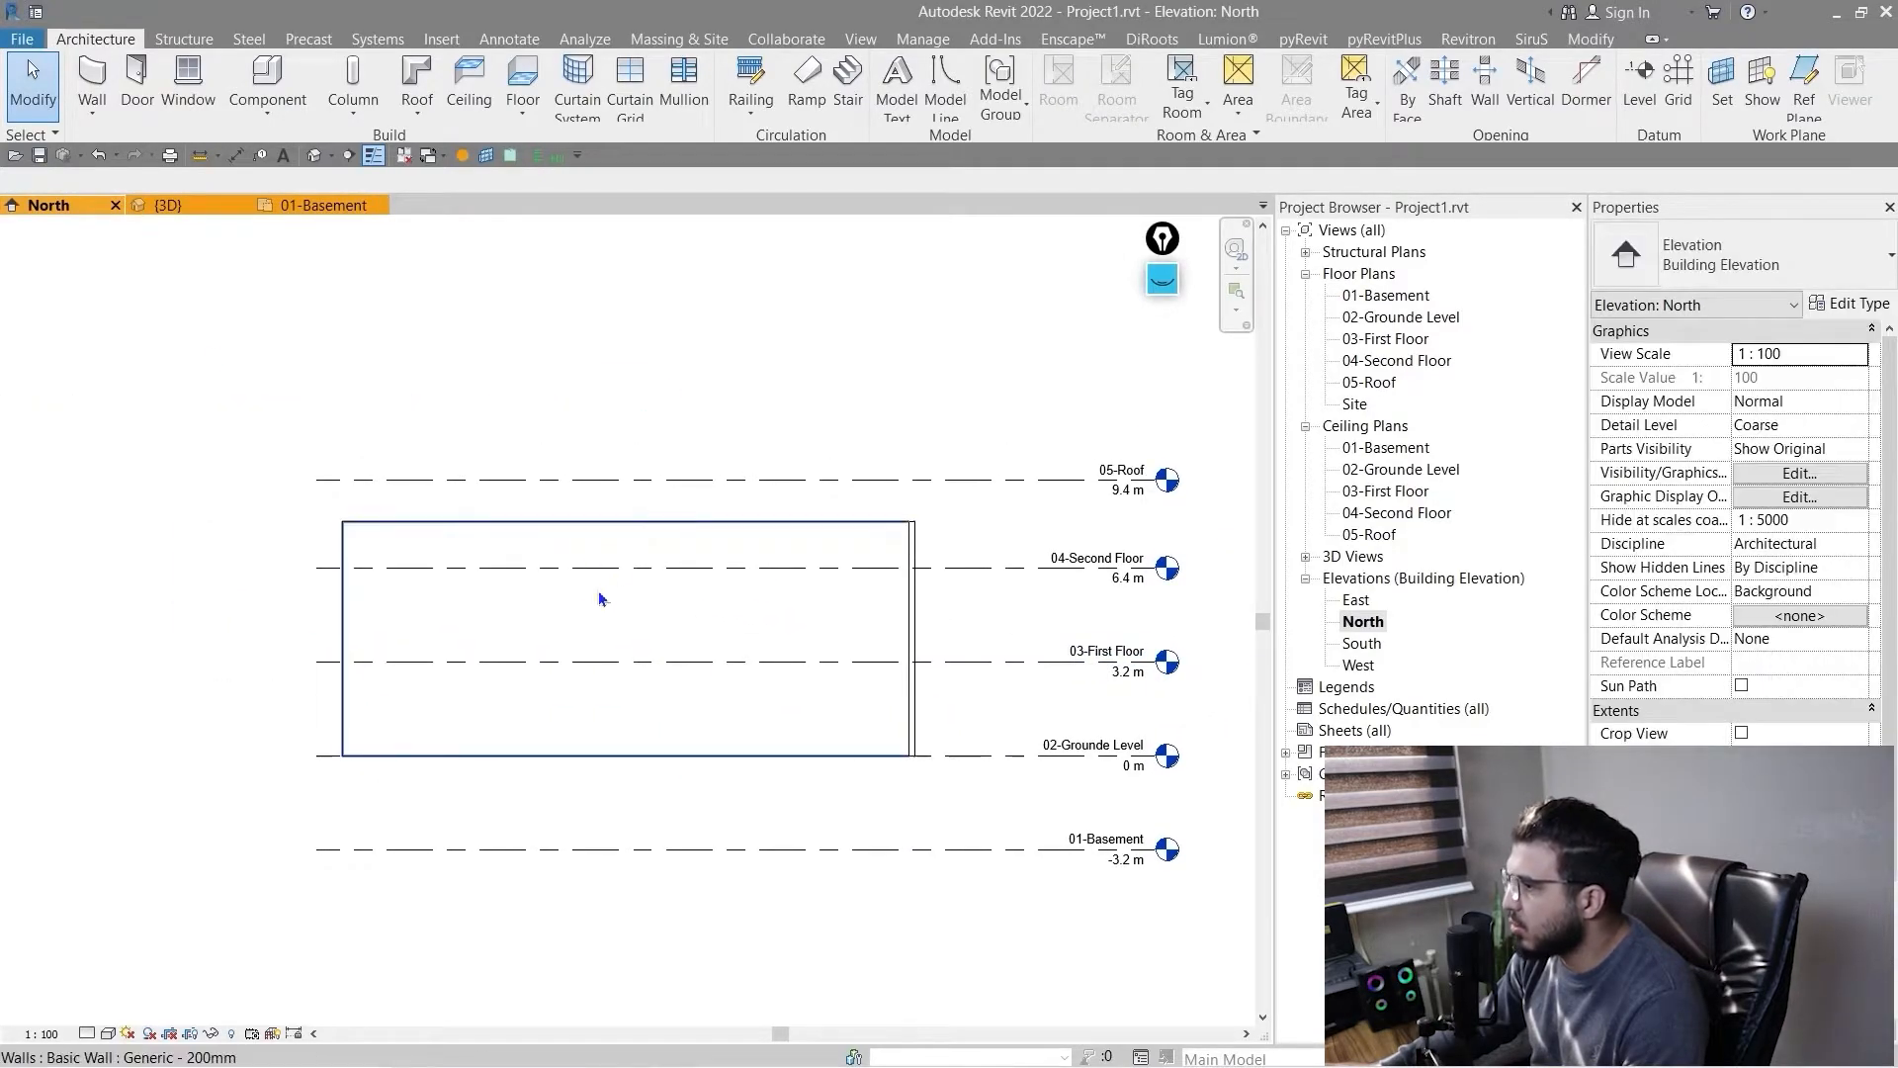
middle_click_drag(884, 630, 771, 611)
left_click(894, 561)
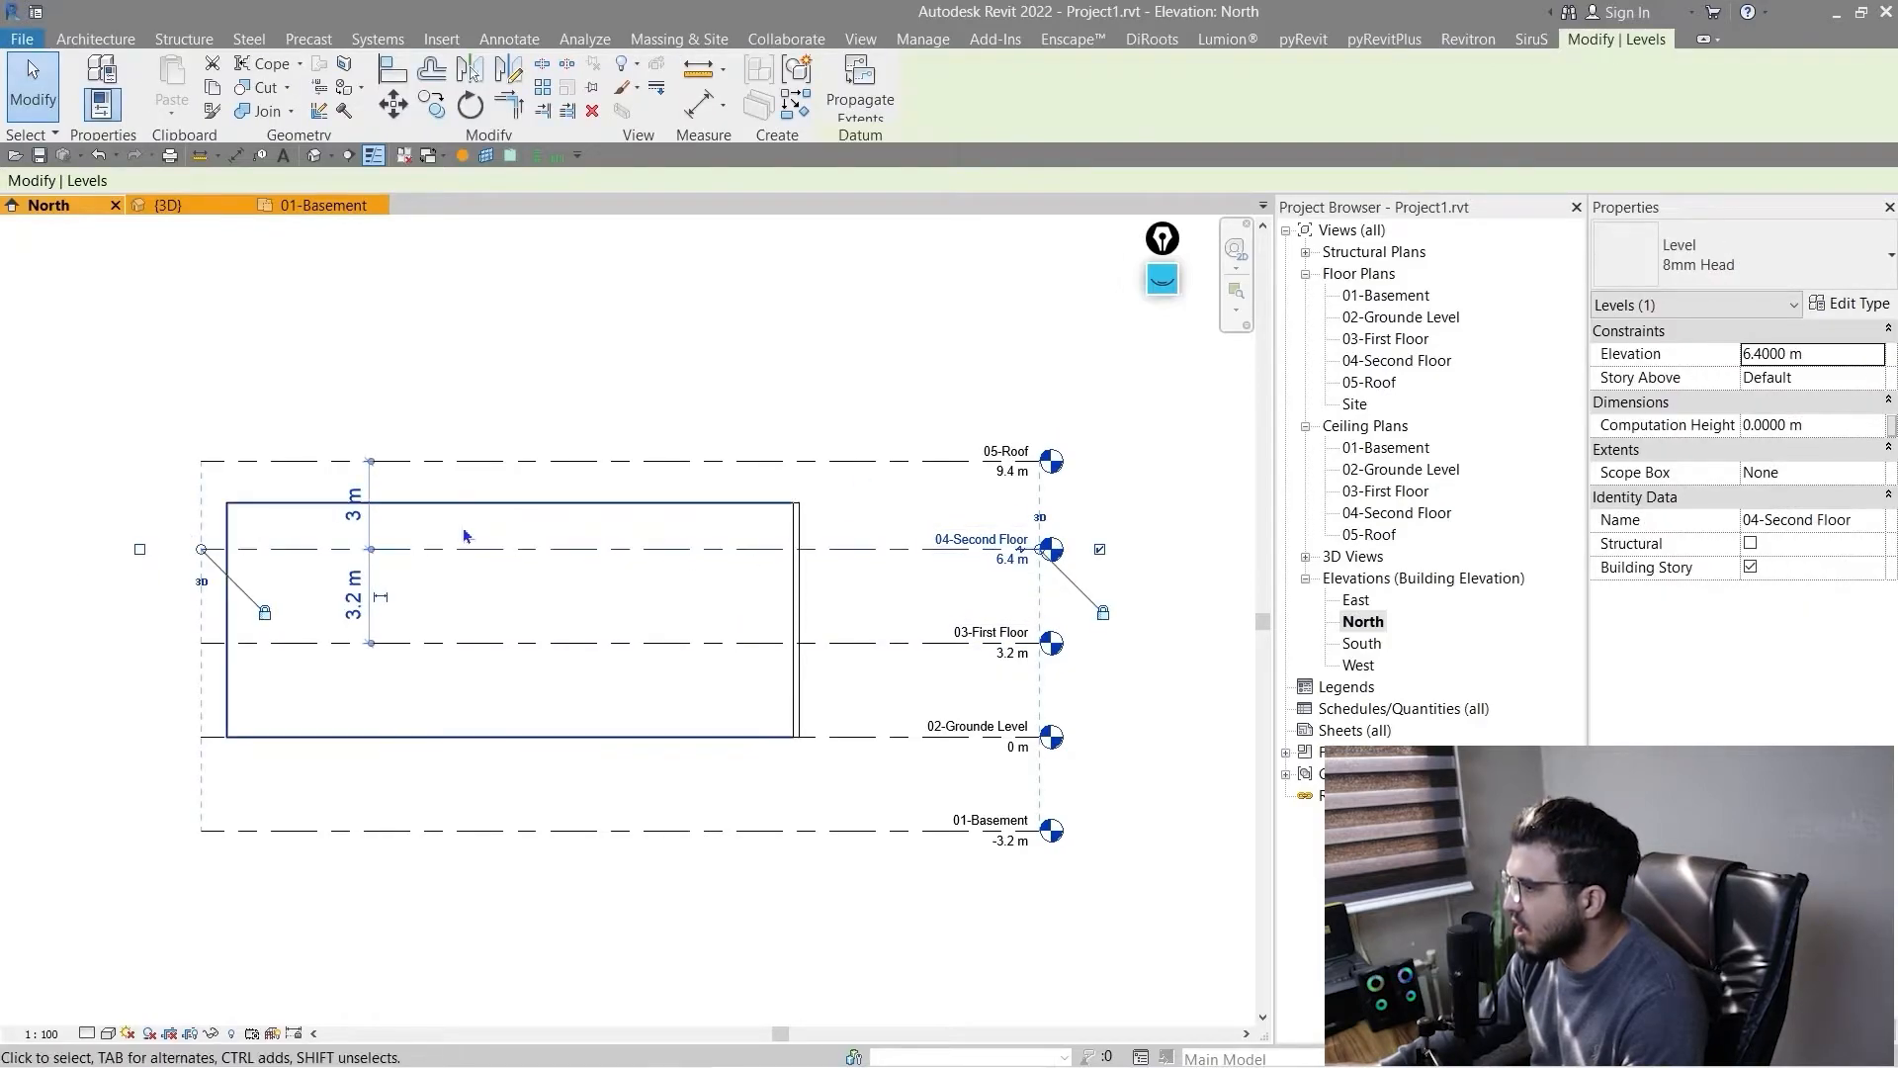
scroll(1051, 550, "up", 5)
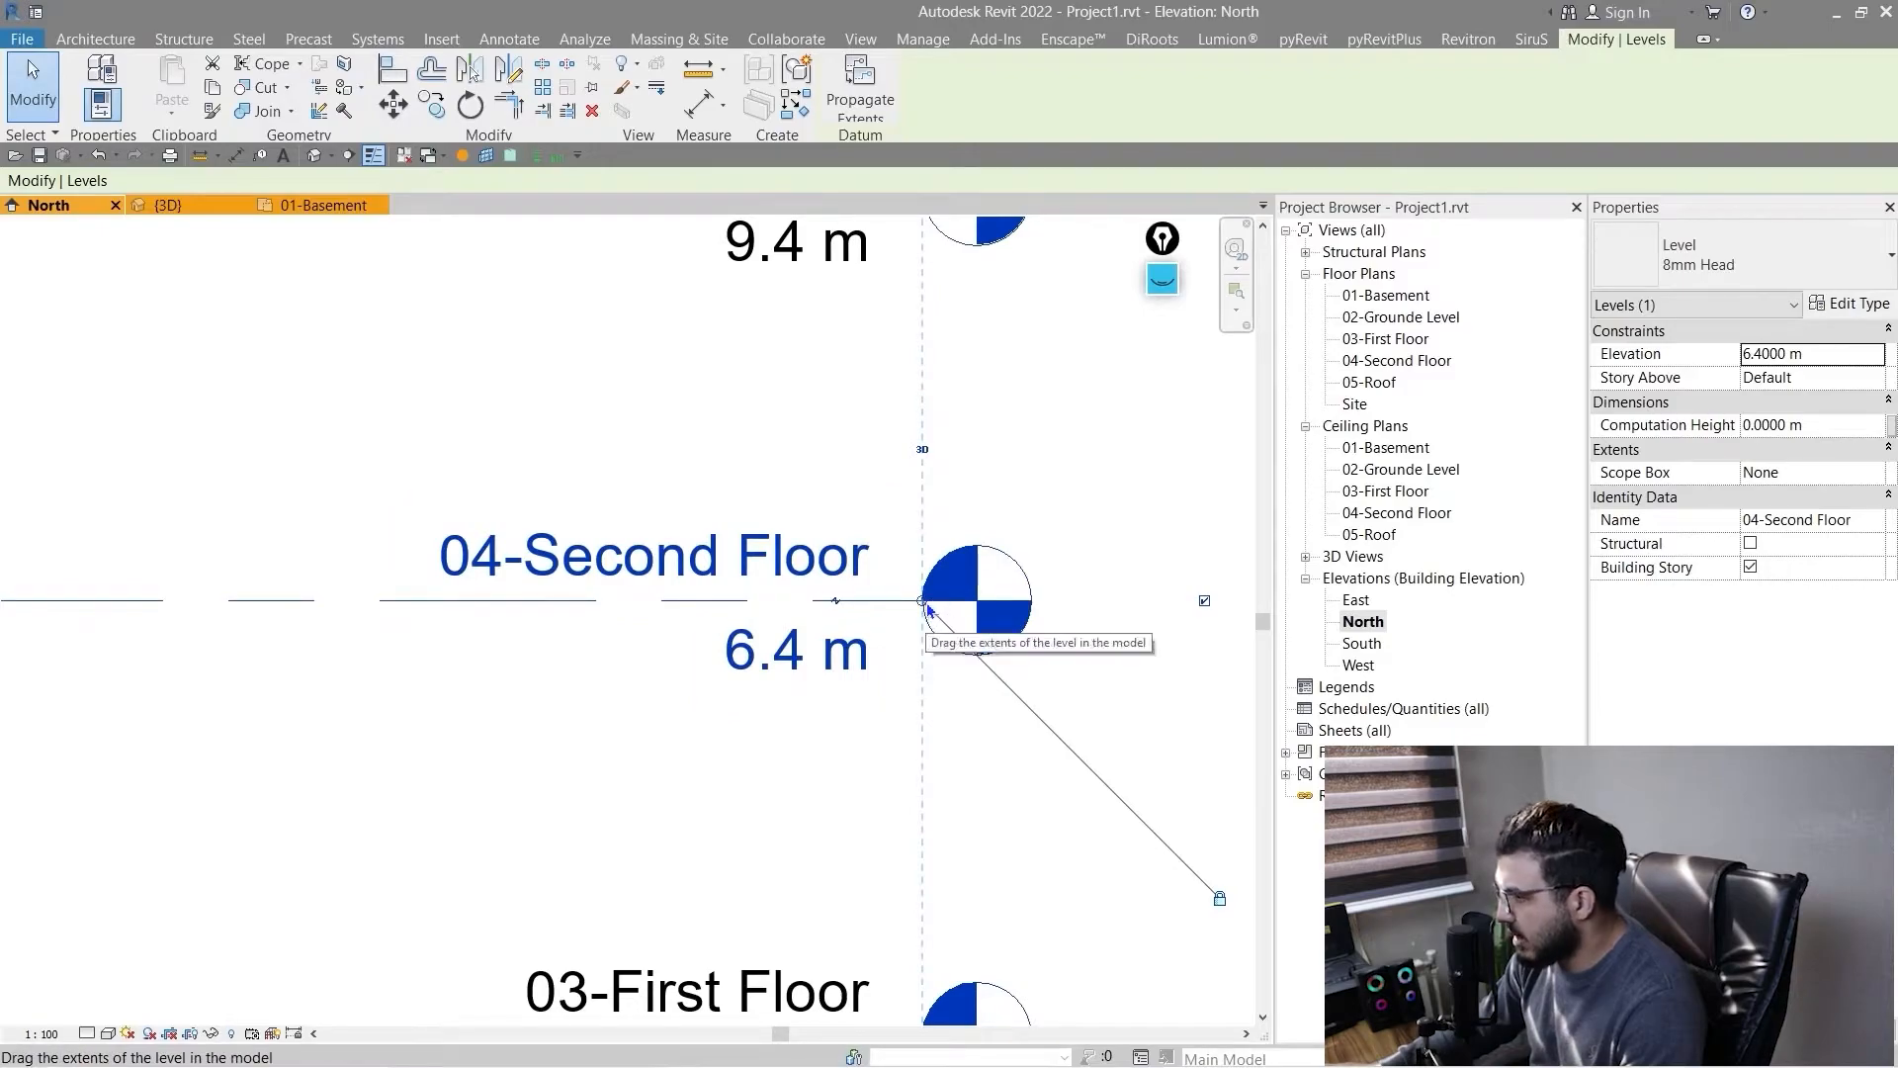
scroll(929, 613, "down", 5)
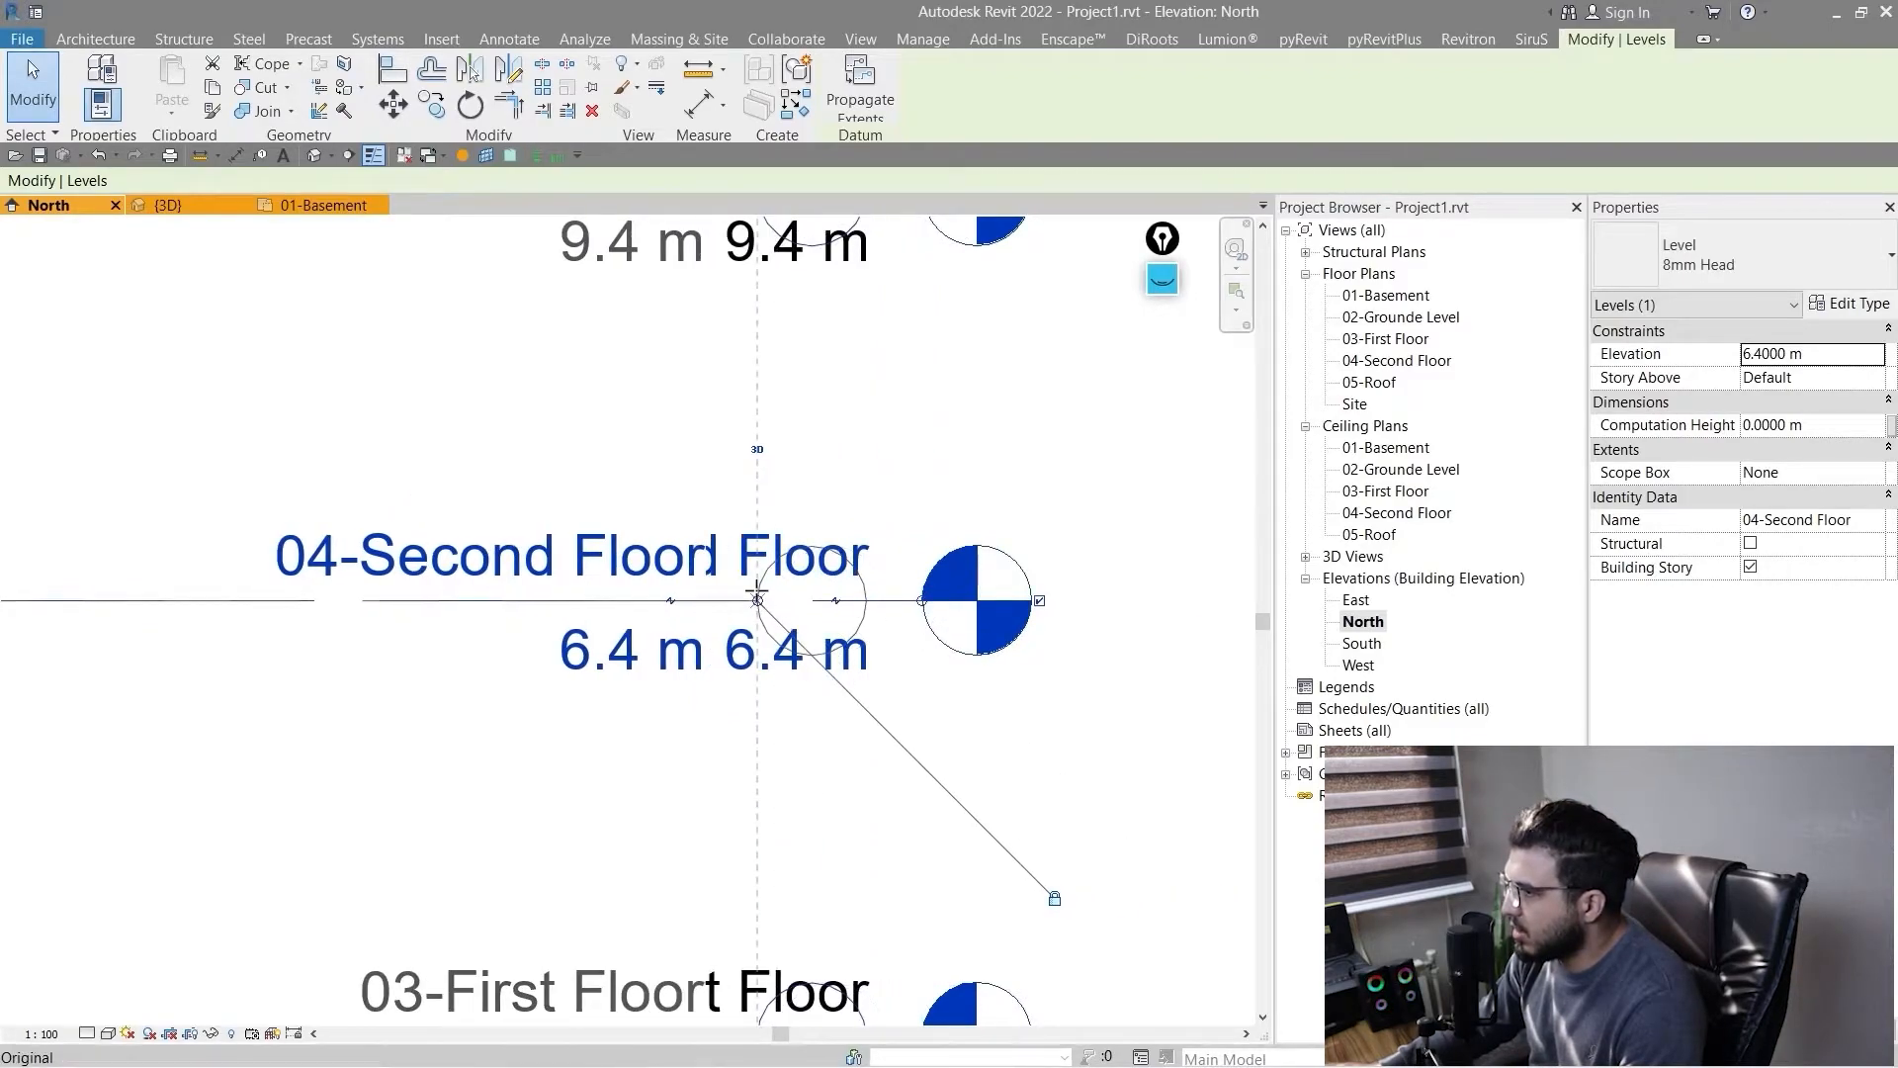
middle_click_drag(664, 622, 892, 671)
left_click_drag(893, 671, 897, 672)
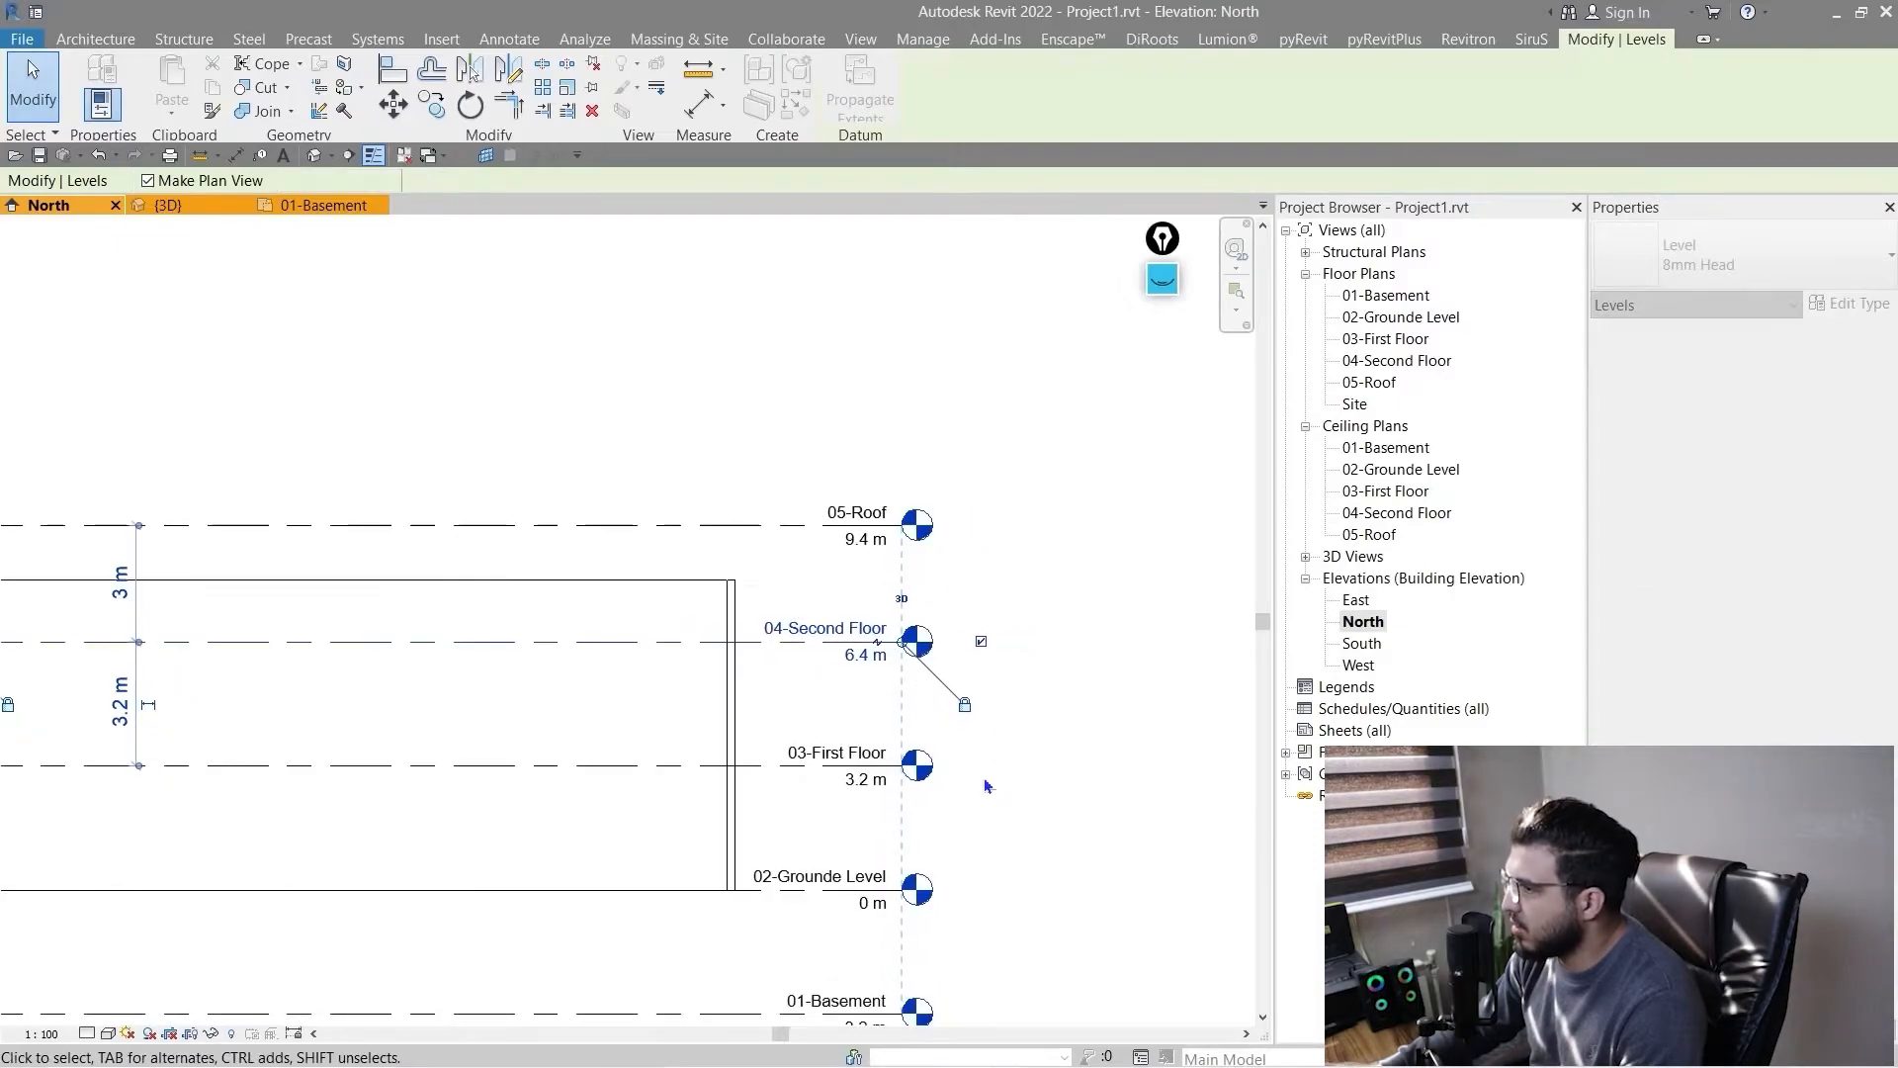
- Extend the tail ends of all aligned levels farther away from the wall using the 05-Roof level
scroll(982, 782, "down", 3)
middle_click_drag(512, 753, 647, 708)
scroll(443, 654, "up", 2)
left_click(390, 570)
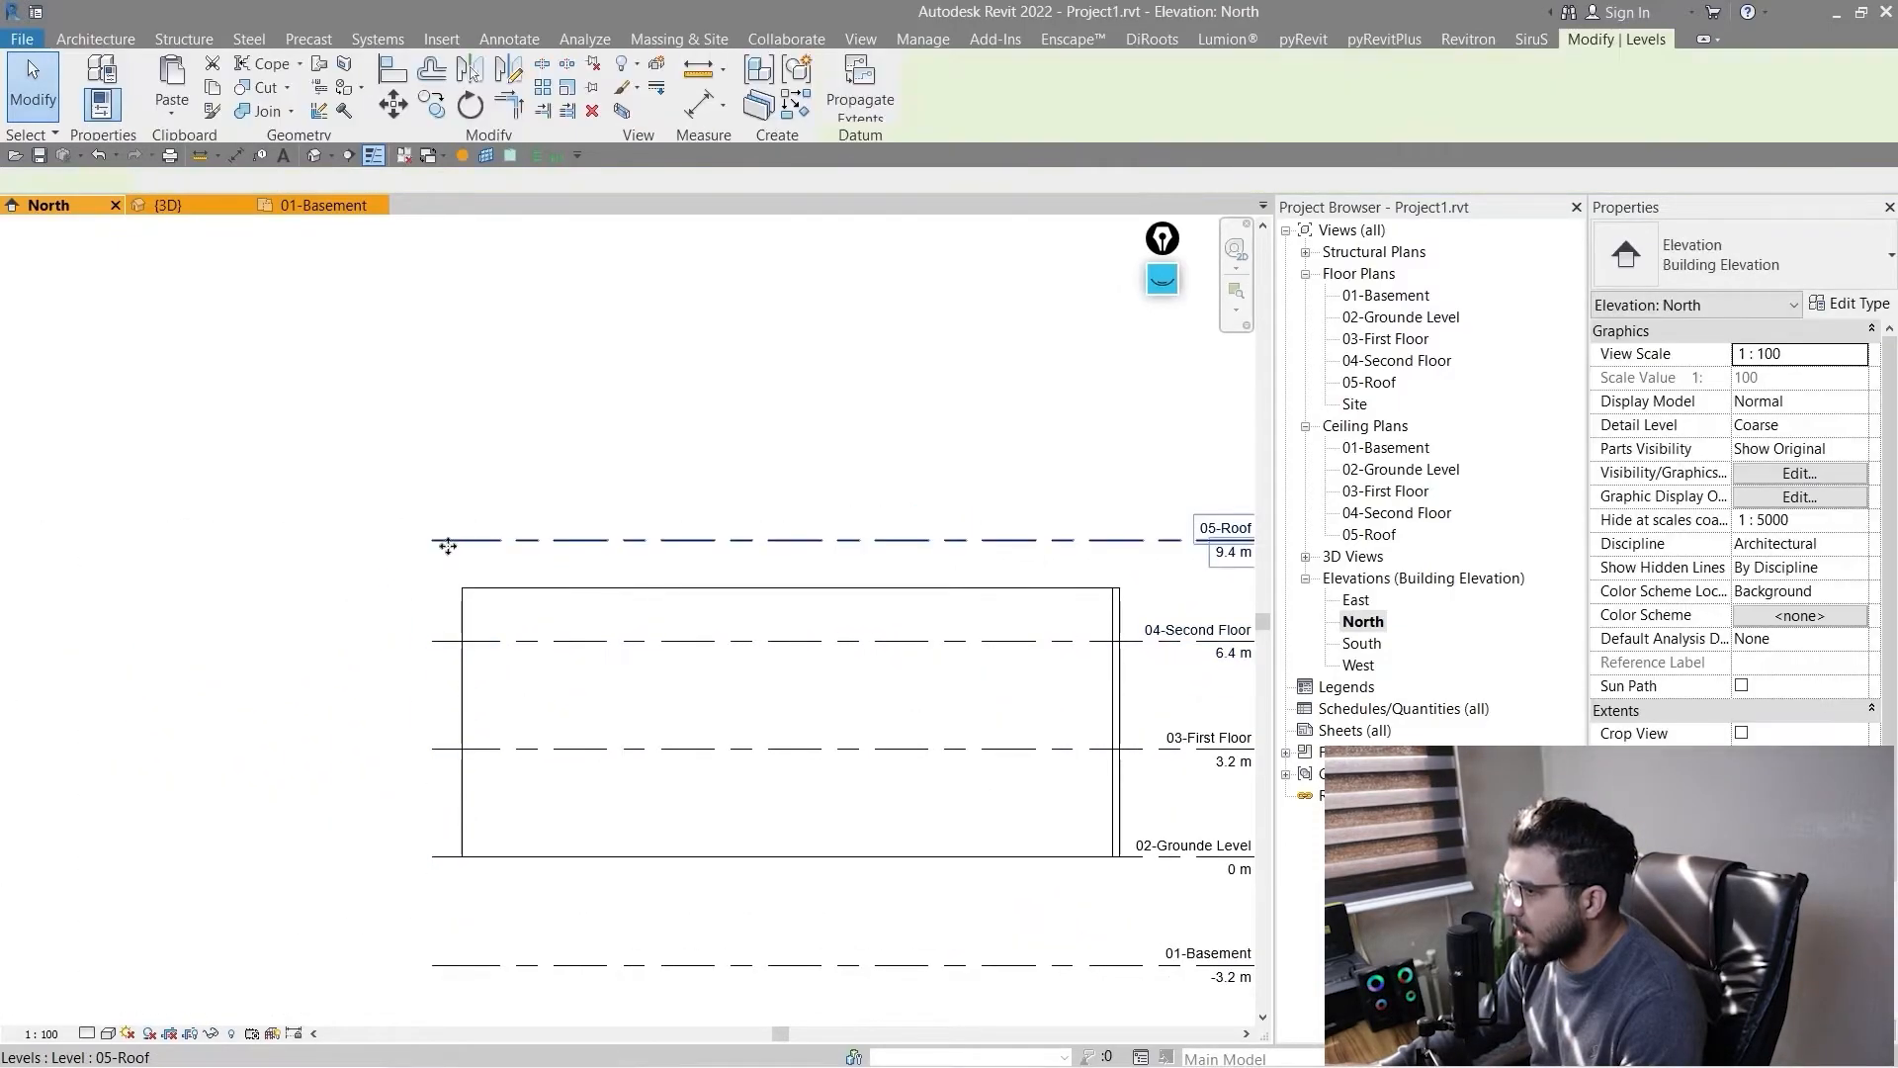
left_click(450, 542)
left_click_drag(433, 541, 274, 549)
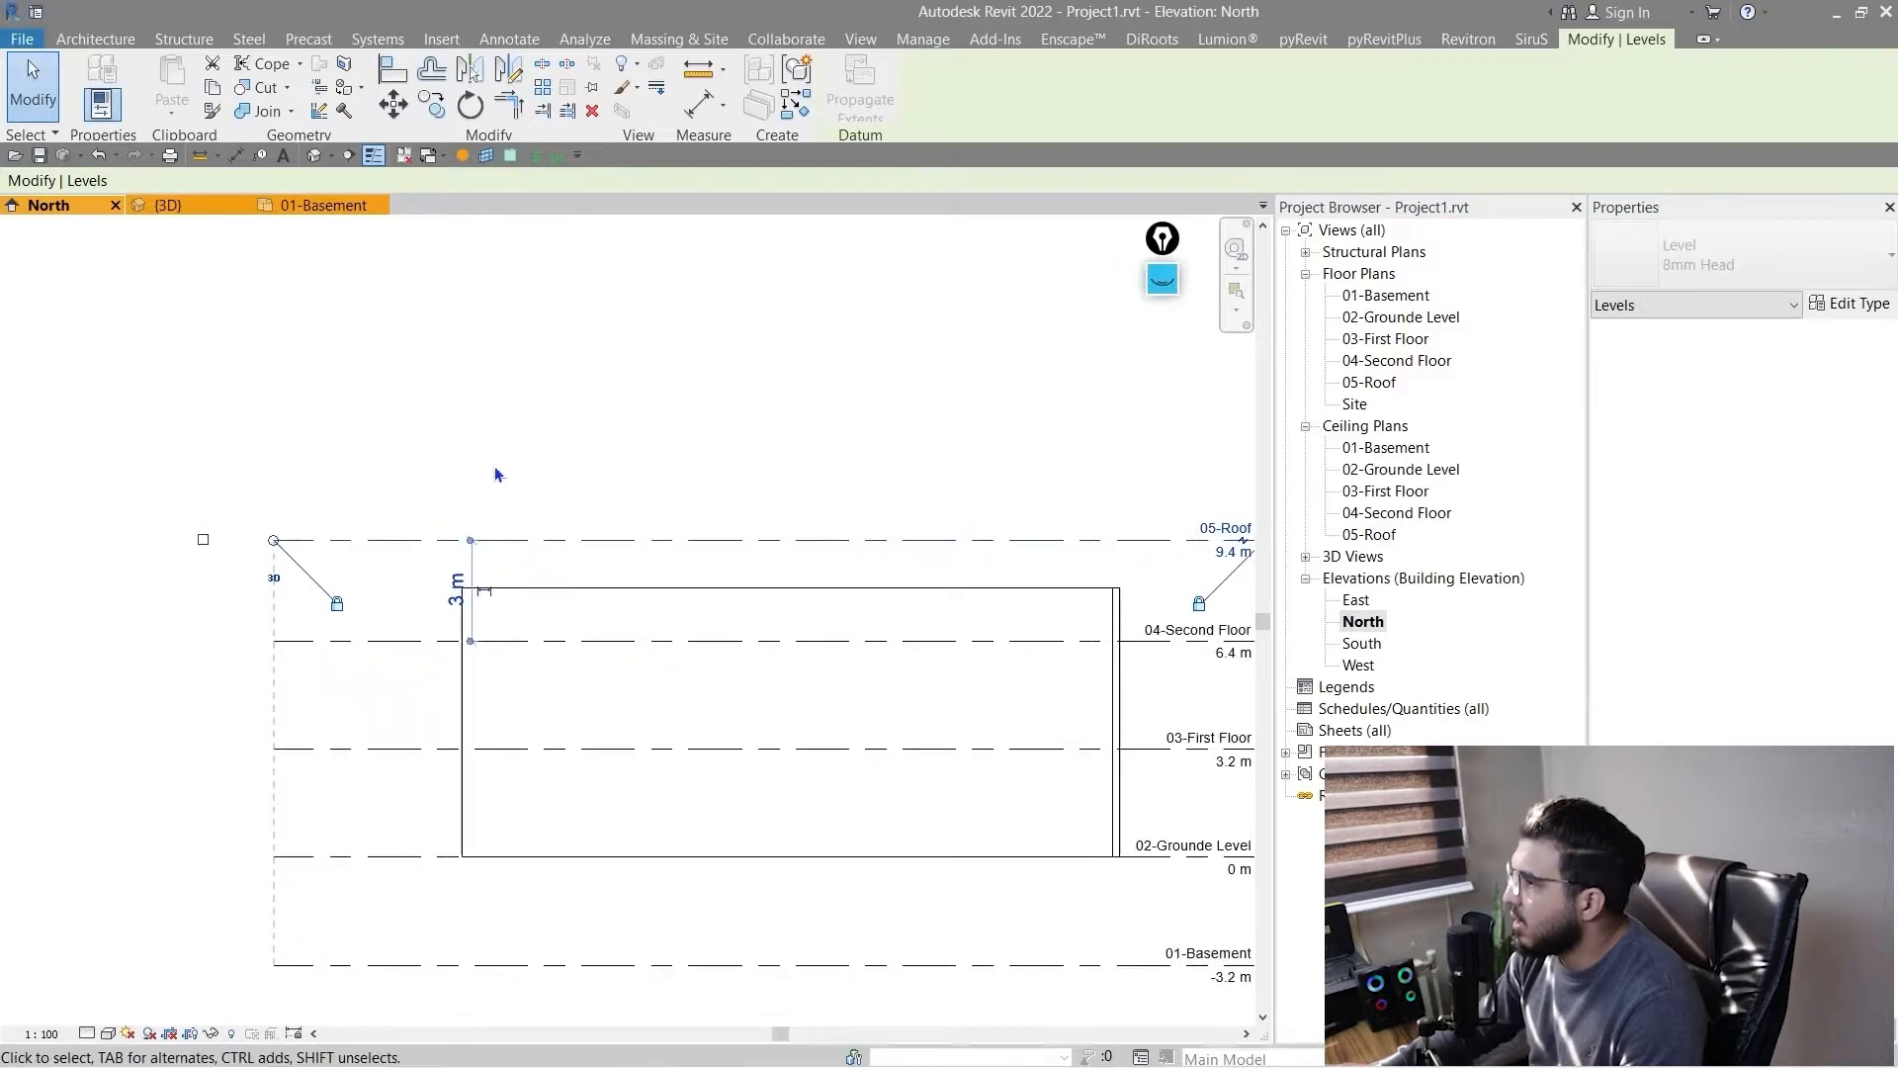
left_click(494, 466)
- Unlock the tail end of 05-Roof from the other levels and extend that level alone past them
middle_click_drag(407, 585, 512, 543)
scroll(509, 542, "up", 3)
left_click(310, 441)
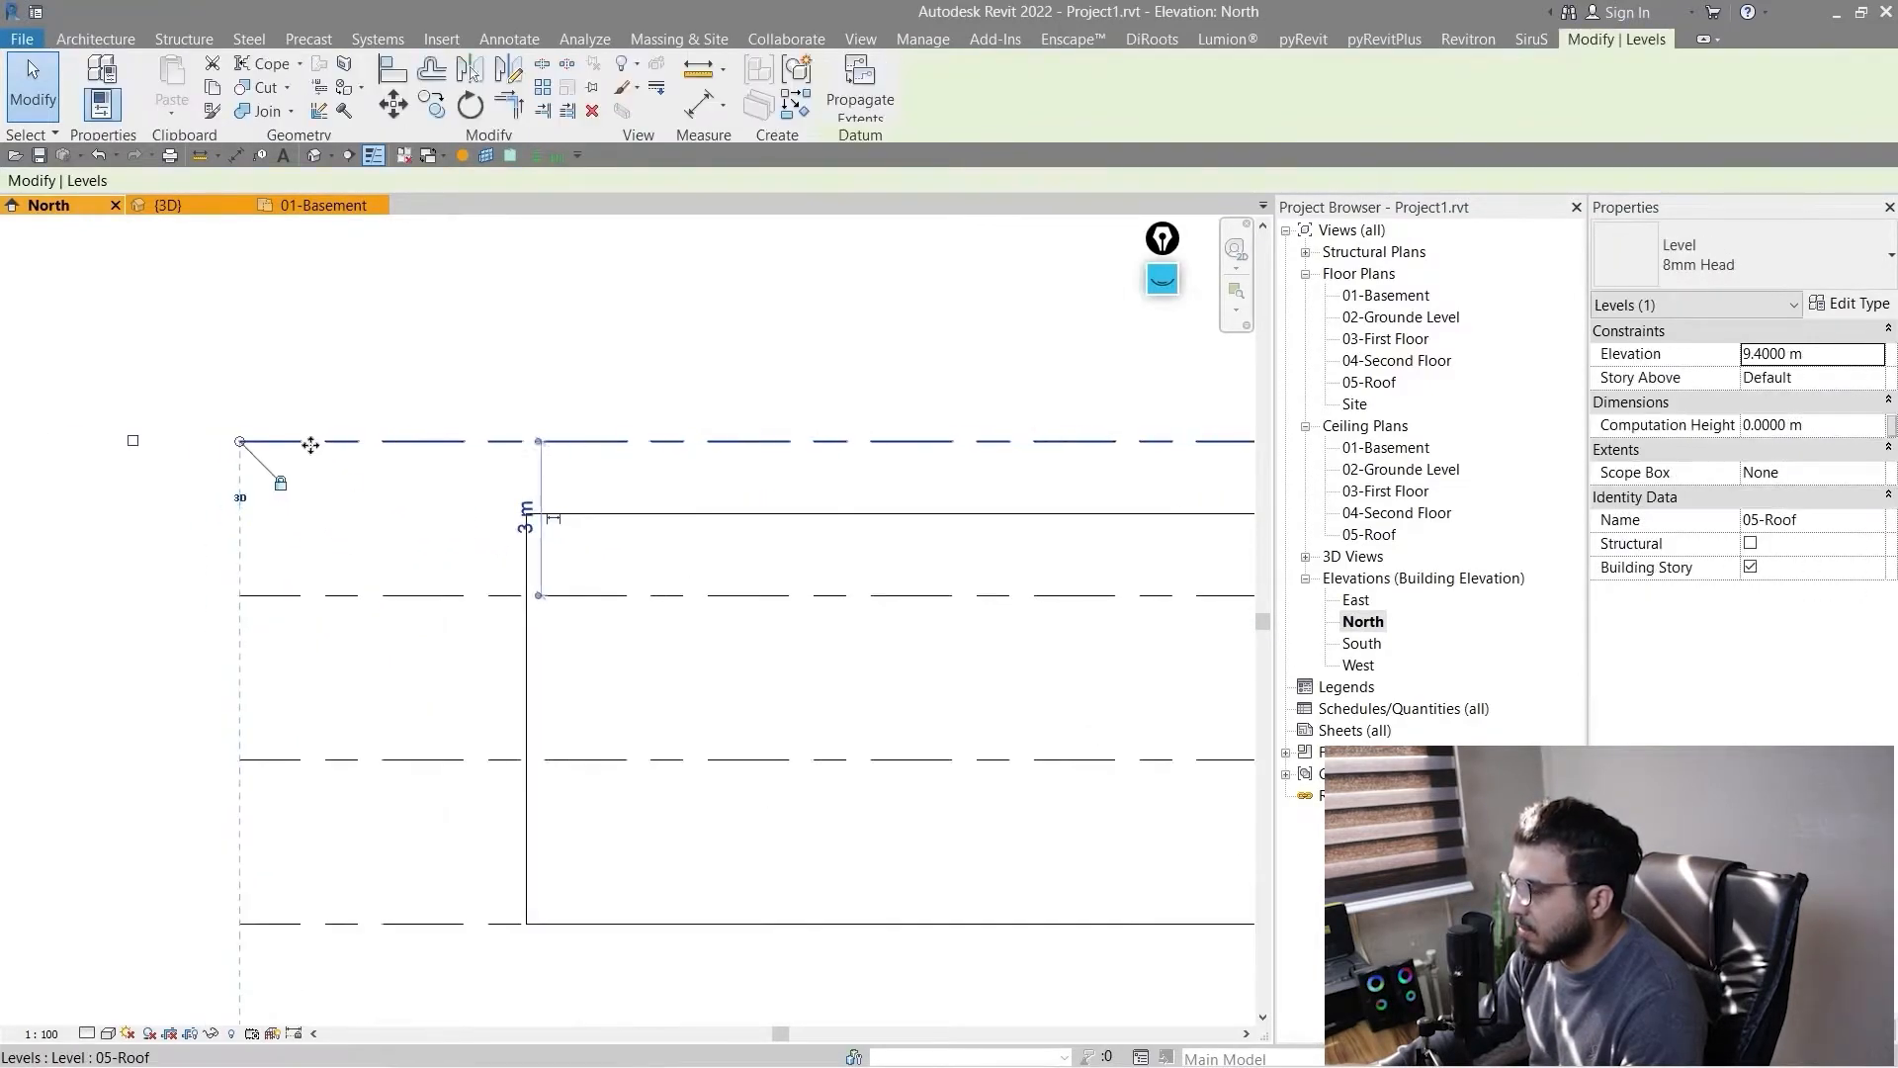
middle_click_drag(311, 441, 436, 517)
scroll(436, 517, "down", 3)
middle_click_drag(584, 590, 534, 648)
scroll(485, 593, "up", 2)
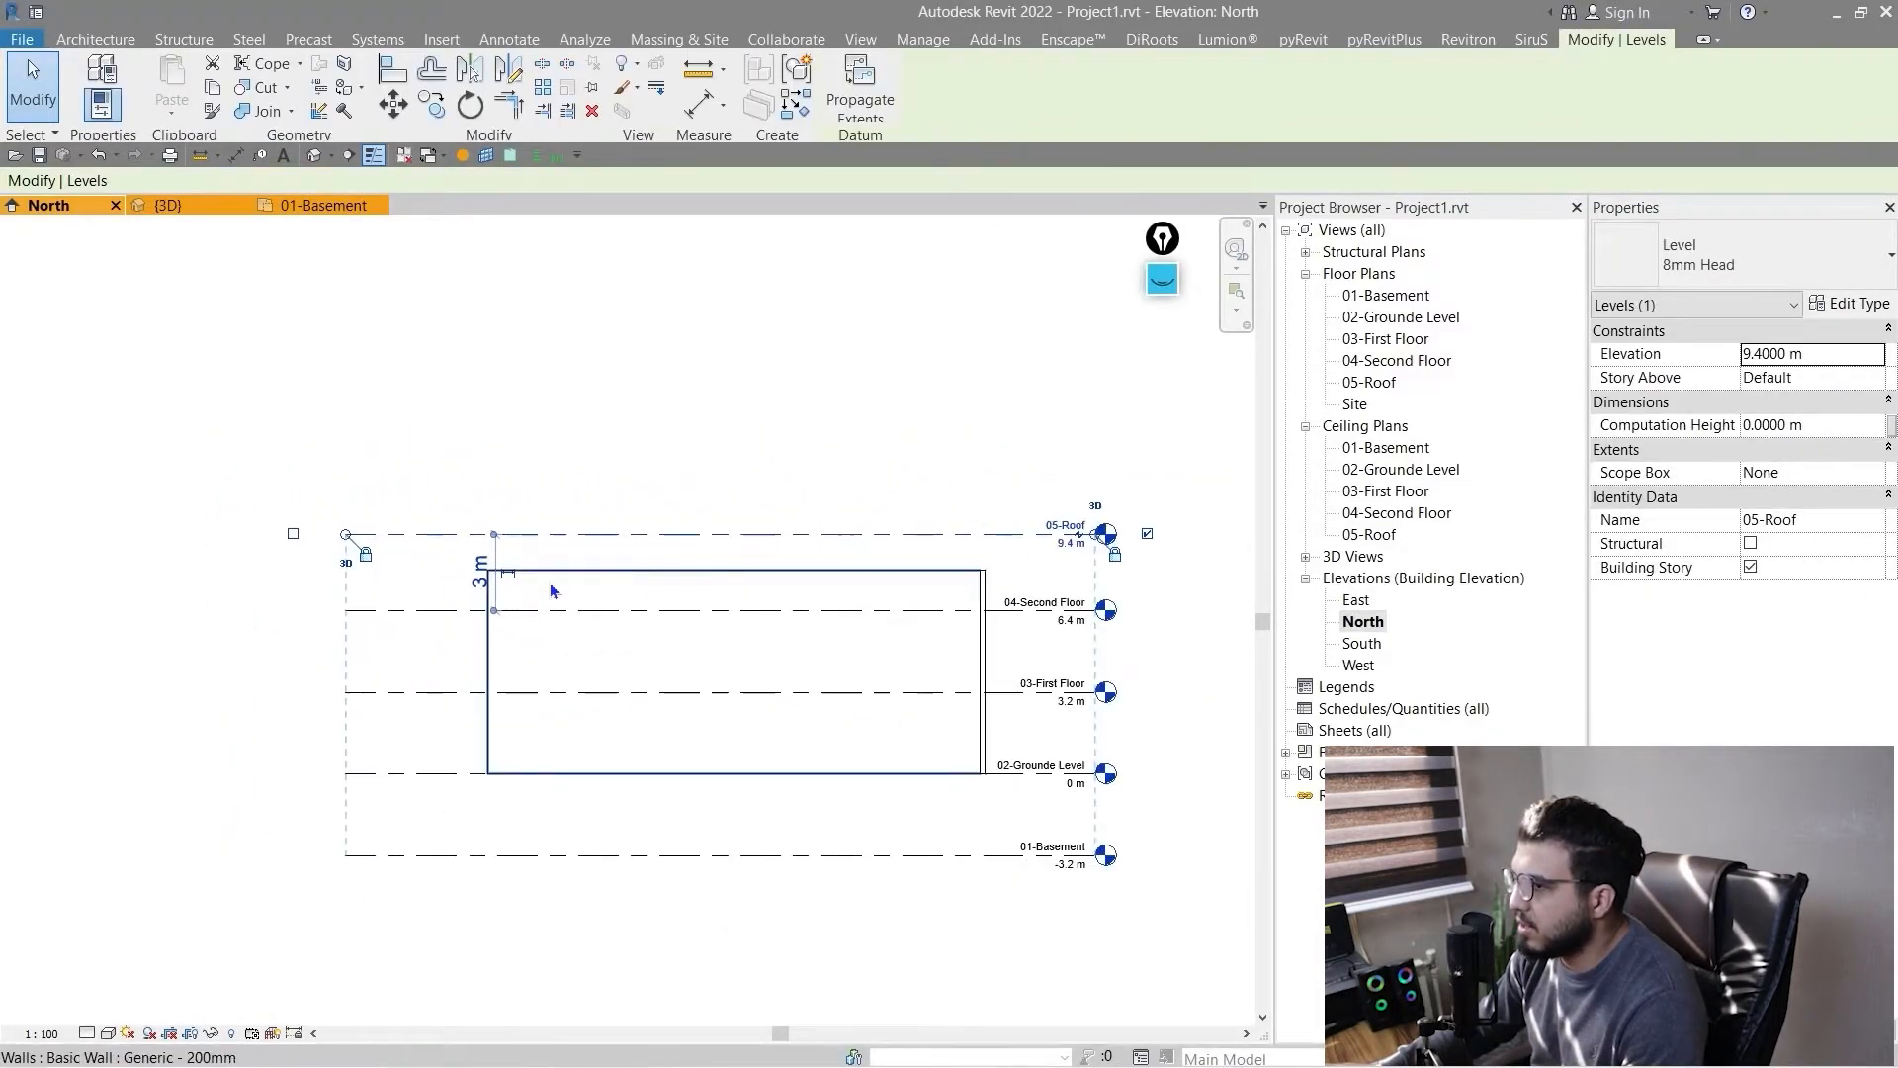
scroll(425, 583, "up", 2)
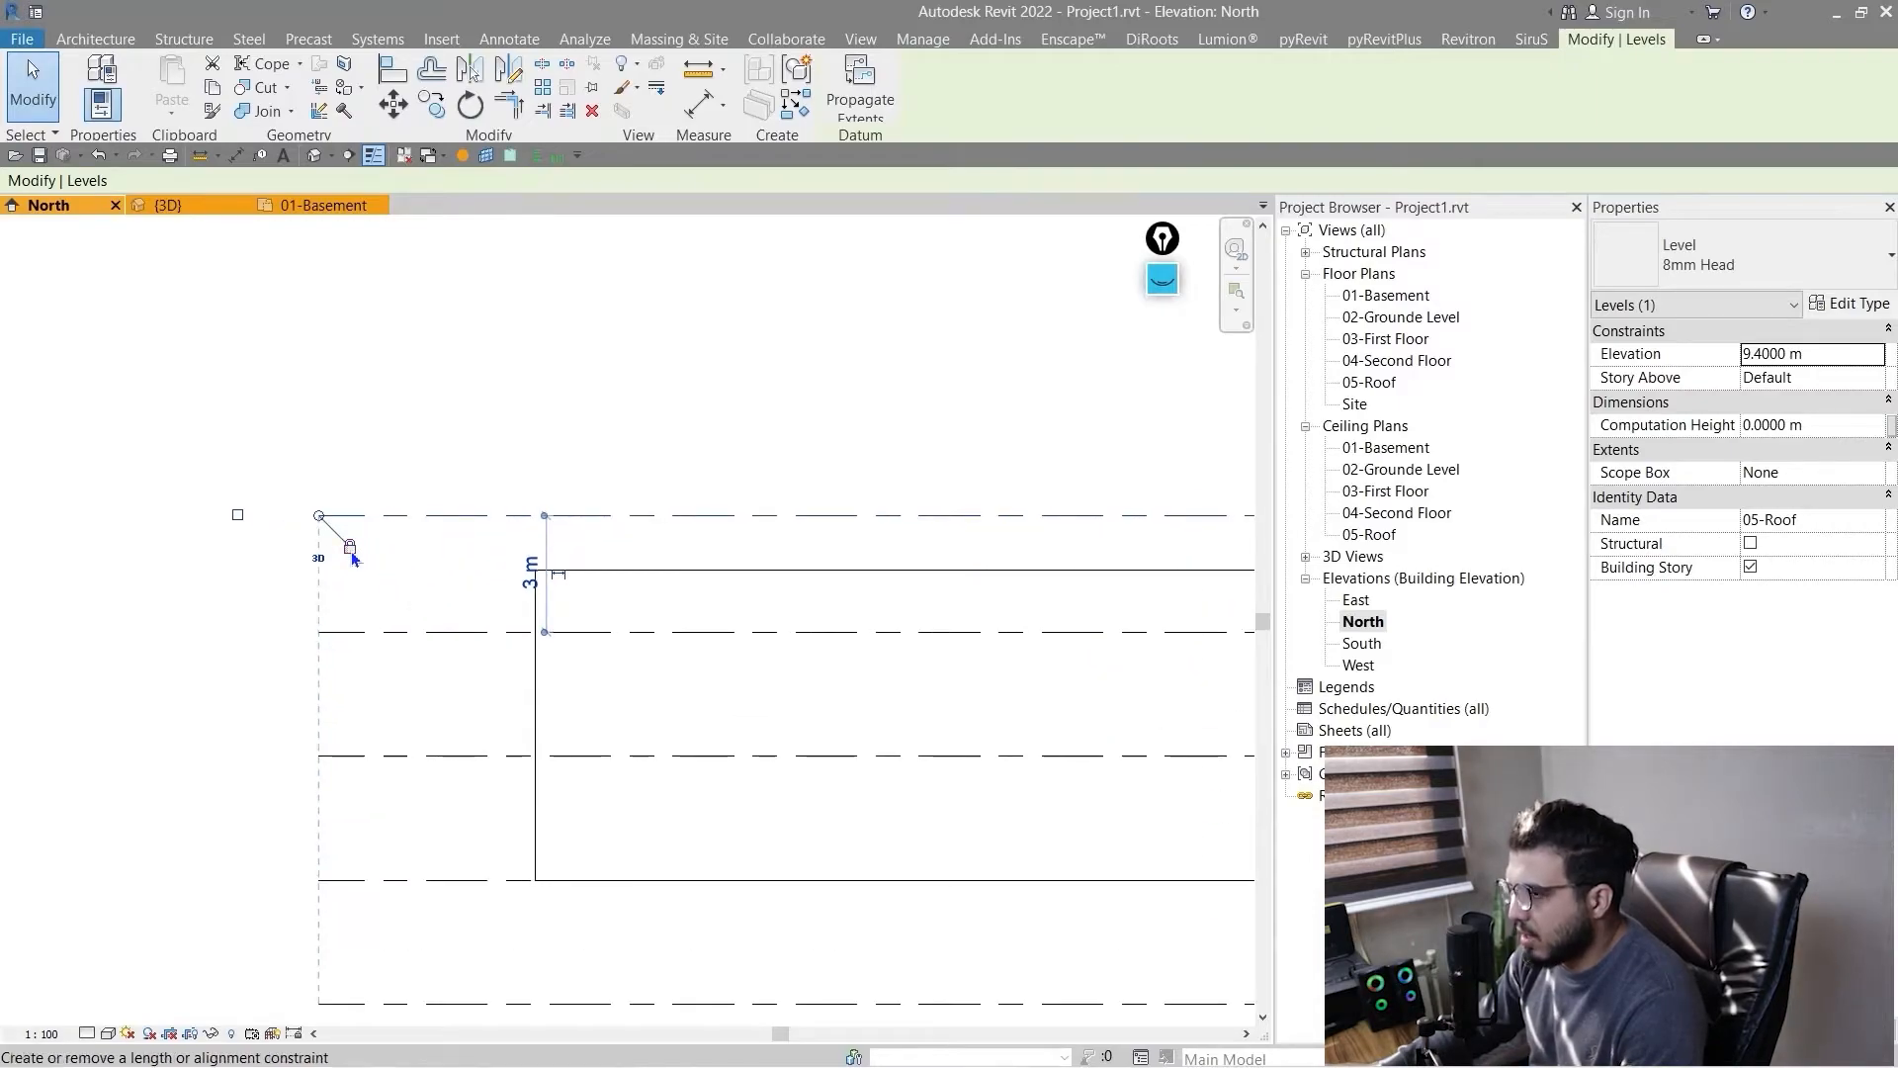
middle_click_drag(304, 577, 490, 530)
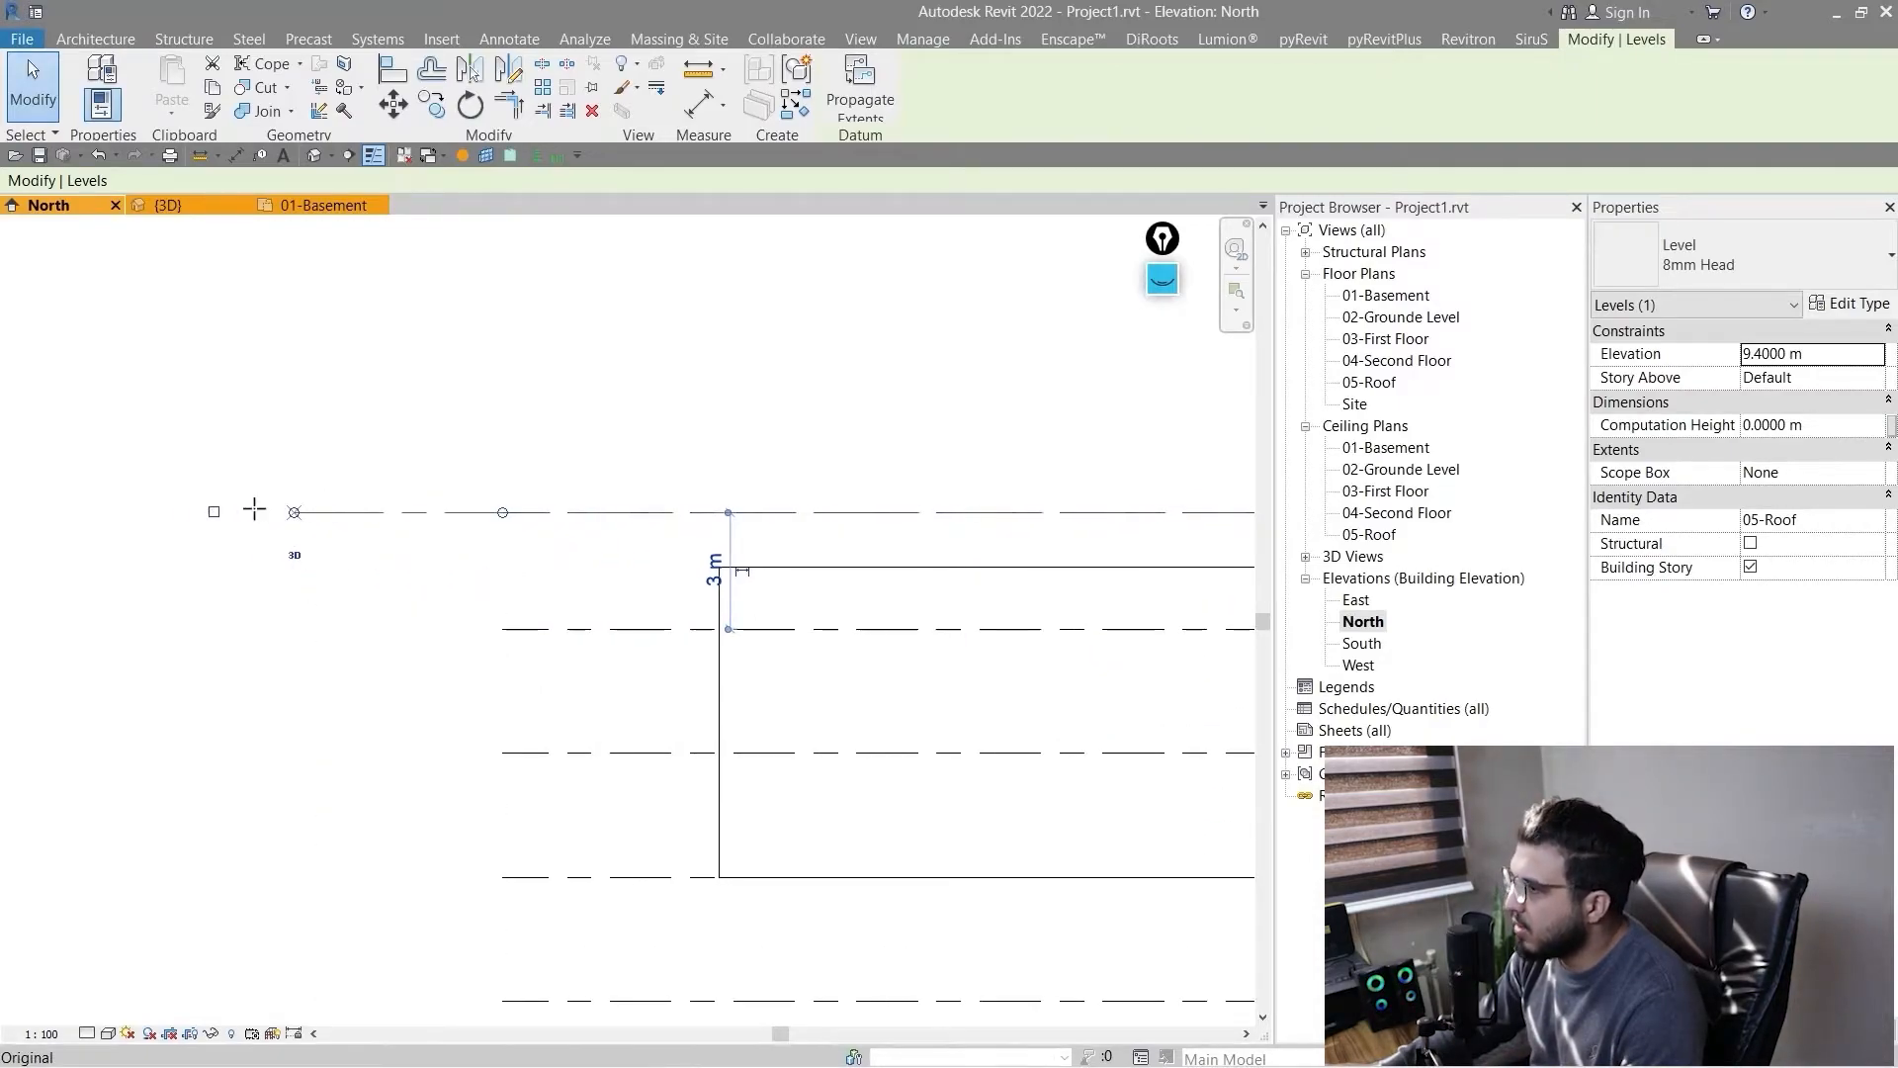
left_click_drag(334, 532, 322, 534)
scroll(323, 549, "down", 4)
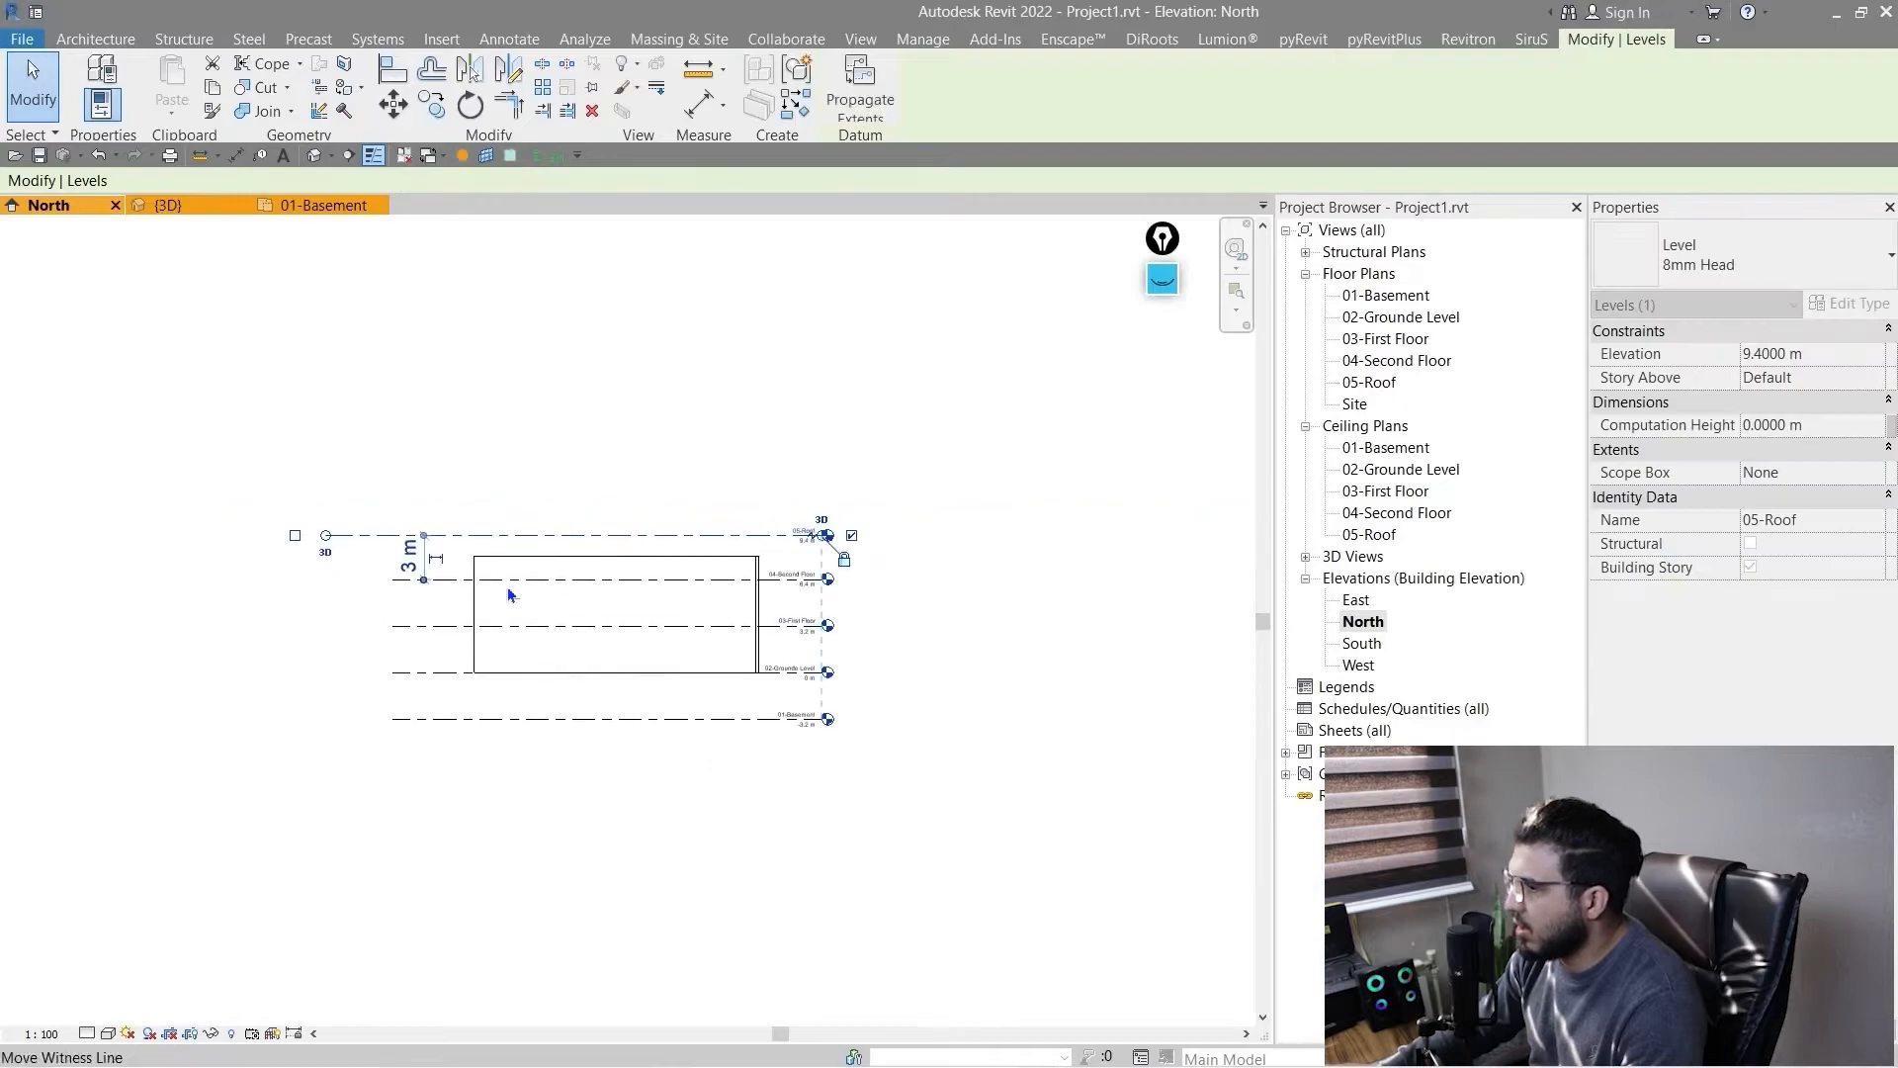
scroll(390, 571, "up", 2)
middle_click_drag(646, 701, 578, 752)
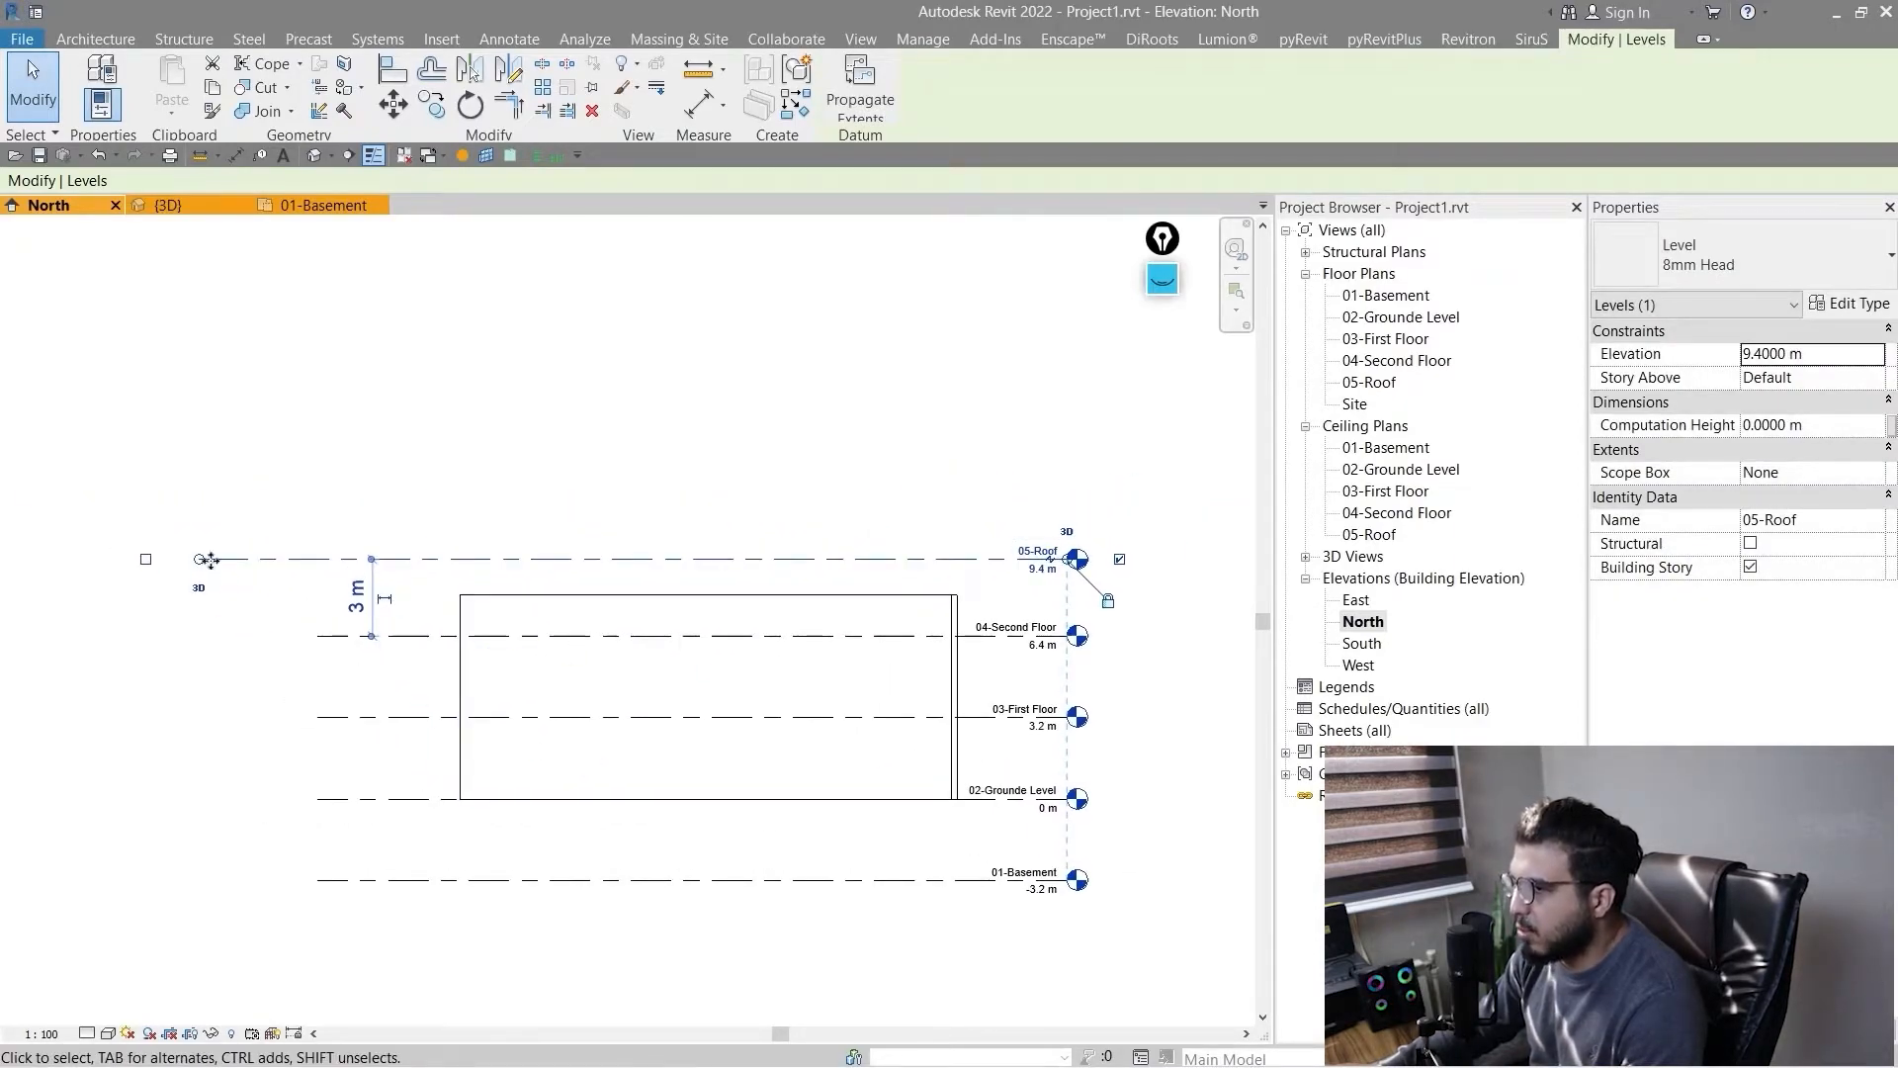
- Realign the tail end of 05-Roof with the other levels, and pull all the tail ends in near the wall
left_click_drag(284, 566, 318, 573)
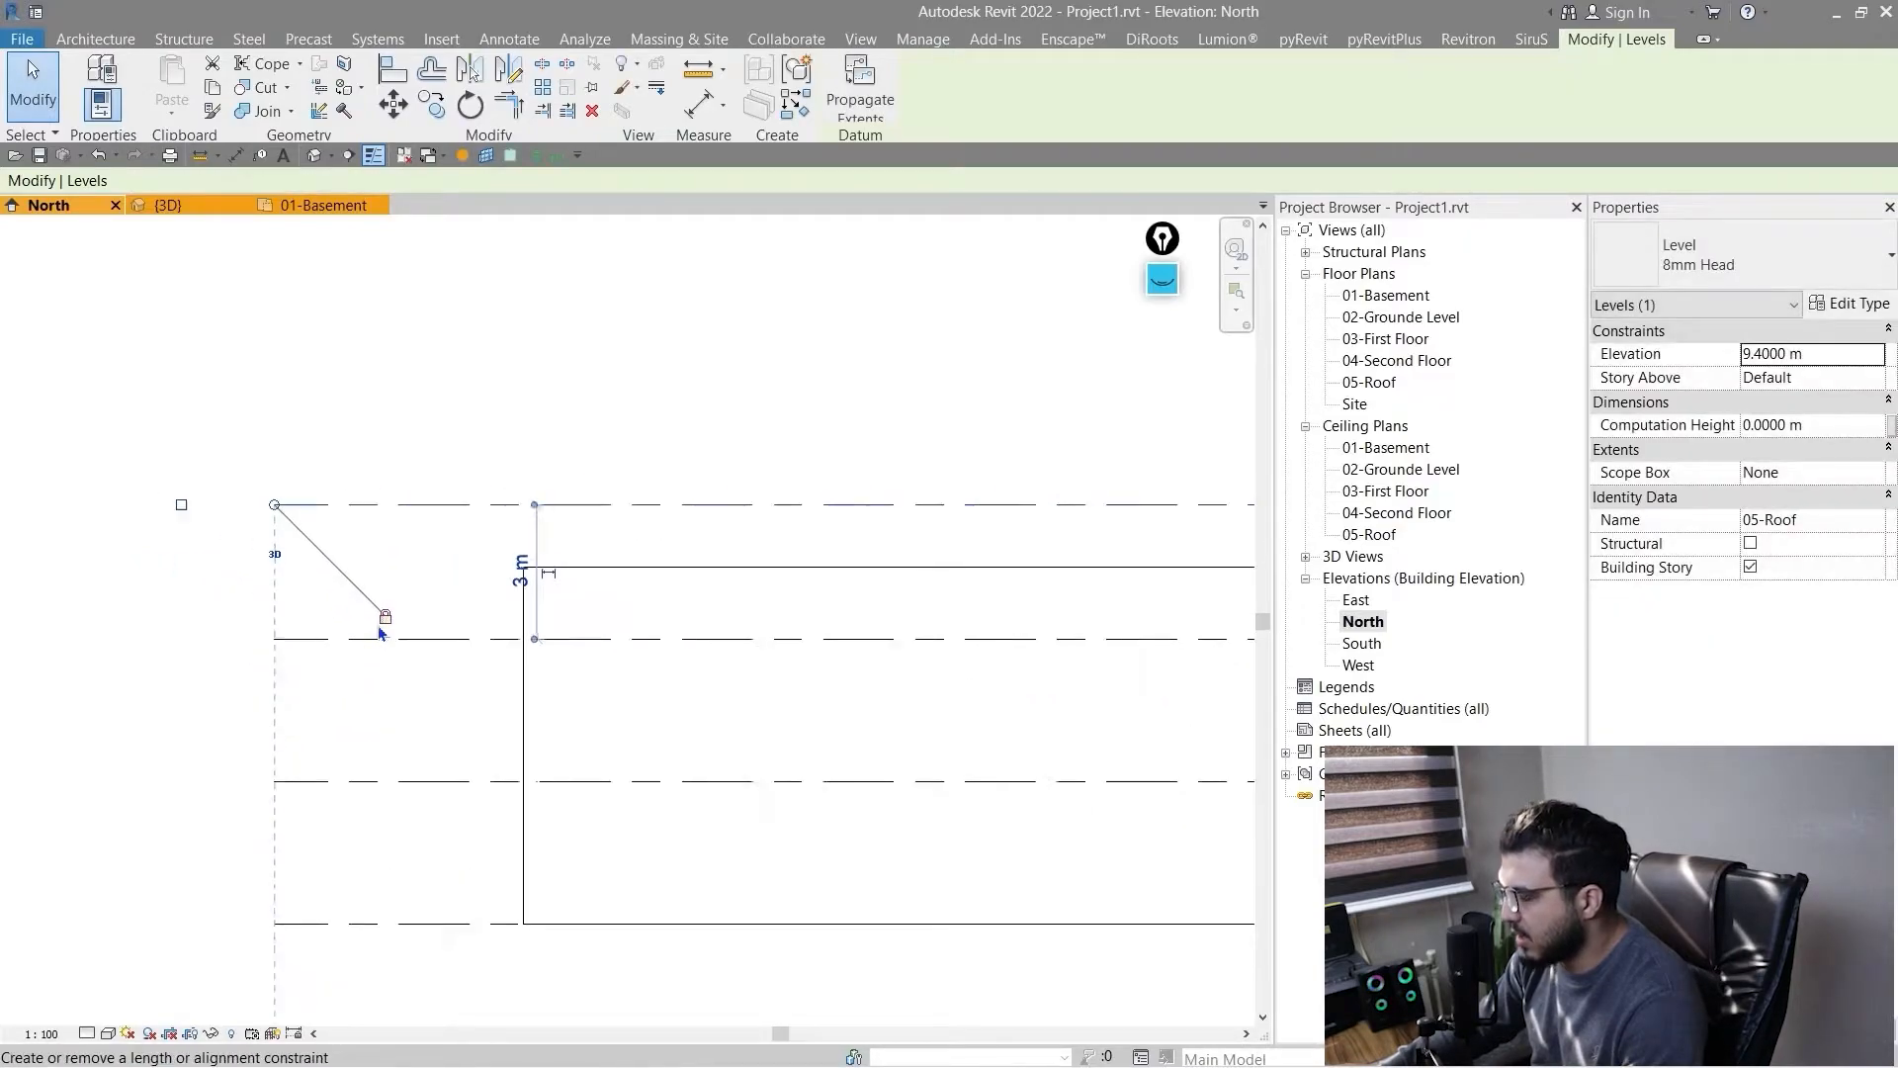
left_click_drag(326, 567, 420, 583)
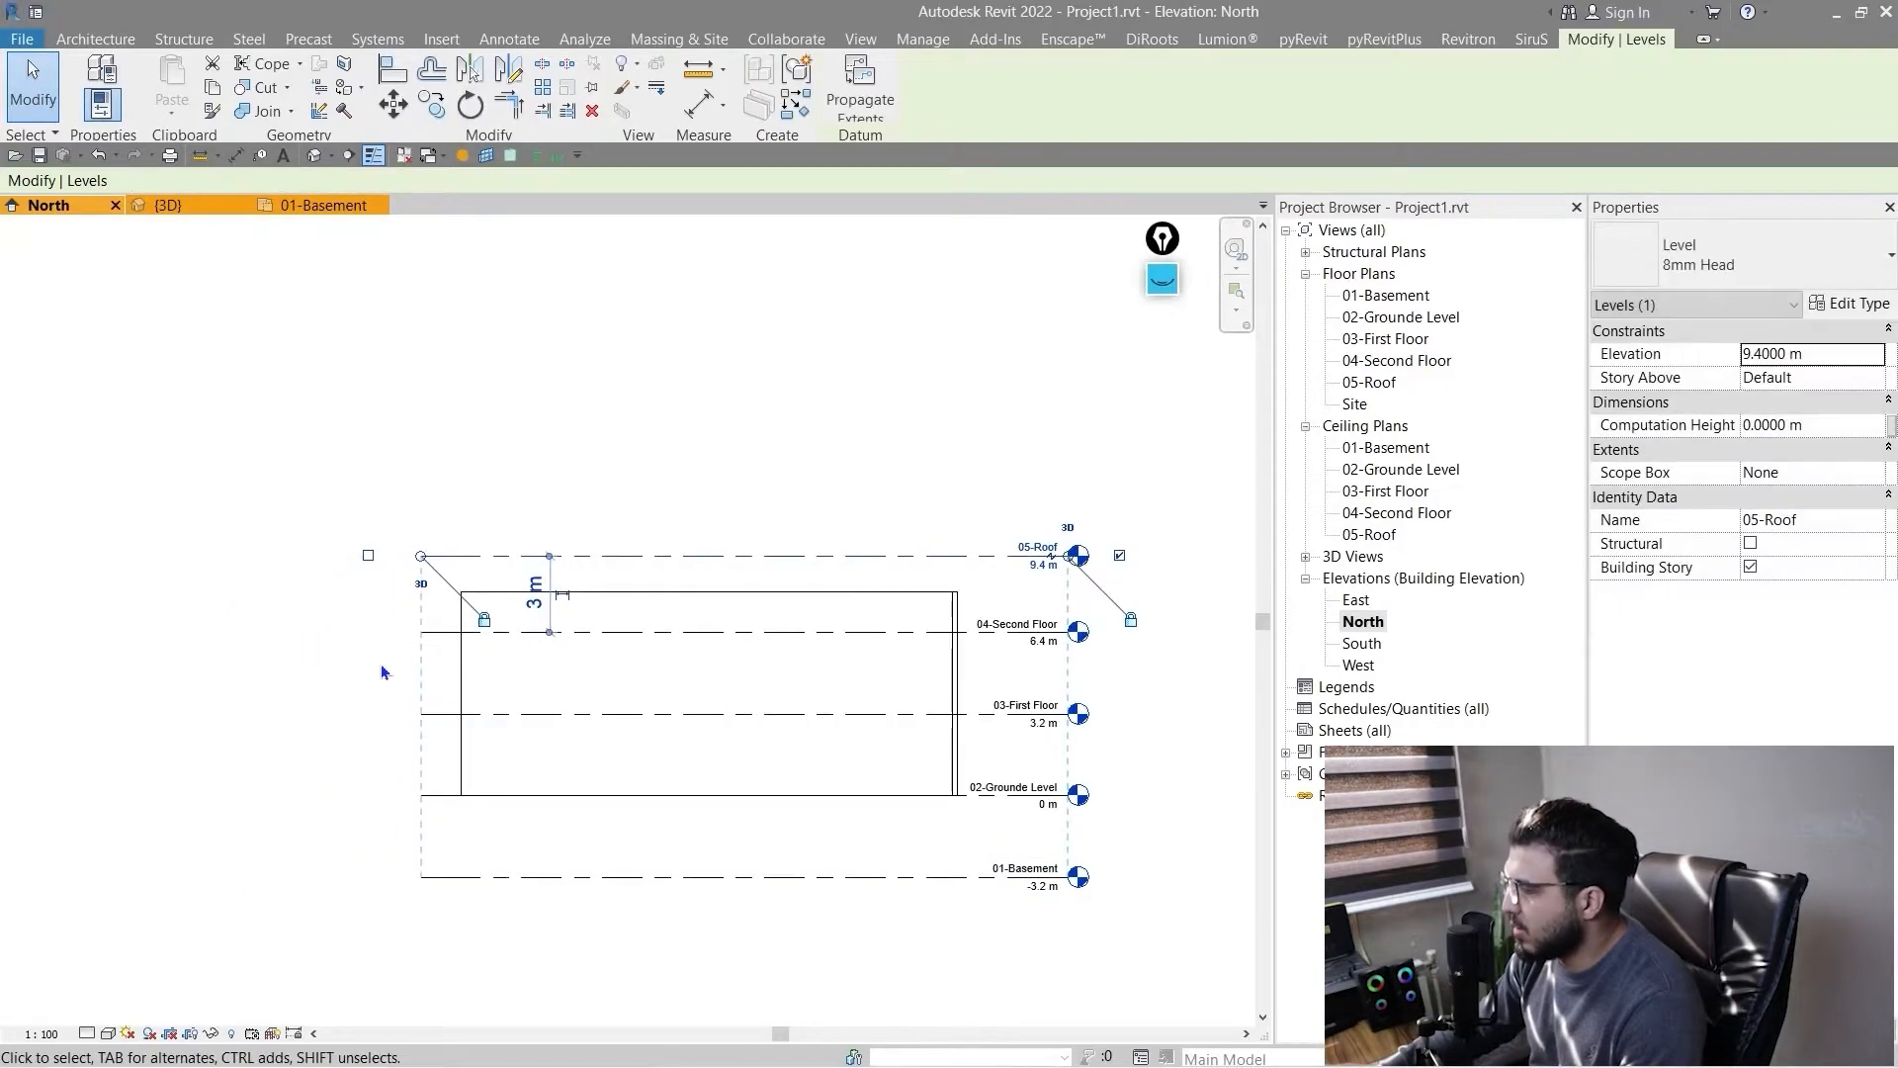
scroll(382, 662, "up", 4)
scroll(497, 712, "down", 5)
middle_click_drag(620, 794, 349, 787)
left_click(939, 807)
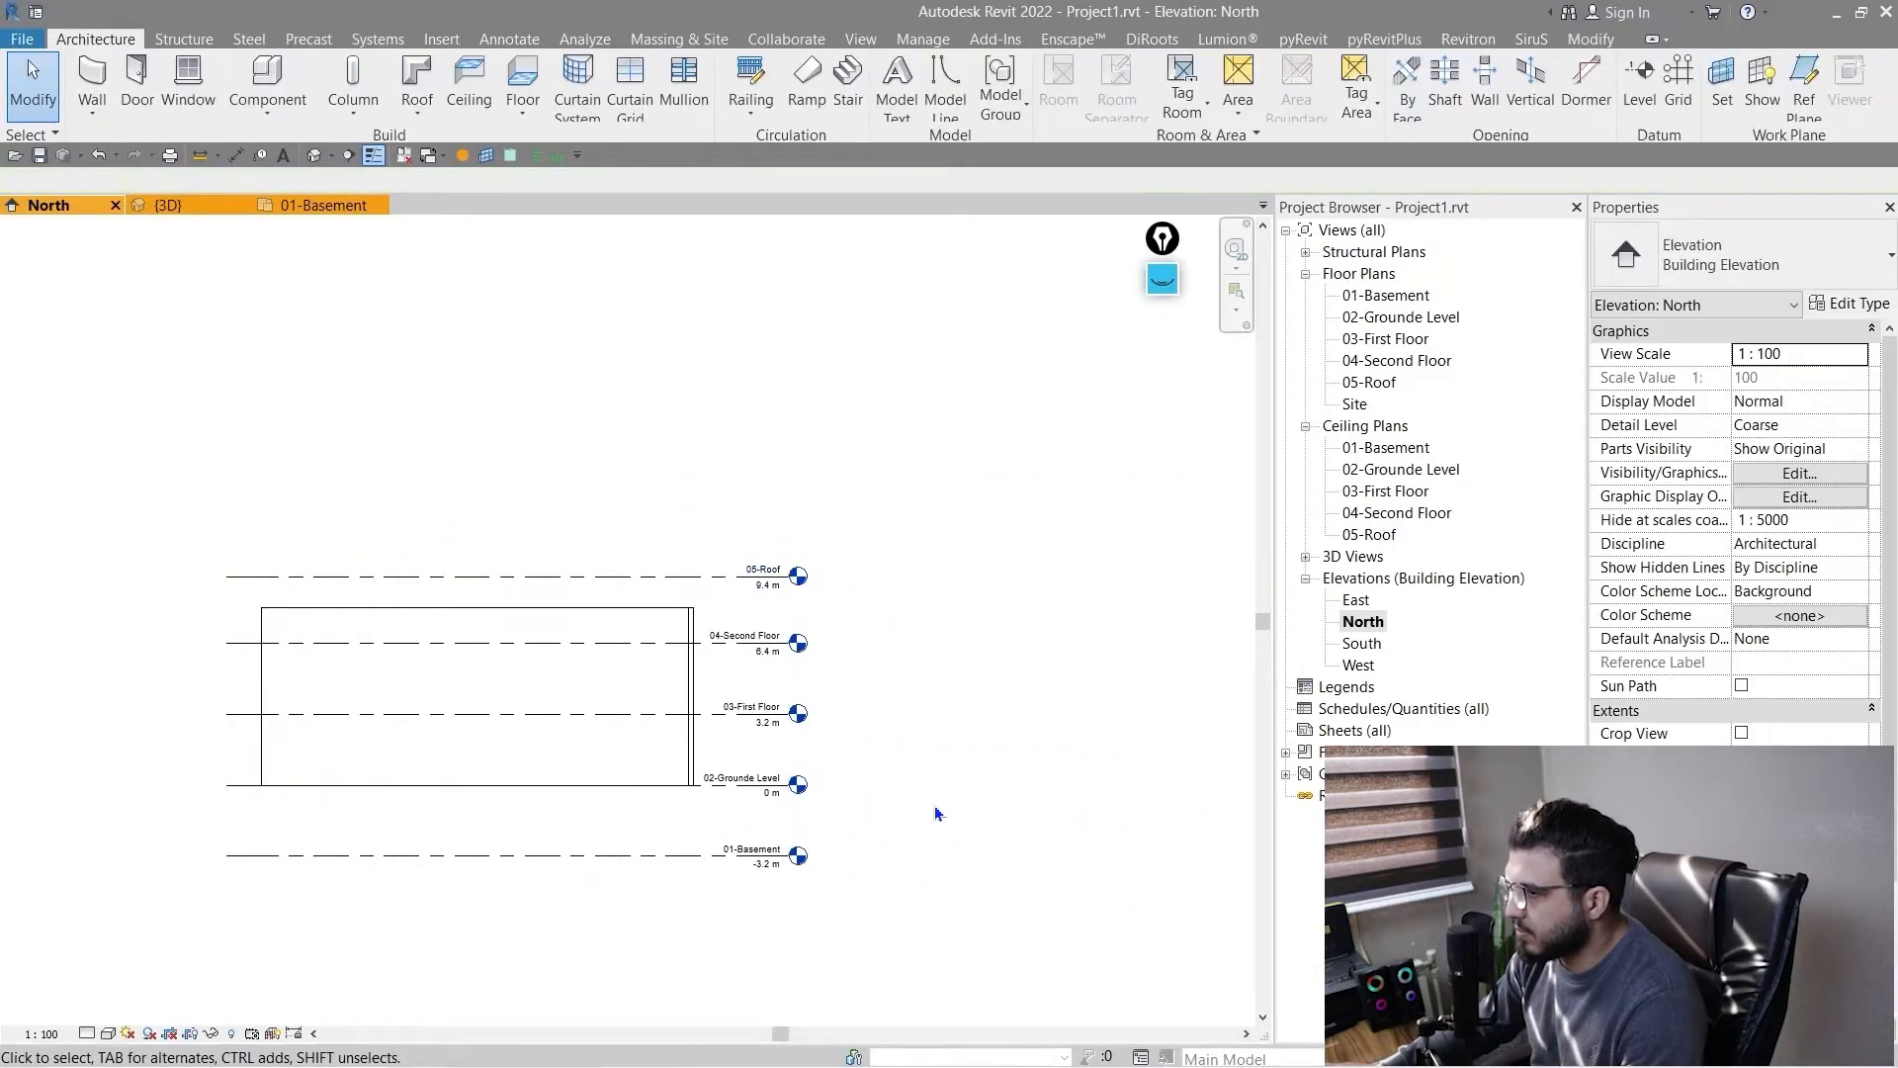
- Create a new level 0.3 m above 05-Roof by picking the roof level line with an offset
scroll(850, 731, "up", 3)
scroll(850, 731, "down", 2)
middle_click_drag(572, 580, 614, 717)
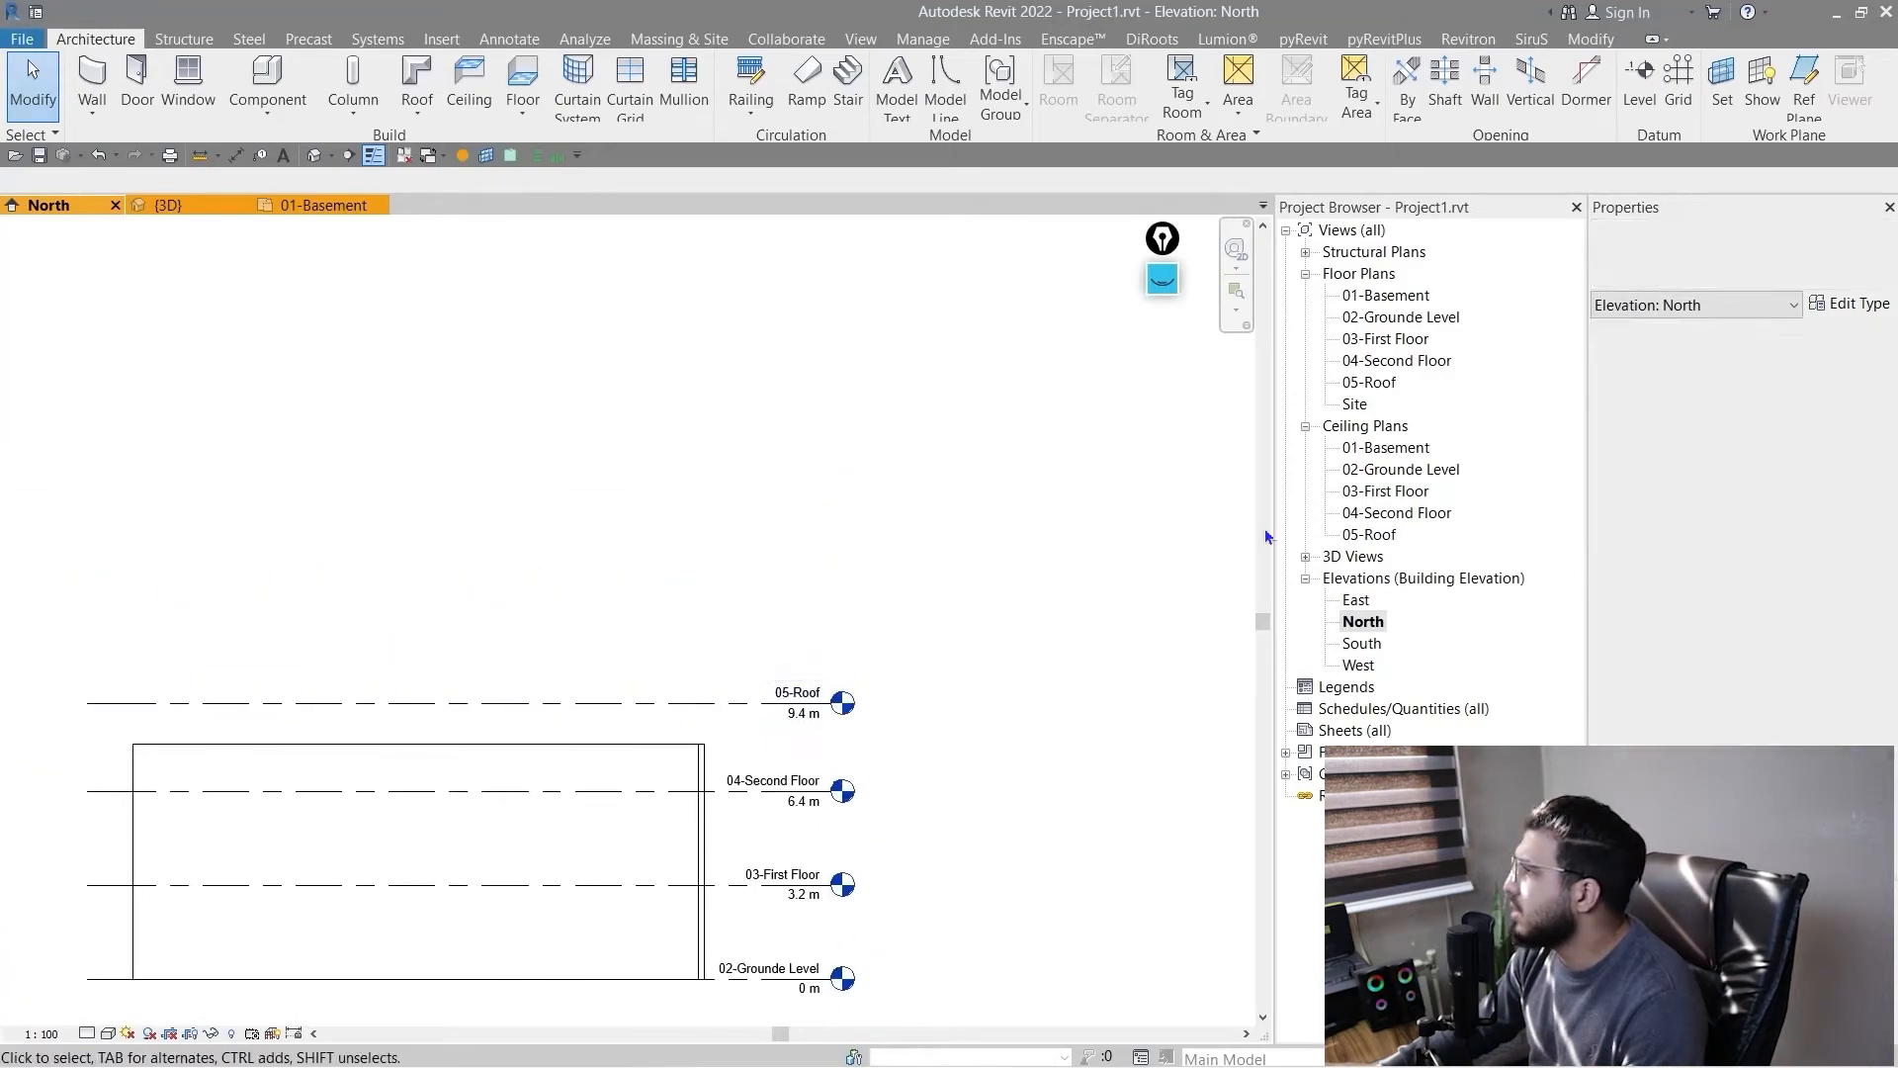
left_click(1632, 96)
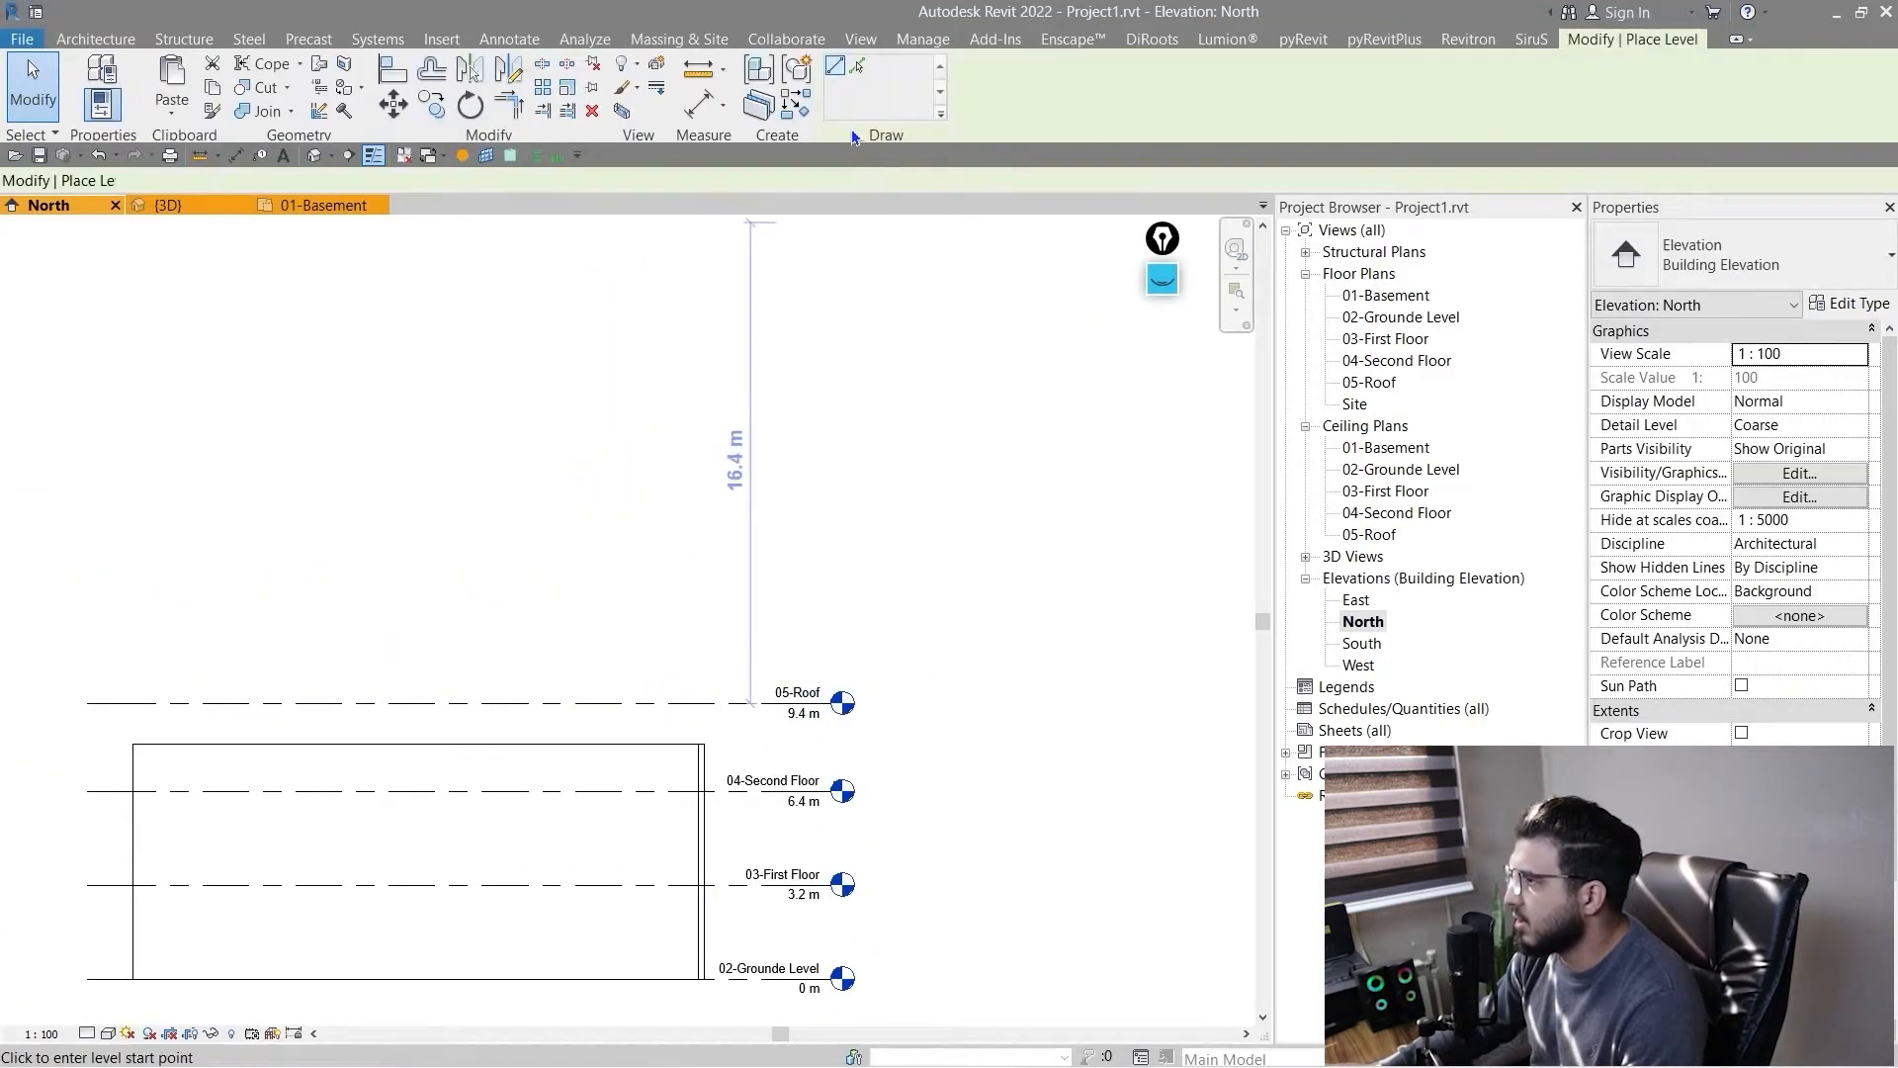
left_click(861, 69)
left_click(610, 179)
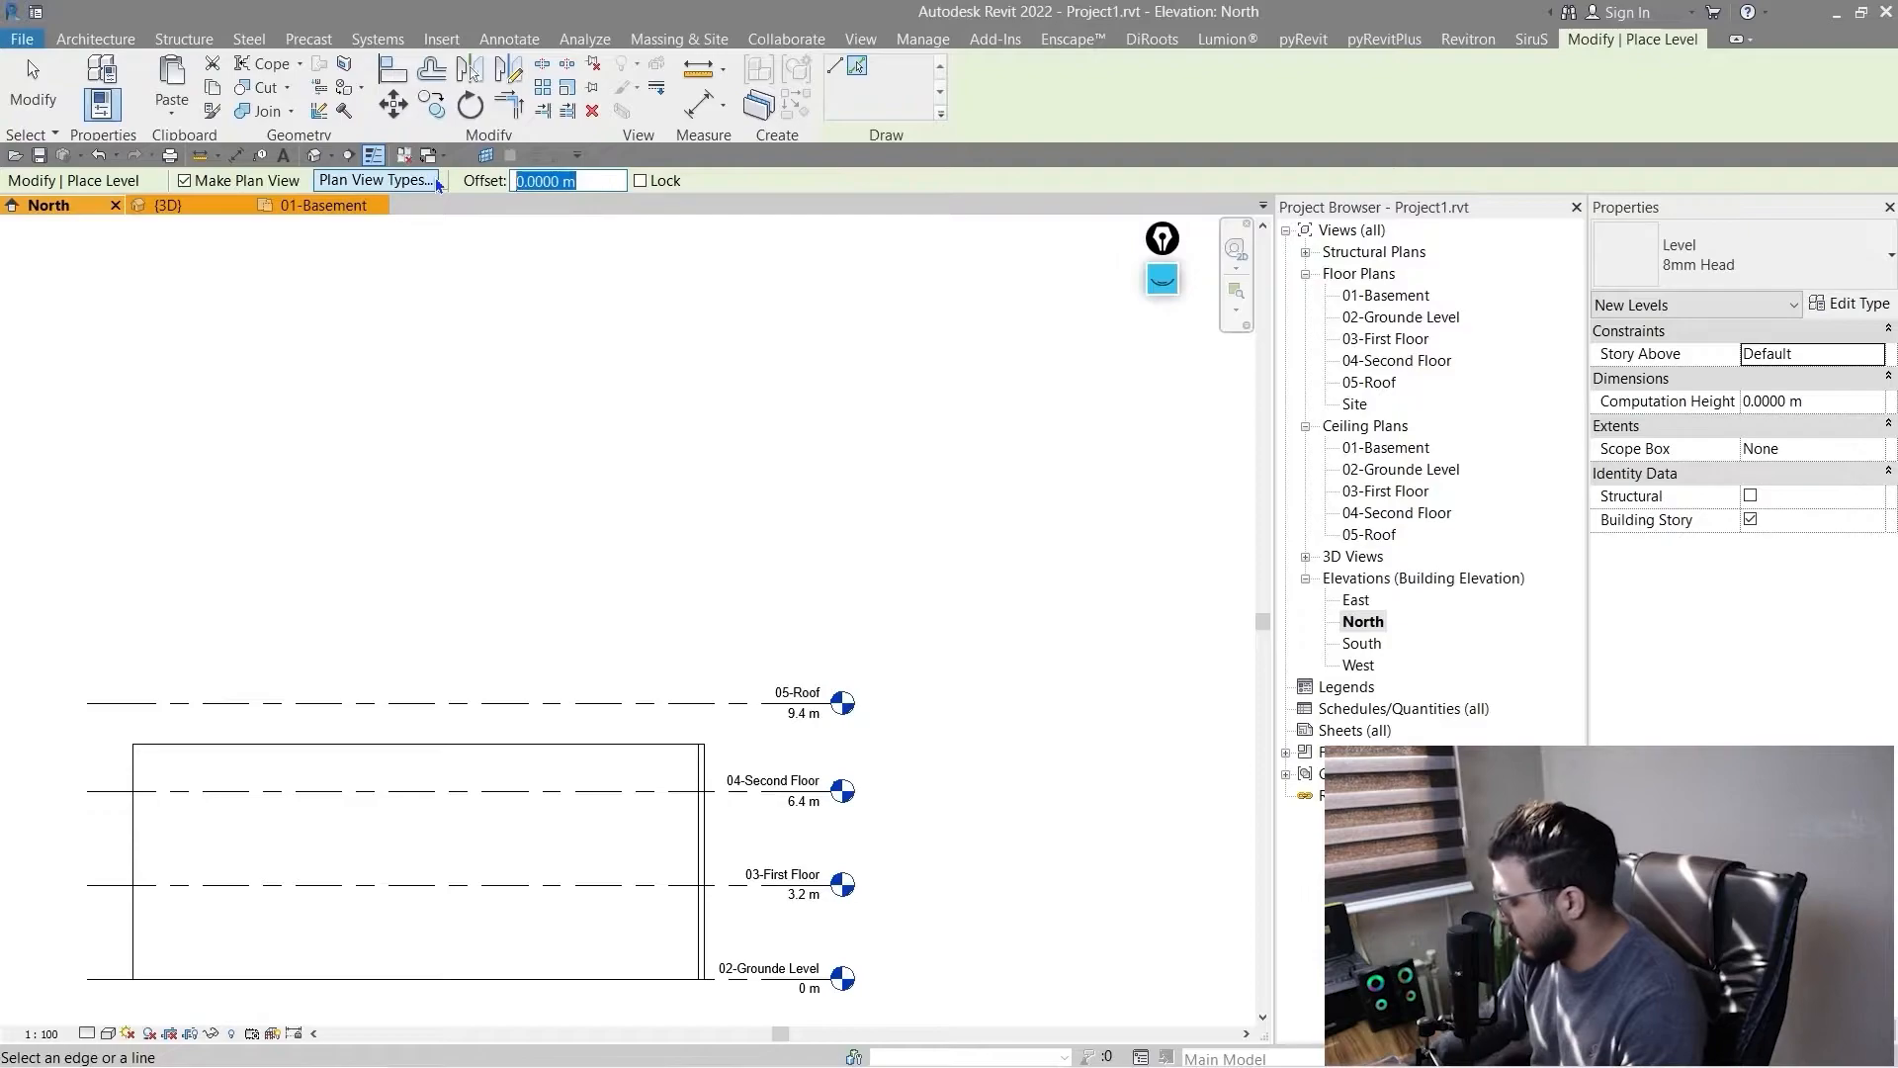
type("0.")
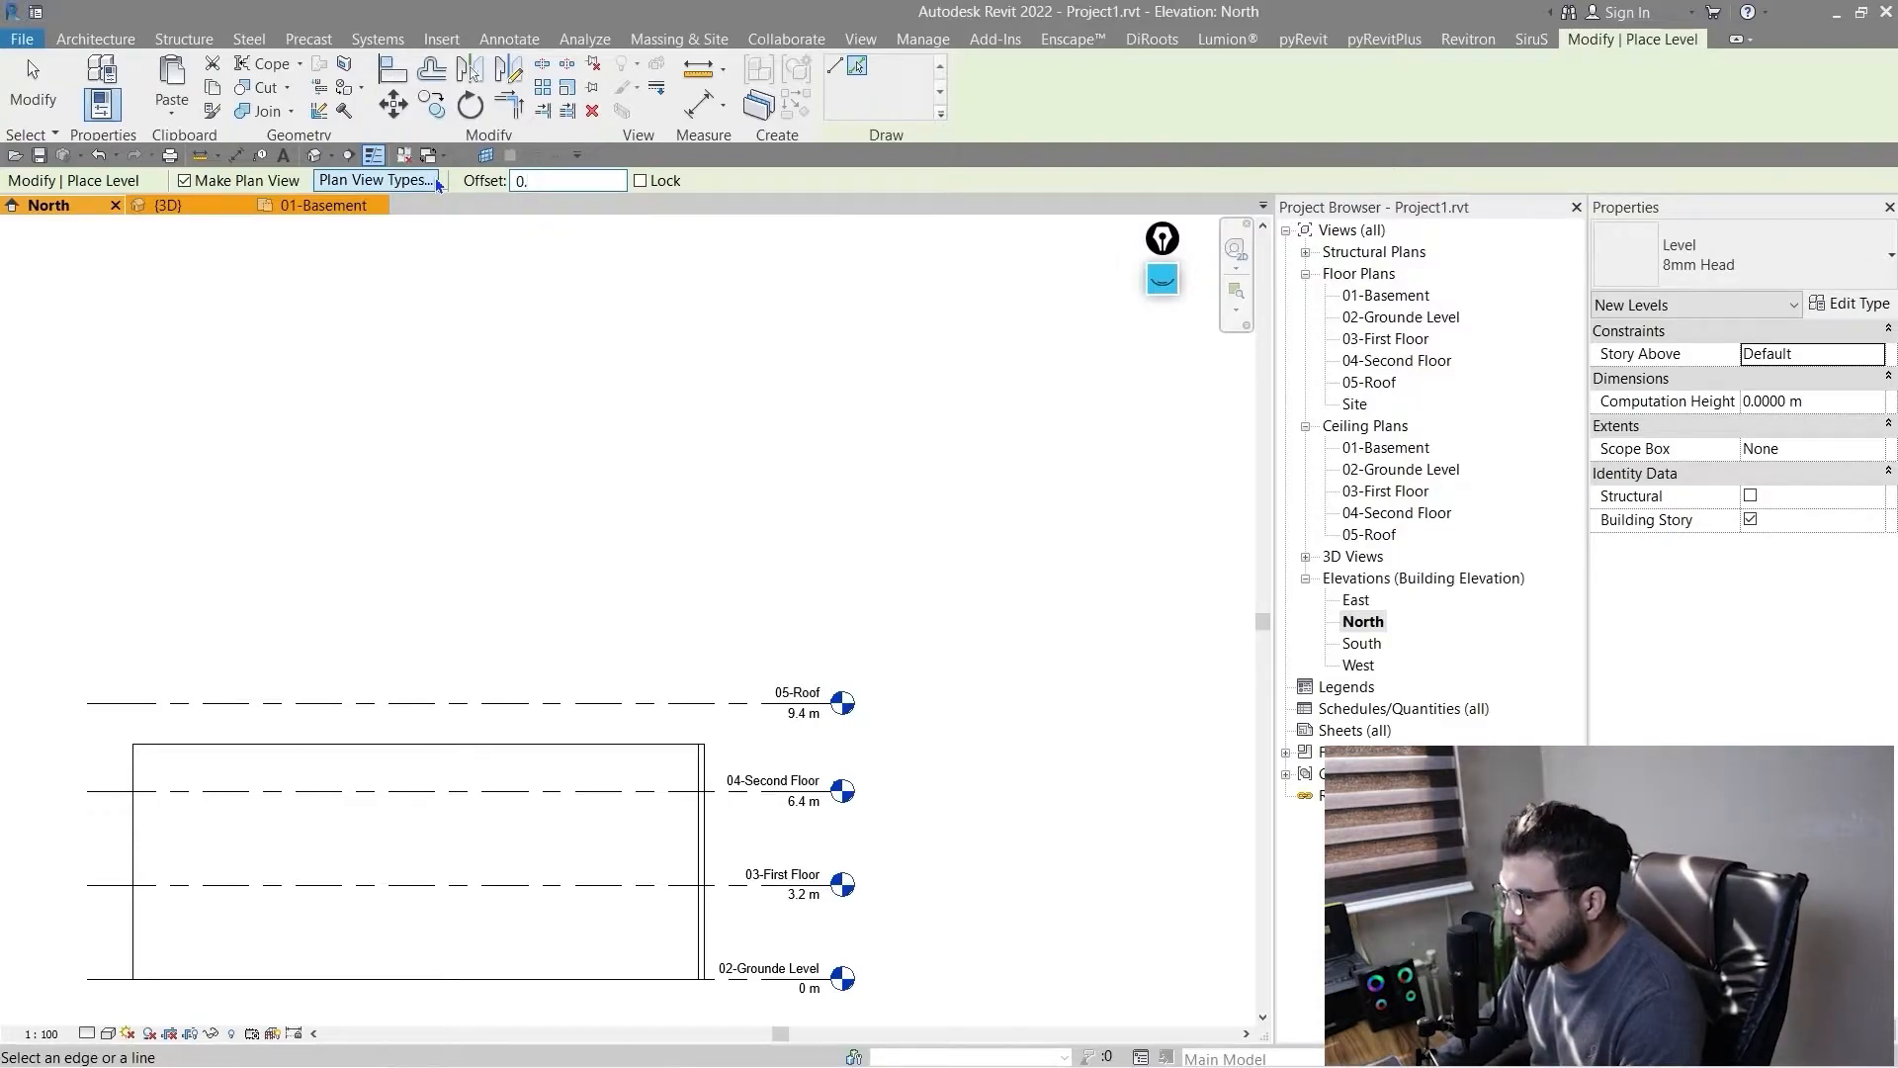
type("3000")
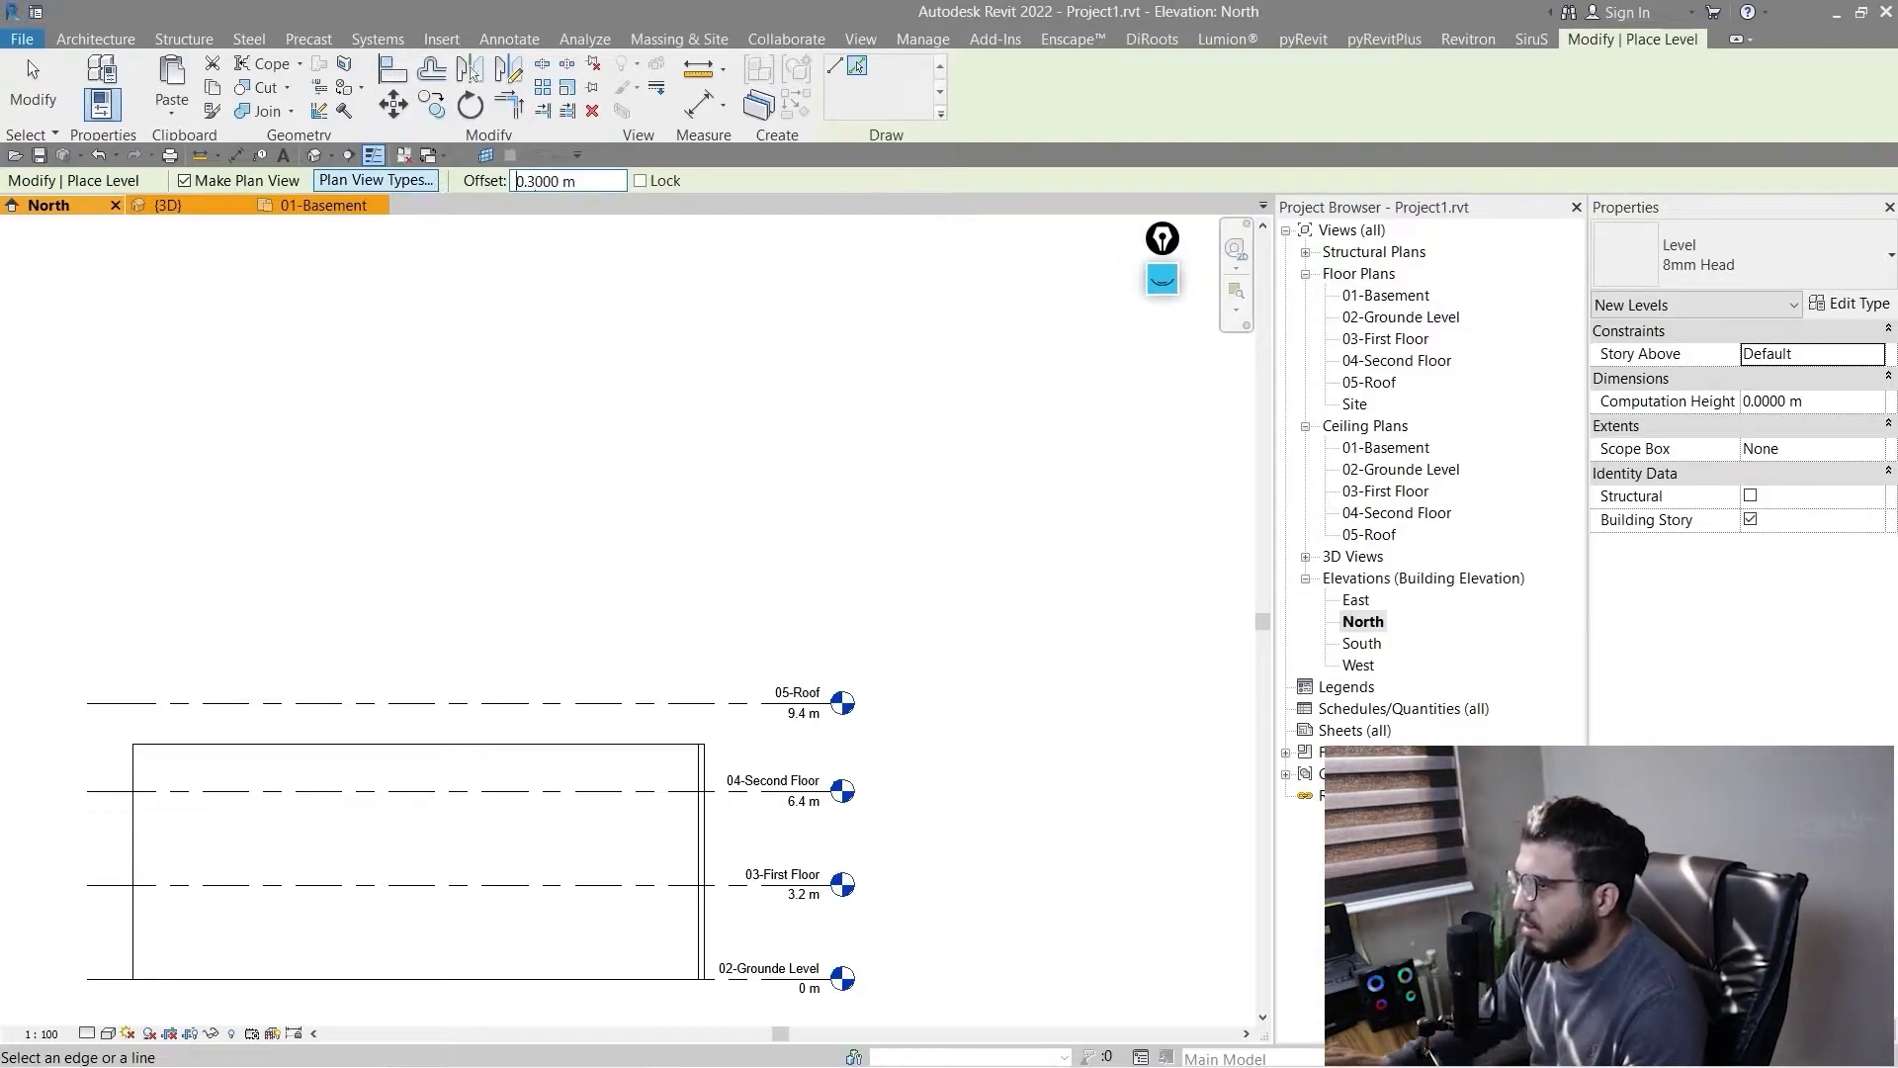
scroll(623, 698, "up", 3)
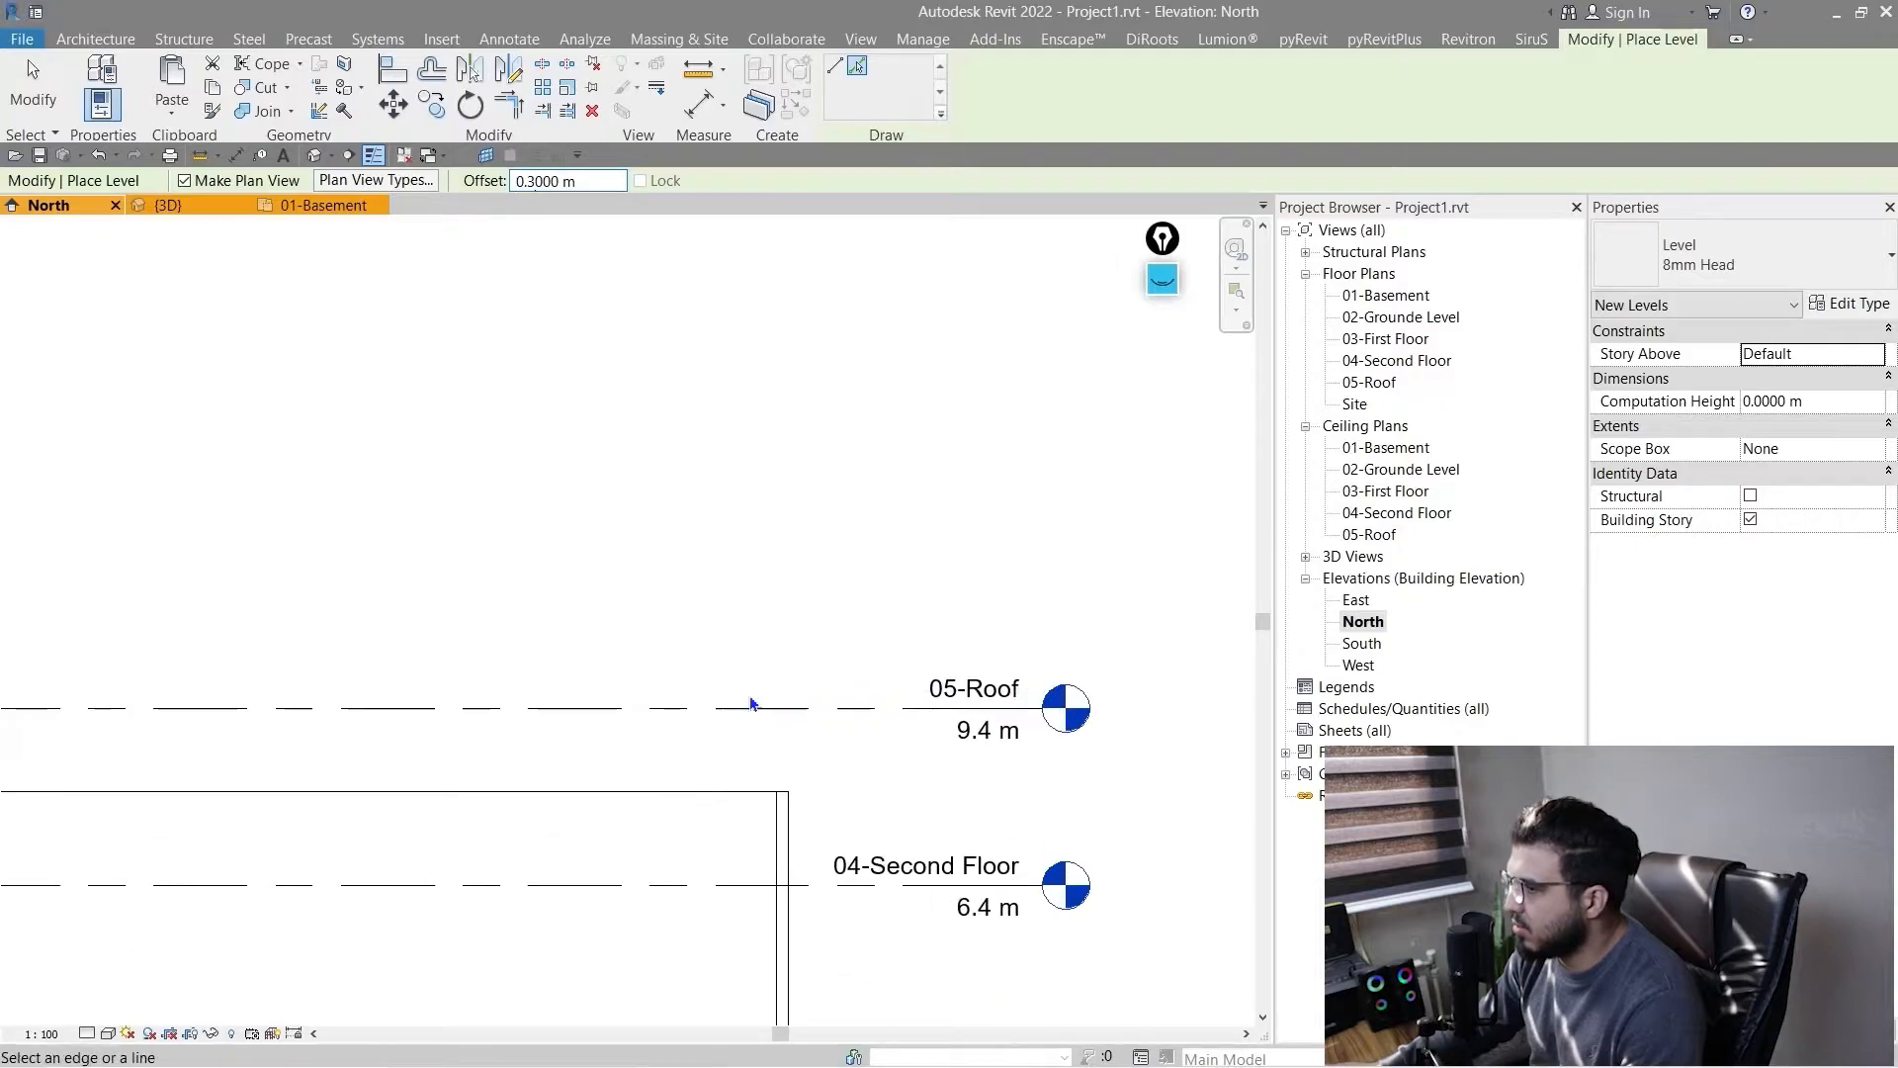
left_click(745, 700)
key("Escape")
middle_click_drag(890, 762, 688, 693)
key("Escape")
- Add an elbow to the new level above 05-Roof, near its head where the labels overlap
scroll(688, 667, "up", 3)
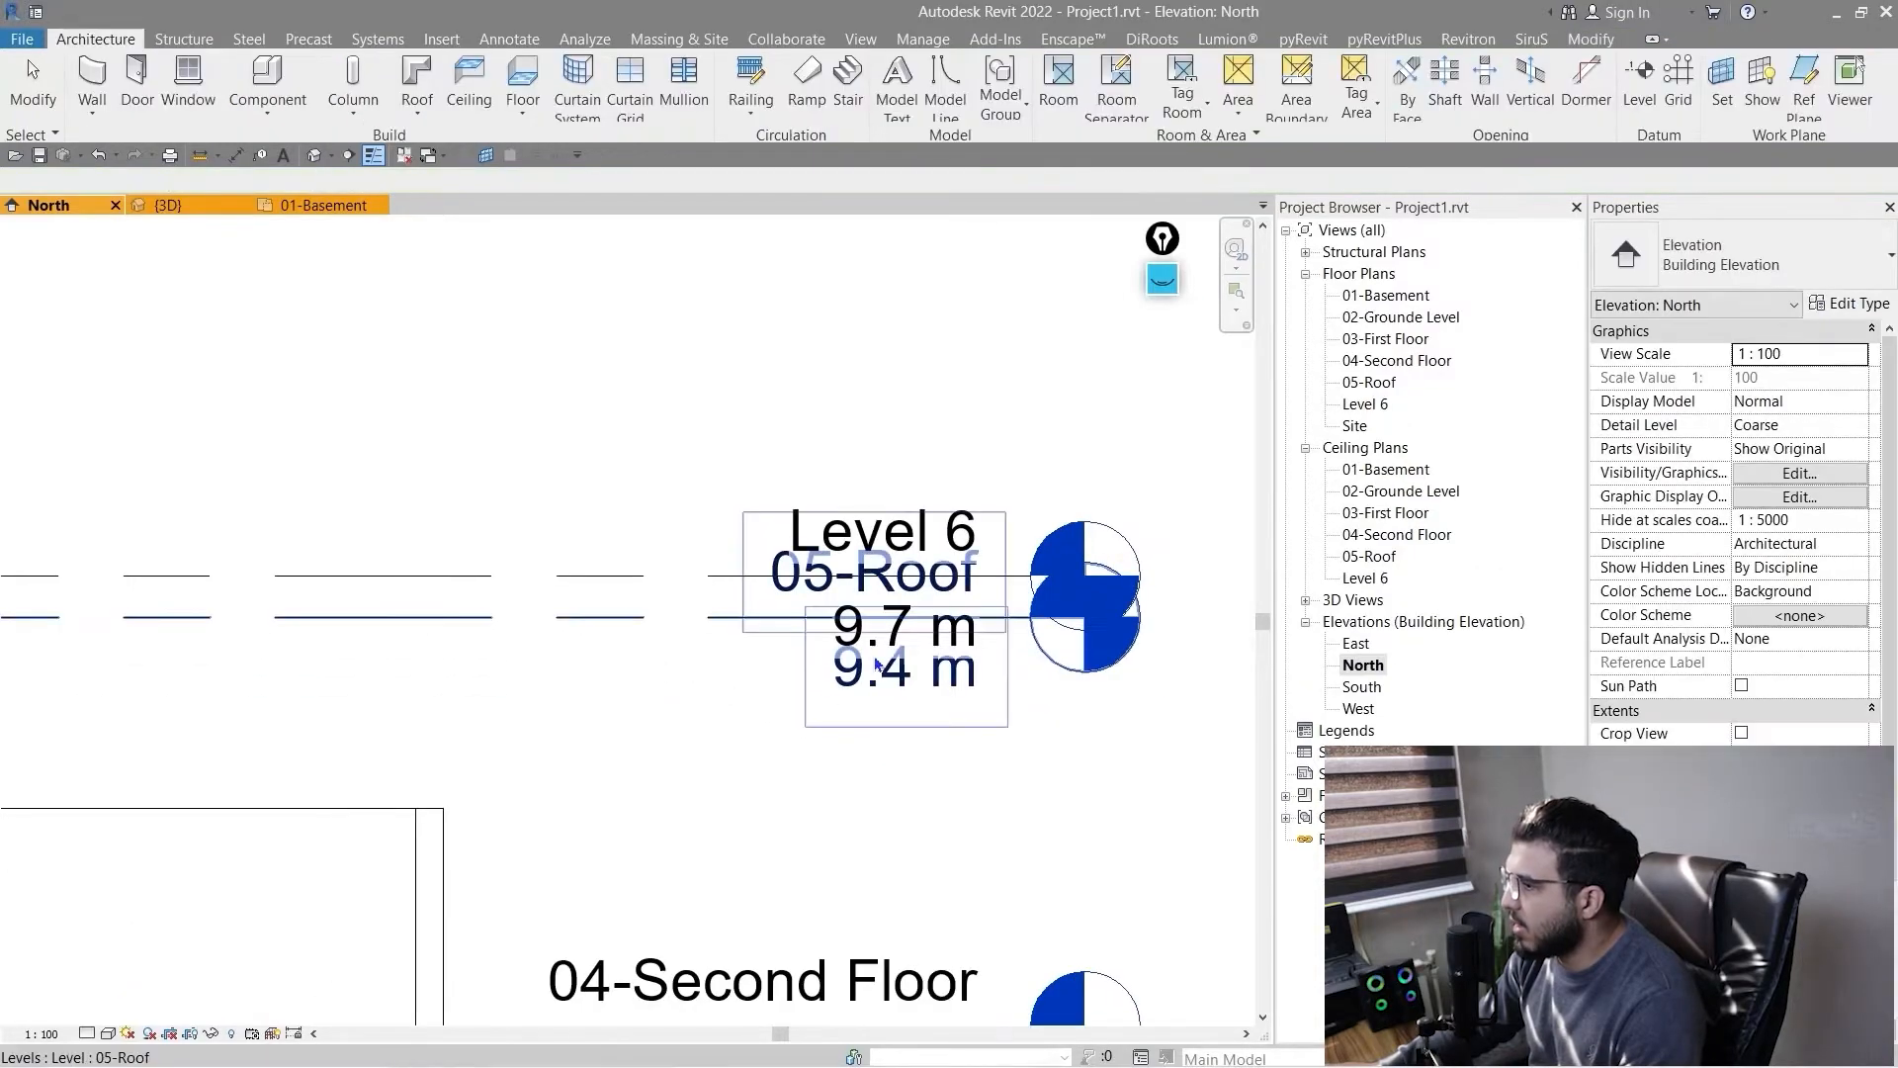
scroll(638, 638, "down", 3)
middle_click_drag(782, 751, 560, 642)
scroll(415, 578, "up", 3)
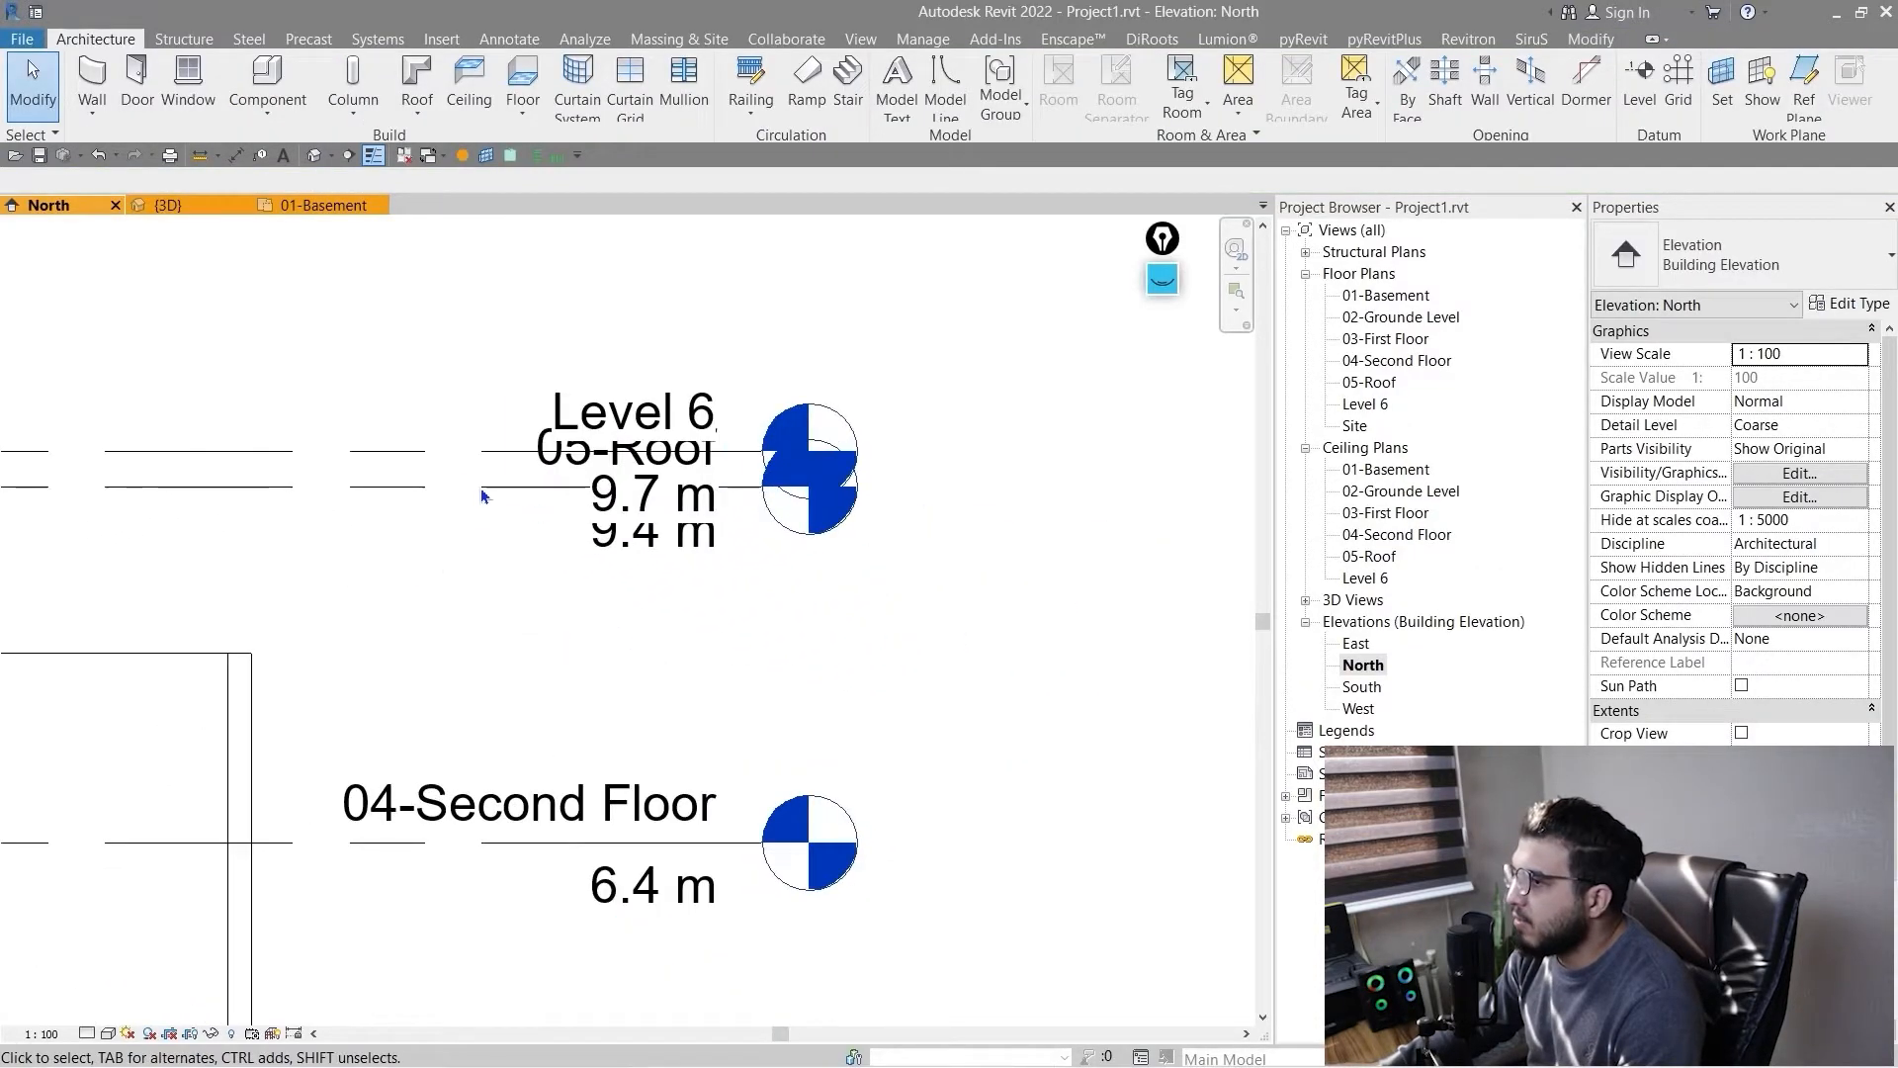
left_click(466, 487)
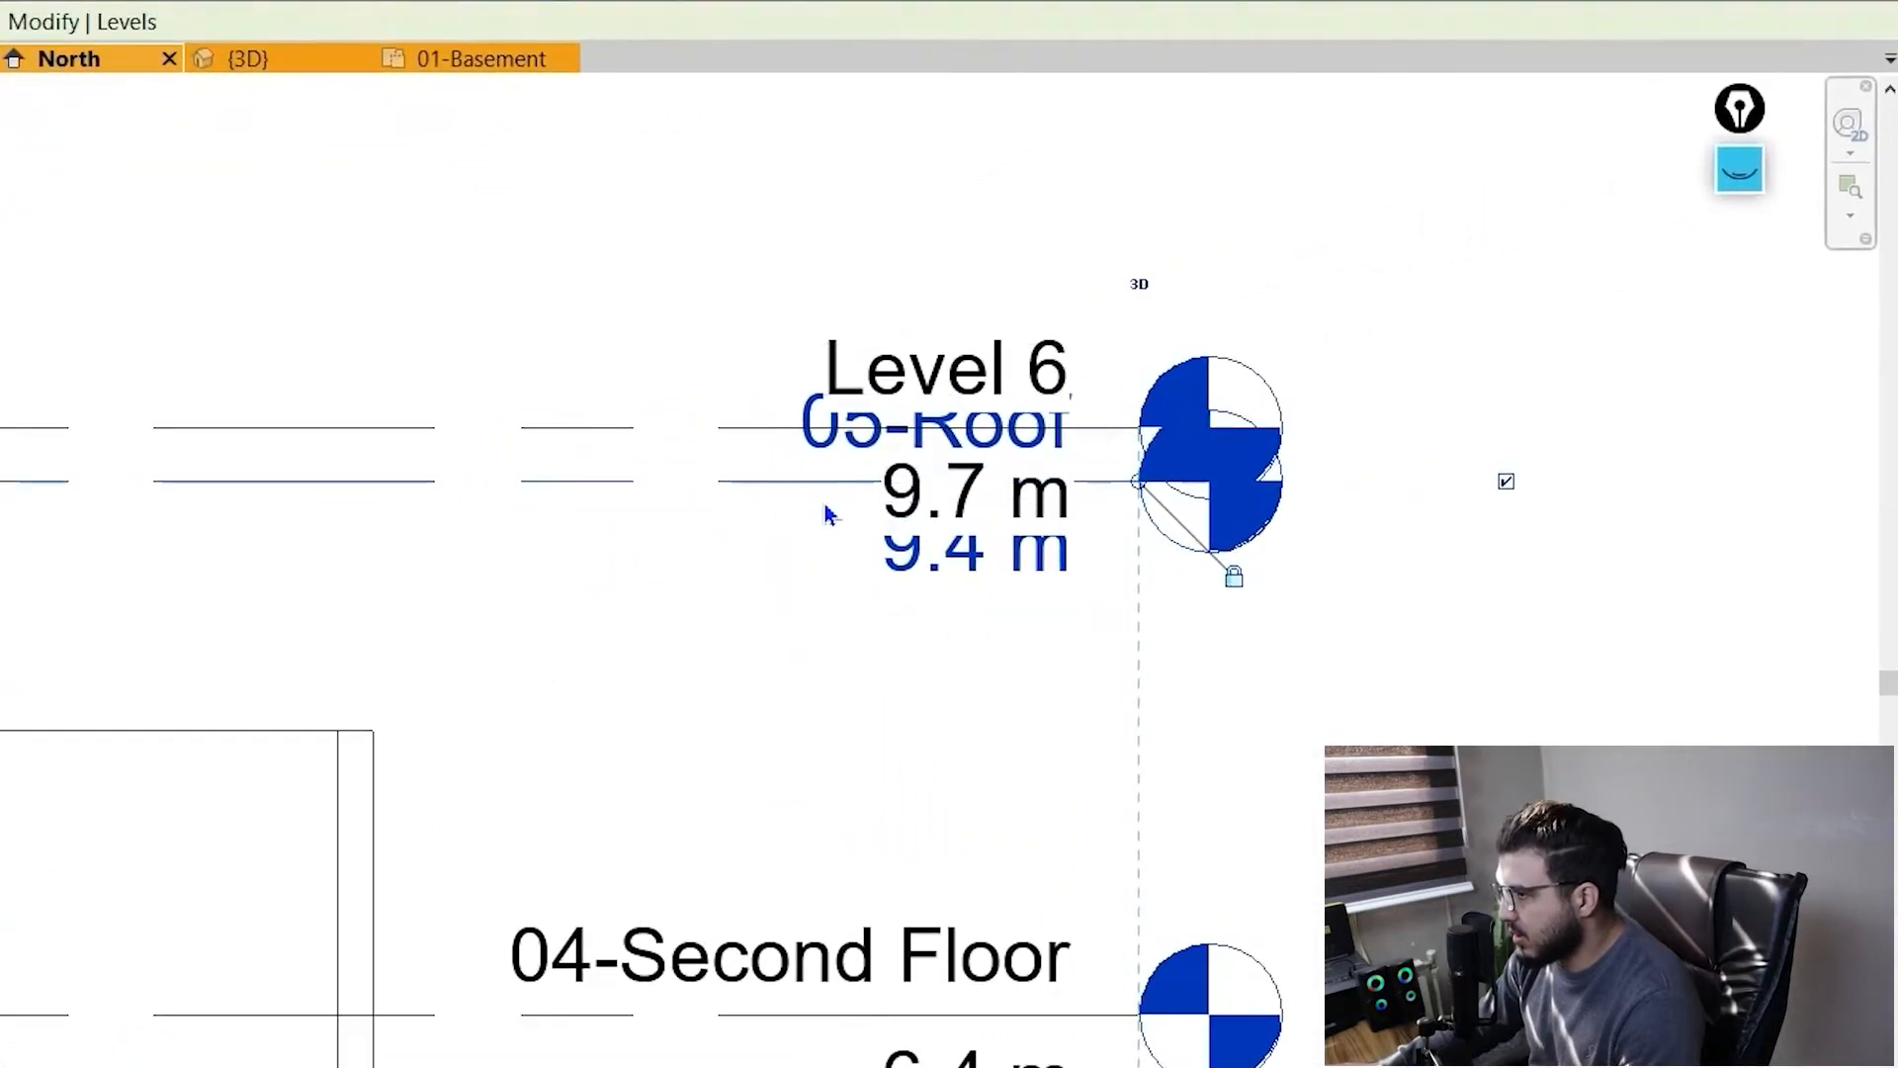
scroll(937, 534, "up", 3)
left_click(1028, 907)
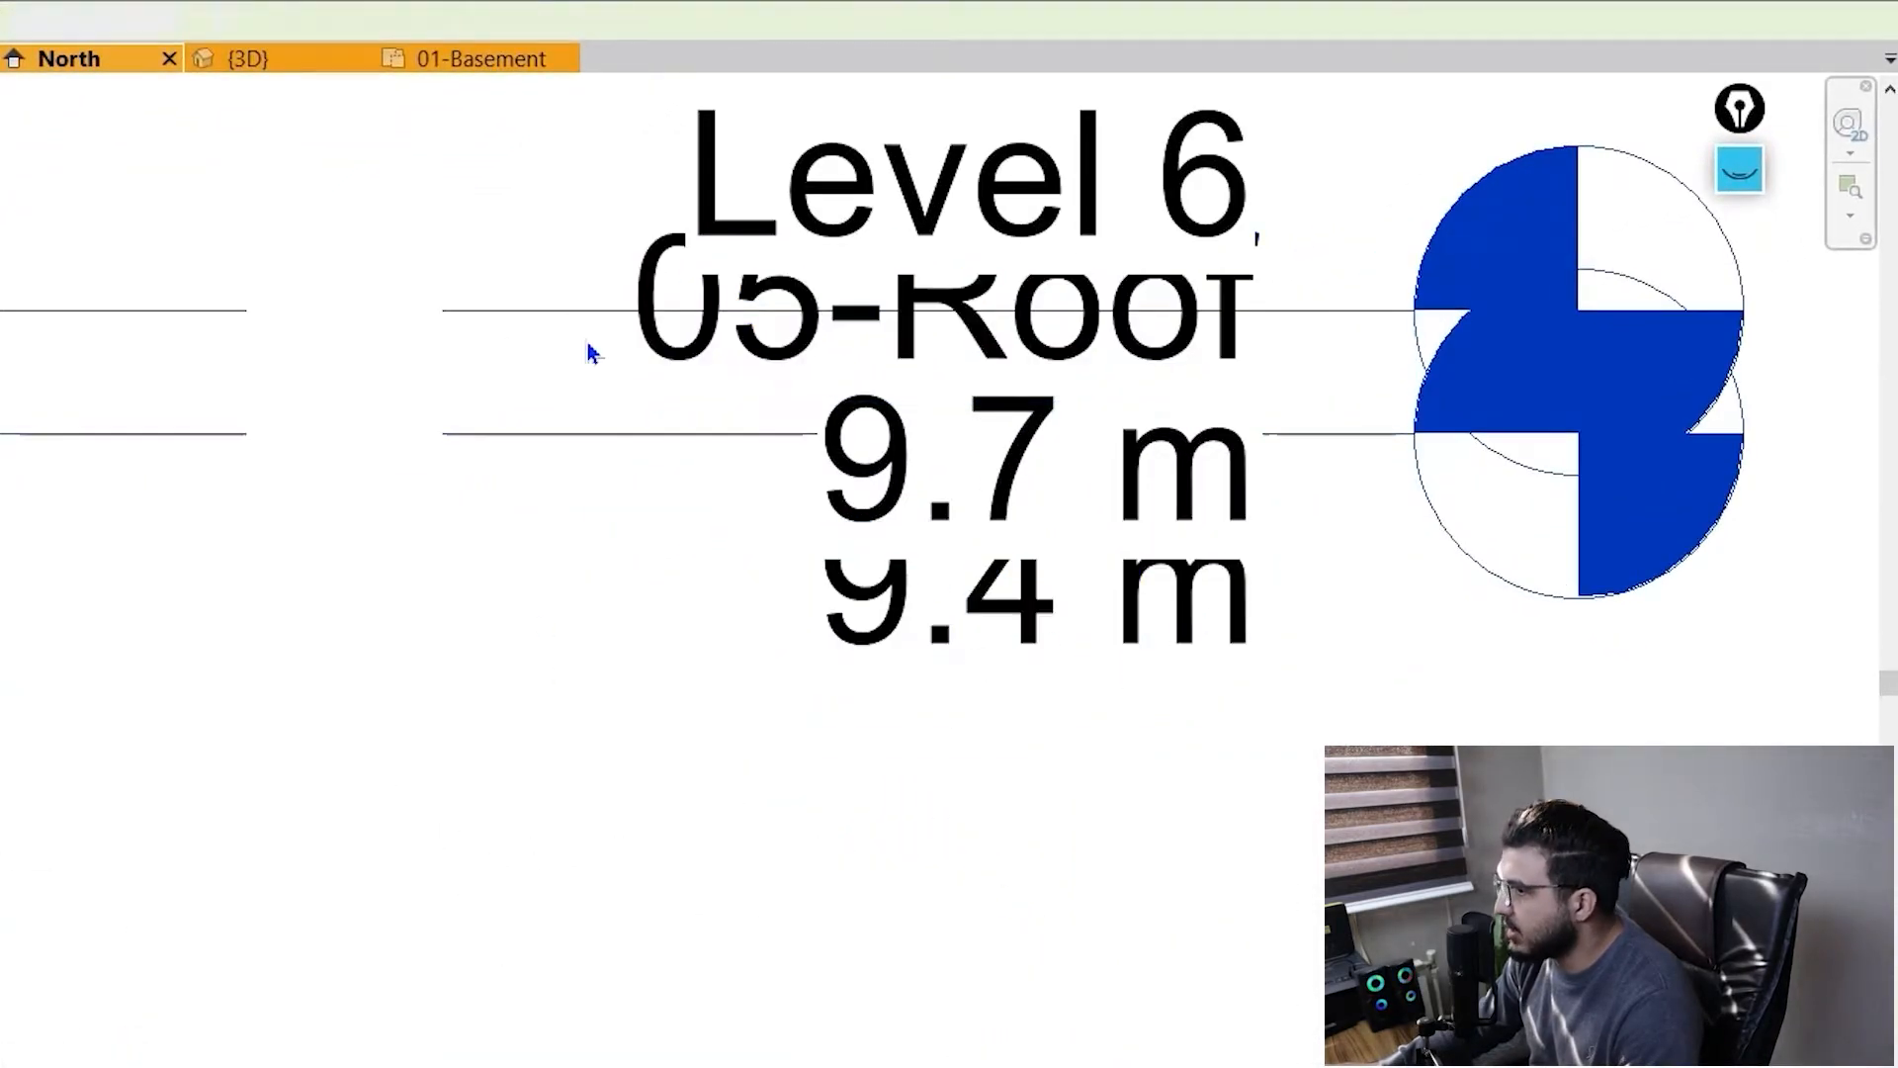
left_click(515, 318)
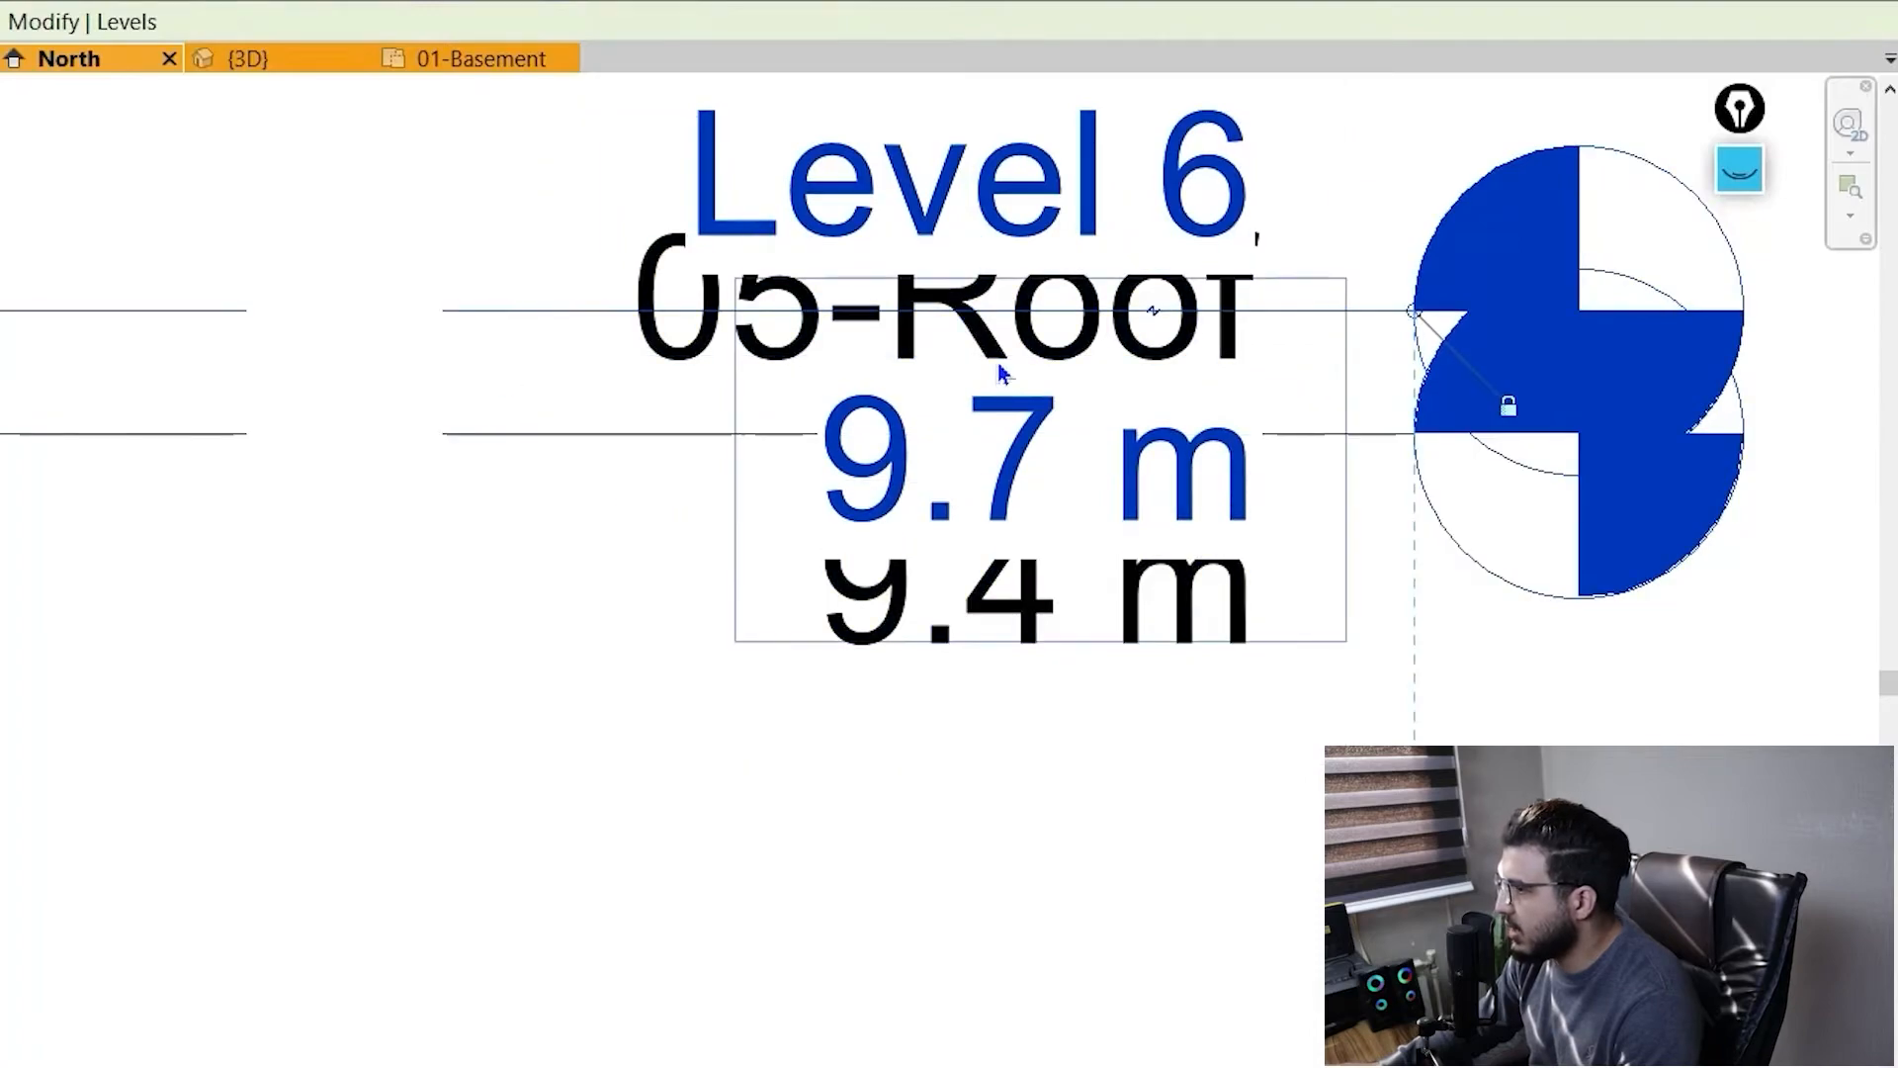
scroll(984, 474, "down", 2)
middle_click_drag(977, 492, 1017, 663)
scroll(939, 531, "up", 5)
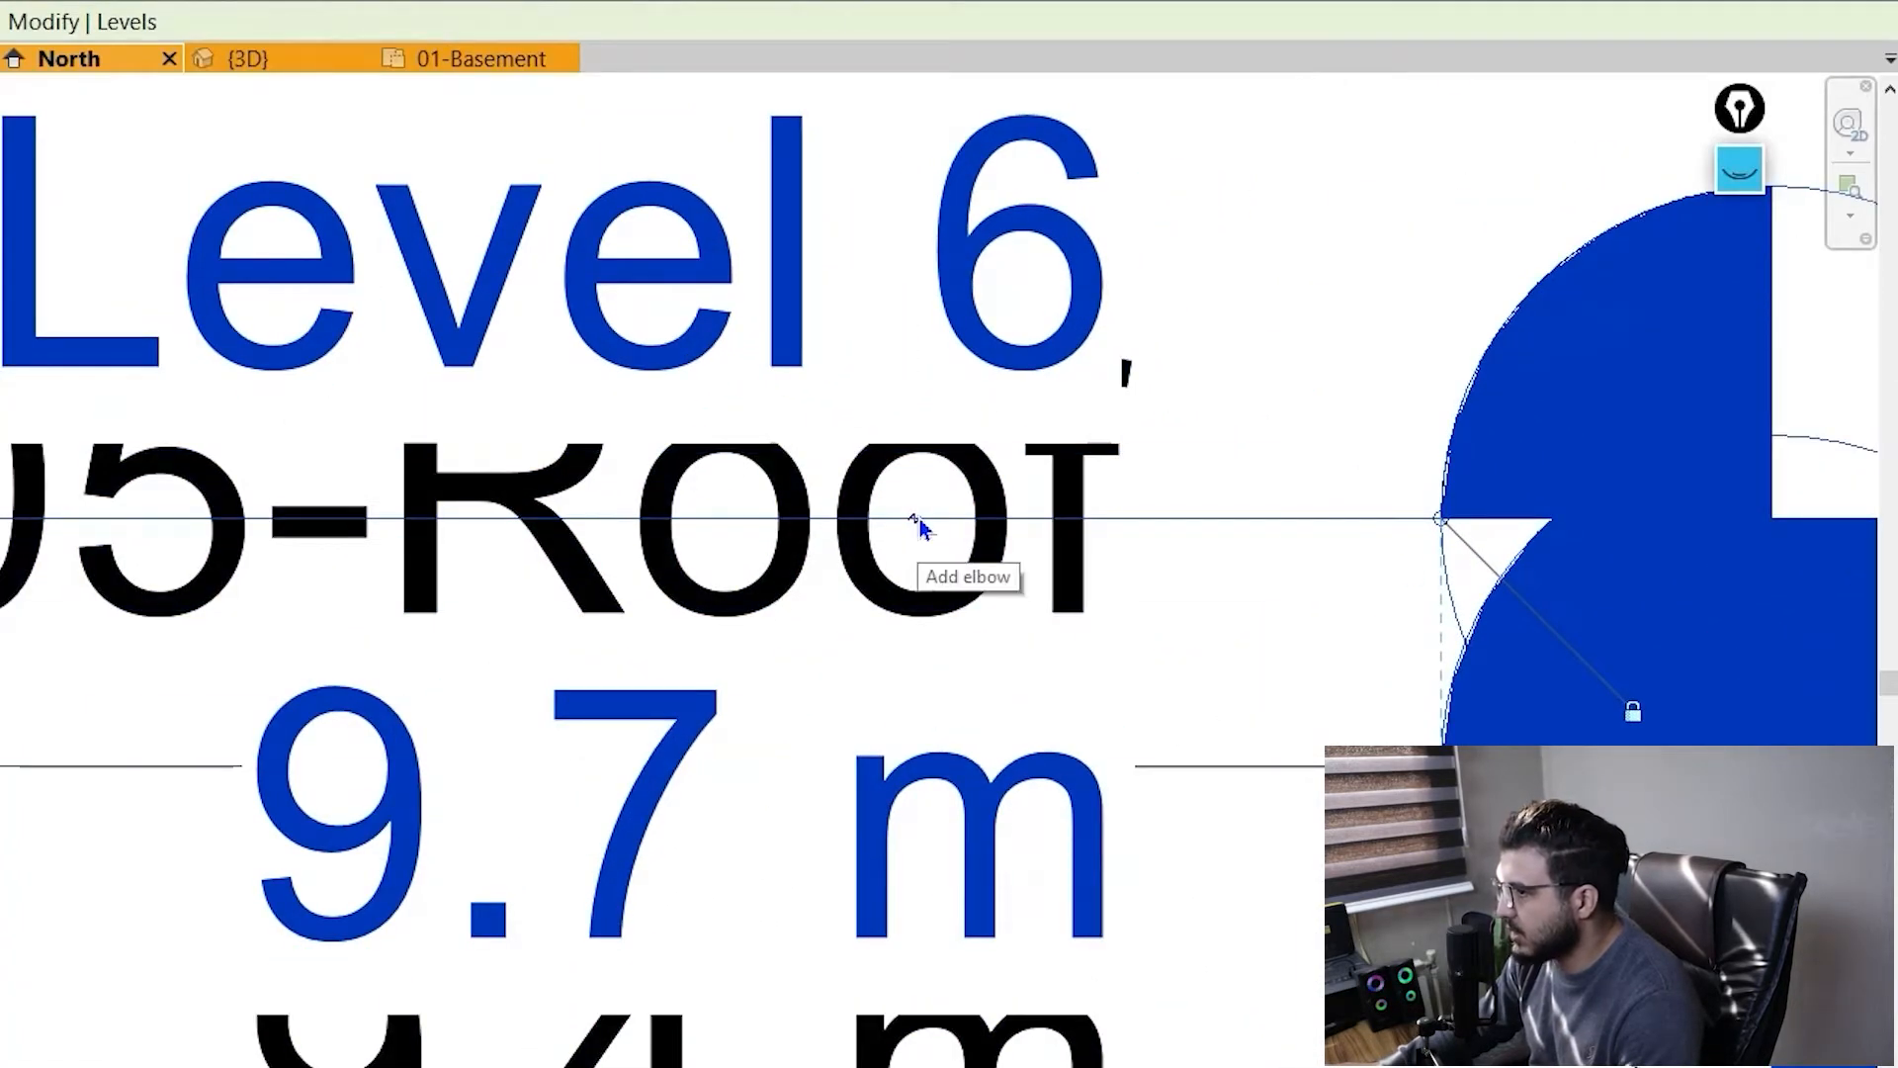
scroll(923, 518, "down", 6)
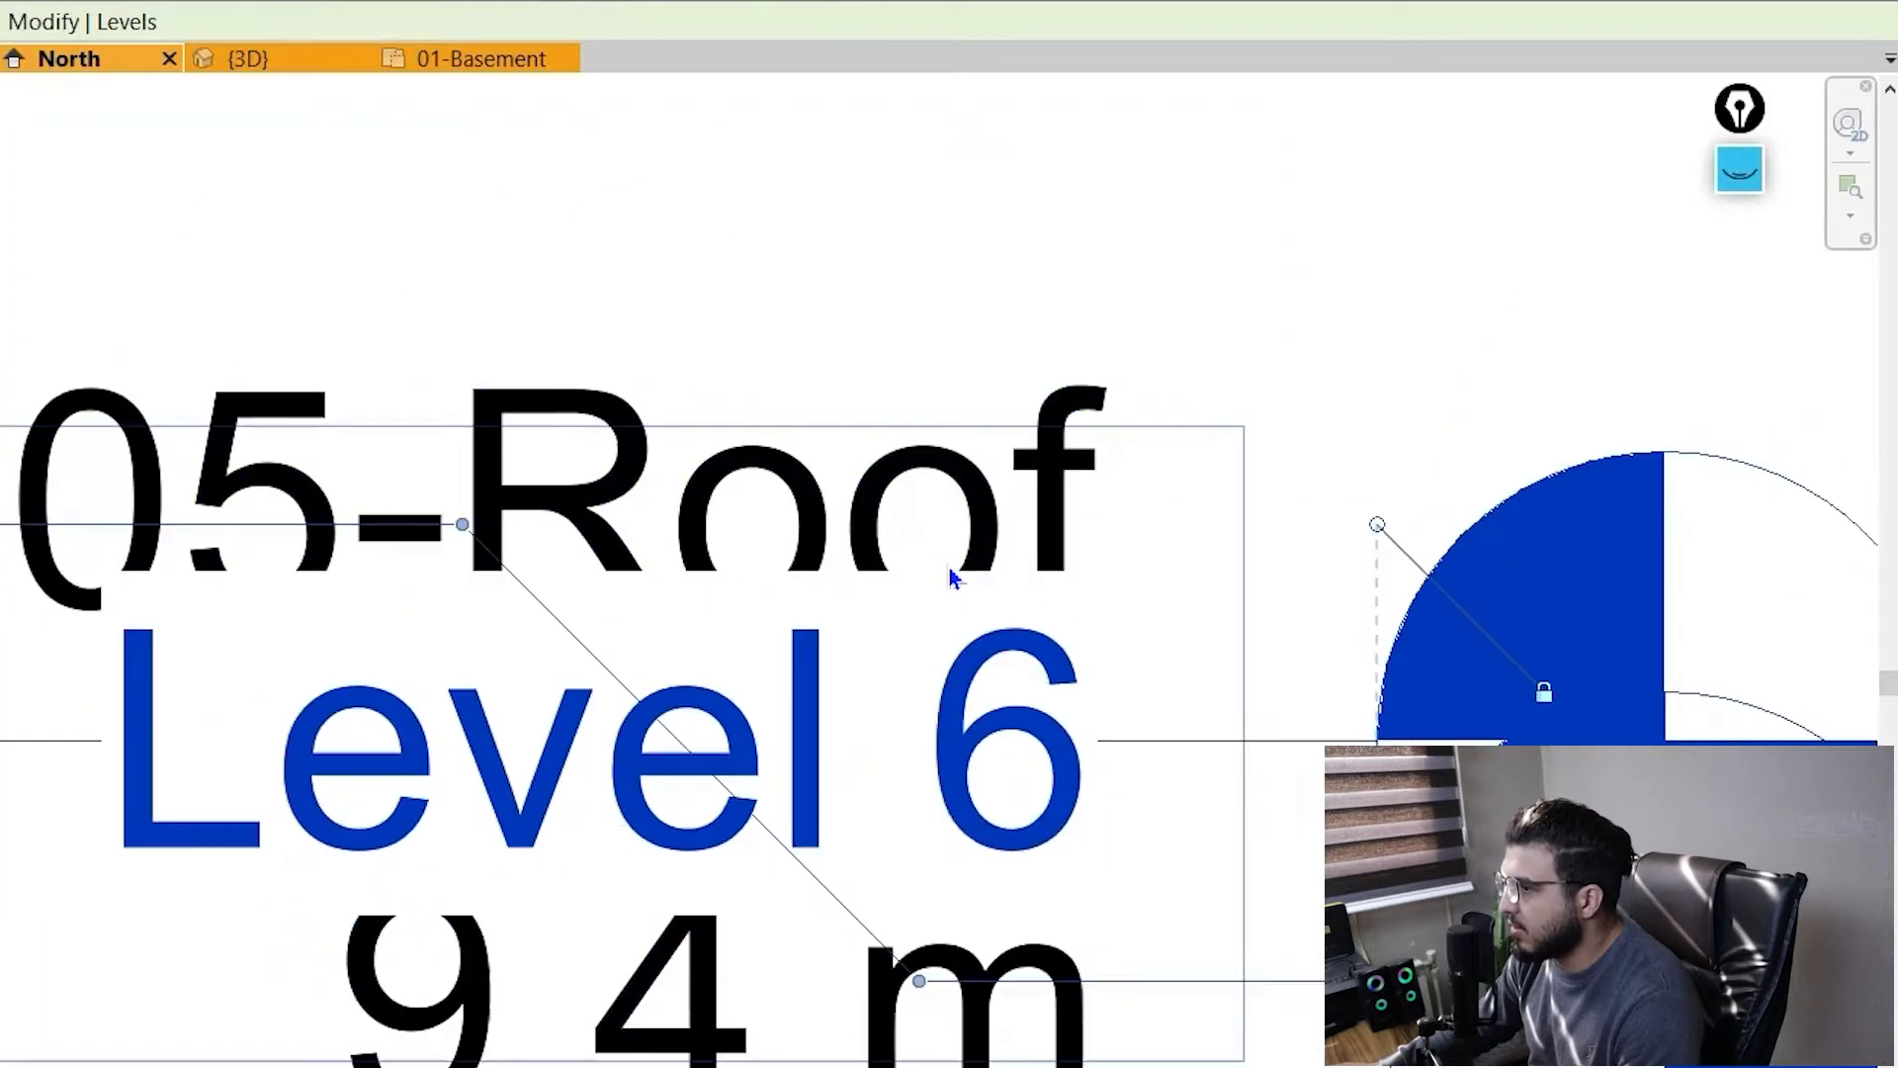
scroll(1000, 947, "up", 3)
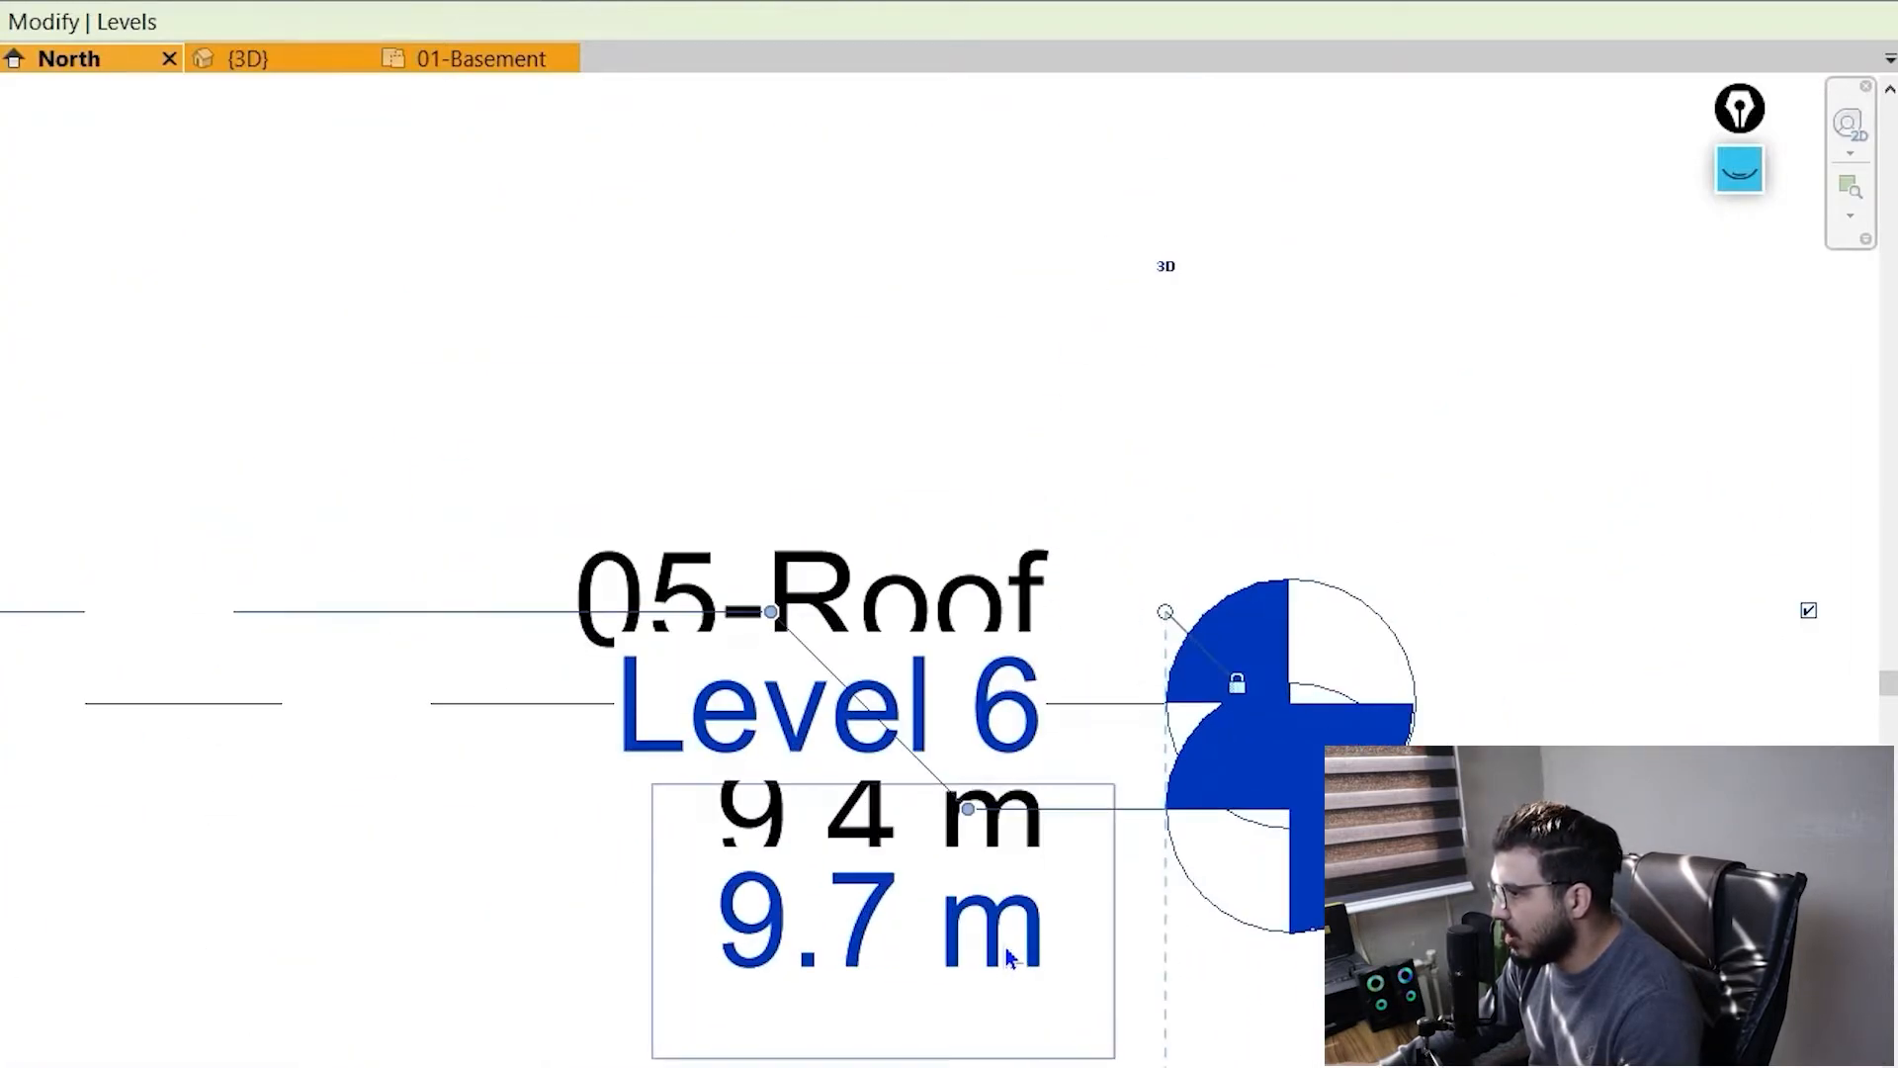
scroll(982, 875, "down", 1)
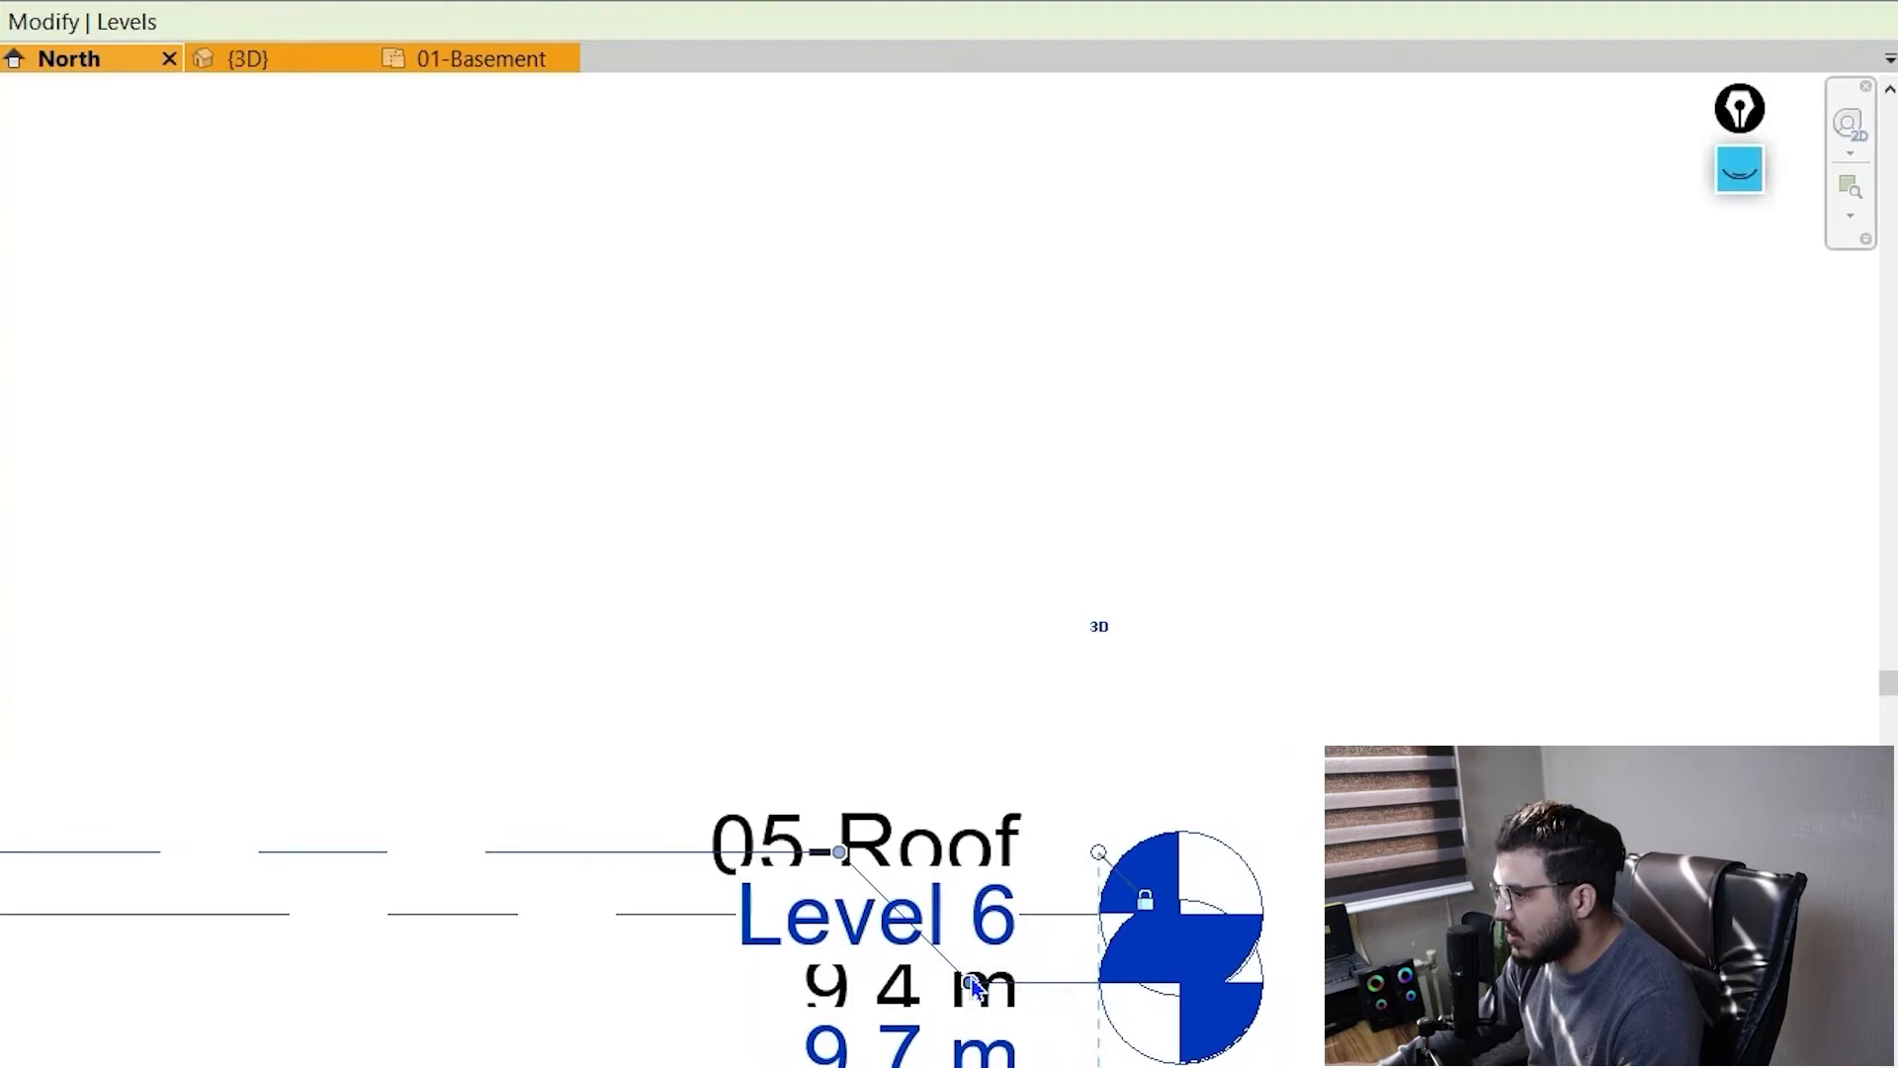
- Reshape the elbow so the new level's head and labels sit clear above those of 05-Roof
left_click_drag(973, 987, 1034, 648)
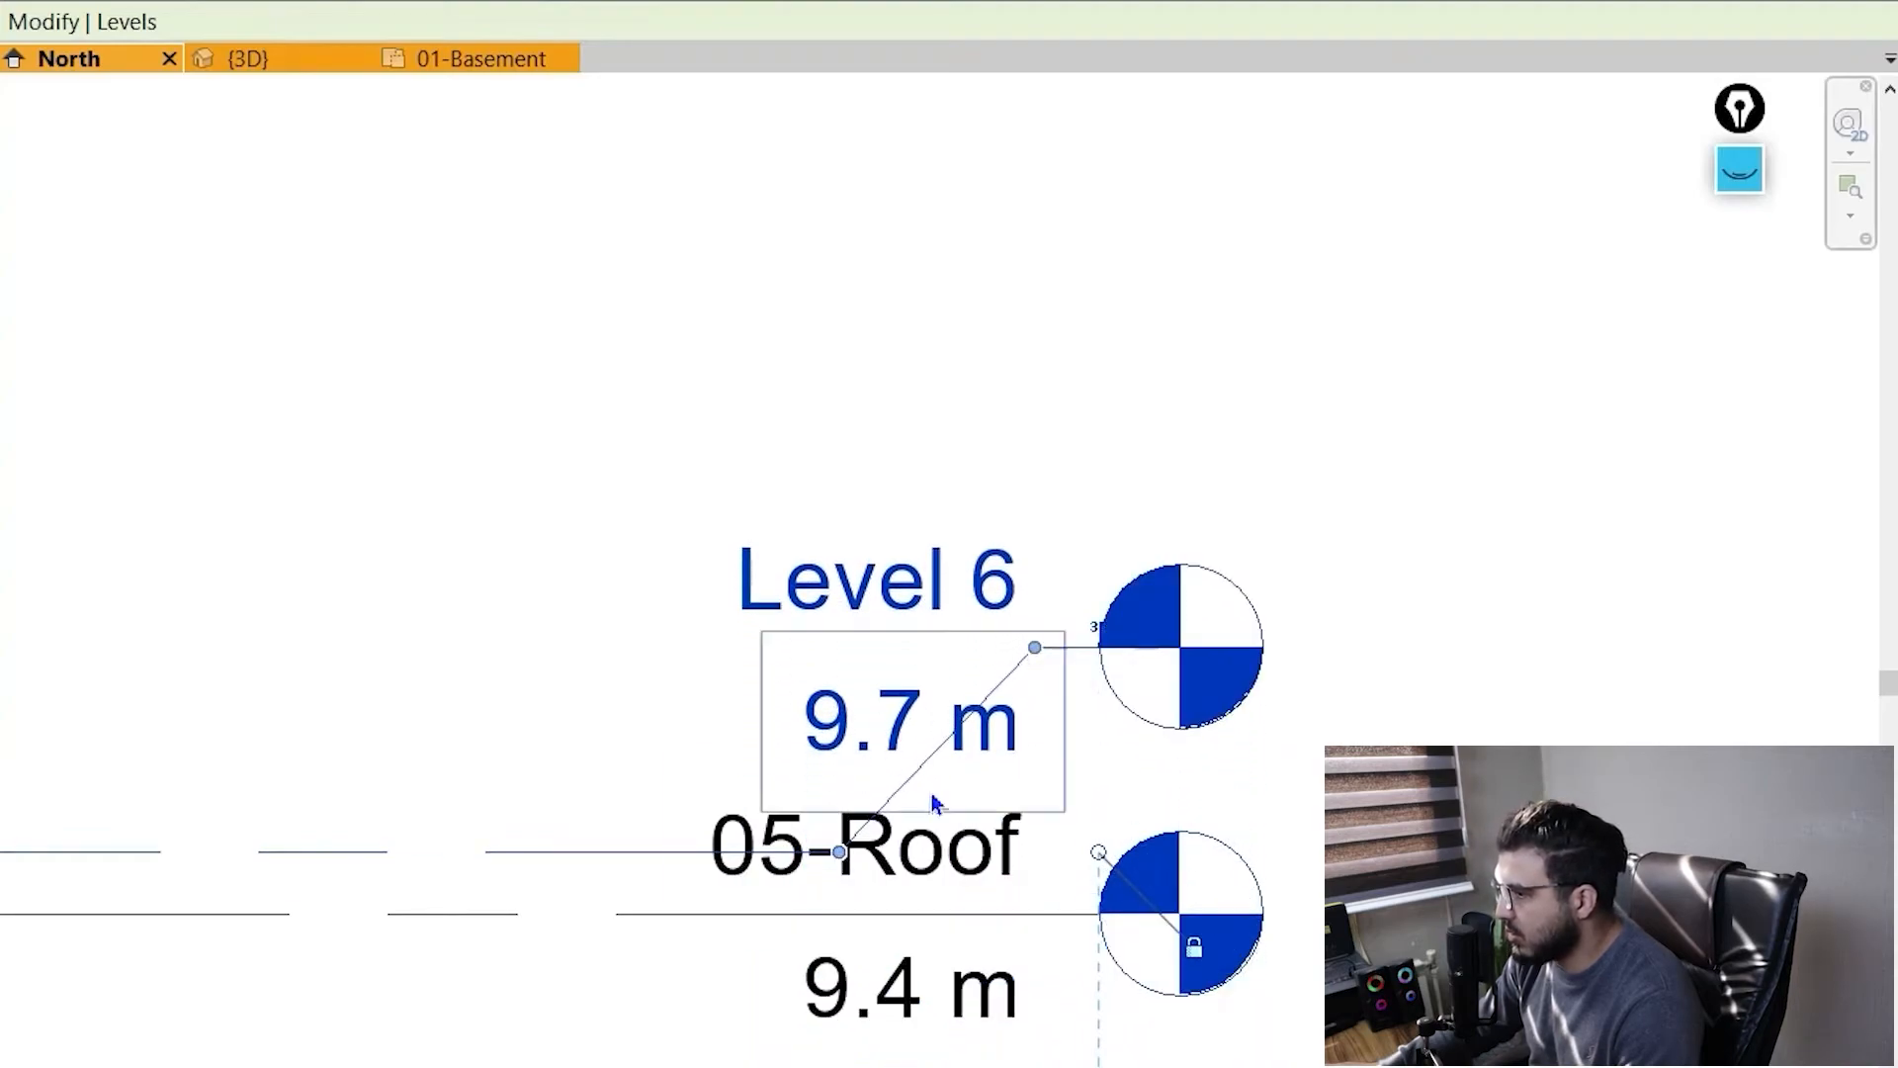
left_click_drag(845, 862, 520, 862)
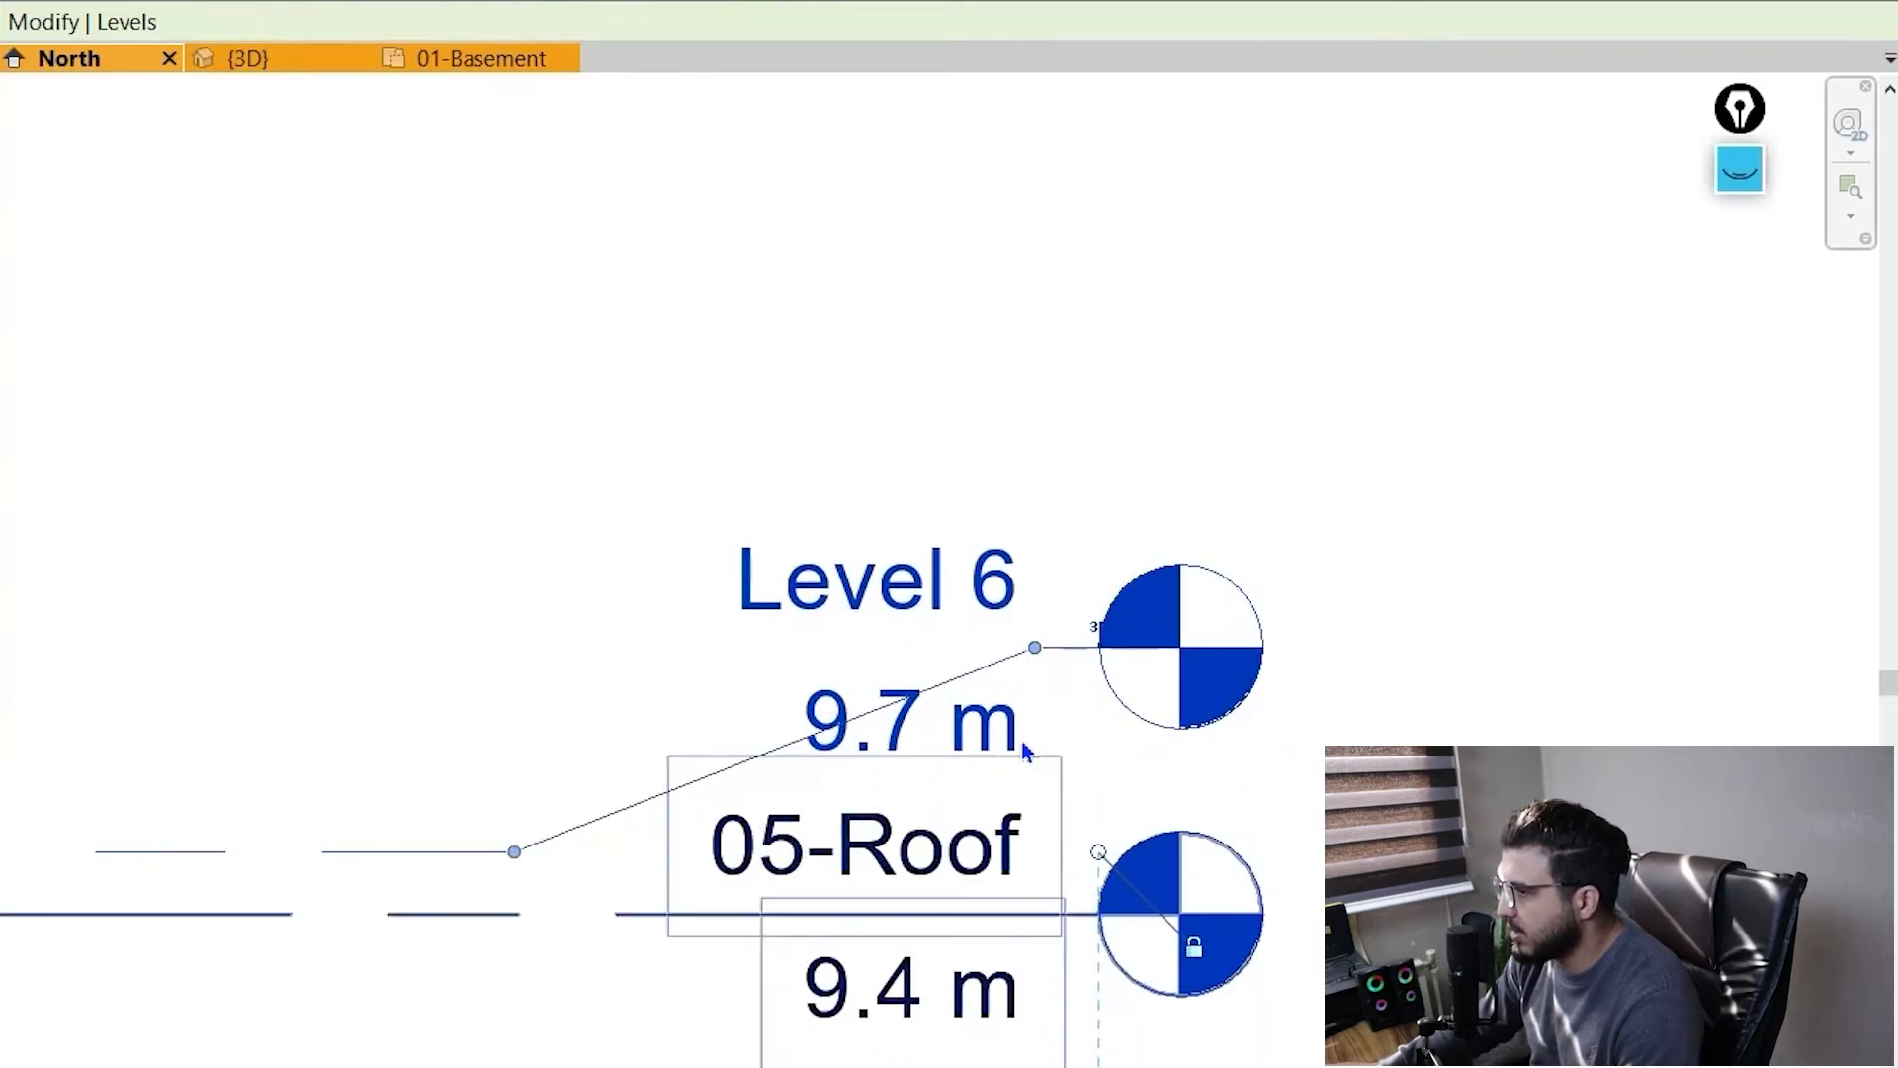
left_click_drag(1002, 650, 699, 654)
left_click(498, 673)
scroll(498, 673, "down", 5)
middle_click_drag(498, 673, 662, 567)
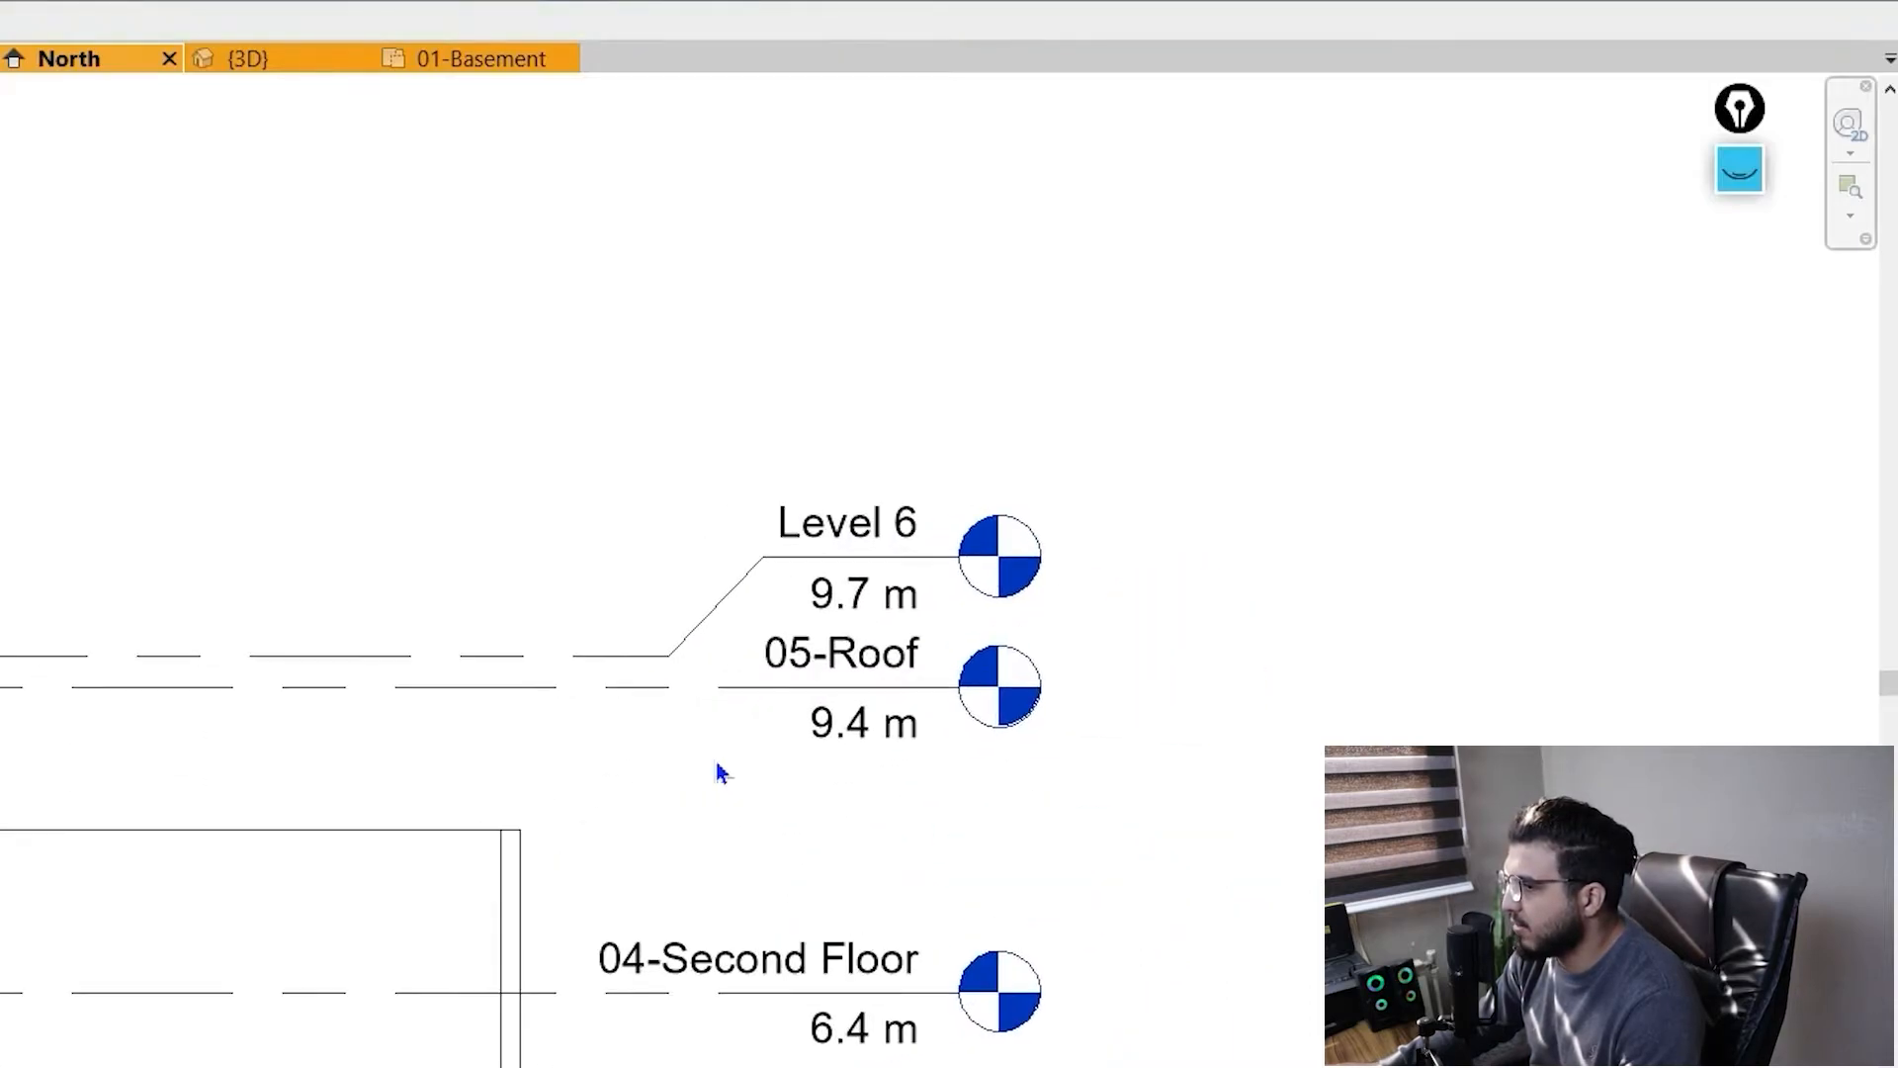
- Raise the elbow of Level 6 a little further so its head and elevation label stand clear of the 05-Roof label
scroll(682, 712, "up", 1)
scroll(563, 772, "up", 3)
left_click(905, 382)
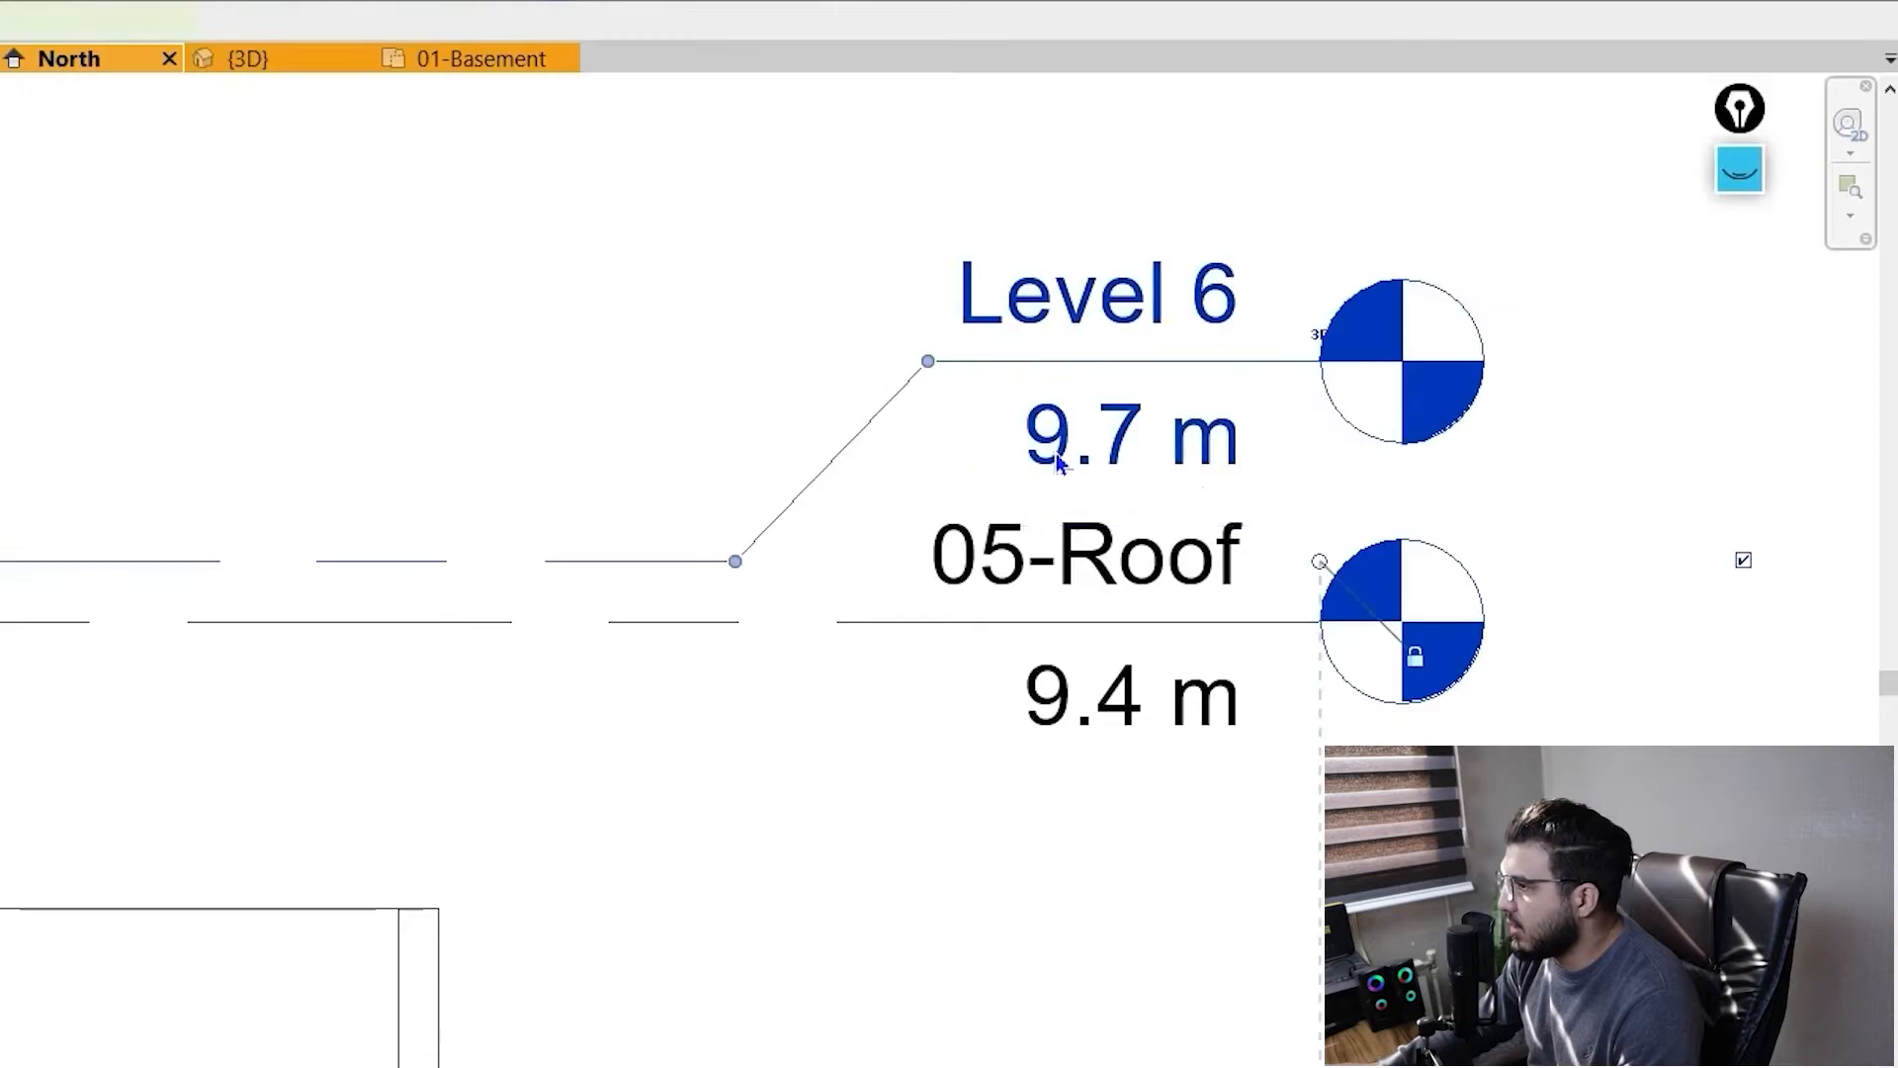
left_click_drag(929, 362, 929, 289)
left_click(706, 320)
scroll(791, 322, "down", 3)
middle_click_drag(856, 678, 934, 601)
scroll(949, 864, "down", 1)
scroll(1125, 648, "down", 2)
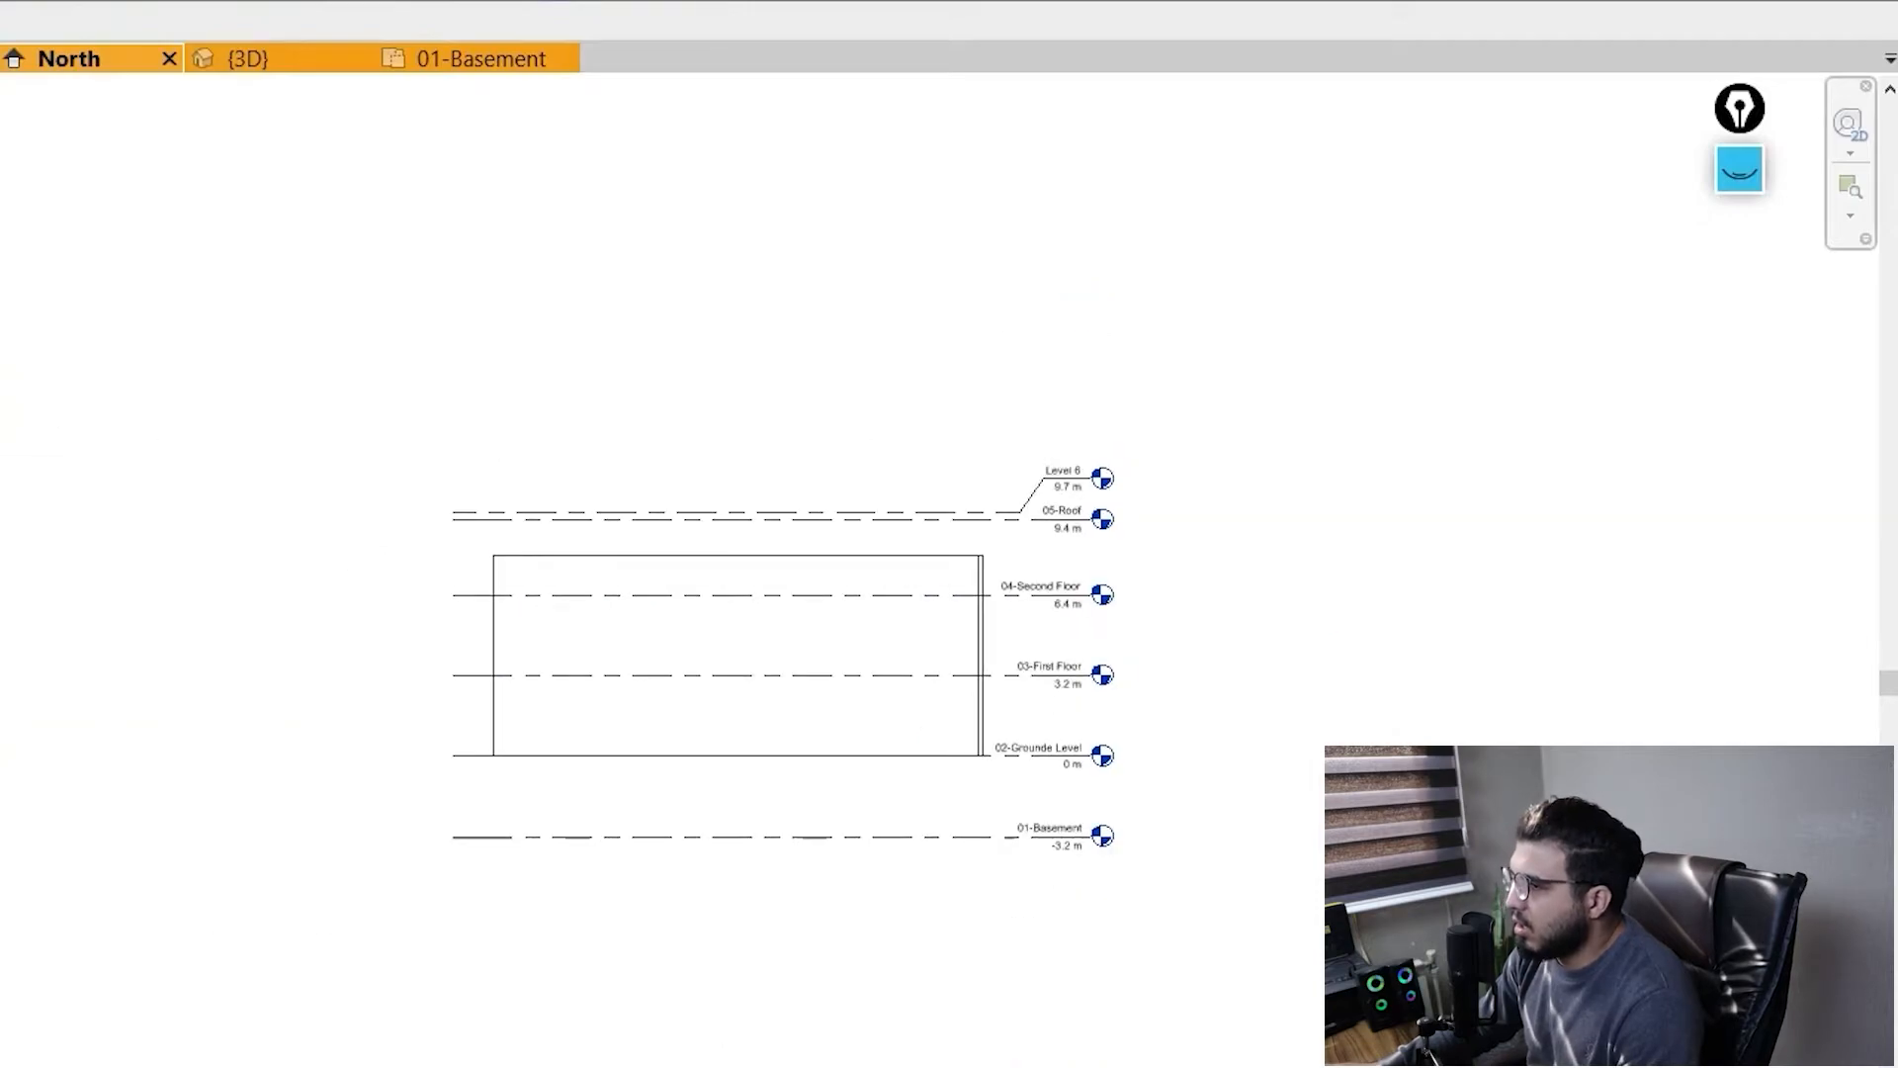
- Examine the names and elevations at the level heads in the North elevation, from 01-Basement up to Level 6
scroll(987, 913, "up", 2)
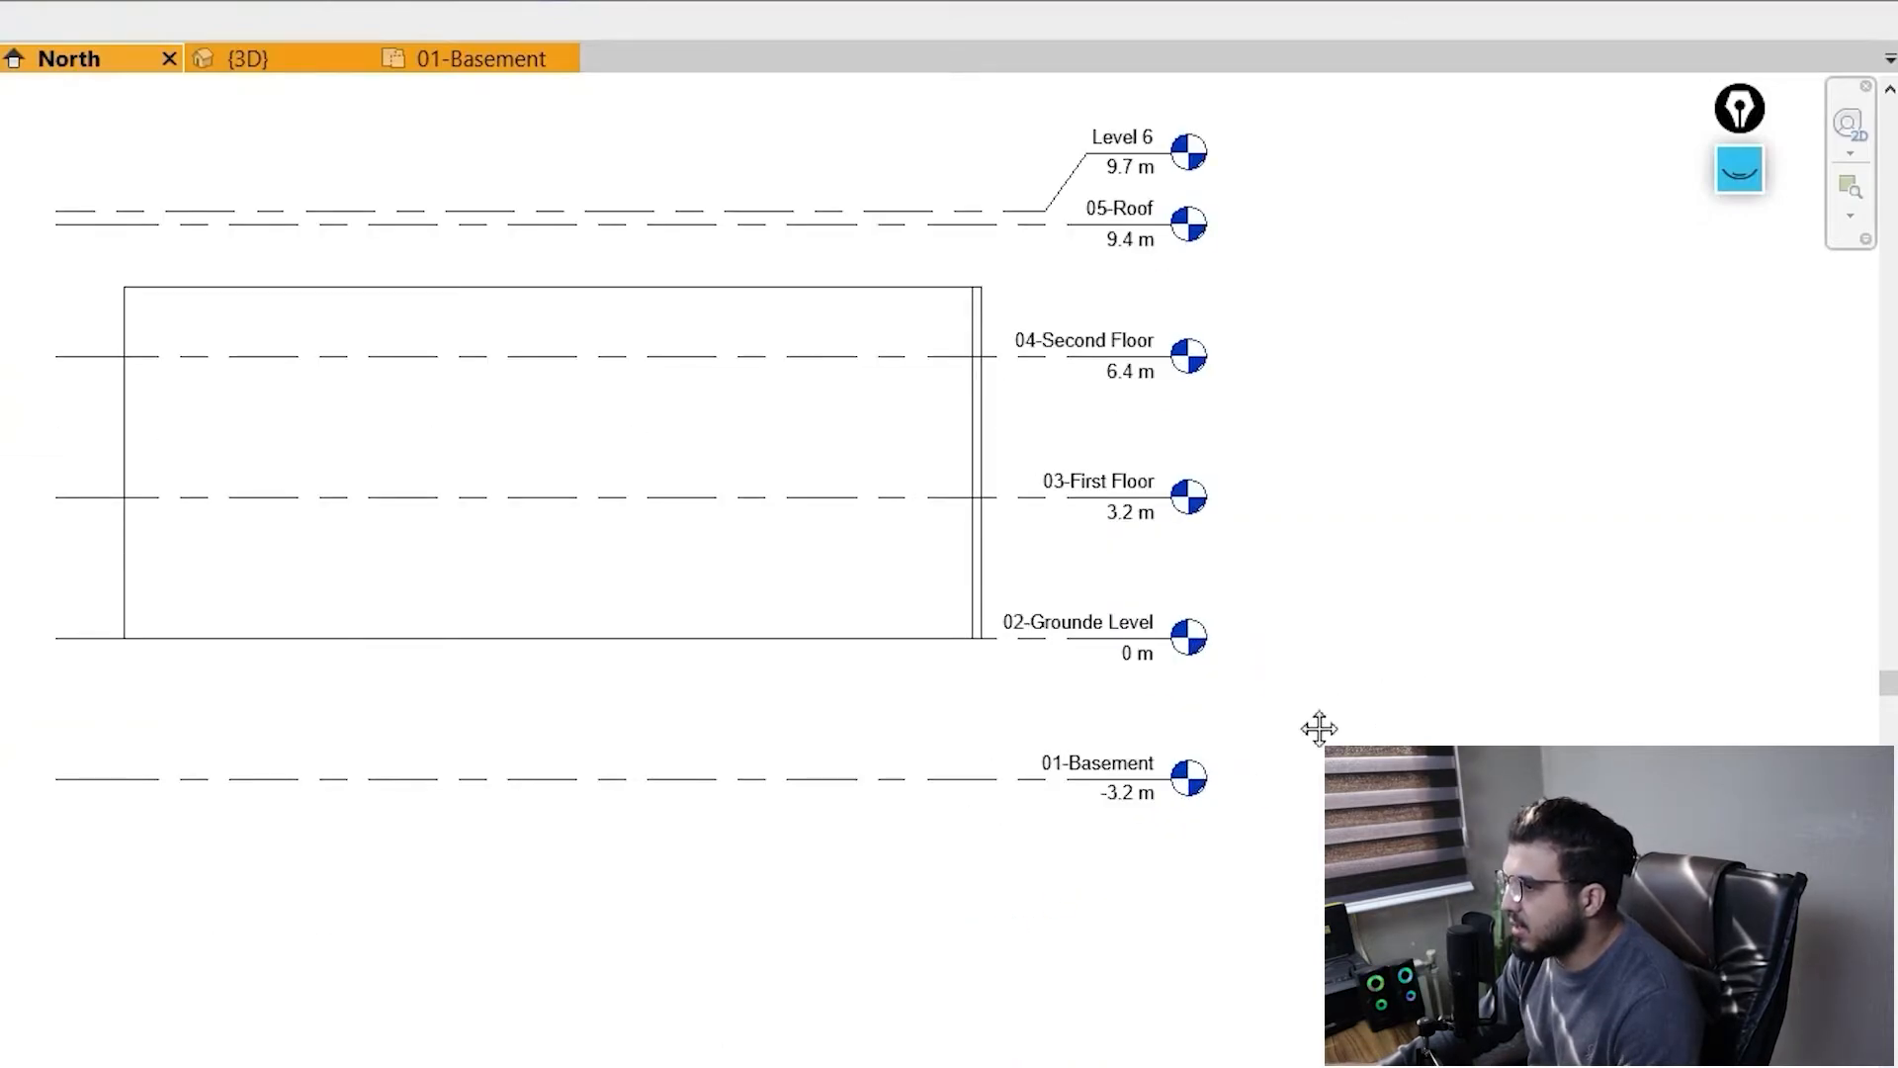
middle_click_drag(1319, 728, 1321, 780)
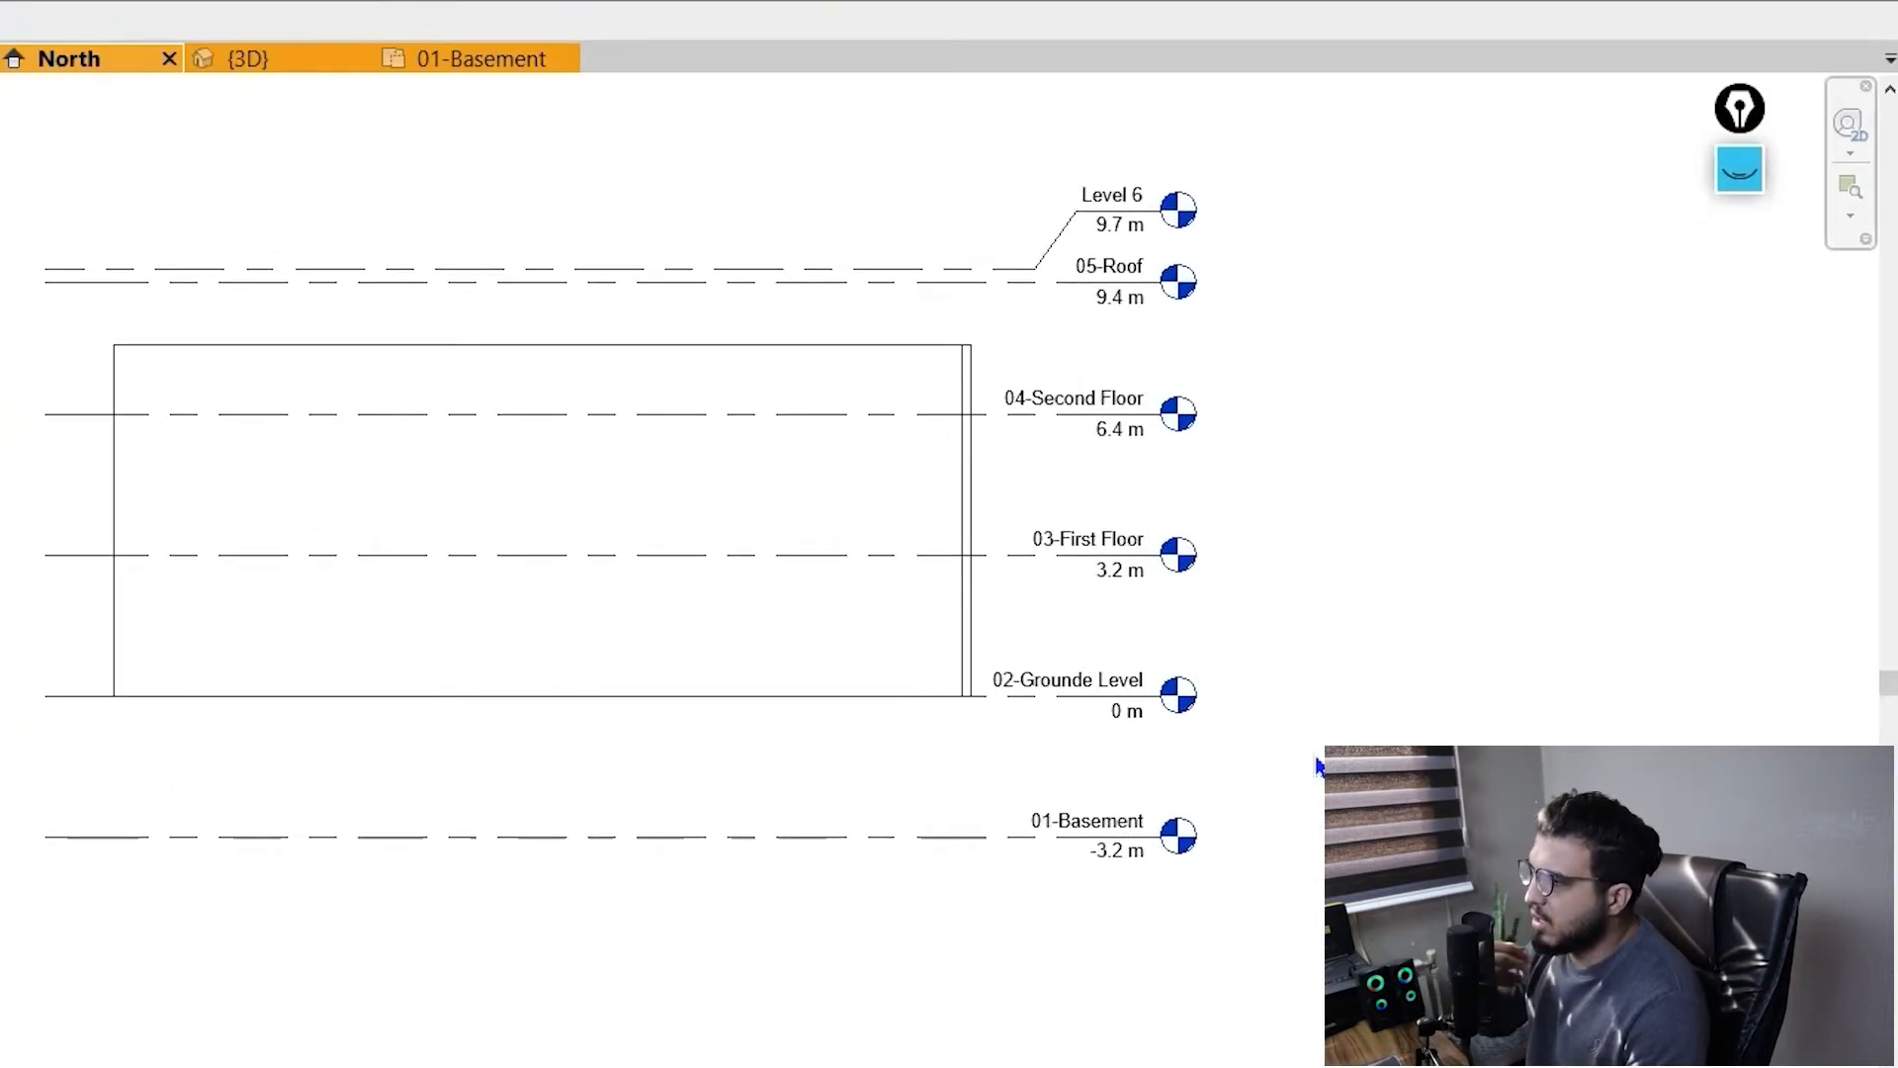
scroll(1318, 766, "up", 3)
middle_click_drag(1127, 780, 1236, 732)
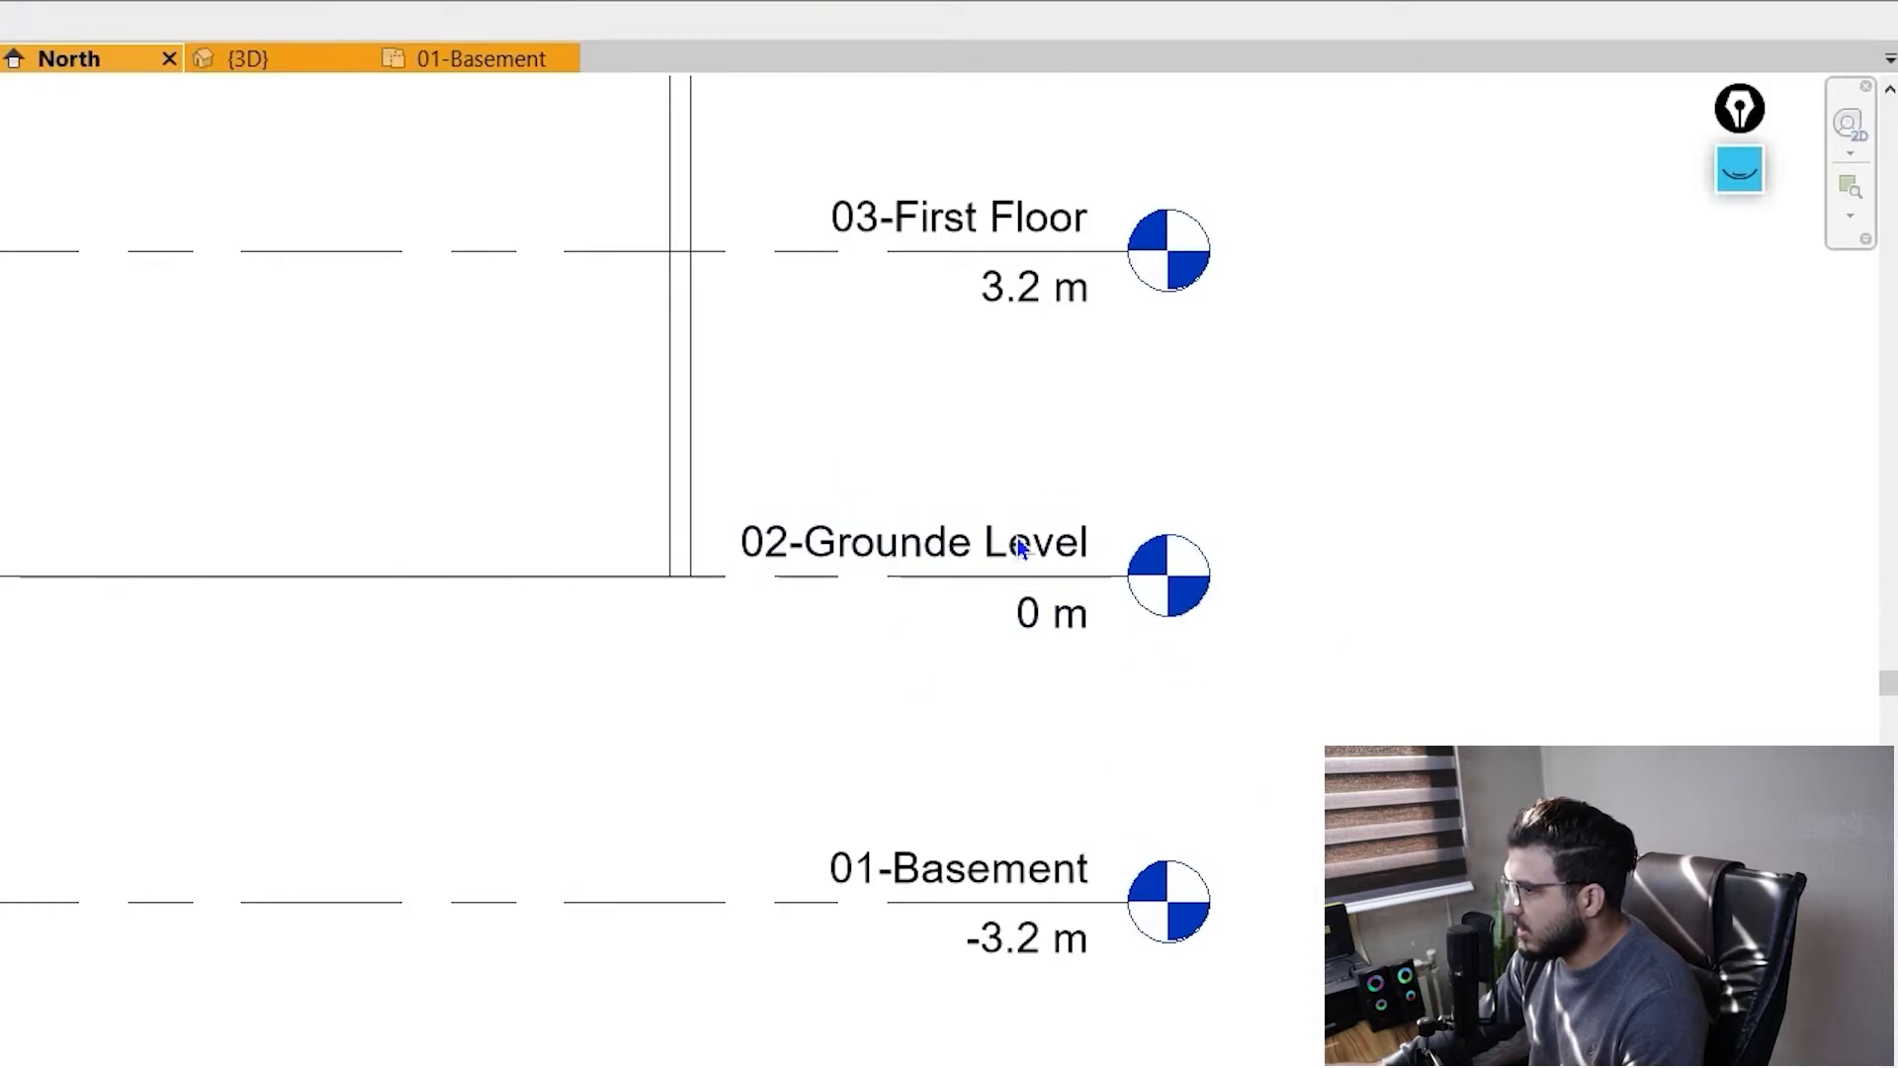
scroll(1246, 584, "down", 2)
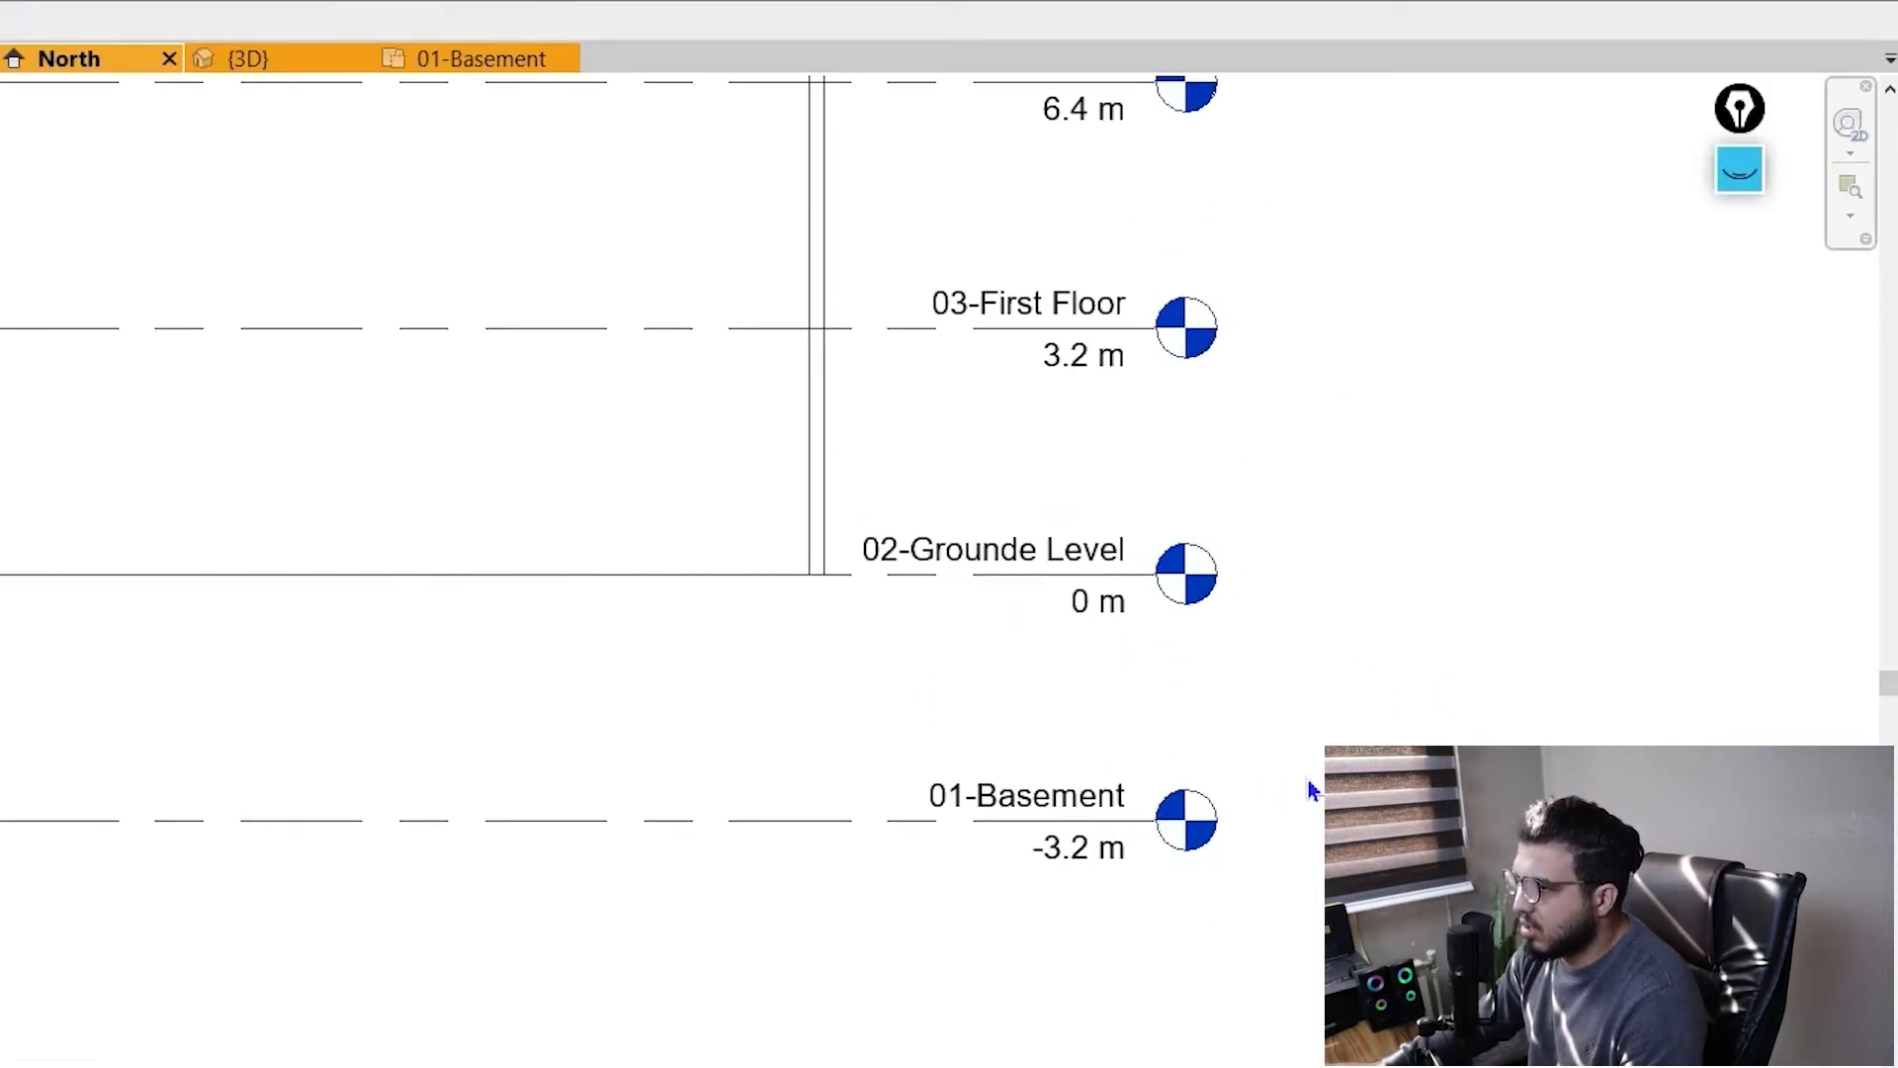
middle_click_drag(785, 615, 955, 887)
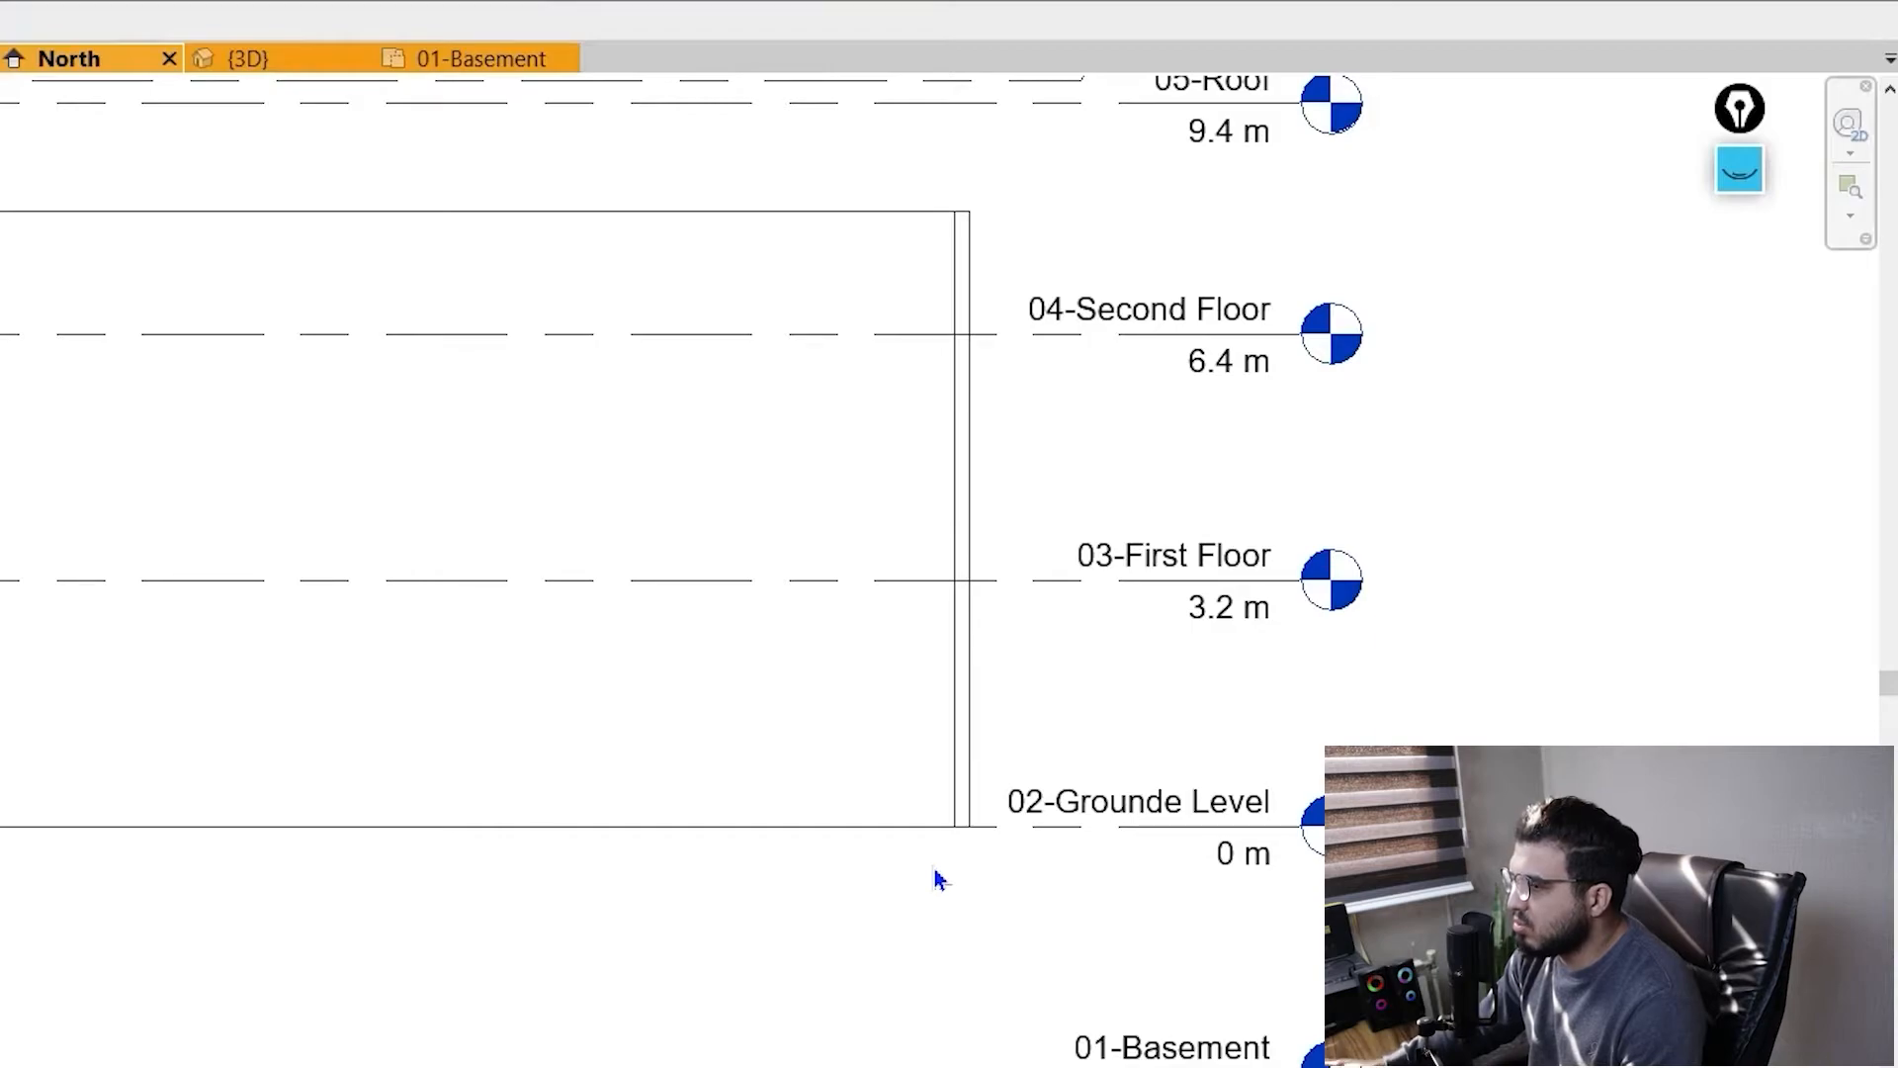
scroll(934, 875, "down", 2)
middle_click_drag(656, 949, 1048, 895)
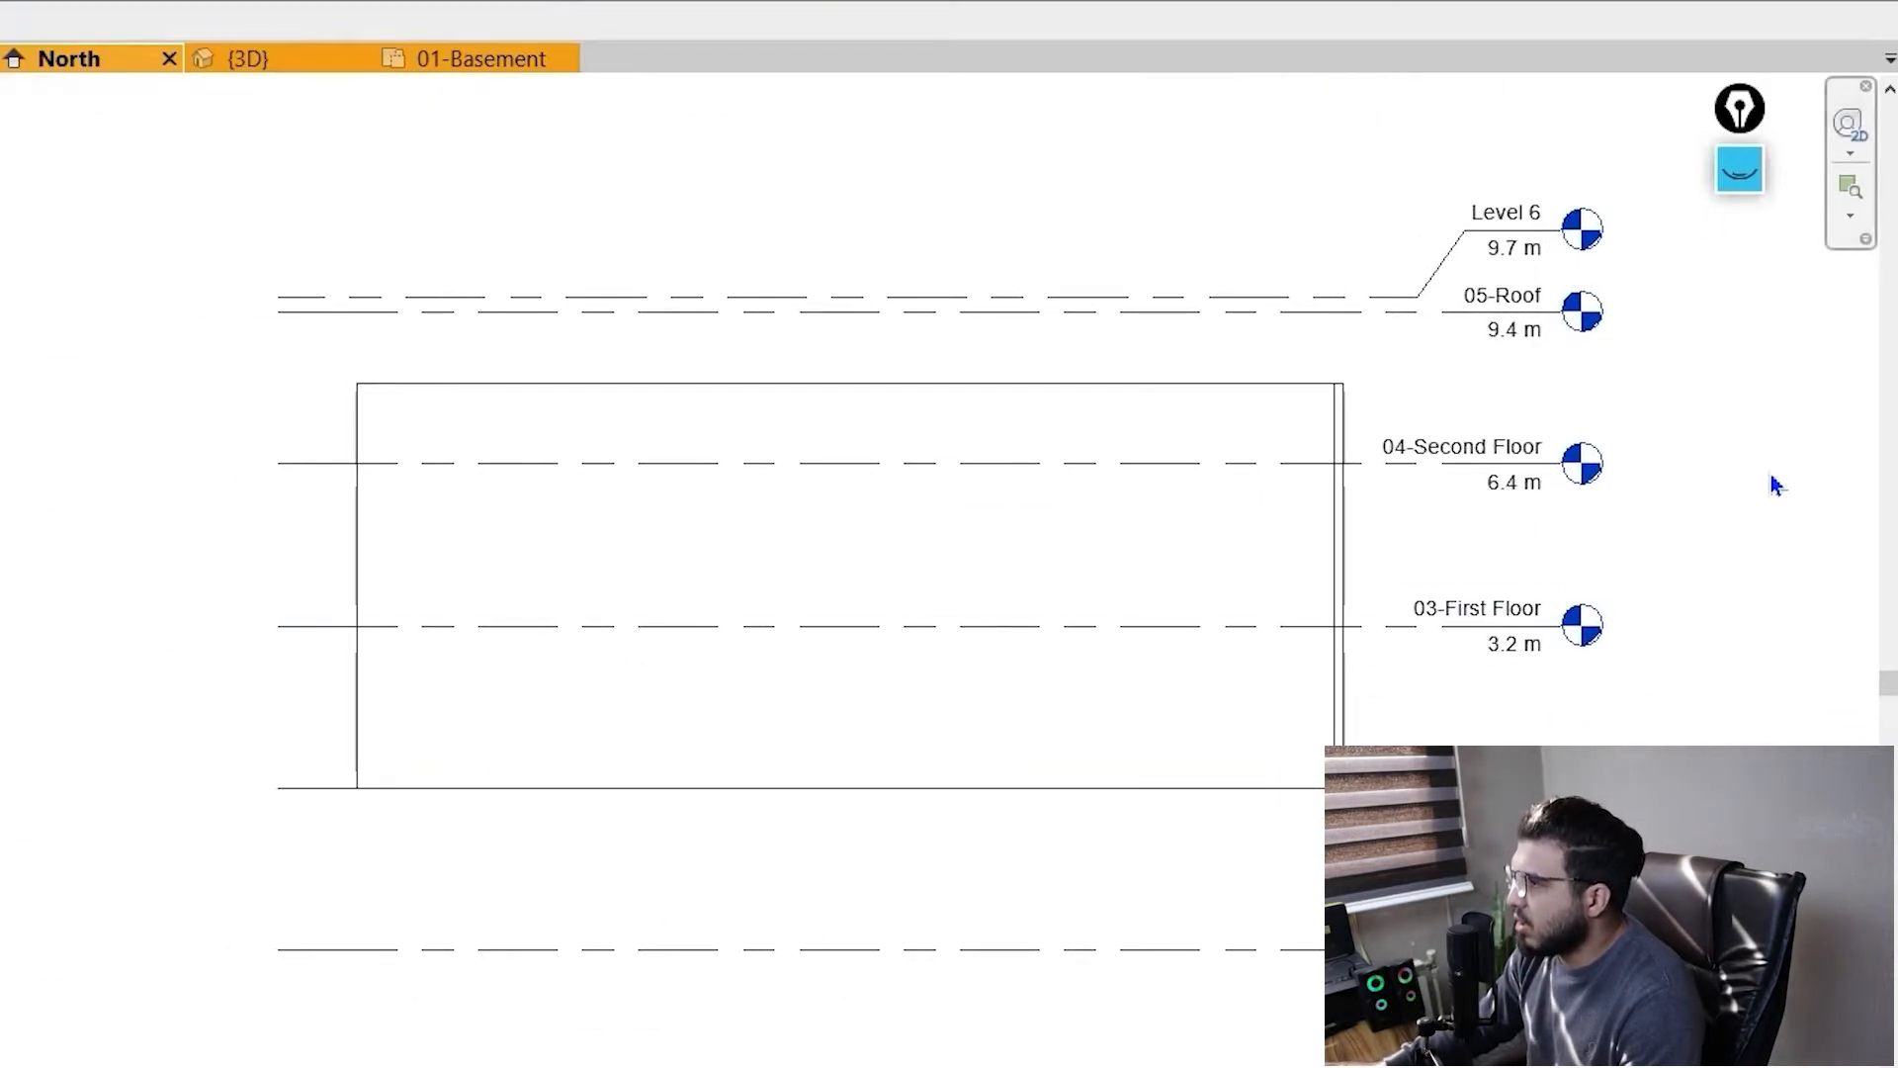
- Inspect the 04-Second Floor and 03-First Floor level lines and their heads beside the wall
middle_click_drag(1776, 484, 1406, 449)
left_click(1178, 407)
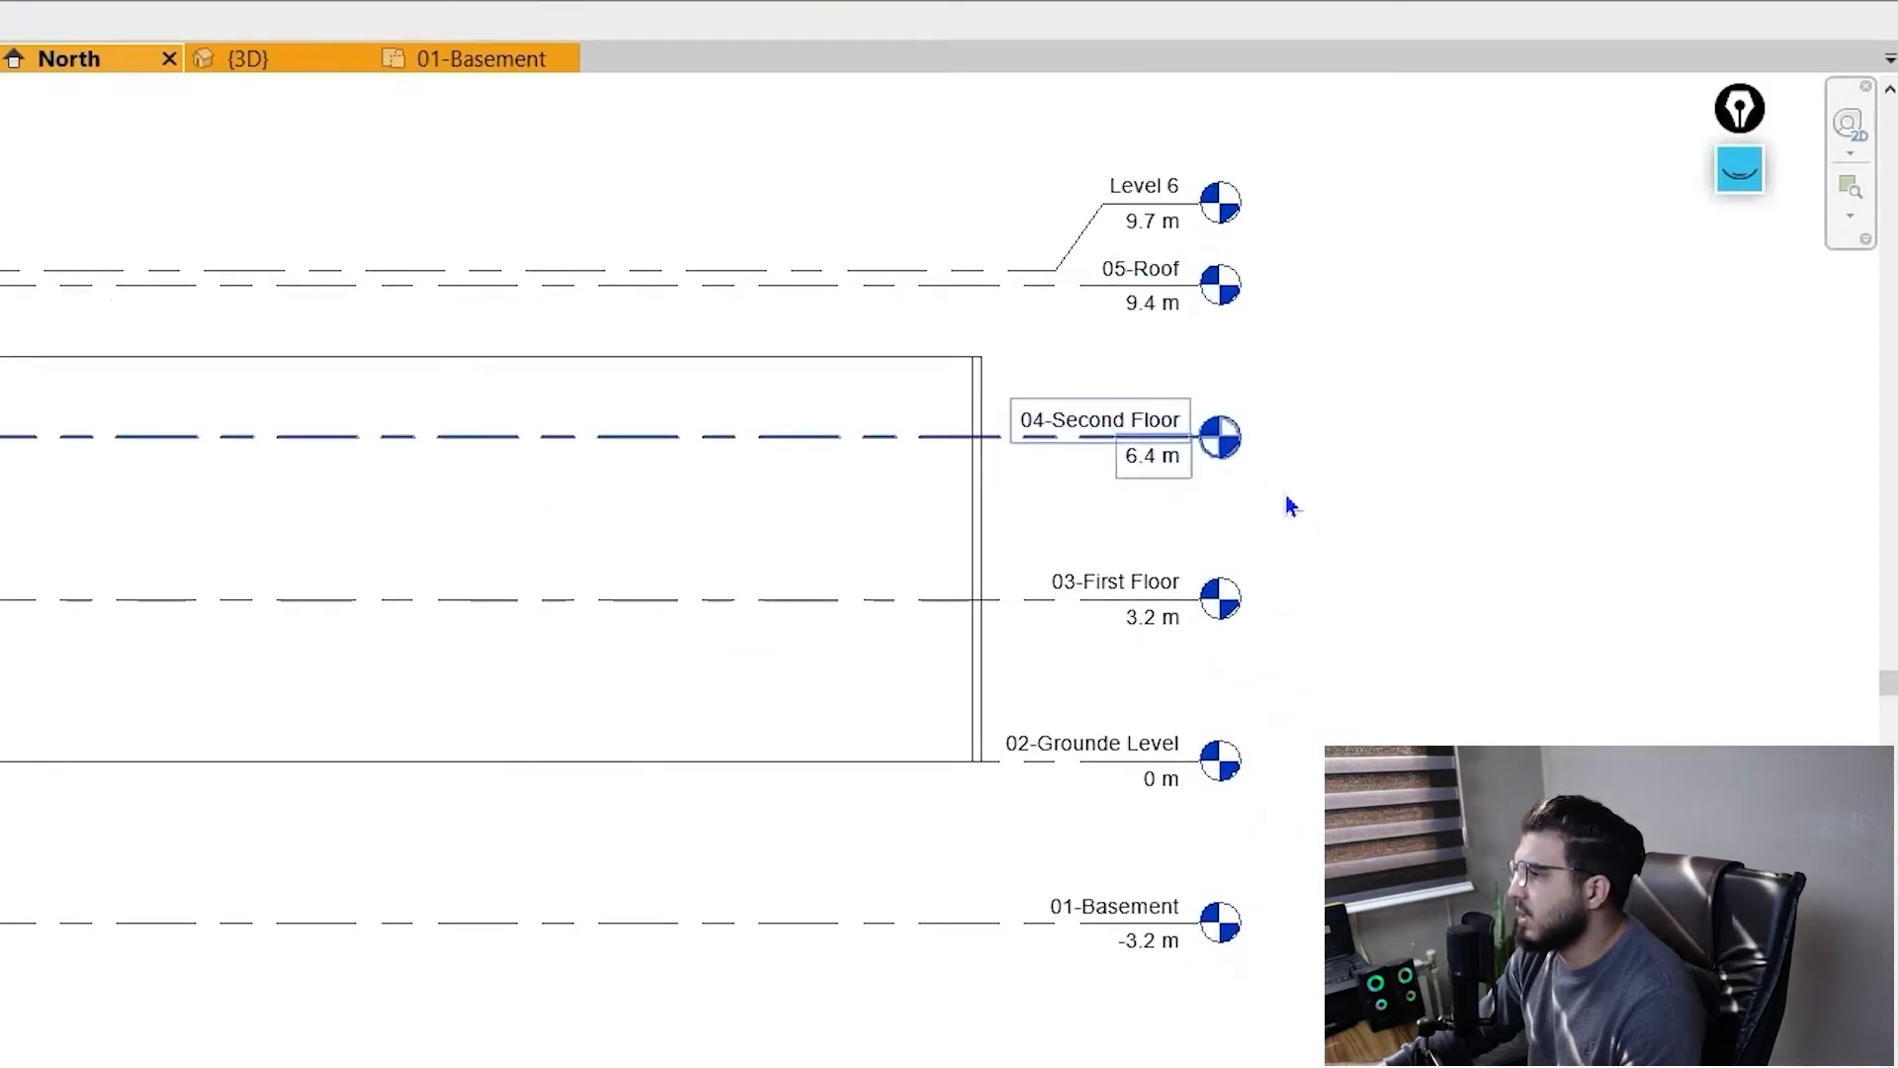
key("Escape")
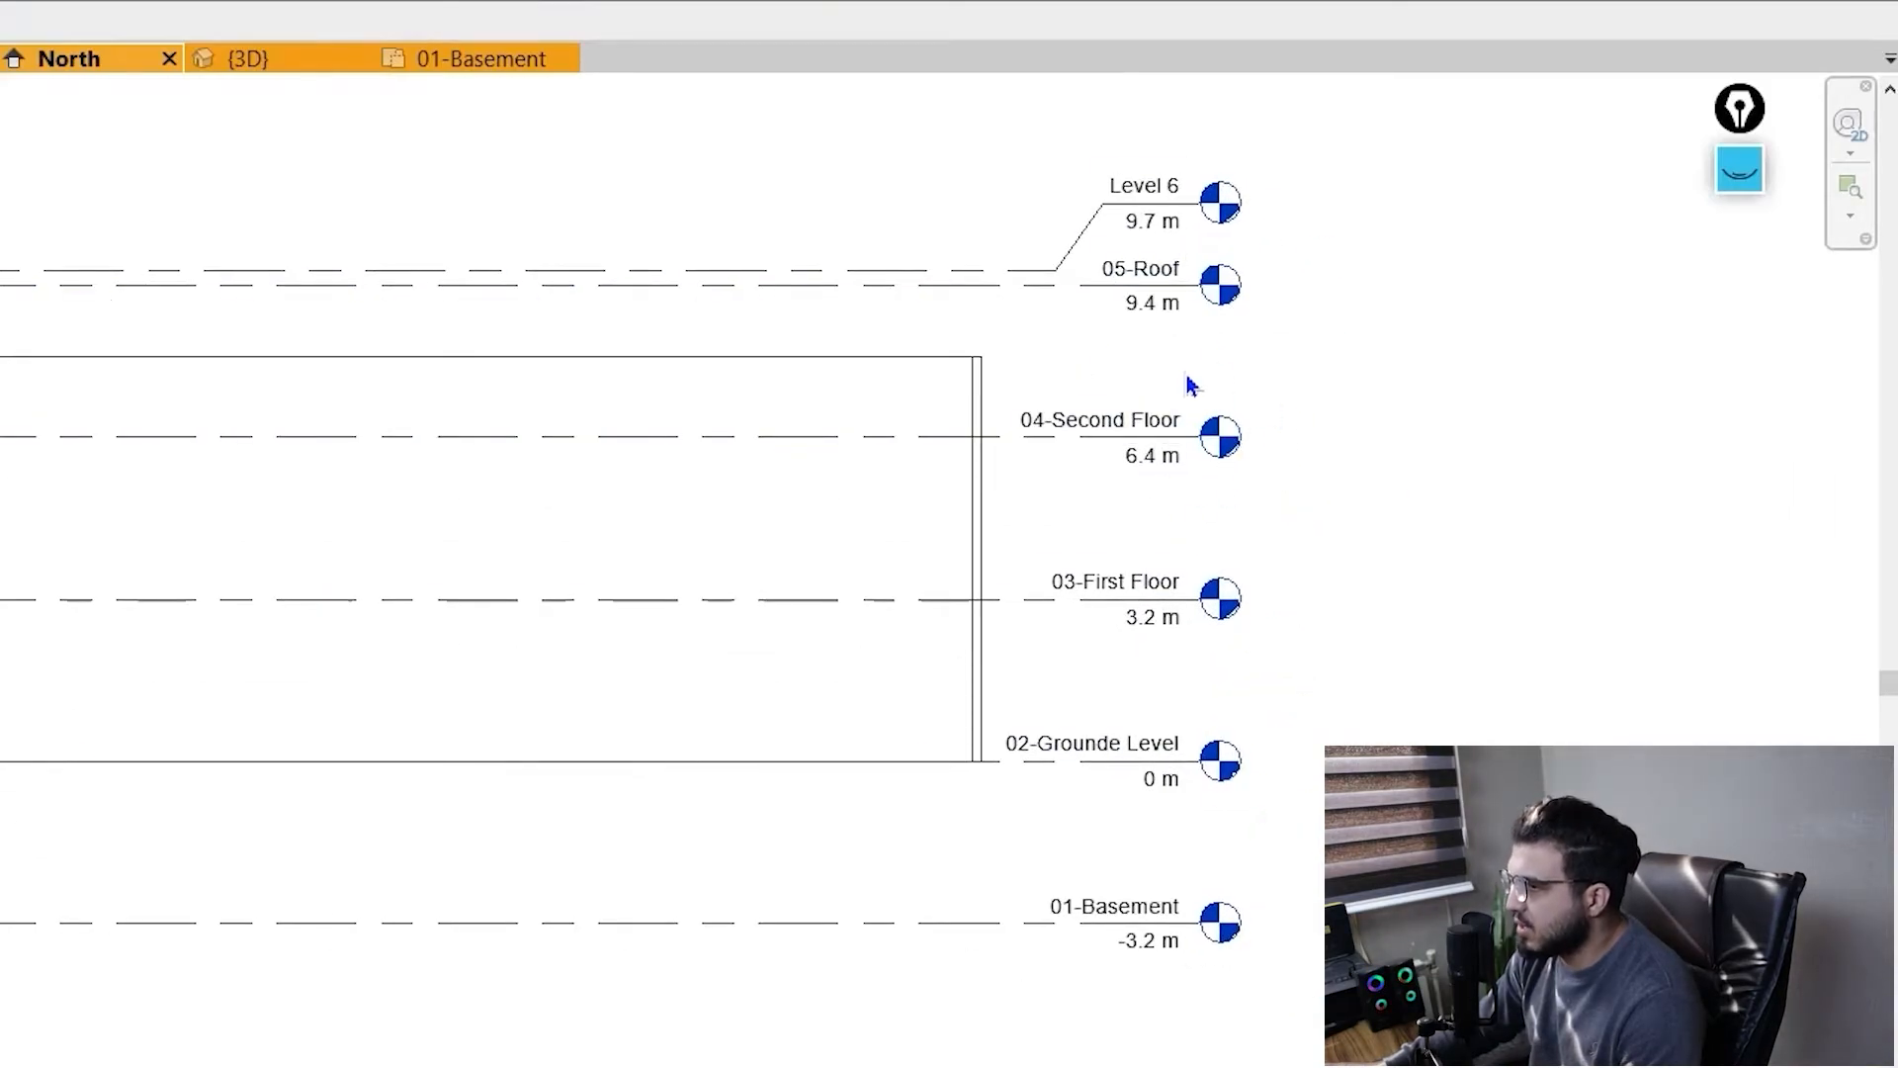
left_click(1175, 601)
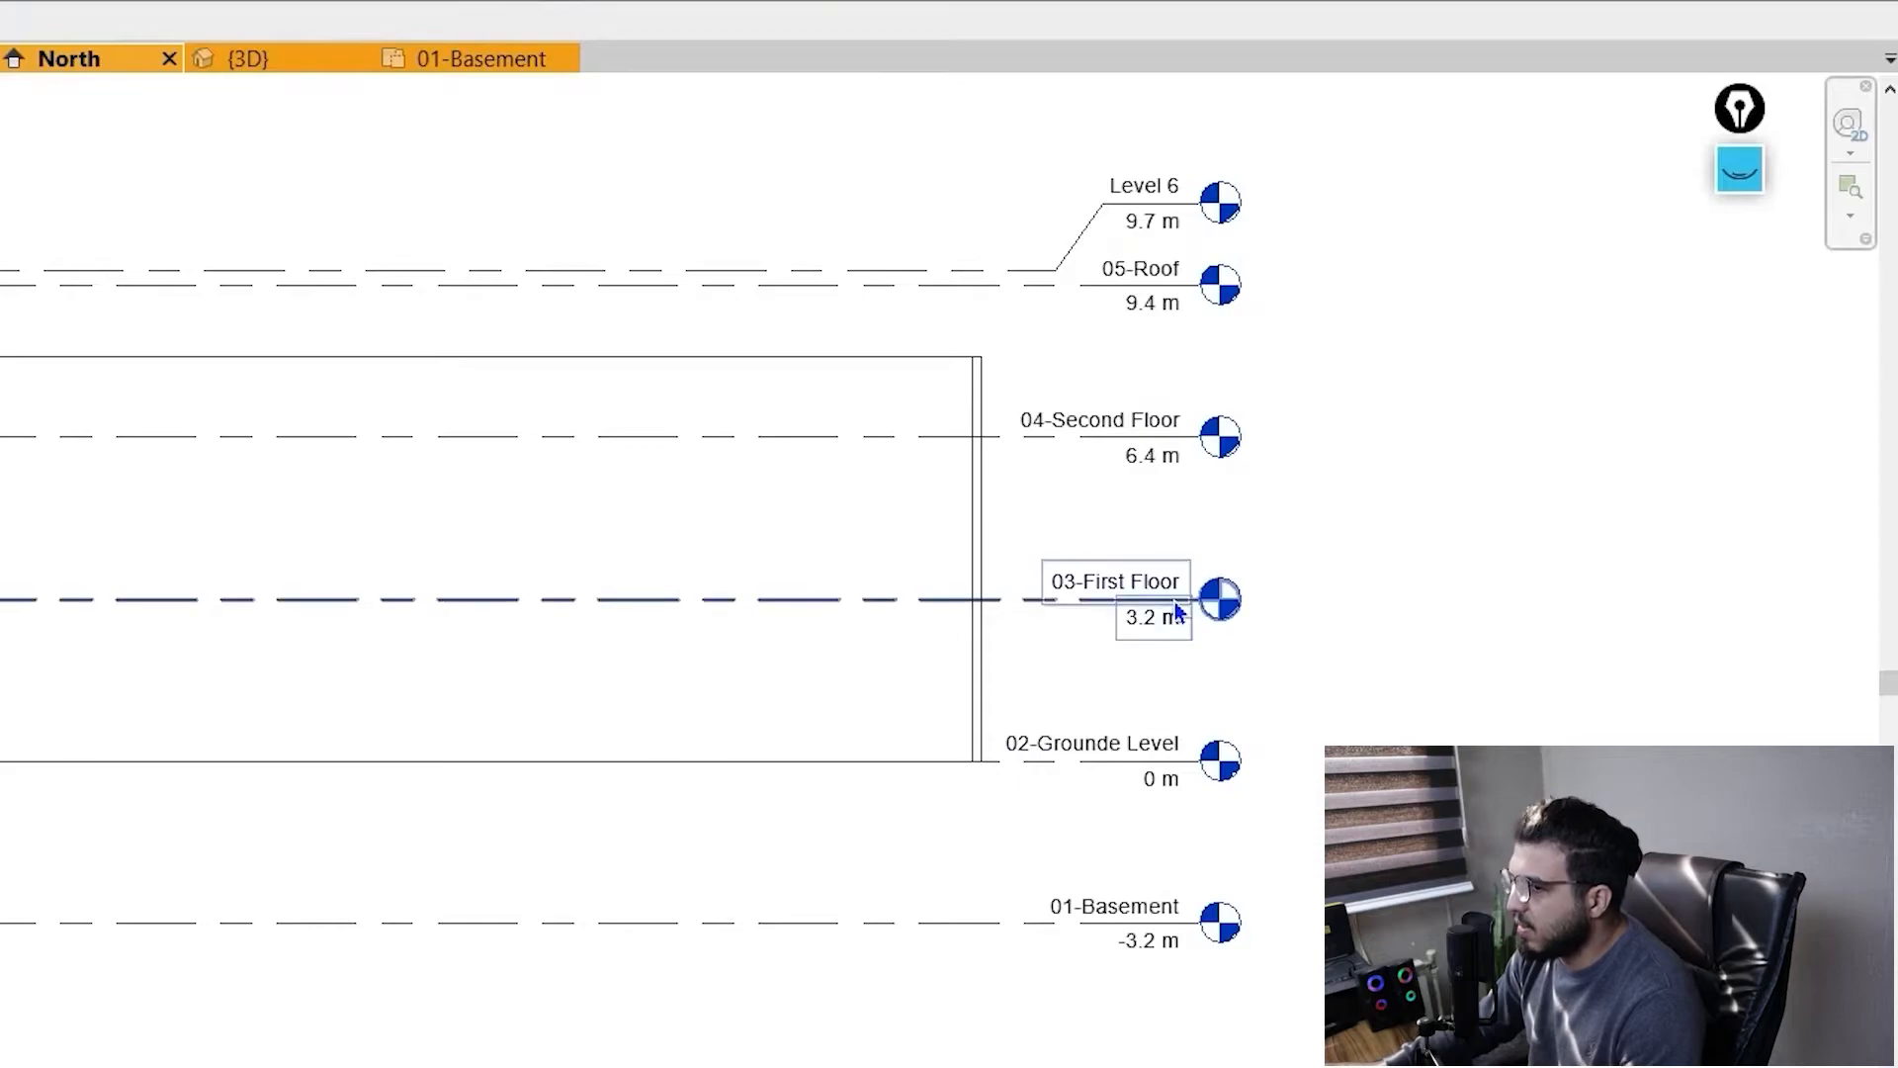
scroll(1174, 607, "down", 1)
middle_click_drag(1182, 504, 1271, 647)
scroll(1269, 641, "up", 1)
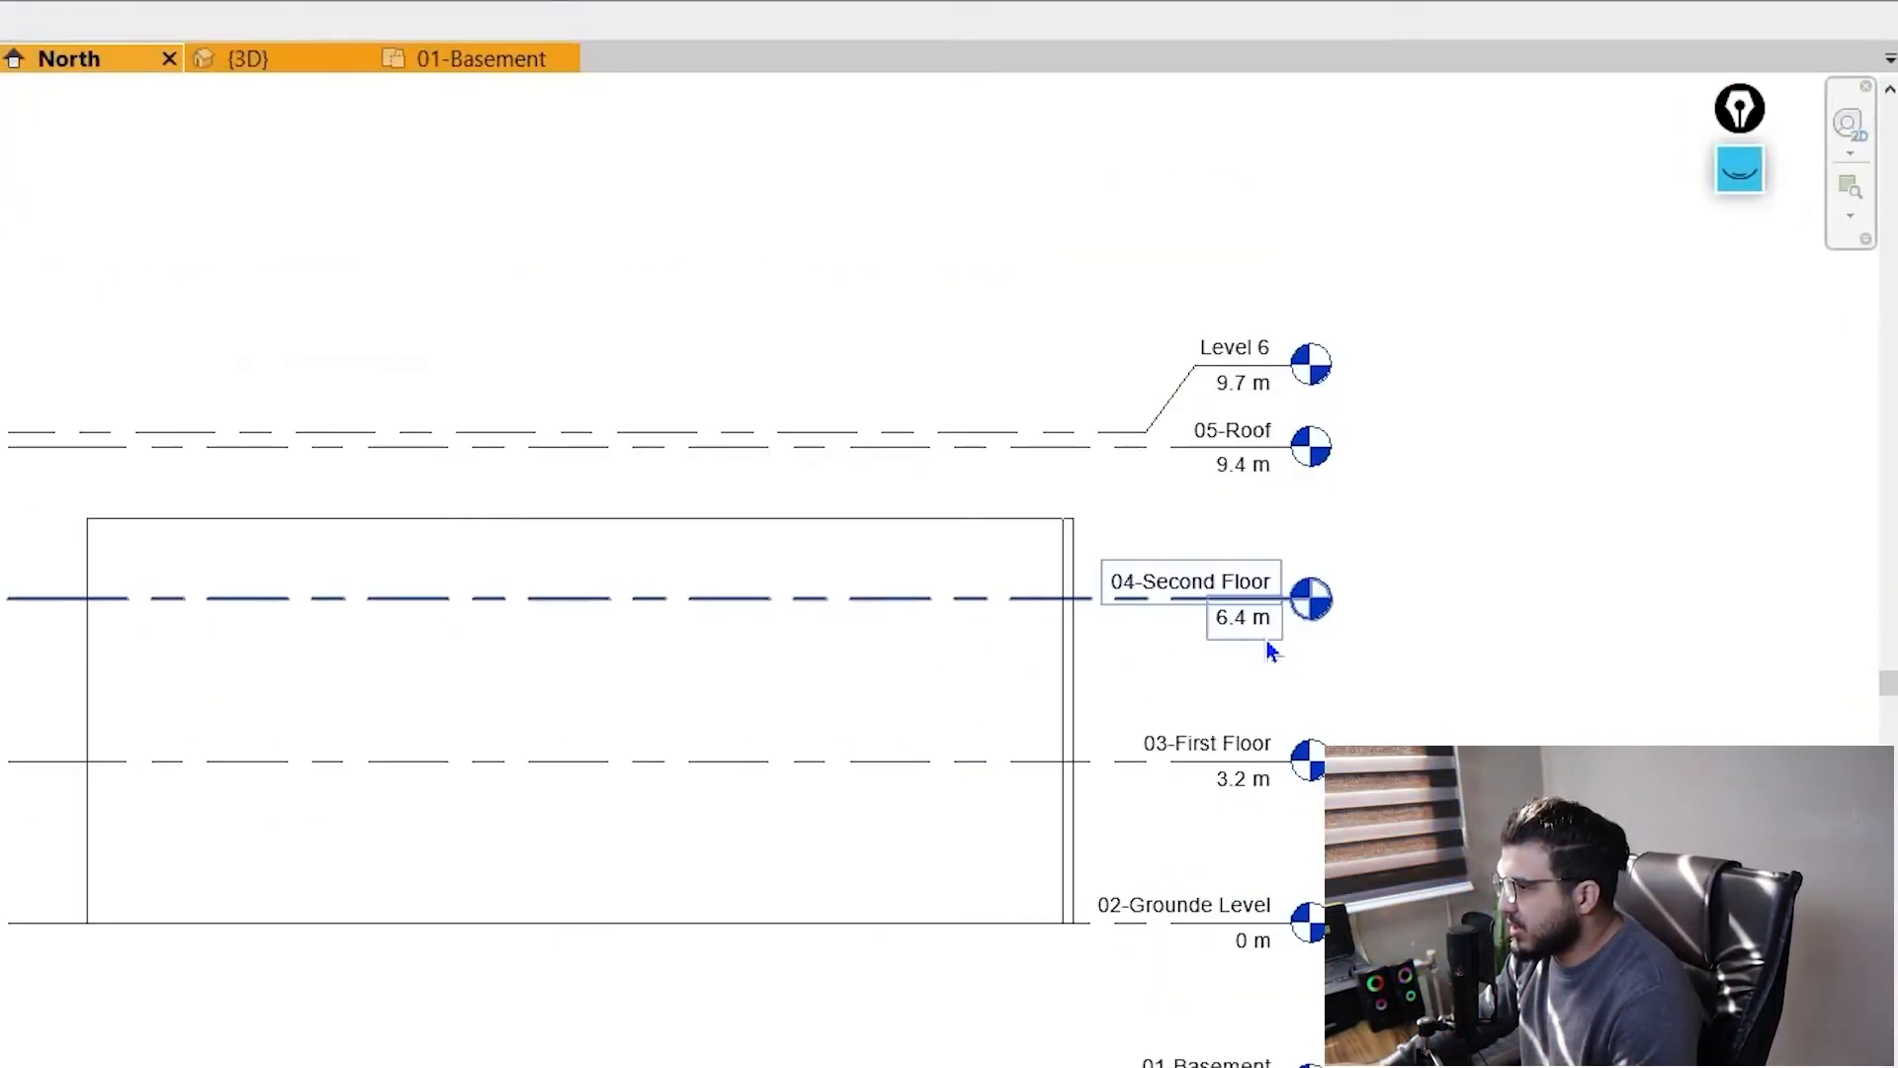
scroll(1368, 622, "up", 3)
scroll(1372, 625, "up", 1)
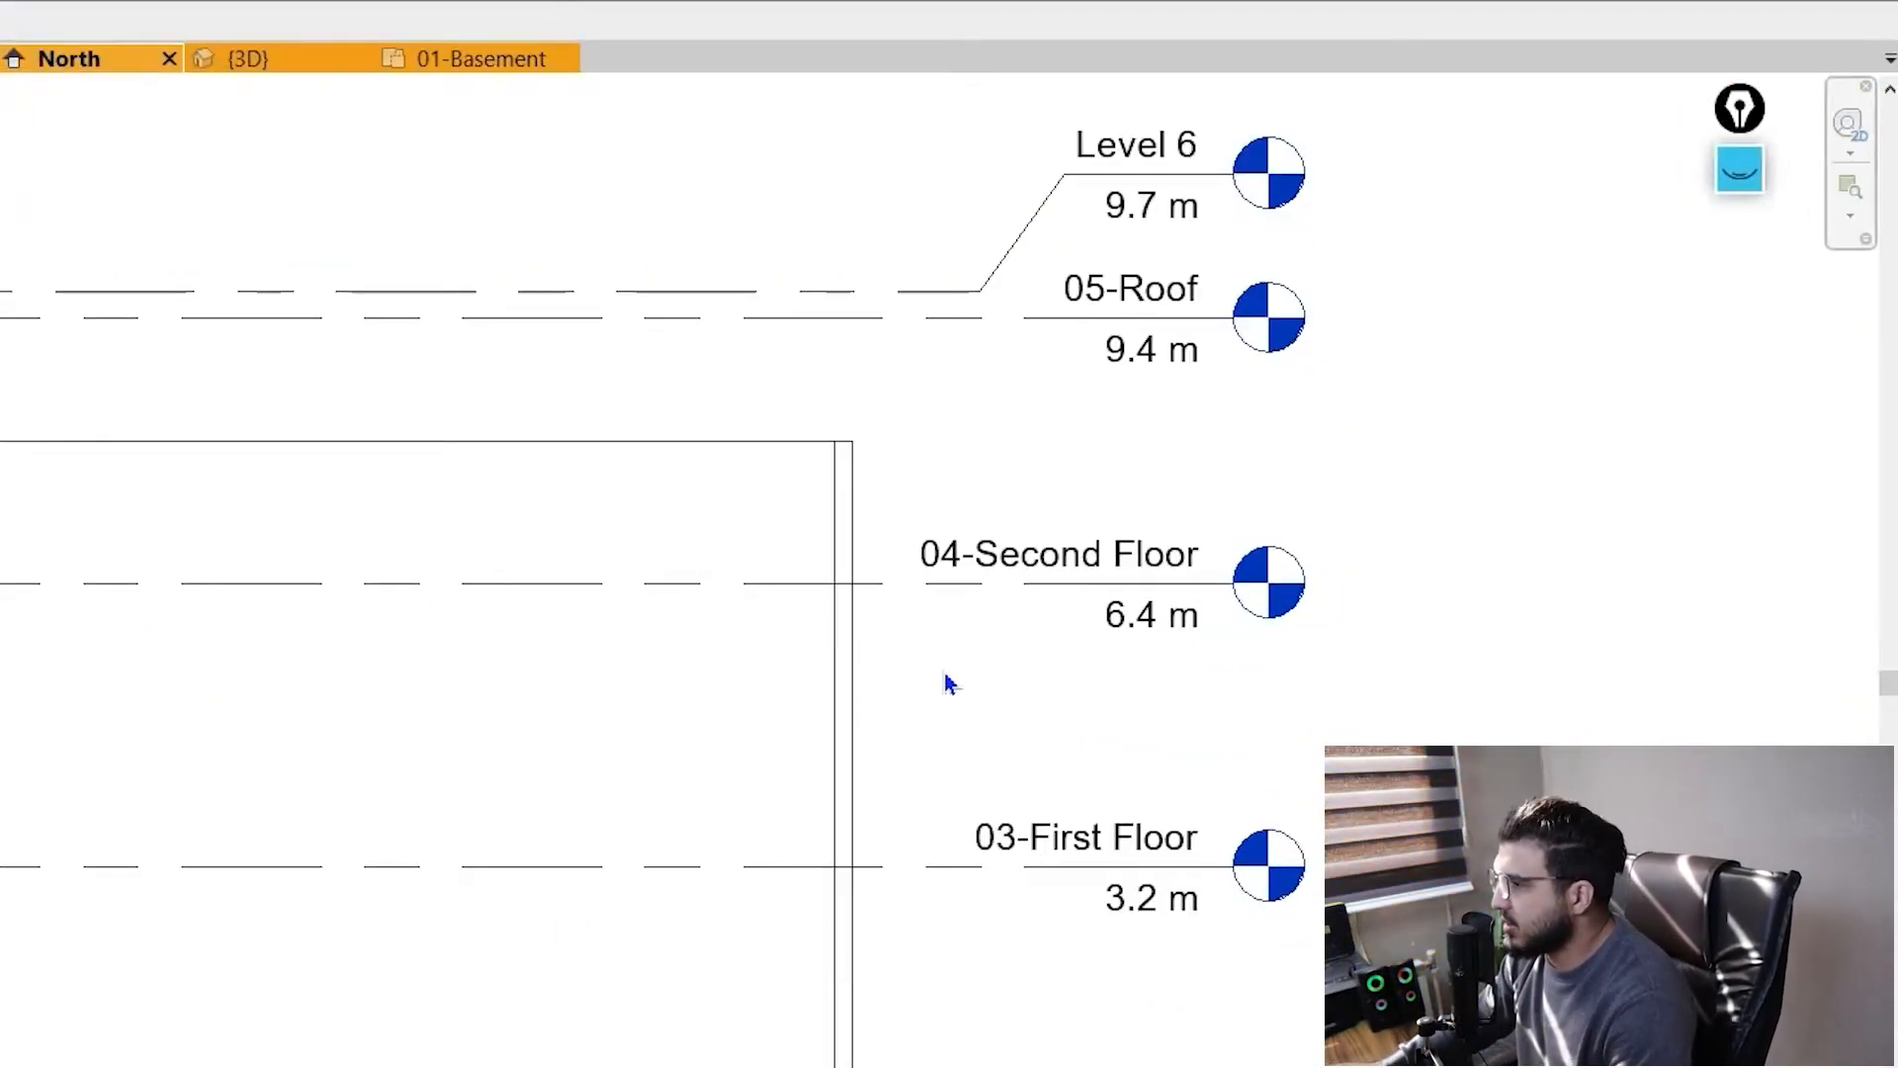
scroll(969, 694, "down", 3)
middle_click_drag(723, 735, 821, 614)
scroll(1241, 599, "up", 3)
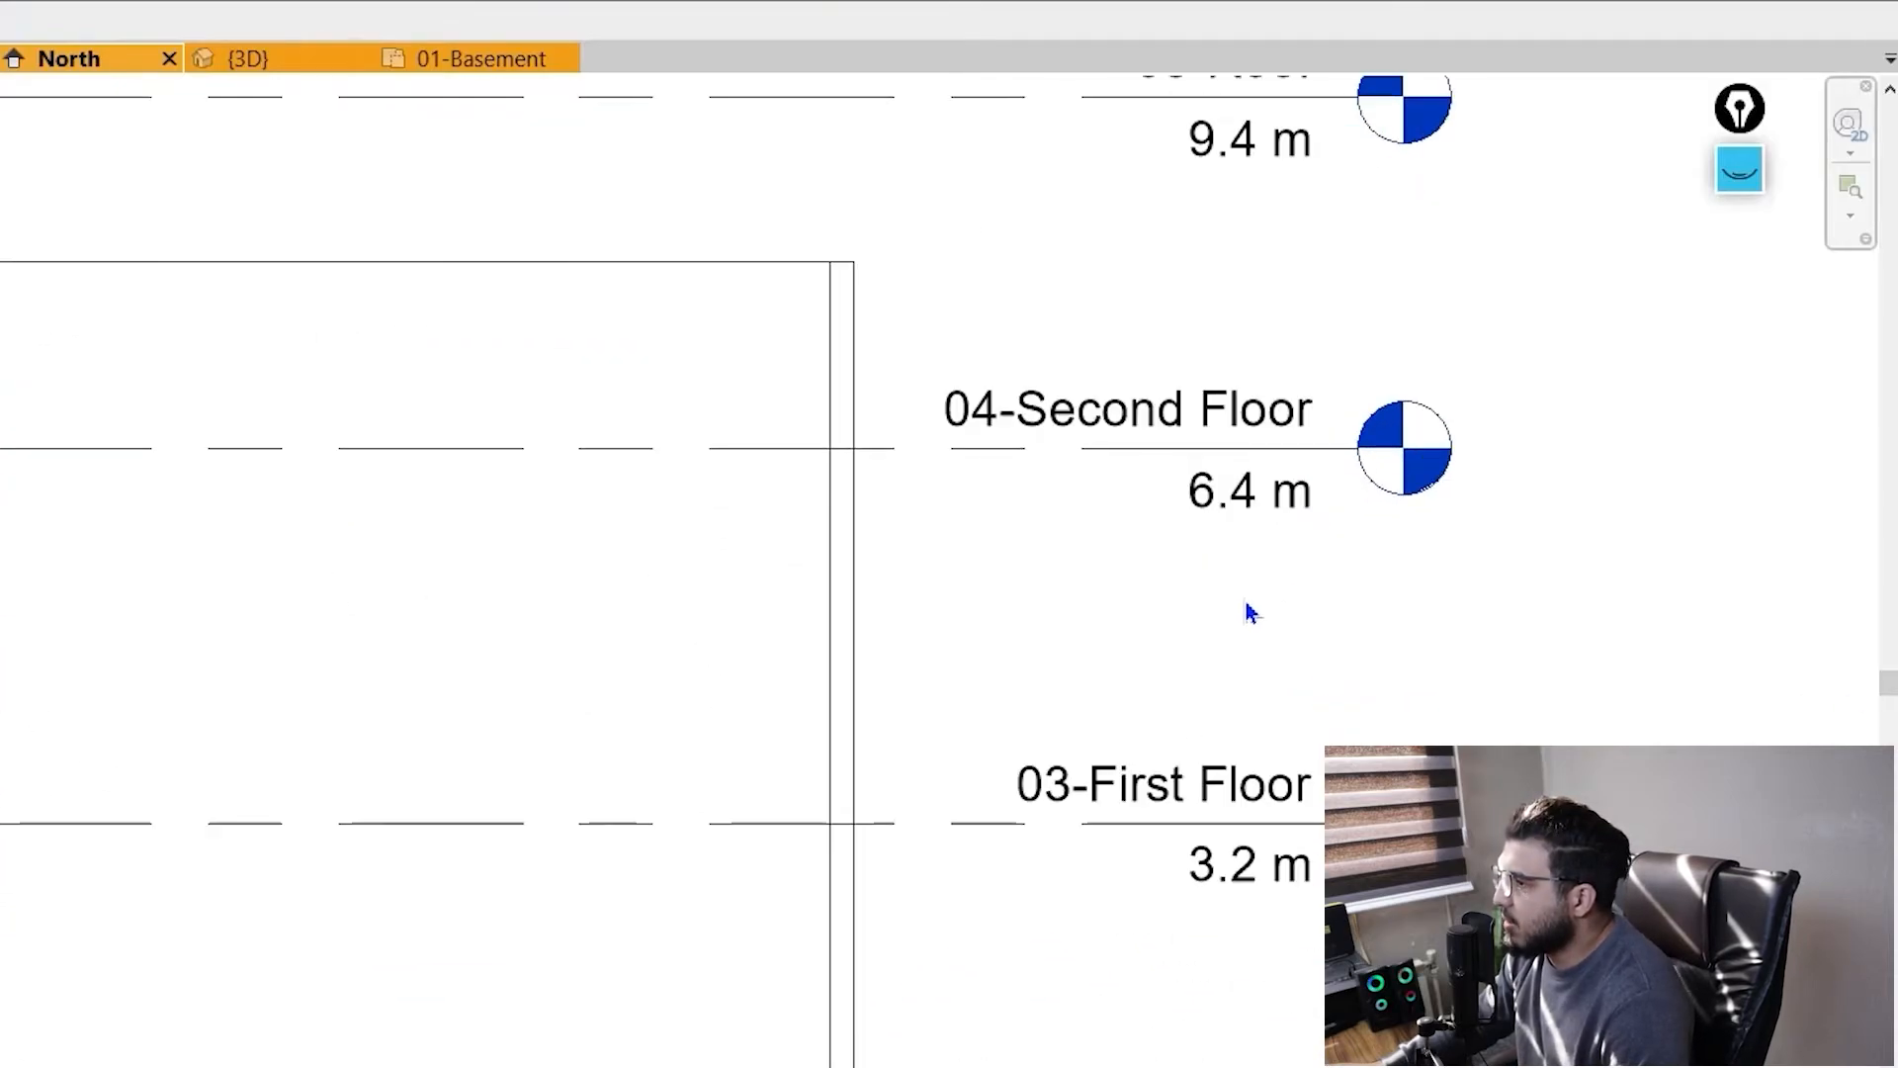
scroll(1343, 479, "down", 2)
scroll(1479, 714, "down", 1)
middle_click_drag(1479, 714, 1296, 905)
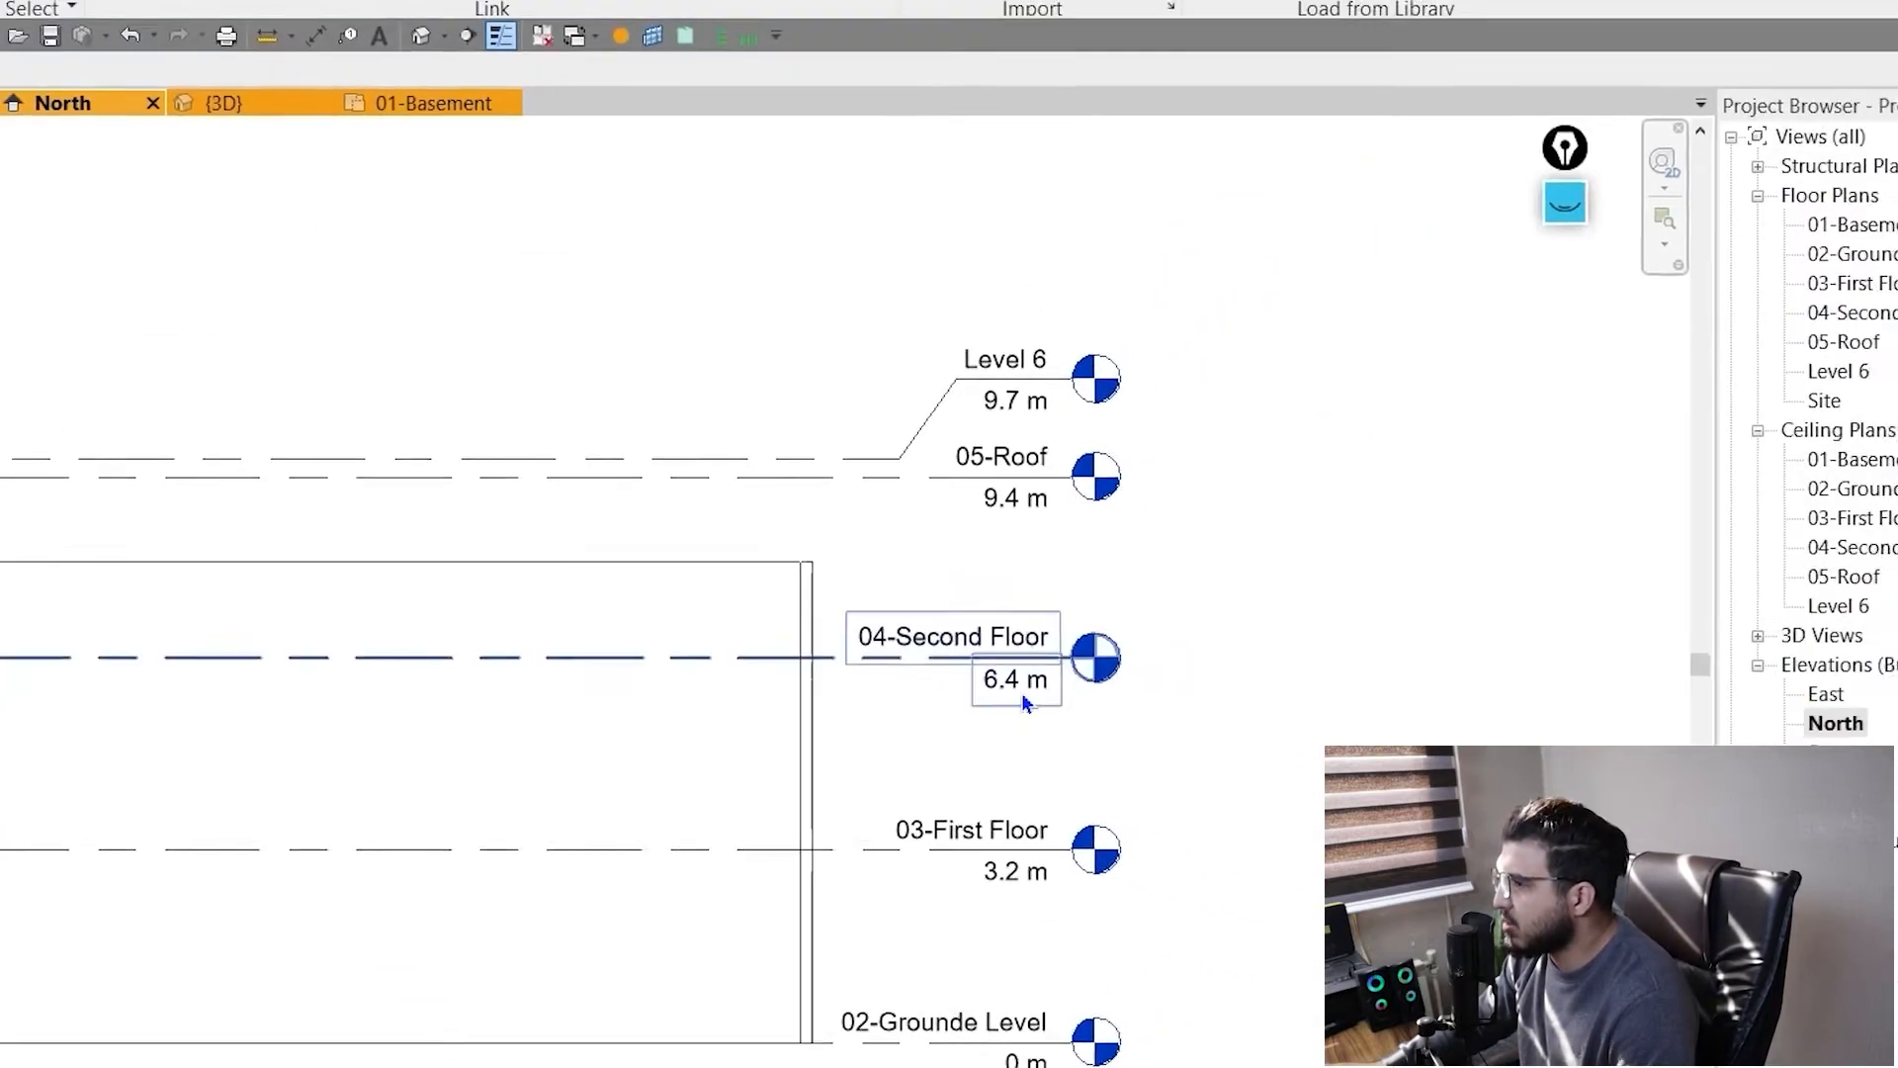
scroll(1448, 902, "down", 4)
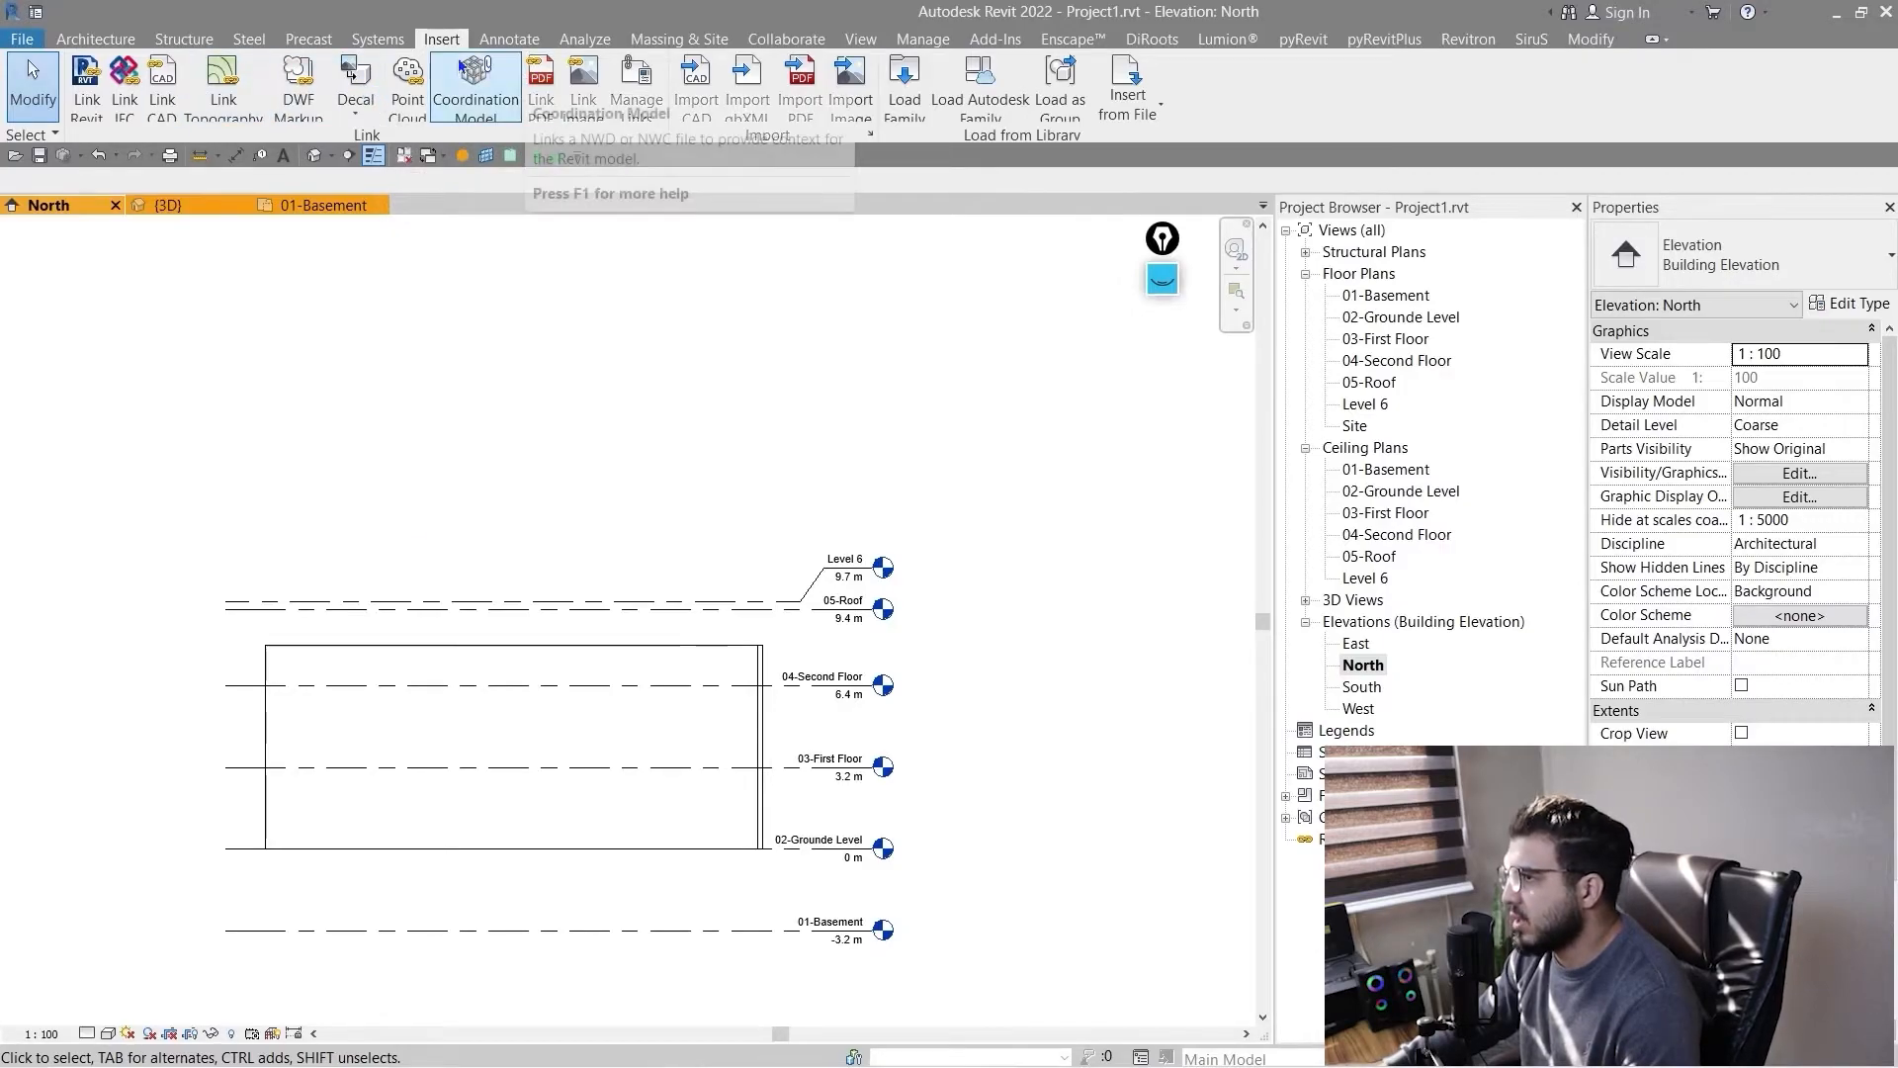
- Start loading a family and browse to ProgramData > Autodesk > RVT 2021 > Libraries > English > Annotations
left_click(903, 87)
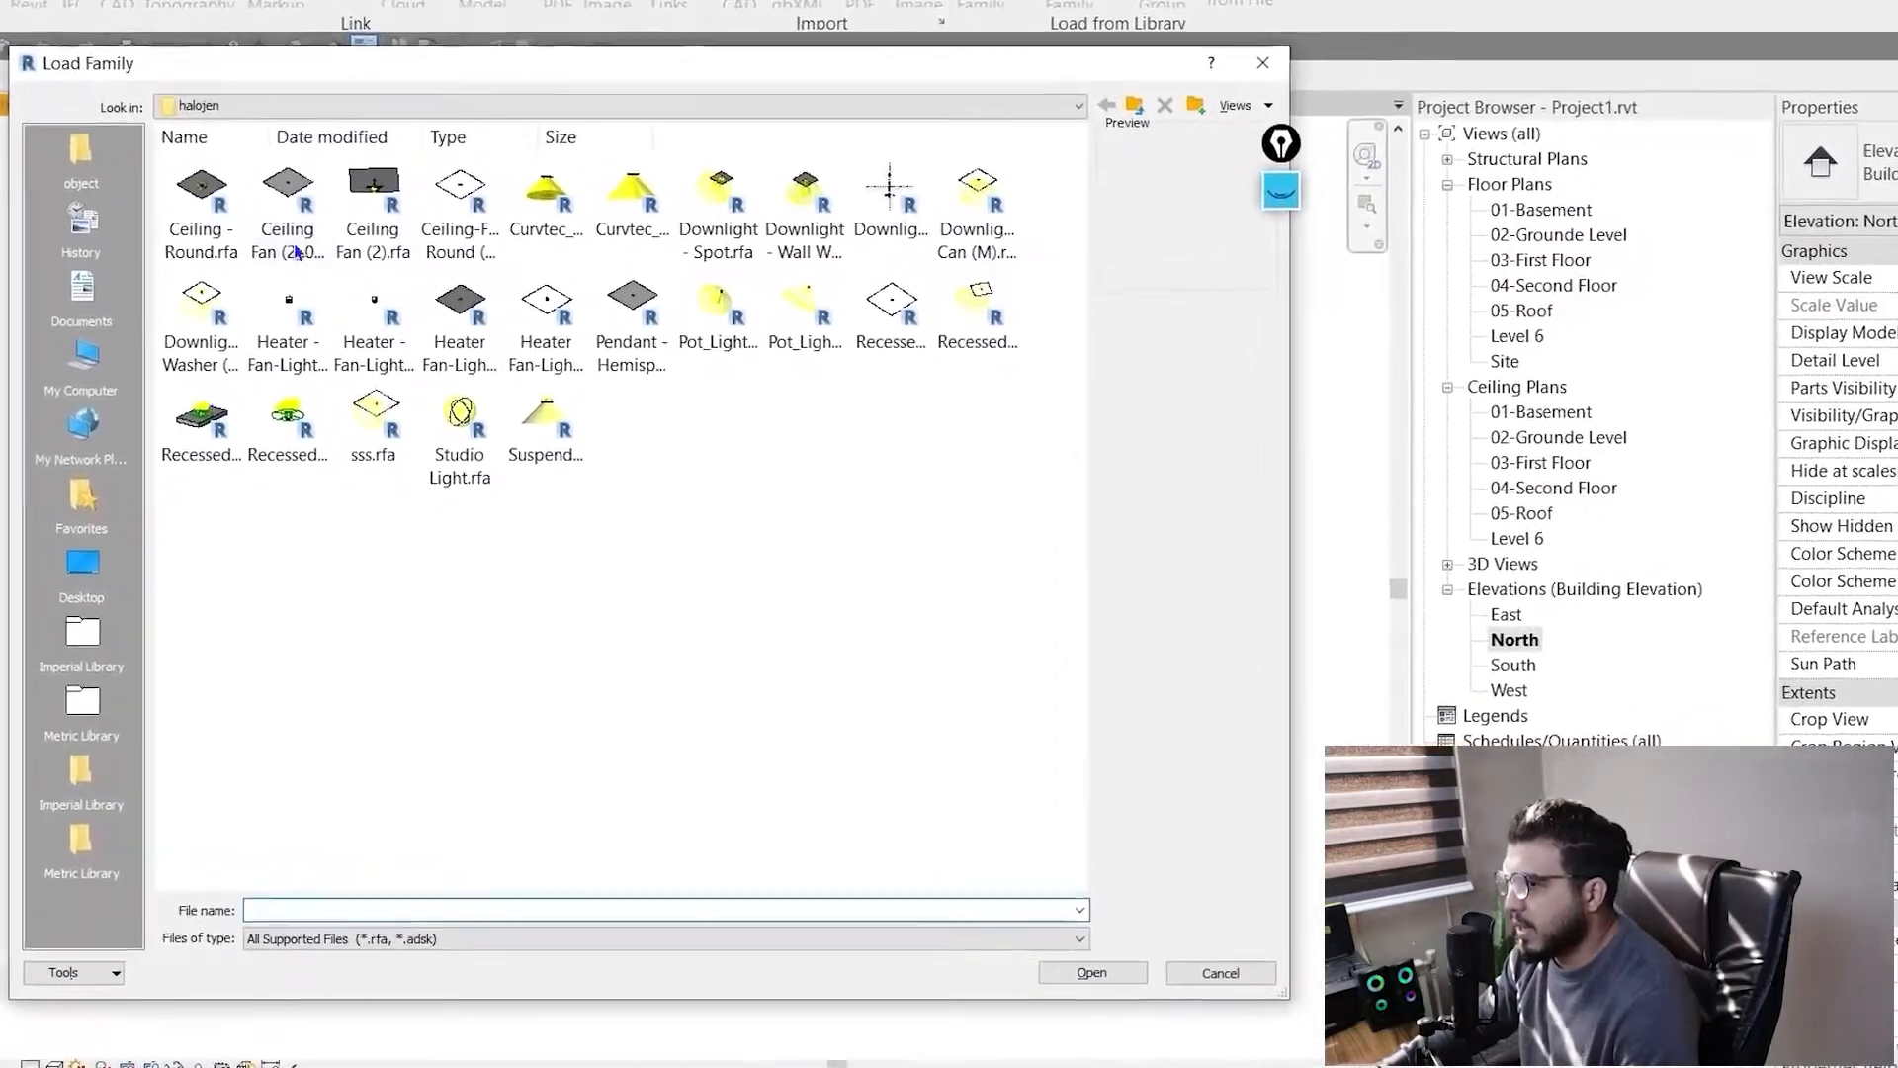
left_click(149, 447)
double_click(215, 371)
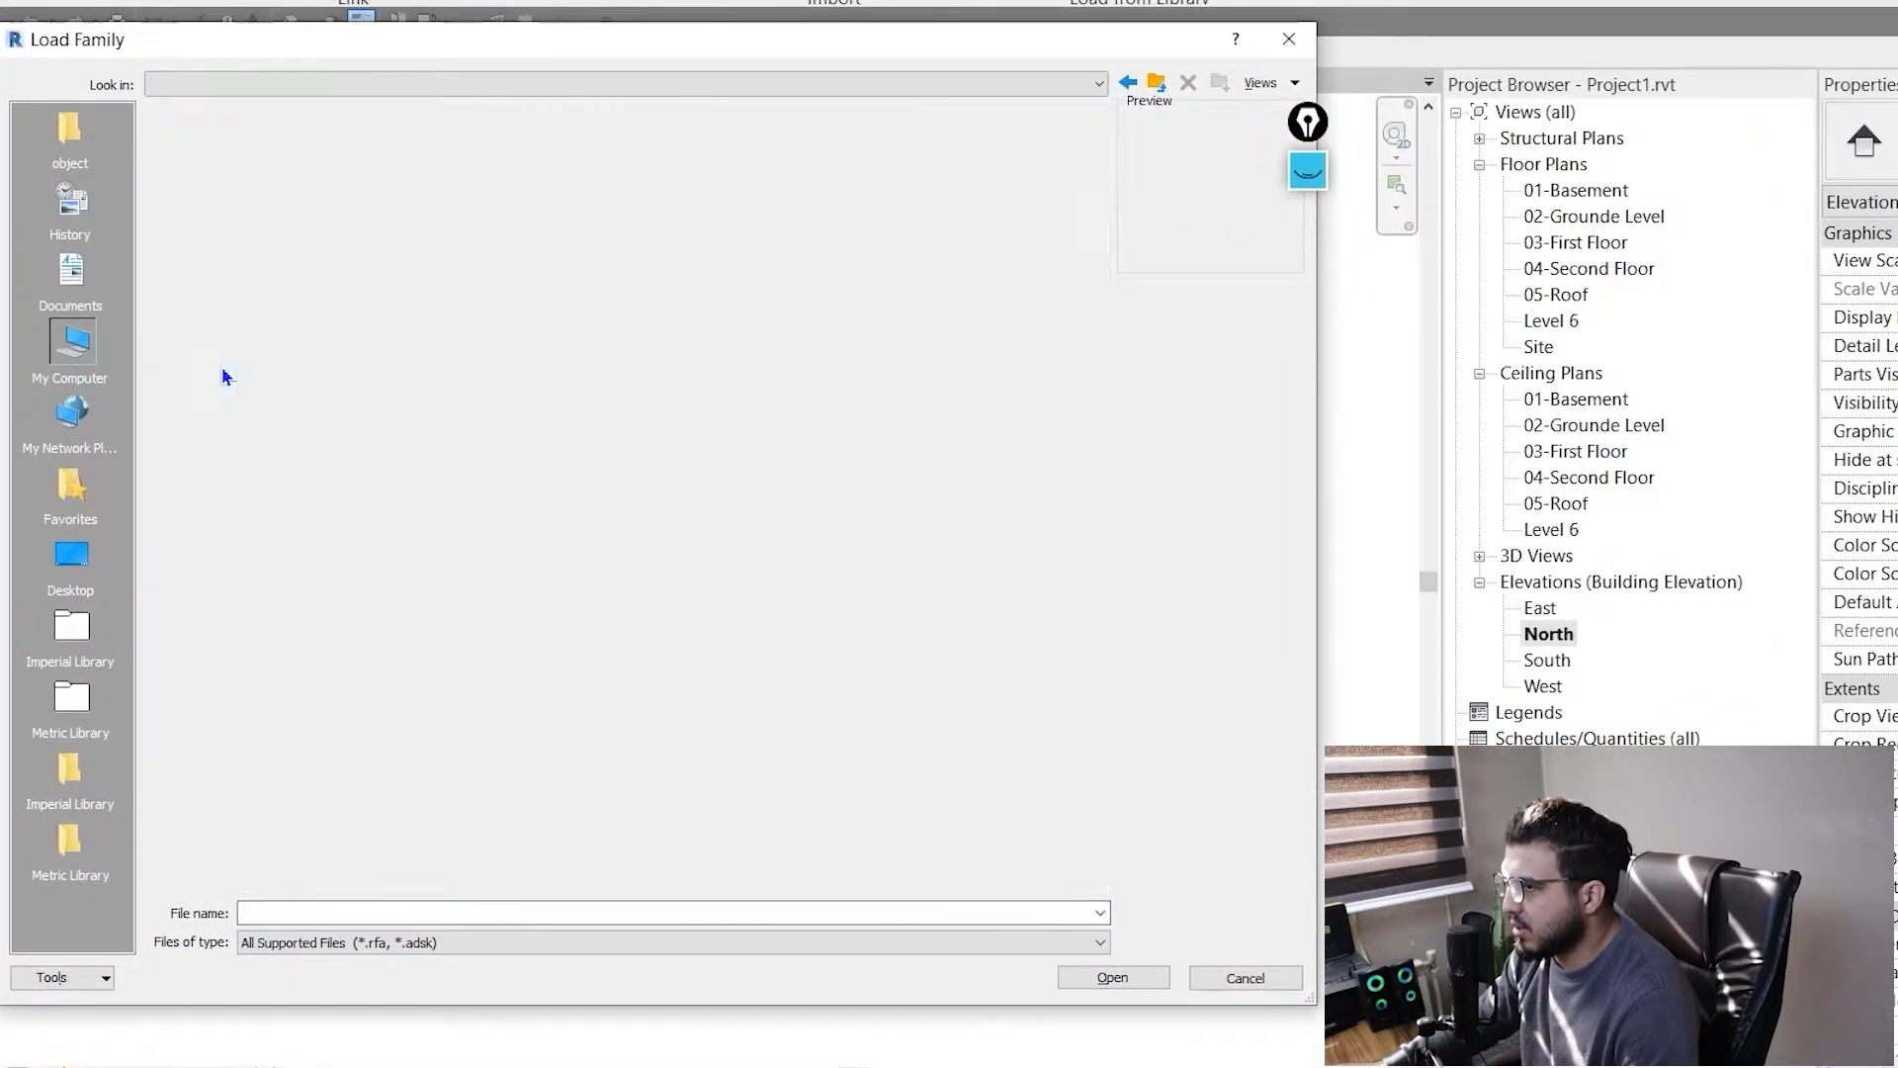
double_click(726, 182)
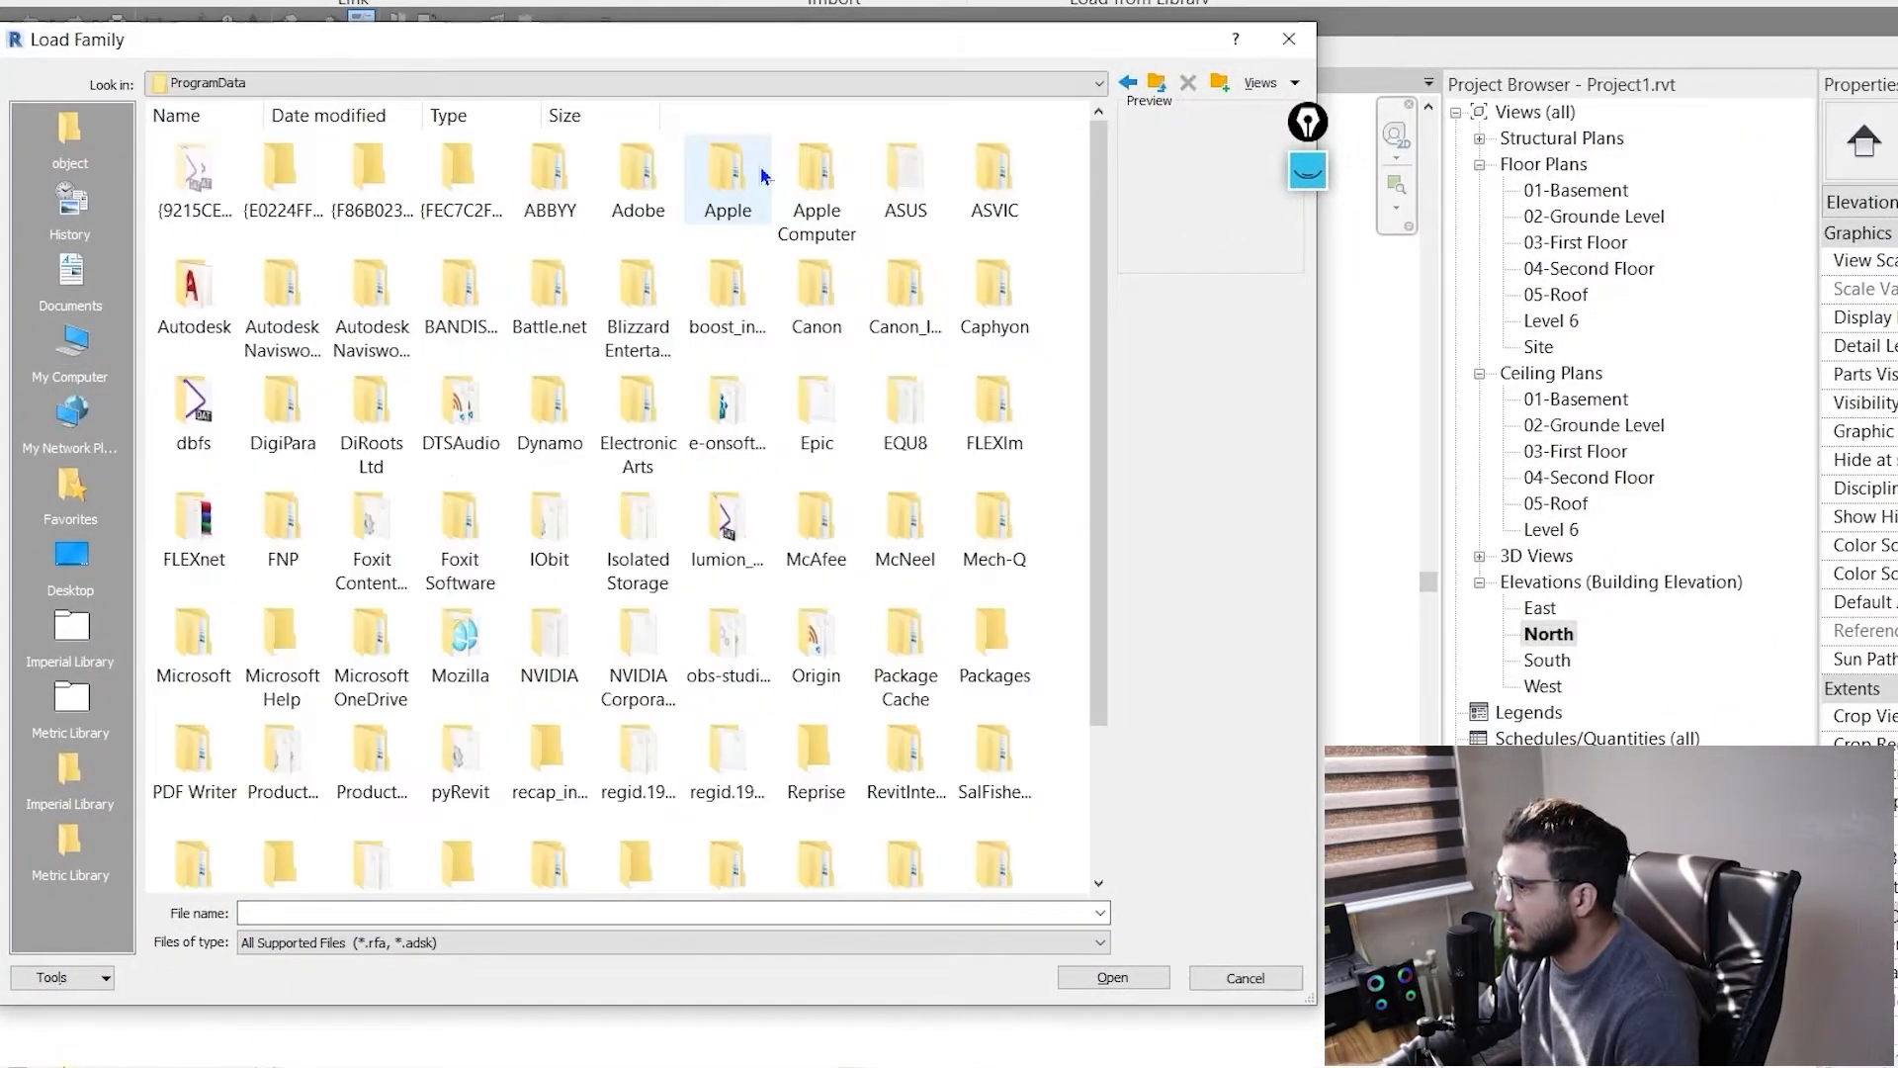
double_click(225, 329)
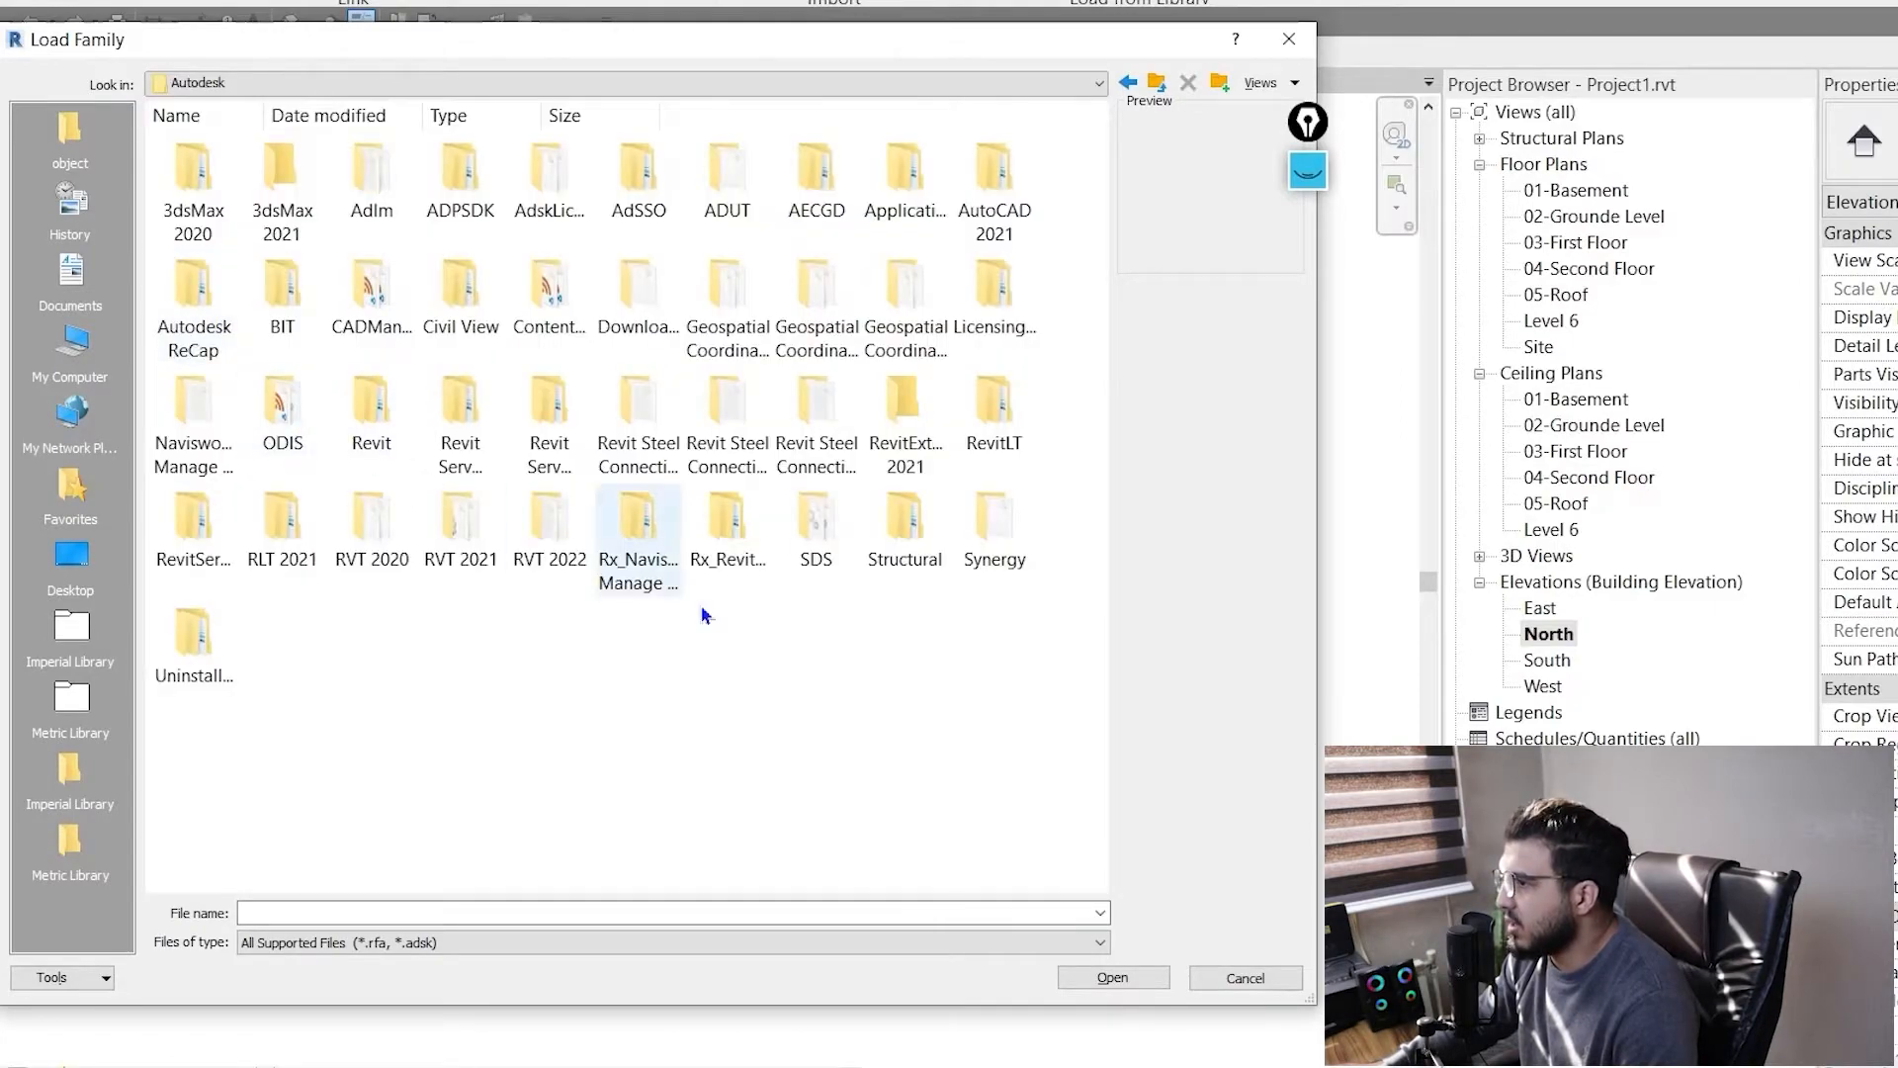
left_click(462, 565)
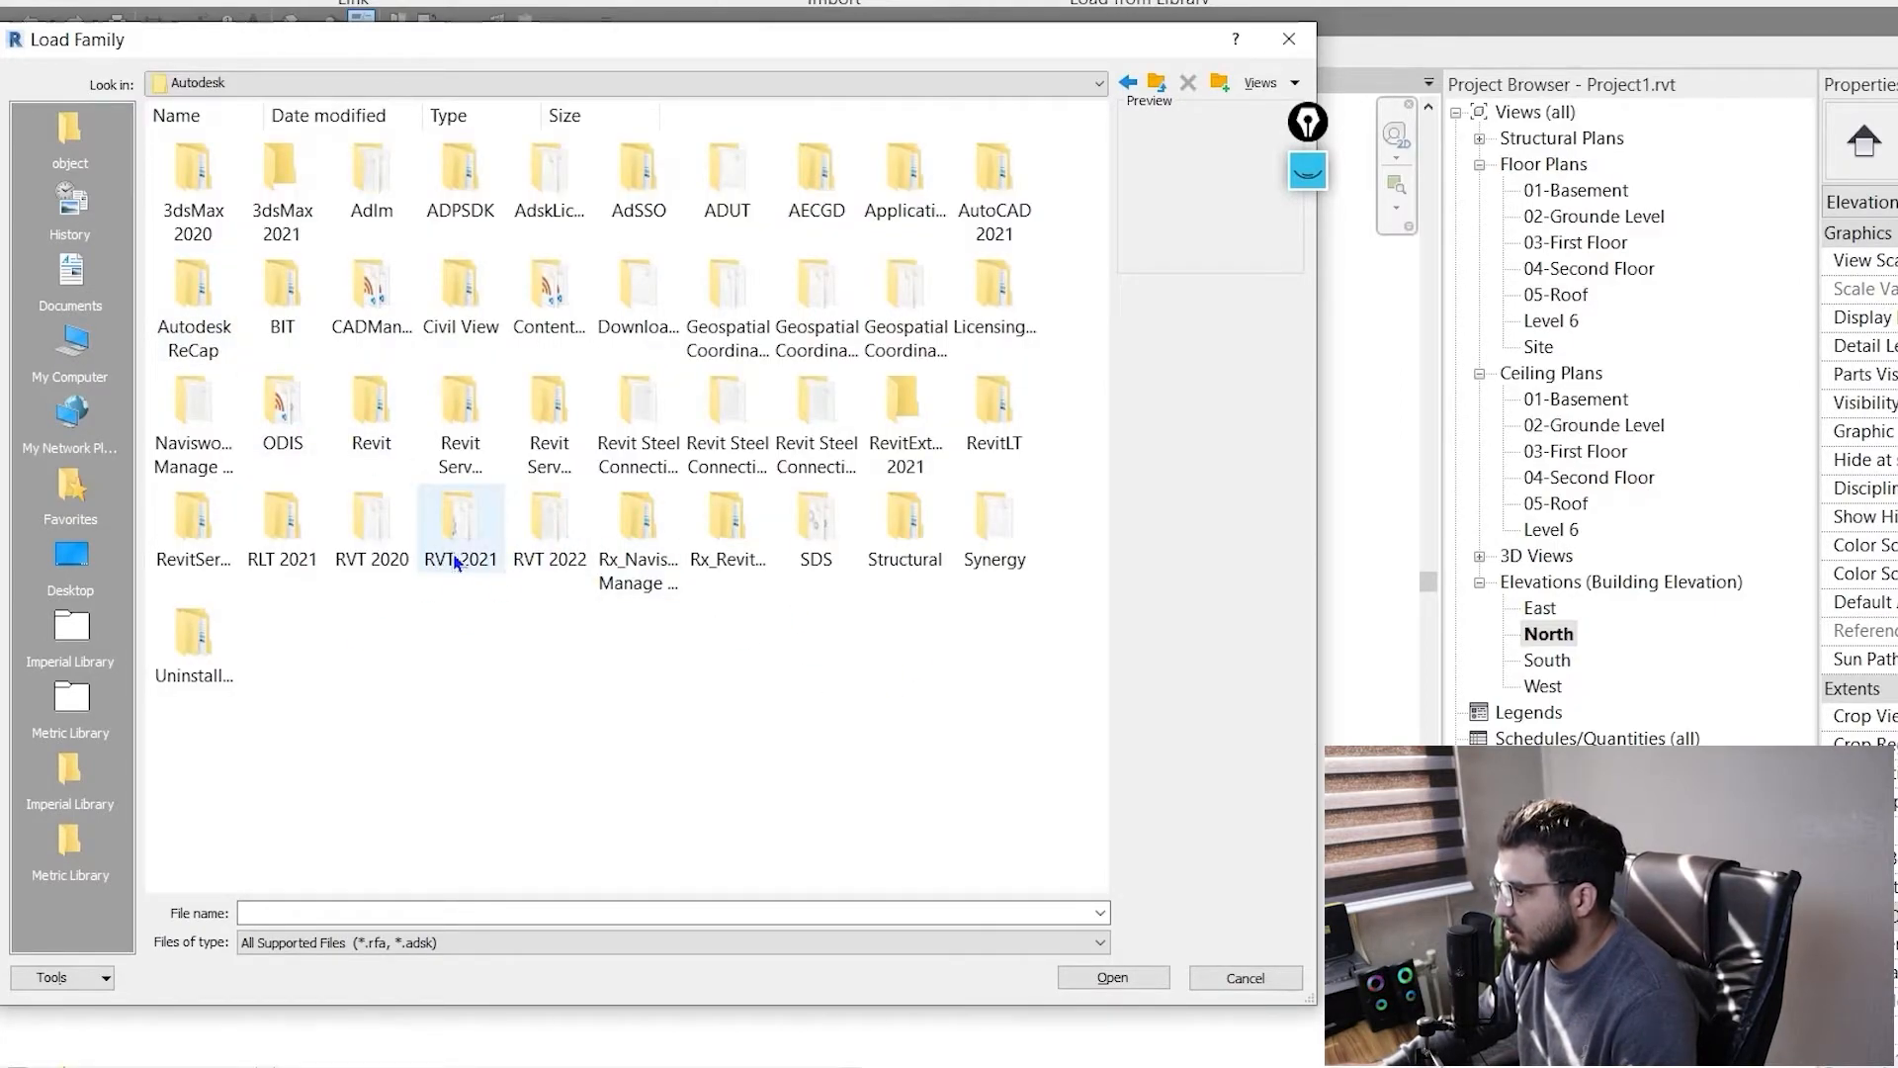
double_click(458, 562)
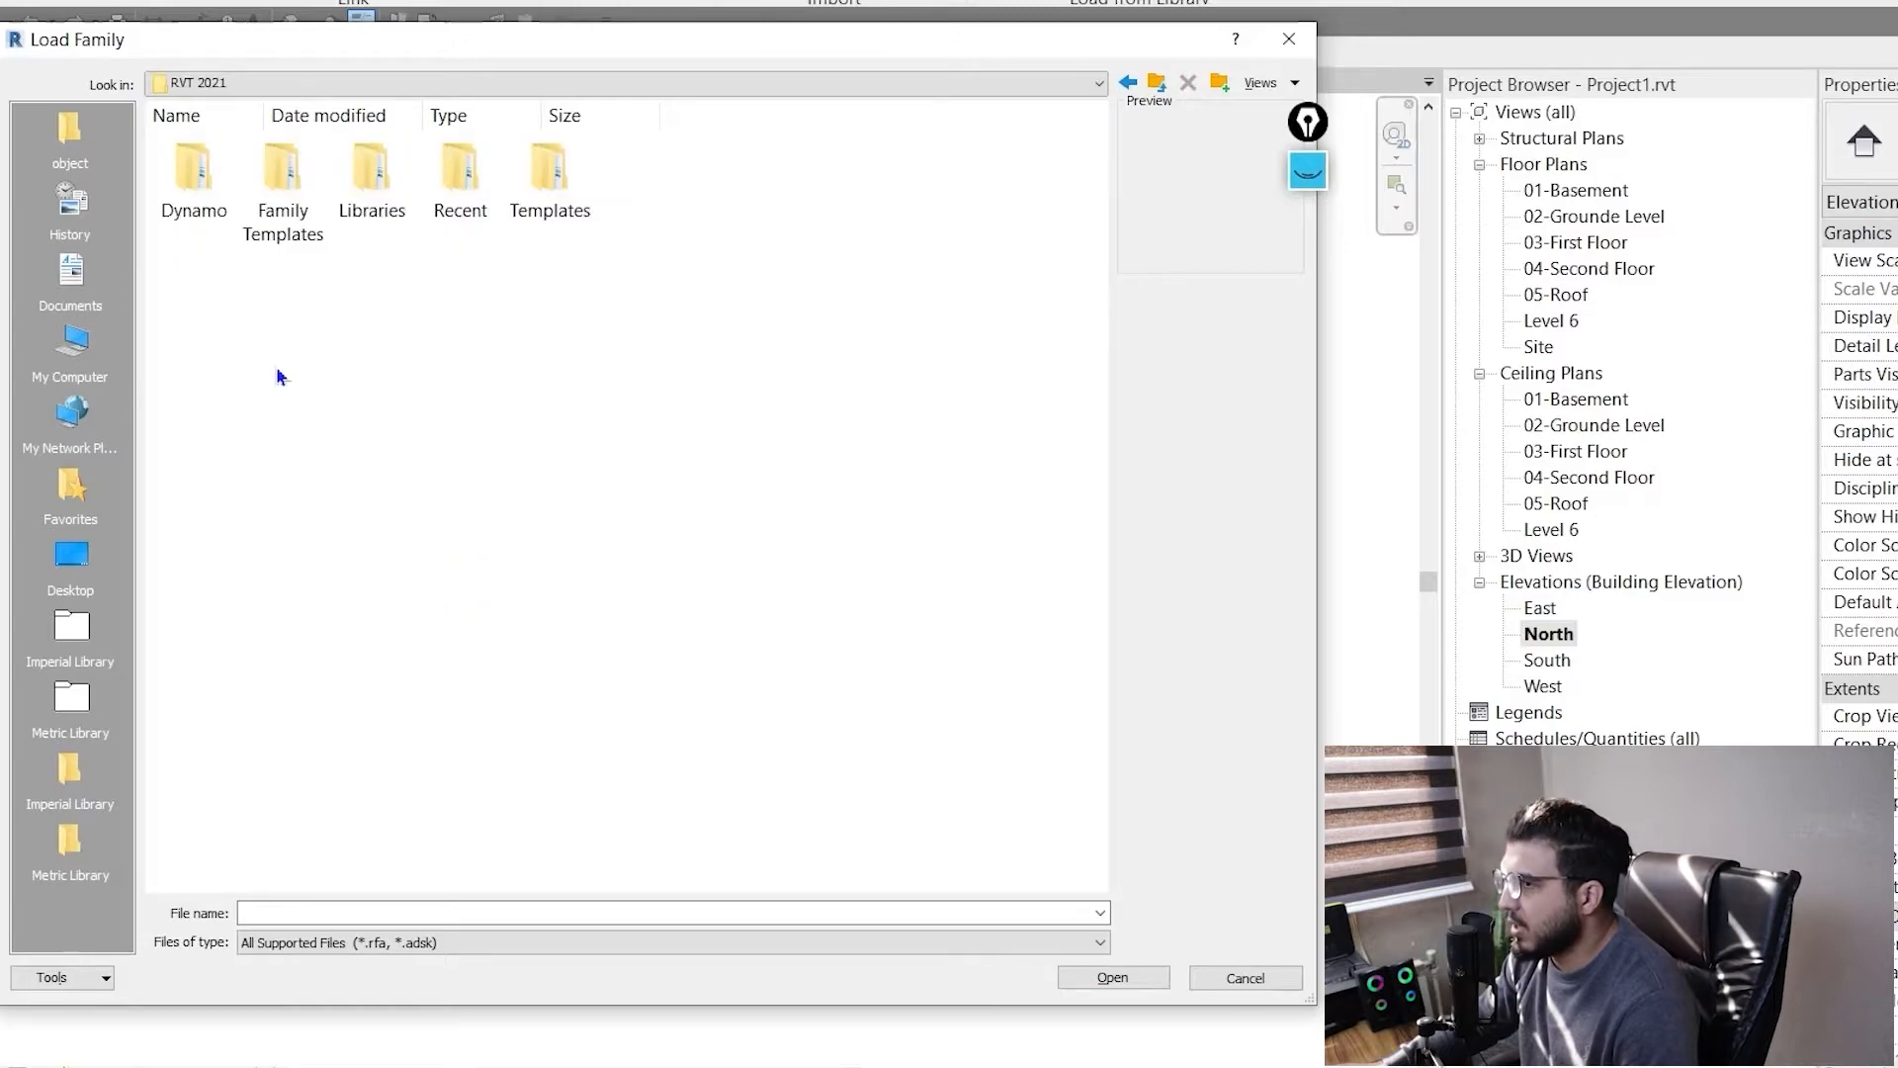
double_click(393, 207)
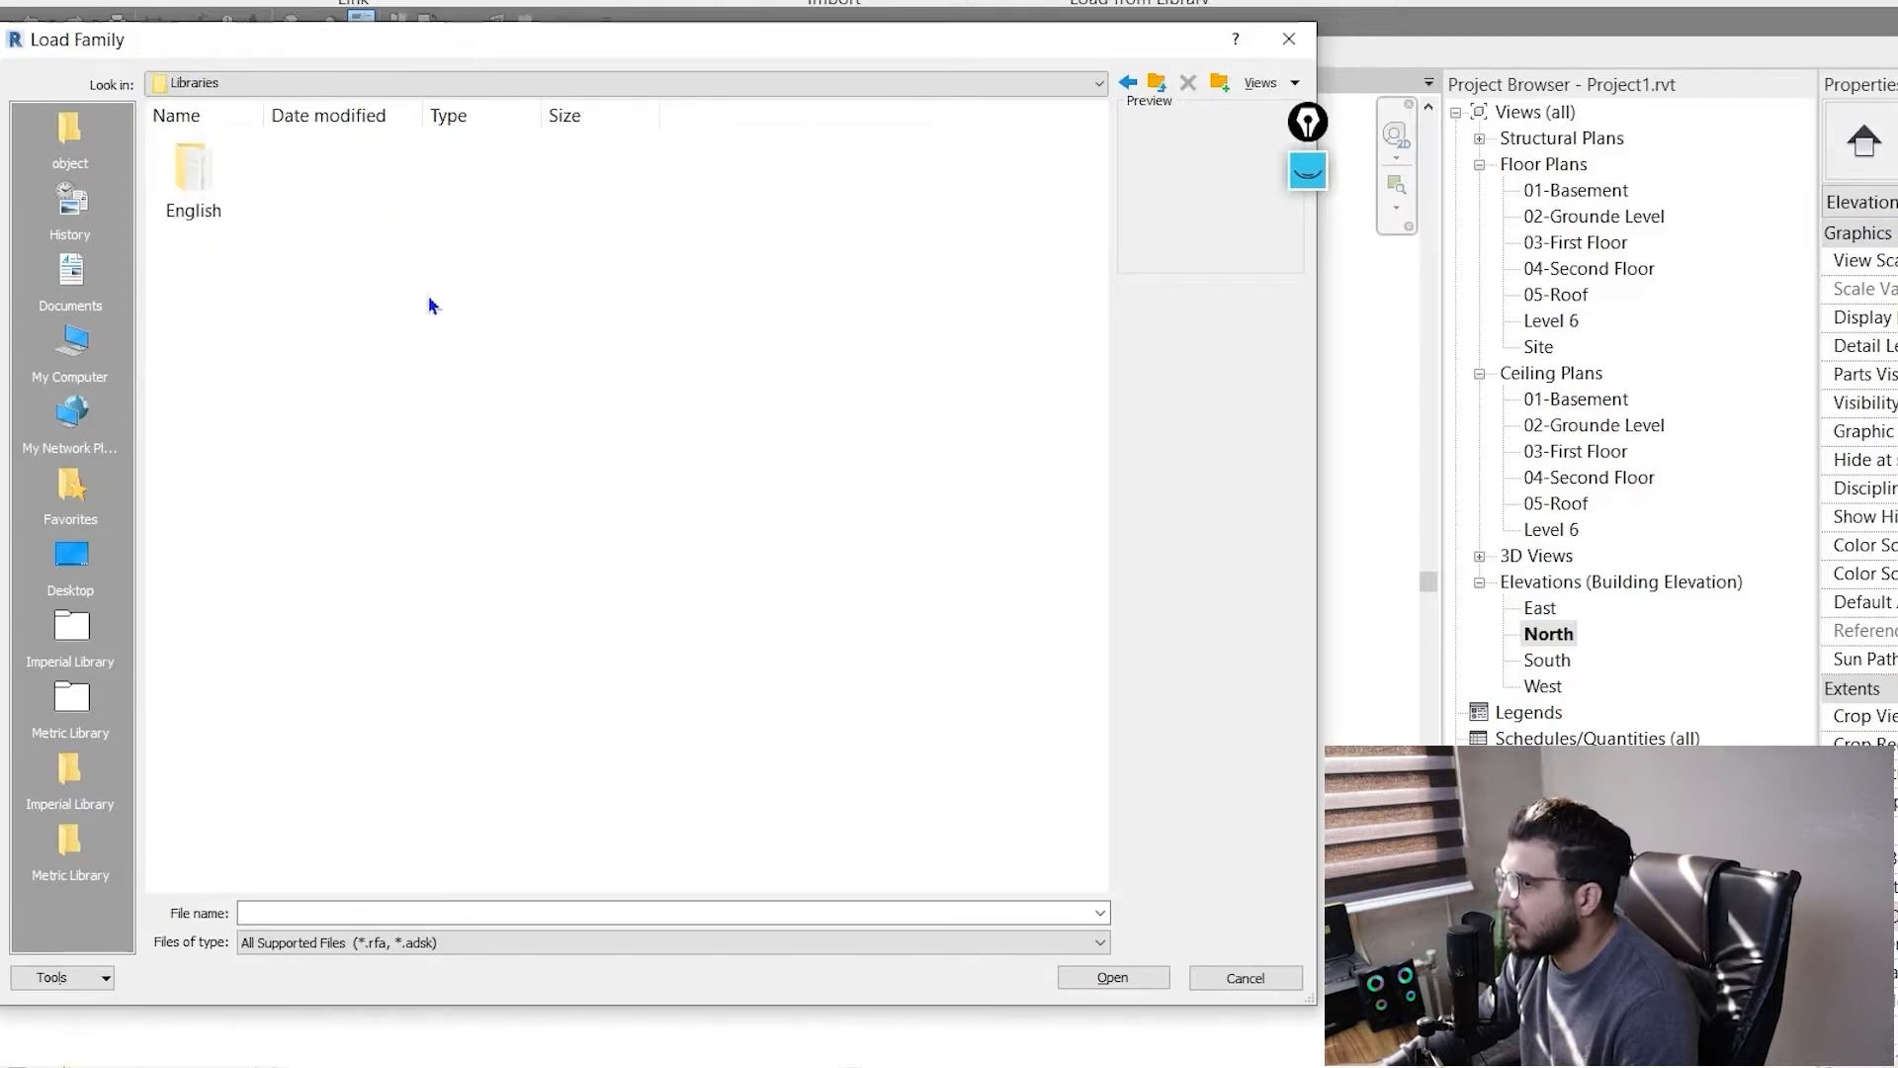
double_click(193, 198)
double_click(196, 202)
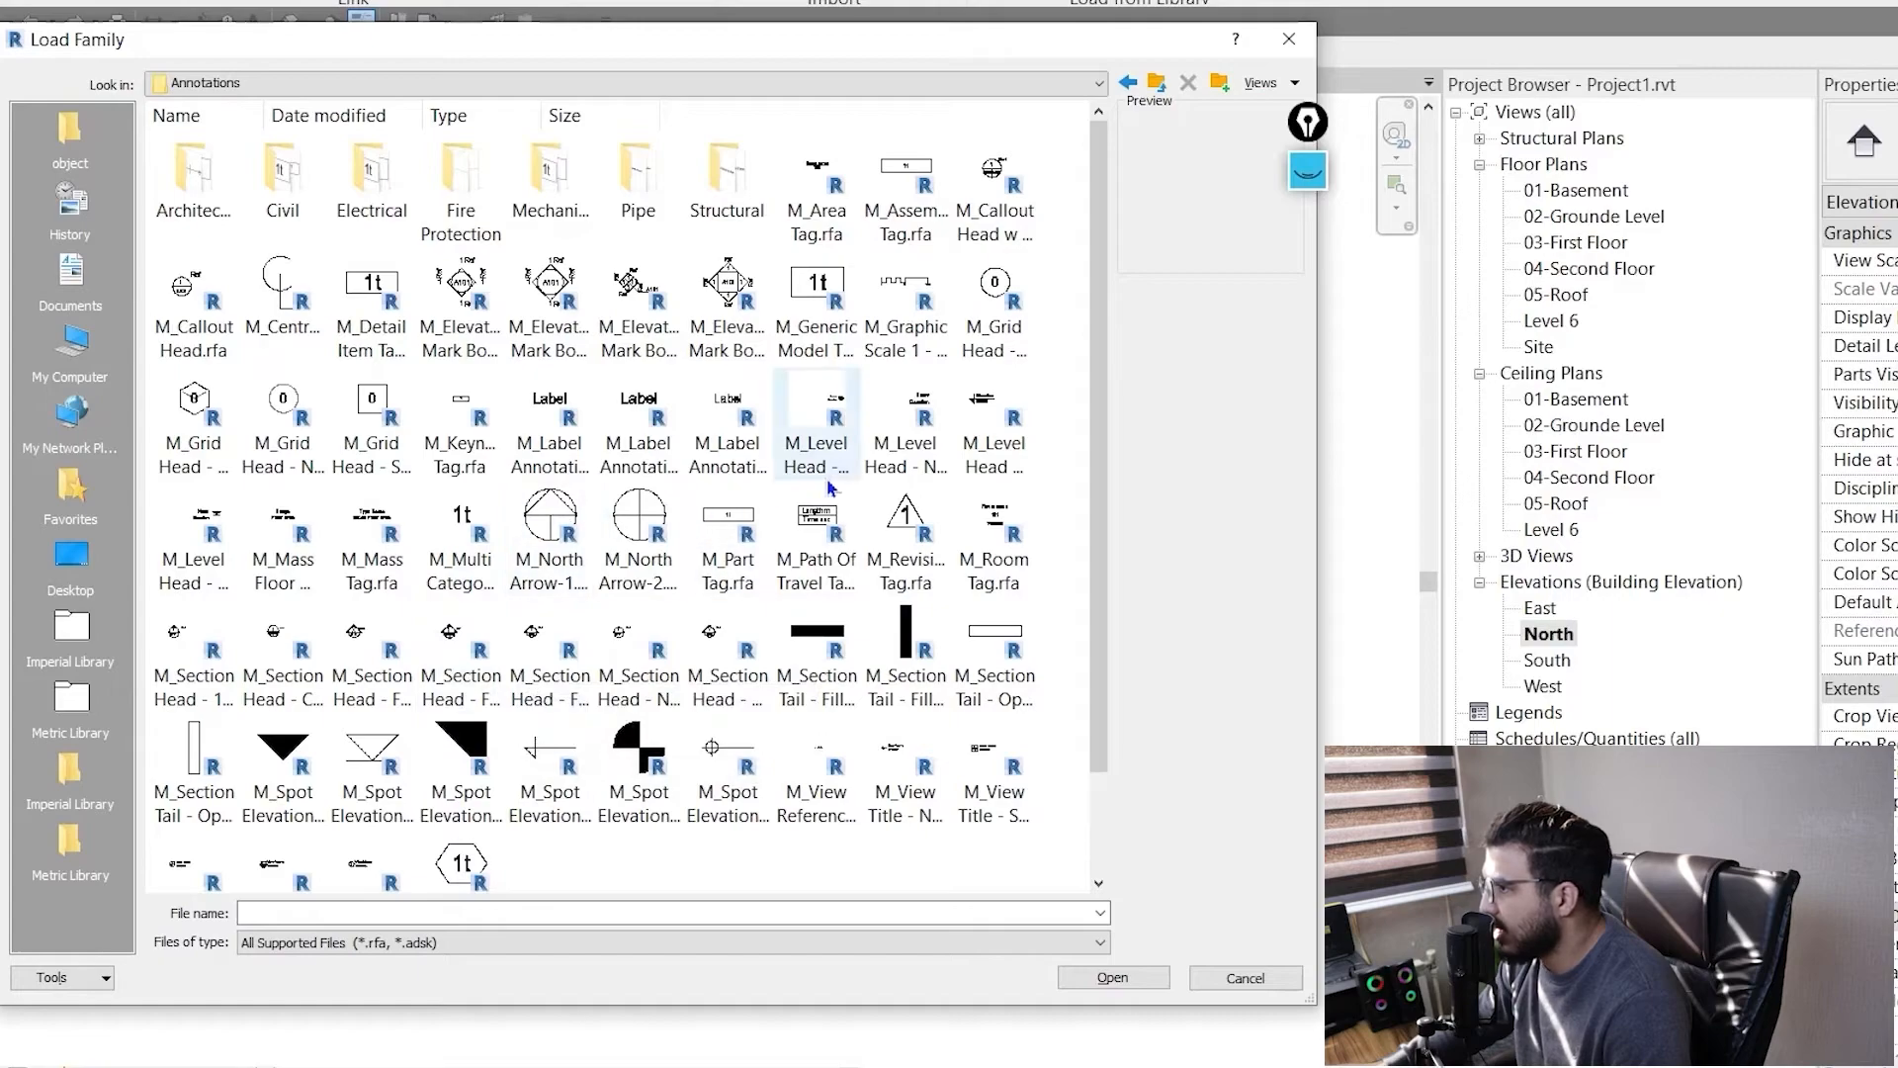
- Load the four M_Level Head annotation families, overwriting the existing Circle version and its parameter values
left_click(816, 425)
left_click(929, 440, "ctrl")
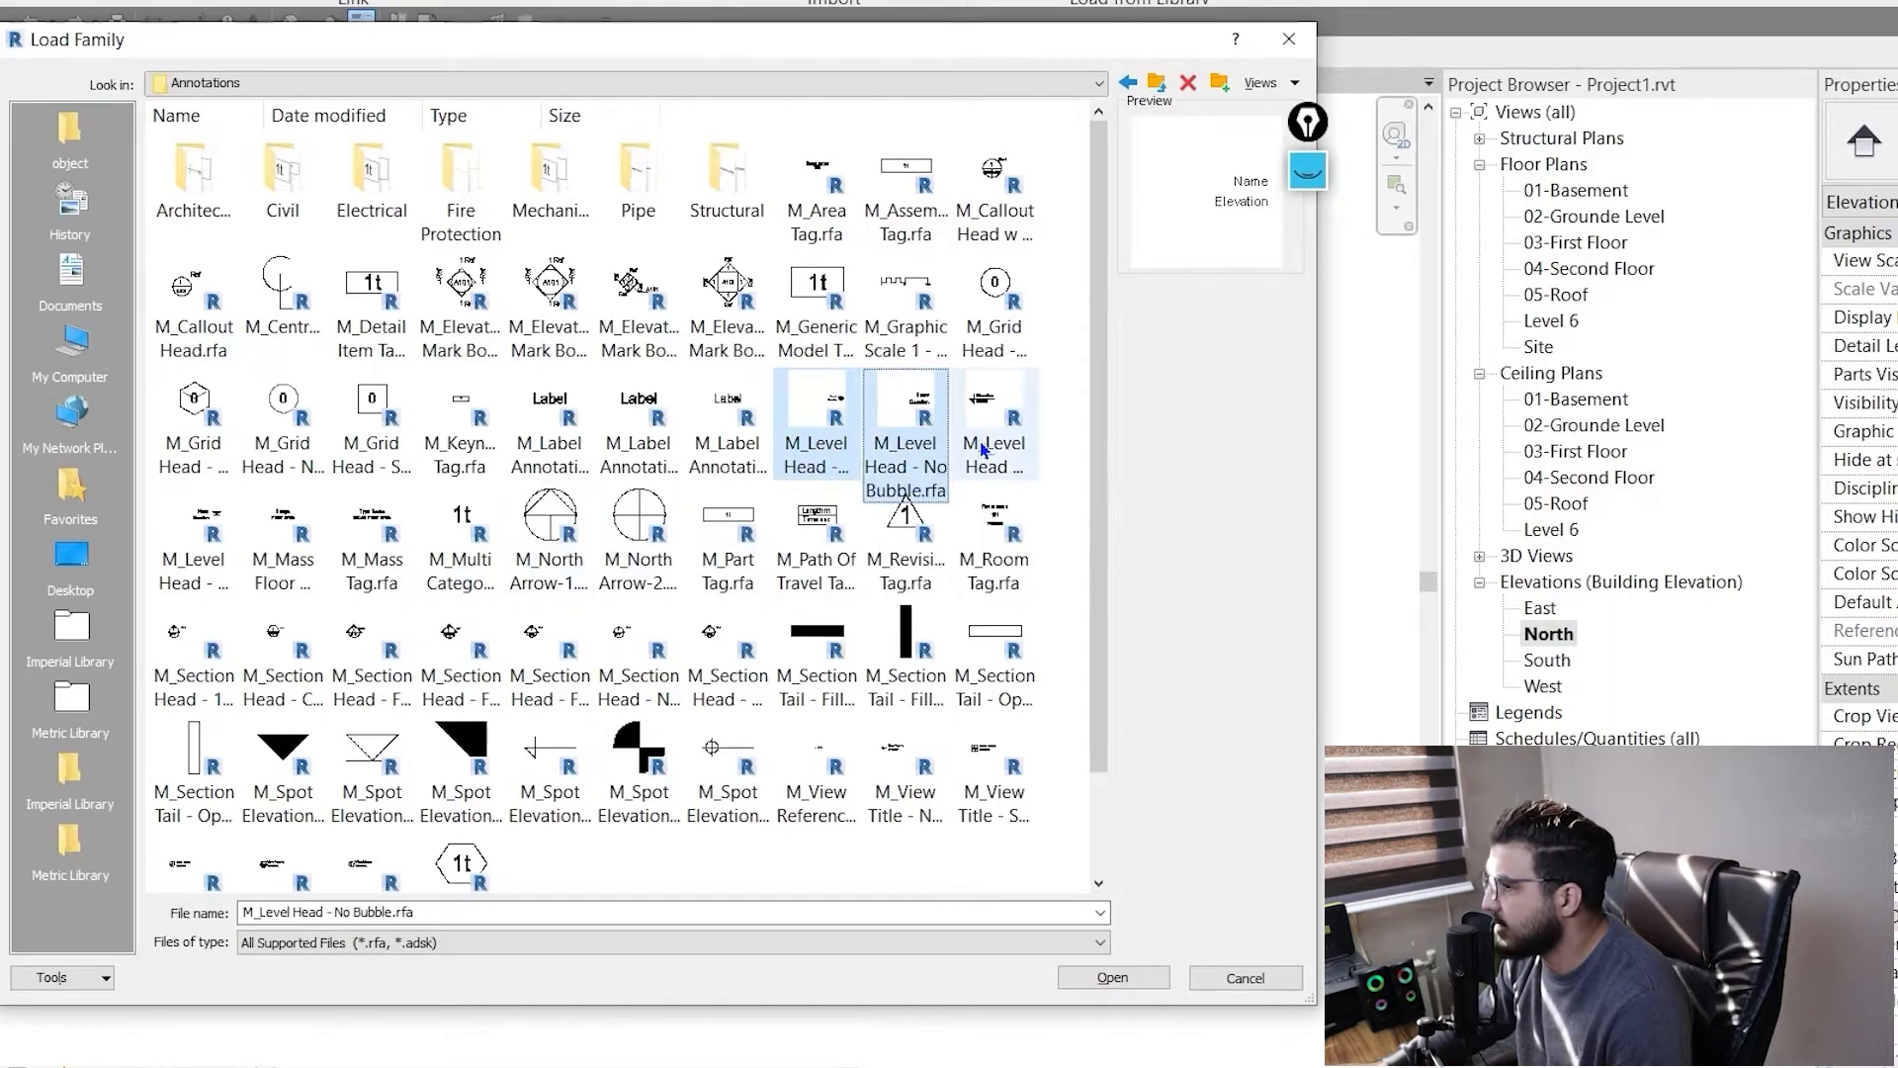
left_click(994, 436, "ctrl")
left_click(213, 567, "ctrl")
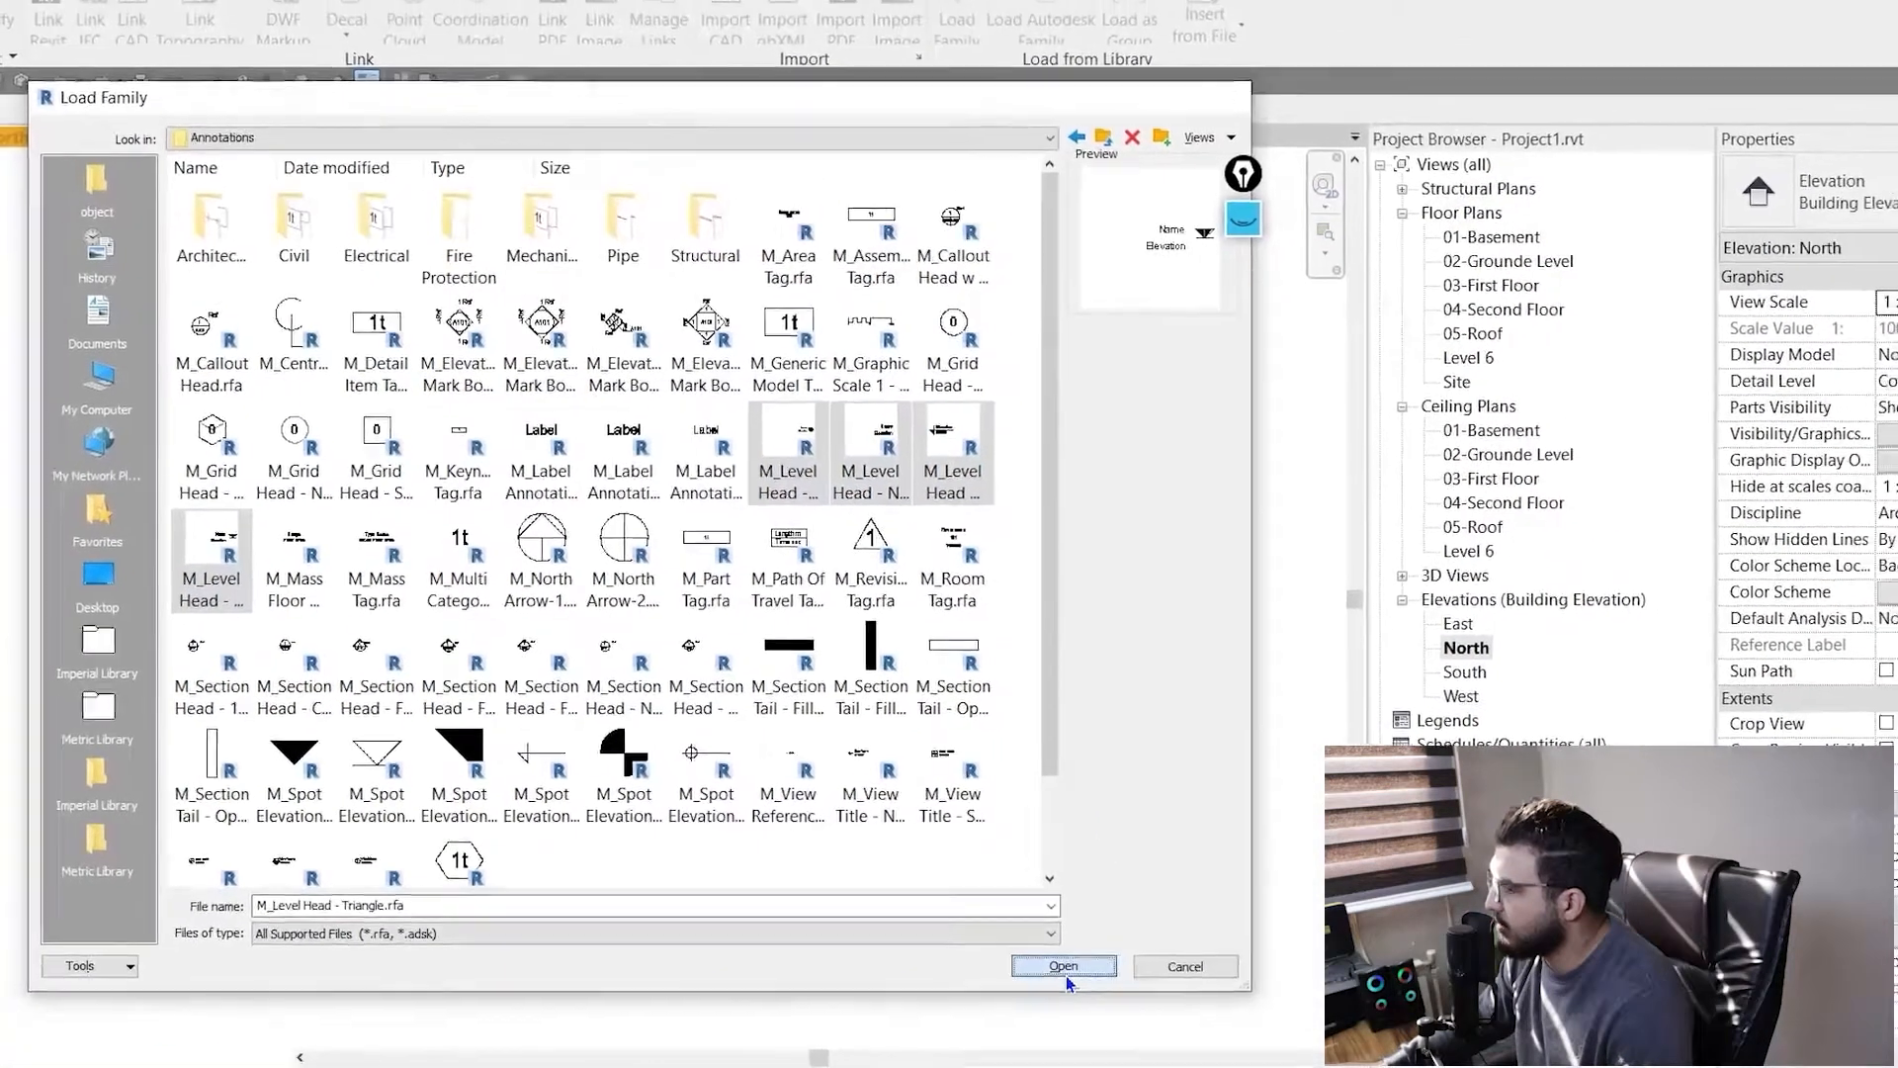
left_click(1092, 985)
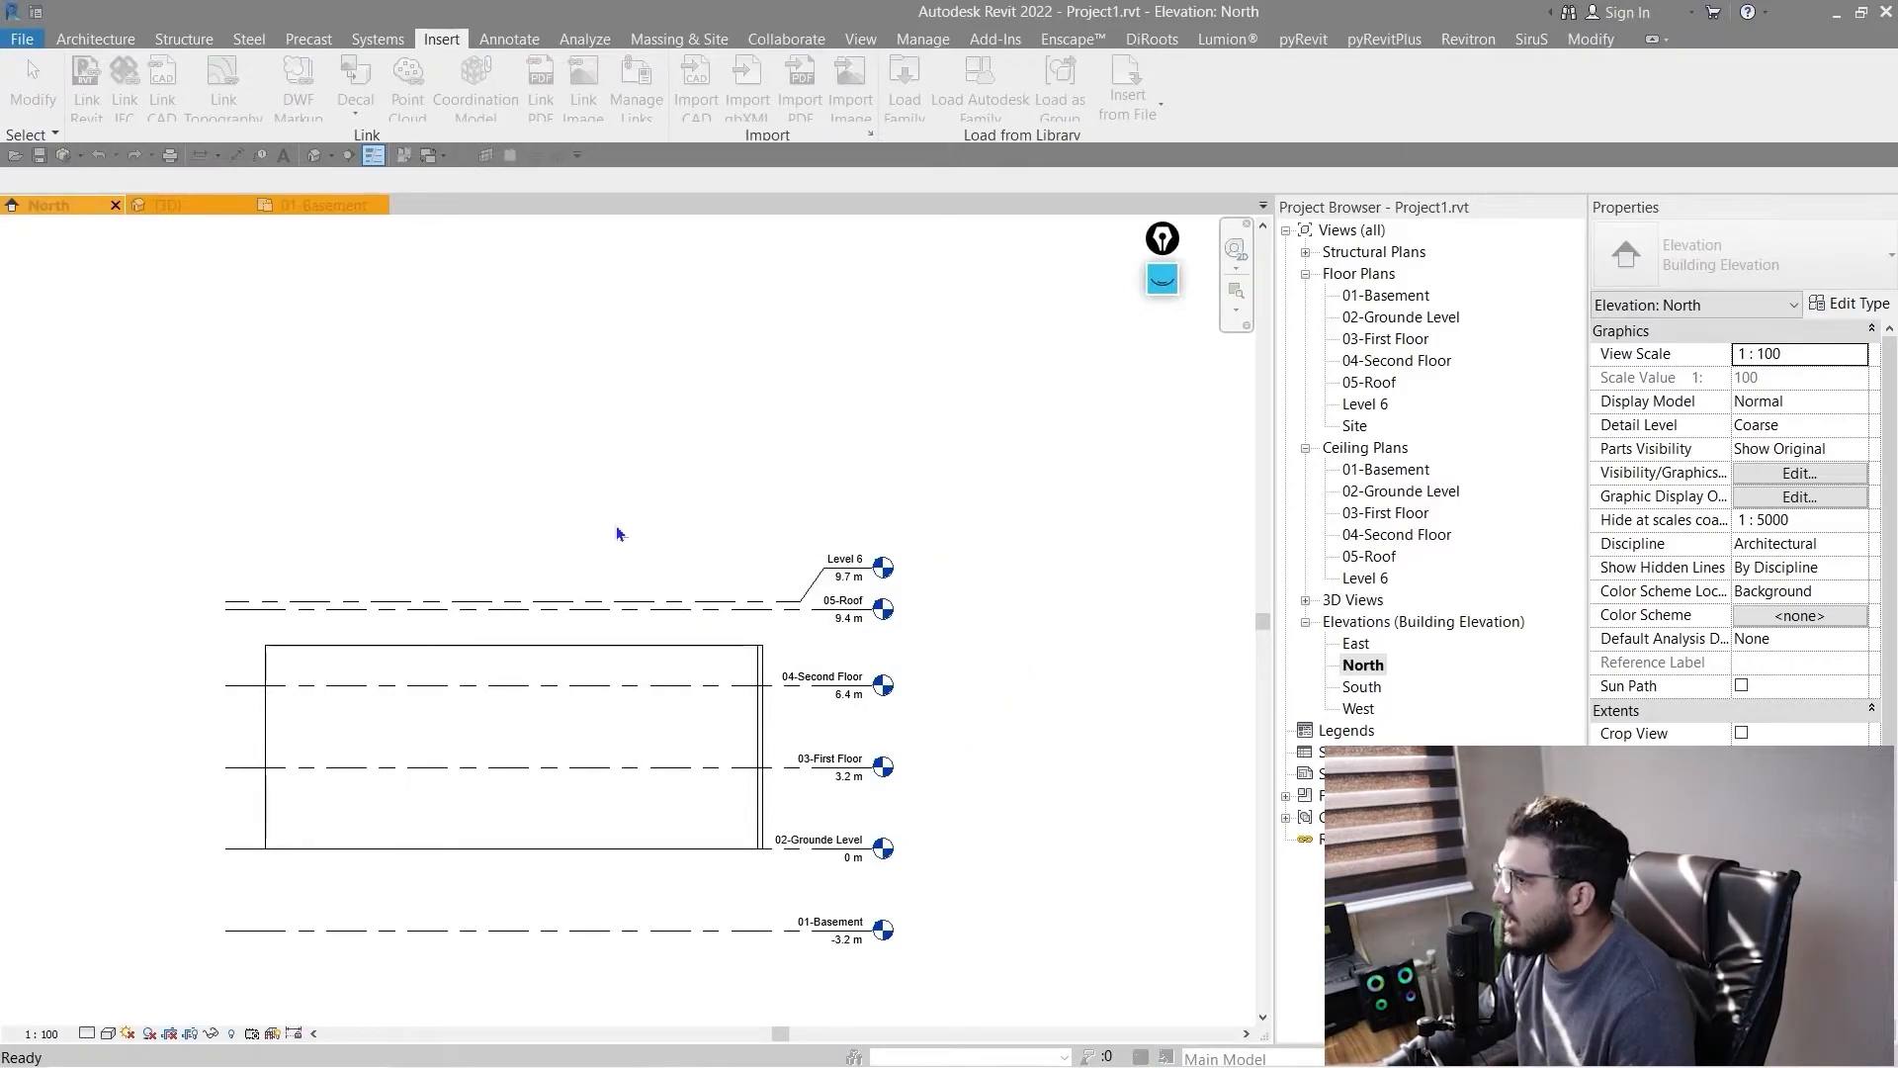
key("super")
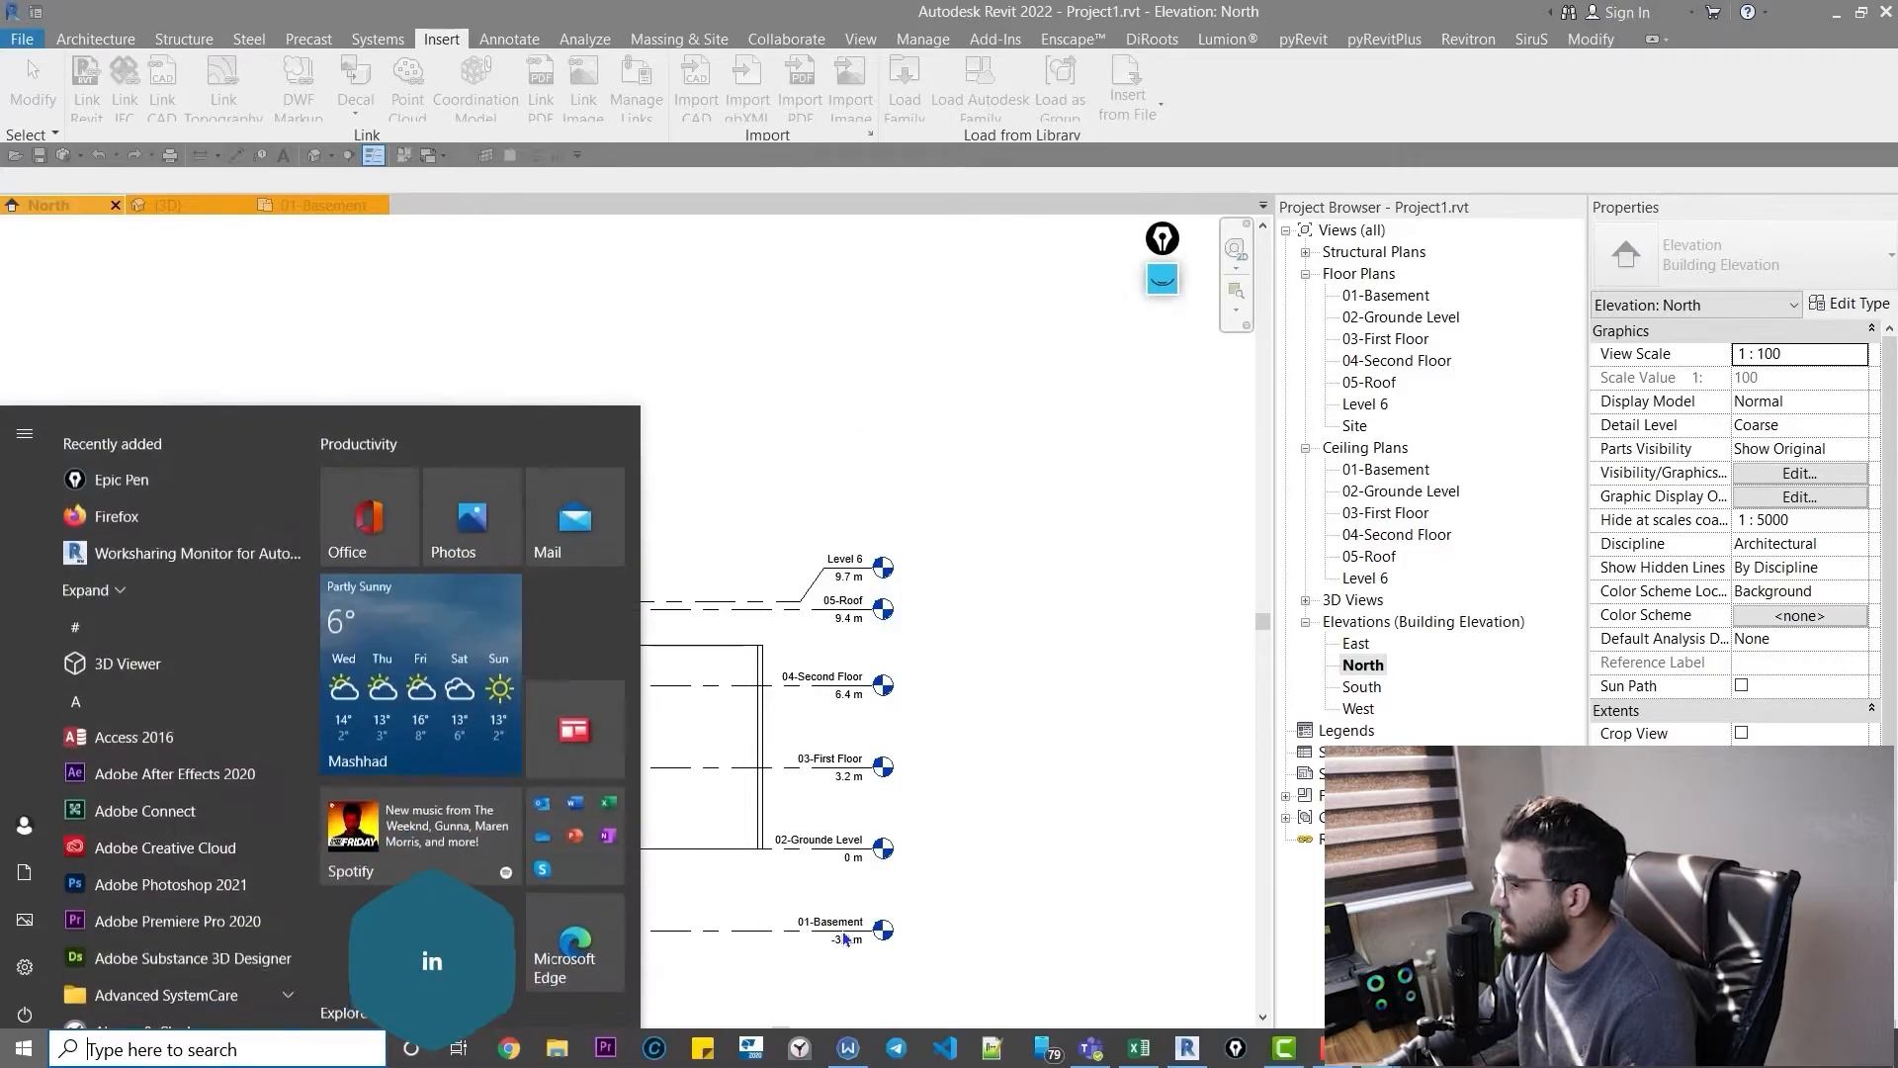
left_click(1046, 1048)
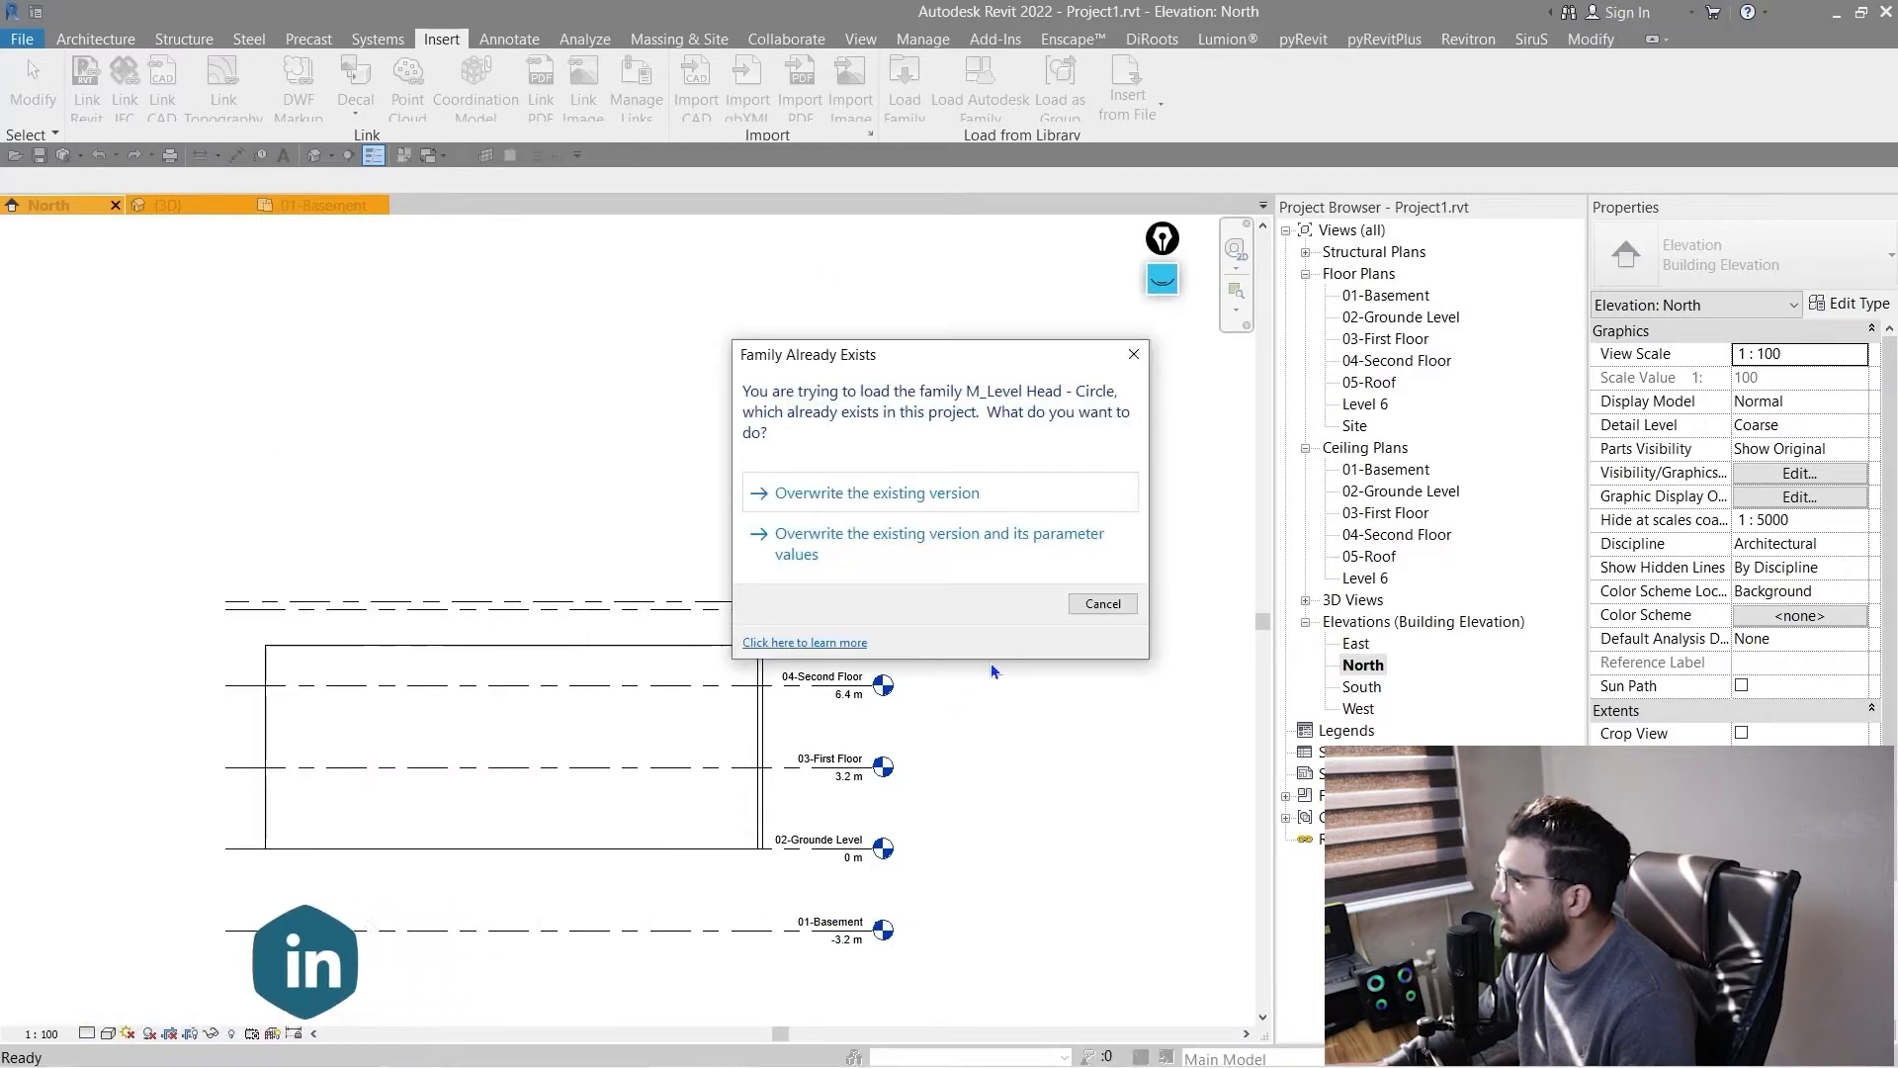
left_click(1028, 559)
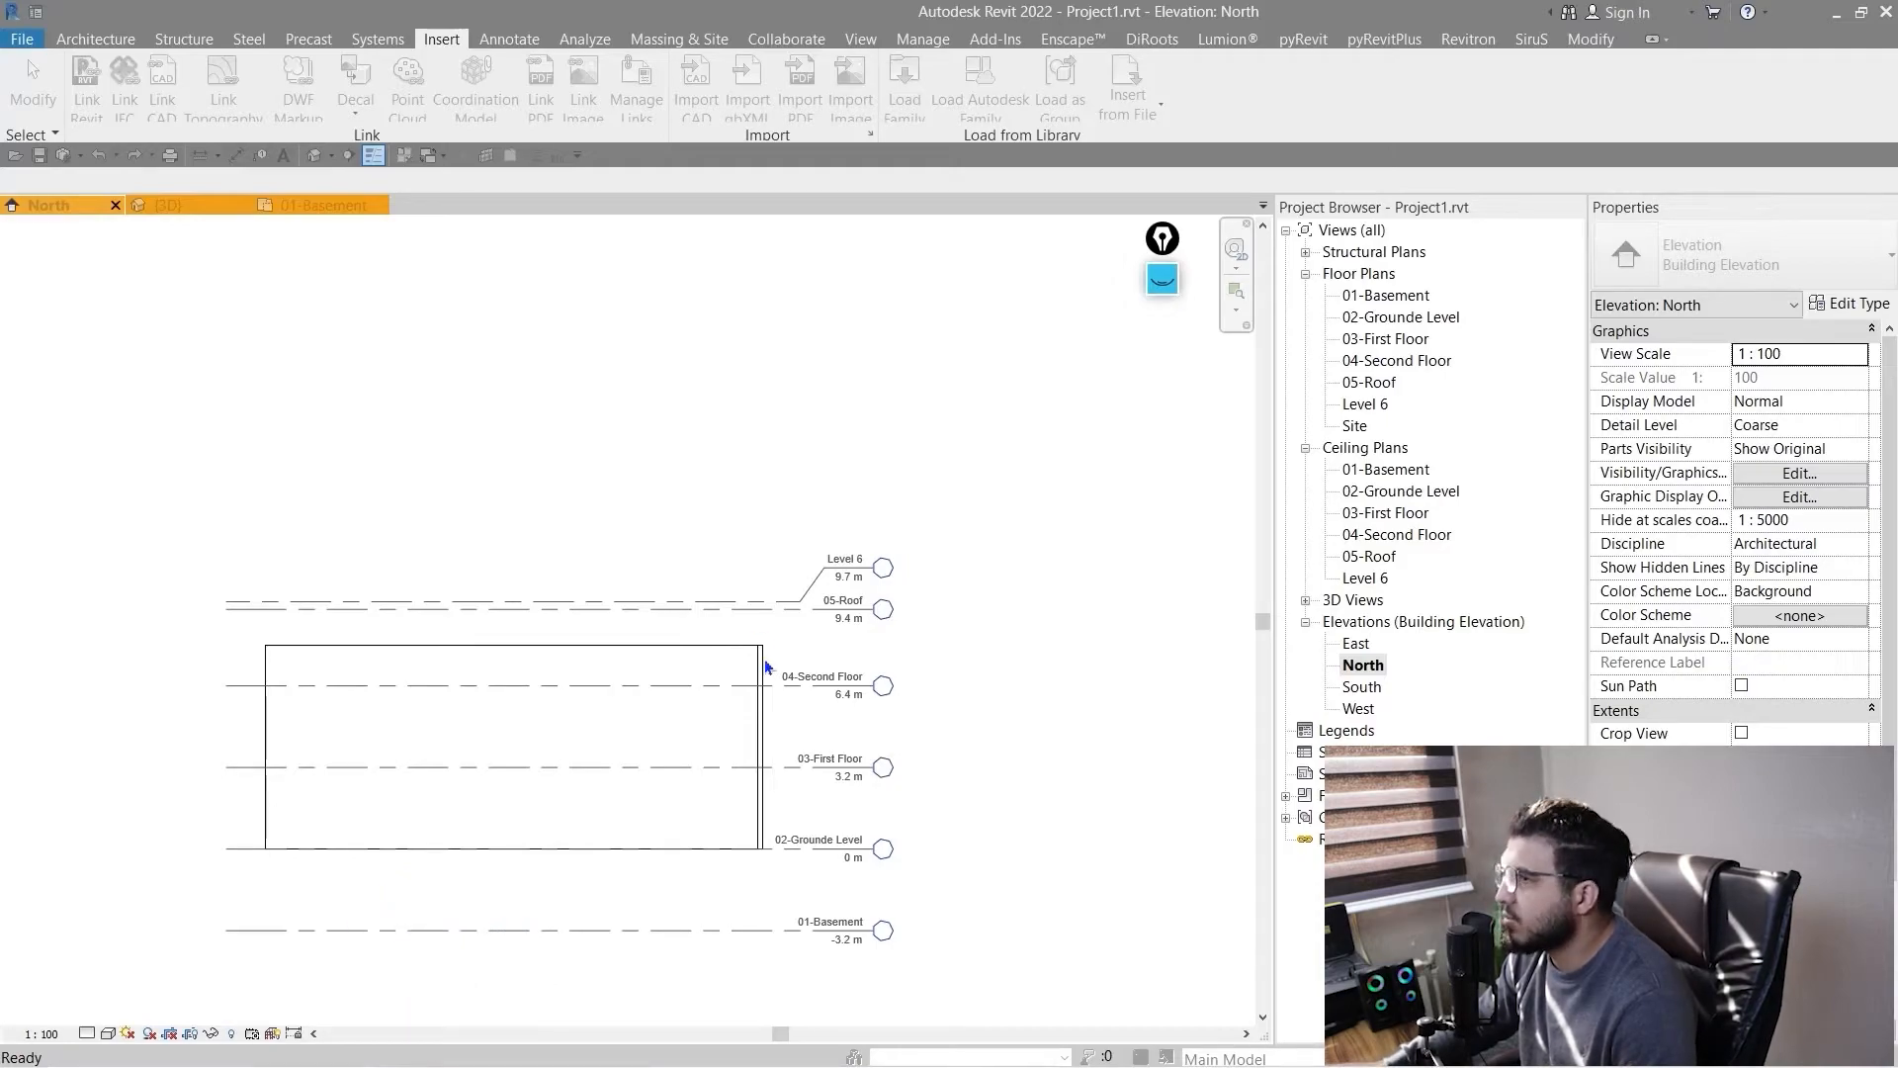
- Switch to File Explorer, open the RVT 2021 English Annotations library folder, and try bringing family files from it directly into the North elevation
middle_click_drag(687, 563, 705, 591)
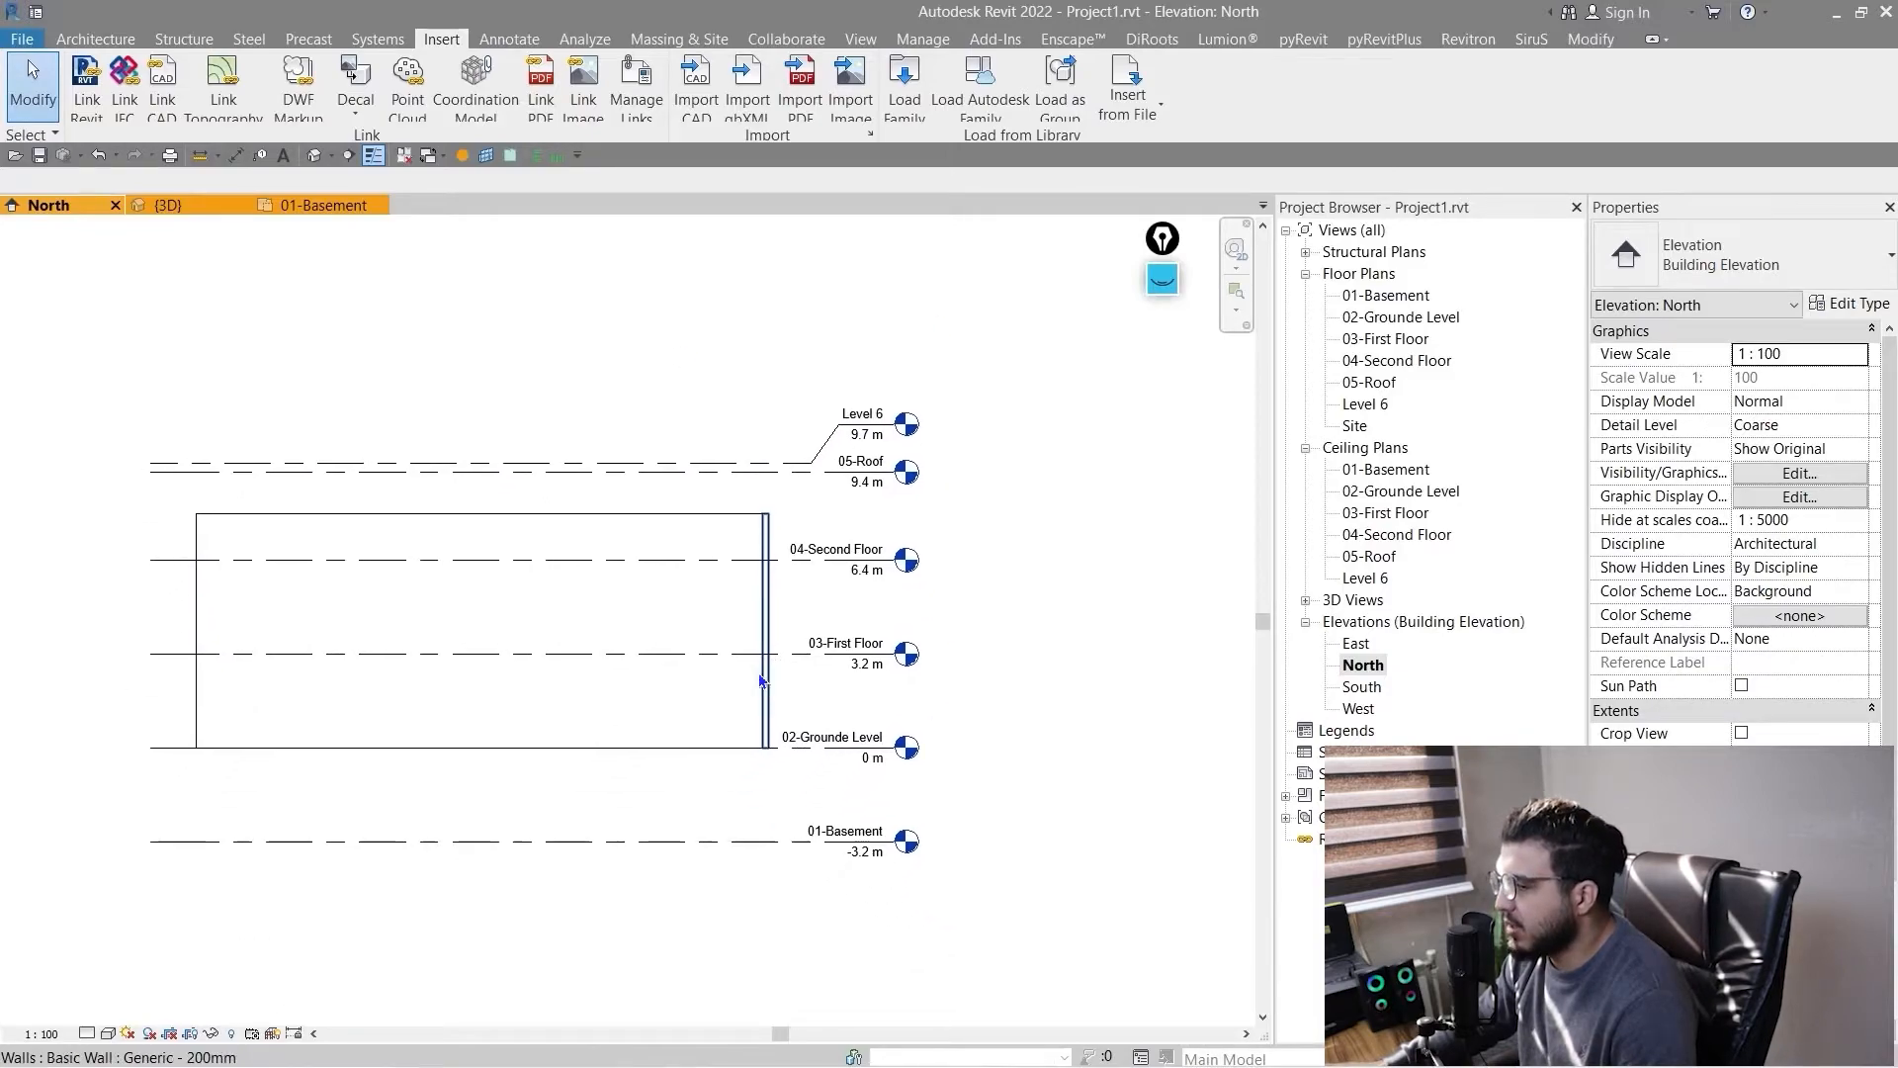
key("super")
key("super")
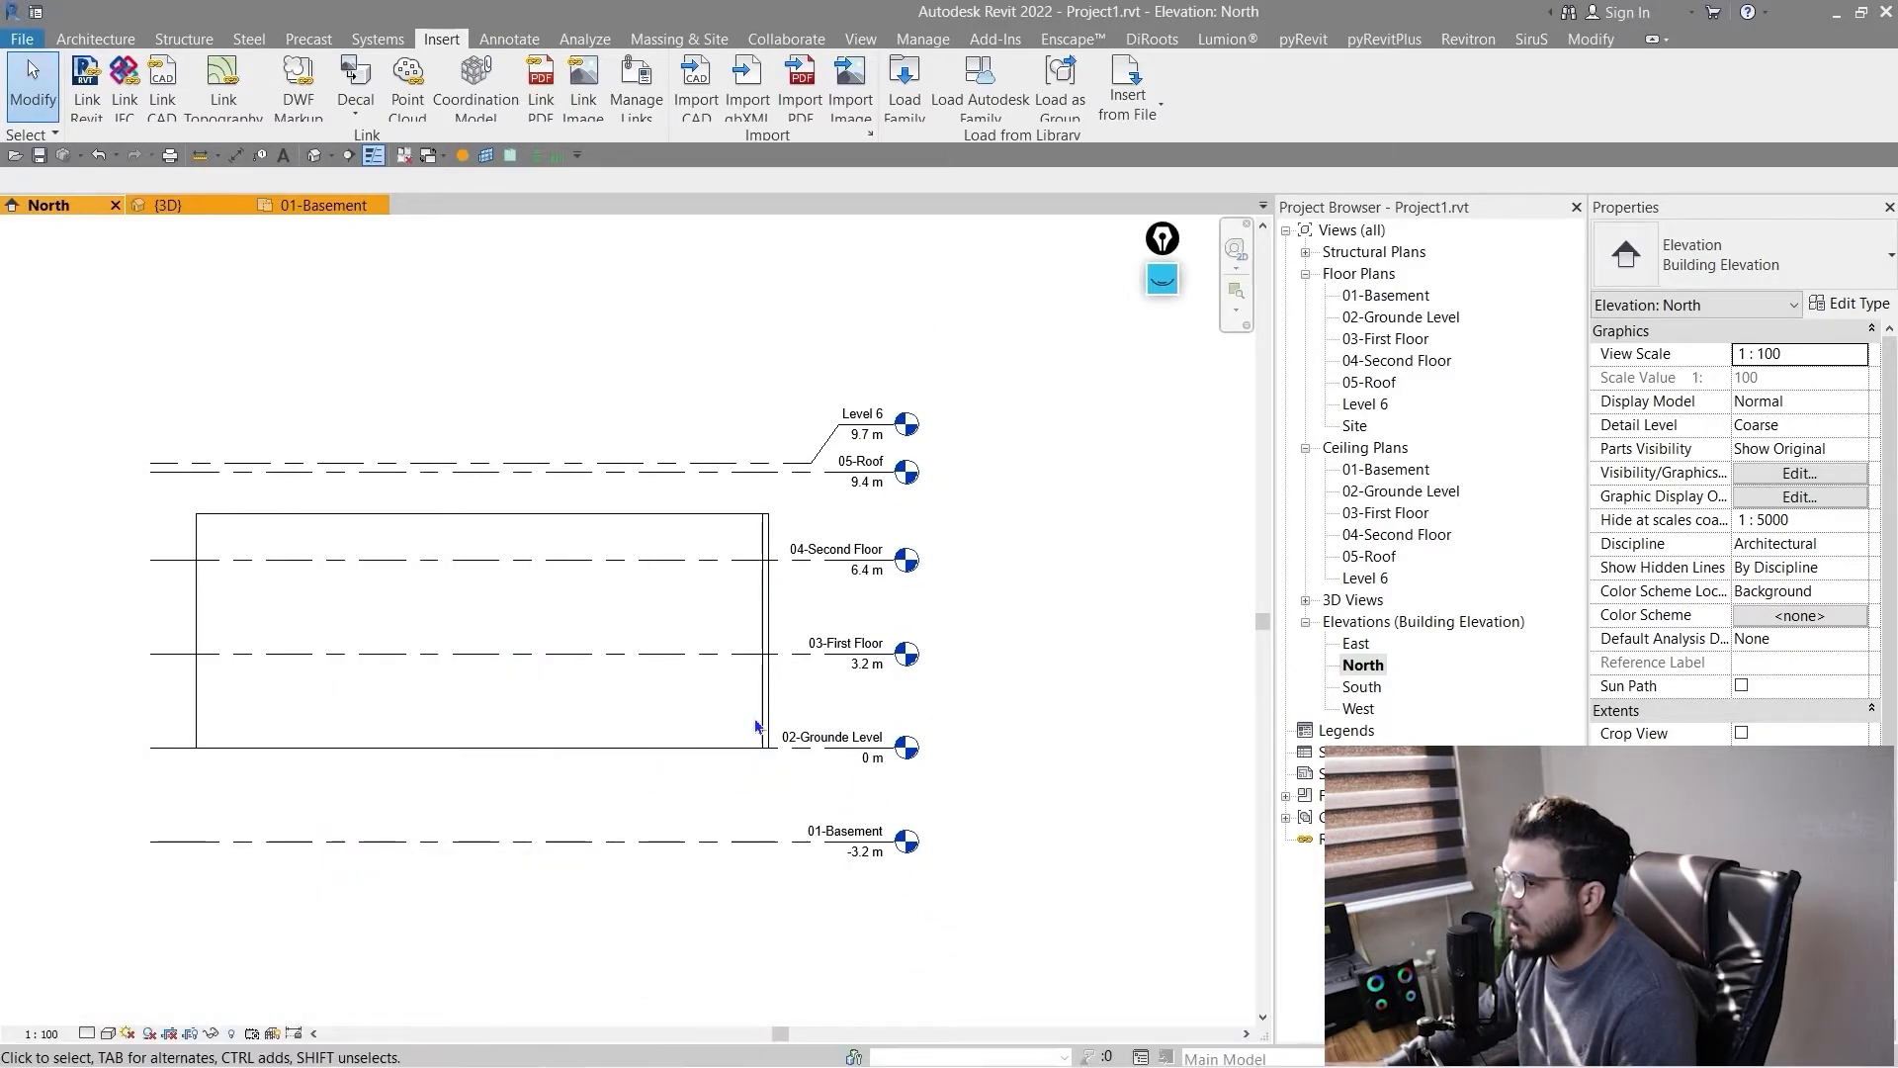
key("super+e")
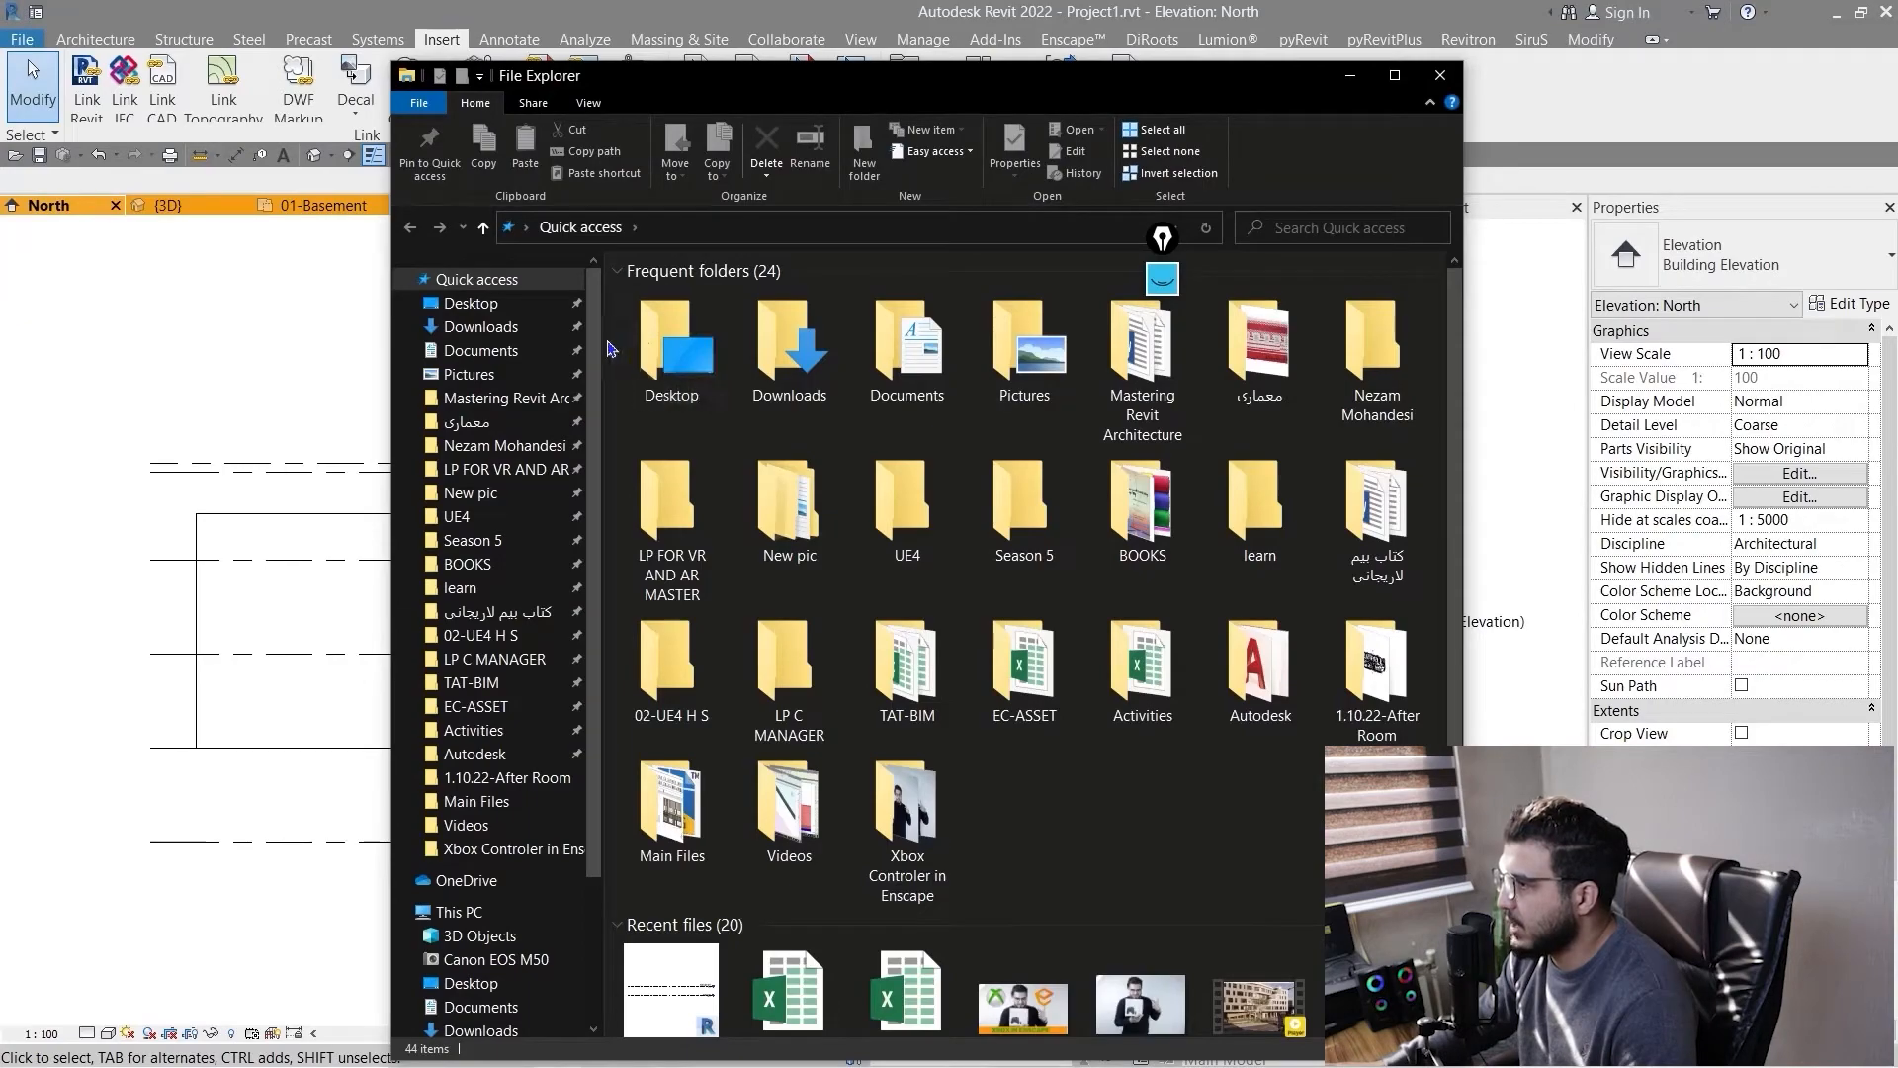
left_click(460, 911)
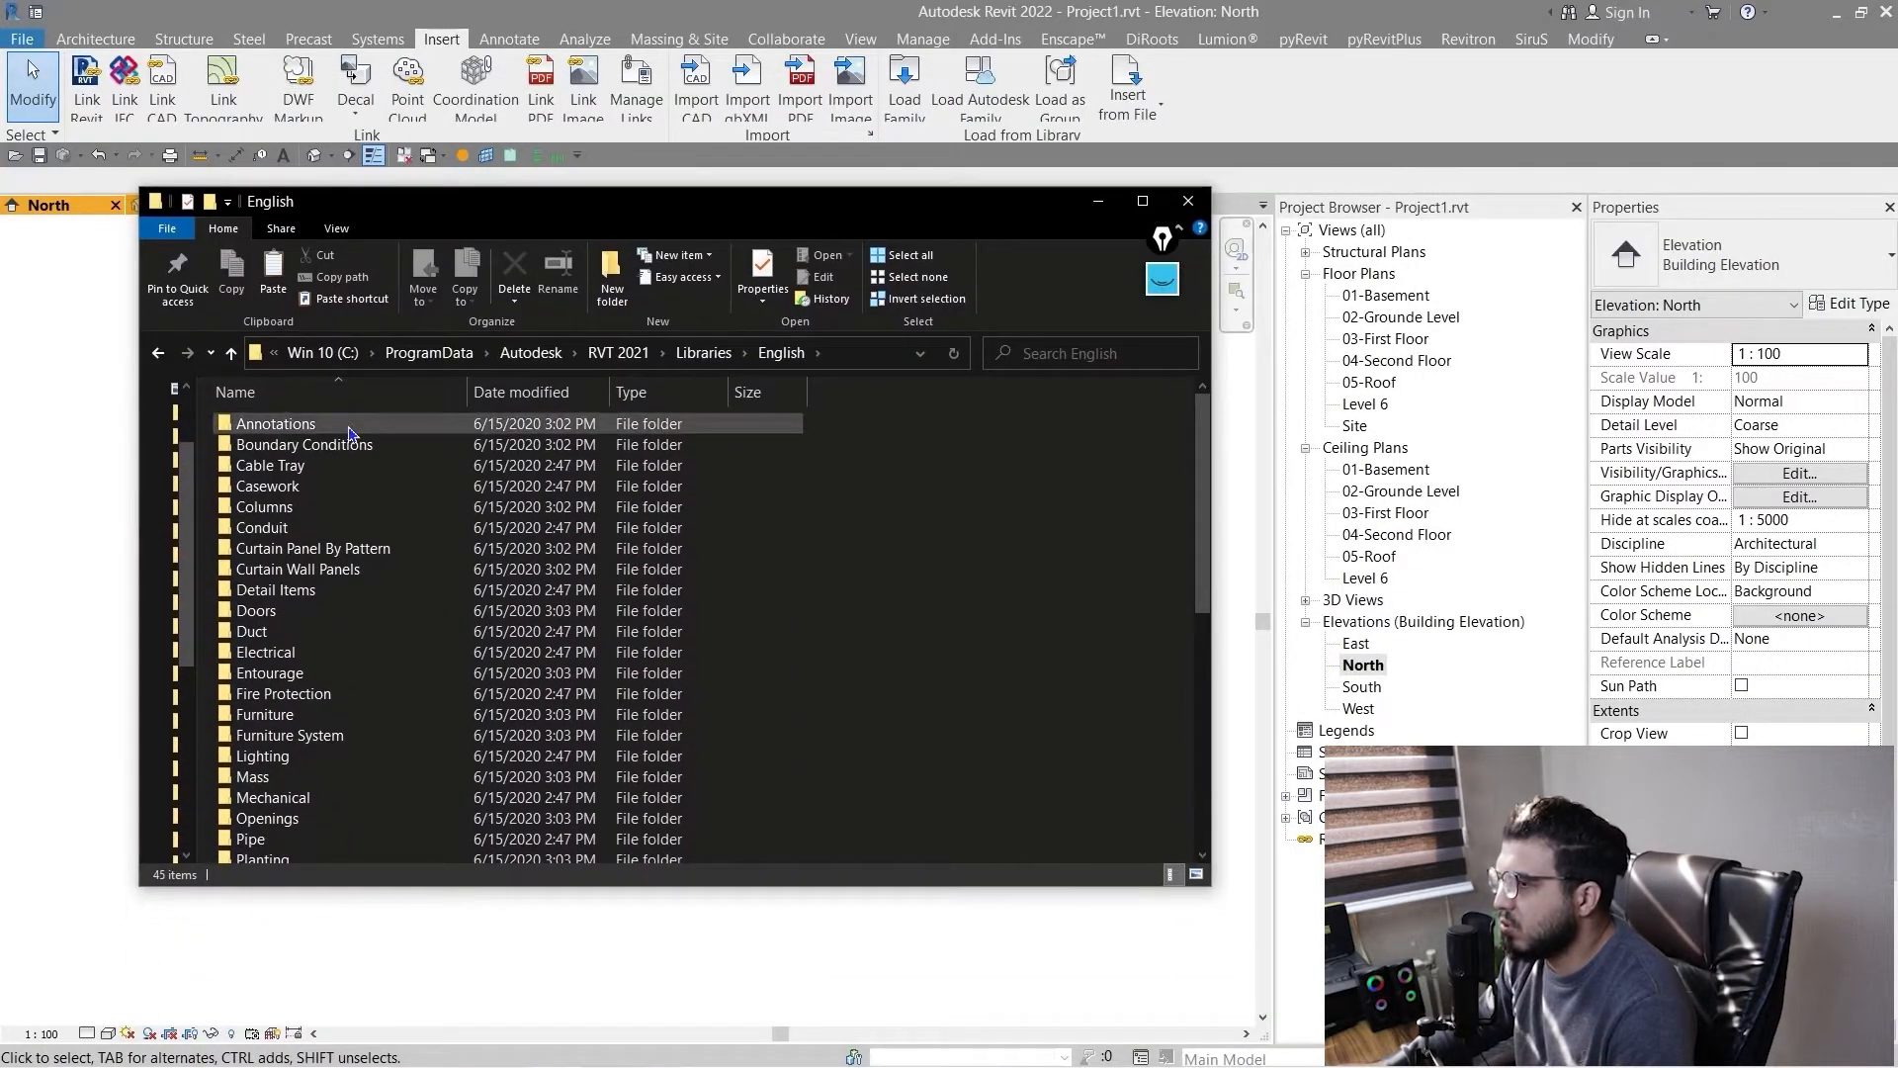
double_click(346, 425)
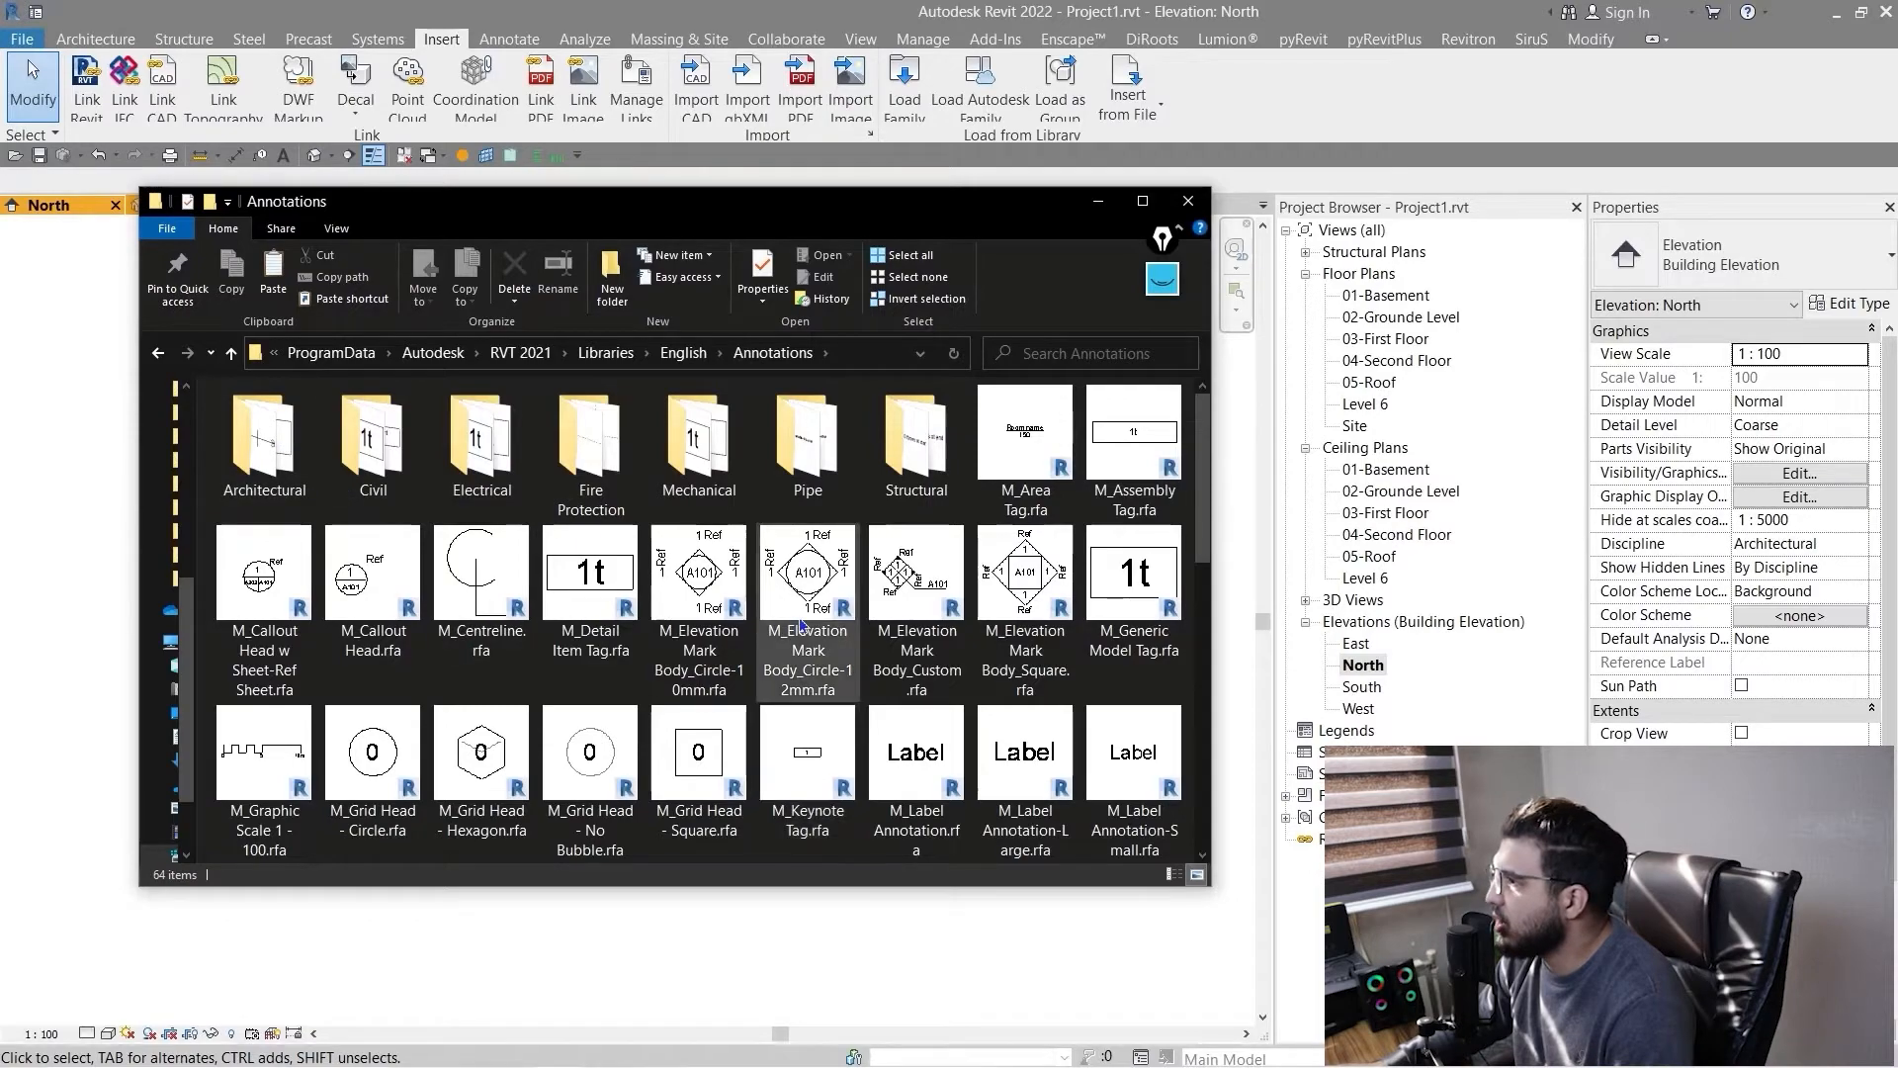
left_click_drag(873, 224, 0, 241)
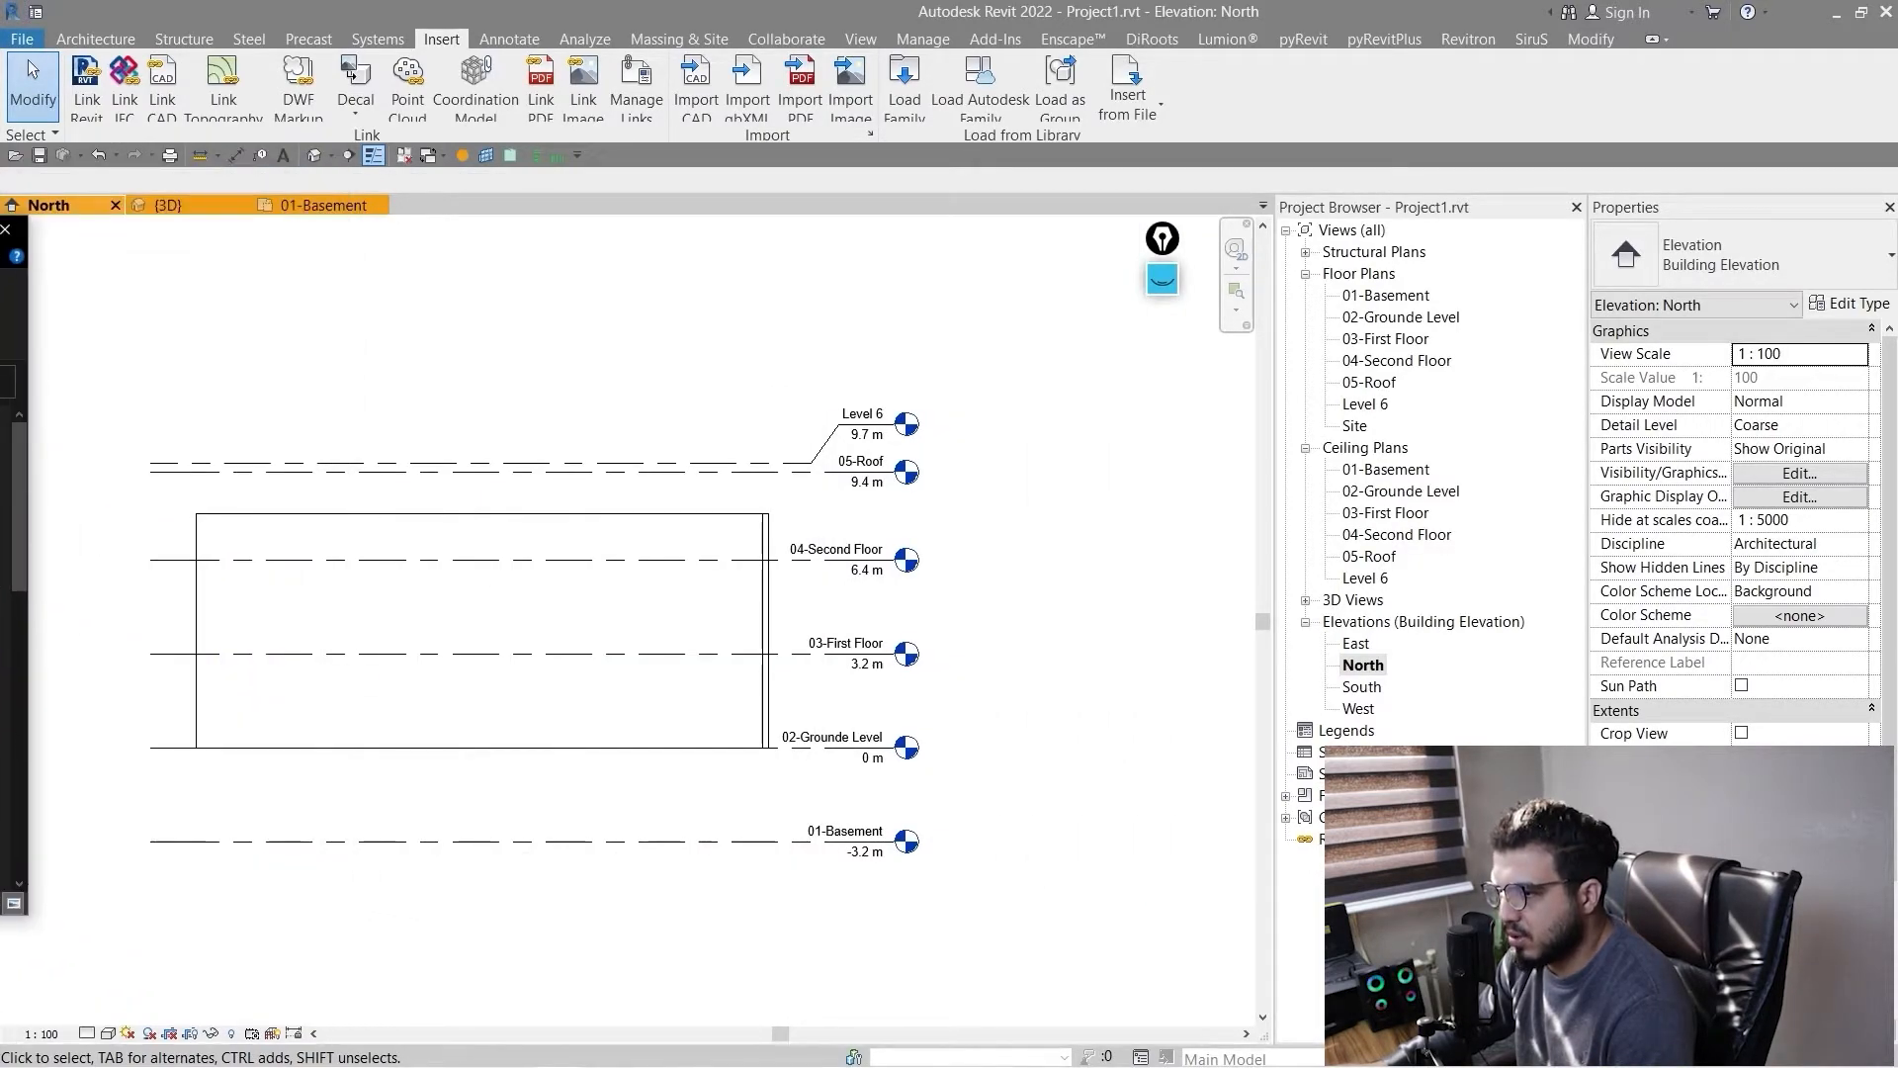
left_click_drag(605, 492, 760, 470)
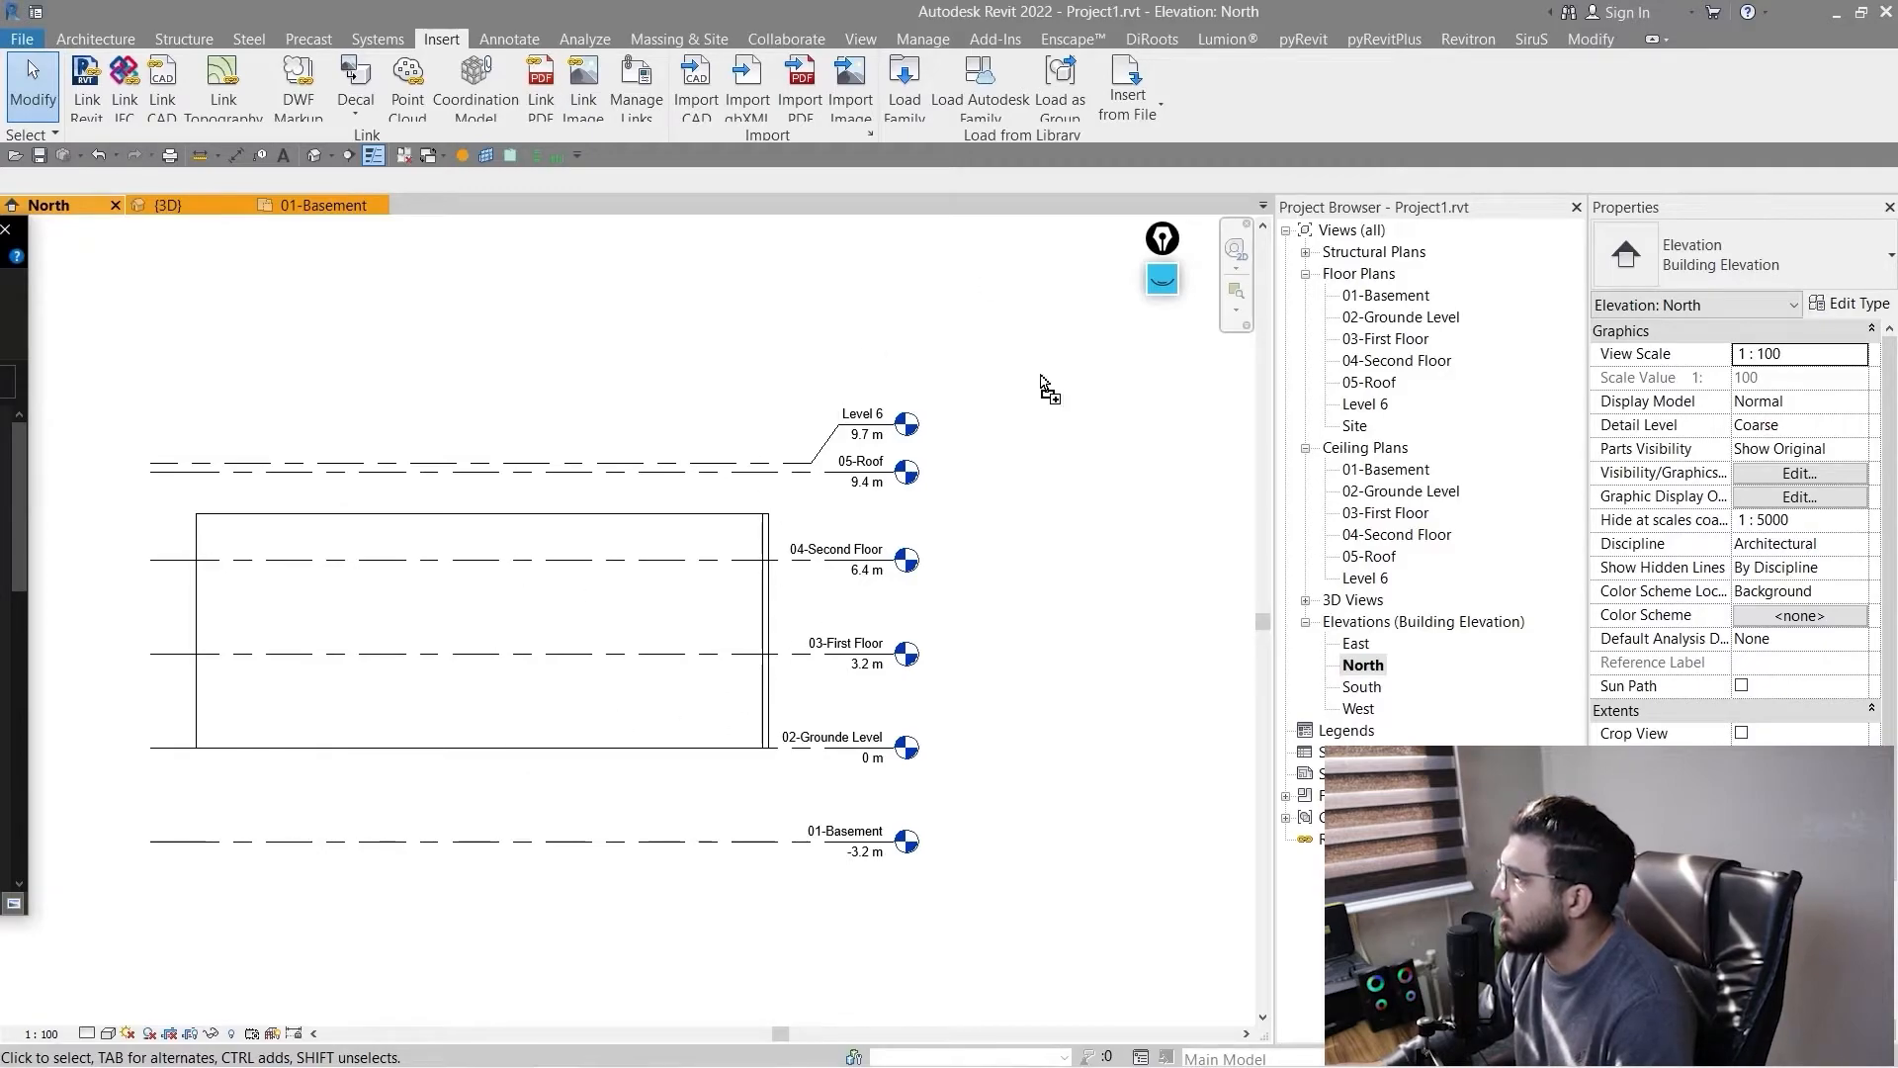
left_click_drag(415, 464, 493, 685)
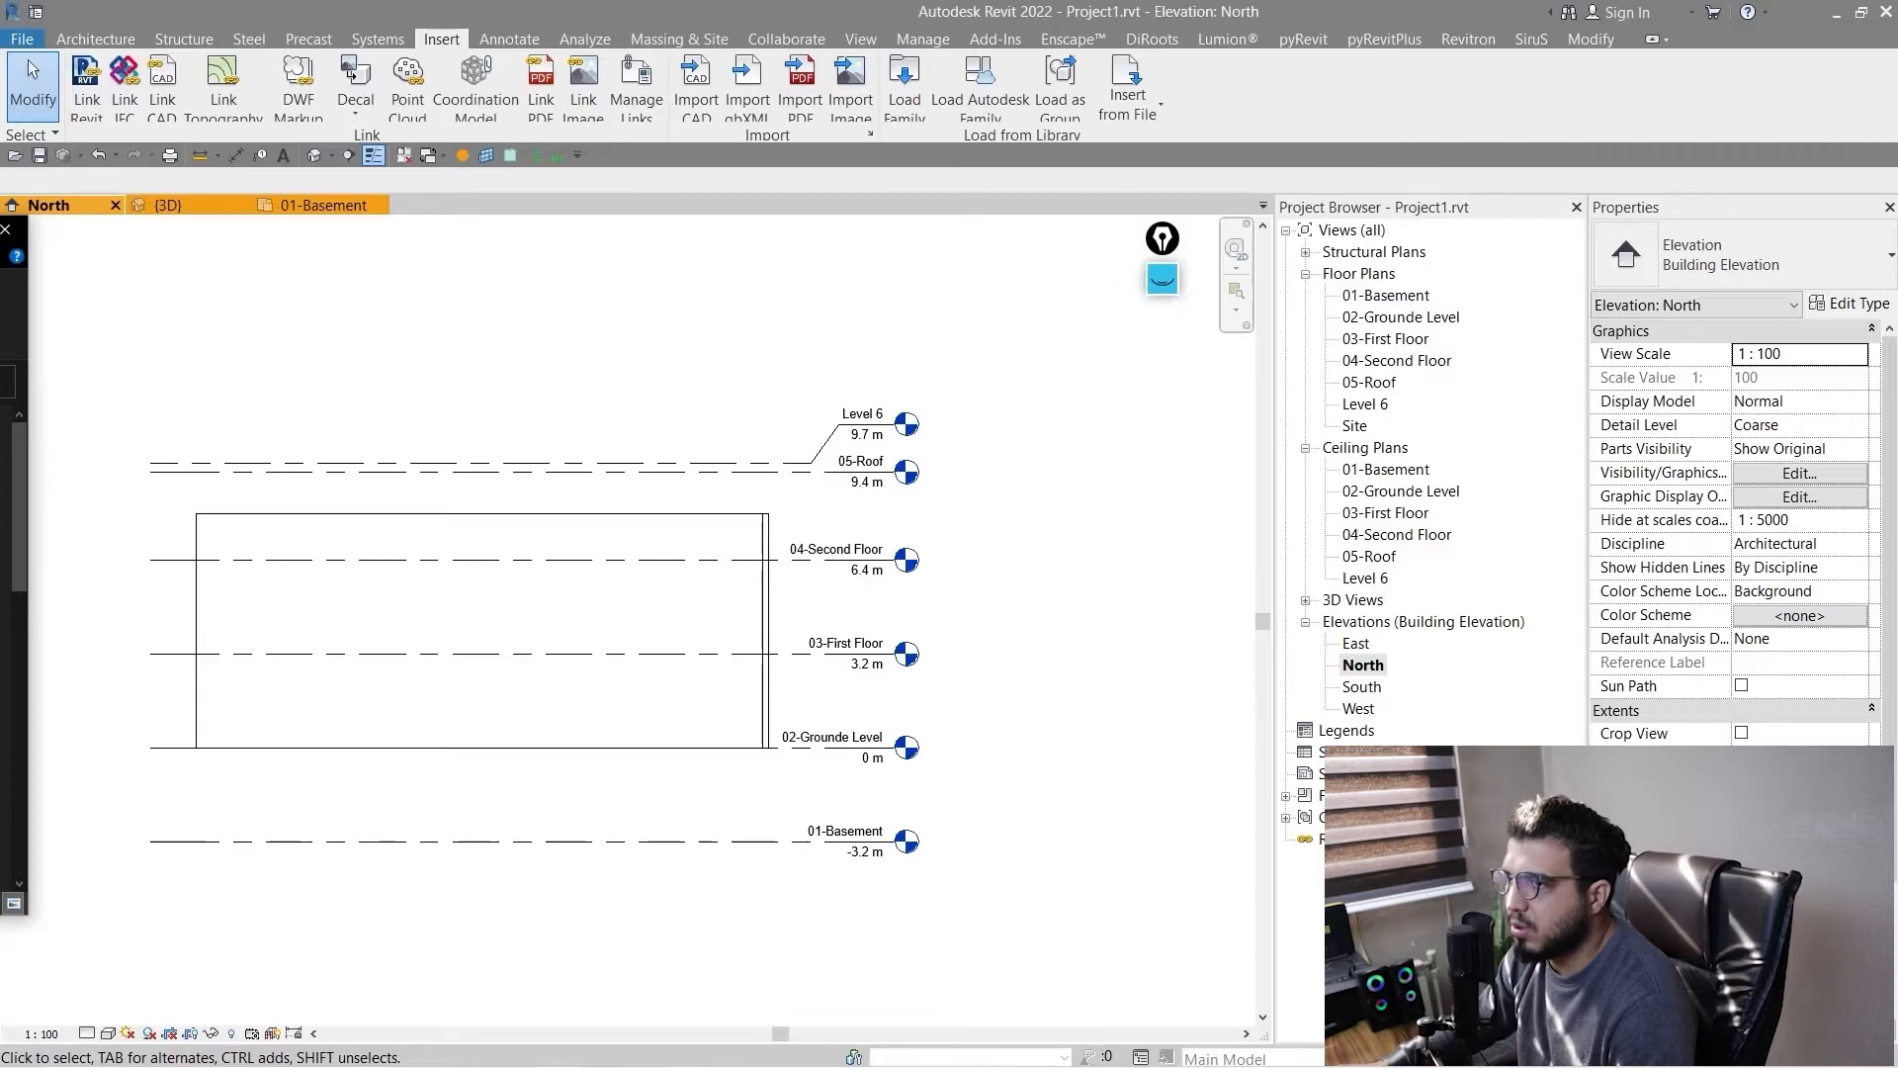
scroll(895, 876, "up", 5)
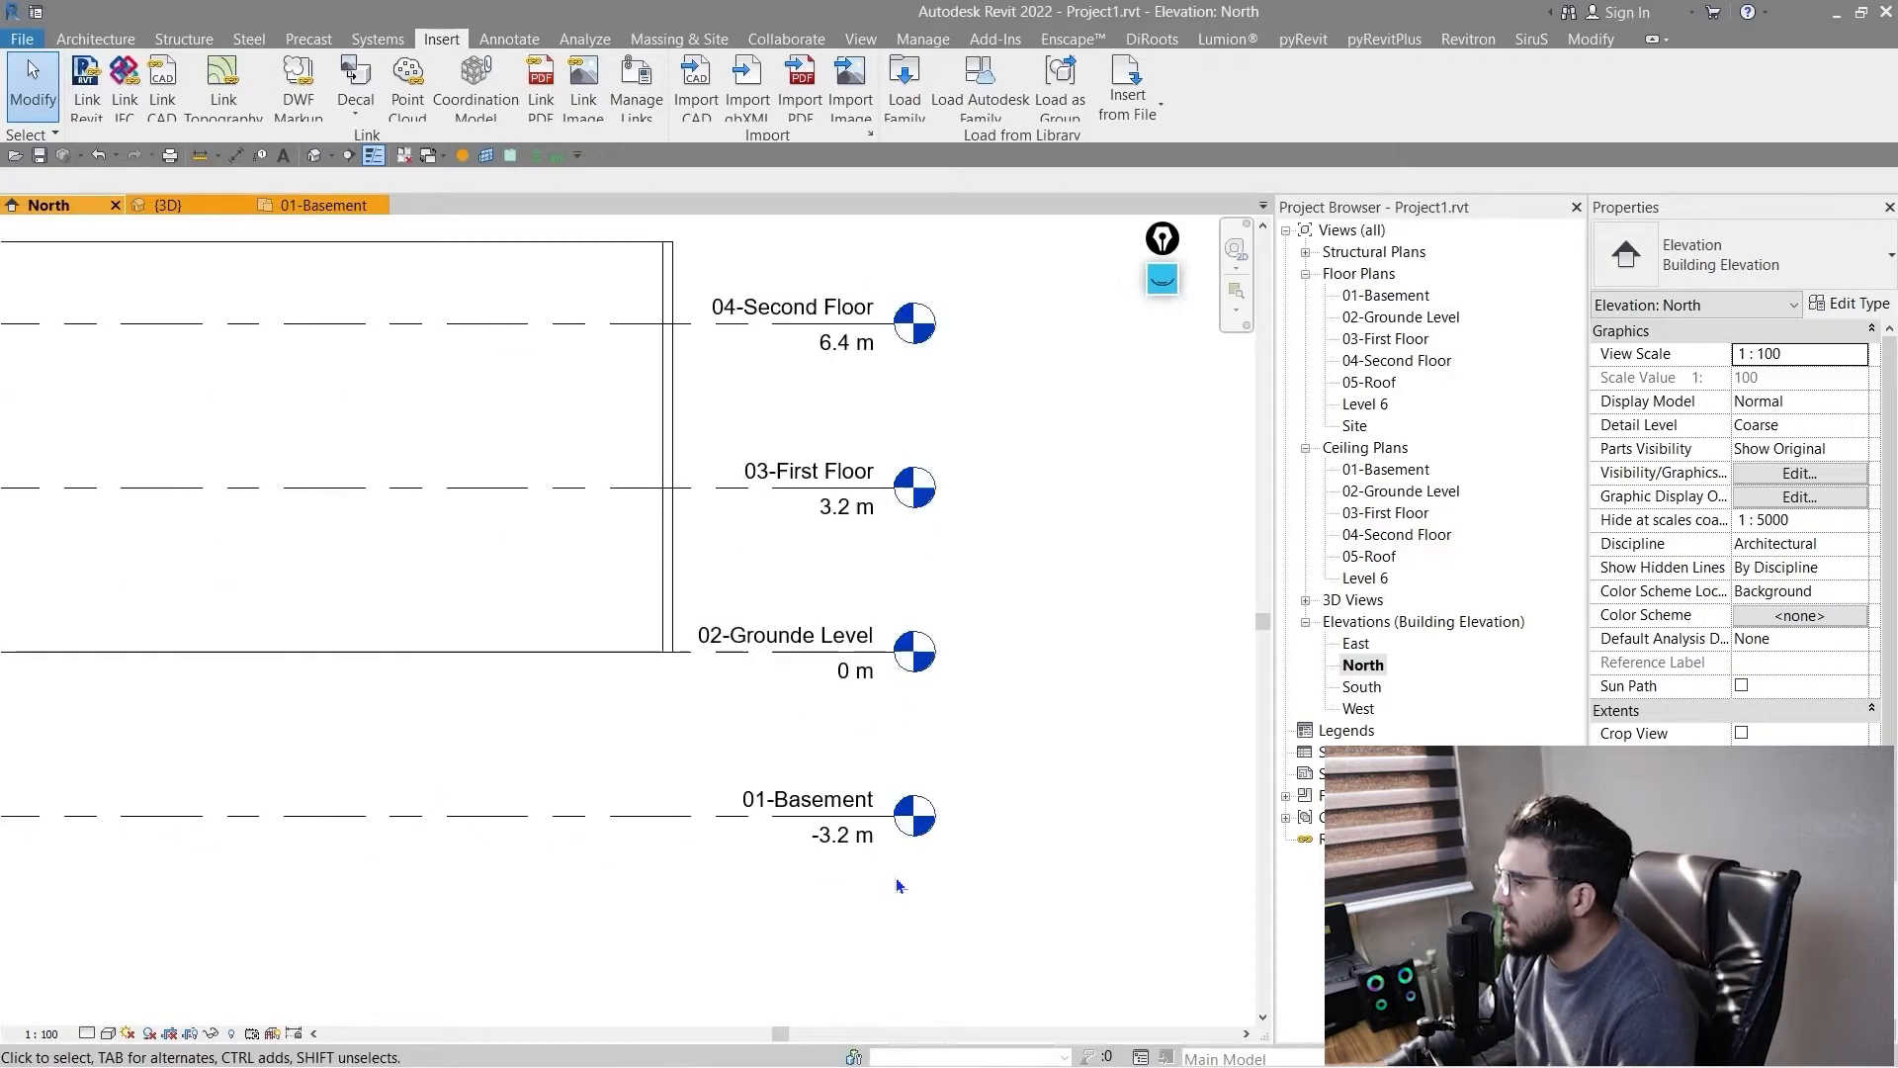
scroll(775, 674, "down", 8)
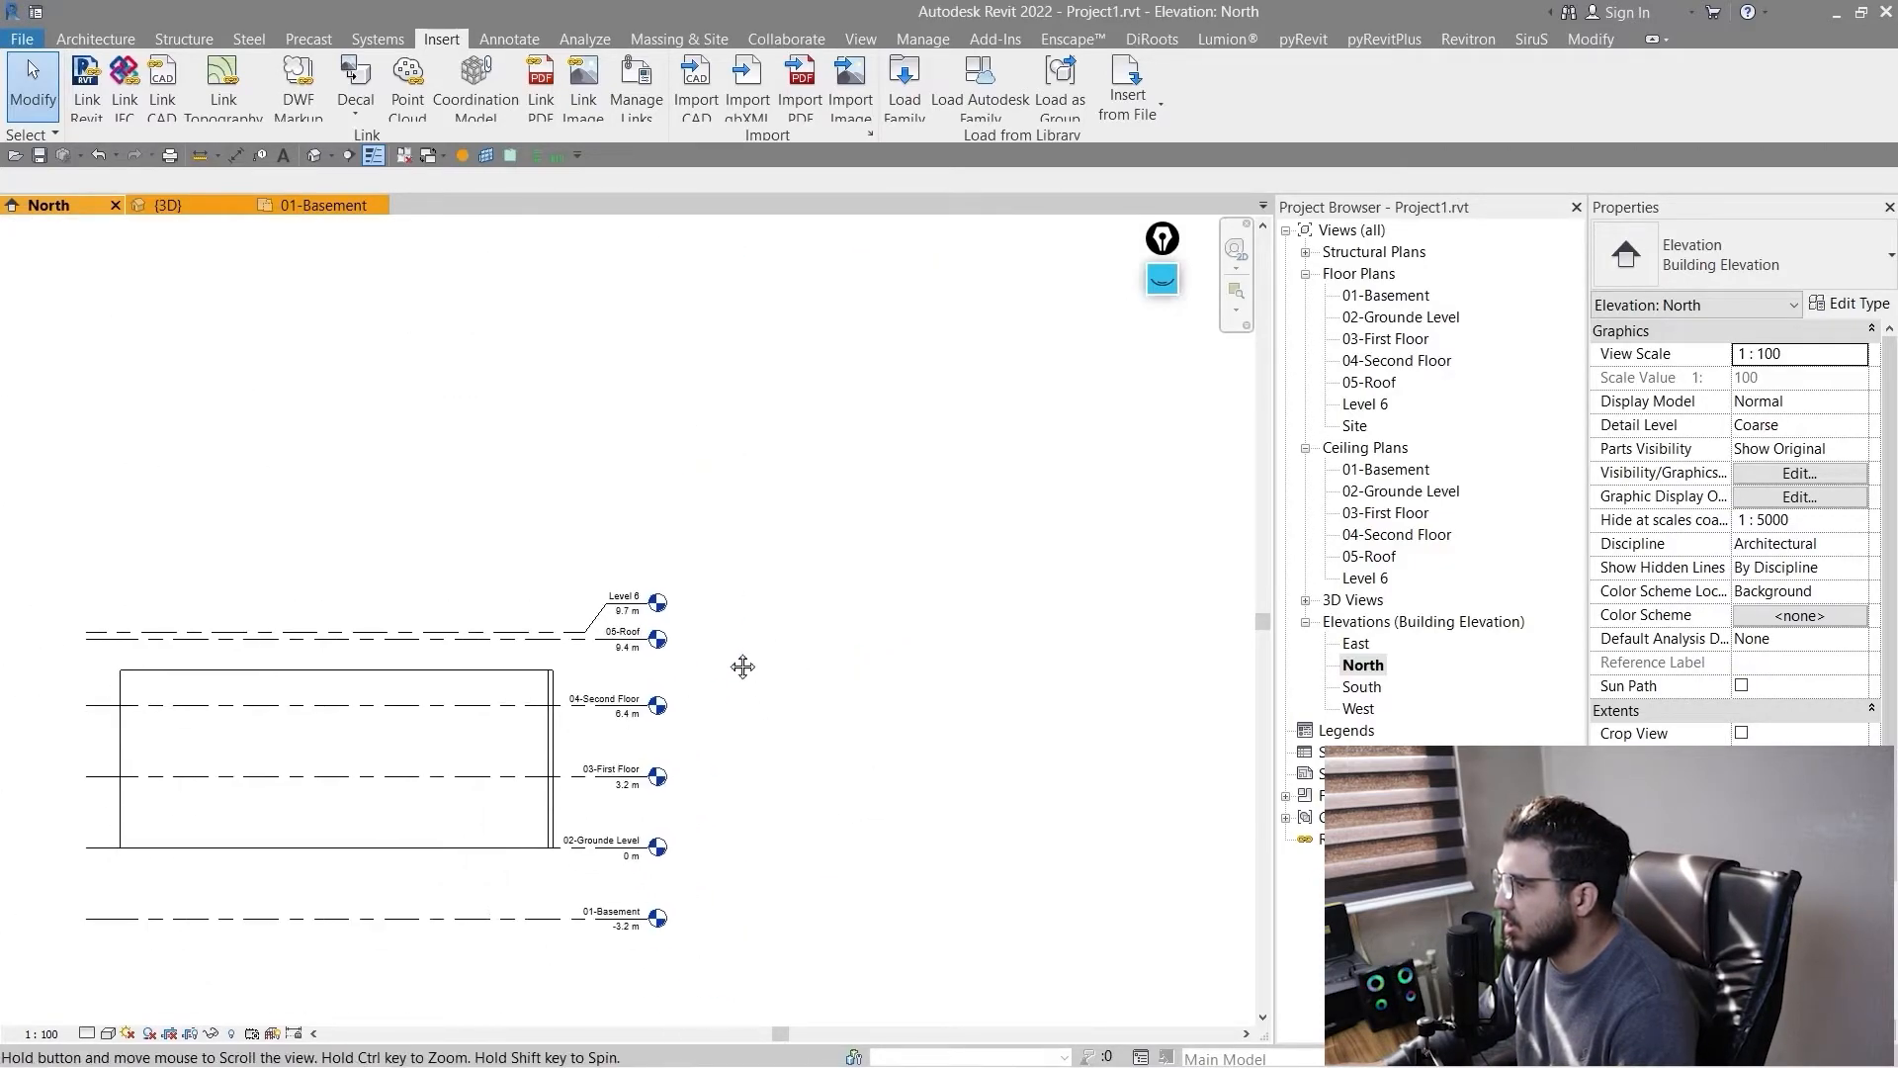
scroll(654, 655, "up", 5)
scroll(657, 664, "up", 5)
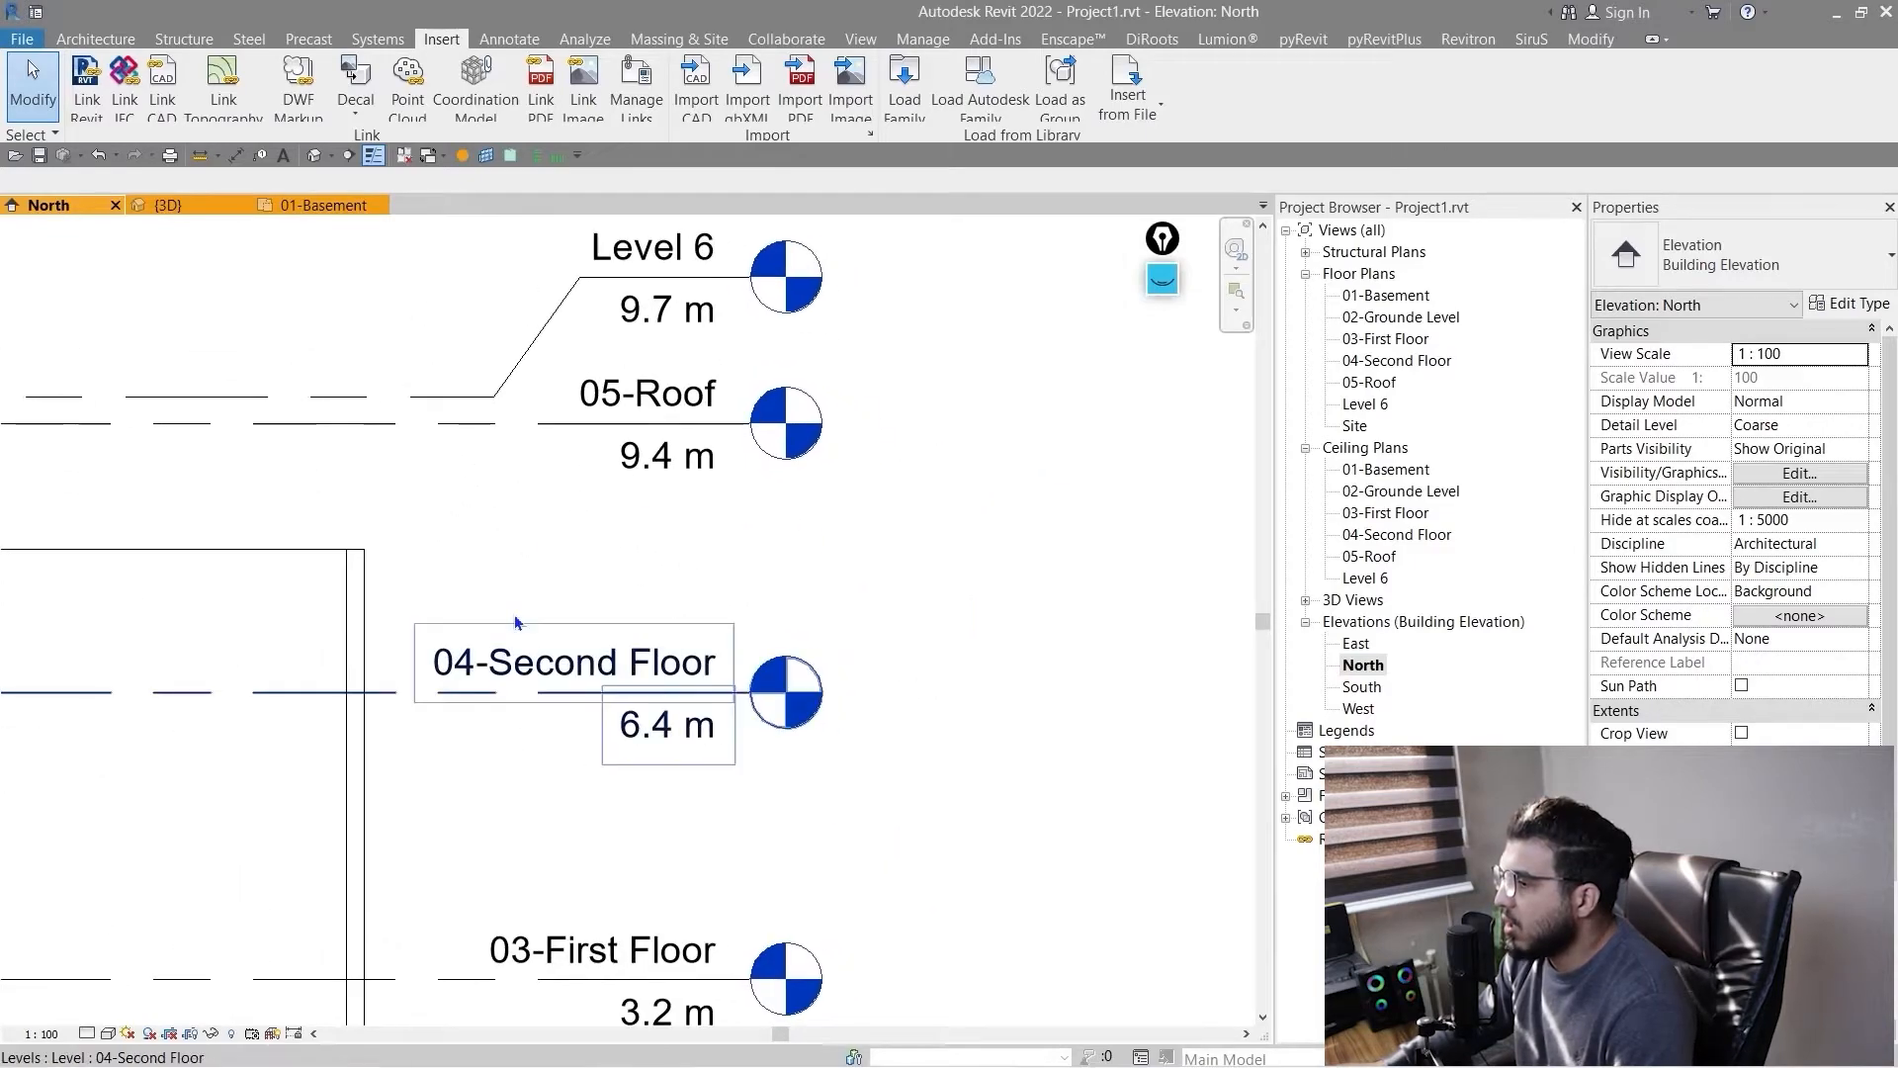
scroll(449, 728, "down", 3)
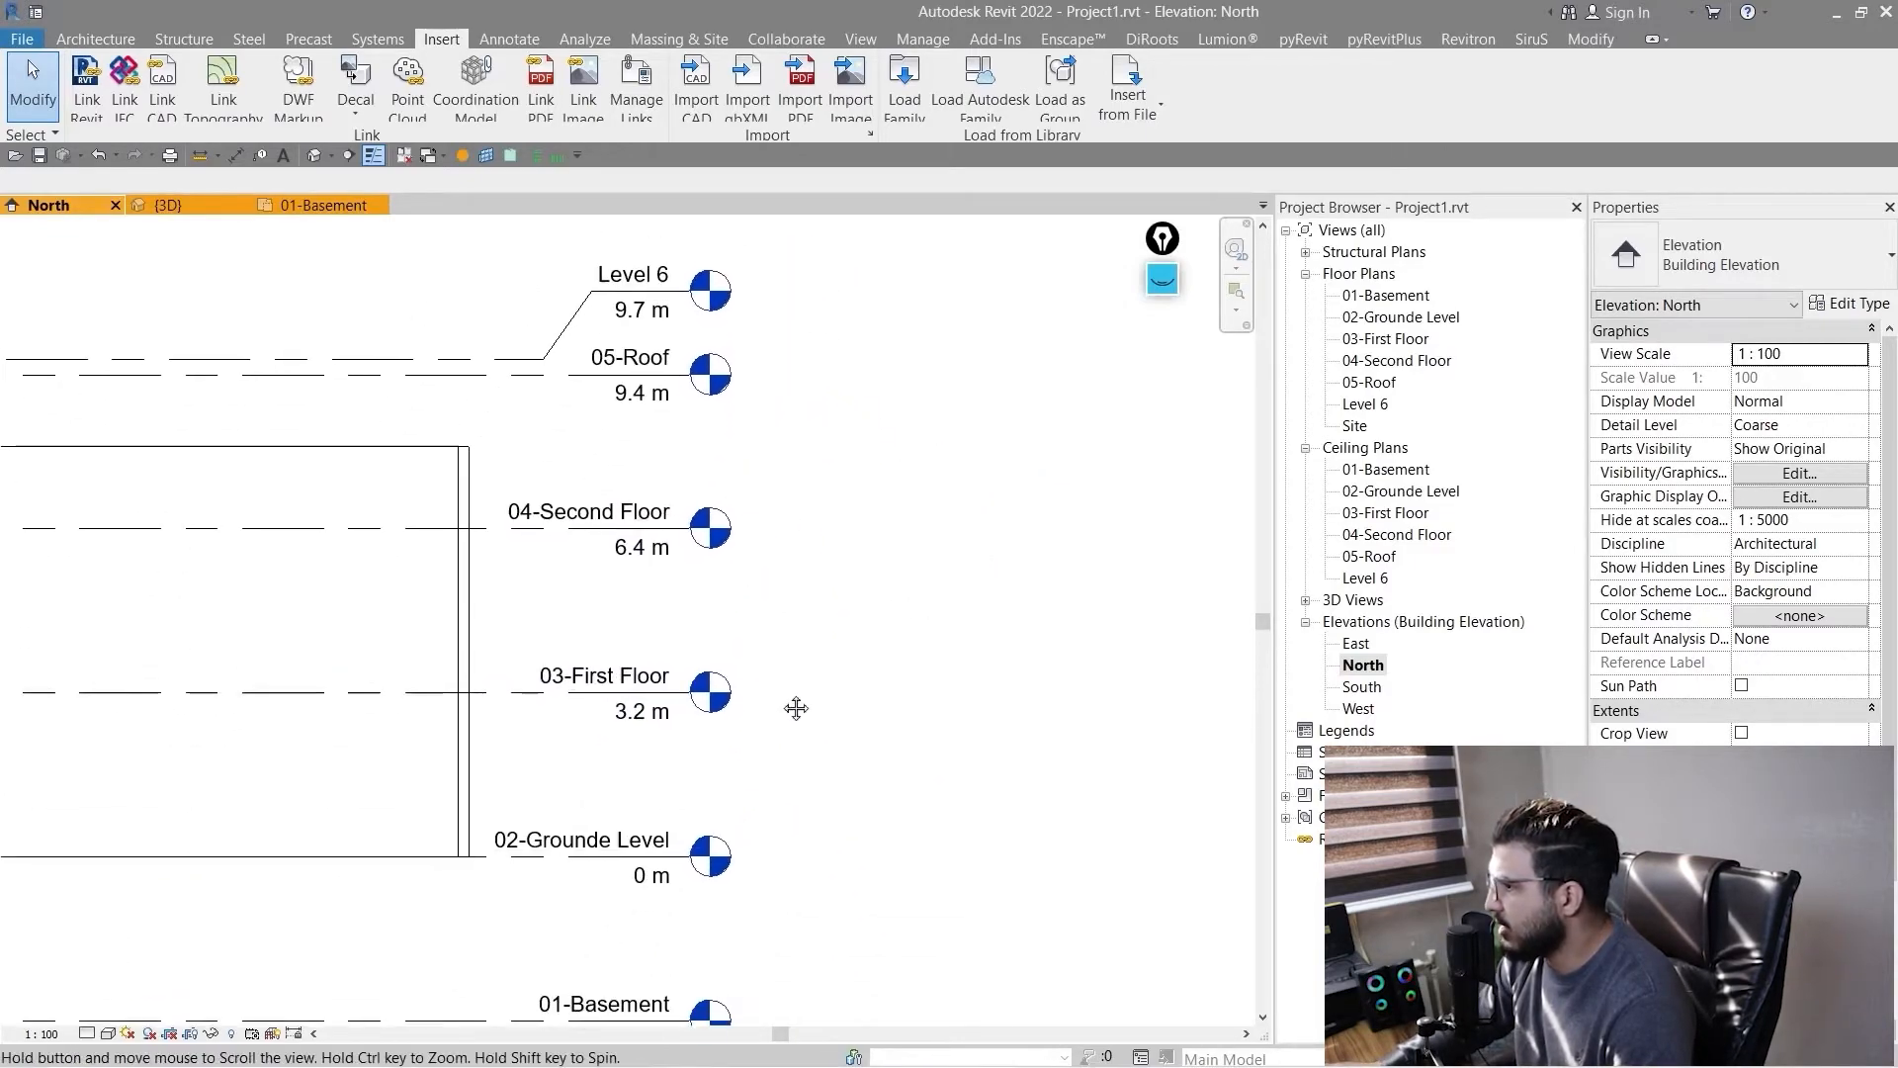
scroll(801, 775, "down", 4)
middle_click_drag(839, 850, 856, 712)
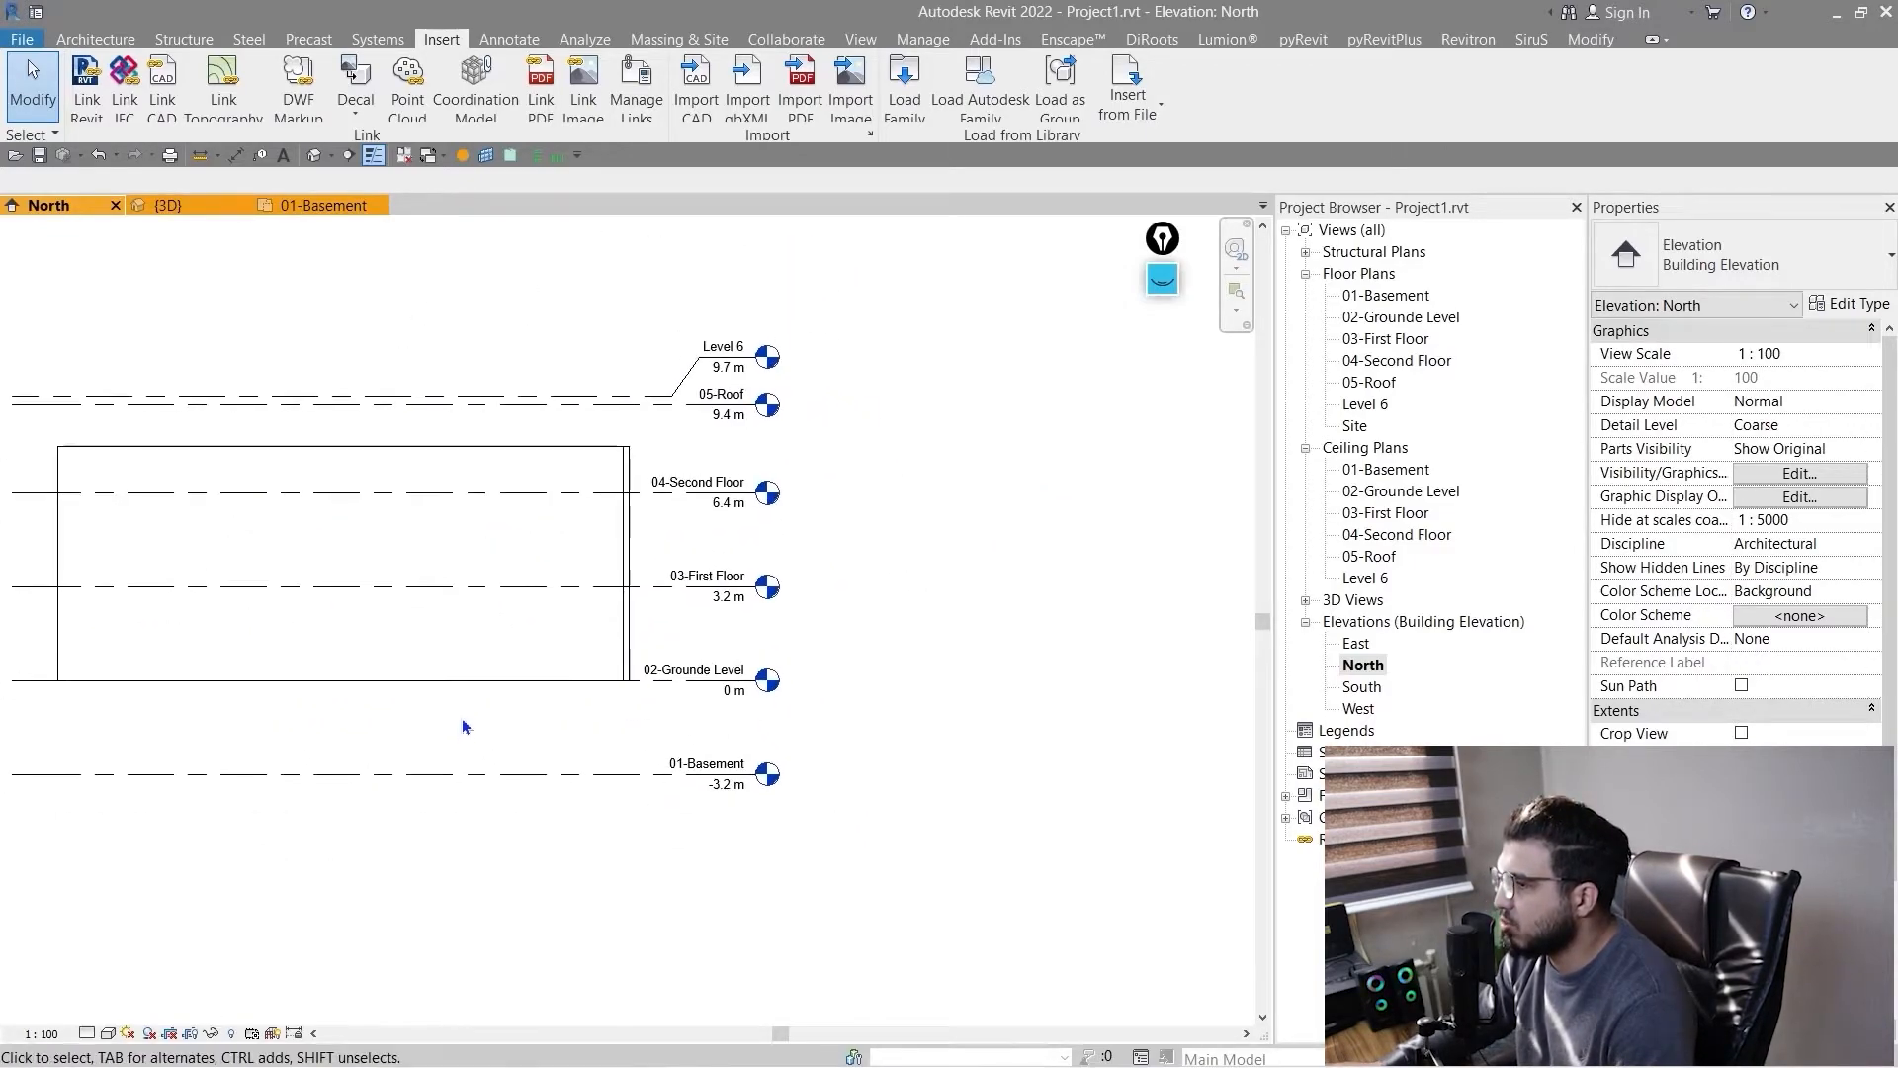
- Select the 01-Basement level in the North elevation, check its available level types, and open the type properties of 8mm Head
scroll(469, 729, "up", 5)
middle_click_drag(618, 755, 246, 752)
left_click(405, 828)
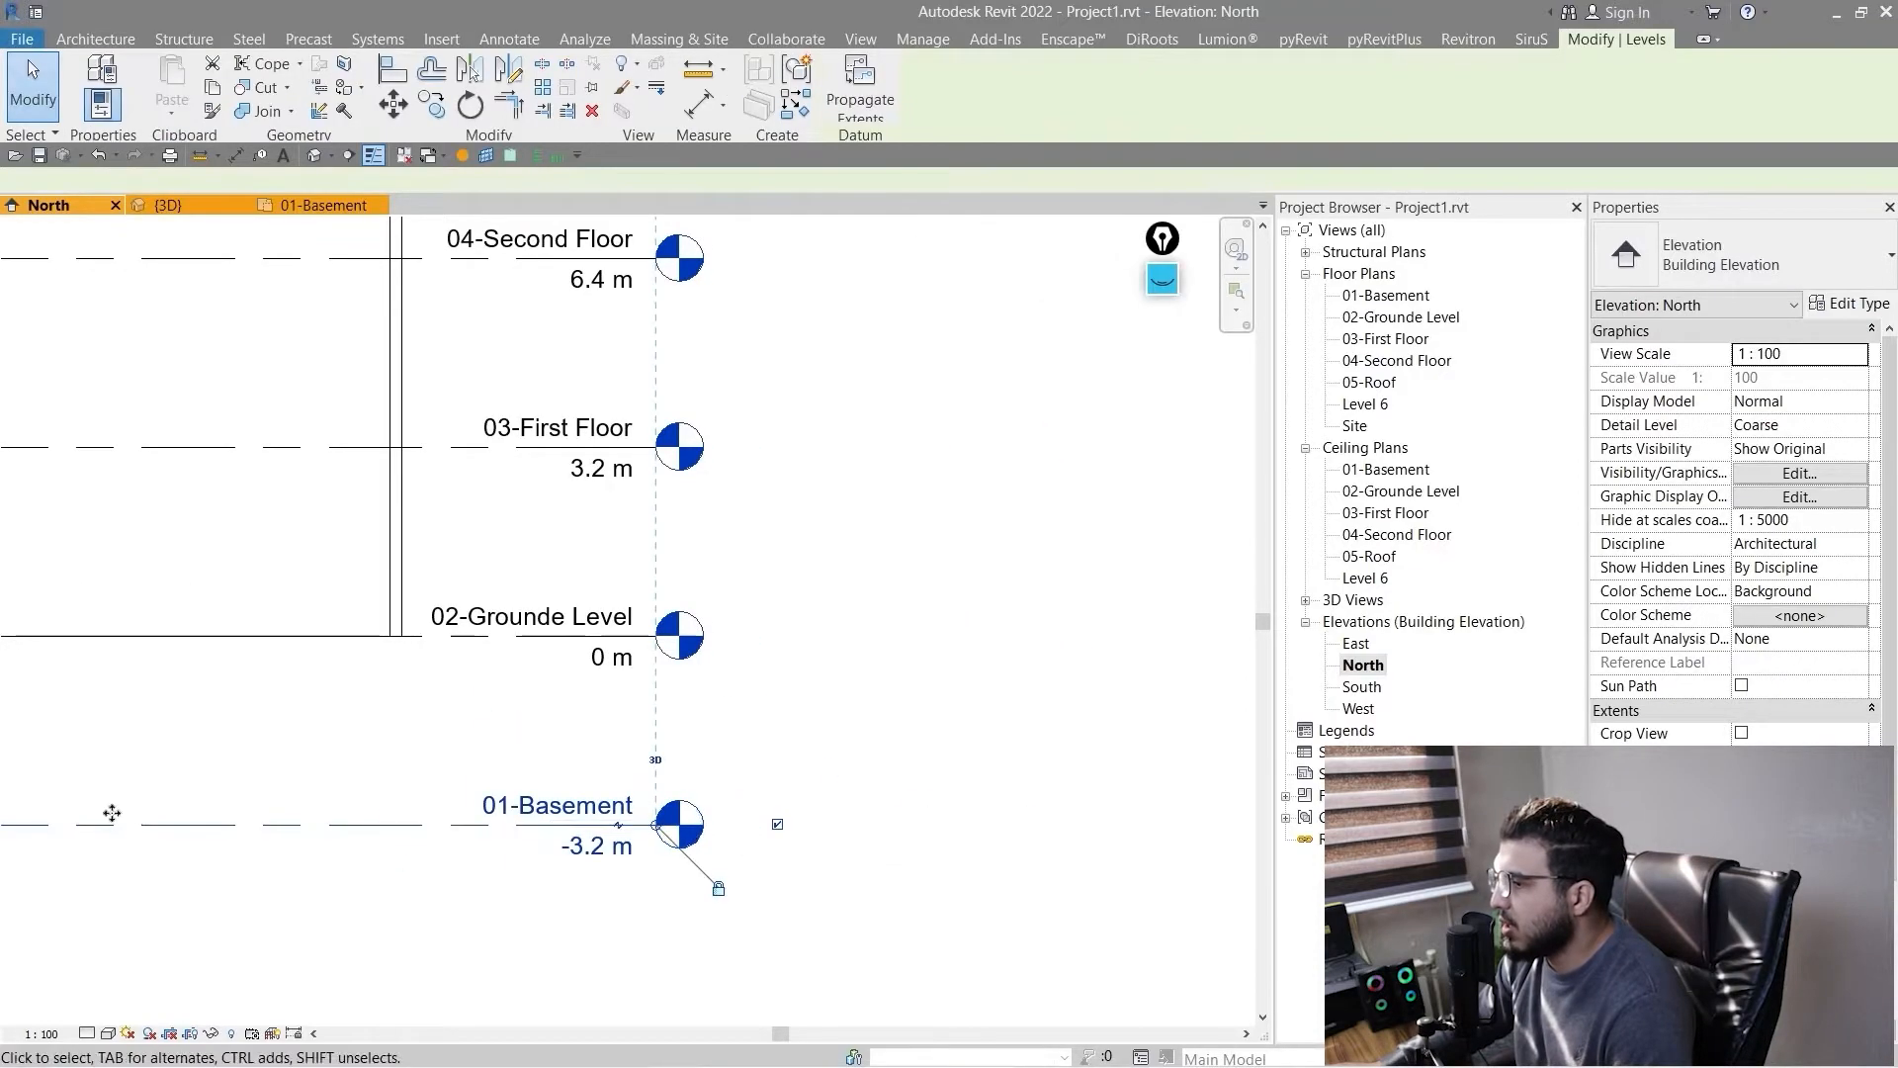
scroll(392, 847, "down", 1)
scroll(393, 848, "down", 1)
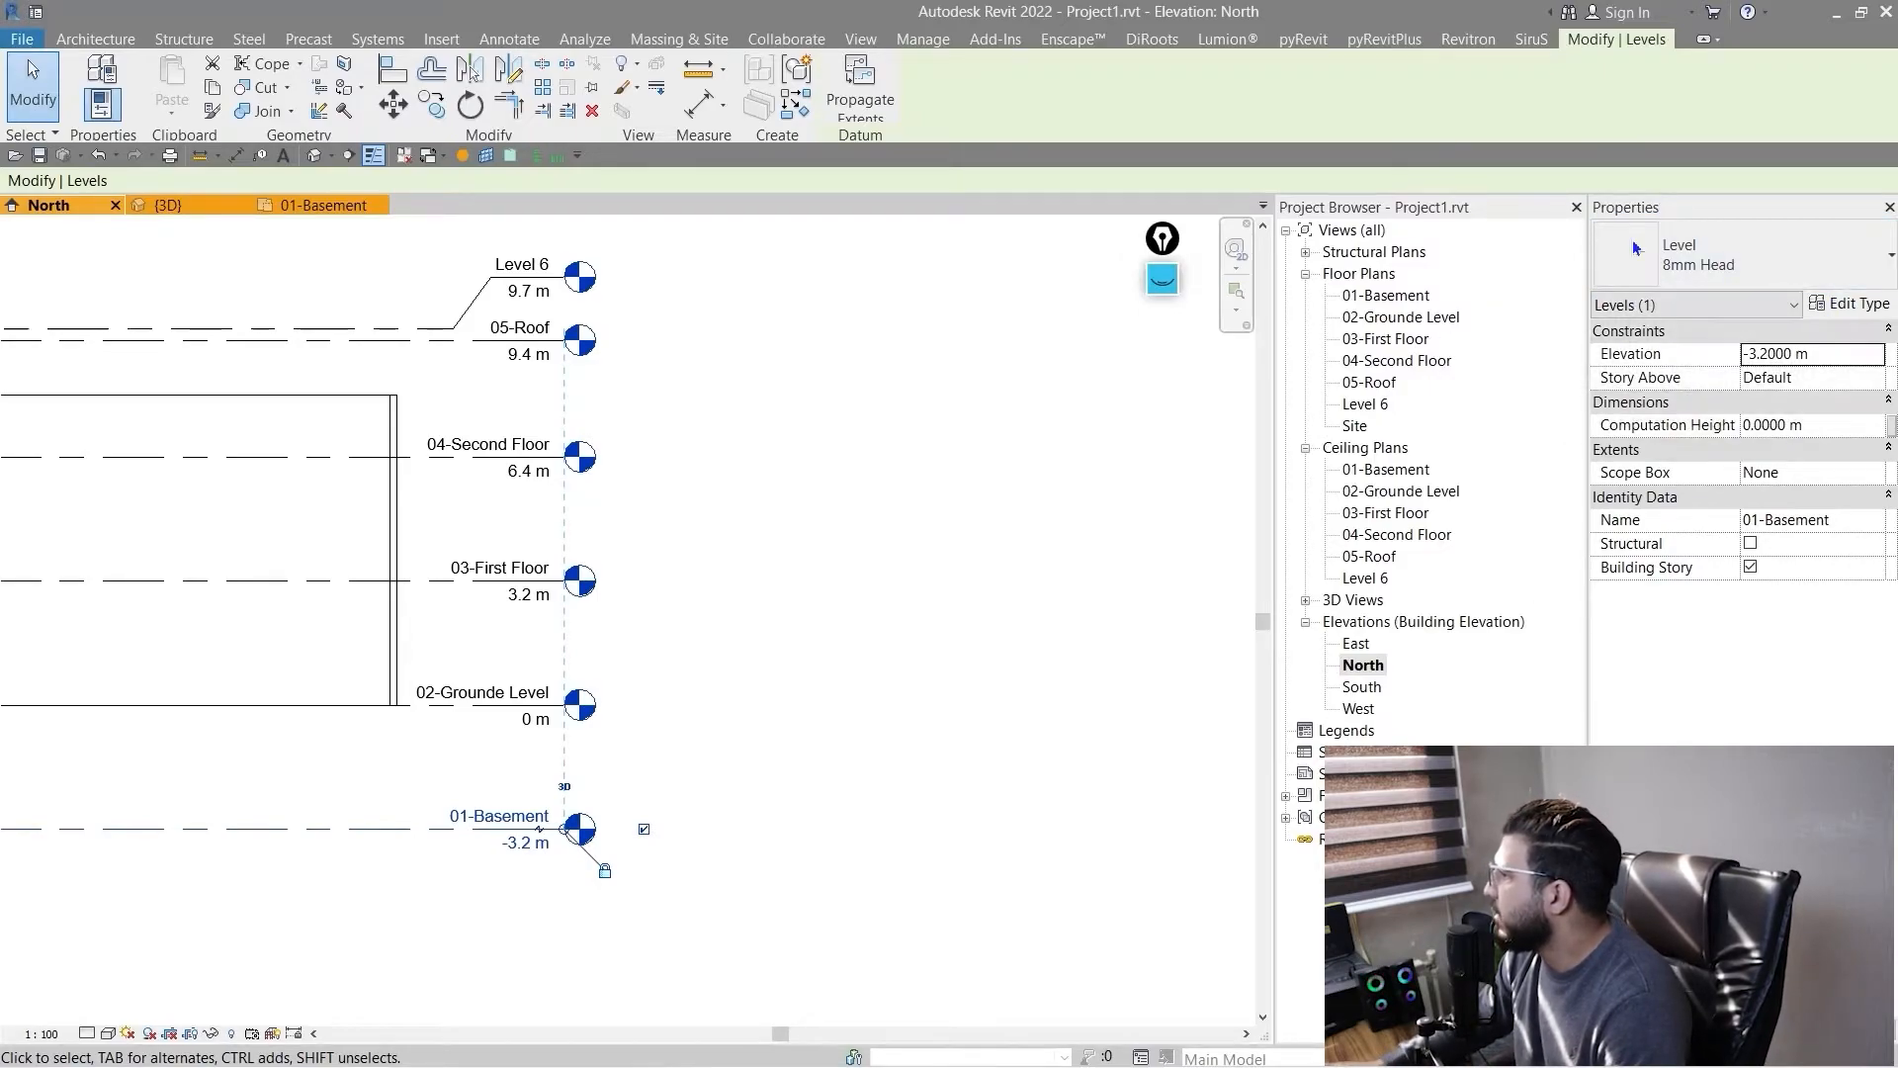
left_click(1736, 265)
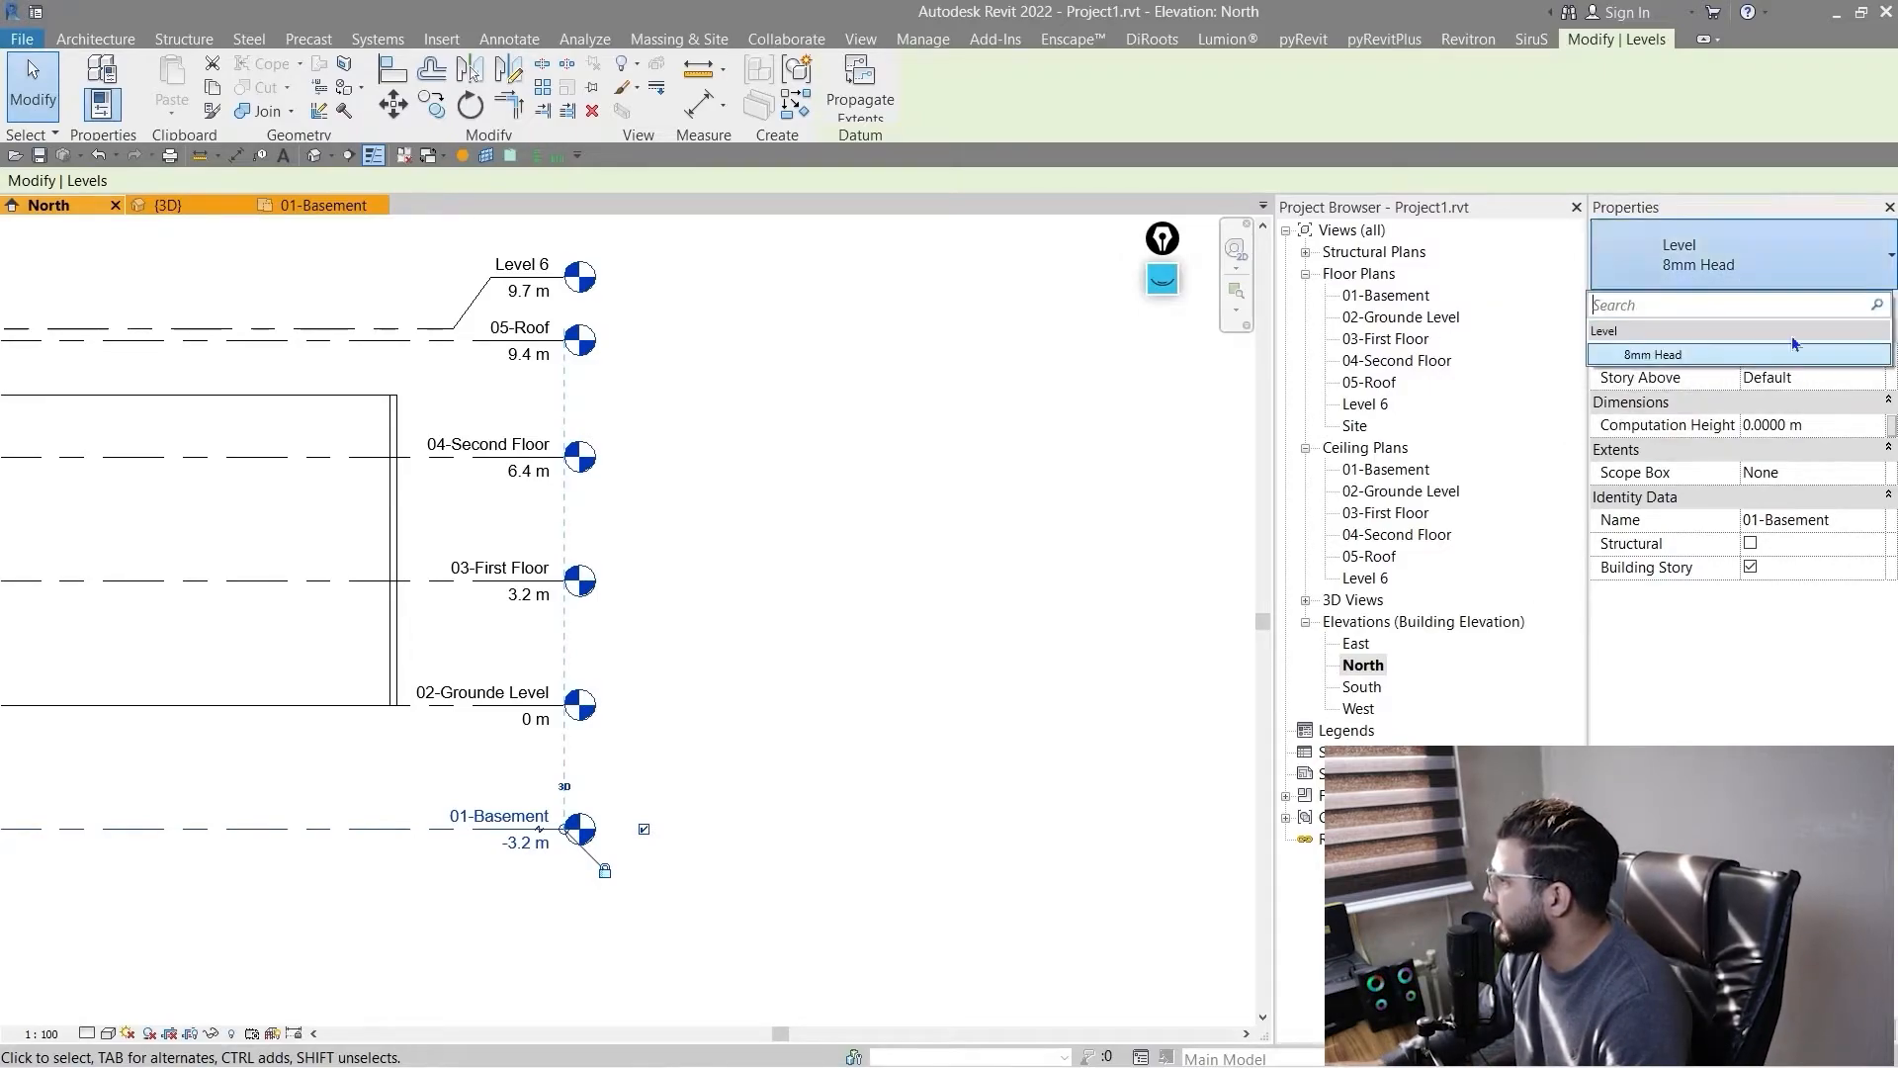
left_click(1694, 352)
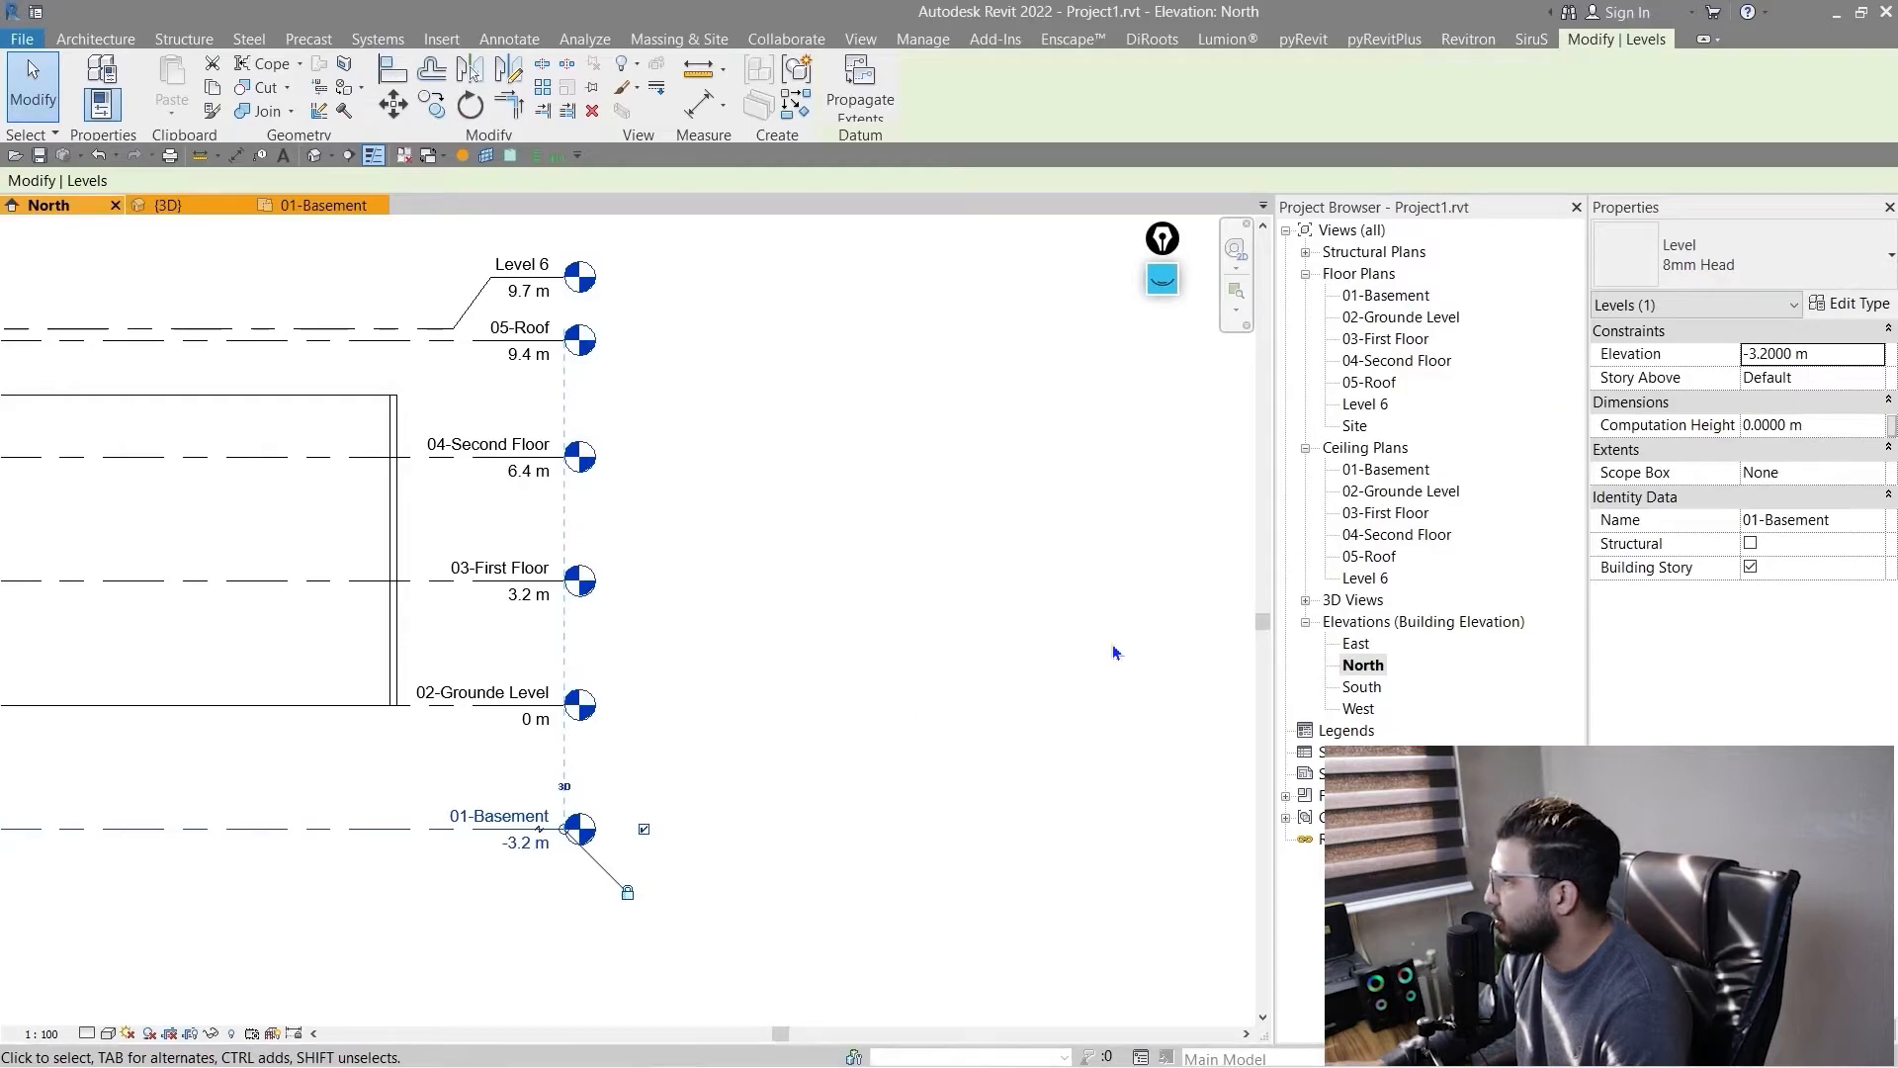
left_click(1845, 314)
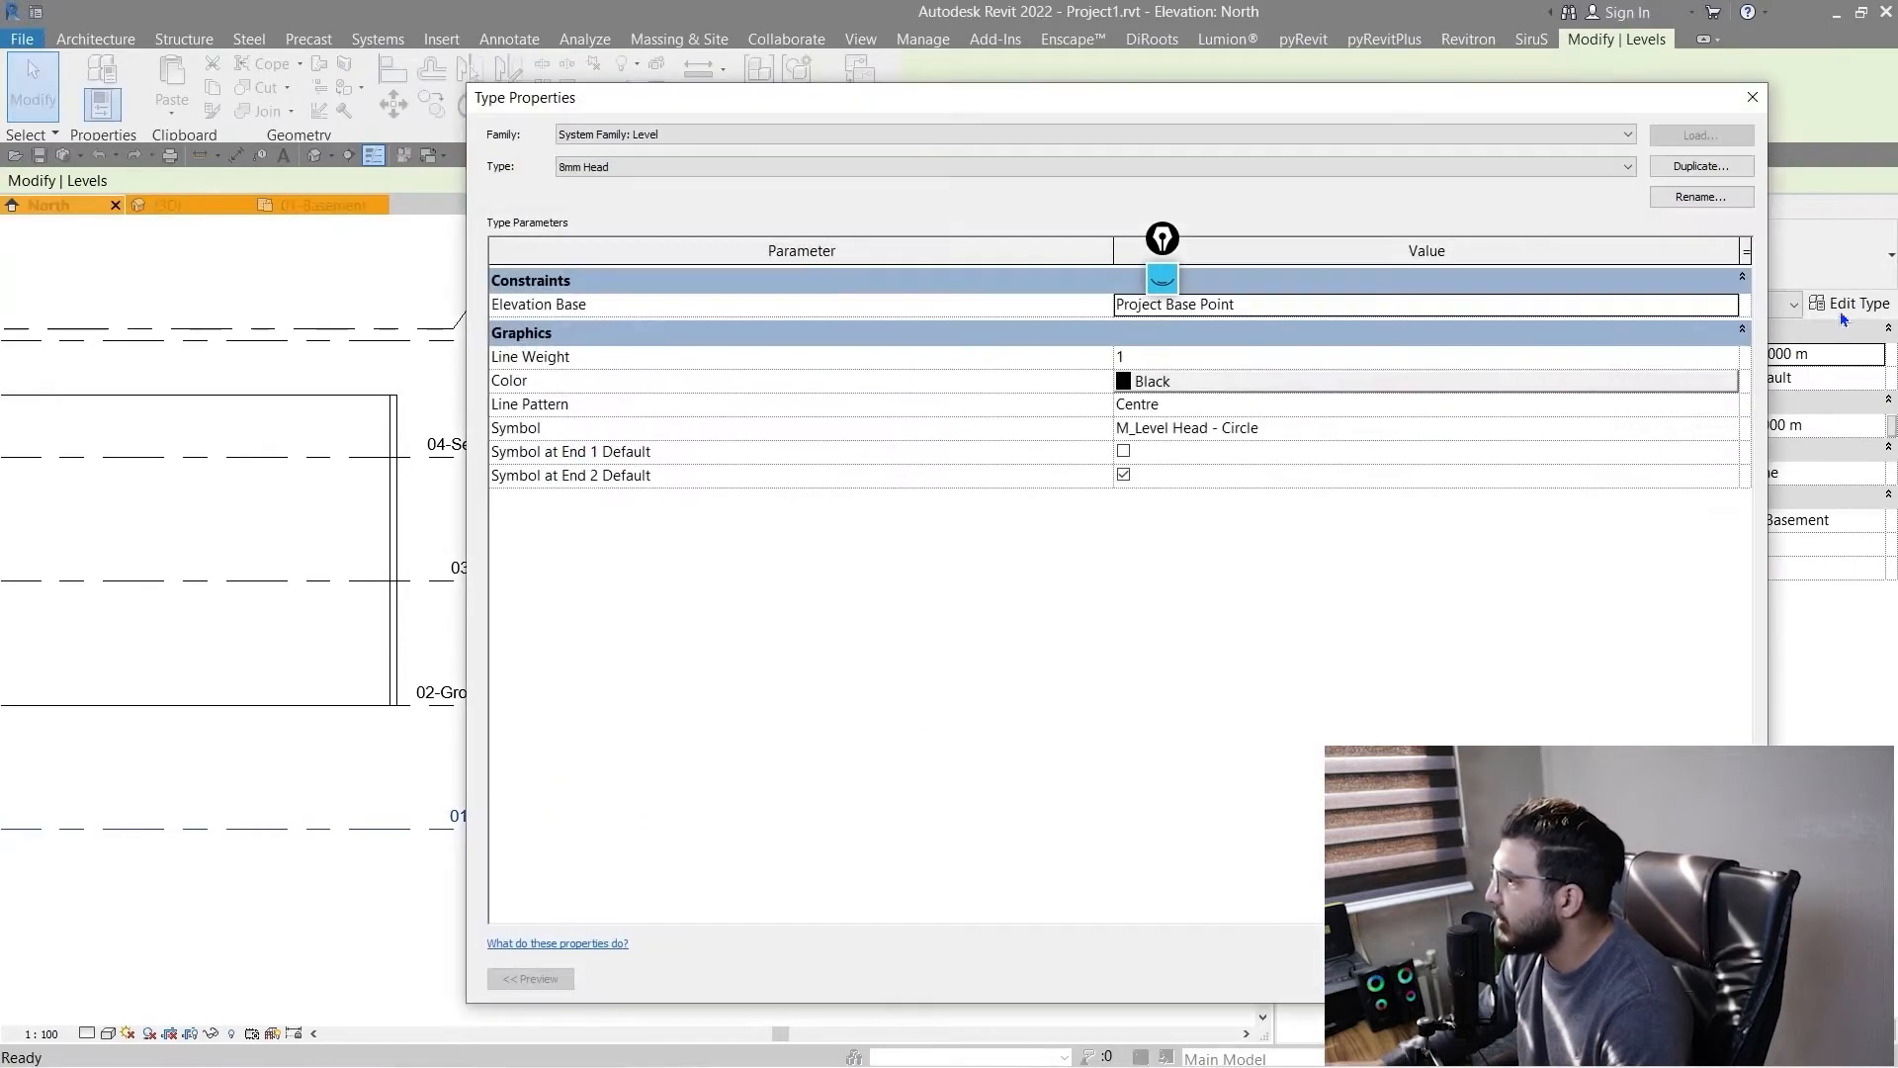
left_click_drag(1152, 245, 0, 381)
left_click_drag(1540, 98, 1320, 83)
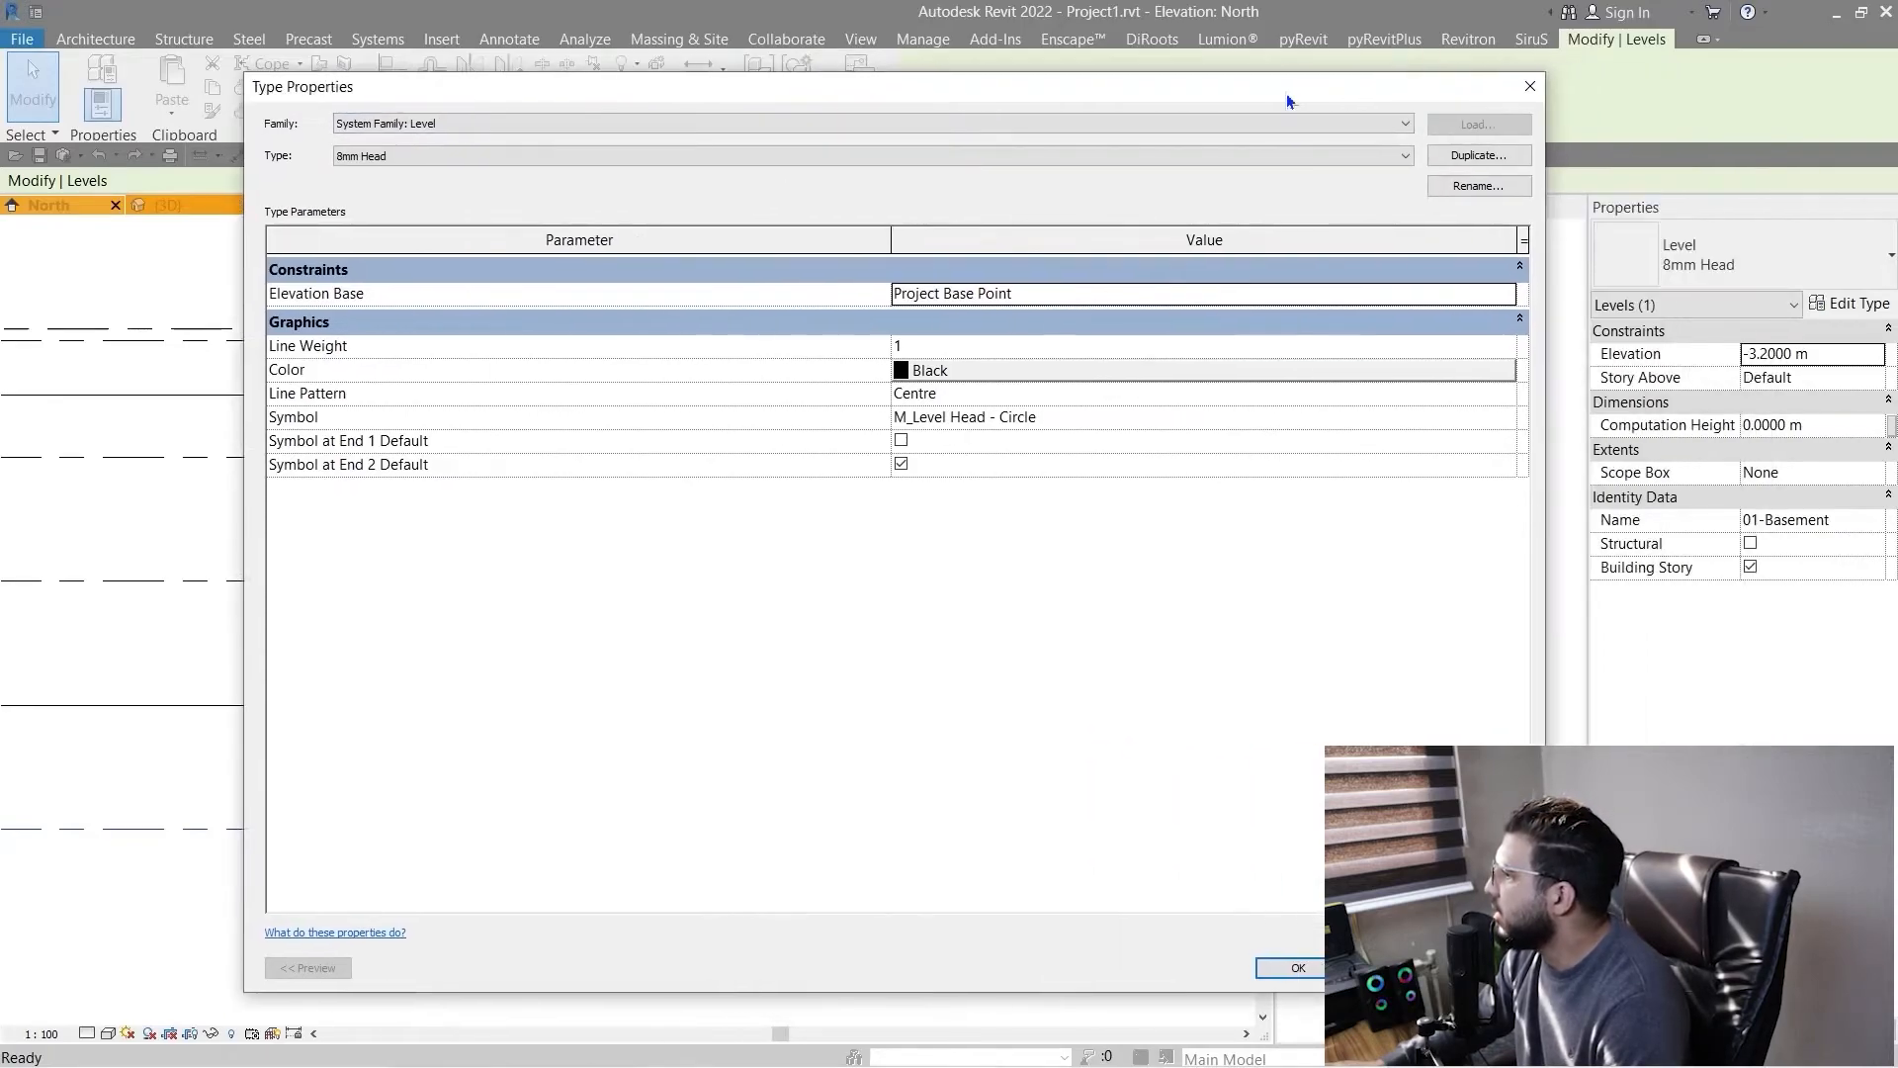
left_click_drag(1551, 519, 1229, 561)
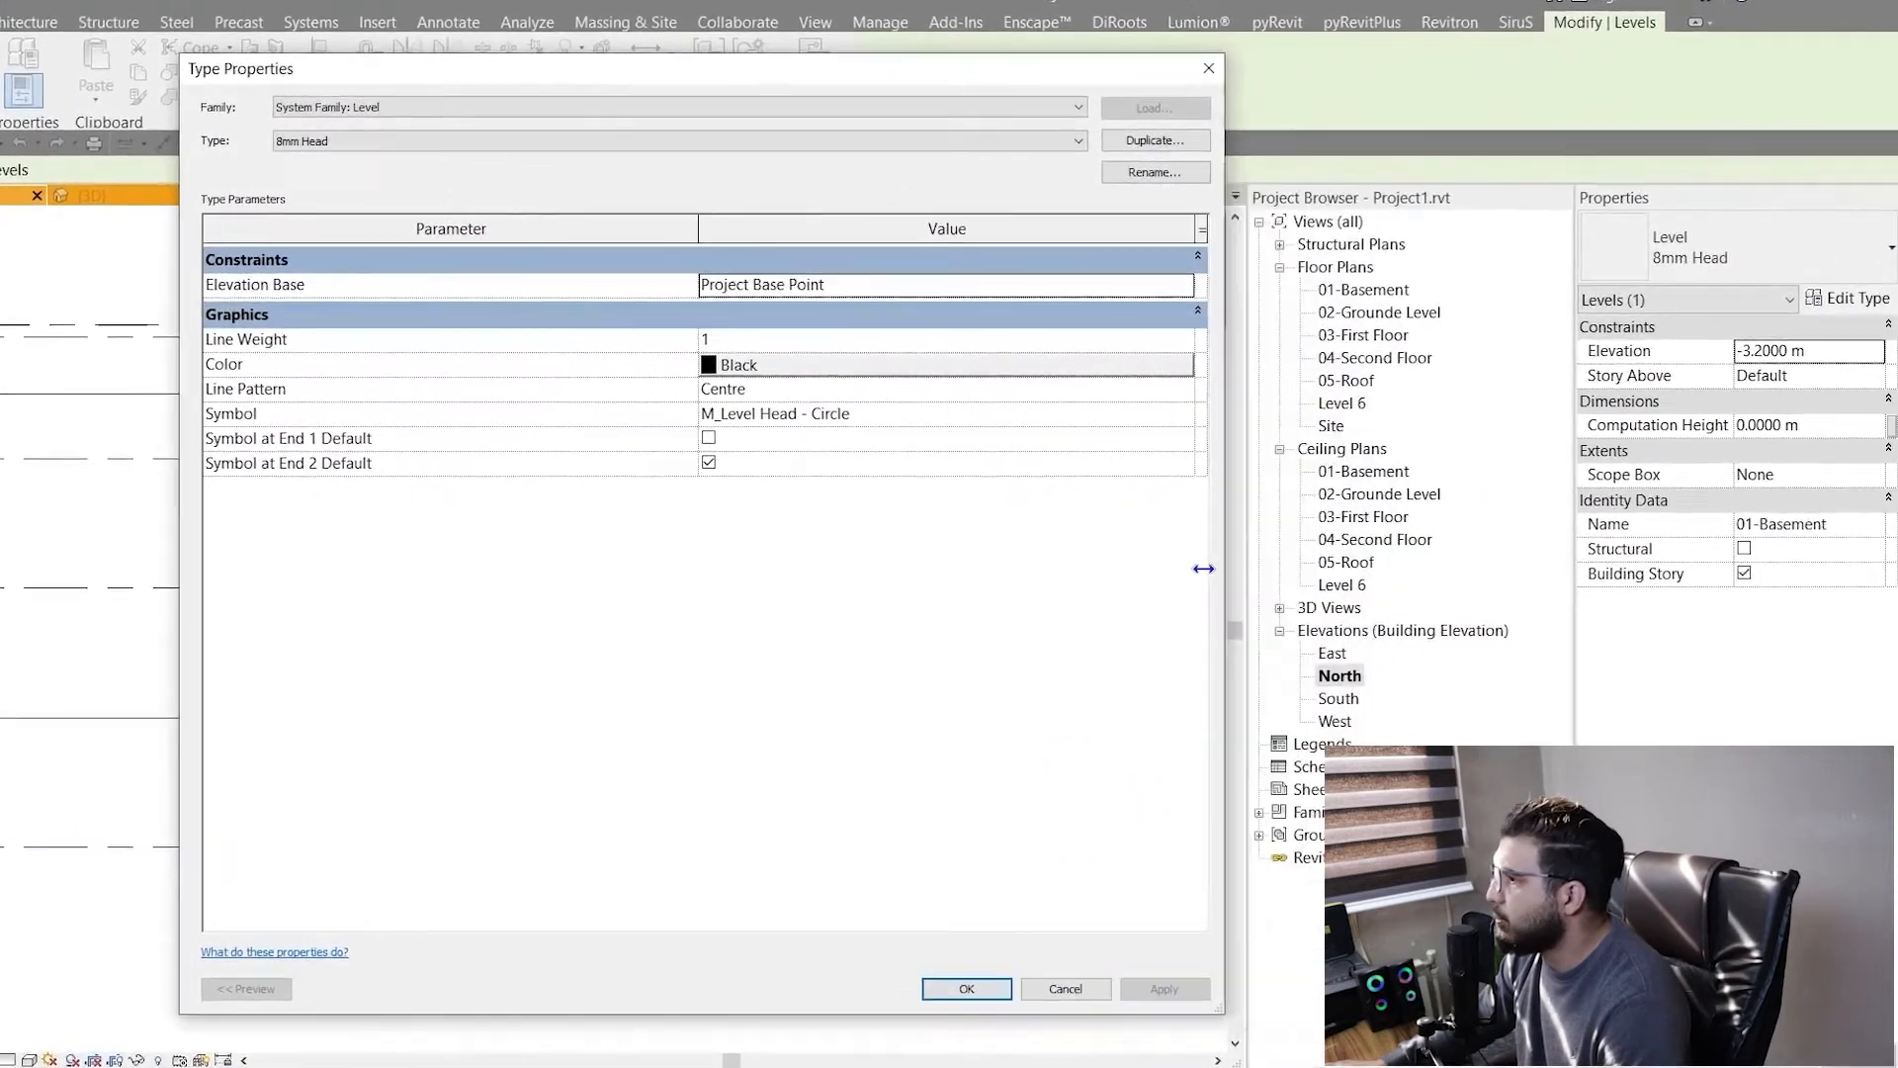
left_click_drag(892, 93, 840, 48)
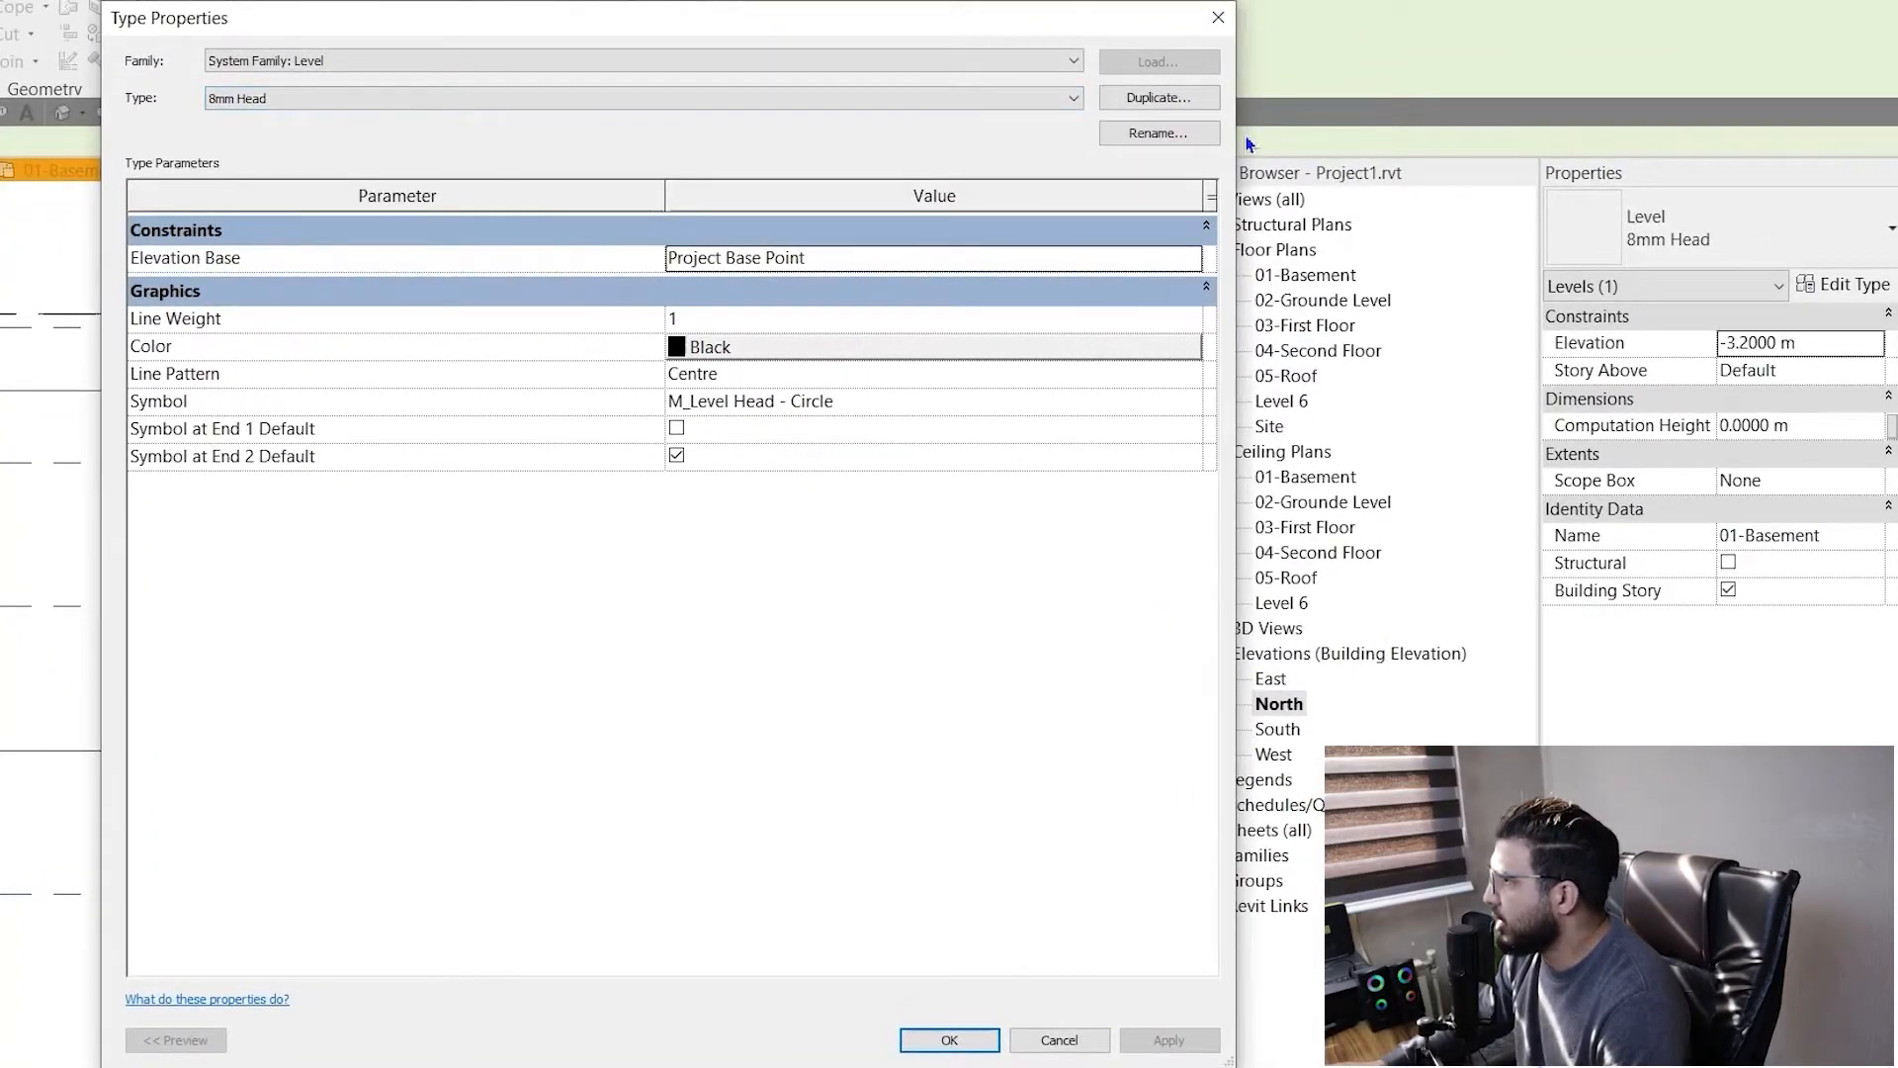
- Duplicate the 8mm Head level type under the name TAT-Triangle
left_click(1190, 103)
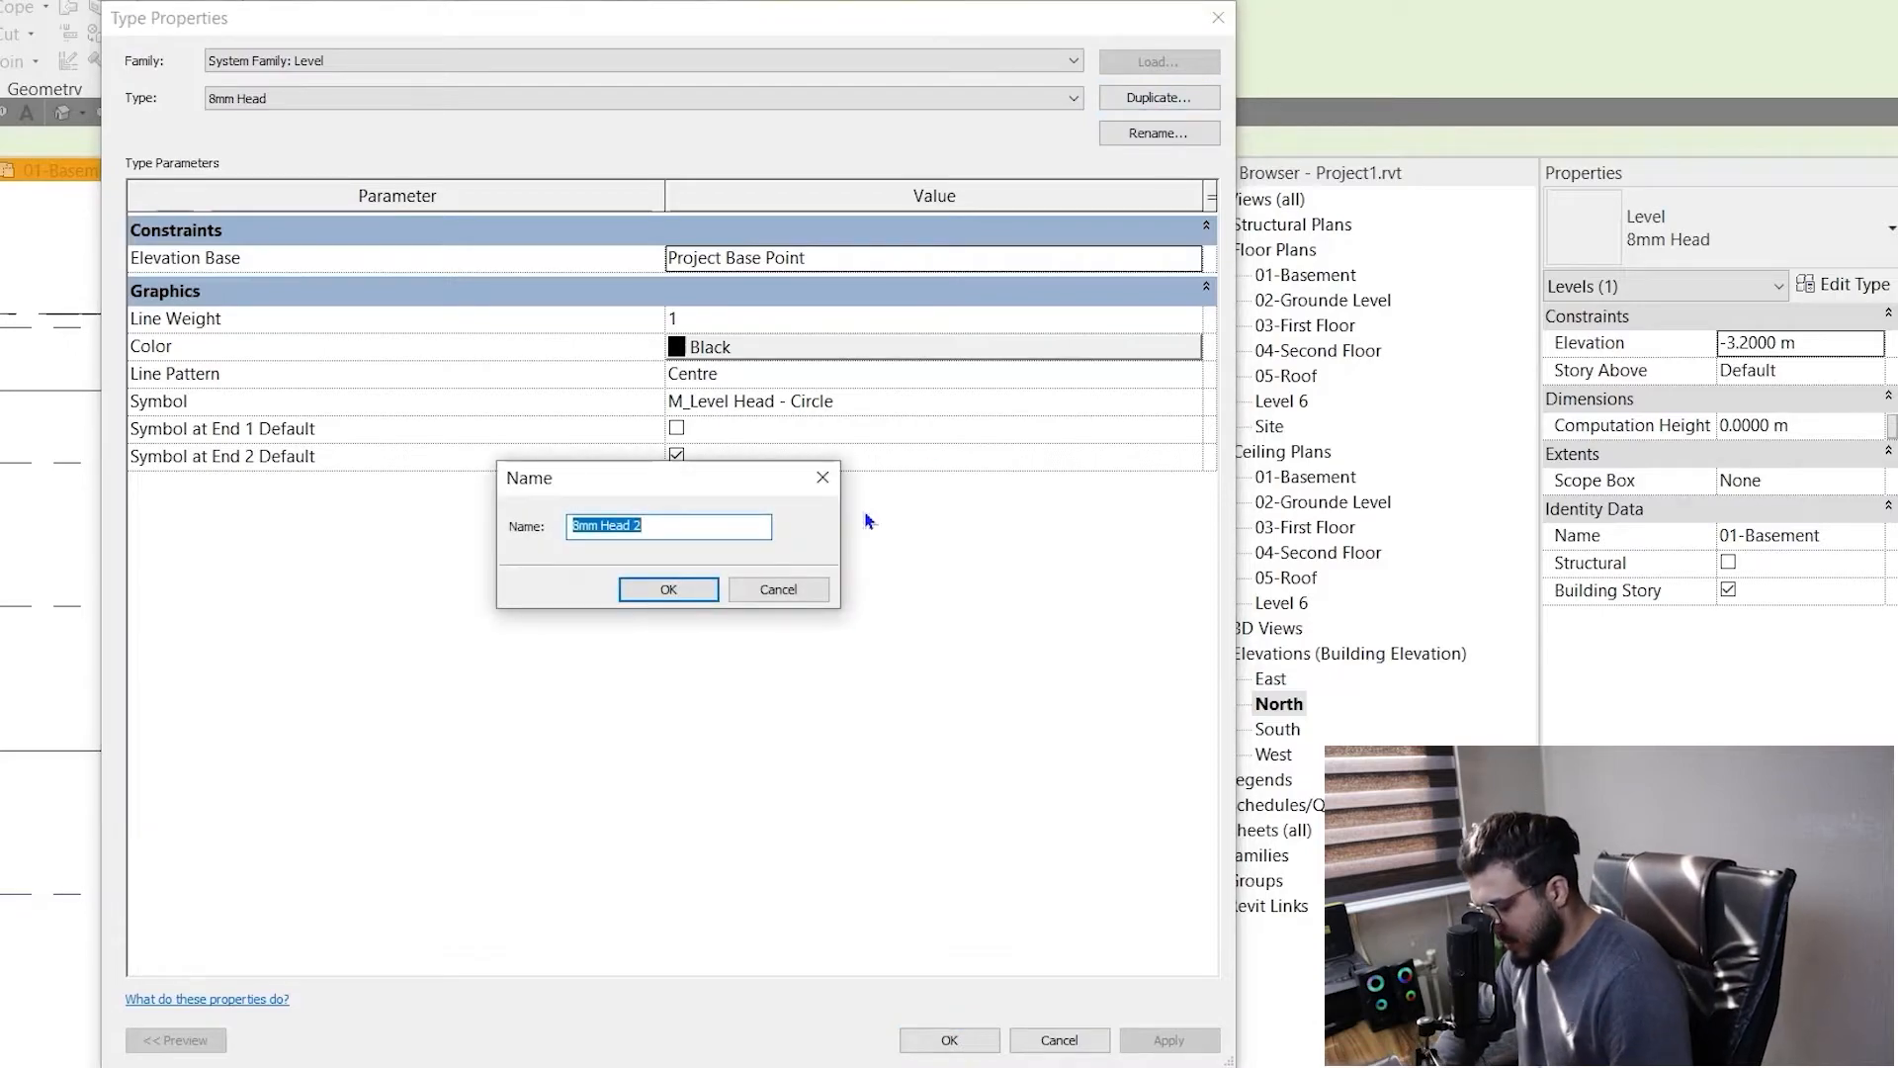
type("e")
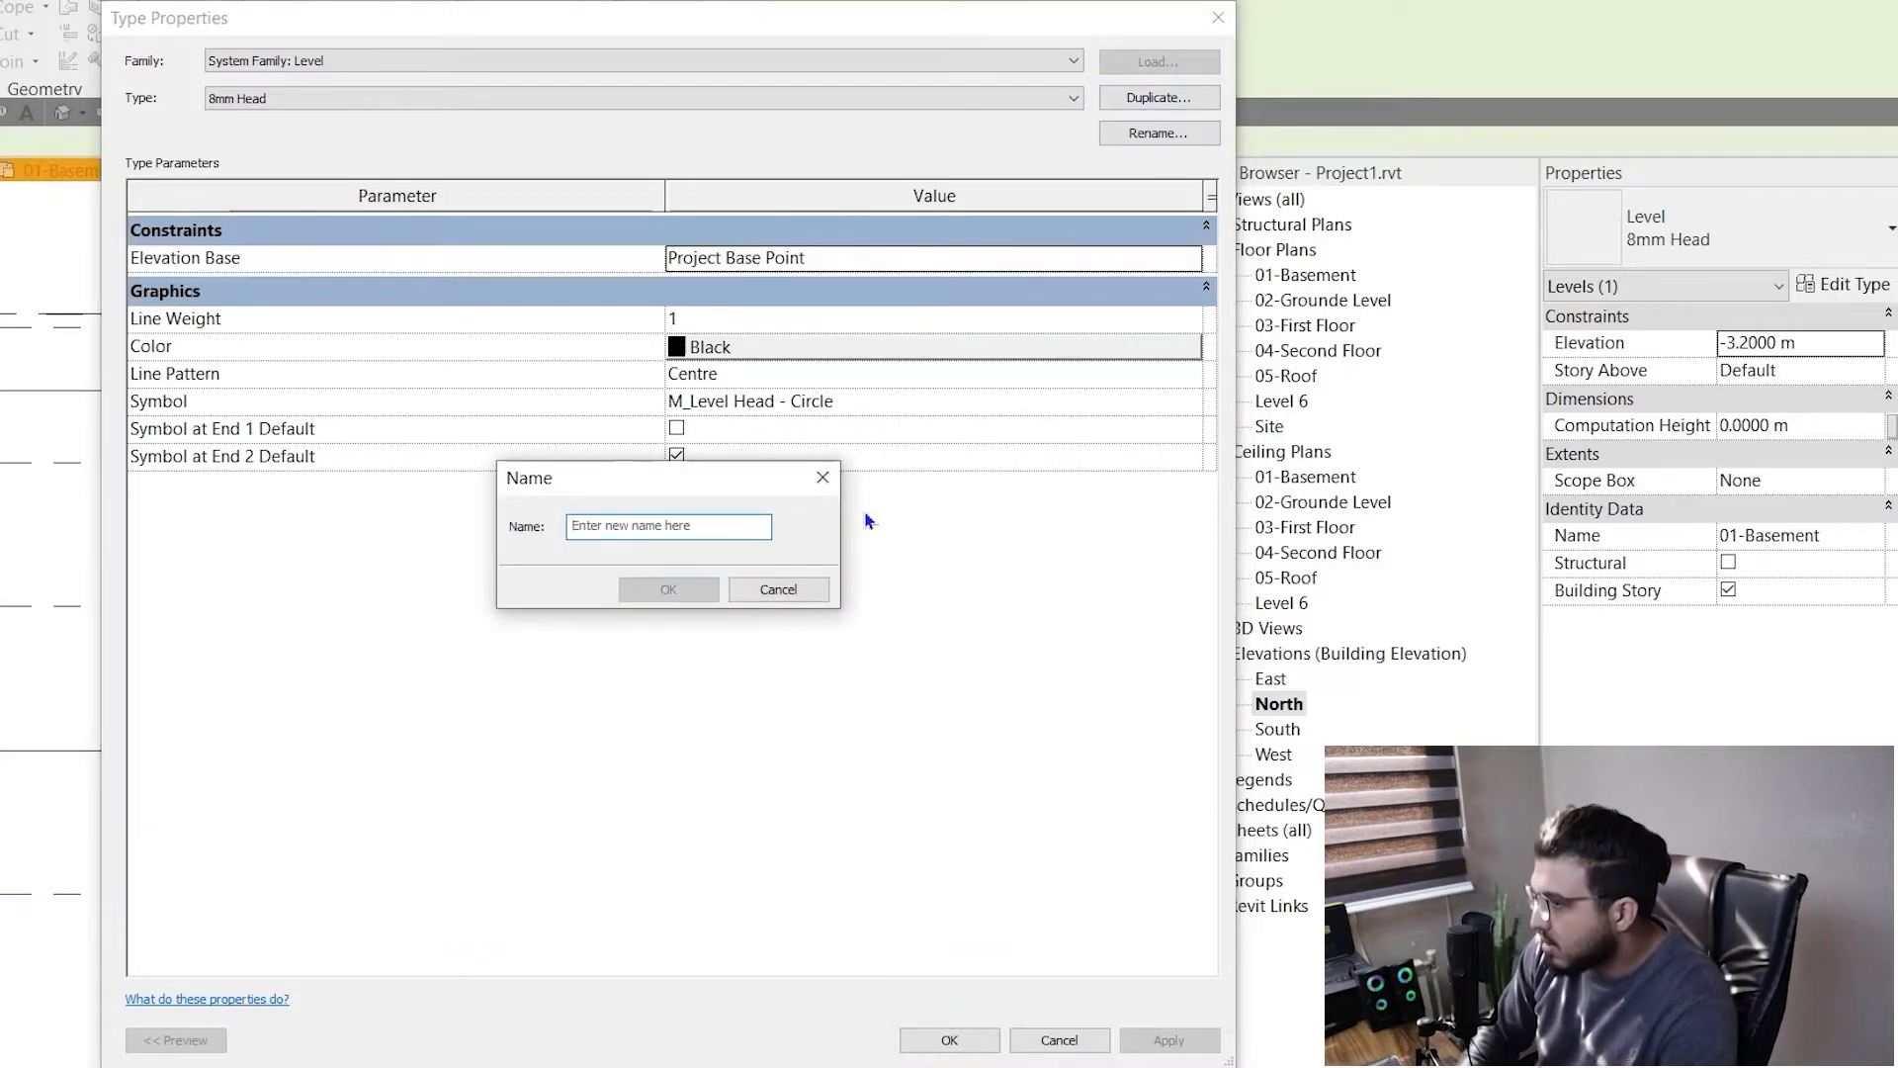
type("tat")
key("BackSpace")
key("BackSpace")
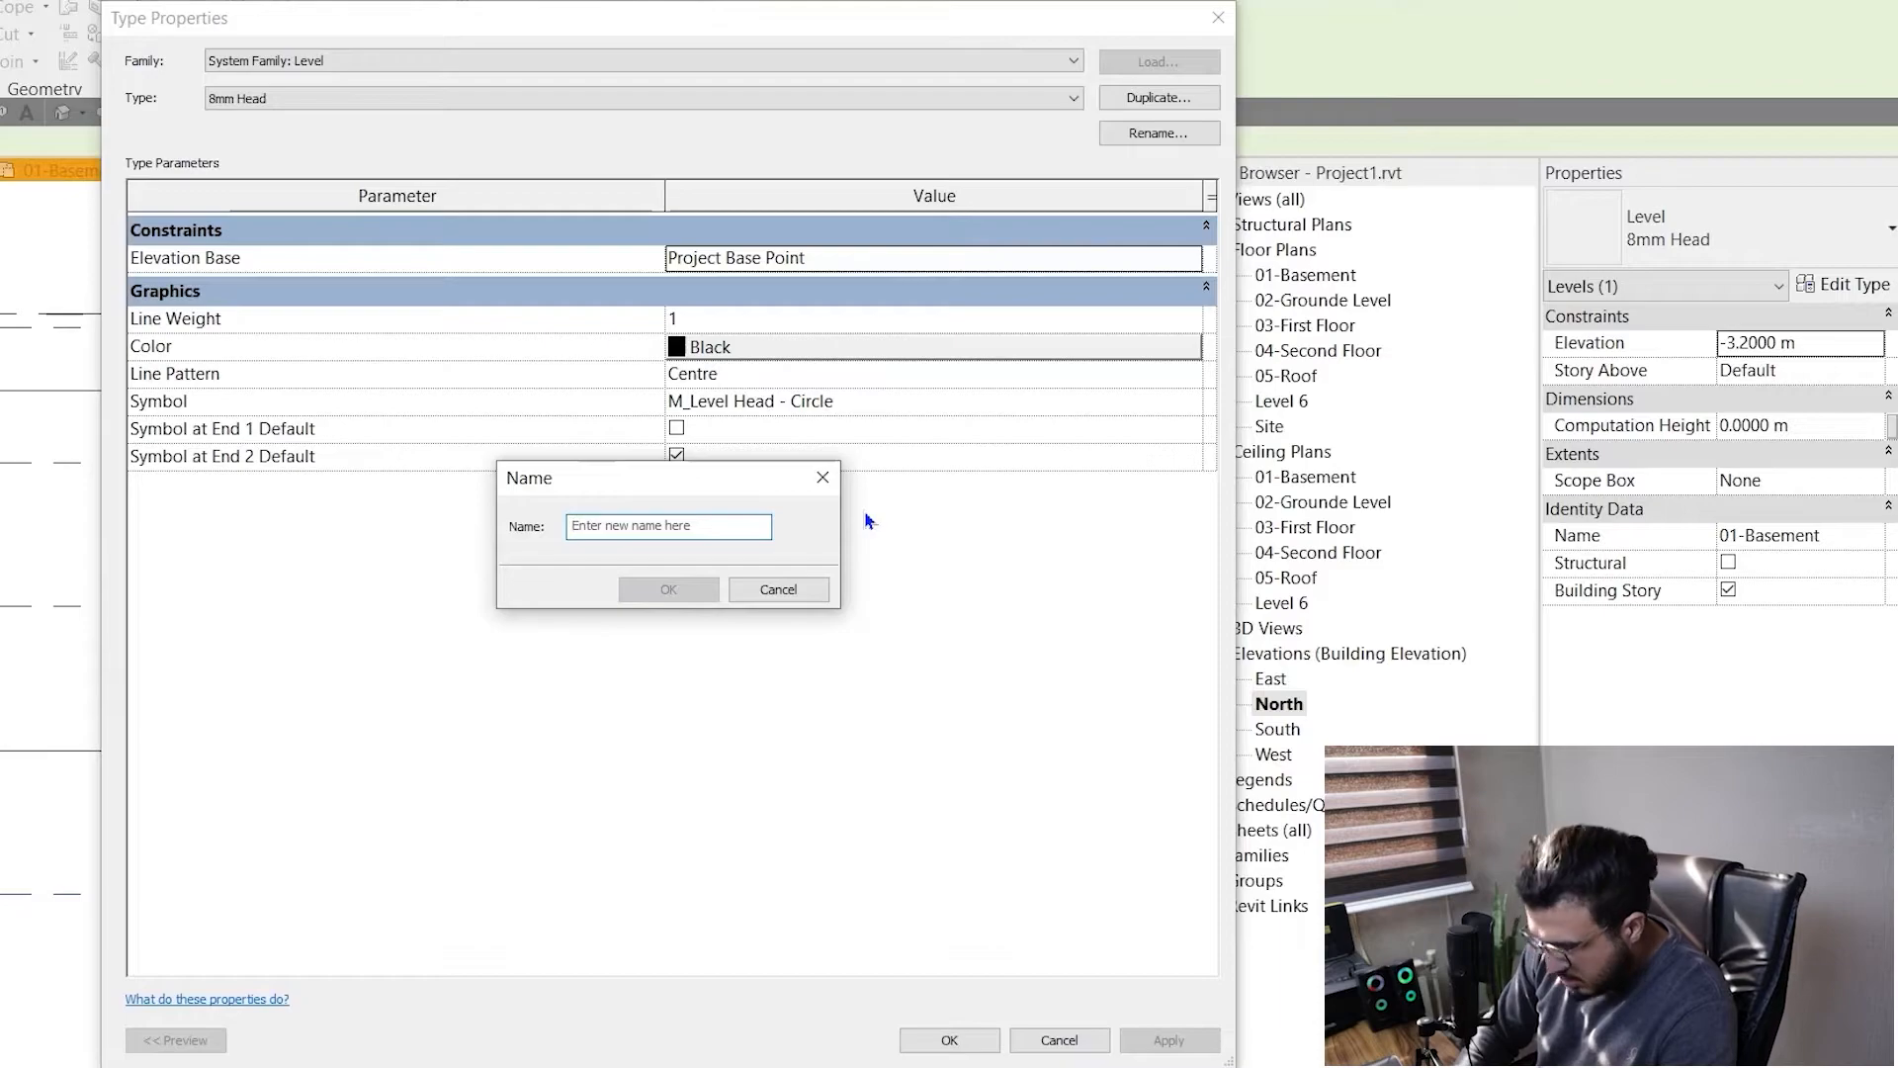
type("TAT-Triangle")
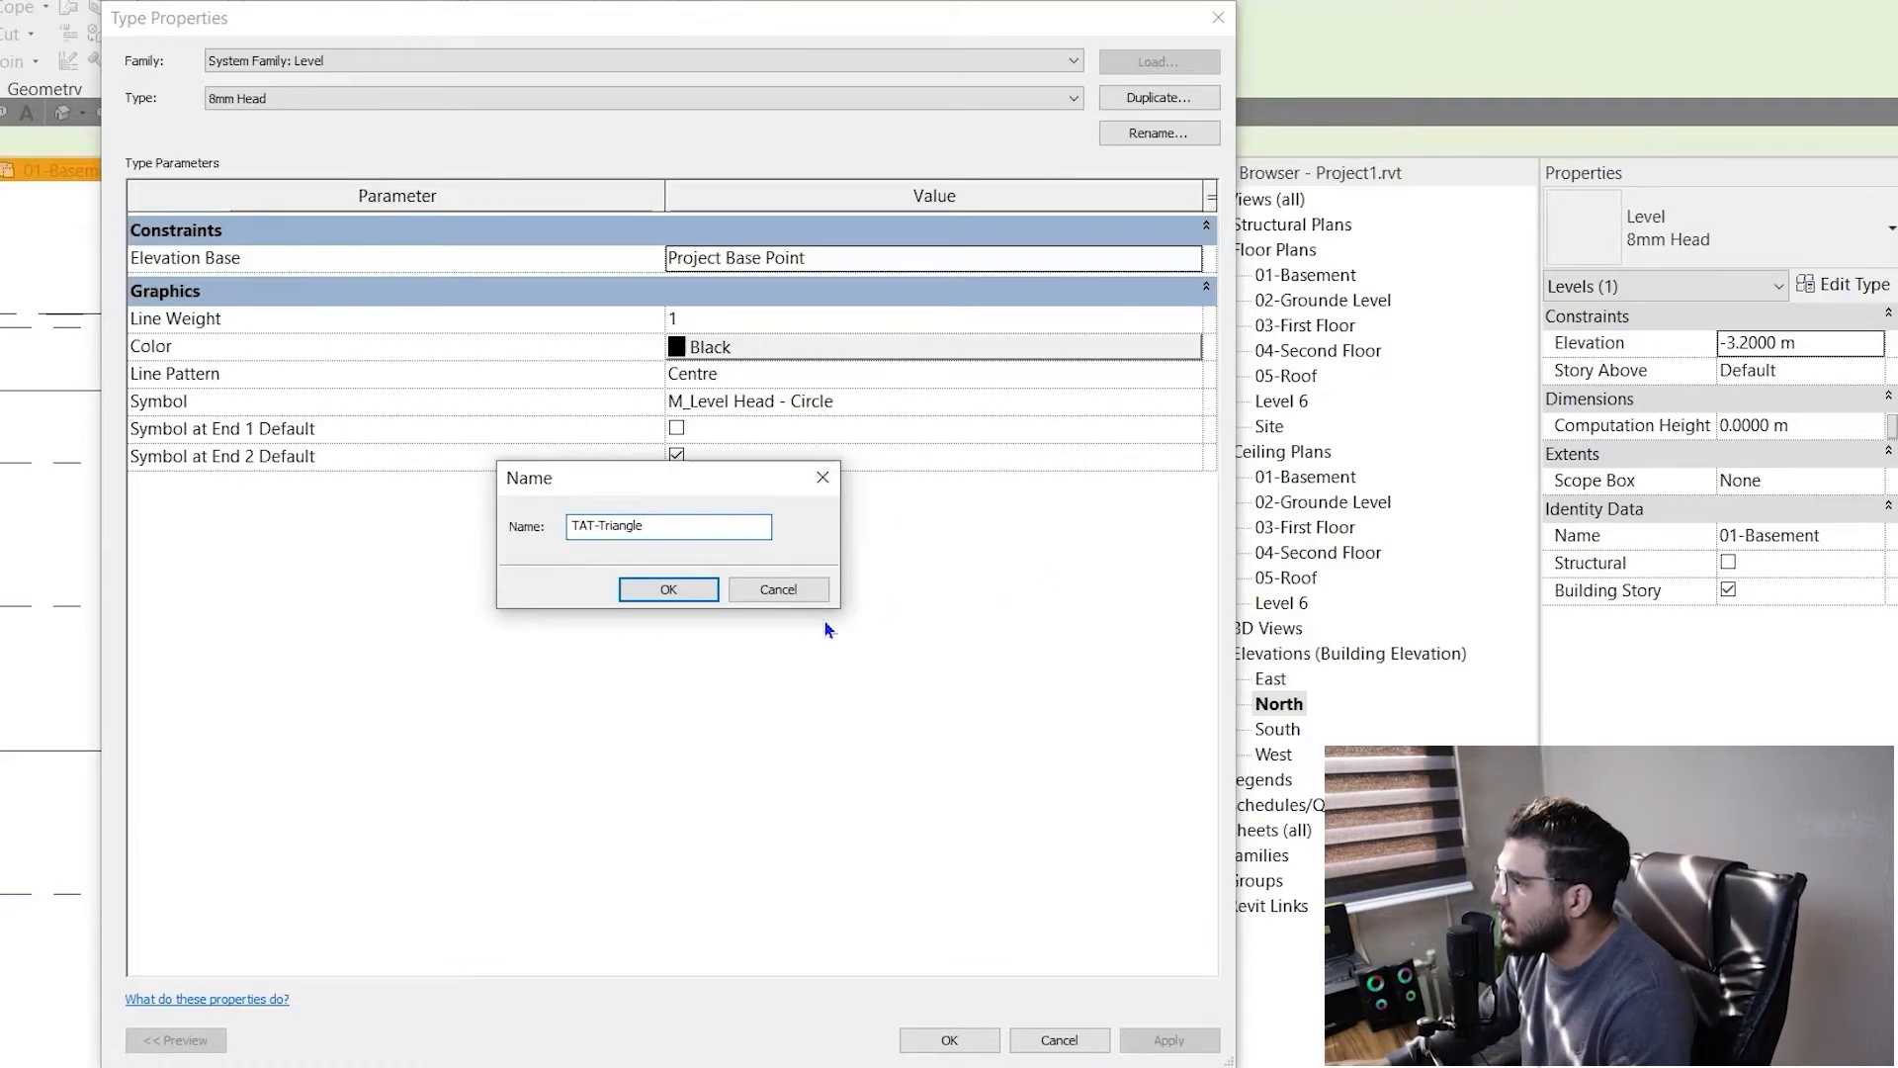
left_click(661, 594)
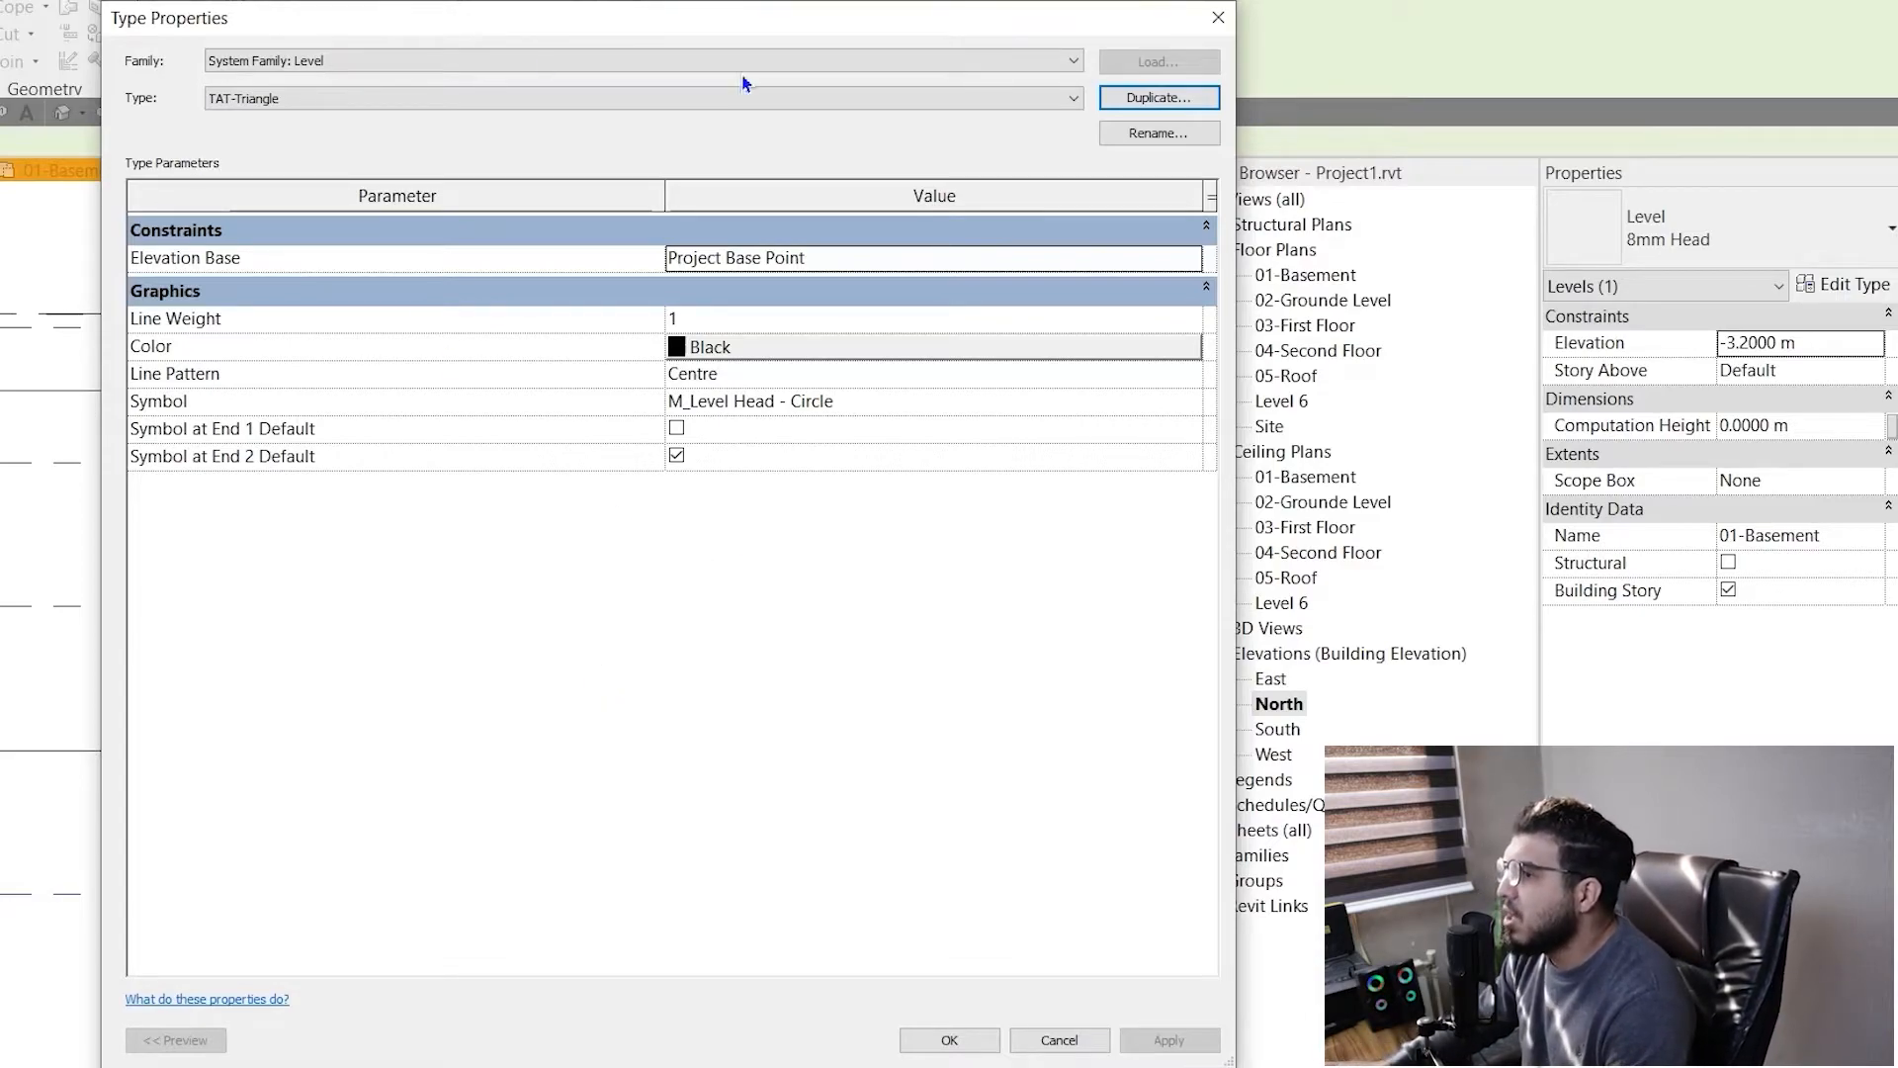
- Set the TAT-Triangle type's symbol to M_Level Head - Triangle Spot and apply the type to the 01-Basement level
left_click(216, 414)
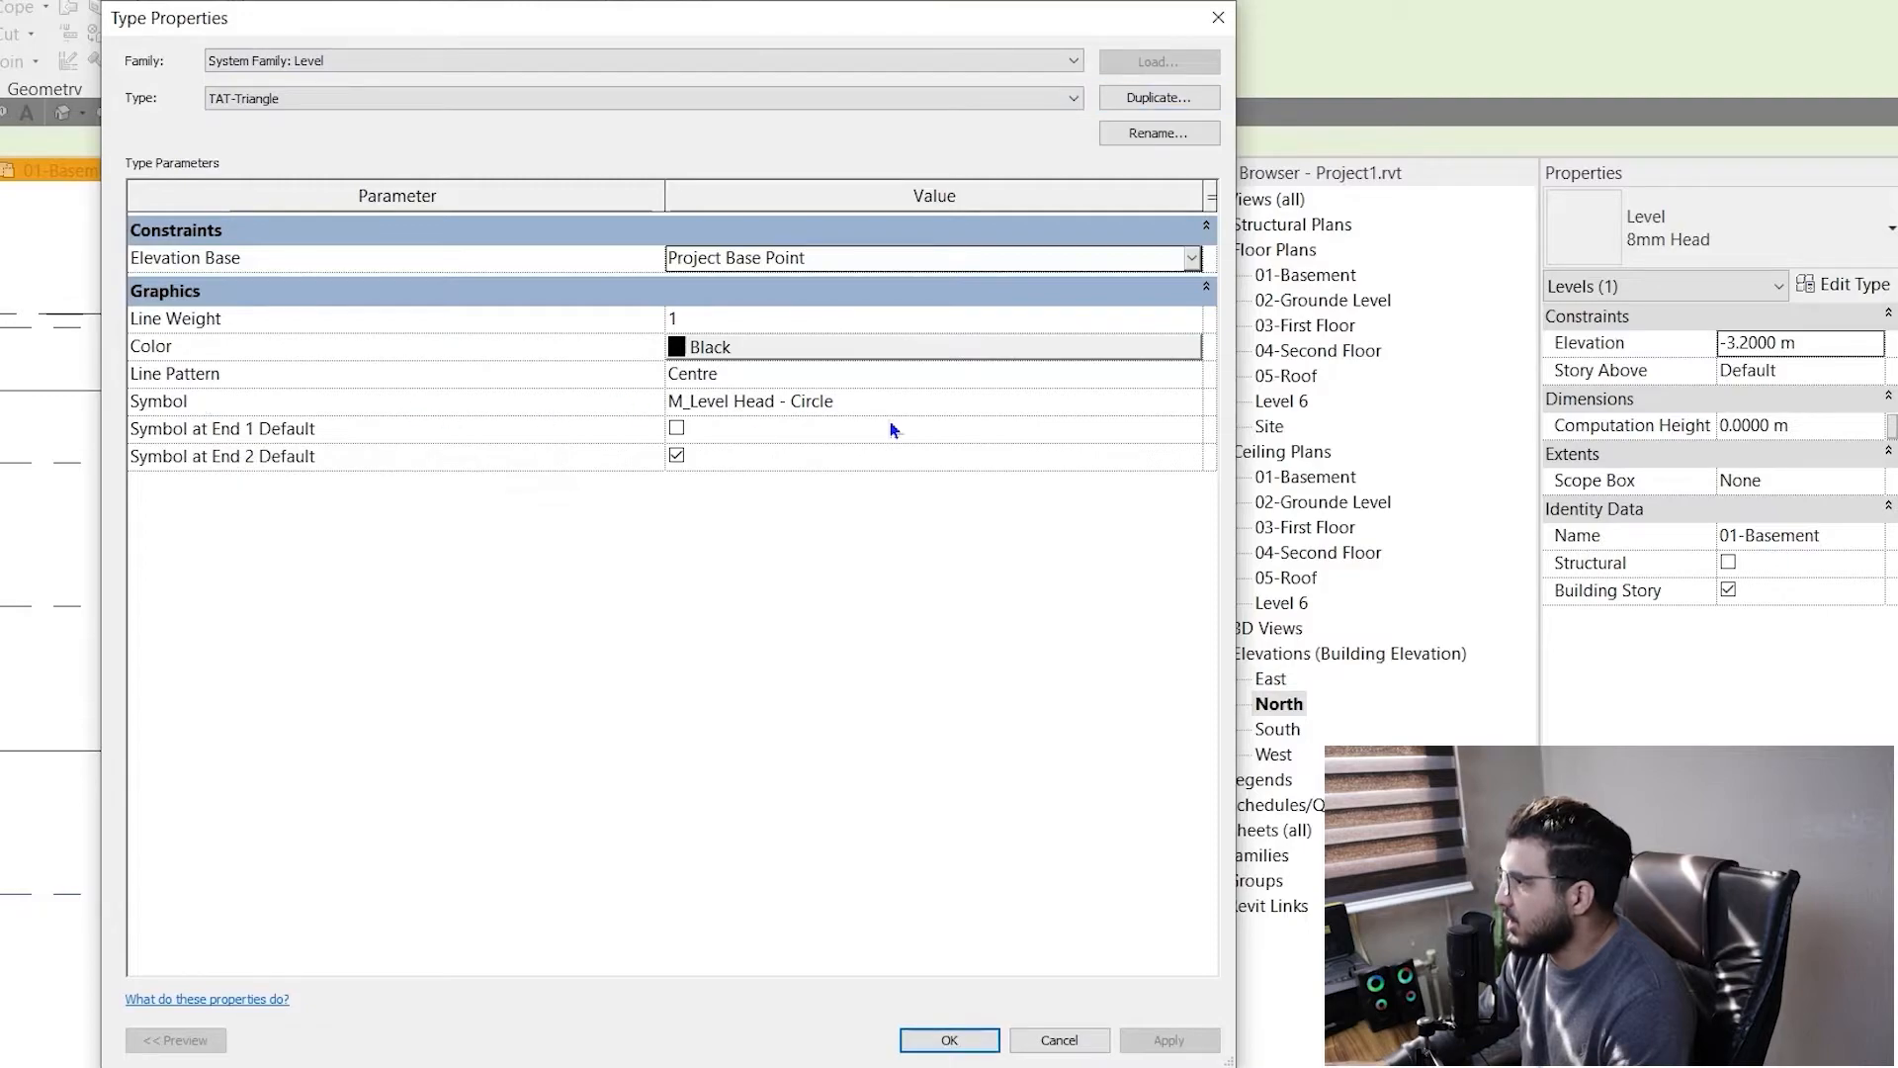
left_click(1180, 403)
left_click(1193, 404)
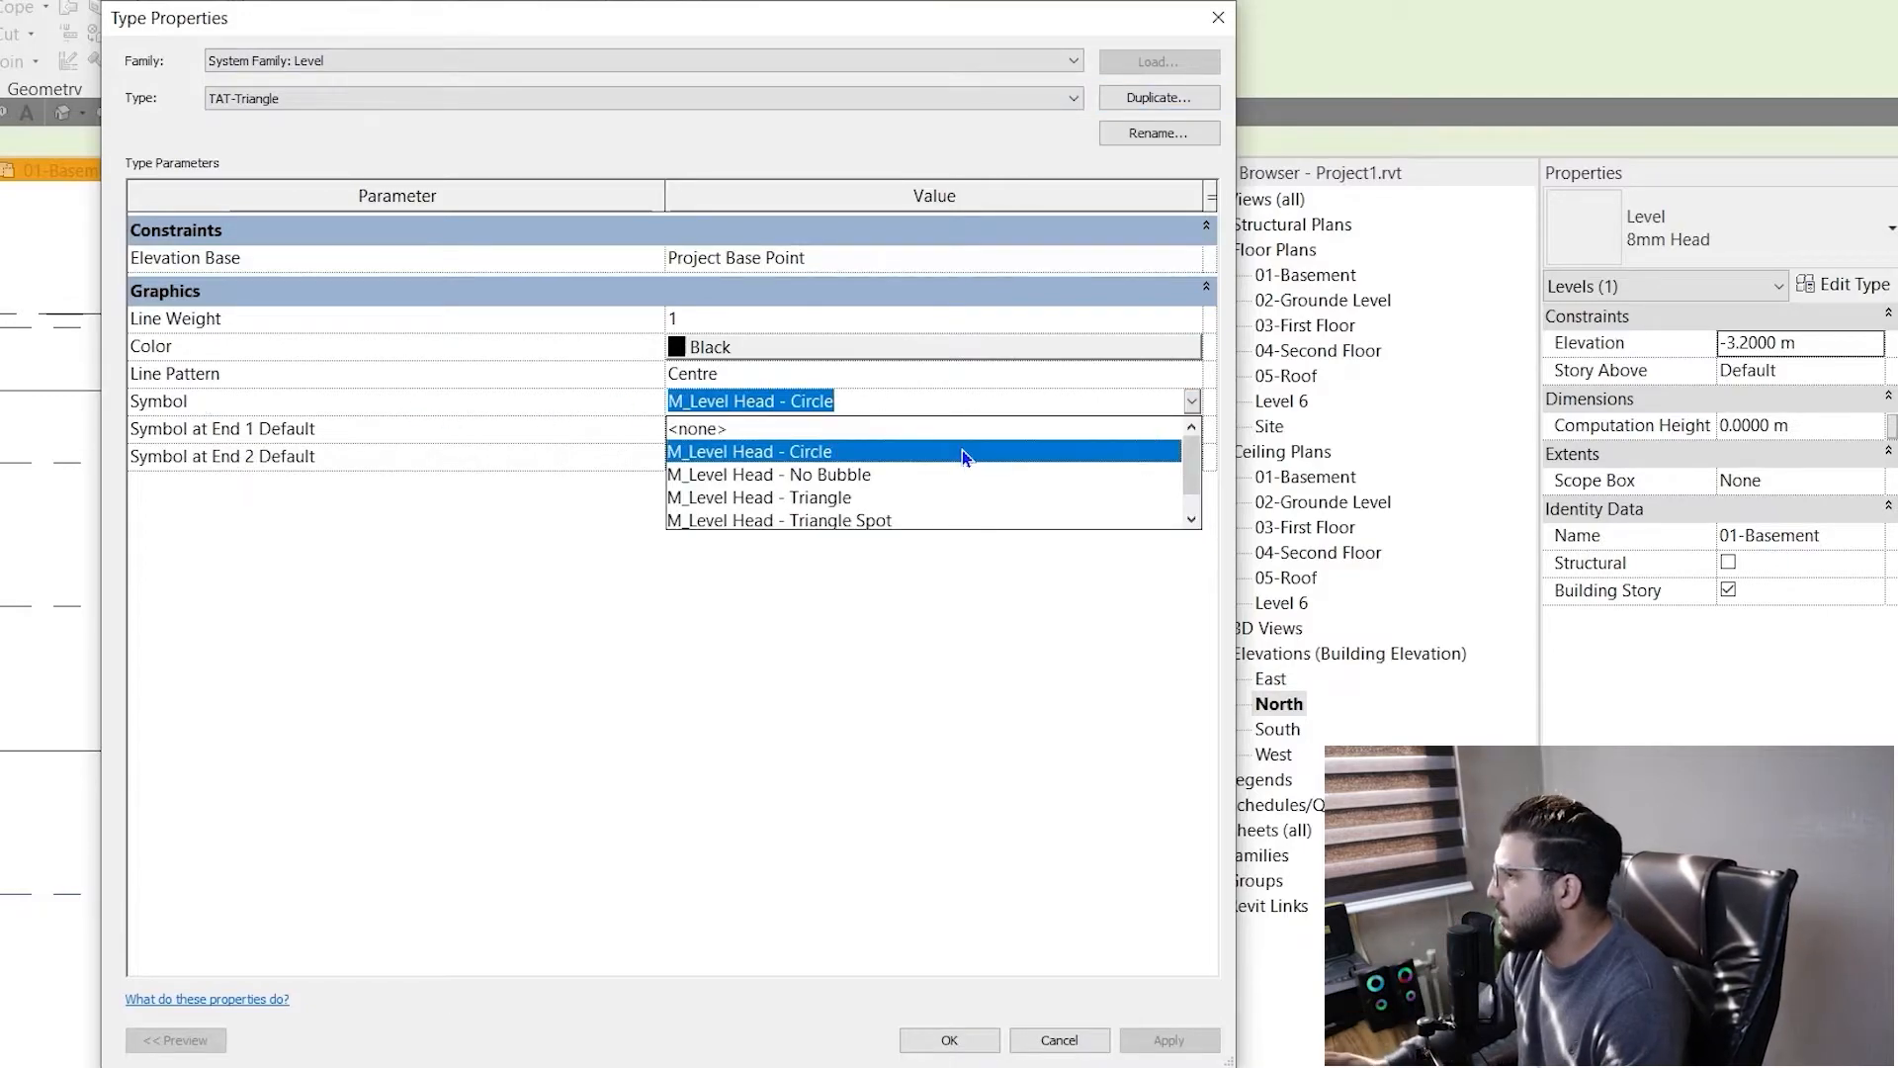
scroll(967, 463, "down", 1)
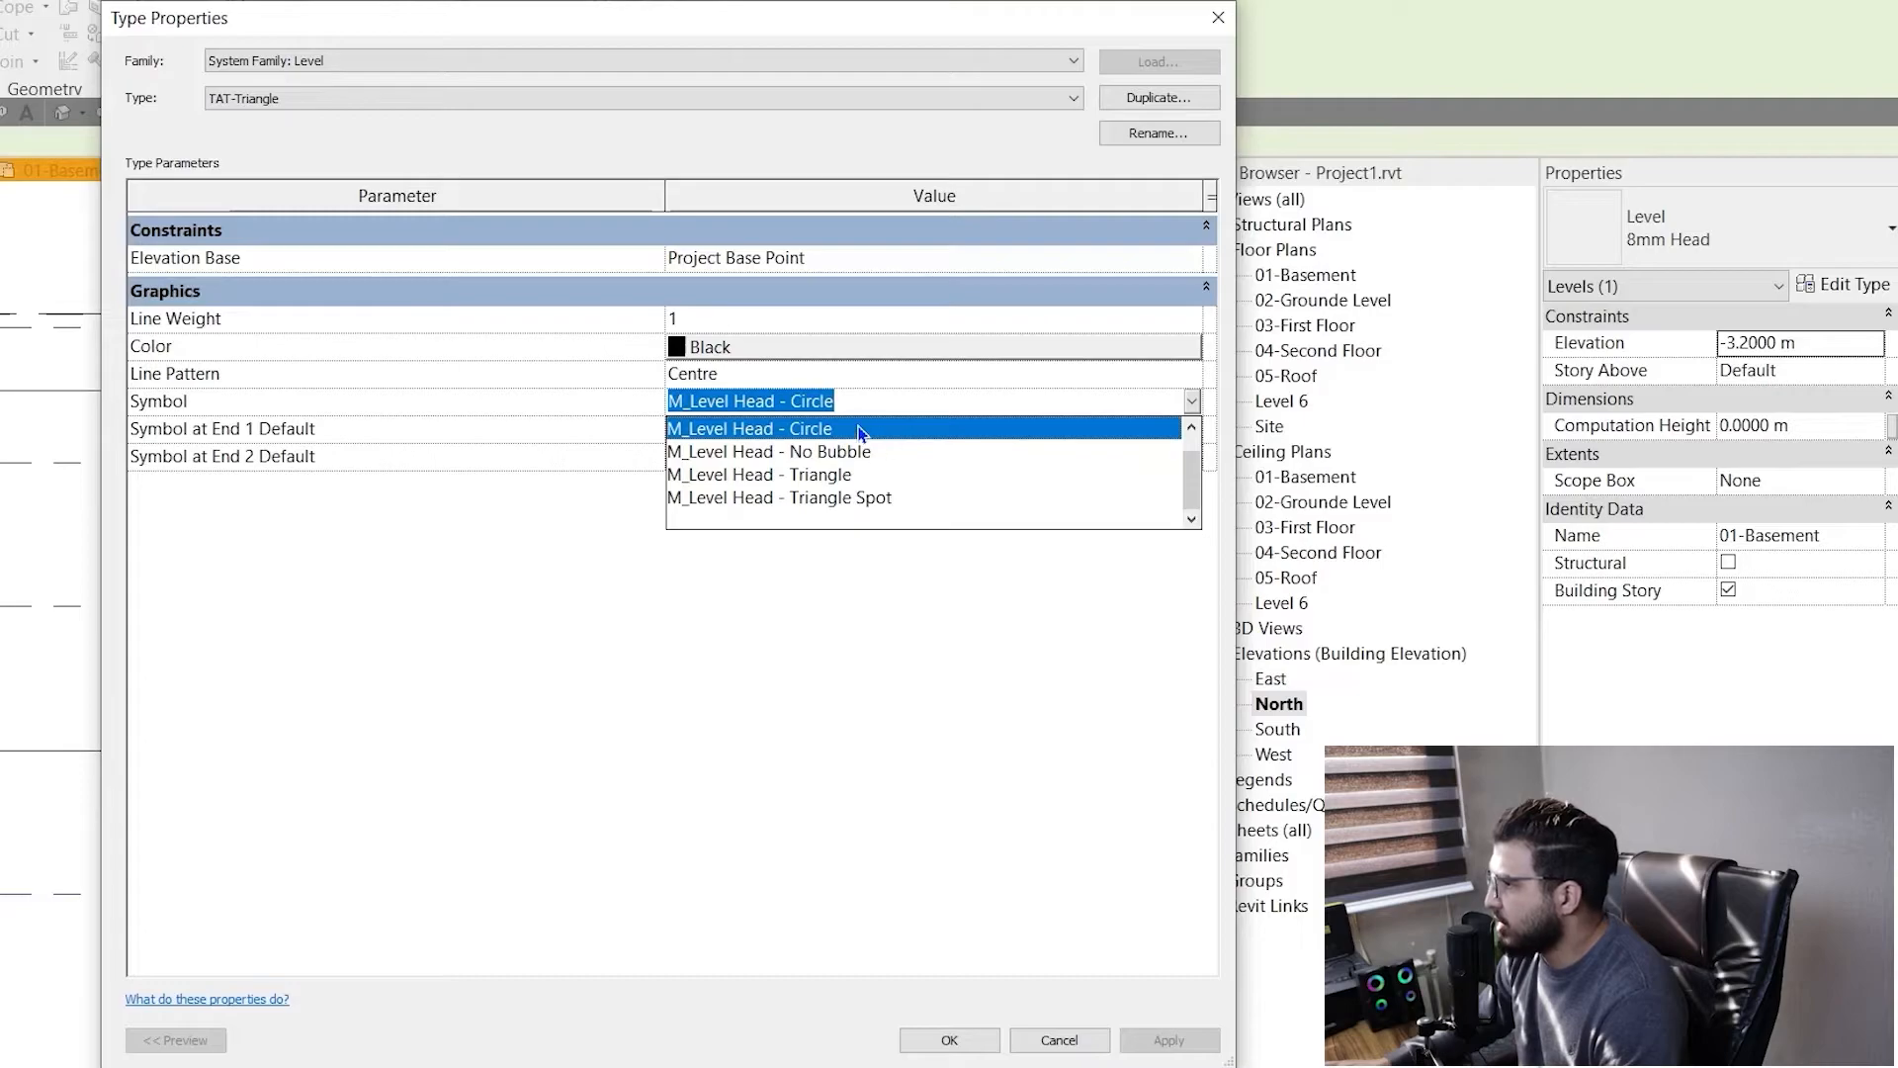
left_click(843, 499)
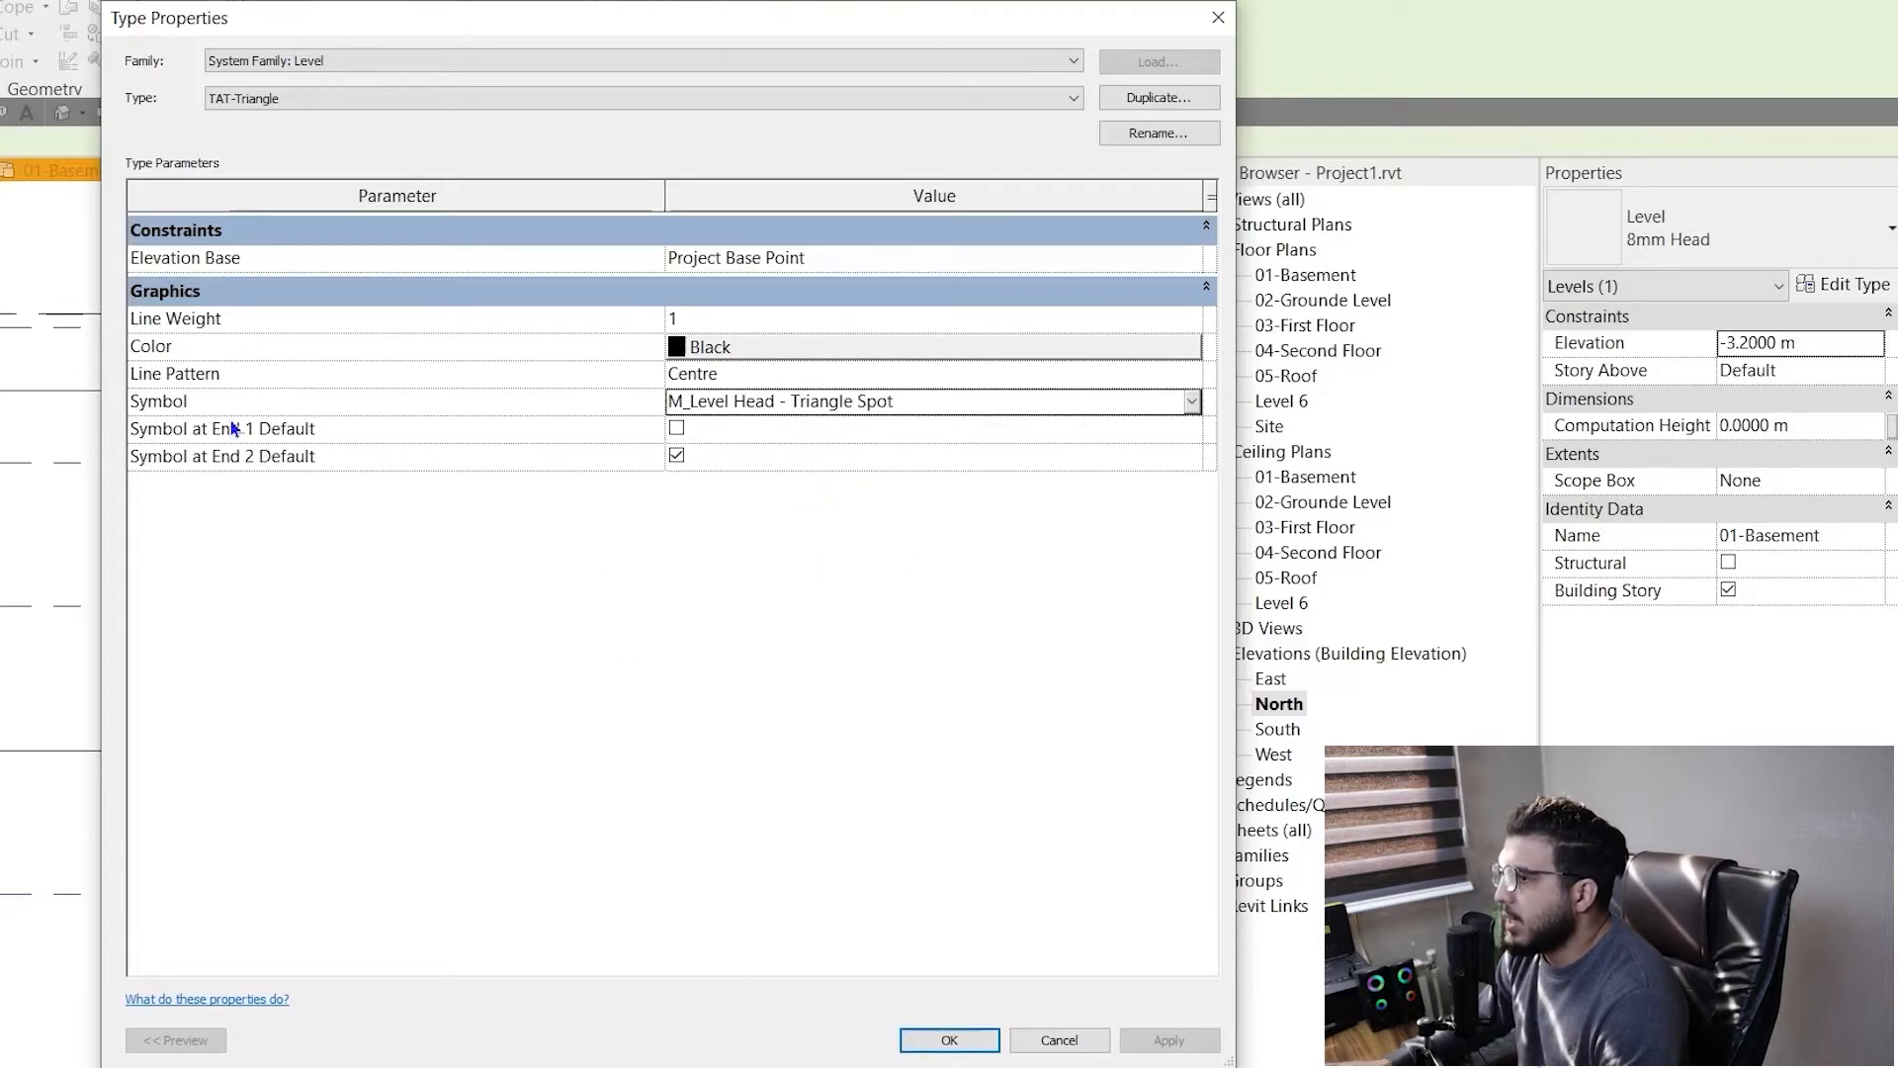
left_click(951, 1036)
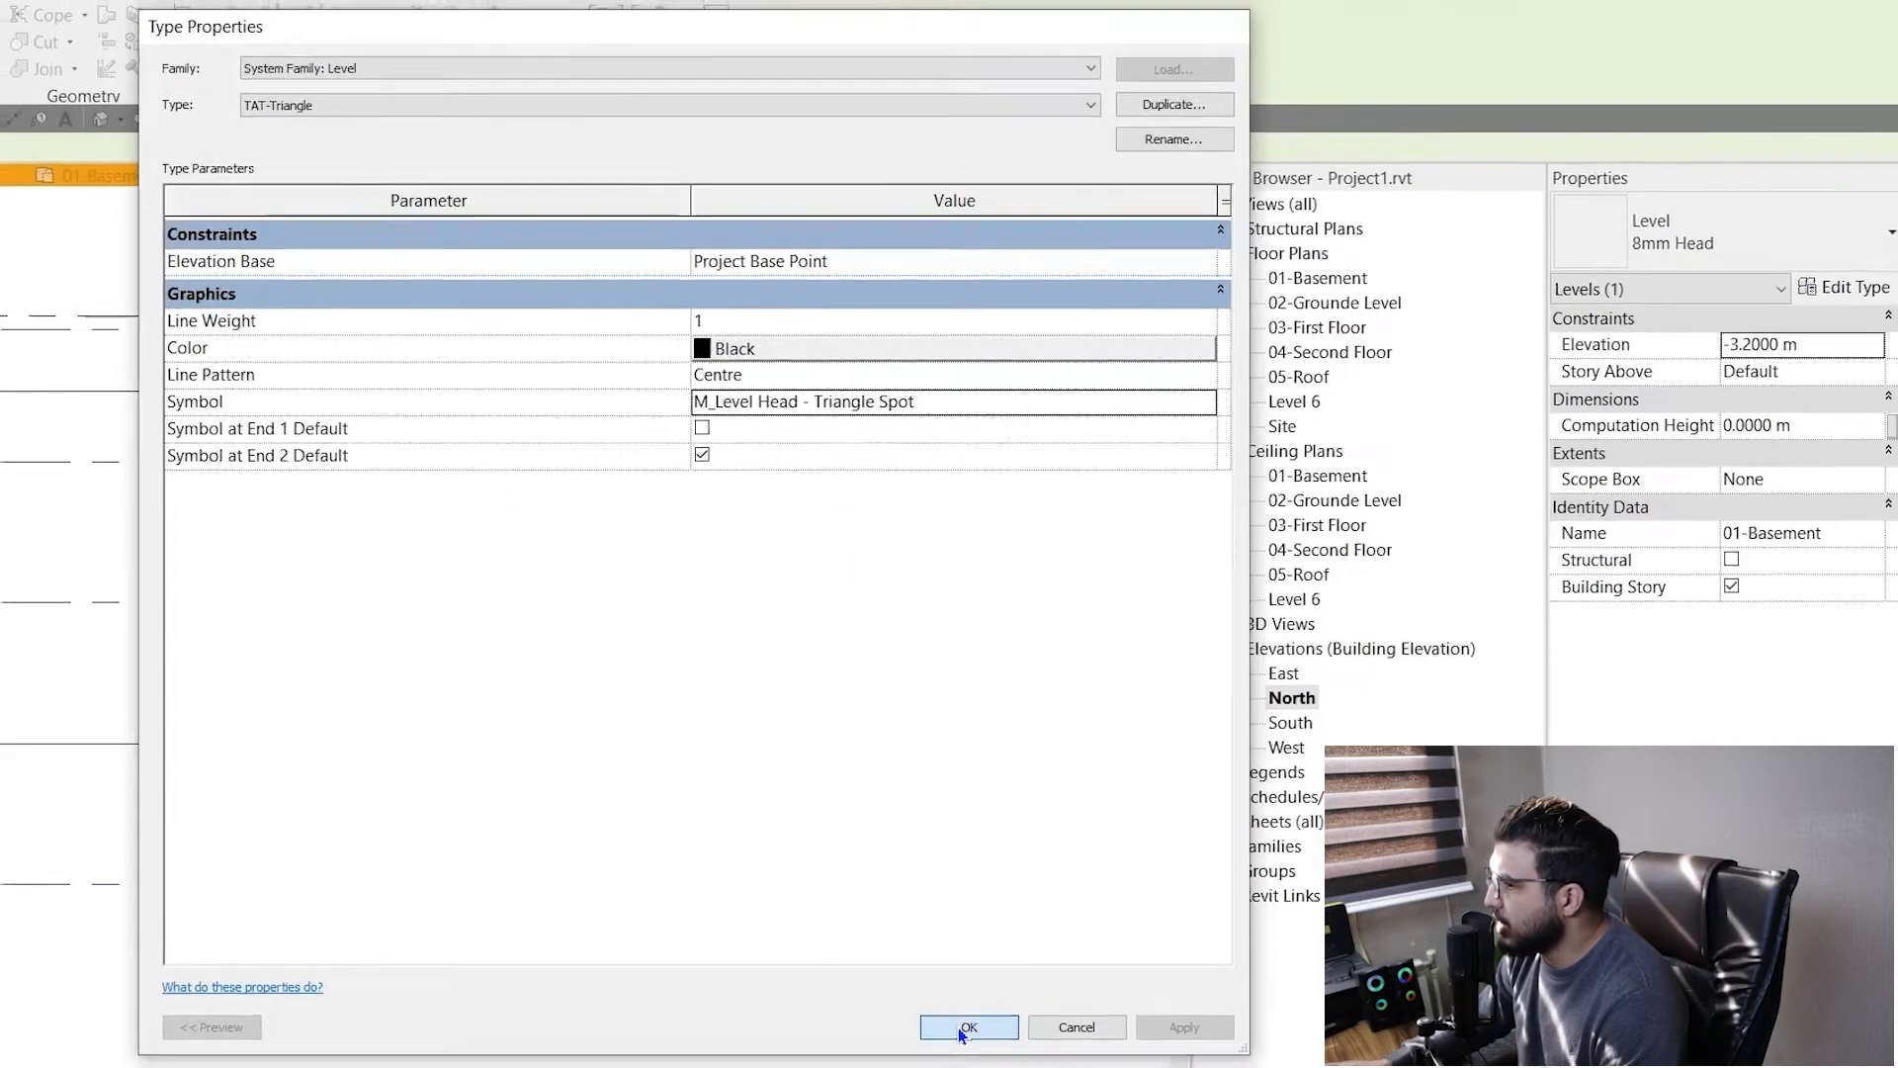
key("Escape")
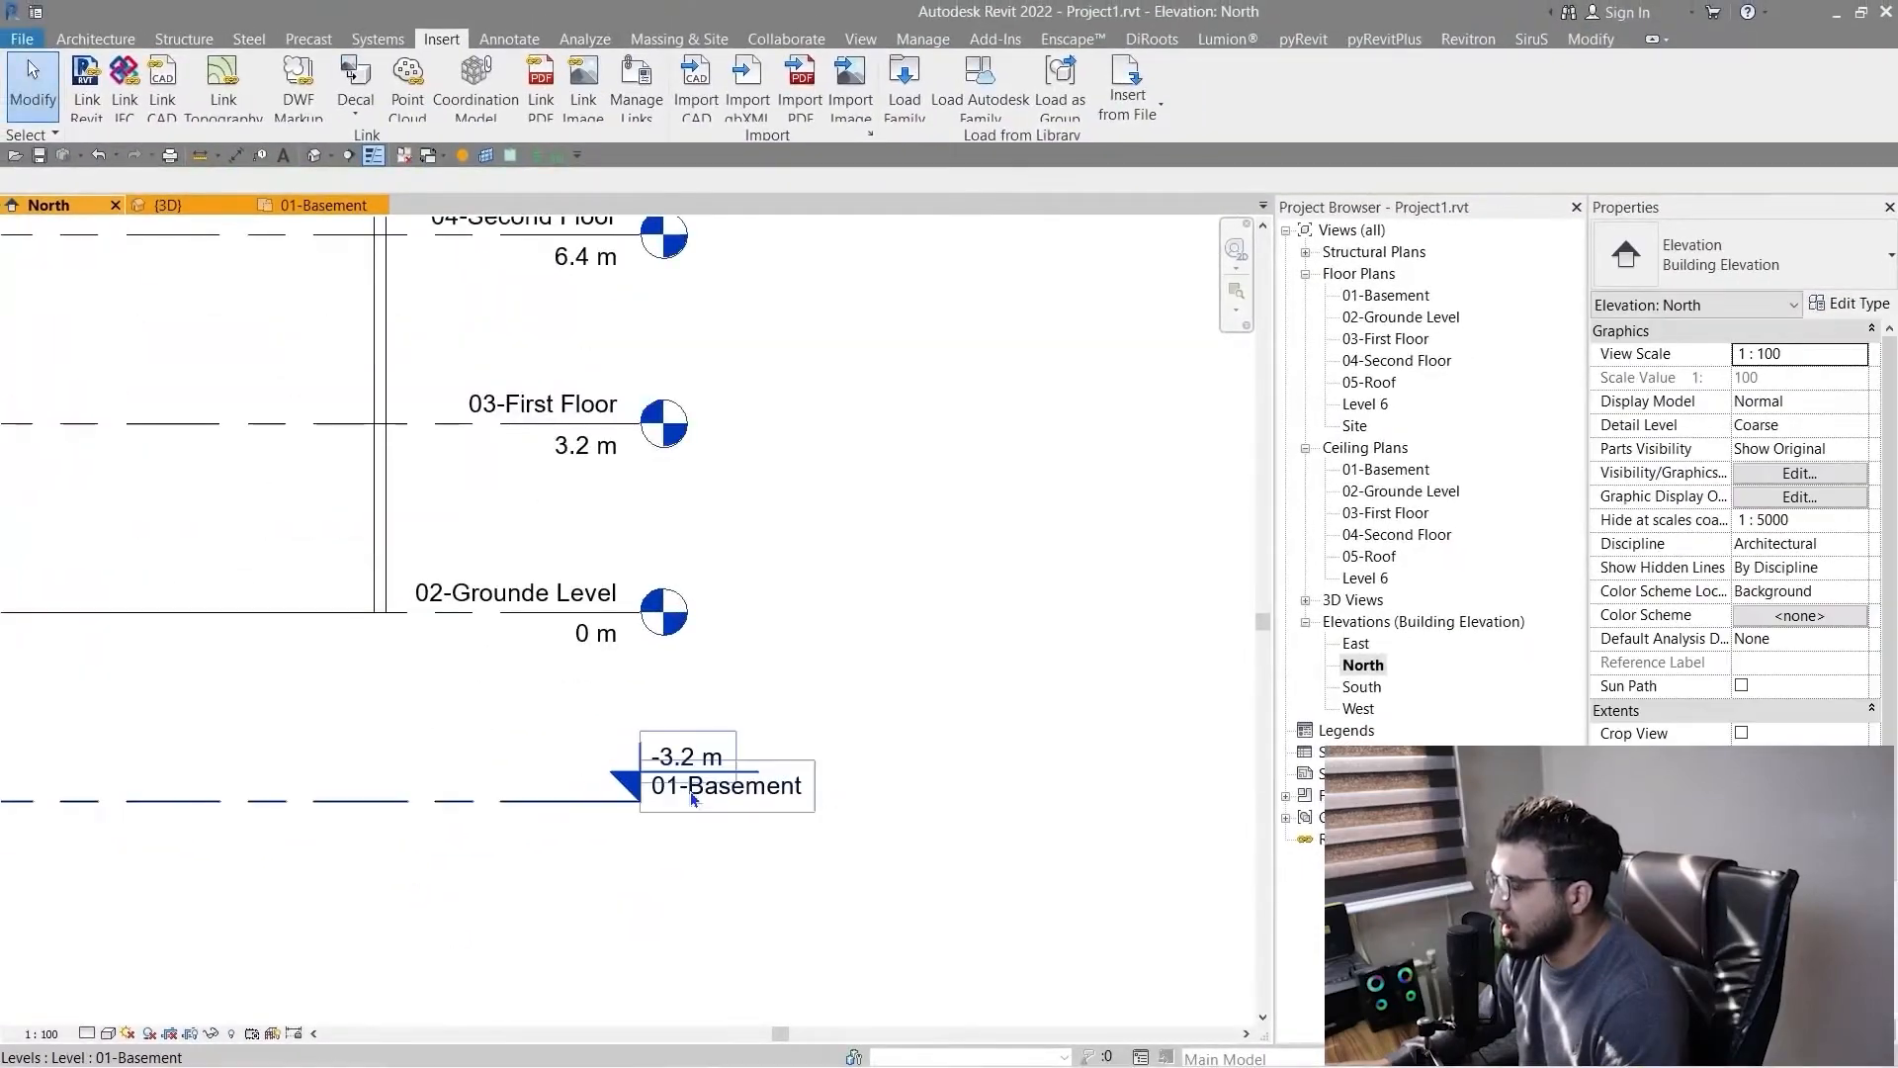
- Change the five levels from 02-Grounde Level up to Level 6 to the TAT-Triangle type
scroll(692, 799, "down", 2)
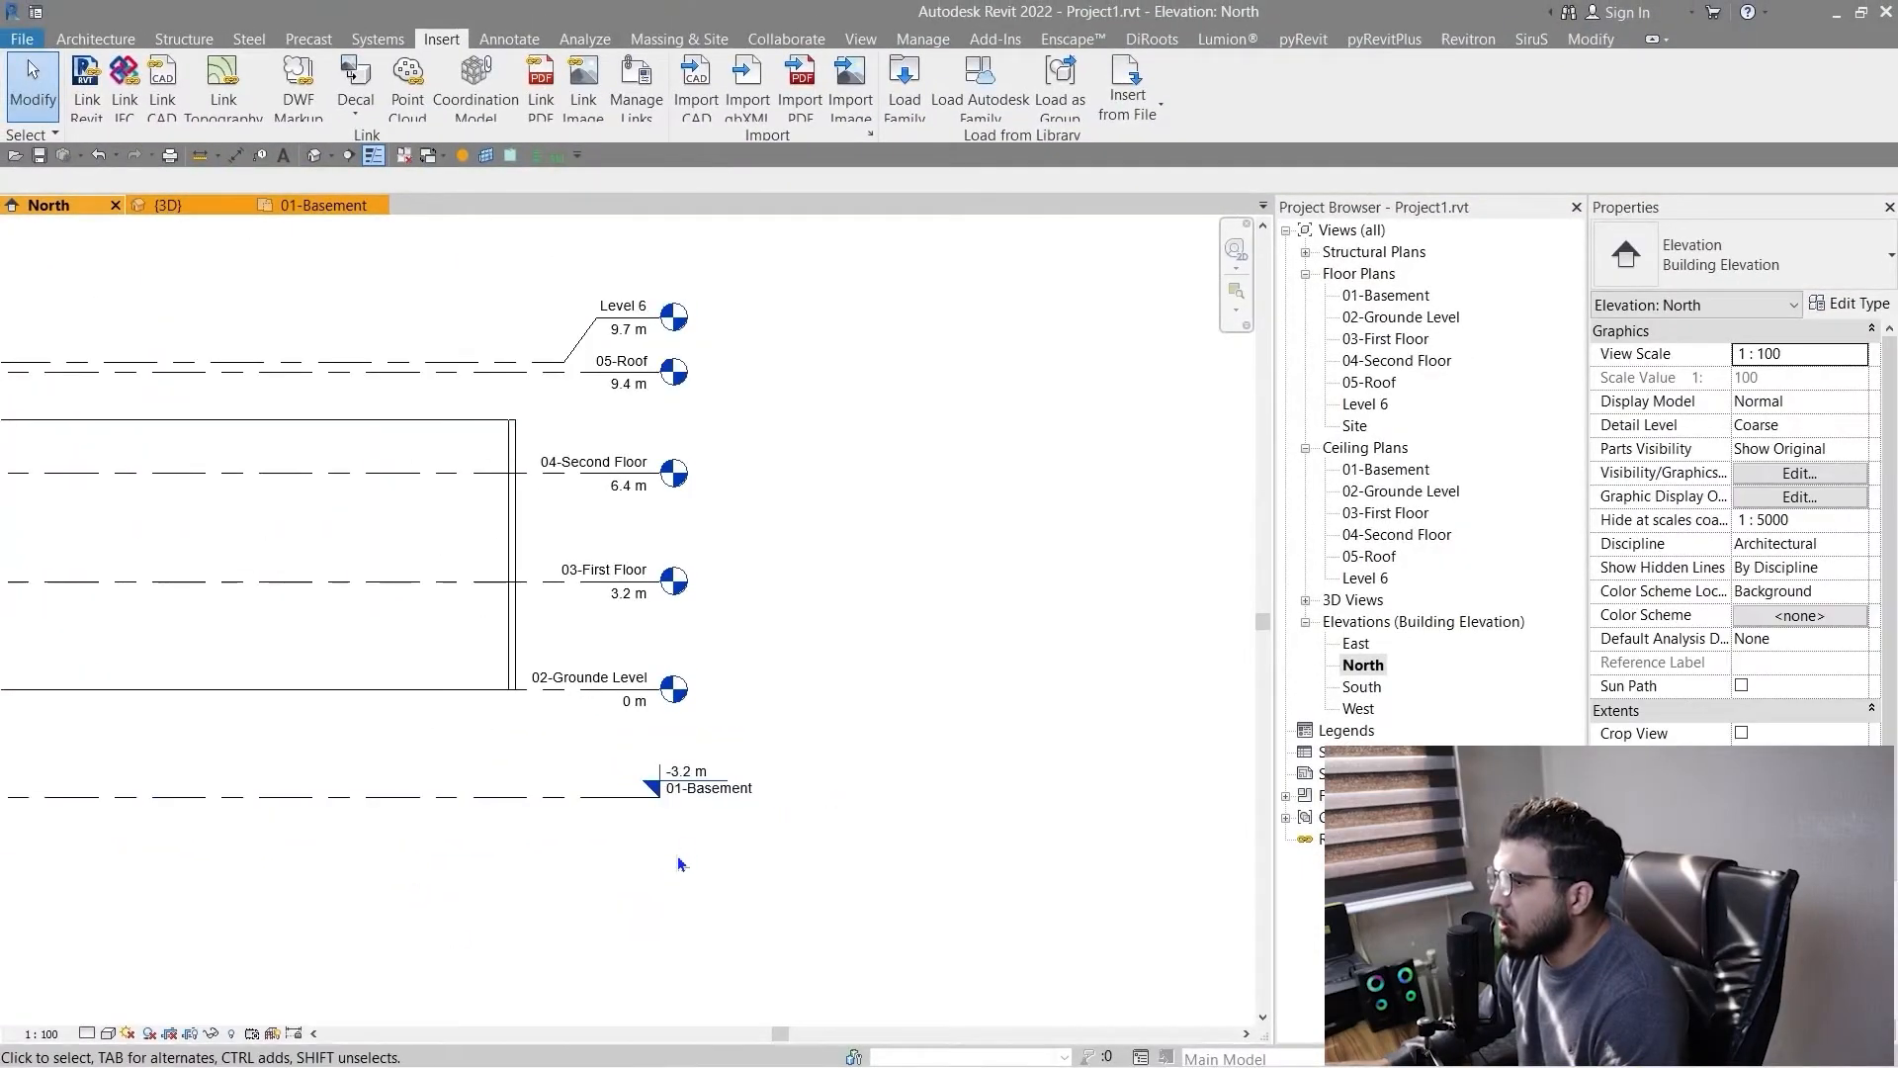
scroll(623, 578, "up", 1)
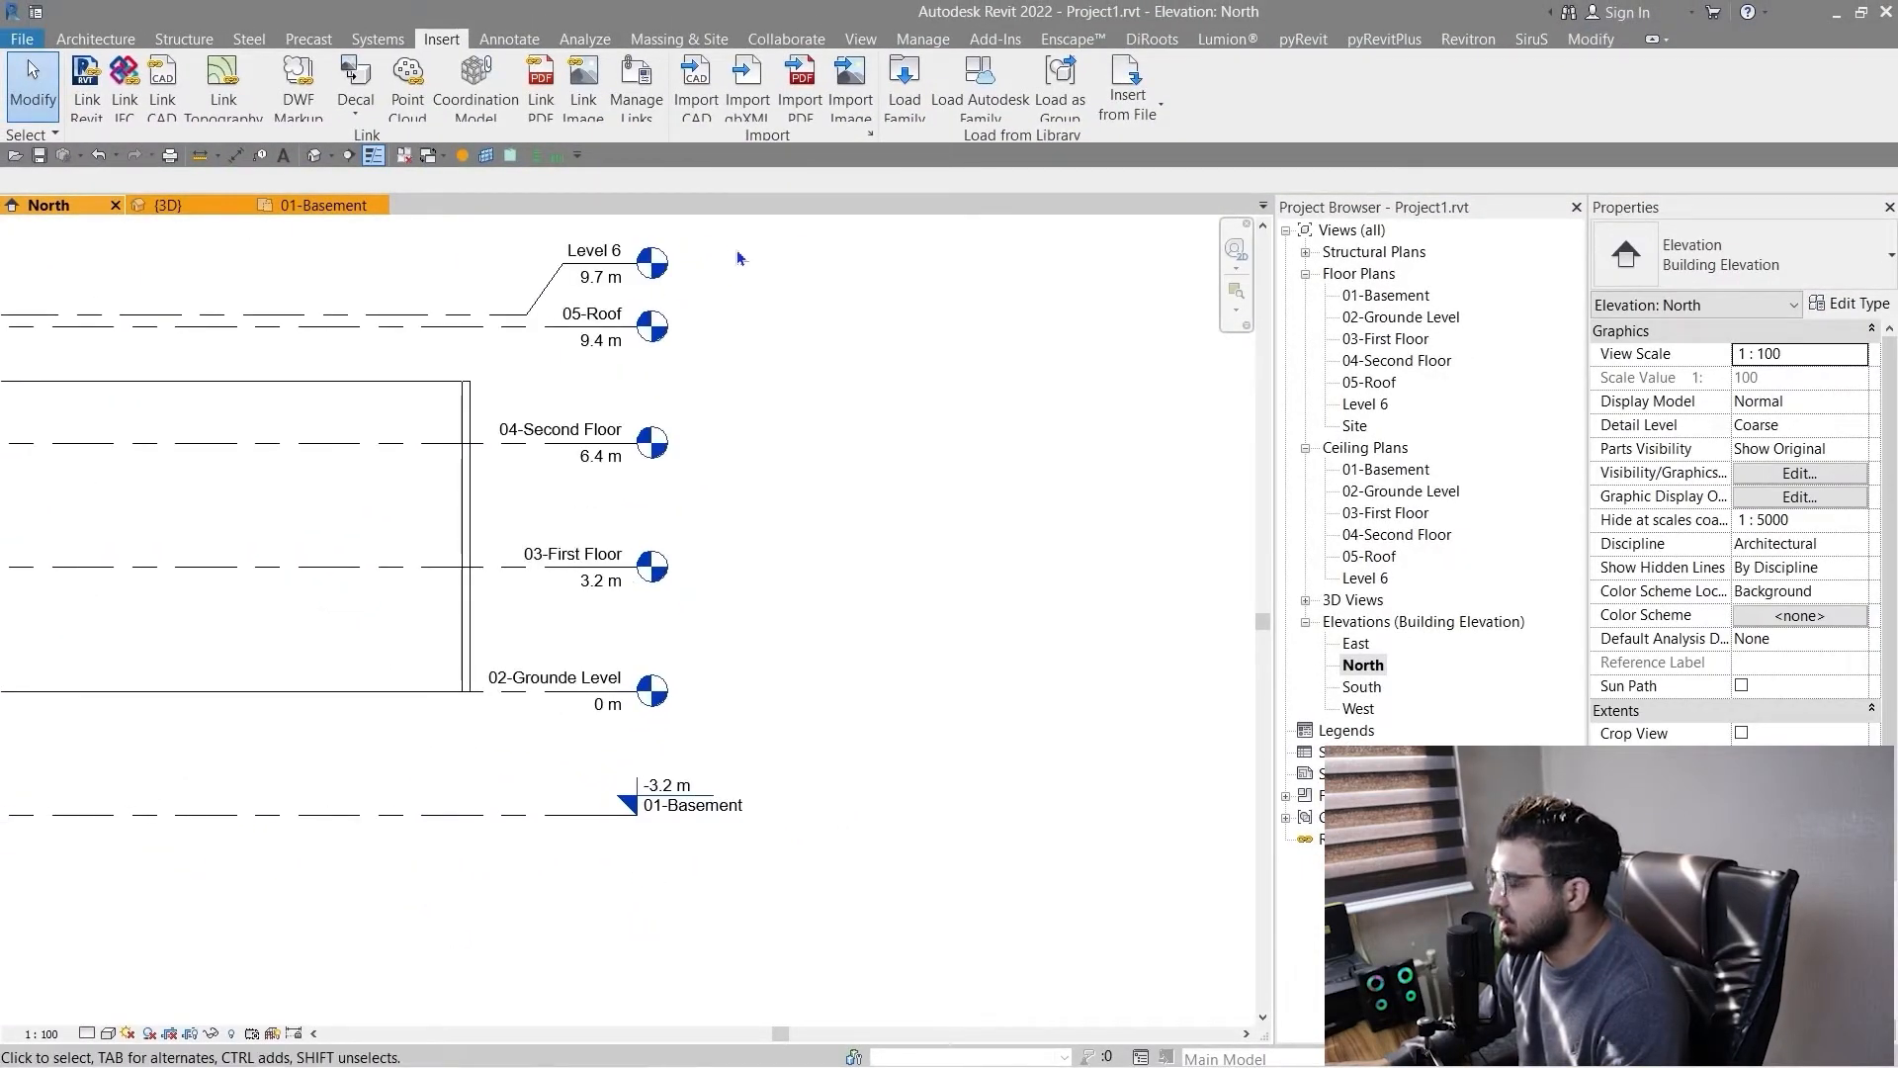
middle_click_drag(956, 678, 913, 664)
scroll(900, 652, "down", 1)
scroll(541, 783, "up", 1)
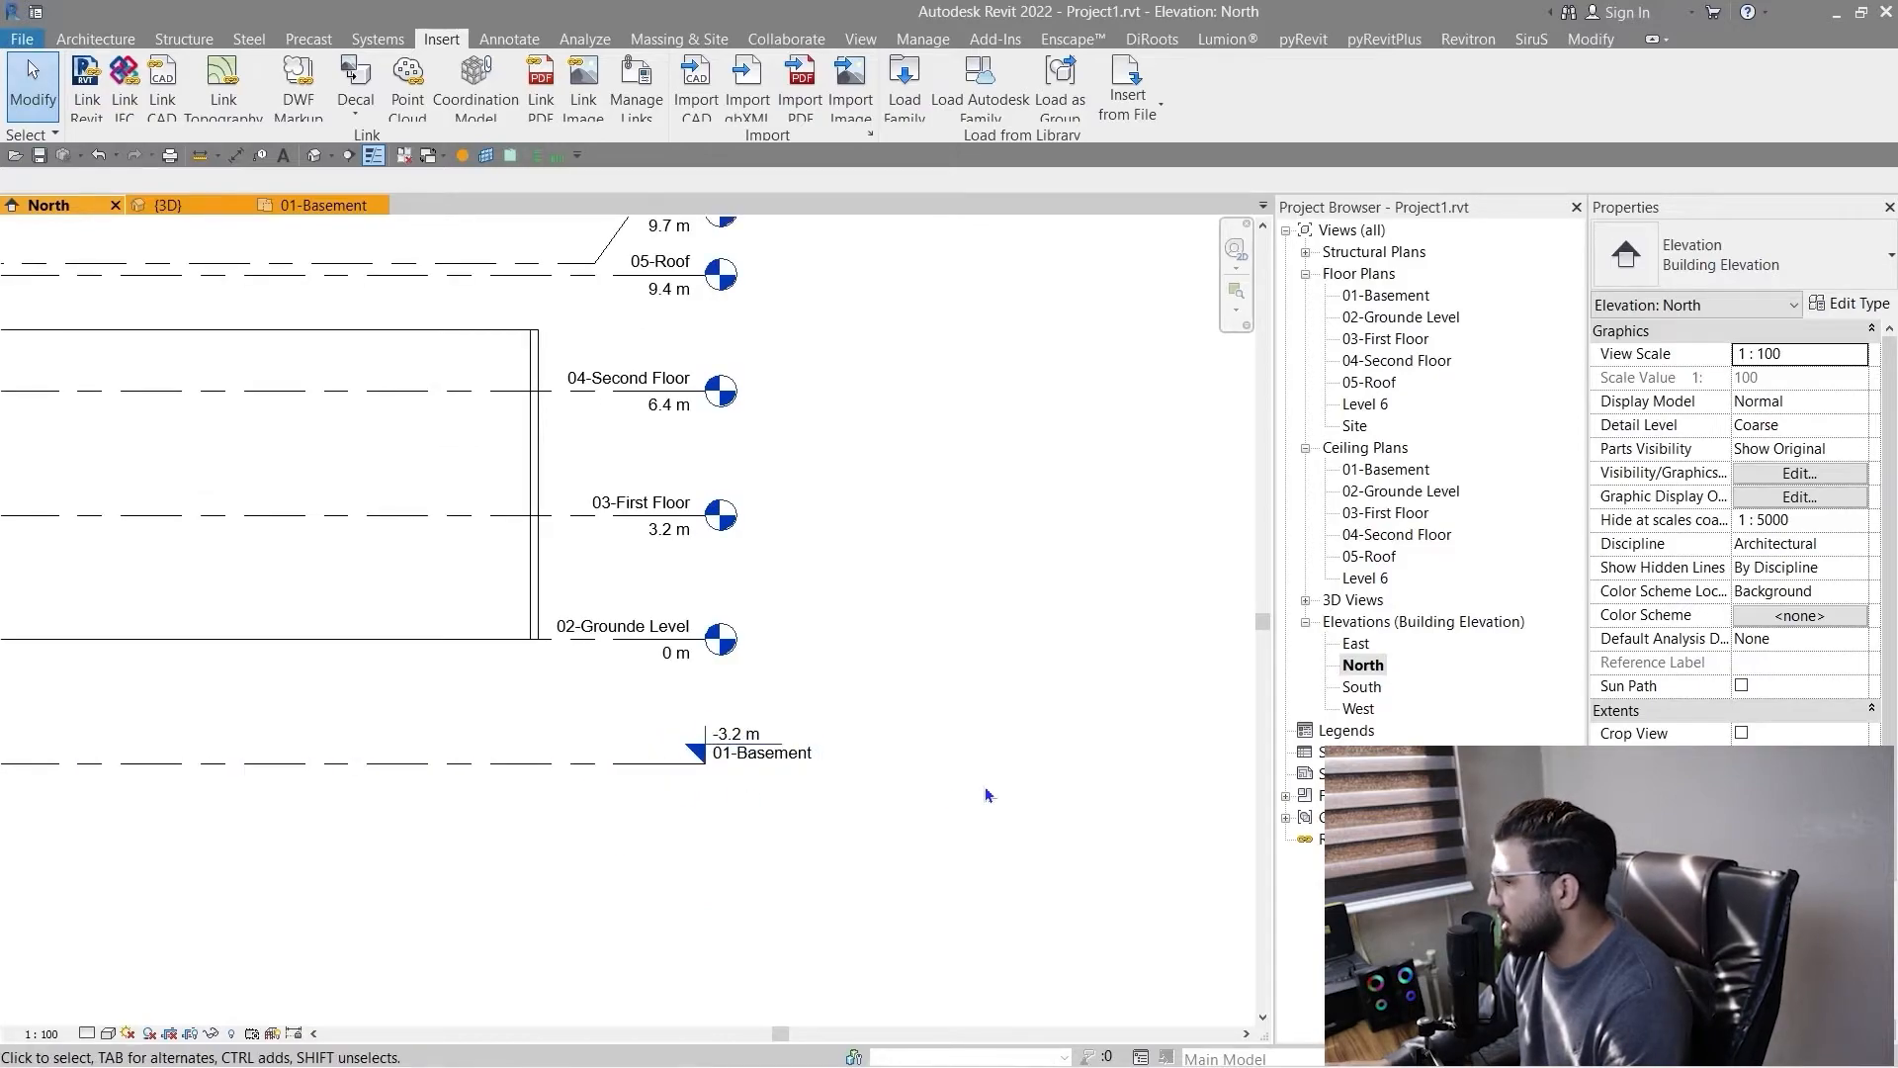
scroll(985, 794, "down", 1)
middle_click_drag(980, 715, 905, 715)
left_click_drag(761, 294, 737, 440)
left_click_drag(727, 634, 641, 759)
left_click(1777, 267)
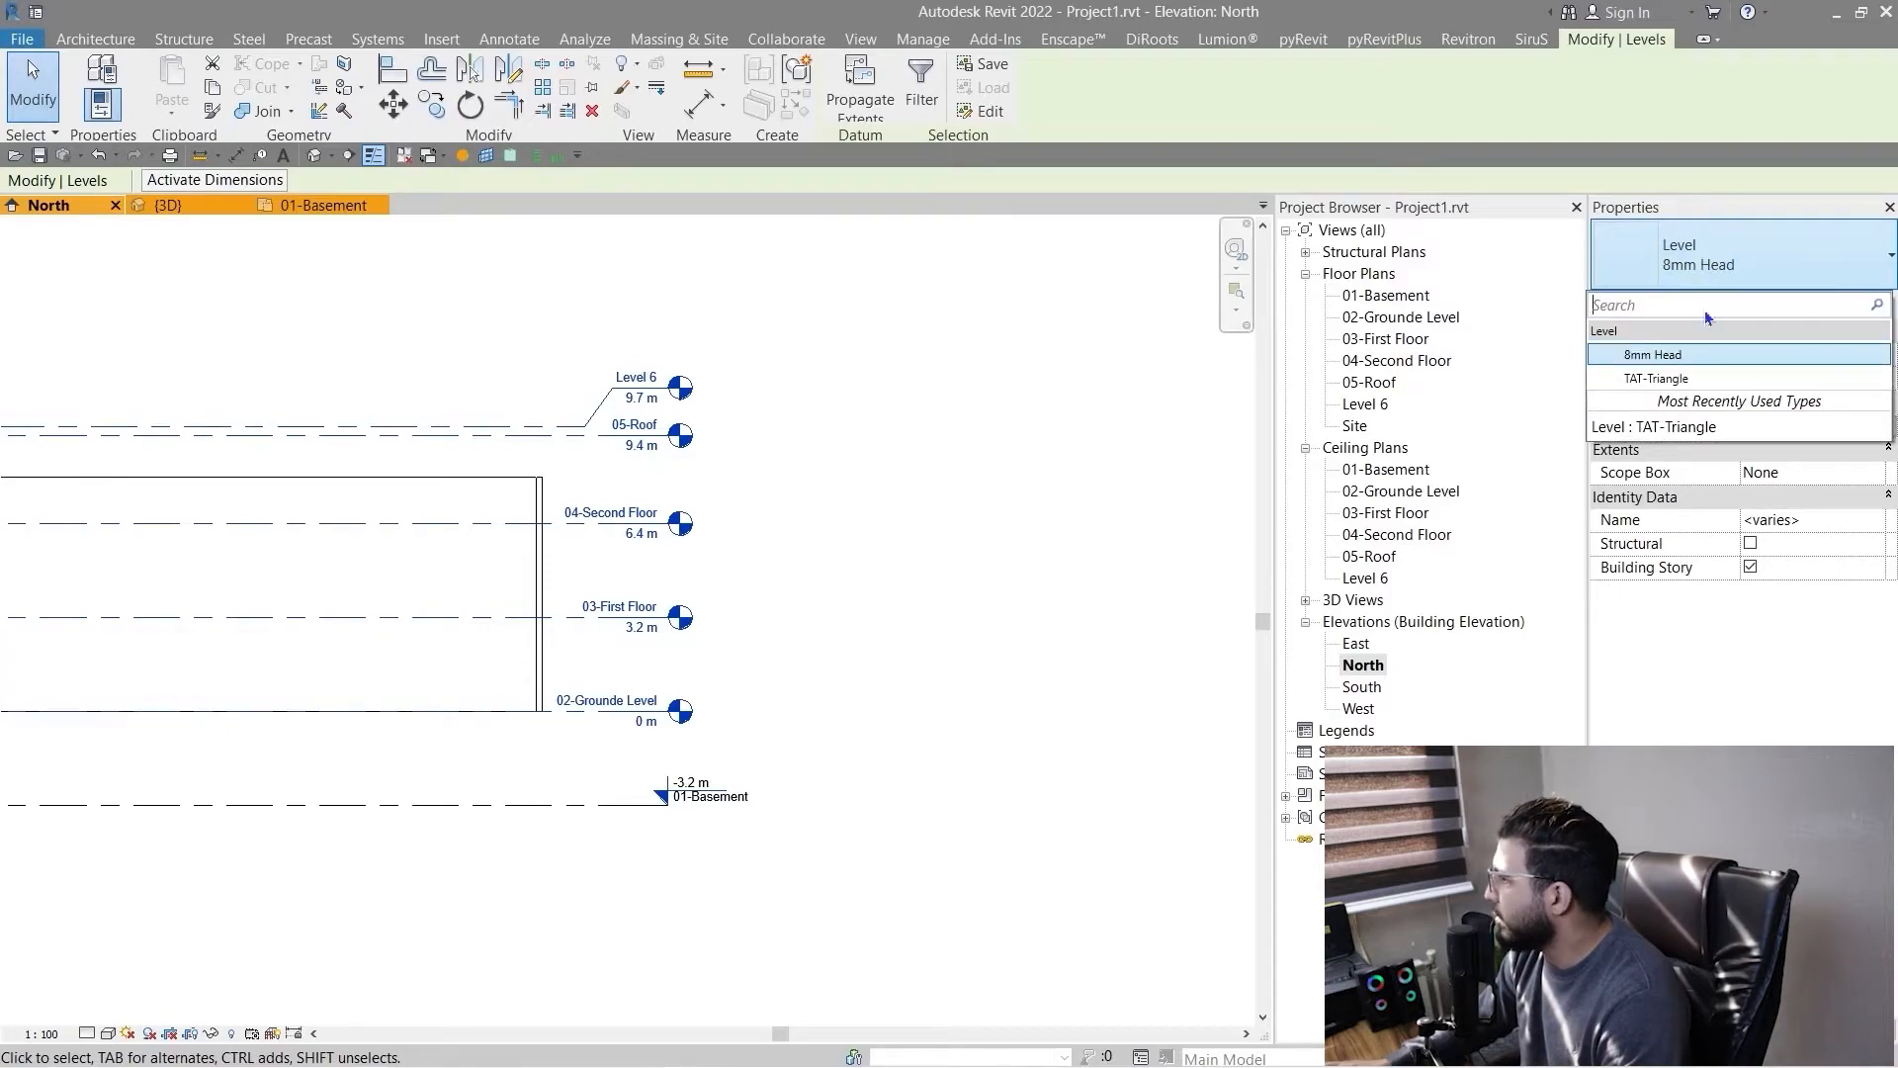
left_click(1669, 379)
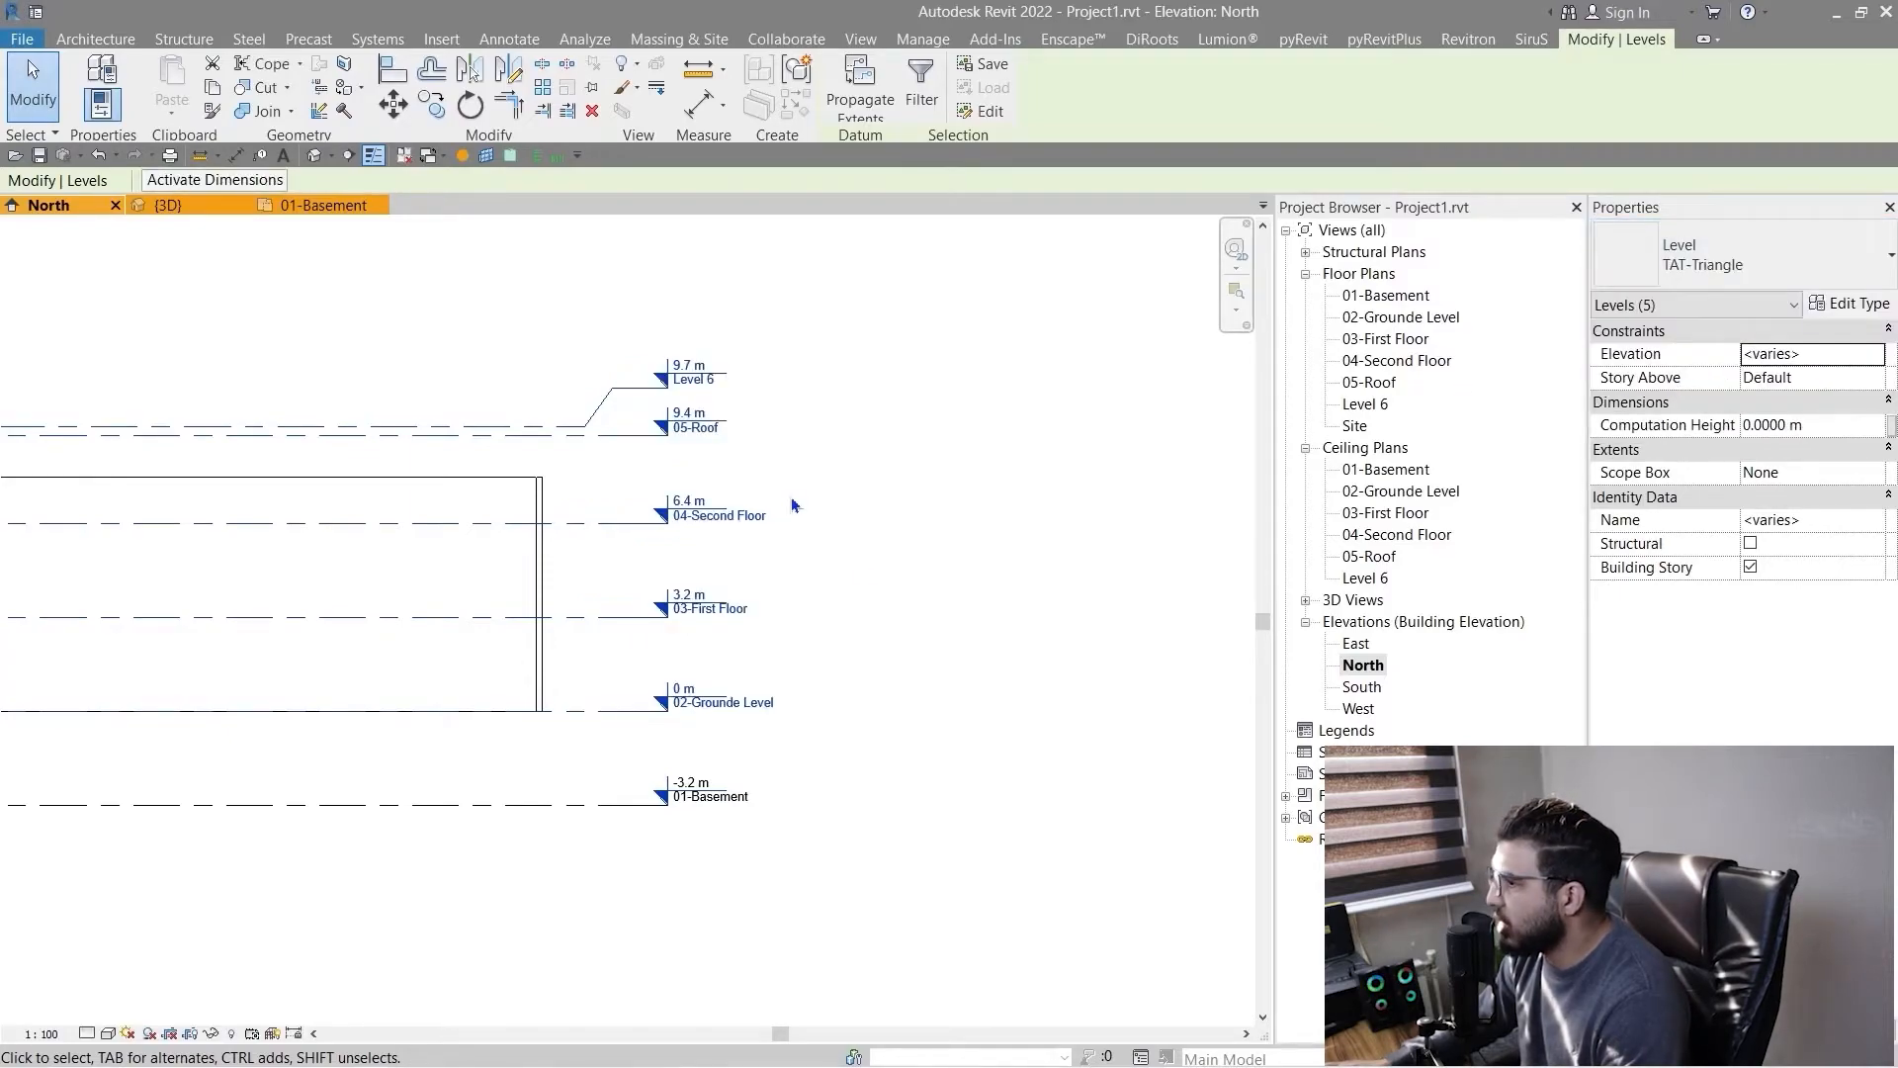
left_click(911, 612)
scroll(912, 612, "down", 3)
scroll(809, 530, "up", 2)
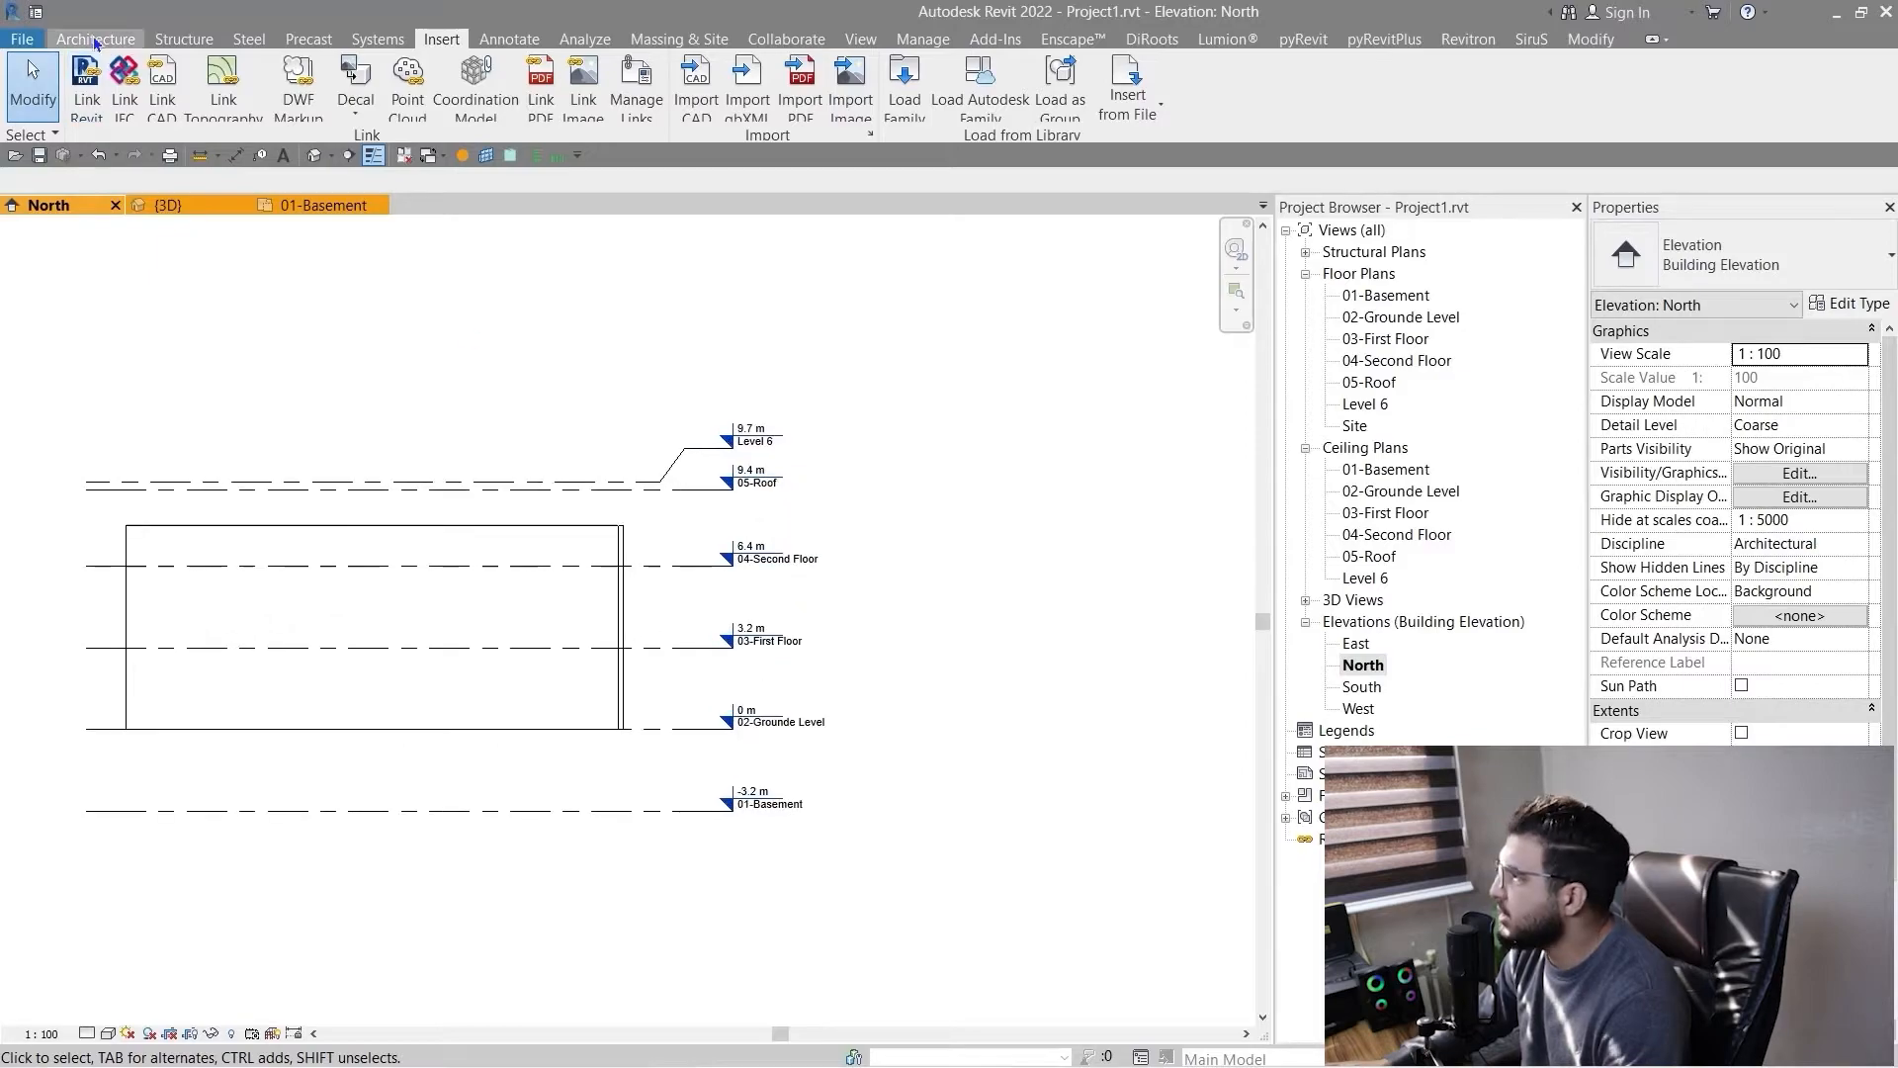
left_click(96, 39)
left_click(1639, 87)
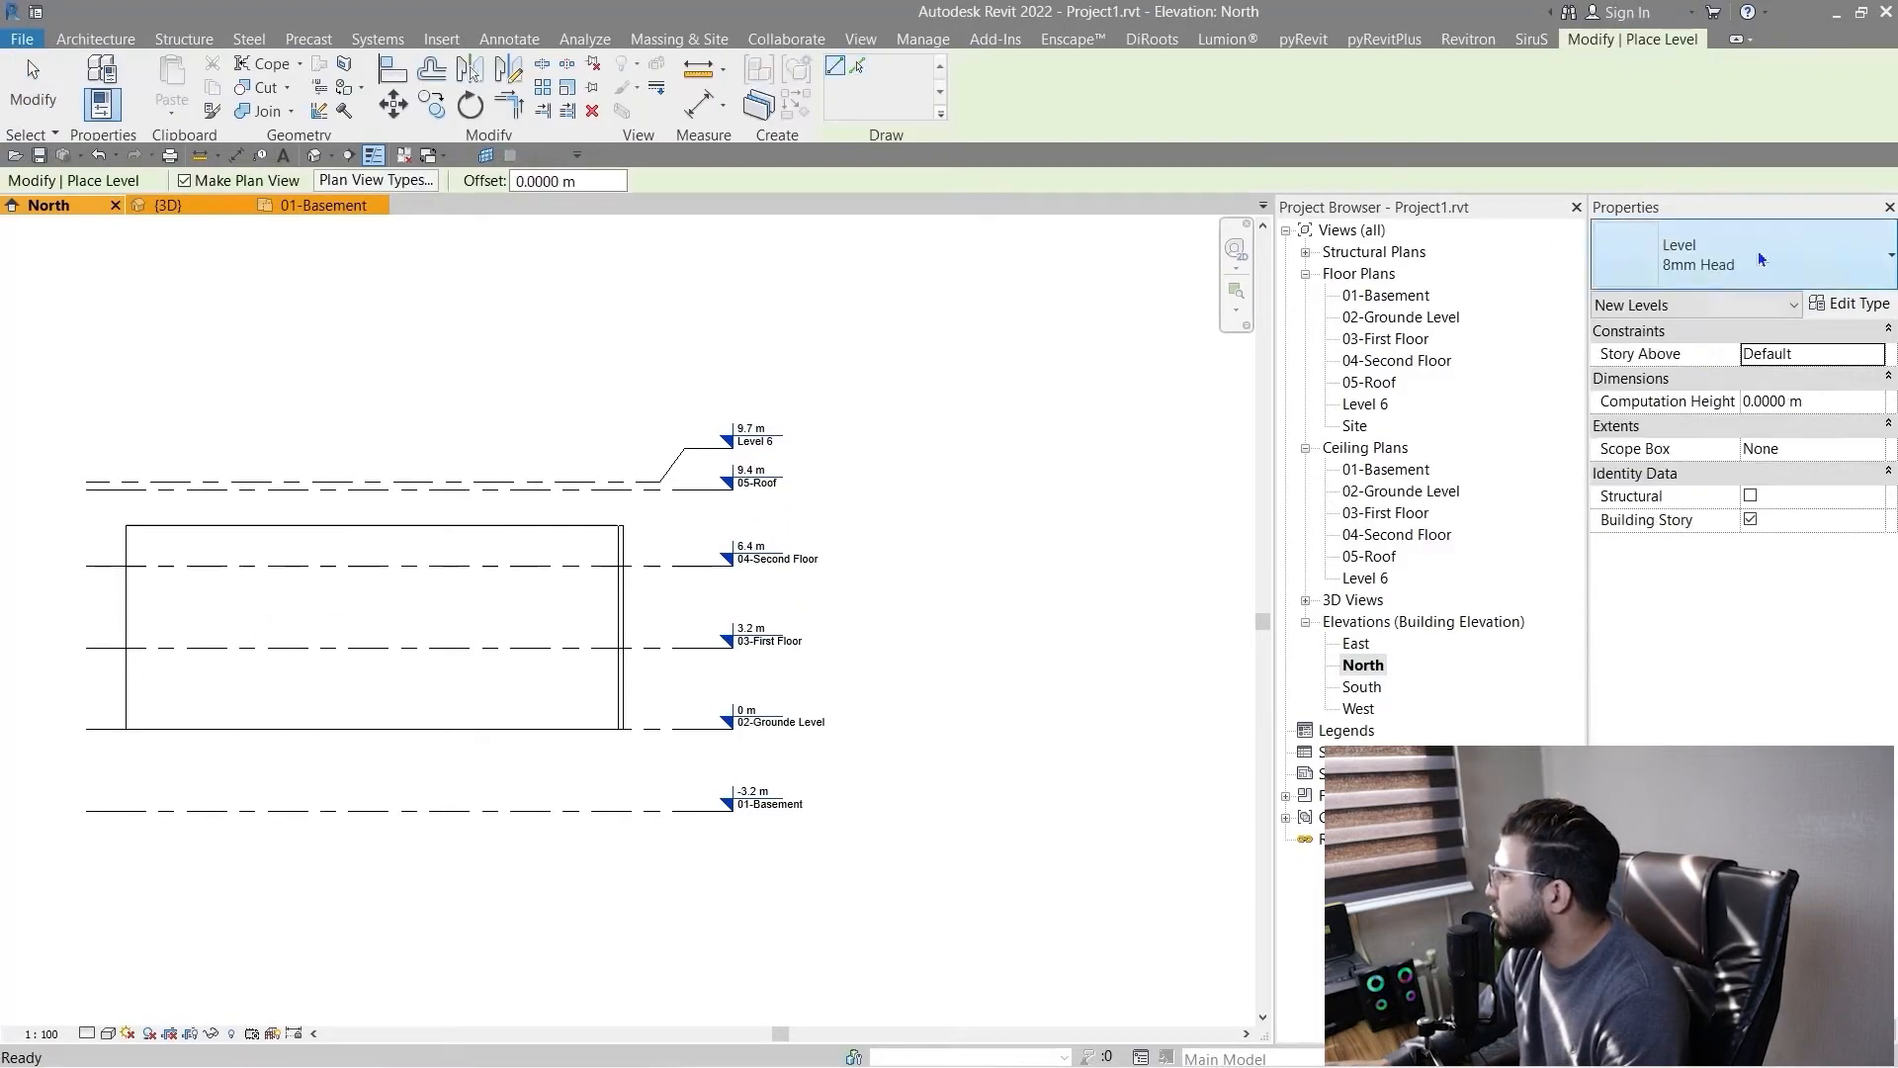
left_click(1738, 265)
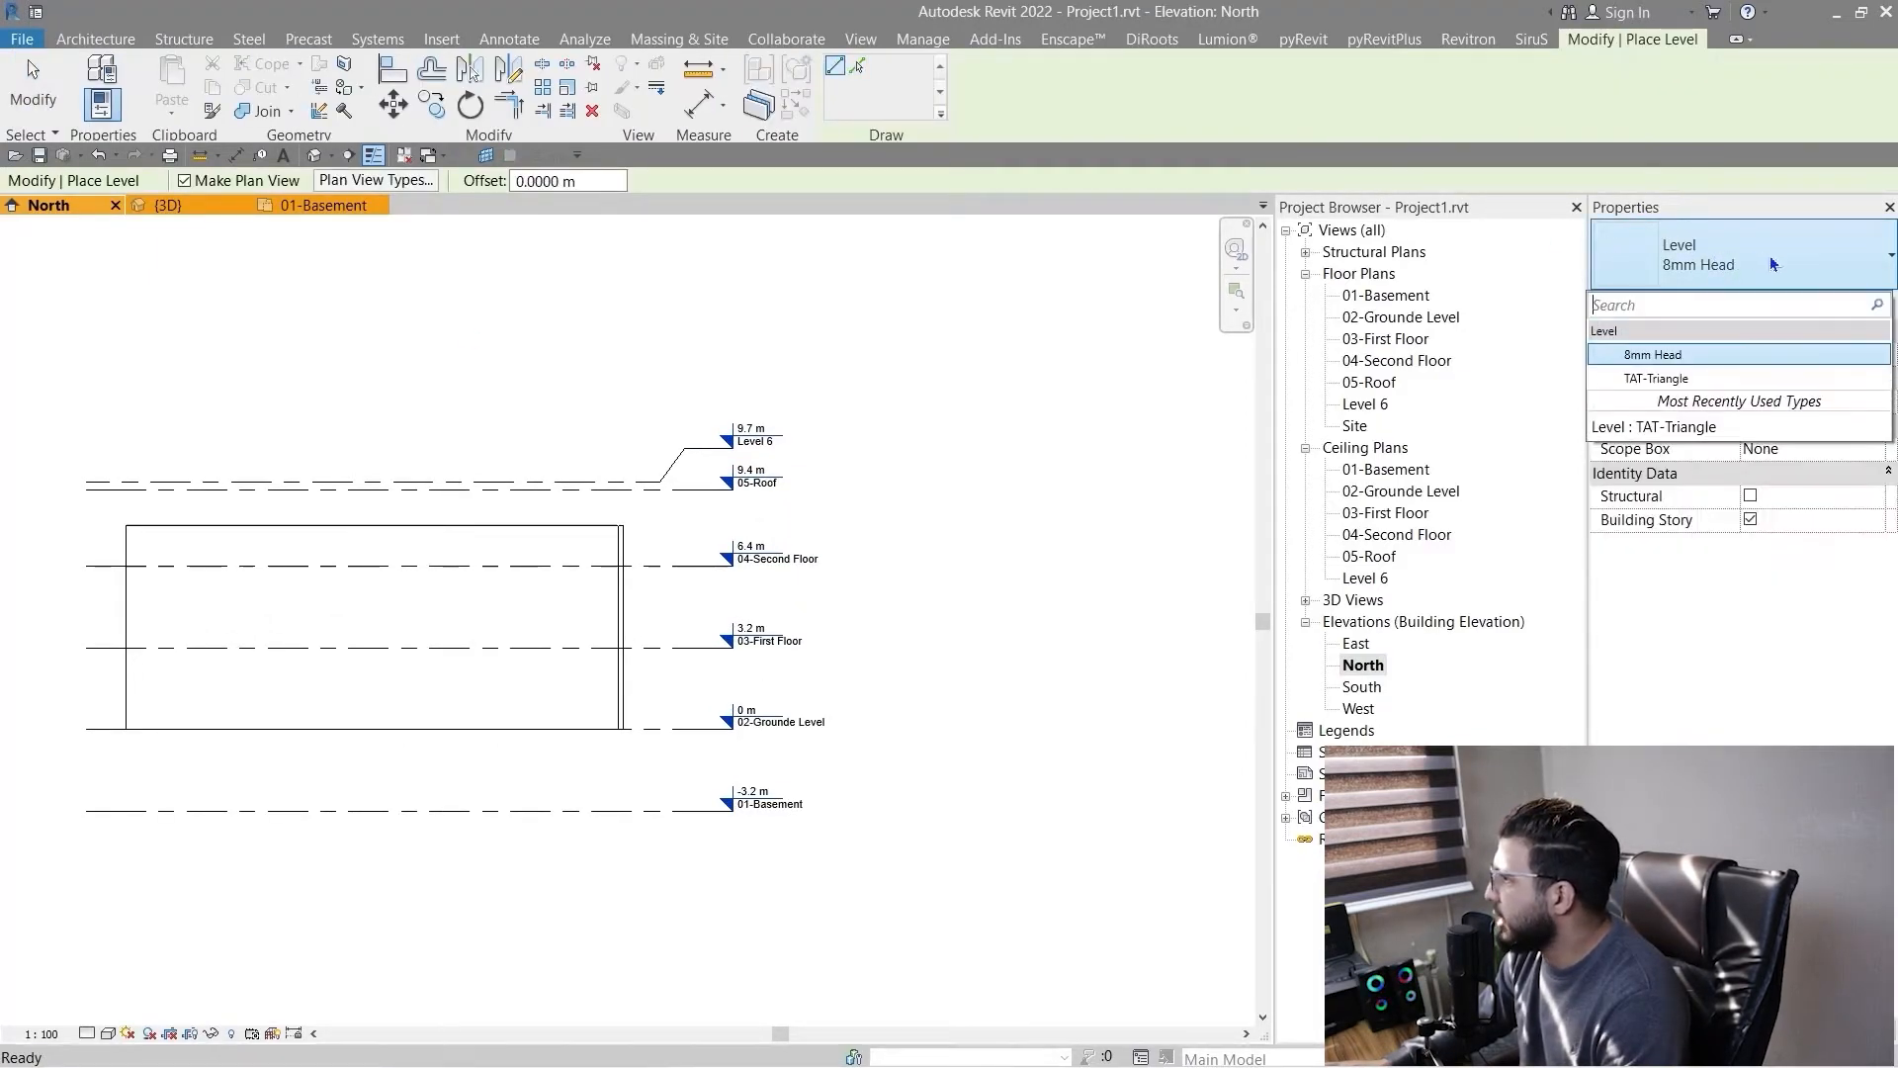
left_click(1675, 378)
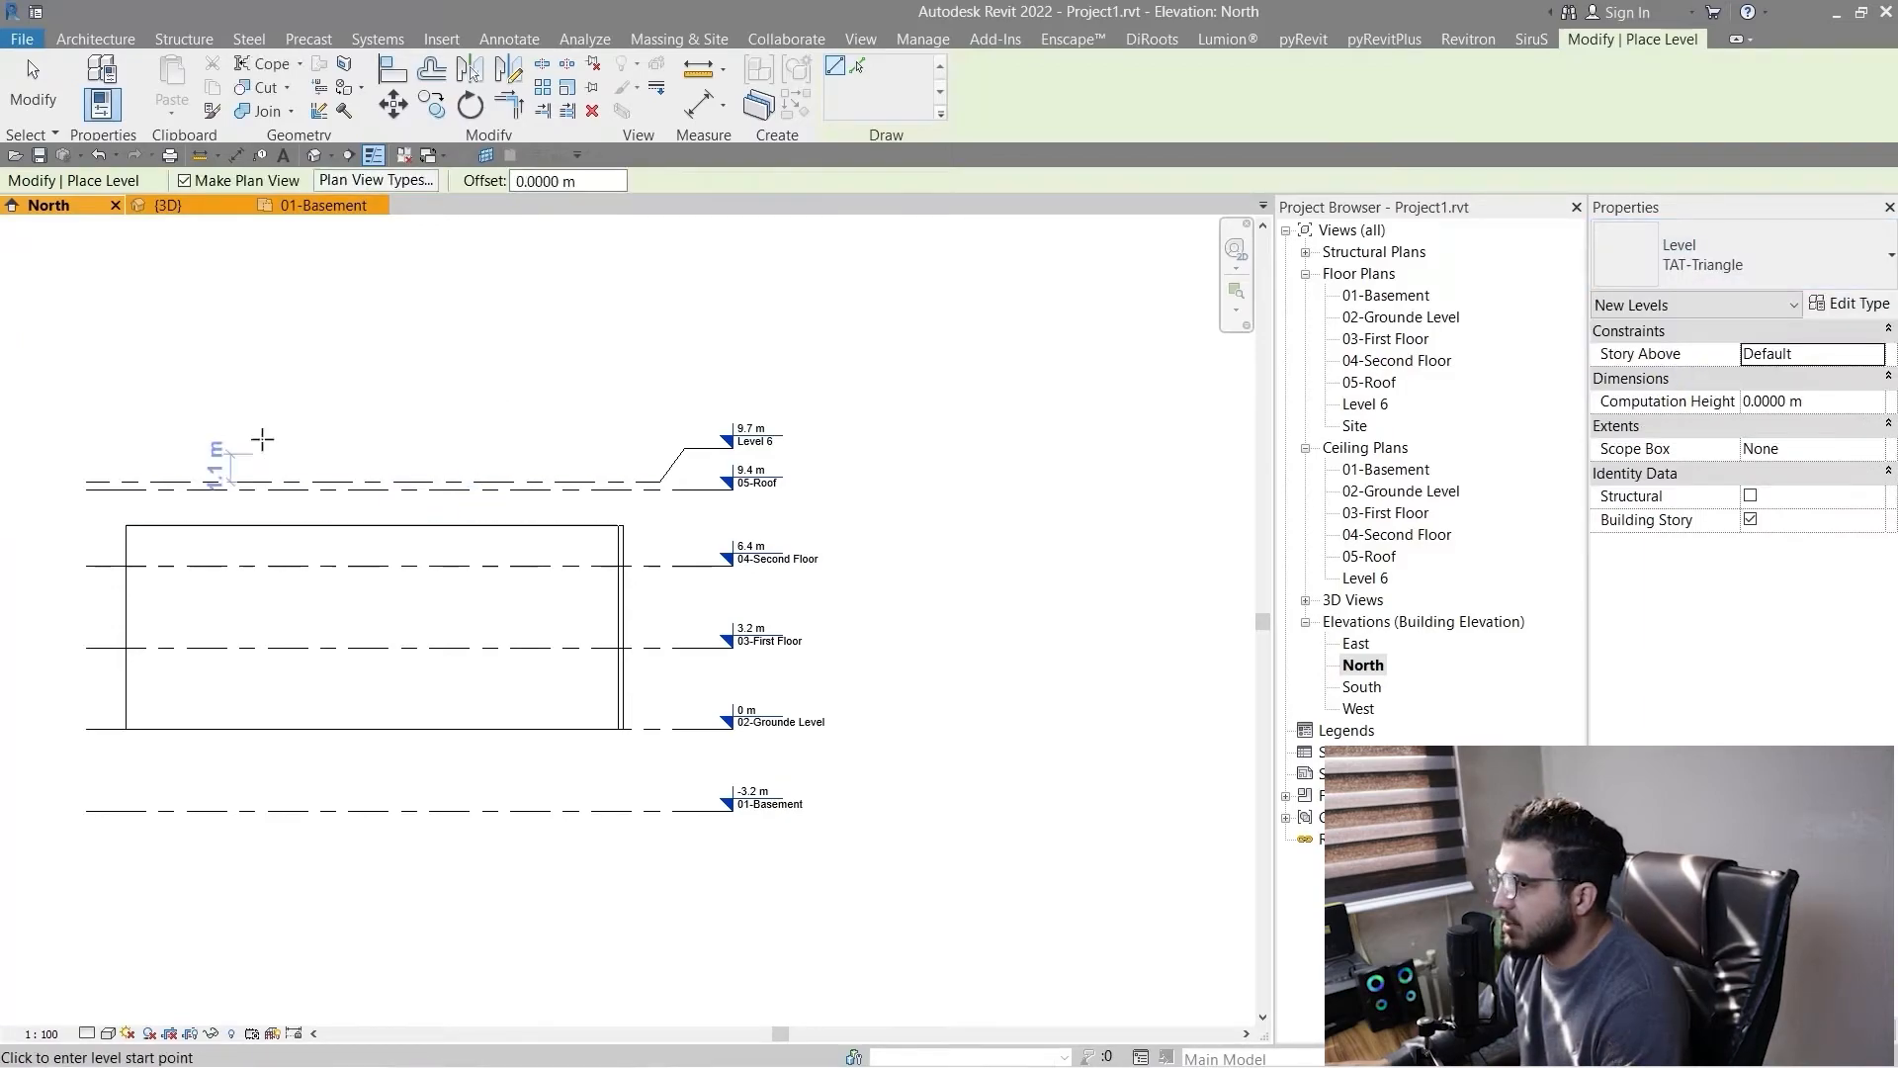
left_click(79, 396)
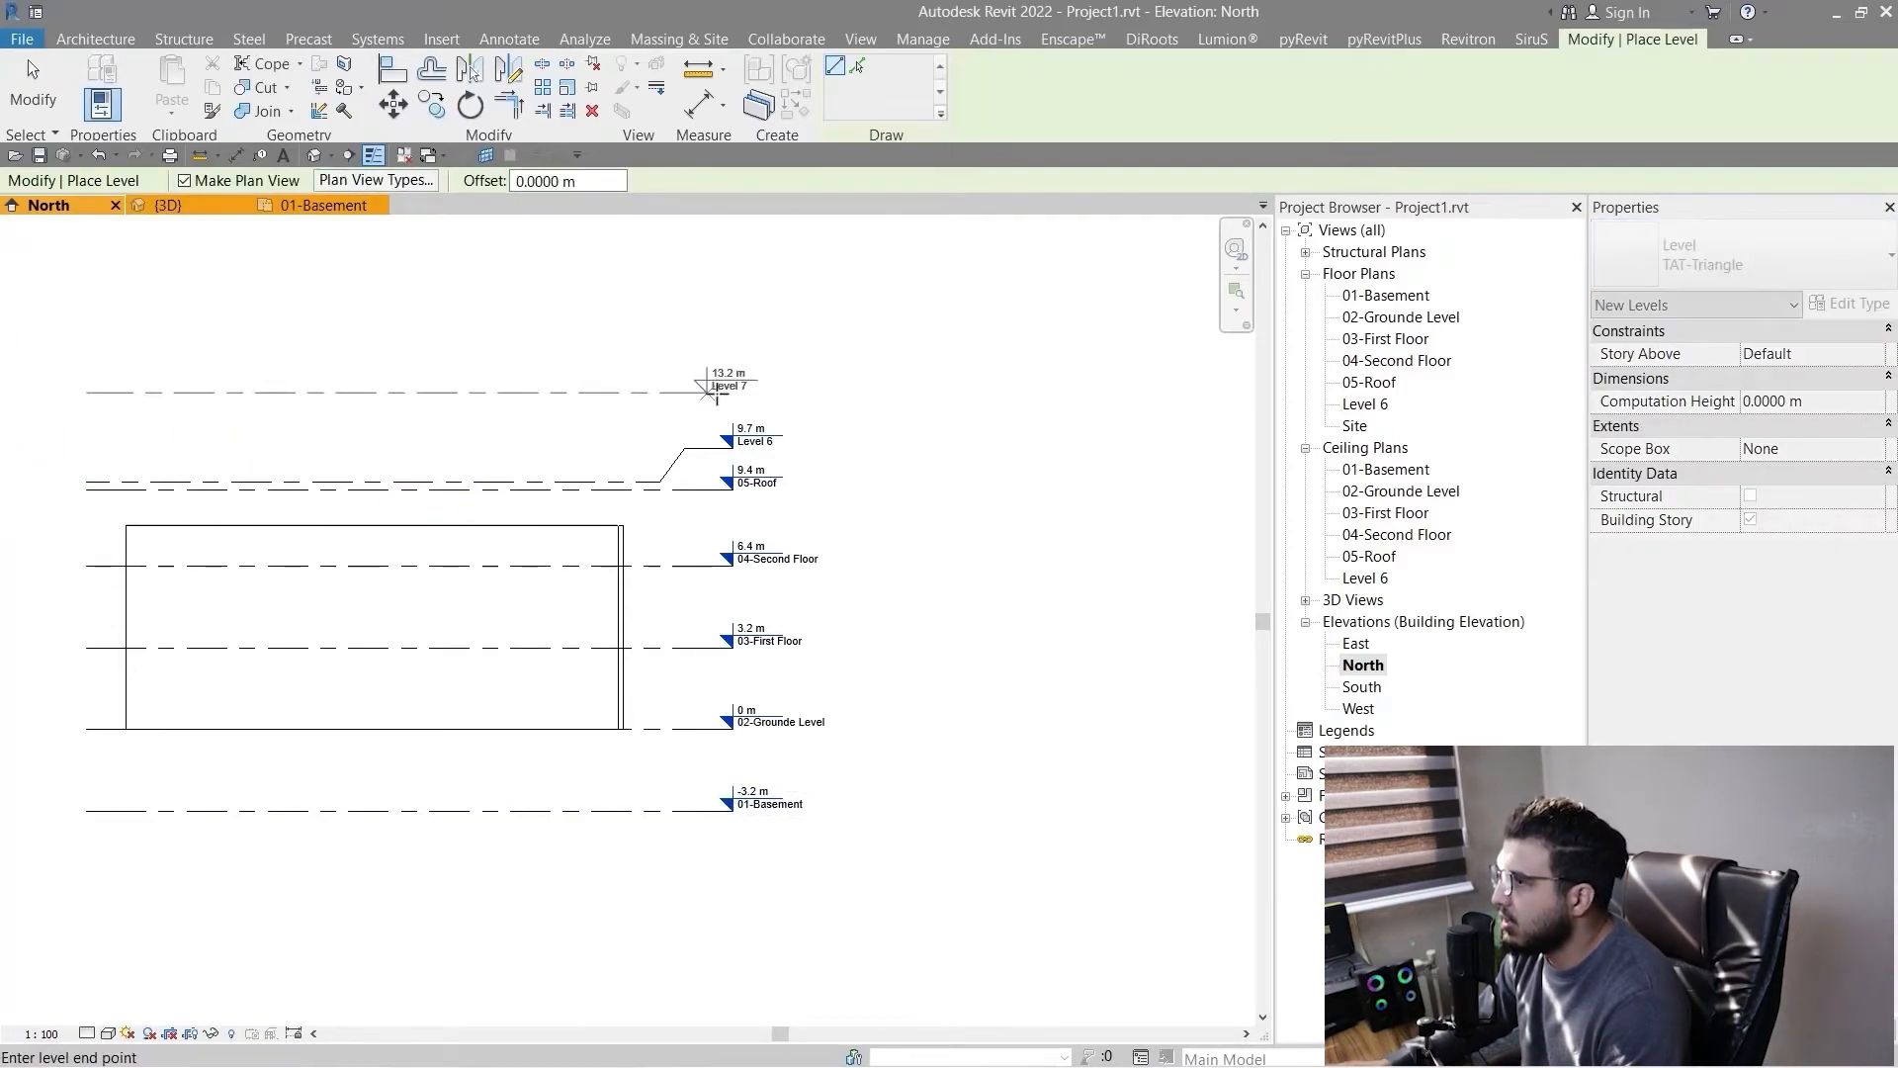
scroll(712, 406, "up", 4)
scroll(788, 464, "down", 2)
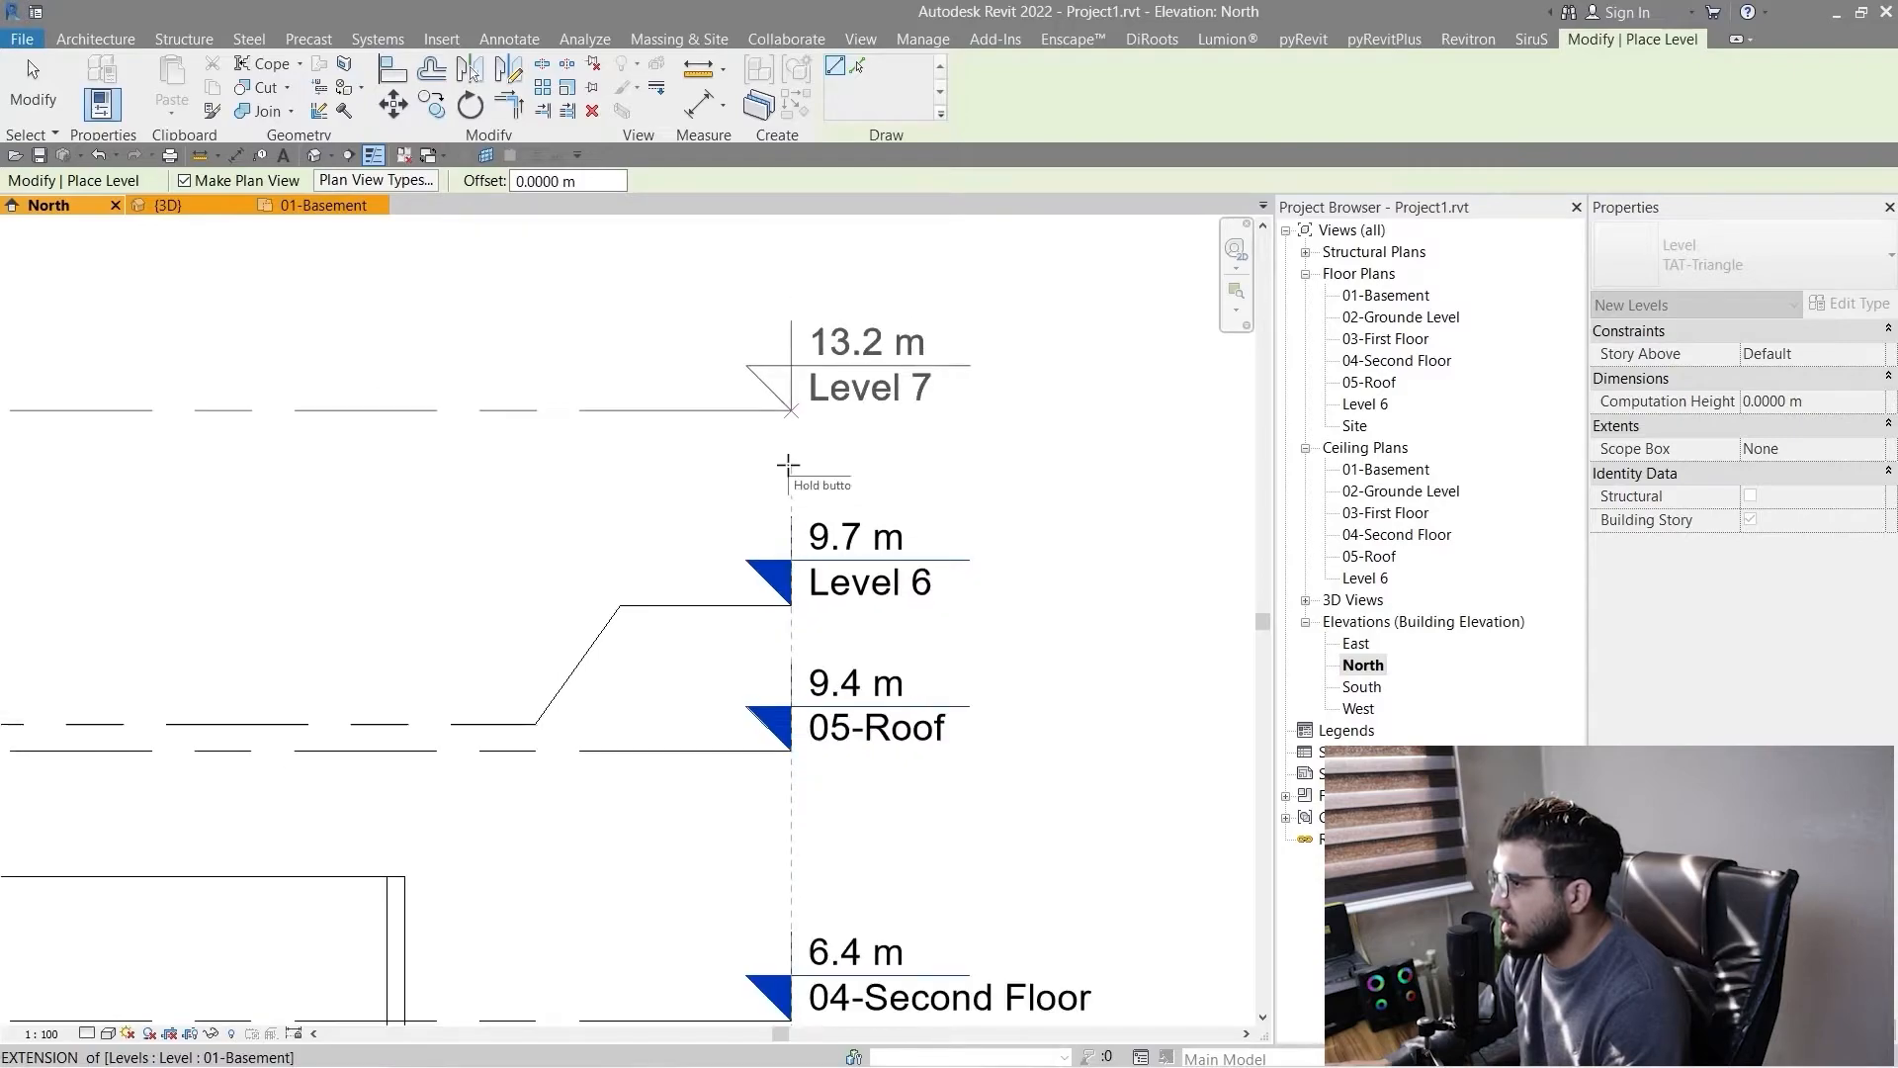
scroll(781, 514, "down", 5)
key("Escape")
key("Escape")
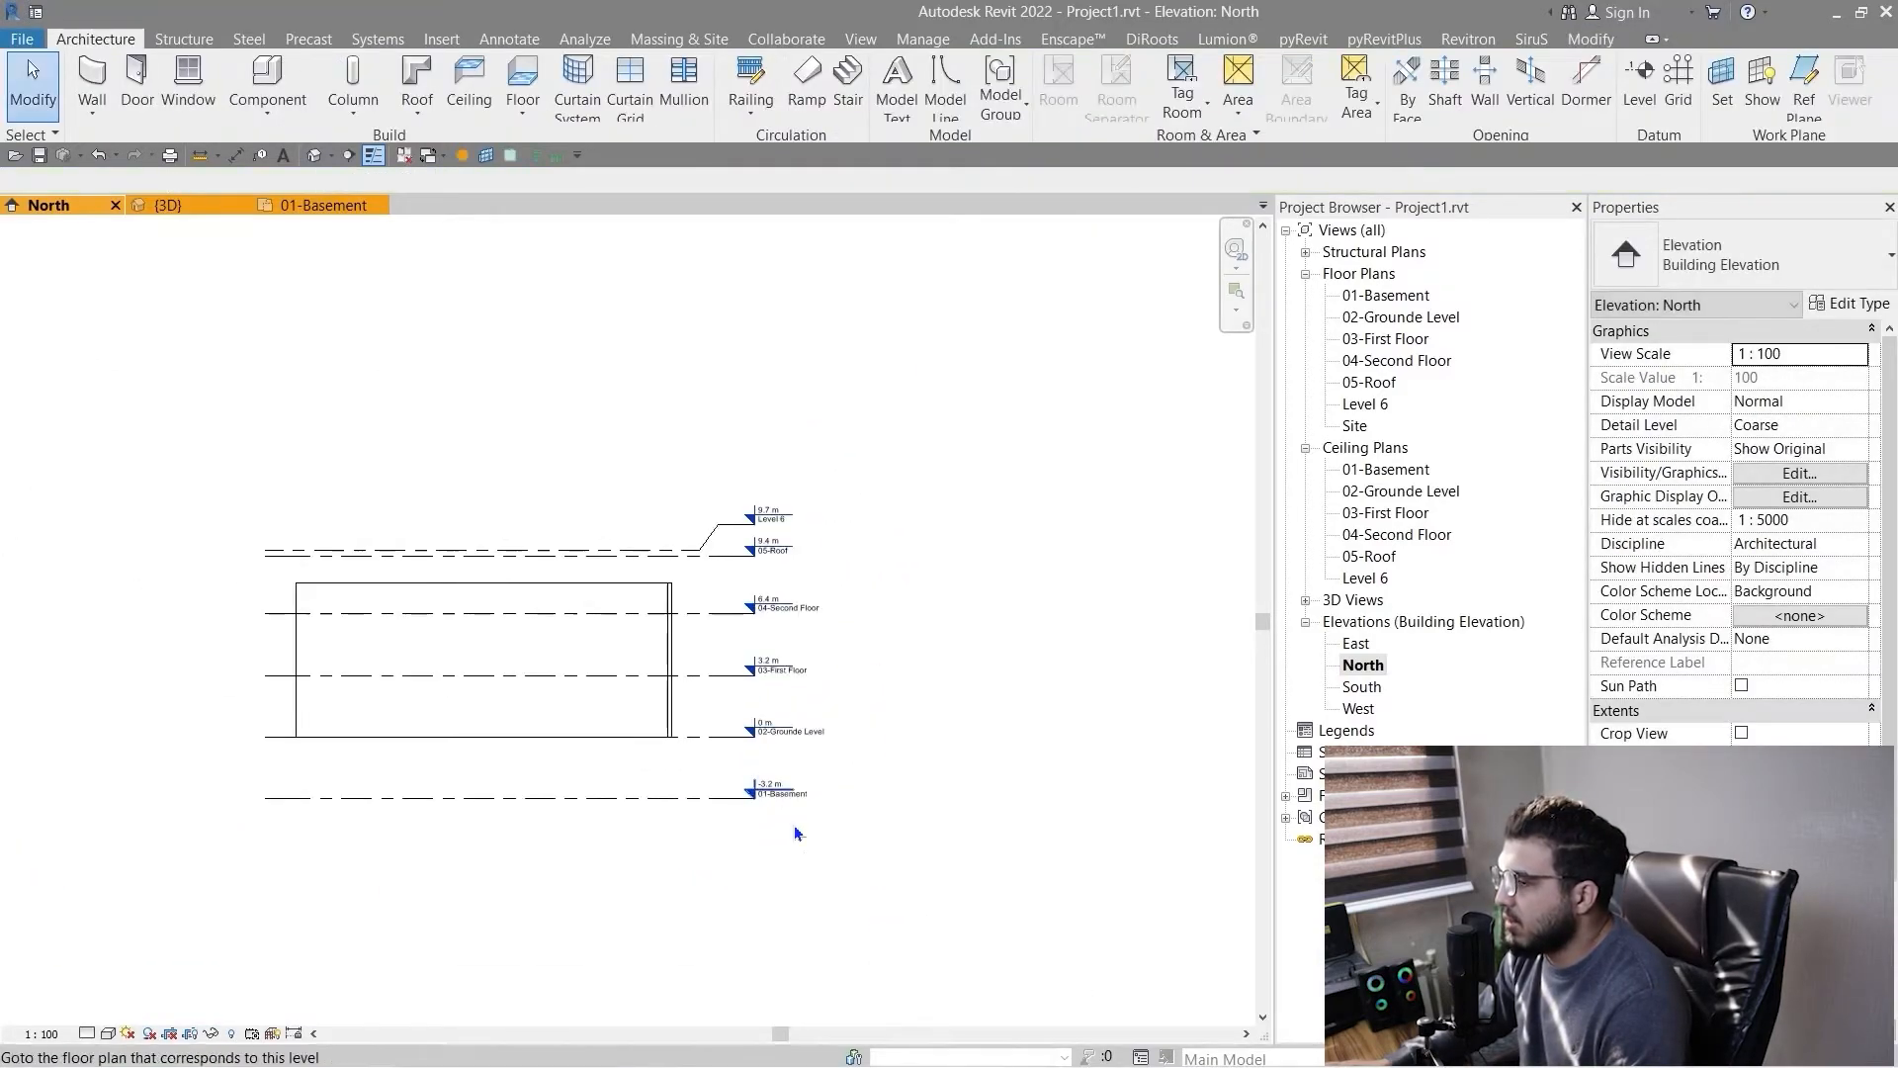
- Set the line weight of the TAT-Triangle level type to 3 through the 01-Basement level's type properties
scroll(744, 676, "up", 6)
scroll(886, 681, "down", 3)
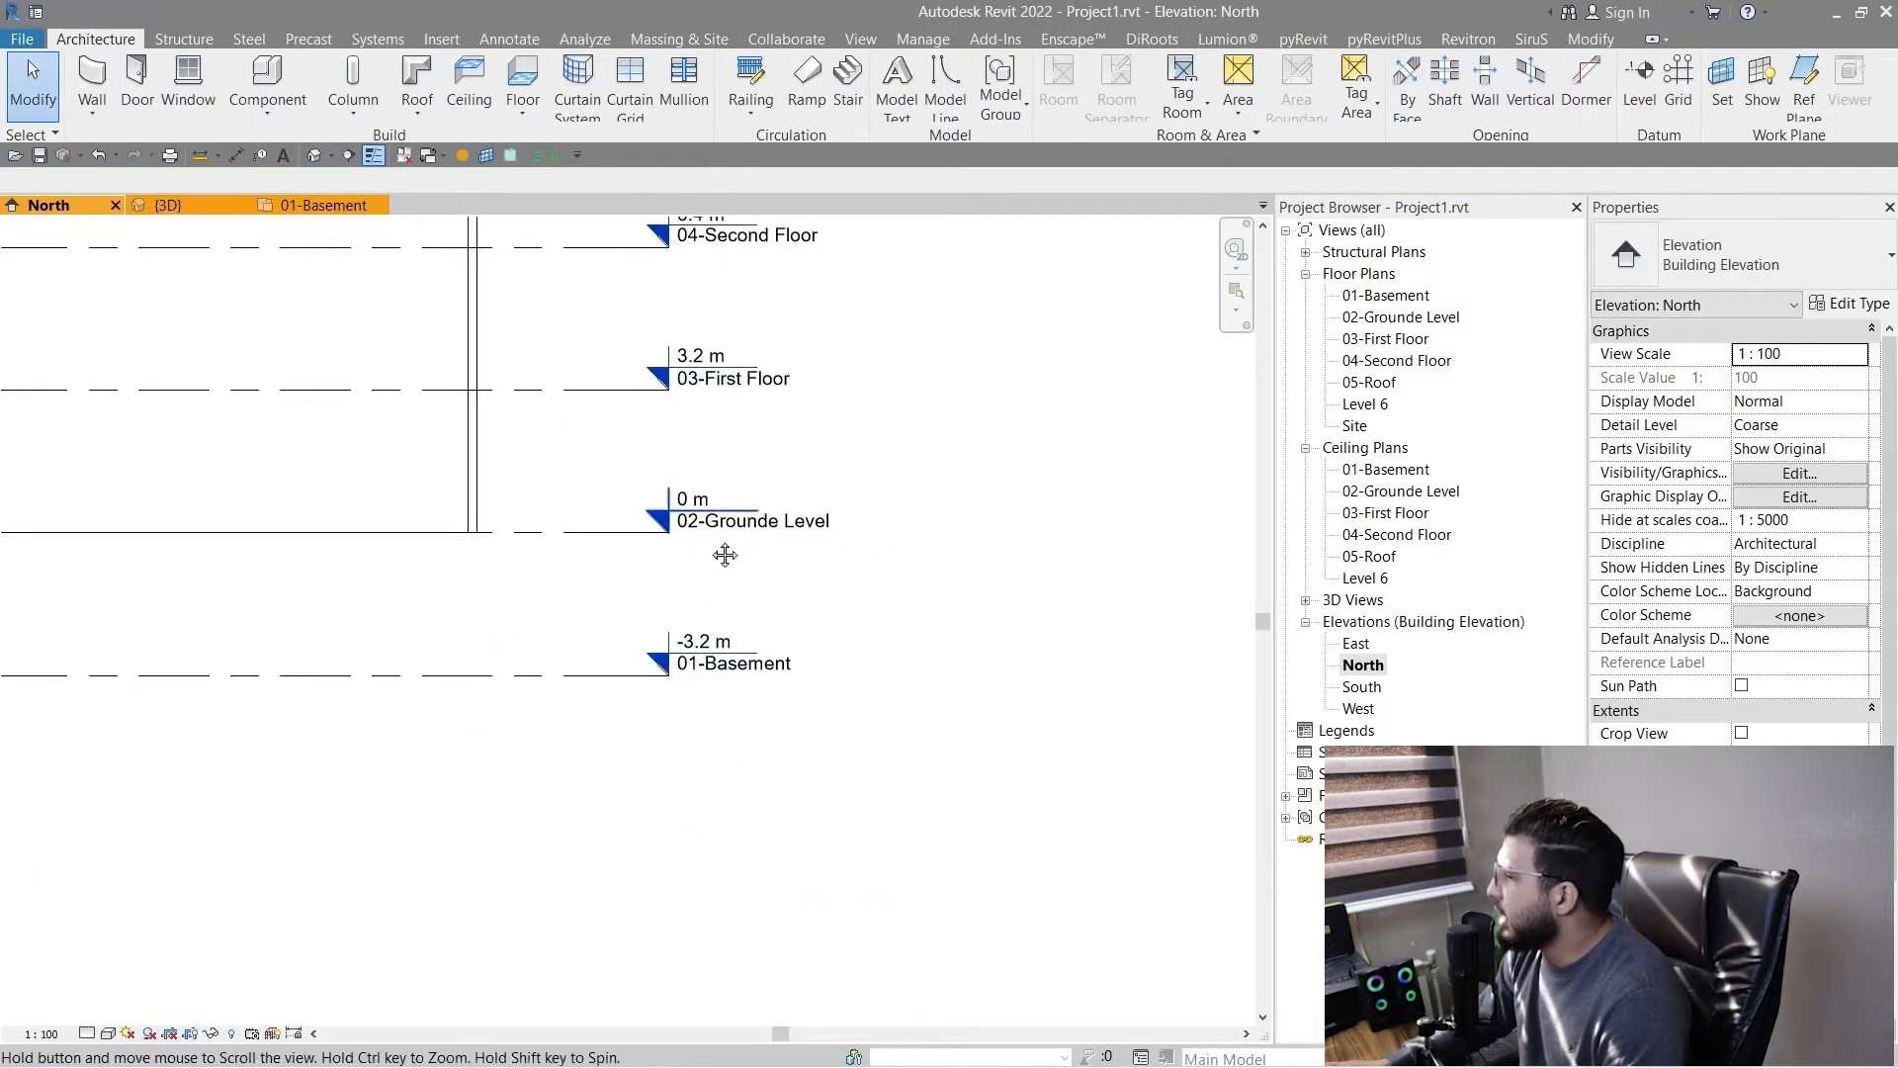
scroll(708, 751, "up", 2)
scroll(712, 737, "down", 3)
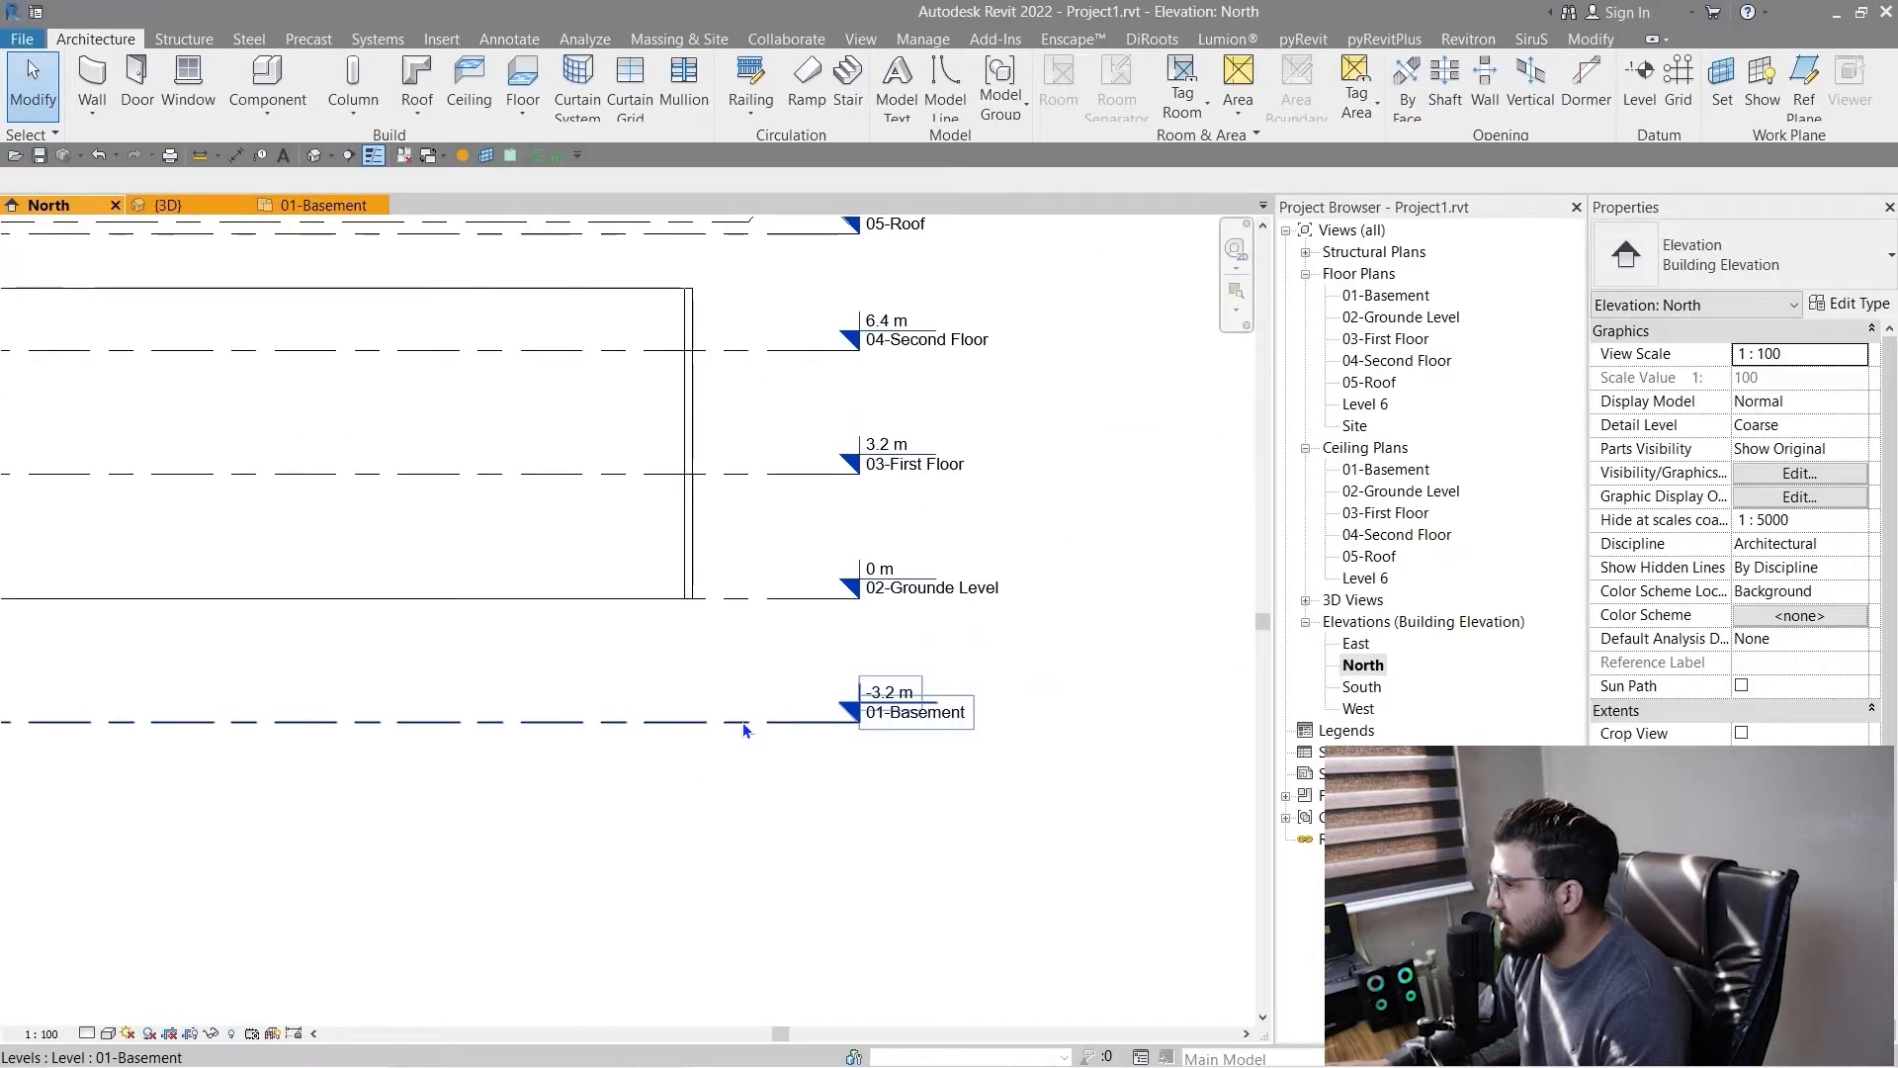
left_click(741, 727)
left_click(1847, 303)
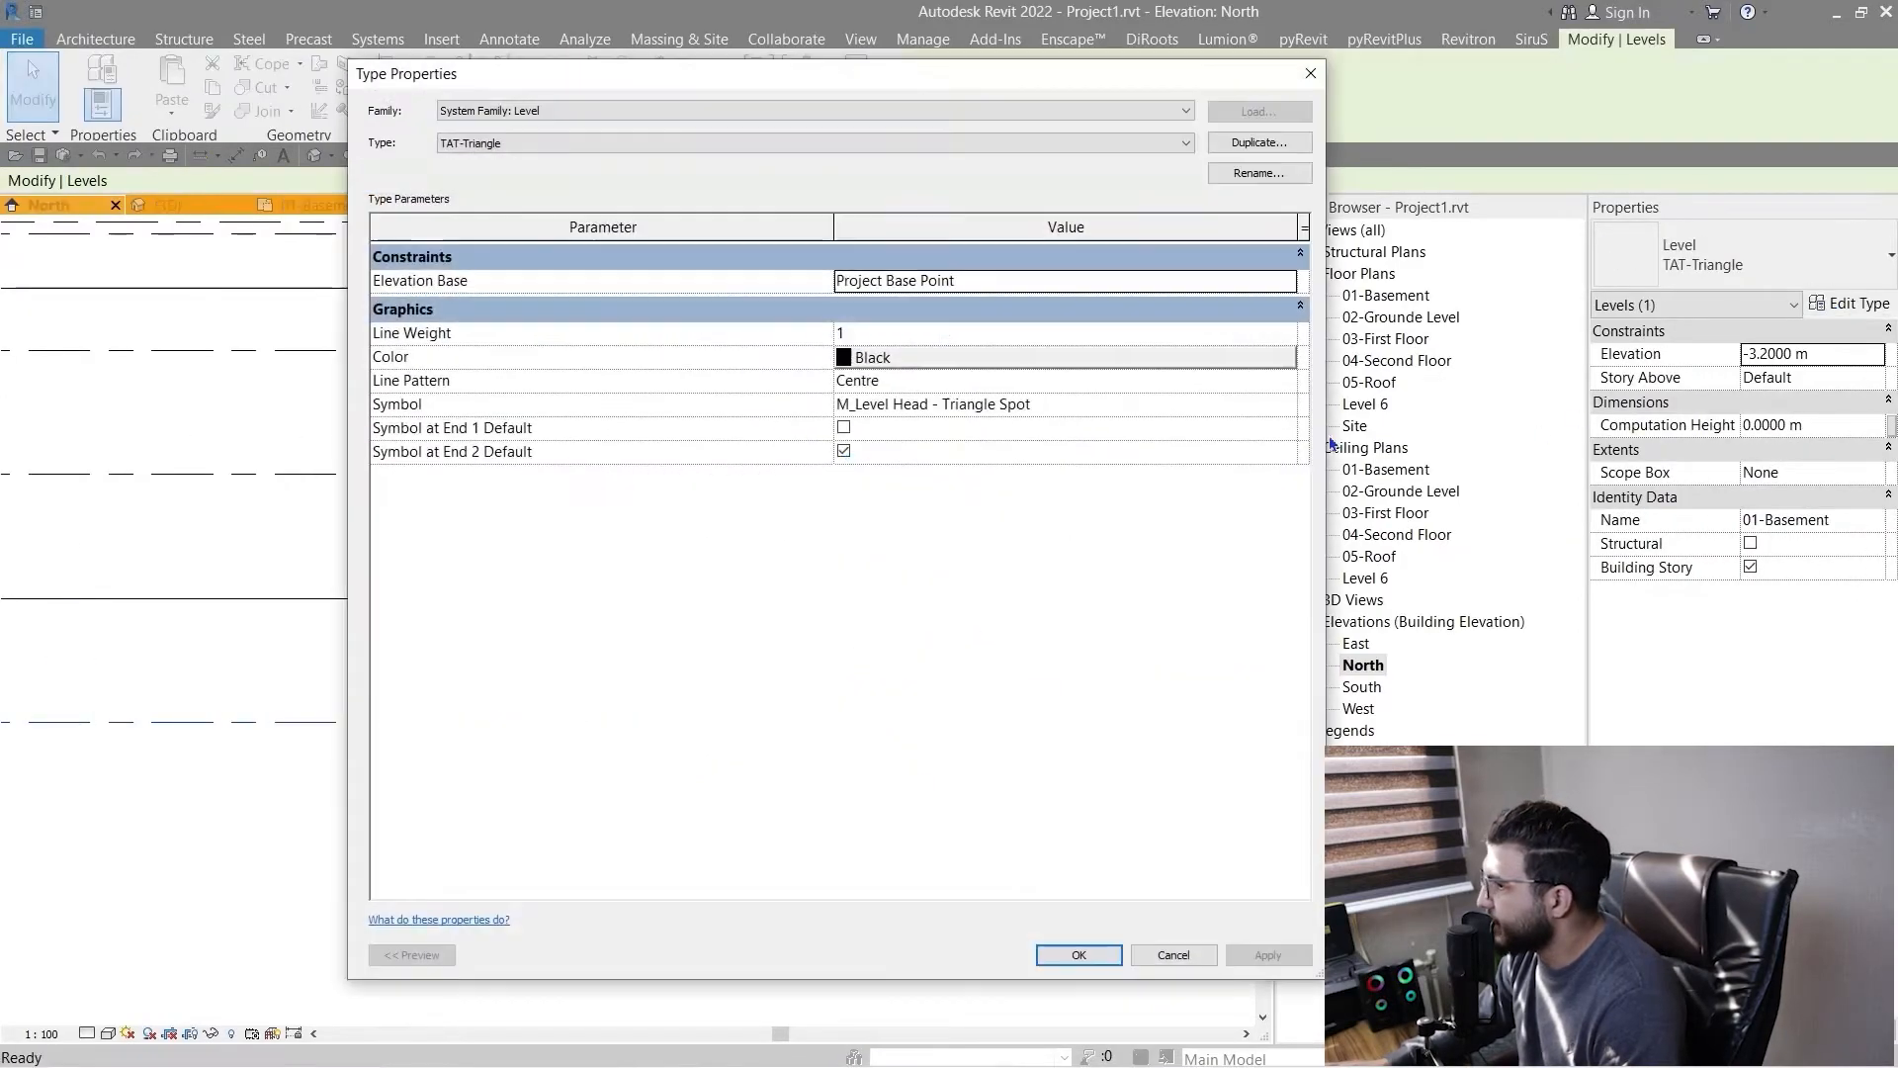
left_click_drag(686, 87, 1359, 111)
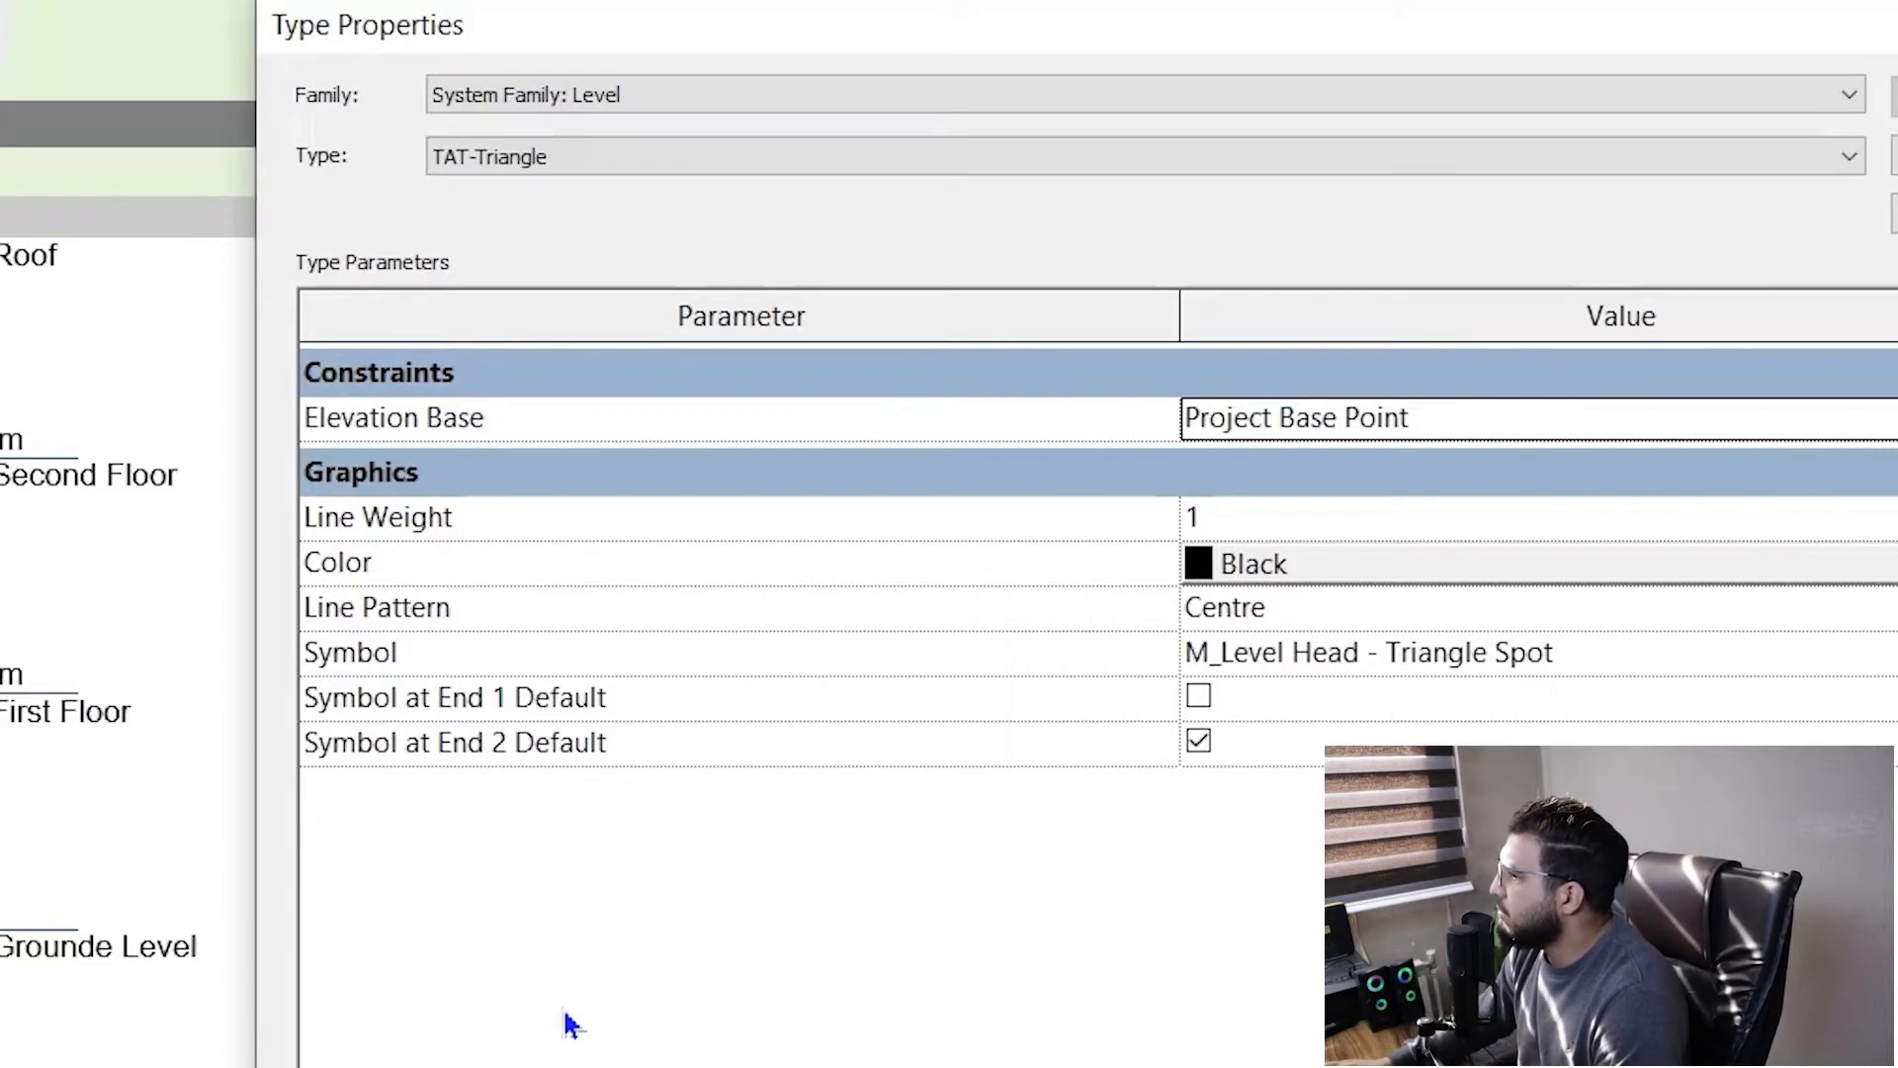
left_click(1882, 517)
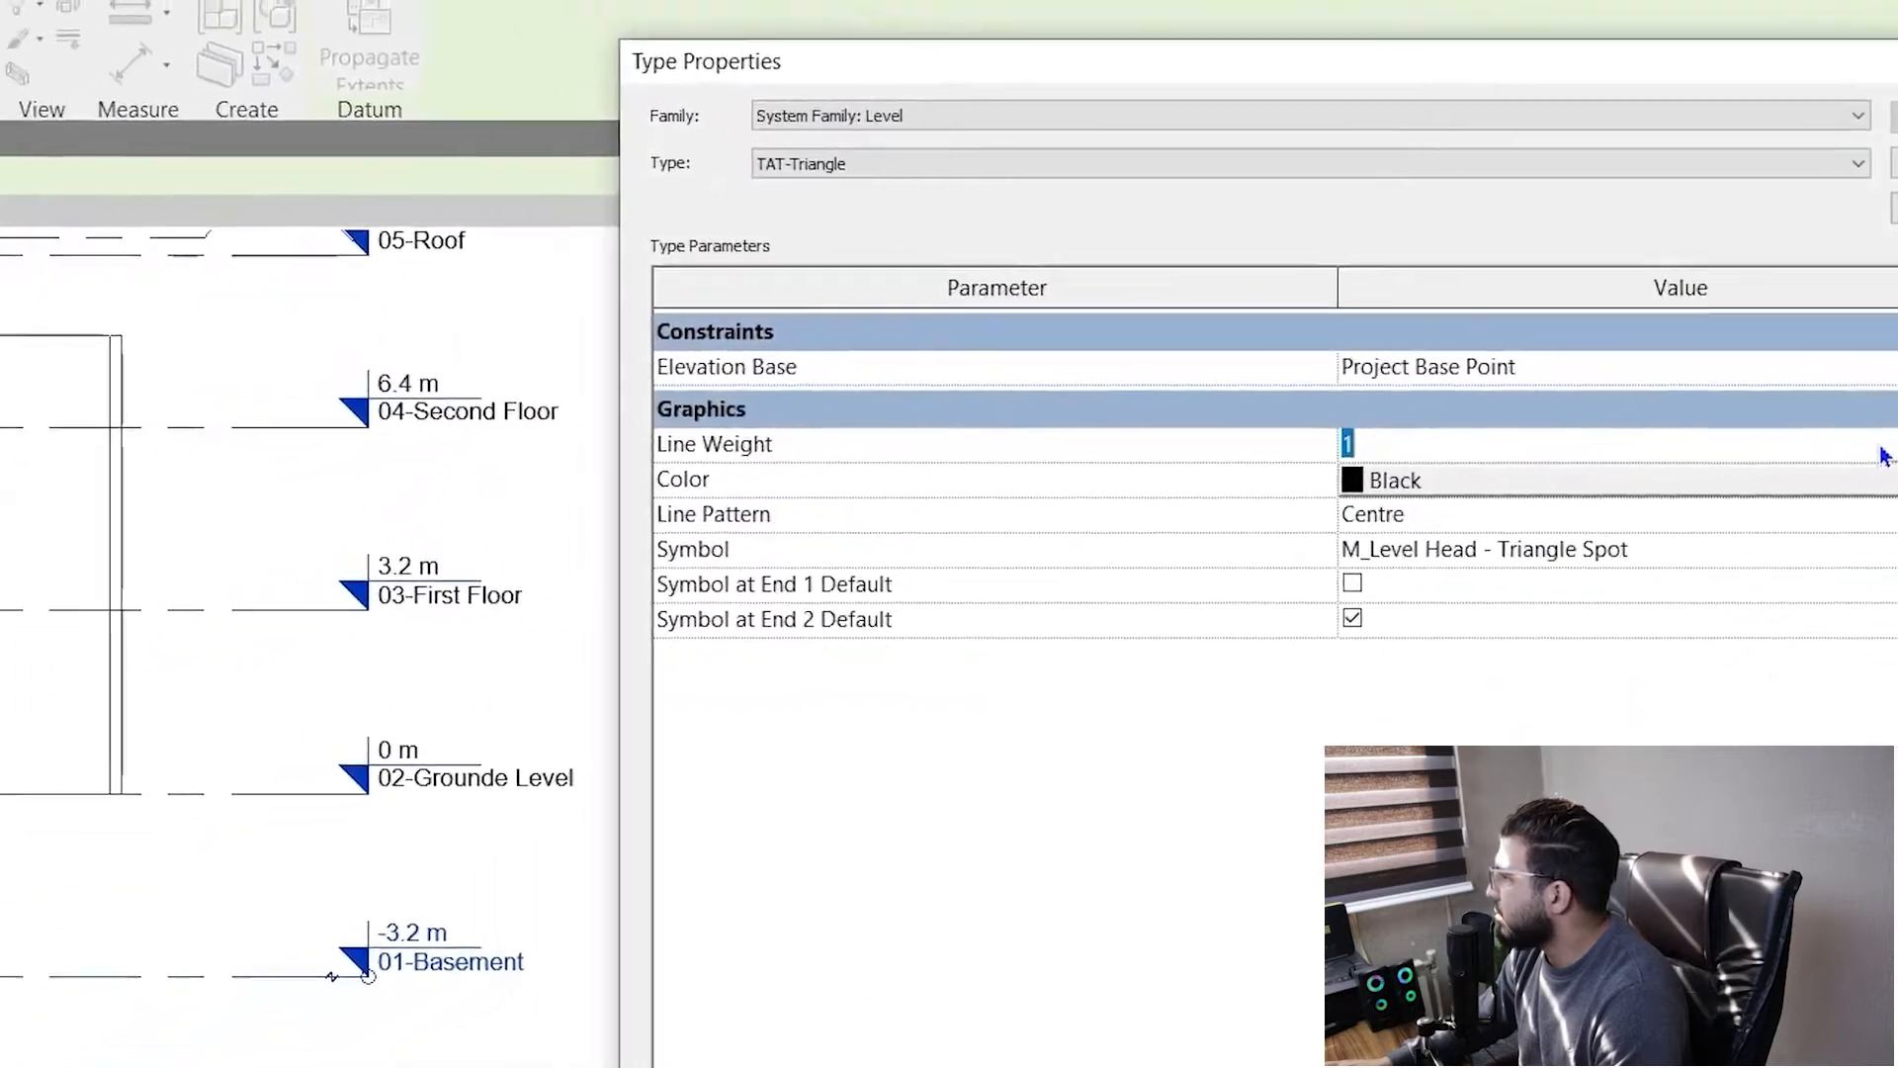
left_click_drag(1250, 25, 1147, 16)
left_click_drag(1493, 101, 1304, 82)
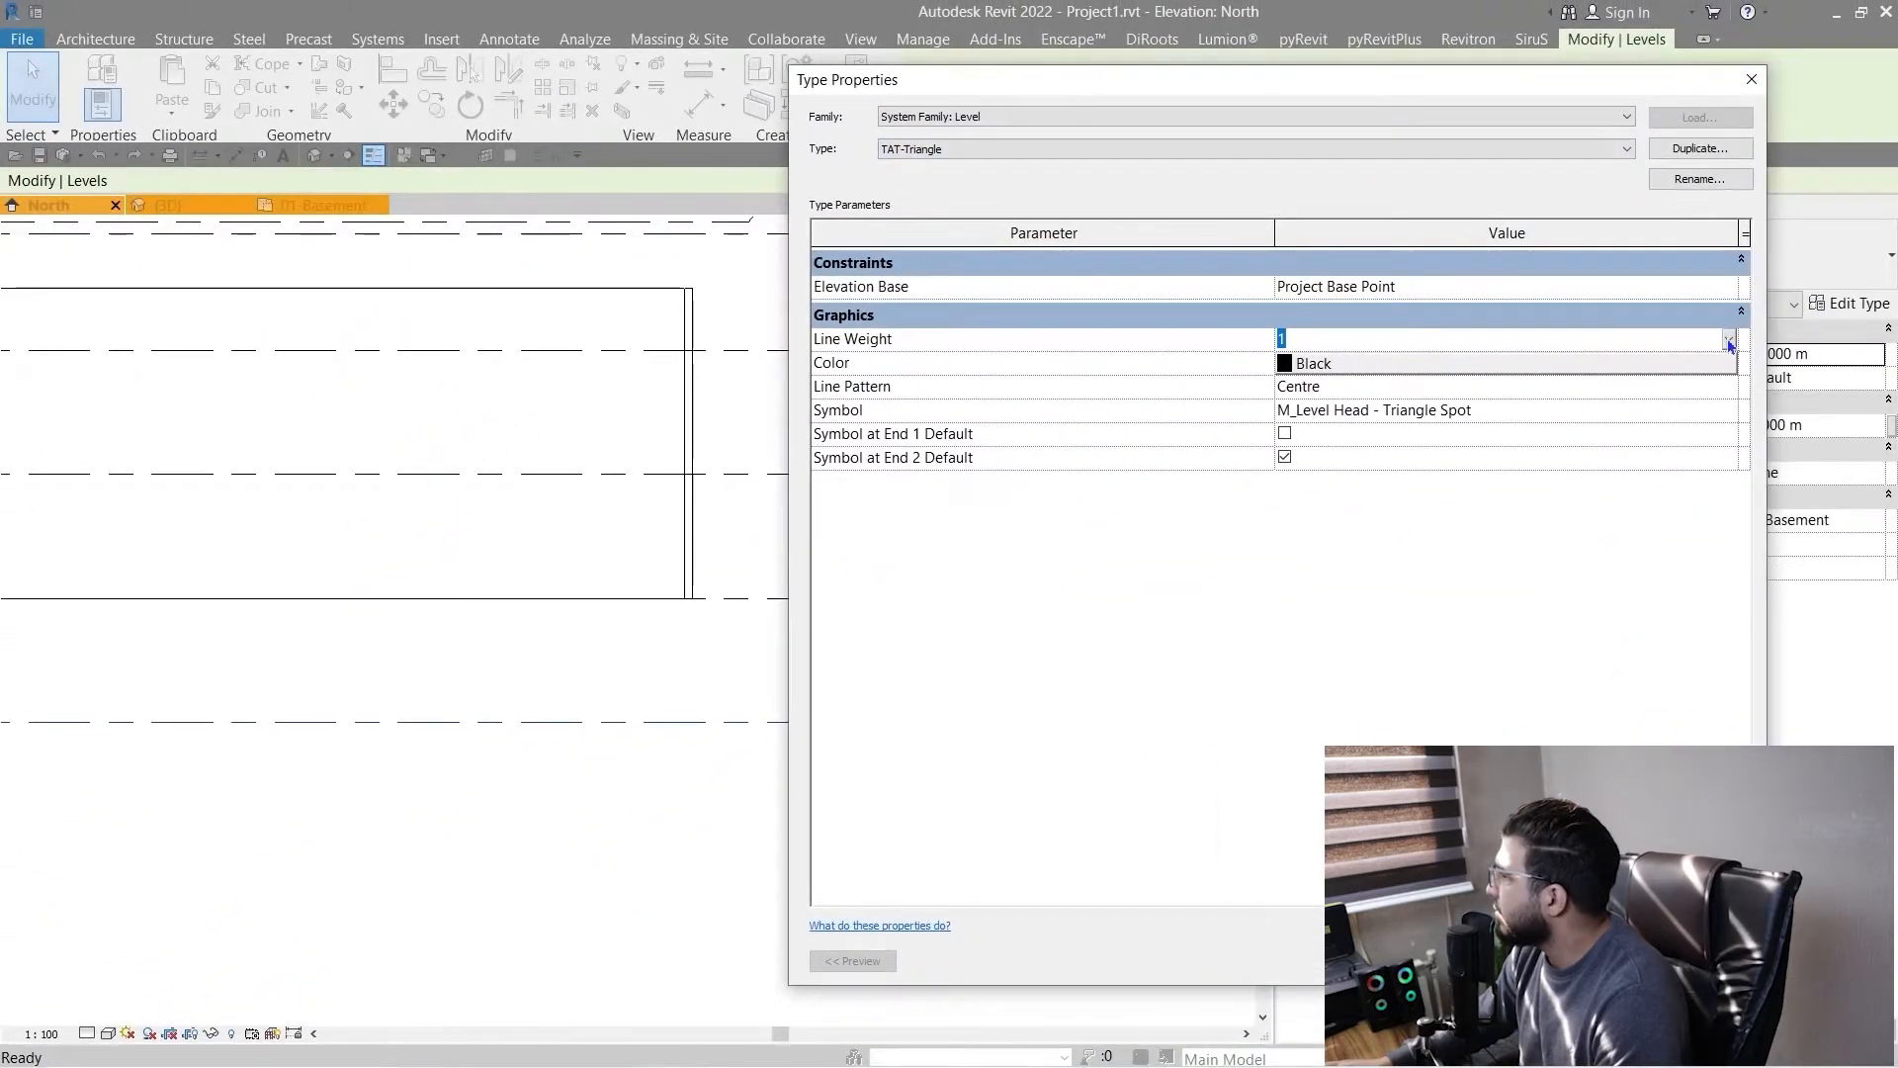
left_click(1725, 341)
left_click(1351, 402)
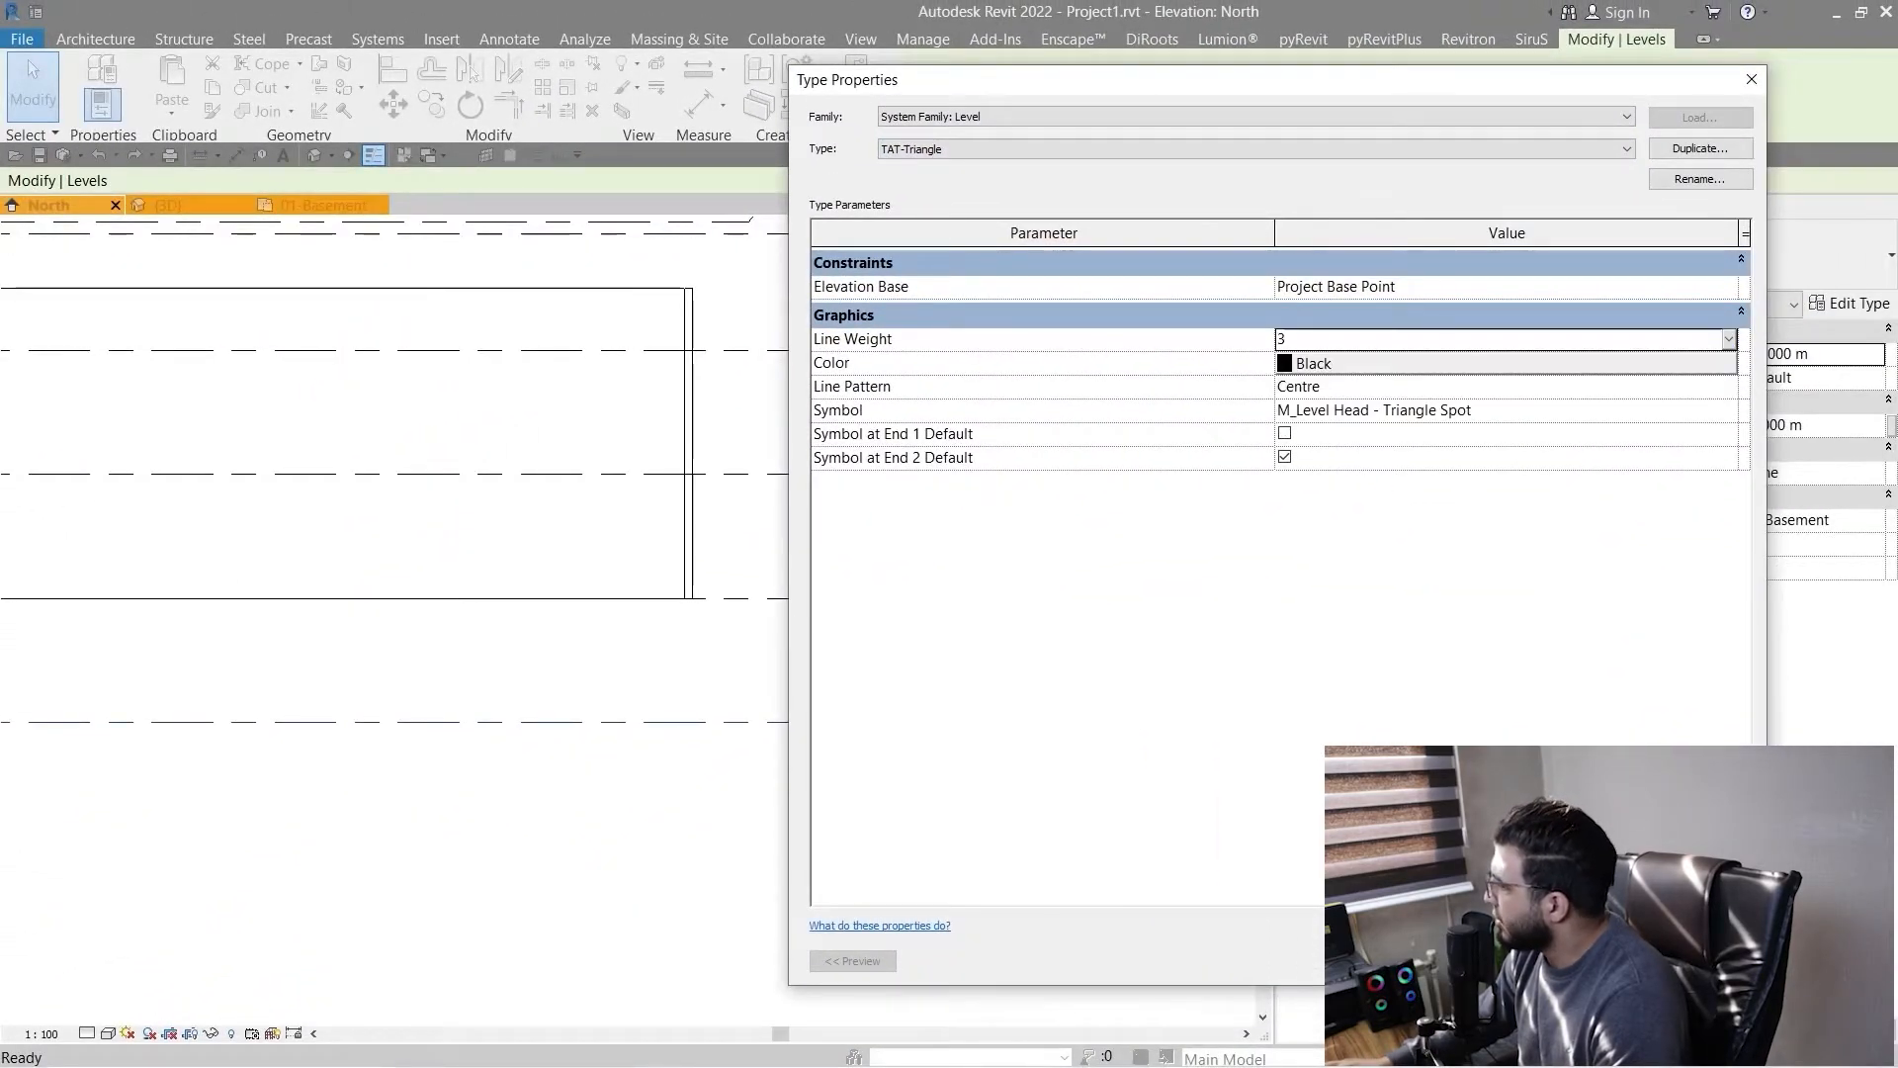
left_click(1478, 960)
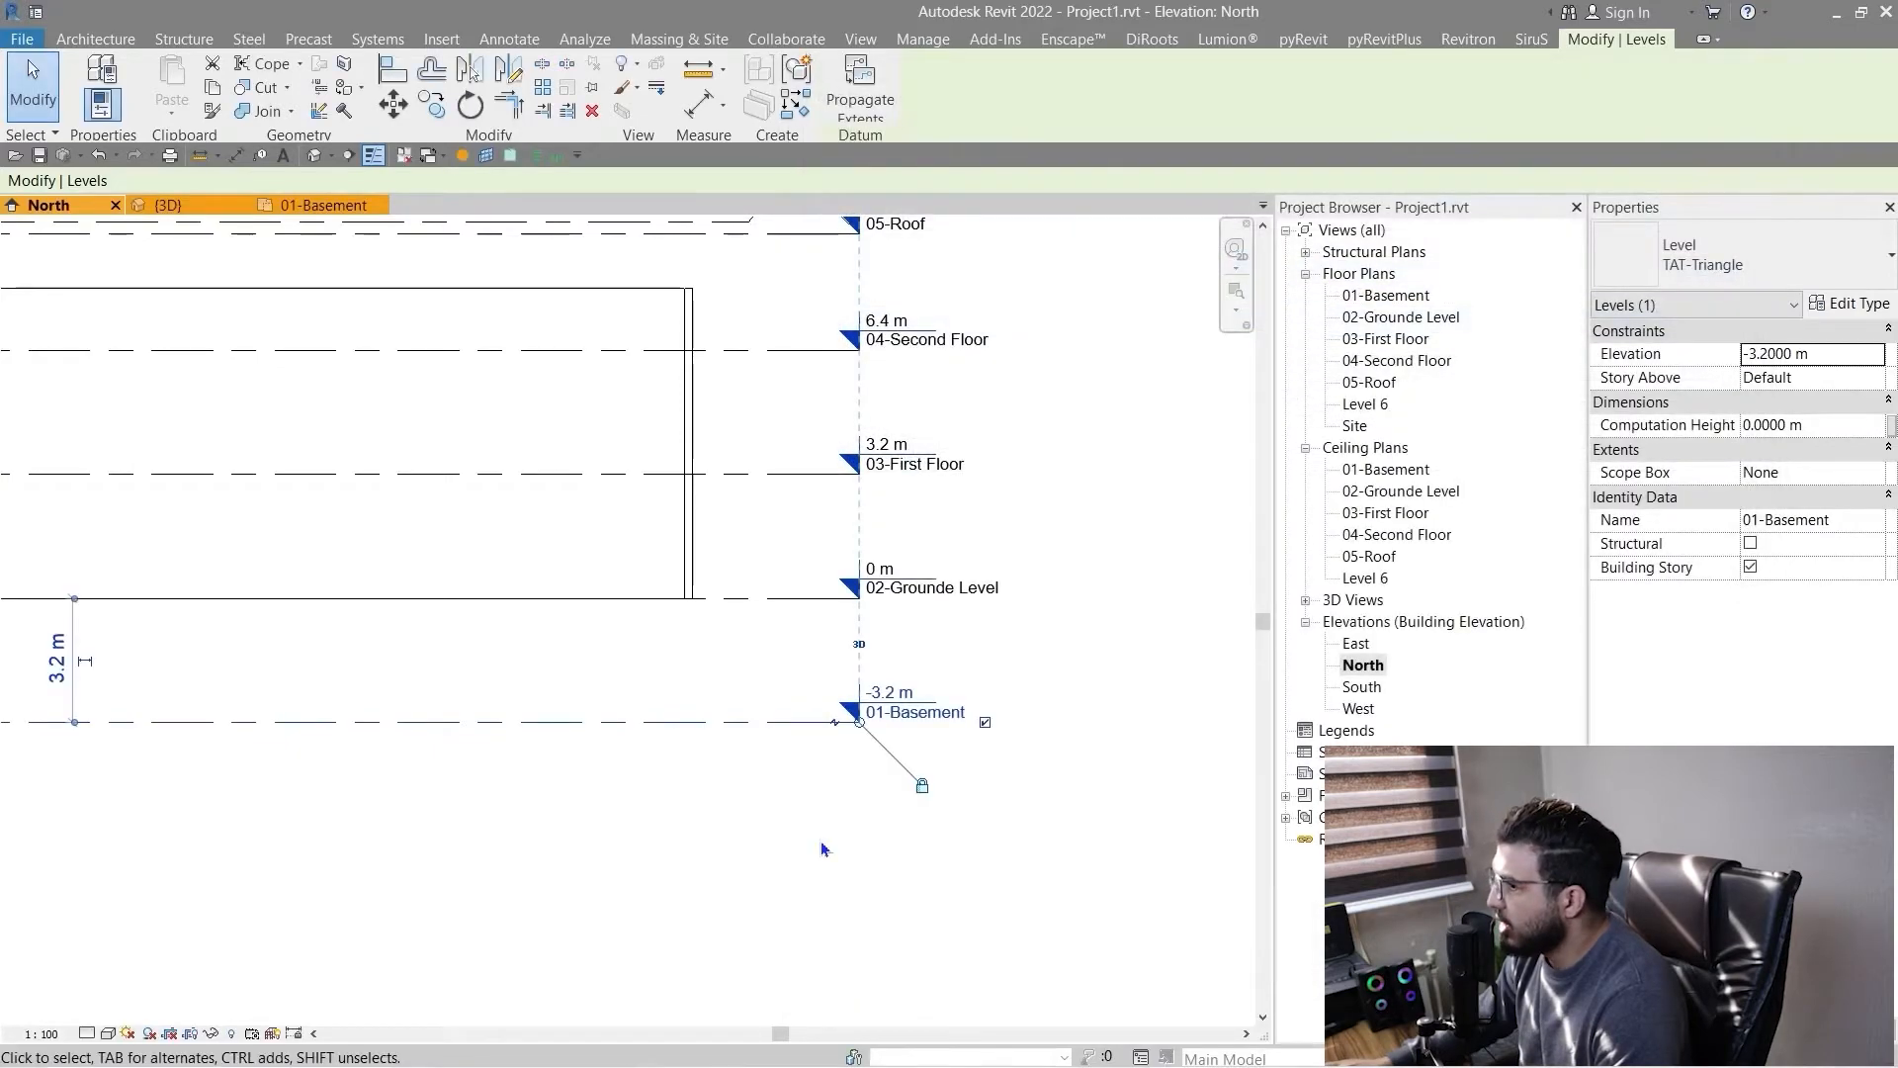
- Deselect the 01-Basement level and turn off the Thin Lines display in the North elevation
left_click(826, 846)
scroll(775, 739, "up", 5)
scroll(890, 828, "down", 6)
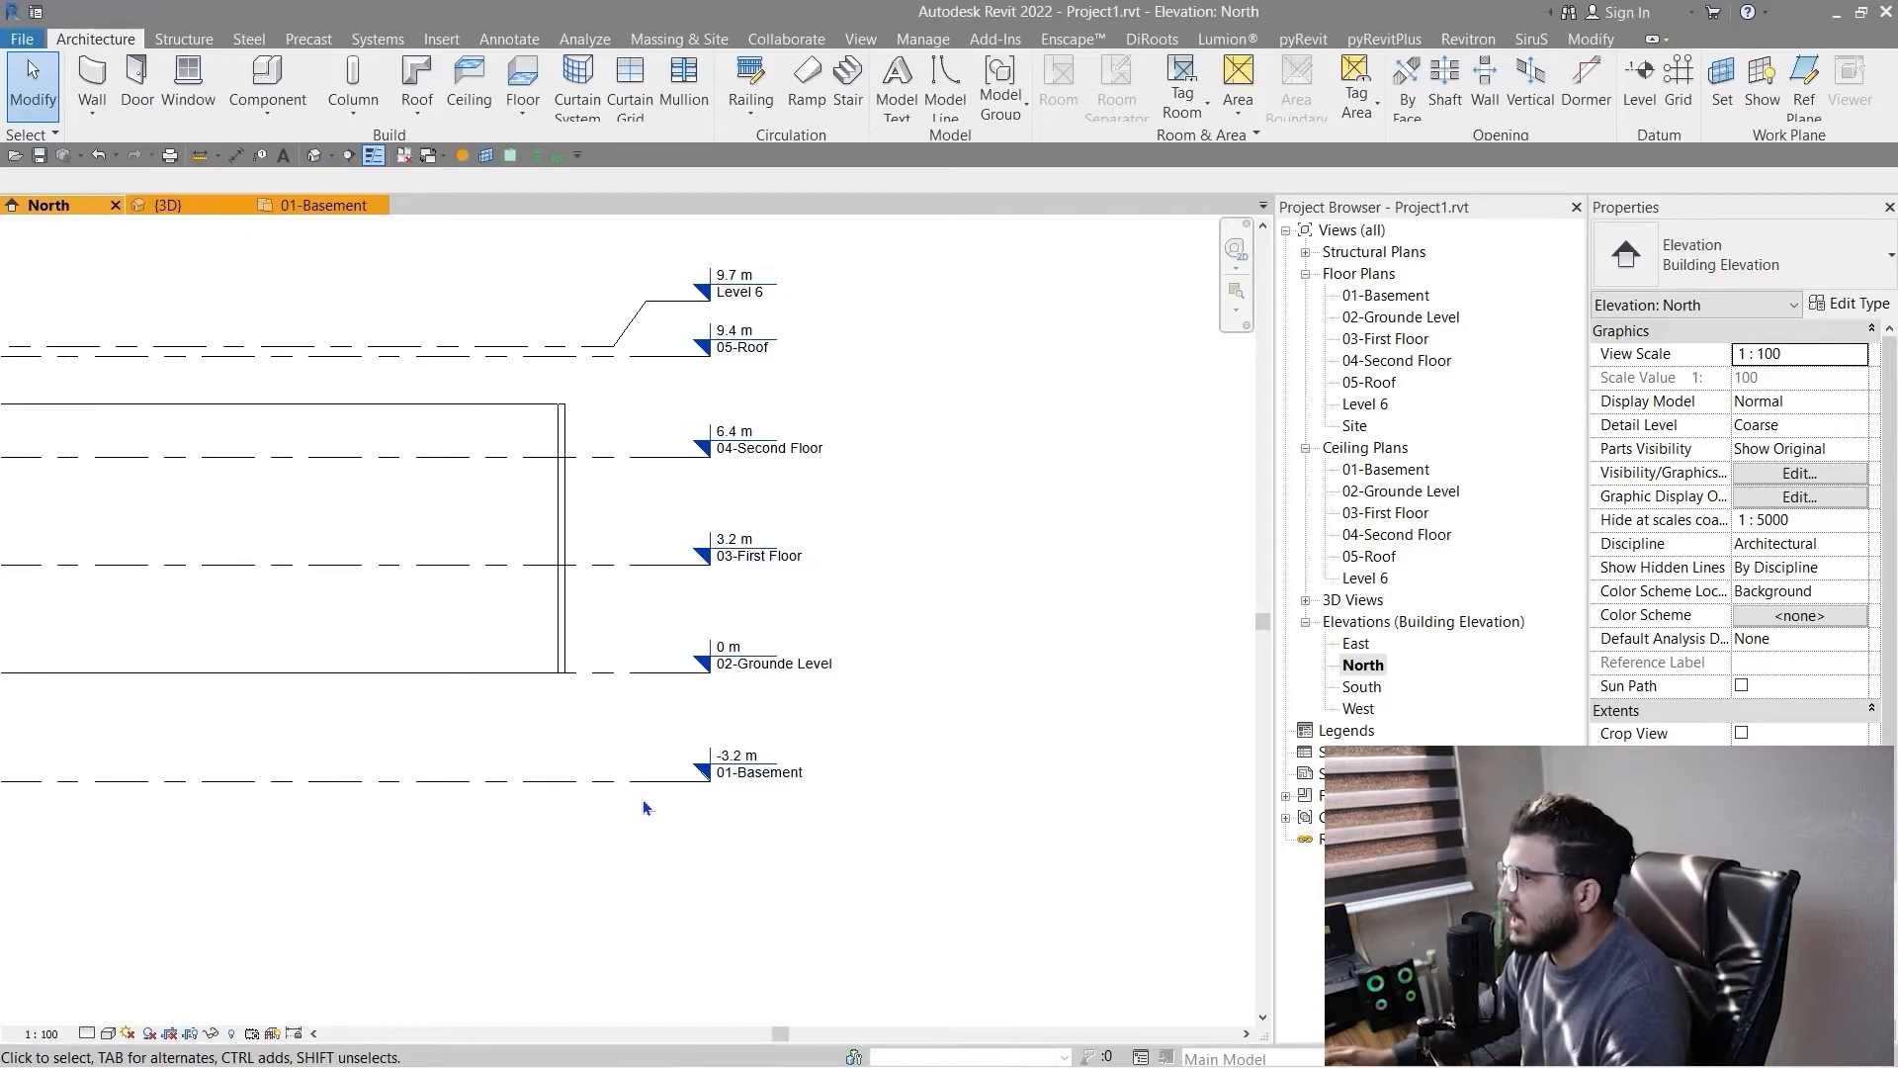
left_click(374, 156)
left_click(380, 157)
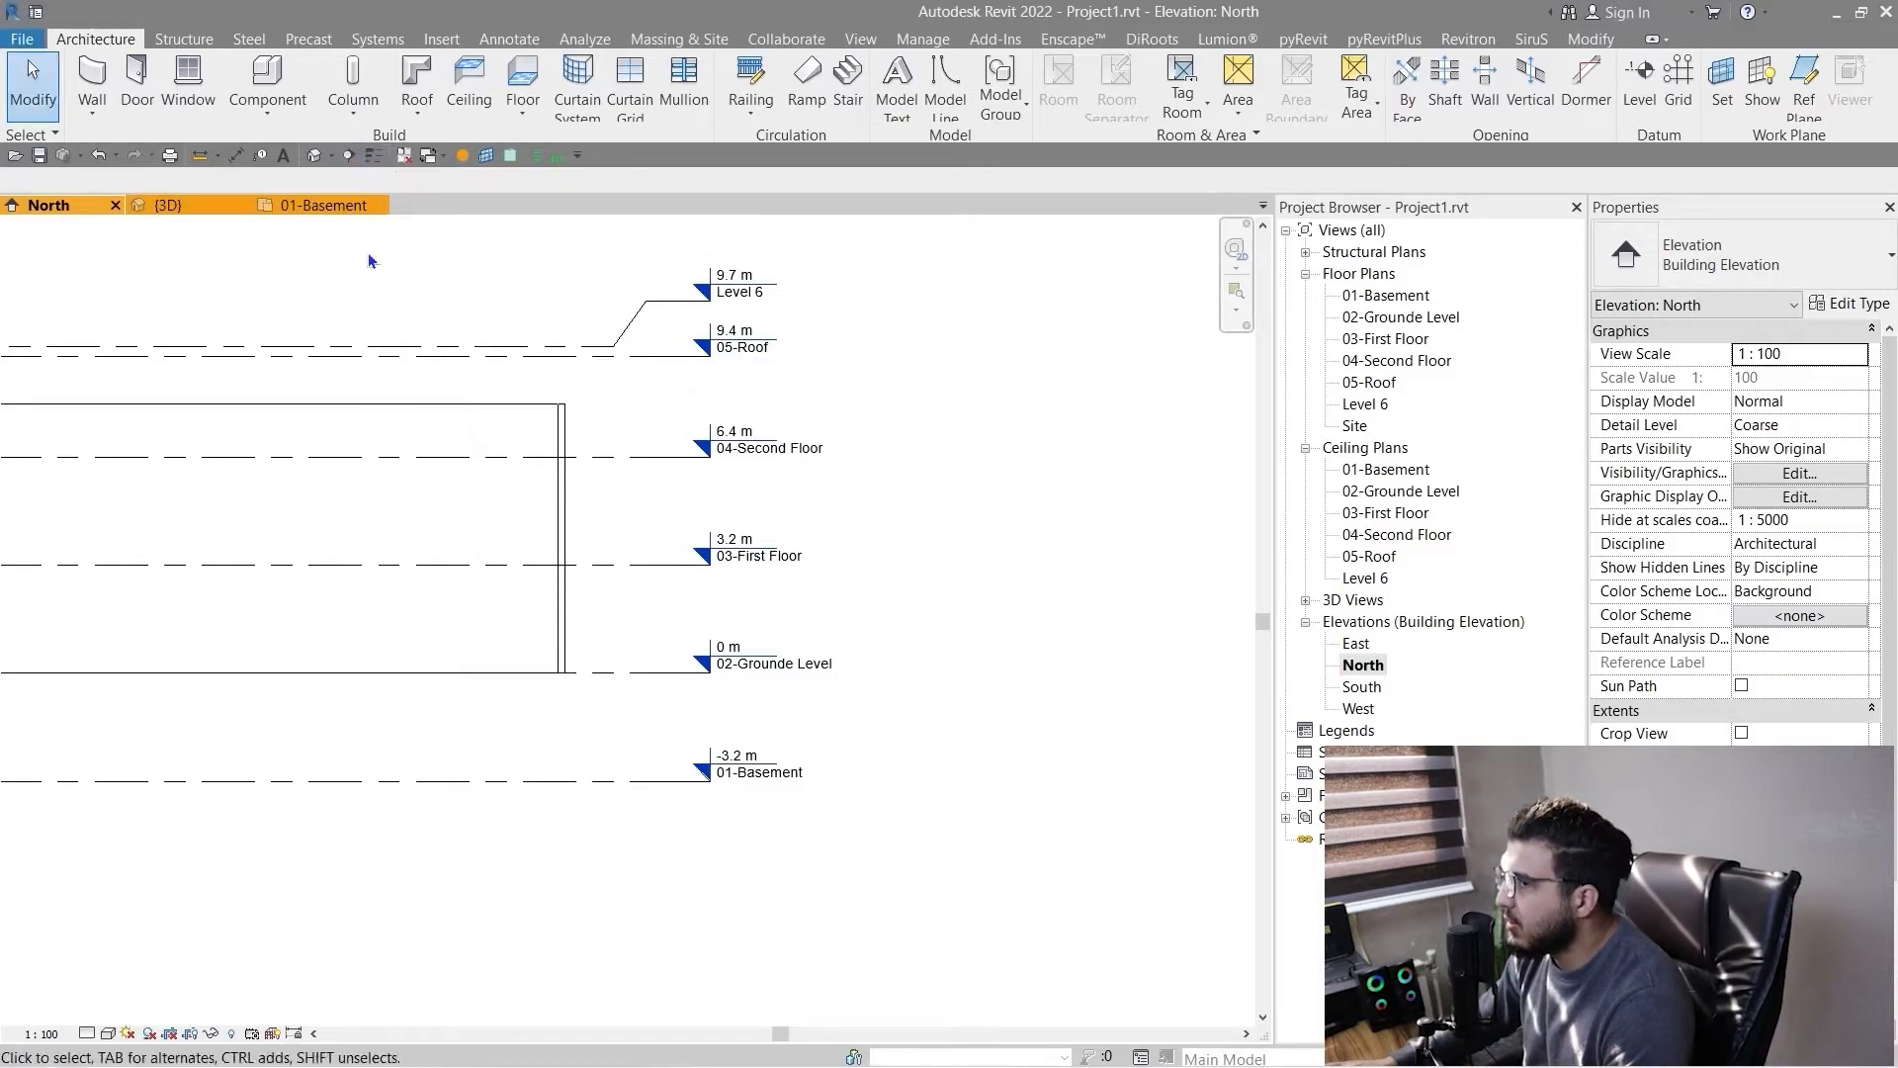
- Examine the thickness of the level lines around 01-Basement and 02-Grounde Level in the North elevation
scroll(573, 892, "up", 4)
scroll(623, 821, "up", 5)
scroll(898, 605, "down", 4)
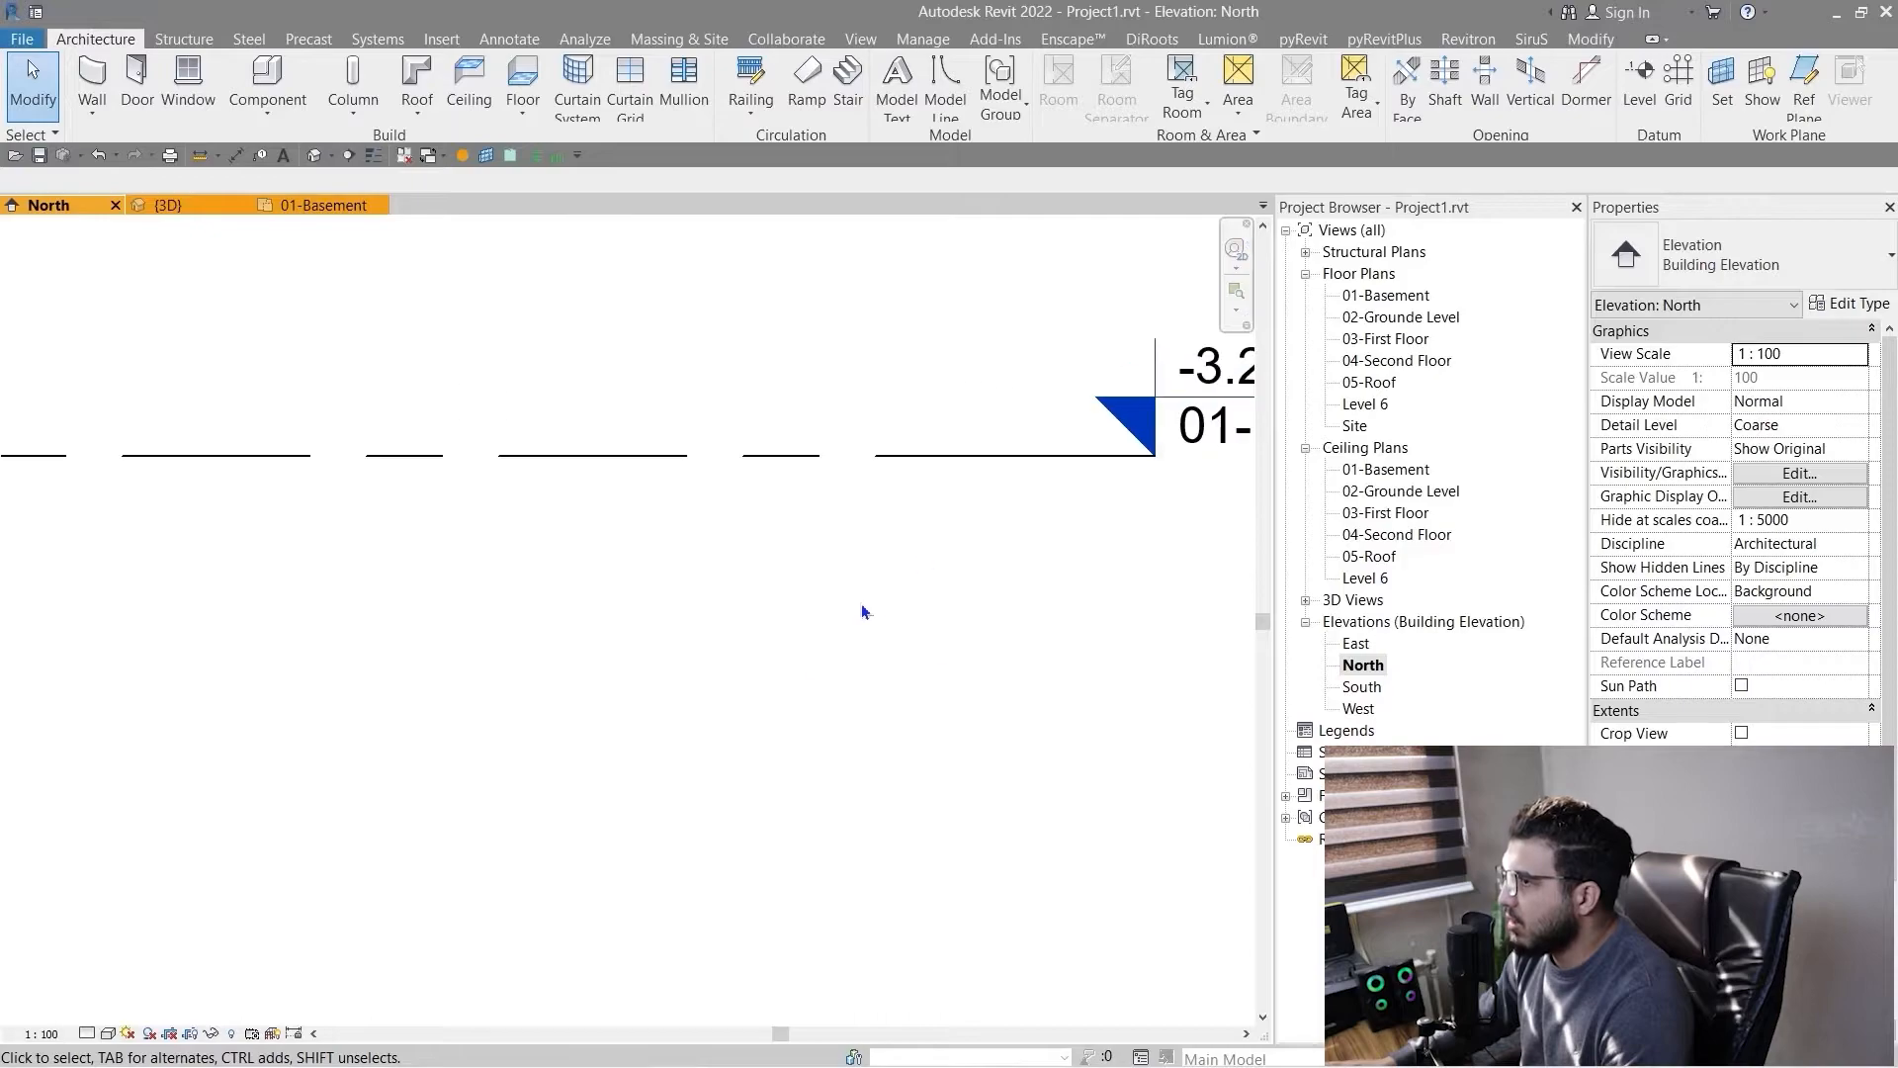
middle_click_drag(862, 605, 787, 881)
scroll(797, 688, "up", 1)
scroll(798, 694, "up", 1)
scroll(724, 784, "down", 3)
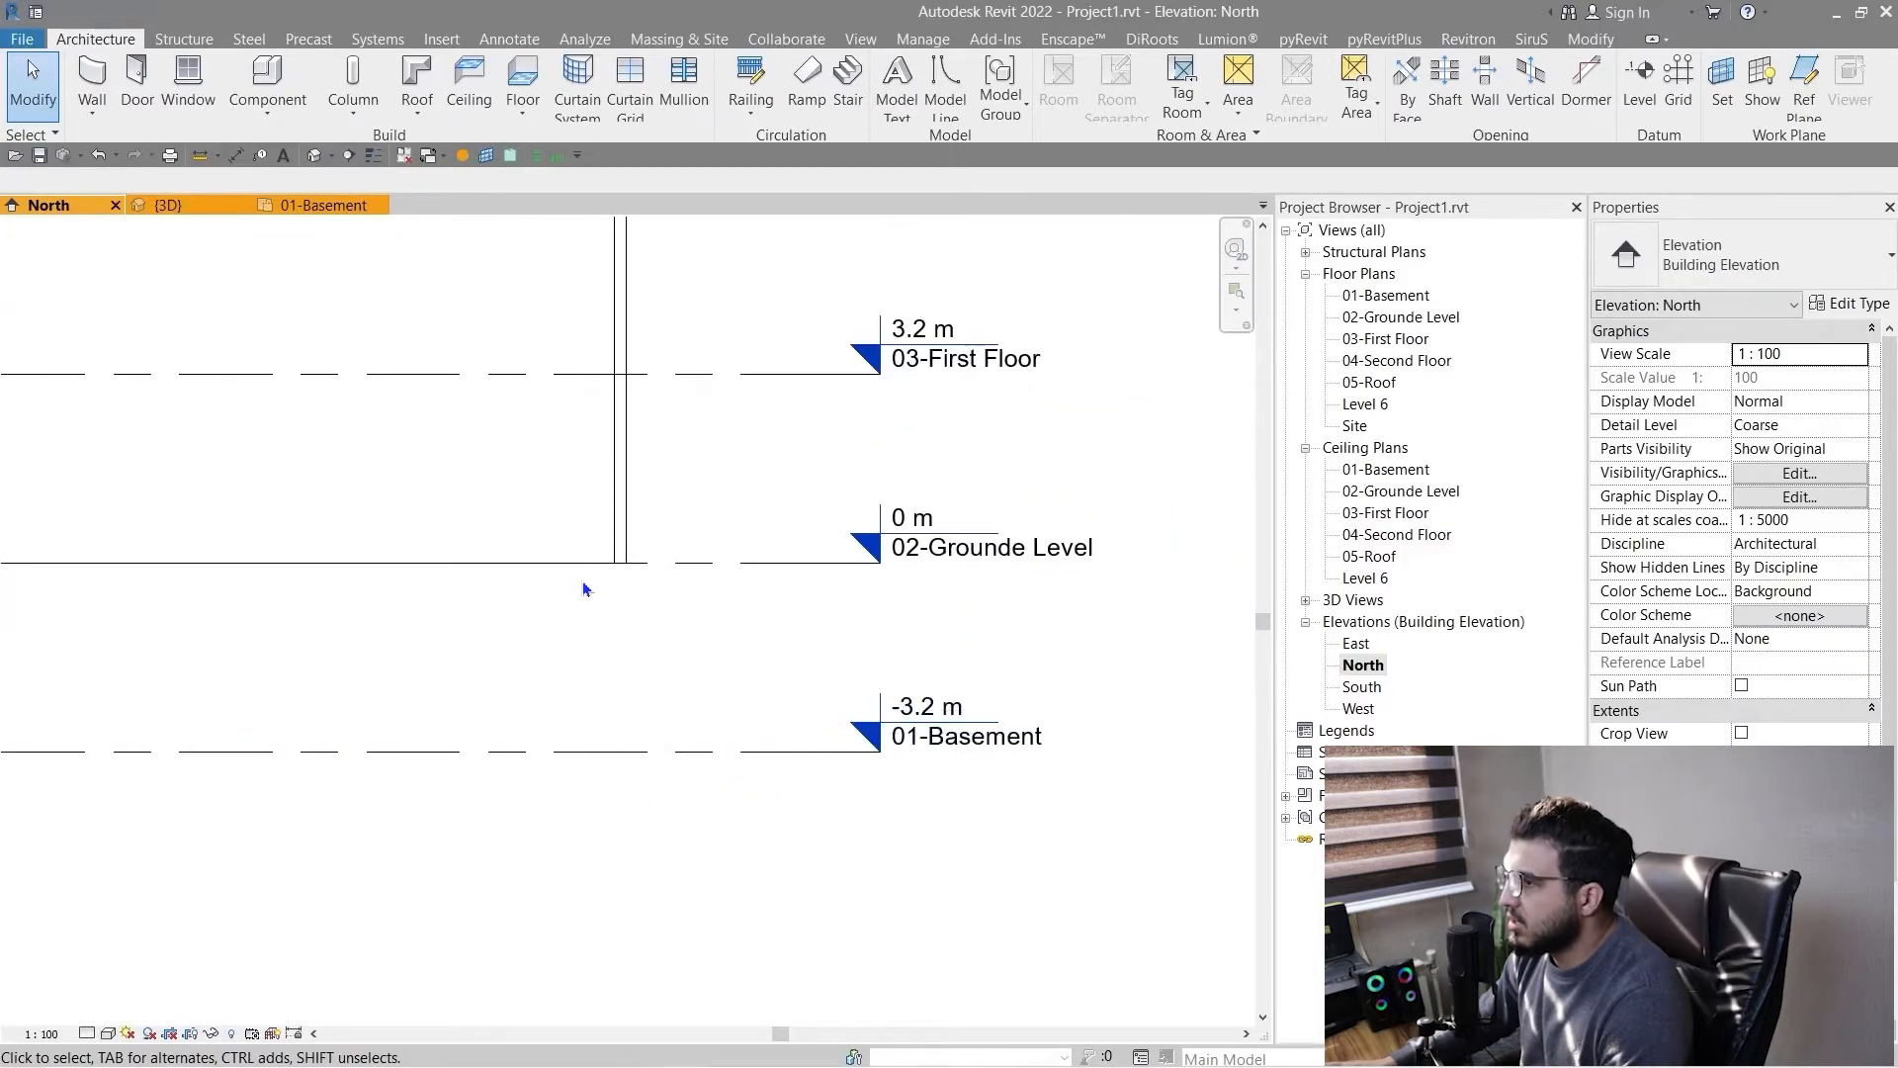
scroll(685, 619, "up", 3)
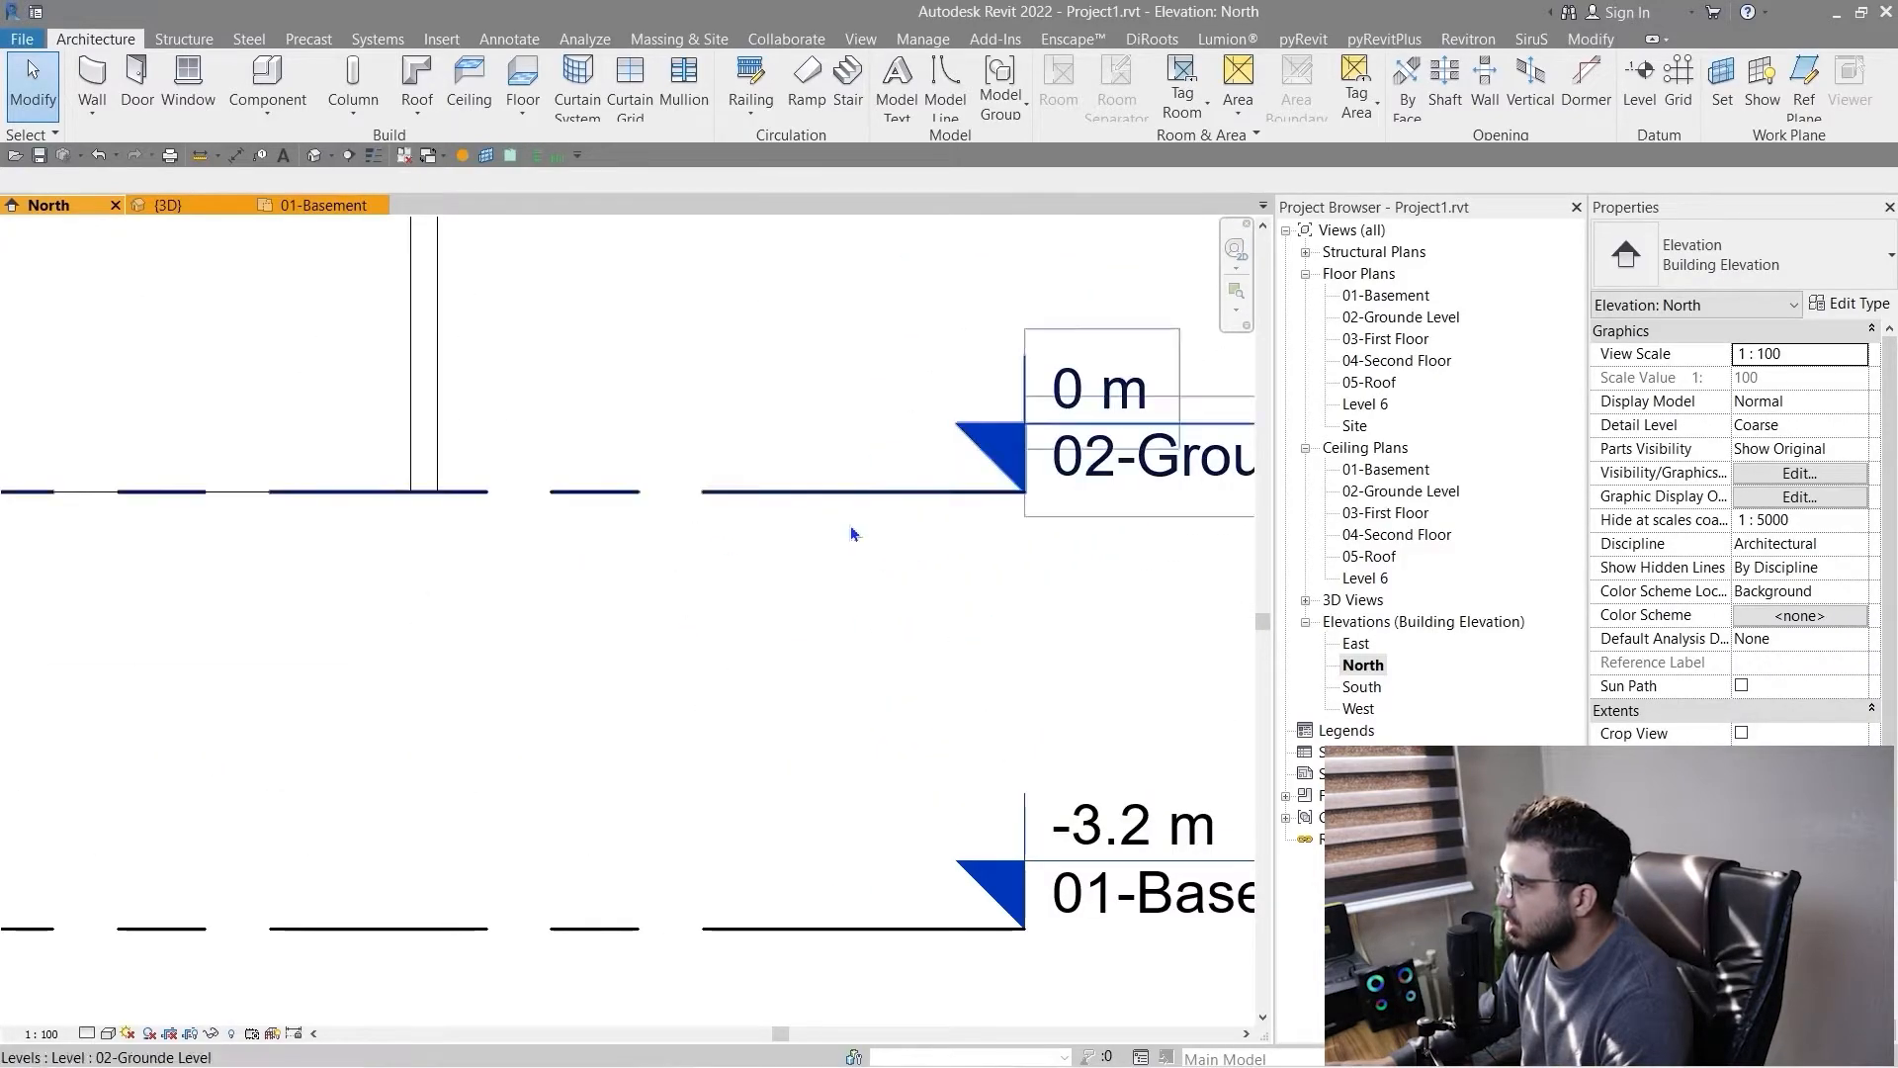
middle_click_drag(850, 561, 649, 686)
scroll(624, 633, "down", 1)
scroll(625, 639, "down", 2)
- Set the TAT-Triangle type's line weight to 6 through the 02-Grounde Level and check the level lines
left_click(638, 676)
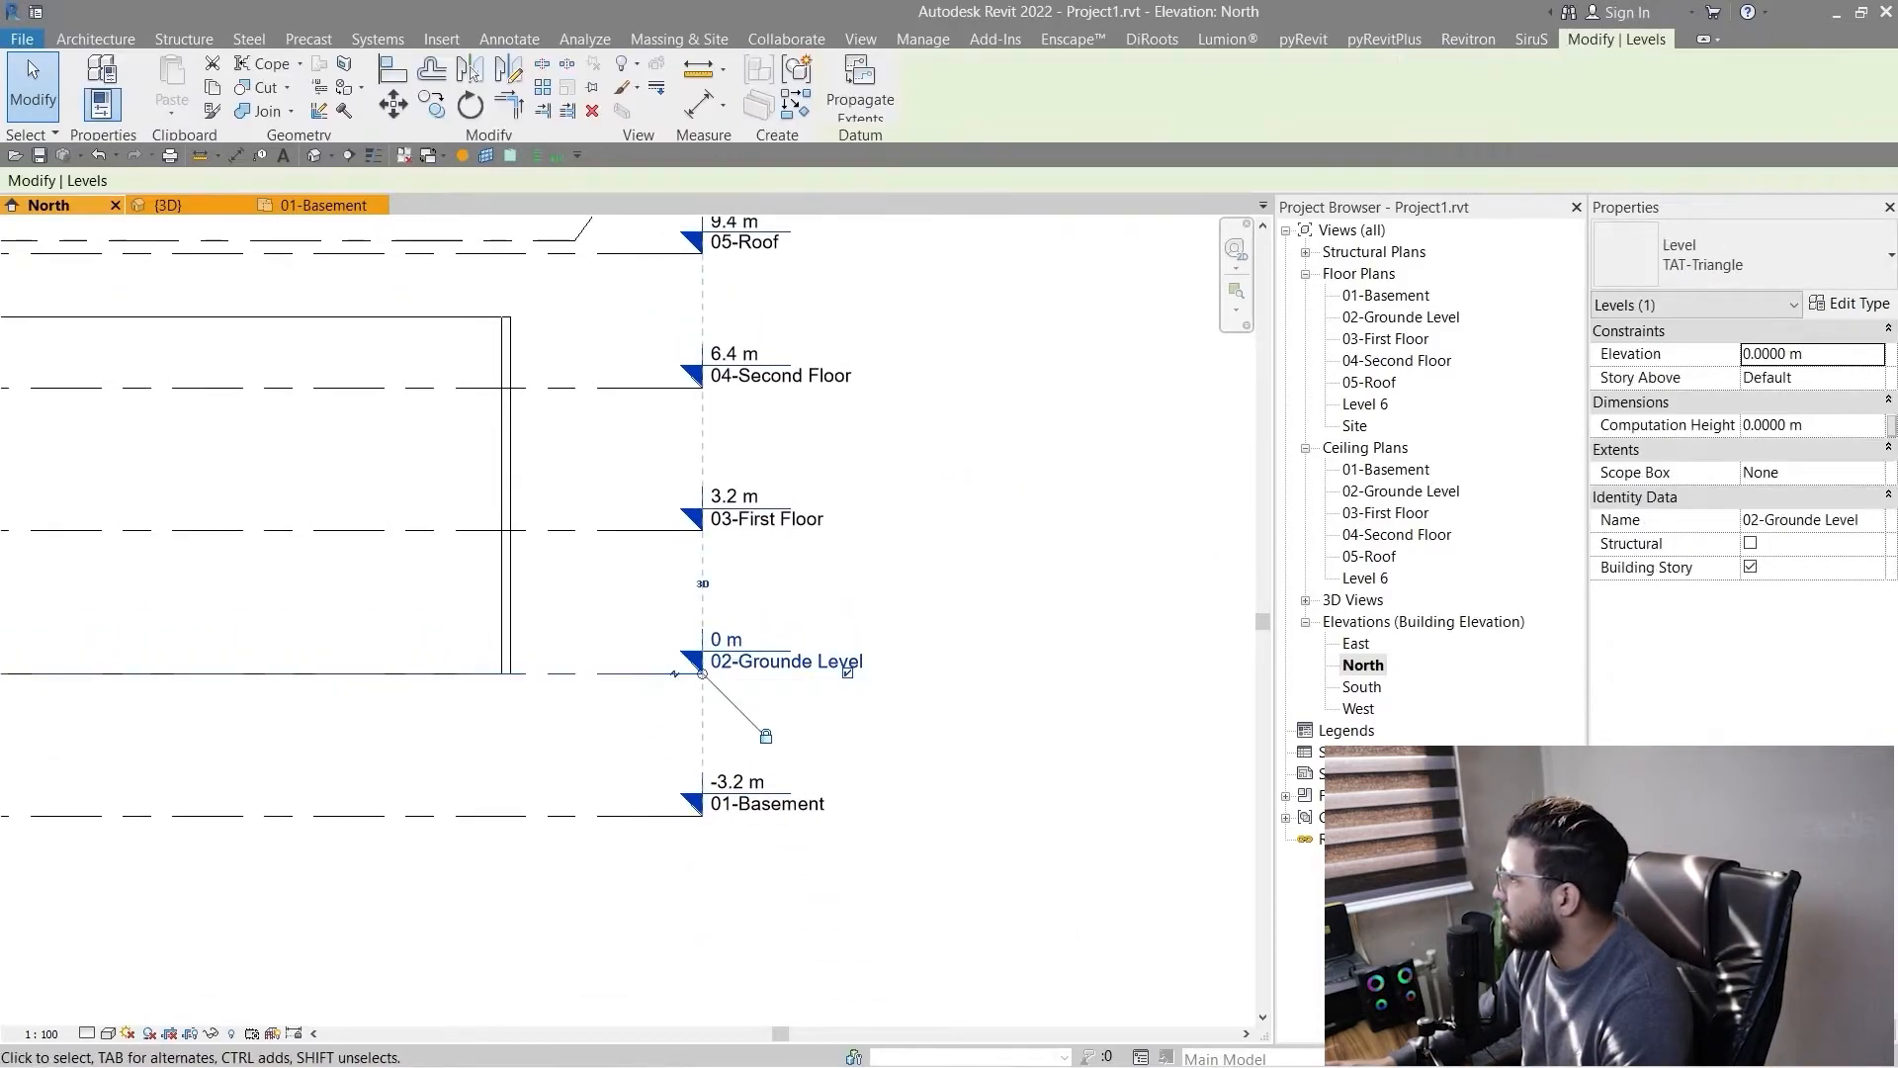
left_click(1837, 303)
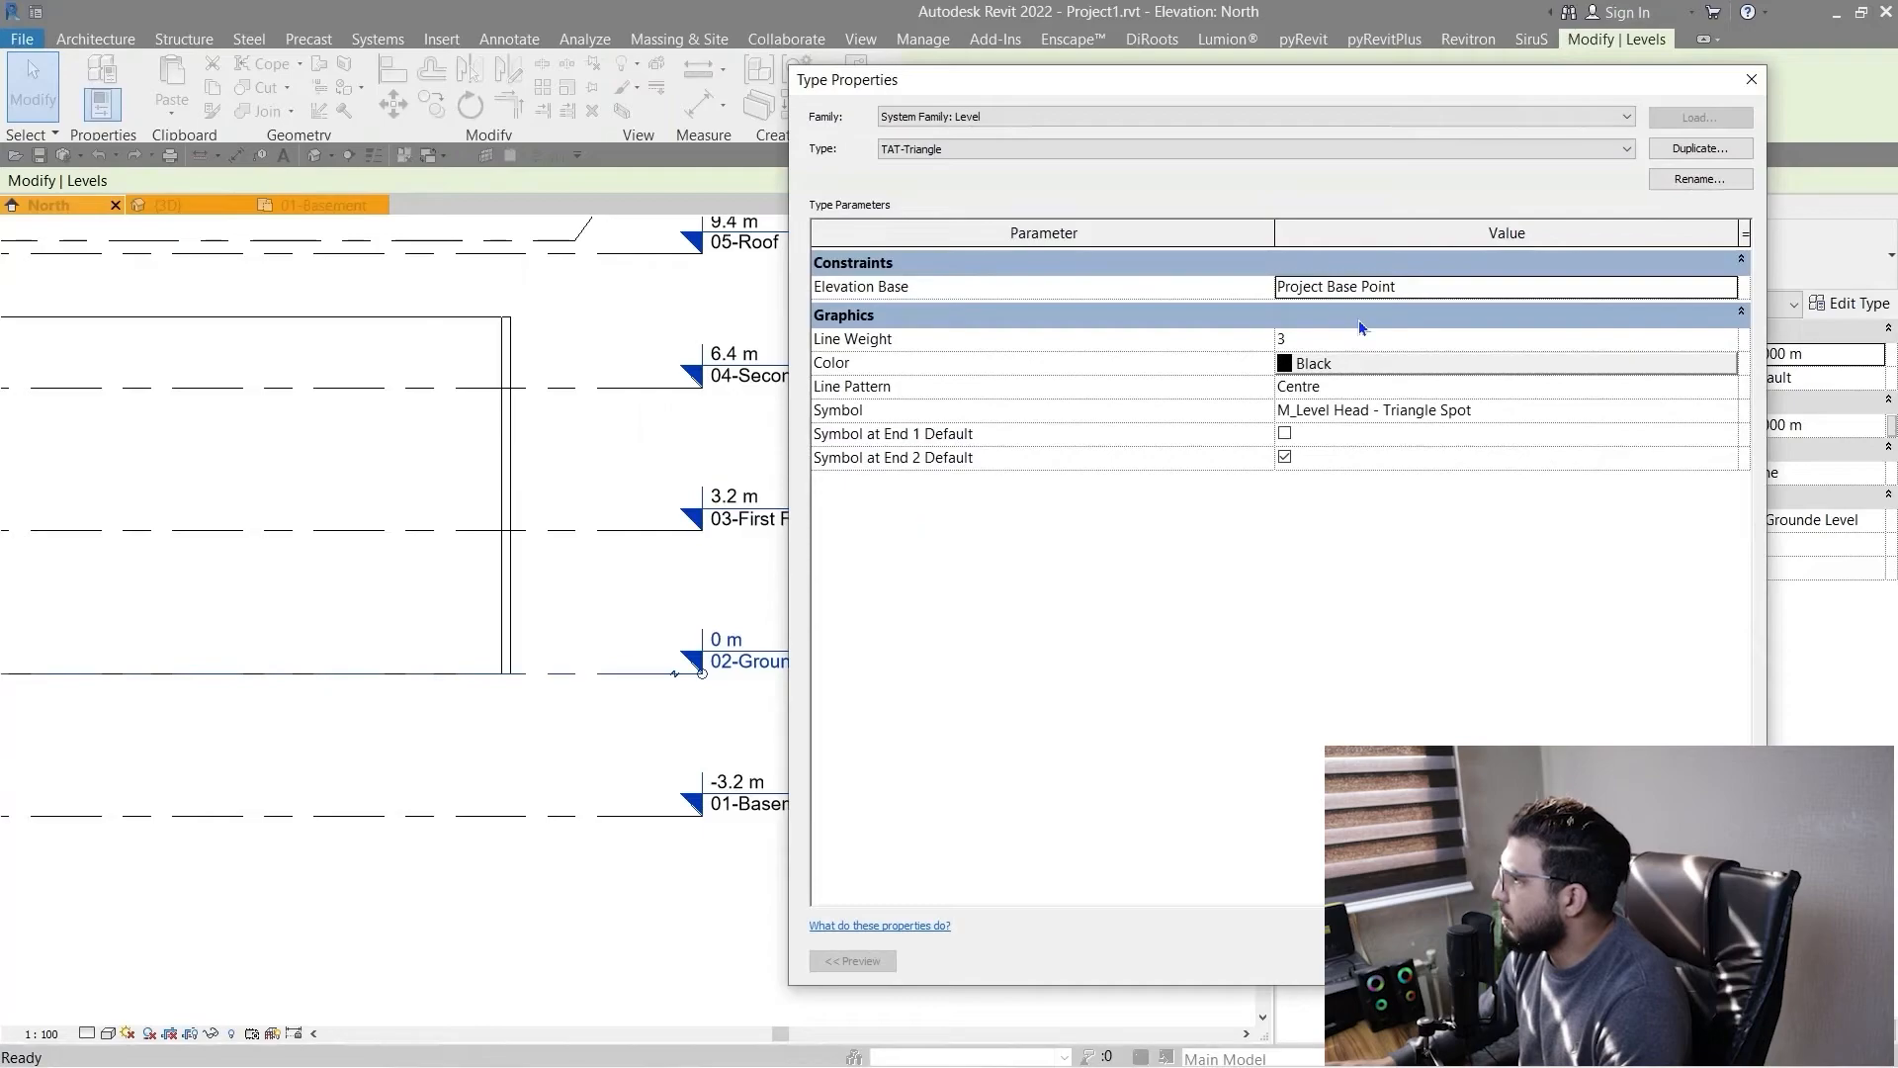
left_click(1718, 341)
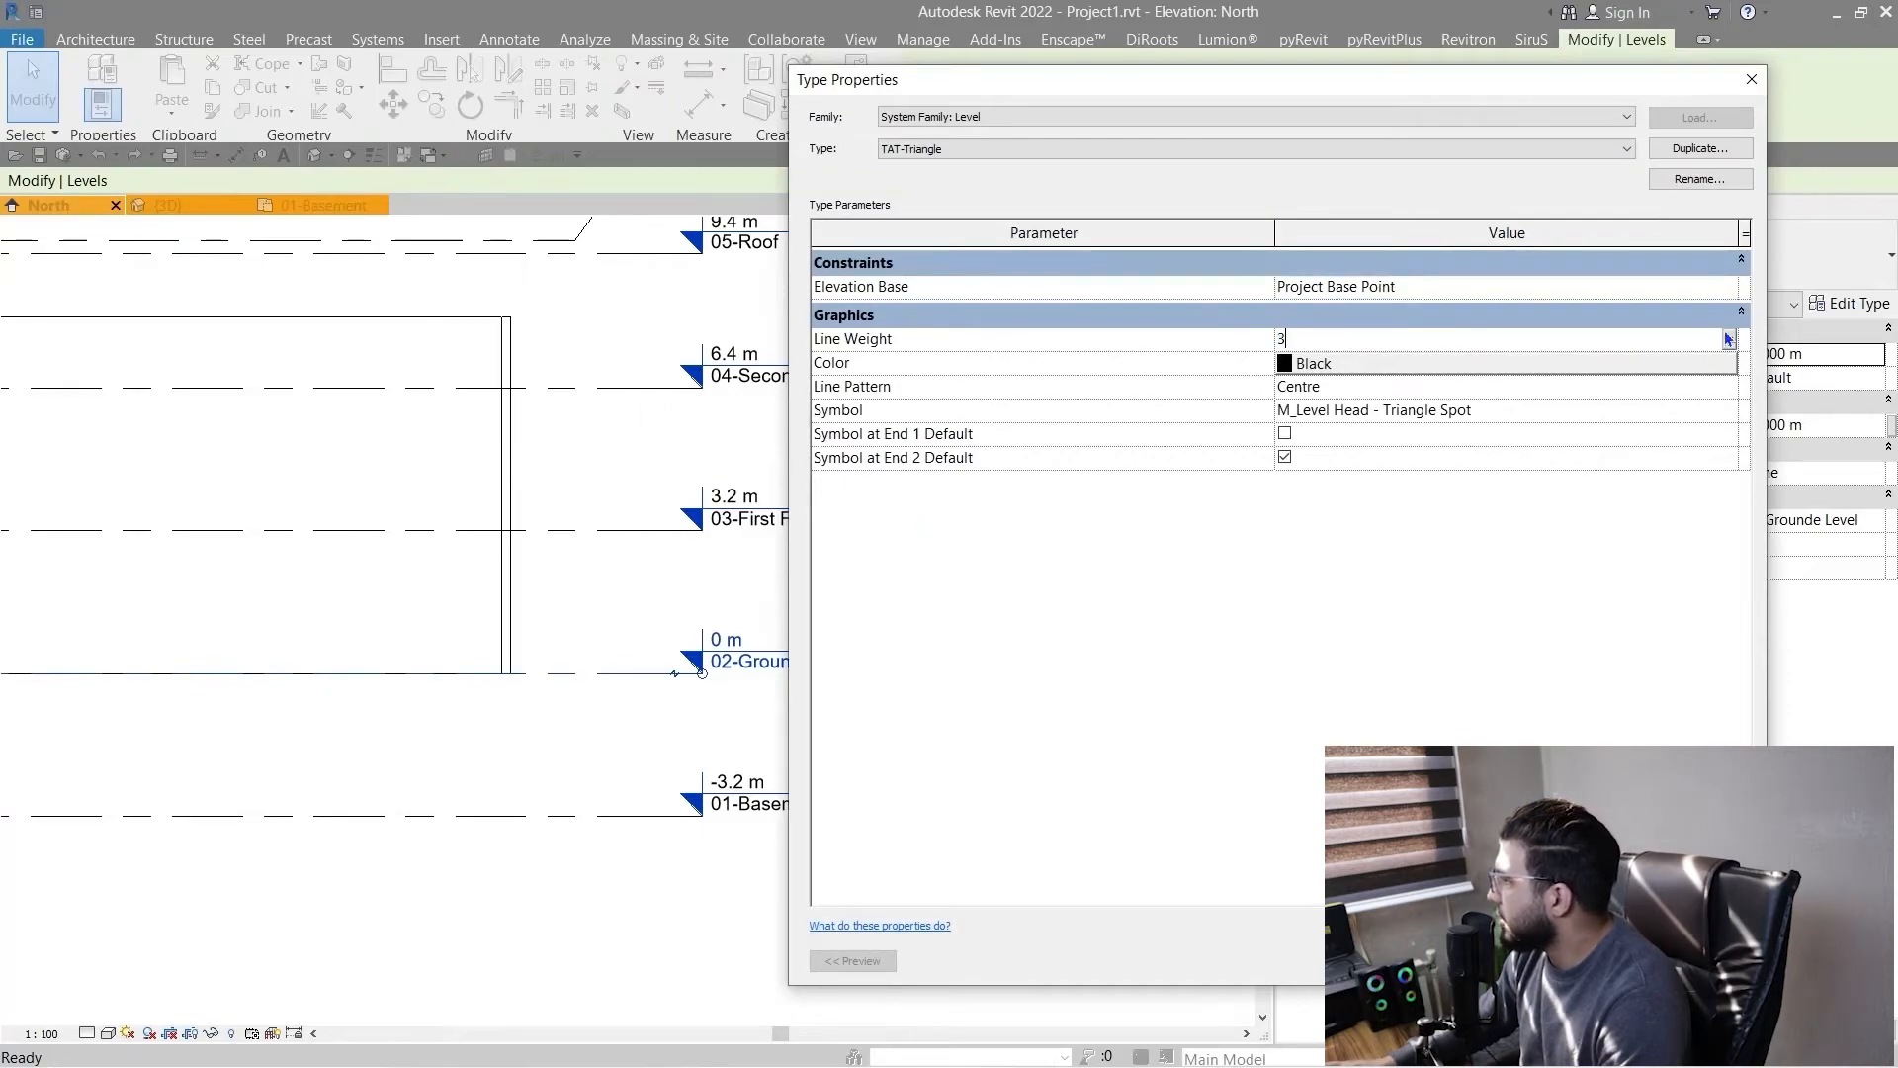
left_click(1728, 339)
left_click(1311, 439)
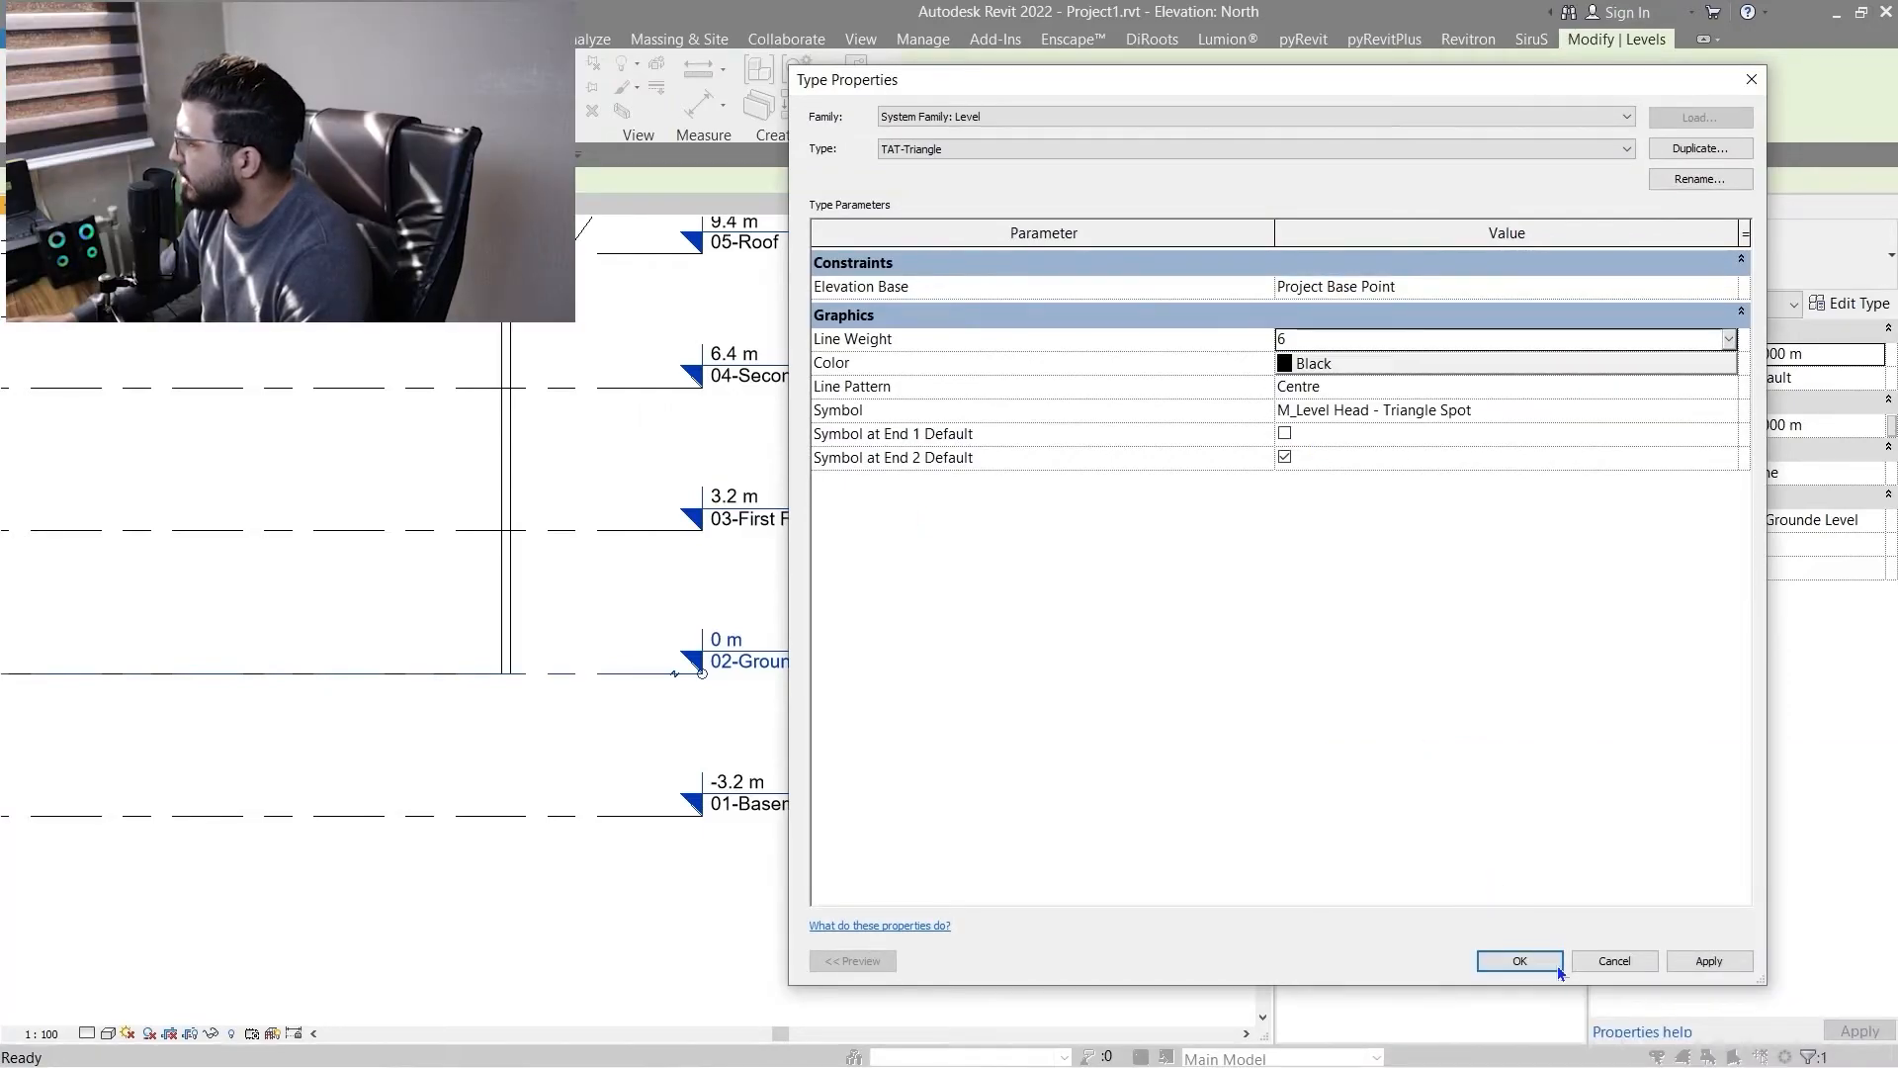
left_click(1516, 965)
scroll(514, 897, "up", 3)
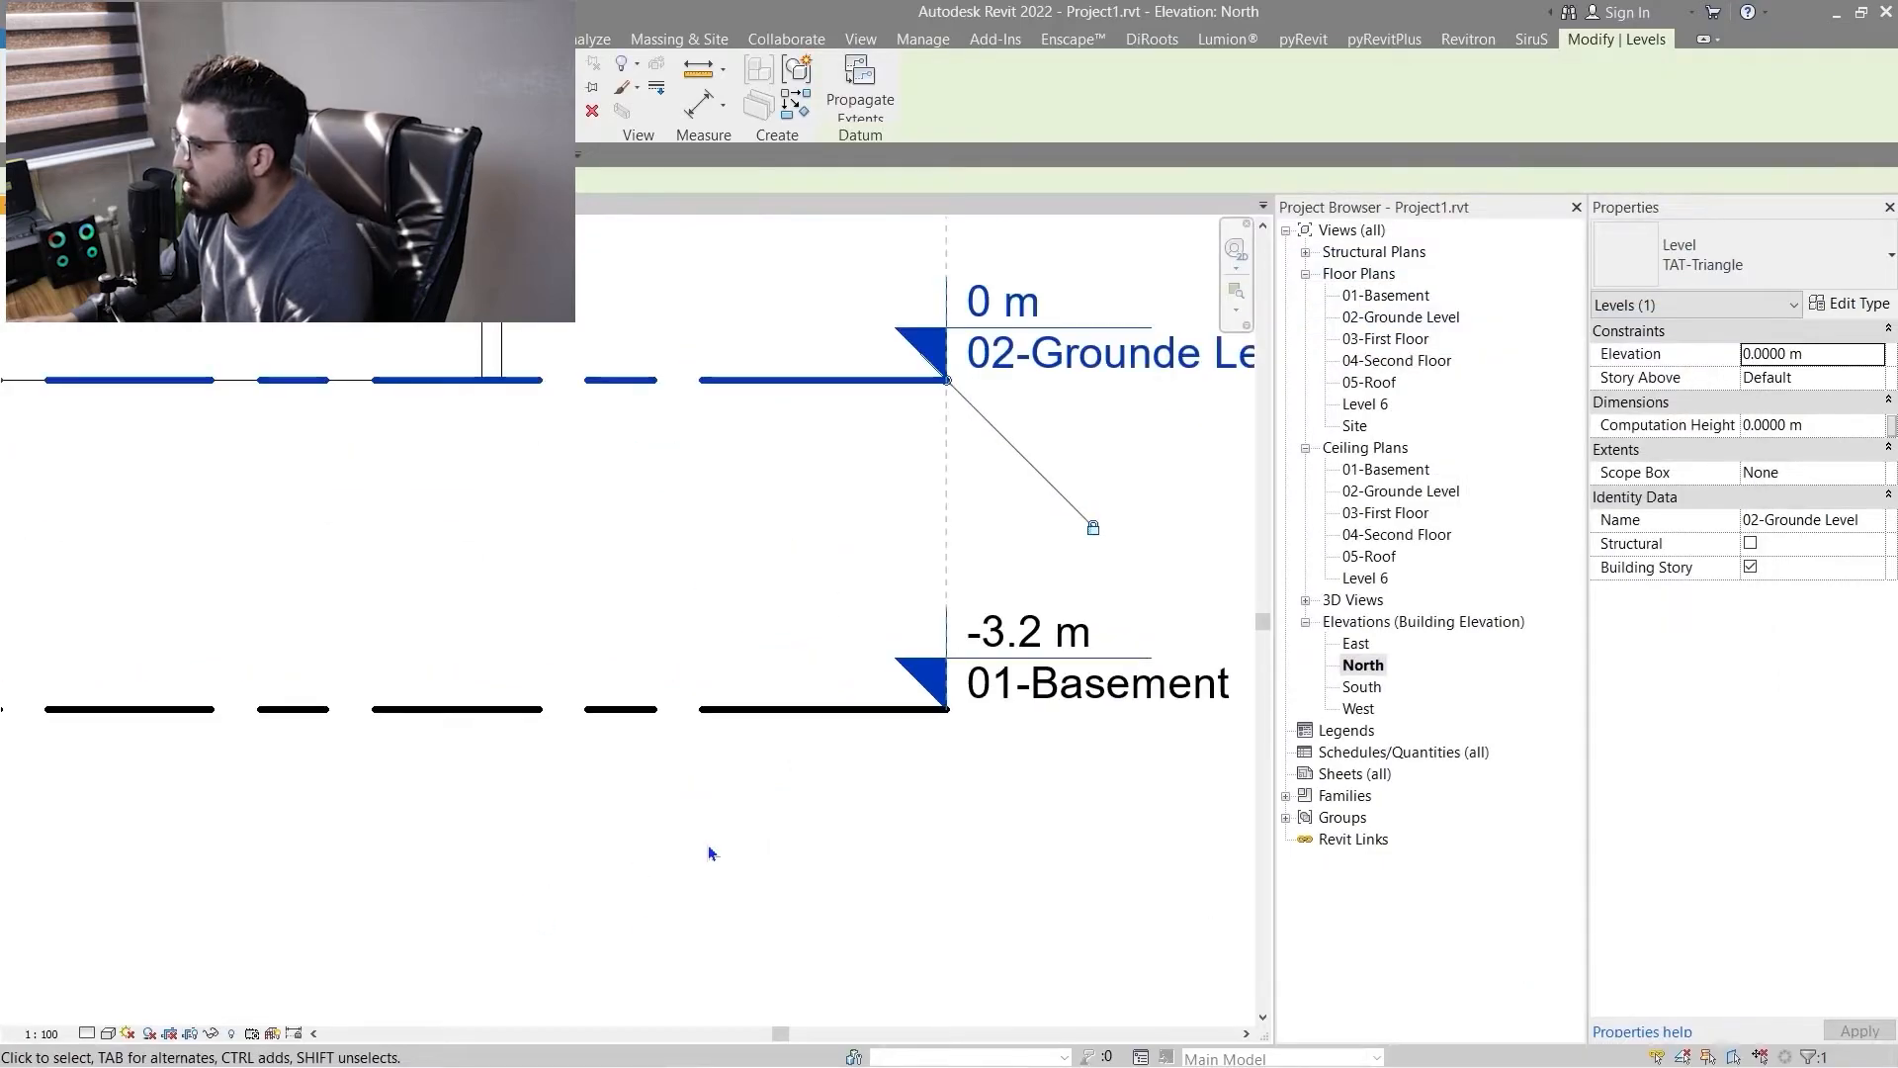
left_click(708, 844)
scroll(708, 844, "down", 3)
scroll(678, 828, "down", 4)
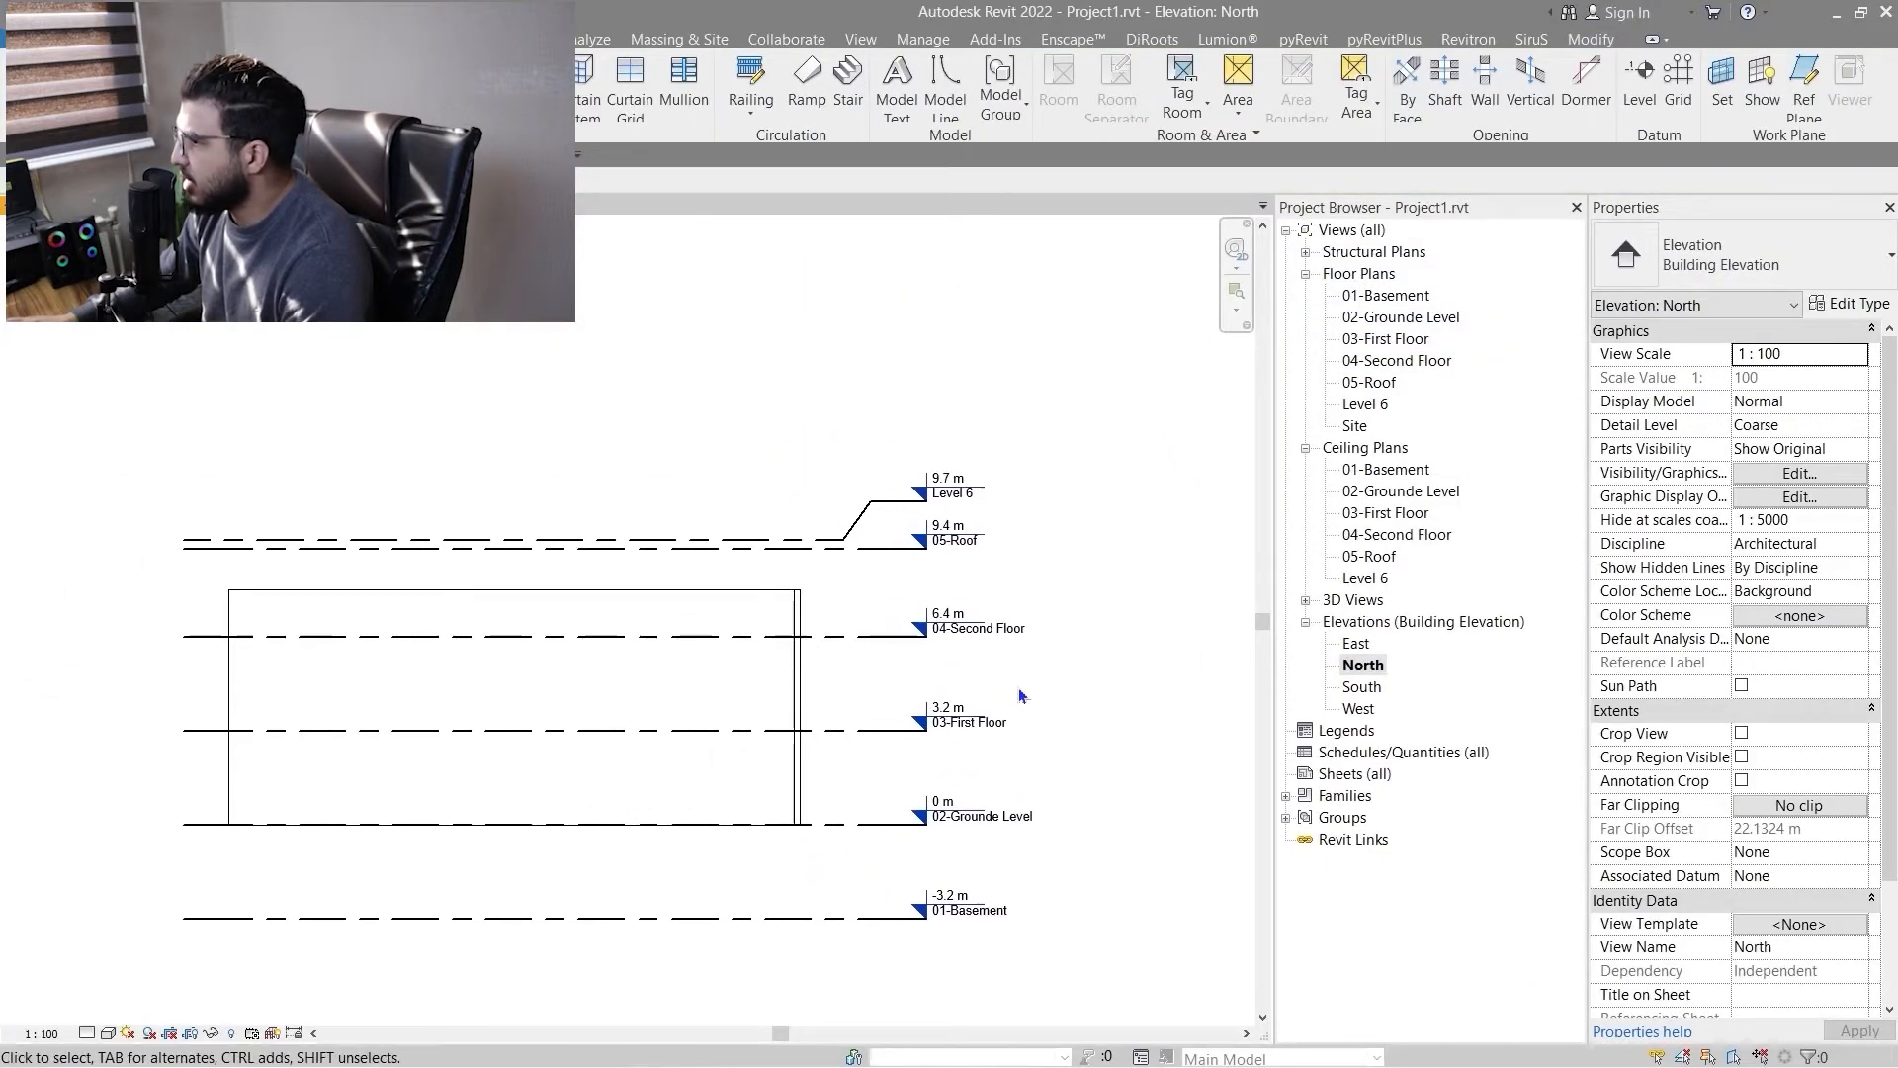
- Open the type properties of the 03-First Floor level and apply a line weight of 2 to TAT-Triangle
left_click(941, 730)
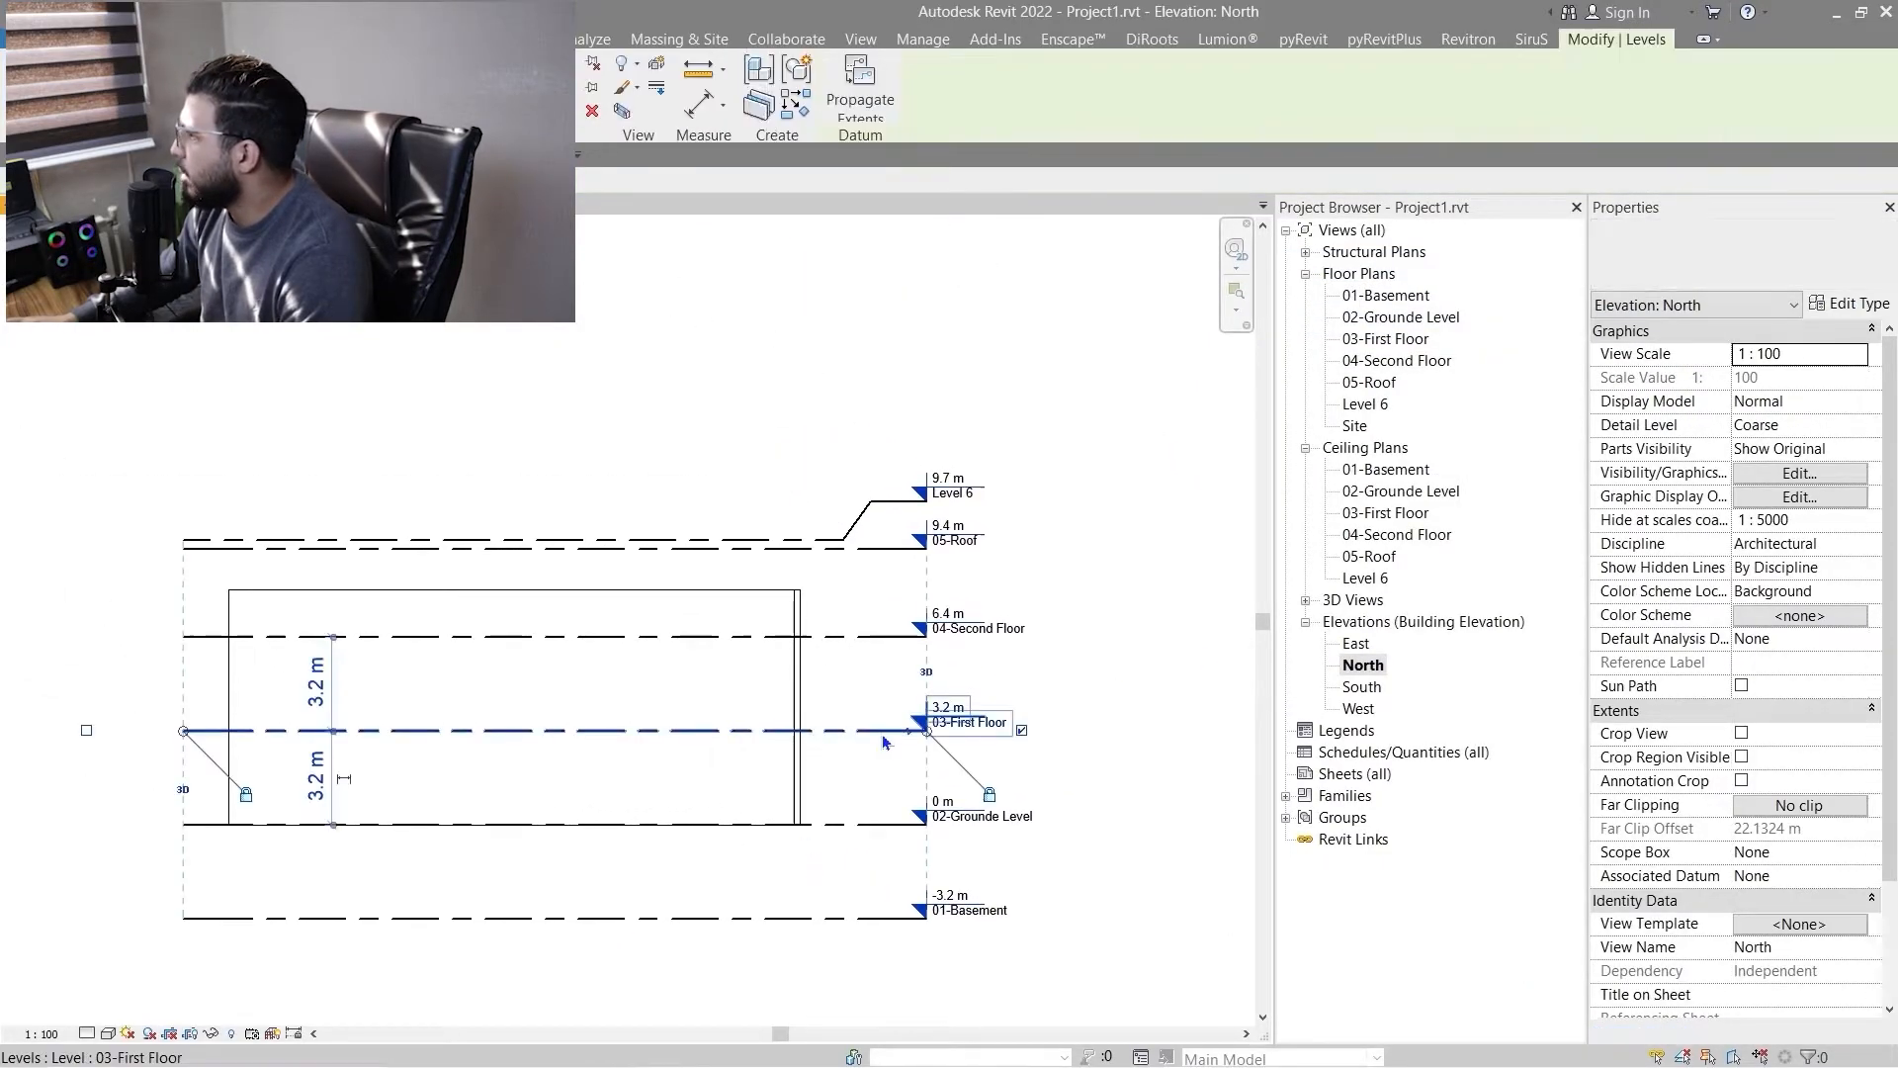
left_click(1851, 304)
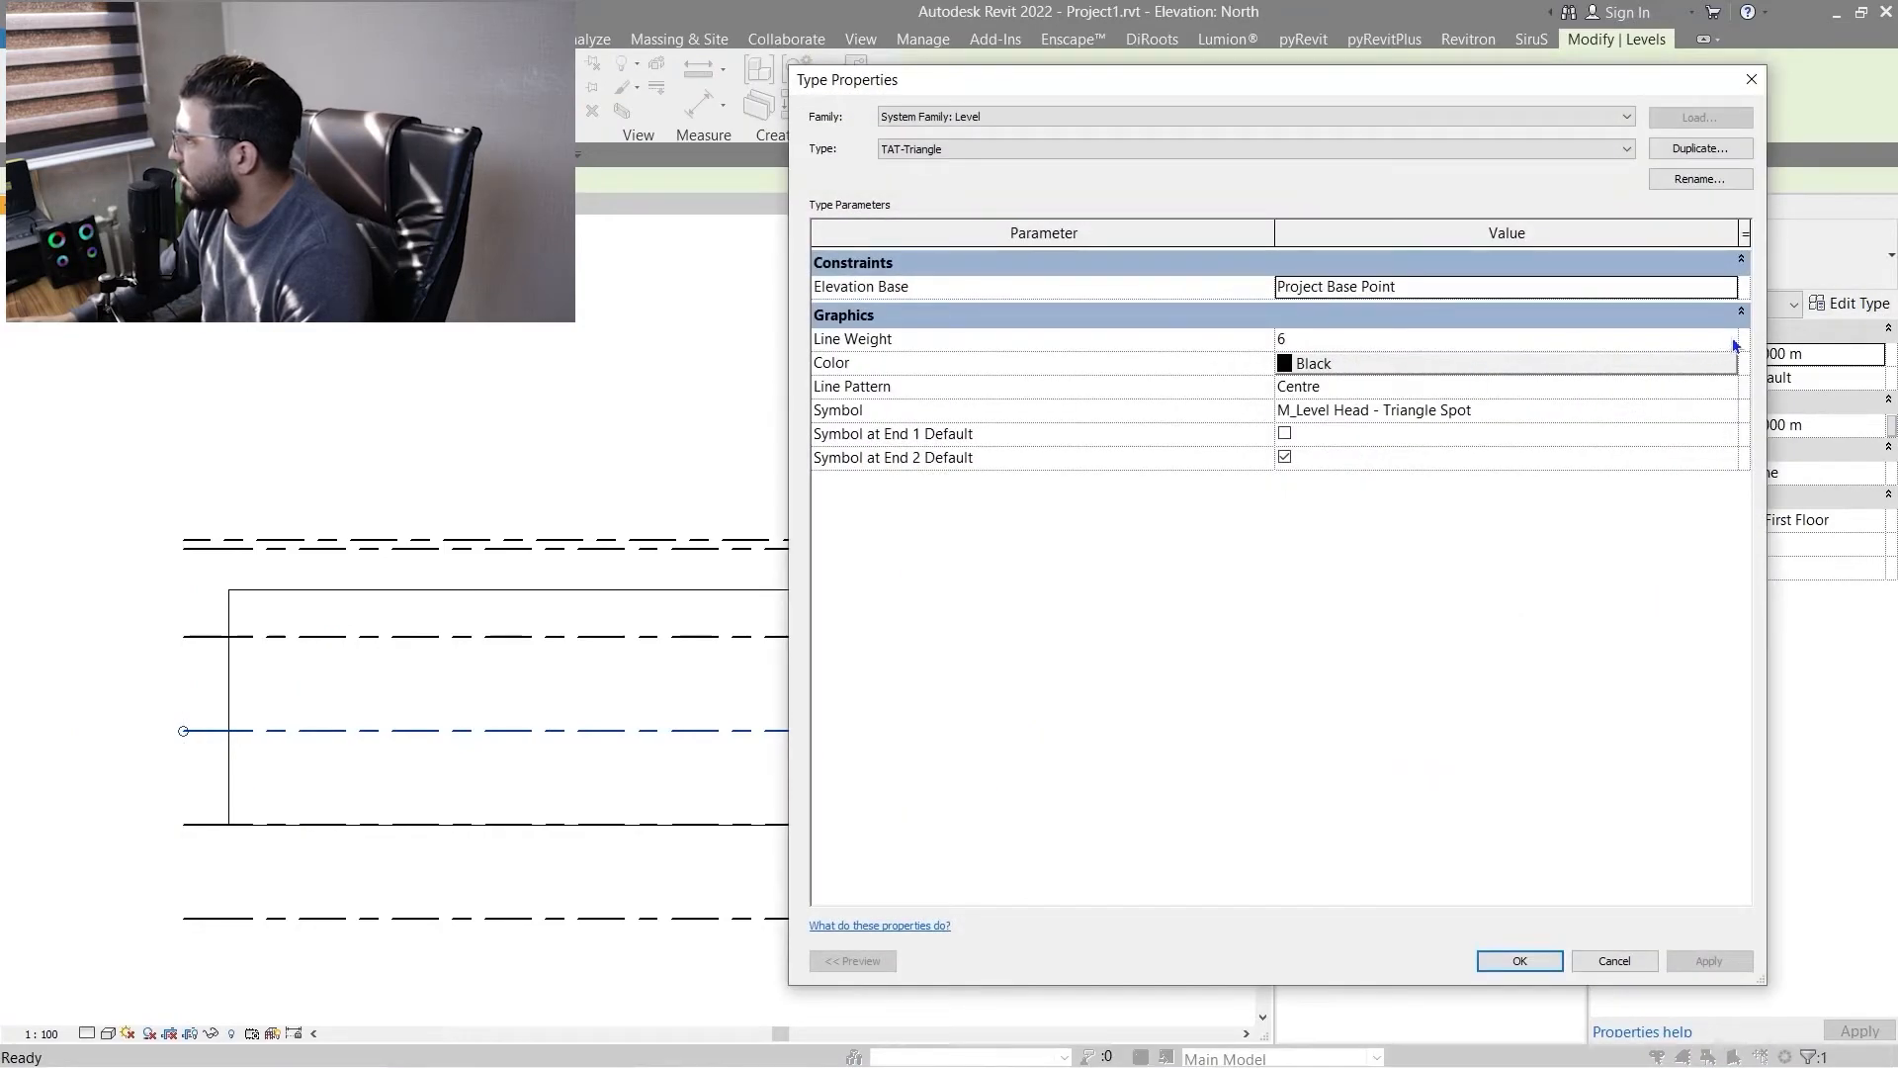
left_click(1733, 341)
scroll(1322, 391, "up", 2)
left_click(1317, 385)
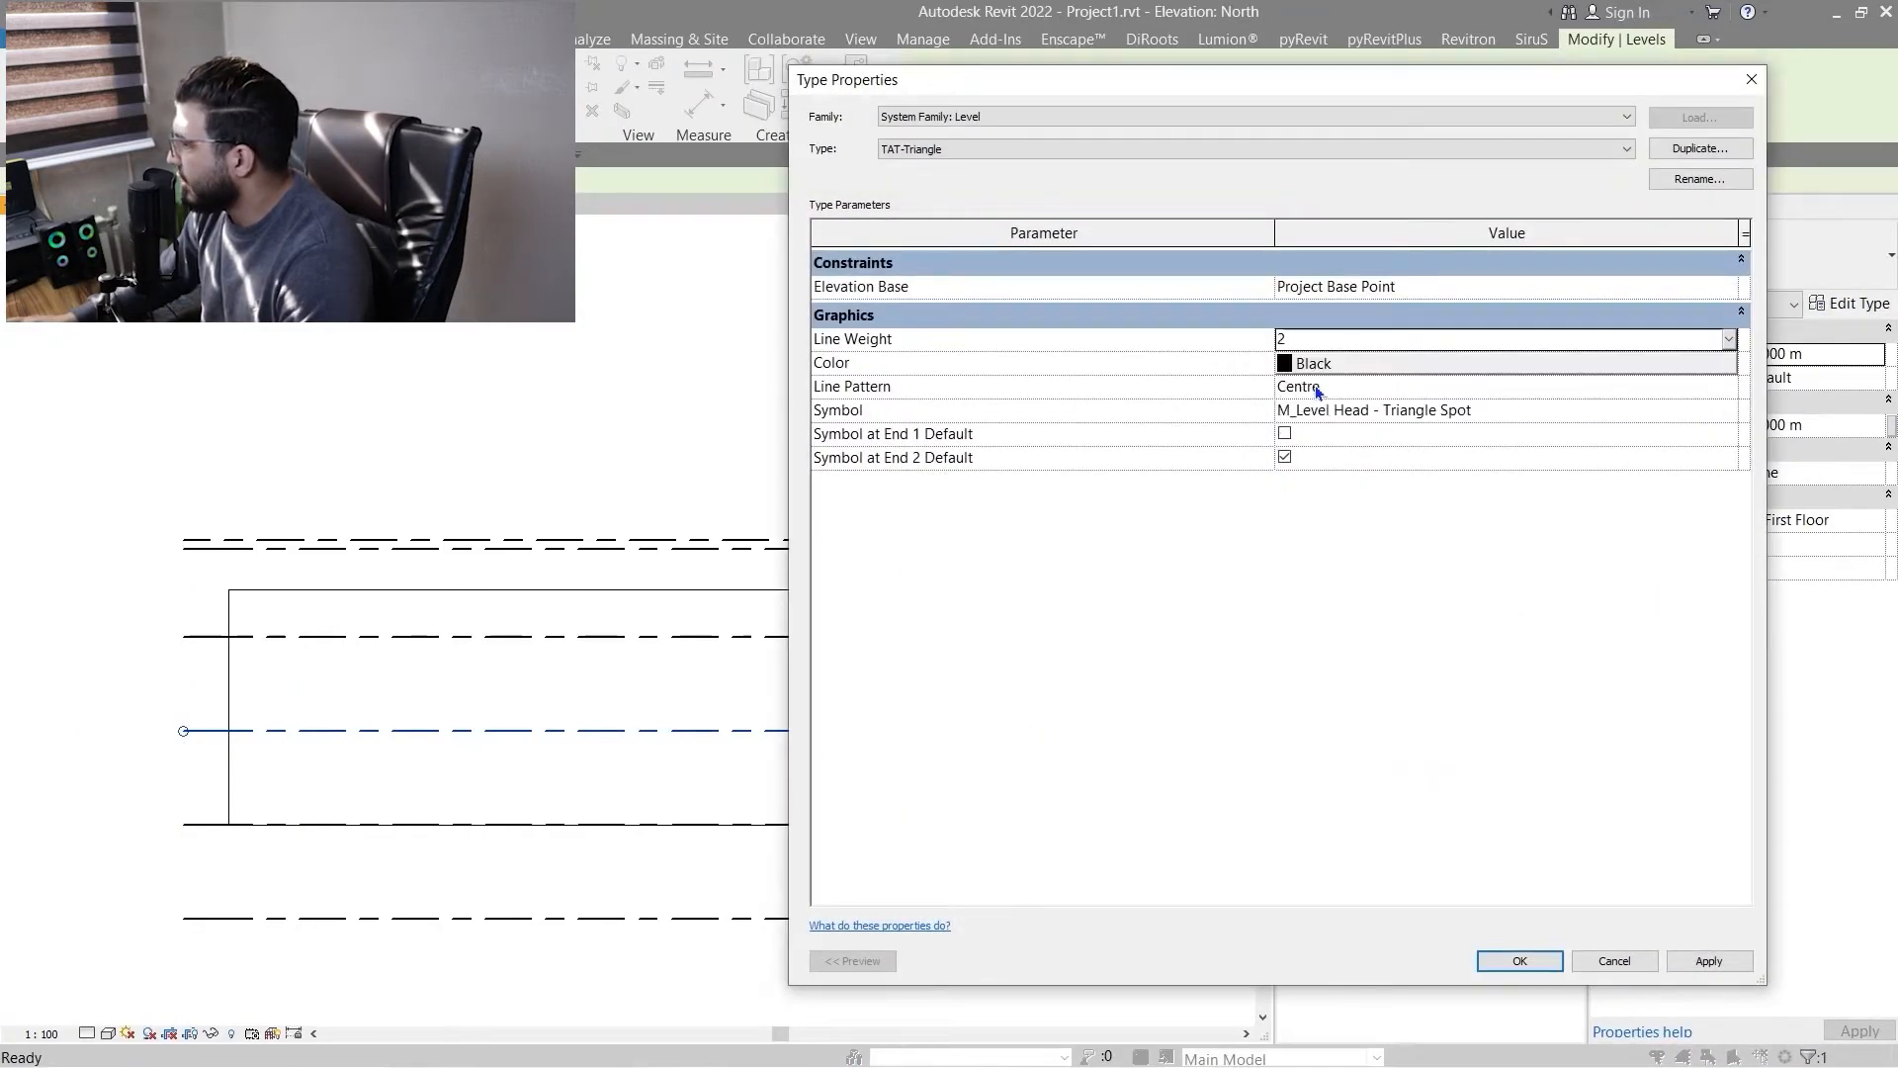
left_click(1701, 961)
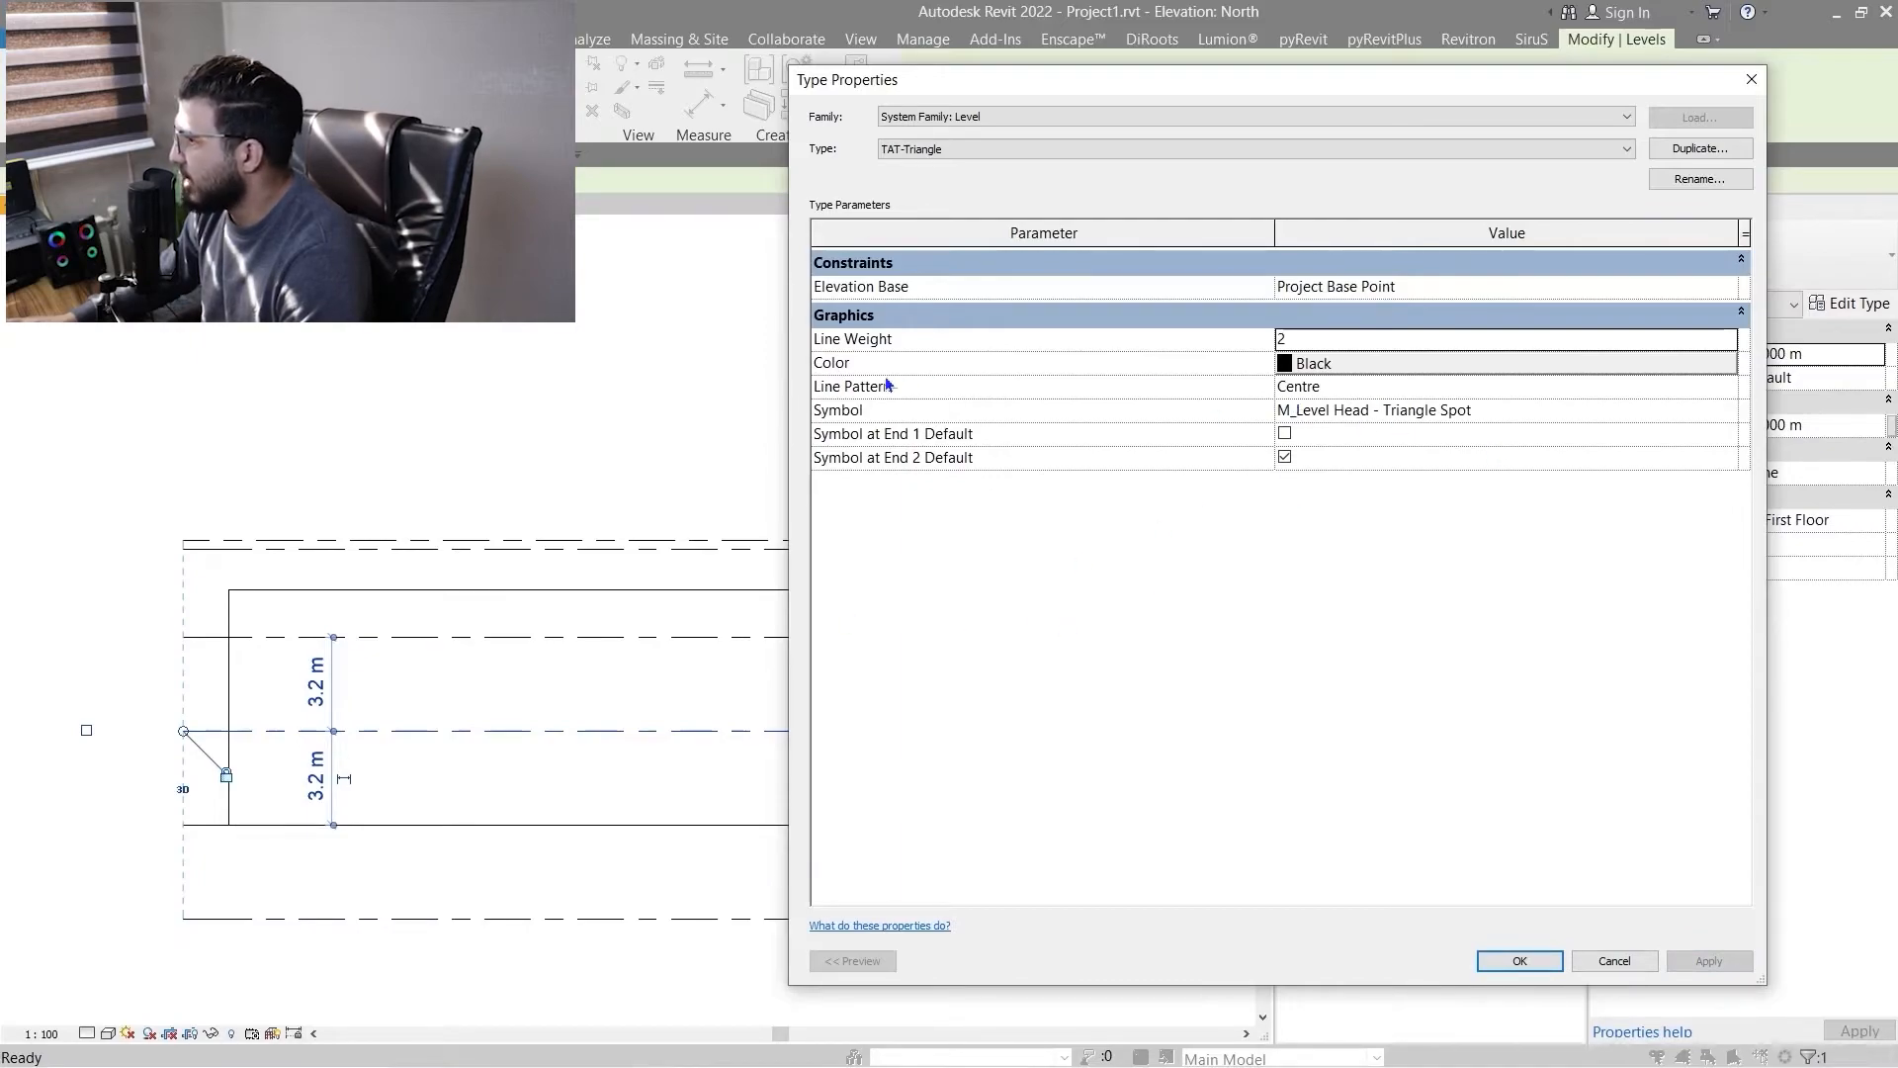
- Change the TAT-Triangle type's line color to Red and apply it
left_click(1344, 373)
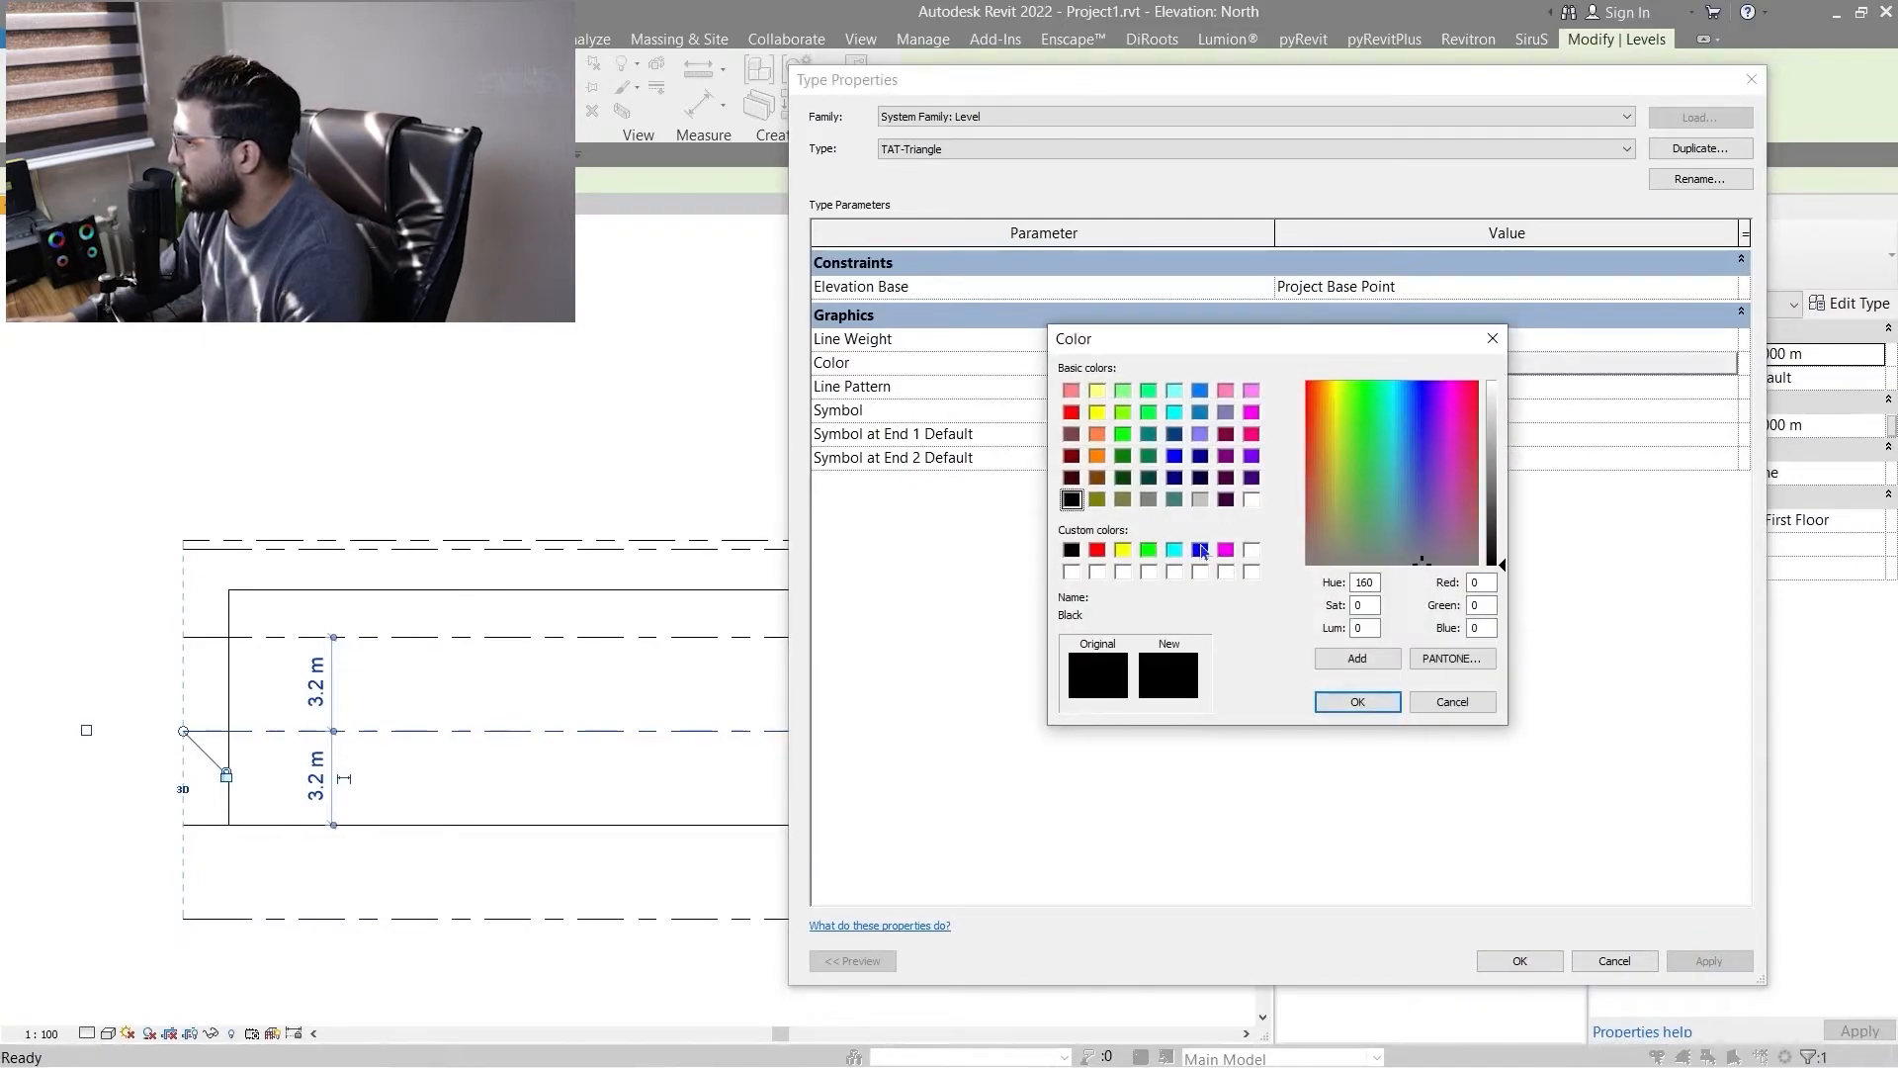
left_click(1097, 549)
left_click(1358, 702)
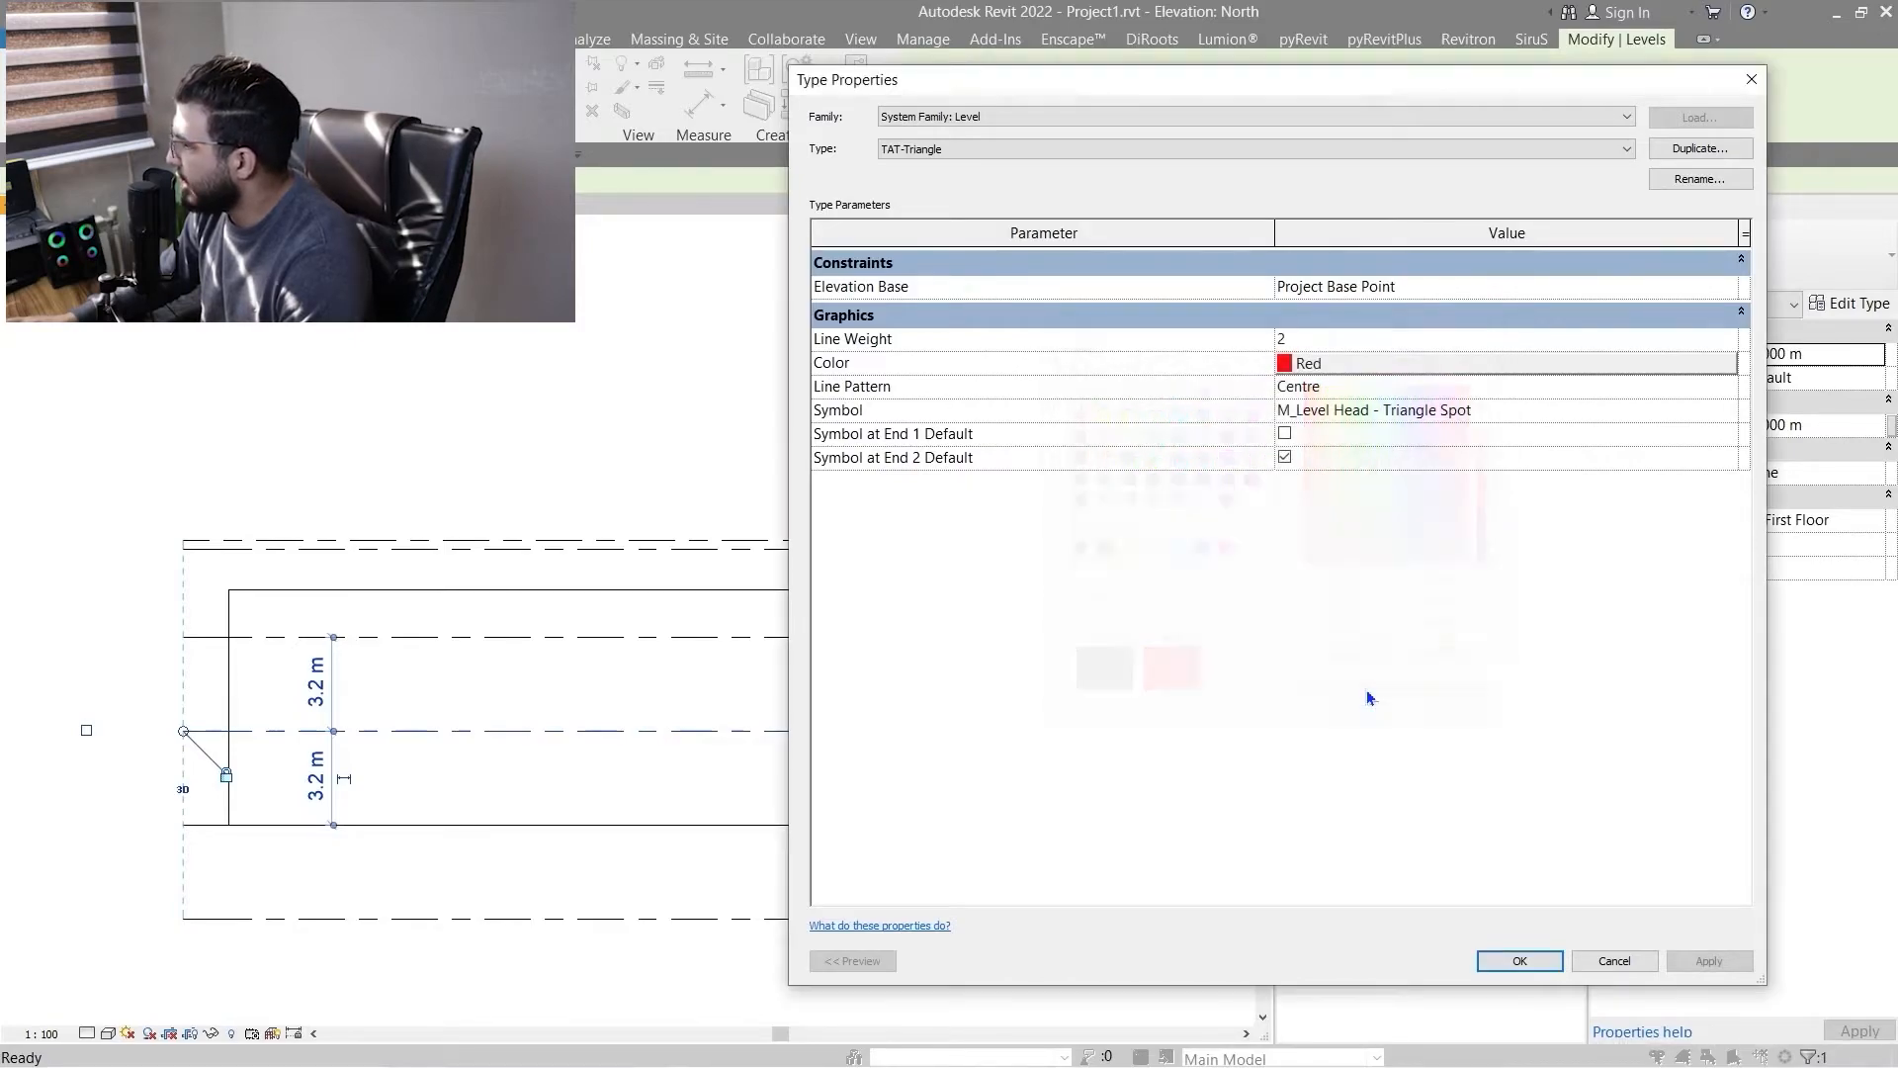
left_click(1709, 964)
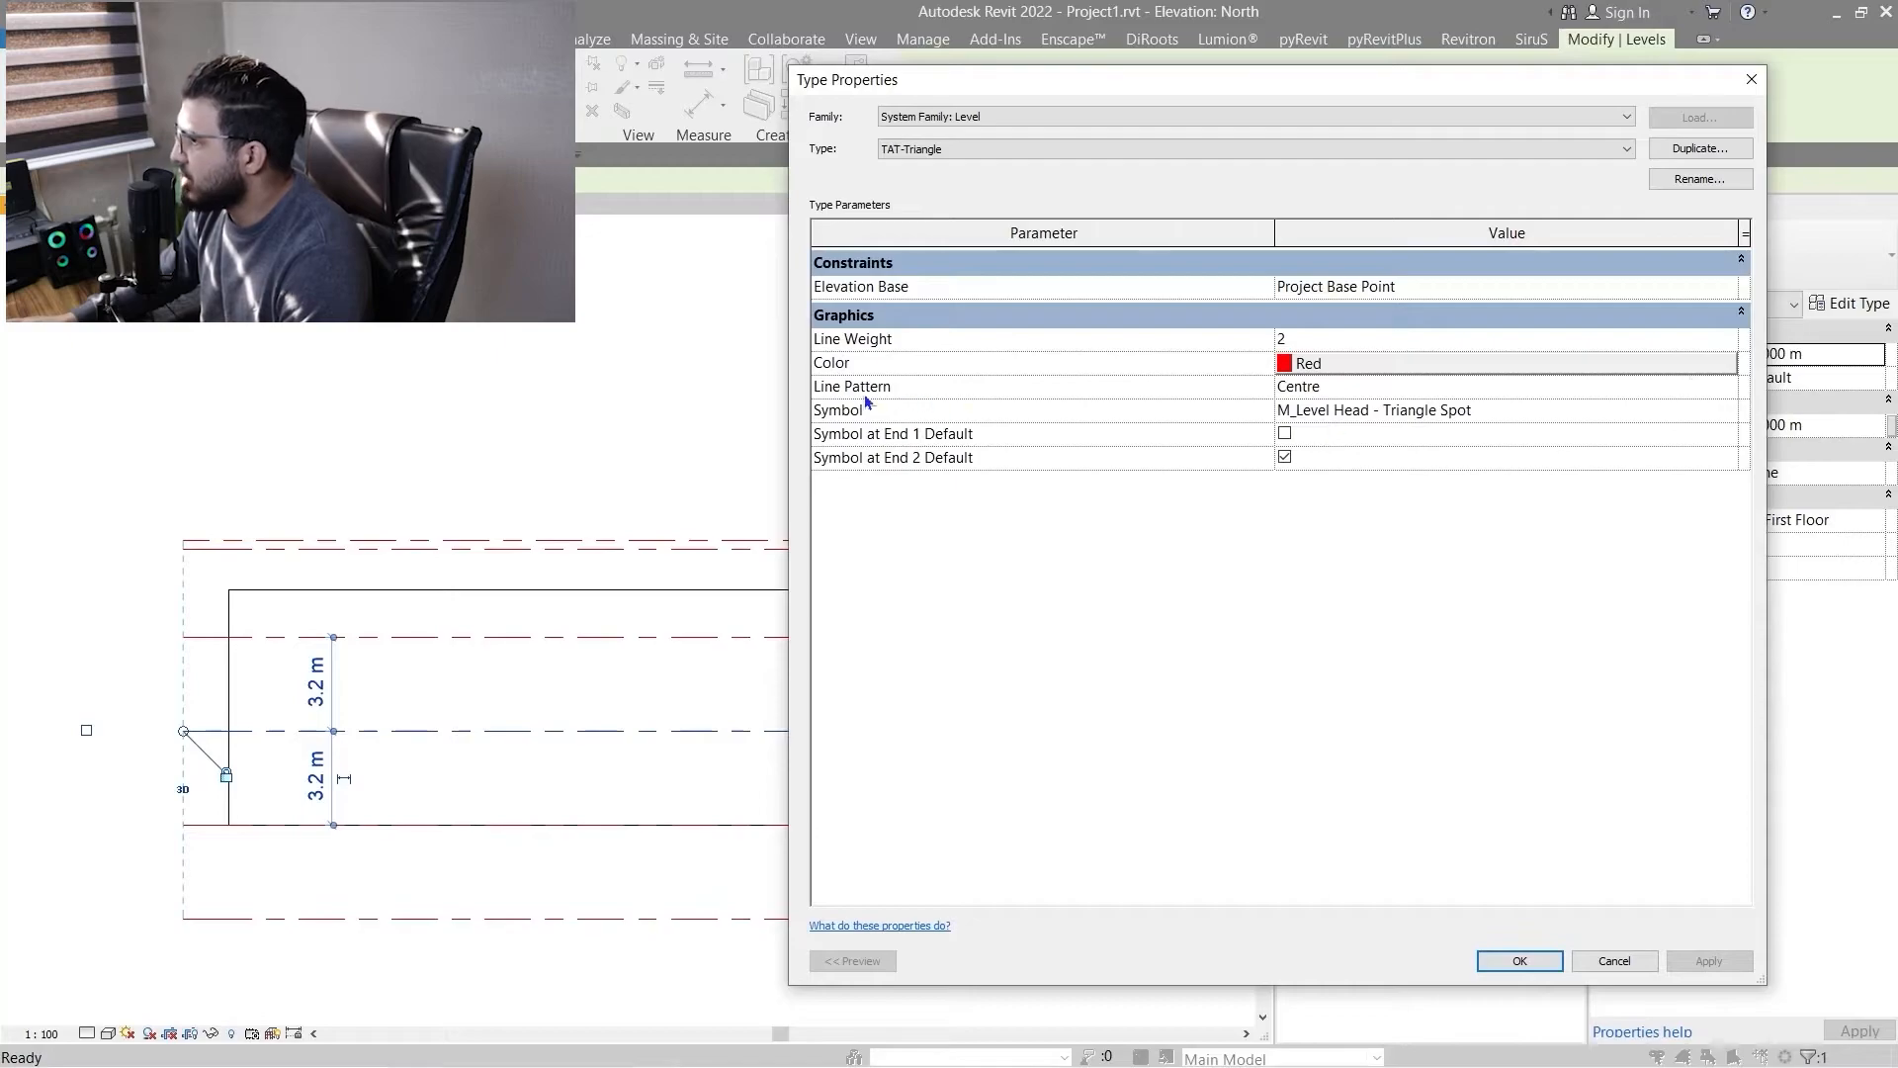
- Set the TAT-Triangle type's line pattern to Solid and apply it
left_click(1733, 389)
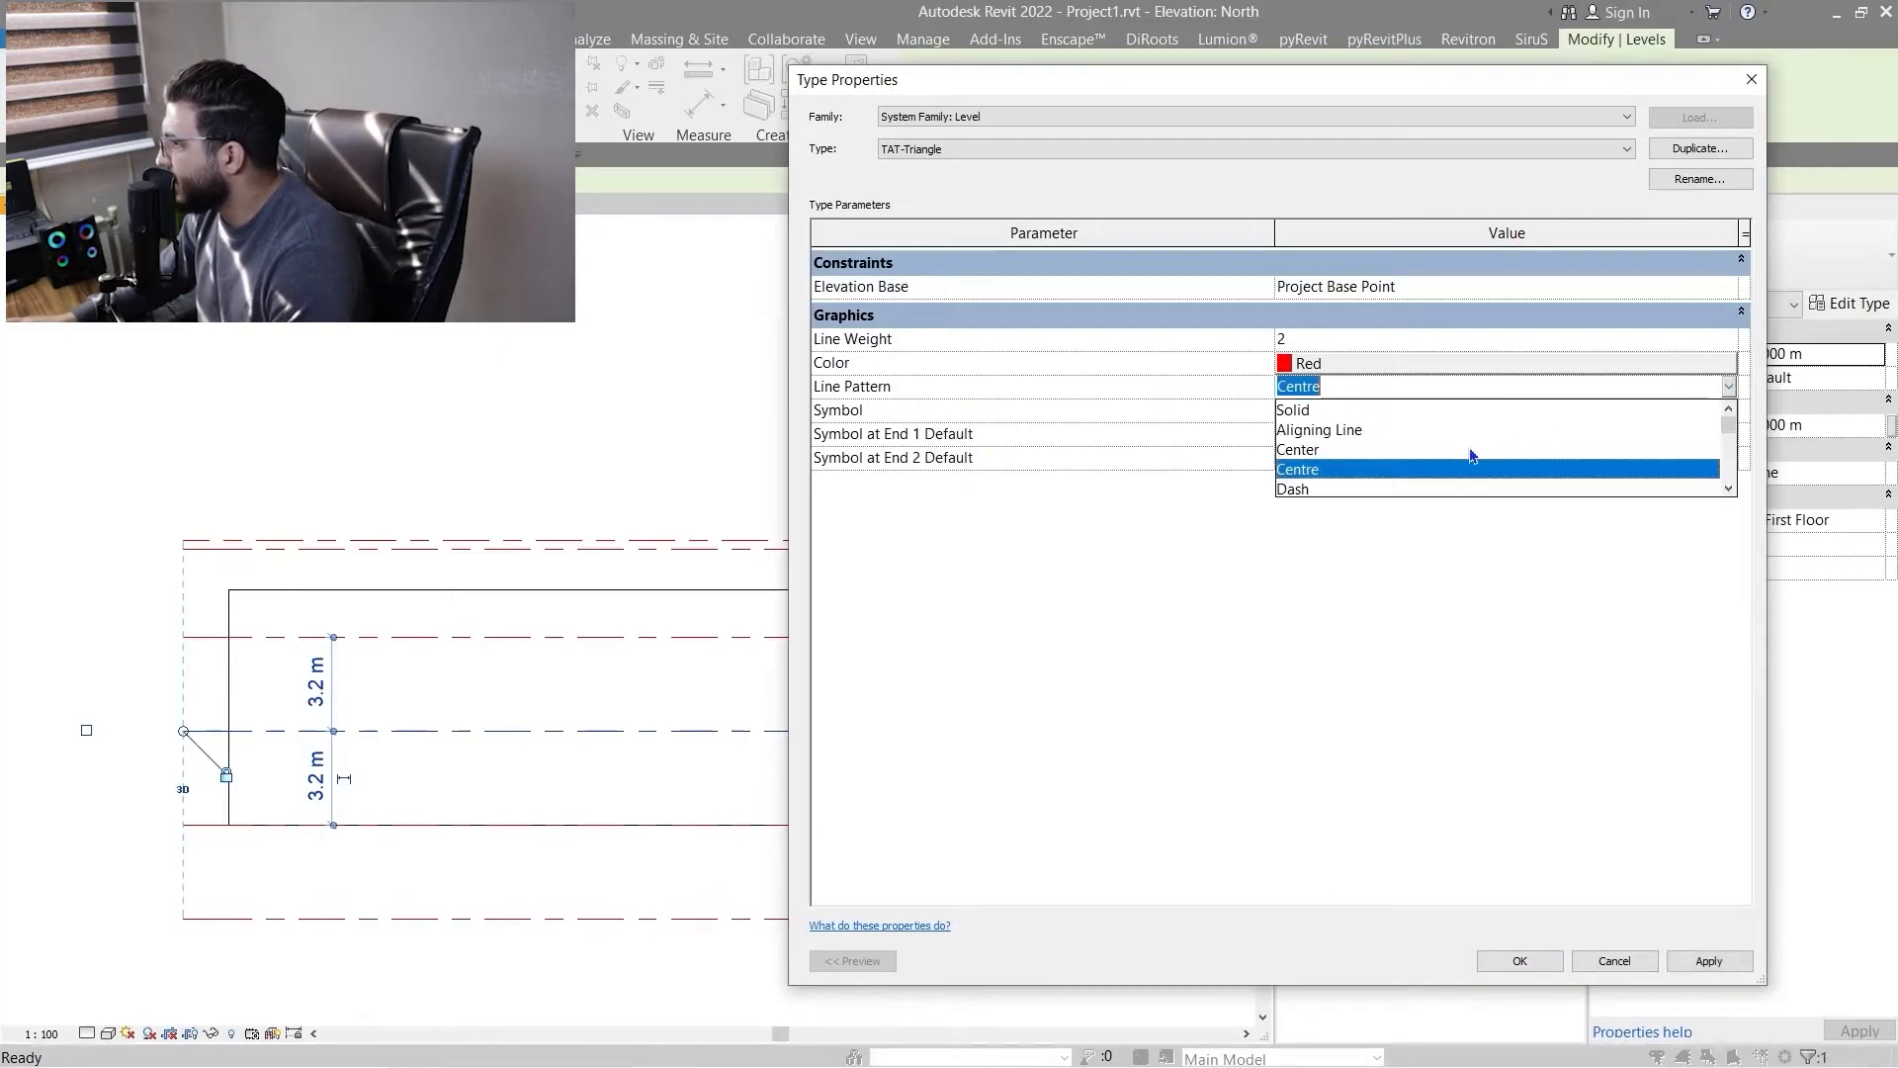
left_click(1334, 410)
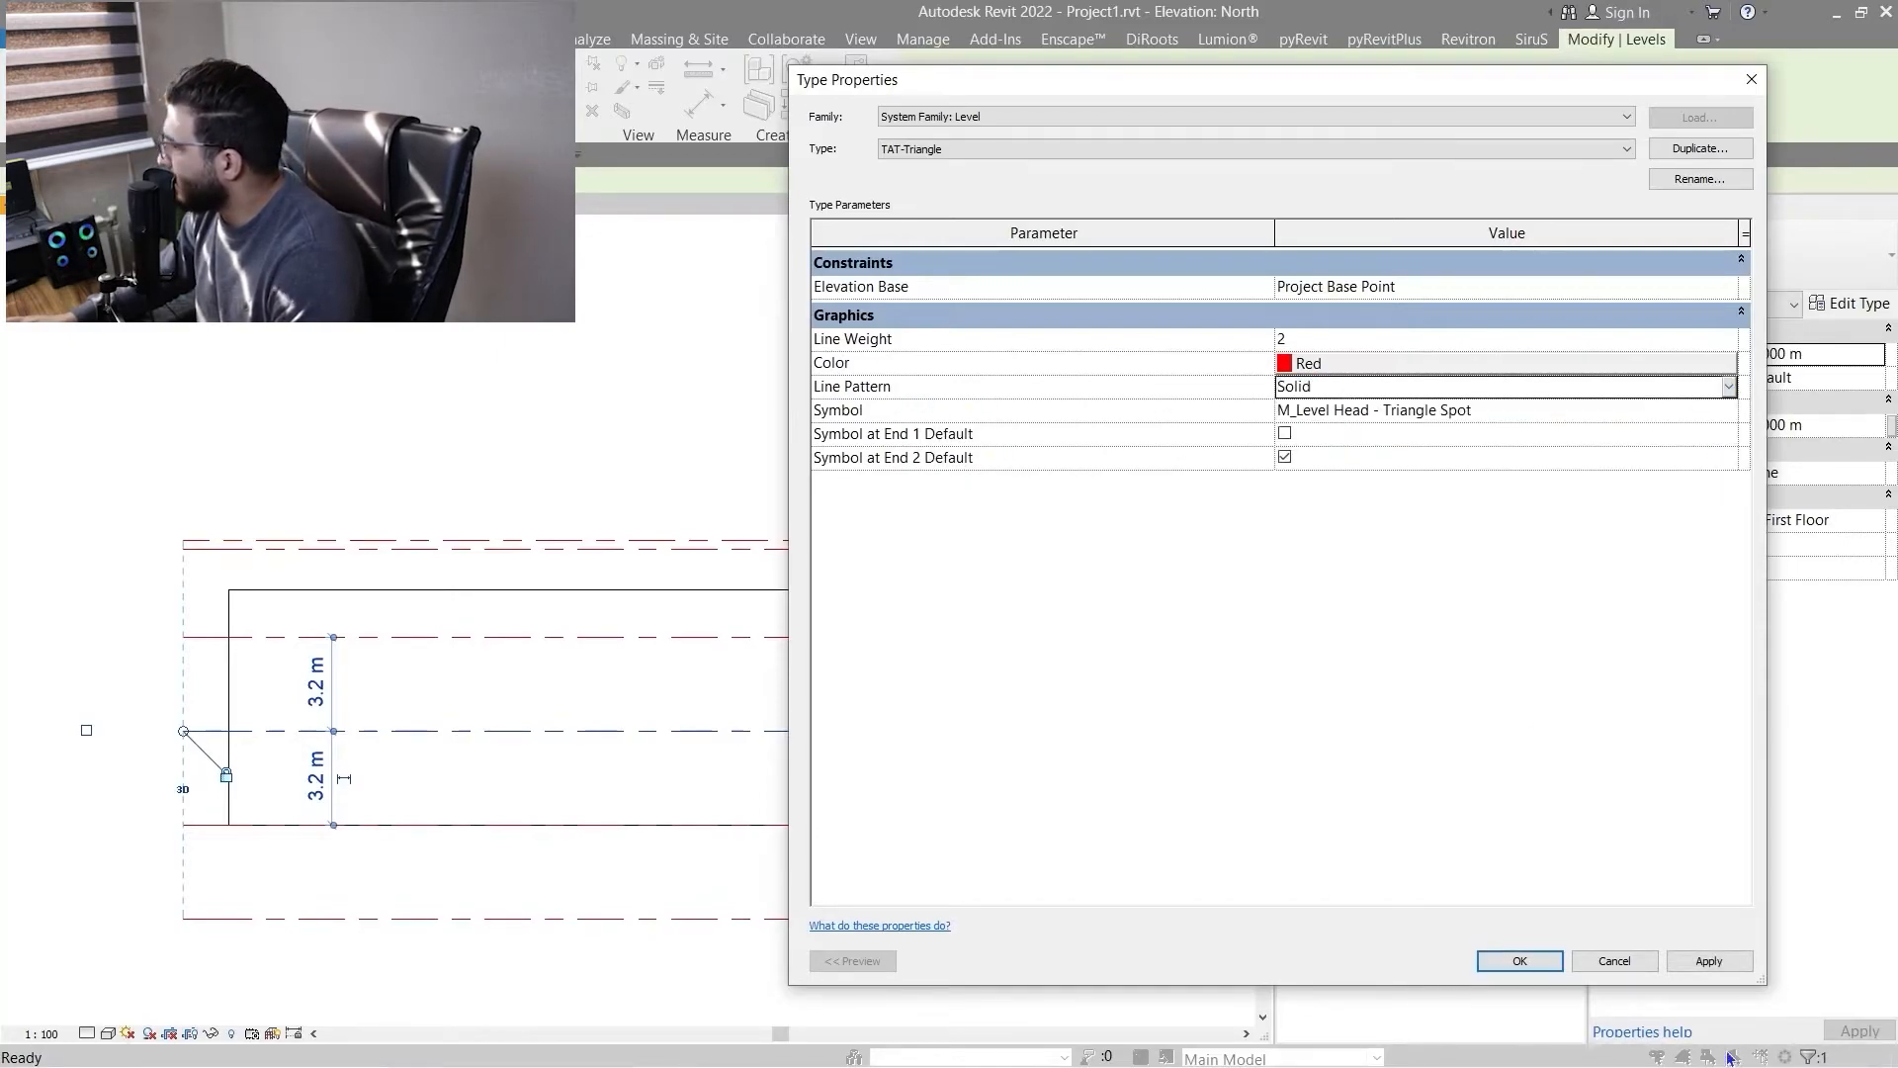
left_click(1709, 961)
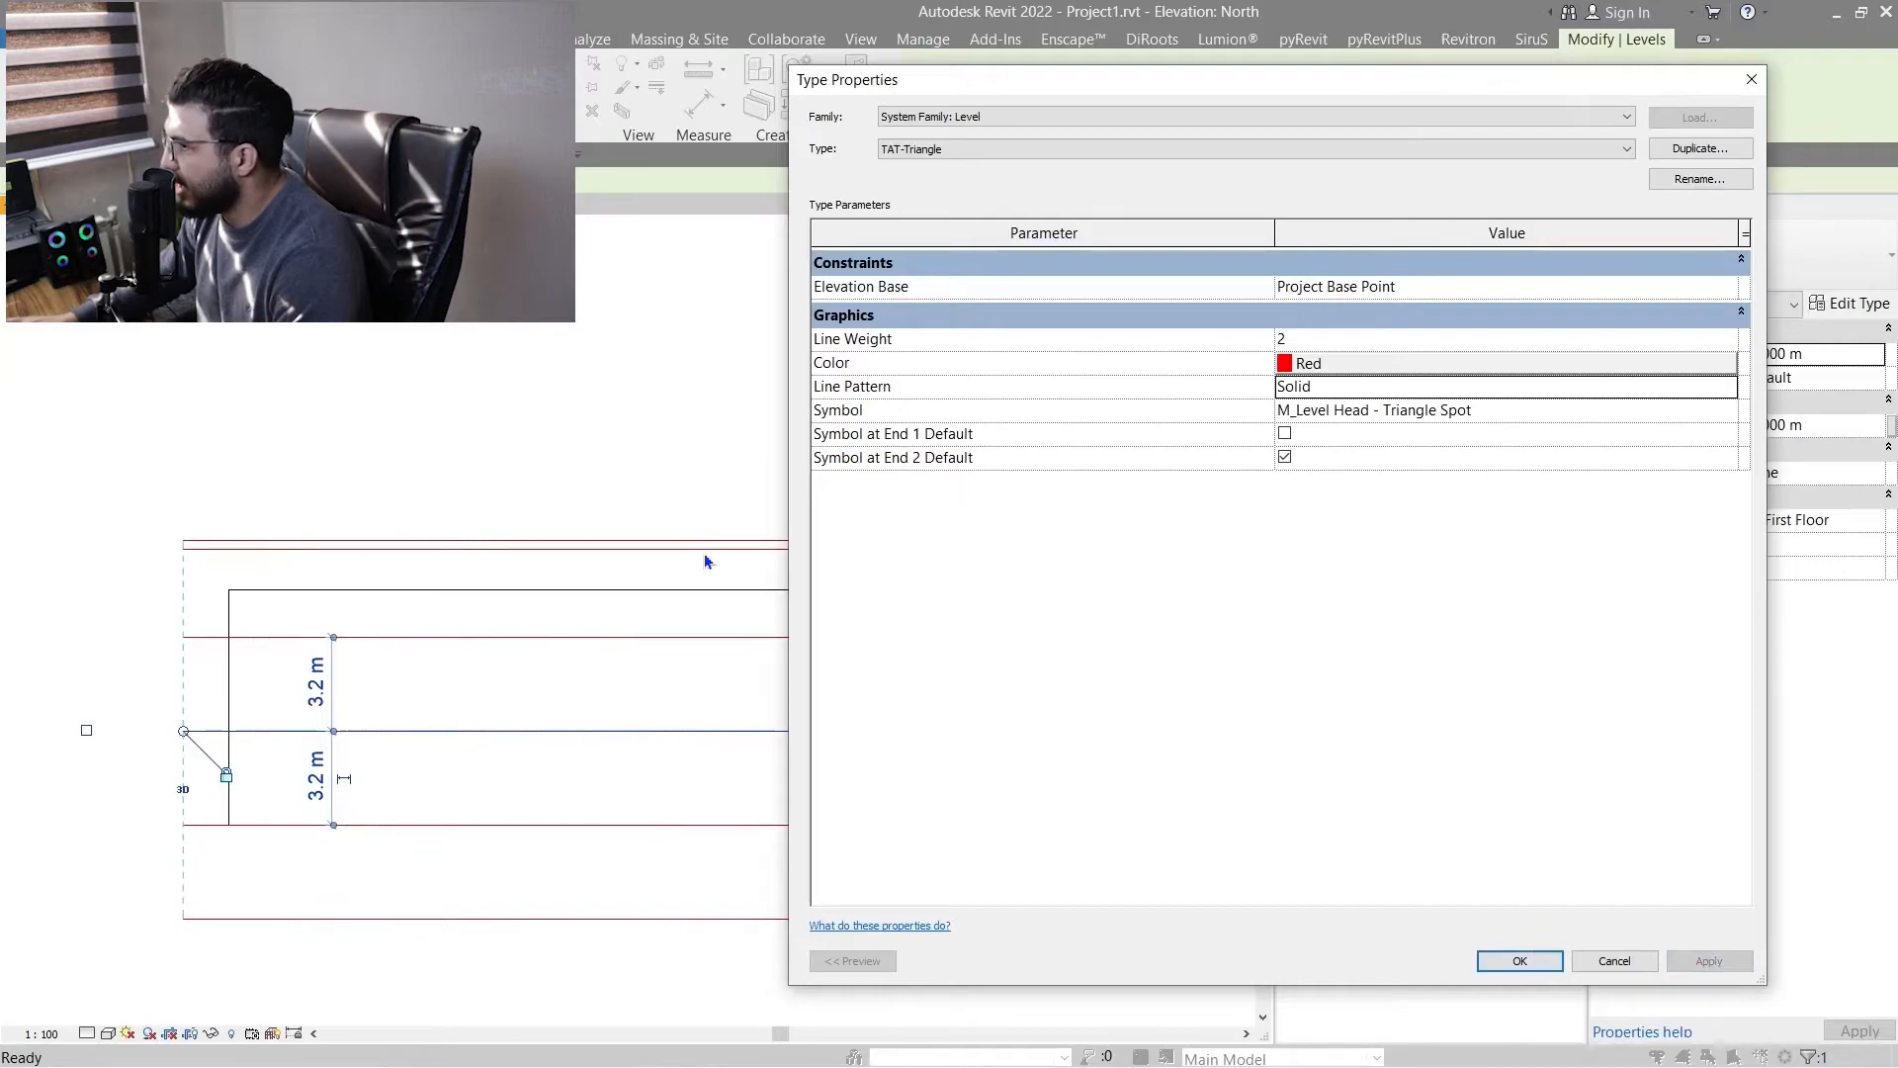
- Change the TAT-Triangle type's line pattern to Center and apply it
left_click(1732, 395)
left_click(1315, 451)
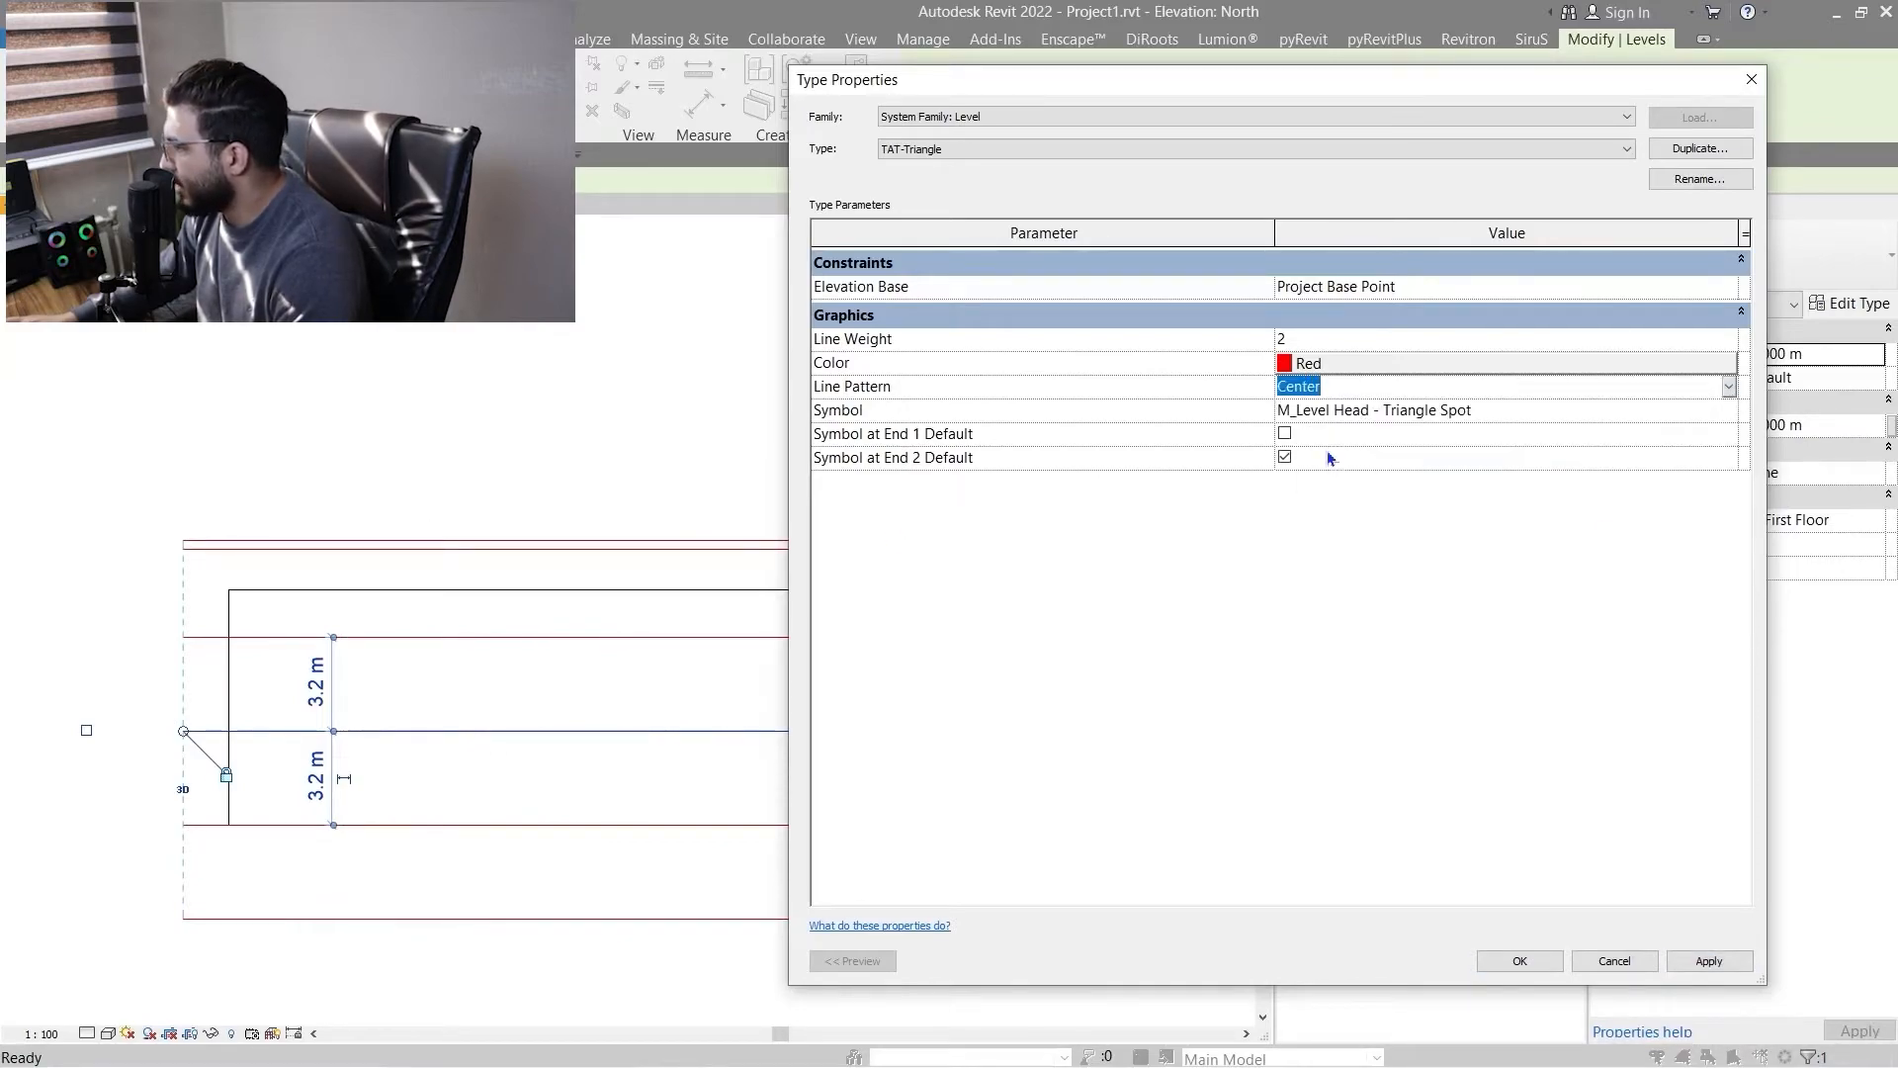
left_click(1708, 961)
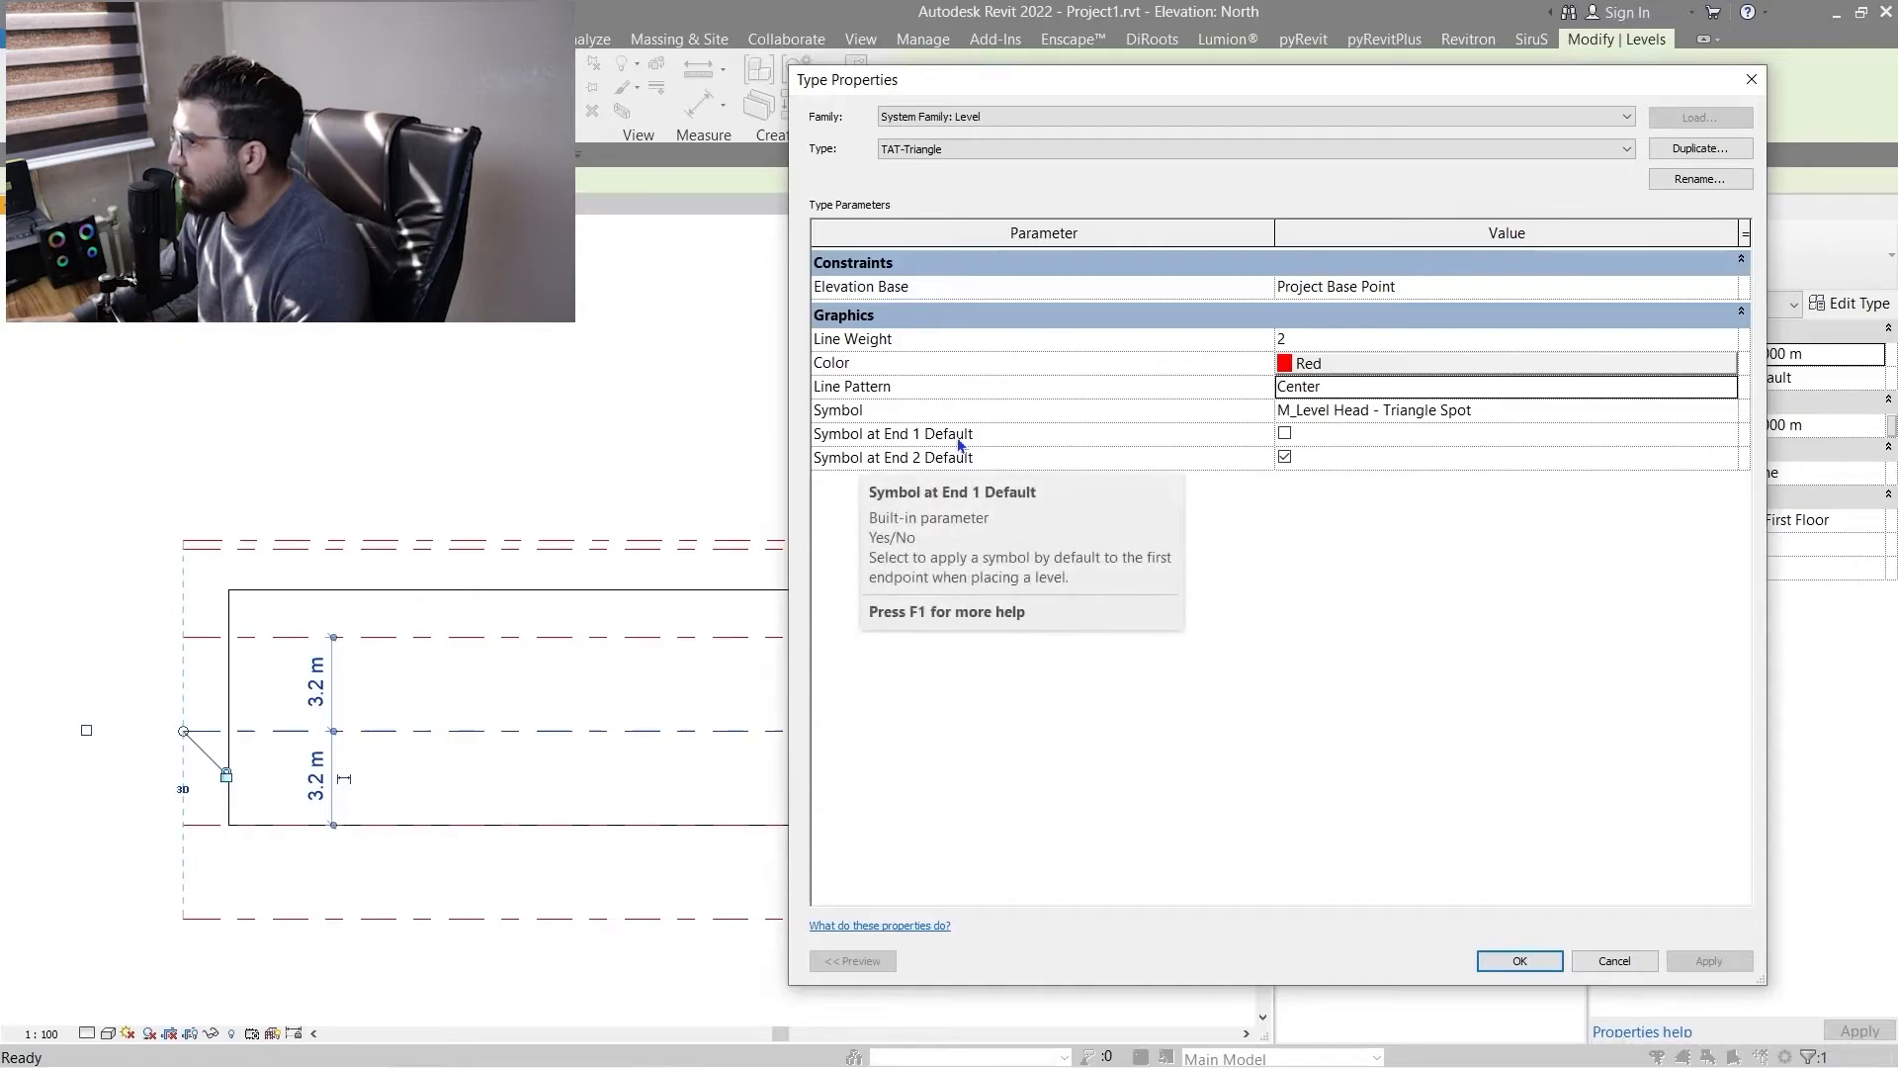
- Turn on Symbol at End 1 Default for the TAT-Triangle level type and apply it
left_click_drag(1344, 95, 492, 416)
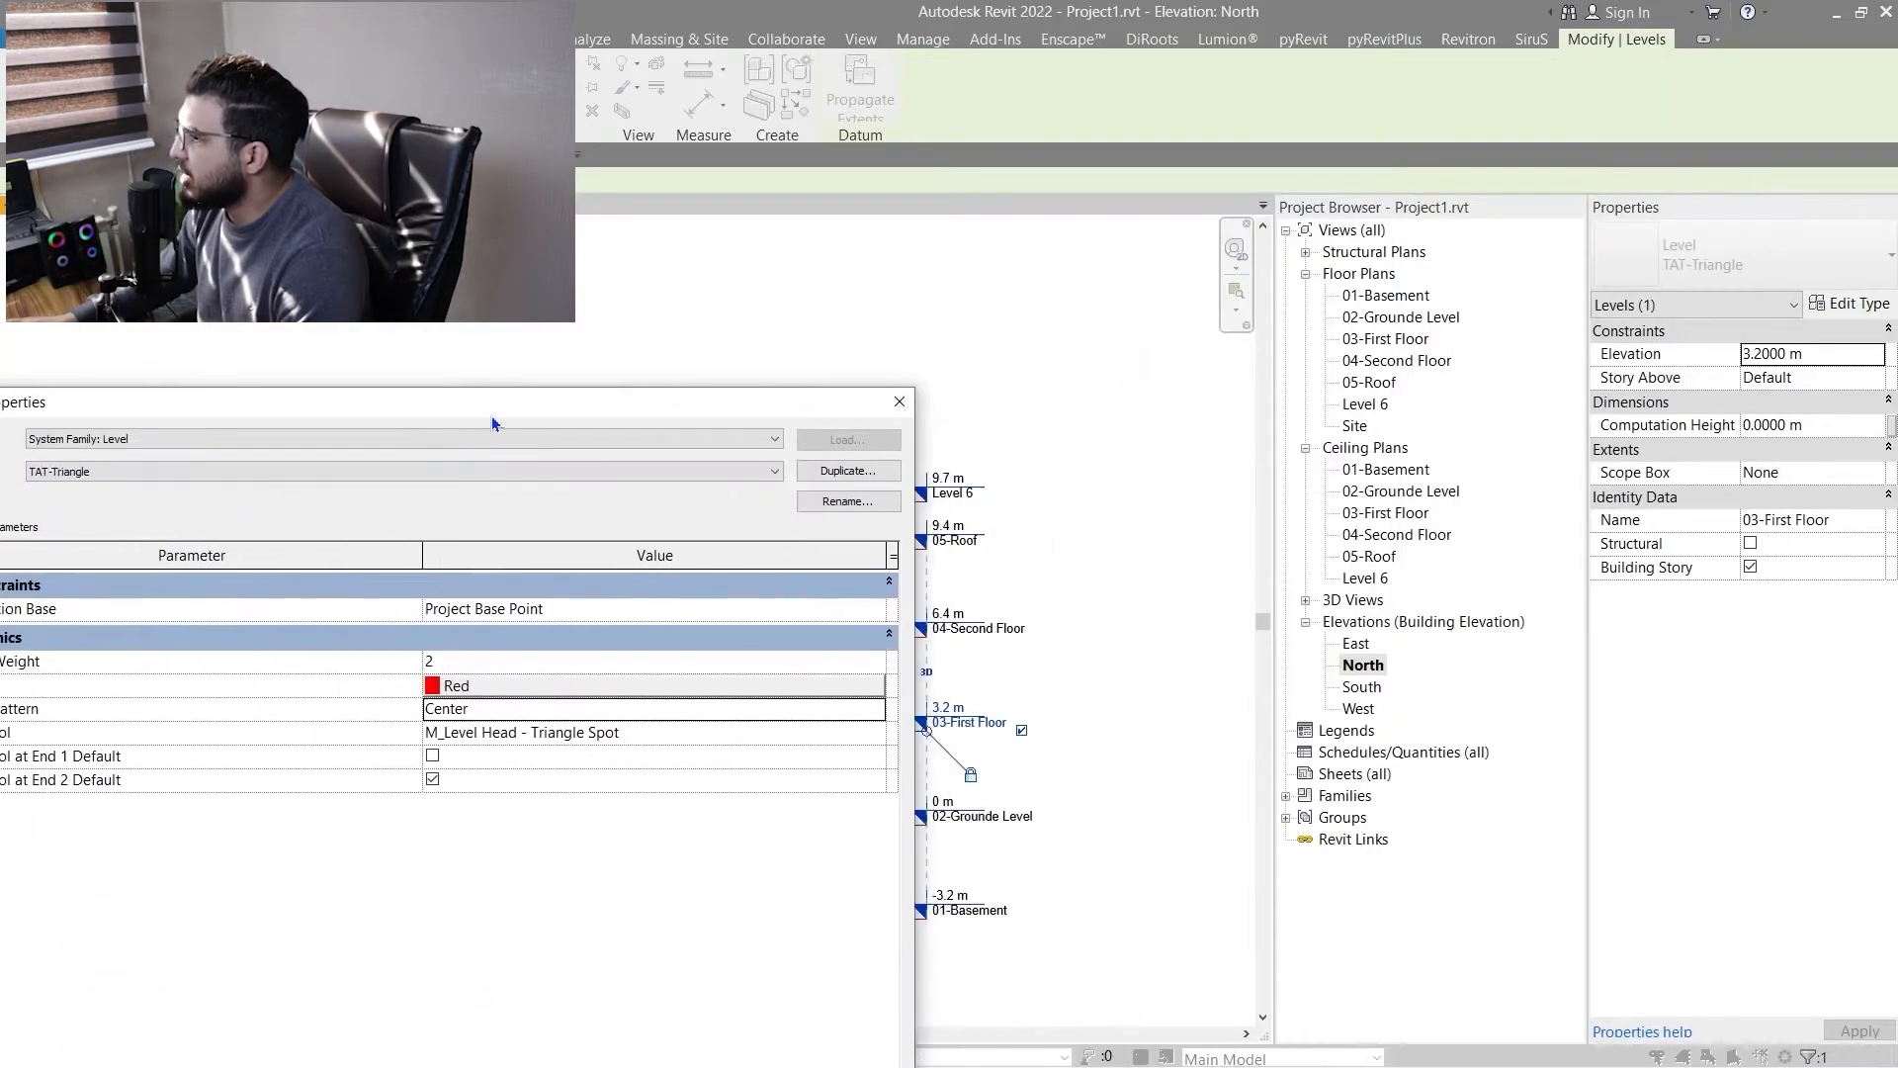
left_click_drag(680, 406, 1807, 79)
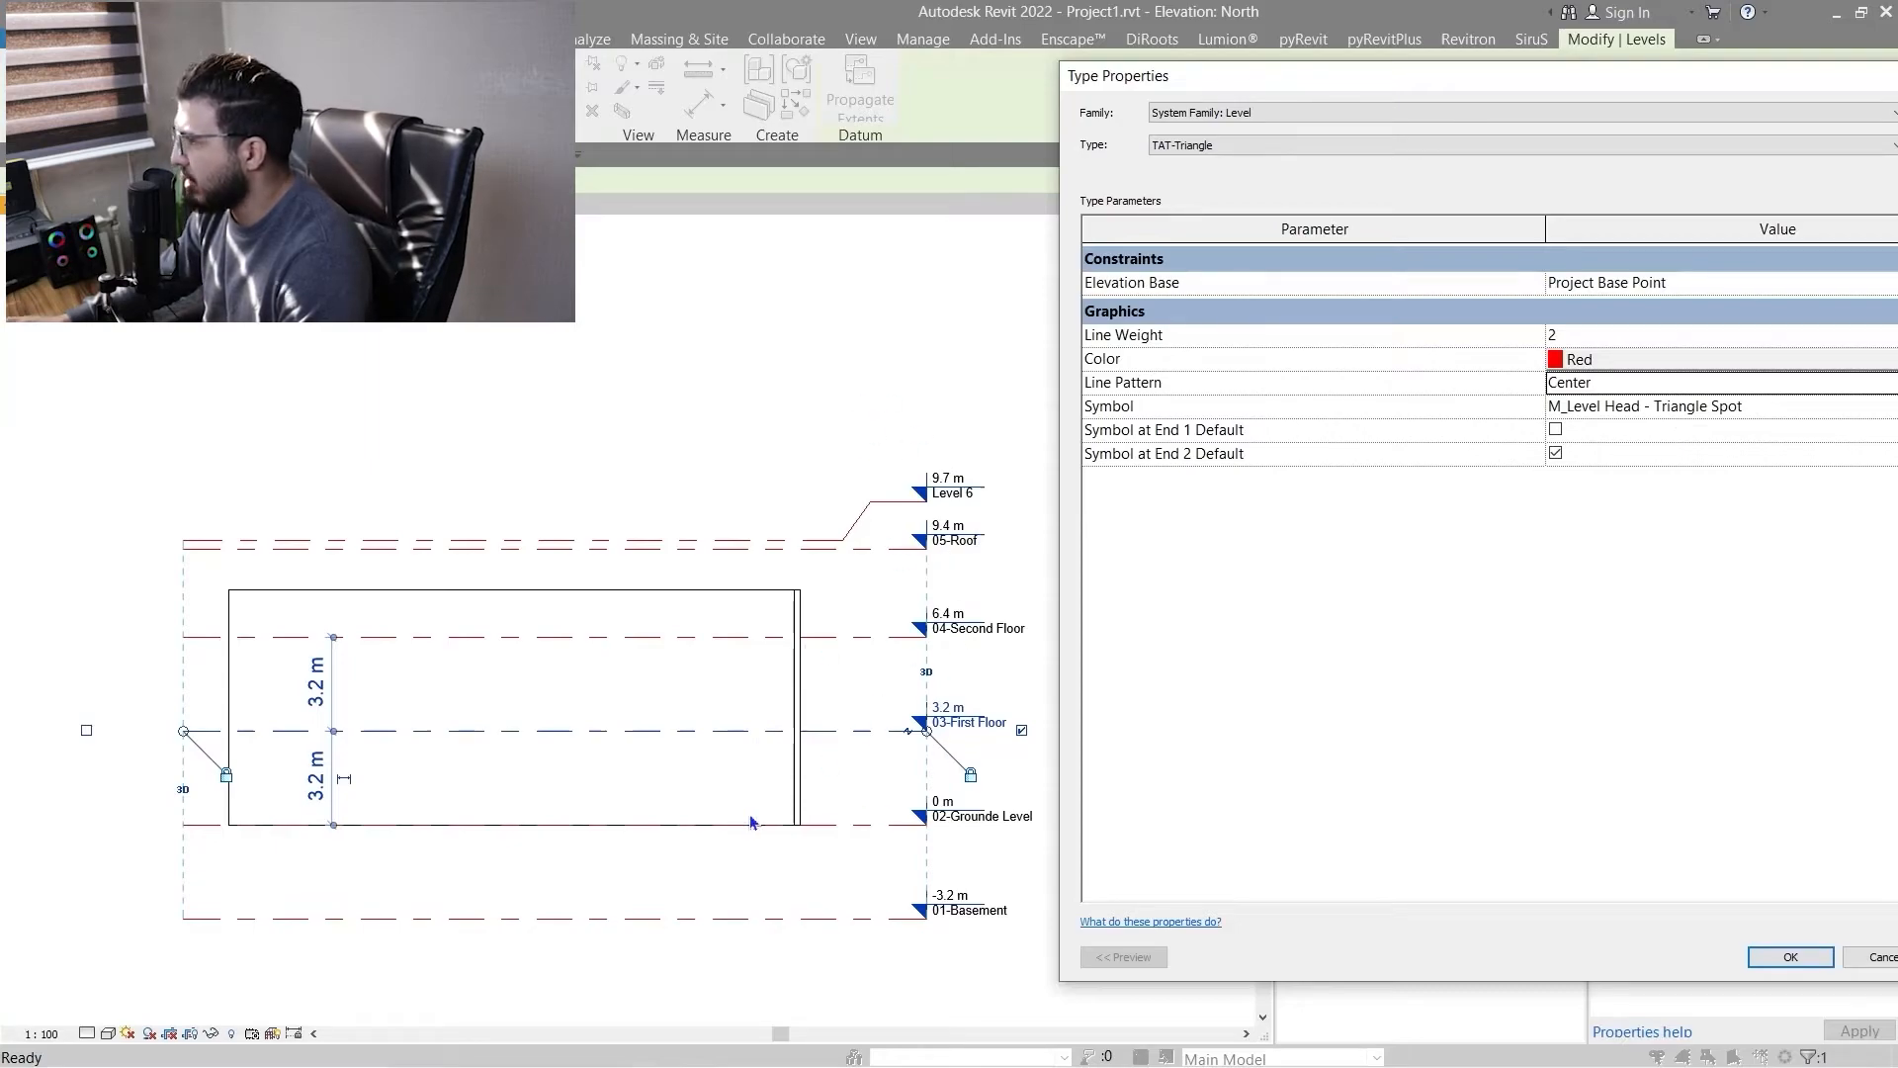
left_click_drag(1641, 88, 1459, 66)
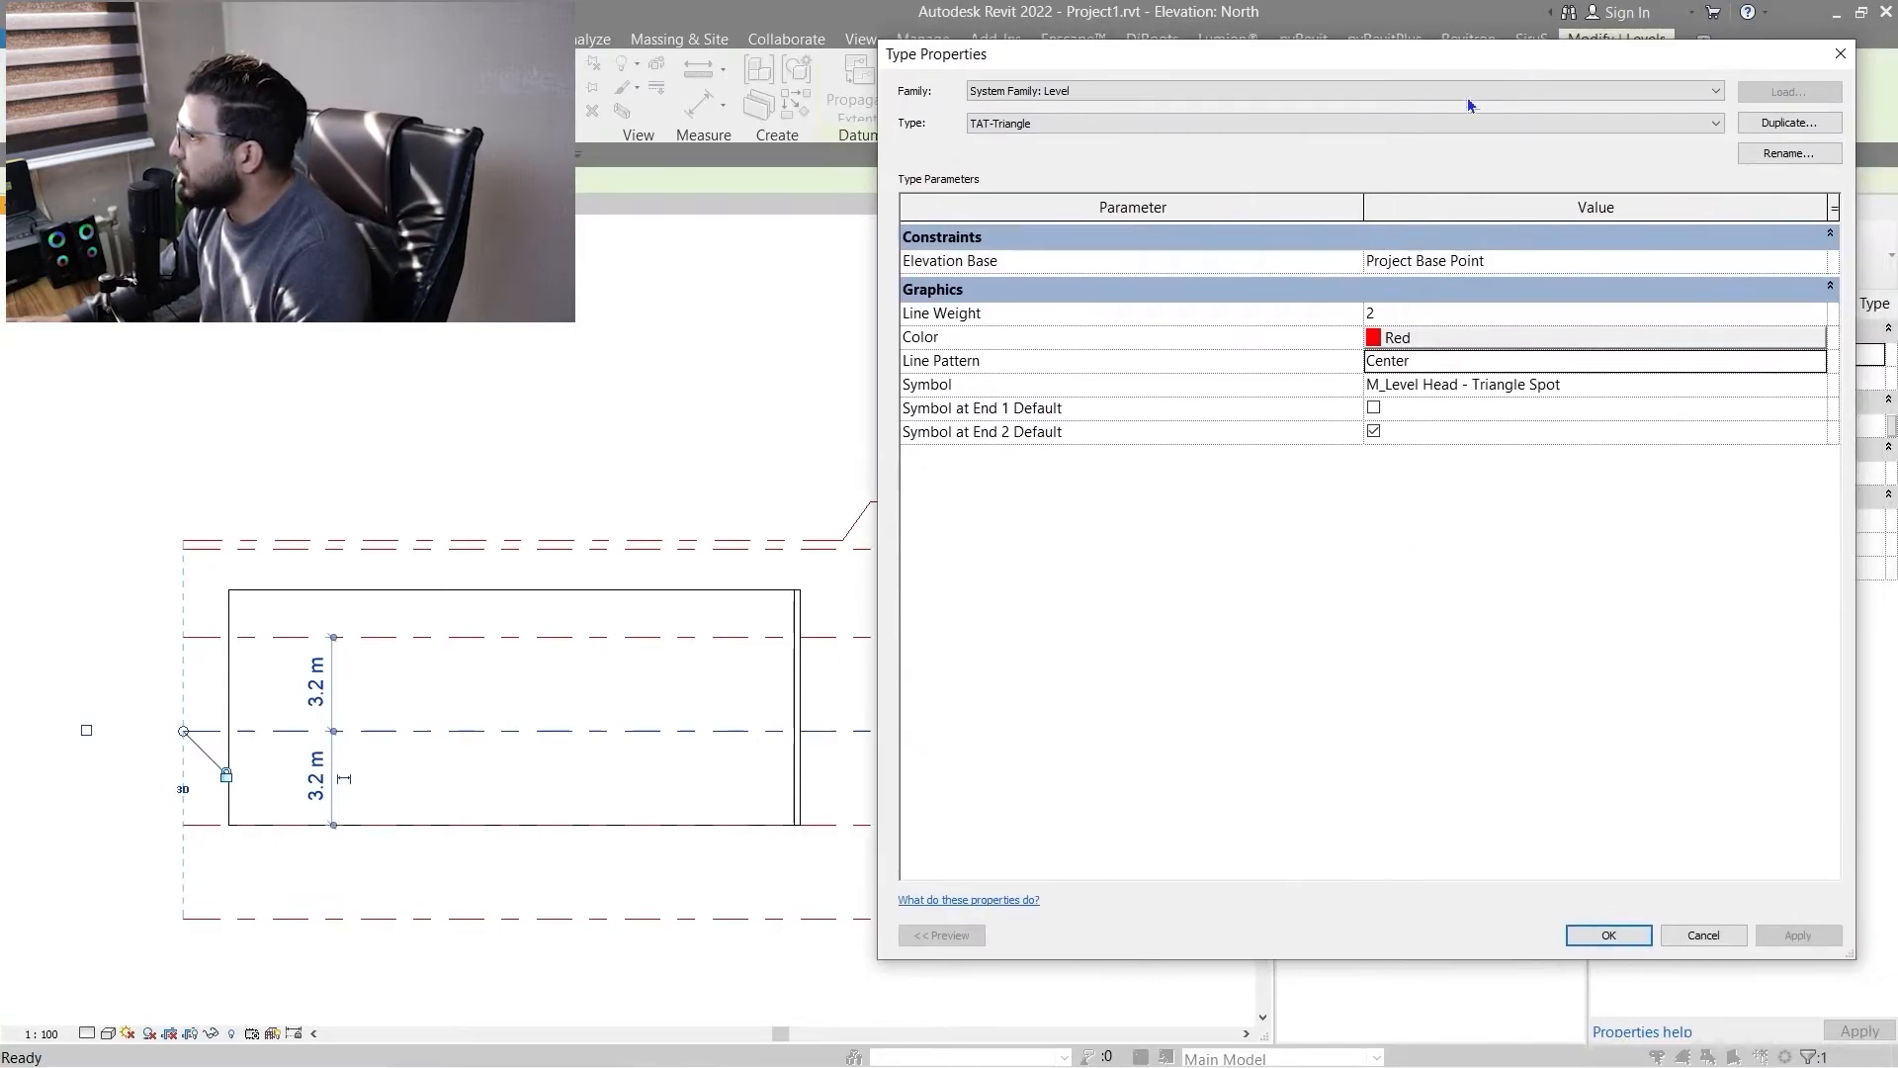
left_click(1375, 409)
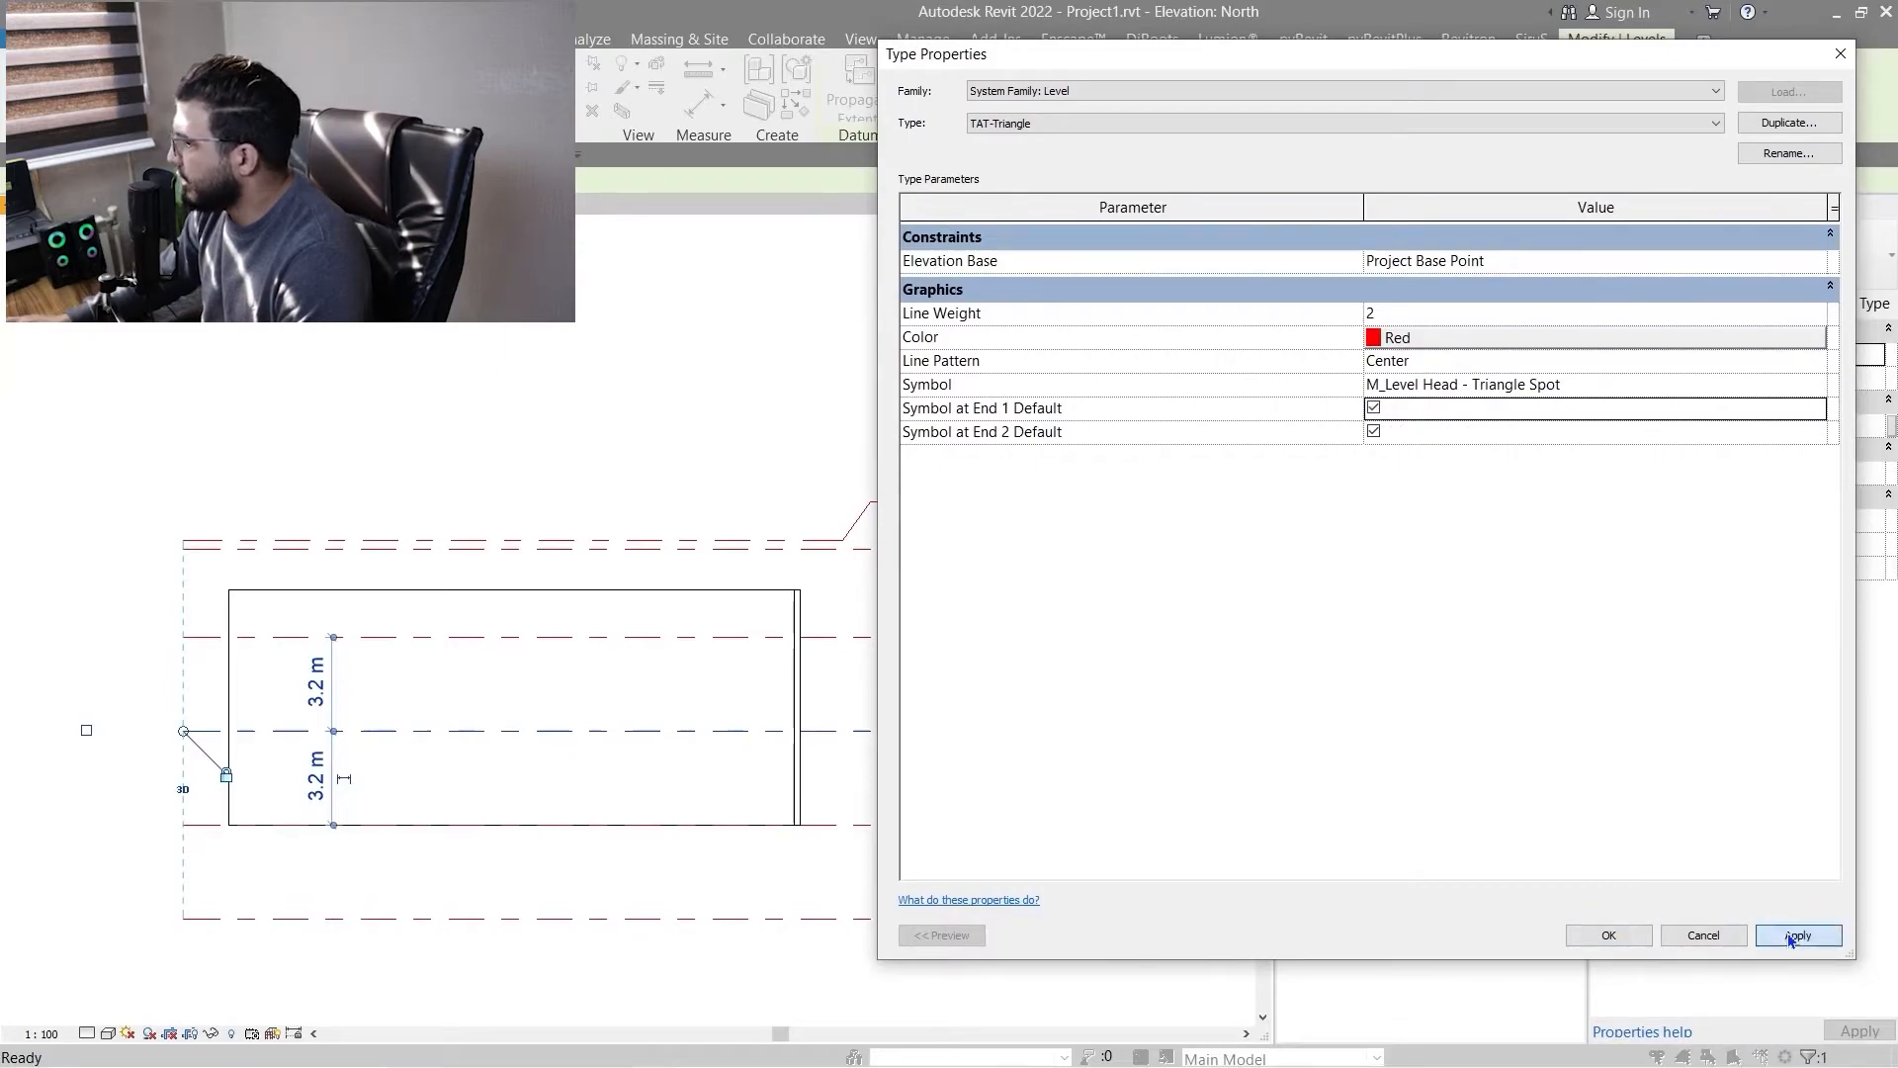
left_click(1798, 935)
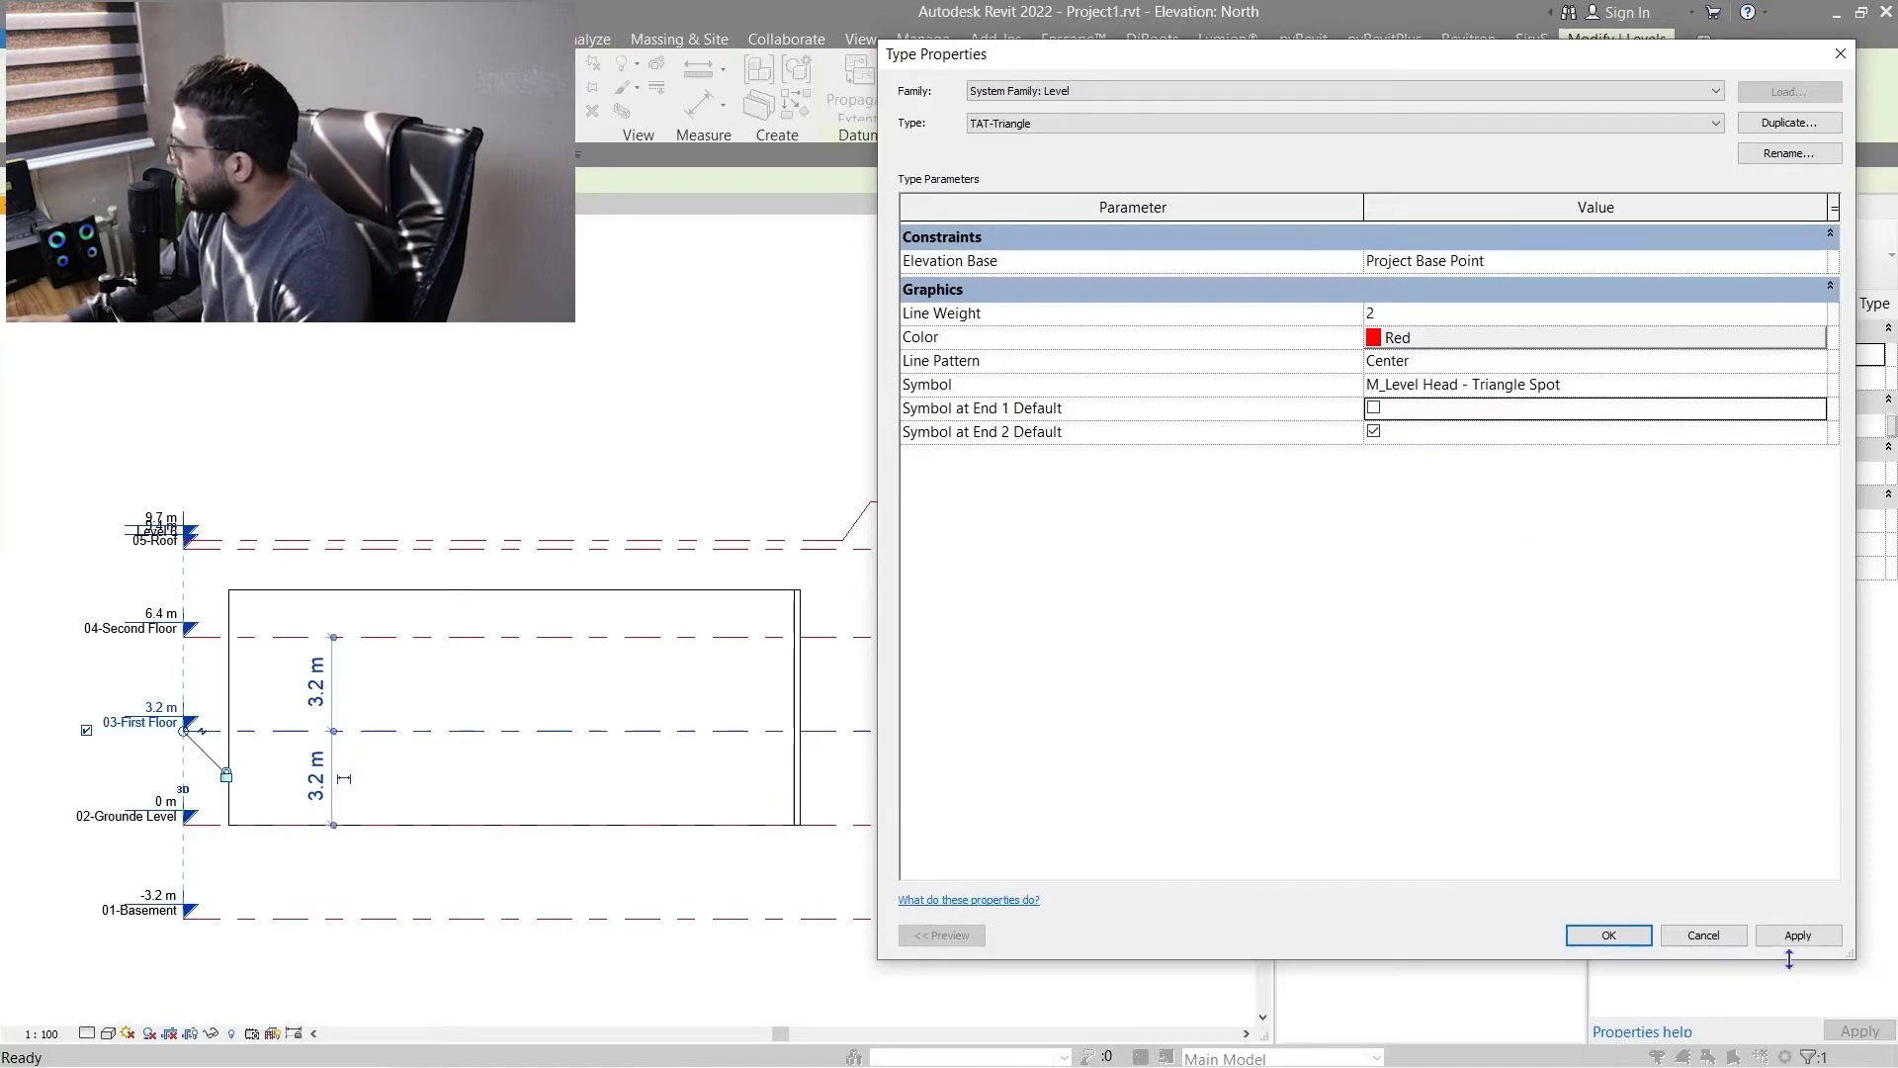
- Turn off Symbol at End 1 Default for TAT-Triangle, accept the type properties and deselect the level
left_click(1795, 936)
left_click(1594, 935)
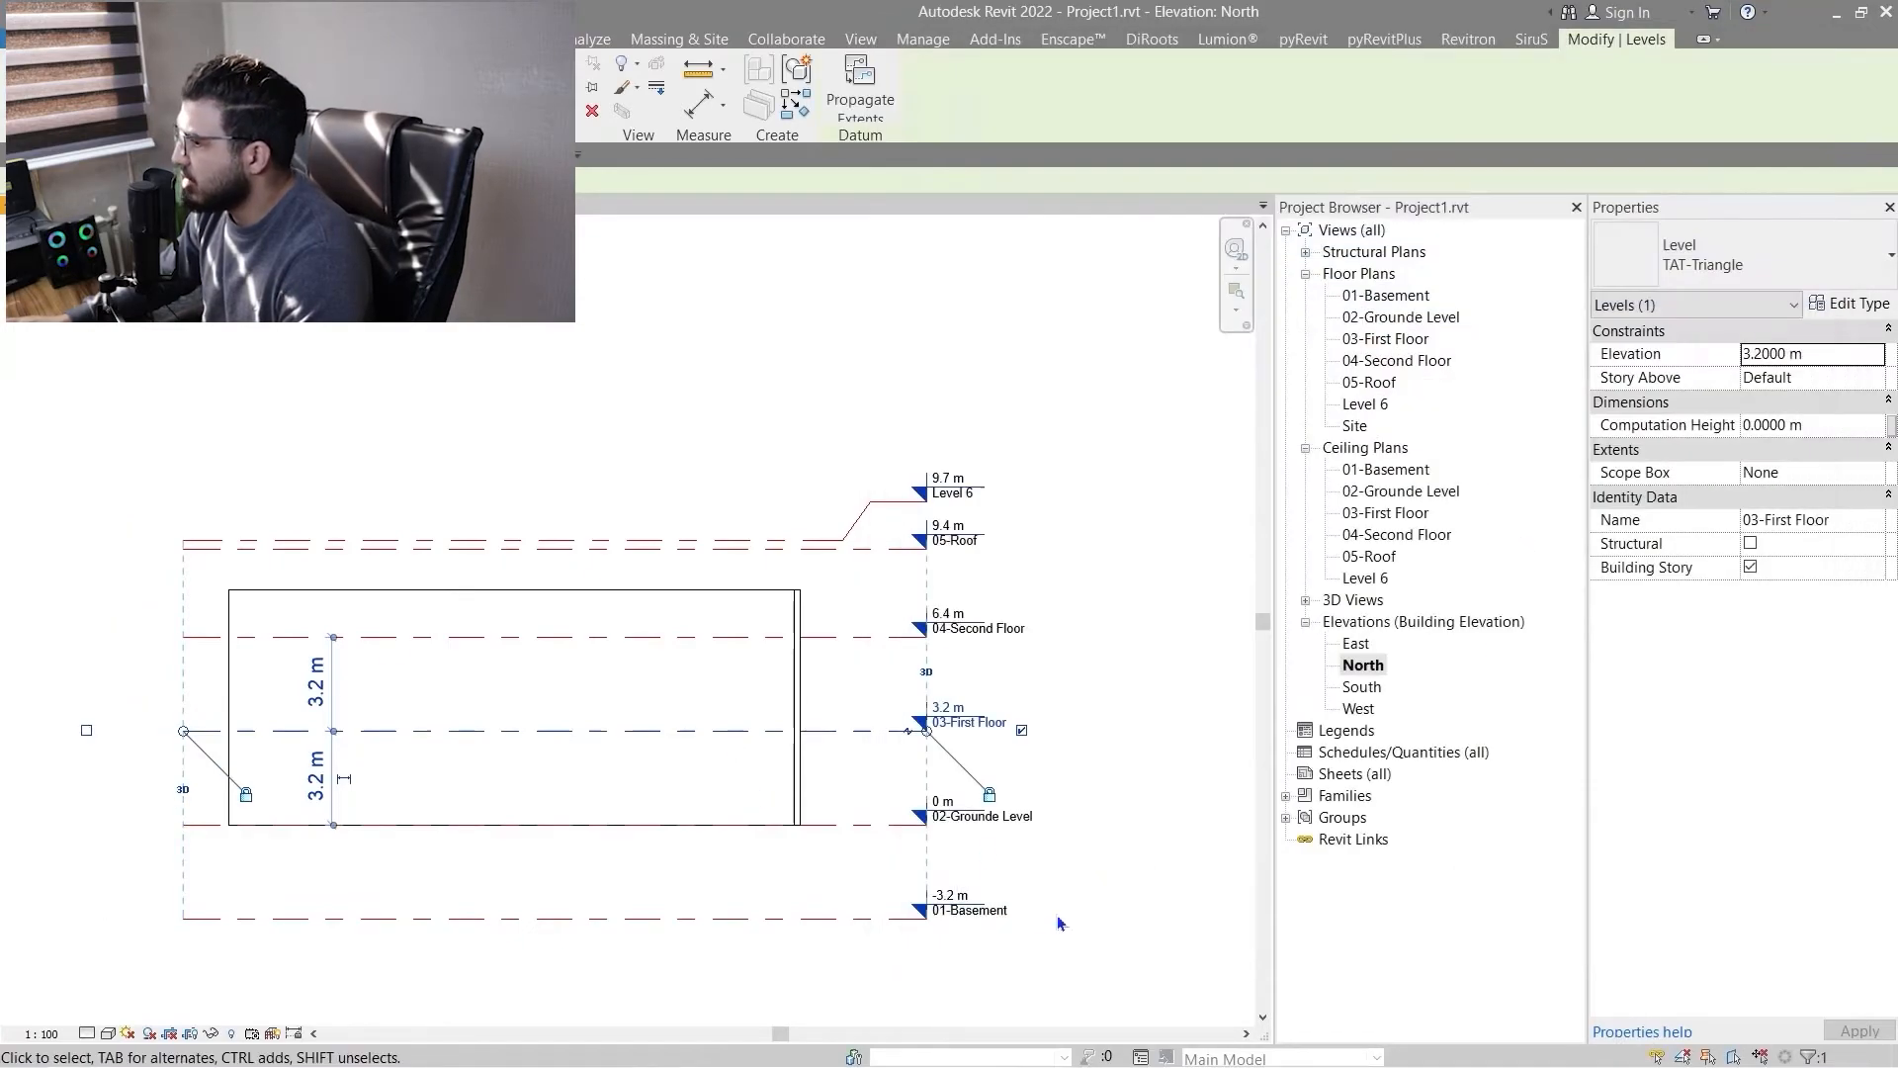
left_click(1068, 924)
- Delete the Level 6 floor plan and Level 6 ceiling plan views from the project
scroll(870, 870, "up", 5)
scroll(880, 855, "down", 5)
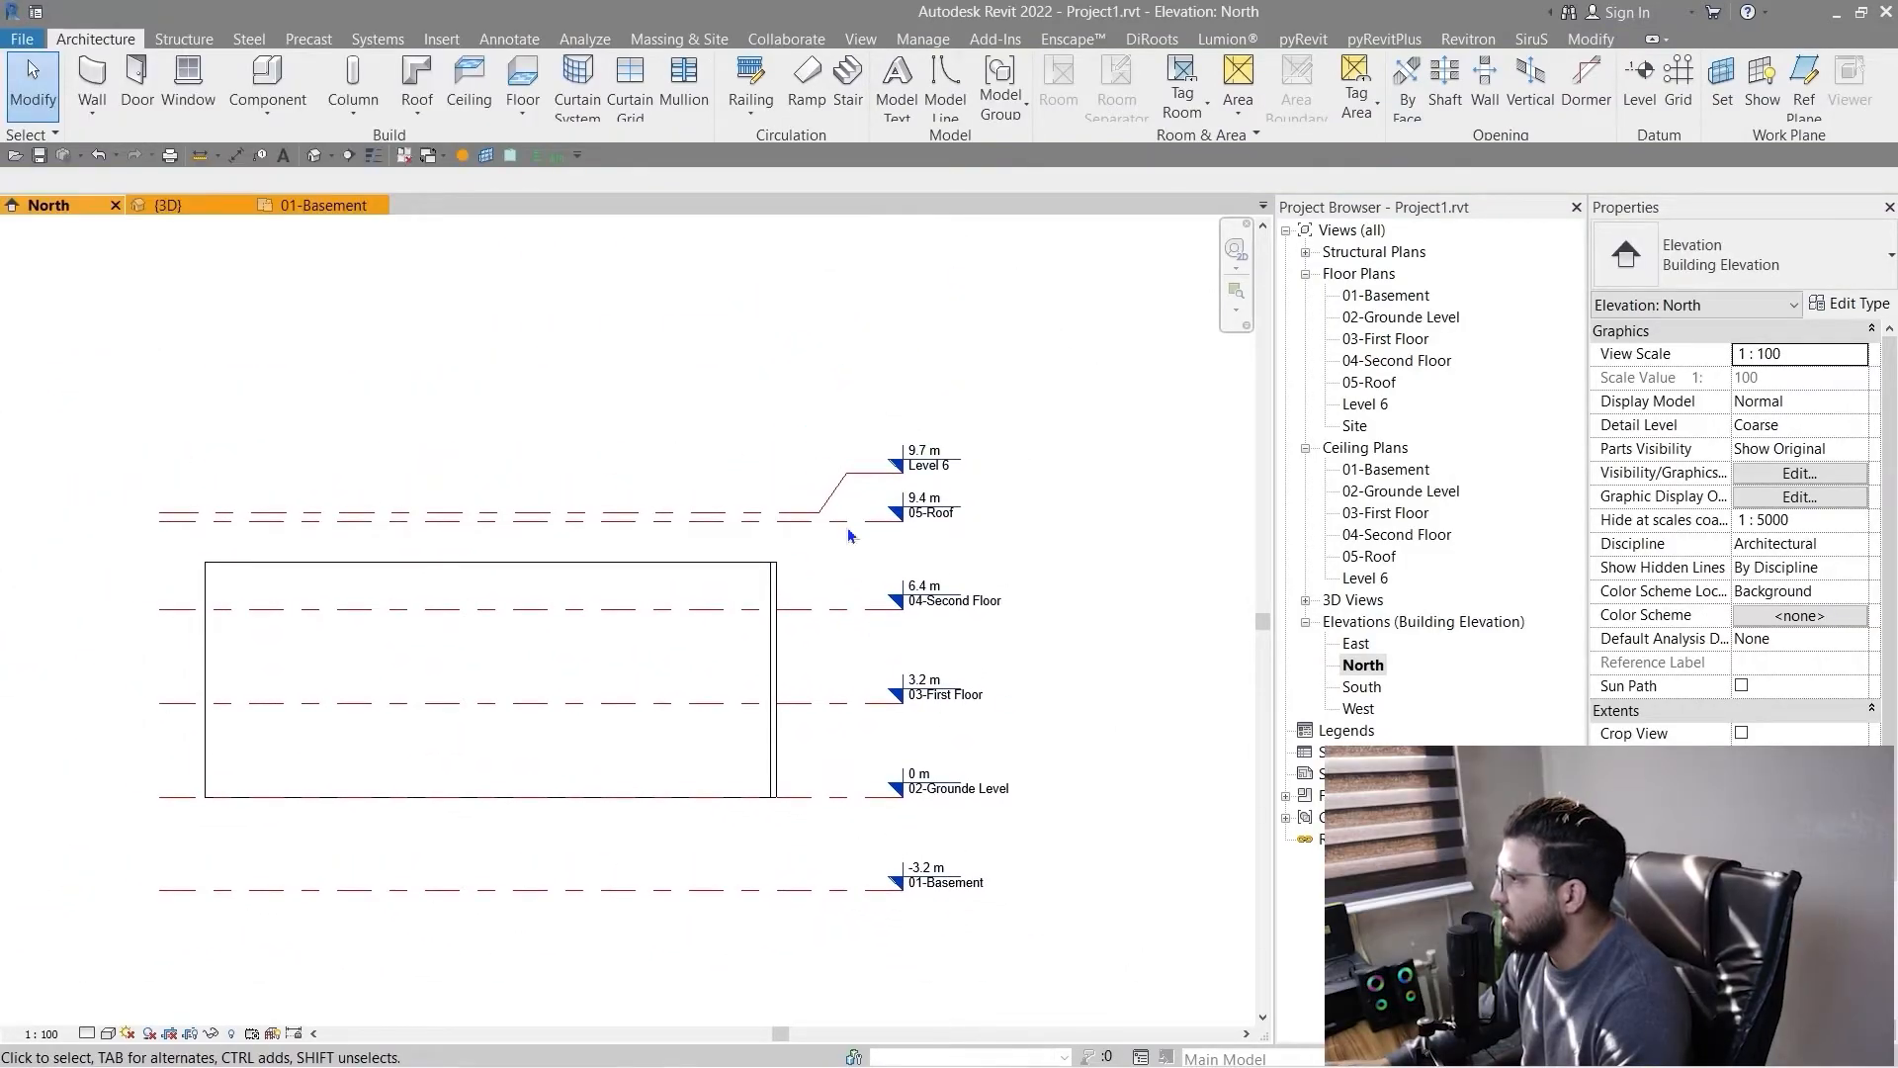
scroll(959, 591, "down", 1)
middle_click_drag(957, 591, 740, 441)
scroll(857, 502, "up", 2)
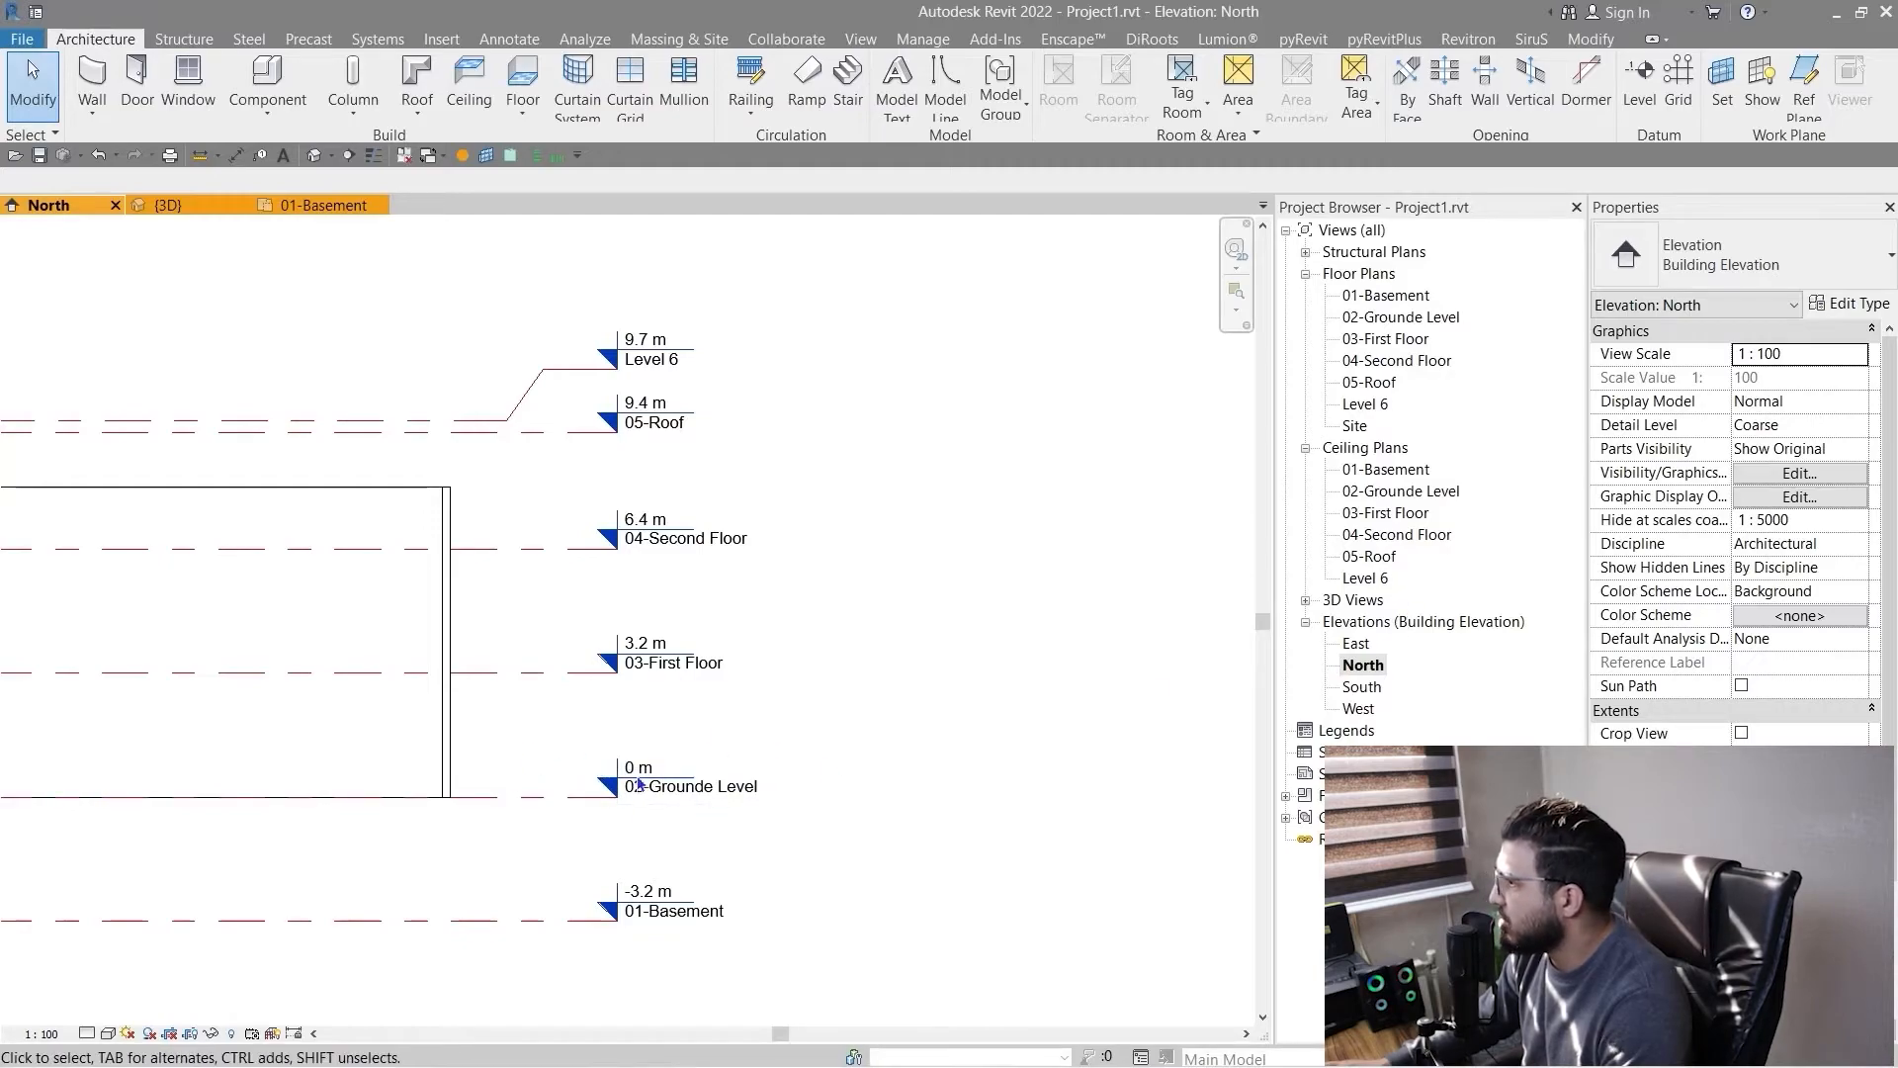
left_click(1366, 578)
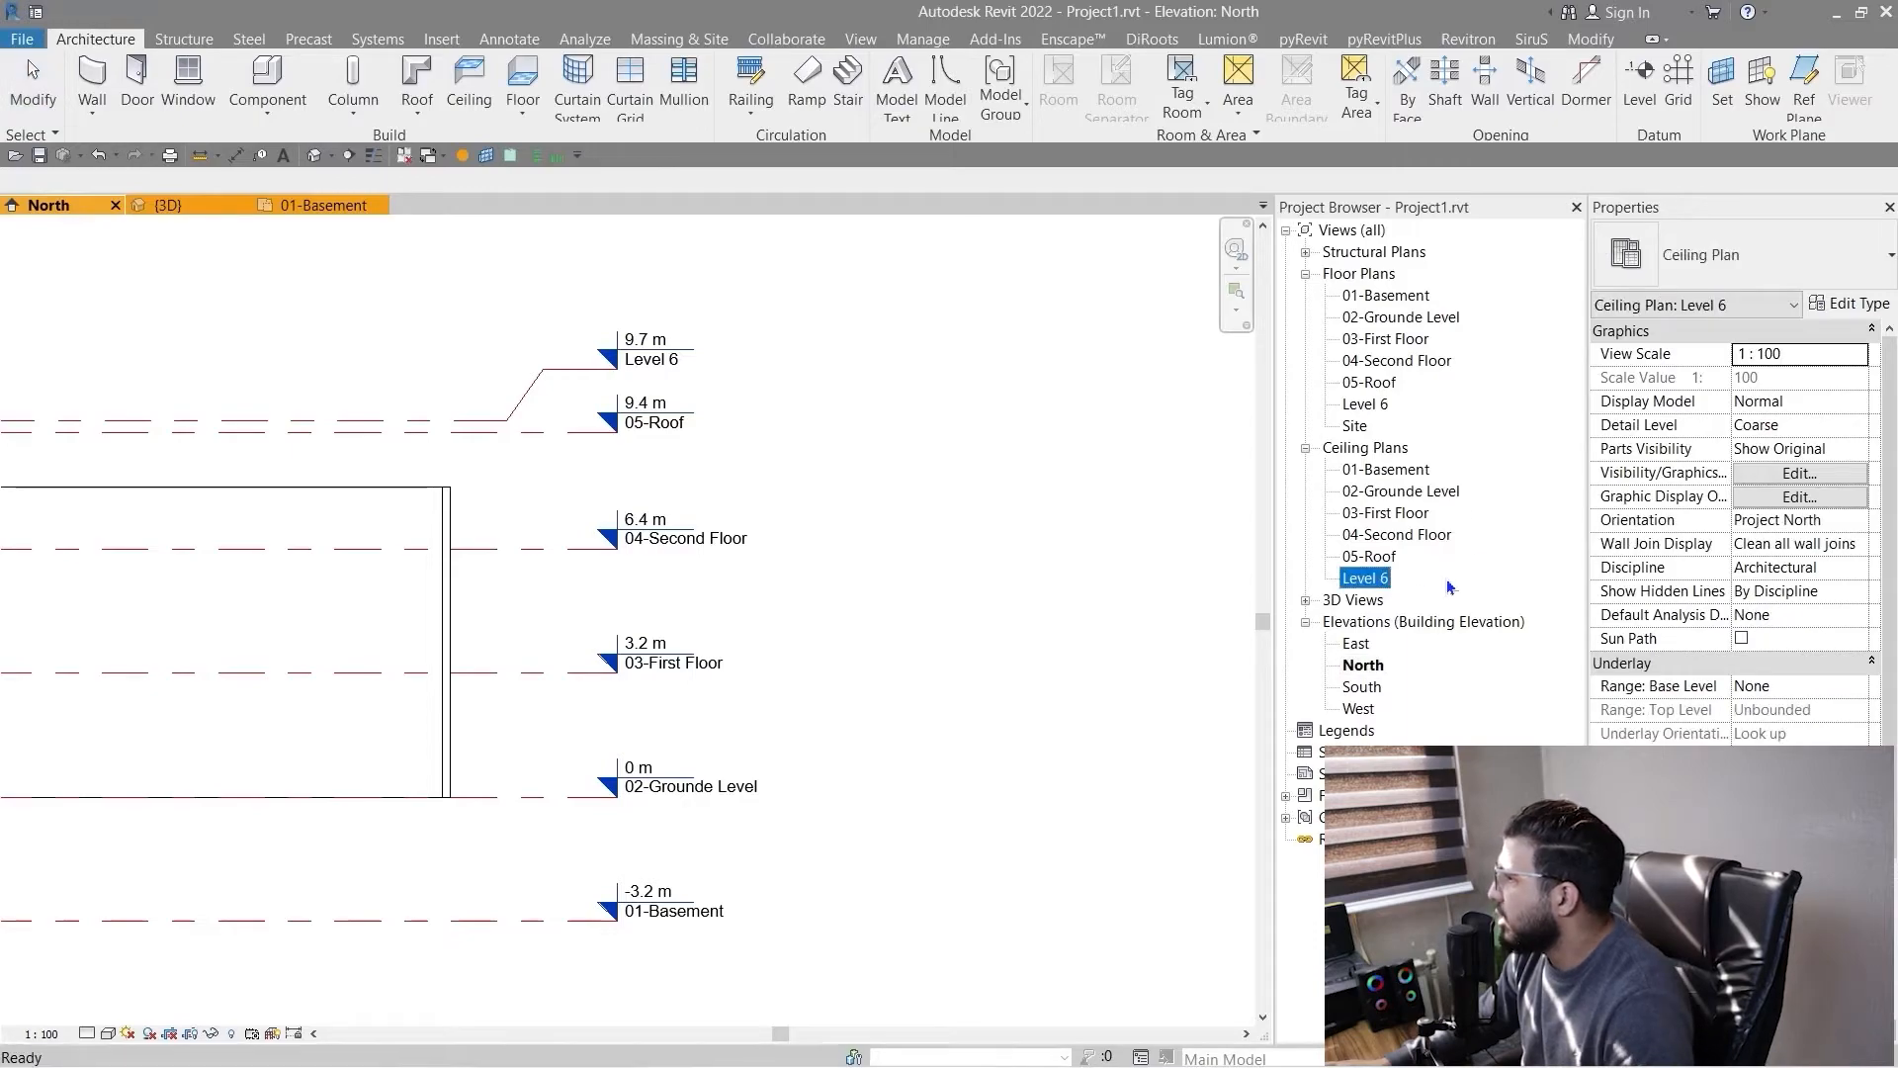
left_click(1386, 407, "ctrl")
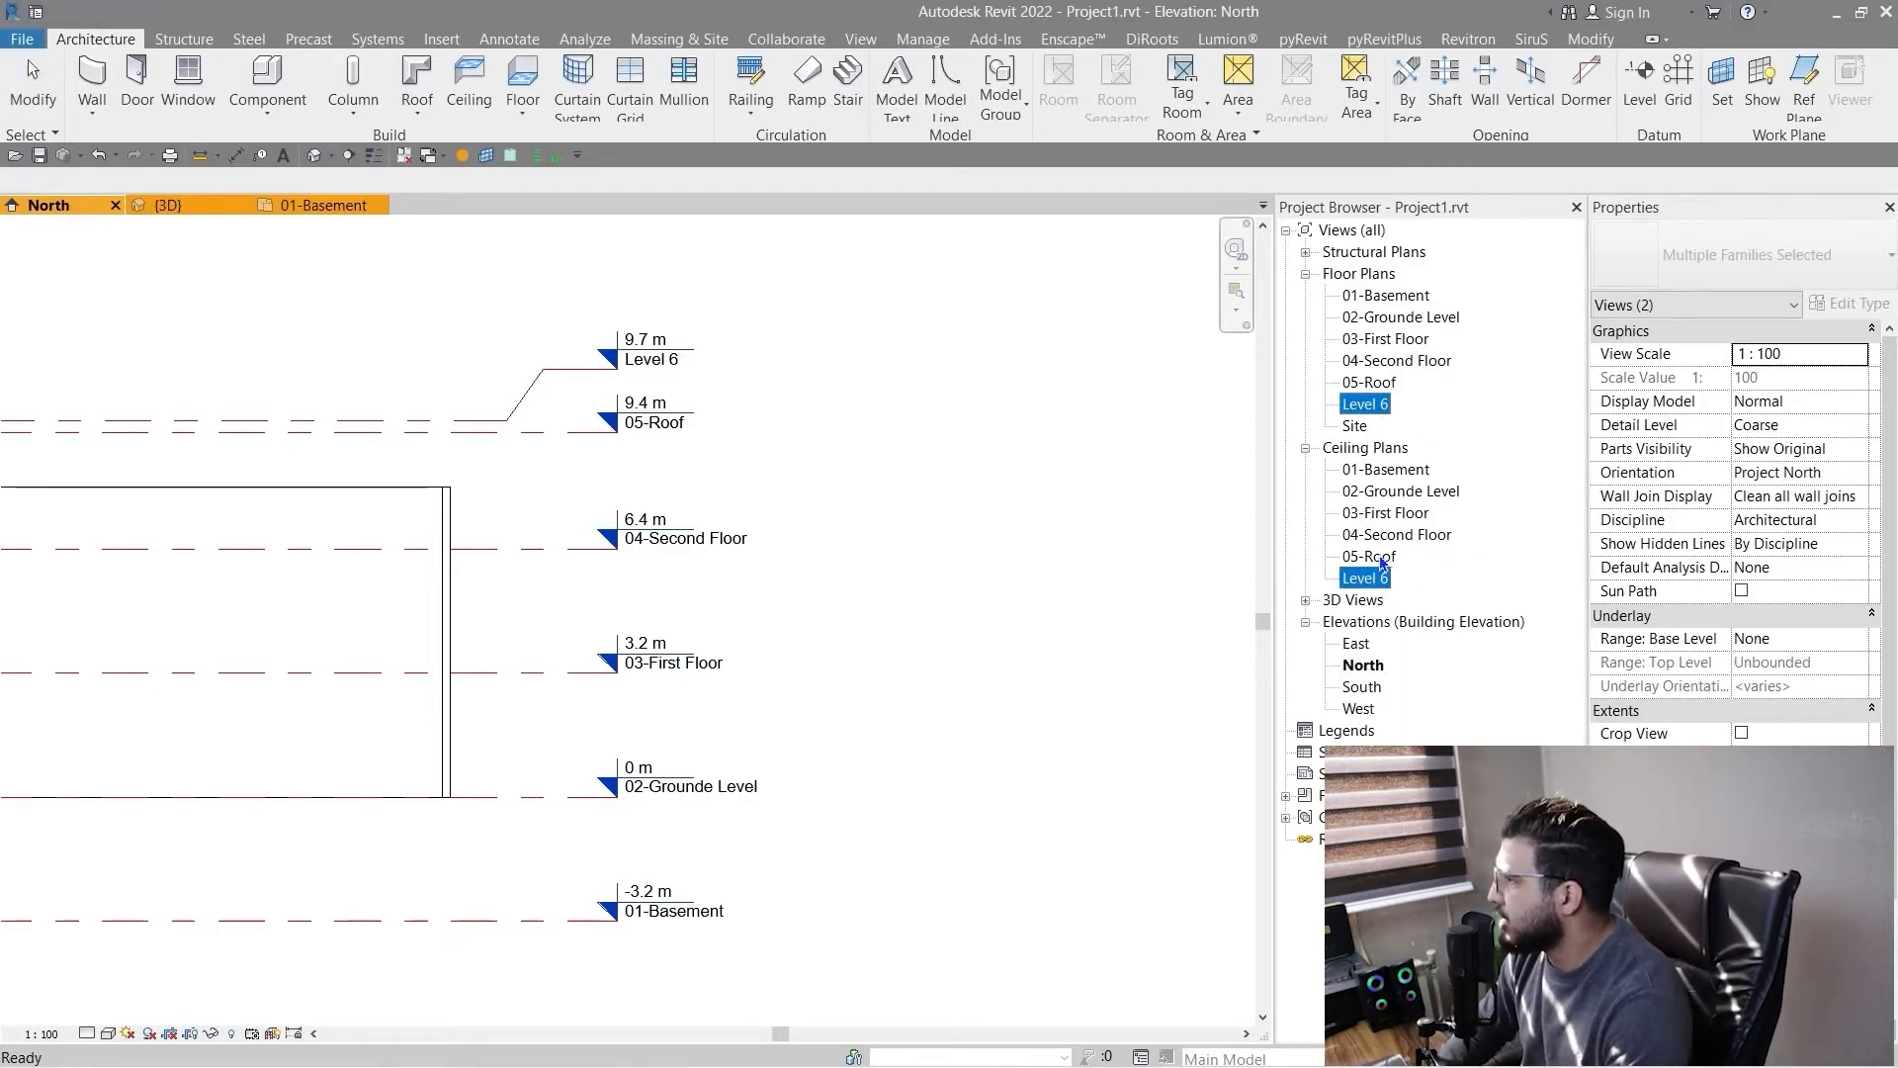
key("Delete")
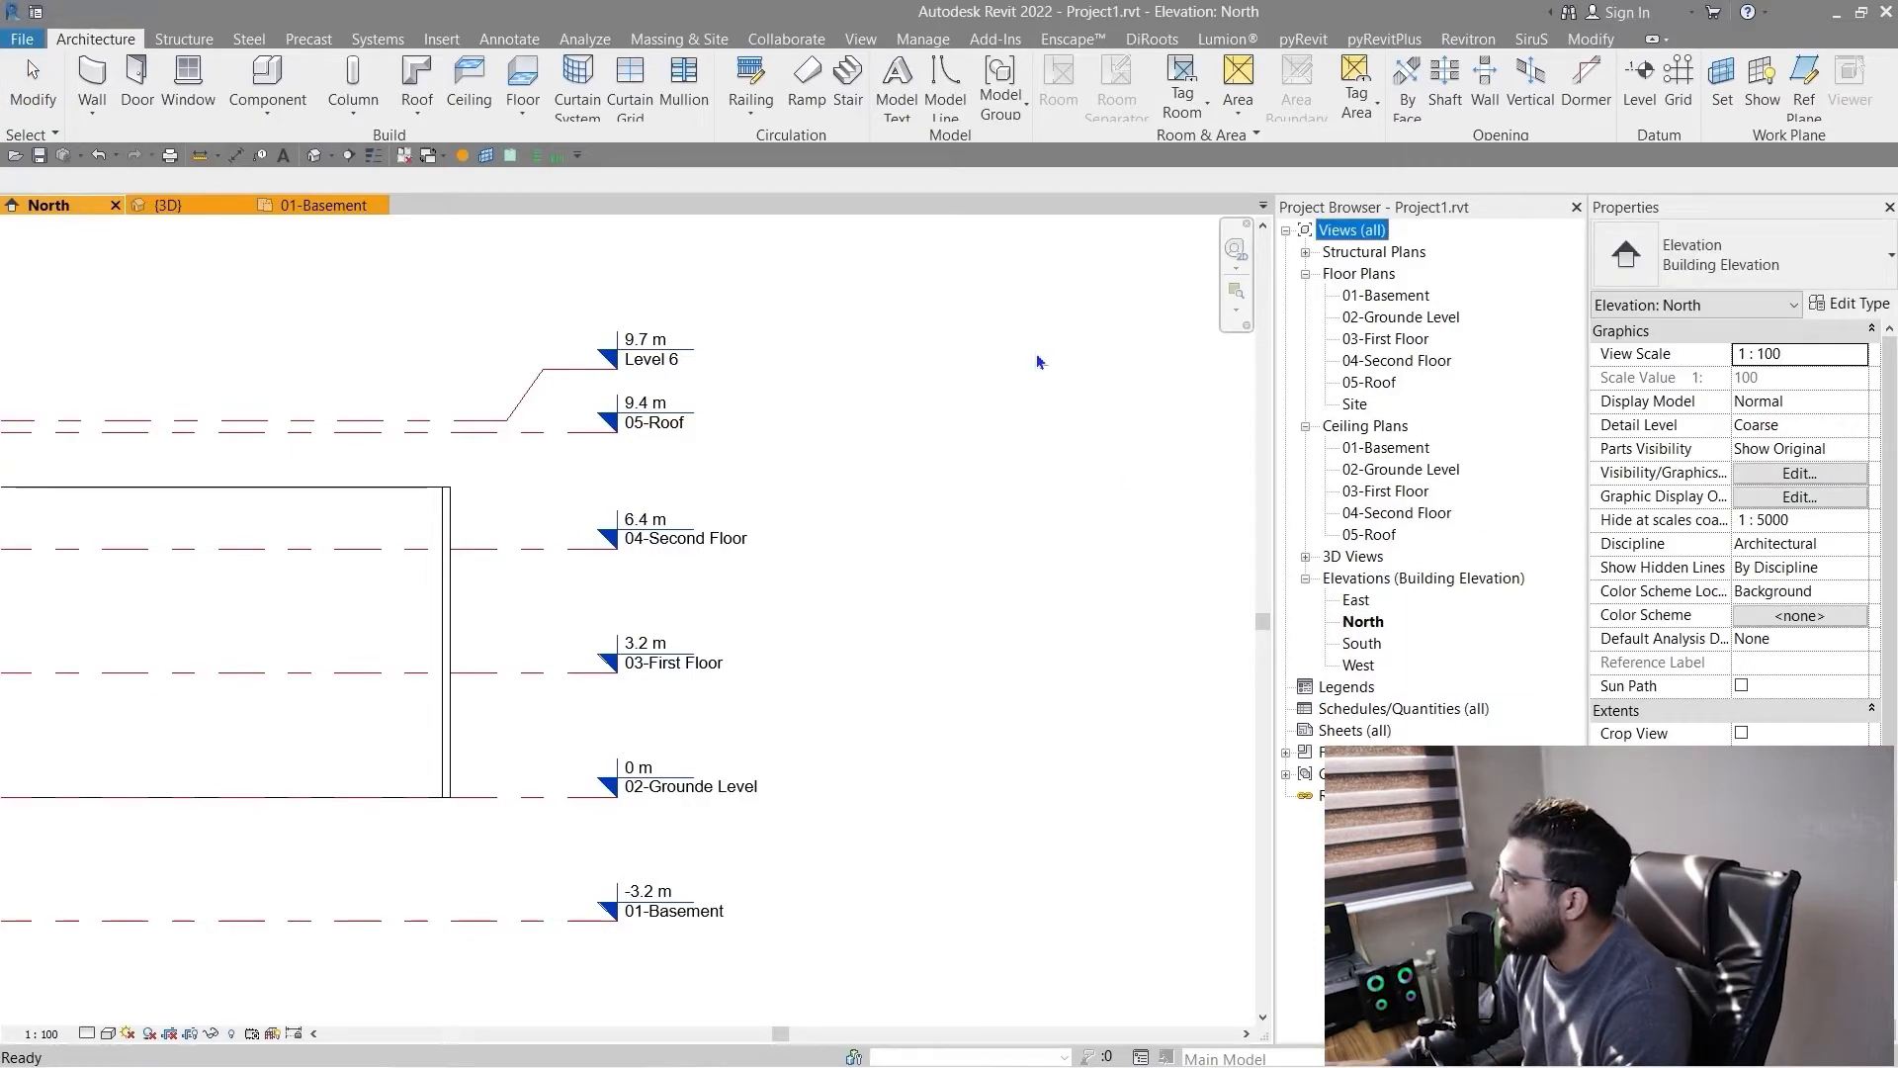
- Try to delete the Level 6 level in the North elevation
scroll(732, 474, "up", 1)
middle_click_drag(603, 563, 758, 607)
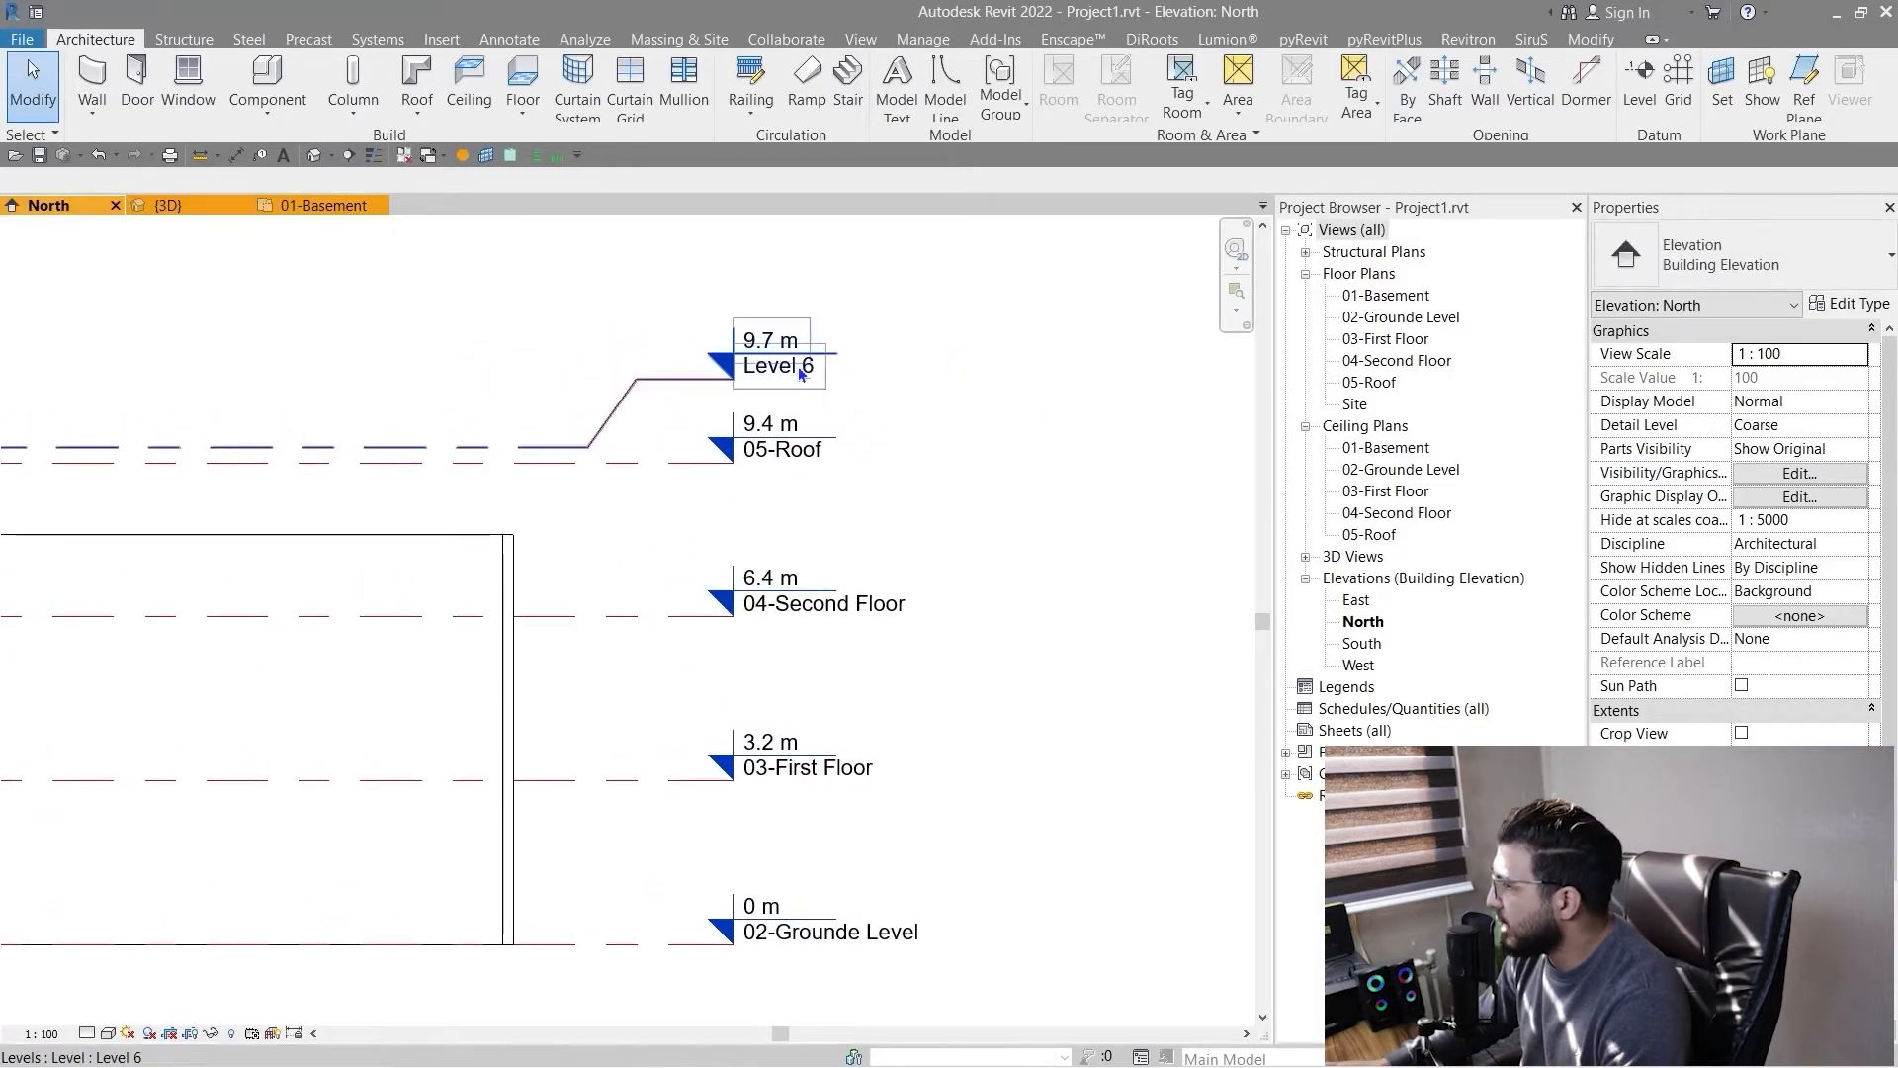
scroll(798, 366, "down", 2)
middle_click_drag(910, 519, 887, 626)
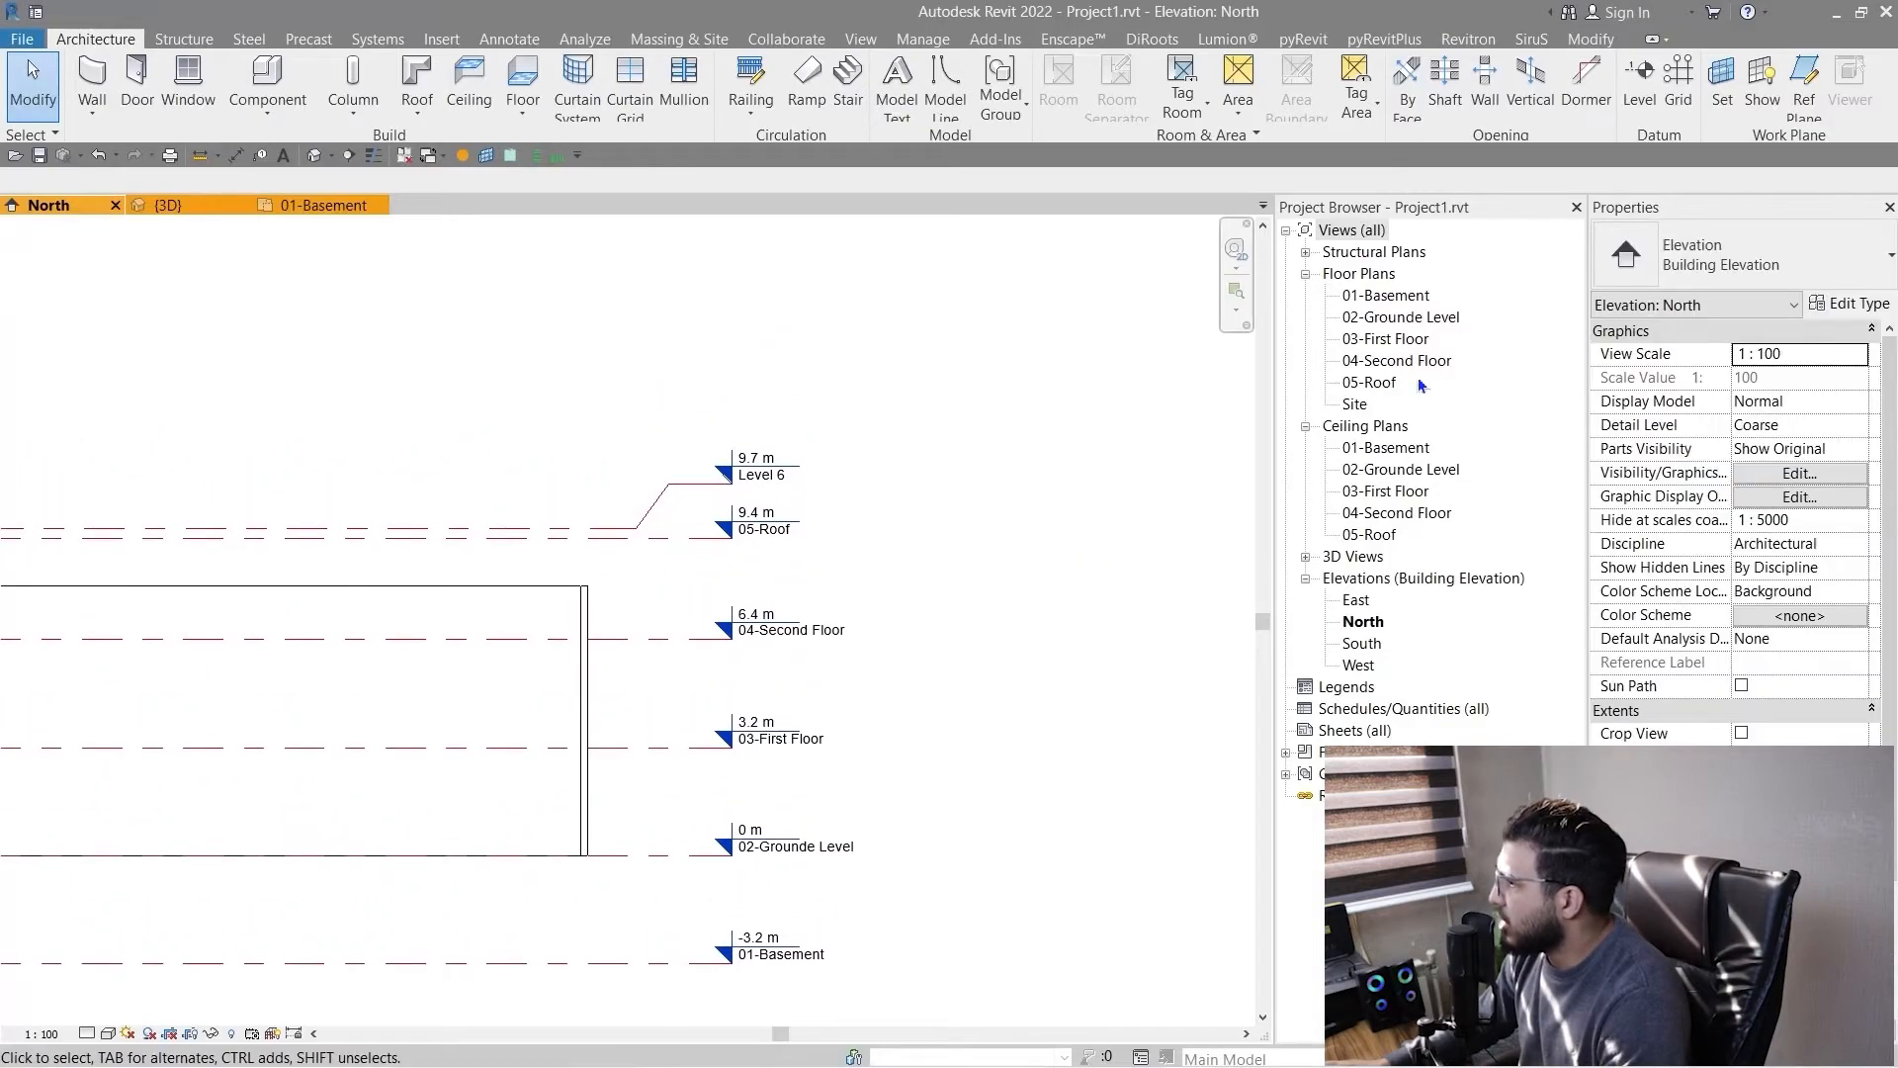
scroll(663, 593, "up", 2)
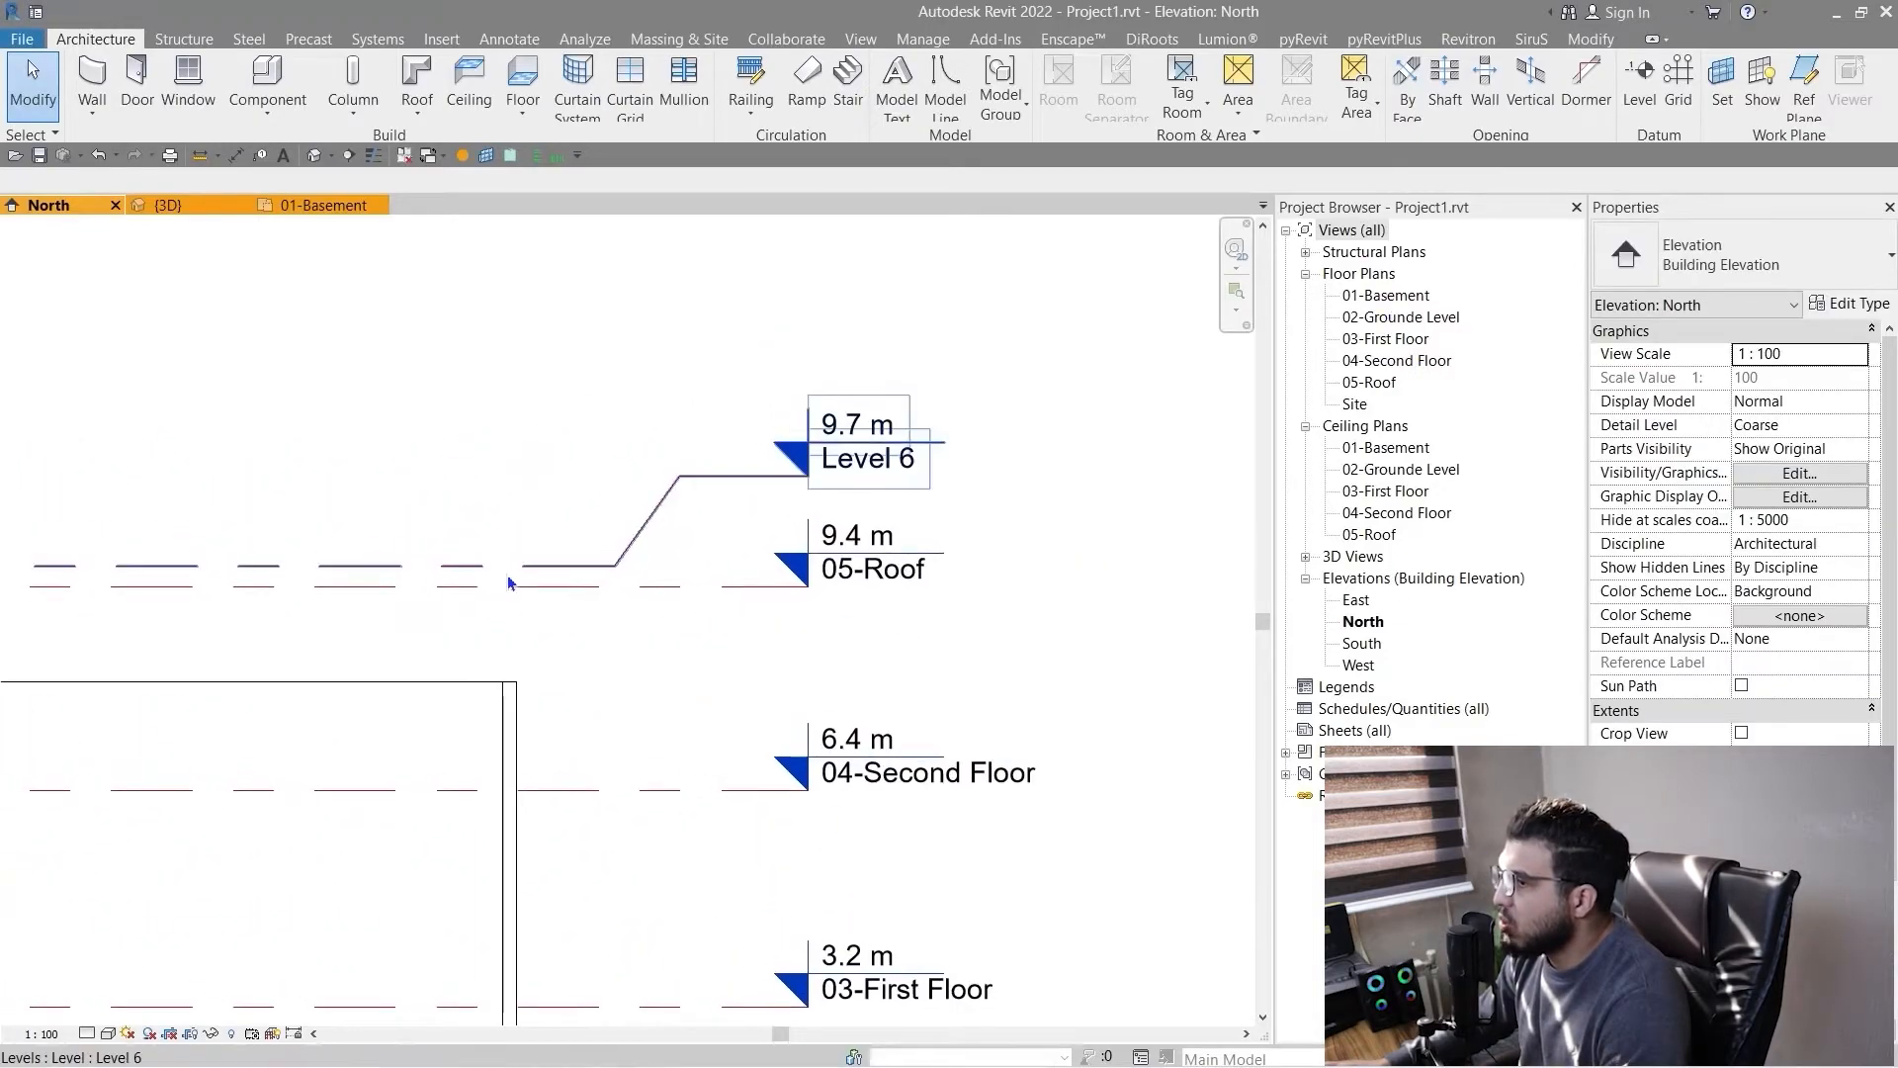
left_click(512, 564)
key("Delete")
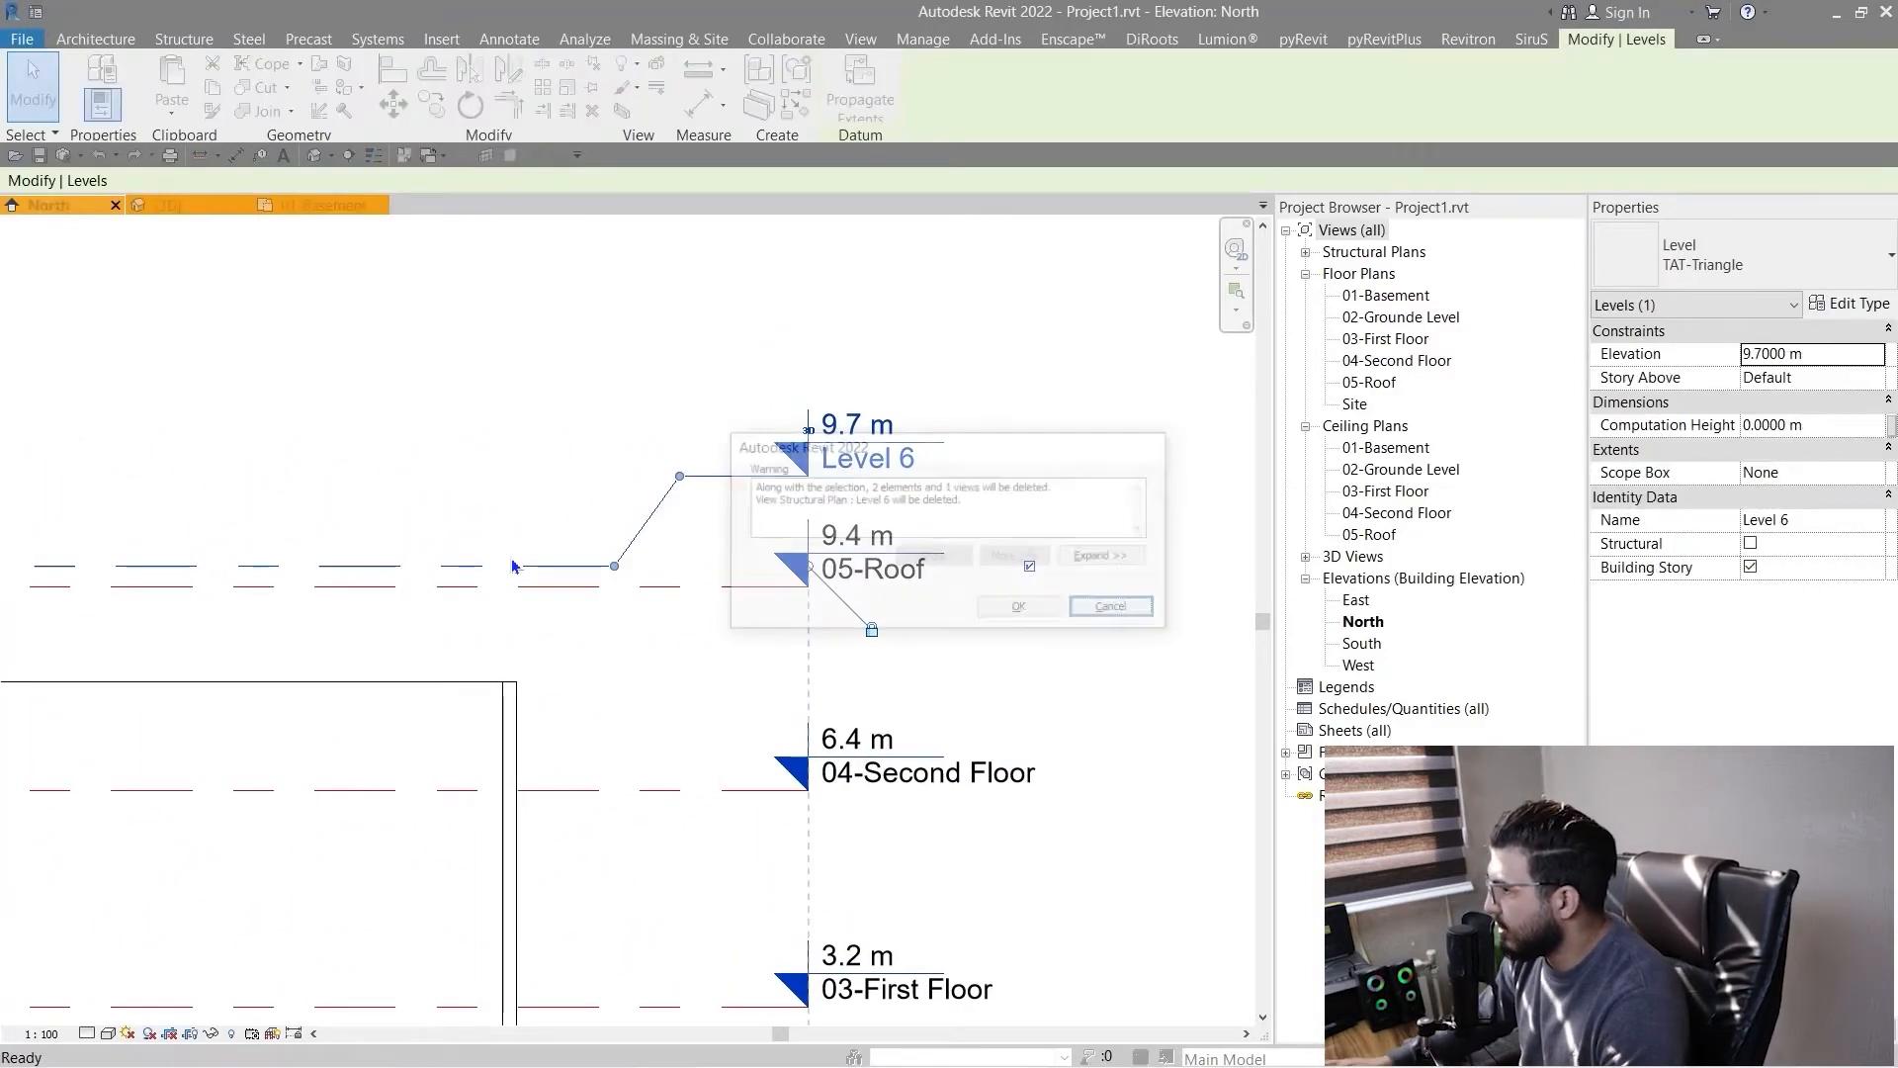
left_click(1109, 607)
scroll(1088, 707, "down", 4)
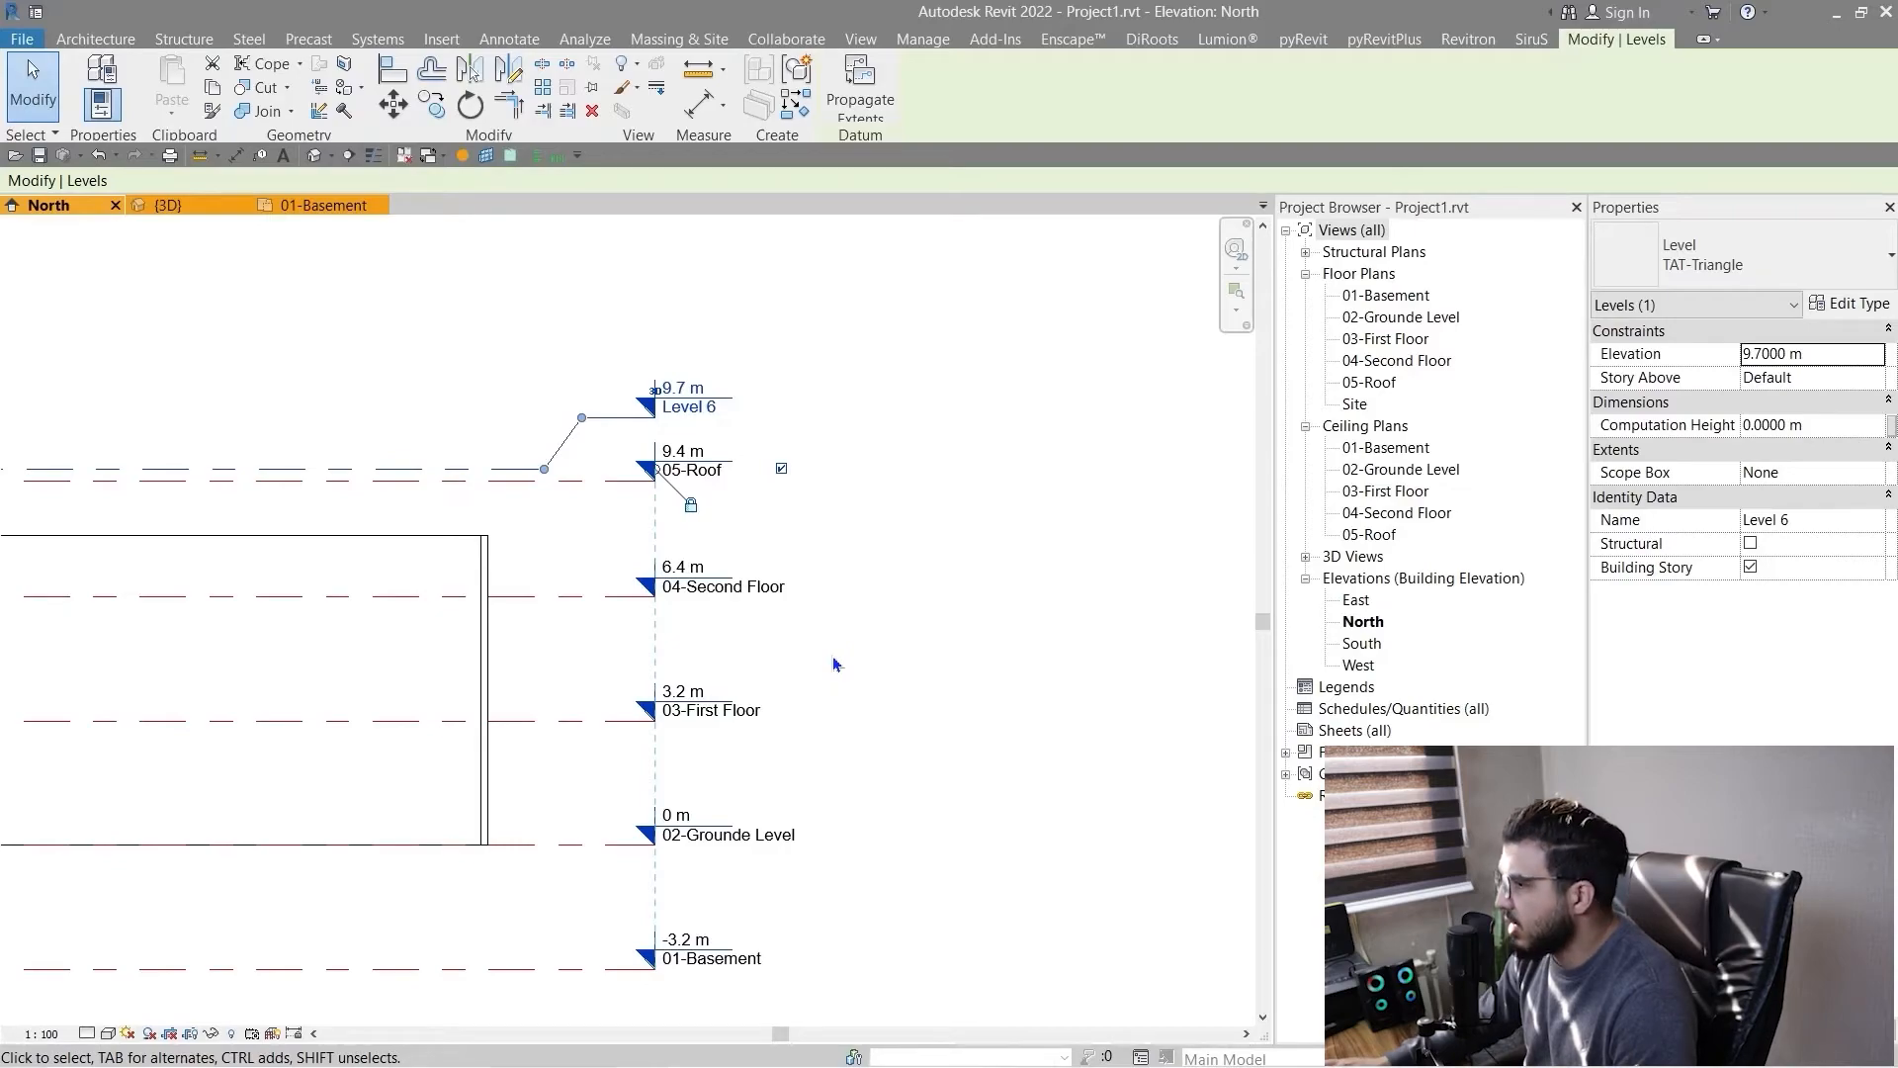
scroll(863, 633, "down", 2)
middle_click_drag(846, 700, 722, 656)
scroll(507, 455, "up", 3)
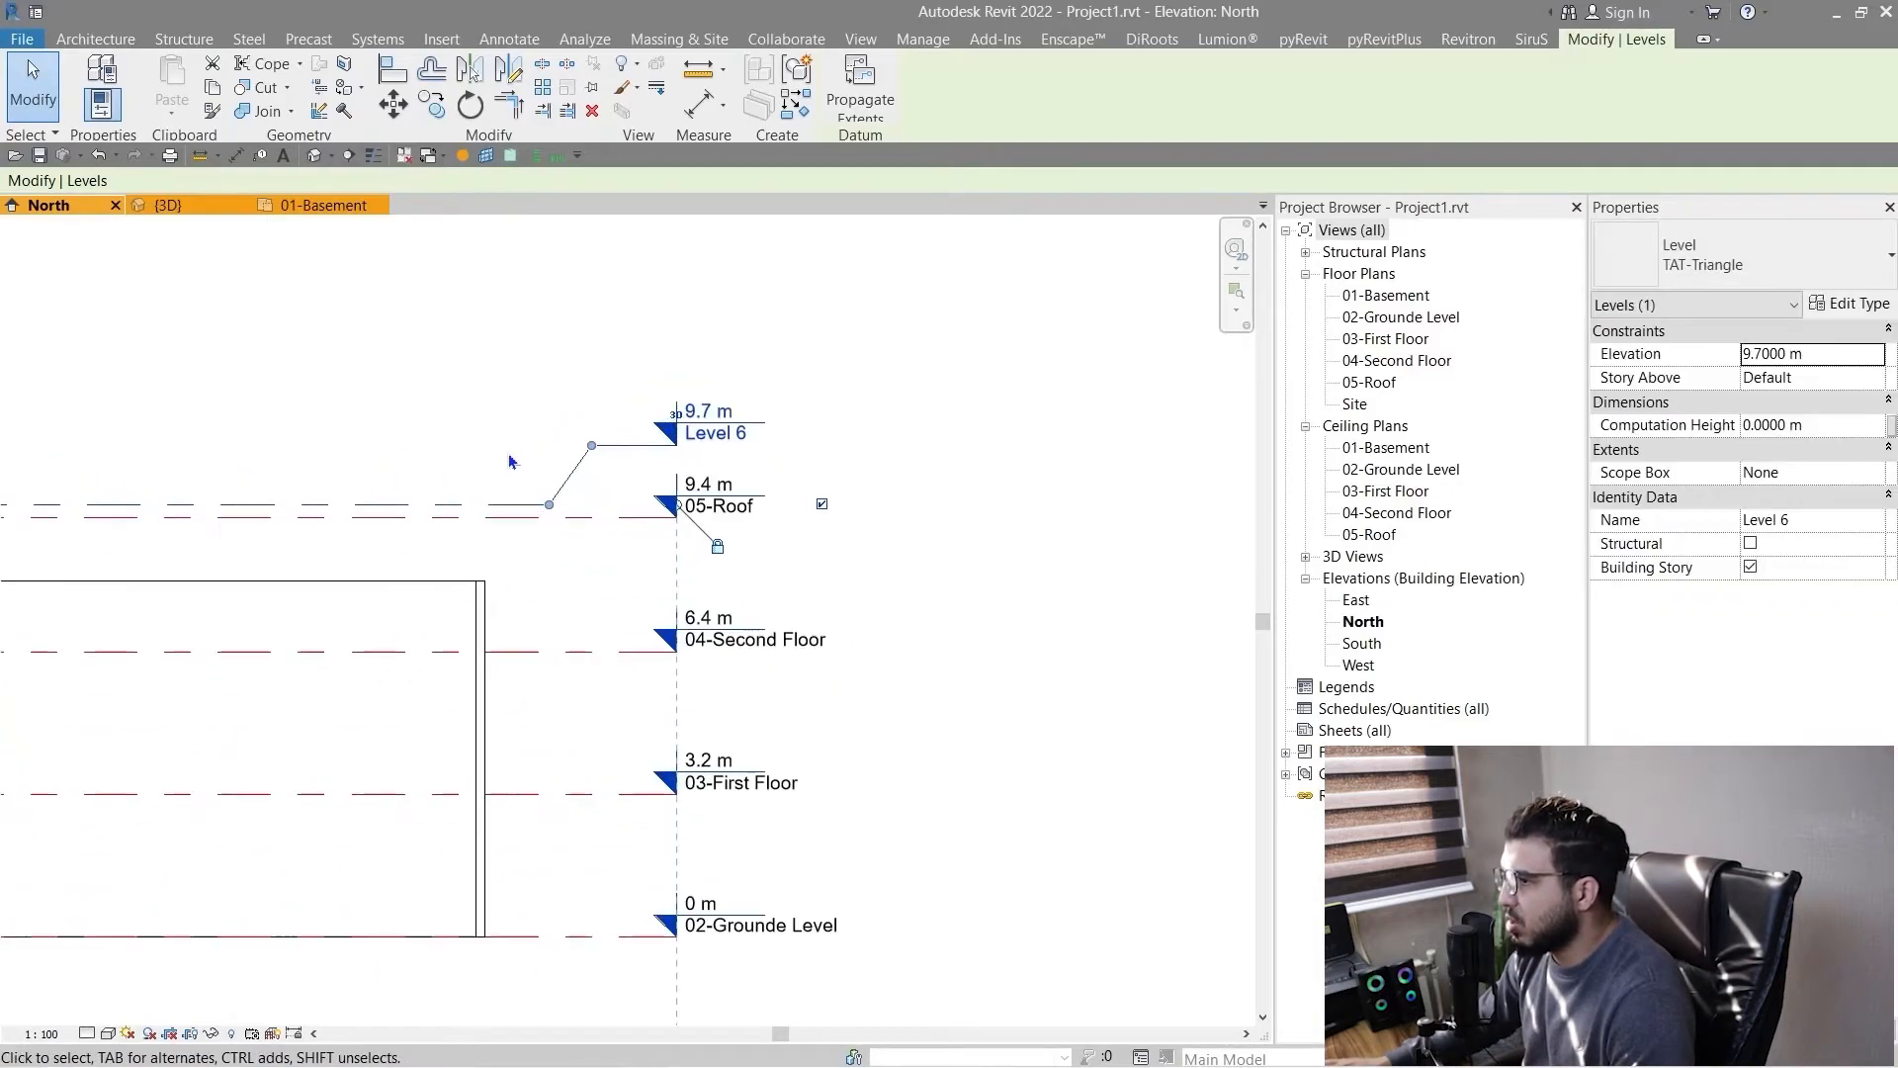
scroll(727, 465, "up", 2)
scroll(726, 465, "down", 1)
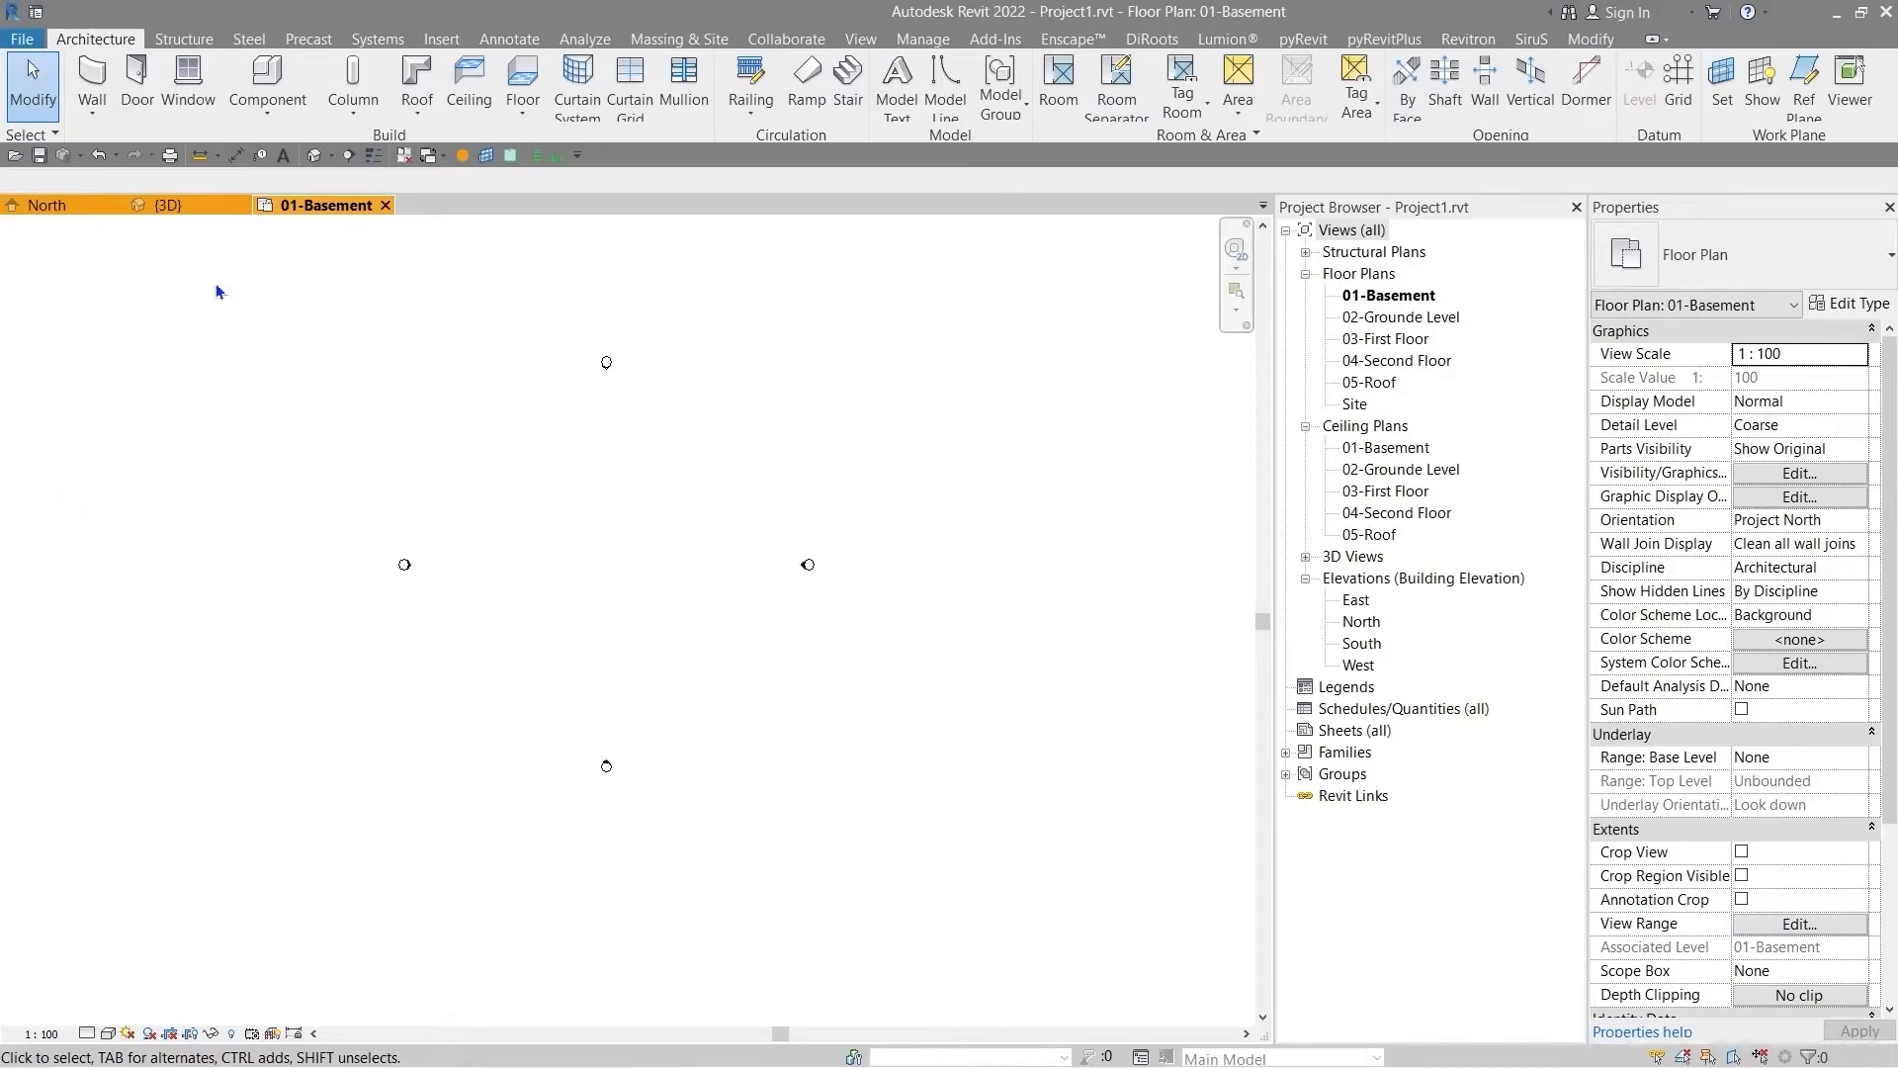
- Draw a vertical grid line in the left half of the 01-Basement plan, between the elevation markers, from lower end to upper end
left_click(1762, 84)
middle_click_drag(565, 571, 452, 537)
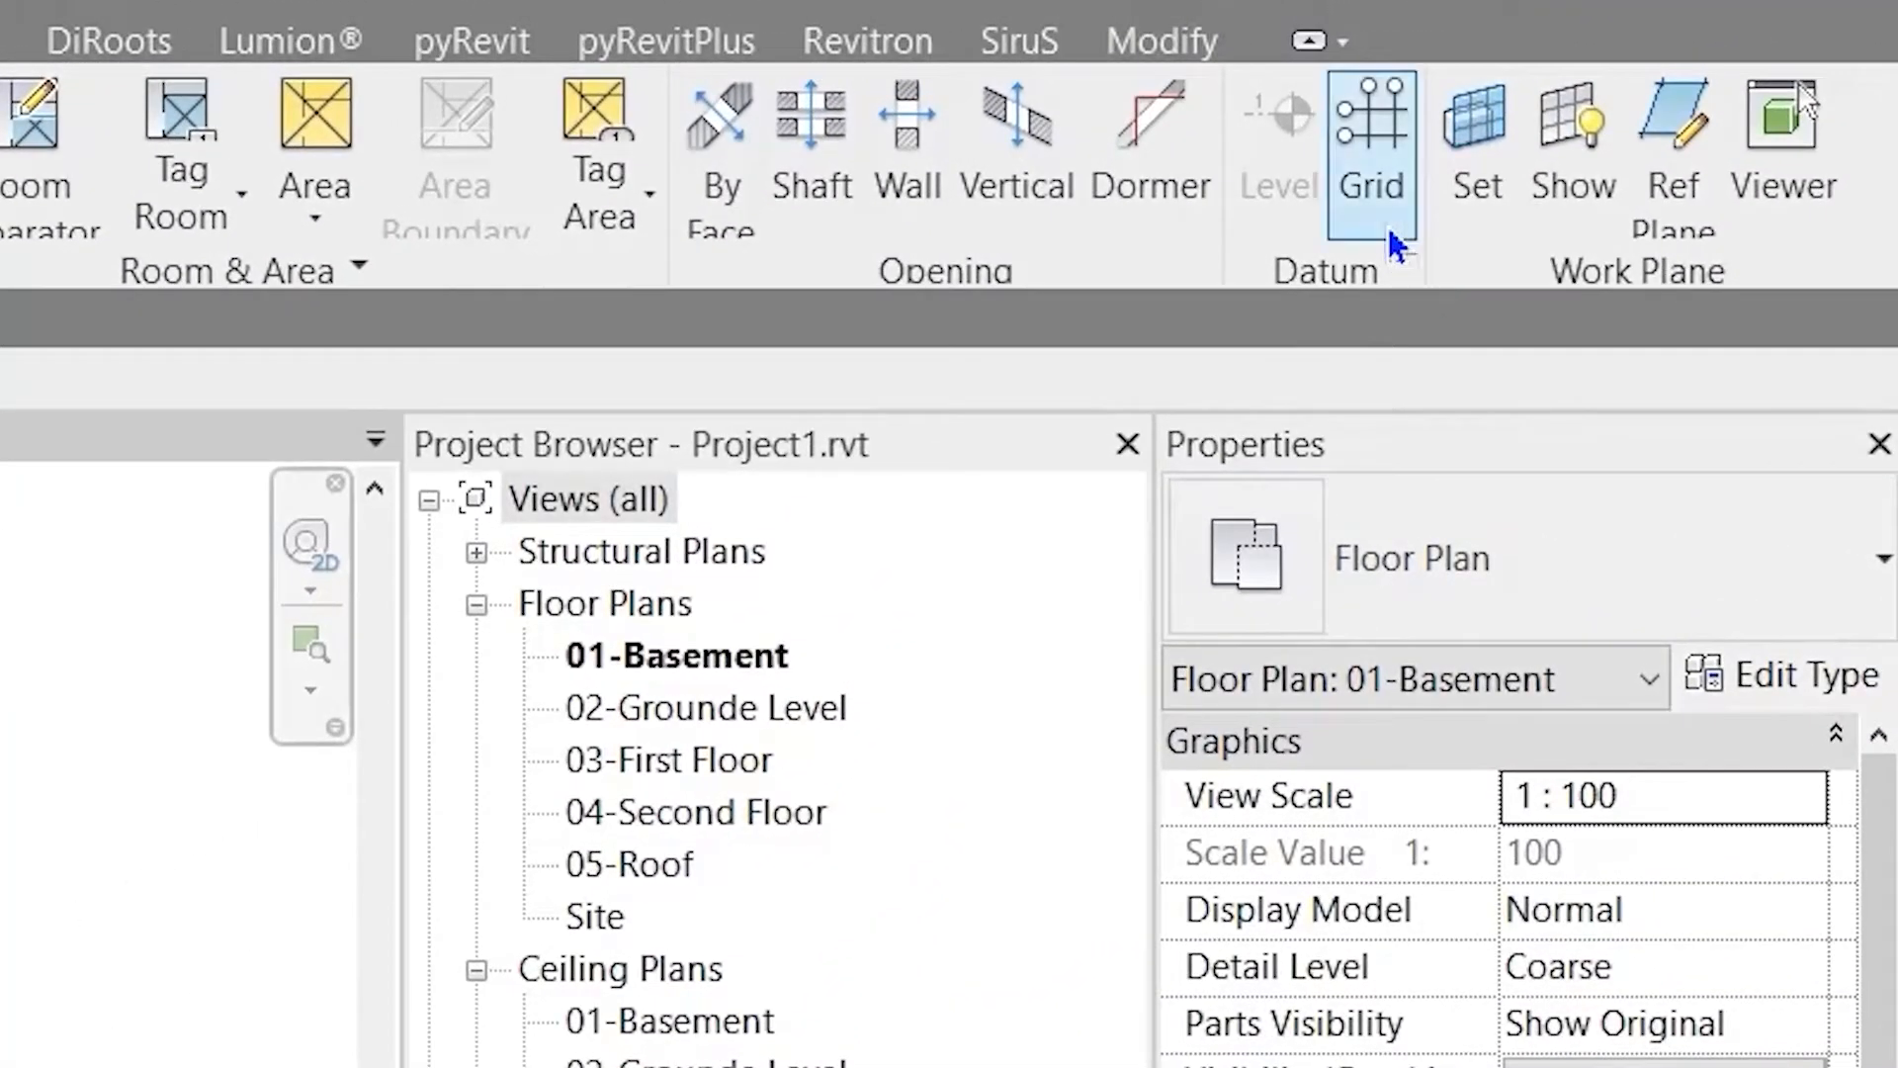
left_click(1389, 232)
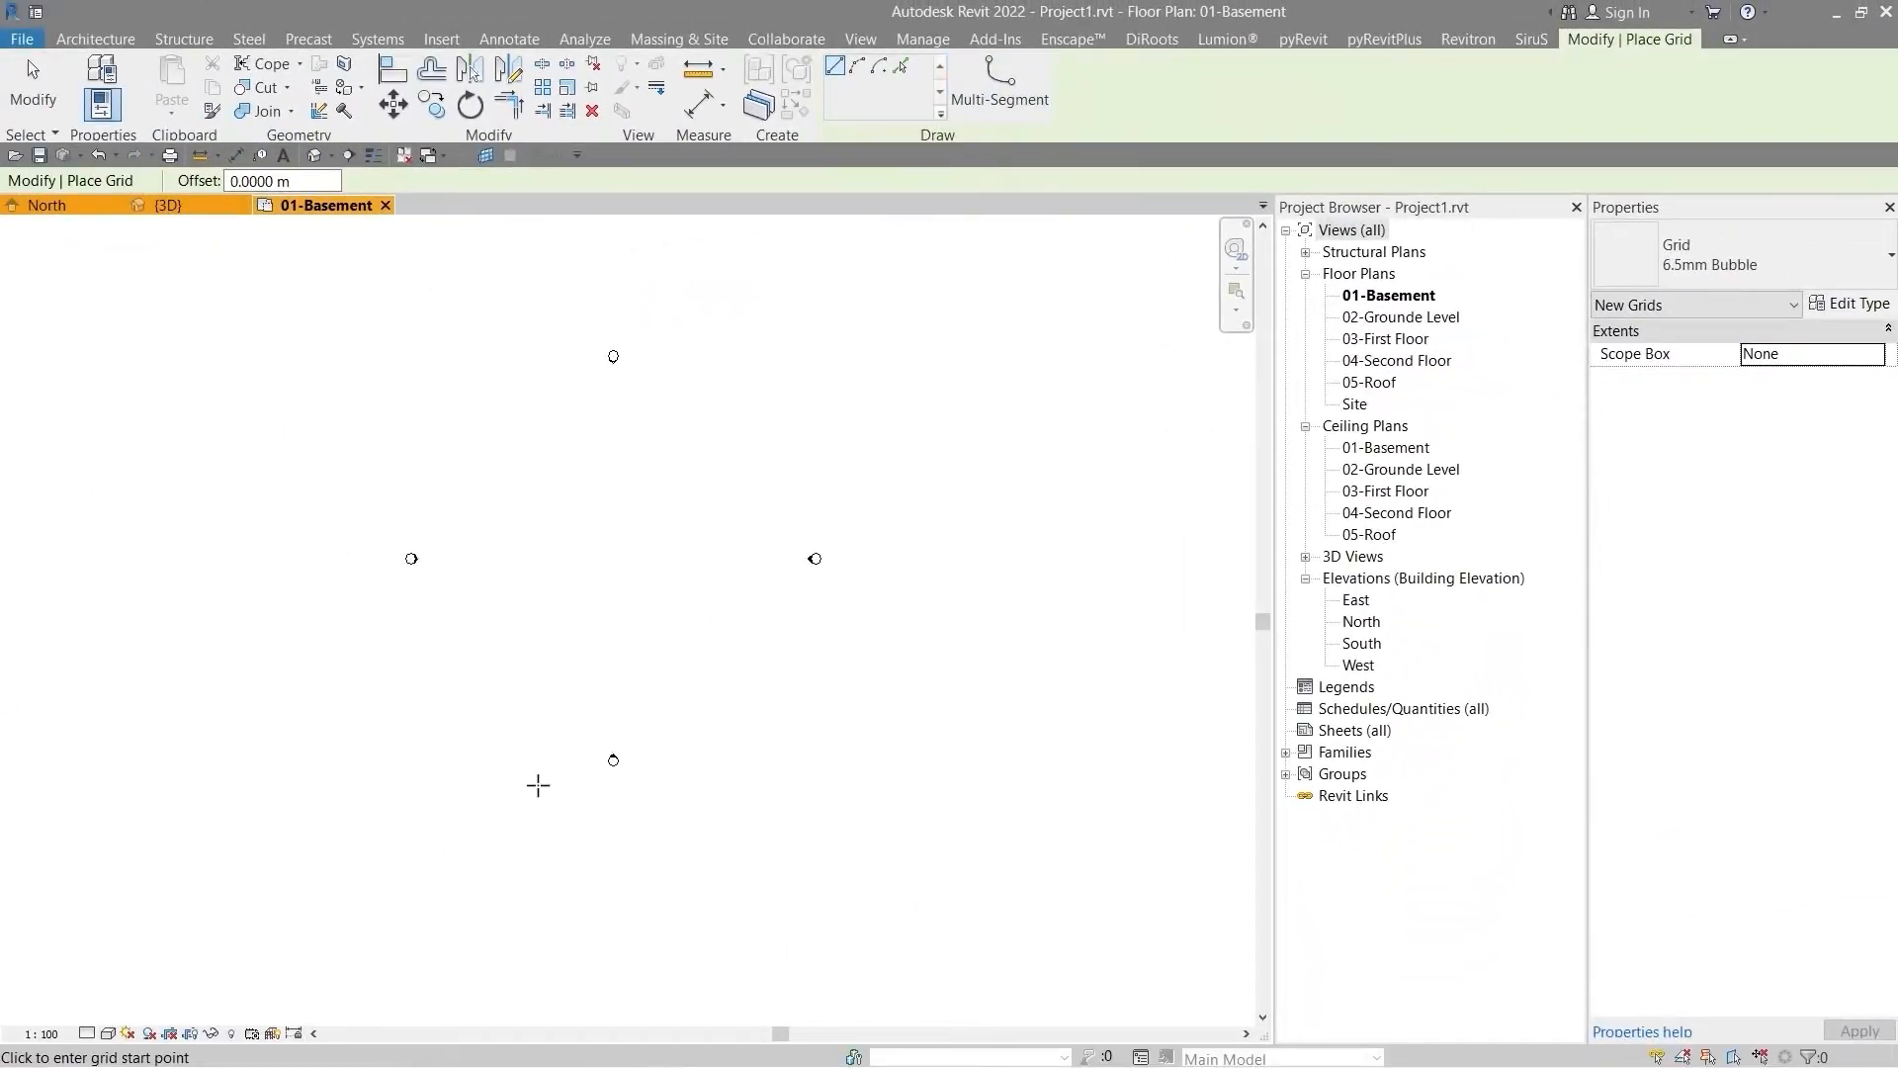
scroll(550, 654, "down", 2)
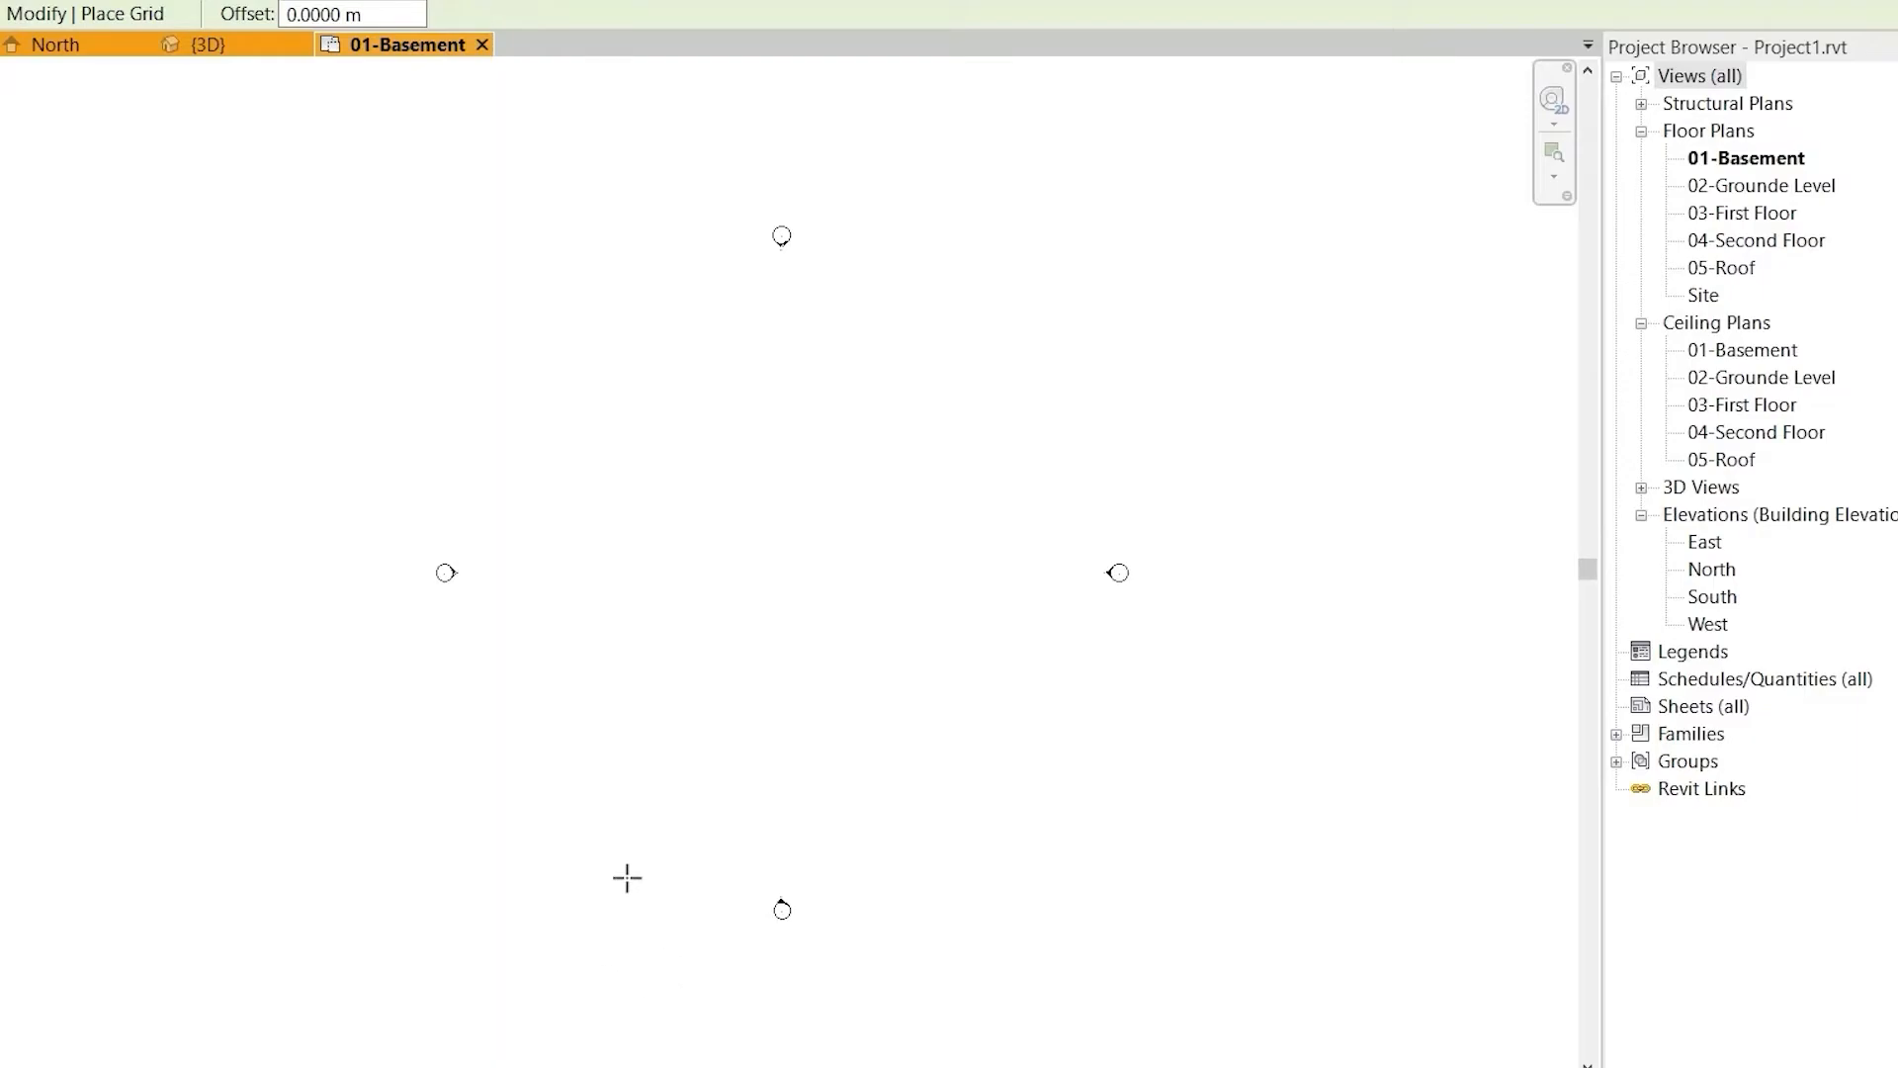
left_click(605, 839)
scroll(589, 852, "up", 5)
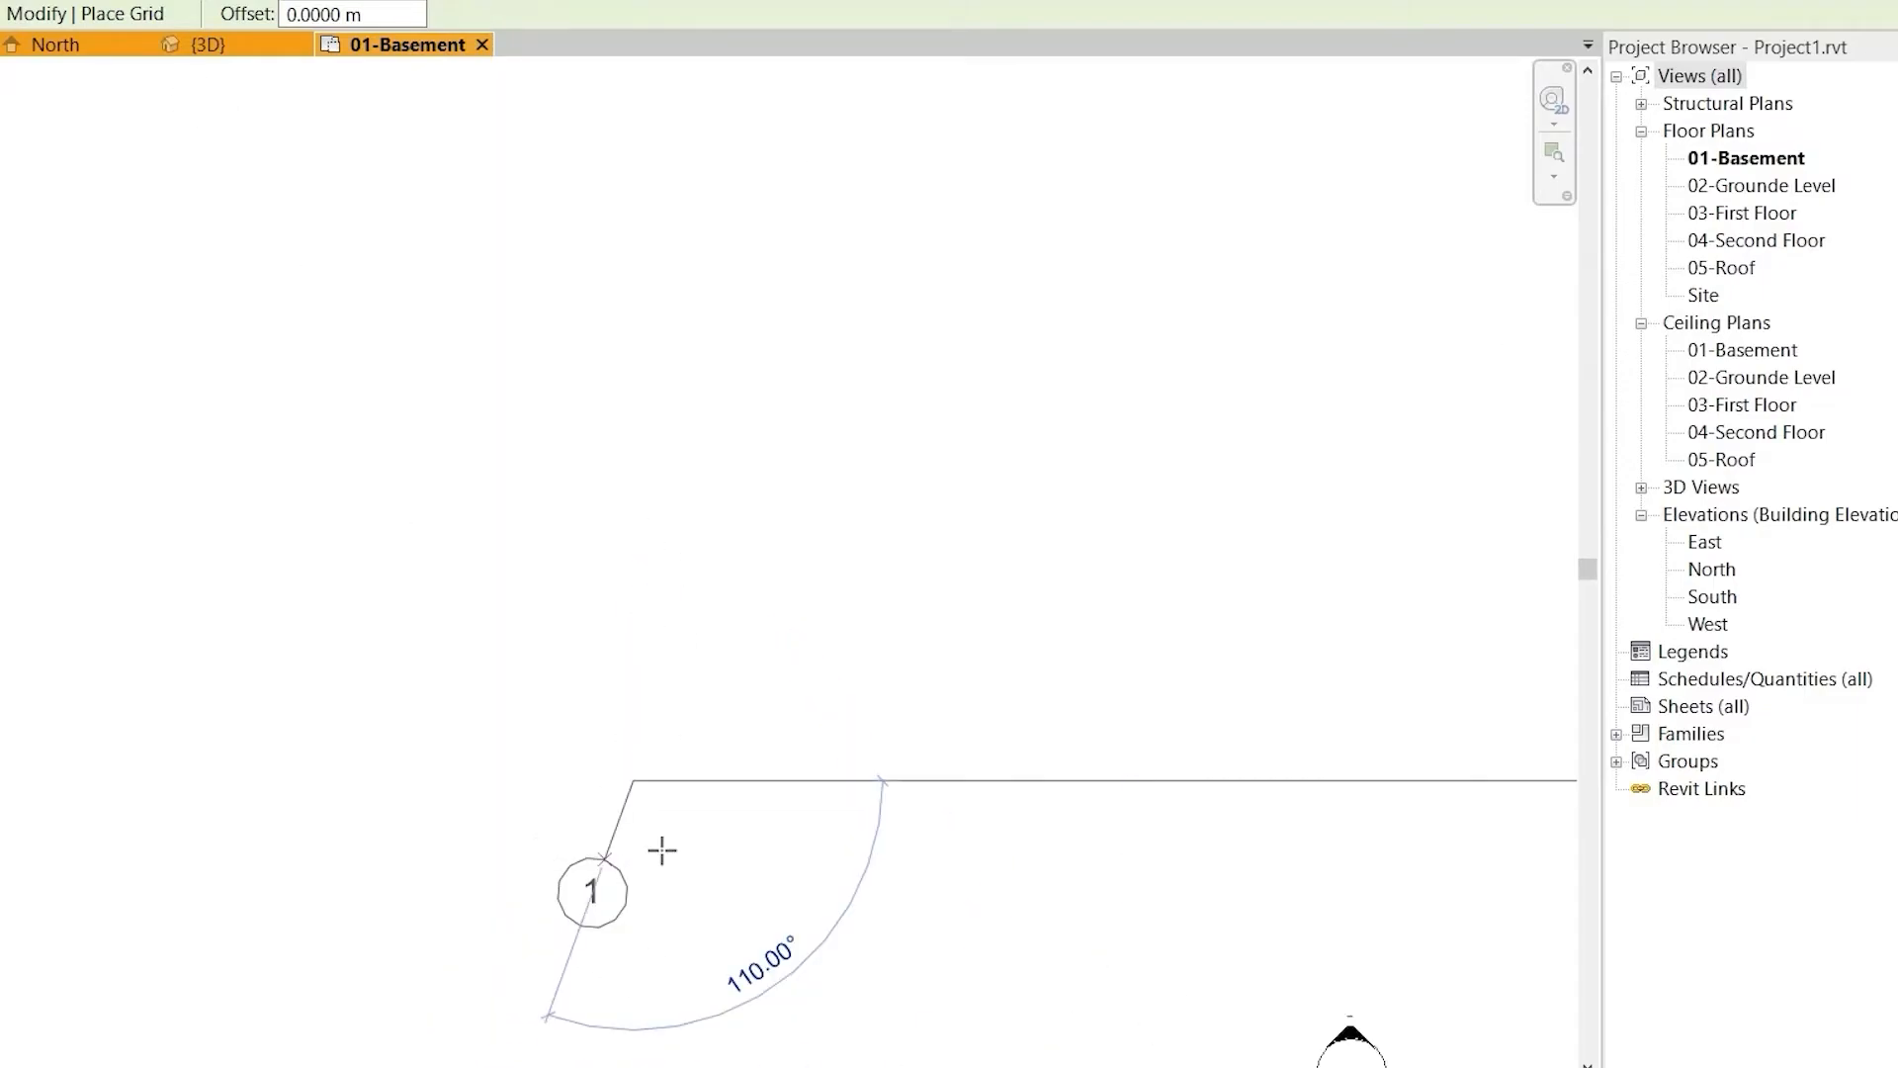
scroll(661, 847, "down", 3)
scroll(714, 813, "down", 1)
middle_click_drag(746, 407, 725, 572)
scroll(717, 566, "down", 2)
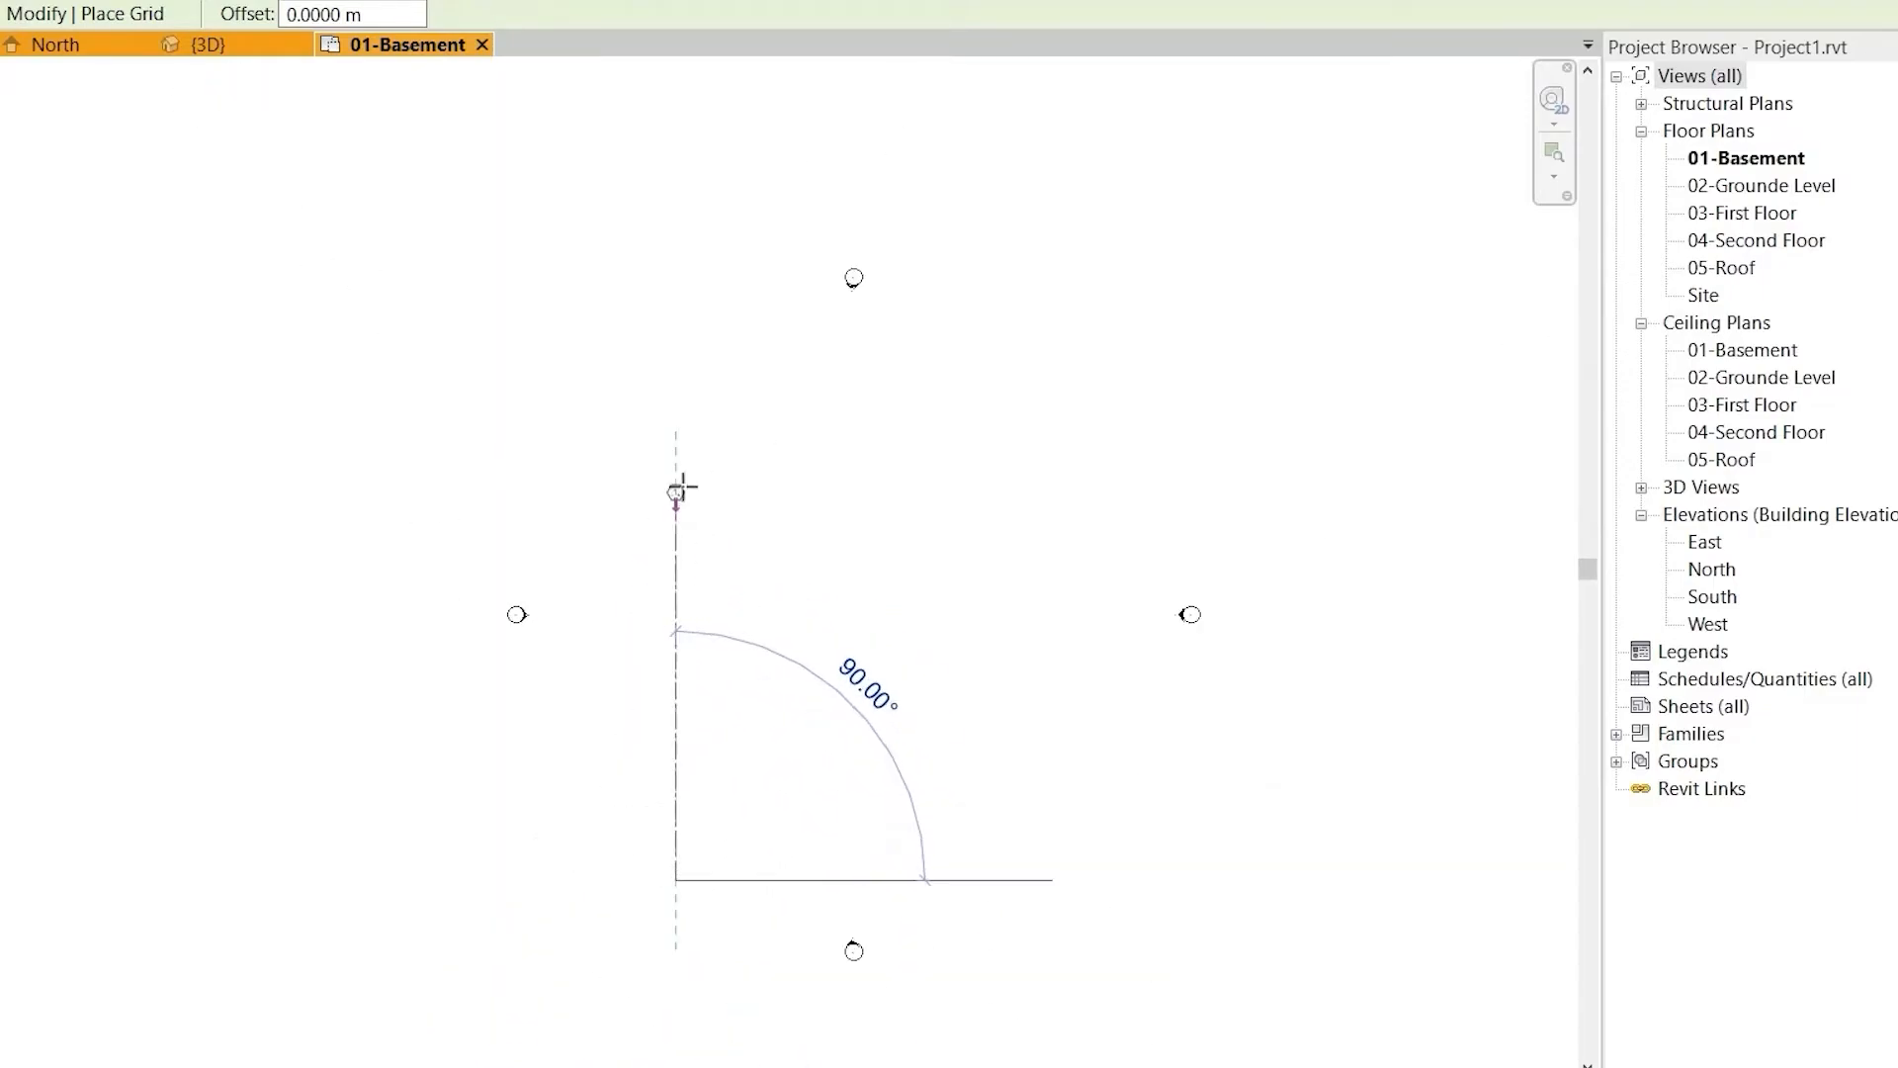
scroll(678, 464, "up", 3)
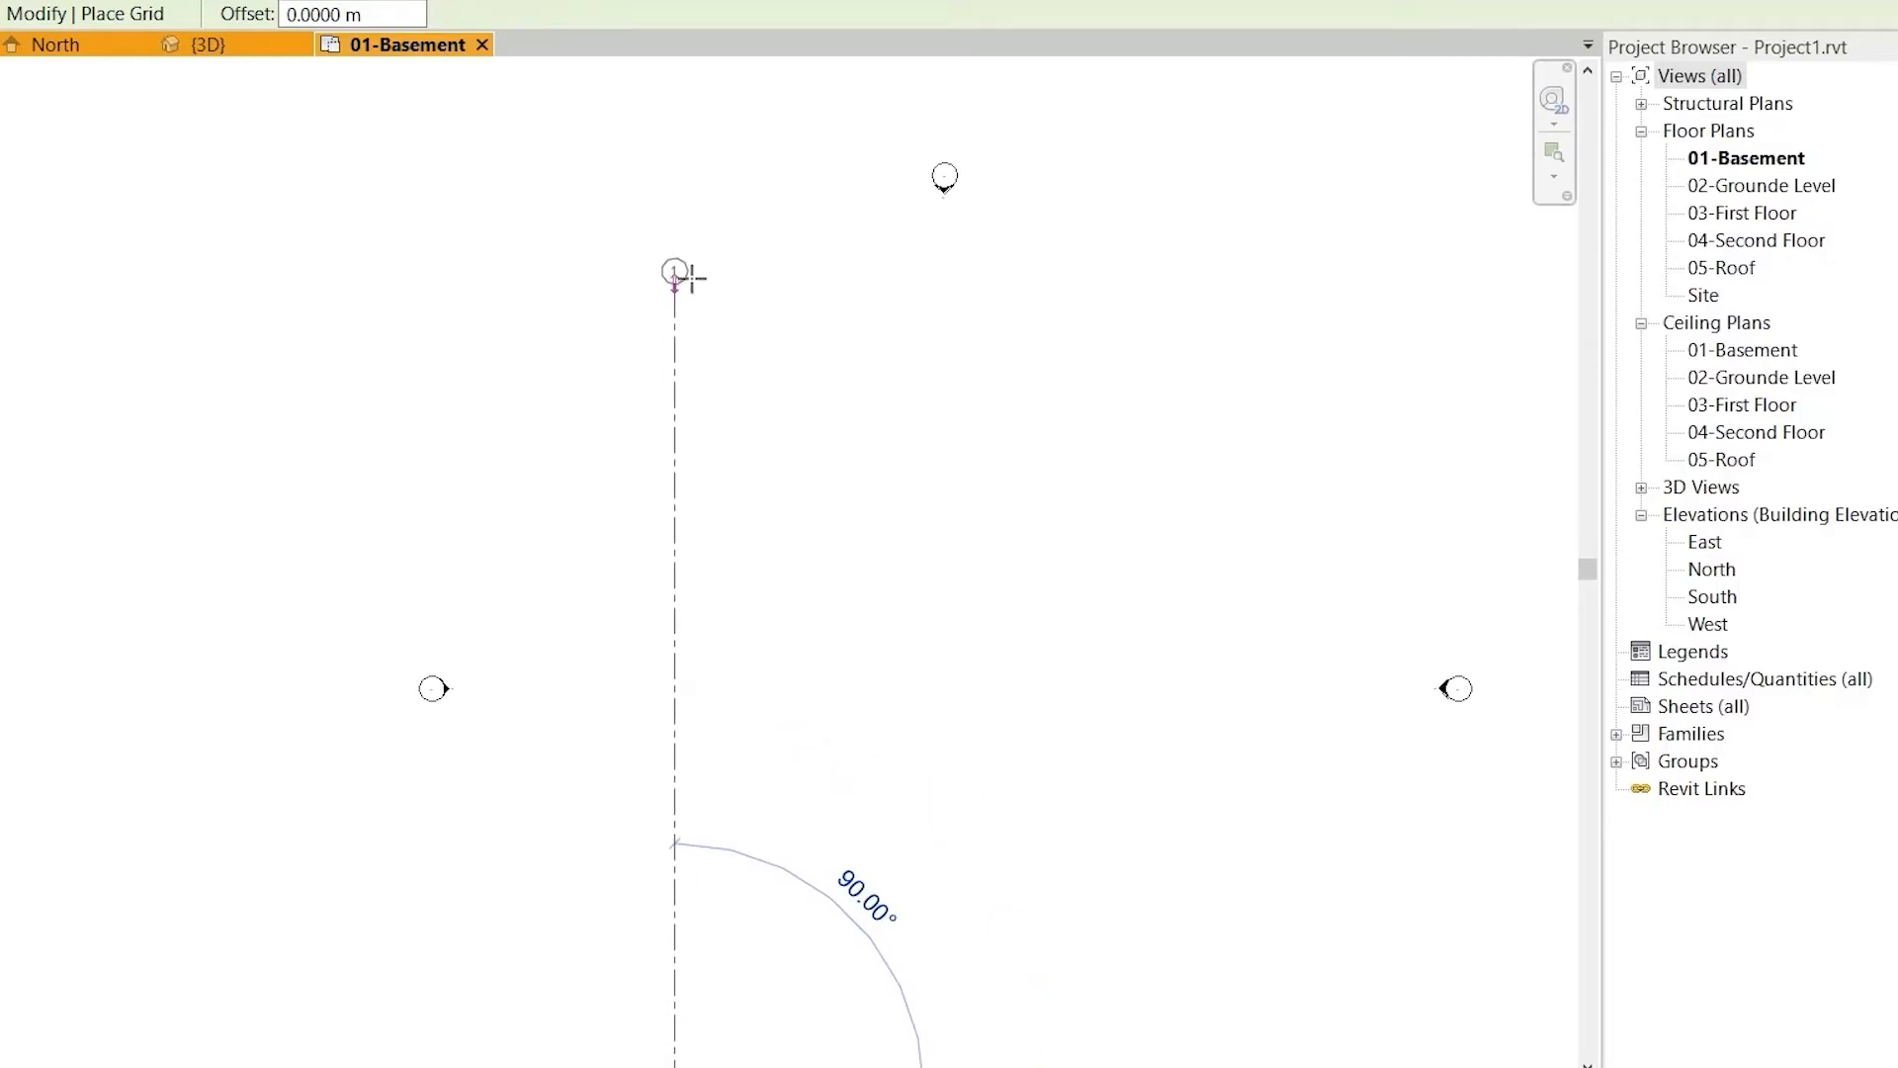
left_click(682, 237)
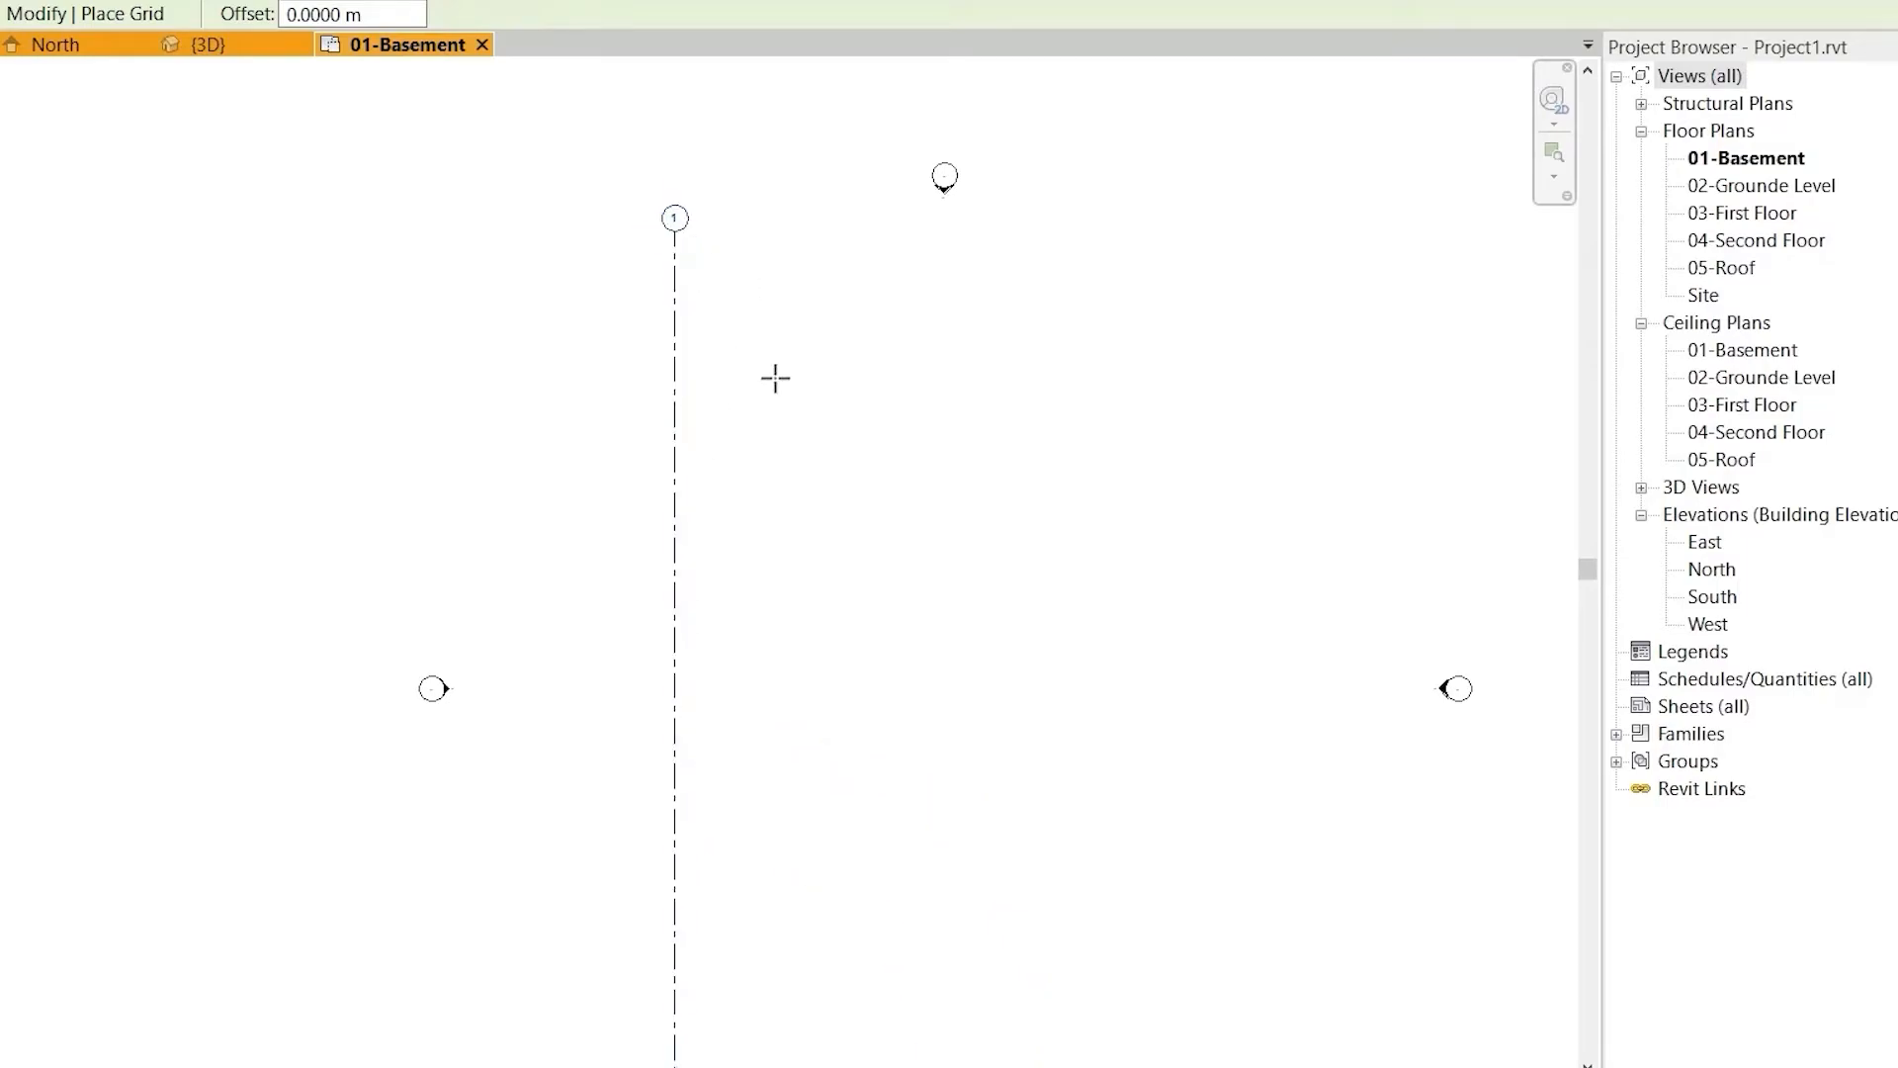
scroll(658, 274, "down", 2)
scroll(672, 337, "up", 2)
scroll(781, 440, "down", 3)
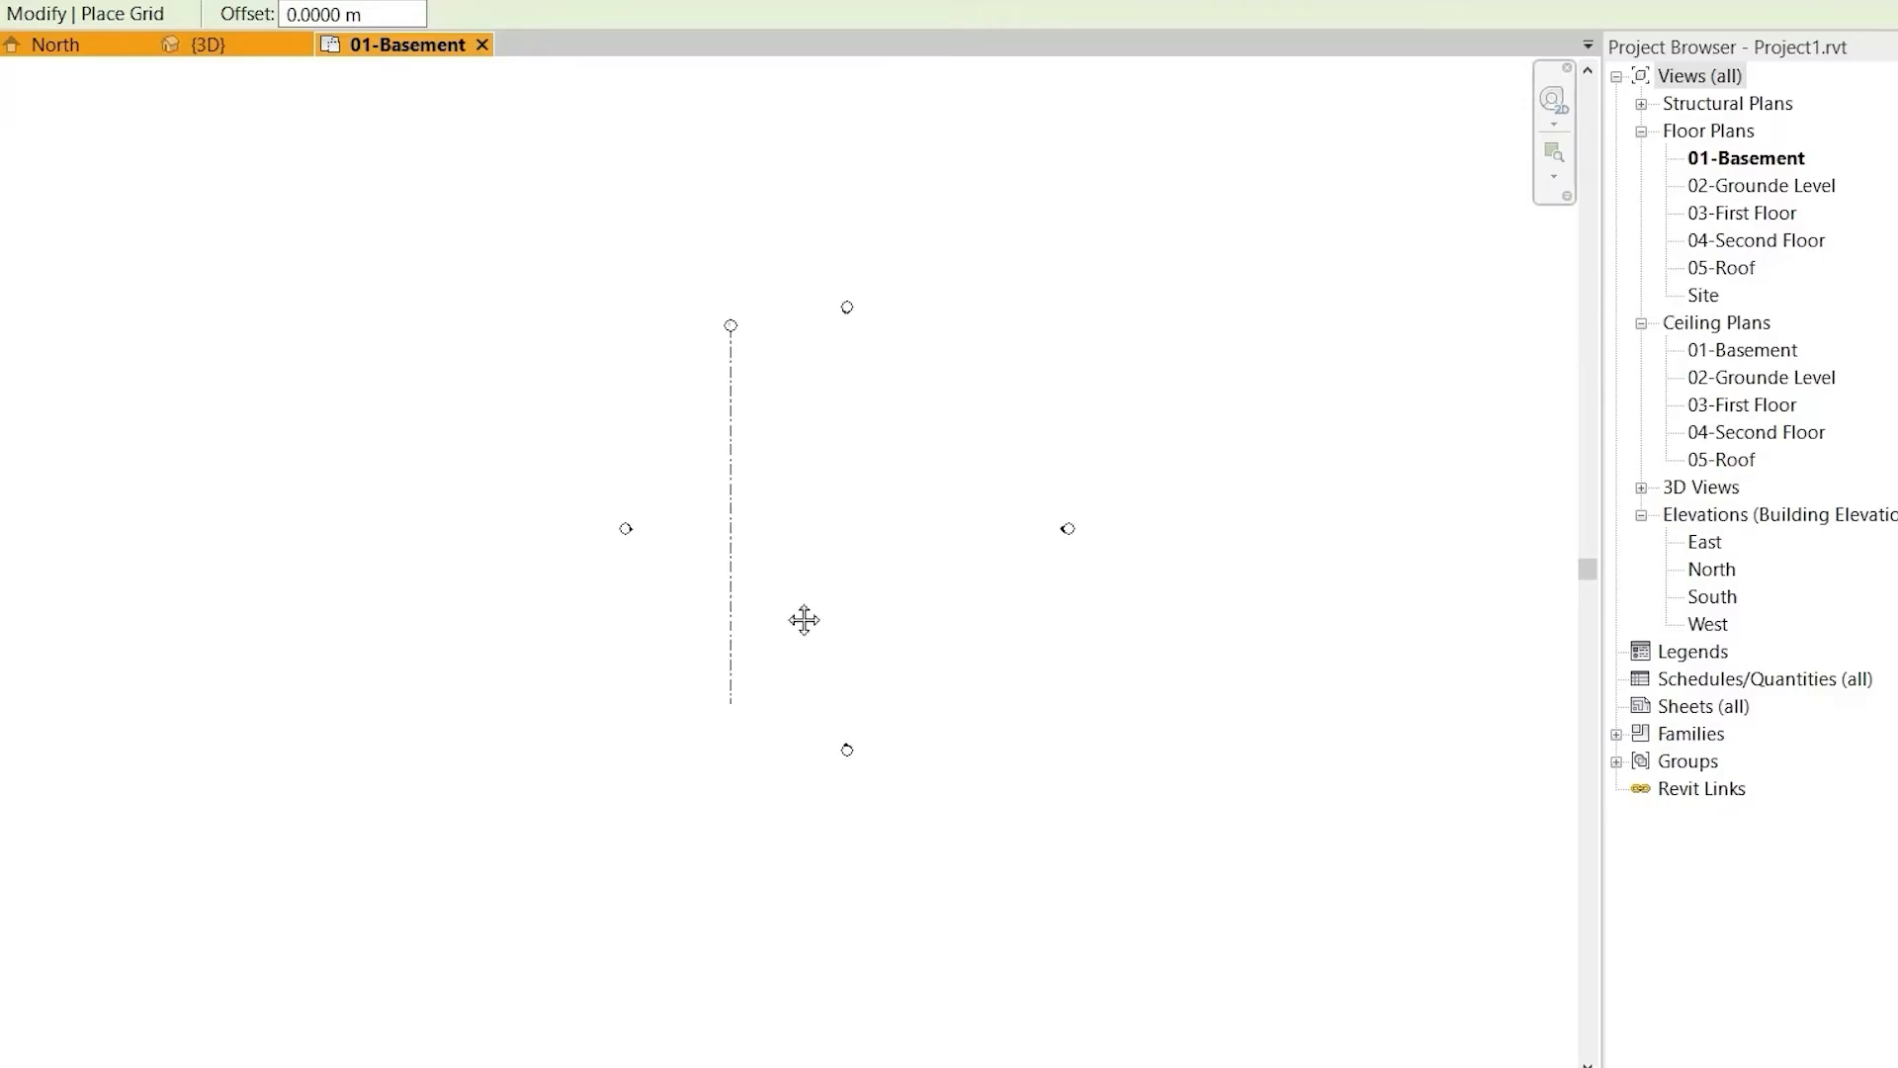
middle_click_drag(801, 619, 708, 545)
scroll(487, 242, "up", 1)
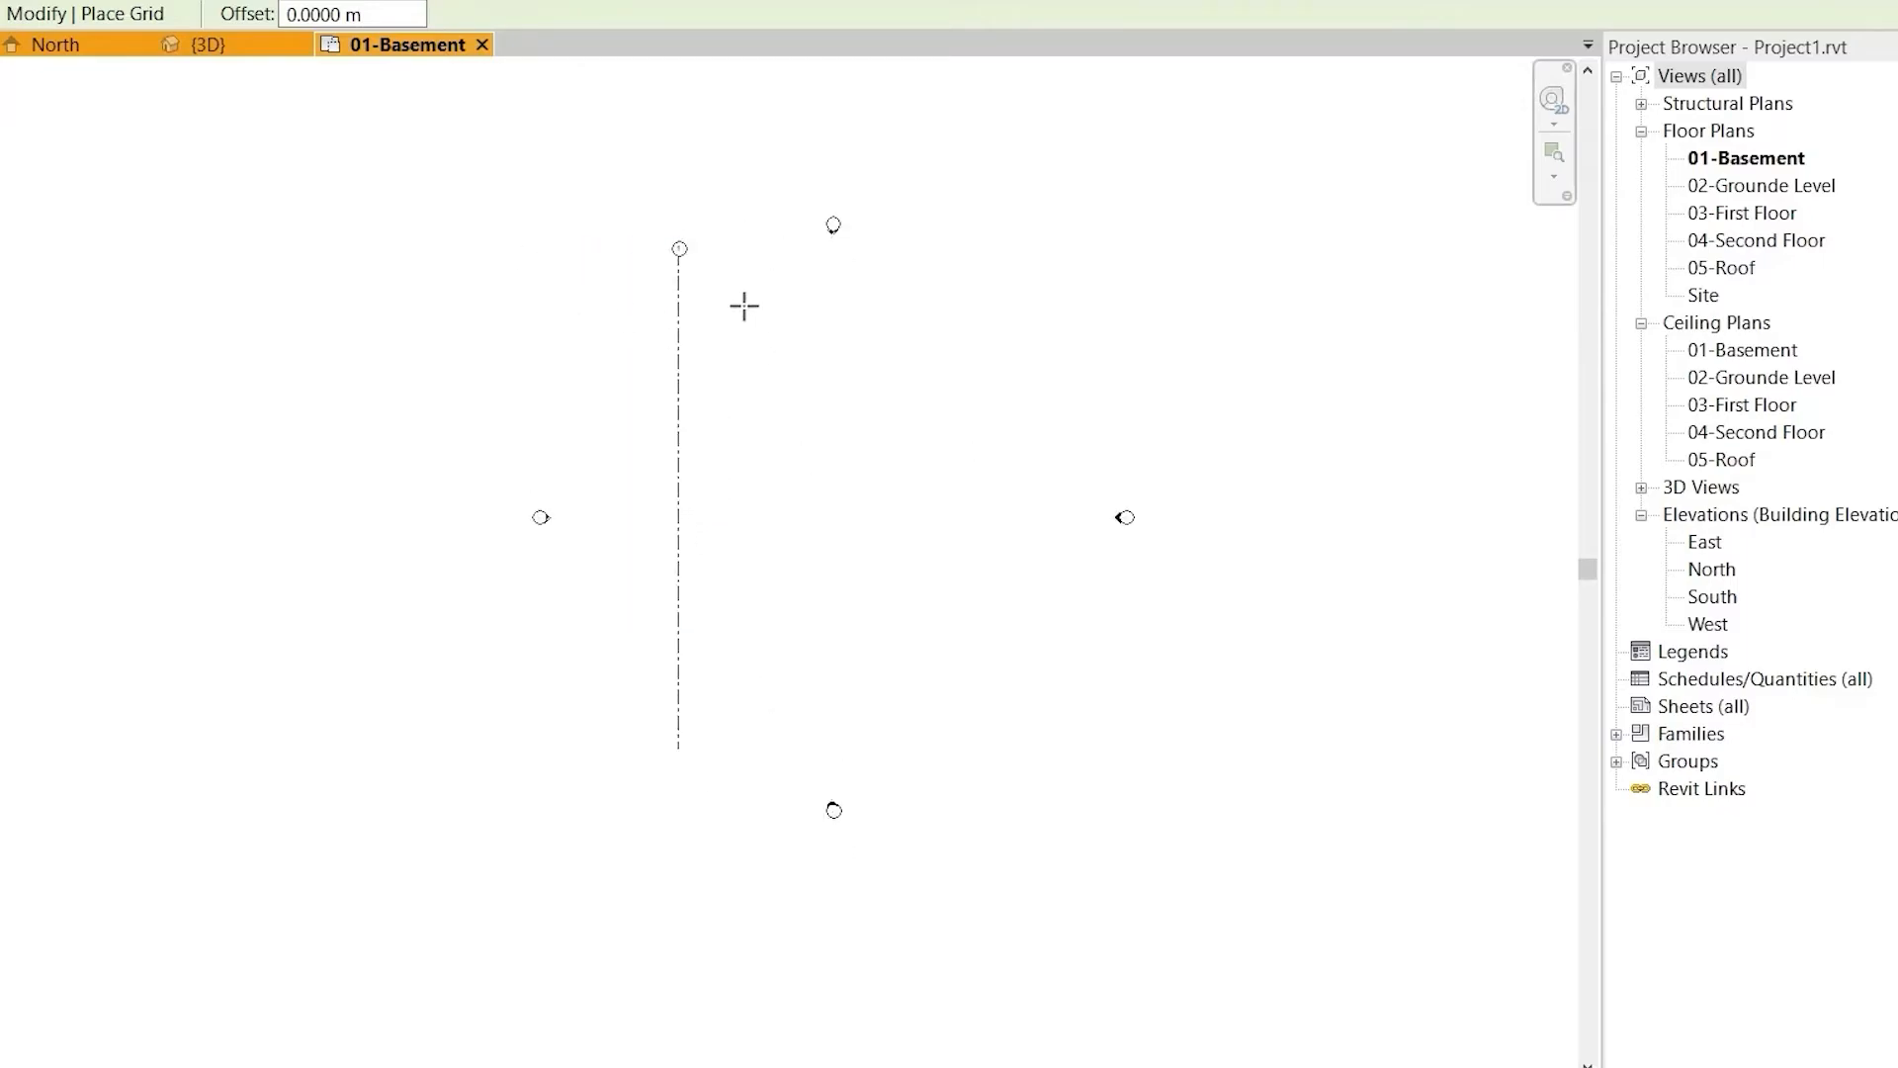
scroll(682, 235, "up", 3)
scroll(681, 236, "down", 1)
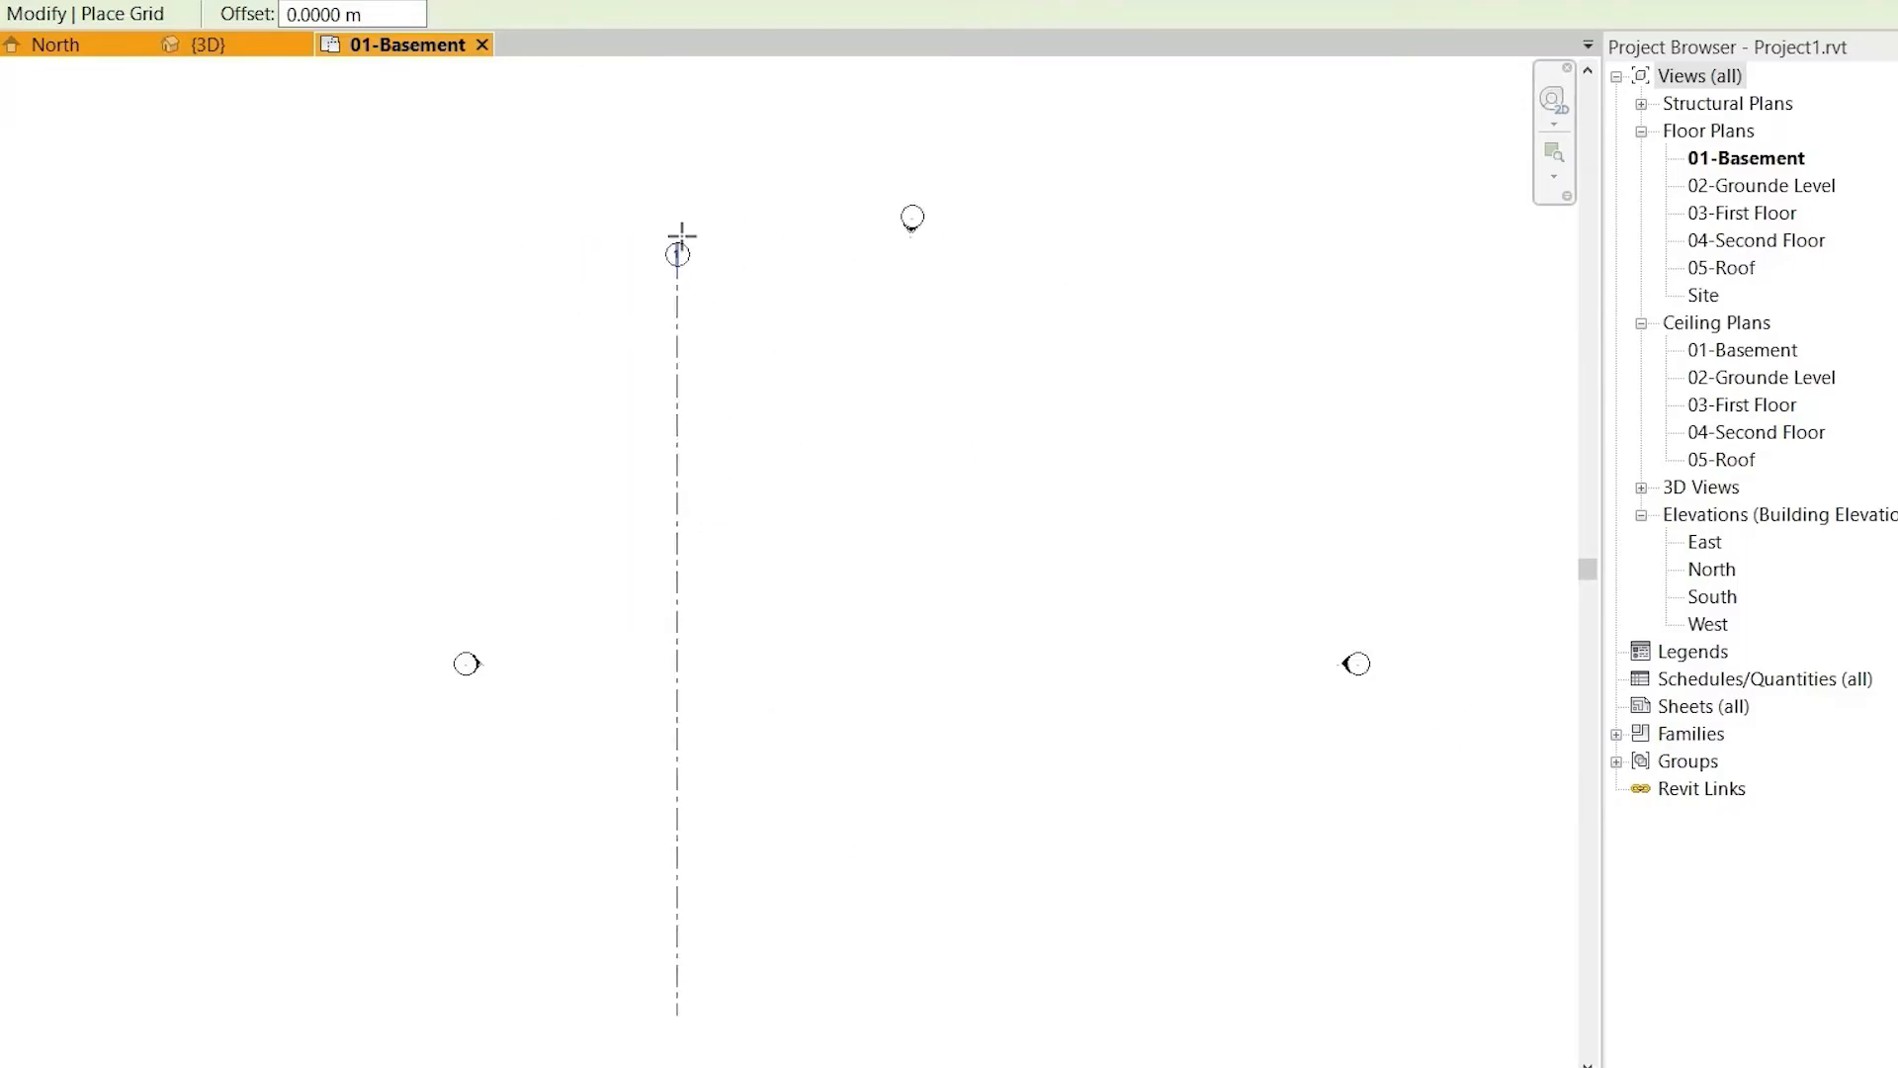
middle_click_drag(781, 322, 681, 237)
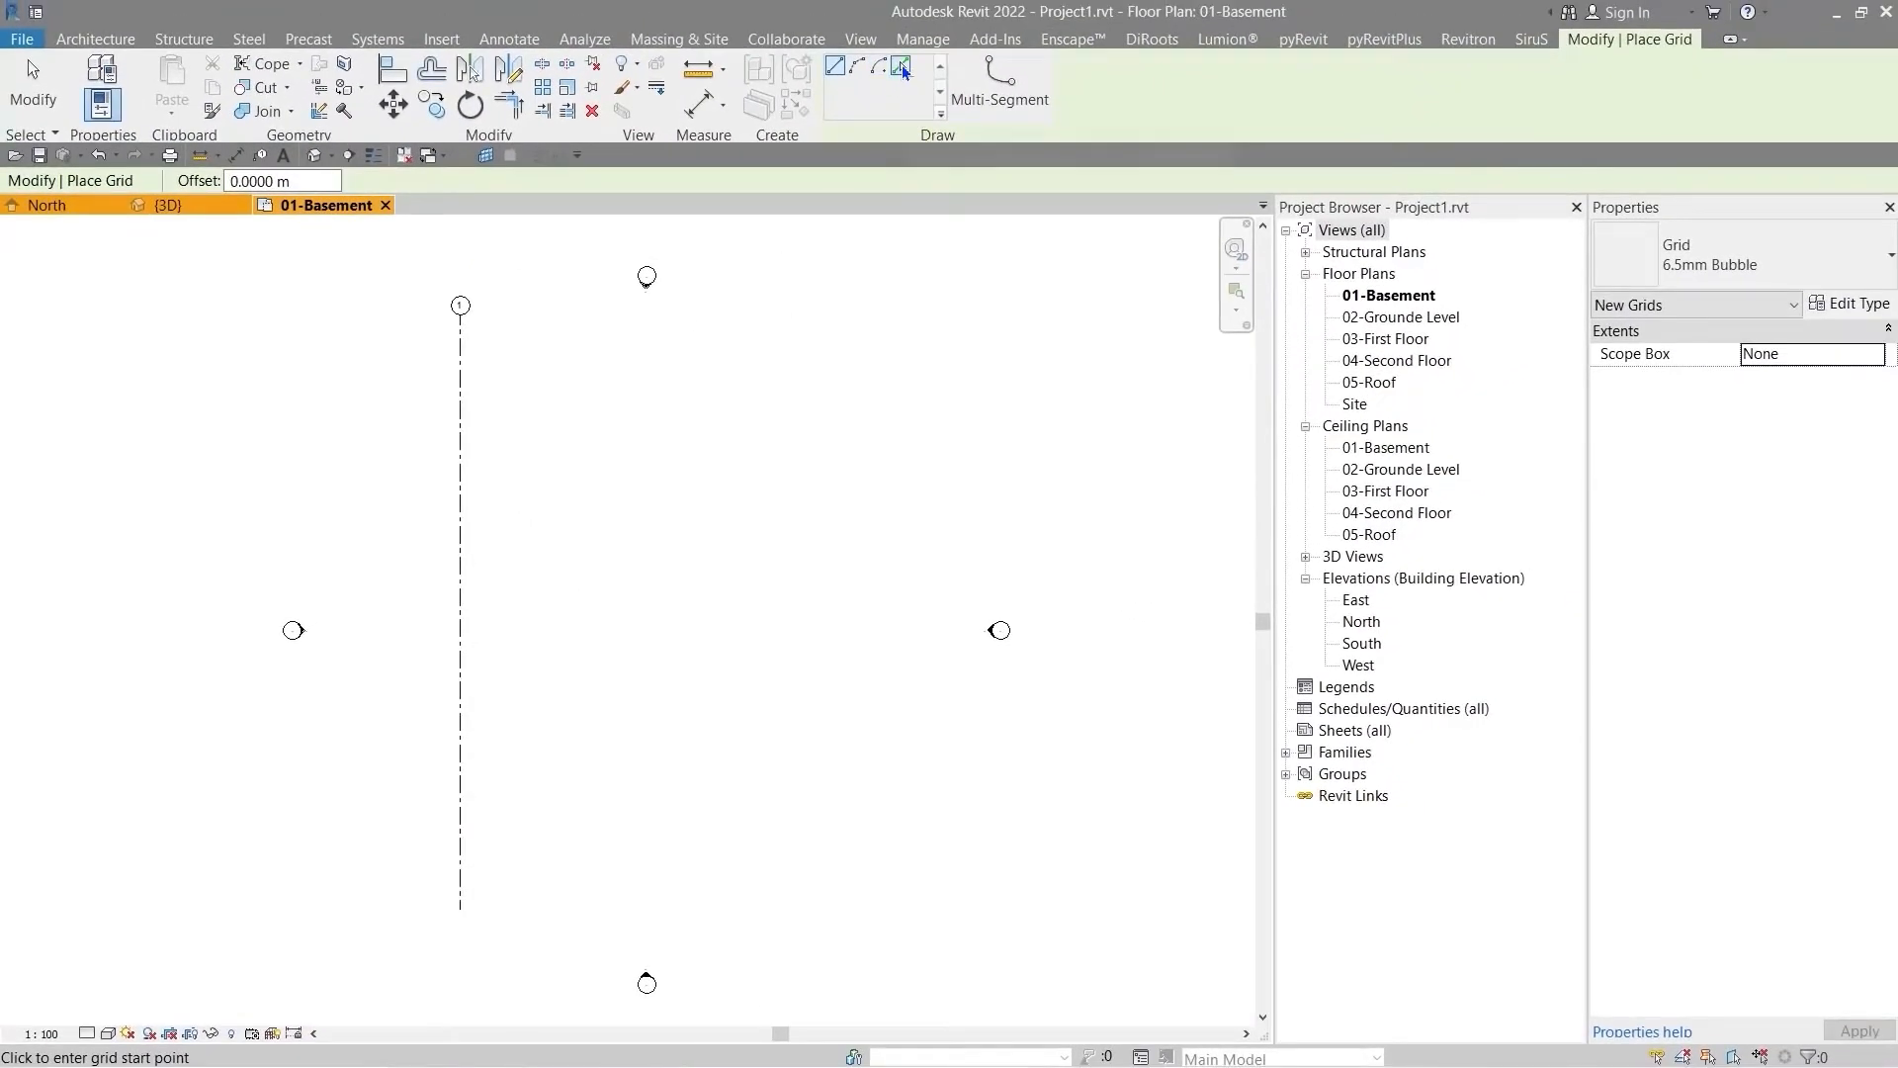
- Create a second vertical grid line by picking grid 1 with a 5 m offset to its right
left_click(902, 67)
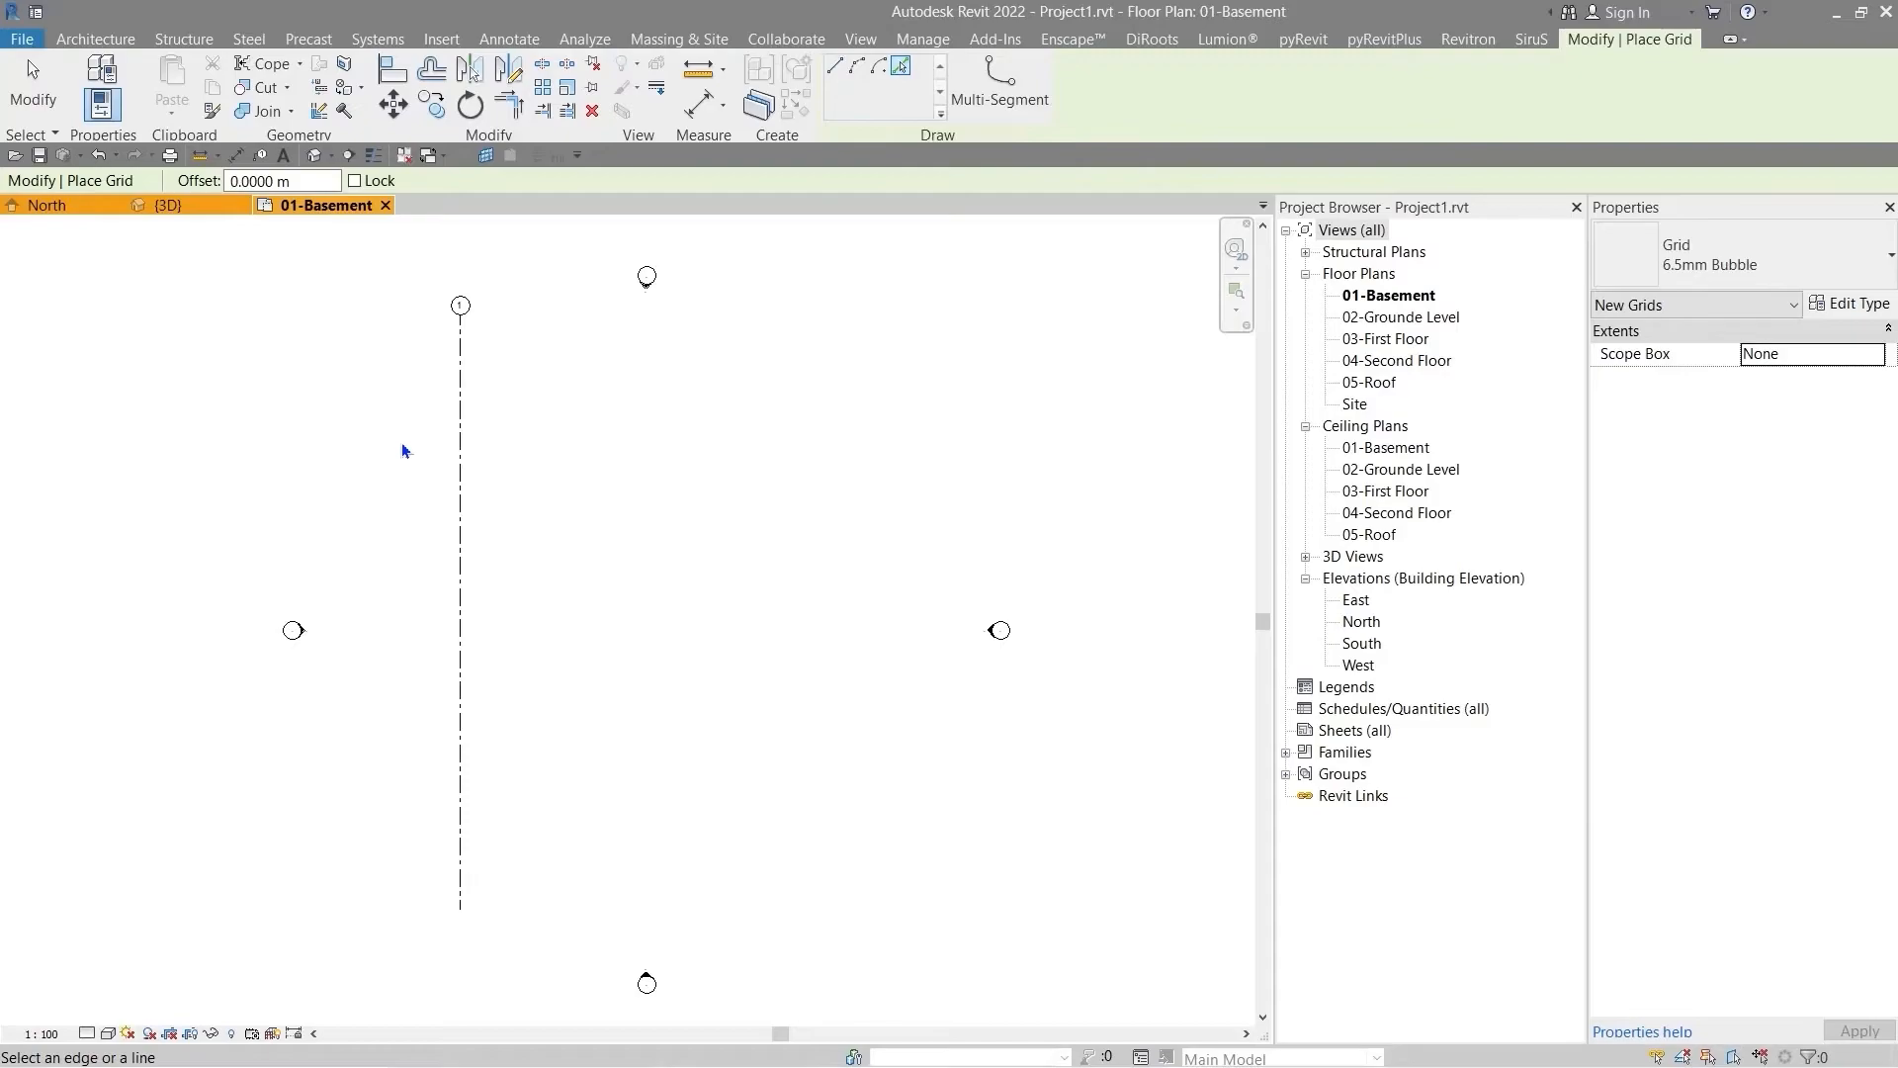
double_click(233, 181)
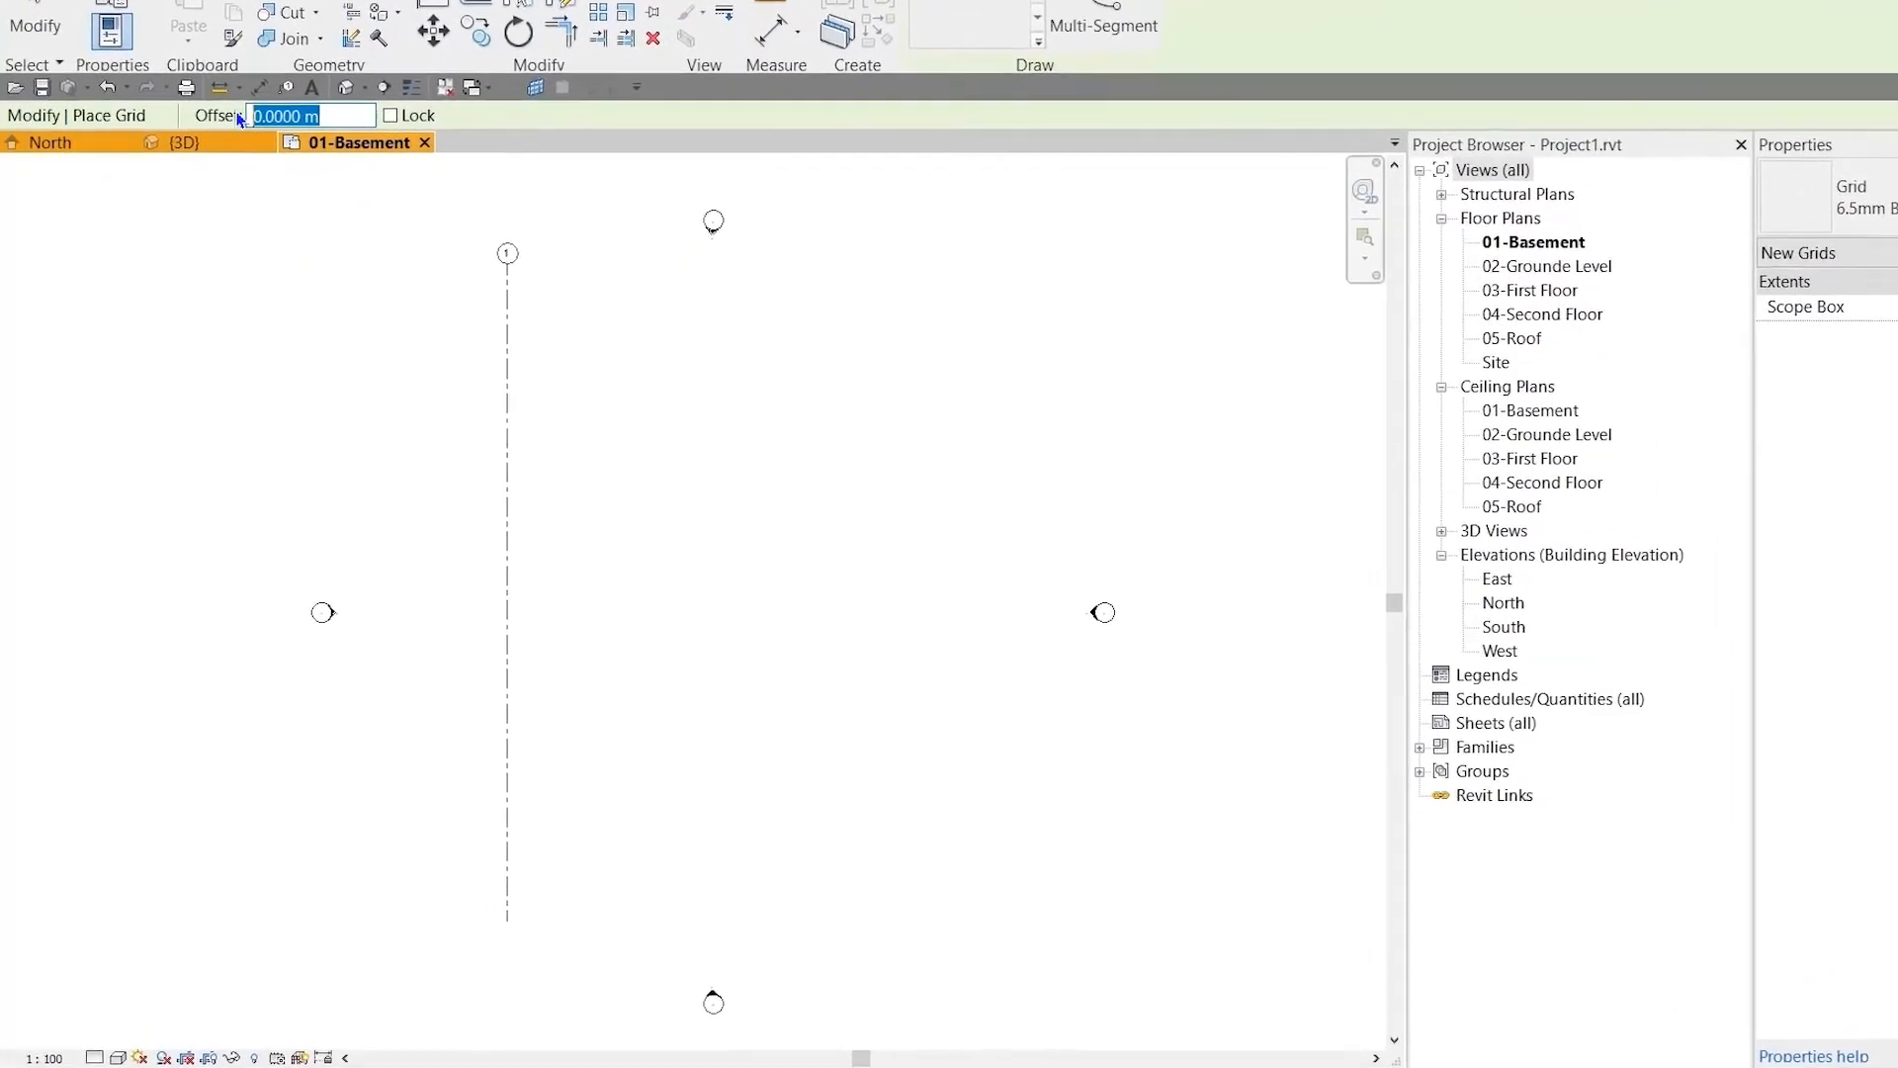
type("5")
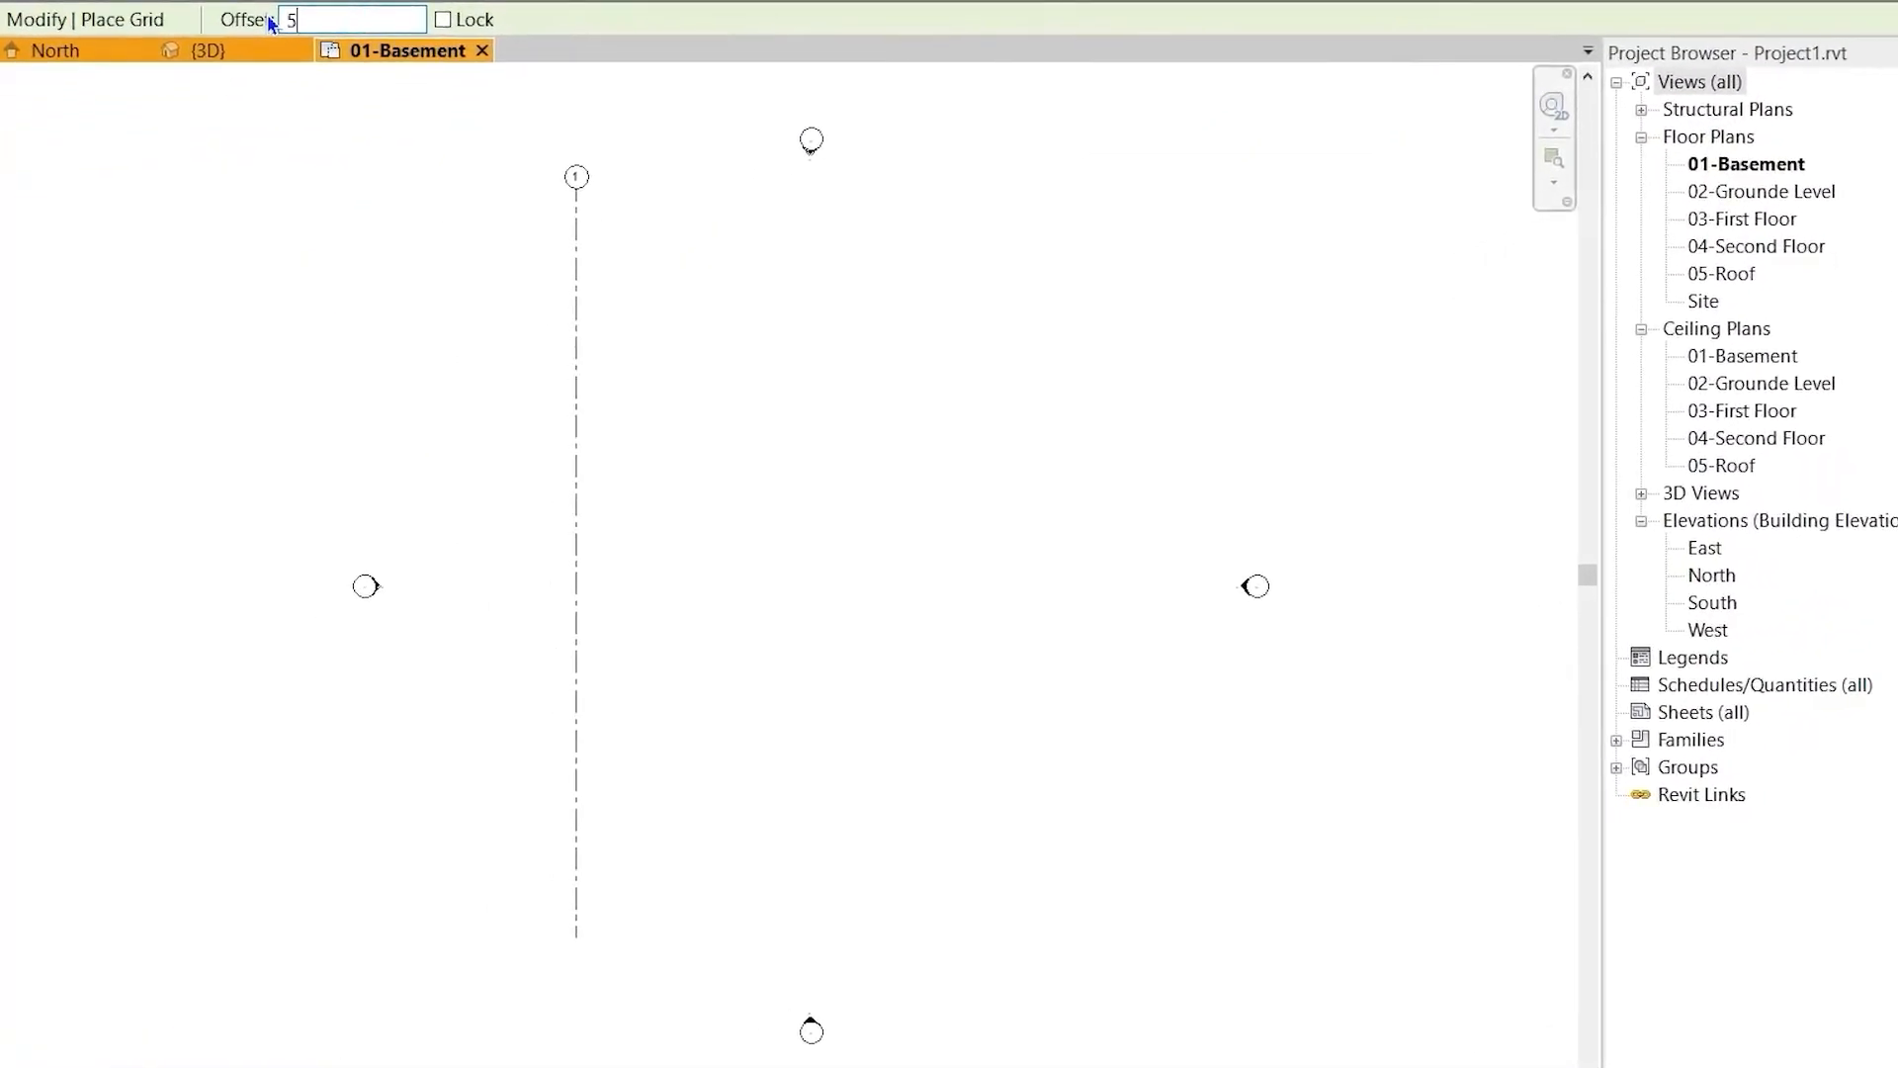
key("Return")
scroll(660, 197, "up", 2)
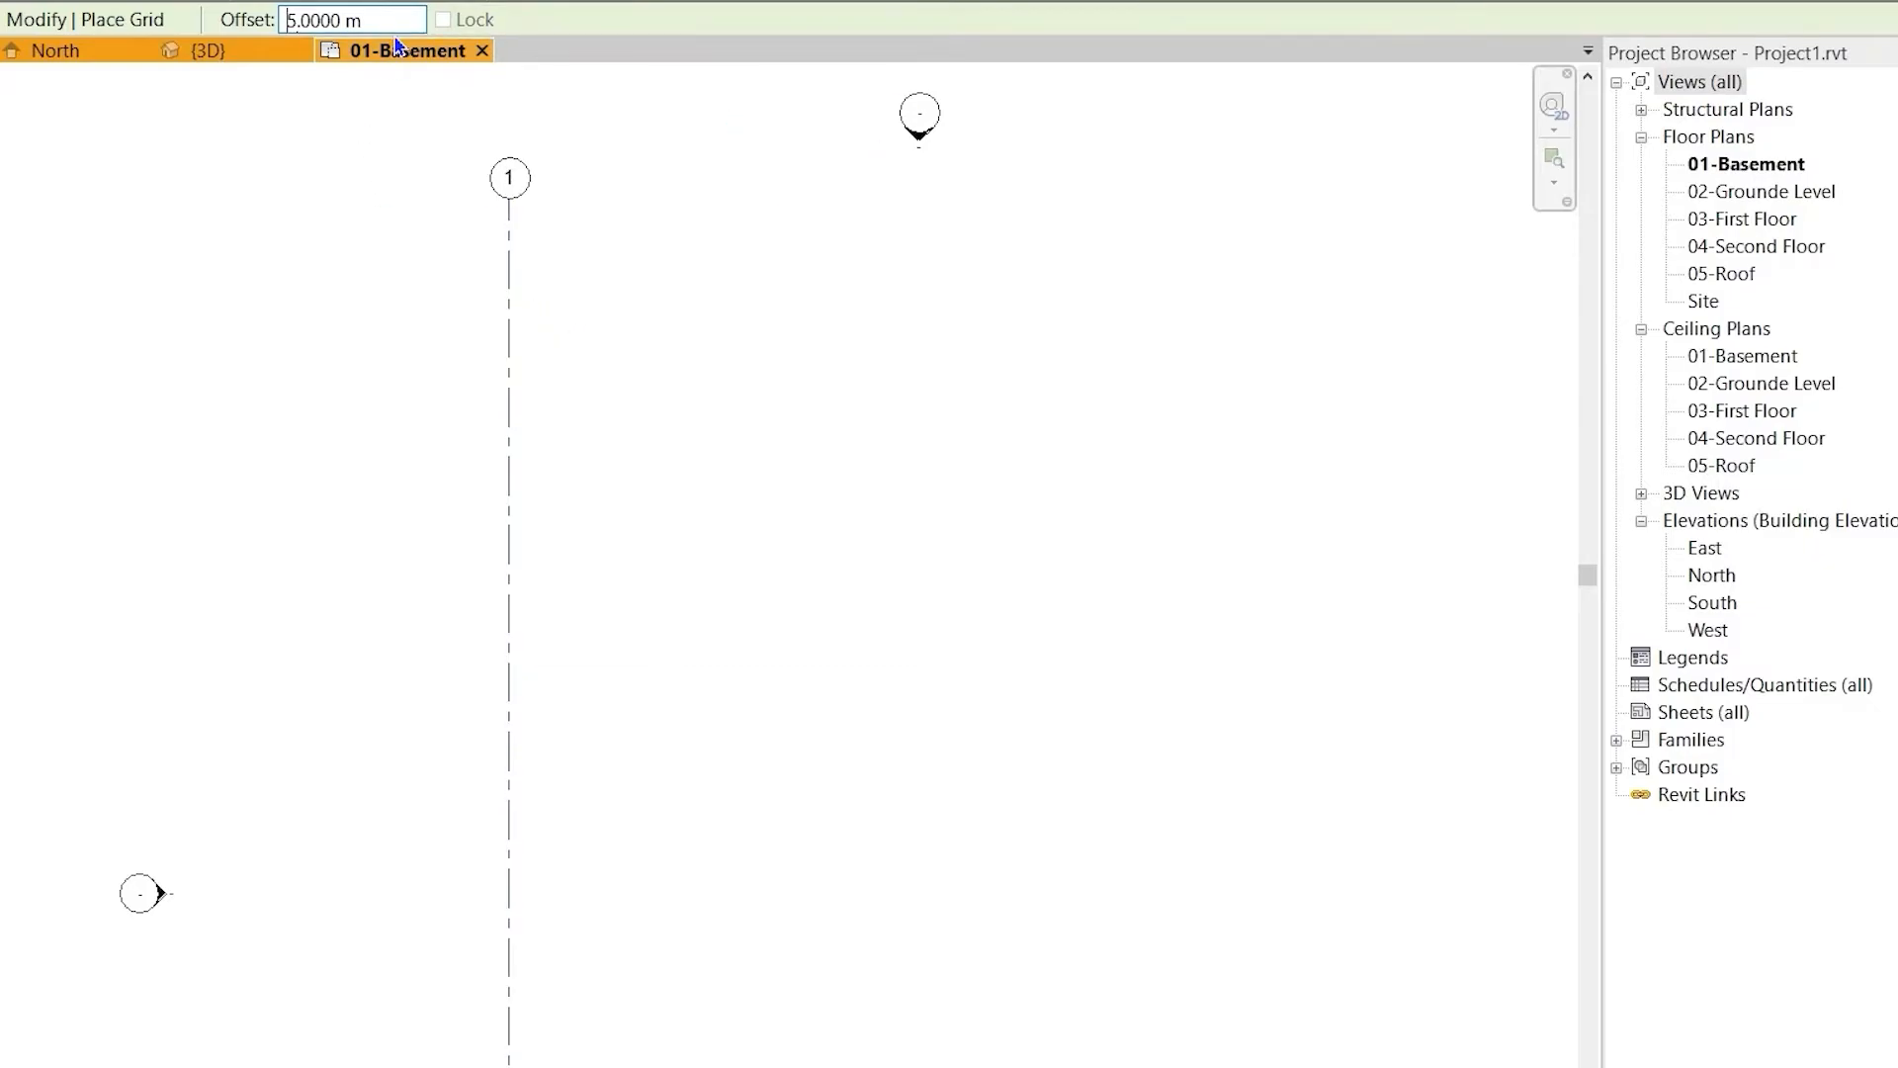
left_click(518, 324)
- Create a third vertical grid line 3 m to the right of grid 2 by picking grid 2 with an offset
scroll(827, 385, "down", 2)
middle_click_drag(827, 386, 730, 437)
left_click_drag(410, 19, 264, 22)
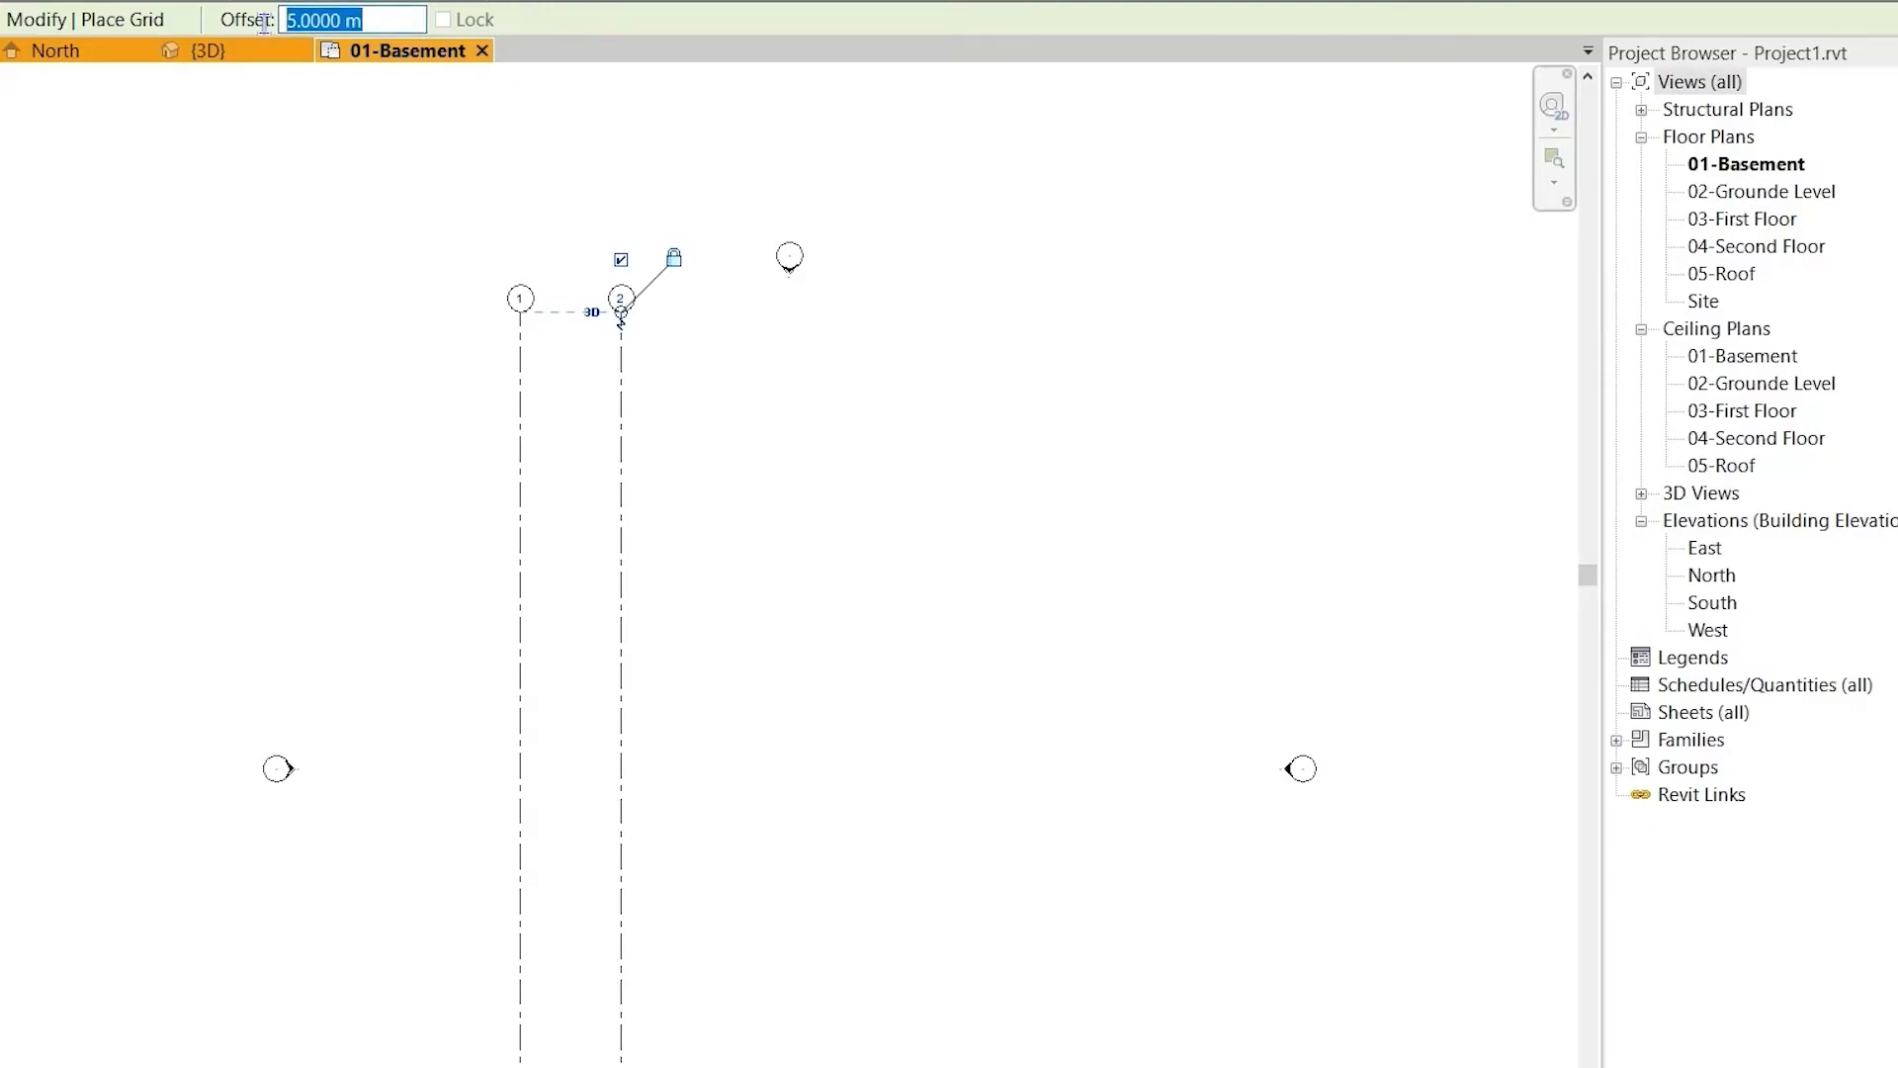
type("3")
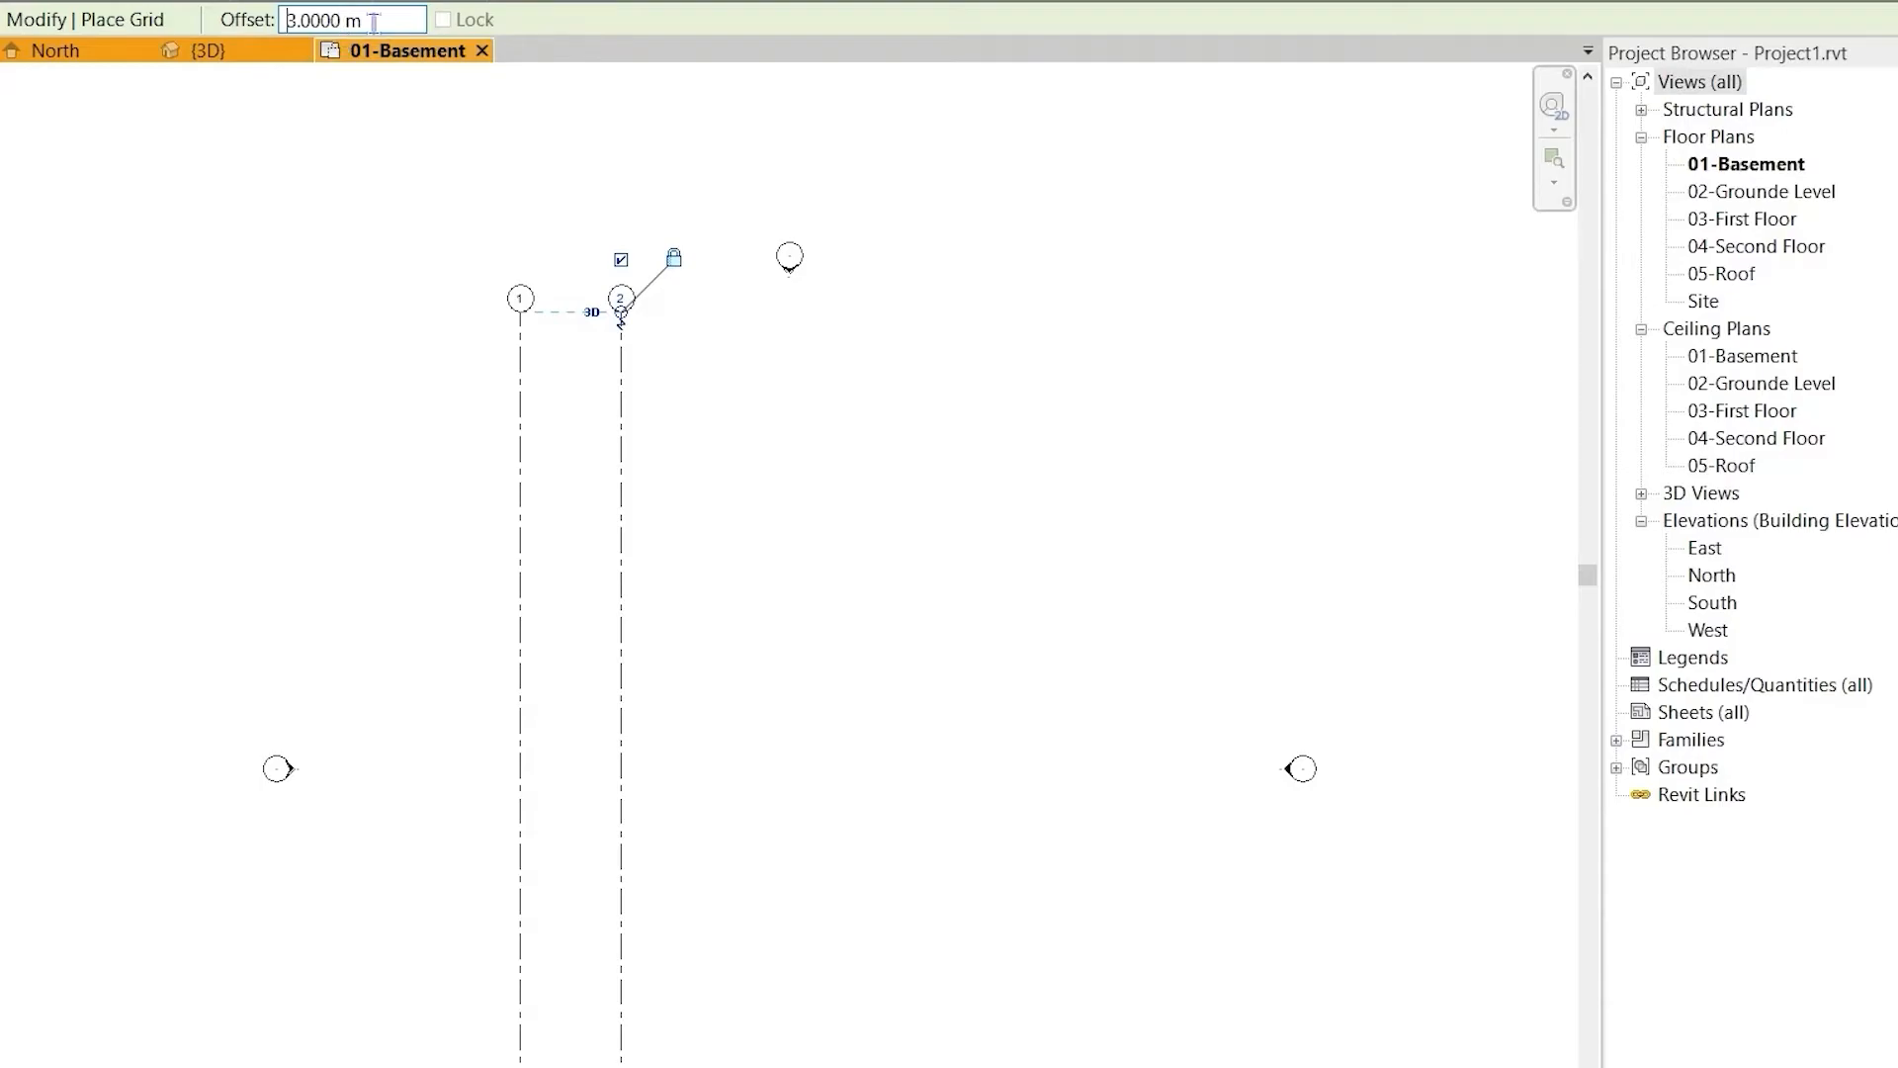
scroll(692, 391, "up", 2)
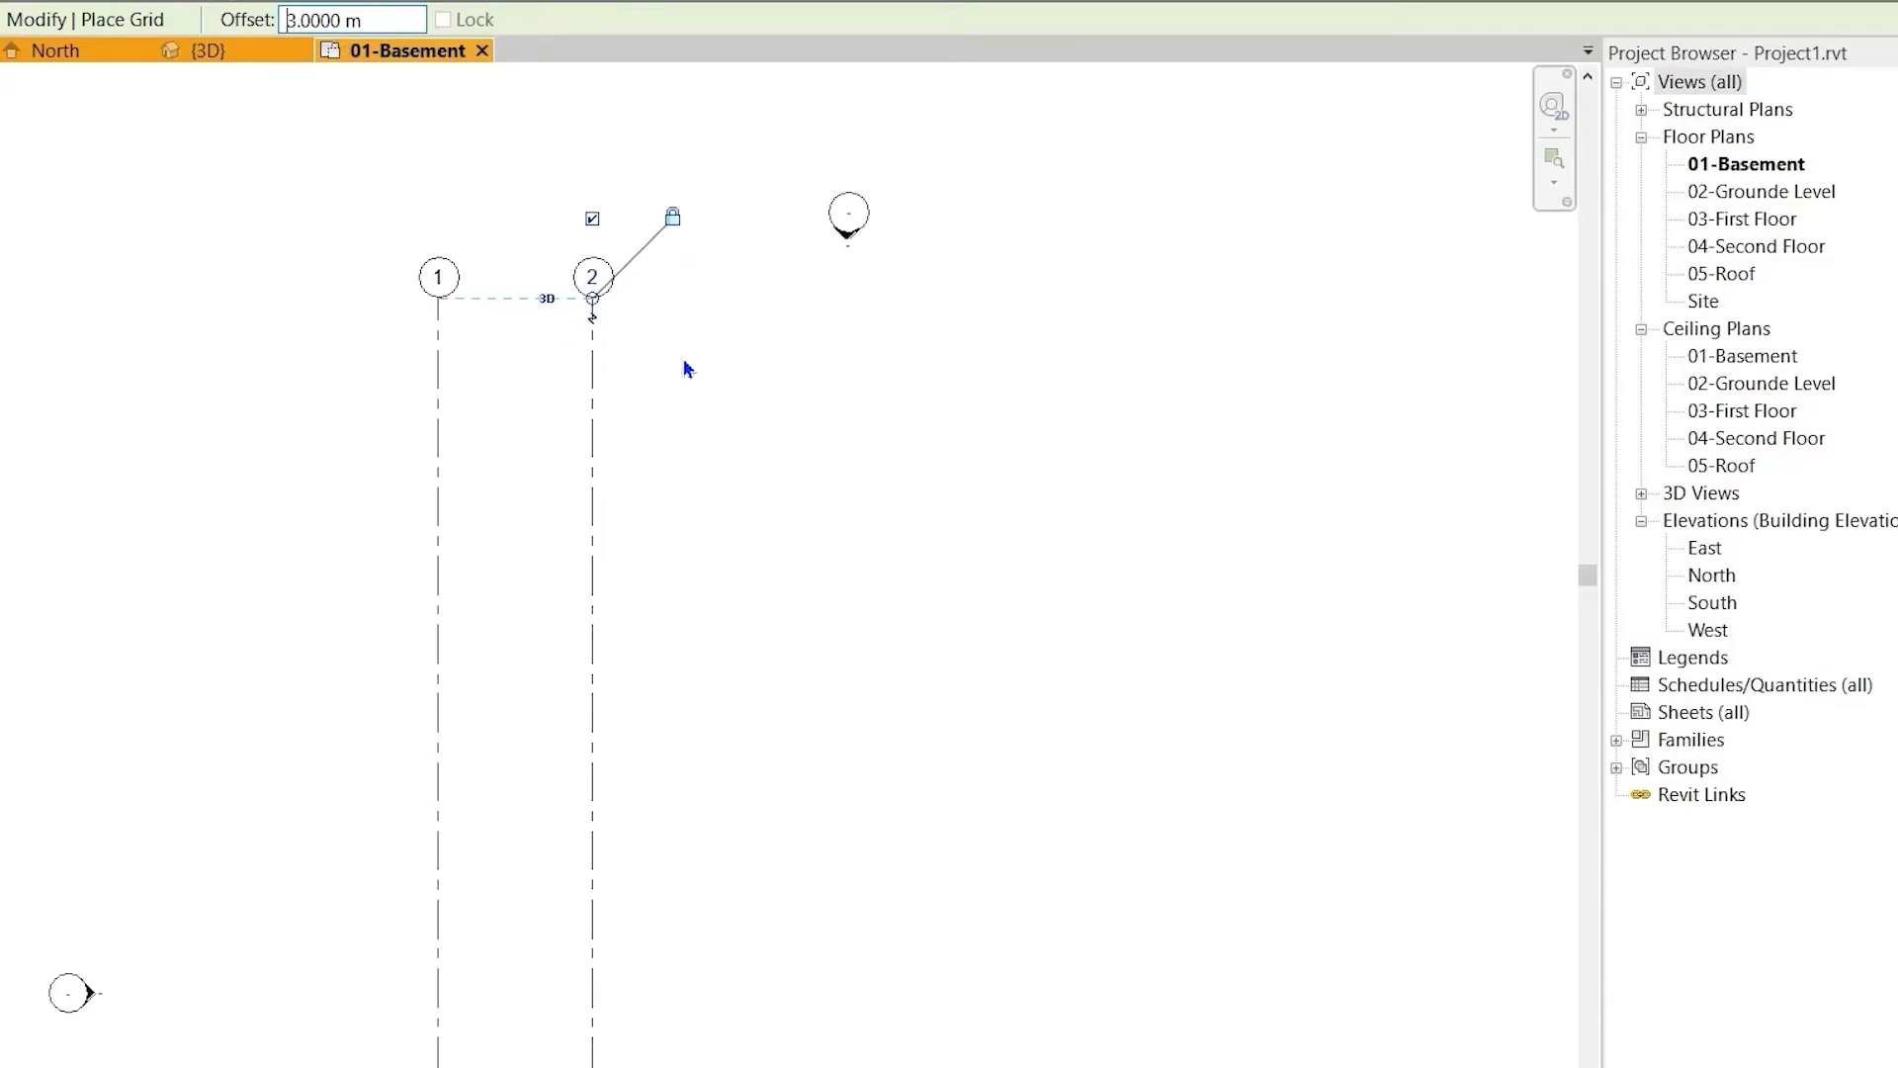
left_click(603, 384)
scroll(732, 294, "down", 2)
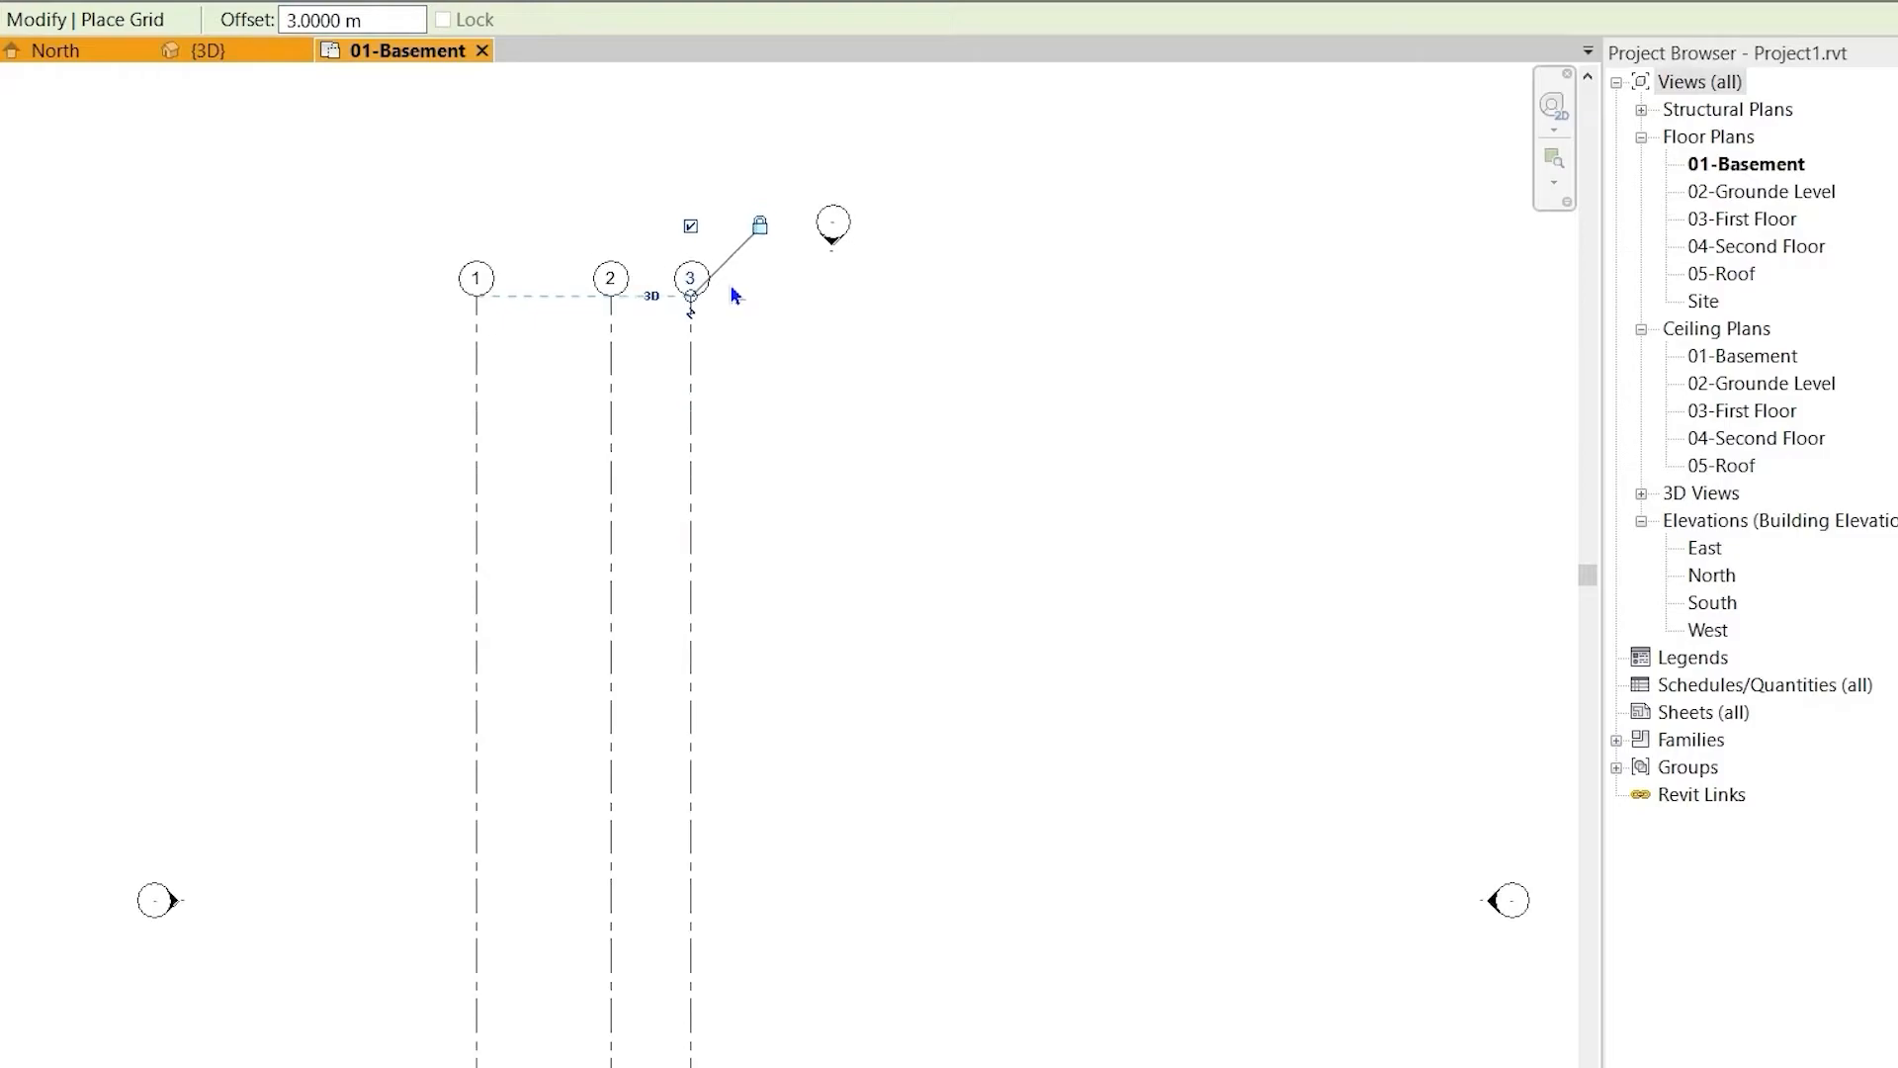
- Create a fourth vertical grid line 5 m to the right of grid 3 by offset picking, and end grid placement
middle_click_drag(733, 294, 564, 224)
left_click_drag(386, 21, 235, 36)
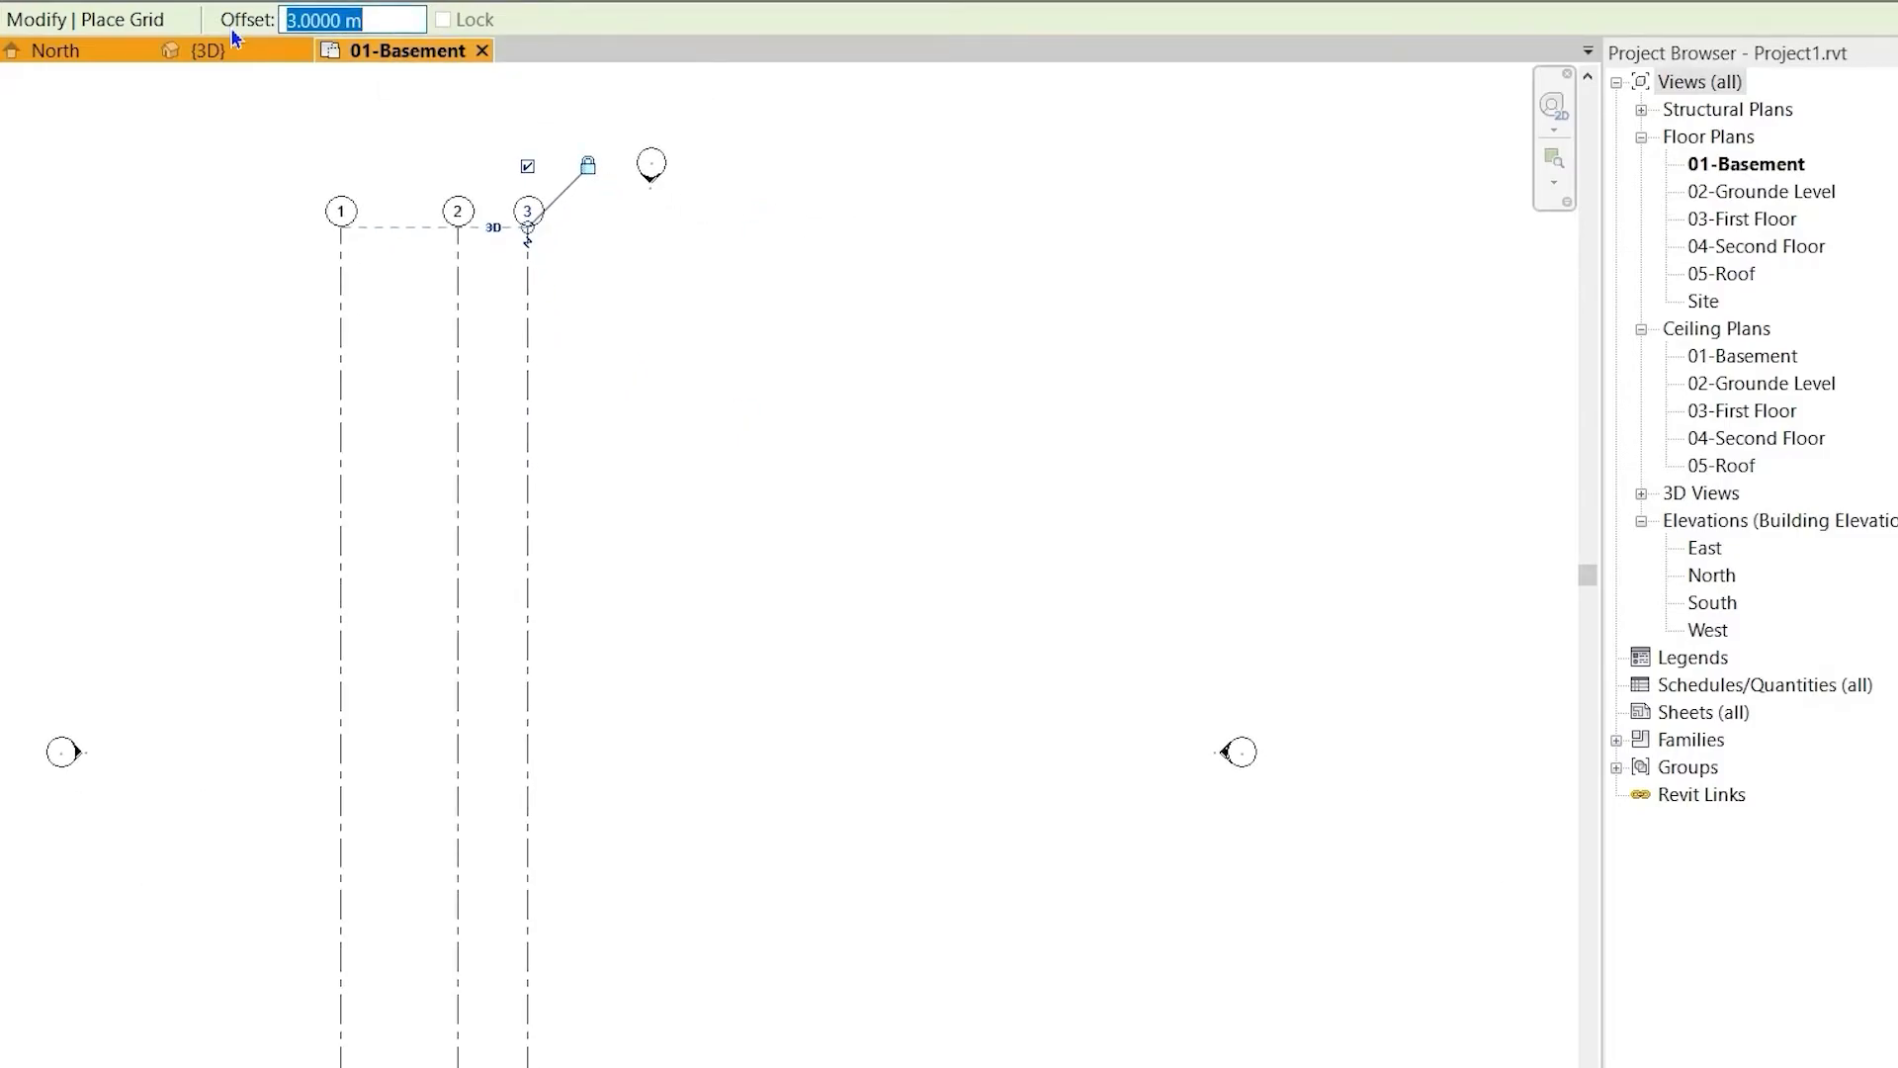
type("5")
key("Return")
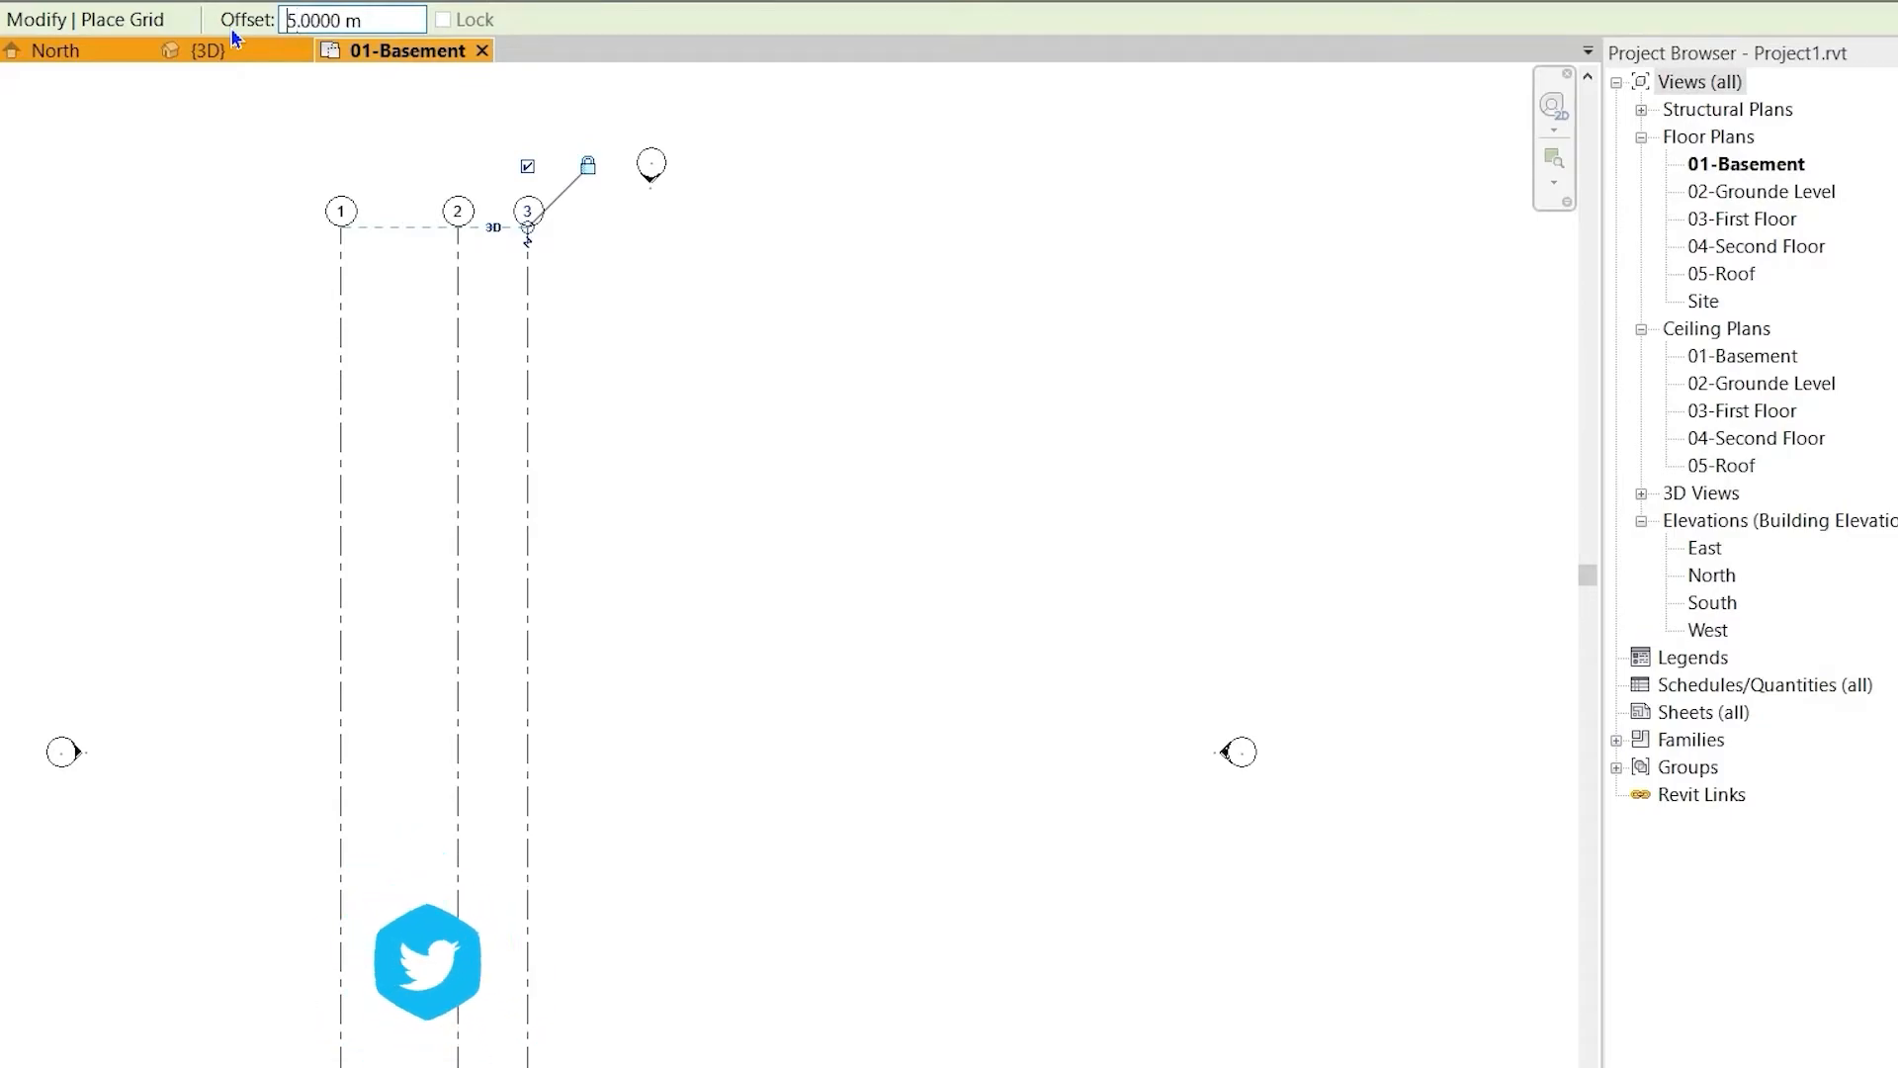
left_click(536, 301)
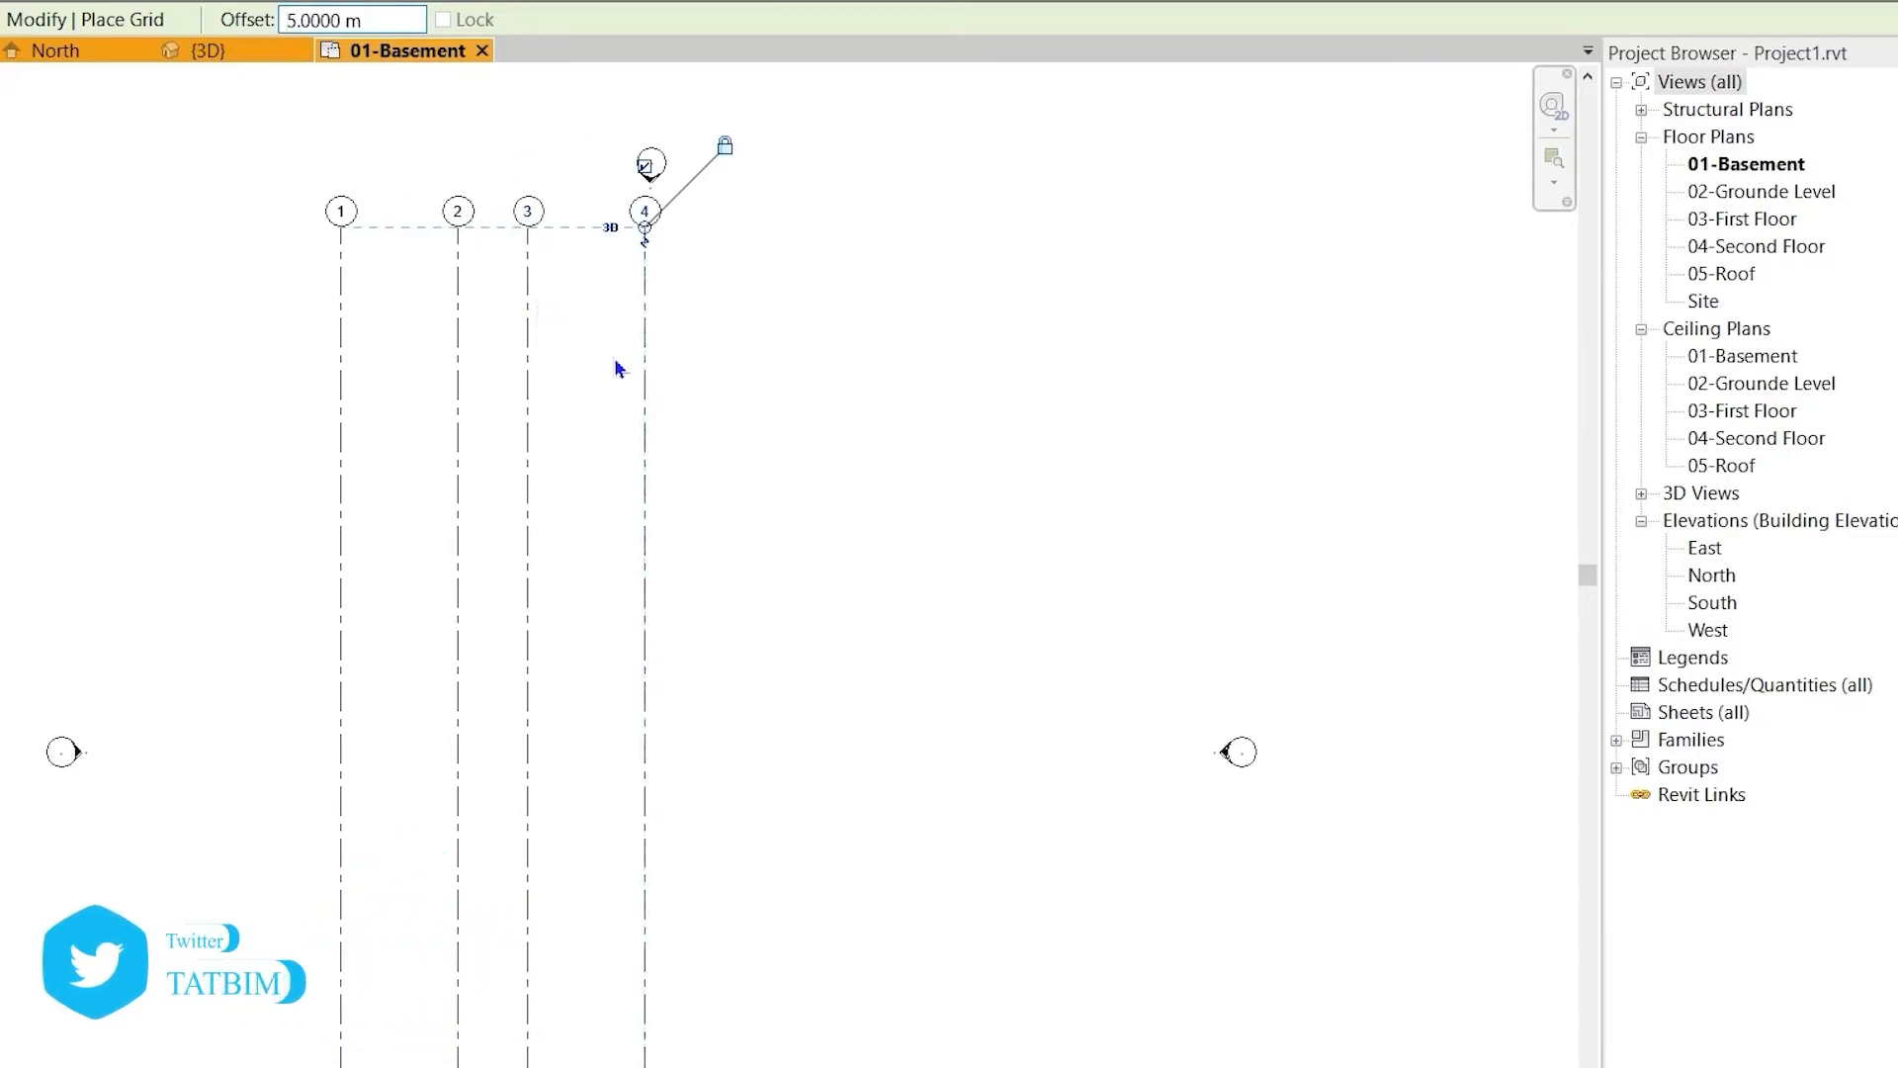
key("Escape")
key("Escape")
- Move grid 2 by setting its spacing from grid 1 to 3 m
scroll(813, 559, "up", 3)
scroll(812, 560, "up", 2)
middle_click_drag(861, 601, 648, 488)
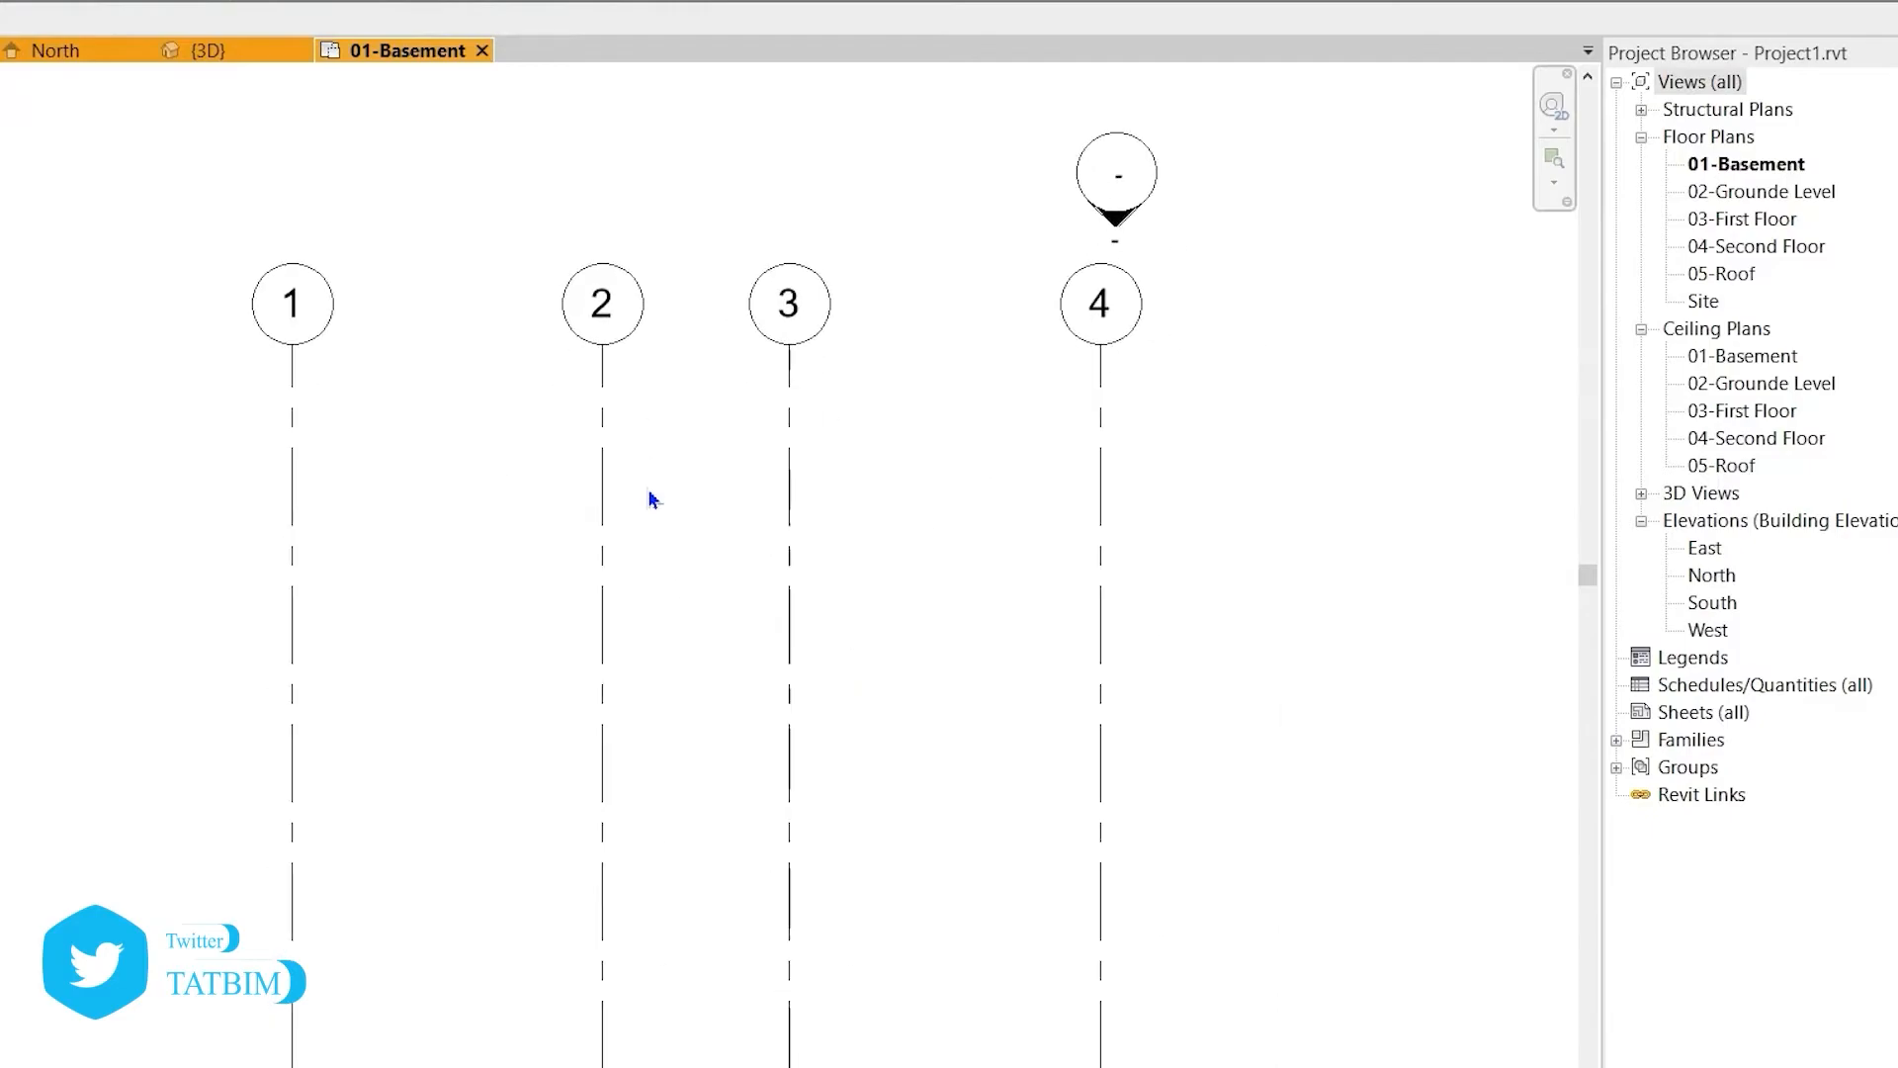
left_click(602, 452)
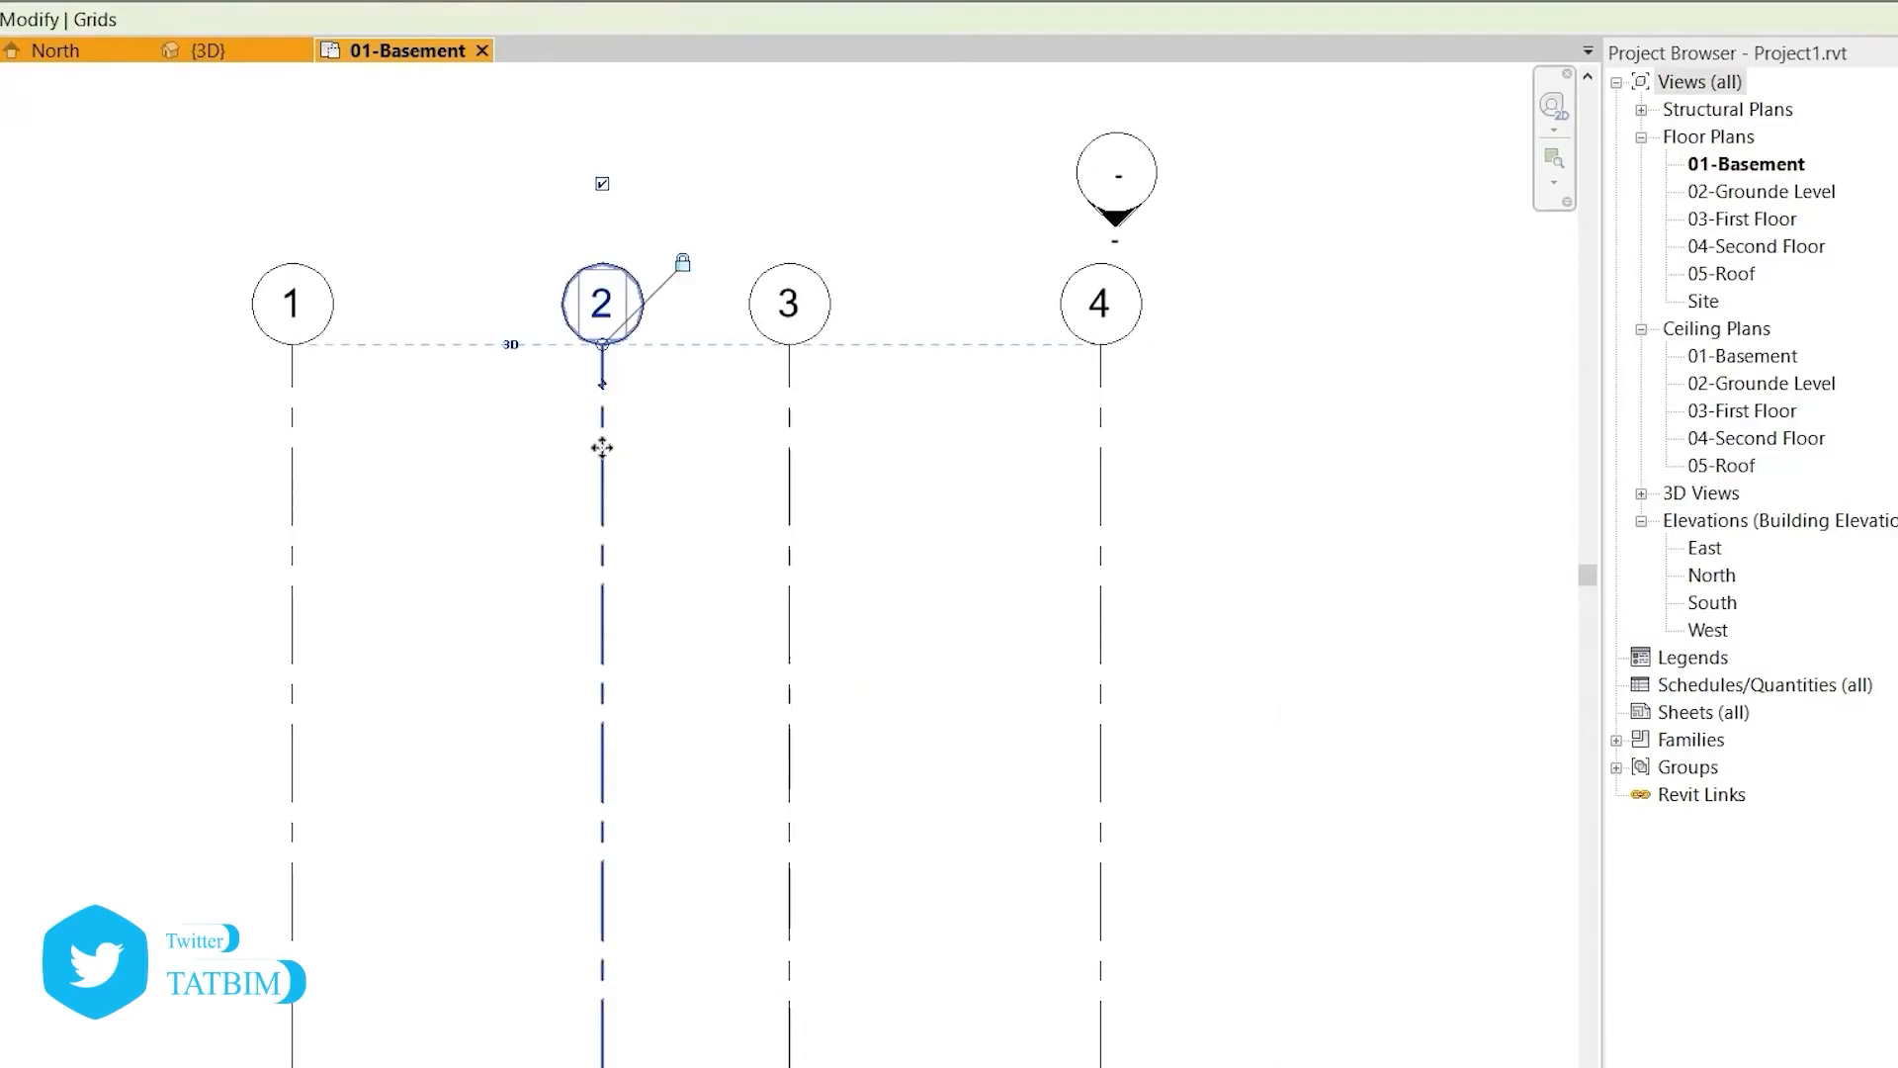
scroll(653, 339, "down", 5)
scroll(593, 376, "down", 2)
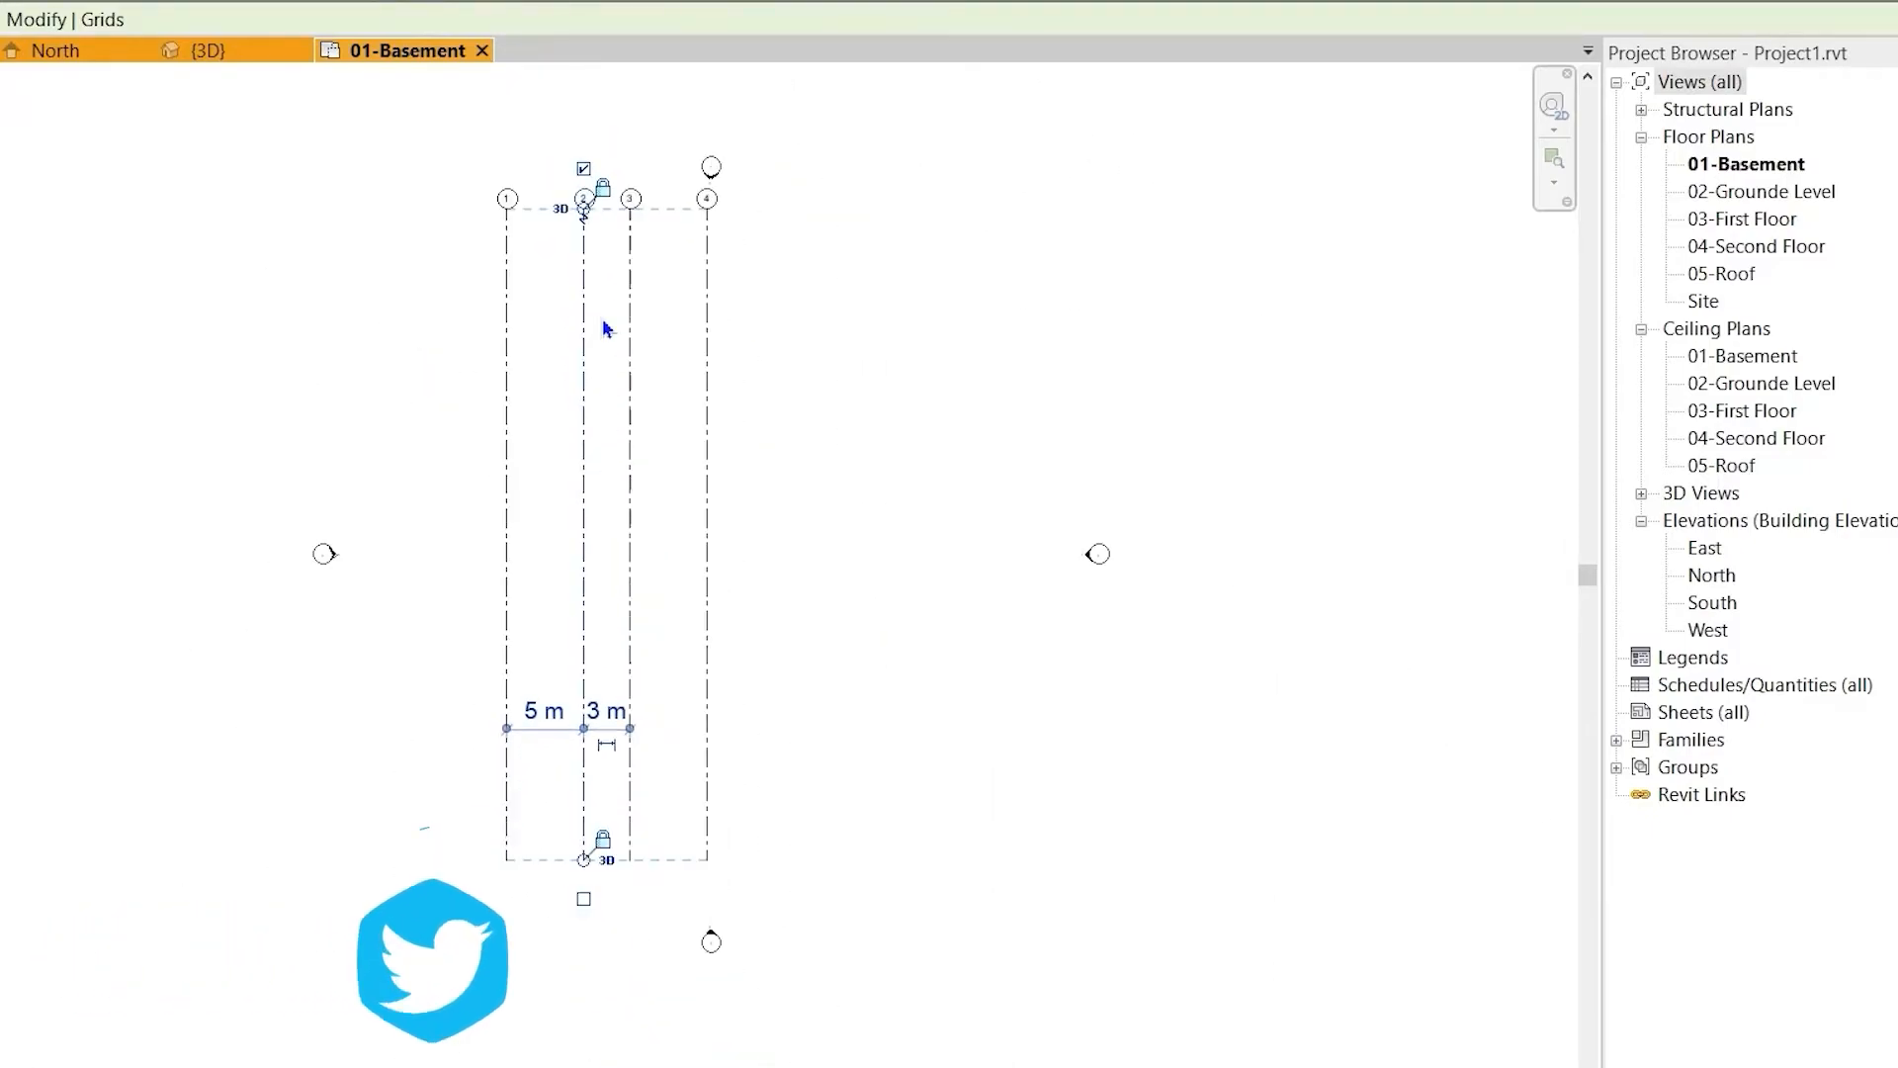
scroll(584, 169, "up", 3)
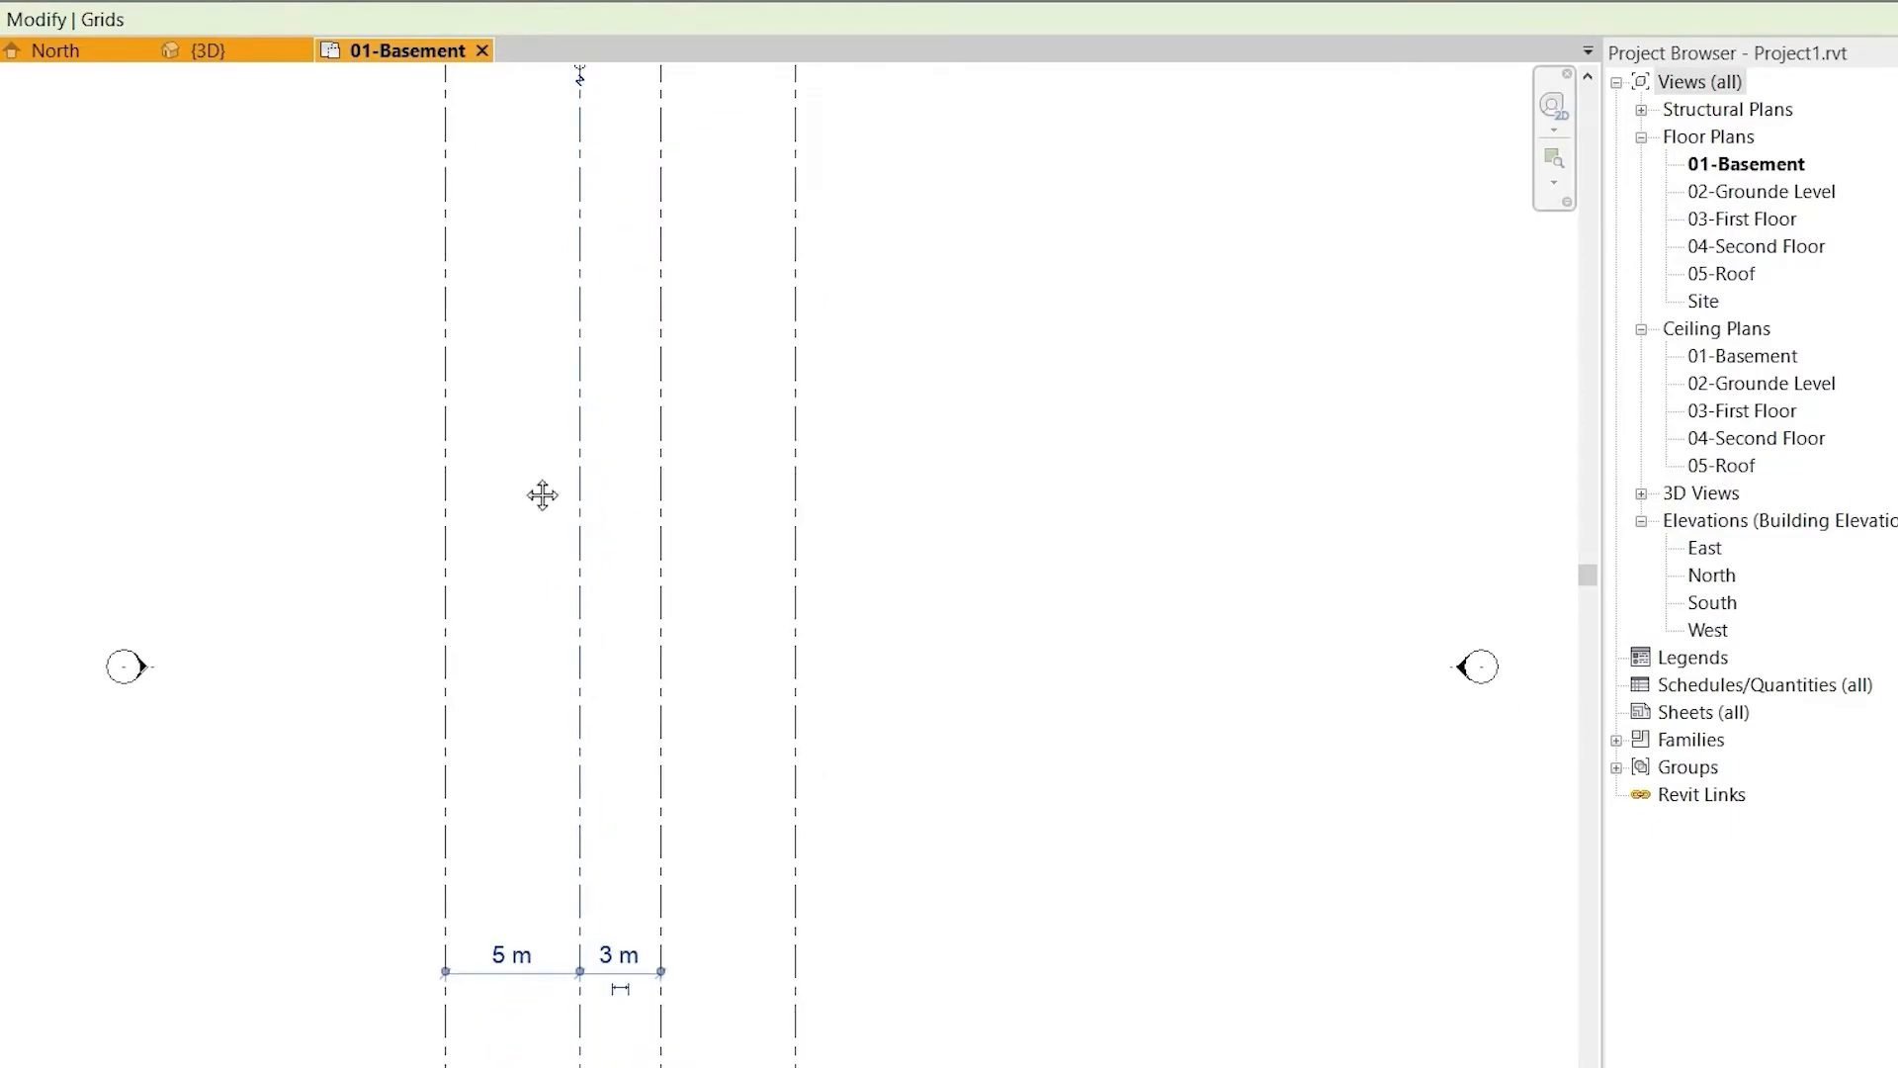
scroll(577, 504, "down", 3)
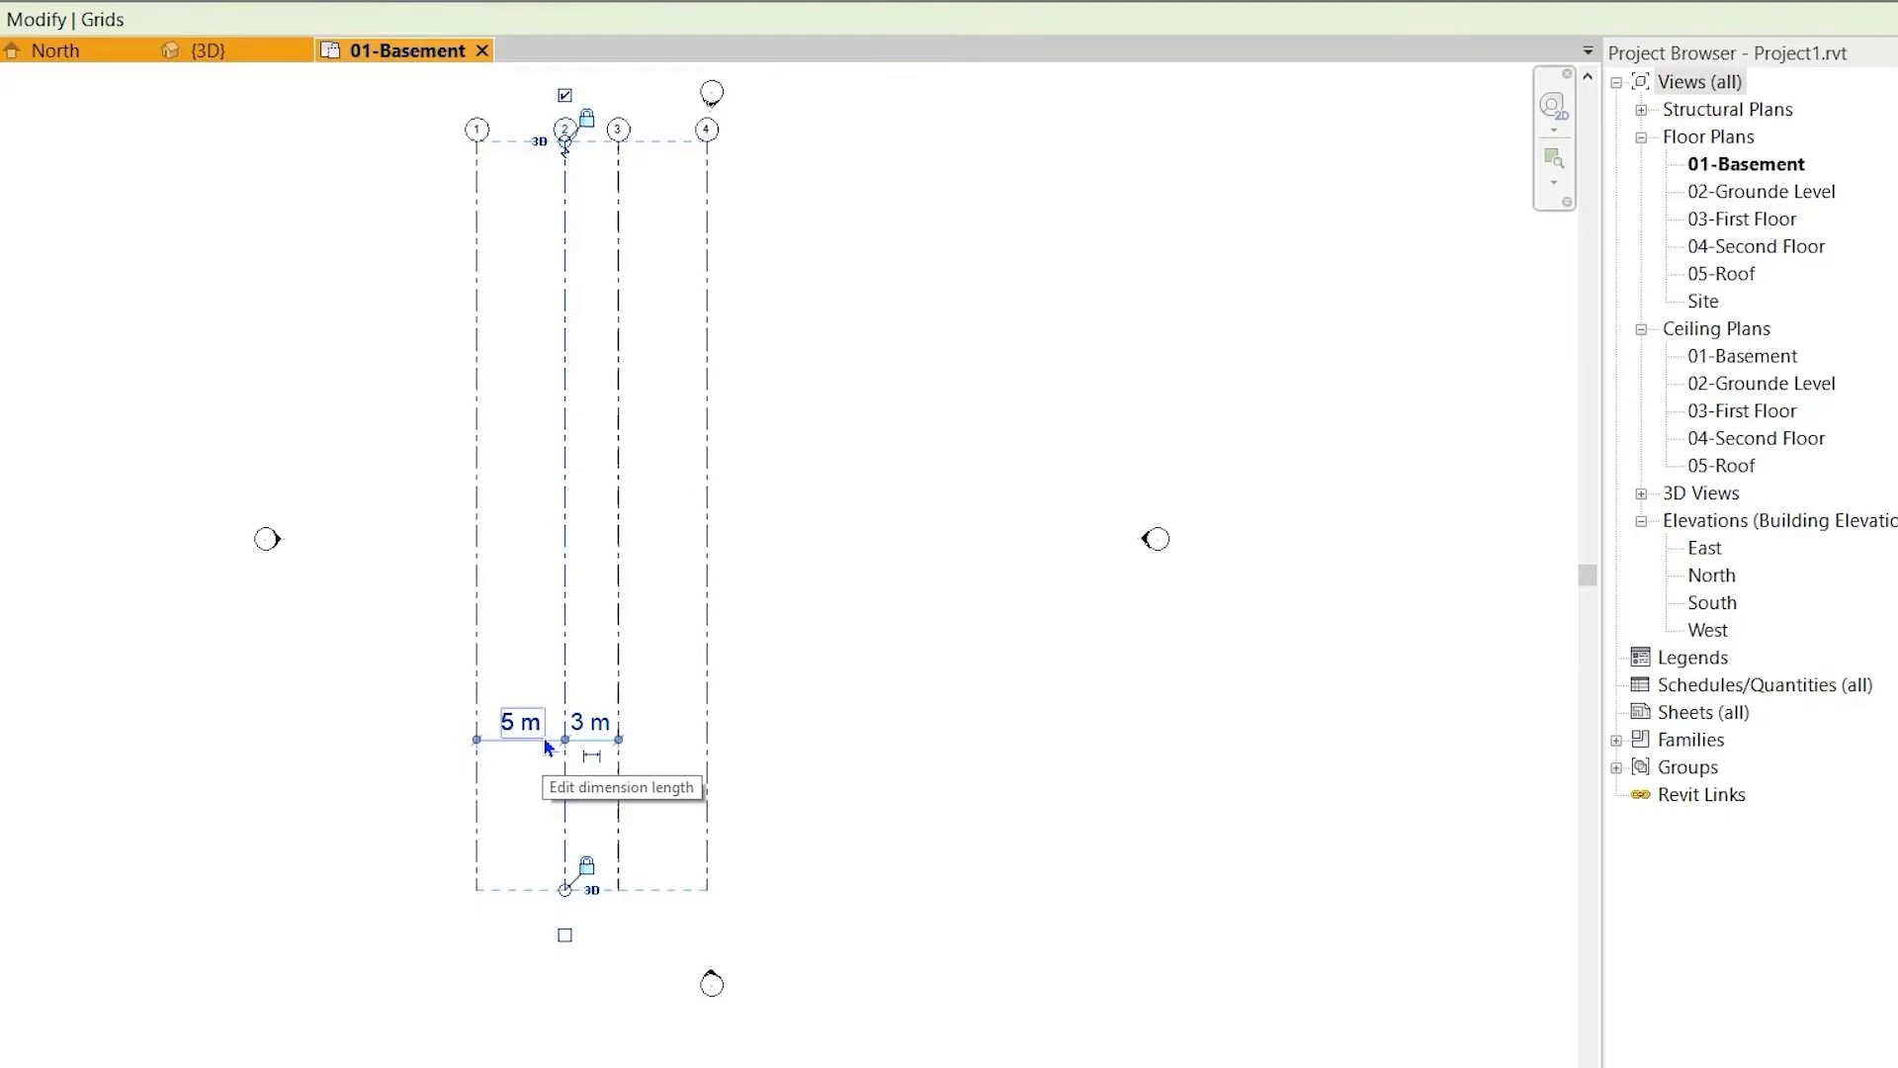
left_click(545, 735)
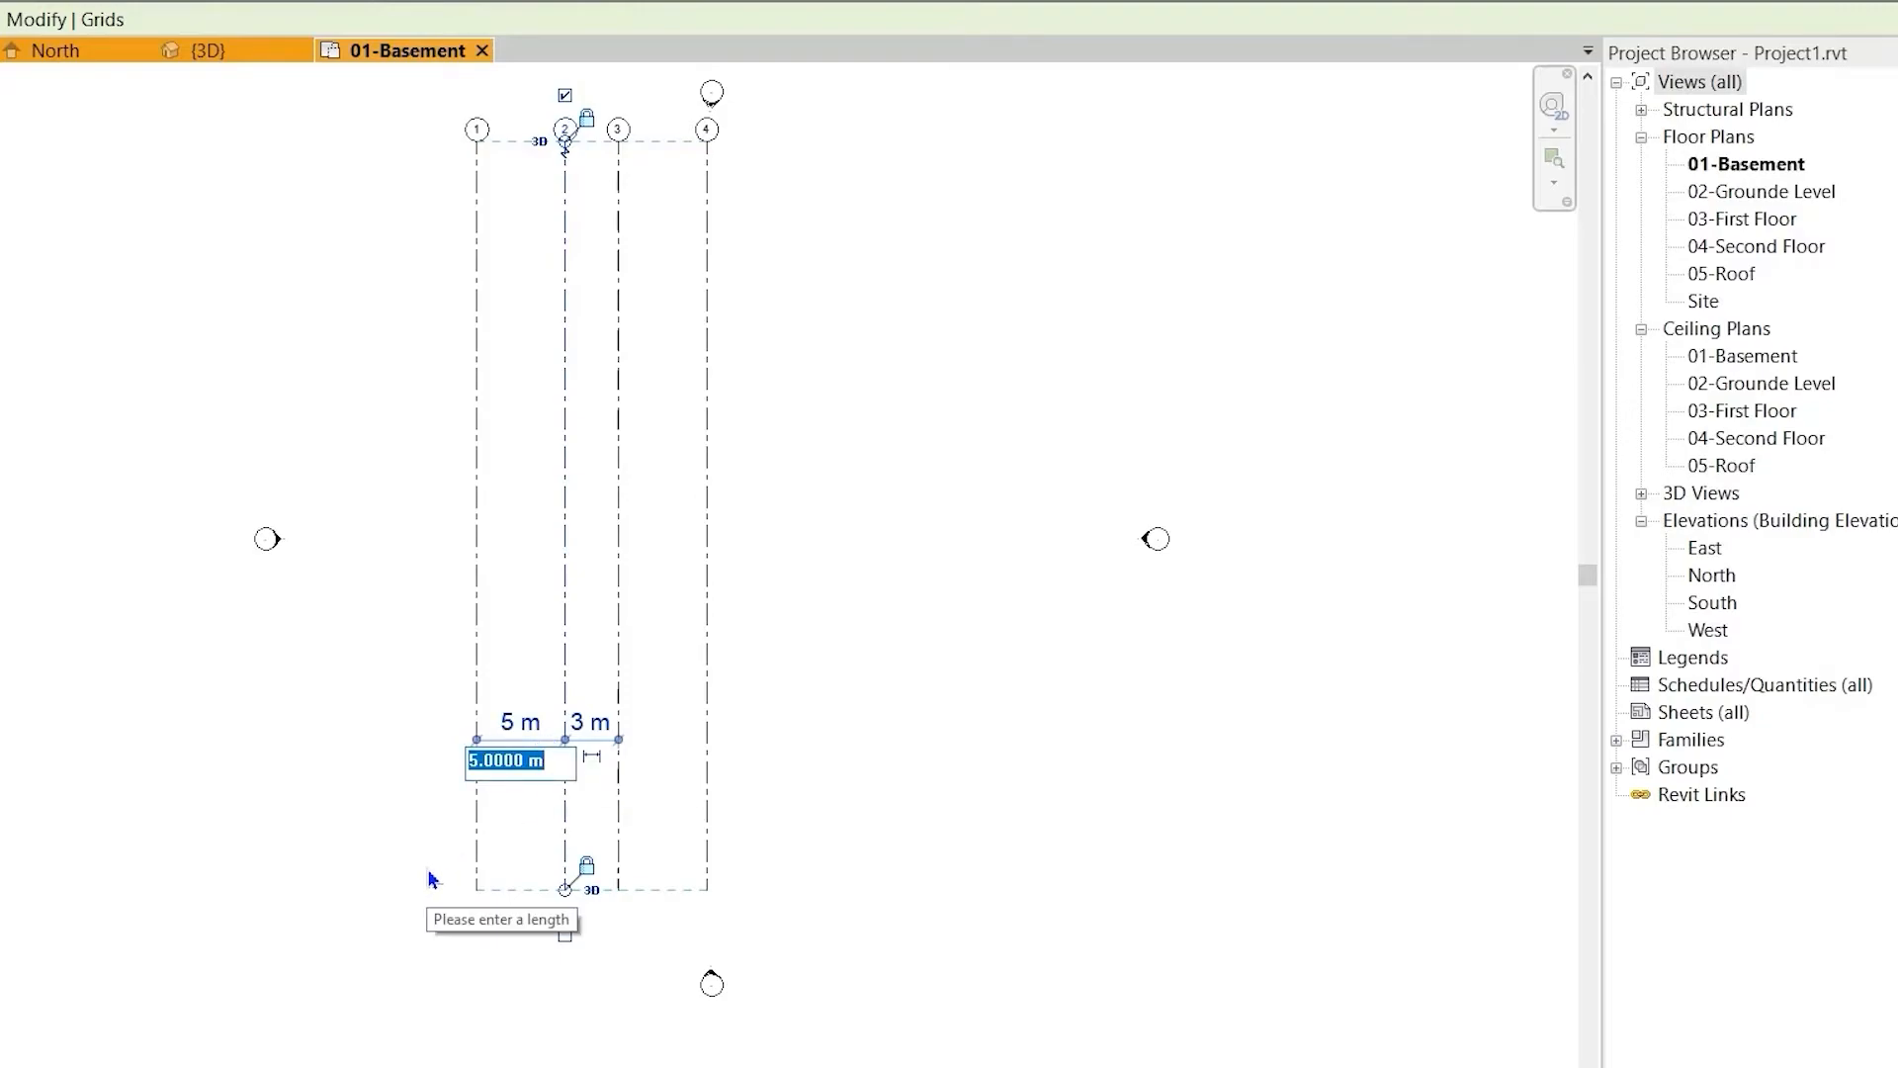
type("3")
key("Return")
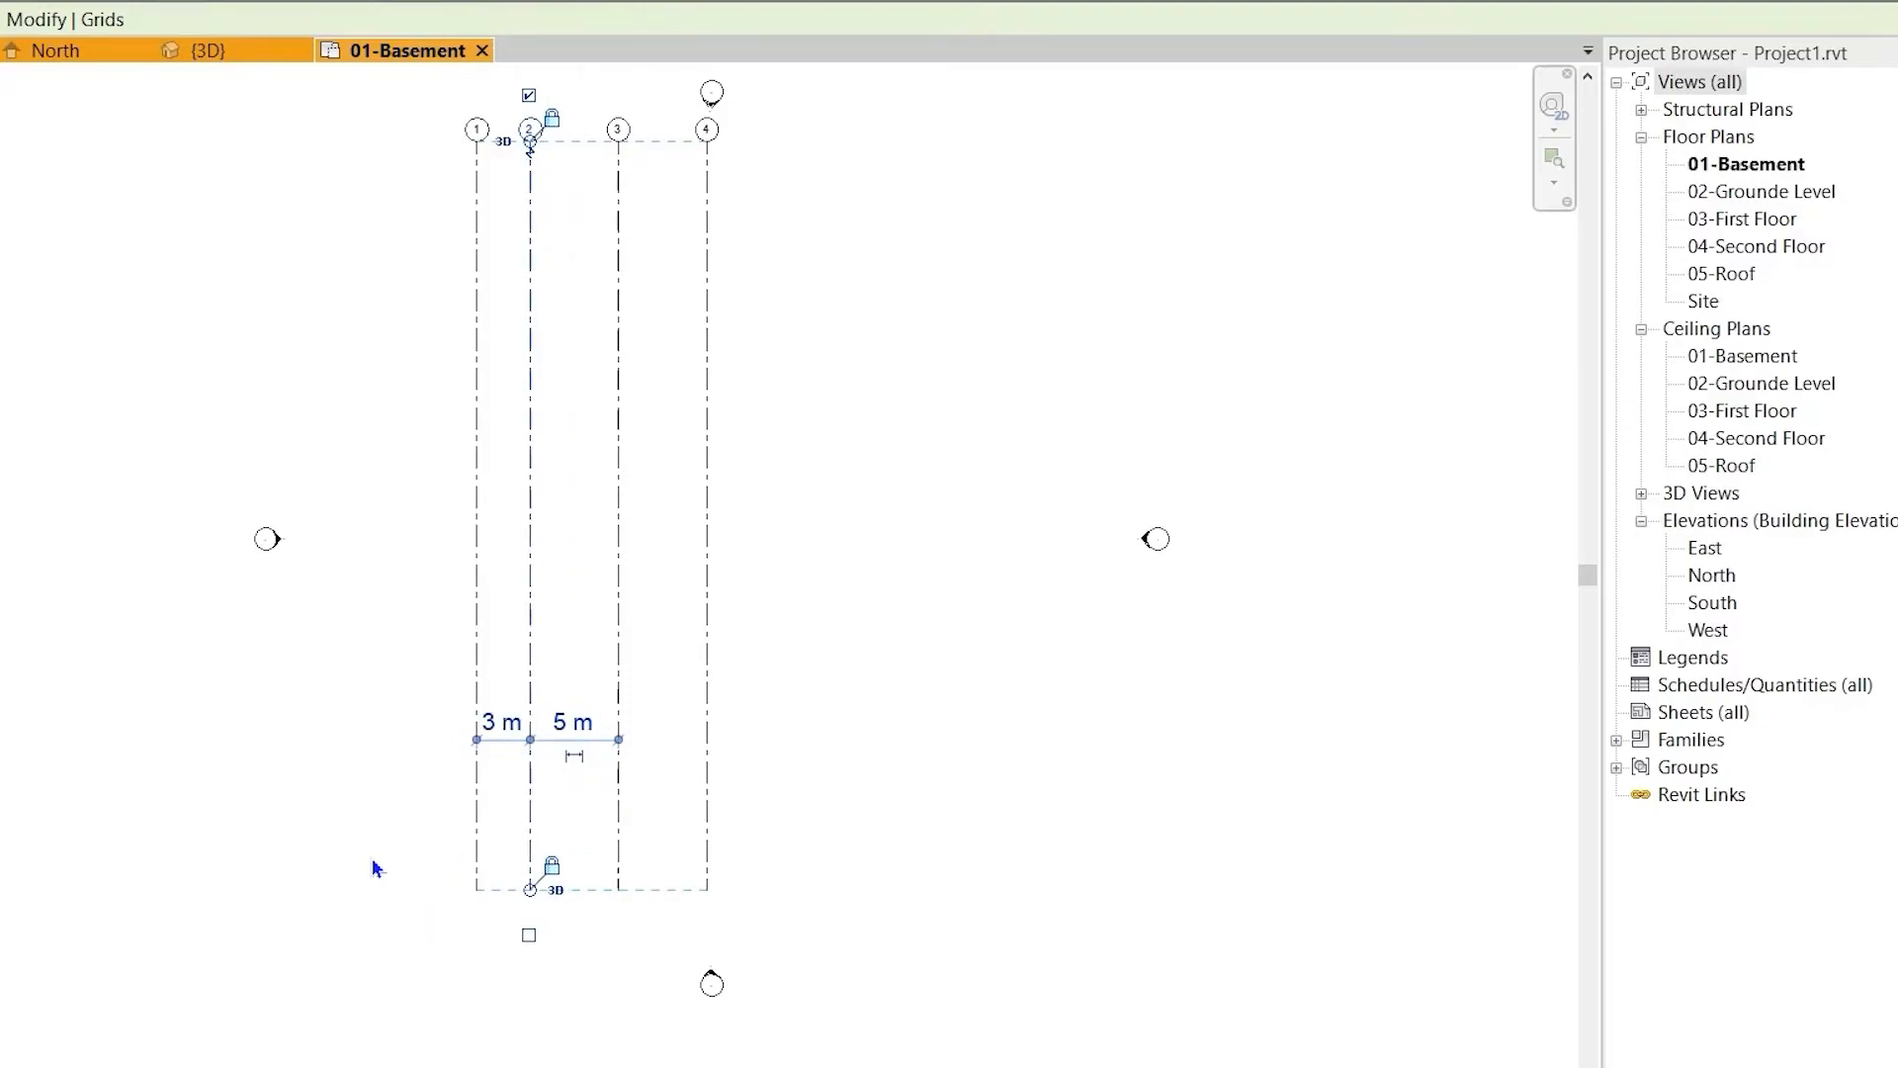
scroll(558, 761, "up", 1)
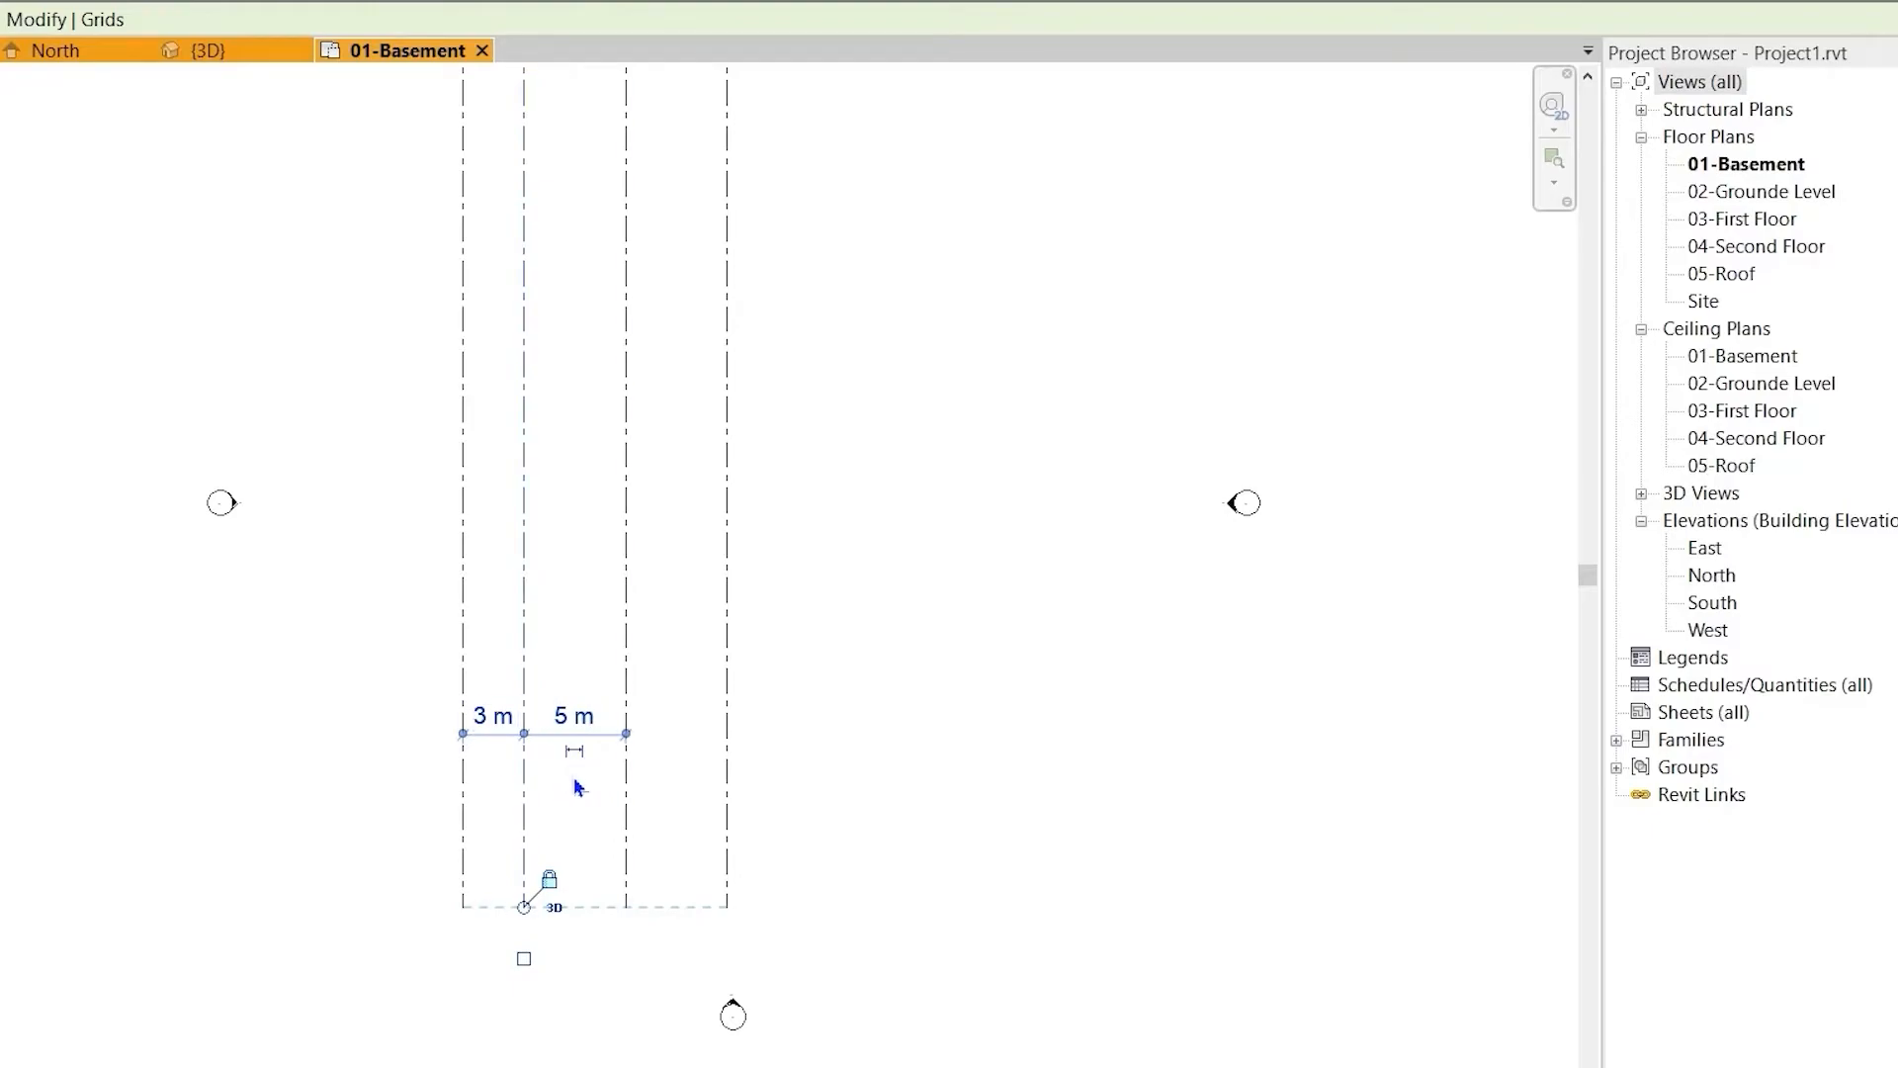
left_click(700, 776)
scroll(596, 748, "down", 1)
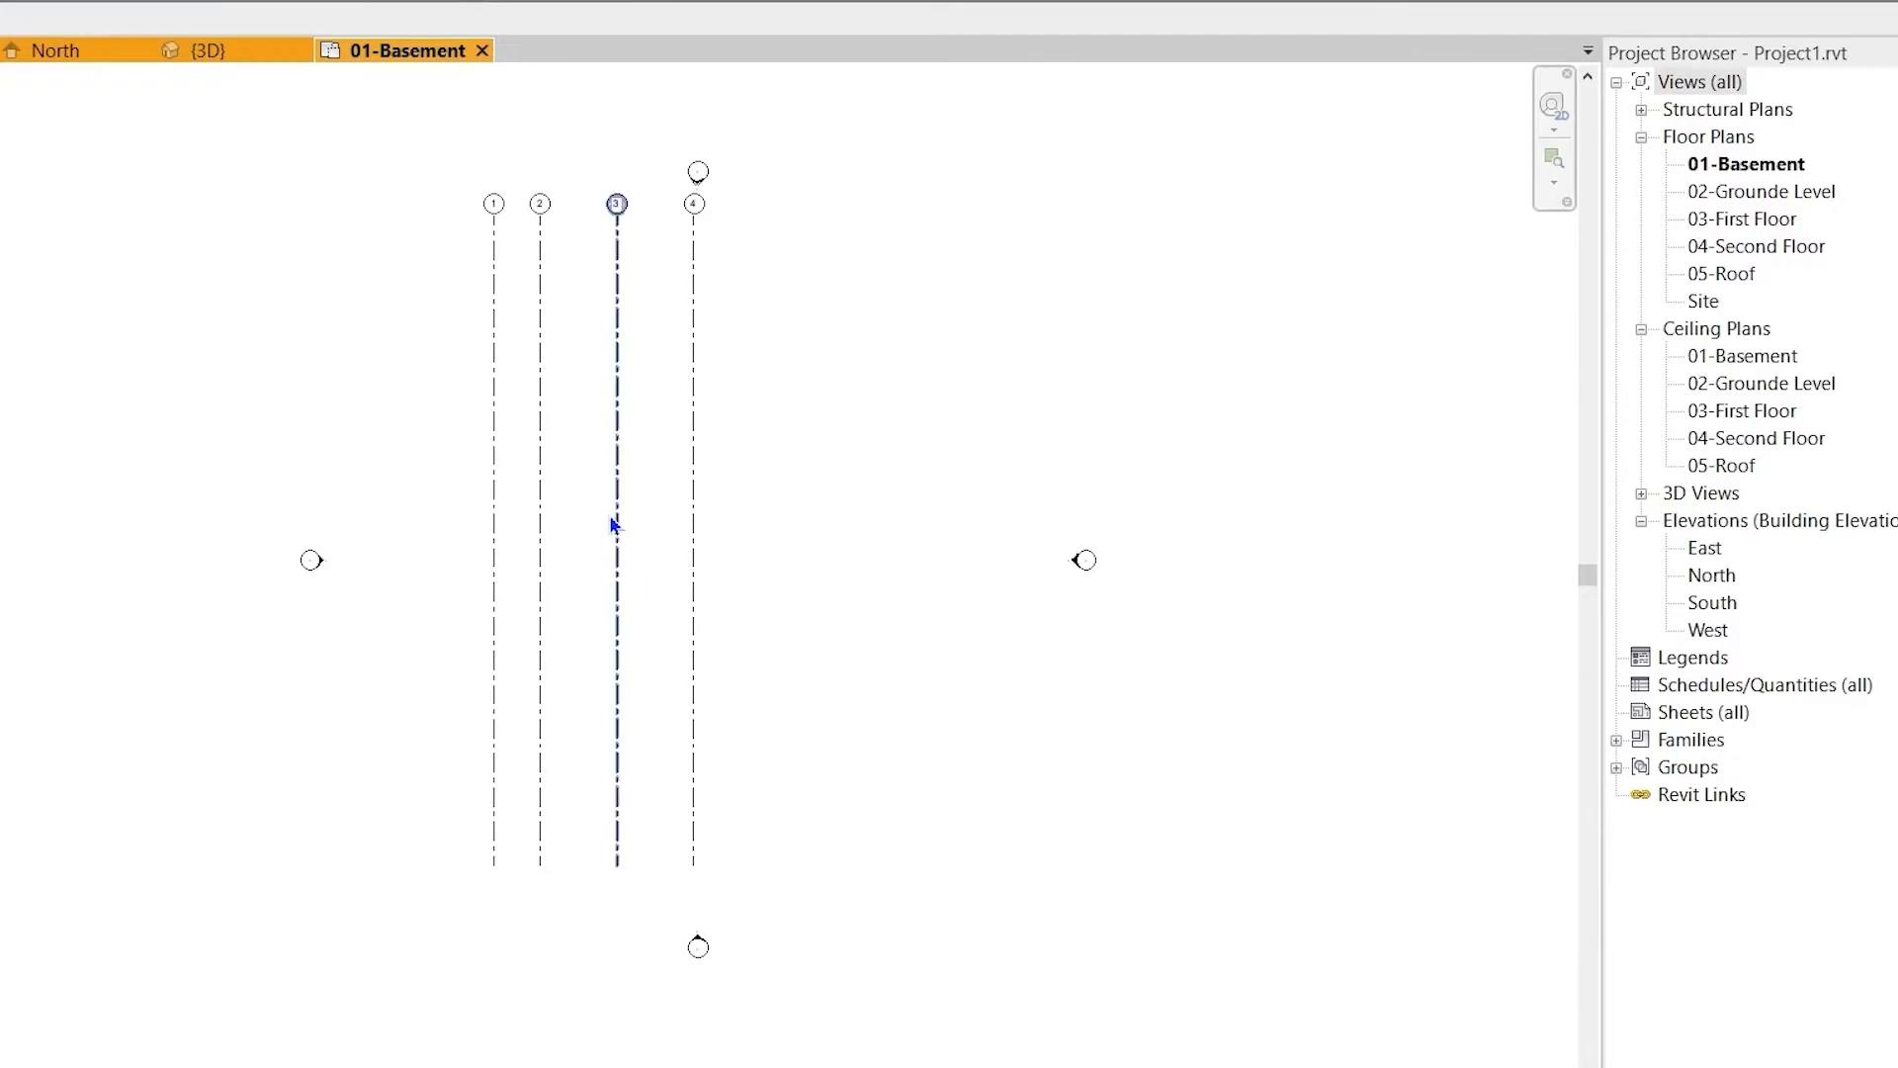
- Move grid 3 by setting its spacing from grid 2 to 3 m
left_click(628, 800)
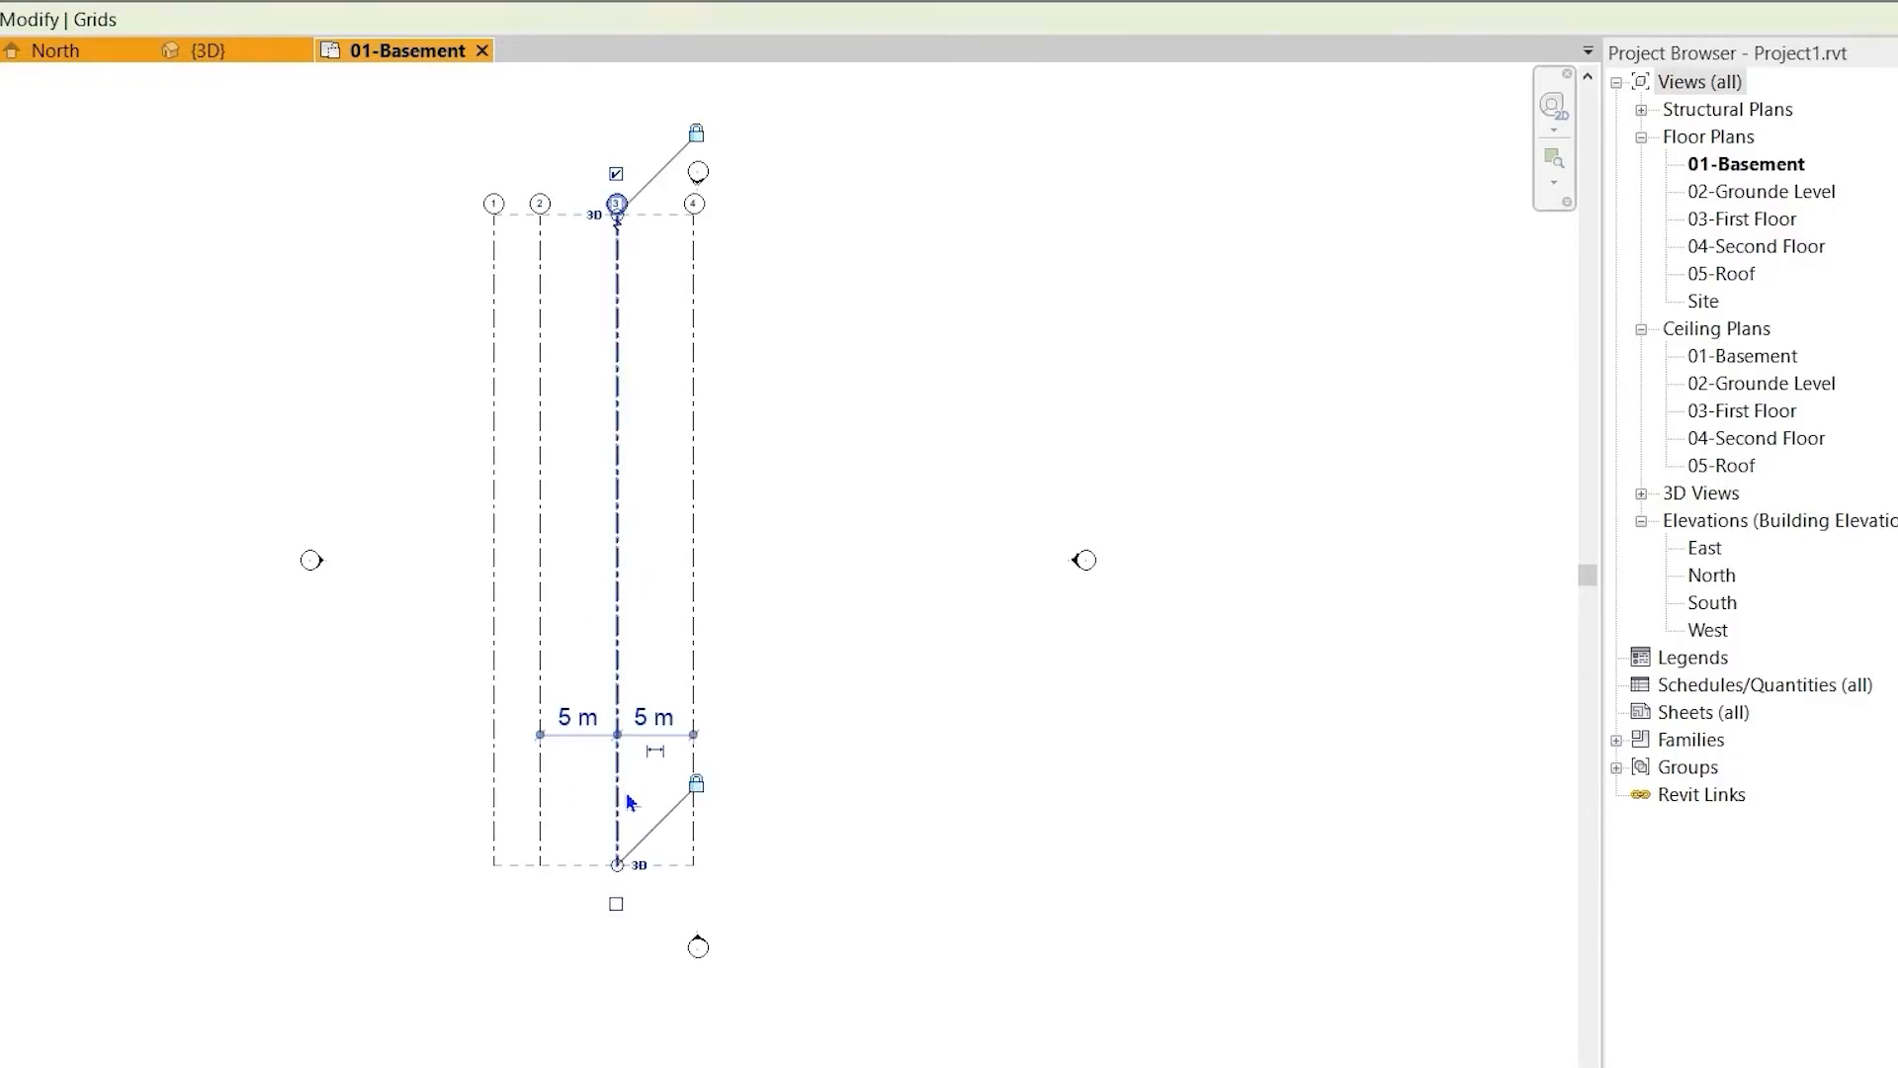
left_click(572, 714)
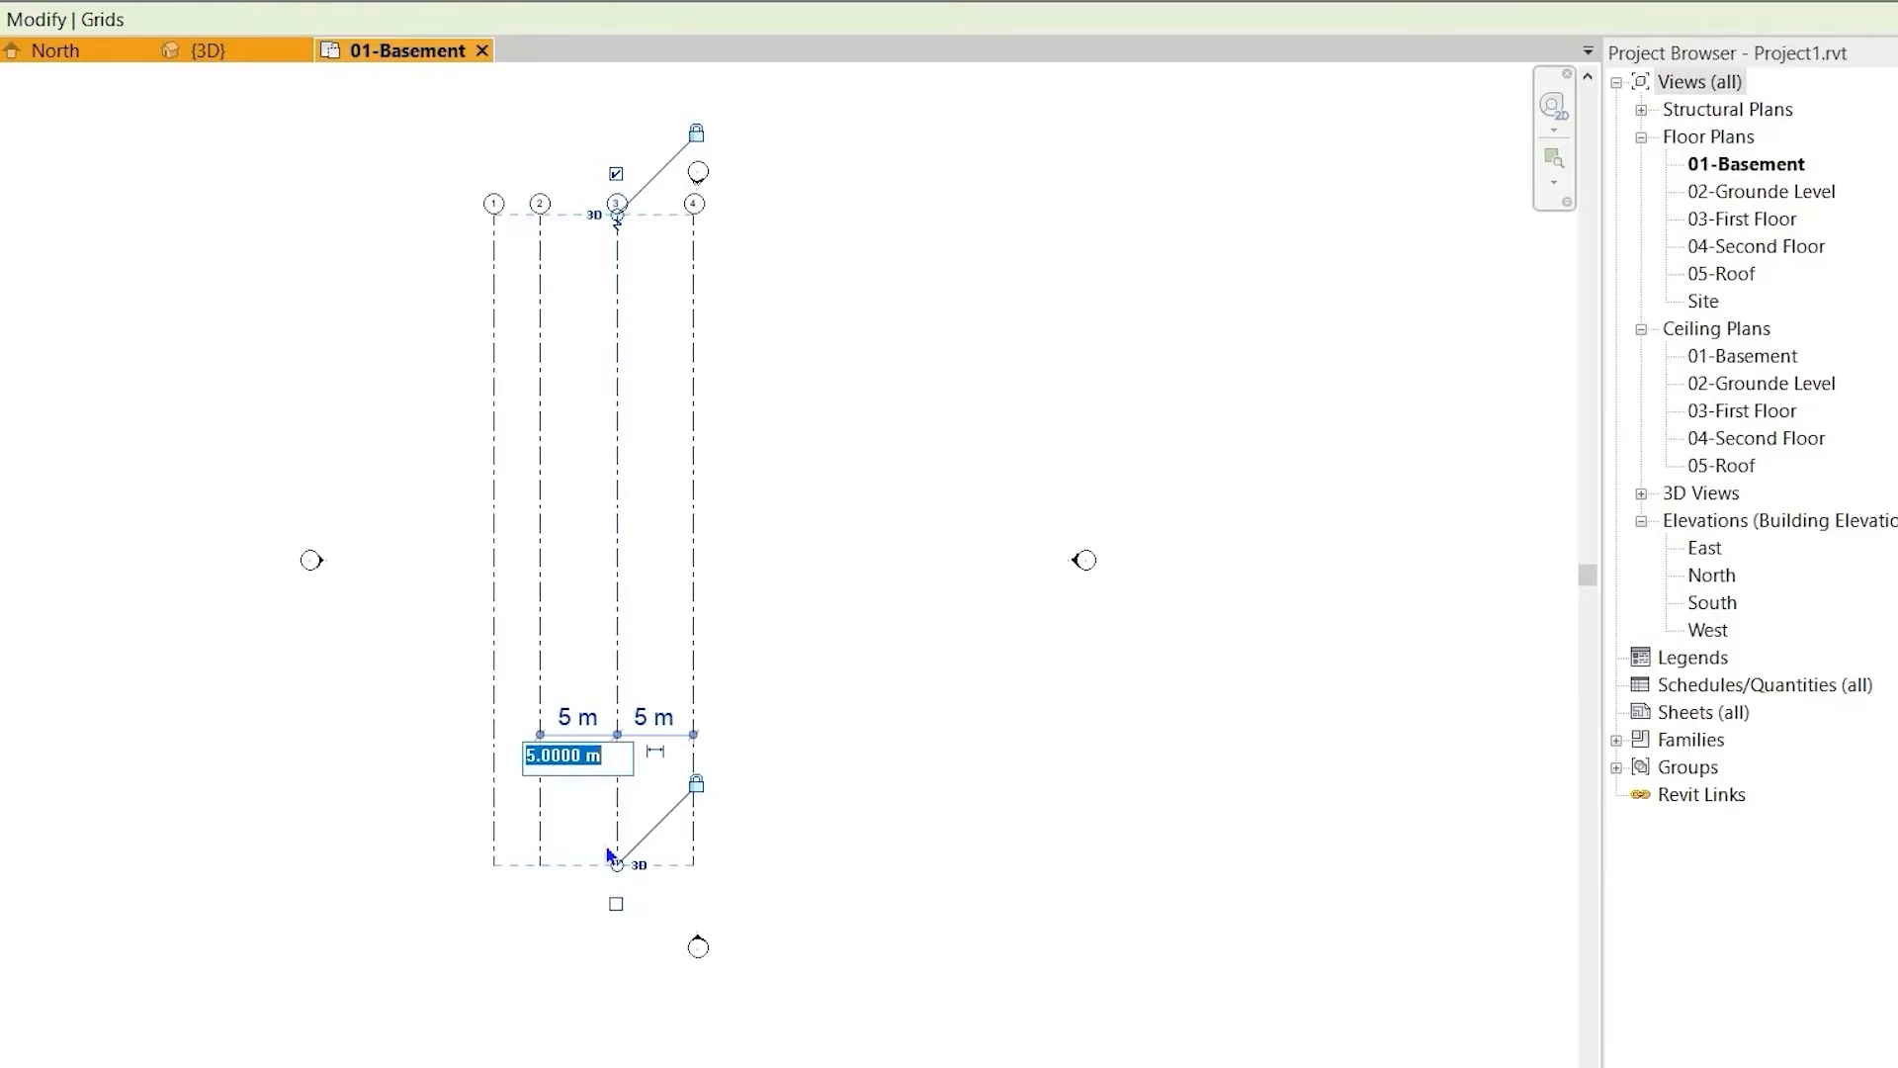
type("3")
key("Return")
left_click(781, 818)
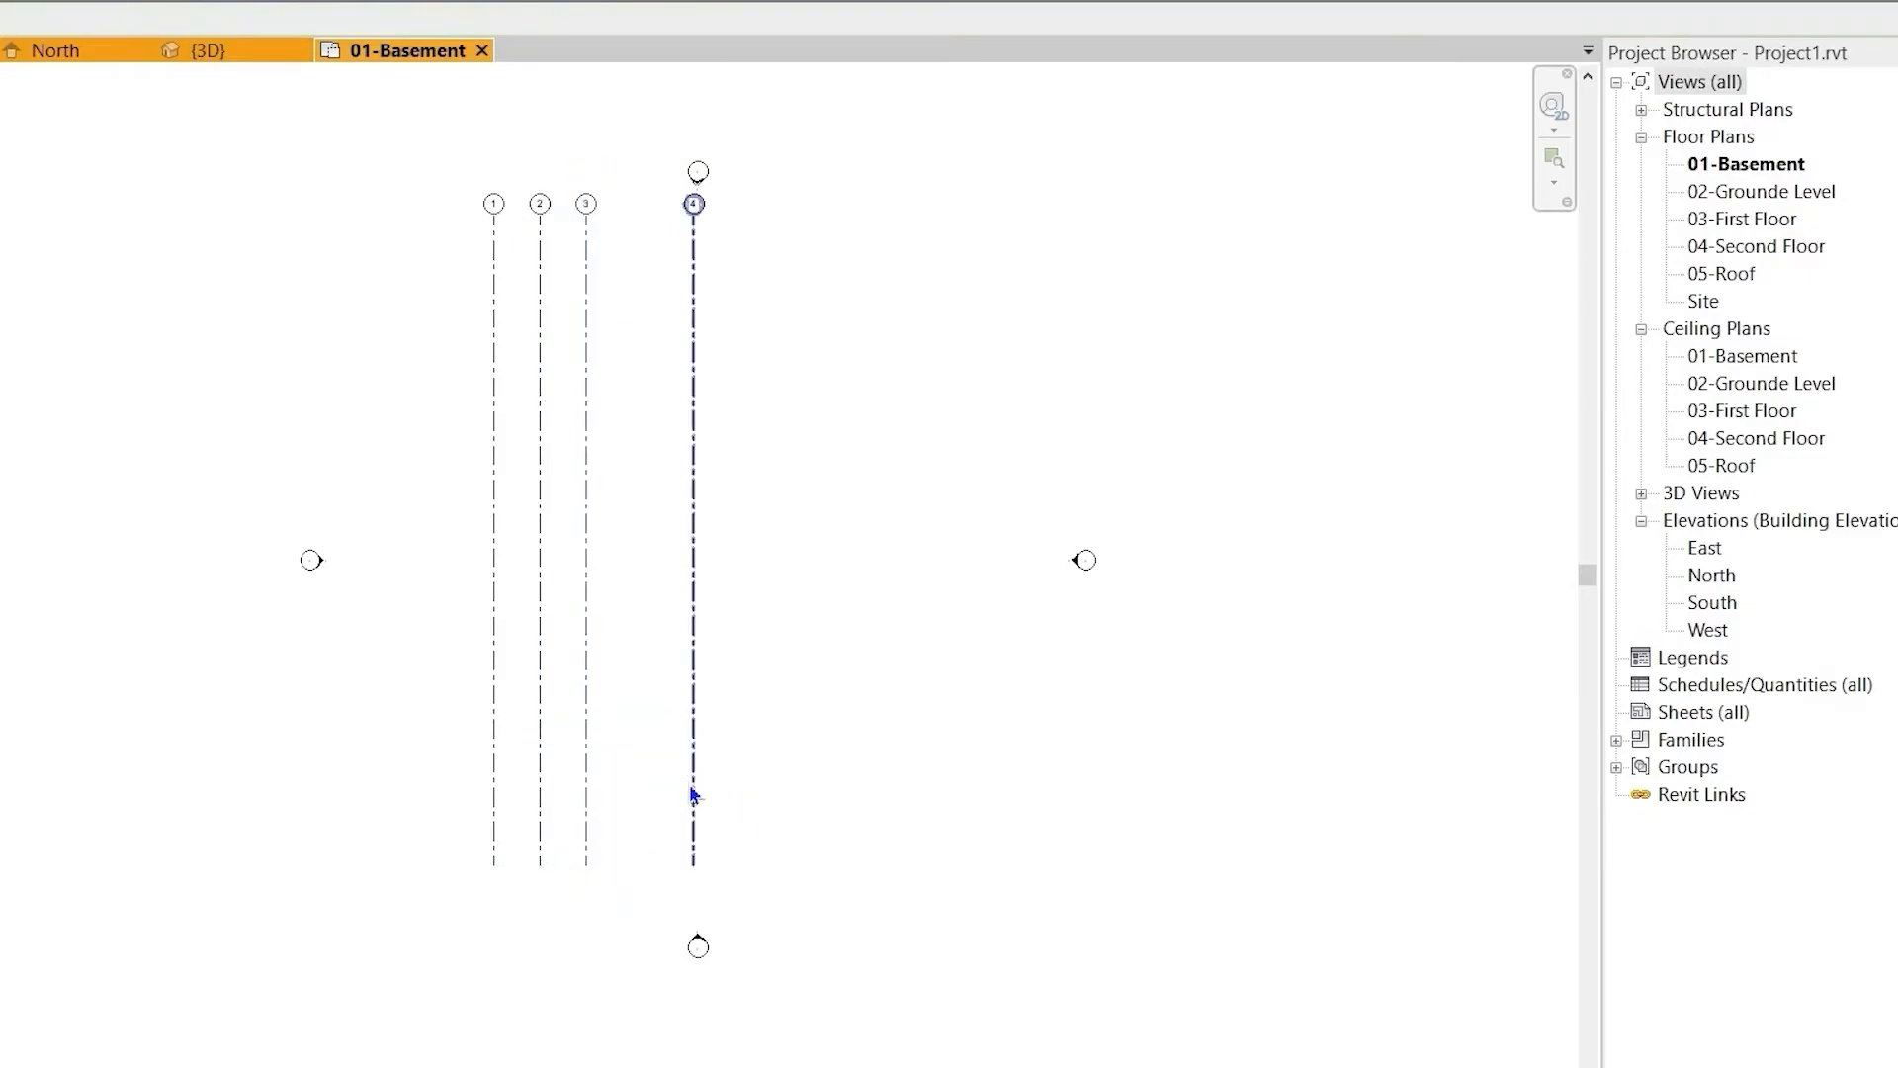
- Move grid 4 by setting its spacing from grid 3 to 5 m
left_click(694, 792)
left_click(660, 736)
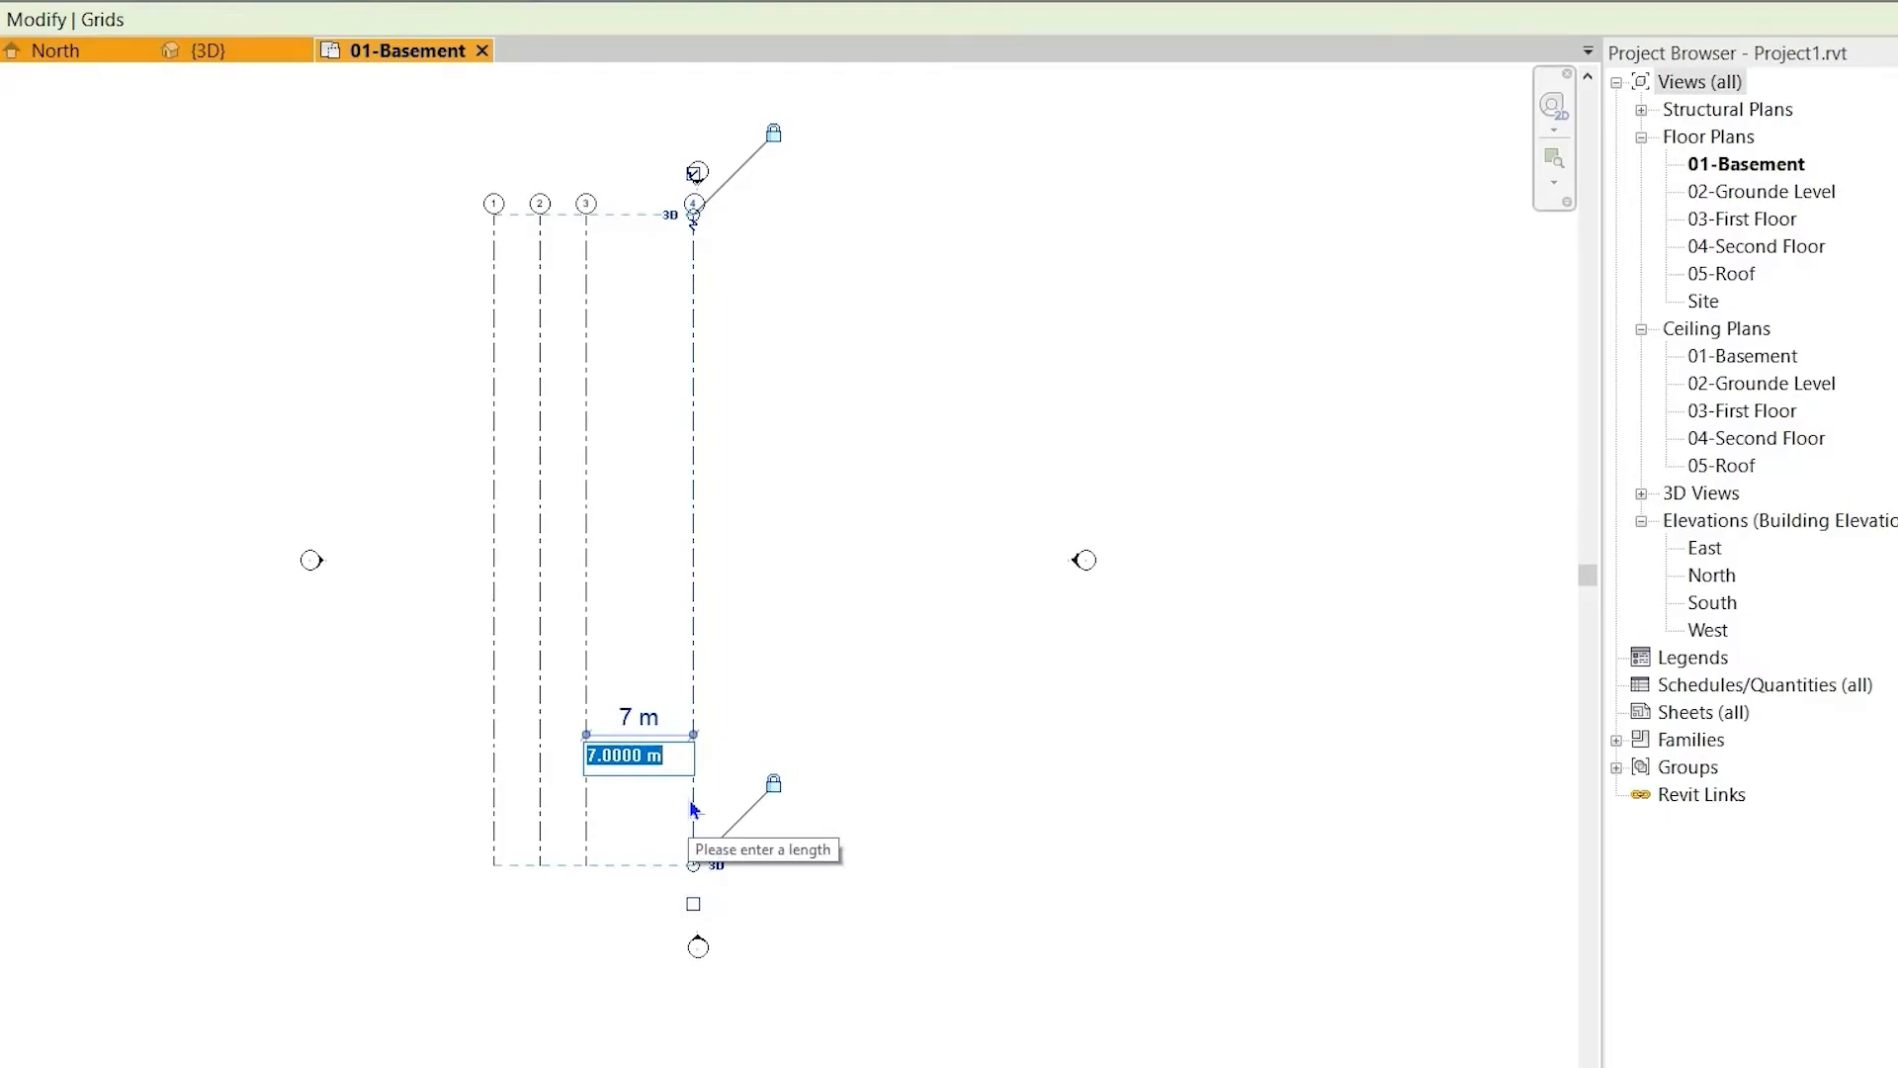
type("5")
key("Return")
key("Escape")
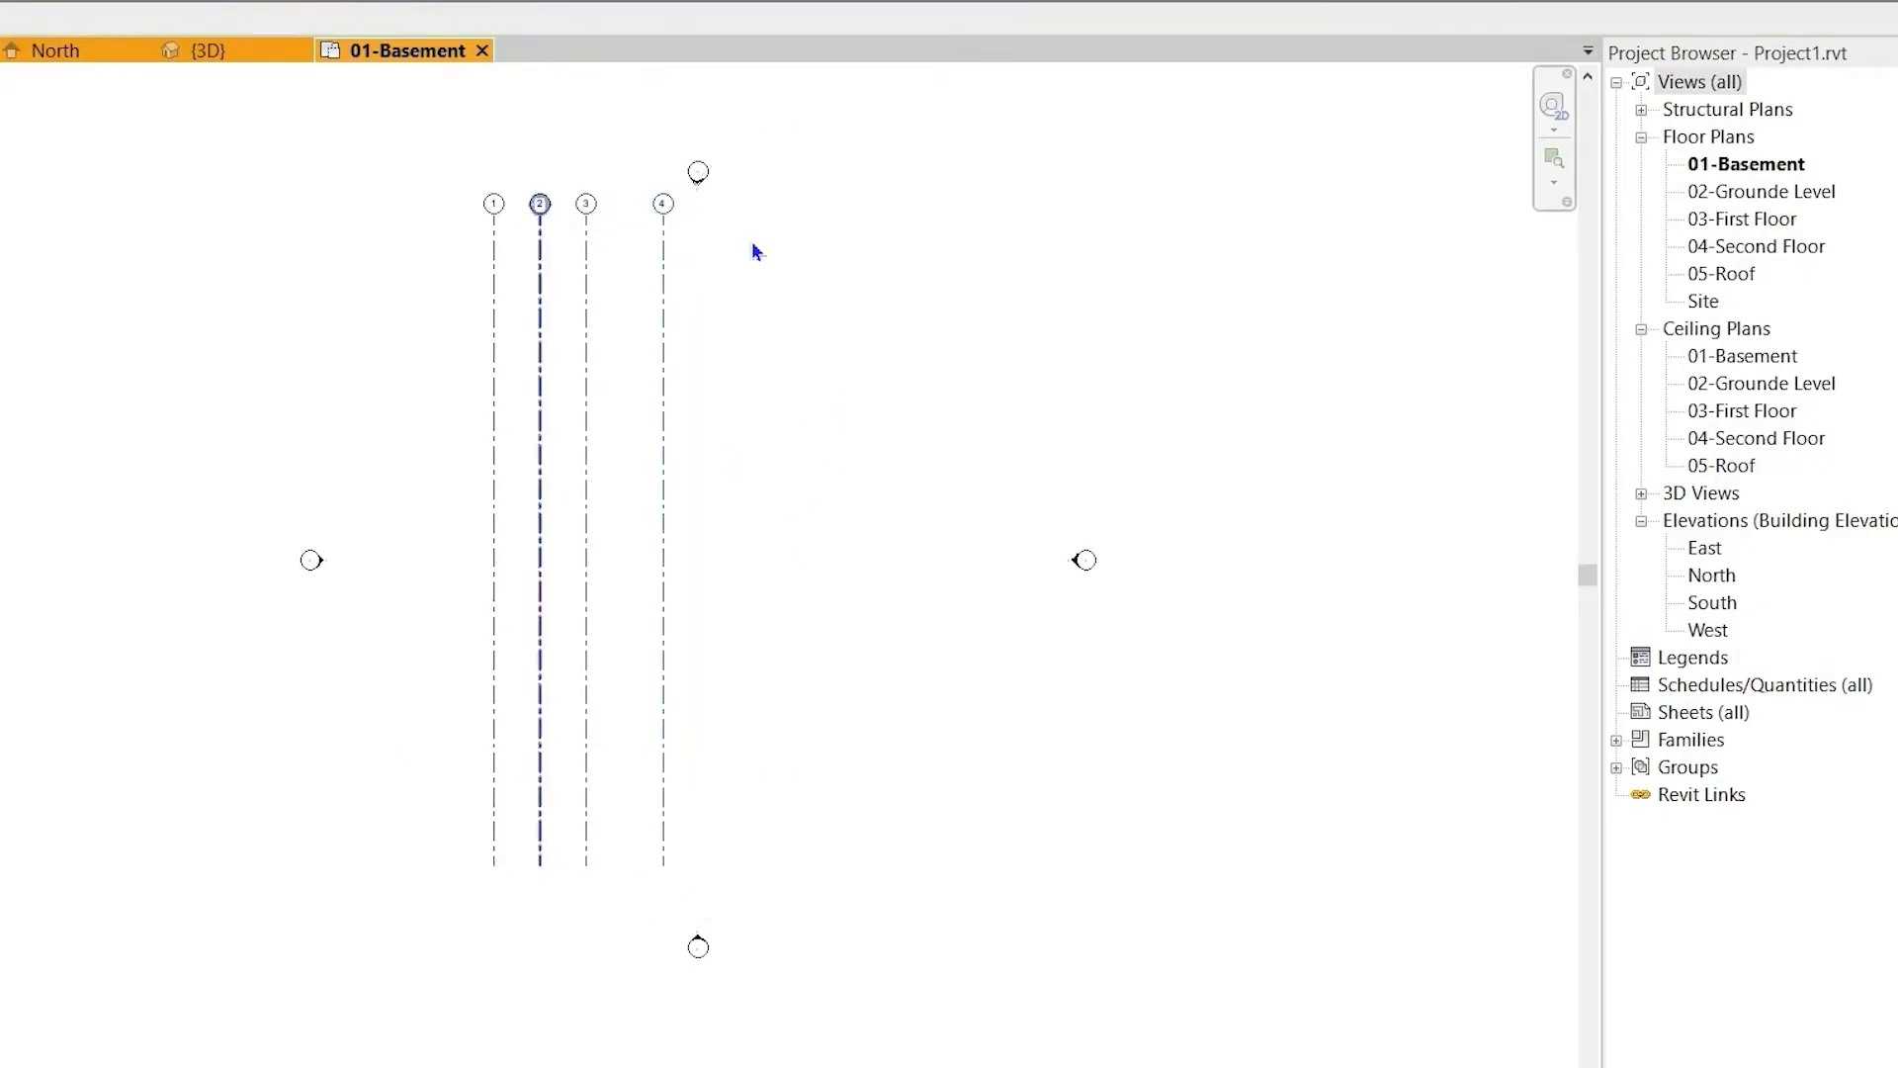
- Try to draw a horizontal grid line across grids 1 to 4 just below their bubbles, and delete the slanted line
scroll(587, 273, "down", 2)
middle_click_drag(780, 345, 809, 405)
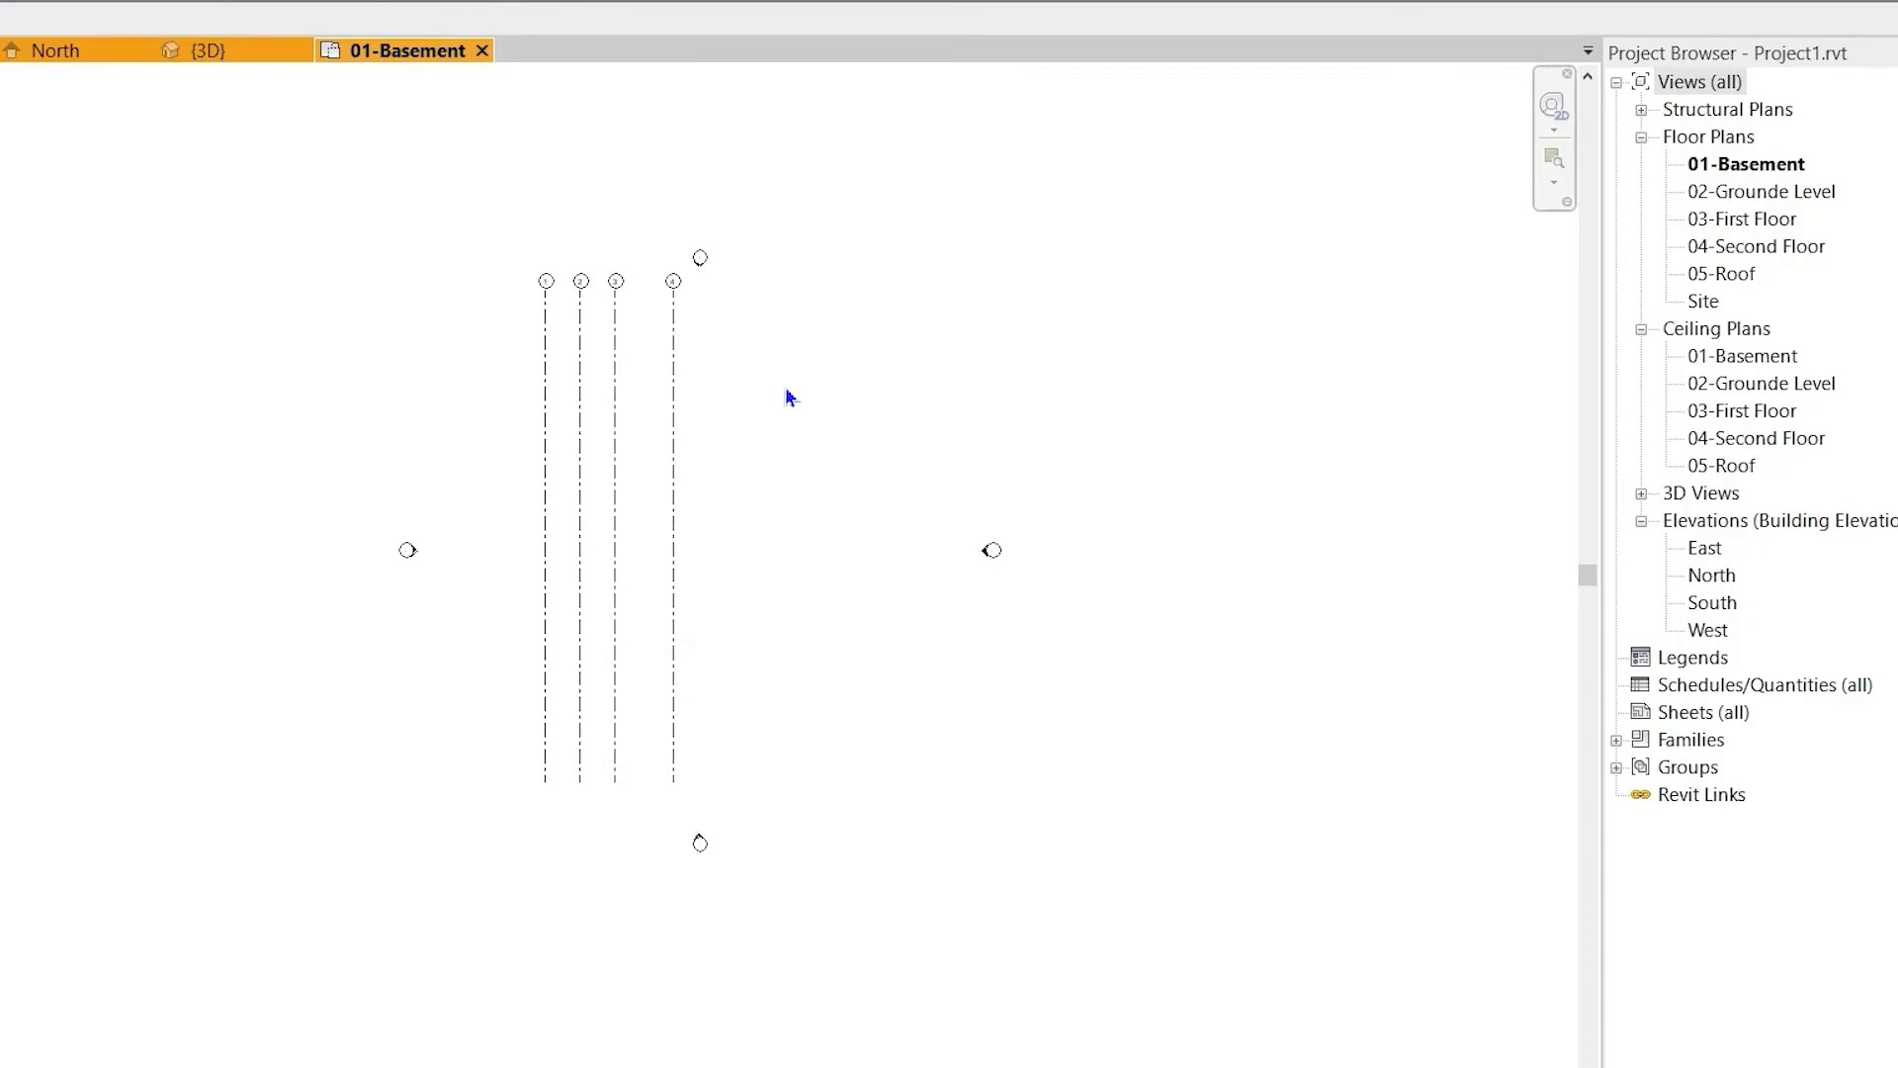
scroll(678, 346, "up", 2)
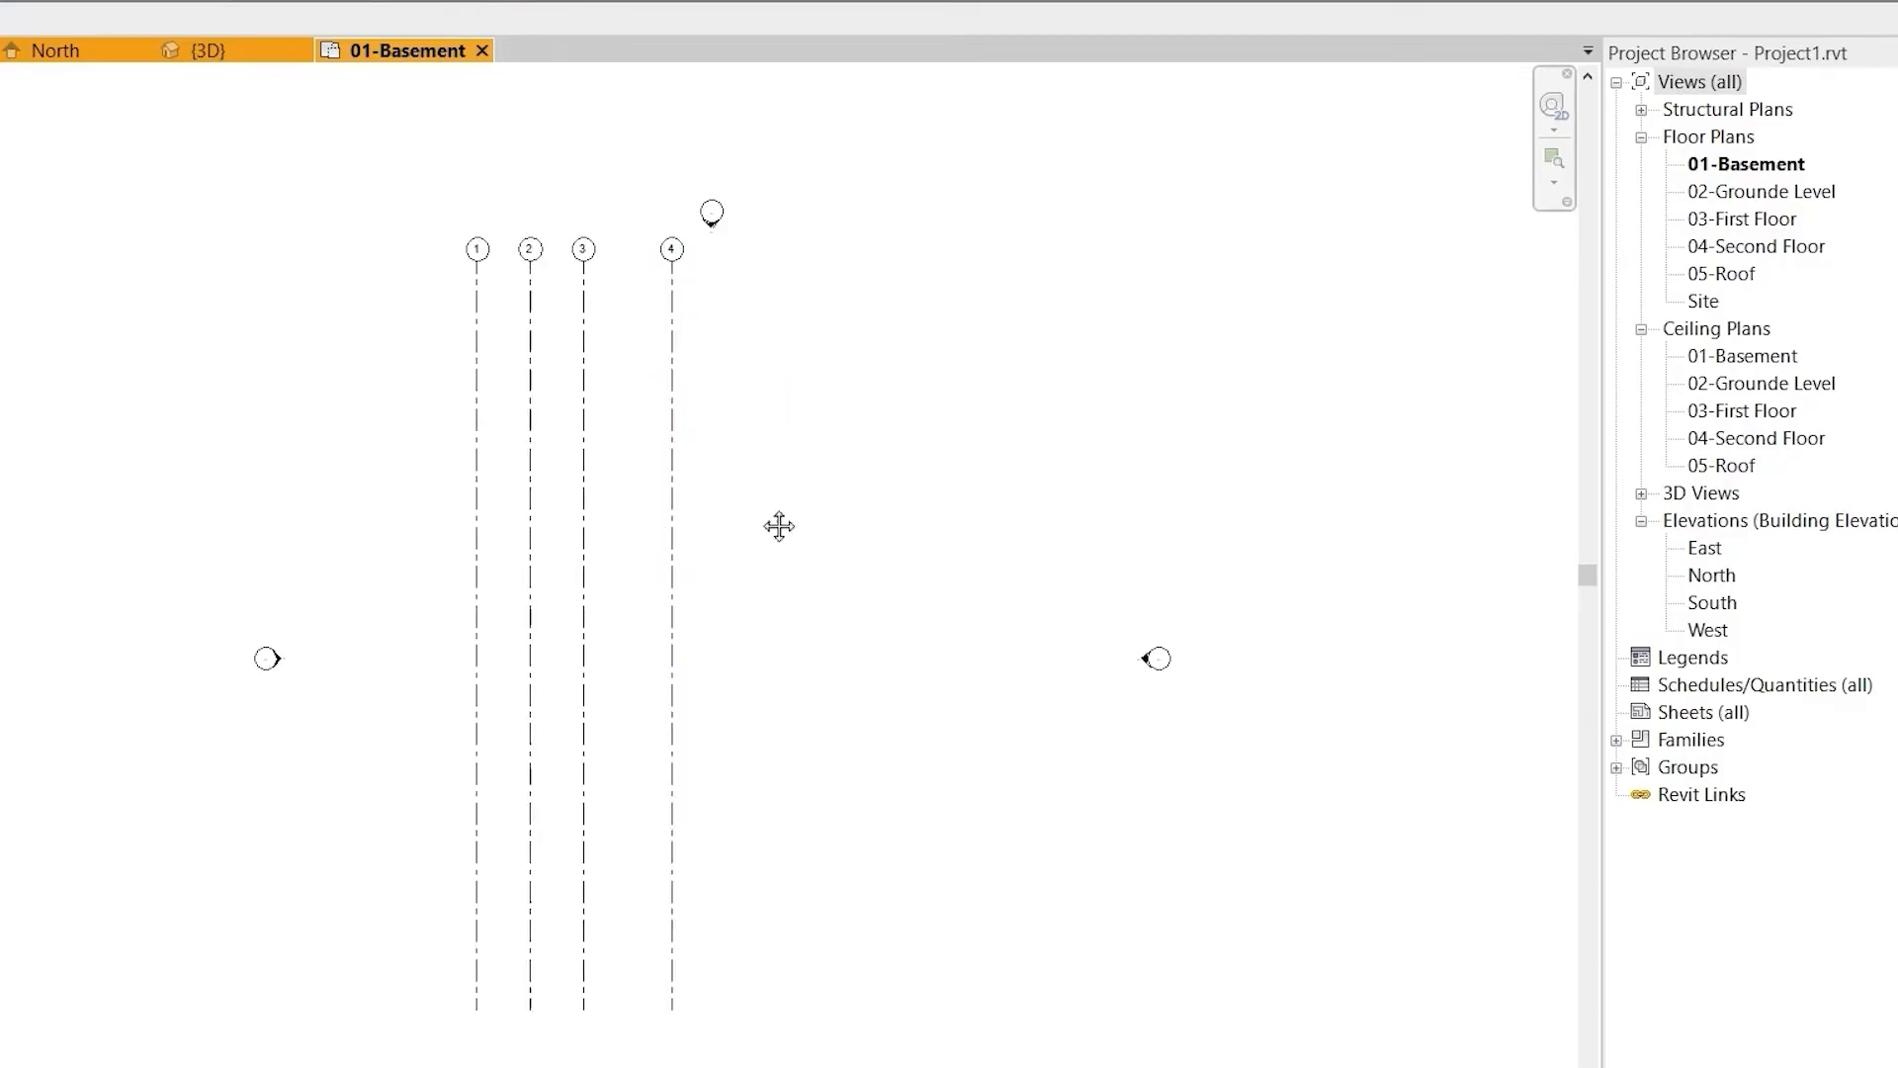
middle_click_drag(779, 526, 845, 558)
scroll(842, 448, "down", 2)
scroll(781, 364, "up", 2)
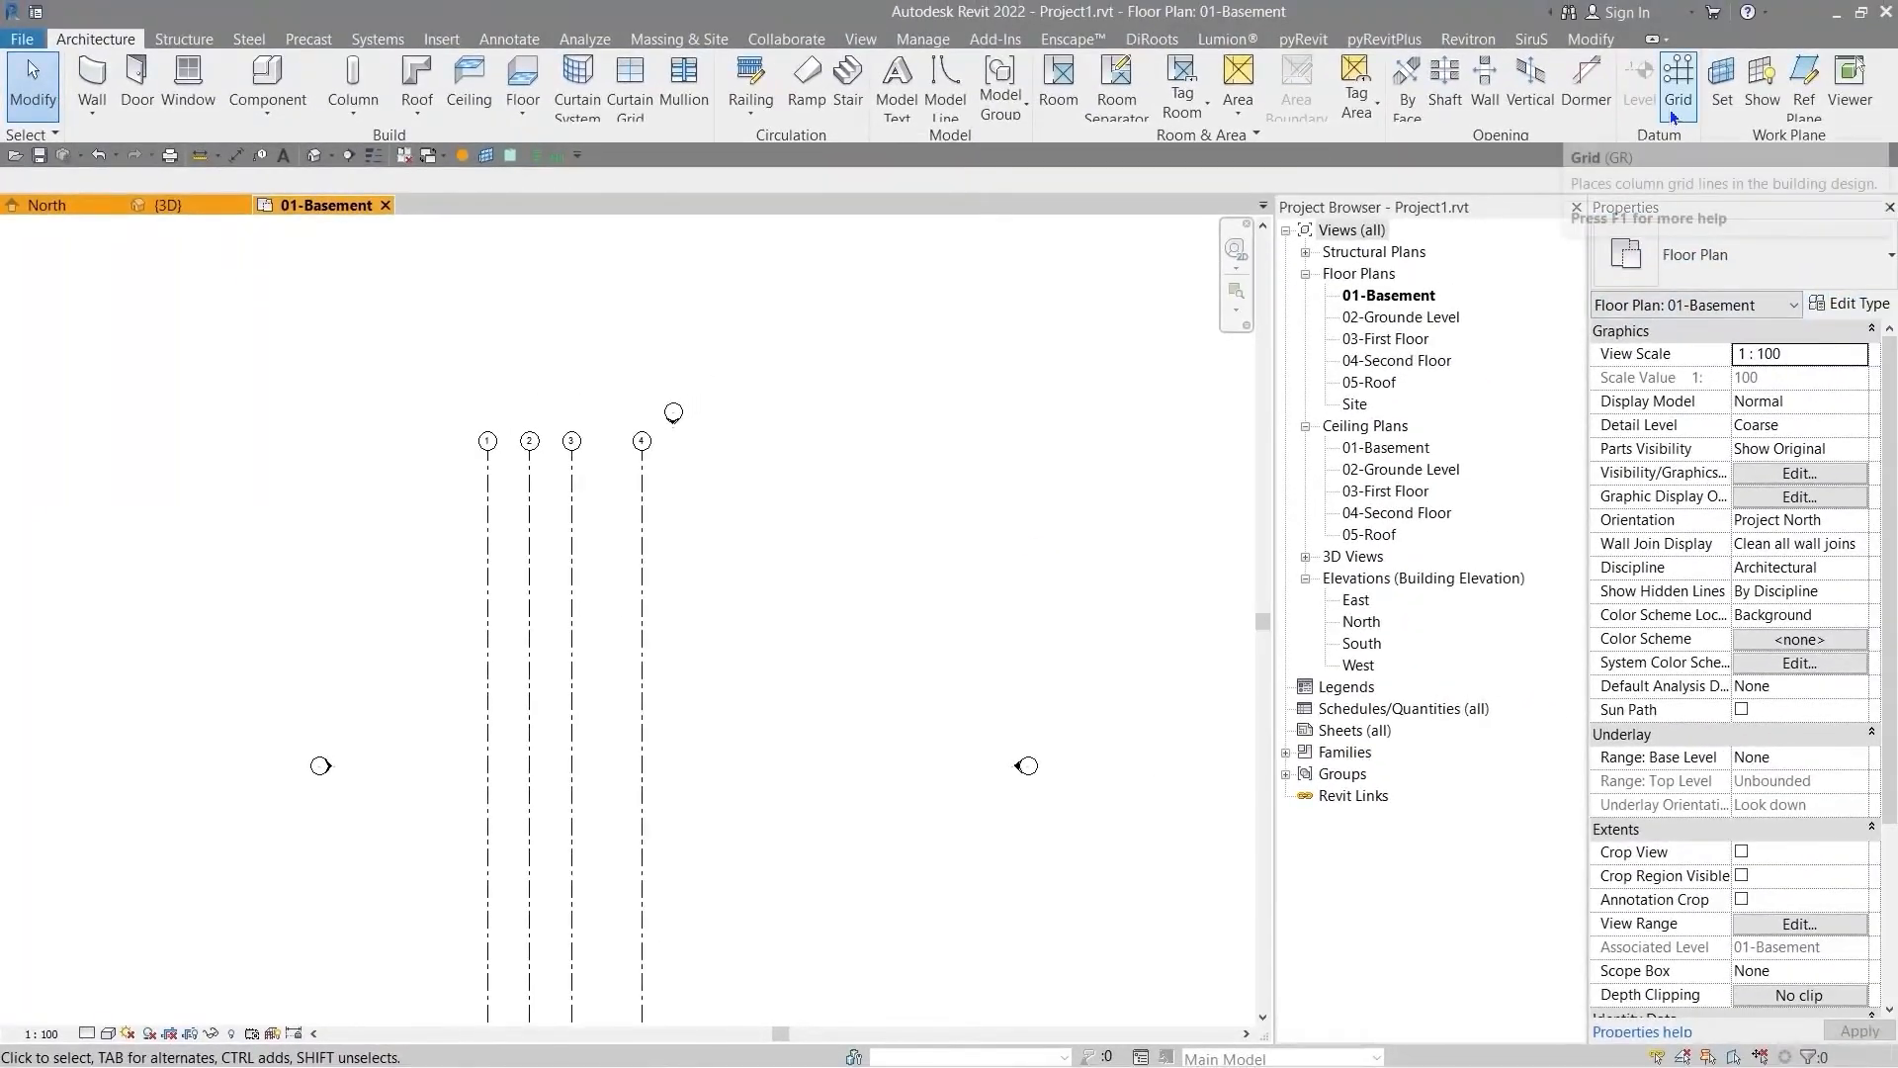
left_click(1673, 117)
scroll(530, 538, "down", 1)
middle_click_drag(542, 542, 596, 542)
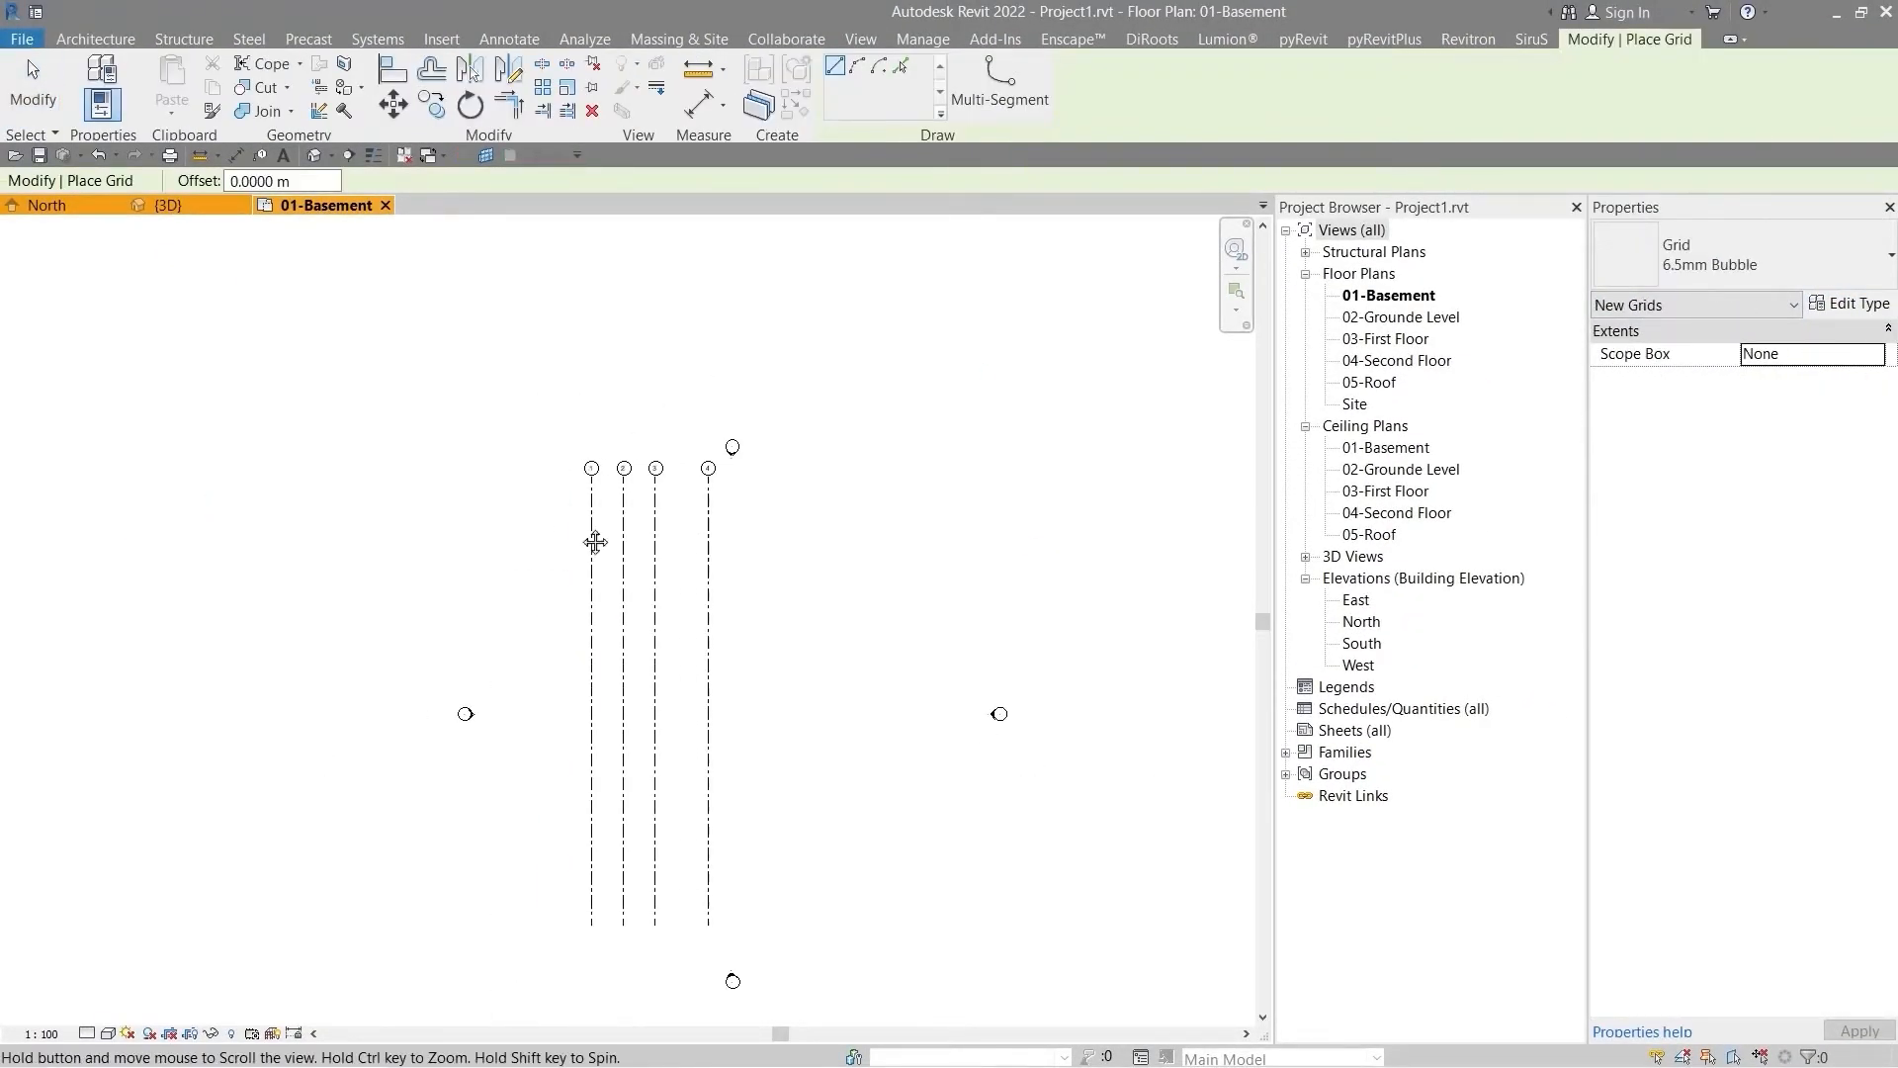
scroll(609, 494, "up", 3)
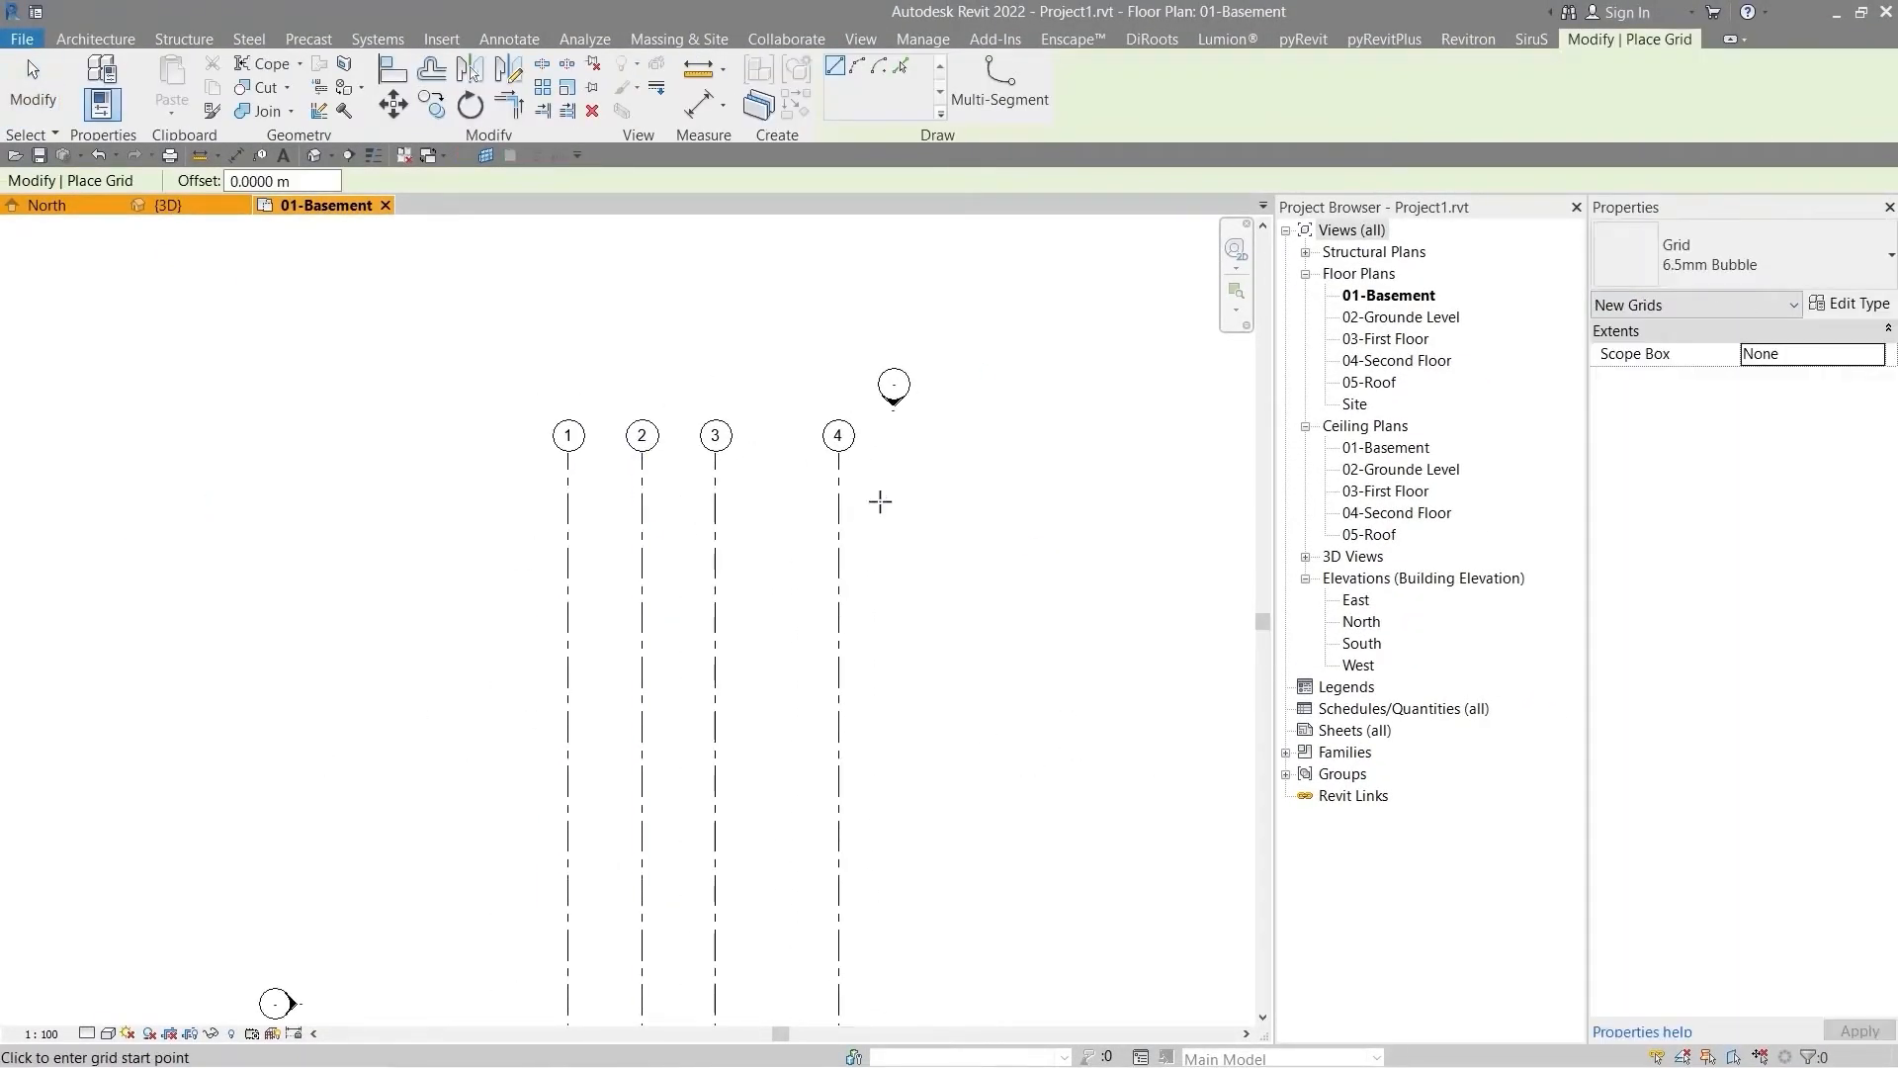
left_click(964, 503)
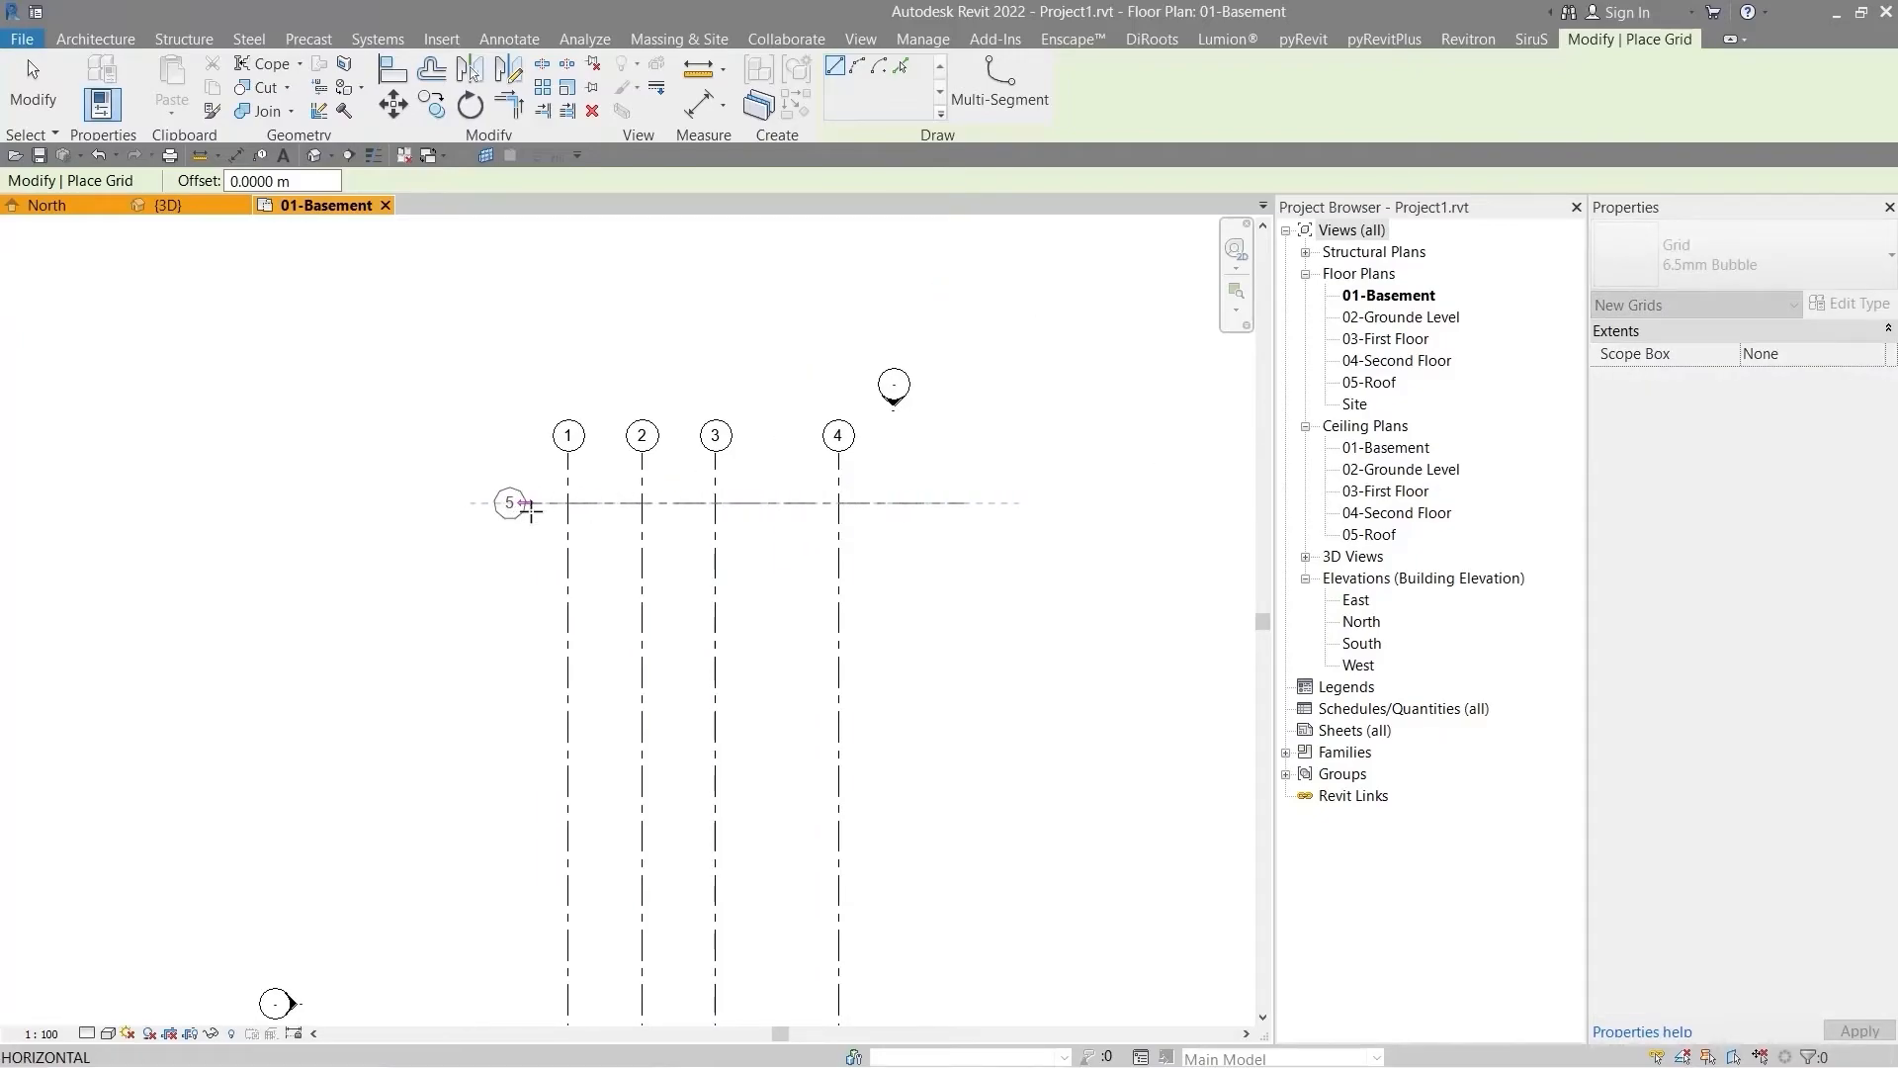
left_click(495, 519)
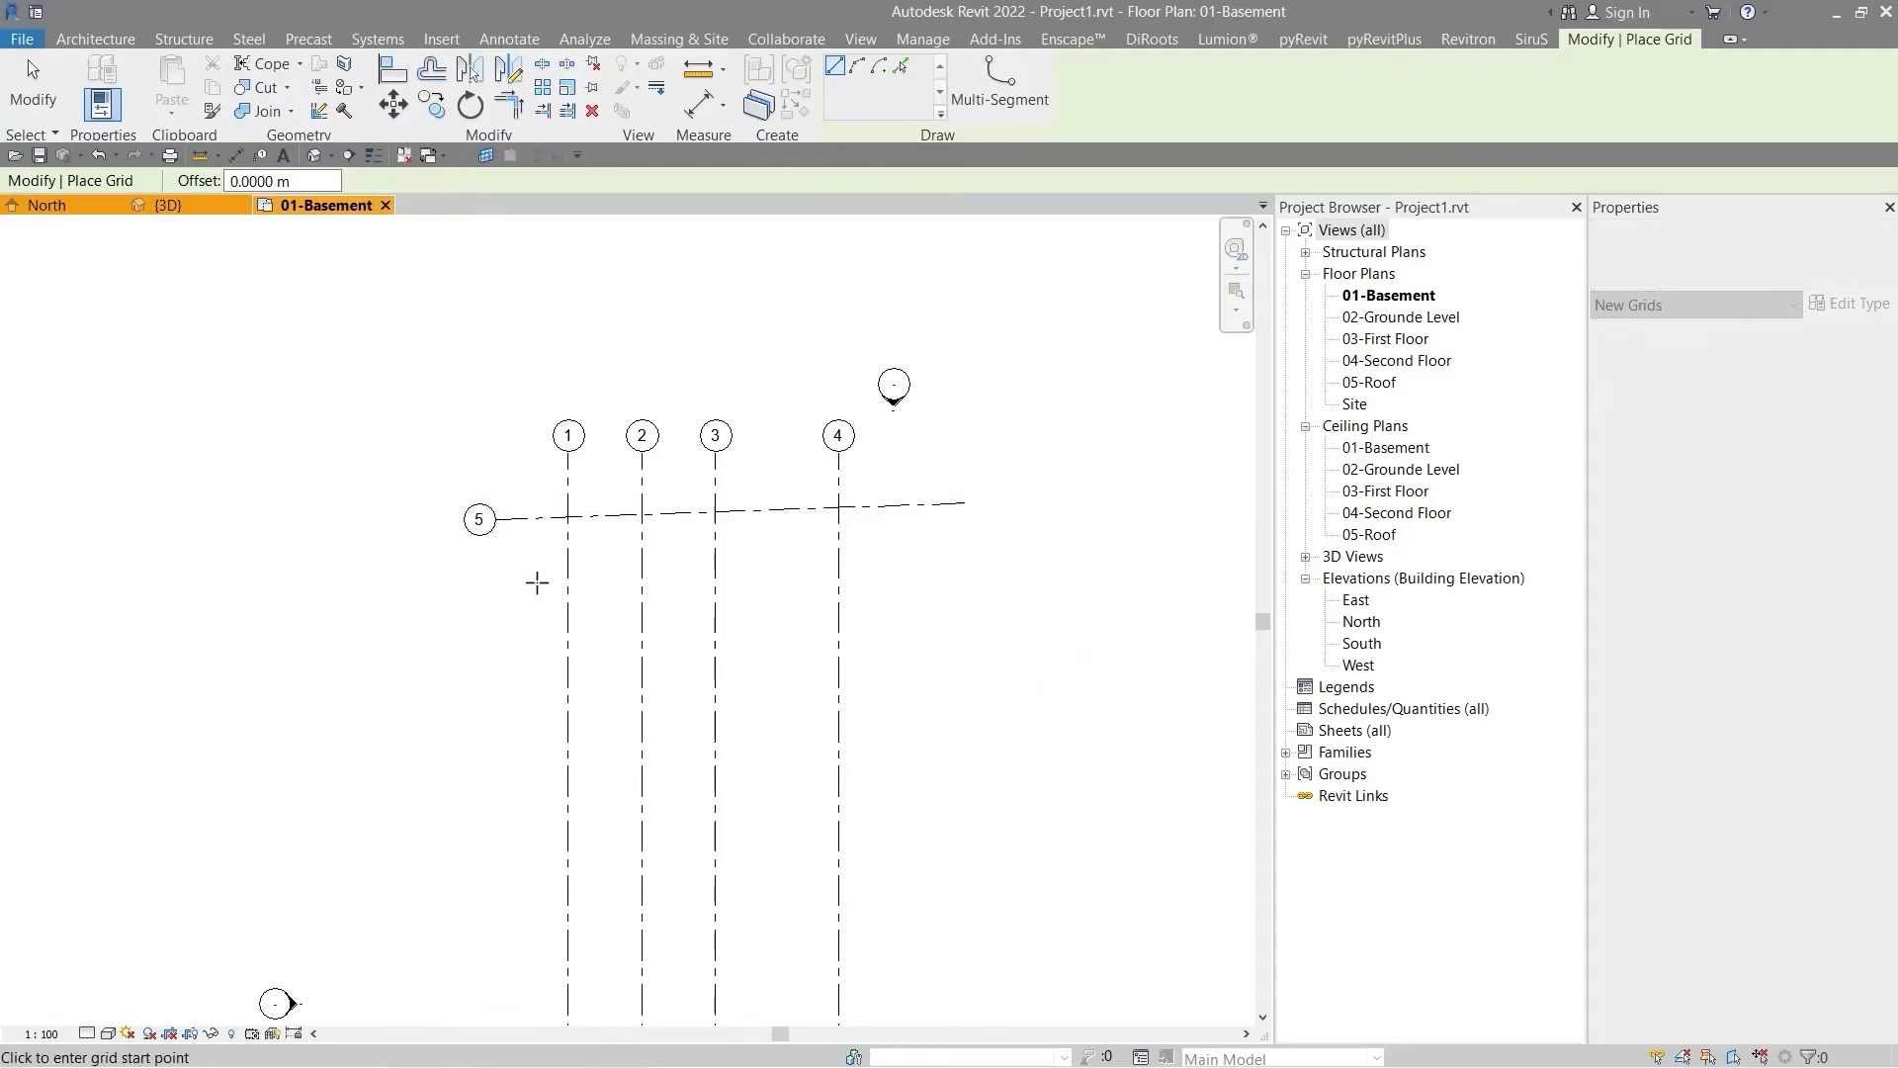
key("Escape")
key("Escape")
left_click(549, 521)
key("Delete")
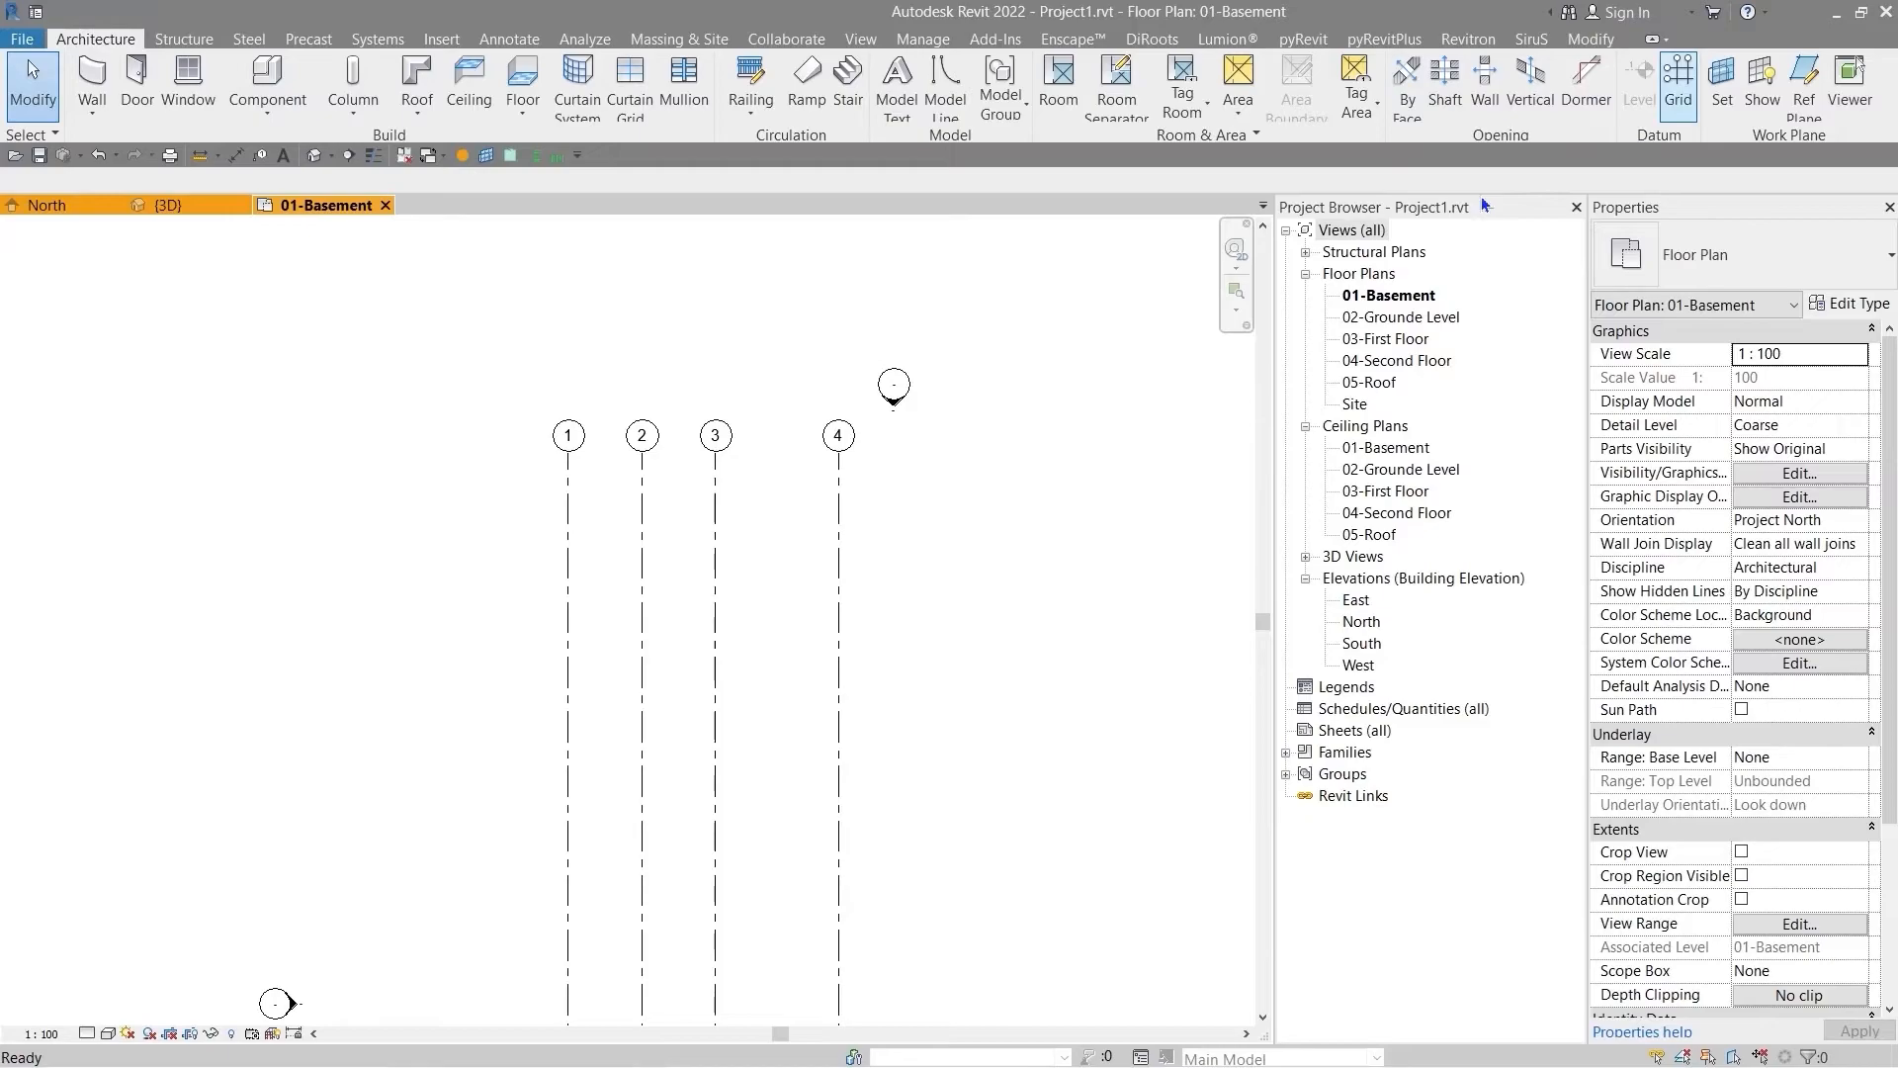
- Draw a horizontal grid line from right of grid 4 to left of grid 1, just below the vertical grids' bubbles
left_click(910, 497)
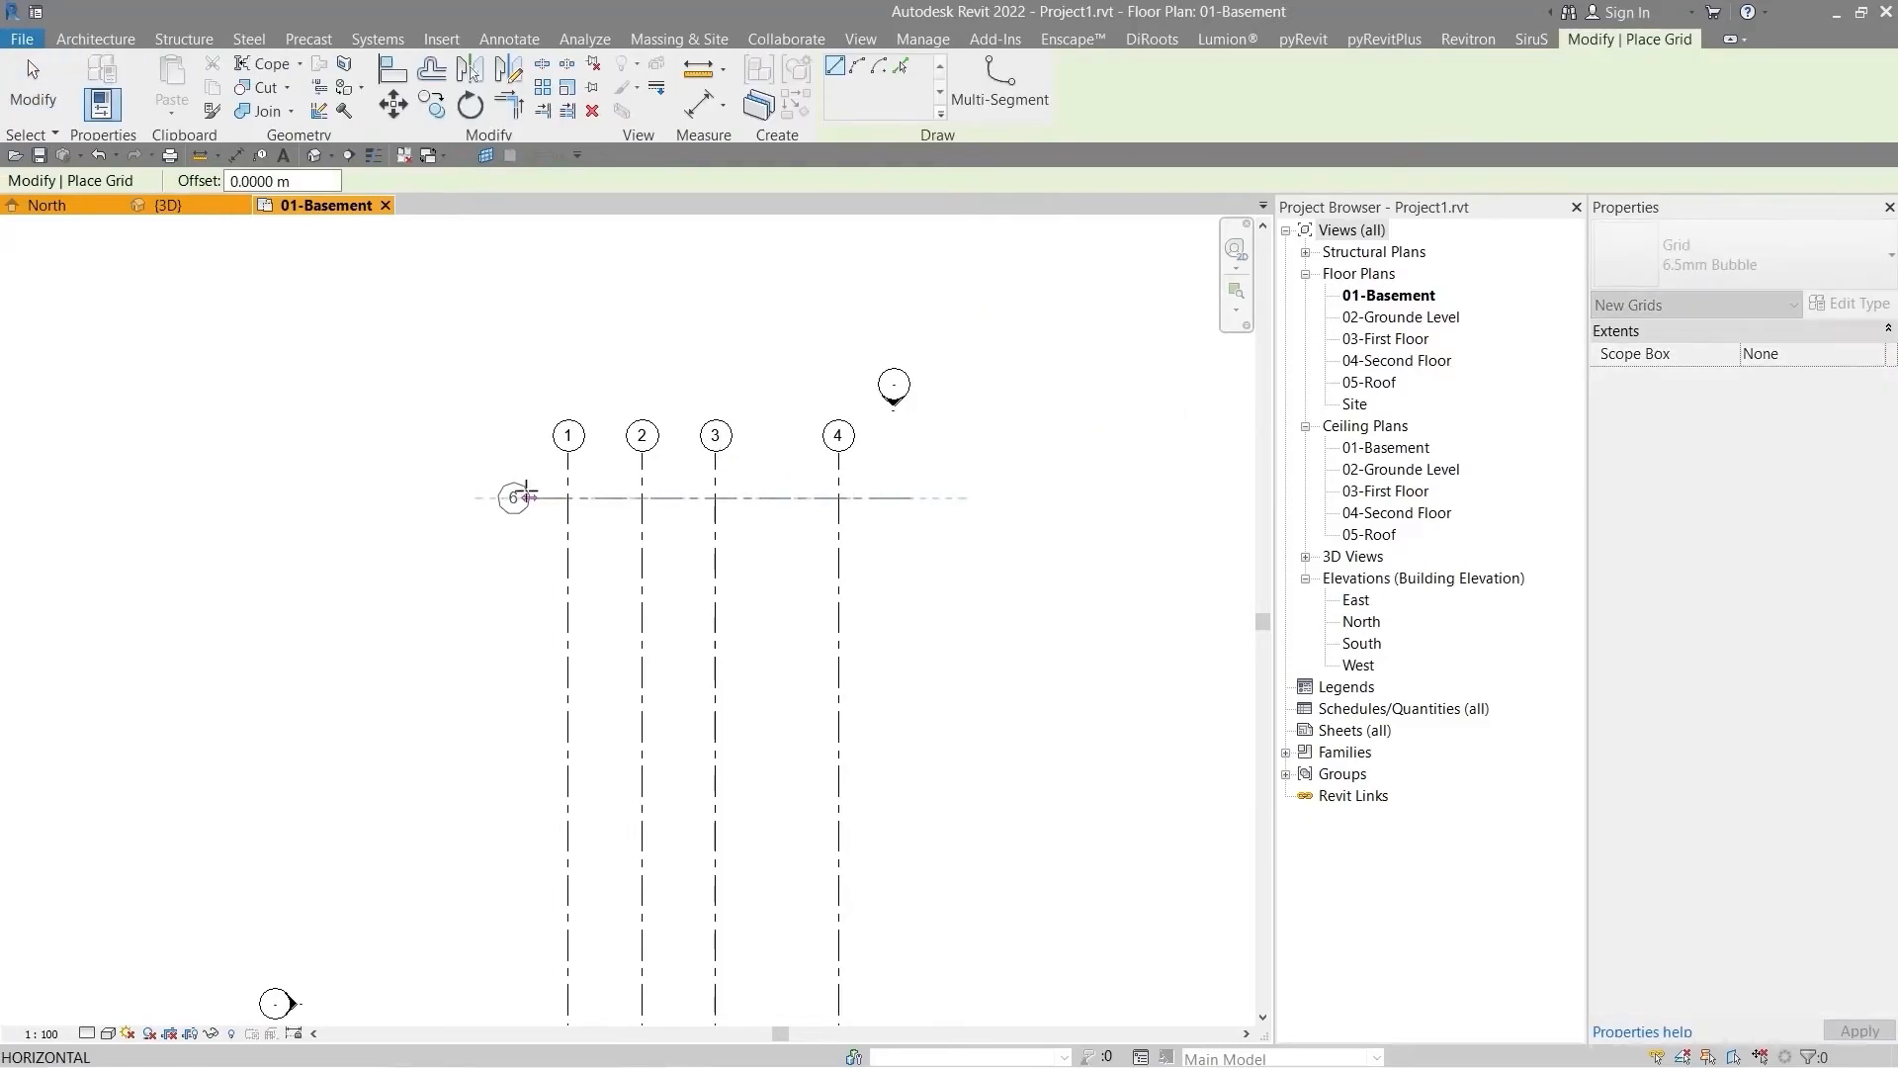
left_click(501, 497)
key("Escape")
key("Escape")
scroll(454, 525, "up", 5)
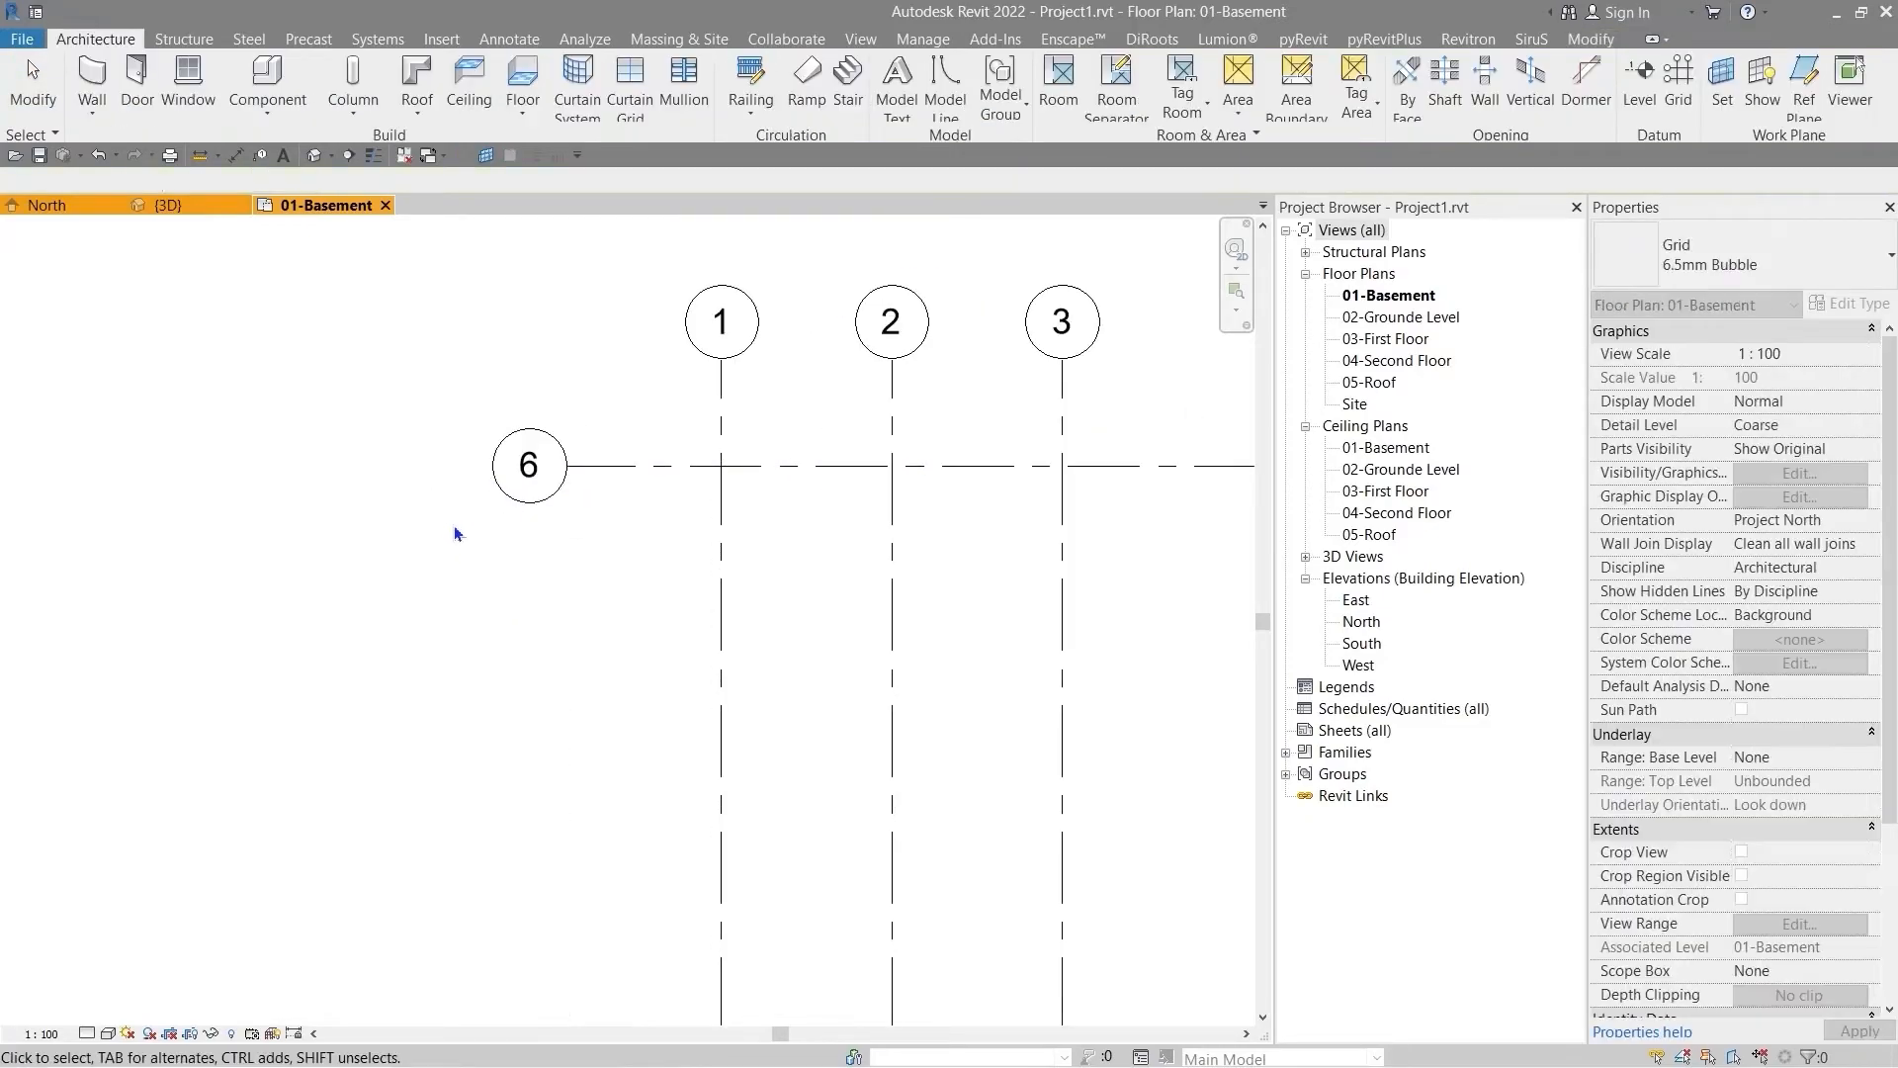
scroll(567, 565, "down", 4)
middle_click_drag(650, 557, 383, 561)
scroll(401, 528, "up", 5)
double_click(361, 477)
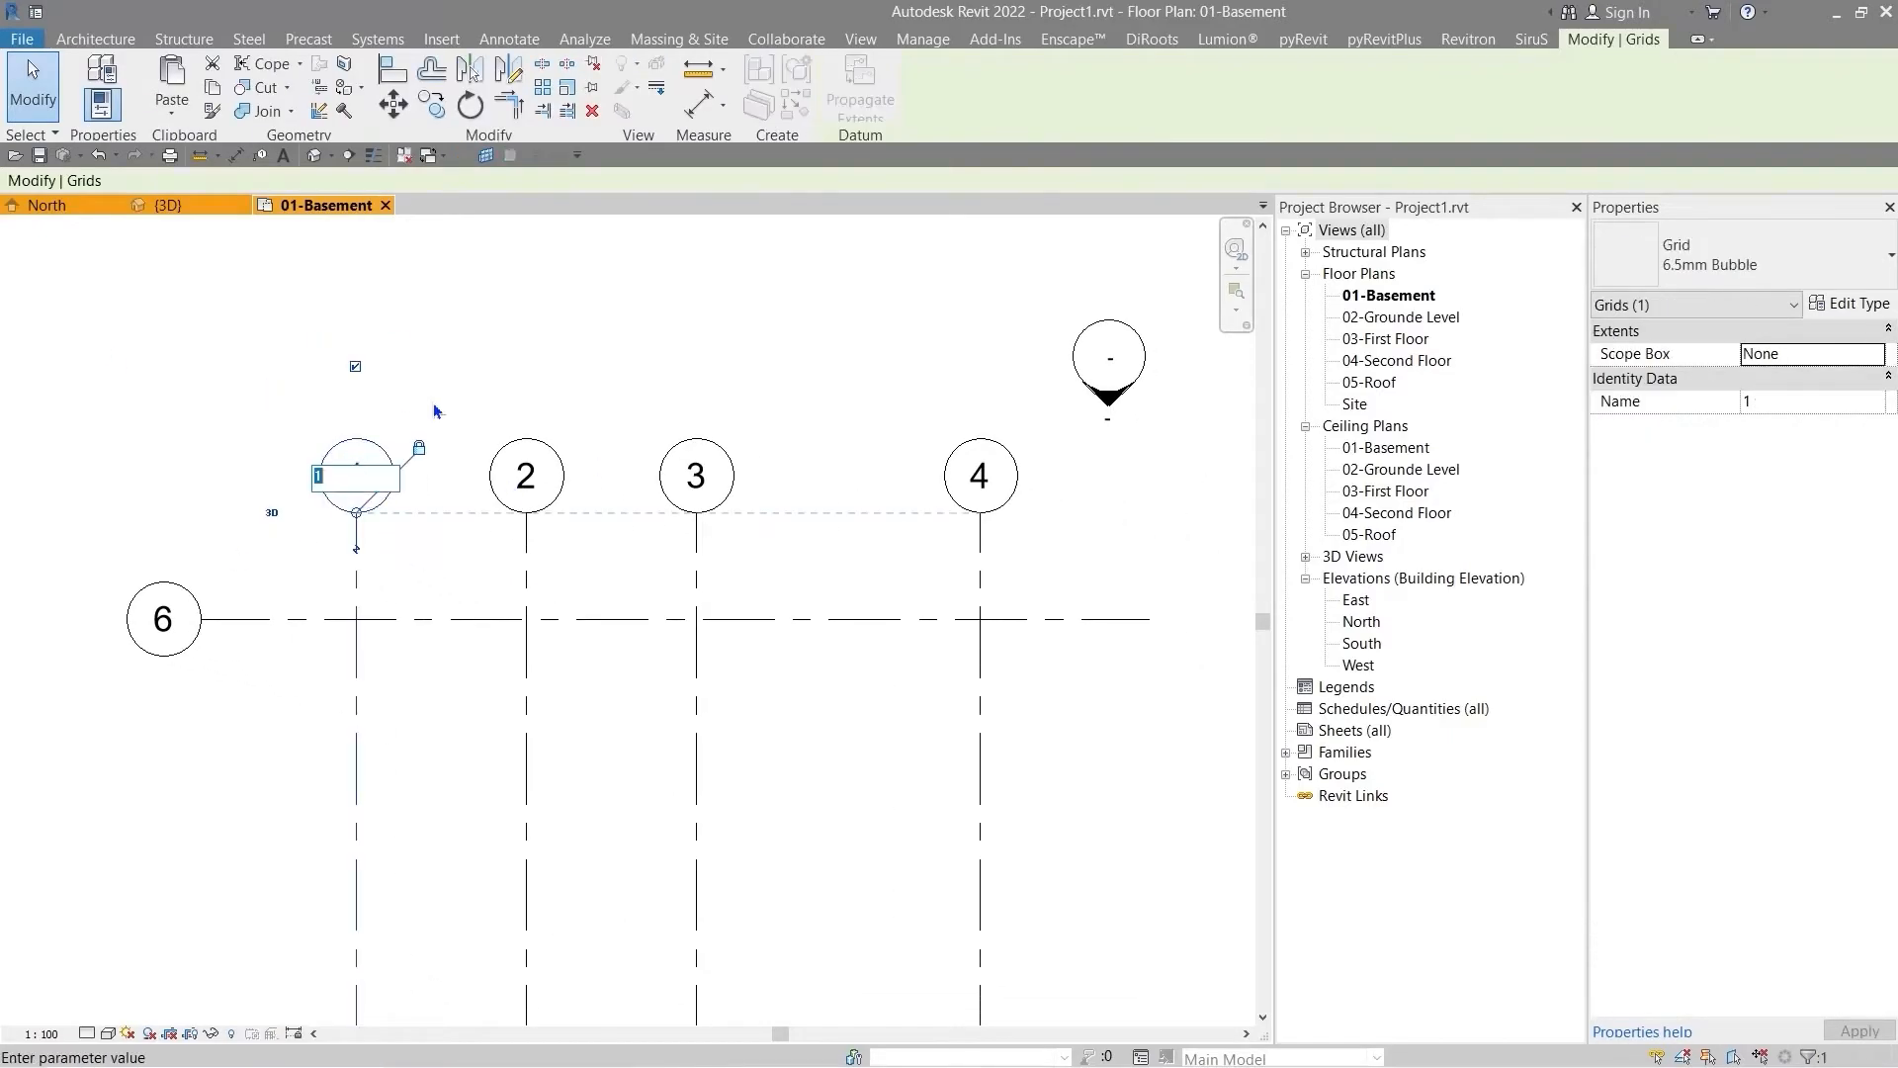
left_click(502, 391)
scroll(400, 380, "down", 4)
middle_click_drag(21, 589, 269, 692)
scroll(524, 686, "up", 5)
mouse_move(530, 700)
middle_mouse_down()
mouse_move(330, 530)
mouse_move(445, 488)
middle_mouse_up()
scroll(326, 534, "down", 6)
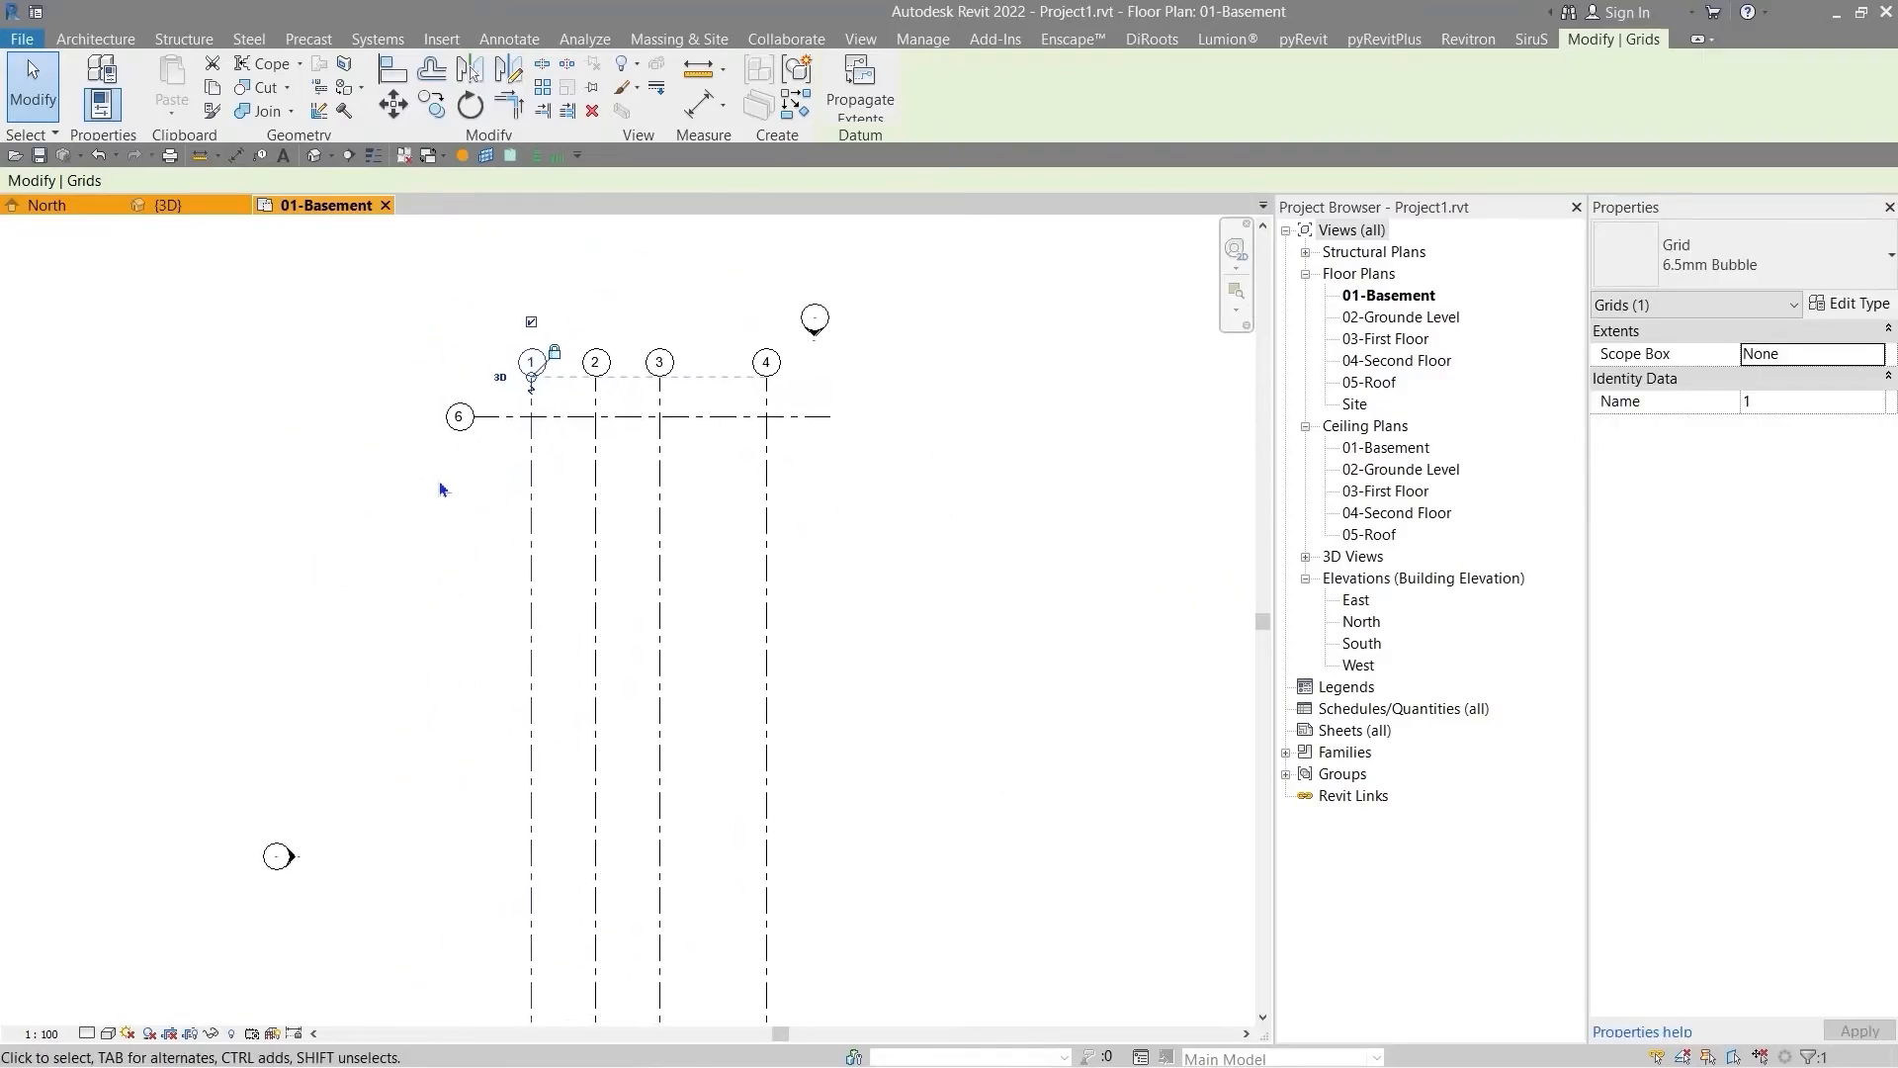
- Rename the horizontal grid that crosses grids 1 to 4 as A
scroll(494, 455, "up", 4)
scroll(506, 432, "up", 3)
double_click(540, 455)
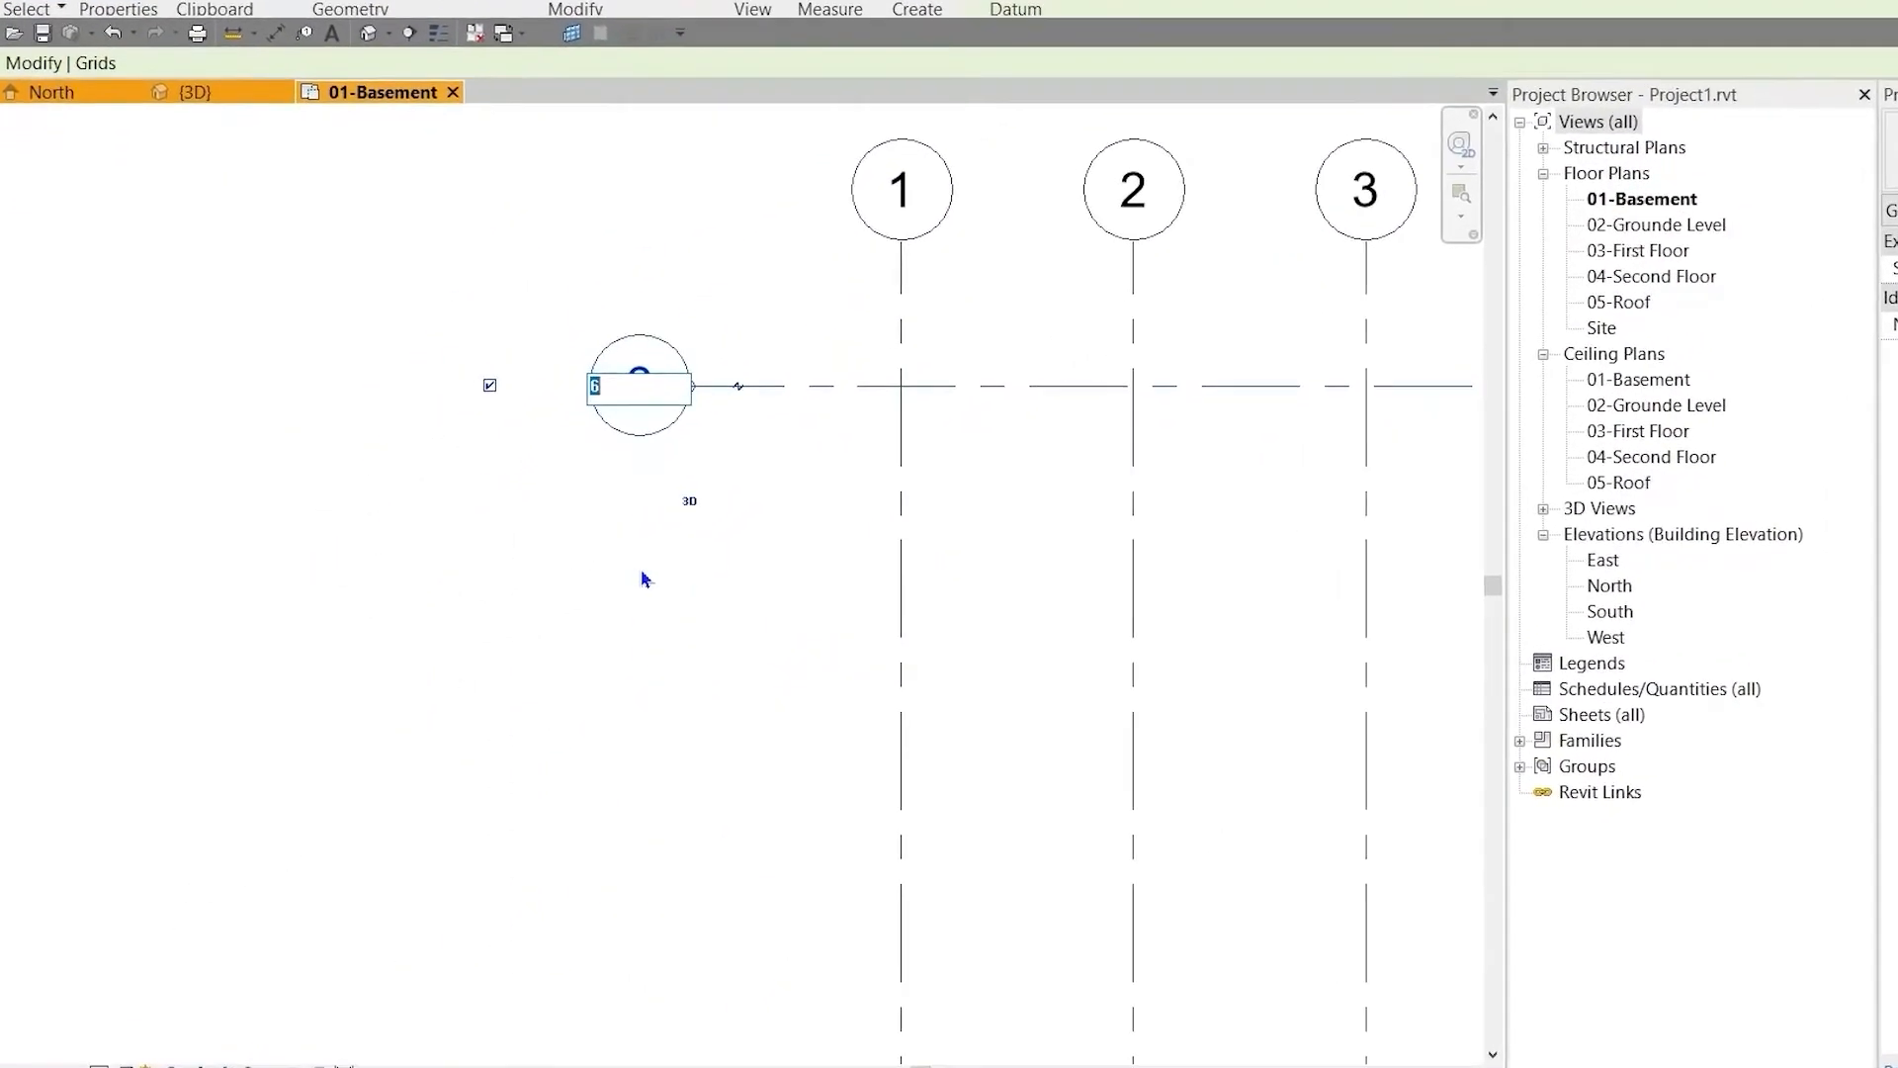
type("a")
key("BackSpace")
type("A")
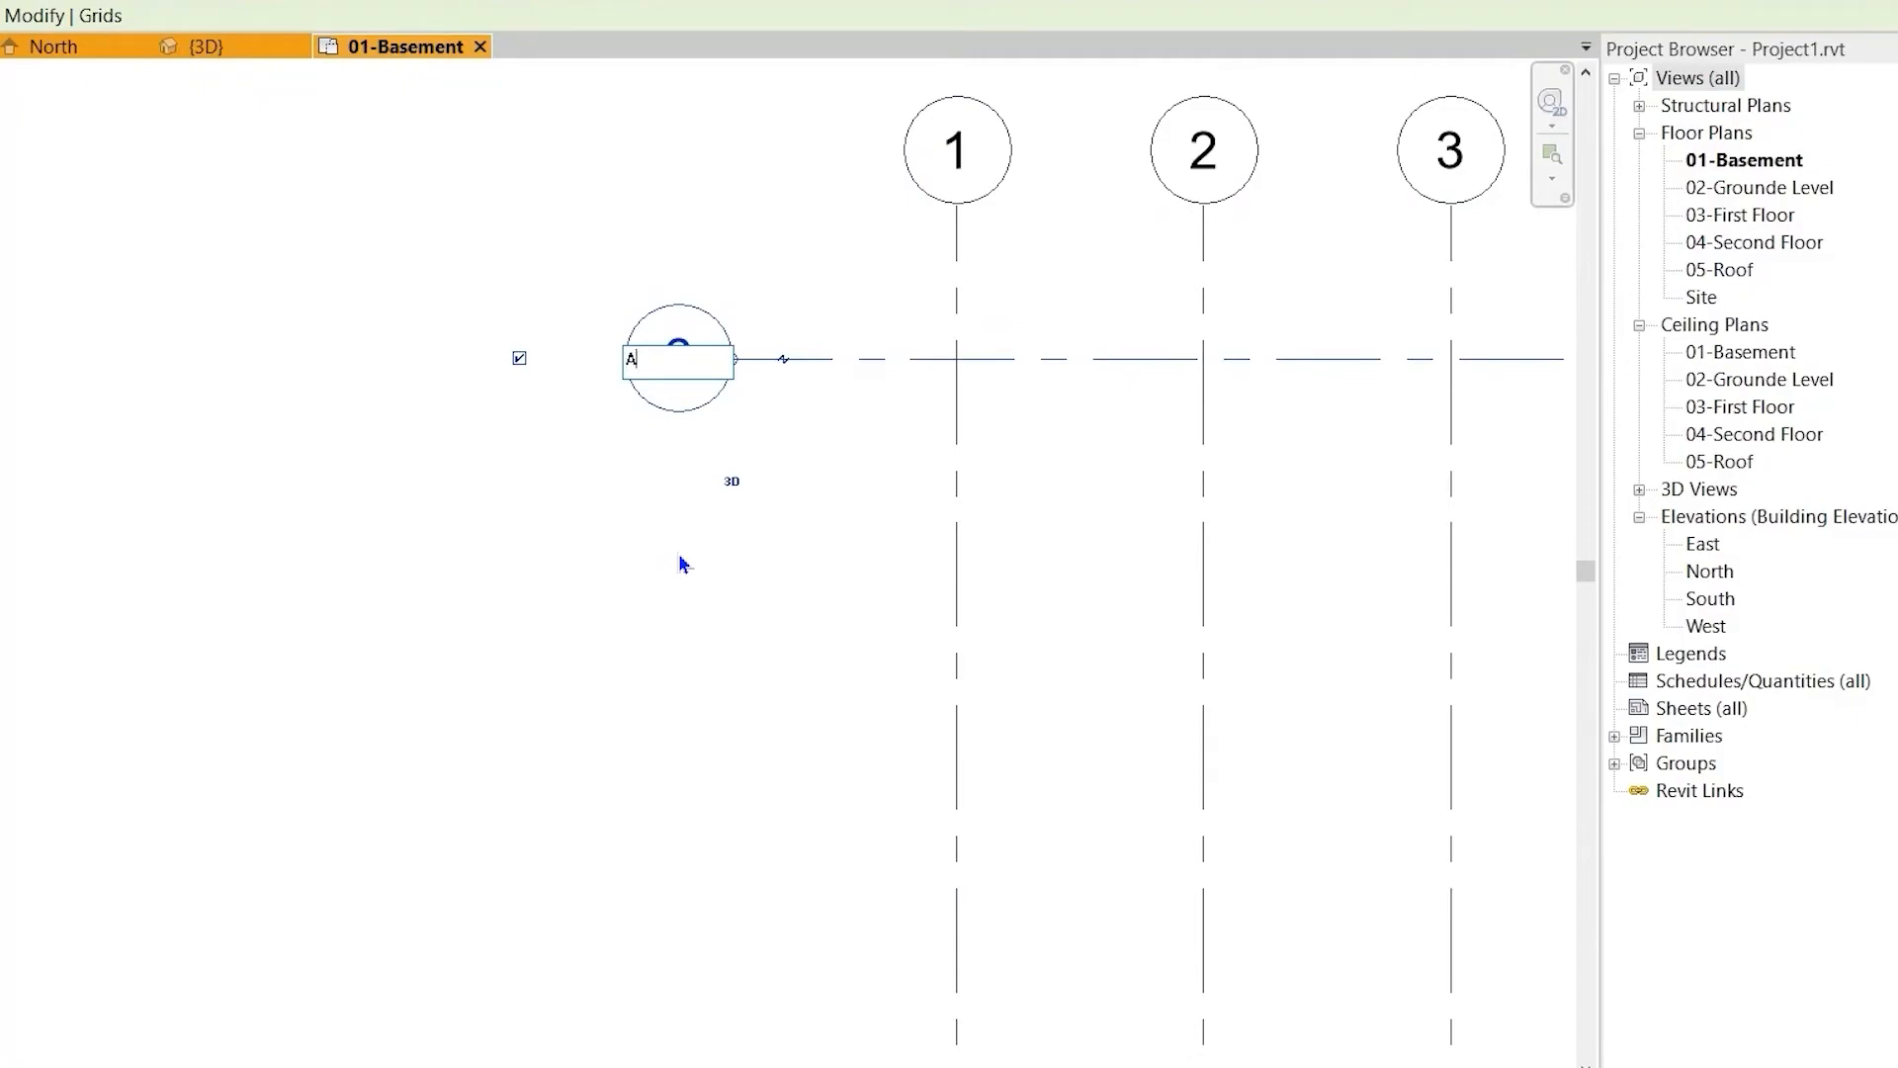
key("Return")
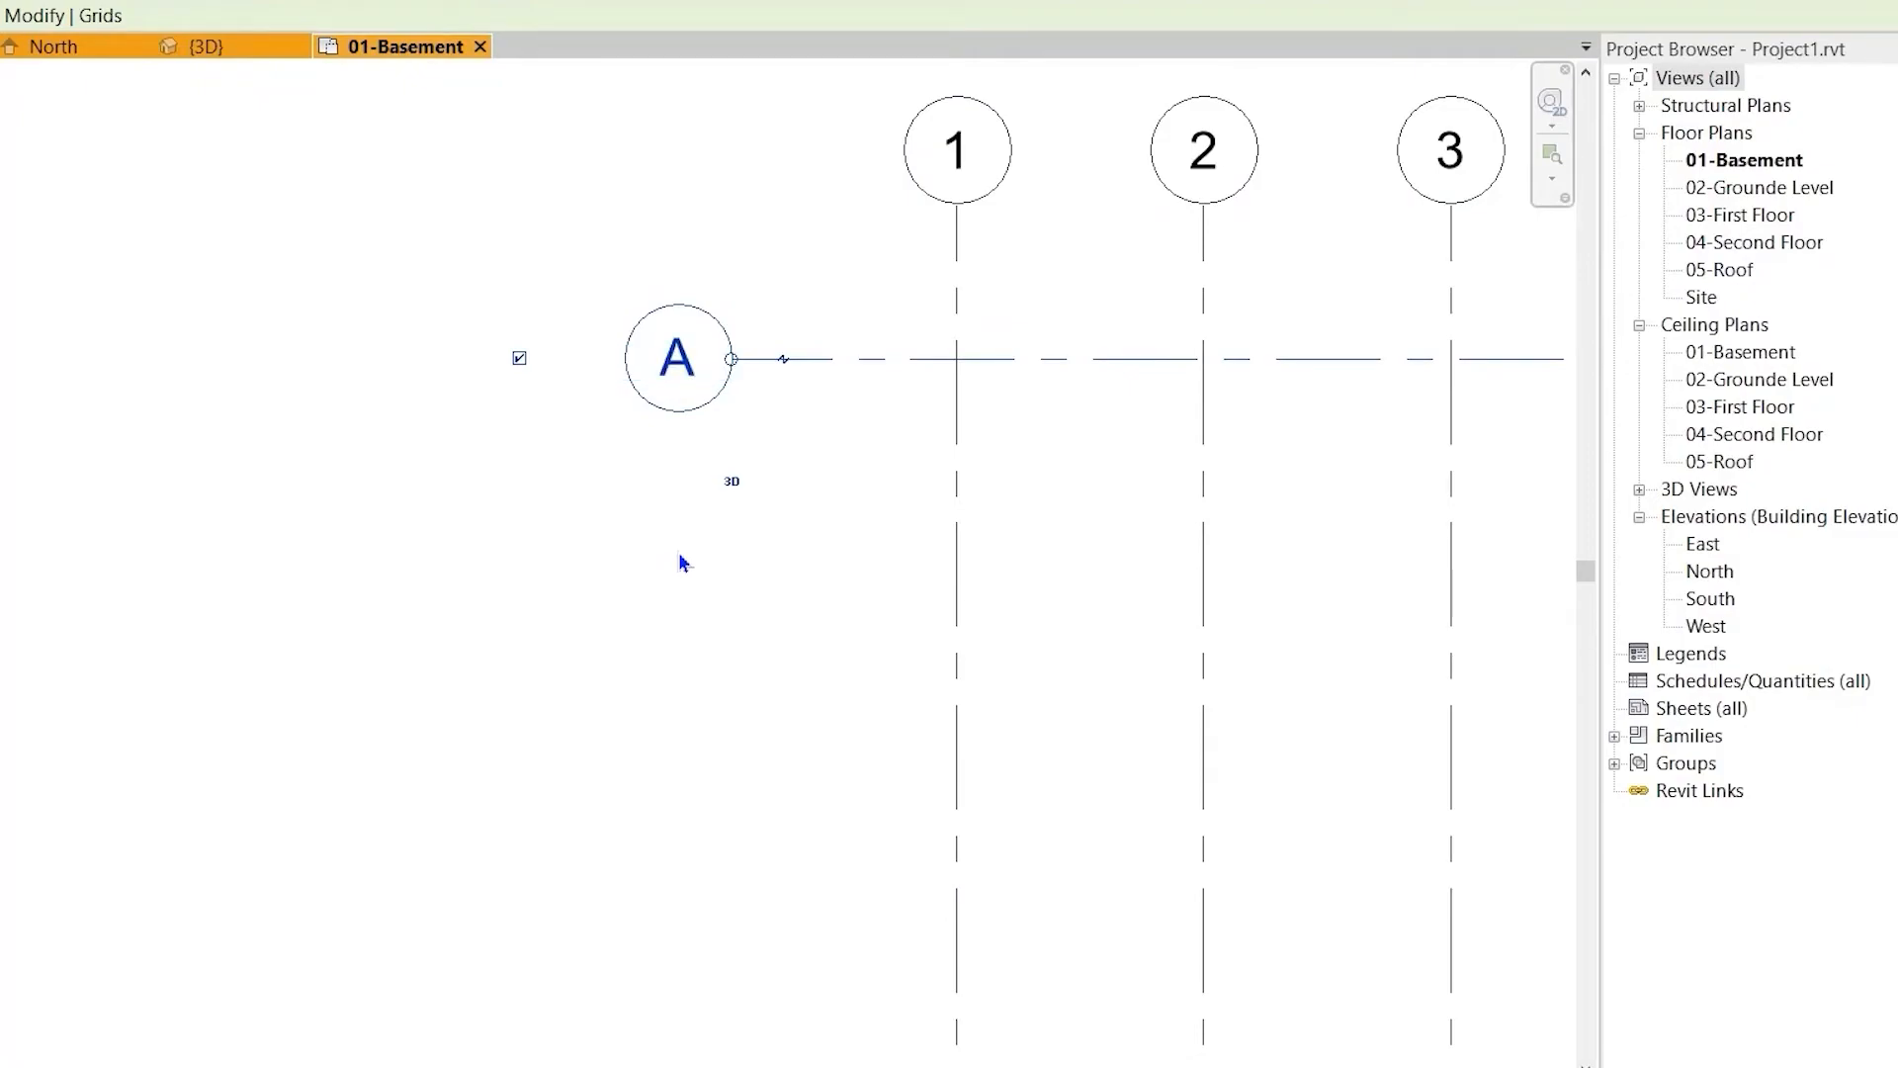
left_click(680, 561)
- Create three more horizontal grids below grid A by picking lines with a 5 m offset, each from the preceding grid
scroll(769, 389, "down", 3)
scroll(769, 400, "down", 3)
scroll(803, 406, "up", 3)
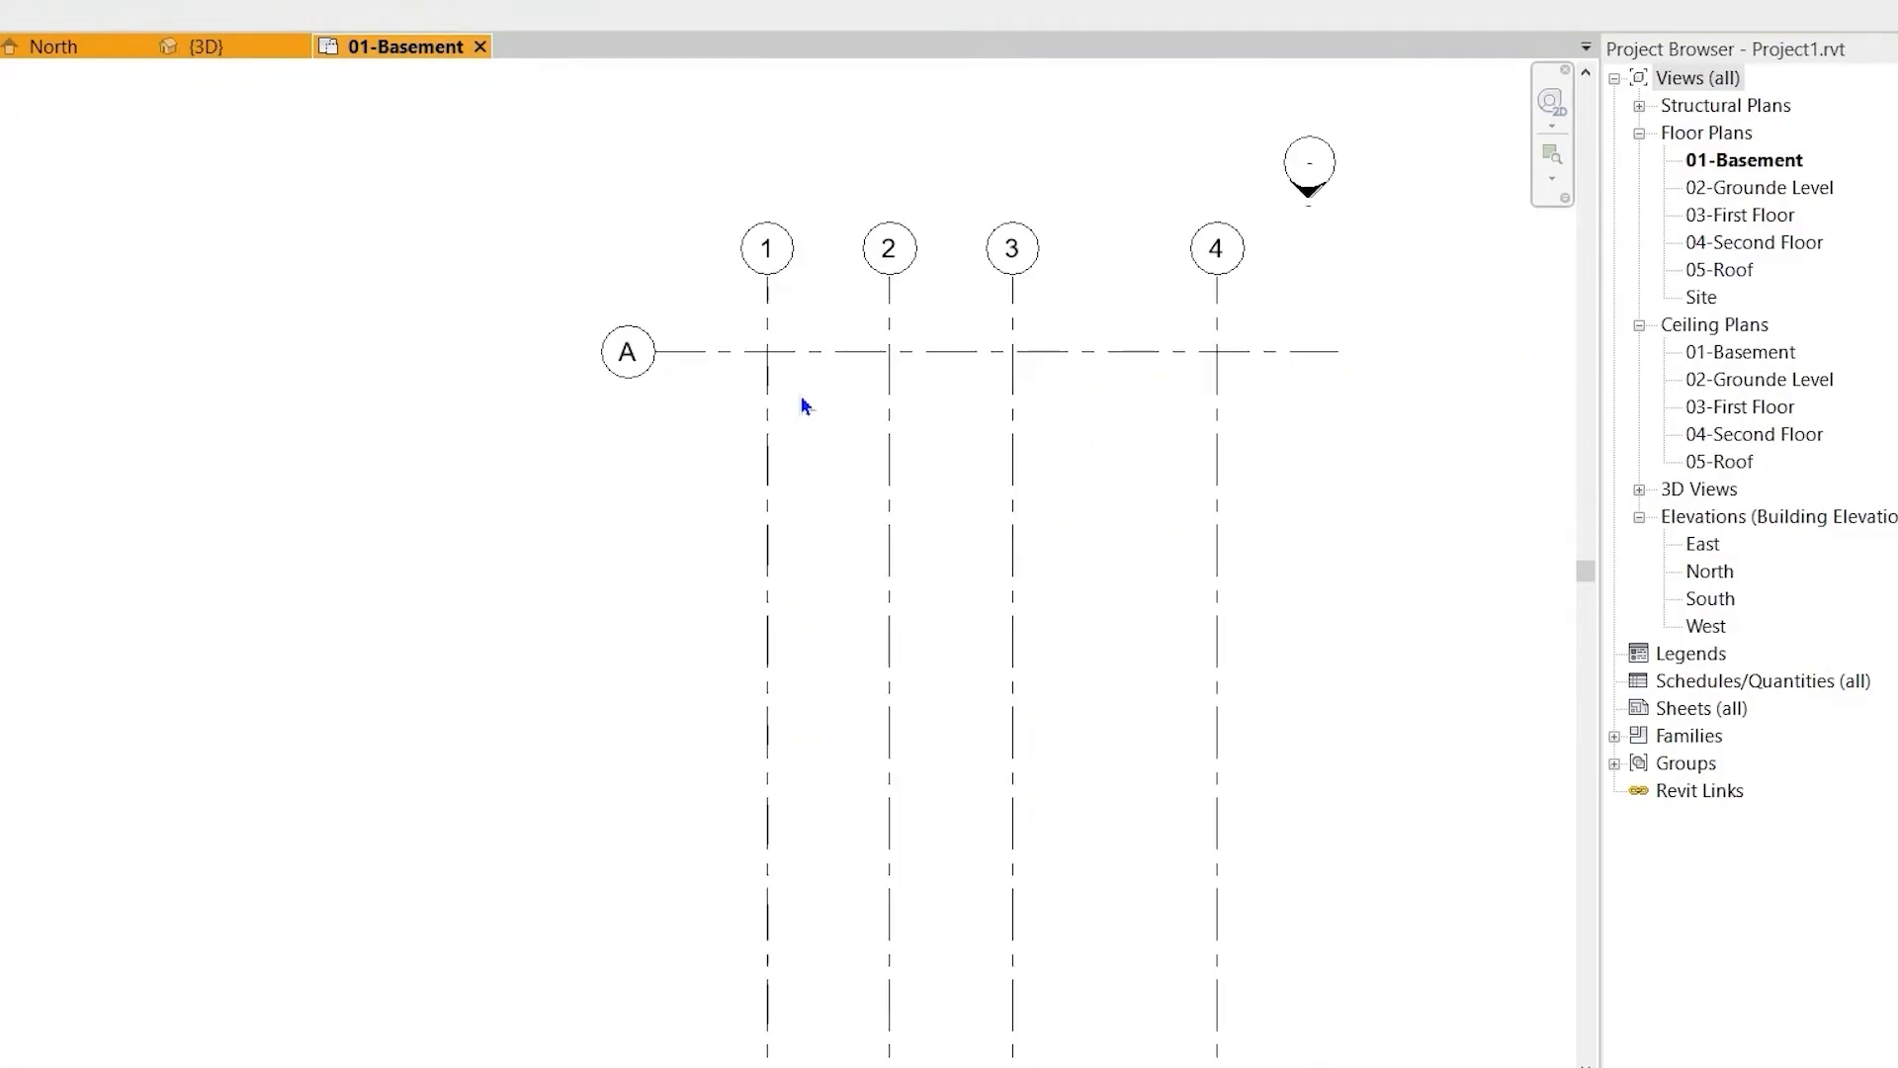
scroll(652, 435, "down", 2)
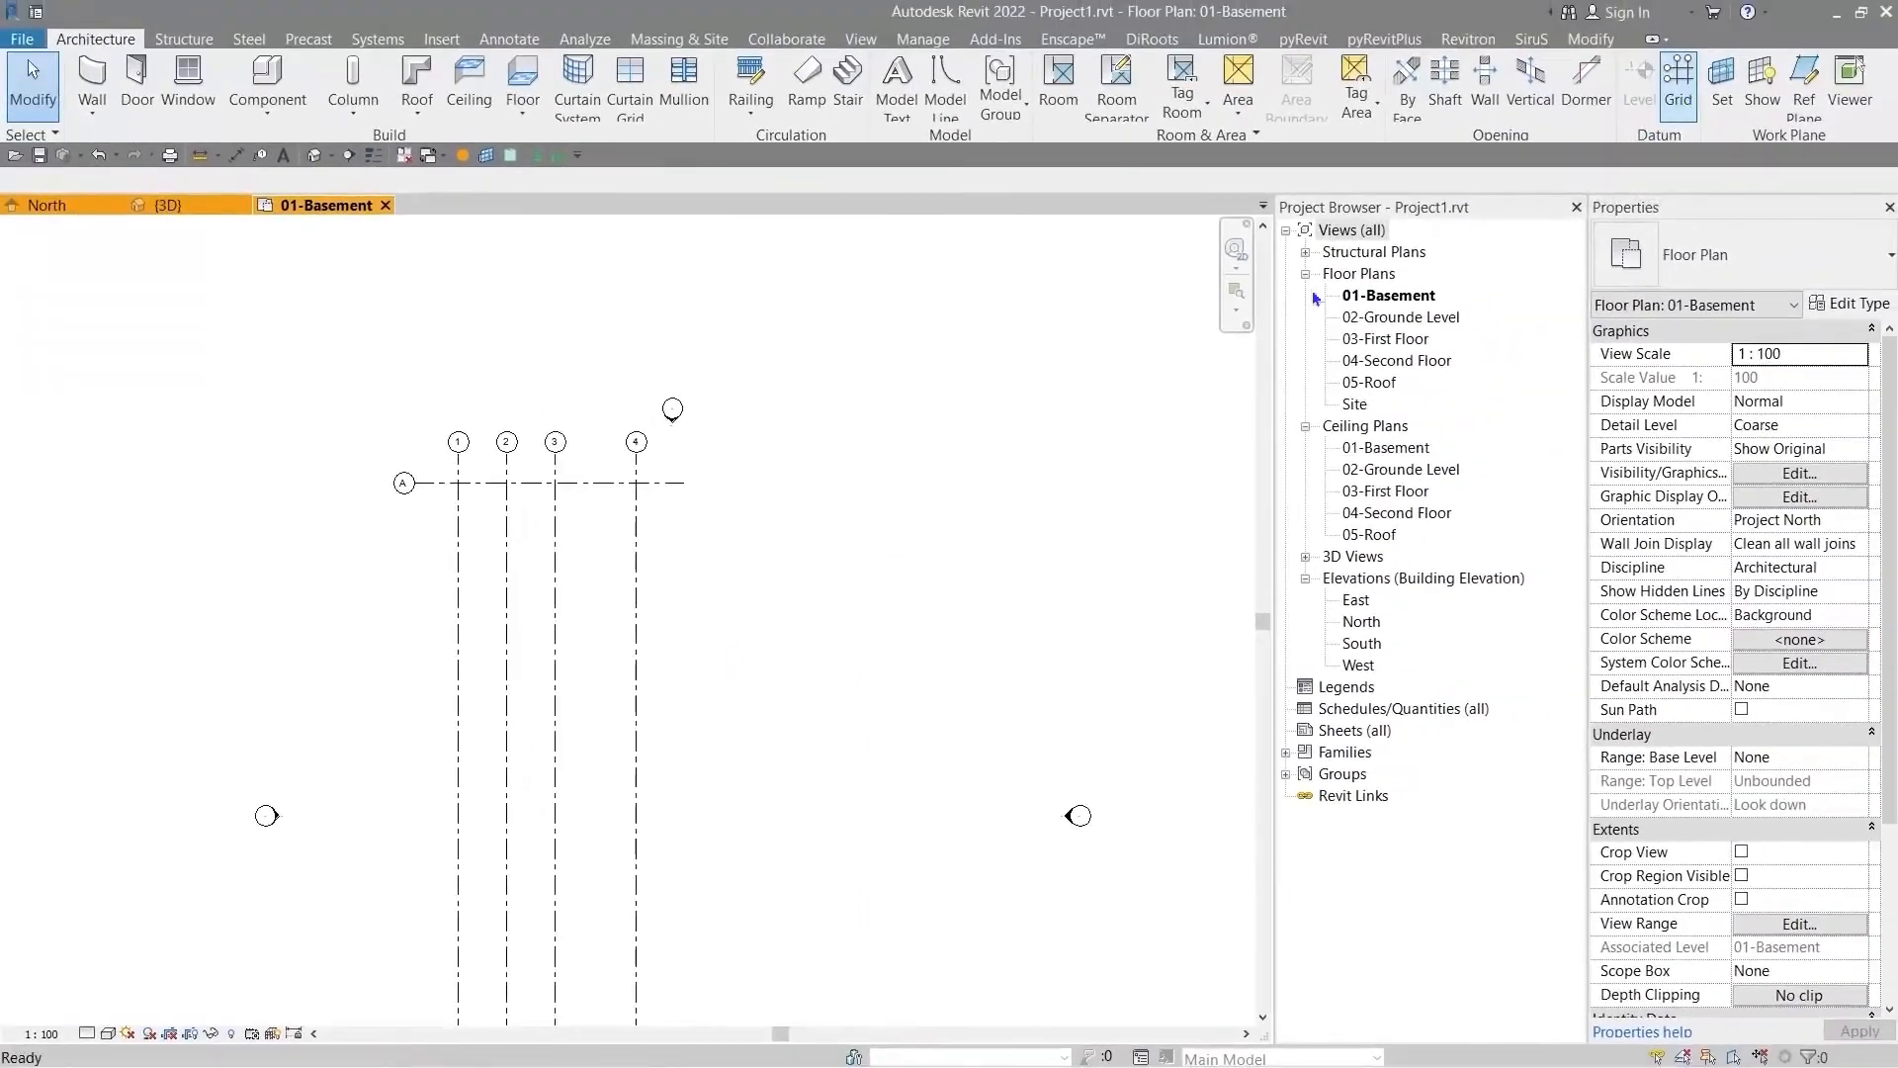
scroll(447, 686, "up", 2)
middle_click_drag(465, 517, 570, 694)
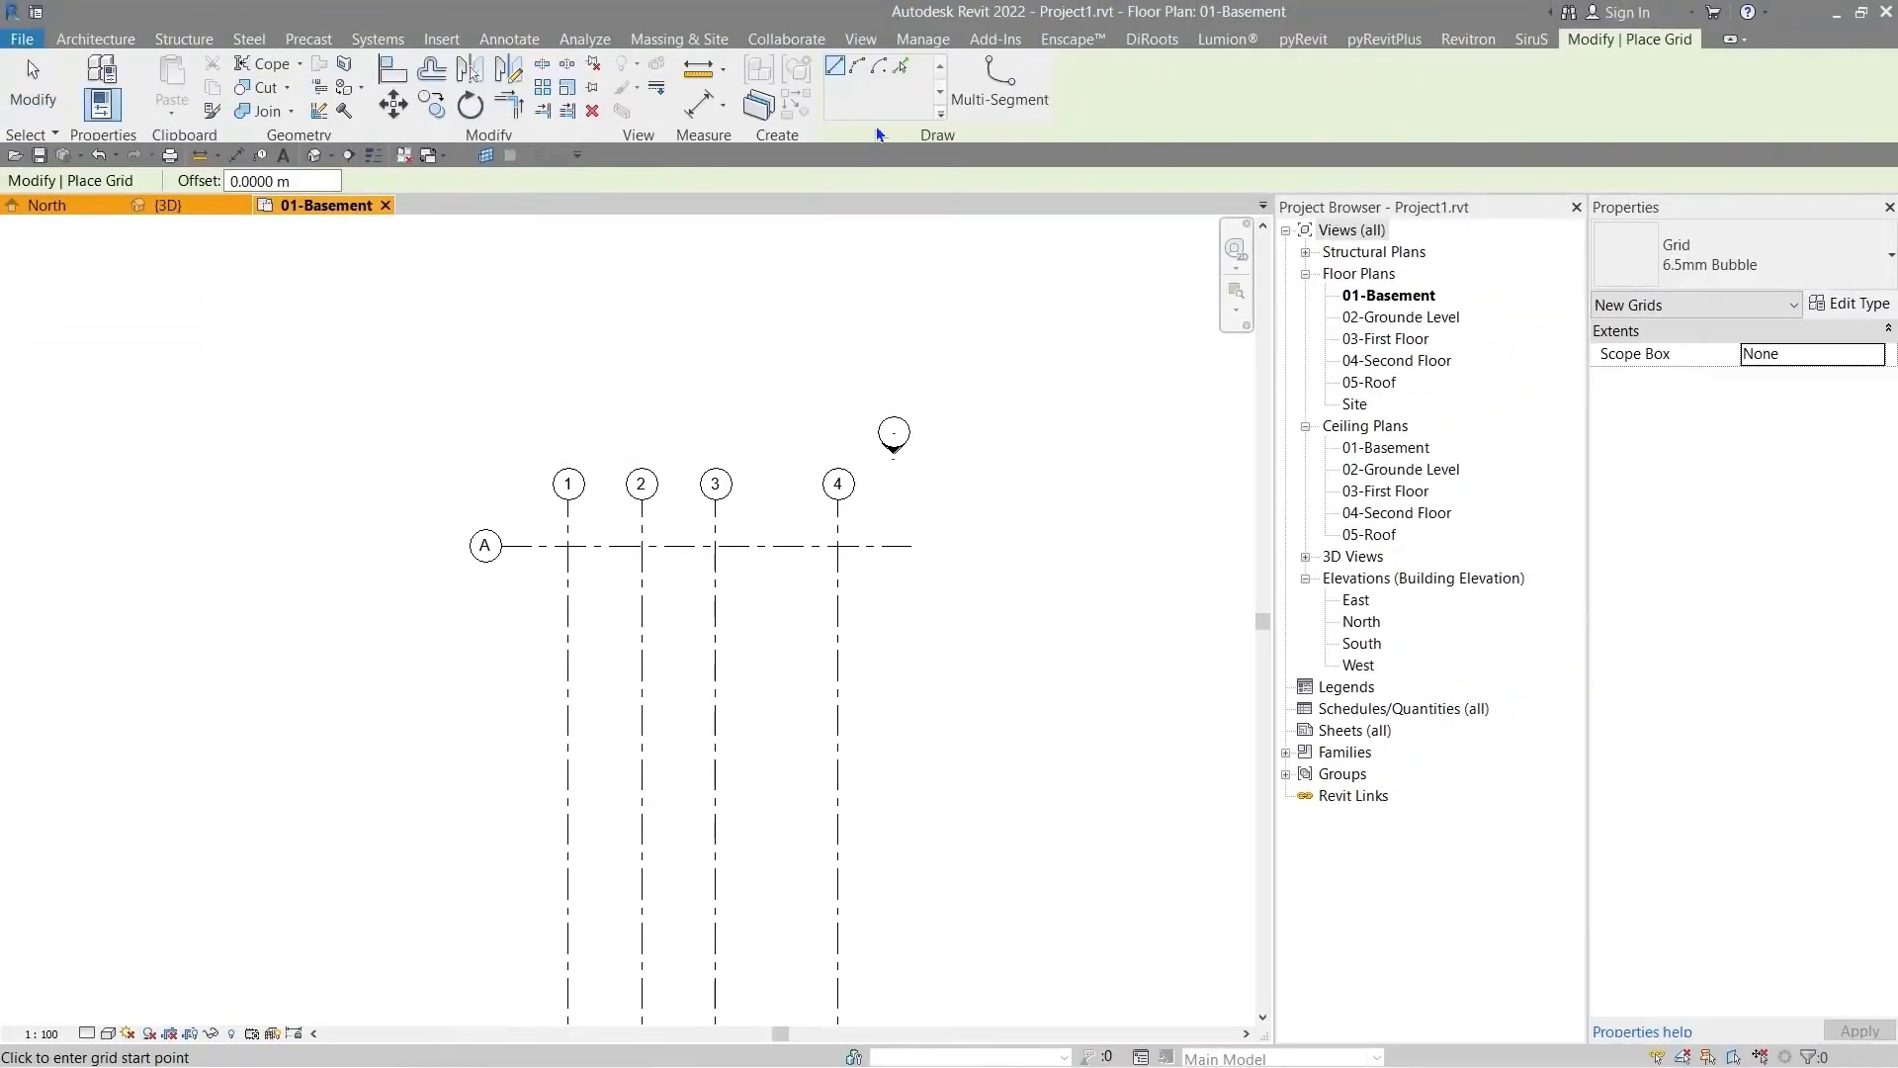
left_click(901, 67)
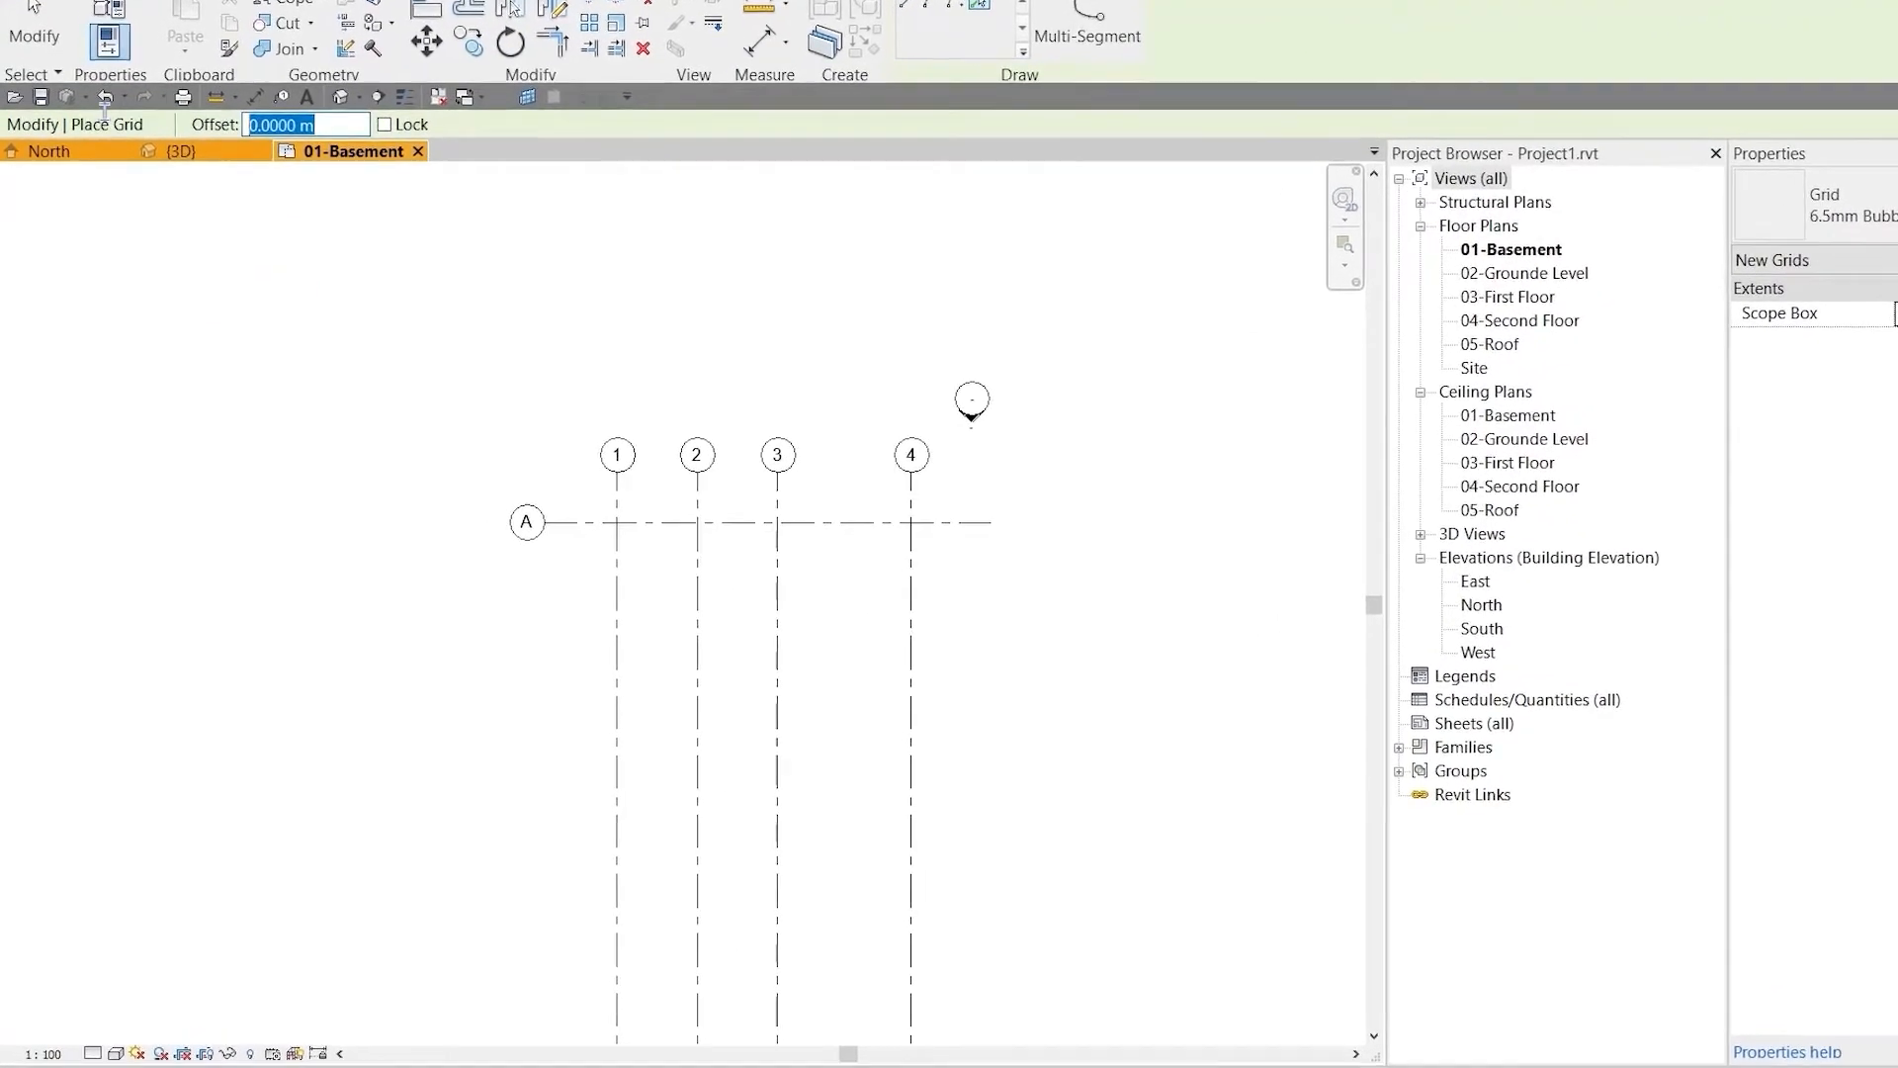
type("5")
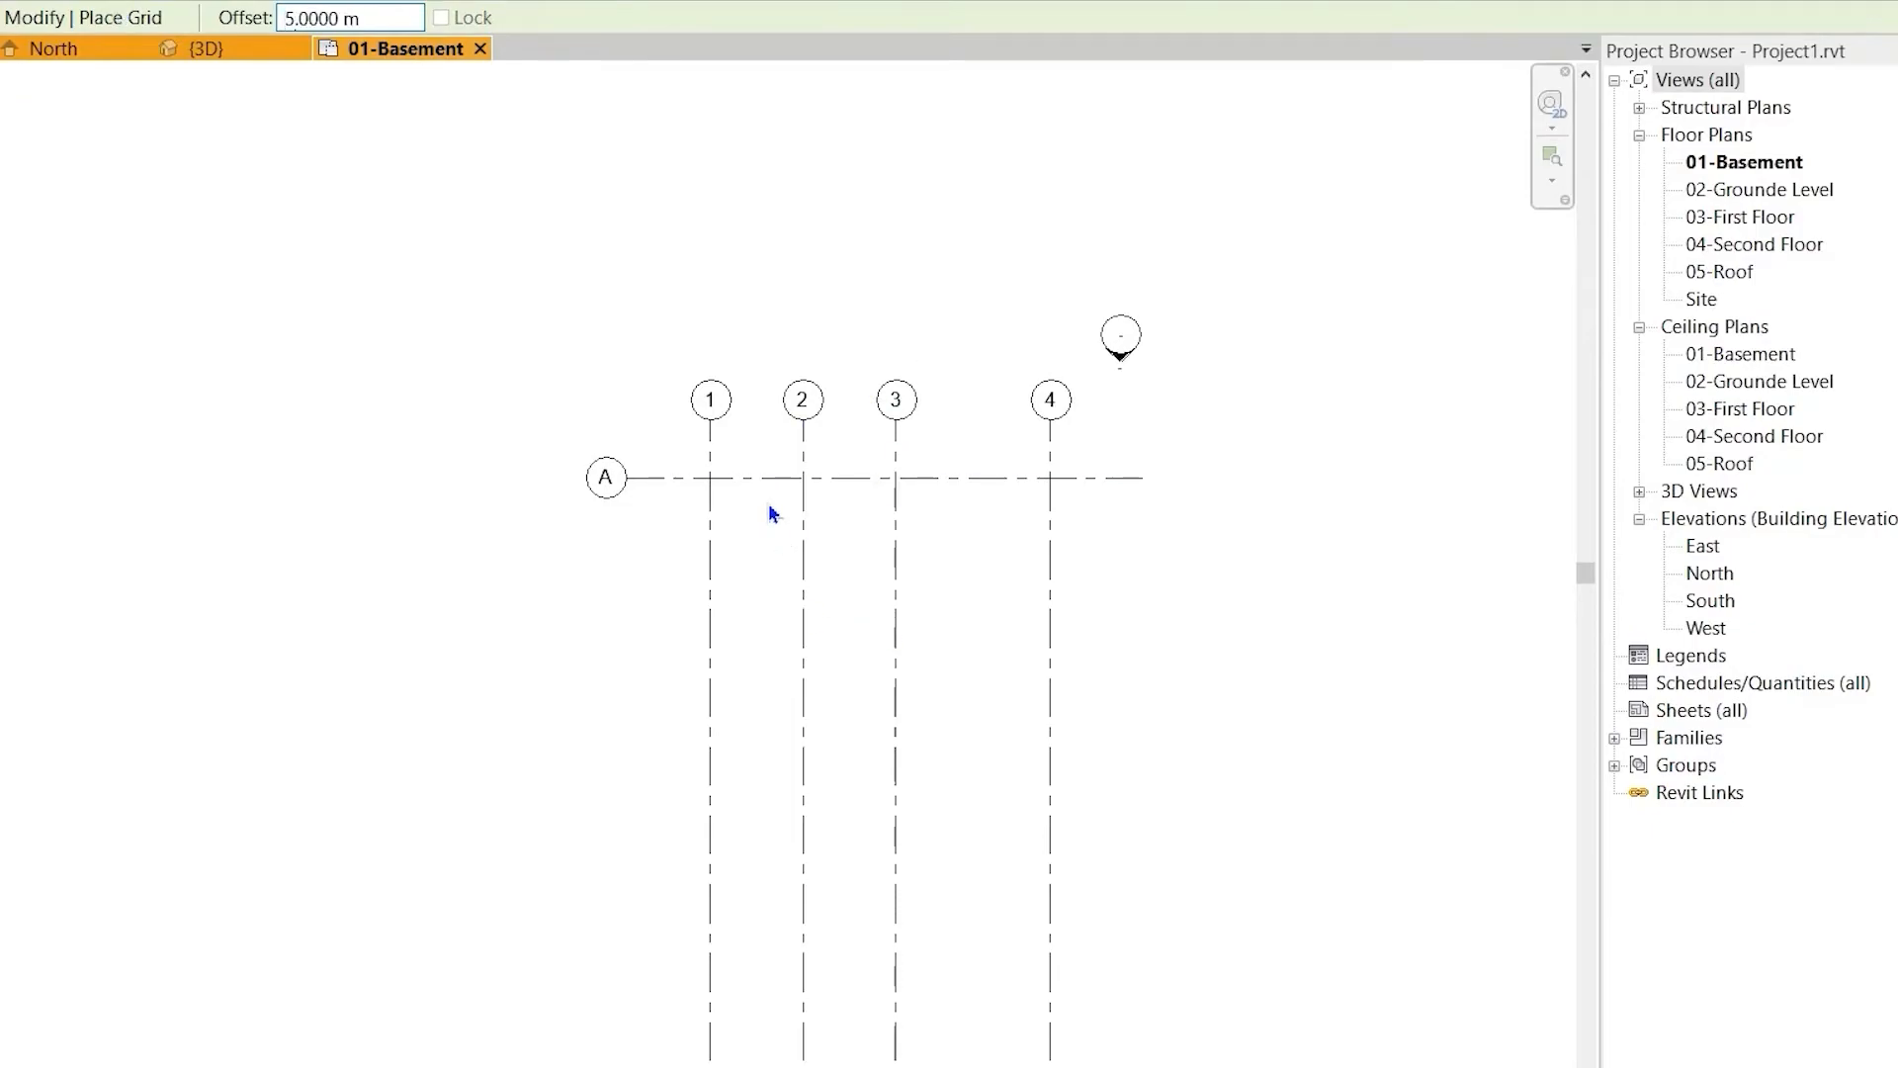
left_click(759, 493)
left_click(746, 644)
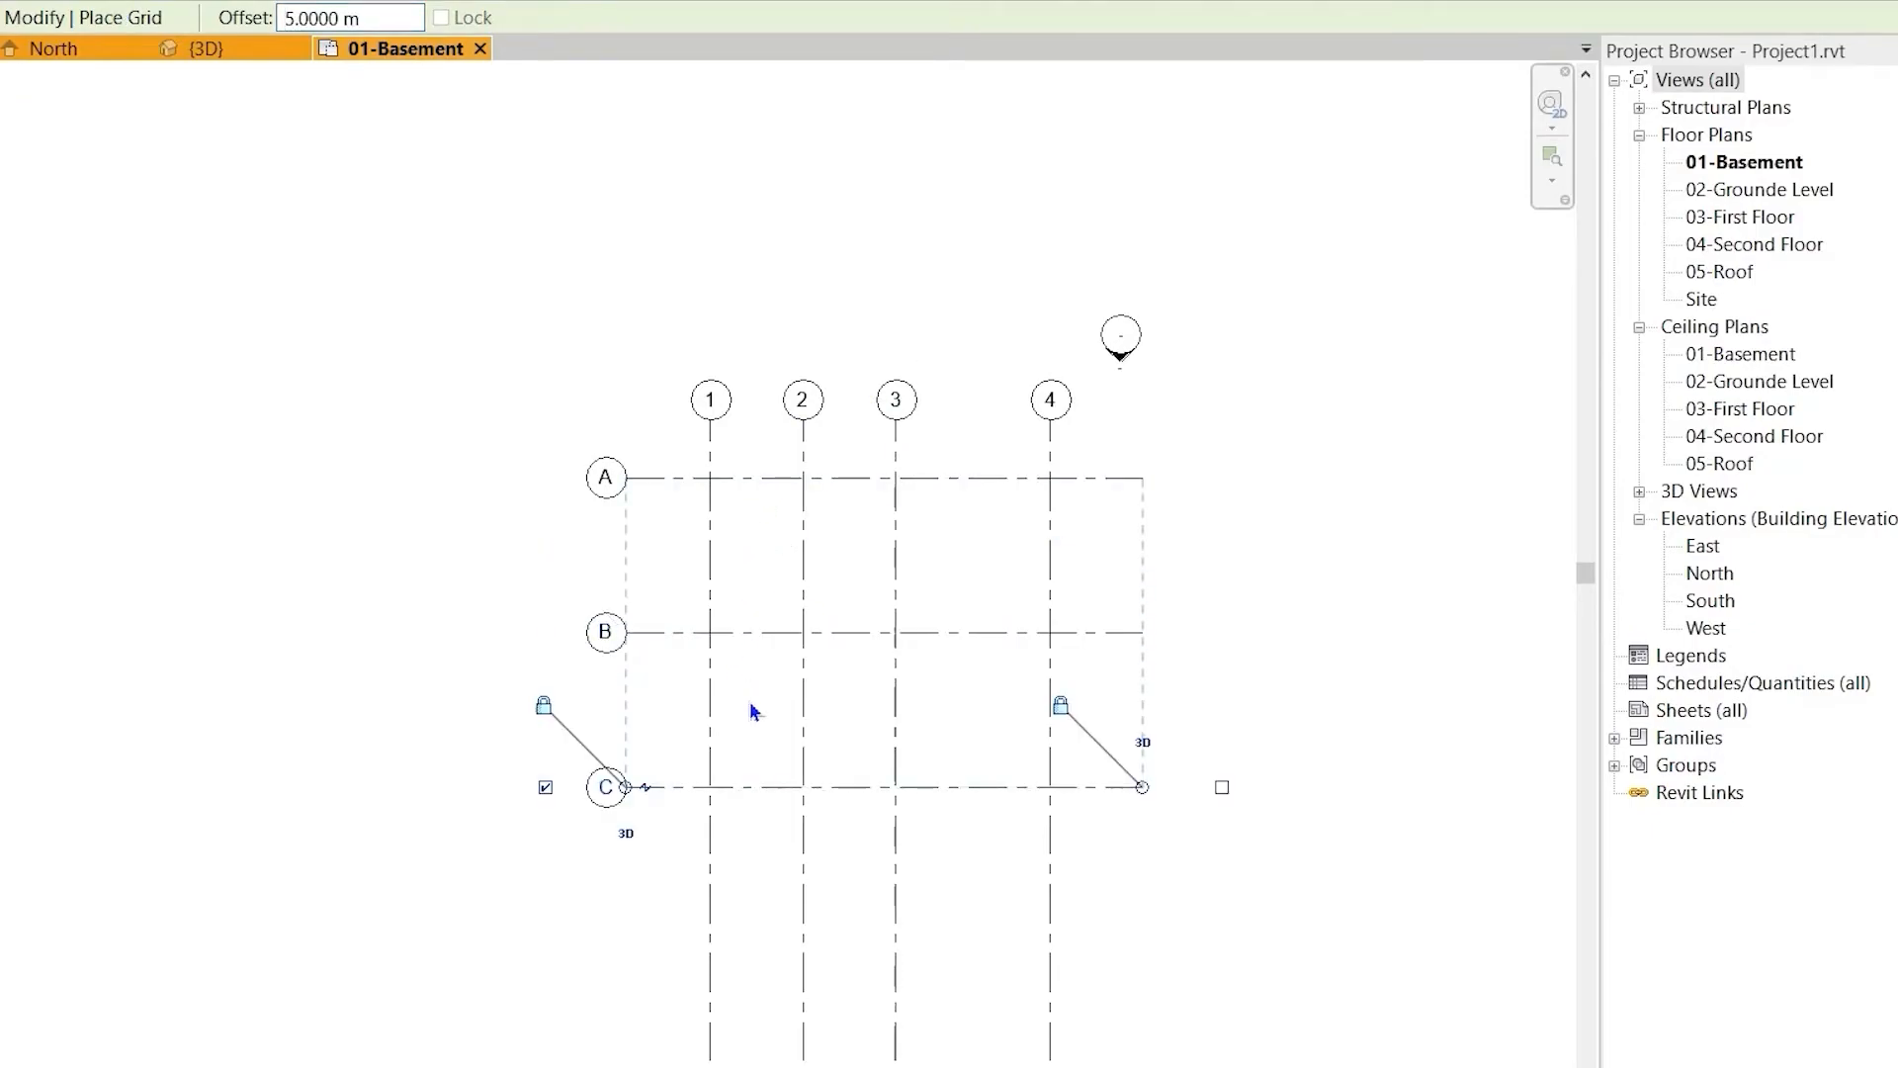
left_click(757, 791)
- Add one more horizontal grid 5 m below grid D by picking that line, and end grid placement
scroll(673, 585, "up", 5)
scroll(610, 643, "down", 5)
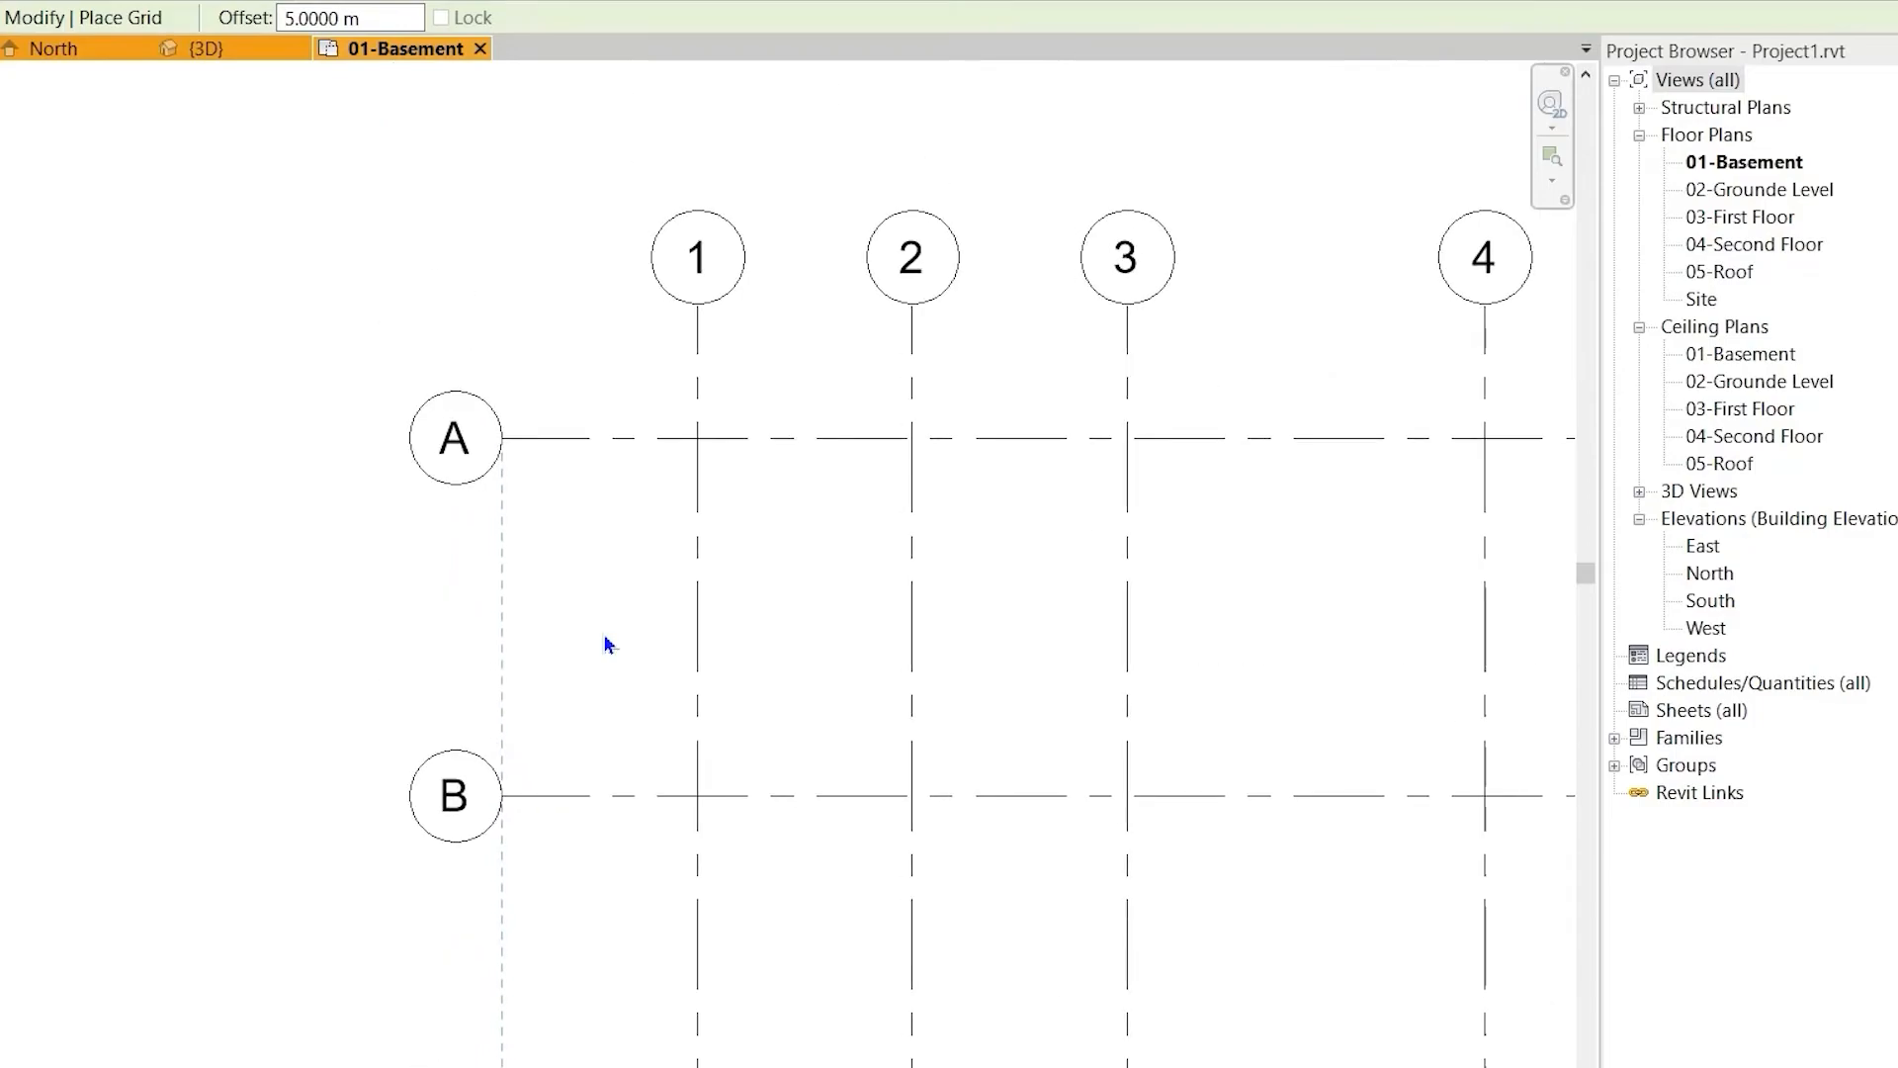
scroll(572, 665, "down", 2)
middle_click_drag(573, 665, 614, 390)
scroll(577, 383, "down", 1)
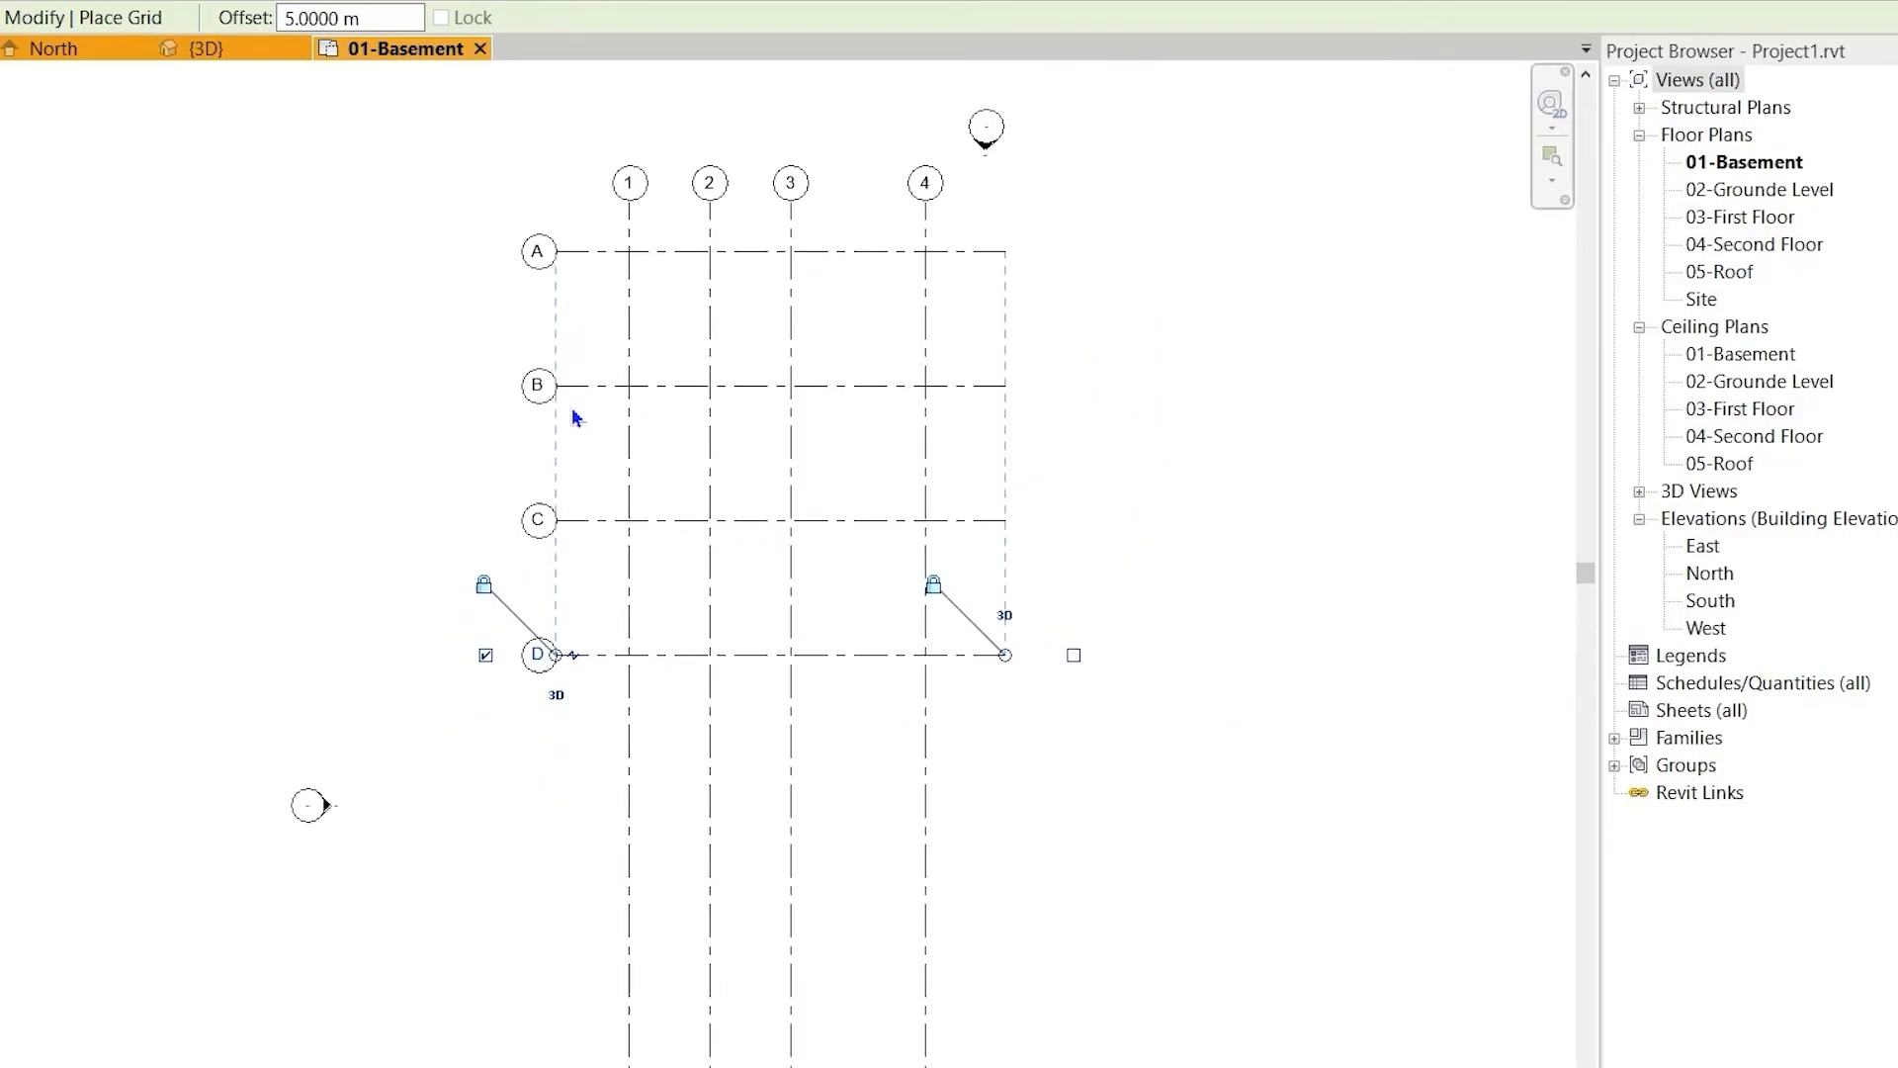
scroll(578, 424, "down", 2)
middle_click_drag(542, 479, 546, 265)
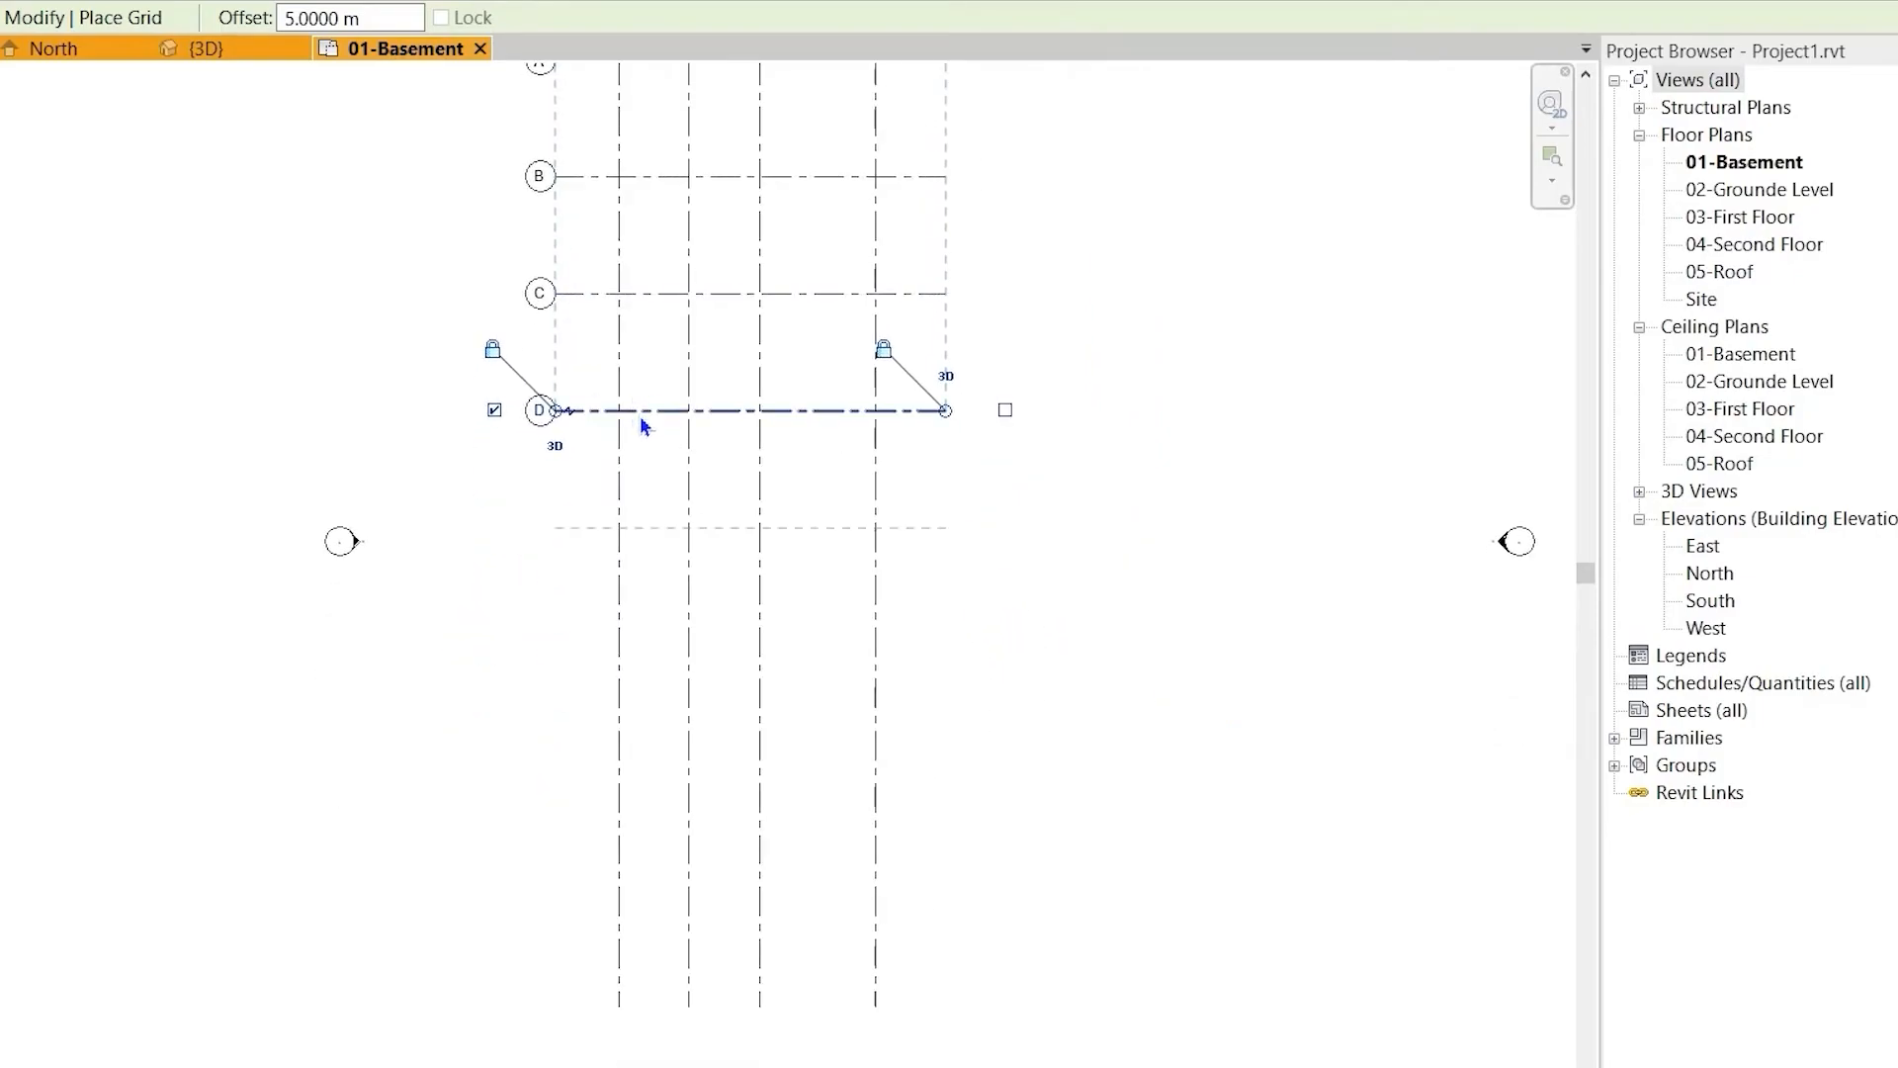
left_click(641, 420)
scroll(641, 420, "down", 4)
key("Escape")
middle_click_drag(682, 445, 712, 696)
key("Escape")
- Shorten the aligned vertical grids by moving grid 4's lower end up to just below grid E
scroll(695, 608, "up", 5)
scroll(697, 615, "down", 2)
scroll(697, 678, "up", 2)
middle_click_drag(620, 563, 547, 414)
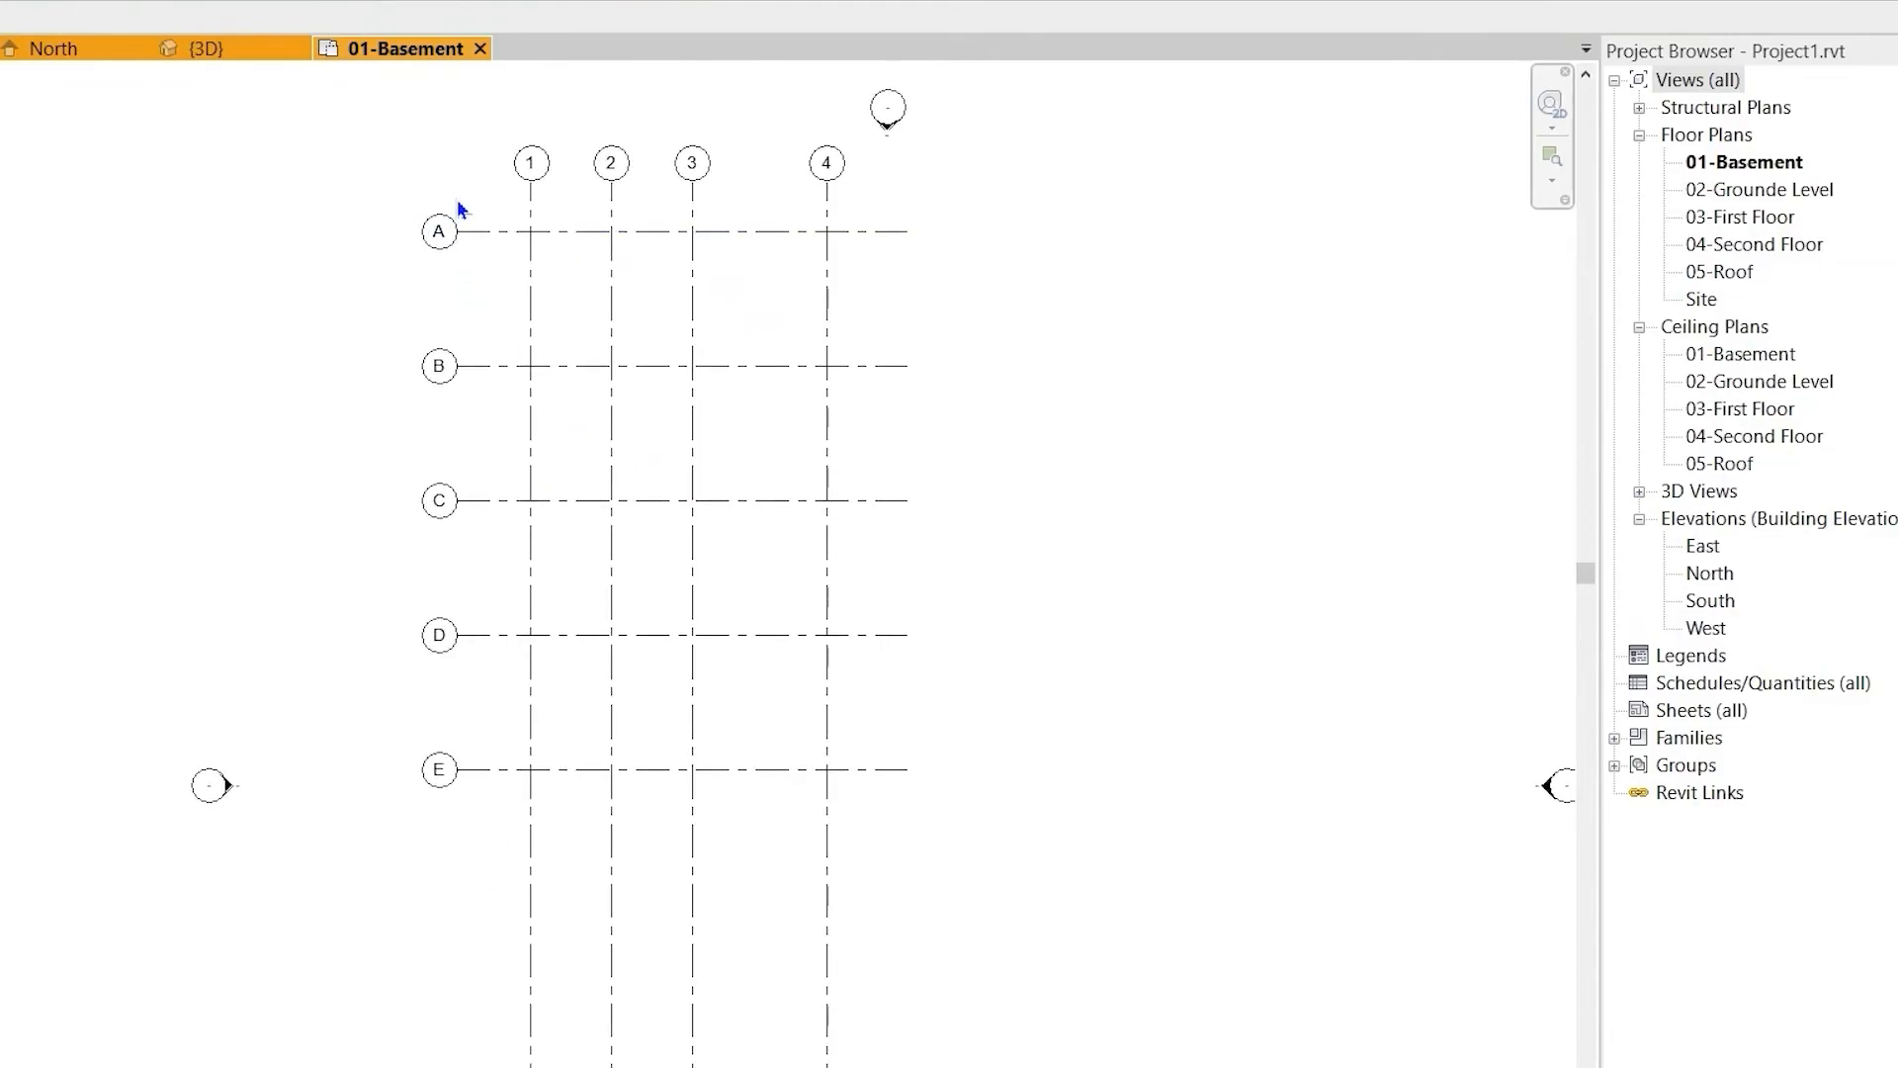
left_click_drag(455, 196, 406, 251)
scroll(539, 789, "down", 1)
middle_click_drag(540, 789, 589, 780)
scroll(589, 780, "down", 1)
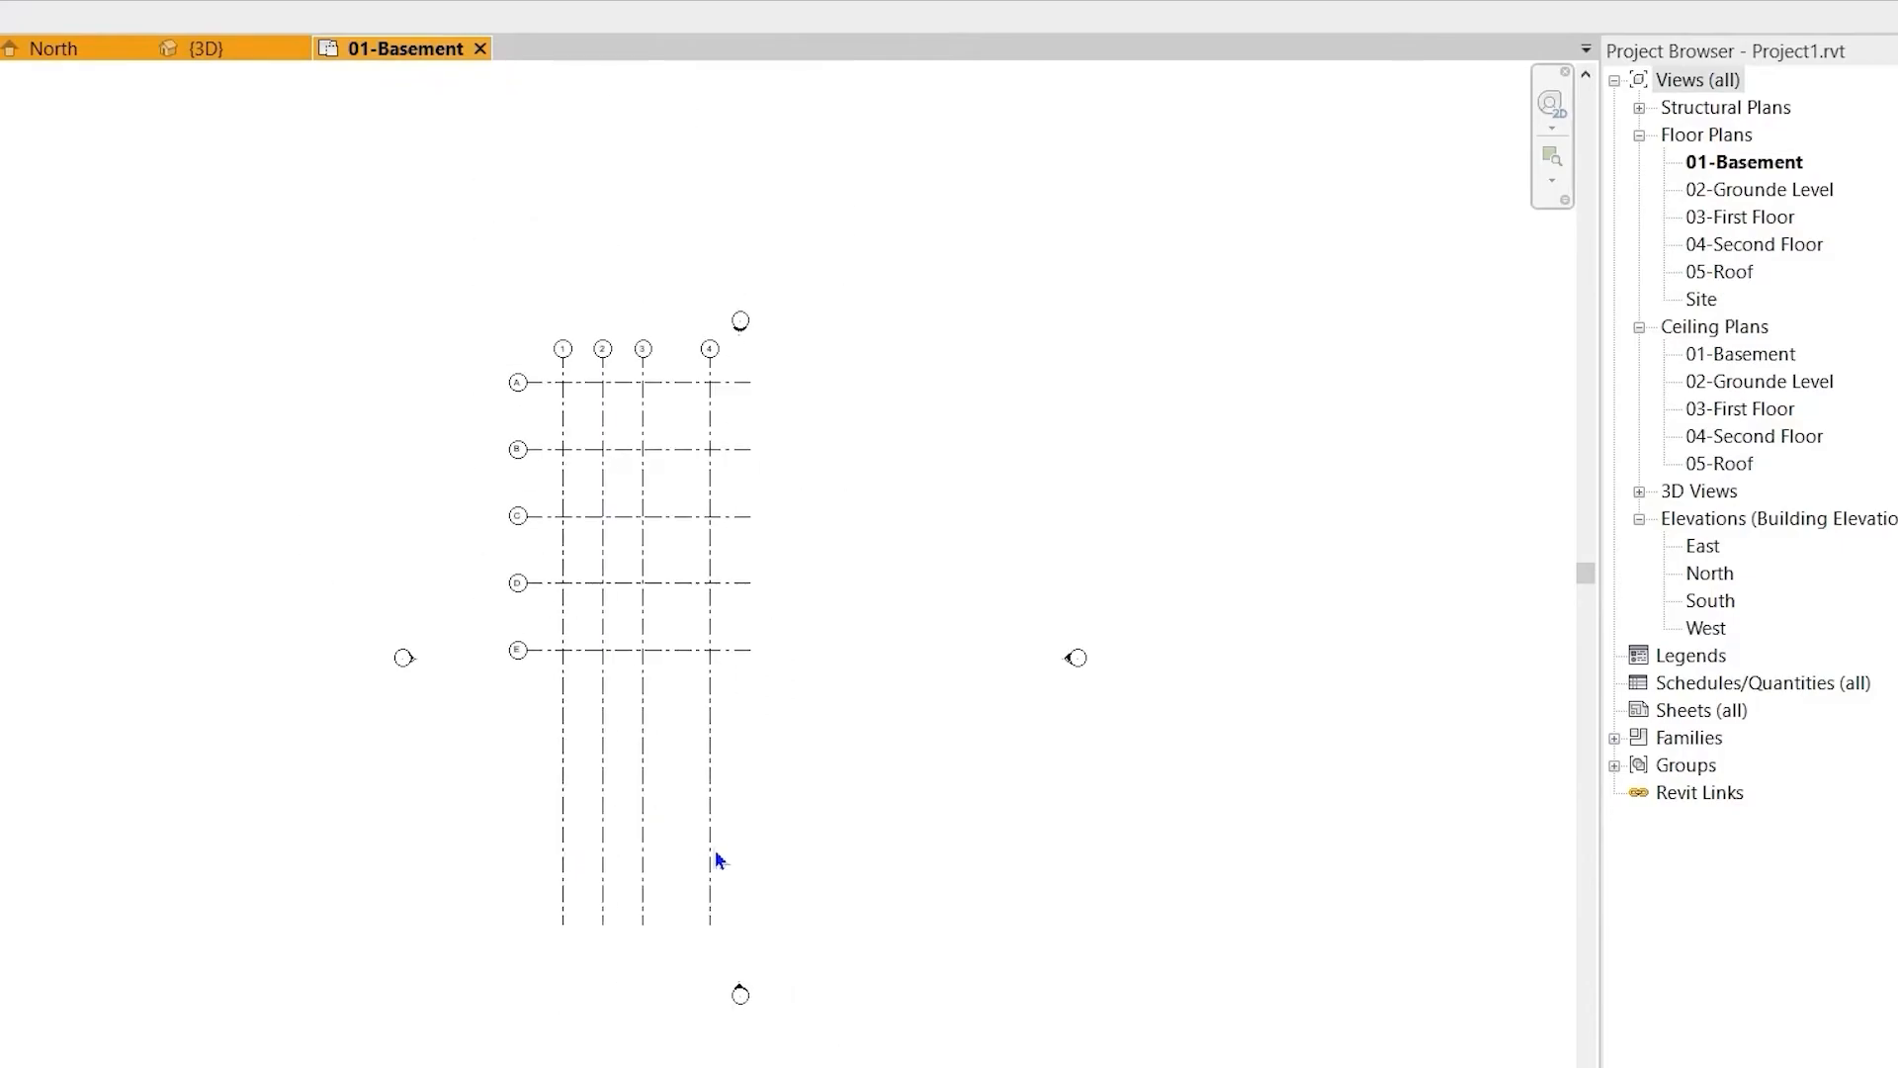
scroll(696, 860, "up", 4)
left_click(676, 890)
scroll(712, 974, "down", 2)
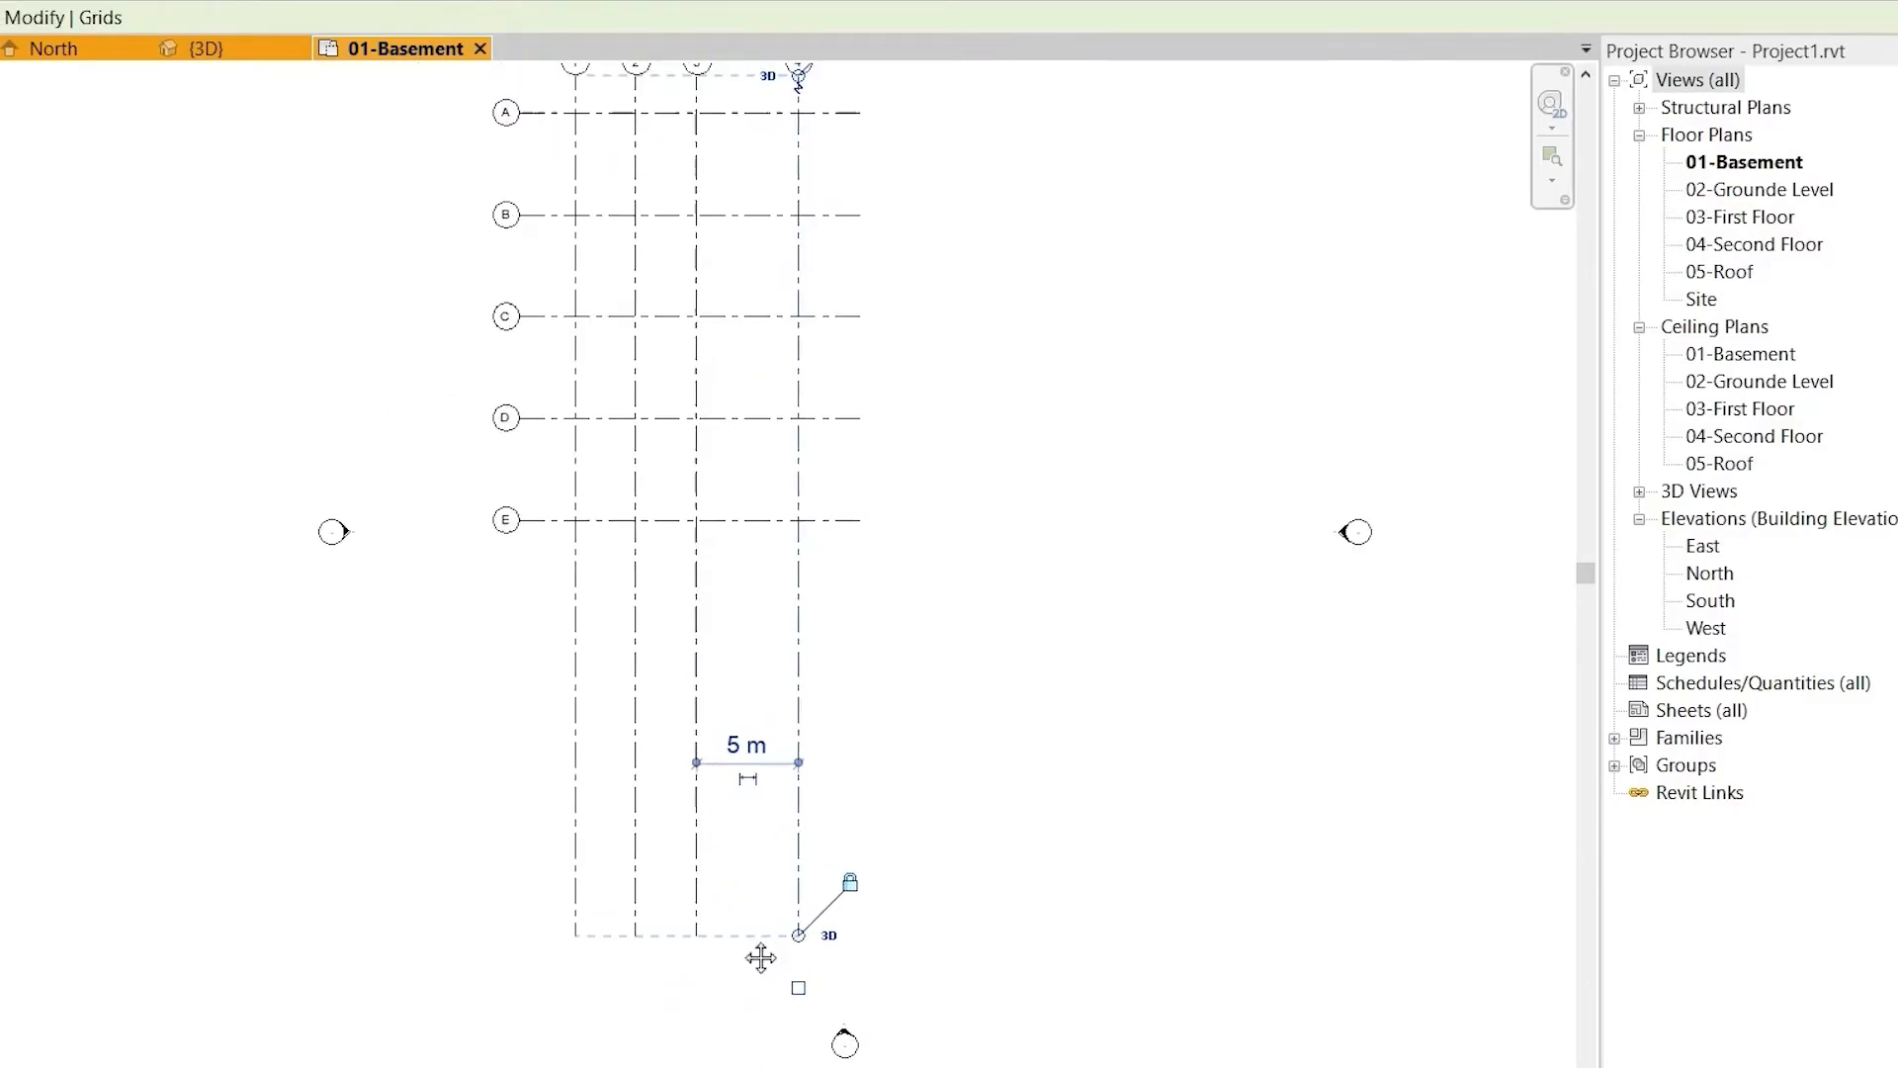
middle_click_drag(761, 957, 797, 974)
left_click_drag(821, 974, 835, 500)
scroll(809, 657, "up", 3)
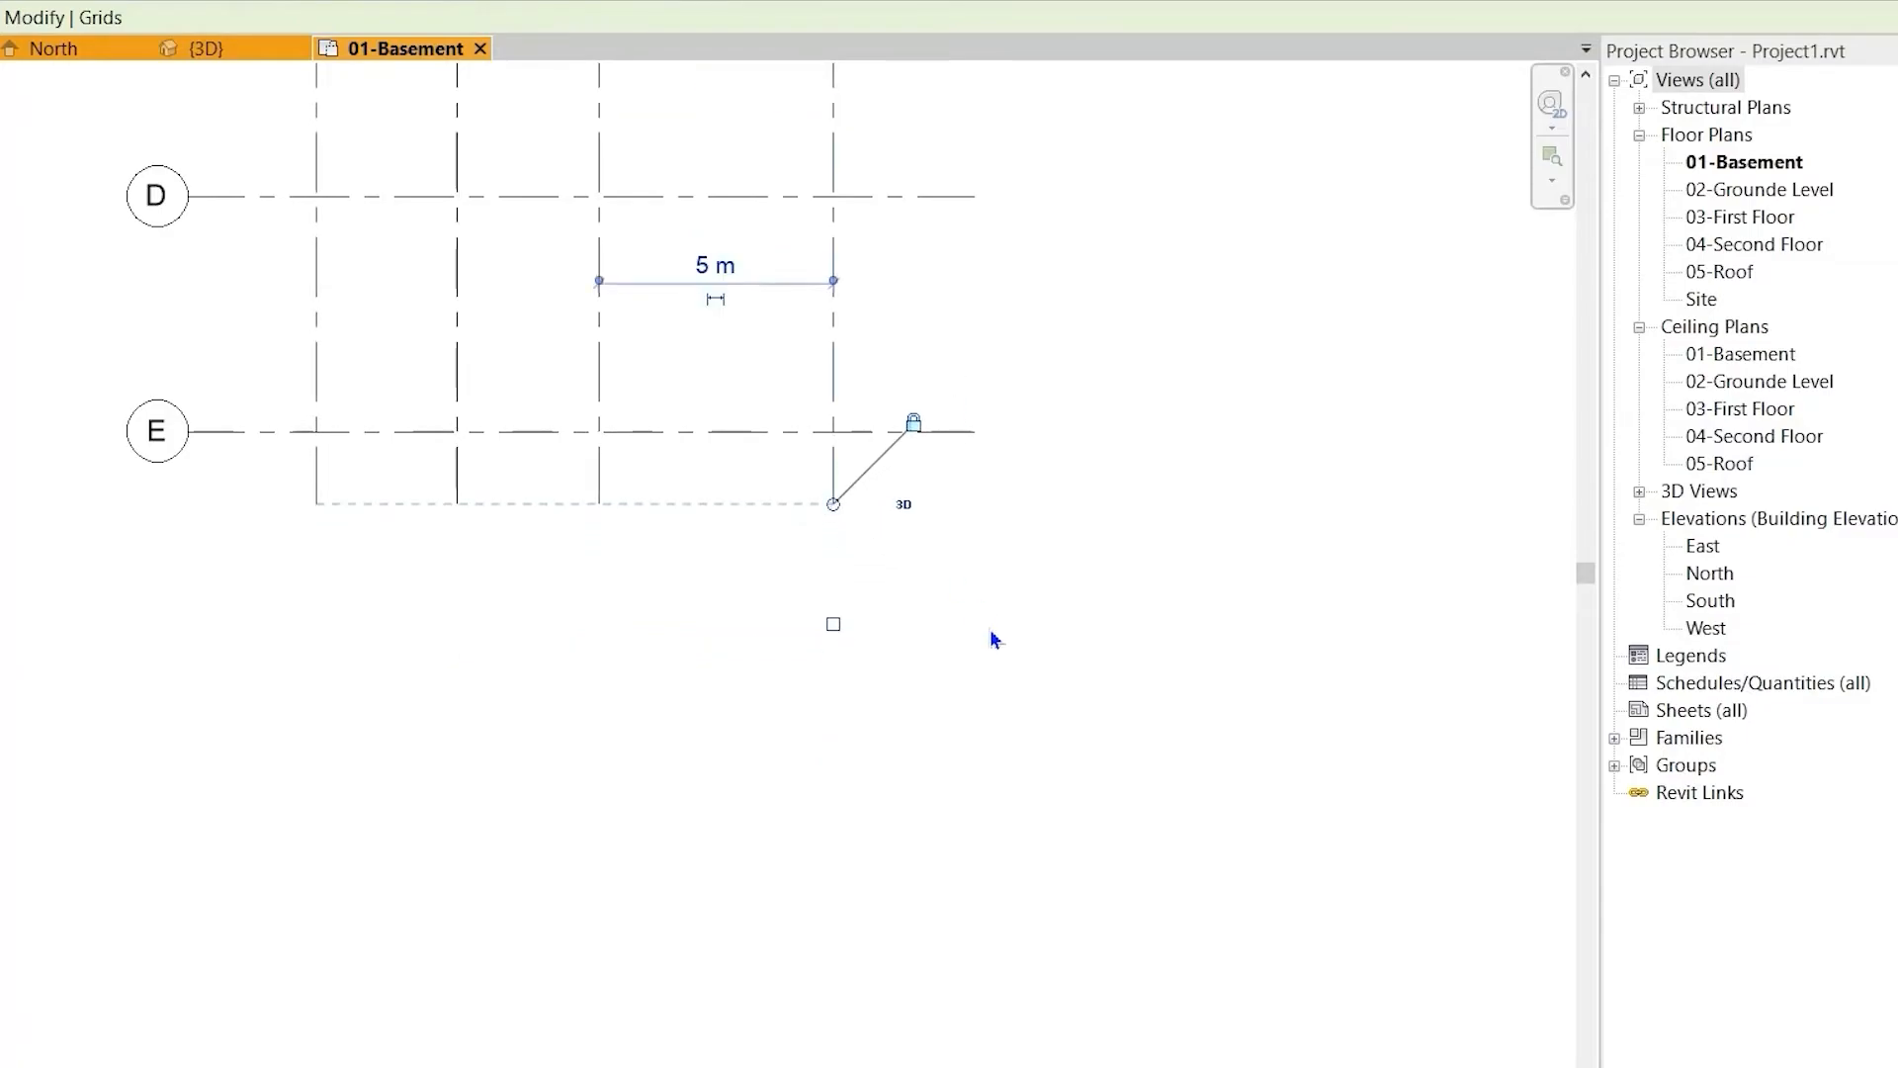
scroll(989, 629, "down", 2)
middle_click_drag(1032, 566, 1028, 803)
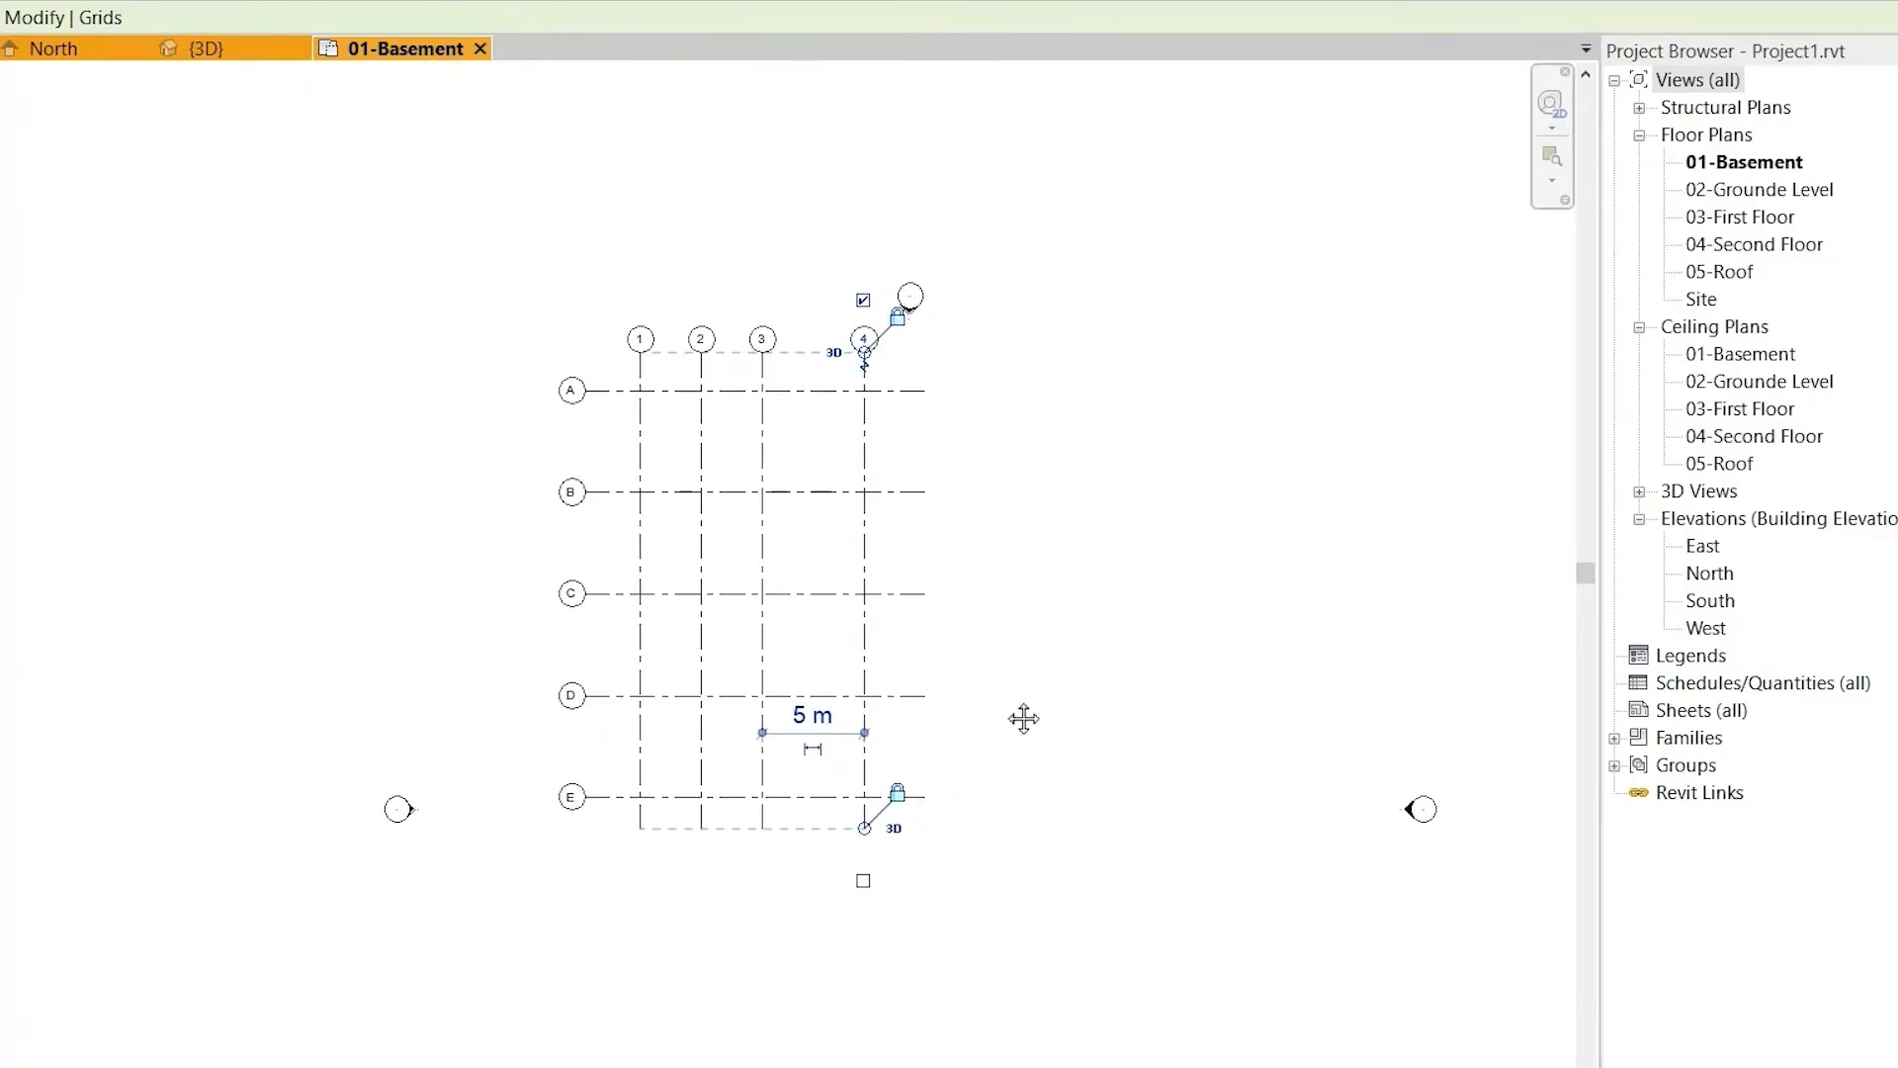
scroll(964, 420, "up", 2)
left_click(870, 359)
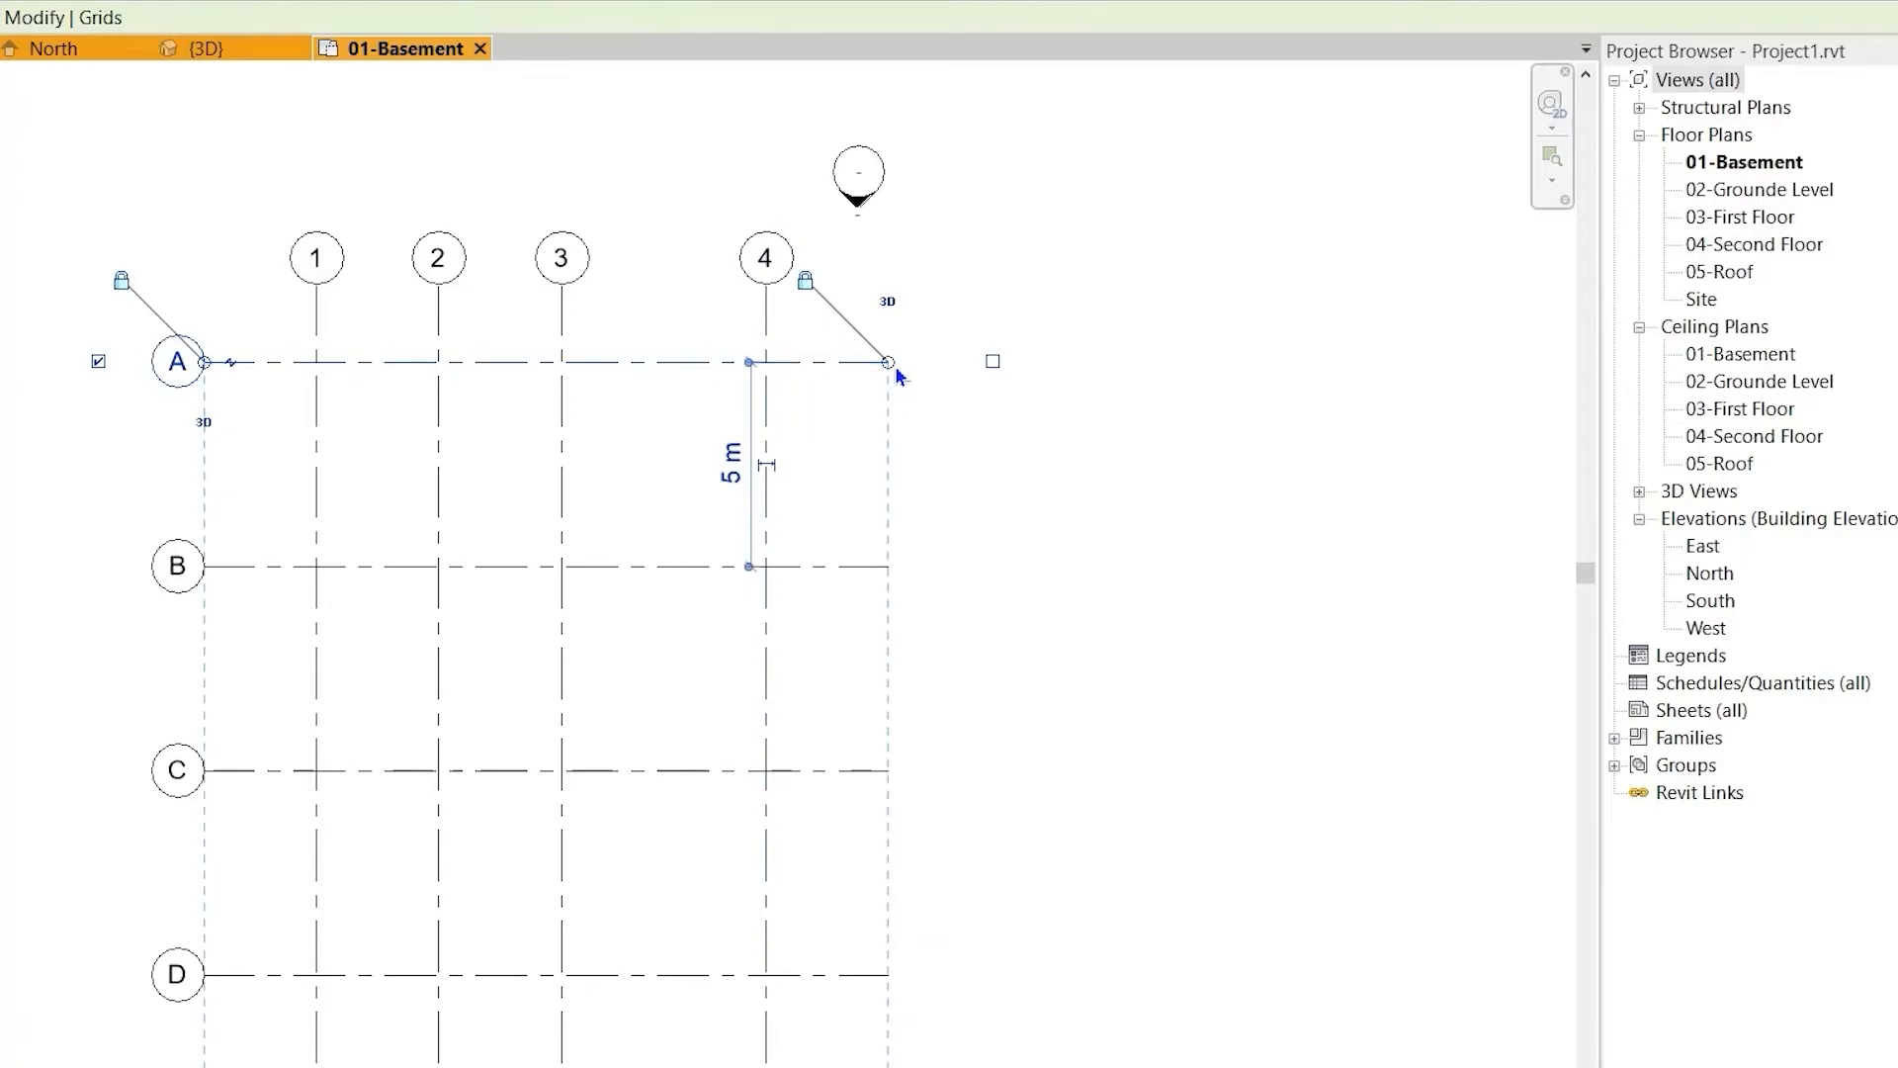
left_click(976, 514)
- Select all the vertical and horizontal grids and move them together to the centre of the four elevation markers
scroll(976, 514, "down", 2)
middle_click_drag(1018, 704, 953, 593)
scroll(1018, 496, "down", 1)
scroll(1014, 485, "up", 1)
scroll(1015, 484, "down", 3)
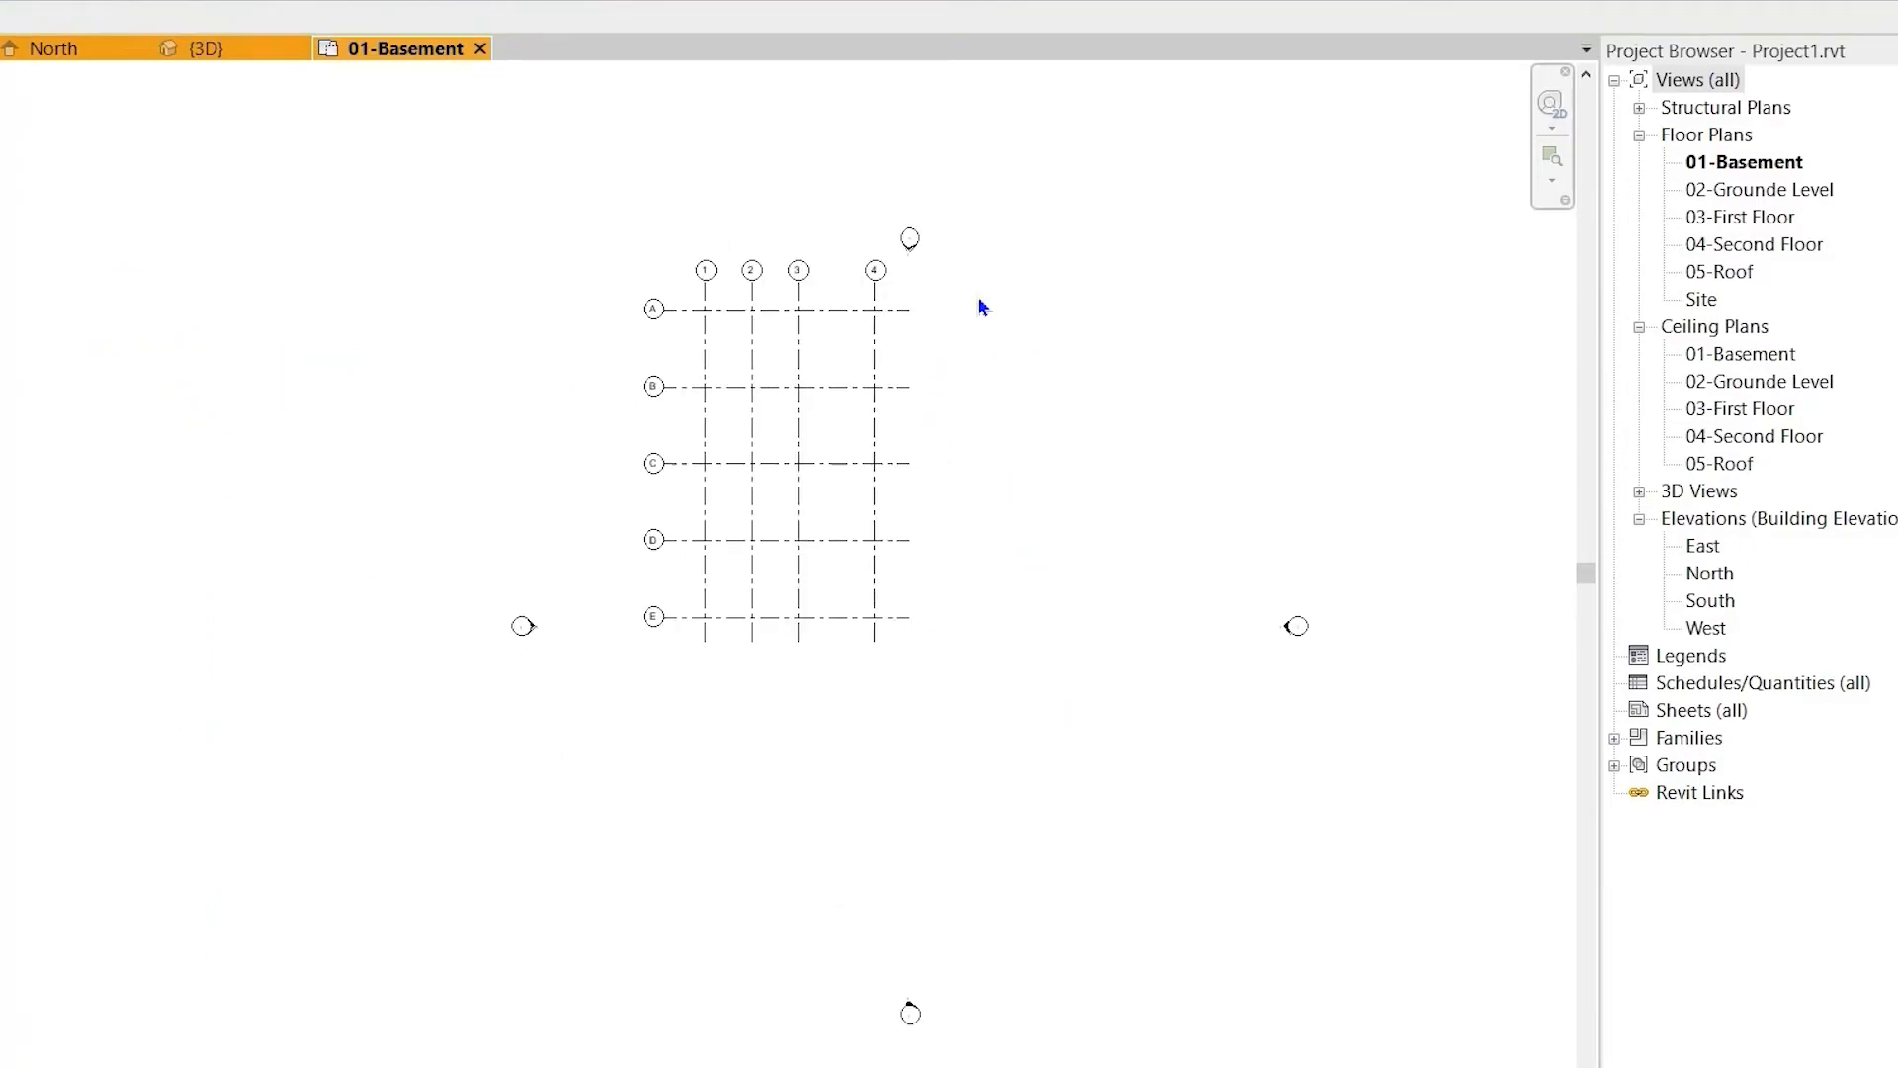
left_click_drag(959, 282, 656, 625)
key("Escape")
left_click(741, 388)
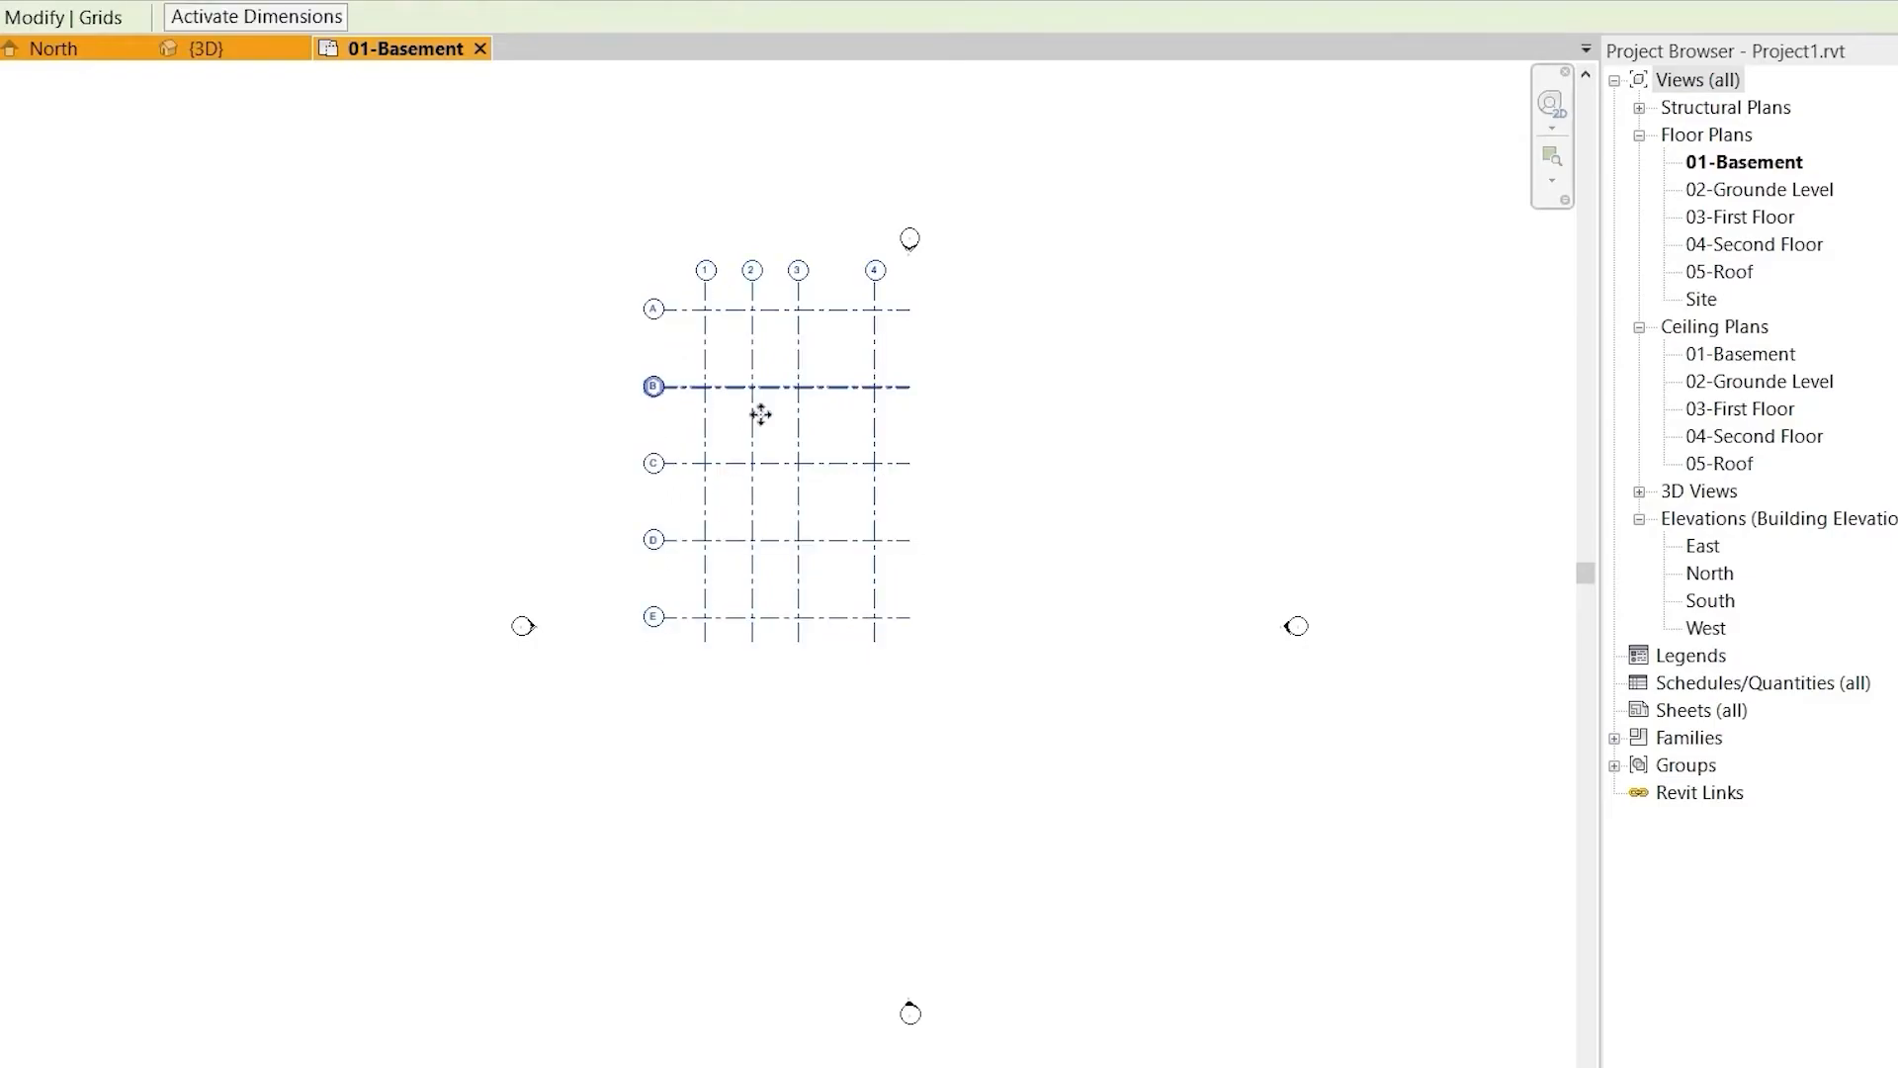
left_click_drag(760, 414, 857, 512)
left_click(1098, 519)
- Draw a start-end-radius arc grid above grid A from its intersection with grid 3 to grid 4, with a radius of about 2.57 m
scroll(856, 614, "up", 2)
scroll(771, 560, "down", 3)
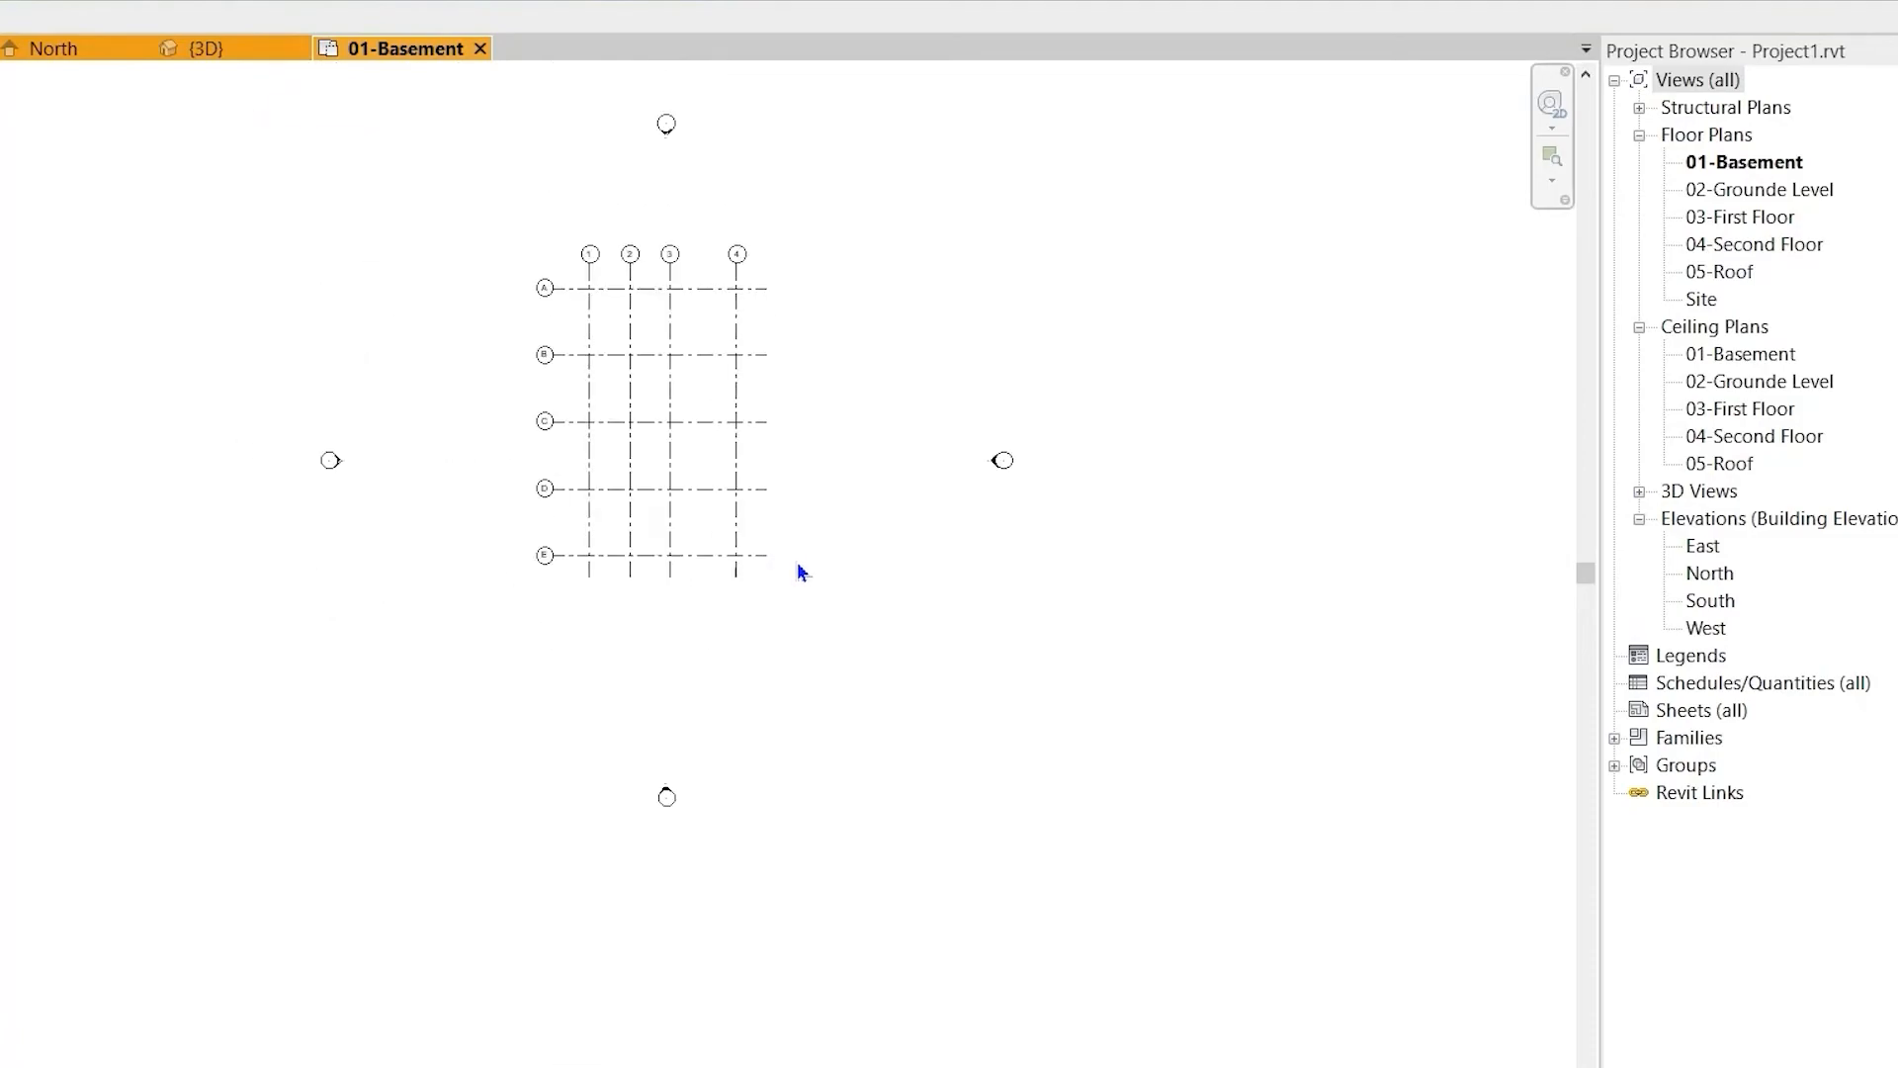
scroll(440, 271, "up", 3)
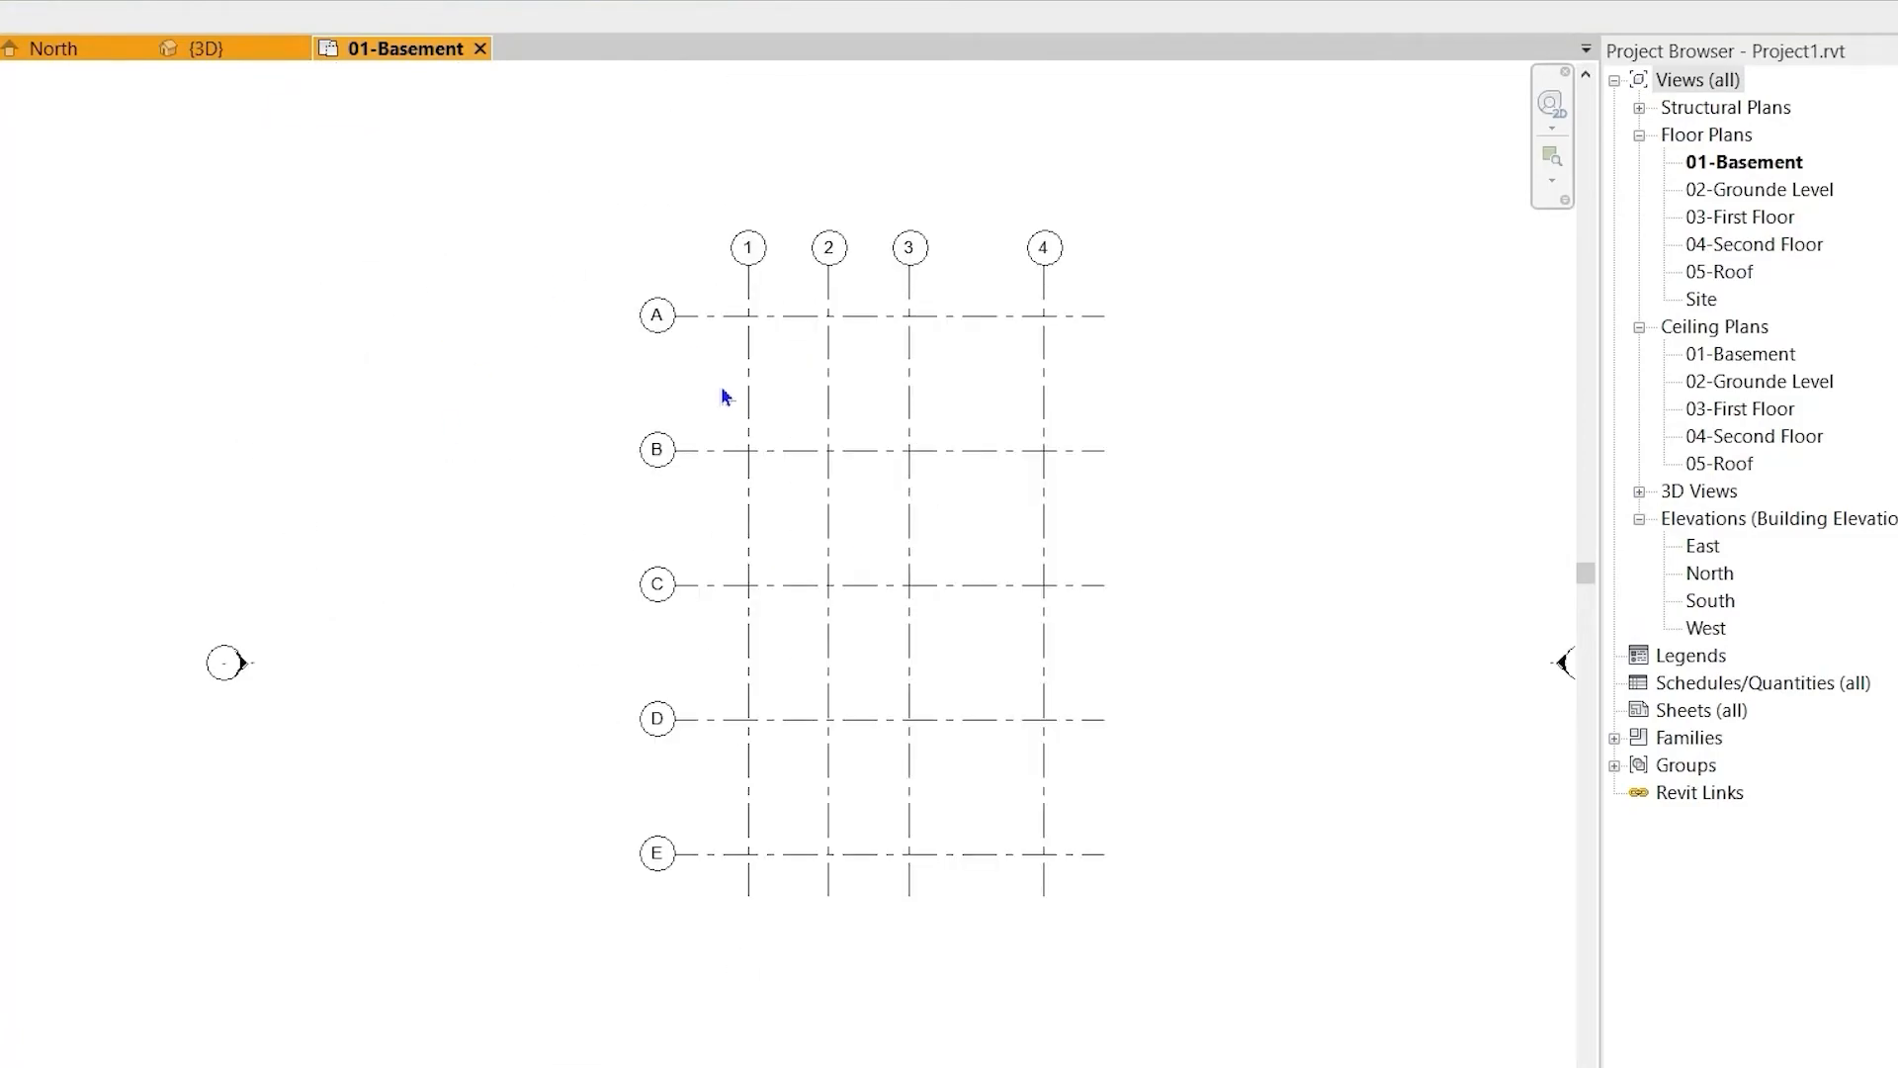
middle_click_drag(1099, 448, 822, 555)
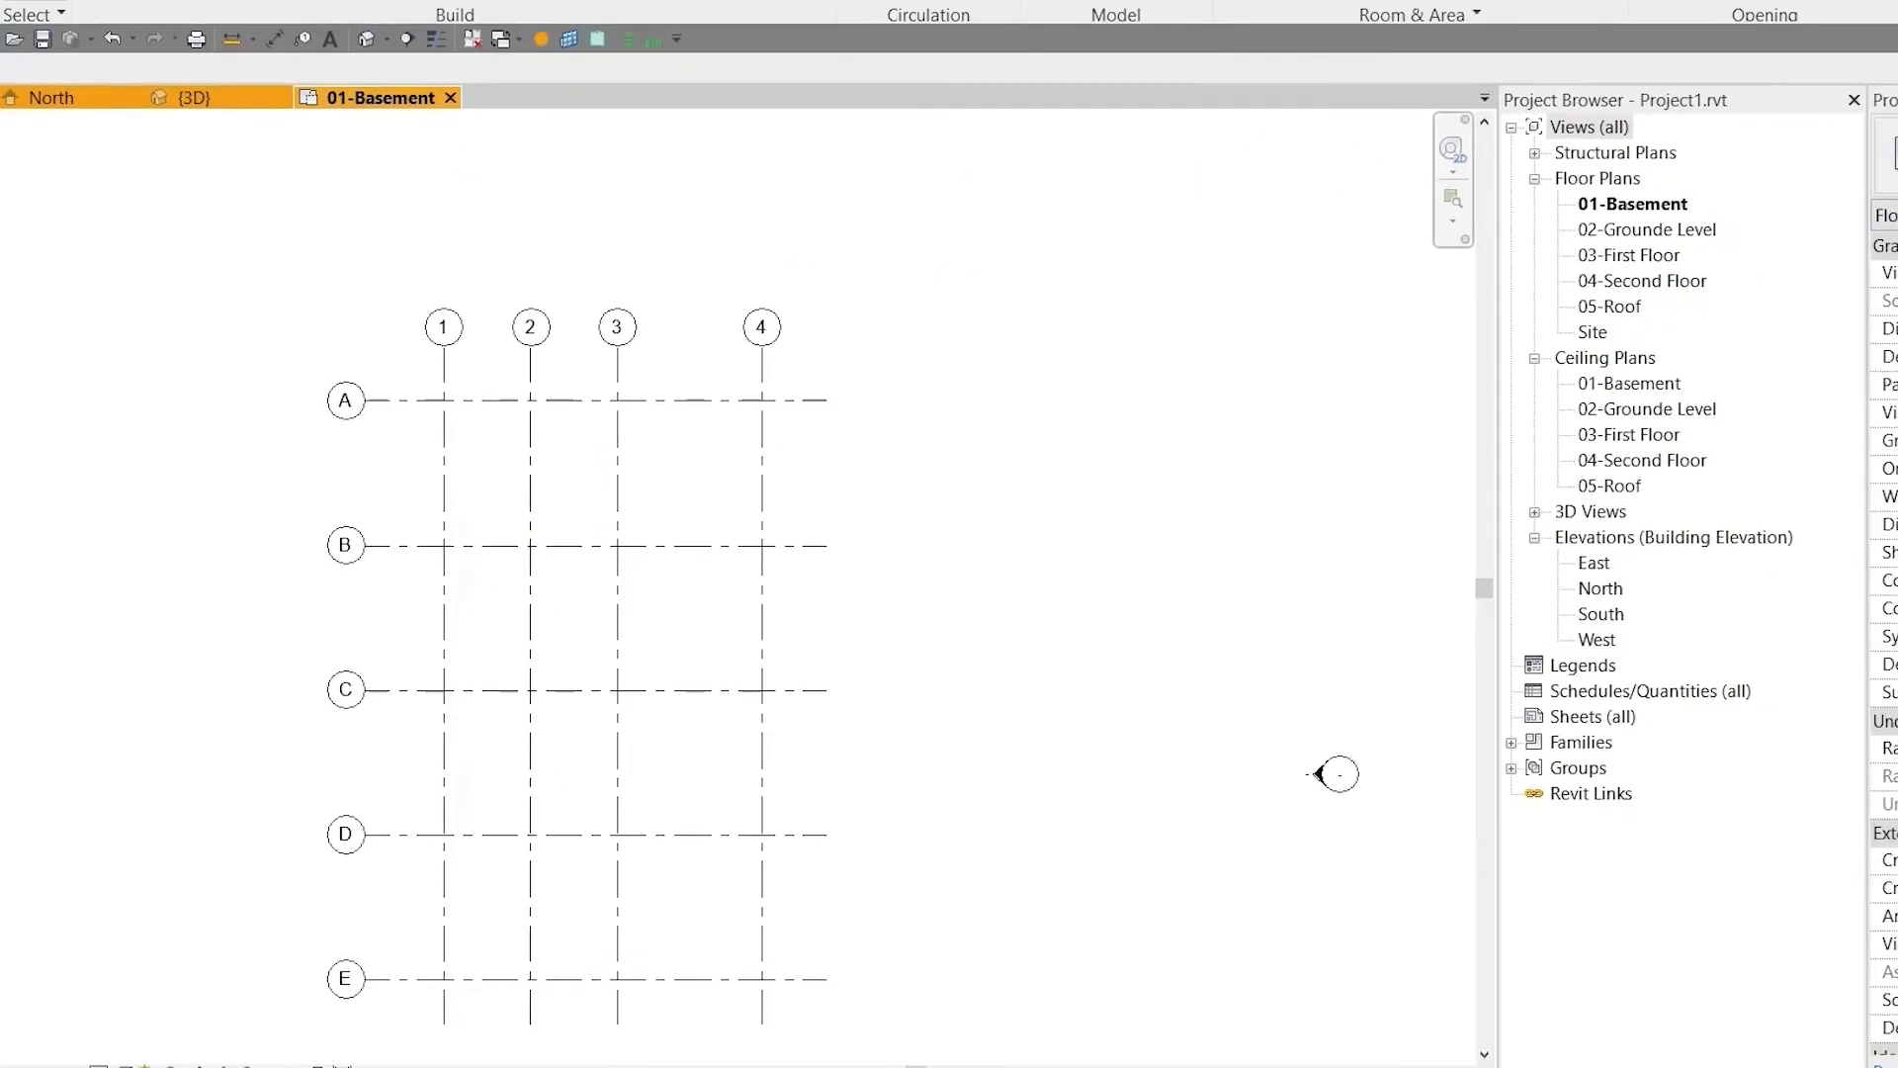
left_click(1761, 73)
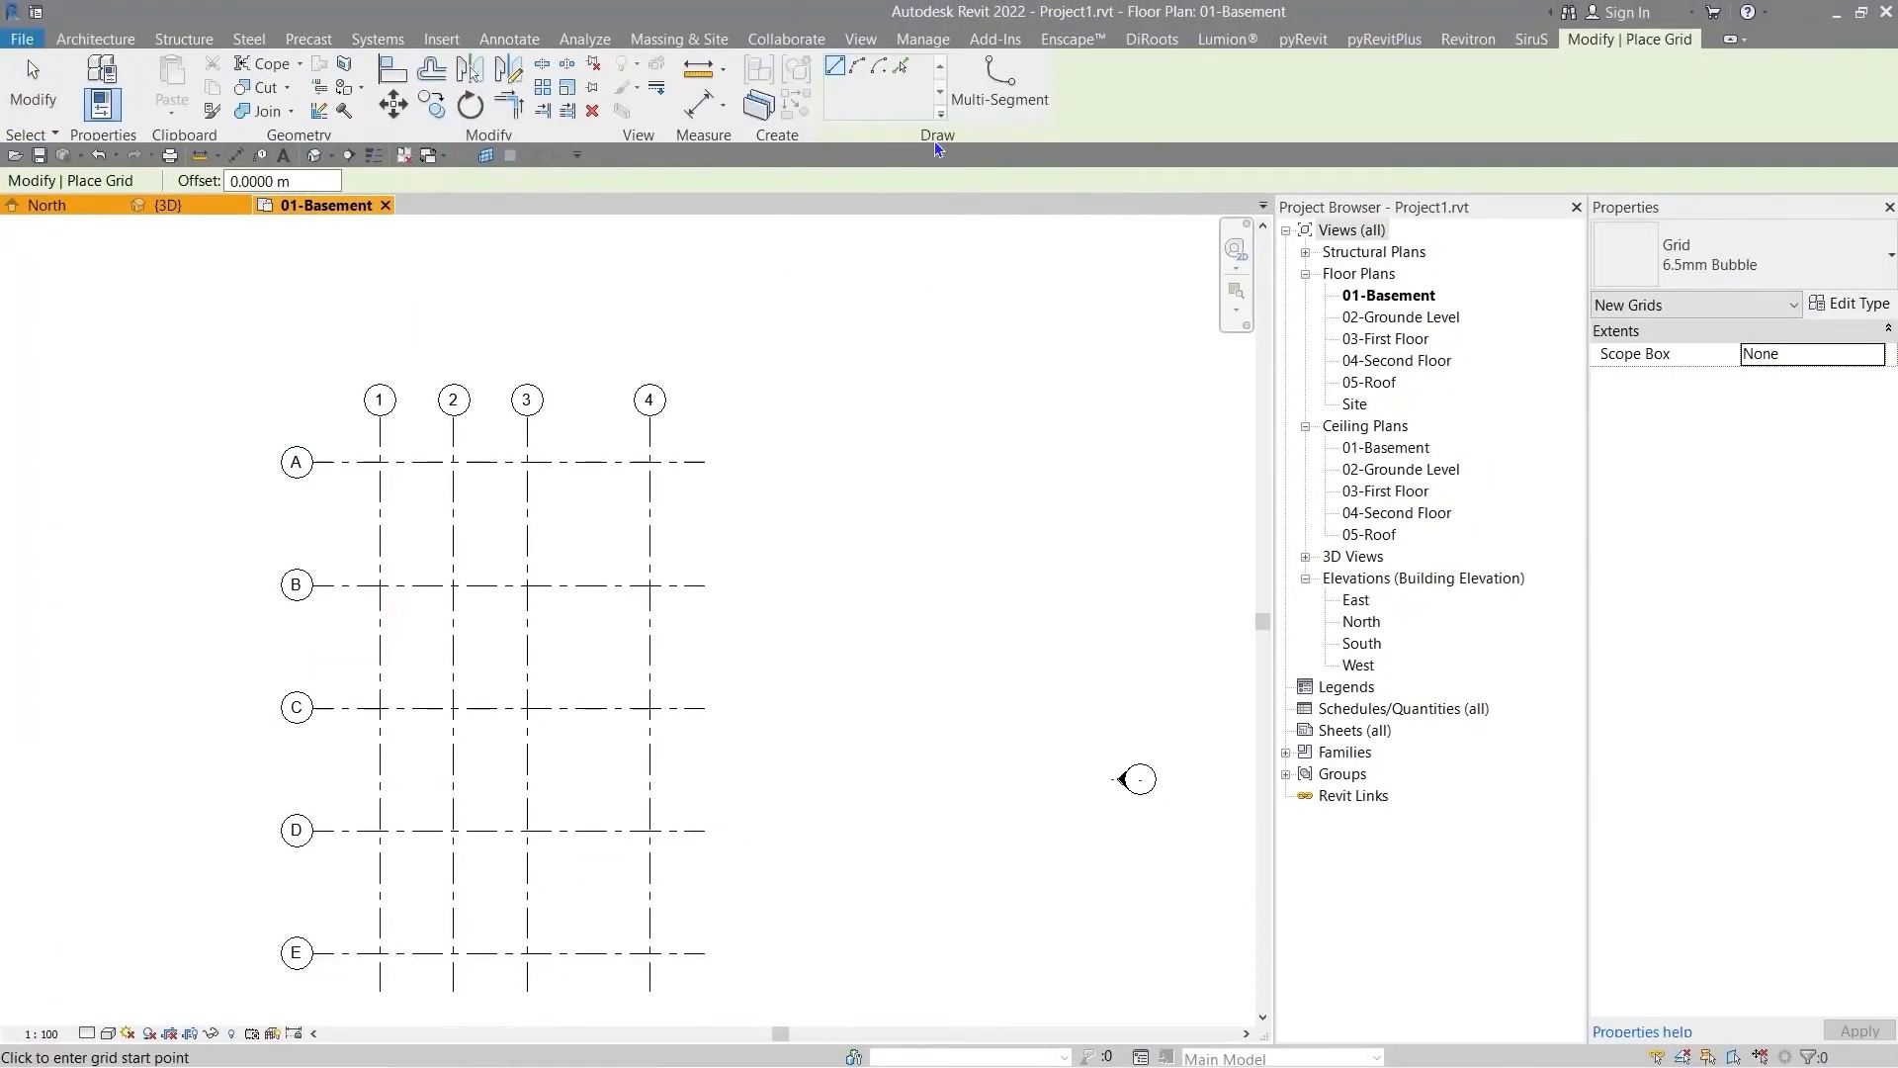
left_click(858, 67)
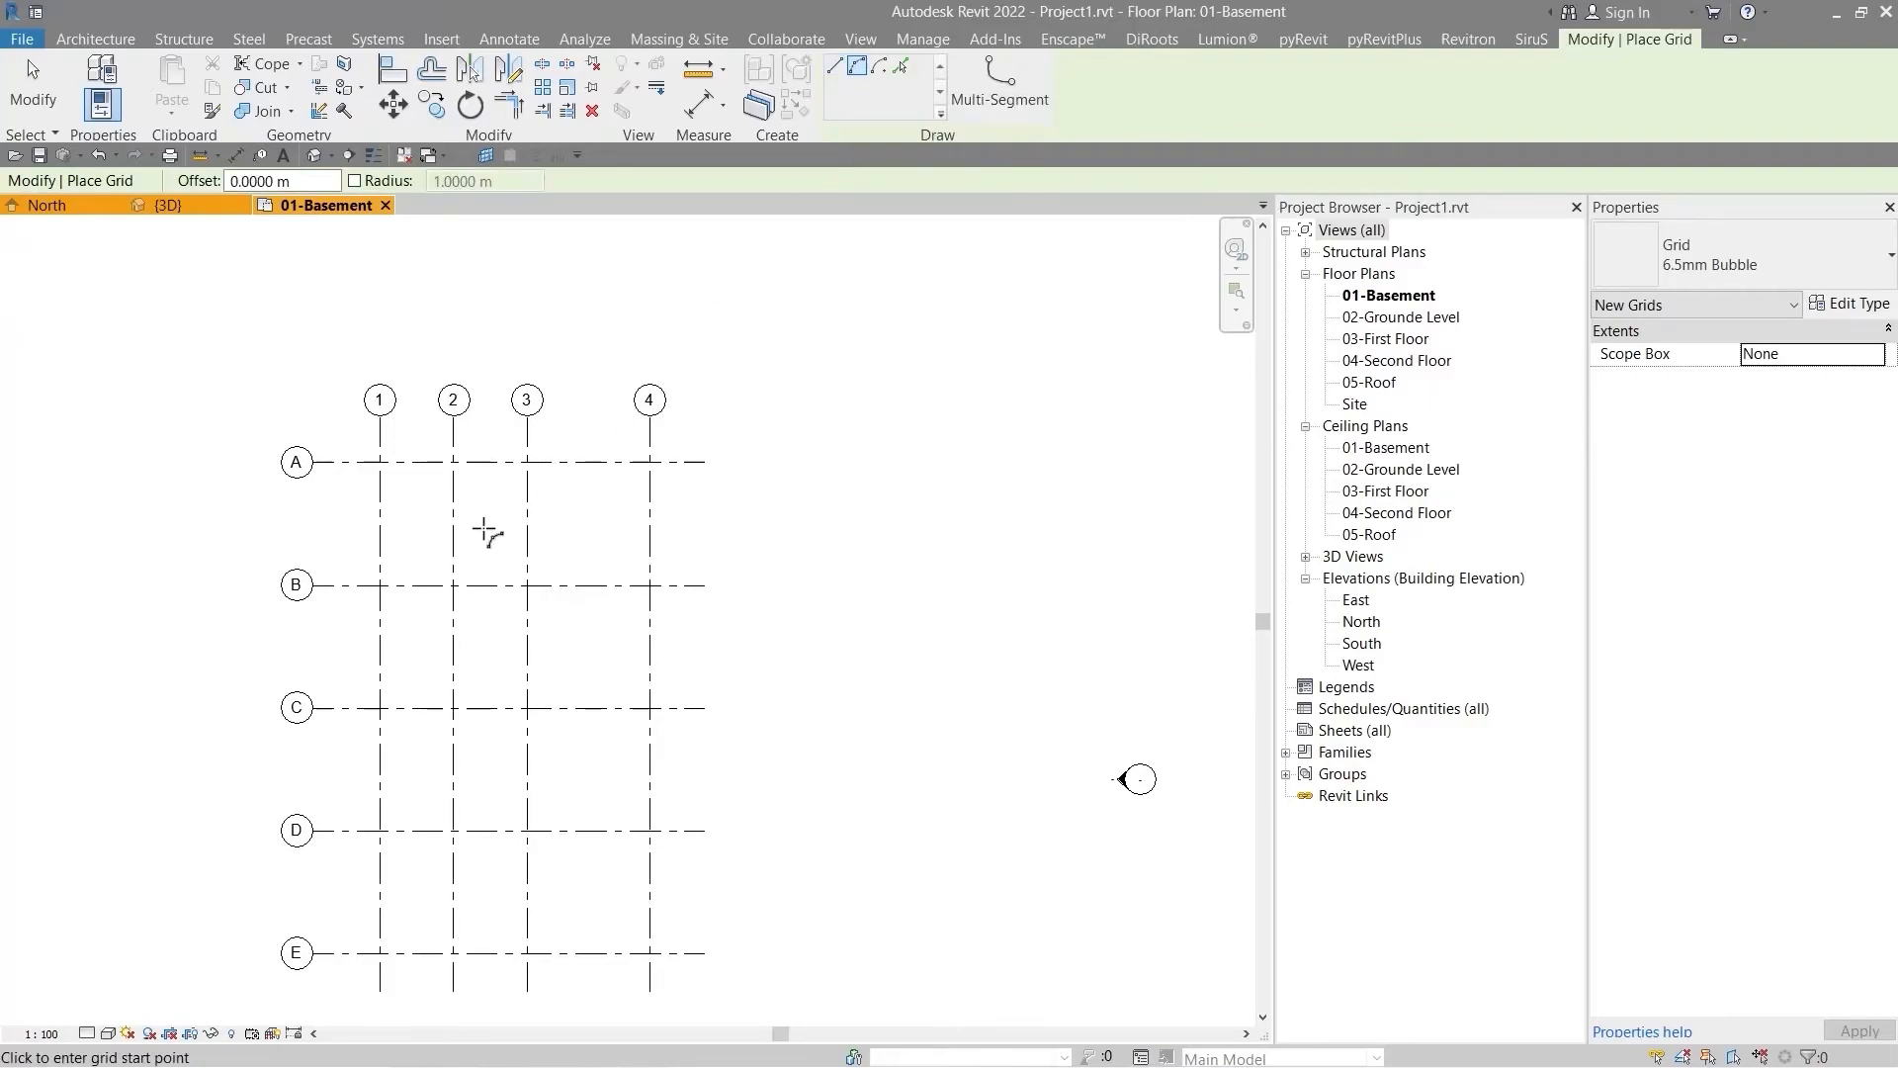
scroll(508, 514, "up", 2)
middle_click_drag(631, 508, 506, 641)
scroll(494, 623, "up", 3)
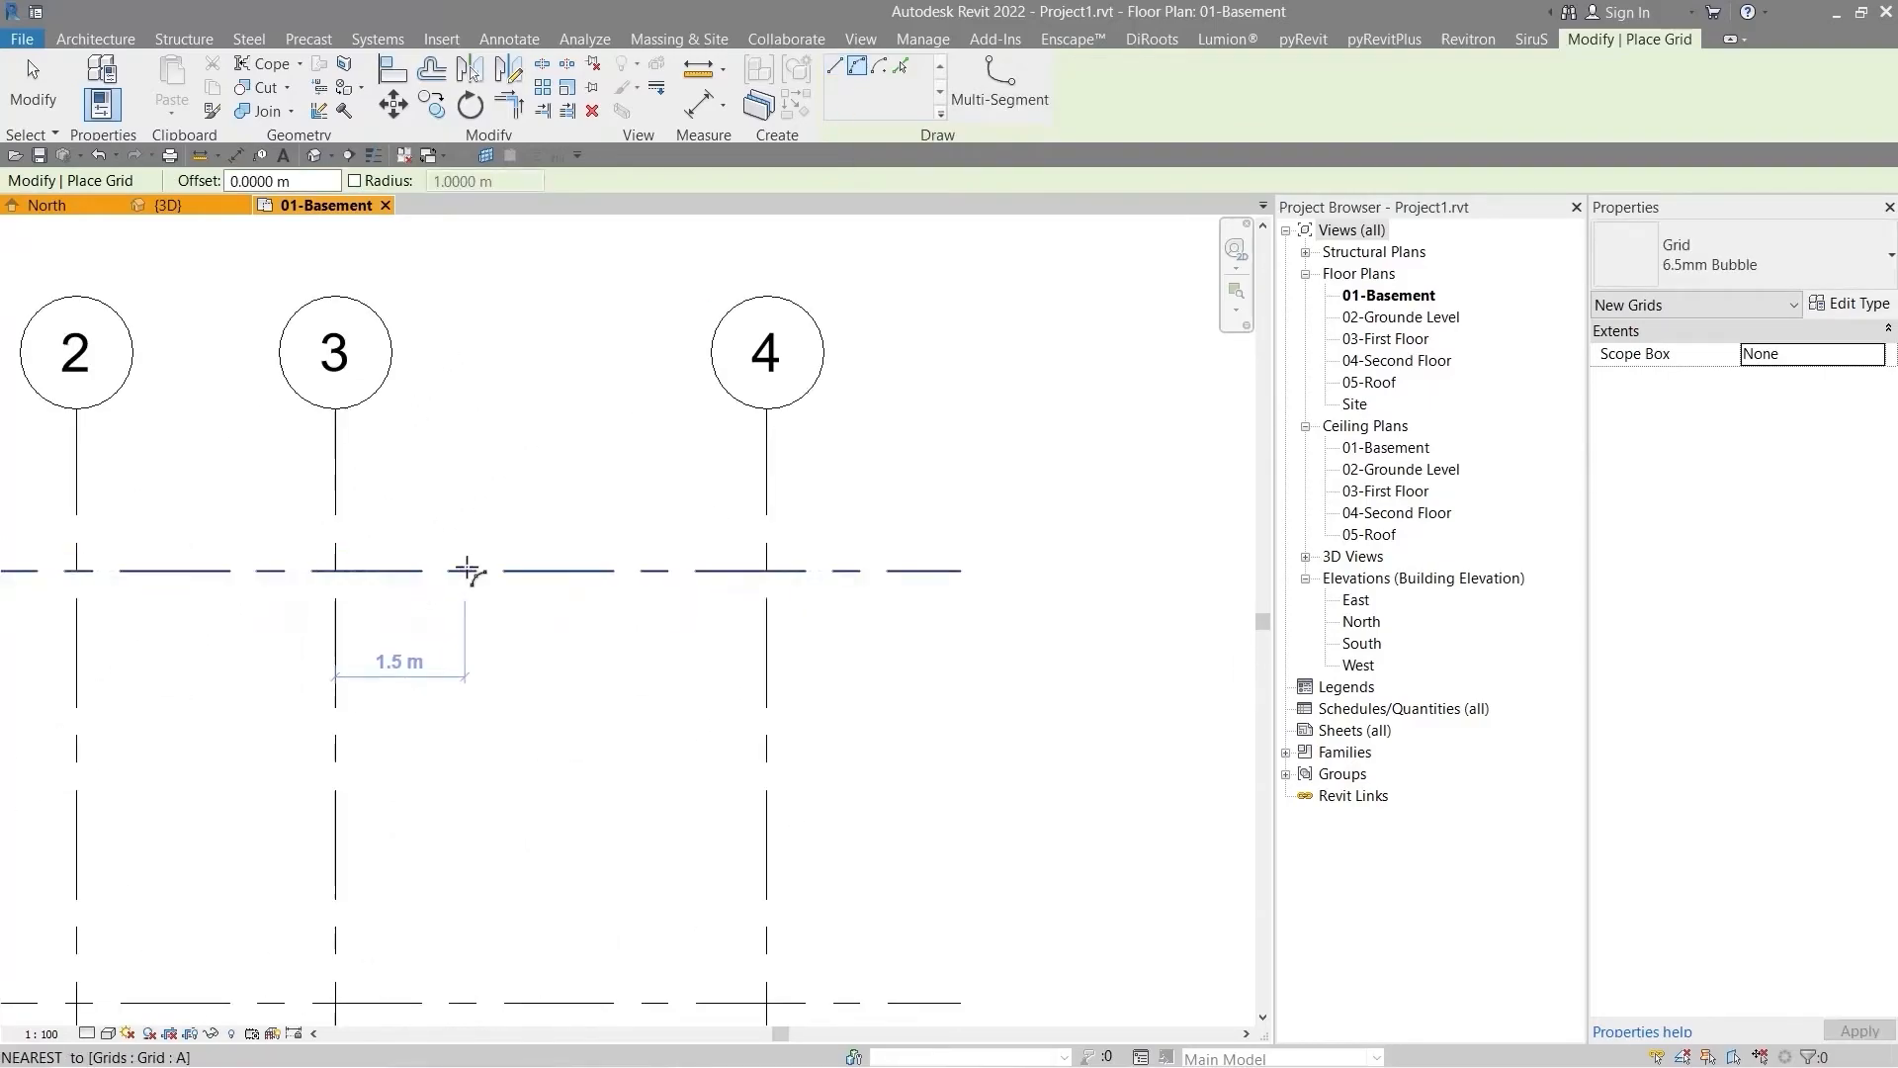
left_click(336, 570)
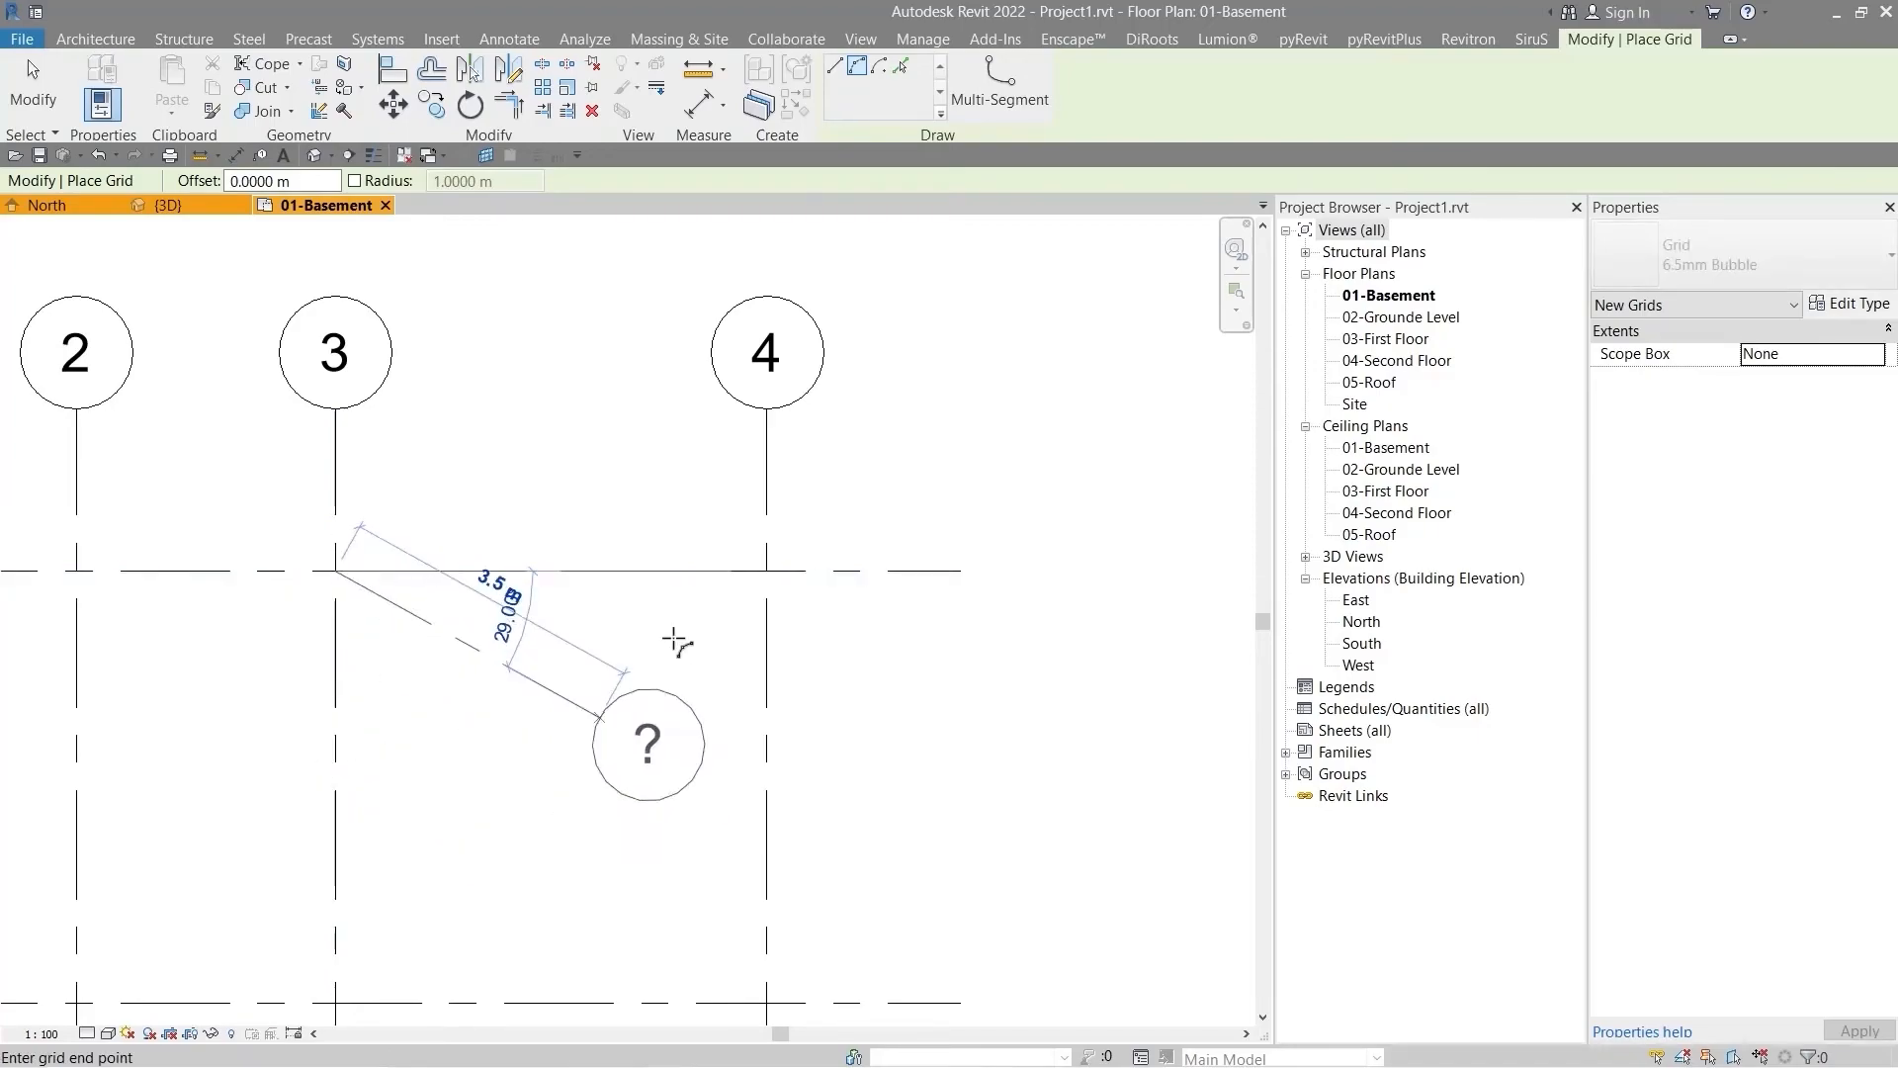
left_click(767, 570)
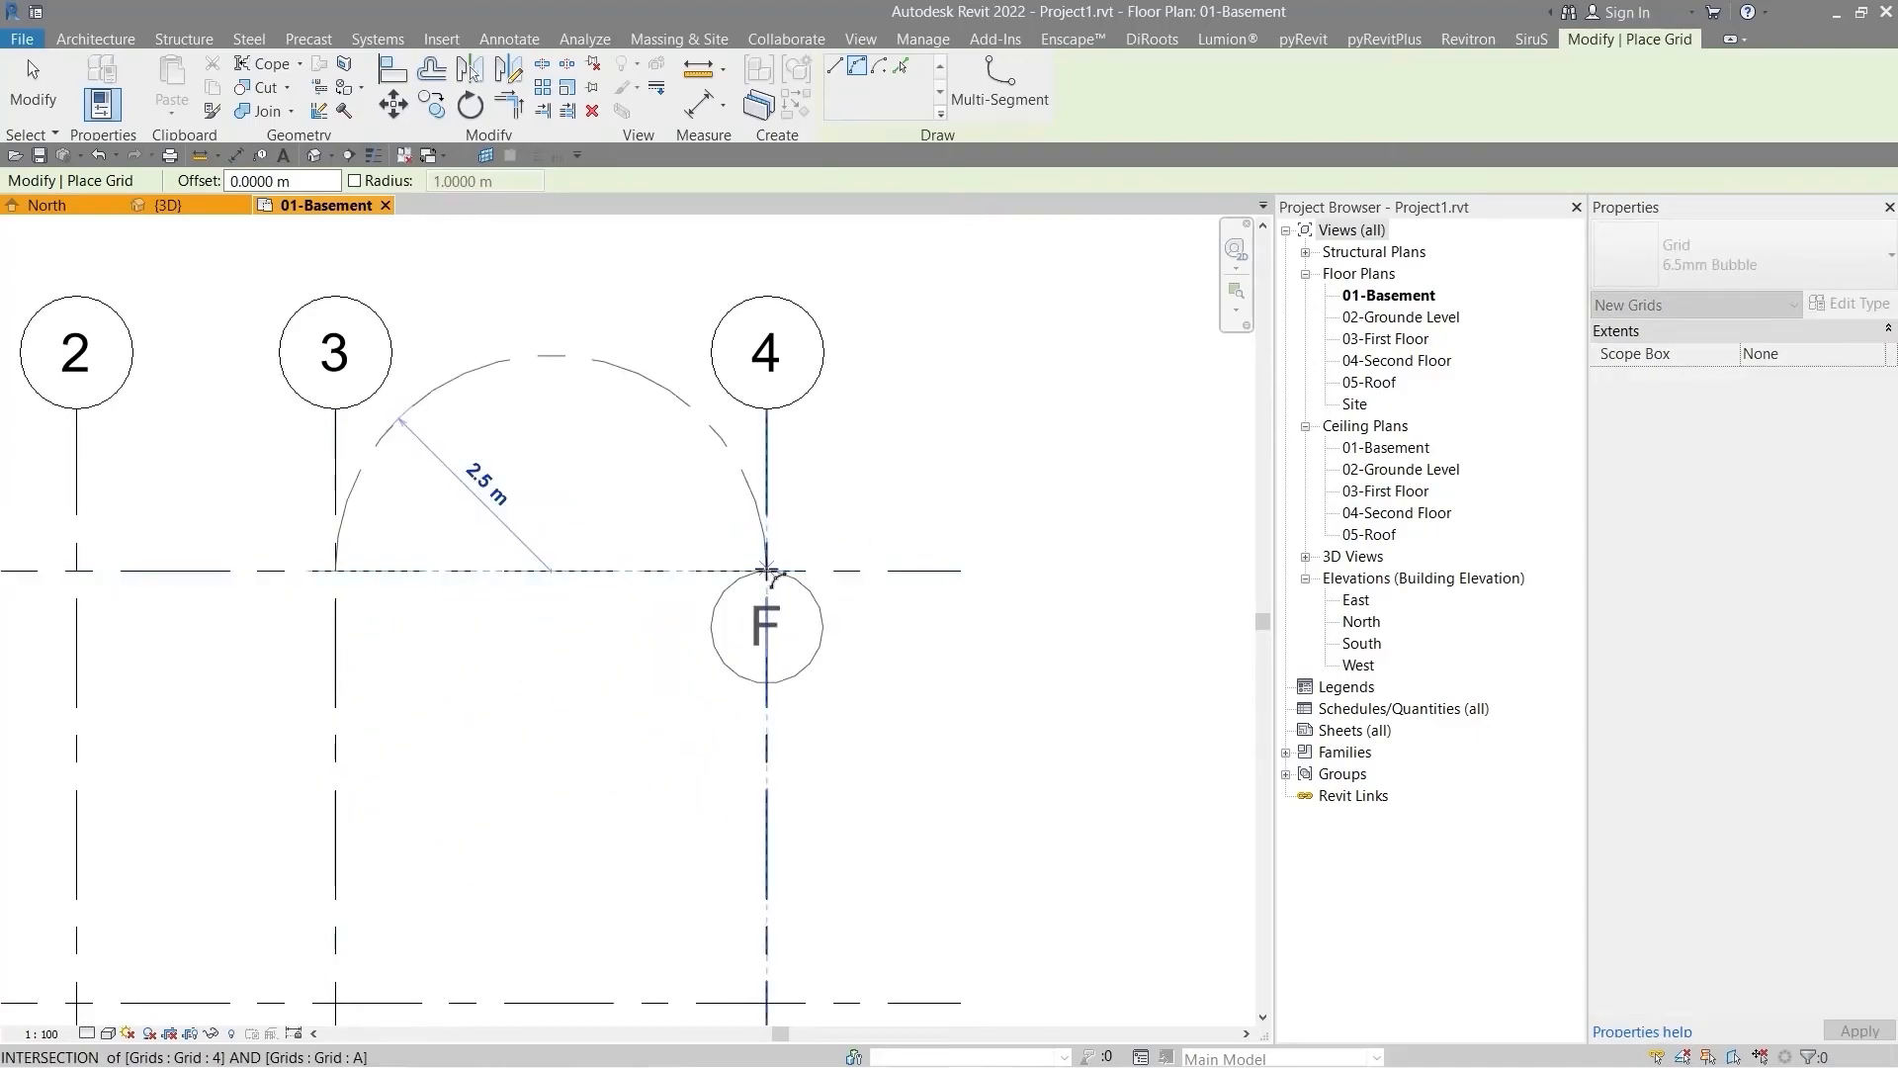
middle_click_drag(627, 488, 601, 692)
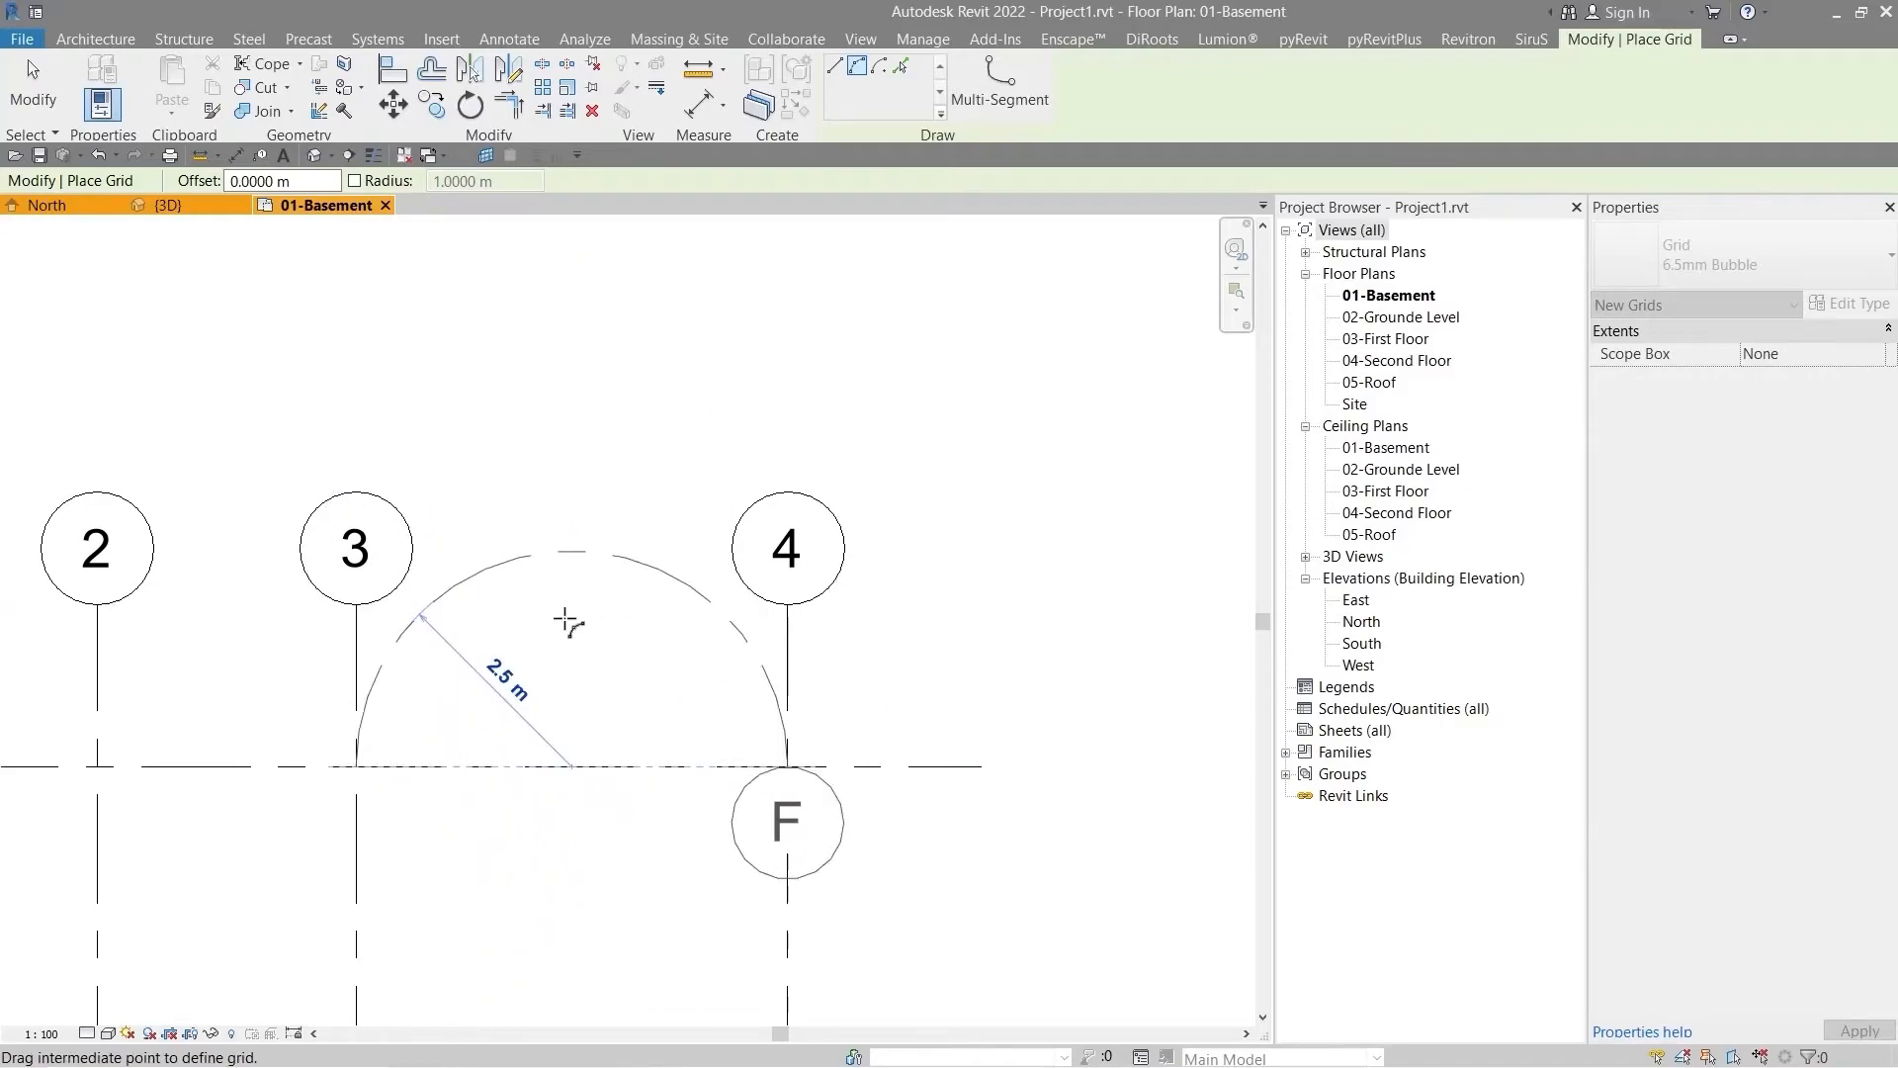
scroll(559, 623, "down", 2)
middle_click_drag(560, 623, 509, 419)
scroll(504, 421, "up", 2)
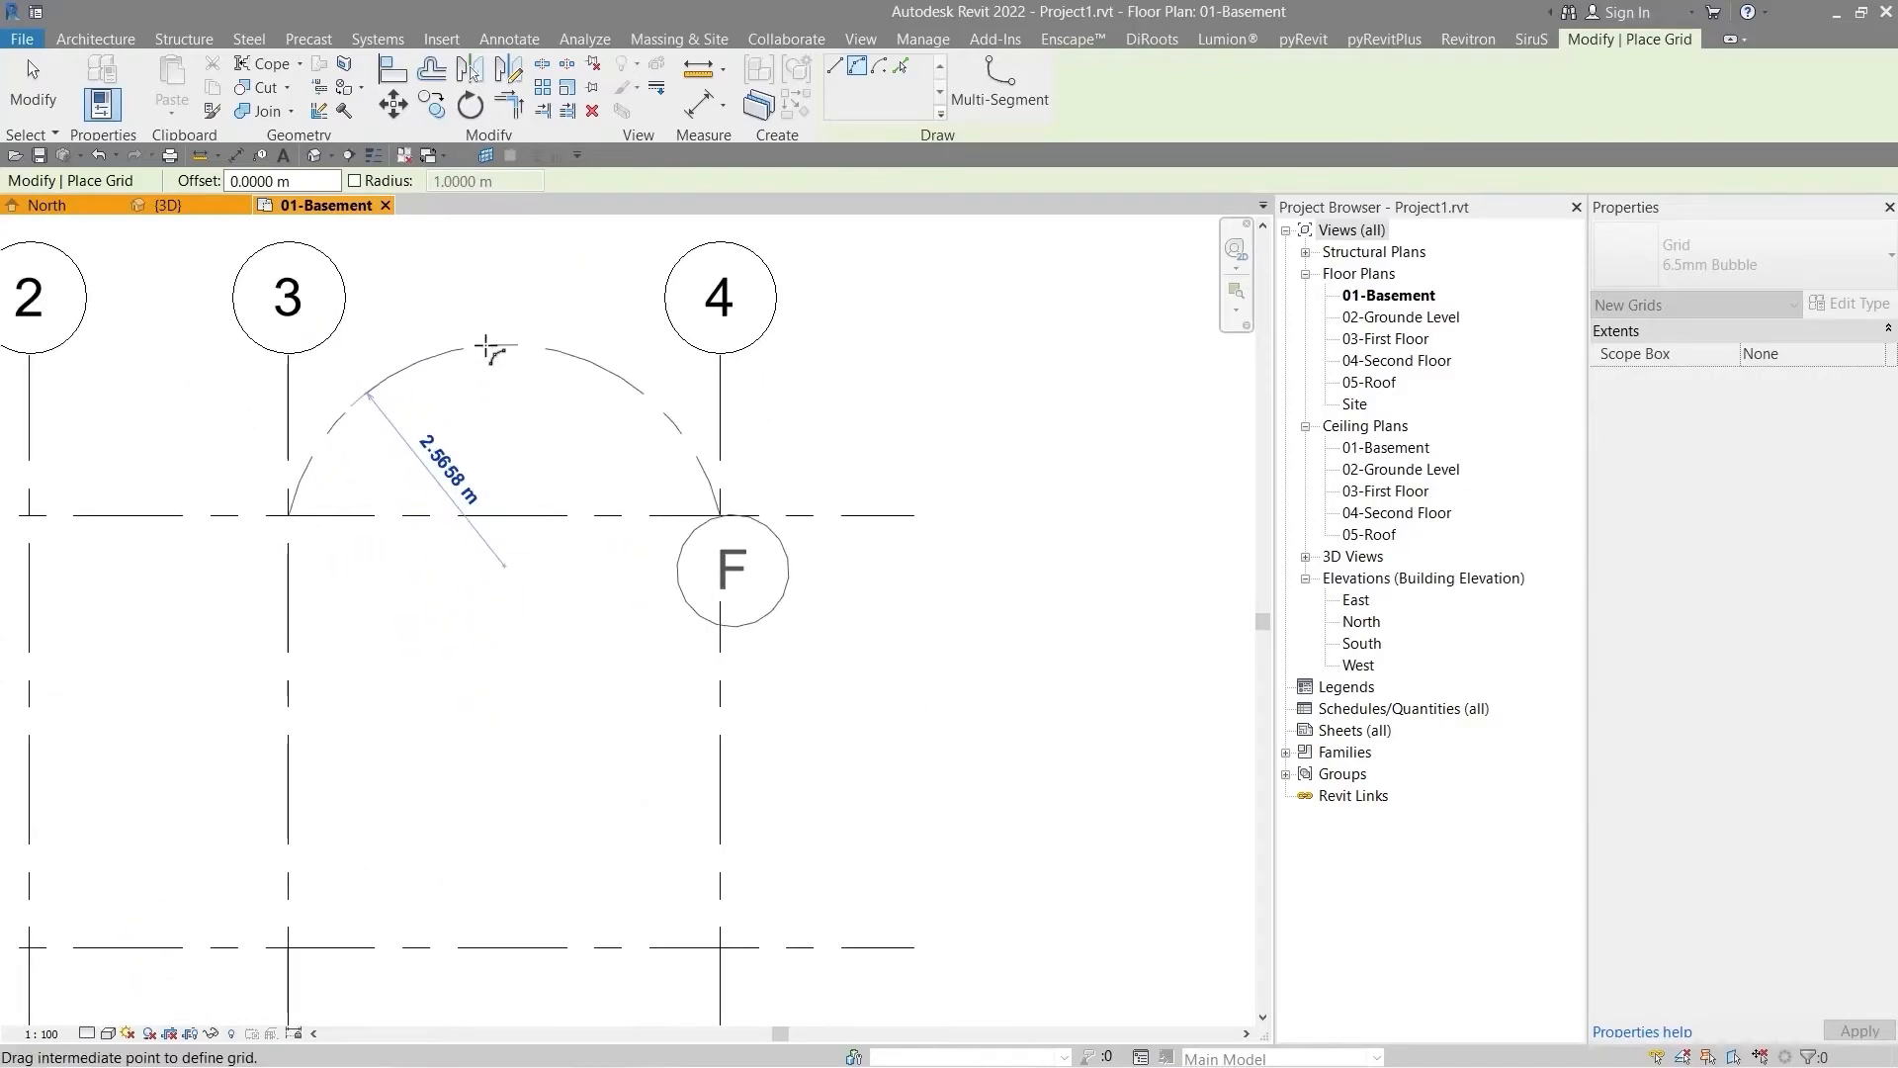
left_click(492, 347)
key("Escape")
key("Escape")
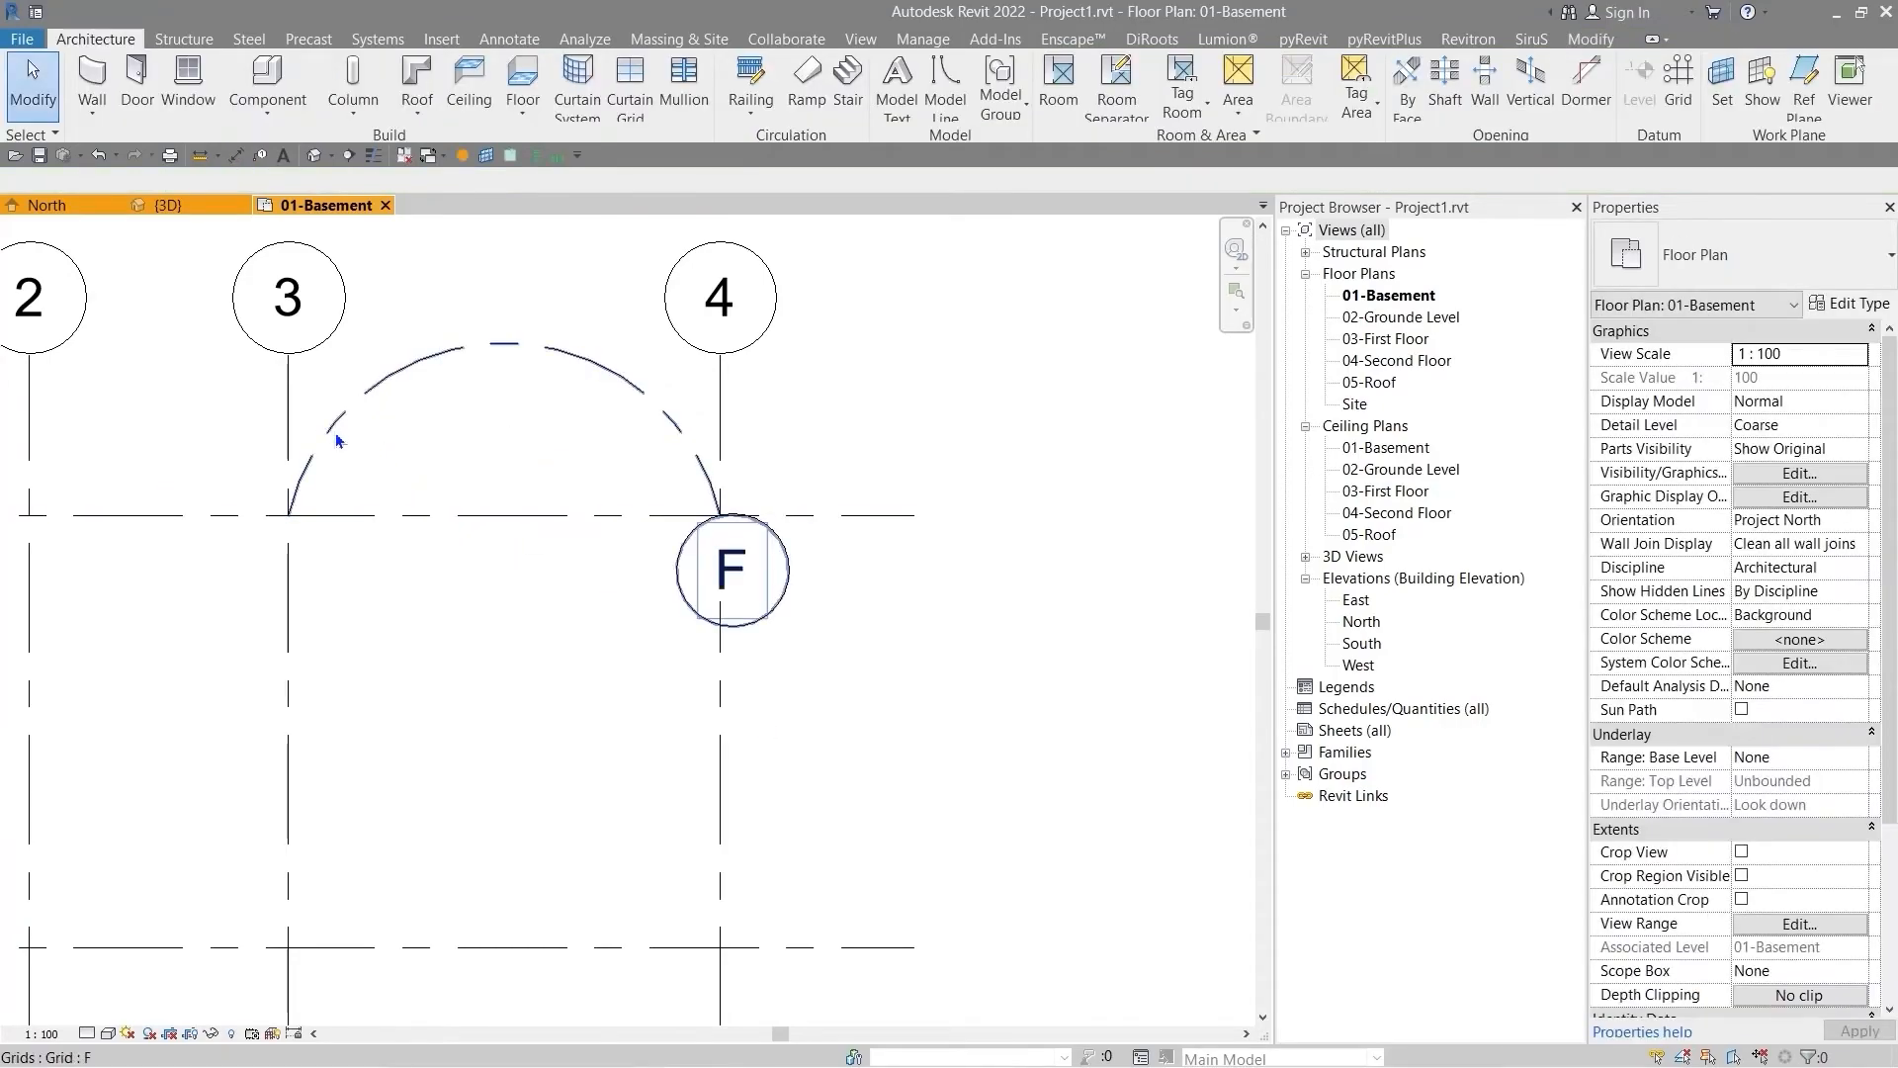
left_click(339, 423)
mouse_move(288, 514)
left_mouse_down()
mouse_move(287, 543)
mouse_move(633, 848)
mouse_move(341, 819)
mouse_move(245, 570)
mouse_move(665, 578)
mouse_move(452, 689)
mouse_move(288, 514)
left_mouse_up()
left_click(514, 680)
- Draw a centre-ends arc grid centred on the intersection of grids B and 4, a semicircle above grid B with a radius of about 2.8 m
scroll(514, 680, "down", 3)
middle_click_drag(364, 660, 547, 560)
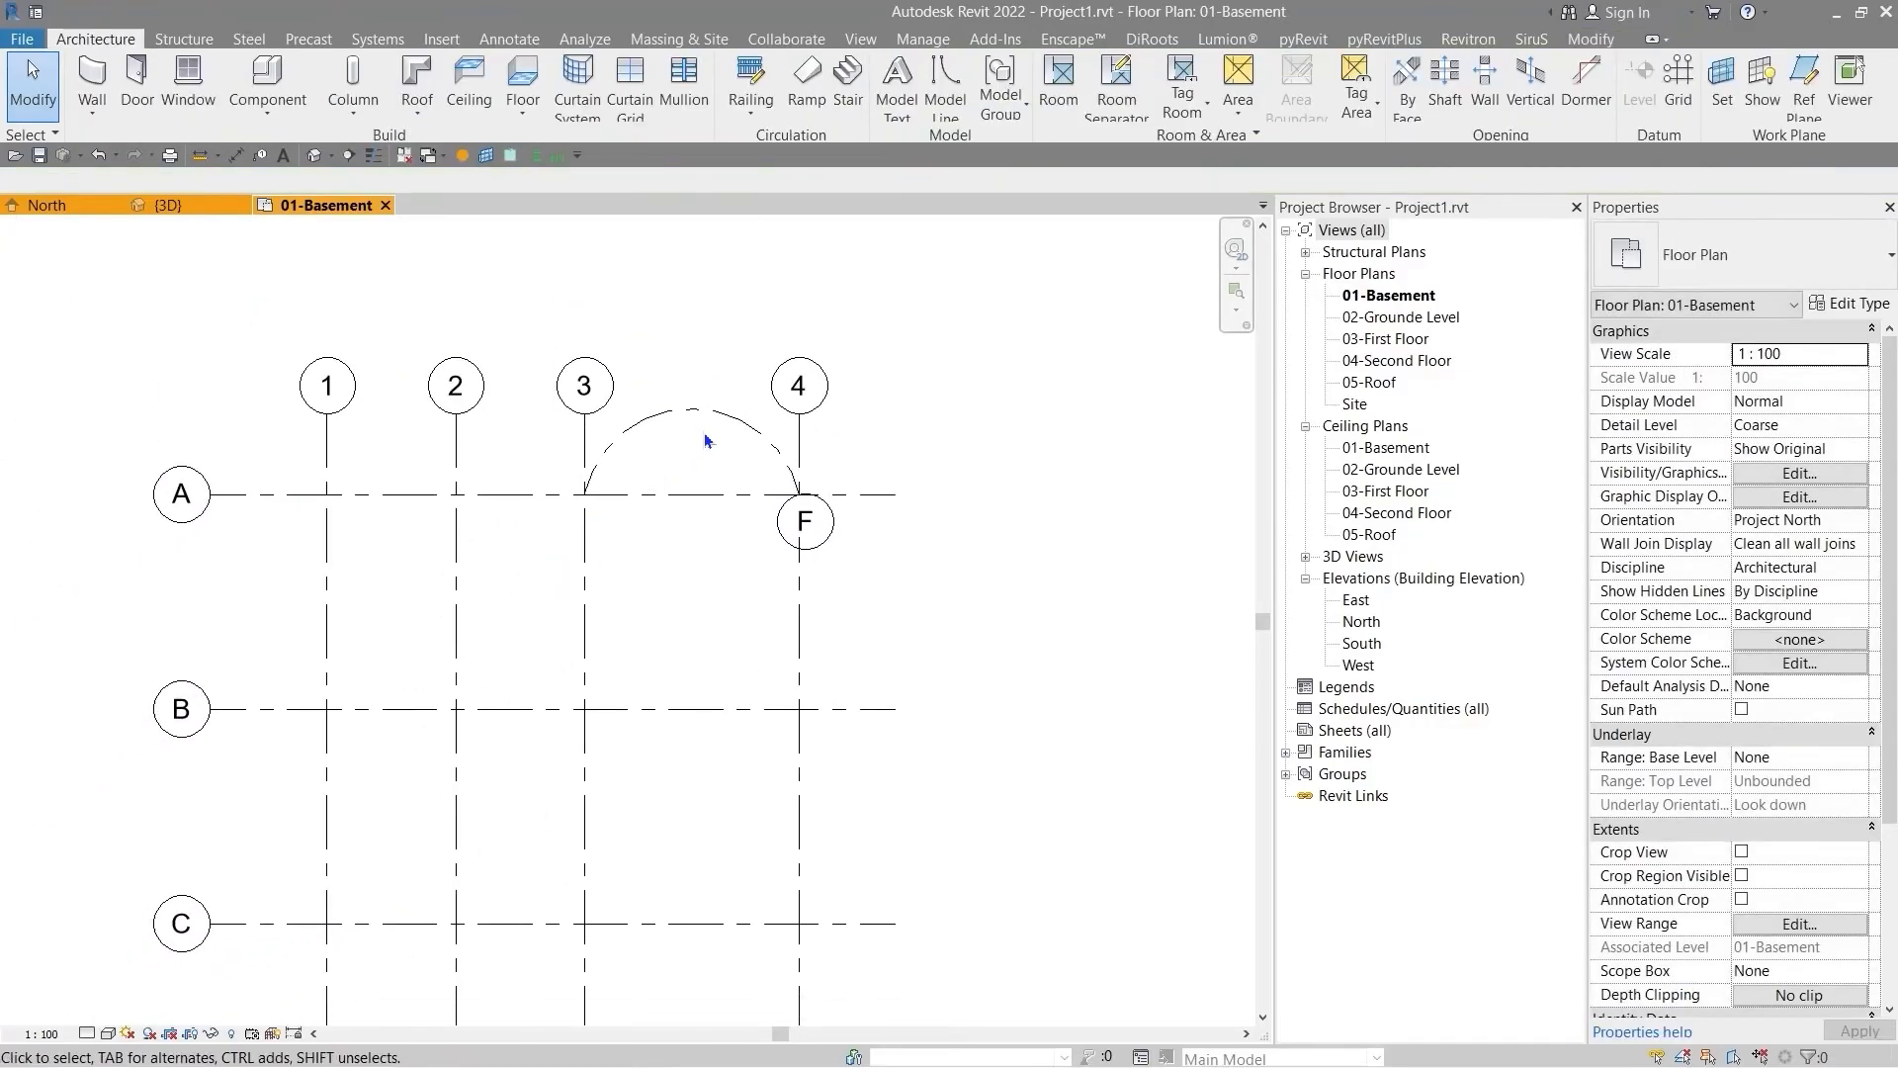
left_click(1678, 84)
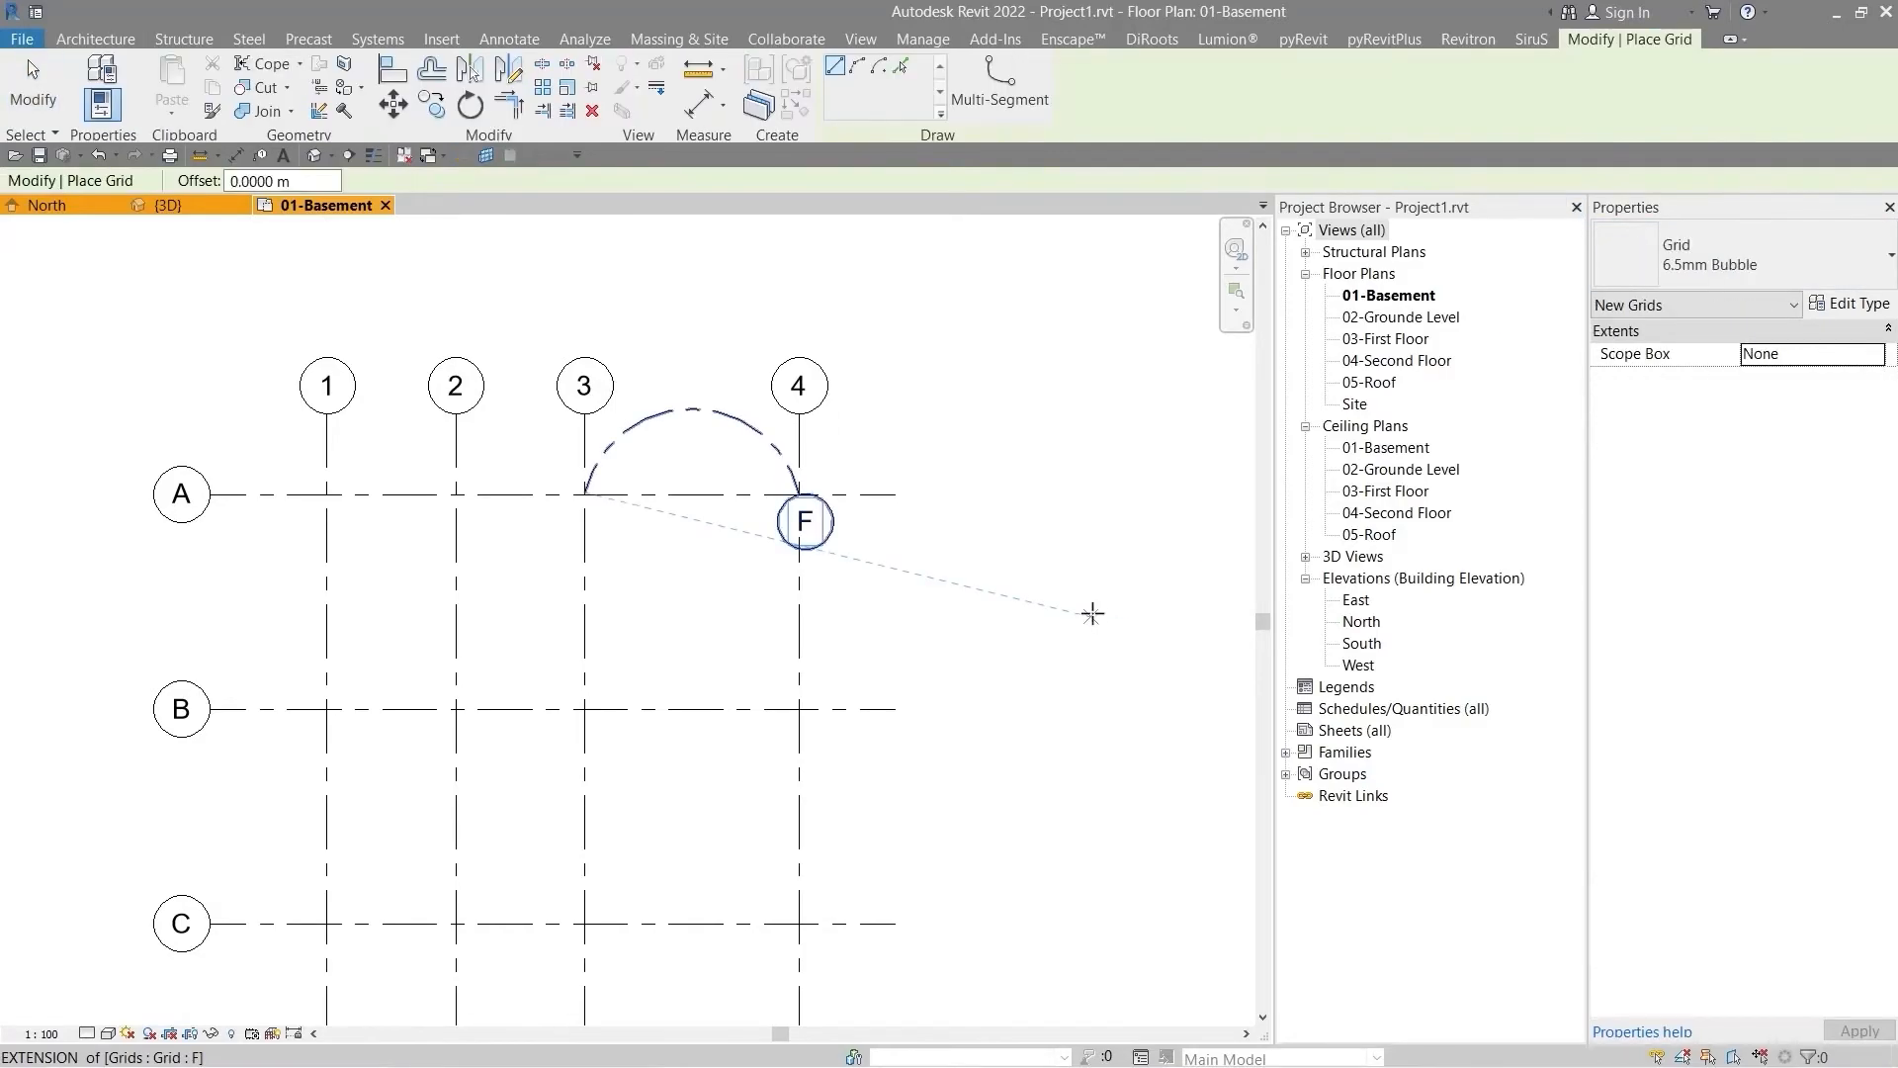
middle_click_drag(1023, 232, 900, 228)
left_click(880, 65)
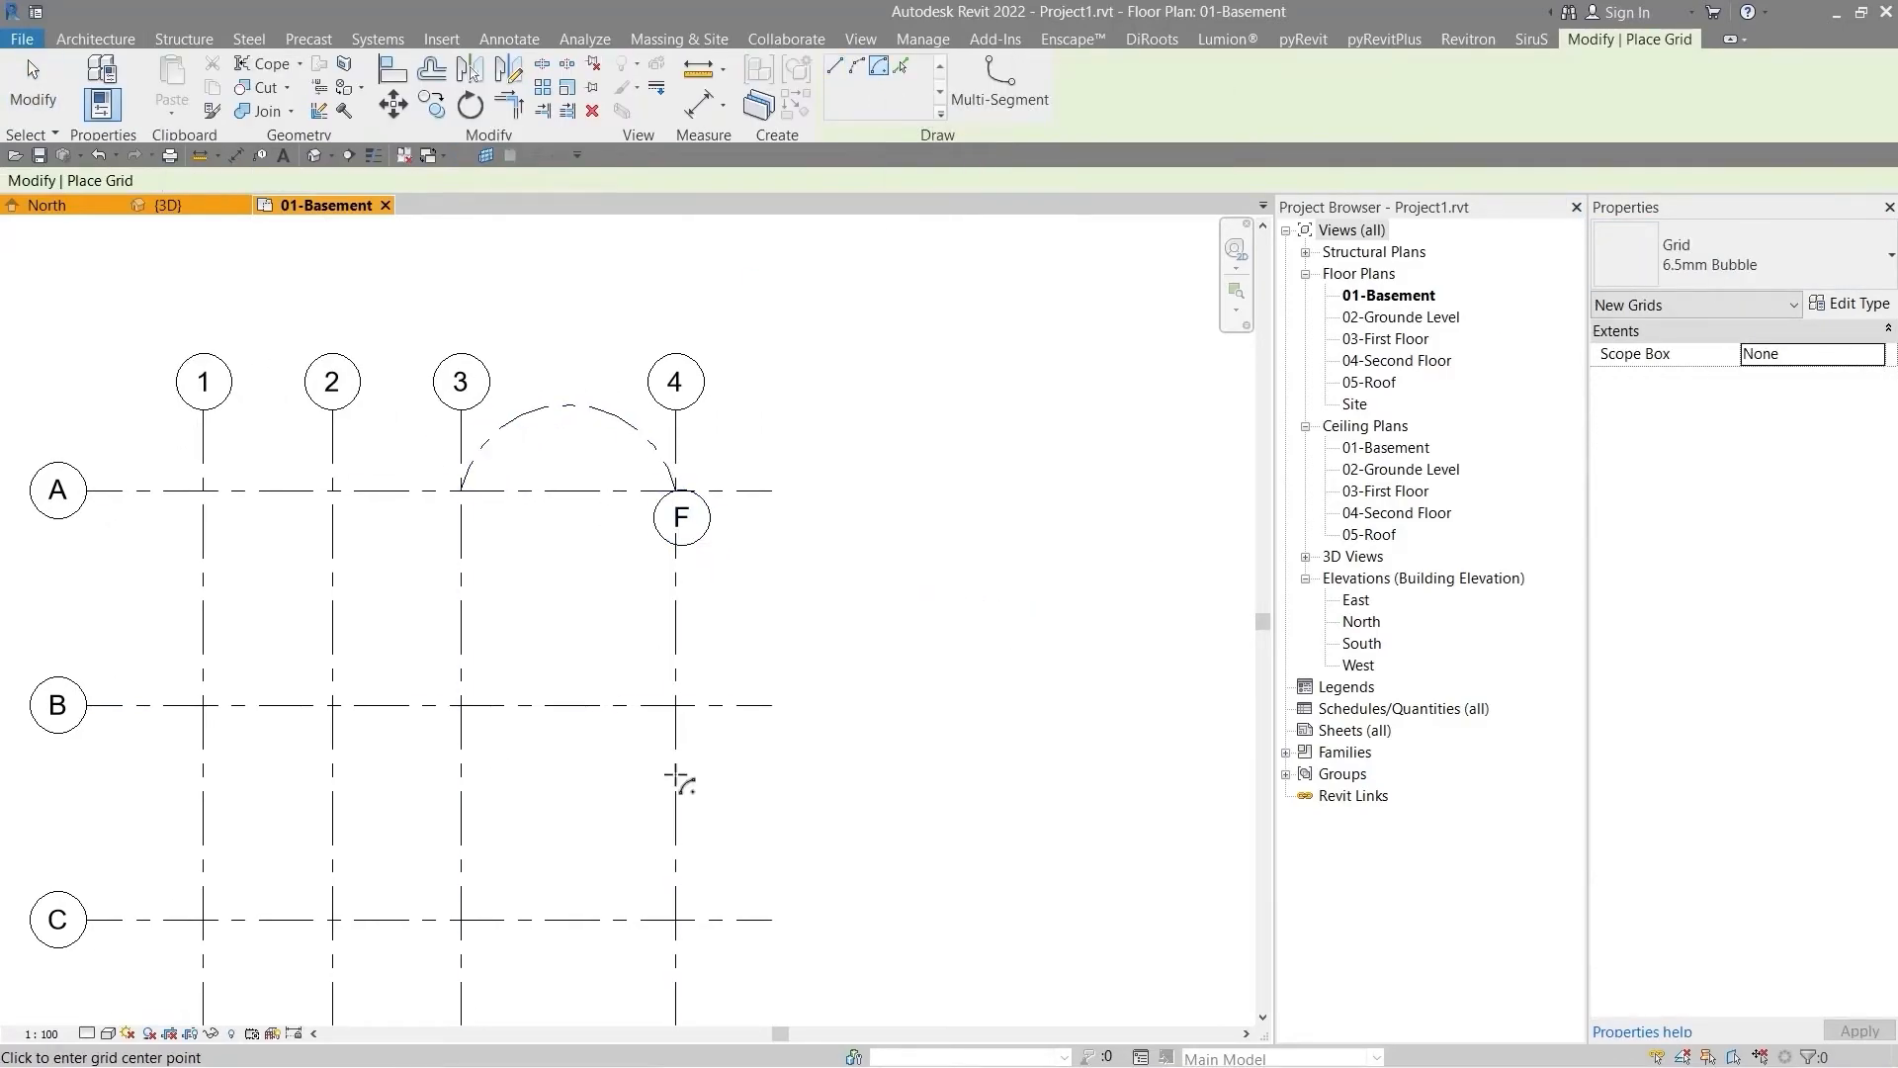
scroll(685, 868, "up", 3)
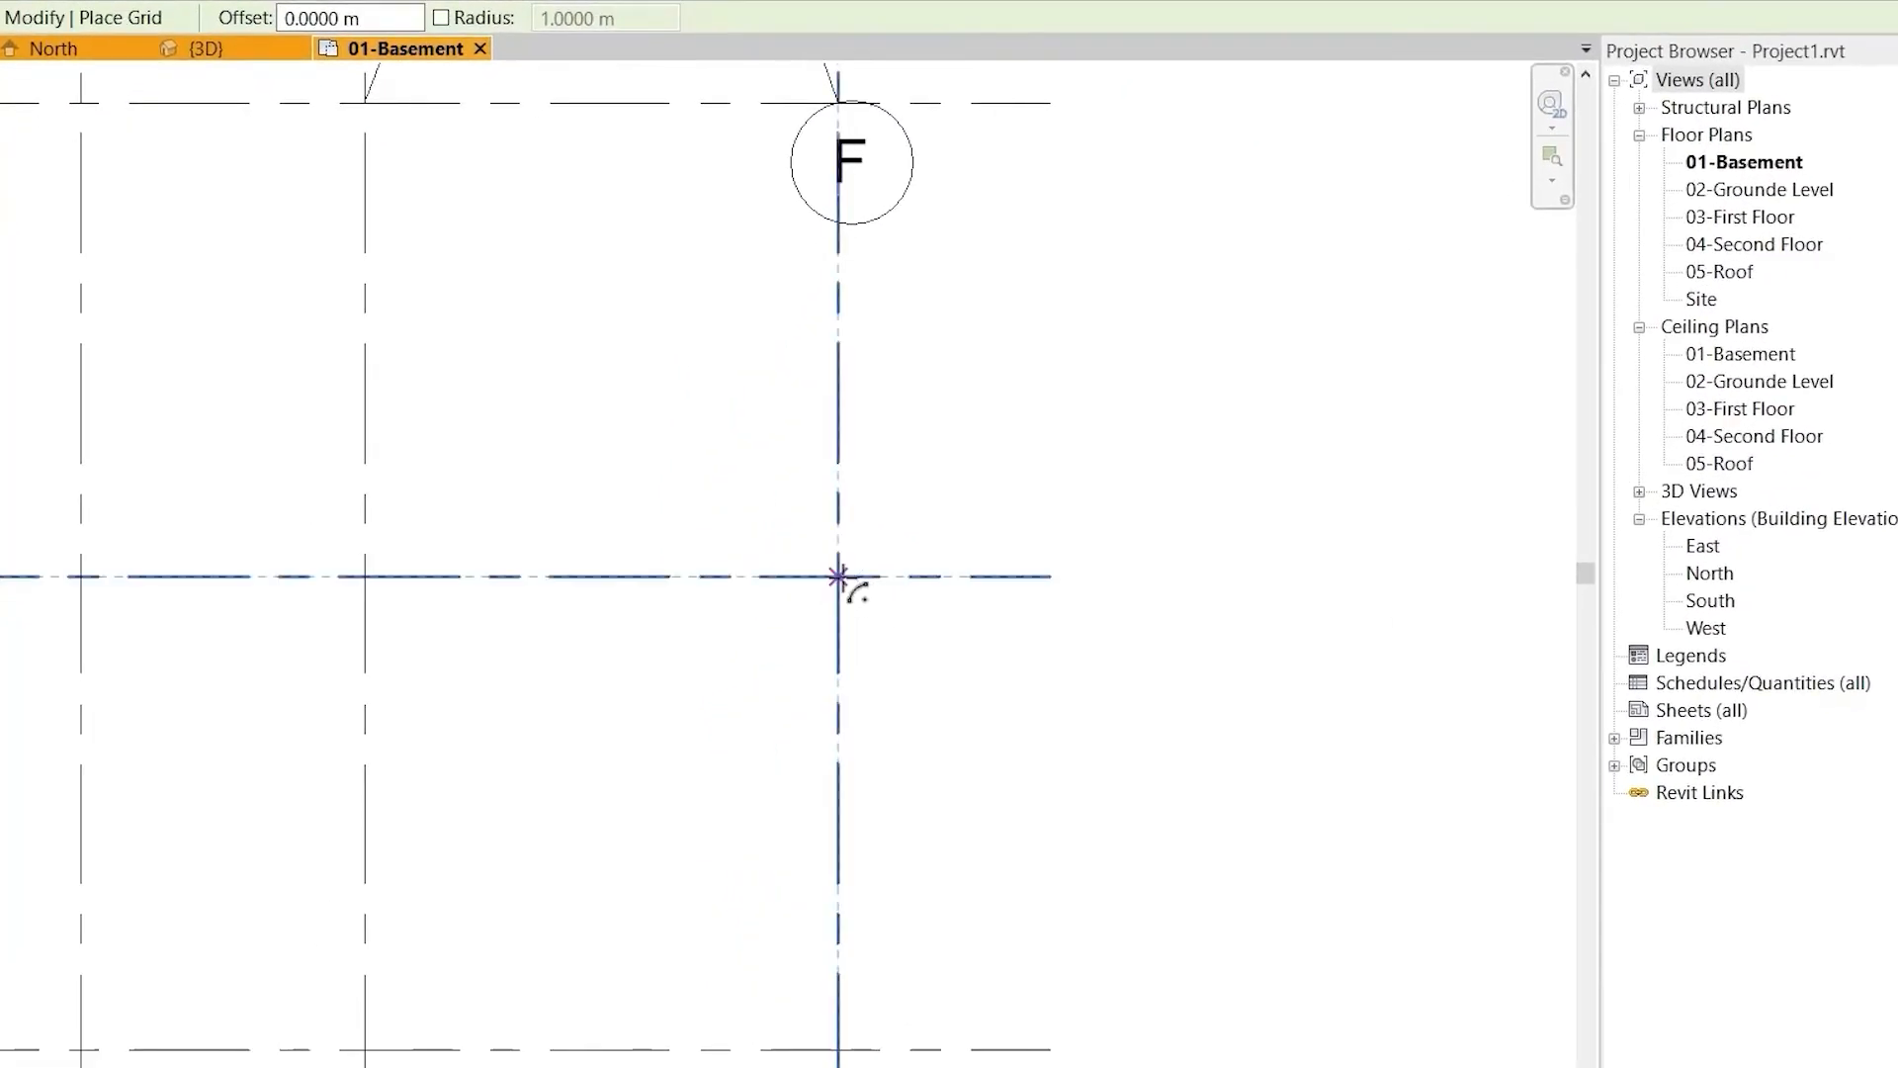
left_click(847, 581)
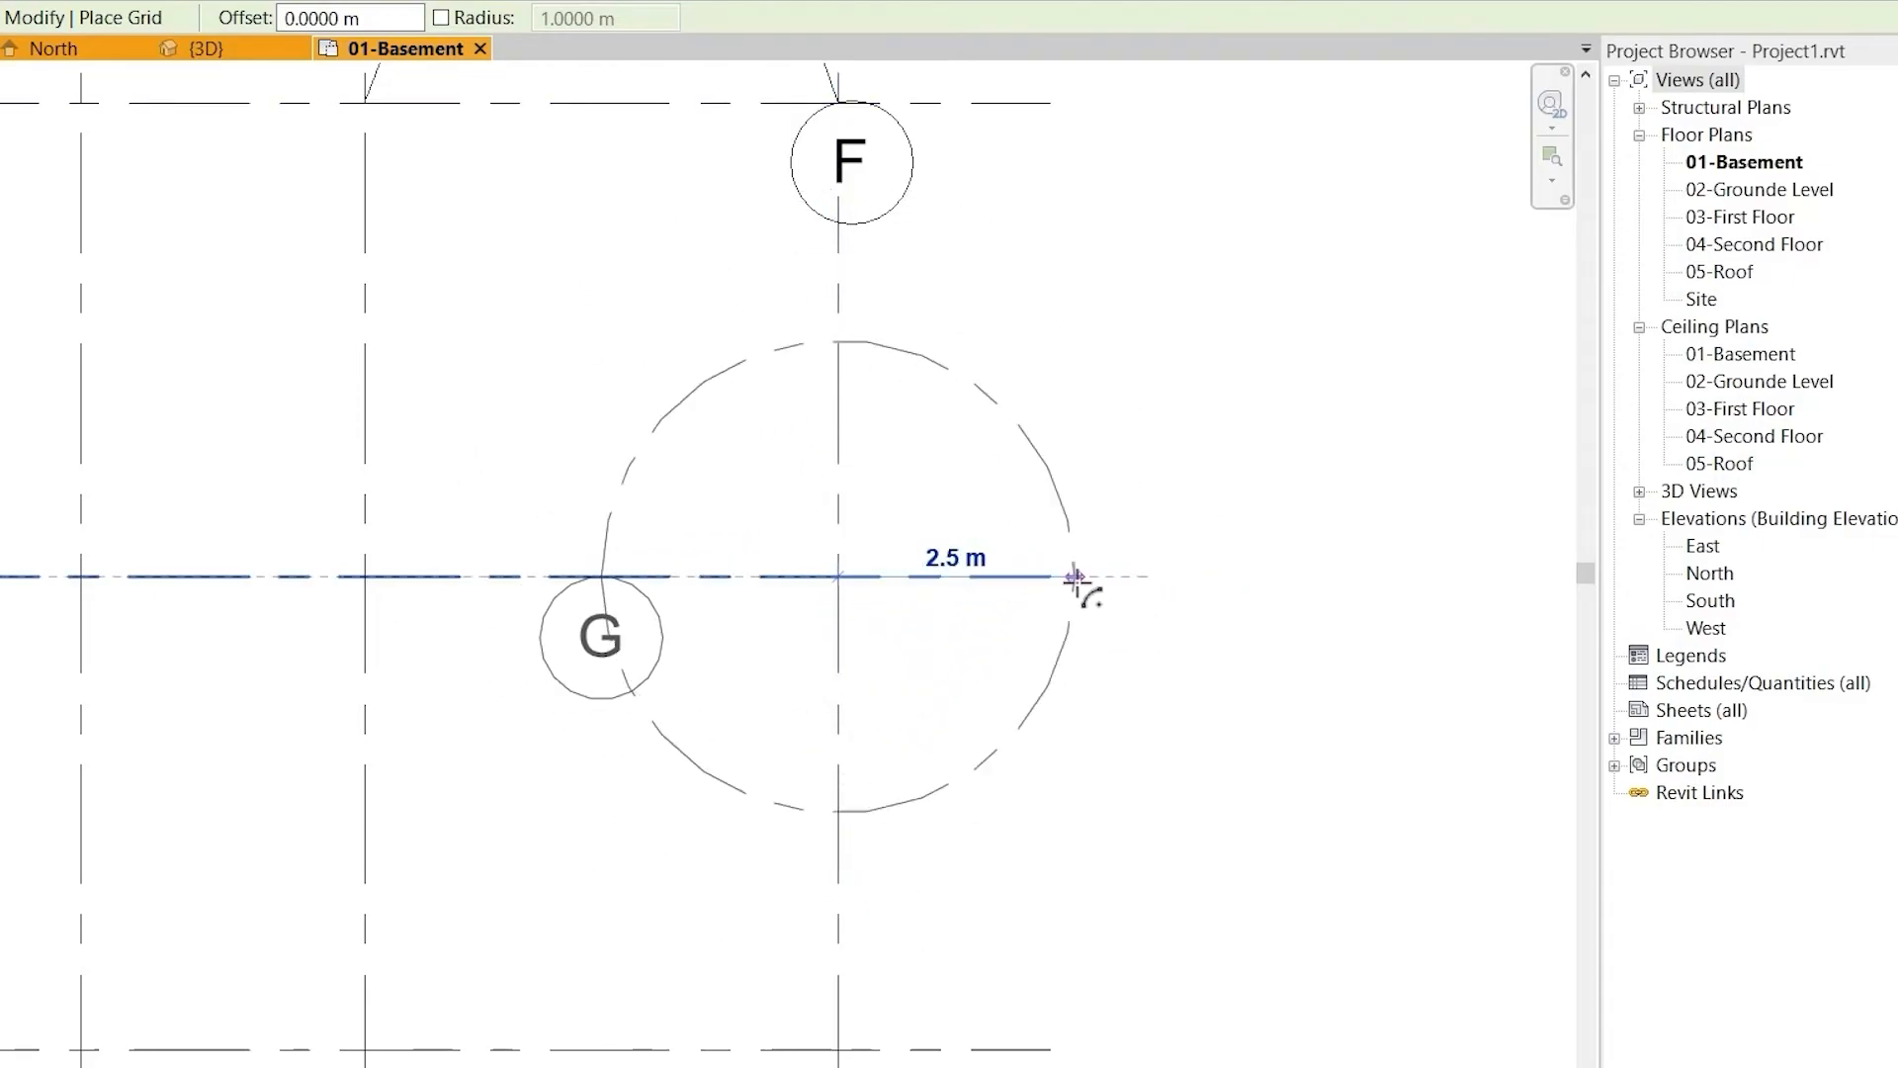
left_click(1103, 576)
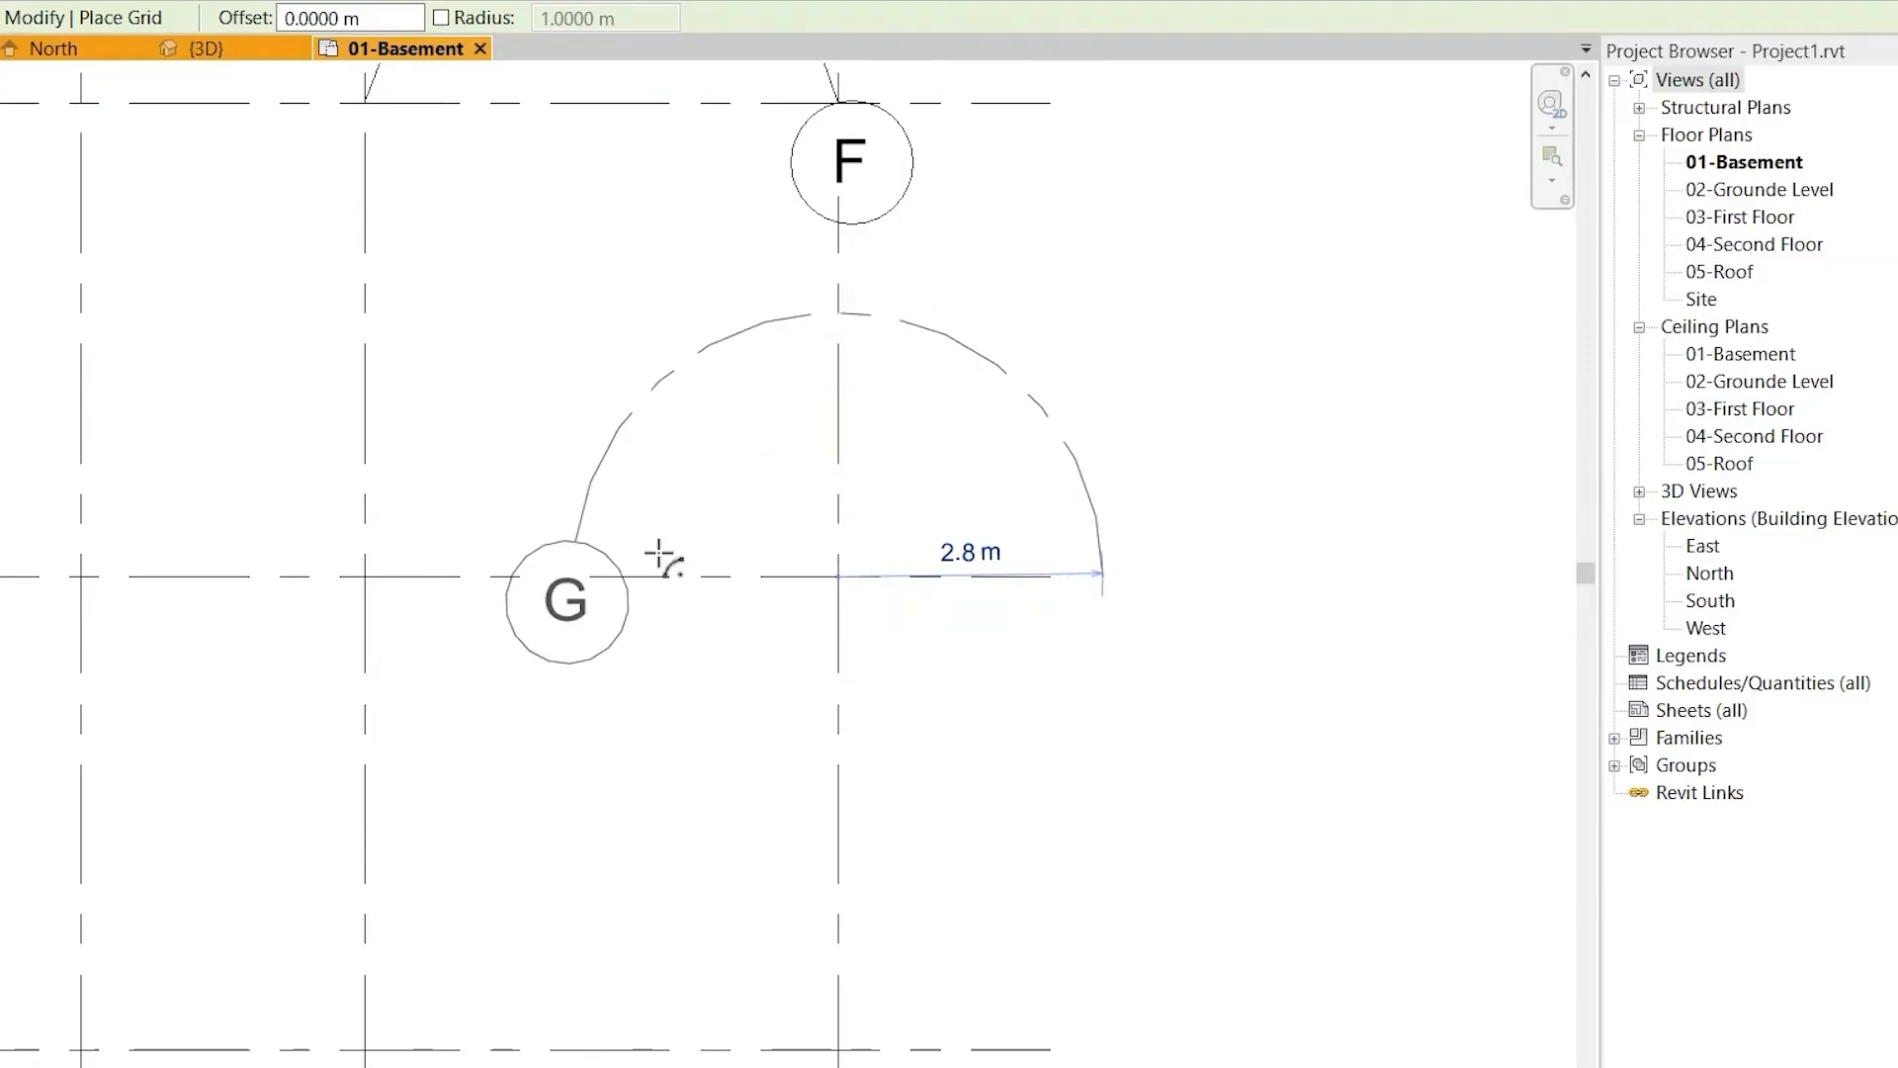
left_click(619, 576)
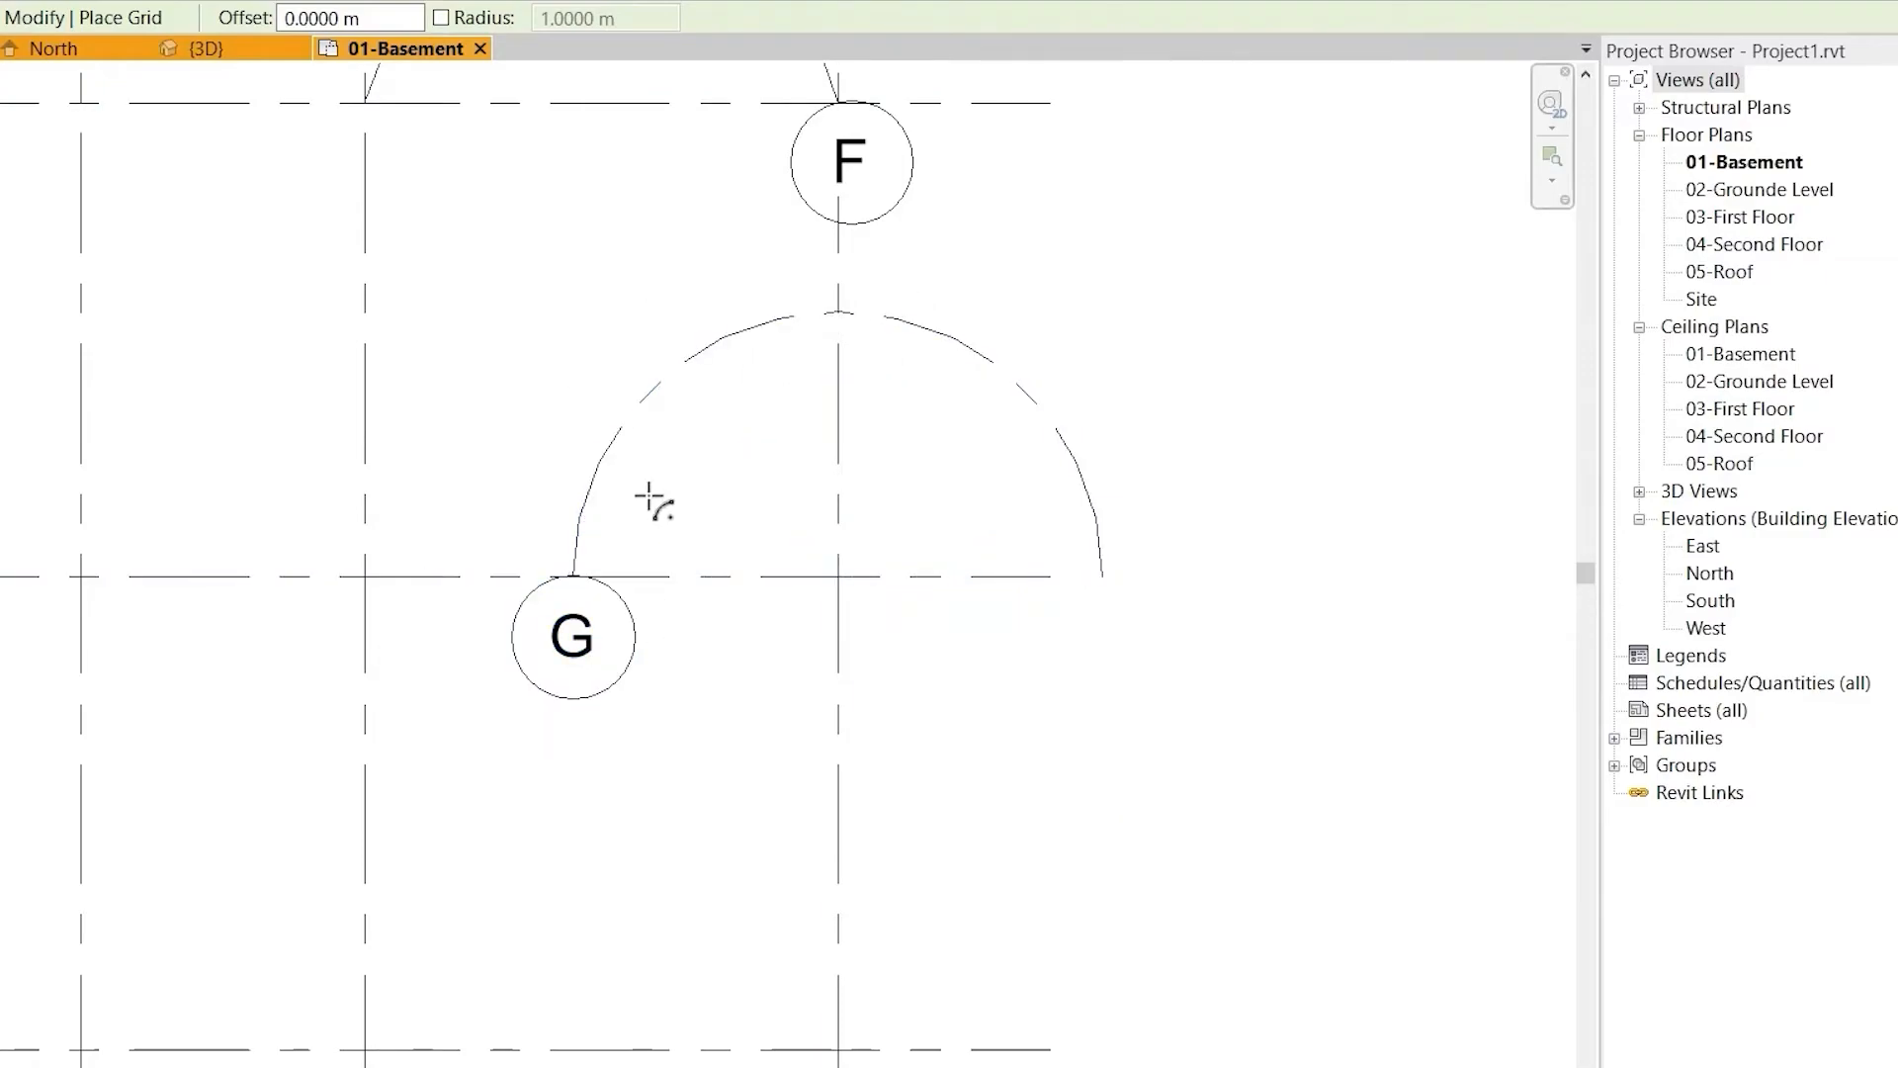
key("Escape")
- Stretch the bubble end of arc grid G around its centre to the opposite side, forming a nearly full circle
left_click(583, 633)
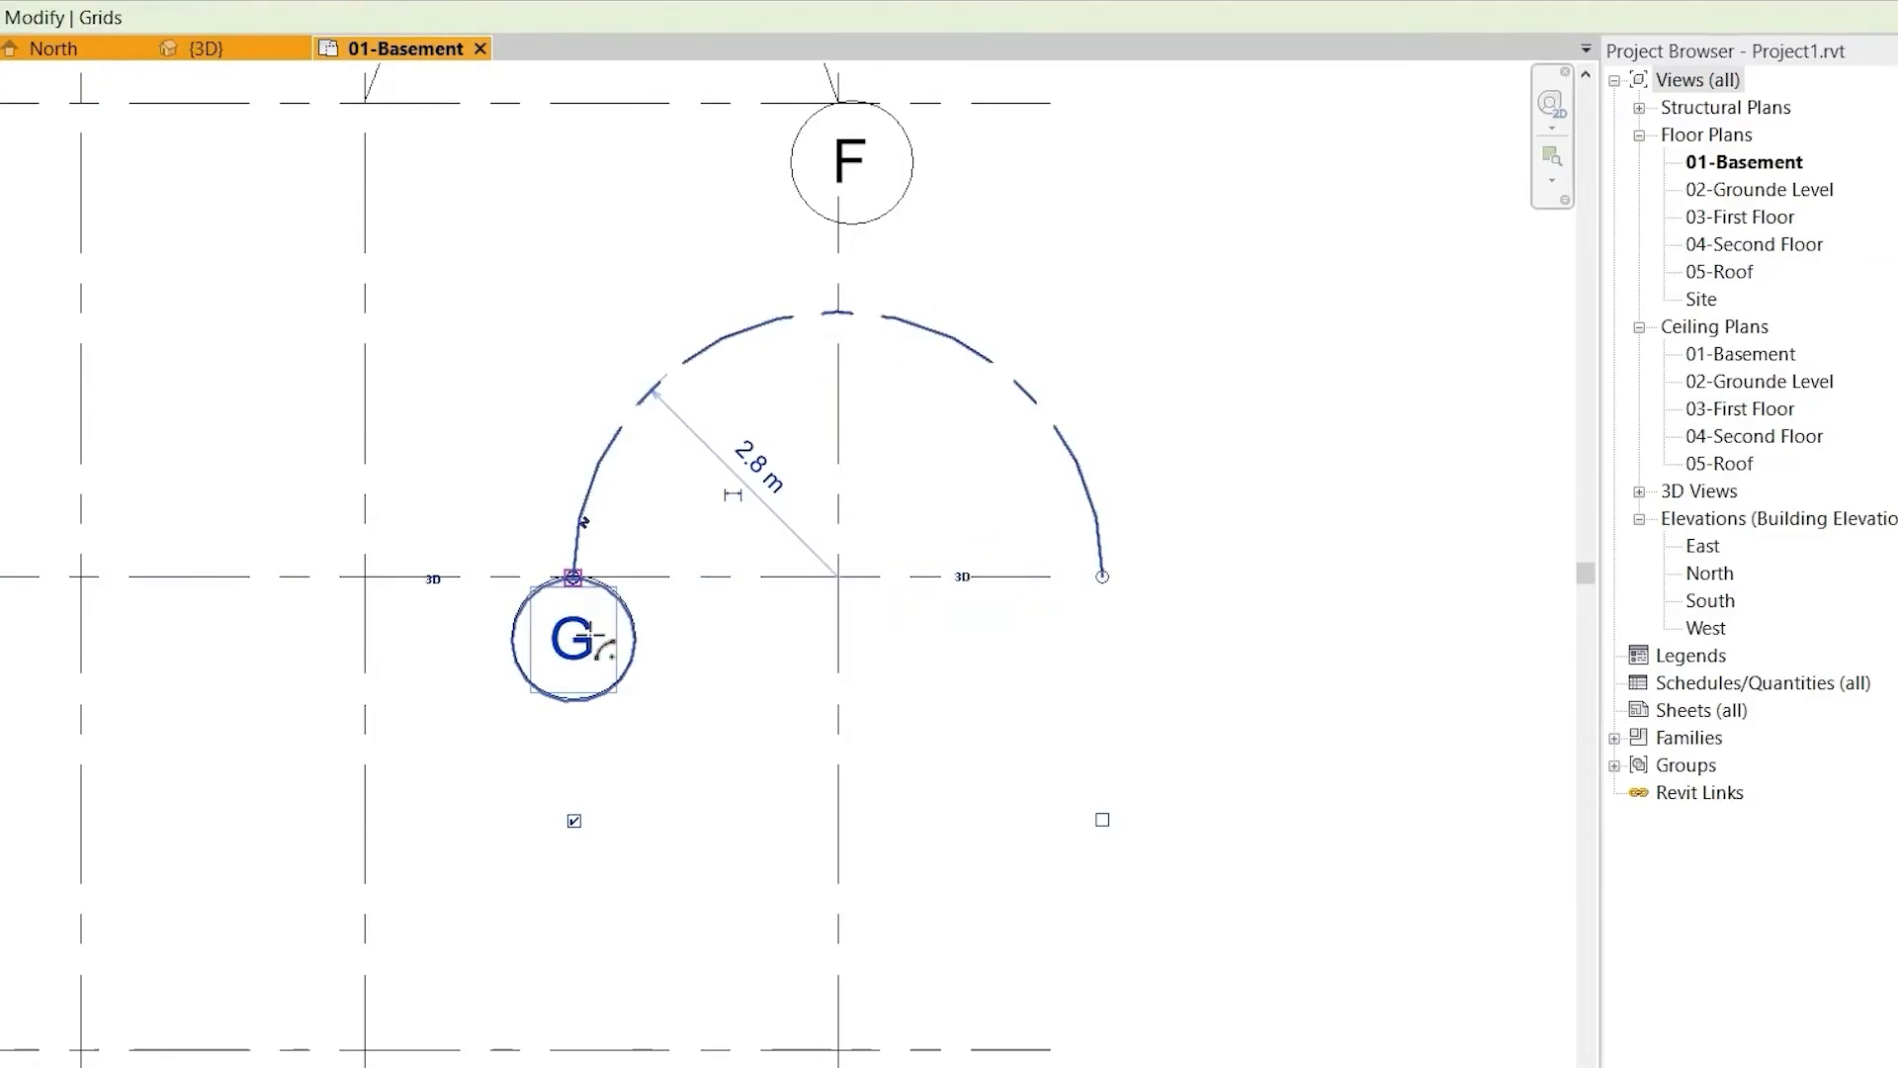
left_click_drag(590, 636, 1105, 589)
left_click(1143, 690)
scroll(1142, 690, "down", 3)
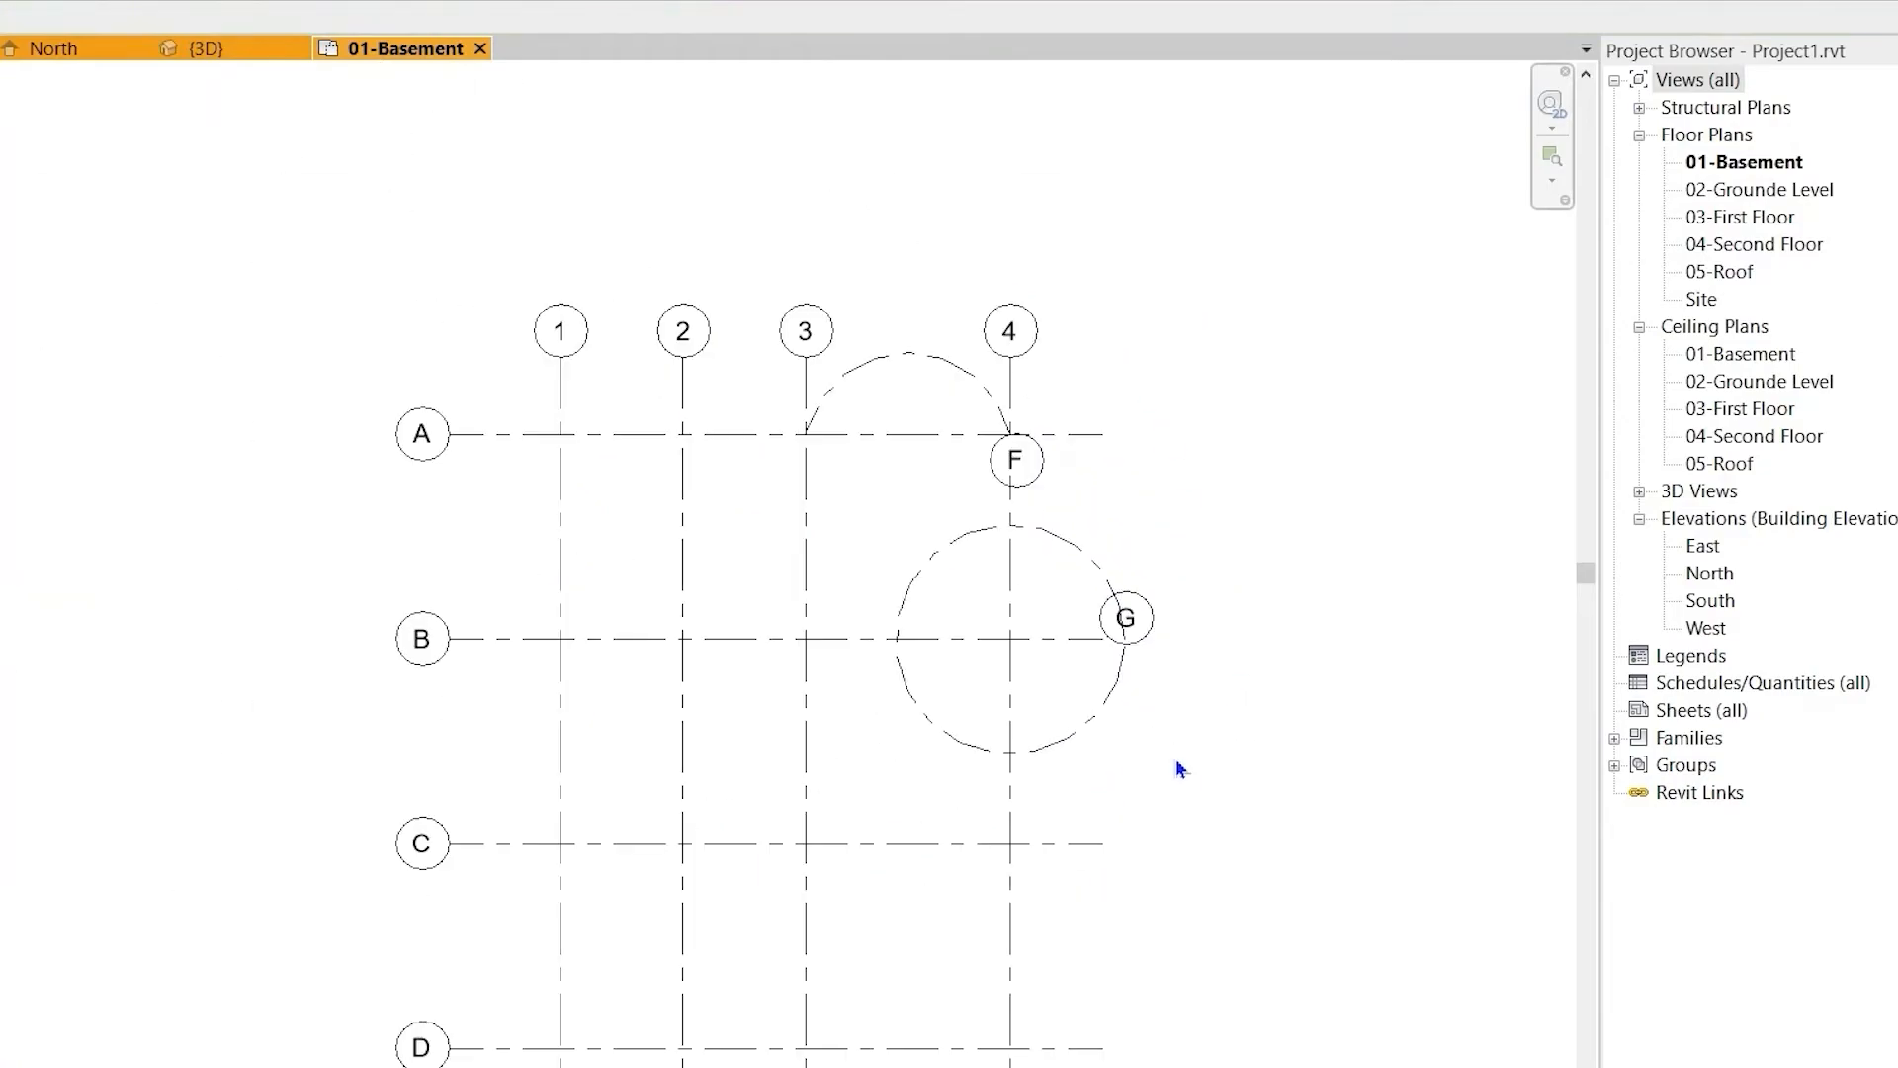
middle_click_drag(1177, 767, 944, 725)
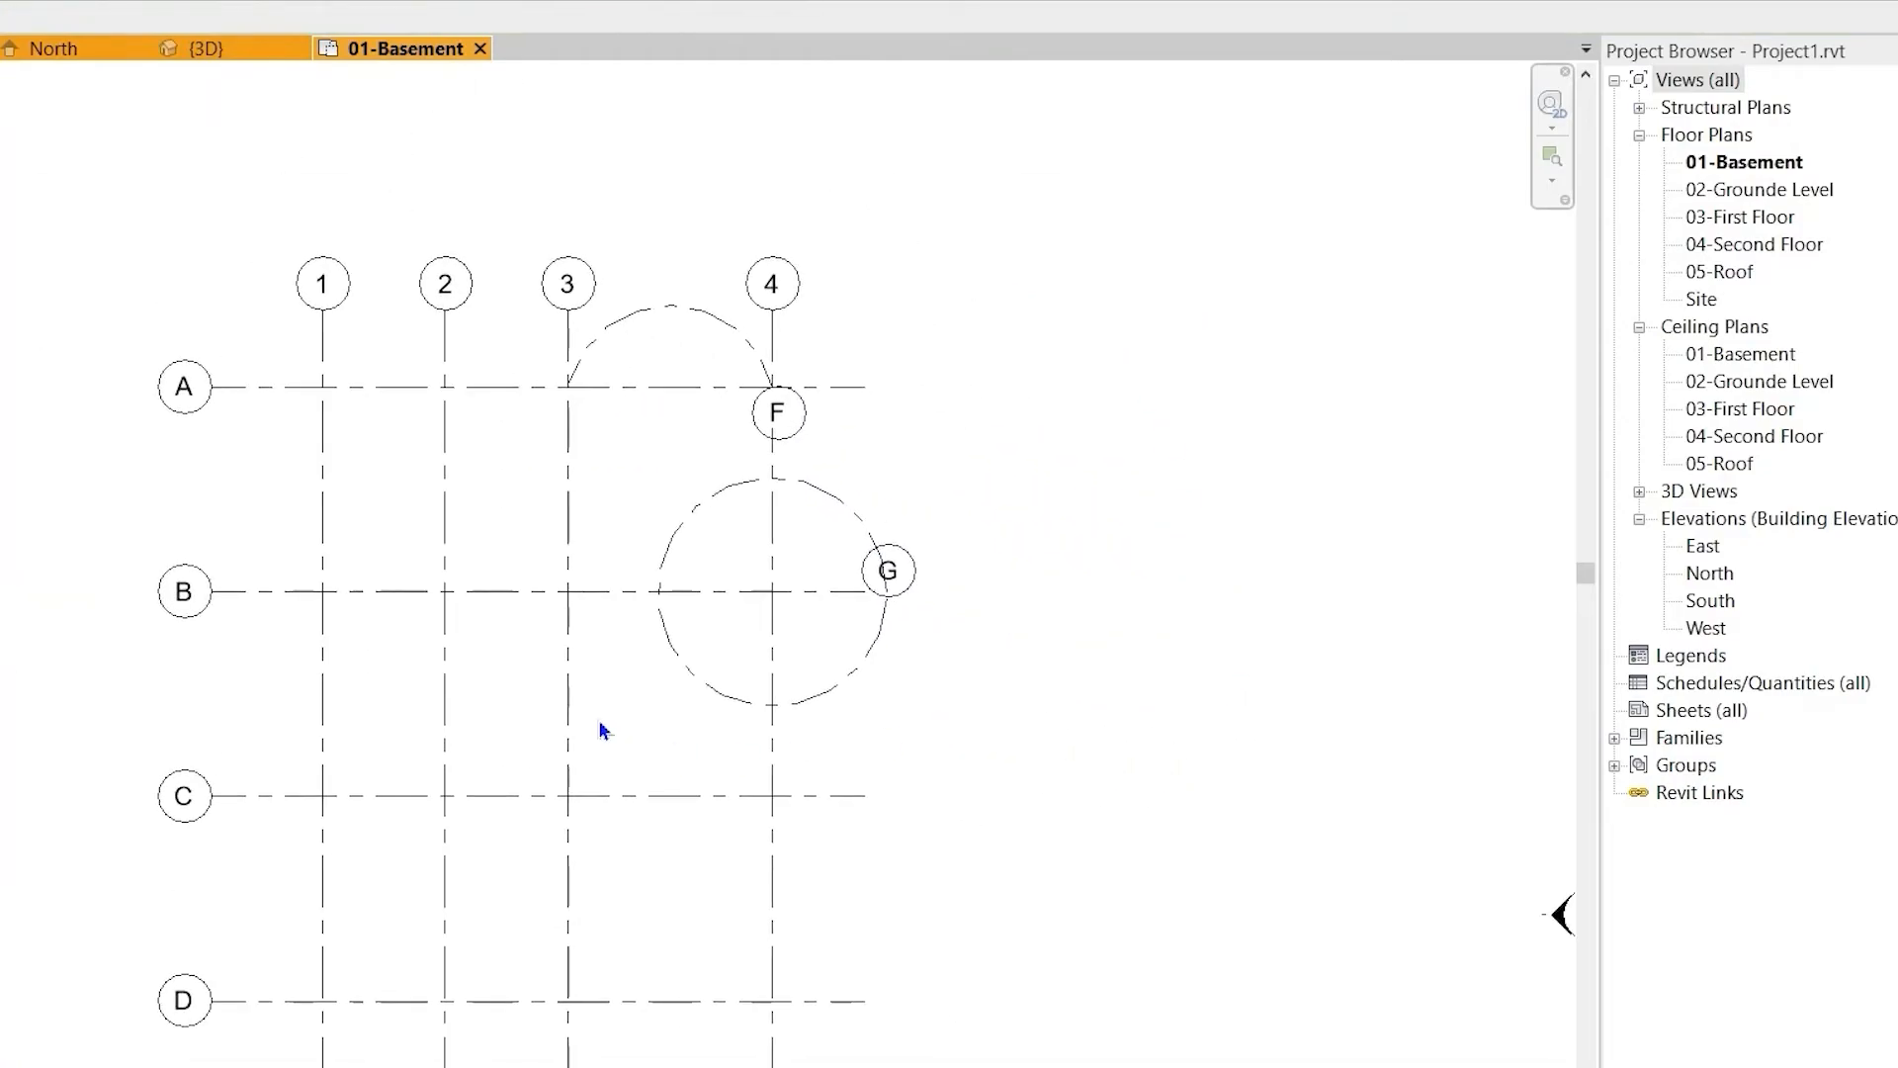
scroll(695, 685, "down", 2)
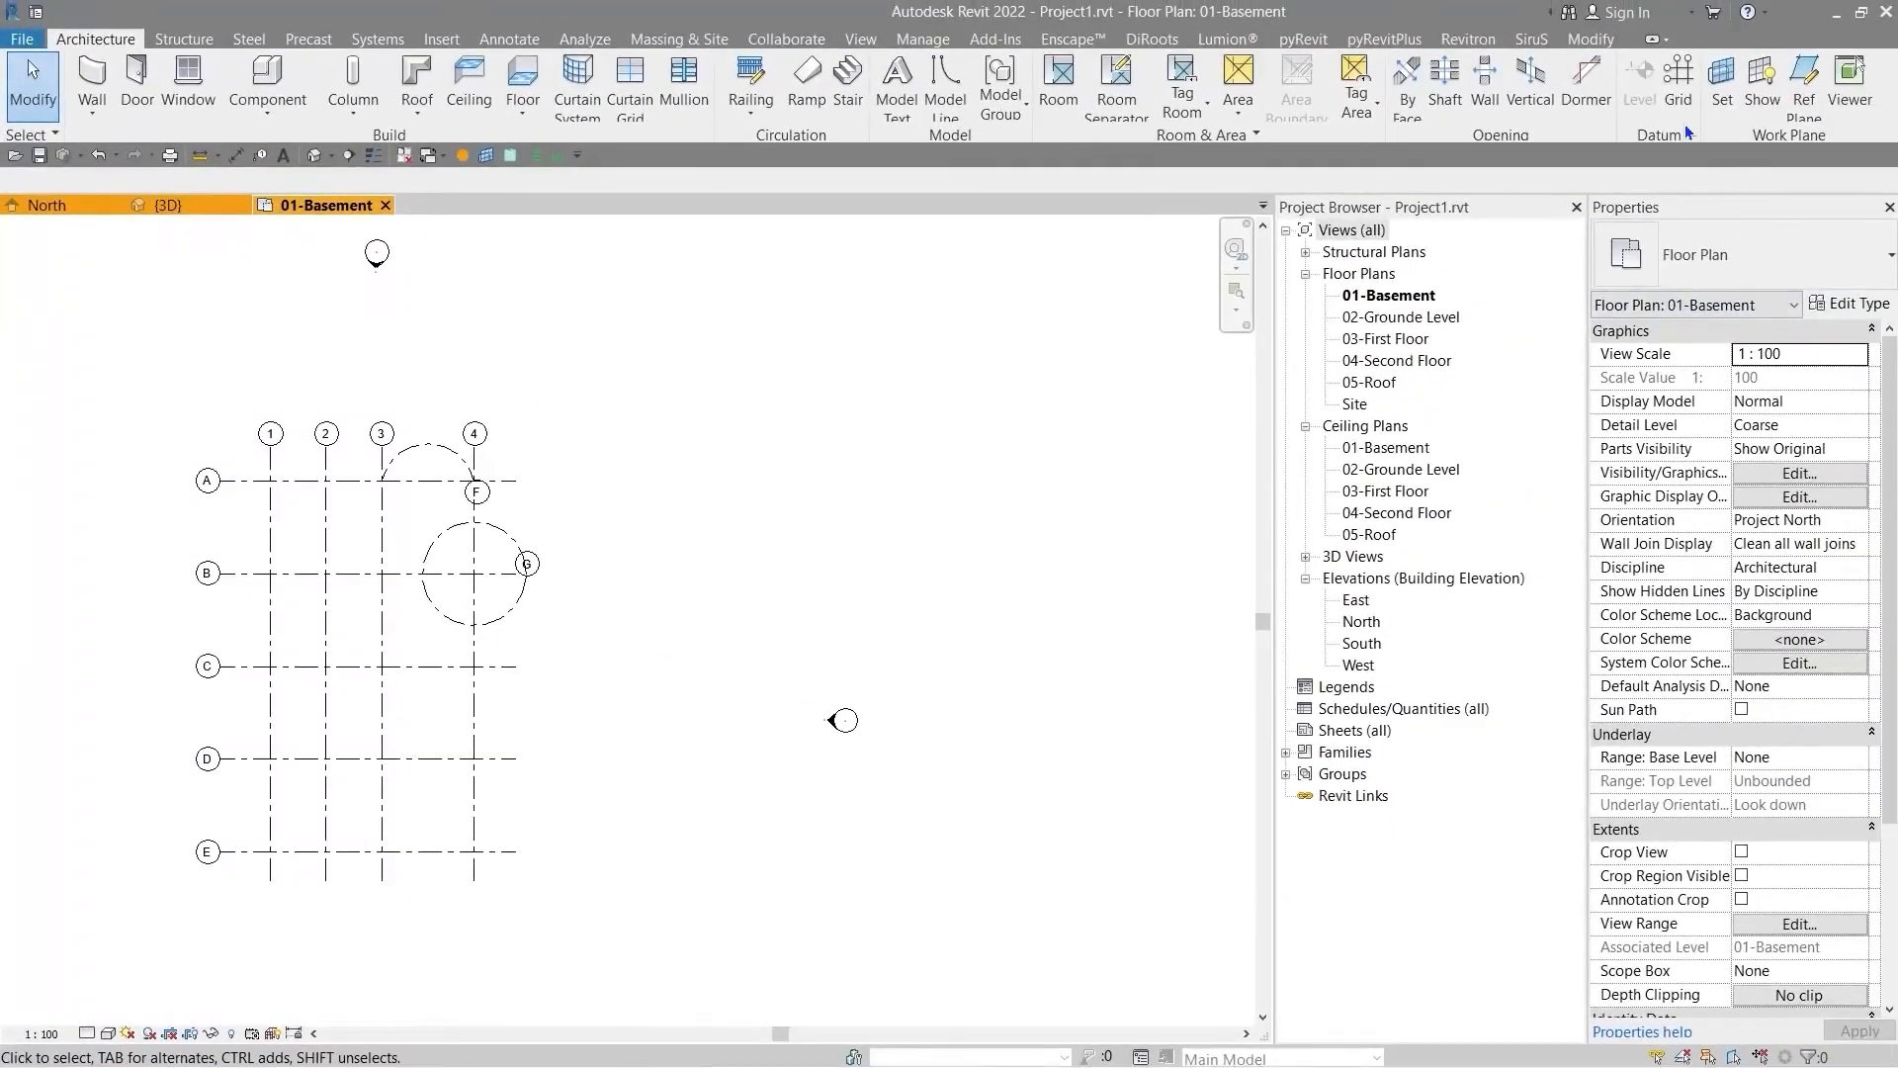
- Sketch a stepped multi-segment grid east of grid 4: about 5.7 m west, down to the middle of grid G, about 6.3 m west; finish the sketch
left_click(1680, 87)
scroll(556, 508, "down", 2)
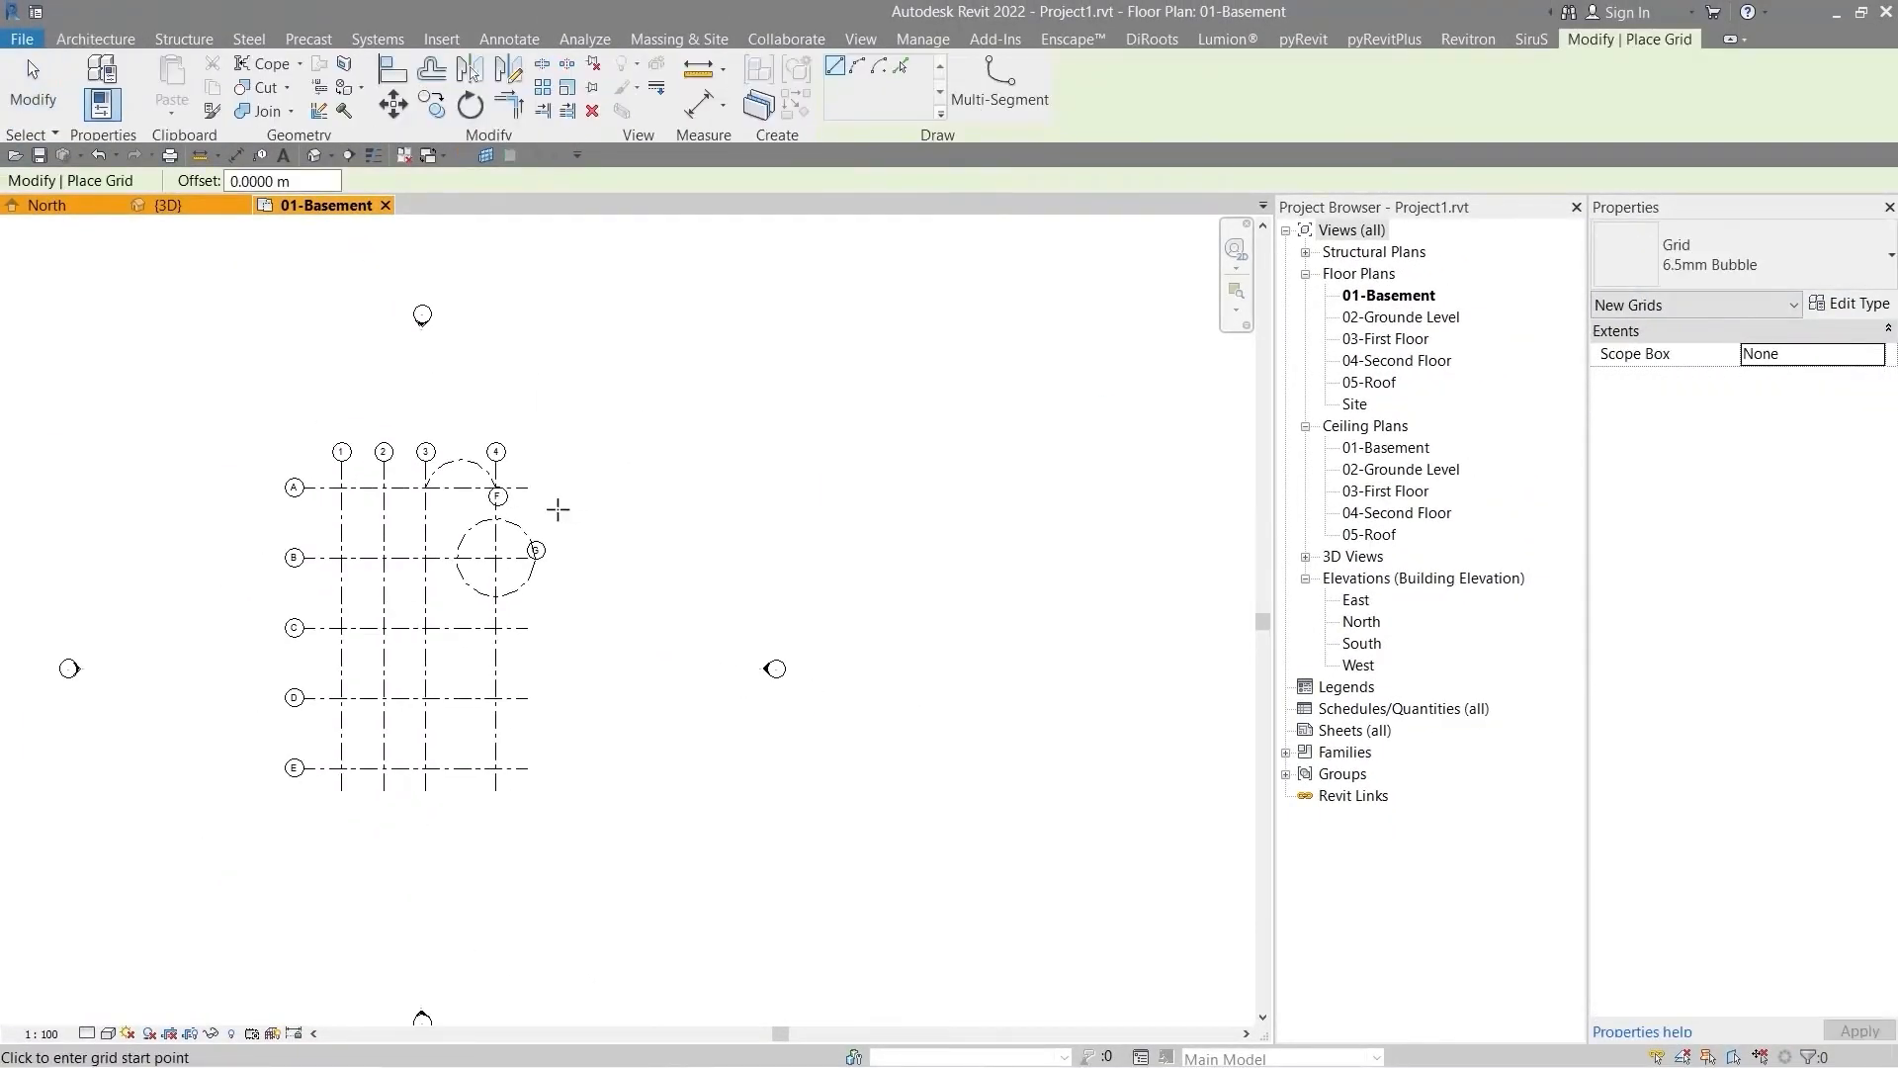
middle_click_drag(464, 604, 653, 625)
scroll(515, 641, "up", 2)
middle_click_drag(929, 770, 746, 774)
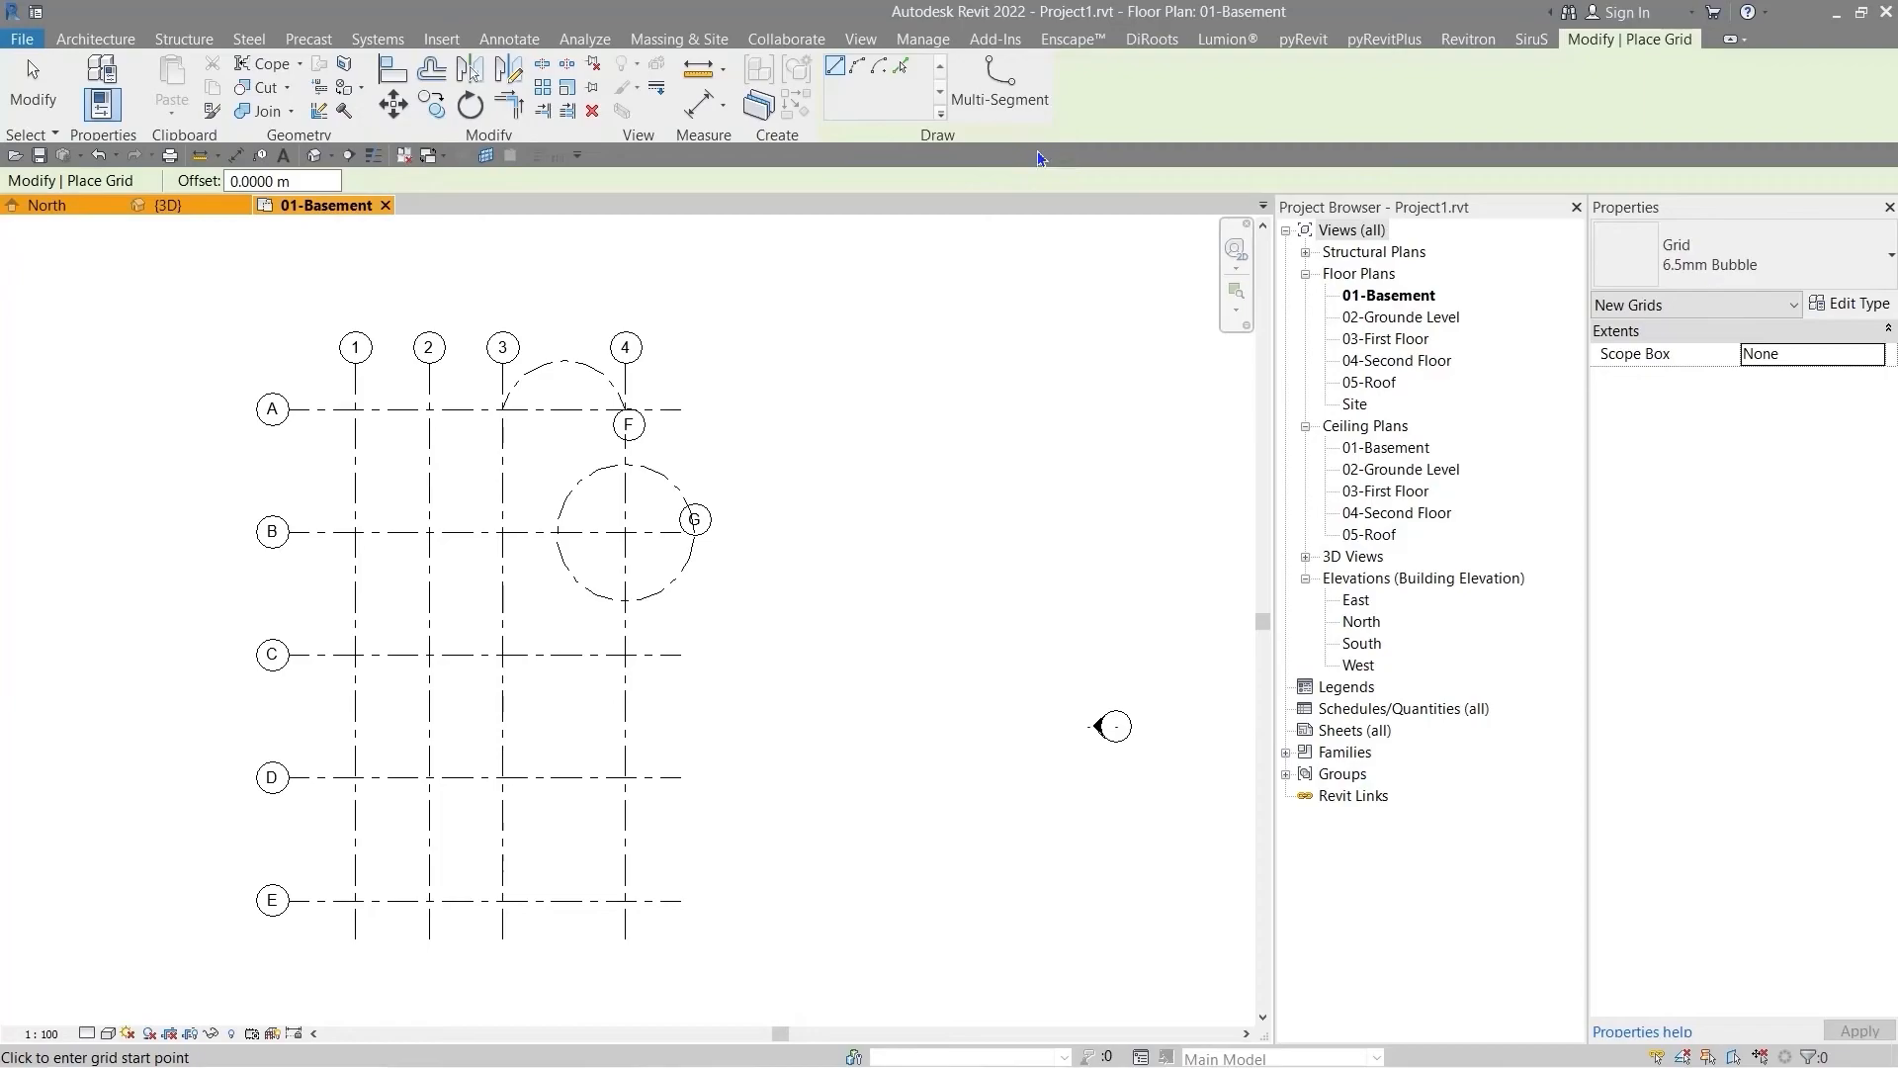
left_click(1008, 105)
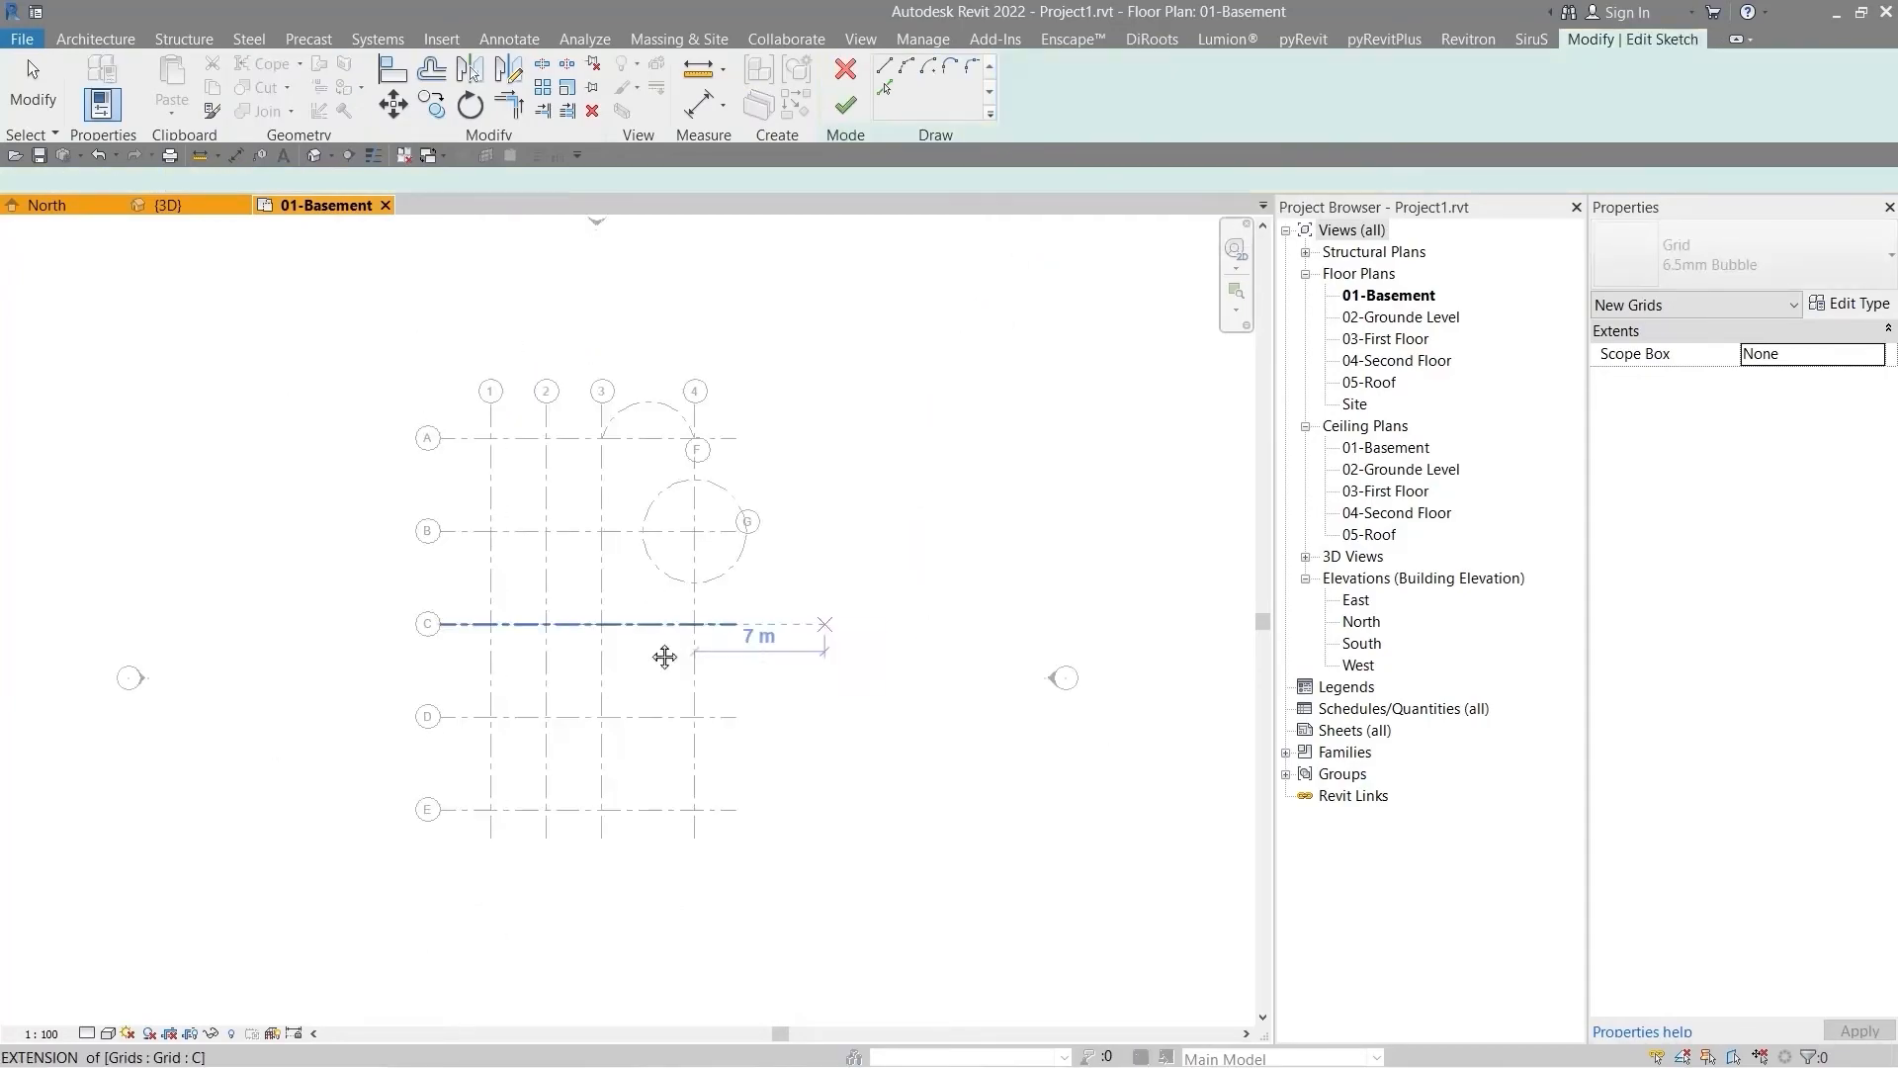
scroll(657, 670, "down", 2)
middle_click_drag(656, 669, 728, 657)
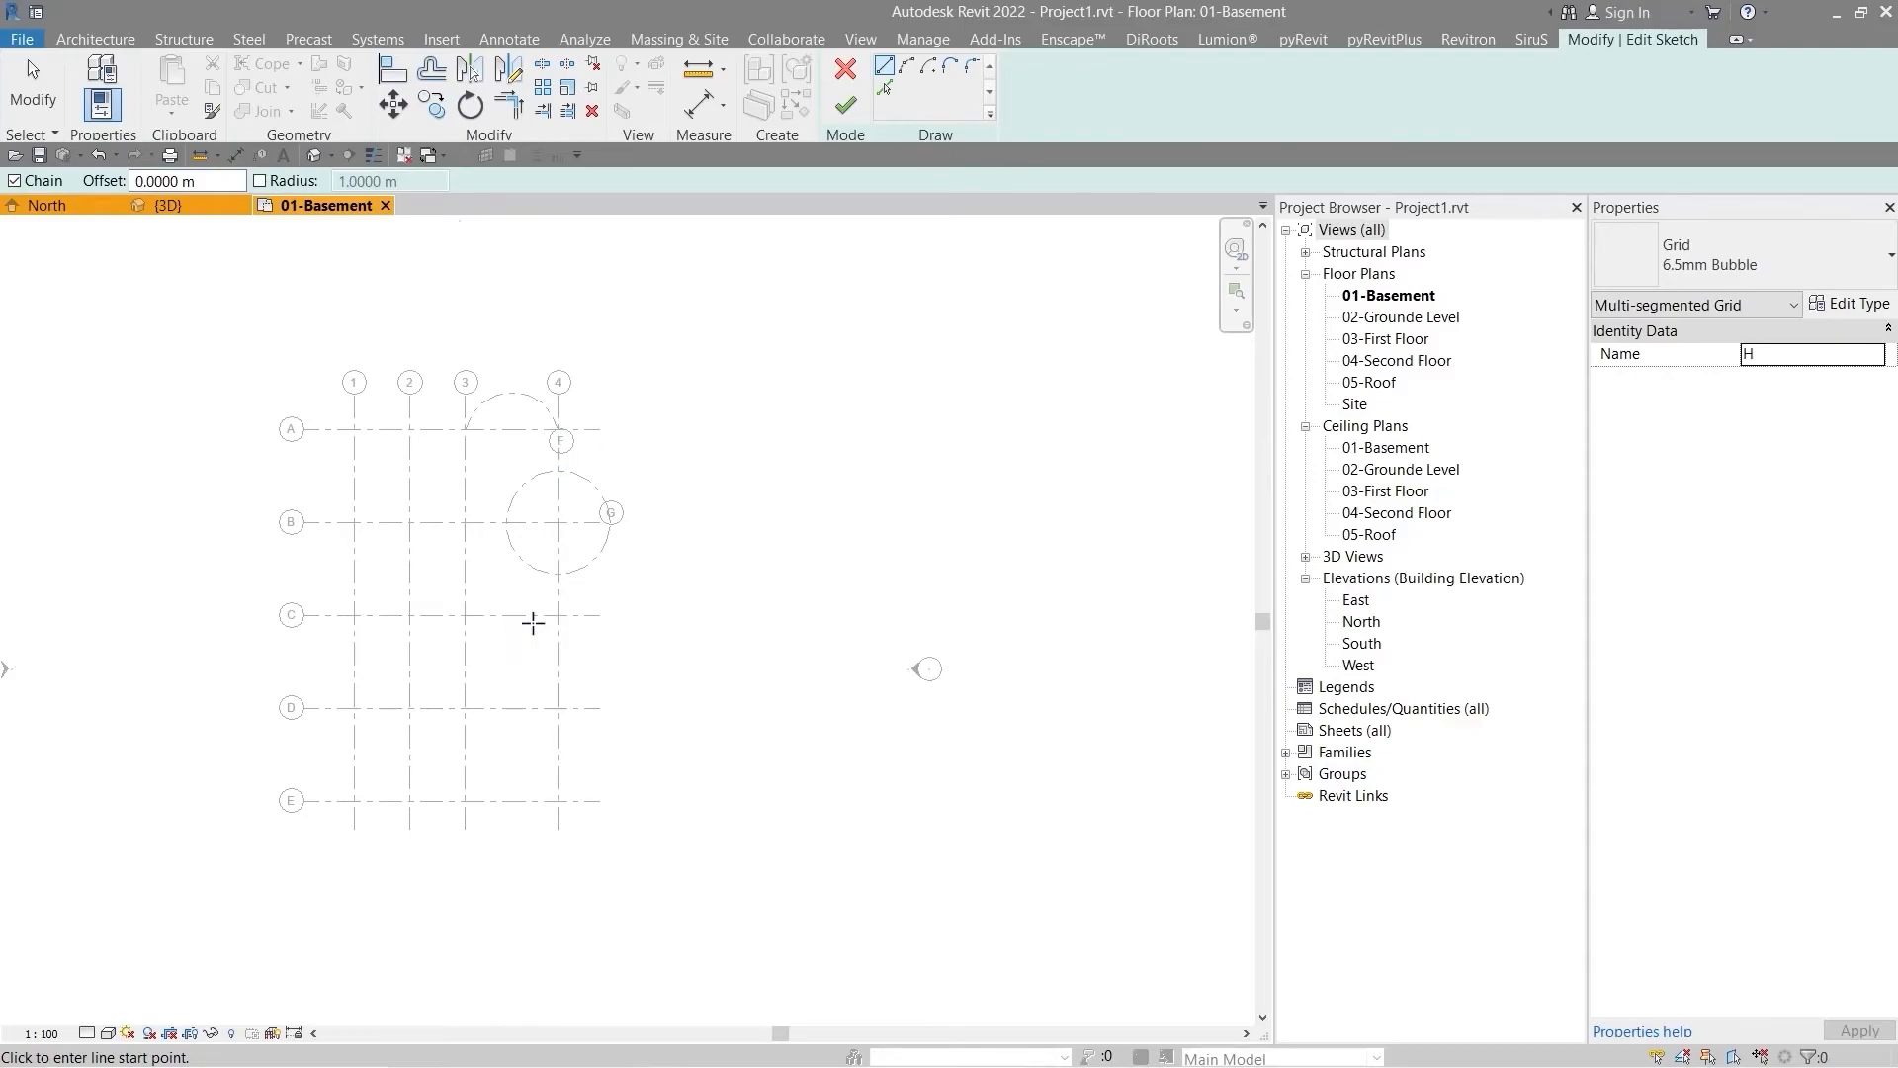
middle_click_drag(537, 646, 686, 656)
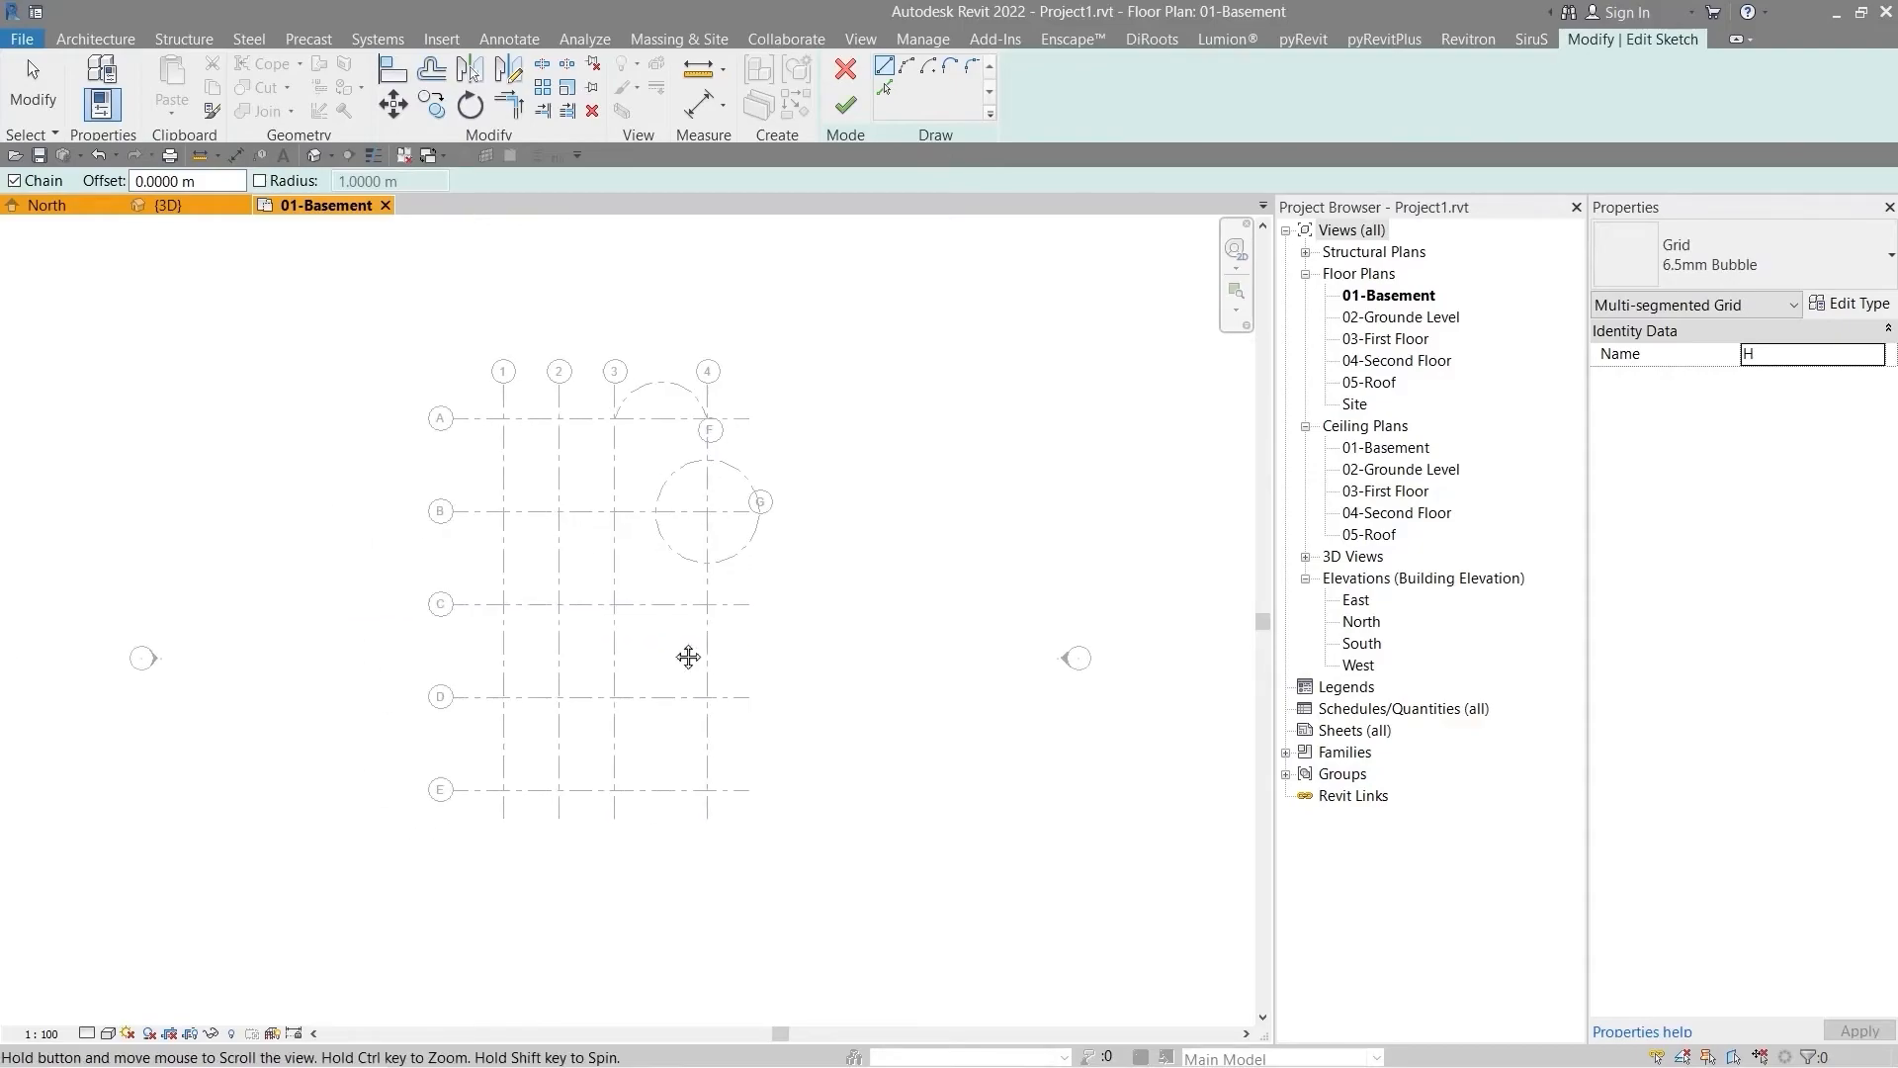
left_click(1066, 385)
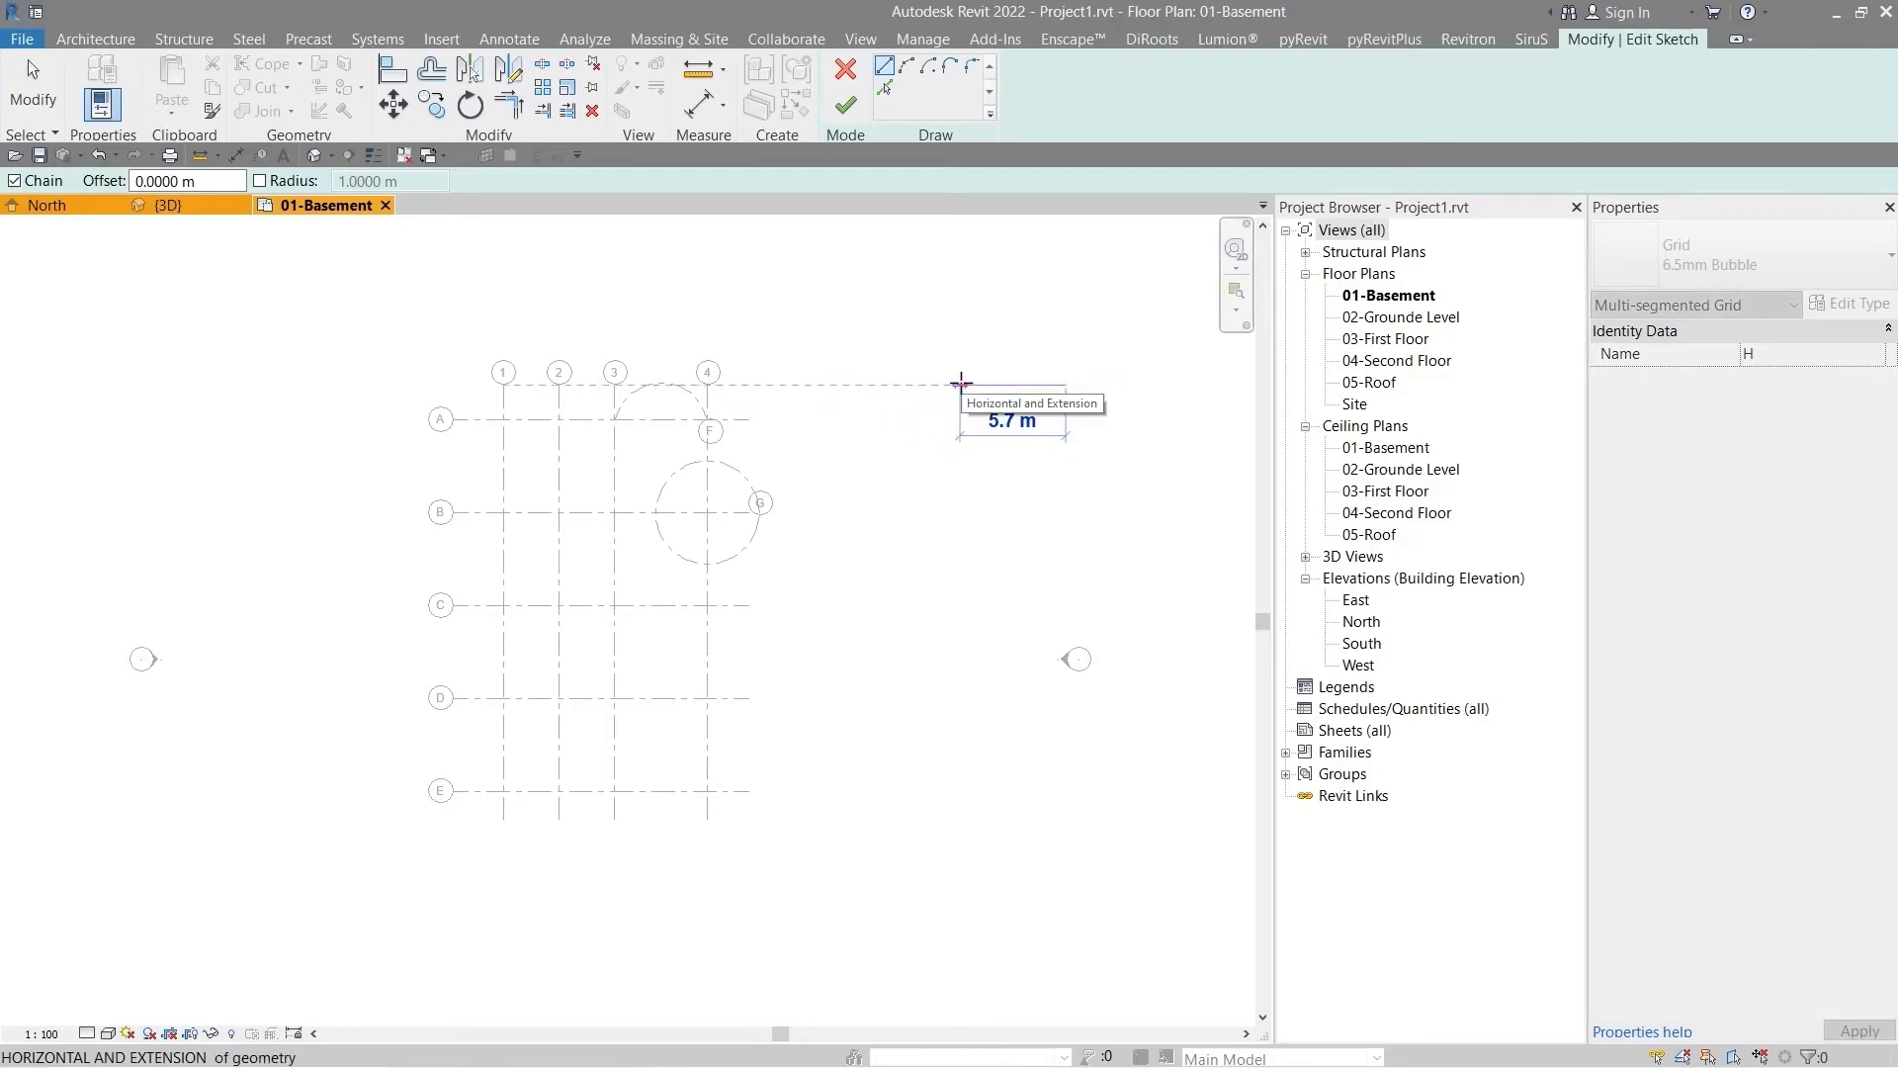
left_click(960, 384)
left_click(960, 502)
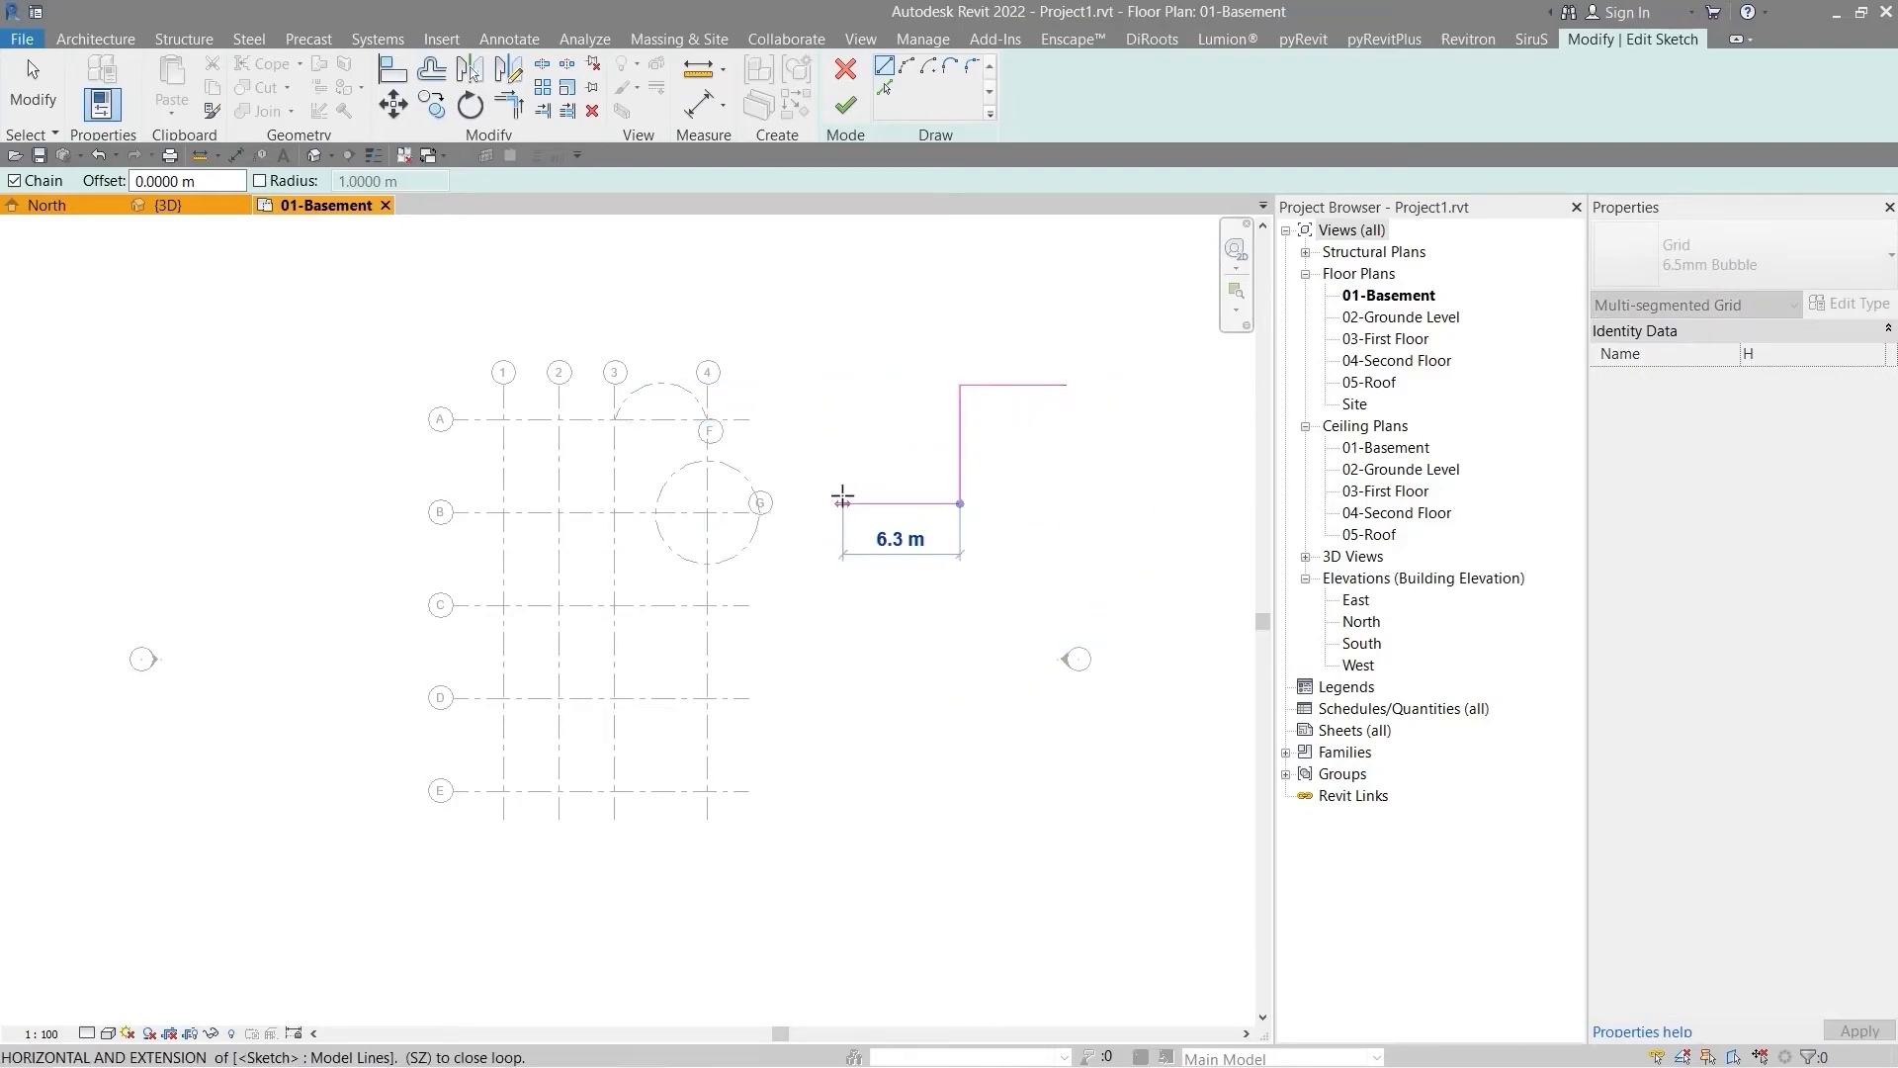
left_click(844, 503)
key("Escape")
key("Escape")
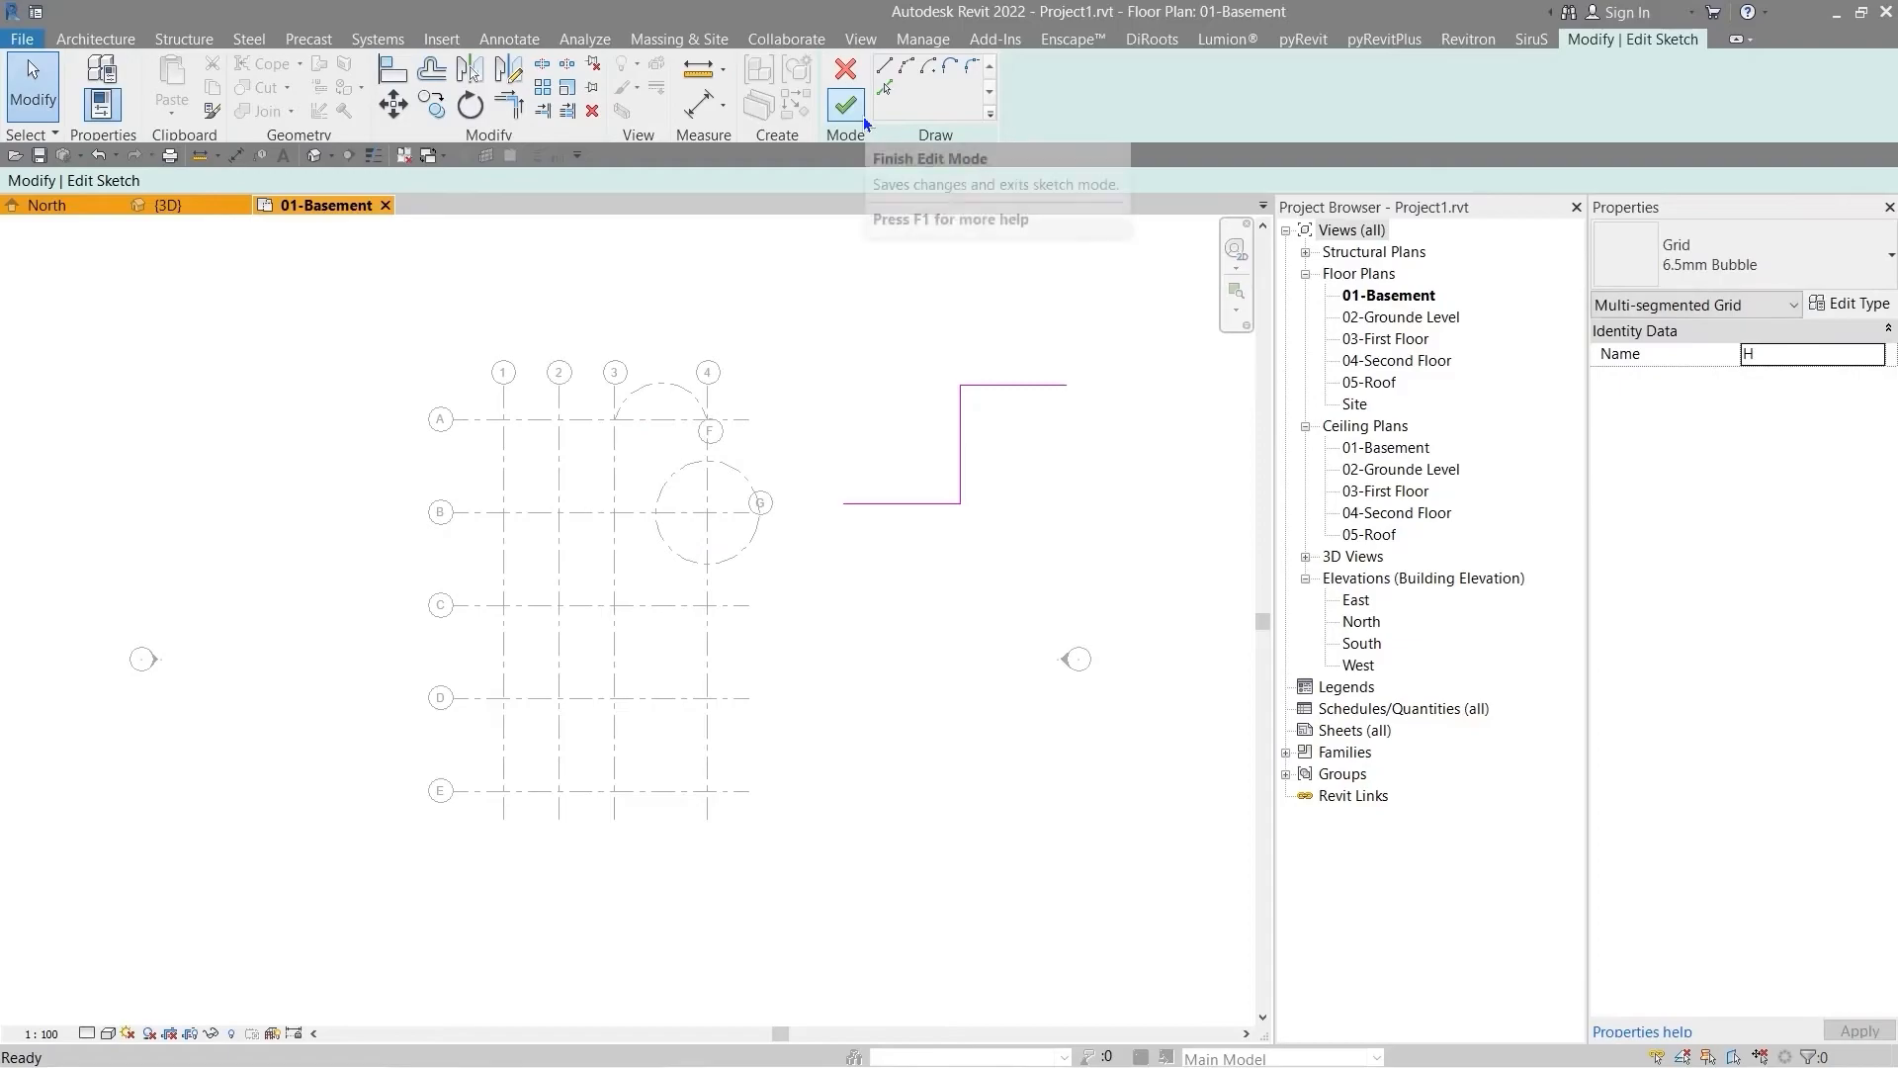
left_click(846, 105)
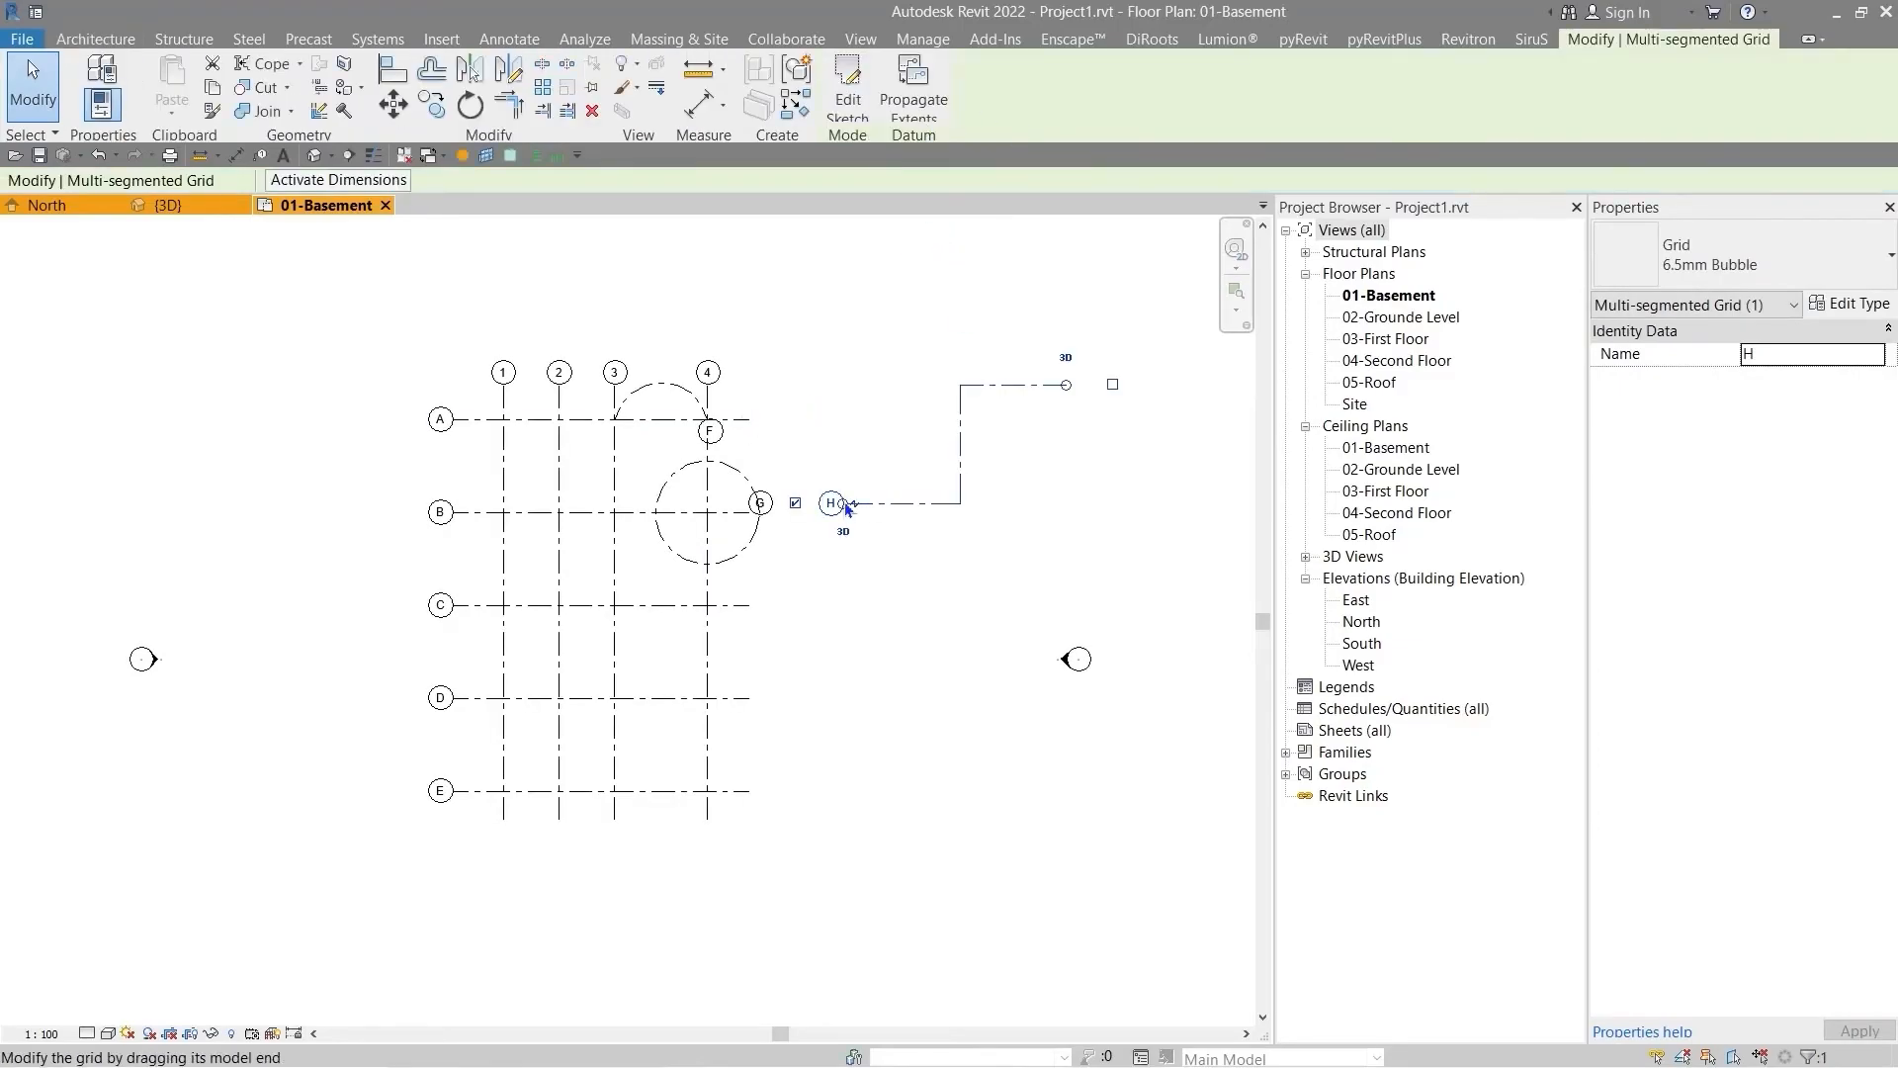
scroll(862, 505, "up", 2)
left_click(923, 540)
- Delete the circular grid G, the arc grid F and the multi-segment grid H
scroll(927, 554, "down", 2)
middle_click_drag(932, 571, 727, 668)
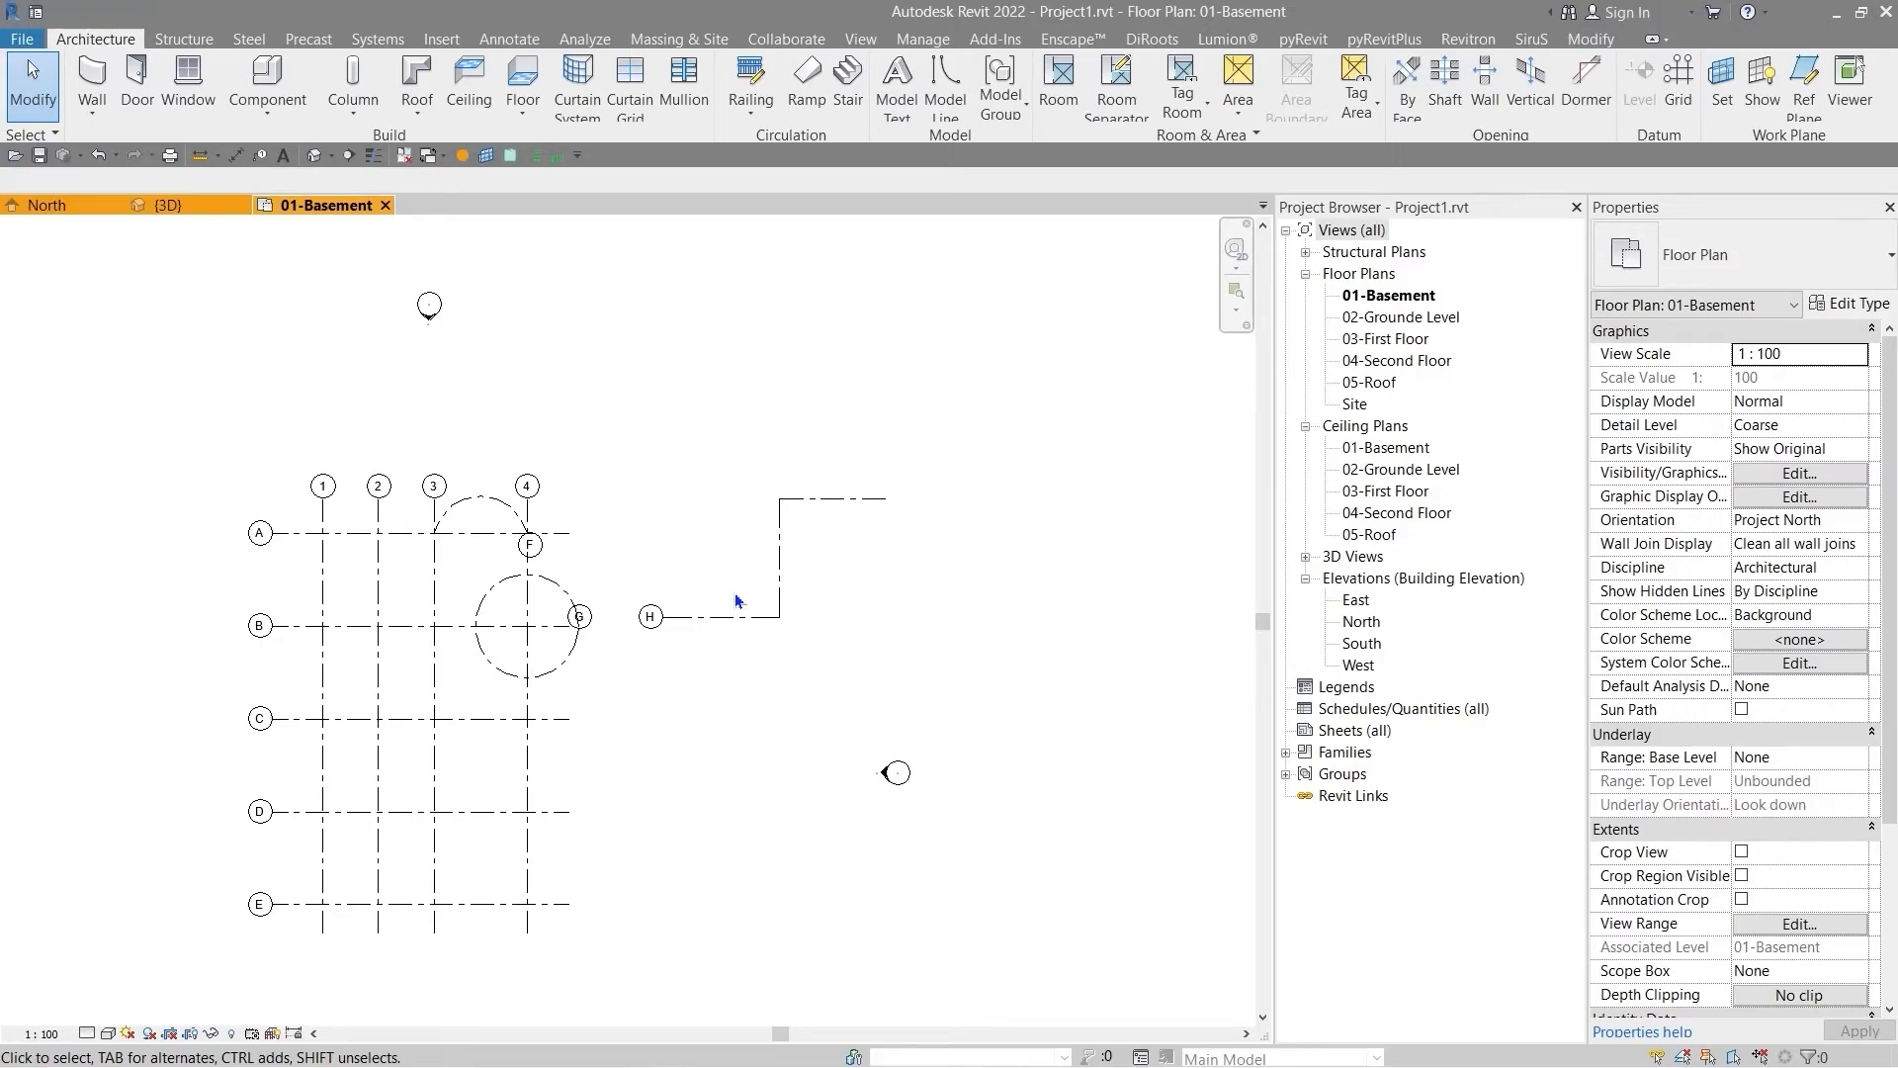
mouse_move(767, 662)
middle_mouse_down()
mouse_move(729, 666)
mouse_move(894, 585)
middle_mouse_up()
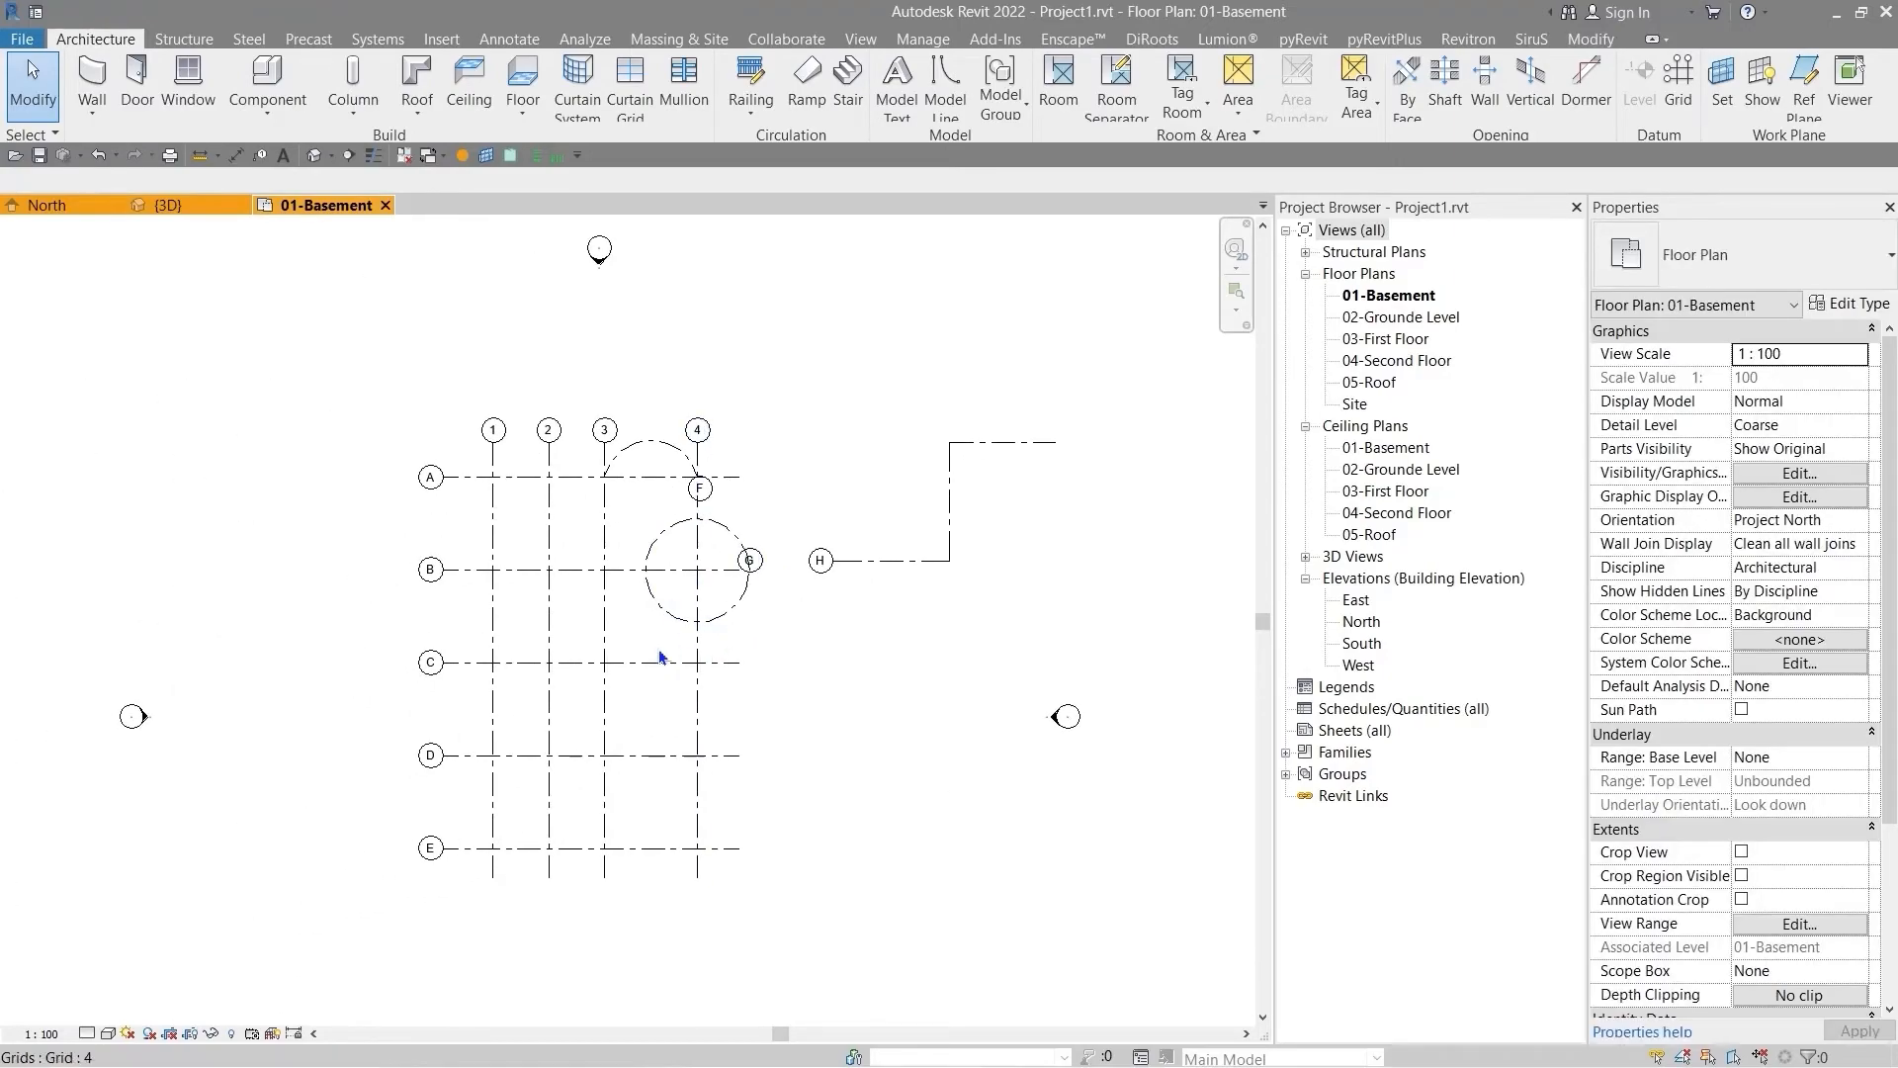
left_click(747, 600)
key("Delete")
scroll(601, 433, "up", 3)
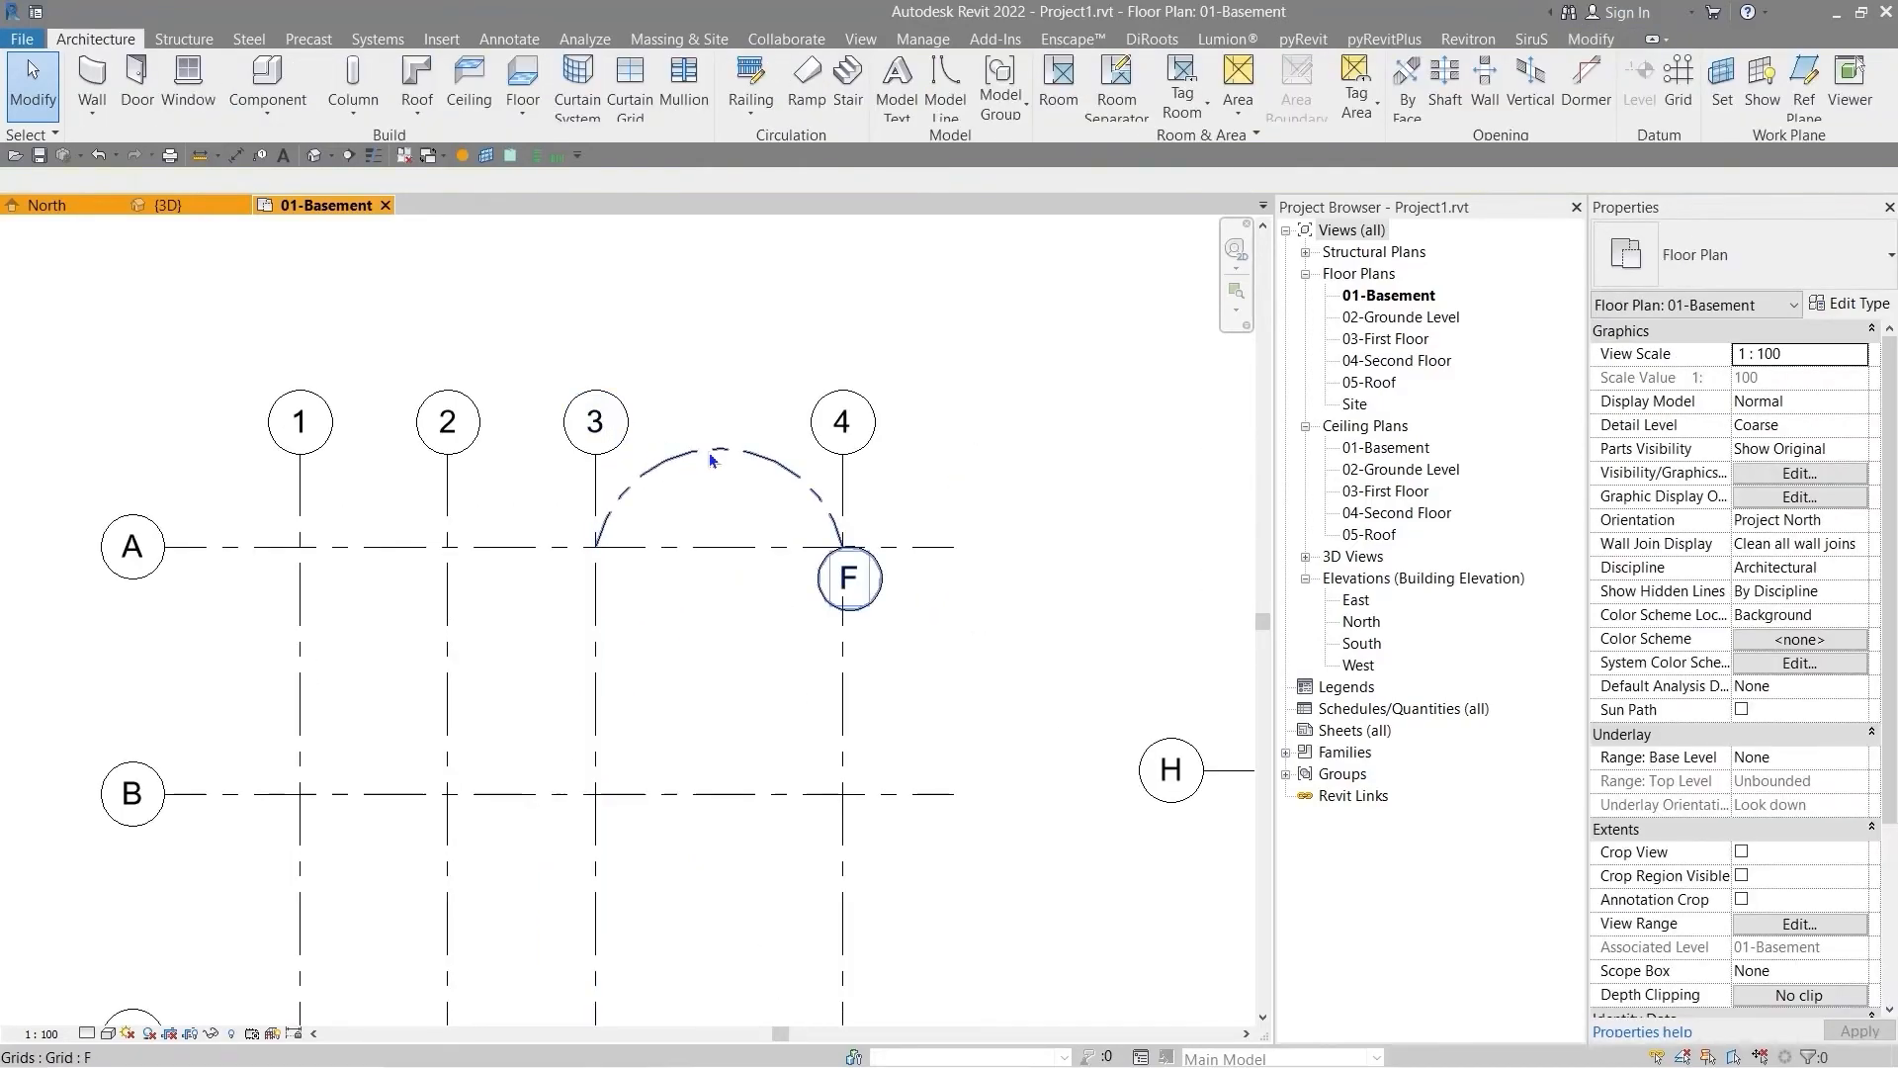
left_click(647, 442)
key("Delete")
scroll(709, 452, "down", 3)
left_click(1026, 634)
key("Delete")
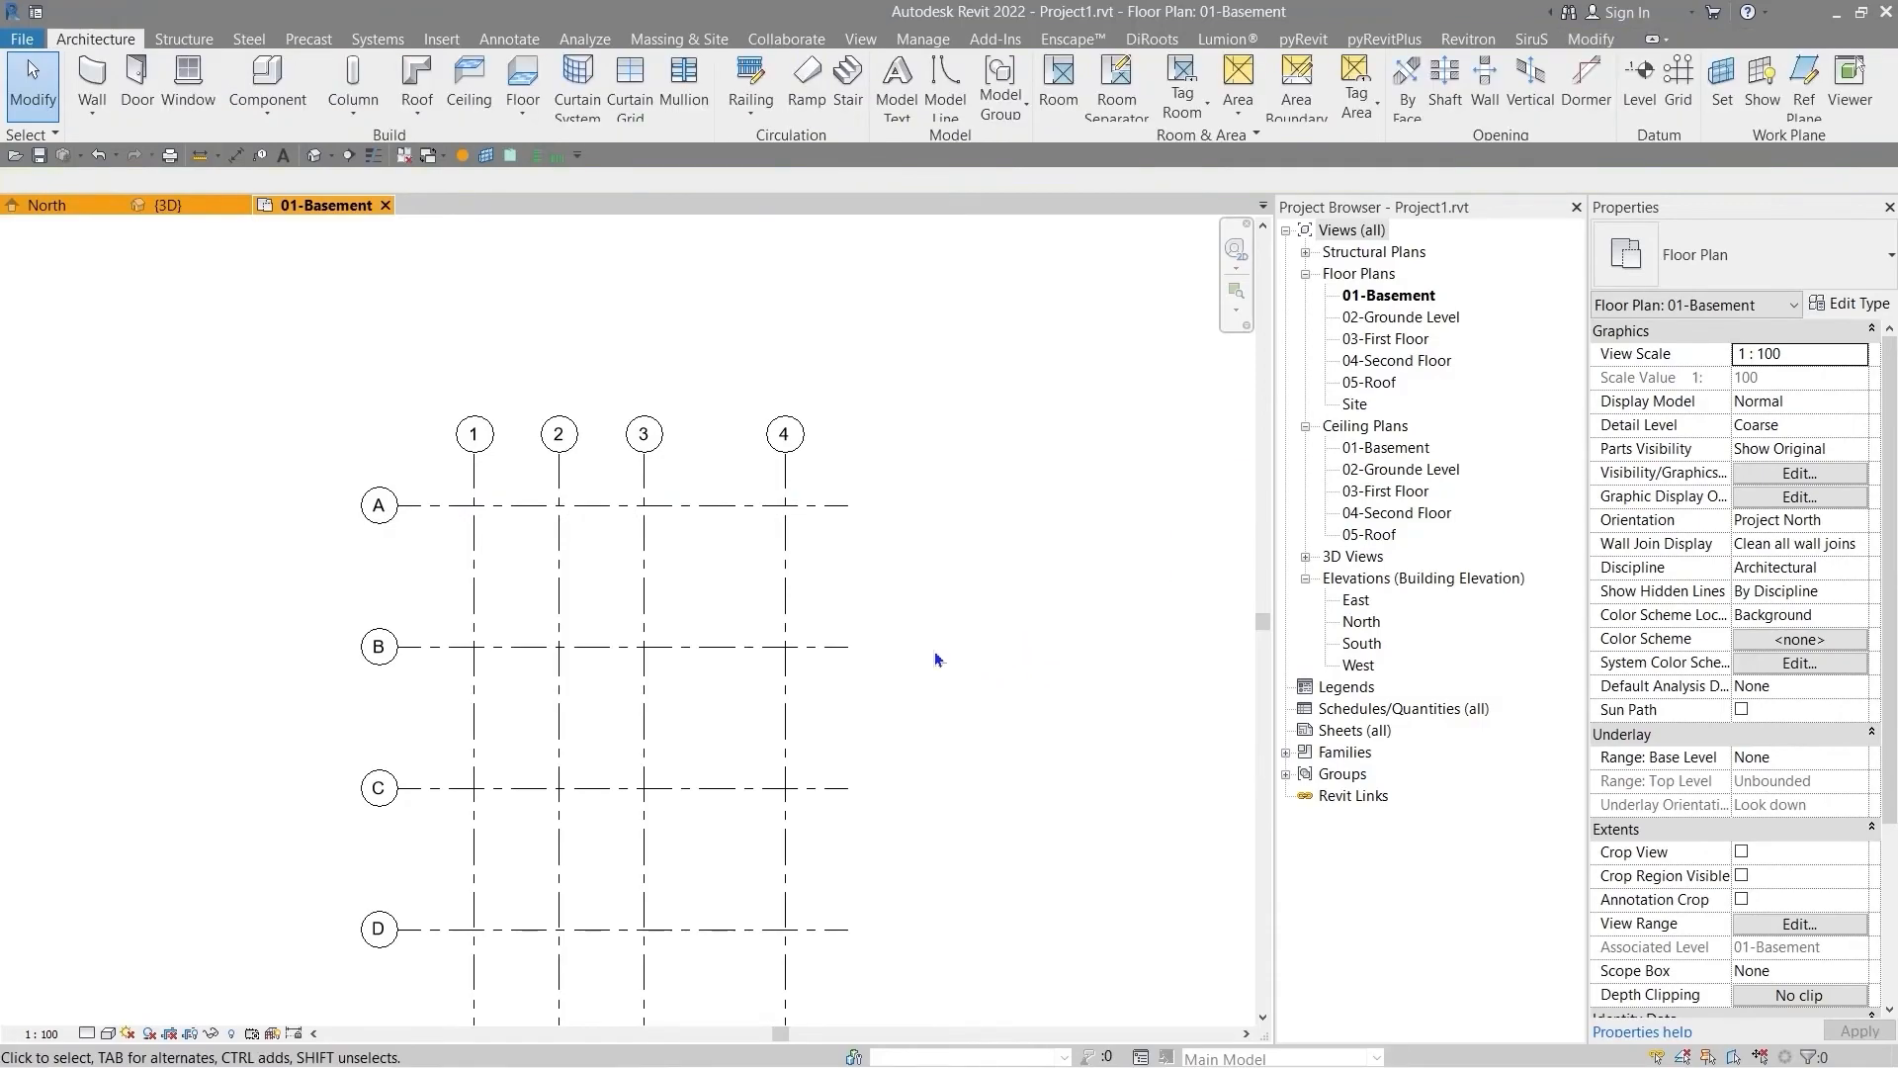
- Try to duplicate grid 1's type under the name TAT-GRID-
scroll(937, 658, "down", 1)
middle_click_drag(936, 657, 857, 592)
scroll(491, 435, "up", 4)
middle_click_drag(491, 435, 653, 514)
scroll(678, 482, "down", 3)
middle_click_drag(682, 636, 508, 562)
left_click(441, 524)
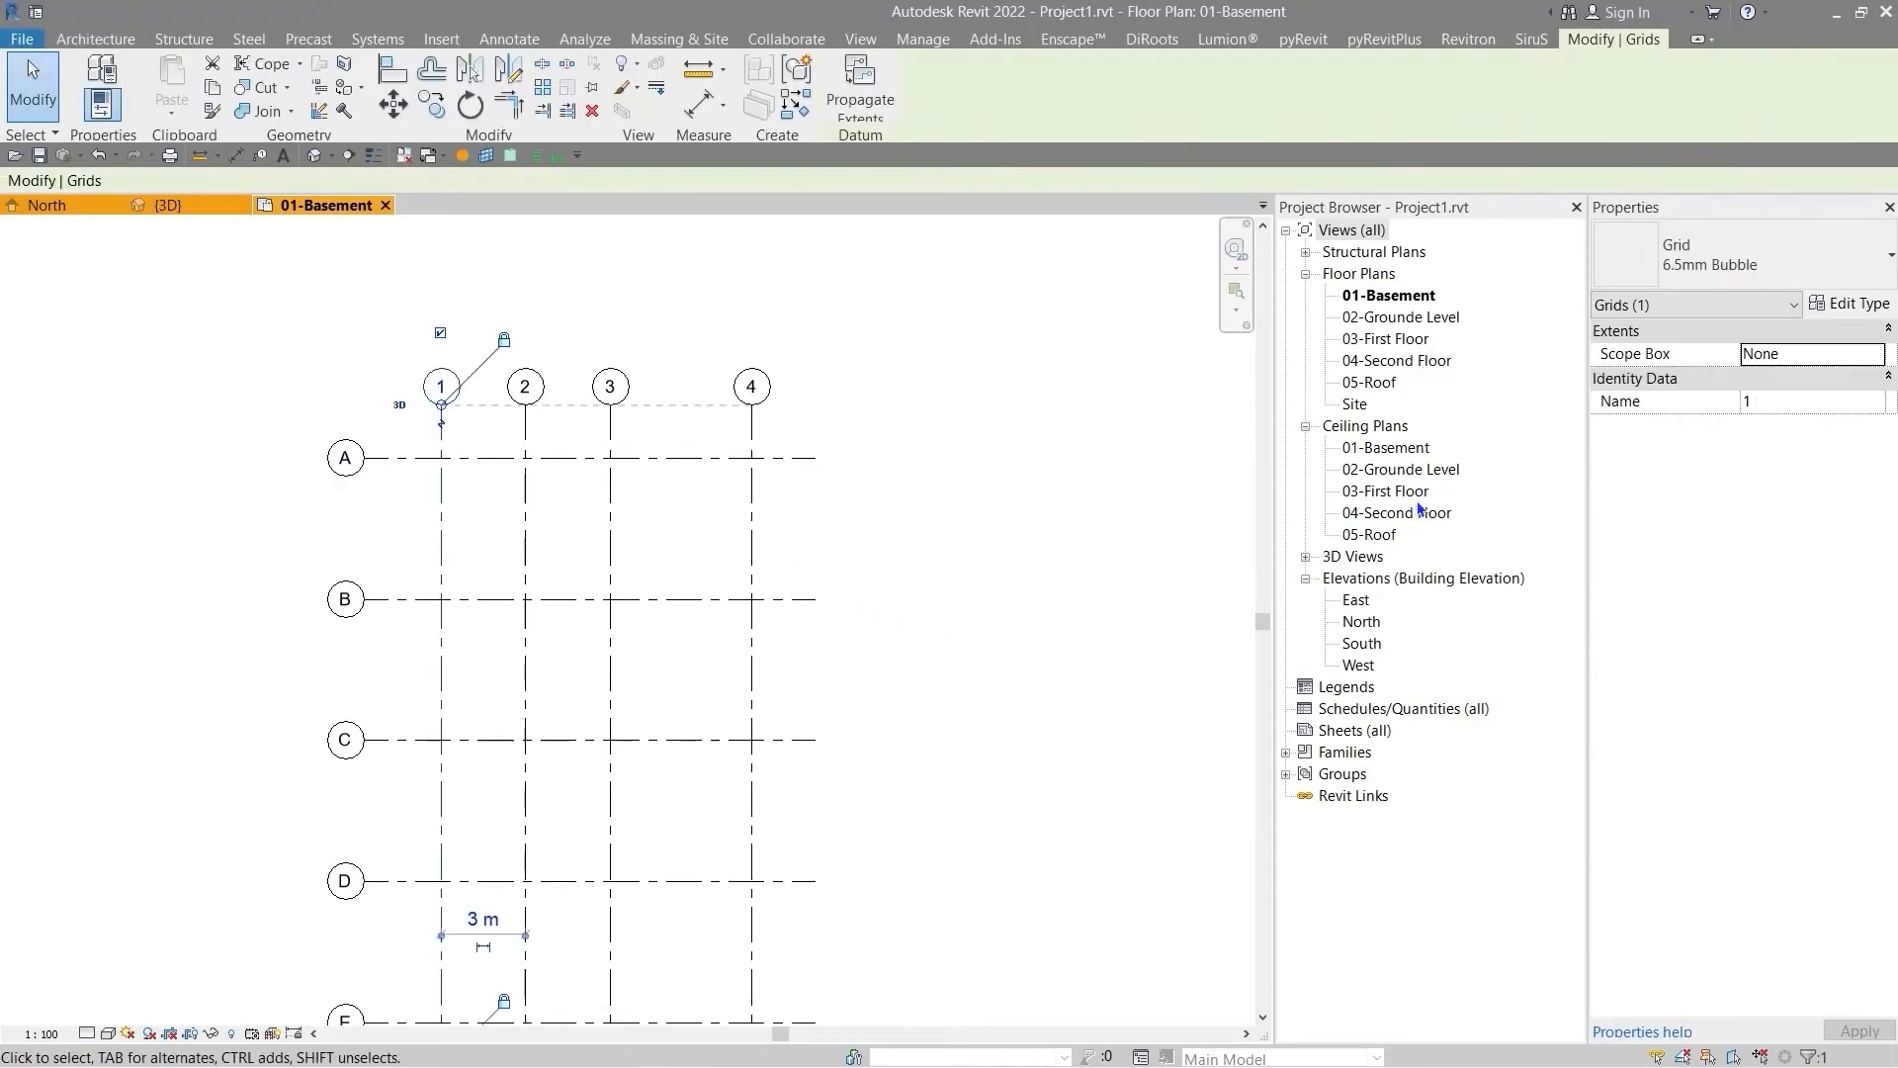
left_click(1830, 307)
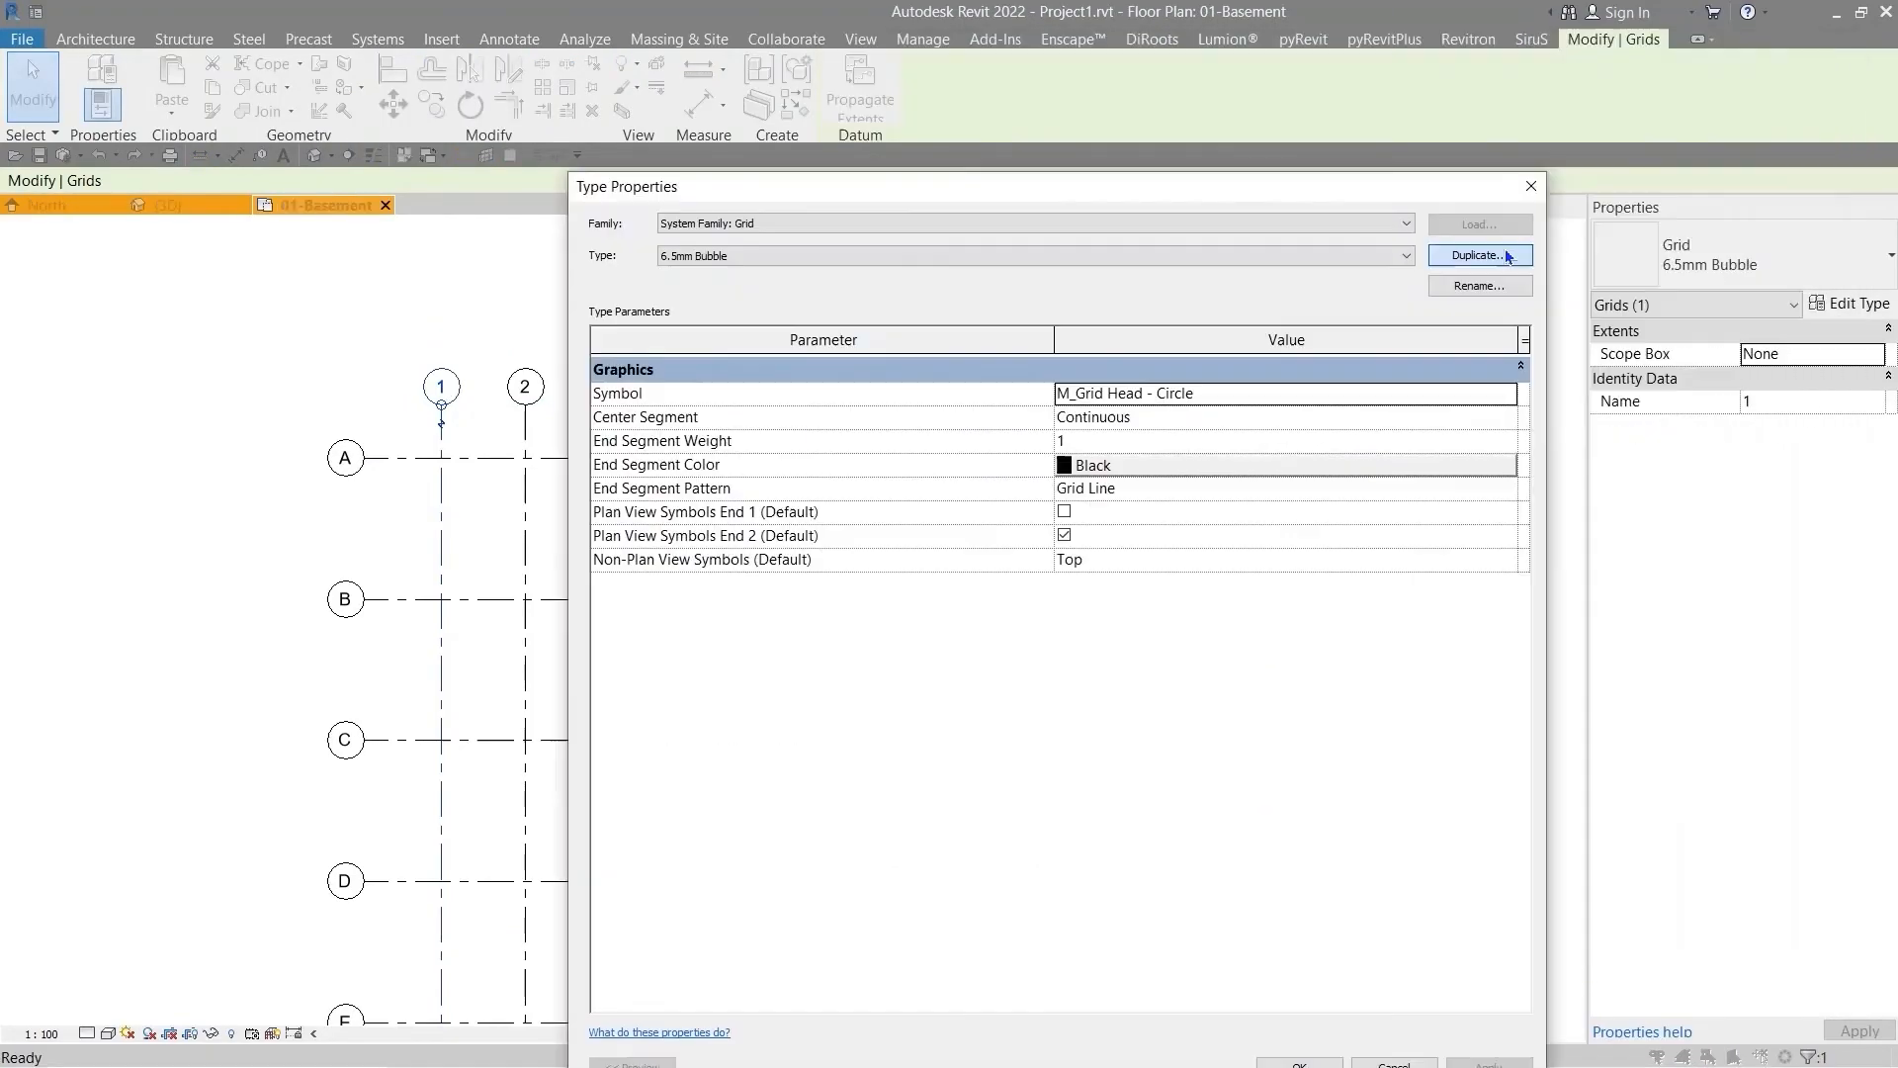
left_click(1507, 257)
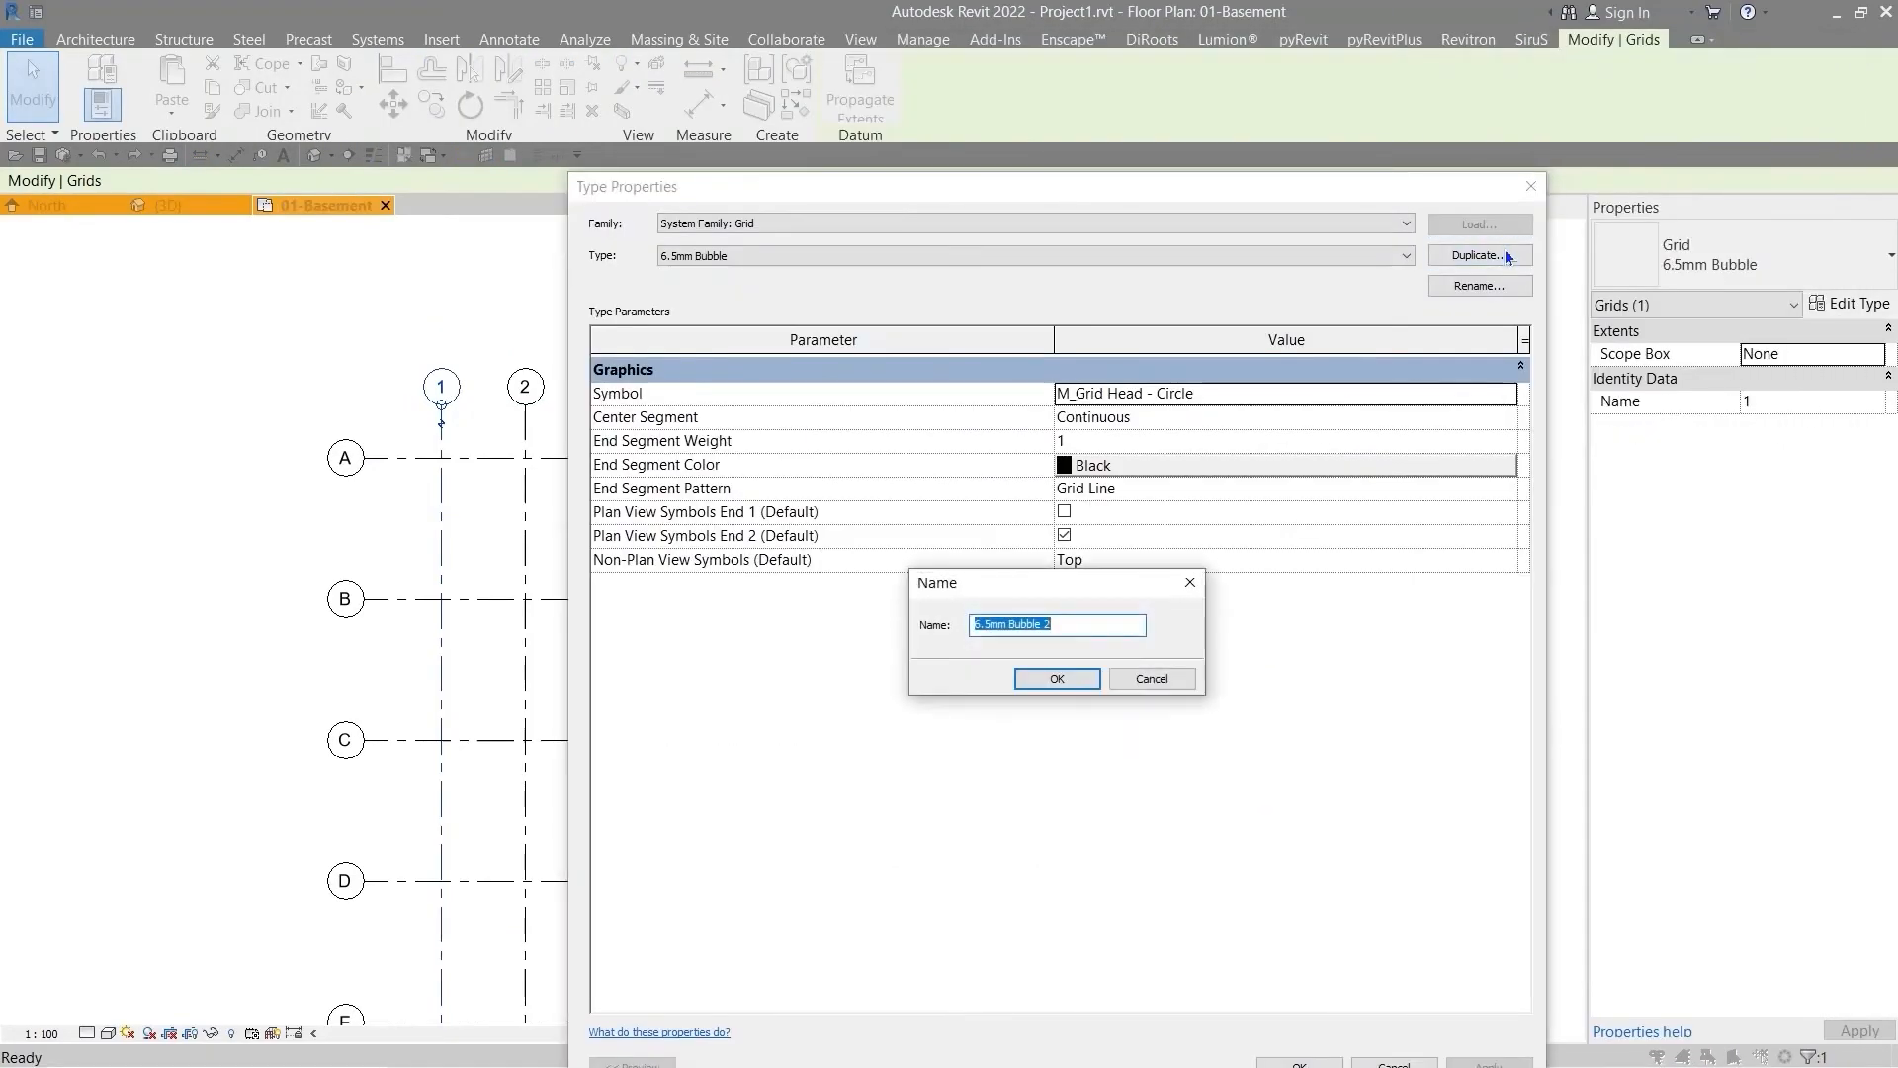
type("6")
key("BackSpace")
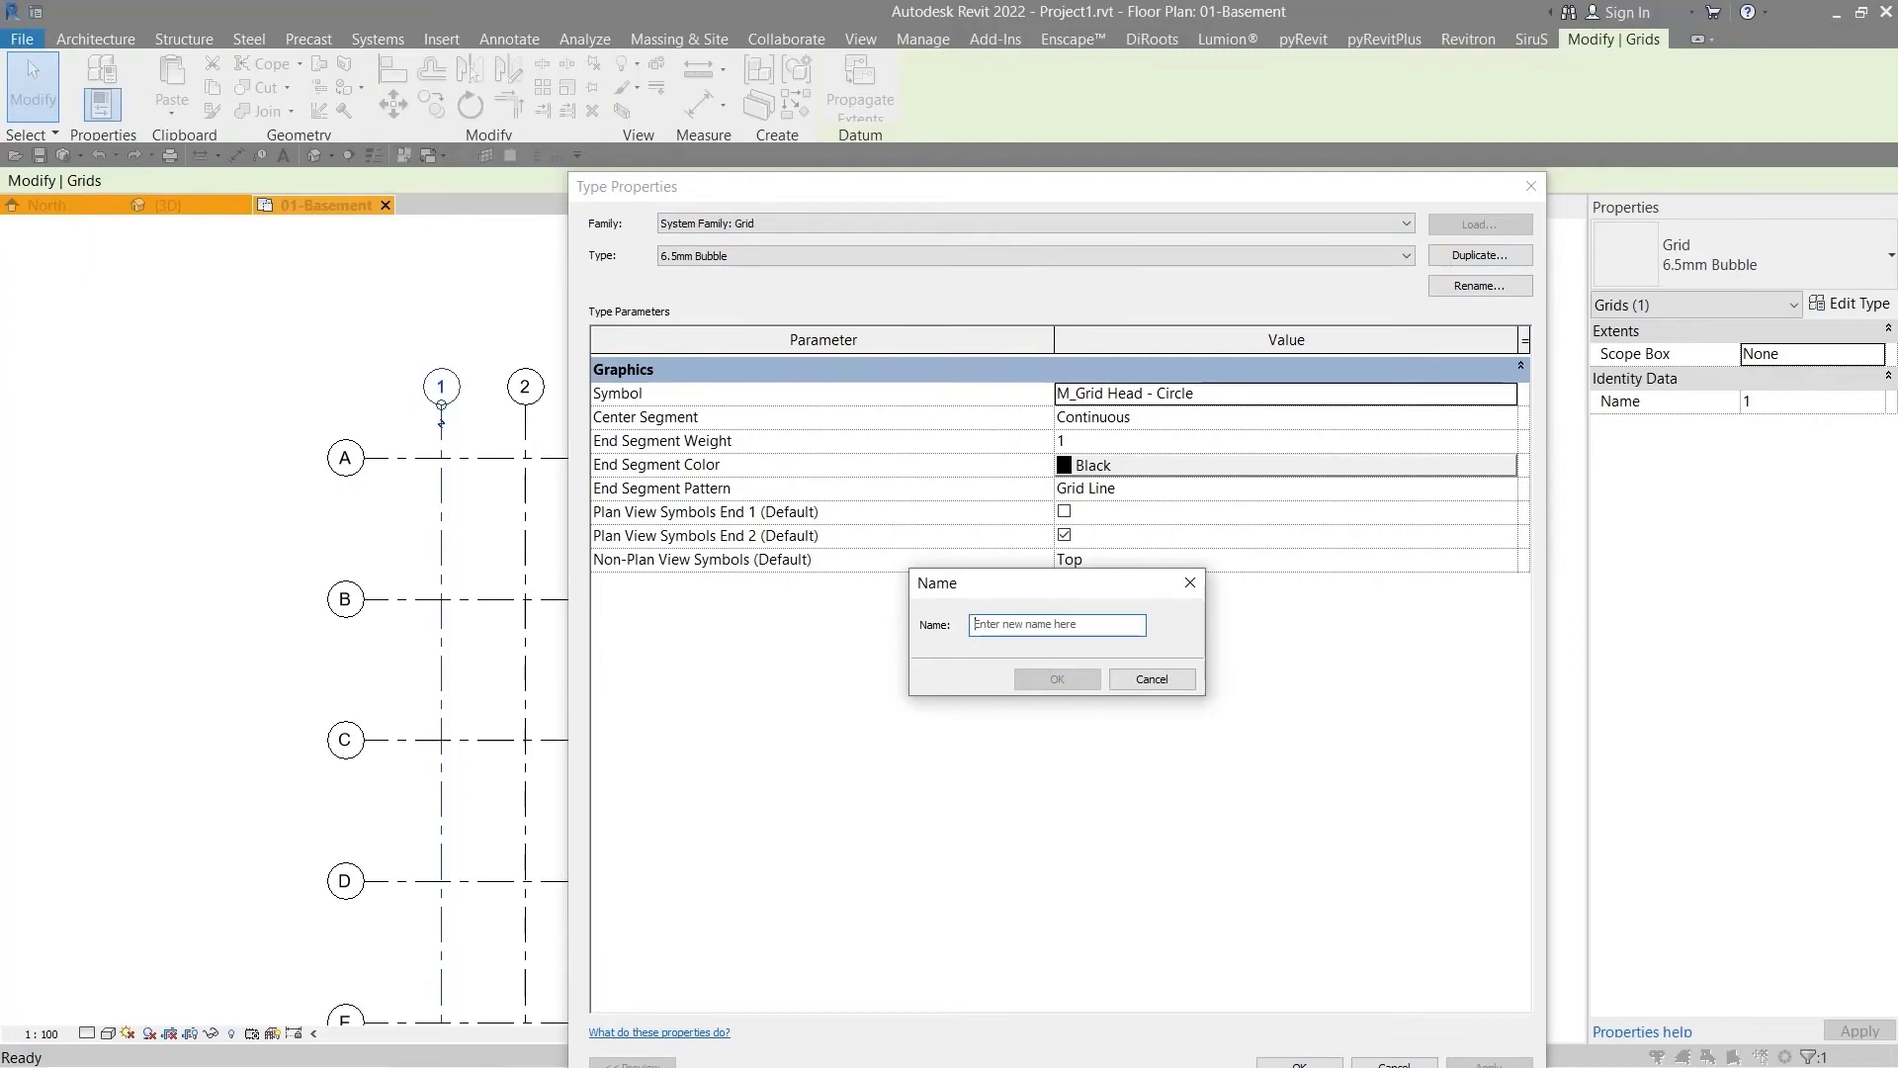
type("TAT-GRID-")
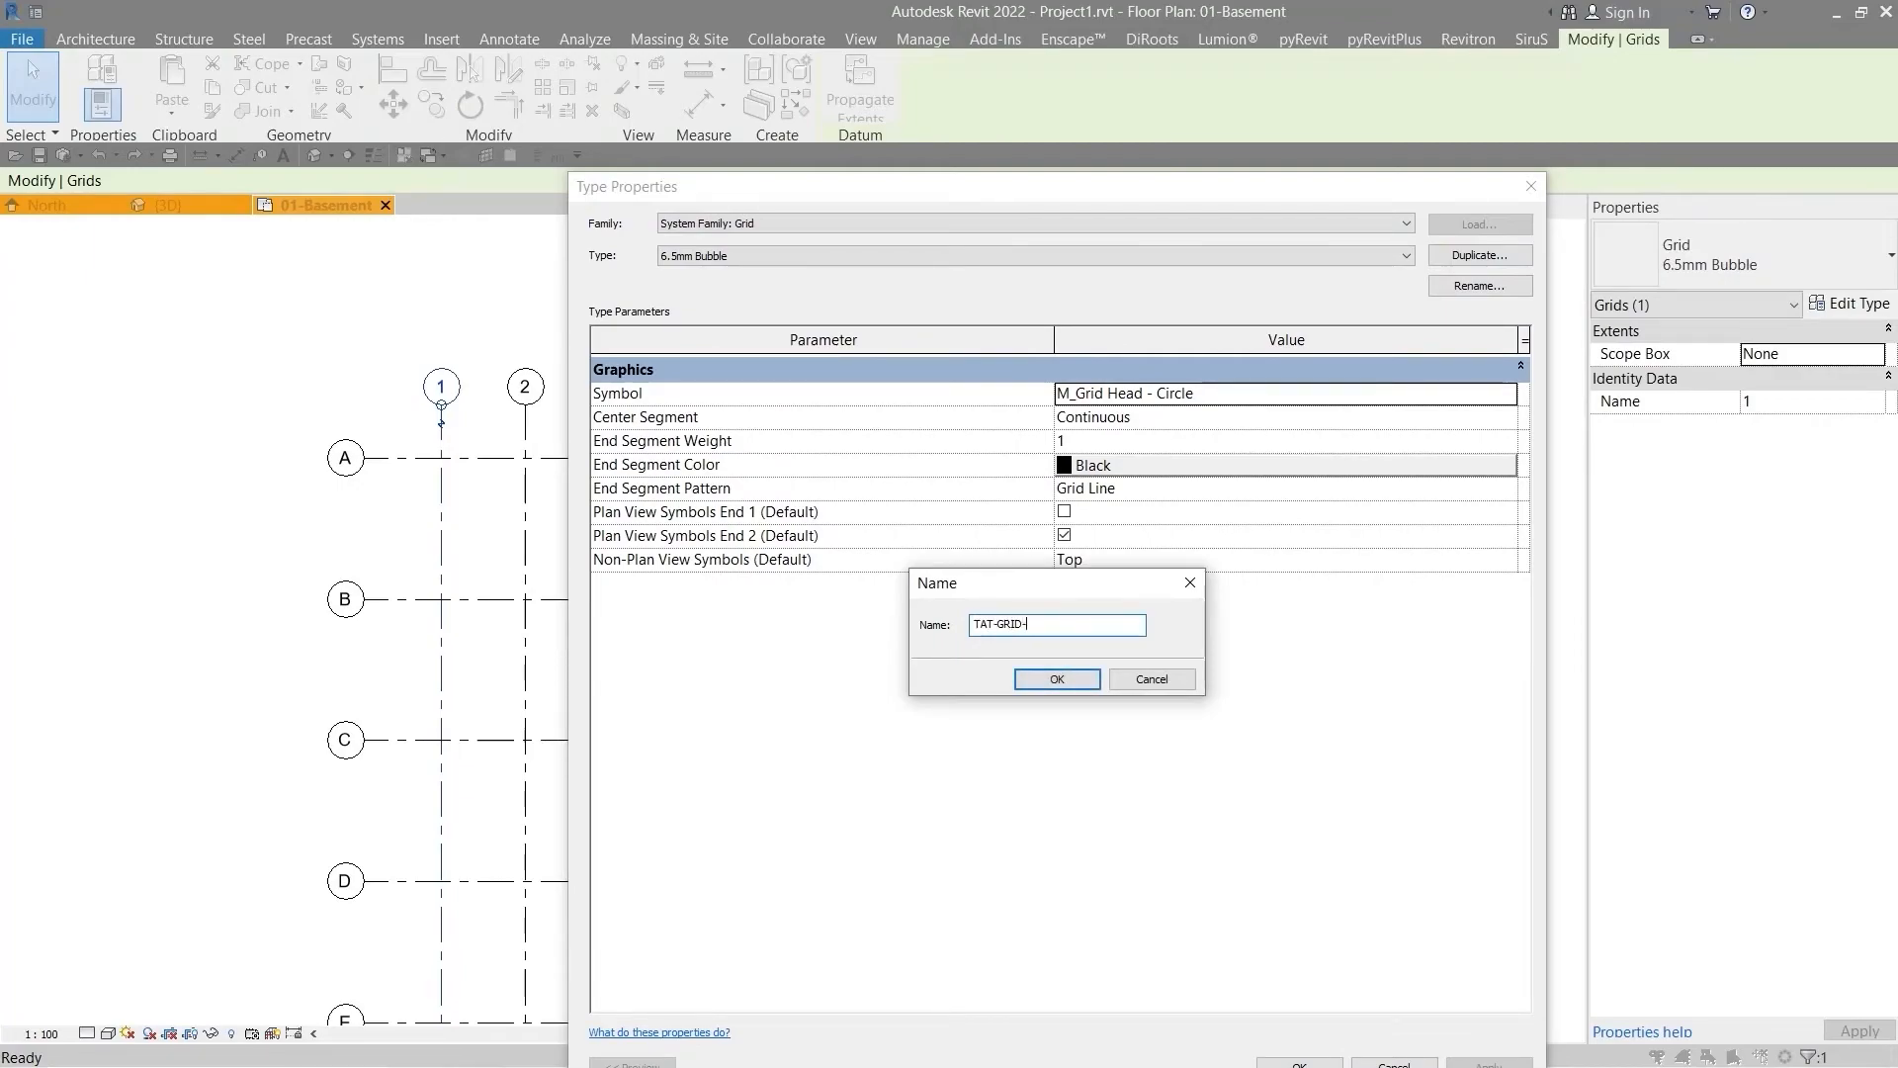
key("Return")
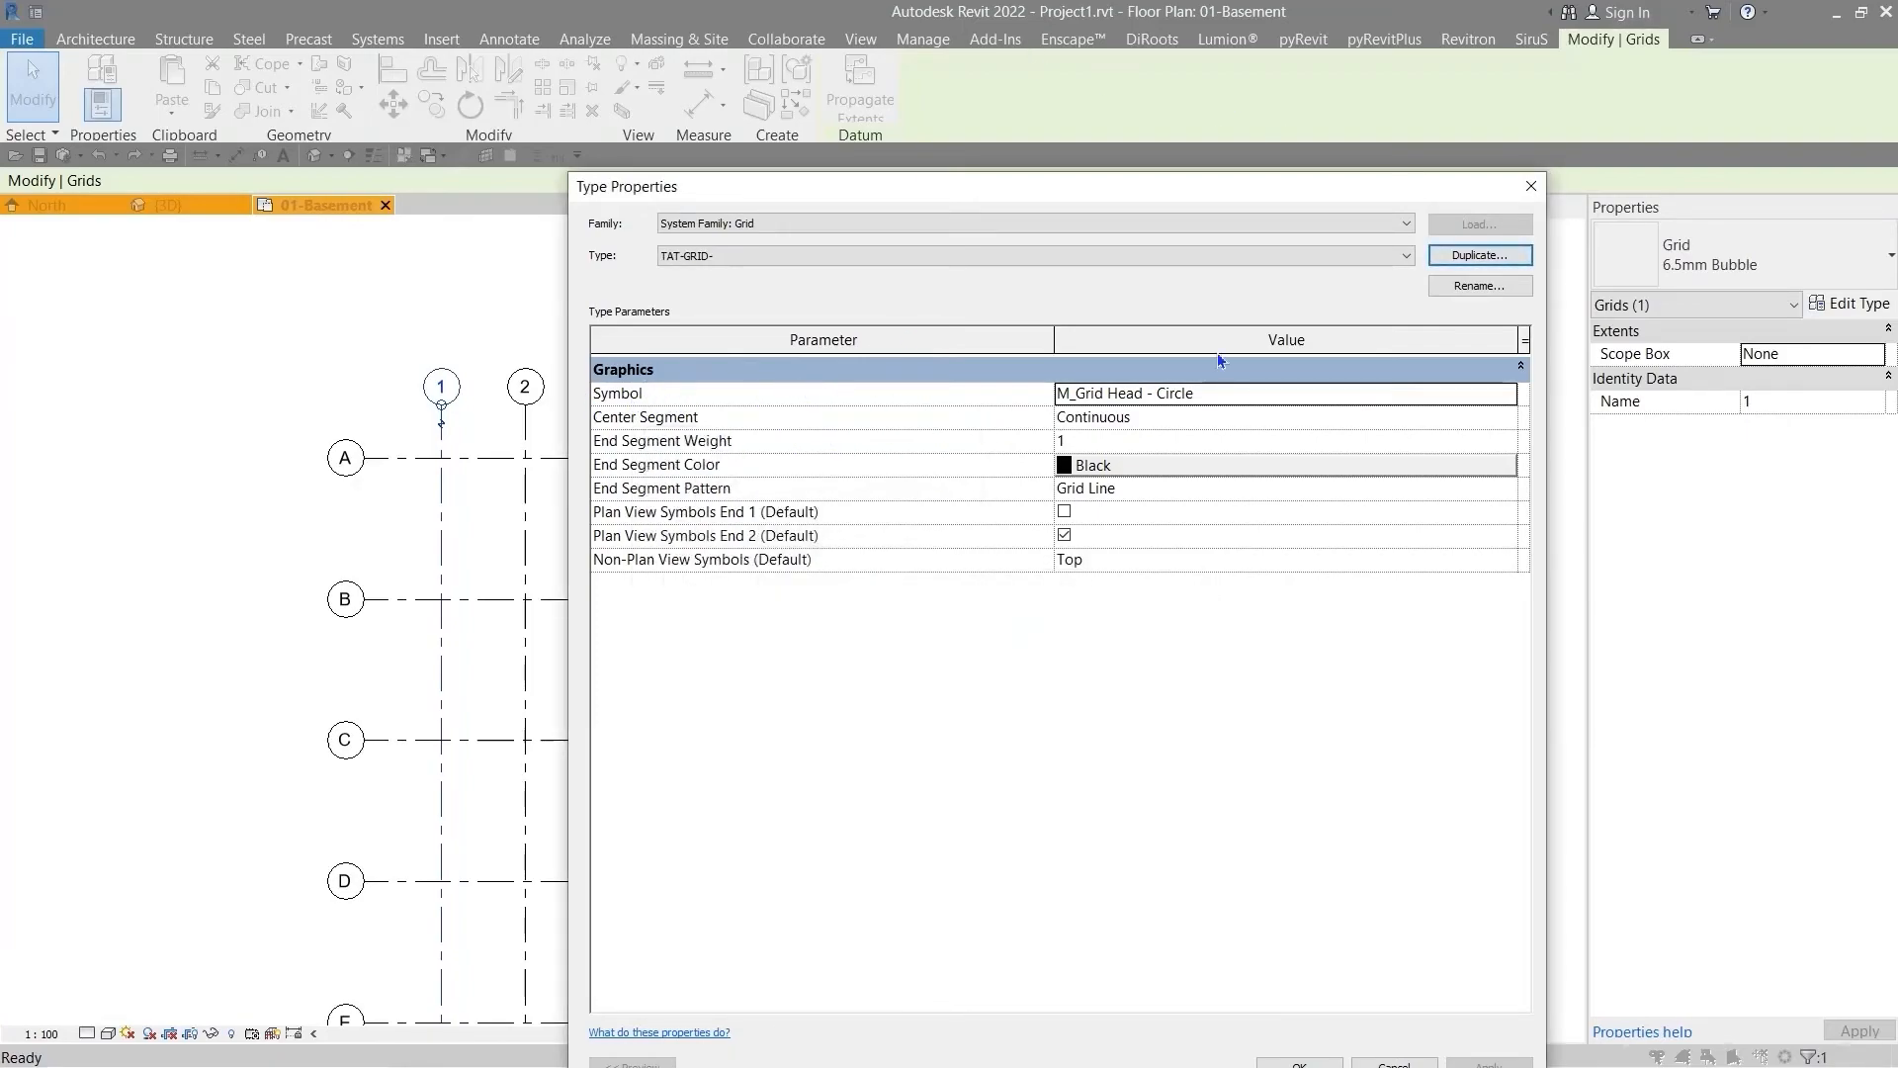
left_click_drag(917, 198, 1287, 116)
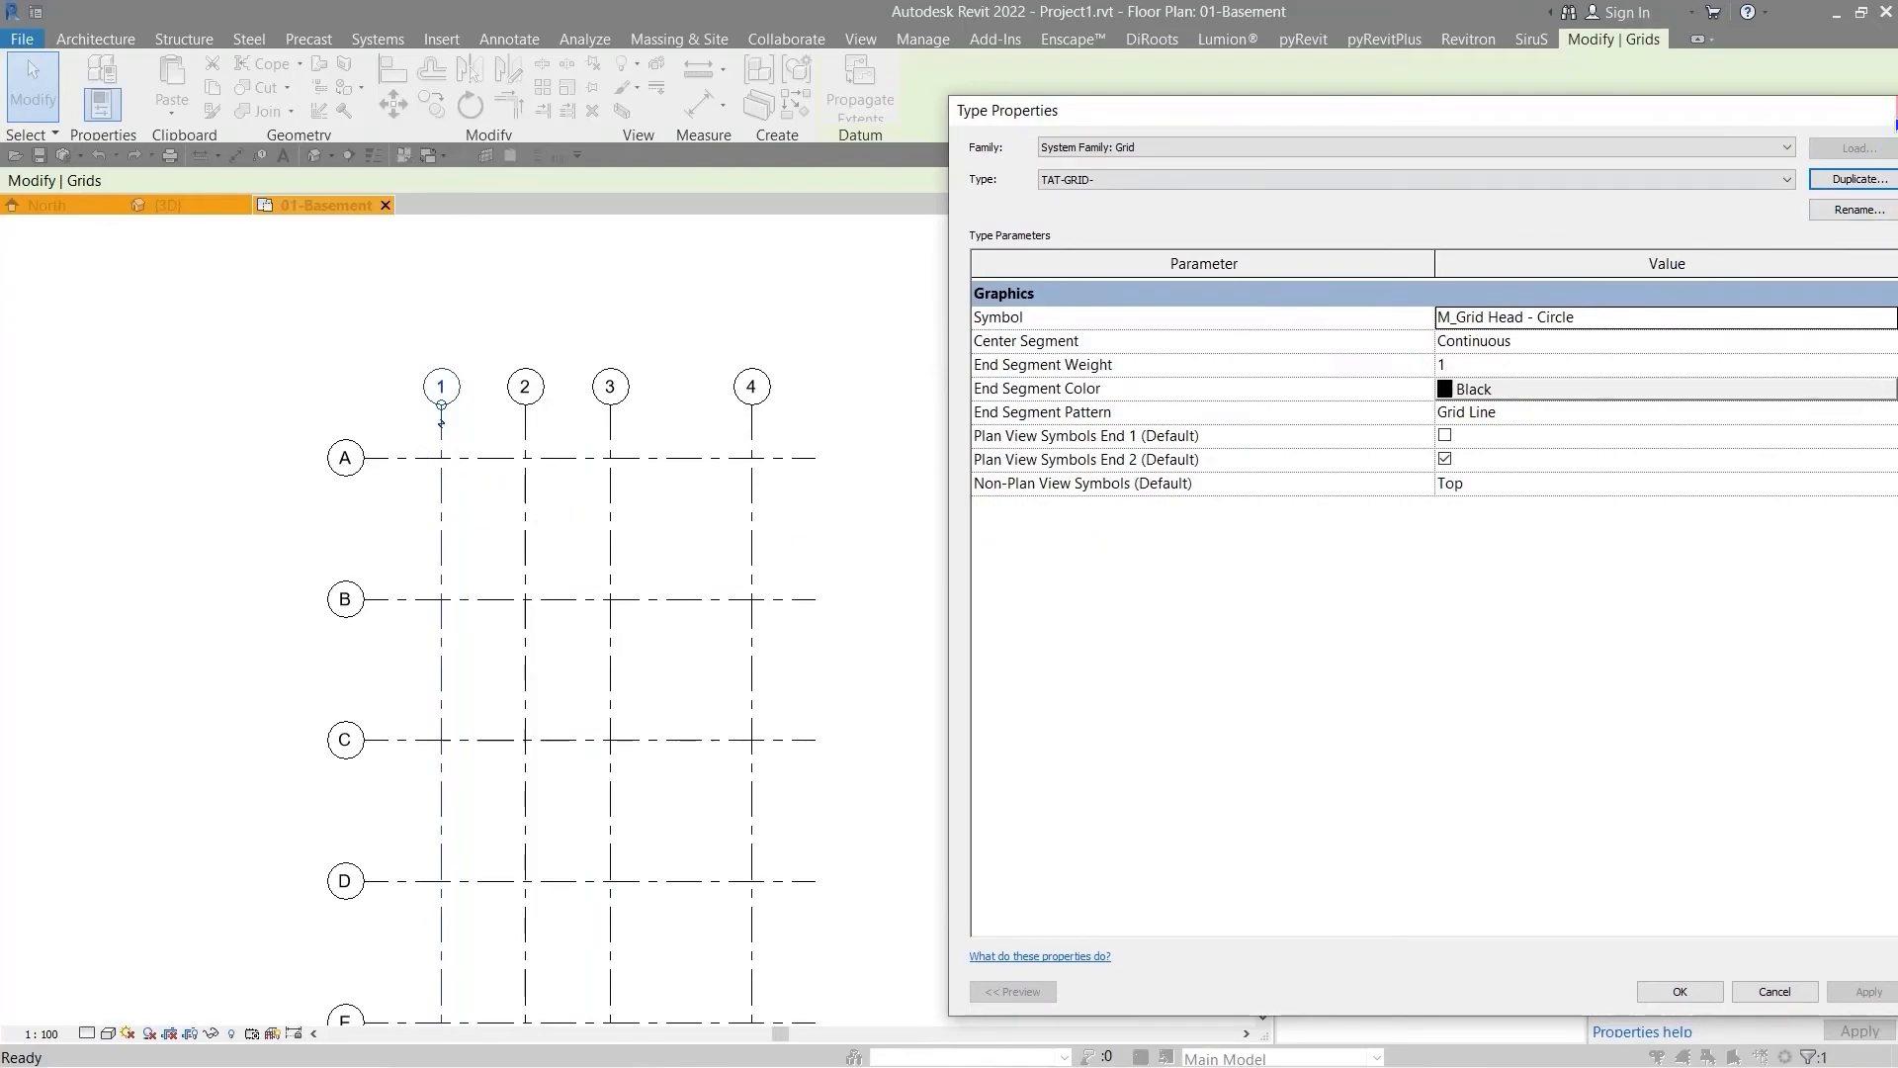
left_click_drag(1808, 111, 1219, 140)
left_click(1323, 141)
scroll(961, 514, "down", 1)
middle_click_drag(945, 584, 931, 493)
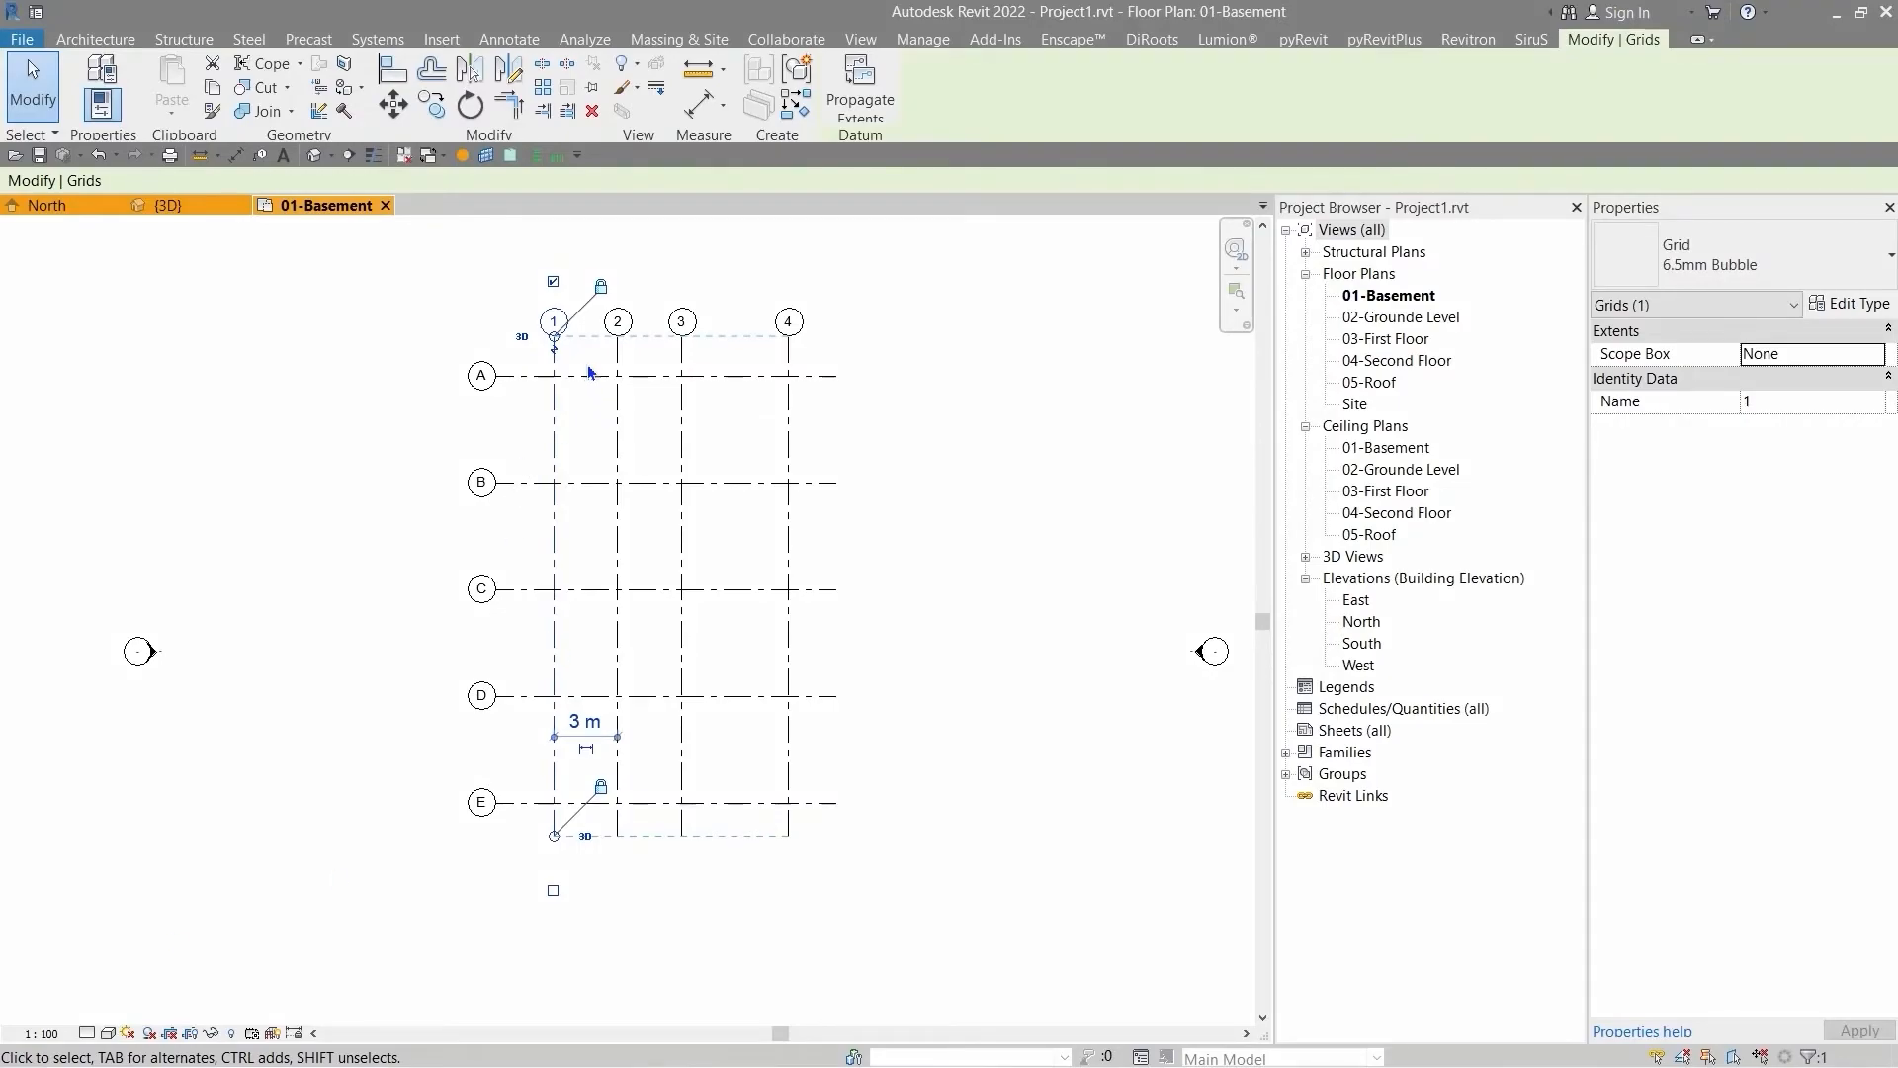
left_click_drag(585, 365, 521, 818)
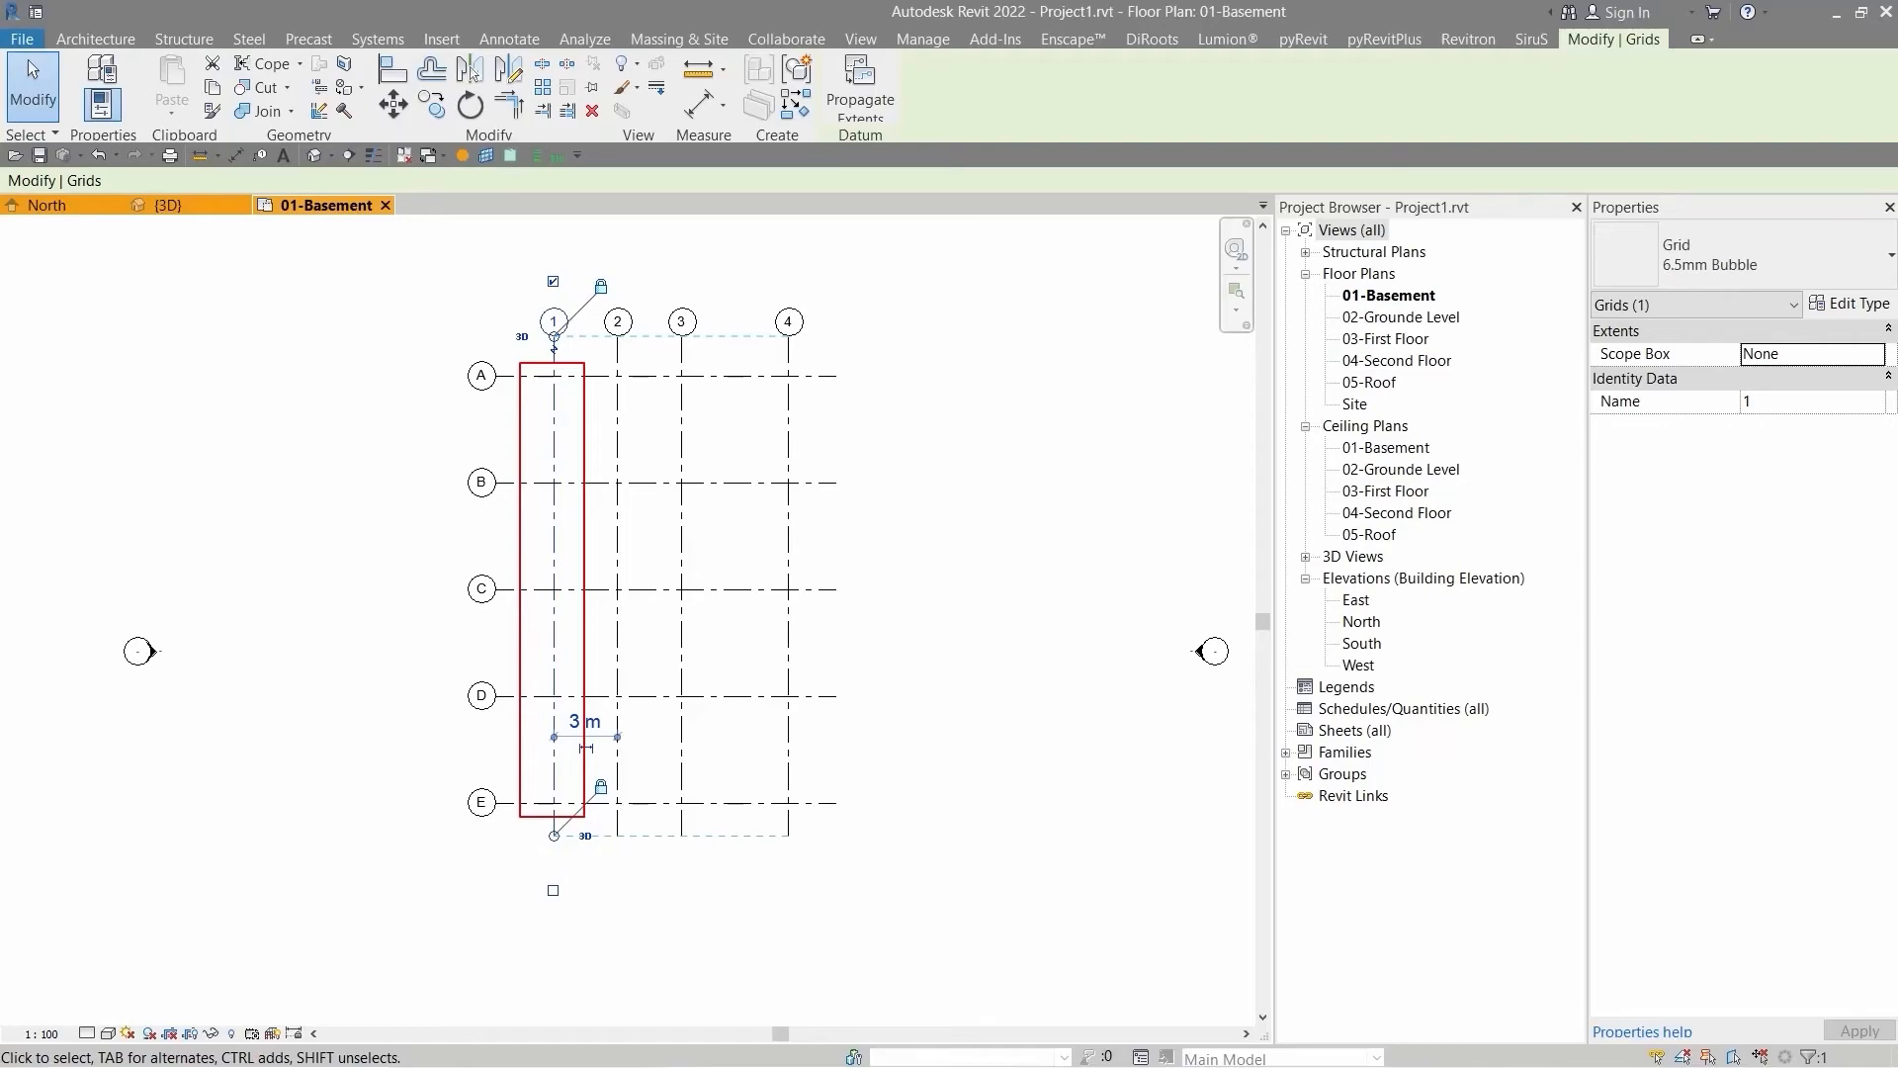
left_click_drag(466, 293, 622, 379)
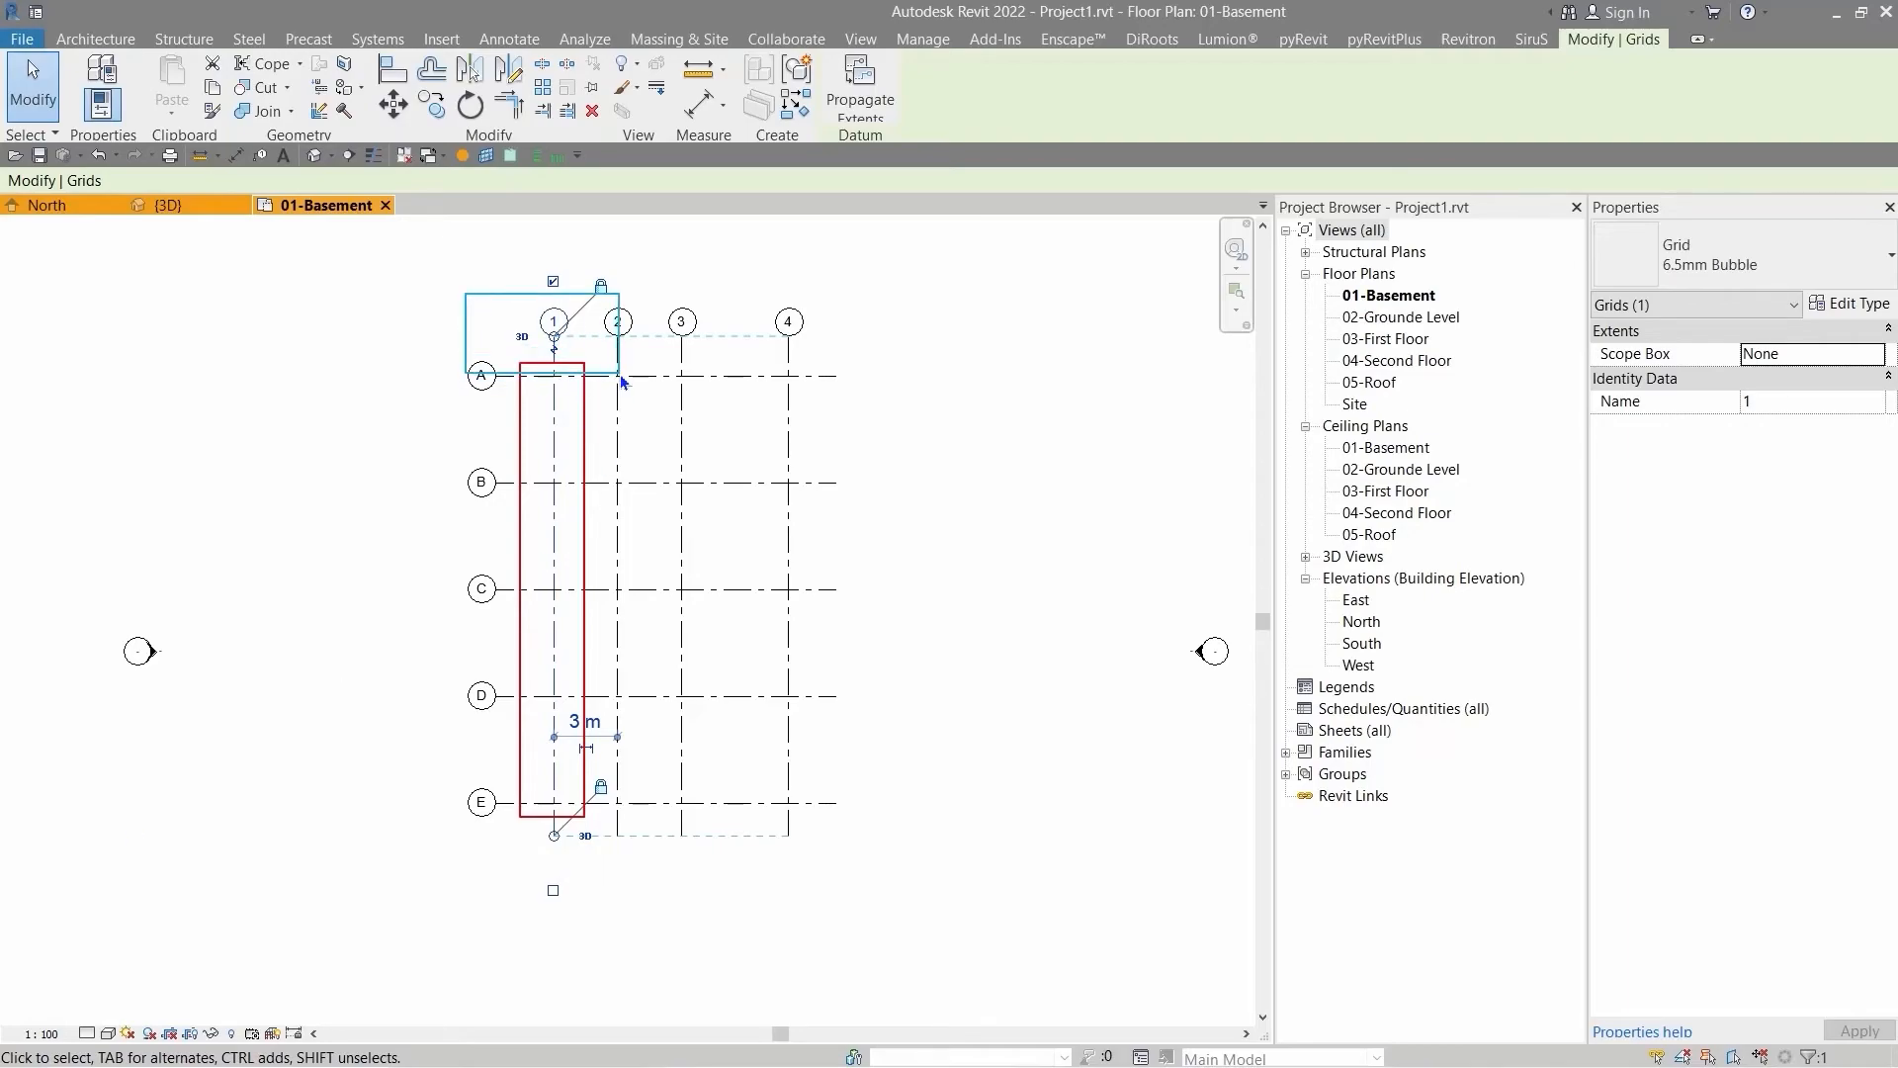
left_click_drag(457, 901, 614, 797)
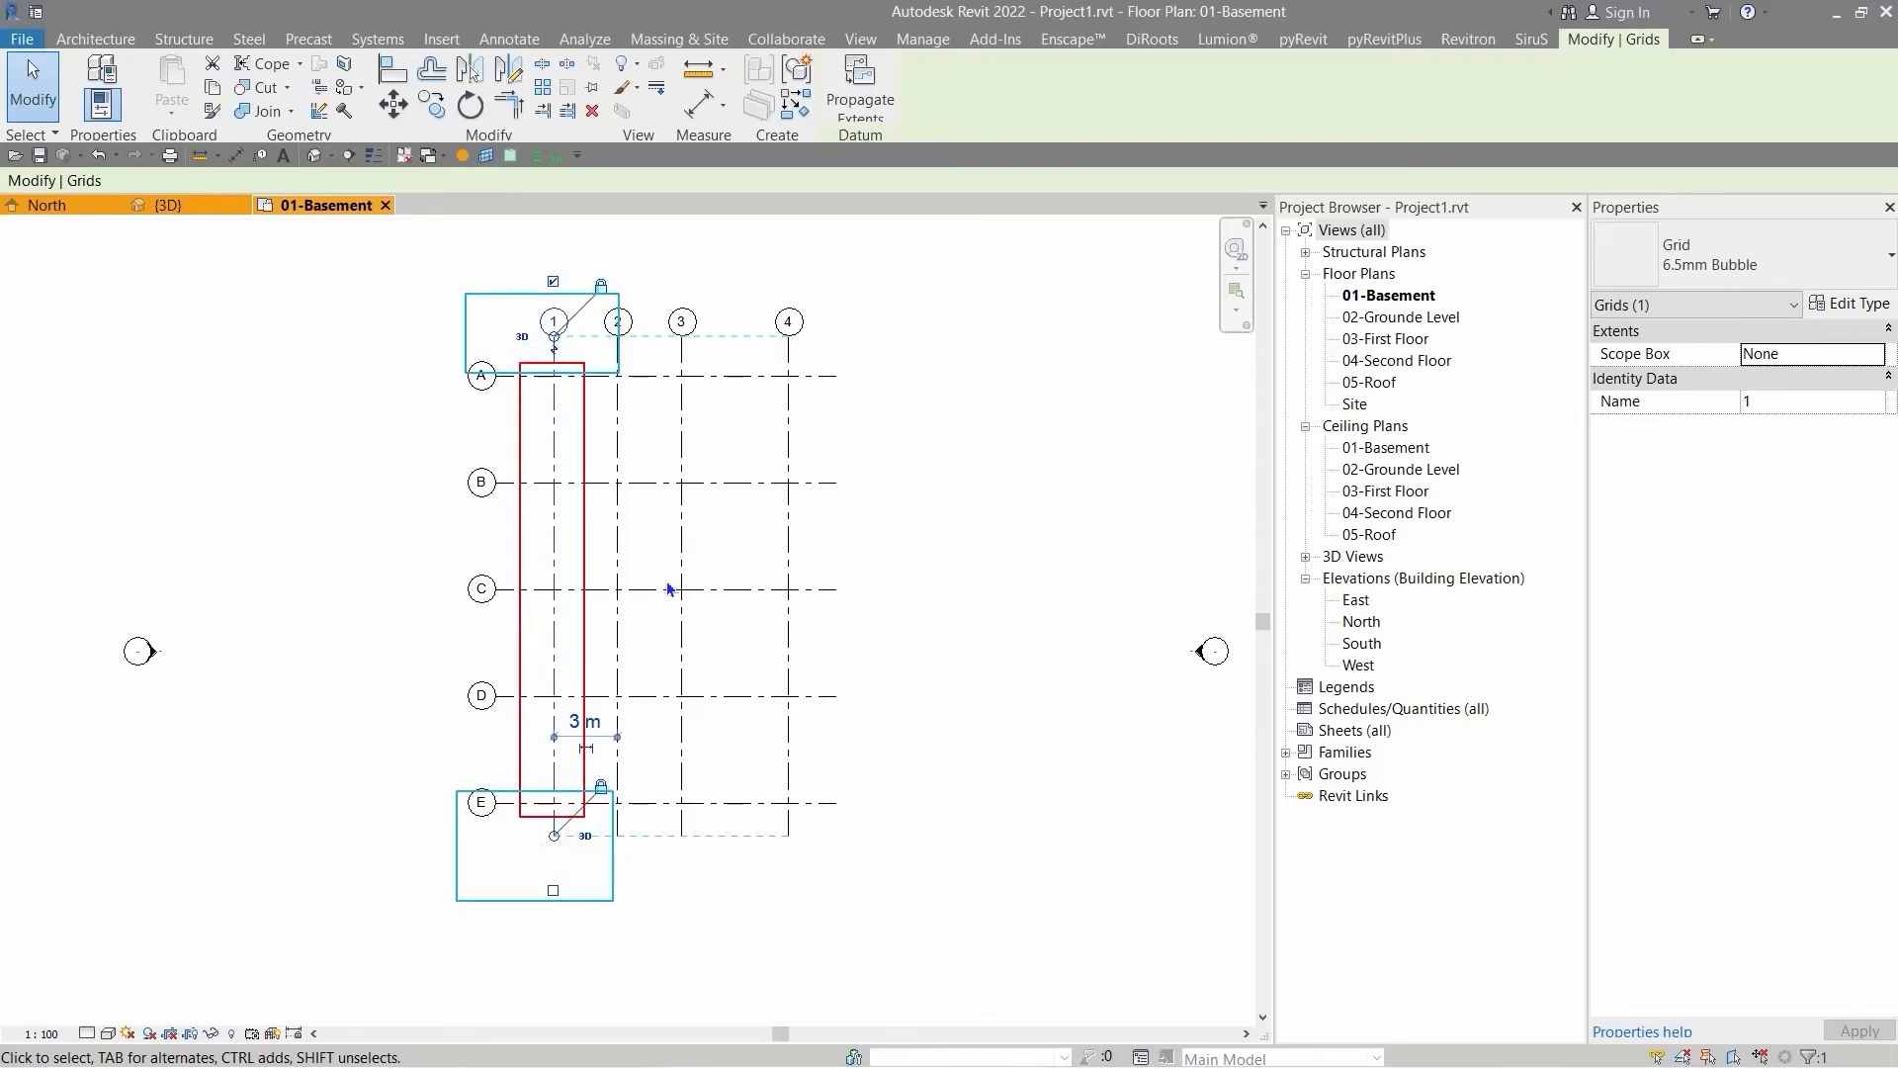
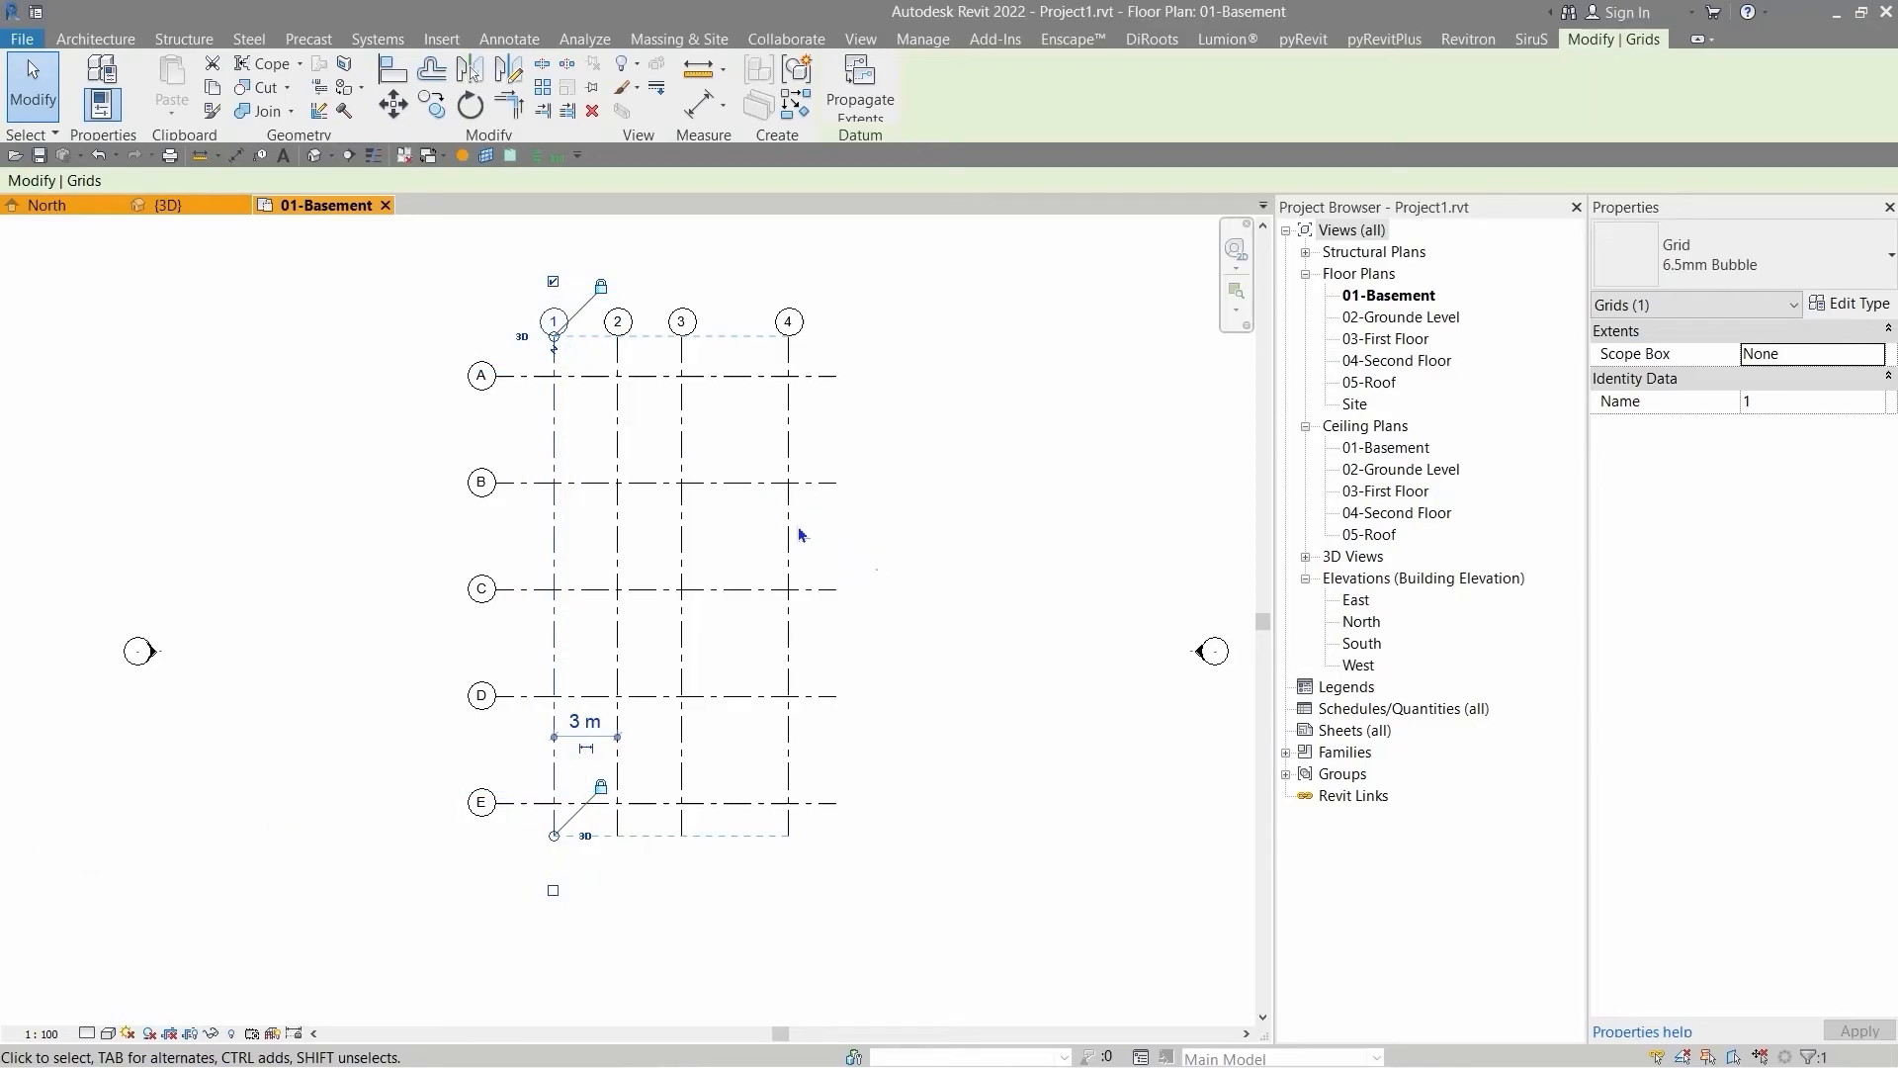
- Open the type properties of grid 1's 6.5mm Bubble type, with the dialog moved clear of the grids
left_click(525, 375)
scroll(531, 492, "up", 1)
middle_click_drag(597, 479, 470, 521)
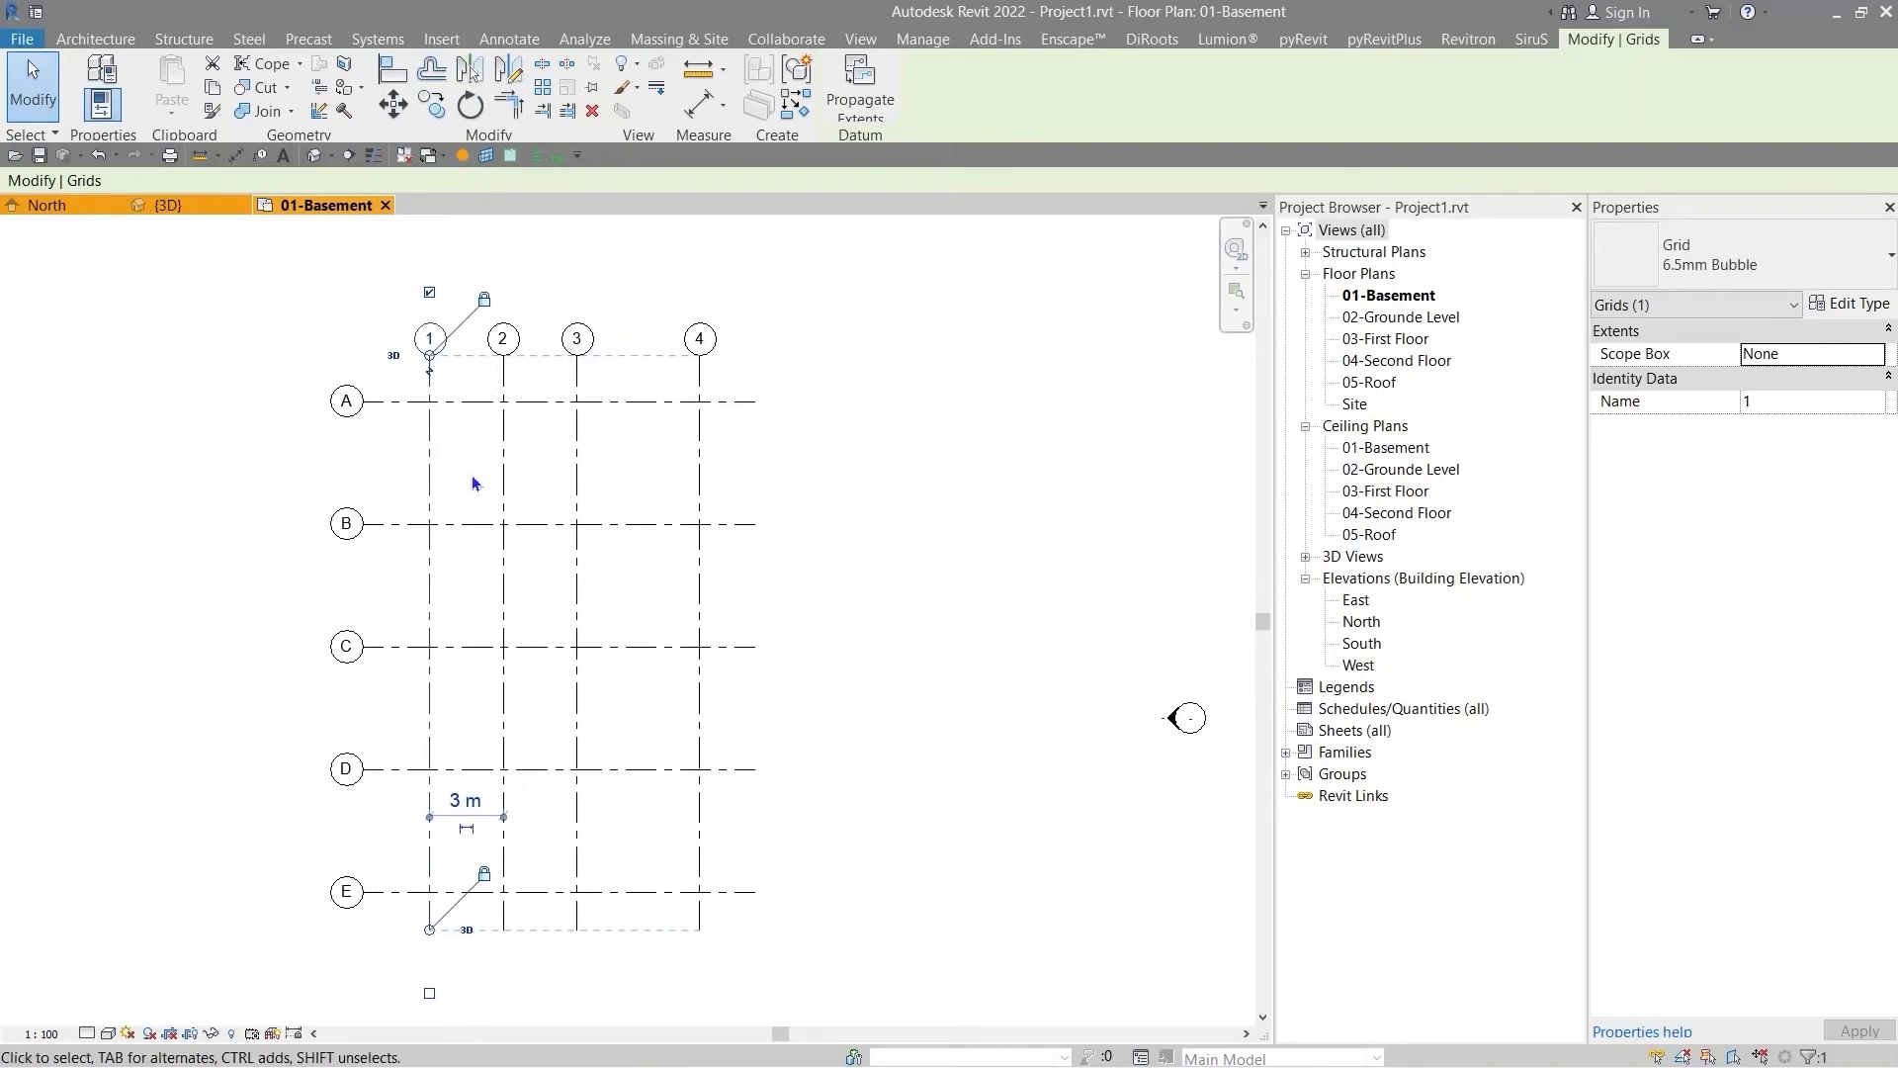
left_click(1845, 303)
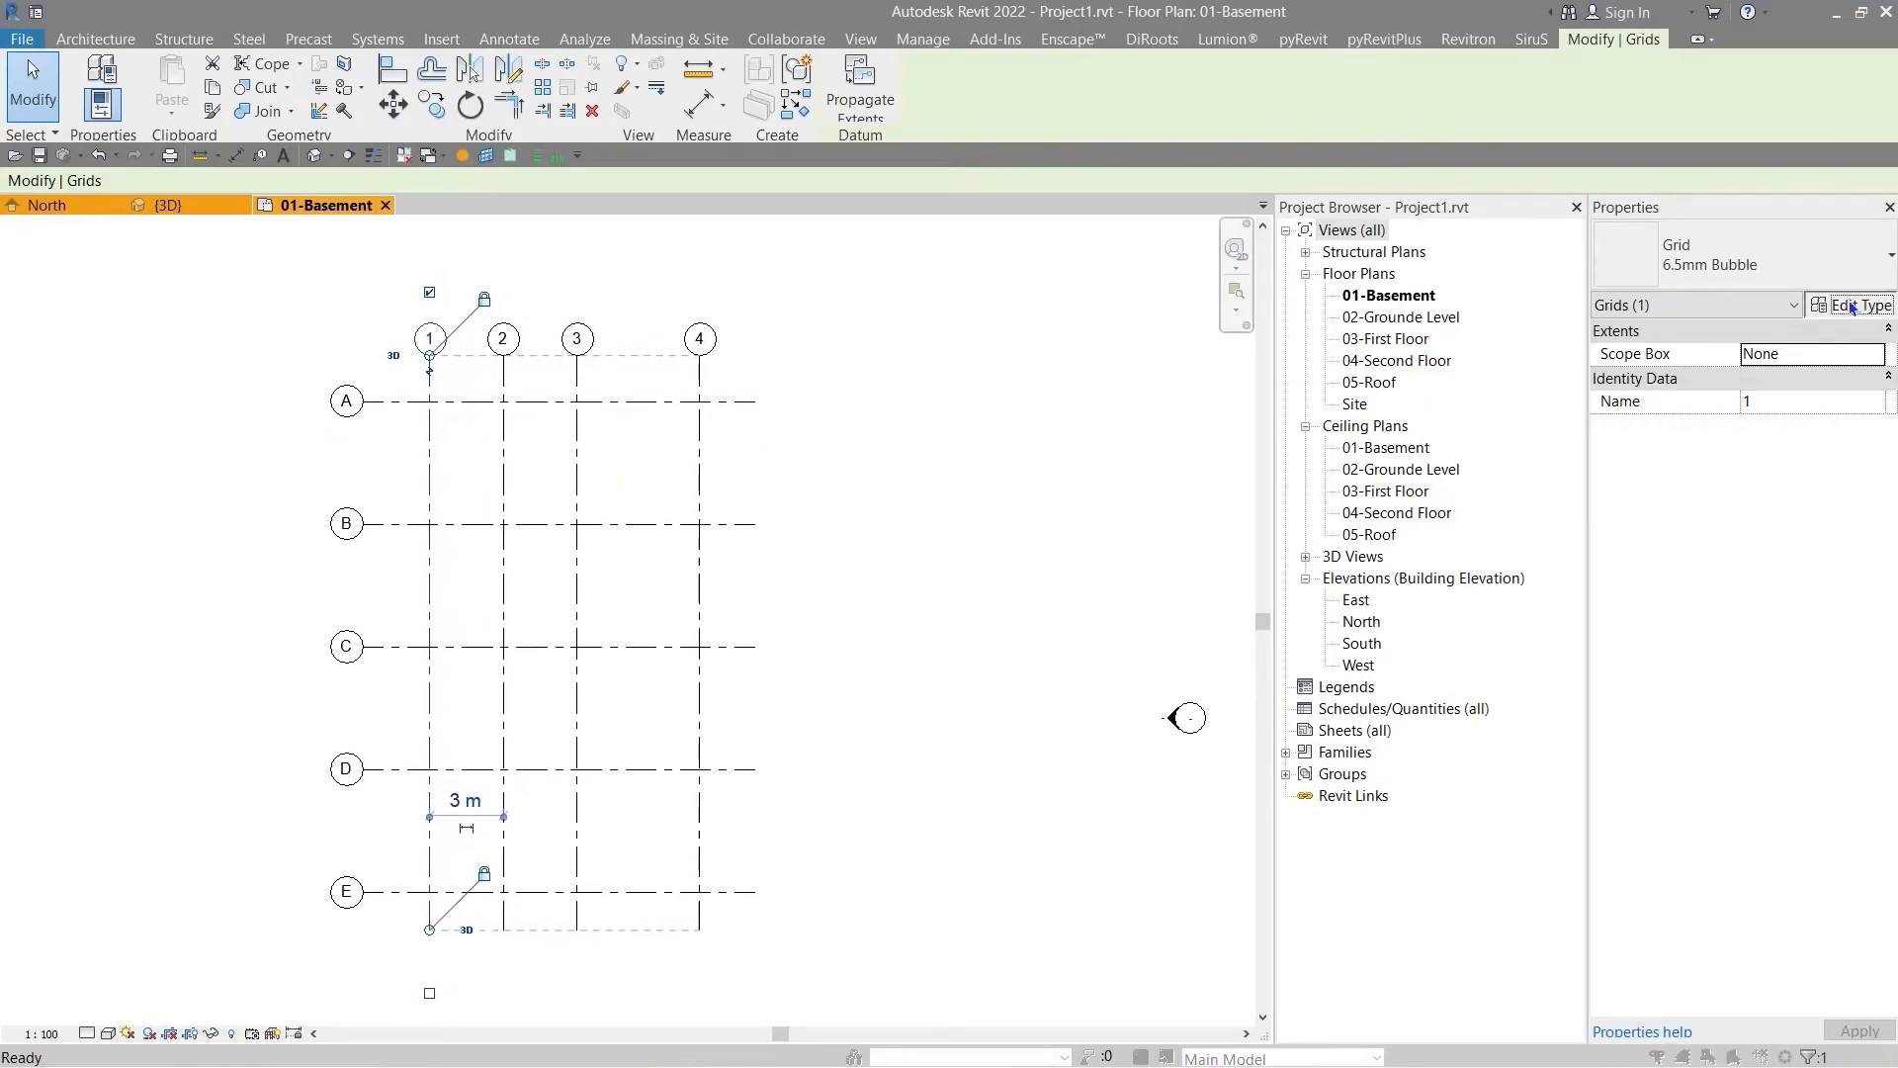
left_click_drag(684, 149, 1130, 133)
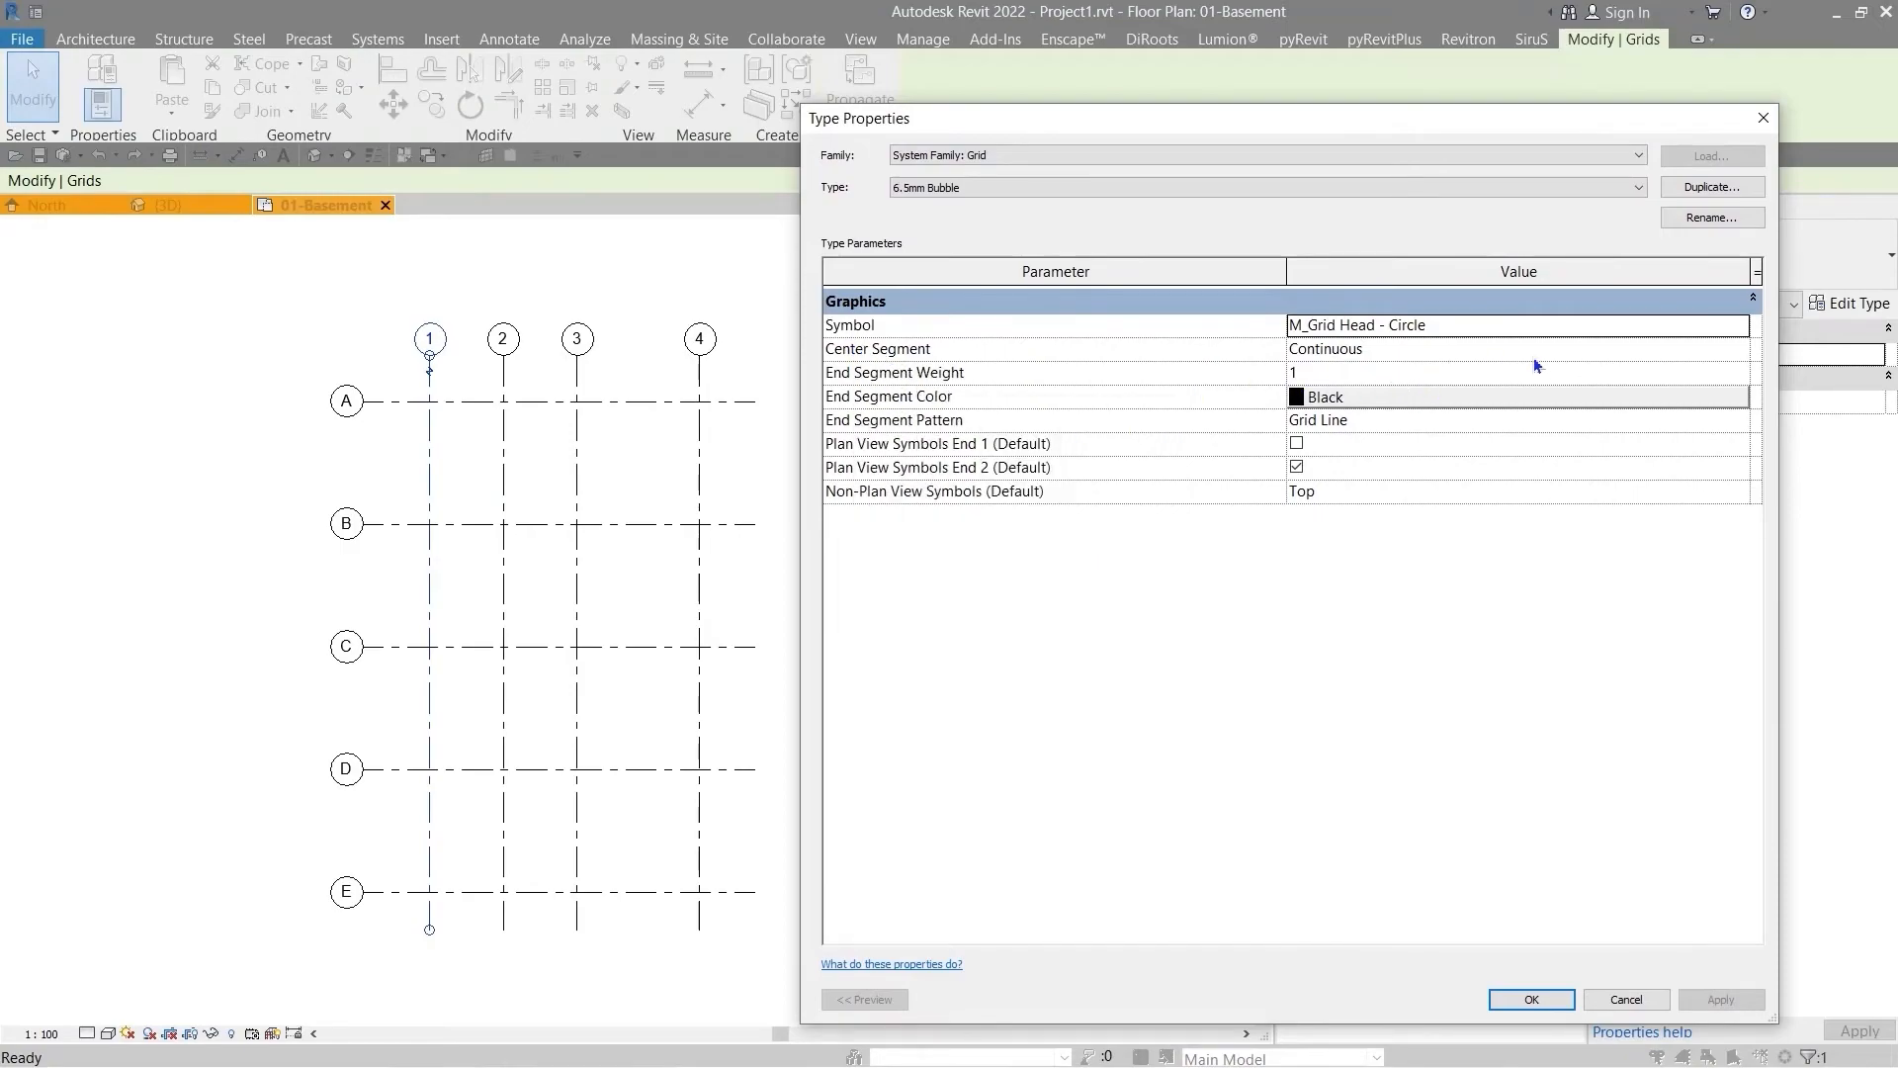
- Try the Custom center segment option for the 6.5mm Bubble type, and return it to Continuous
left_click(1739, 352)
left_click(1738, 350)
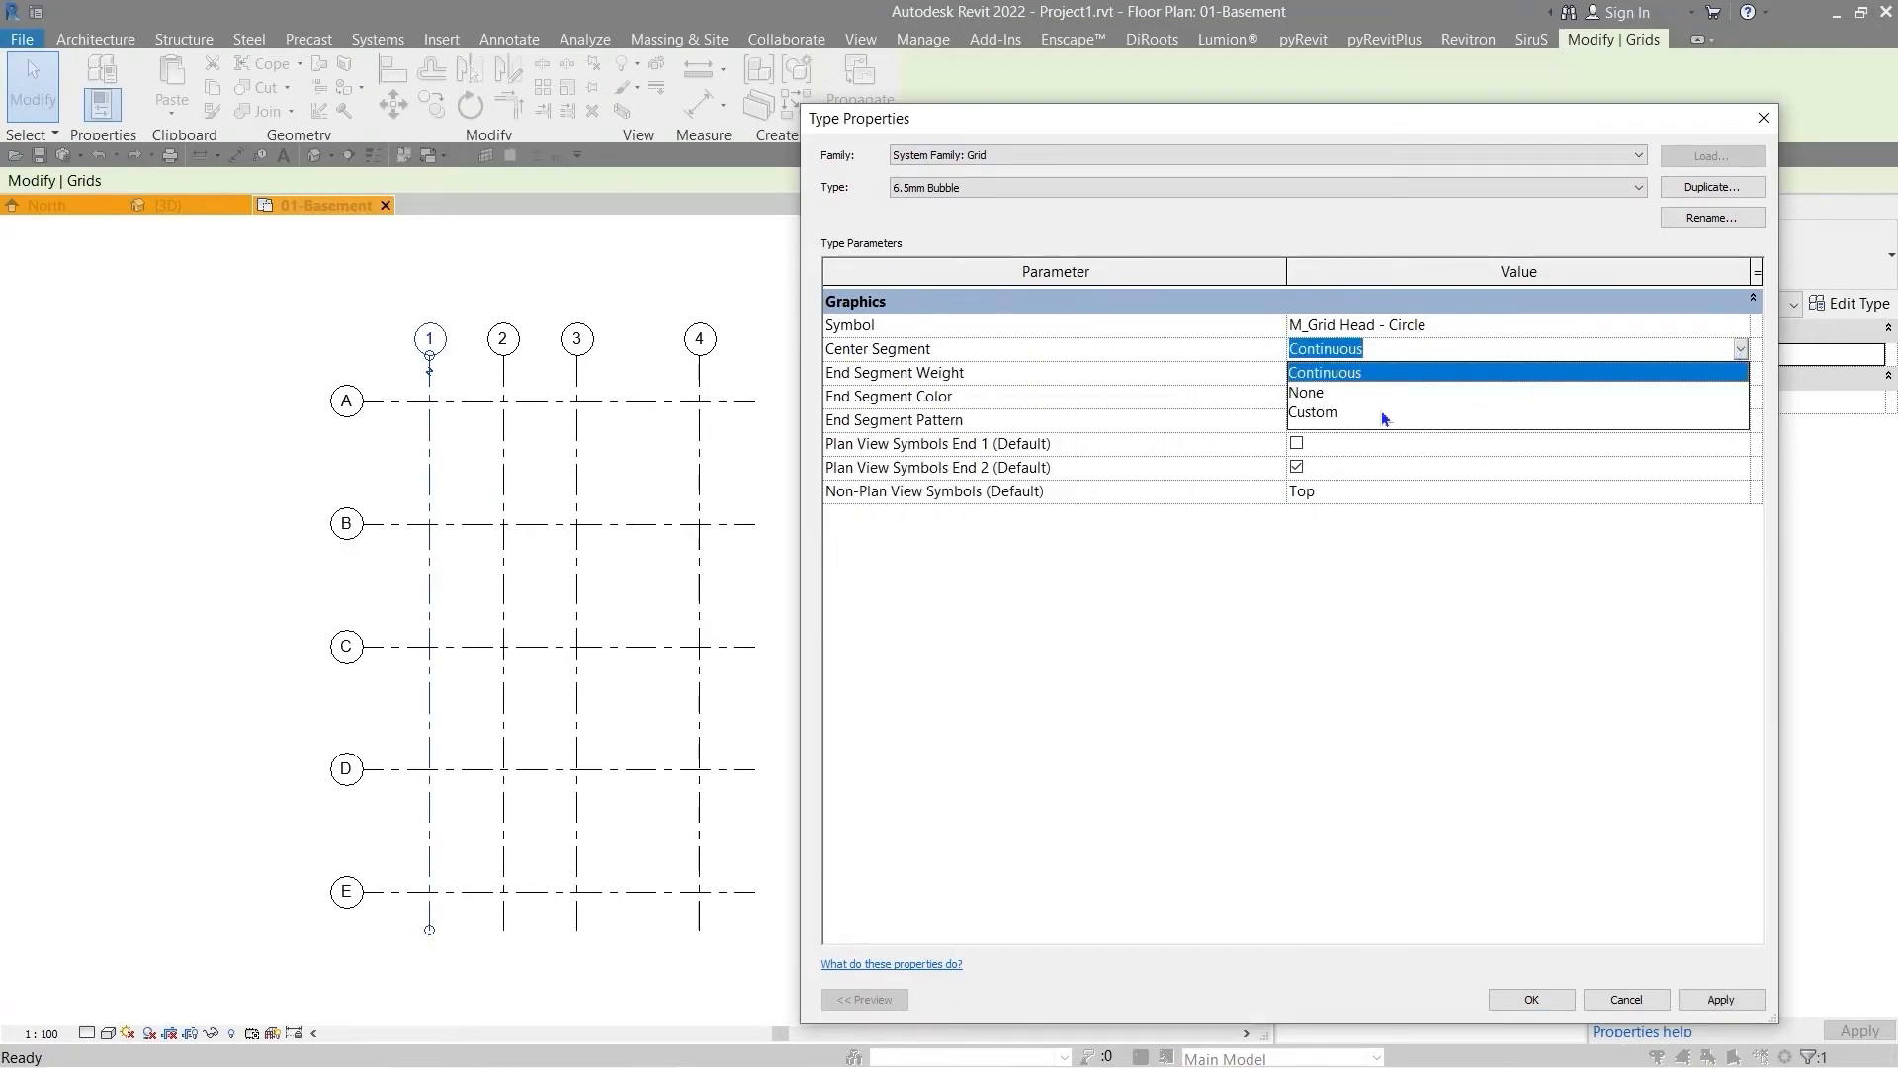
left_click(1321, 410)
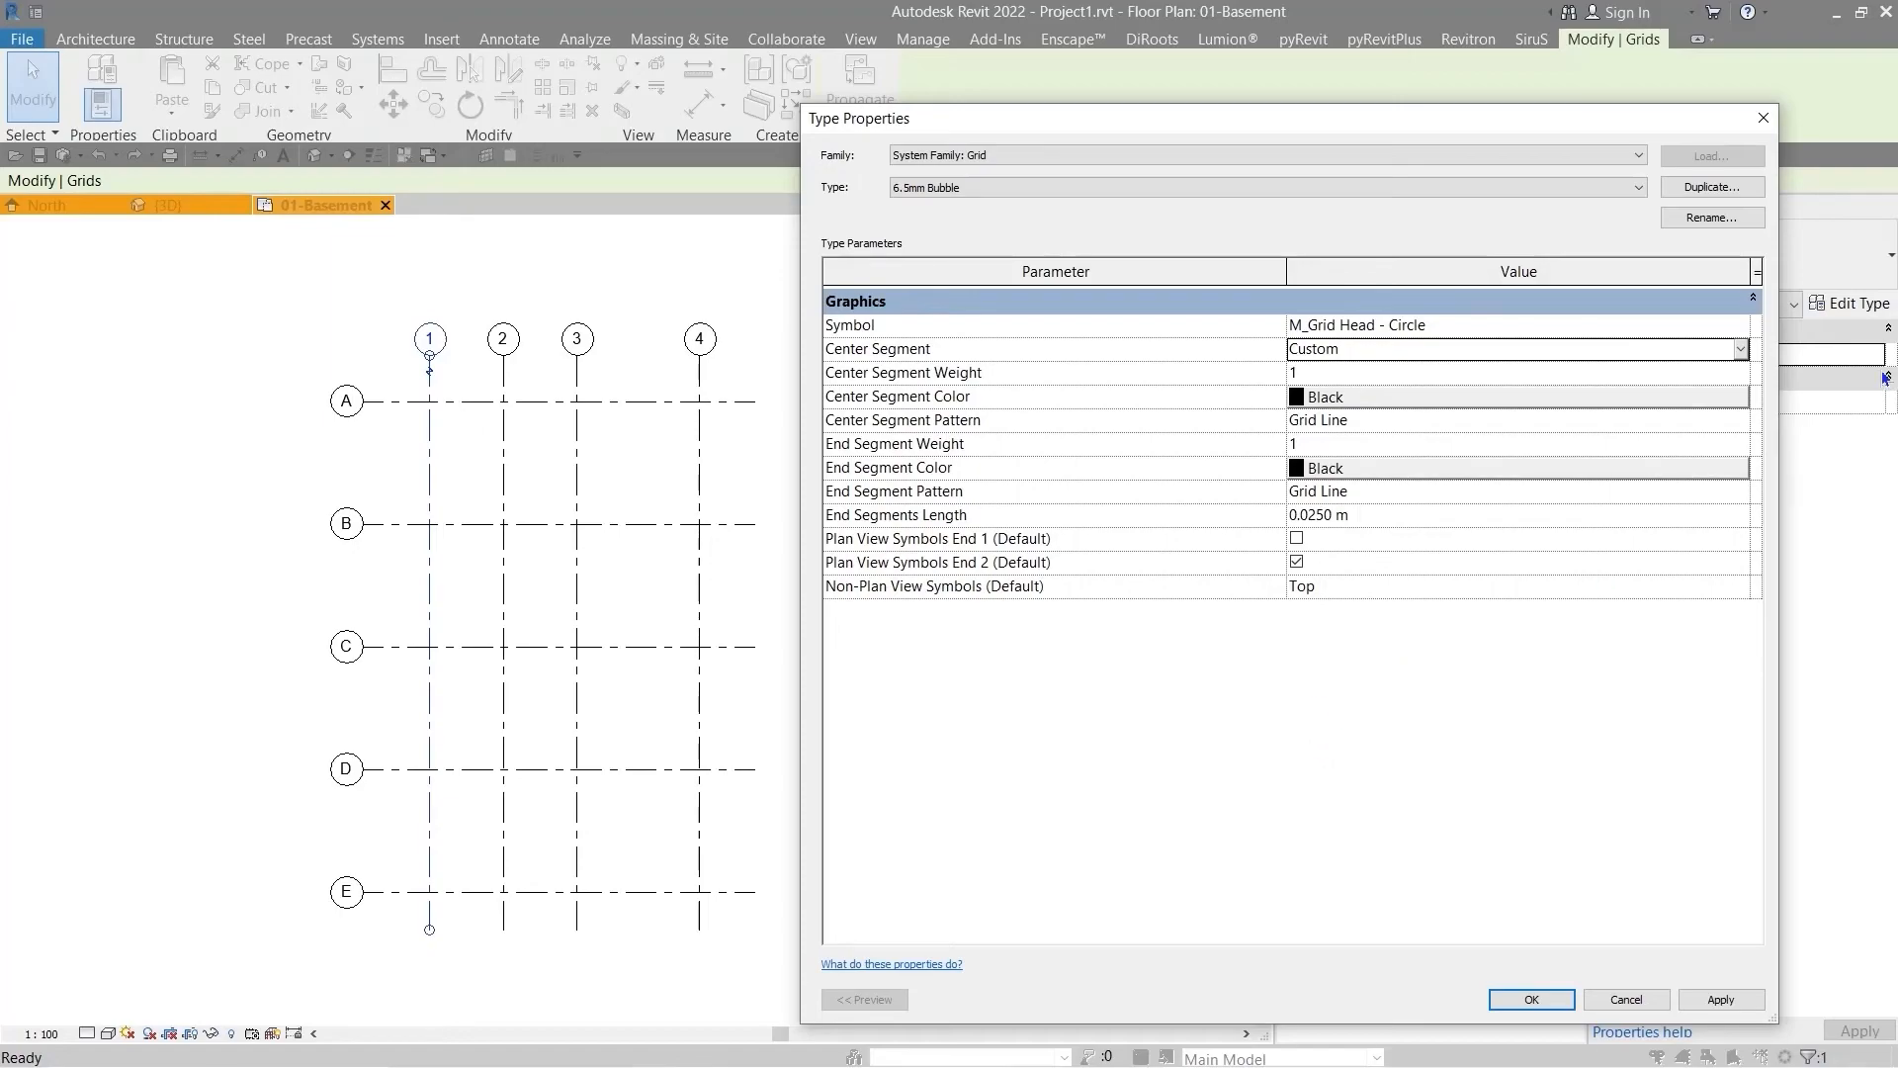
left_click(1742, 348)
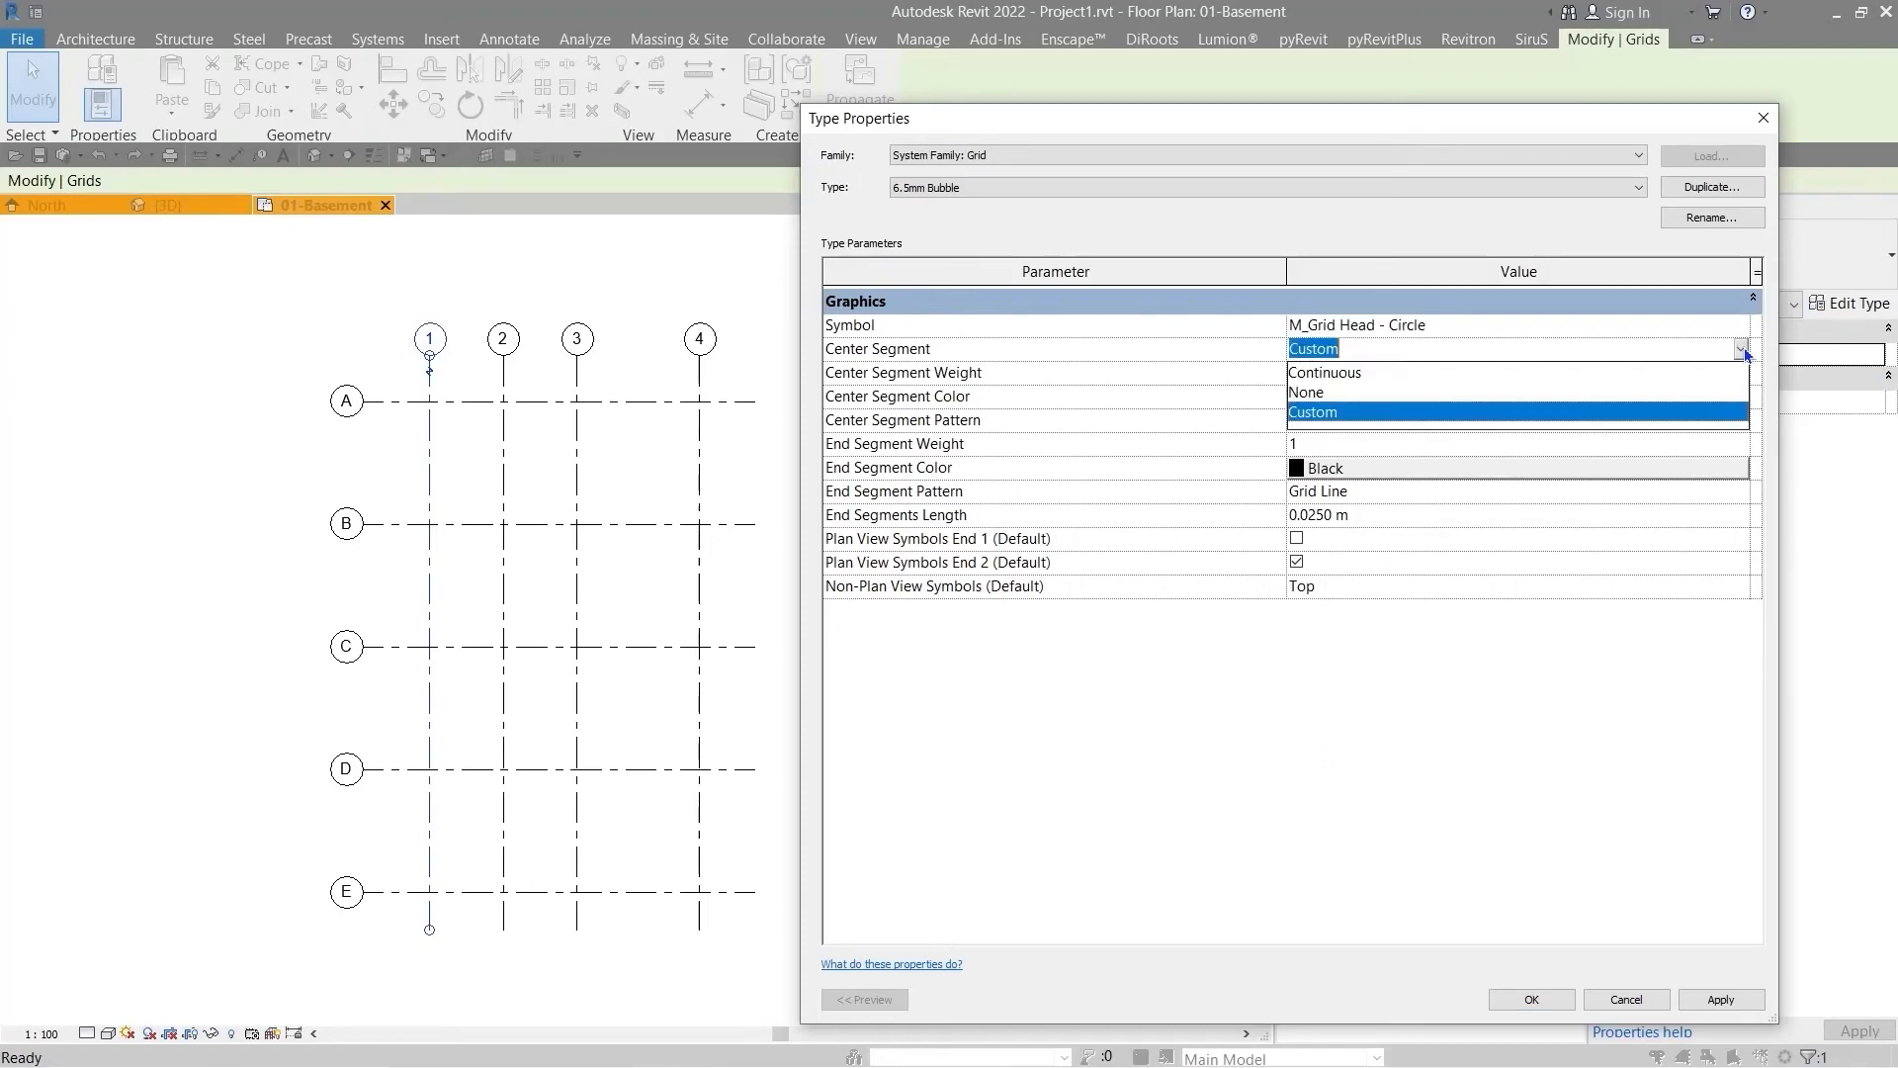
left_click(1372, 372)
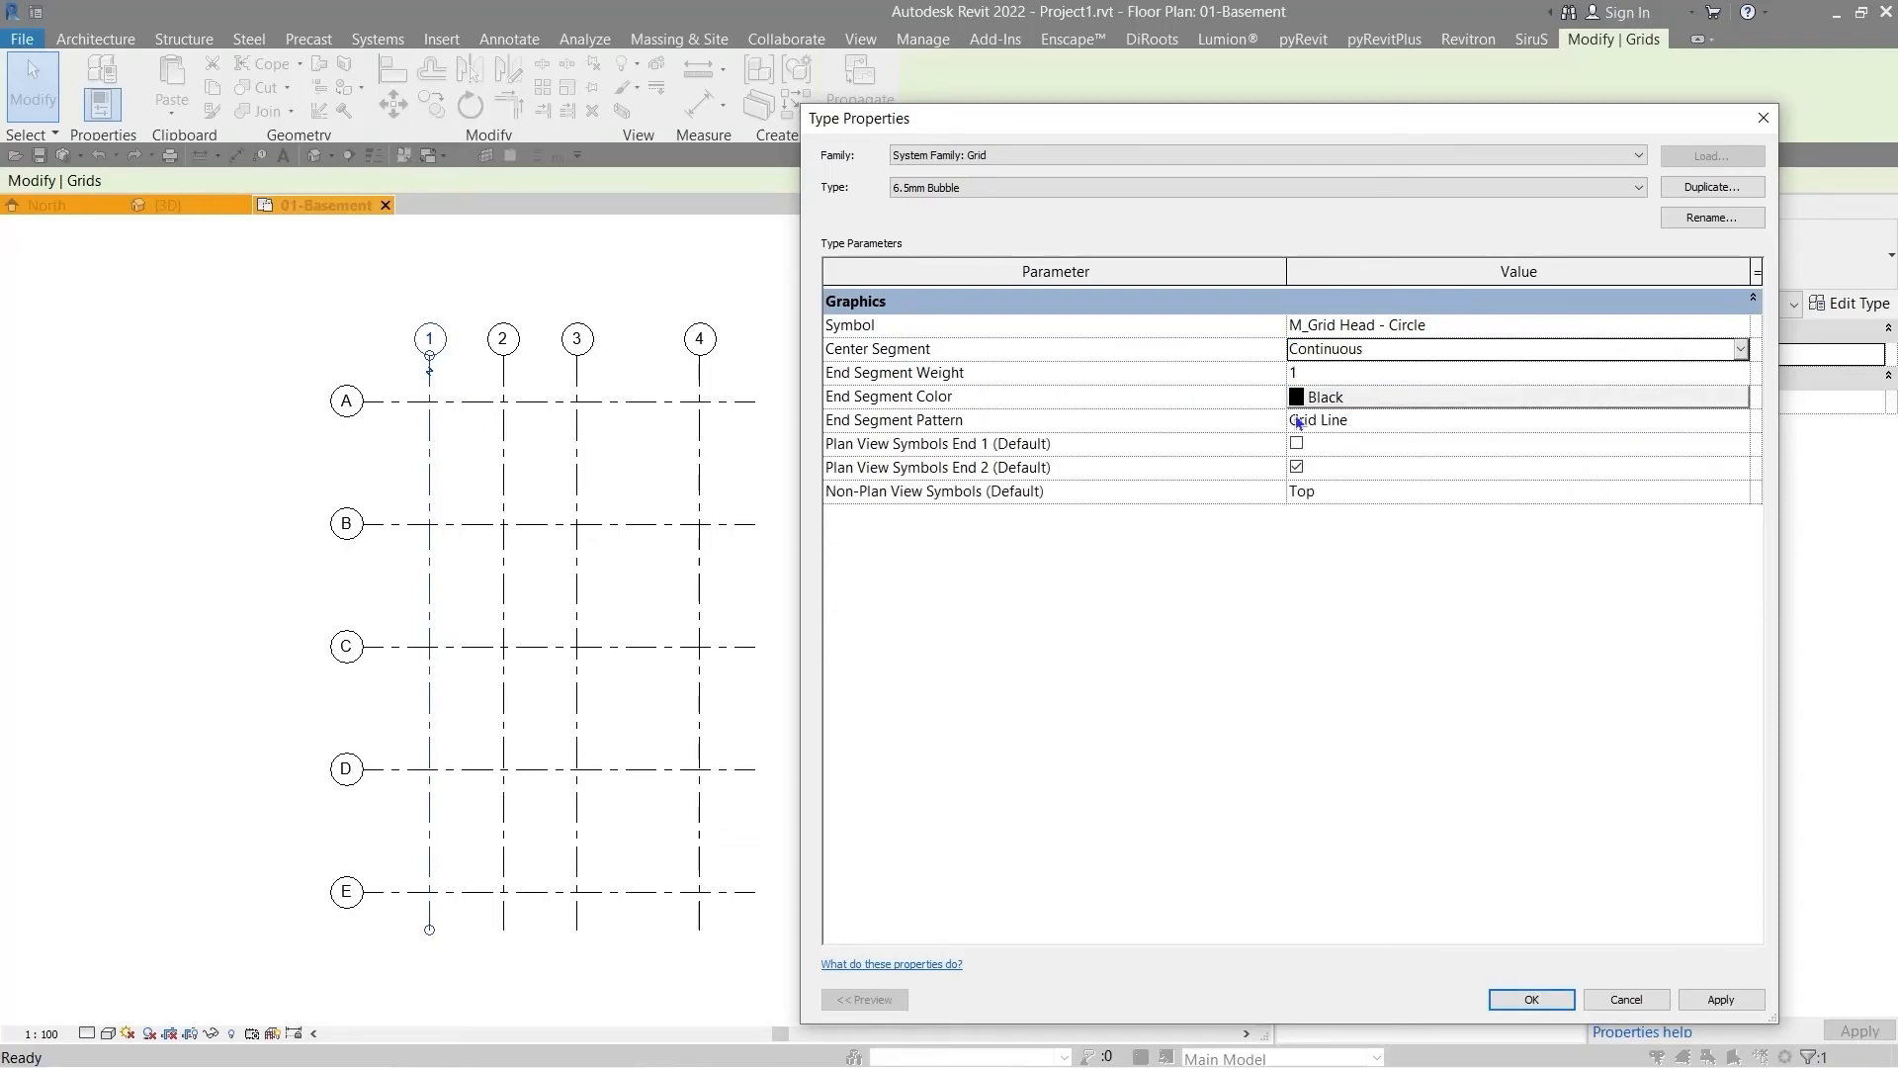
- Set the grid type's end segment weight to 3 and apply it
left_click(1368, 373)
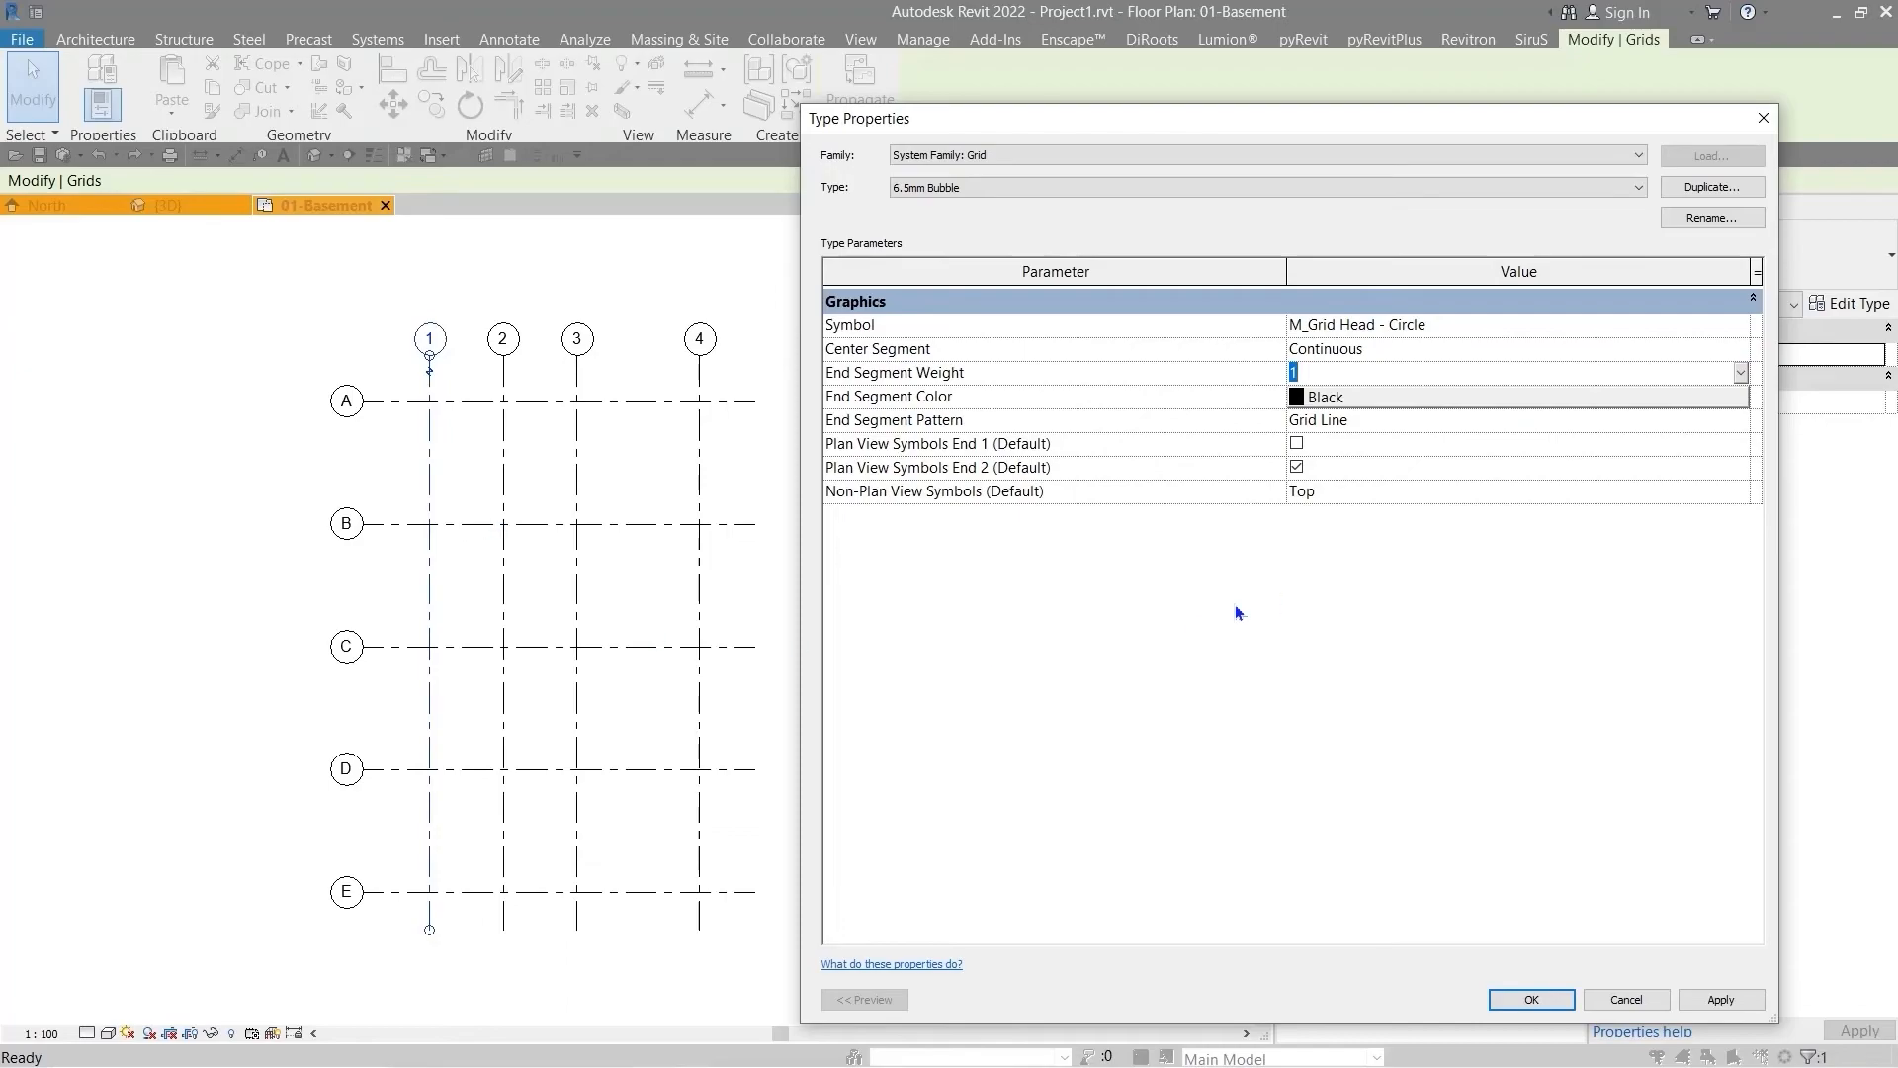
type("3")
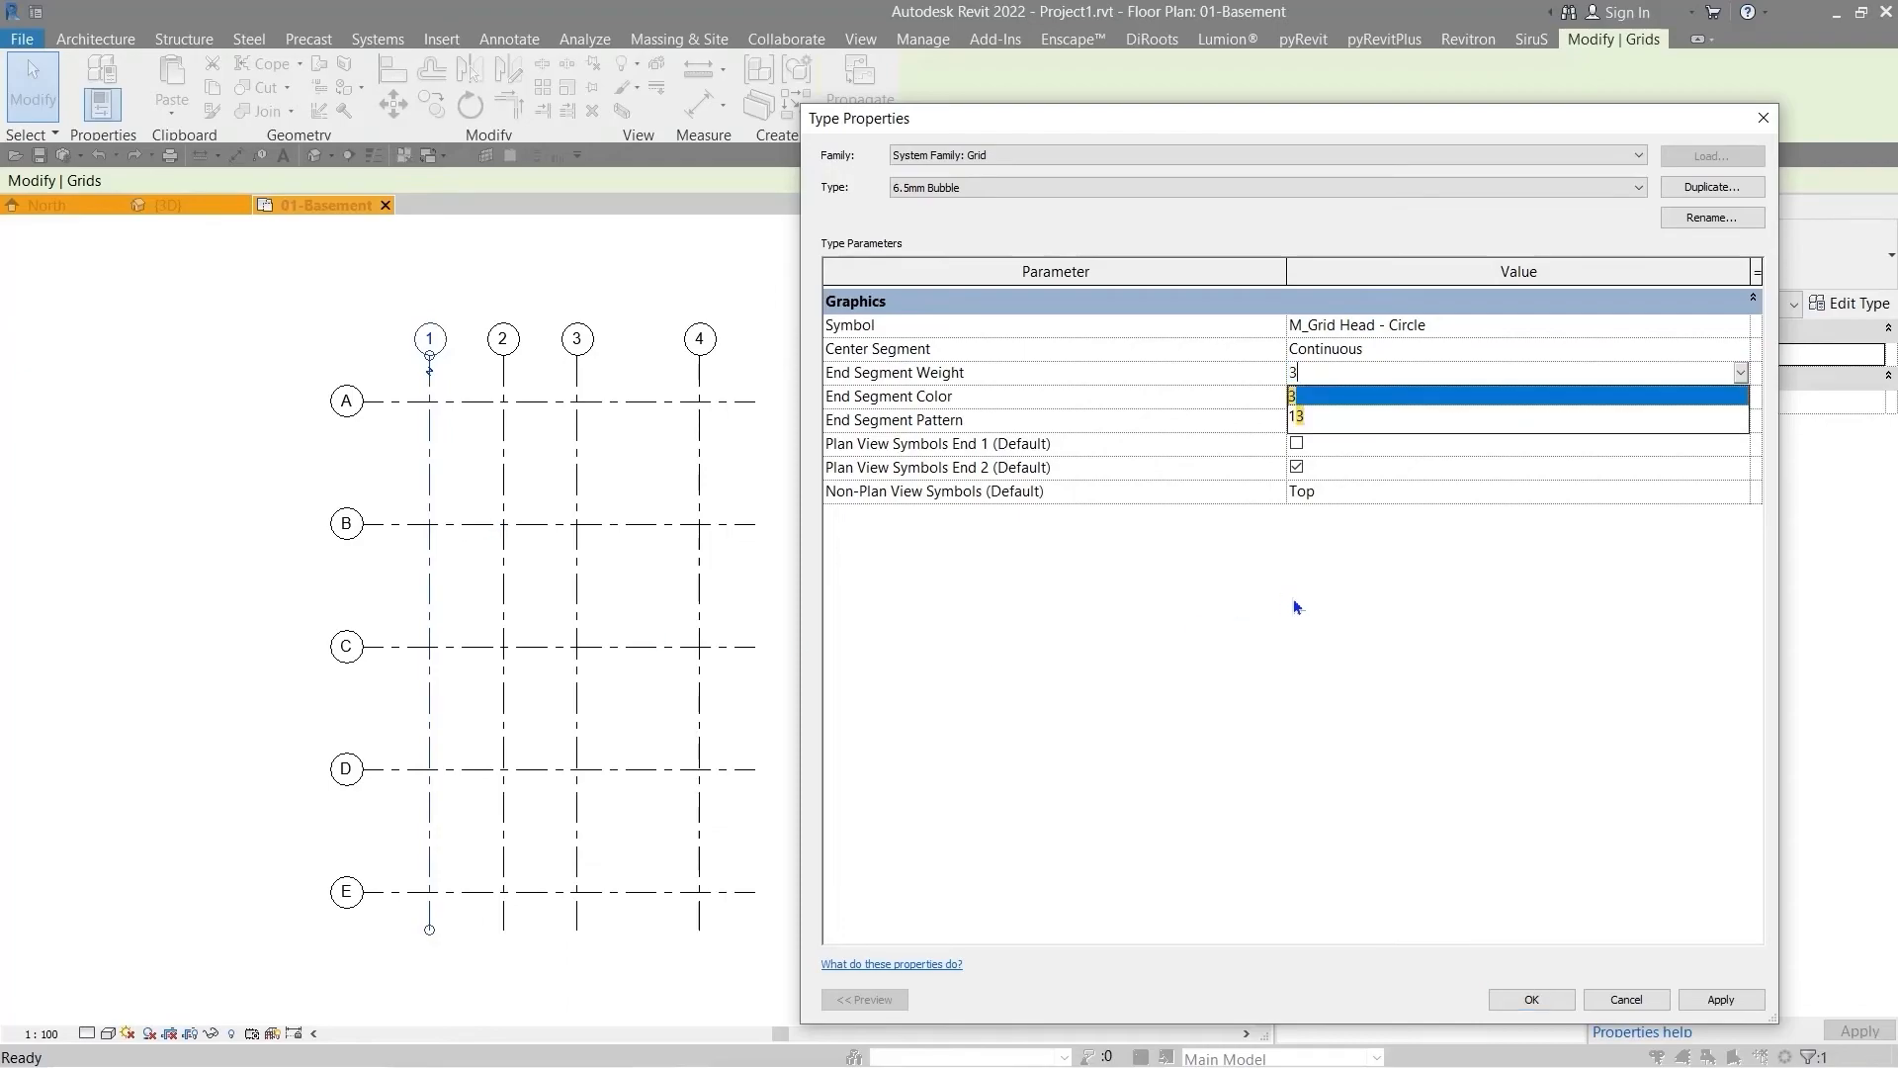
left_click(1354, 391)
left_click(1700, 1001)
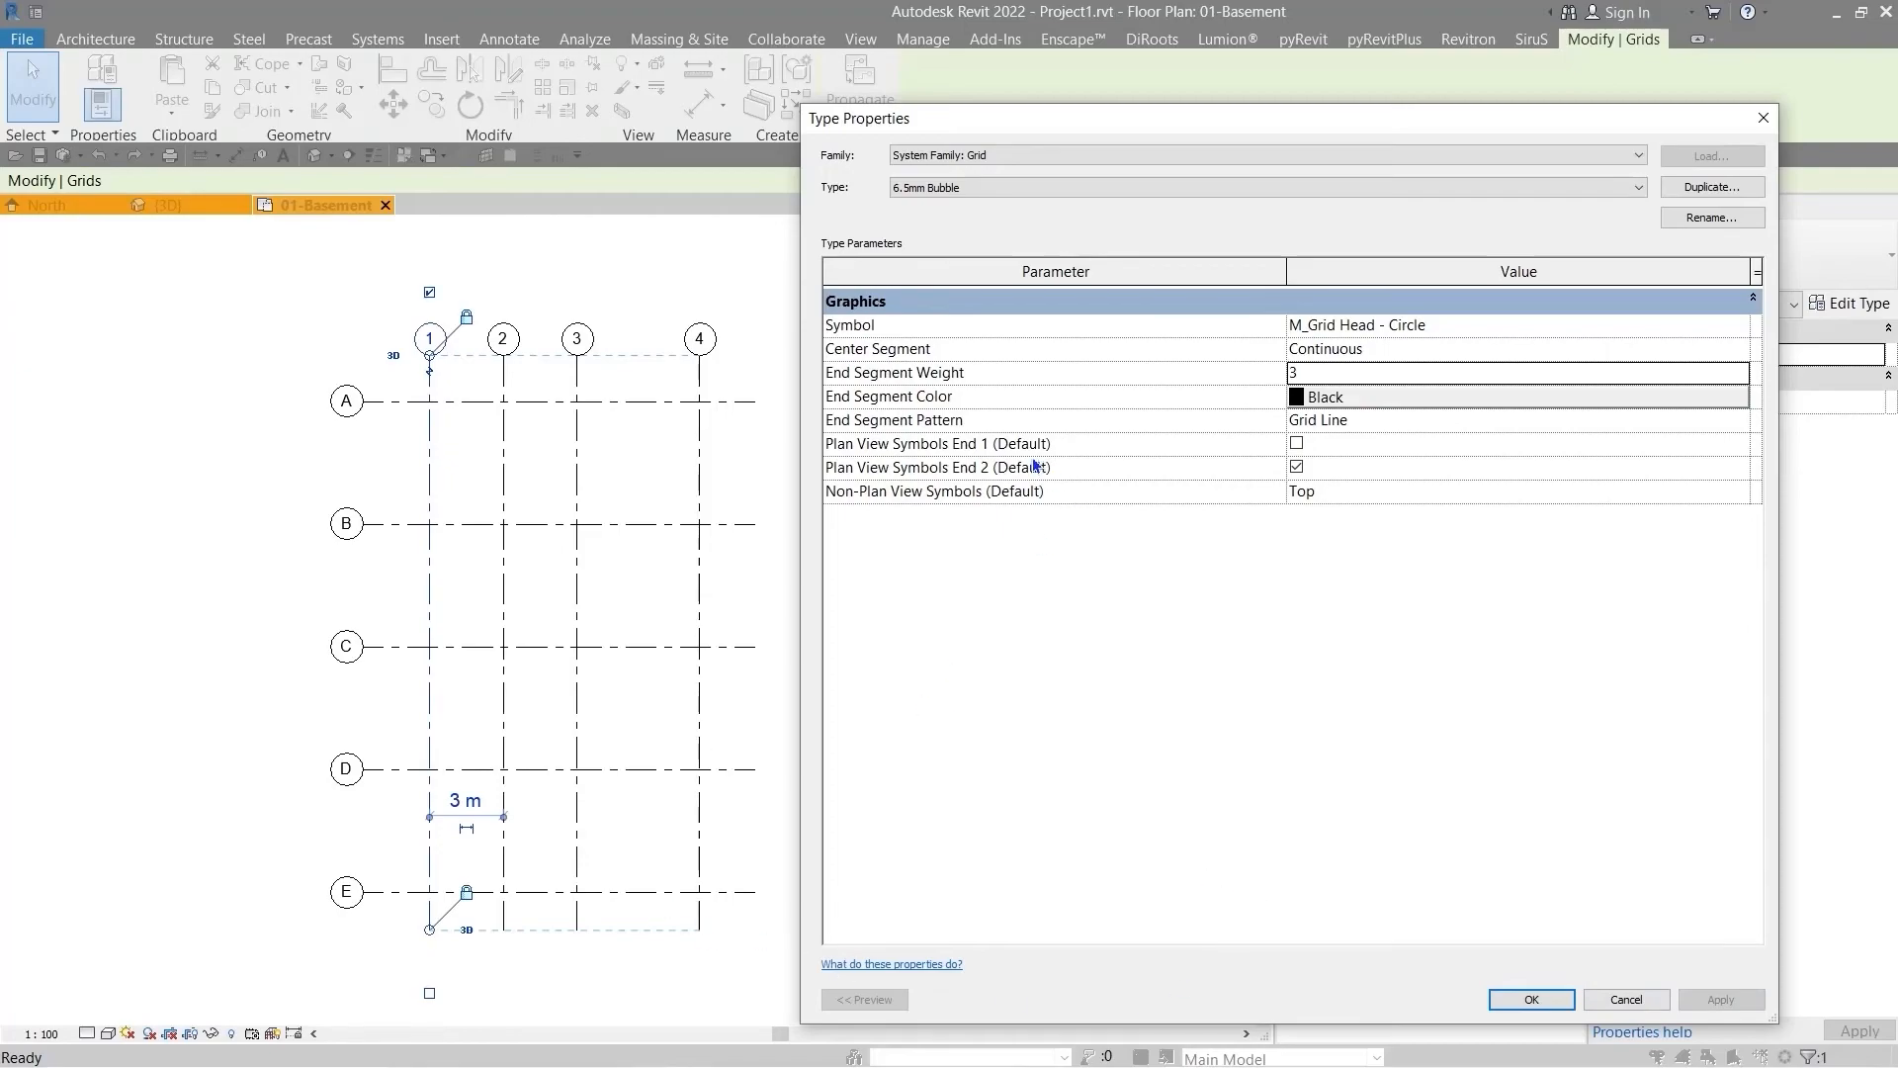
- Set the grid type's end segment color to Red, accept the type properties and deselect grid 1
left_click(1344, 399)
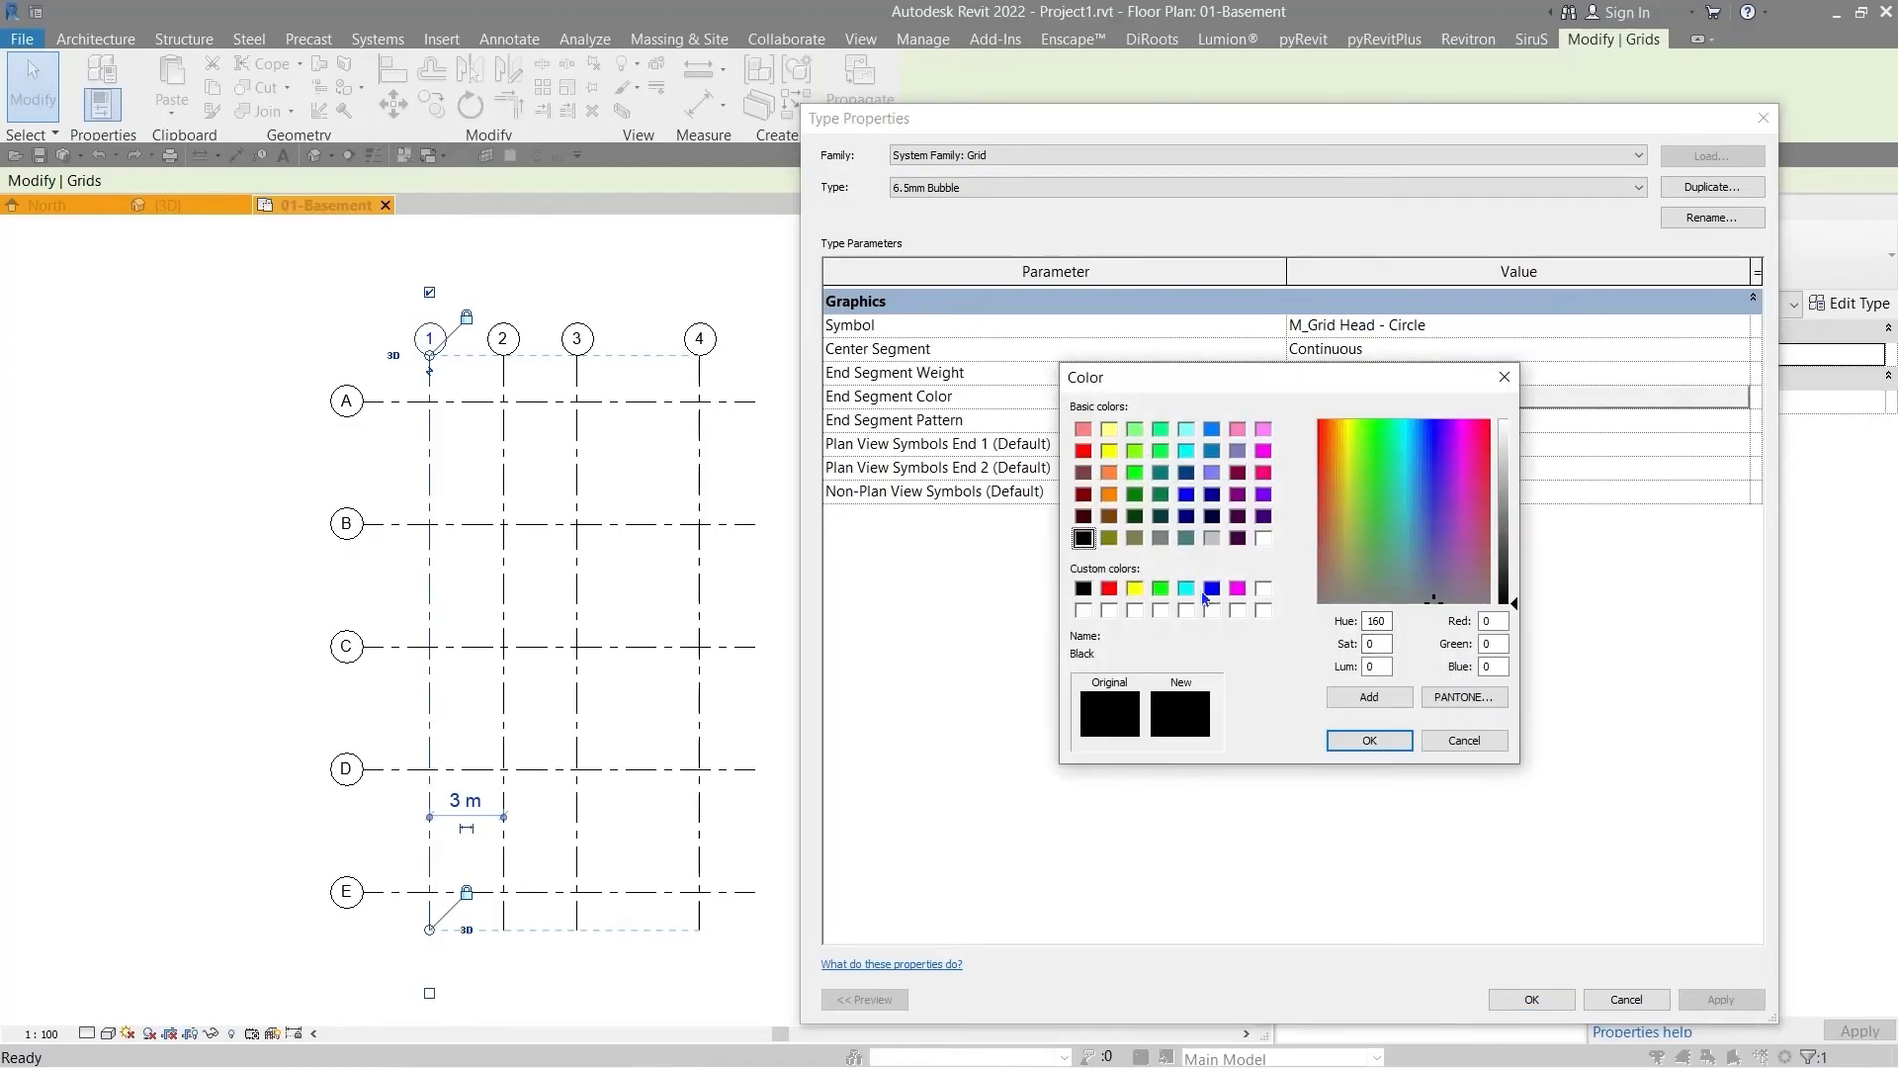
left_click(1109, 590)
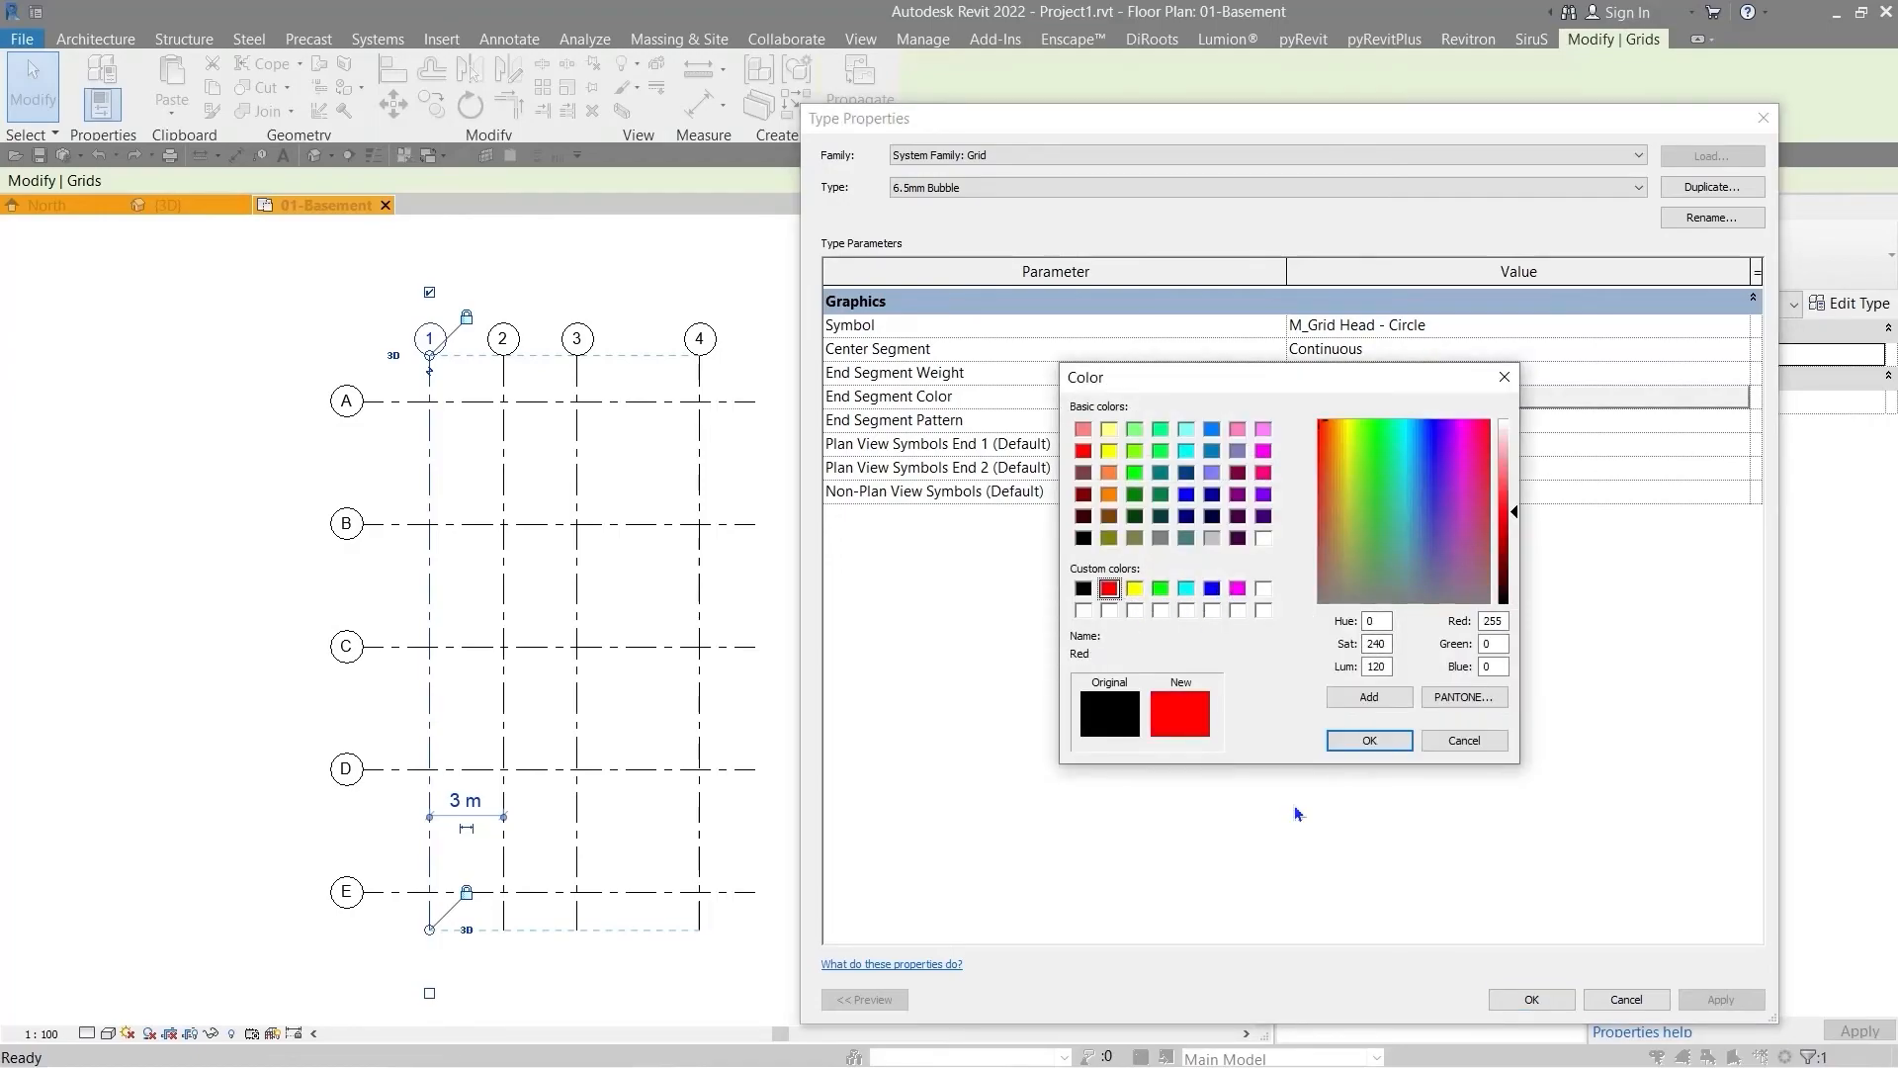
left_click(1398, 749)
left_click(1503, 993)
key("Escape")
- Examine the line color, weight and pattern of the numbered and lettered grids across the 01-Basement plan, including grid B
scroll(560, 623, "up", 5)
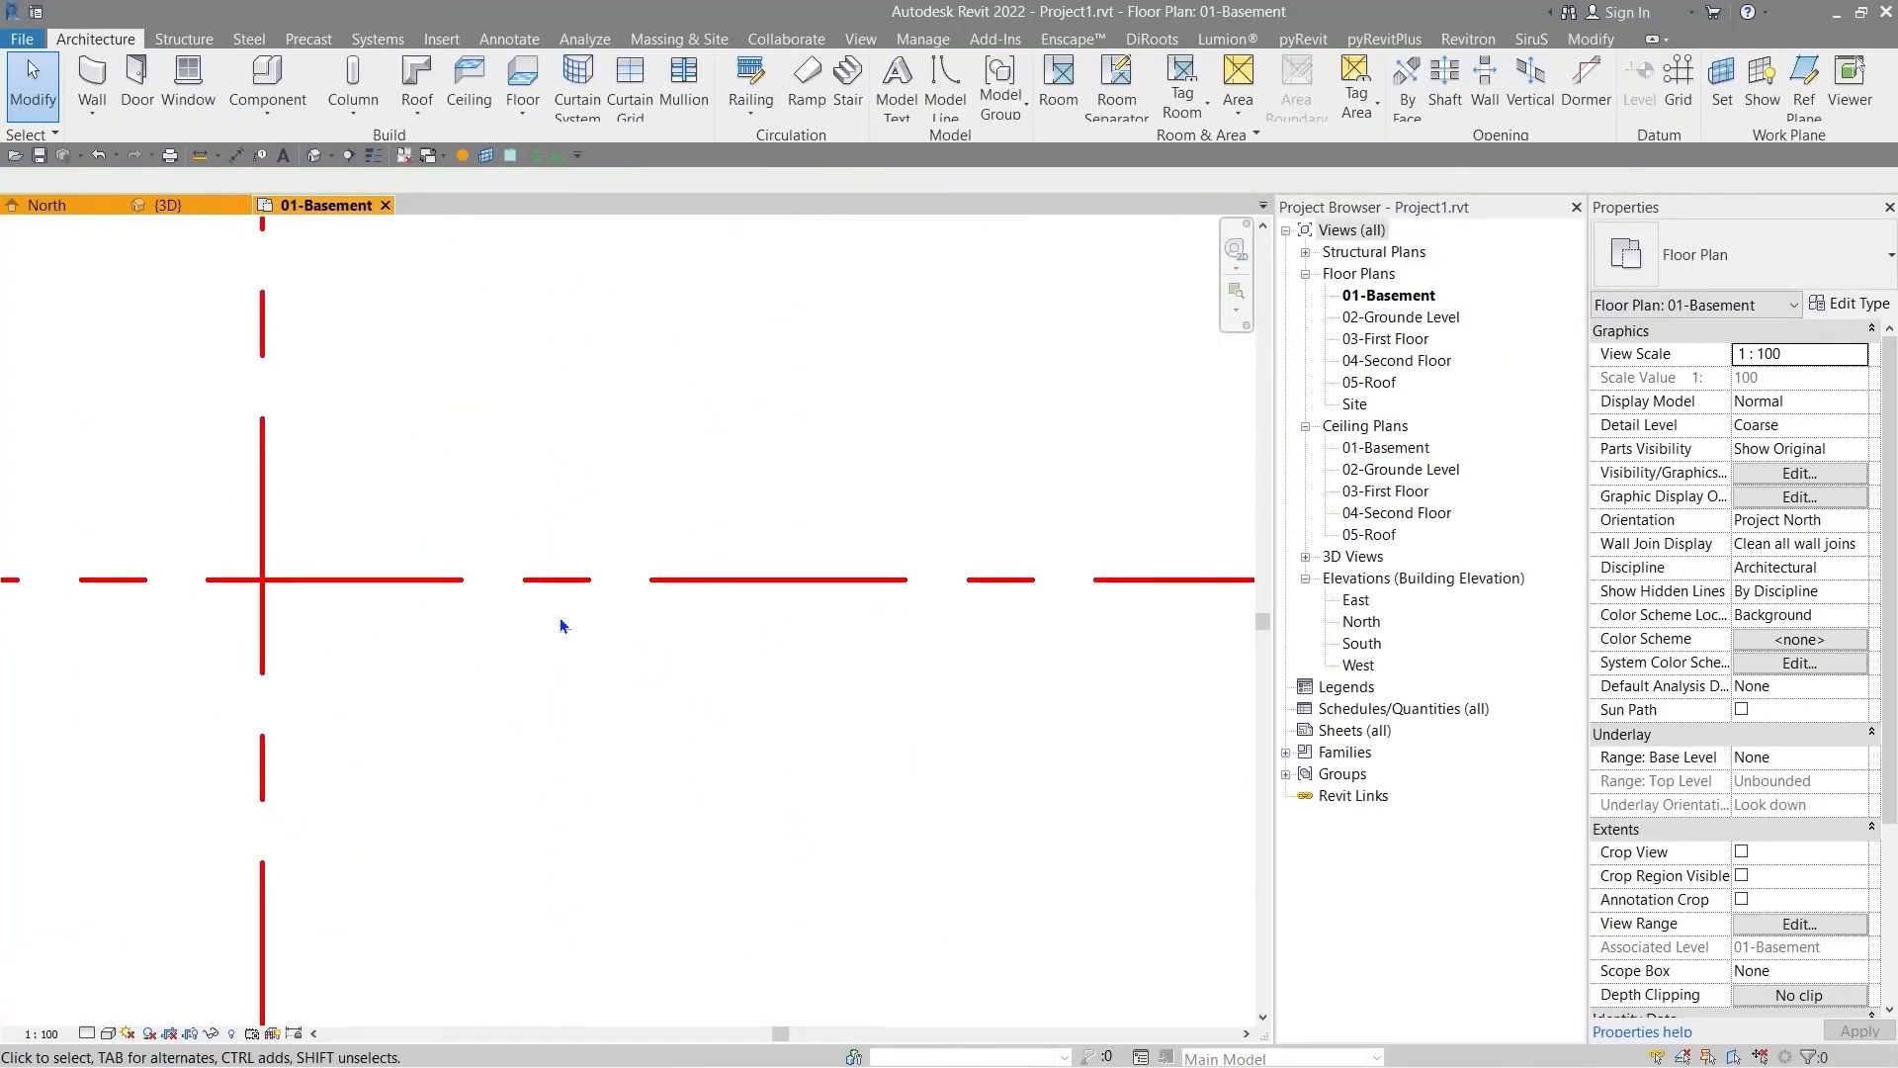
scroll(767, 729, "down", 5)
scroll(767, 822, "up", 4)
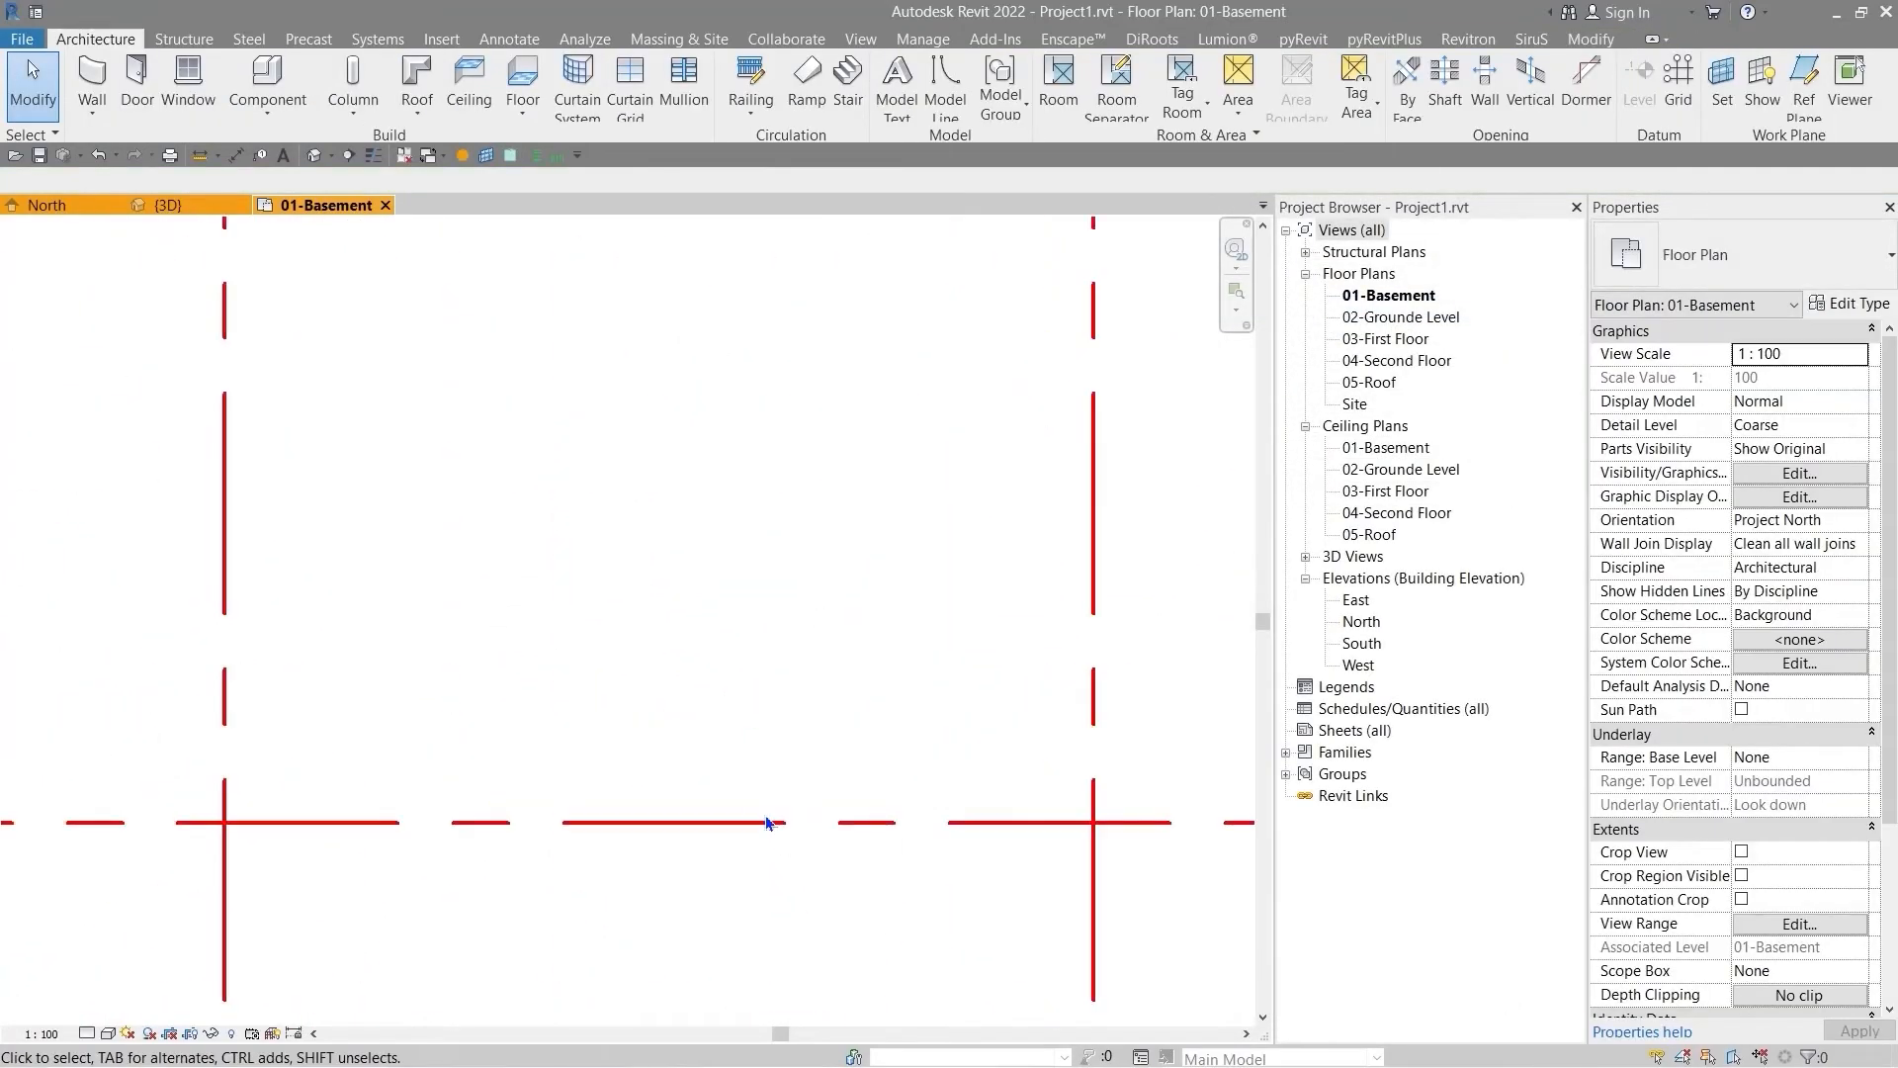
scroll(767, 822, "down", 3)
middle_click_drag(647, 643, 881, 598)
scroll(986, 670, "down", 2)
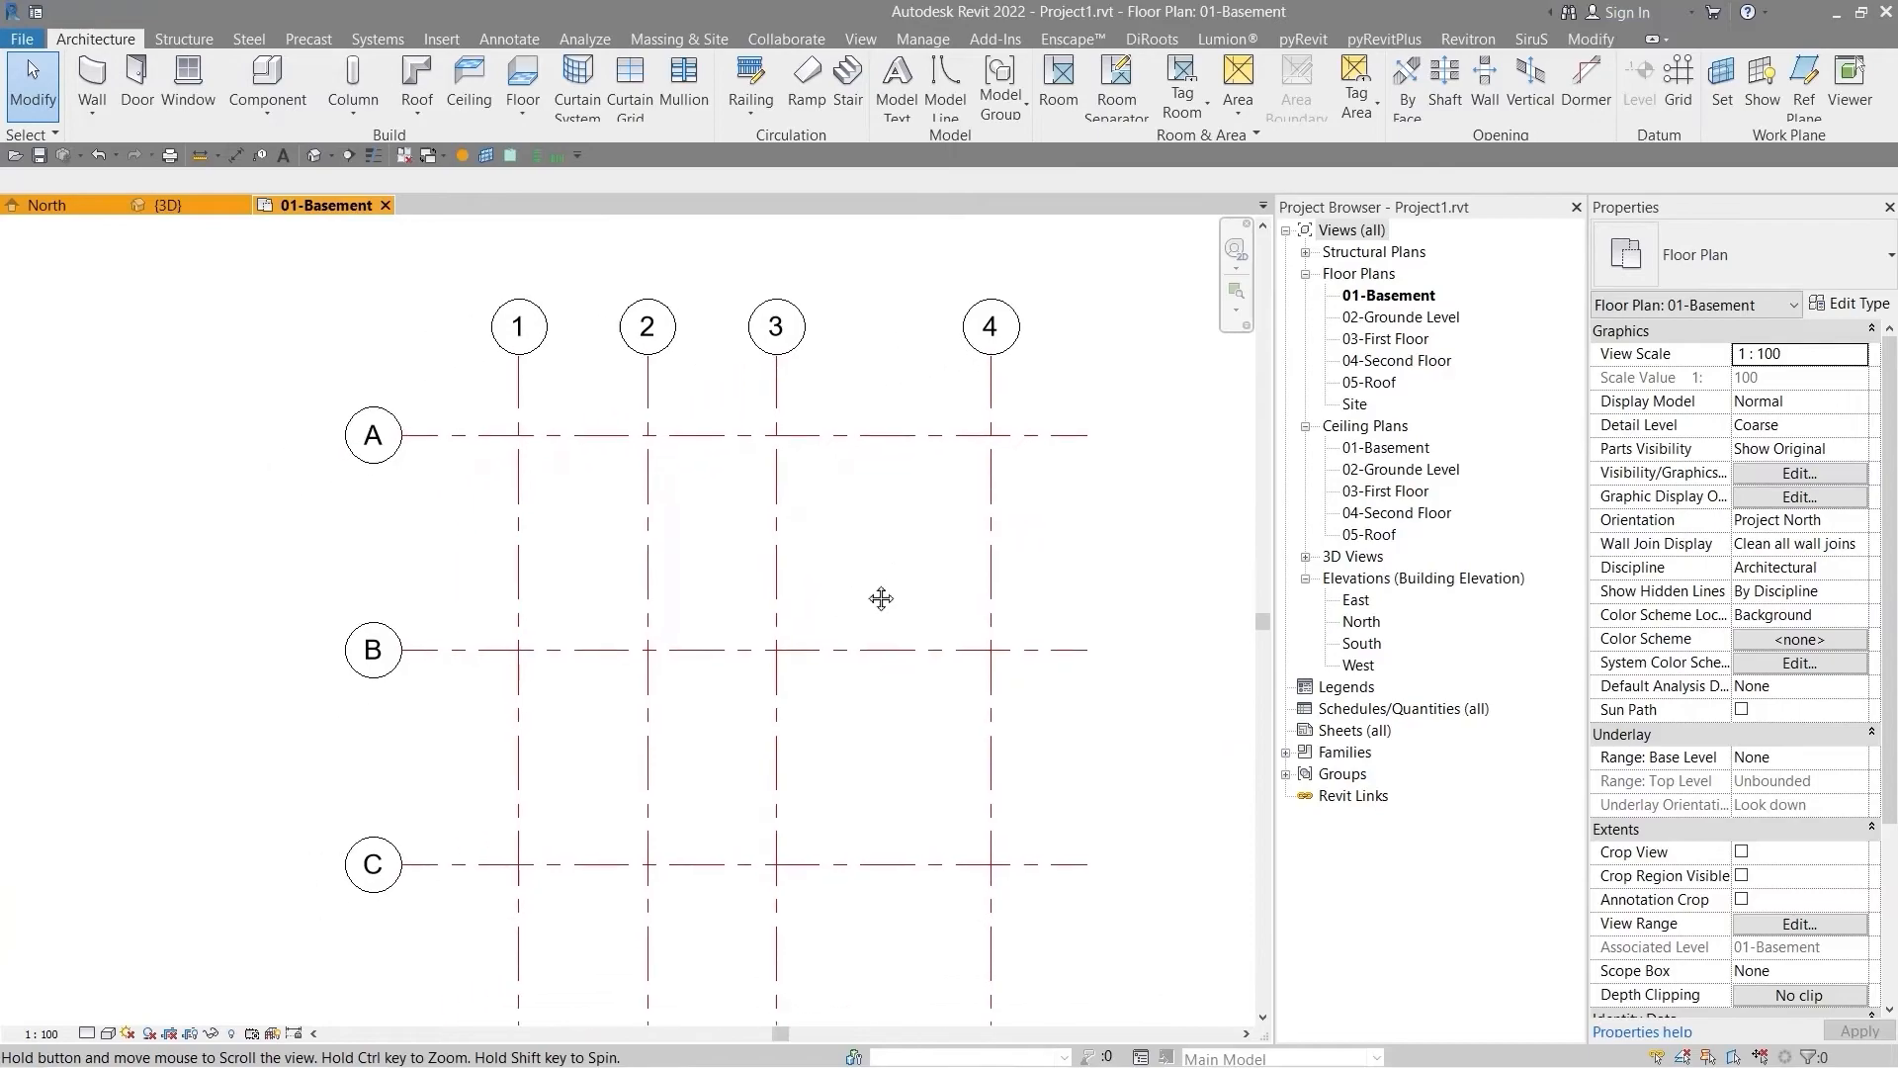
scroll(860, 612, "down", 4)
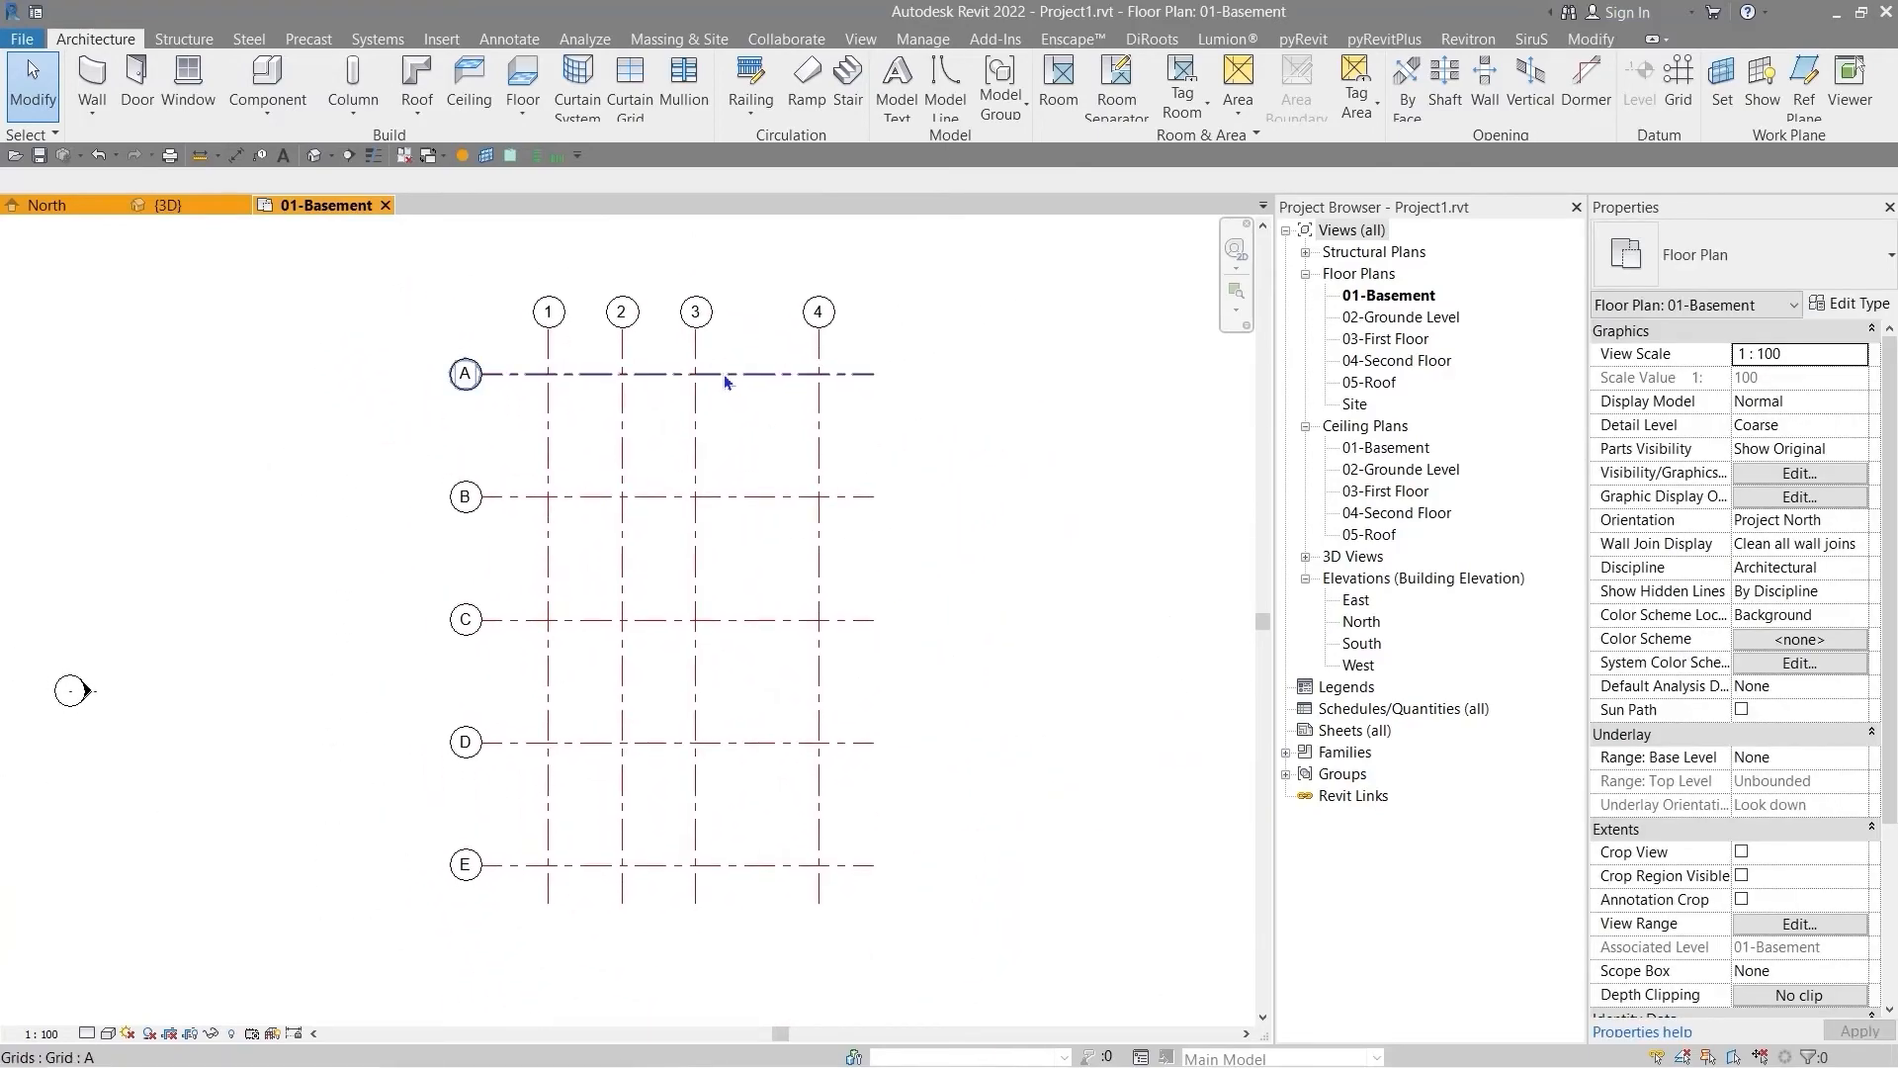
middle_click_drag(477, 398, 596, 708)
scroll(594, 708, "up", 5)
left_click_drag(373, 721, 772, 411)
scroll(593, 689, "down", 2)
middle_click_drag(746, 752, 495, 679)
scroll(534, 726, "down", 2)
middle_click_drag(680, 885, 745, 753)
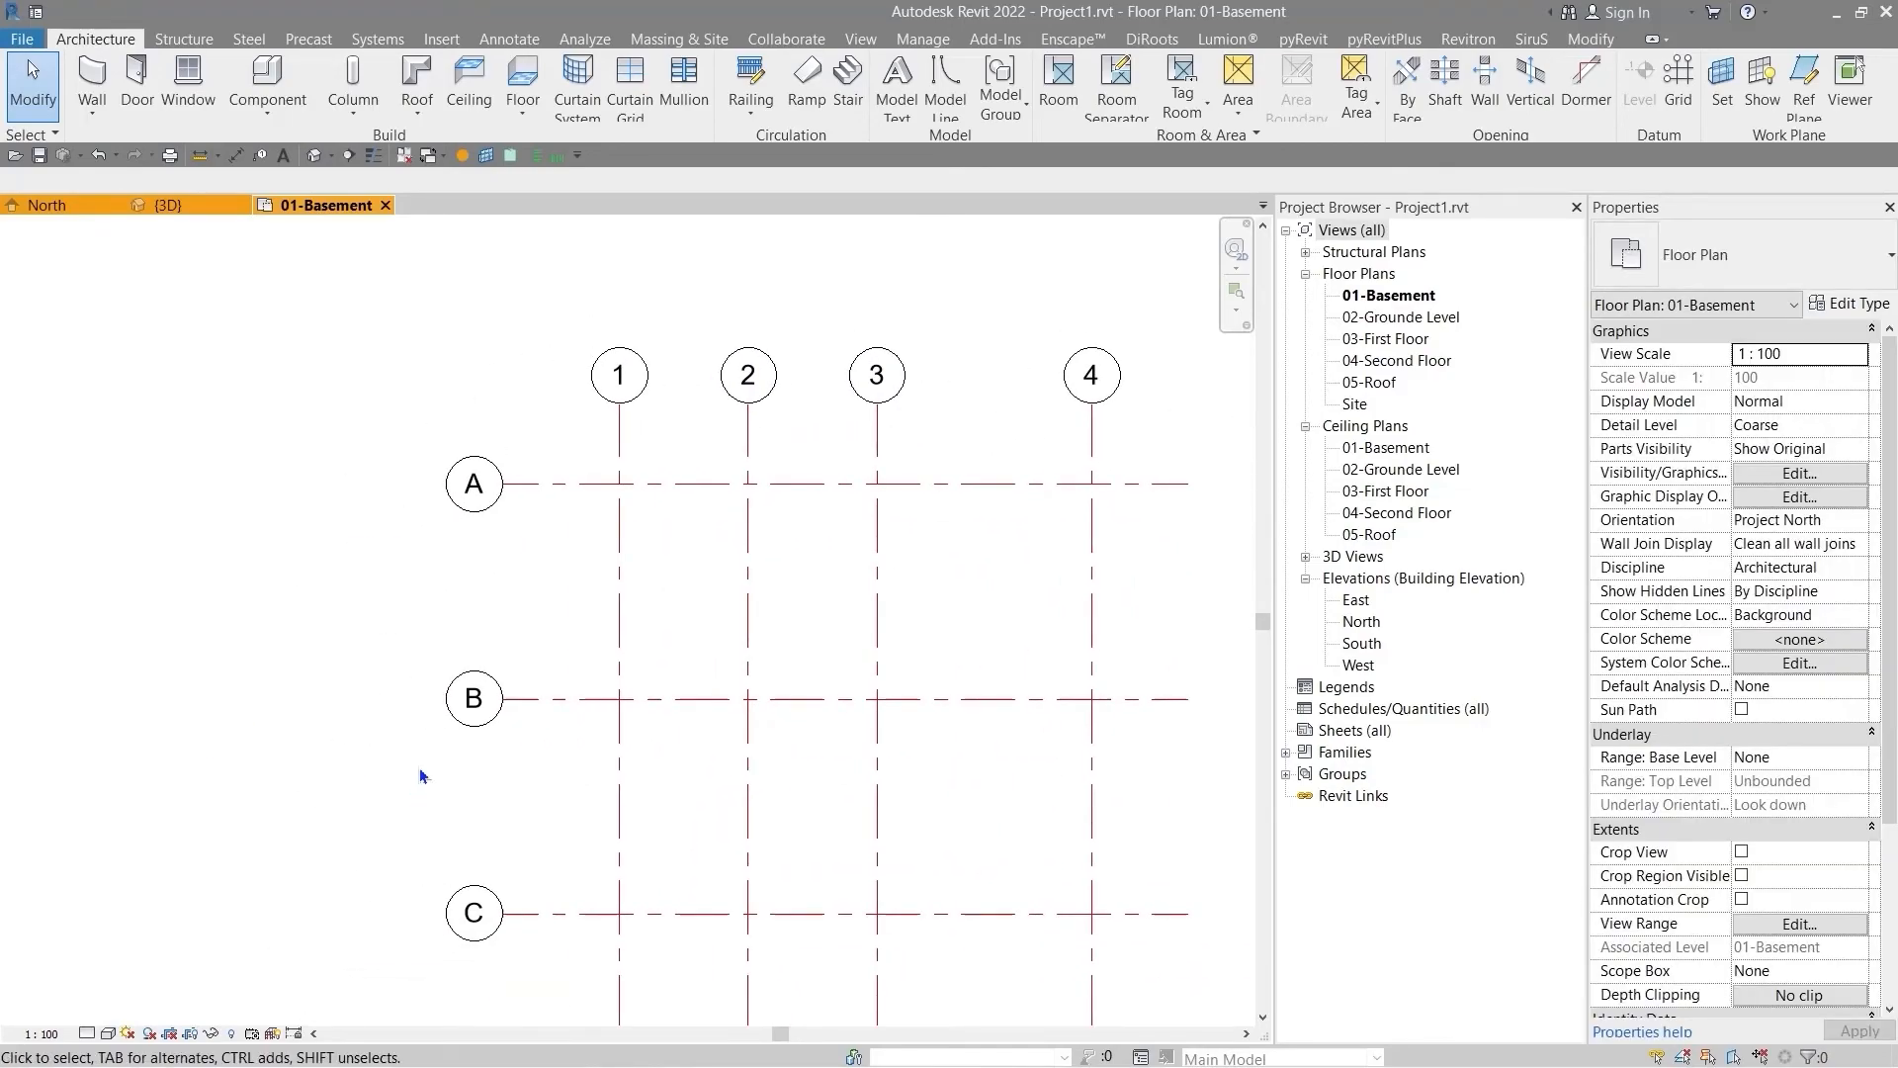
scroll(458, 756, "down", 1)
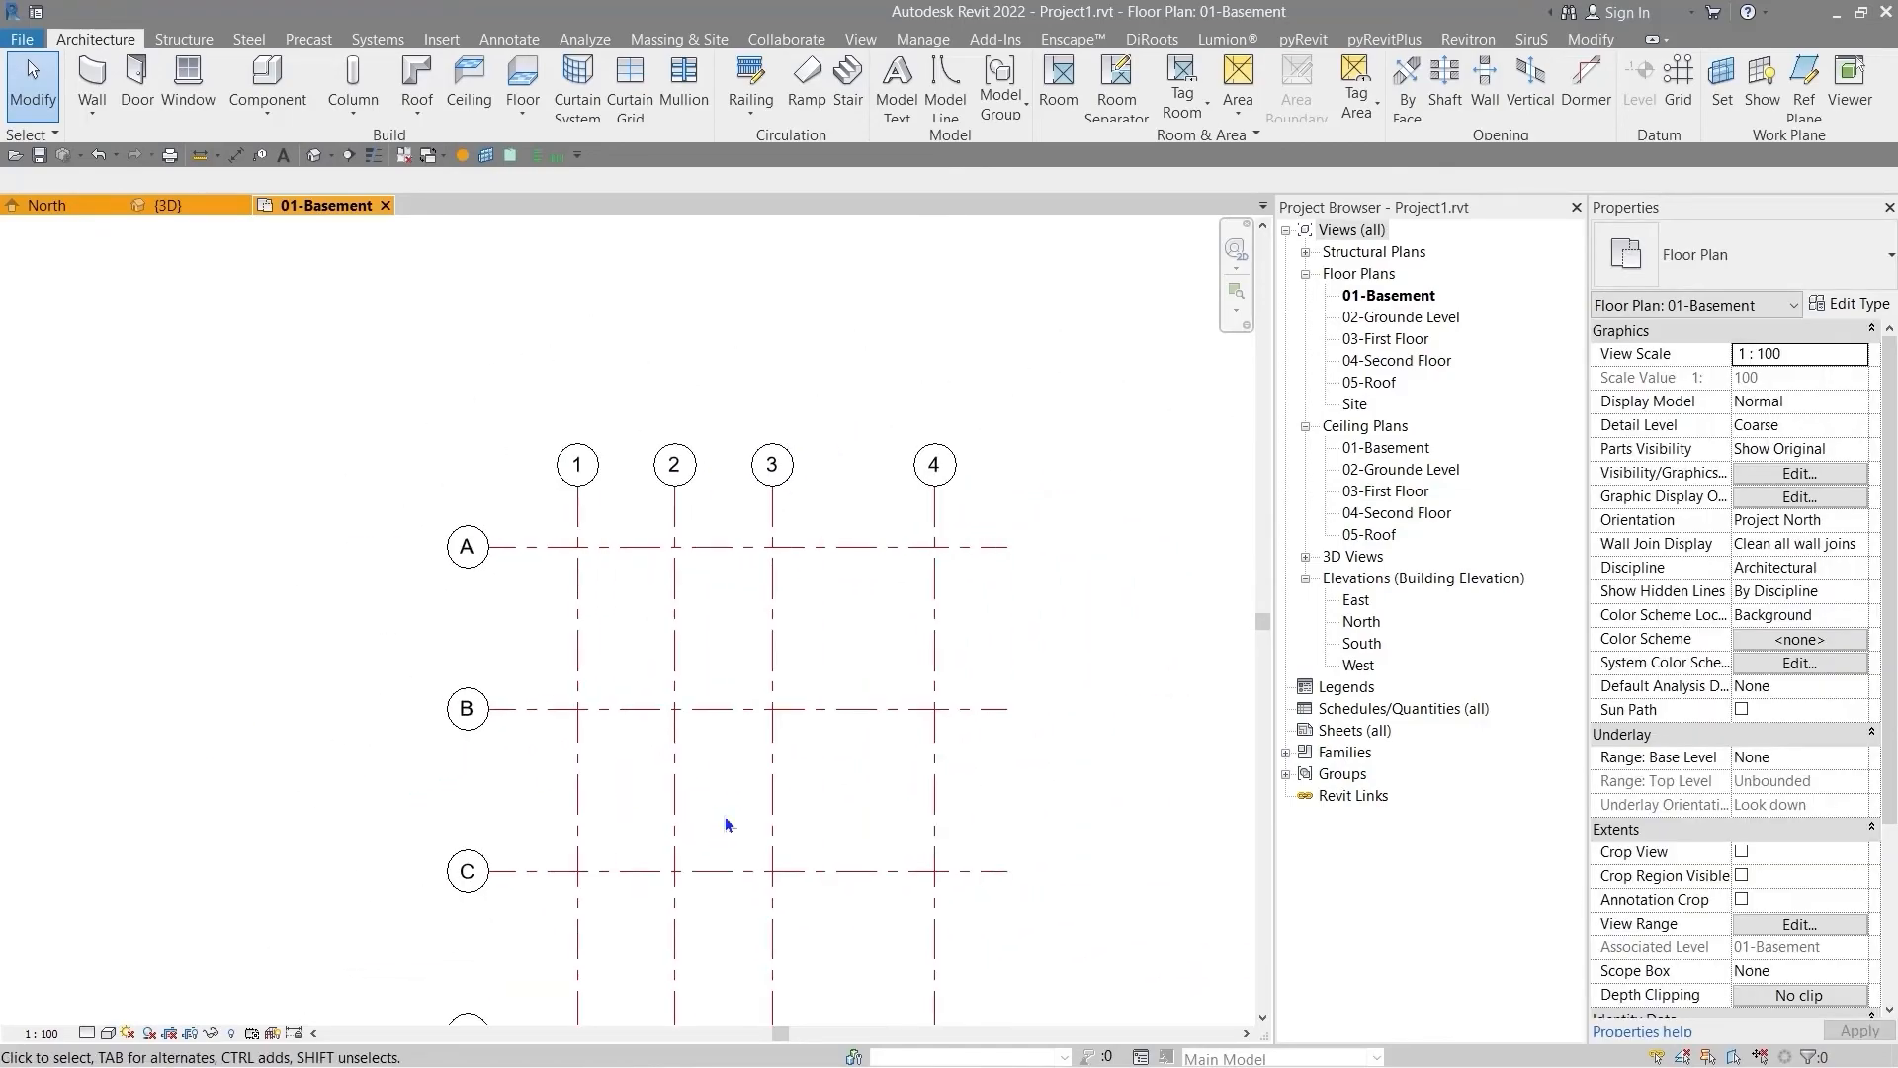
middle_click_drag(457, 756, 374, 638)
scroll(294, 597, "up", 3)
middle_click_drag(668, 743, 509, 789)
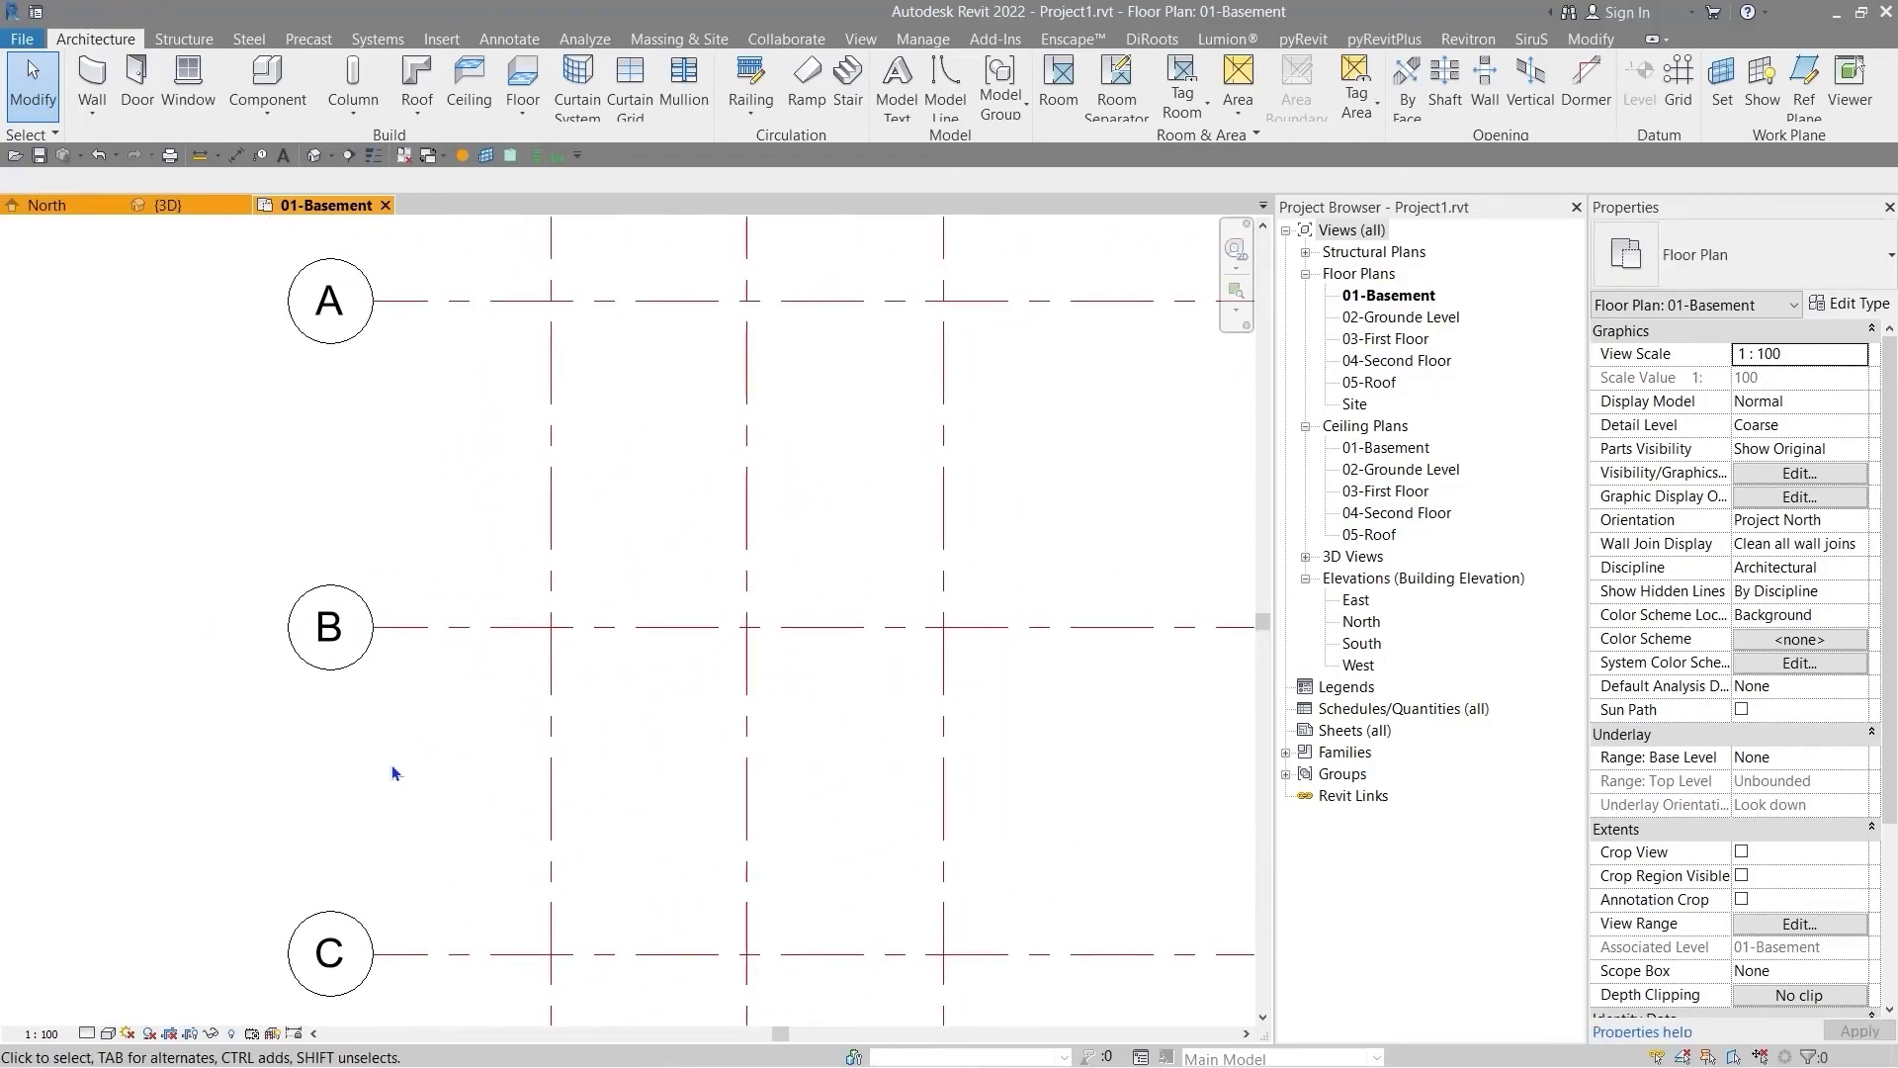
left_click_drag(168, 761, 249, 803)
scroll(263, 789, "down", 3)
middle_click_drag(263, 789, 378, 595)
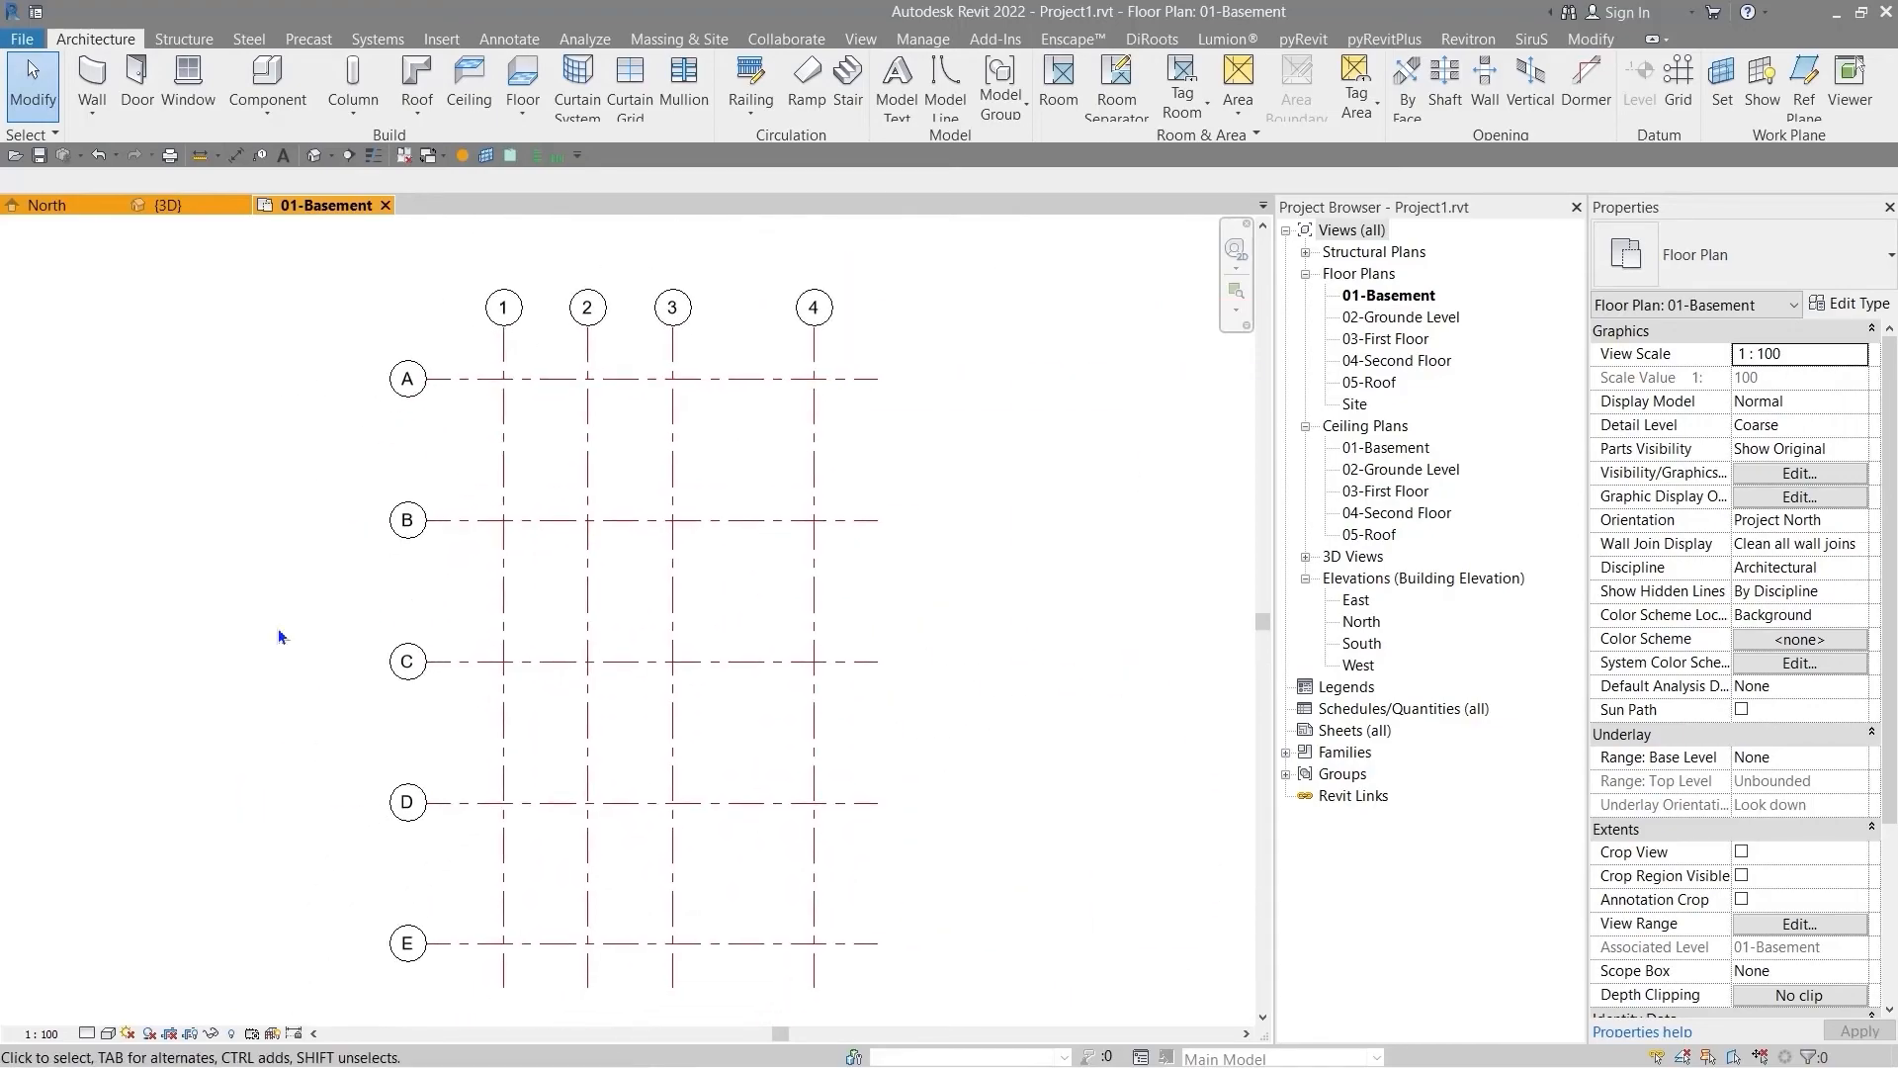
left_click(737, 520)
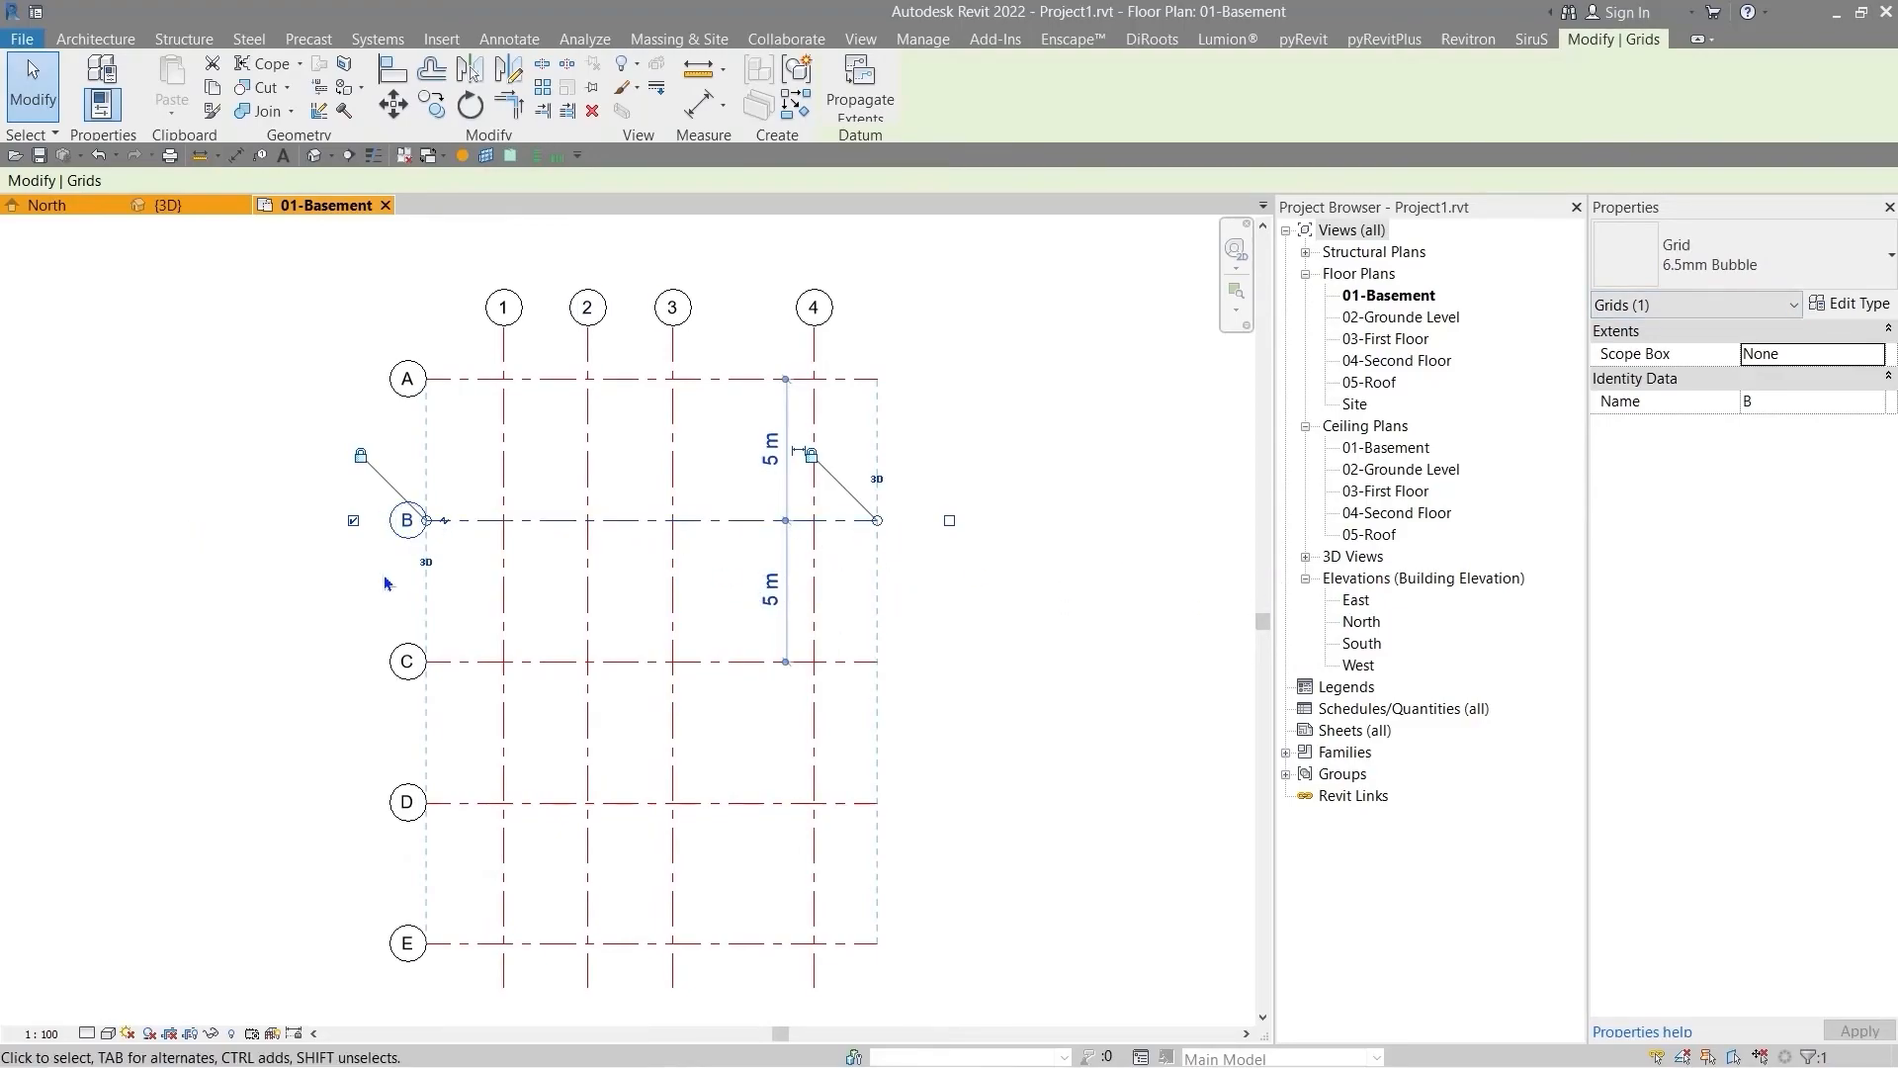
left_click(197, 613)
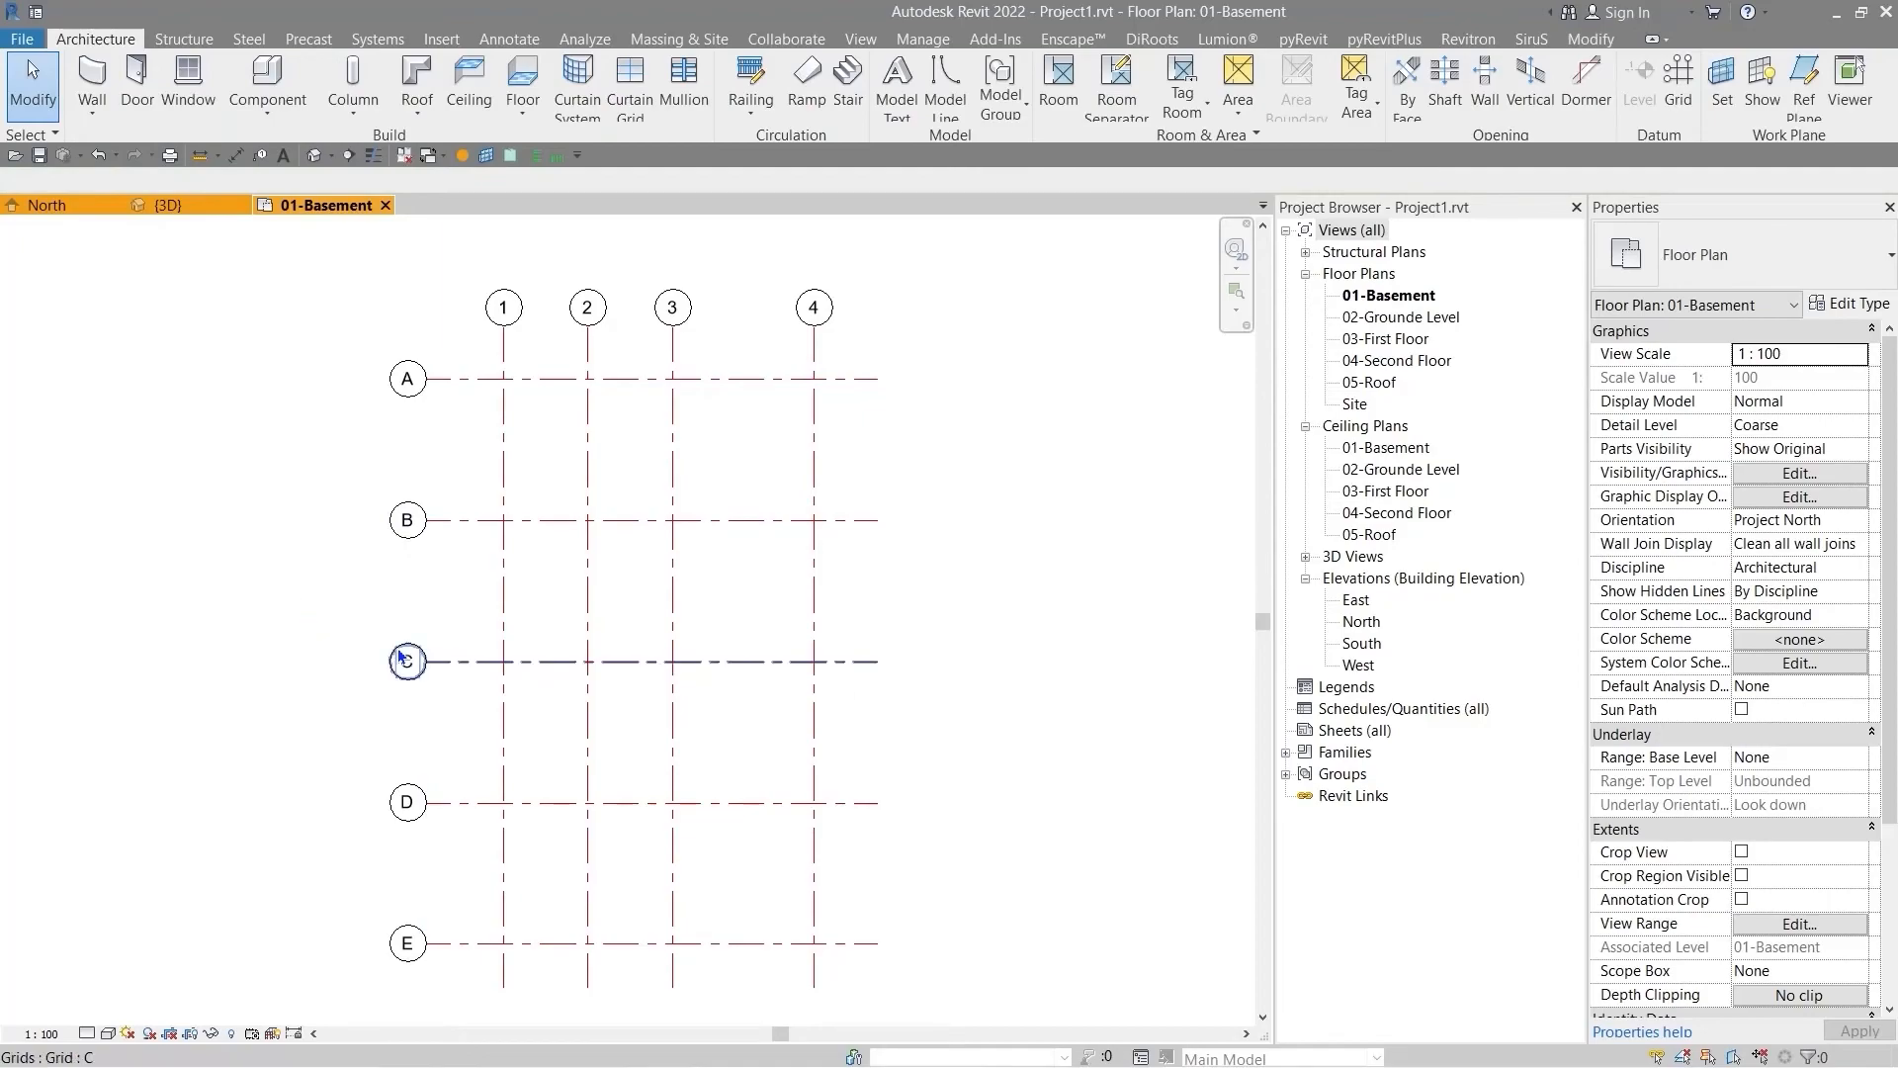
scroll(550, 605, "down", 2)
middle_click_drag(695, 612, 566, 560)
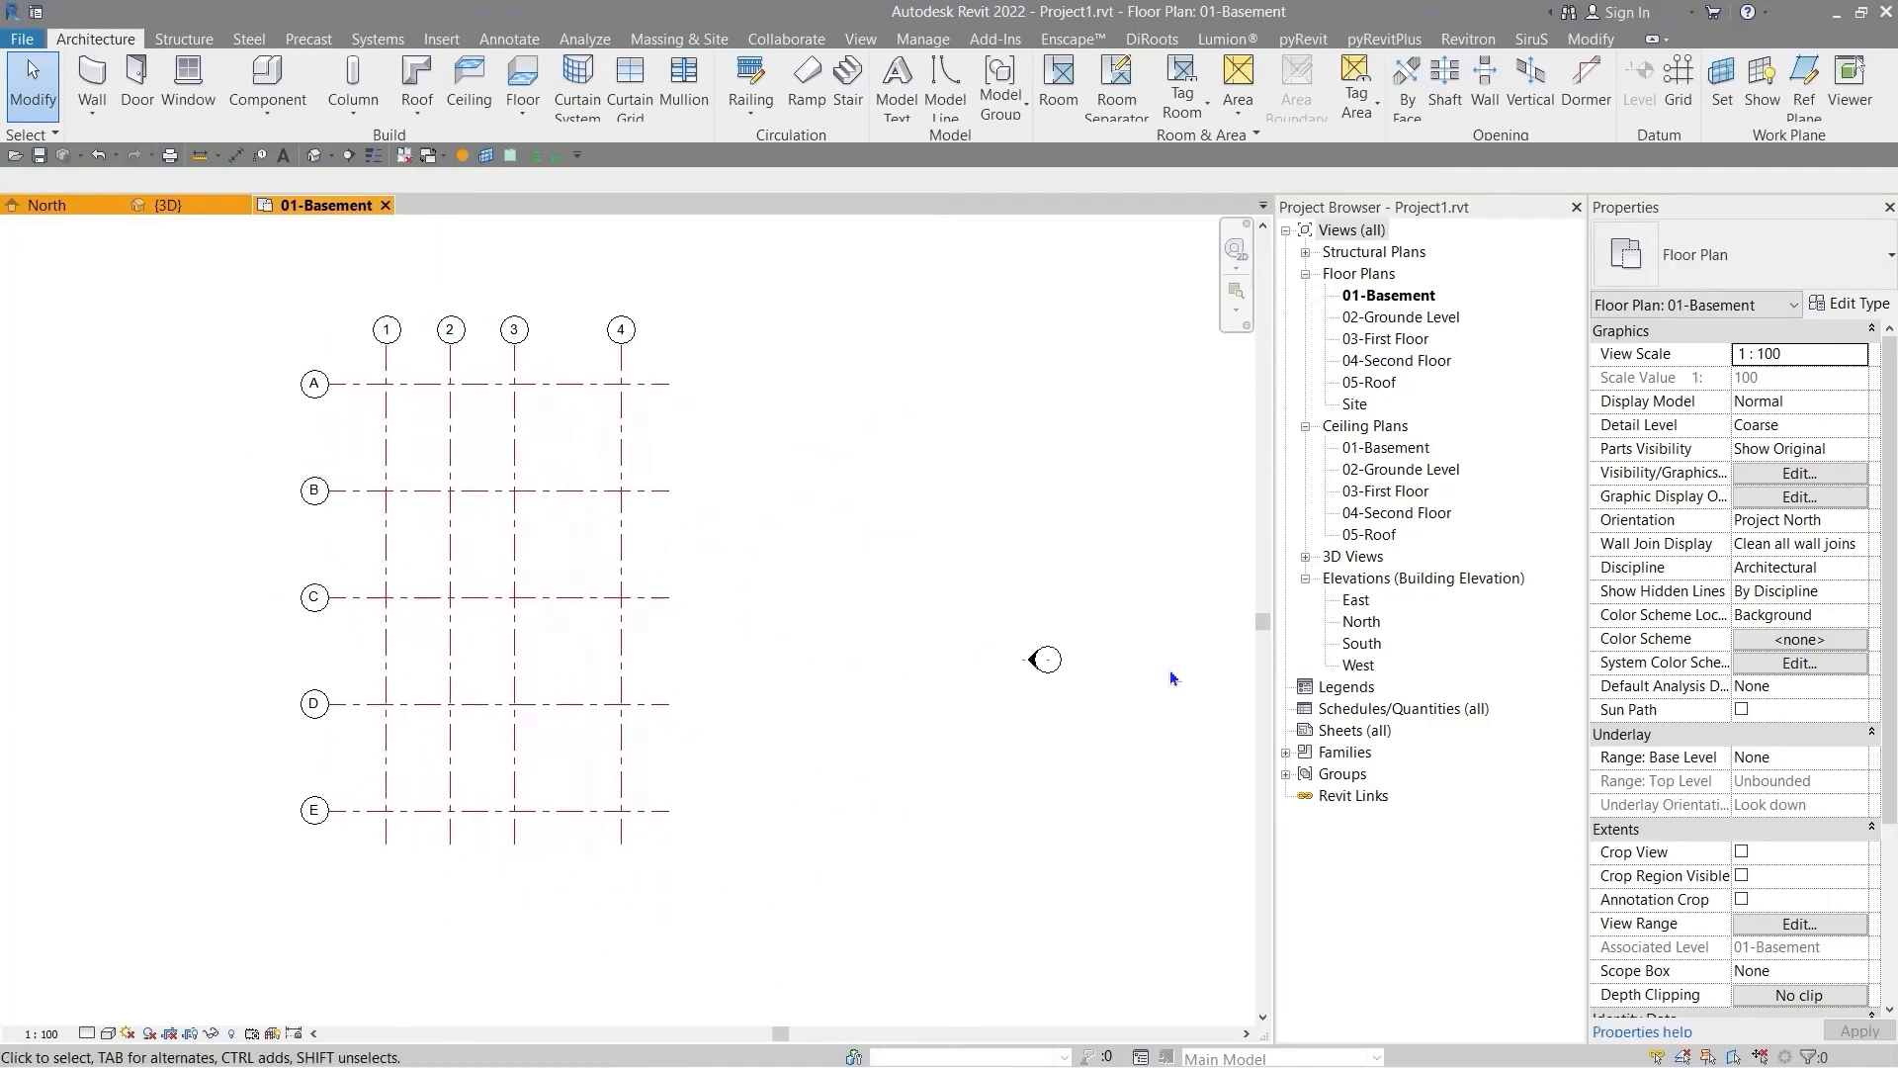
- In the North elevation, lower the bubble ends of grids 1 to 4 to just below the 04-Second Floor level
double_click(1363, 623)
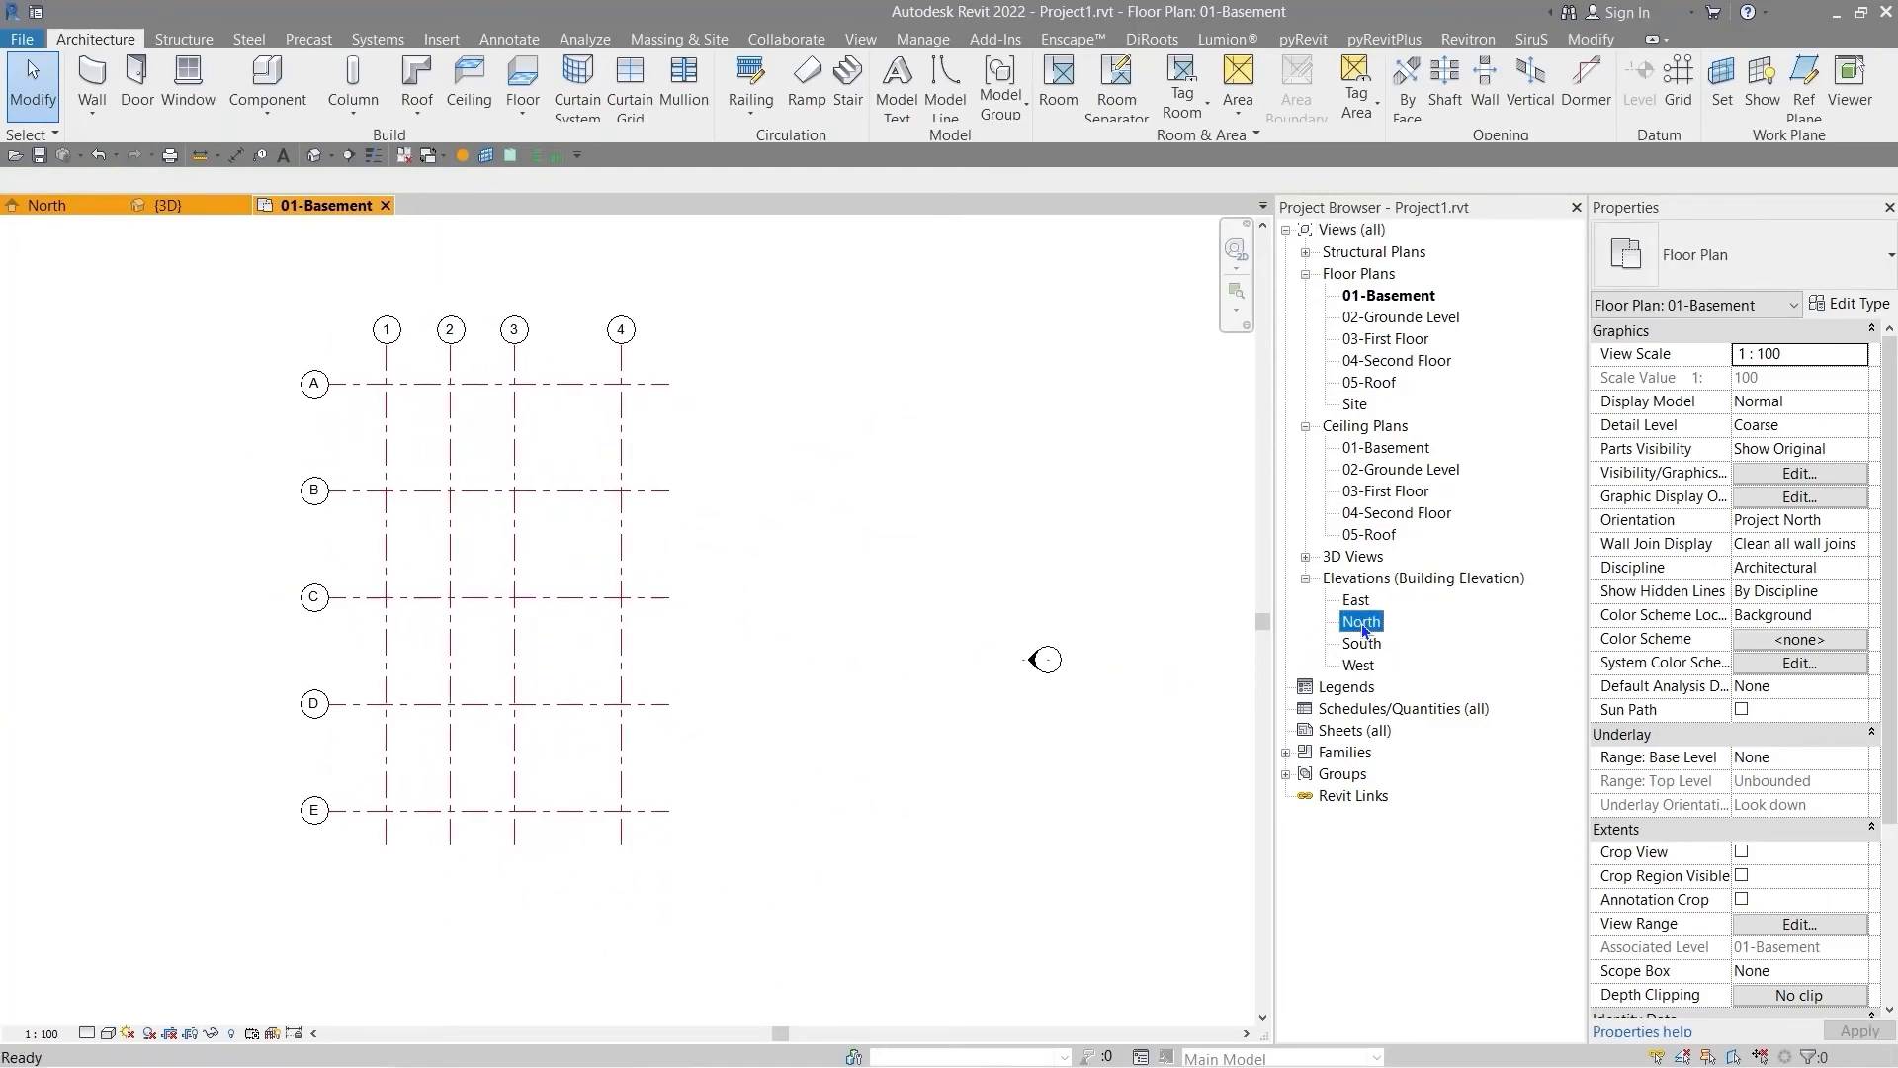
scroll(725, 587, "down", 2)
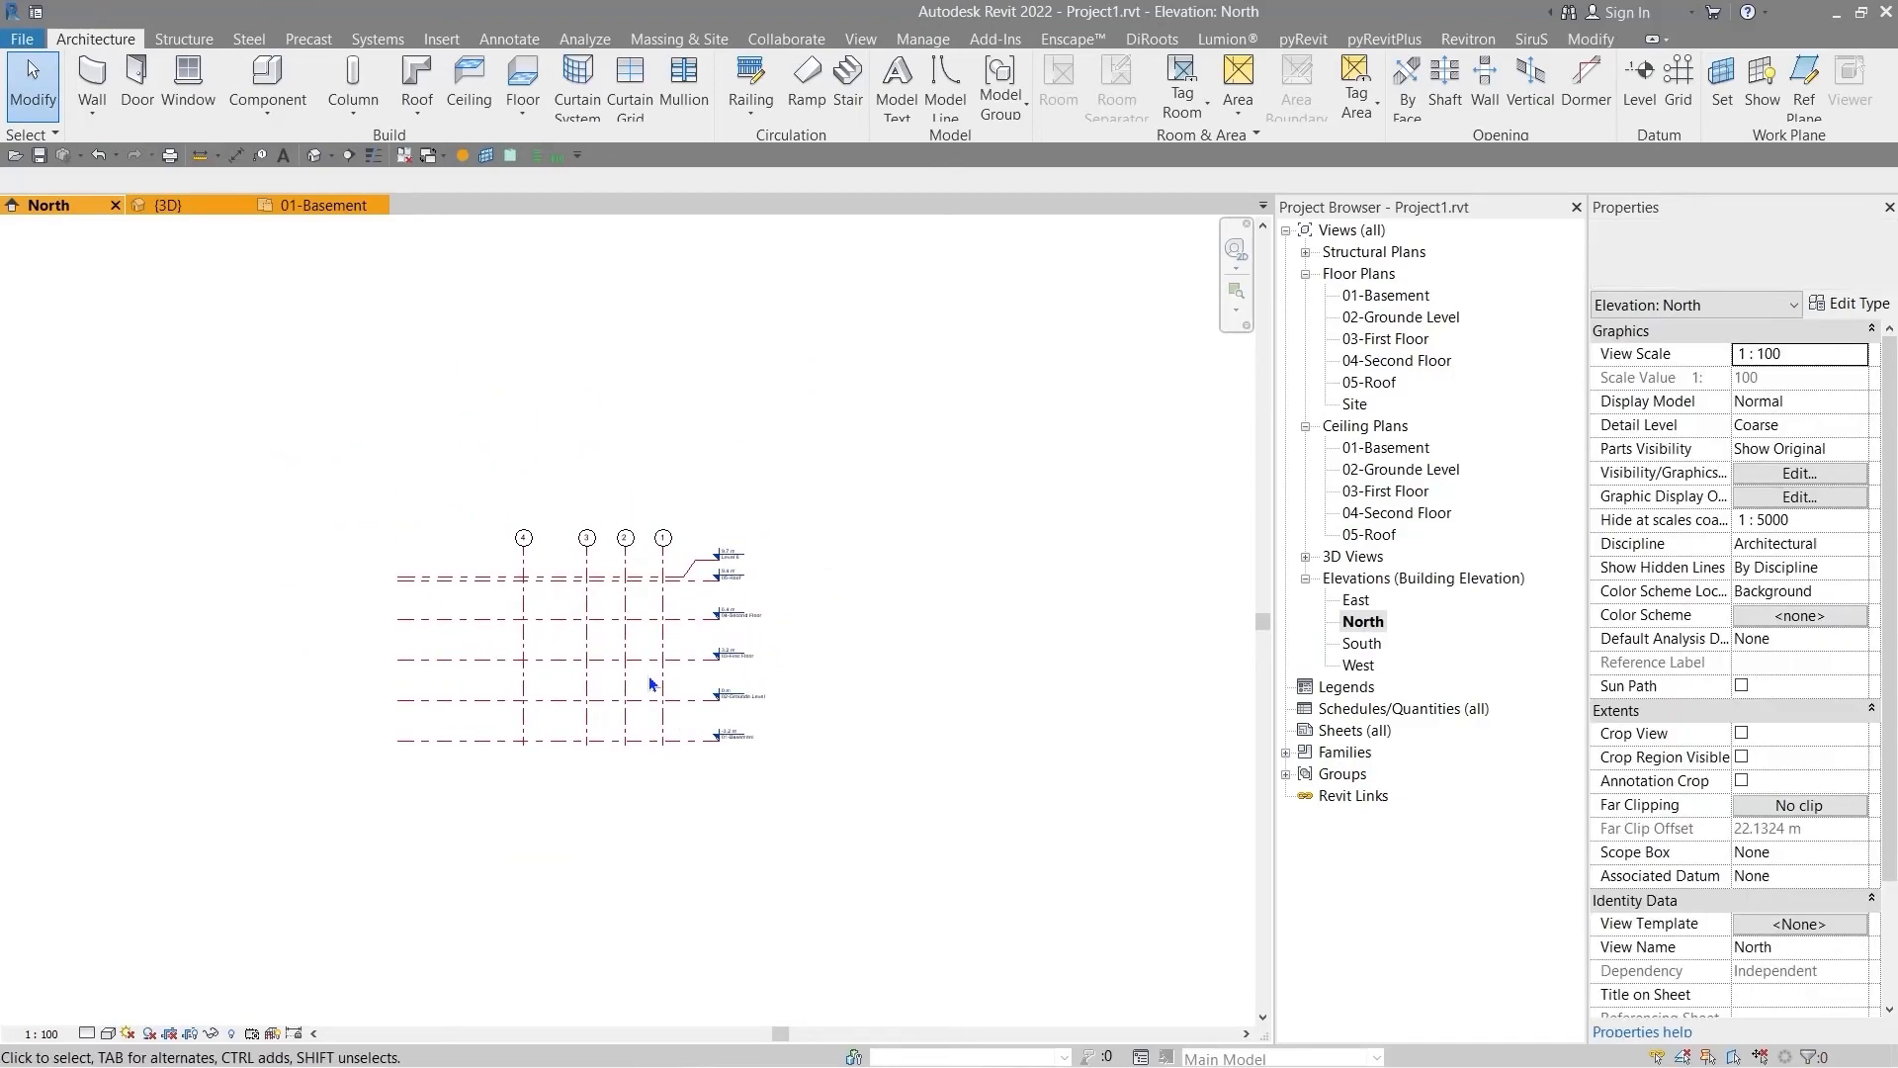
scroll(692, 613, "up", 3)
left_click(677, 460)
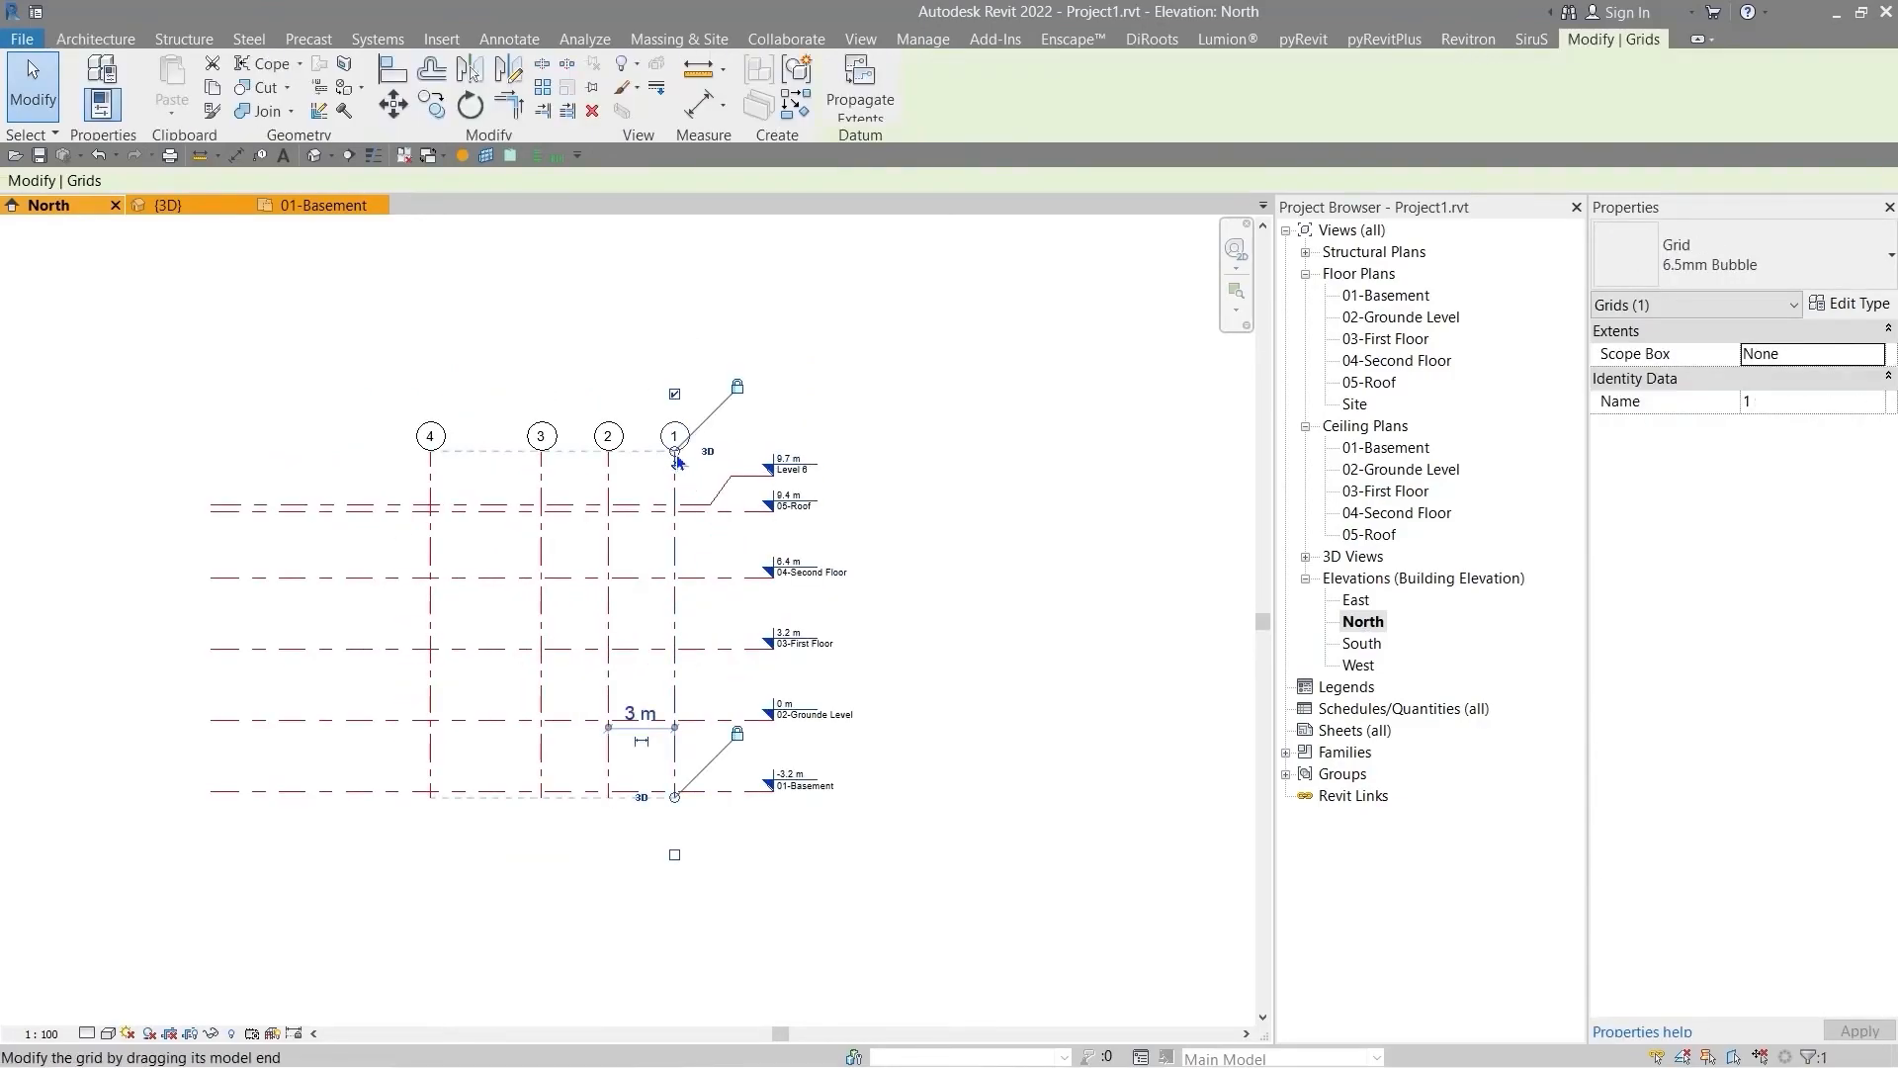
left_click_drag(676, 455, 680, 613)
scroll(509, 511, "up", 1)
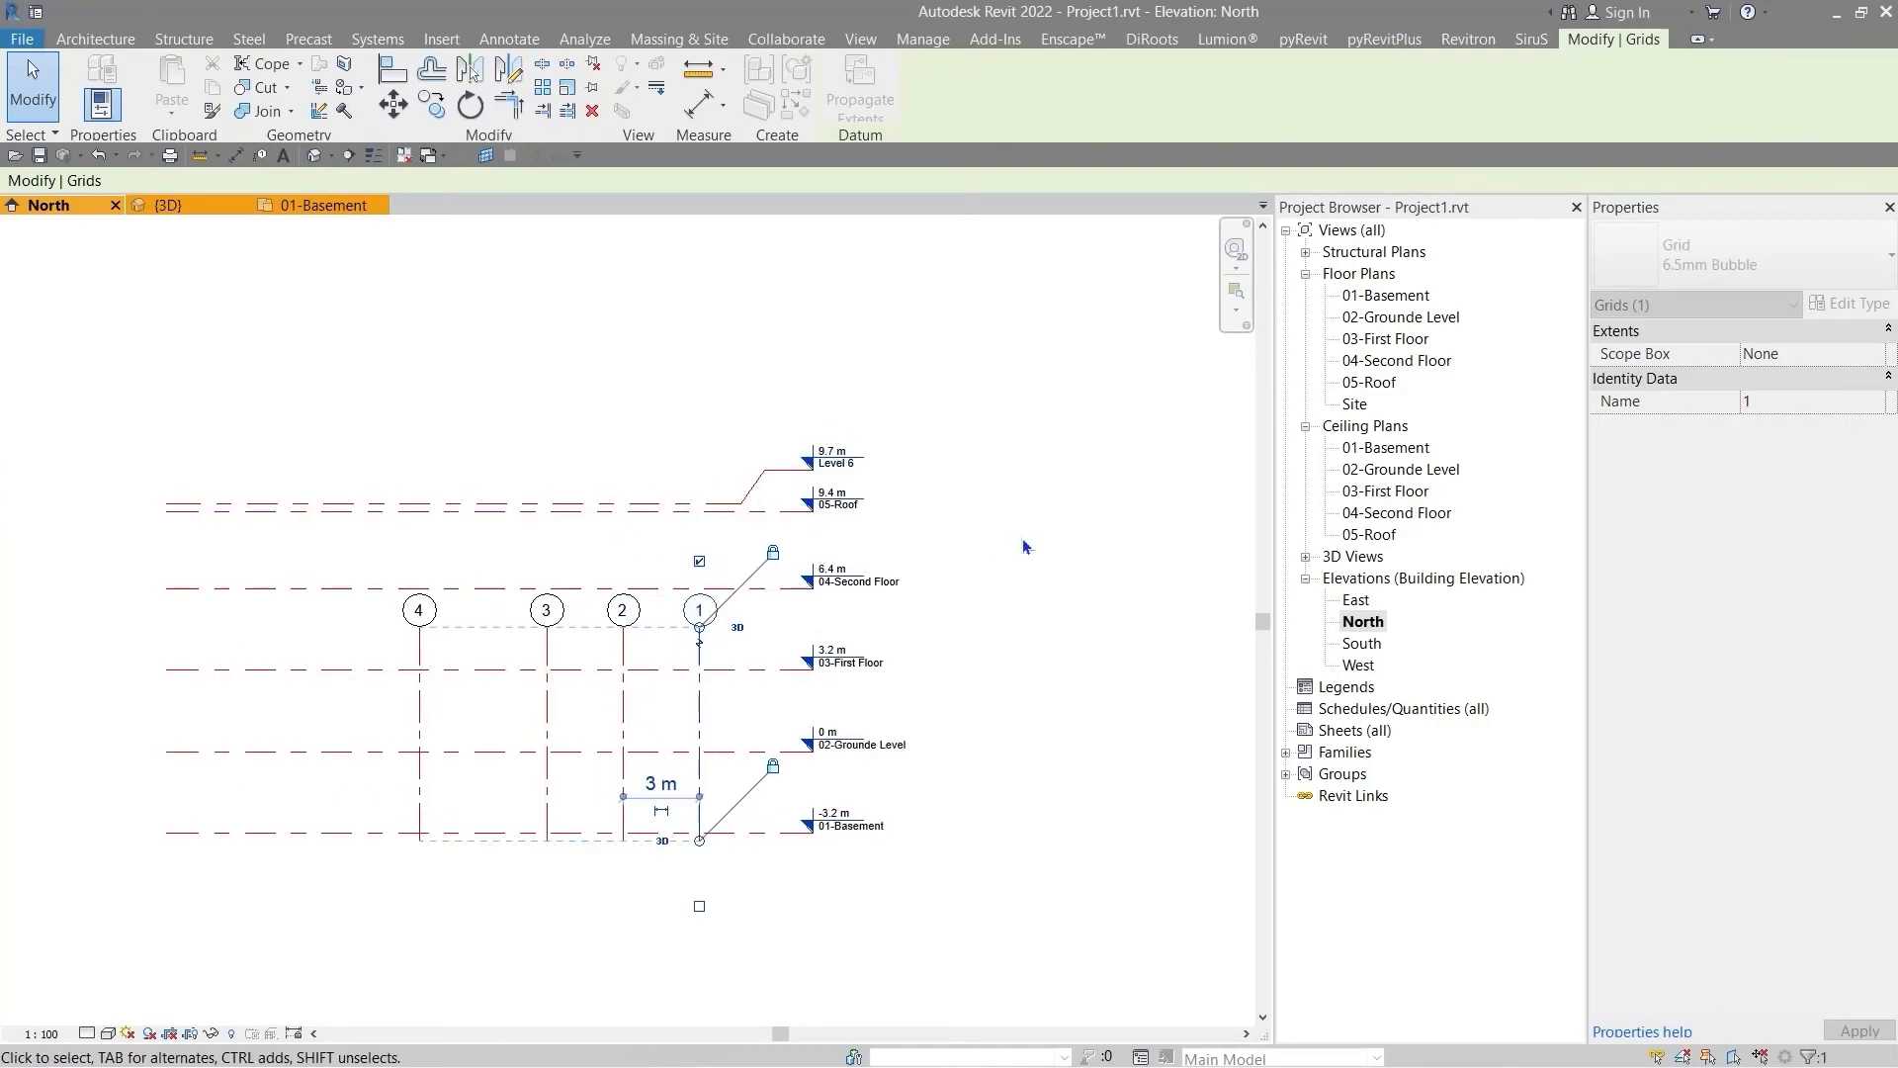
left_click(1022, 545)
scroll(916, 574, "up", 4)
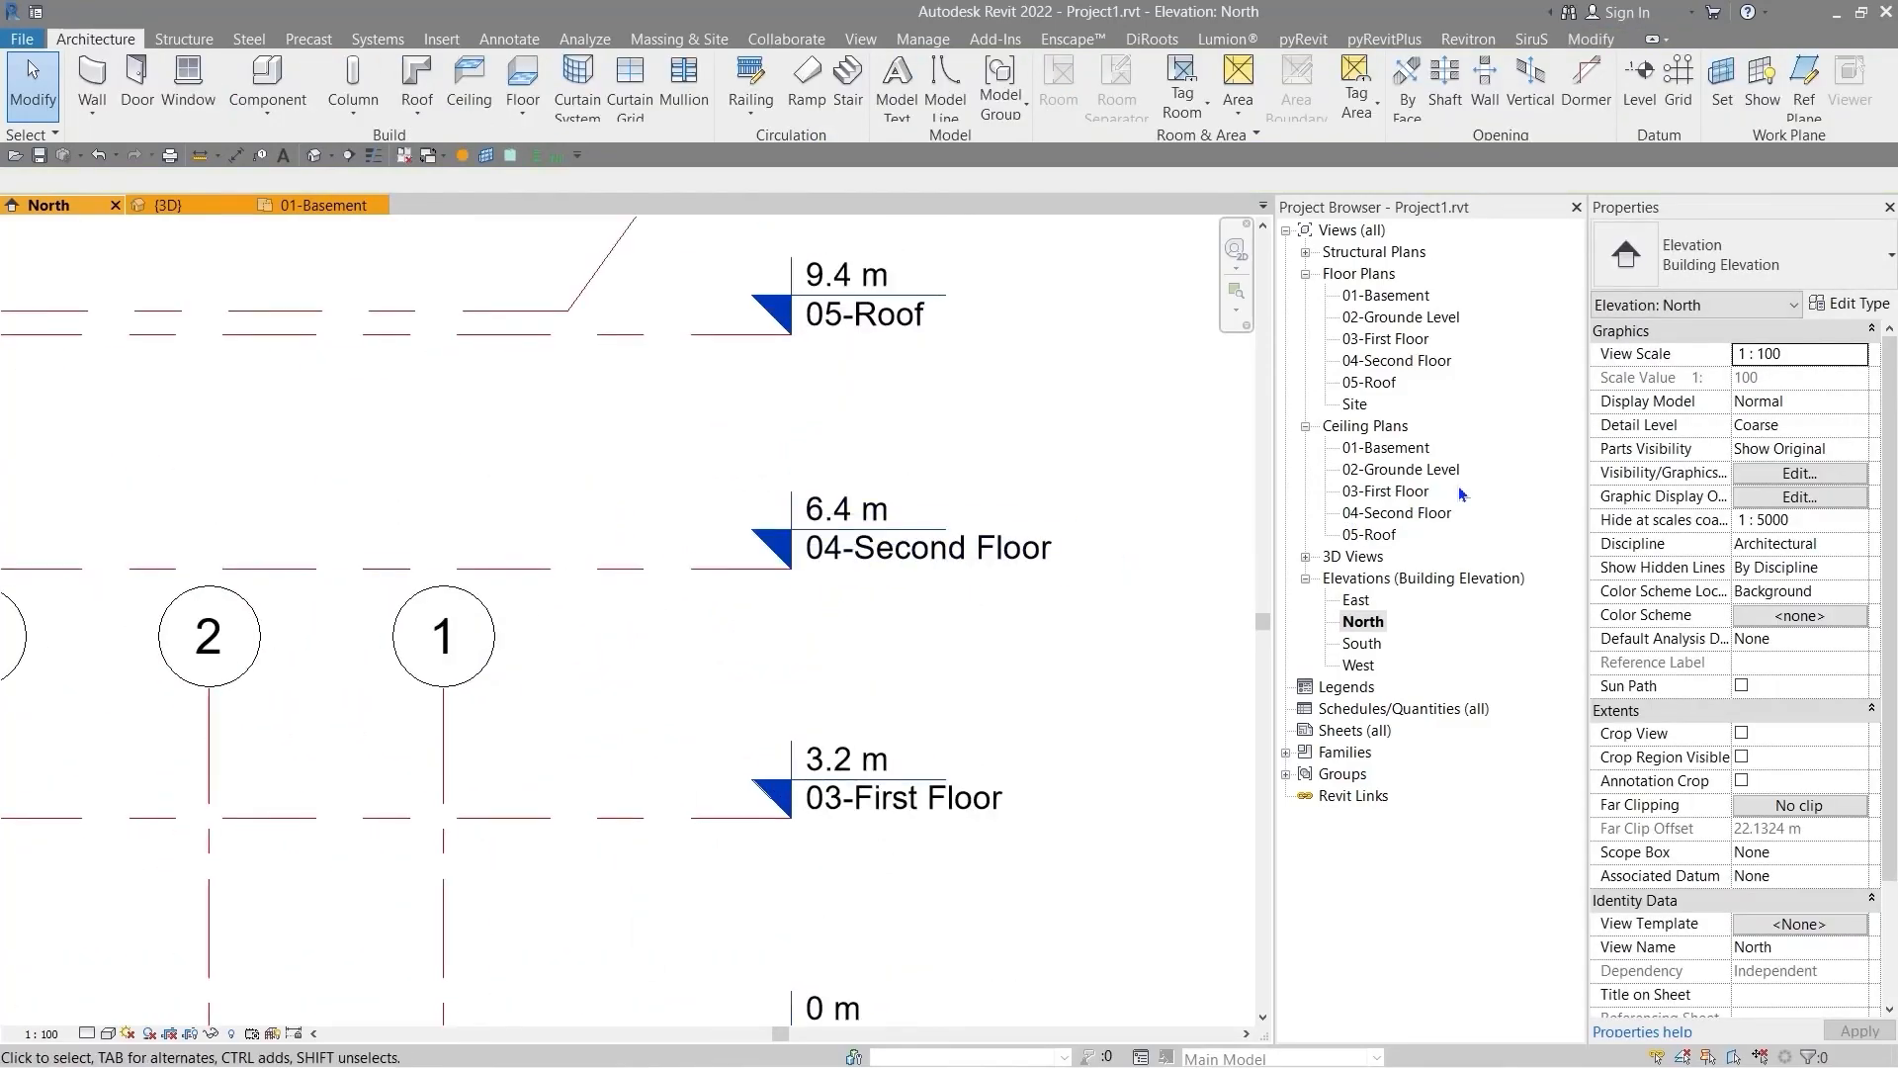
- Open the 04-Second Floor ceiling plan to check which grids are shown there
double_click(1399, 512)
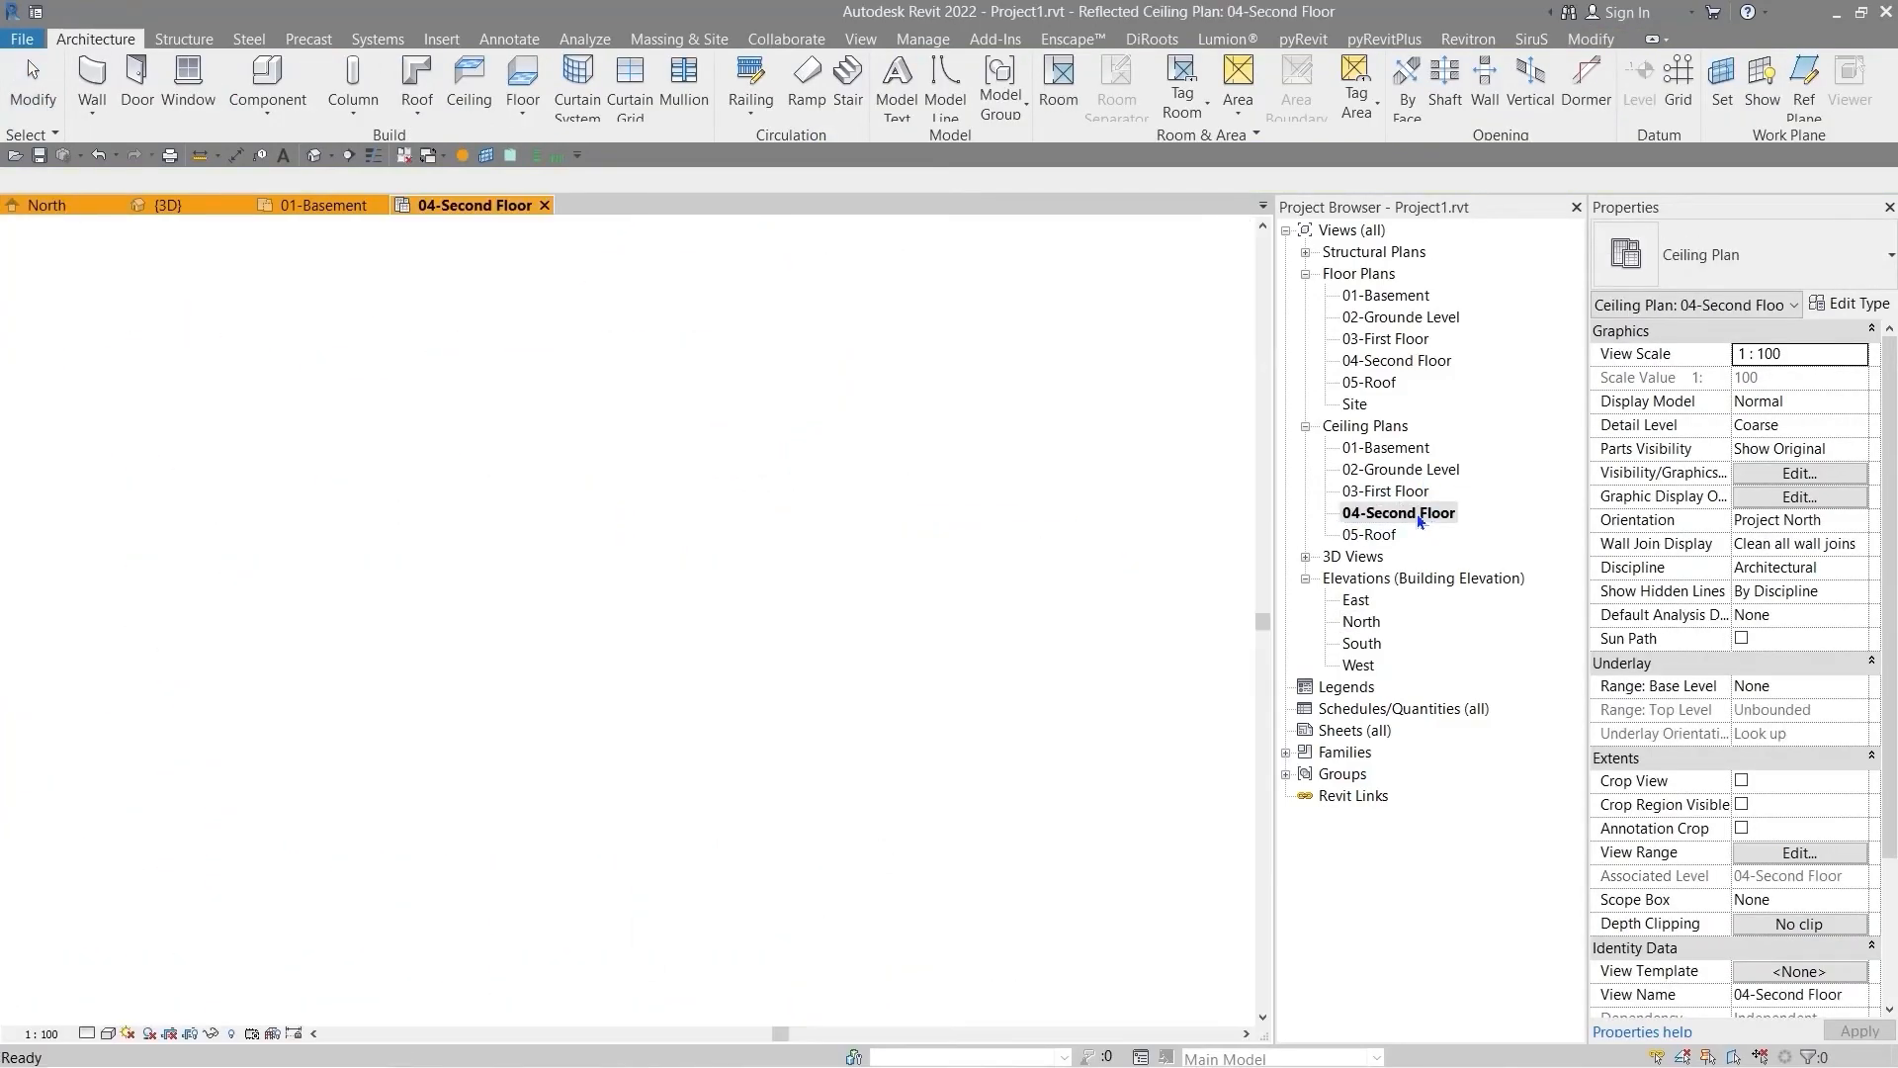
scroll(576, 475, "up", 5)
middle_click_drag(742, 680, 647, 625)
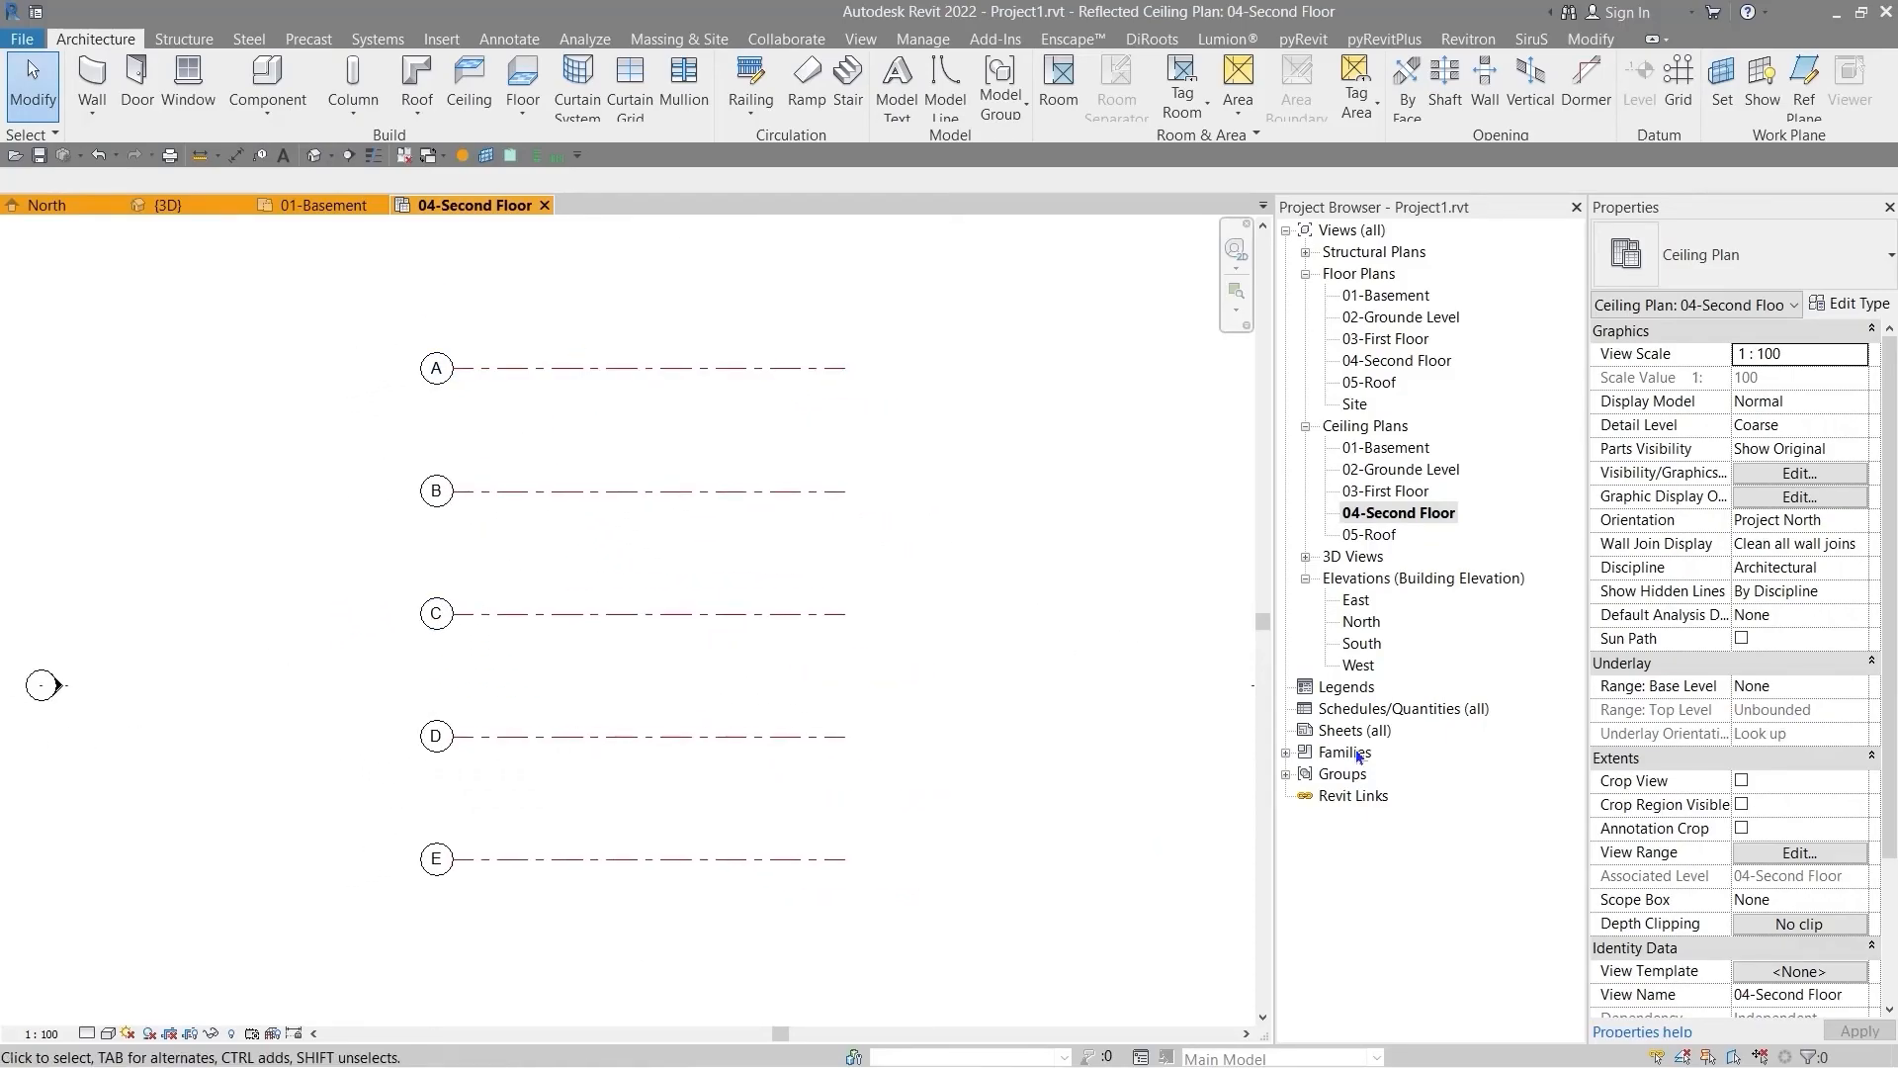
- Return to the North elevation and raise the bubble ends of grids 1 to 4 above Level 6
double_click(1361, 621)
scroll(890, 581, "down", 4)
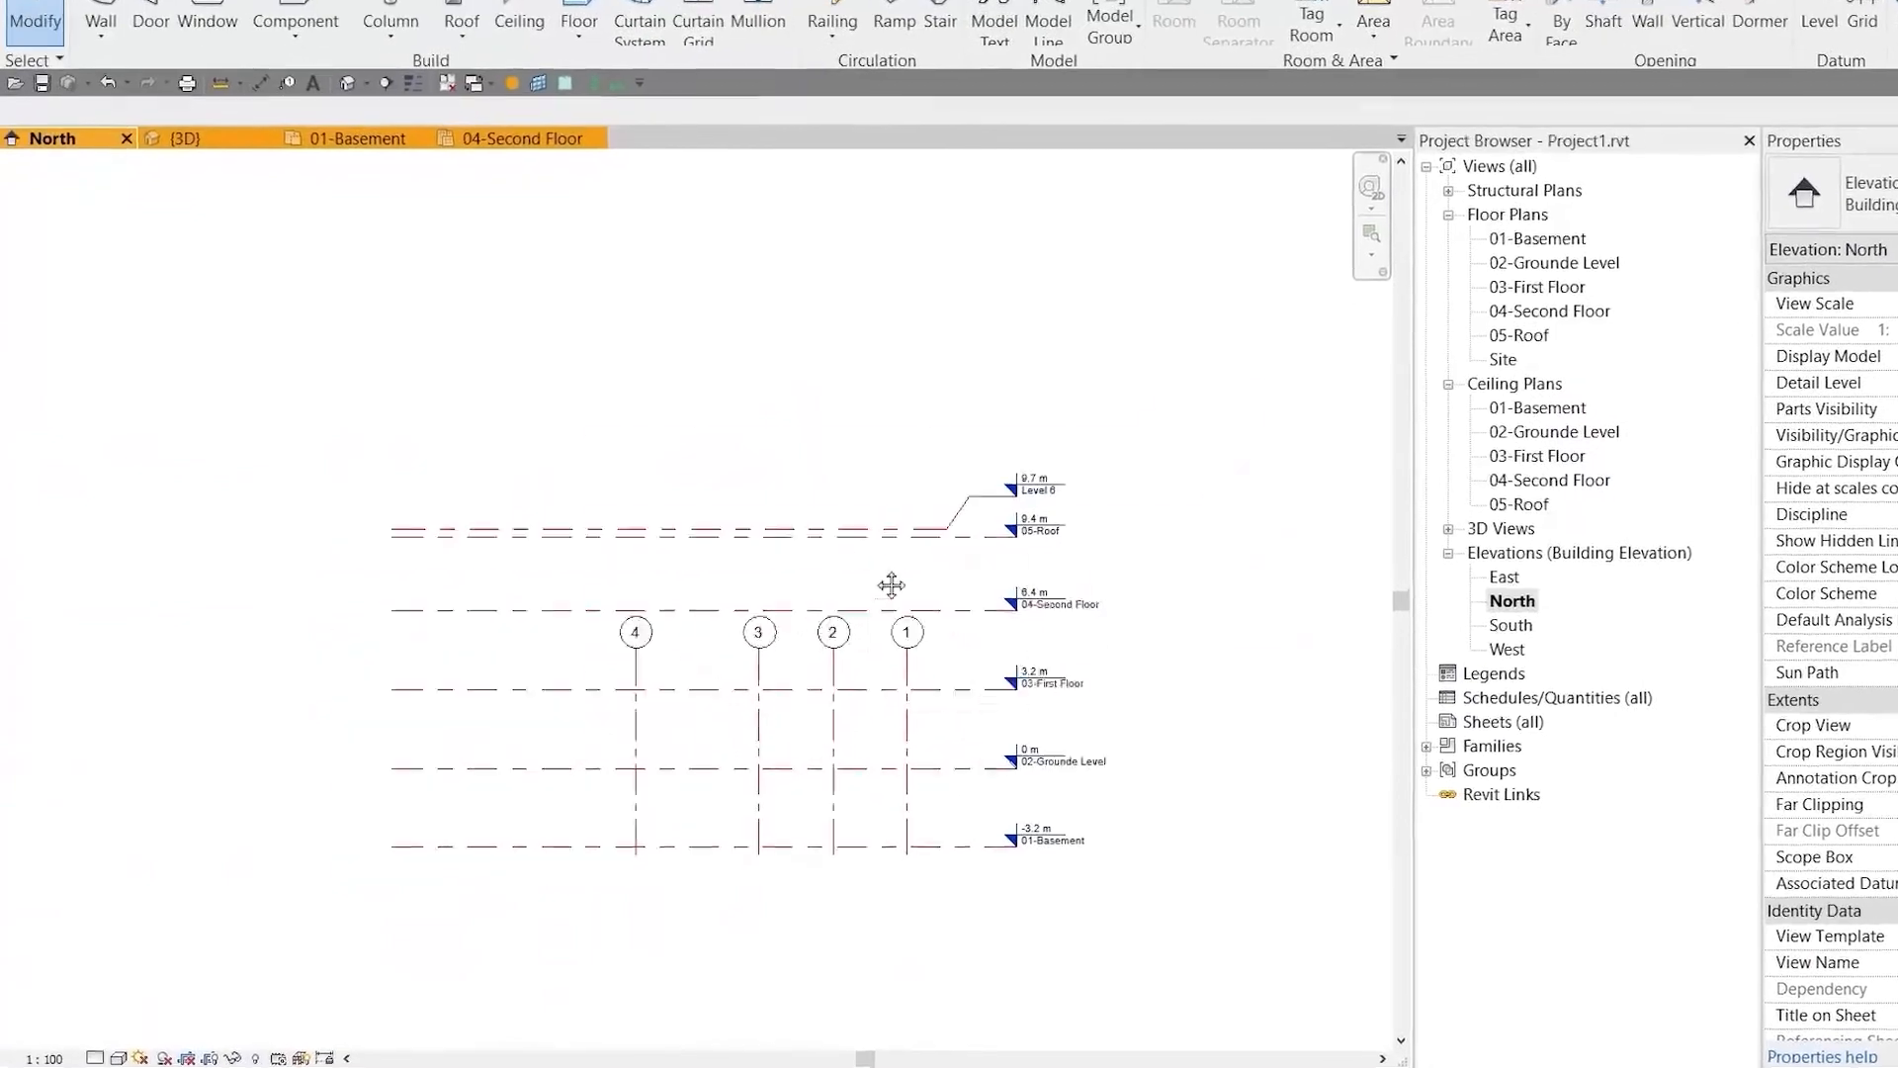
scroll(615, 543, "up", 3)
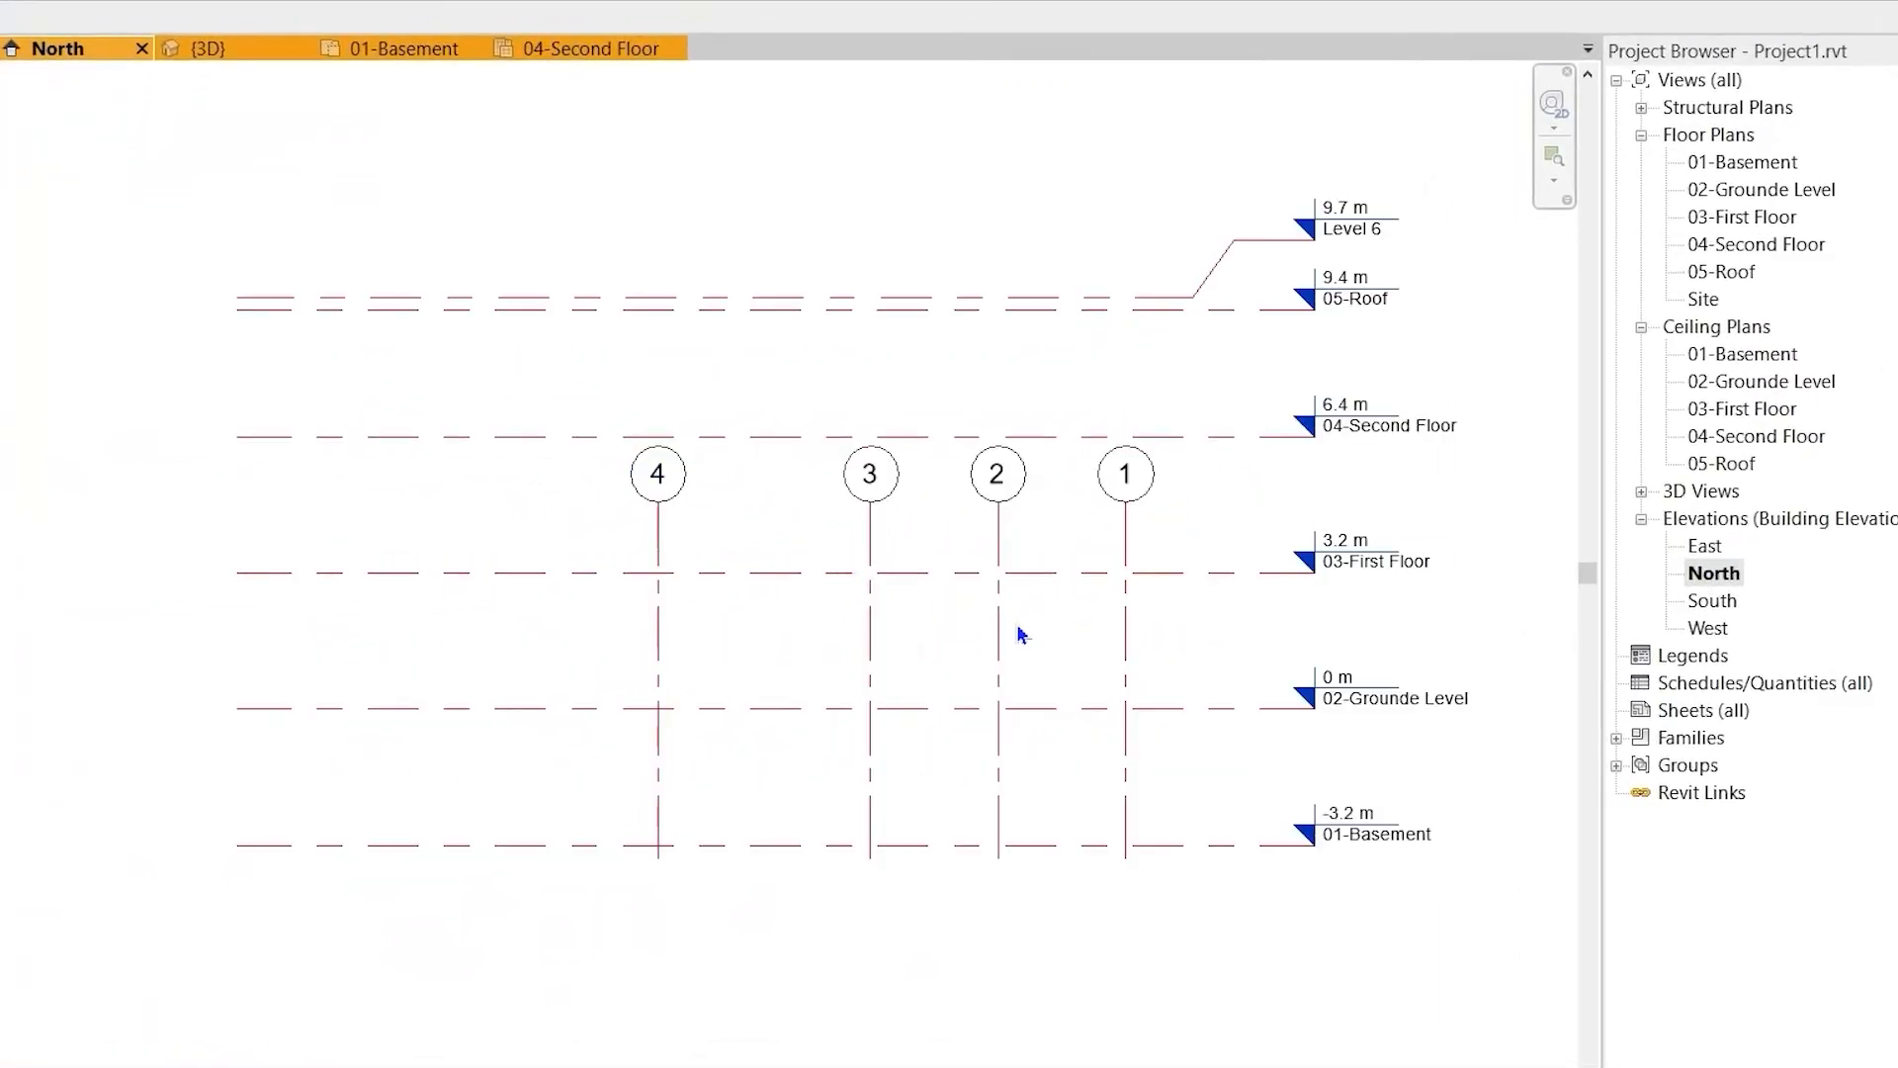
middle_click_drag(1072, 604, 858, 725)
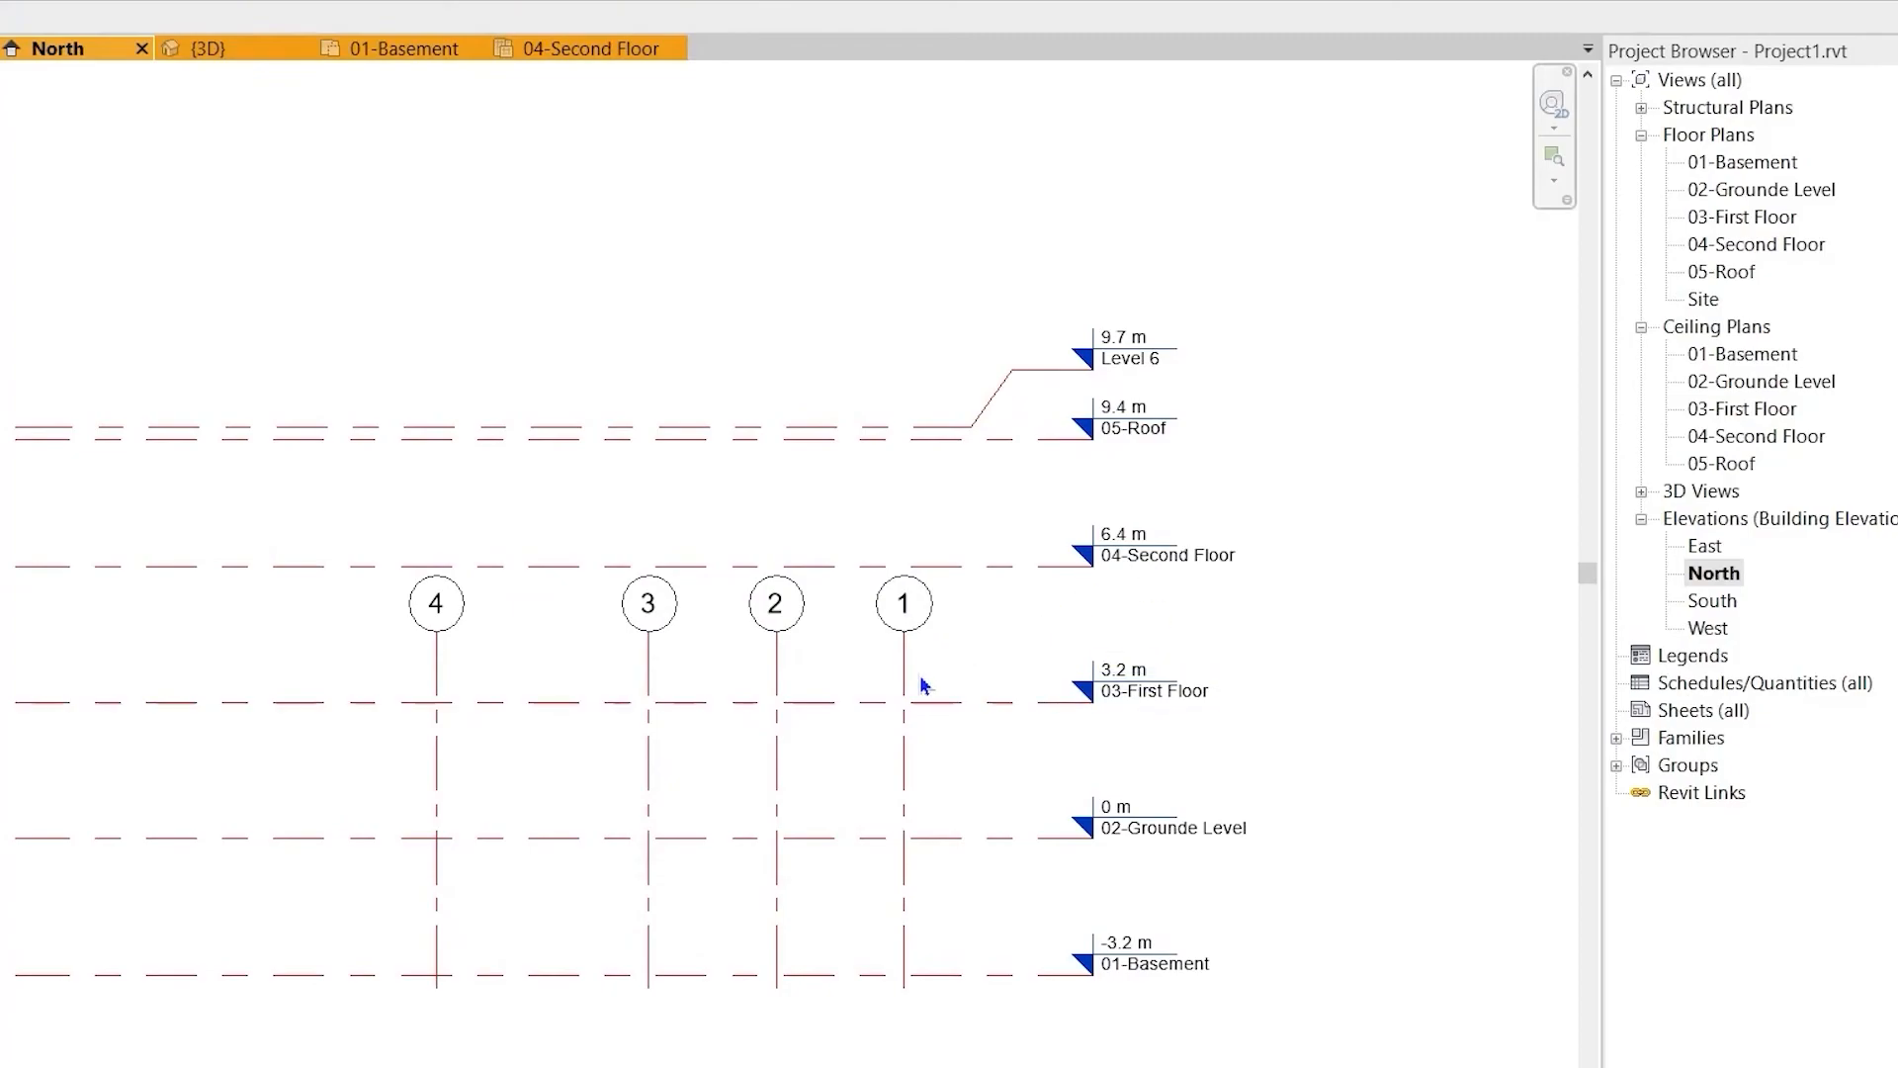
left_click(916, 677)
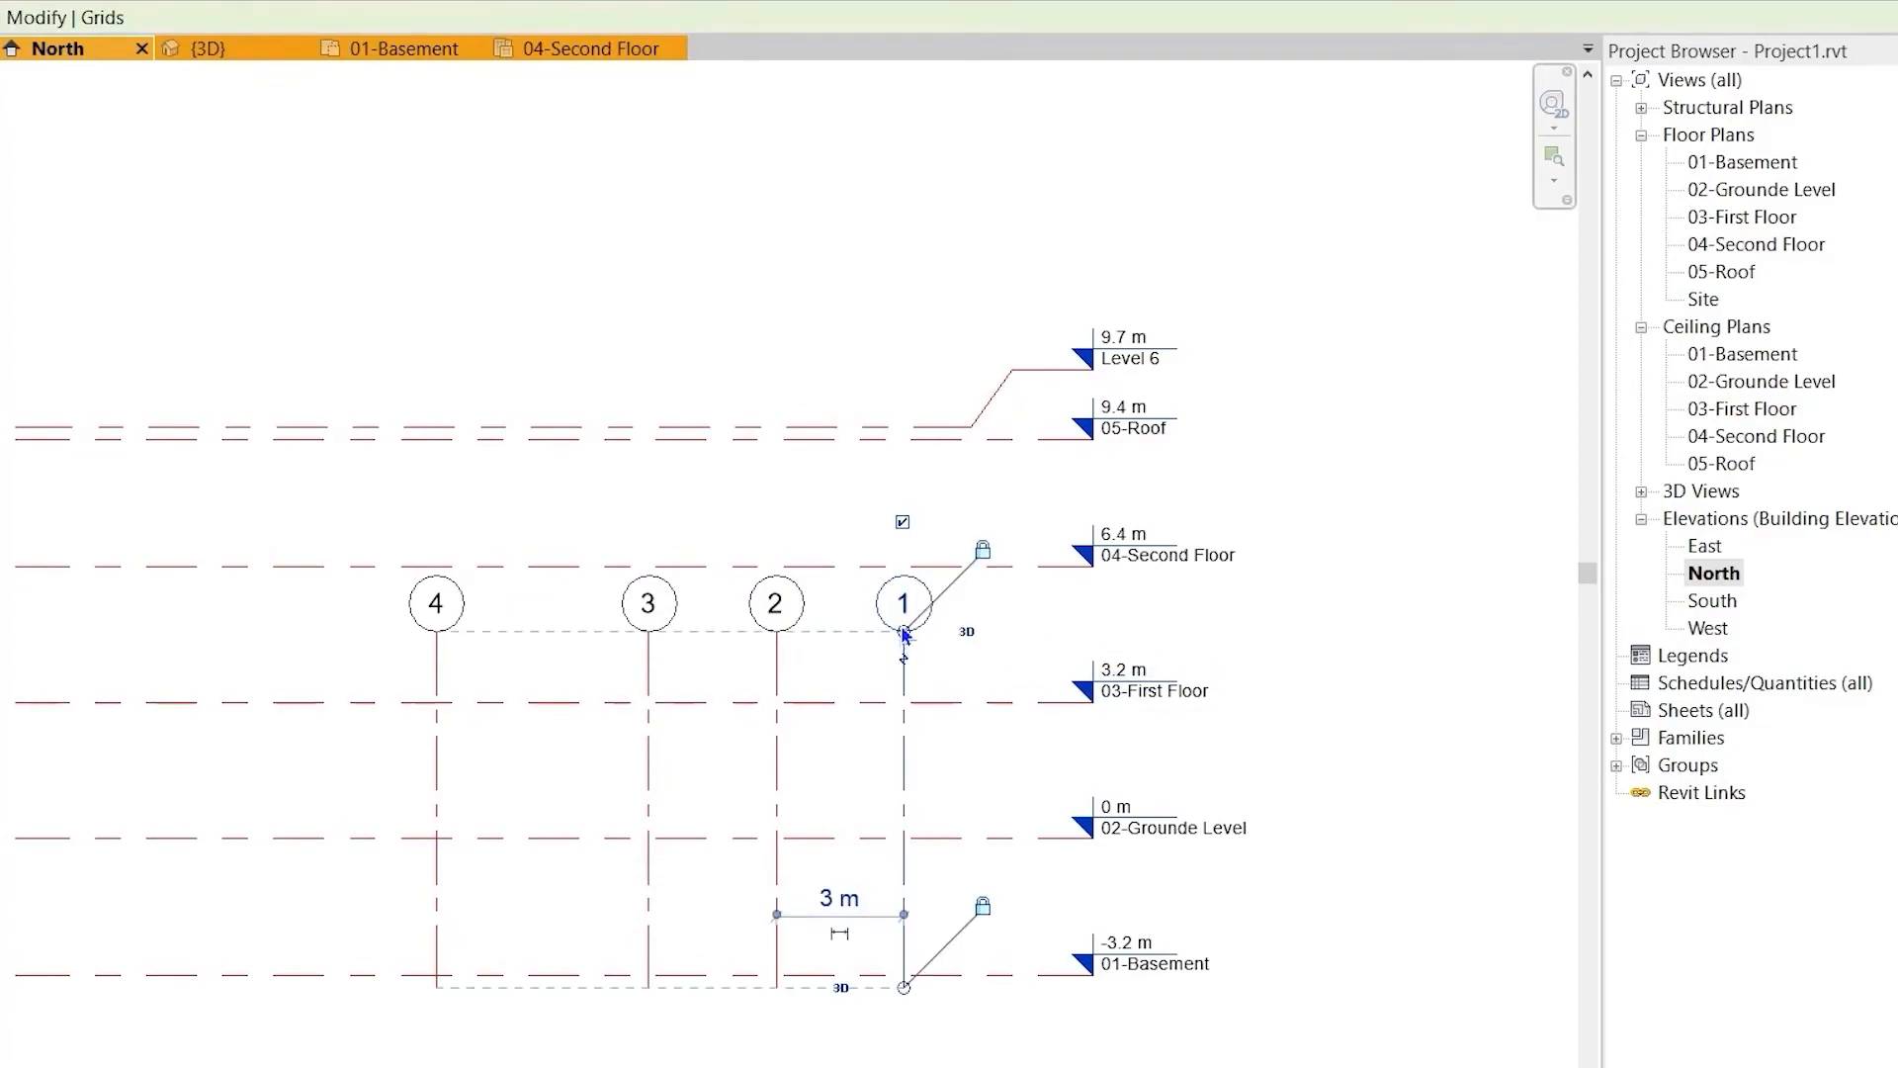
left_click_drag(914, 643, 1355, 280)
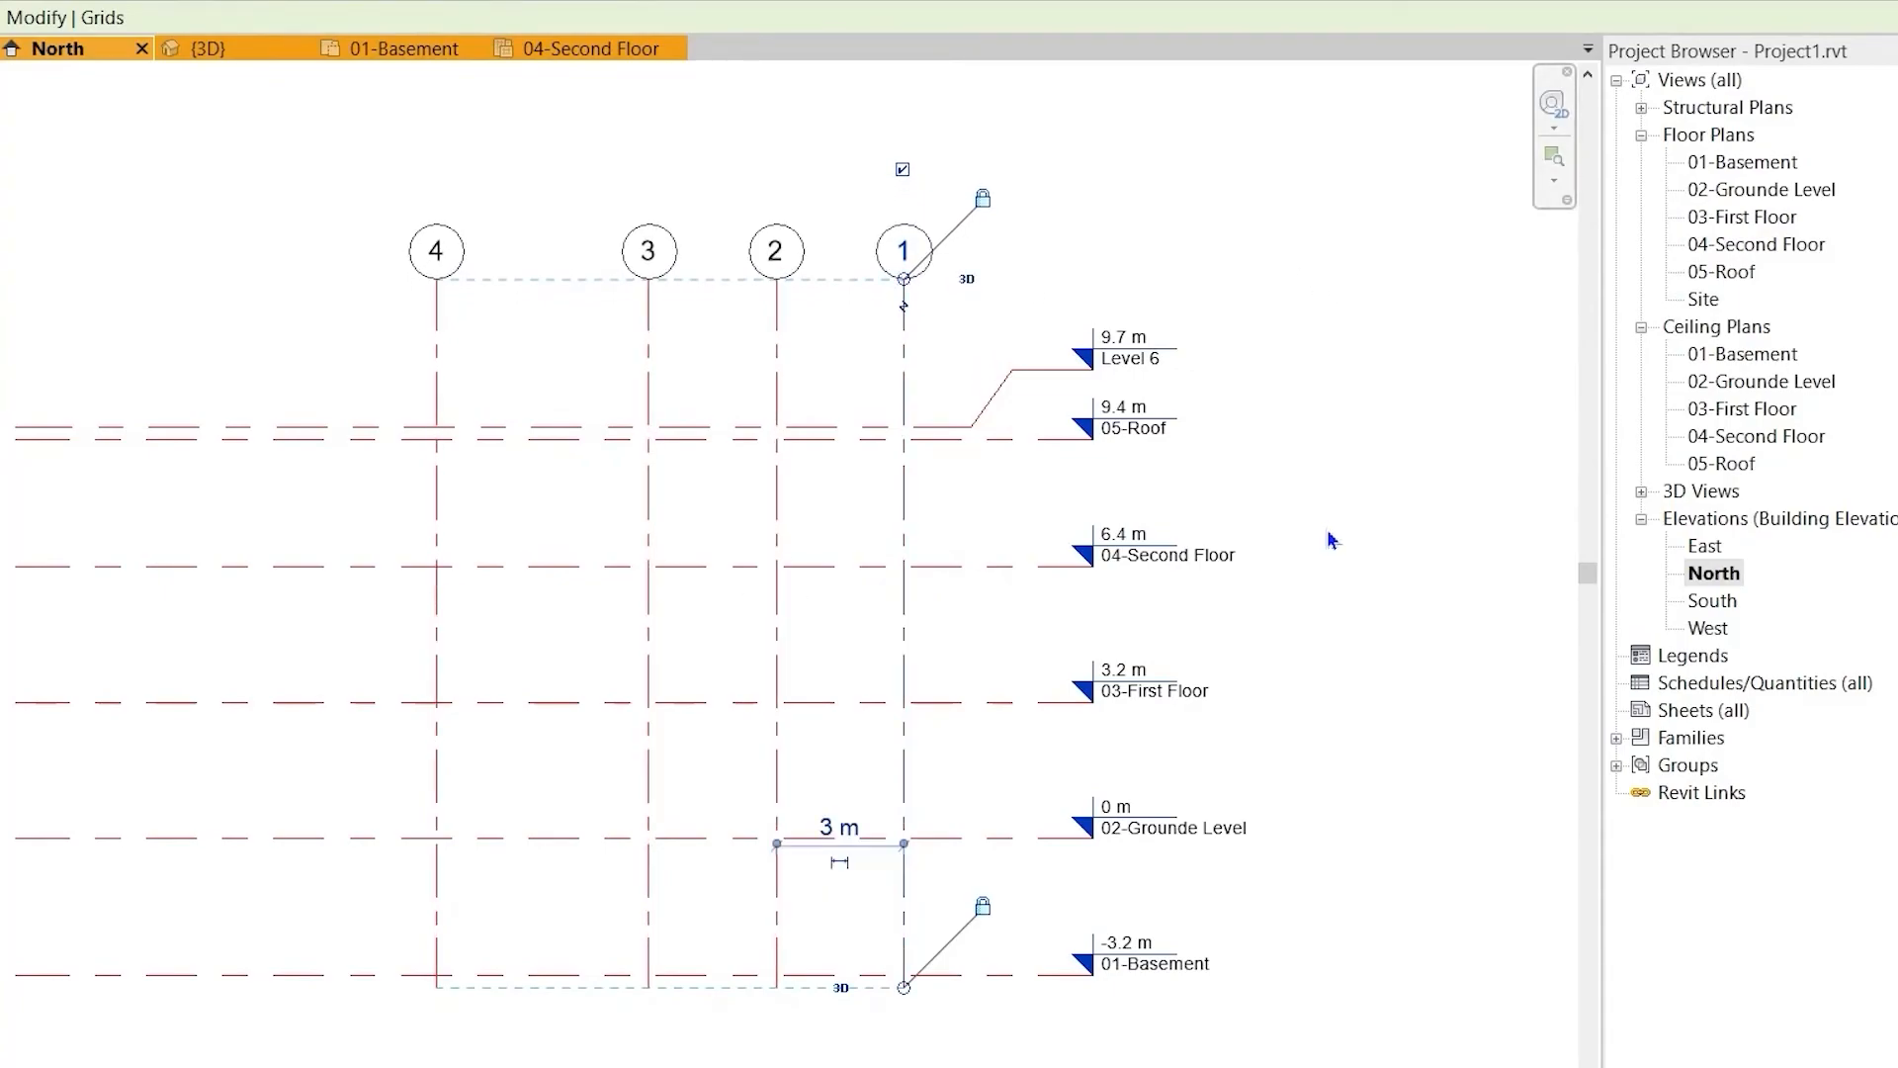
scroll(1328, 529, "down", 2)
left_click(1376, 594)
middle_click_drag(1396, 704, 1226, 641)
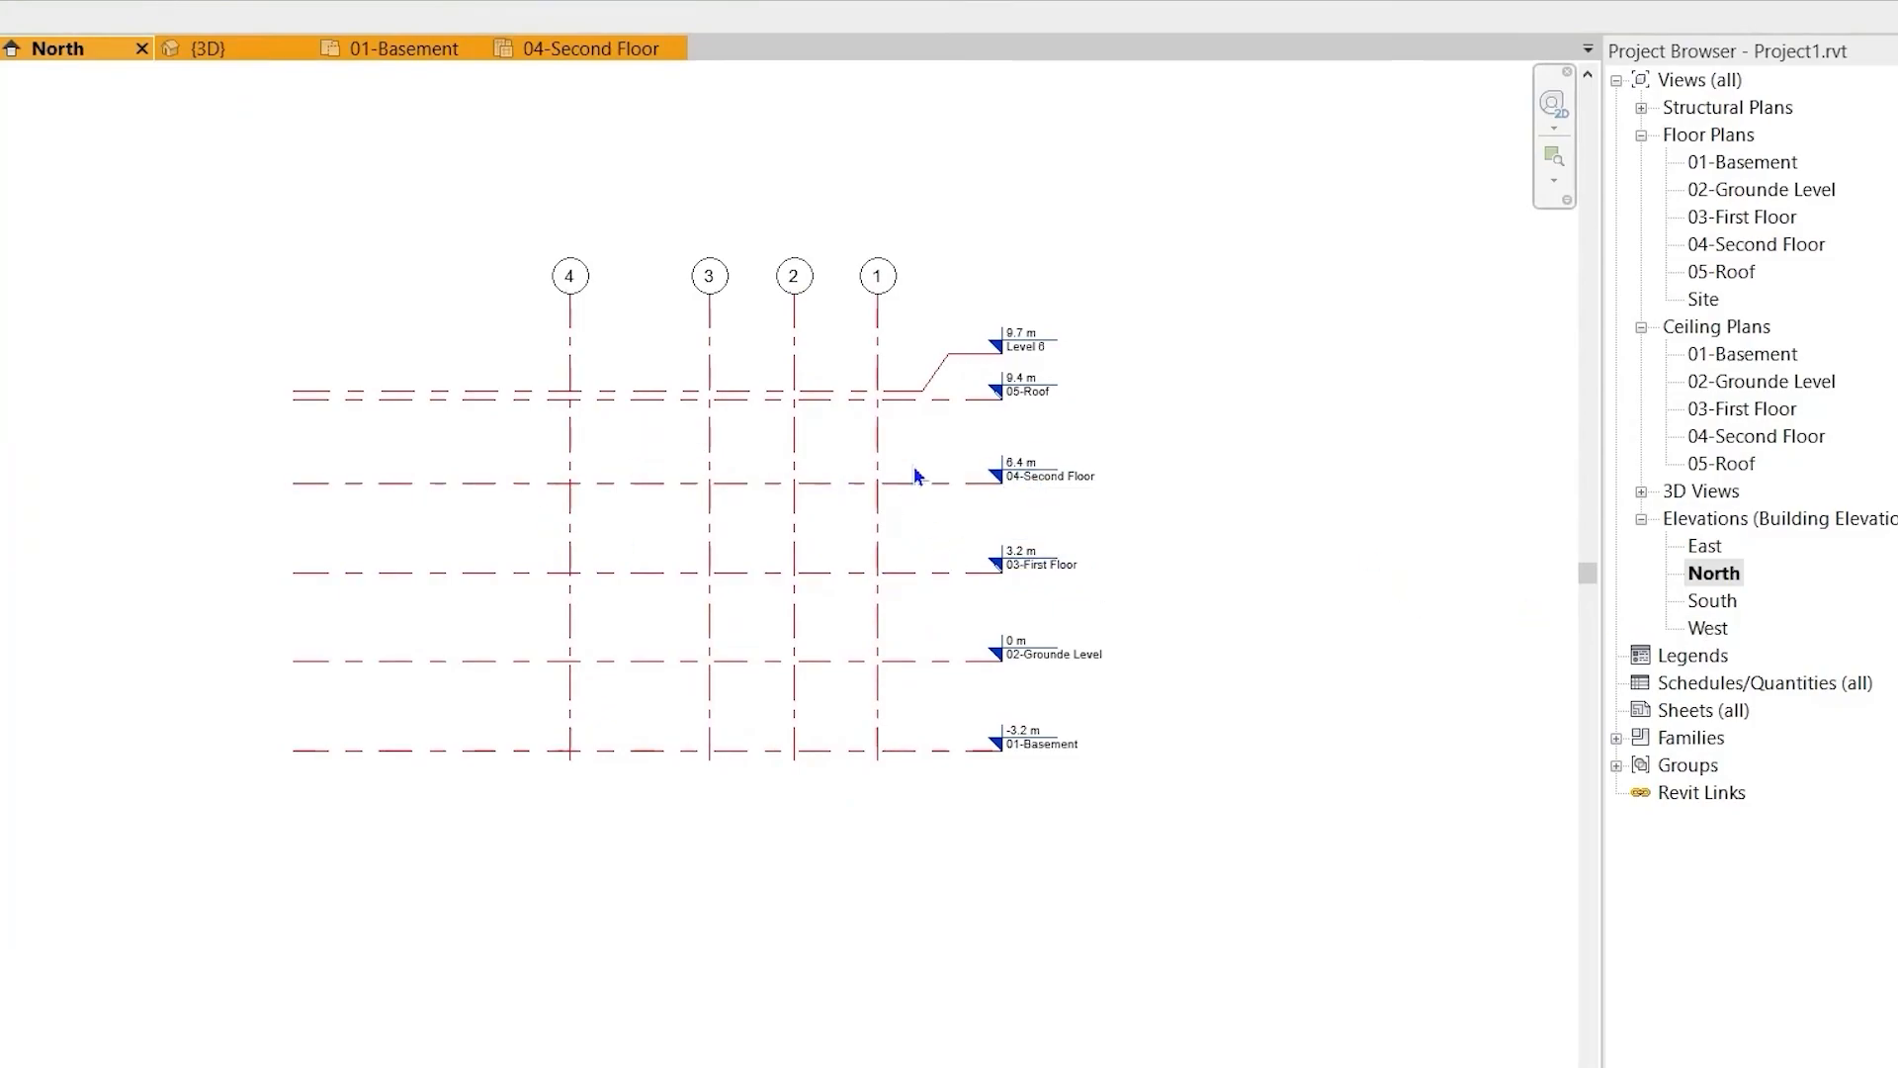
- Examine the Level 6 line with its offset head and the neighbouring level heads in the North elevation
left_click(373, 394)
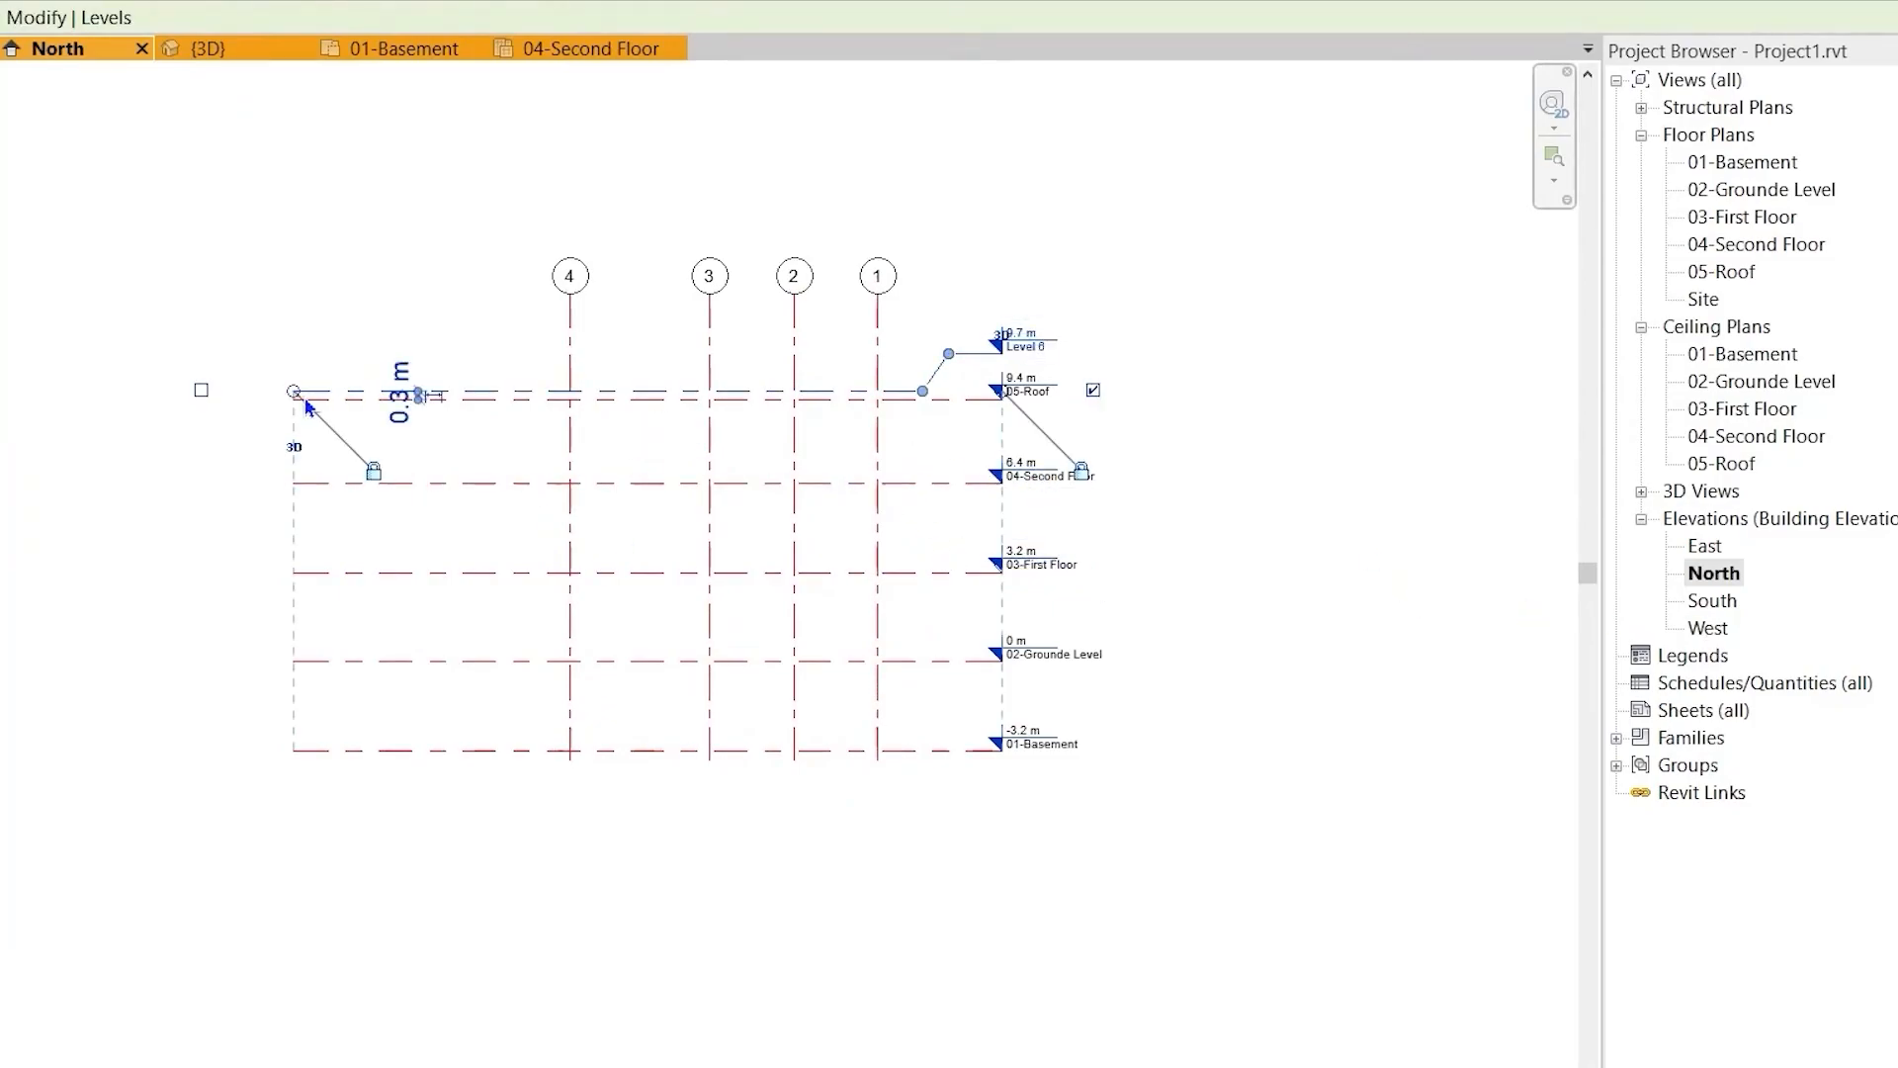
left_click(1276, 573)
scroll(1271, 562, "up", 3)
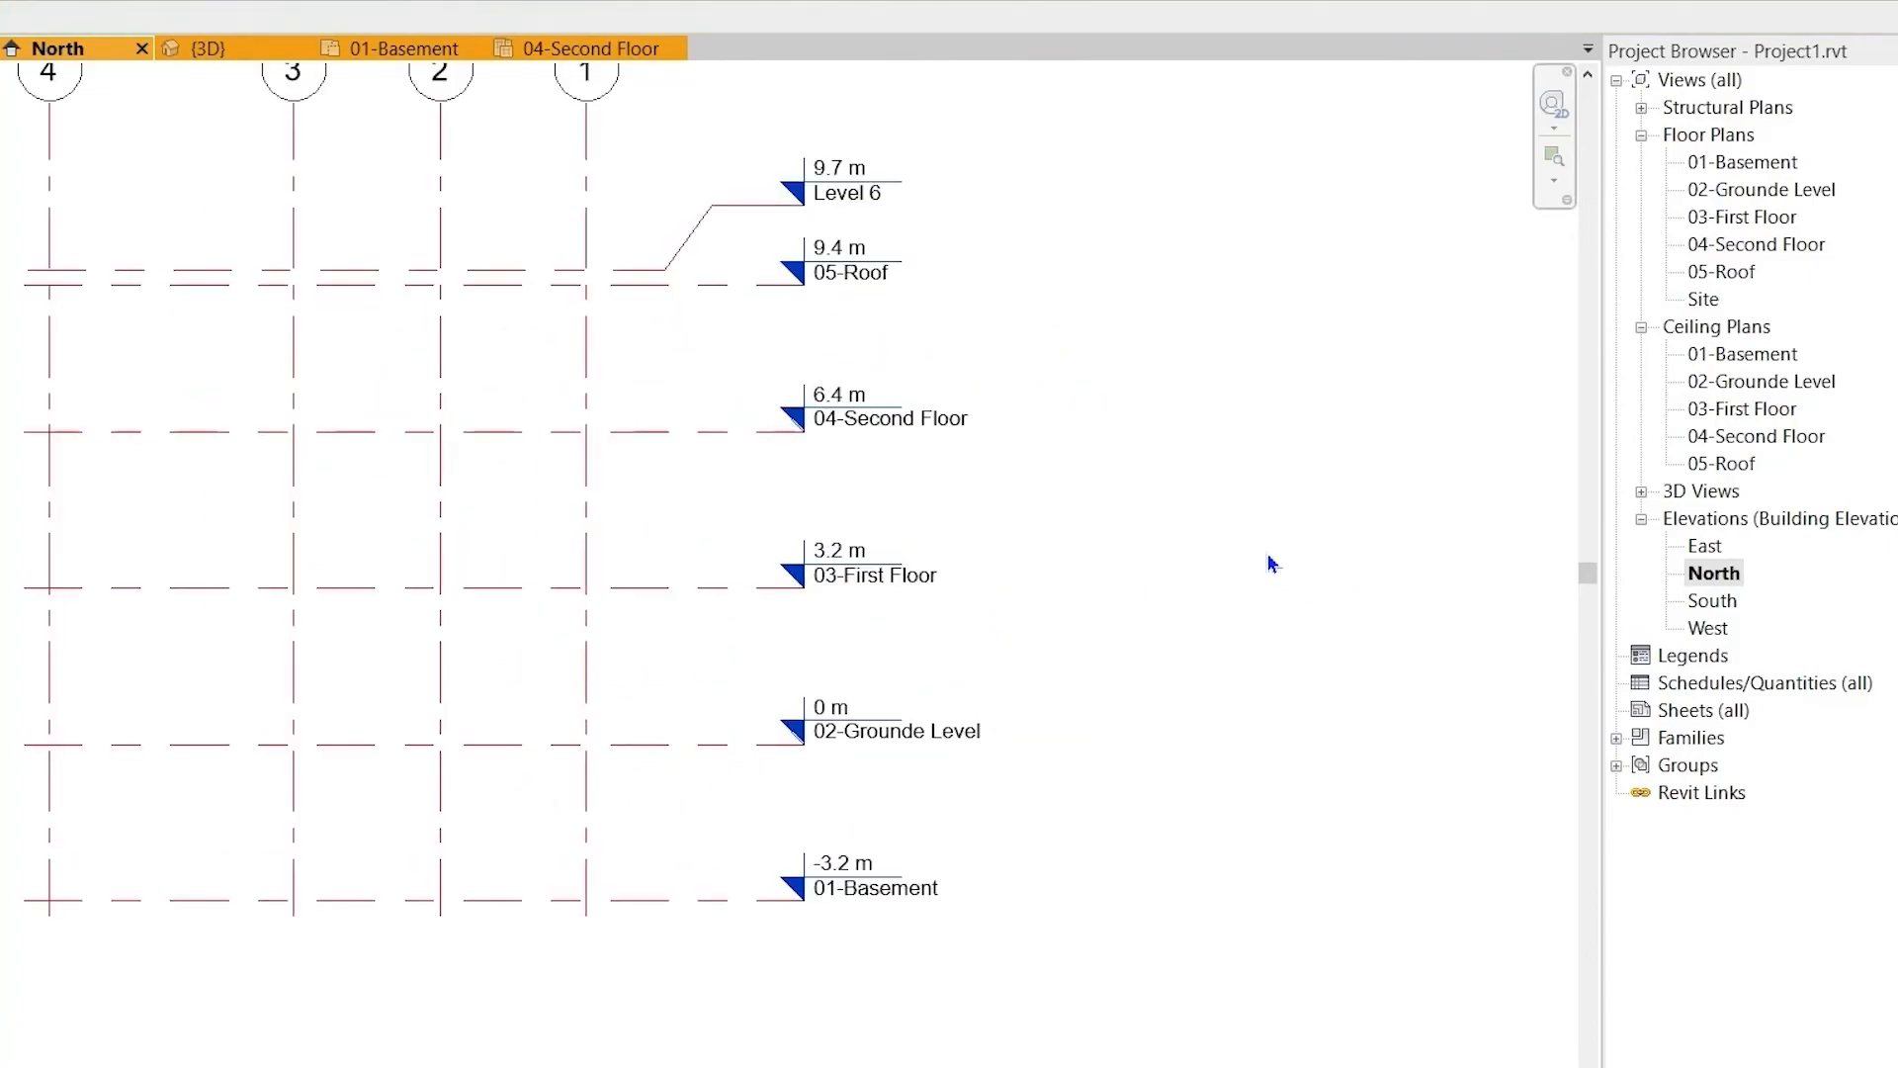
scroll(1327, 689, "down", 1)
middle_click_drag(1468, 948, 1380, 882)
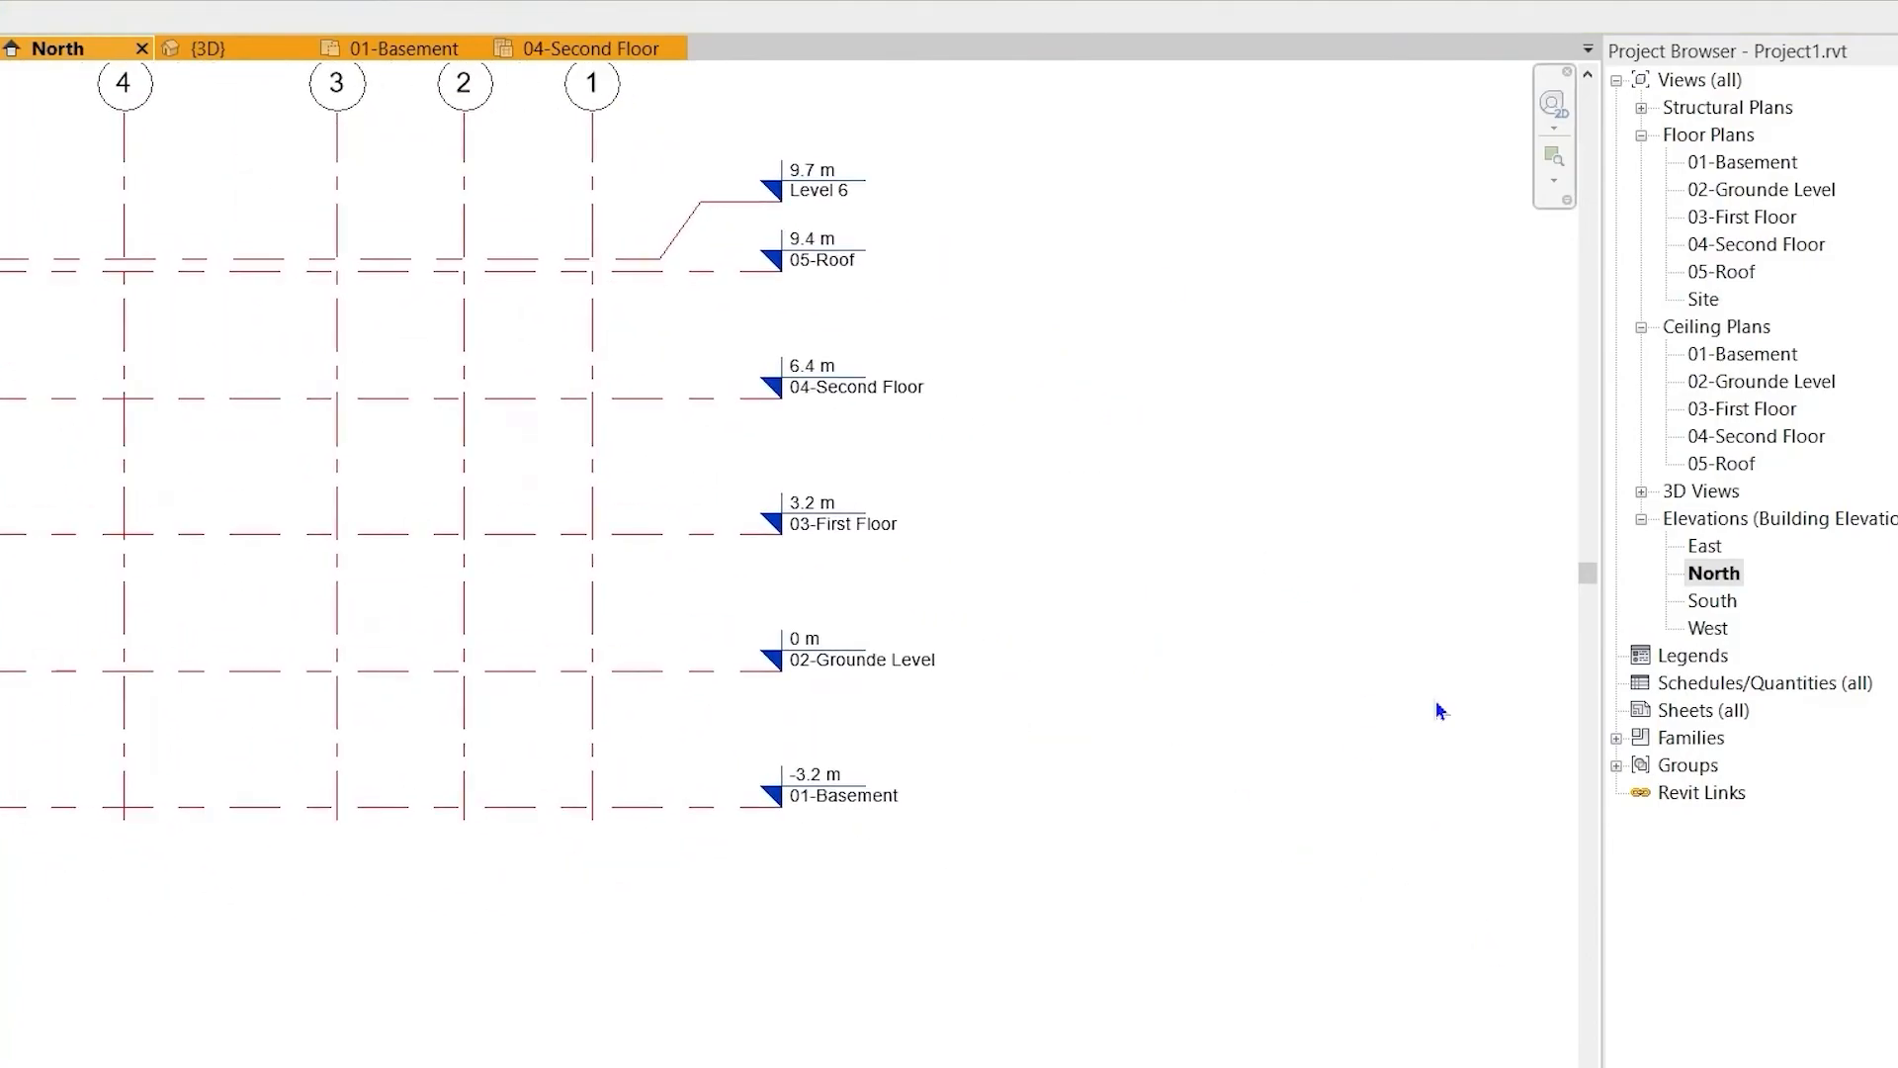
scroll(861, 241, "up", 2)
middle_click_drag(924, 337, 1244, 681)
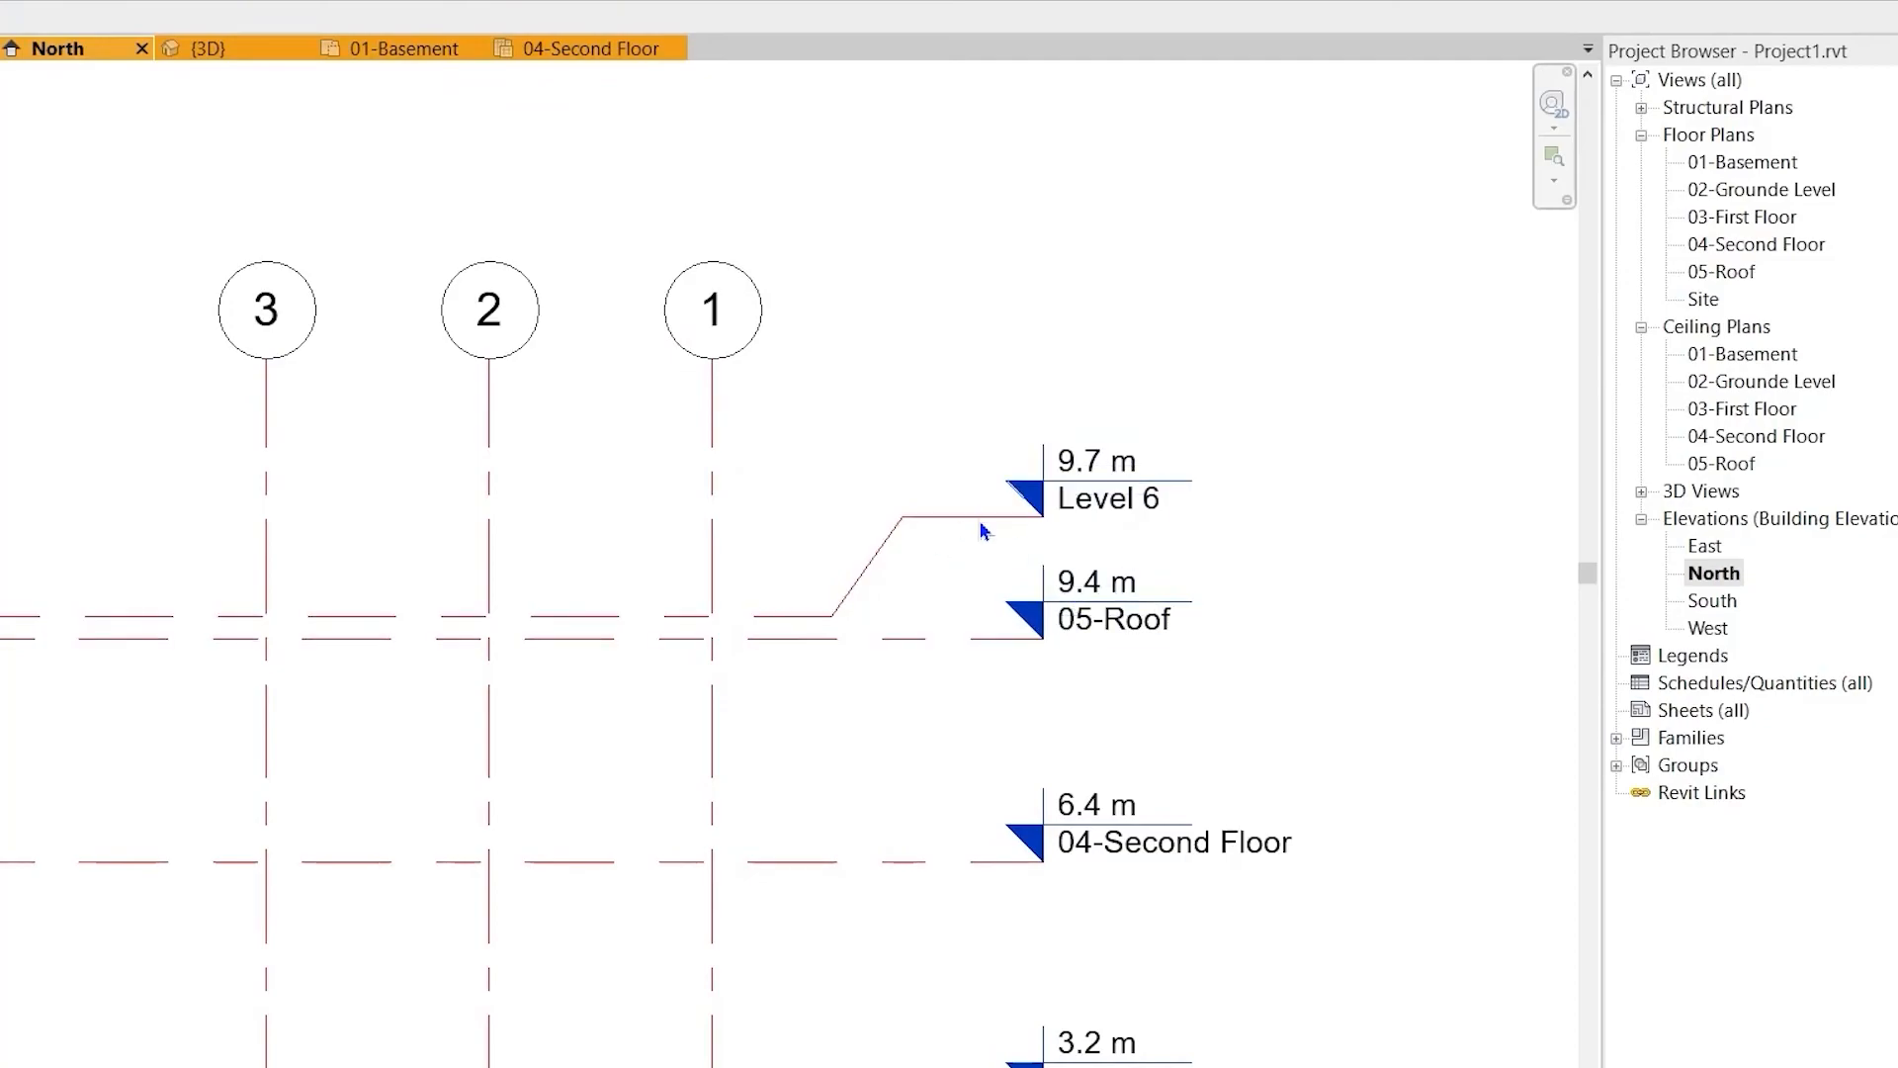
scroll(978, 521, "up", 4)
scroll(875, 514, "down", 2)
scroll(831, 534, "down", 1)
middle_click_drag(961, 650, 800, 620)
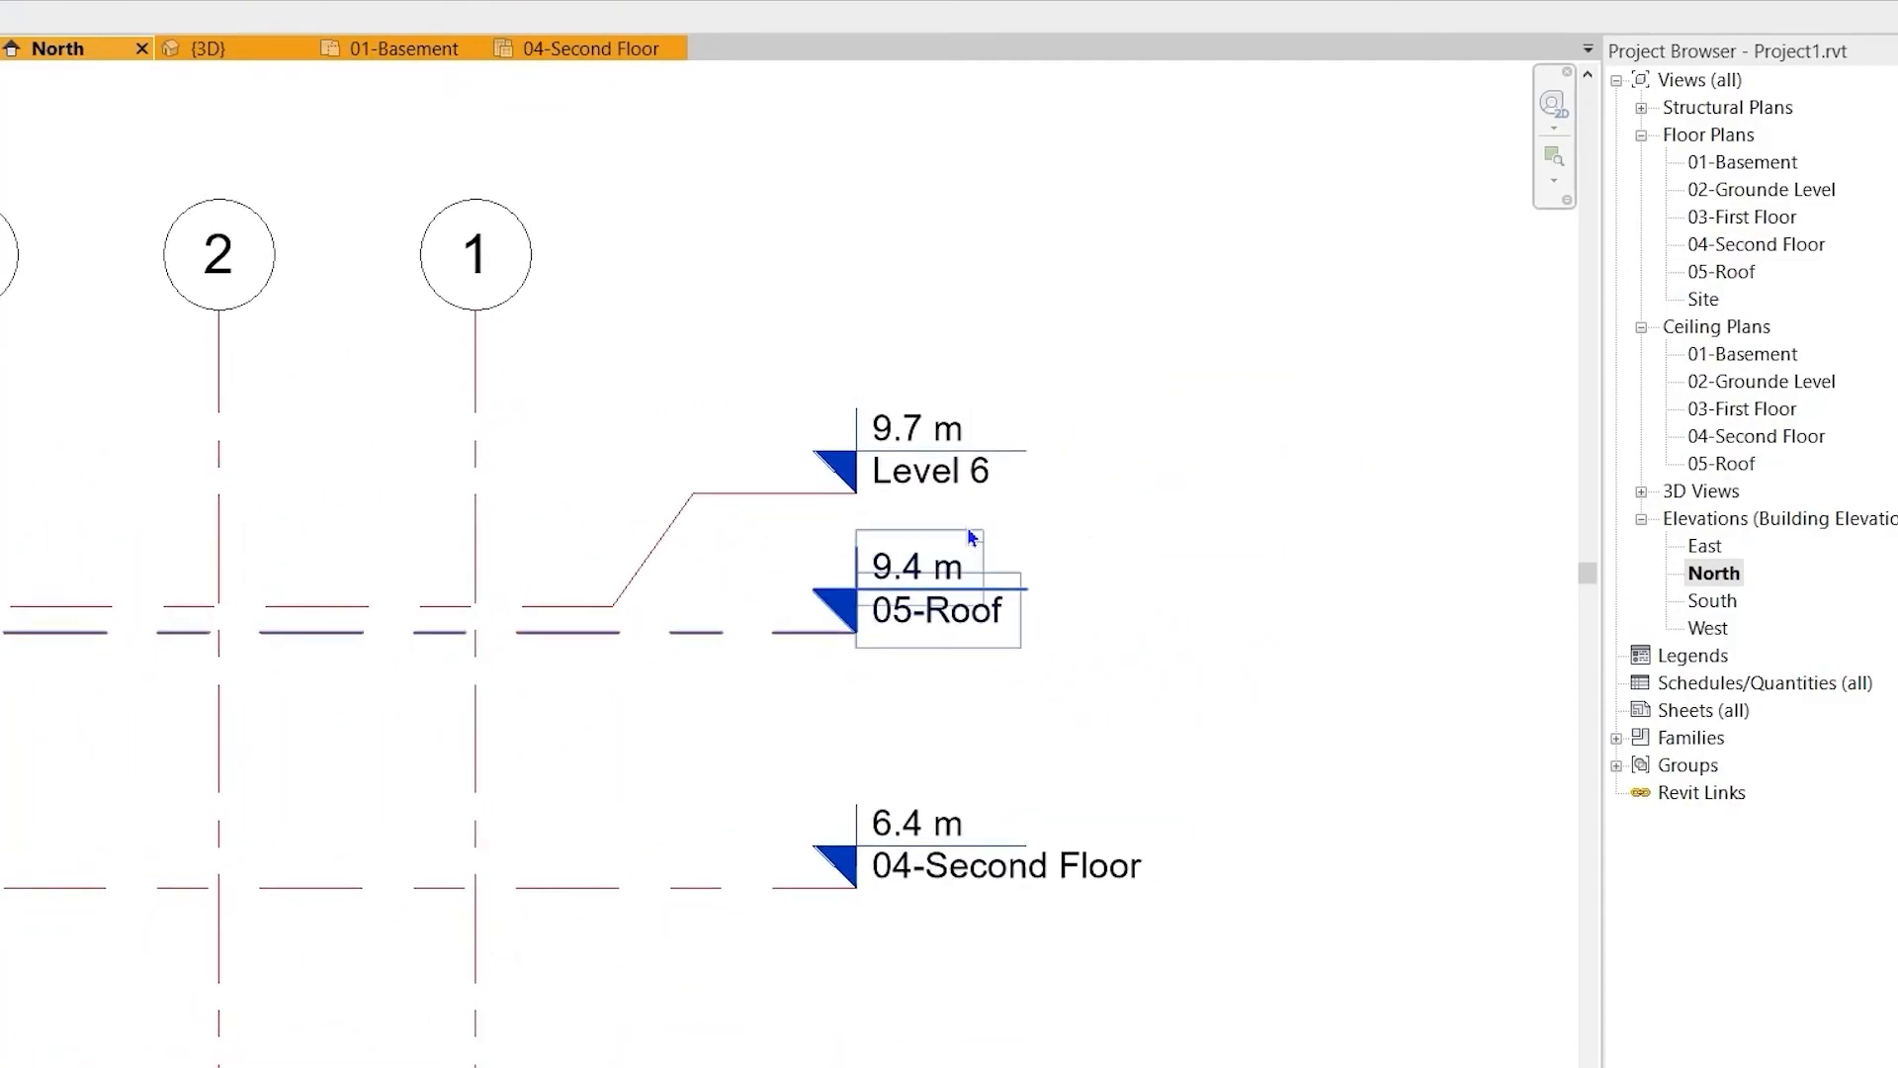
- Open the South elevation and inspect the Level 6 and 05-Roof level heads
double_click(1714, 600)
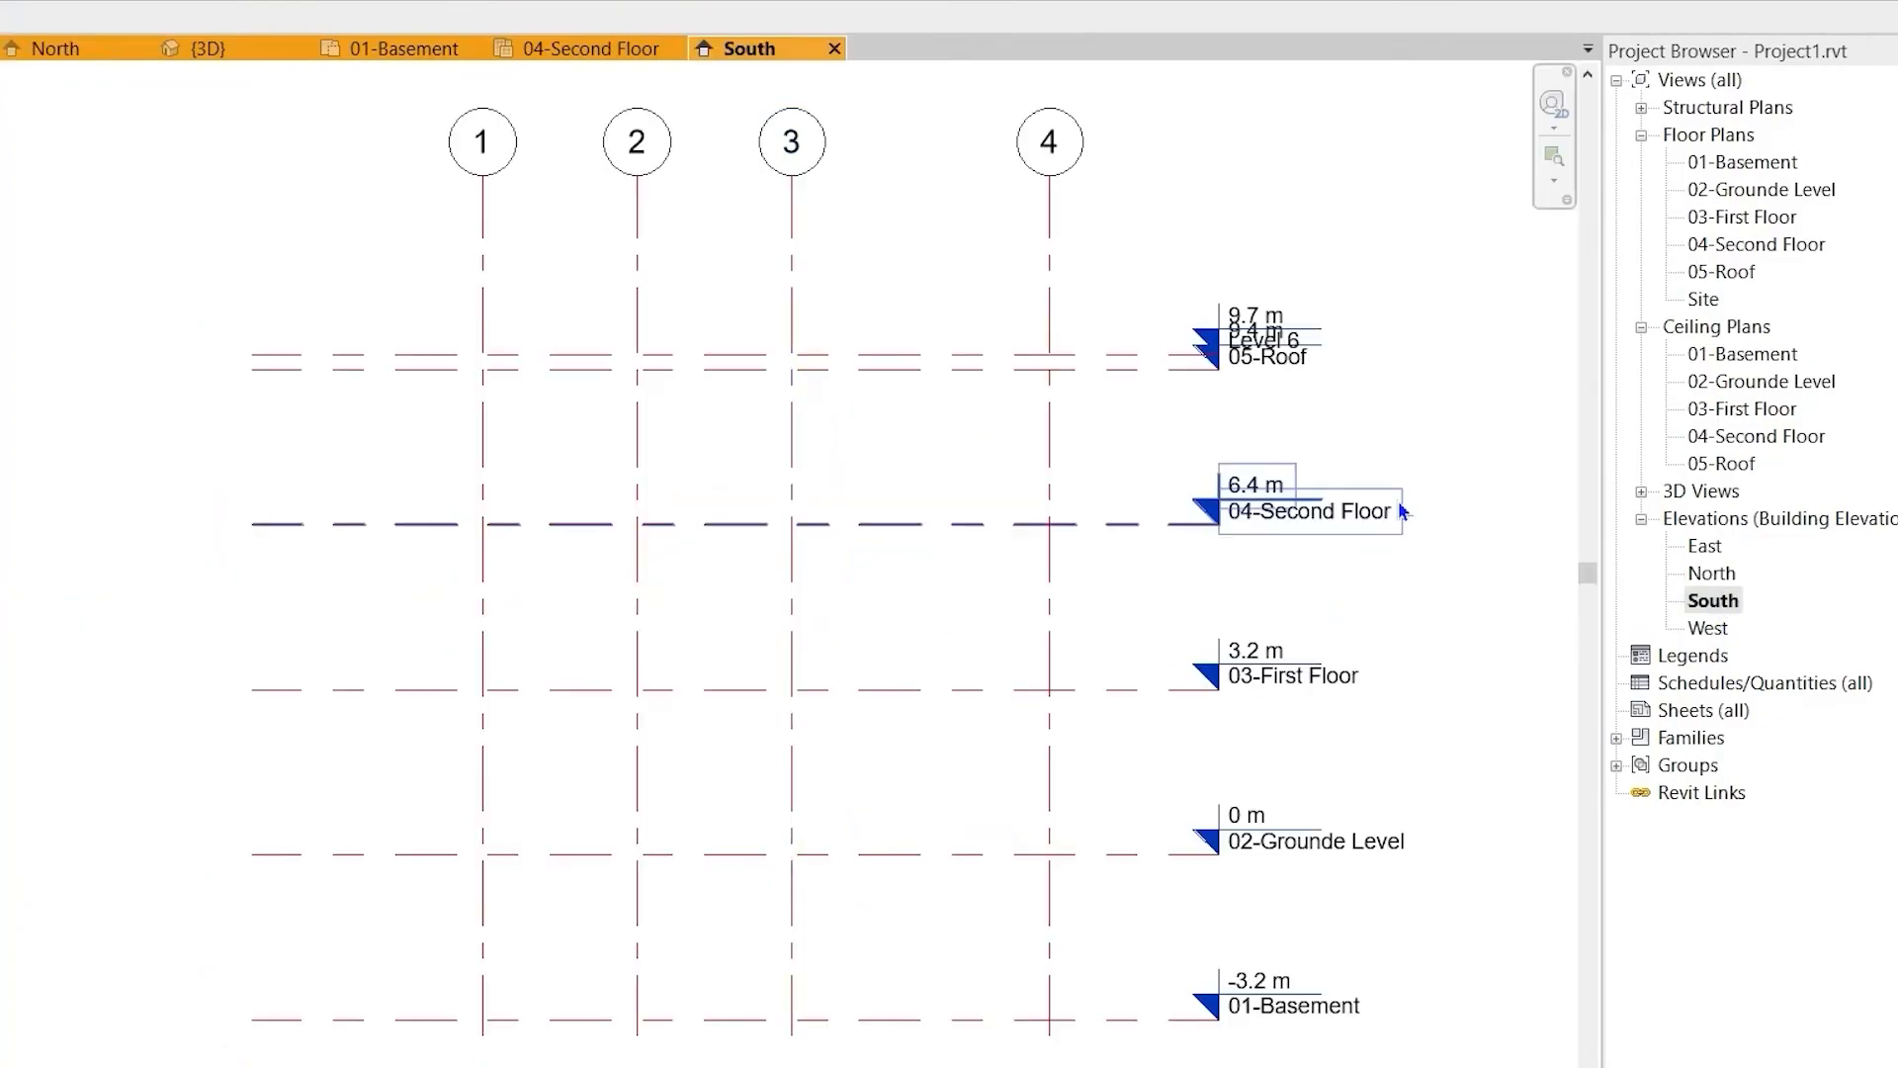
scroll(1343, 416, "up", 3)
middle_click_drag(1255, 568, 925, 590)
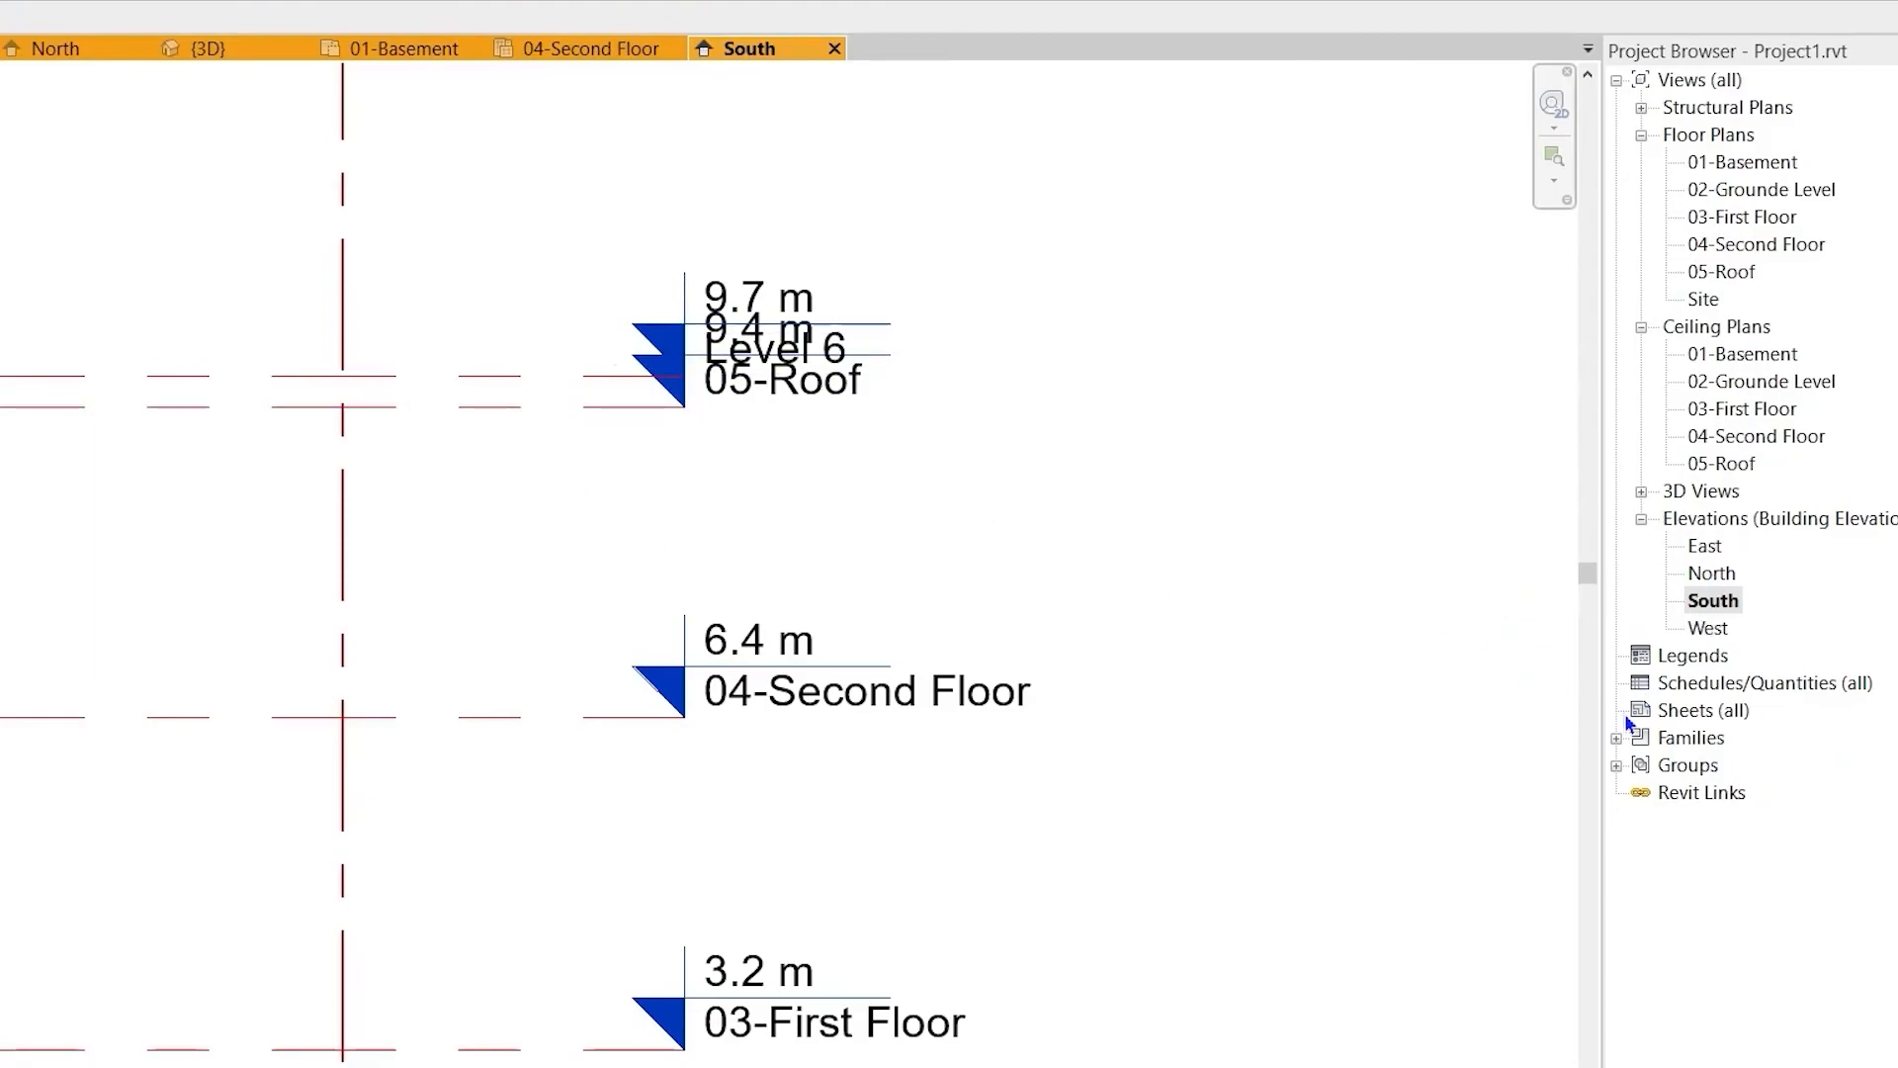
- Close the 01-Basement, 04-Second Floor and 3D views and tile the South and North elevations side by side
left_click(475, 49)
left_click(509, 48)
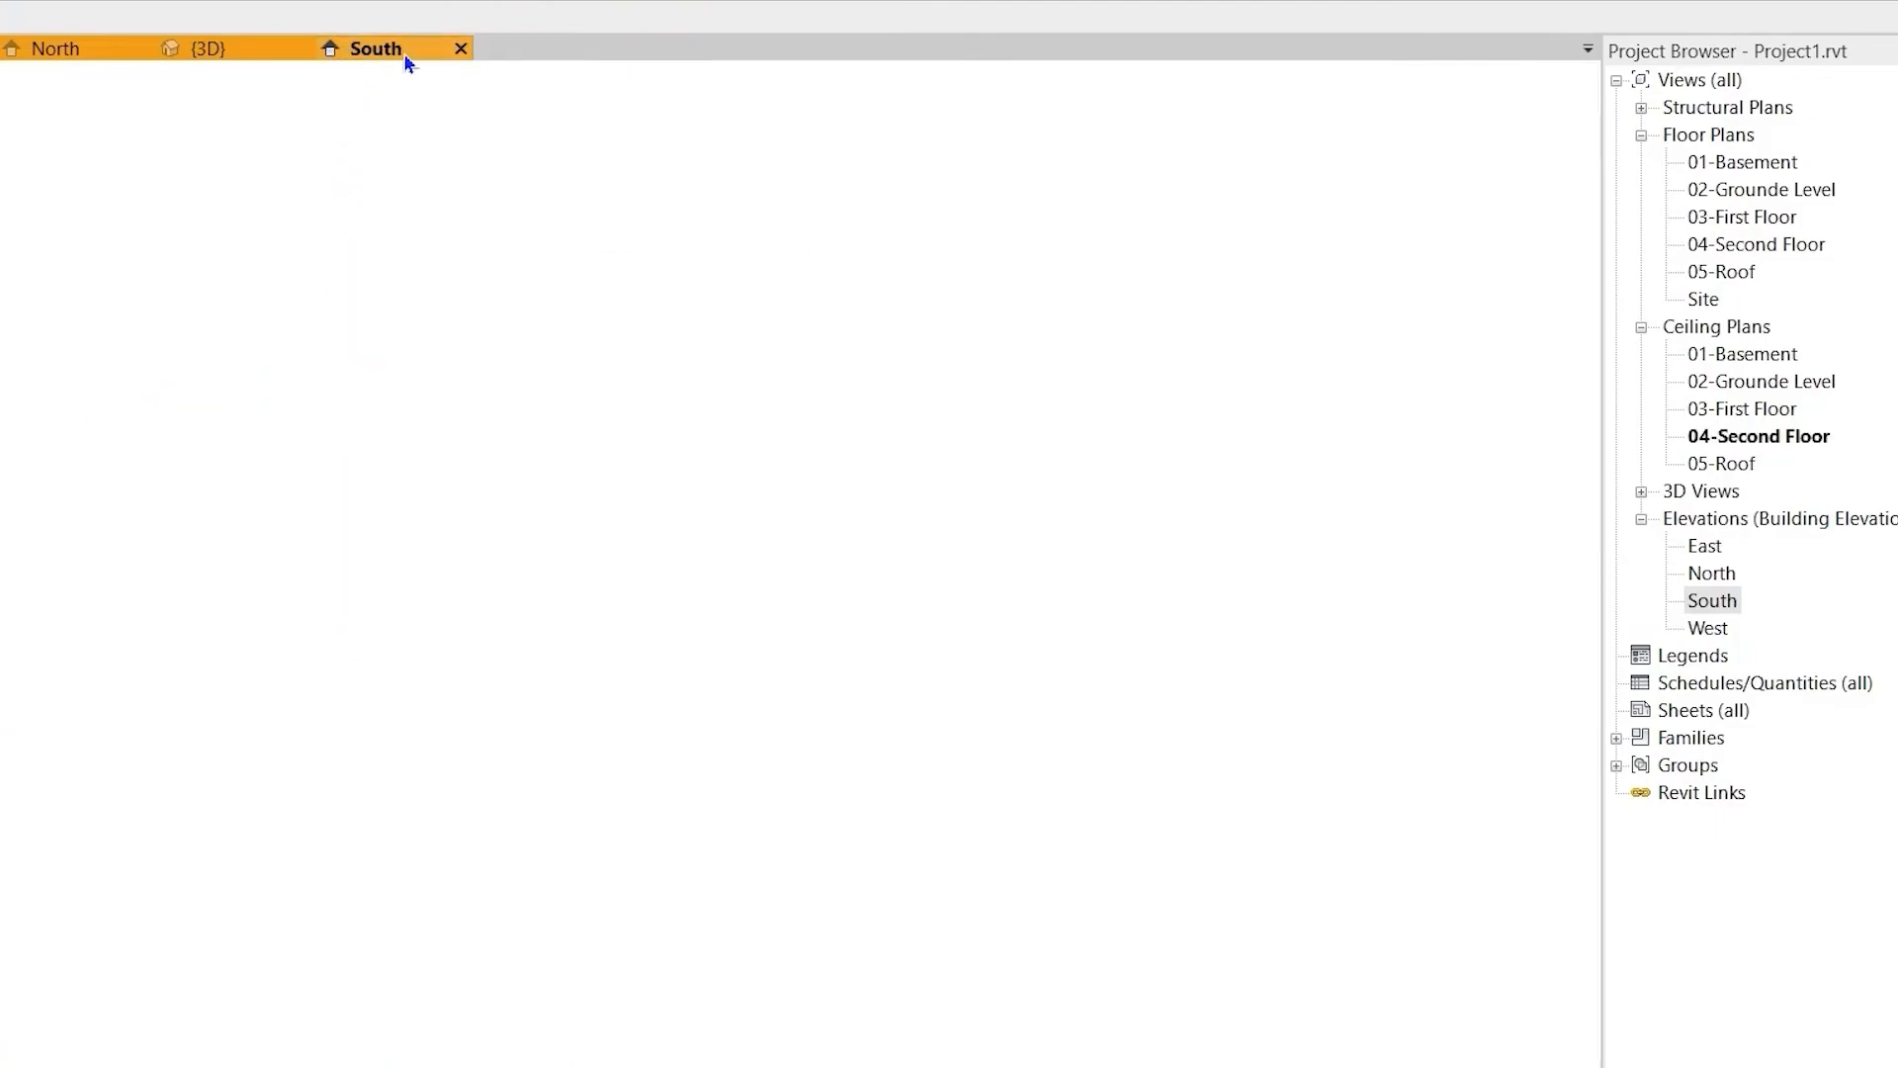
left_click(304, 50)
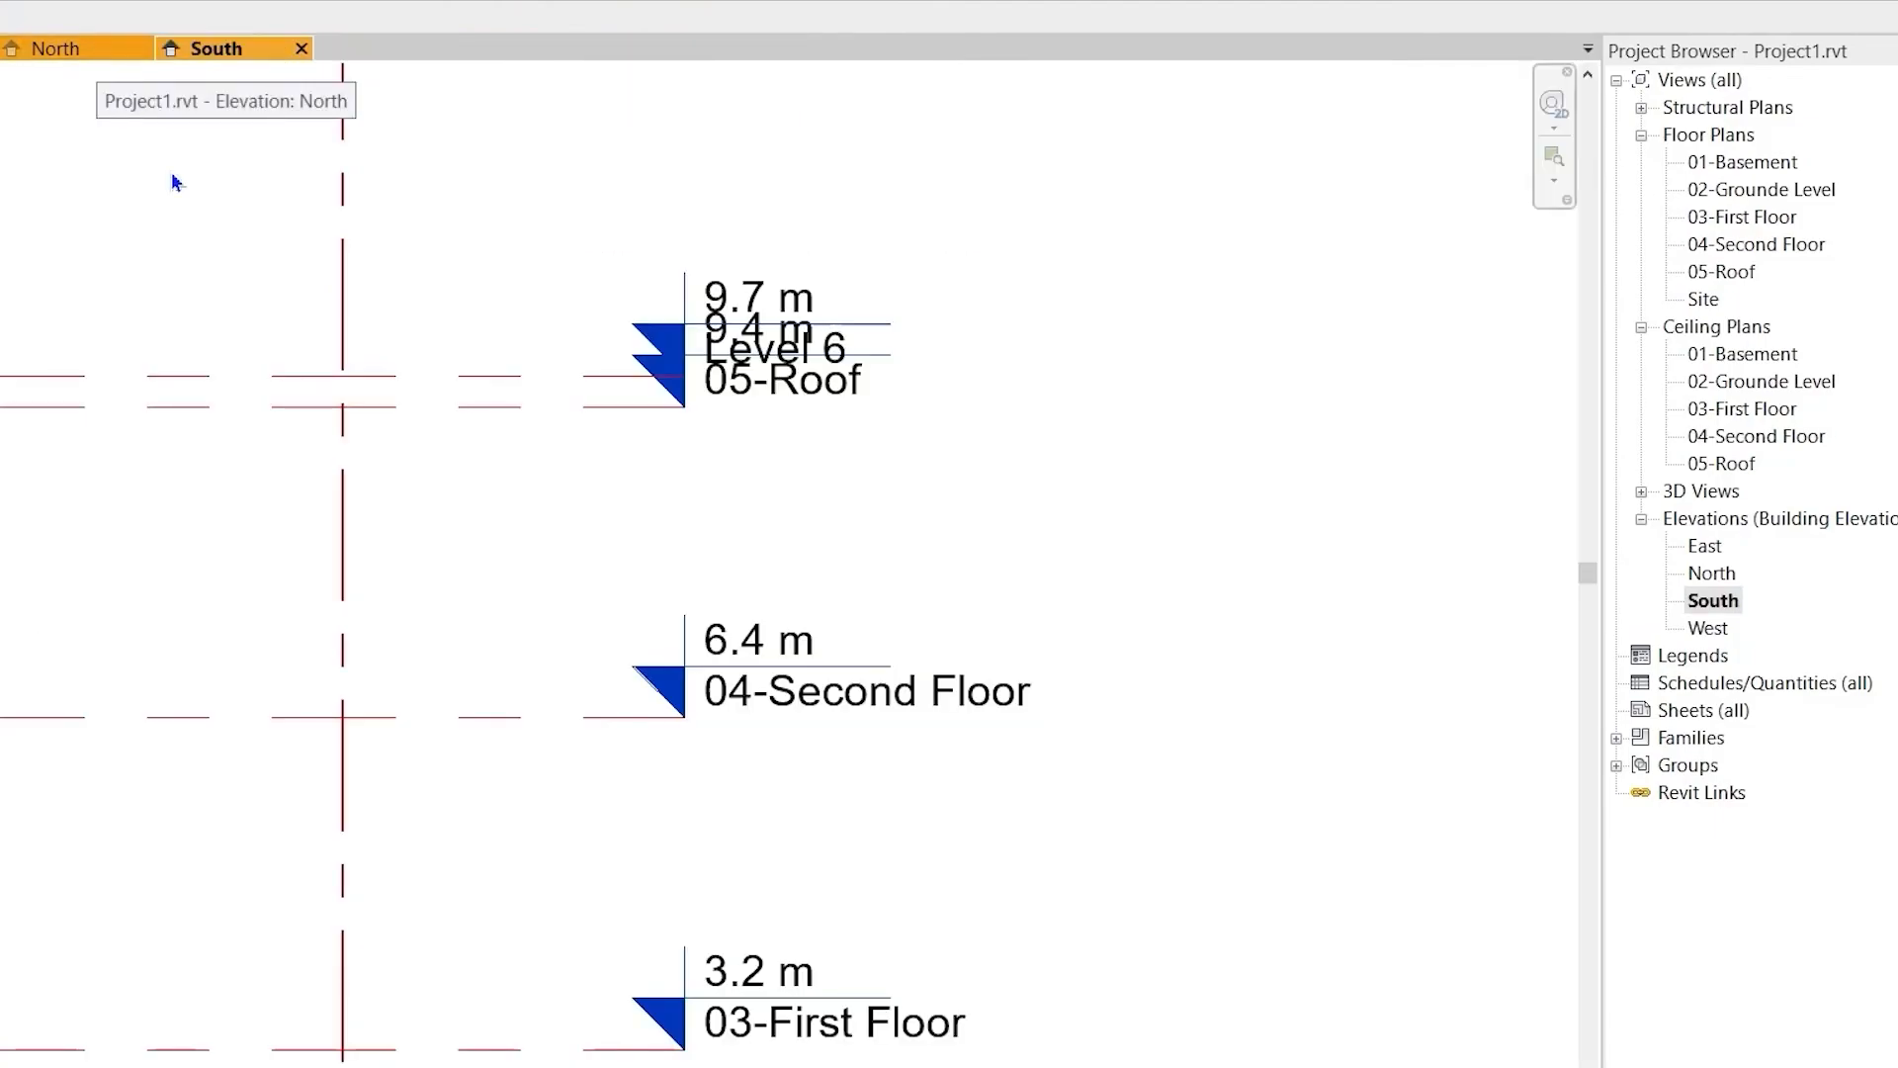
key("w")
key("t")
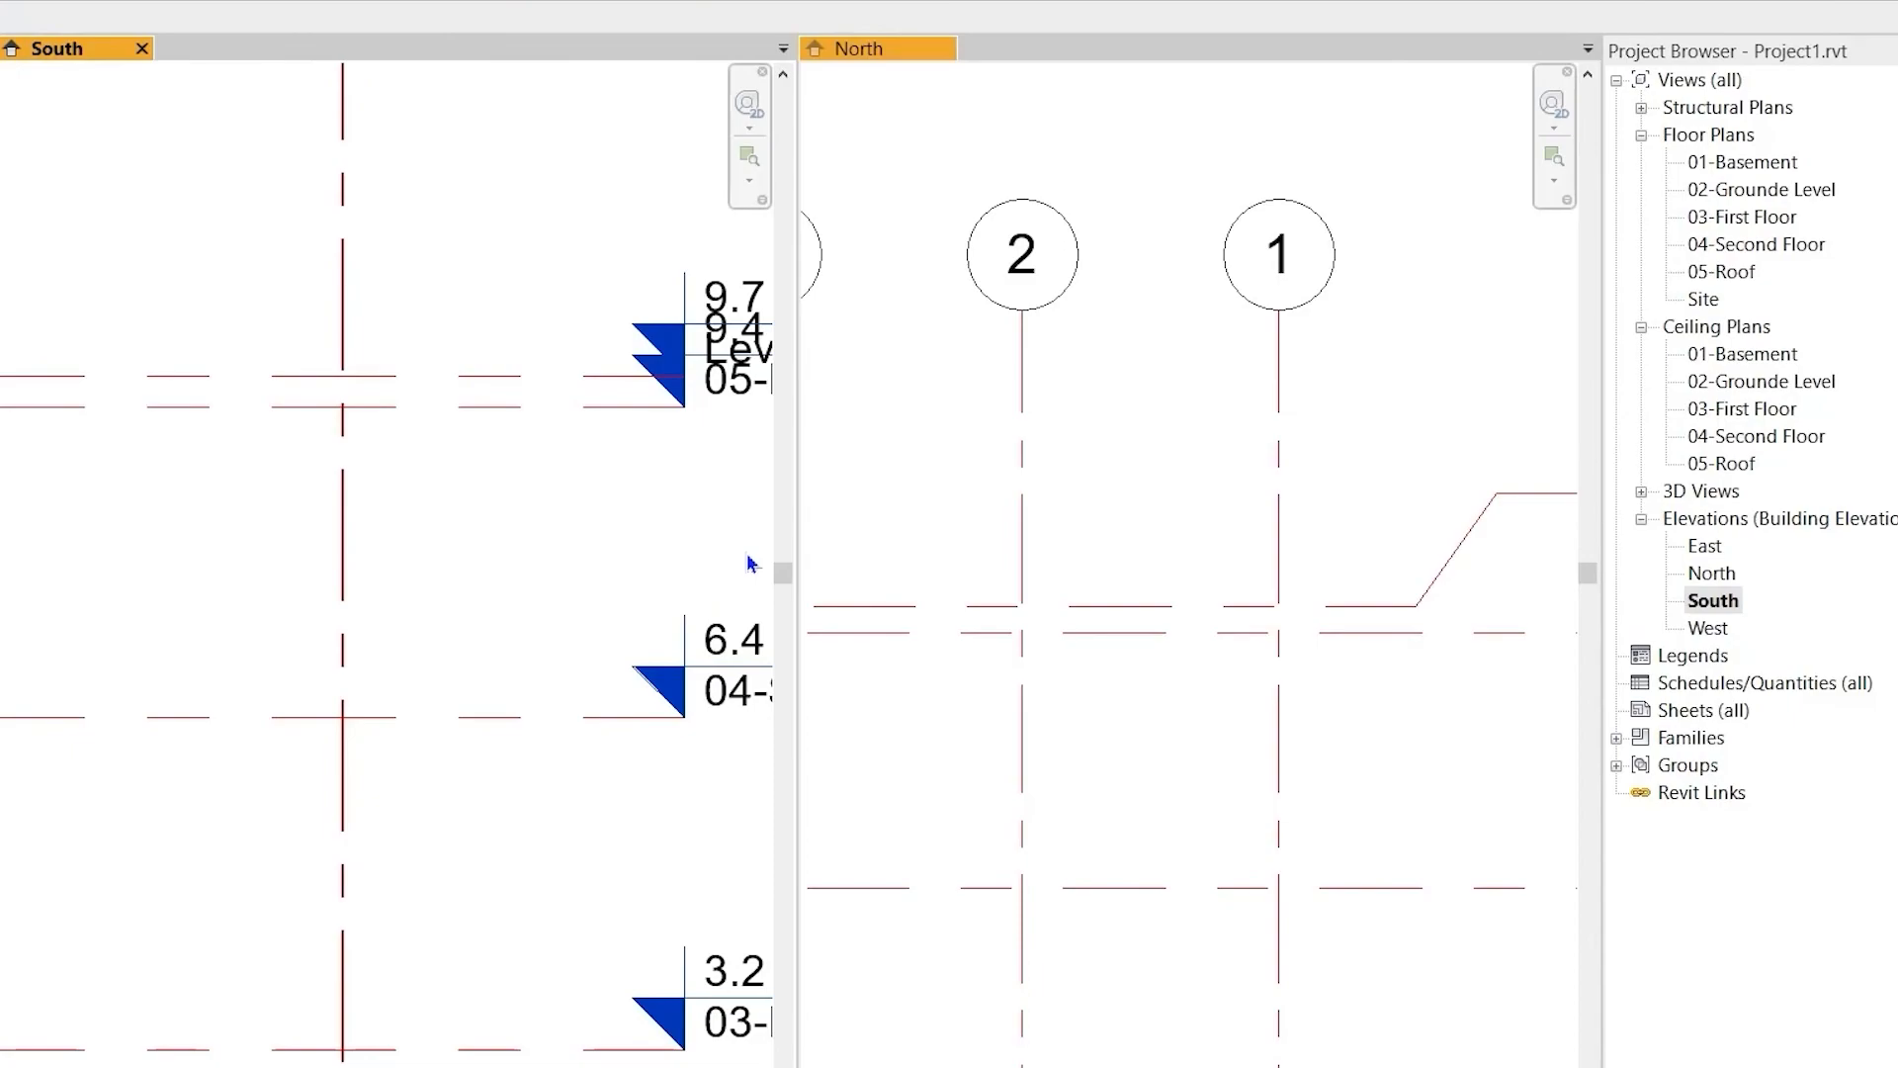
- Compare the Level 6 and 05-Roof heads between the tiled South and North elevations
scroll(633, 556, "down", 5)
middle_click_drag(633, 555, 394, 503)
scroll(1105, 576, "down", 4)
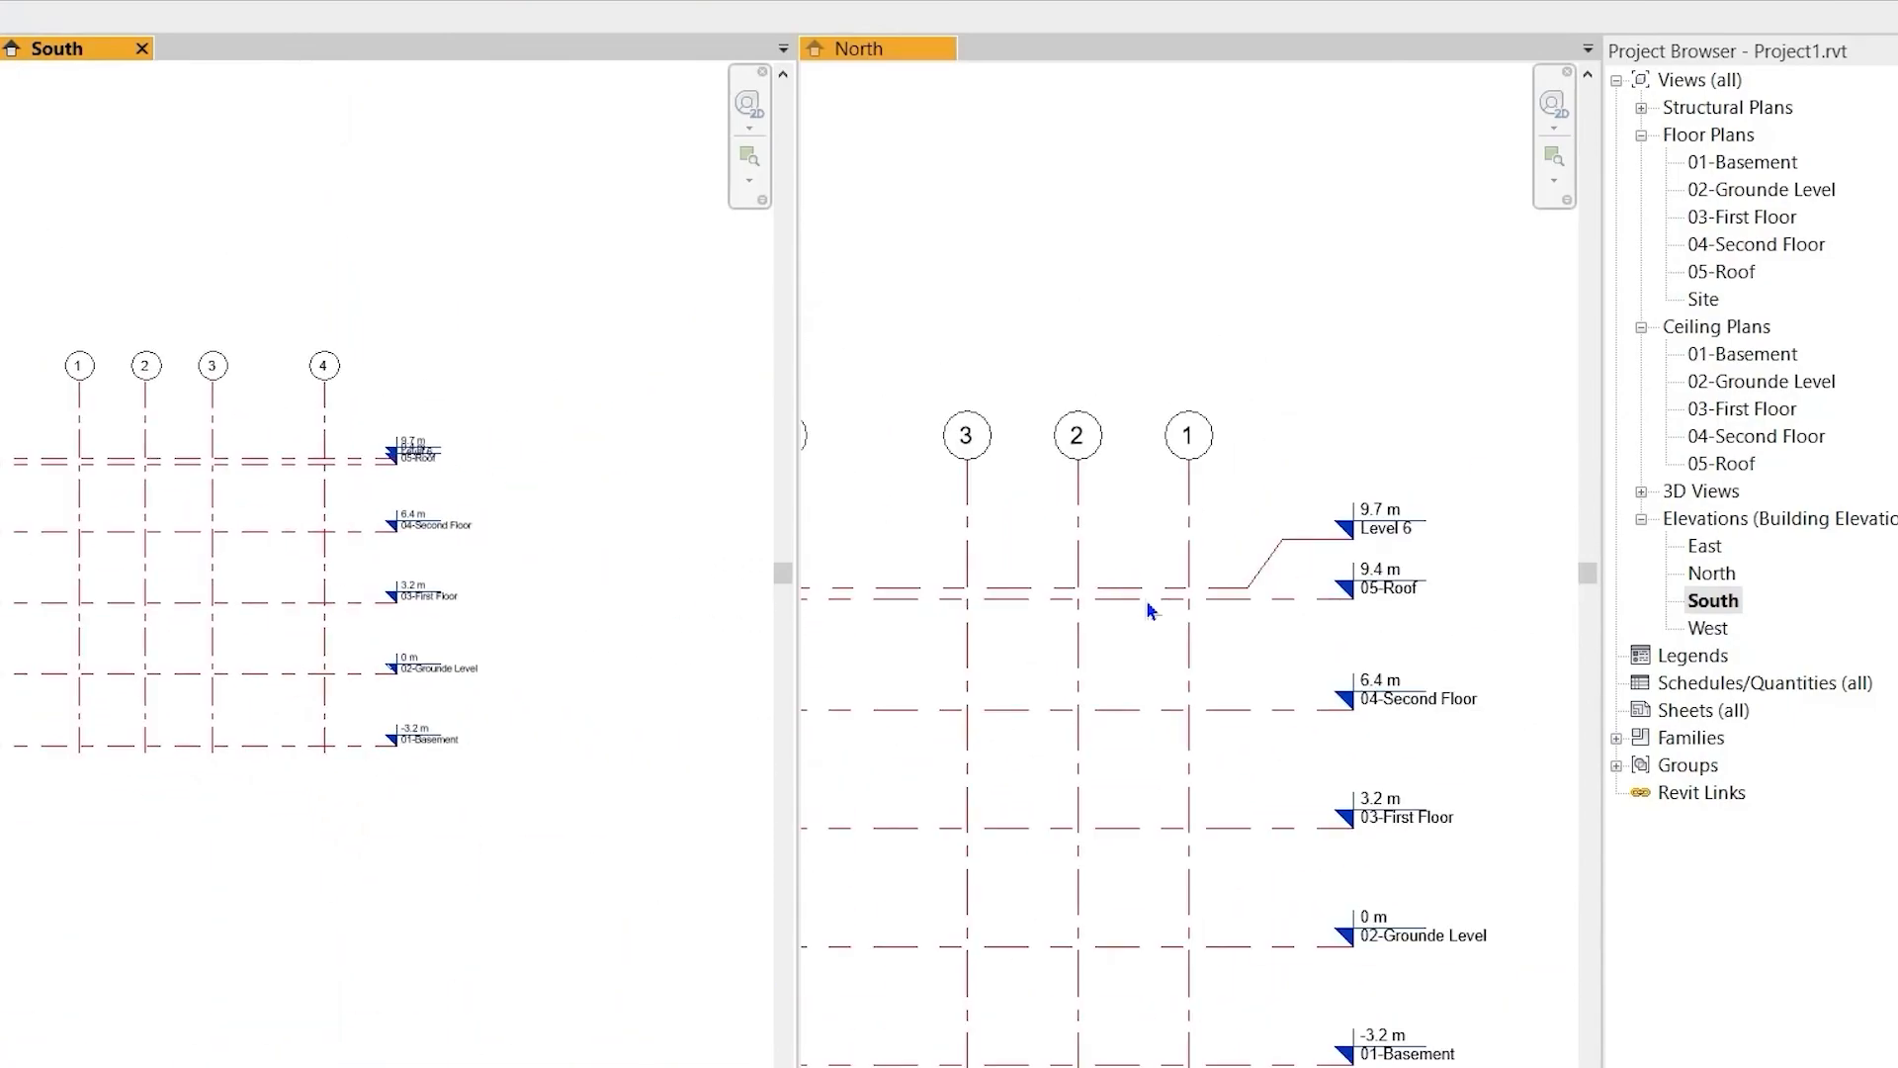
middle_click_drag(1195, 679, 1150, 608)
scroll(1147, 572, "up", 3)
scroll(1144, 640, "down", 2)
middle_click_drag(1212, 717, 1199, 645)
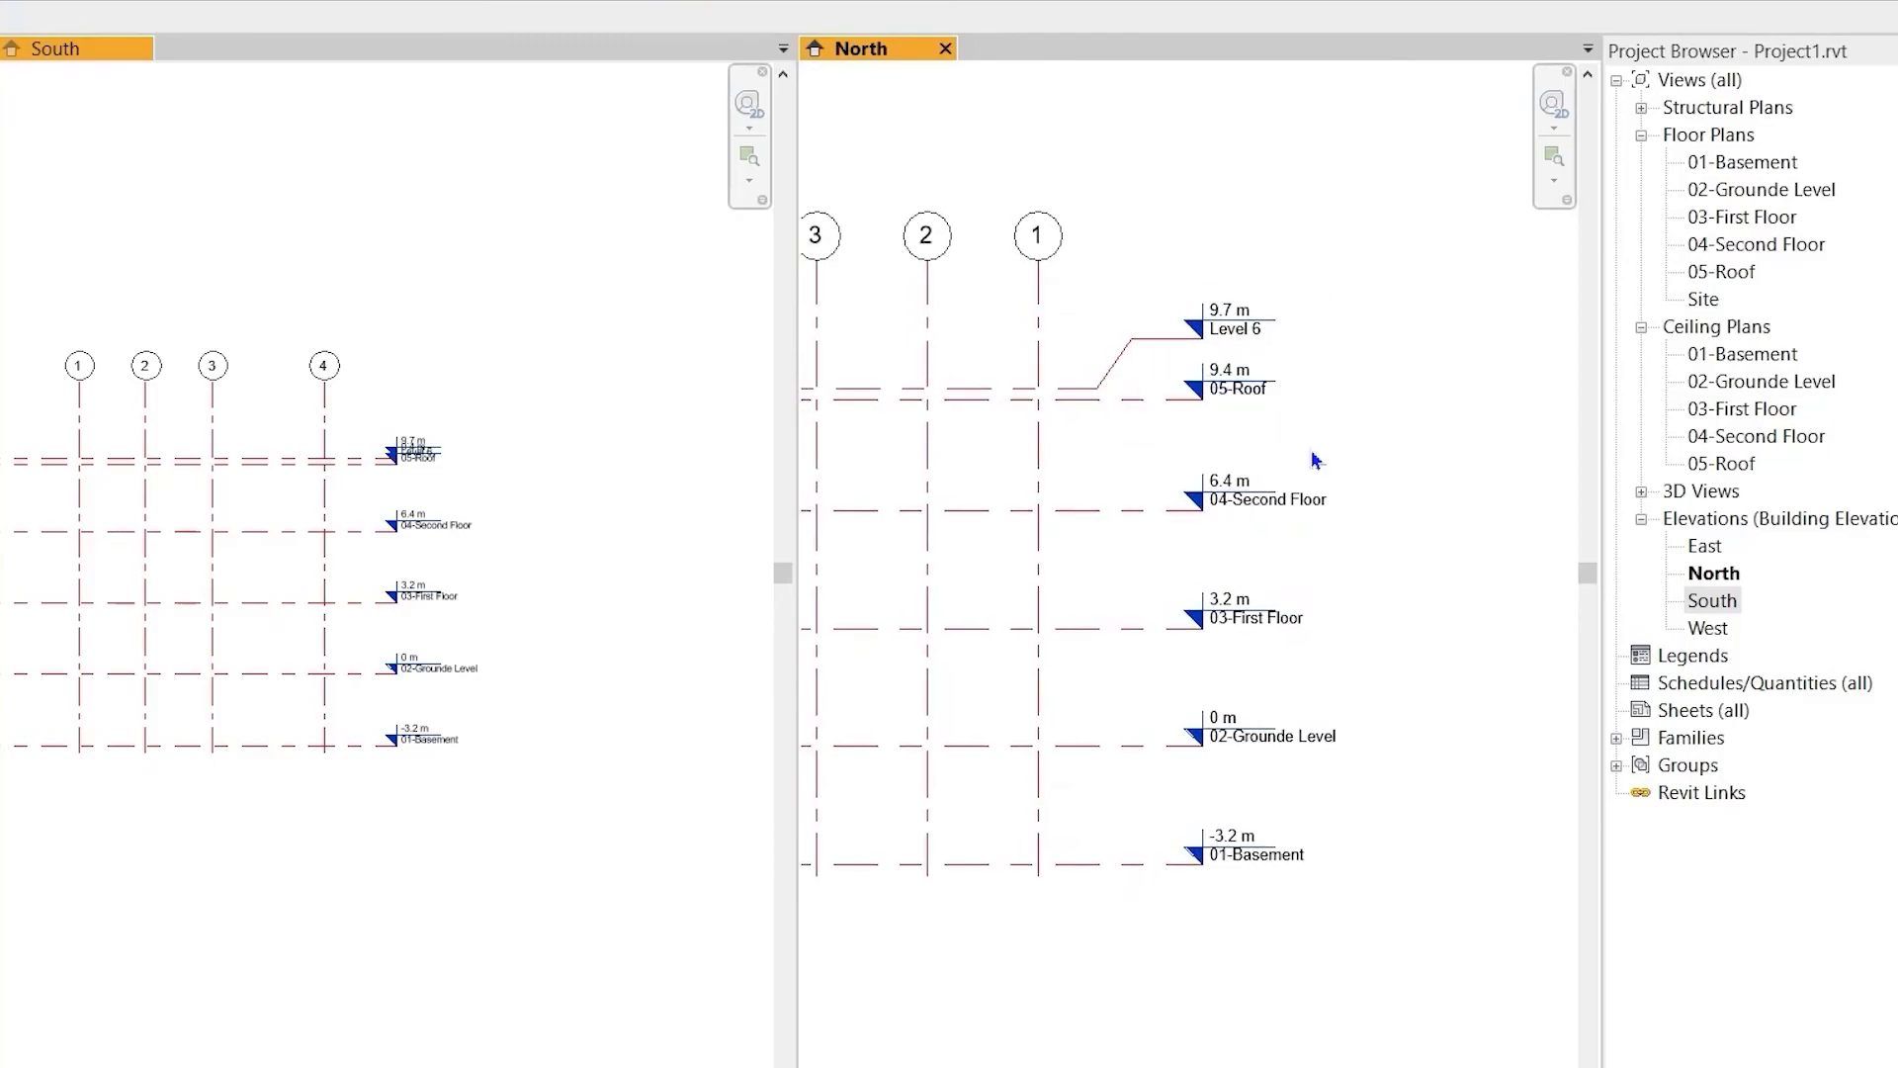
scroll(405, 608, "up", 4)
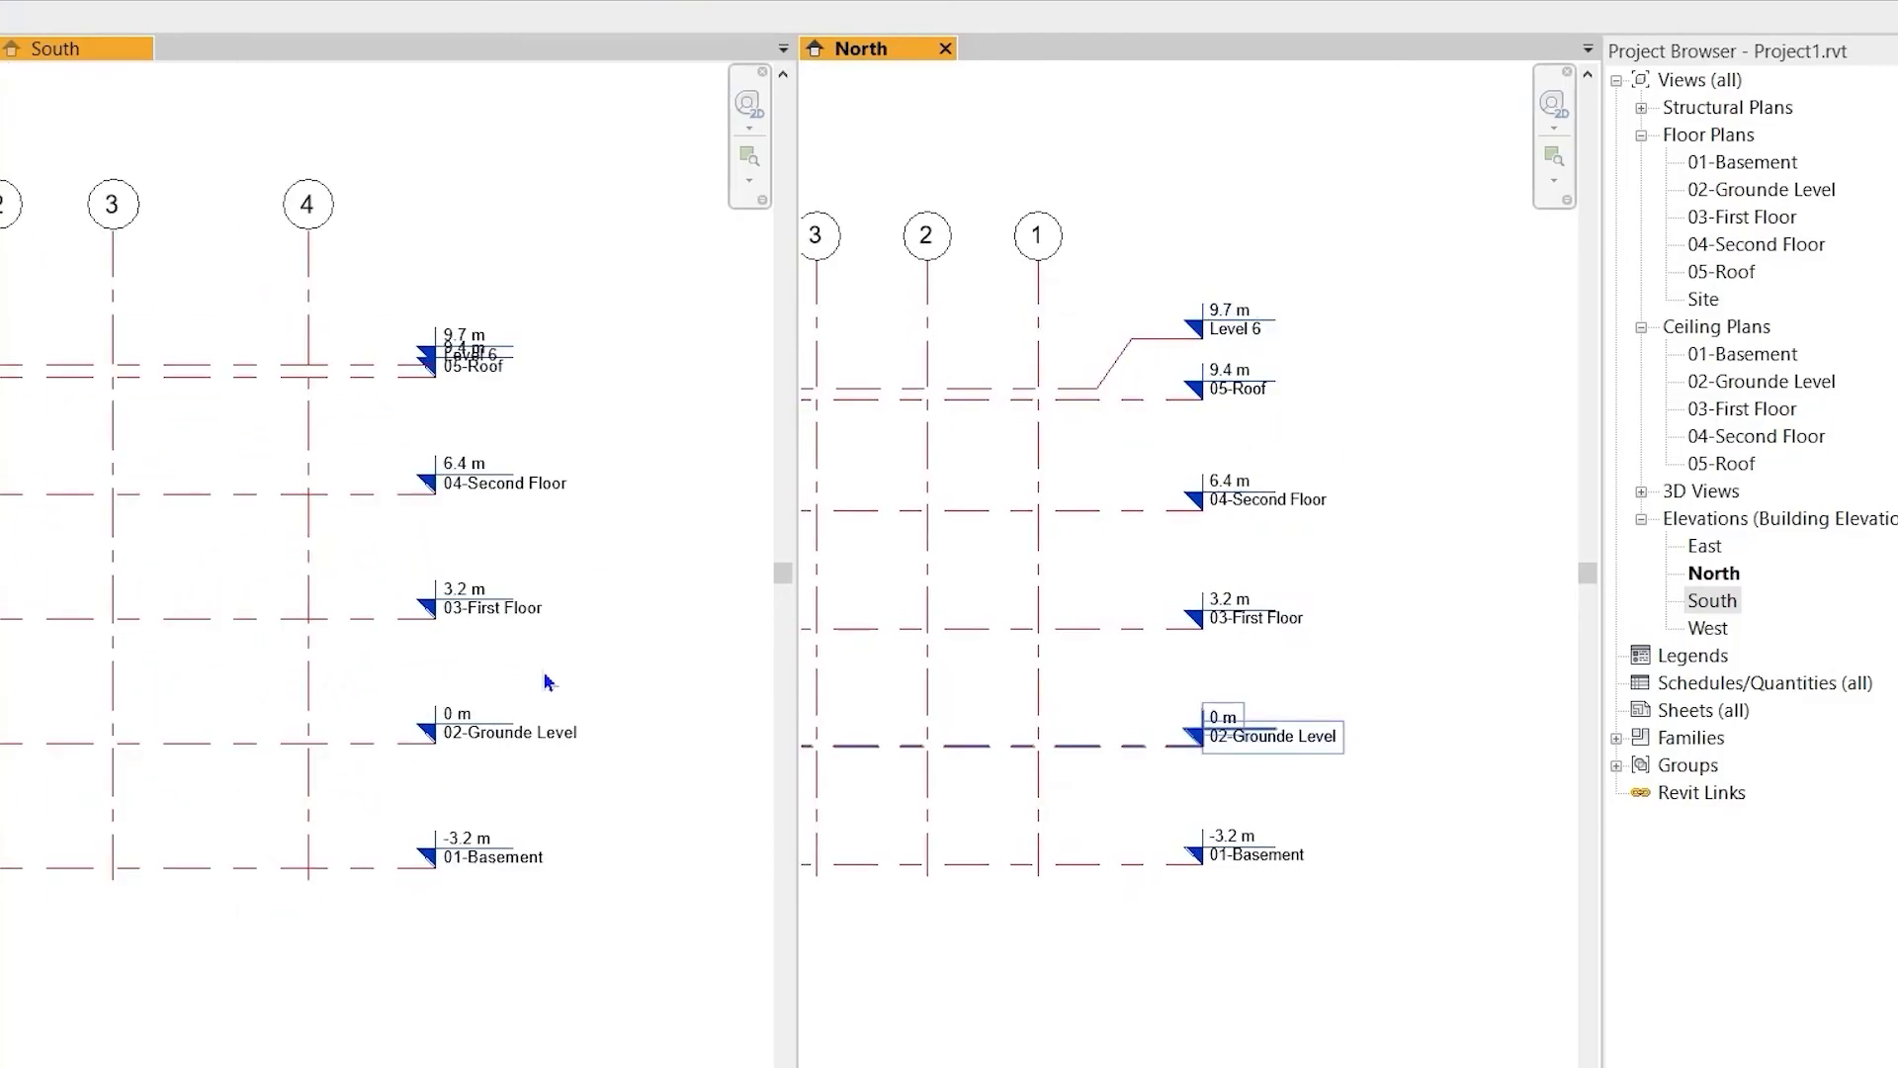
left_click(497, 708)
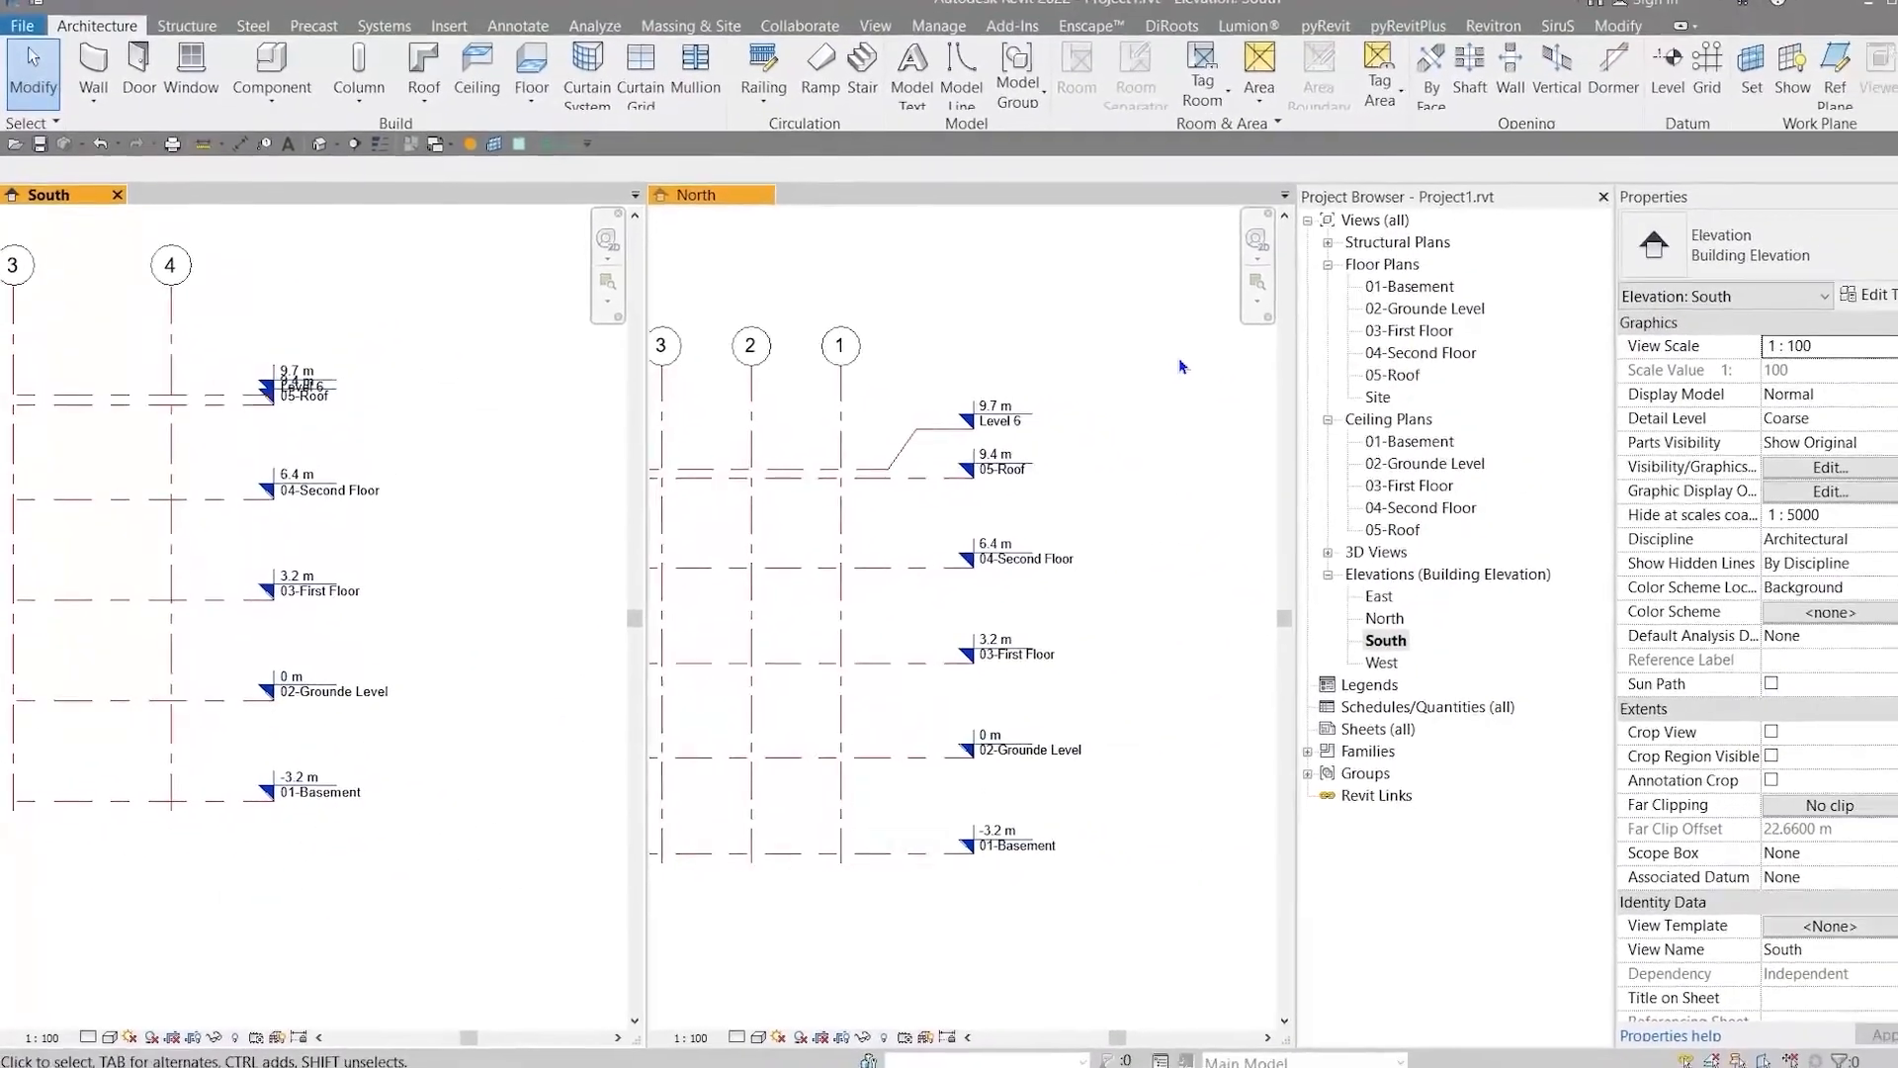
- Propagate the datum extents of all levels from the North elevation to the South elevation and check the South level heads
left_click_drag(1159, 366, 979, 866)
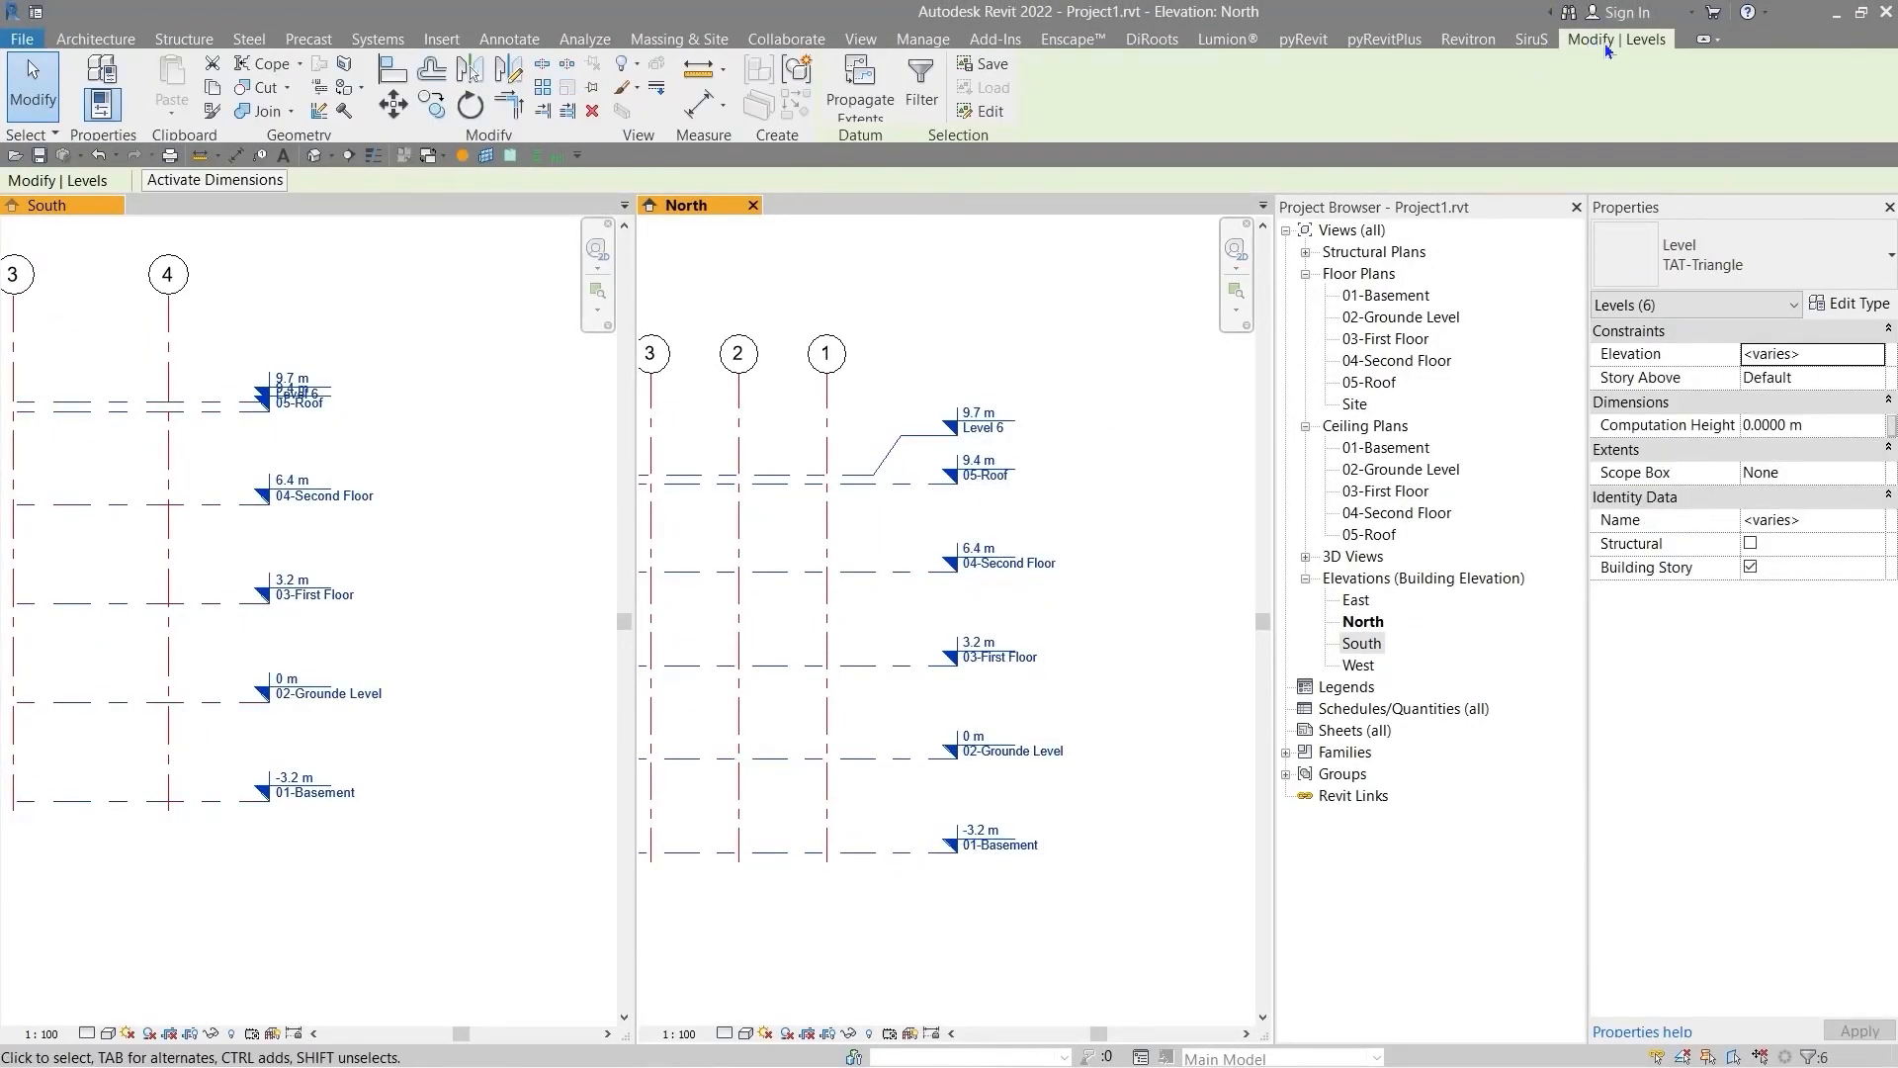
left_click(870, 69)
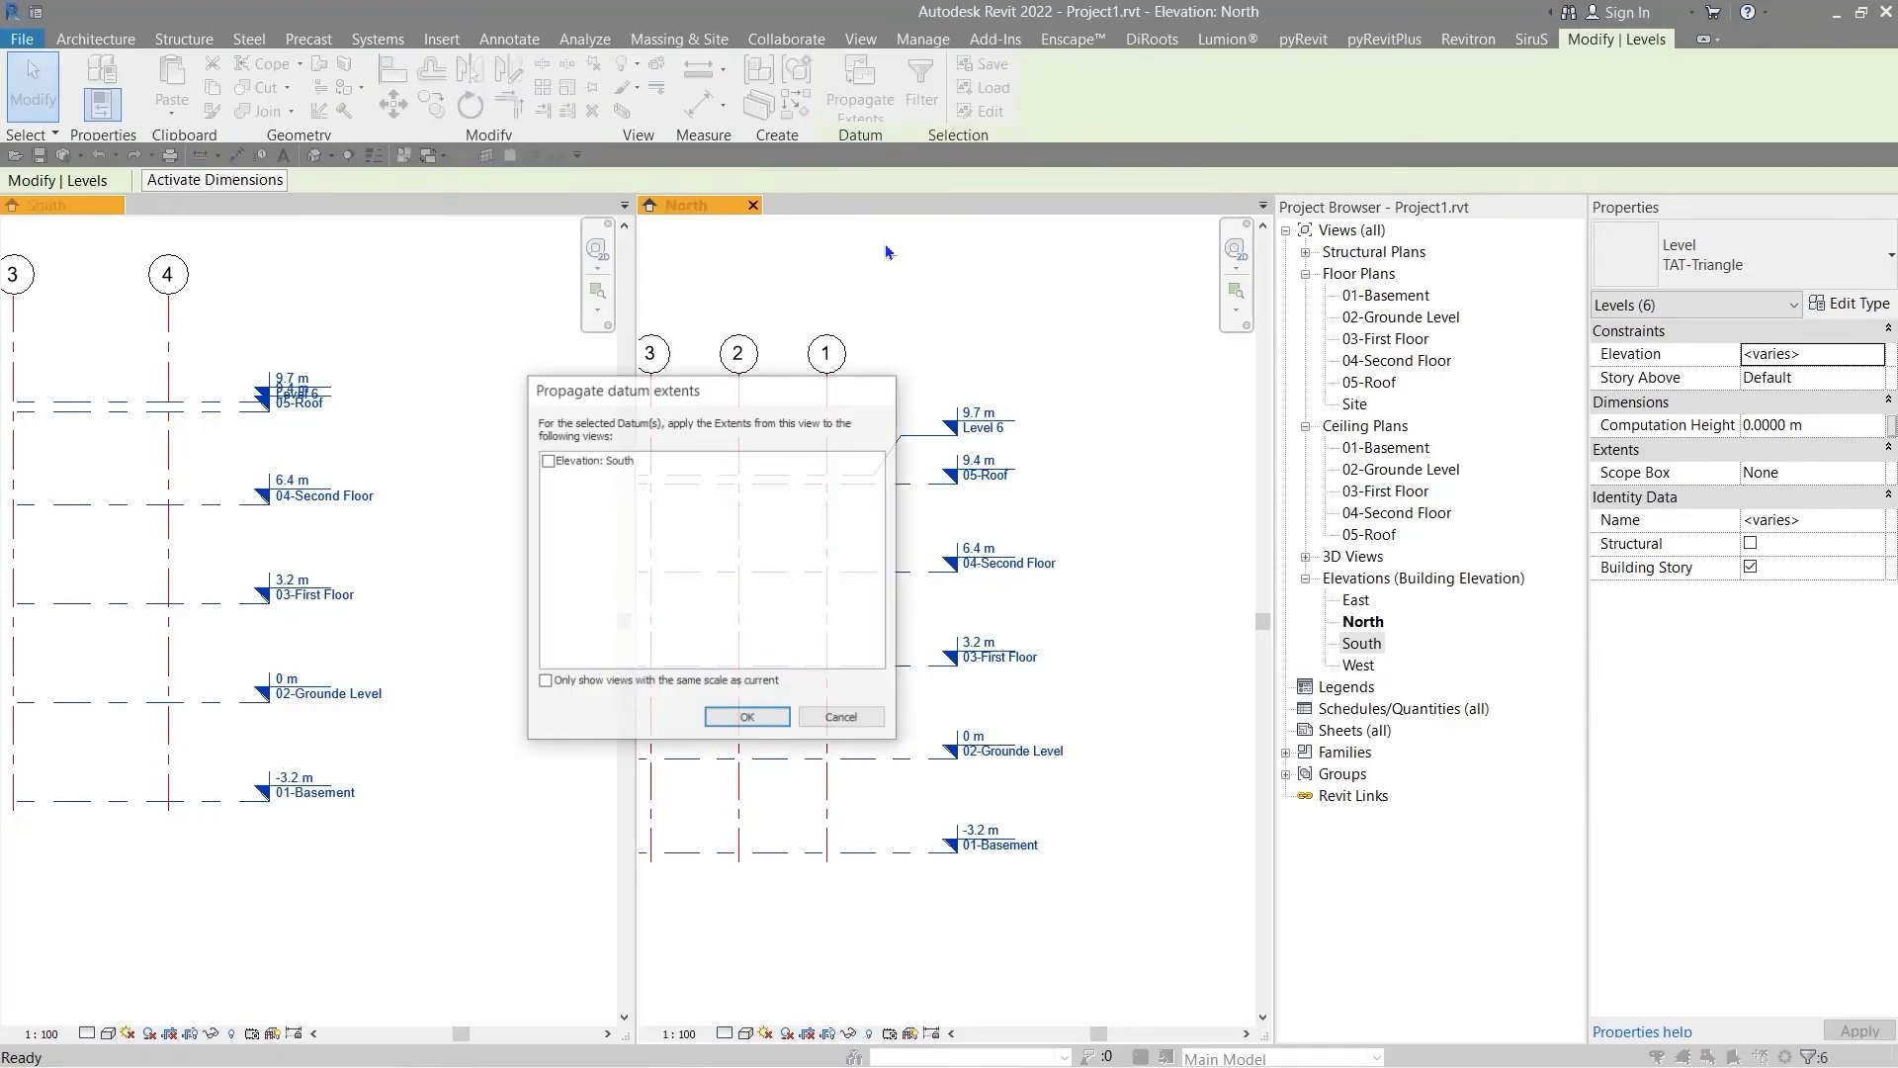
left_click_drag(633, 388, 1100, 393)
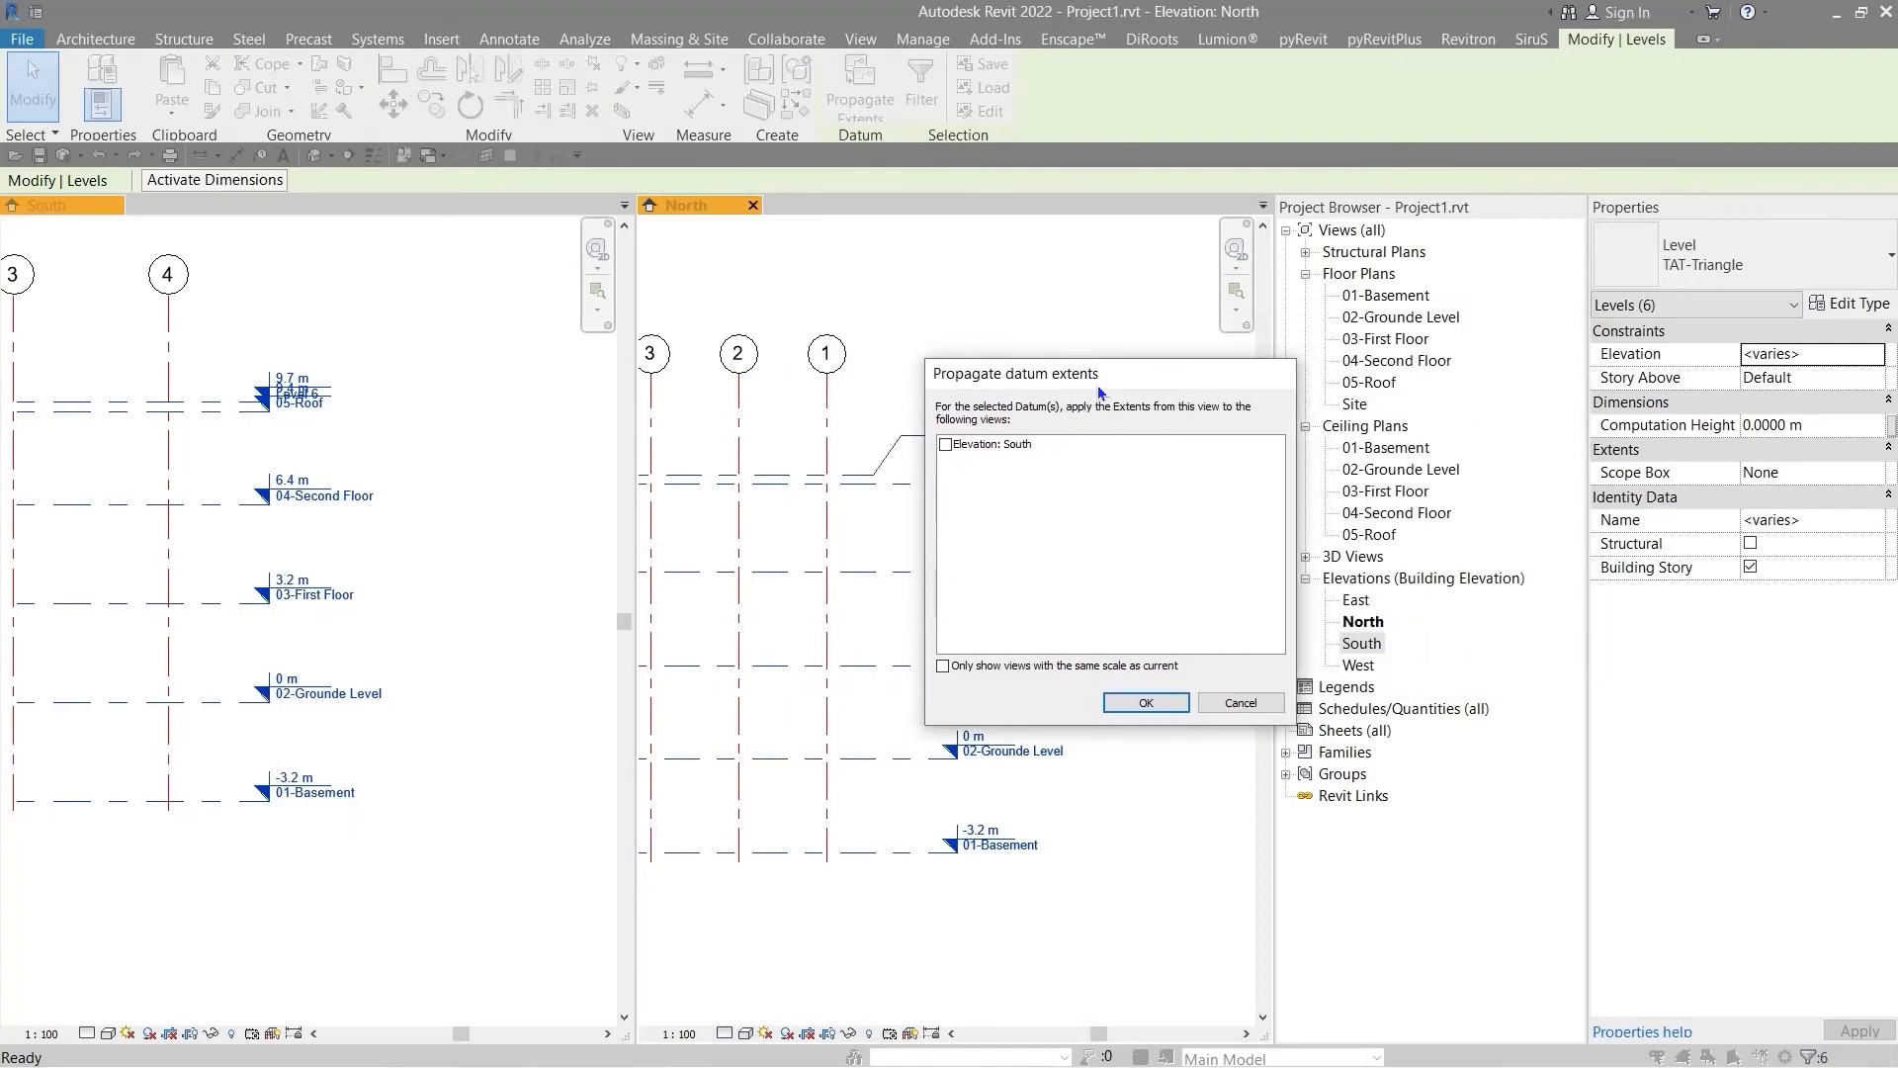
left_click(946, 445)
left_click(1137, 703)
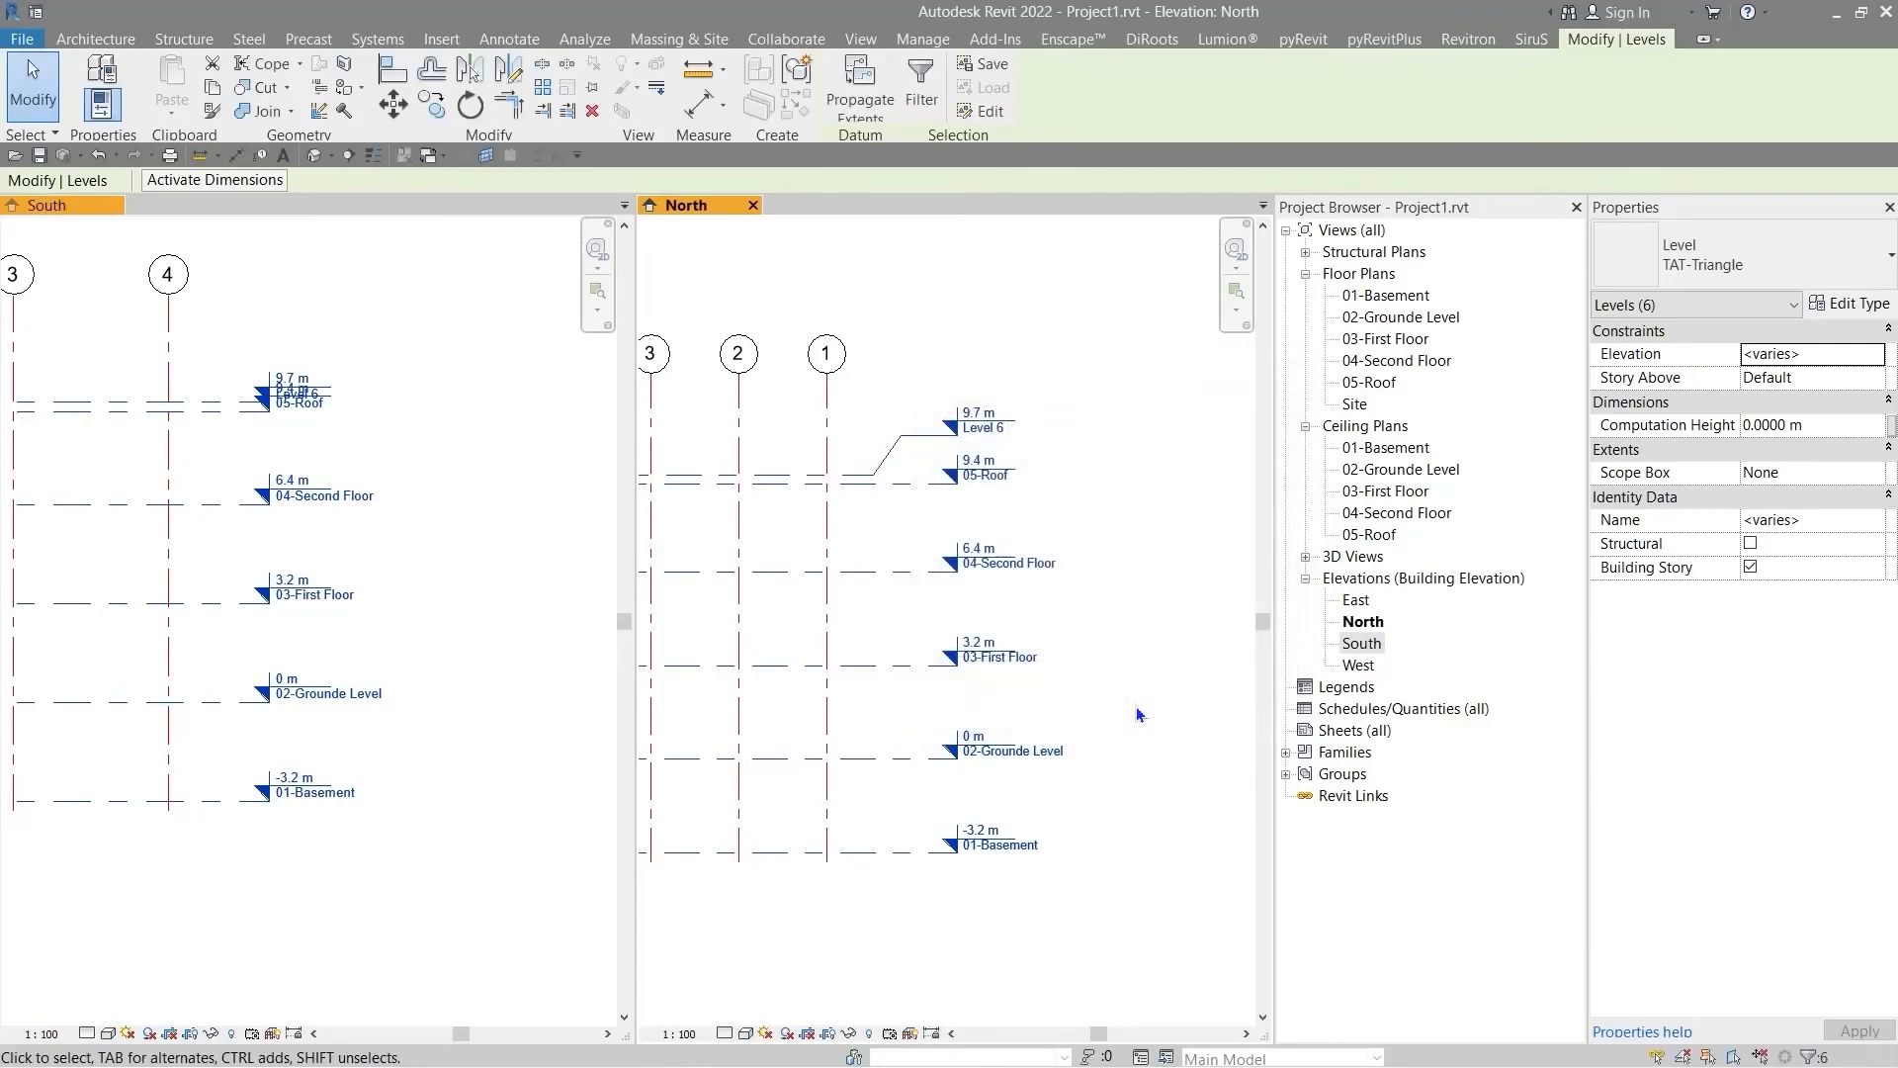
left_click(1066, 413)
scroll(1045, 549, "down", 1)
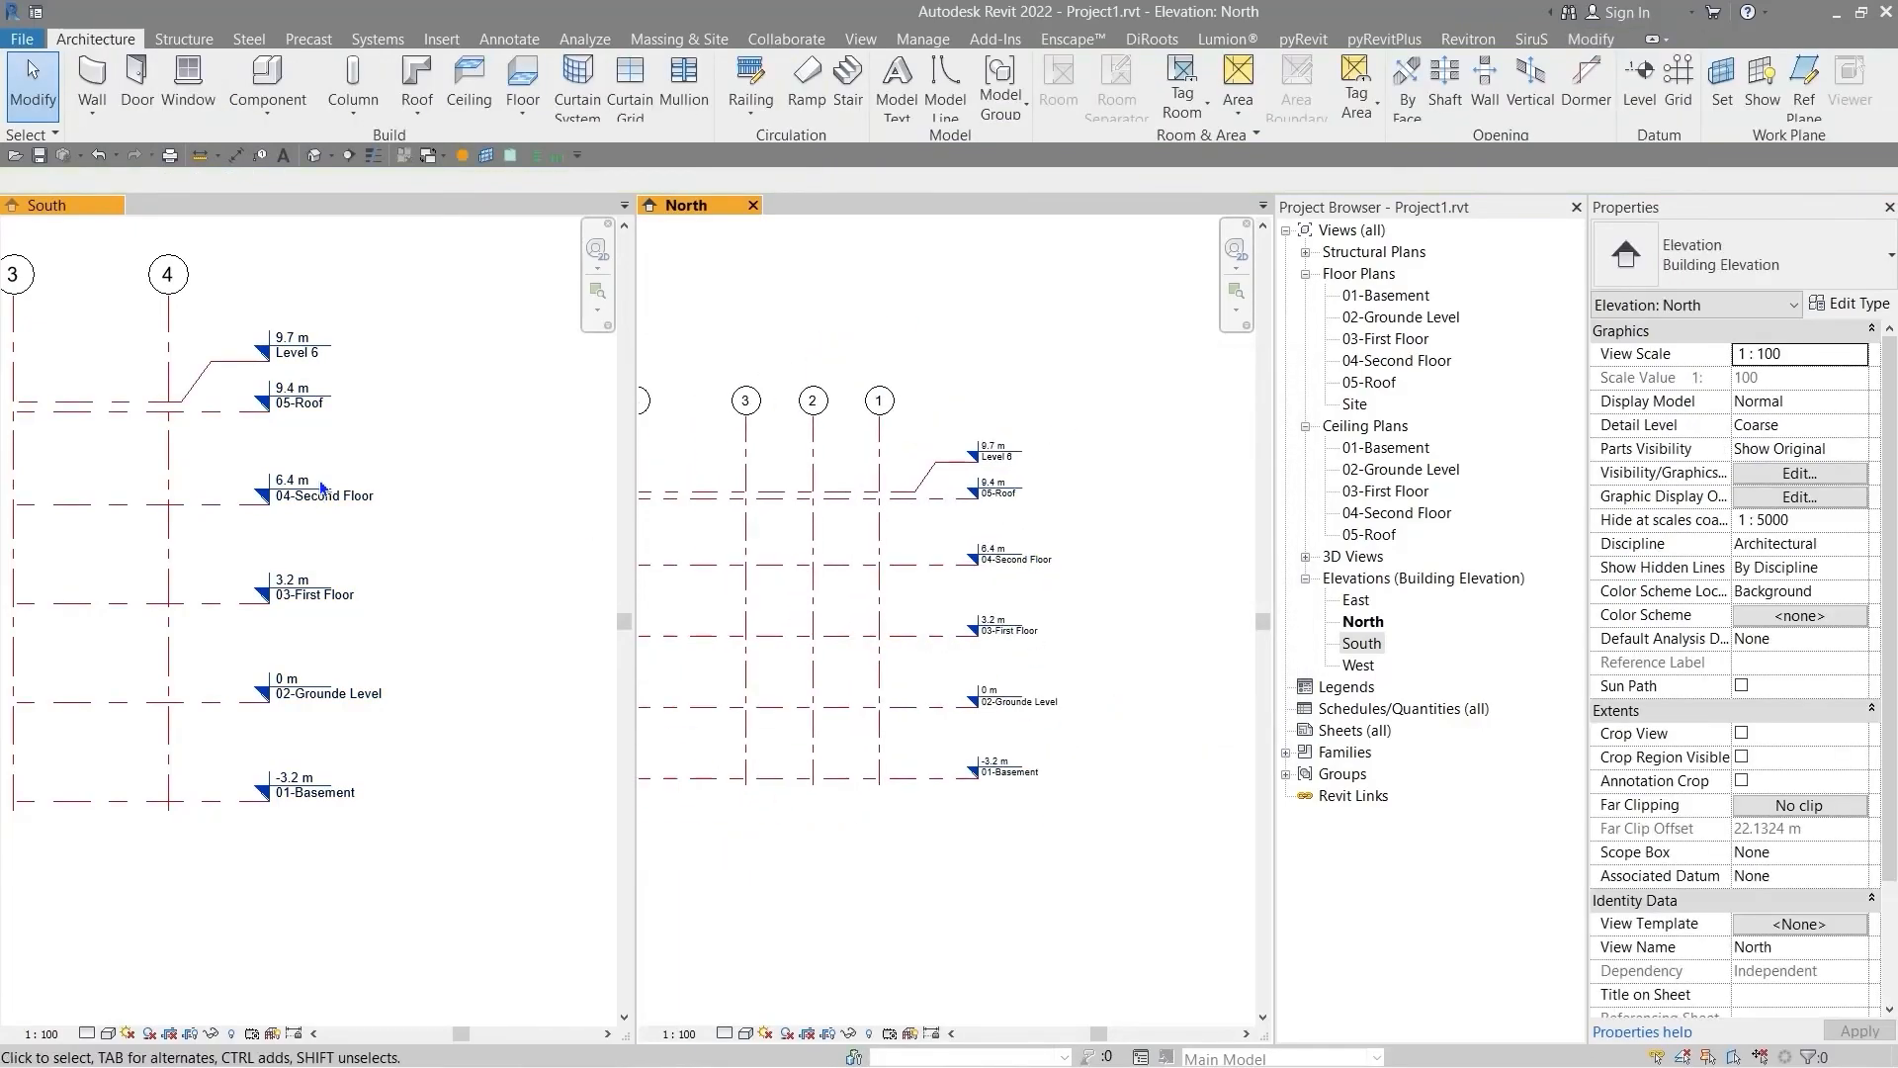
scroll(319, 481, "down", 3)
left_click(460, 597)
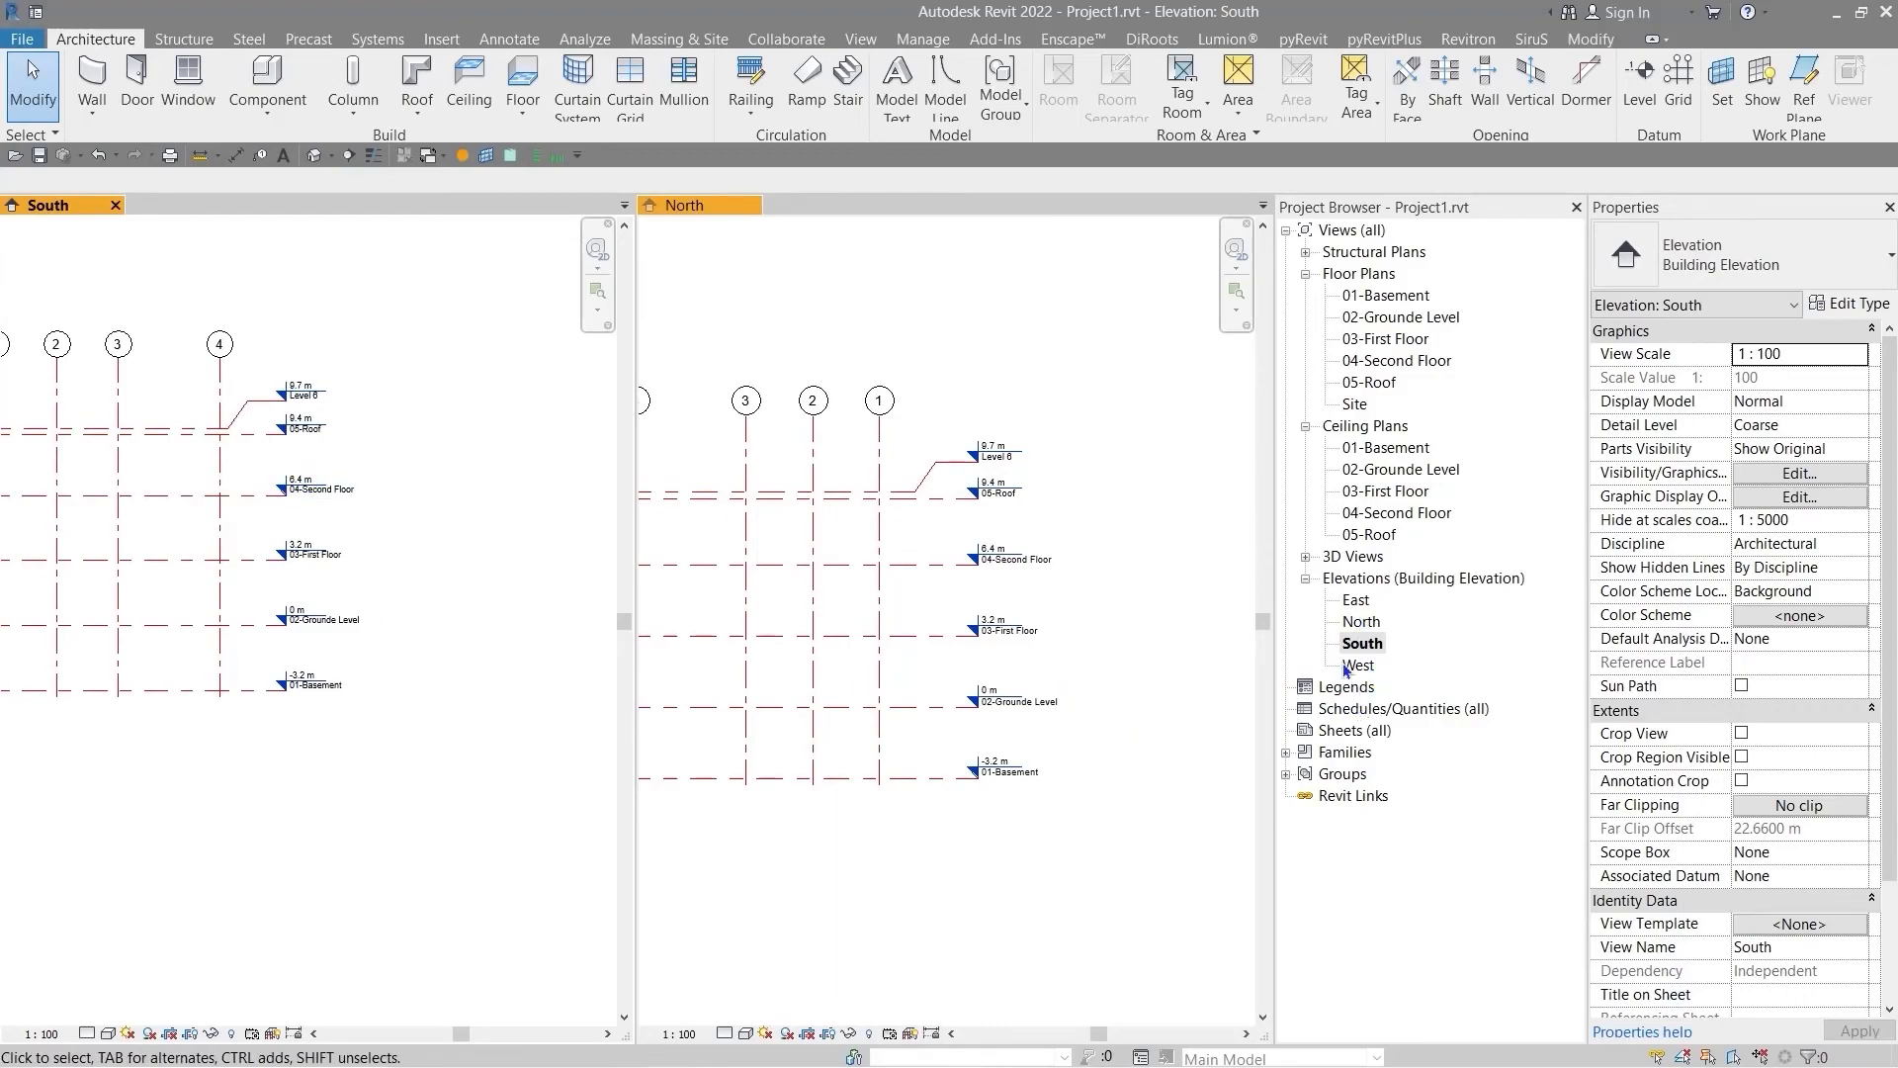
- Open the East elevation and extend the head ends of 05-Roof and its aligned levels past grid A, level with the Level 6 head
double_click(1355, 601)
scroll(1003, 560, "up", 3)
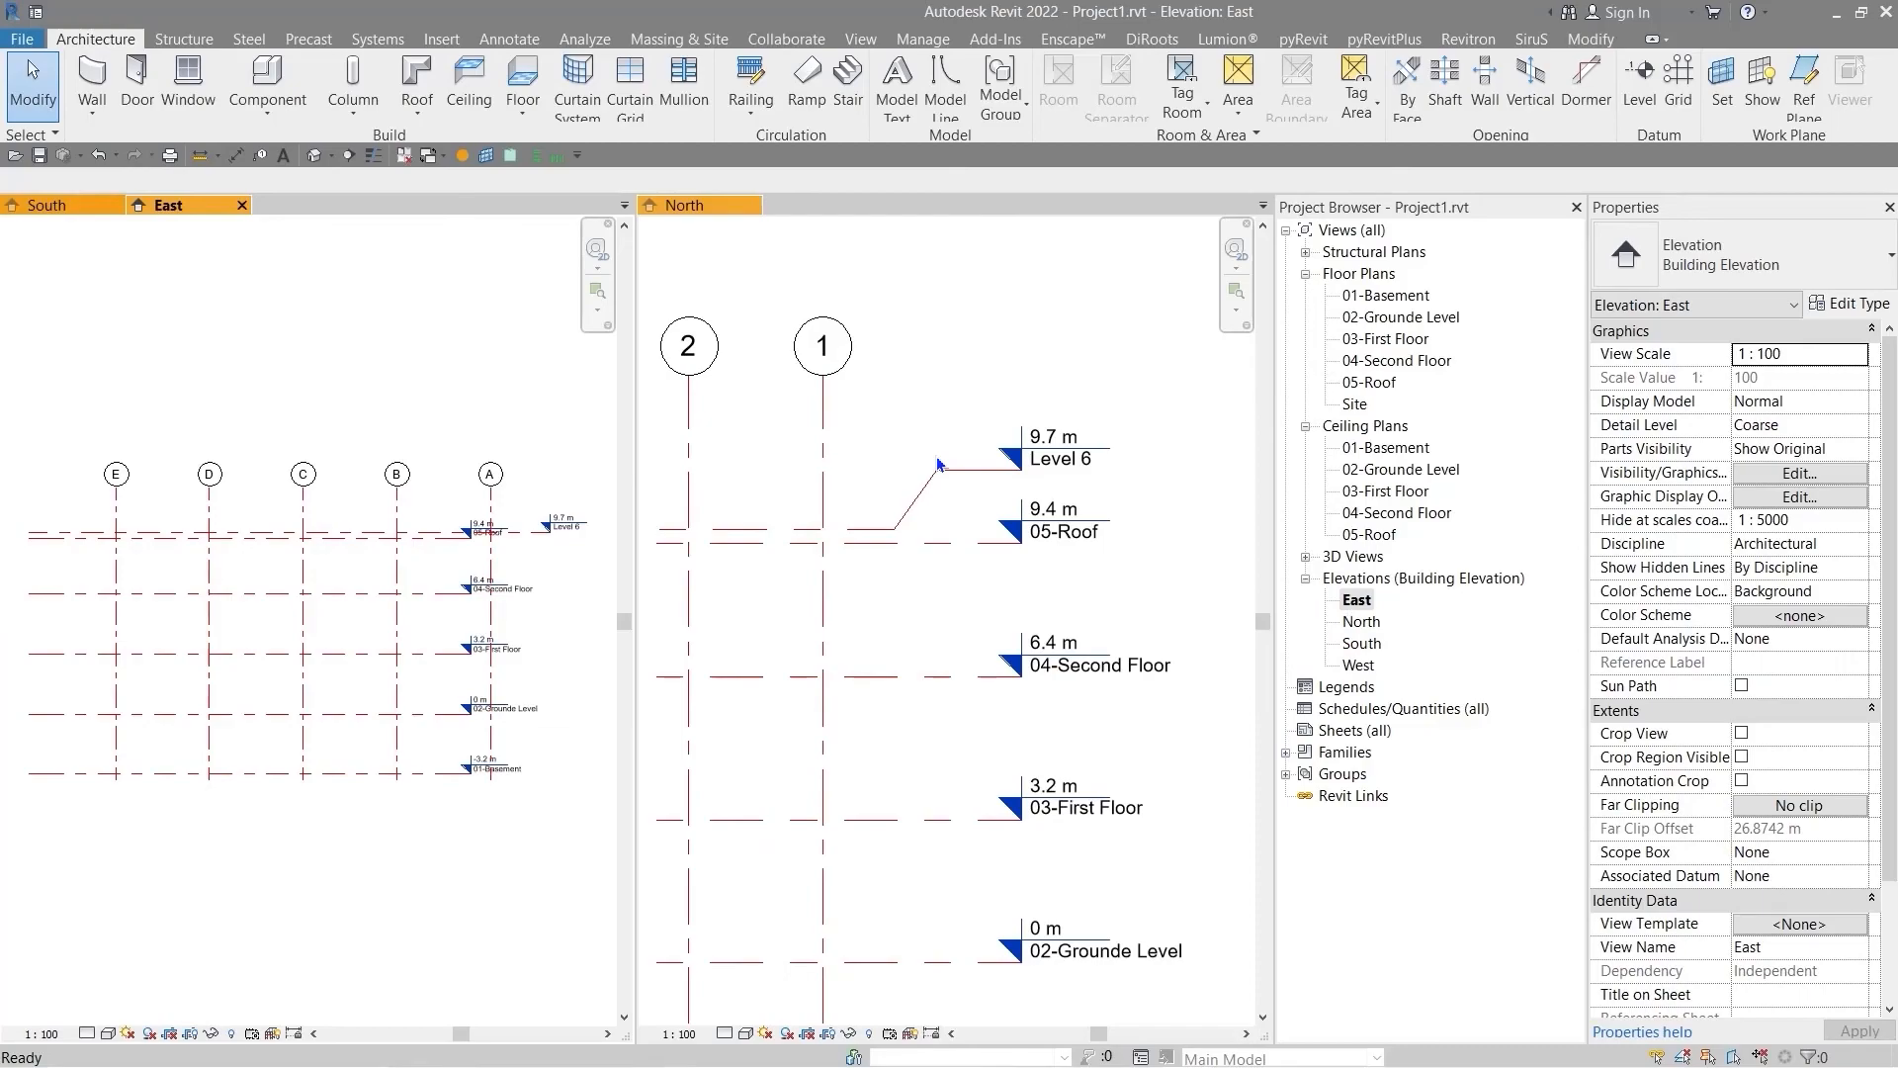
scroll(1003, 560, "down", 2)
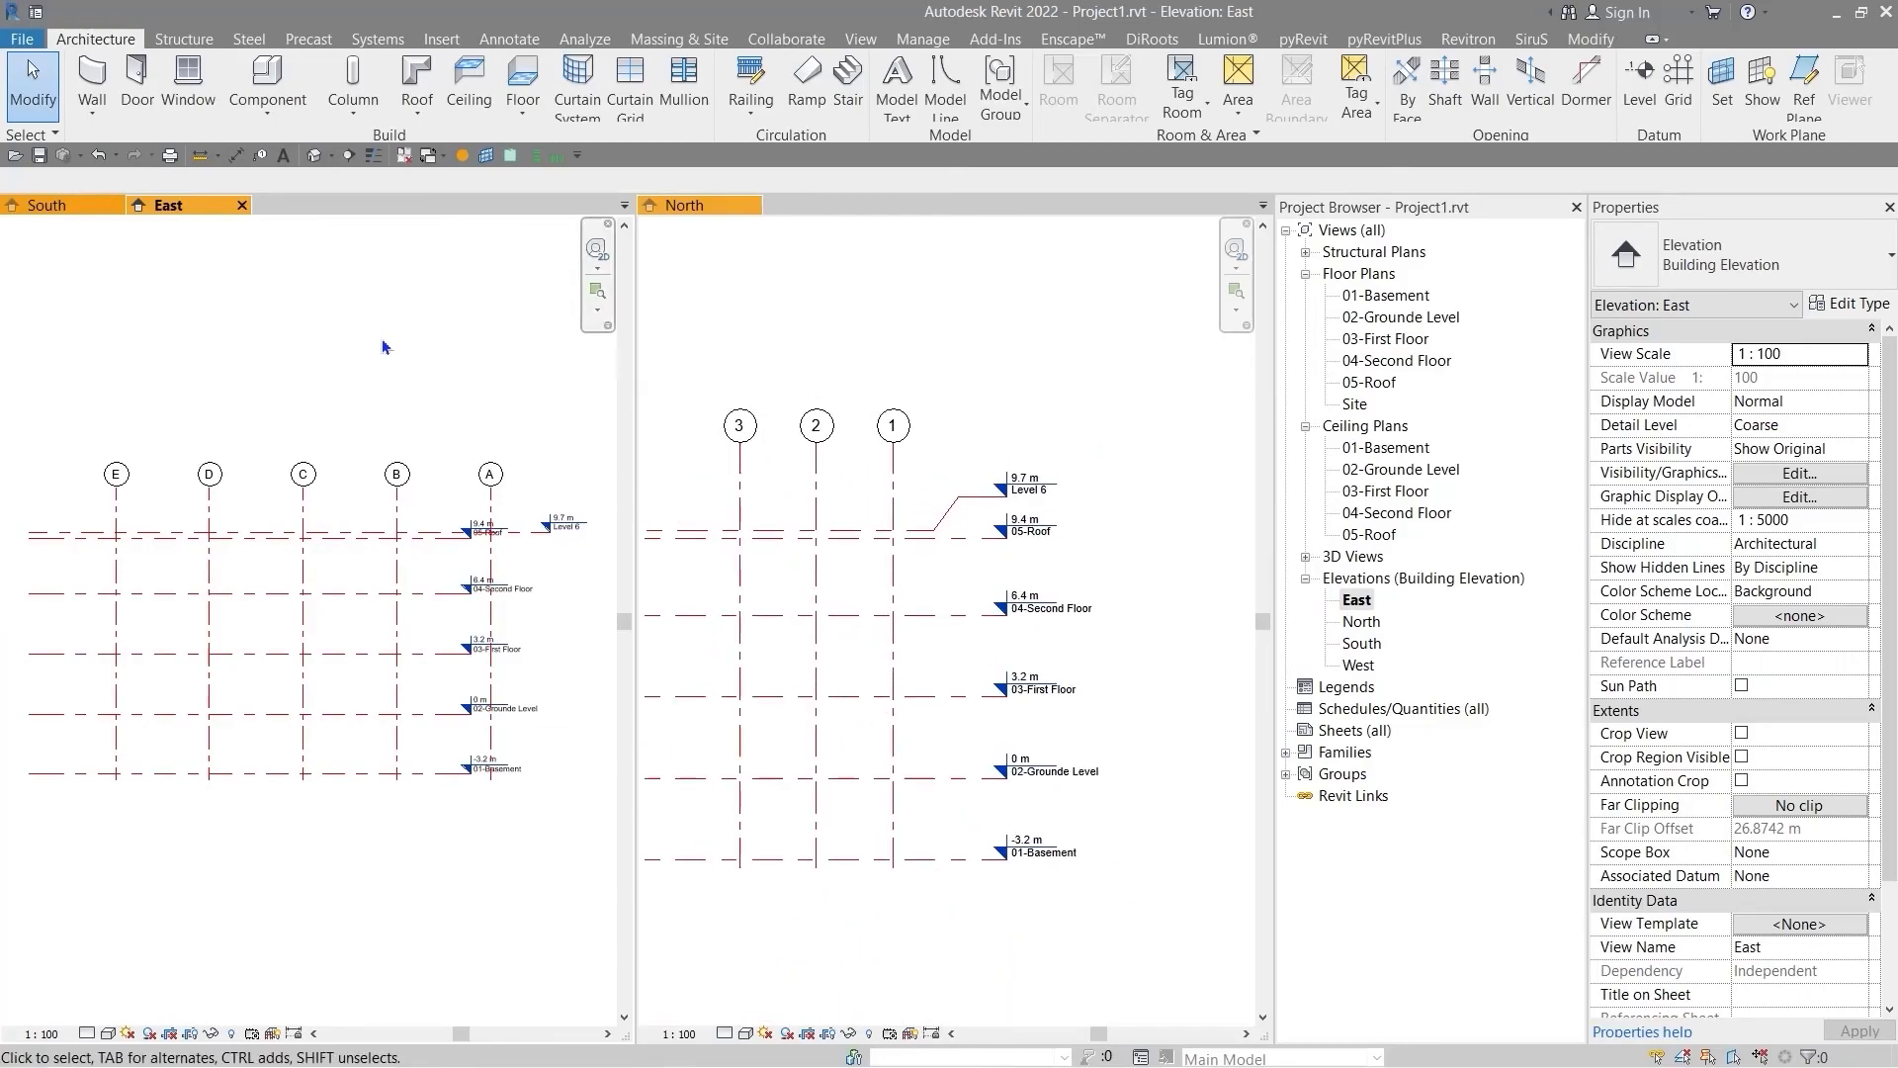
scroll(524, 676, "up", 5)
scroll(269, 519, "down", 2)
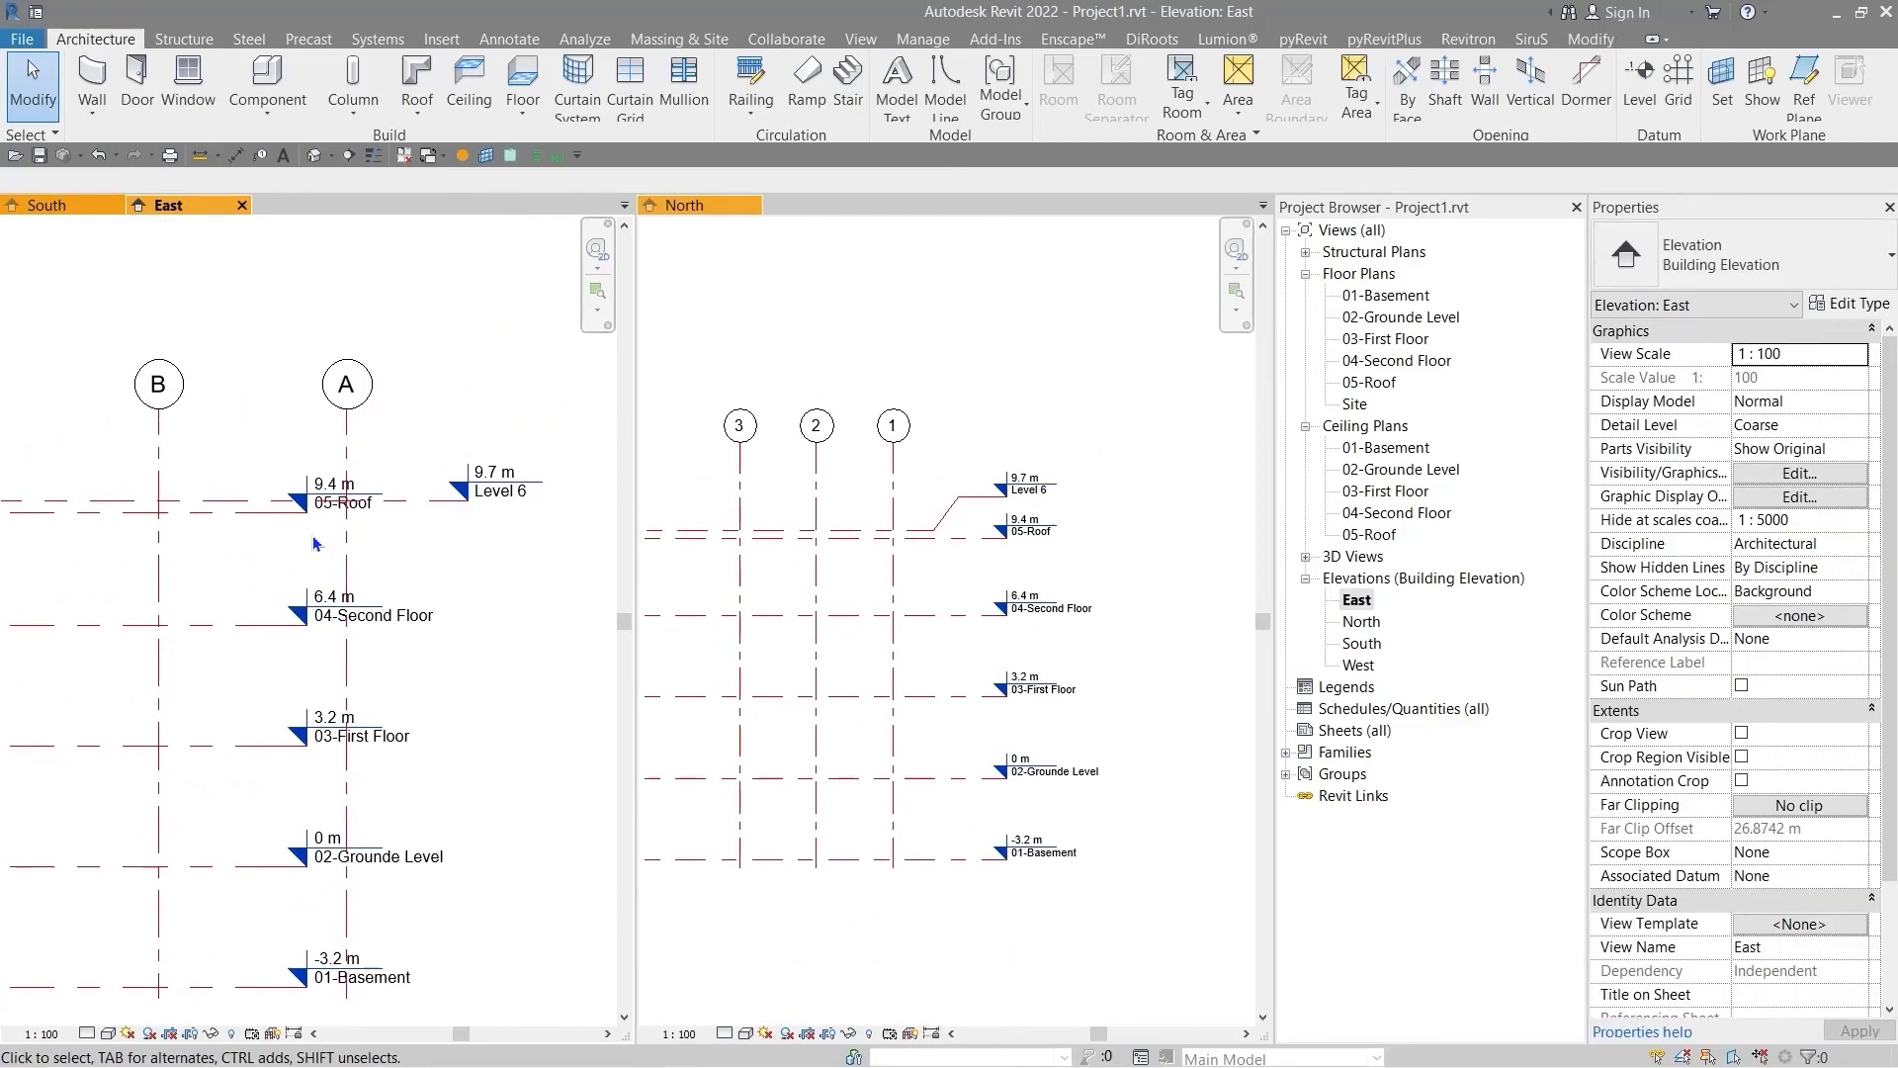
left_click(272, 515)
left_click_drag(323, 516, 483, 502)
key("Escape")
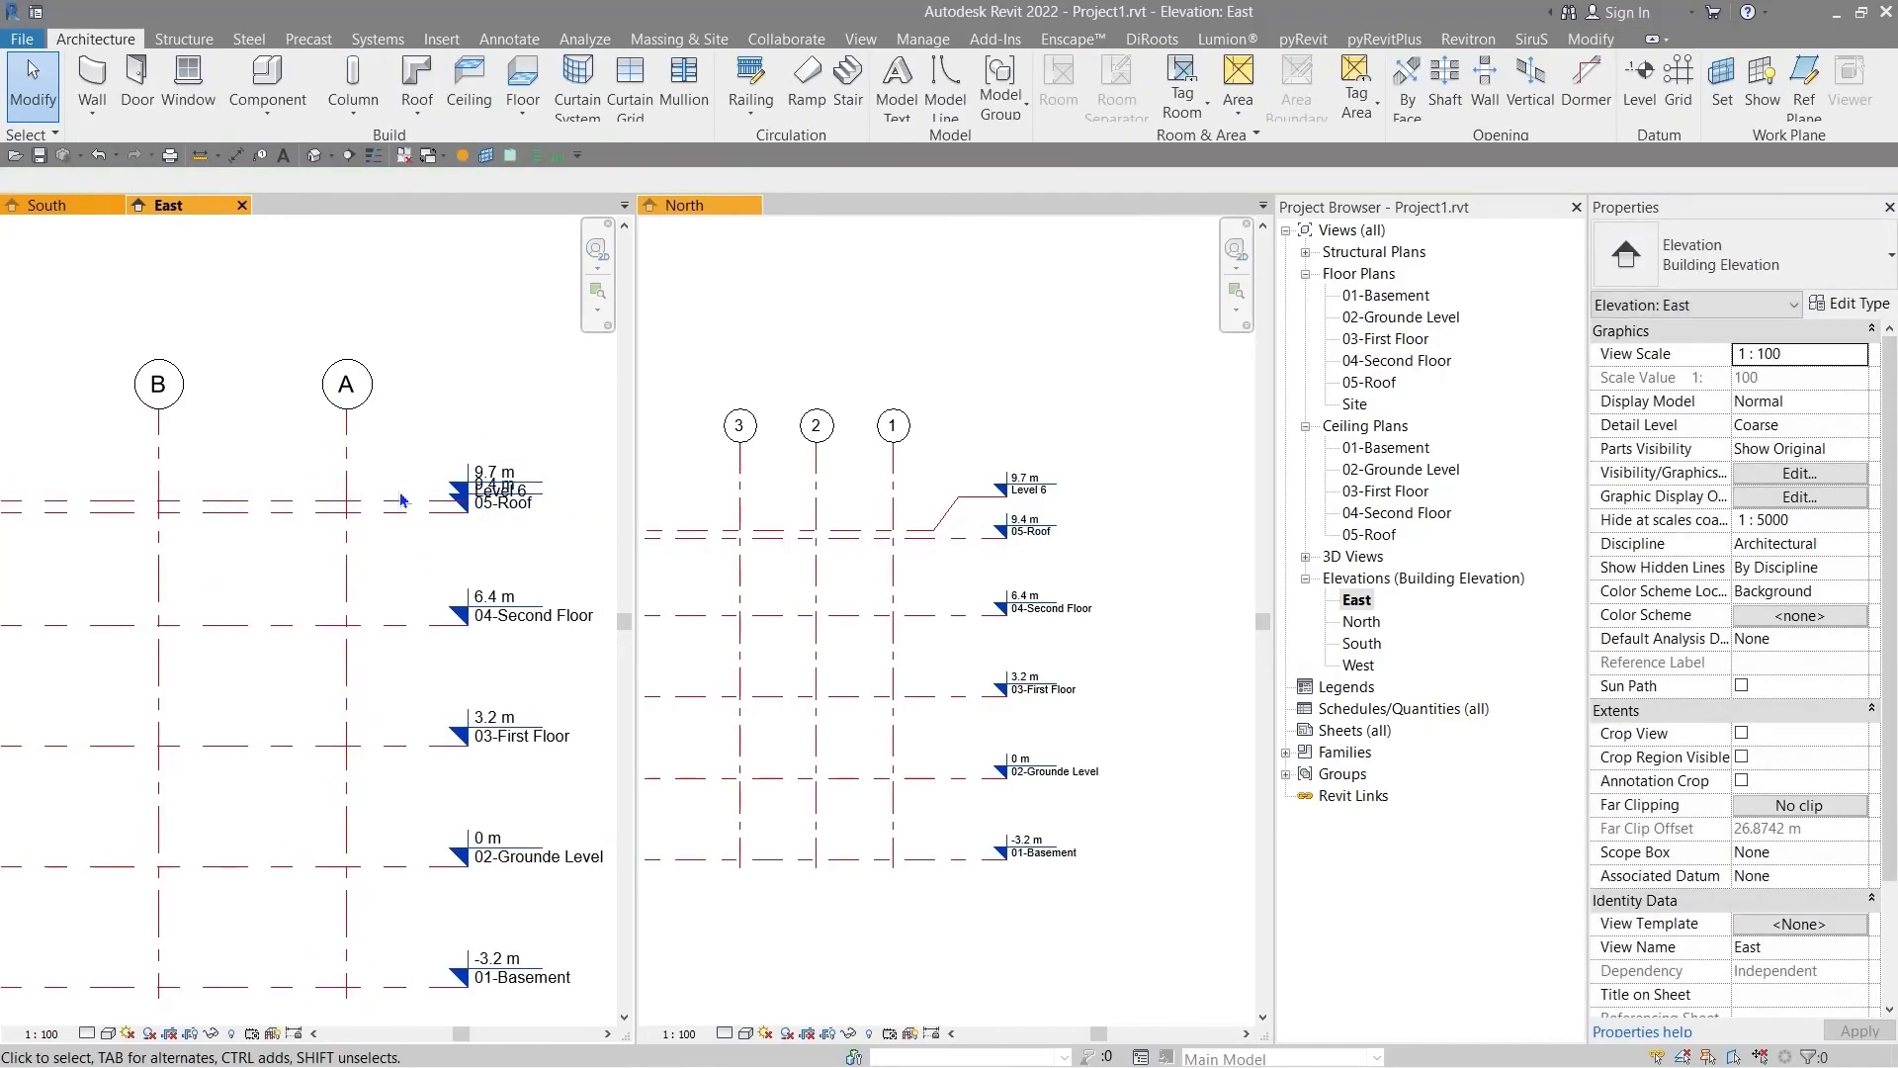
- Add an elbow to the Level 6 line in the East elevation and raise its head clear of 05-Roof
left_click(403, 495)
scroll(454, 509, "up", 4)
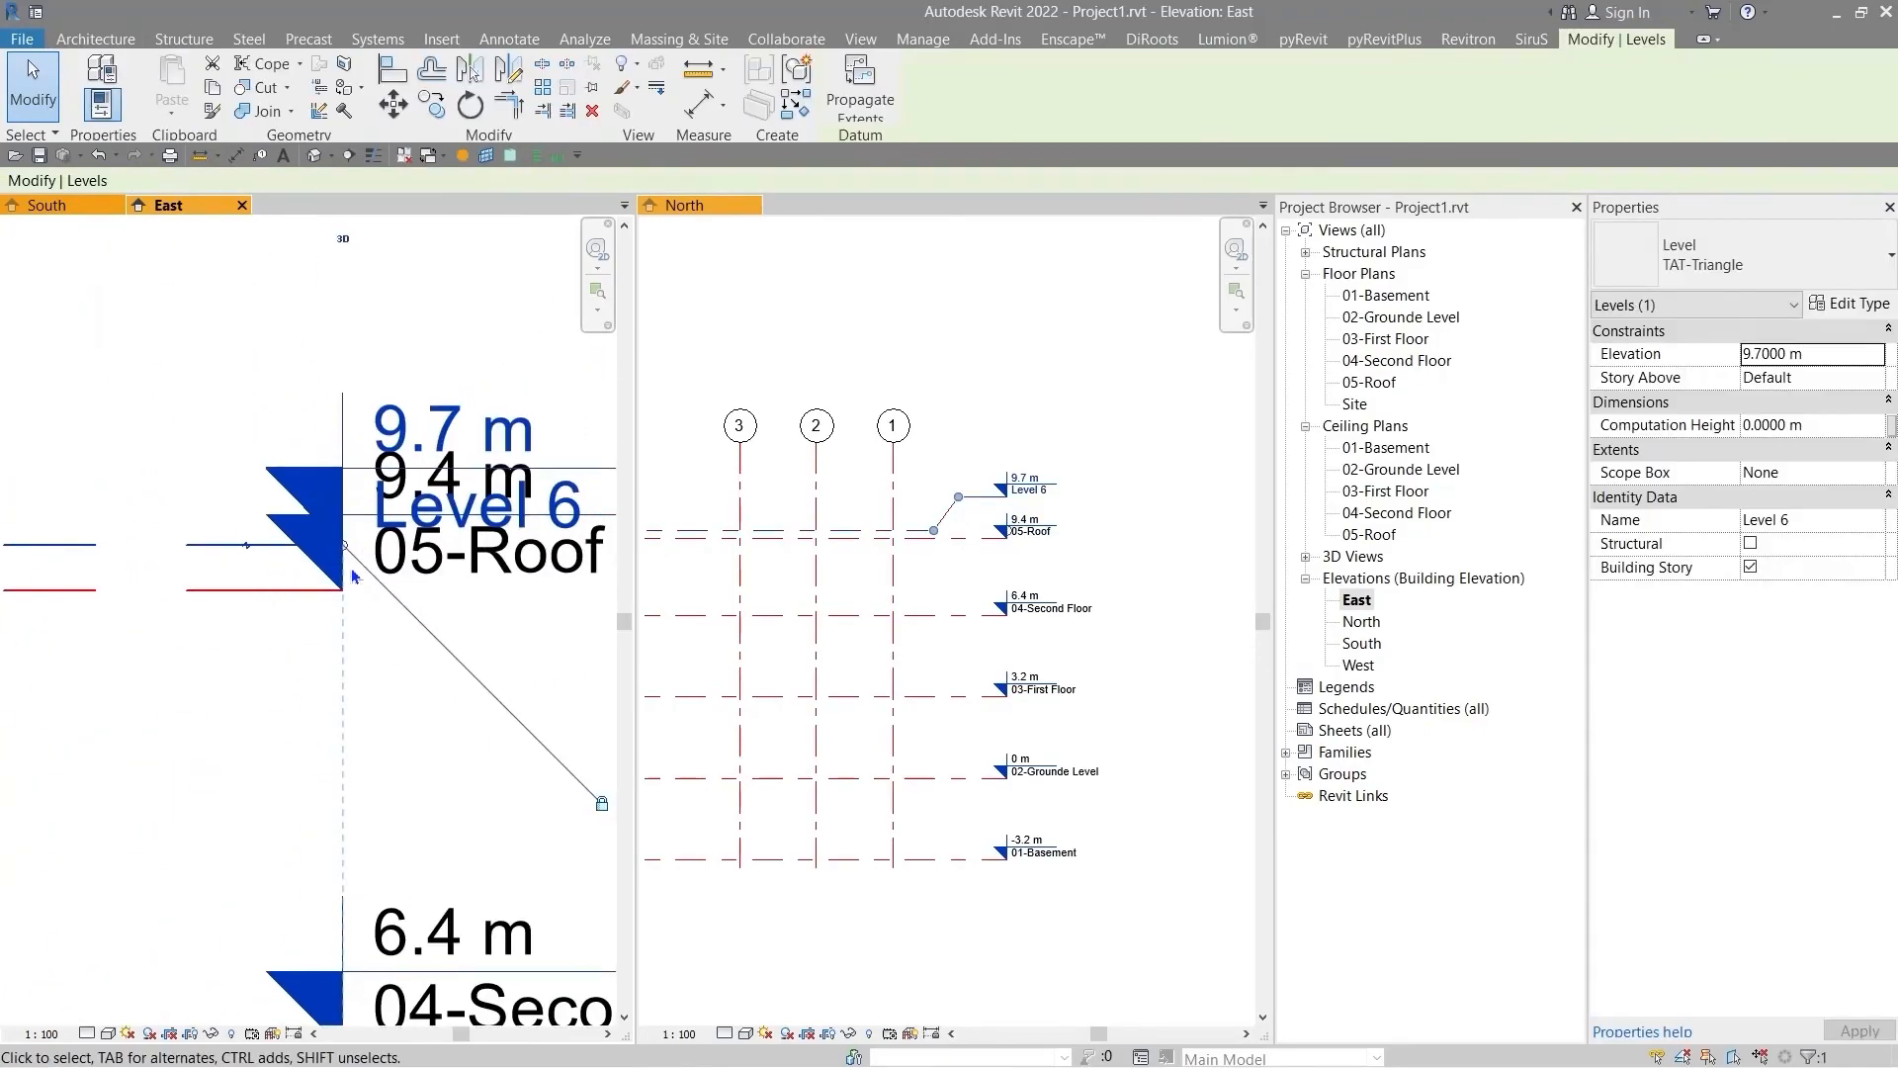
left_click(248, 544)
scroll(256, 545, "down", 2)
left_click_drag(260, 610, 203, 431)
key("Escape")
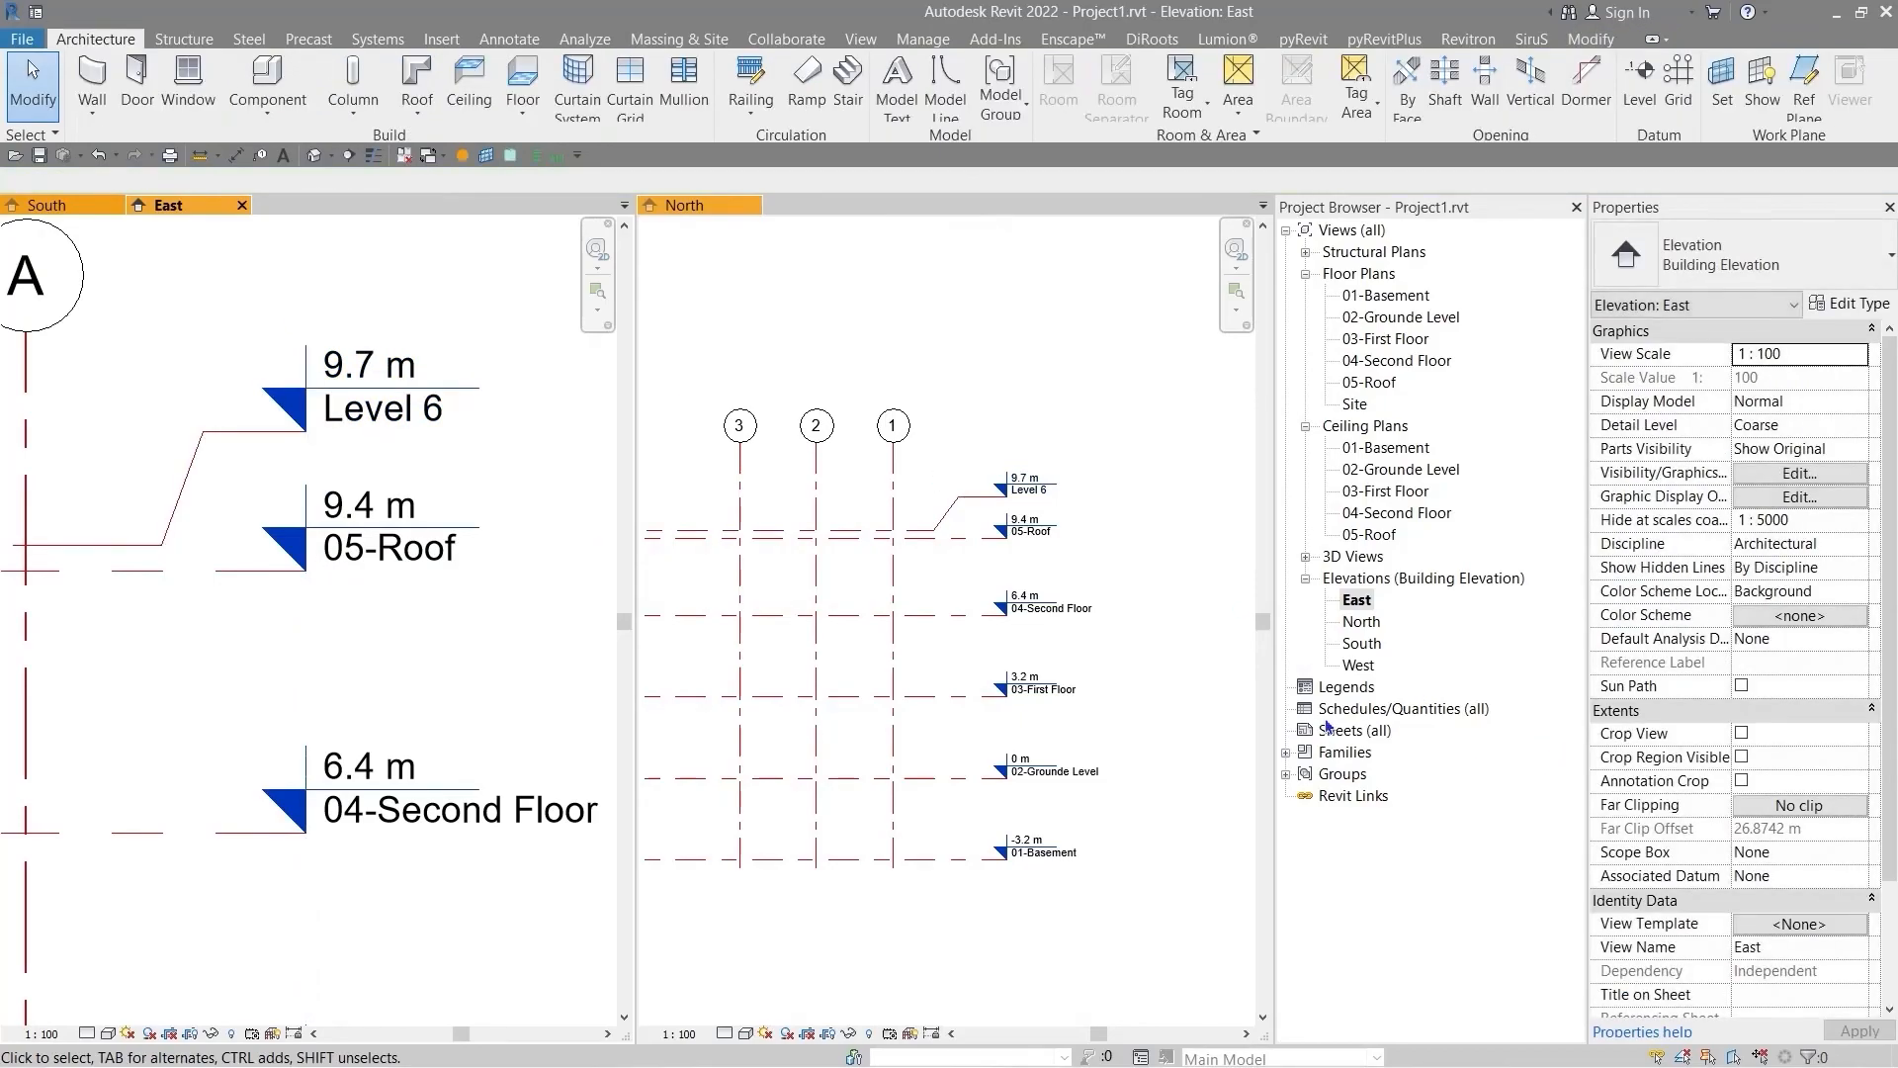
- Open the West elevation and move it into the North view's group so it sits beside the East elevation
double_click(1358, 667)
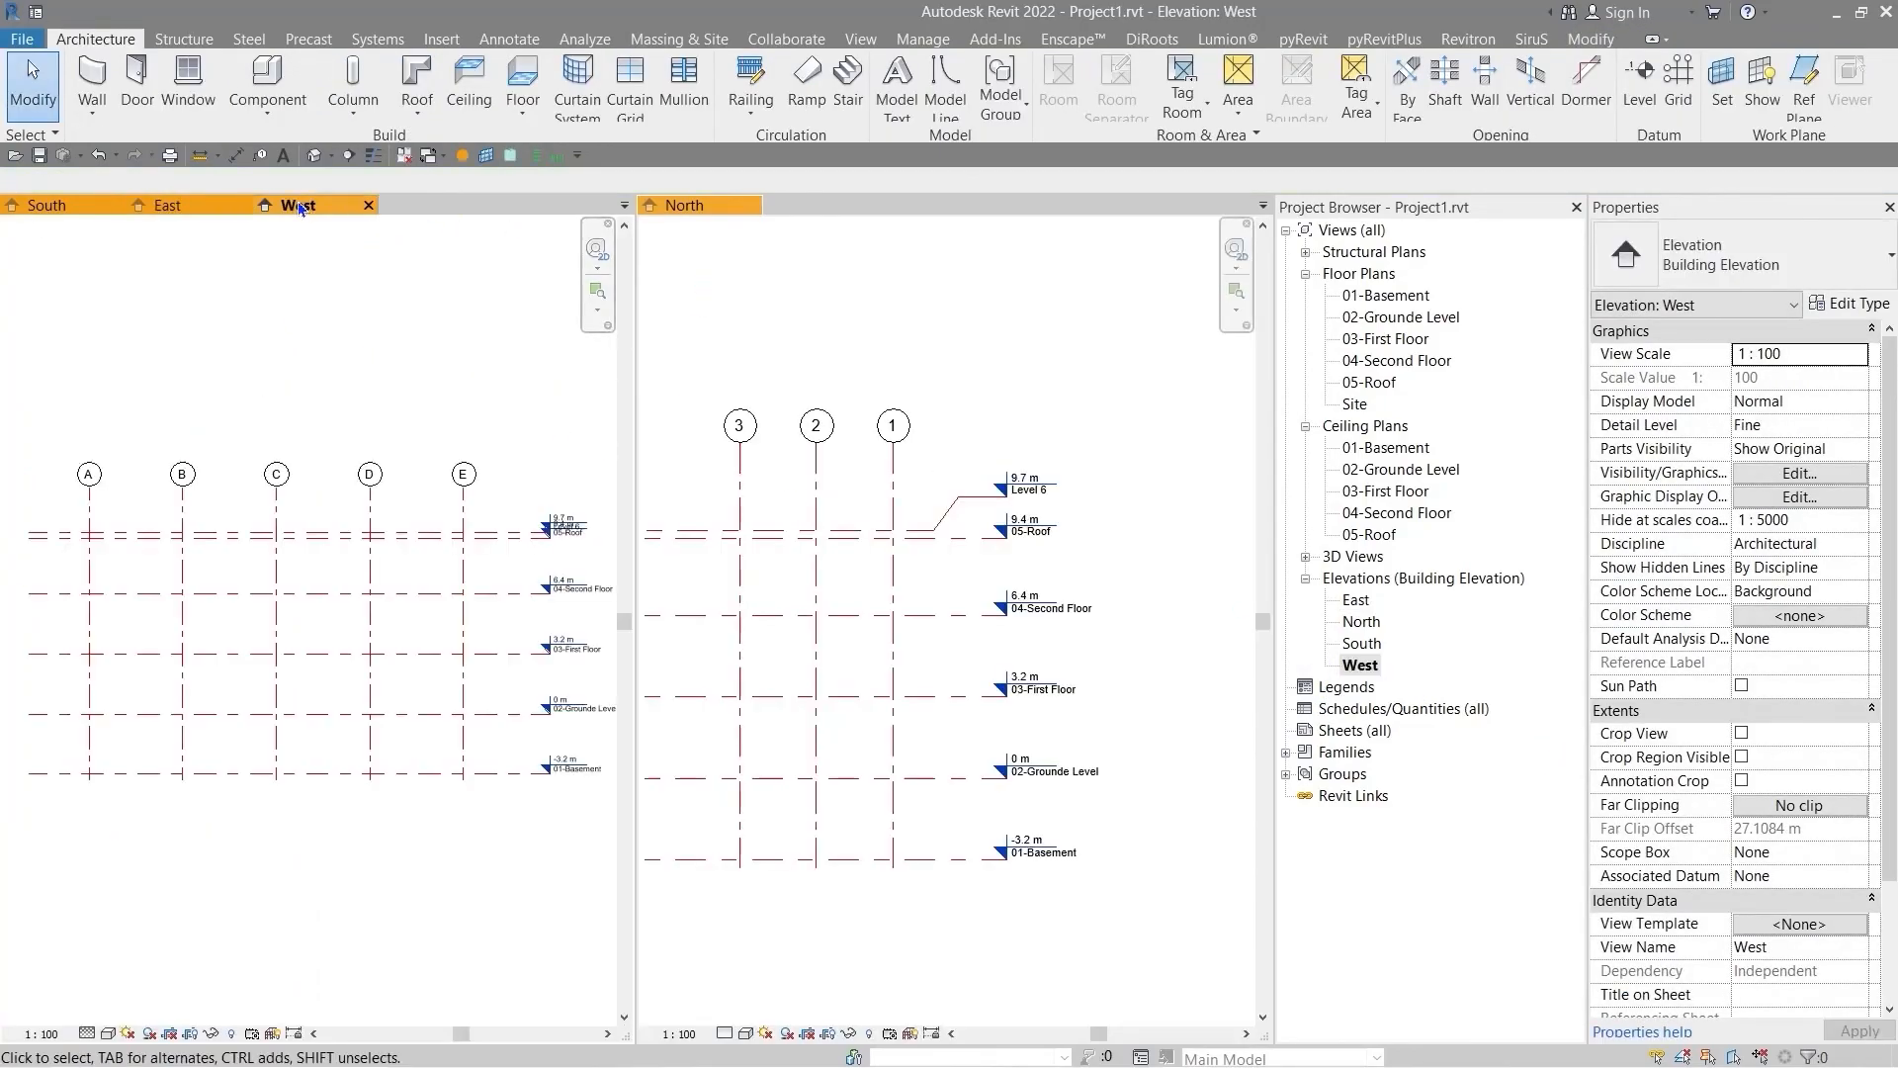
left_click_drag(299, 207, 769, 468)
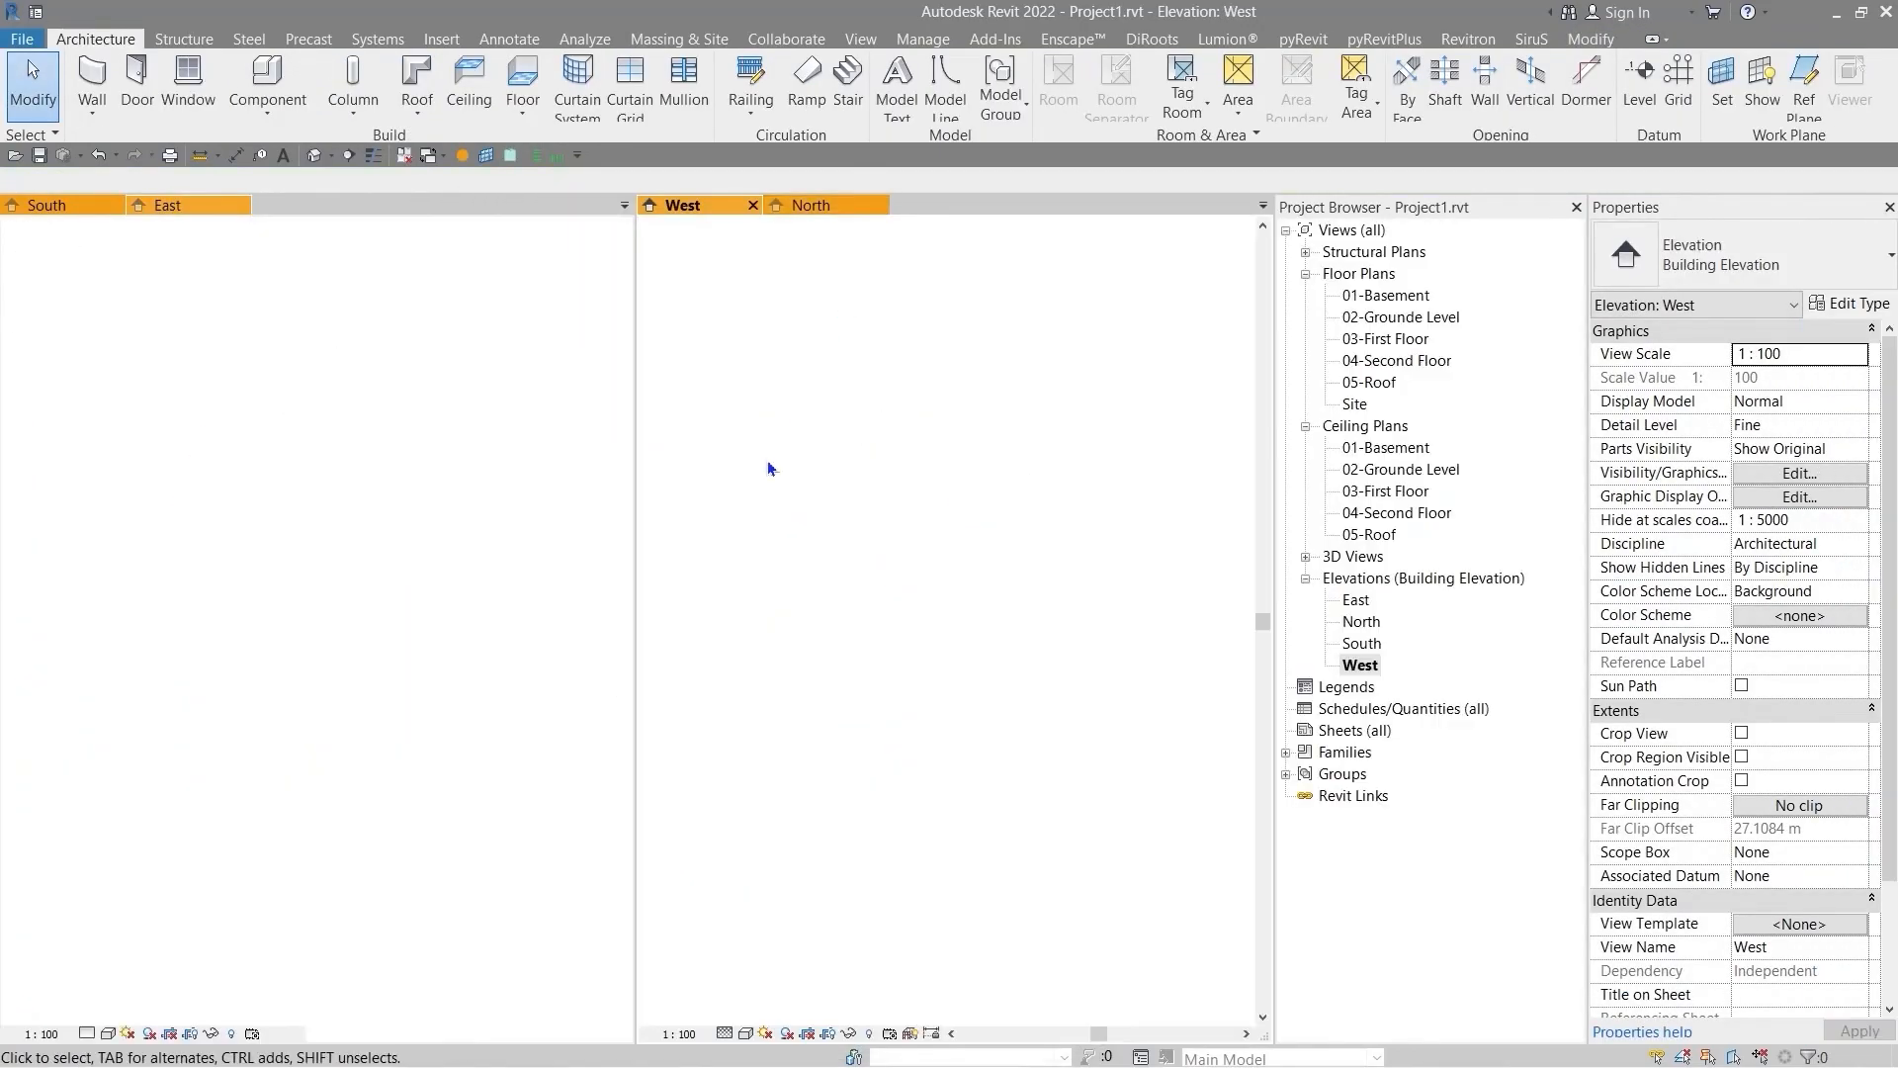
scroll(400, 562, "down", 2)
scroll(415, 557, "up", 3)
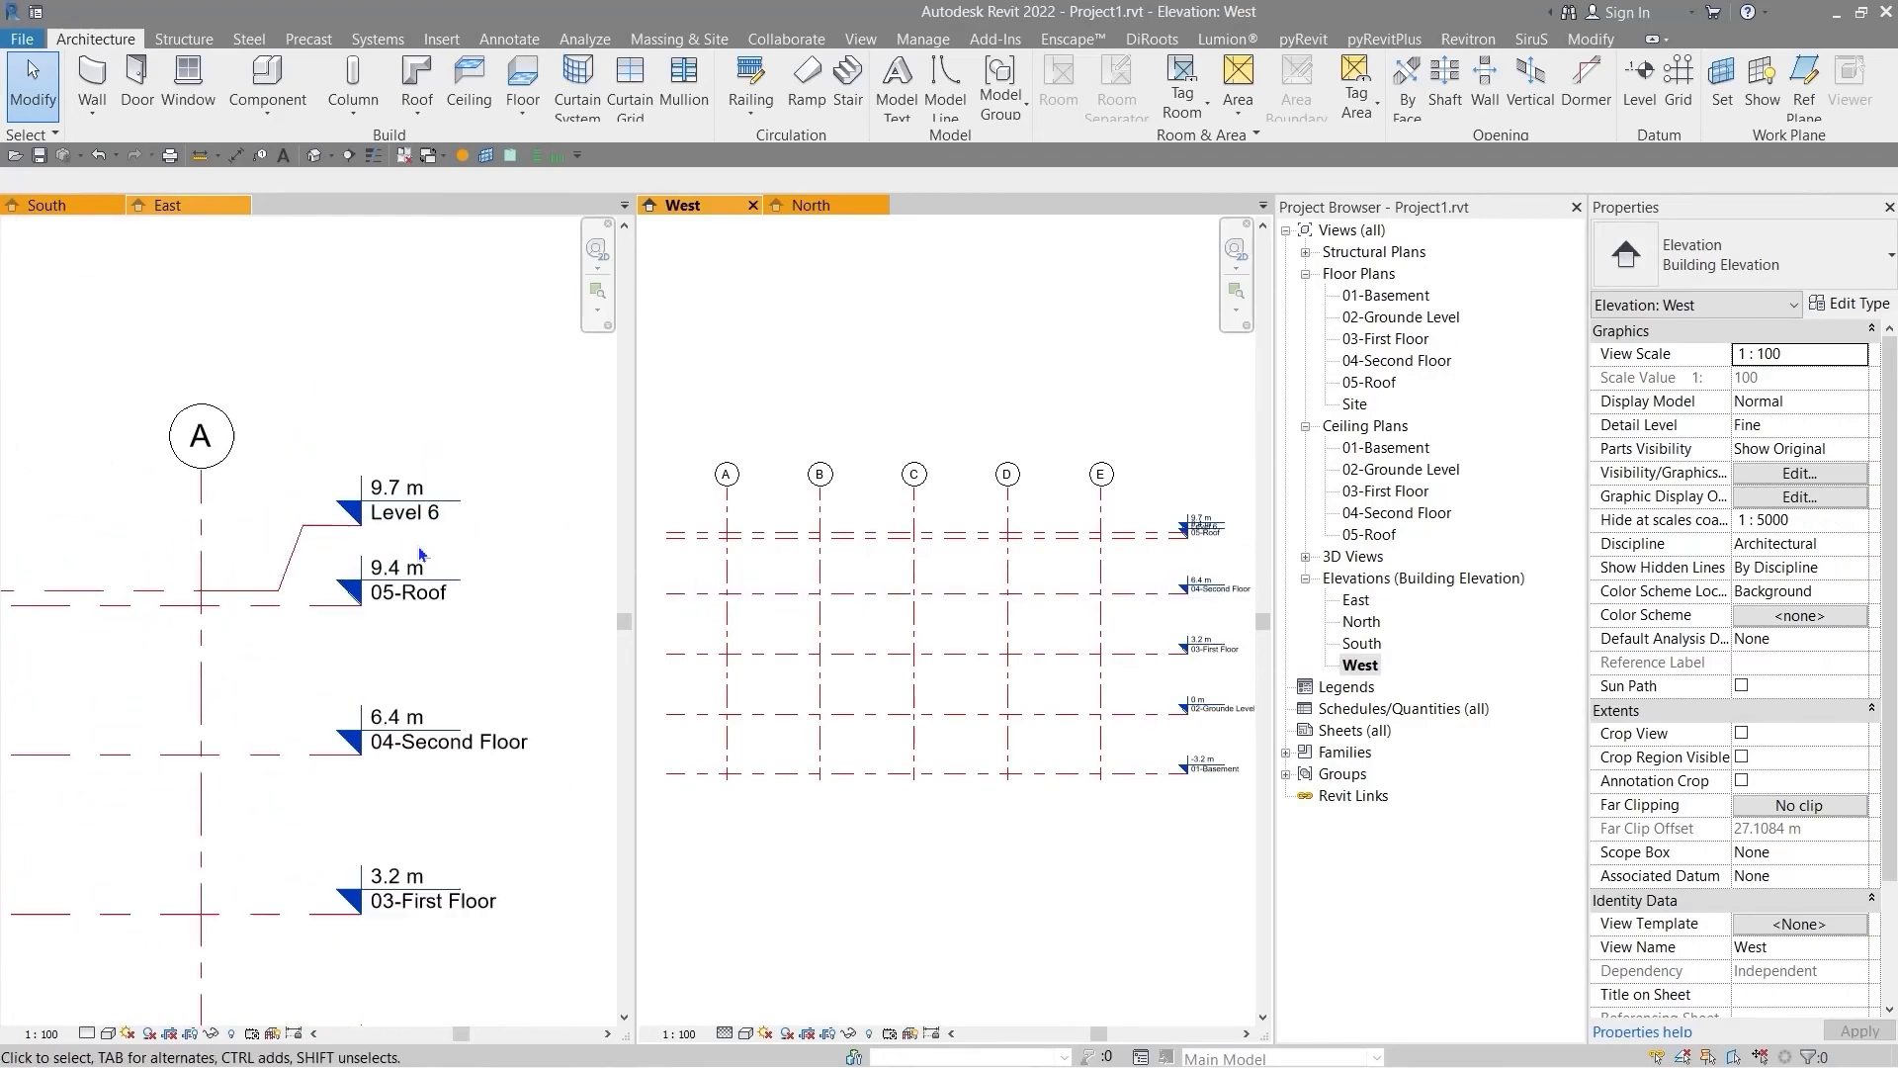
- Propagate the datum extents of all six levels from the East elevation to the West elevation and check the West level heads
scroll(423, 556, "down", 1)
middle_click_drag(491, 696, 426, 455)
scroll(428, 455, "down", 1)
left_click_drag(460, 304, 379, 738)
left_click(863, 97)
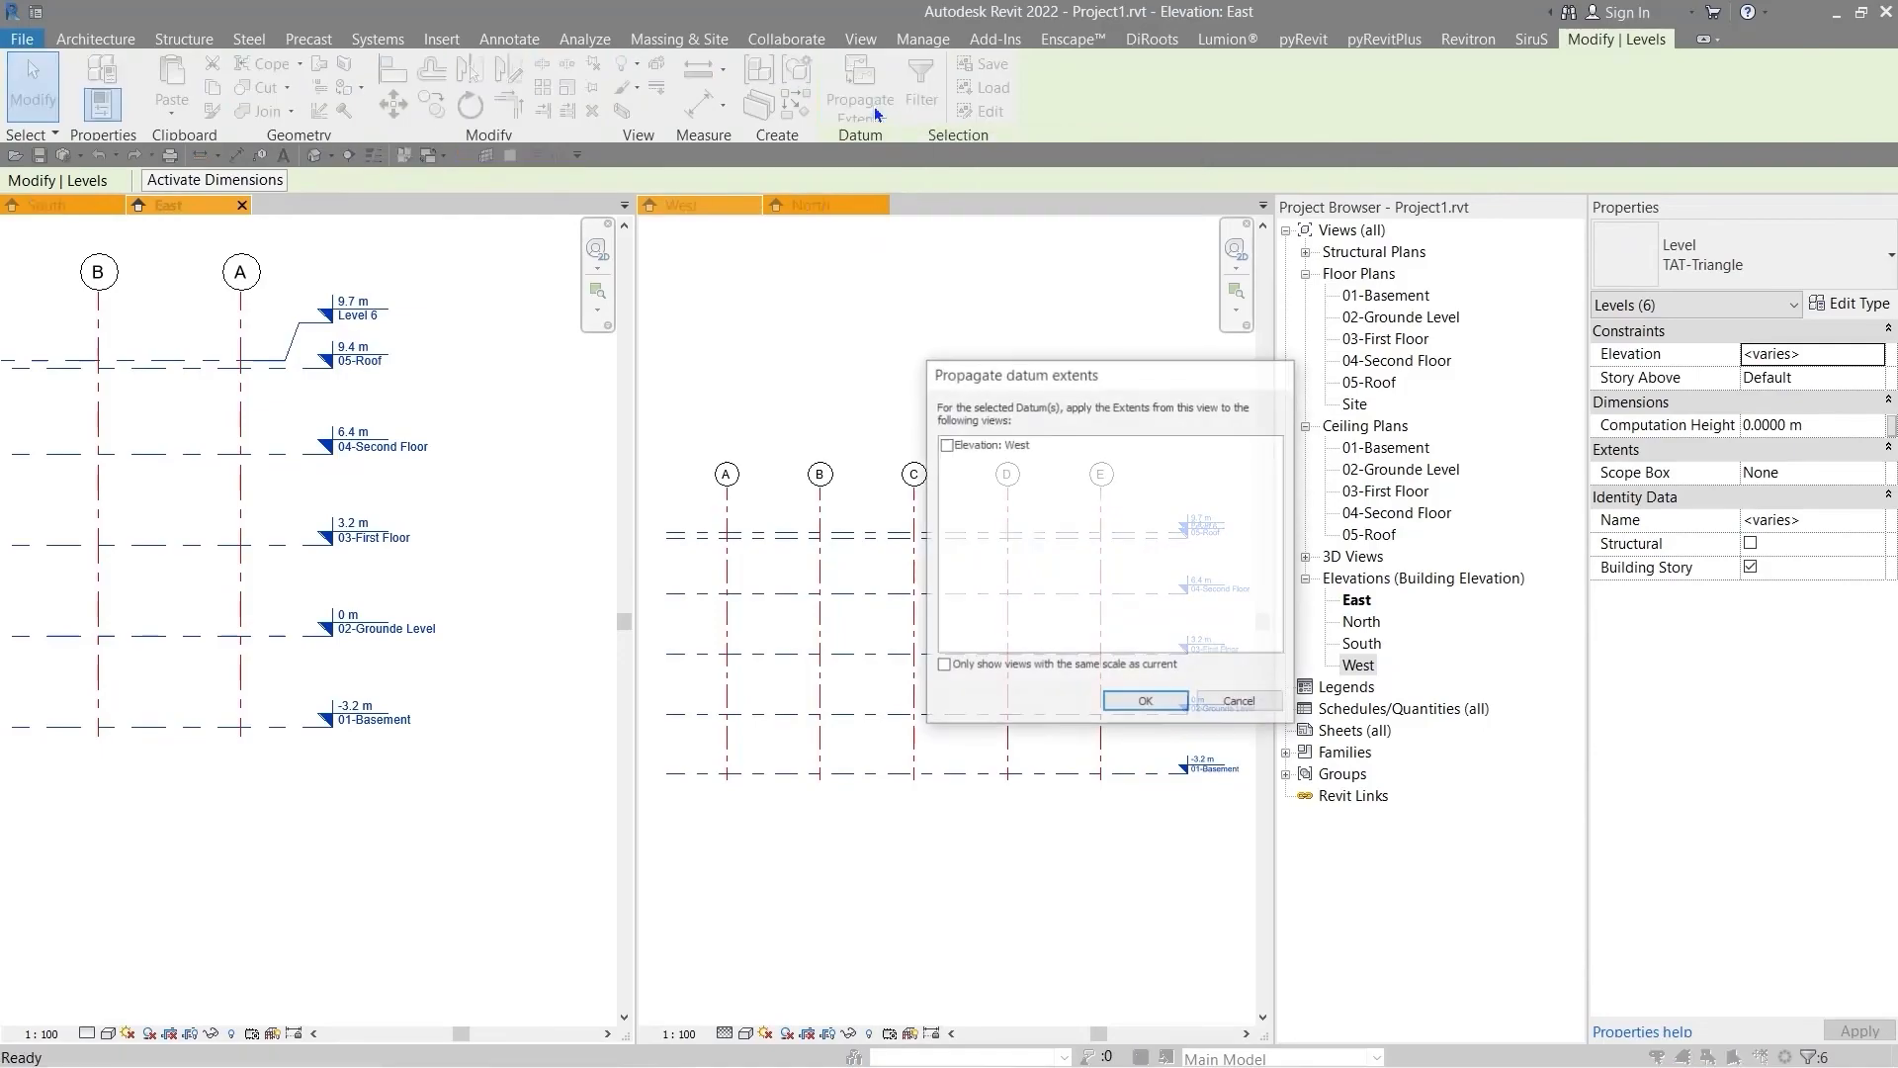
left_click(945, 445)
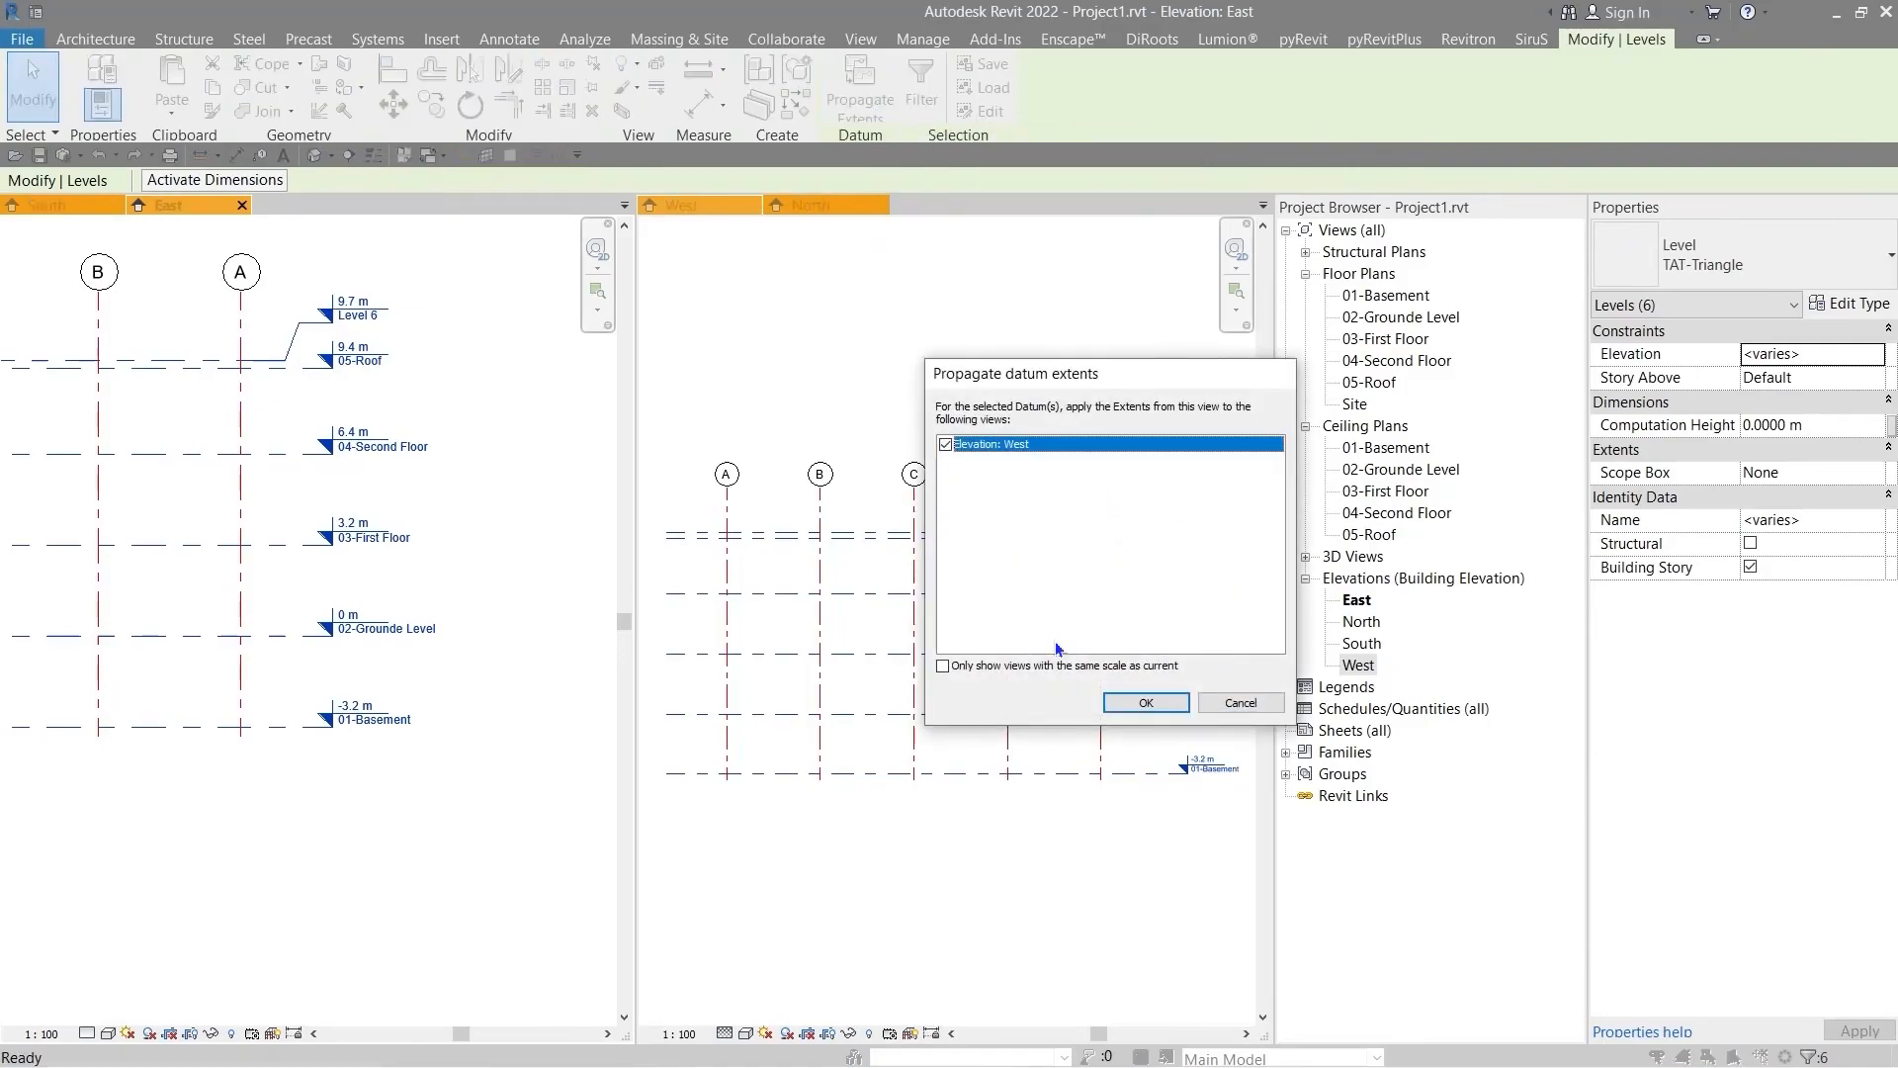
left_click(1157, 703)
middle_click_drag(1084, 809, 930, 847)
scroll(1101, 509, "up", 4)
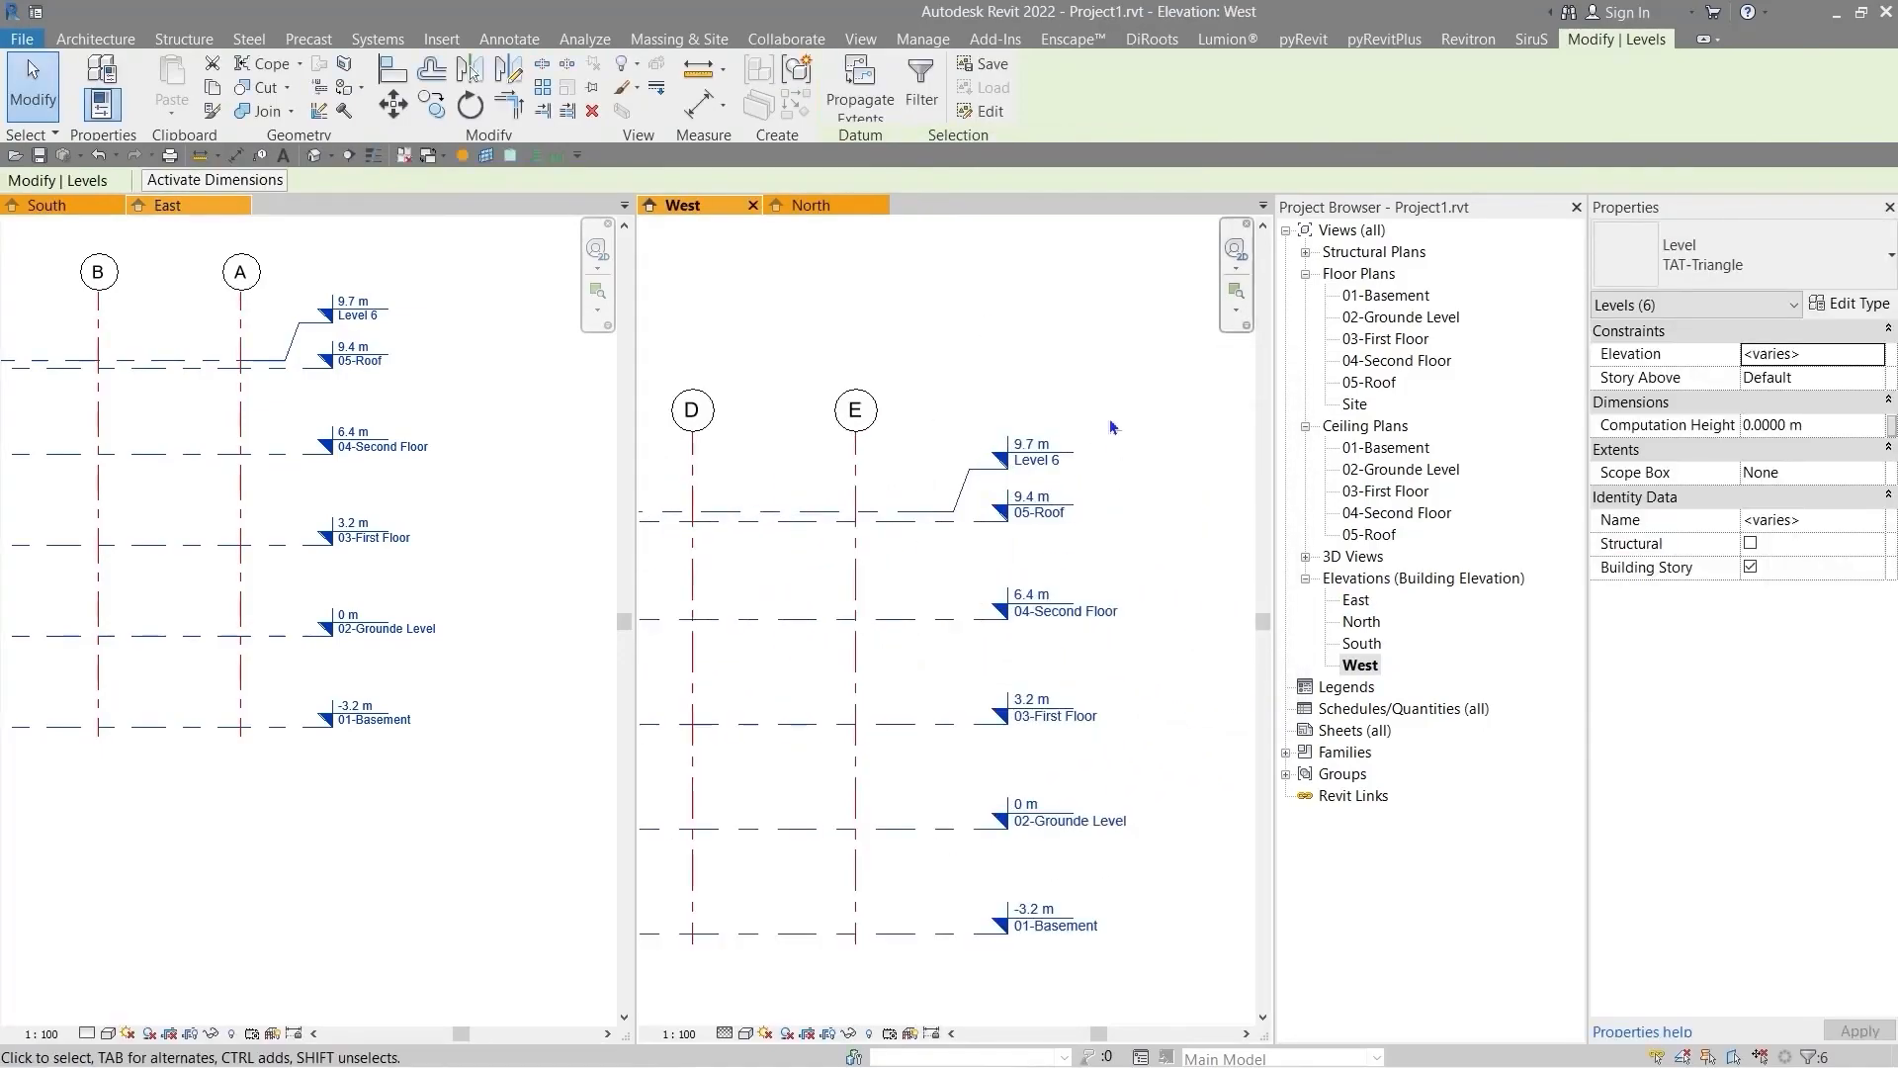
left_click(1102, 420)
scroll(1098, 415, "down", 5)
scroll(989, 421, "down", 3)
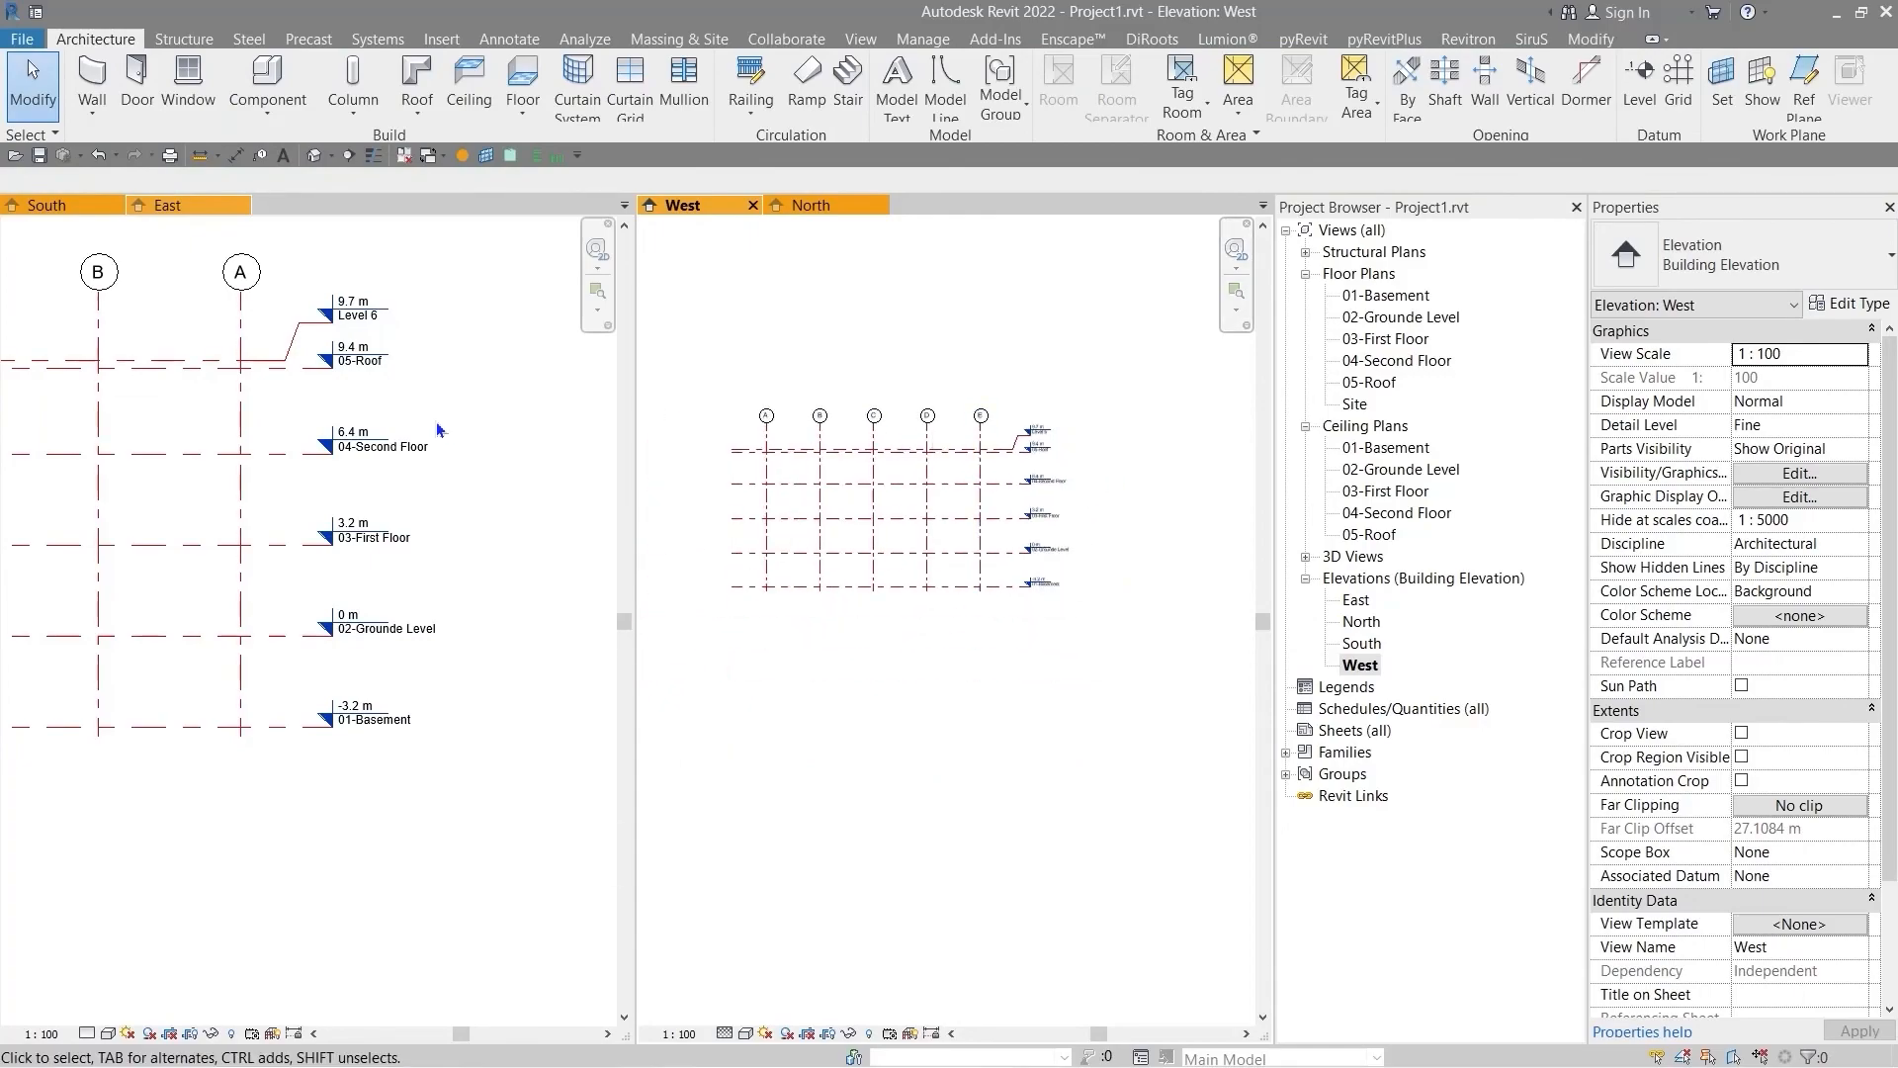
- Add an elbow to grid E in the East elevation and shift its bubble outward, away from grid D
scroll(439, 421, "down", 3)
scroll(322, 422, "down", 1)
middle_click_drag(266, 454, 263, 455)
scroll(297, 465, "up", 5)
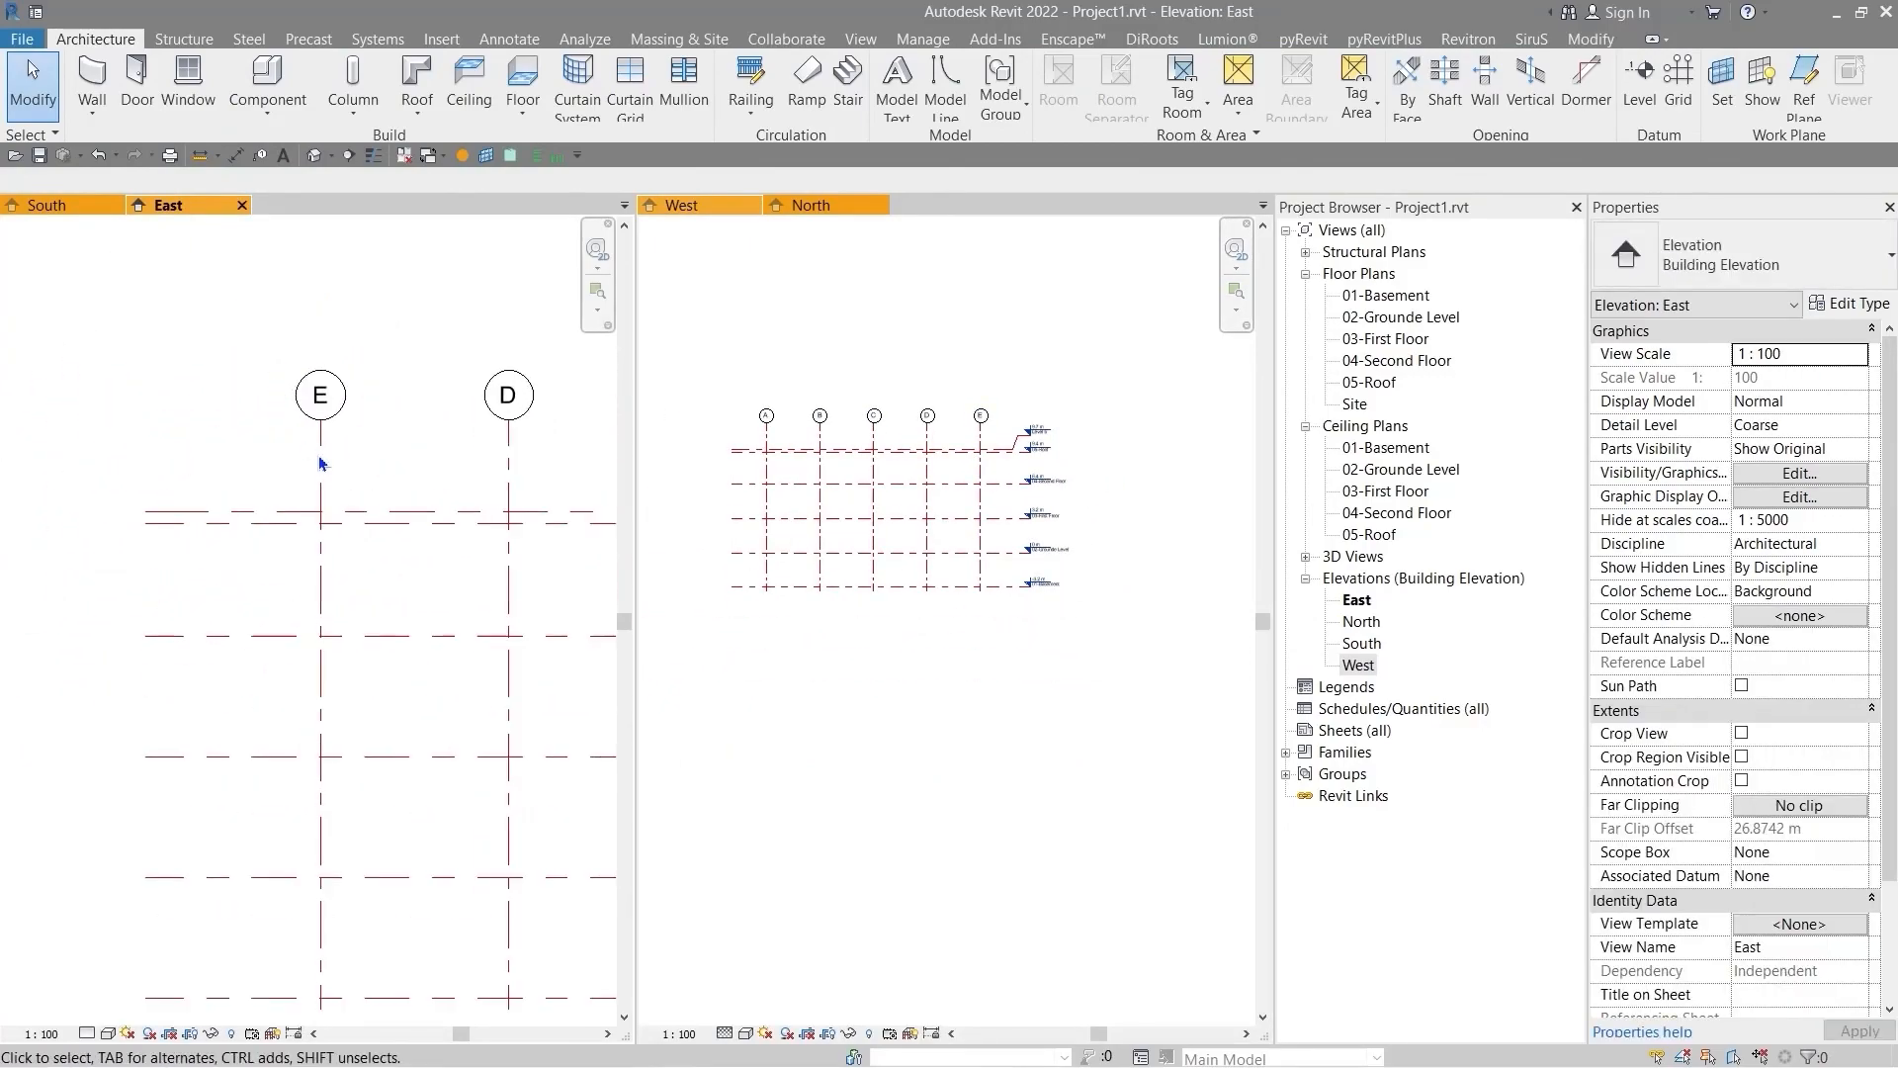
left_click(322, 450)
left_click_drag(323, 450, 241, 445)
scroll(241, 446, "down", 3)
left_click(366, 353)
scroll(366, 376, "down", 3)
middle_click_drag(399, 454, 297, 526)
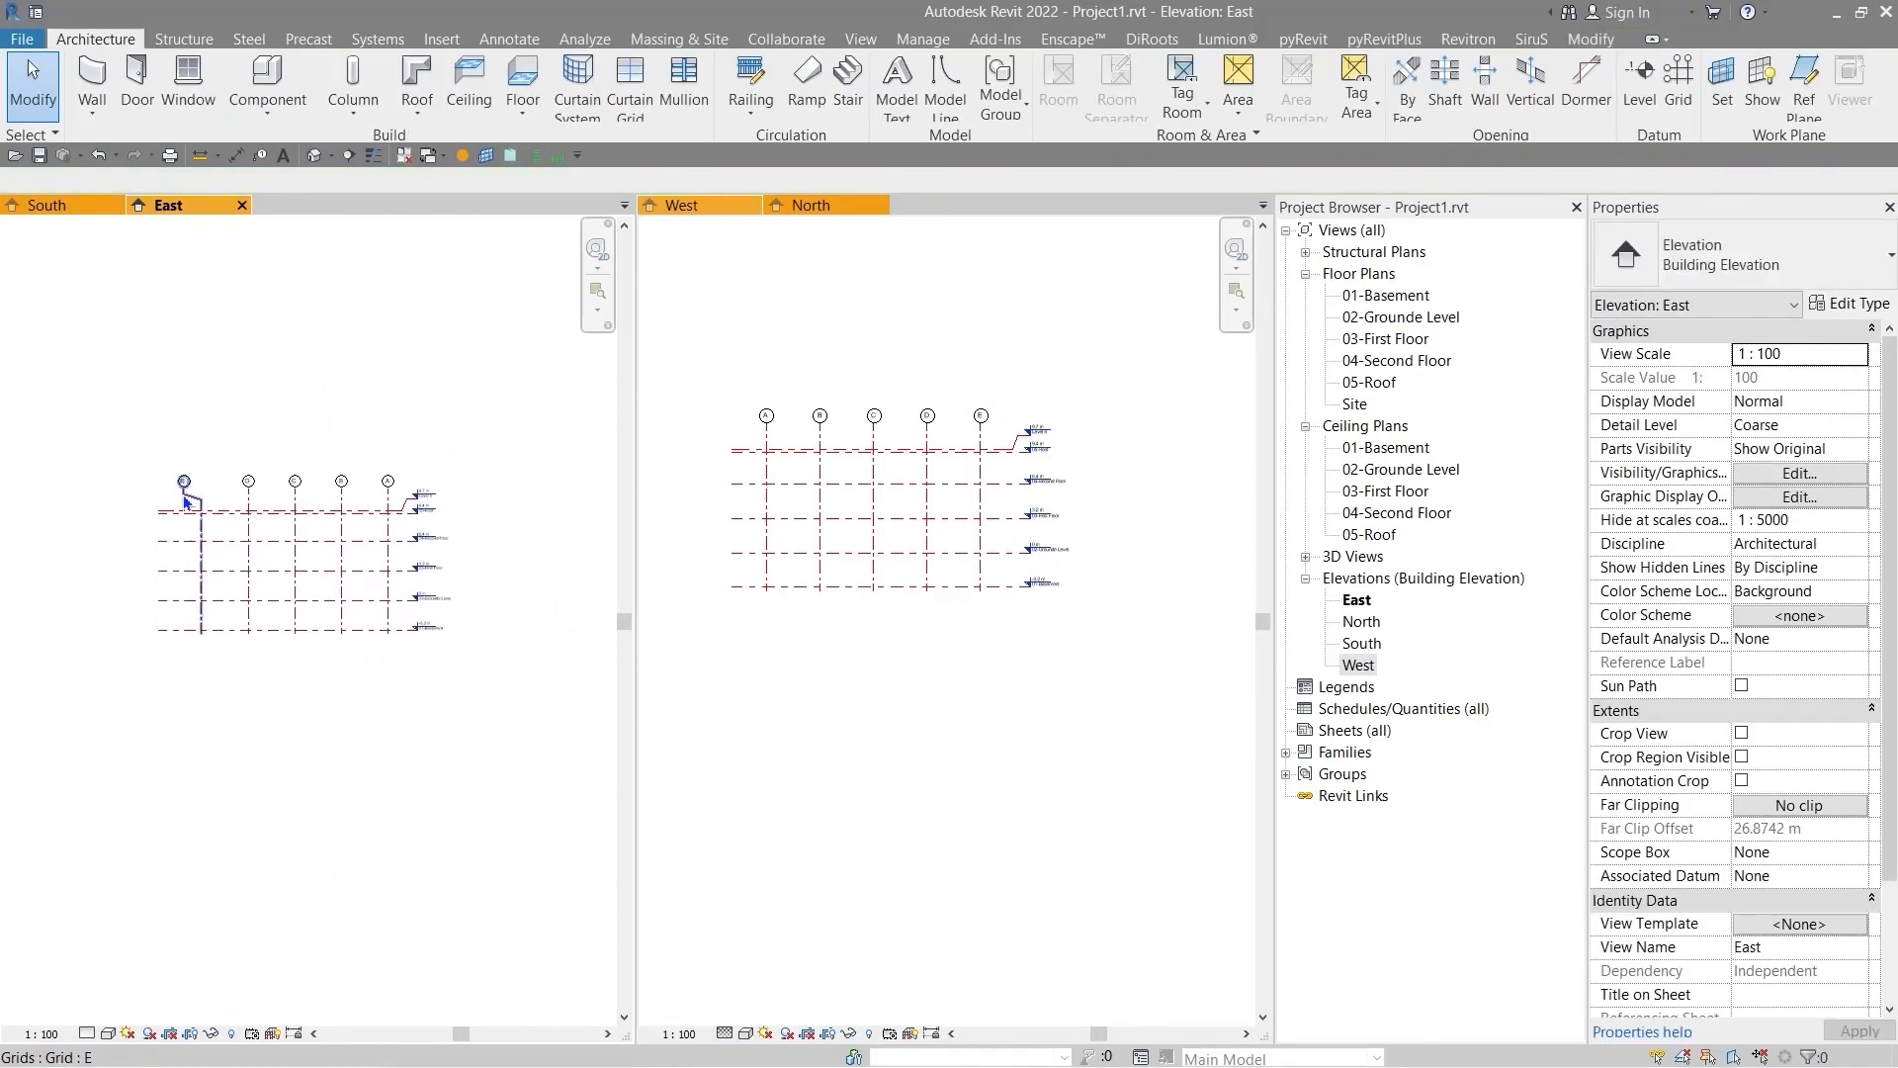
- Propagate the datum extents of grids A to E from the East elevation to the West elevation
scroll(182, 497, "up", 5)
left_click_drag(502, 476, 169, 513)
left_click(861, 94)
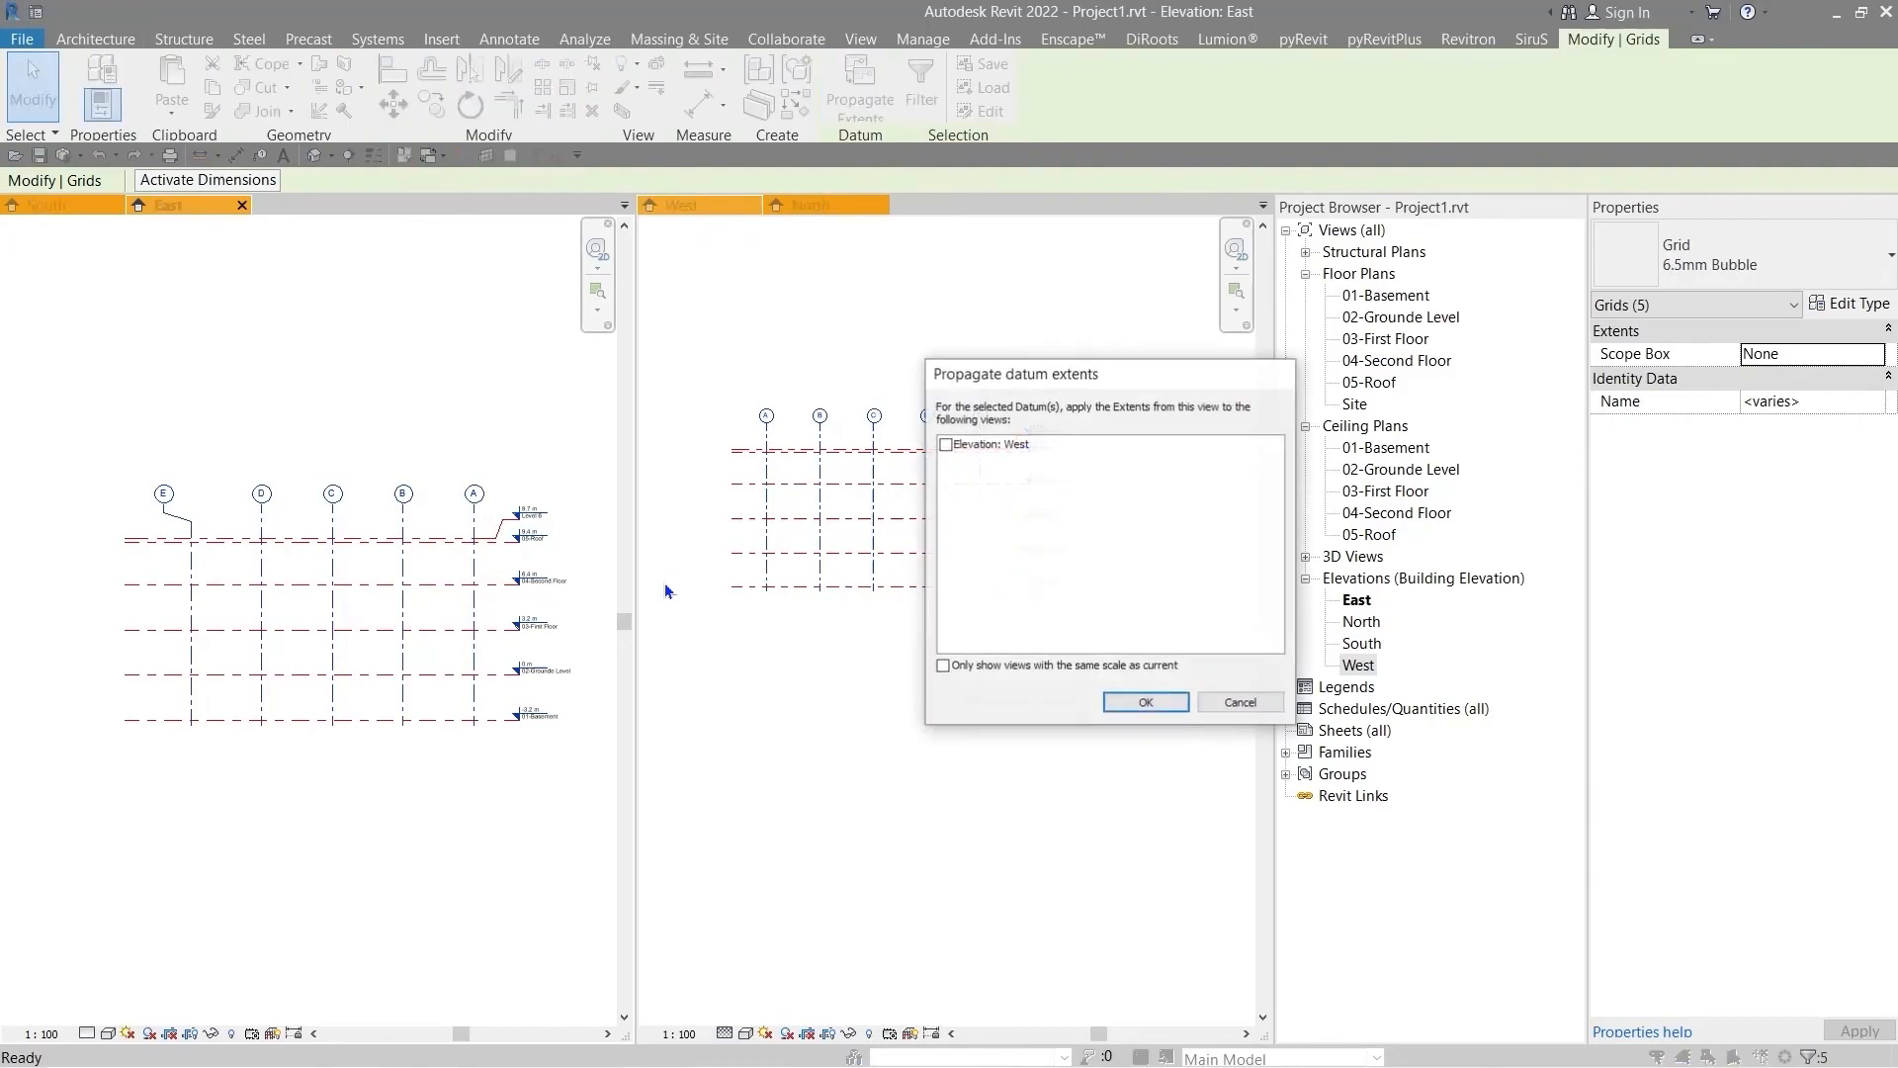
left_click(945, 445)
left_click(1144, 702)
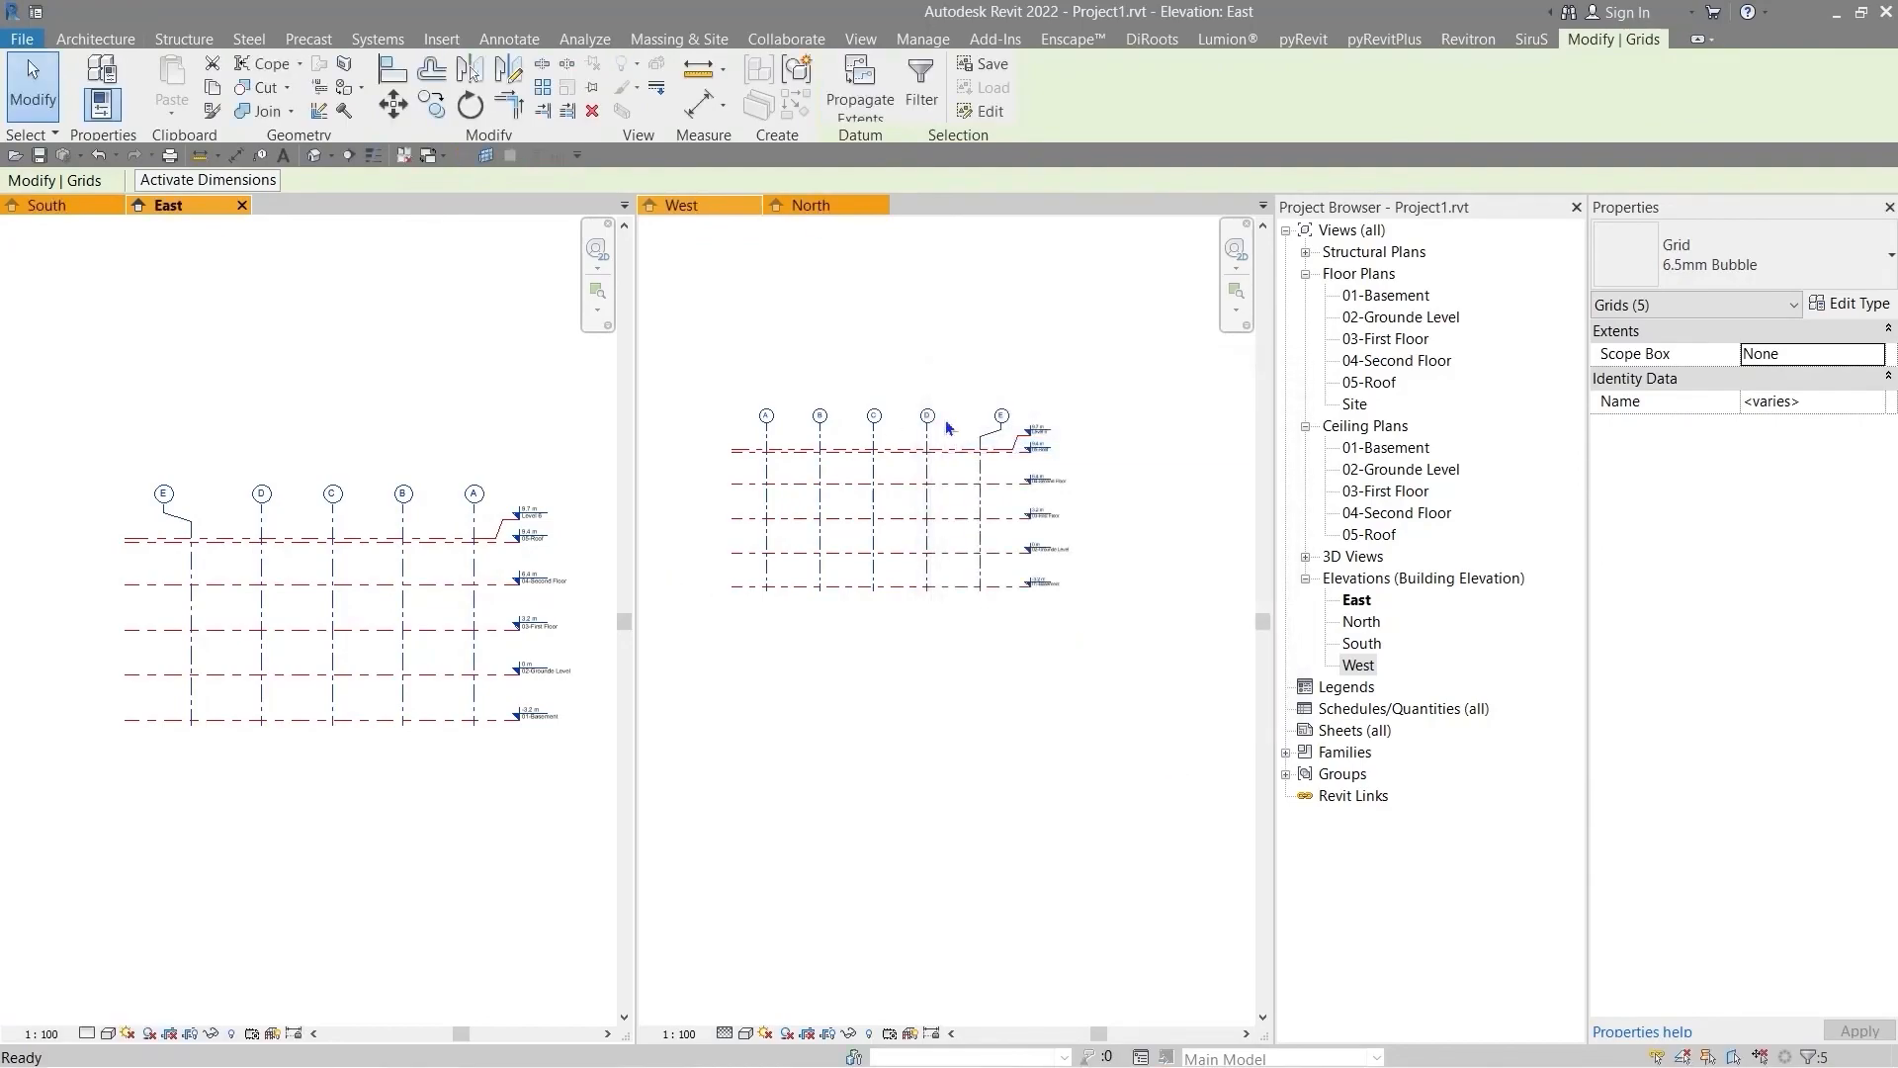
scroll(884, 395, "up", 1)
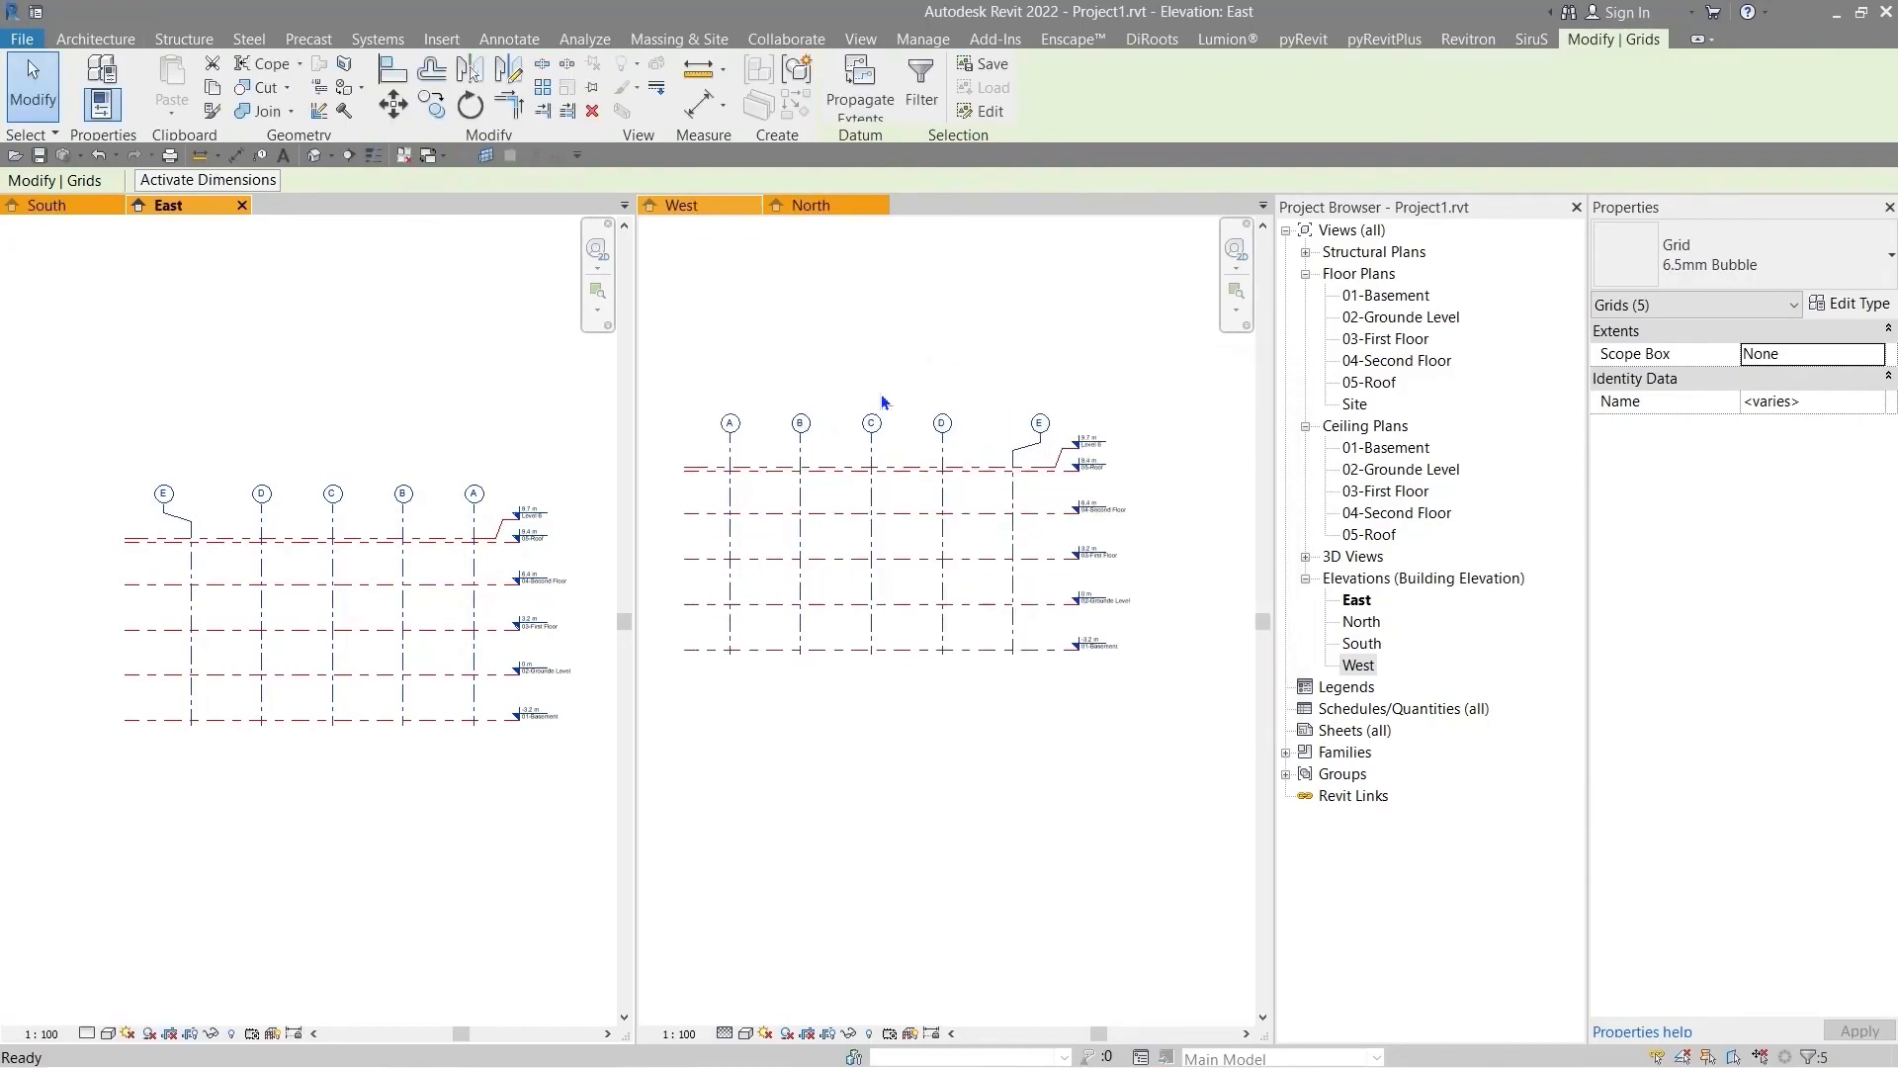
left_click(811, 348)
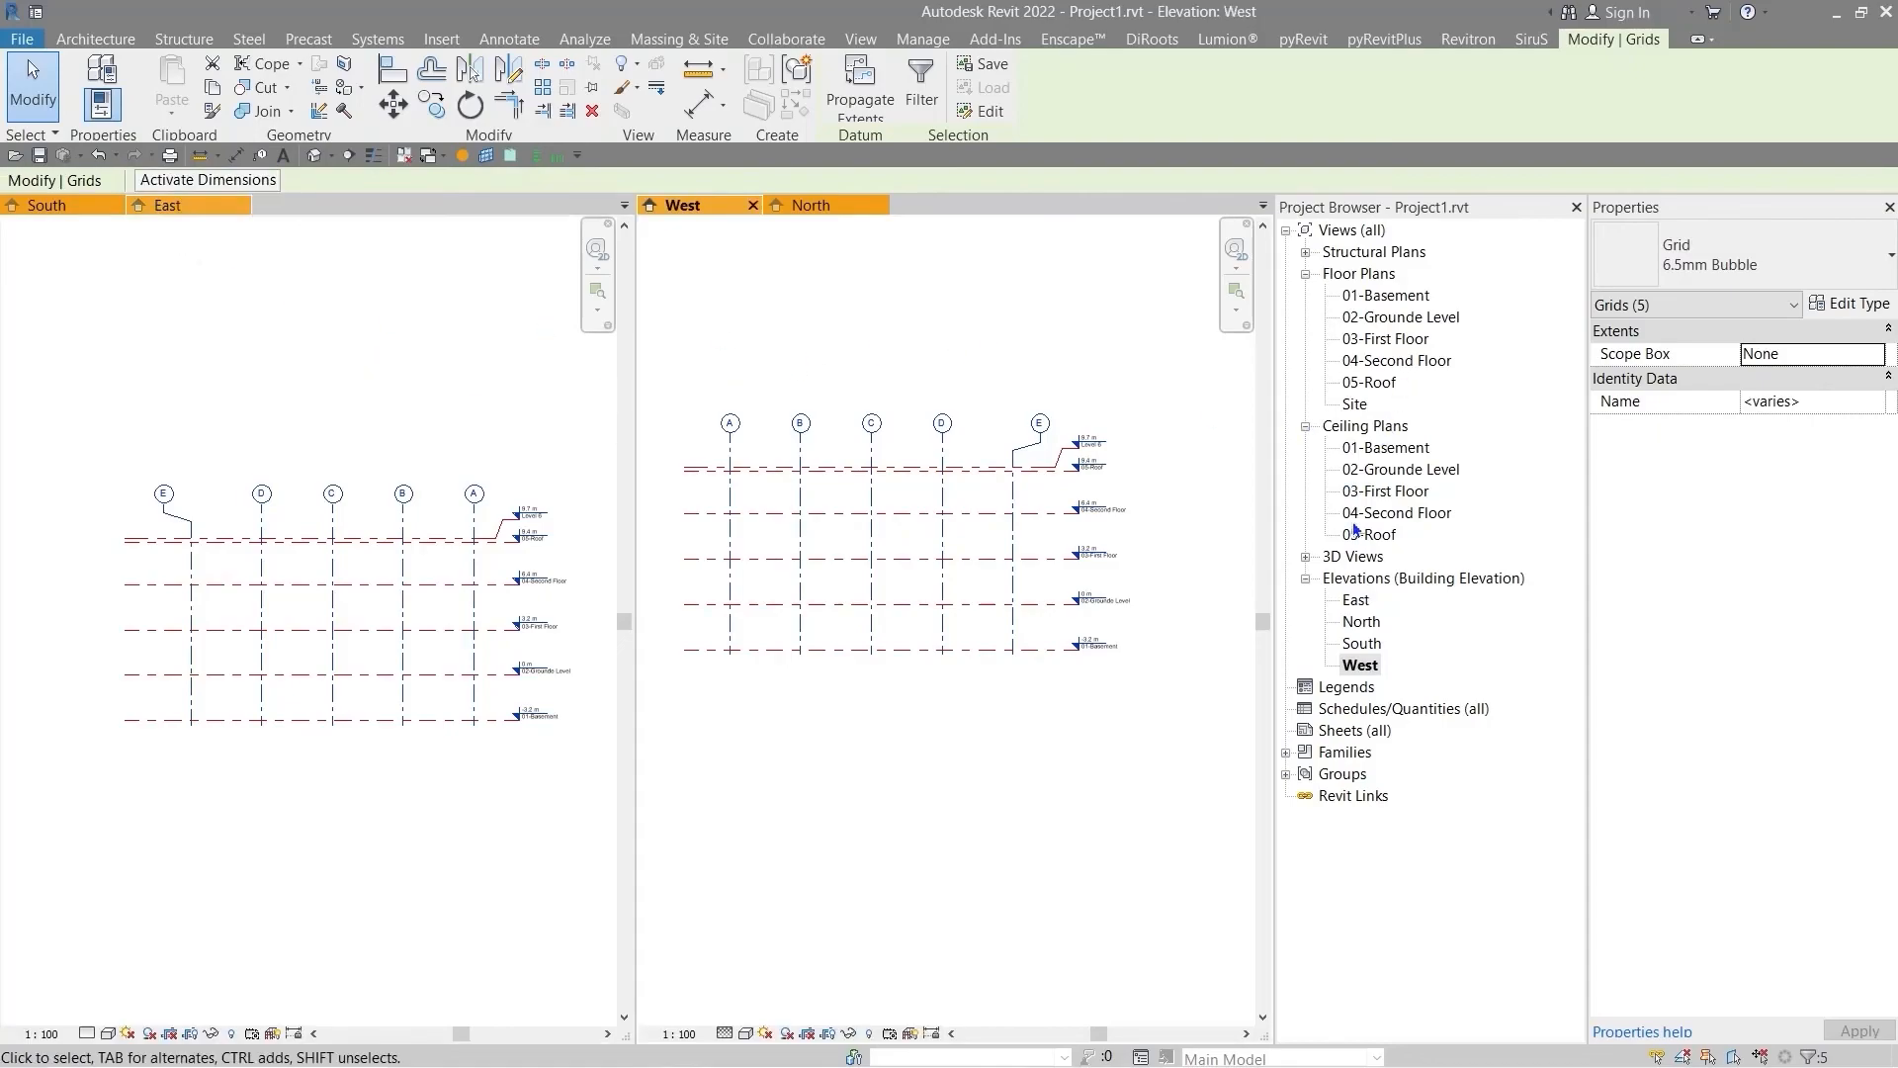
- Open the 01-Basement floor plan, add an elbow to grid 1 and offset its bubble away from grid 2
double_click(1392, 295)
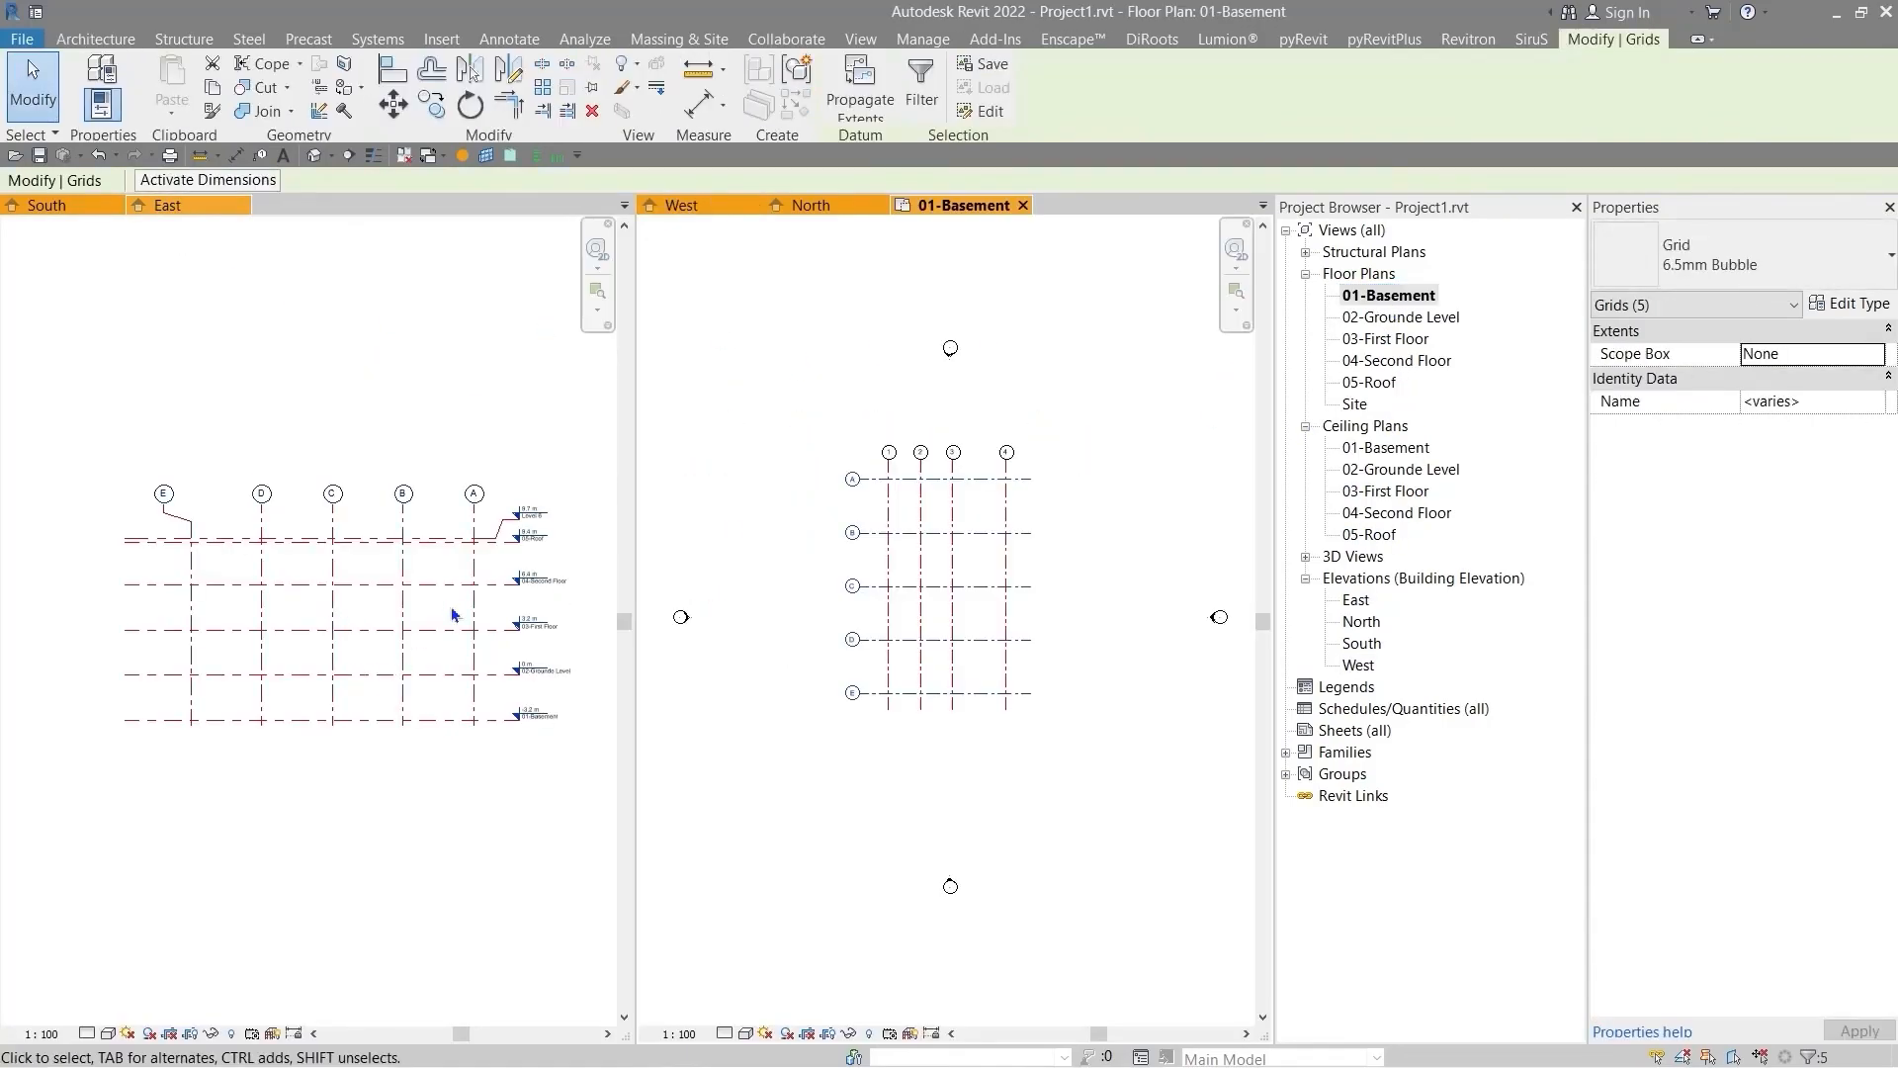
left_click(811, 456)
scroll(812, 456, "up", 3)
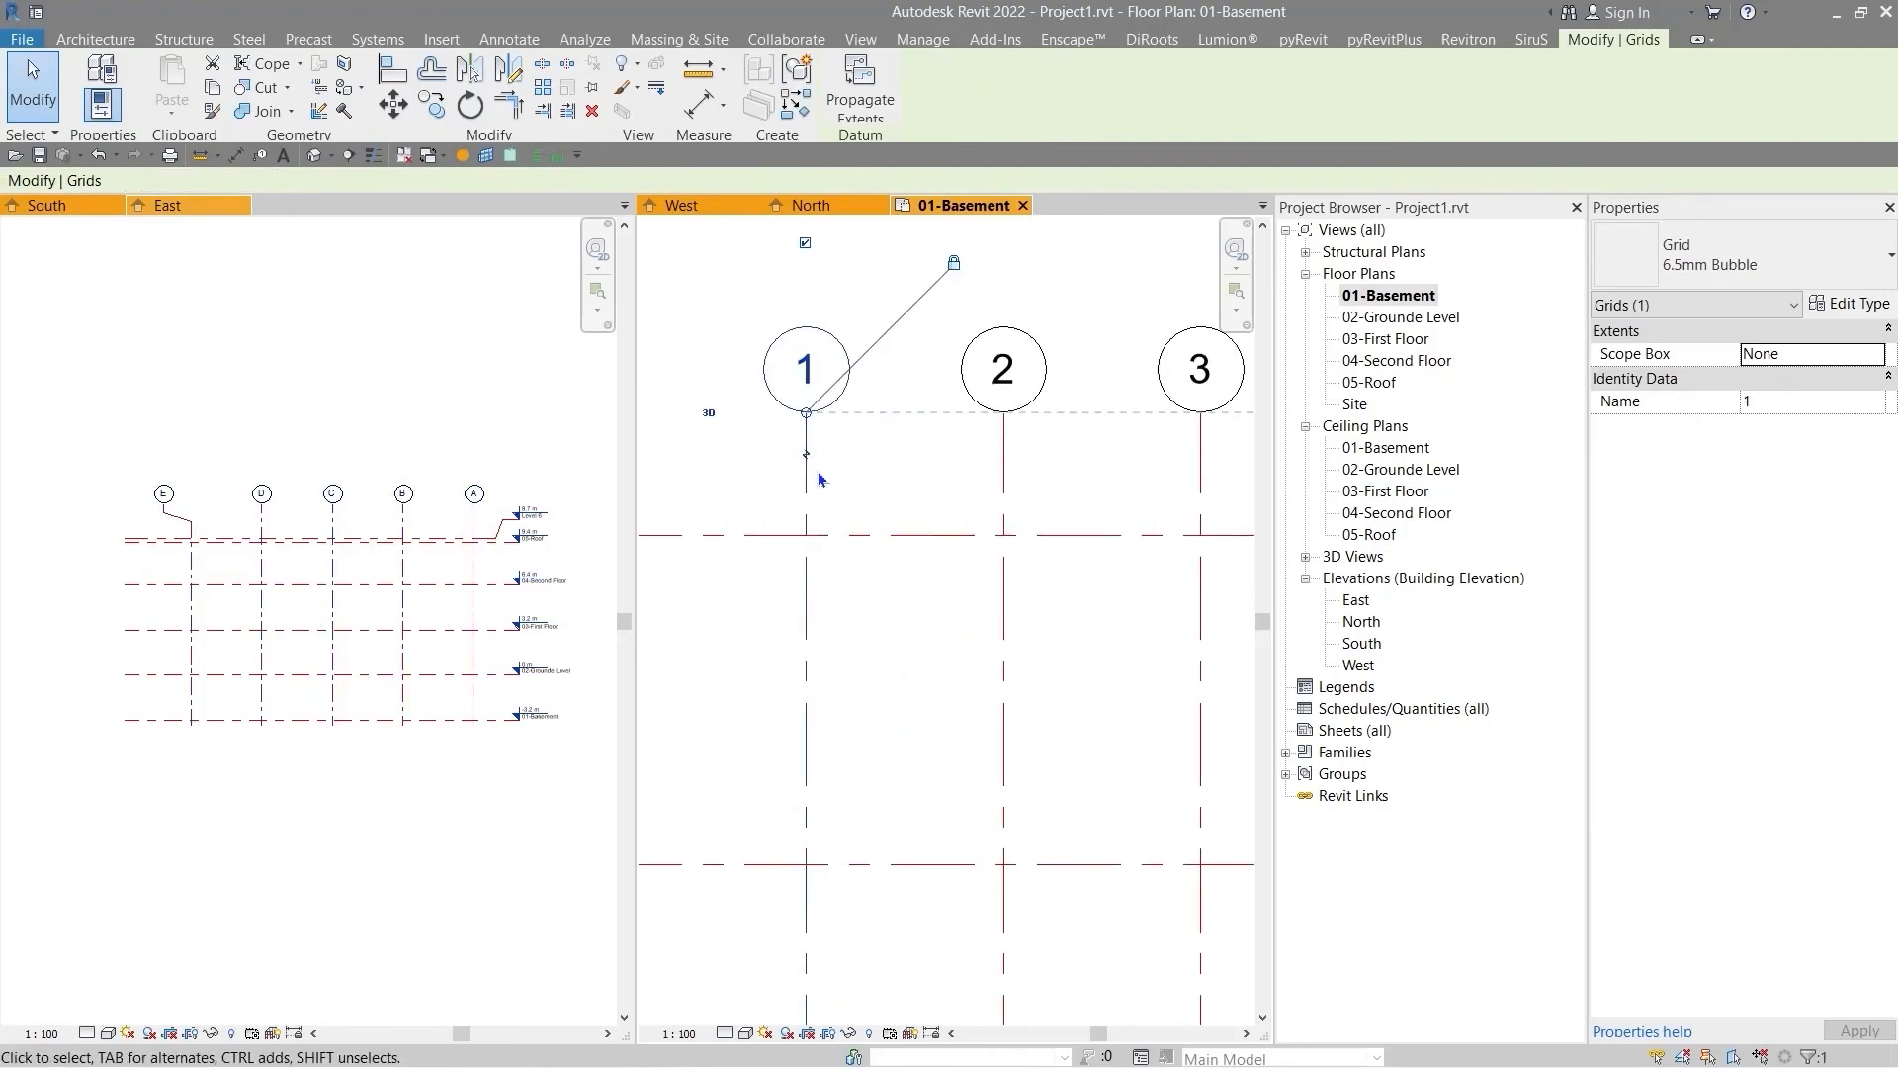
left_click(806, 456)
middle_click_drag(796, 474, 936, 554)
left_click_drag(988, 533, 868, 531)
scroll(867, 531, "down", 5)
- Propagate the extents of all nine grids from the 01-Basement plan to every listed floor, reflected ceiling and structural plan
left_click_drag(1106, 488, 826, 870)
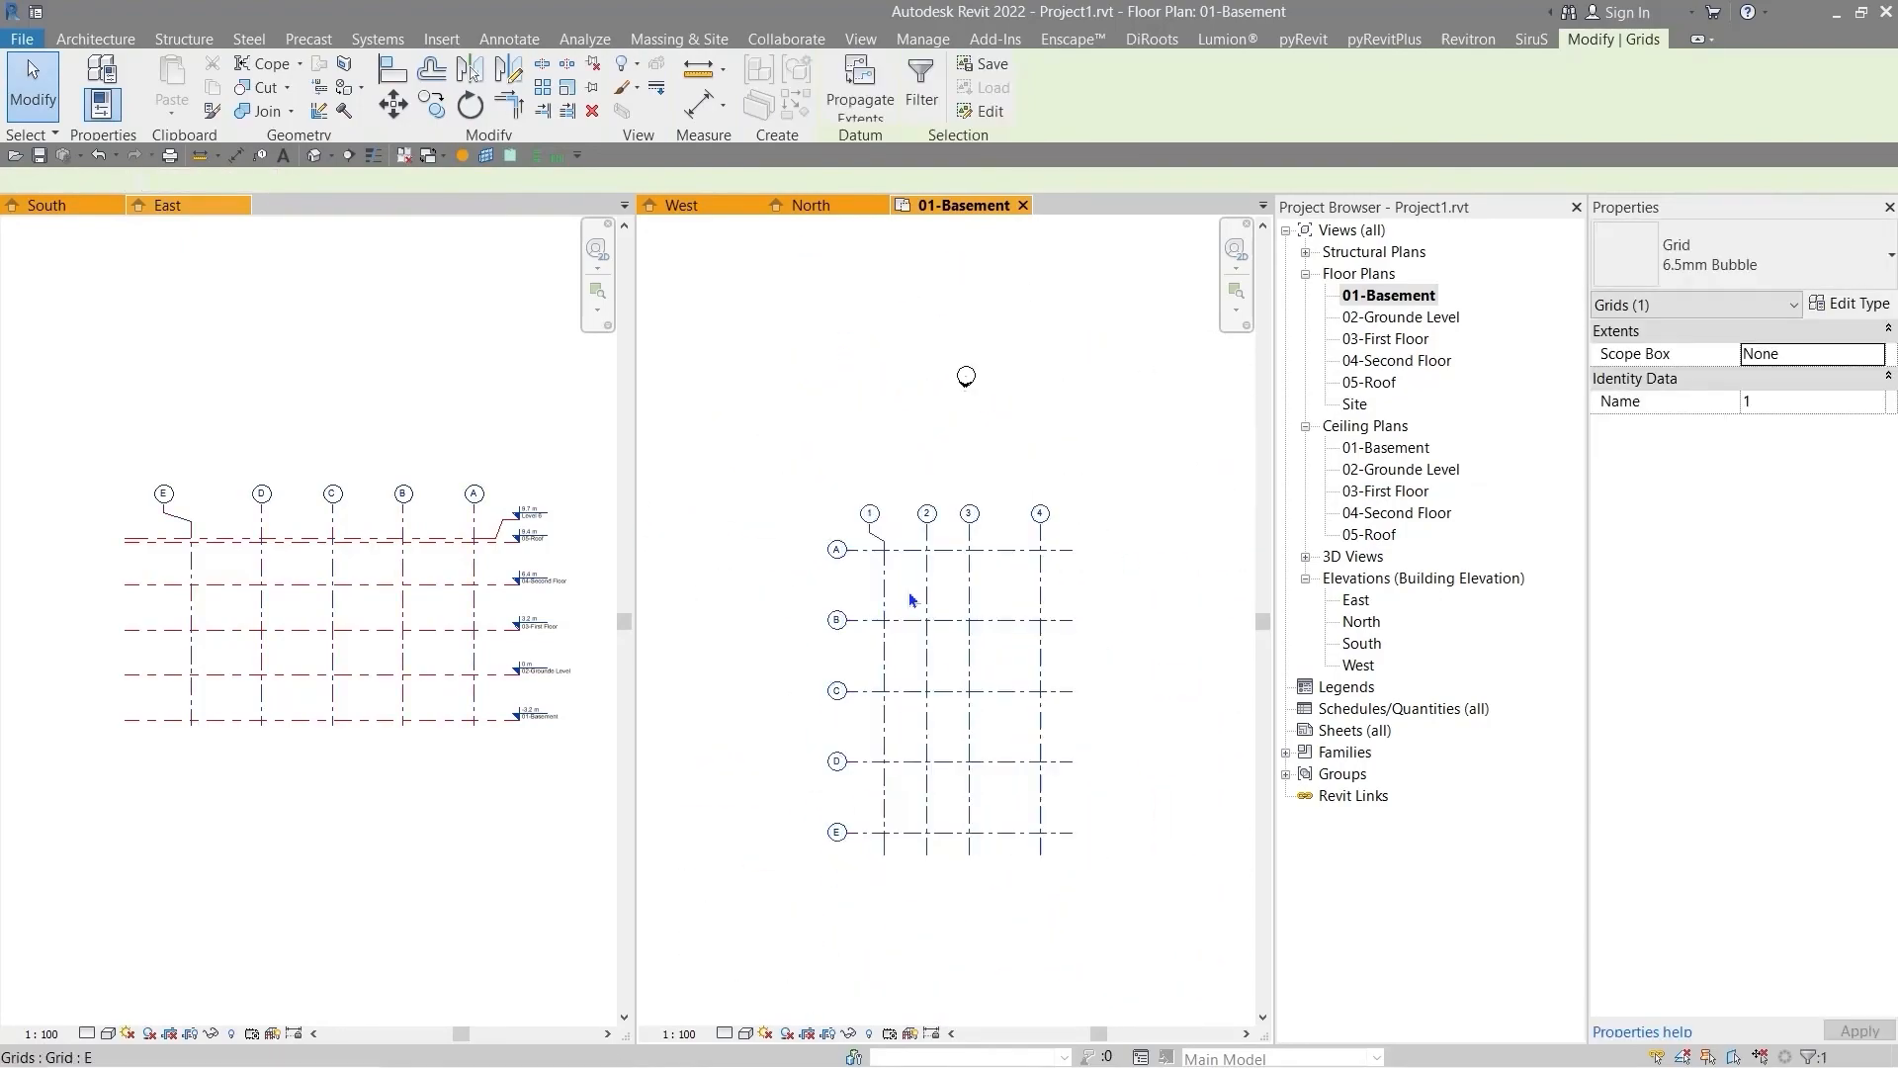
left_click(860, 85)
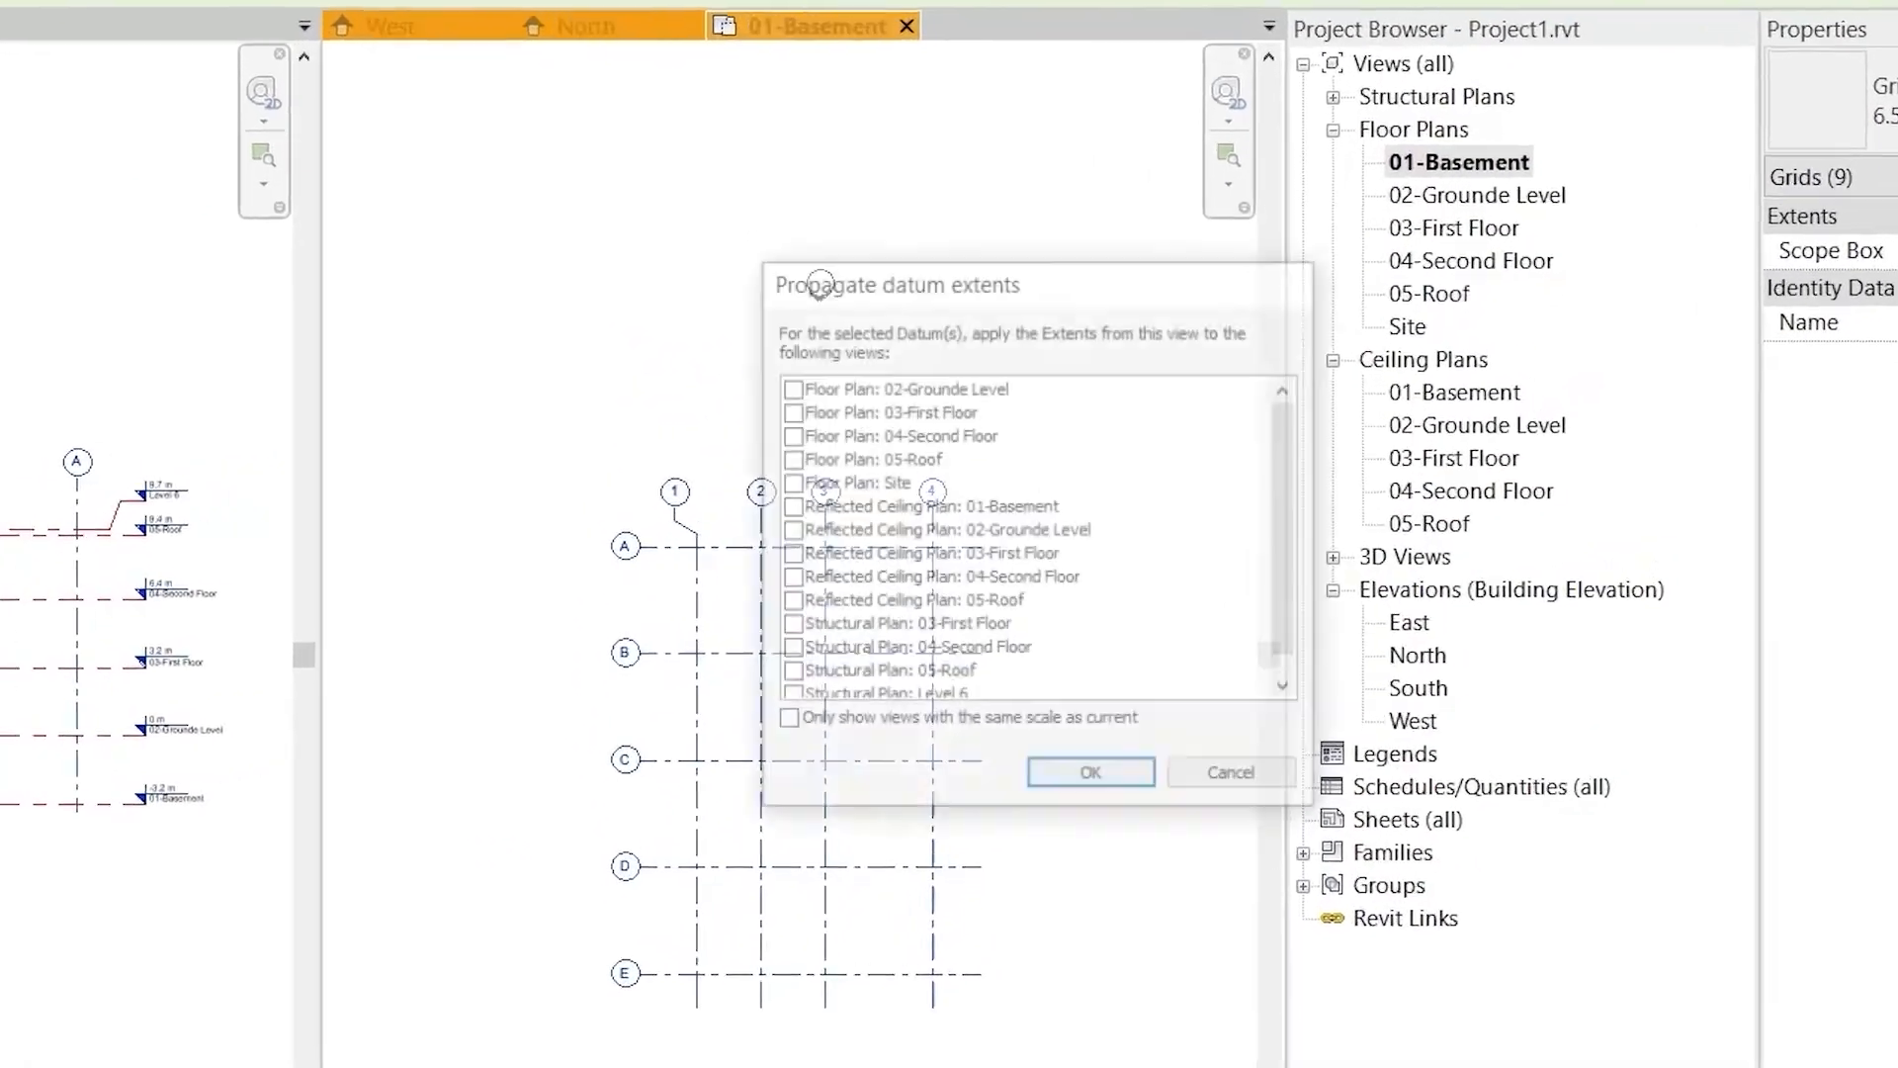
left_click(938, 389)
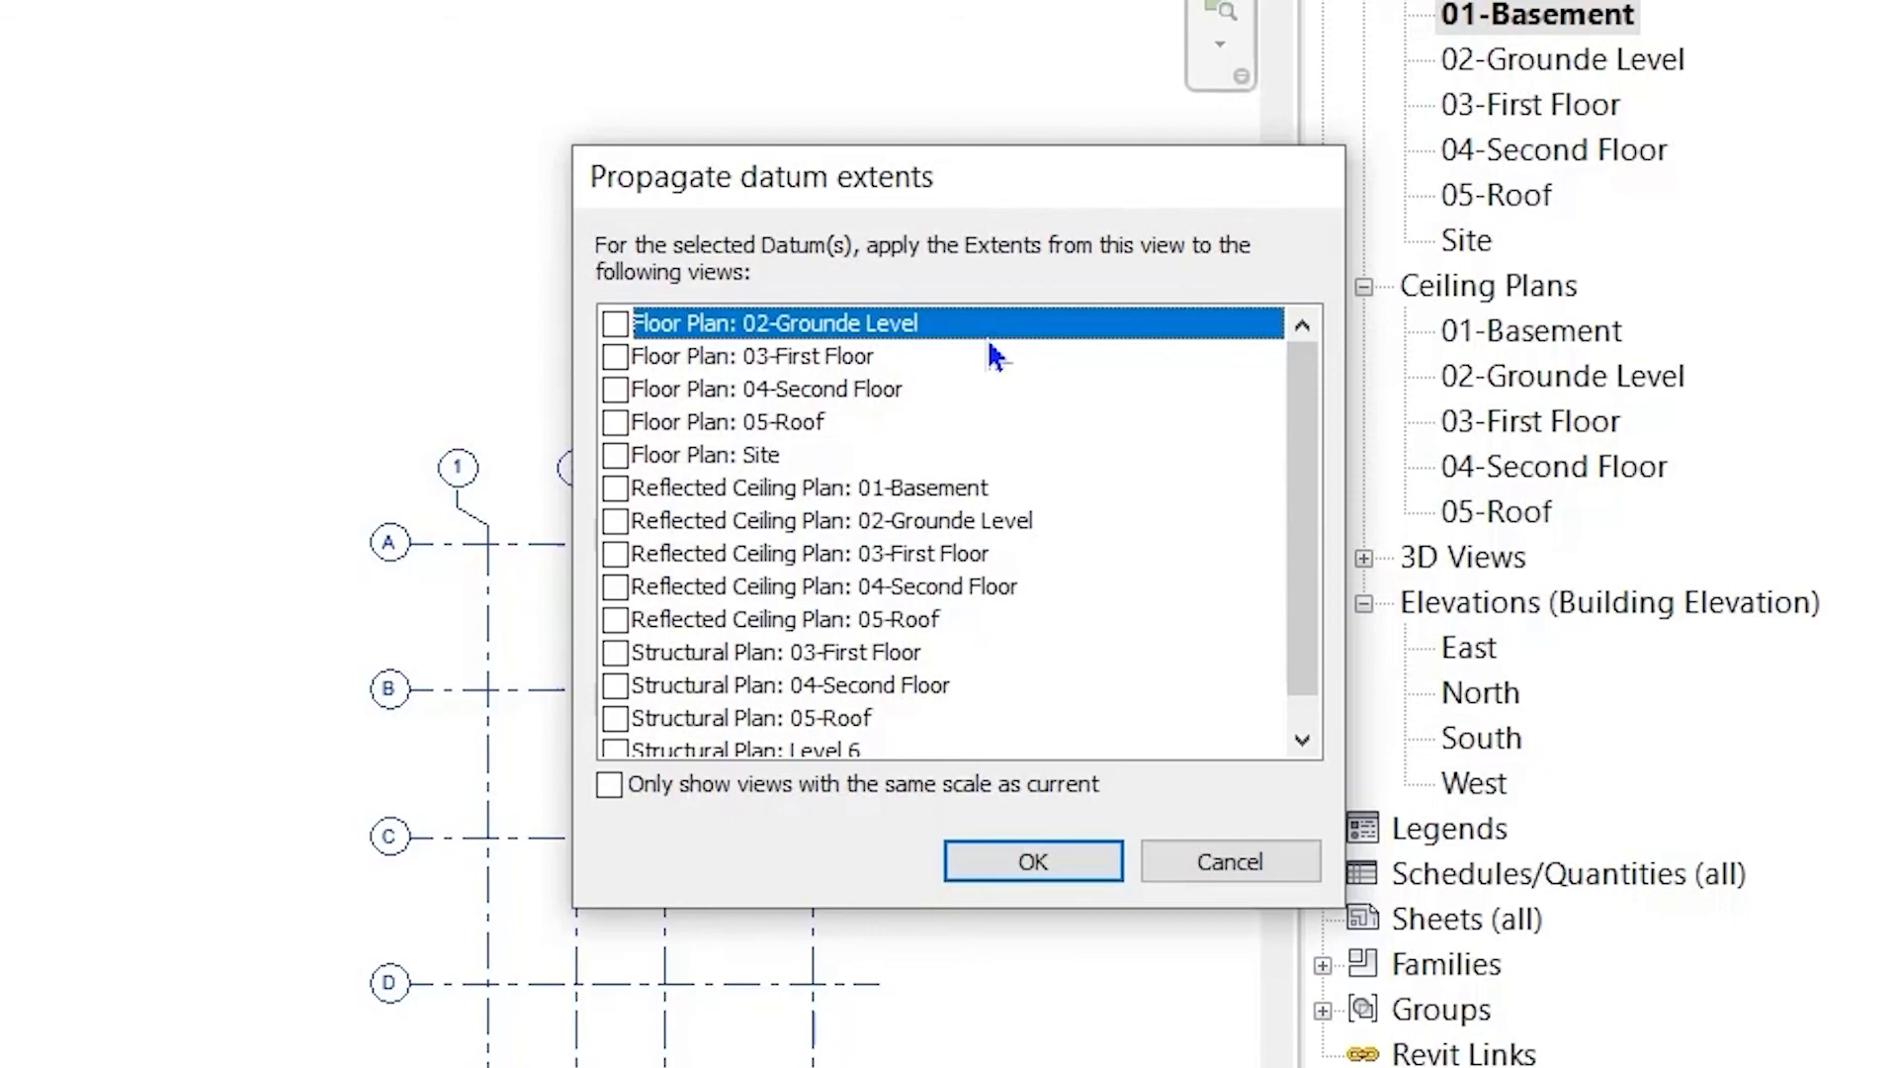
scroll(949, 587, "down", 1)
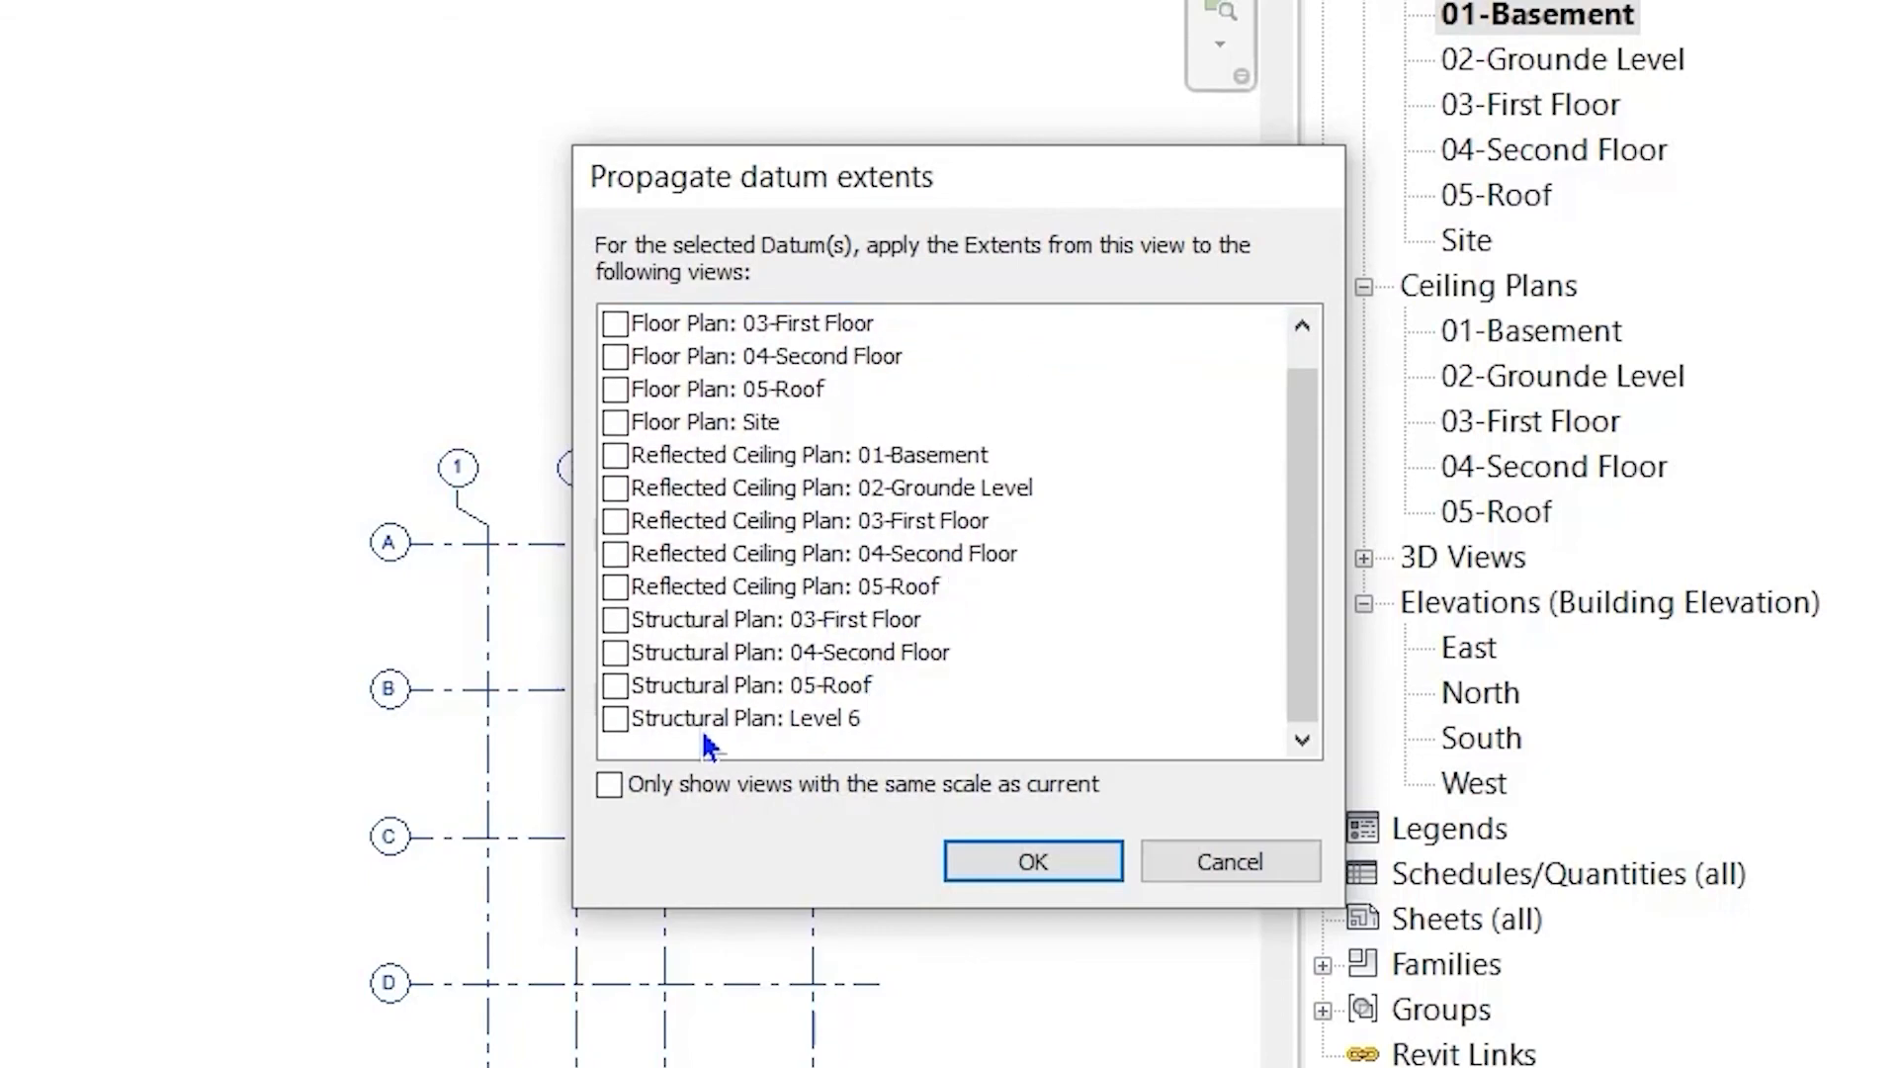
left_click(739, 724, "shift")
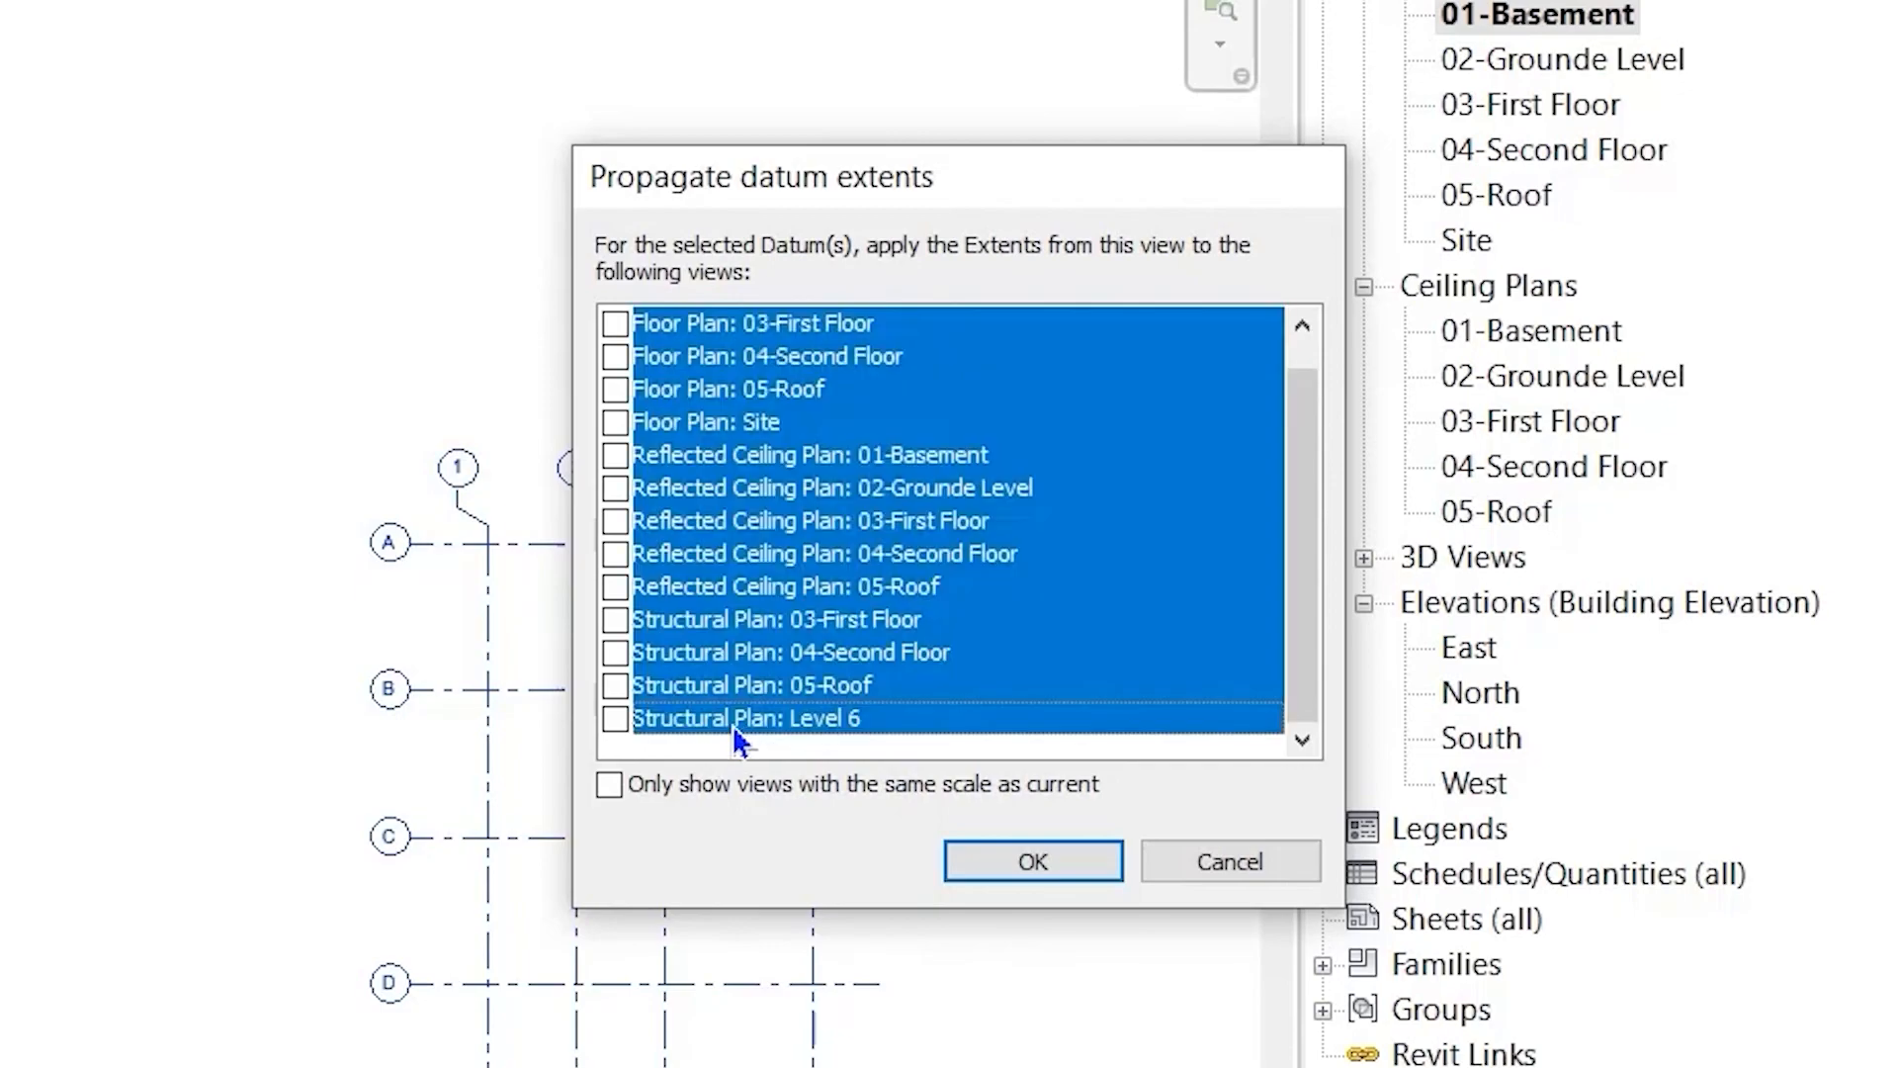
left_click(616, 722)
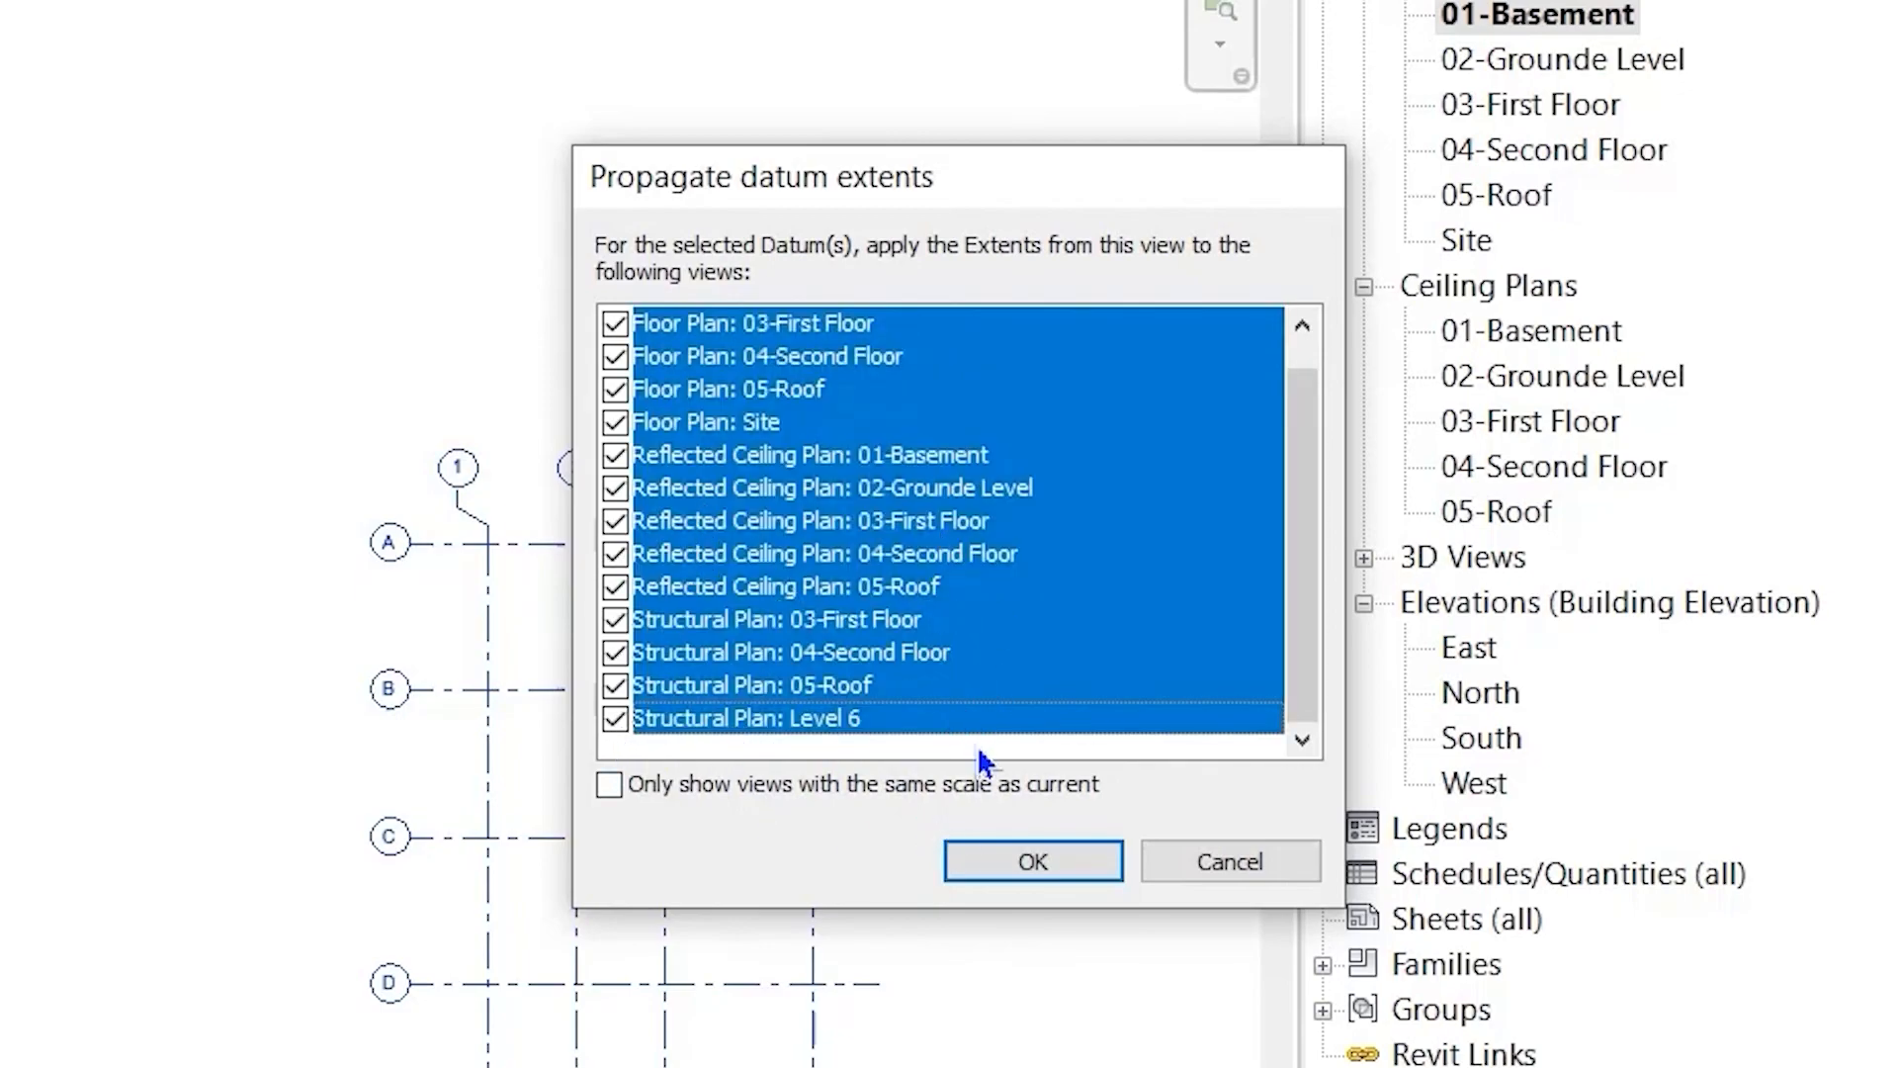
left_click(1033, 862)
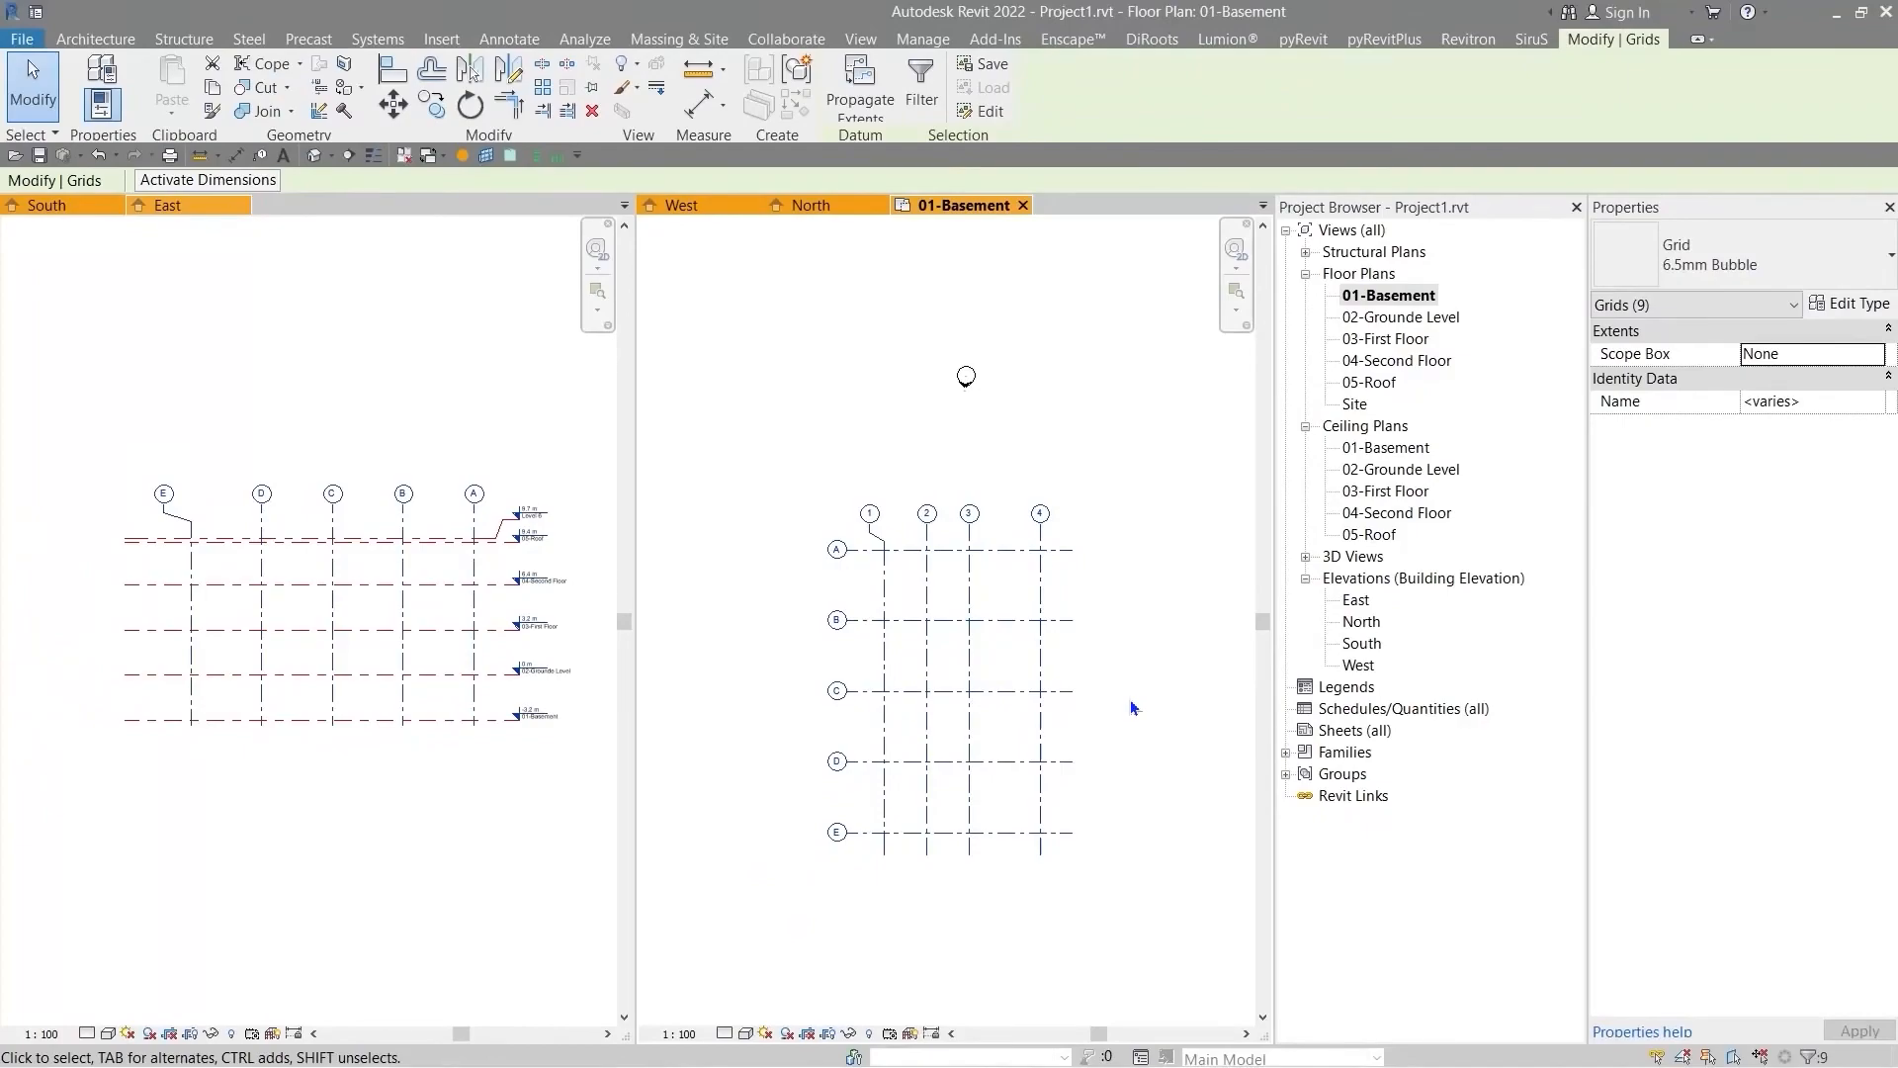
scroll(1042, 559, "up", 6)
scroll(940, 508, "down", 5)
middle_click_drag(983, 802, 1061, 785)
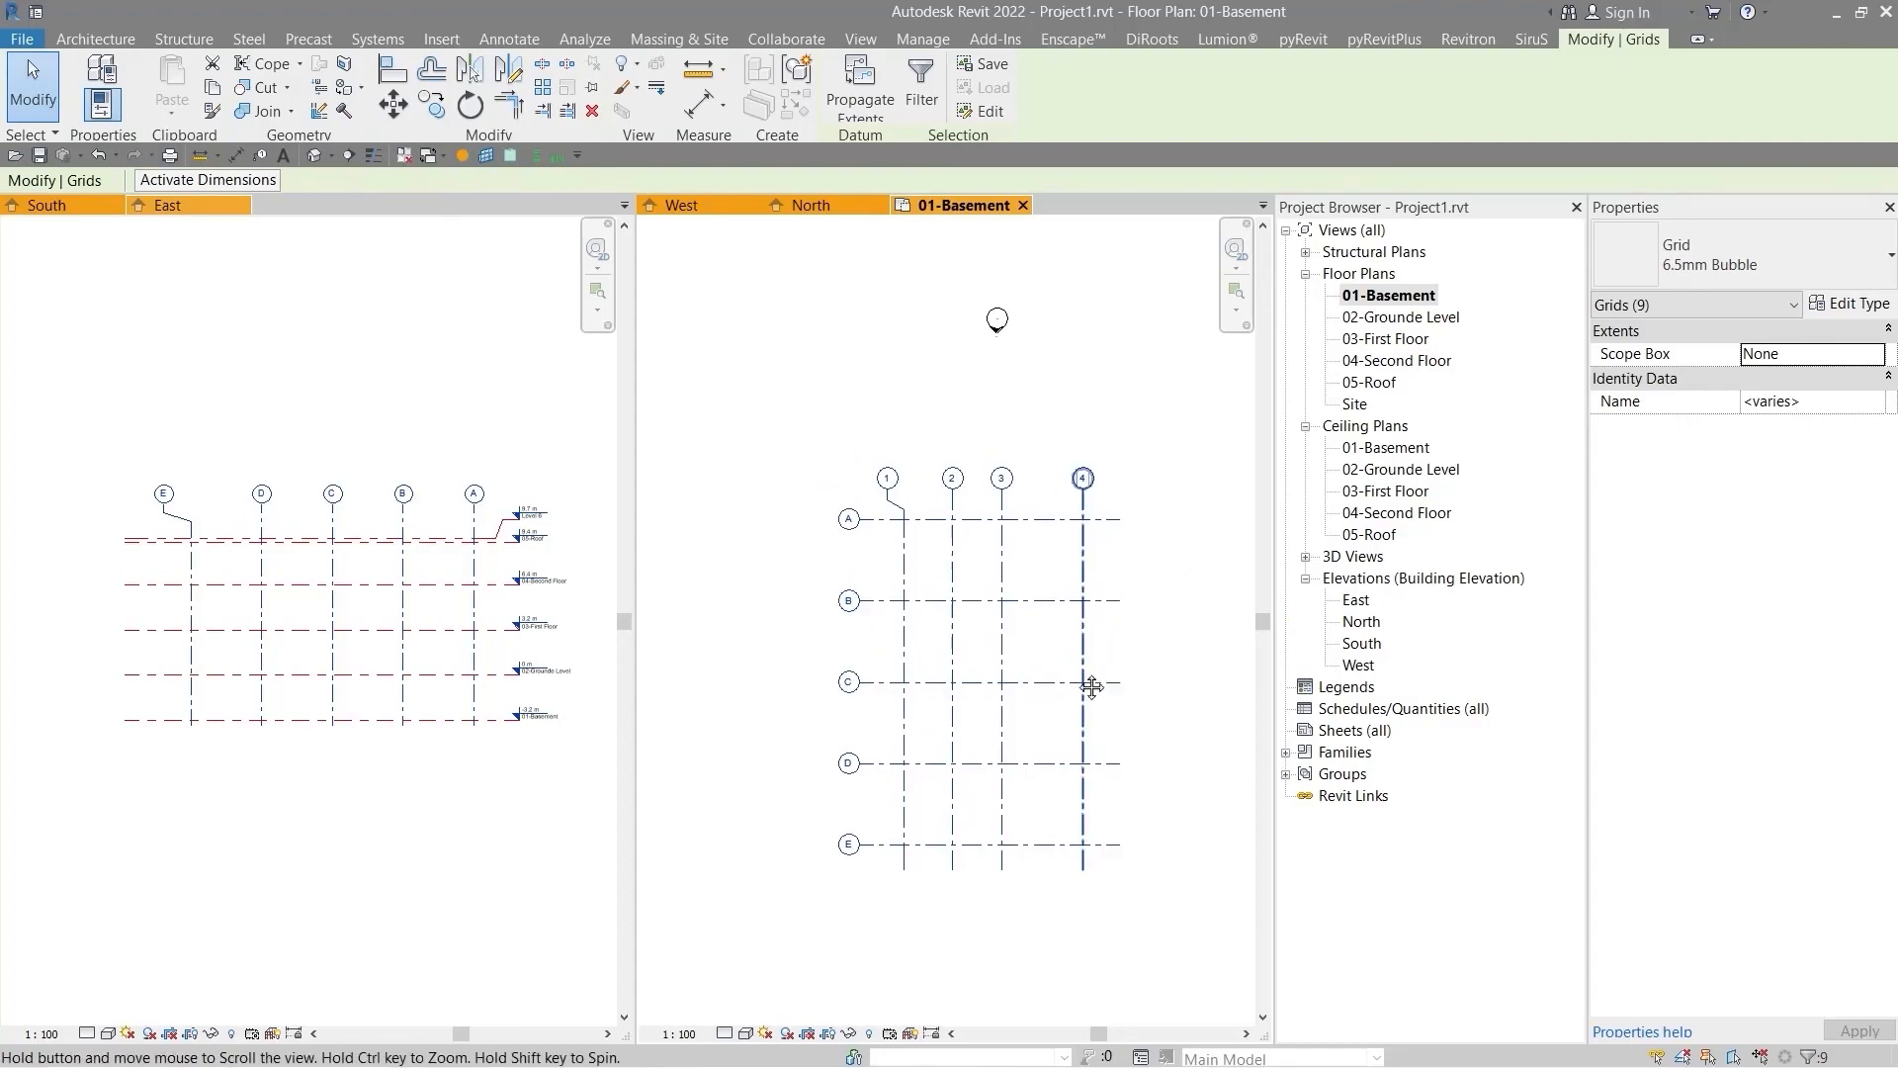
left_click(1110, 508)
- Add an elbow to grid 4 in the 01-Basement plan and offset its bubble outward, away from grid 3
scroll(1078, 469, "up", 5)
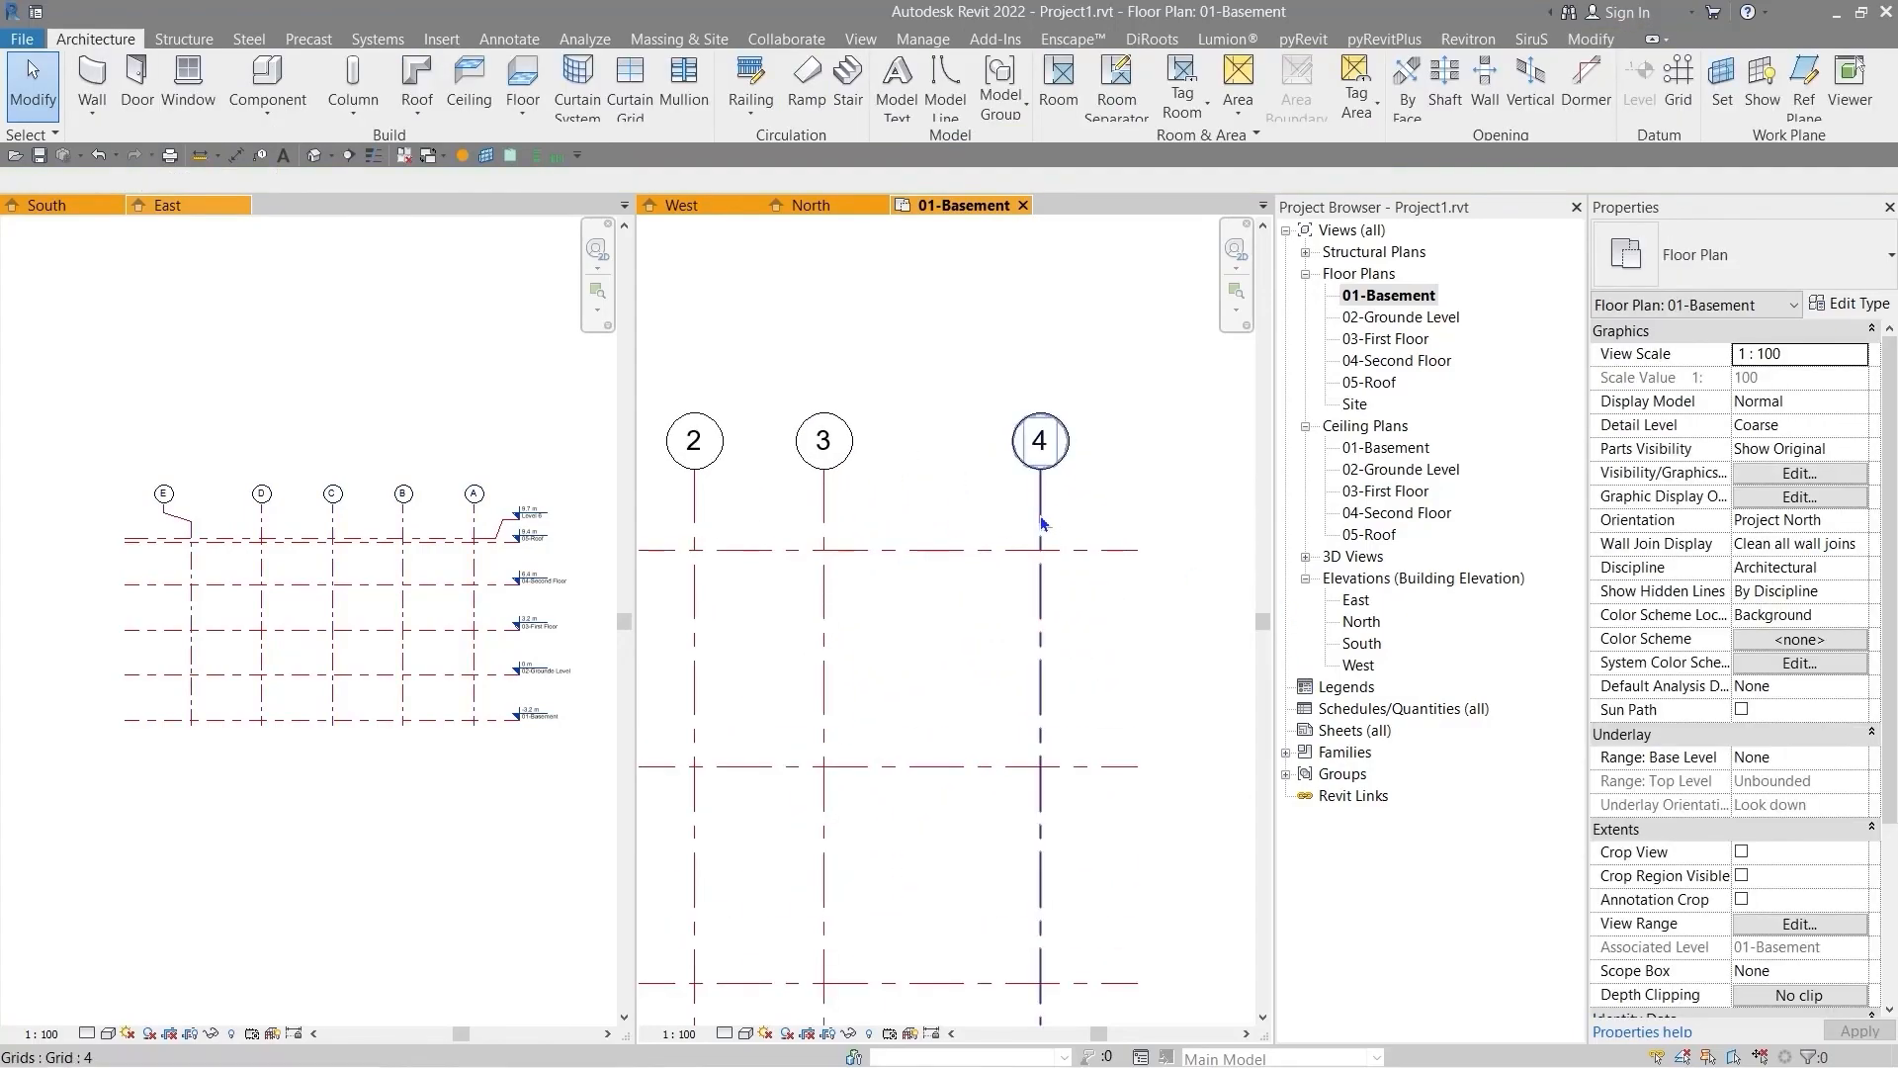
left_click(1041, 514)
middle_click_drag(1040, 514, 872, 582)
left_click(875, 571)
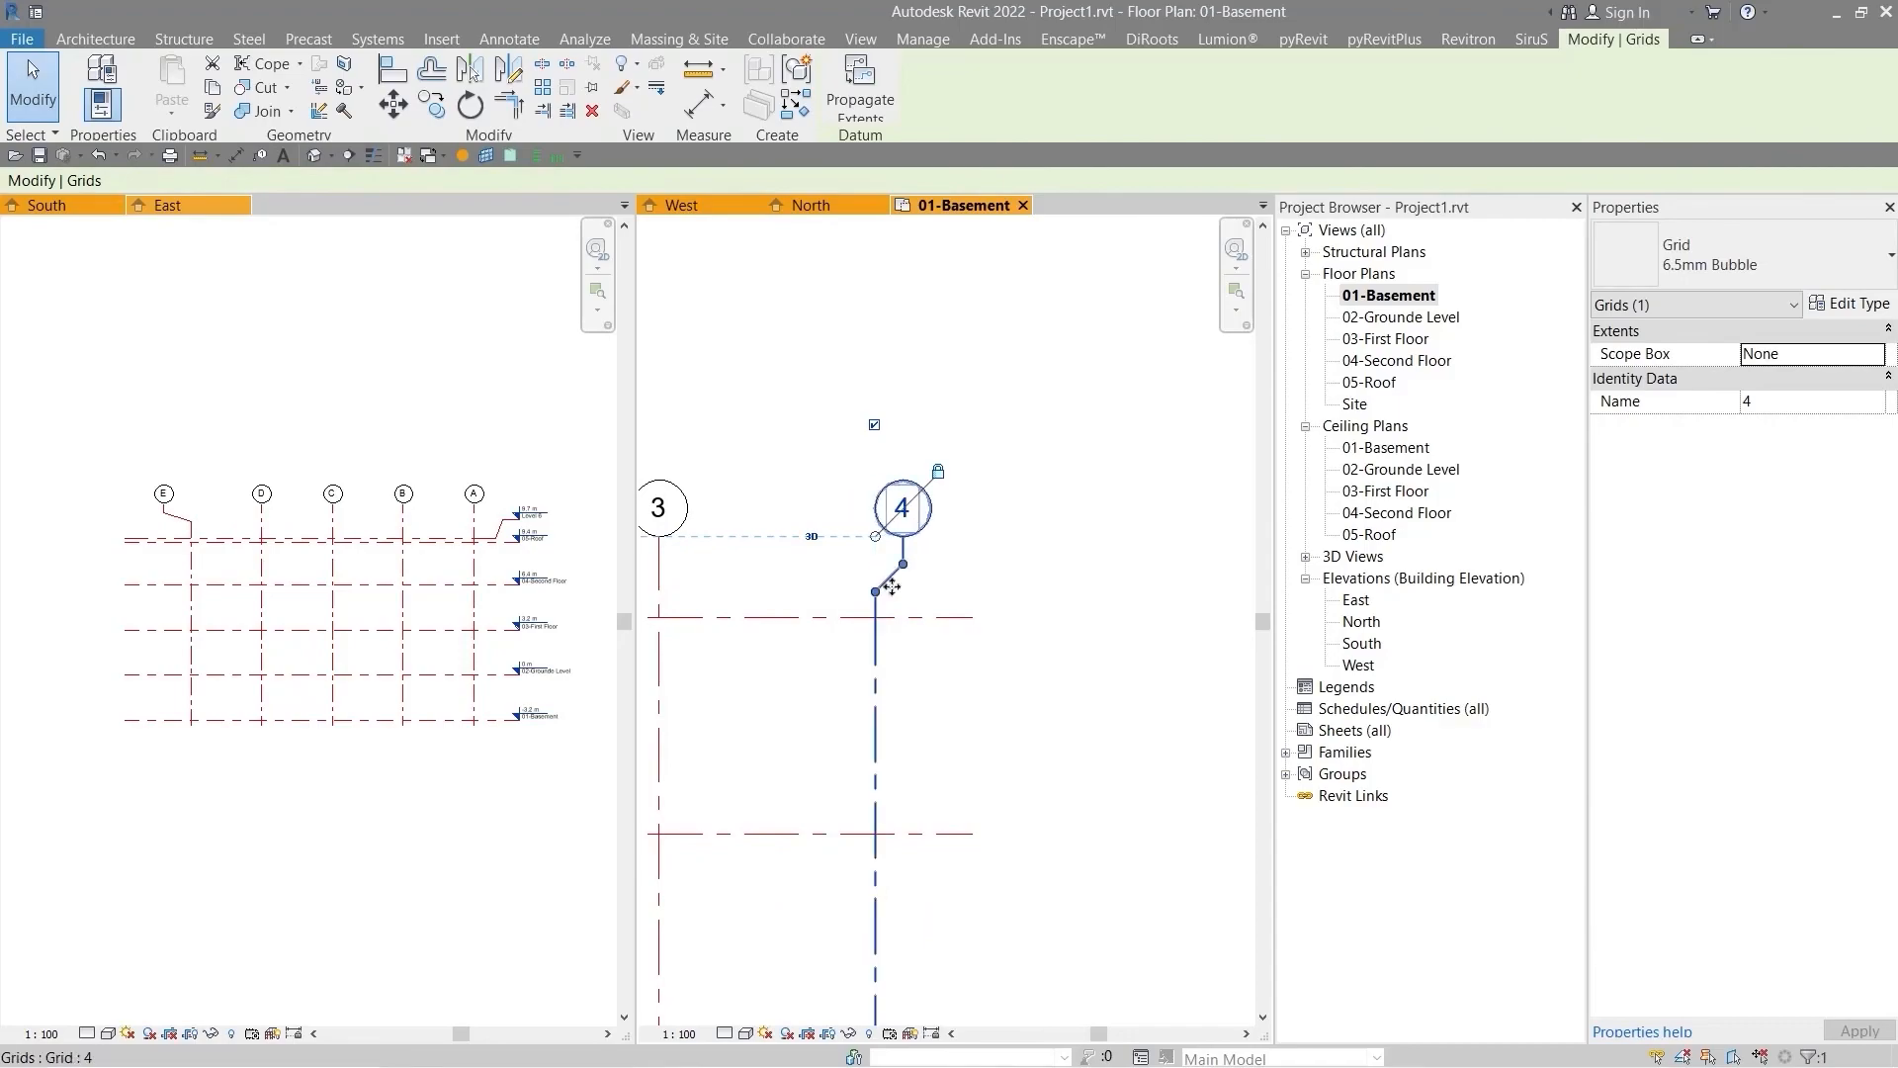
left_click_drag(875, 578, 910, 566)
left_click(1147, 537)
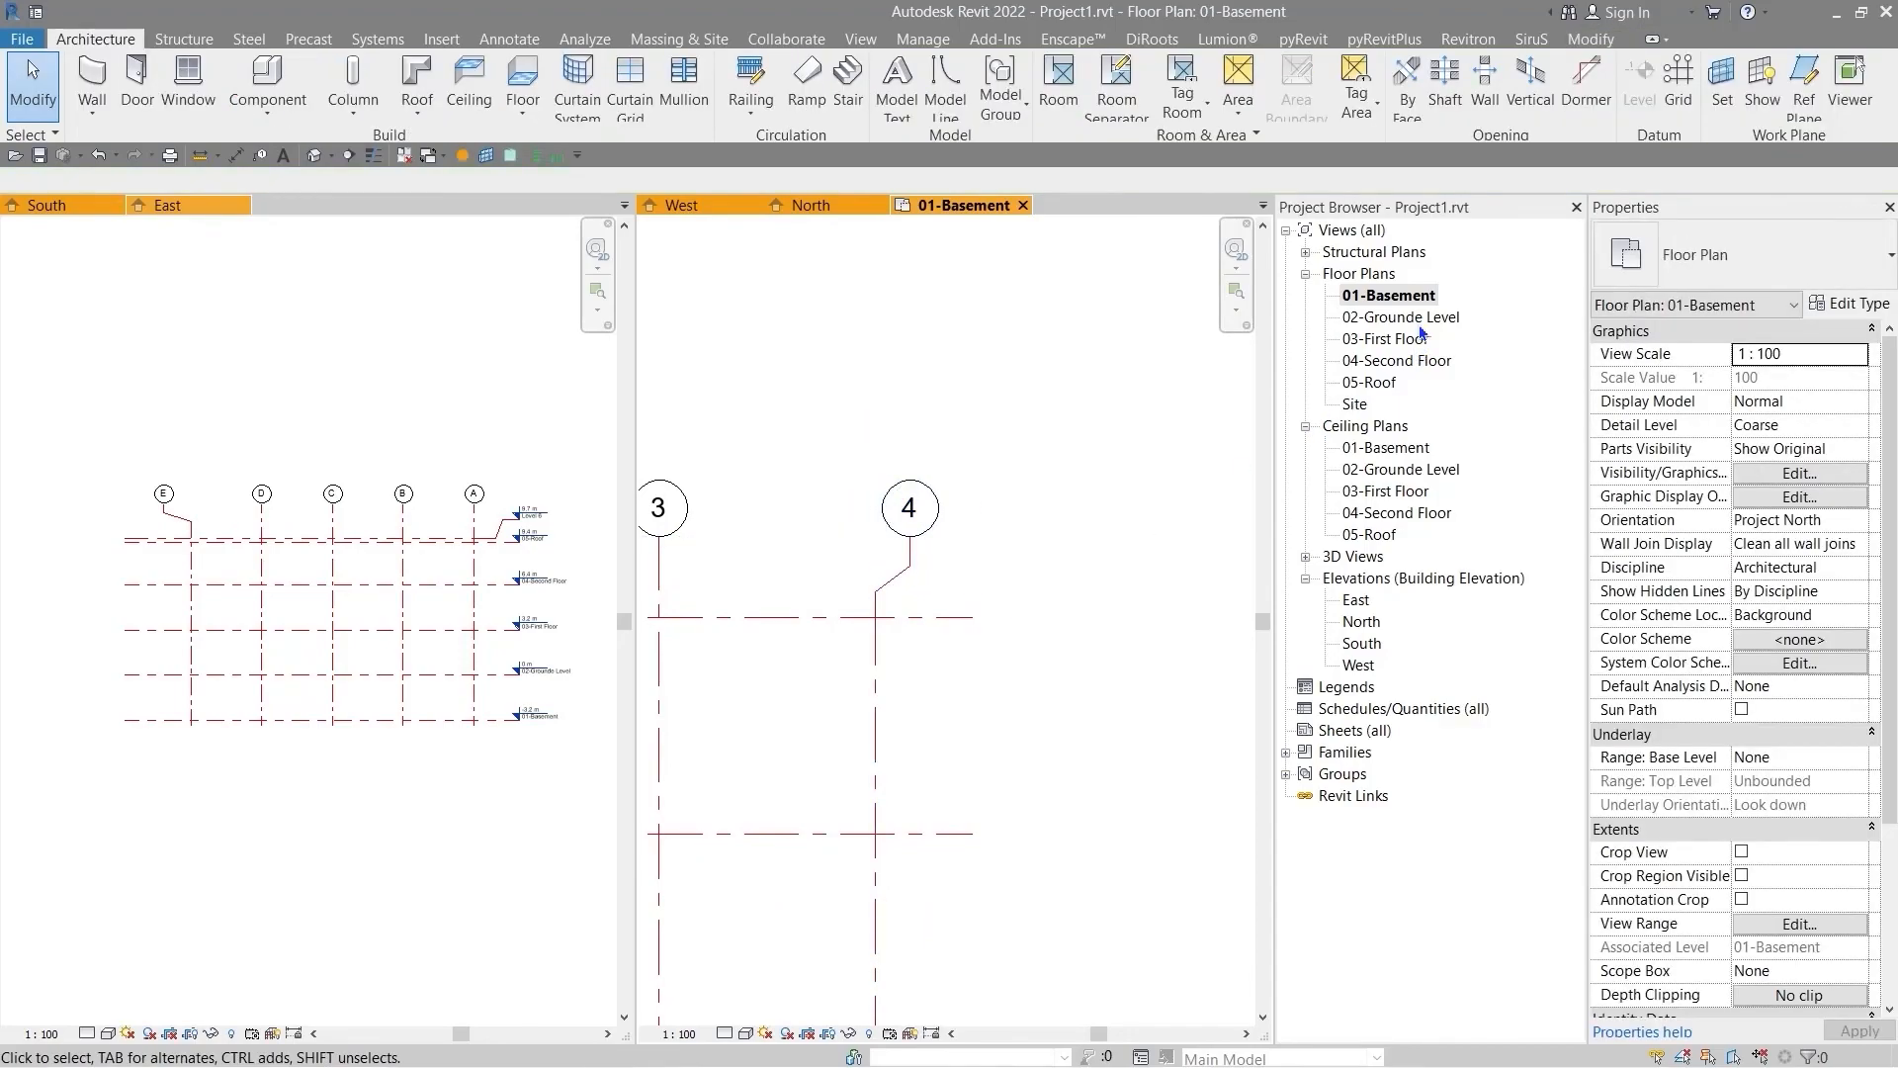
- Open the 02-Grounde Level floor plan and compare its grid 1 and 4 heads with those in the 01-Basement plan
double_click(1421, 332)
scroll(1137, 752, "down", 5)
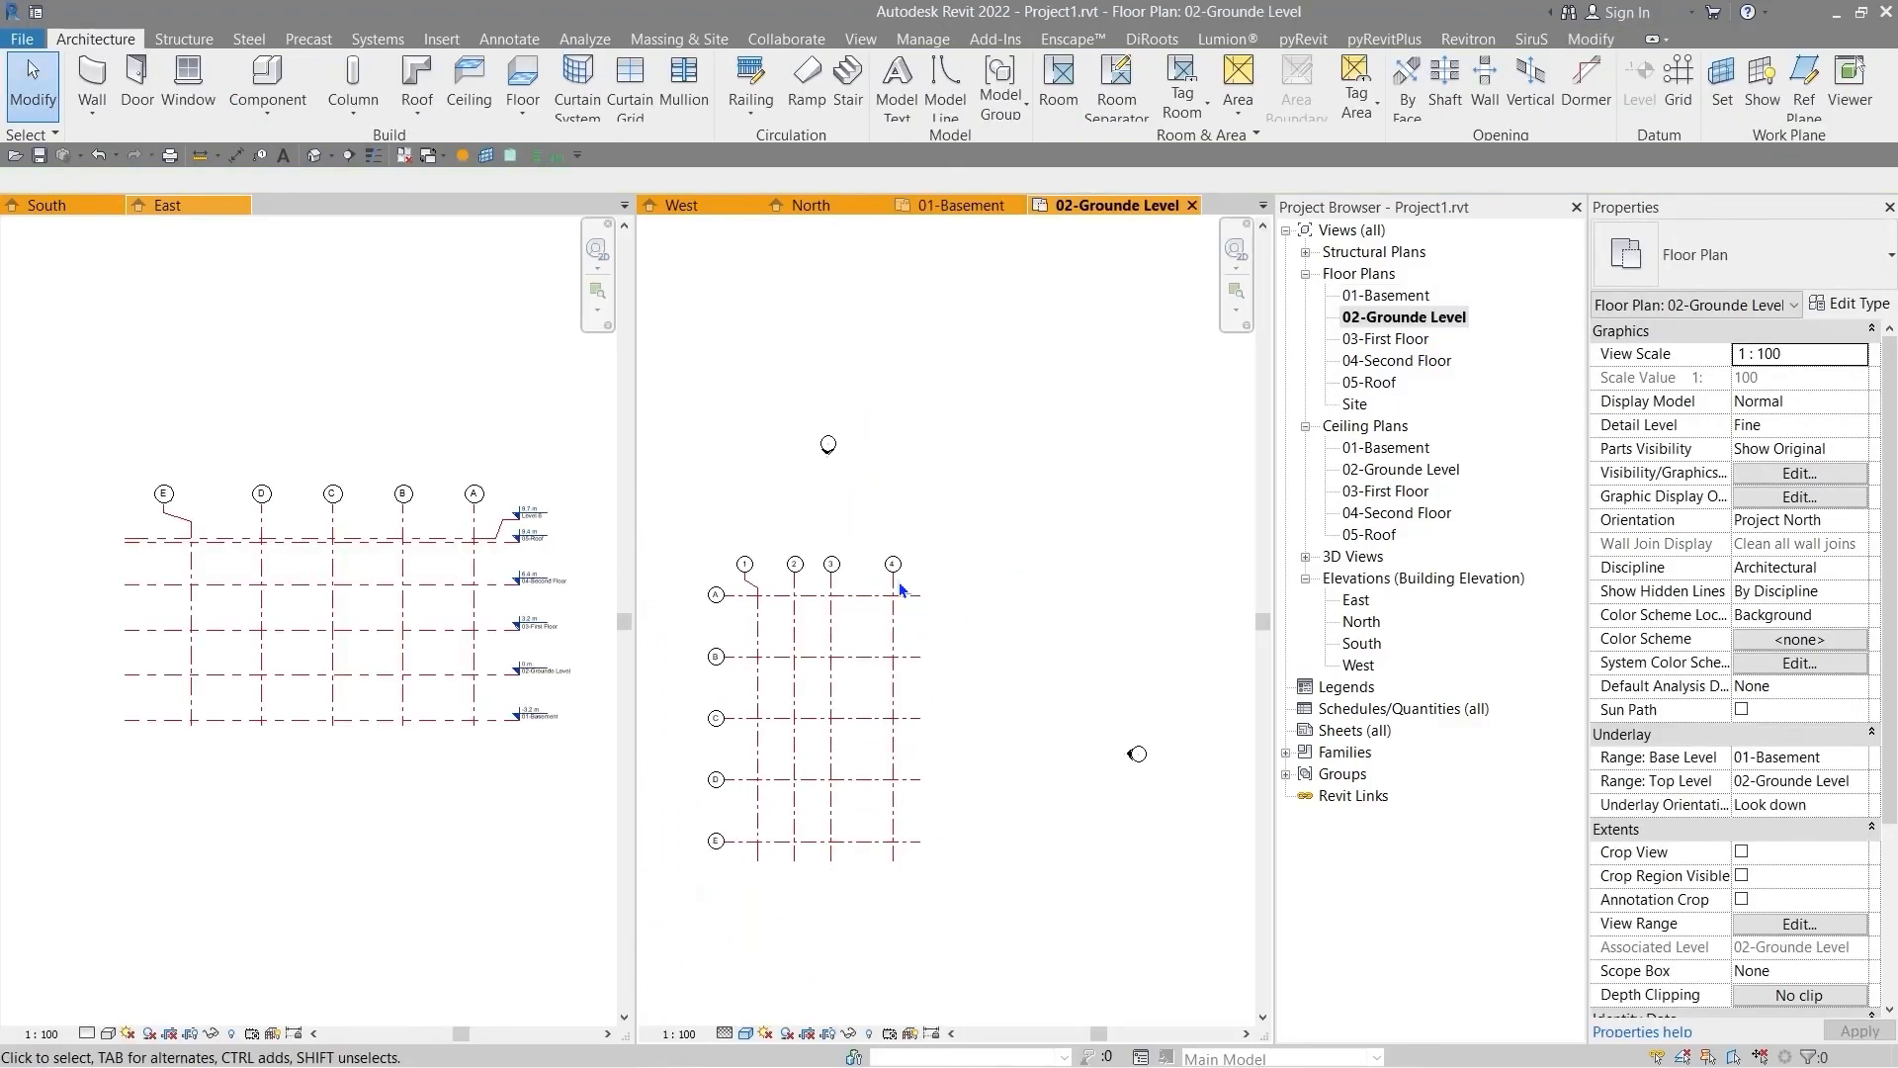
scroll(850, 608, "up", 5)
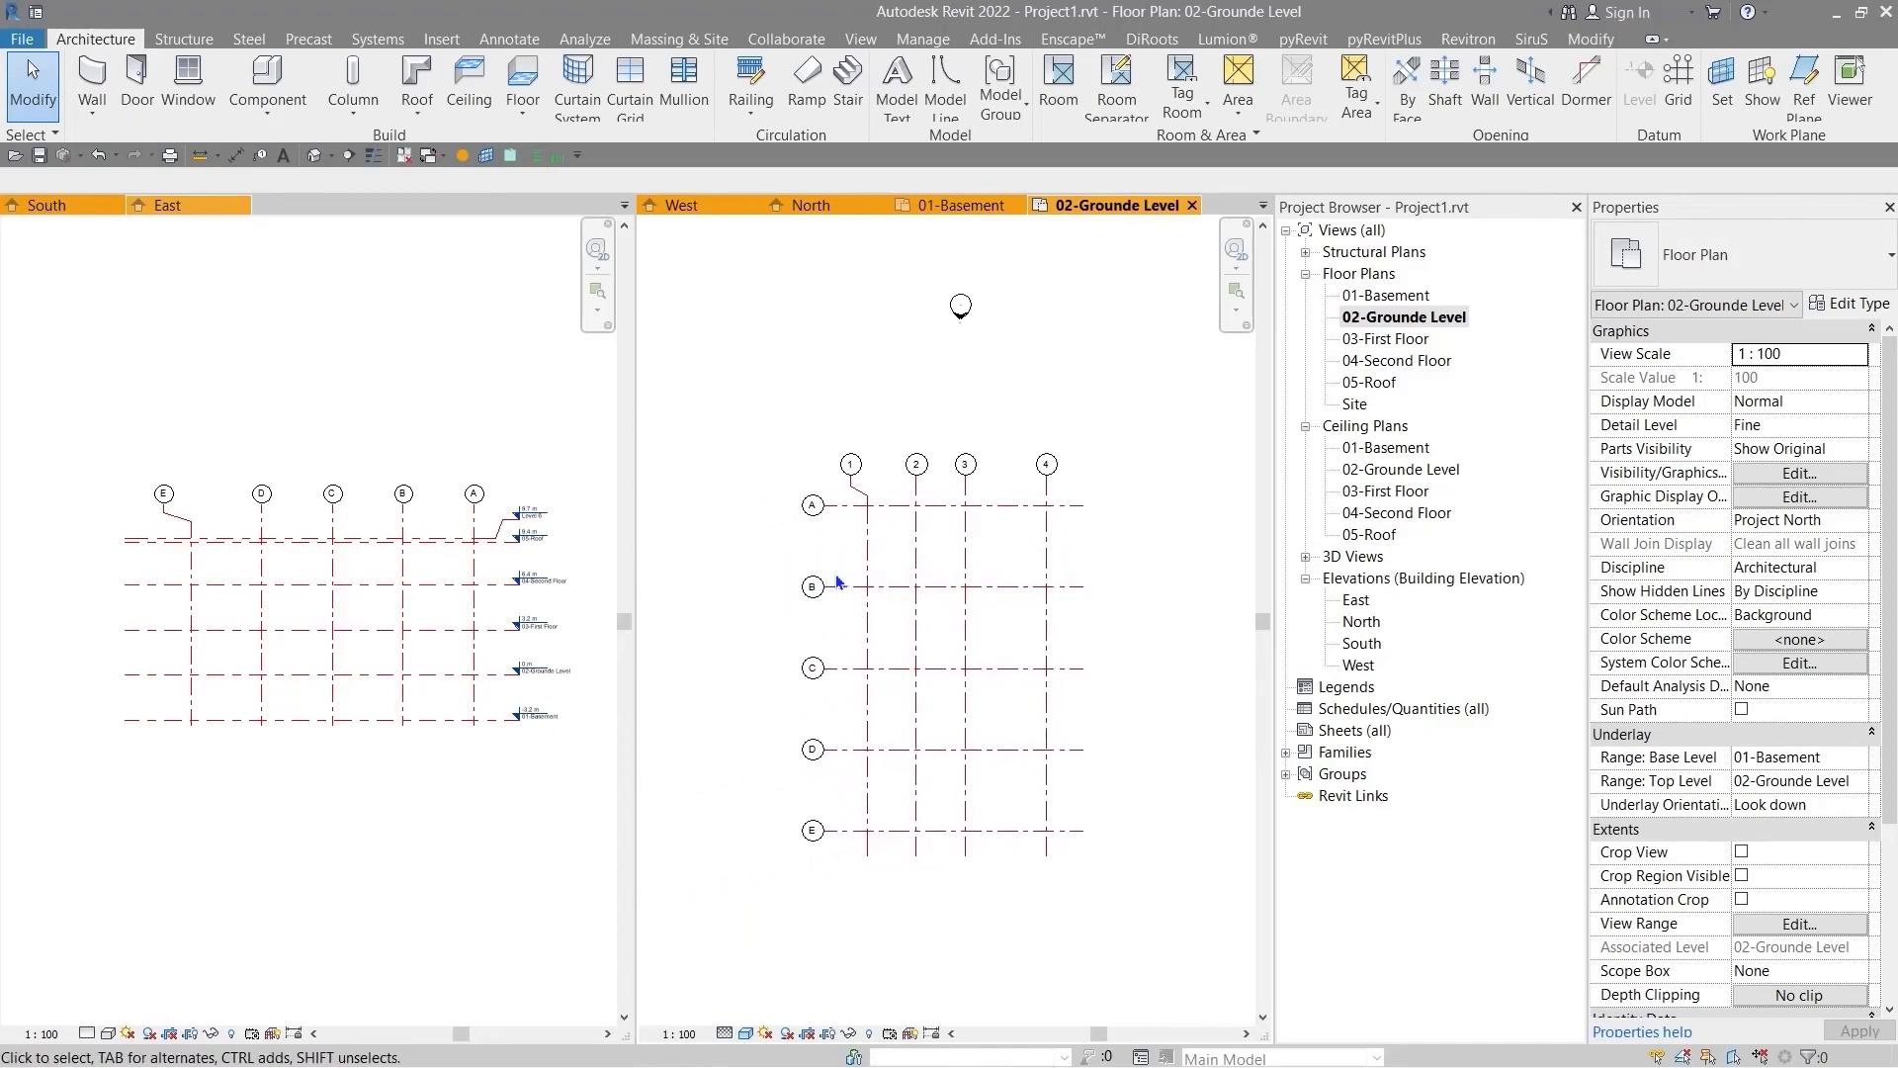
left_click(960, 204)
scroll(849, 601, "down", 4)
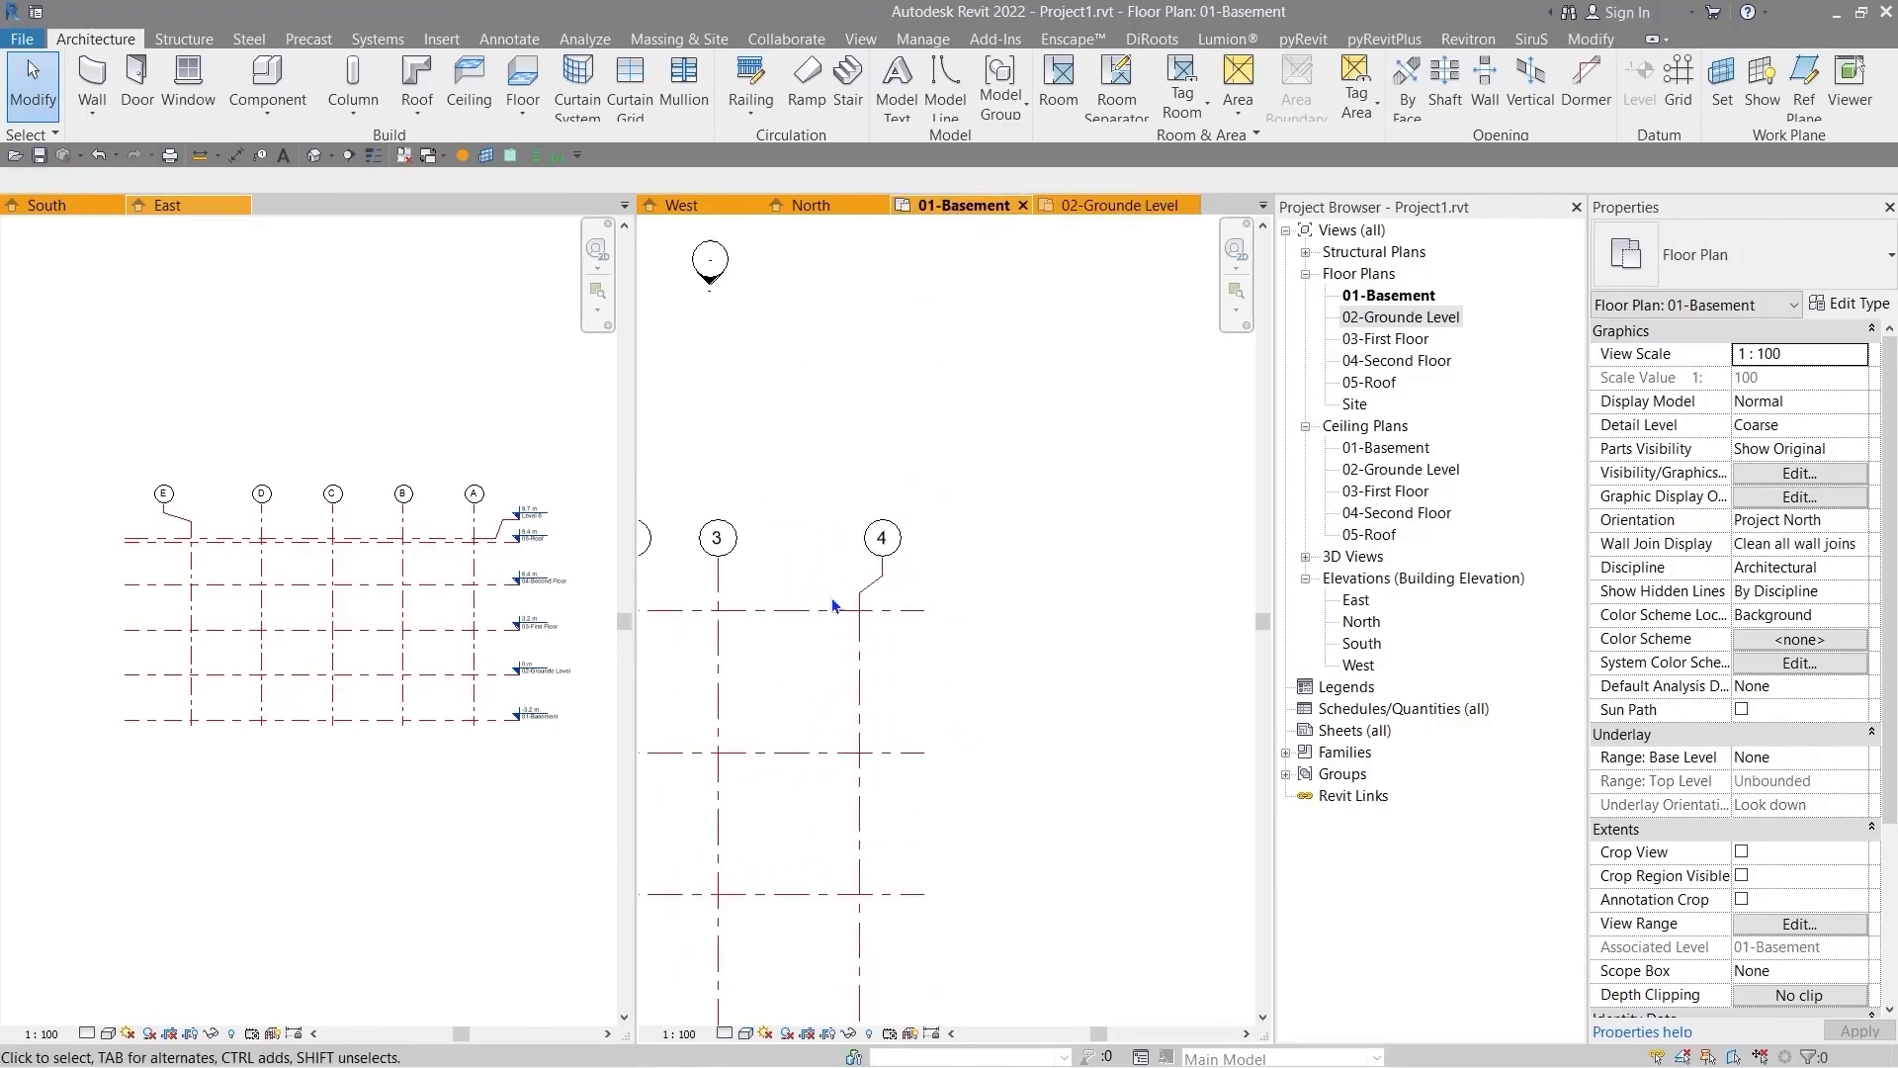
scroll(847, 597, "down", 2)
middle_click_drag(845, 633, 1003, 594)
scroll(1003, 594, "up", 3)
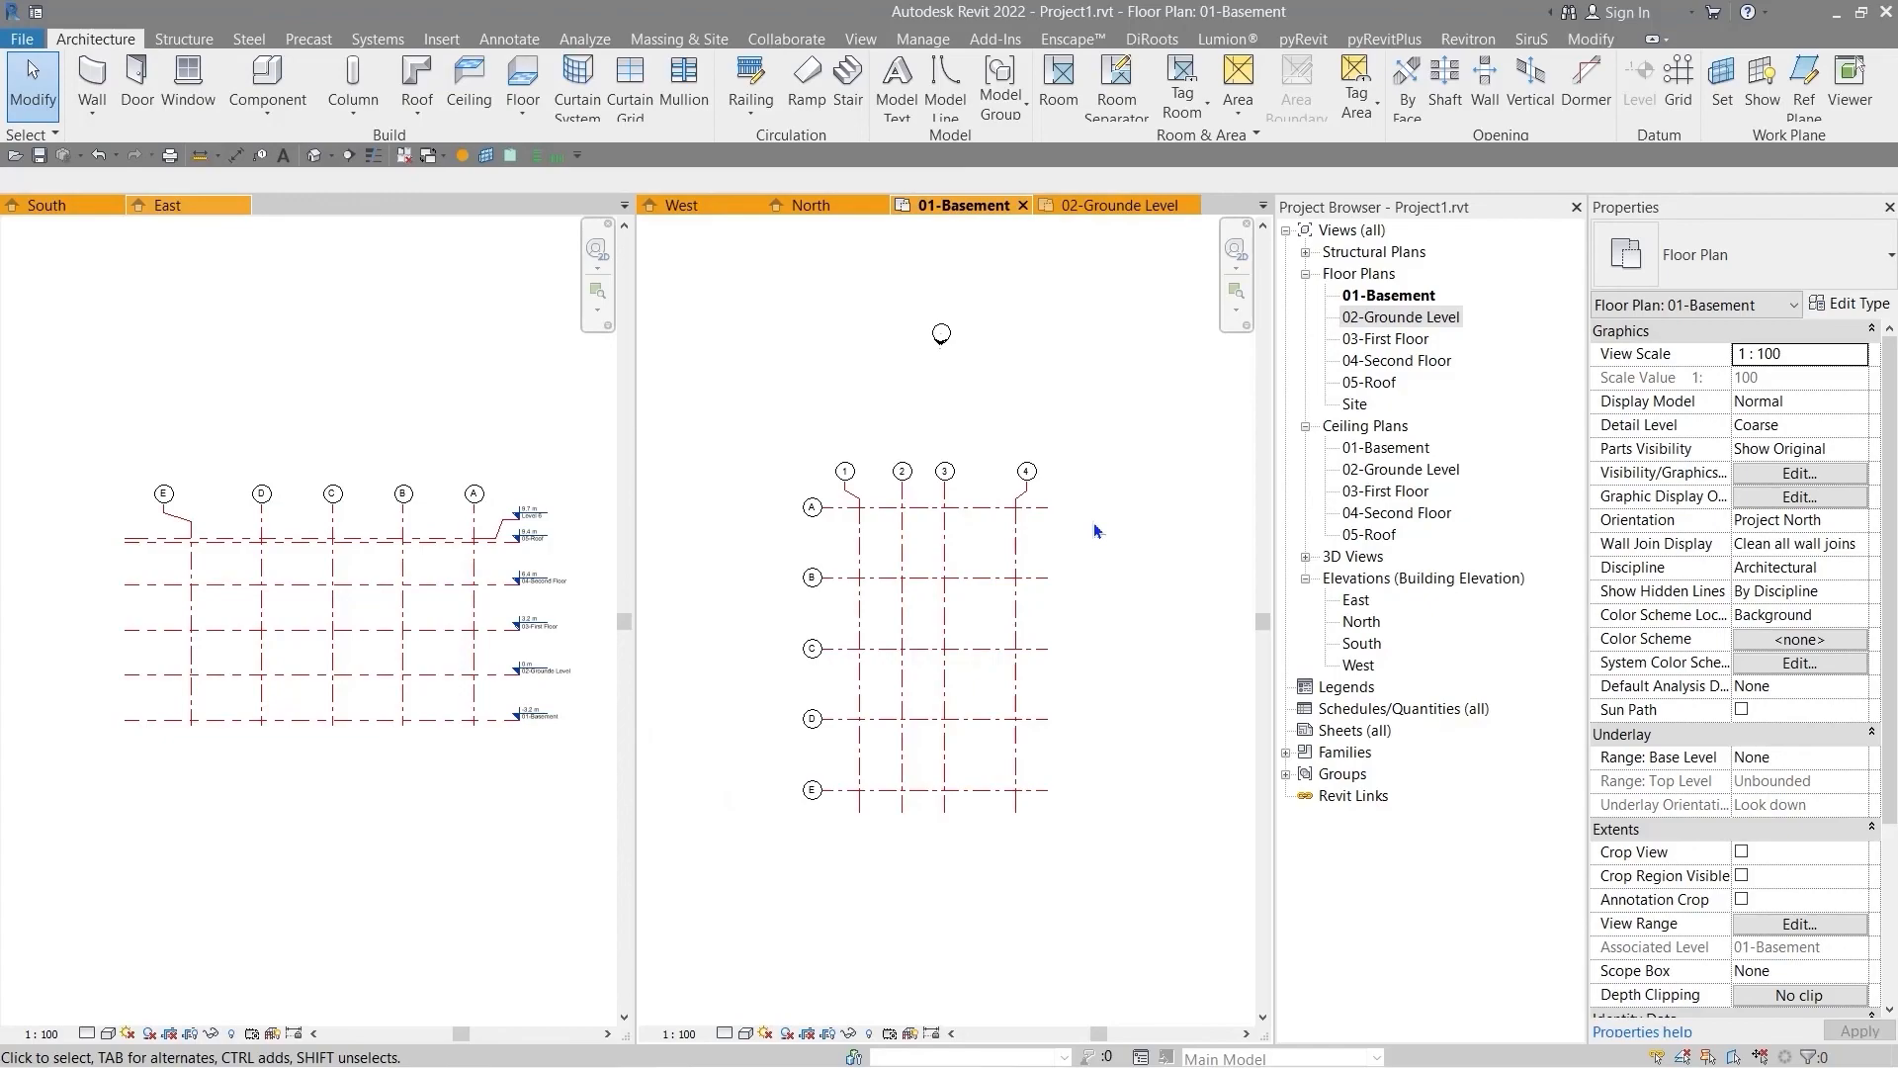